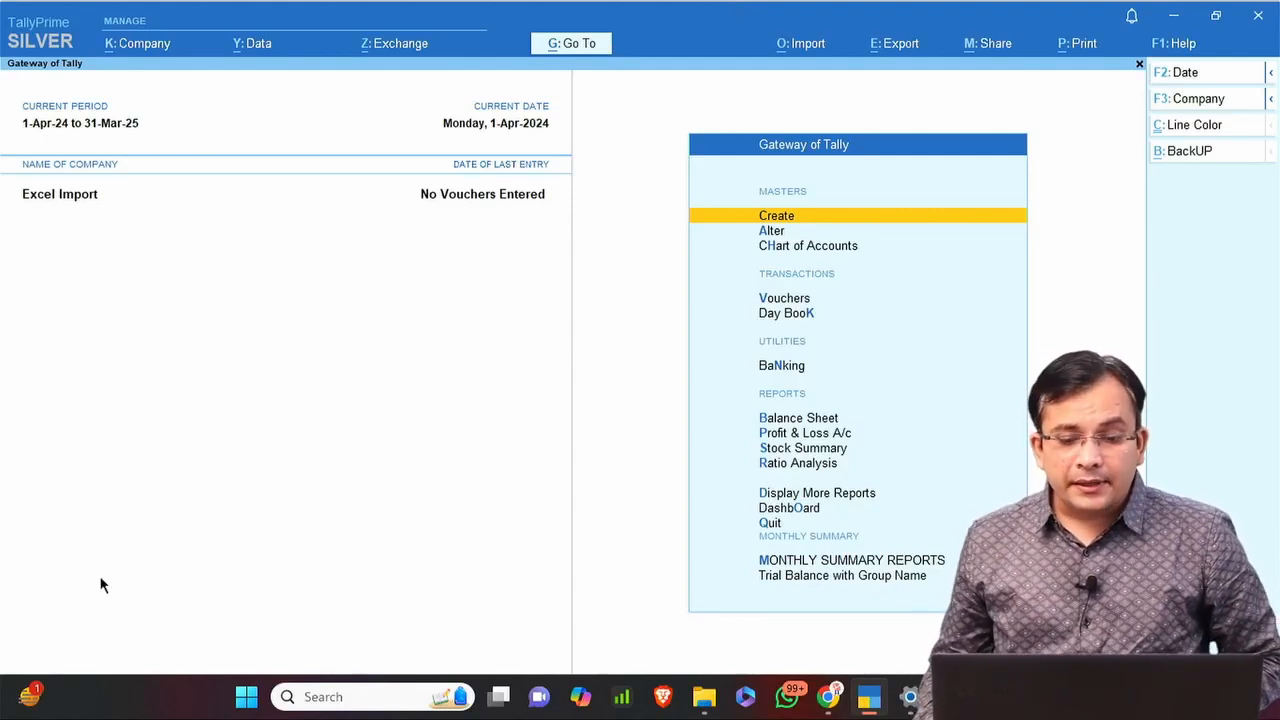
Switch to the agenda workbook in Excel and enter serial number 1 in cell A2.
click(951, 697)
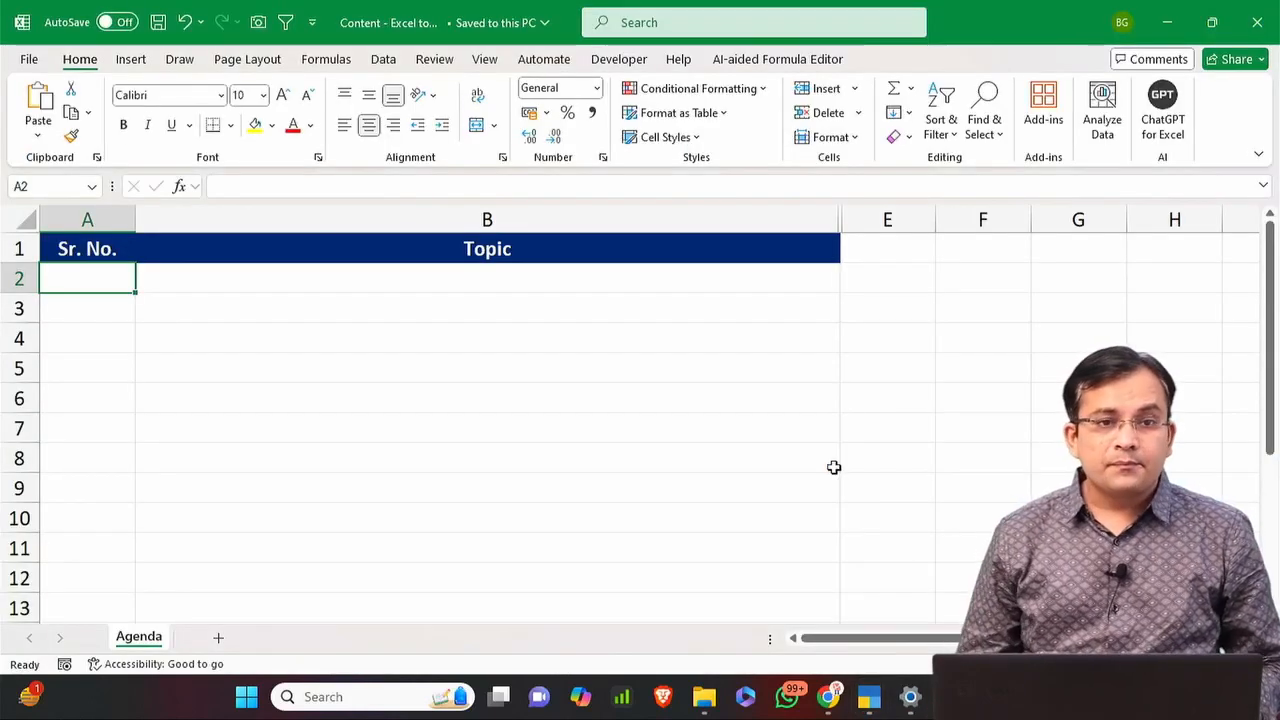
text(1)
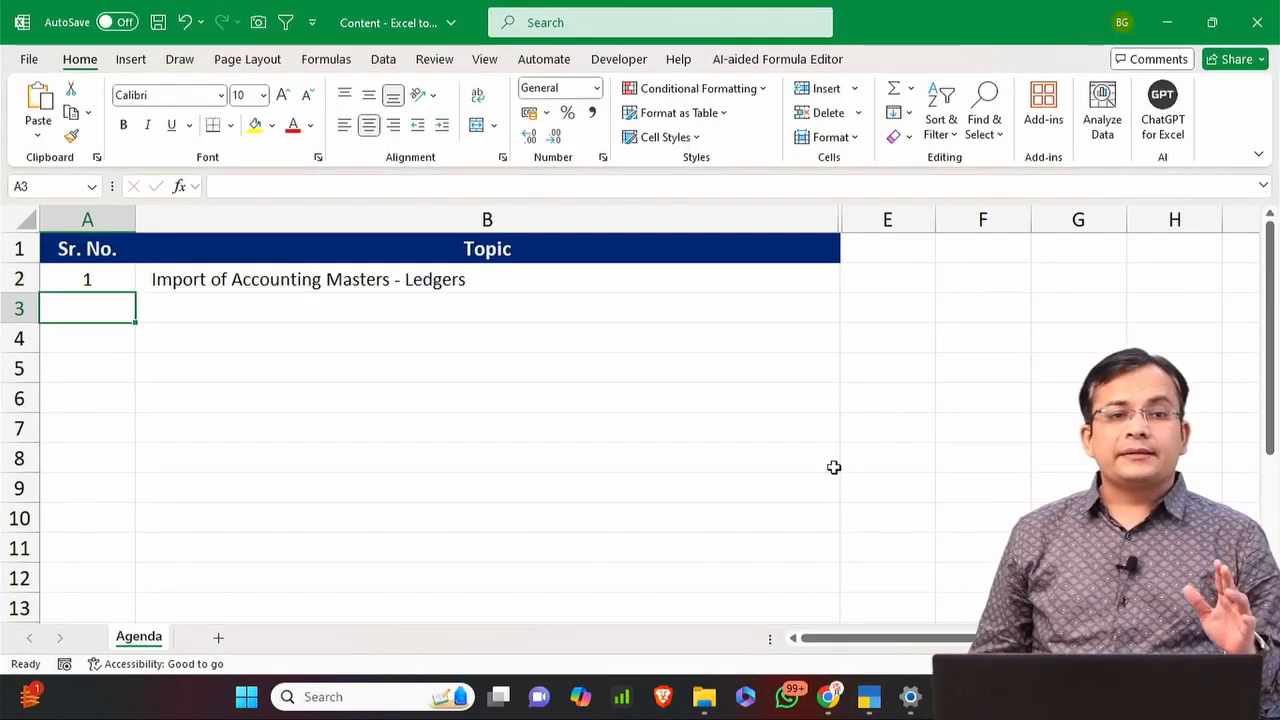
key(Up)
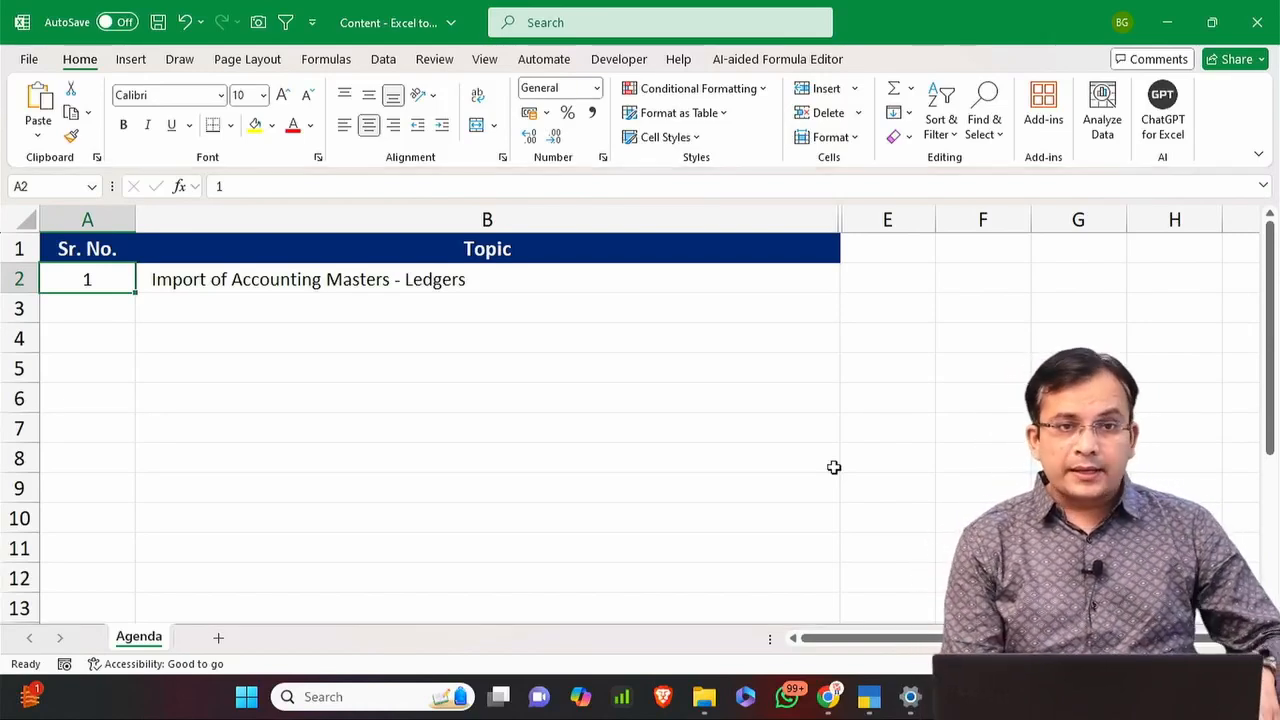
Collapse the ribbon and clear the "Expenses - Downside" and "Round off" entries from cells B14:B15.
key(ctrl+F1)
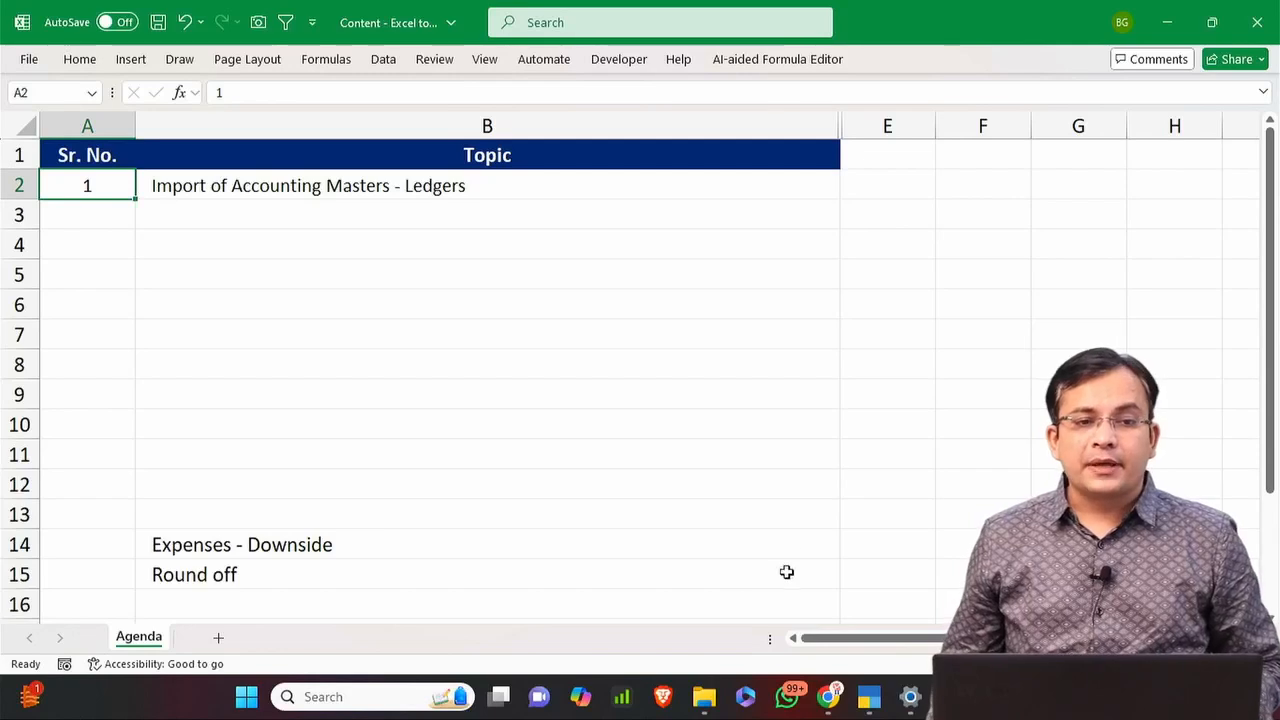
drag(340, 534, 334, 583)
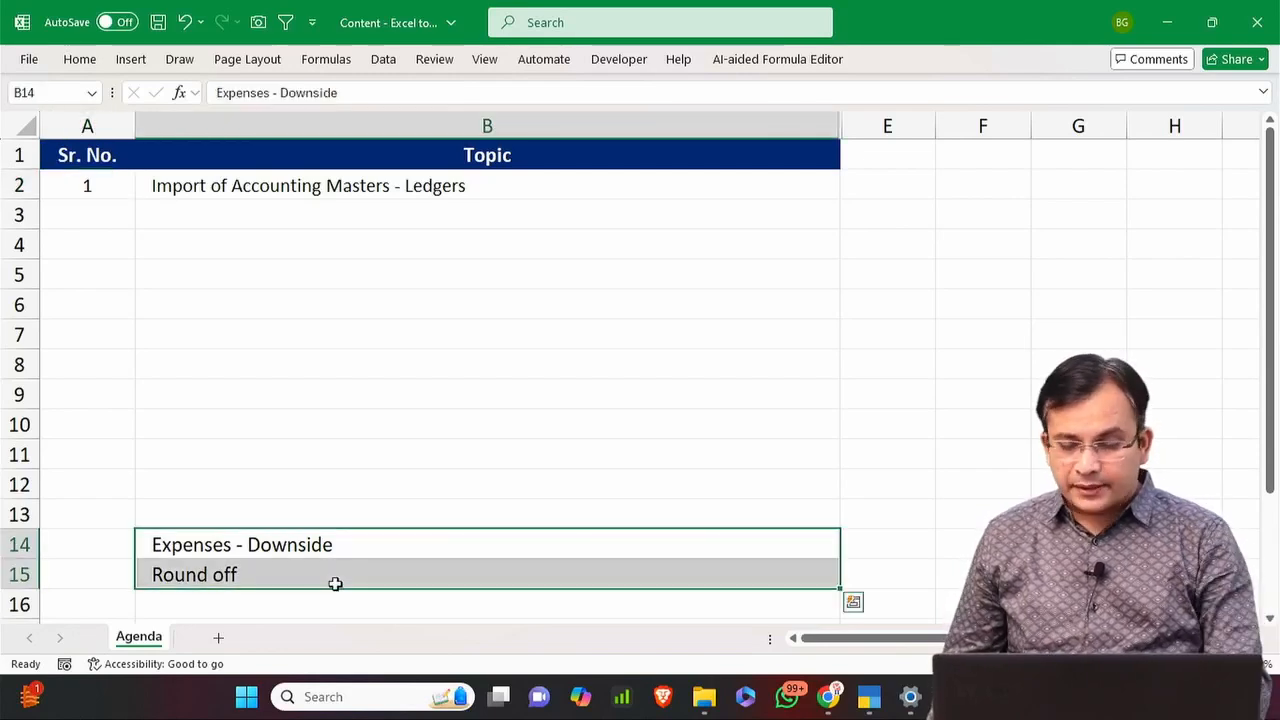
key(Delete)
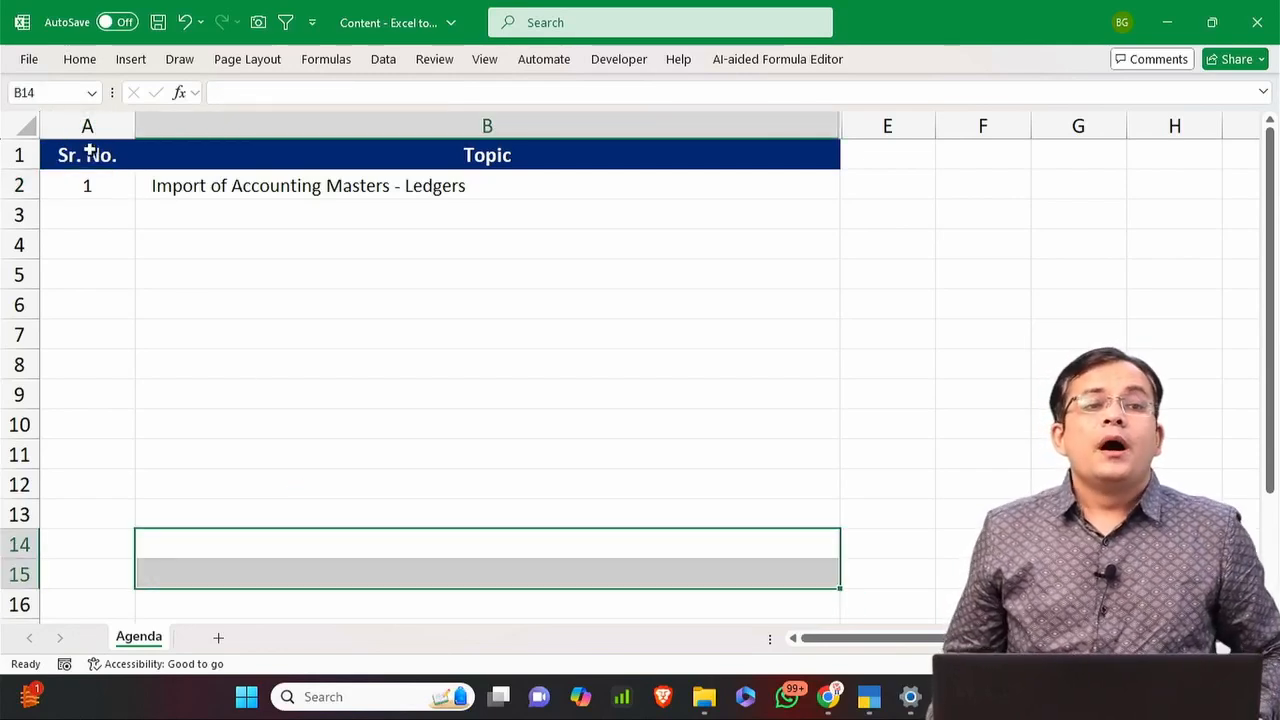
Enter serial numbers 2, 3 and 4 in cells A3 to A5 of the agenda.
click(102, 212)
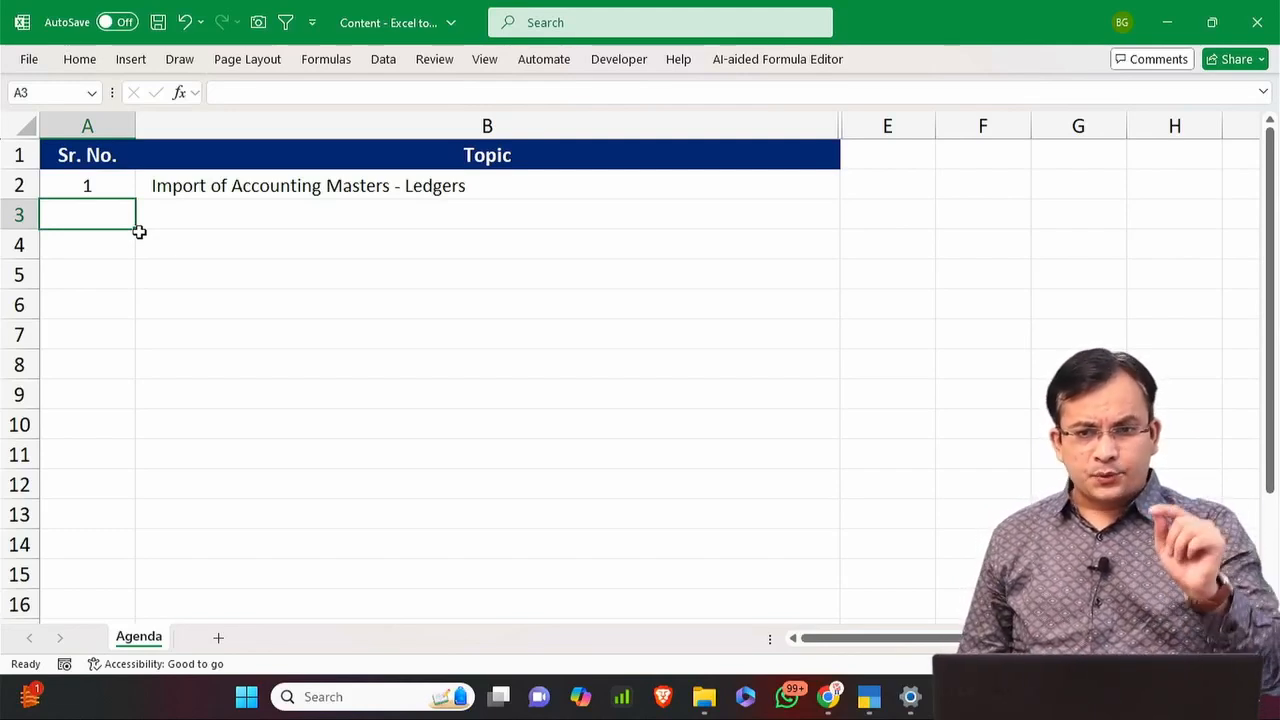
text(2)
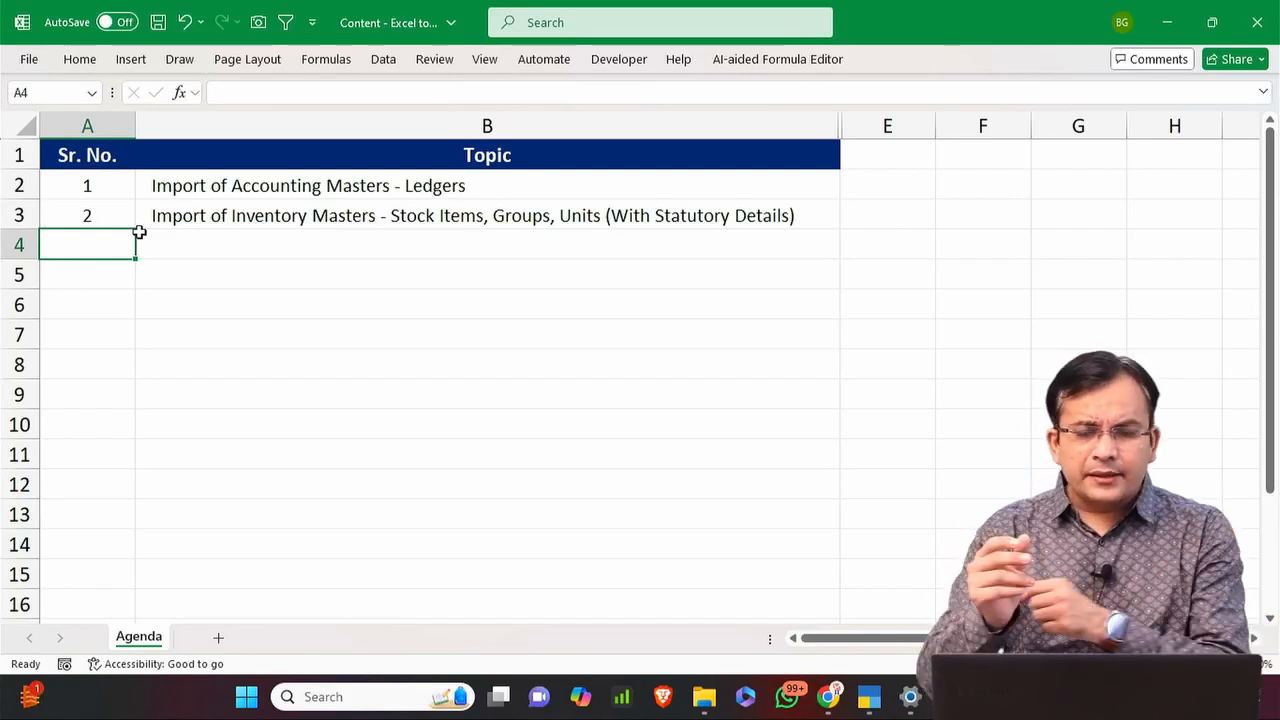
text(3)
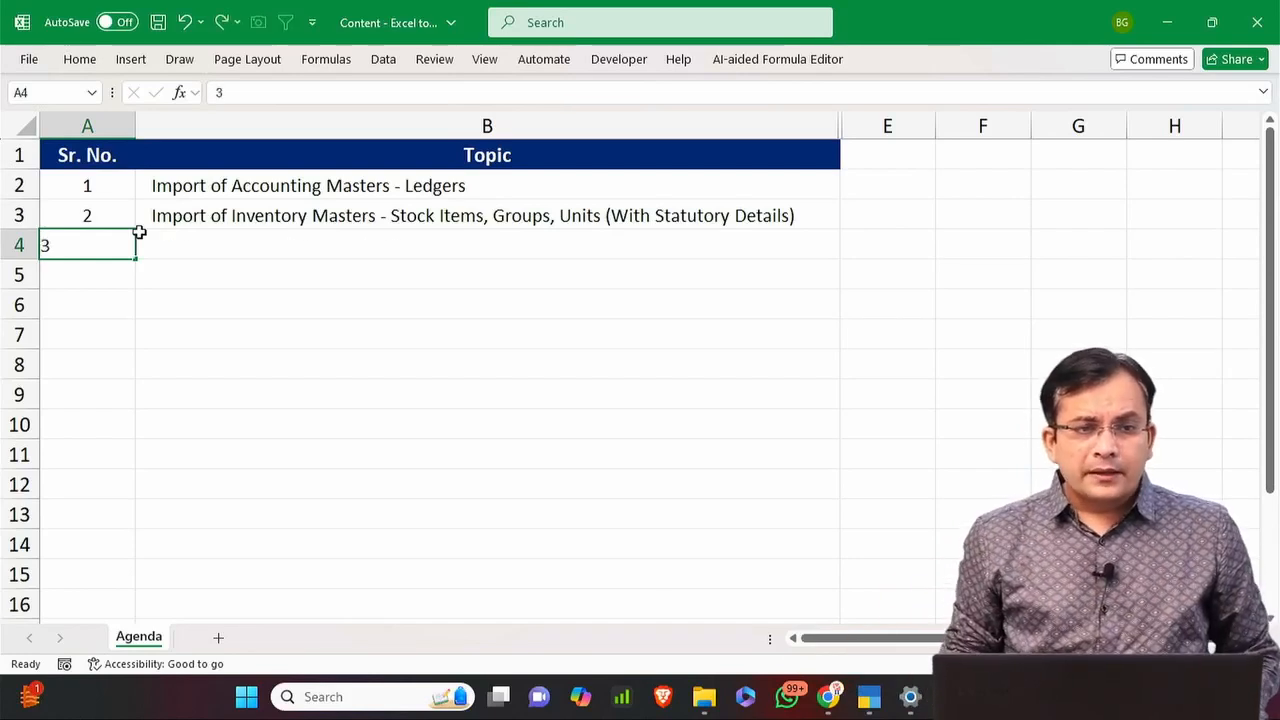
key(Return)
key(Up)
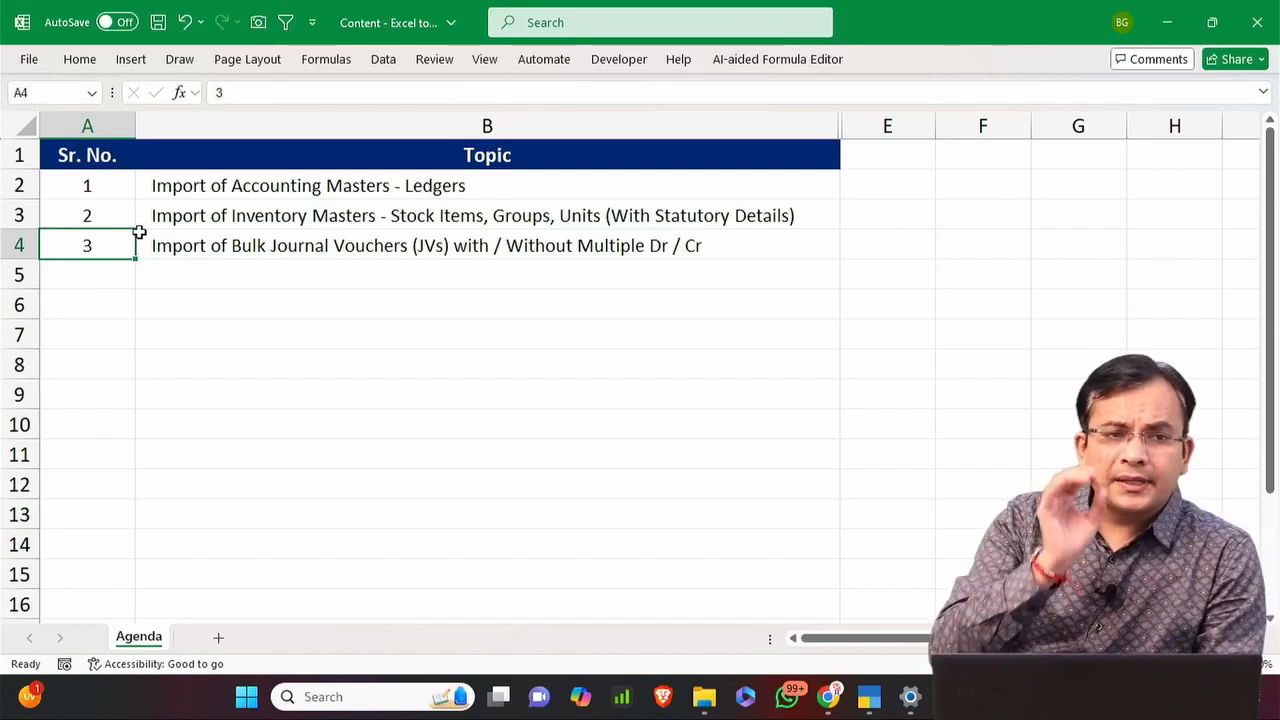
key(Down)
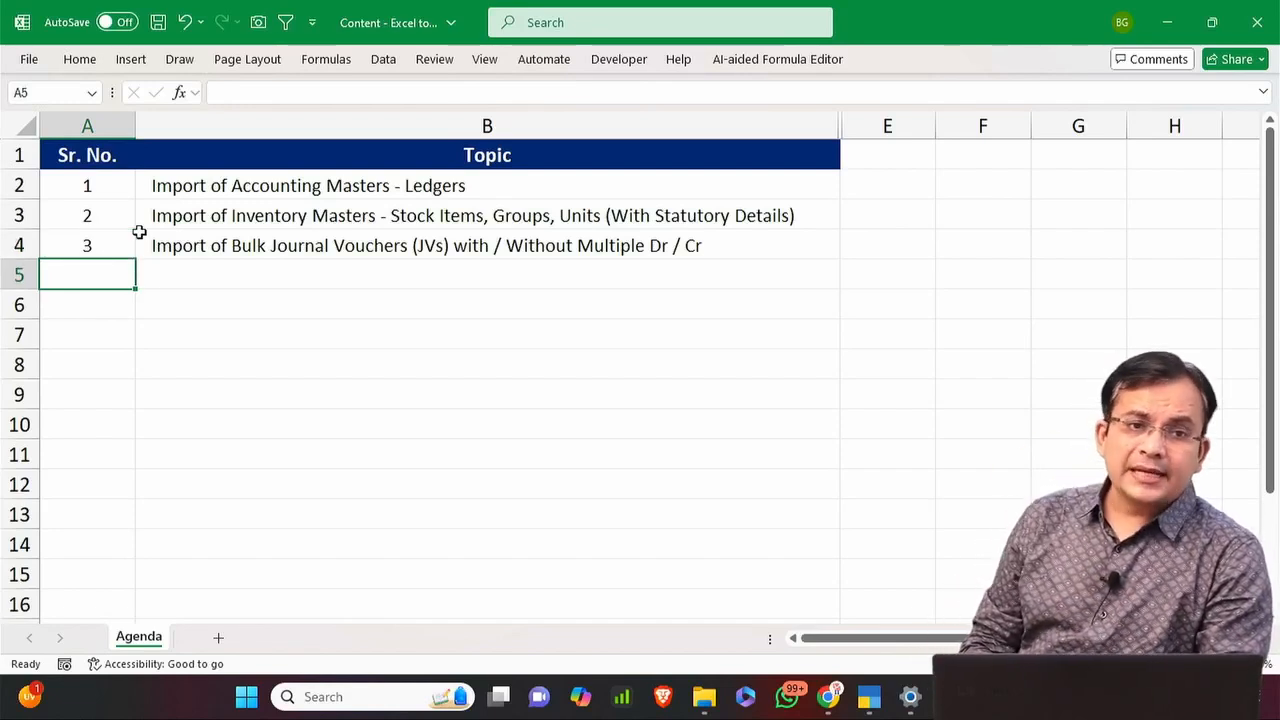
text(4)
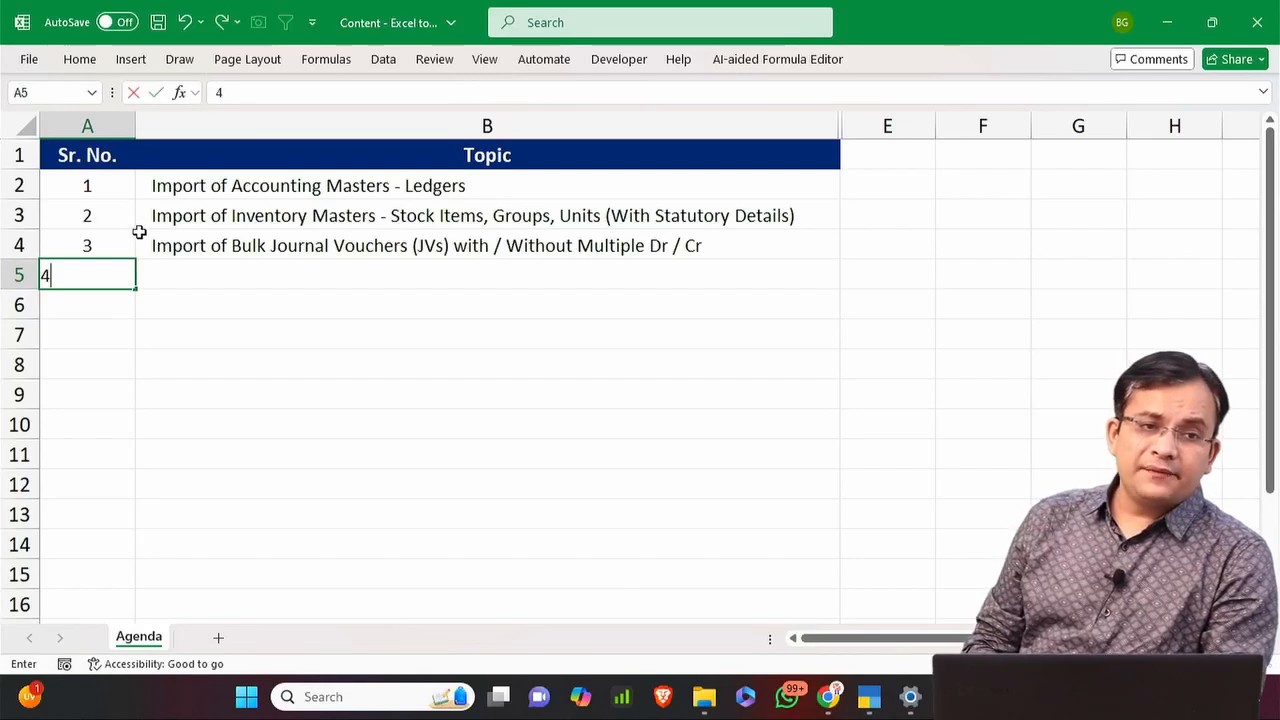
key(Return)
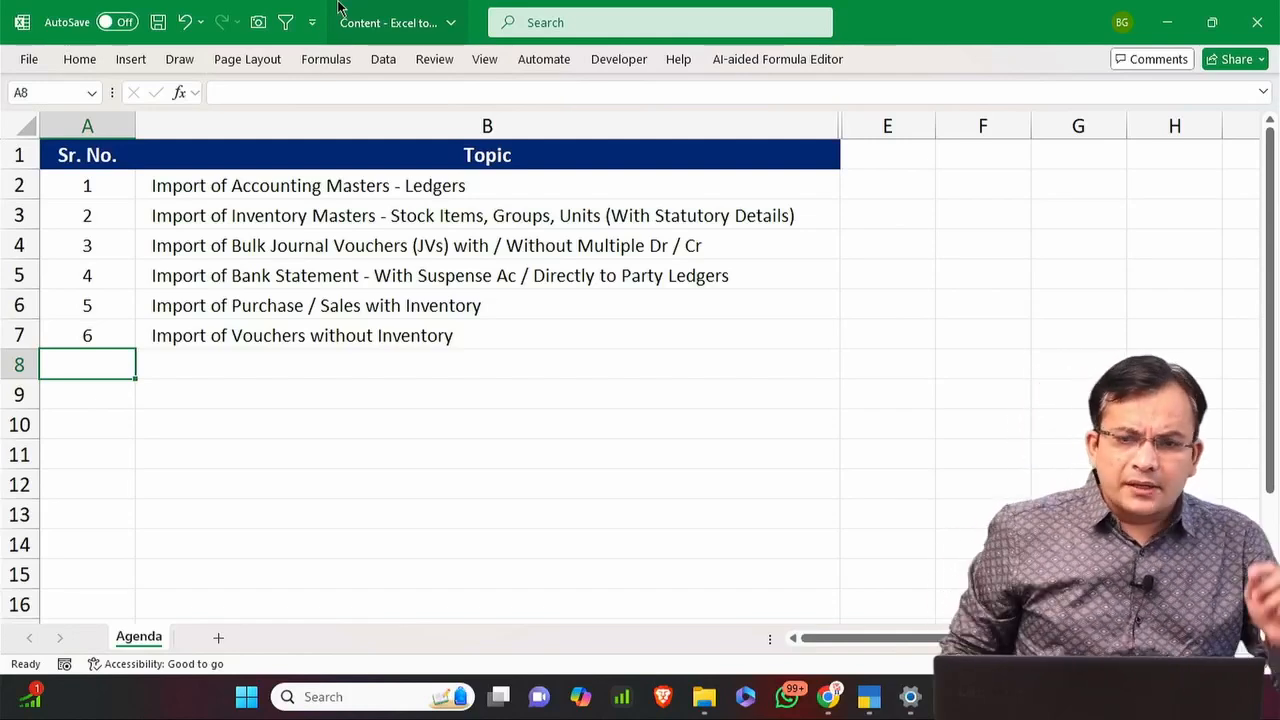
Add agenda item 7, "Mapping Templates", and item 8, "Import of Bulk Customers / Suppliers based on GSTIN from Excel", in rows 8 and 9.
text(7)
key(Tab)
text(Mapping Templates)
key(Return)
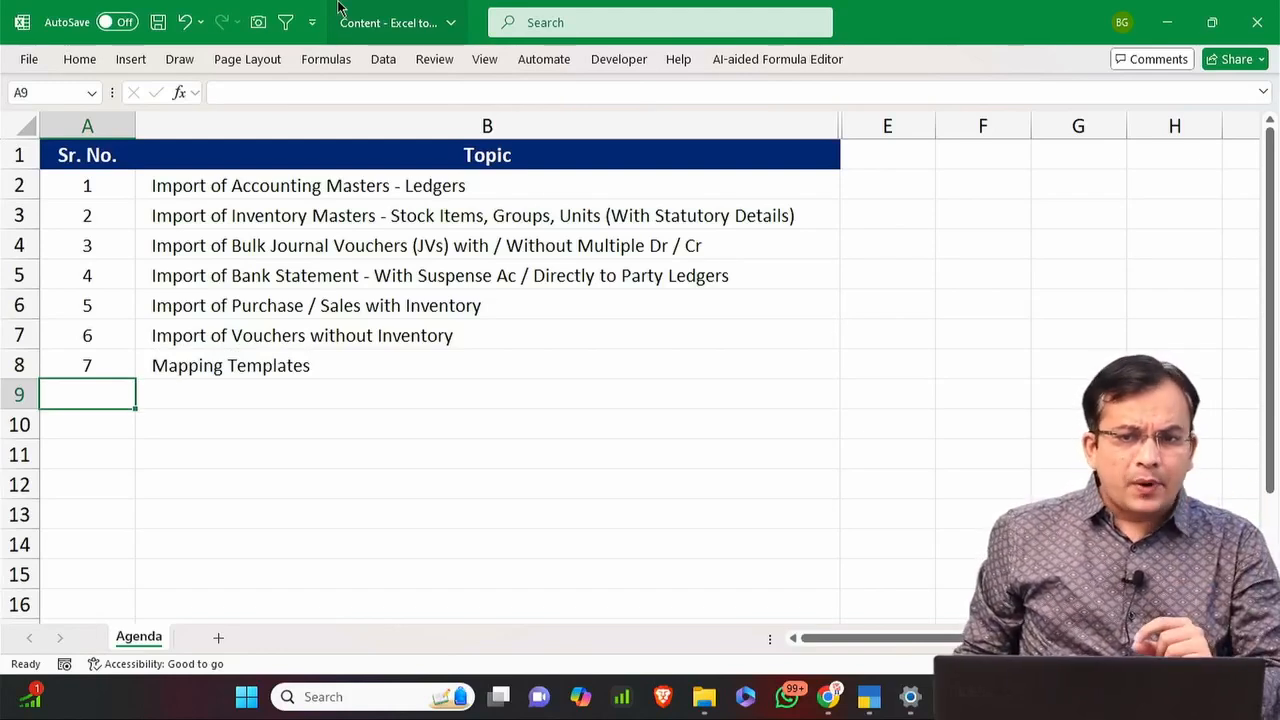
text(8)
key(Tab)
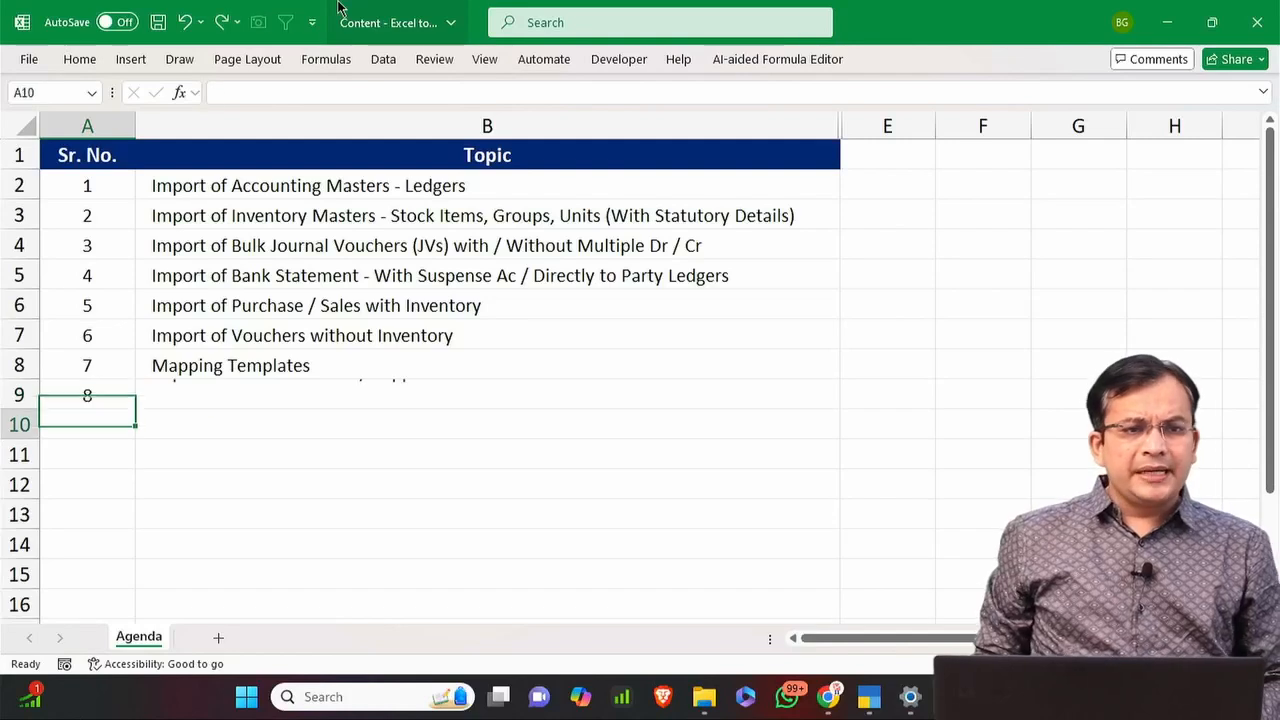
text(Import of Bulk Customers / Suppliers based on GSTIN from Excel)
key(Return)
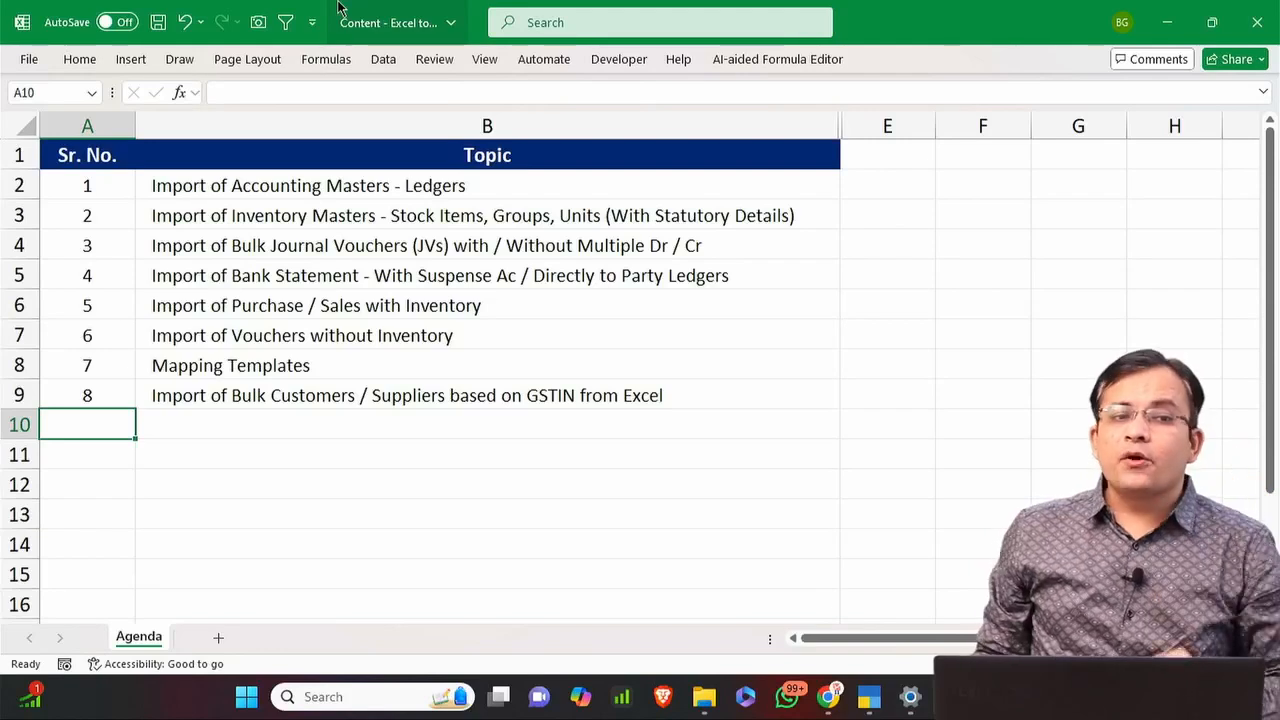
Enter serial numbers 9 and 10 in cells A10 and A11 of the agenda.
key(Down)
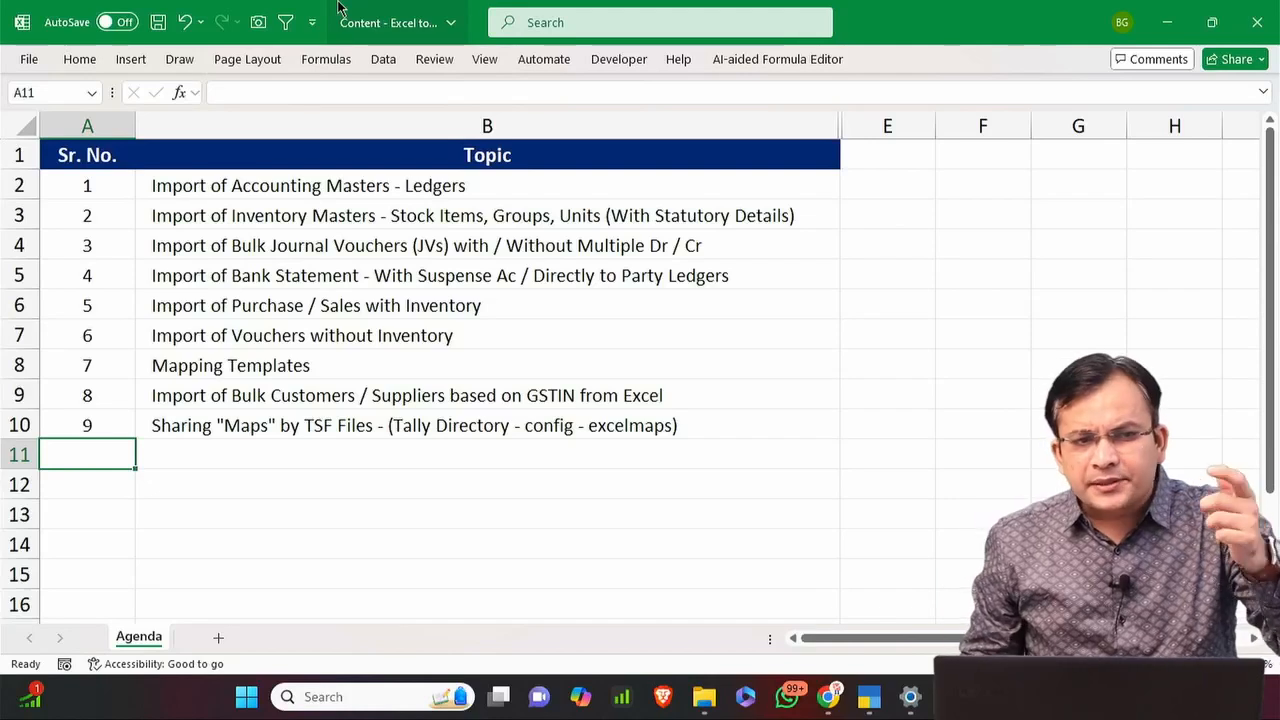
text(10)
key(Return)
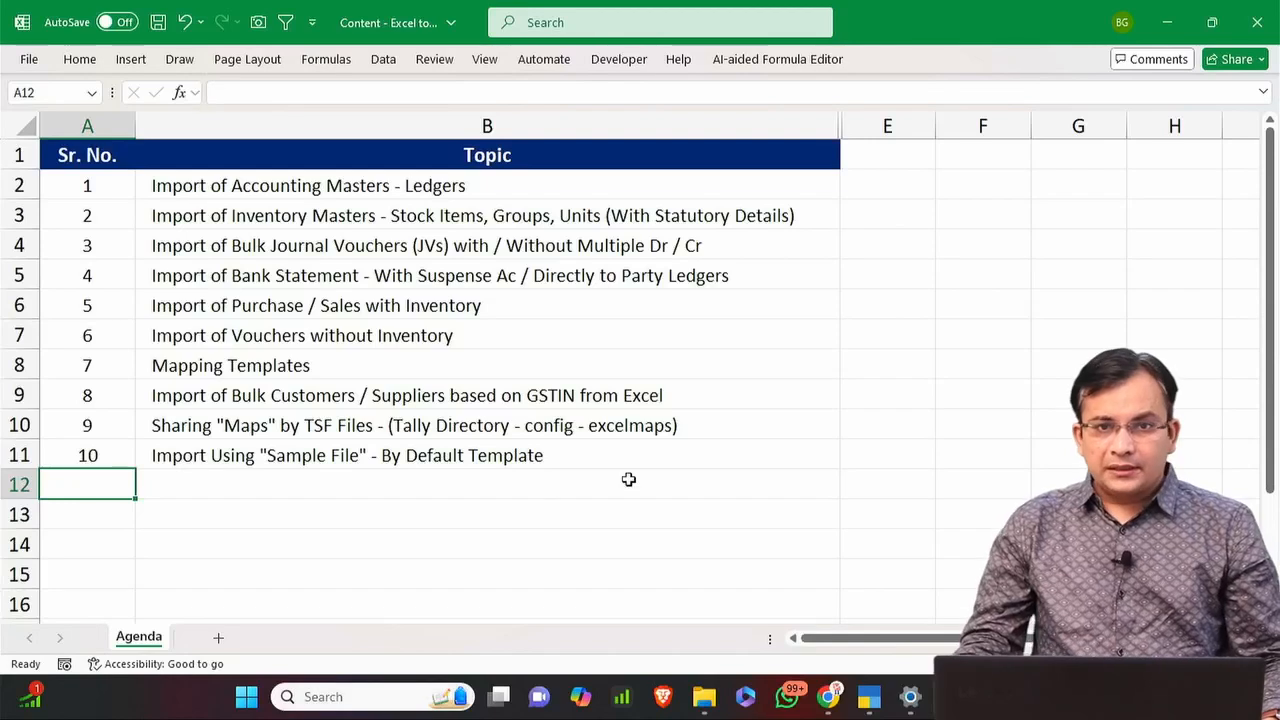
Switch to TallyPrime and examine the available import options, from Masters through Configuration.
click(1182, 27)
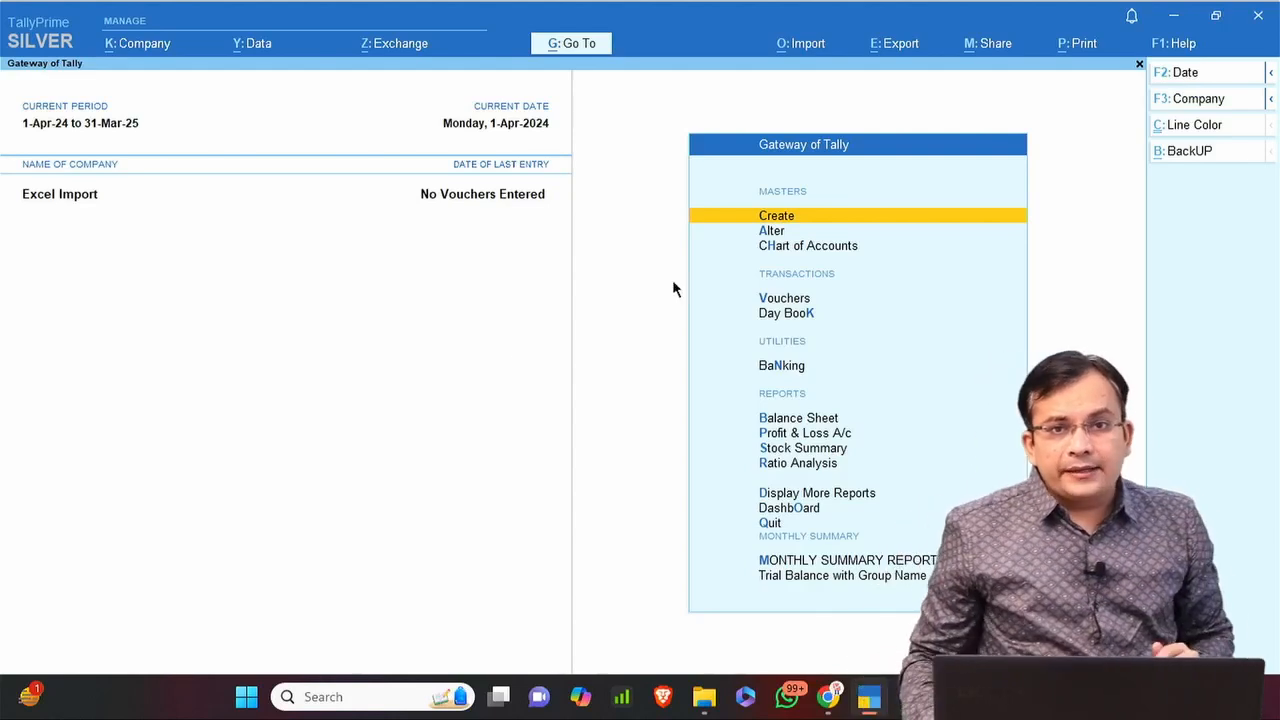
click(801, 56)
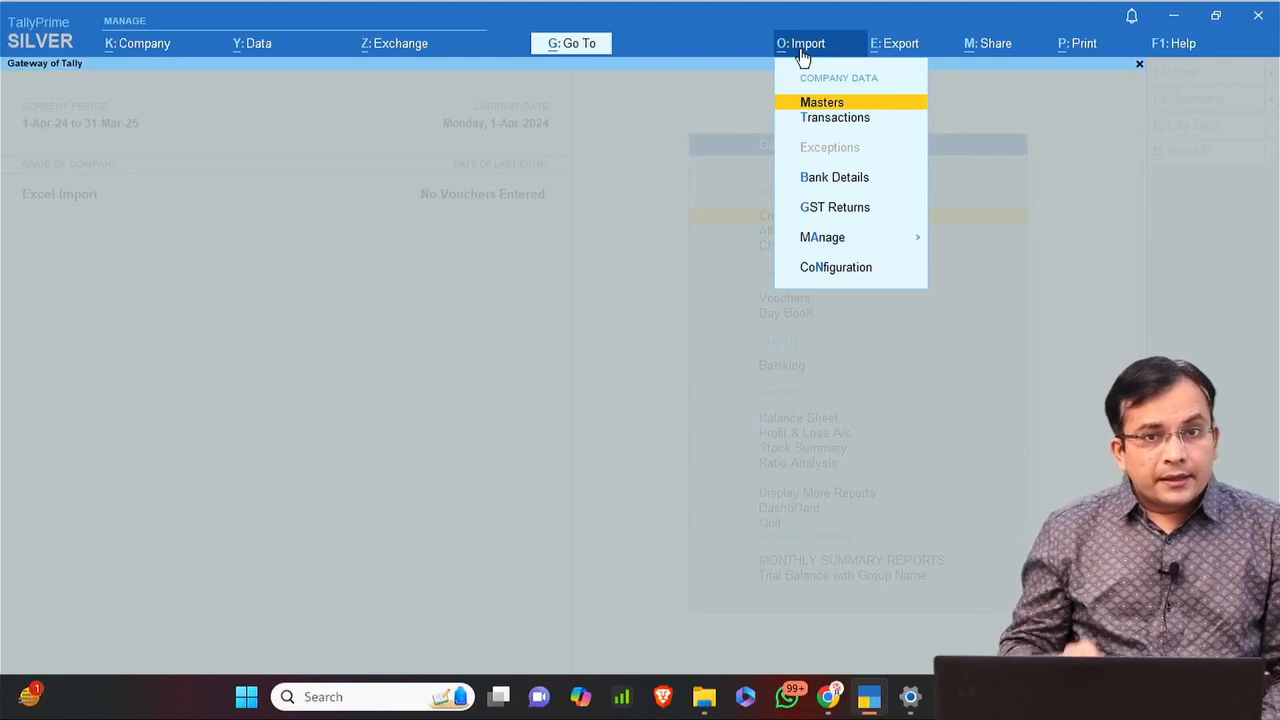
key(Down)
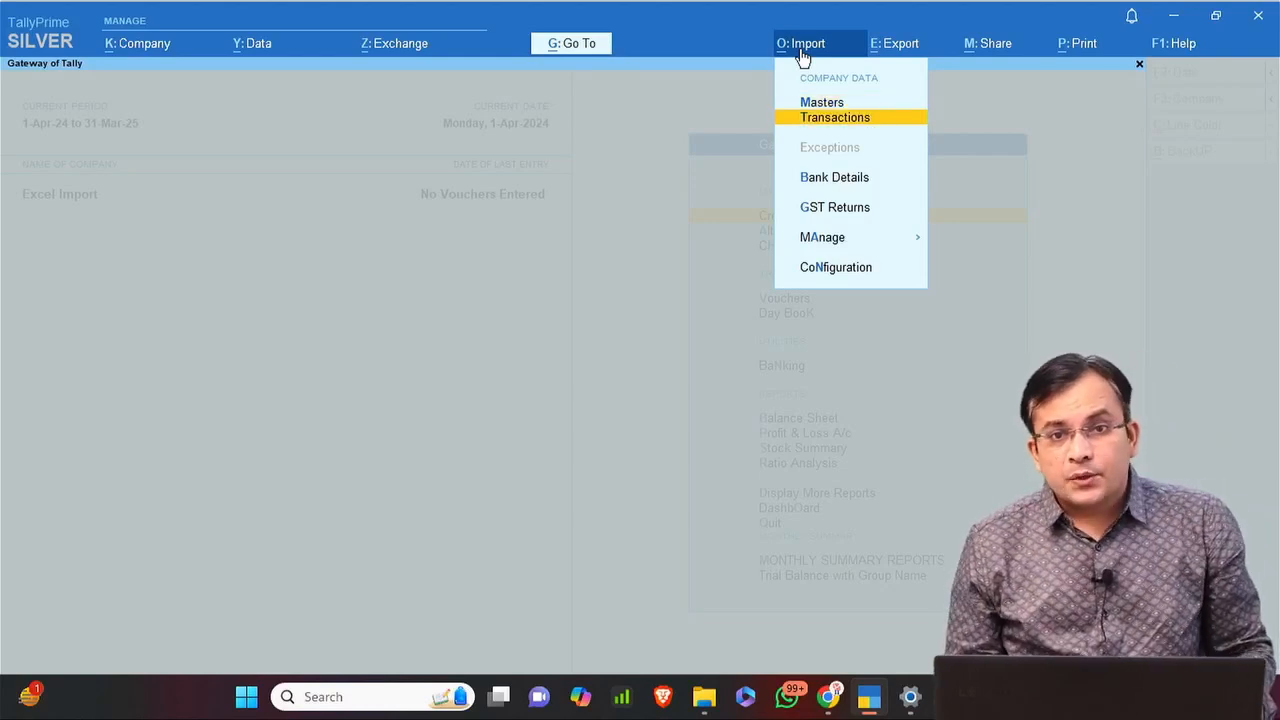
key(Down)
key(Down)
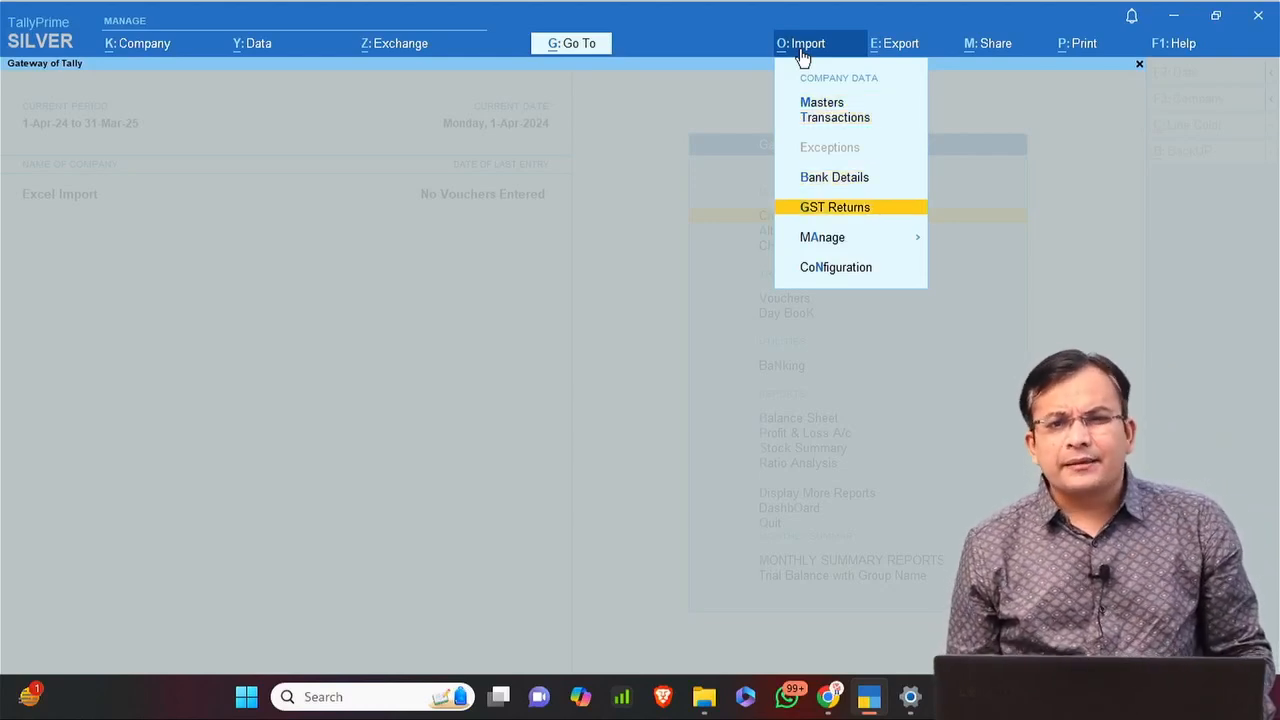
key(Down)
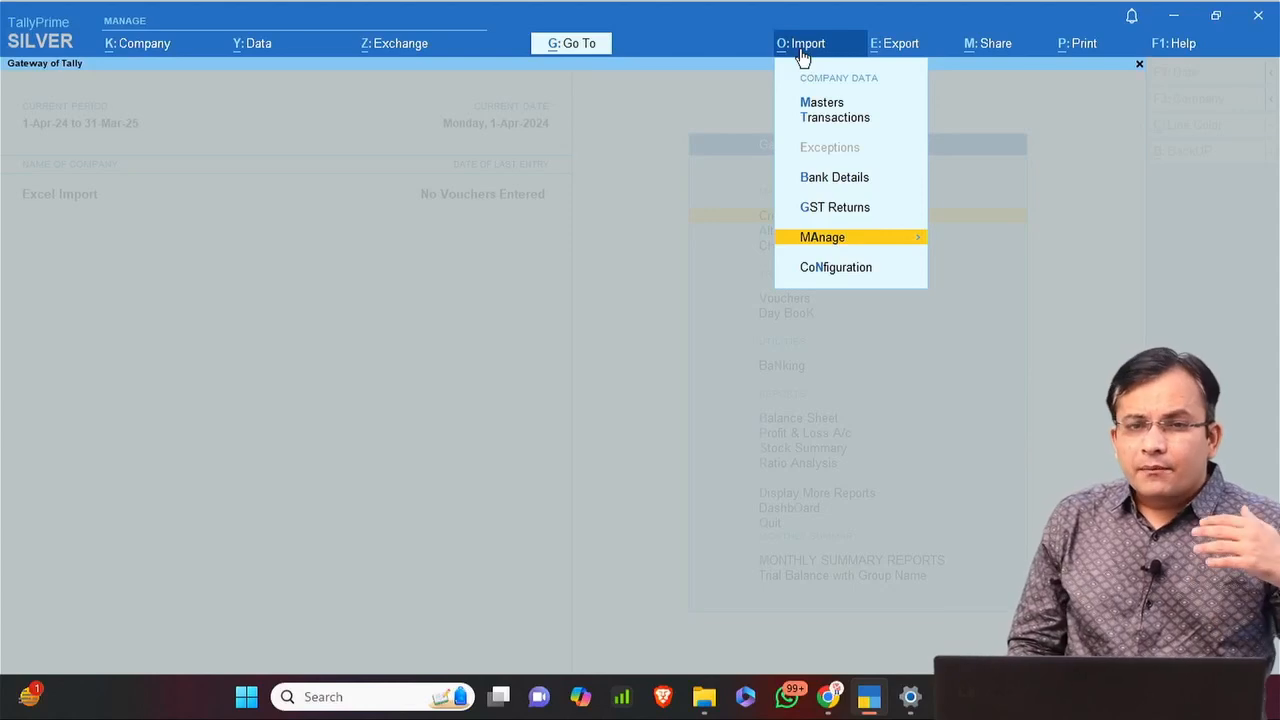
key(Down)
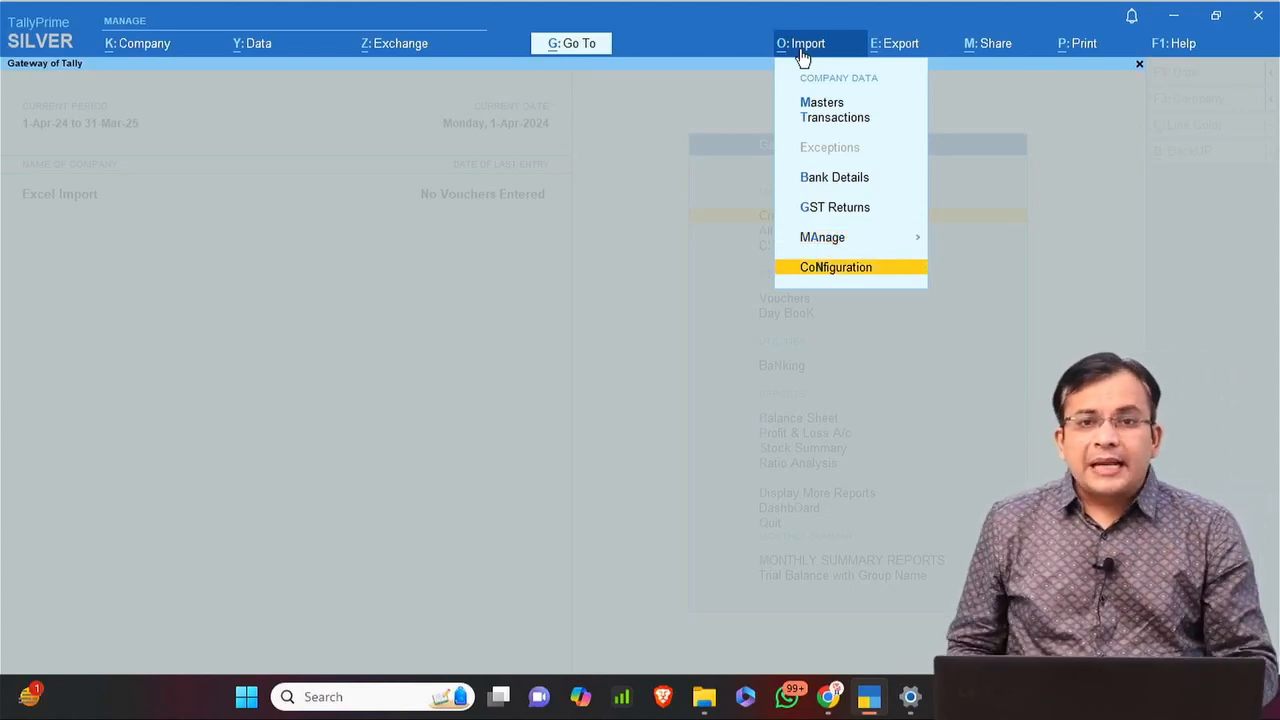
key(Up)
key(Up)
key(Up)
key(Up)
key(Up)
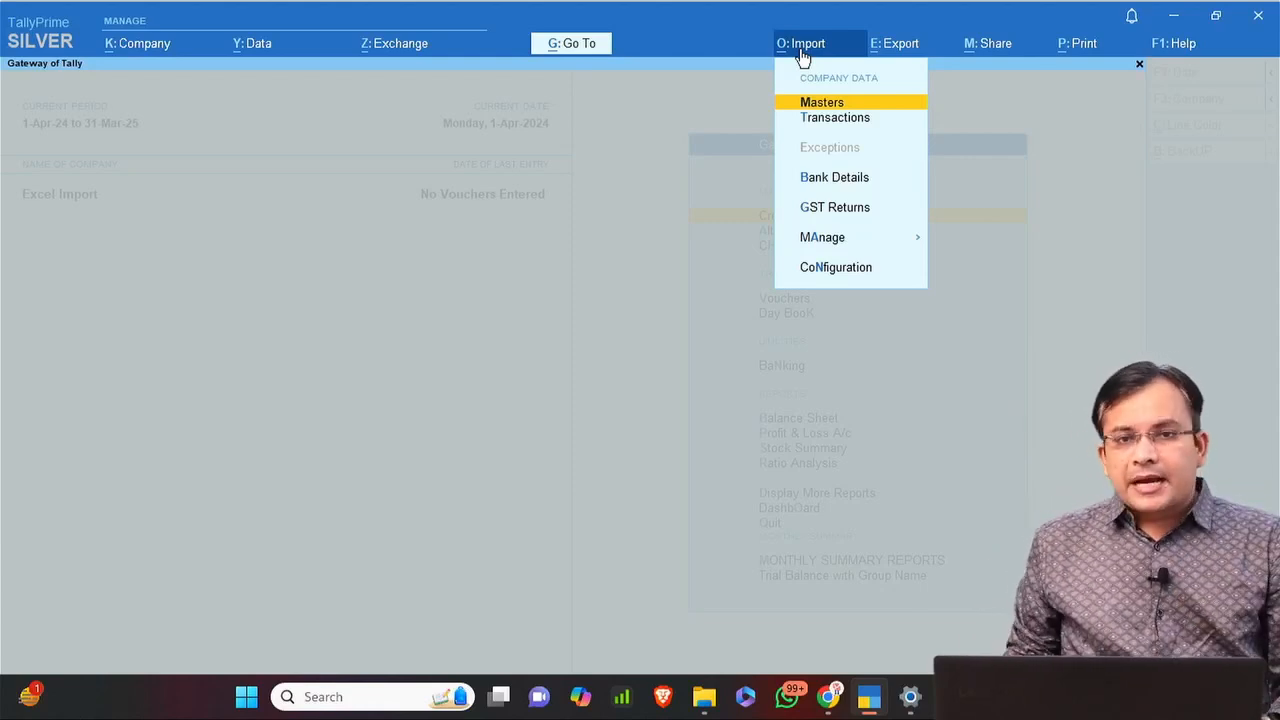
key(Escape)
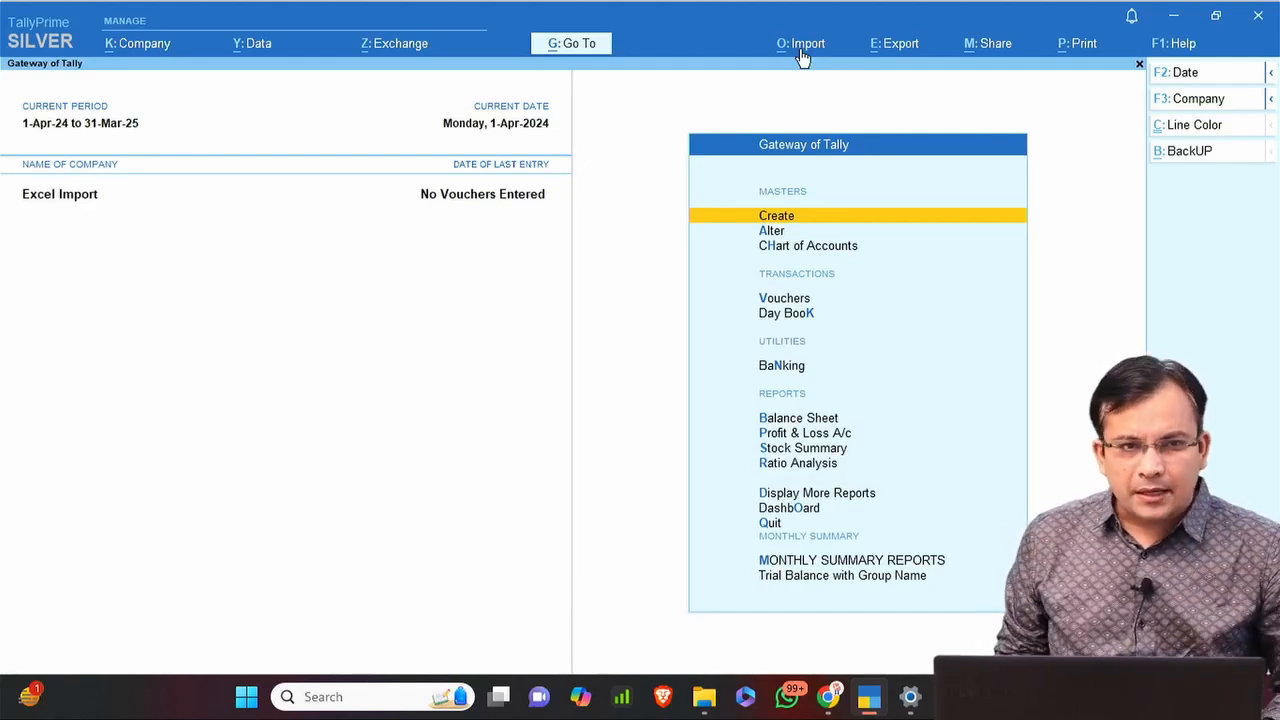
Open the Excel Import company for alteration and set Visit Website to No.
key(alt+k)
key(Down)
key(Return)
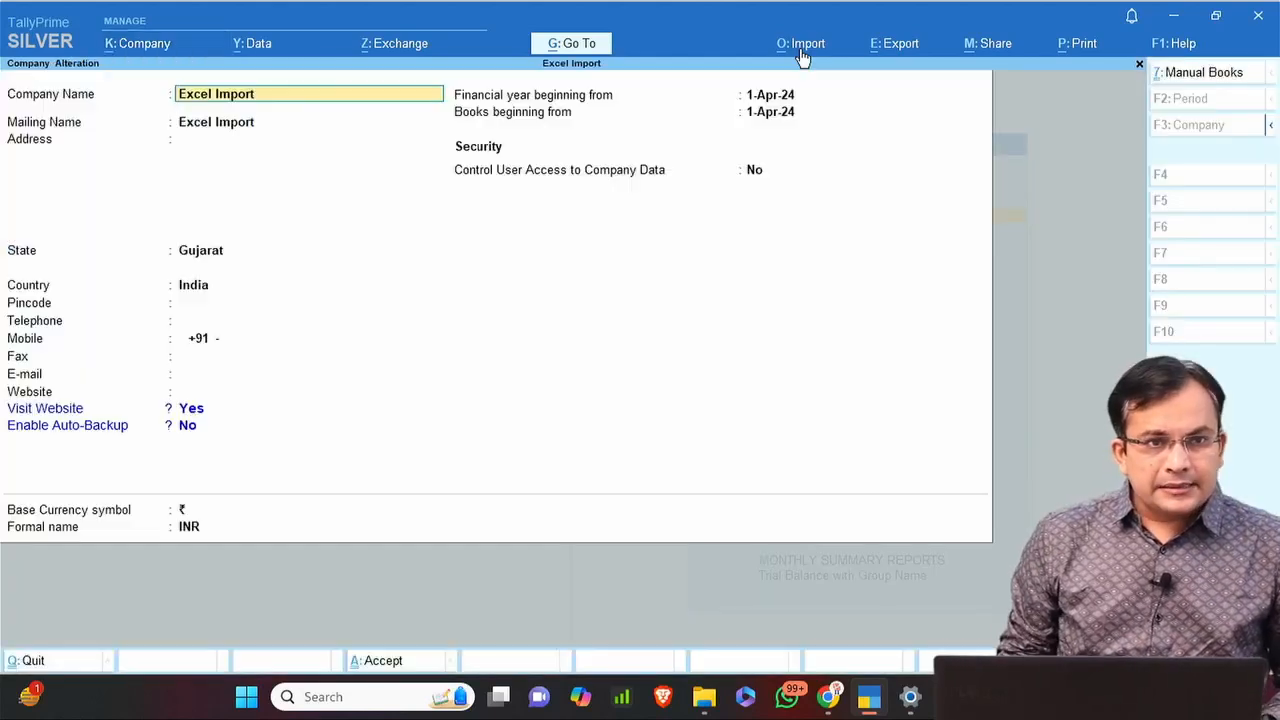
key(Return)
key(Return)
key(Return)
key(Return)
key(Return)
key(Return)
key(Return)
key(Return)
key(Return)
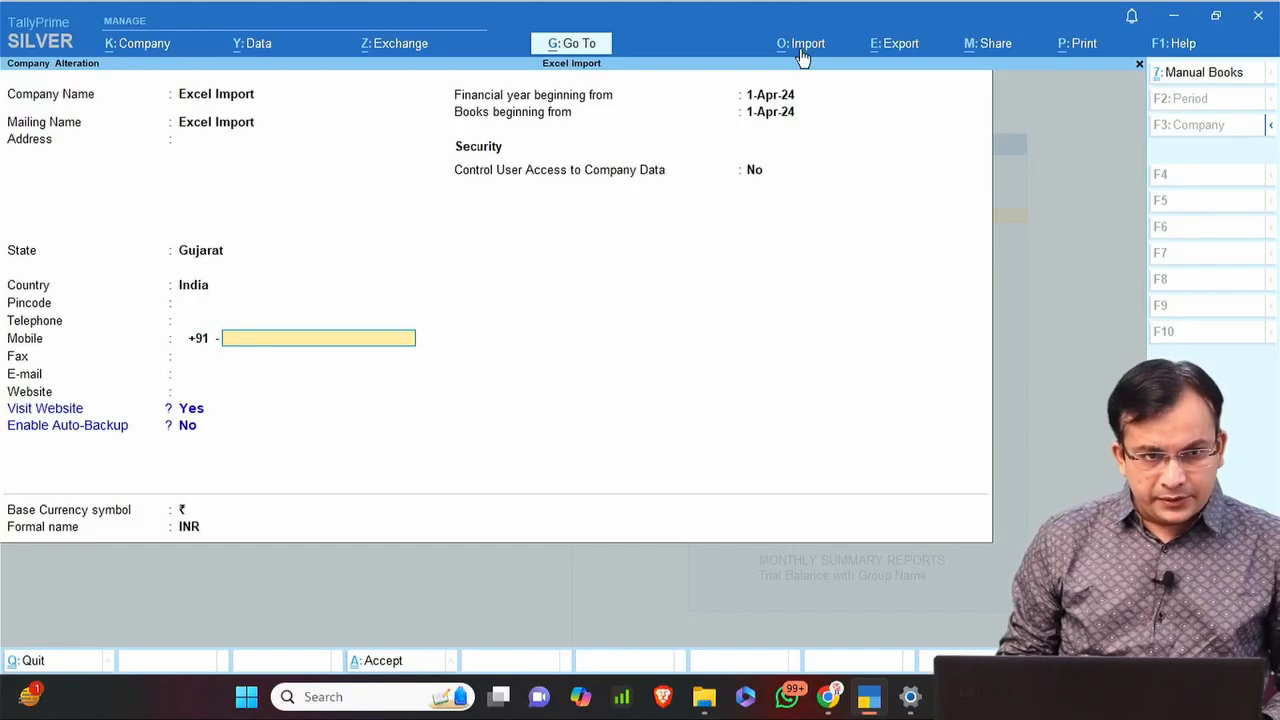
key(Return)
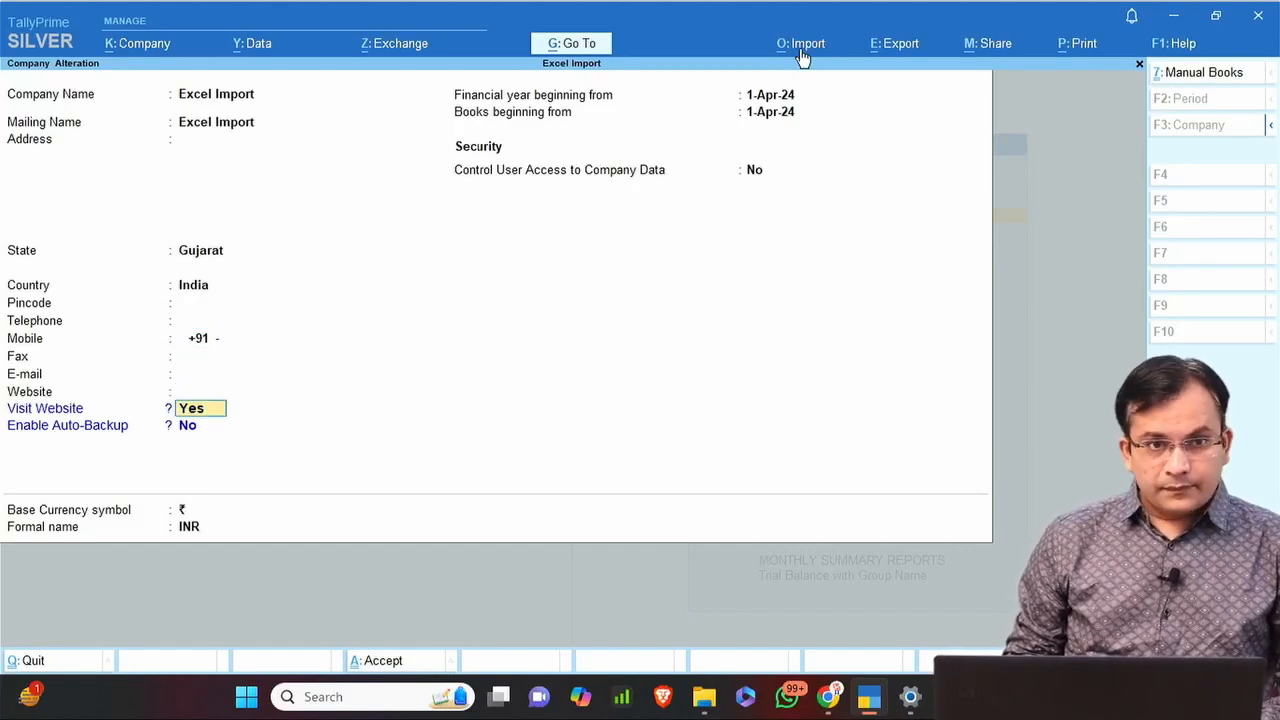
key(n)
key(Return)
Set the company's financial year and books beginning dates to 1-Apr-23 and save the company.
text(1.4.2)
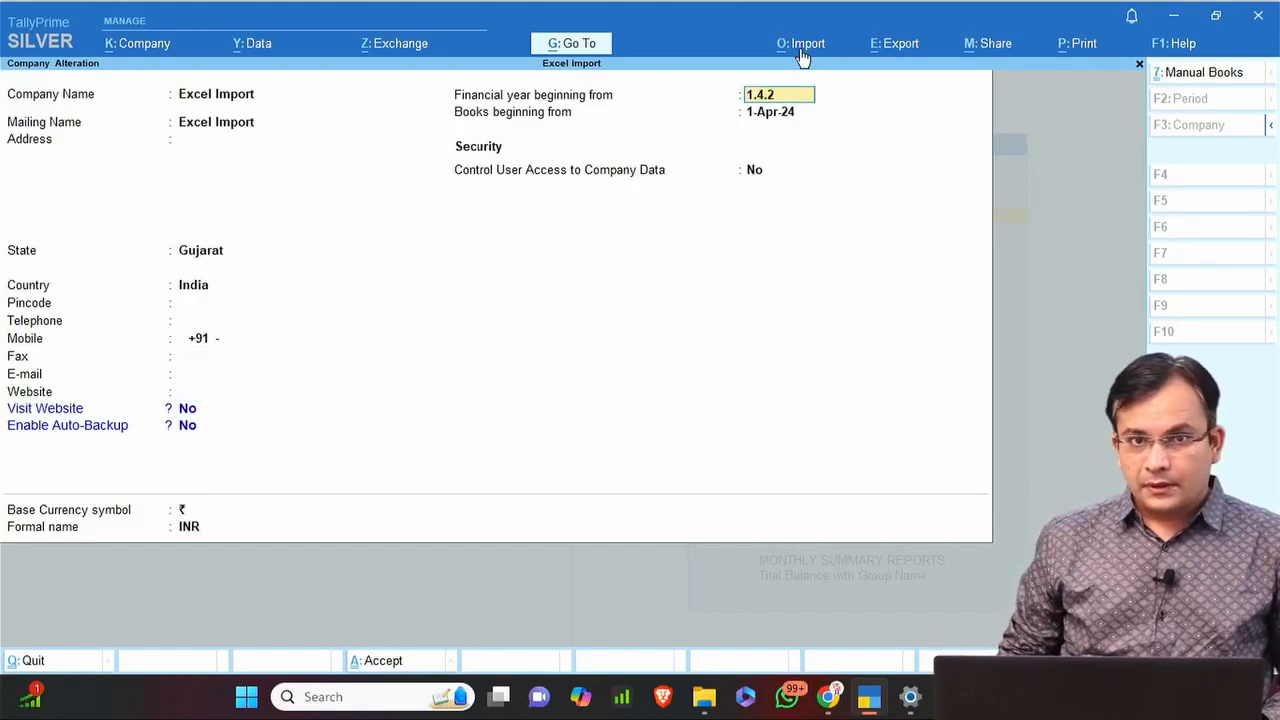
text(3)
key(Return)
key(y)
key(y)
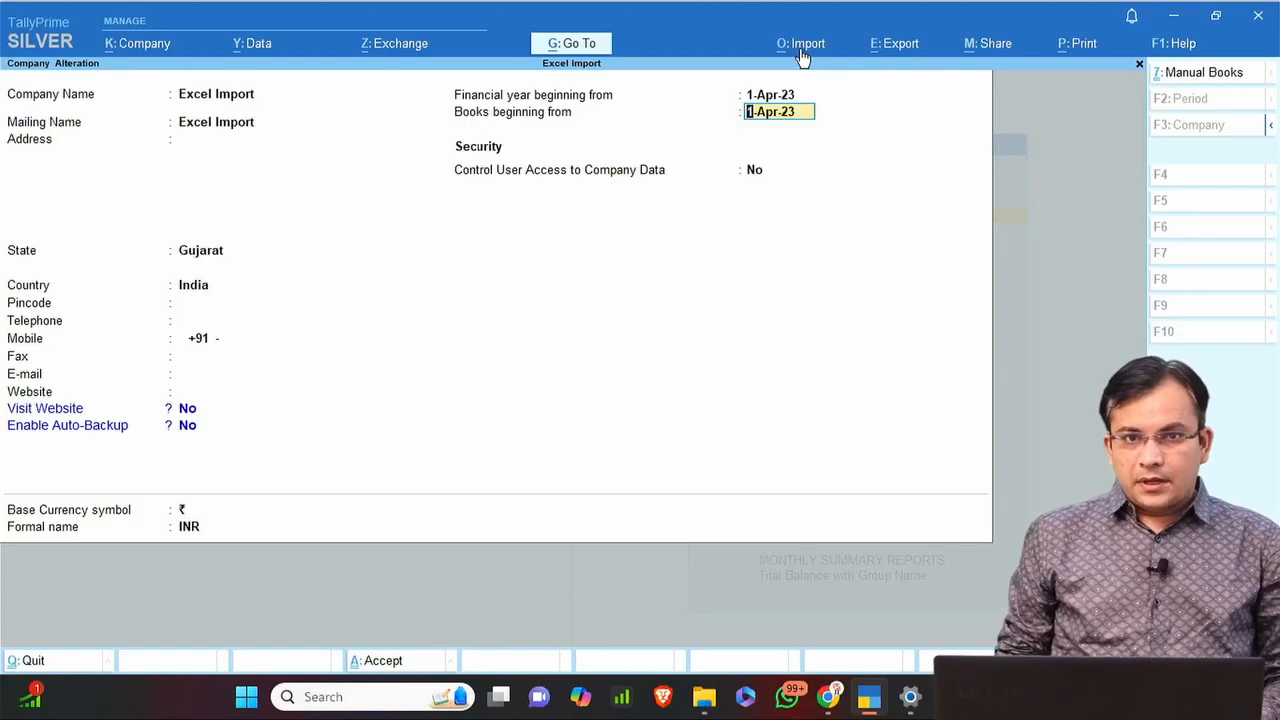
key(ctrl+a)
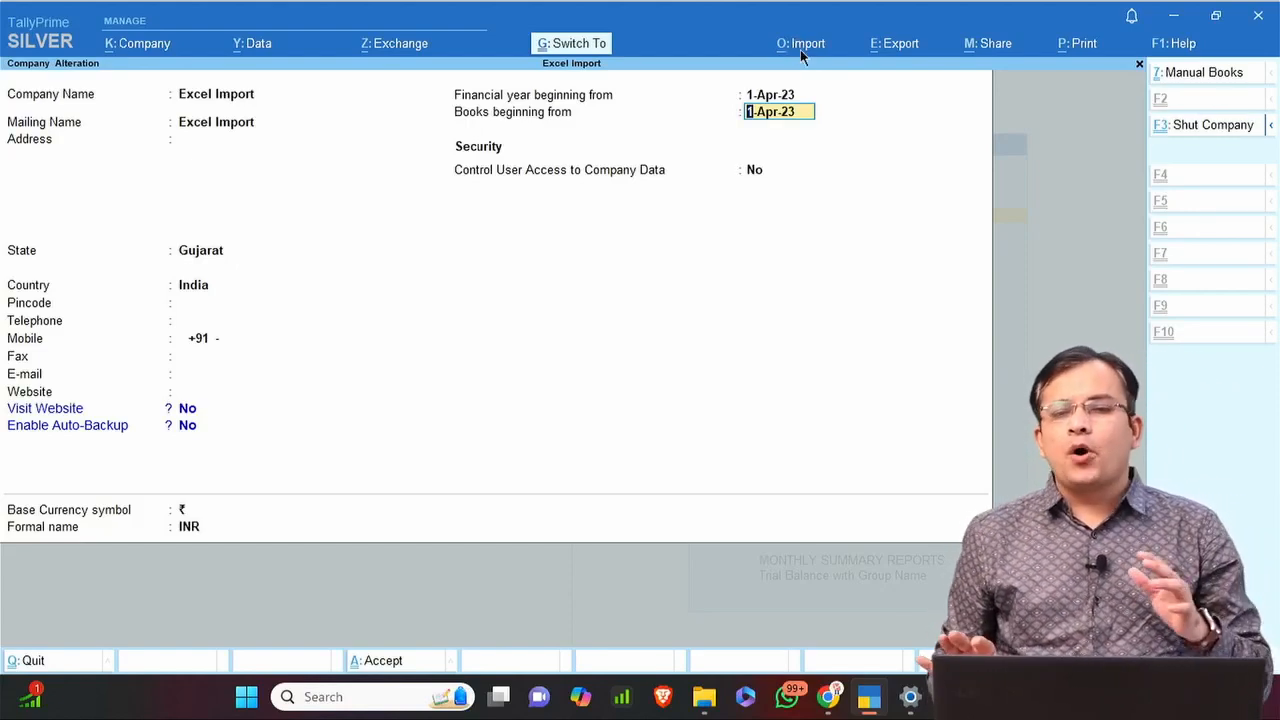
Leave the master creation list and open Display More Reports from the Gateway of Tally.
key(c)
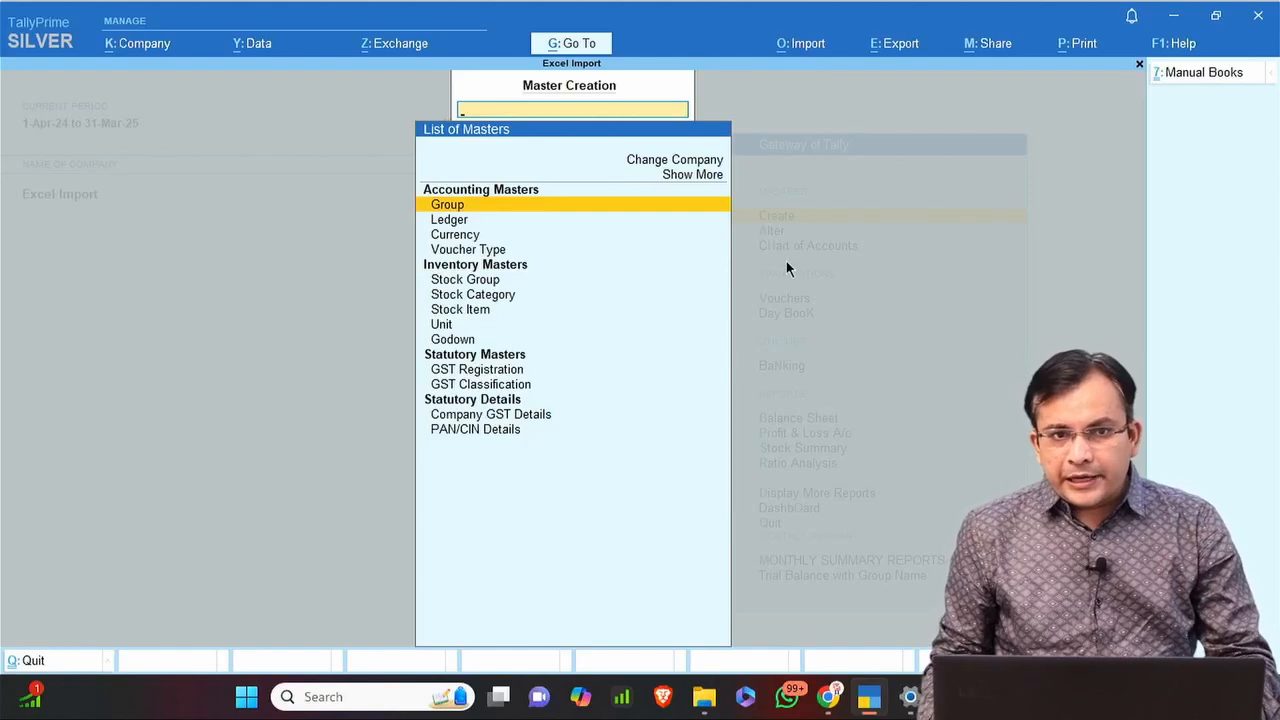
key(Escape)
key(Up)
key(Up)
key(Up)
key(Up)
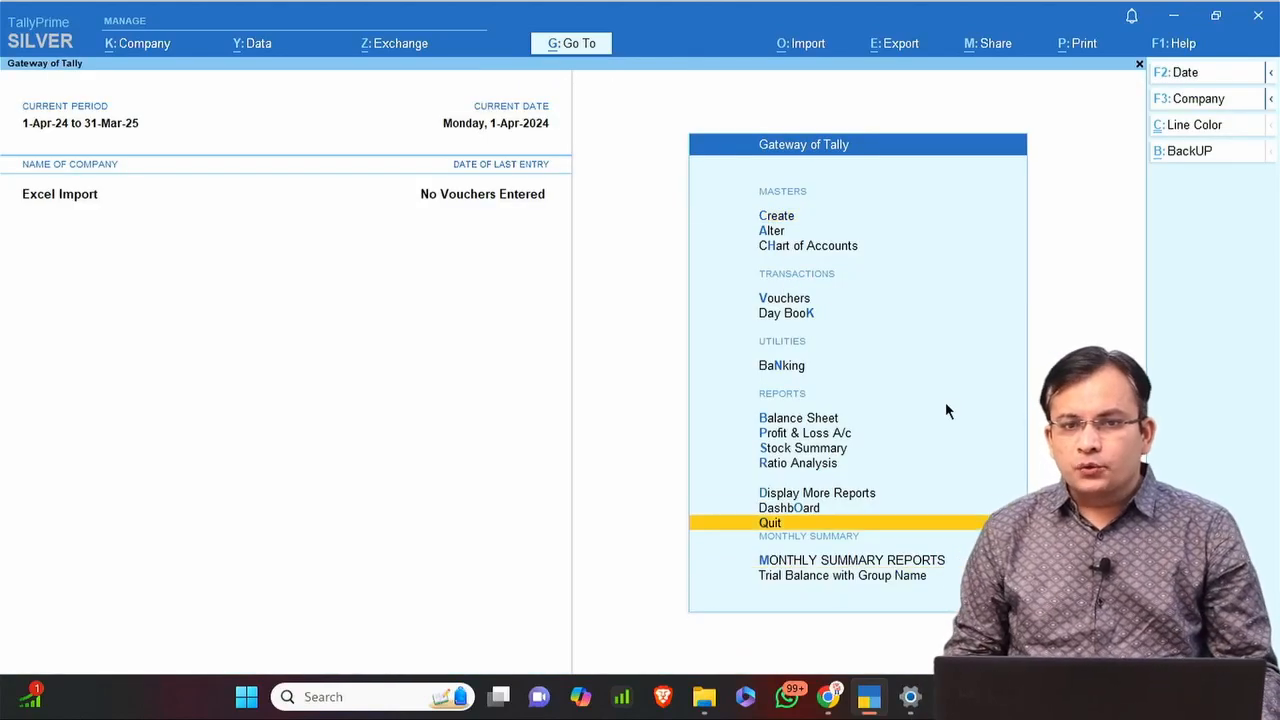
key(Return)
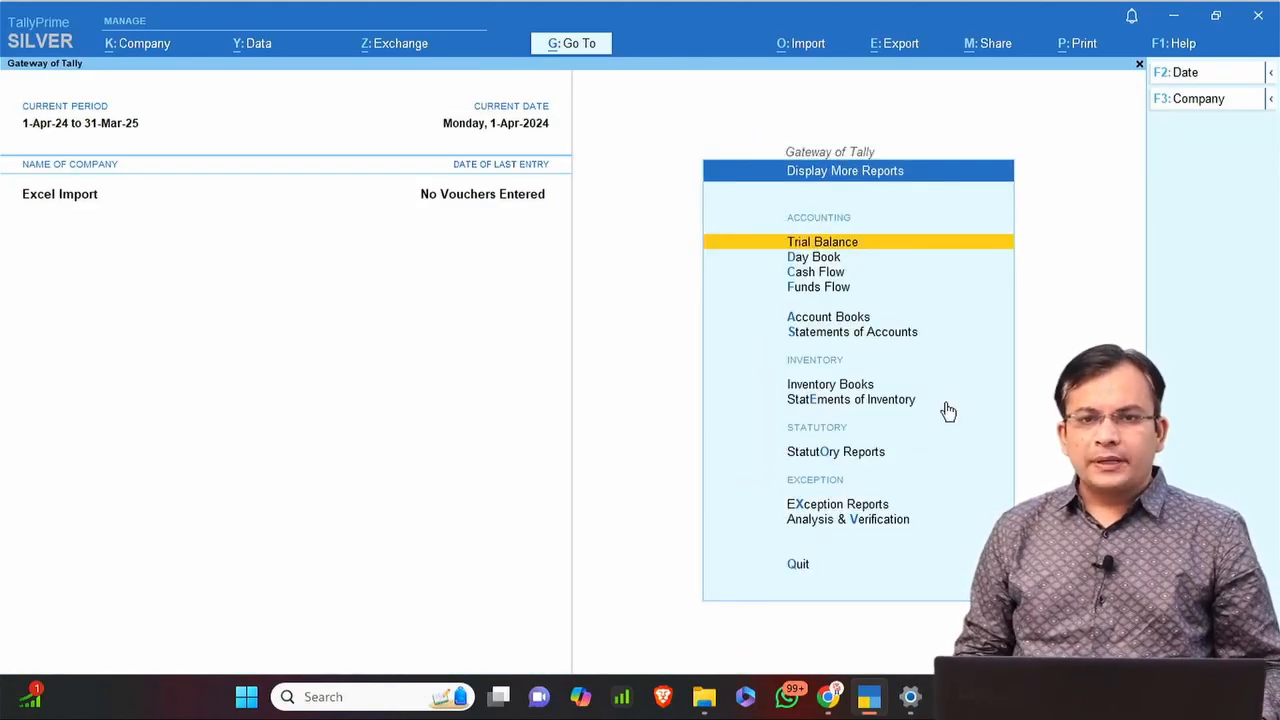
Open the Statistics report under Statements of Accounts for the Excel Import company.
key(Down)
key(Down)
key(Down)
key(Down)
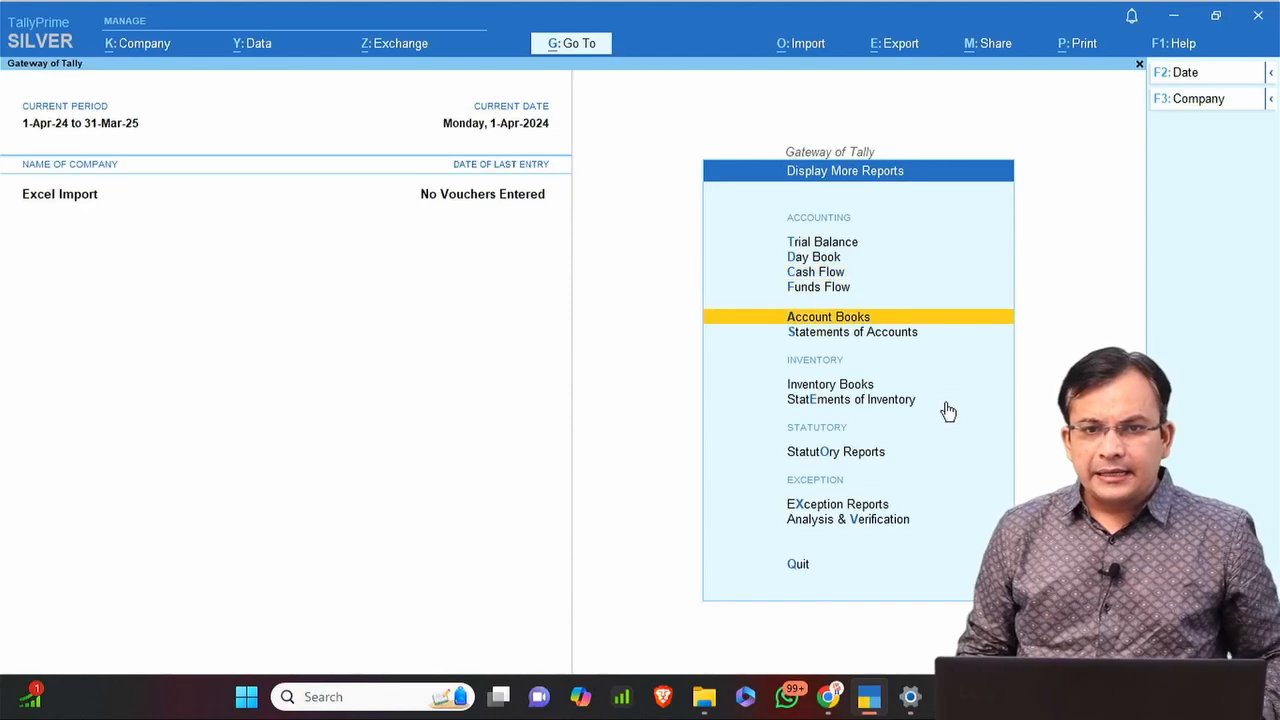
key(Down)
key(Down)
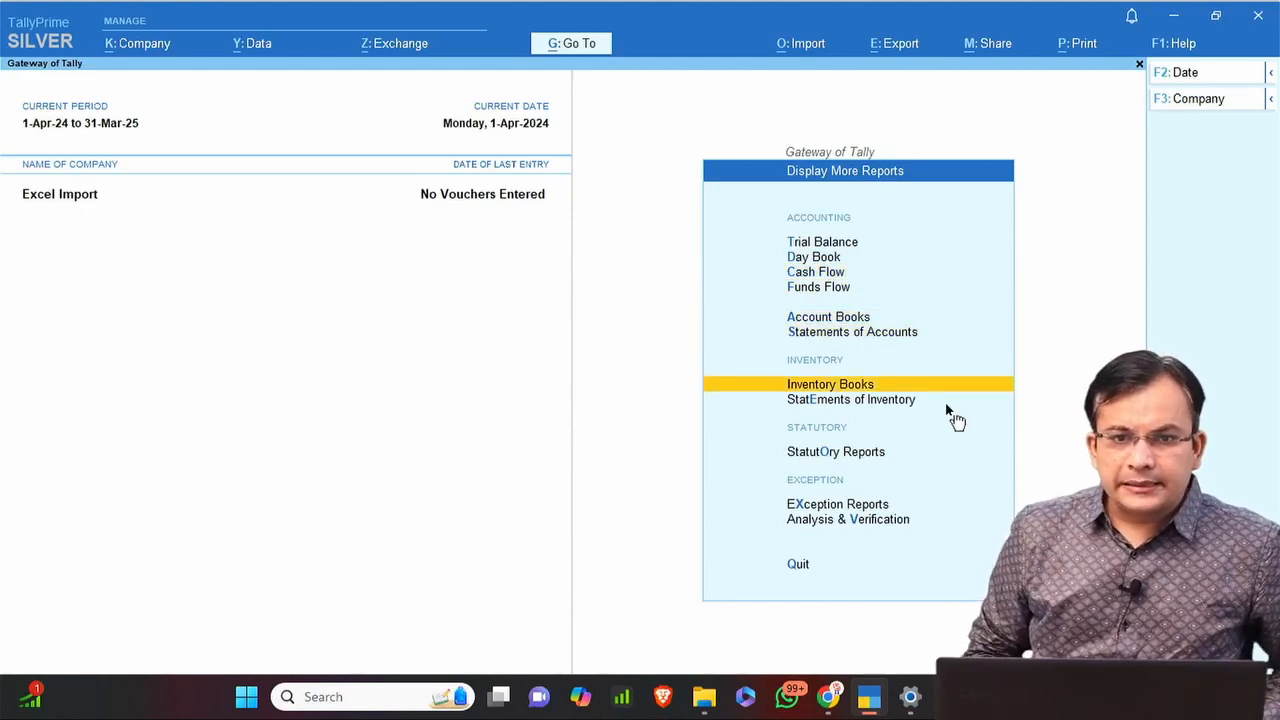
key(Up)
key(Up)
key(Down)
key(Return)
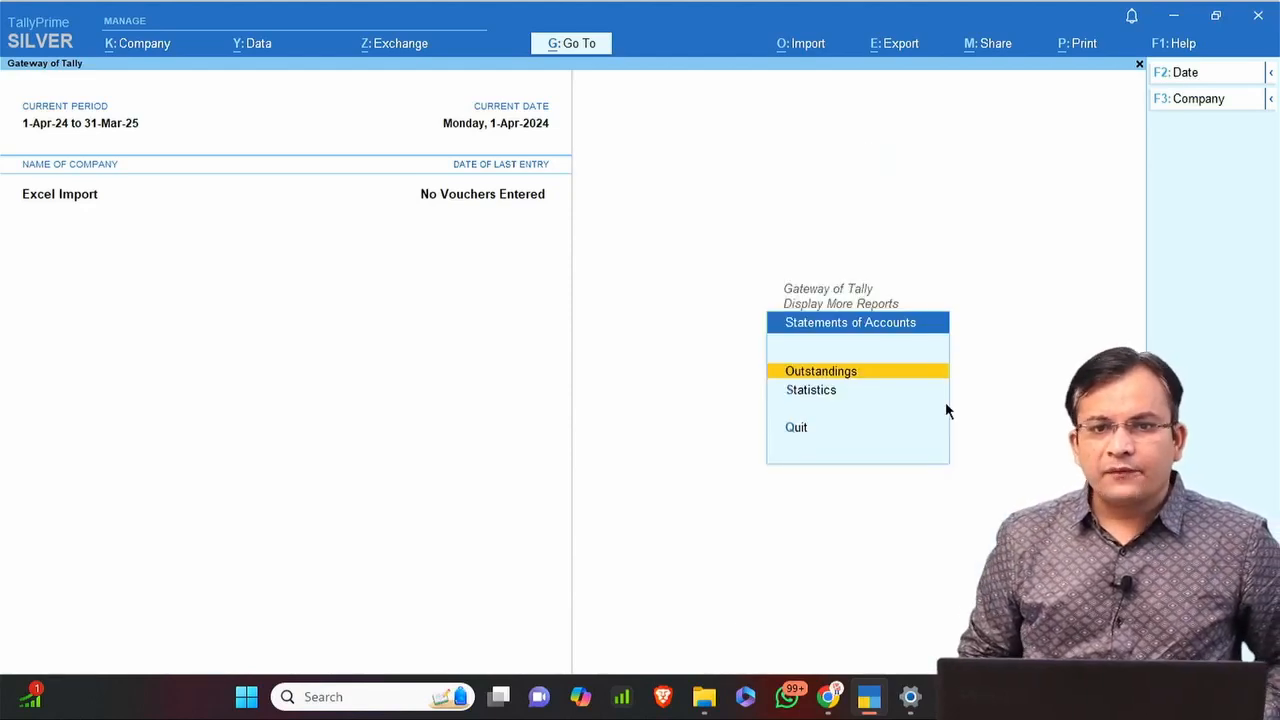
key(Down)
key(Return)
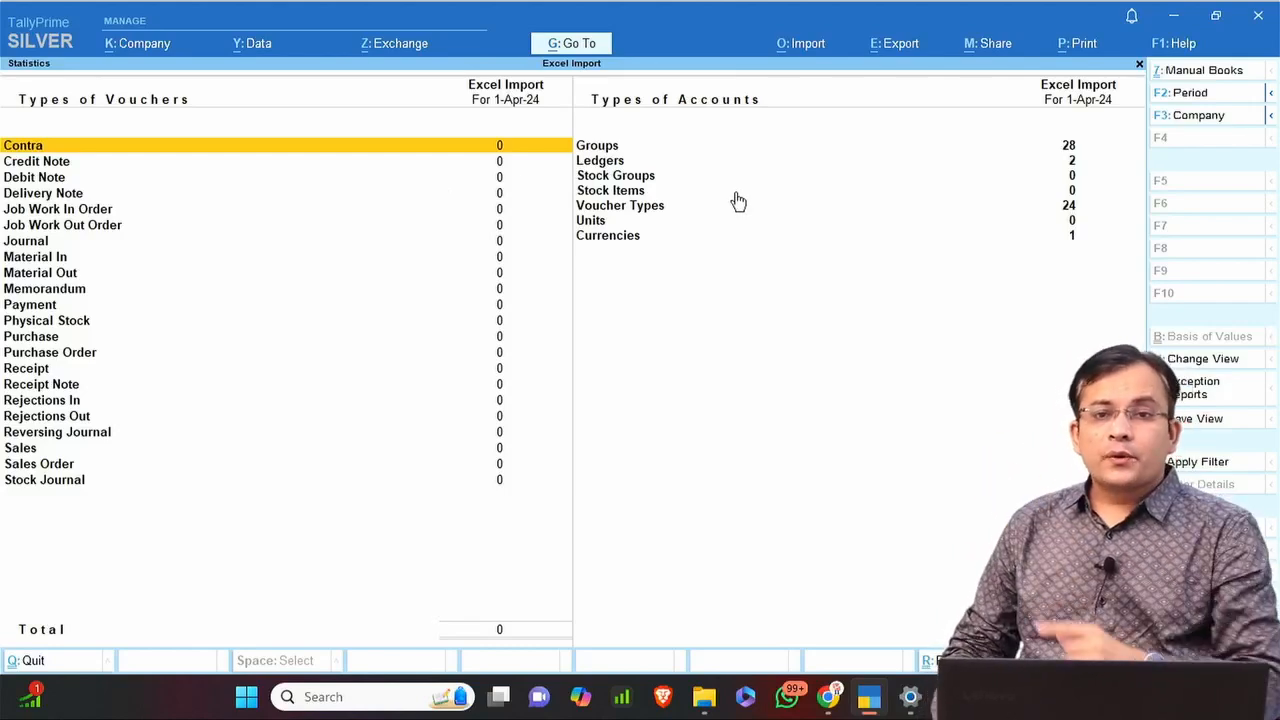
Examine the company's existing ledgers through the Statistics report, including the Cash ledger, and return to Statements of Accounts.
key(Right)
key(Down)
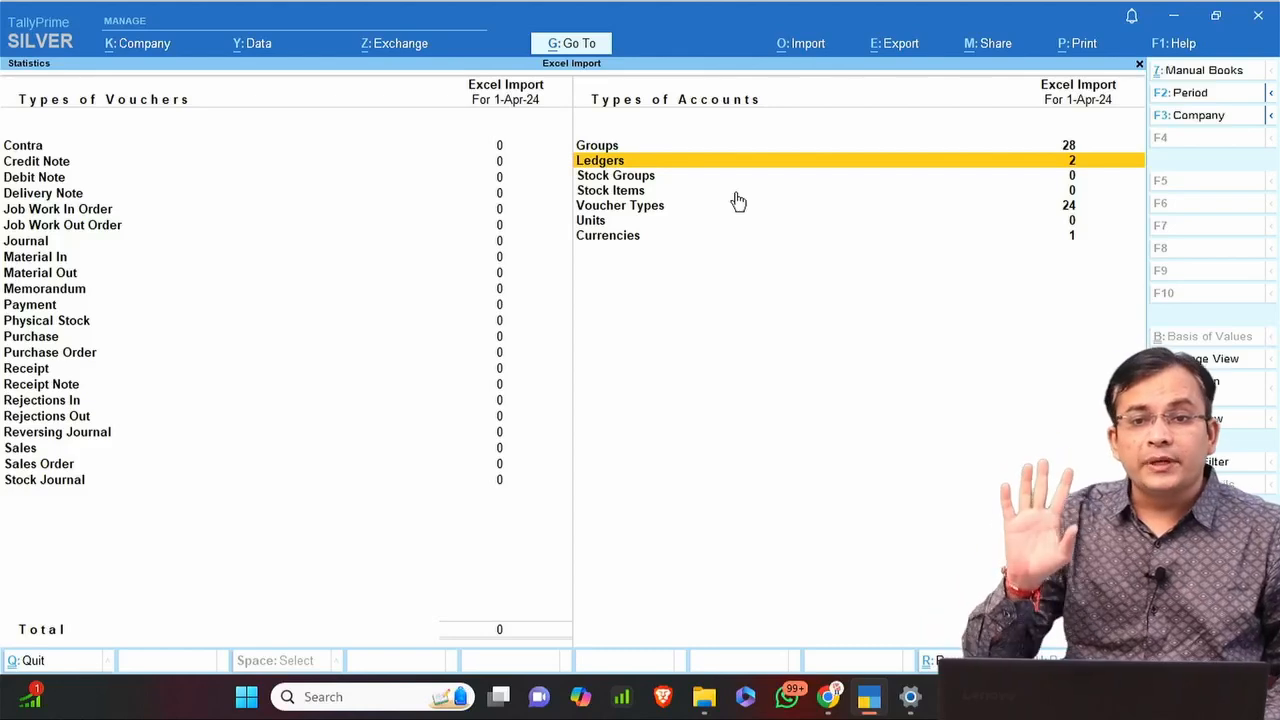
key(Return)
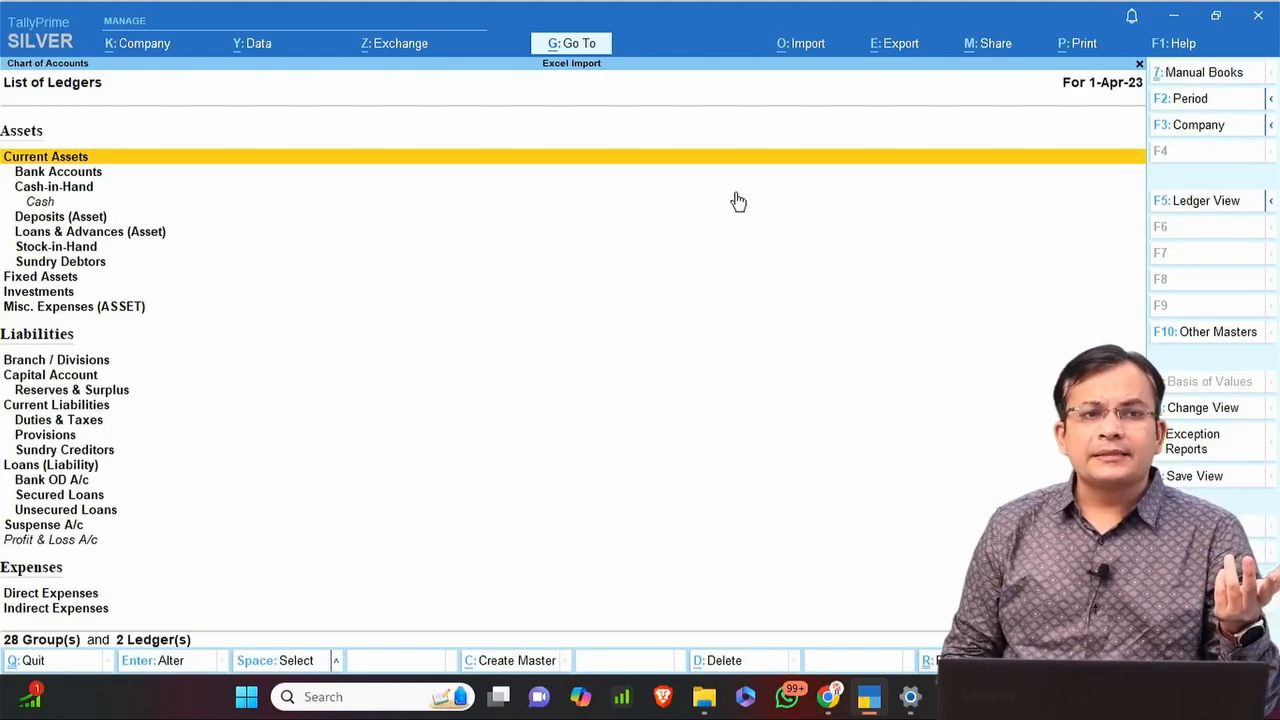
key(Down)
key(Down)
key(Down)
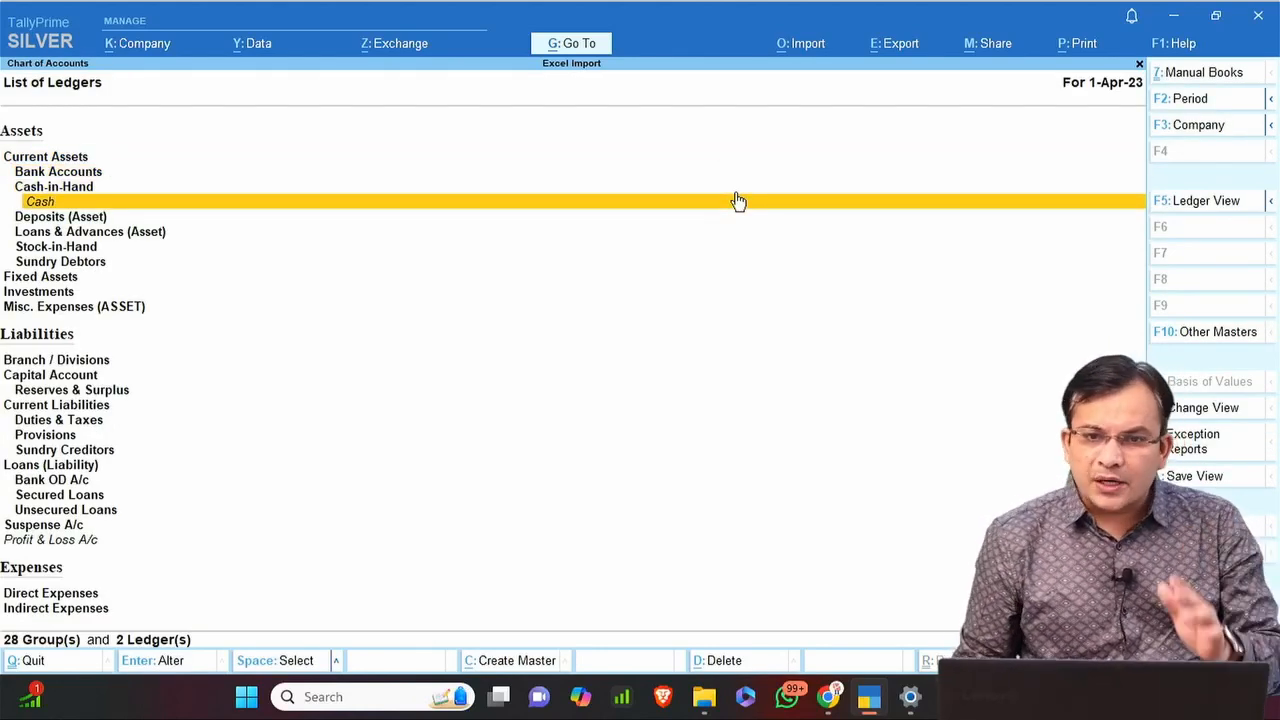
key(Escape)
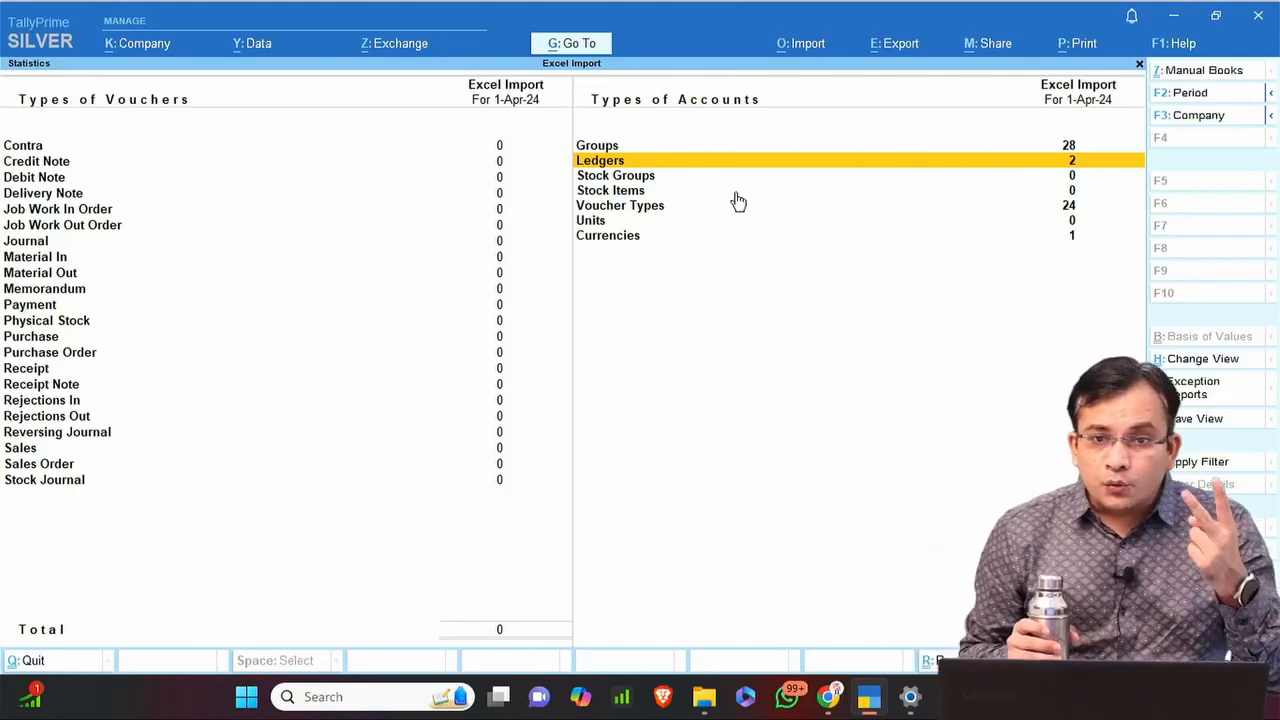
key(Escape)
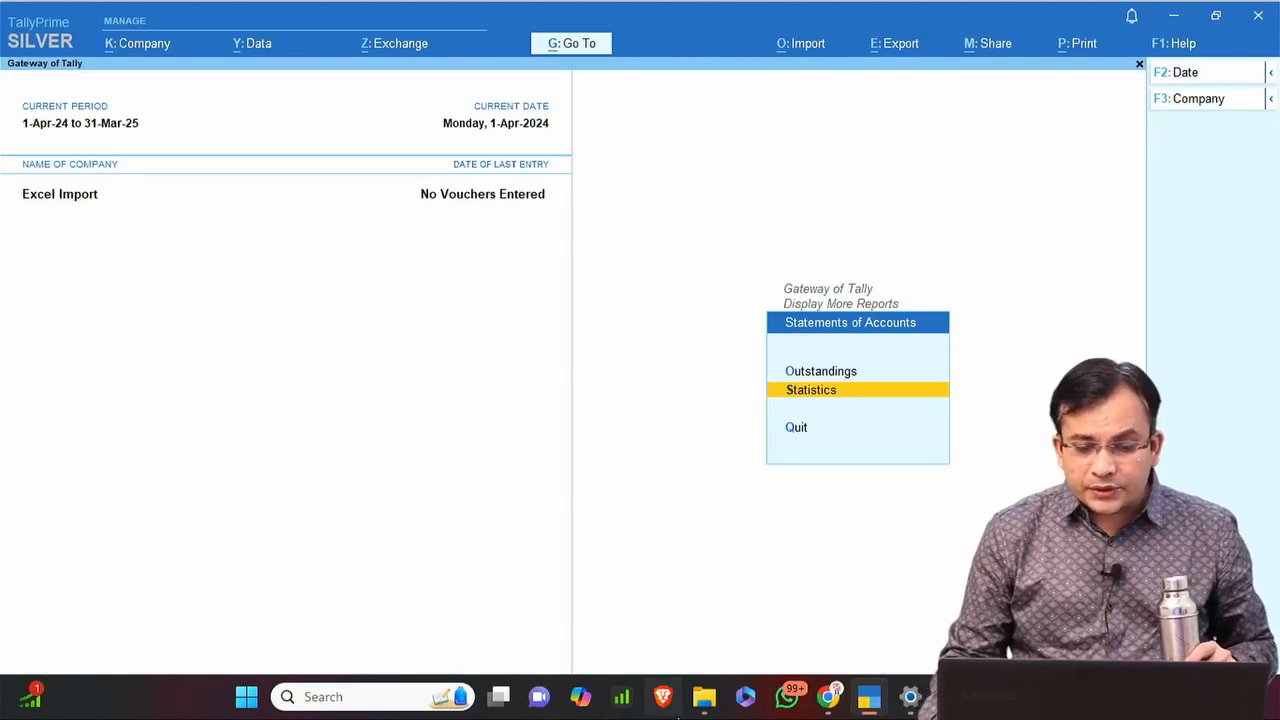
Open the 1.1 Ledgers - Normal workbook from the Practice Files folder, view its ledger sheet and the agenda, and return to TallyPrime.
mouse_move(704, 697)
click(640, 558)
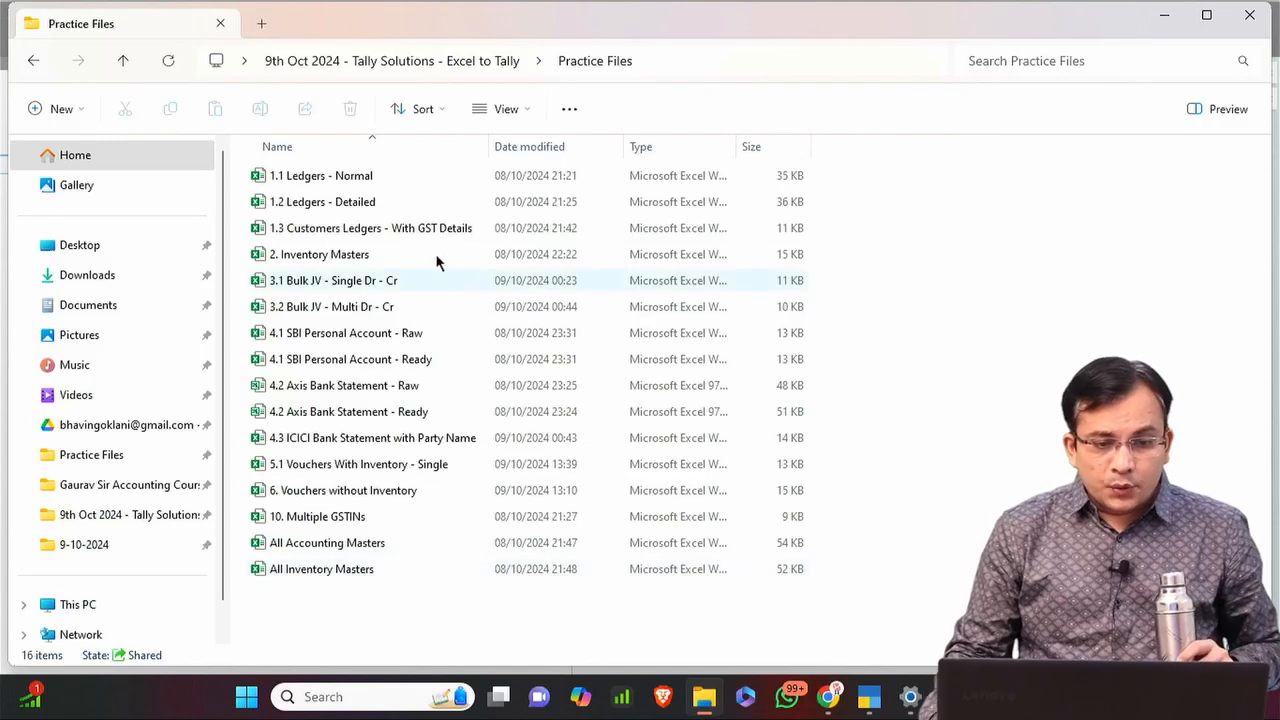
double_click(380, 177)
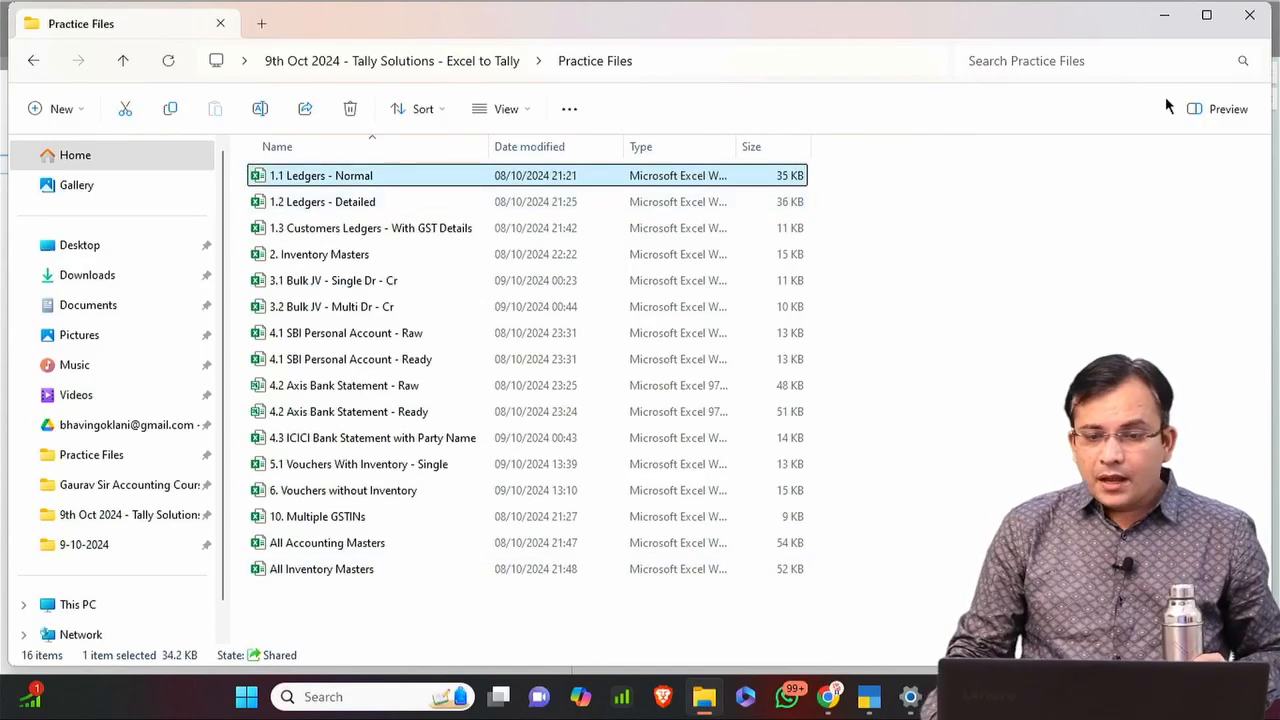
click(1163, 15)
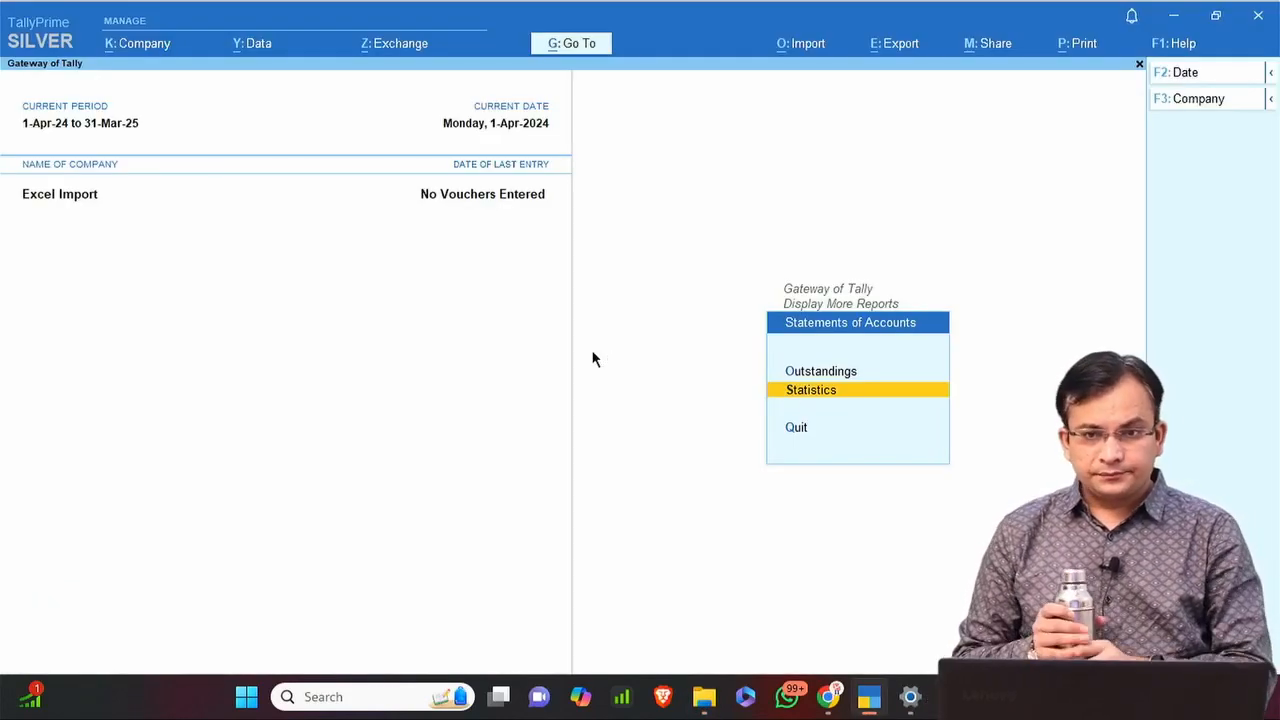
key(Escape)
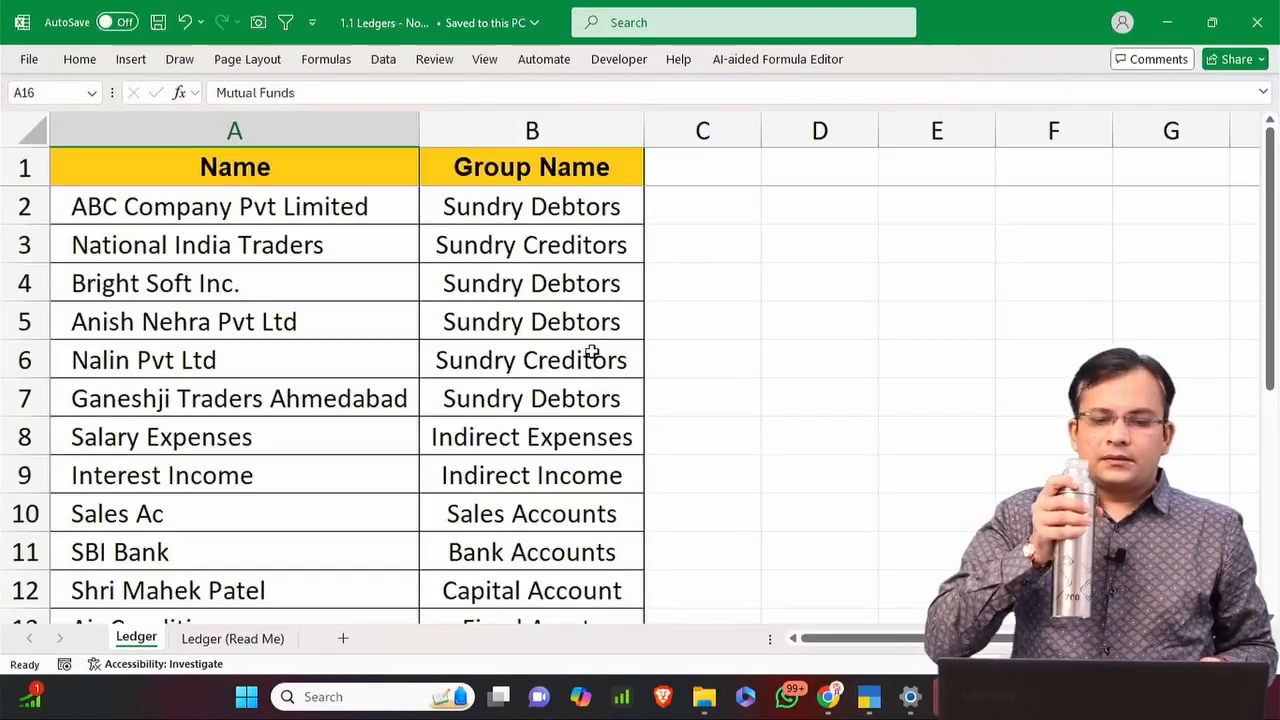
click(1167, 22)
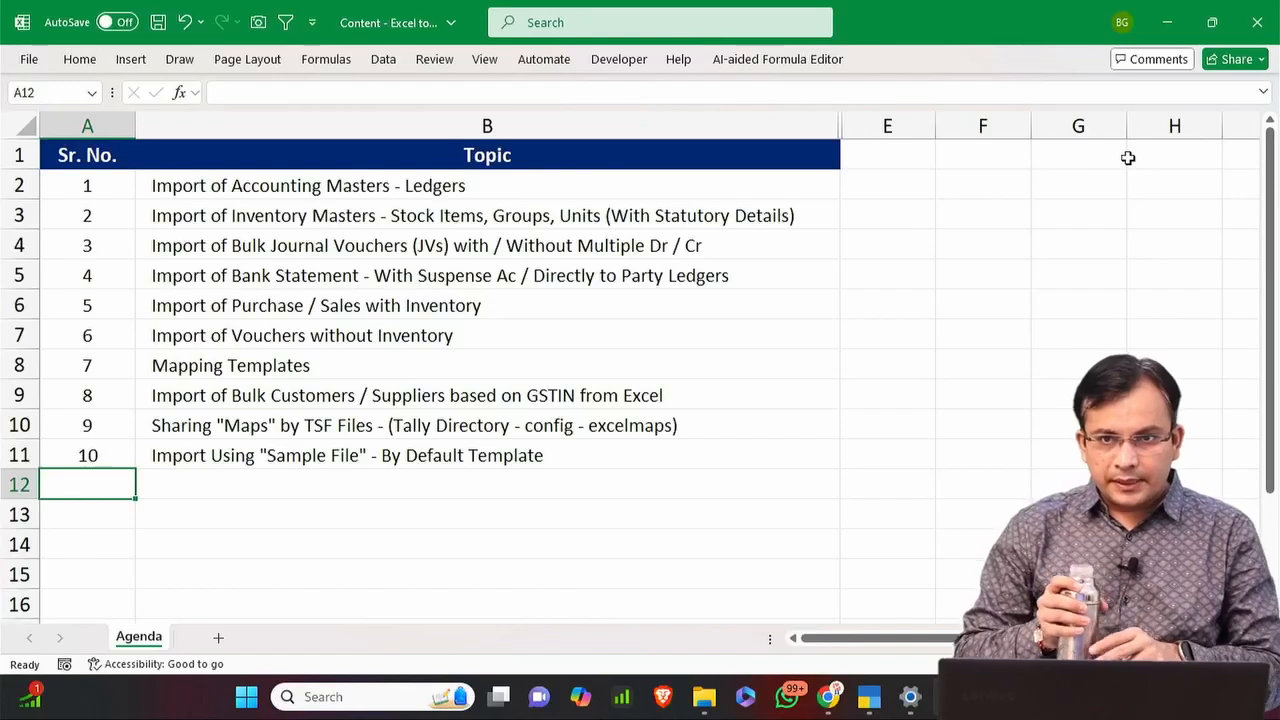
click(1172, 28)
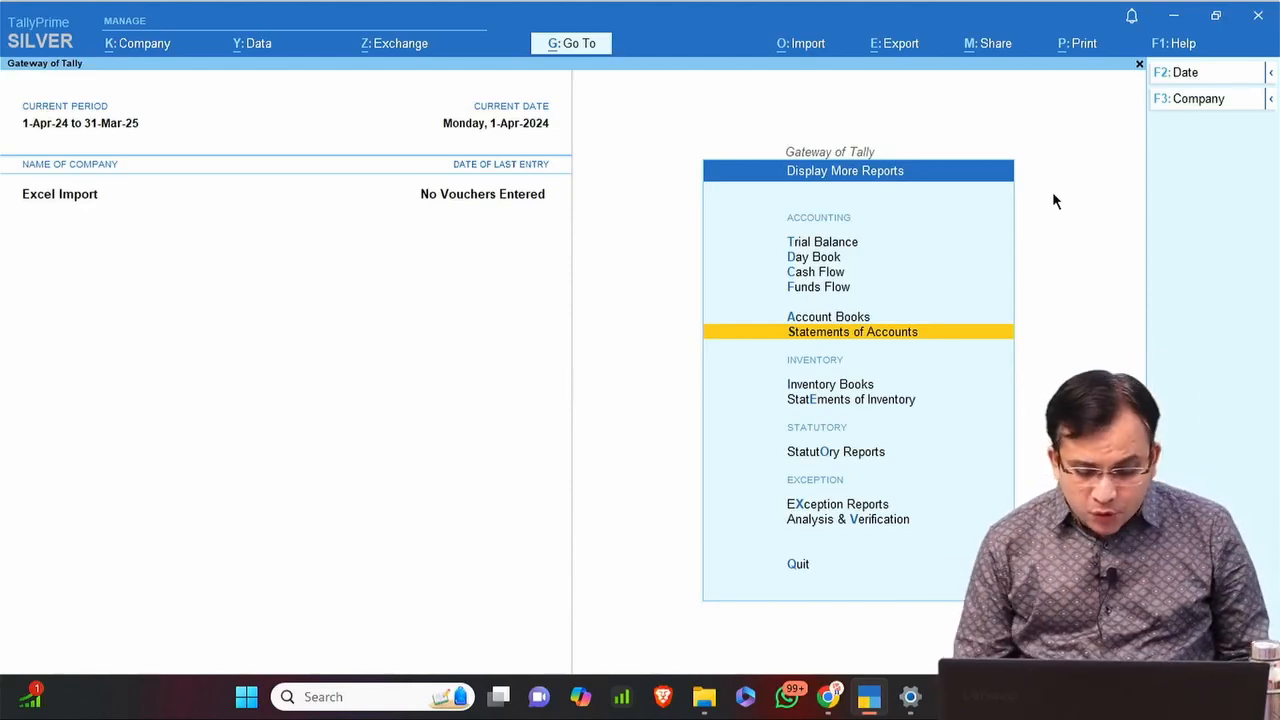
Open the export of a sample Excel file for Masters from the import management options.
key(alt+o)
key(Down)
key(Down)
key(Down)
key(Down)
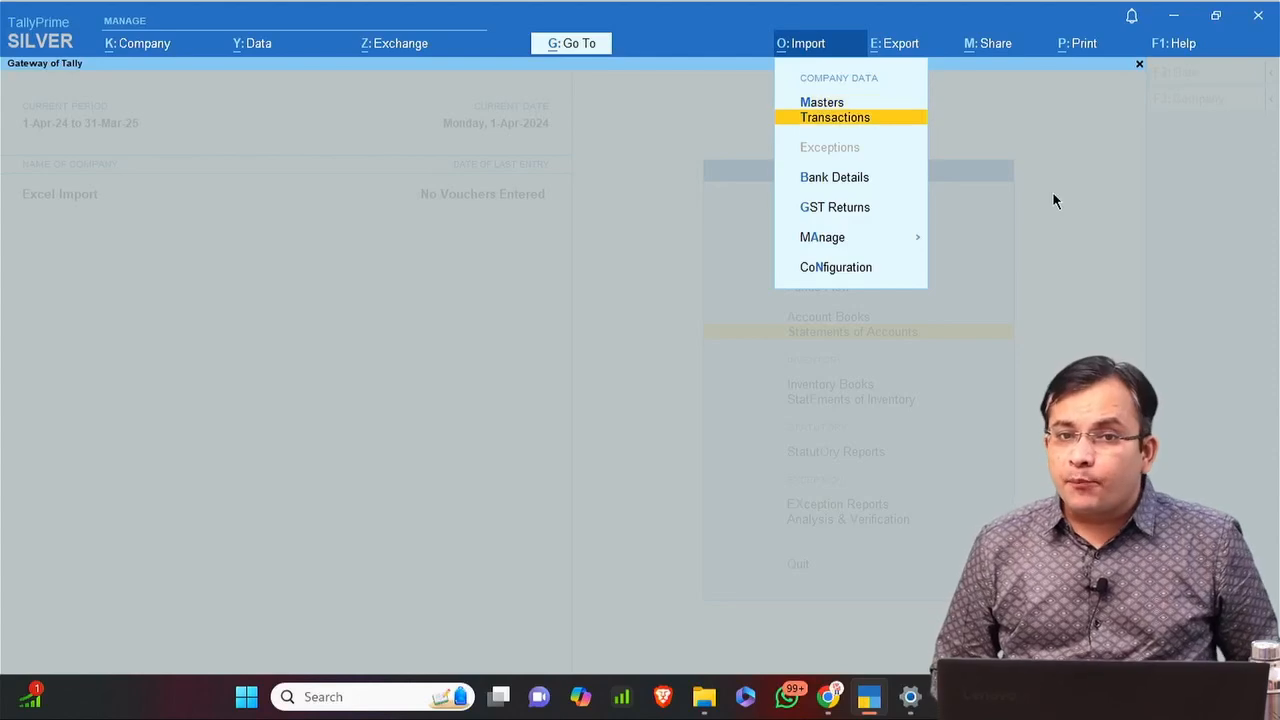
key(Return)
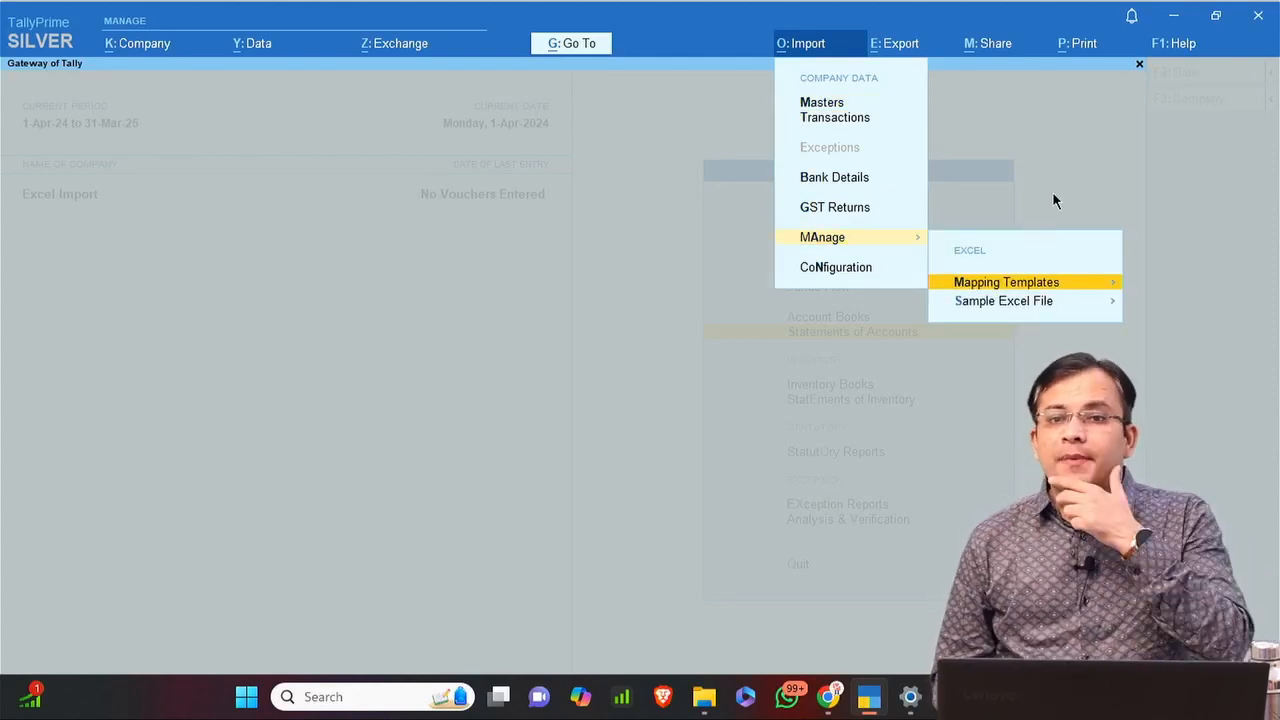
key(Down)
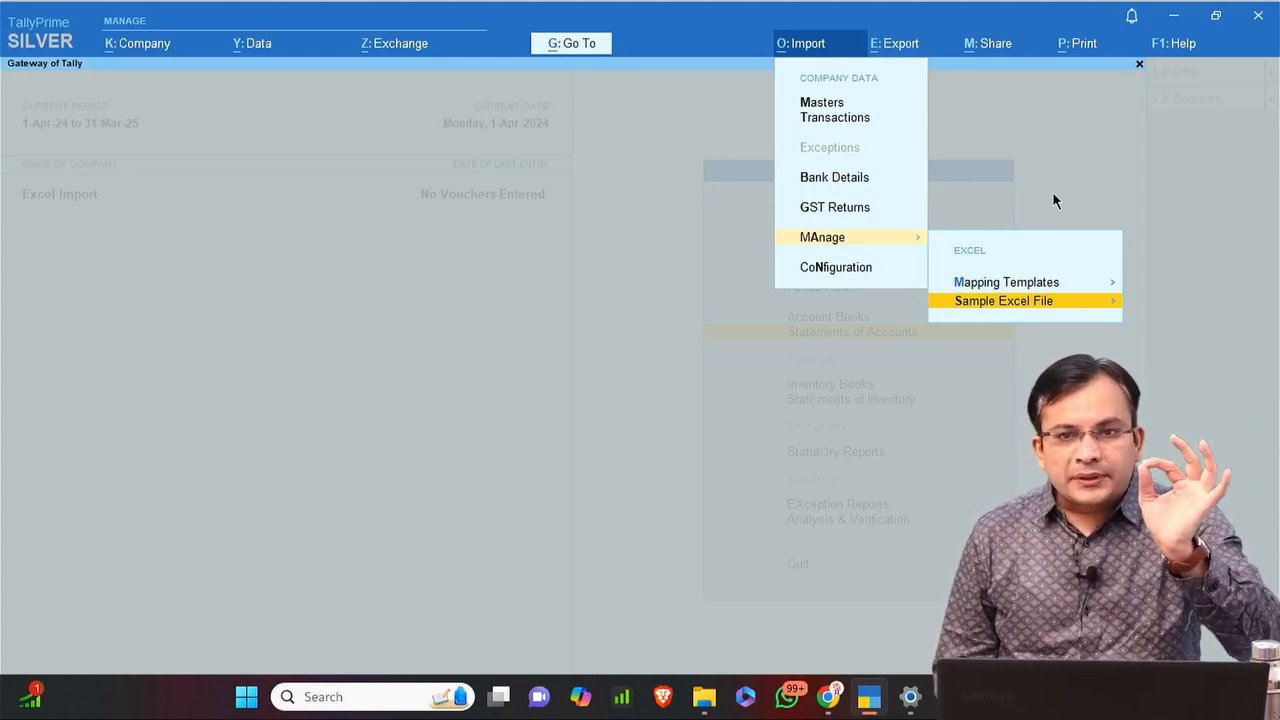
key(Return)
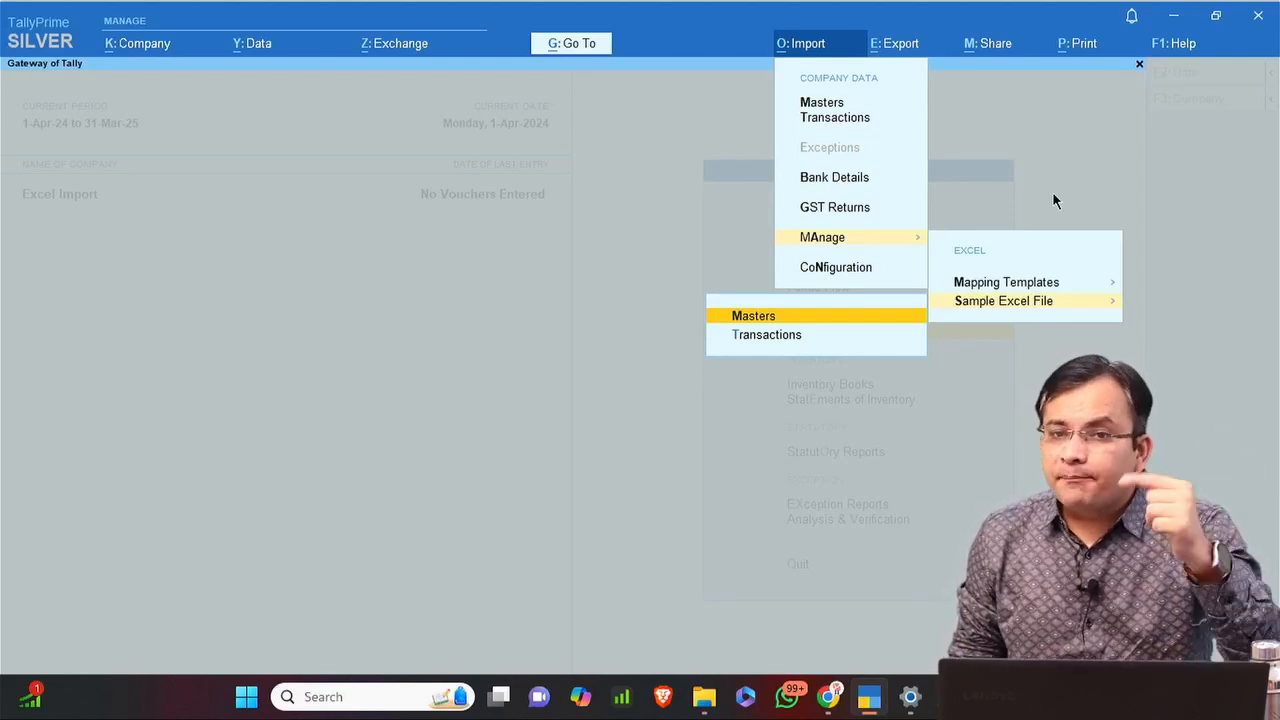
key(Down)
key(Up)
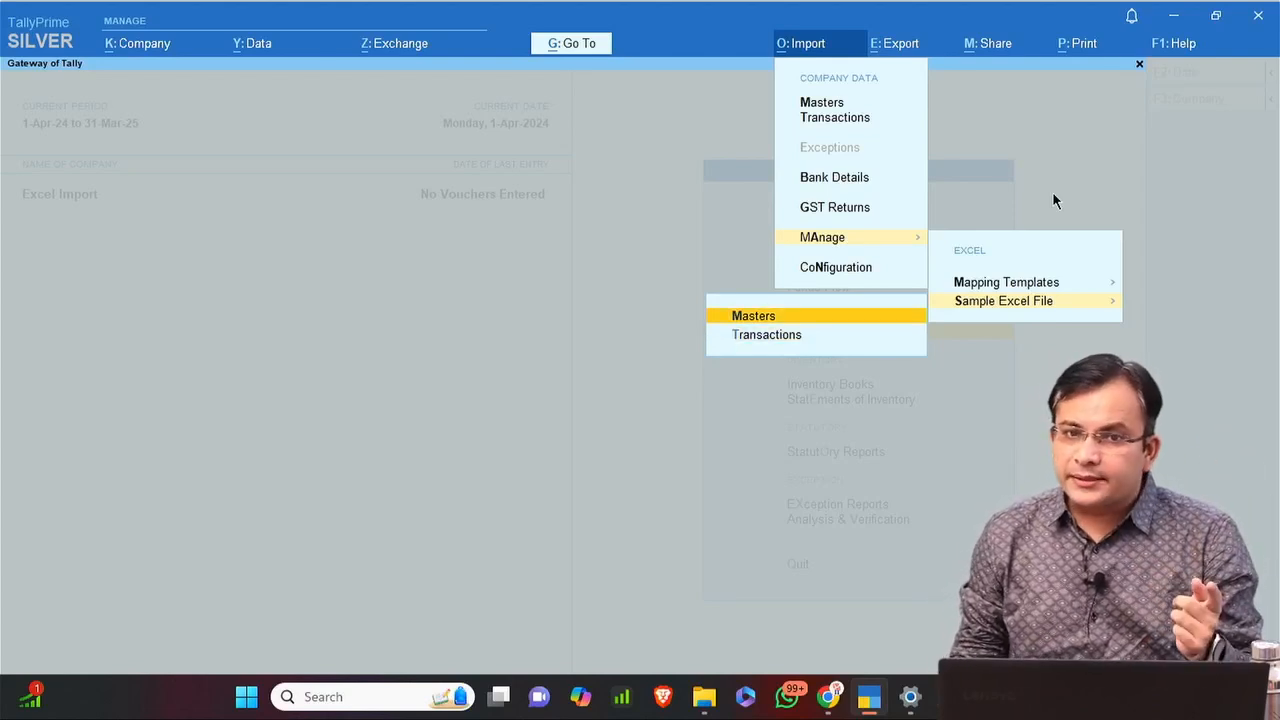
key(Return)
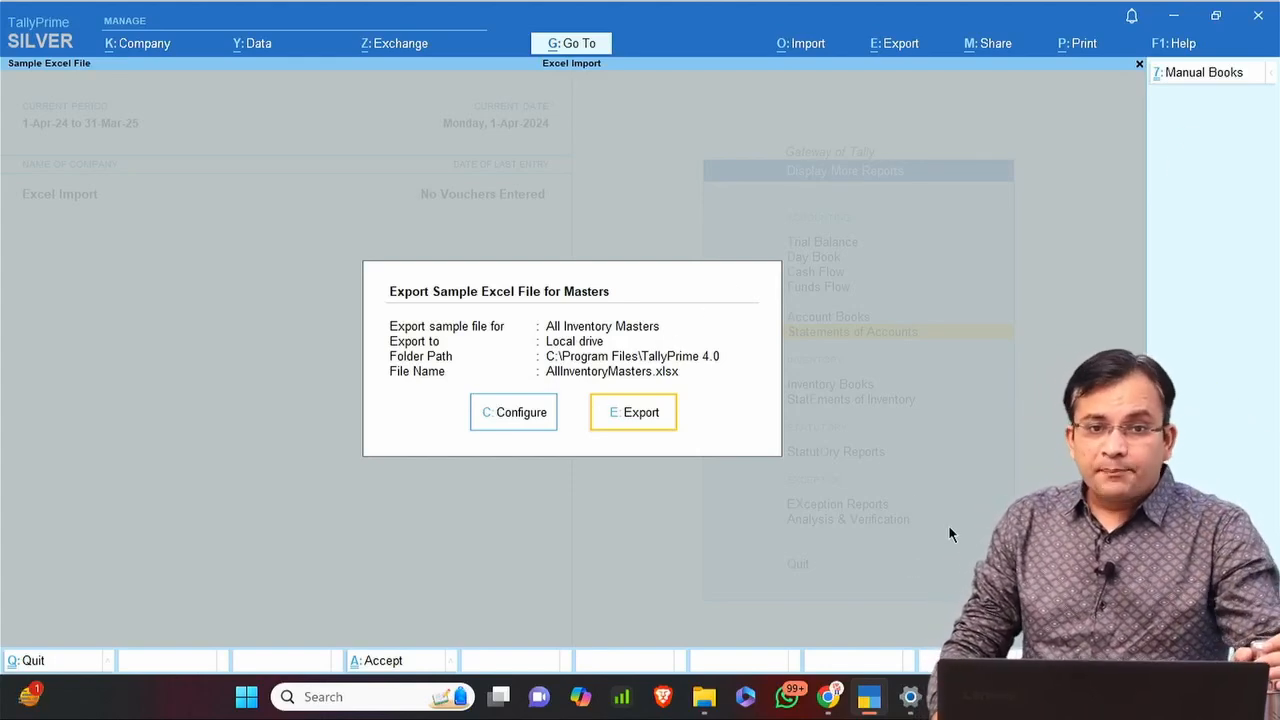
Configure the export to produce a sample file for Ledger.
click(515, 416)
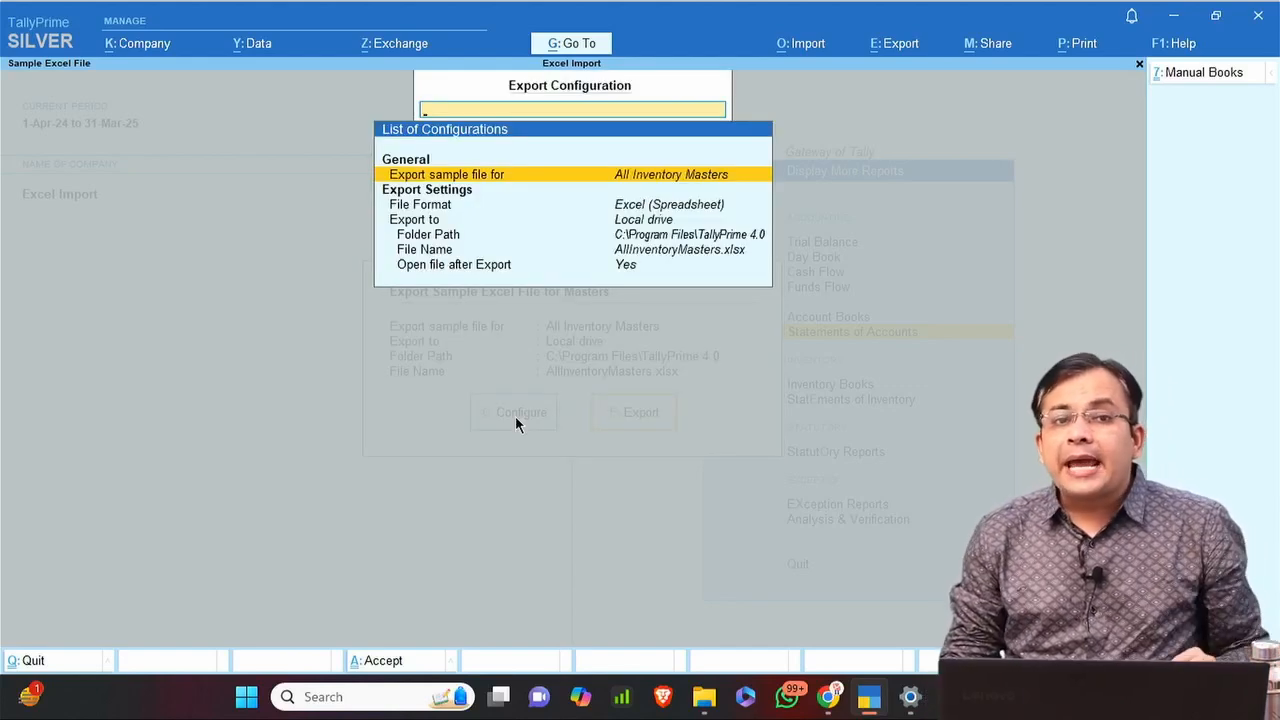
key(Return)
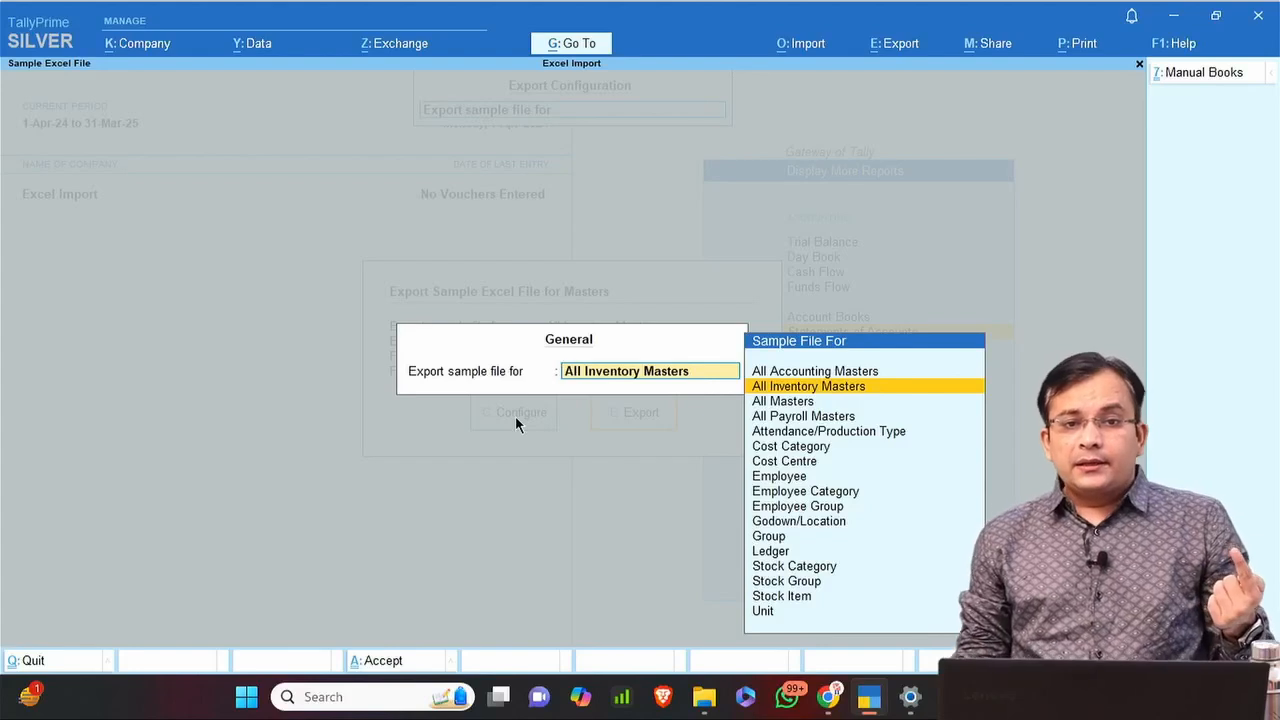
key(Up)
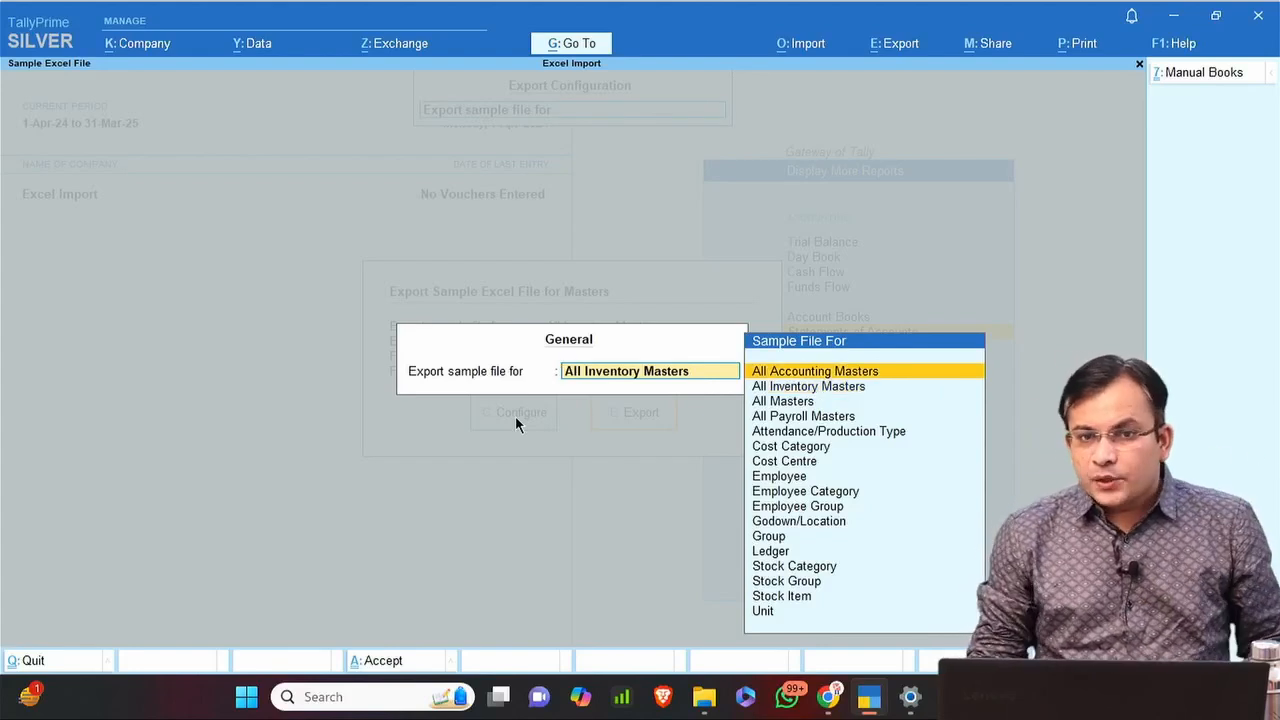
key(Down)
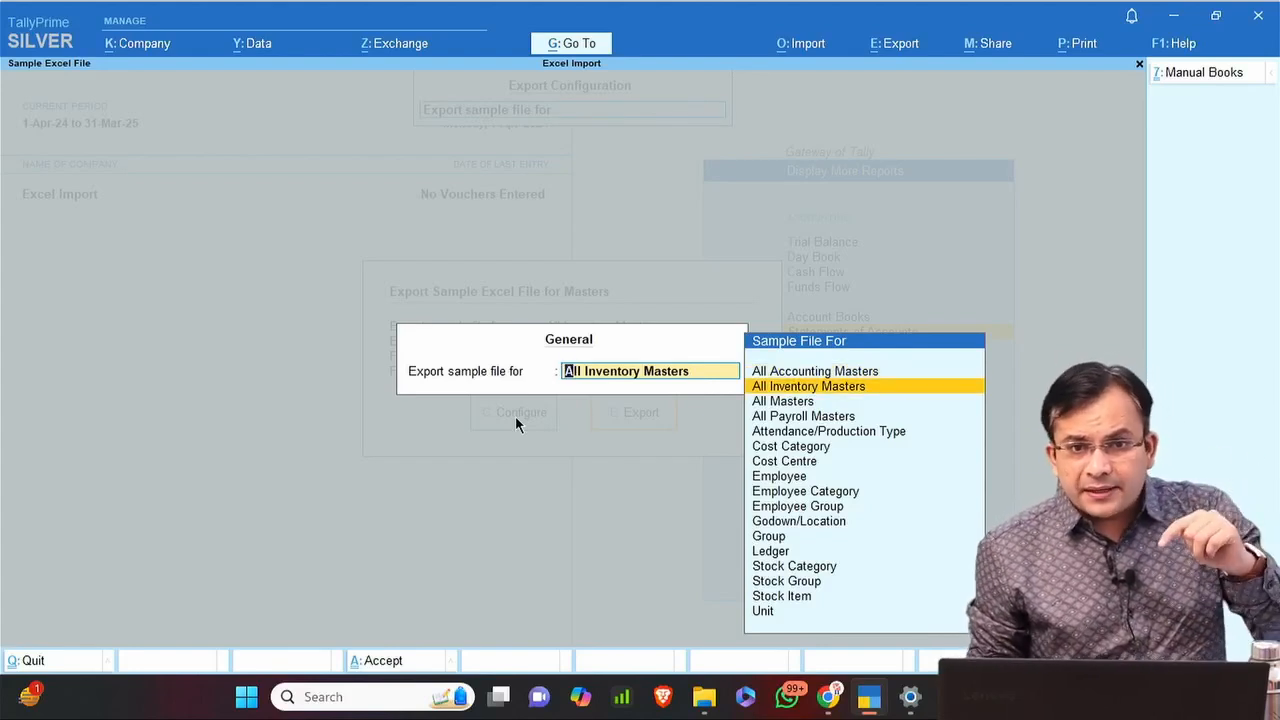
key(Down)
key(Down)
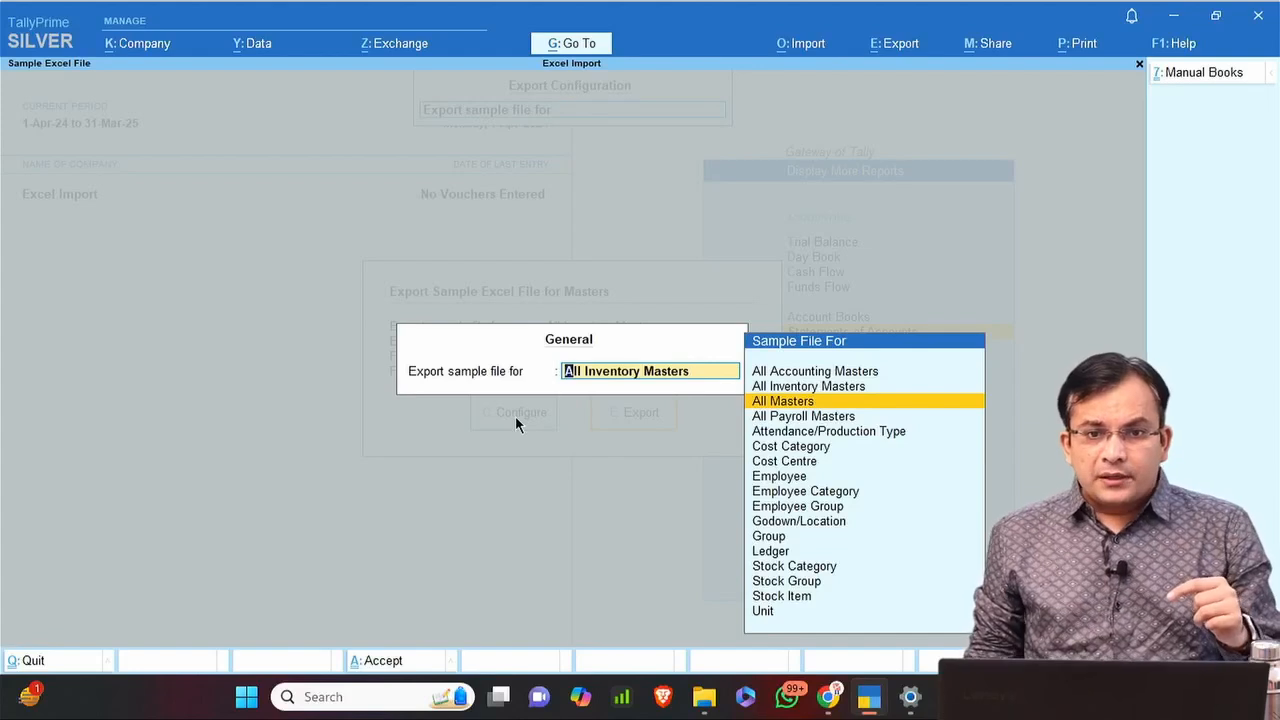
key(Down)
key(Down)
key(Down)
key(Down)
key(Down)
key(Down)
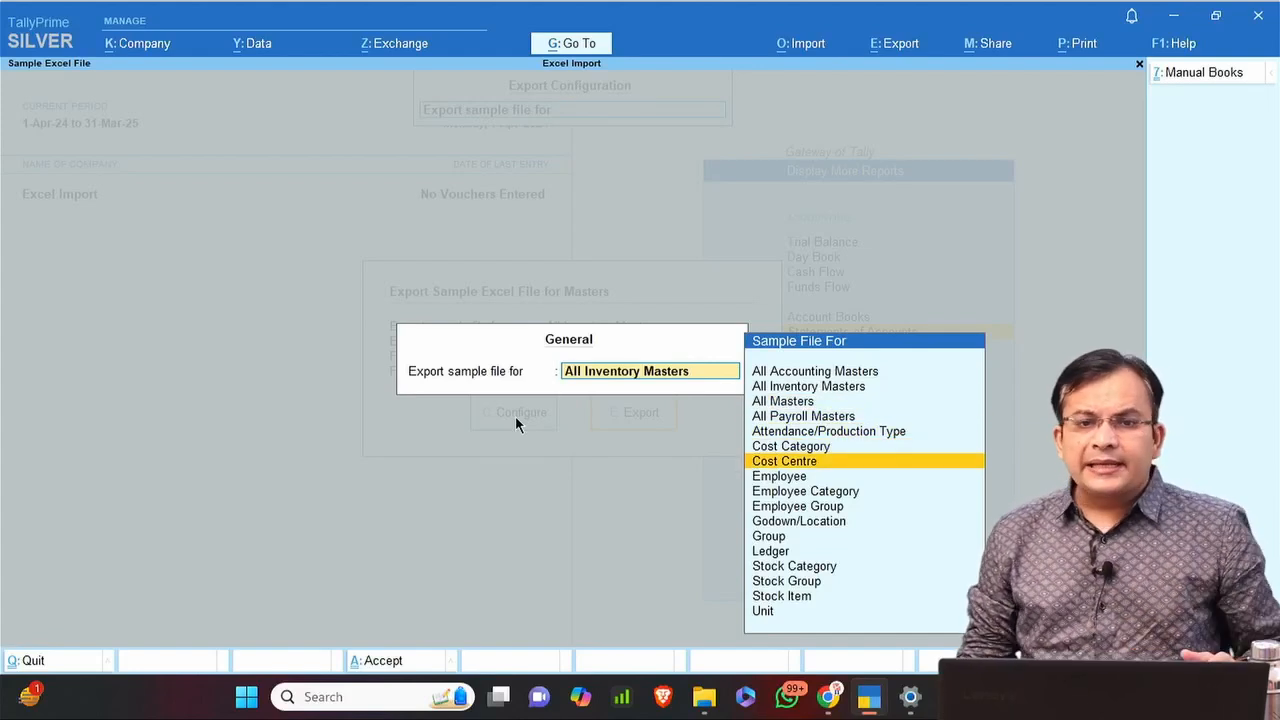
key(Down)
key(Down)
key(Down)
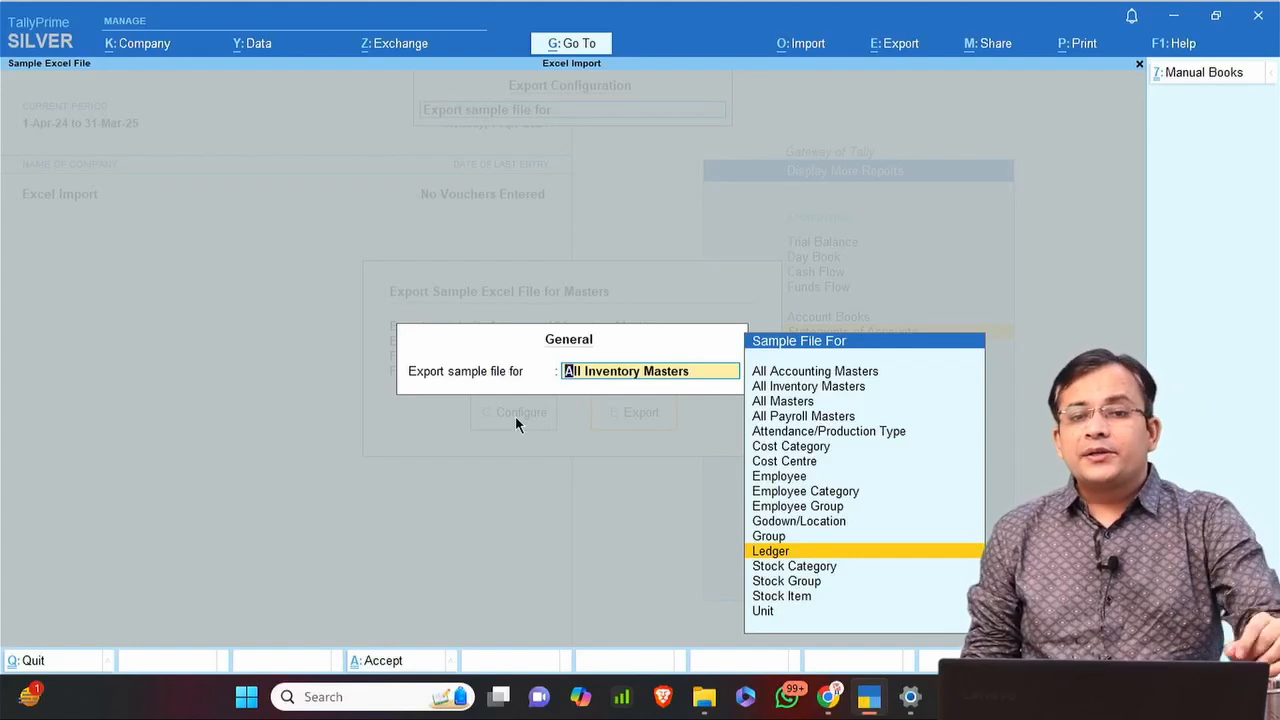
key(Return)
Choose to specify a custom folder path for the Ledger sample file export.
key(Down)
key(Down)
key(Down)
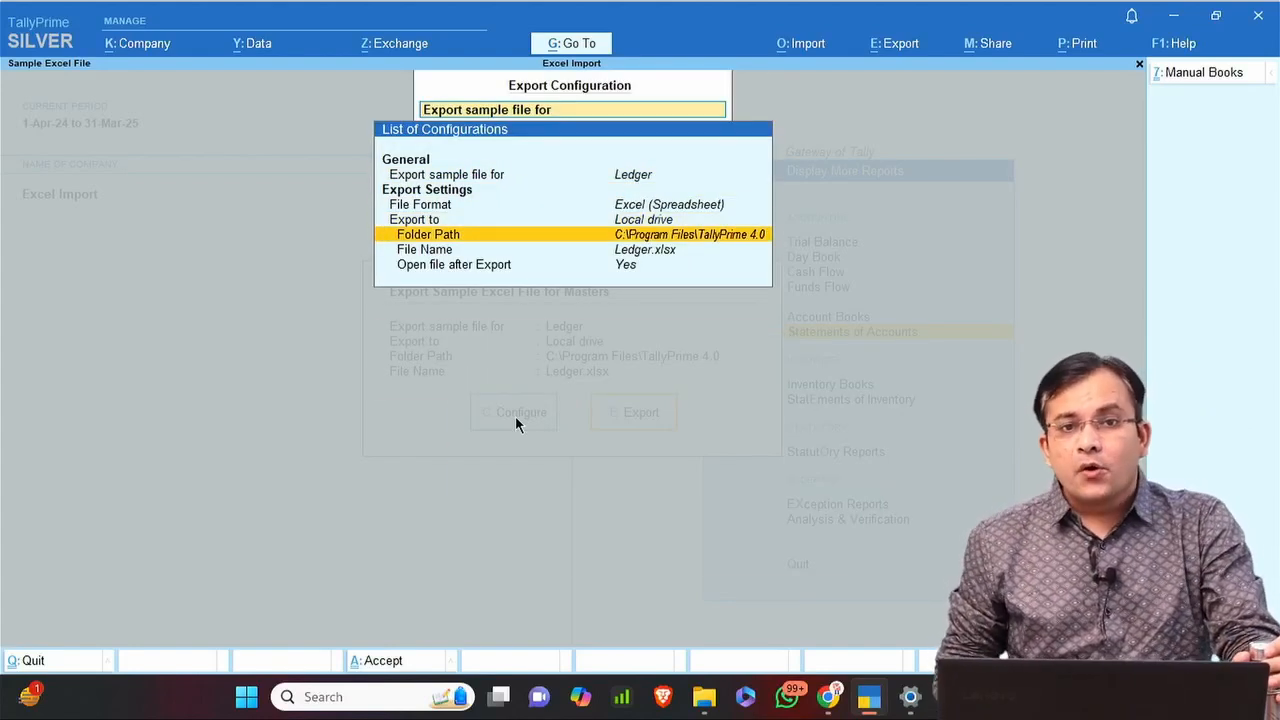
key(Return)
key(Up)
key(Up)
key(Return)
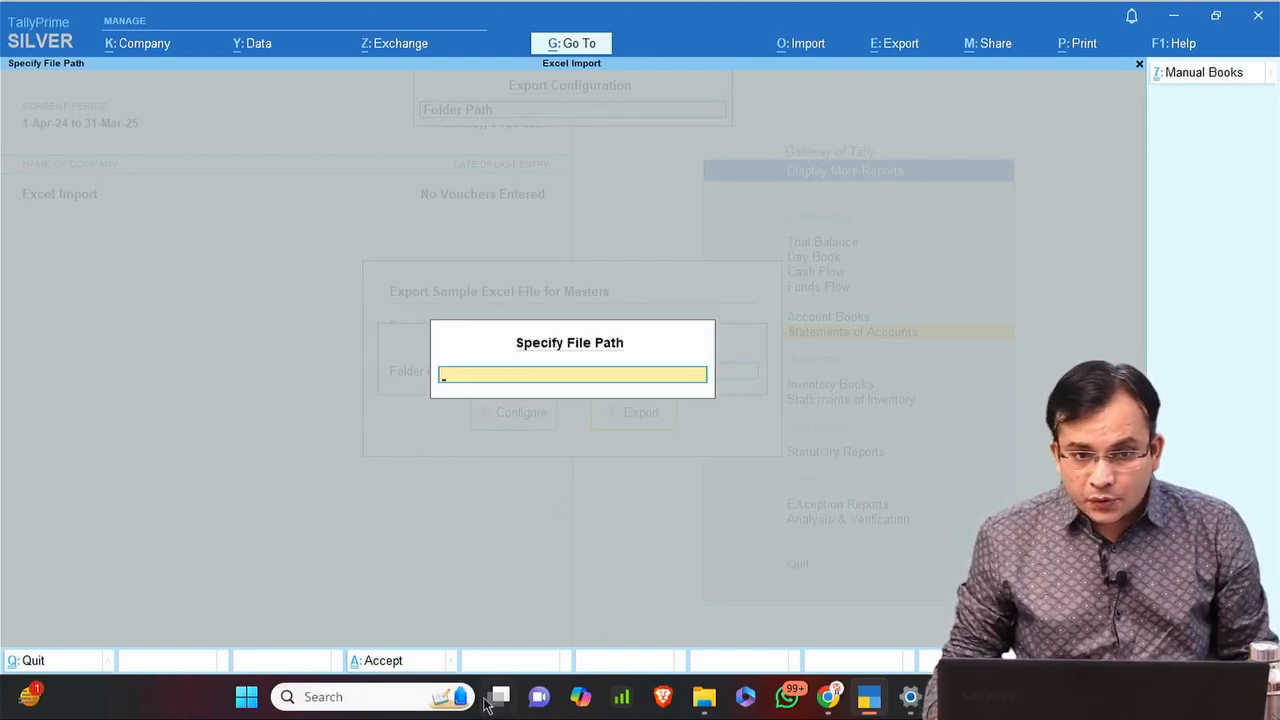
Copy the path of the "9th Oct 2024 - Tally Solutions - Excel to Tally" folder and set it as the export folder path.
click(700, 703)
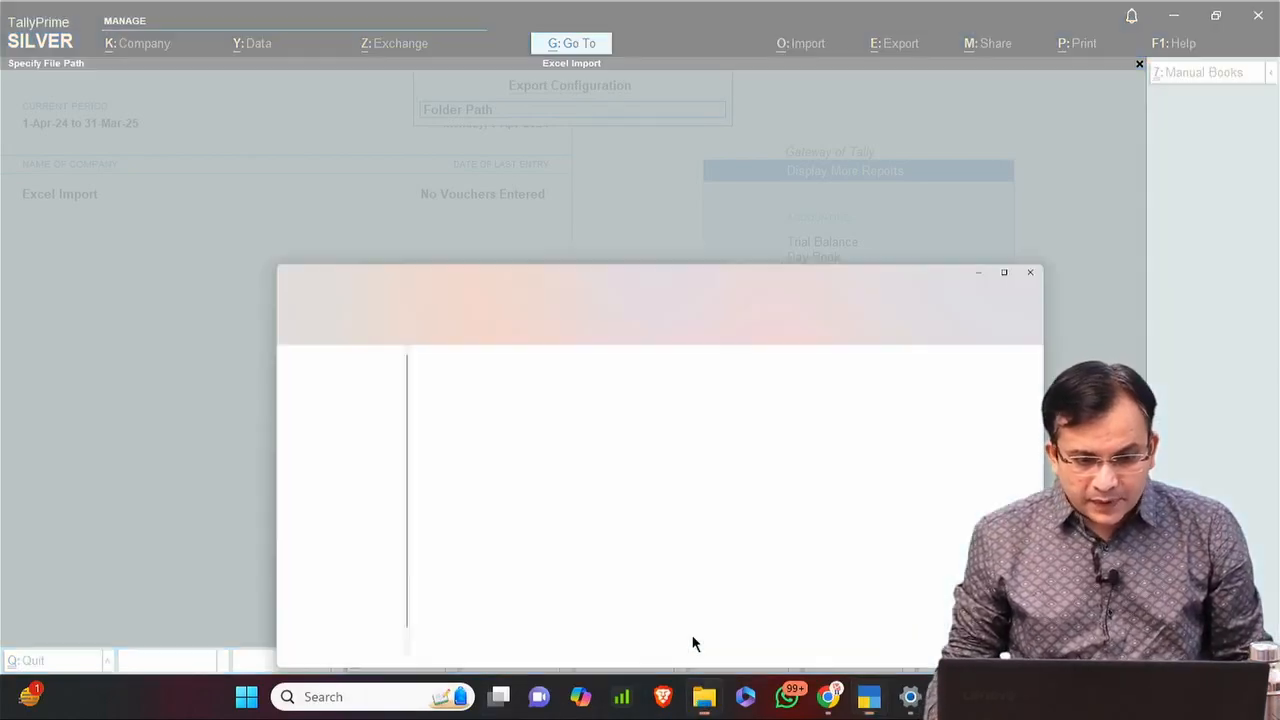
click(469, 62)
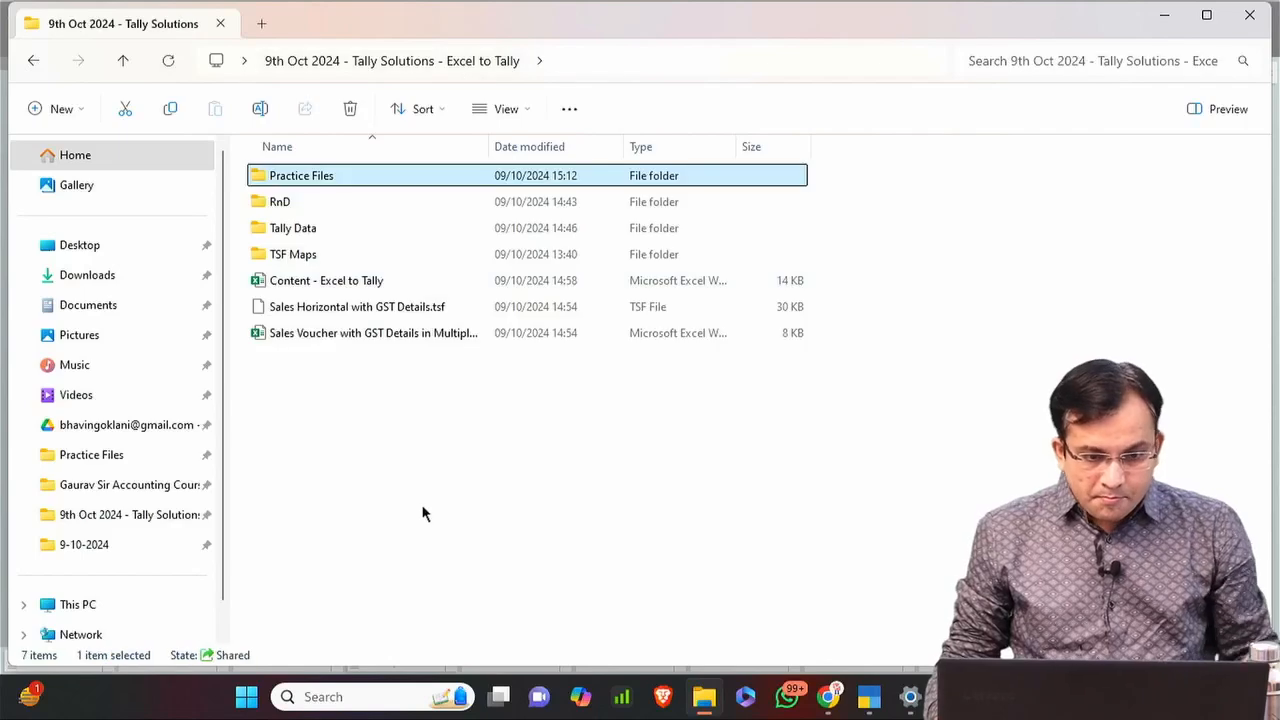
click(435, 453)
click(577, 66)
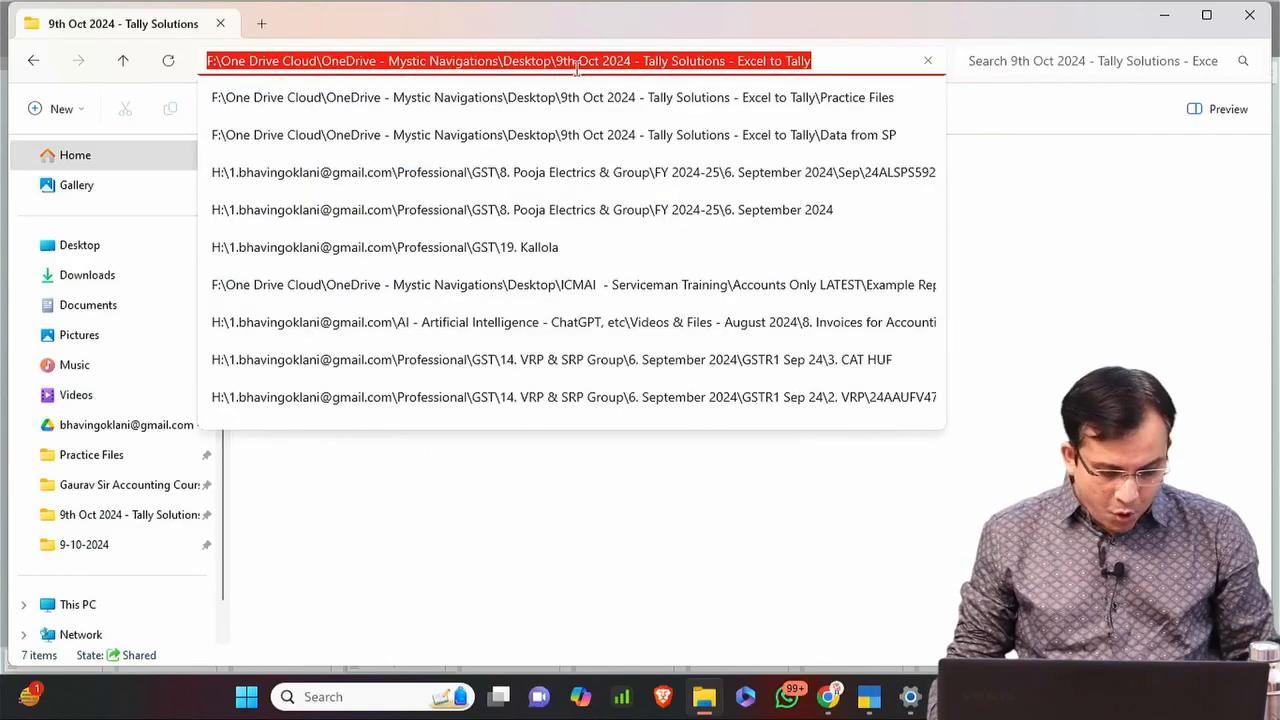
key(ctrl+c)
key(alt+Tab)
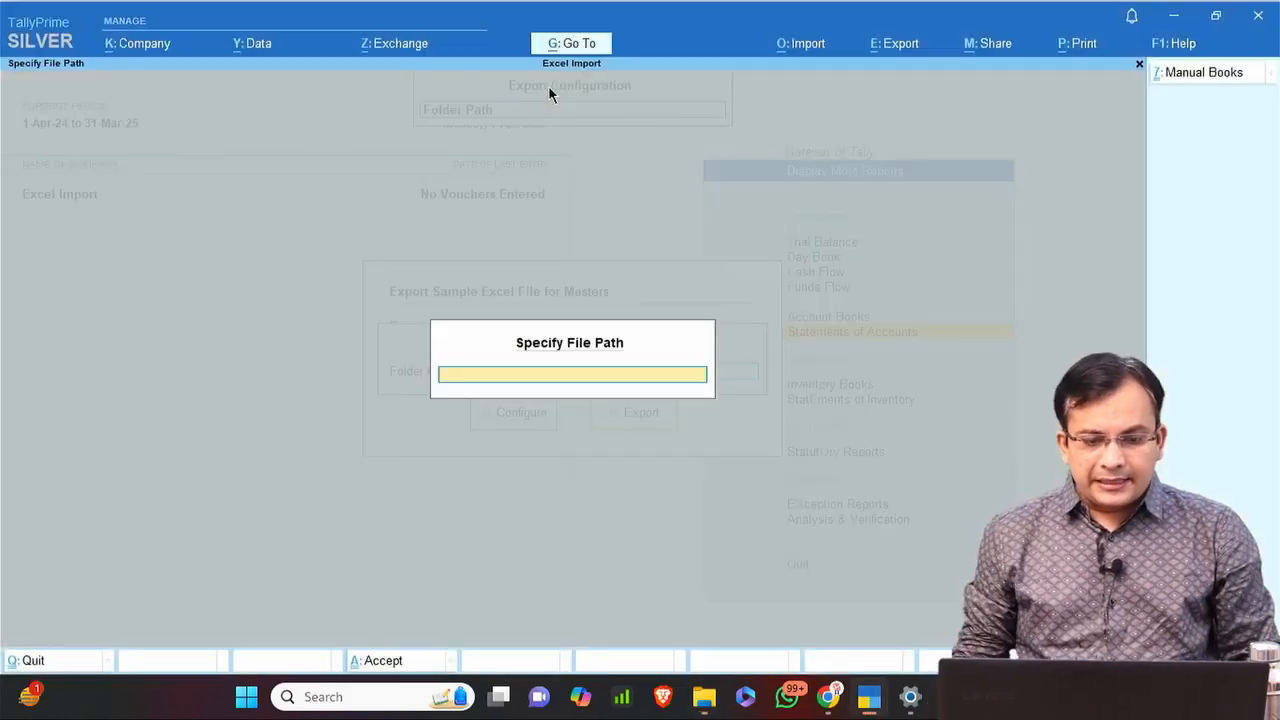
key(ctrl+v)
key(Return)
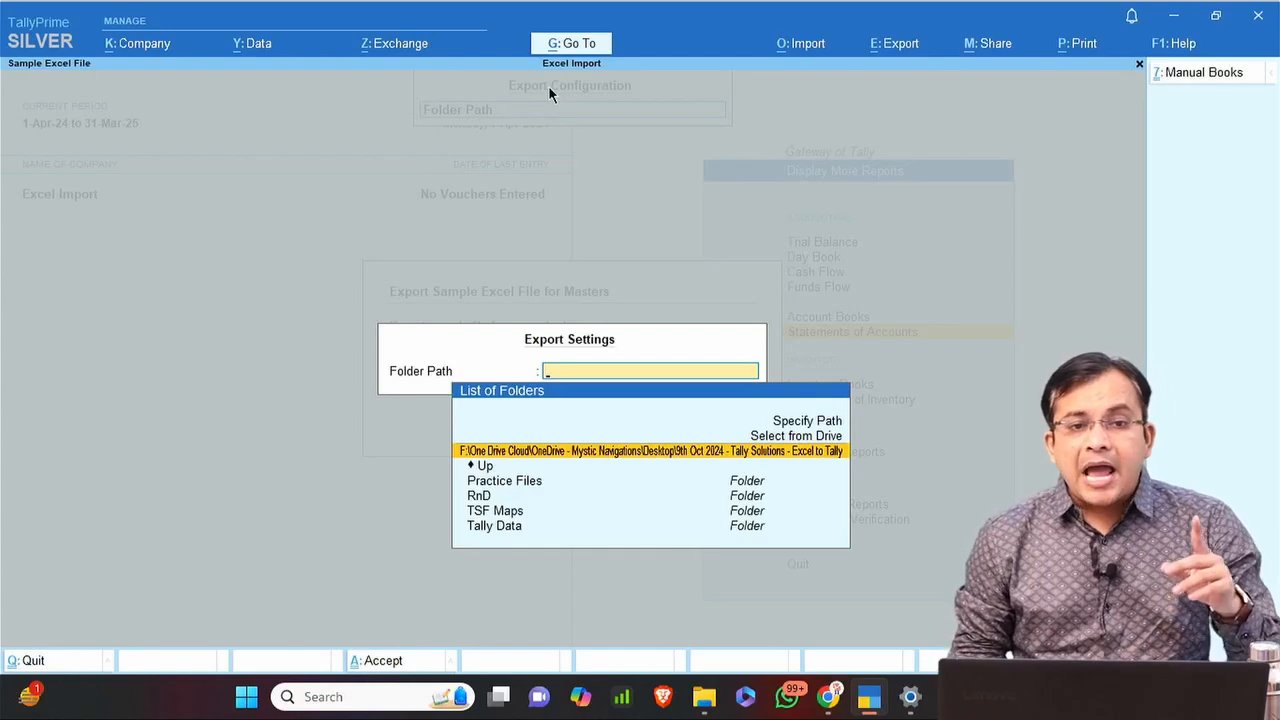
key(Return)
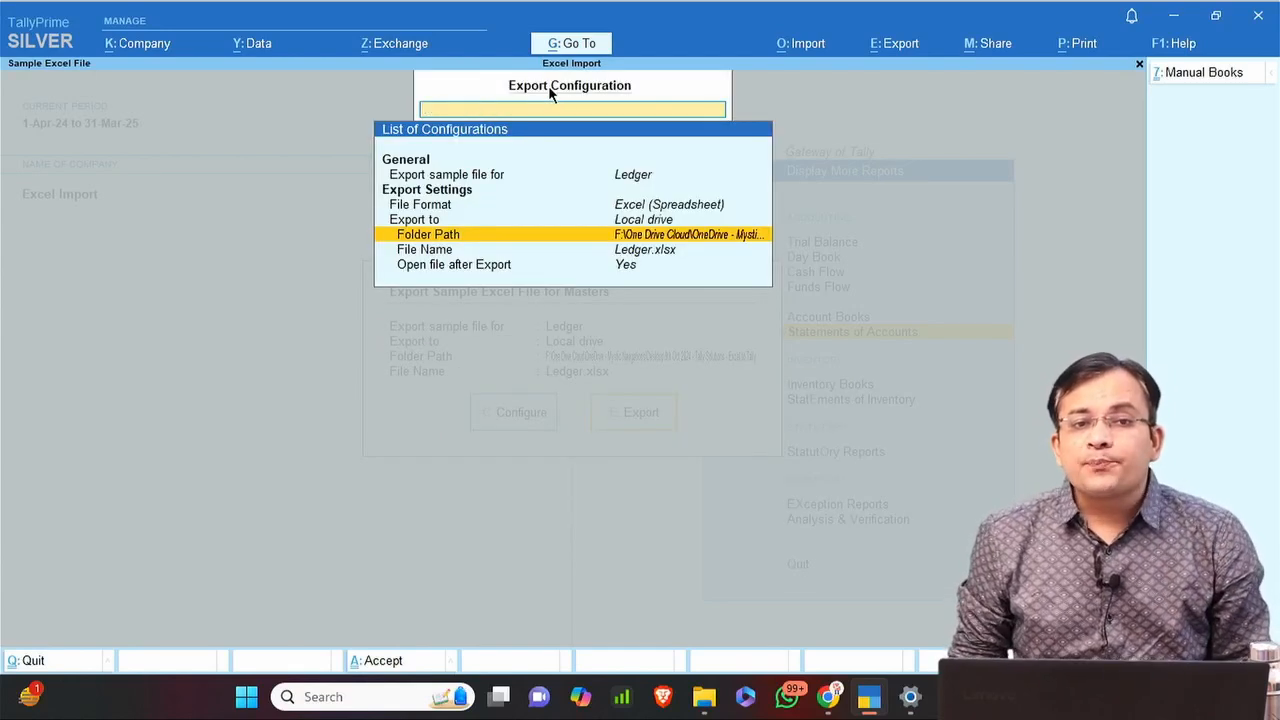
Accept the export configuration and export the sample Ledger.xlsx file for Masters.
key(ctrl+a)
key(Right)
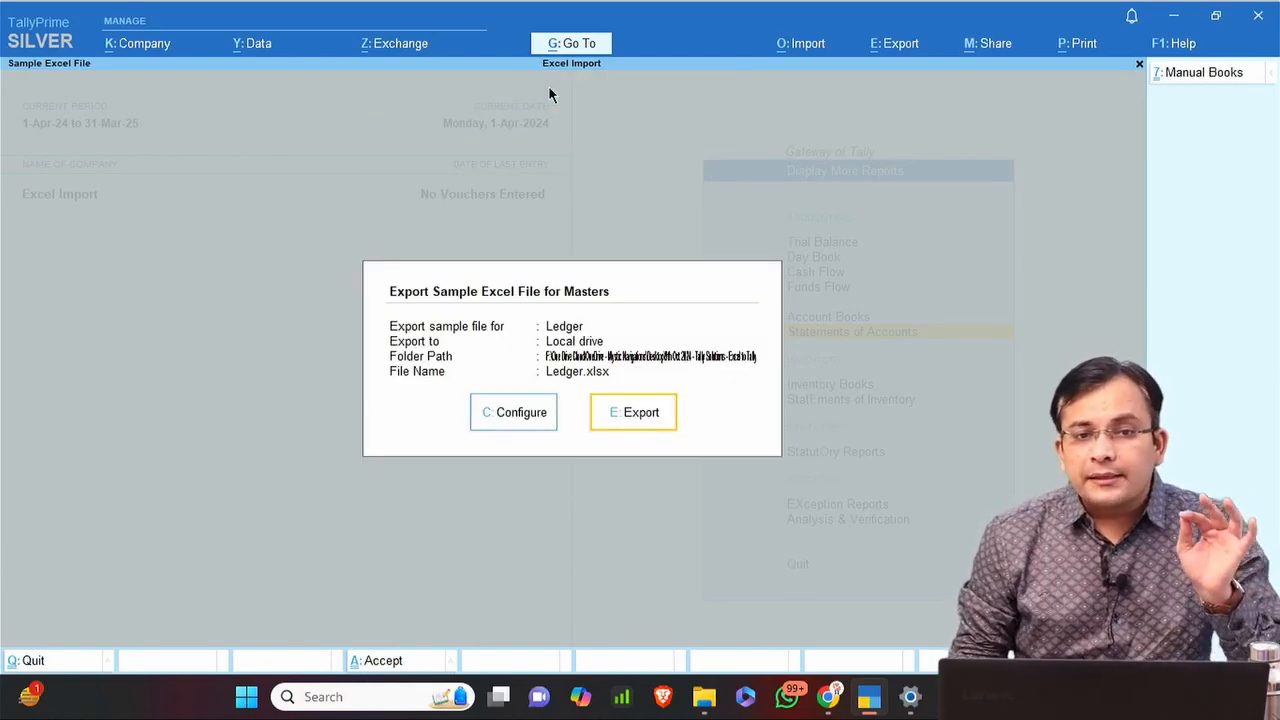
key(Return)
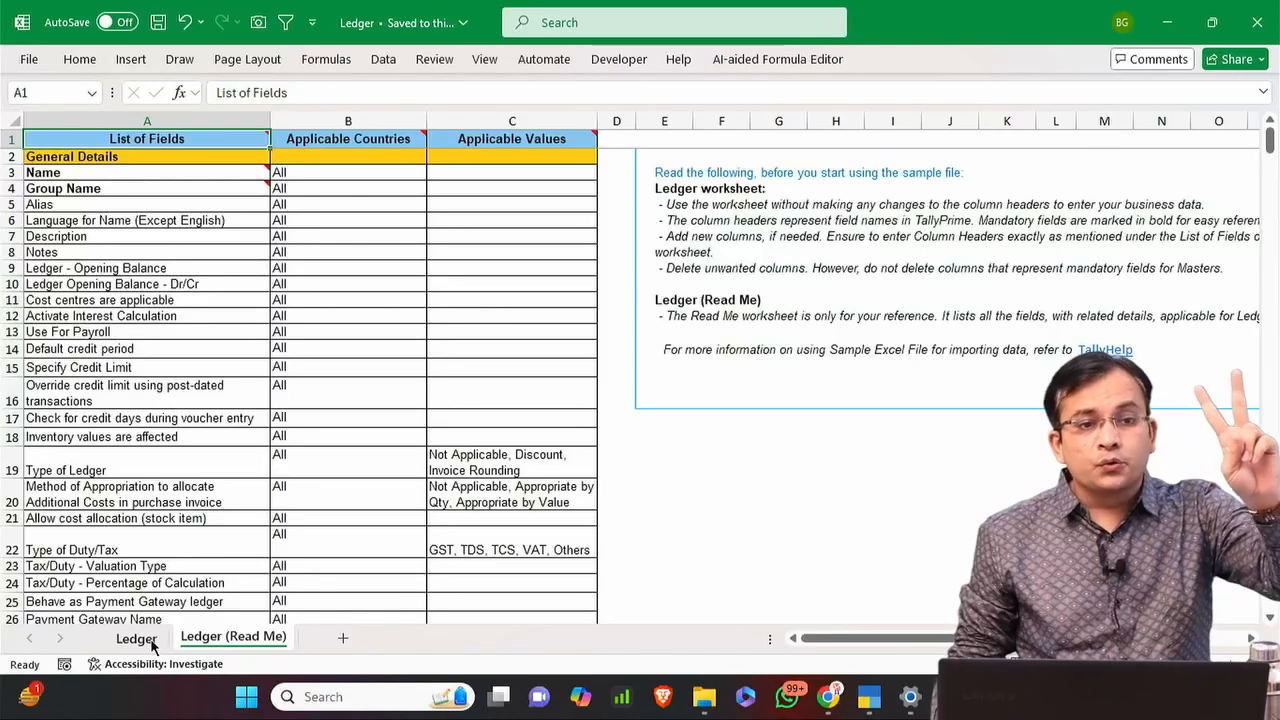
Look at the Ledger and Ledger (Read Me) sheets of the exported sample workbook.
click(140, 640)
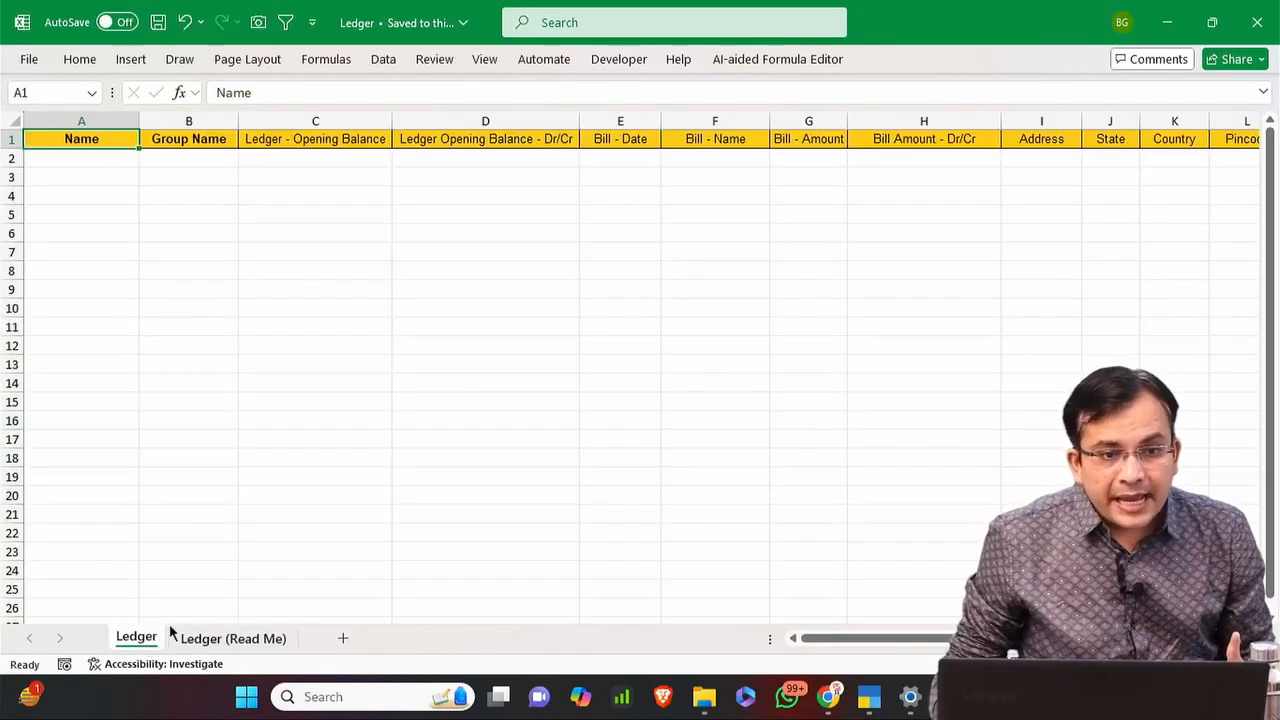
click(268, 639)
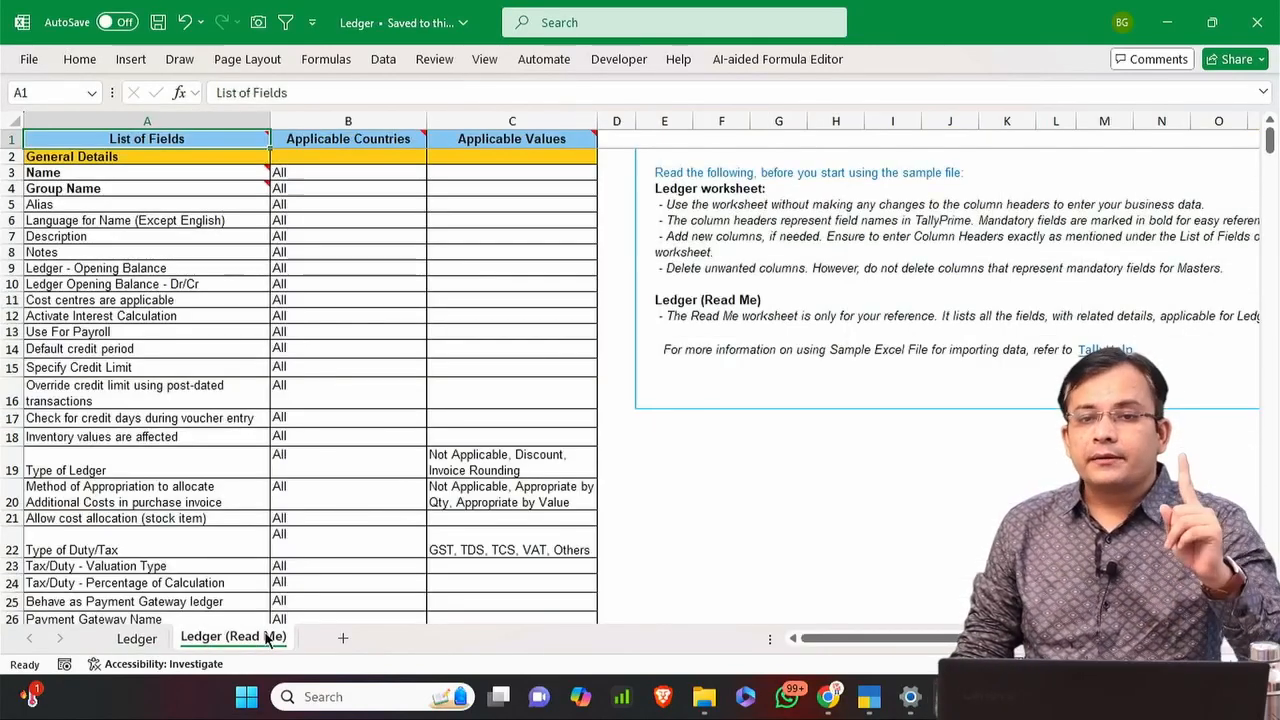
click(137, 640)
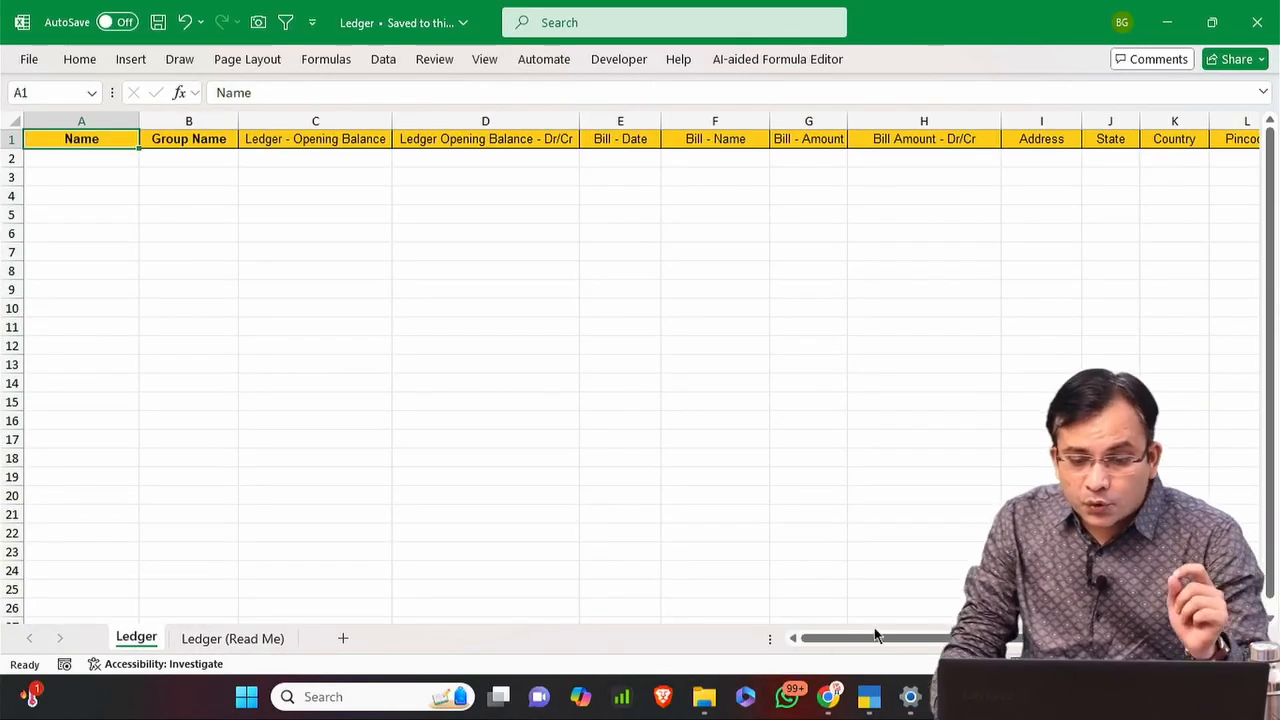
Switch to TallyPrime and reopen the sample Excel file export for Masters from the import management options.
mouse_move(866, 695)
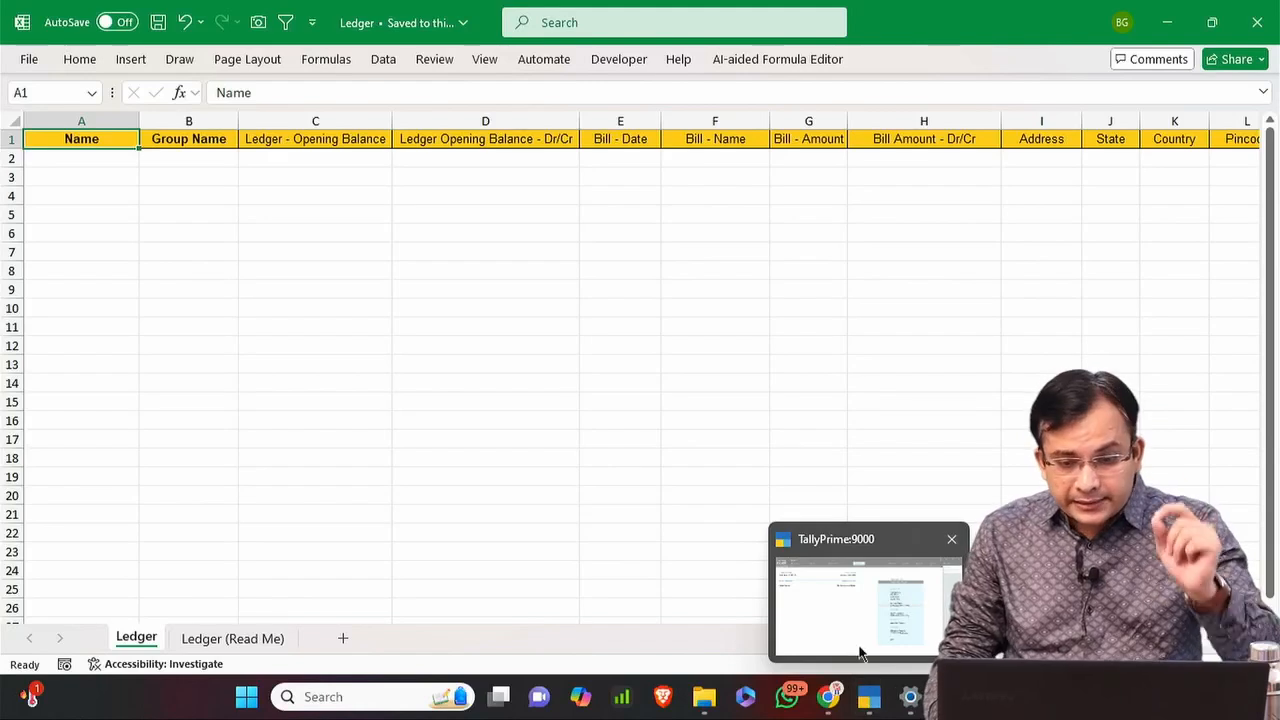
click(860, 652)
key(alt+o)
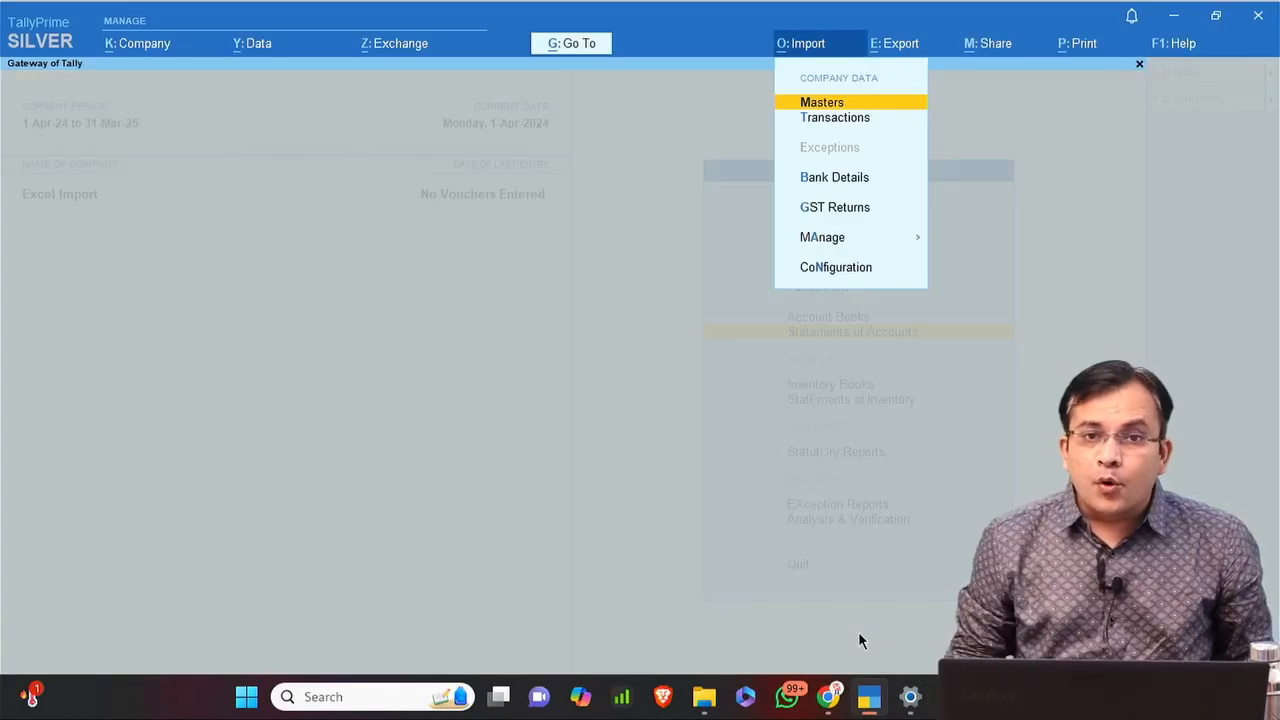
key(Down)
key(Down)
key(Down)
key(Down)
key(Down)
key(Right)
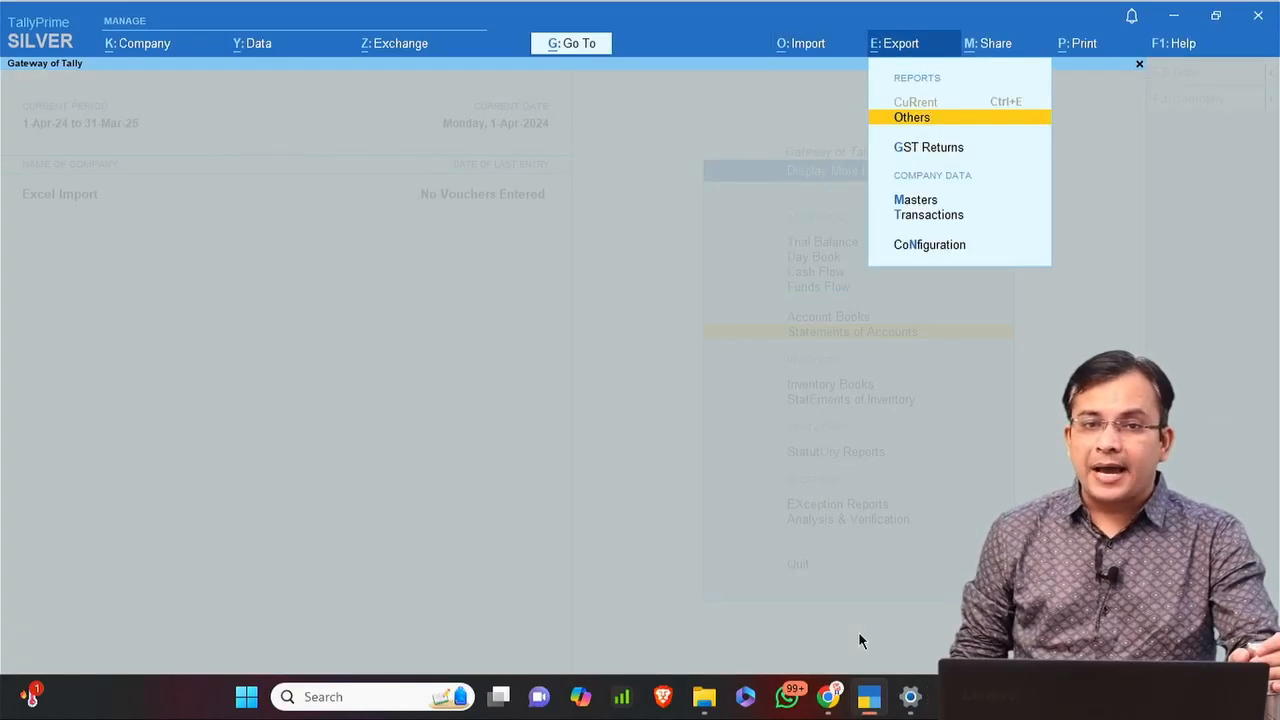
key(Left)
key(Up)
key(Return)
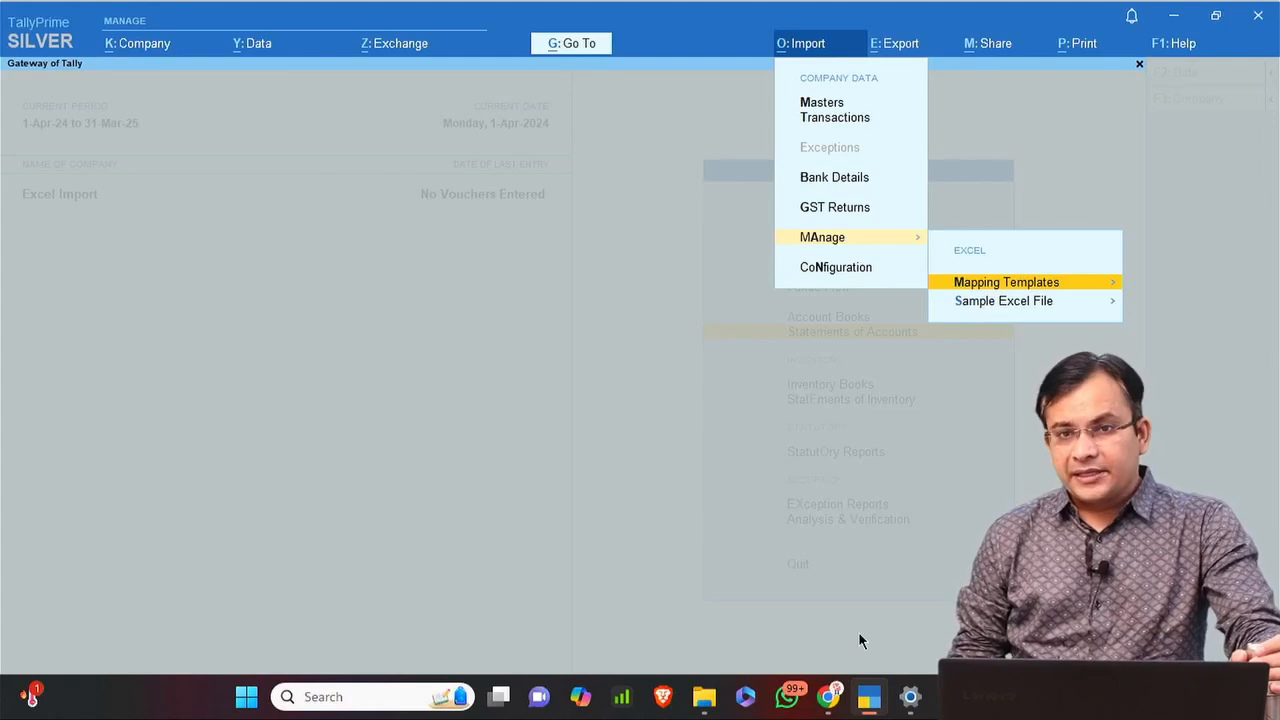
key(Down)
key(Return)
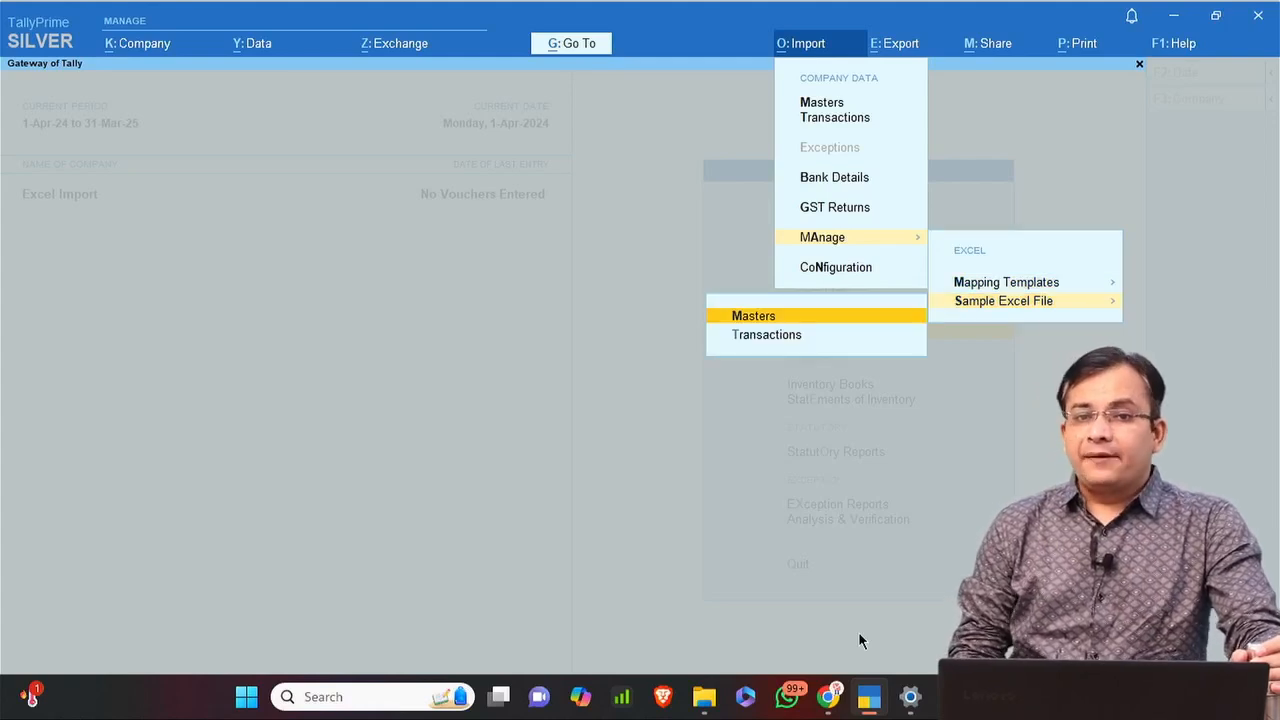
key(Return)
View the export configuration of the Ledger sample file and leave the export without running it.
key(Left)
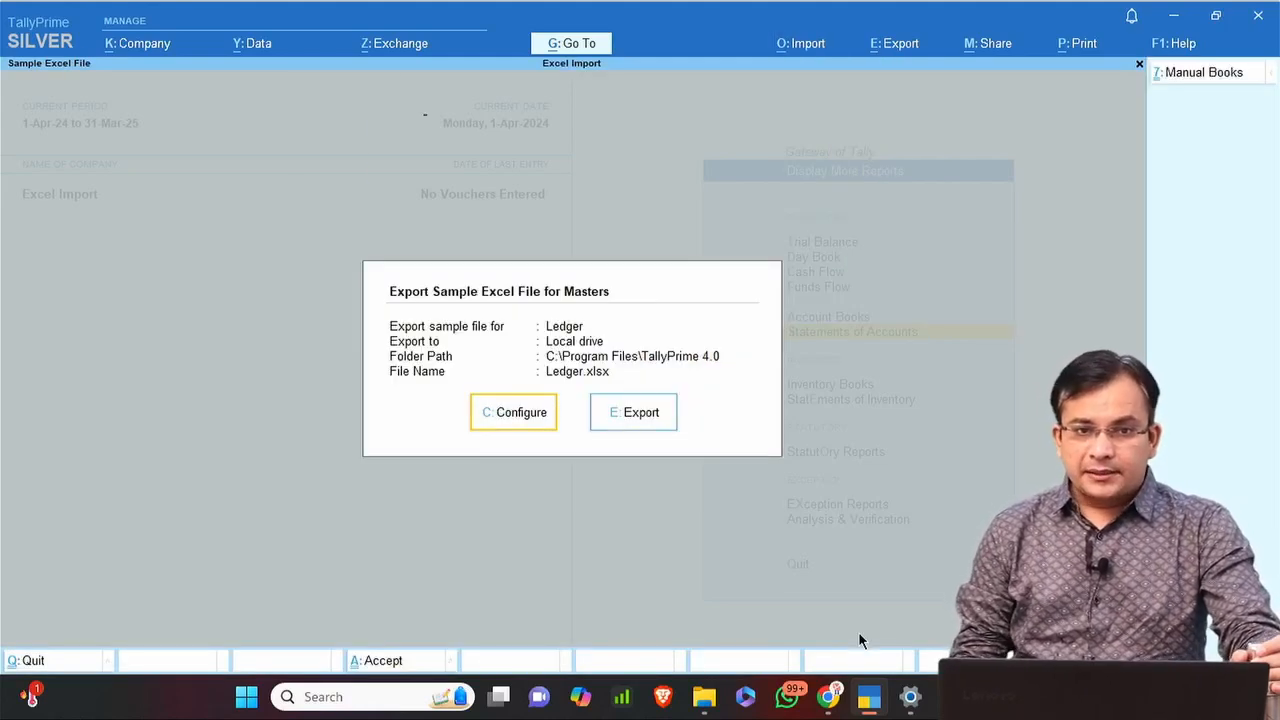
key(Return)
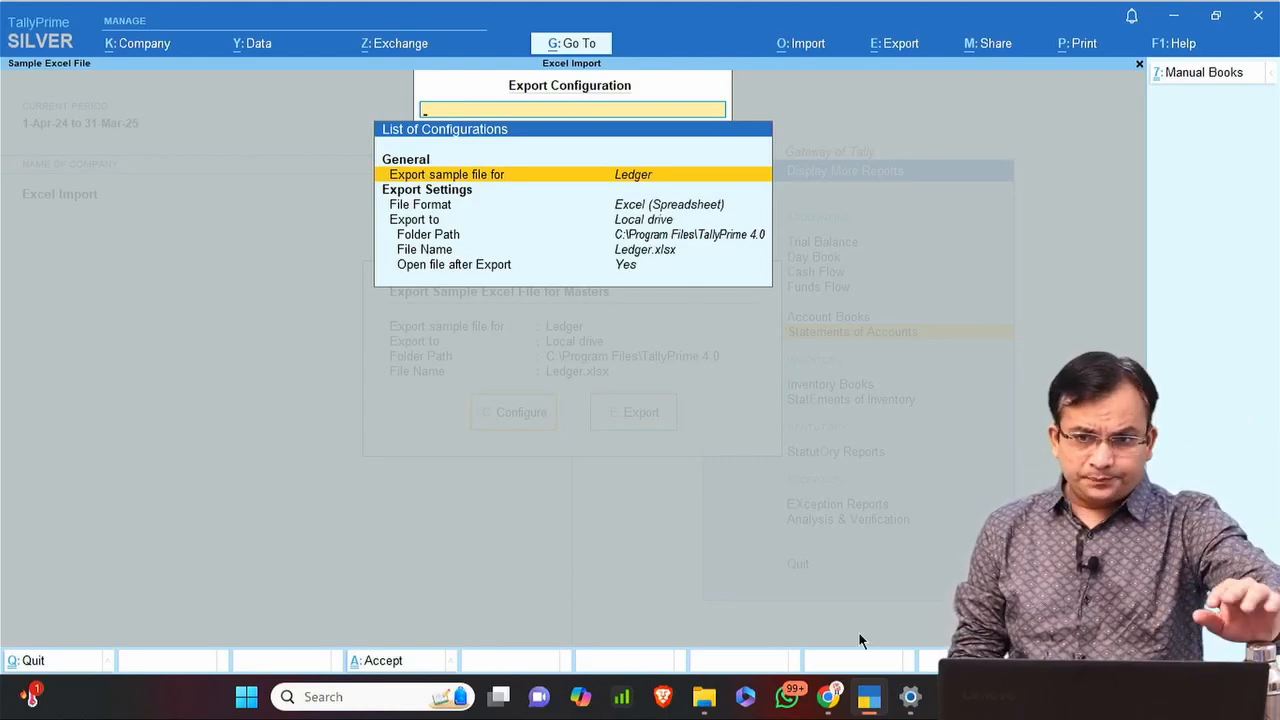
key(Escape)
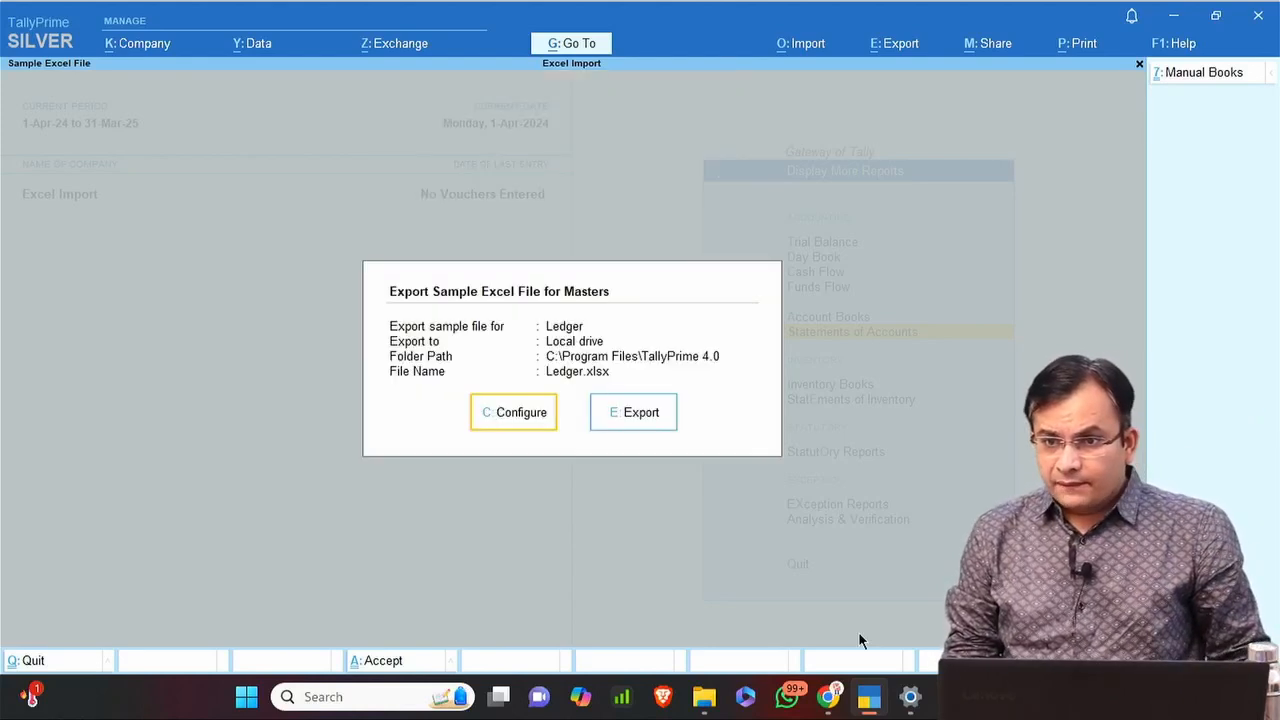
key(Escape)
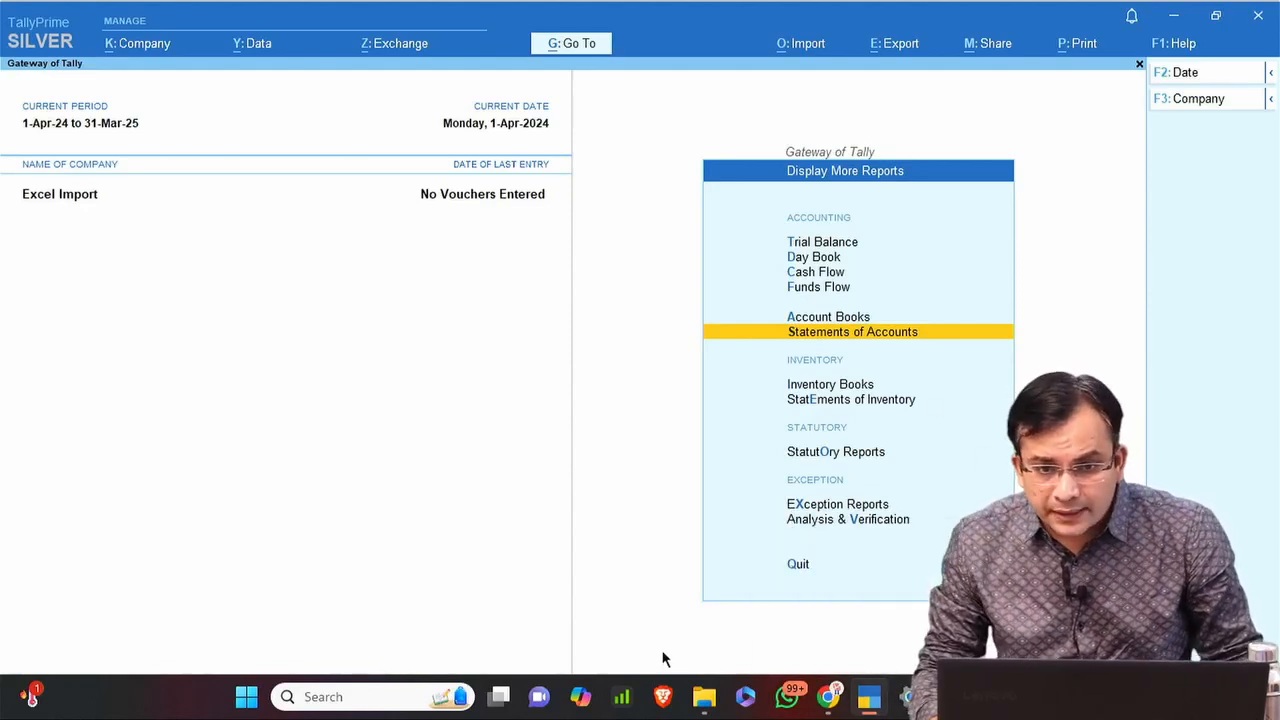
Return to the exported Ledger workbook in Excel and inspect the entry cells under Name, Group Name and Ledger - Opening Balance.
mouse_move(951, 697)
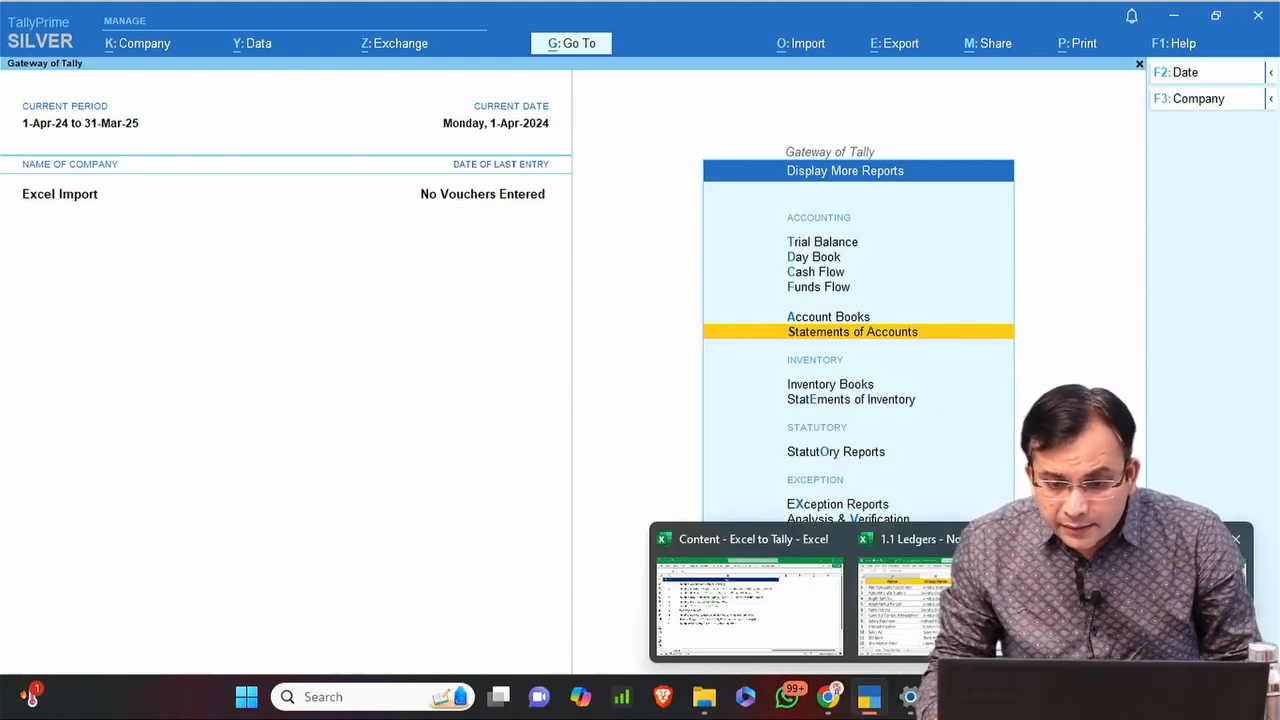
click(1140, 607)
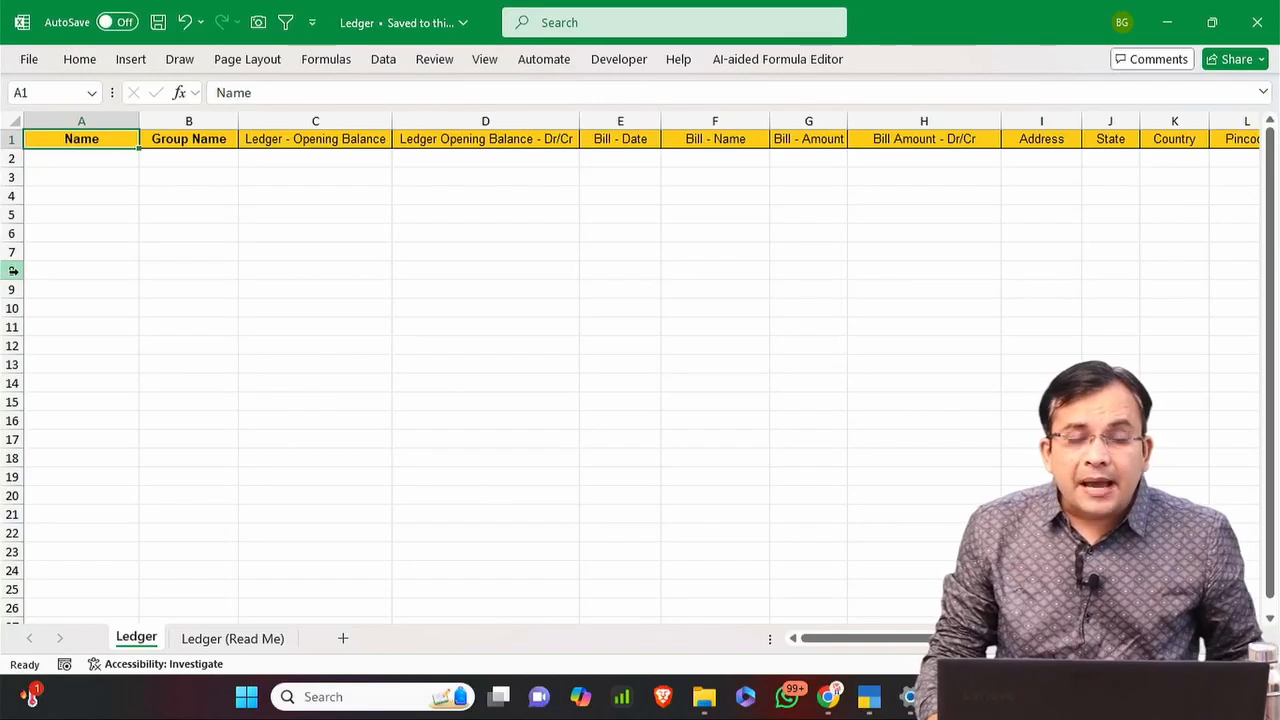
ctrl+scroll(13, 270, up, 1)
ctrl+scroll(55, 260, up, 2)
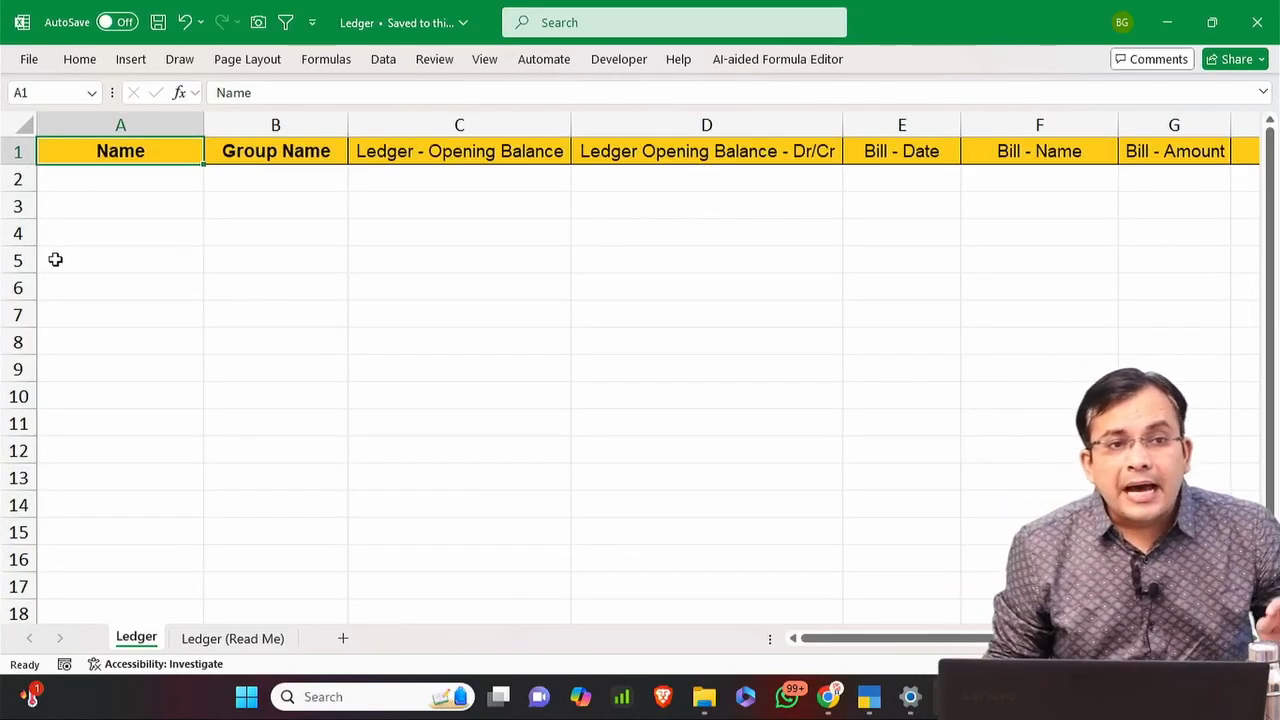
key(Down)
key(shift+Down)
key(shift+Down)
key(shift+Down)
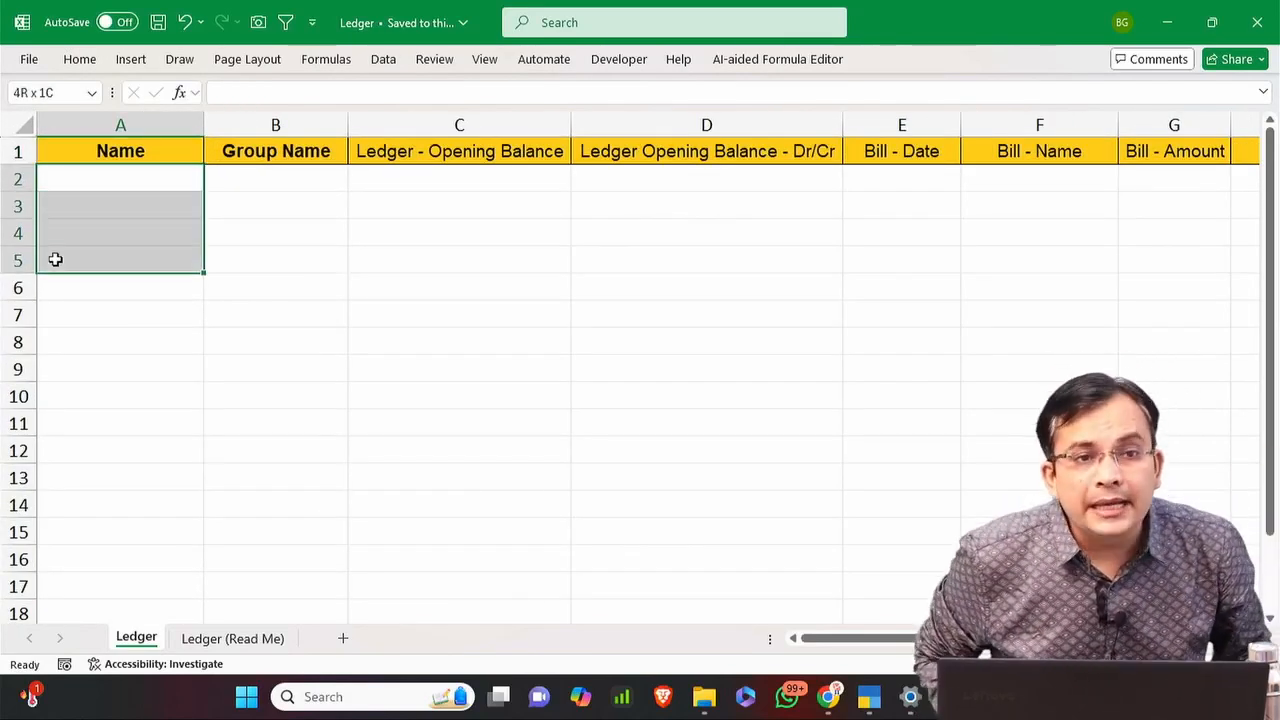
key(Right)
key(shift+Down)
key(shift+Down)
key(shift+Down)
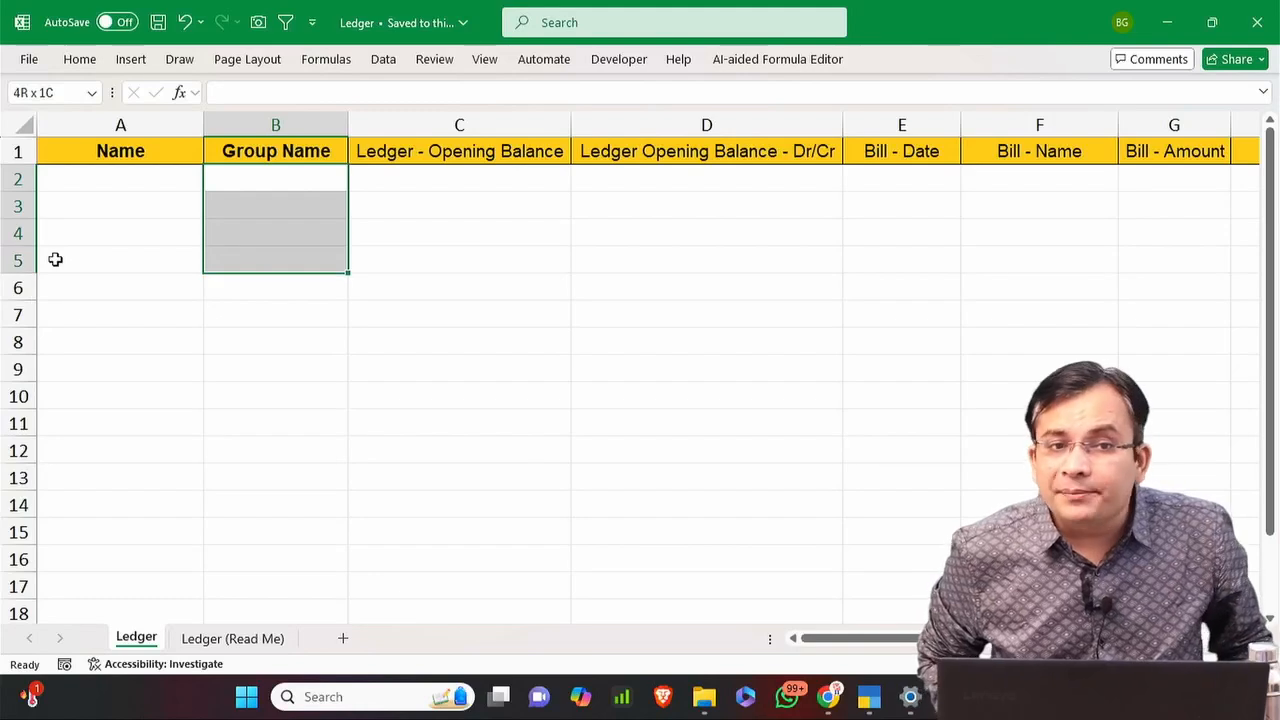
key(Right)
key(shift+Down)
key(shift+Down)
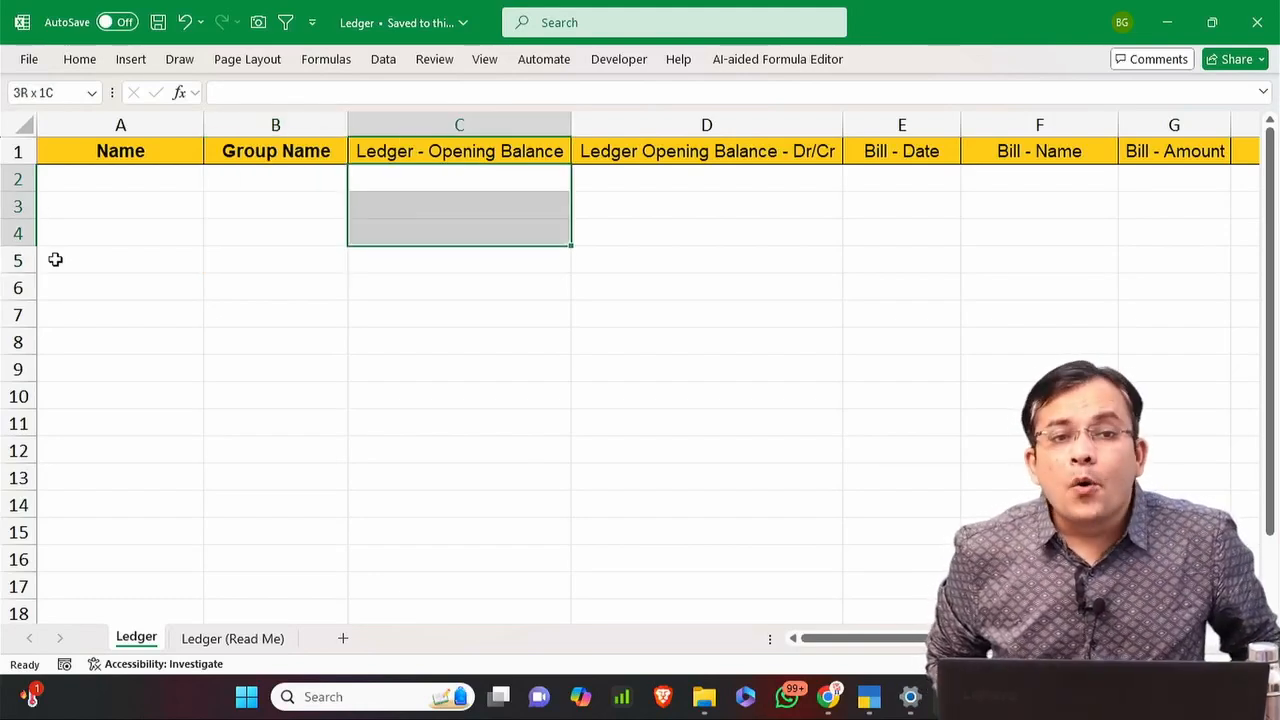
Examine the bold Name and Group Name column headers in comparison with the Ledger - Opening Balance header.
key(Up)
key(Left)
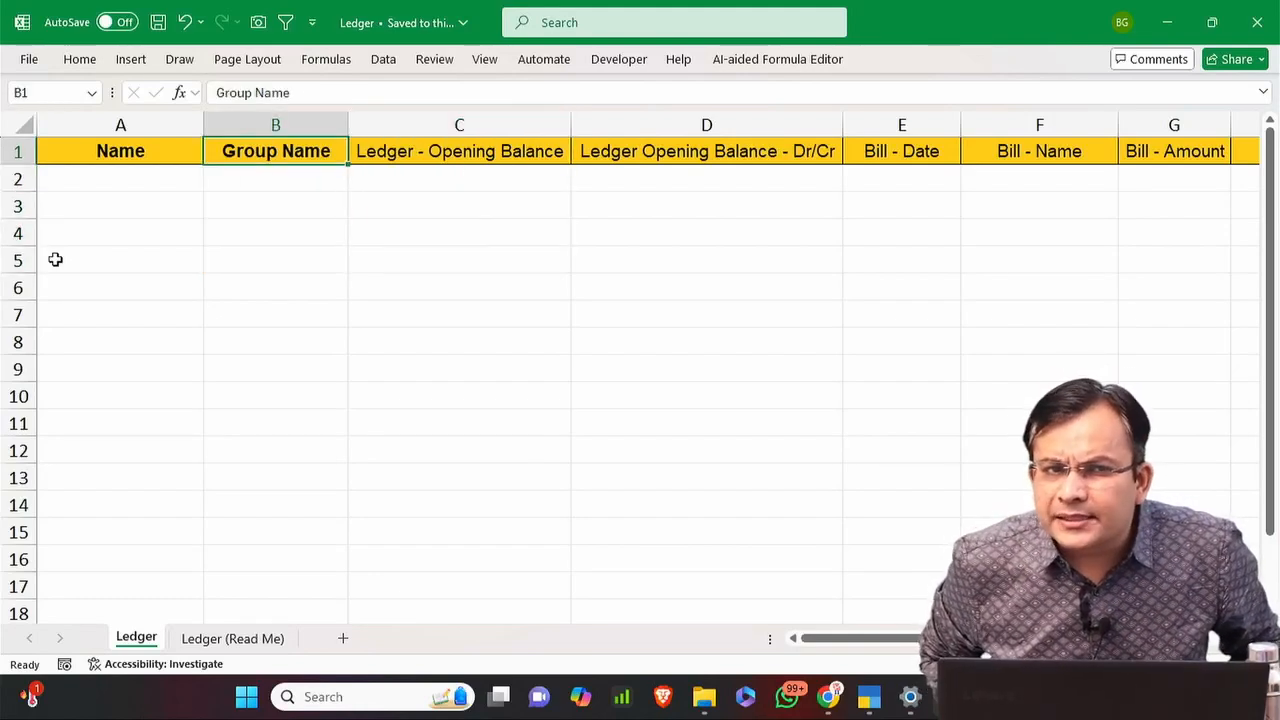
key(Left)
key(Right)
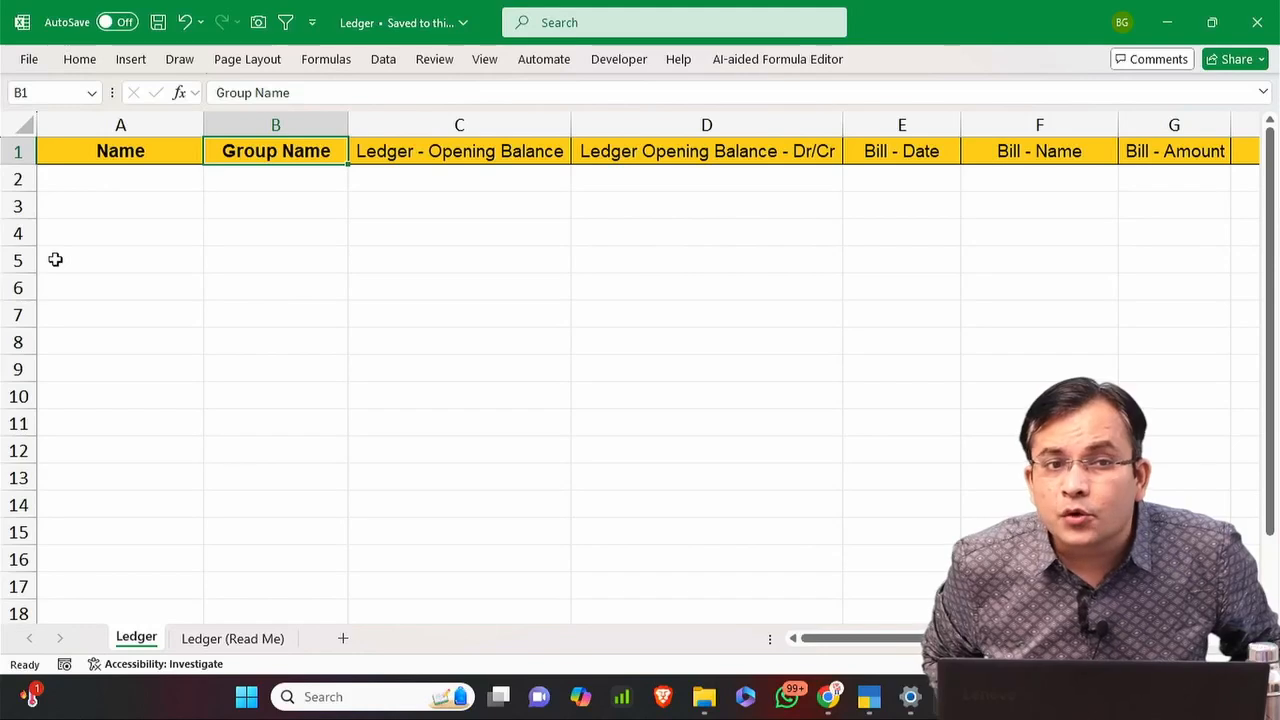
key(shift+Right)
key(Down)
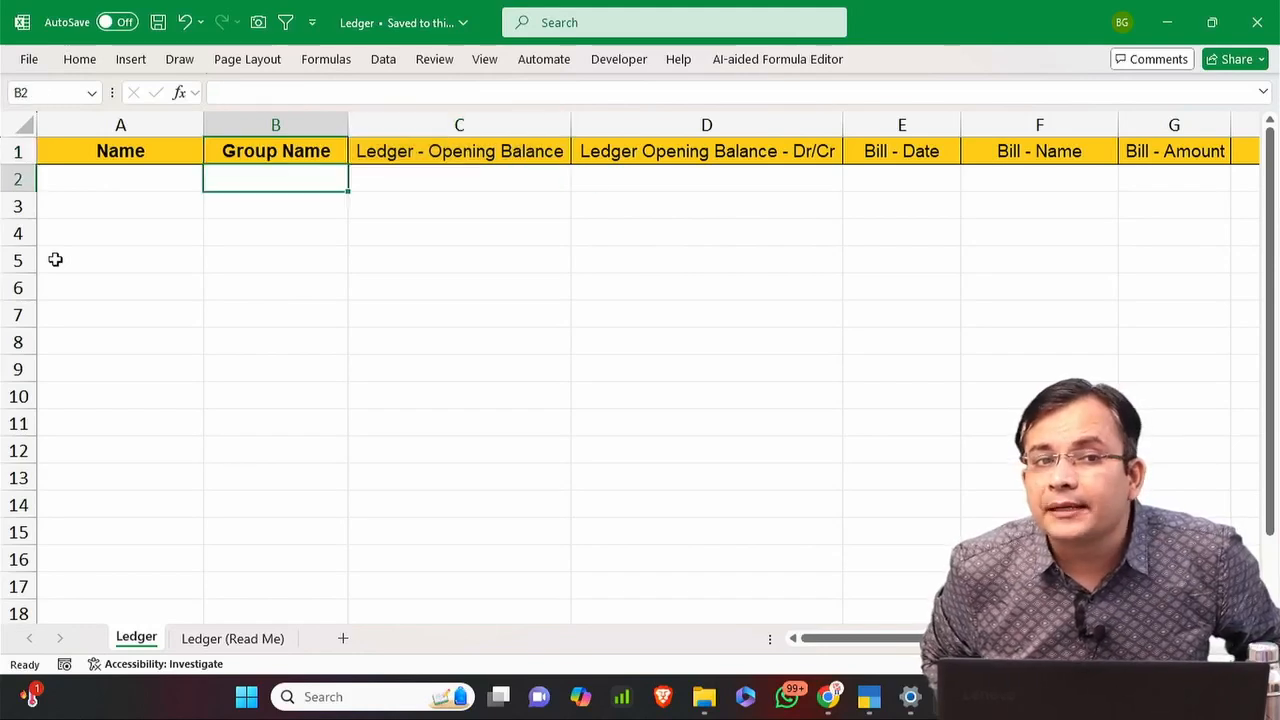
key(Up)
key(Left)
key(shift+Right)
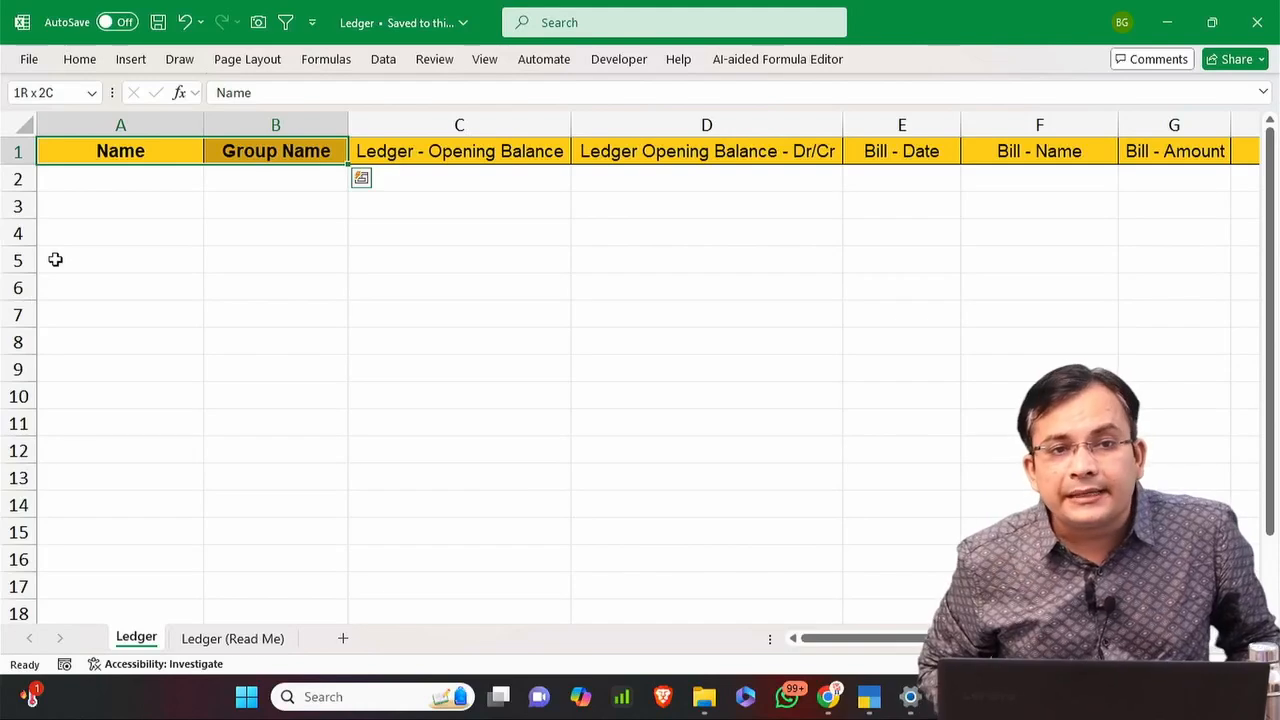
key(Right)
key(Right)
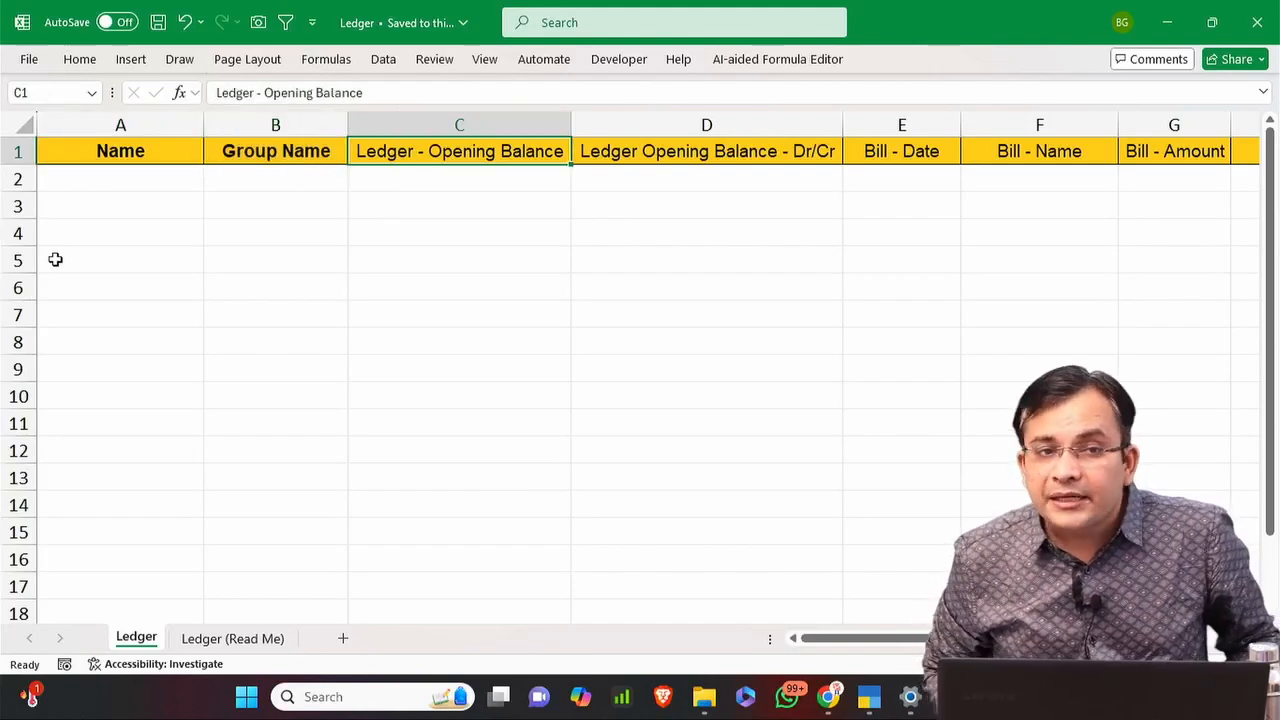
key(Left)
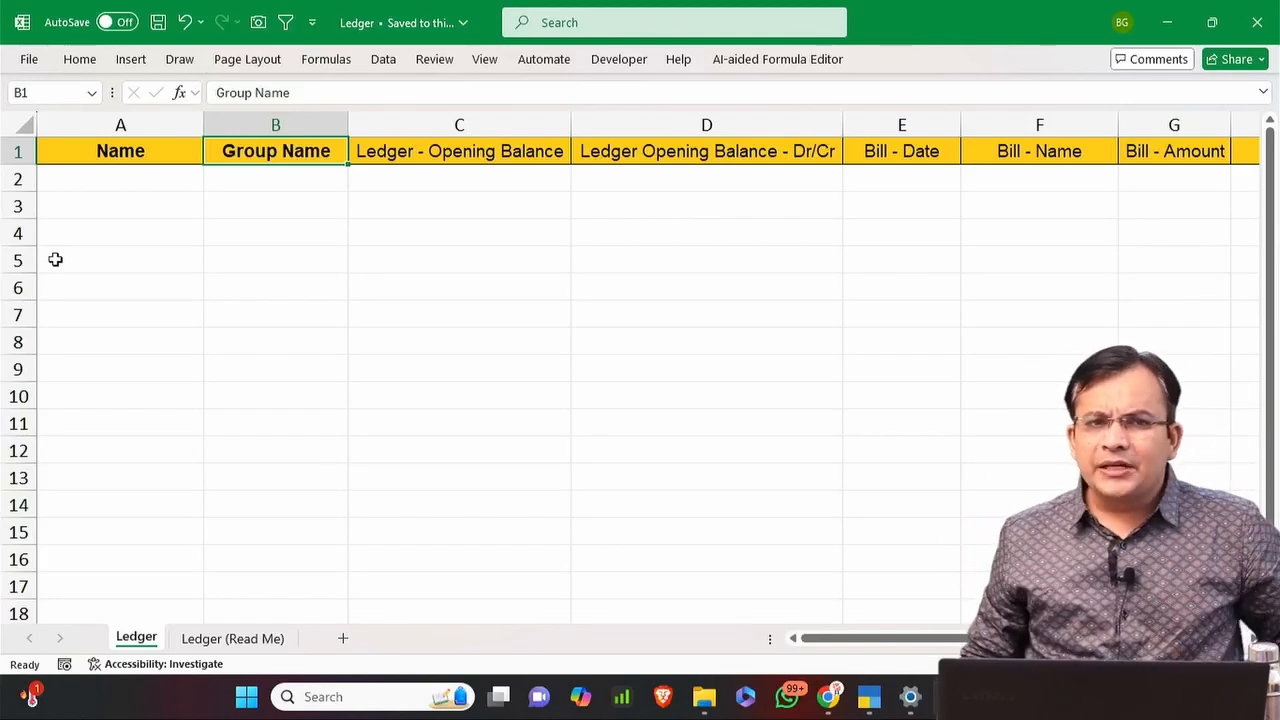
Switch to the 1.1 Ledgers - Normal workbook to view its filled Name and Group Name columns.
ctrl+scroll(305, 193, down, 1)
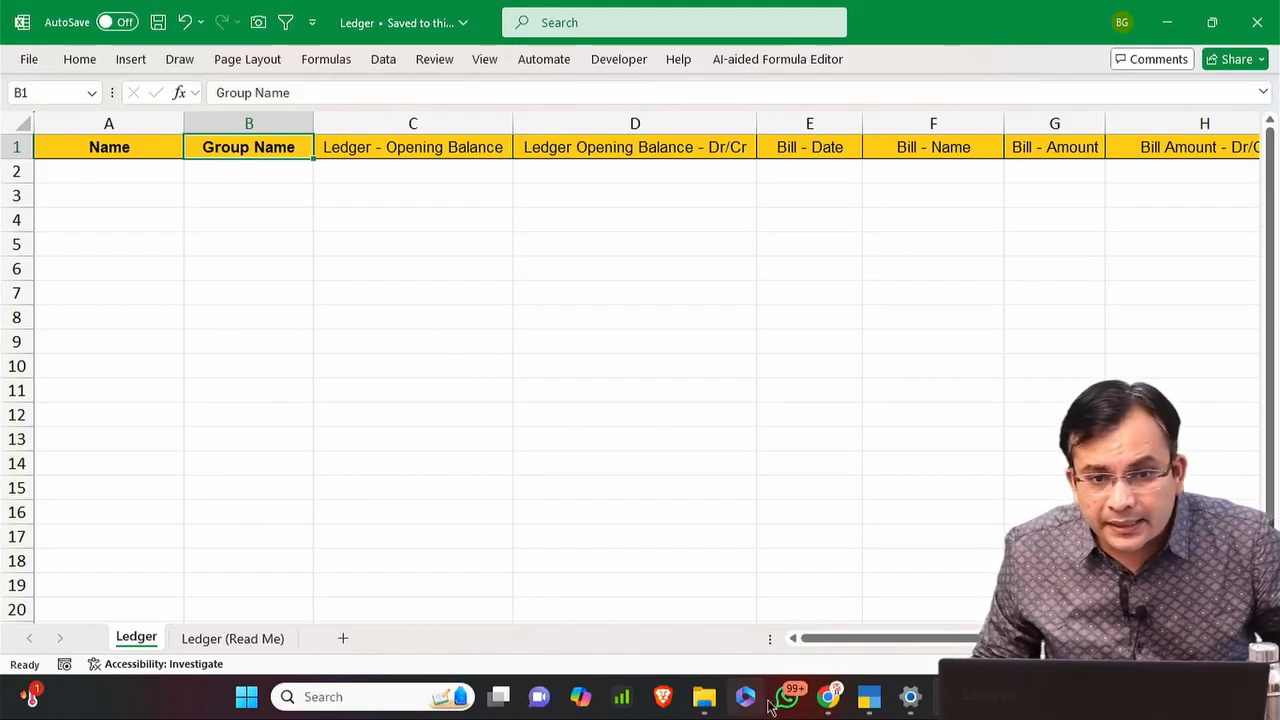
mouse_move(869, 697)
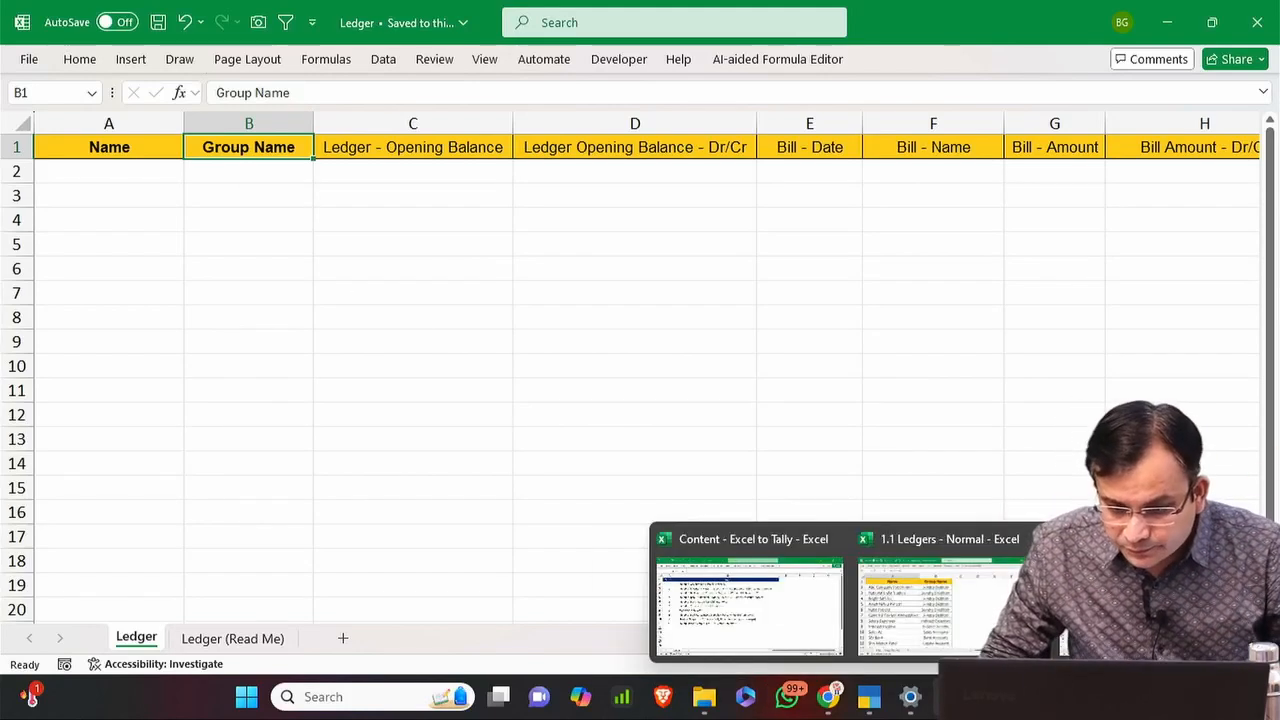
click(931, 625)
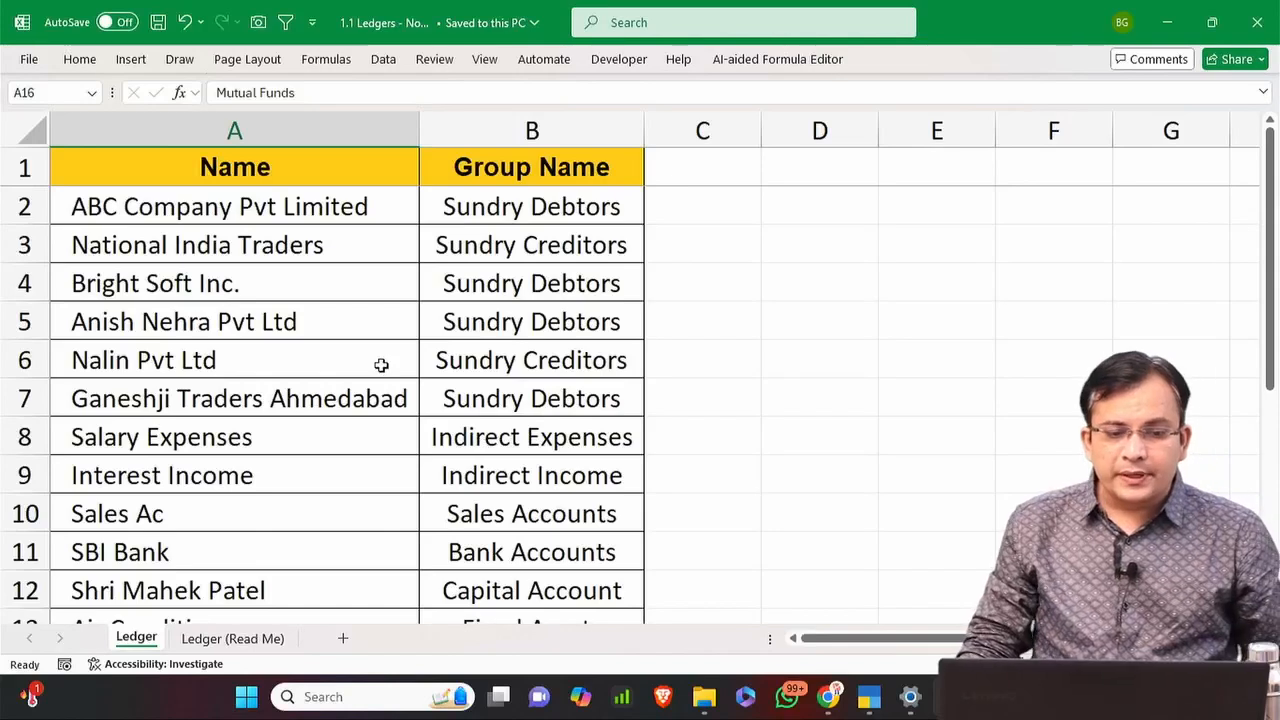
Copy the 15 ledger names from the 1.1 Ledgers - Normal workbook into the Ledger workbook's Name column and autofit its width.
ctrl+scroll(385, 363, down, 2)
ctrl+scroll(398, 362, down, 1)
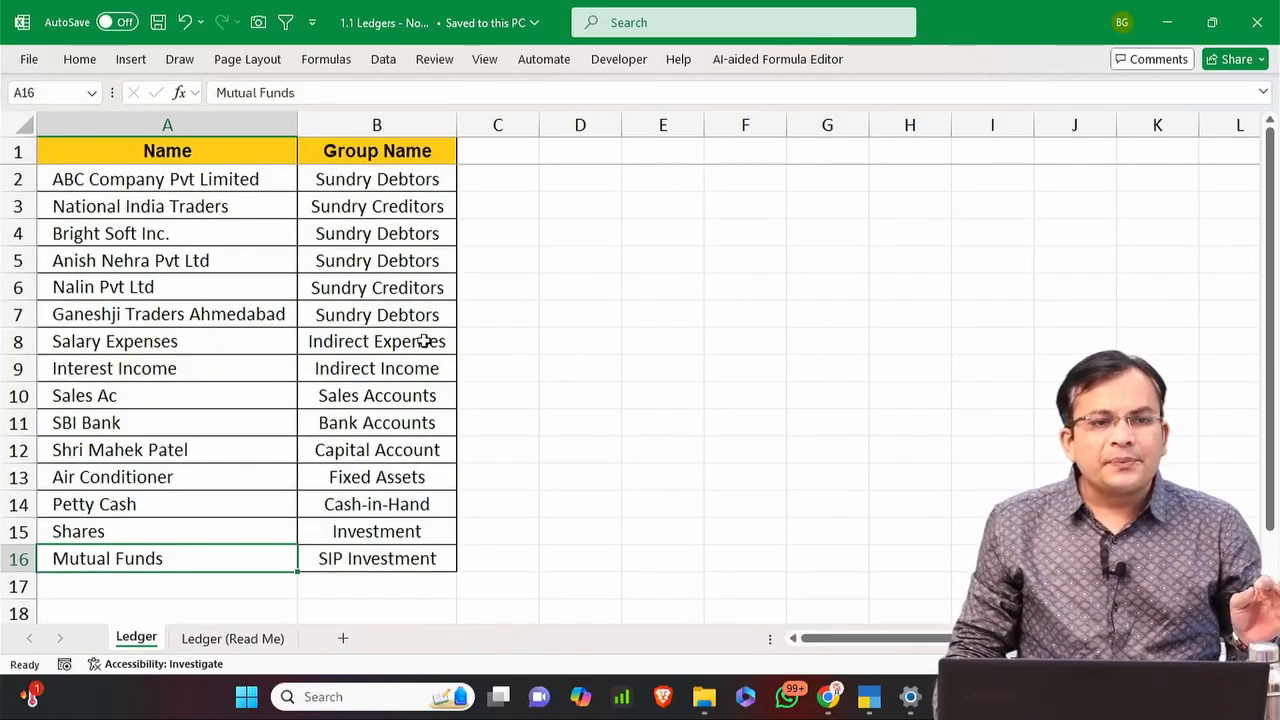
click(220, 180)
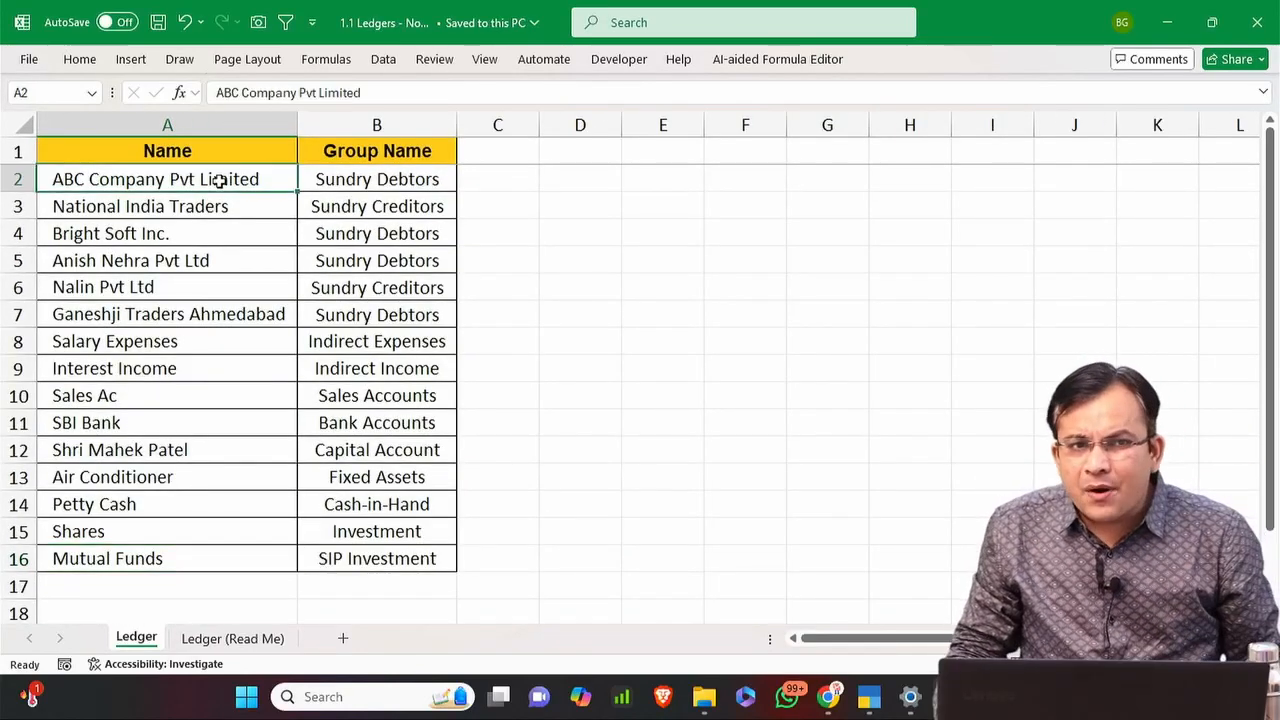
key(ctrl+shift+Down)
key(ctrl+c)
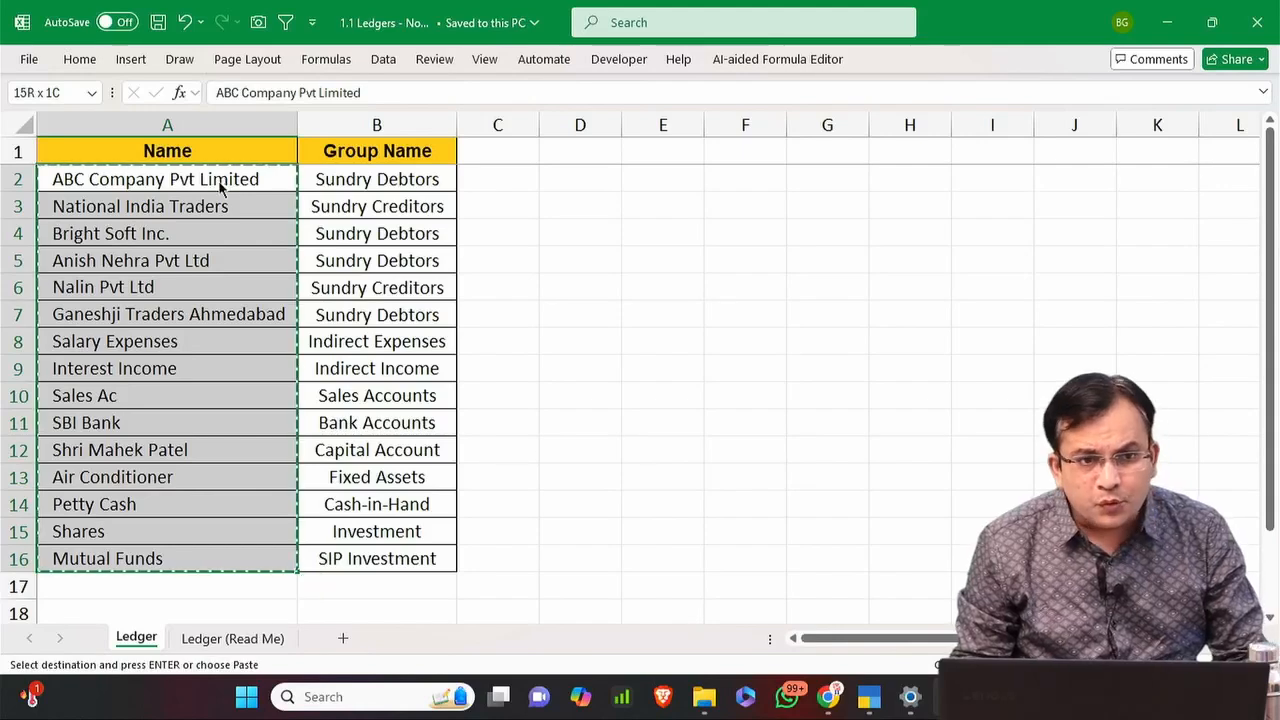
key(alt+Tab)
key(Left)
key(Down)
key(ctrl+v)
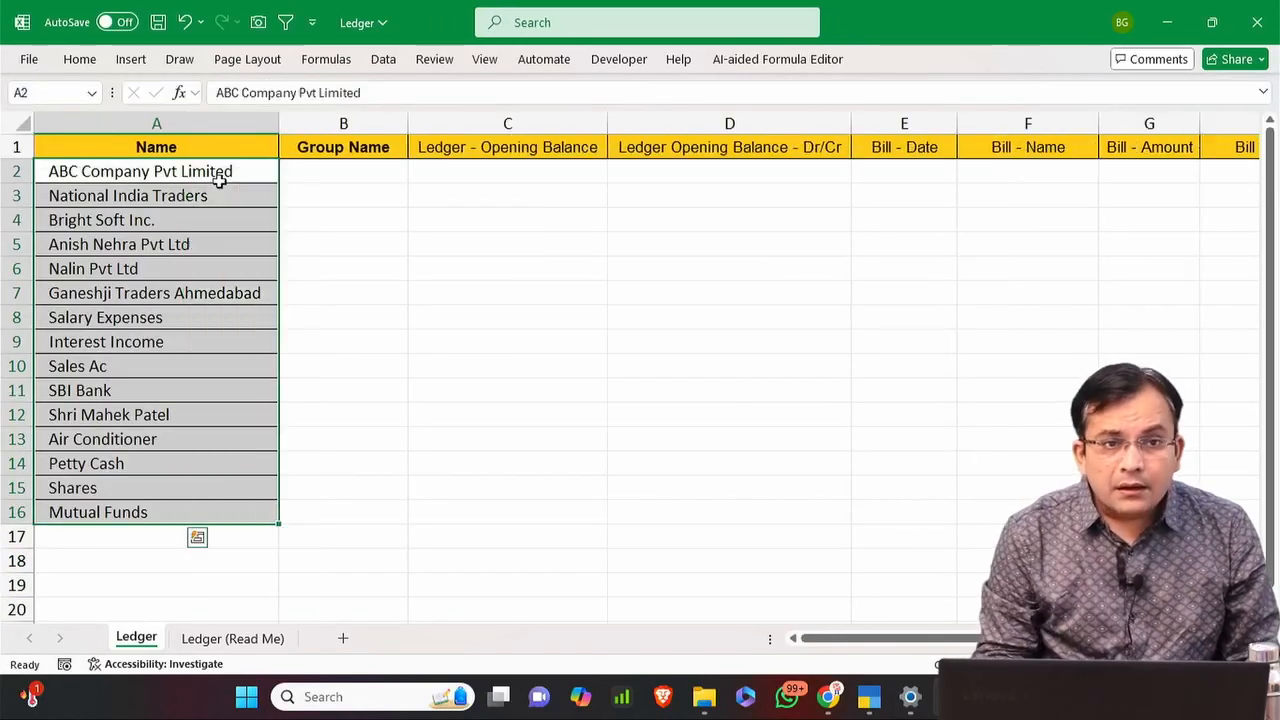
key(alt+h)
key(o)
key(i)
Copy the matching group names from 1.1 Ledgers - Normal into the Group Name column of the Ledger workbook, starting at B2.
key(Right)
key(alt+Tab)
key(Right)
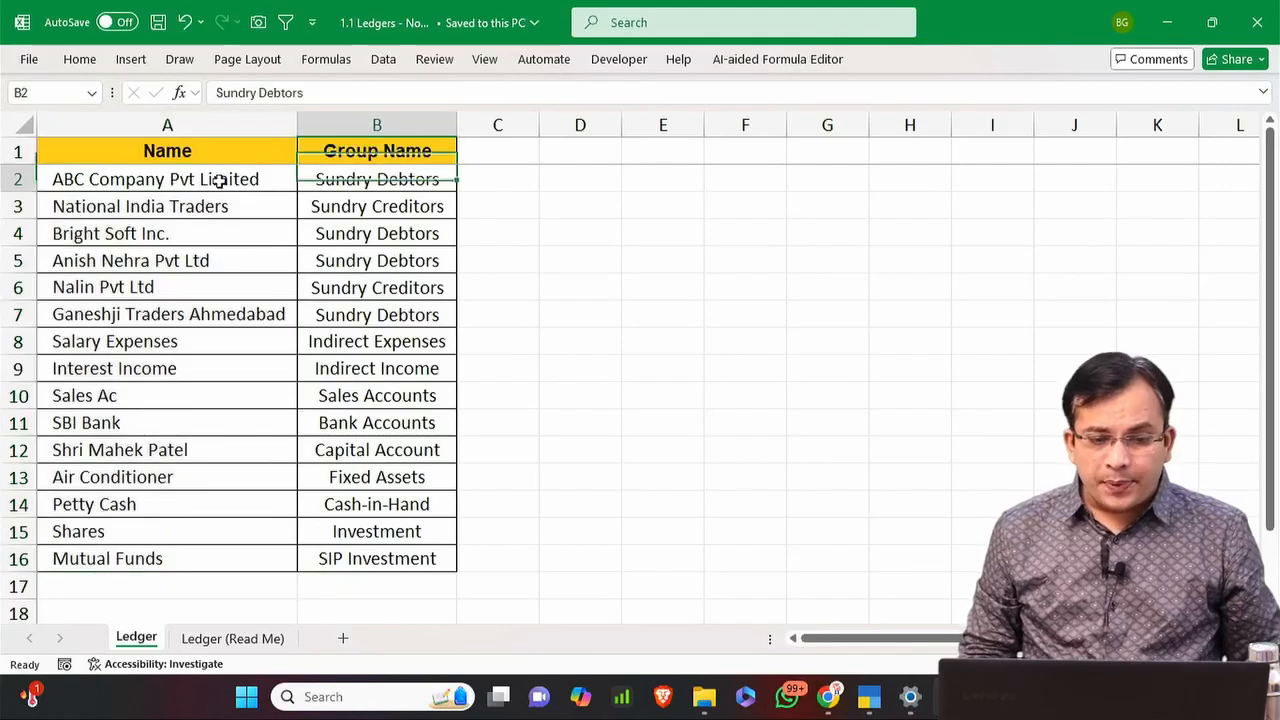
key(ctrl+shift+Down)
key(ctrl+c)
key(alt+Tab)
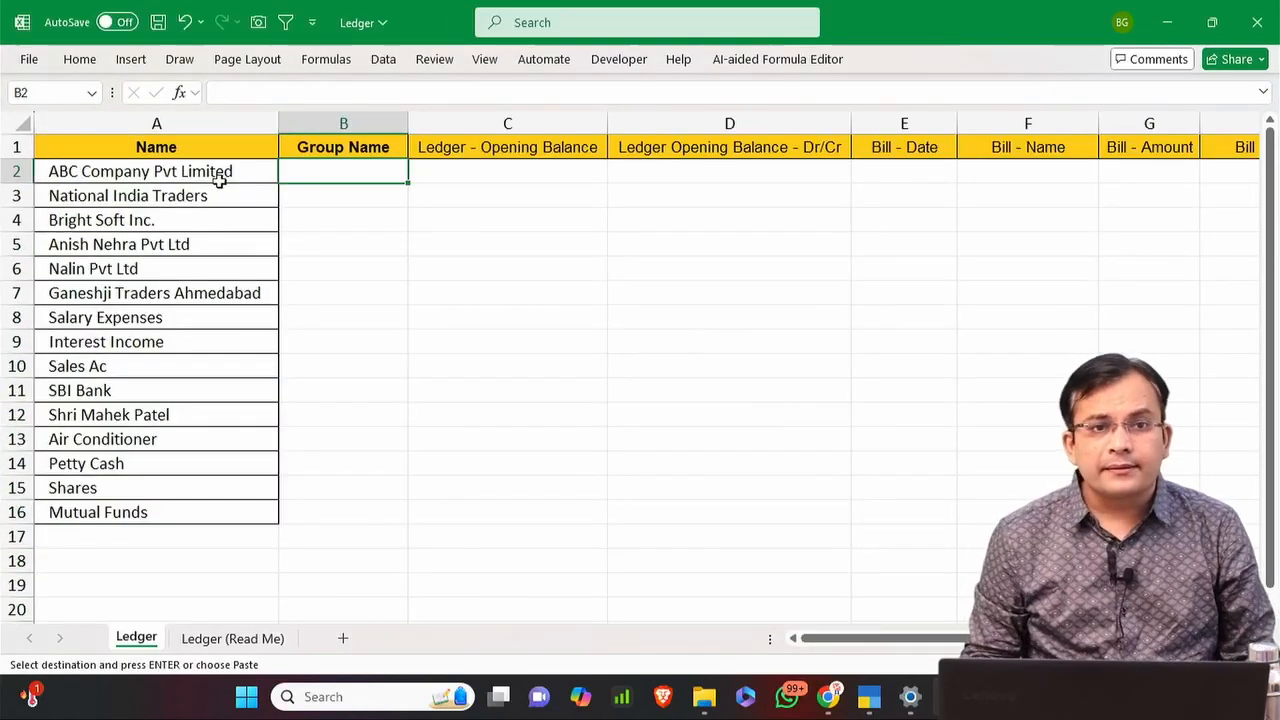
key(ctrl+v)
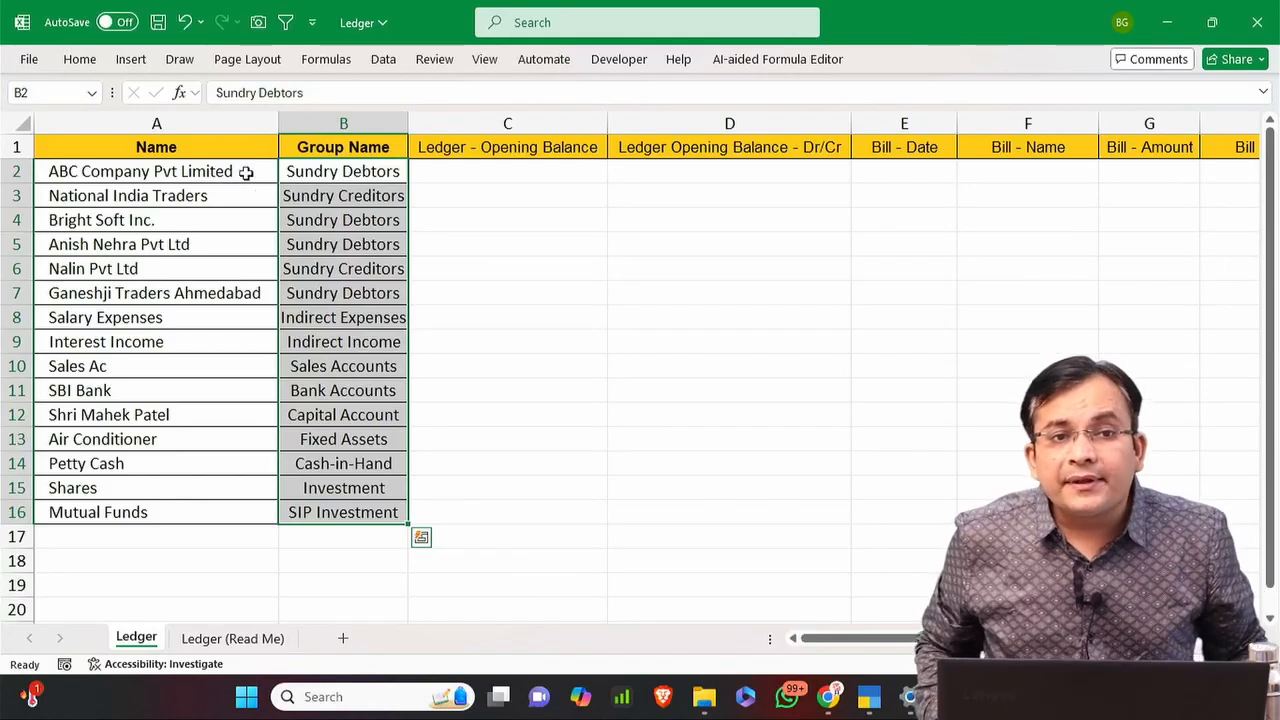
drag(340, 171, 341, 528)
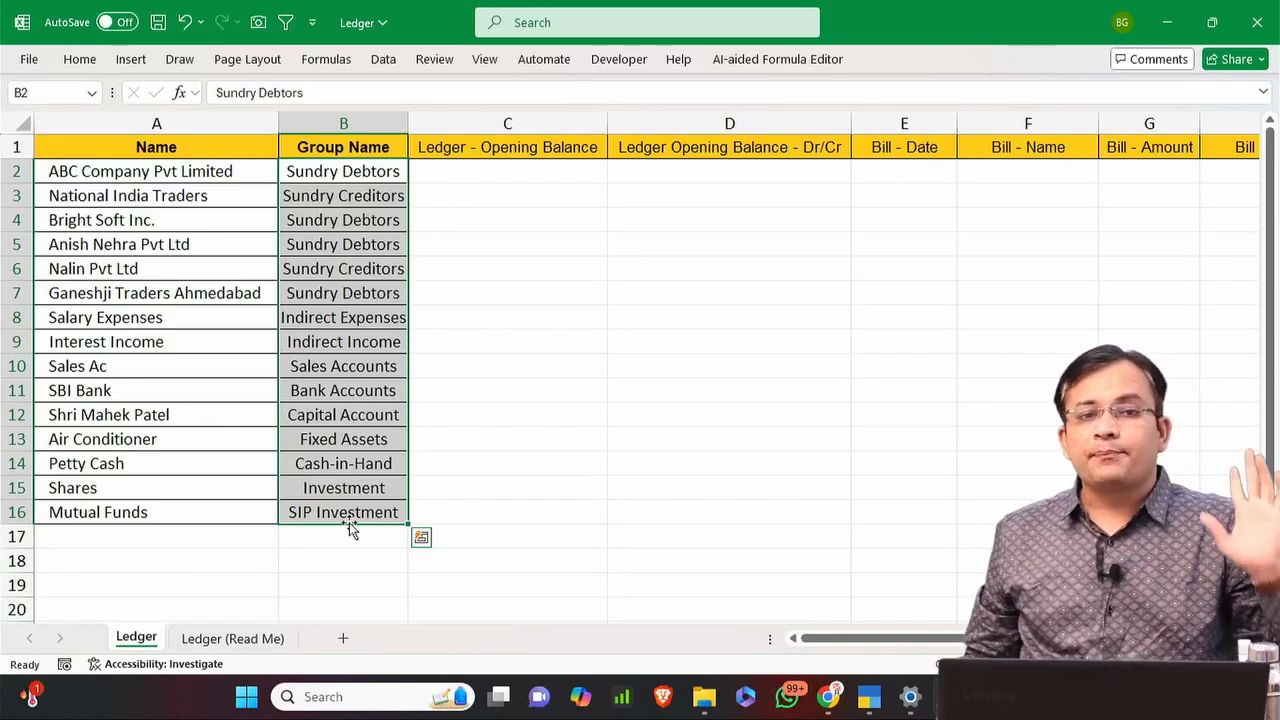
key(ctrl+q)
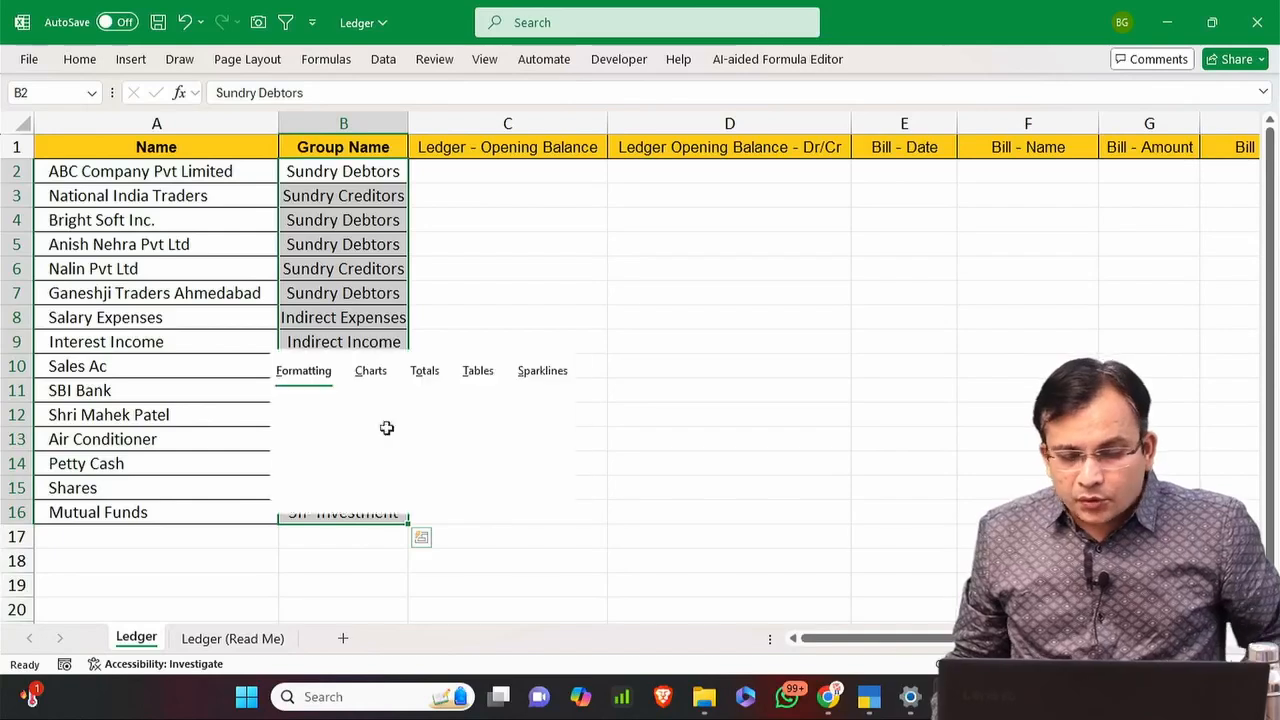
key(Escape)
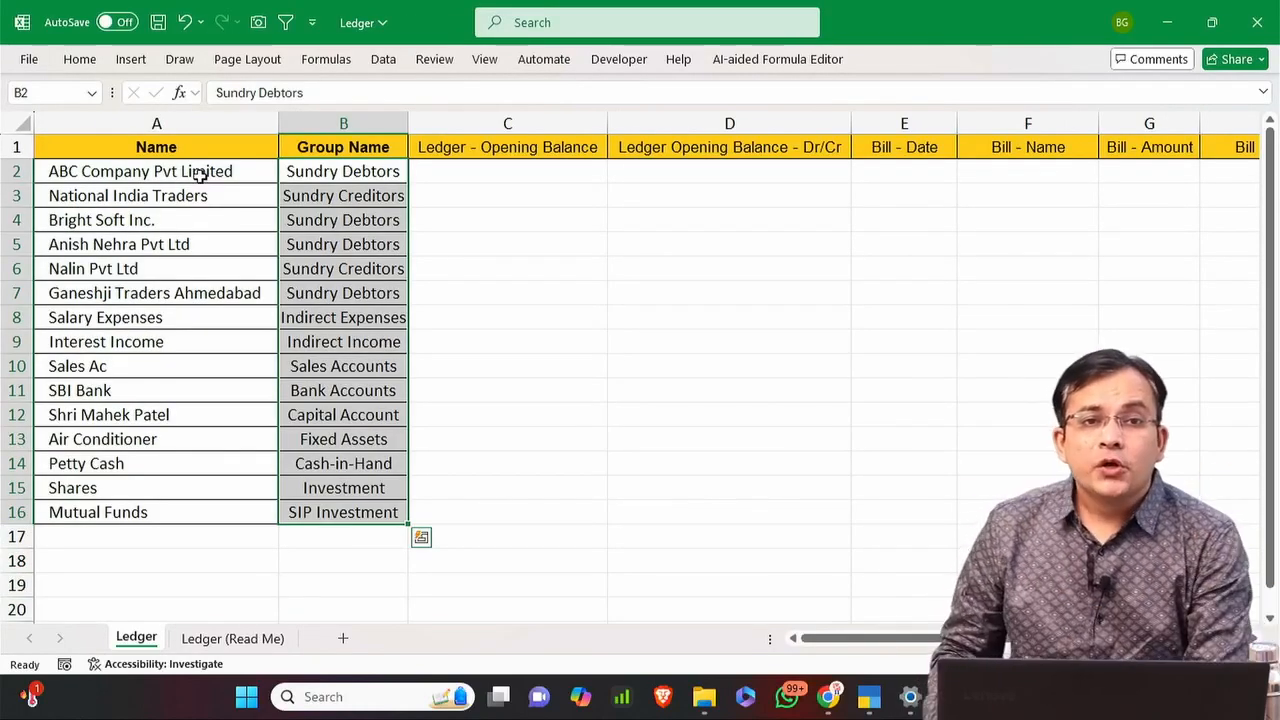
click(261, 163)
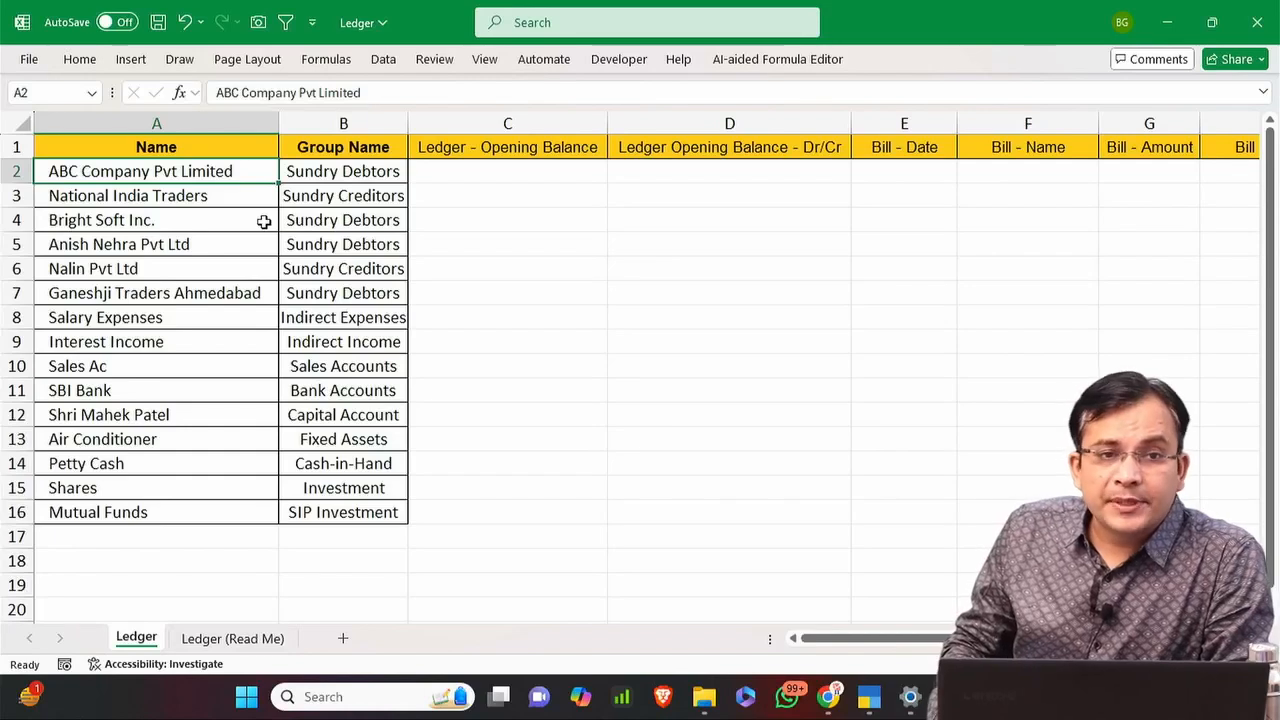
Enter an opening balance of 5000 with Dr as its Dr/Cr value for ABC Company Pvt Limited.
drag(481, 147, 477, 250)
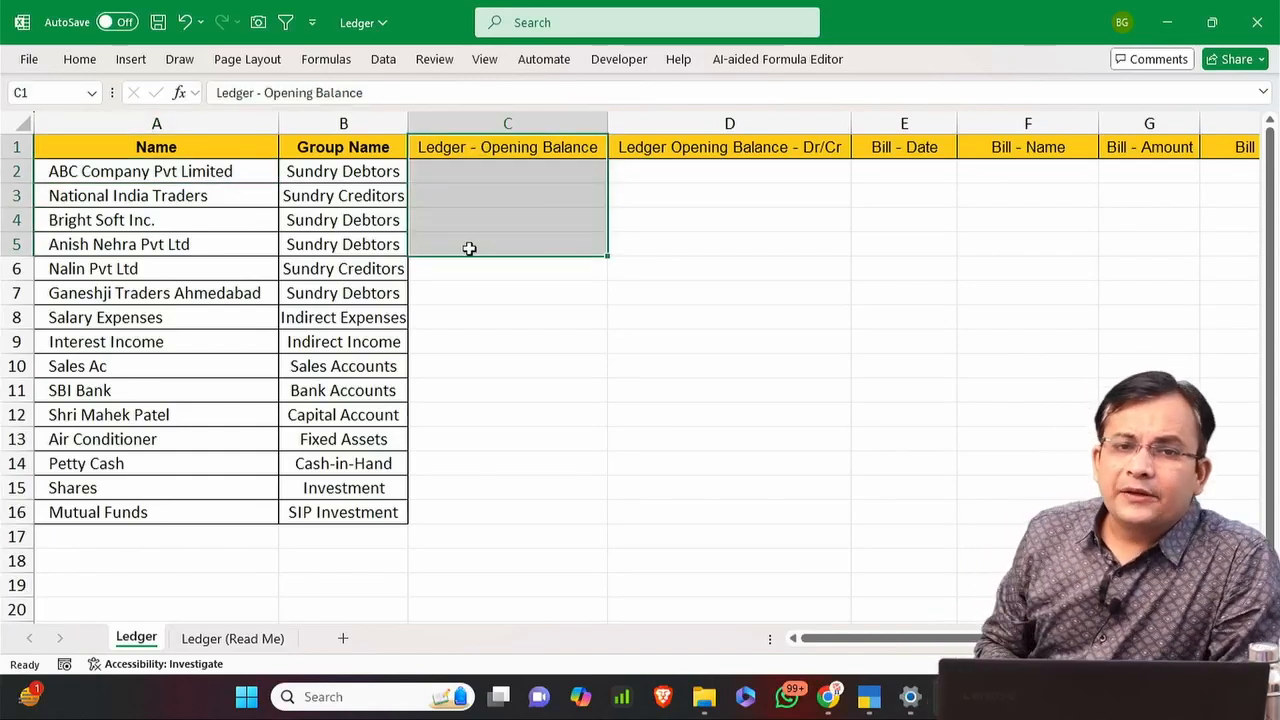
key(Right)
key(Left)
key(Right)
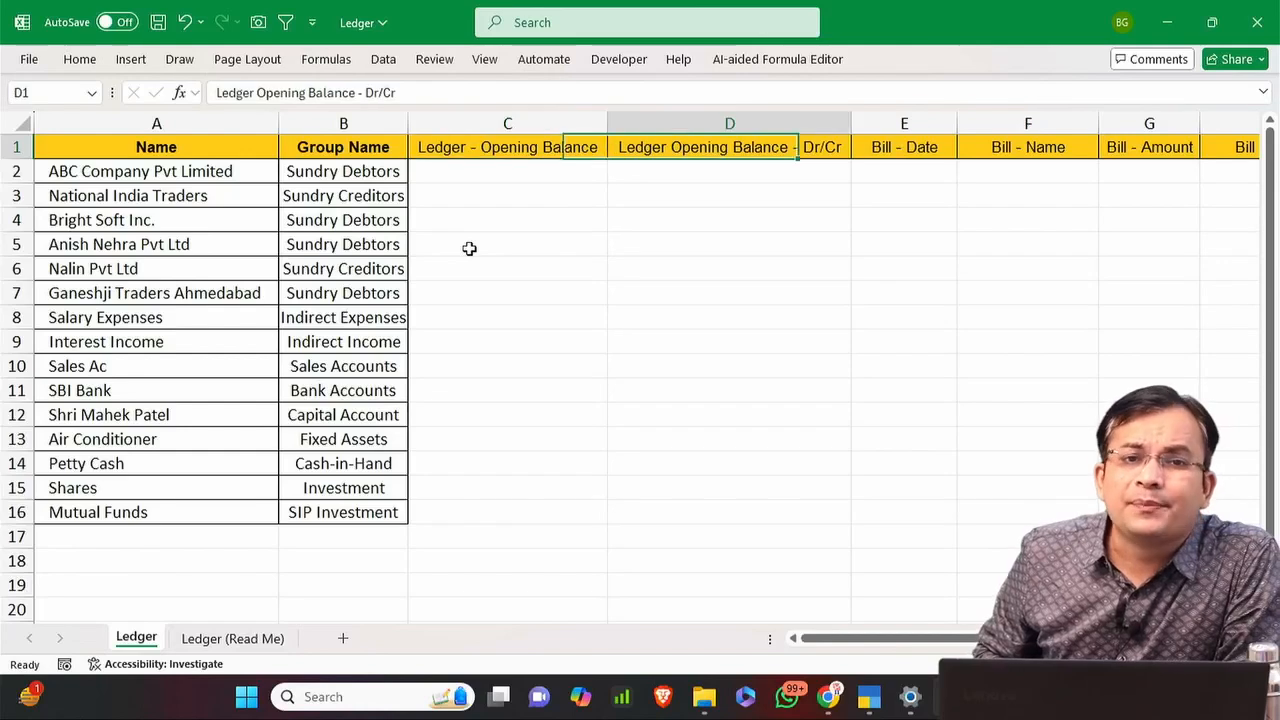
key(shift+Down)
key(Down)
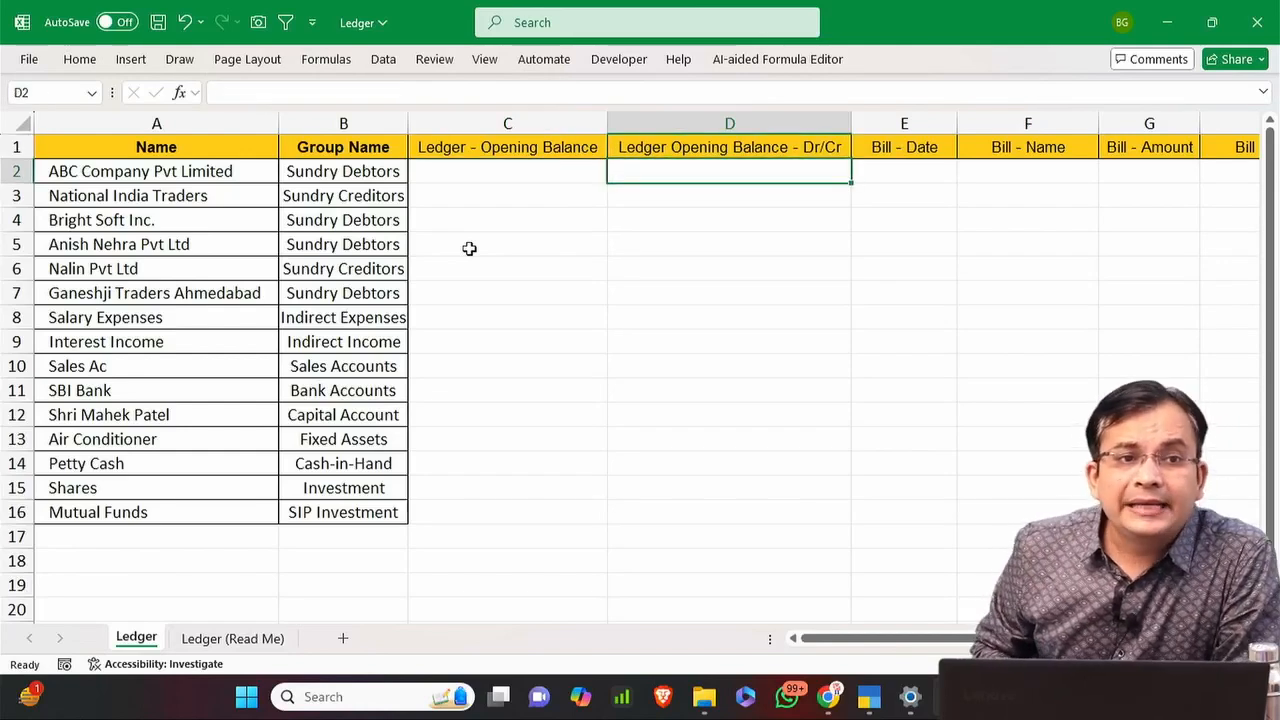
key(Left)
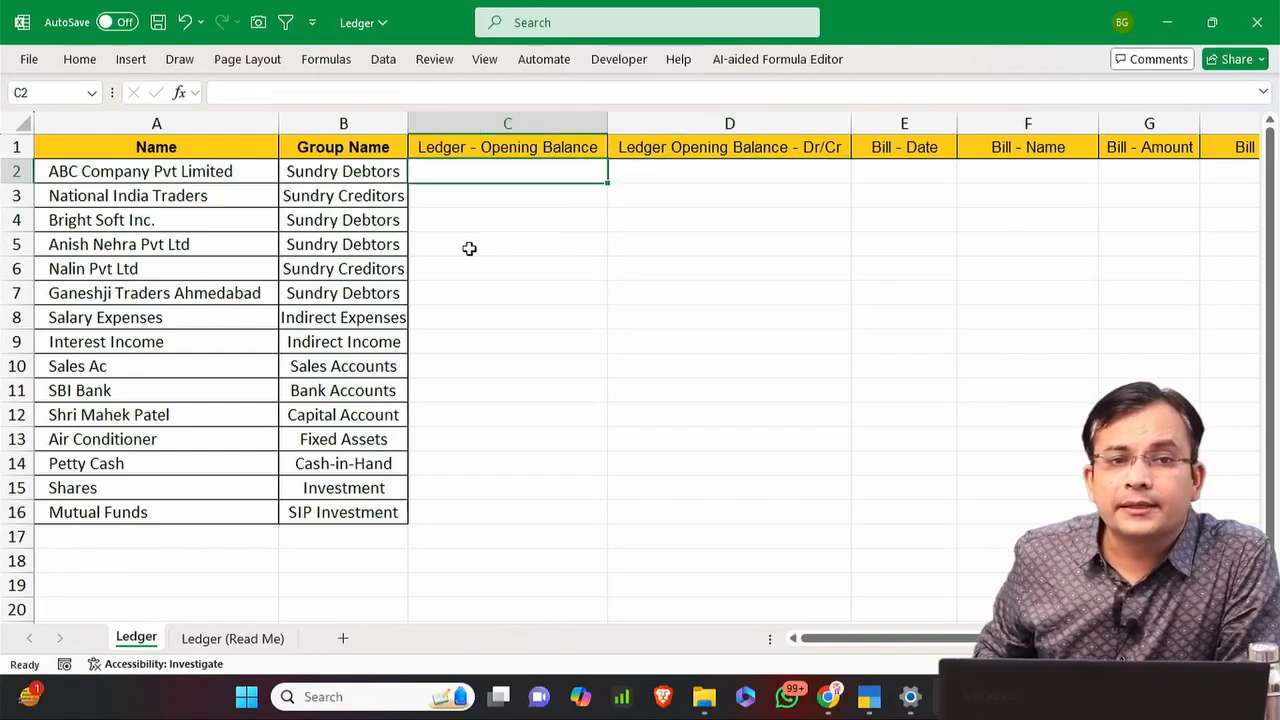
text(5000)
key(Tab)
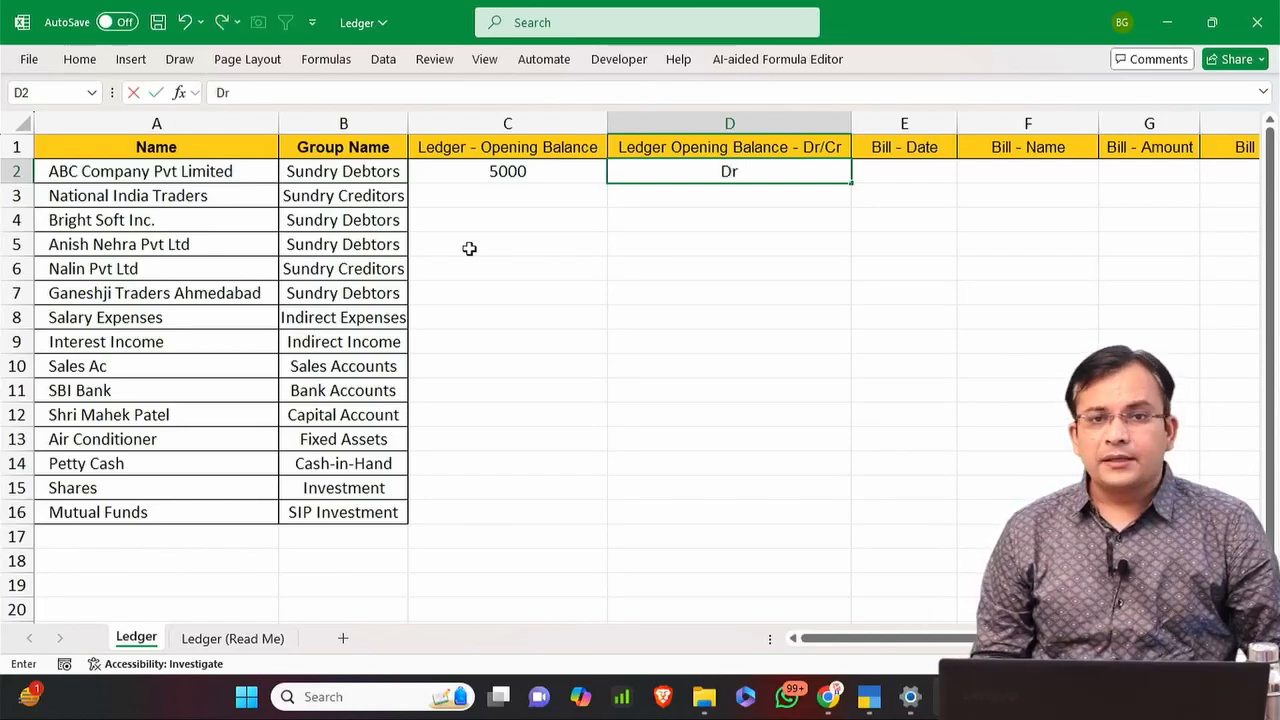
key(Return)
key(Up)
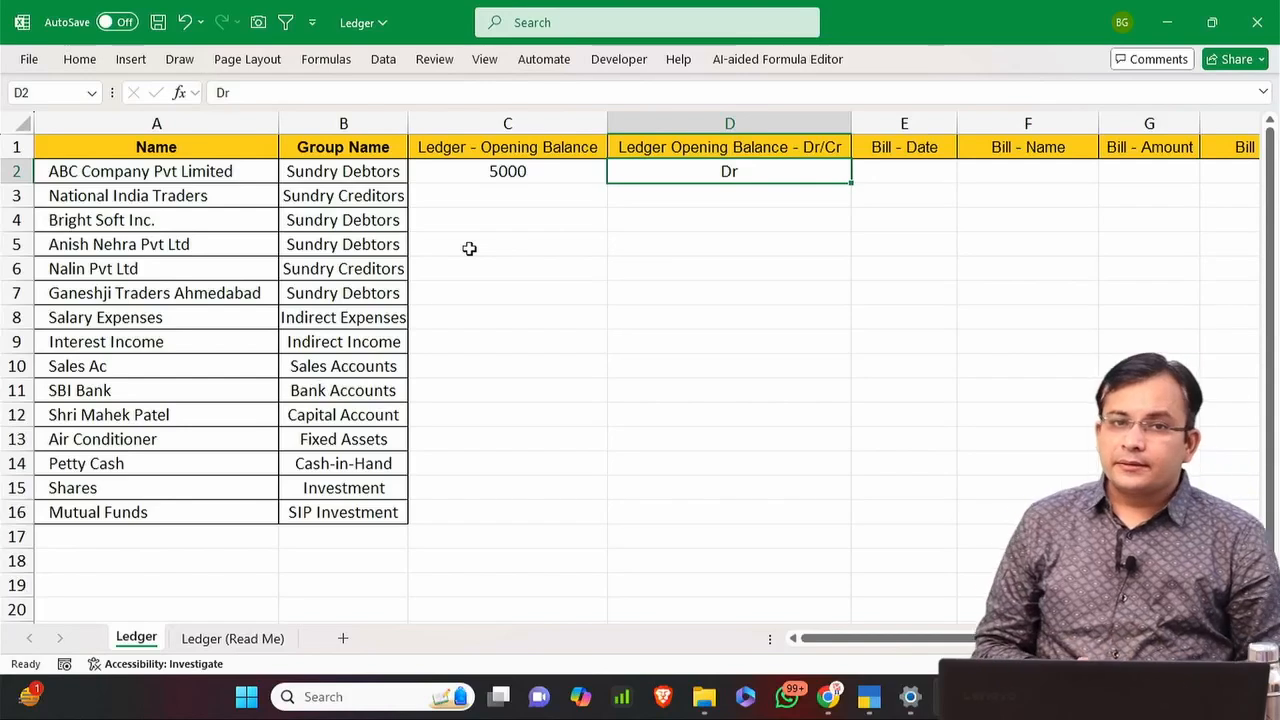
Examine the optional bill, address, state, country and pincode columns of the Ledger sheet.
scroll(469, 248, down, 1)
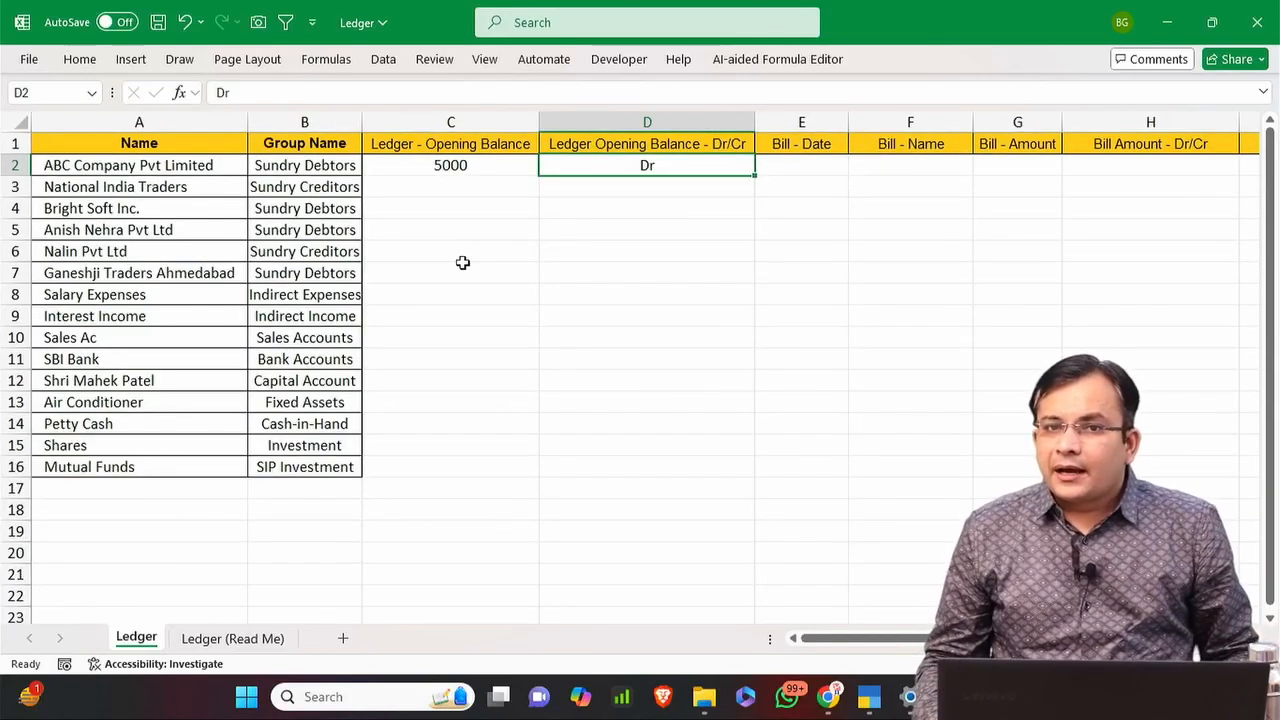
key(Right)
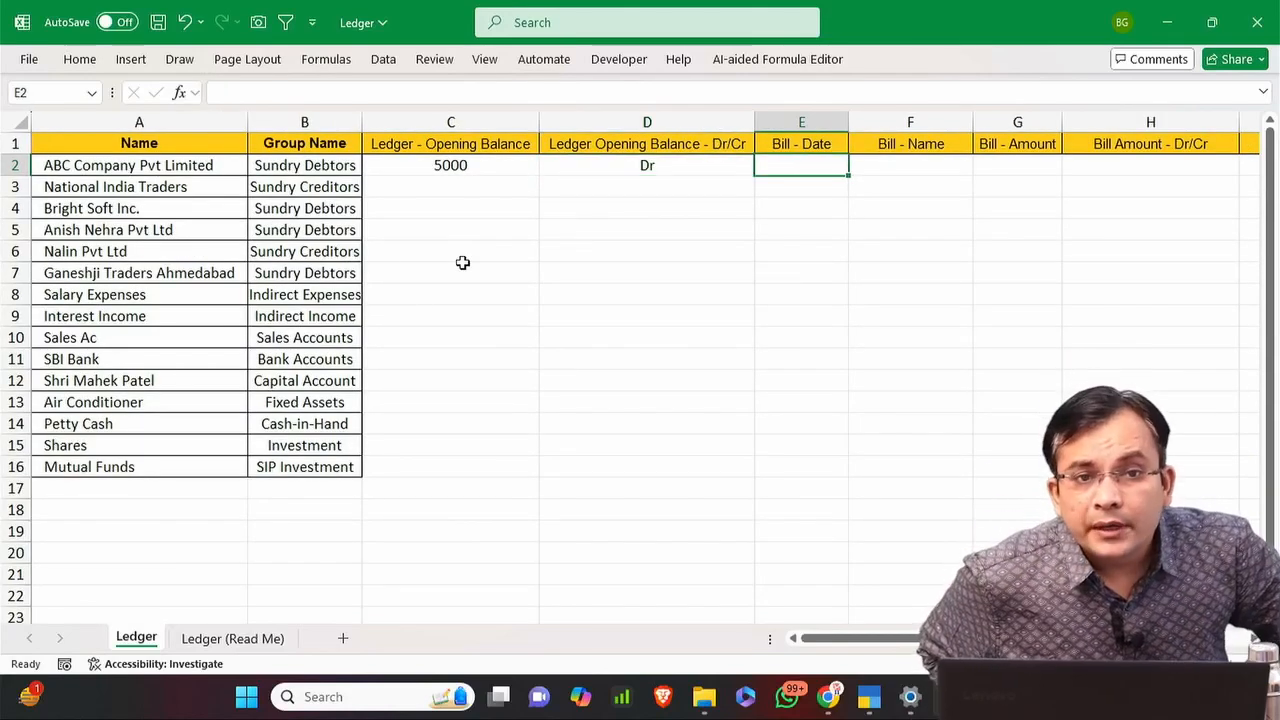
key(shift+Right)
key(shift+Right)
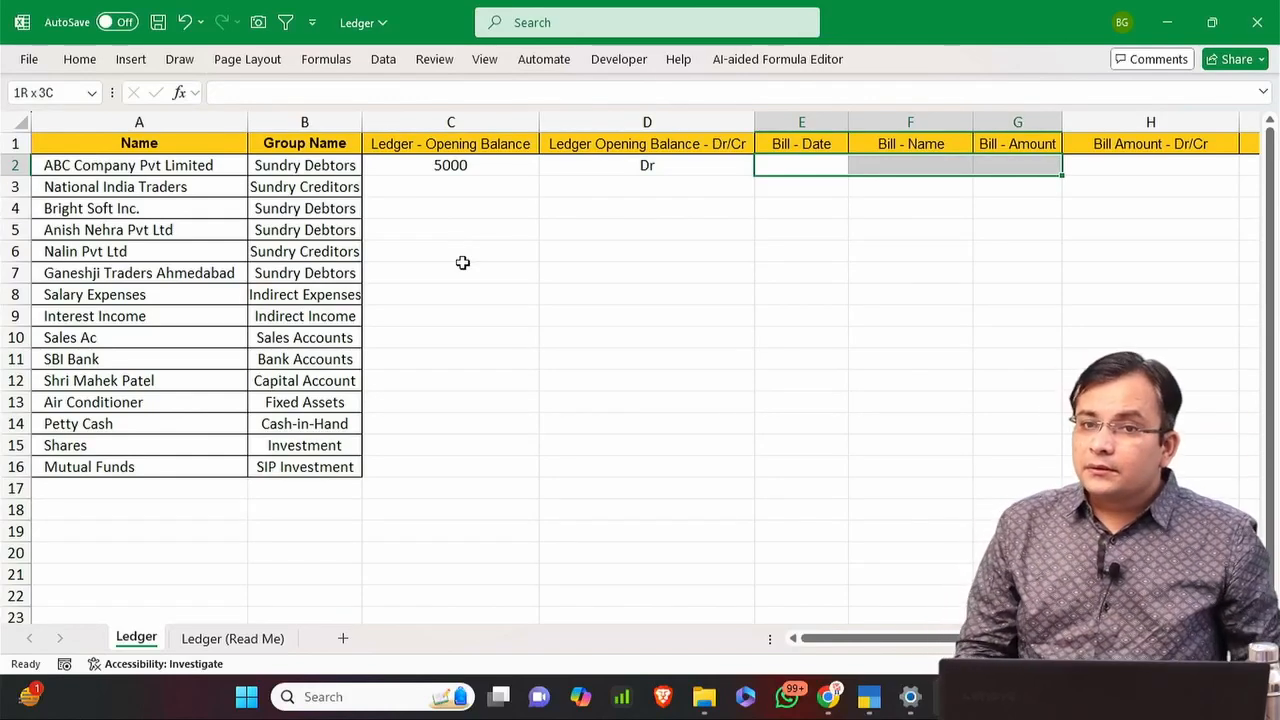
key(Right)
key(Right)
key(Right)
key(Right)
key(Right)
key(Right)
key(Right)
key(Right)
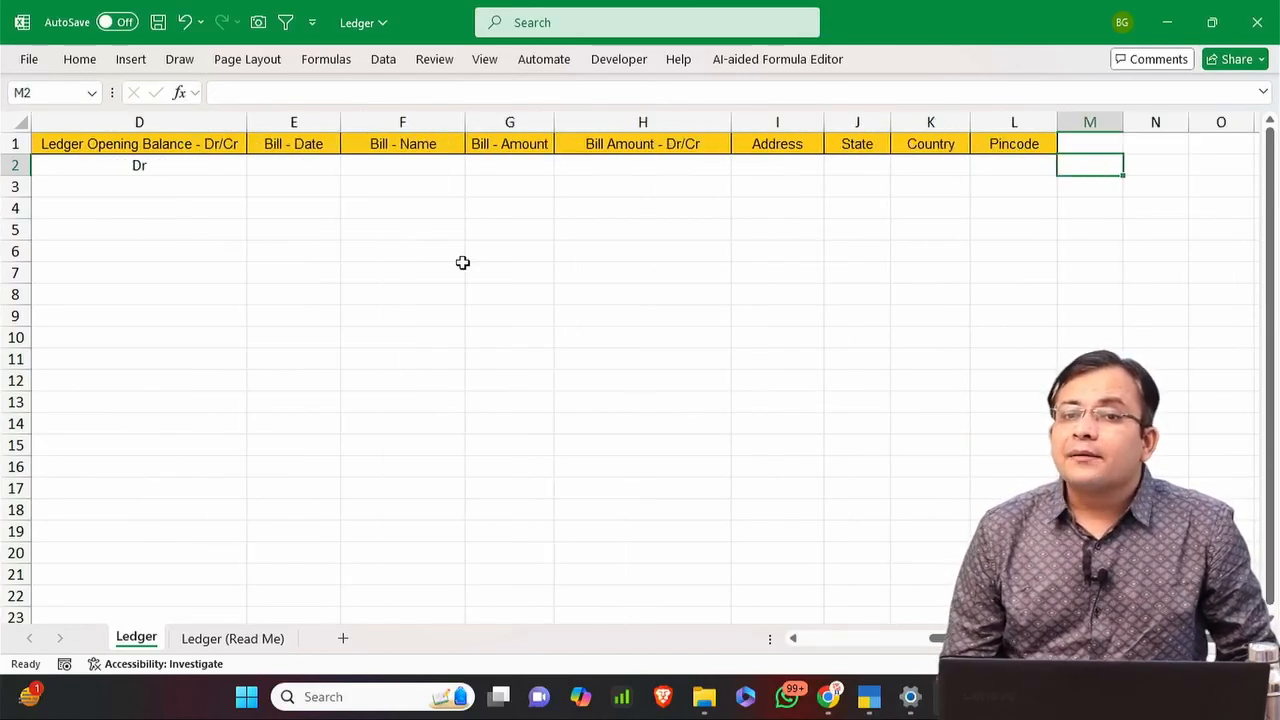
Enter Gujarat as the State and India as the Country for ABC Company Pvt Limited in row 2.
key(Left)
key(Left)
key(Left)
key(Left)
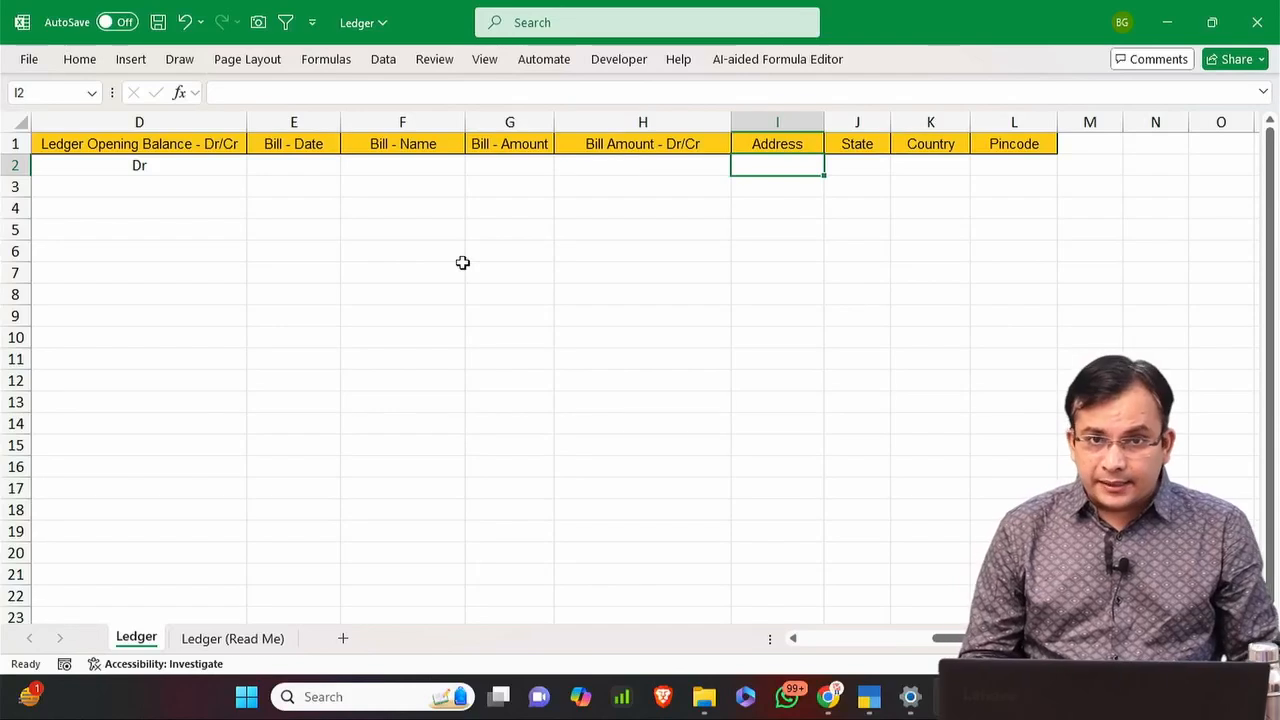
key(Right)
text(Gujarat)
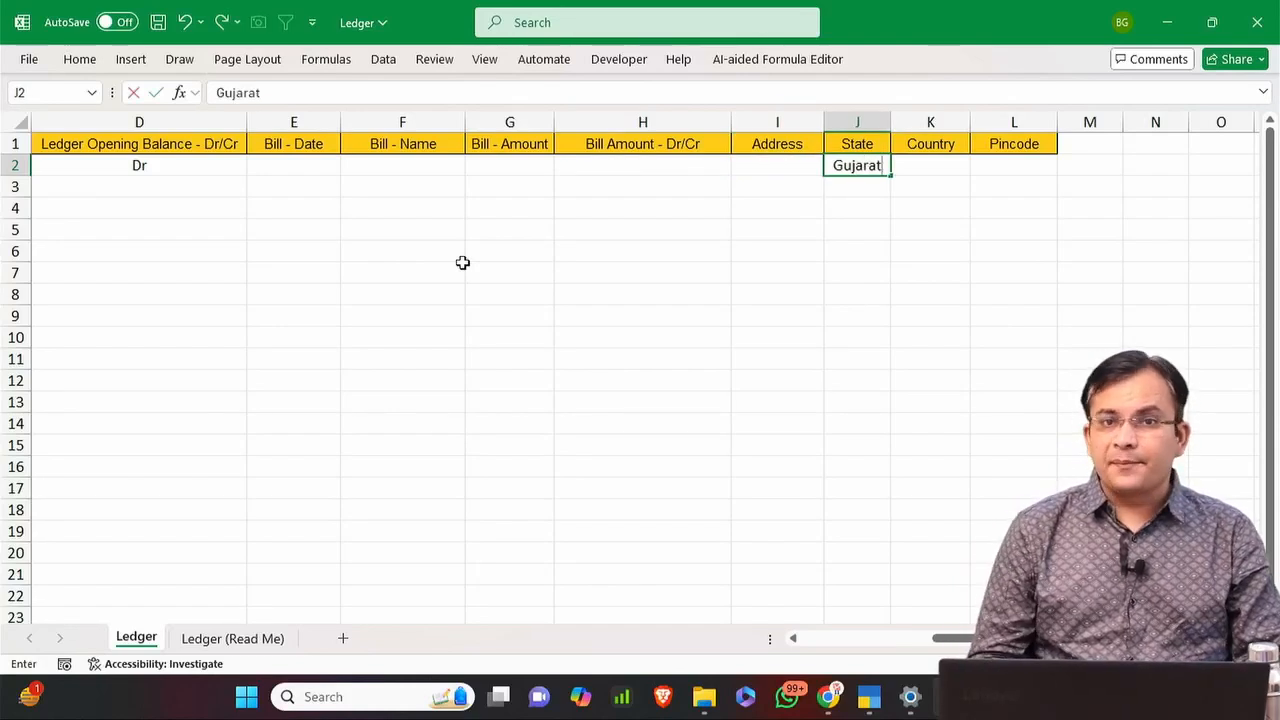
key(Return)
key(Up)
key(Right)
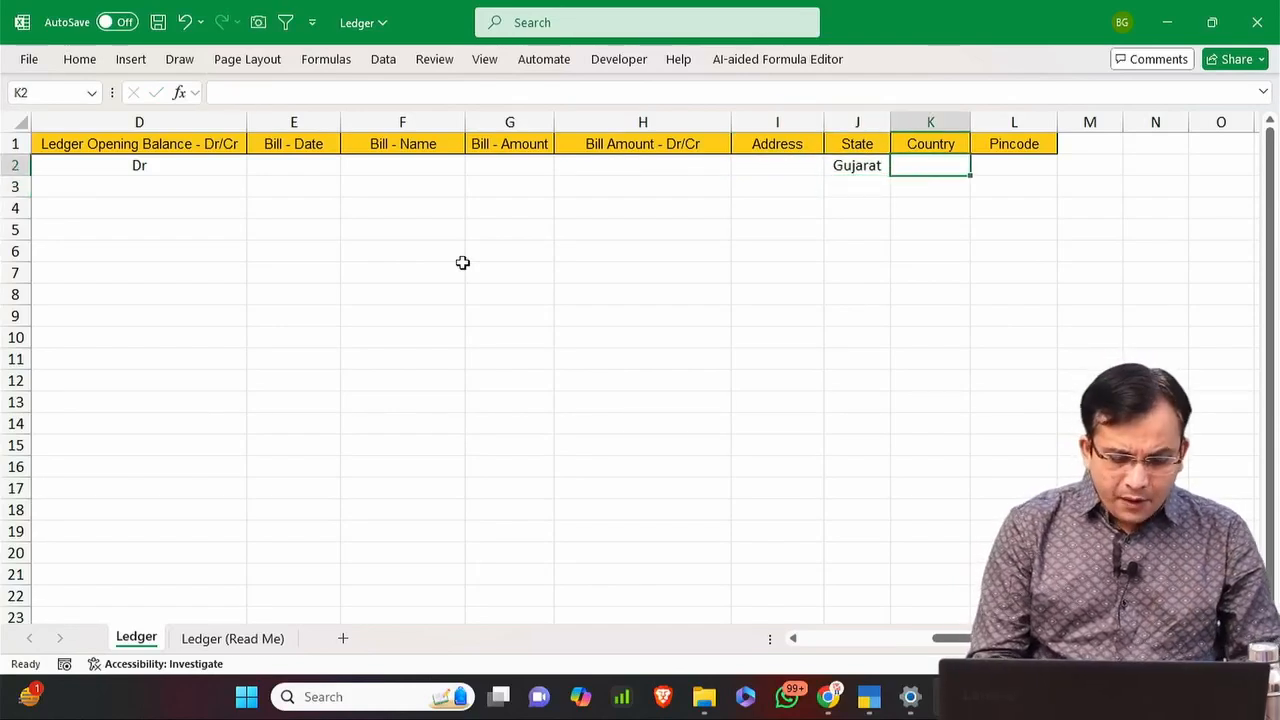
text(India)
key(Return)
key(Up)
key(Up)
Check the Name and Group Name headers and the ledger entries from the sheet's start, and save the Ledger workbook.
key(ctrl+Home)
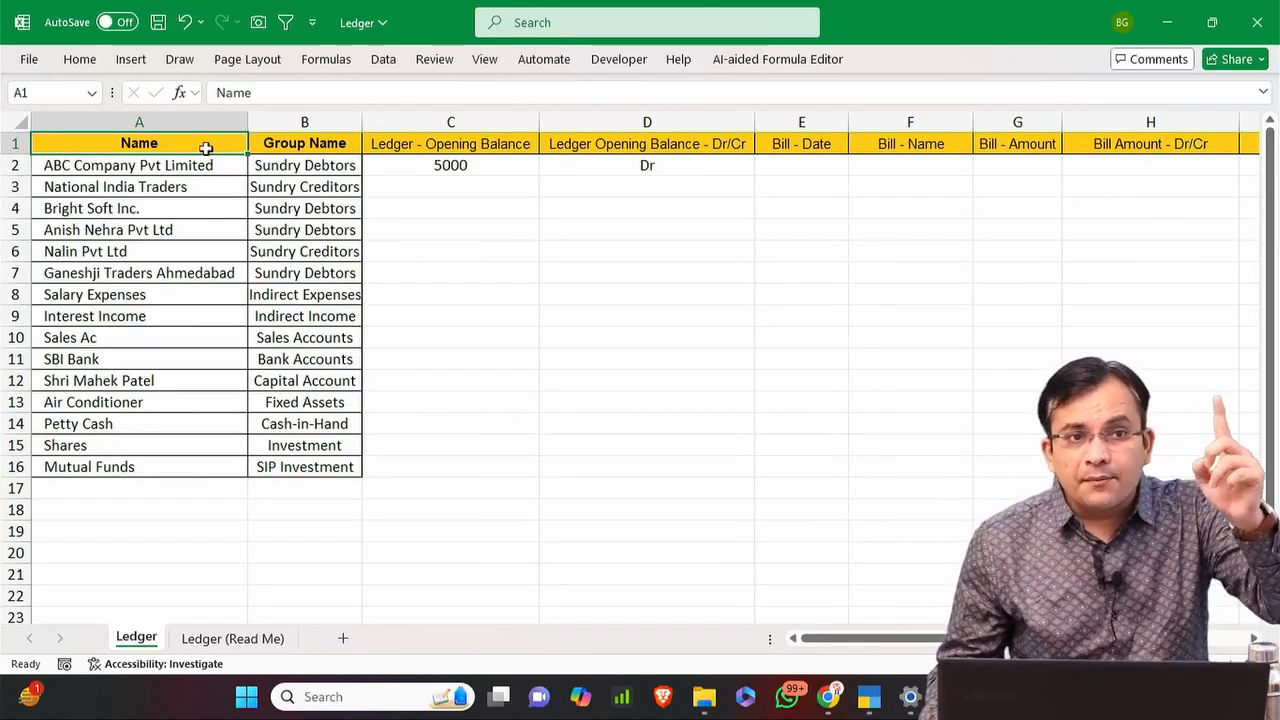
drag(223, 140, 307, 143)
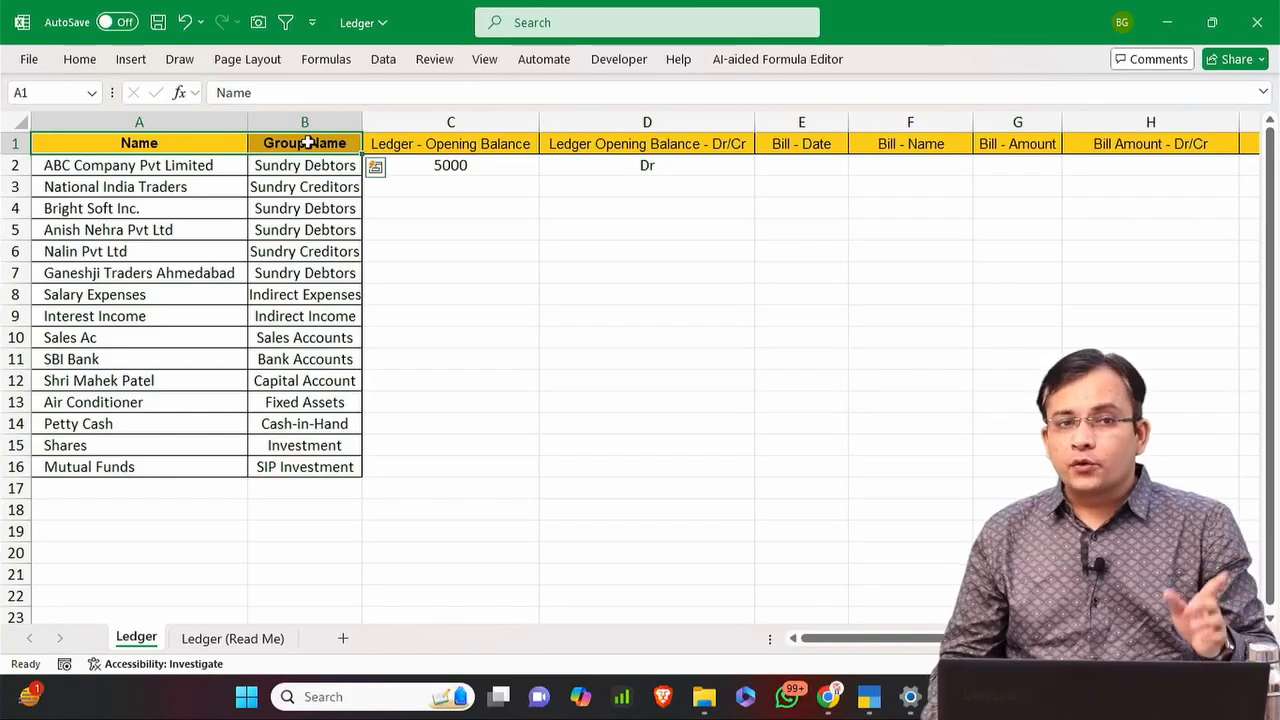
key(Down)
key(ctrl+shift+Down)
key(shift+Right)
key(shift+Right)
key(shift+Right)
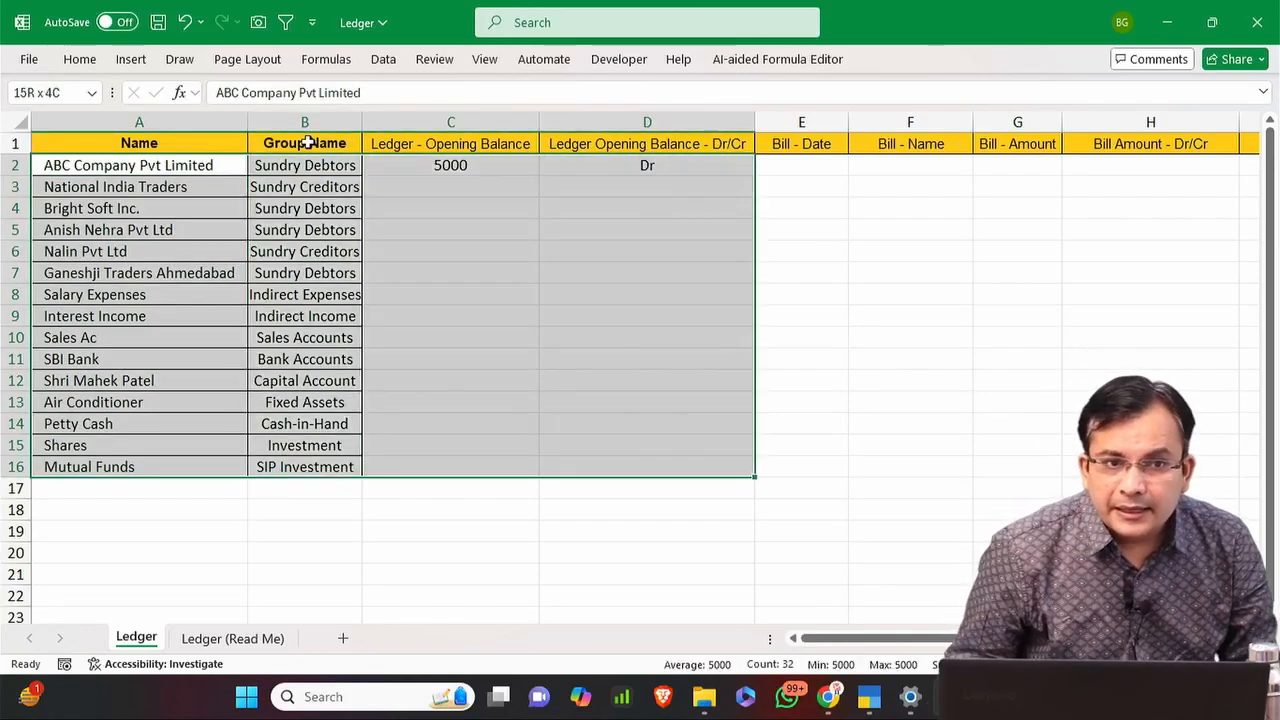
key(Left)
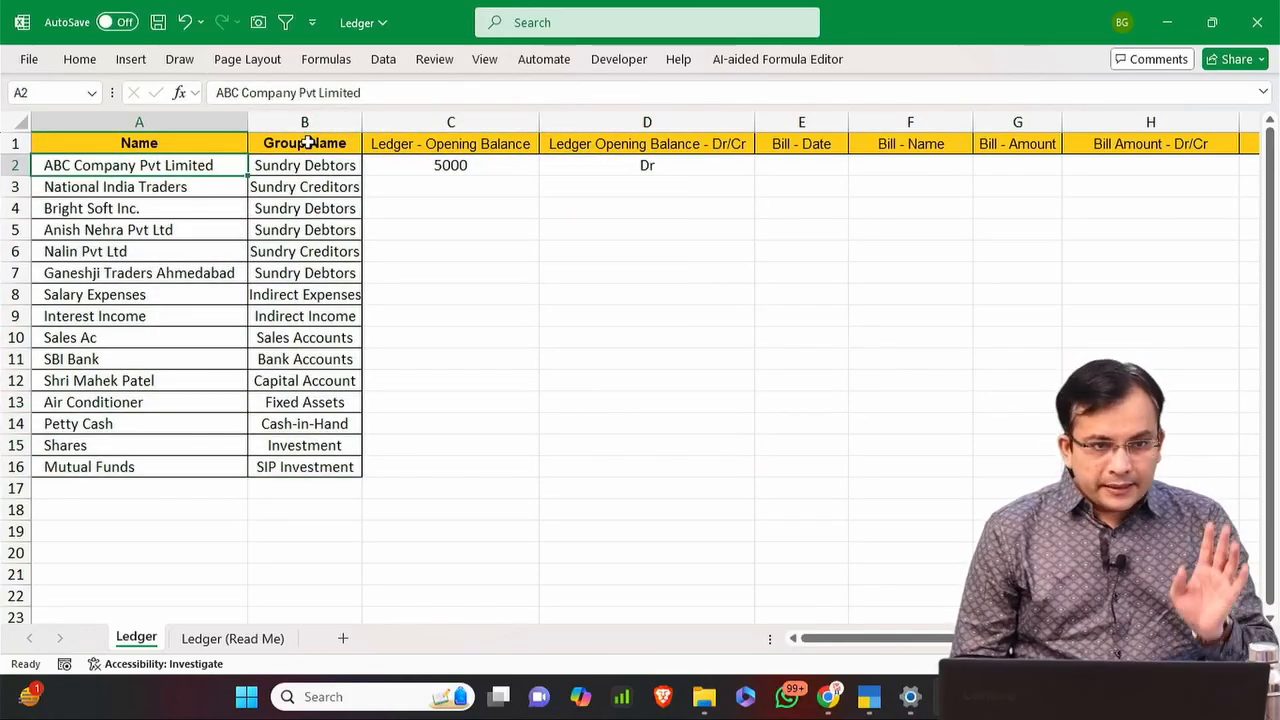
key(ctrl+s)
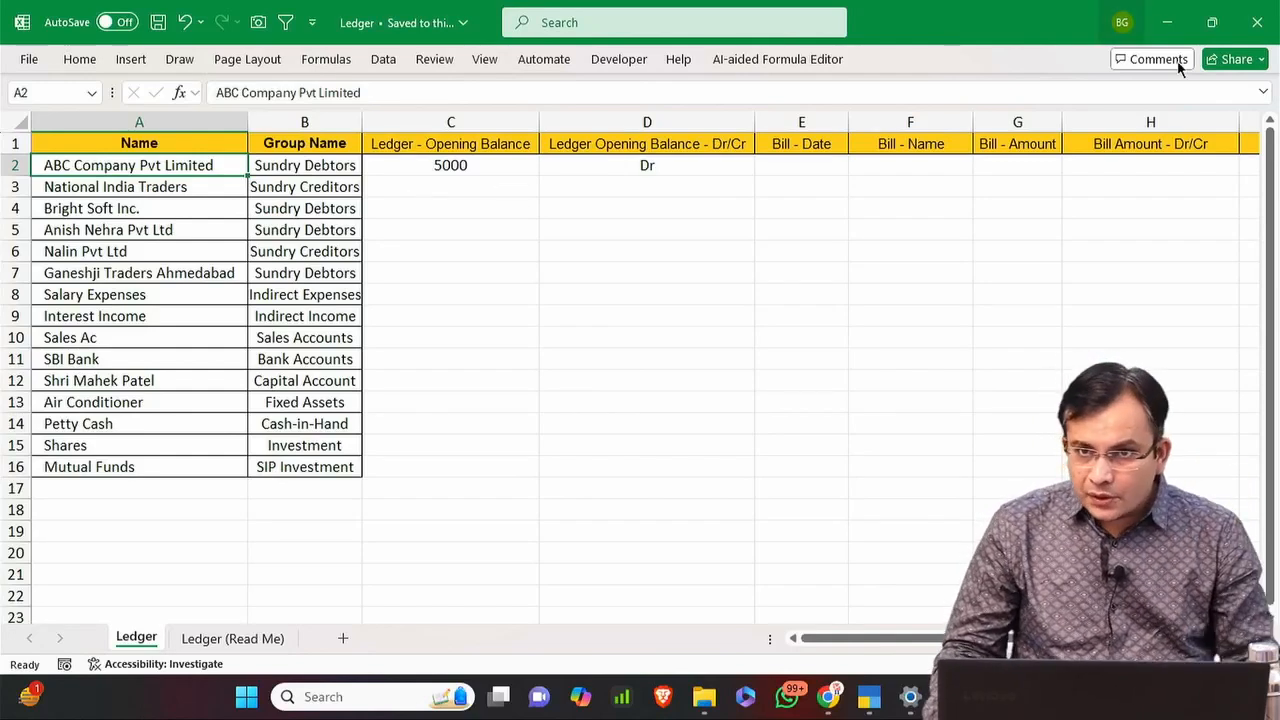
Switch to TallyPrime, view the Excel Import company's Day Book and return to the Gateway of Tally.
click(882, 697)
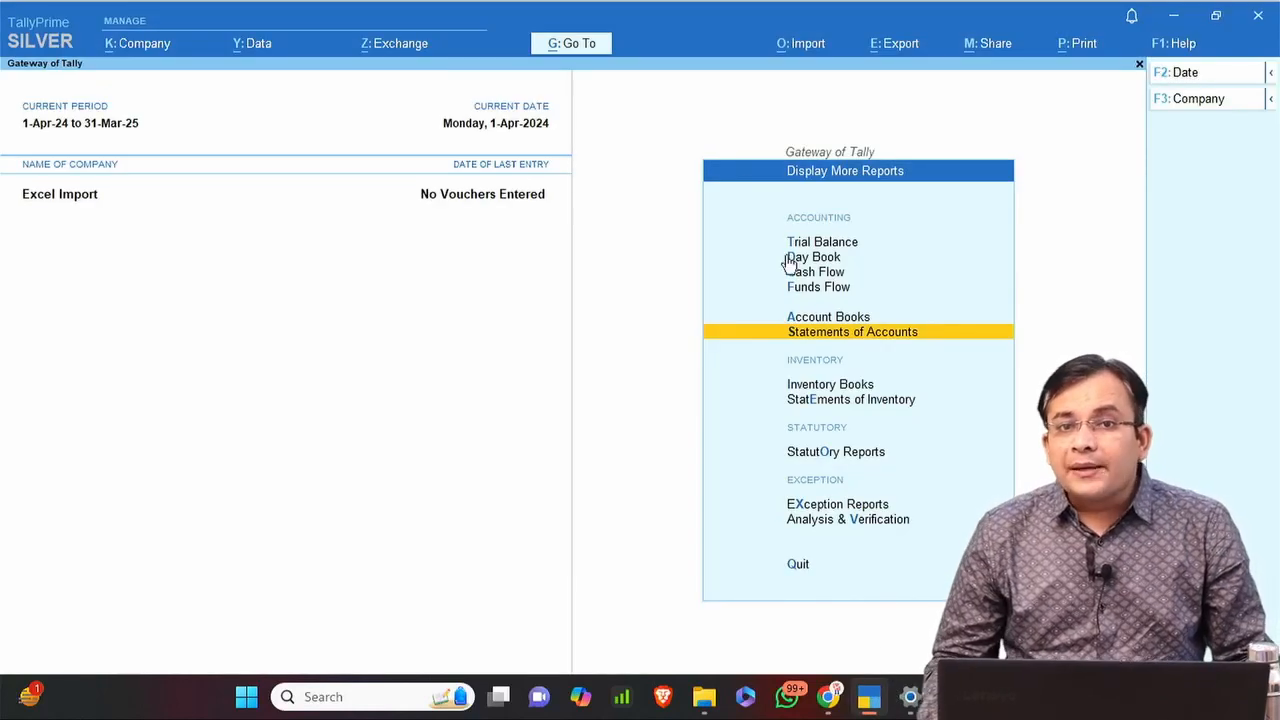
key(d)
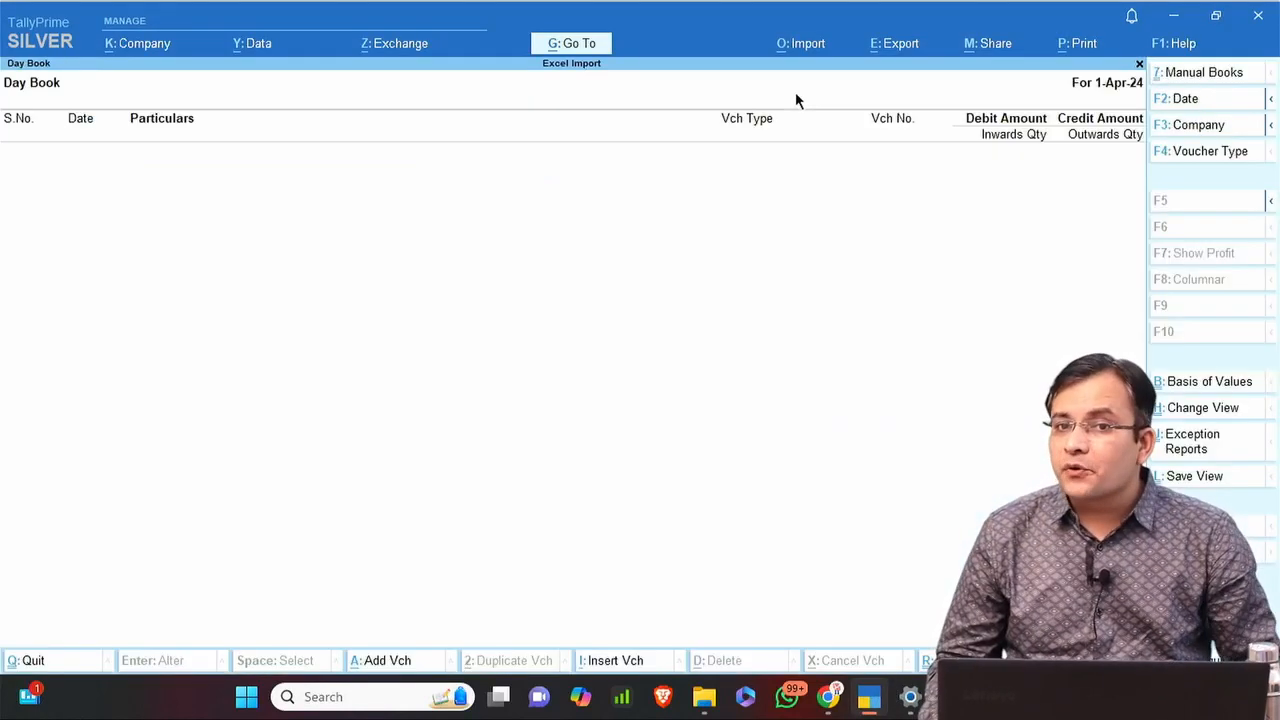
key(Escape)
key(Escape)
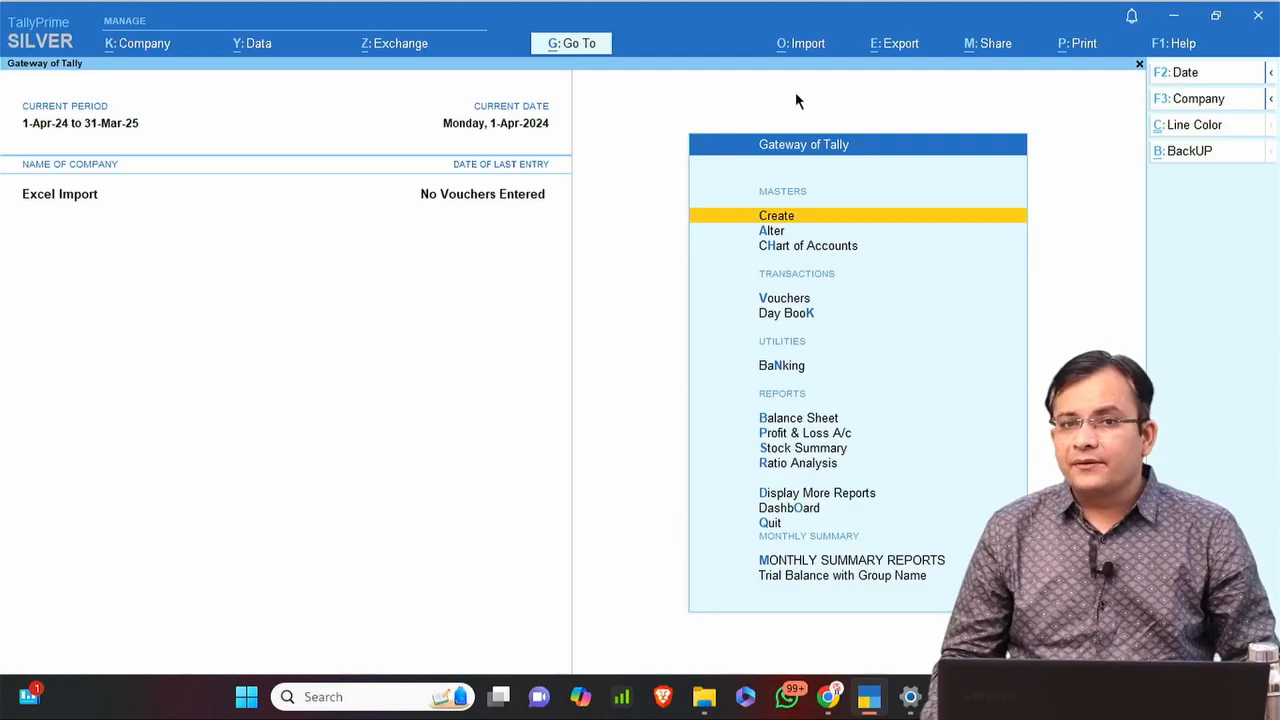
Examine the Ledgers count in the Excel Import company's Statistics report and return to Display More Reports.
key(i)
key(s)
key(Right)
key(Down)
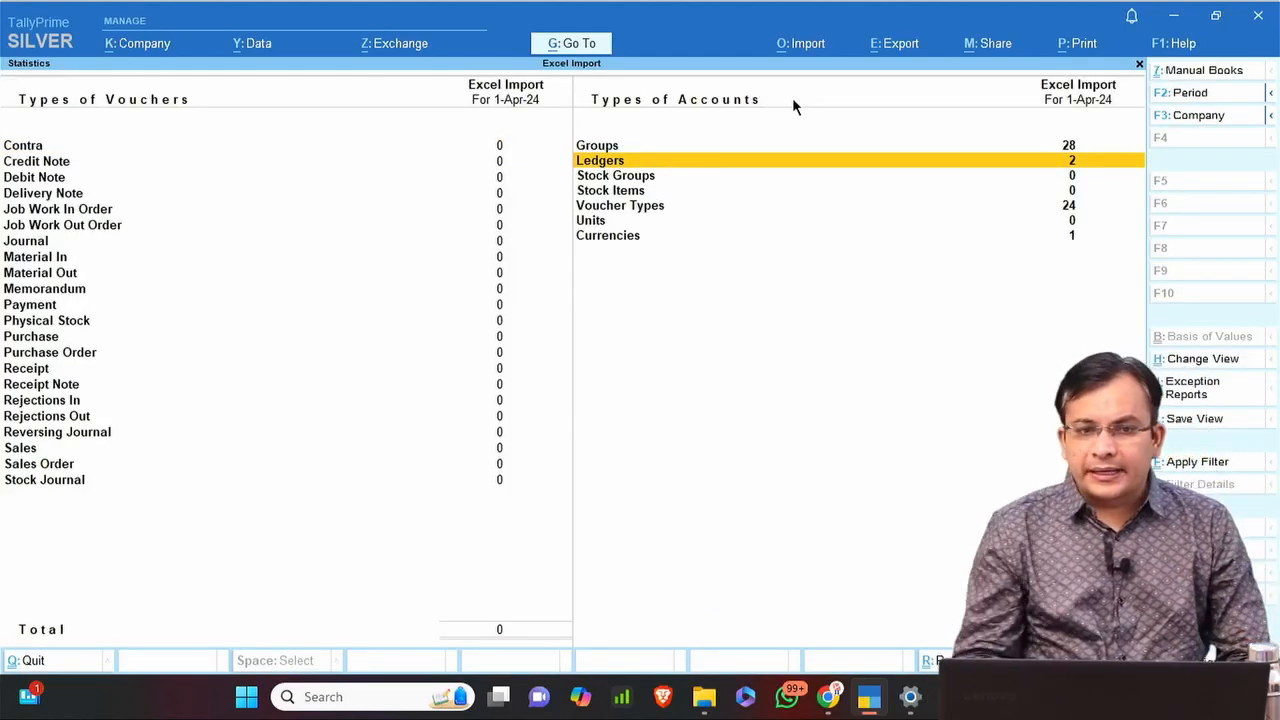
key(Escape)
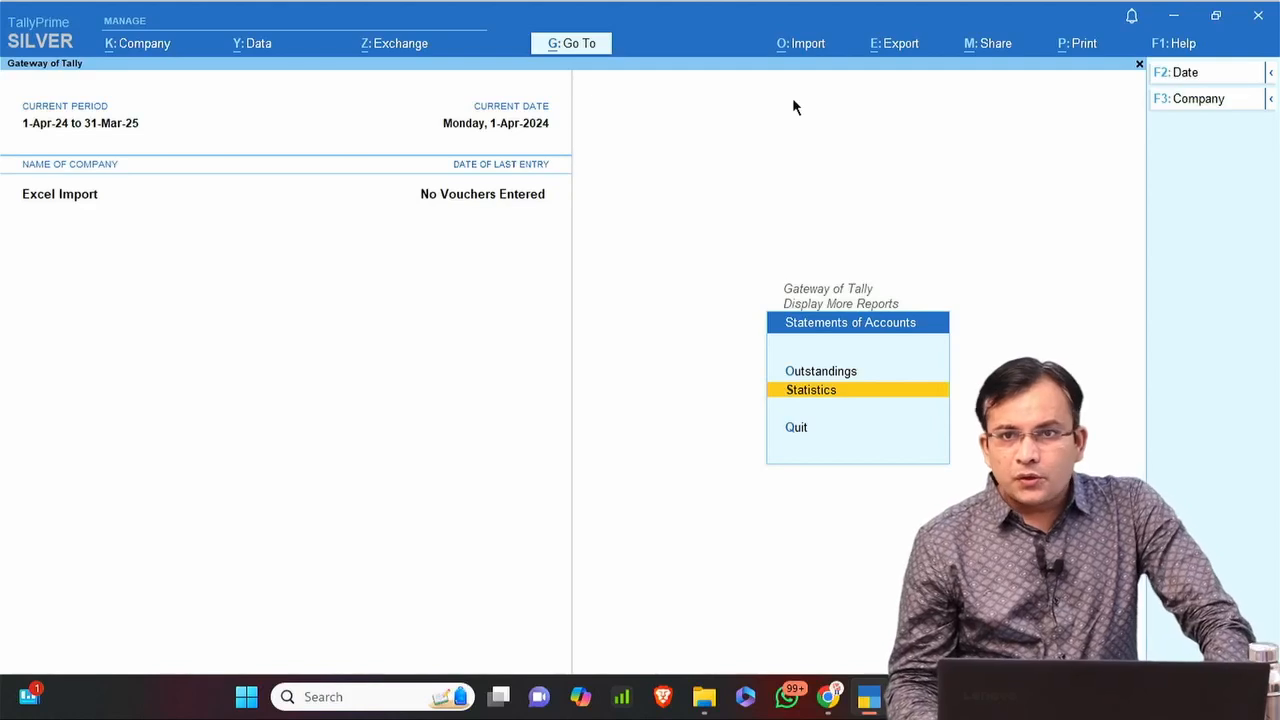
key(Escape)
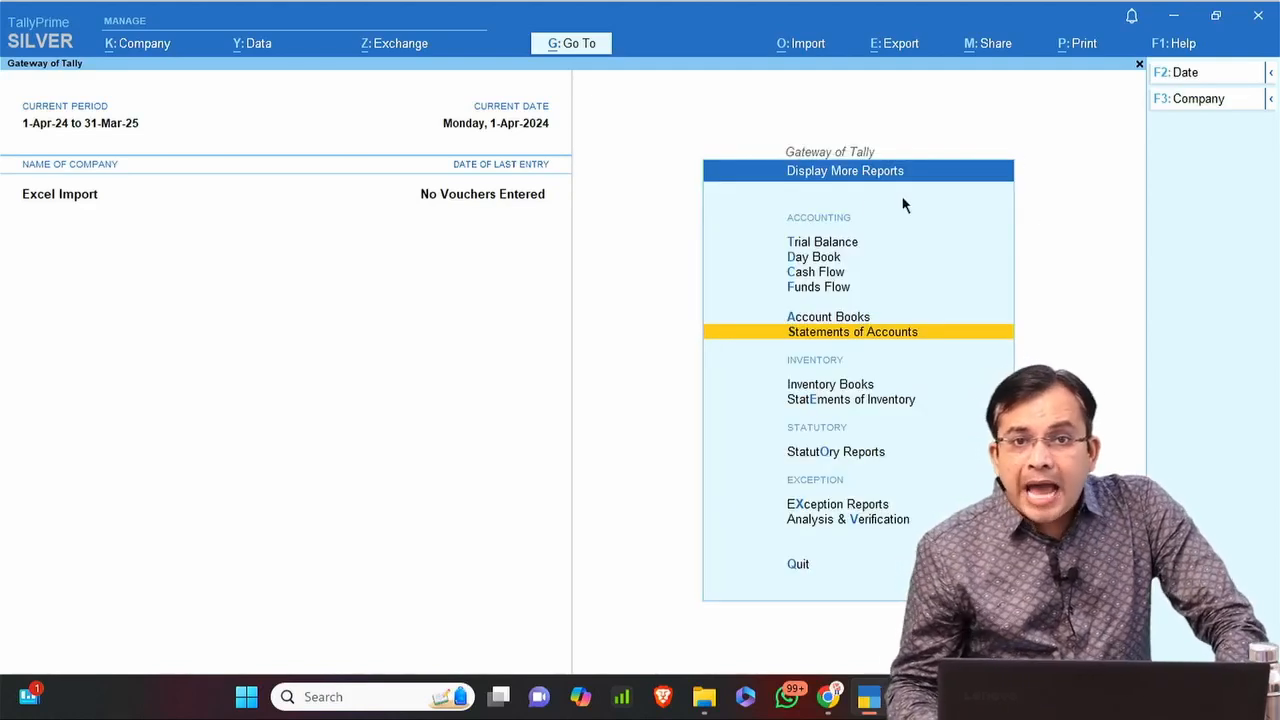
Return to the Gateway of Tally, start importing masters and choose Excel (Spreadsheet) as the file format.
key(Escape)
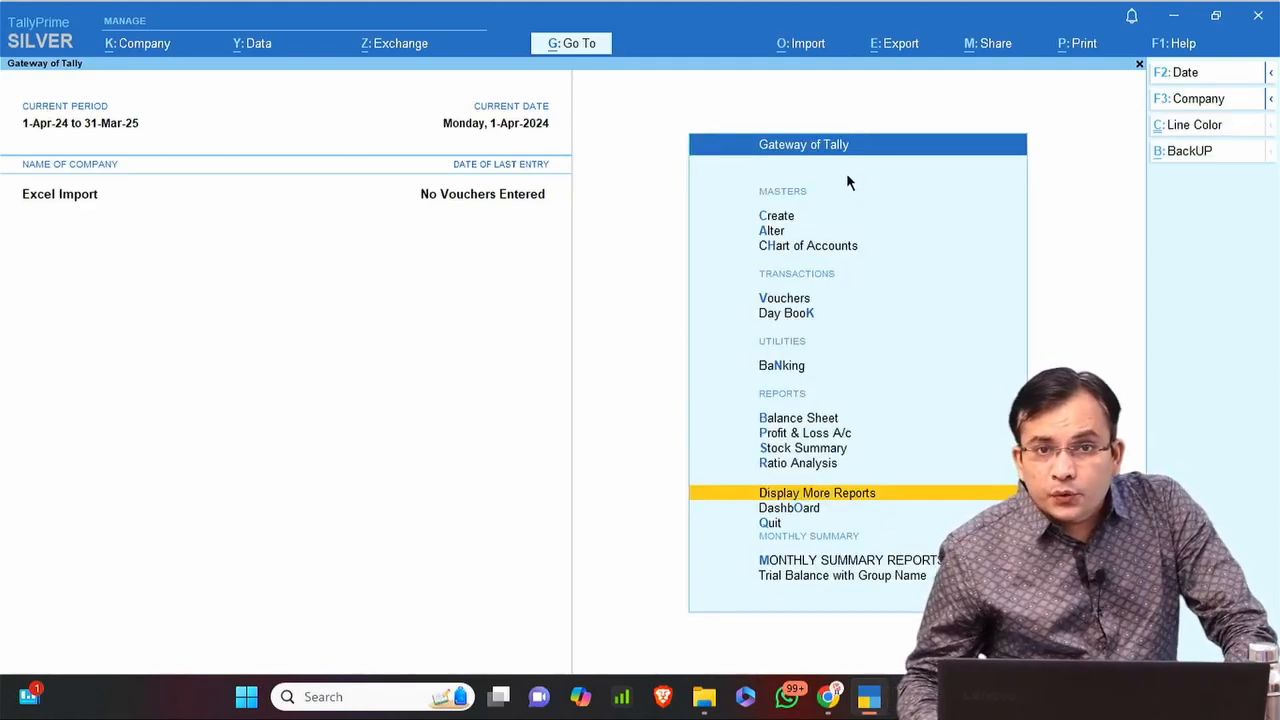
click(807, 60)
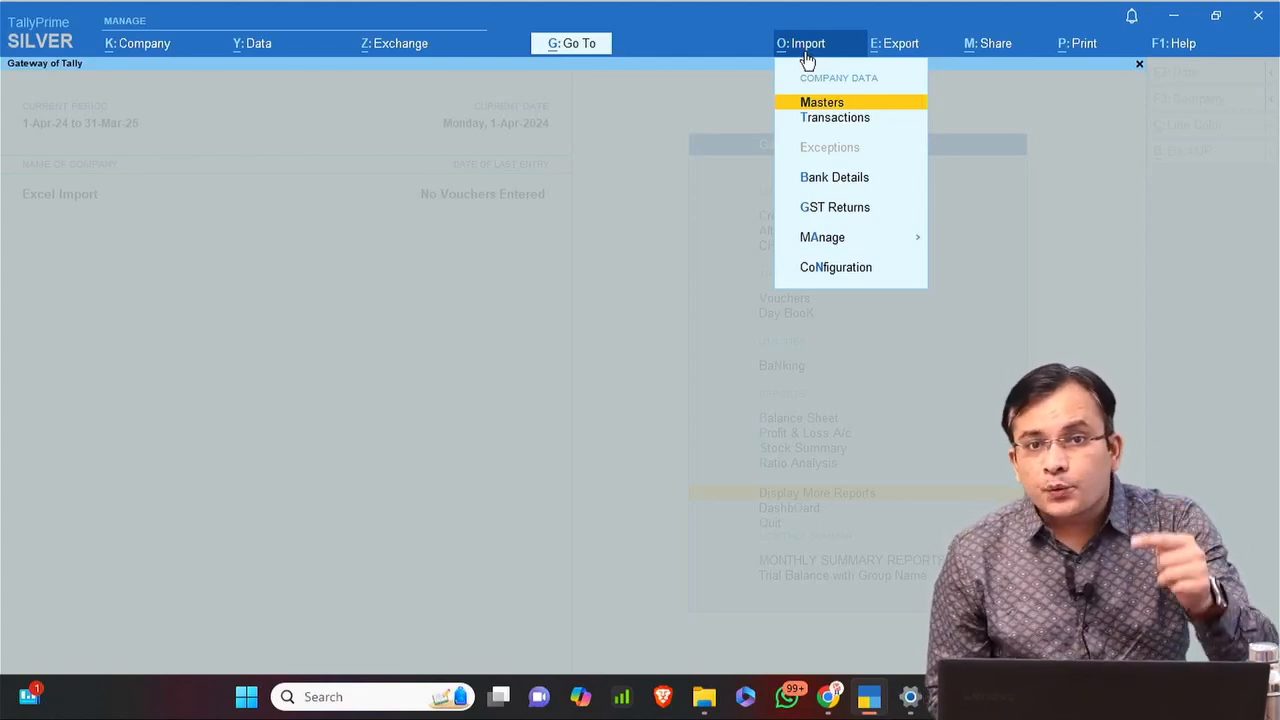
key(Return)
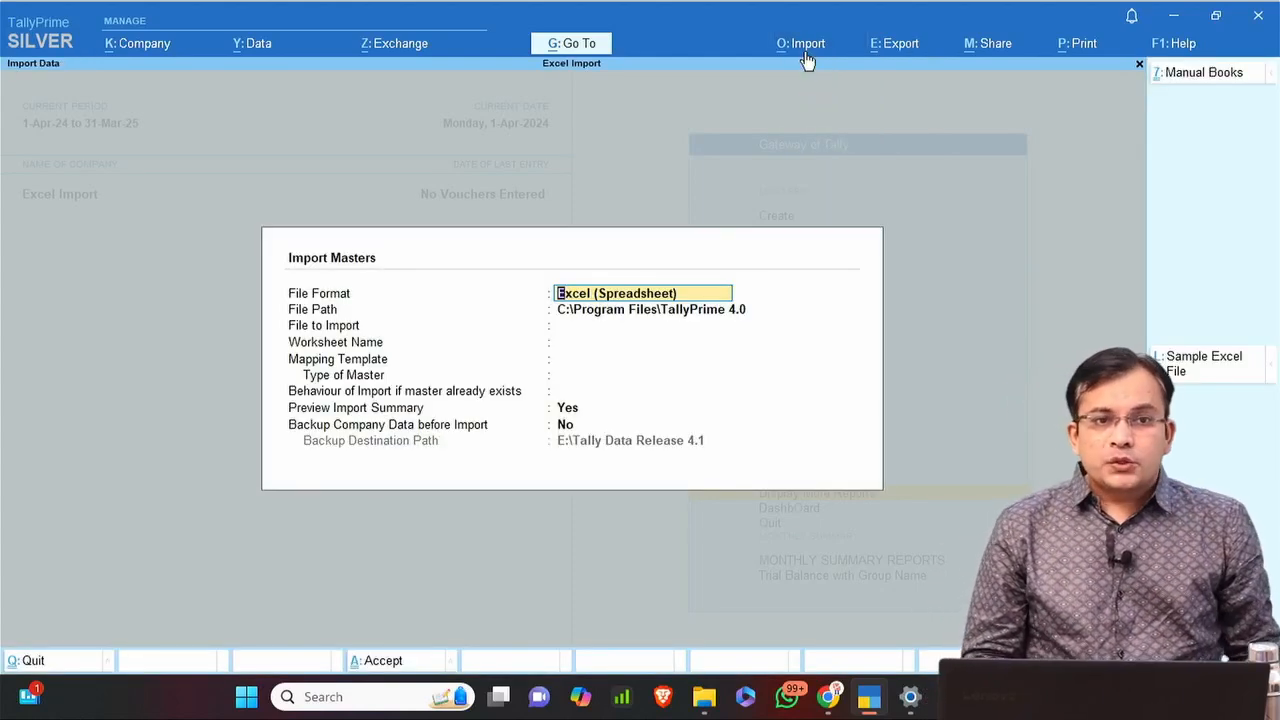
key(Return)
key(BackSpace)
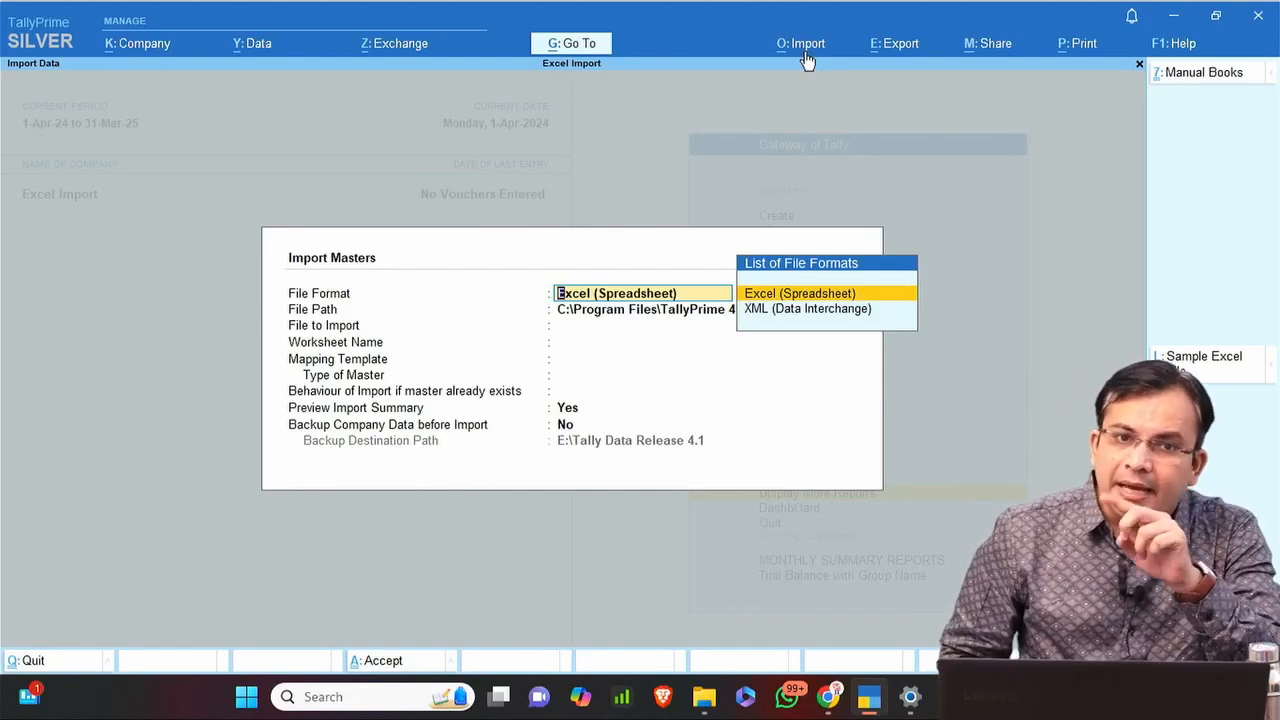
key(Return)
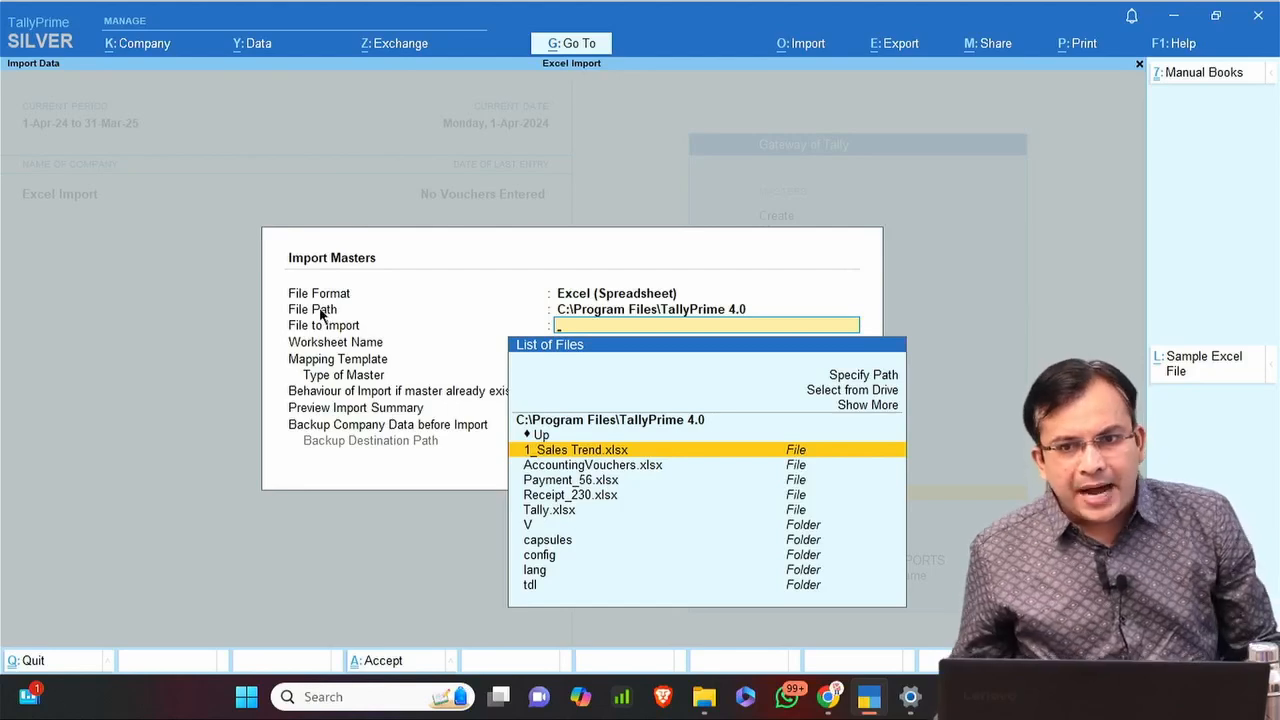
Switch to File Explorer and copy the path of the "9th Oct 2024 - Tally Solutions - Excel to Tally" folder containing the Ledger workbook.
mouse_move(705, 697)
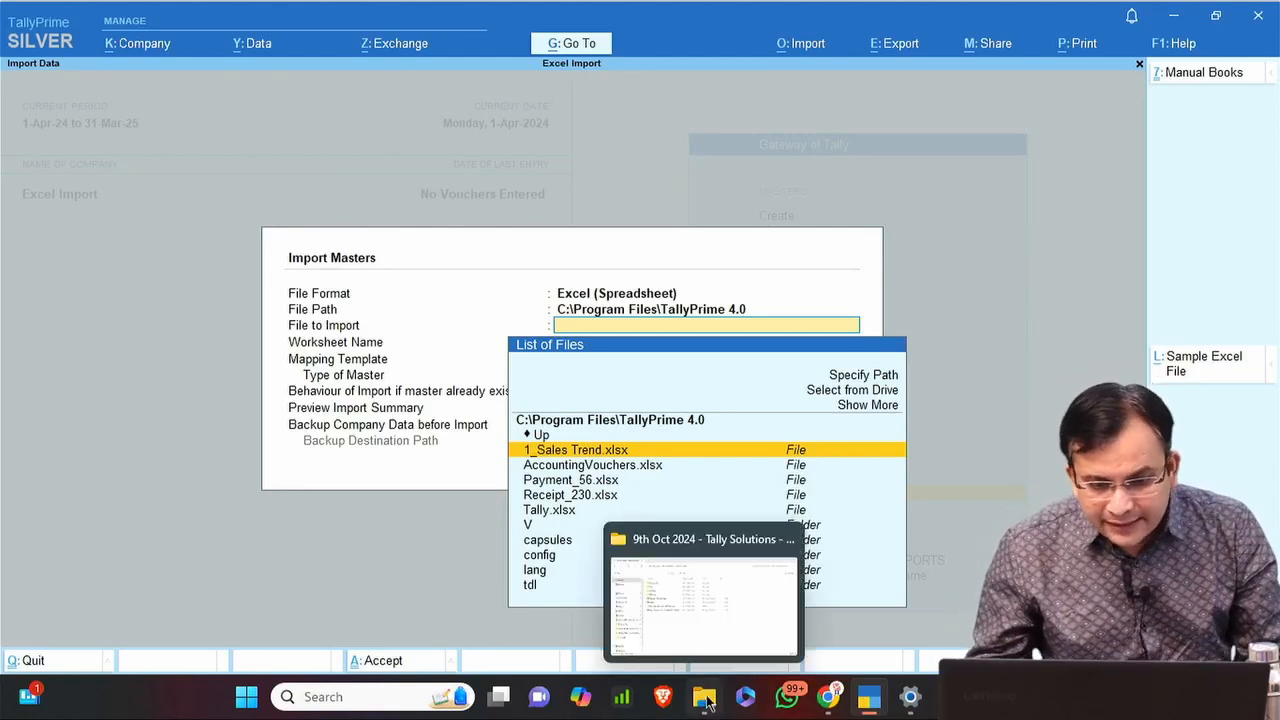
click(689, 622)
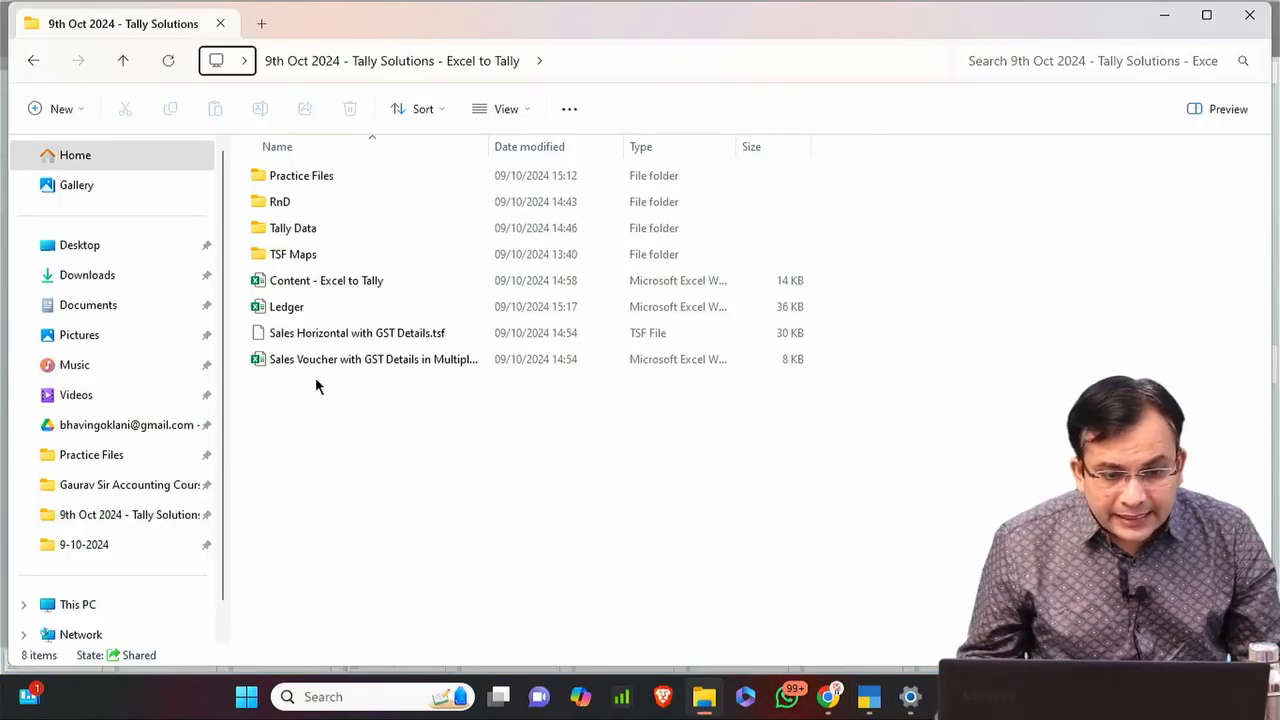
click(290, 308)
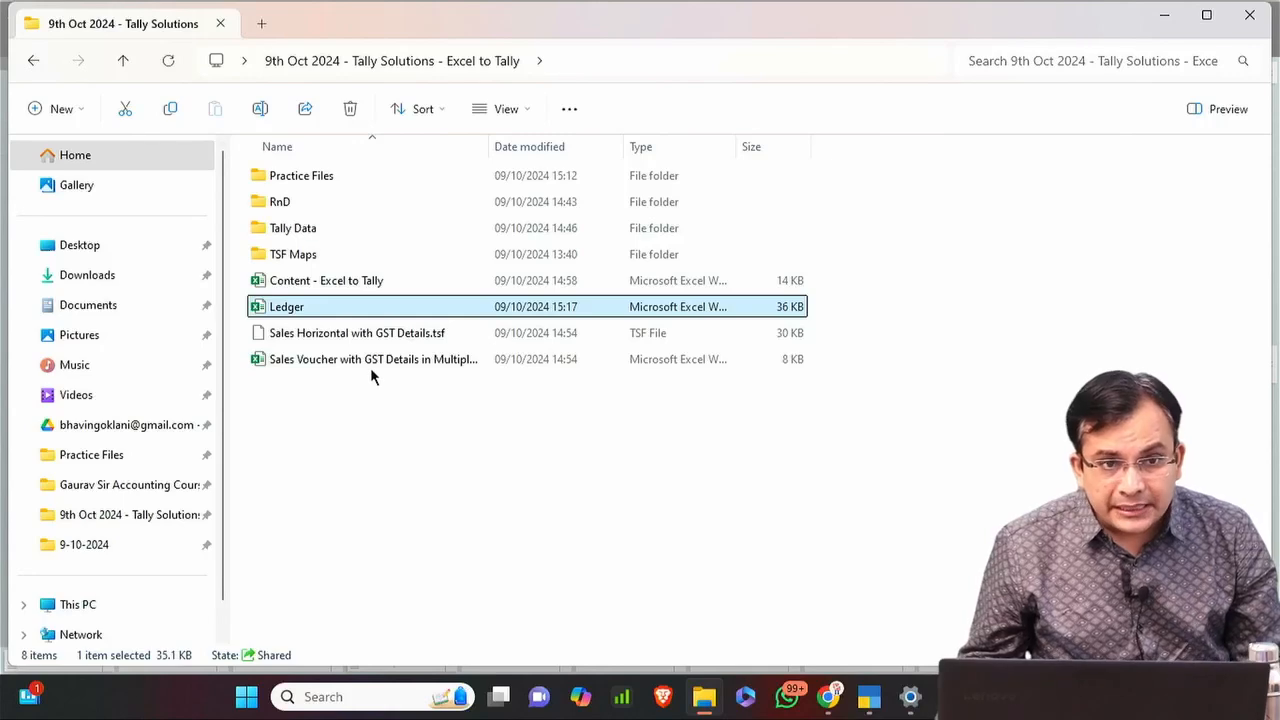
click(590, 60)
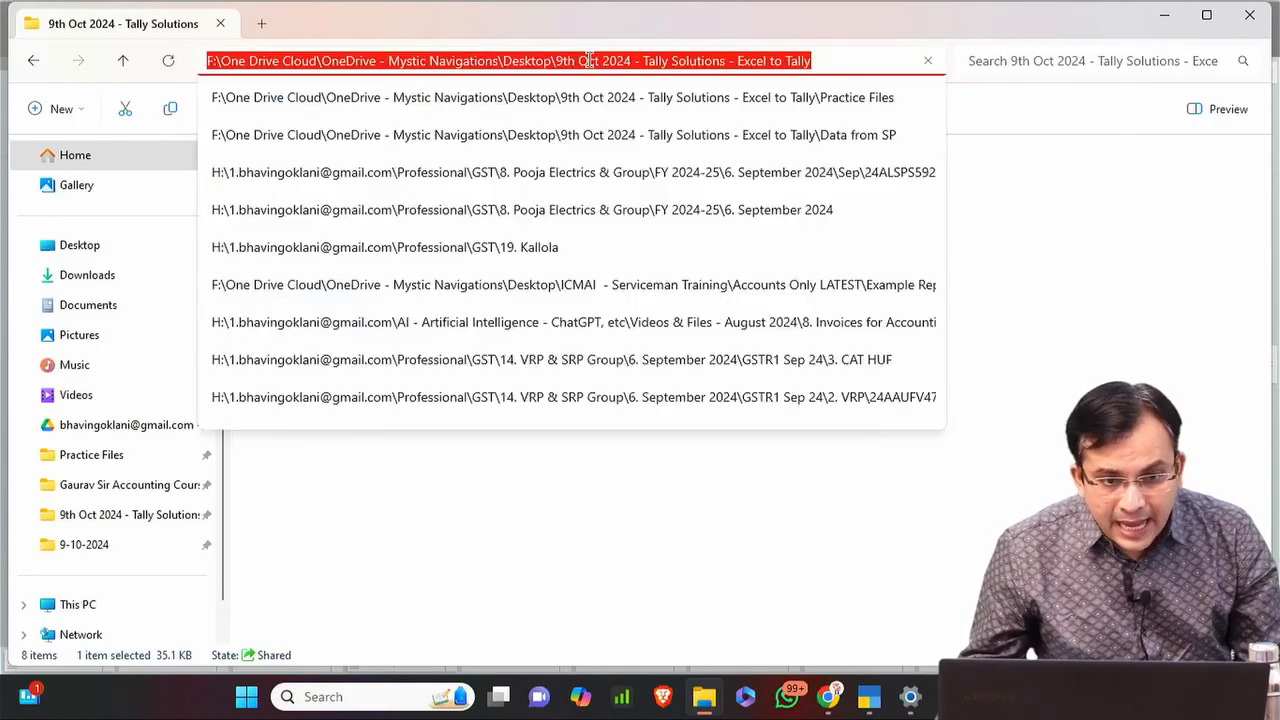
key(ctrl+c)
Switch back to TallyPrime, specify the copied folder as the import path and choose Ledger.xlsx as the file to import.
key(alt+Tab)
key(ctrl+v)
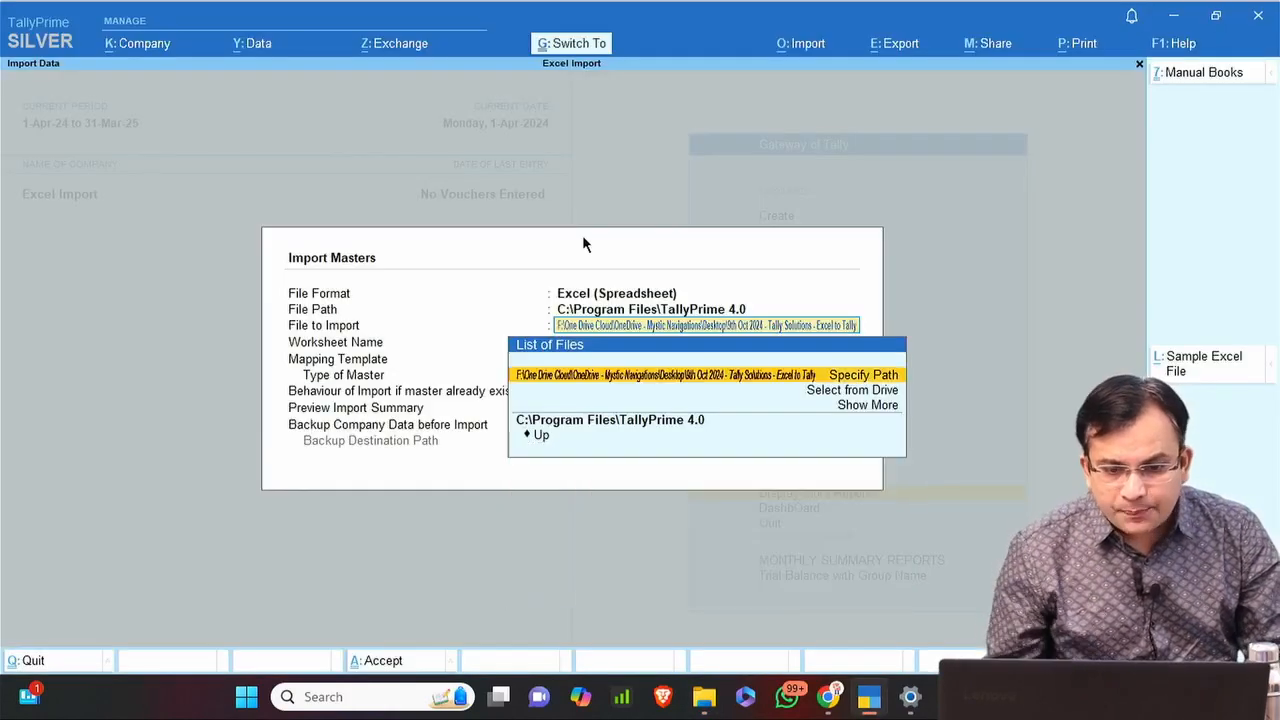
key(Return)
key(Down)
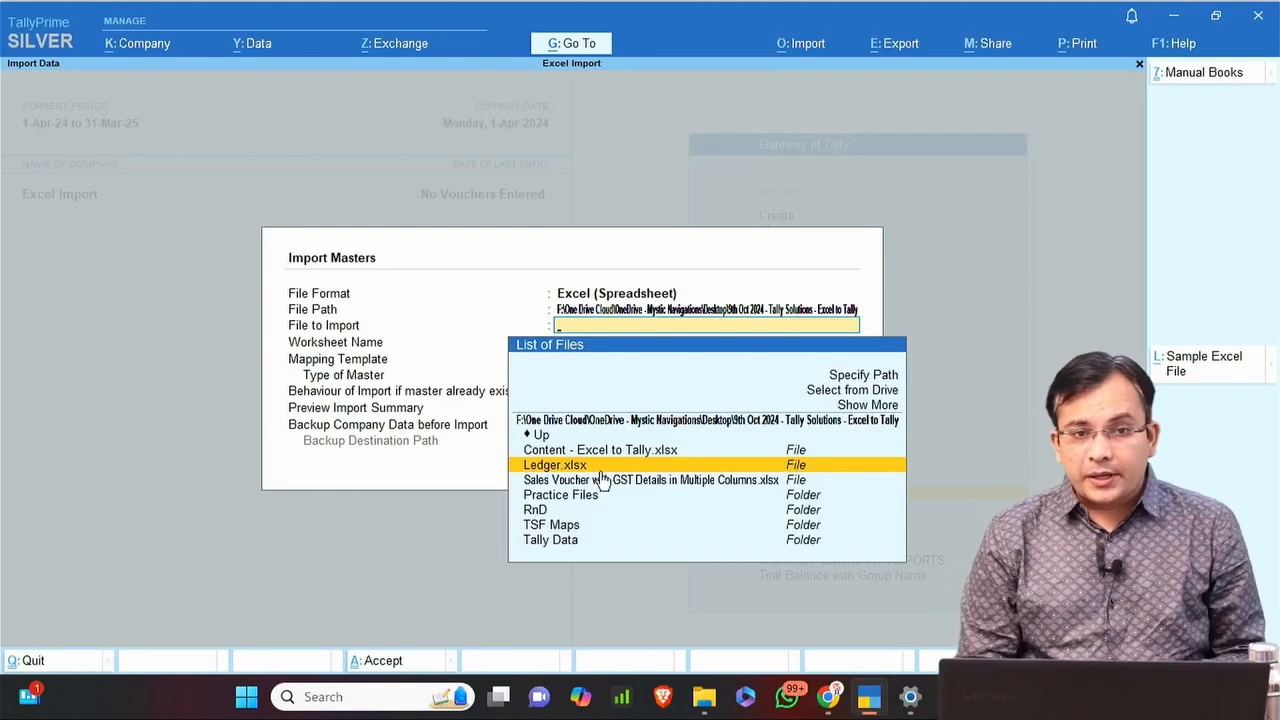
key(Return)
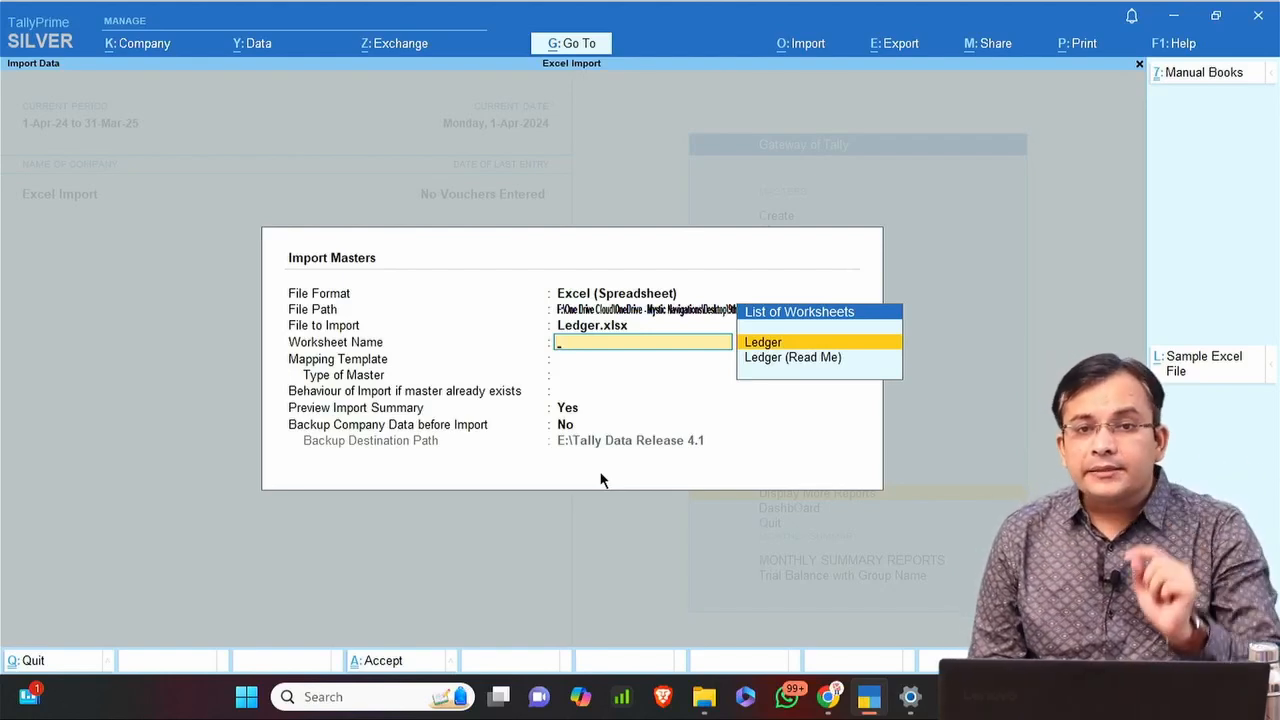
Choose the Ledger worksheet and the Default Template as the mapping template for the masters import.
key(Down)
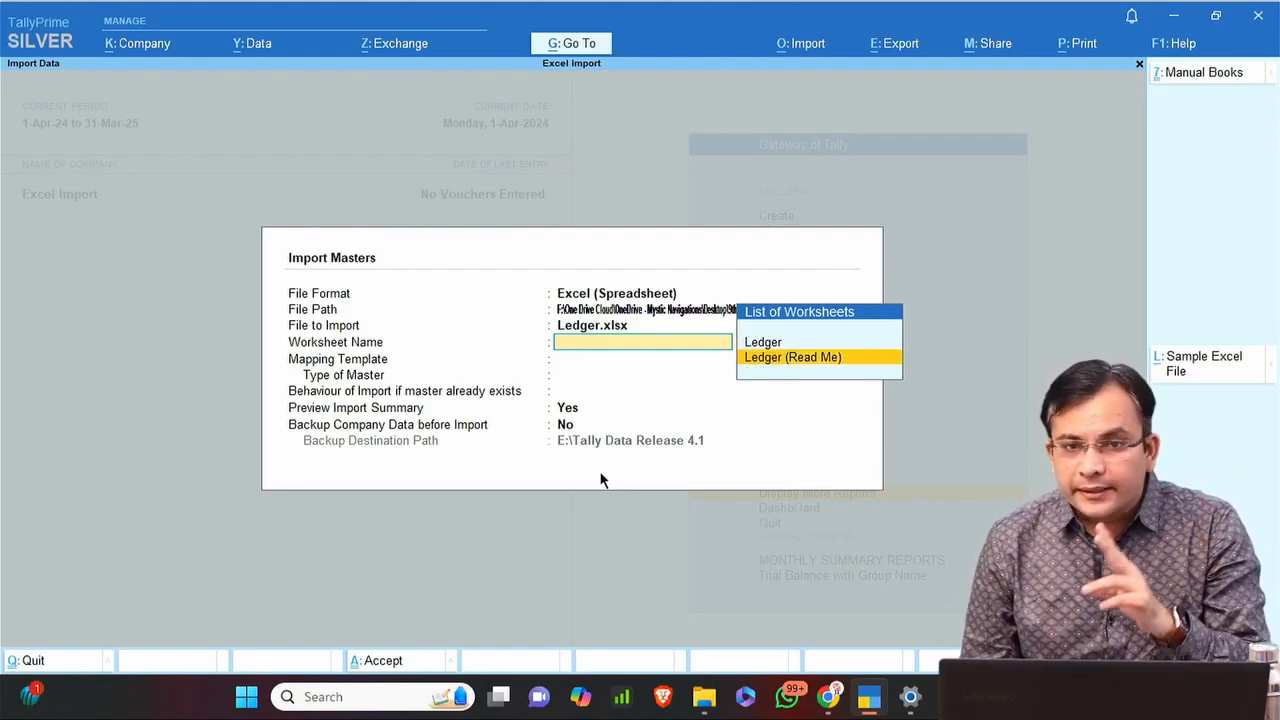
key(Up)
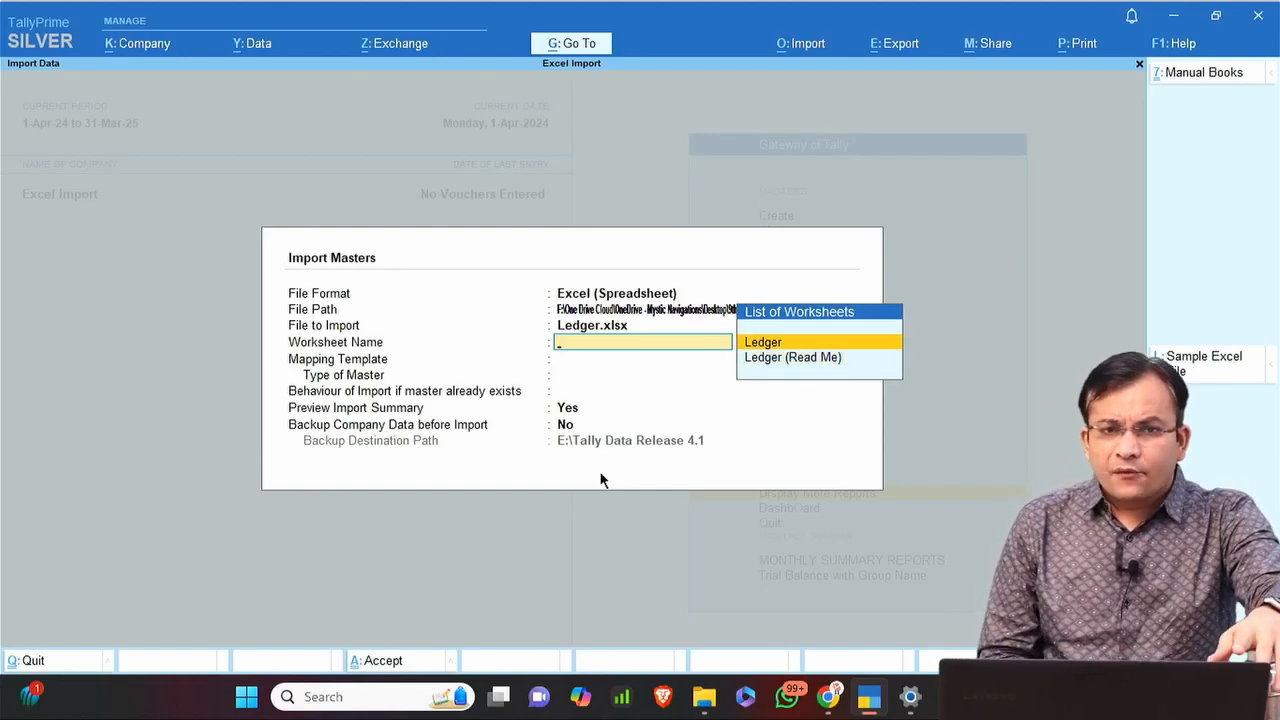
key(Return)
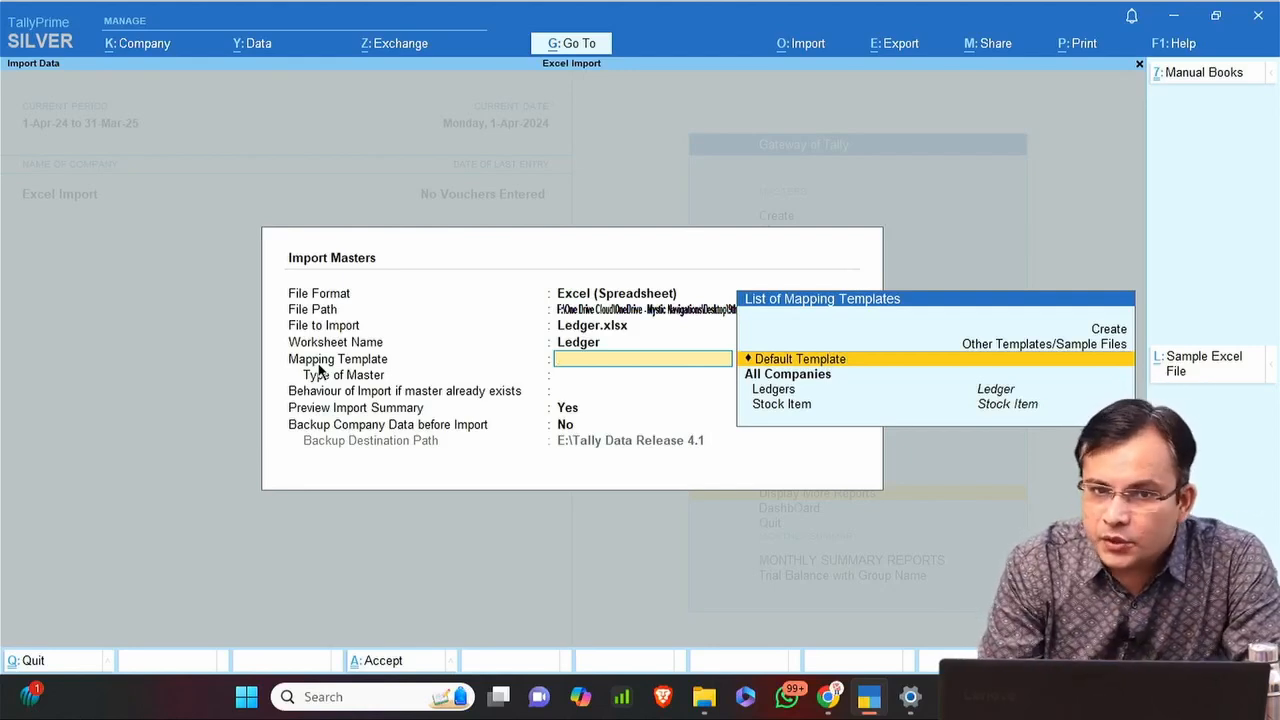
key(Return)
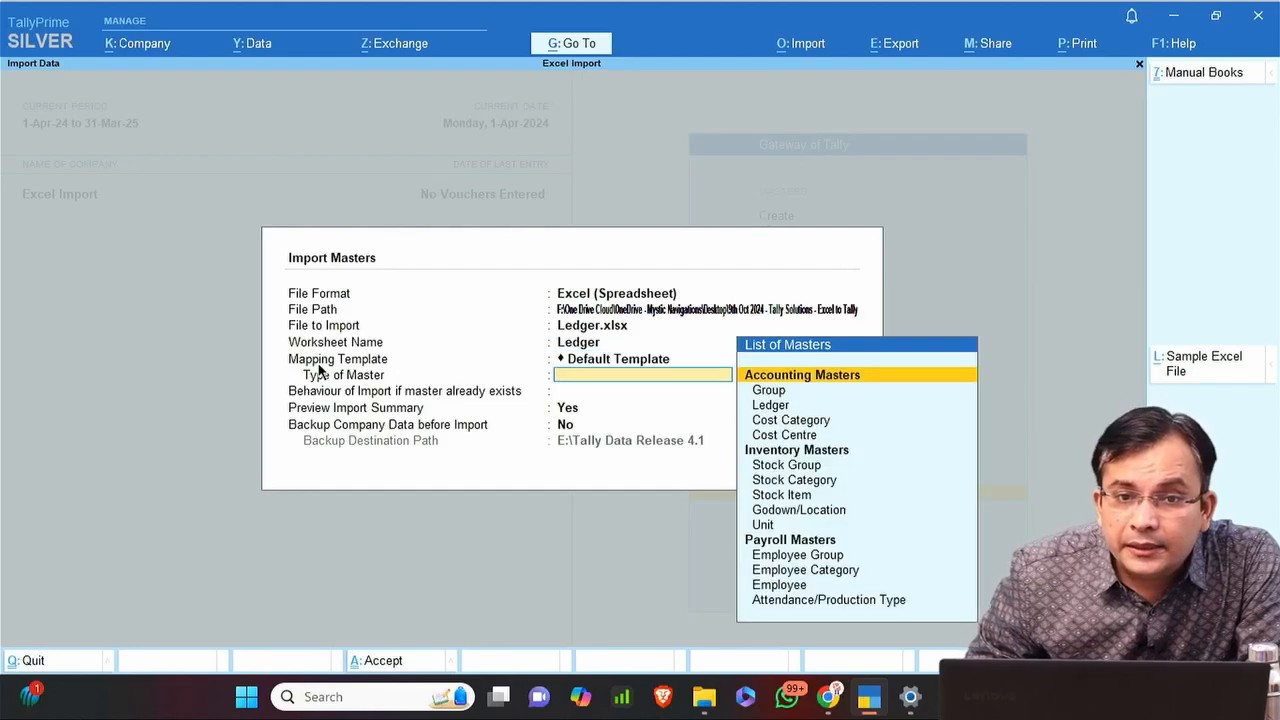
key(BackSpace)
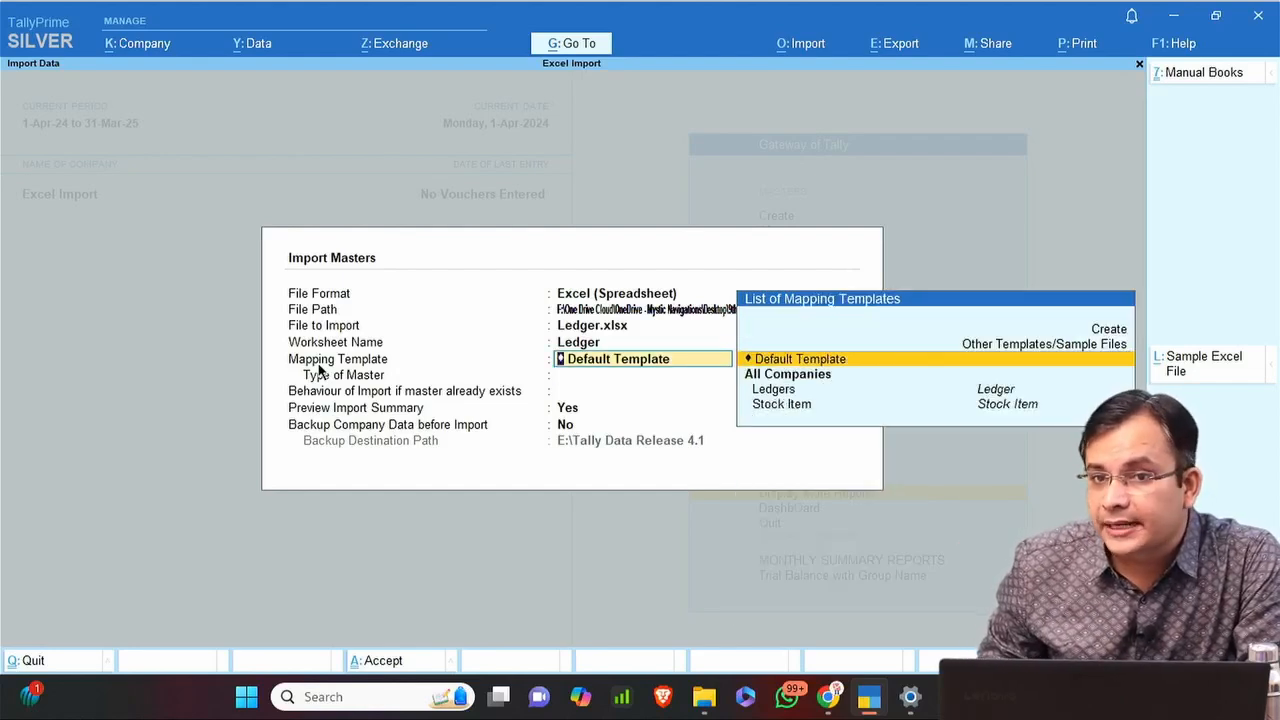
key(Up)
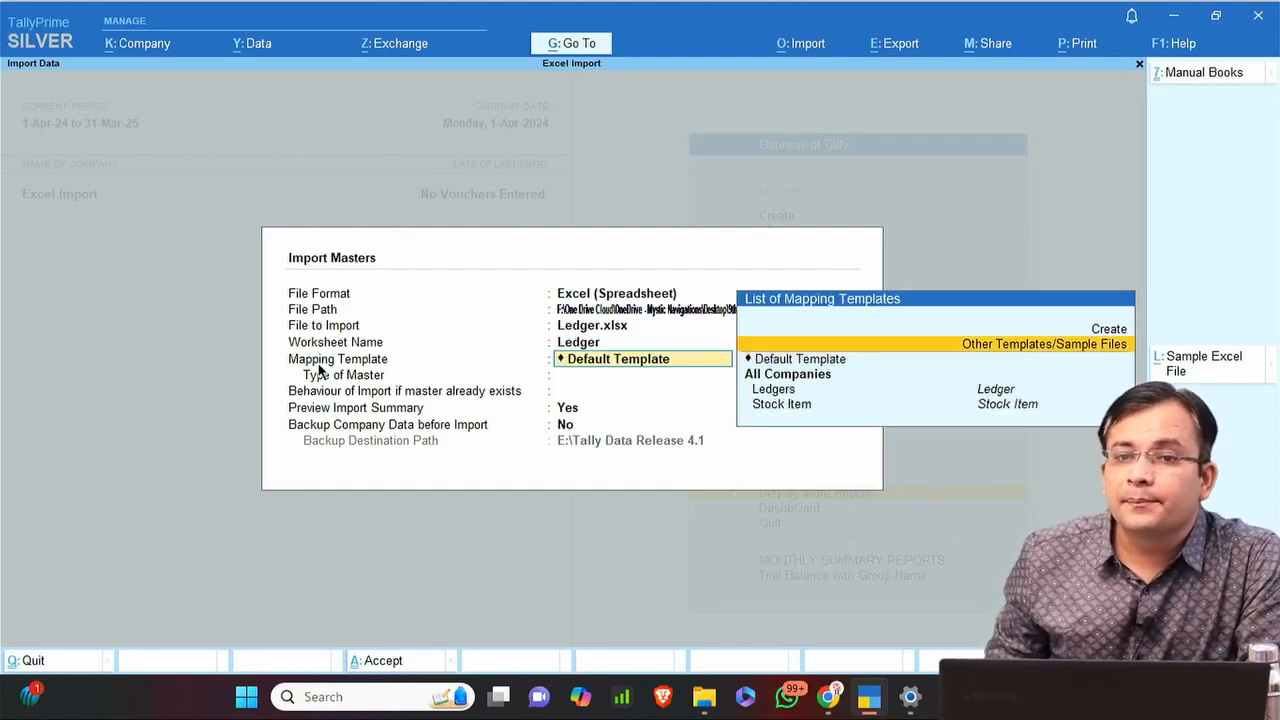
key(Up)
key(Down)
key(Down)
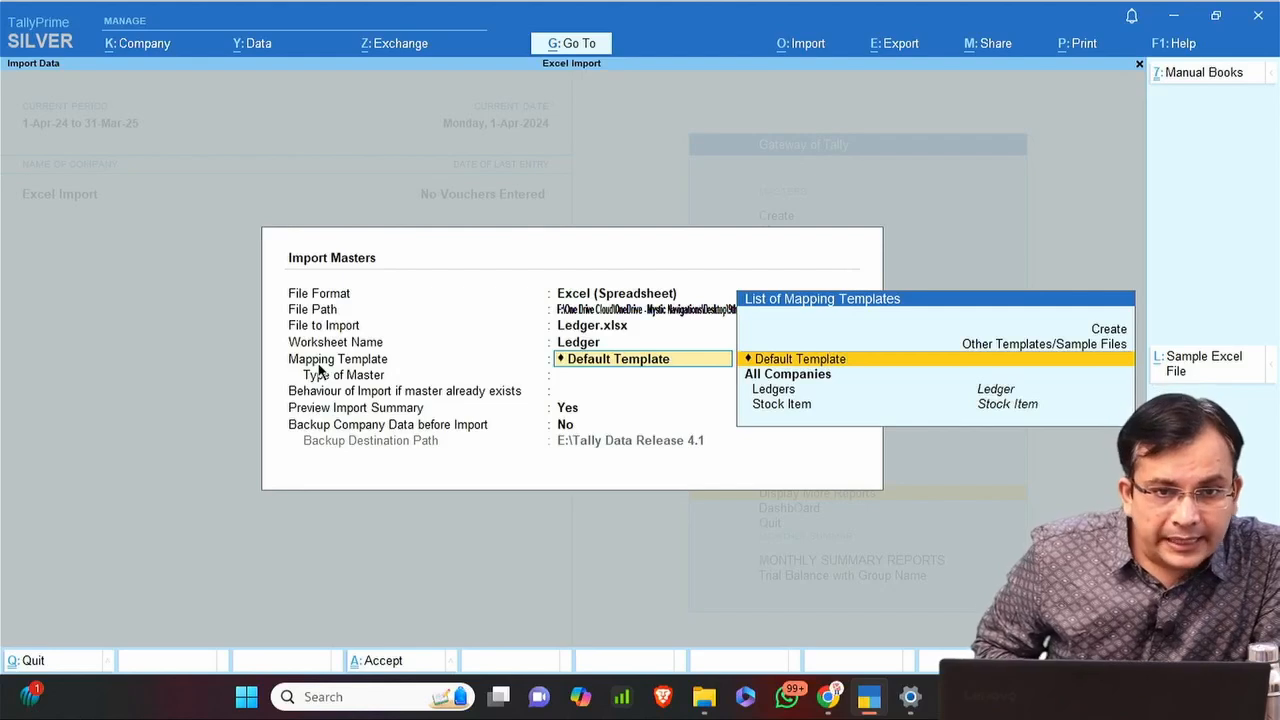
key(Return)
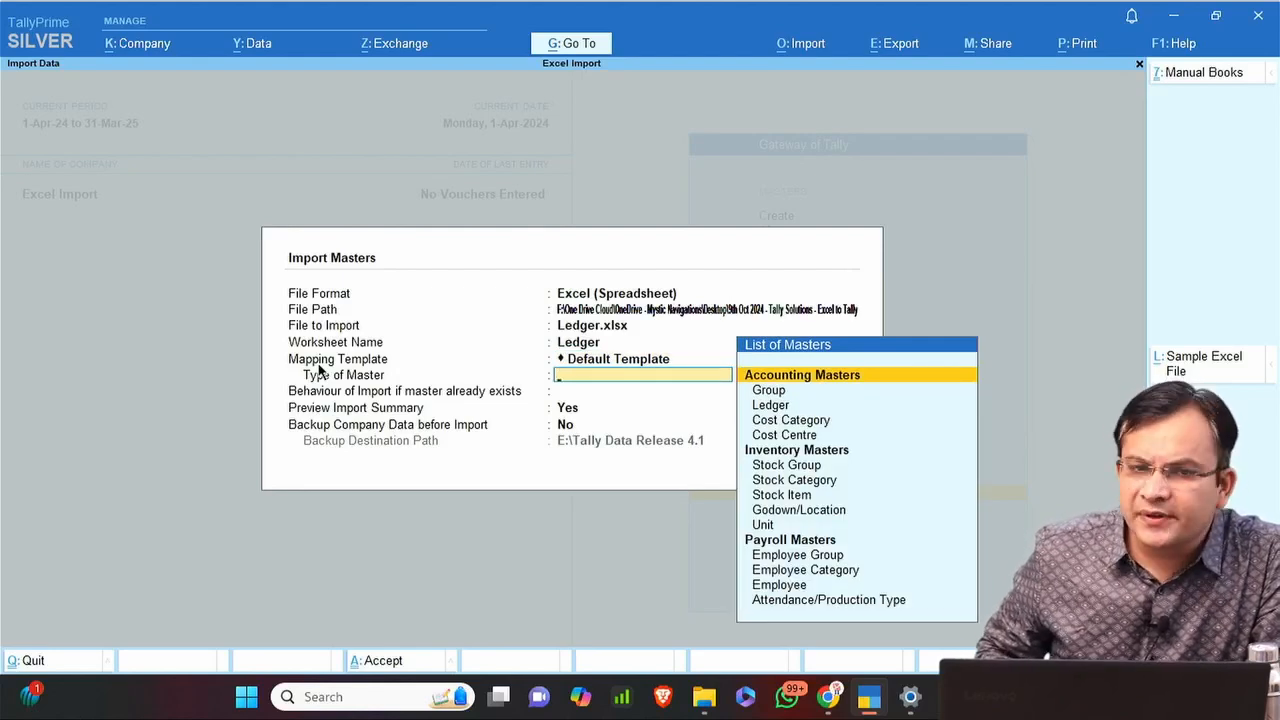
Set the type of master to Ledger and the behaviour for existing masters to Modify with New Data.
key(Down)
key(Down)
key(Return)
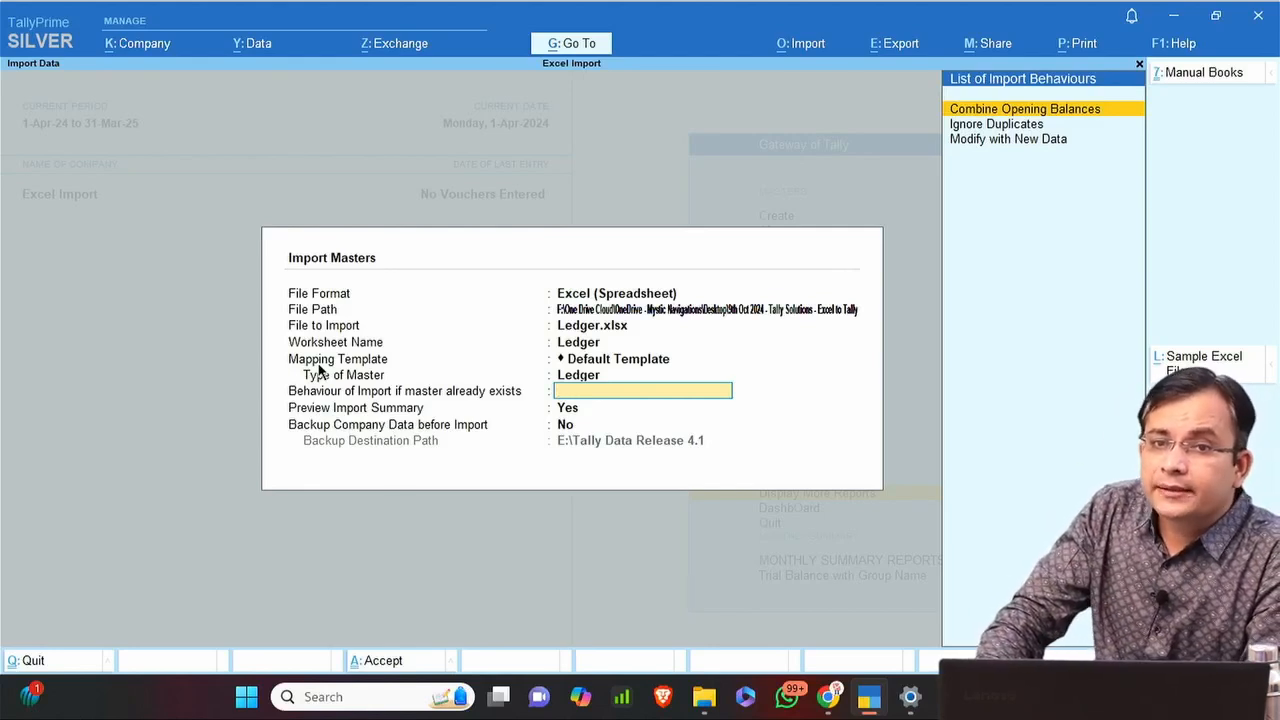
key(Down)
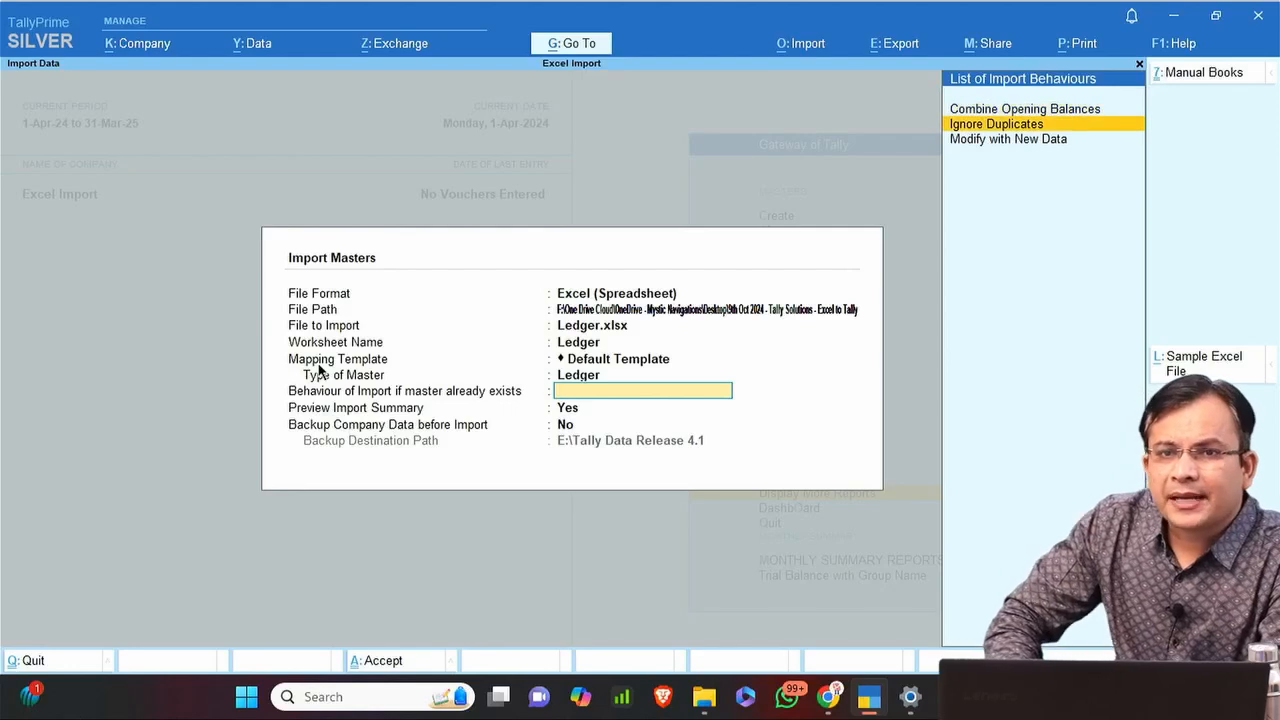
key(Down)
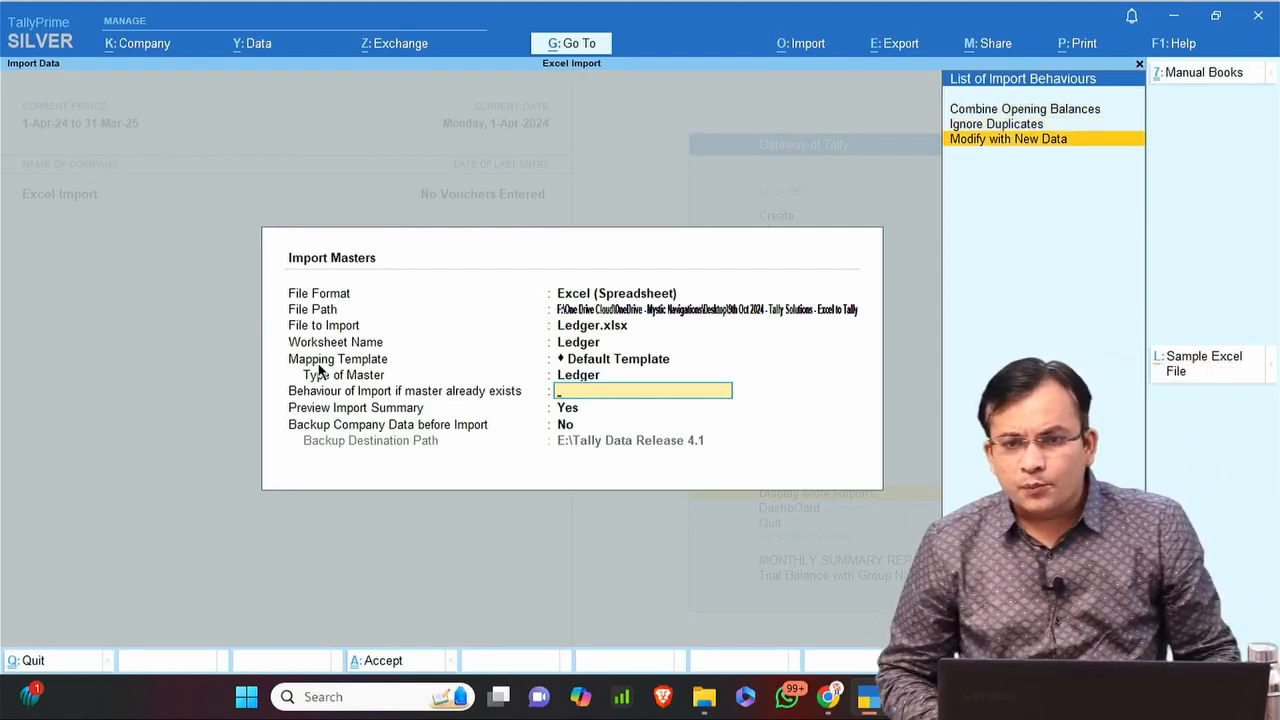
key(Return)
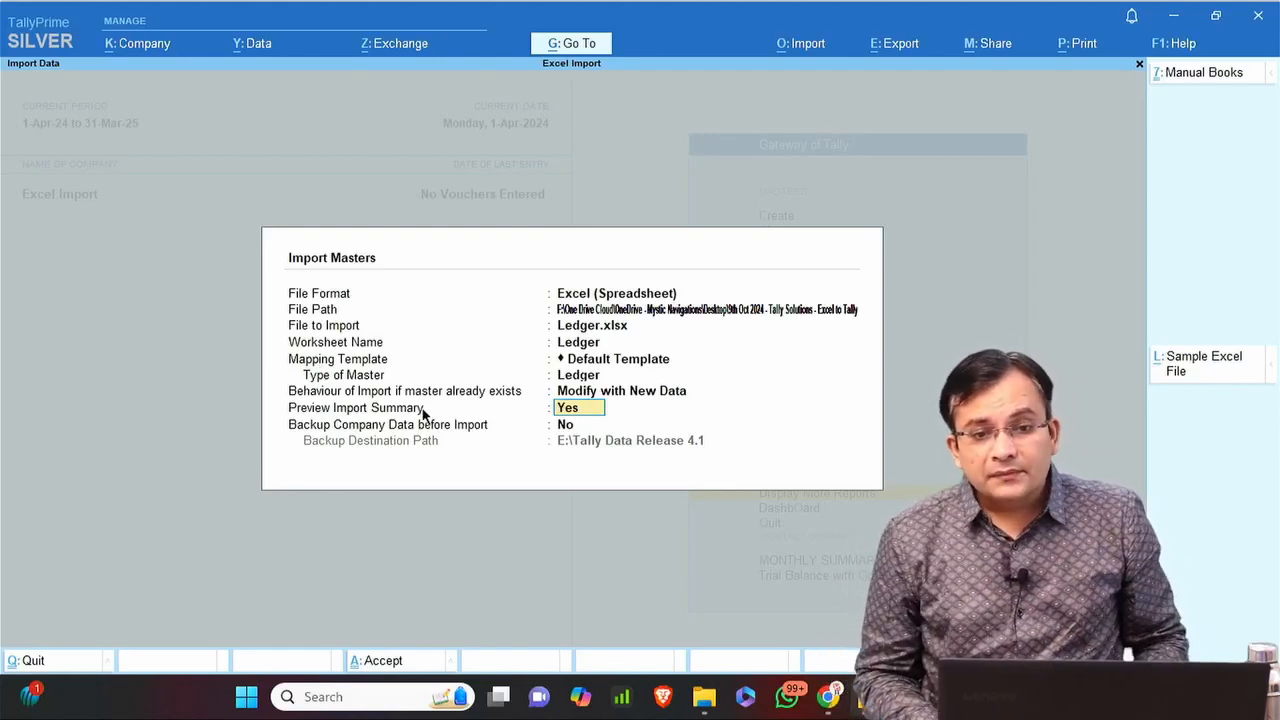
Switch to the Ledger workbook in Excel, check the list of ledger names and return to TallyPrime's Import Masters form.
mouse_move(868, 697)
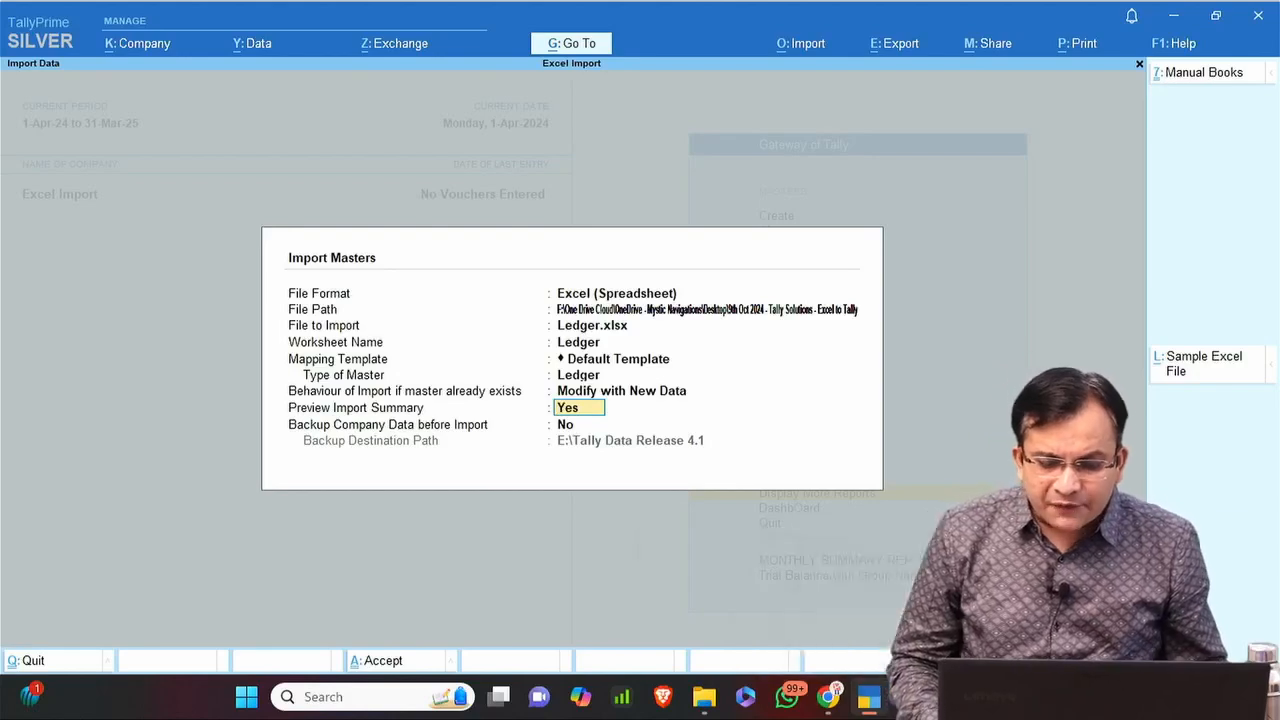
mouse_move(951, 697)
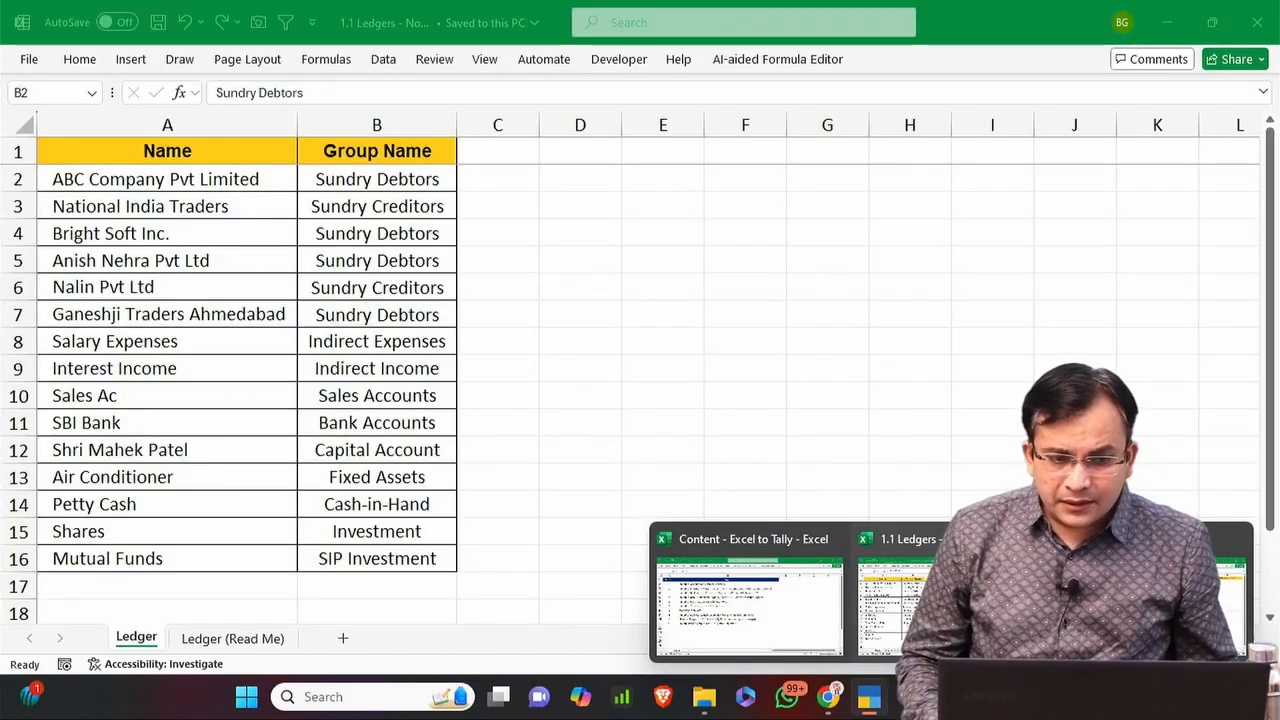
click(1150, 608)
key(ctrl+shift+Down)
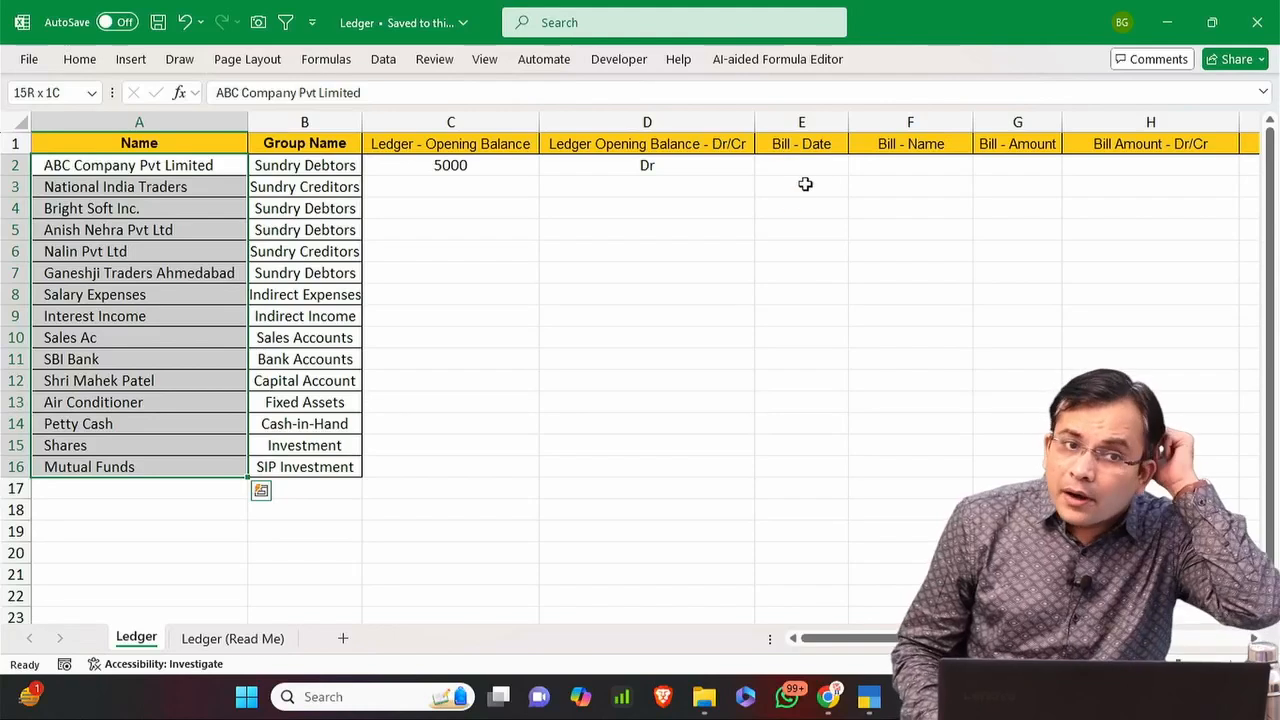
click(1172, 30)
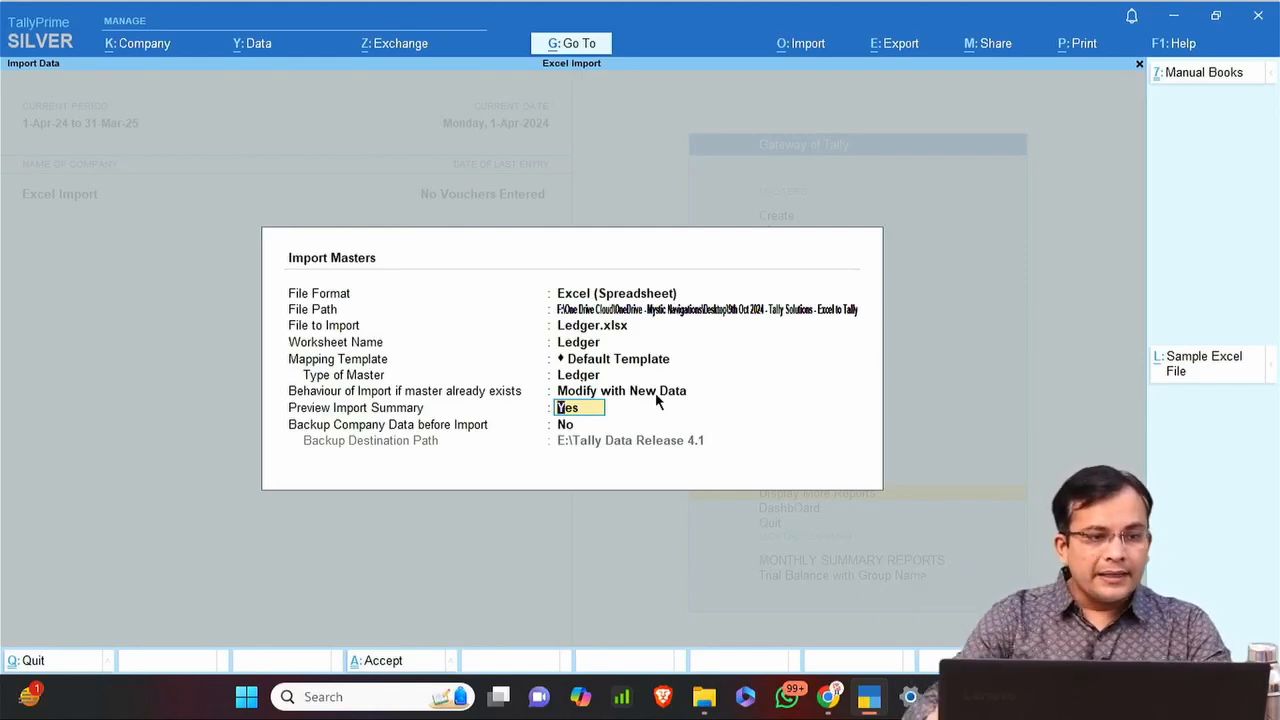
Keep Preview Import Summary at Yes, set Backup Company Data before Import to No and open the import summary for Ledger.
key(Return)
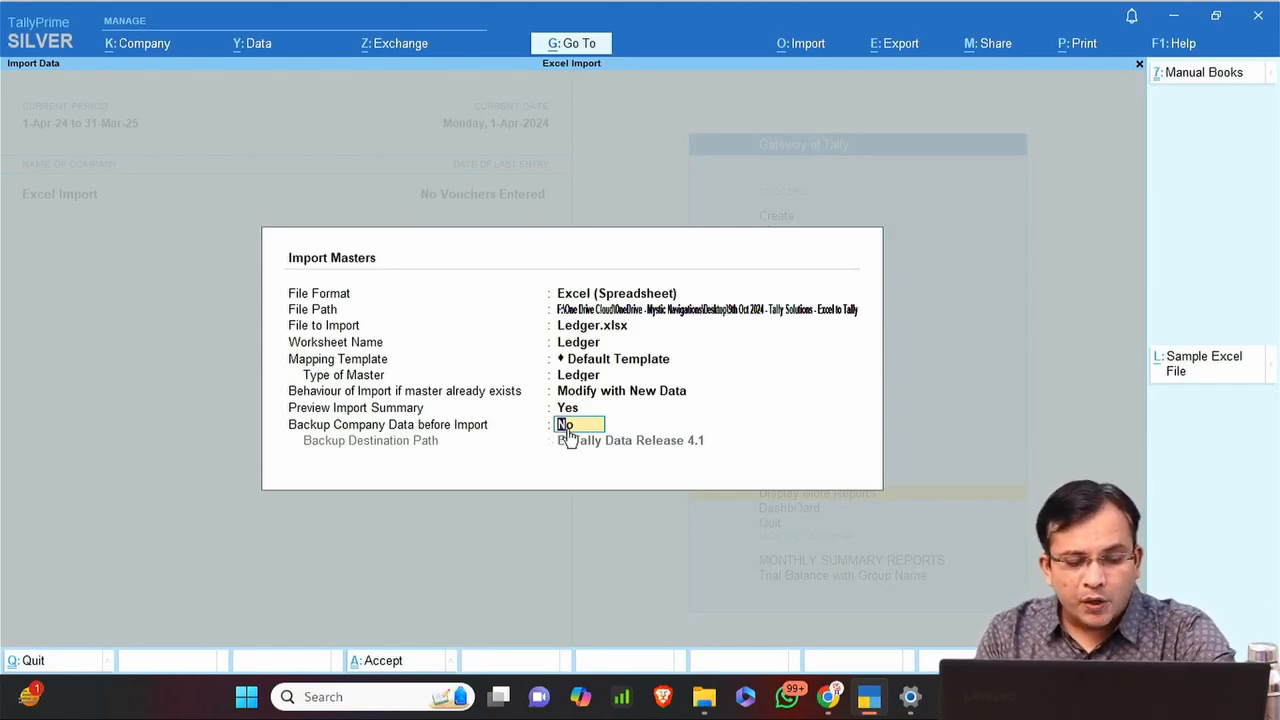
key(y)
key(Return)
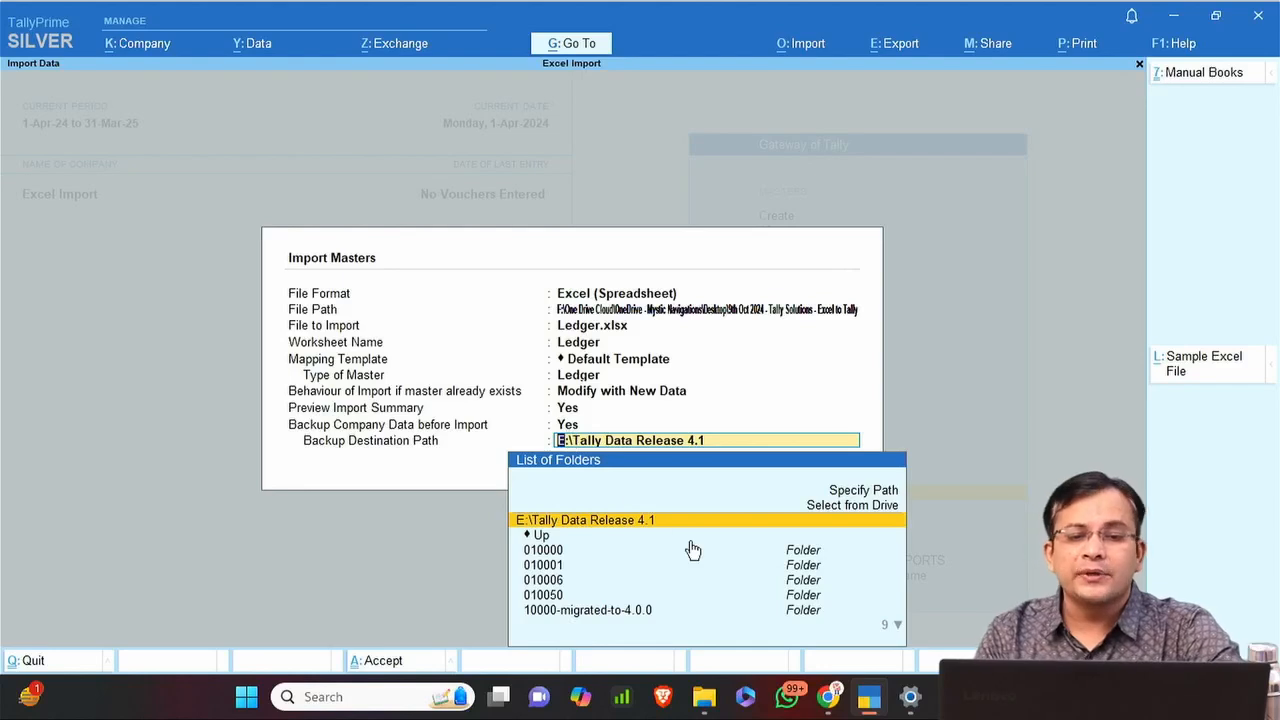
key(BackSpace)
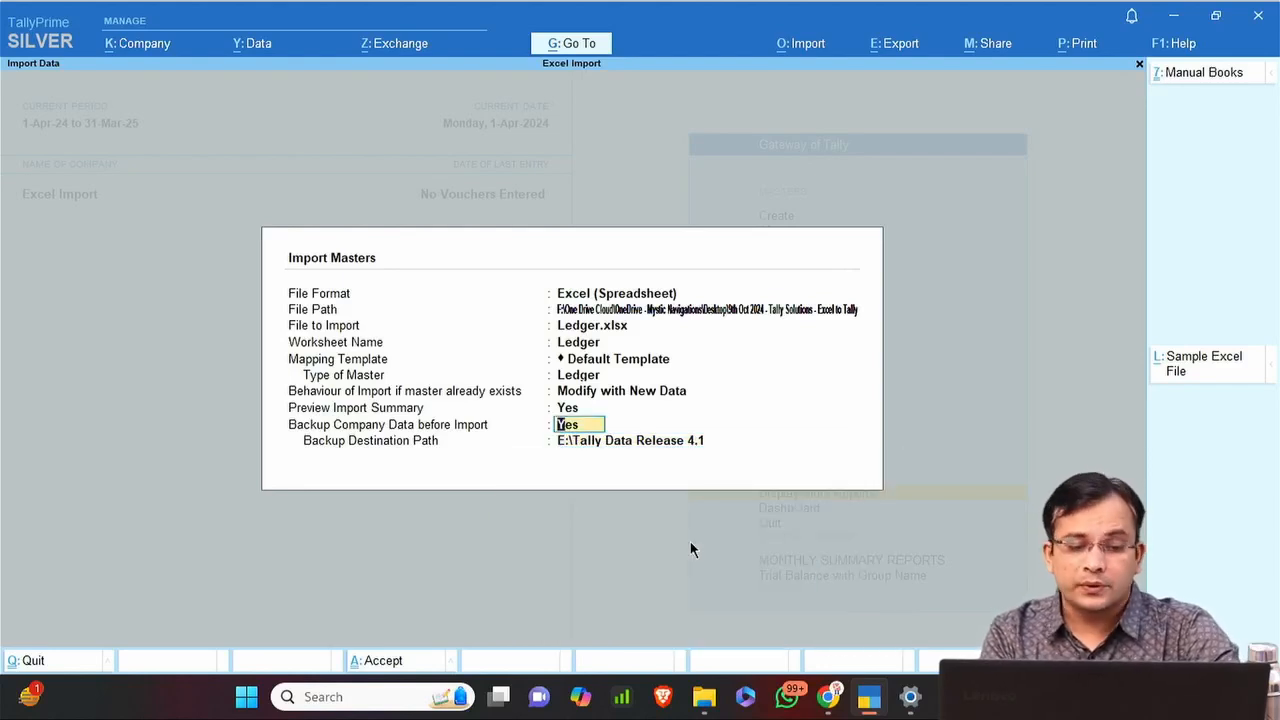
text(n)
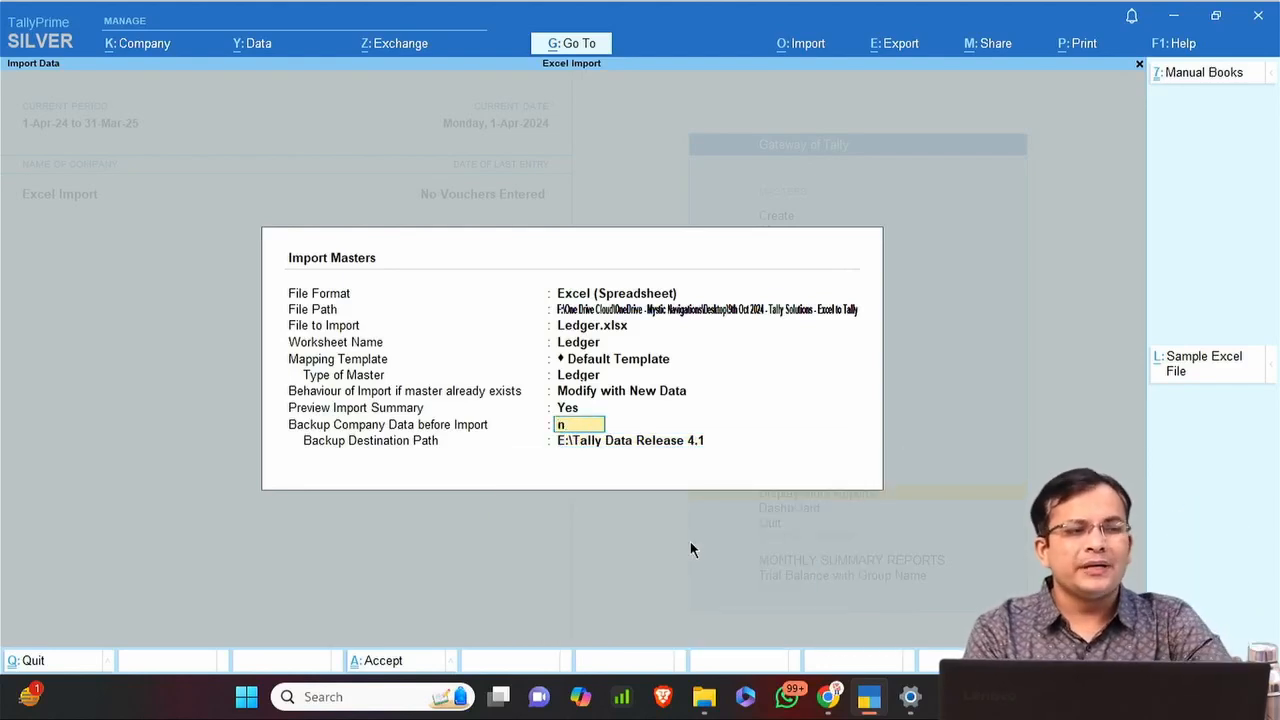
key(Return)
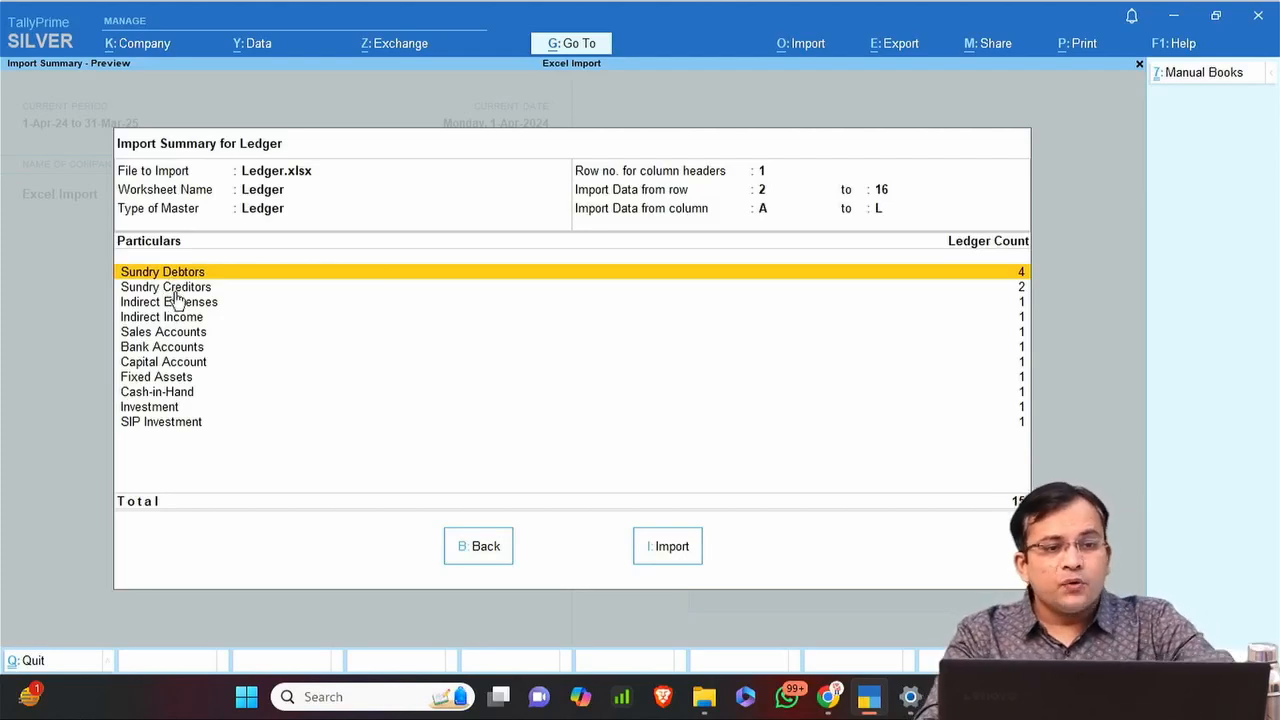
Review the group-wise ledger summary and import the ledgers from Ledger.xlsx.
key(Down)
key(Down)
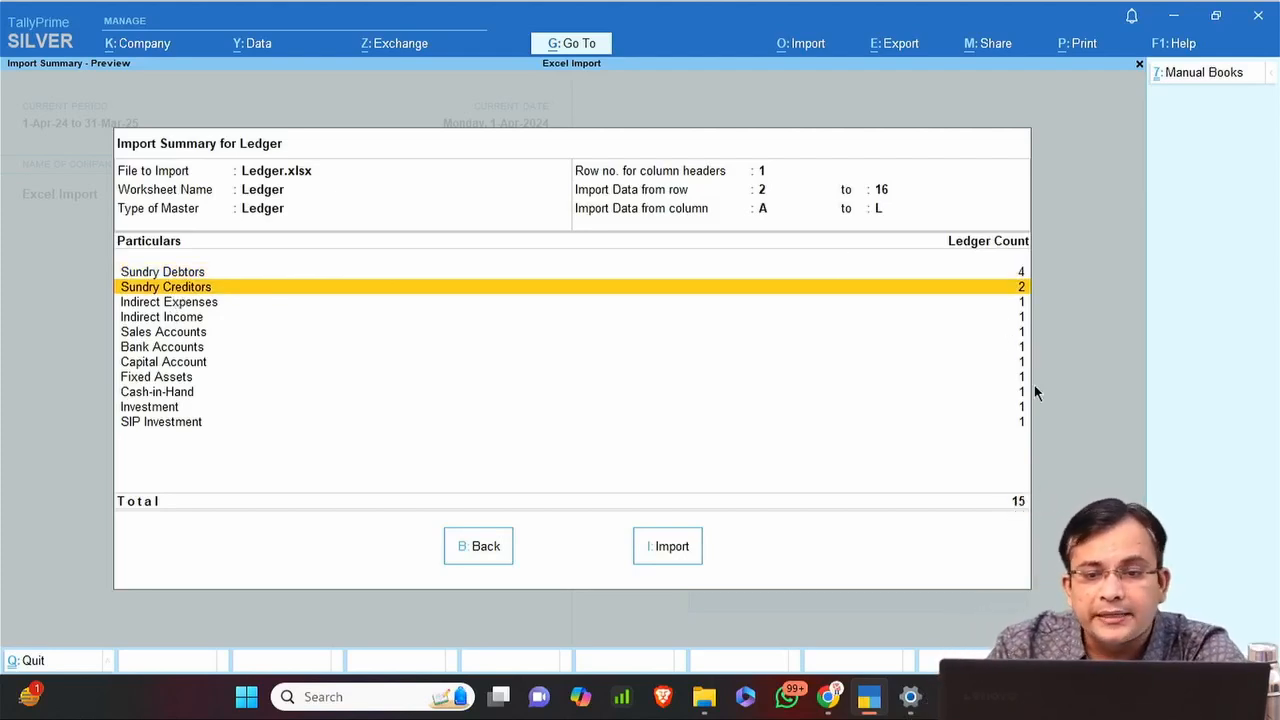
key(Tab)
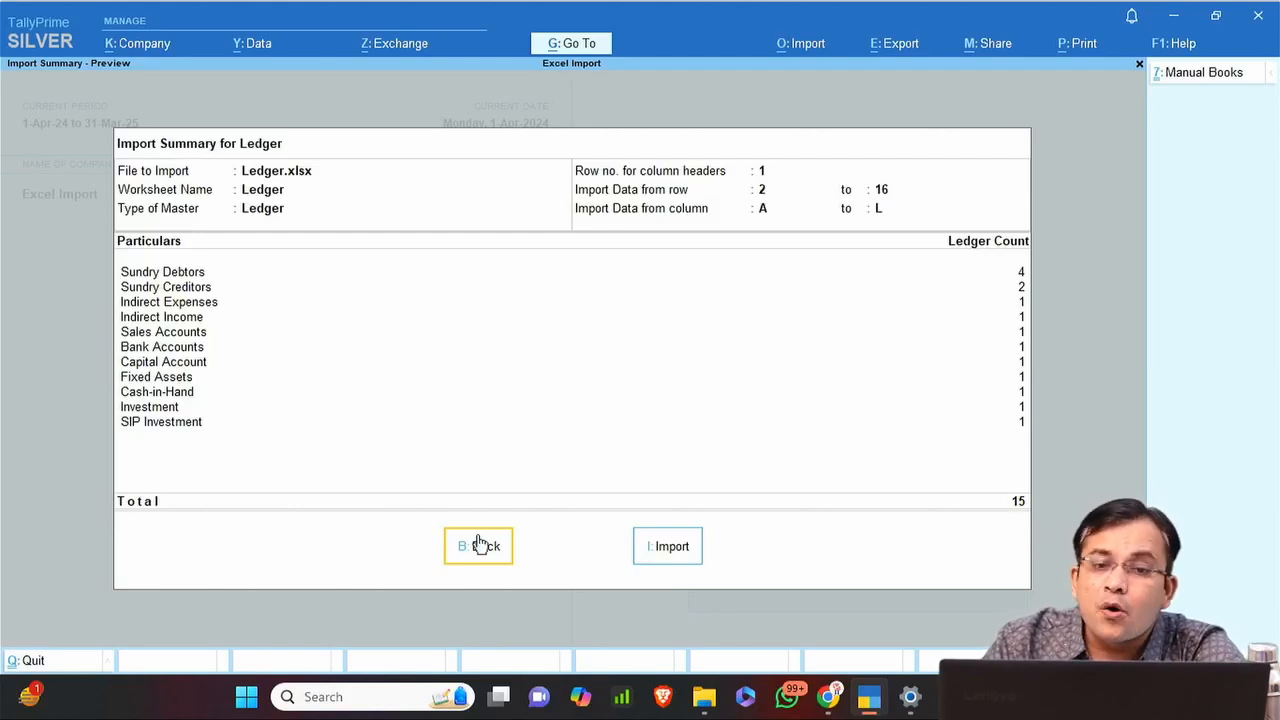
click(693, 550)
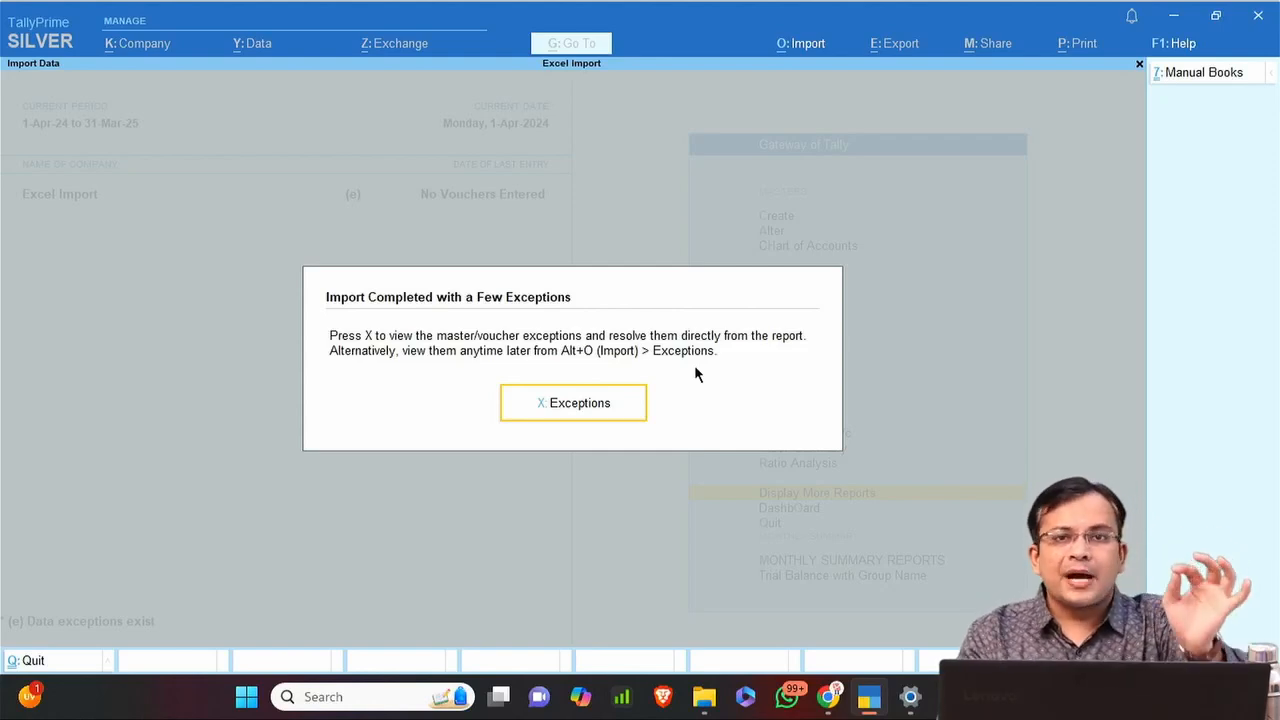
Open the import exceptions and drill into Referenced master is missing to list the missing groups.
click(598, 407)
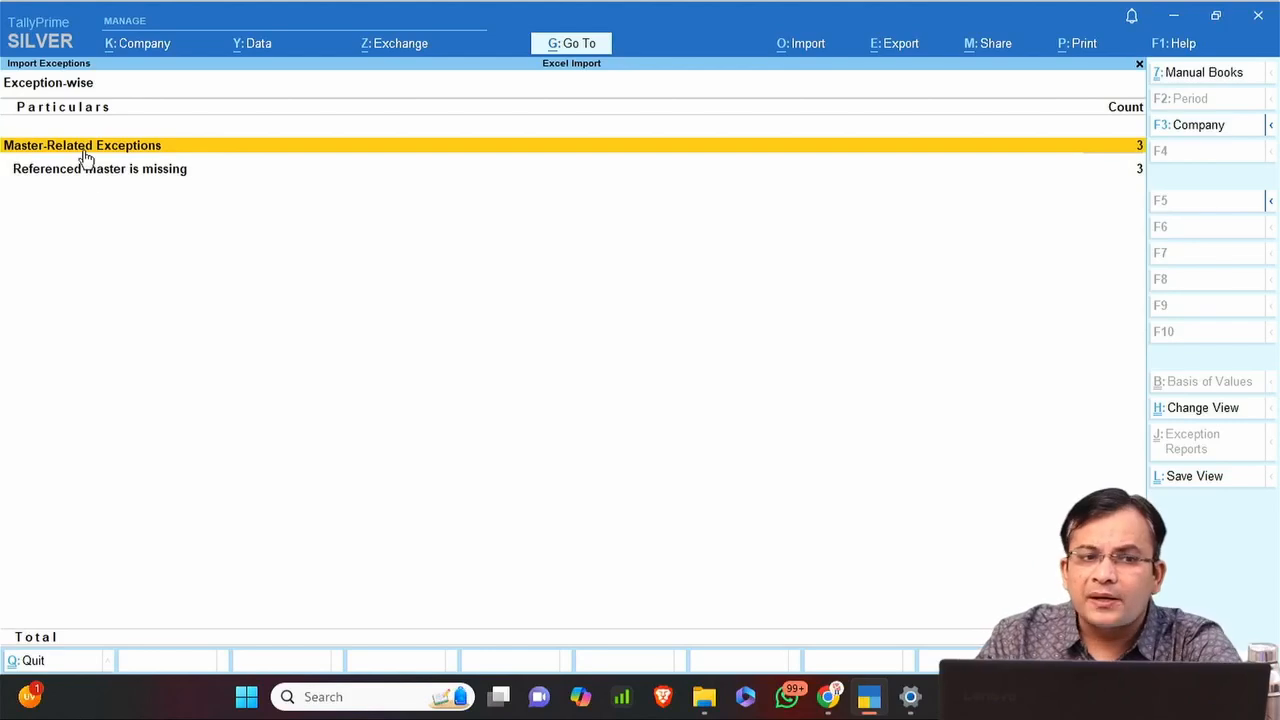
click(108, 172)
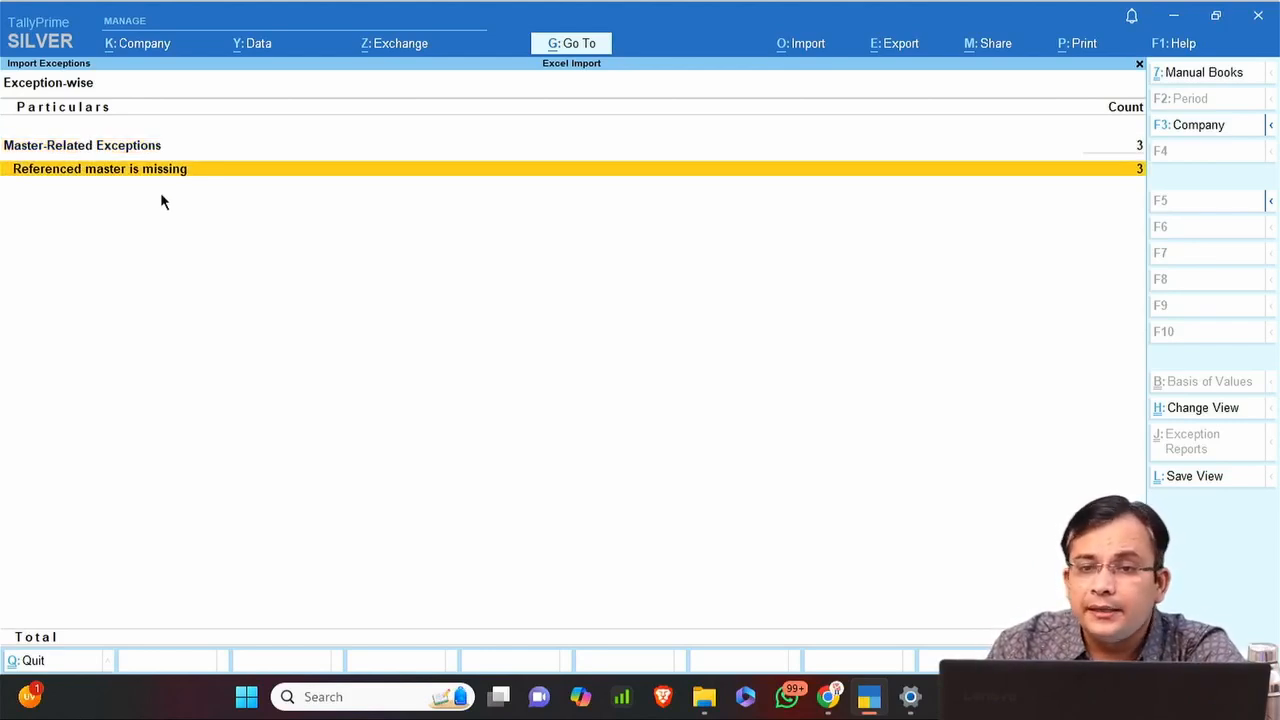
key(Return)
key(Return)
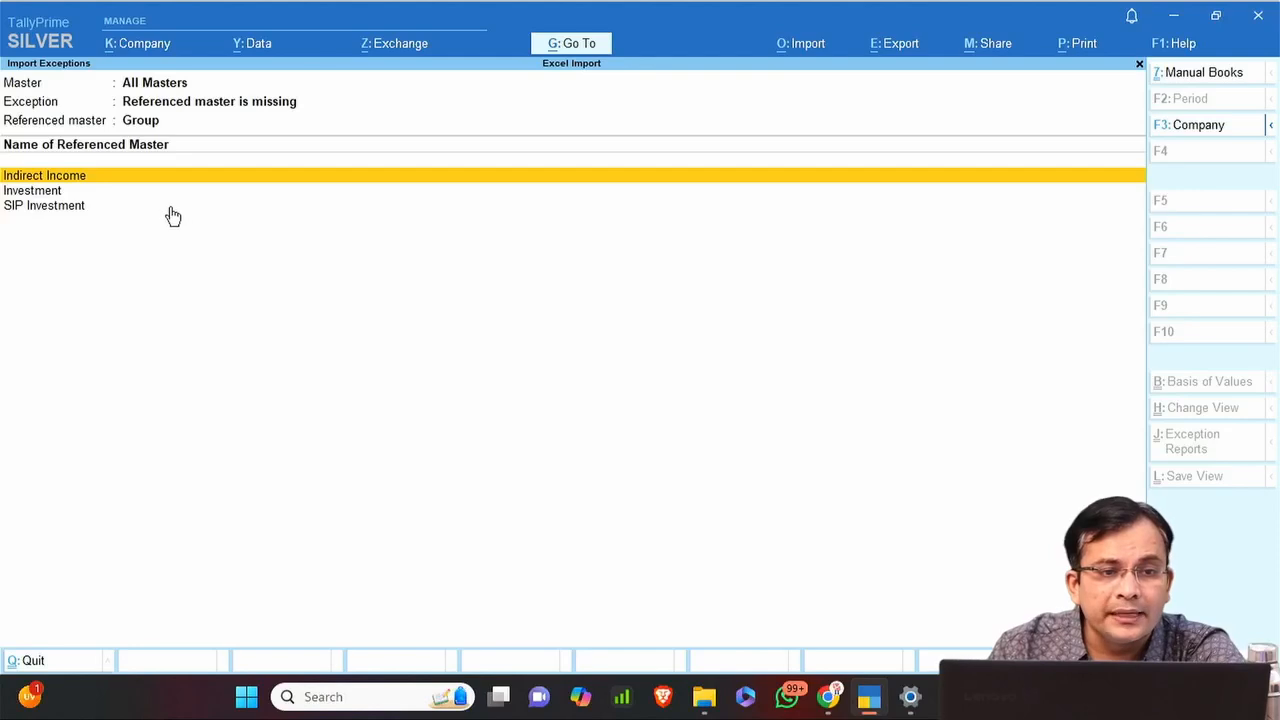
Examine the prefilled Group Creation forms for Indirect Income, Investment and SIP Investment, leaving each without saving.
key(Return)
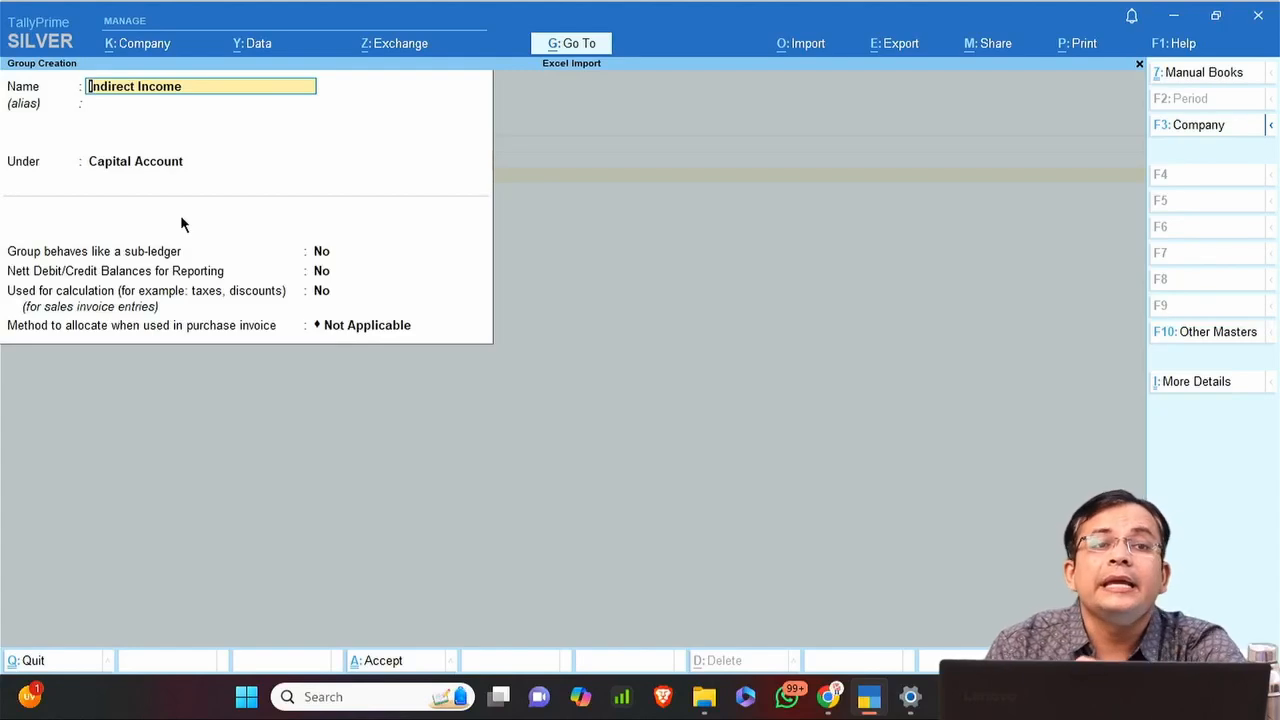
key(Escape)
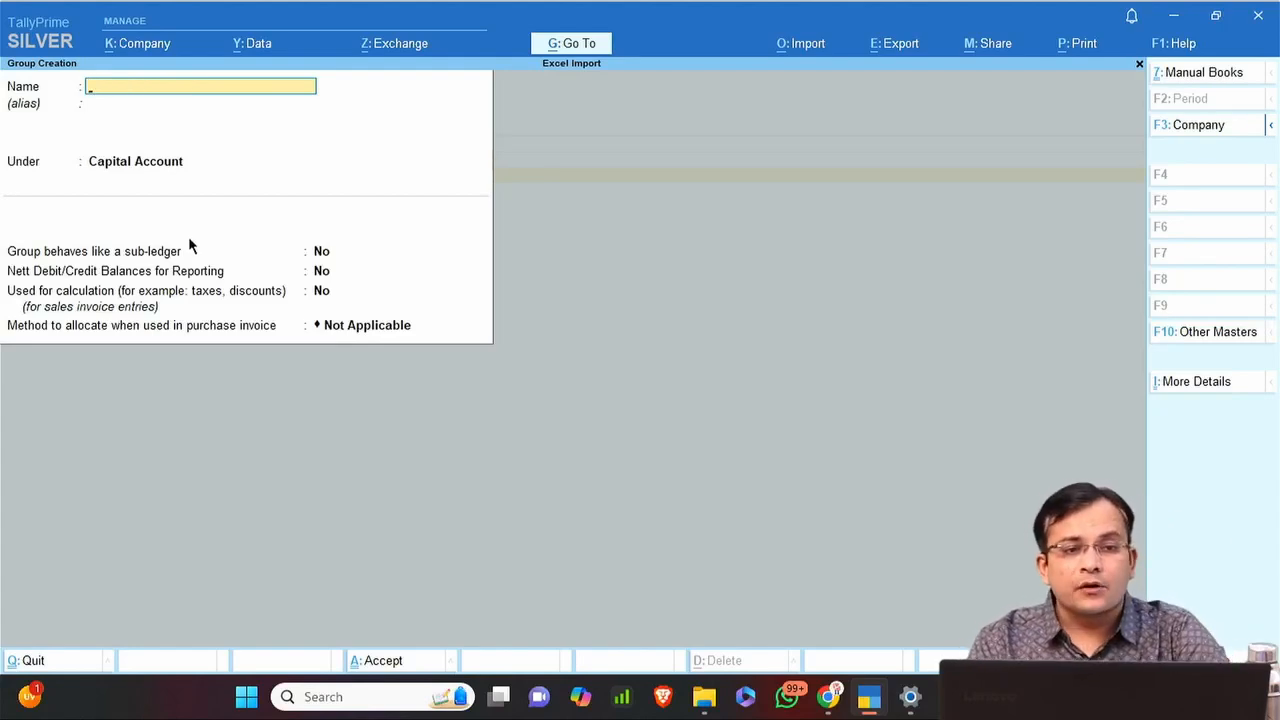
key(Escape)
key(Down)
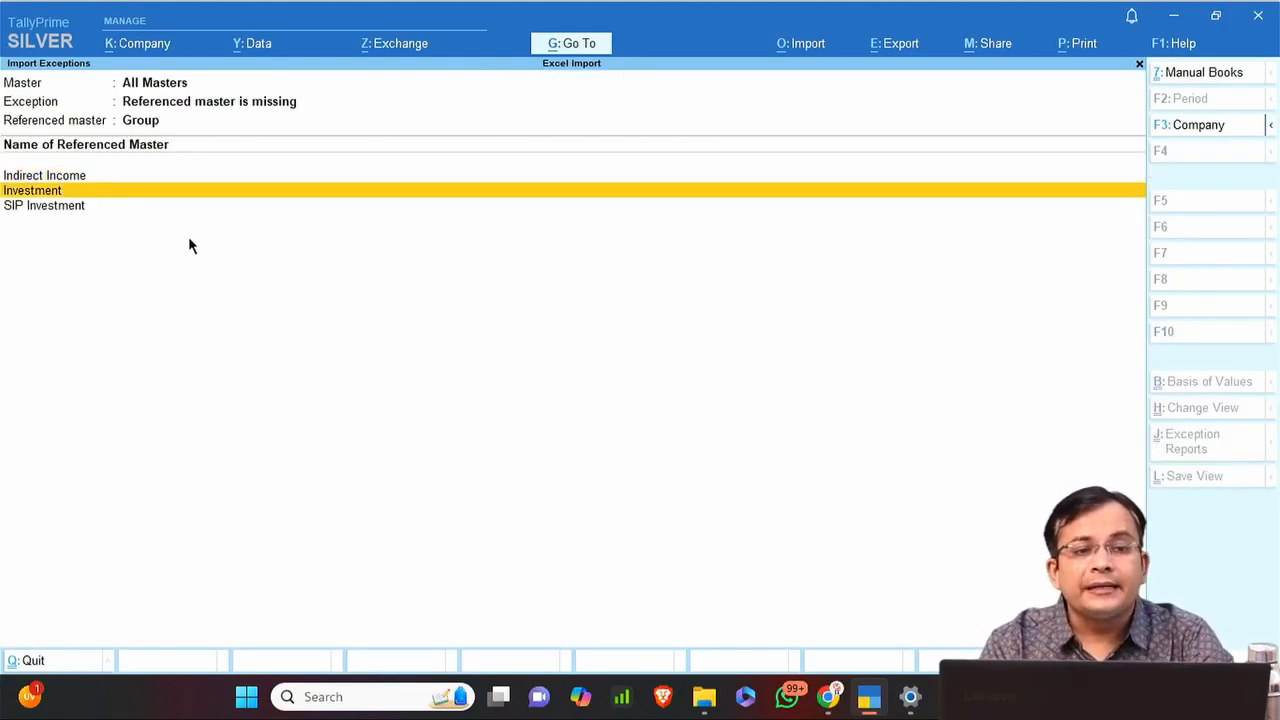
key(Return)
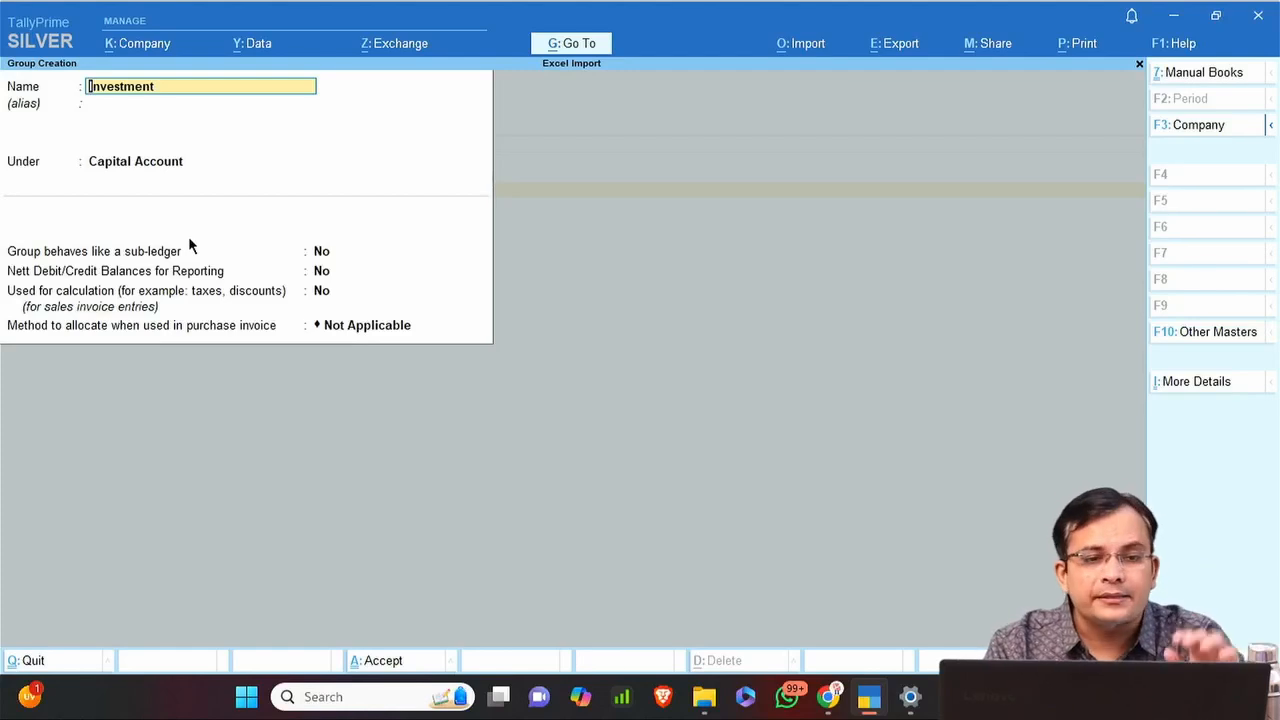
key(Escape)
key(Escape)
key(y)
key(Down)
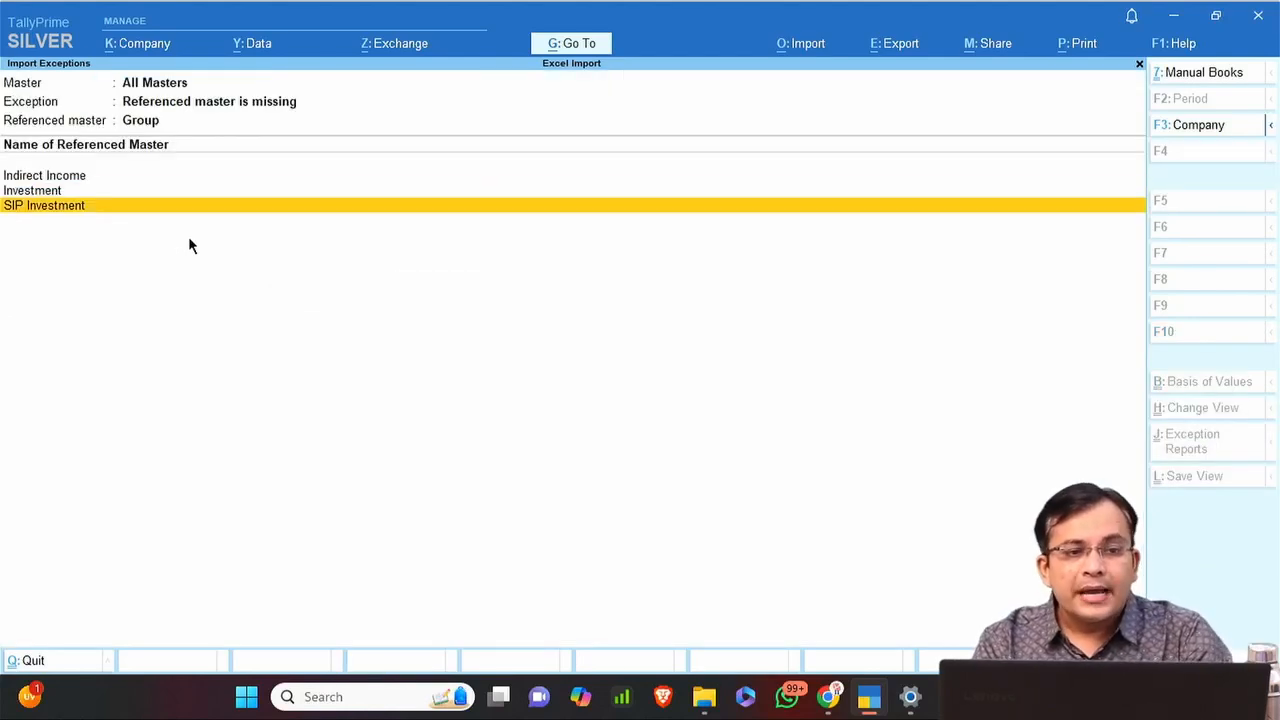
key(space)
key(alt)
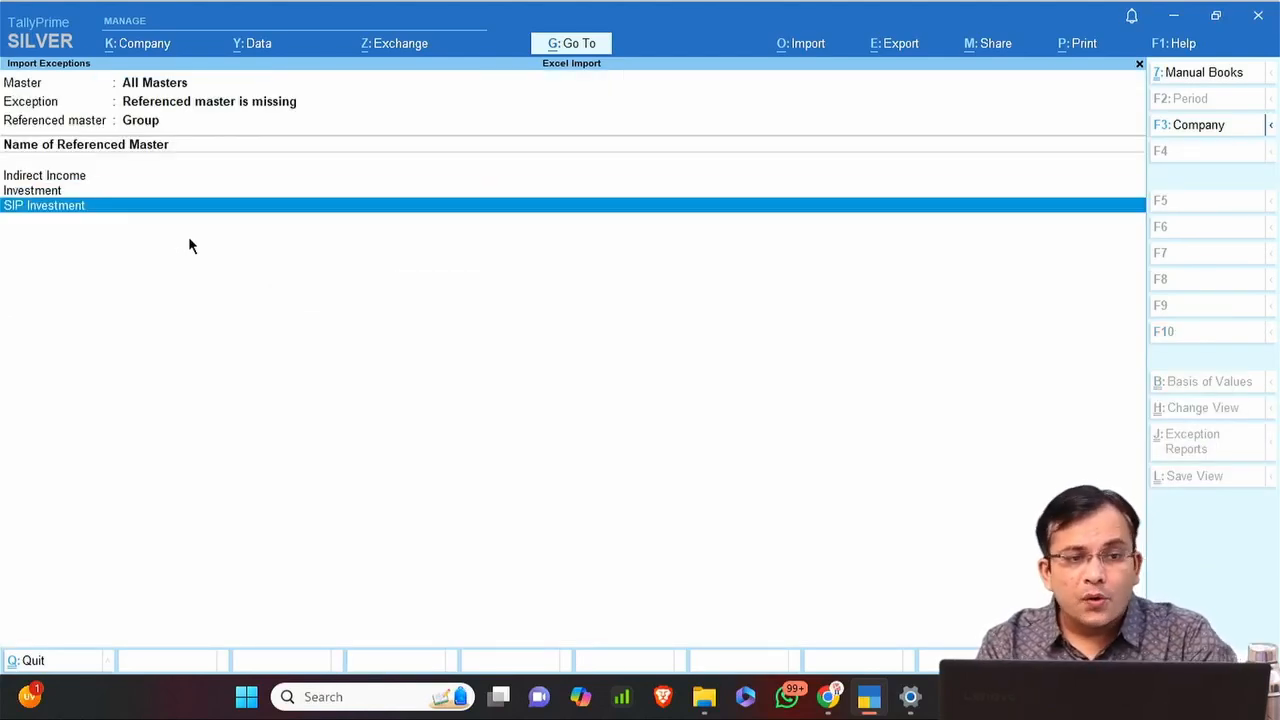
key(Return)
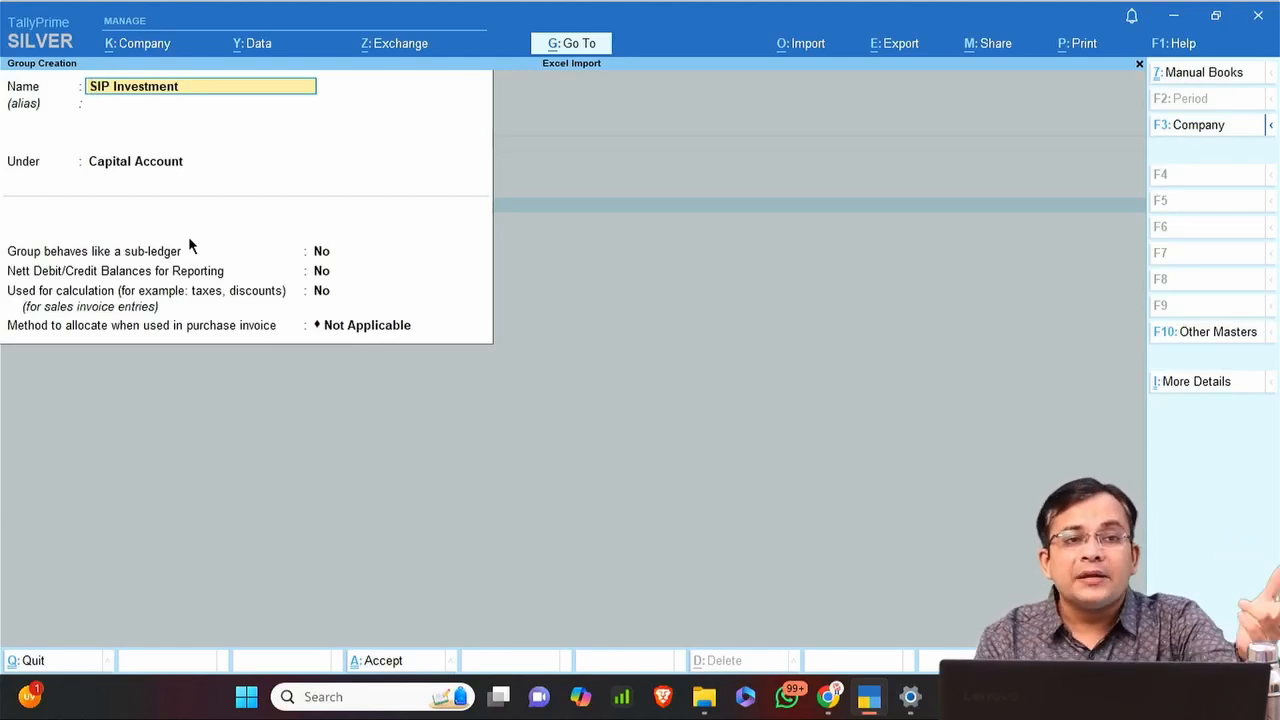
key(Escape)
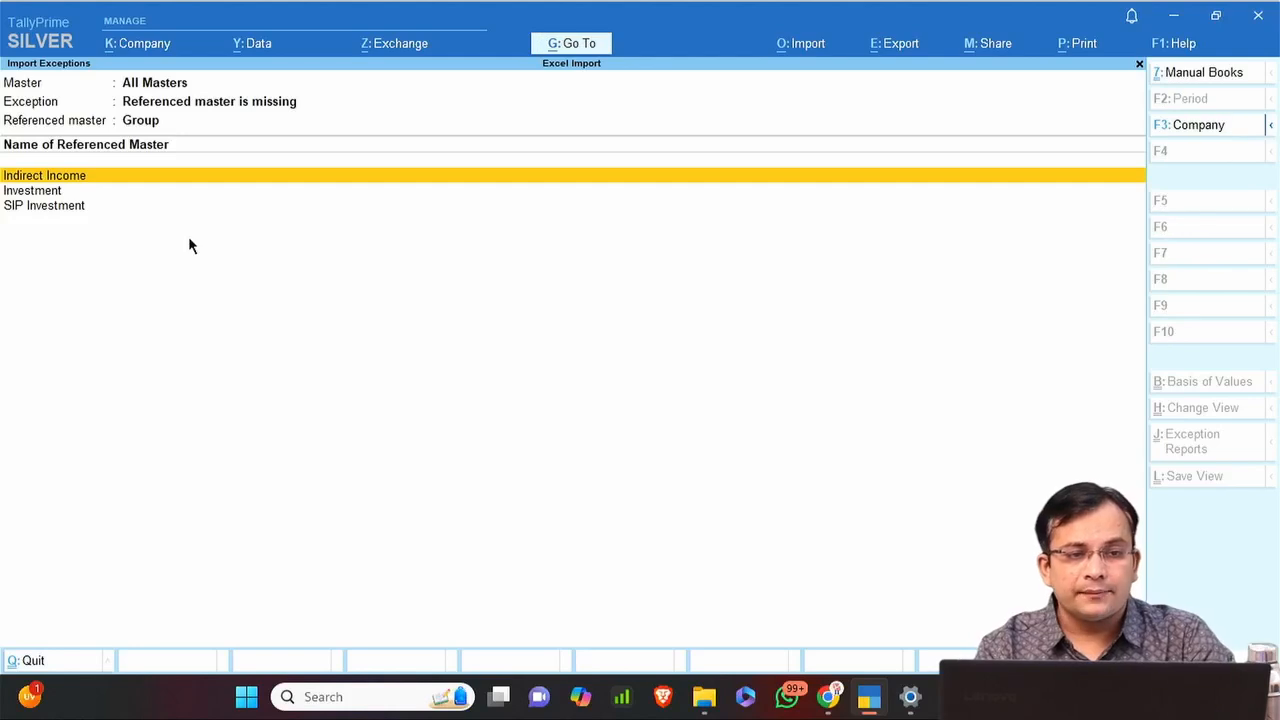
Select all three missing groups and create the Indirect Income group under Indirect Incomes.
key(Down)
key(Down)
key(Up)
key(Up)
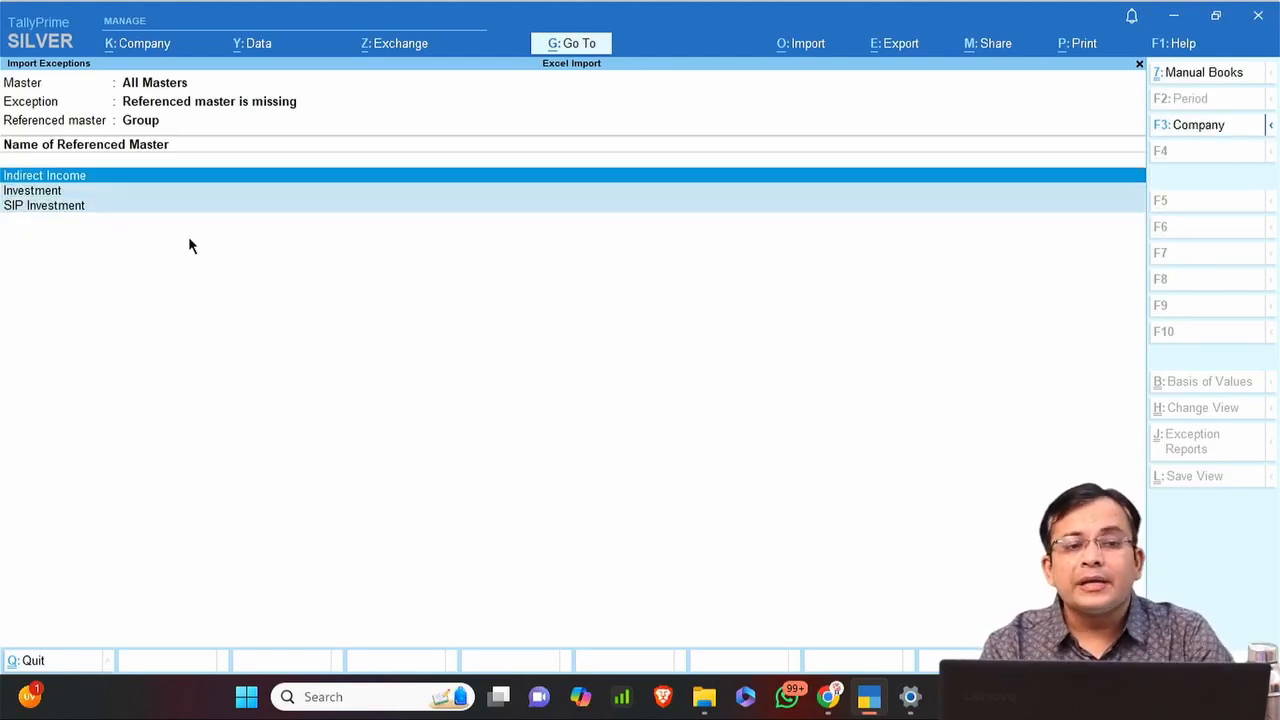
key(Return)
key(Return)
key(Return)
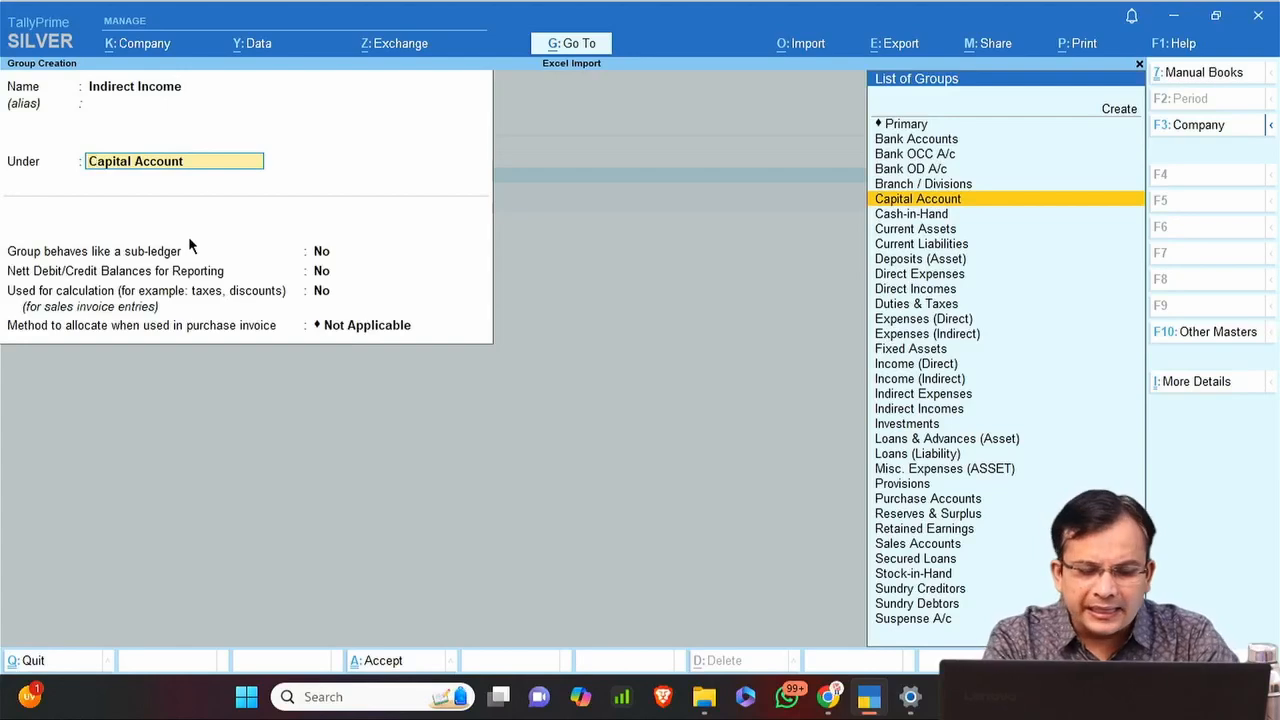
text(Ind)
key(Down)
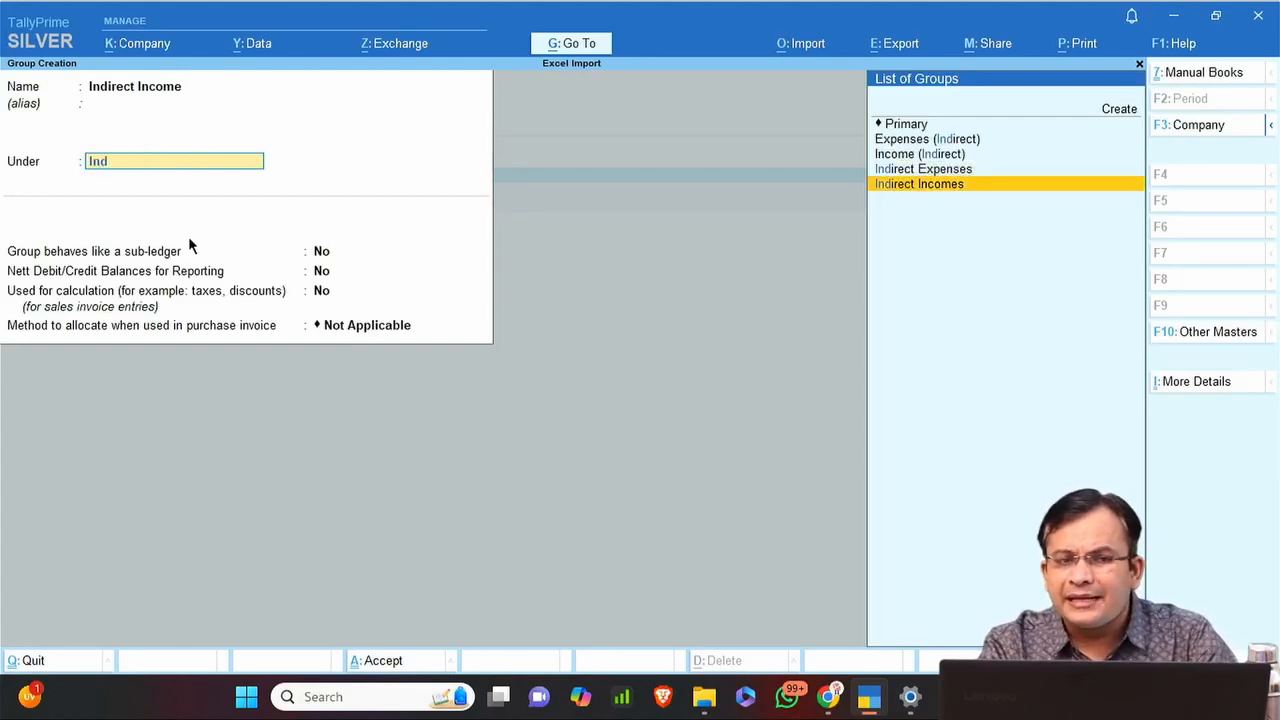
key(Return)
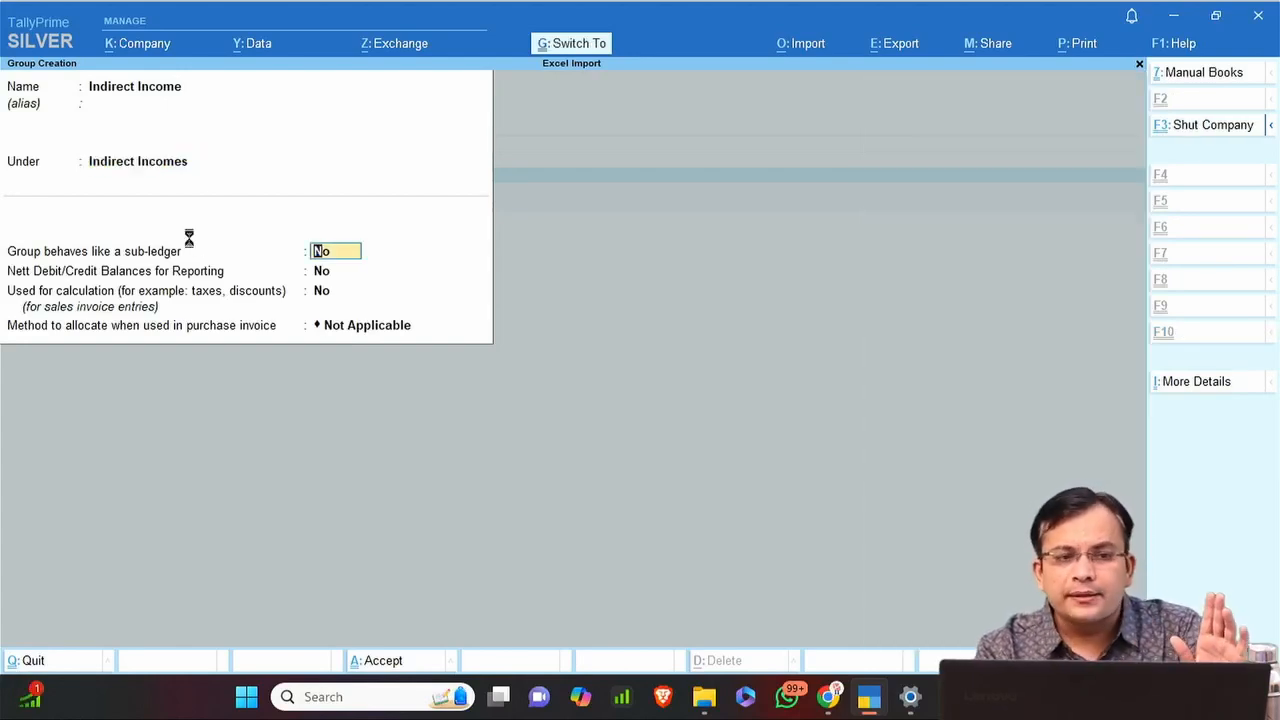
key(ctrl+a)
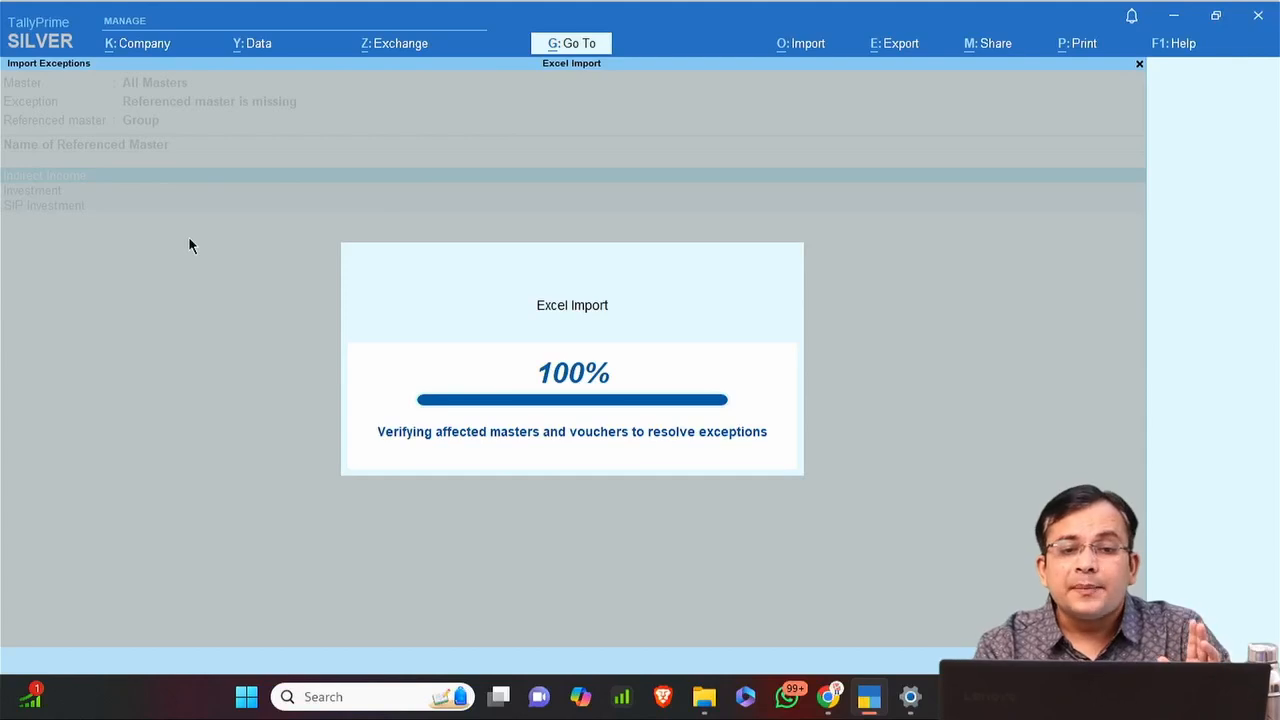
Create the missing SIP Investment group under Investments.
key(Return)
key(Return)
key(Return)
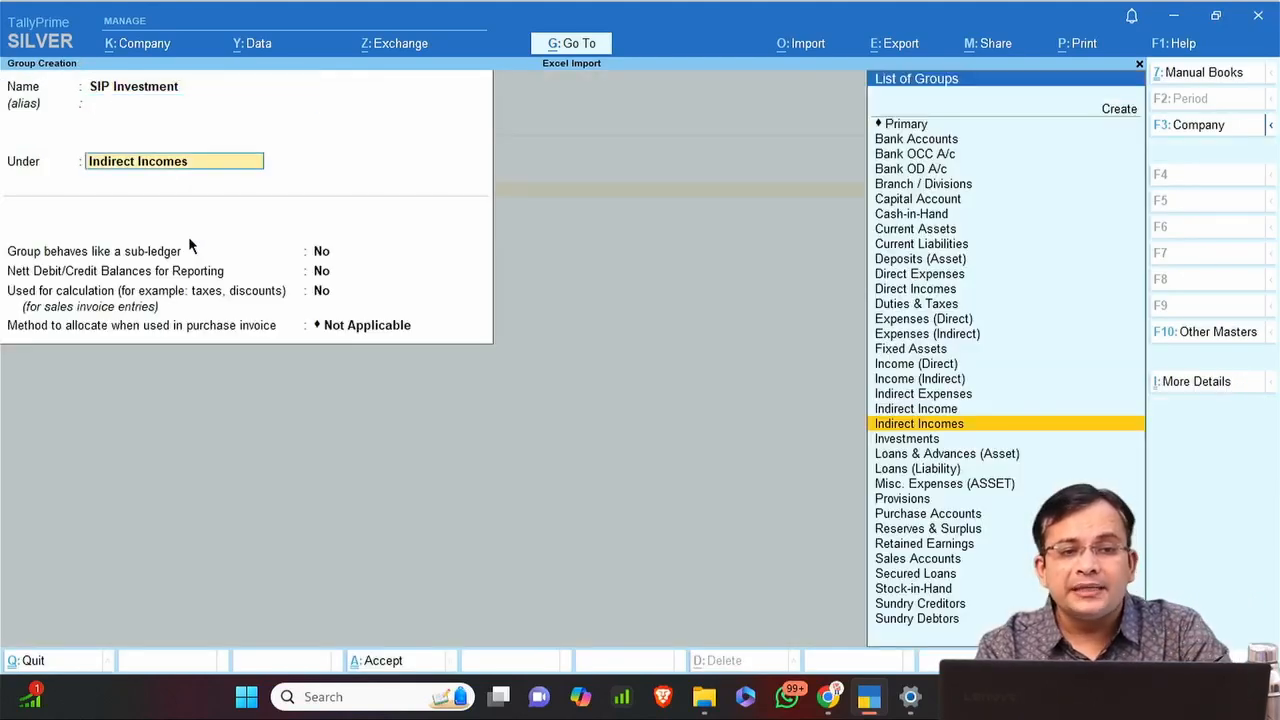
text(Inv)
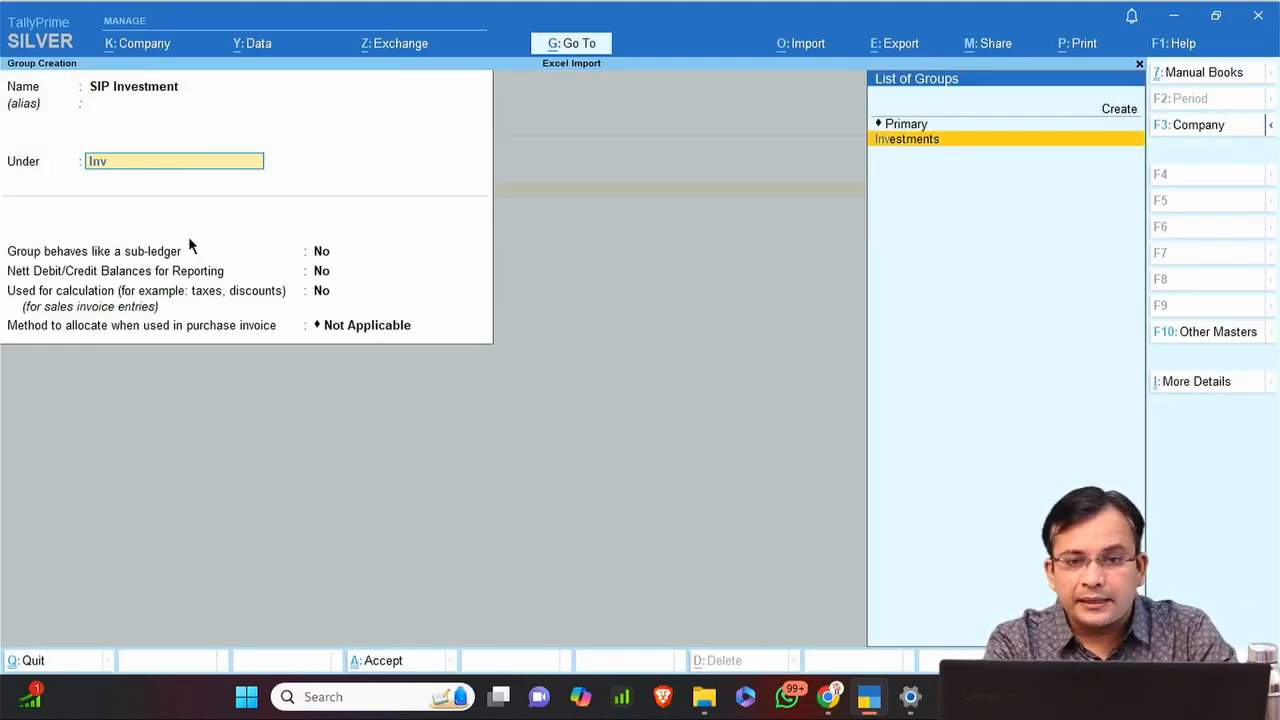
key(Return)
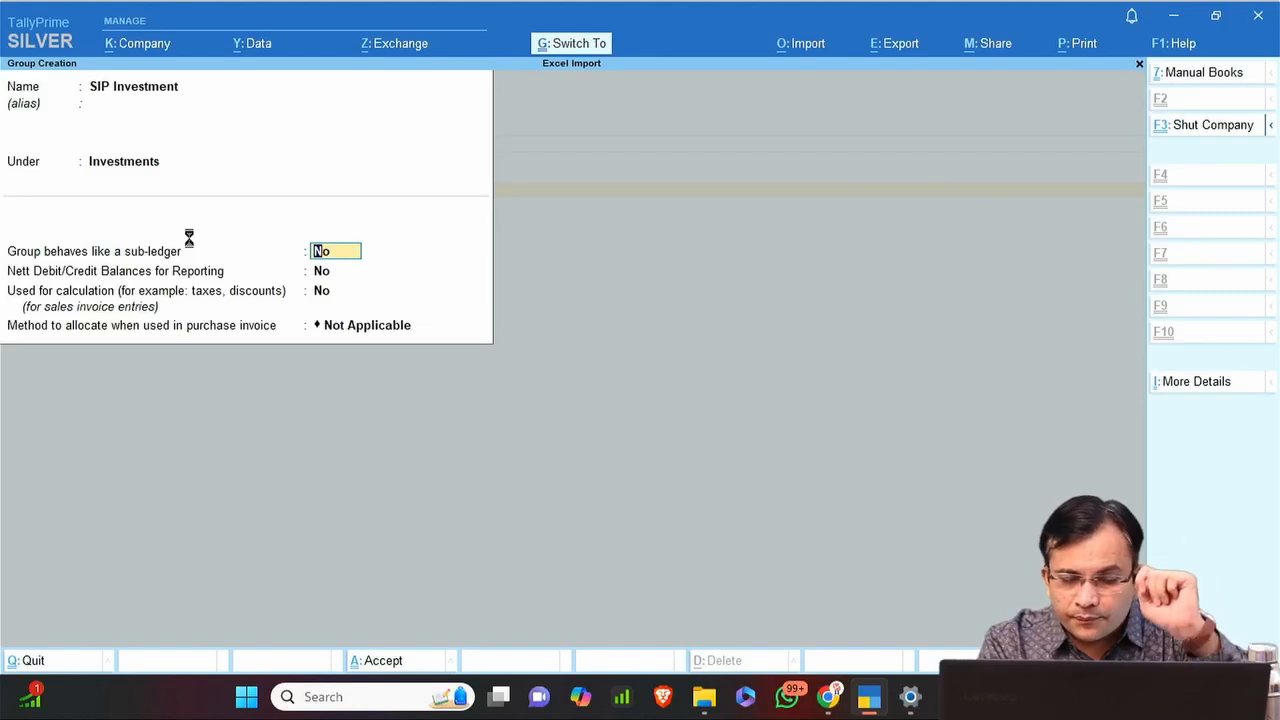
key(Return)
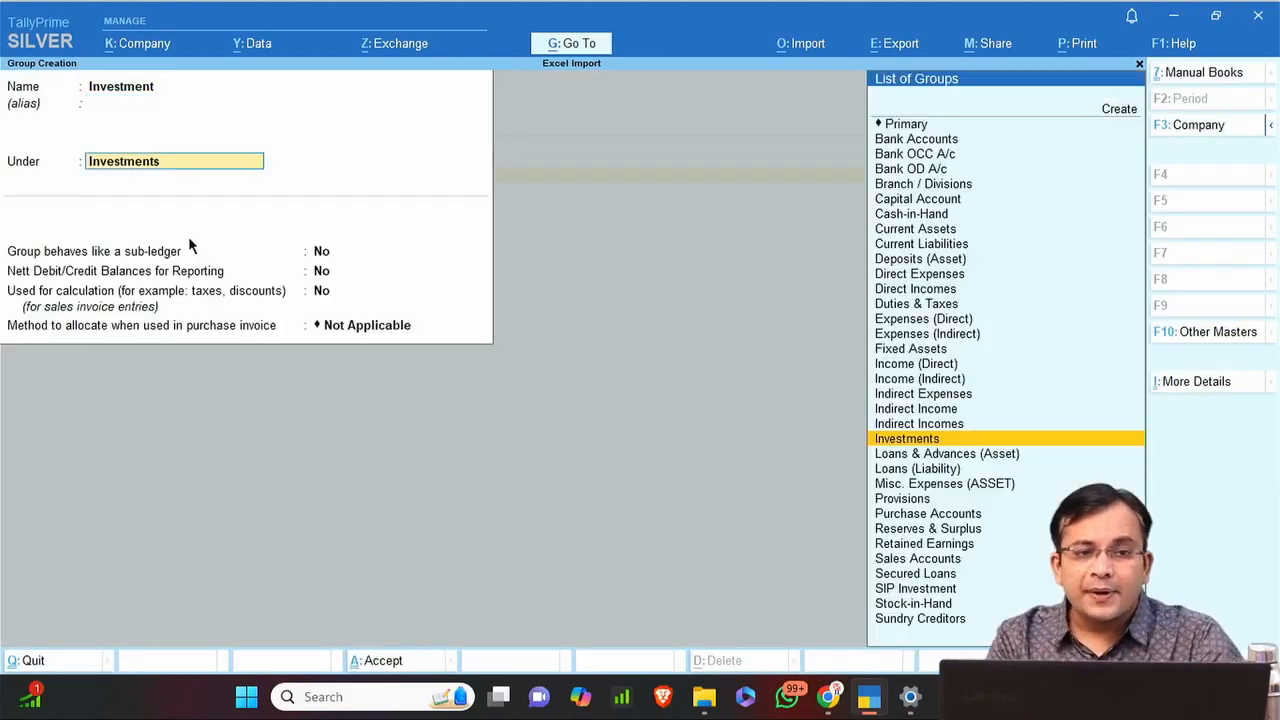
Create the missing Investment group under Investments and return to the Gateway of Tally.
key(Return)
key(ctrl+a)
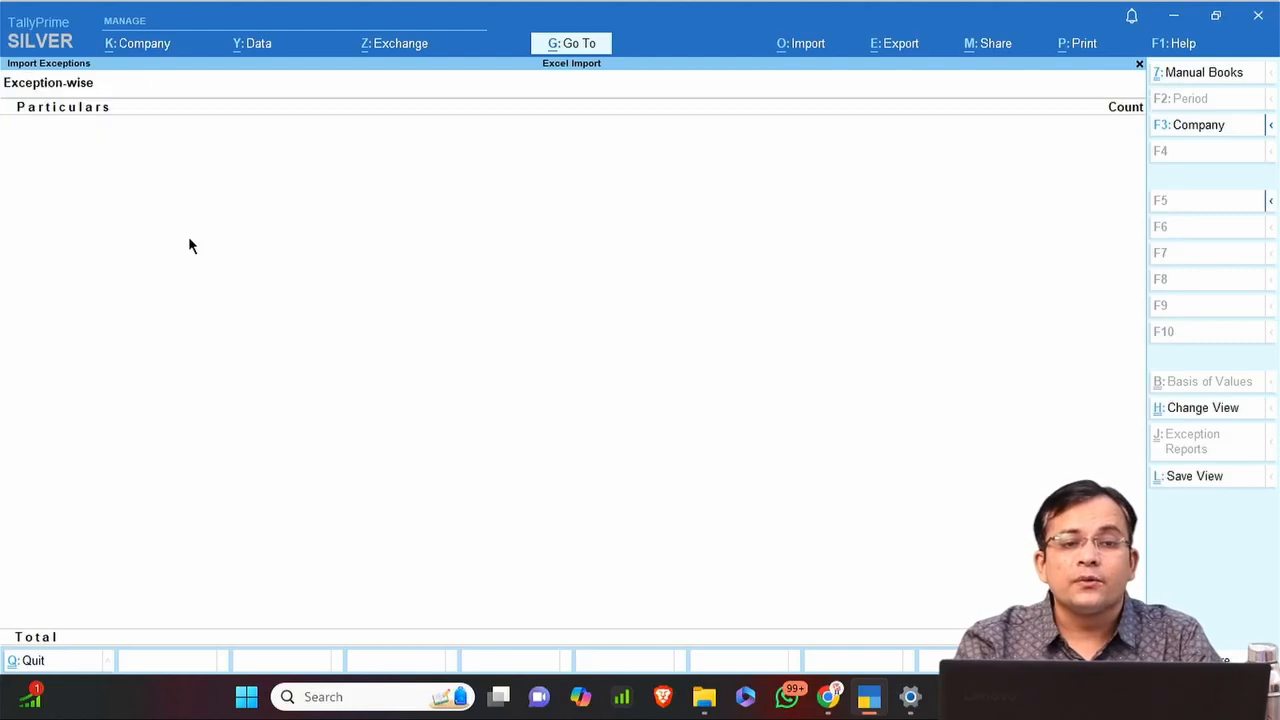
key(Escape)
key(Escape)
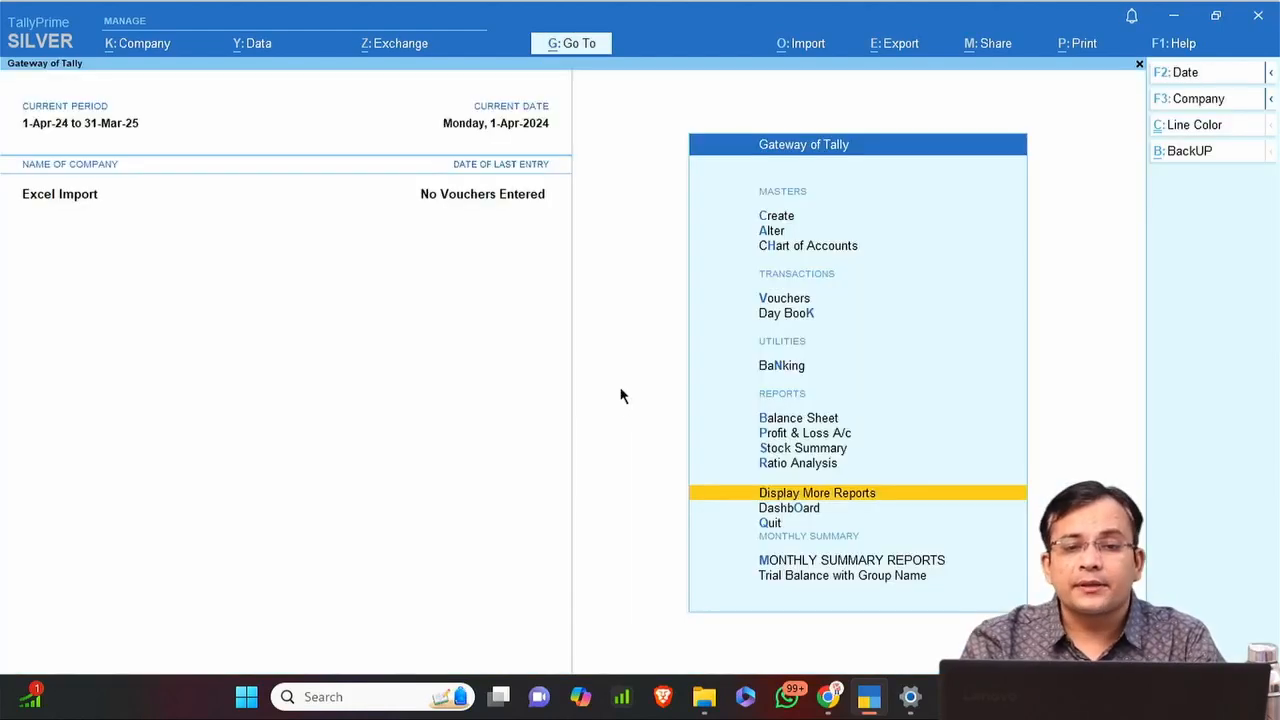
Check whether Exceptions is still available among the import options for company data, then return to the Gateway of Tally.
click(800, 43)
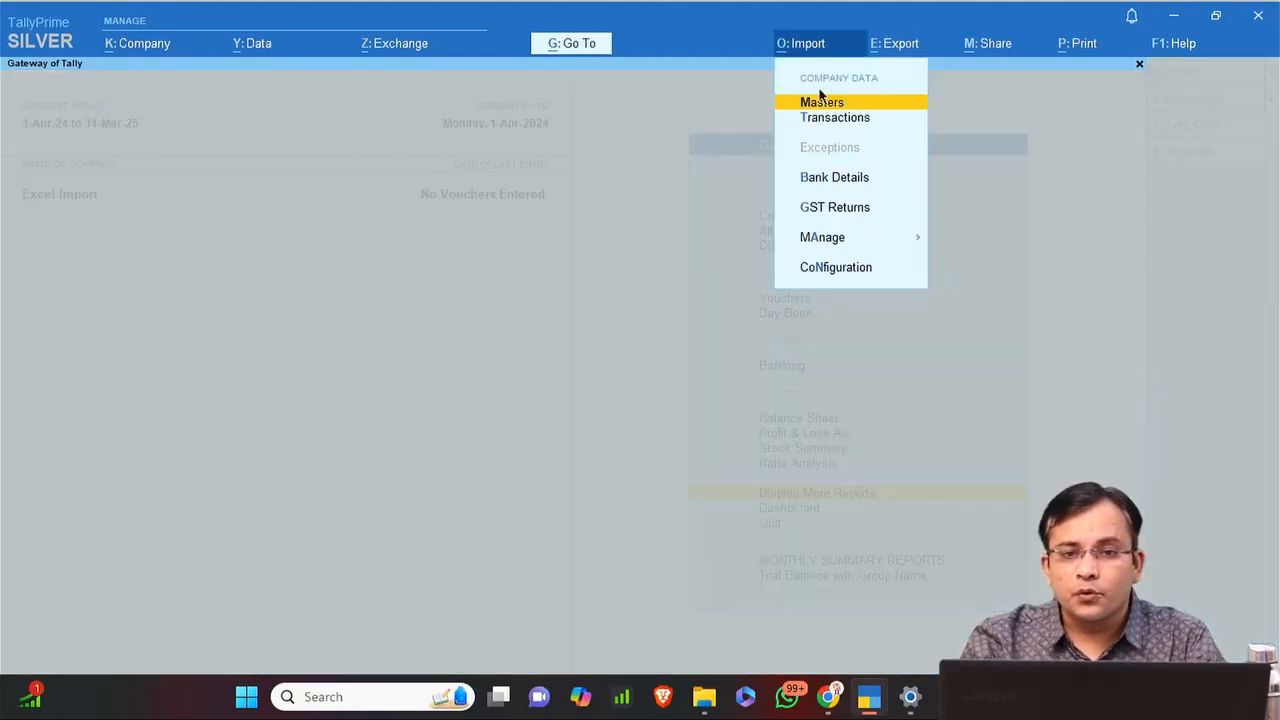
key(Down)
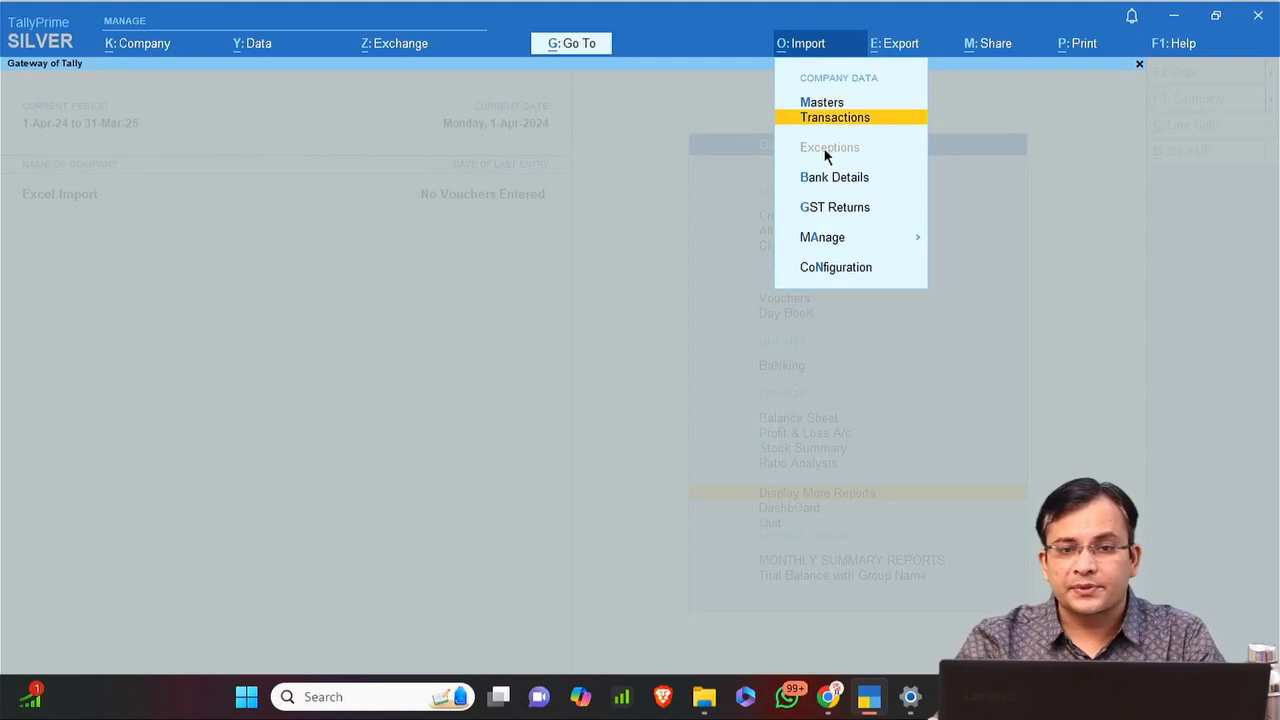
key(Down)
key(Up)
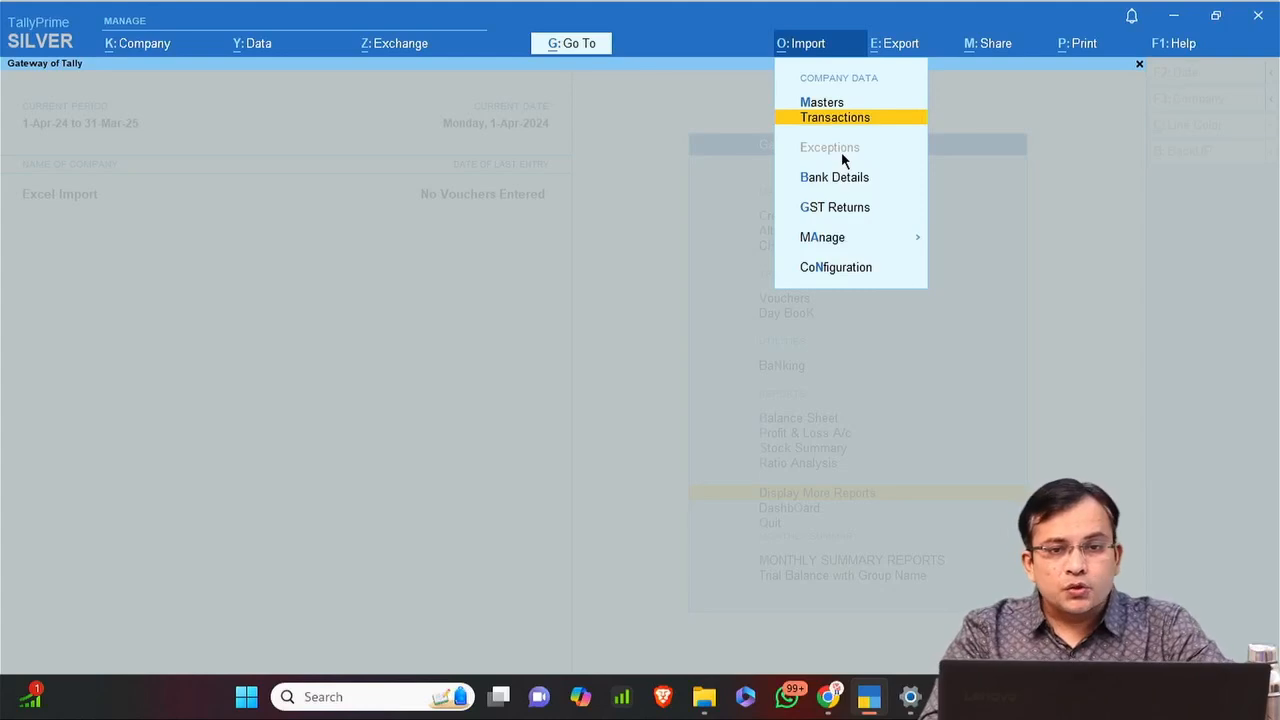
key(Escape)
key(Escape)
key(Escape)
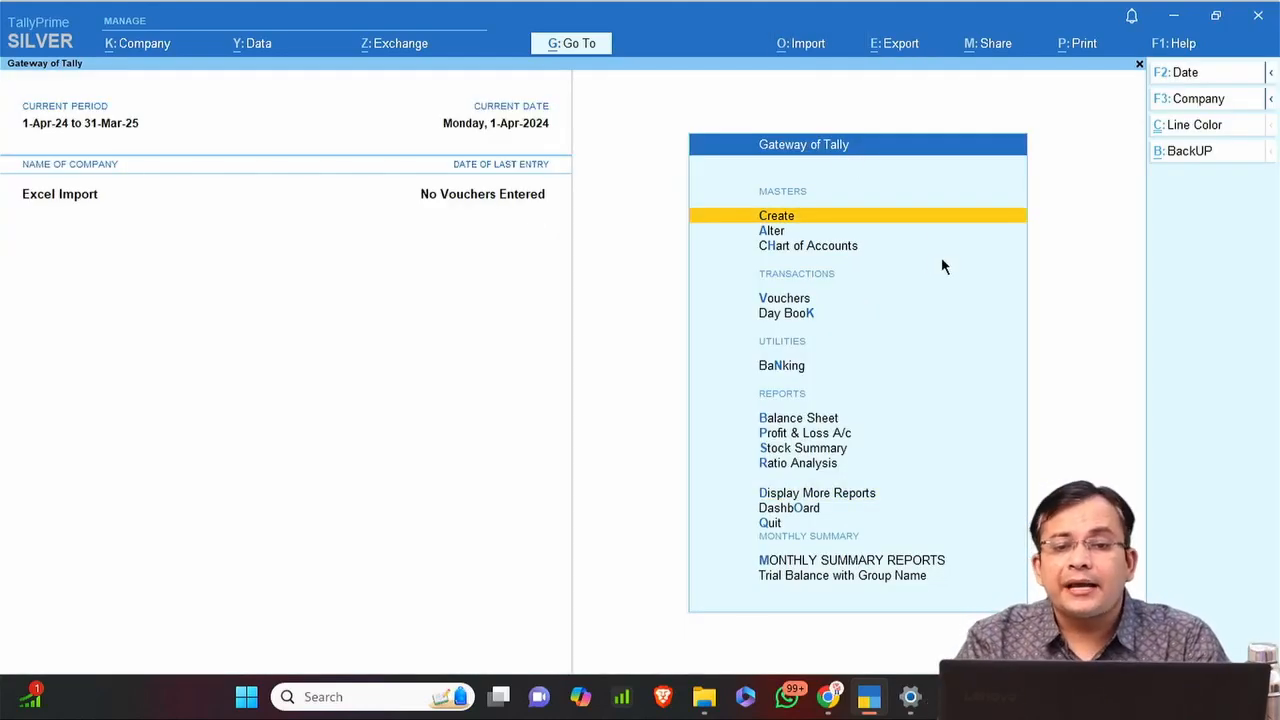
Open the Statistics report from the Statements of Accounts reports.
key(Up)
key(Up)
key(Up)
key(Up)
key(Up)
key(Return)
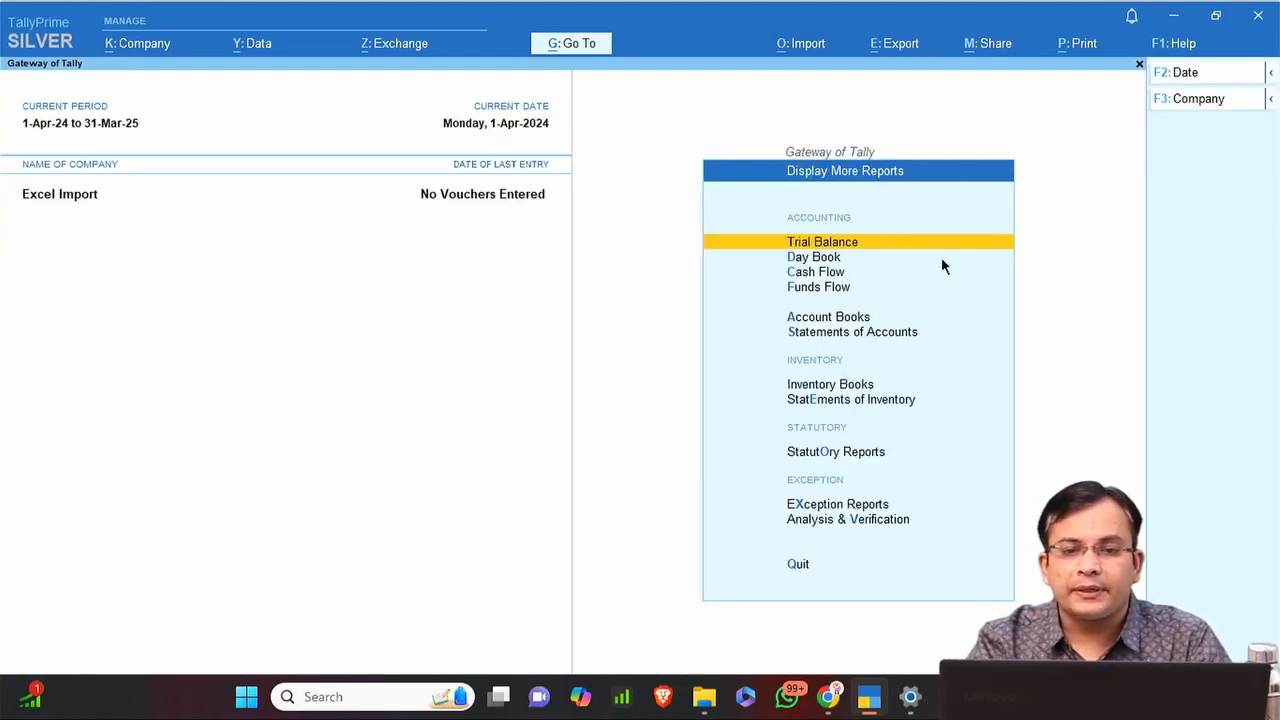
key(Down)
key(Down)
key(Down)
key(Down)
key(Down)
key(Return)
key(Down)
key(Up)
key(Down)
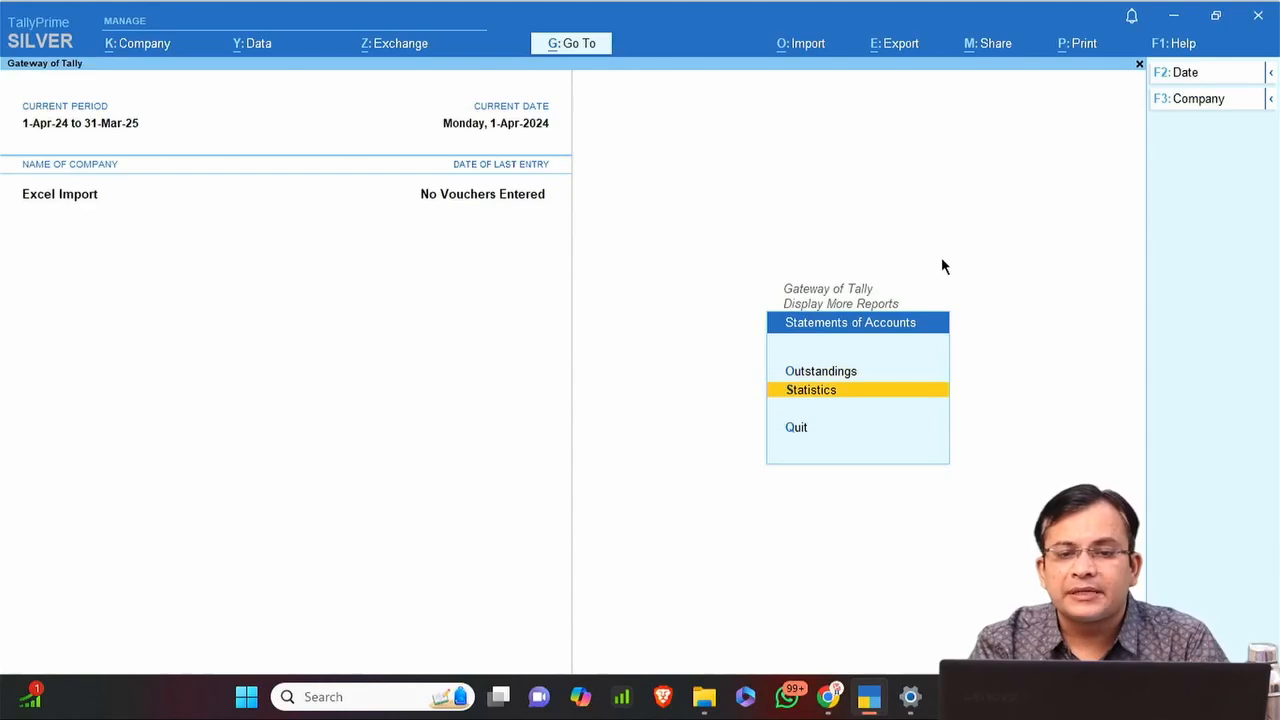
key(Return)
Check the Ledgers entry in the Statistics report and return to Display More Reports.
key(Down)
key(Down)
key(Right)
key(Up)
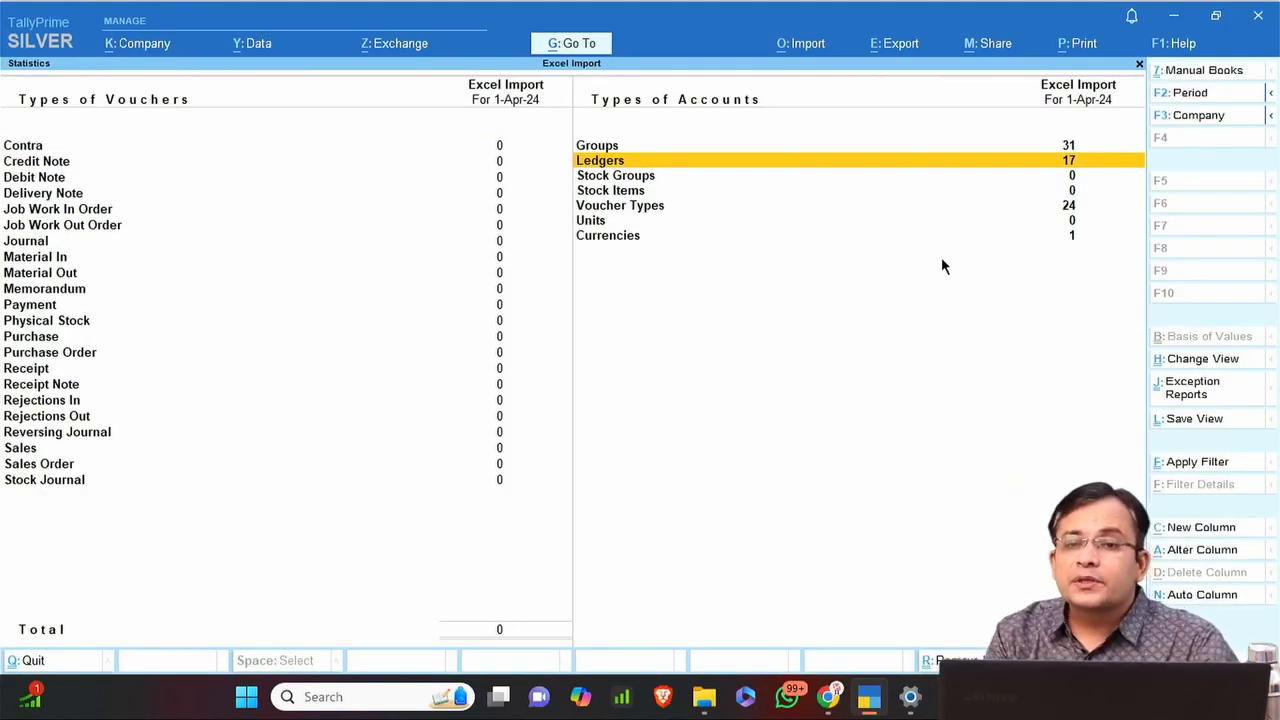
key(Return)
key(Escape)
key(Escape)
key(Escape)
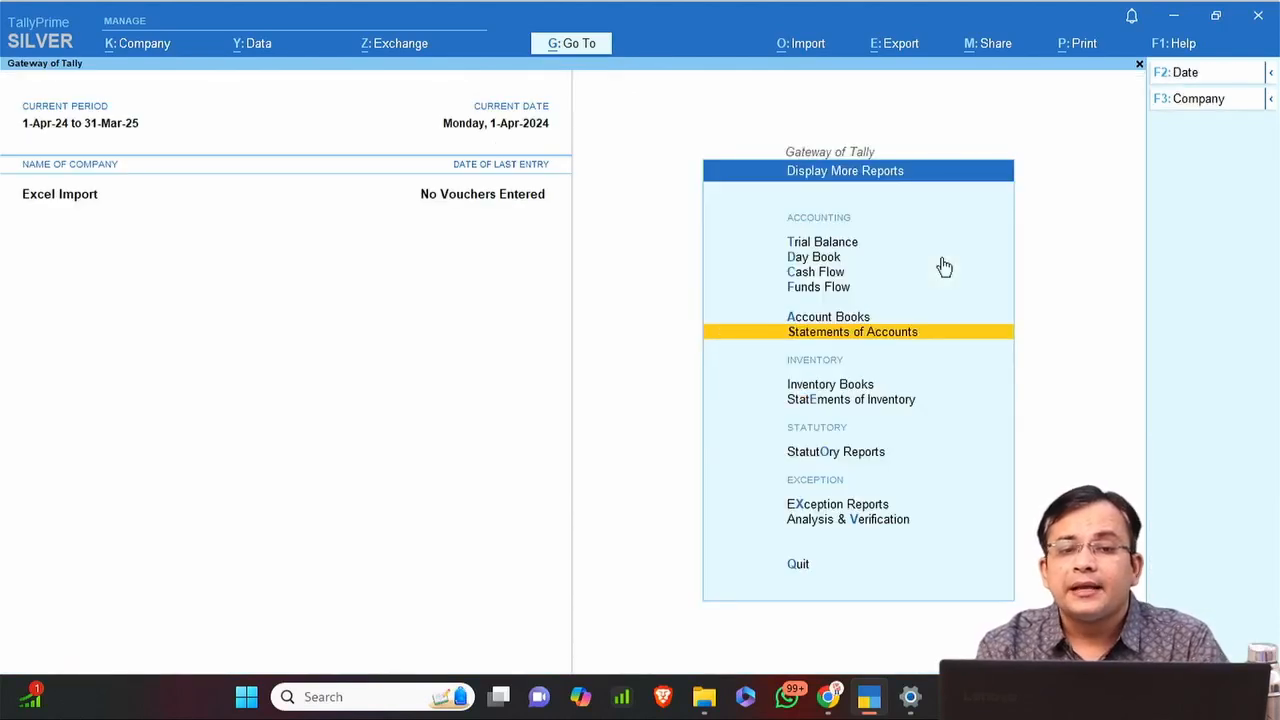
Open the list of ledgers in Master Alteration and check the imported ledger names.
key(Escape)
key(Home)
key(Down)
key(Return)
key(Down)
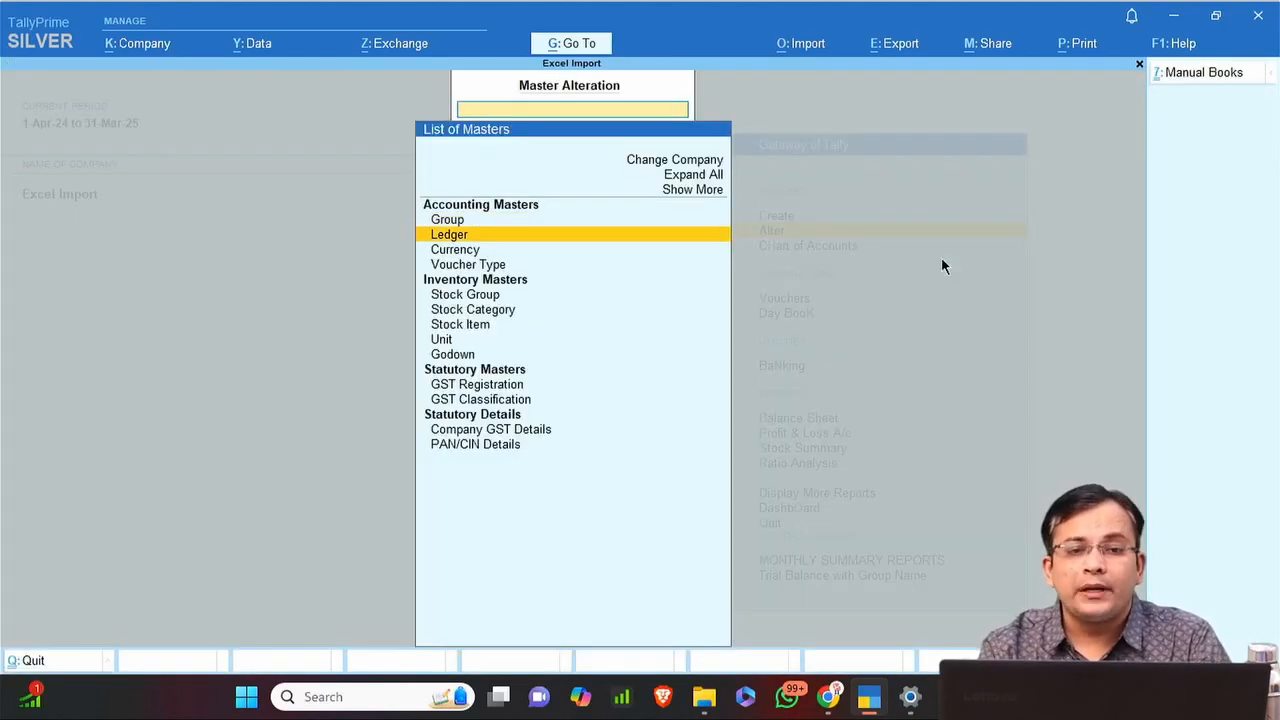
key(Return)
key(Down)
key(Up)
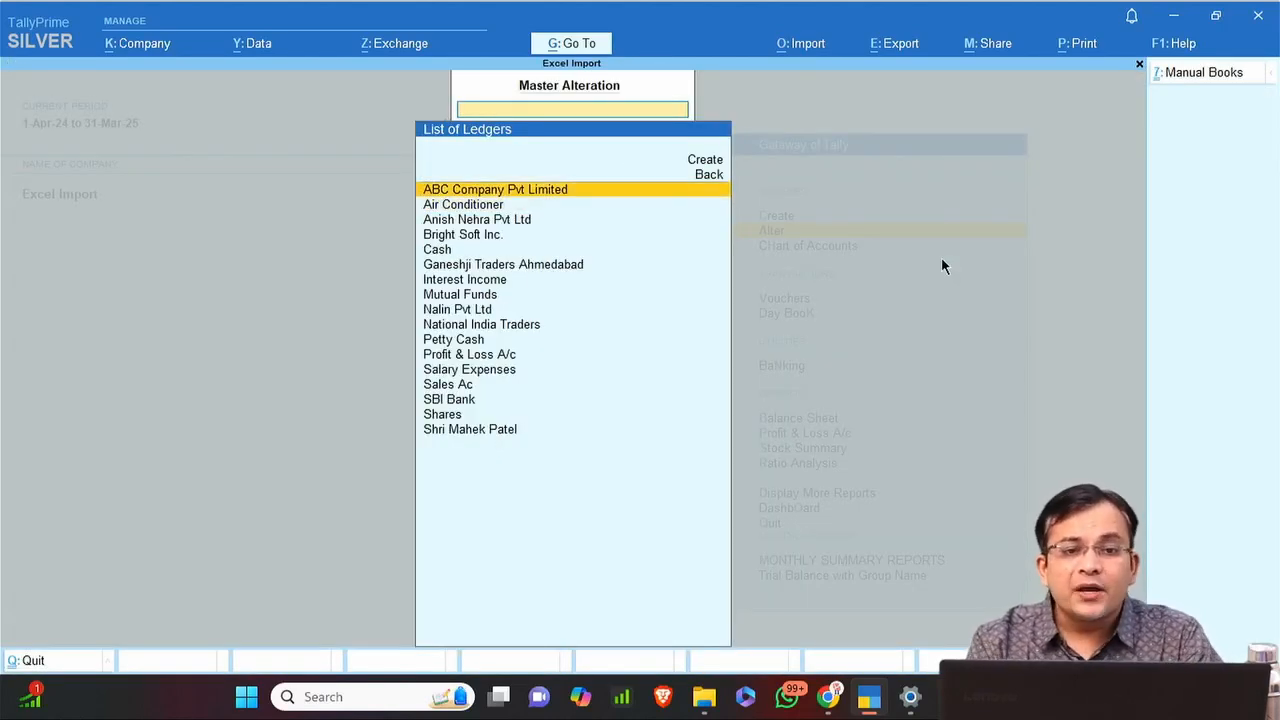
Open the ABC Company Pvt Limited ledger to check its details, and open the 1.2 Ledgers workbook from the Practice Files folder in Excel.
key(Return)
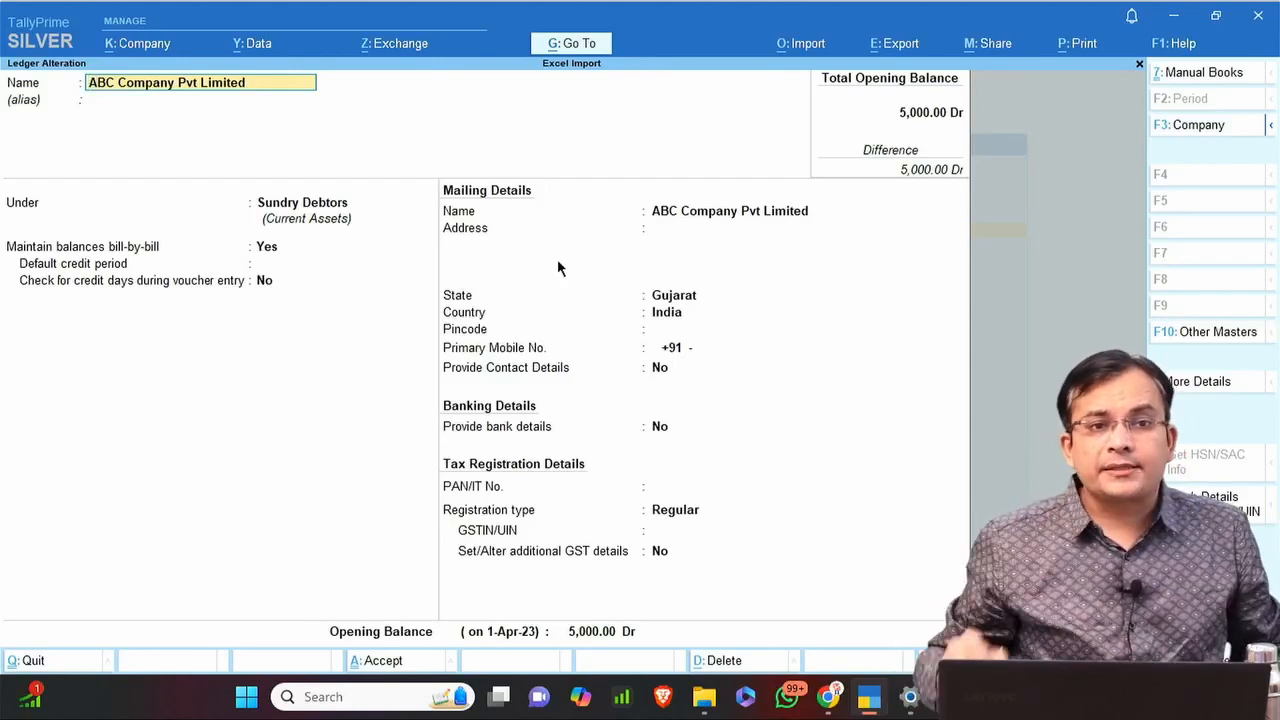
mouse_move(748, 712)
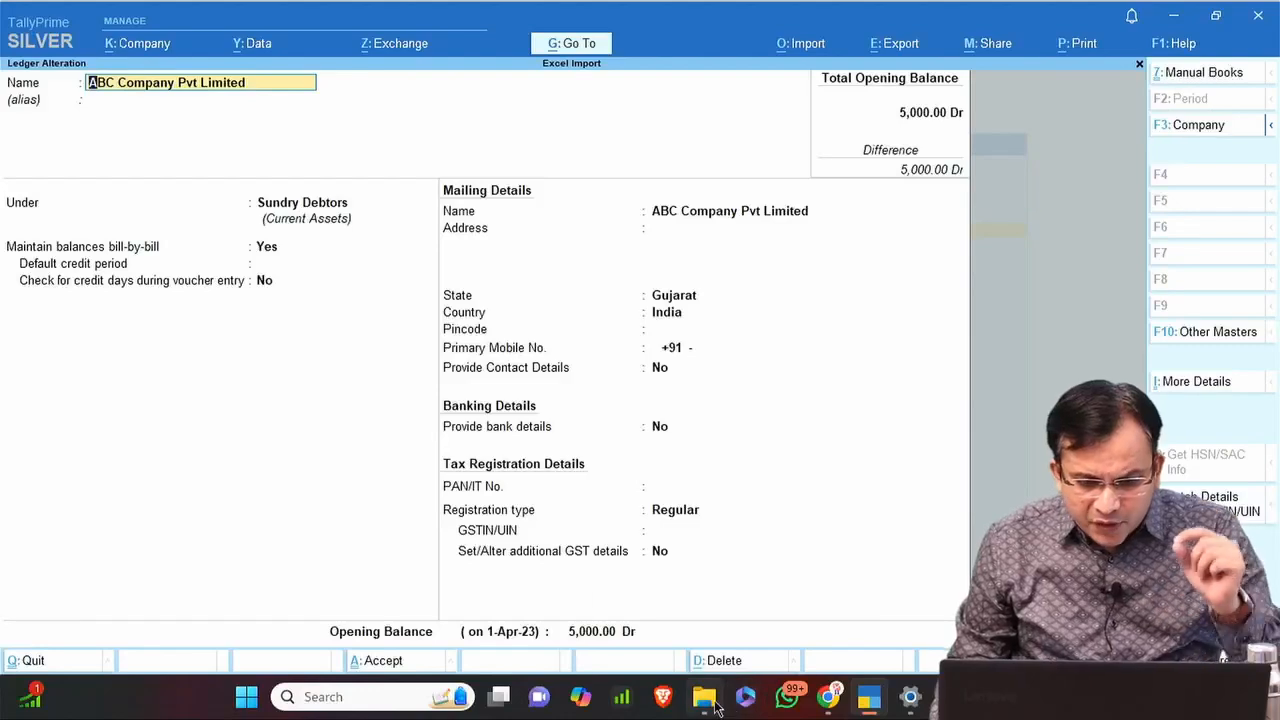
mouse_move(704, 697)
click(720, 610)
click(459, 511)
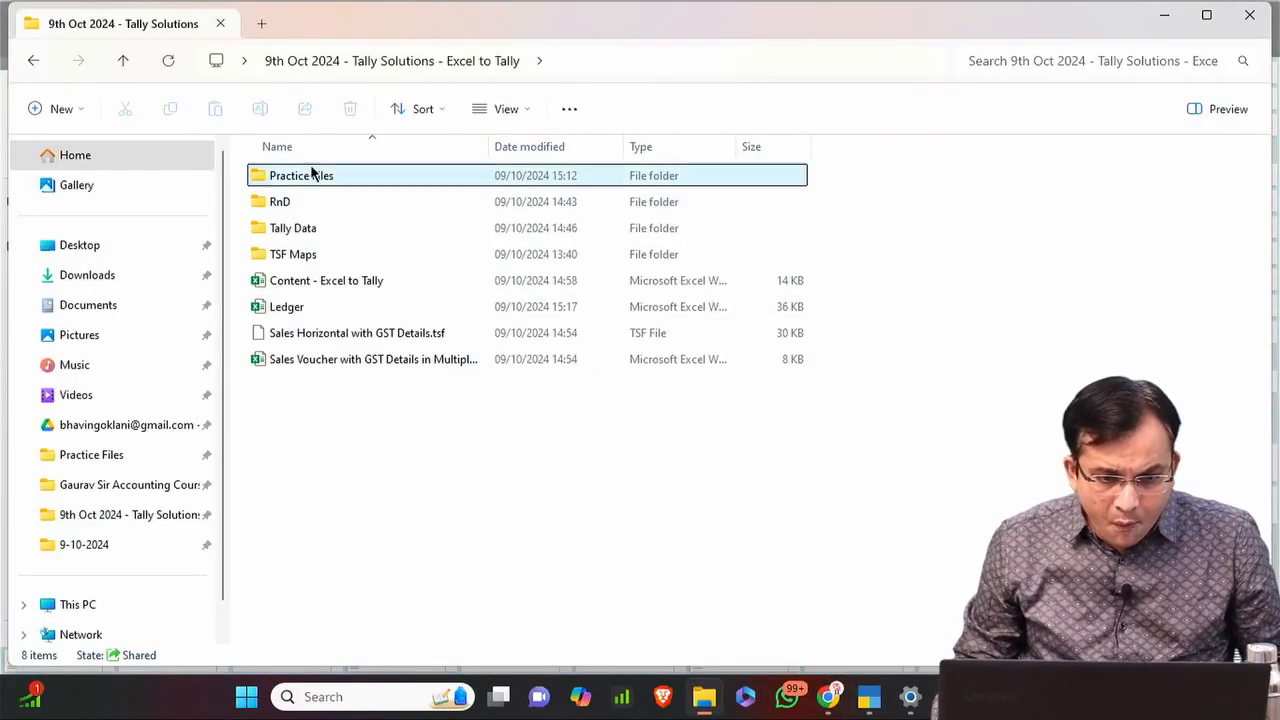
double_click(314, 171)
double_click(363, 203)
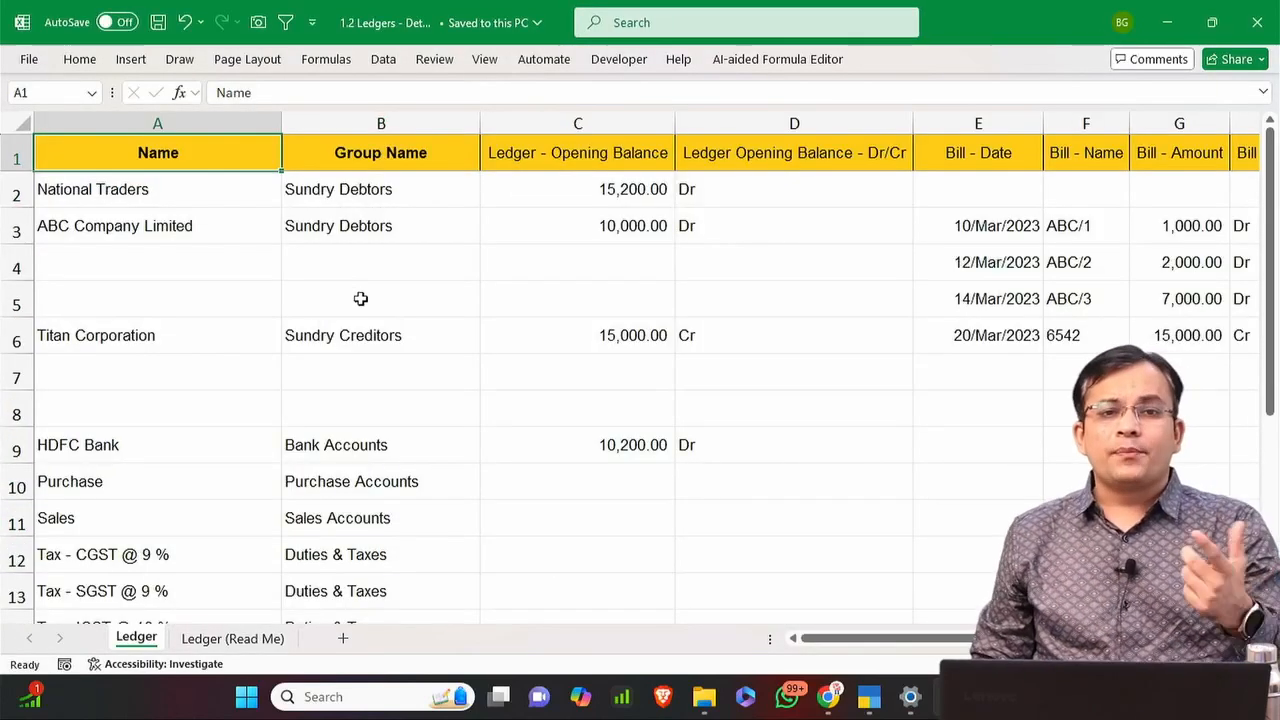
Review the National Traders row in the Ledger sheet, including its group, opening balance and Dr/Cr value.
scroll(317, 285, down, 3)
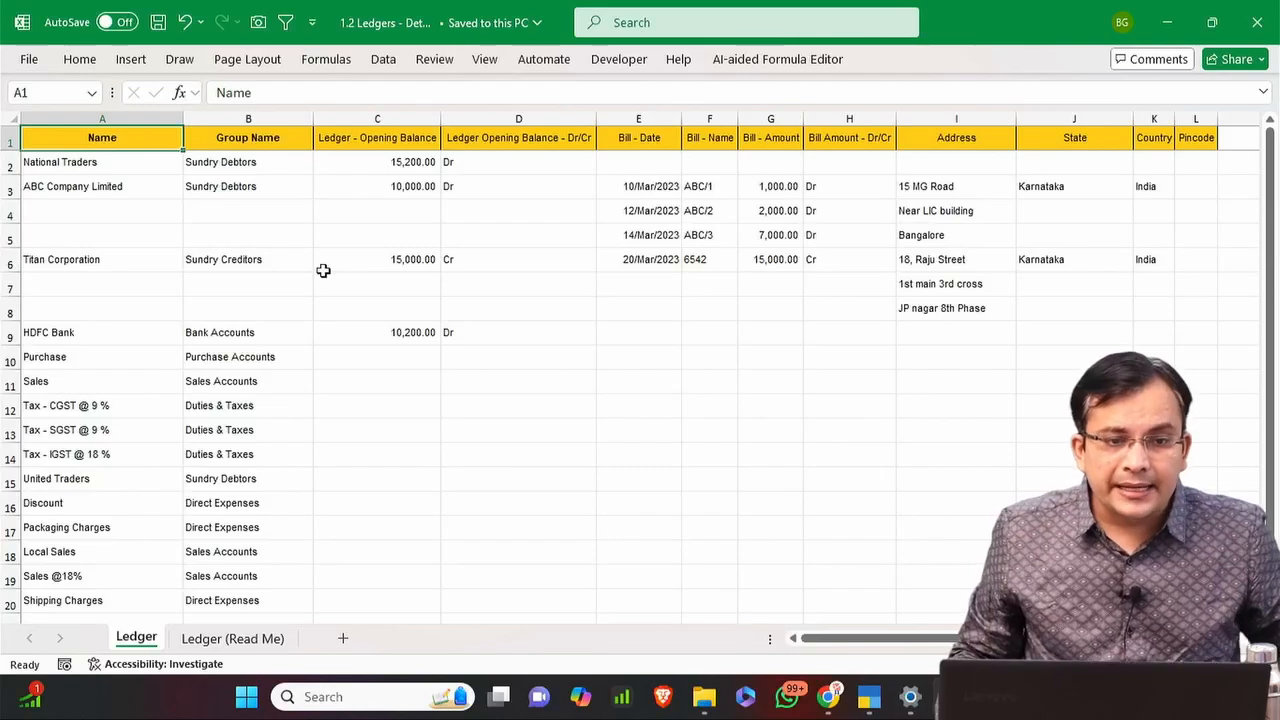
click(120, 168)
key(Right)
key(Right)
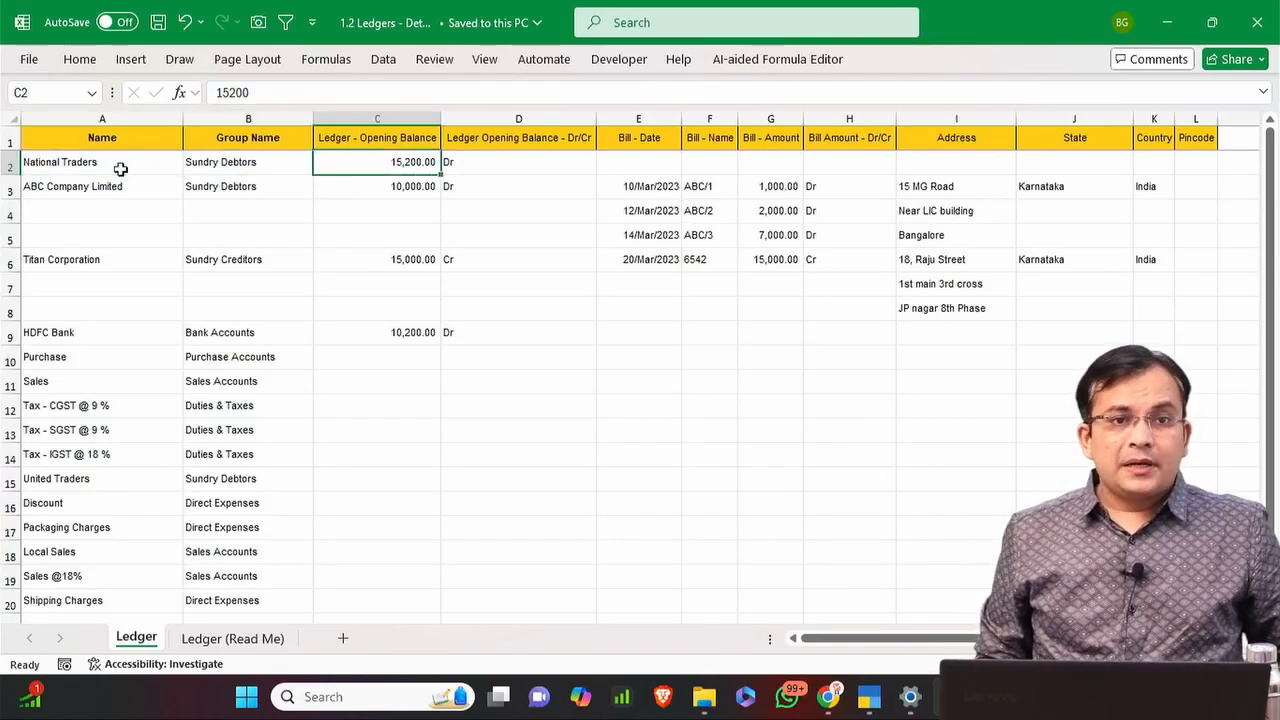
key(Right)
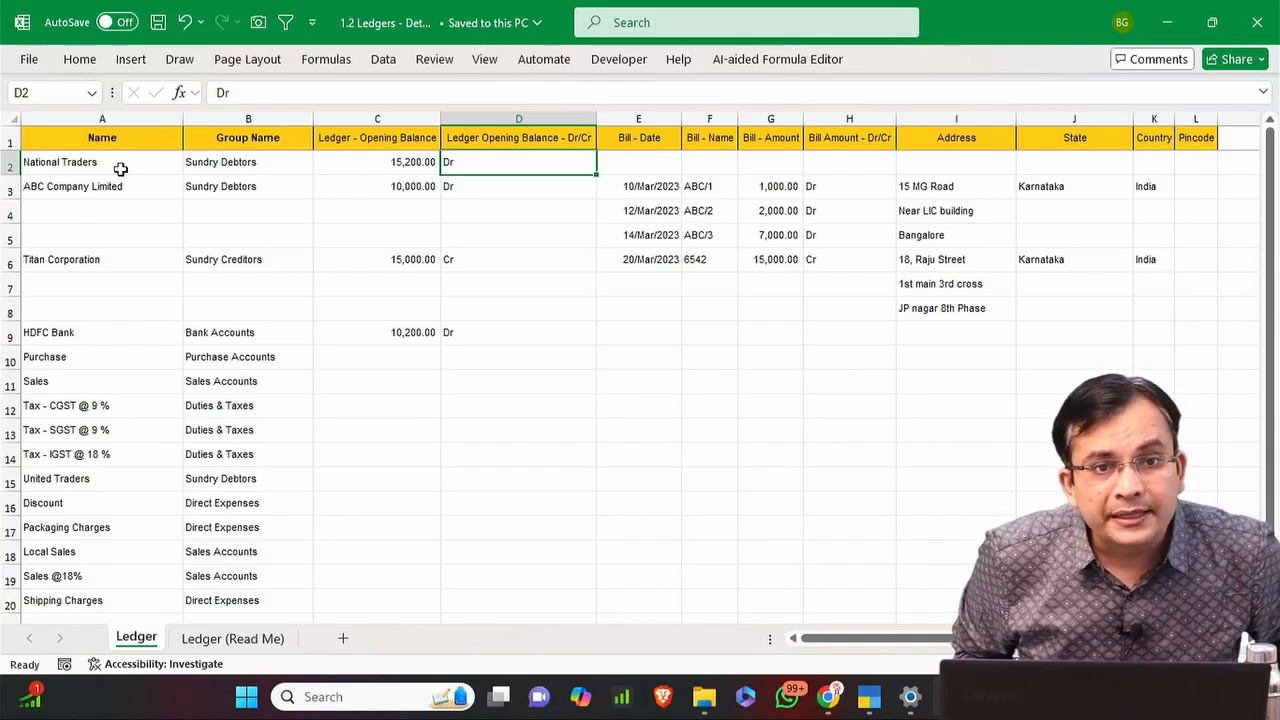
Highlight rows 3 to 5 to examine the complete multi-row entry for ABC Company Limited.
key(Down)
key(shift+space)
key(shift+Down)
key(shift+Down)
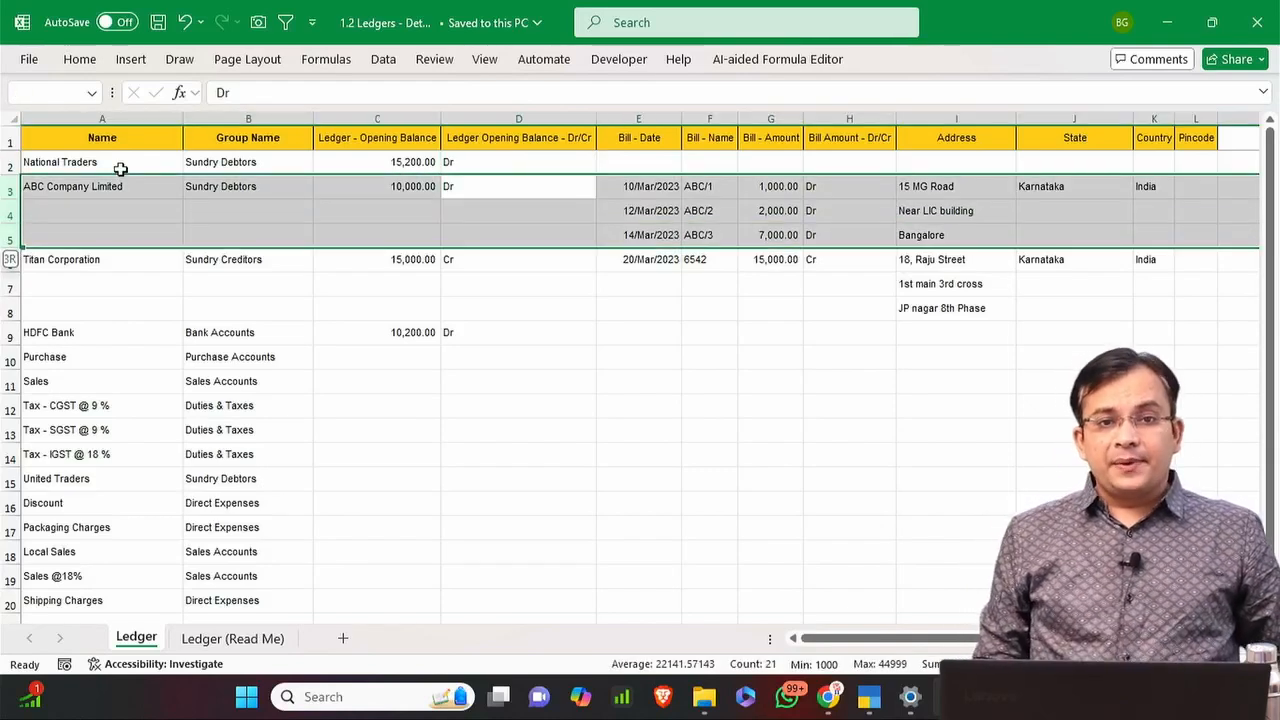
key(shift+Down)
key(shift+Up)
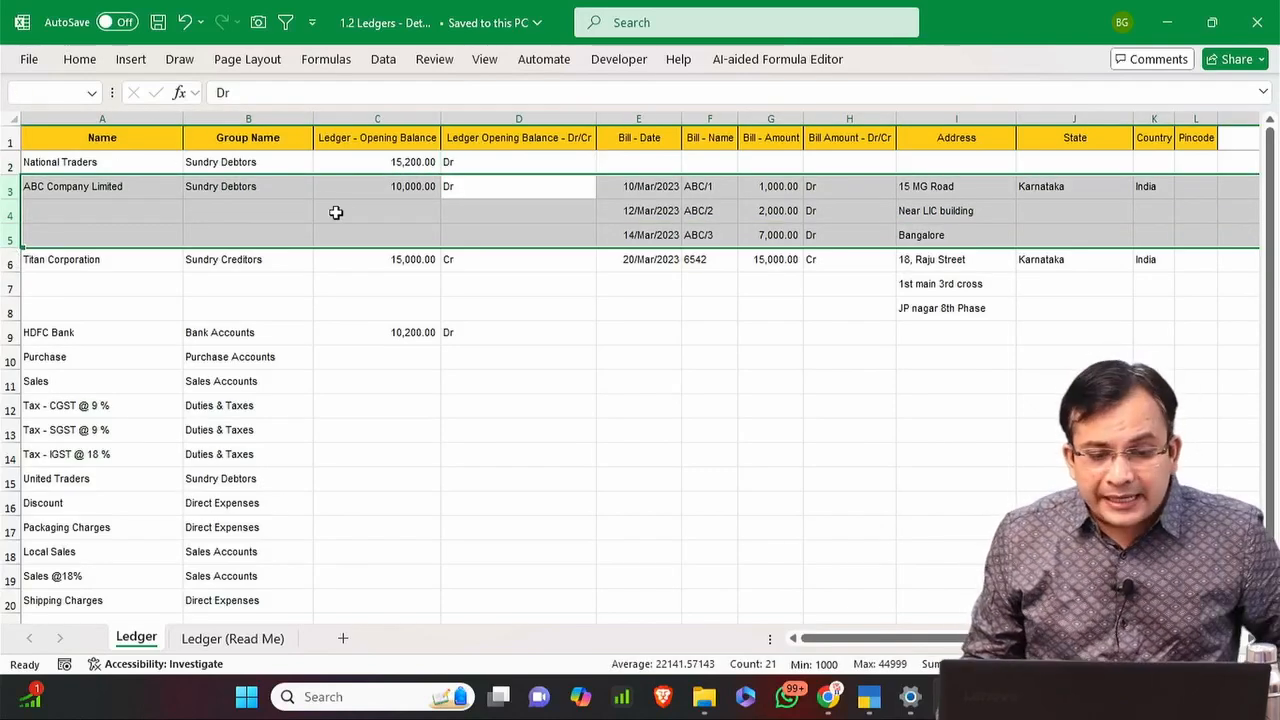
Examine ABC Company Limited's opening balance against its bill dates, bill names and the three bill amounts in rows 3 to 5.
scroll(344, 208, up, 2)
click(507, 207)
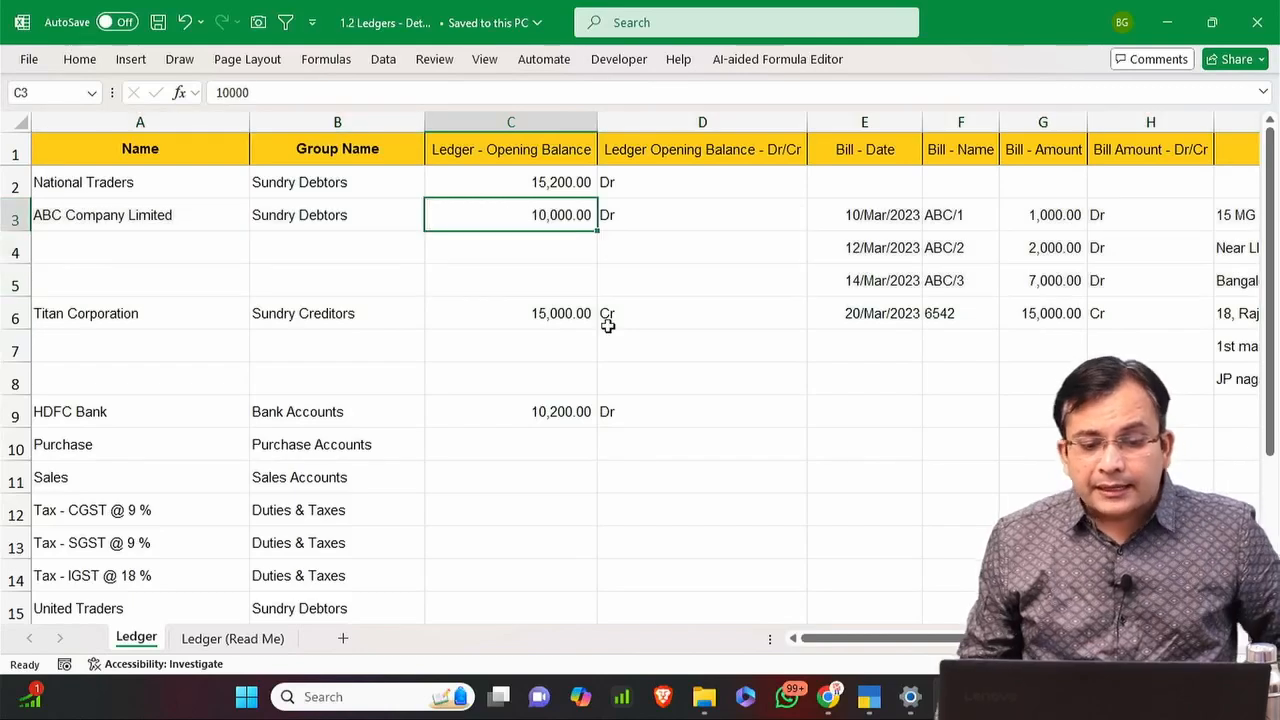
key(Right)
key(Right)
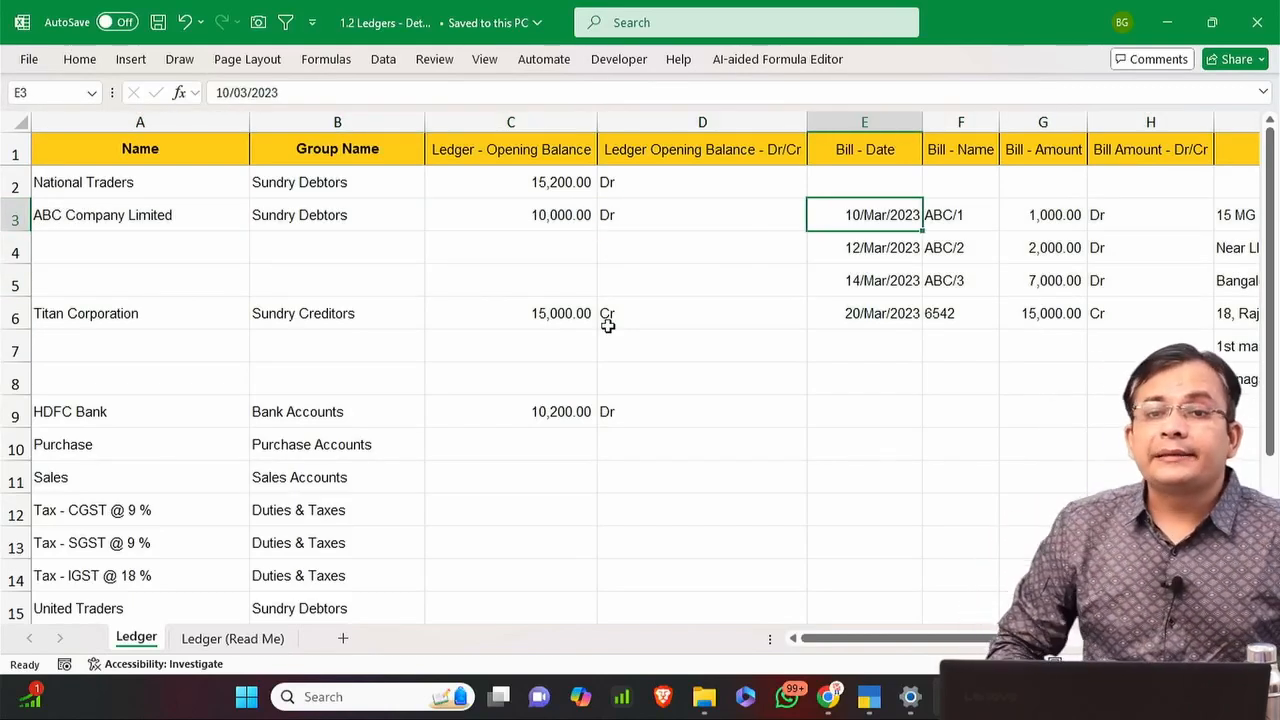
key(Right)
key(Right)
key(Left)
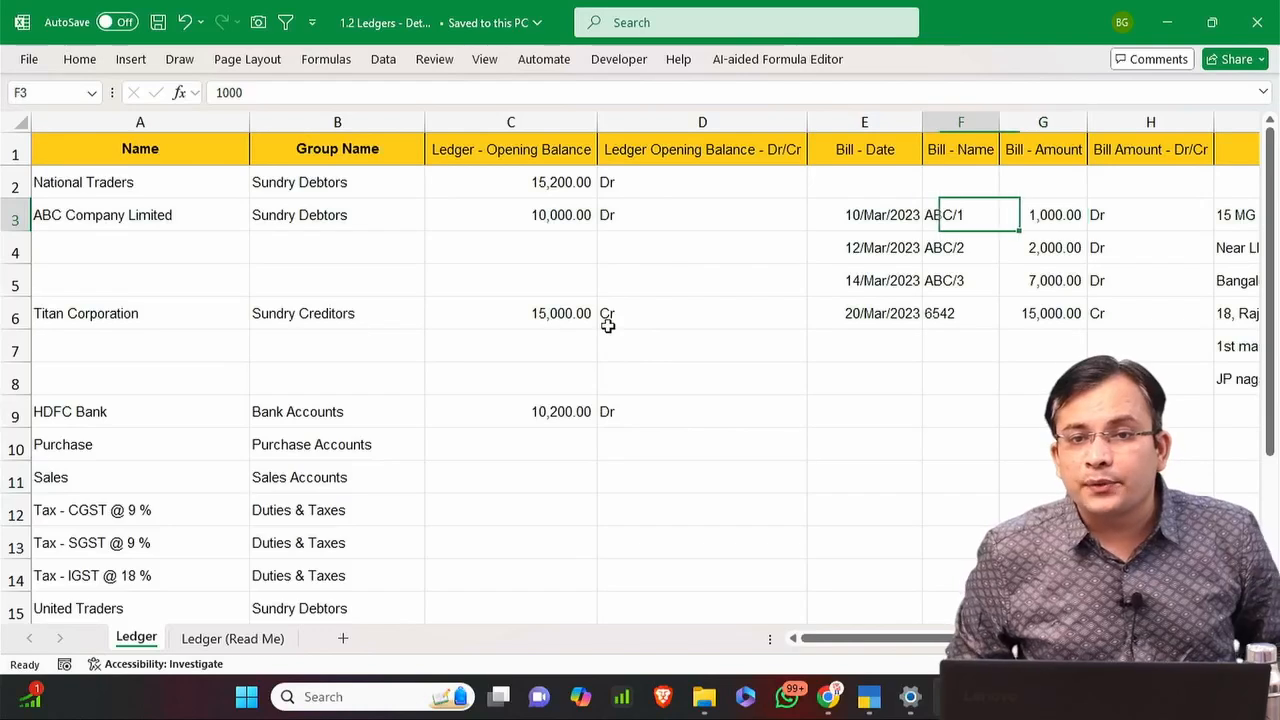
key(Left)
key(Right)
key(Right)
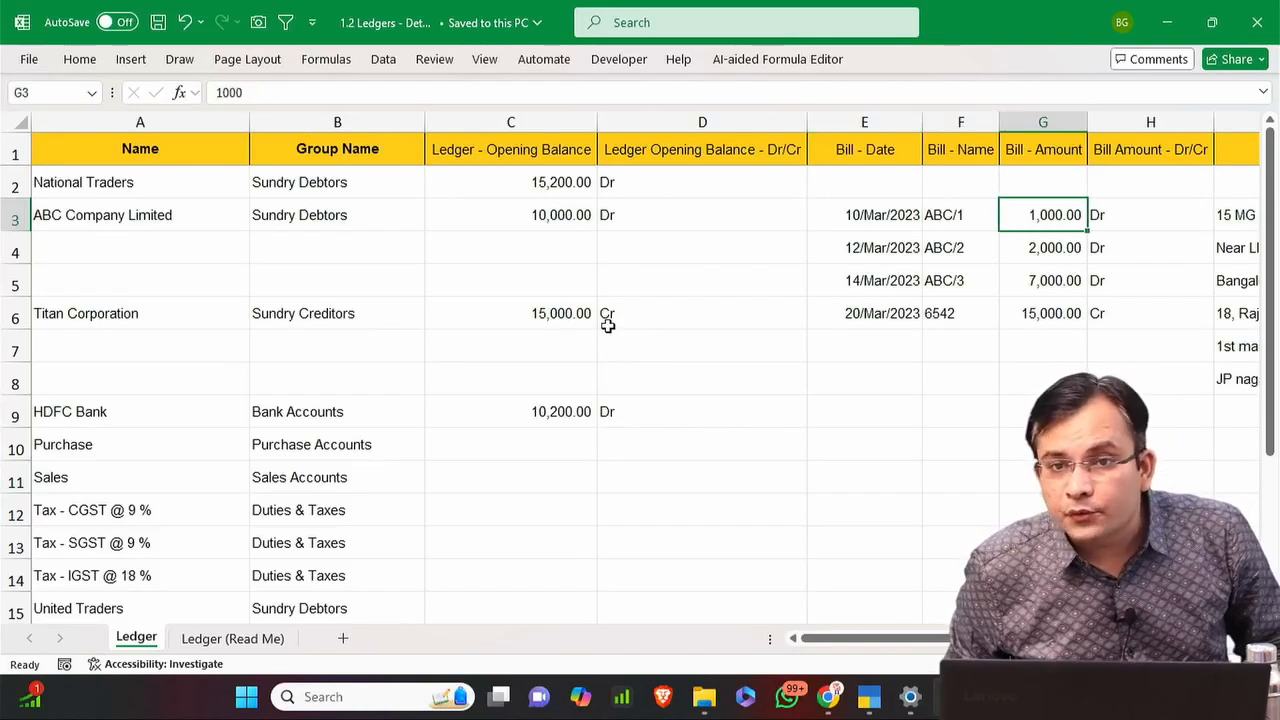
key(shift+Down)
key(shift+Down)
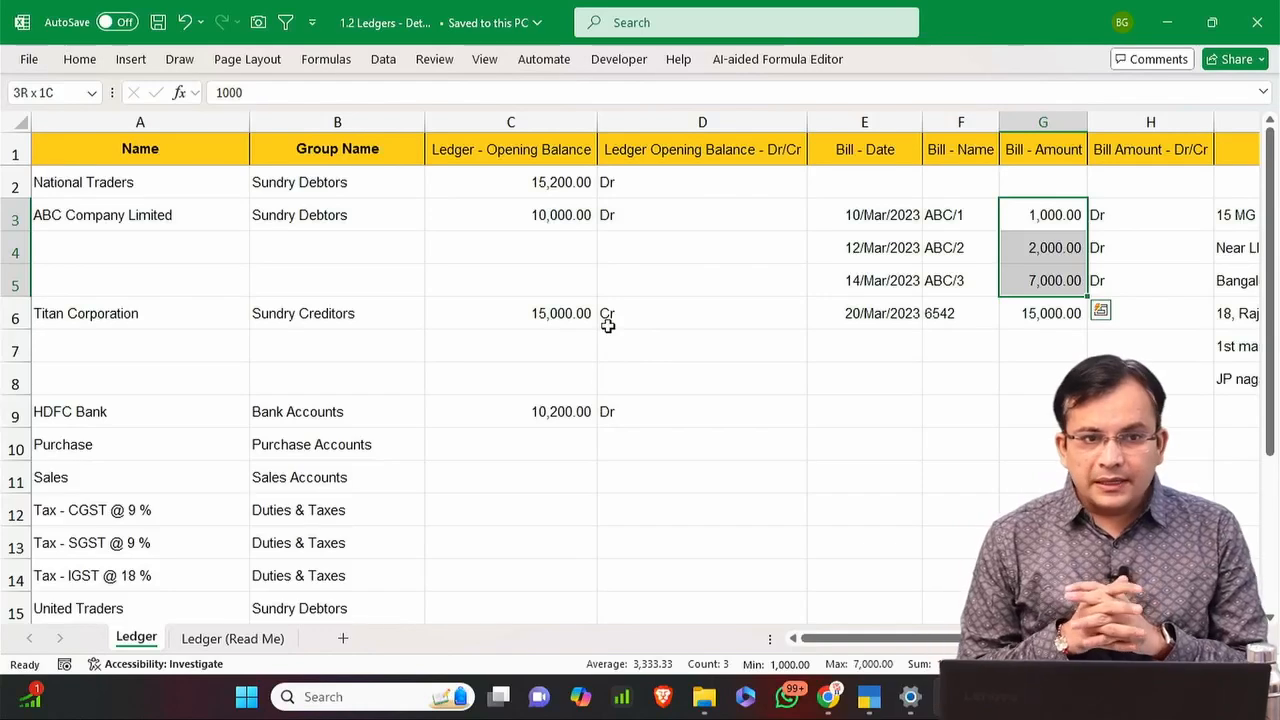
Examine the multi-line address, state and country entered for ABC Company Limited.
key(Right)
key(Right)
key(Right)
key(Right)
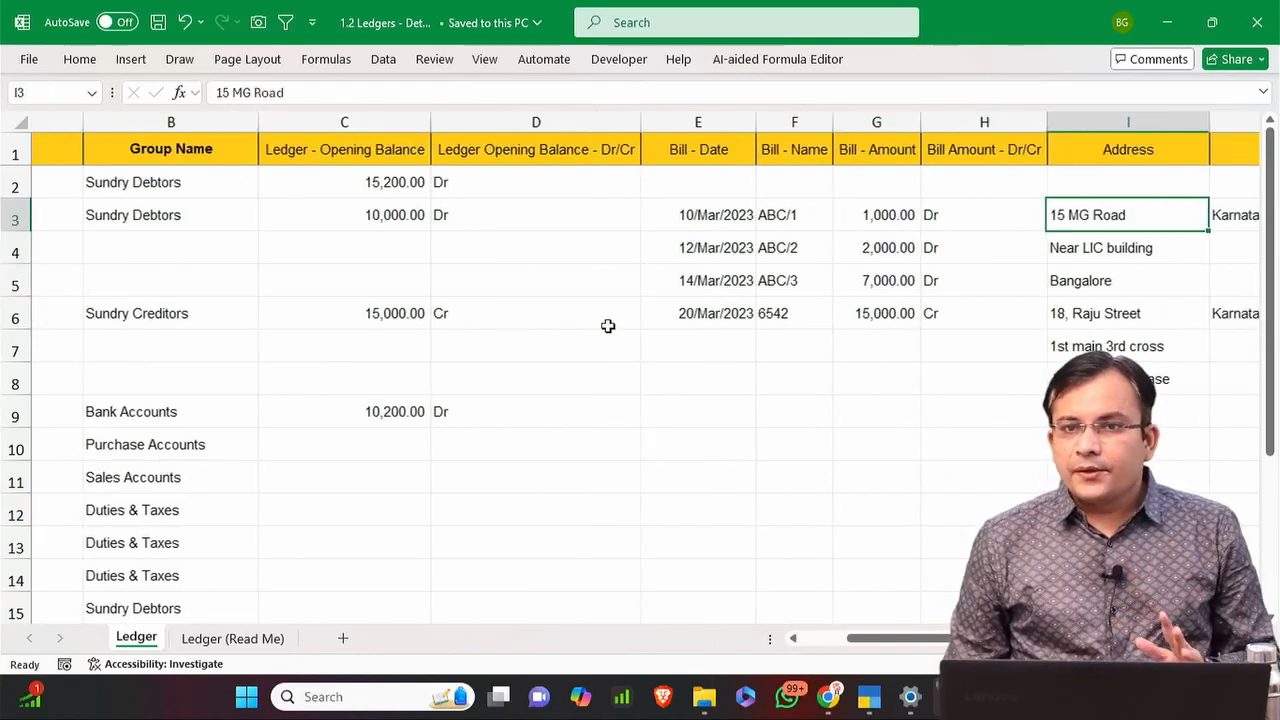
key(Left)
key(Left)
key(Left)
key(Left)
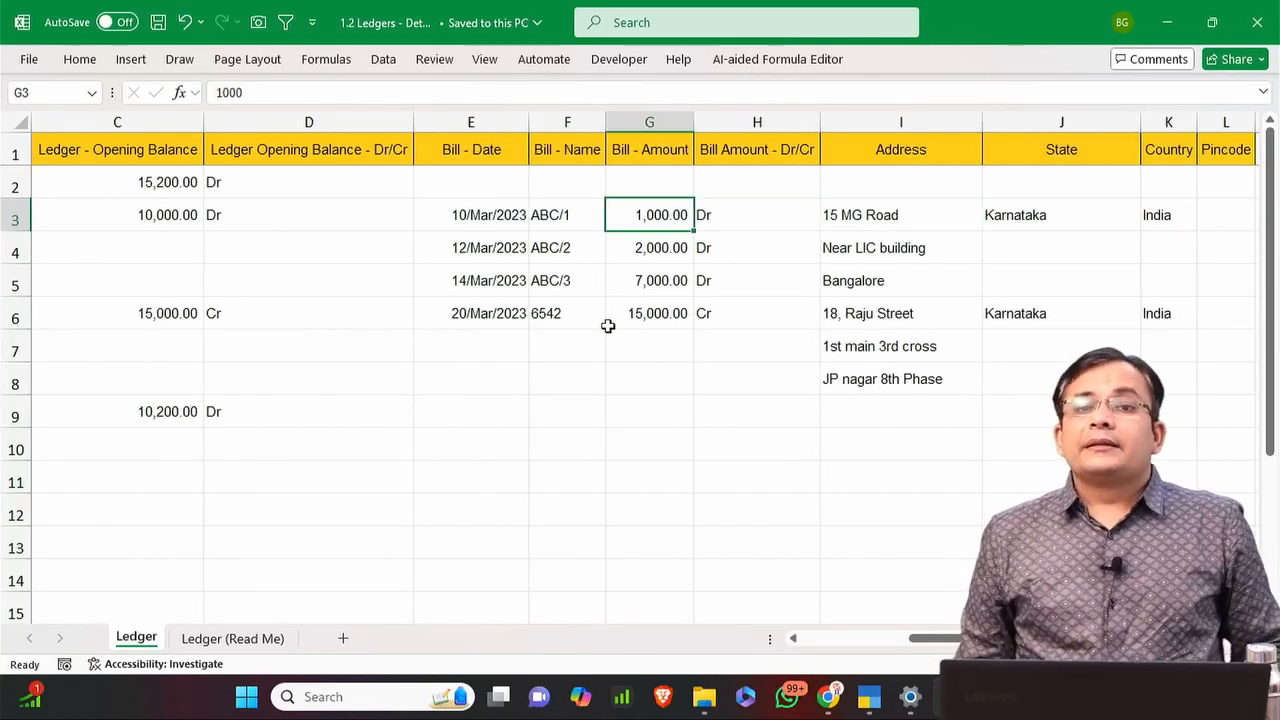
key(Right)
key(Right)
key(Right)
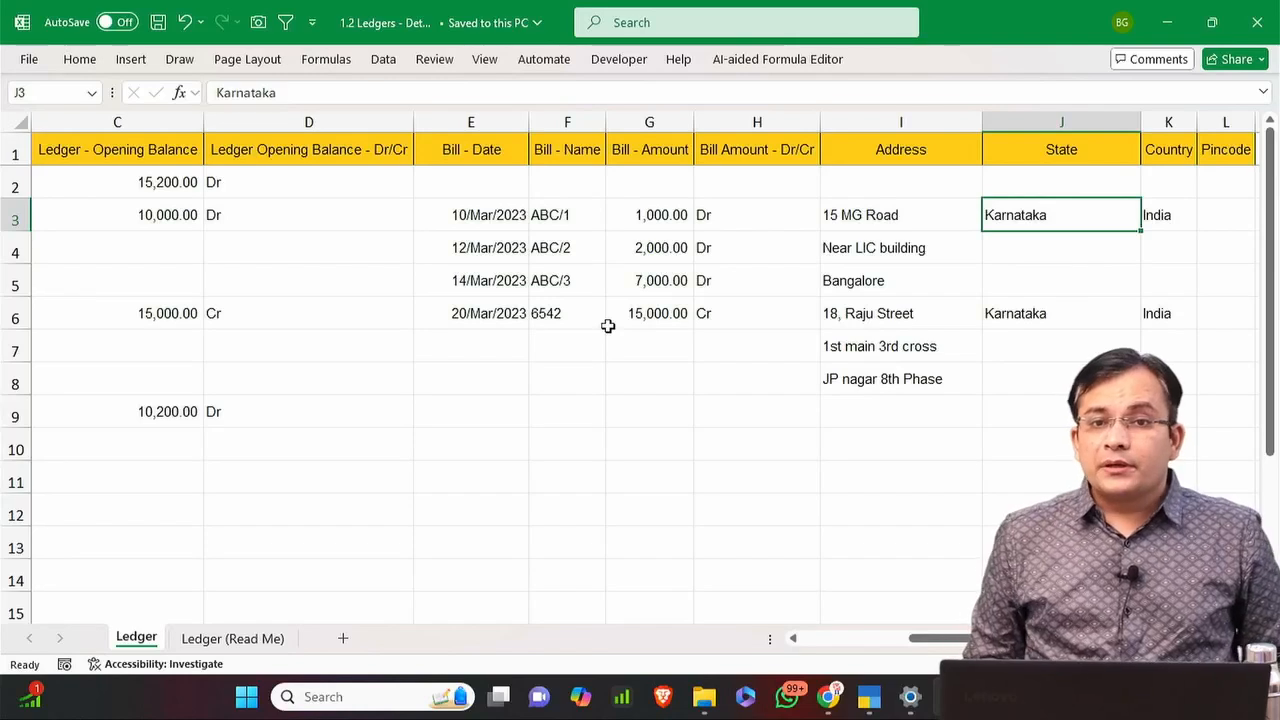
key(Left)
key(Down)
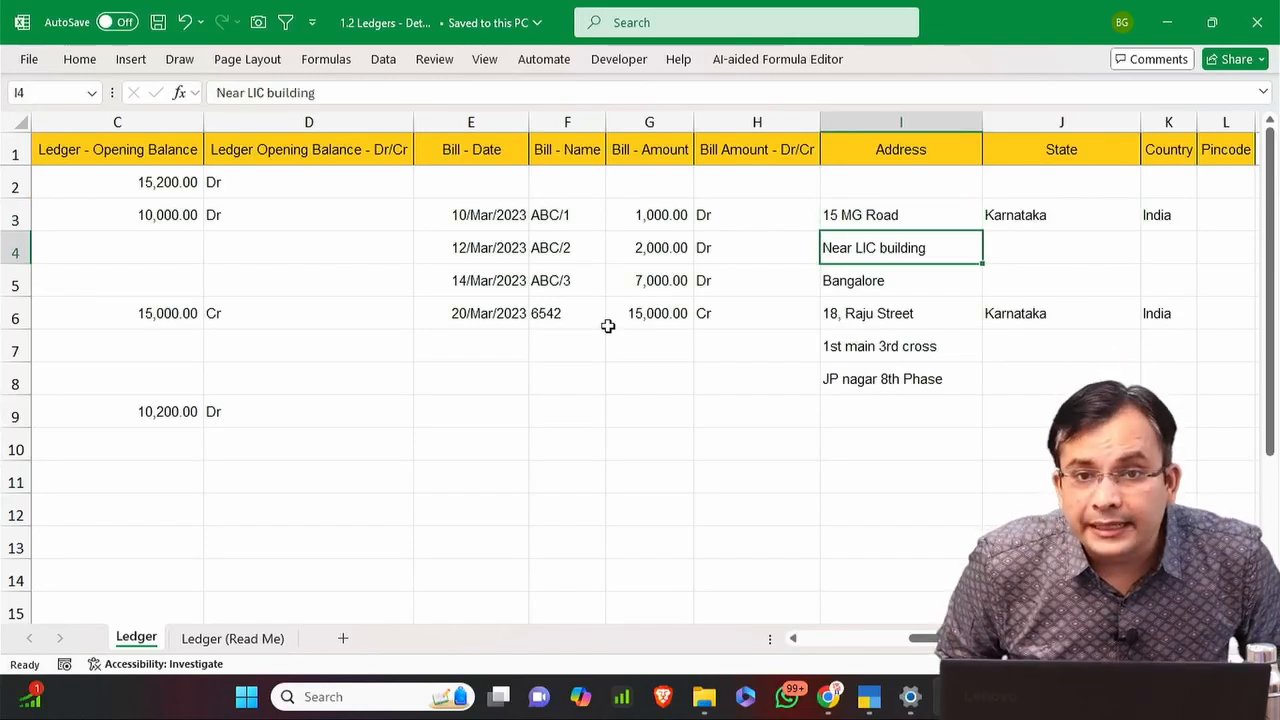
key(shift+Down)
key(Up)
key(Right)
key(Right)
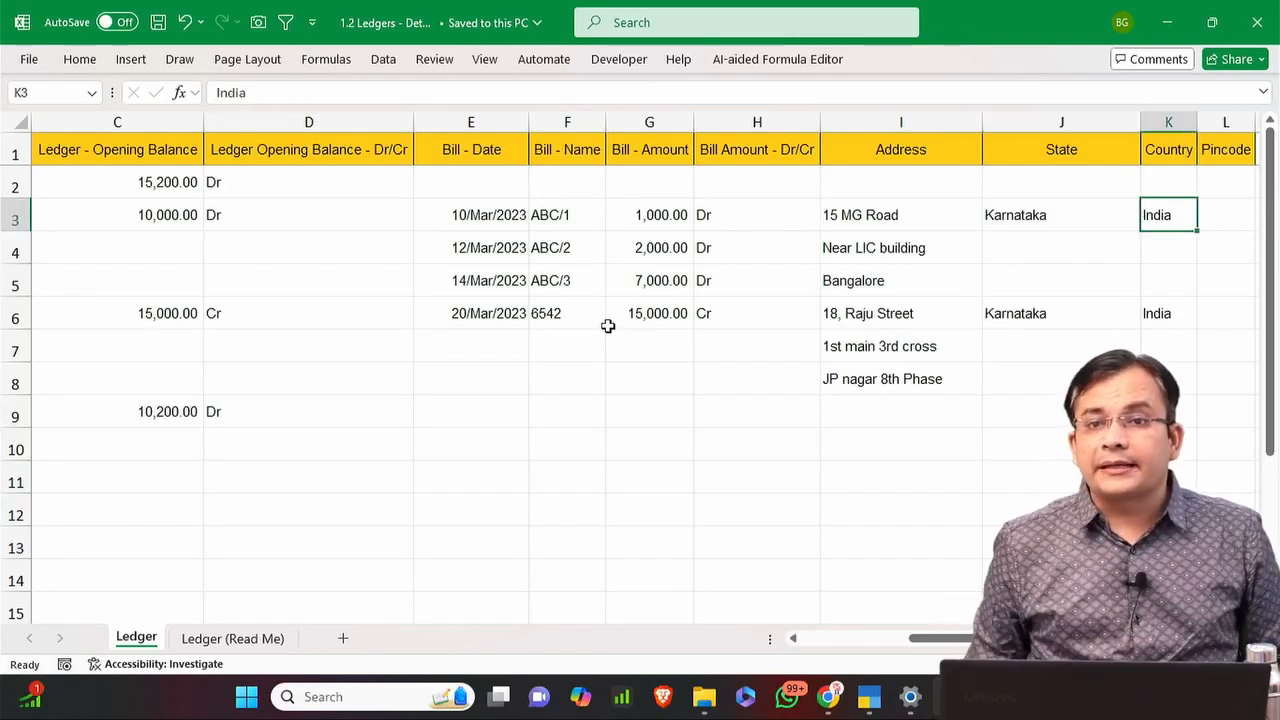
Check for columns beyond Pincode, then return to the Name and Group Name columns.
key(Right)
key(Right)
key(Right)
key(Right)
key(Left)
key(Left)
key(Left)
key(Left)
key(Left)
key(Left)
key(Left)
key(Left)
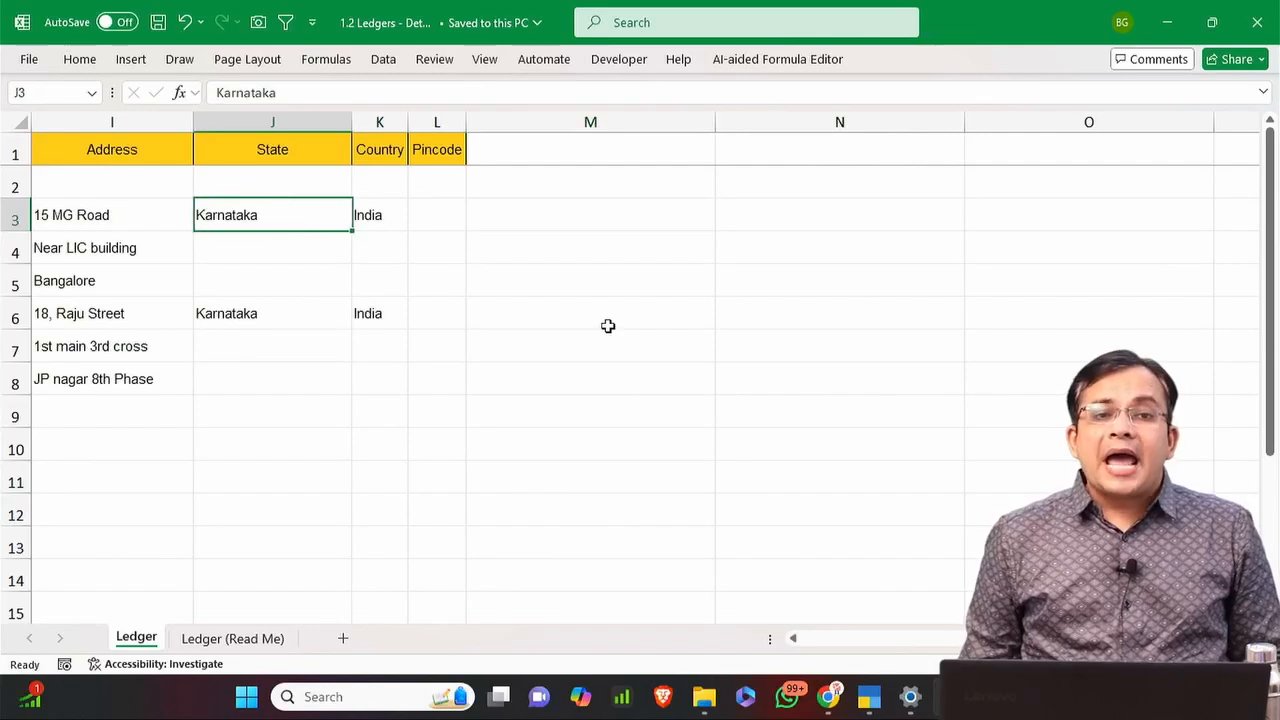
key(Home)
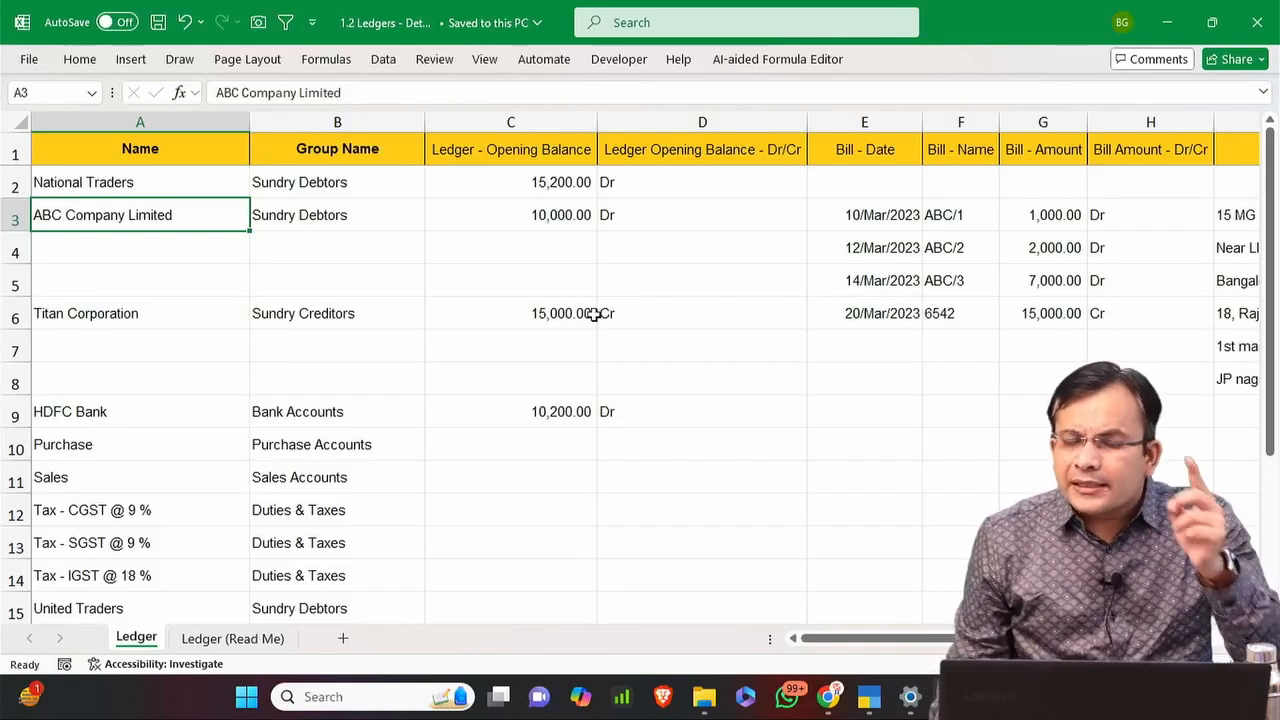
click(322, 140)
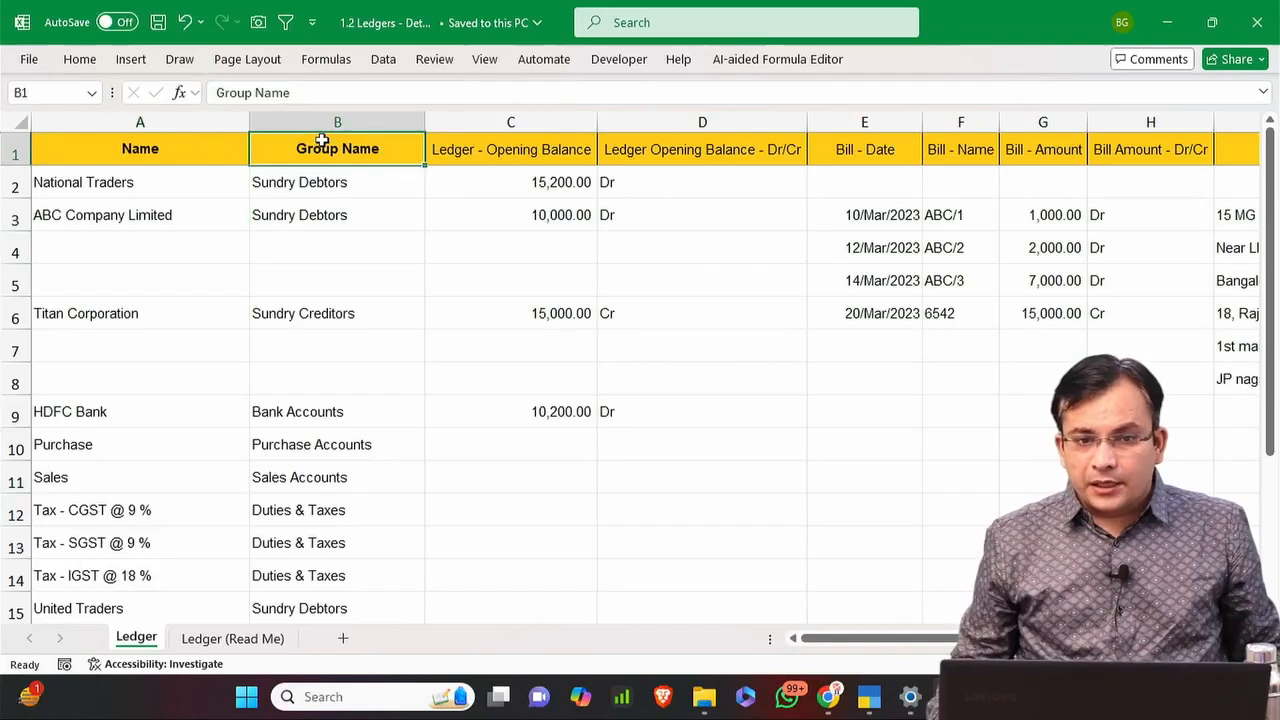
Switch to TallyPrime and leave the ledger alteration to return to the Gateway of Tally.
click(866, 696)
key(Escape)
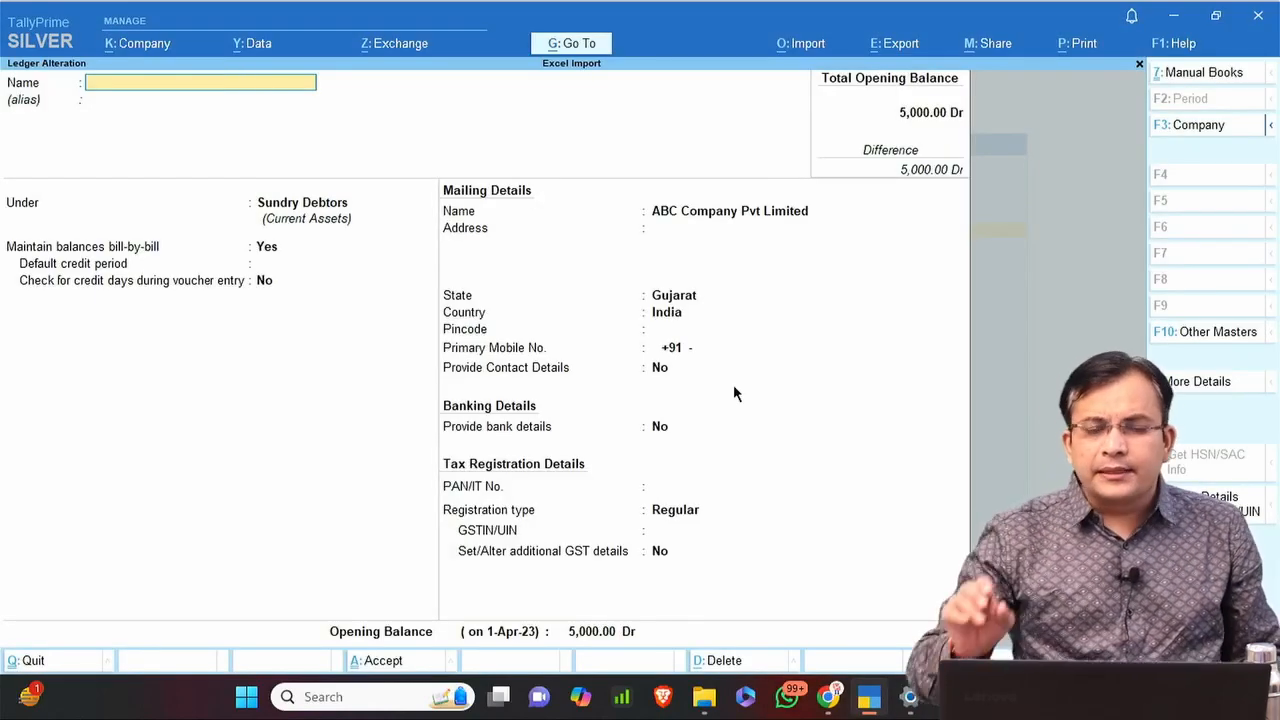
key(Escape)
key(Return)
key(Escape)
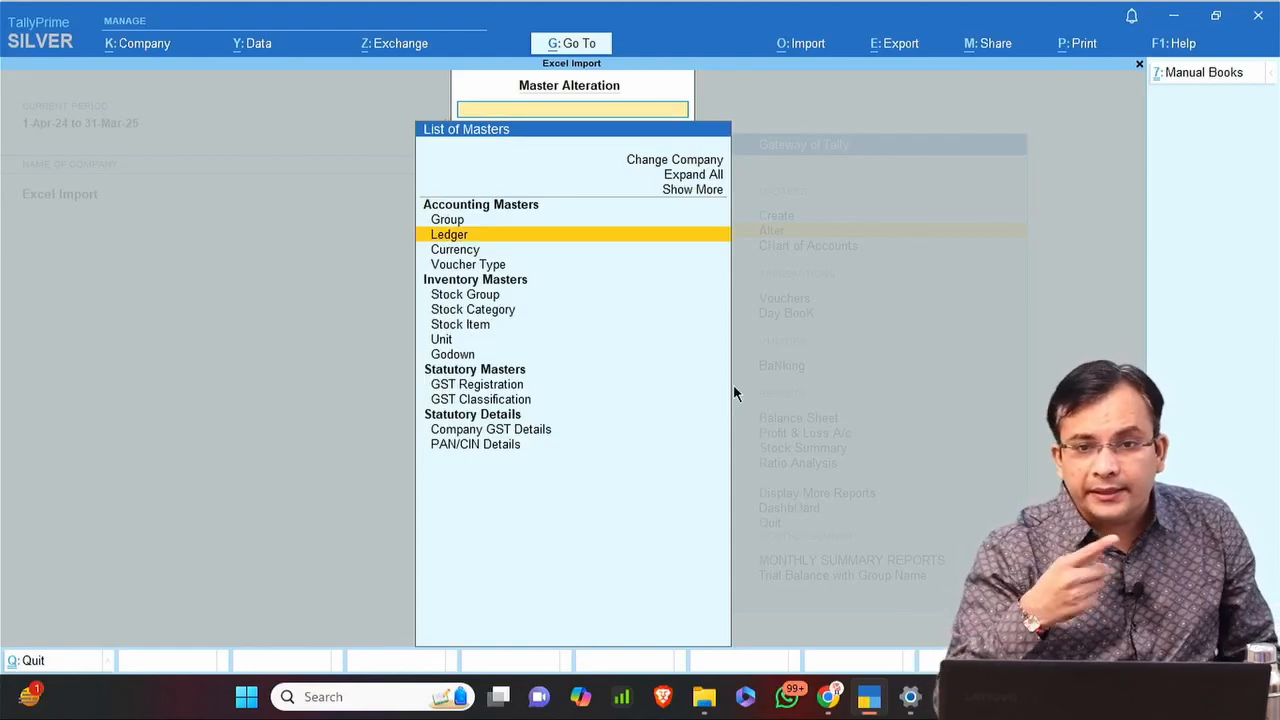
key(Escape)
Show only the unused ledgers in the Chart of Accounts.
key(Down)
key(Return)
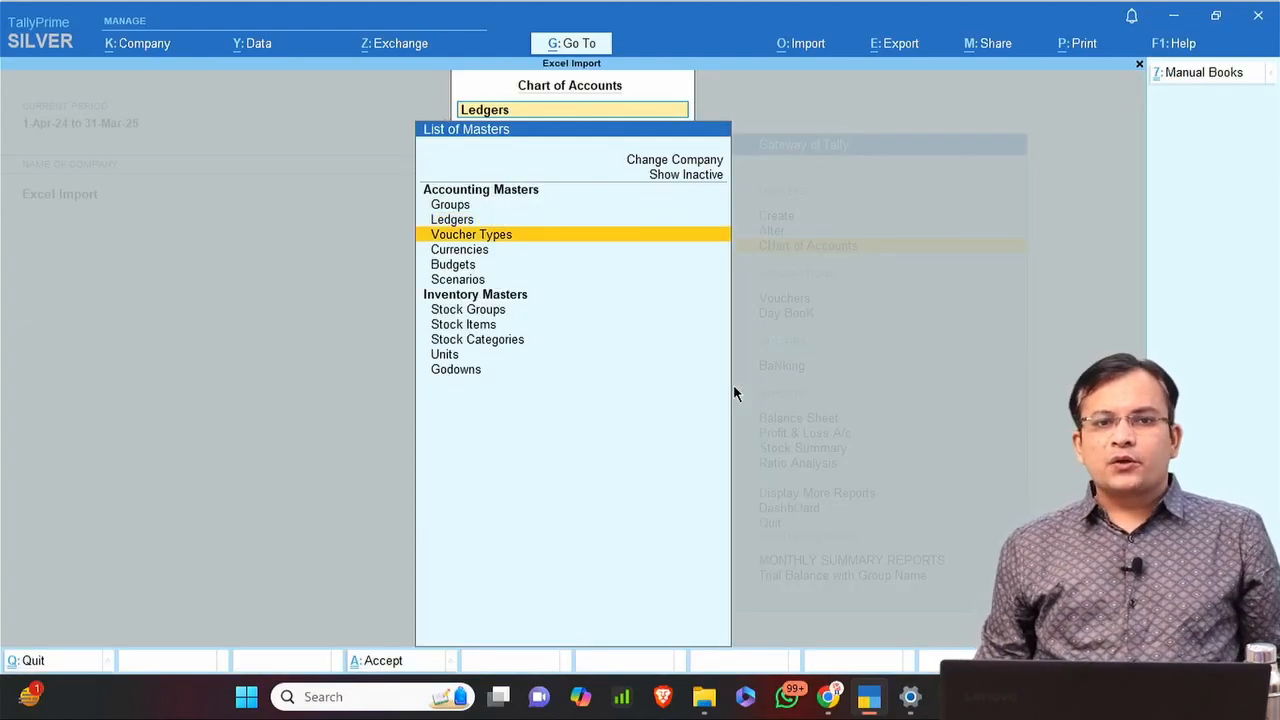
key(Up)
key(Return)
key(ctrl+j)
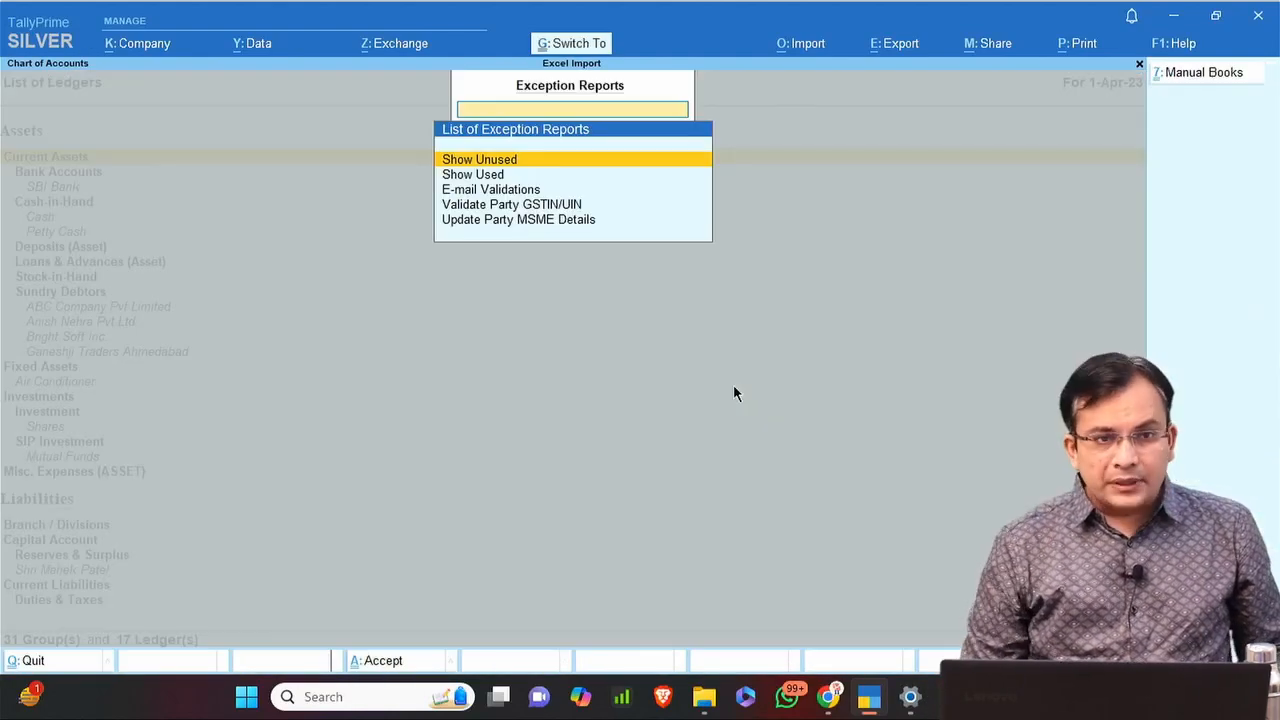
key(Return)
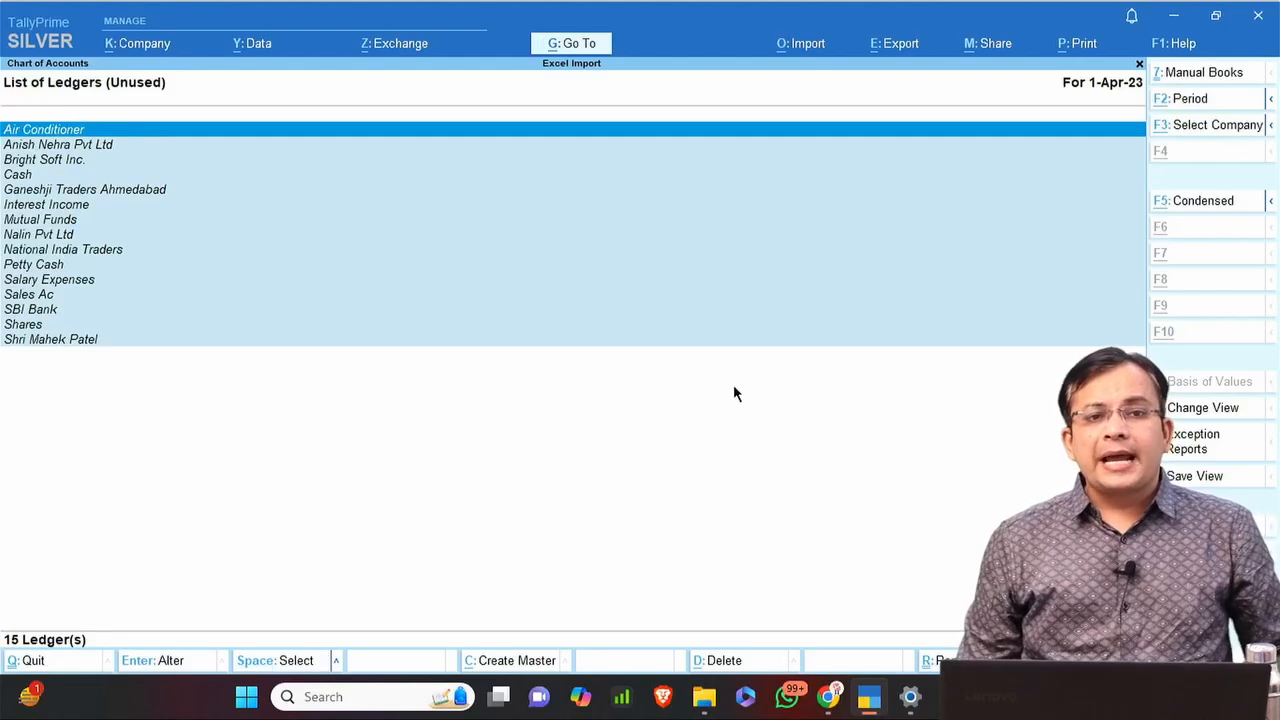
Delete all the unused ledgers in the list and return to the Gateway of Tally.
key(alt+d)
key(y)
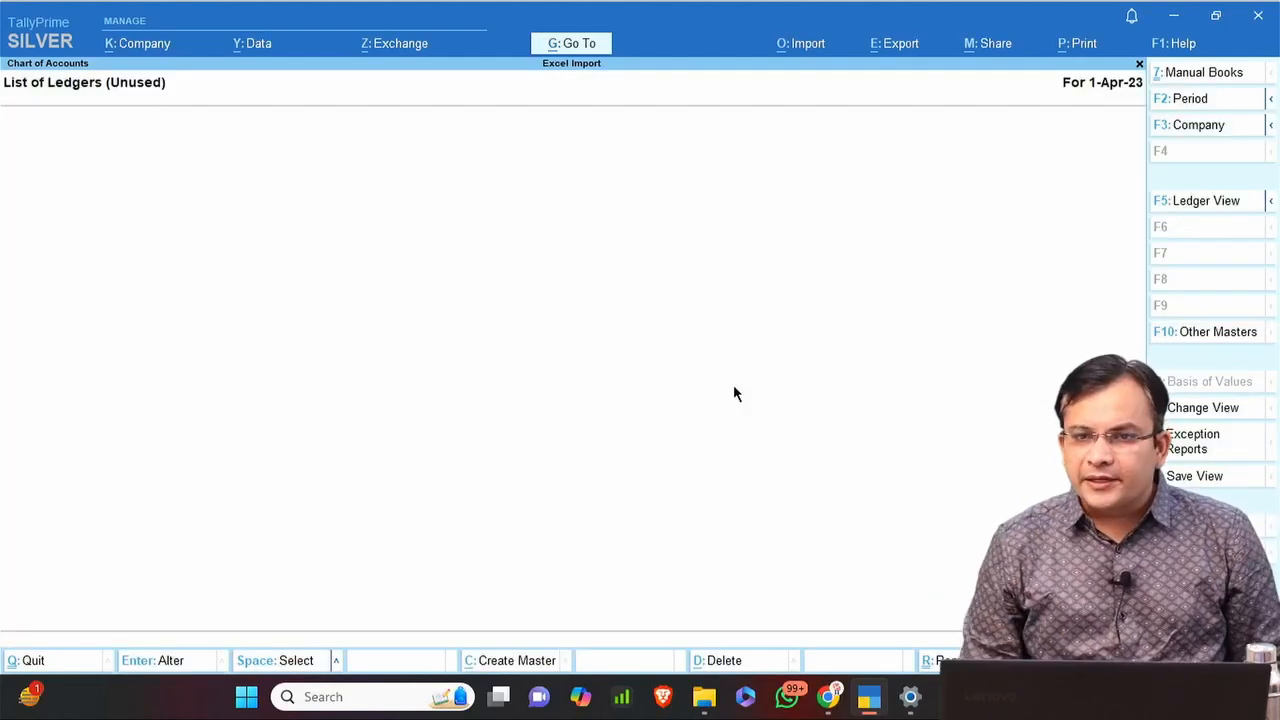
key(Escape)
key(Escape)
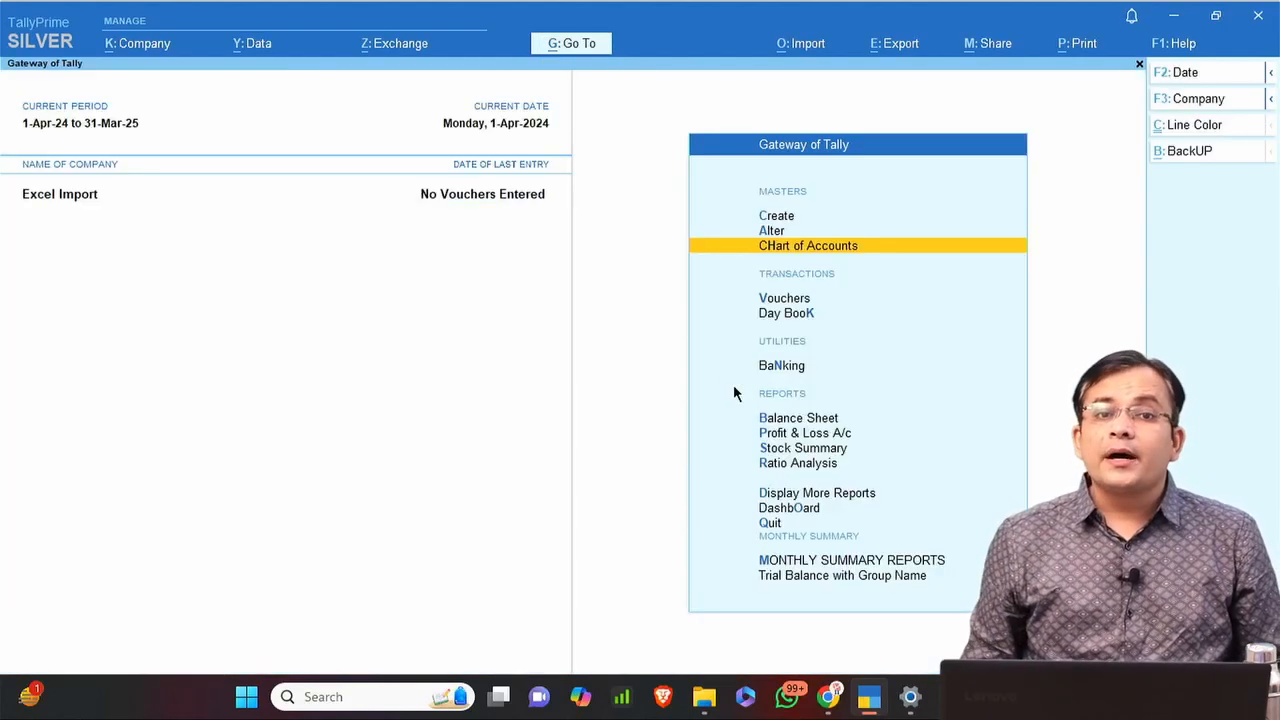
Open the Statistics report from the Statements of Accounts reports and move to the types of accounts.
key(Up)
key(Up)
key(d)
key(s)
key(s)
key(Right)
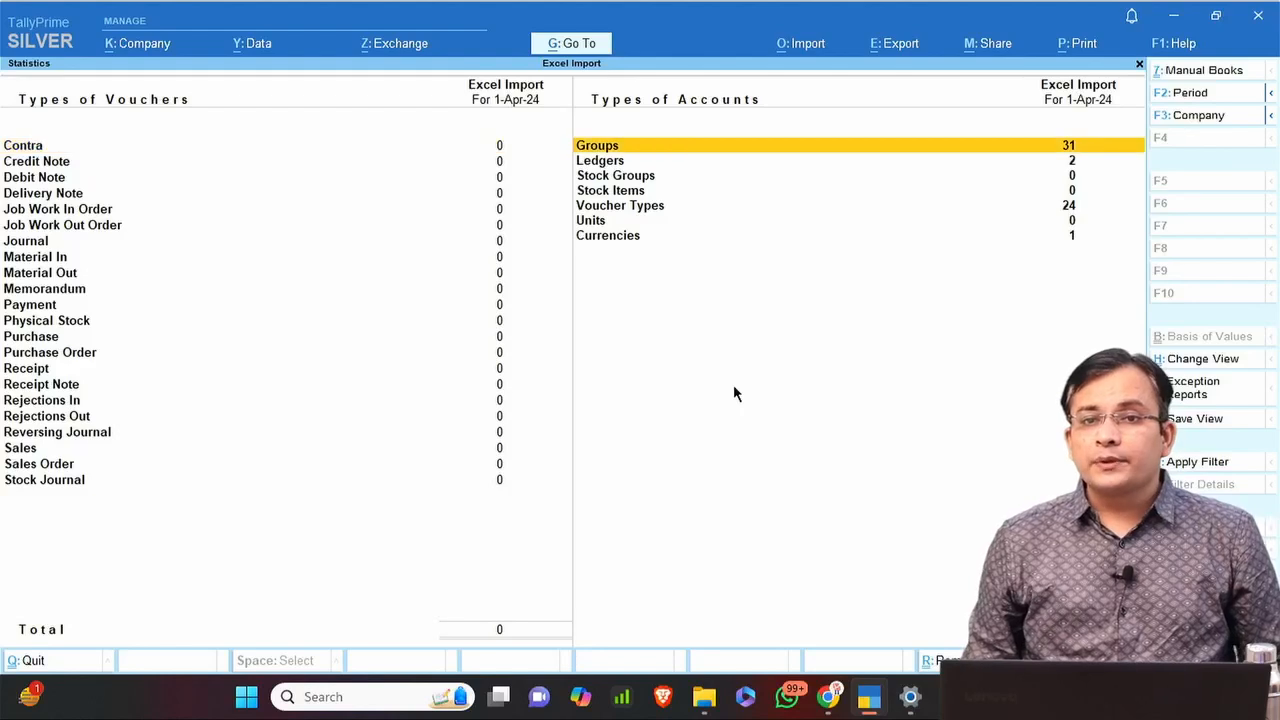
Check the Ledgers entry in the Statistics report and return to the Gateway of Tally.
key(Down)
key(Return)
key(Escape)
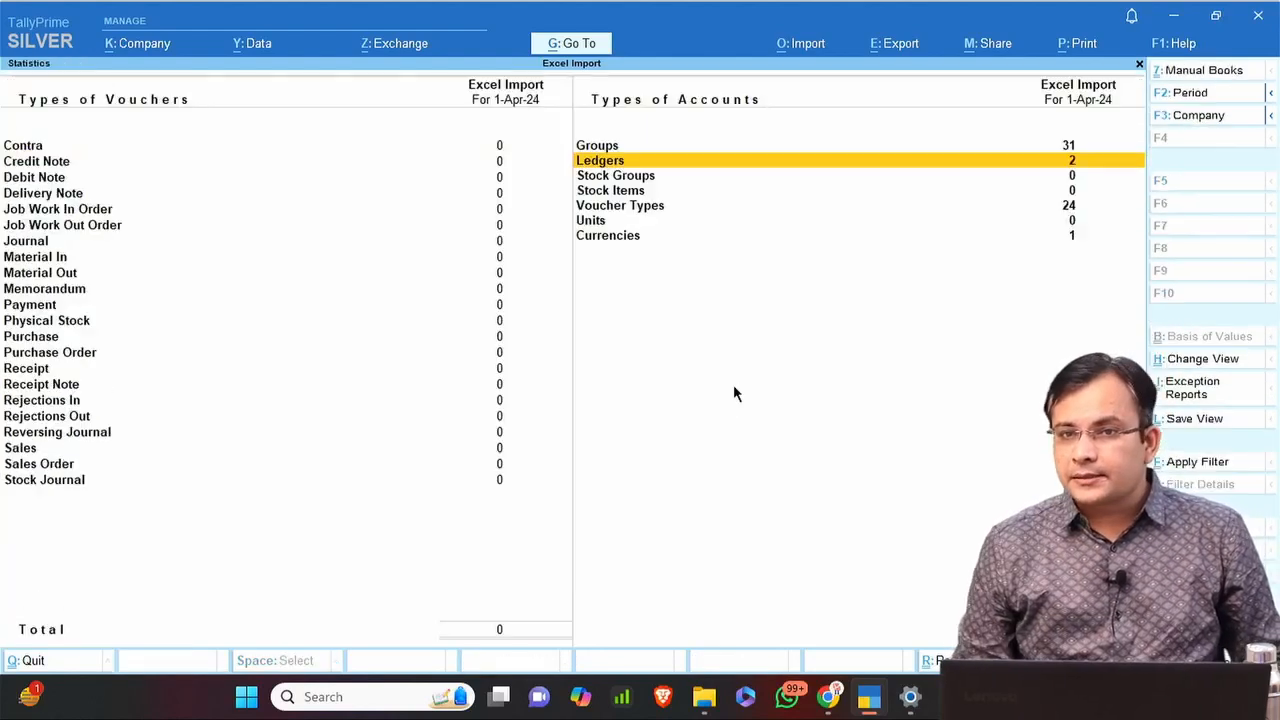
key(Escape)
key(Escape)
key(Escape)
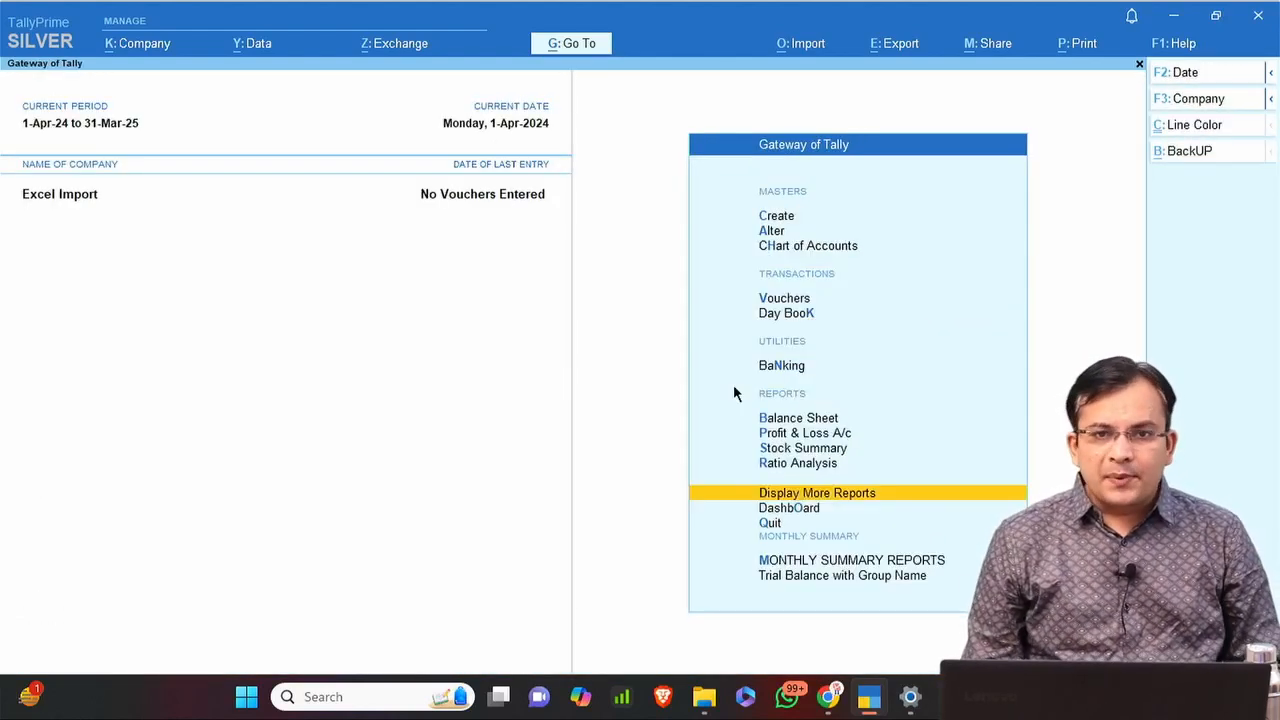
key(Escape)
key(Escape)
Switch to the 1.2 Ledgers workbook in Excel and review its column headings from Name through Pincode.
key(alt+Tab)
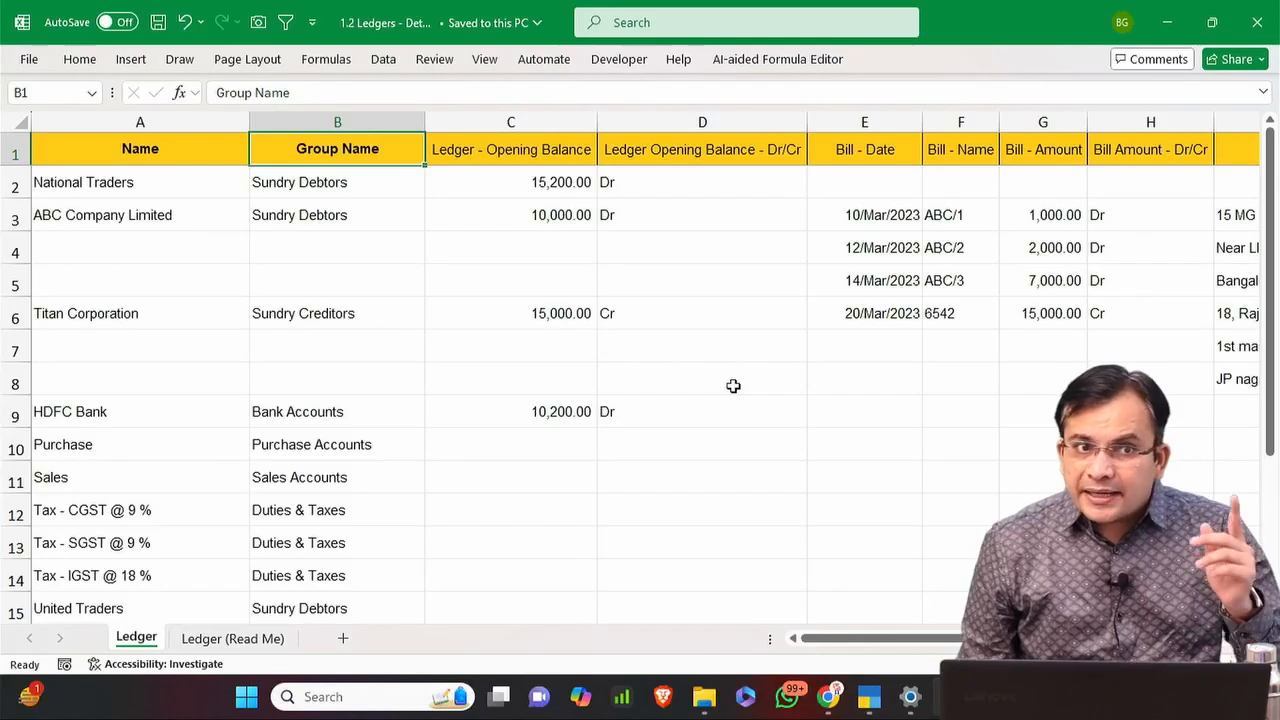
key(Left)
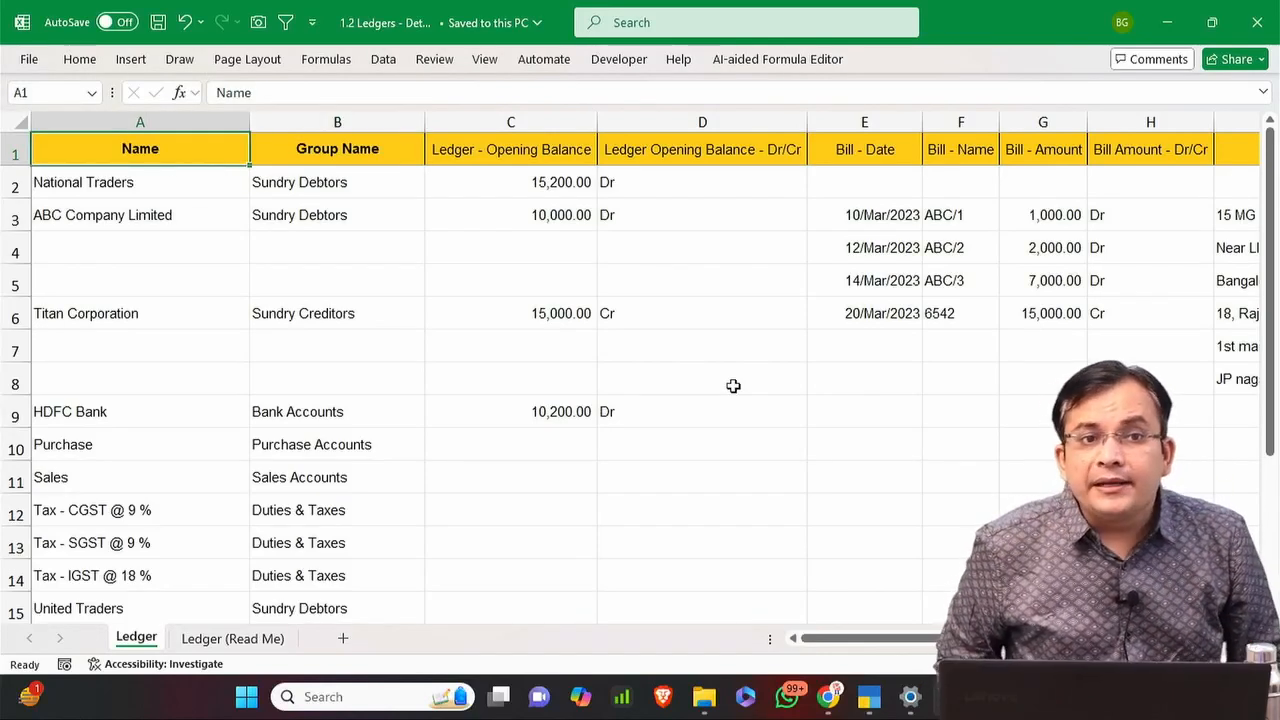
key(Right)
key(ctrl+Right)
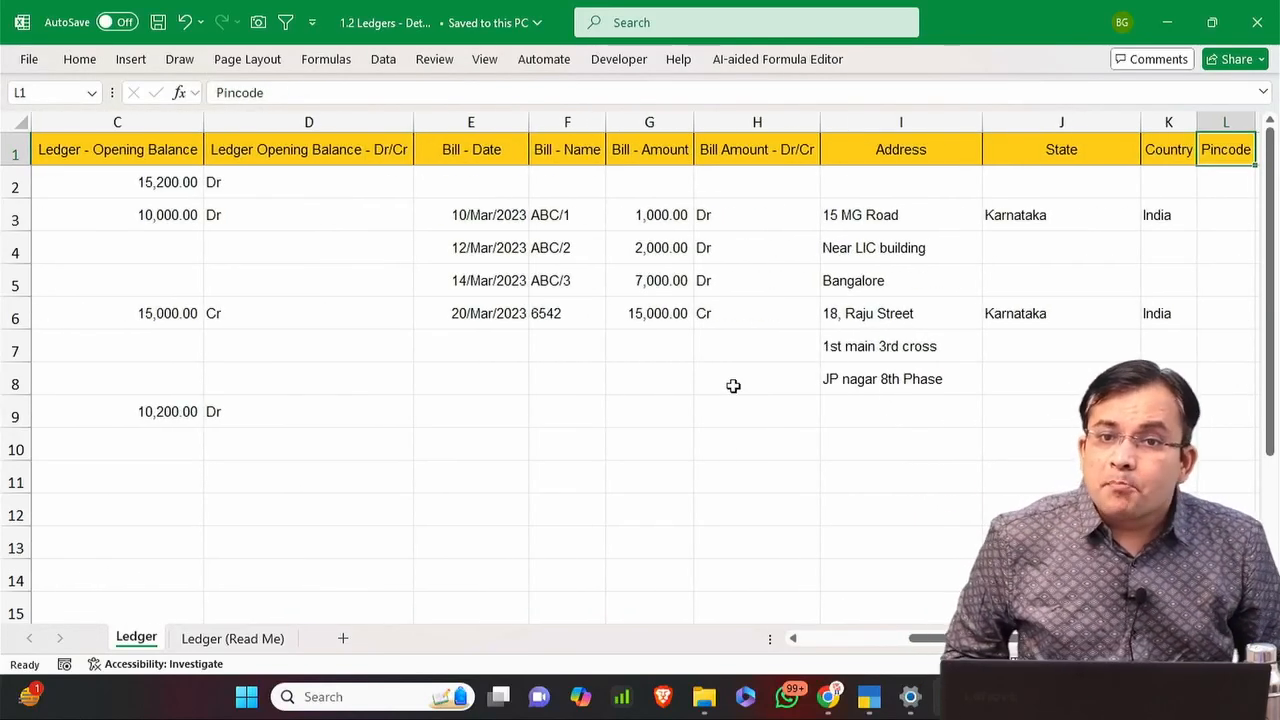
Review the Ledger sheet's header row from Name through Pincode along with the listed ledgers.
key(Right)
key(Left)
key(ctrl+Left)
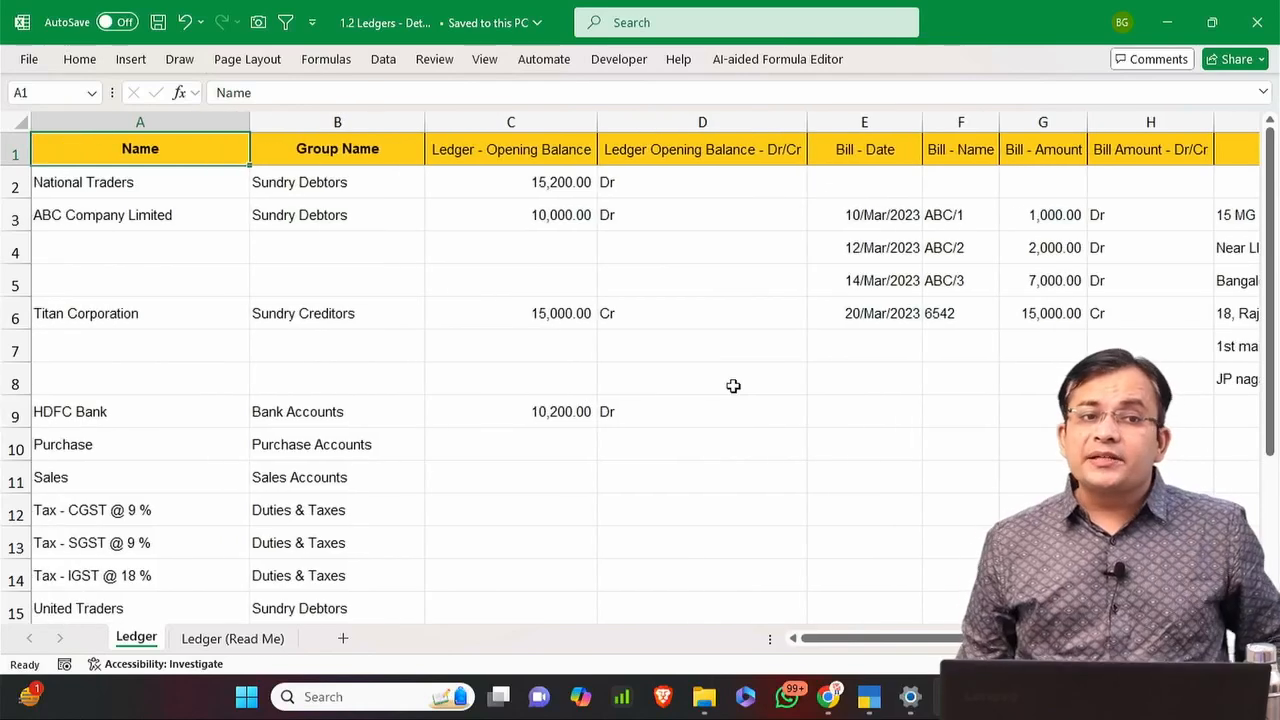
key(Down)
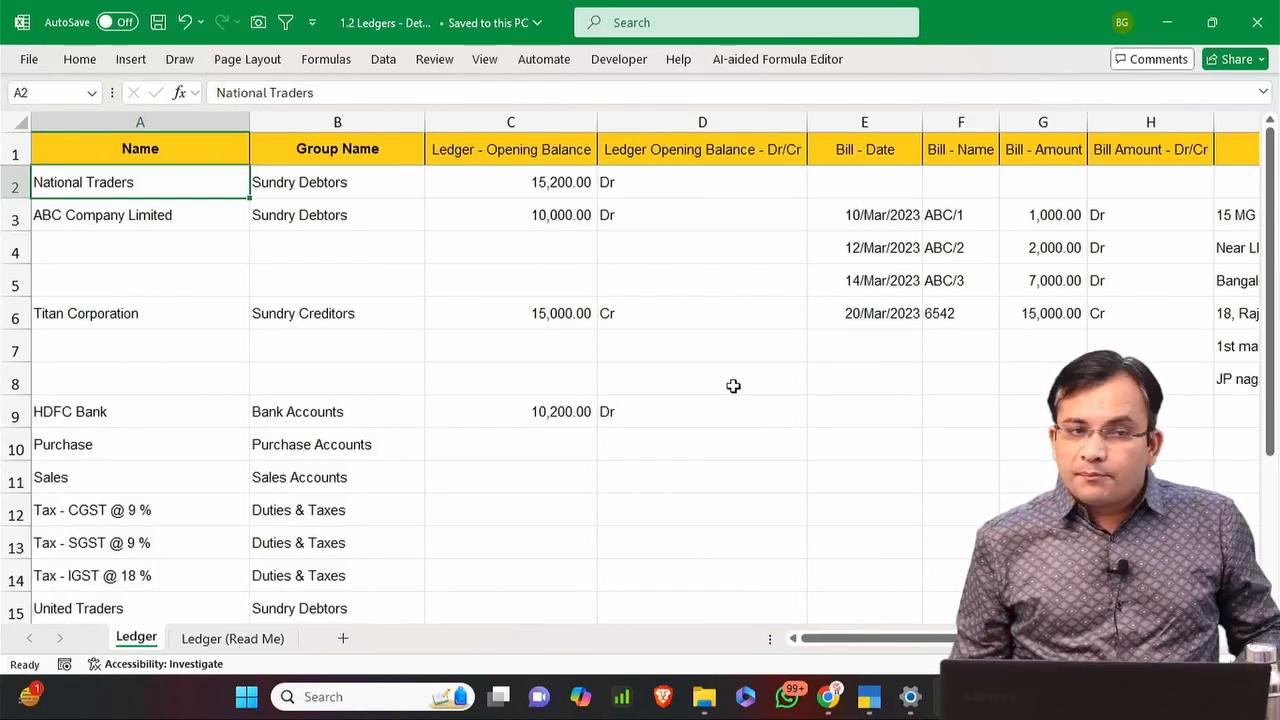
key(Up)
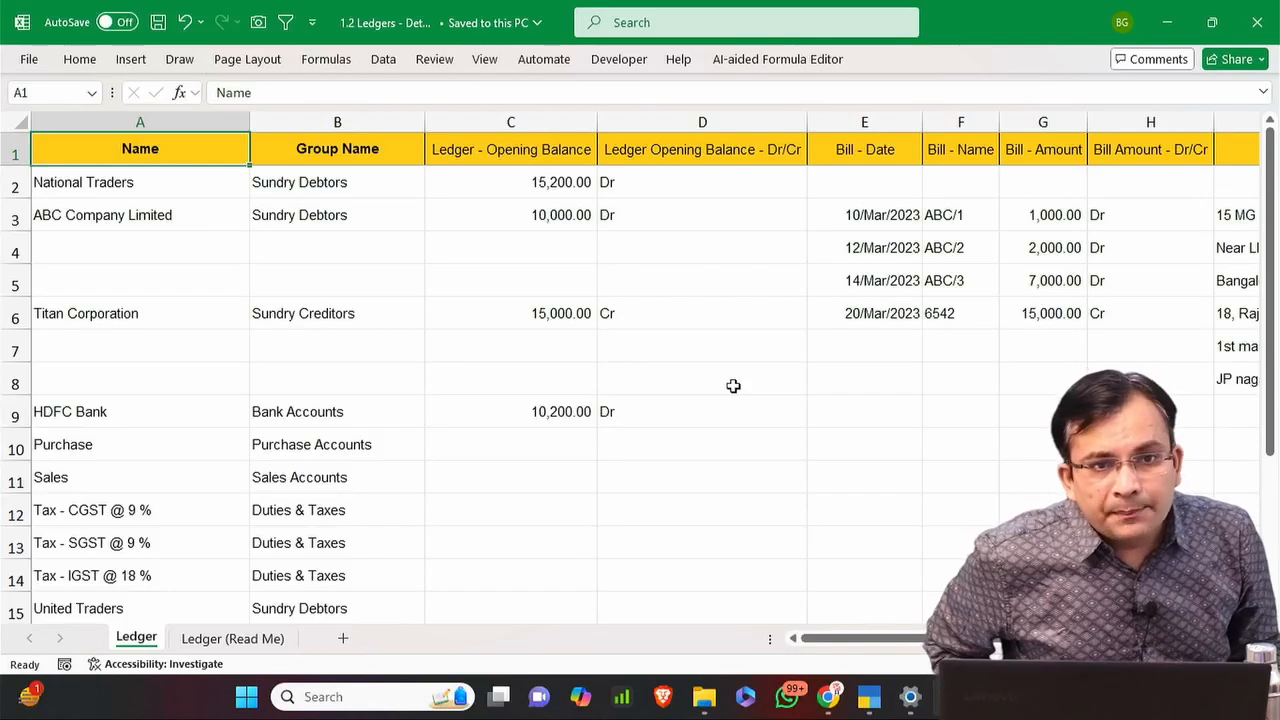
key(ctrl+shift+Right)
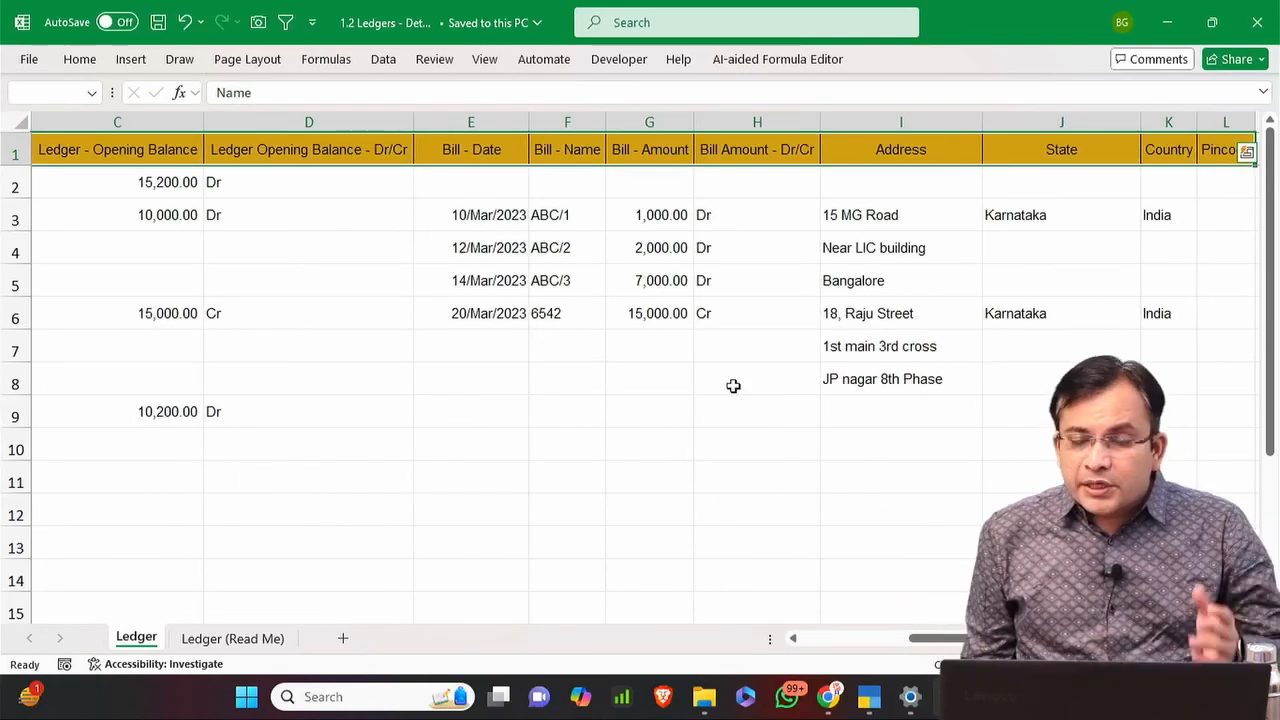
key(ctrl+Left)
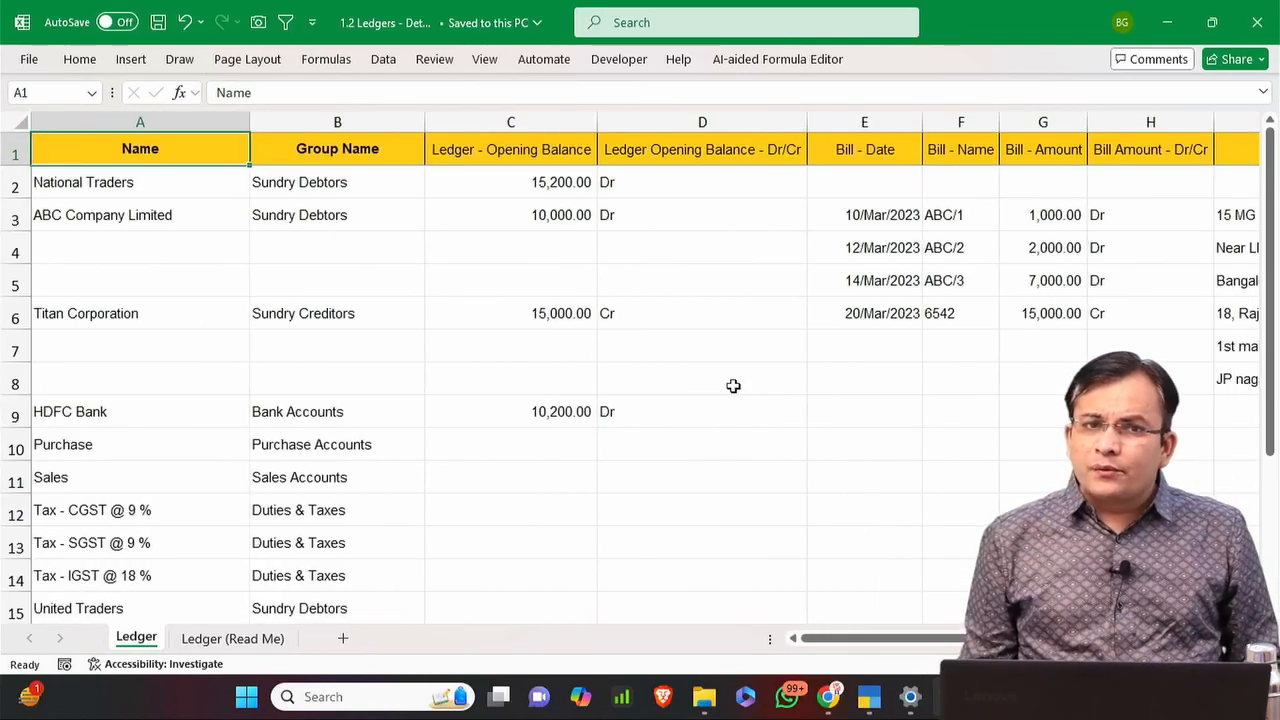
key(ctrl+Right)
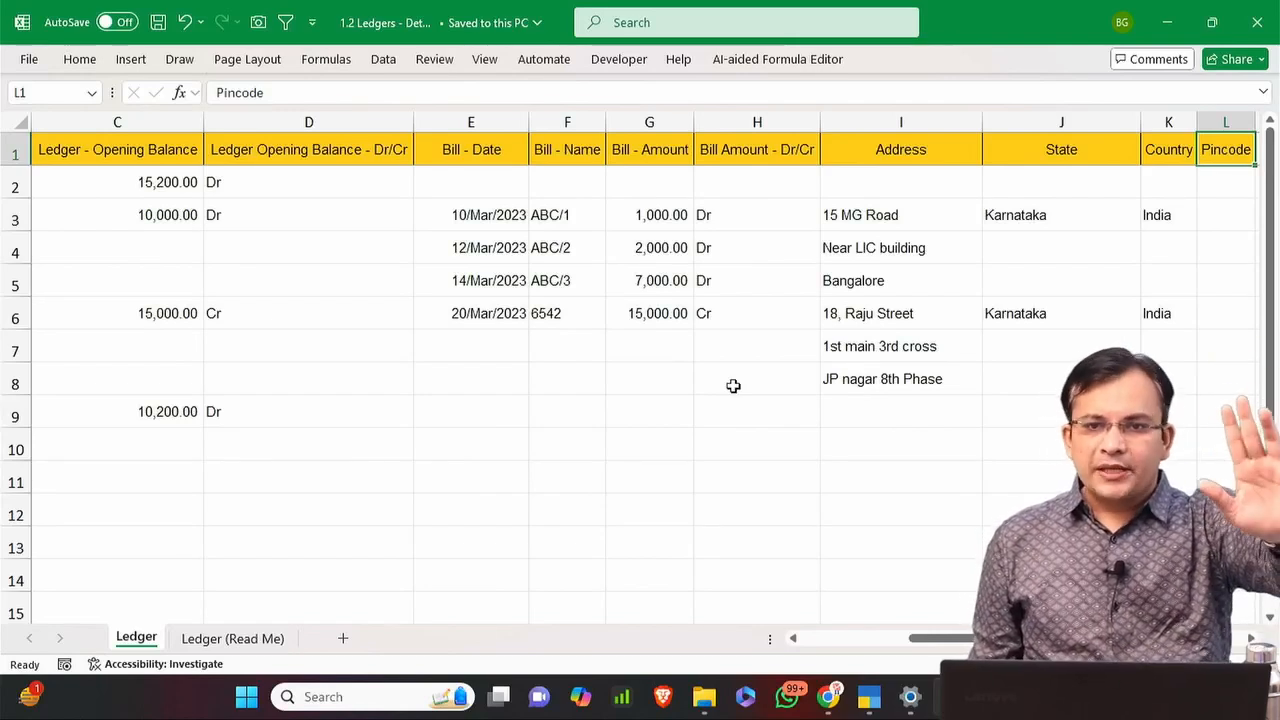
key(Left)
key(ctrl+Left)
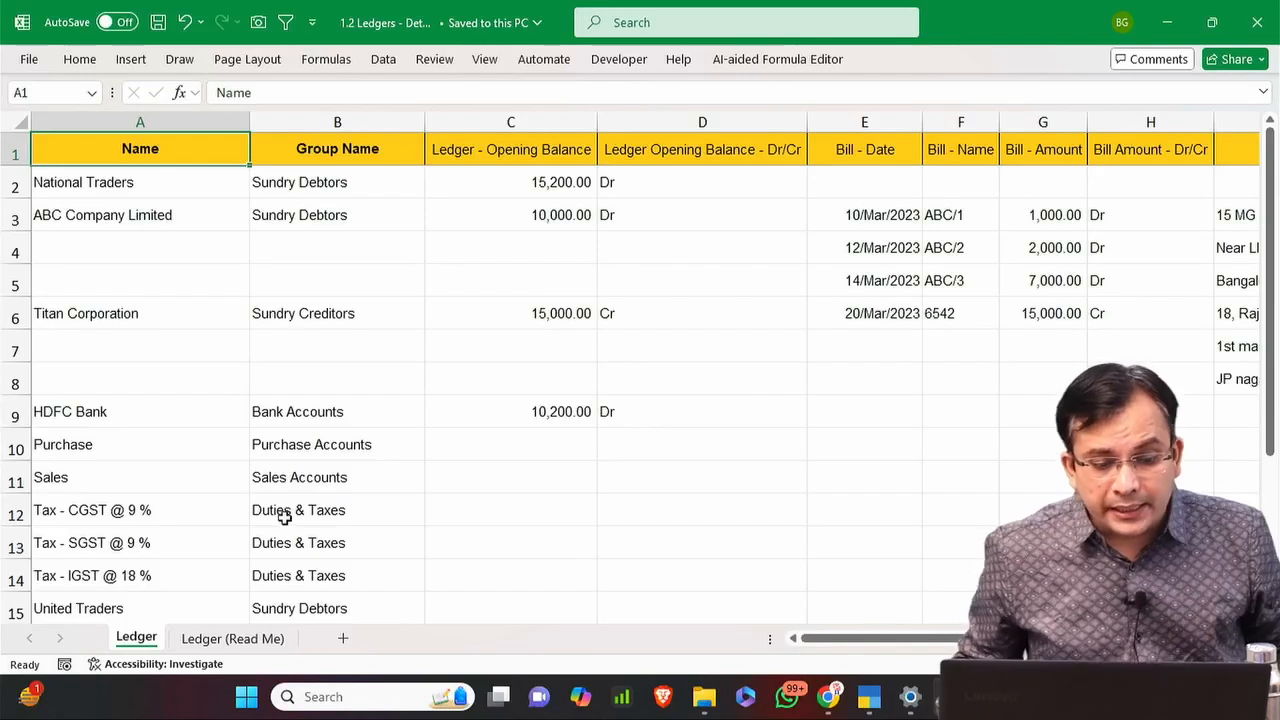
Open the Ledger (Read Me) sheet and examine its List of Fields with their applicable countries and values.
click(230, 638)
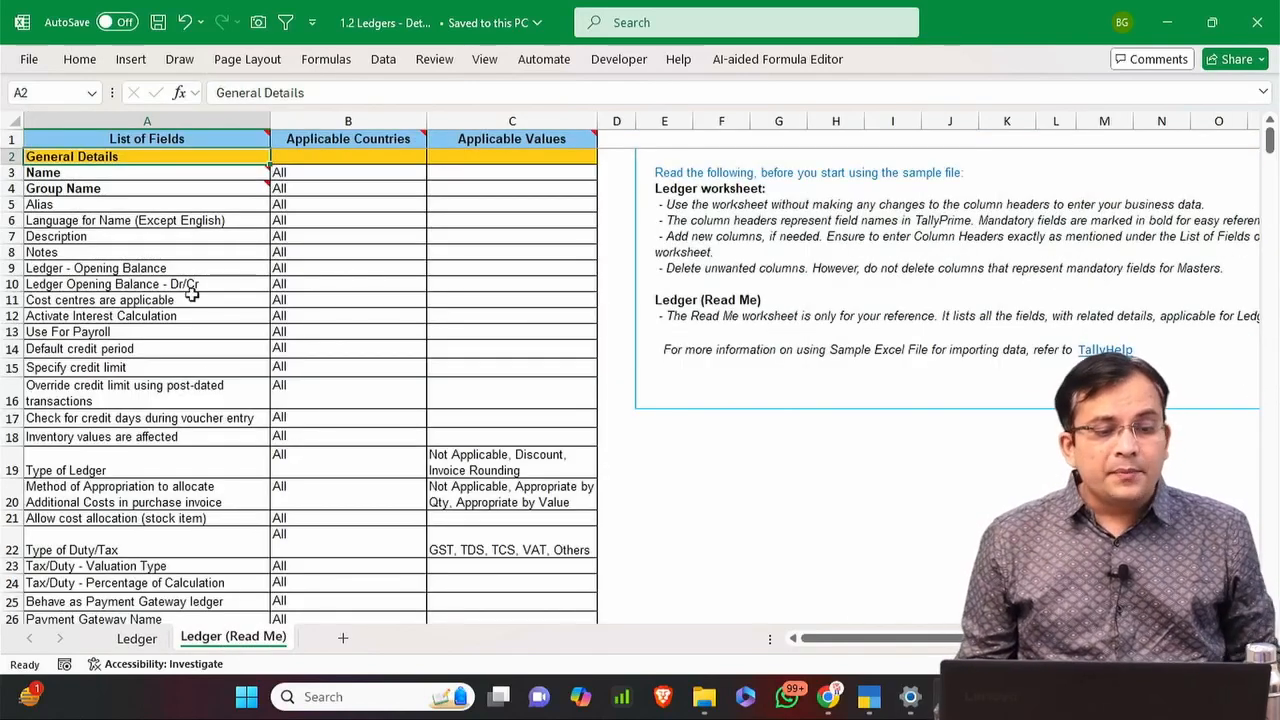
click(175, 240)
key(ctrl+Down)
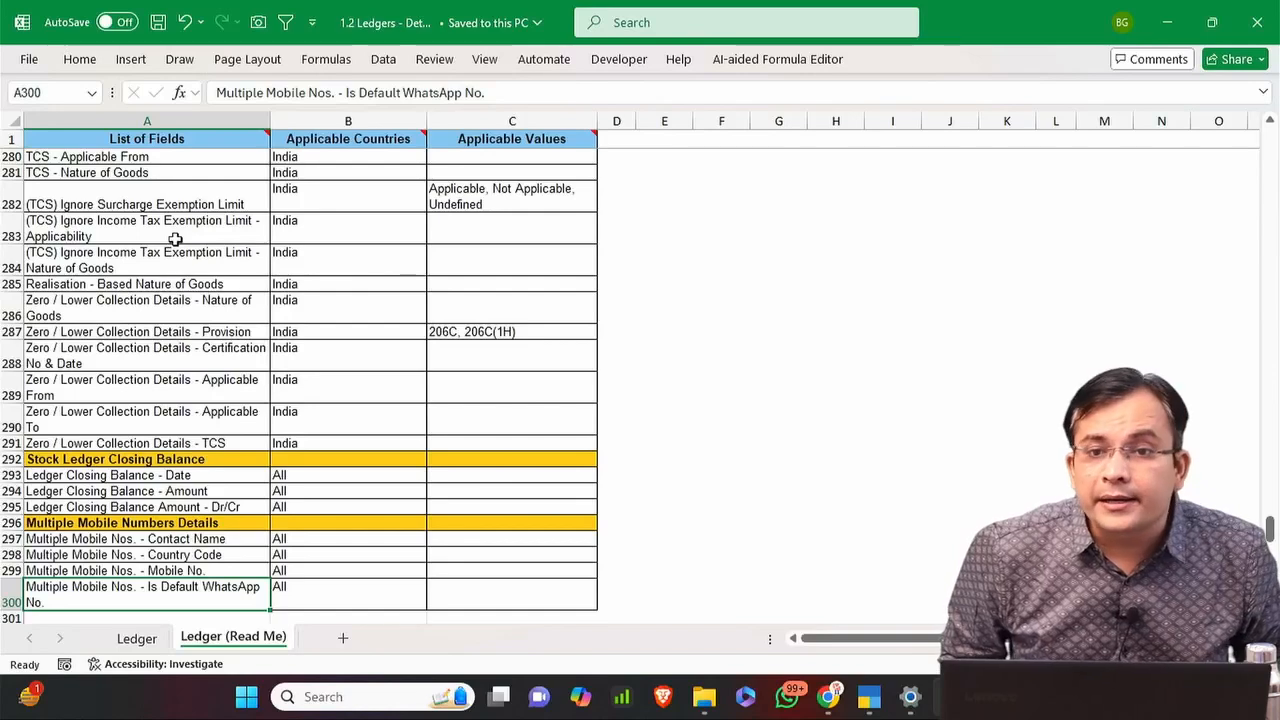
key(ctrl+Up)
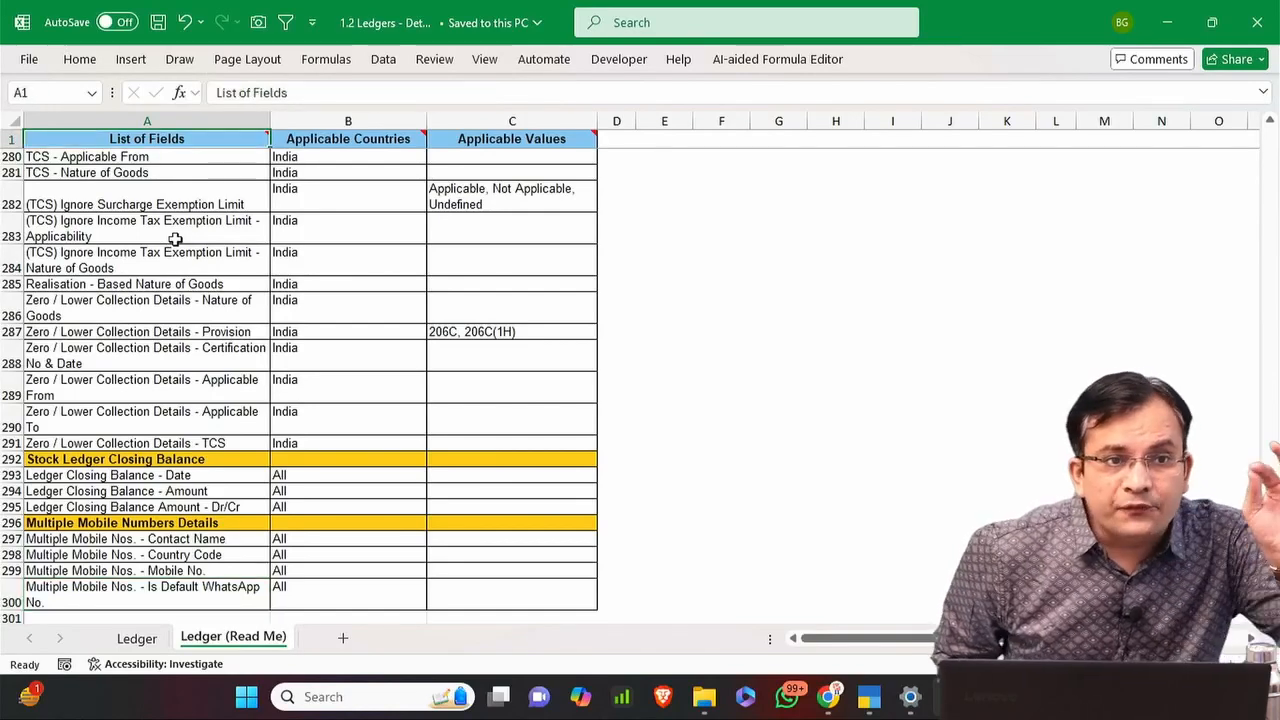
key(Down)
key(Down)
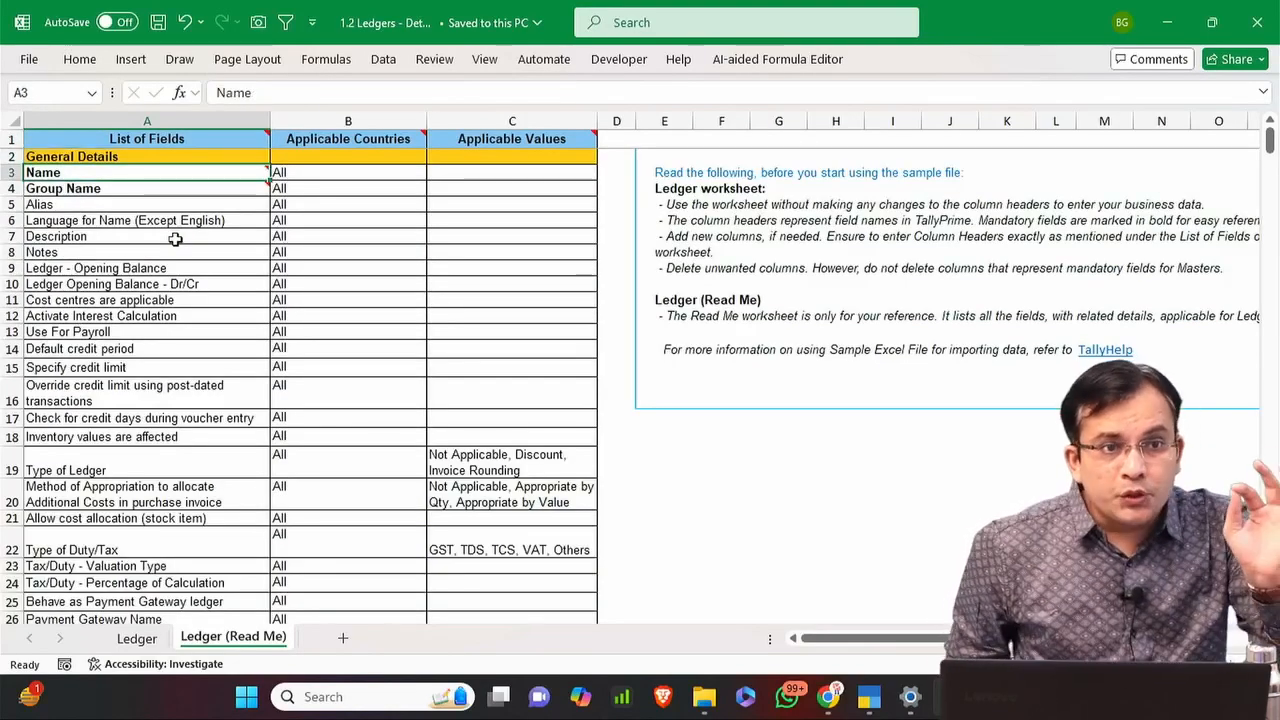
key(Down)
key(Down)
key(Down)
key(Up)
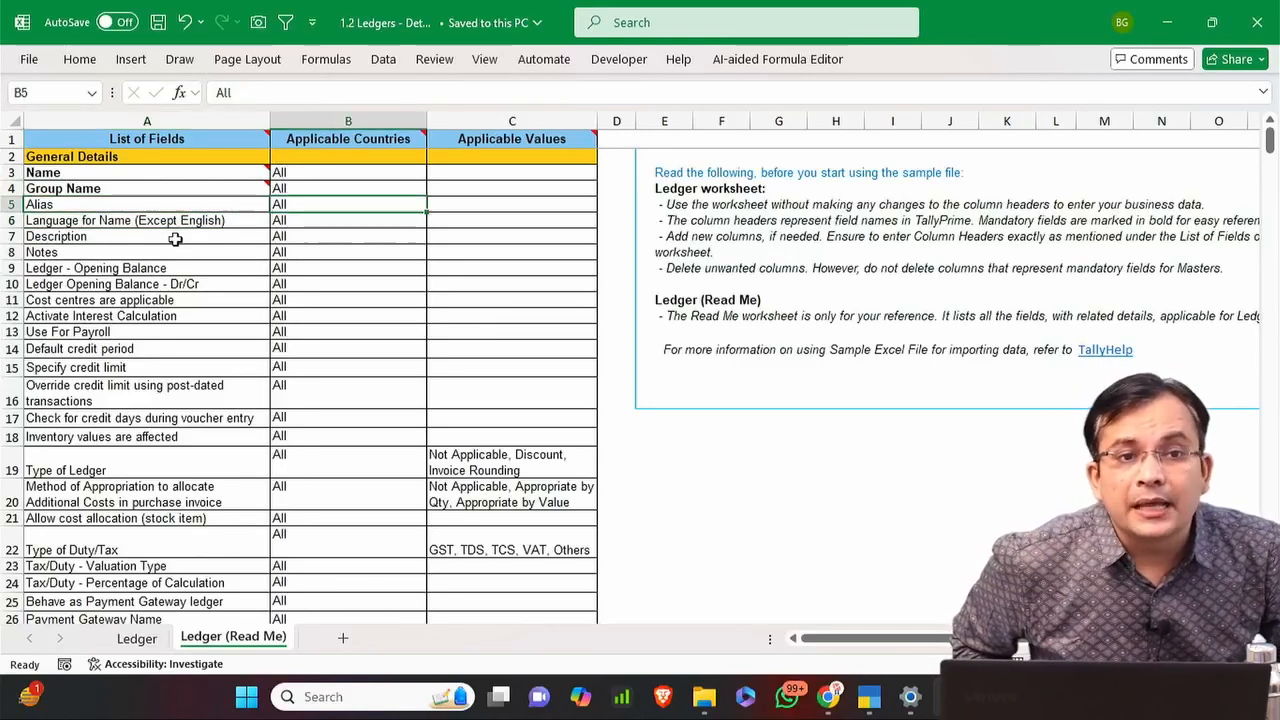
key(Right)
key(Right)
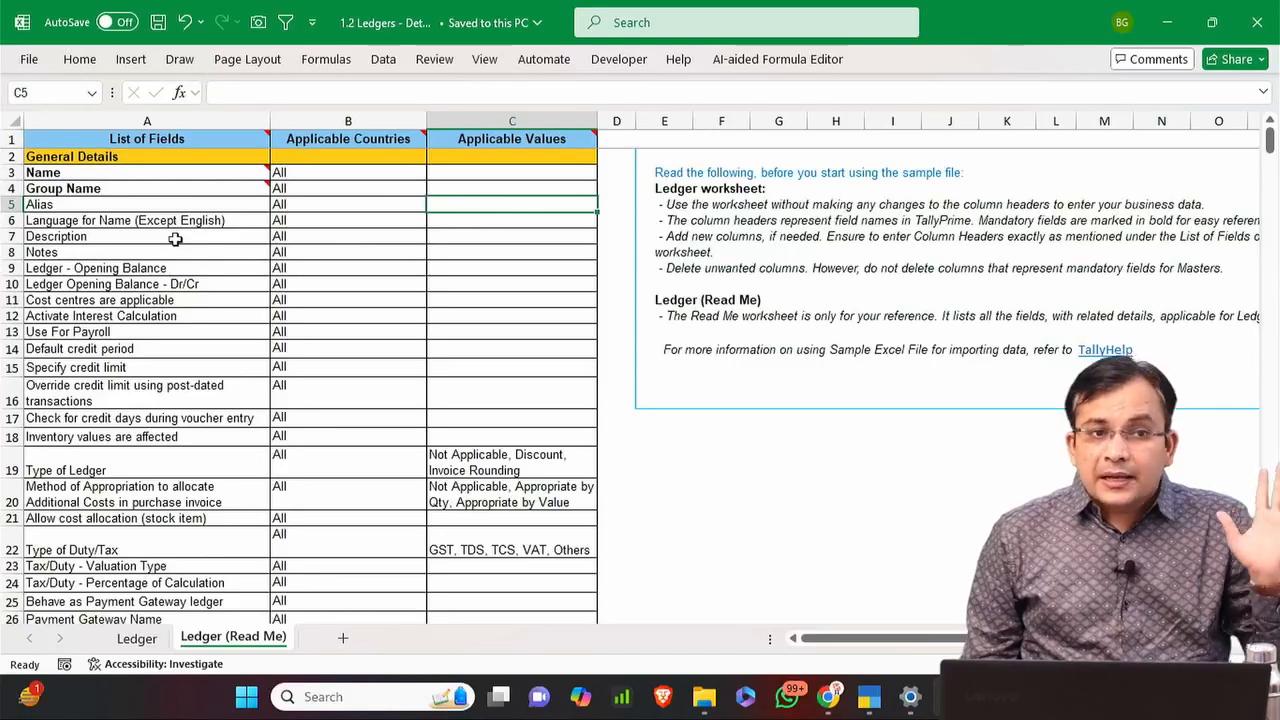
key(Left)
key(Left)
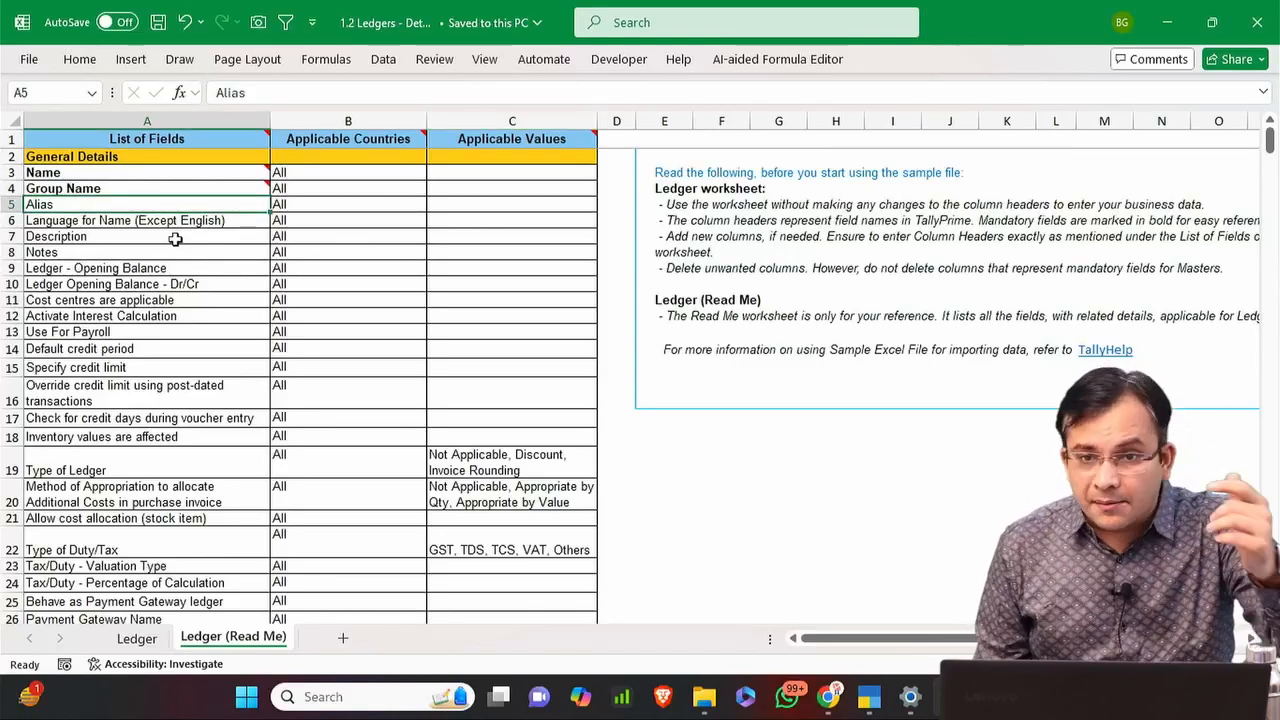
Search the List of Fields for gstin and copy the field name GST Registration - GSTIN/UIN.
key(ctrl+f)
text(gstin)
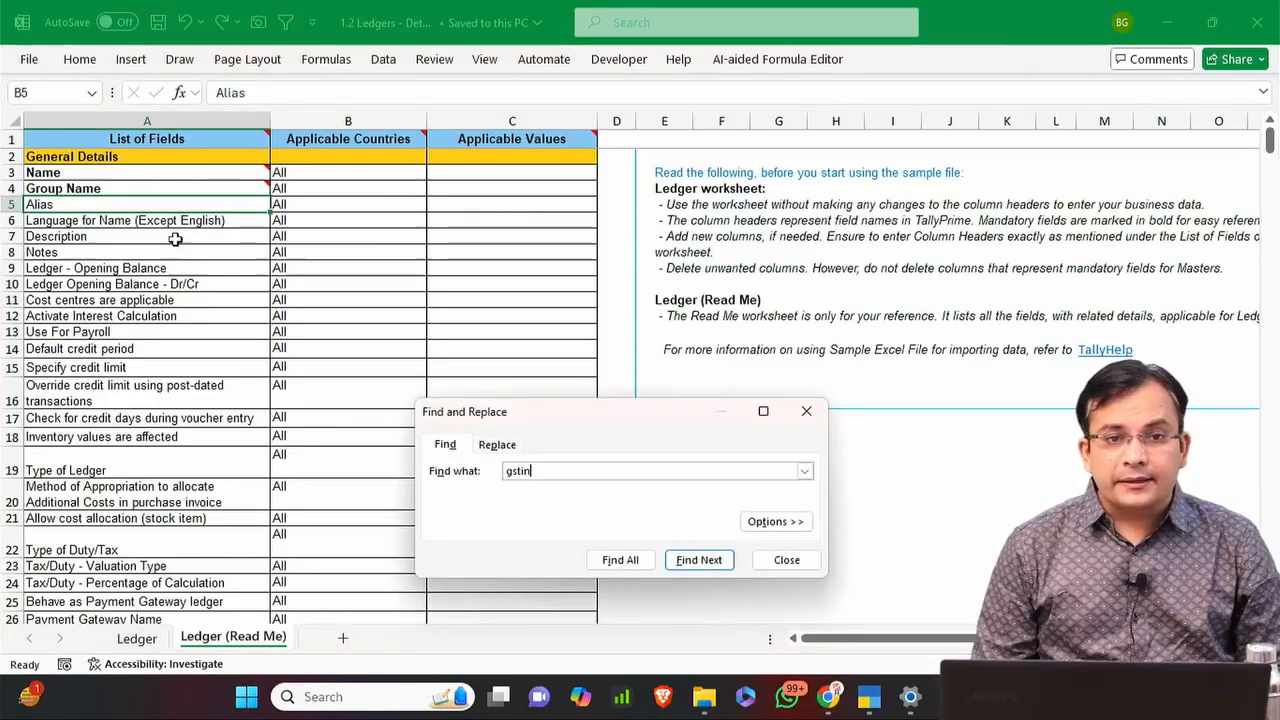
key(Return)
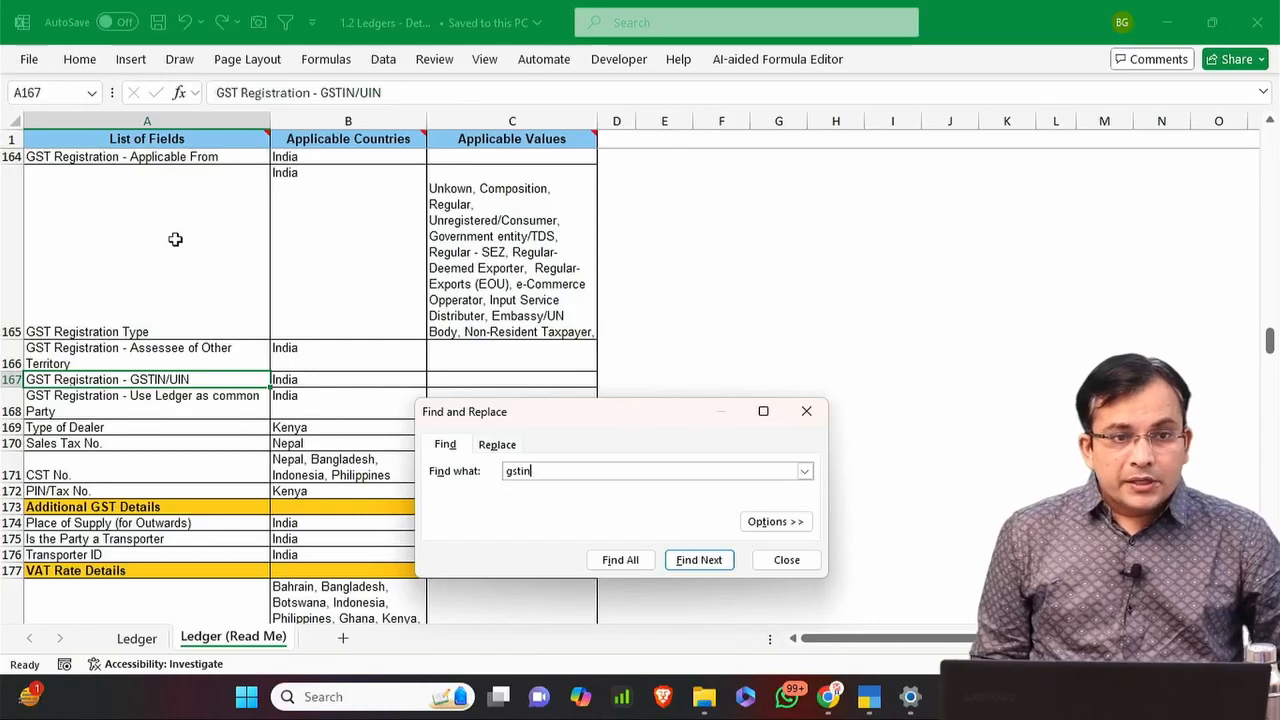
key(Escape)
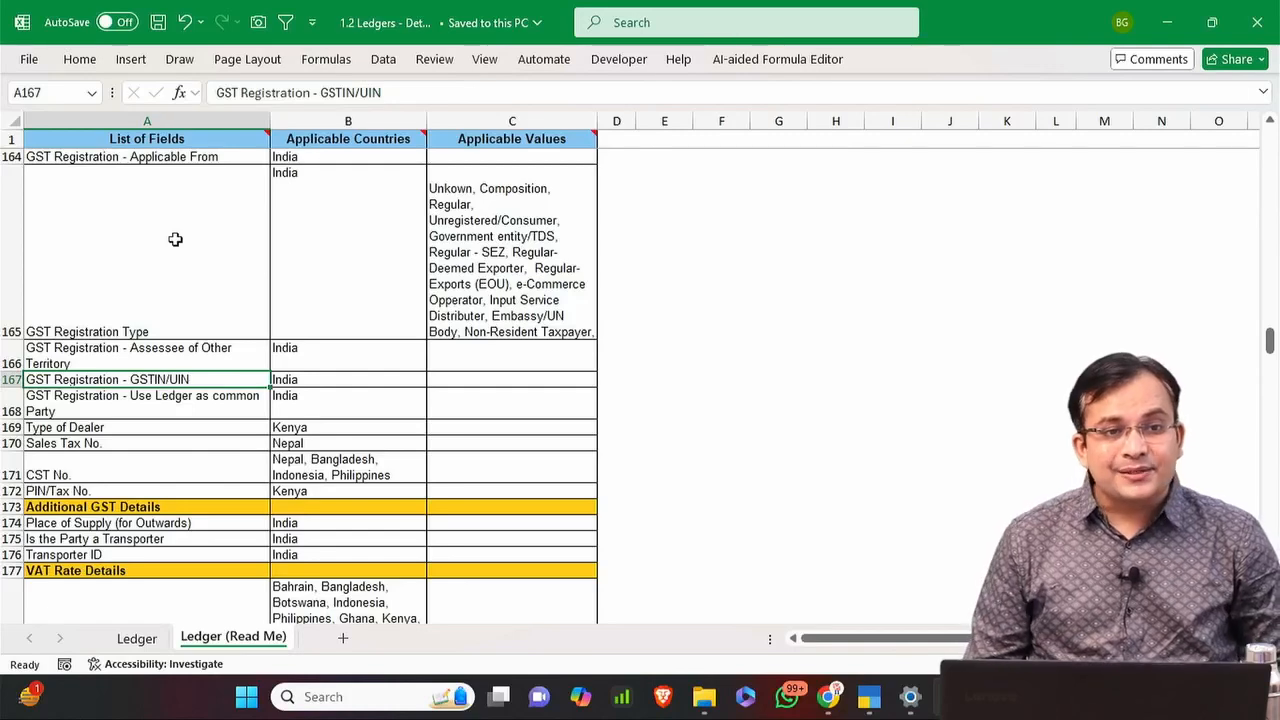
key(F2)
key(shift+Home)
key(ctrl+c)
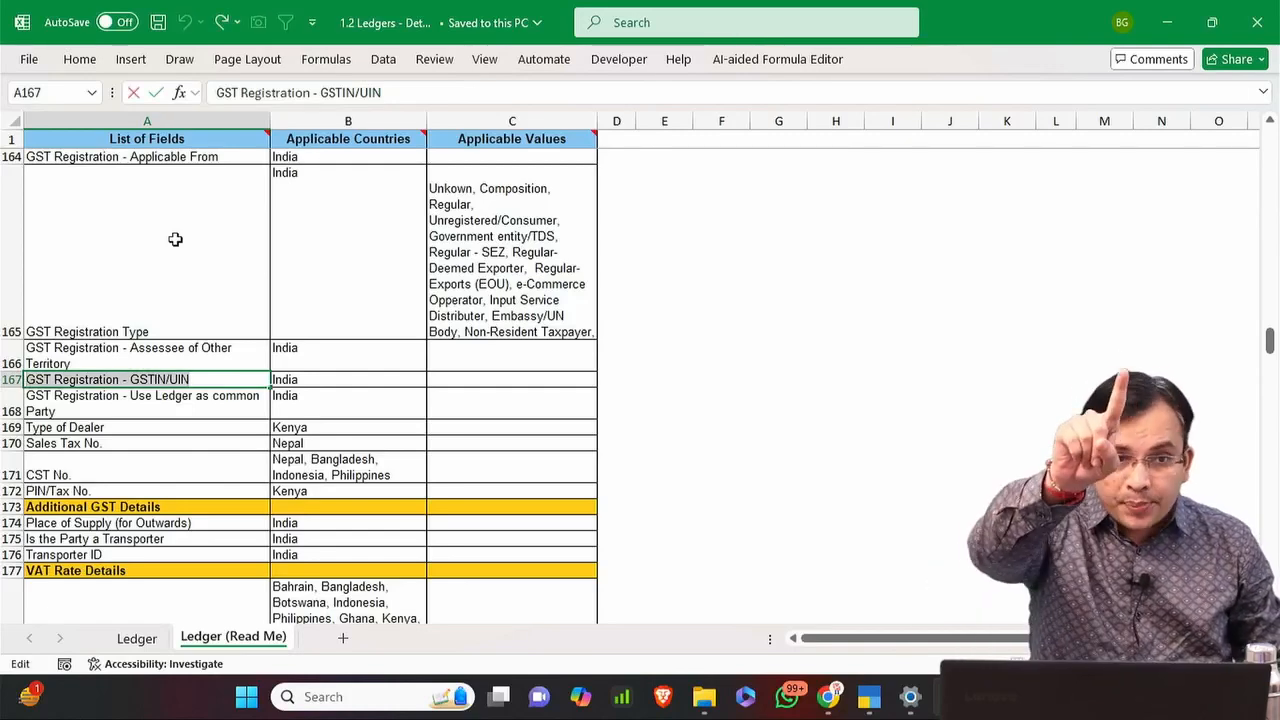
key(Escape)
Add GST Registration - GSTIN/UIN as a new column heading in cell M1 of the Ledger sheet, beside Pincode.
key(ctrl+Page_Up)
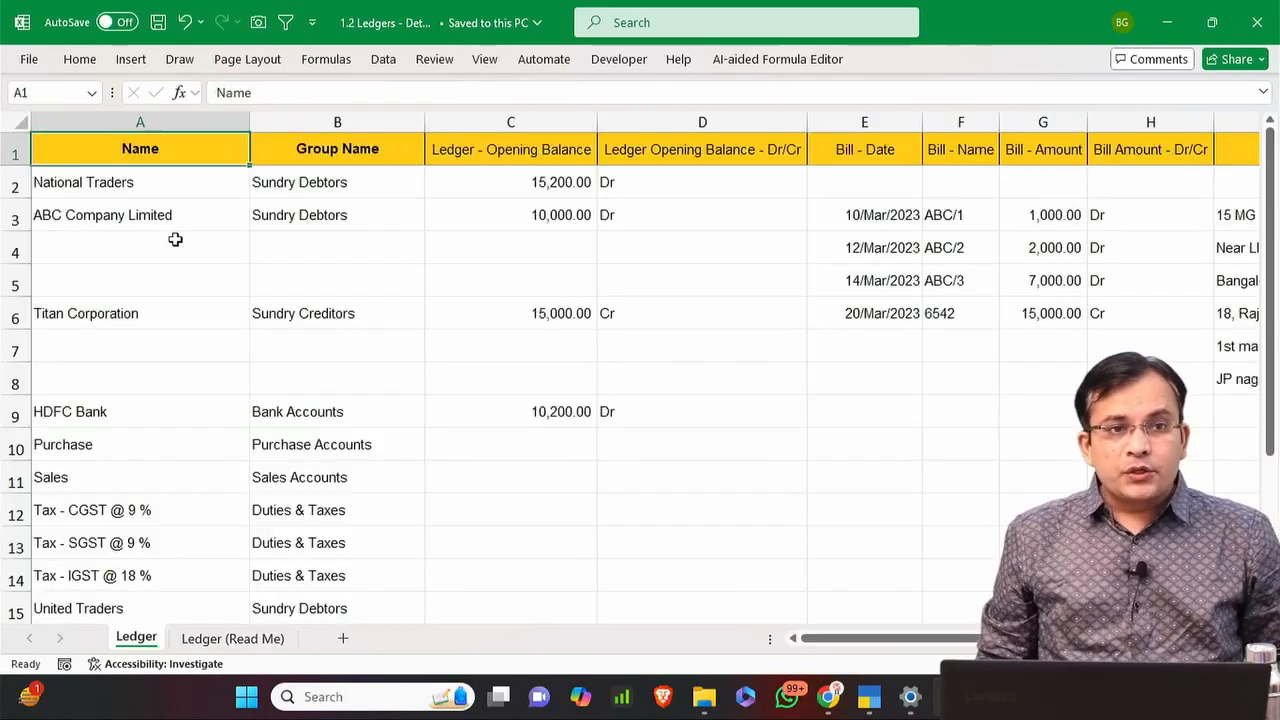
key(Right)
key(Right)
key(Right)
key(Right)
key(Right)
key(Right)
key(Right)
key(Right)
key(Right)
key(Right)
key(Right)
key(Right)
key(Right)
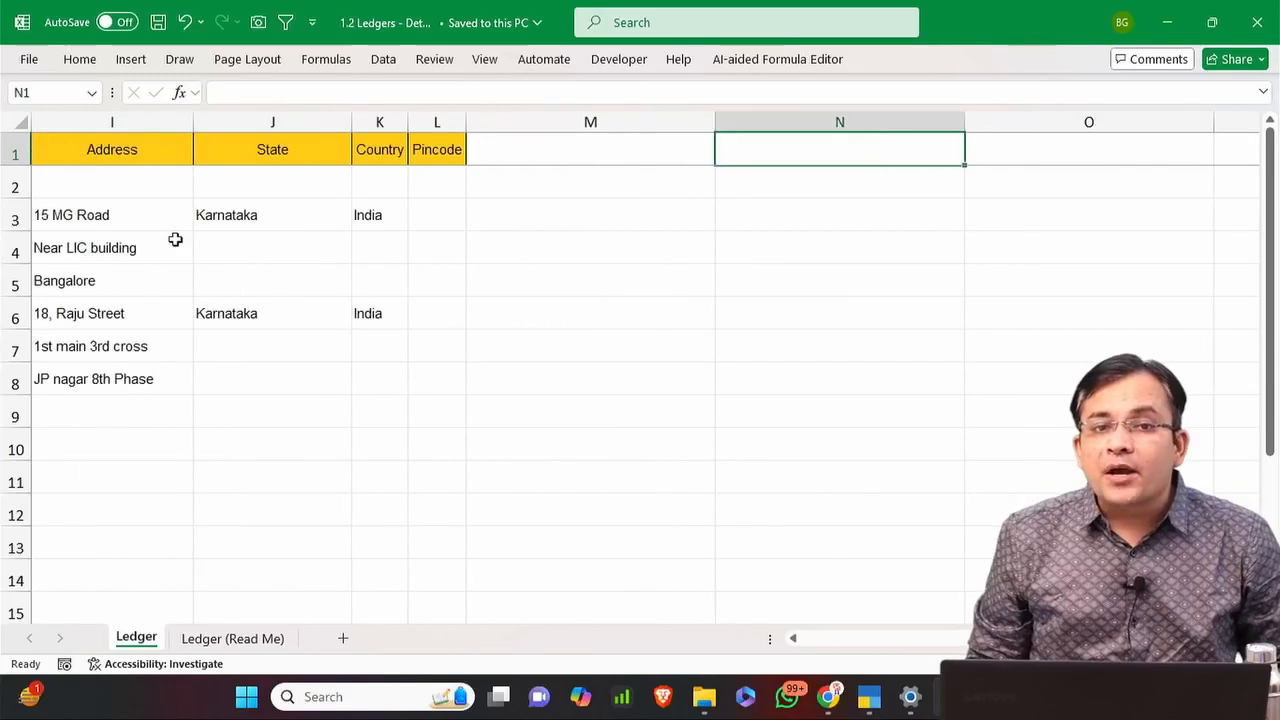
key(Left)
key(Left)
key(Right)
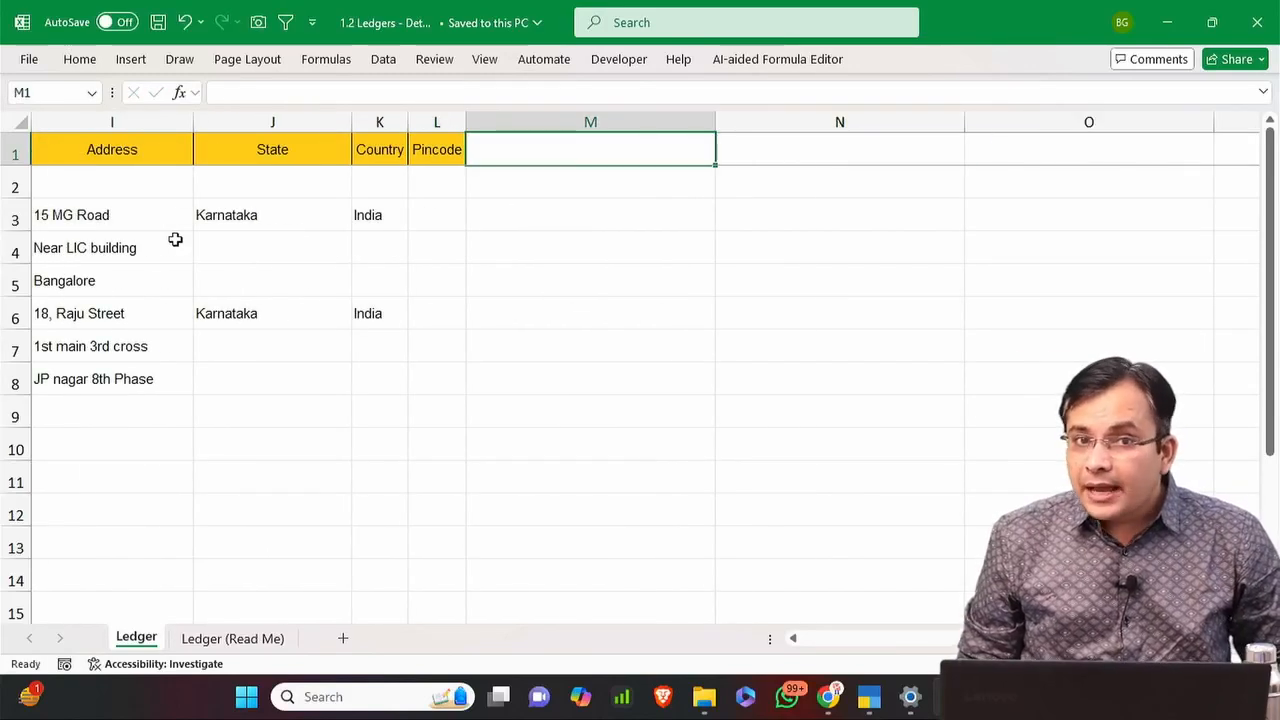
key(F2)
key(ctrl+v)
key(Return)
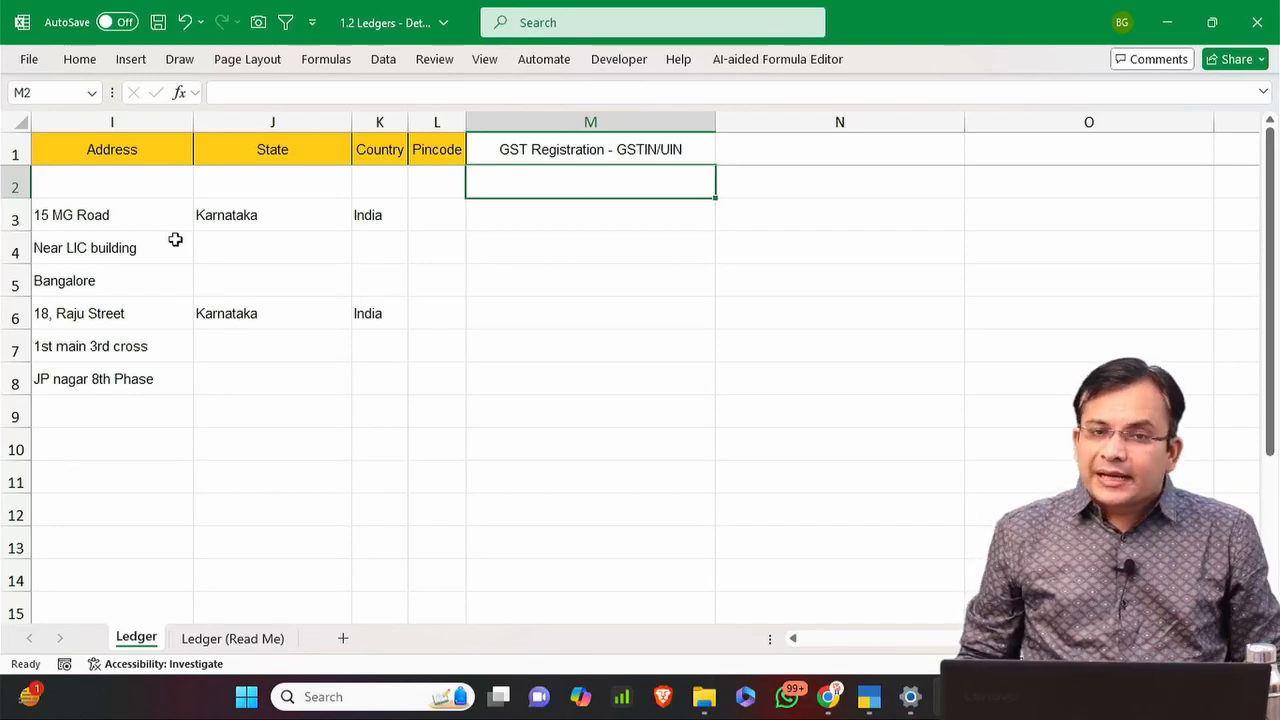
Enter the party's GST registration number in cell M2 for the National Traders ledger.
text(24)
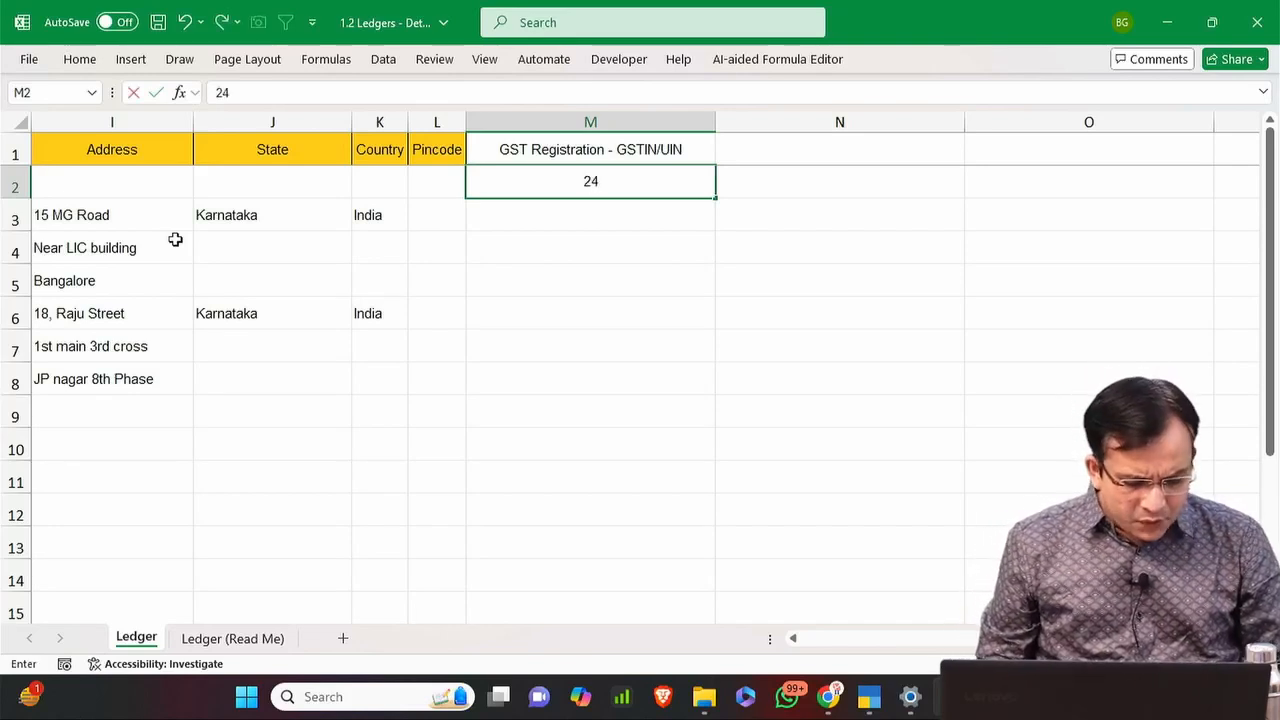
text(AMPE)
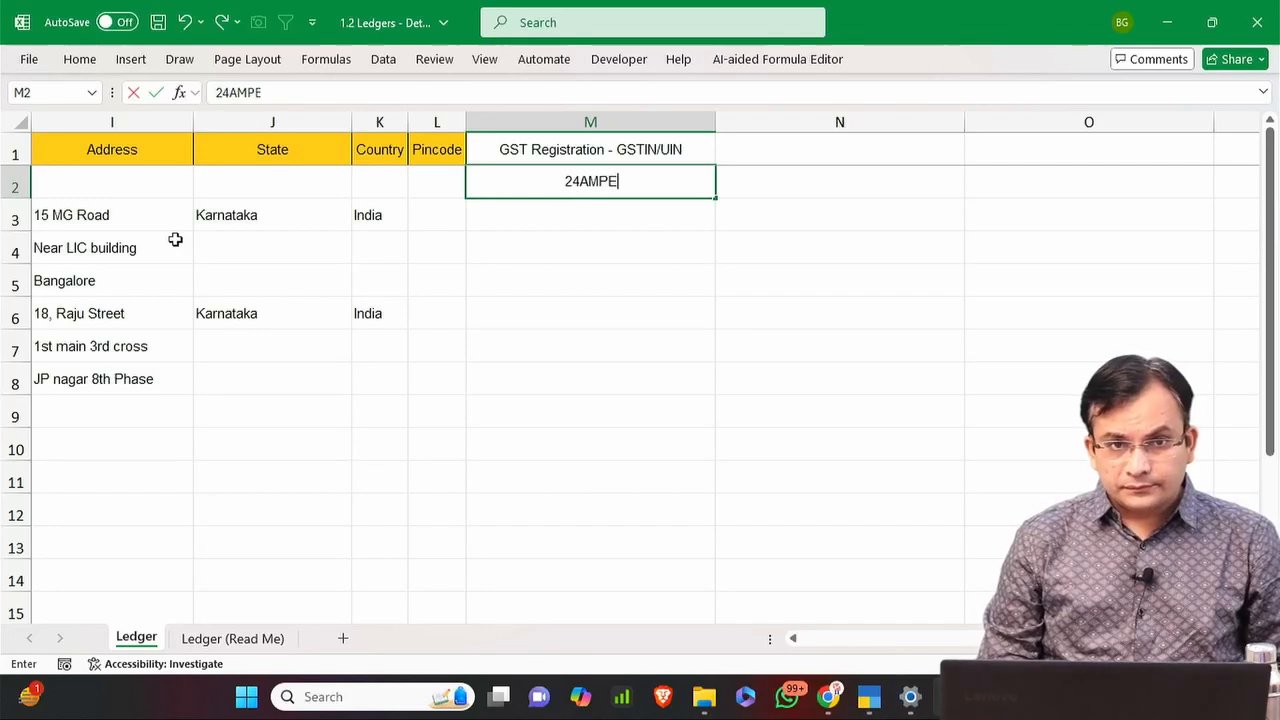
key(BackSpace)
text(PT4)
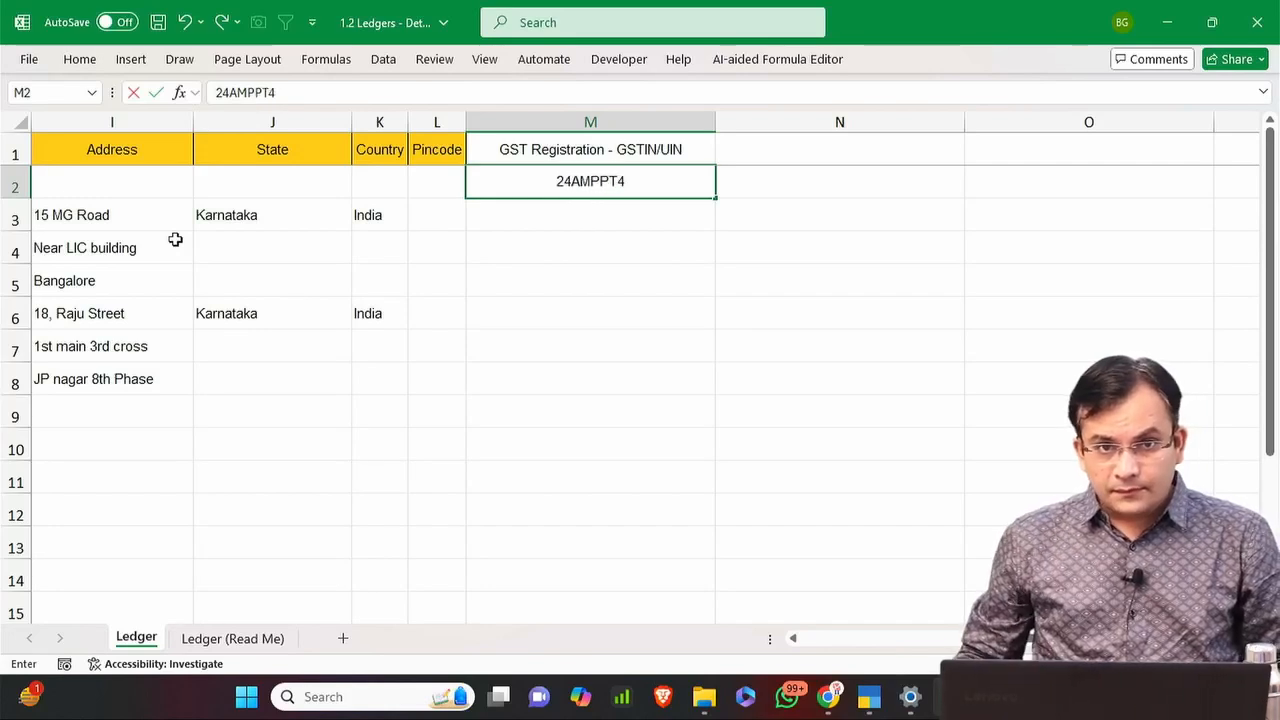
text(625A)
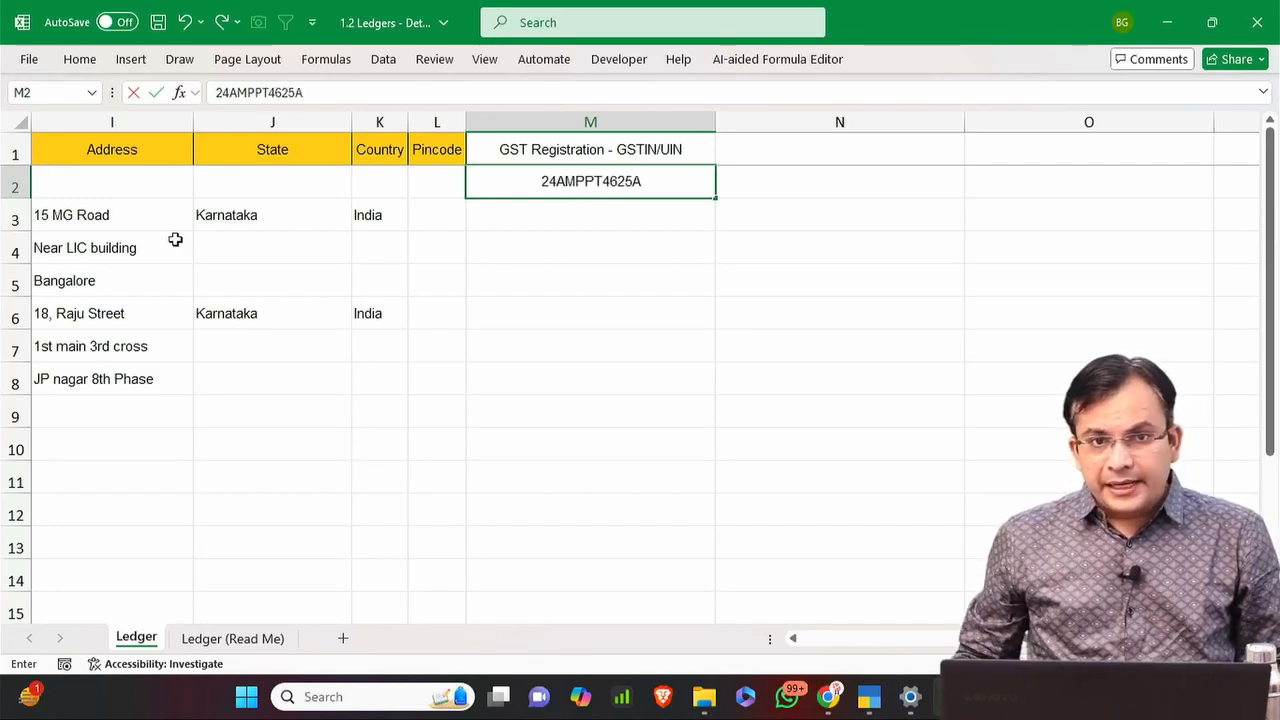
text(19Z)
key(Return)
key(Up)
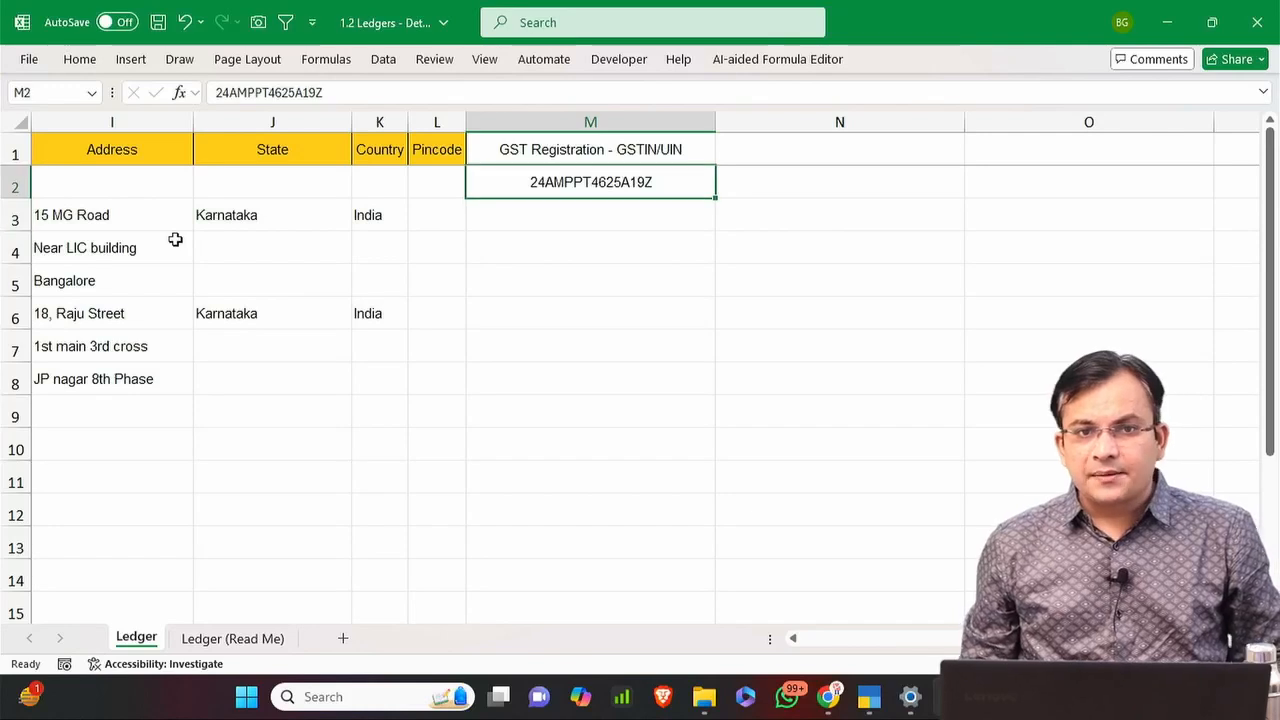
Set the country to India and the state to Gujarat for National Traders in row 2.
key(Up)
key(Left)
key(Left)
key(Down)
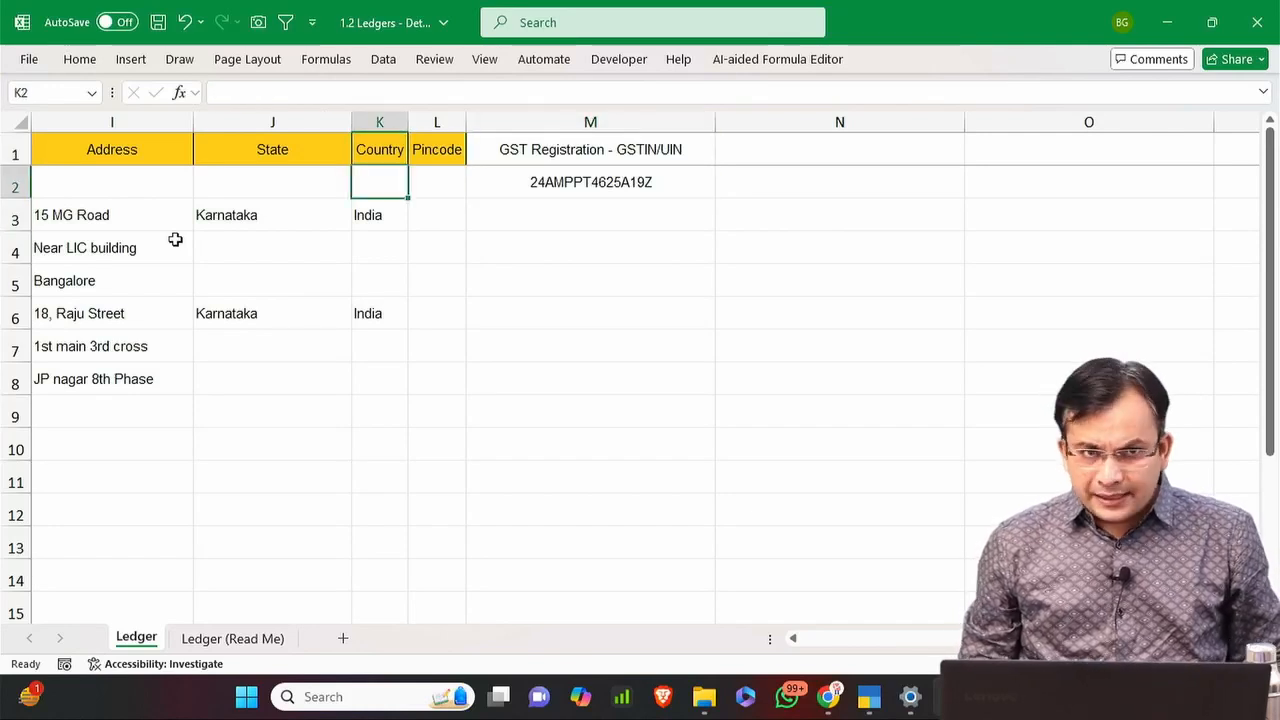
text(India)
key(Return)
key(Up)
key(Left)
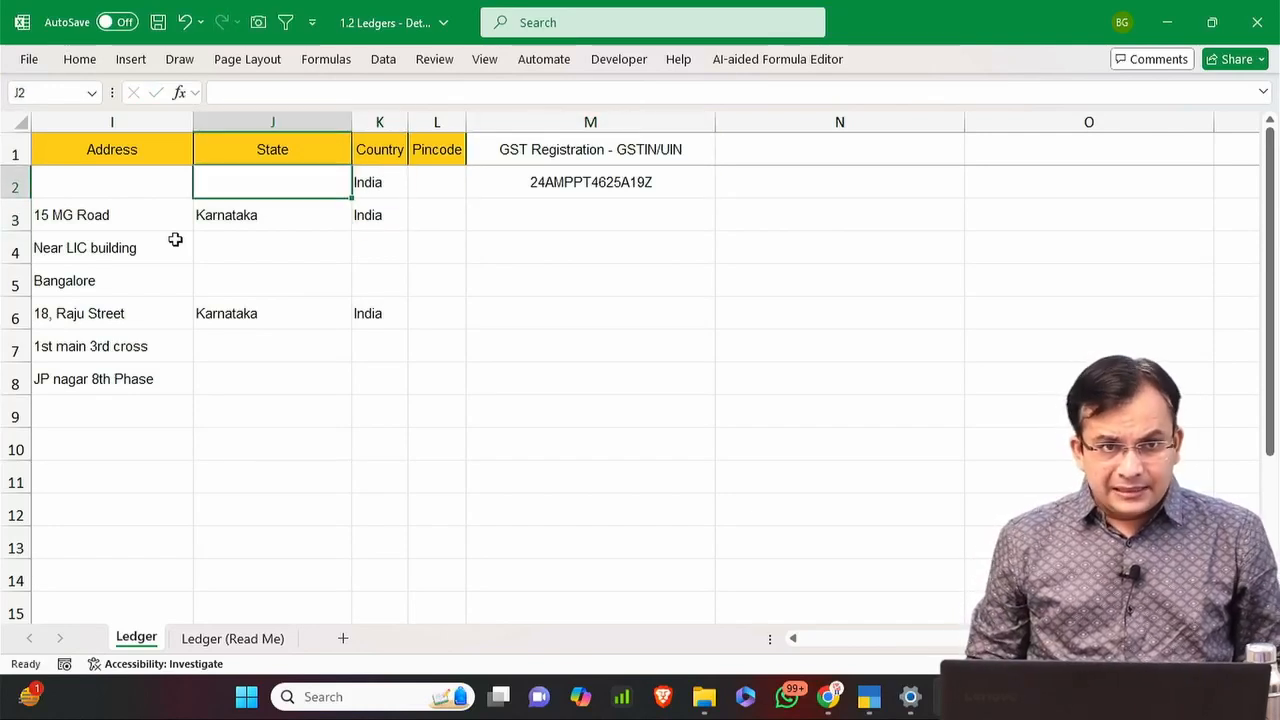
text(Gujarat)
key(Return)
key(Up)
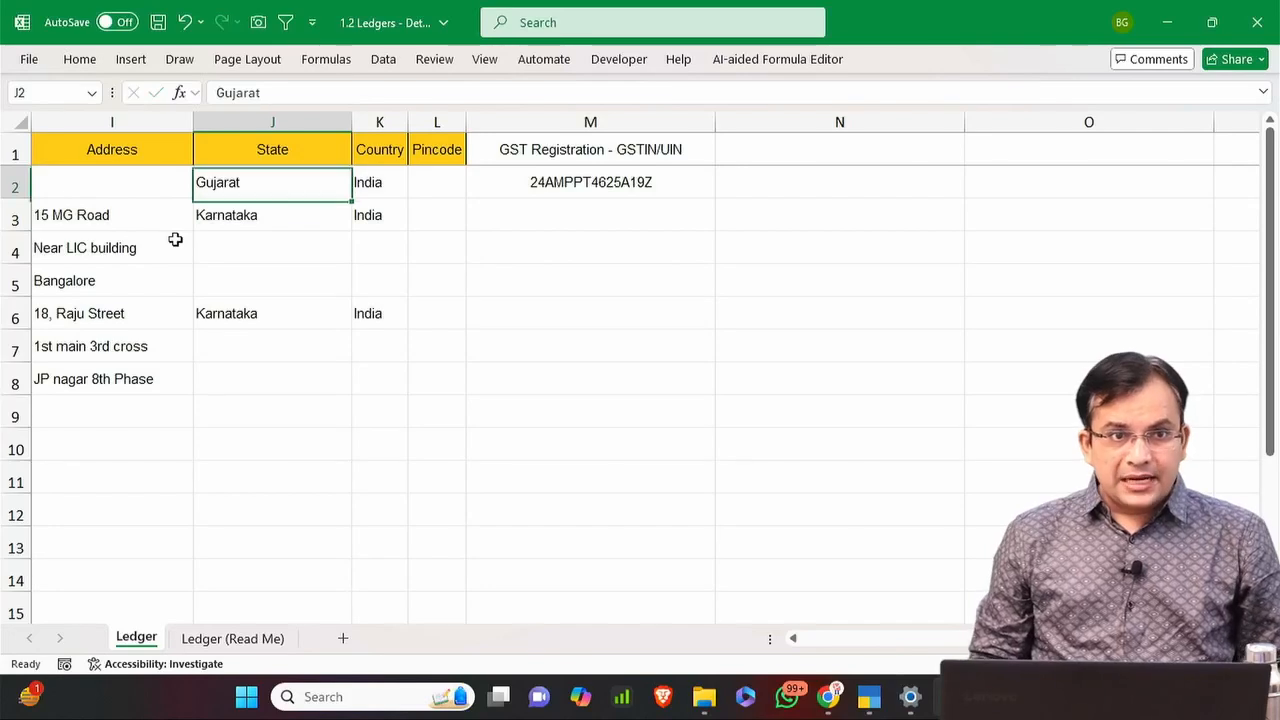
Review the Ledger sheet's headings through the GSTIN column, and select the whole List of Fields from General Details down in Ledger (Read Me).
key(Left)
key(Up)
key(Home)
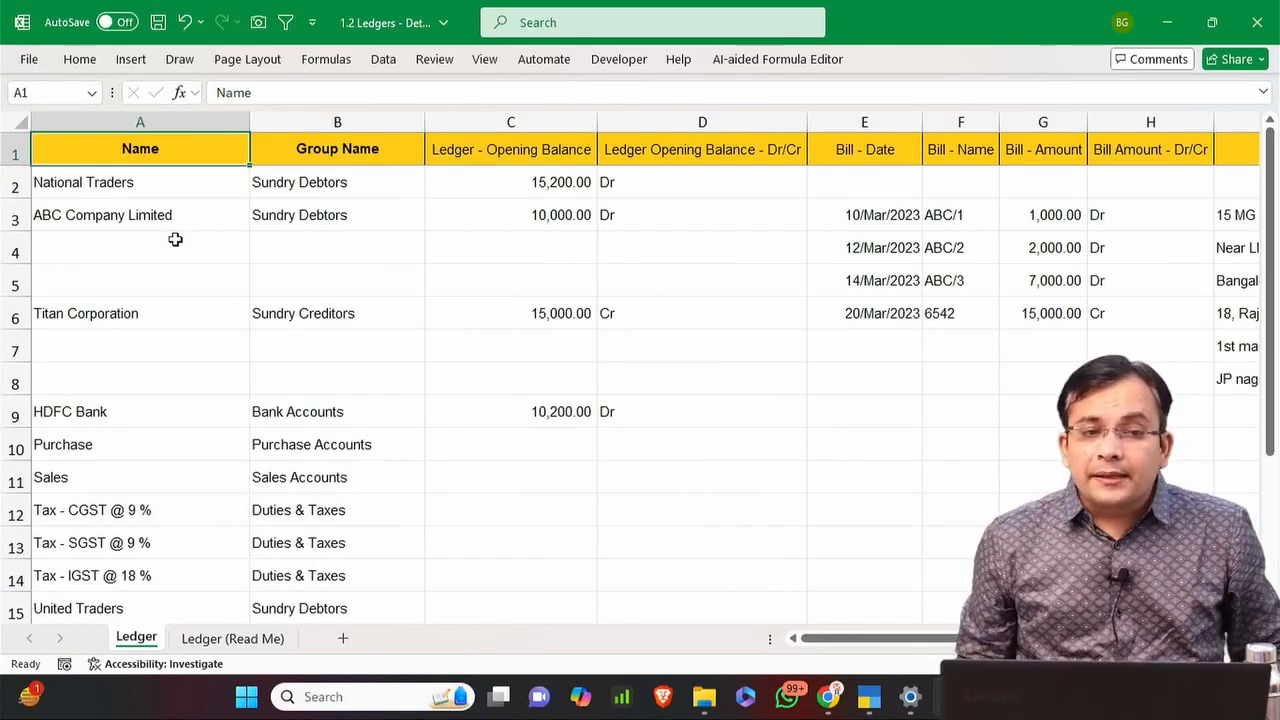
key(ctrl+Right)
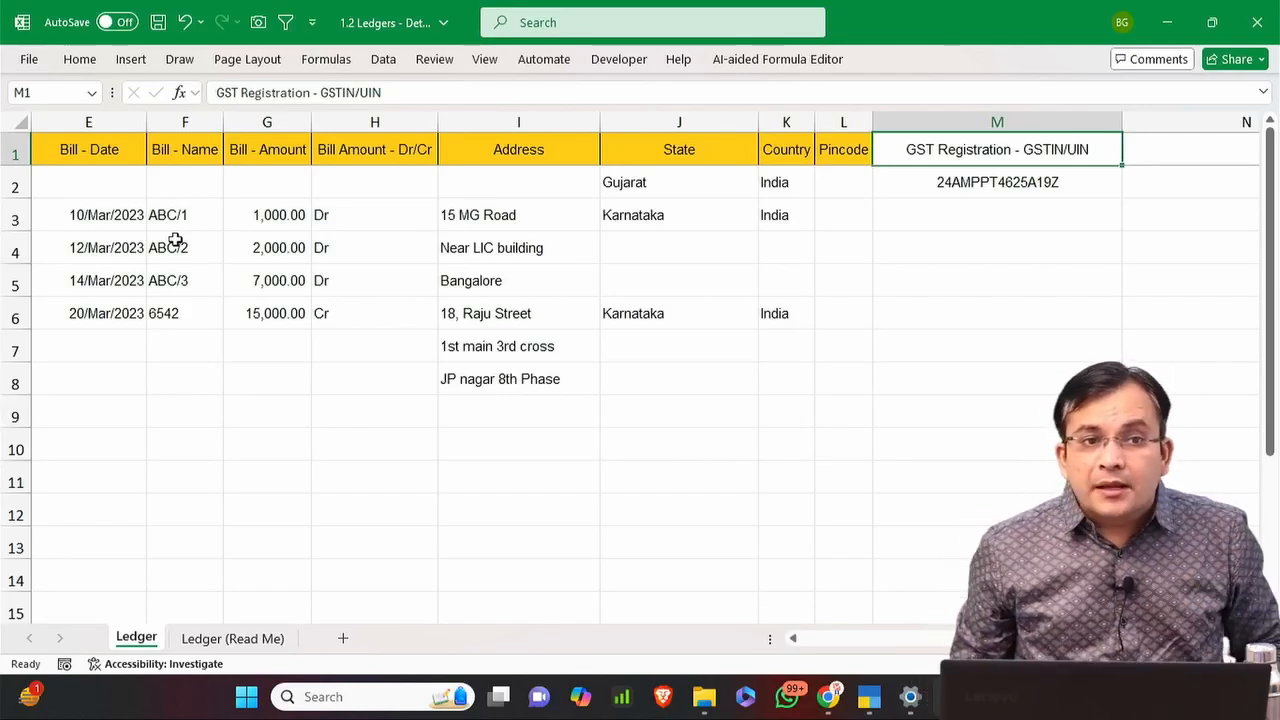
key(ctrl+Page_Down)
key(Down)
key(ctrl+Down)
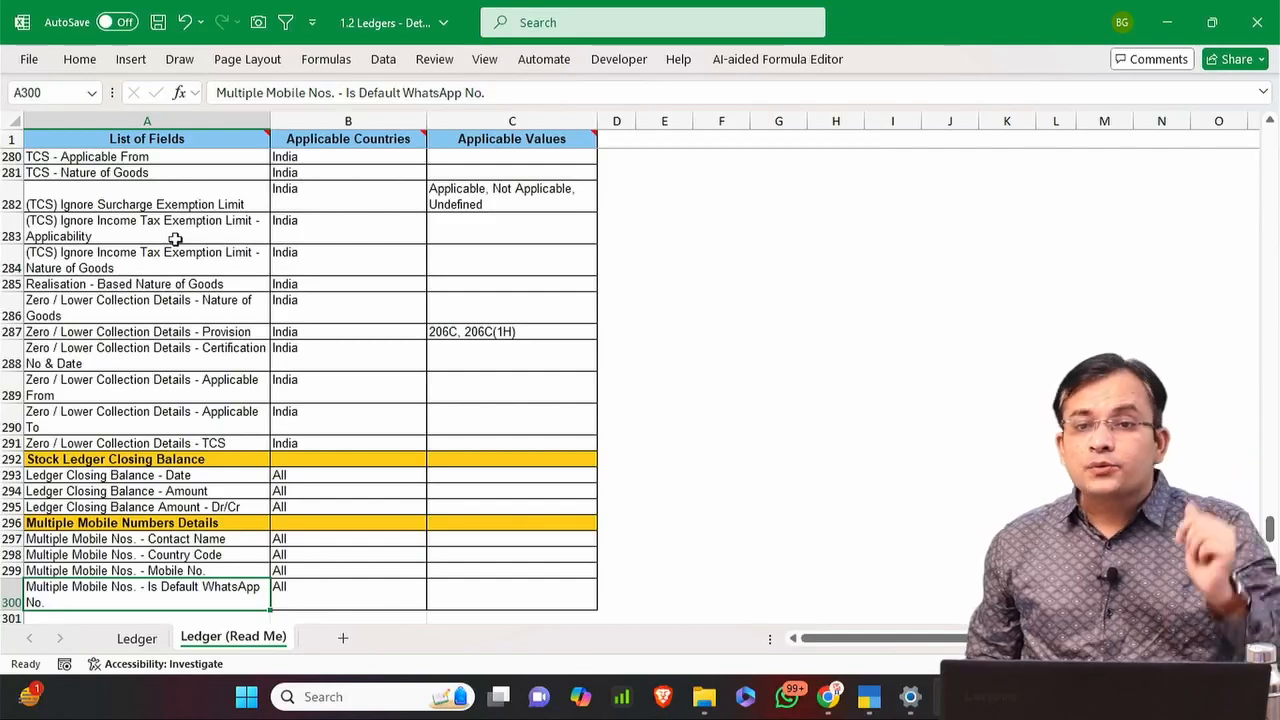
key(ctrl+Up)
key(Down)
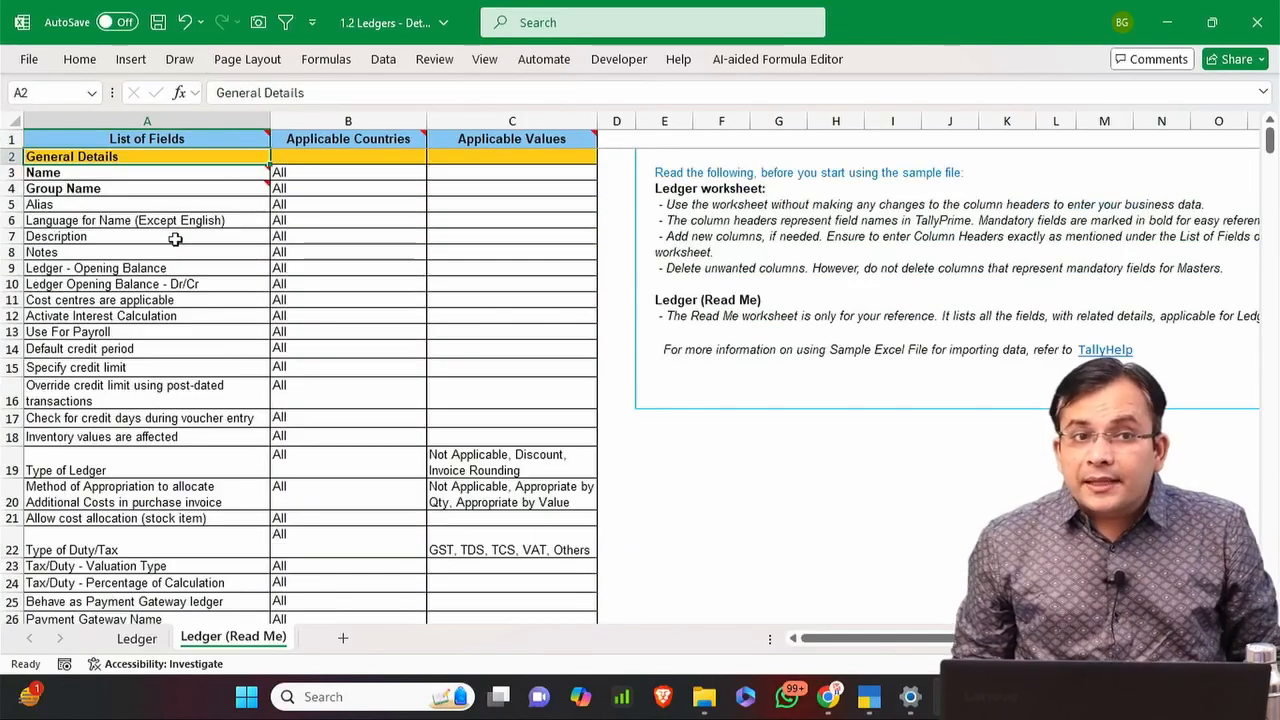
key(ctrl+shift+Down)
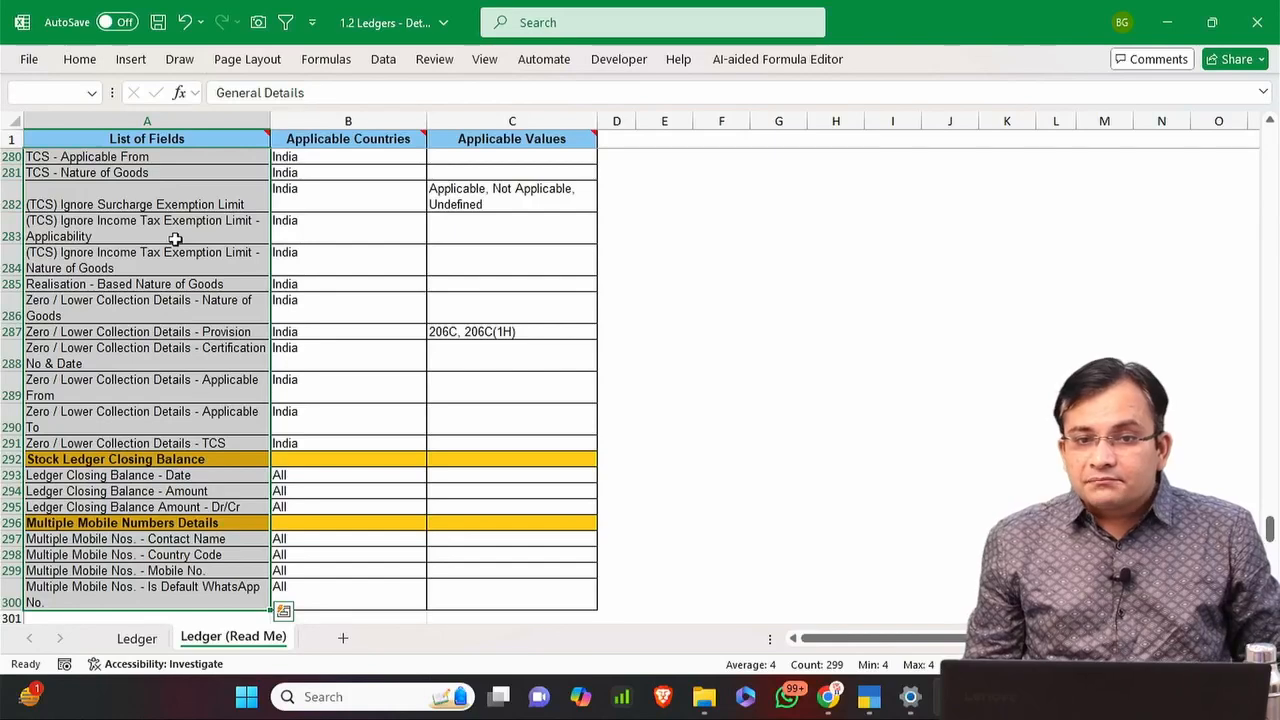
Return to the start of the Ledger sheet and save the 1.2 Ledgers - Detailed workbook.
key(ctrl+Up)
key(ctrl+Page_Up)
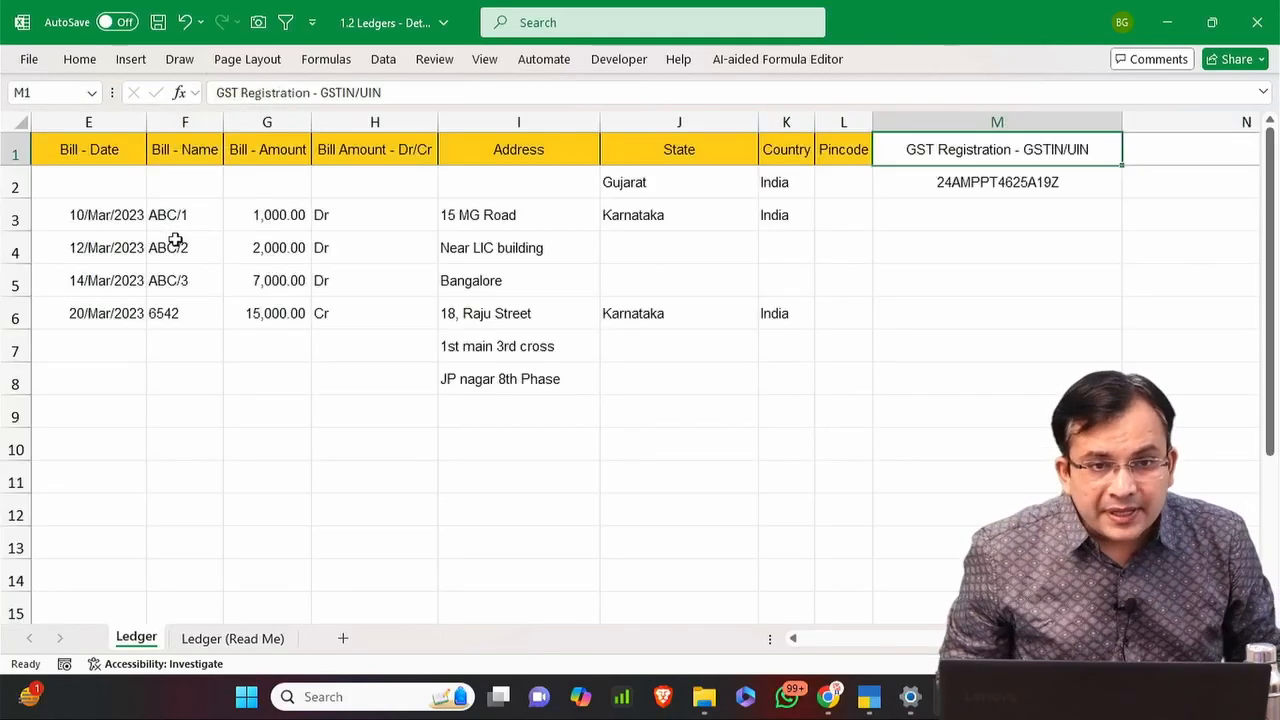
key(ctrl+Left)
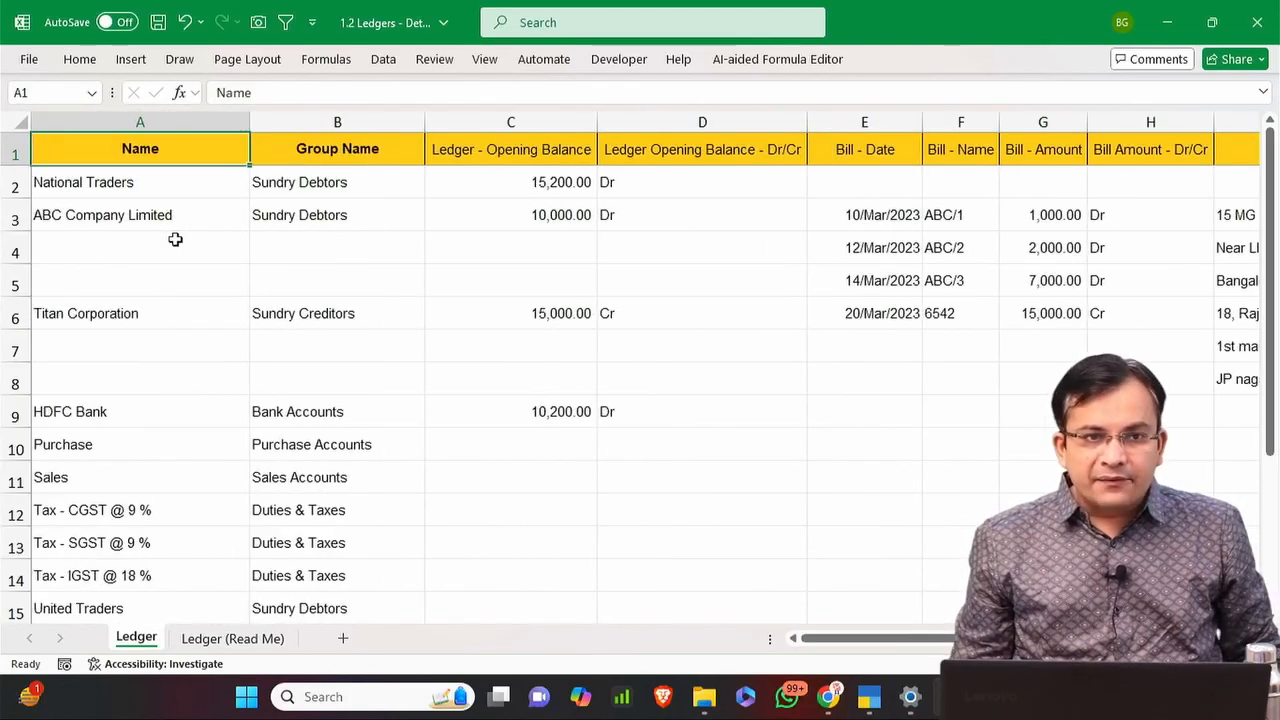
key(ctrl+s)
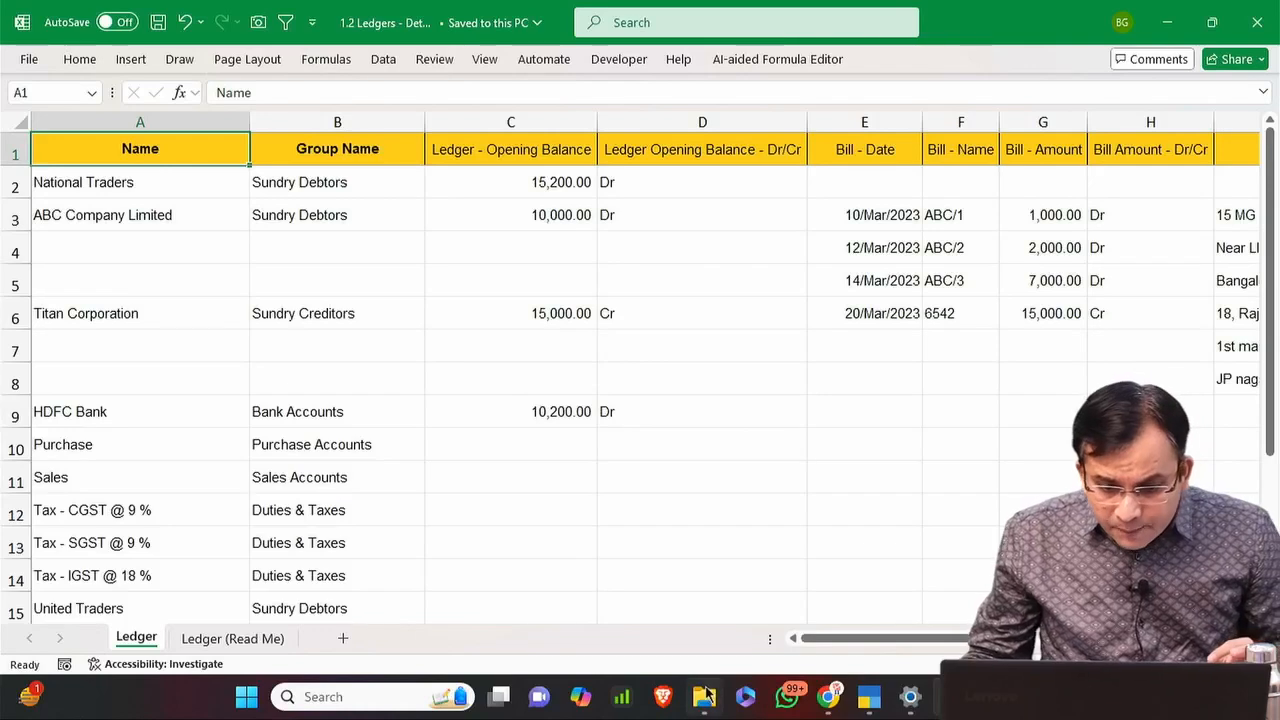
Copy the Practice Files folder path in File Explorer and switch to TallyPrime.
mouse_move(704, 697)
click(682, 597)
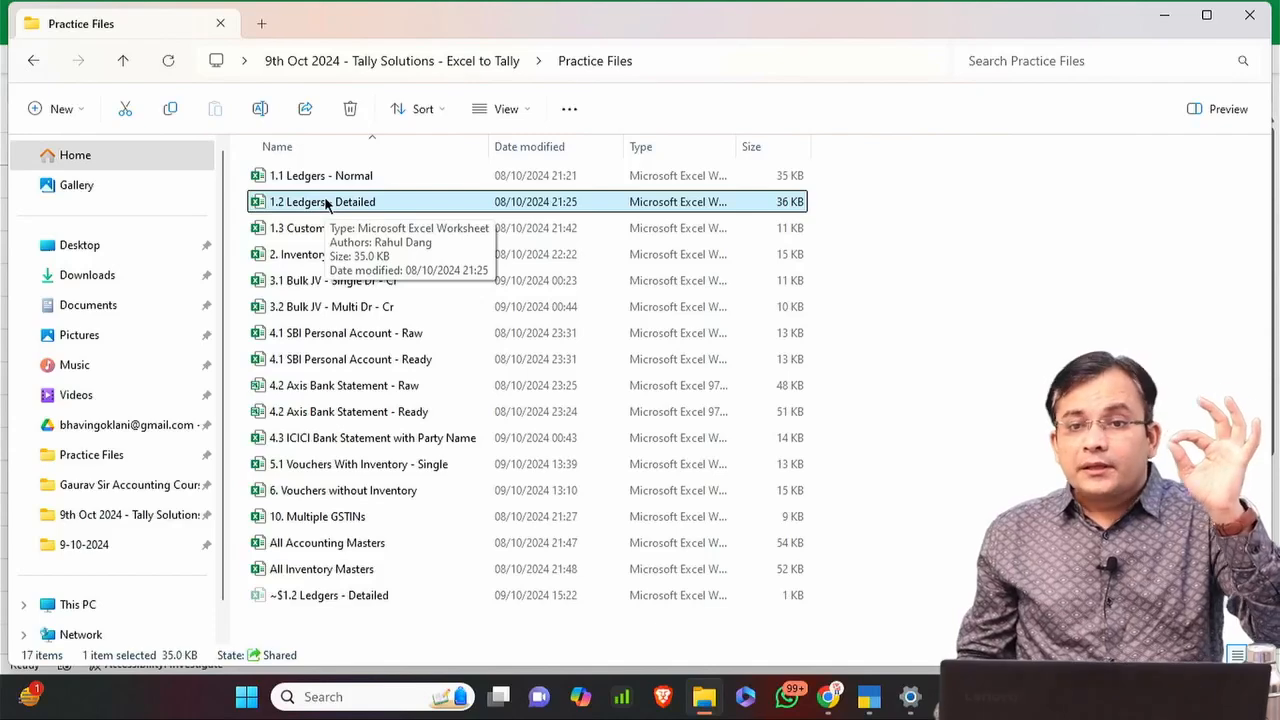
click(897, 291)
key(alt+d)
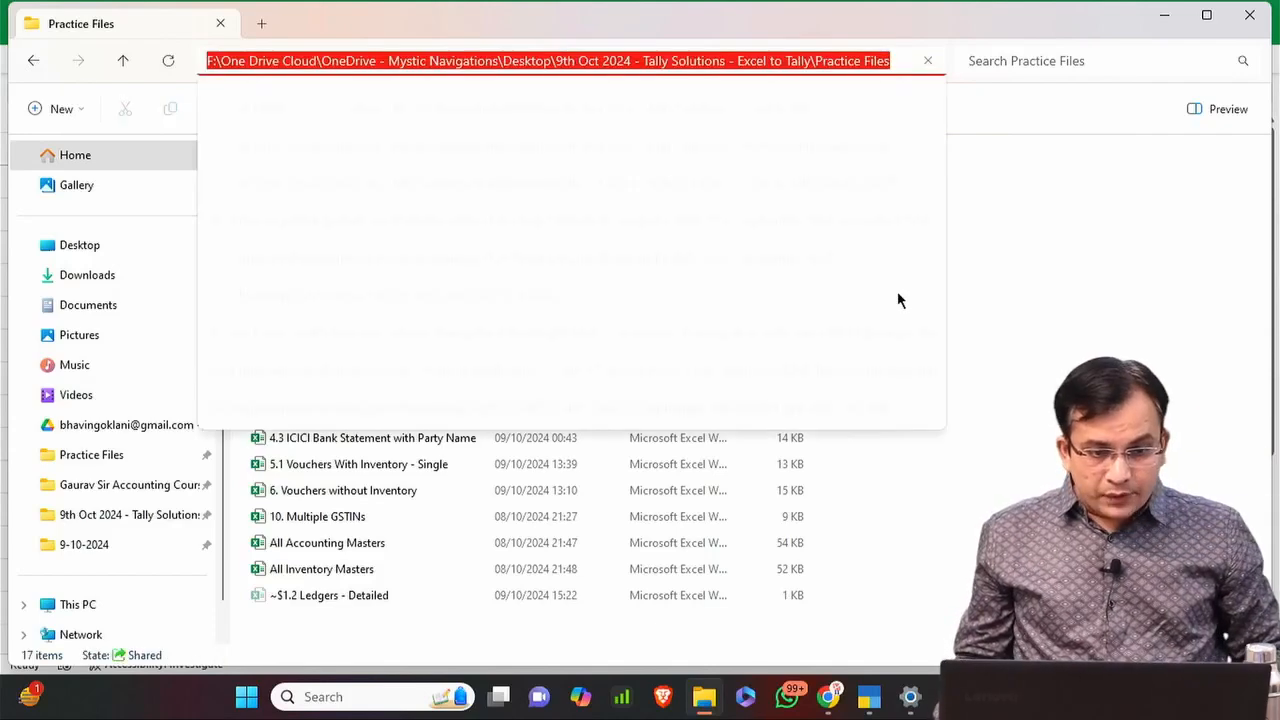
key(alt+Tab)
click(869, 697)
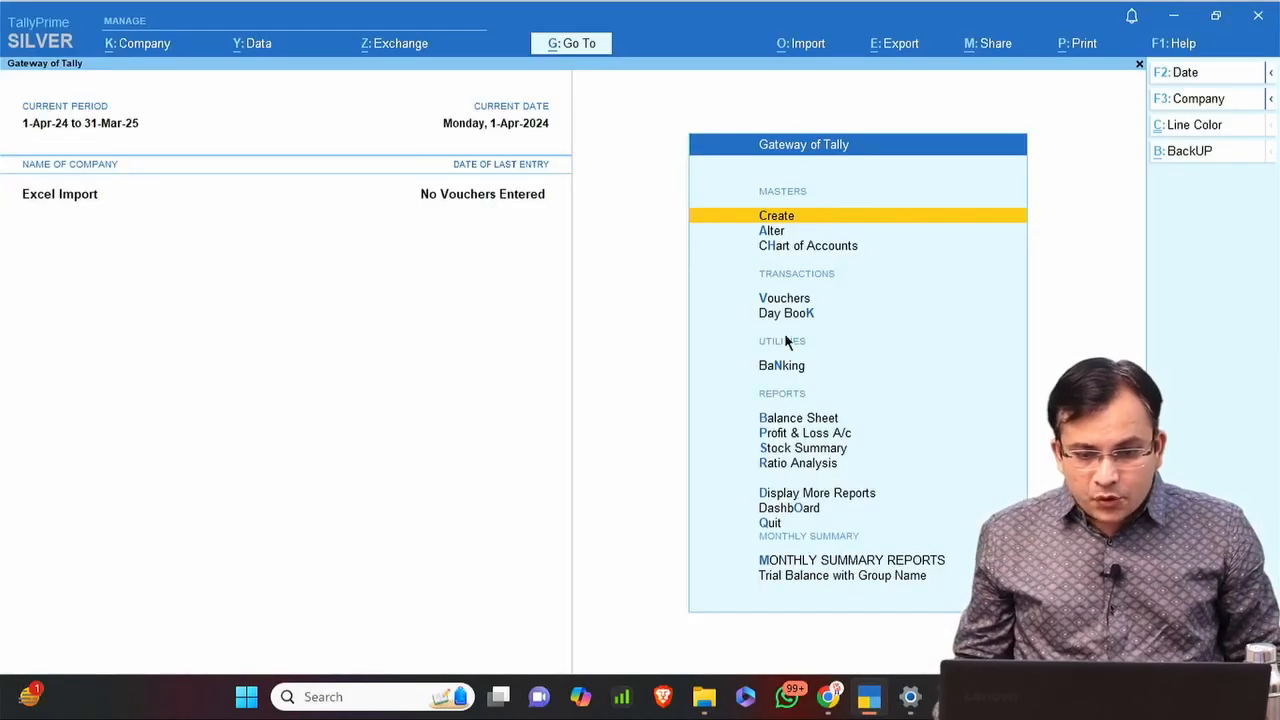
Start a masters import in Excel (Spreadsheet) format and set its file path to the Practice Files folder.
key(alt+o)
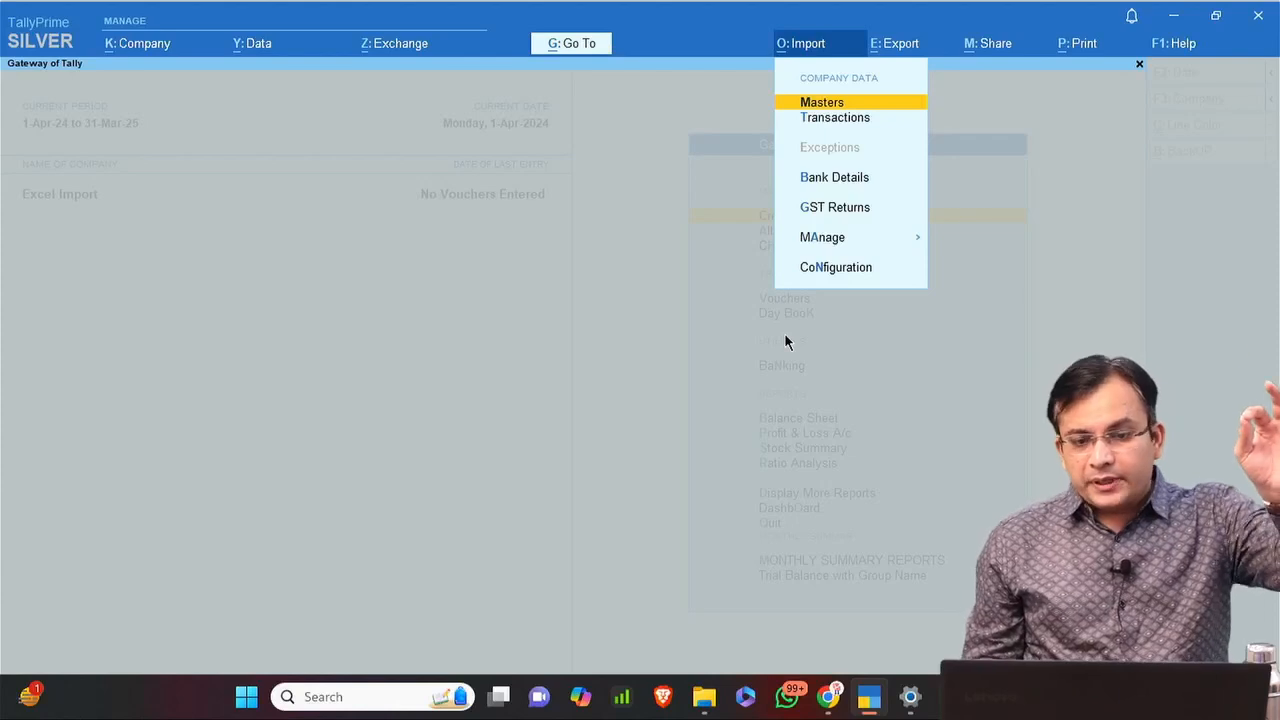
key(Return)
key(Return)
key(Return)
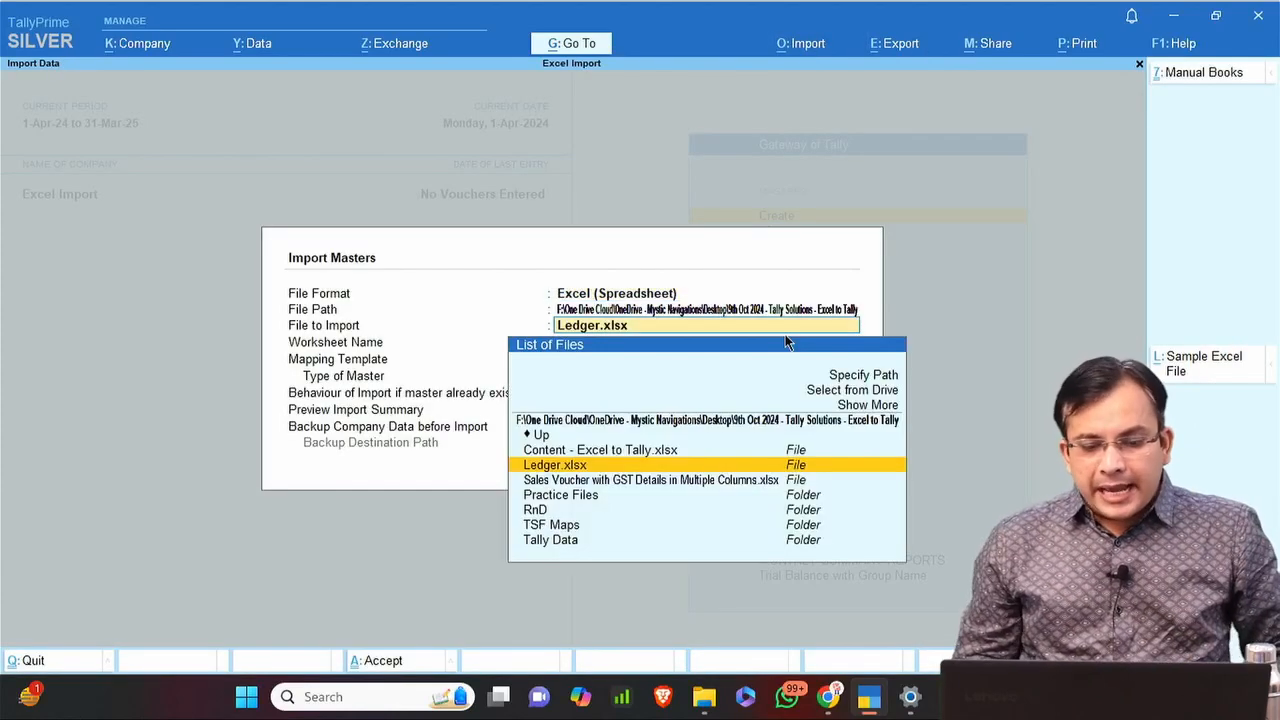
key(Up)
key(Up)
key(Up)
key(Up)
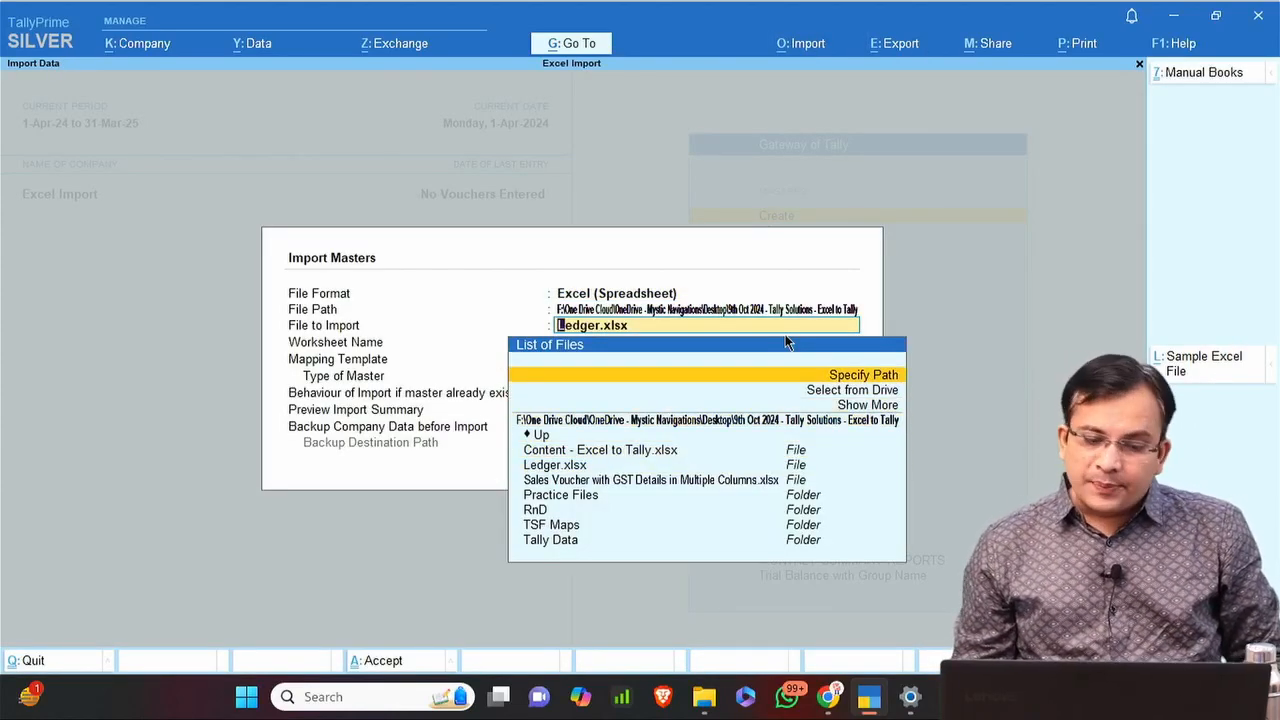
key(Return)
key(Return)
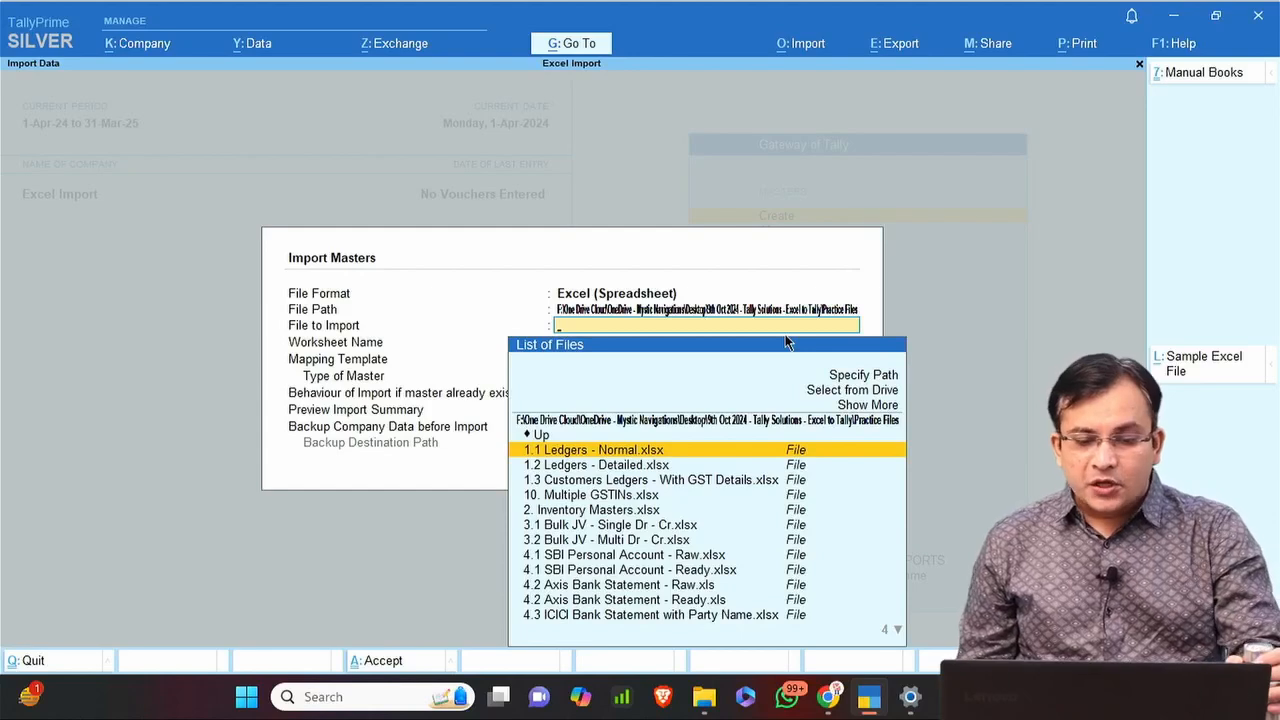
Preview importing 1.2 Ledgers - Detailed.xlsx with worksheet Ledger, Default Template, master type Ledger, Modify with New Data and no company backup.
key(Down)
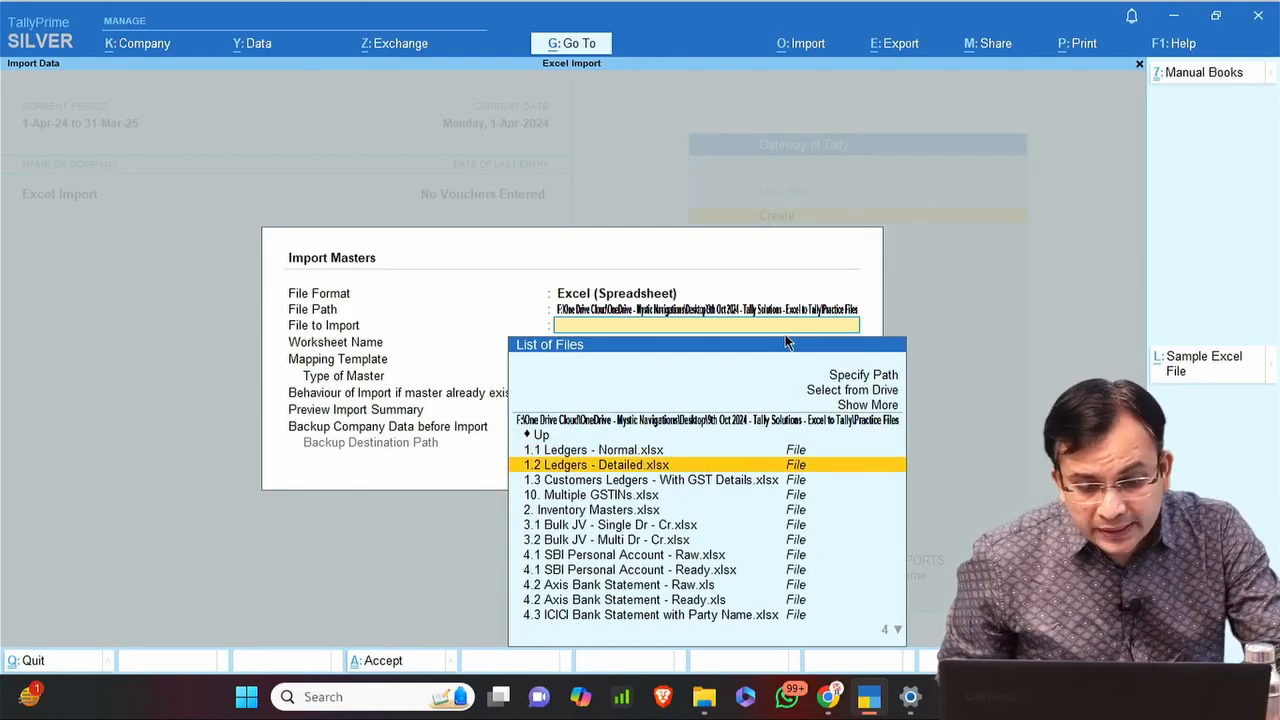
key(Return)
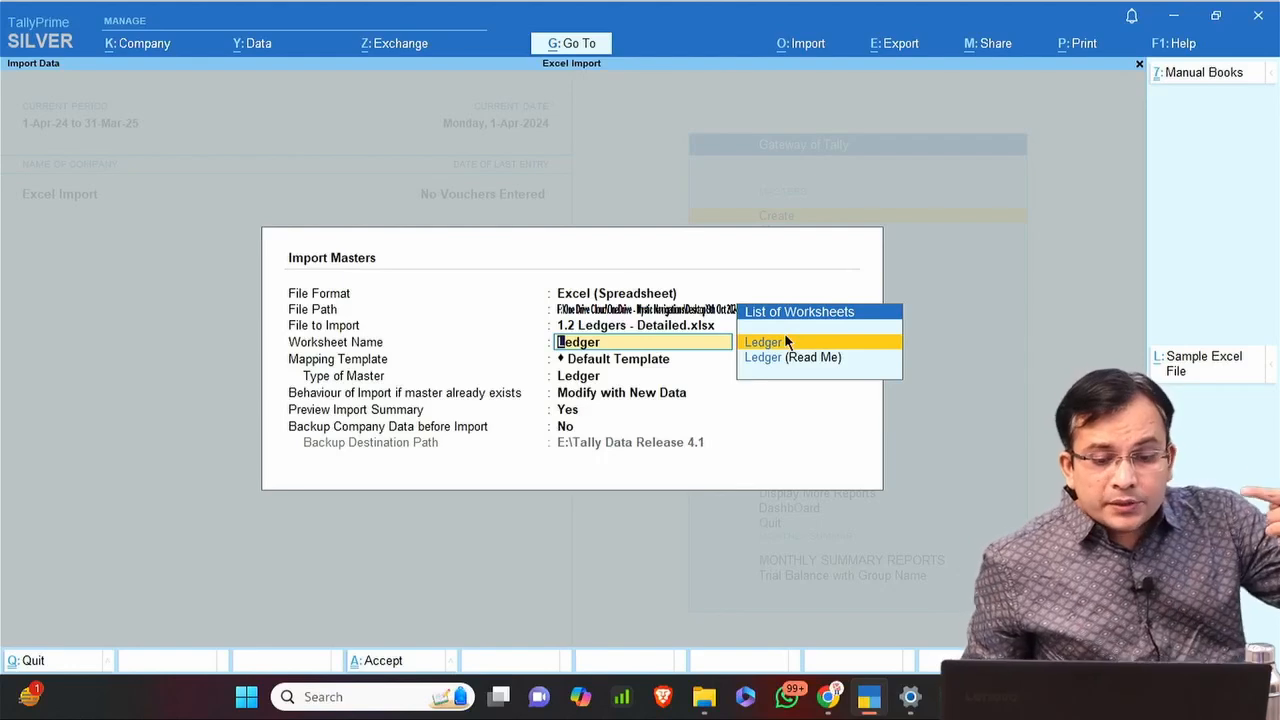
key(Return)
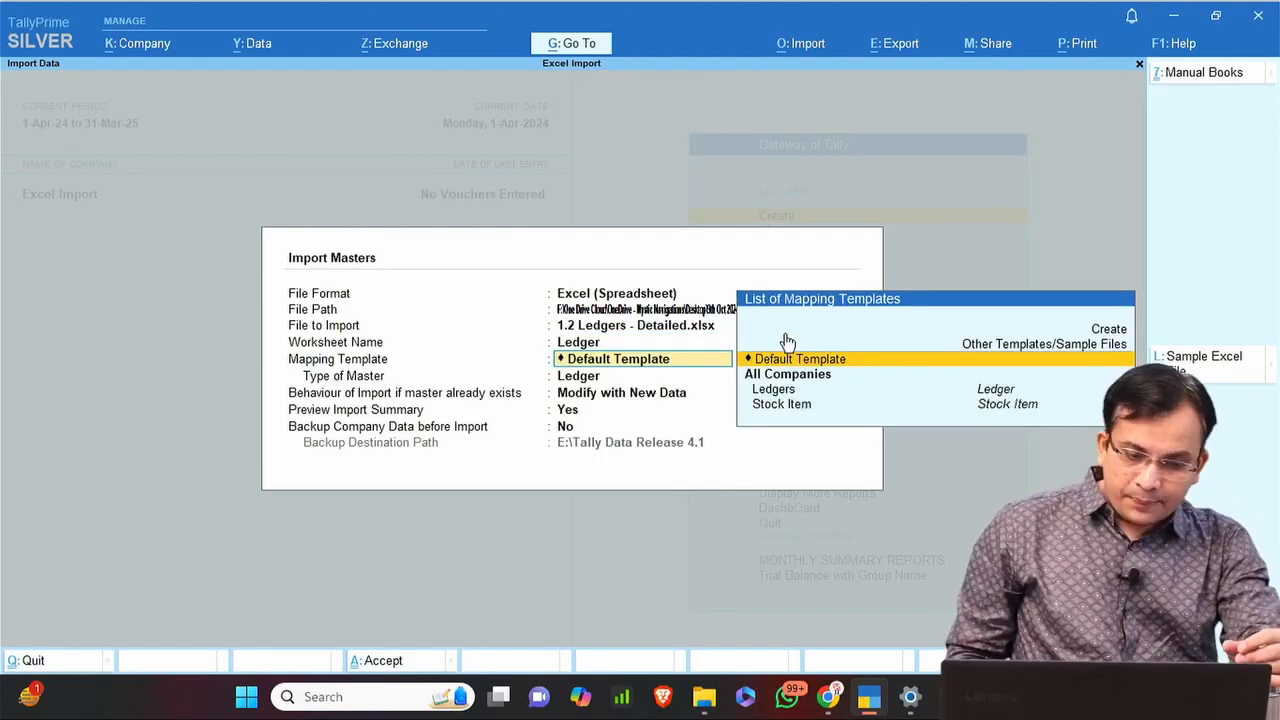
key(Return)
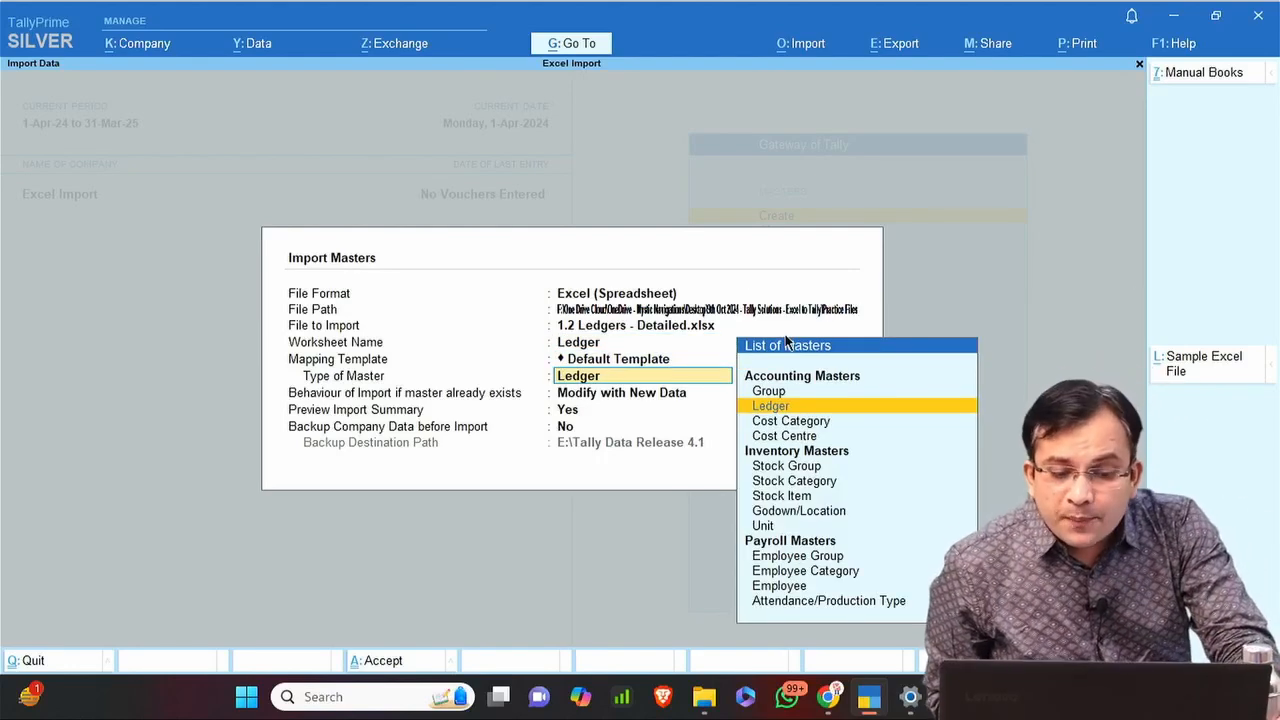
key(Return)
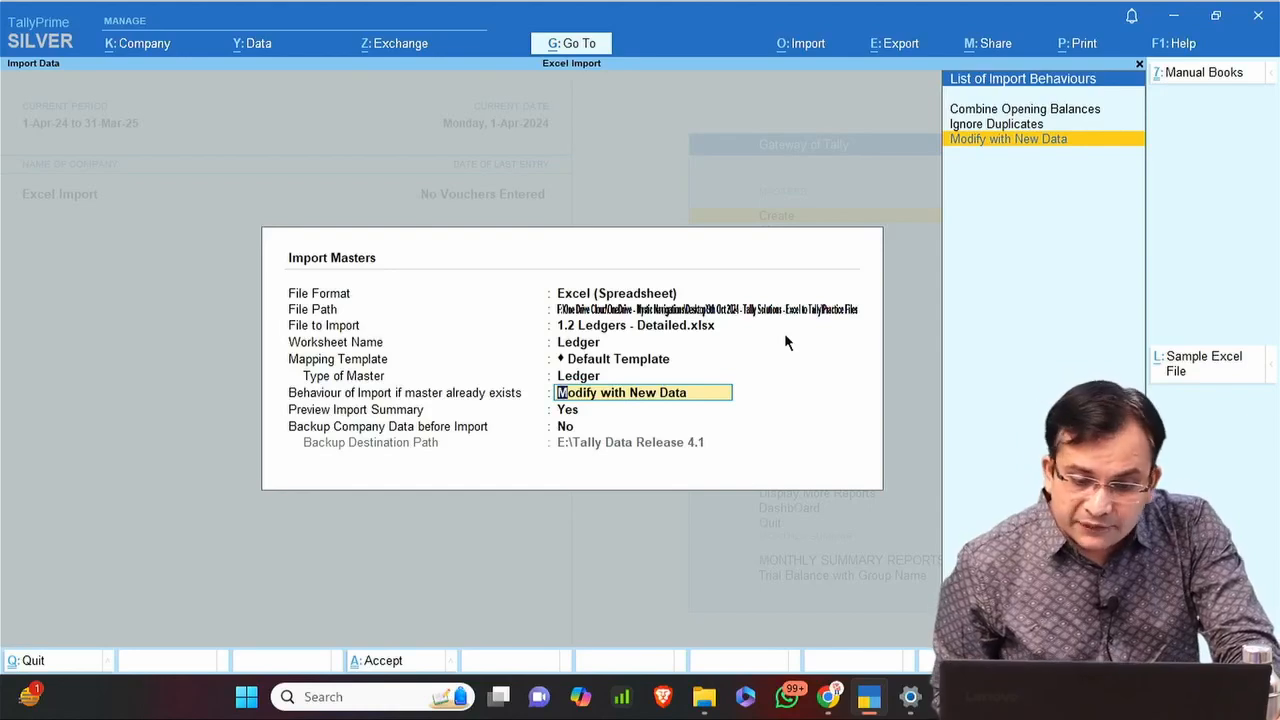
key(Return)
key(Return)
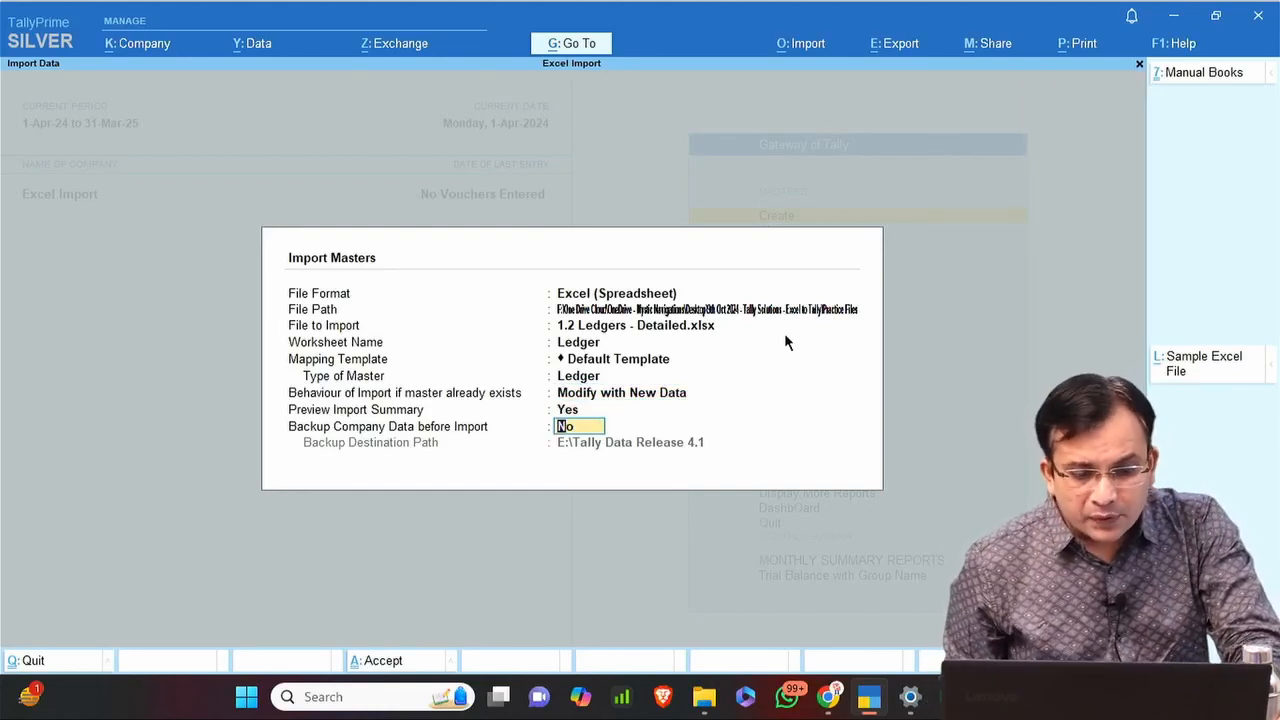
key(Return)
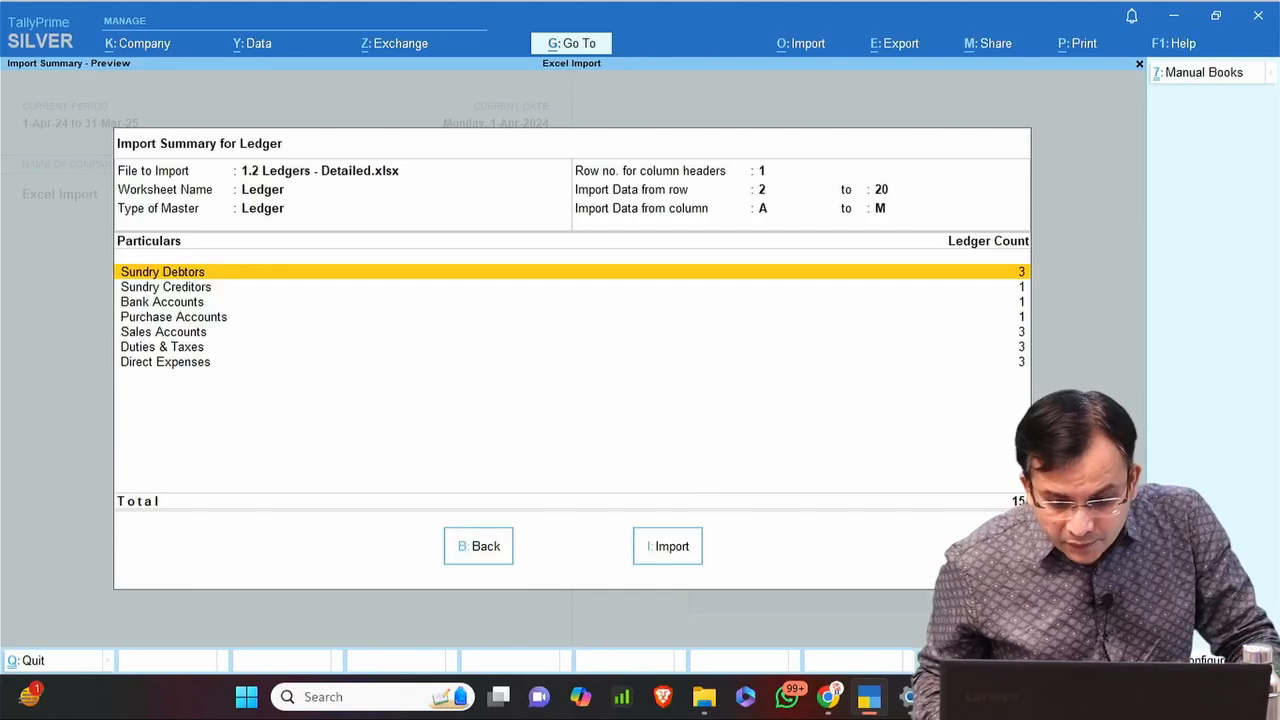
Switch to Excel, check the Ledger sheet's rows down to the last ledger, and save the workbook again.
mouse_move(951, 697)
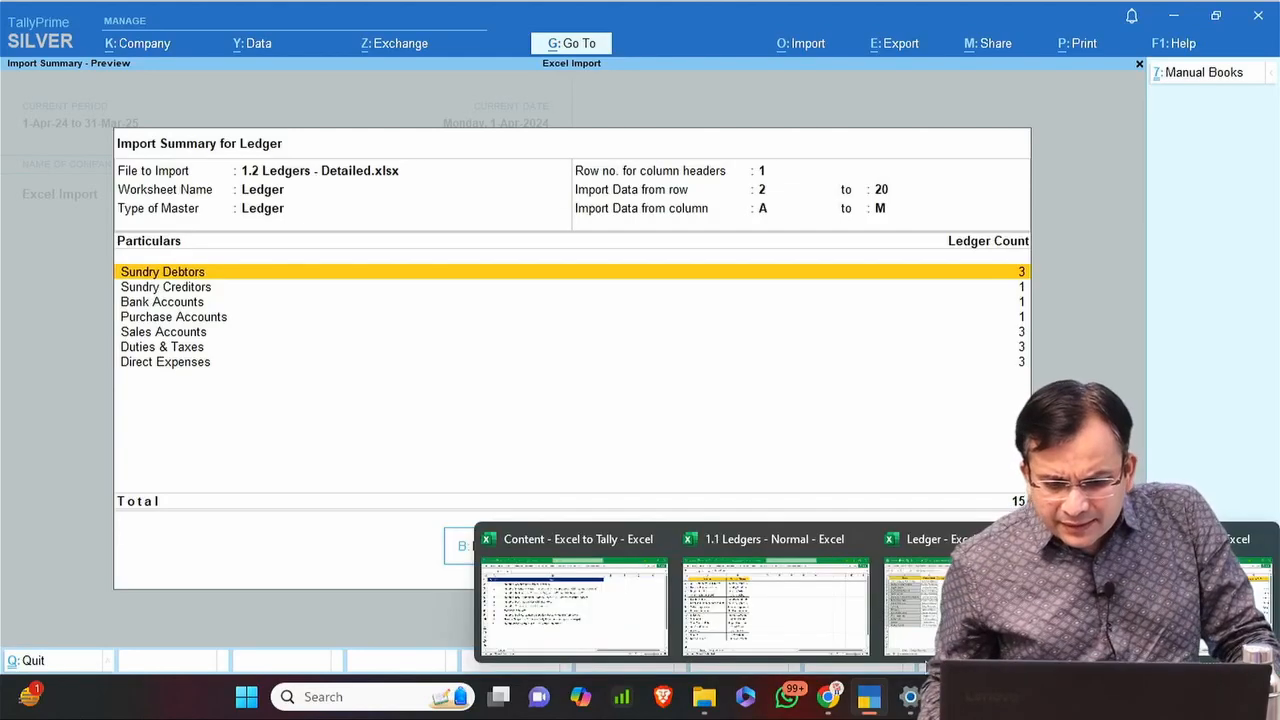
click(808, 603)
mouse_move(951, 697)
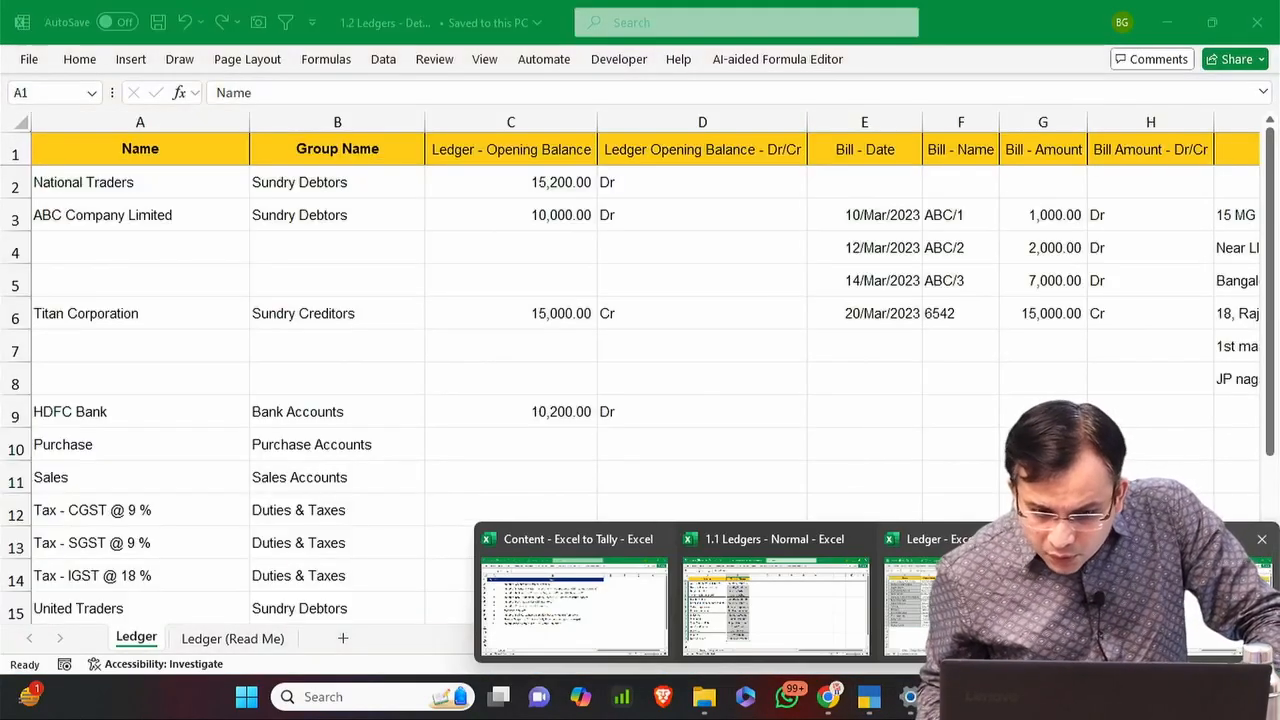
click(965, 603)
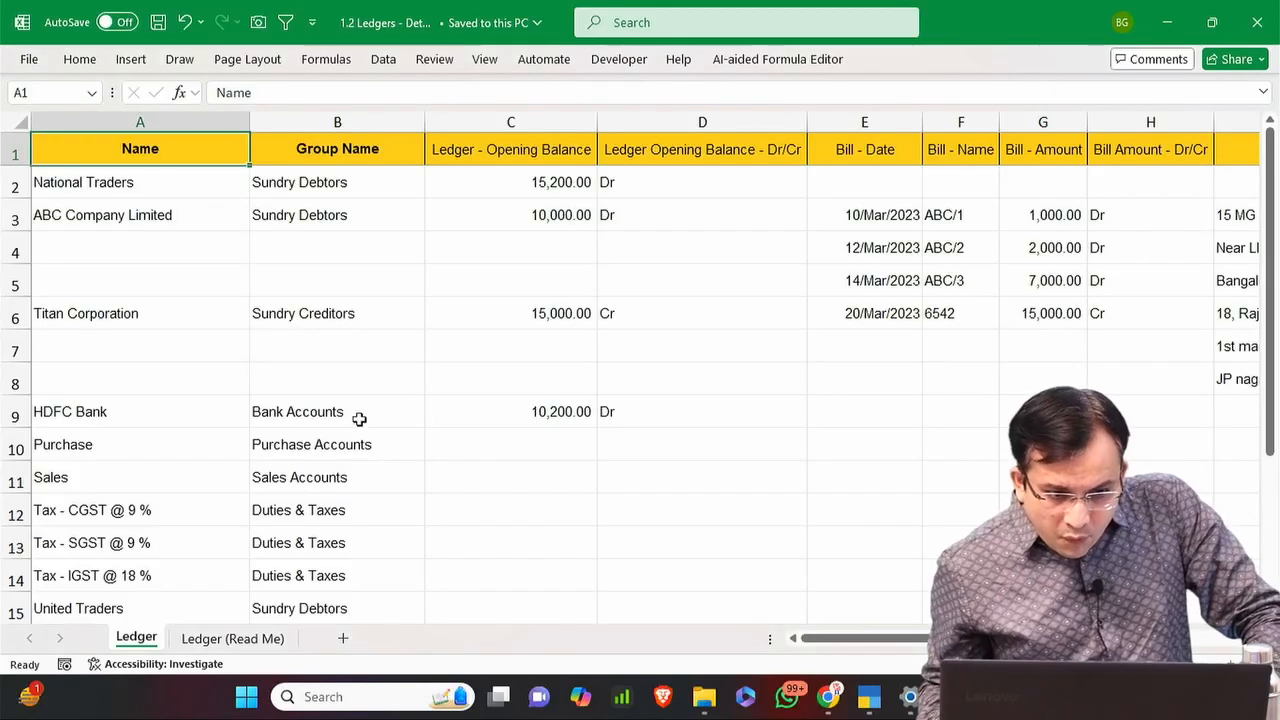
scroll(408, 509, down, 4)
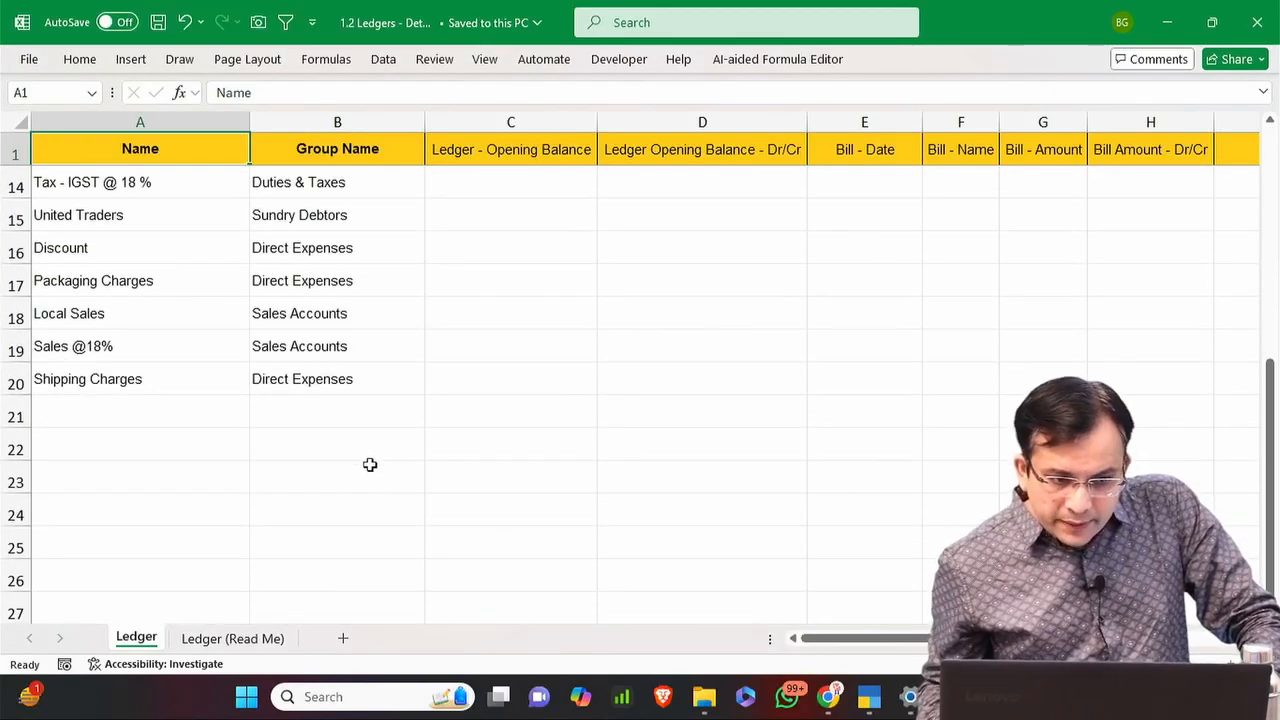
scroll(369, 463, up, 4)
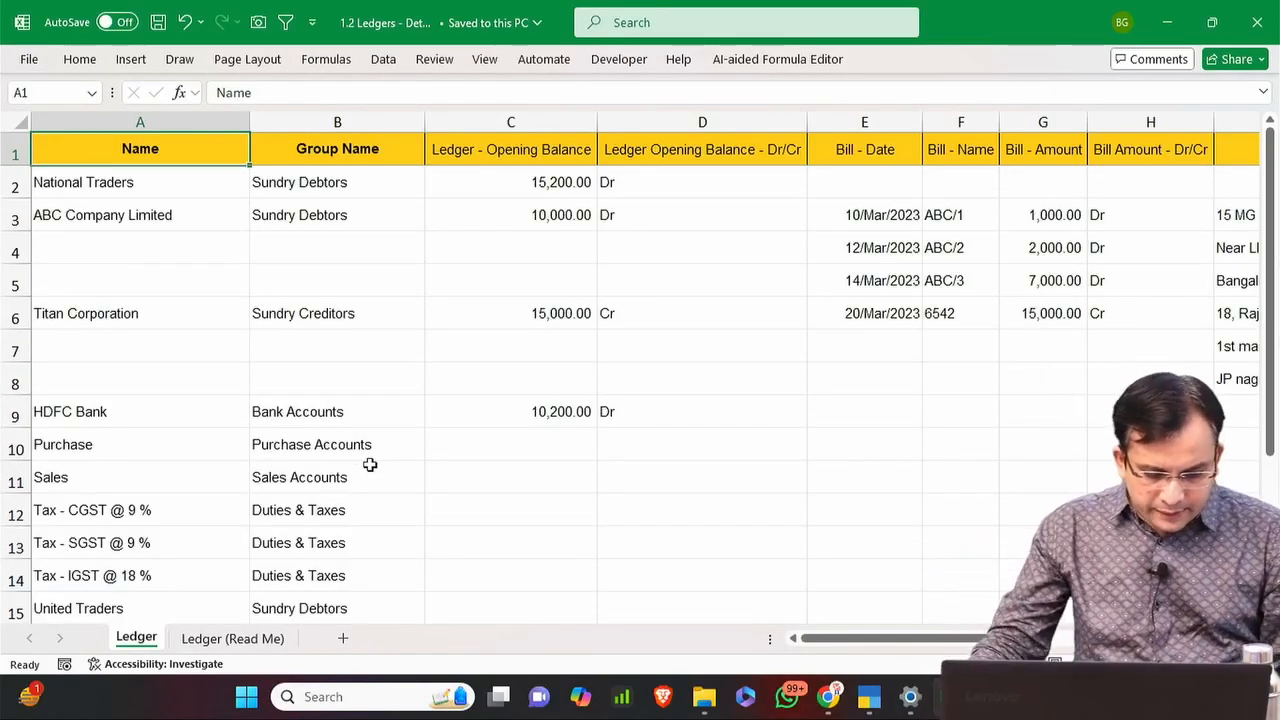
key(ctrl+s)
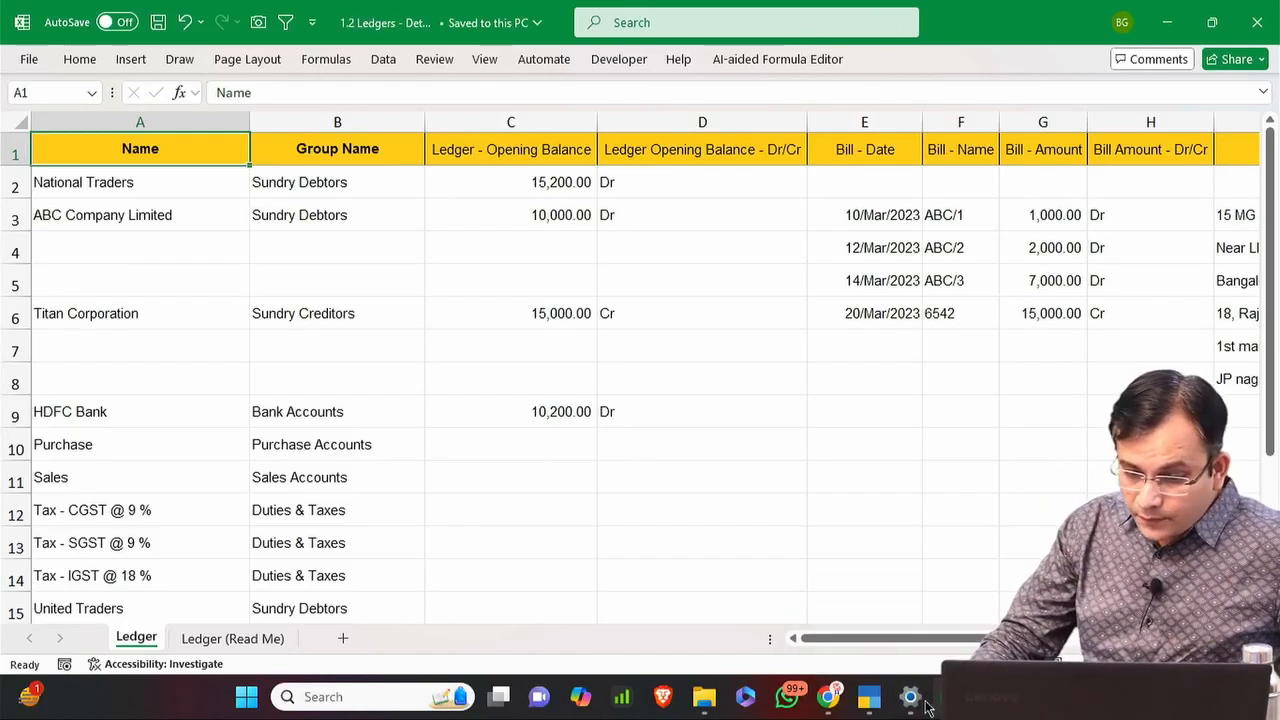
Switch back to TallyPrime and import the previewed ledger data into the Excel Import company.
click(908, 622)
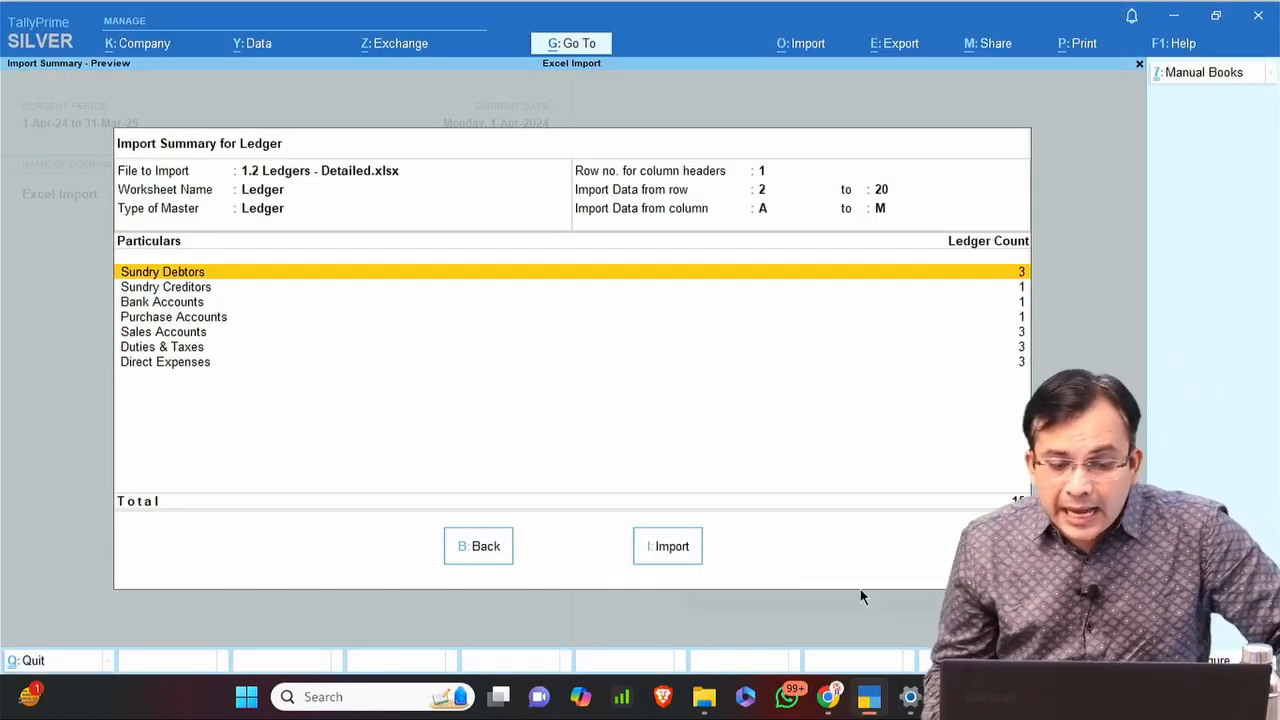
click(664, 553)
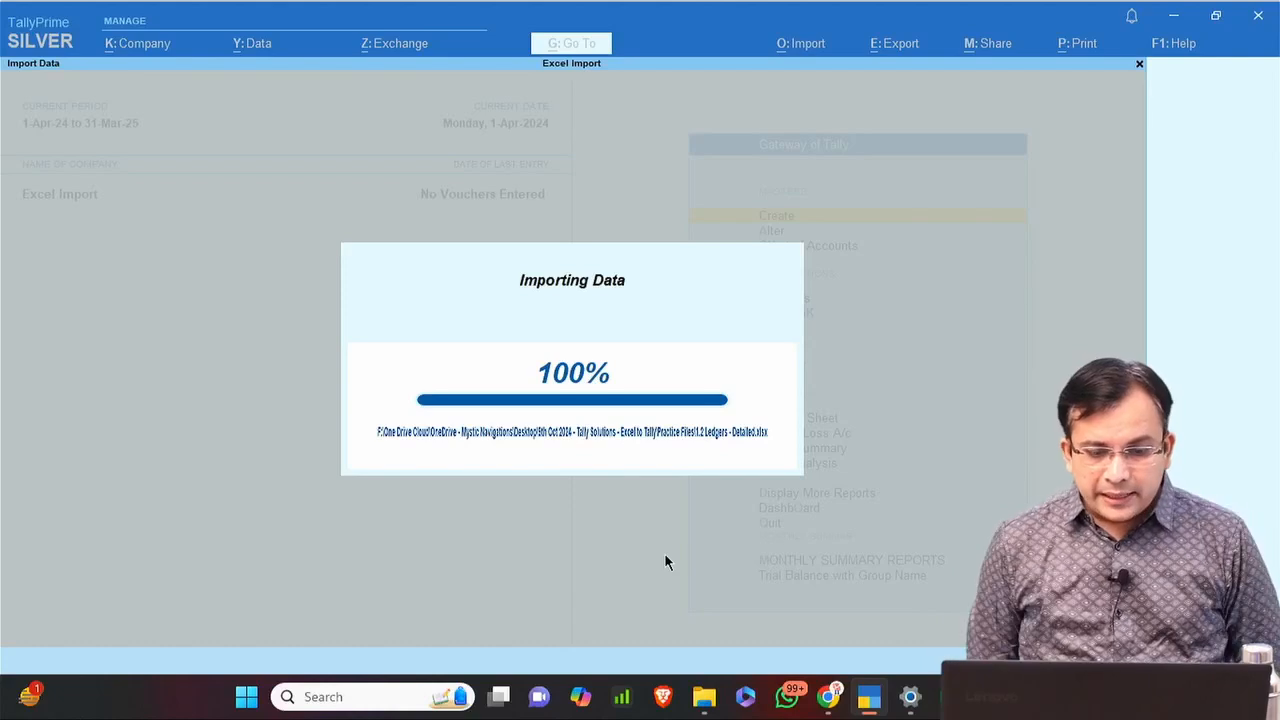
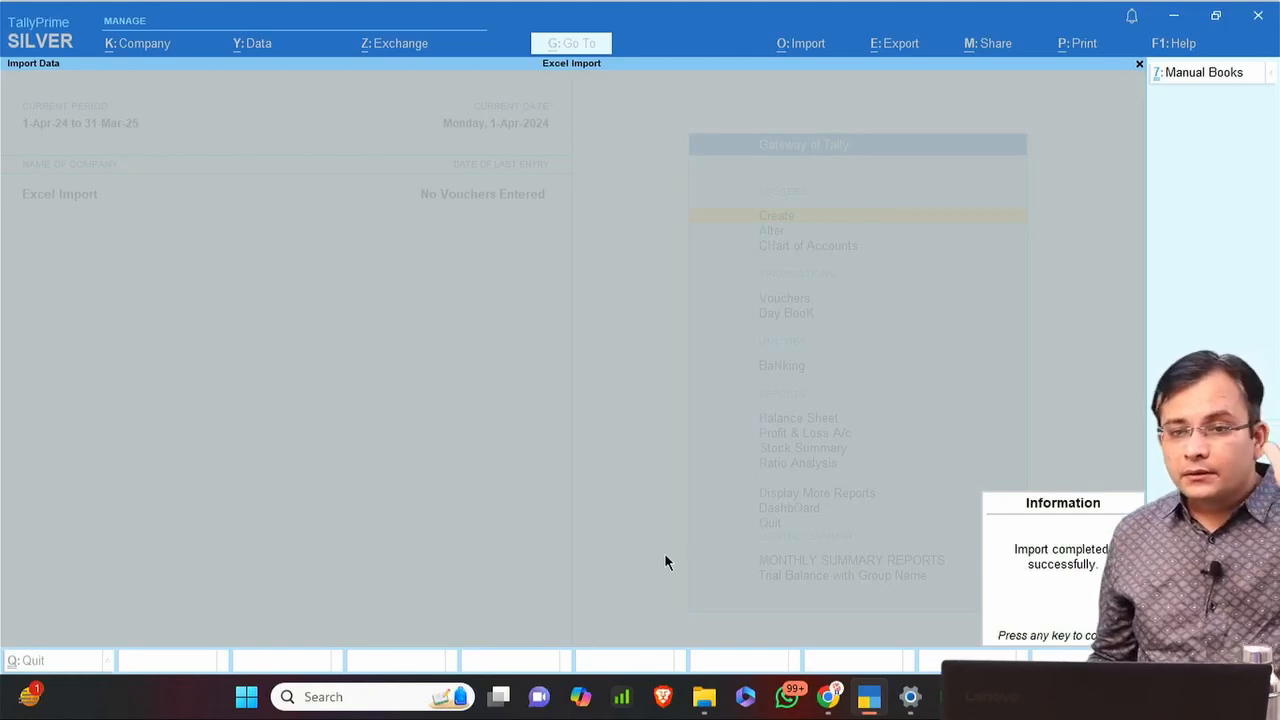
key(Return)
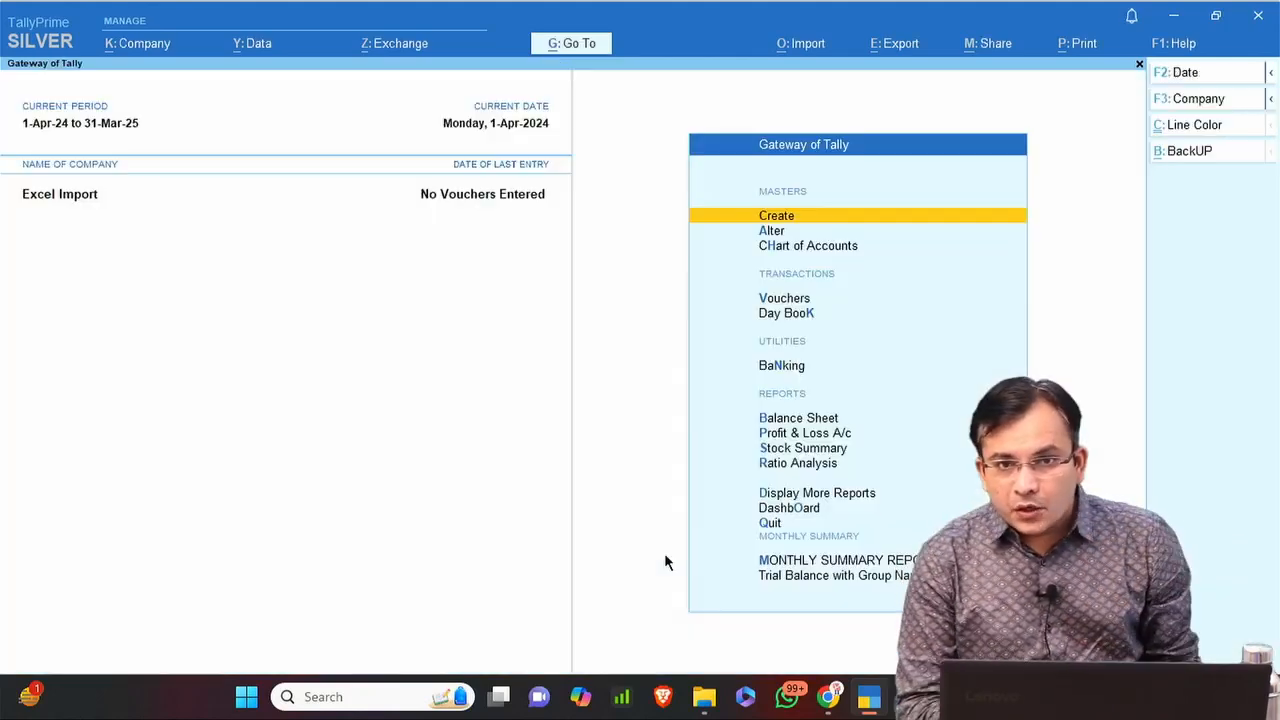
Examine the company's Statistics report and its list of ledgers, and return to the Gateway of Tally.
key(d)
key(s)
key(s)
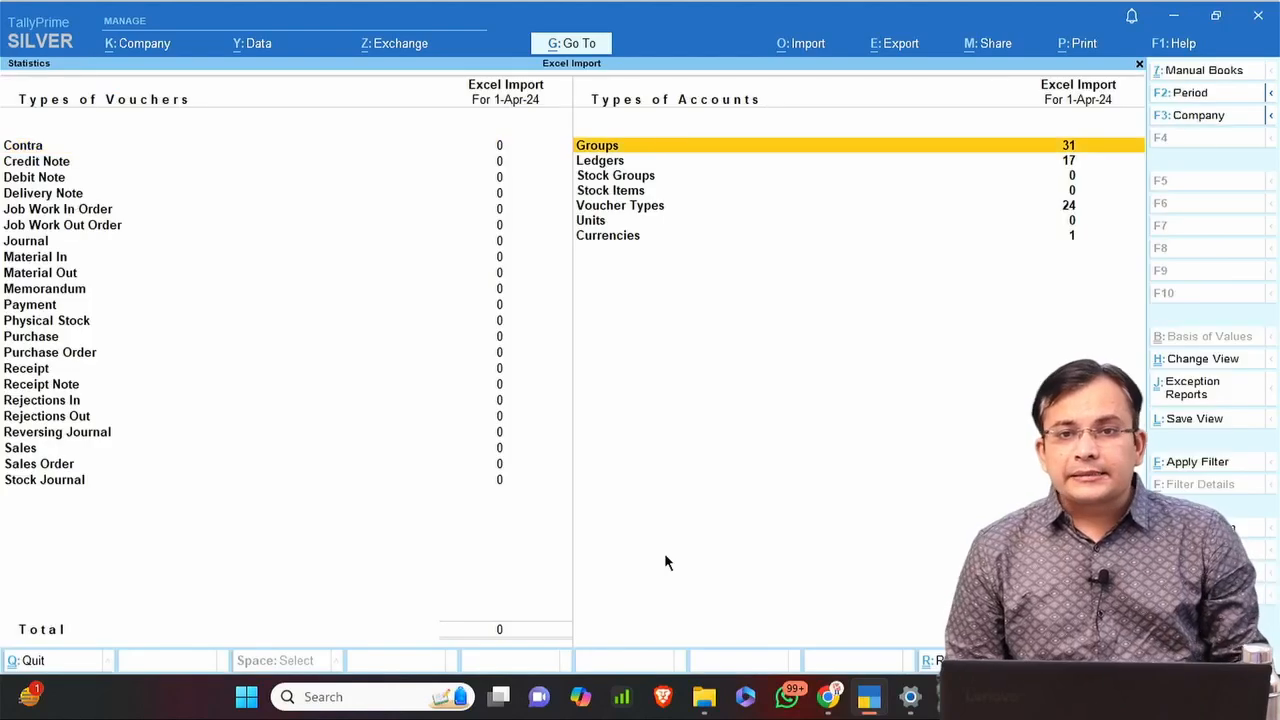
key(Down)
key(Return)
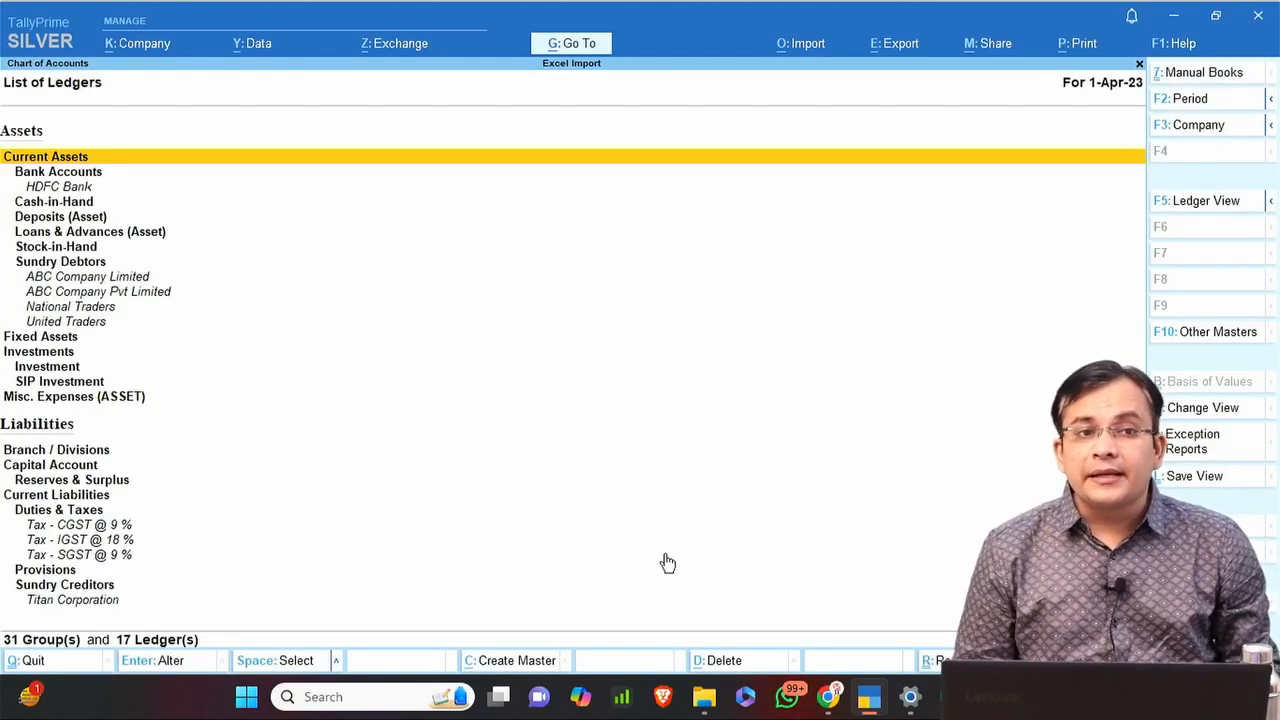
key(Escape)
key(Escape)
key(Escape)
key(Escape)
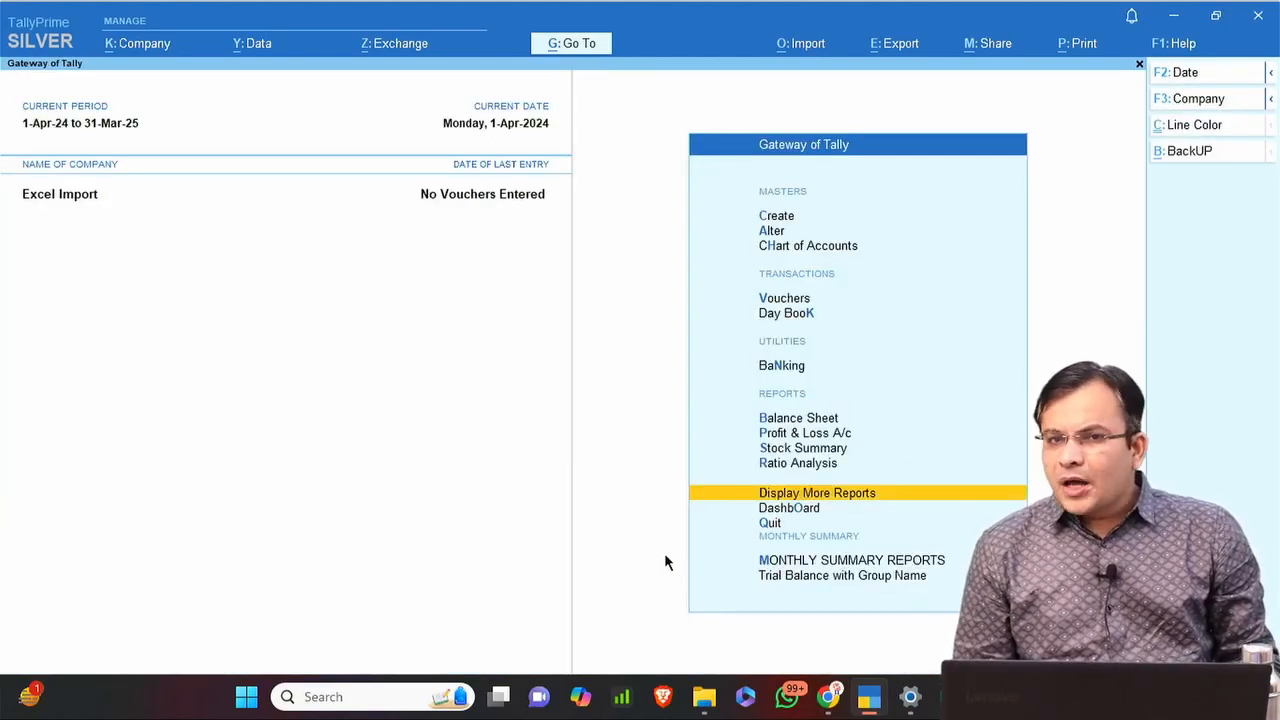
key(Escape)
key(n)
Check the National Traders GST registration entry in Excel's Ledger sheet, and return to TallyPrime.
key(alt+Tab)
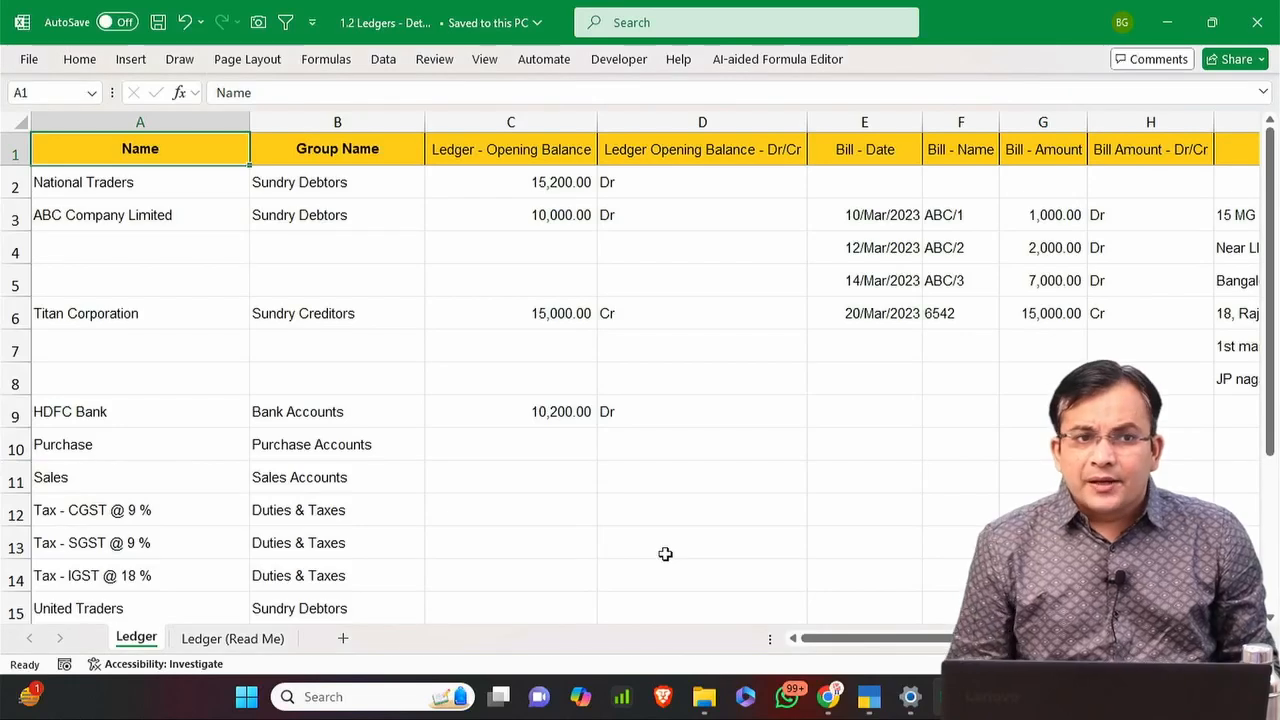
key(alt+Tab)
key(alt+Tab)
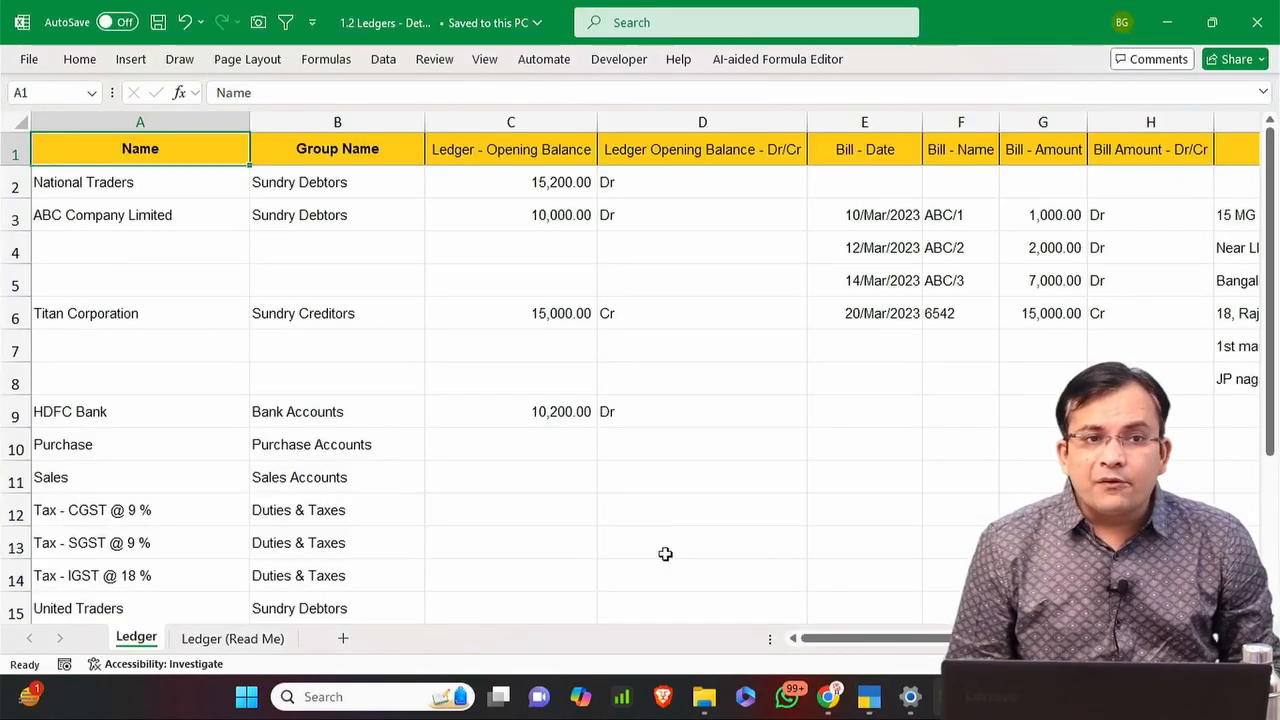
key(ctrl+Right)
key(Down)
key(alt+Tab)
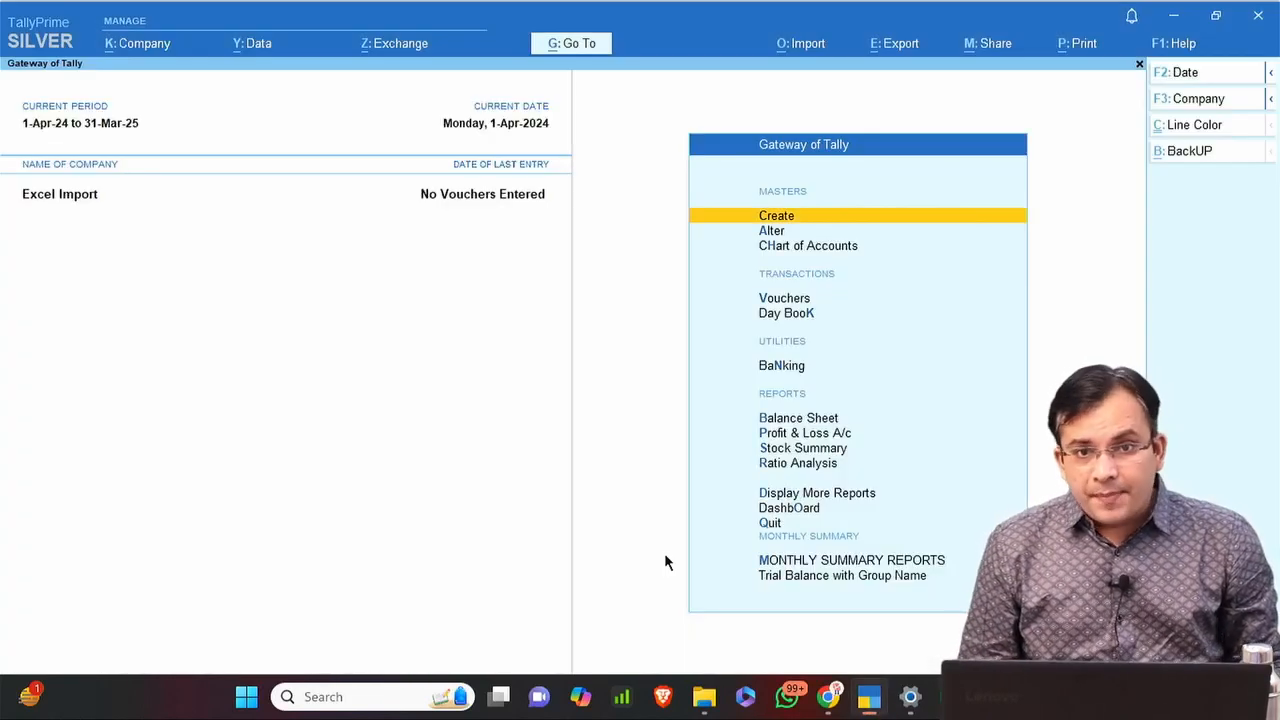
Open the National Traders ledger for alteration from the company's list of ledgers.
key(Down)
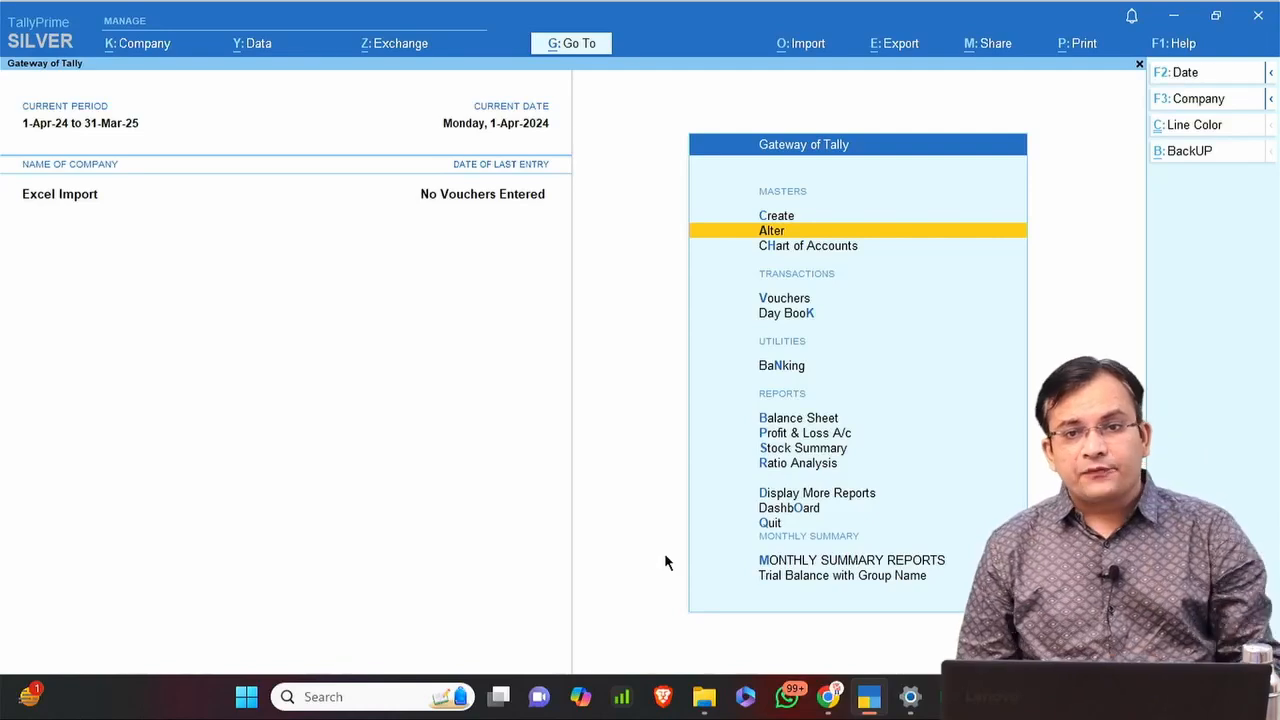
key(Return)
key(Down)
key(Return)
text(M)
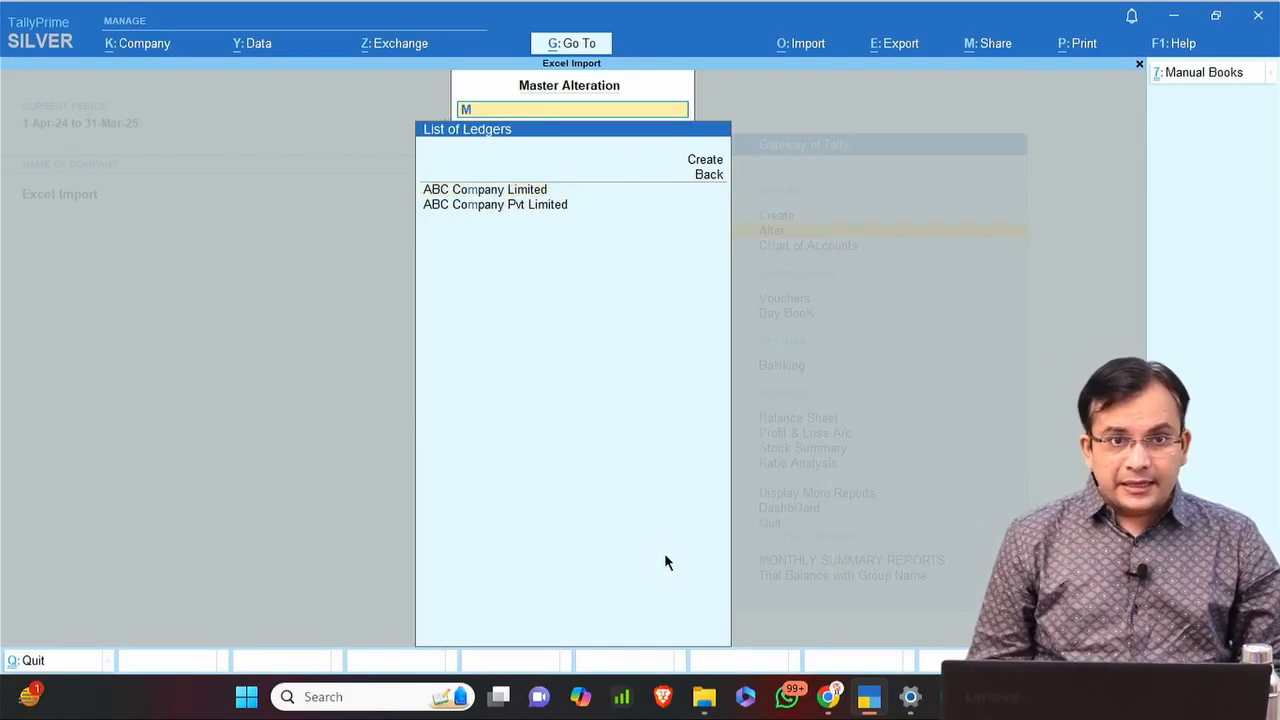
key(BackSpace)
text(N)
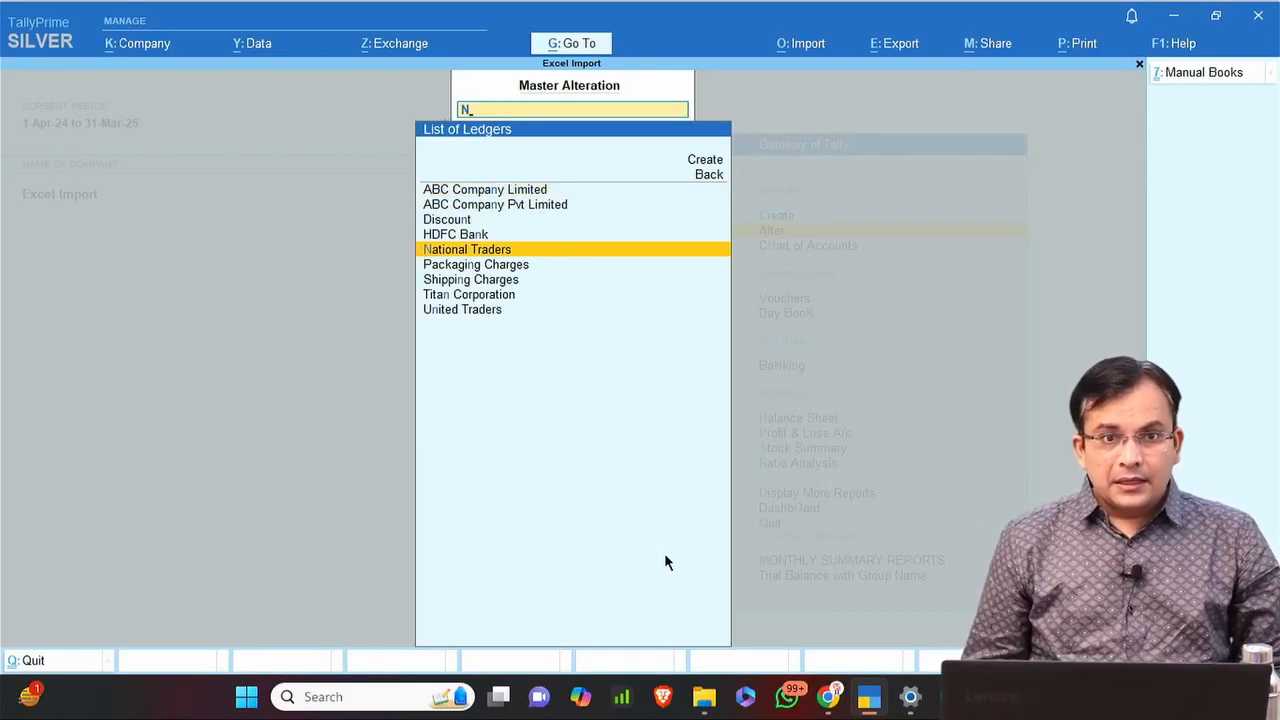
key(Return)
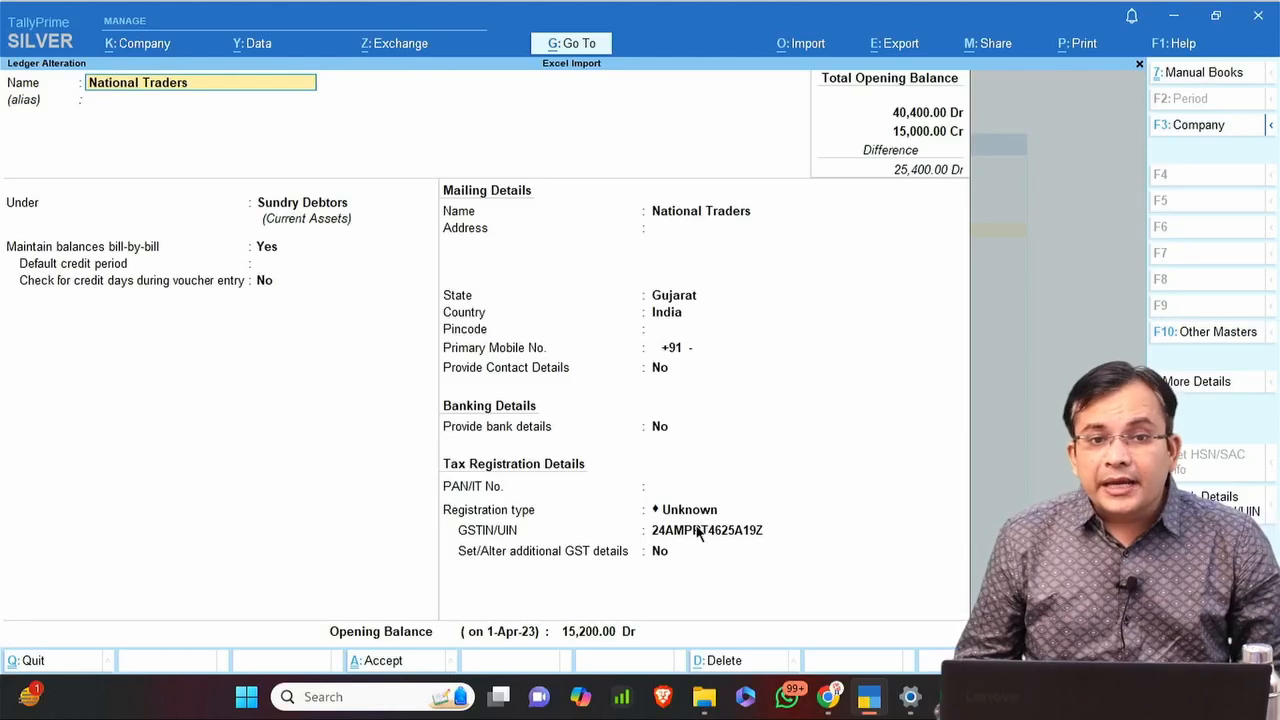
Check National Traders' GSTIN and opening balance, and view the bill-wise breakup before closing it.
click(695, 540)
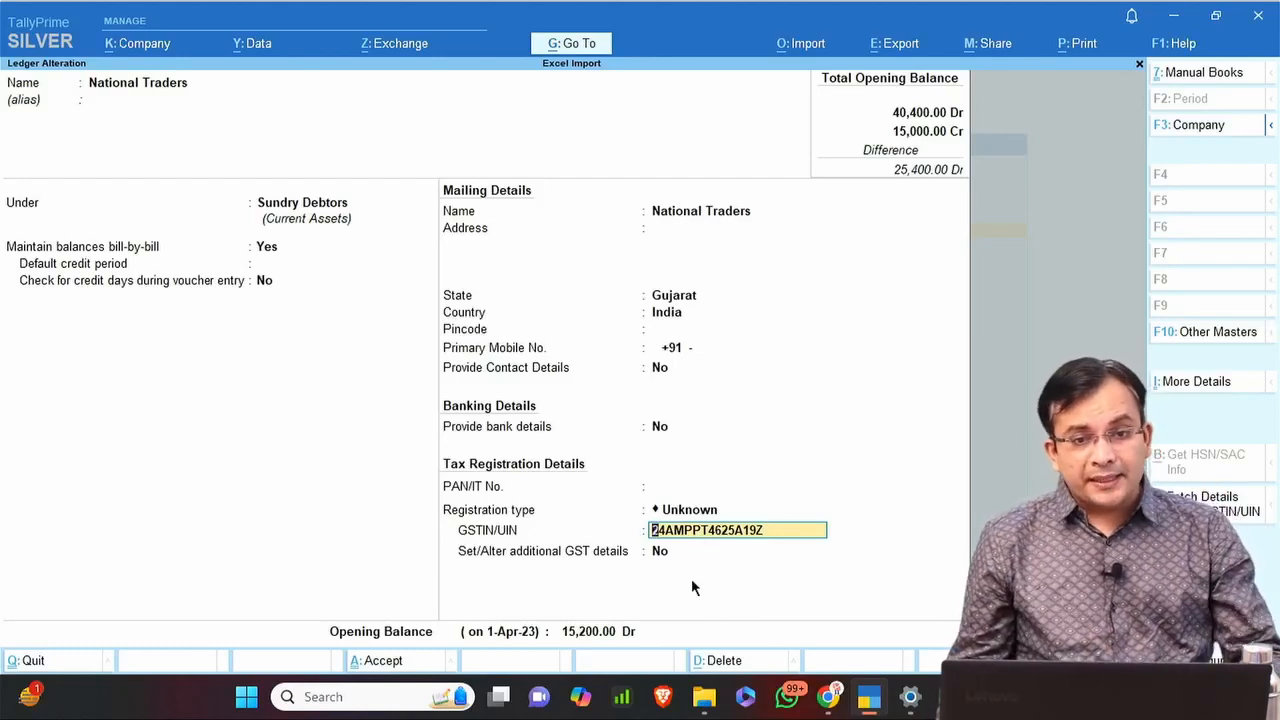
key(Return)
key(Return)
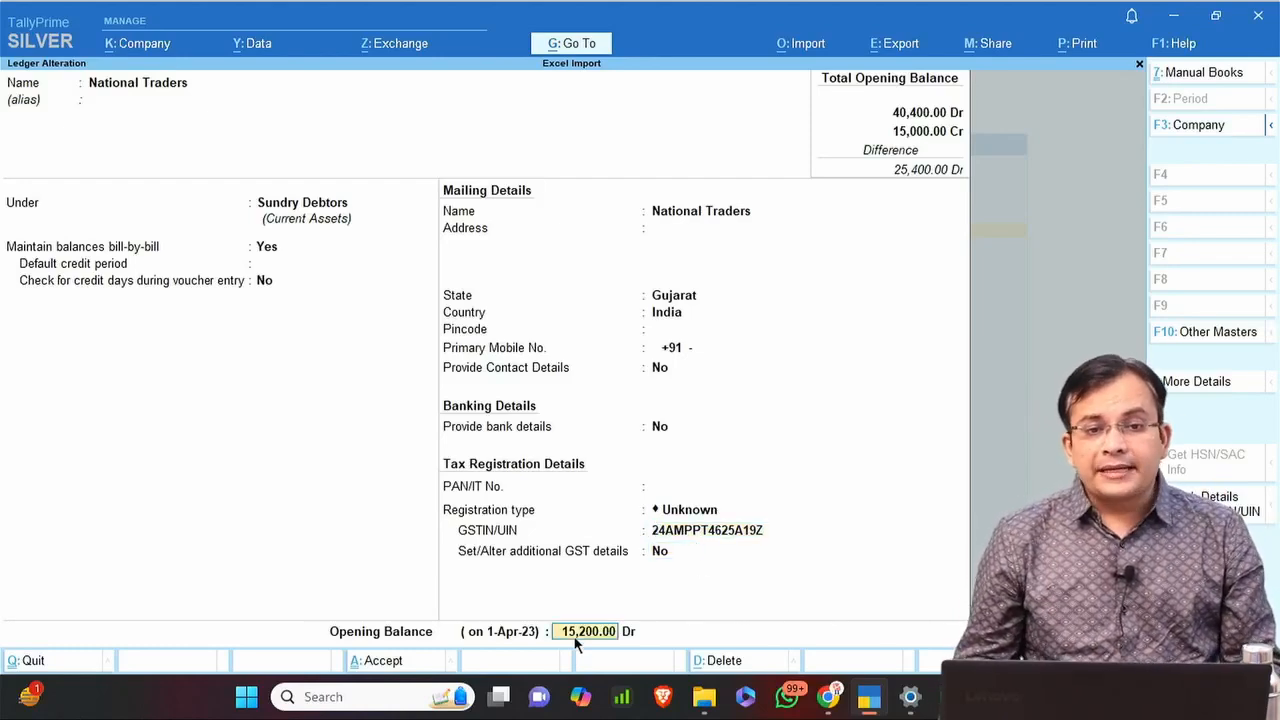
key(Return)
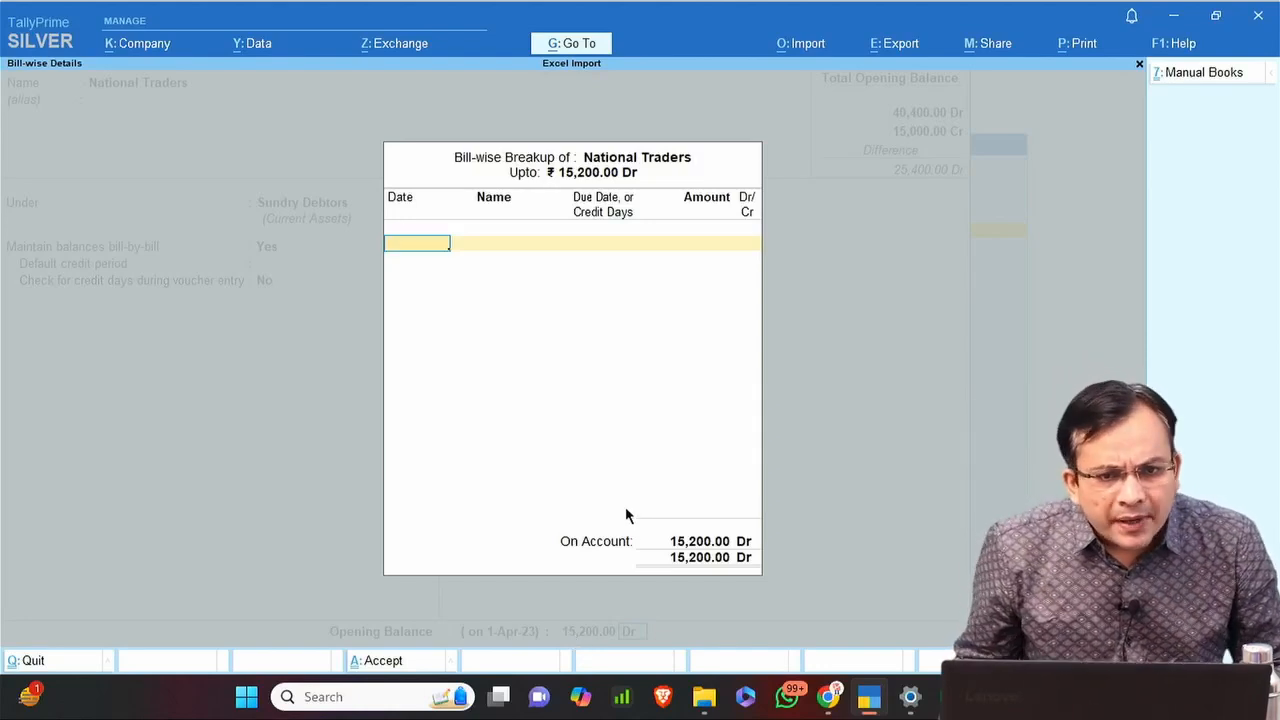
key(Escape)
Switch to Excel and check the ABC Company Limited row in the Ledger sheet from its name to its first bill name.
key(alt+Tab)
key(Left)
key(Left)
key(Left)
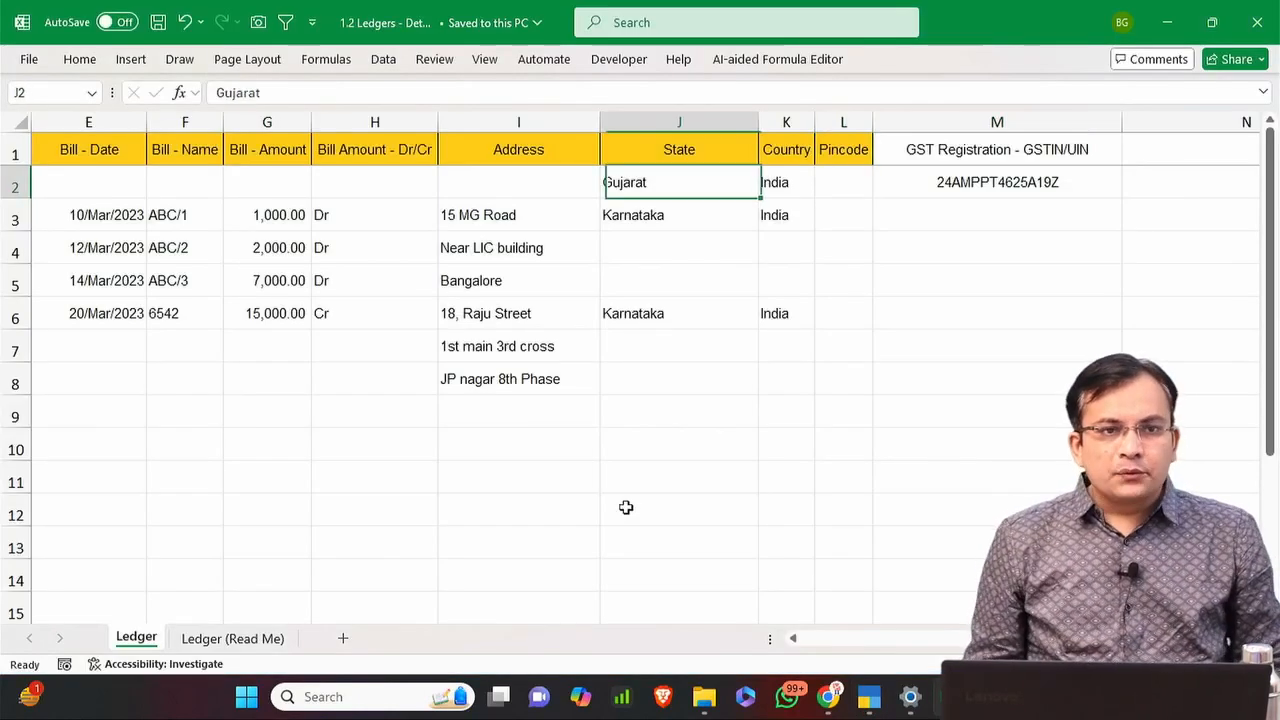
key(Home)
key(Down)
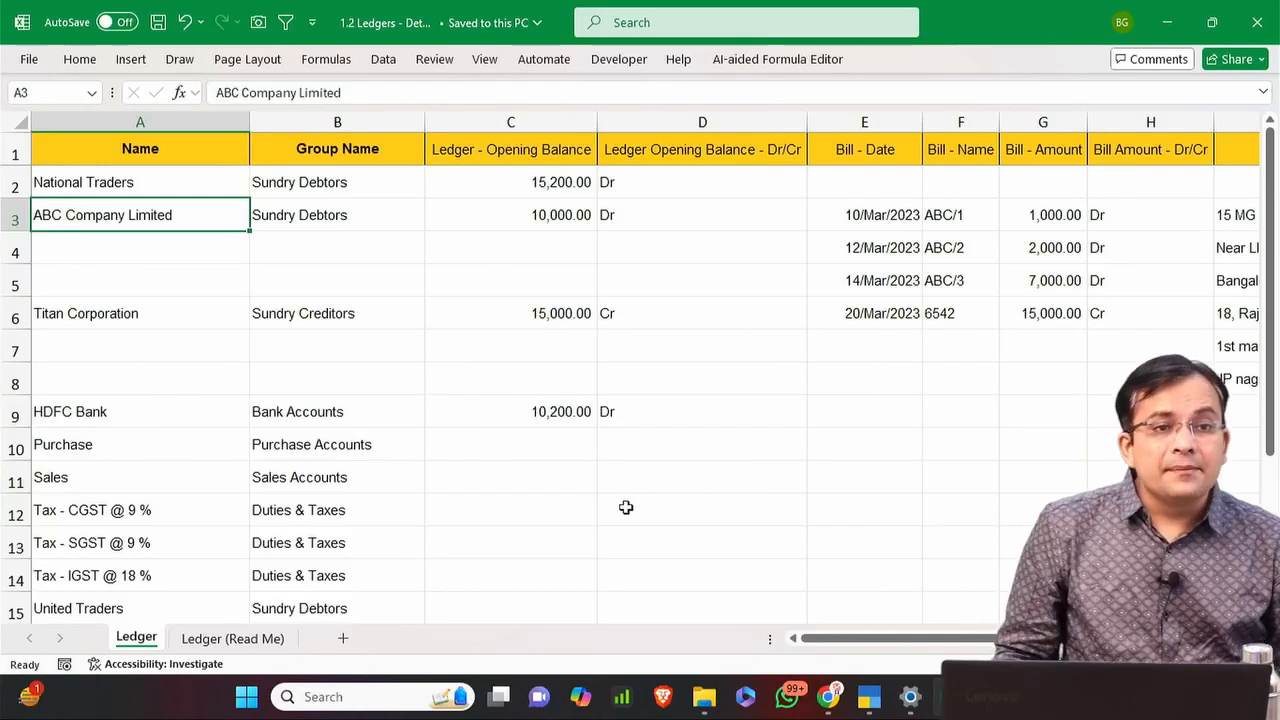
key(shift+Right)
key(shift+Right)
key(shift+Right)
key(shift+Right)
key(shift+Right)
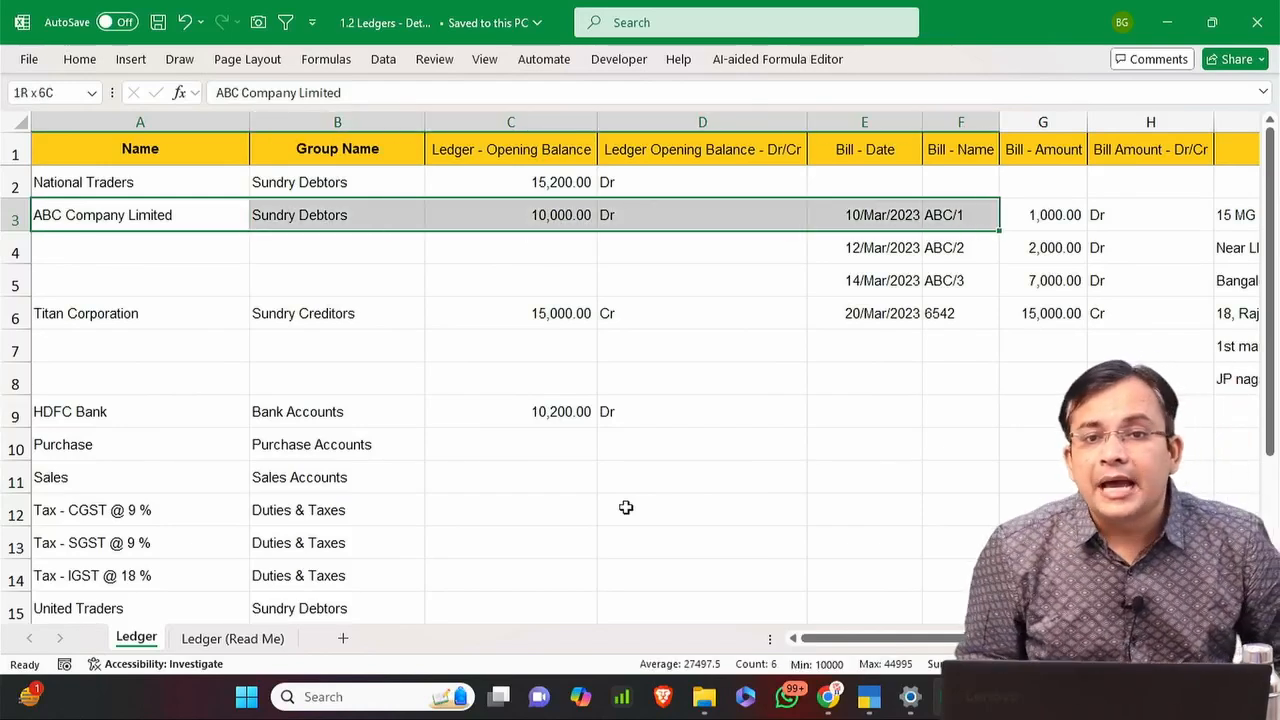
Check ABC Company Limited's bill date column and select its three bill amounts.
key(Right)
key(Right)
key(Right)
key(Right)
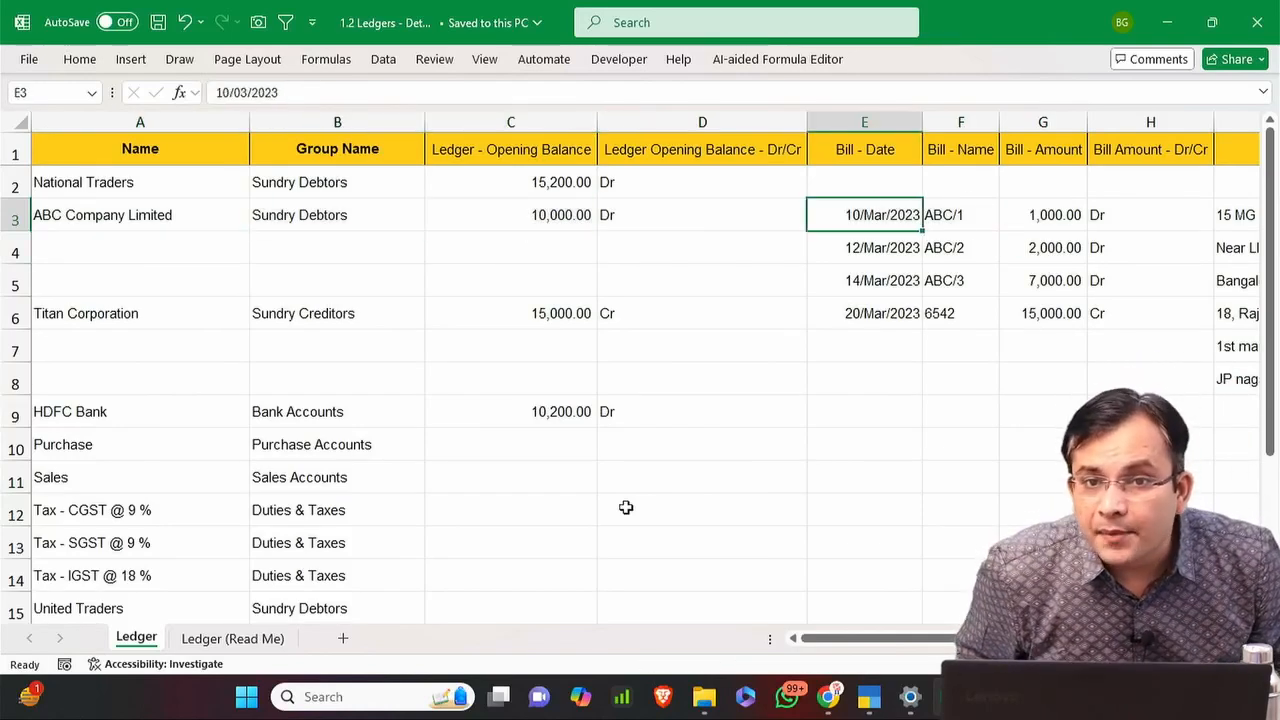
key(Right)
key(Right)
key(shift+Down)
key(shift+Down)
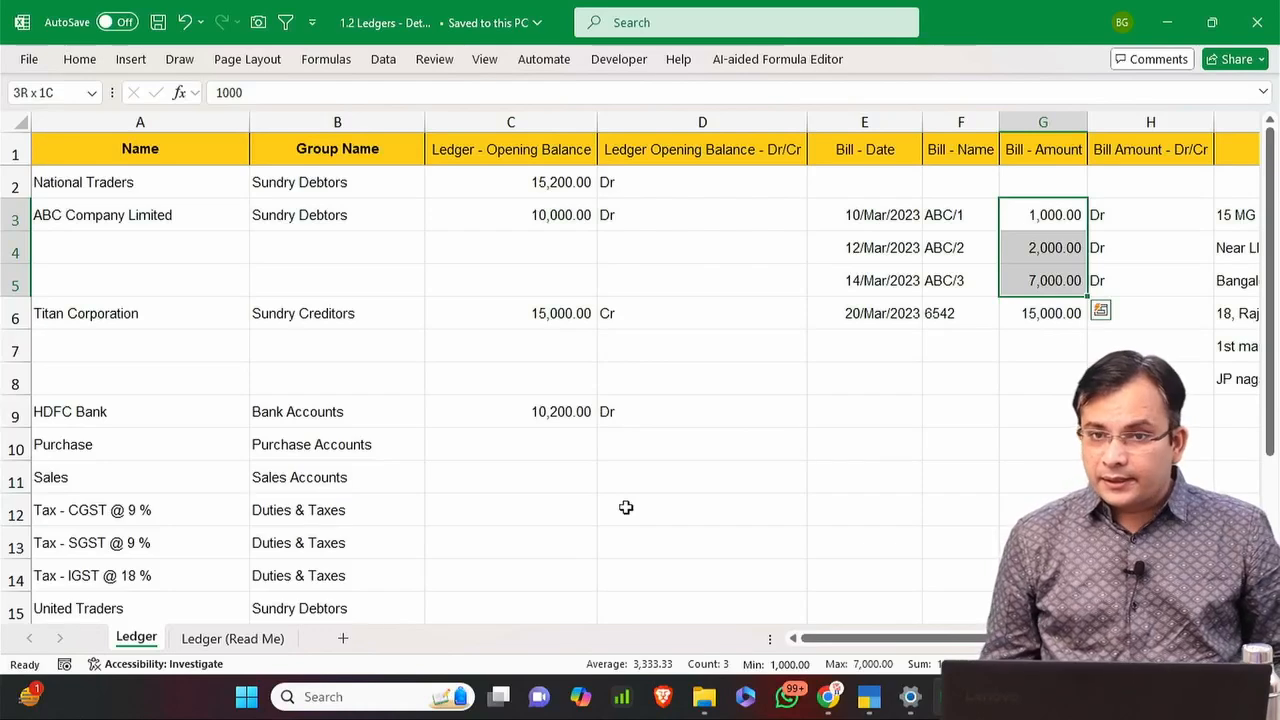
Return to TallyPrime, quit the National Traders ledger without saving, and highlight ABC Company Limited in the list of ledgers.
key(alt+Tab)
key(Escape)
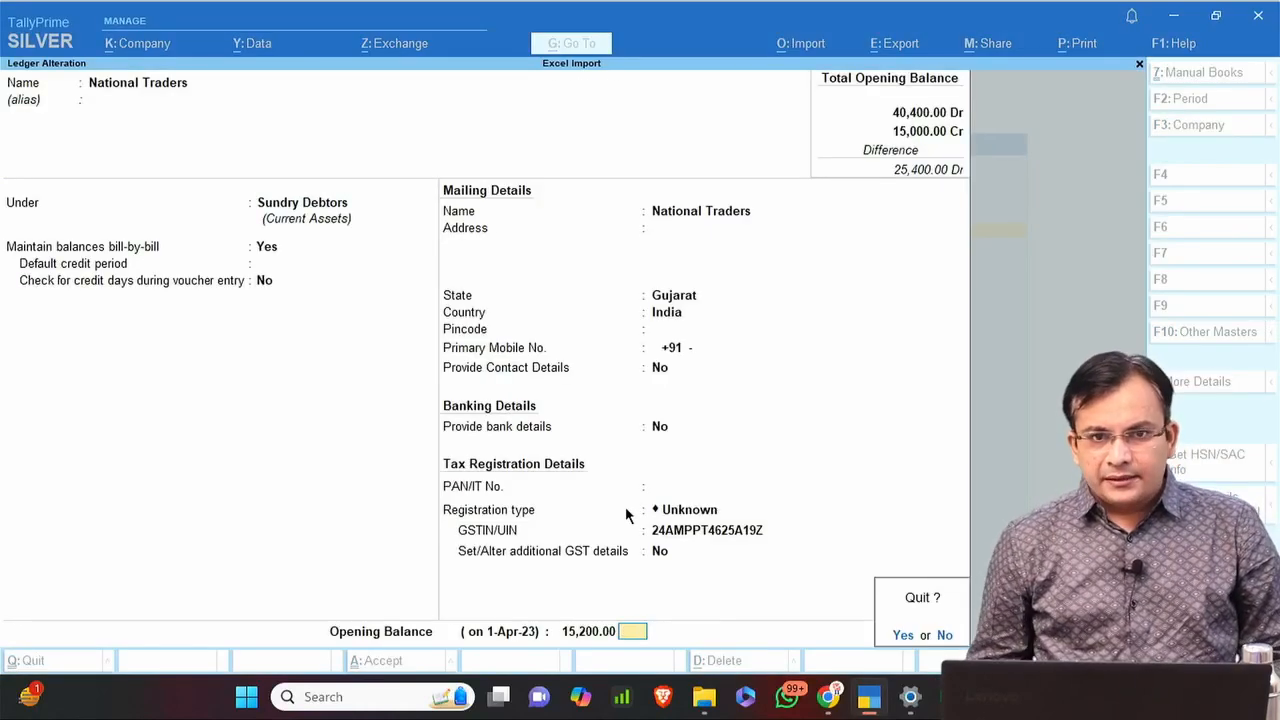
key(y)
key(Up)
key(Up)
key(Up)
key(Up)
key(Up)
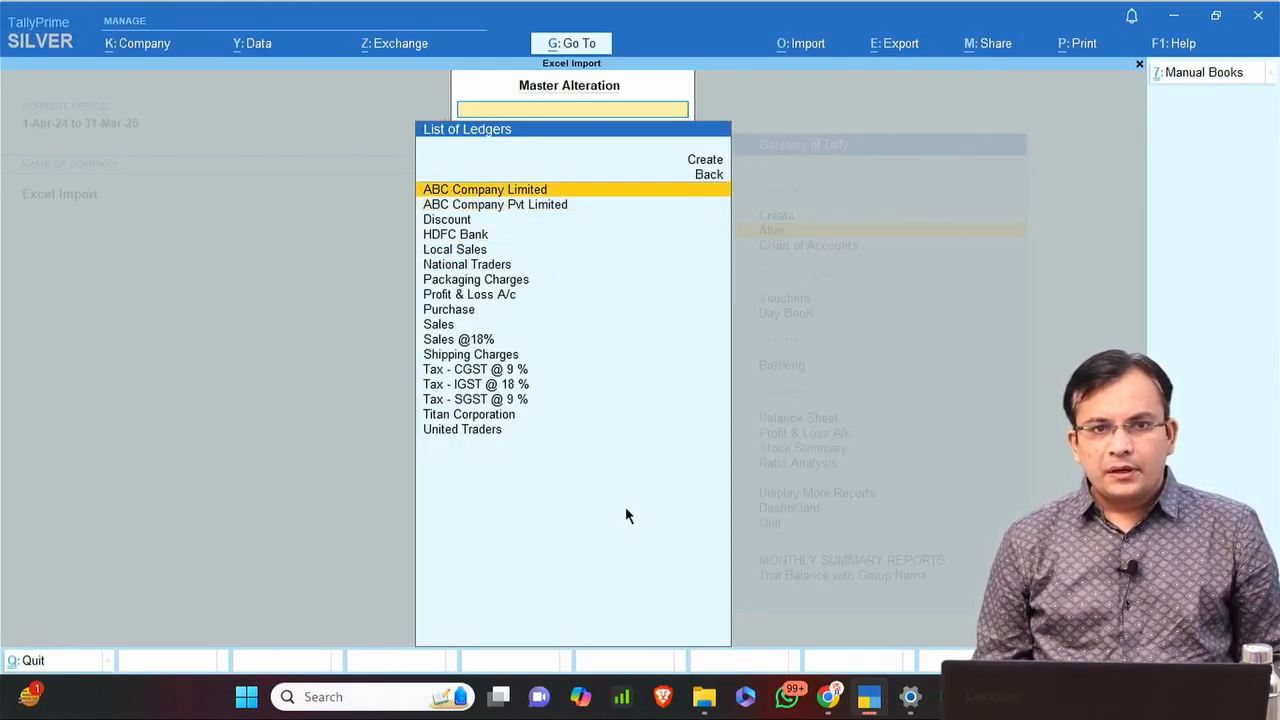
key(alt+Tab)
key(alt+Tab)
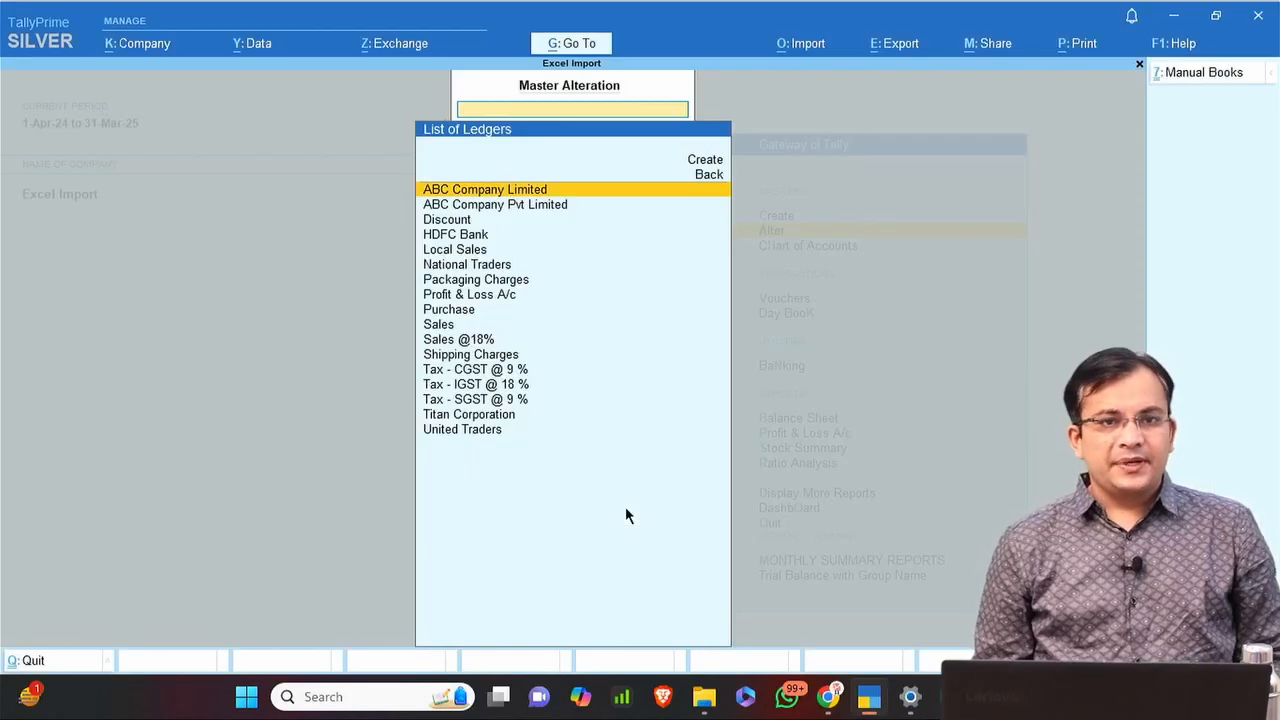
Open the ABC Company Limited ledger and examine its mailing address, state, country and pincode fields.
key(Return)
key(Return)
key(Return)
key(Return)
key(Return)
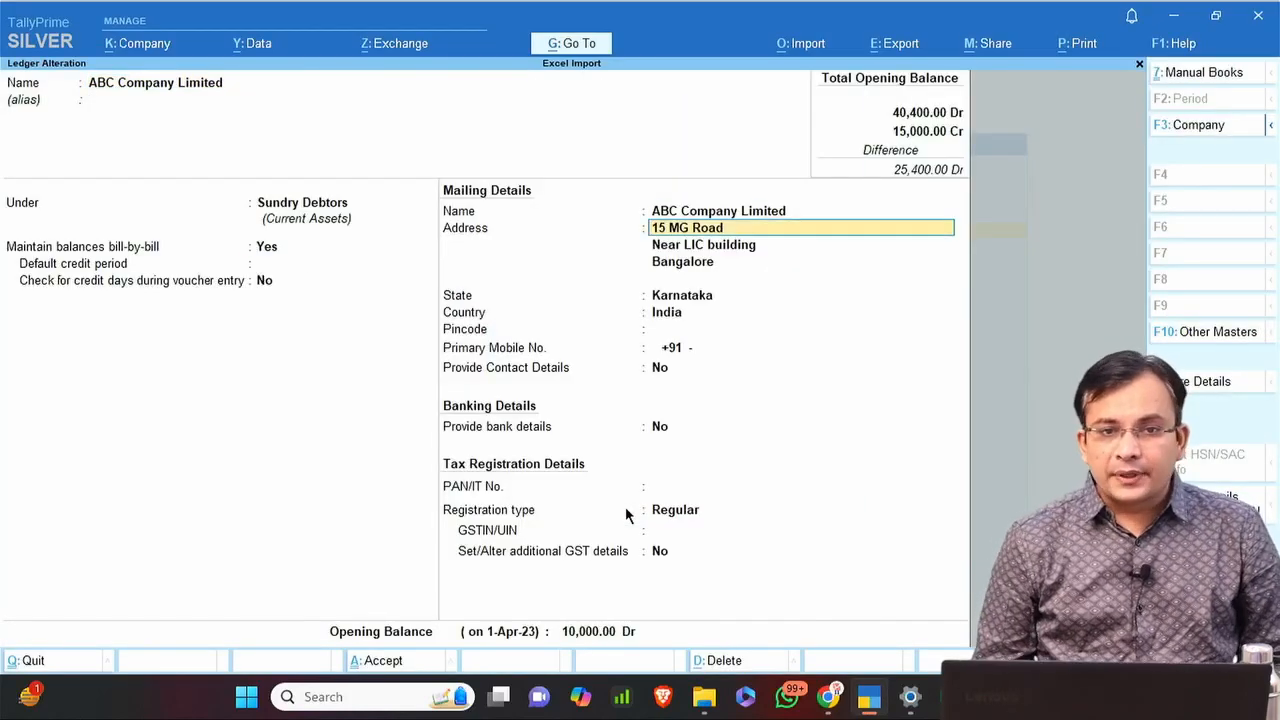
key(Return)
key(Return)
key(Return)
key(Return)
key(Return)
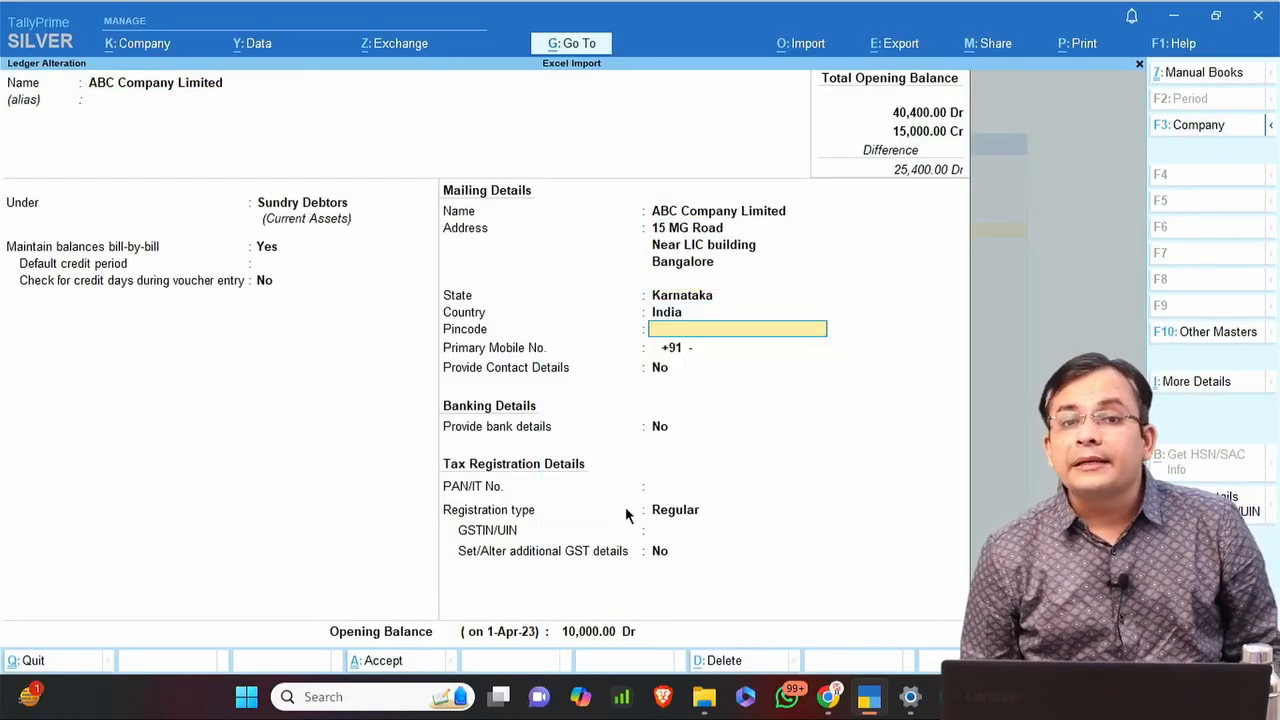
key(BackSpace)
key(BackSpace)
key(BackSpace)
key(BackSpace)
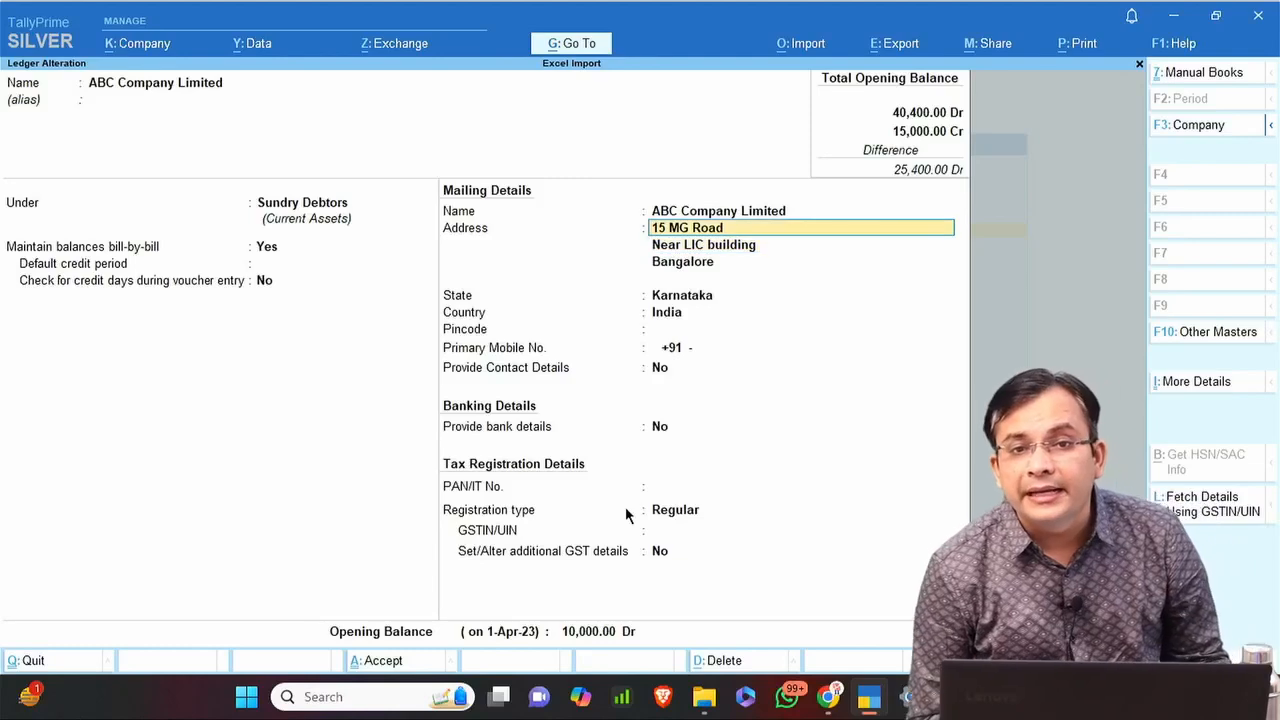
Check ABC Company Limited's address and state entries in Excel's Ledger sheet, and return to TallyPrime.
key(alt+Tab)
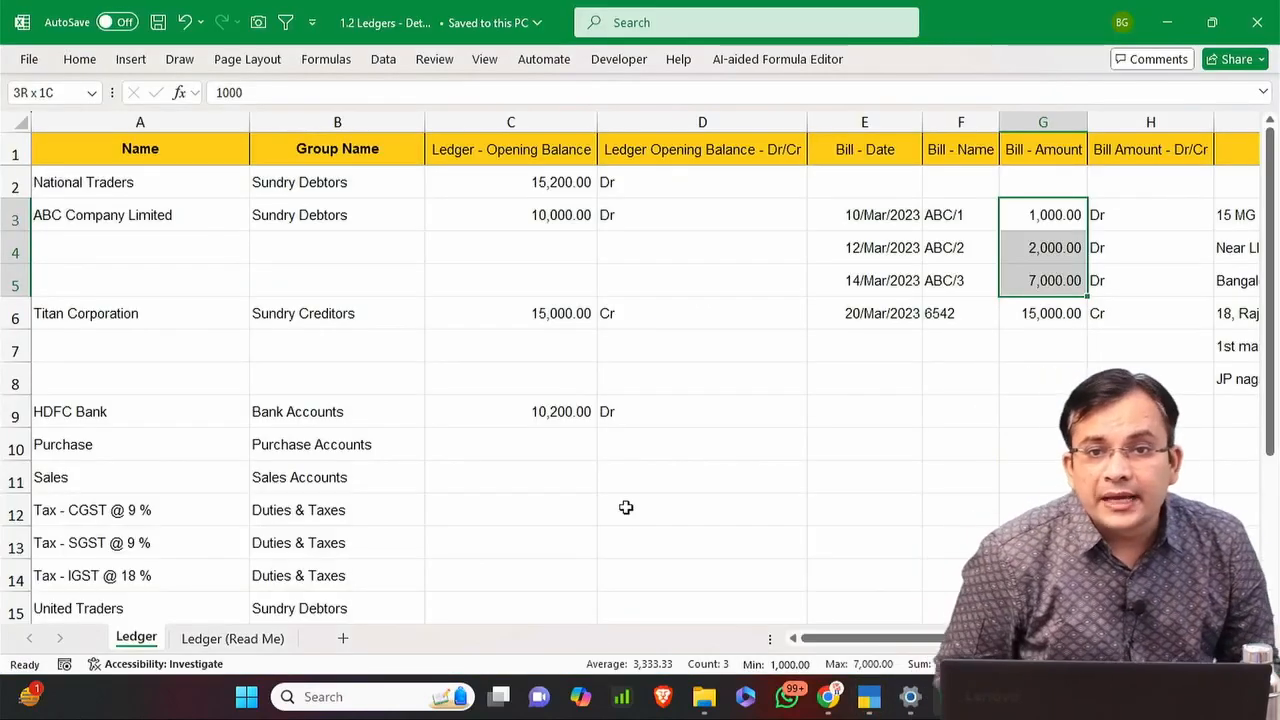
key(Right)
key(Right)
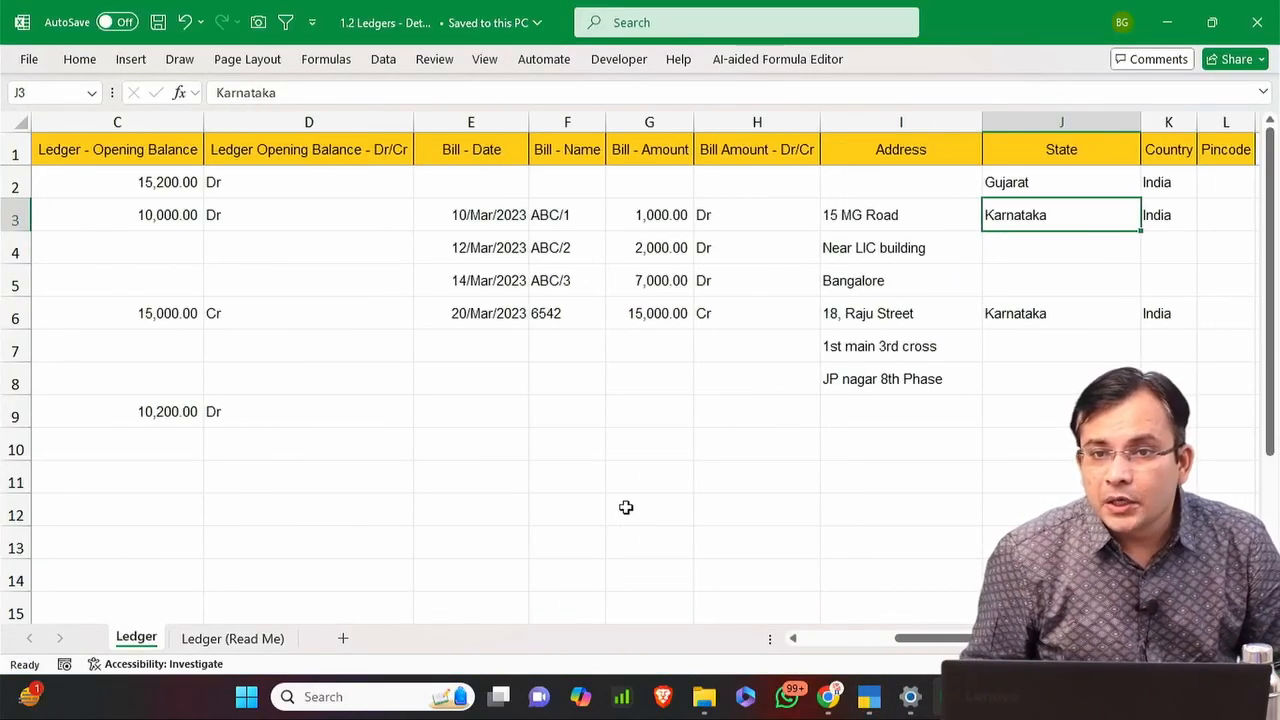
key(Left)
key(shift+Down)
key(alt+Tab)
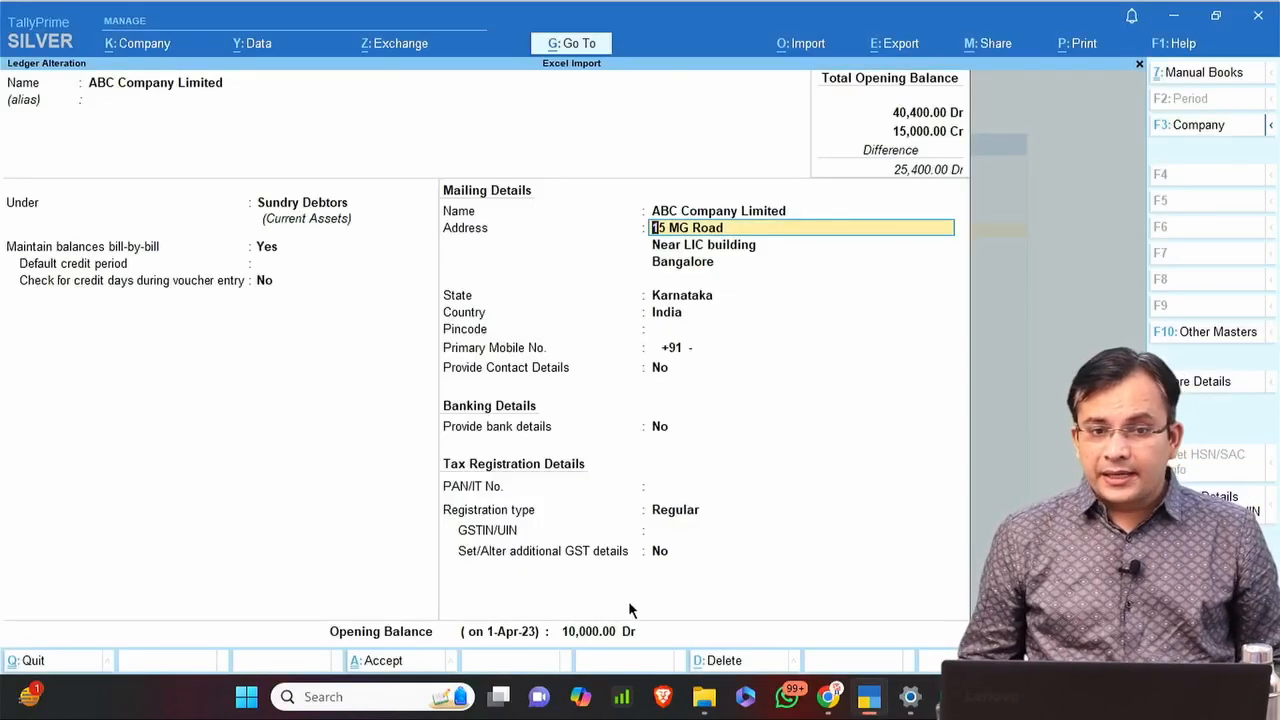
Review the bill-wise breakup of ABC Company Limited's opening balance, and return to the Gateway of Tally without saving.
click(617, 628)
key(Return)
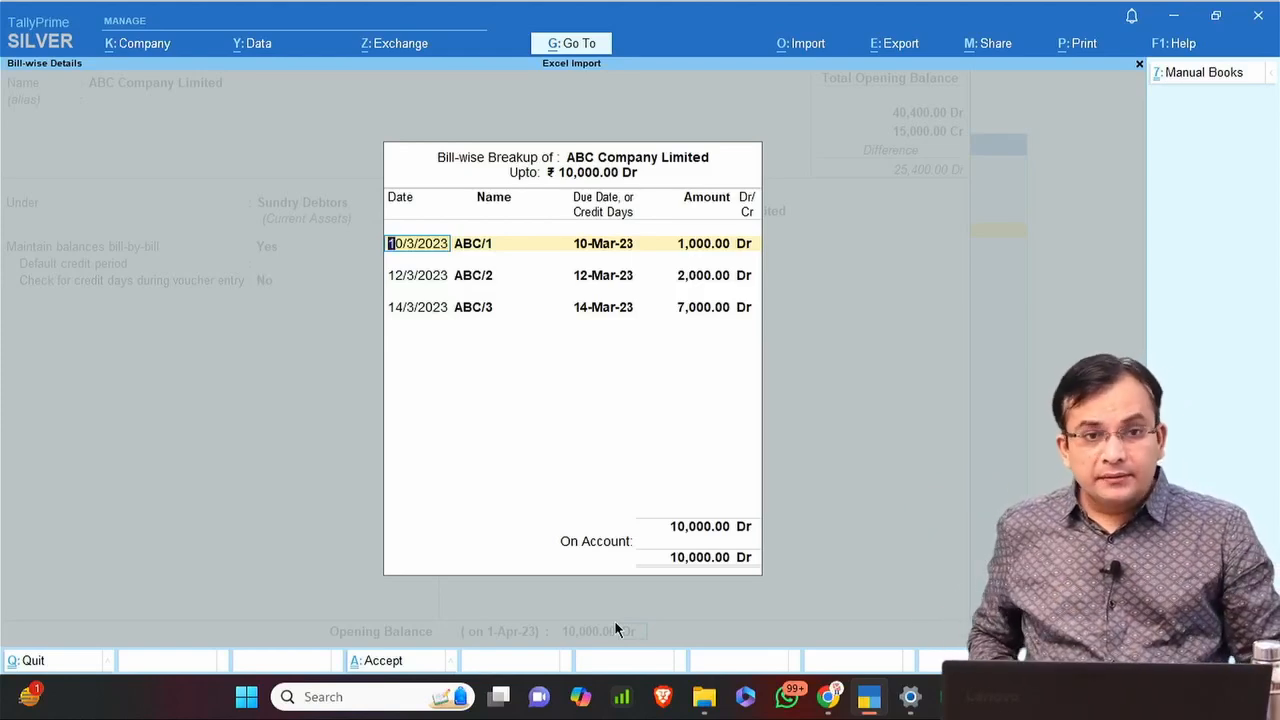
key(Escape)
key(y)
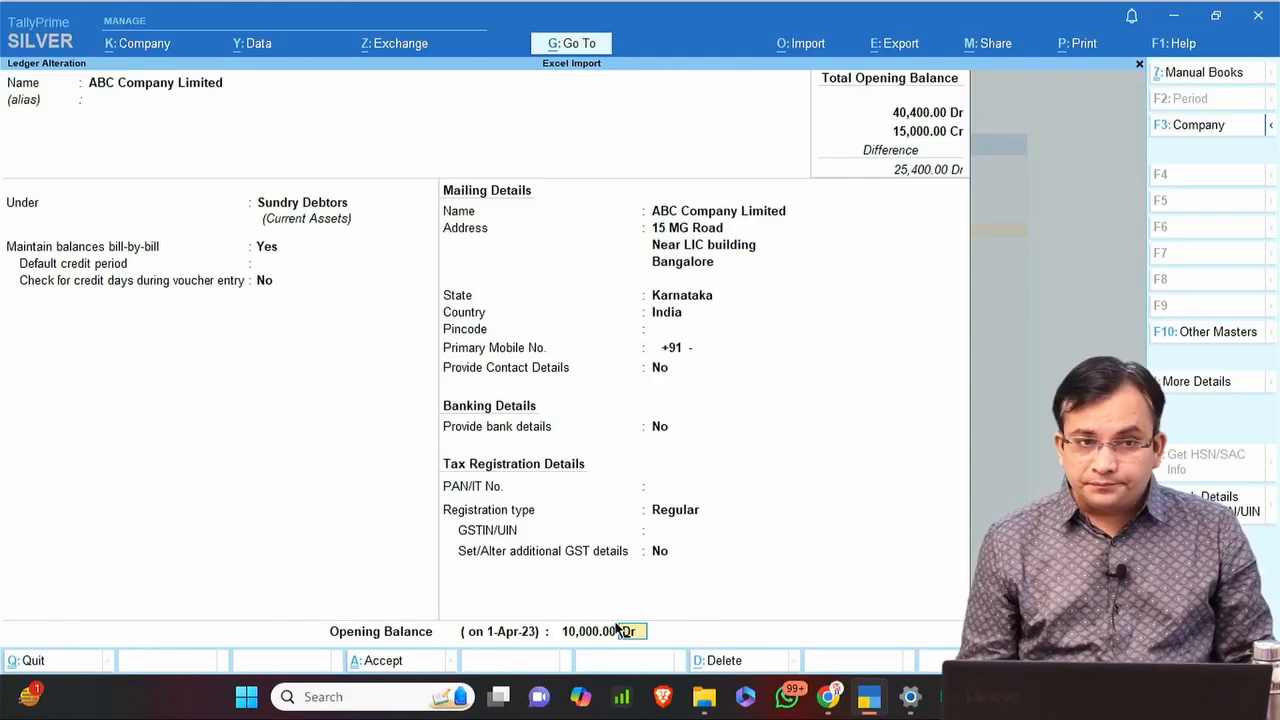
key(Escape)
key(Escape)
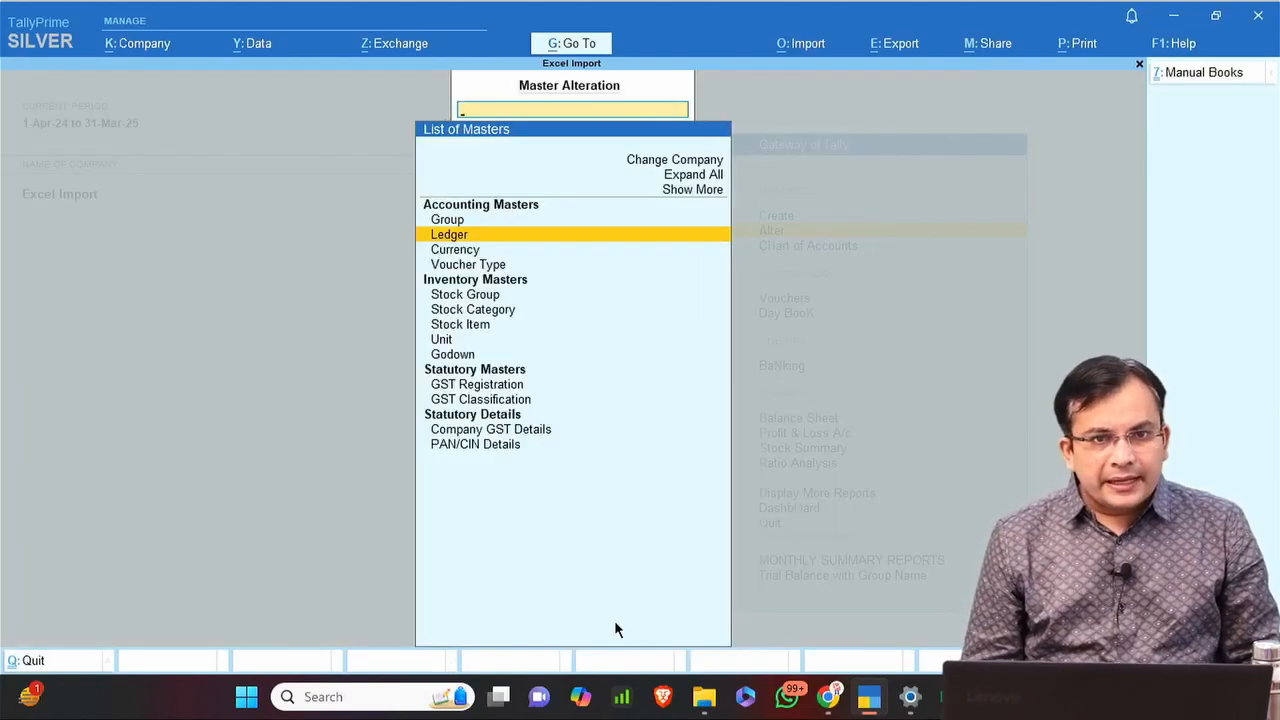
key(Escape)
Switch to Excel, go to the Ledger sheet's header row, and save the workbook.
key(alt+Tab)
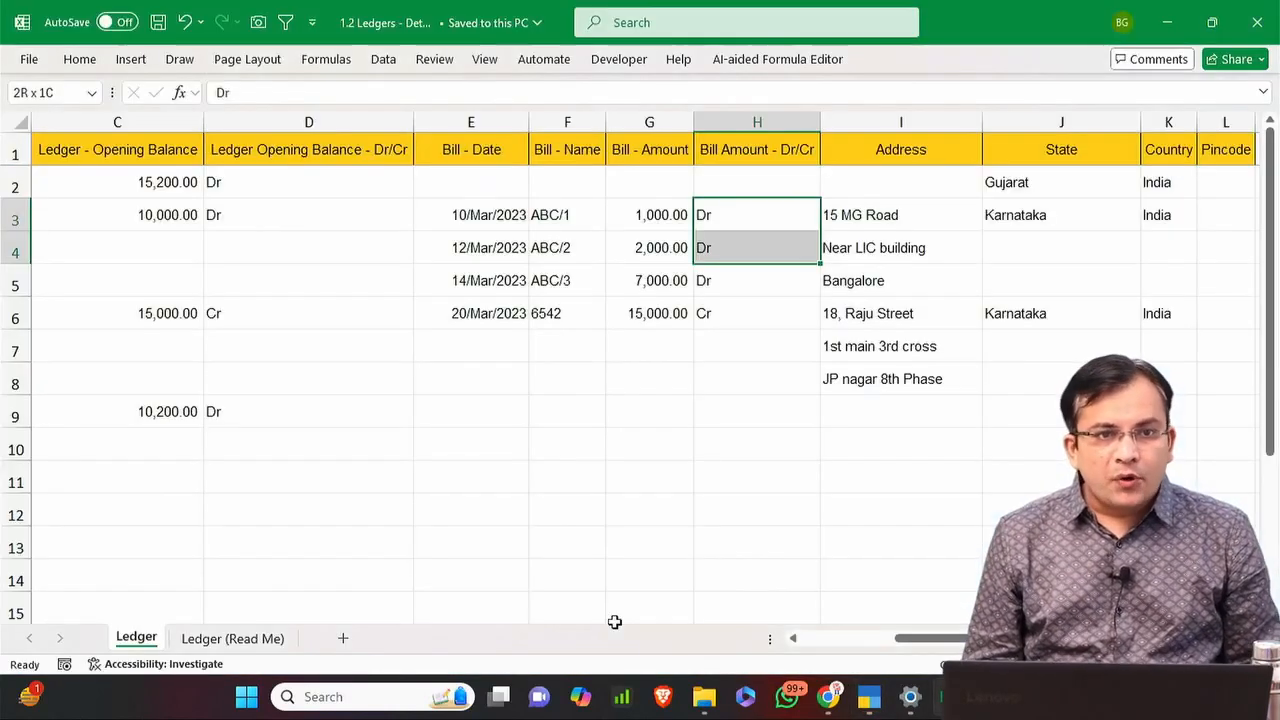
key(ctrl+Up)
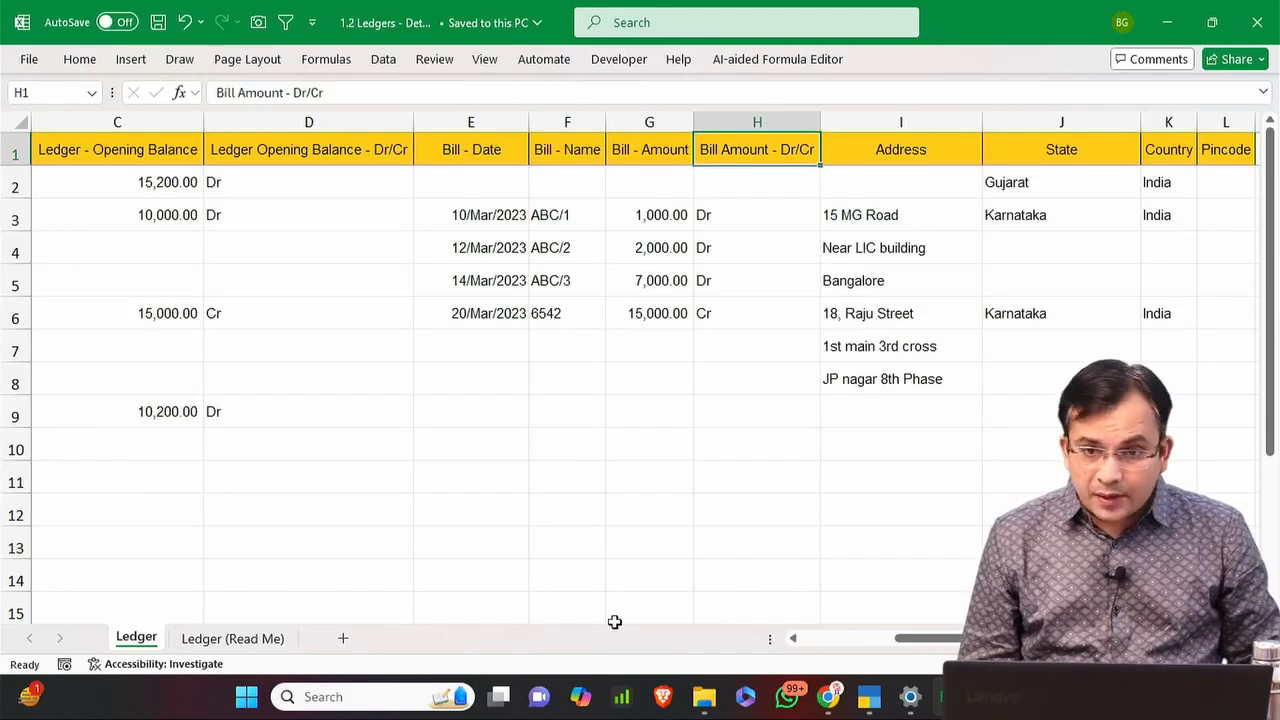
key(ctrl+s)
key(alt+space)
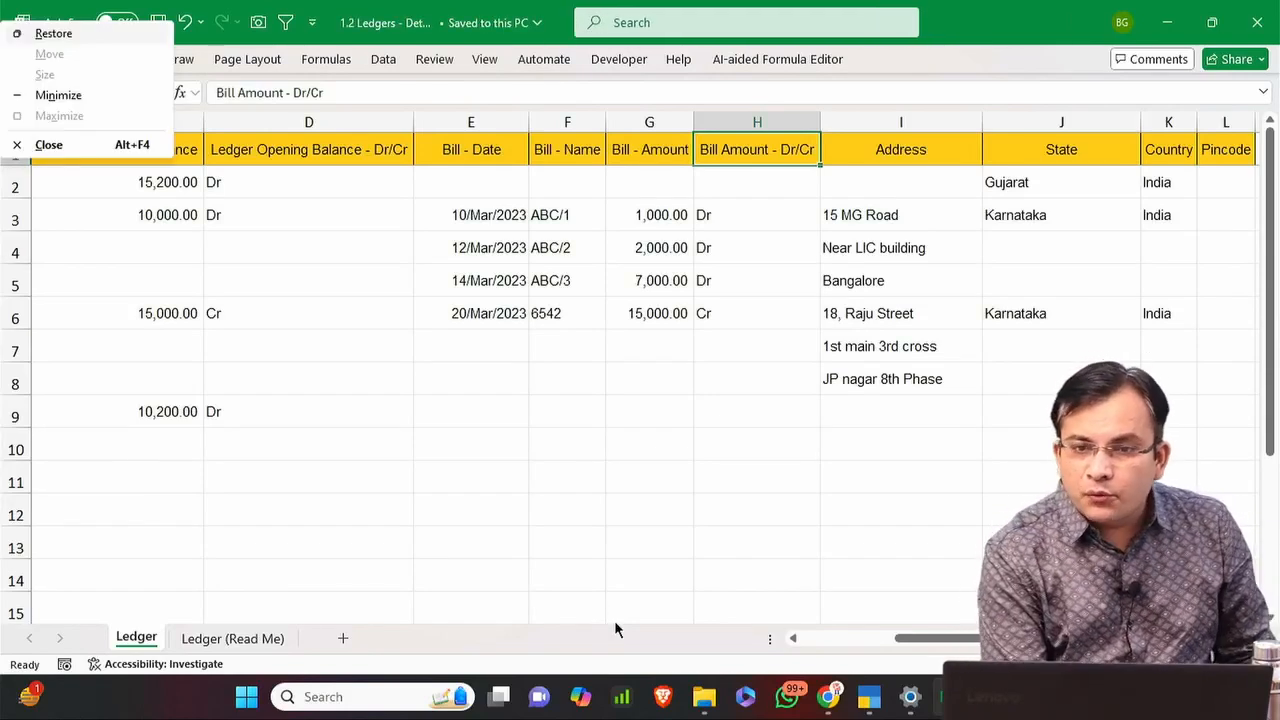
key(Escape)
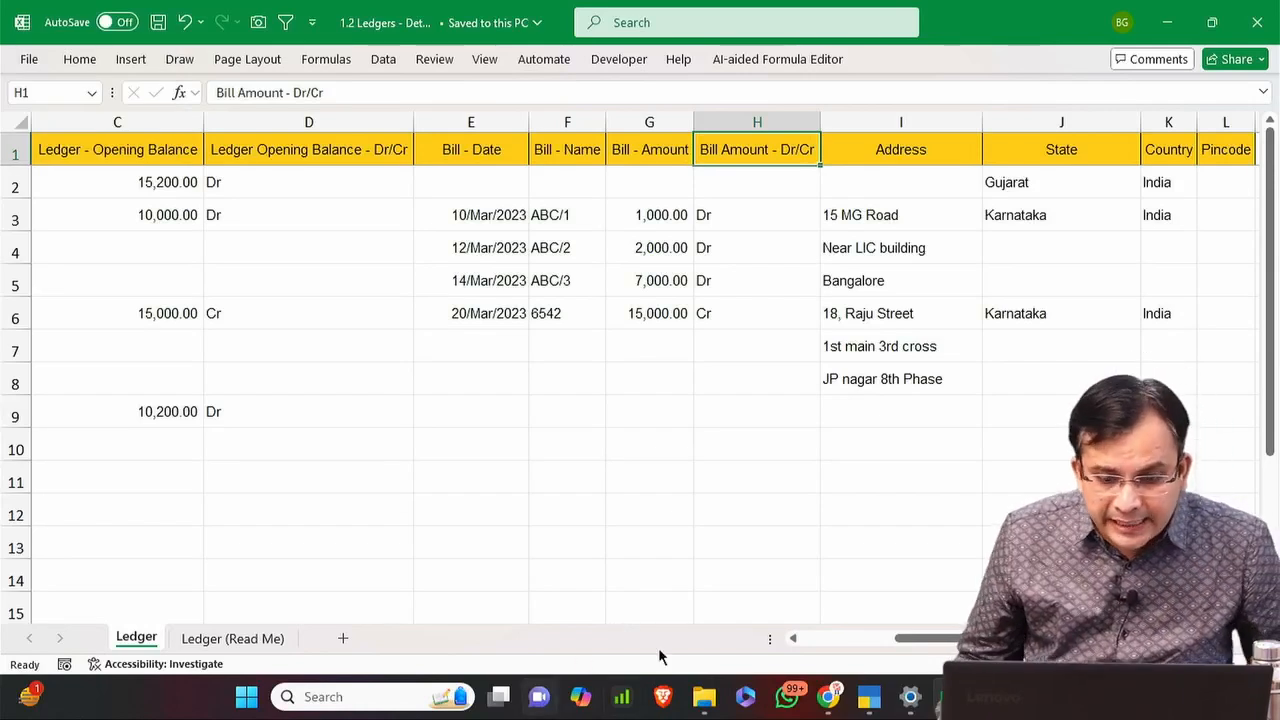
Switch to TallyPrime, view the Import Masters settings, and close them without importing.
click(870, 700)
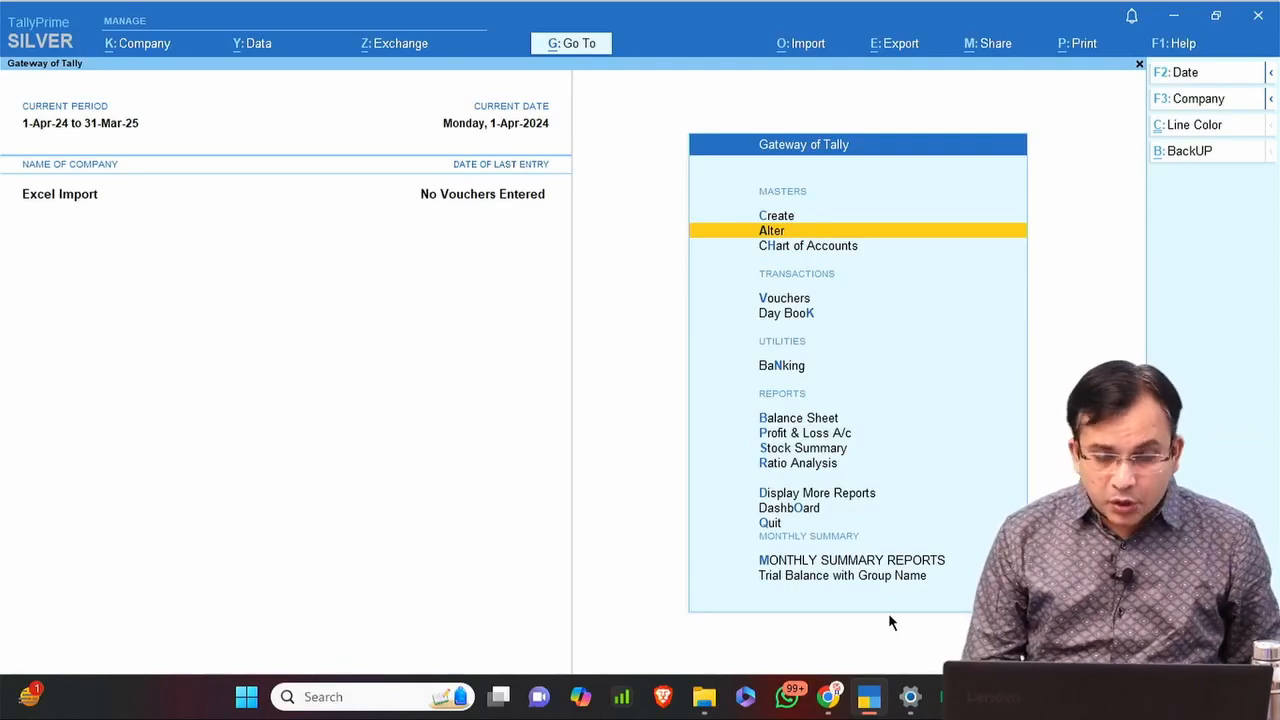
key(alt+o)
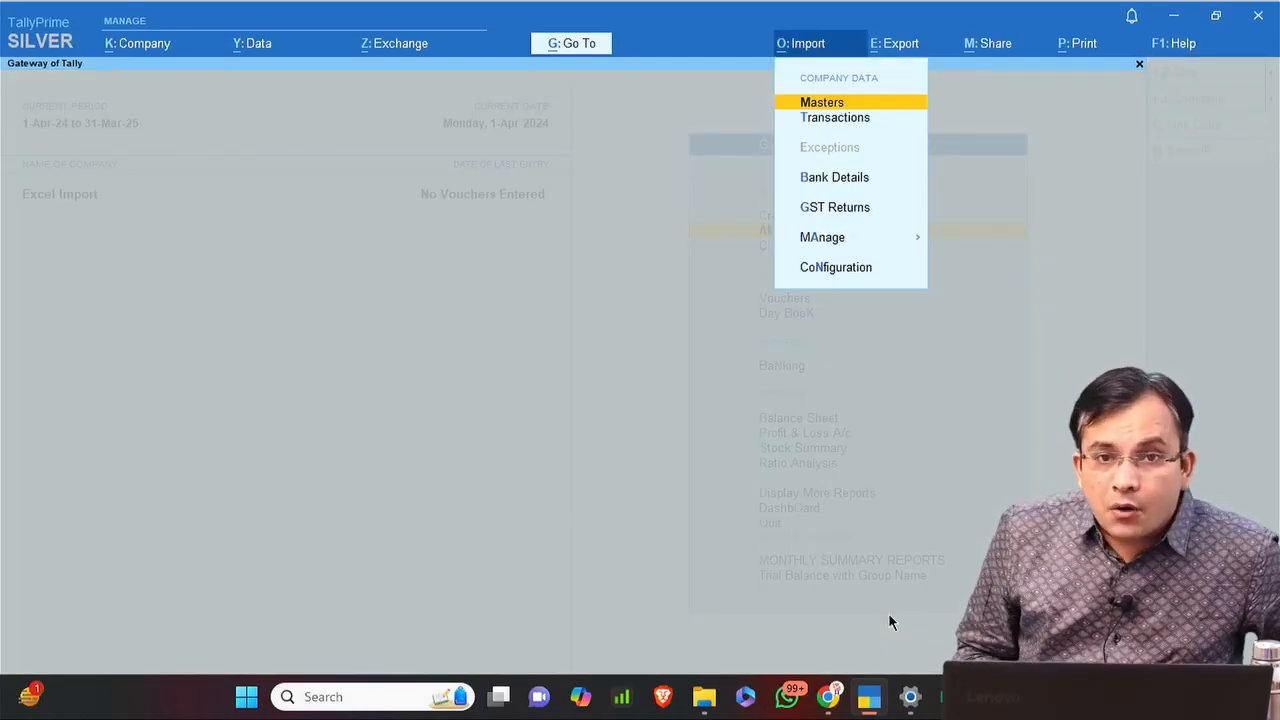
key(Return)
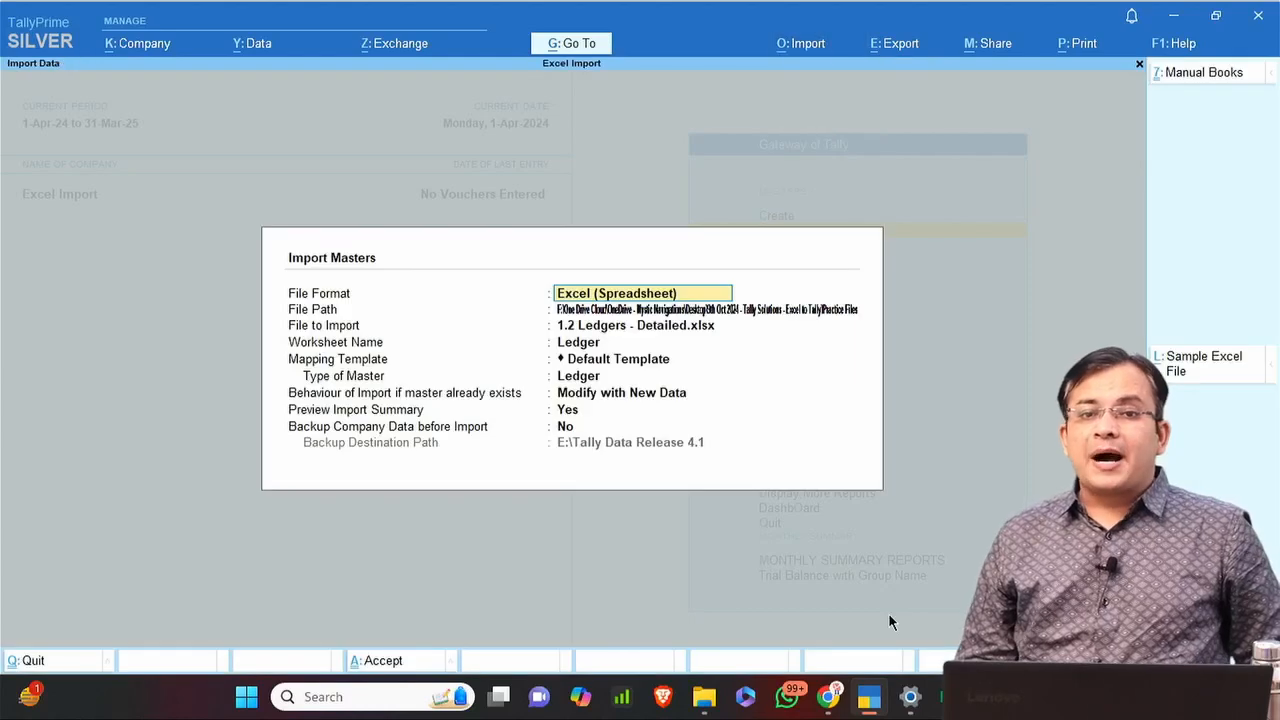
key(Escape)
Examine the import management options for Excel mapping templates and sample files of masters or transactions, and close them.
key(alt+o)
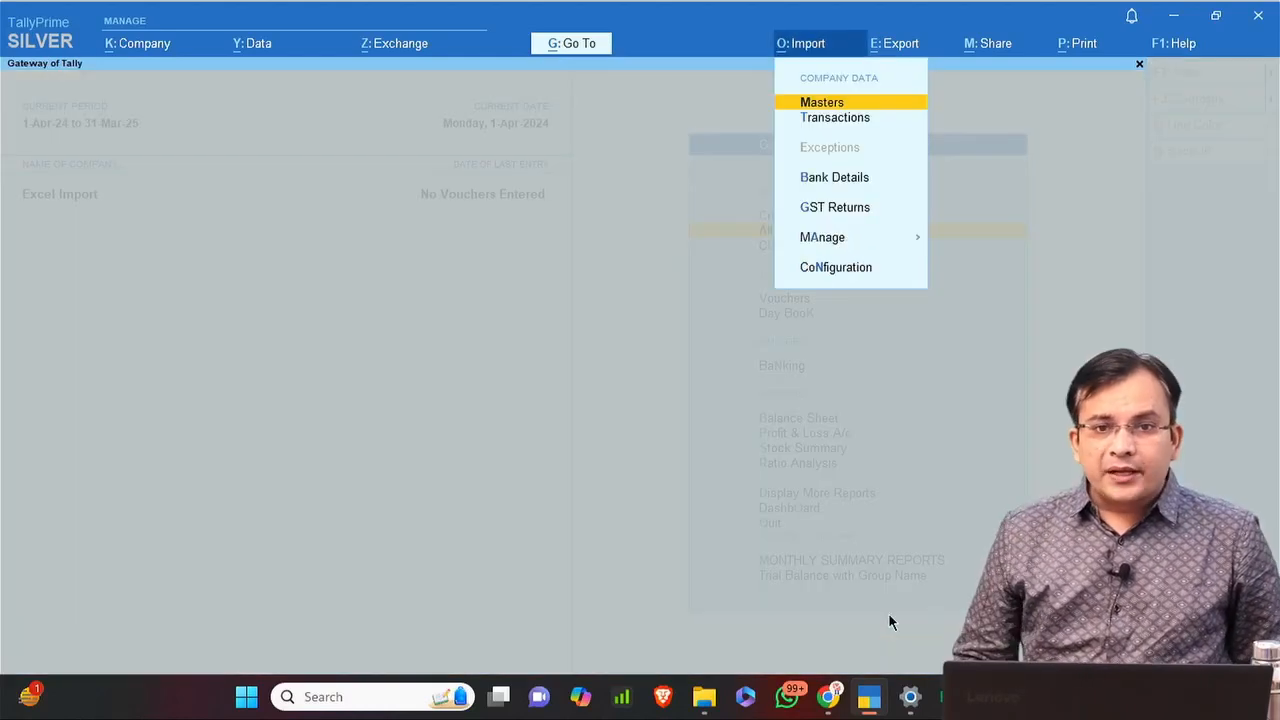
key(Down)
key(Down)
key(Down)
key(Down)
key(Up)
key(Down)
key(Return)
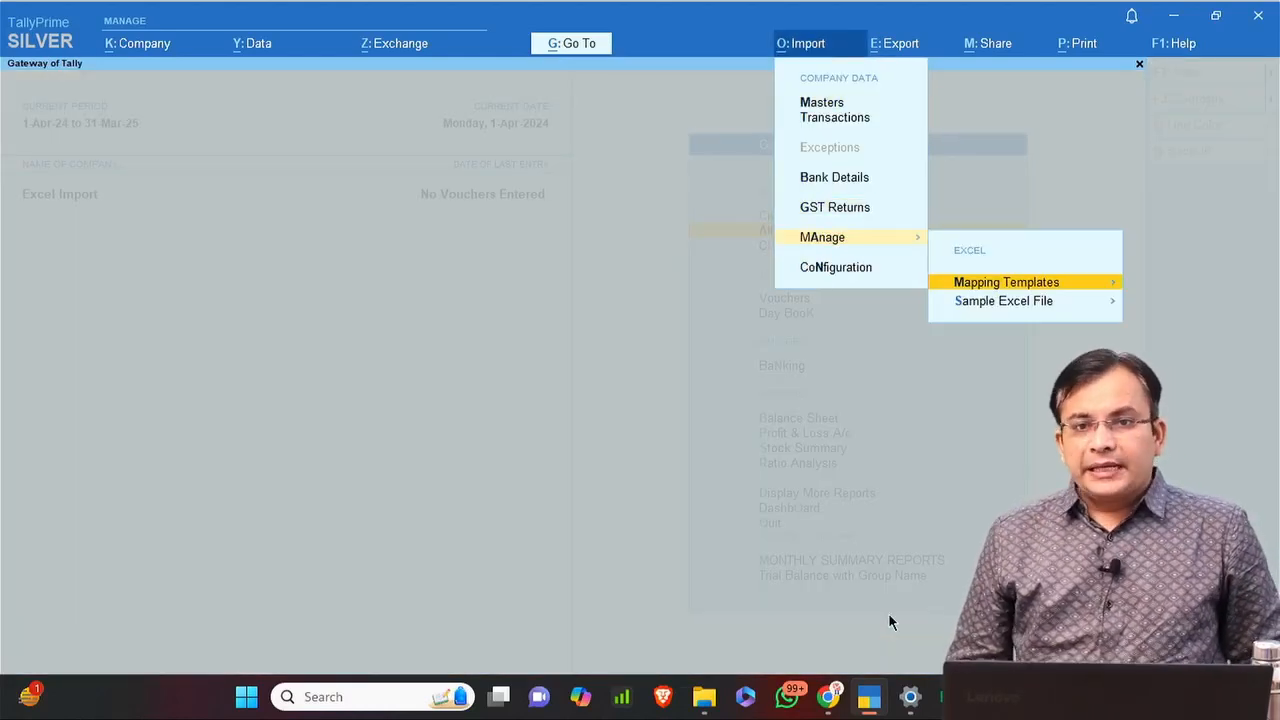
key(Down)
key(Up)
key(Down)
key(Return)
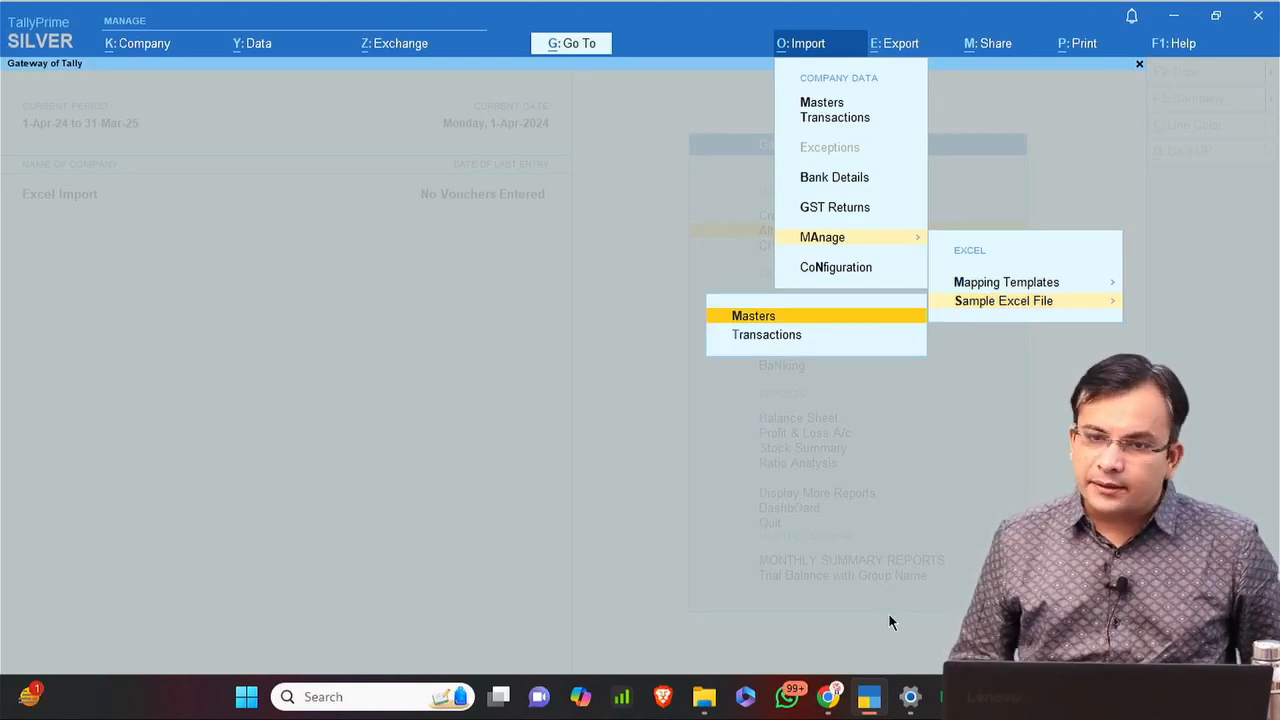
key(Escape)
key(Escape)
key(Escape)
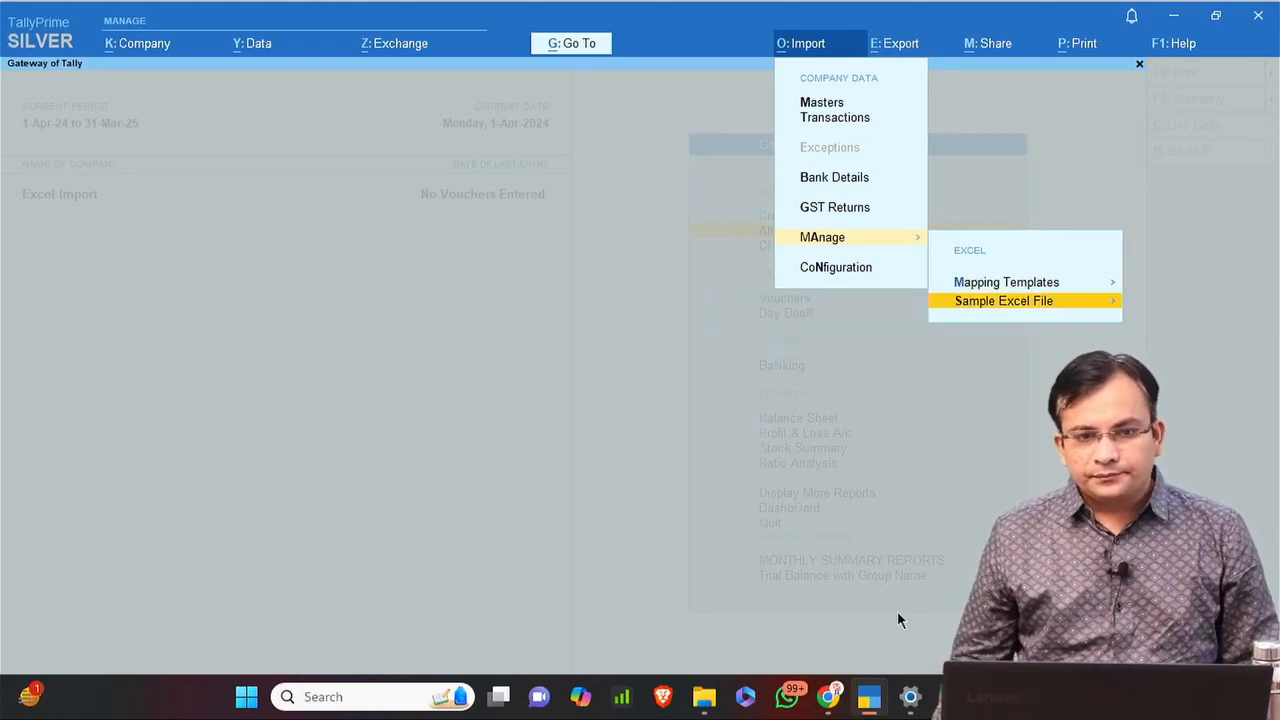
Switch to Excel, minimize the 1.1 Ledgers - Normal workbook, and close the 1.2 Ledgers - Detailed workbook.
key(Escape)
key(n)
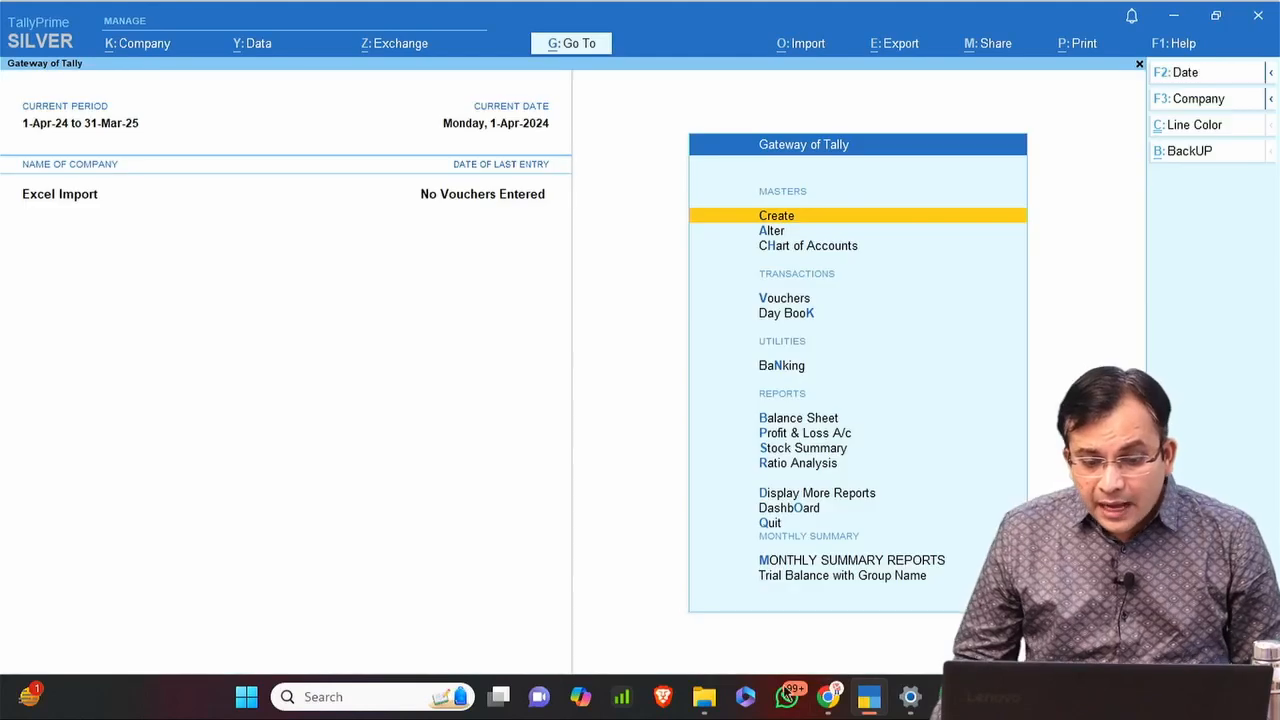
mouse_move(940, 697)
click(863, 622)
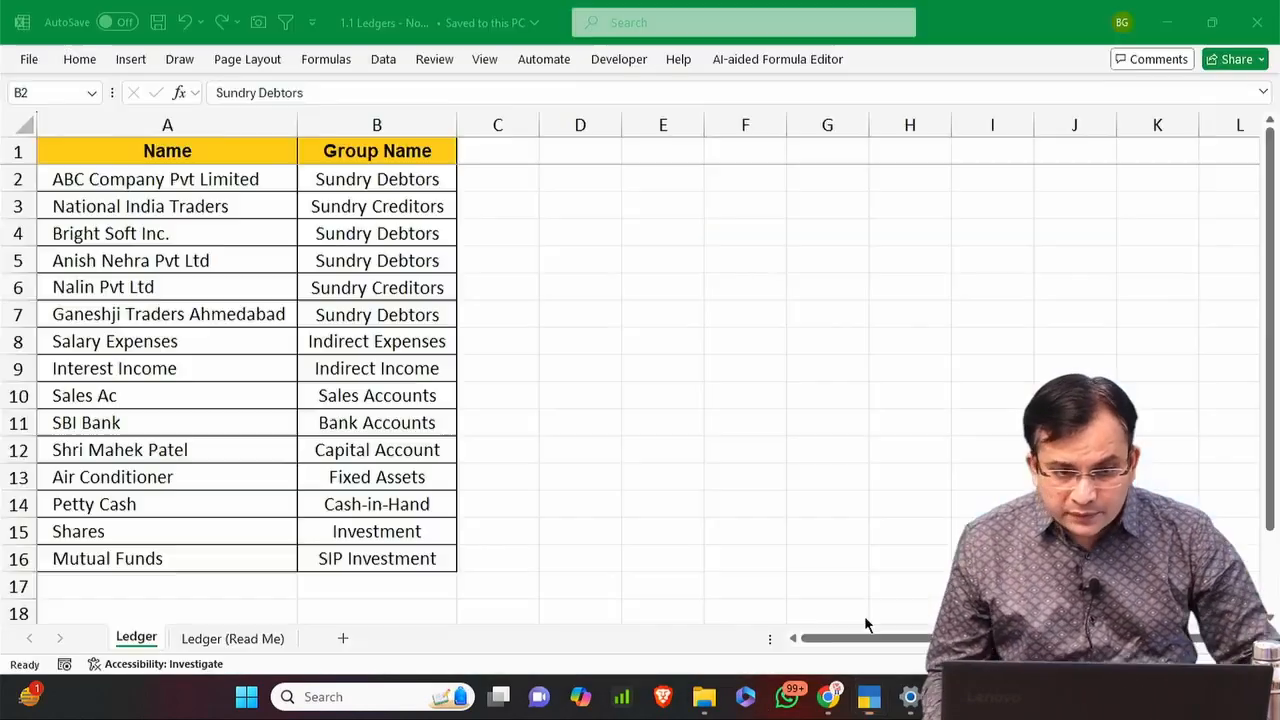
key(alt+space)
key(n)
click(828, 512)
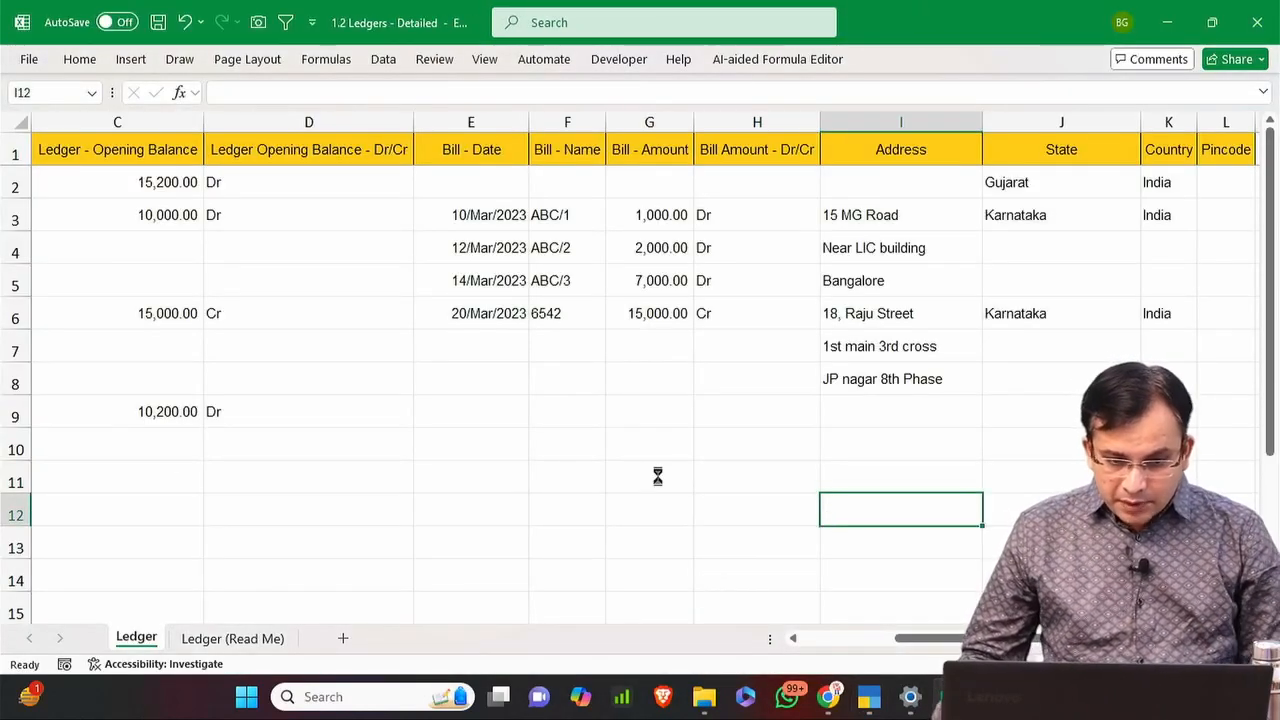
key(alt+F4)
Open the 1.3 Customers Ledgers - With GST Details workbook from the Practice Files folder.
mouse_move(706, 698)
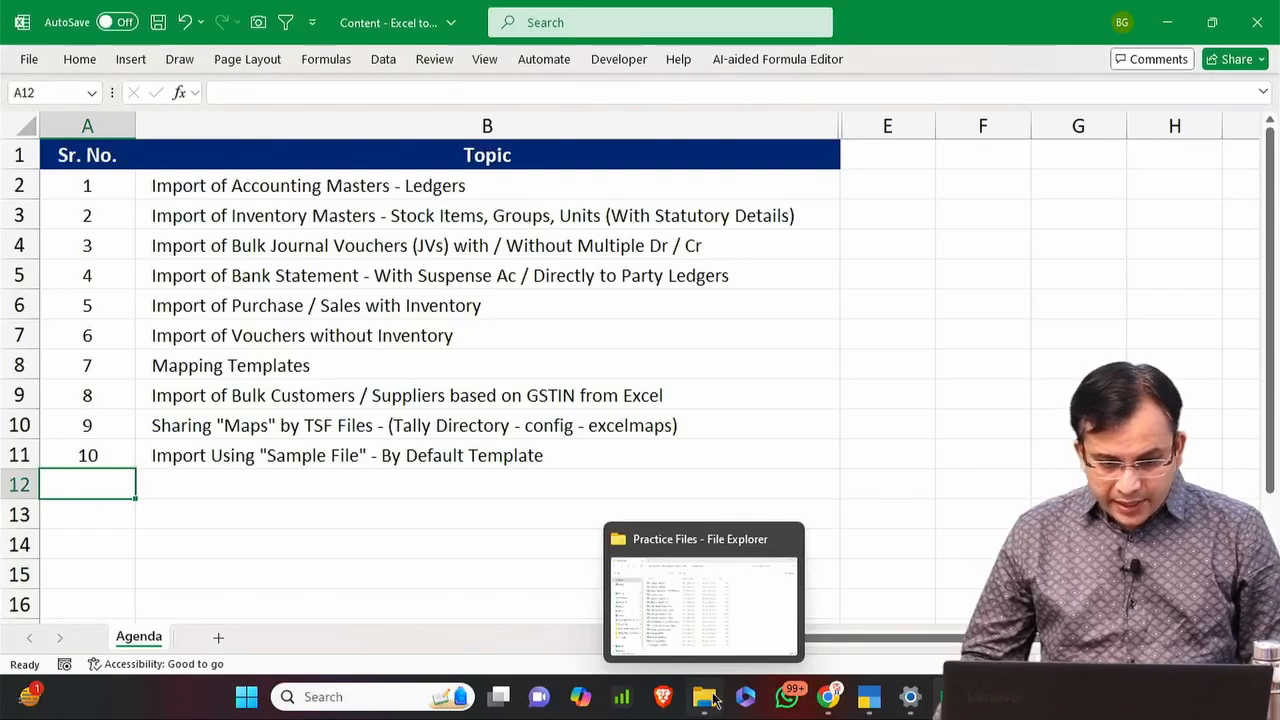
click(672, 602)
key(F4)
key(Escape)
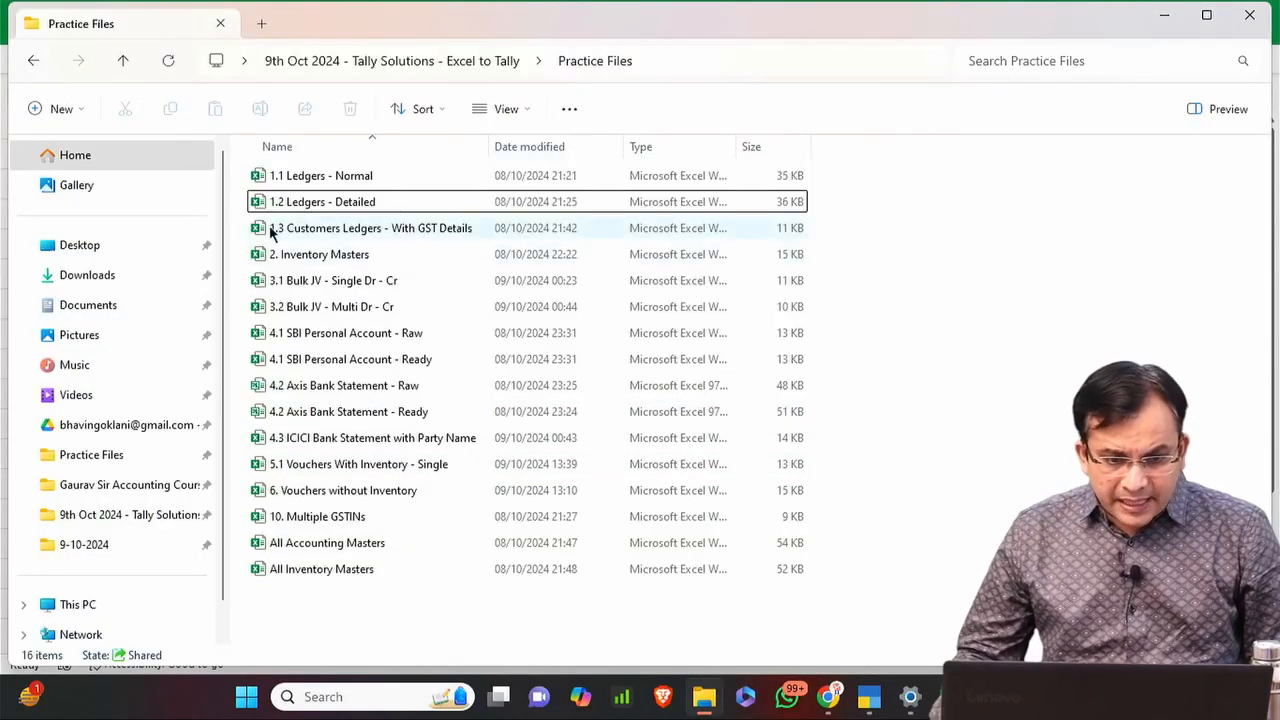
double_click(318, 228)
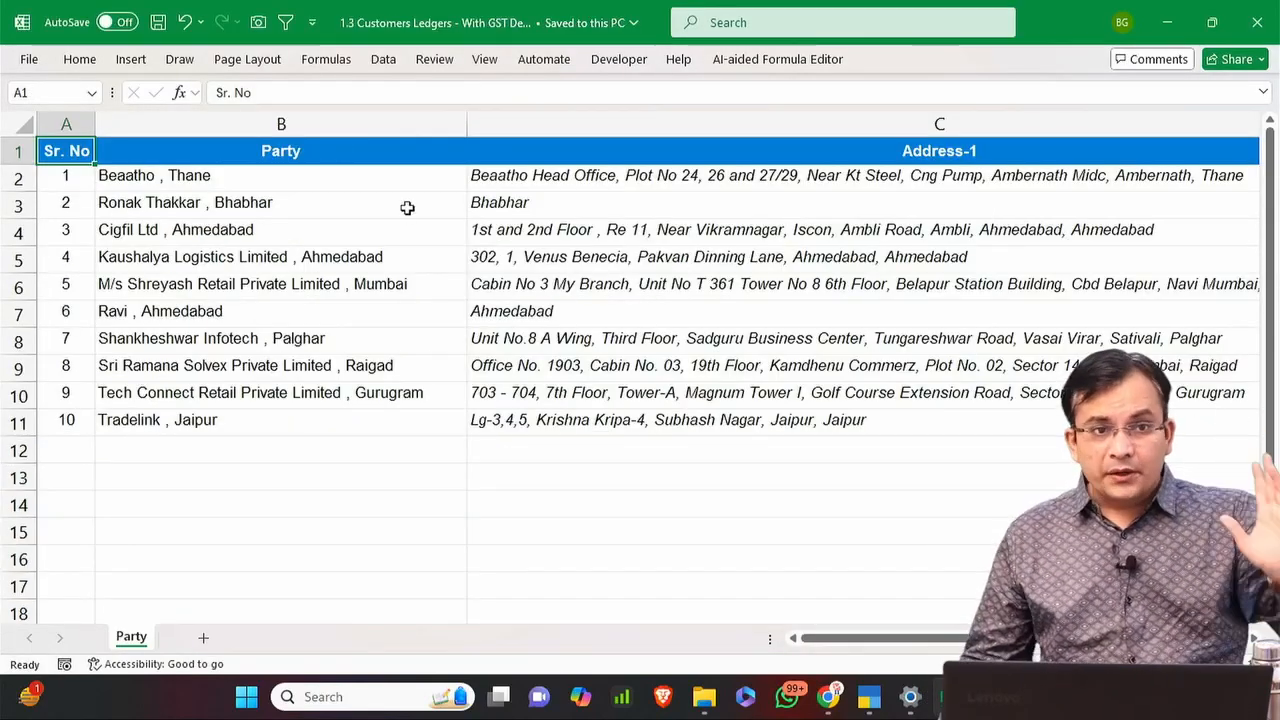
Examine the party names listed in the Party column of the customer ledgers sheet.
click(405, 202)
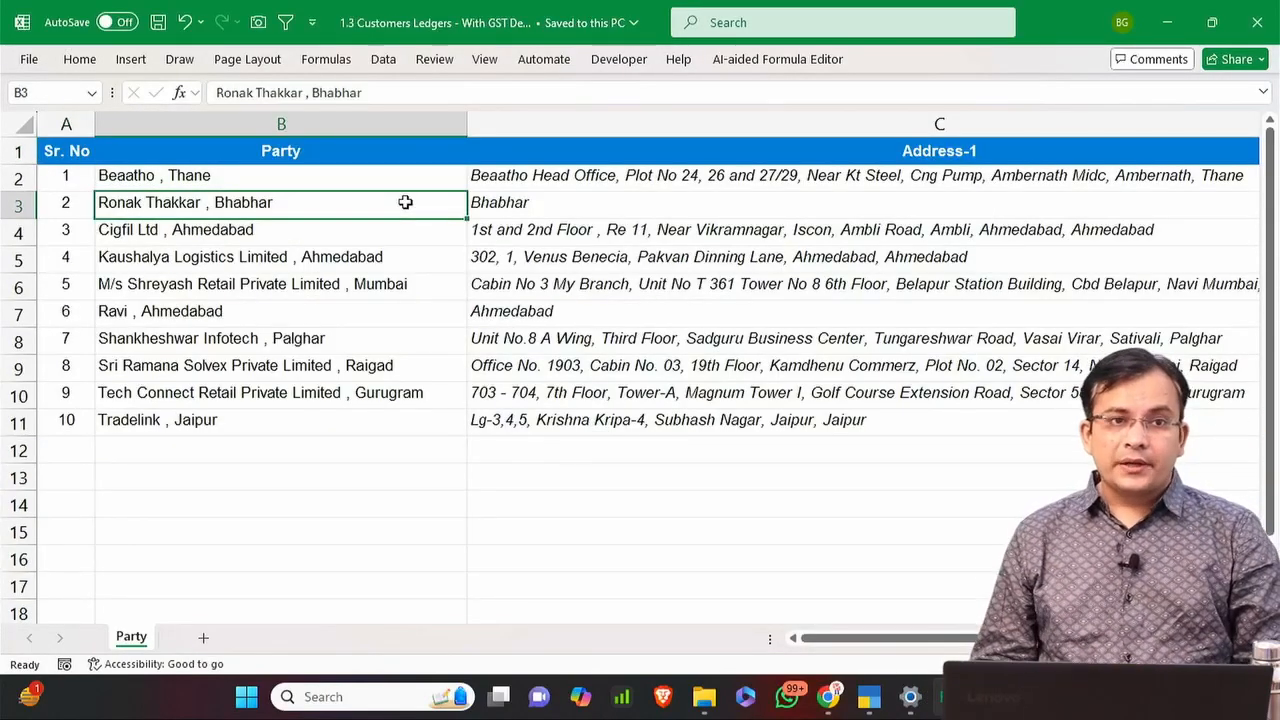
key(Up)
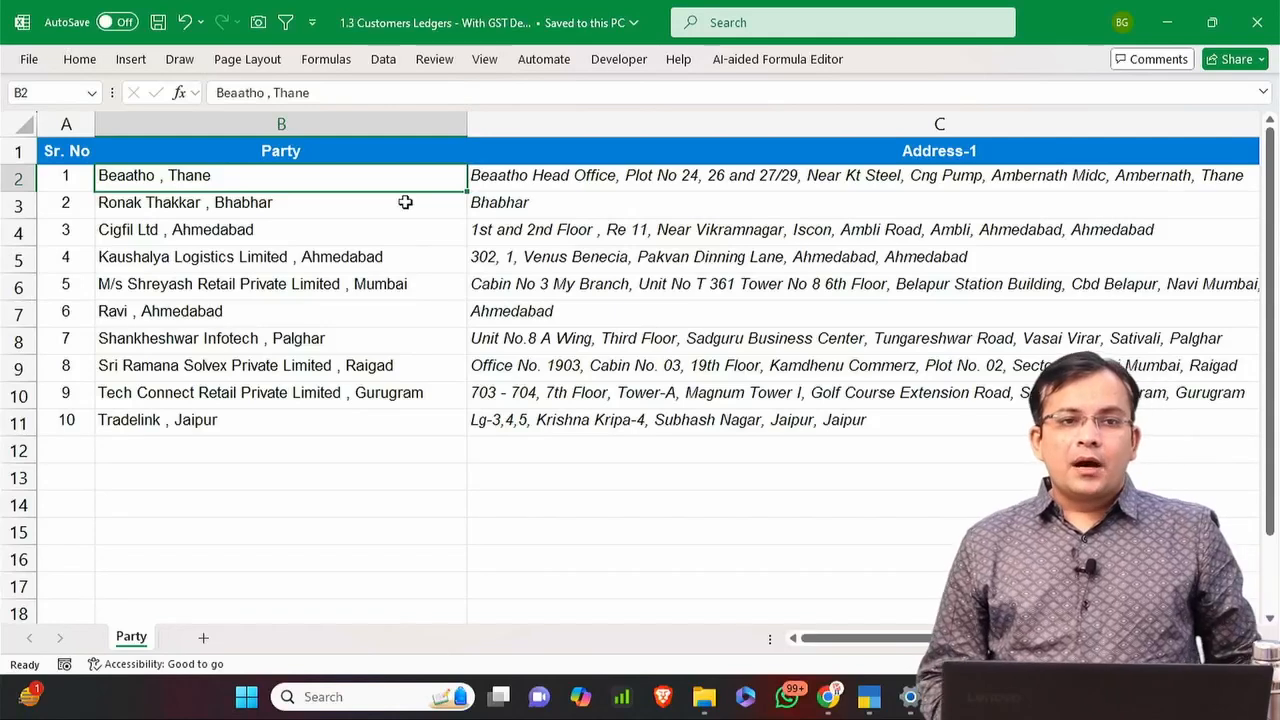
key(Down)
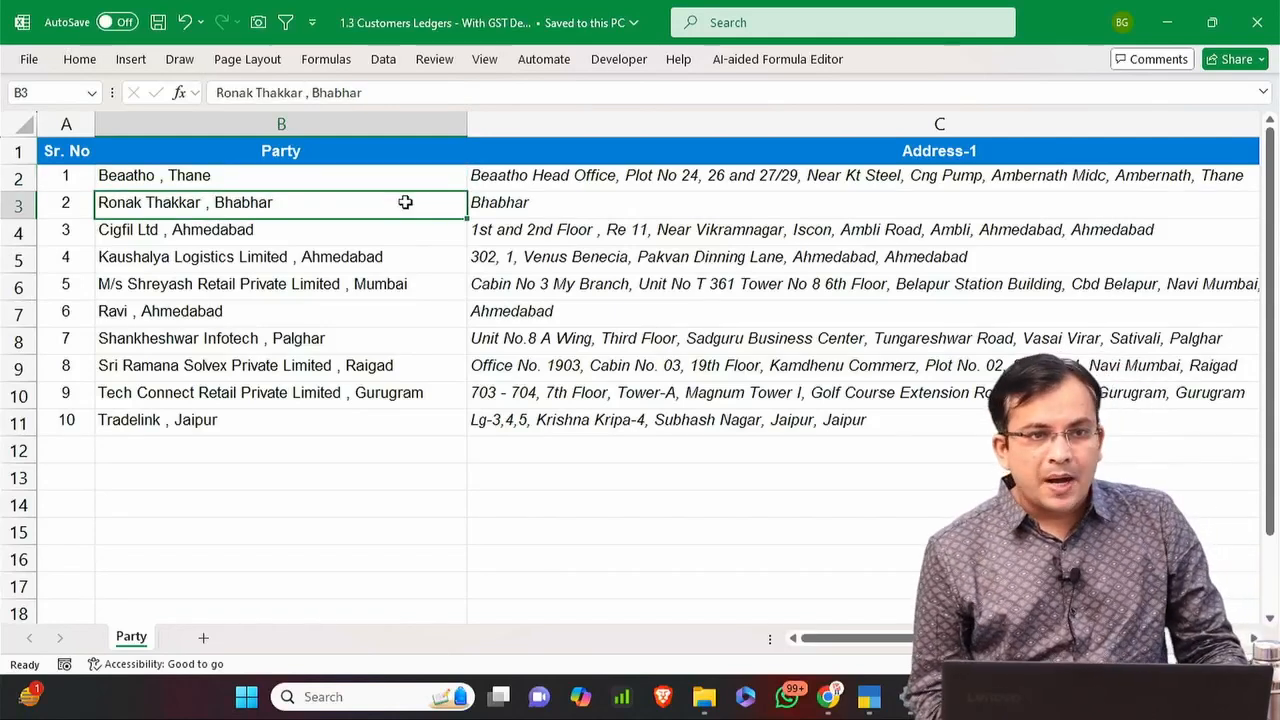
key(Down)
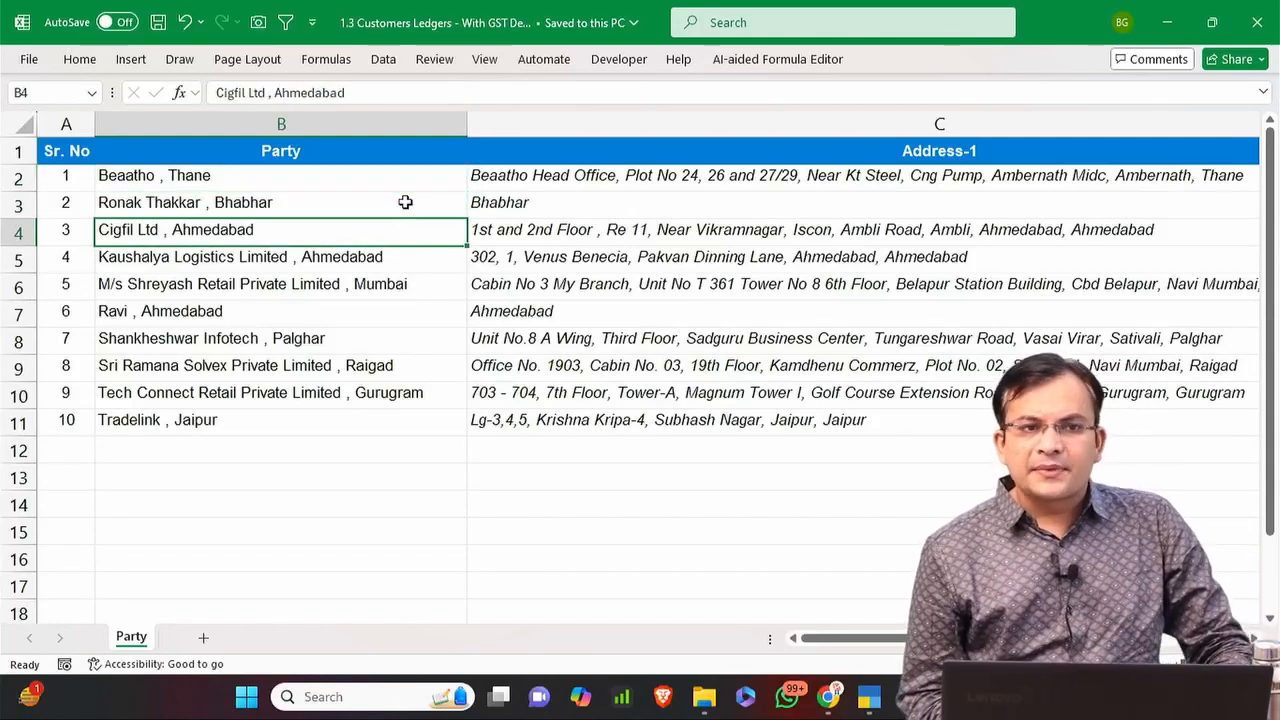
key(ctrl+Up)
key(Down)
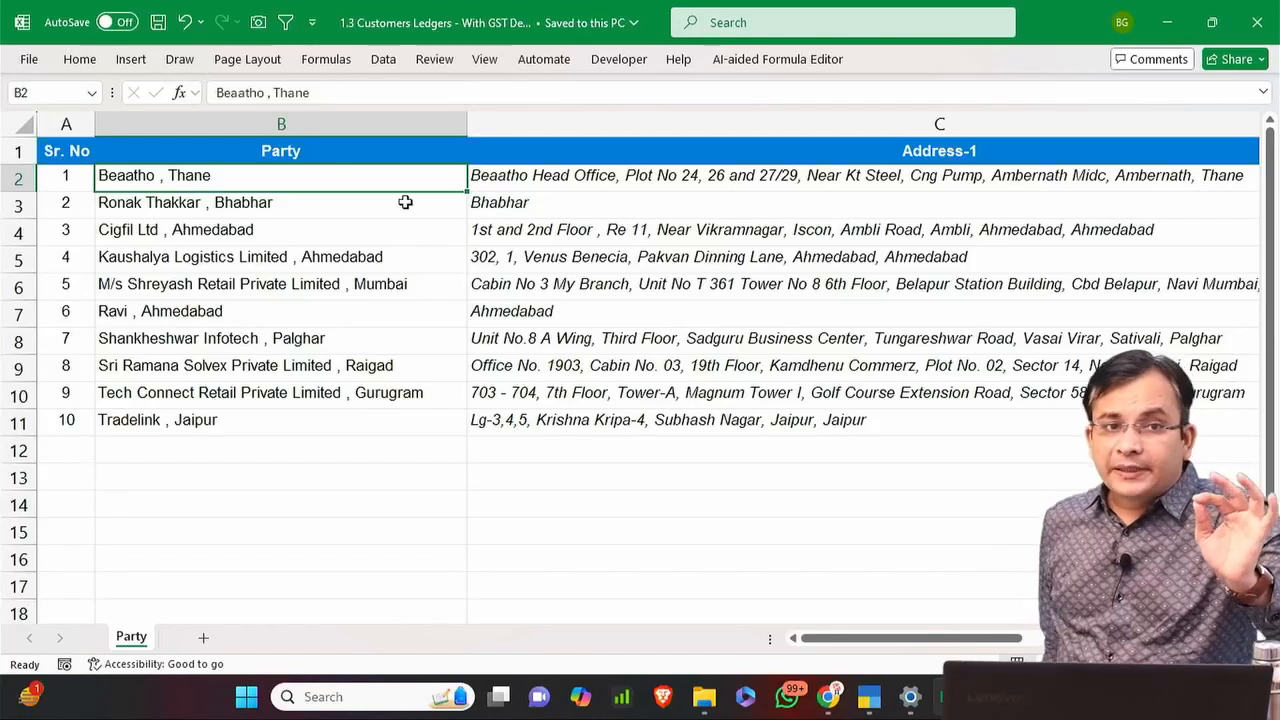
key(Up)
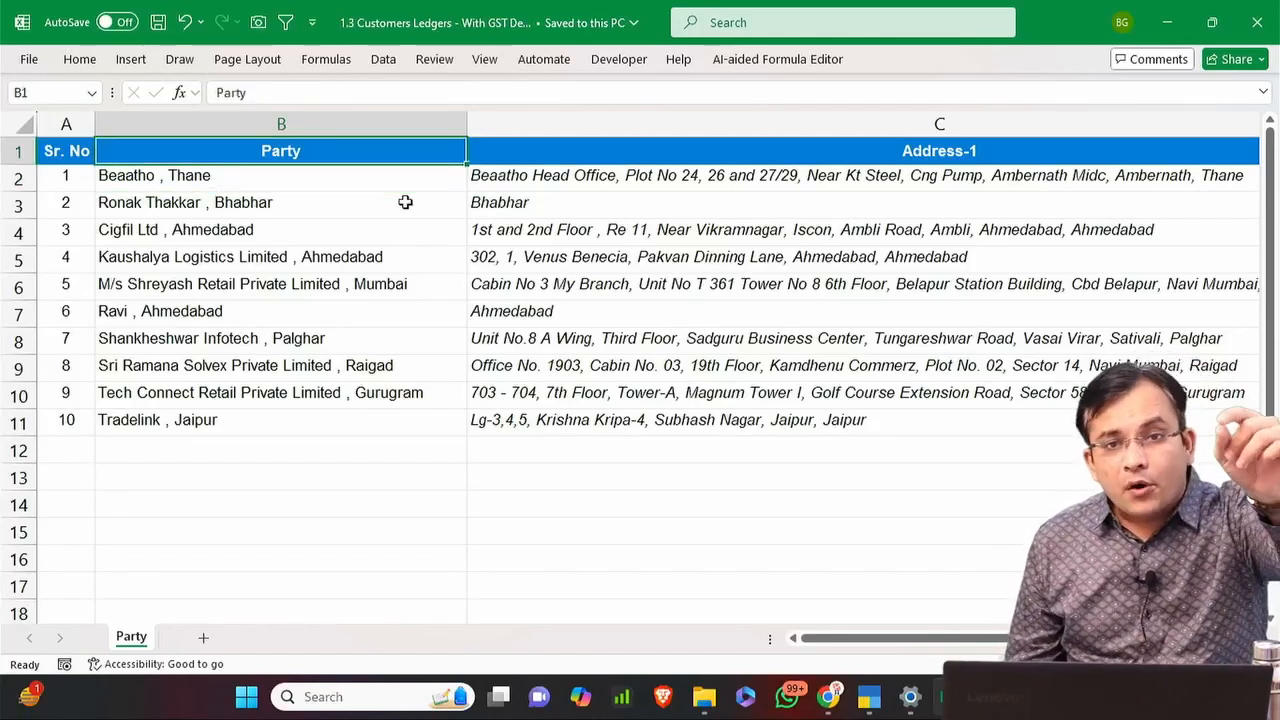
Review the Party sheet's column headers from Address-1 and State through Registration Type, GST Number and PAN to Group.
key(Right)
key(Left)
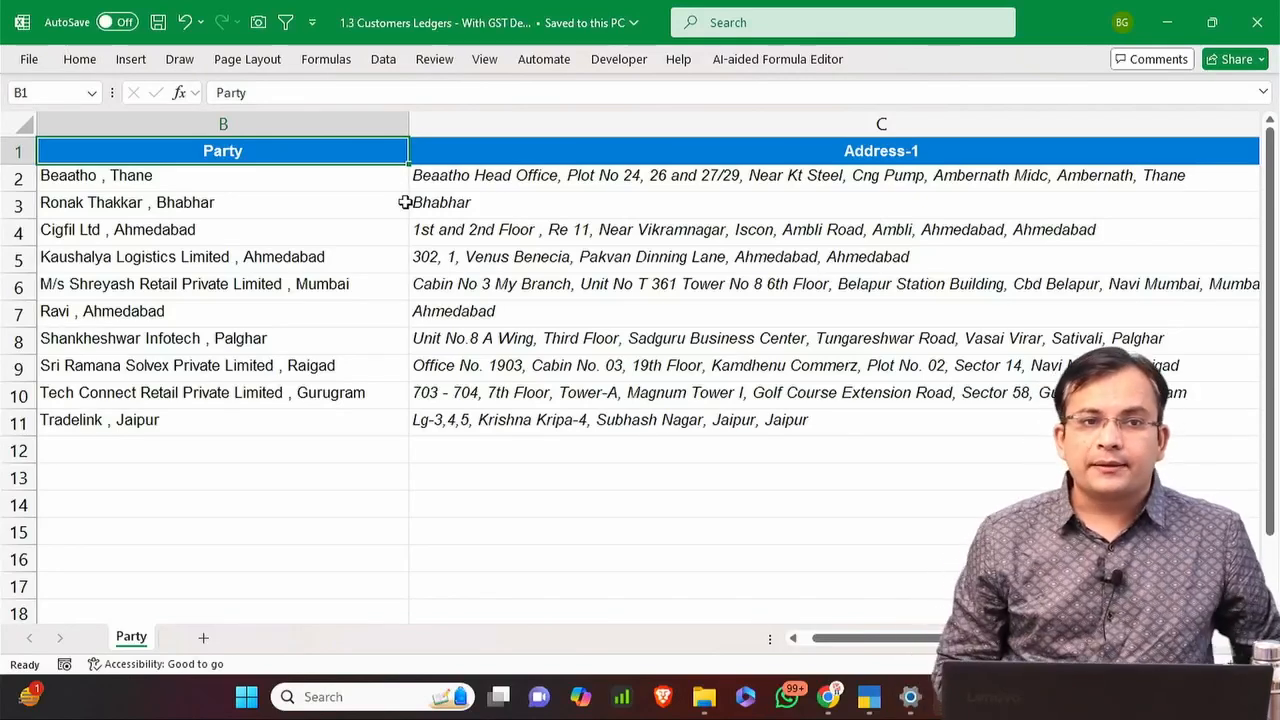
key(Right)
key(Right)
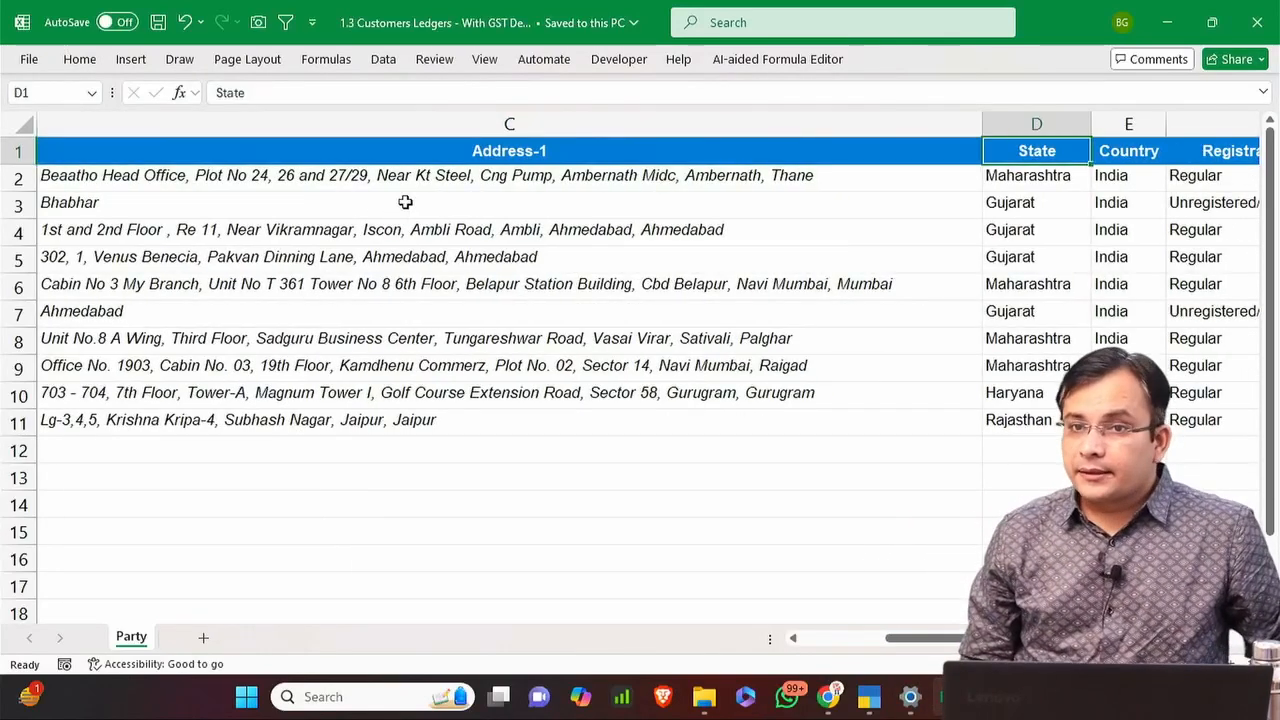
key(Right)
key(Right)
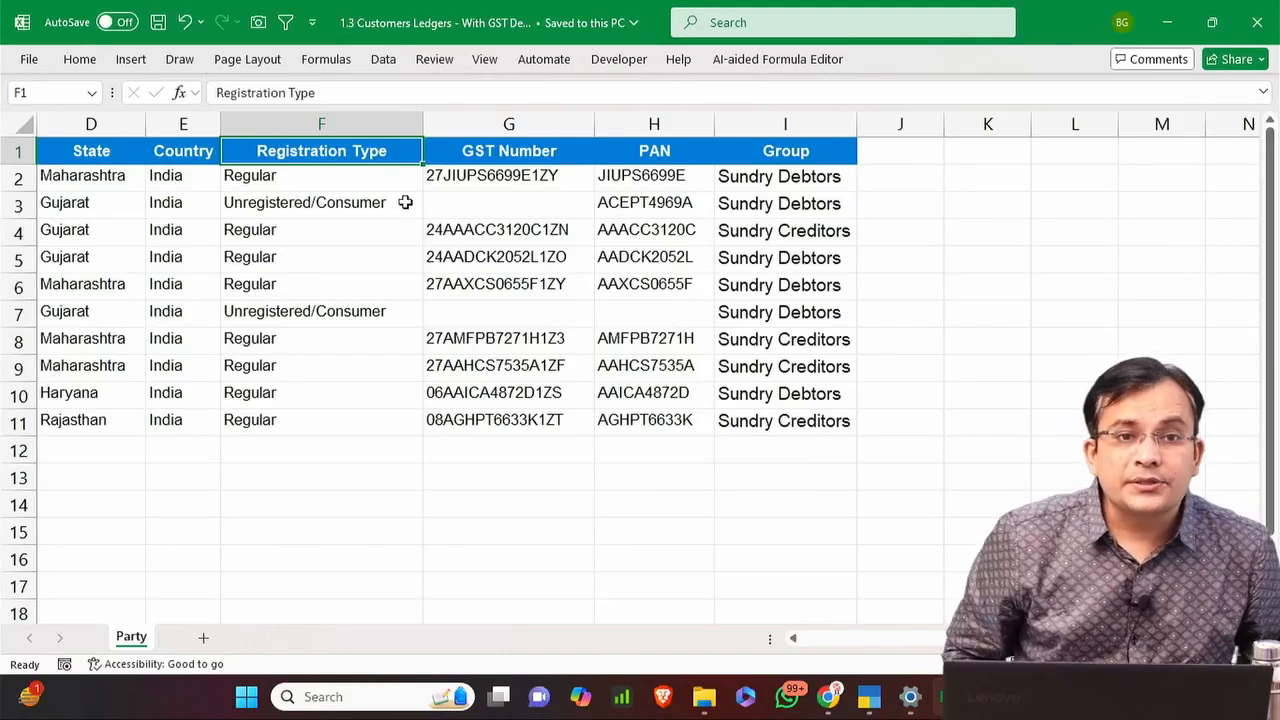
key(Right)
key(Right)
key(Right)
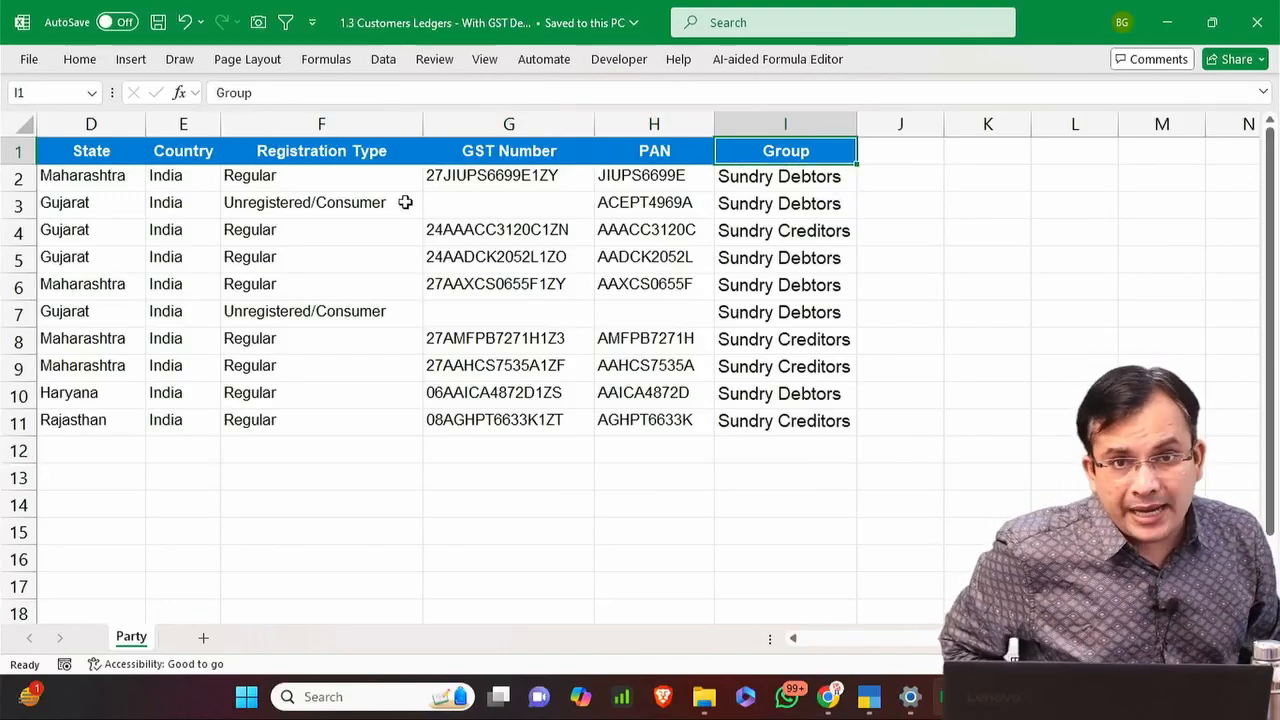
Return to the start of the Party sheet and close the Ledger workbook that is open alongside it.
key(ctrl+Home)
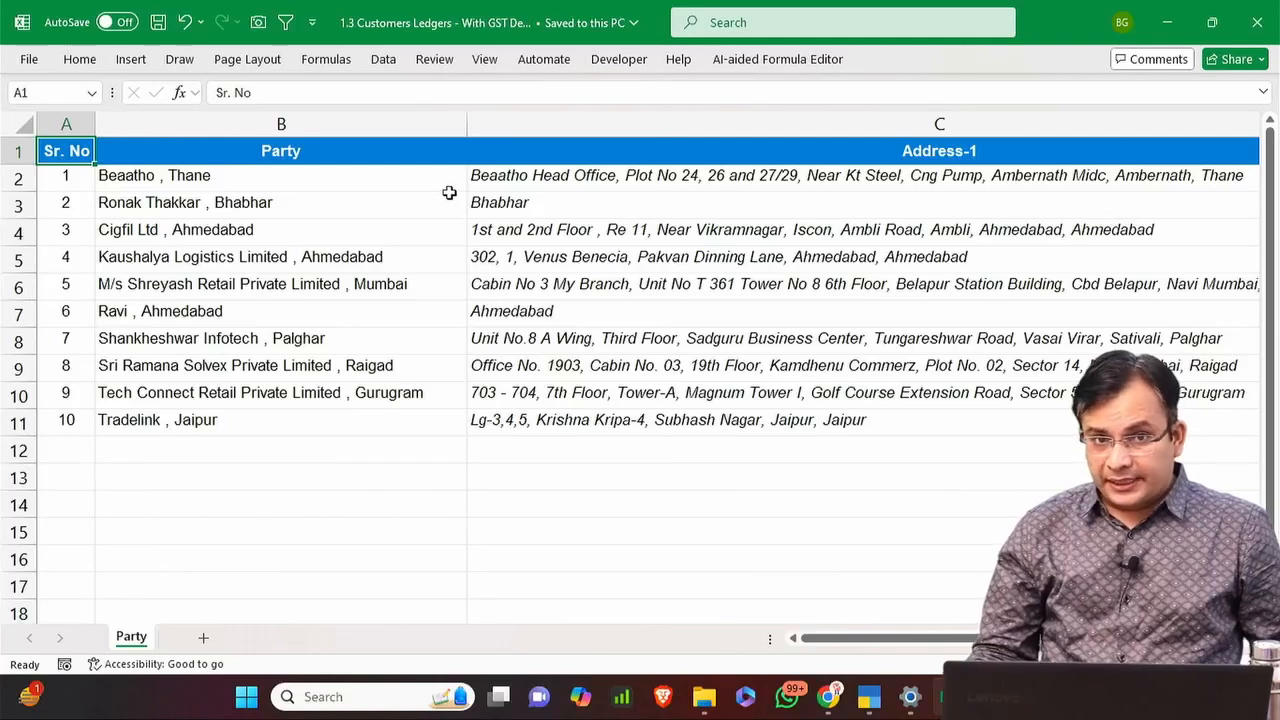
scroll(449, 191, down, 1)
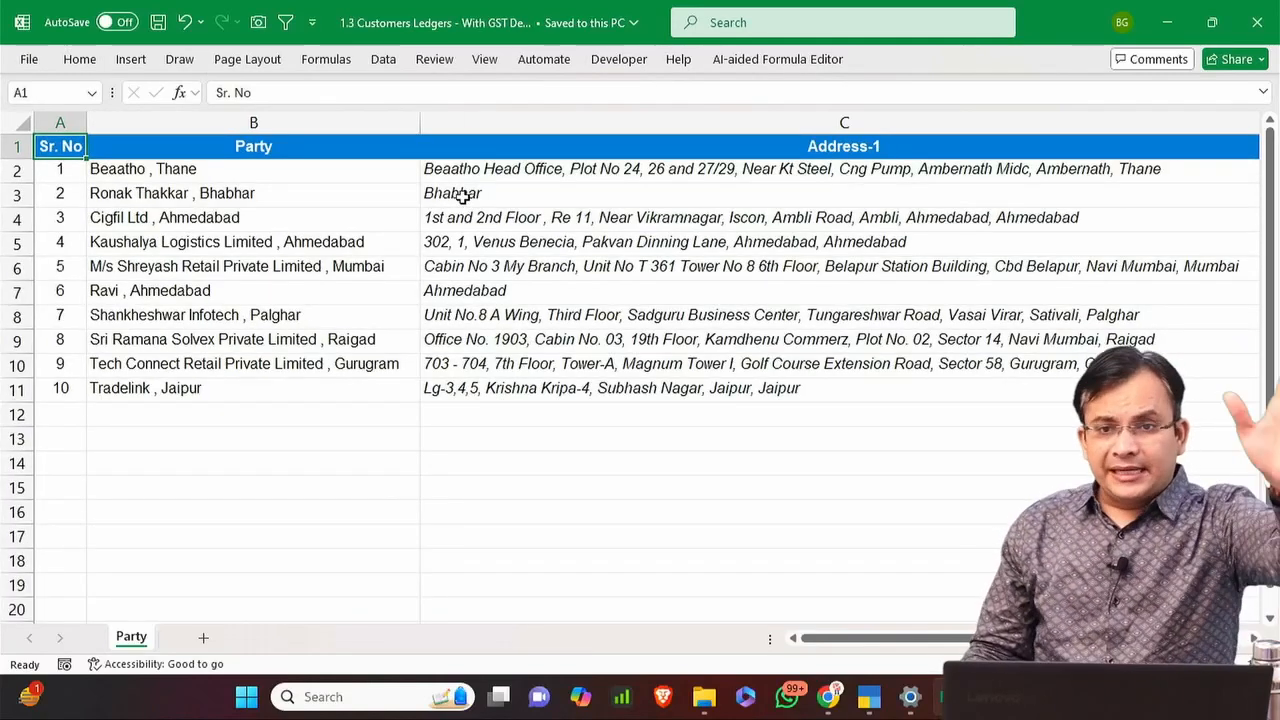
mouse_move(942, 697)
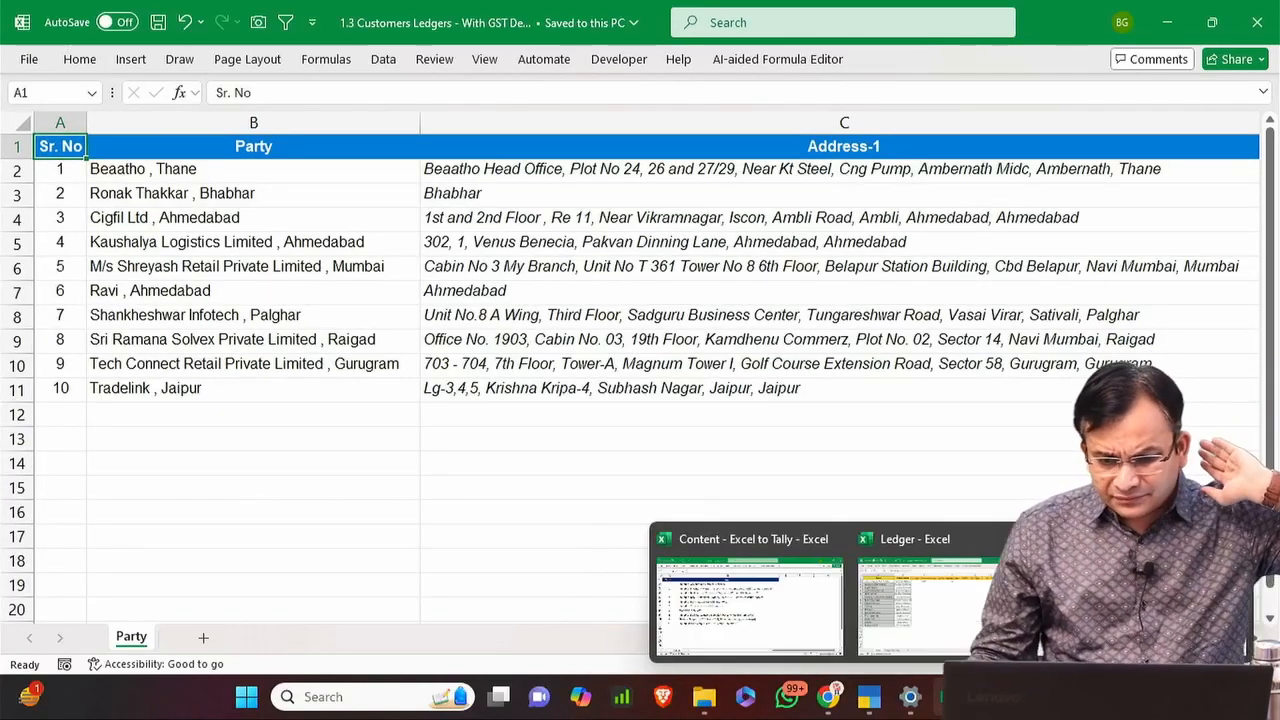
click(948, 619)
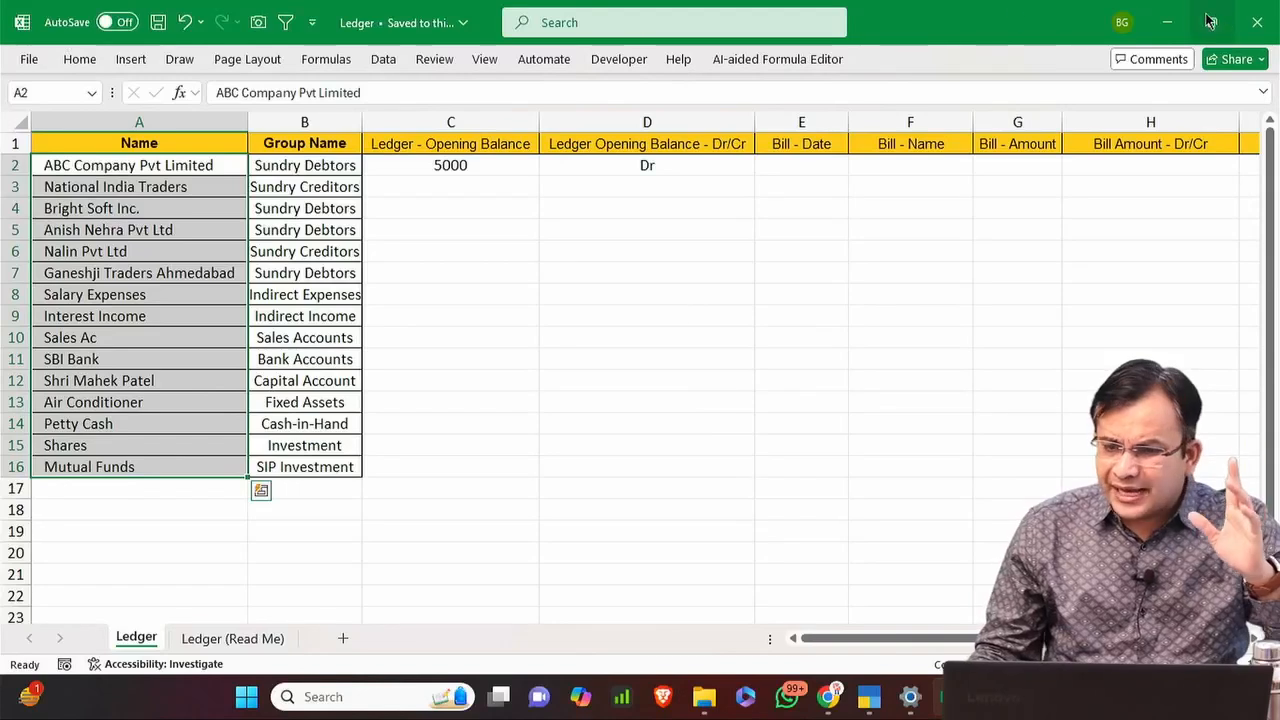
click(1265, 35)
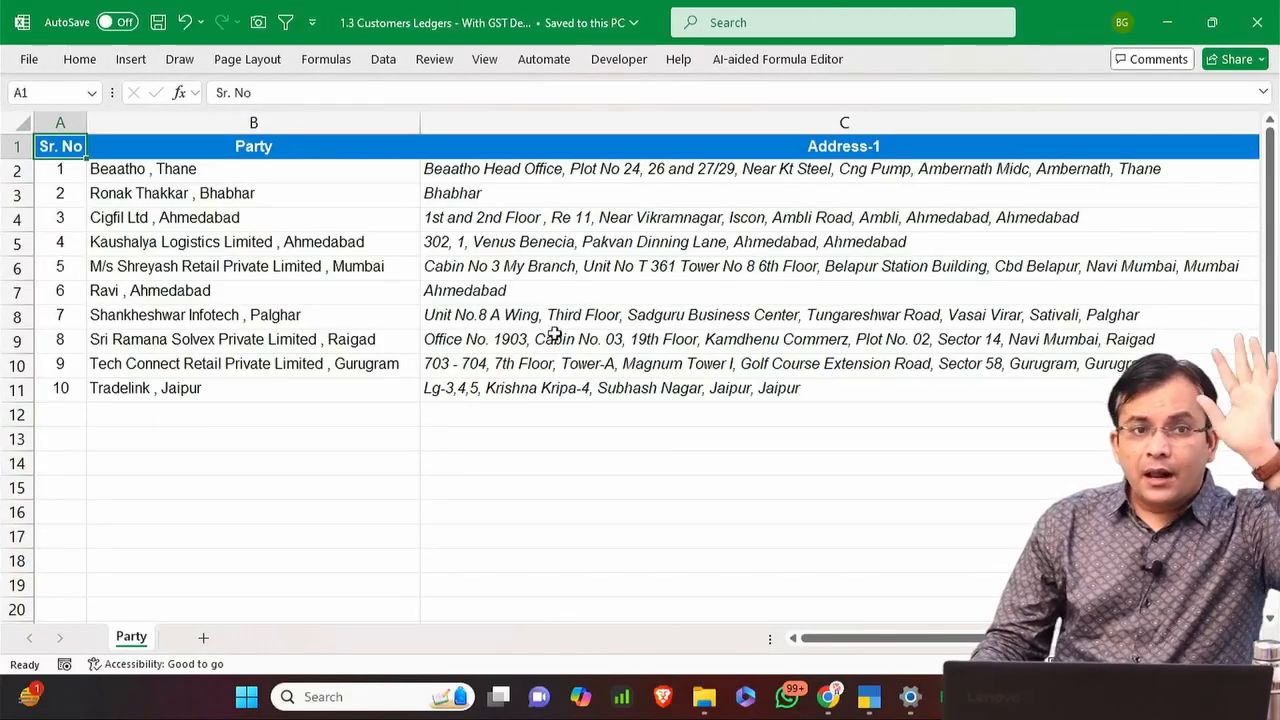
click(272, 342)
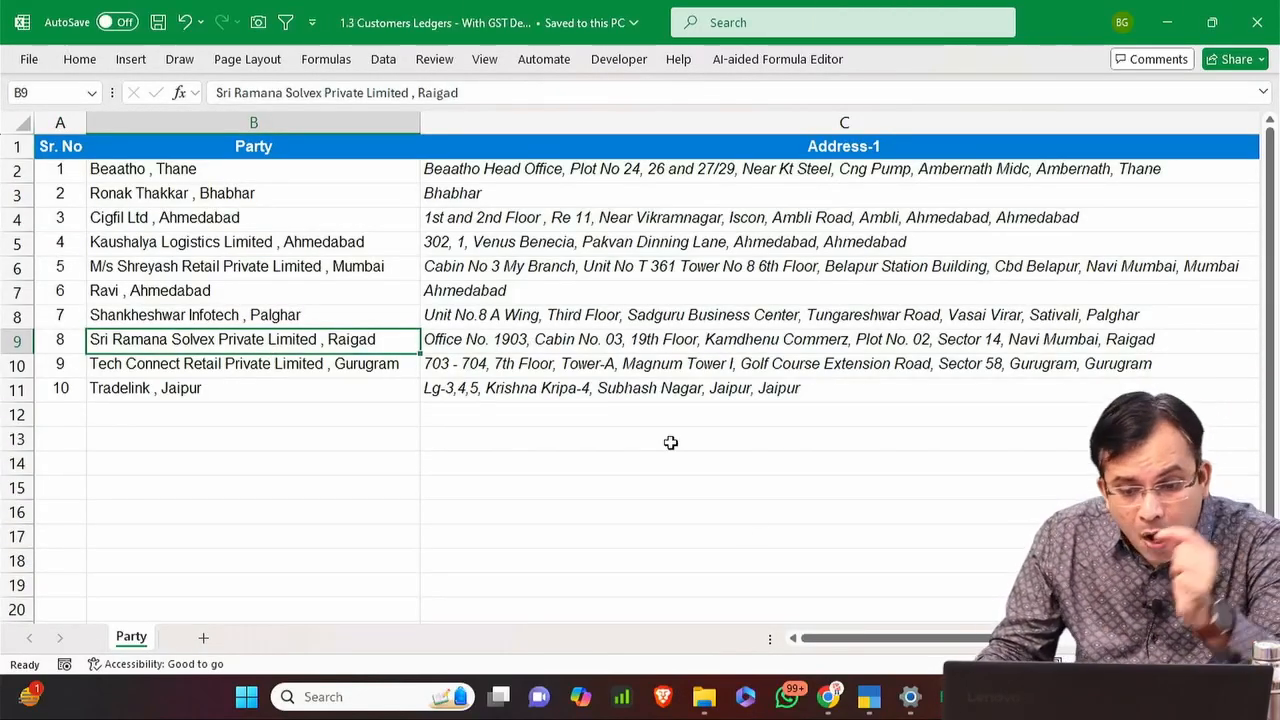
Copy the full path of the Practice Files folder from File Explorer.
click(704, 697)
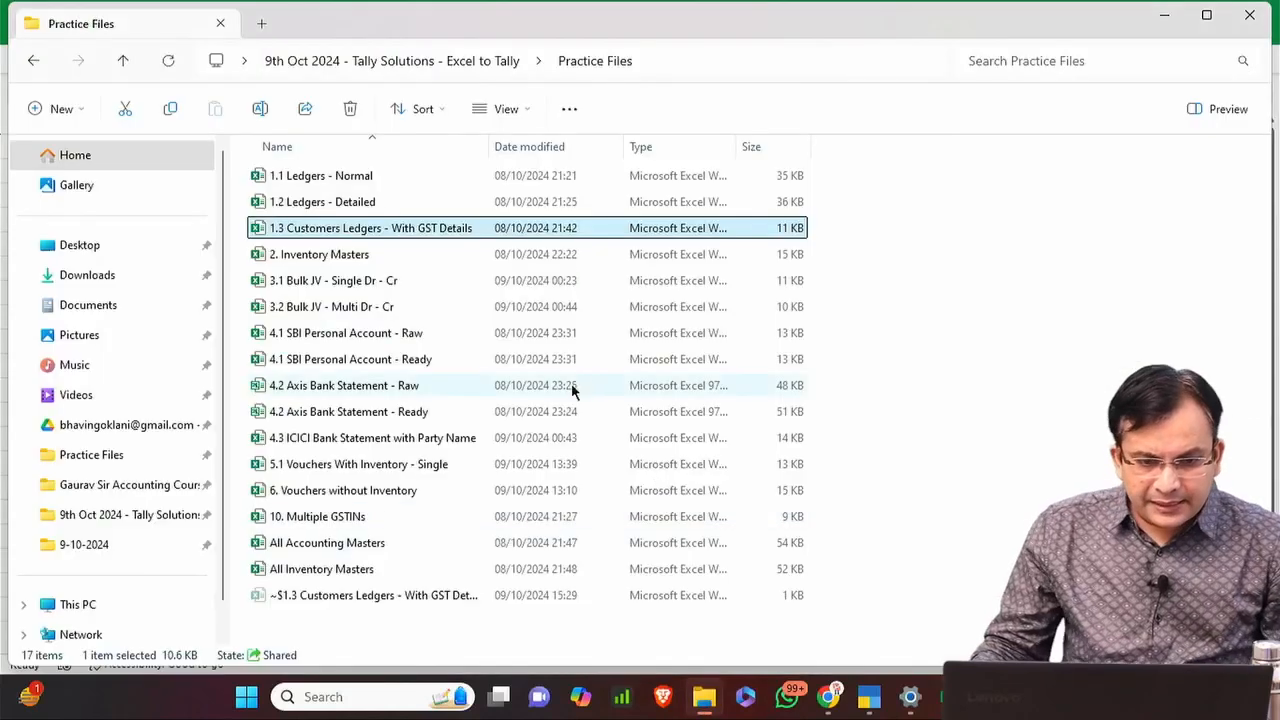
key(F4)
key(ctrl+c)
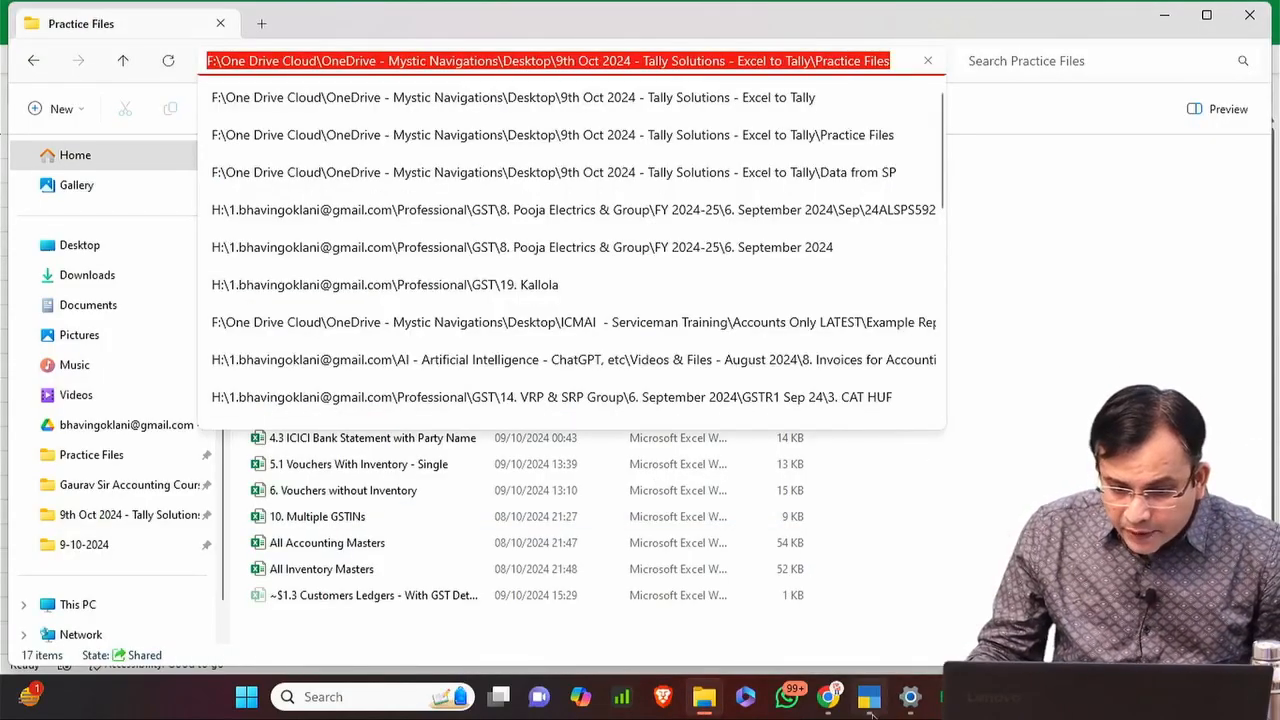
Switch to TallyPrime and open the import of masters.
click(865, 694)
key(alt+o)
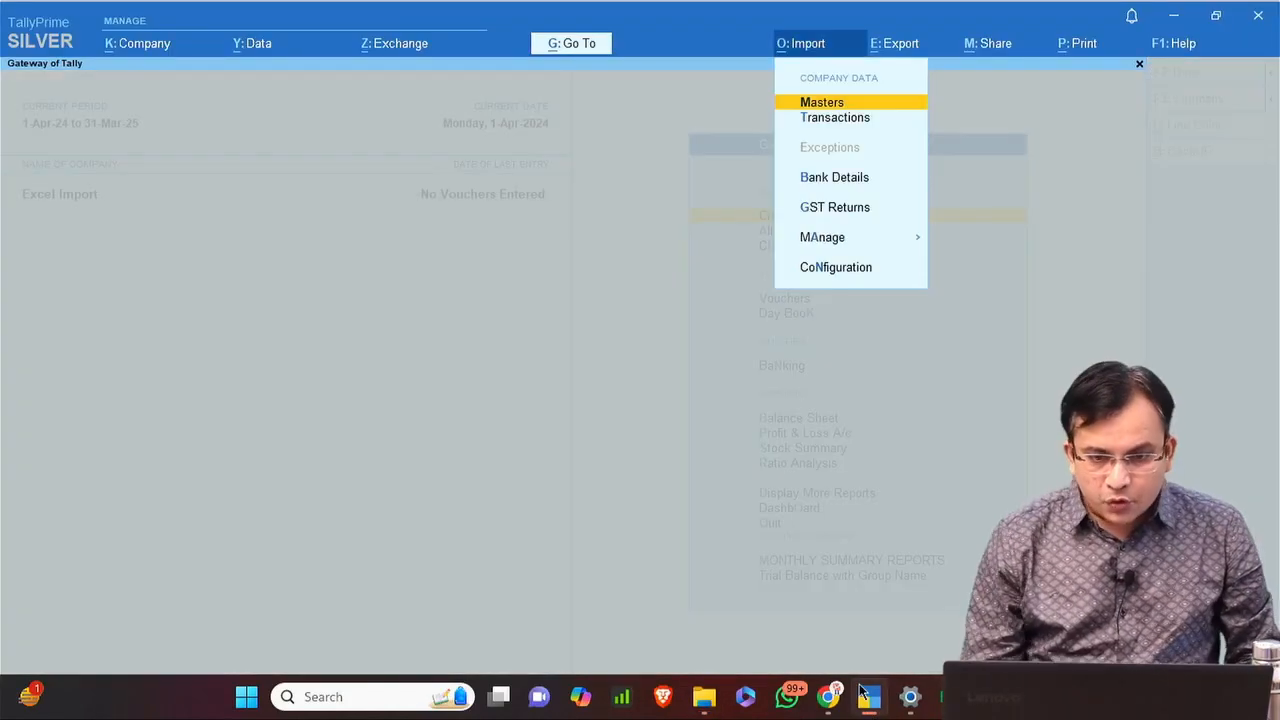
key(Return)
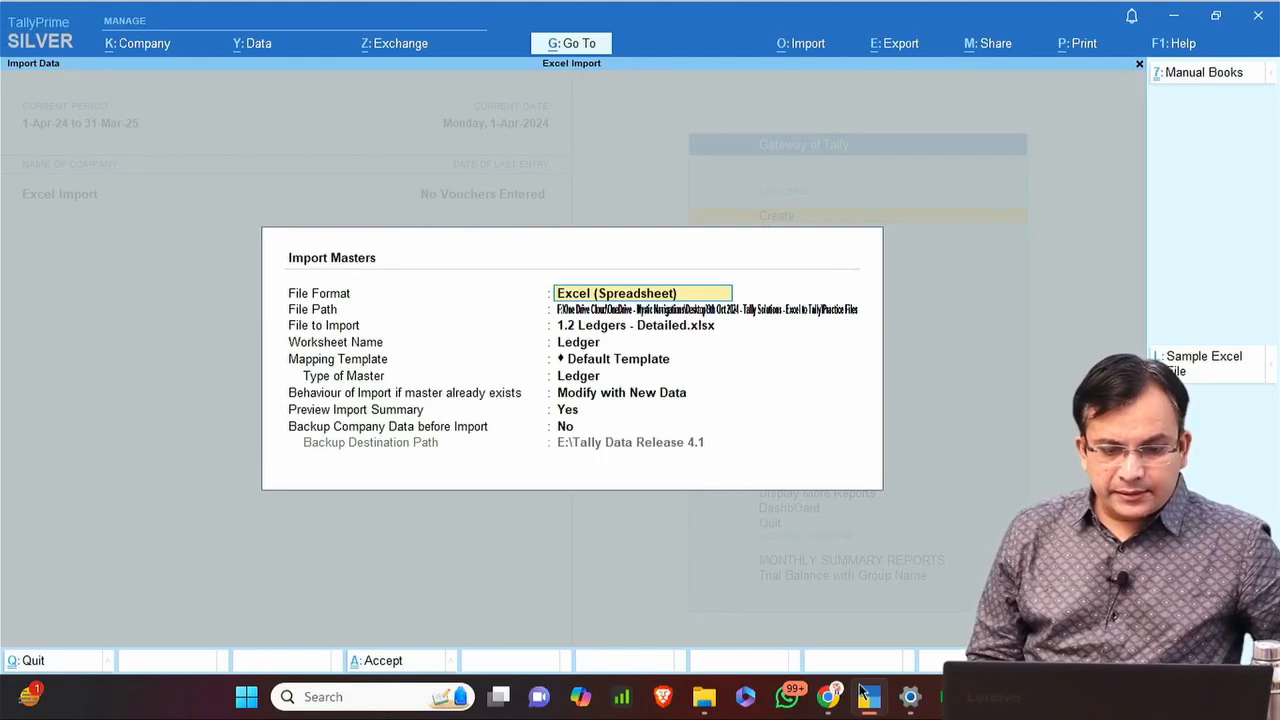
Specify the copied Practice Files path and choose 1.3 Customers Ledgers - With GST Details.xlsx as the file to import.
key(Return)
key(Return)
key(Up)
key(Up)
key(Up)
key(Up)
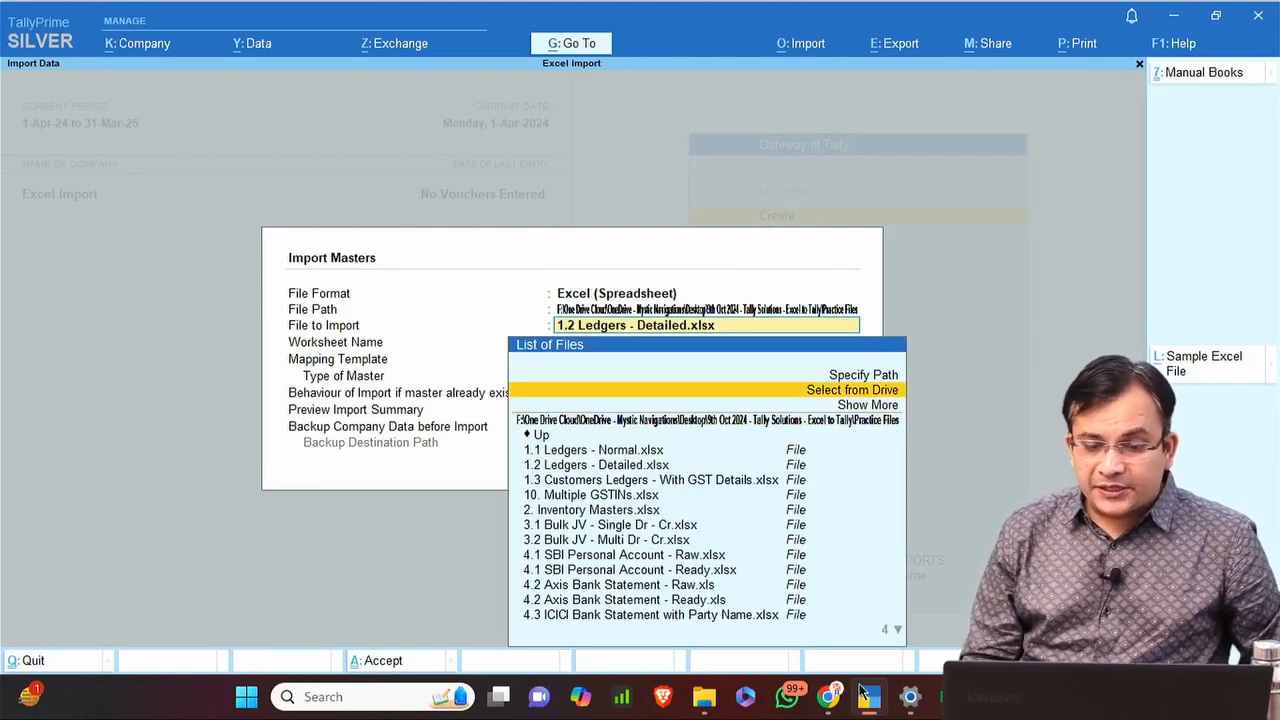
key(Up)
key(Return)
key(ctrl+v)
key(Return)
key(Down)
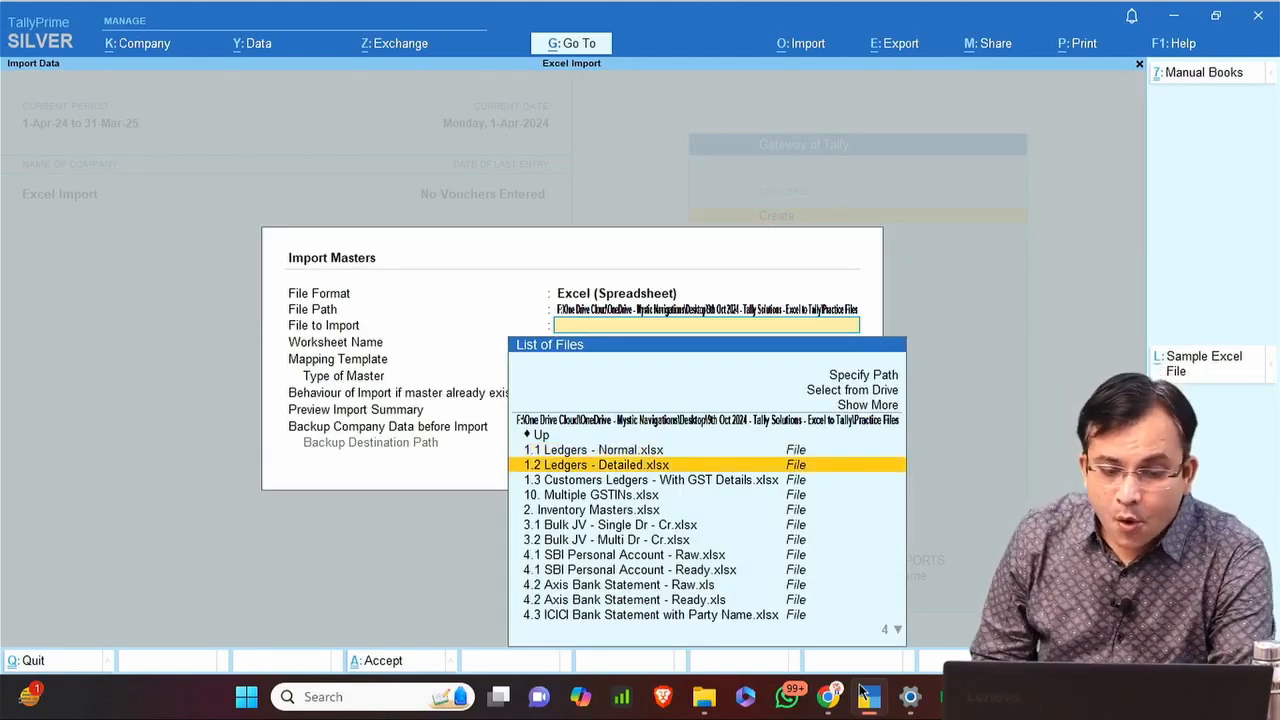
key(Down)
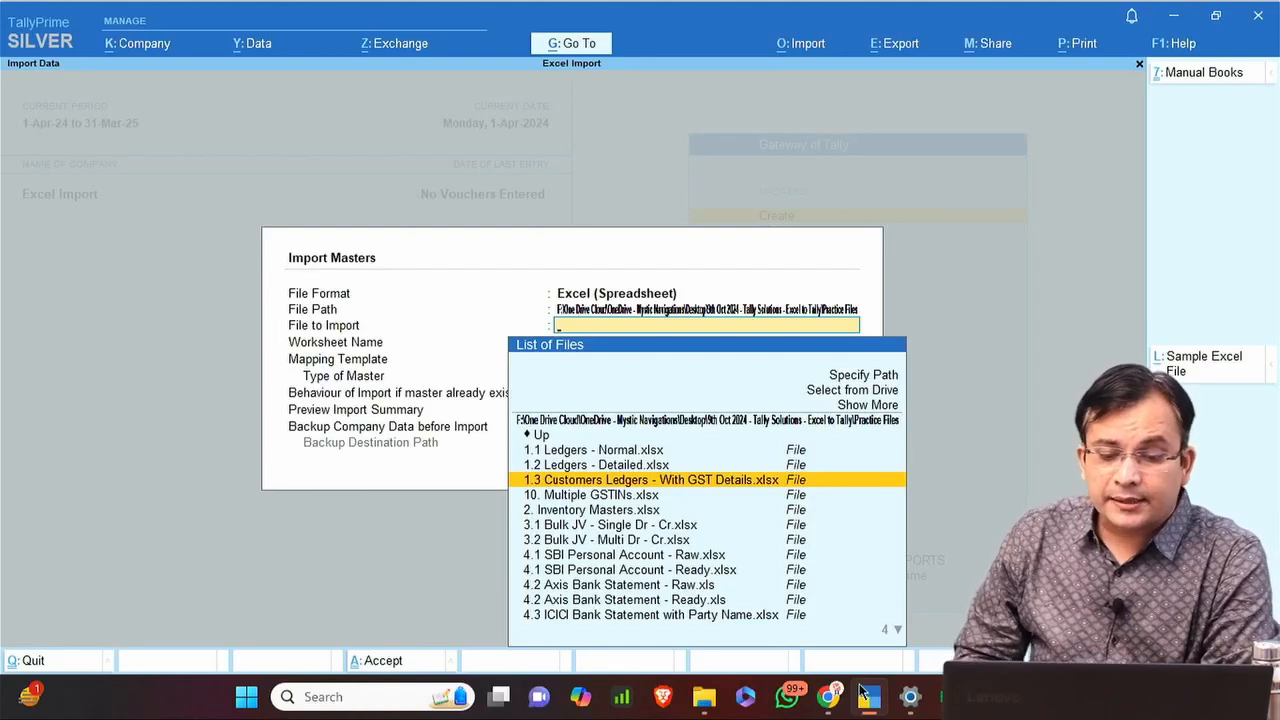
key(Return)
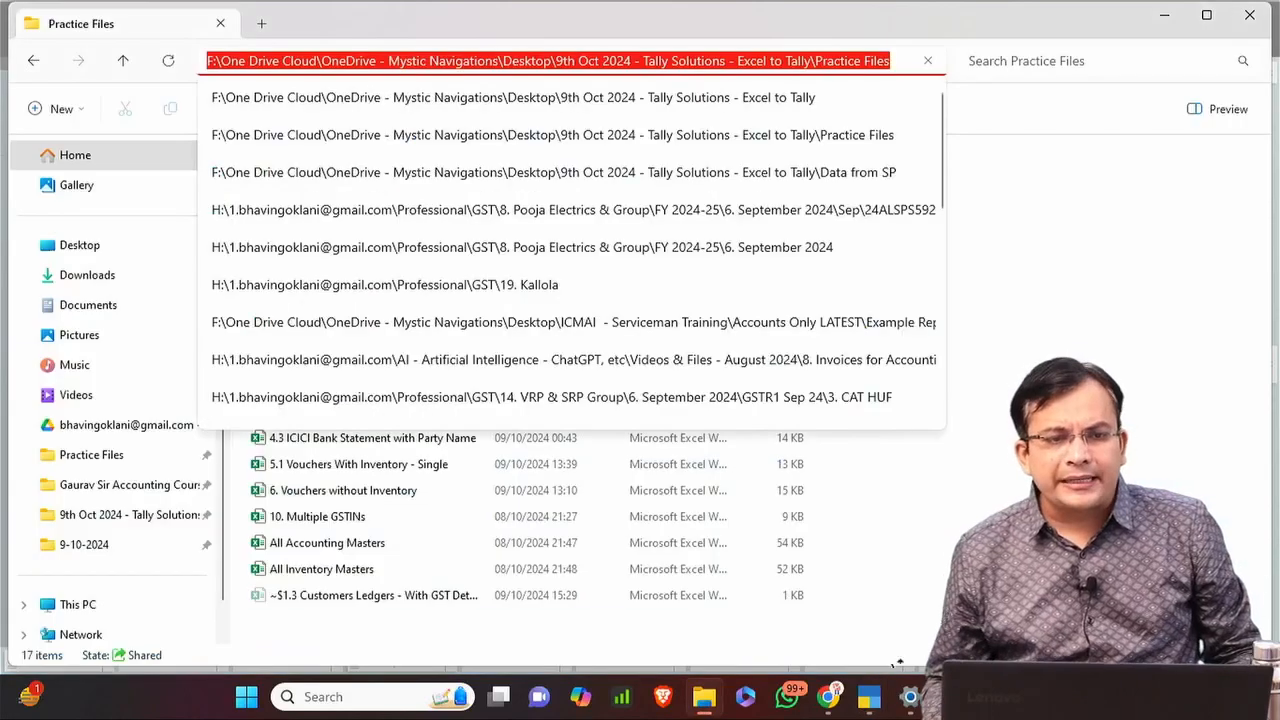
Check the sheet name in the customer ledgers workbook in Excel, and select Party as the worksheet to import in TallyPrime.
key(alt+Tab)
key(alt+Tab)
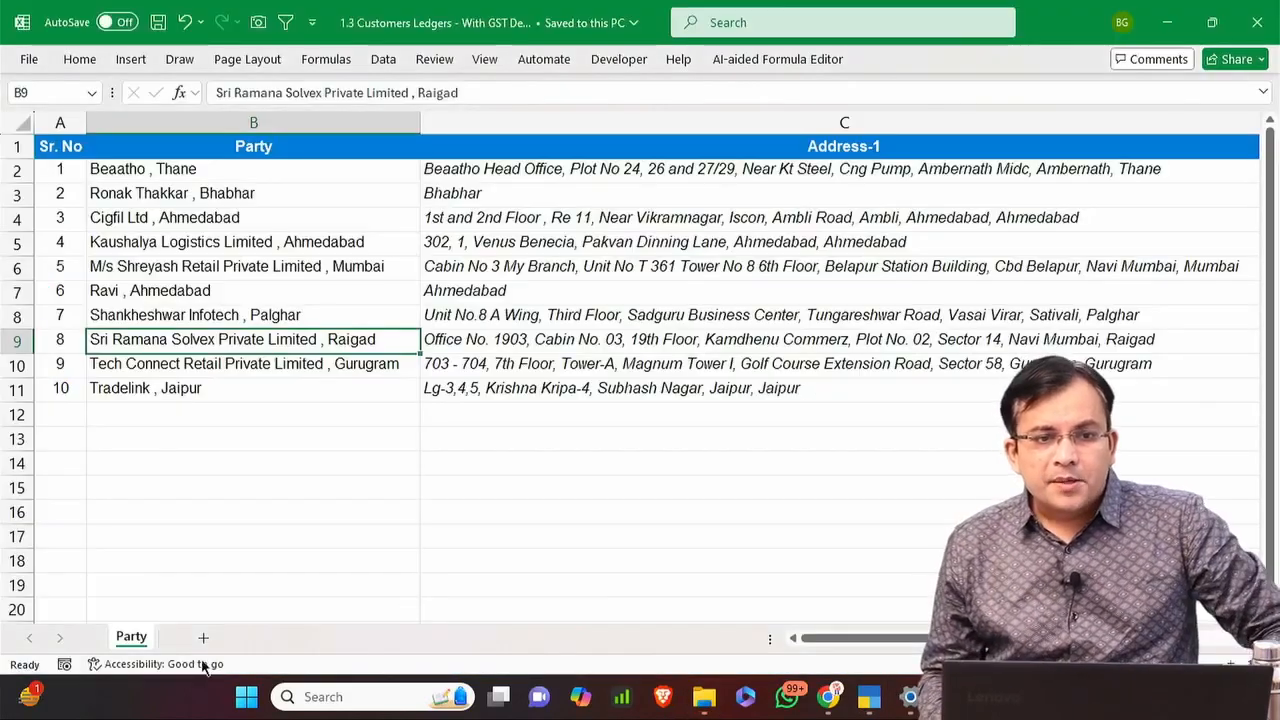
click(136, 643)
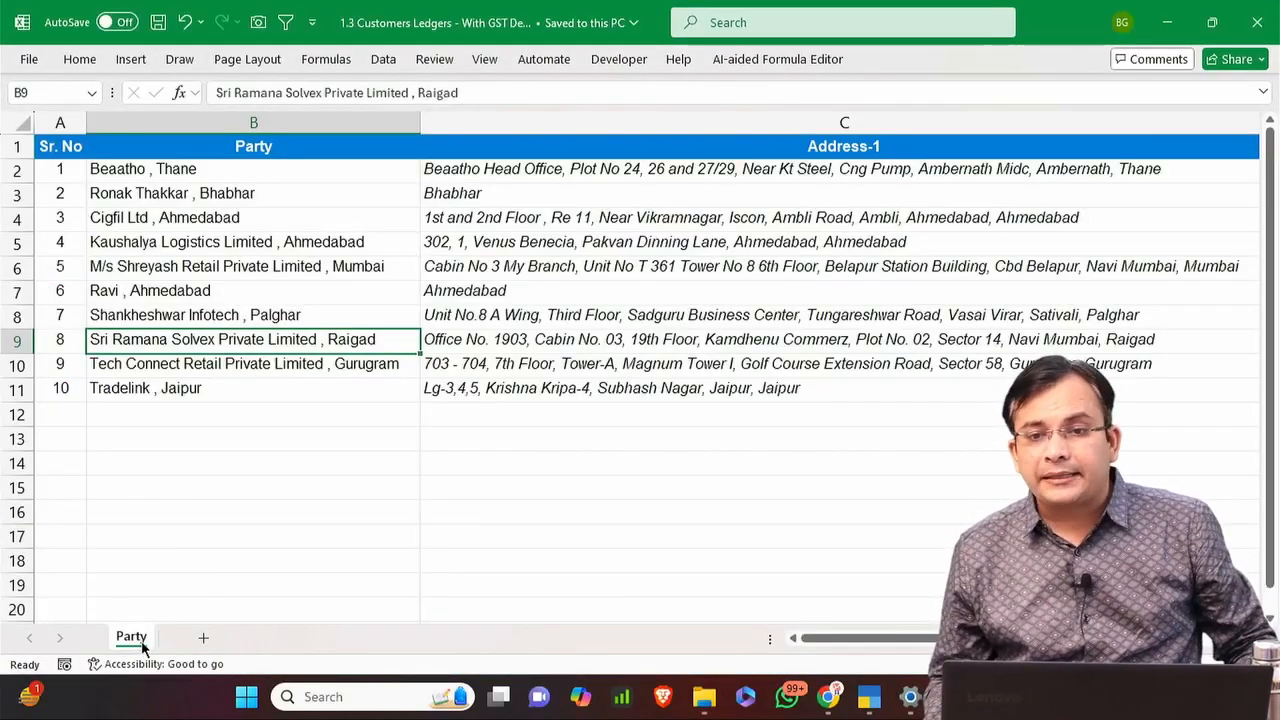
key(alt+Tab)
key(Escape)
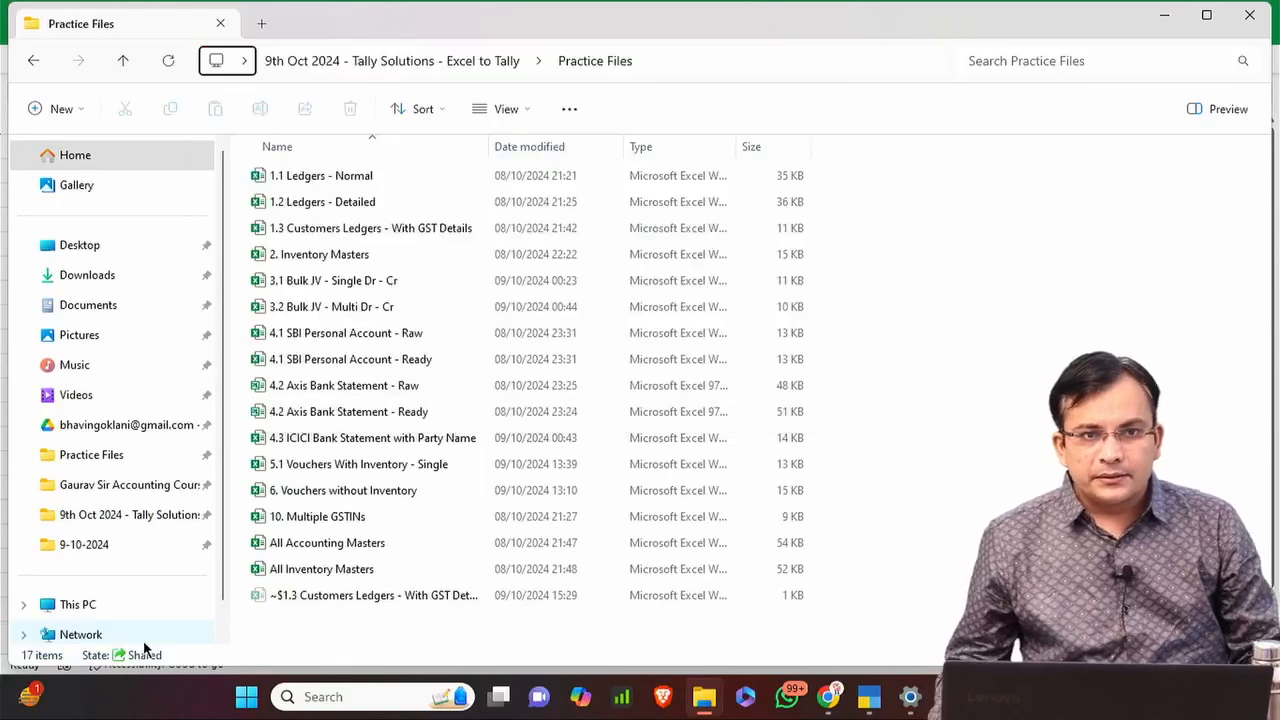
key(alt+Tab)
key(Tab)
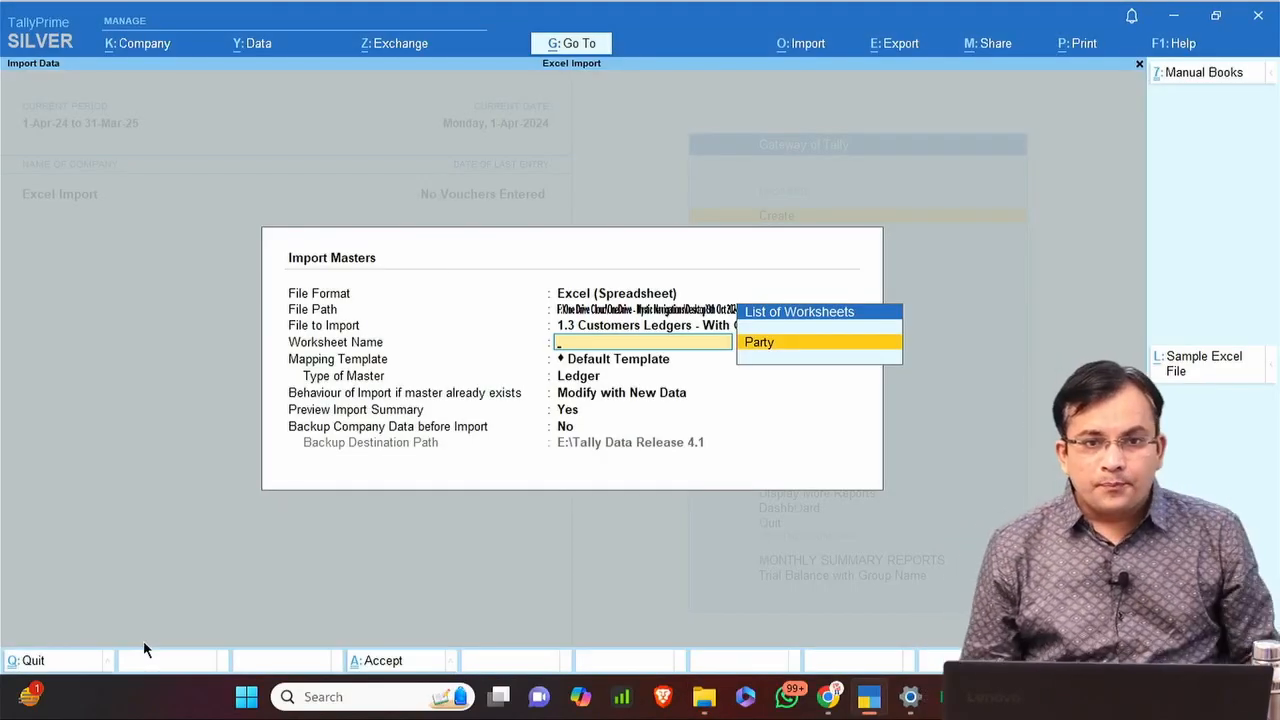
key(Return)
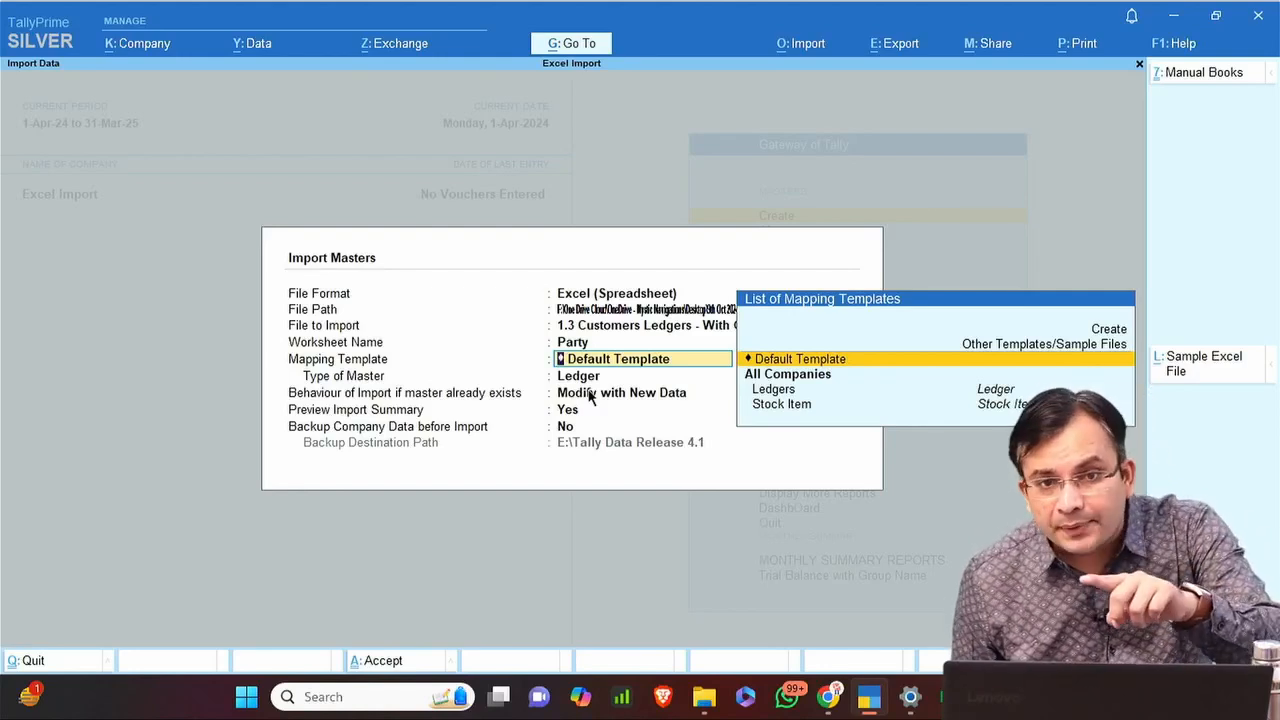
key(Up)
key(Up)
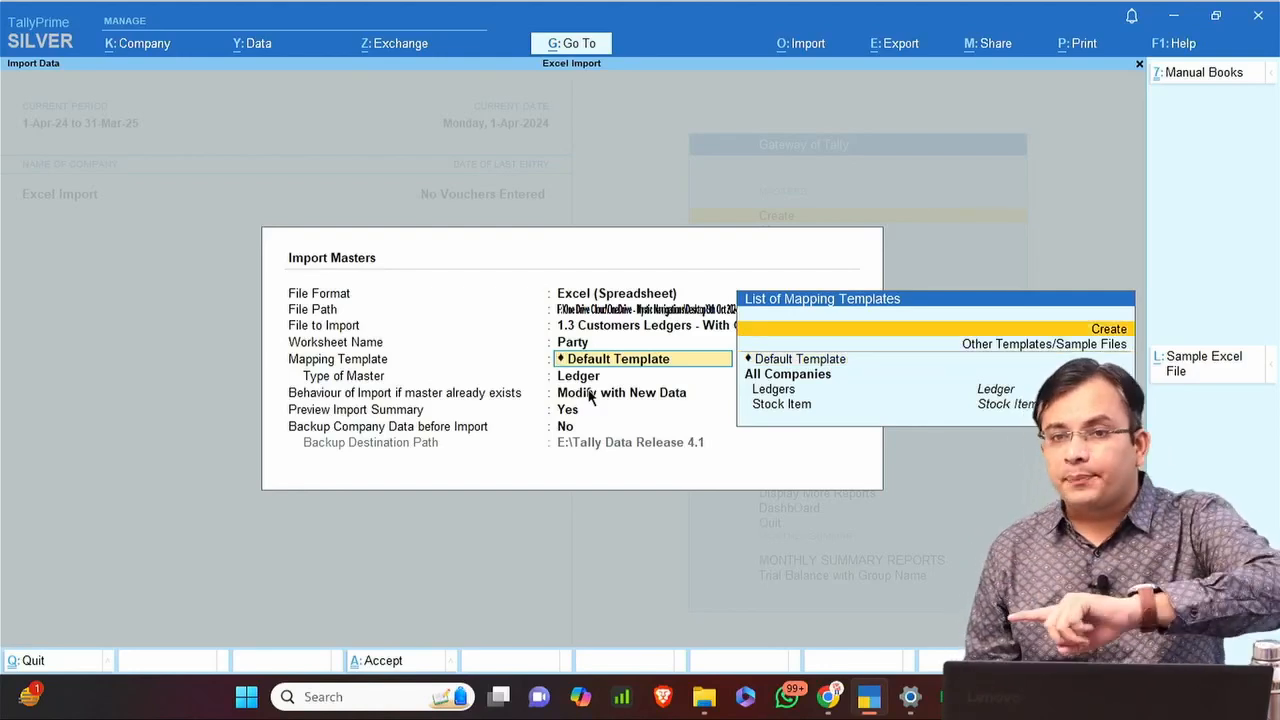
key(Return)
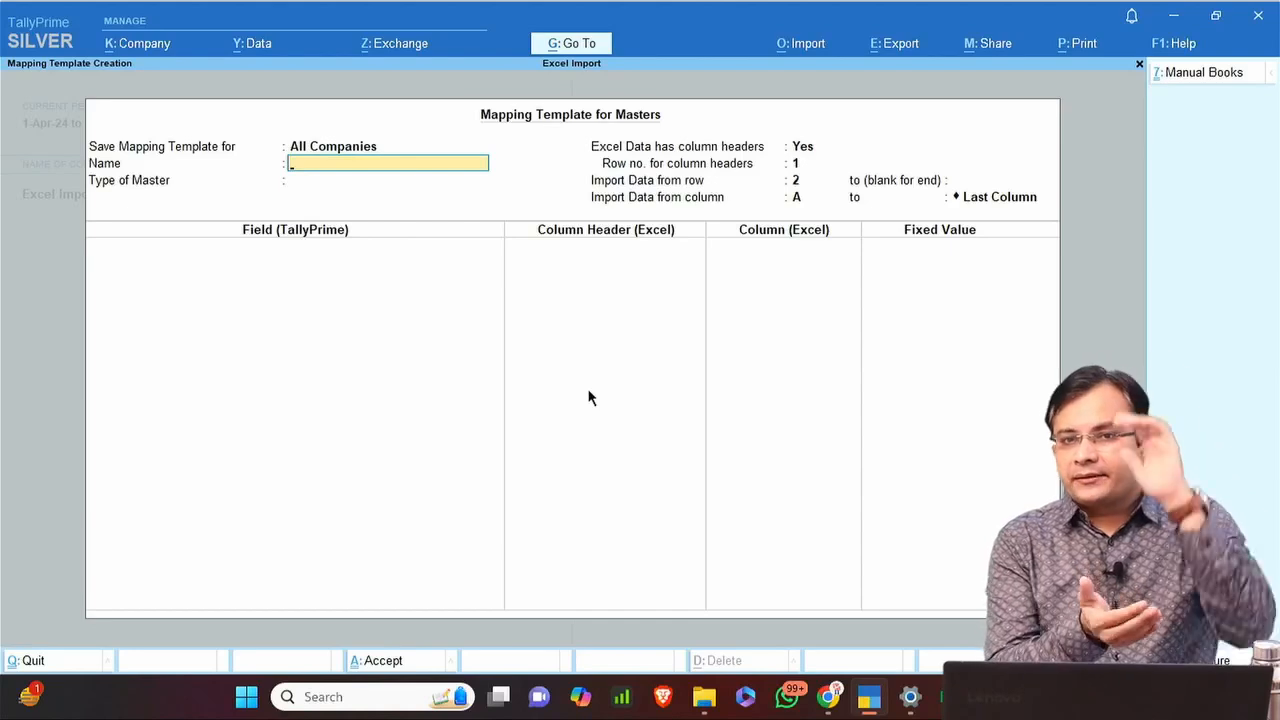
key(Escape)
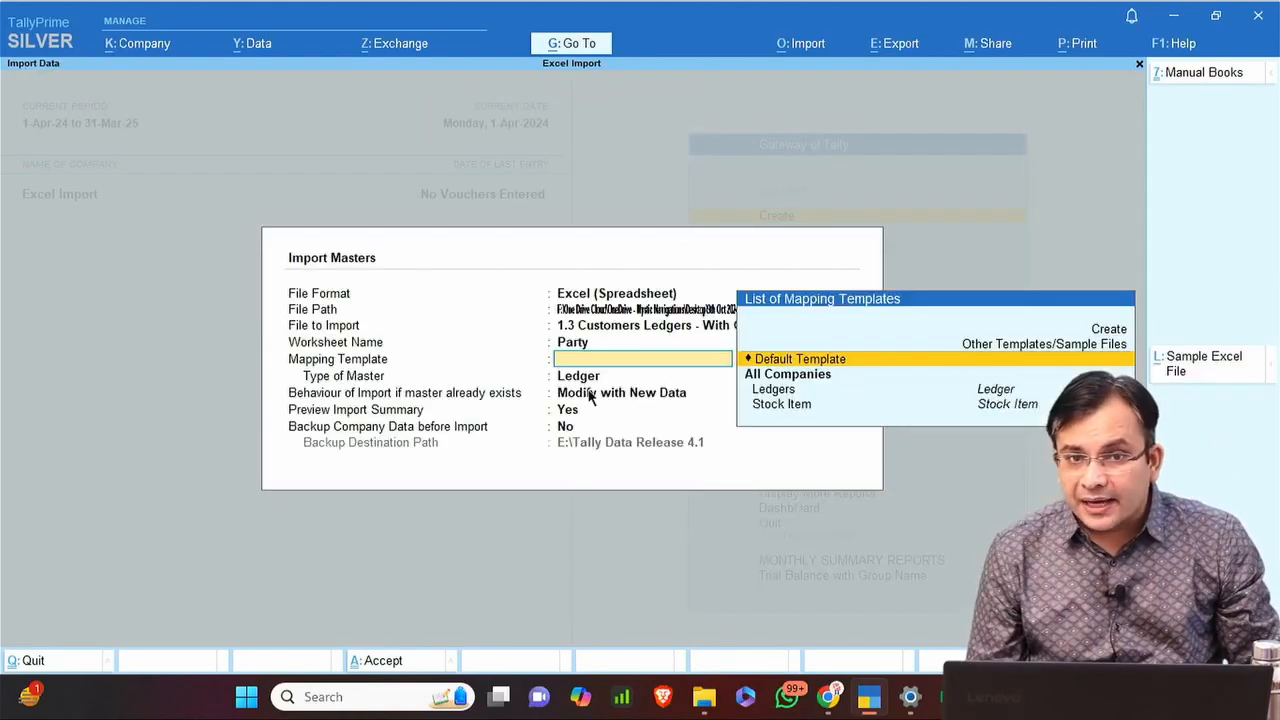
key(Down)
key(Up)
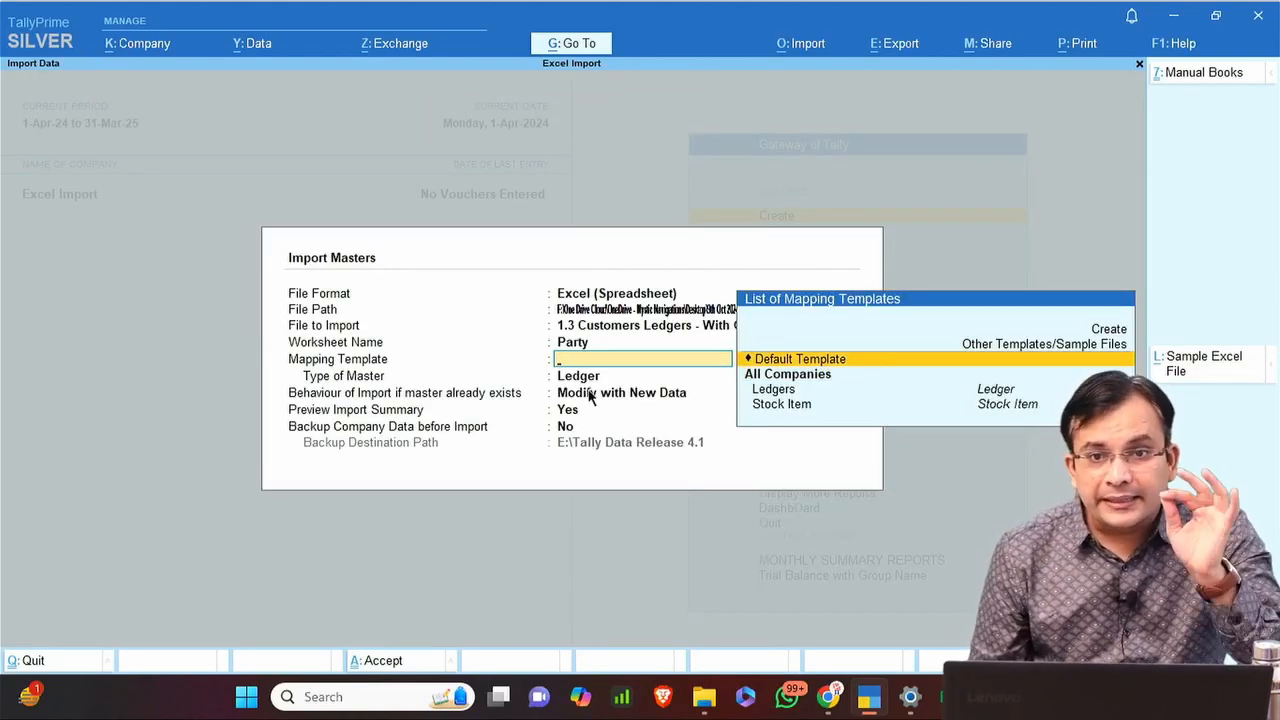
Create a mapping template named Ledger Import 9.10.24 with Ledger as the type of master.
key(Up)
key(Up)
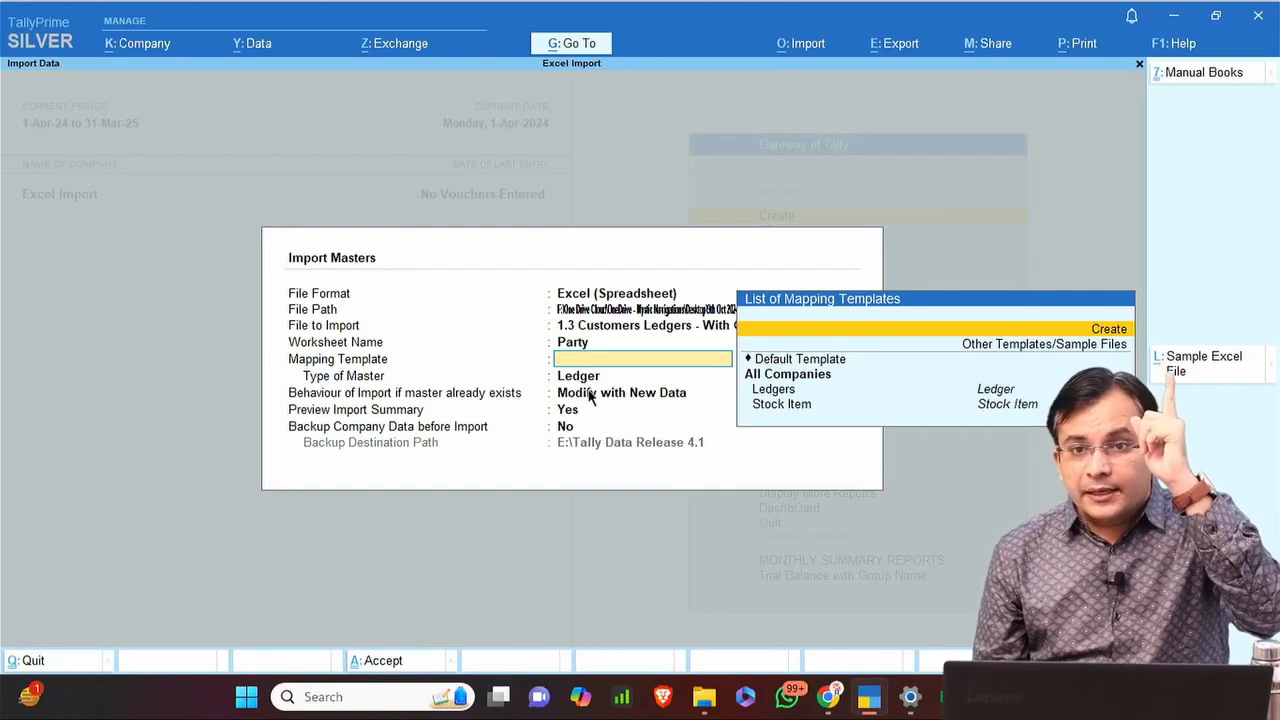
key(Return)
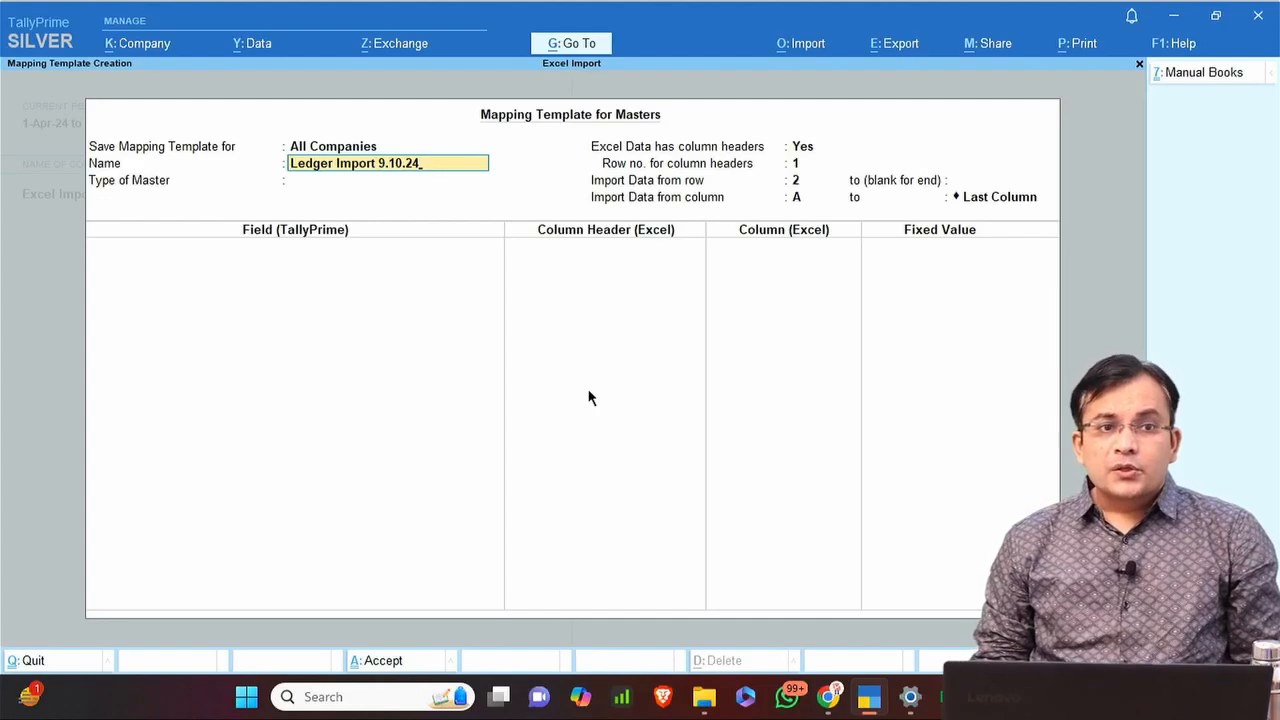
key(Return)
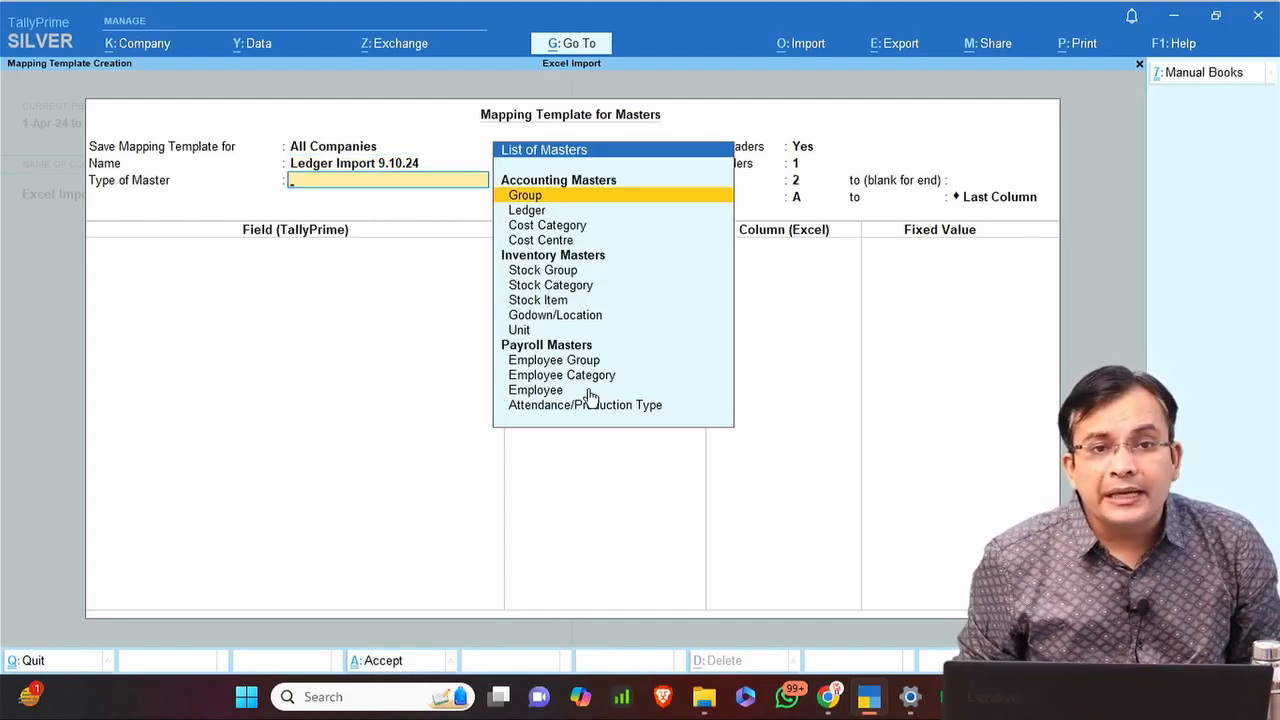
key(Down)
key(Return)
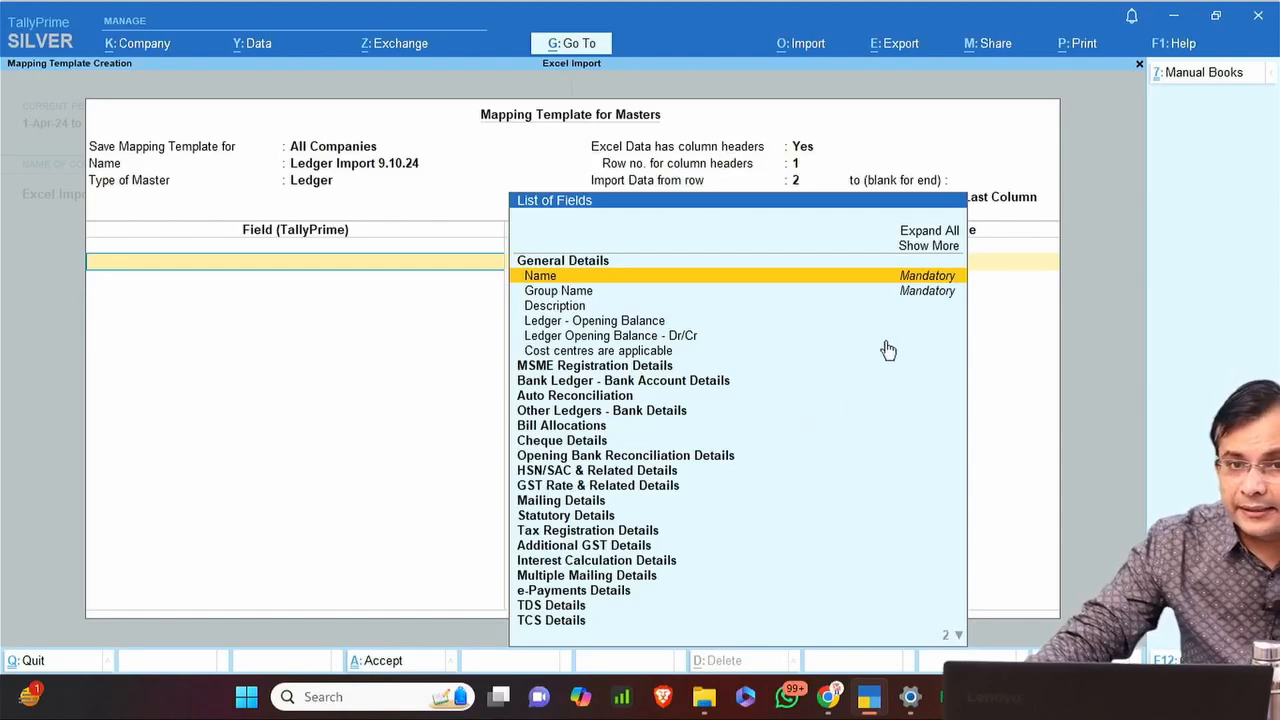
Show the additional ledger fields and expand every category in the list of fields.
key(Up)
key(Up)
key(Return)
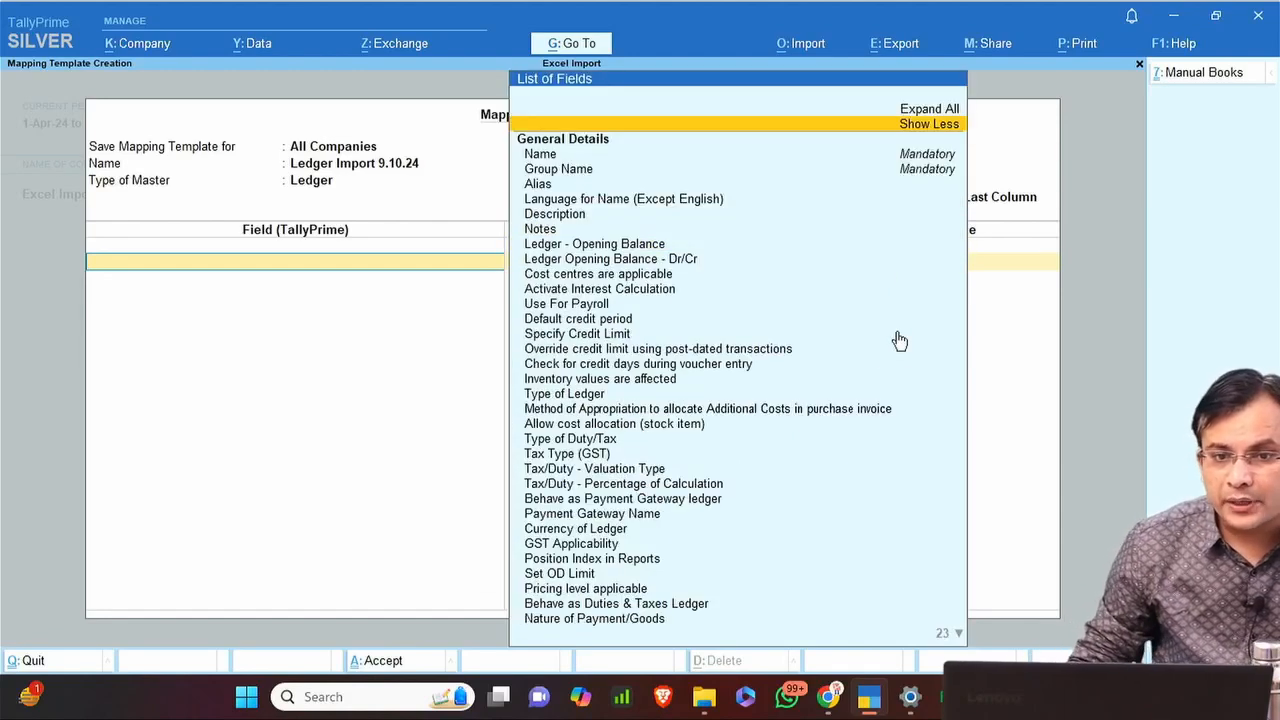
key(Up)
key(Return)
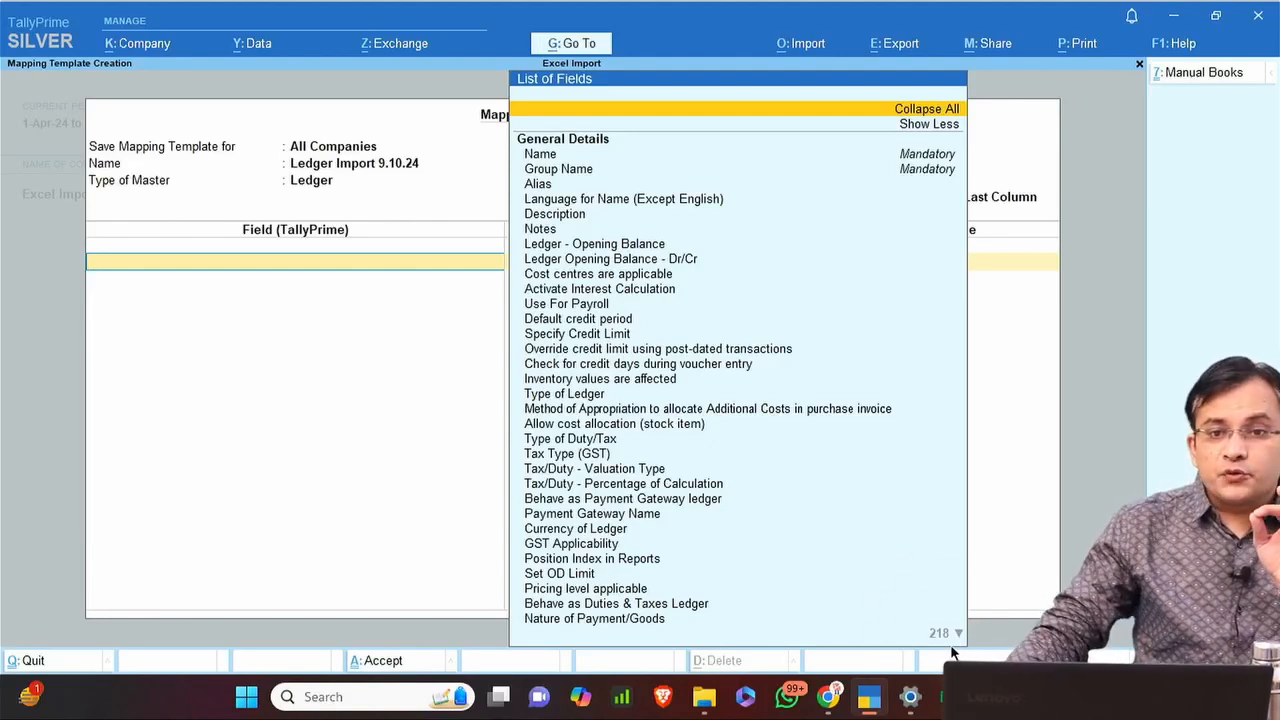
Add the mandatory Name field as the first field of the mapping template.
key(Down)
key(Down)
key(Down)
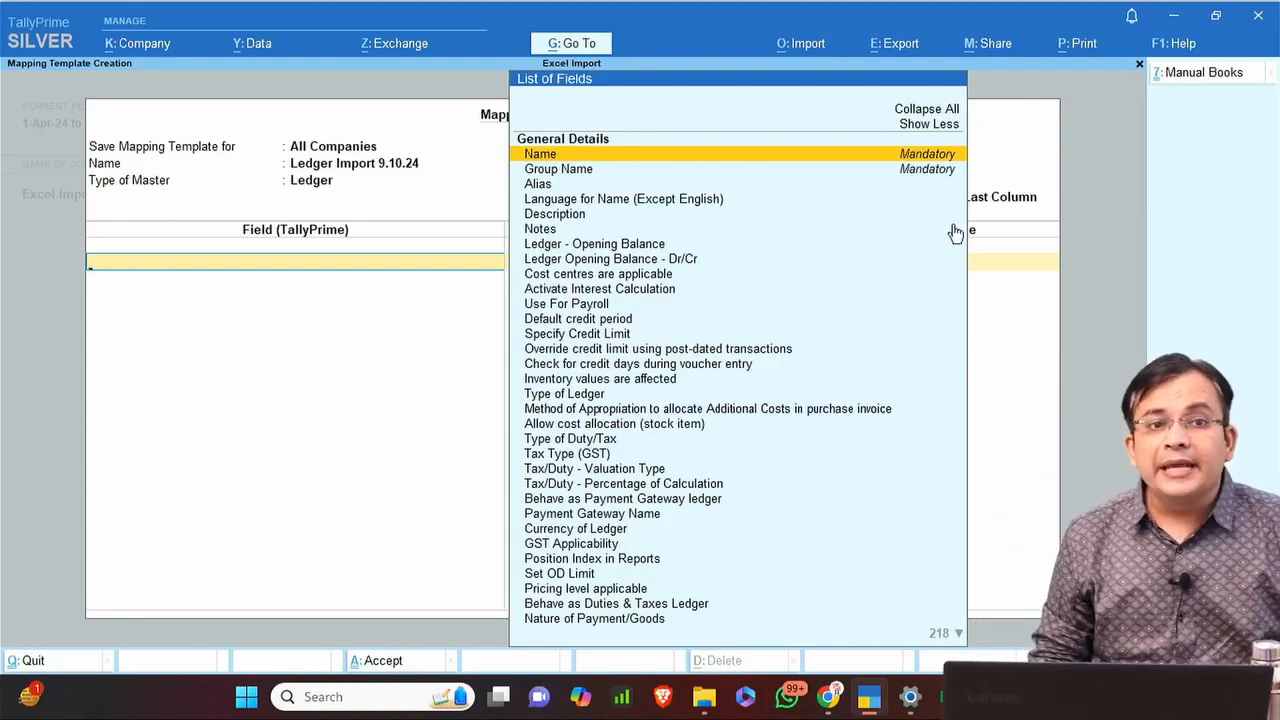
key(Return)
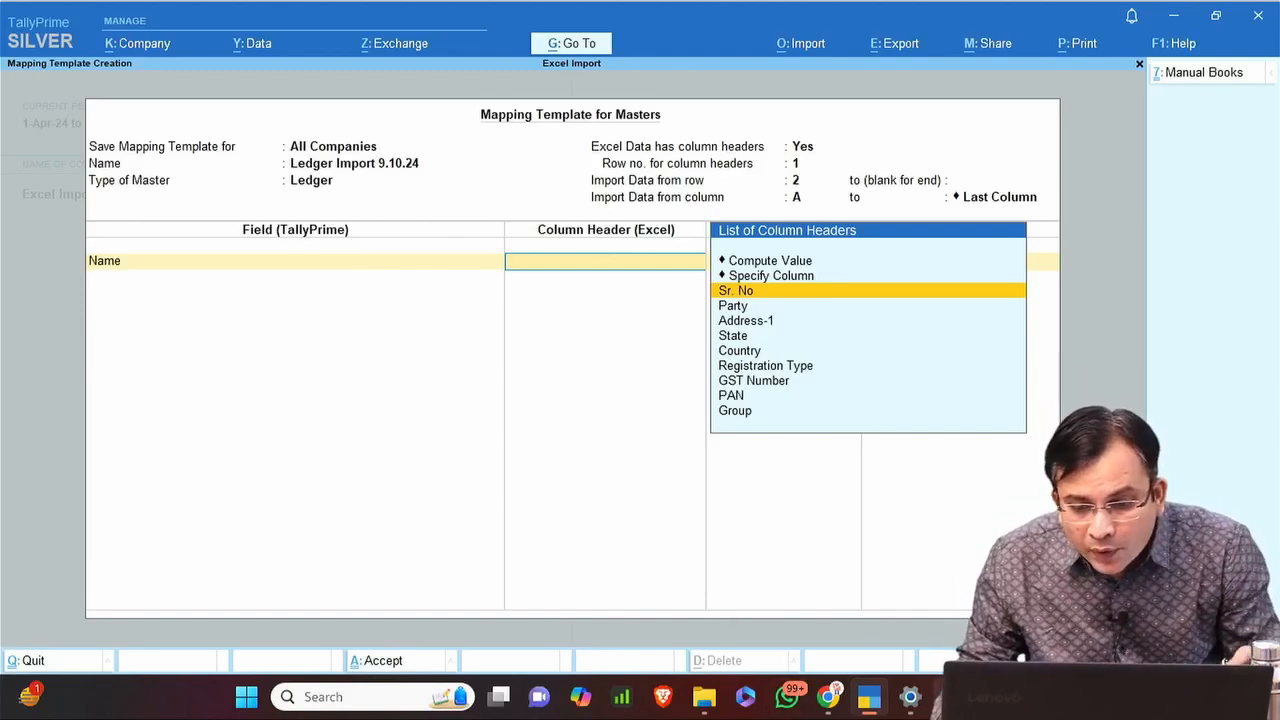
Examine the column headers of the Party sheet in Excel, and return to the mapping template in TallyPrime.
mouse_move(950, 697)
click(1052, 608)
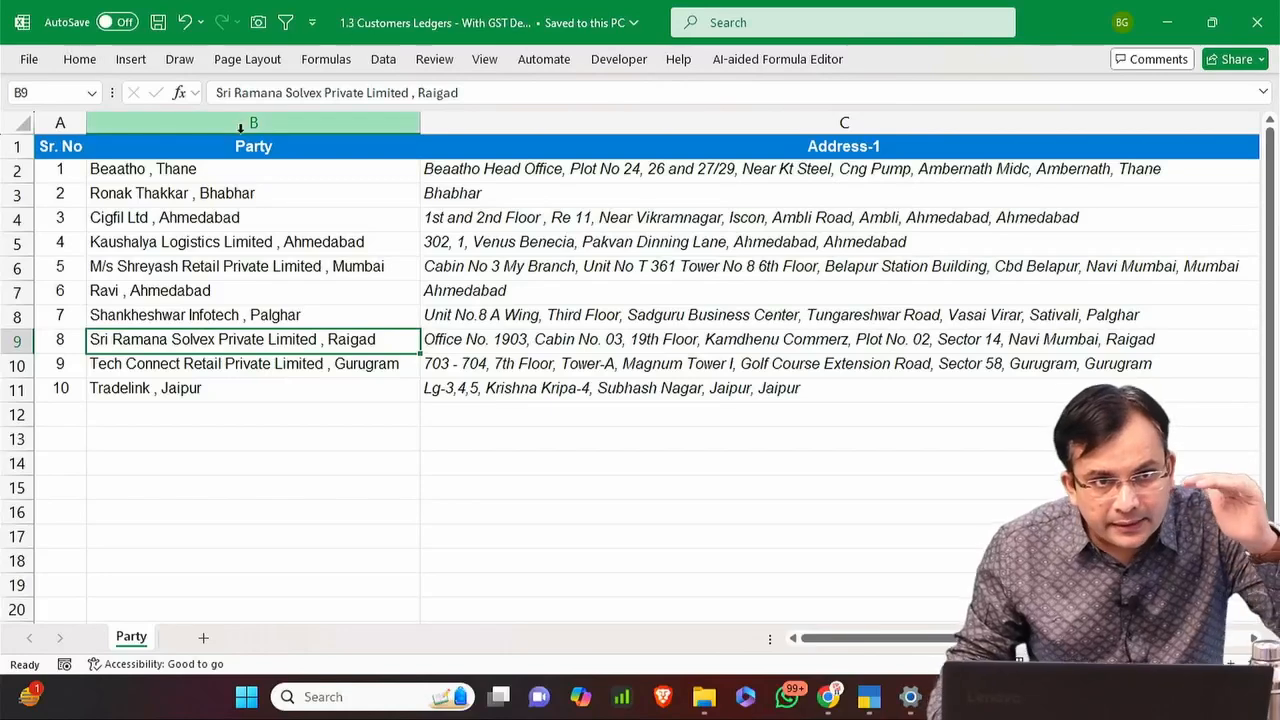
click(806, 178)
key(Up)
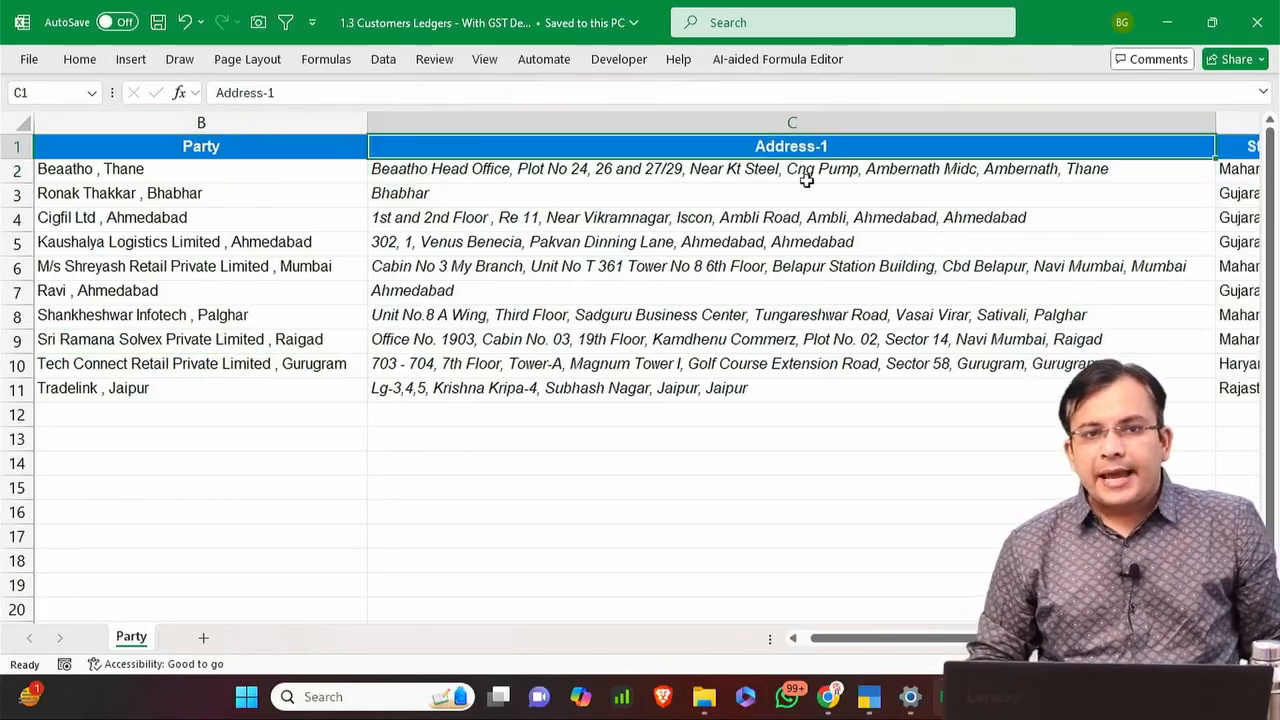
key(Right)
key(Right)
key(ctrl+Home)
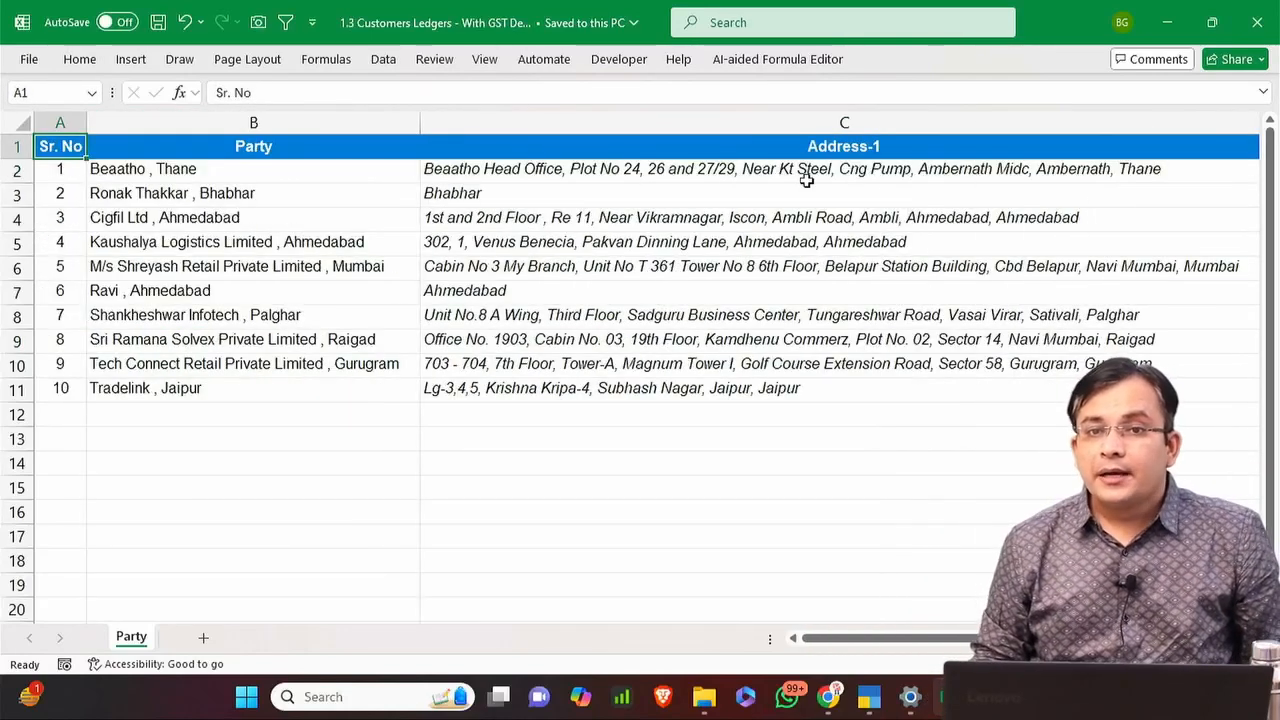
key(alt+Tab)
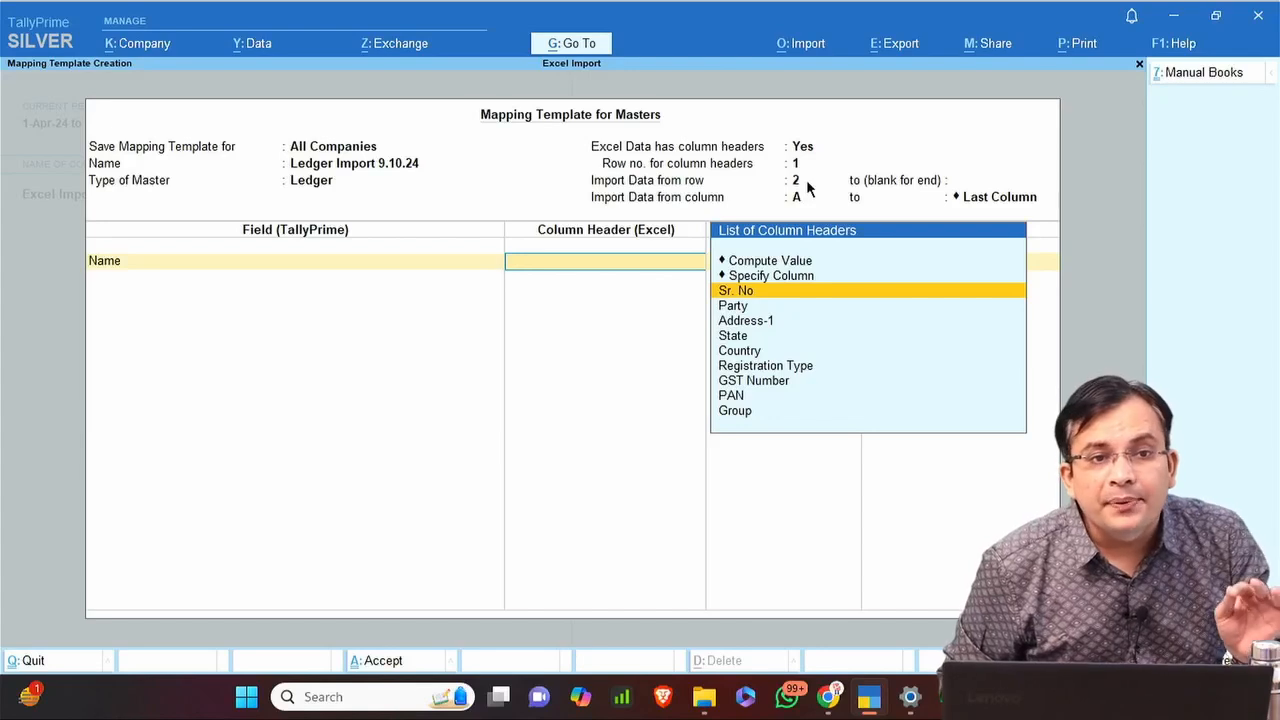
Map the Name field to the Party column header and add the mandatory Group Name field to the template.
key(Down)
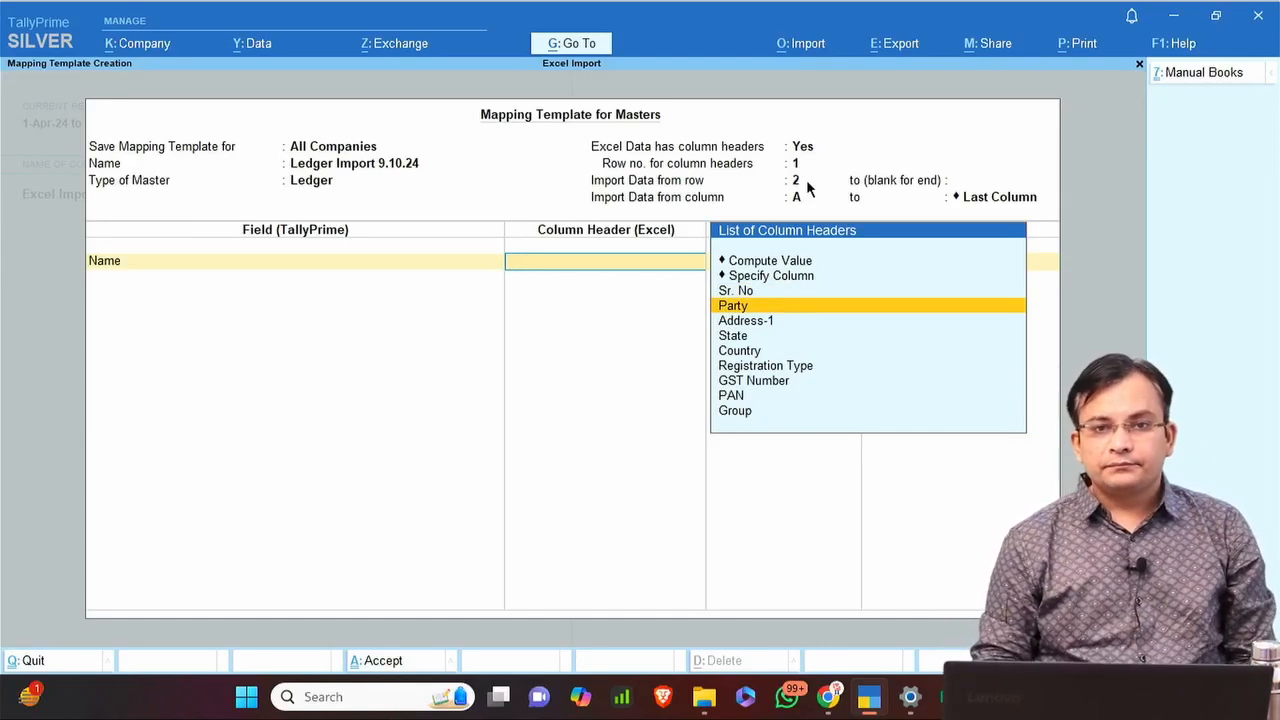
key(Return)
key(Down)
key(Down)
key(Down)
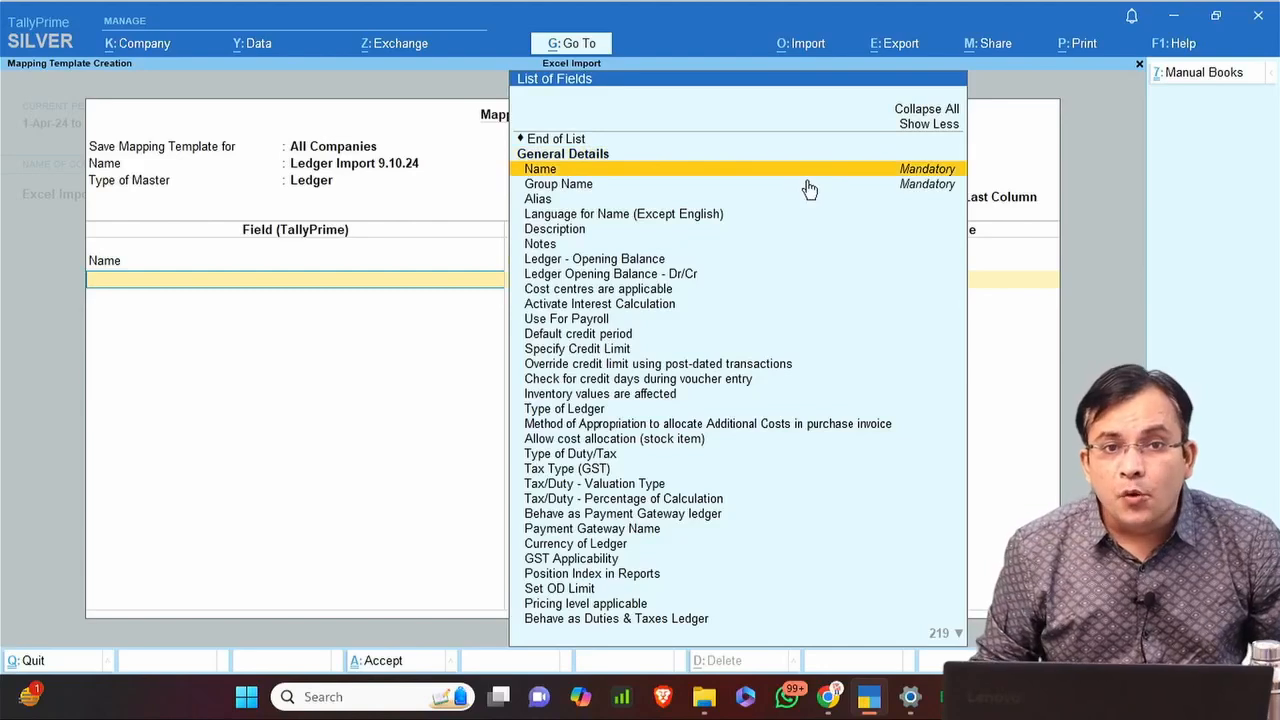
key(Return)
Check the Group column on the Party sheet in Excel, and map Group Name to the Group column header in TallyPrime.
key(Down)
key(Down)
key(Down)
key(Down)
key(Down)
key(Down)
key(Down)
key(Down)
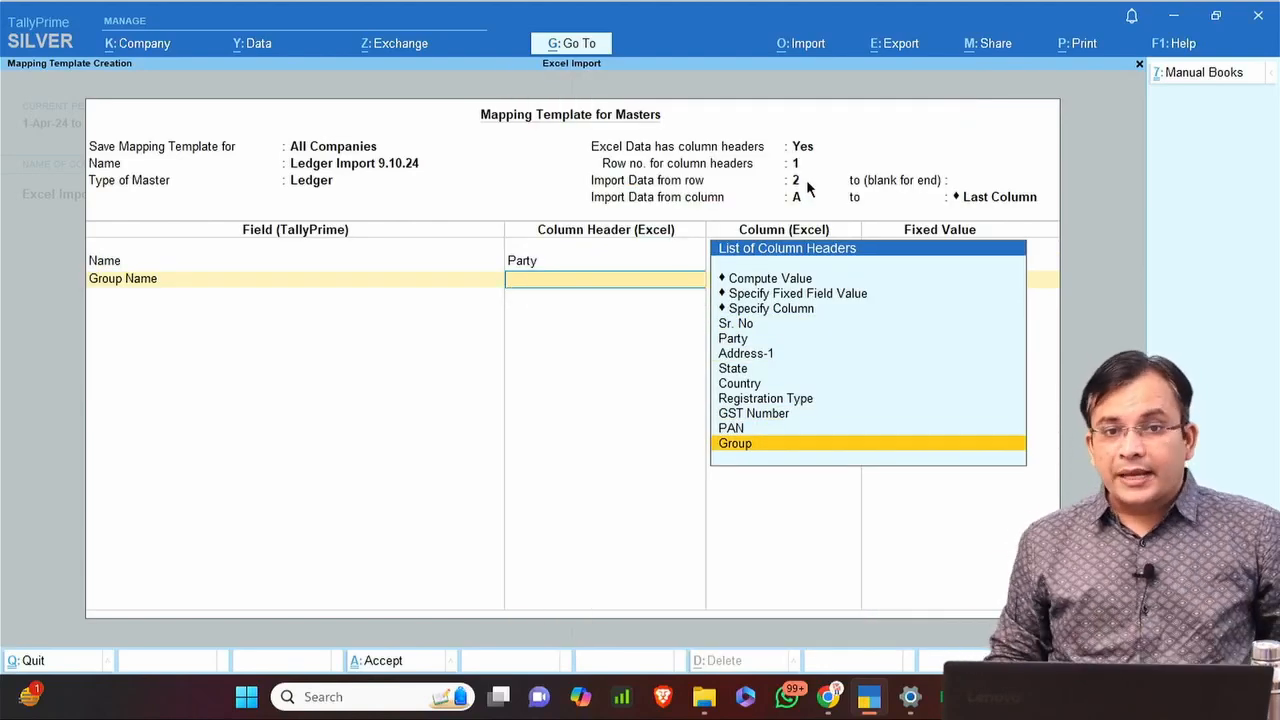
key(alt+Tab)
key(ctrl+Right)
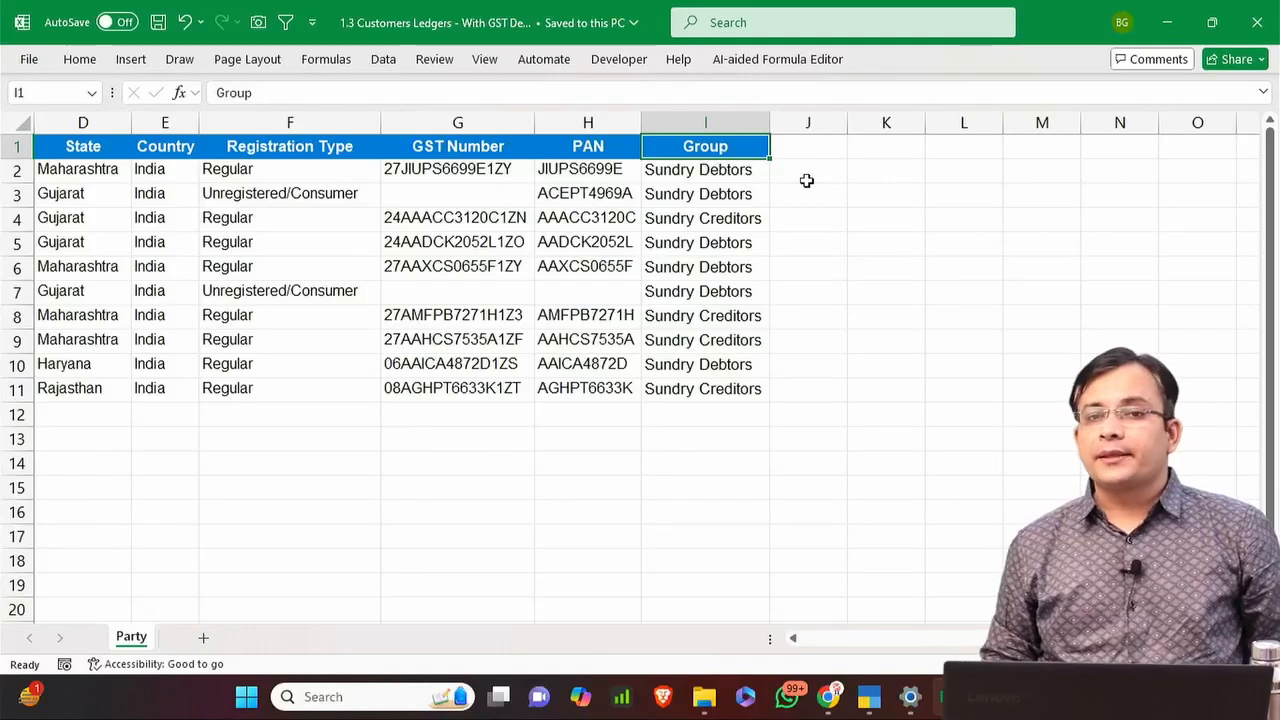
key(alt+Tab)
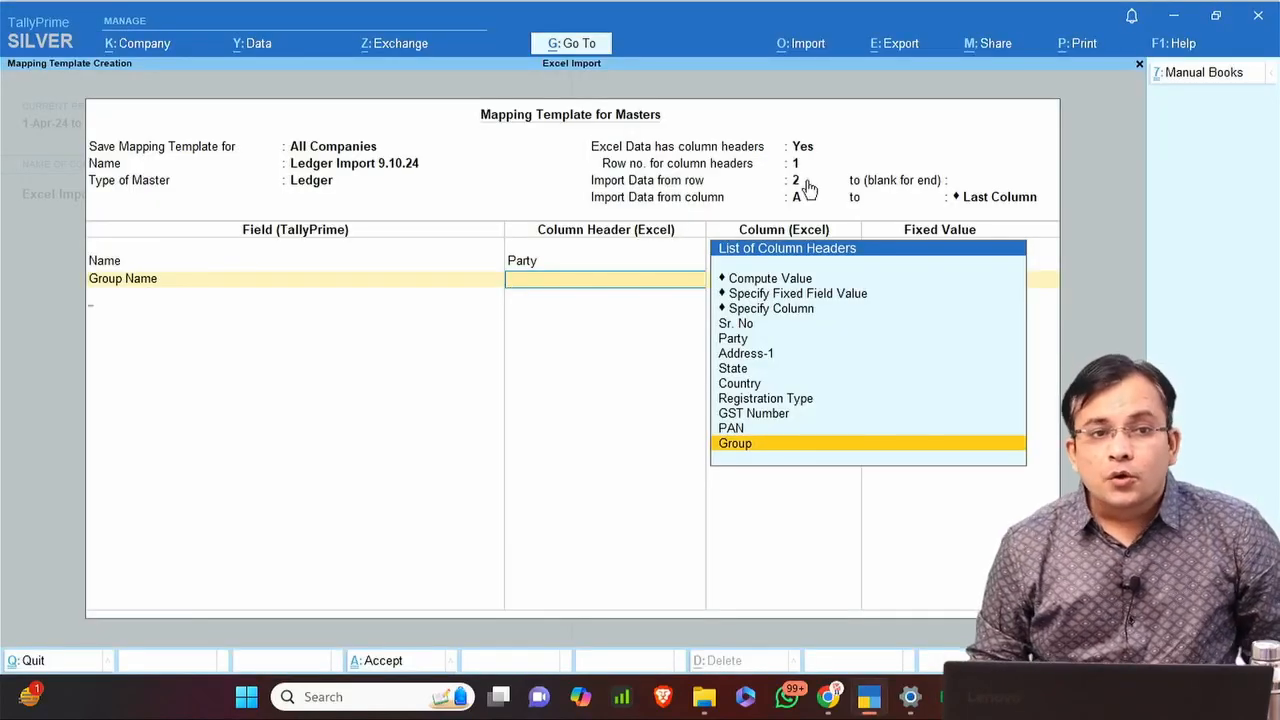
key(Return)
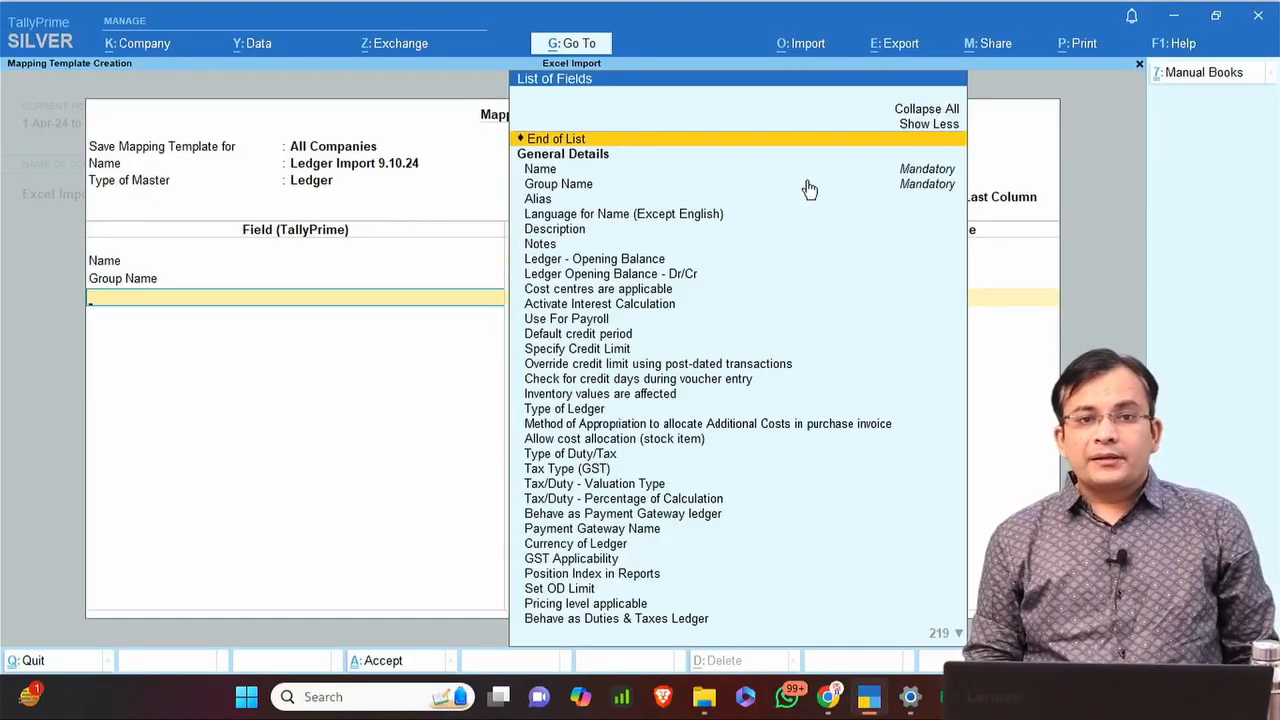
Check the Address-1 header in Excel, and add the Mailing Details Address field in TallyPrime, mapped to the Address-1 column header.
key(alt+Tab)
key(ctrl+Home)
key(Right)
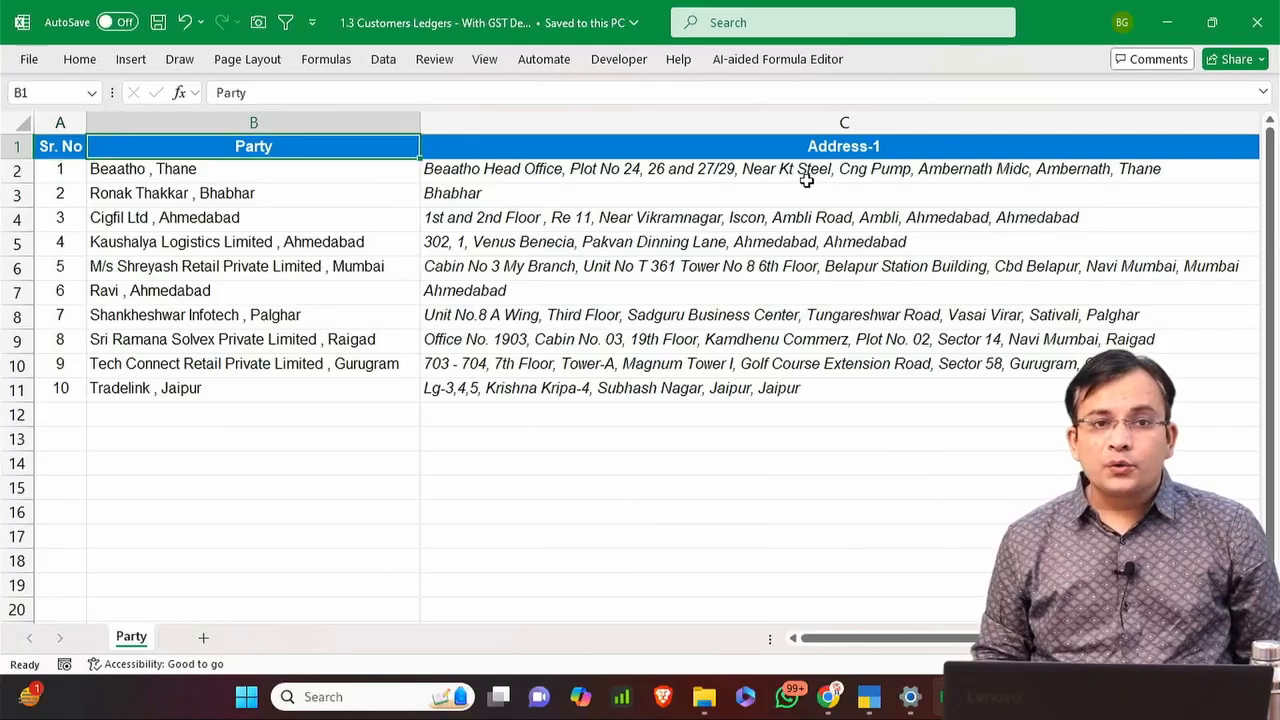
key(Right)
key(alt+Tab)
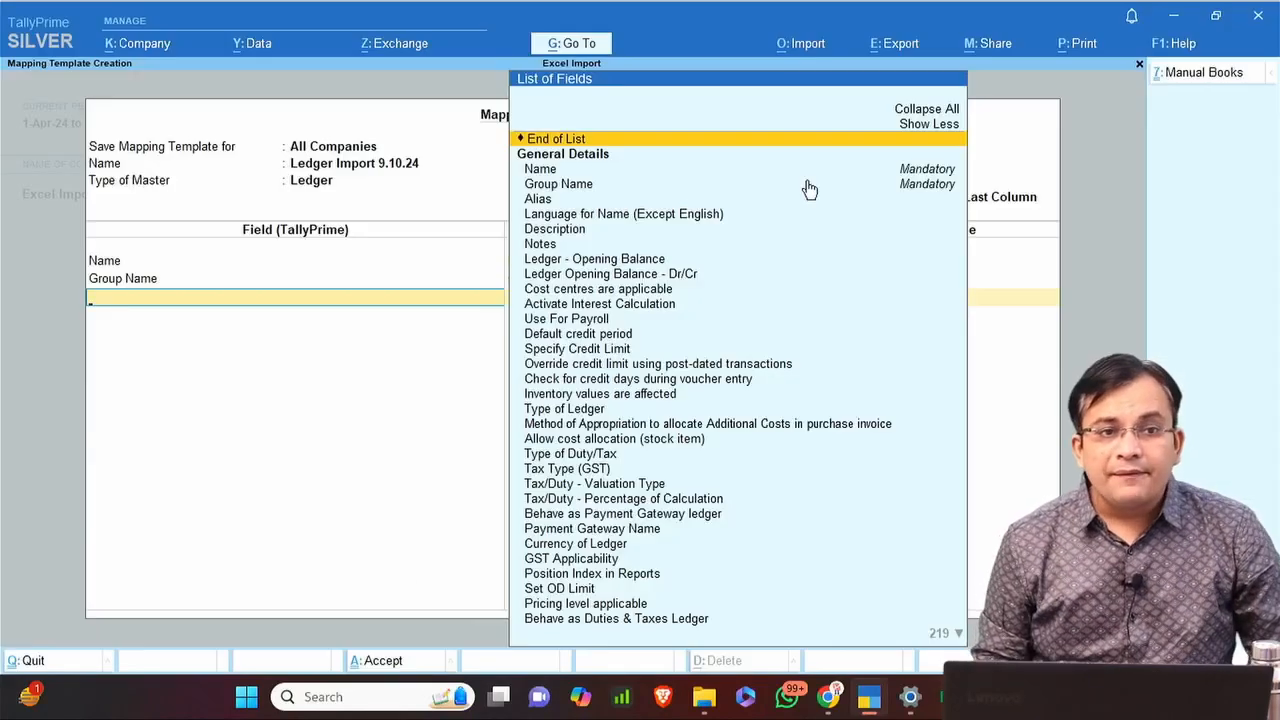
text(Addre)
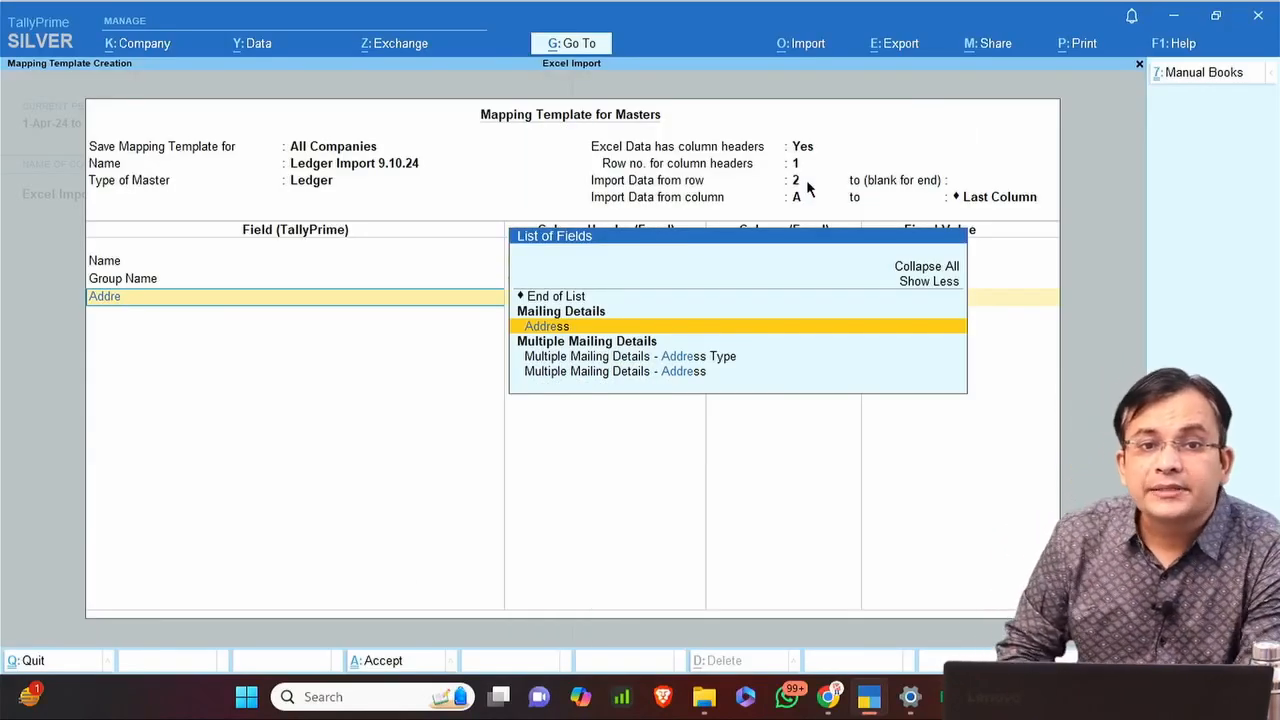
key(Return)
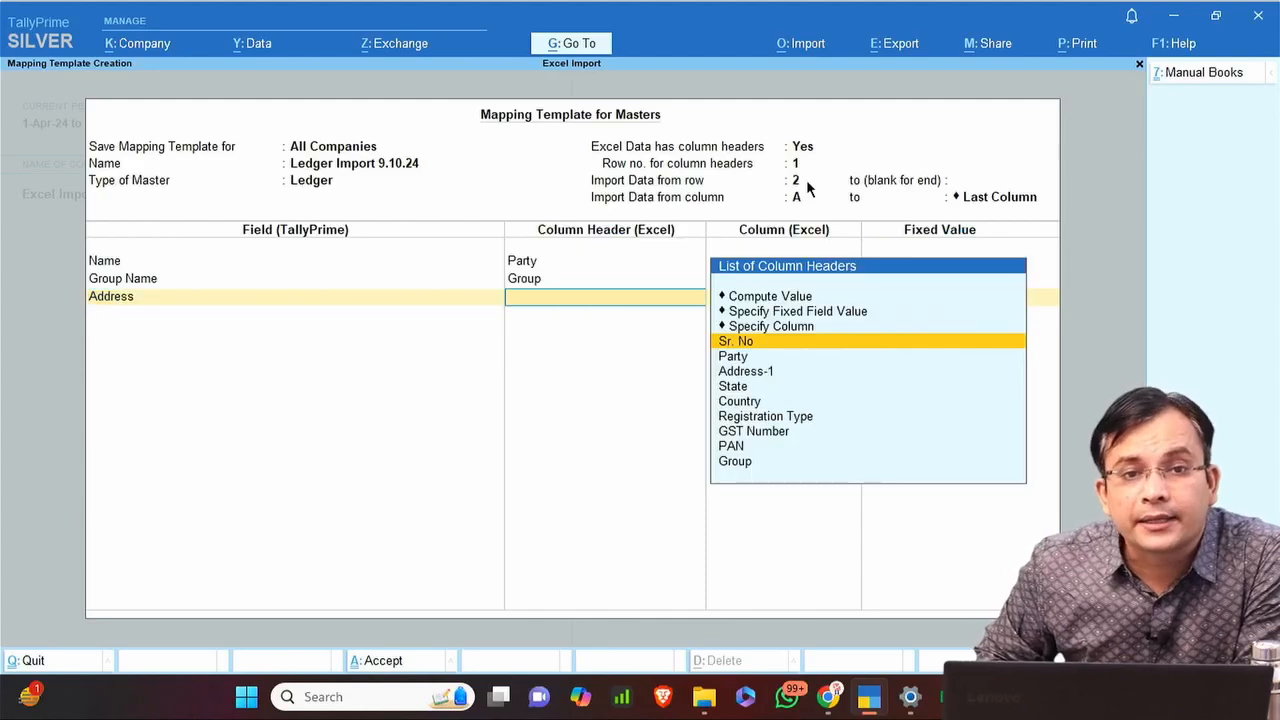
key(Down)
key(Down)
key(Return)
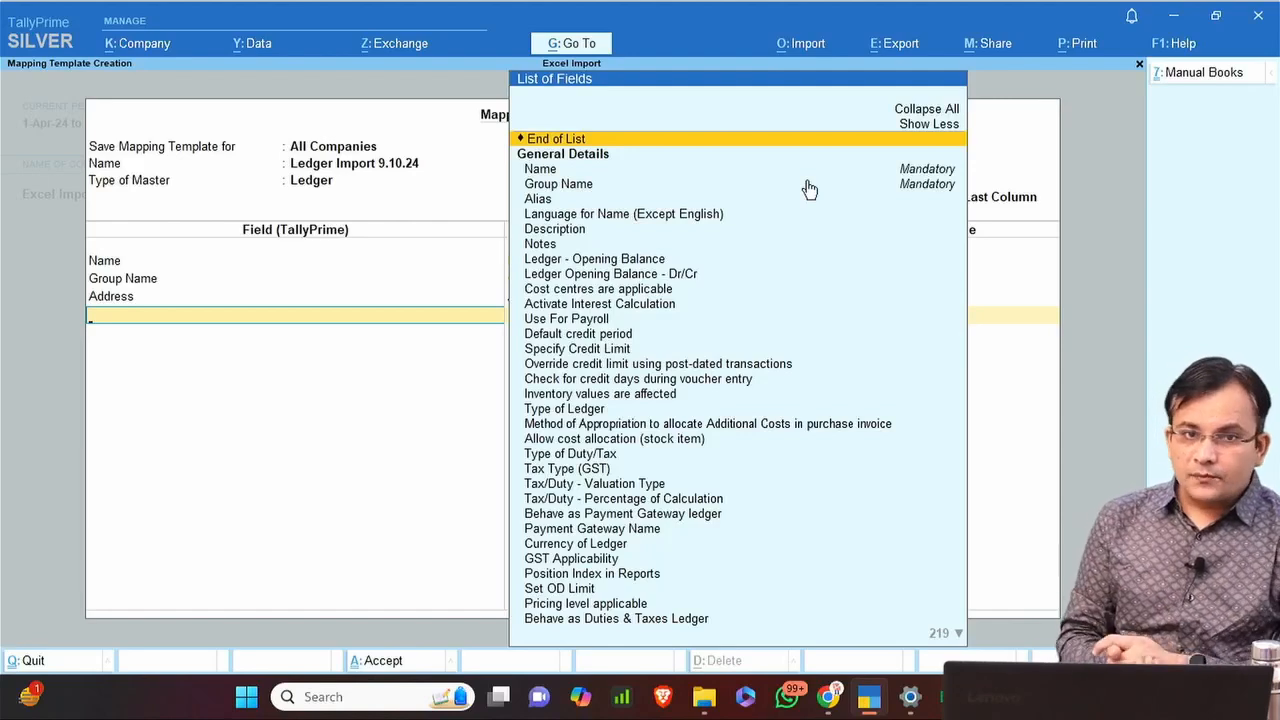
Check the State header in Excel, and add the Mailing Details State field in TallyPrime, mapped to the State column header.
key(alt+Tab)
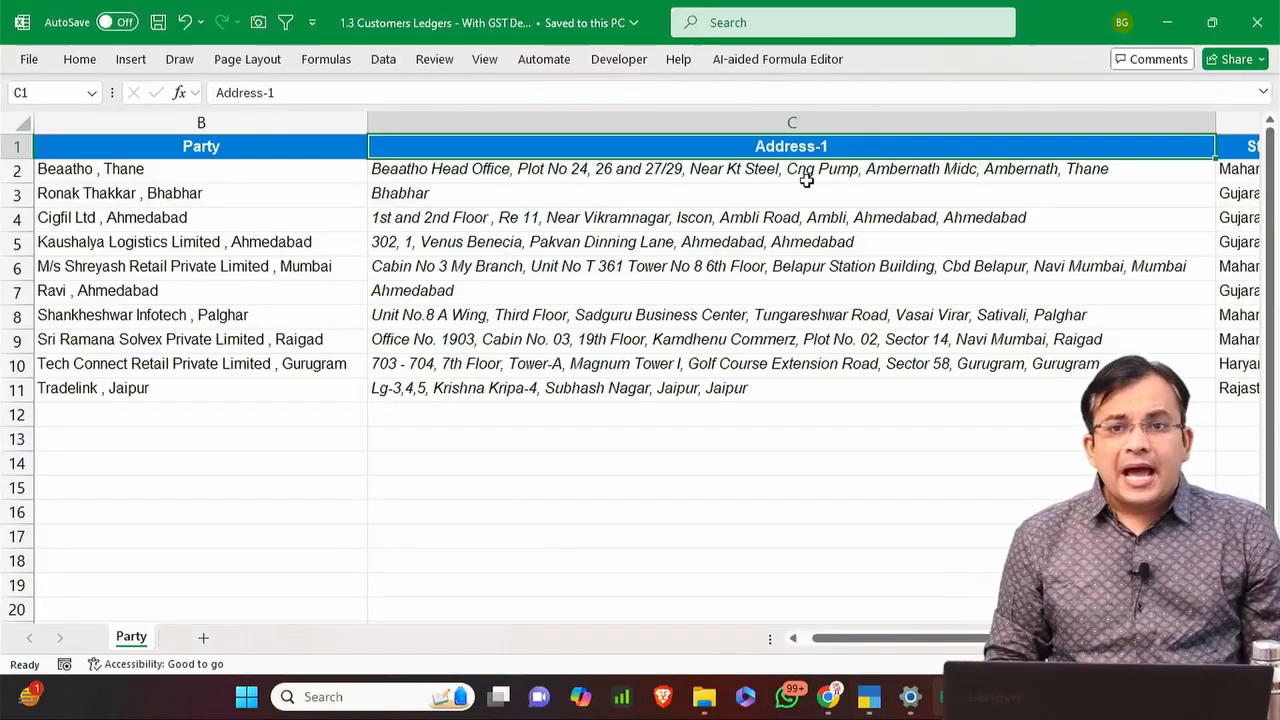
key(Right)
key(alt+Tab)
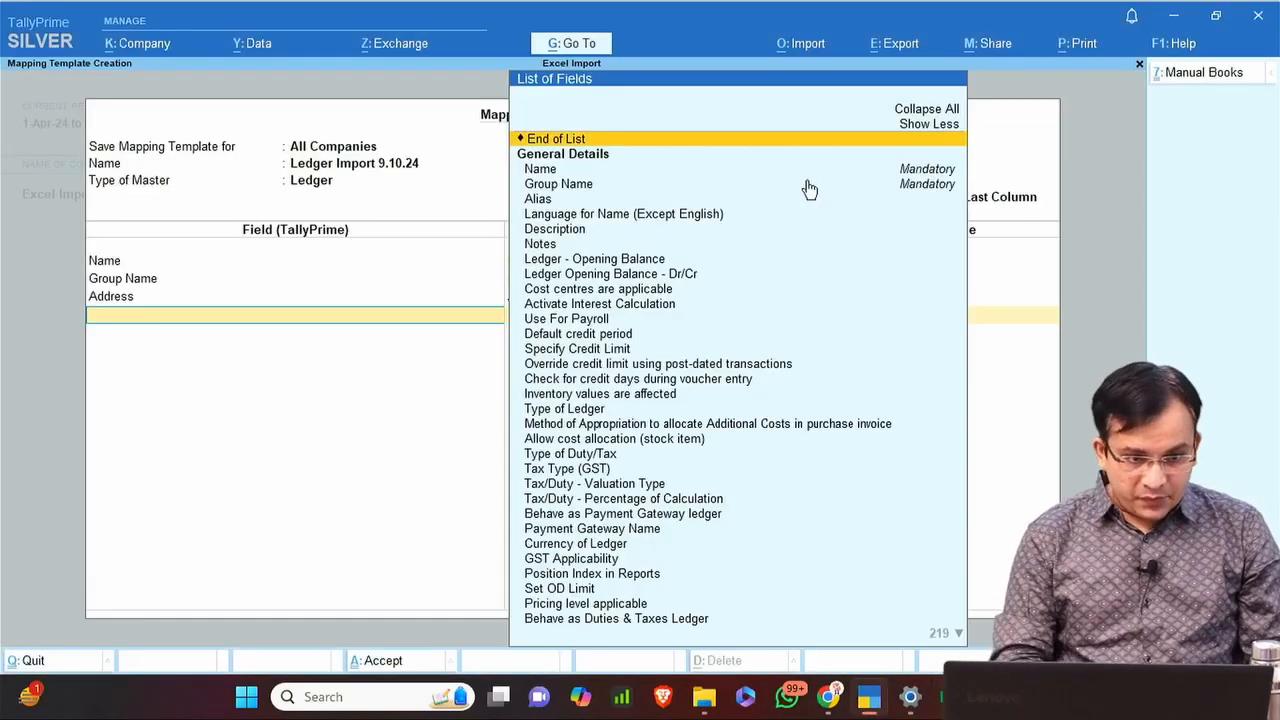
text(State)
key(Return)
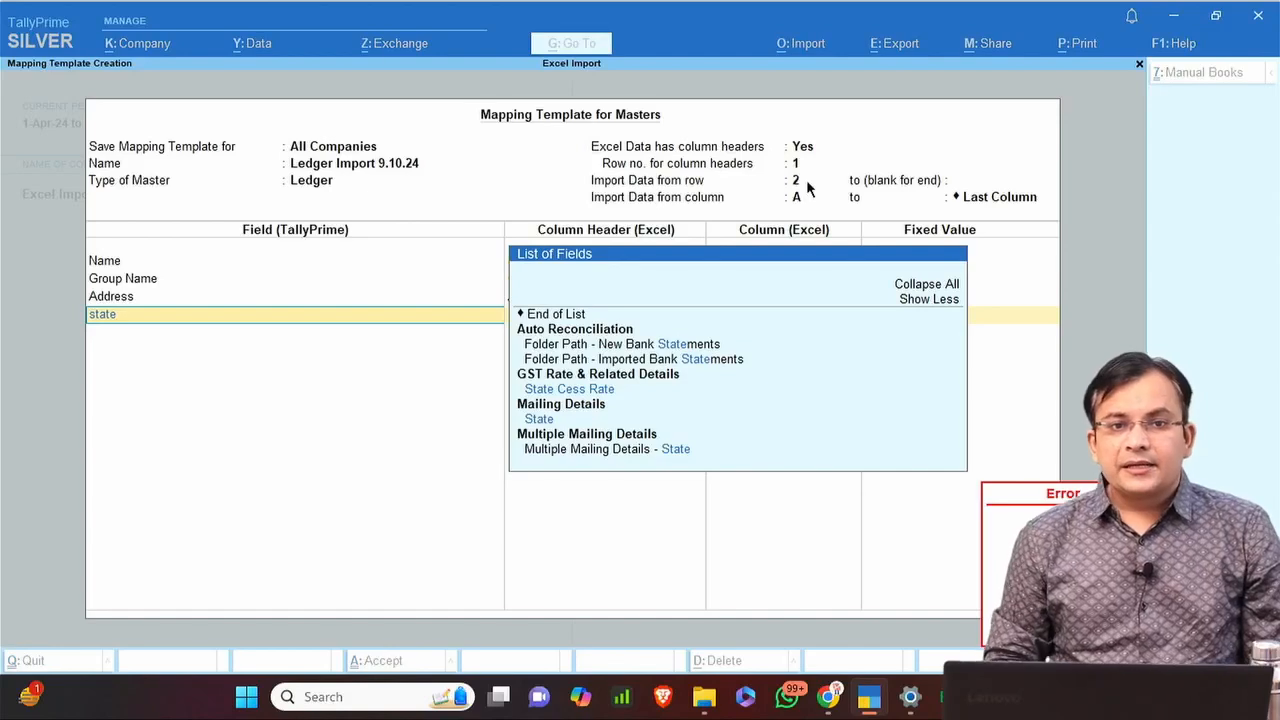
key(Down)
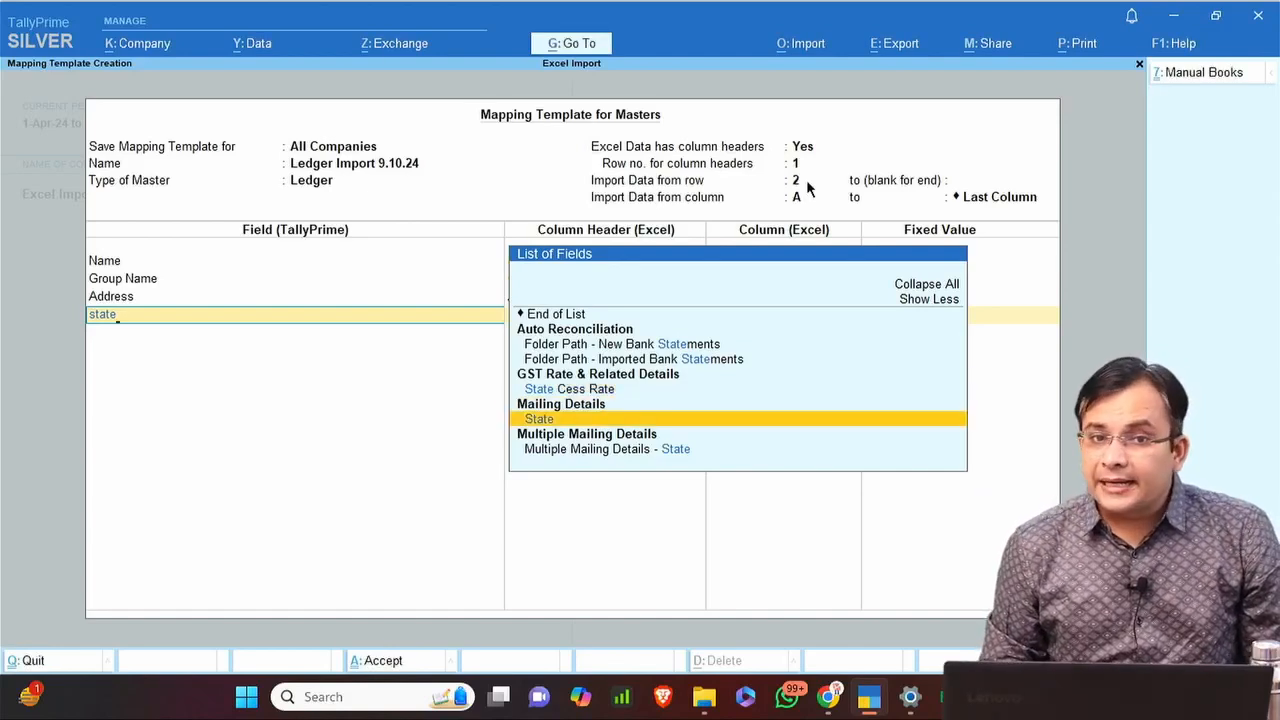
key(Return)
key(Down)
key(Down)
key(Down)
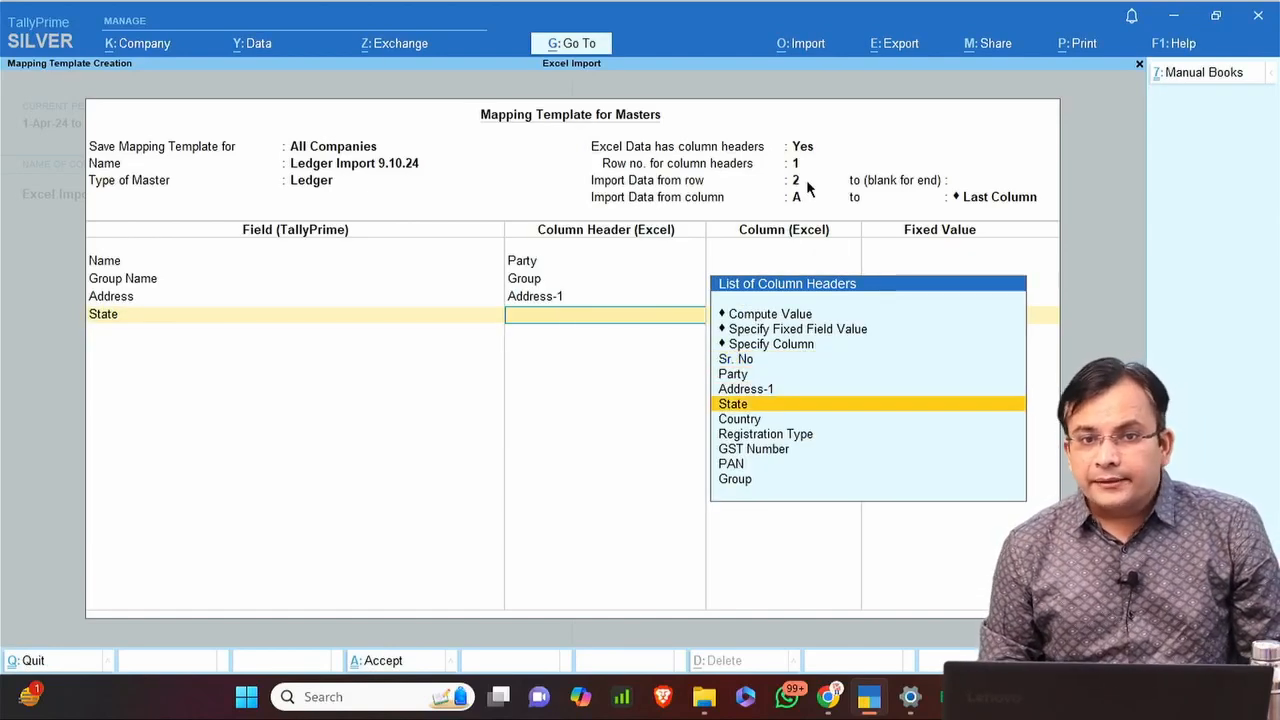
key(Return)
Add the Country field from Mailing Details and map it to the Country column header.
text(Country)
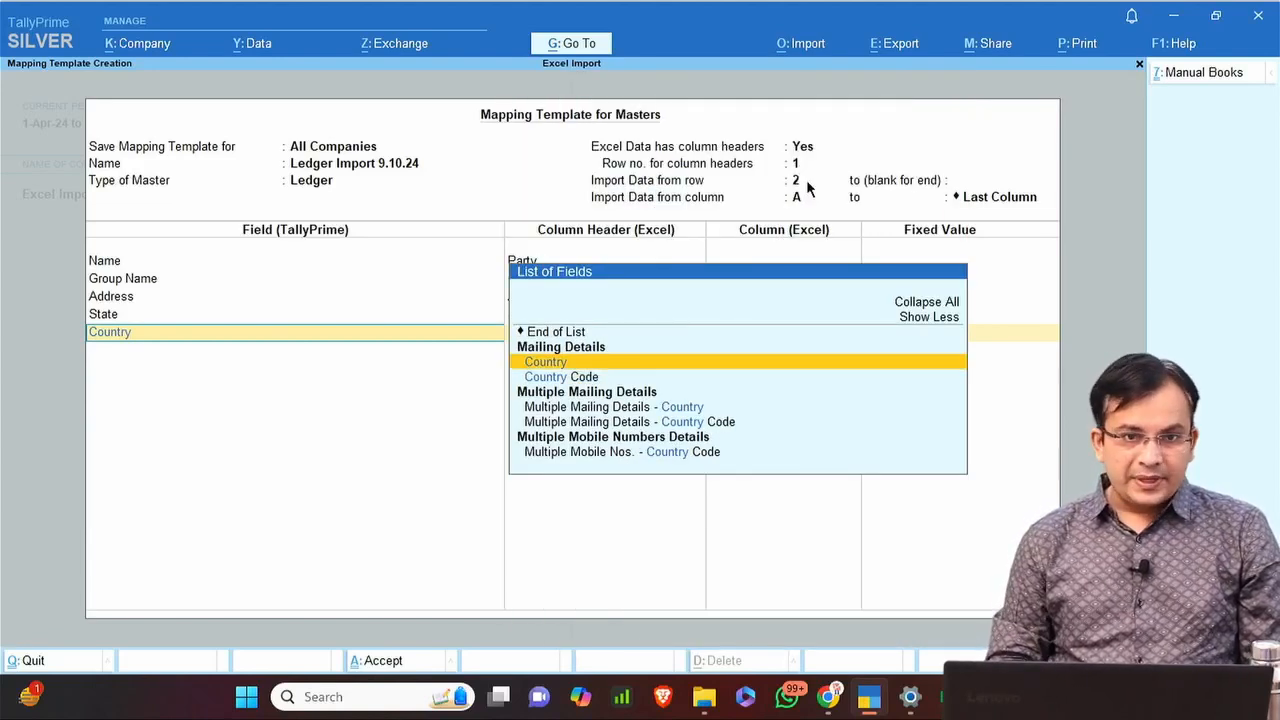
key(Return)
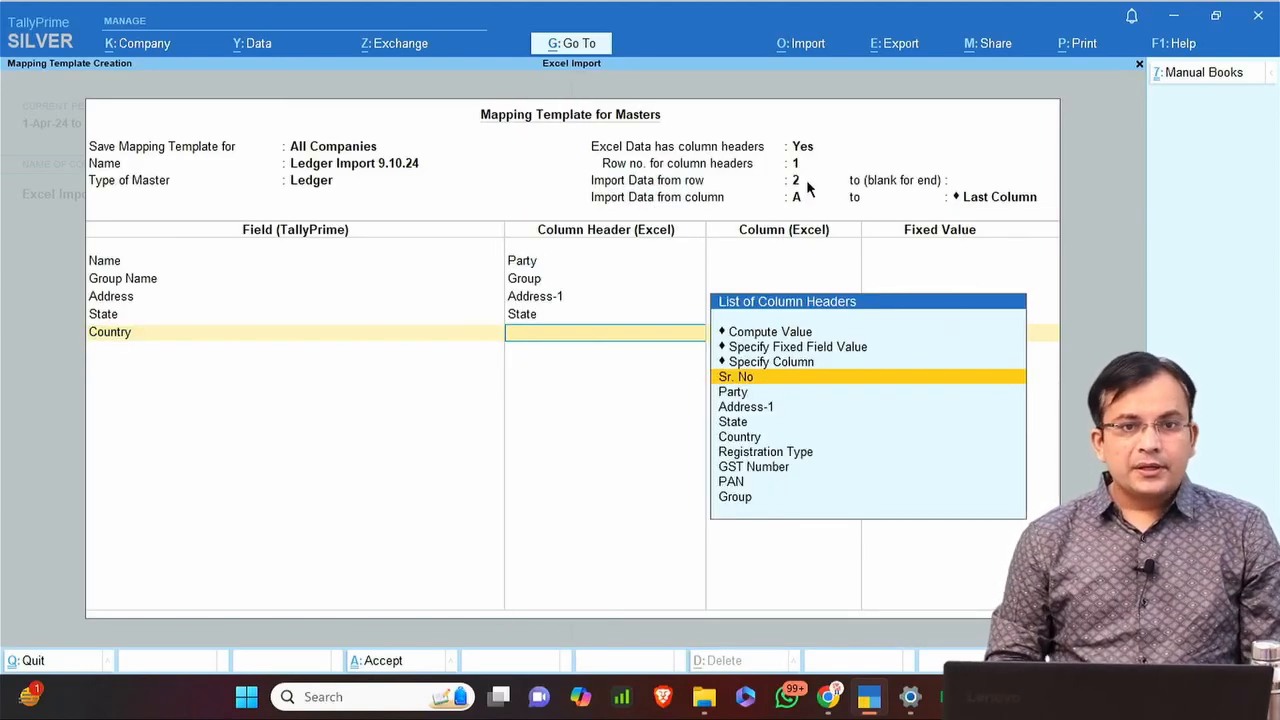
key(Down)
key(Down)
key(Down)
key(Down)
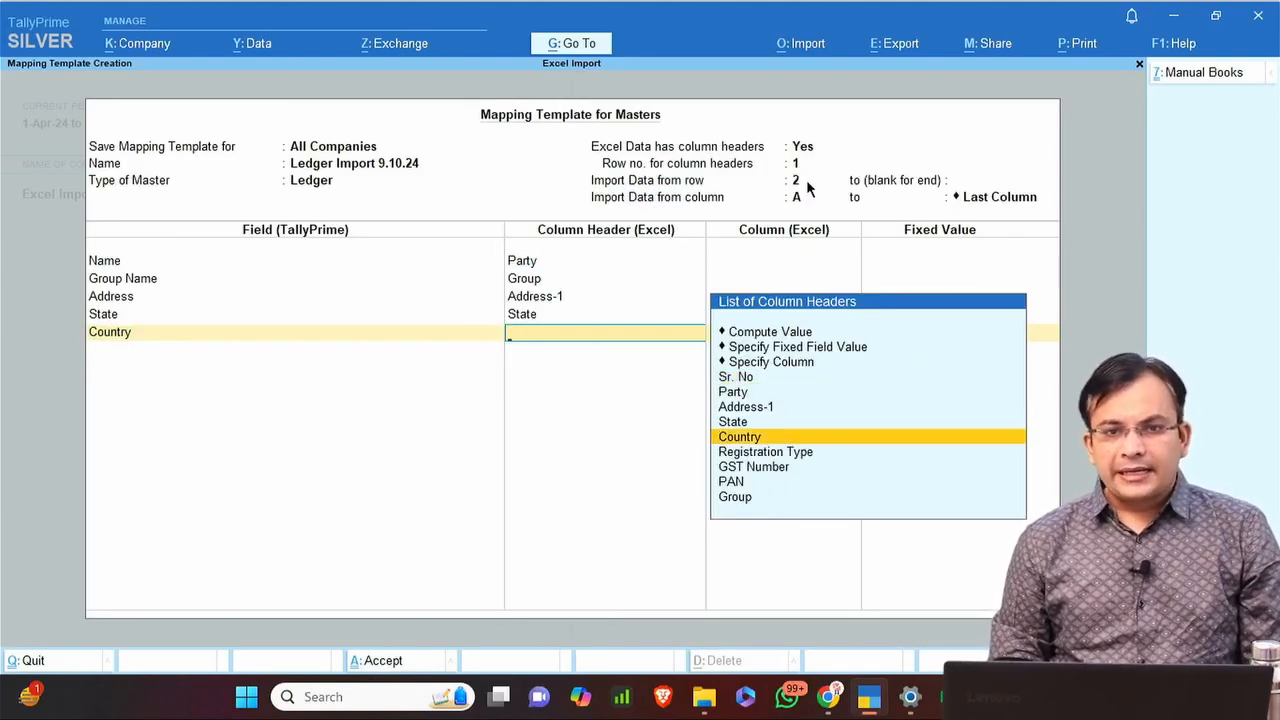
key(Return)
Add the GST Registration Type field from Tax Registration Details, checking it against the Registration Type column in Excel before returning to TallyPrime.
text(Registration)
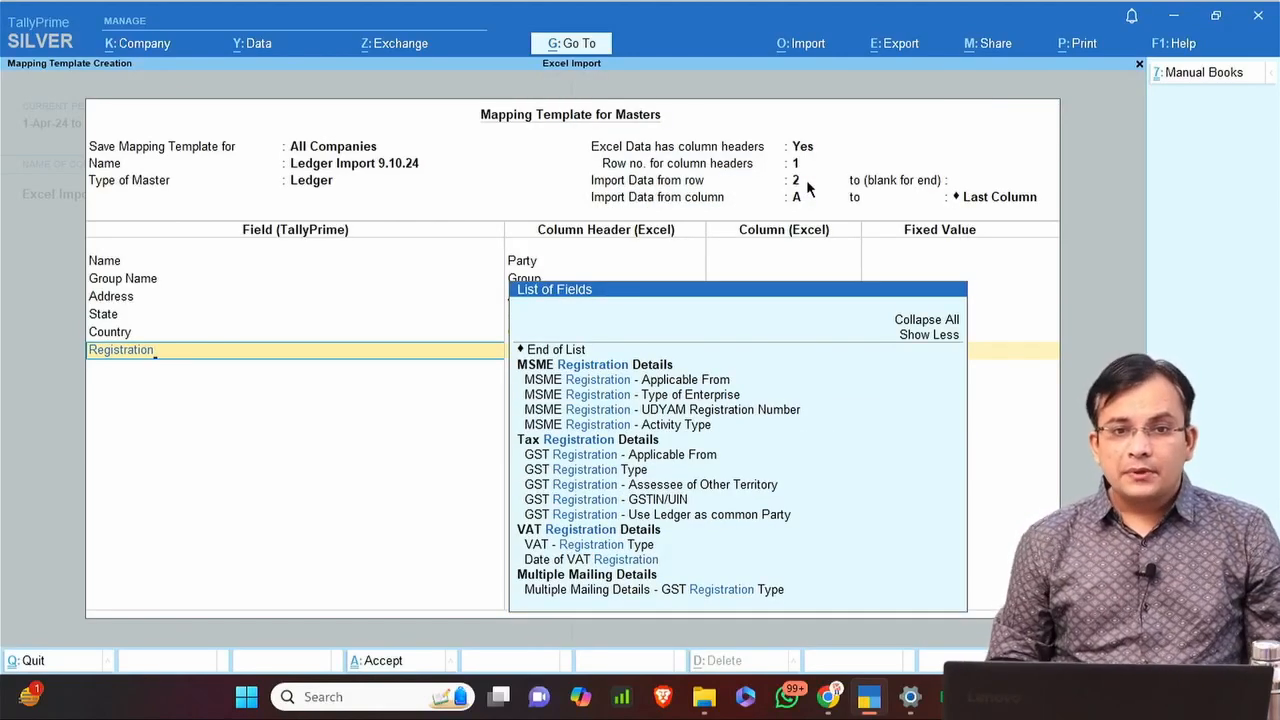
key(Down)
key(Down)
key(Down)
key(Down)
key(Down)
key(Down)
key(Down)
key(Down)
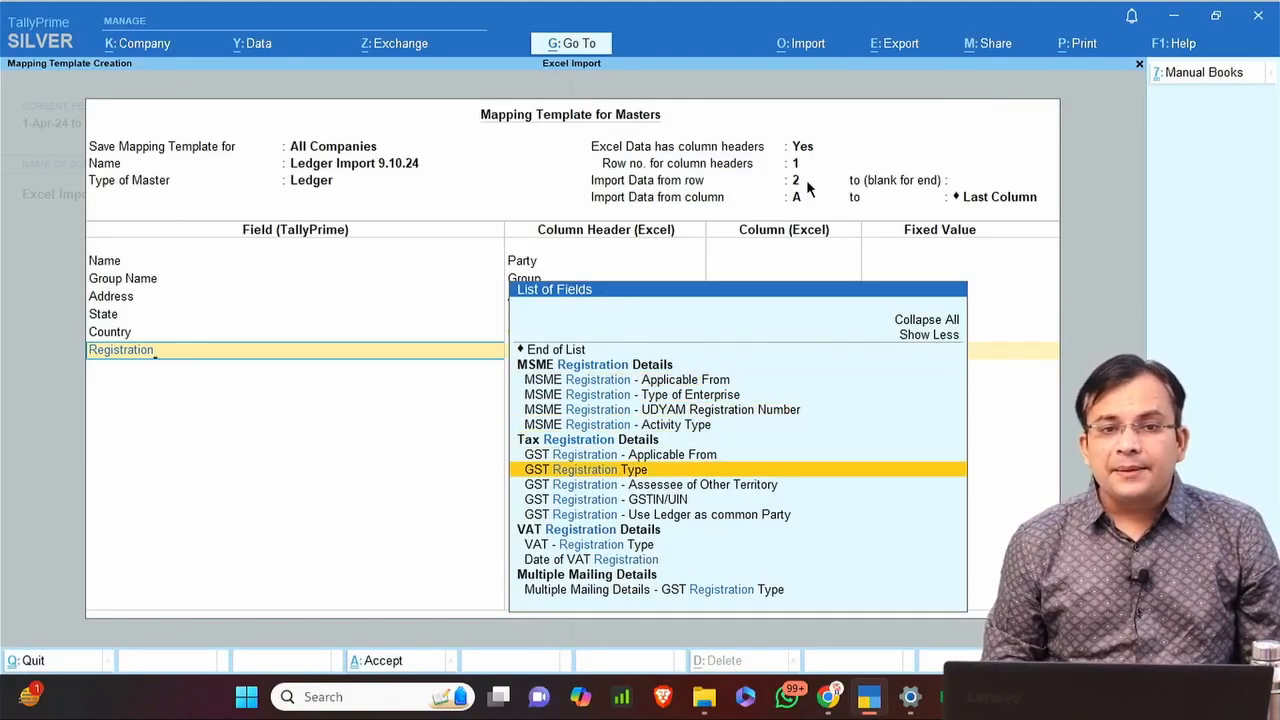
key(alt+Tab)
key(Right)
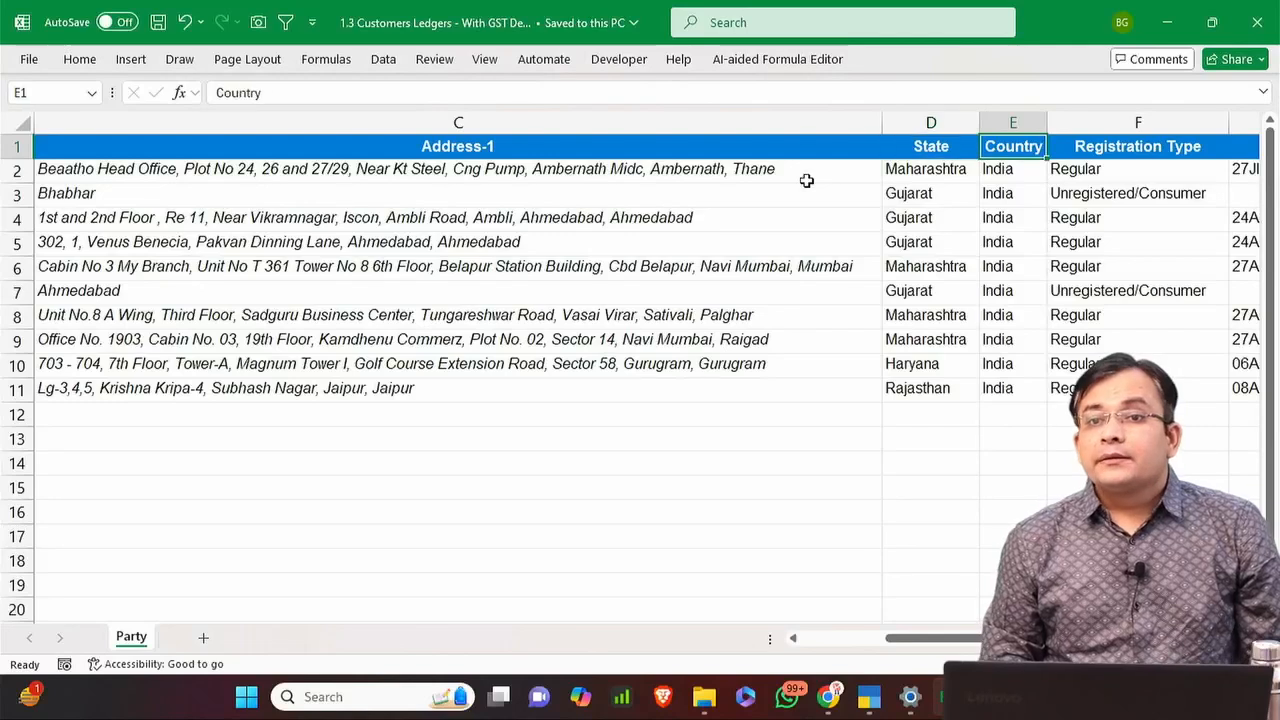
key(Right)
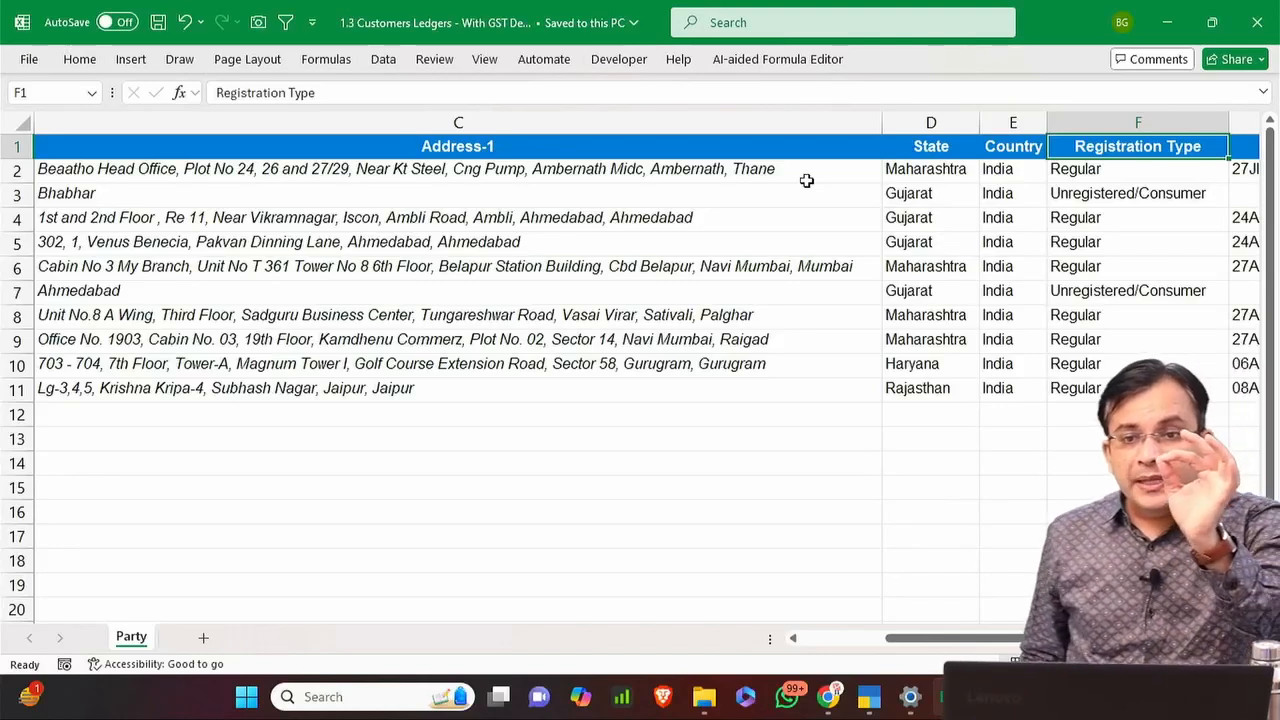
key(alt+Tab)
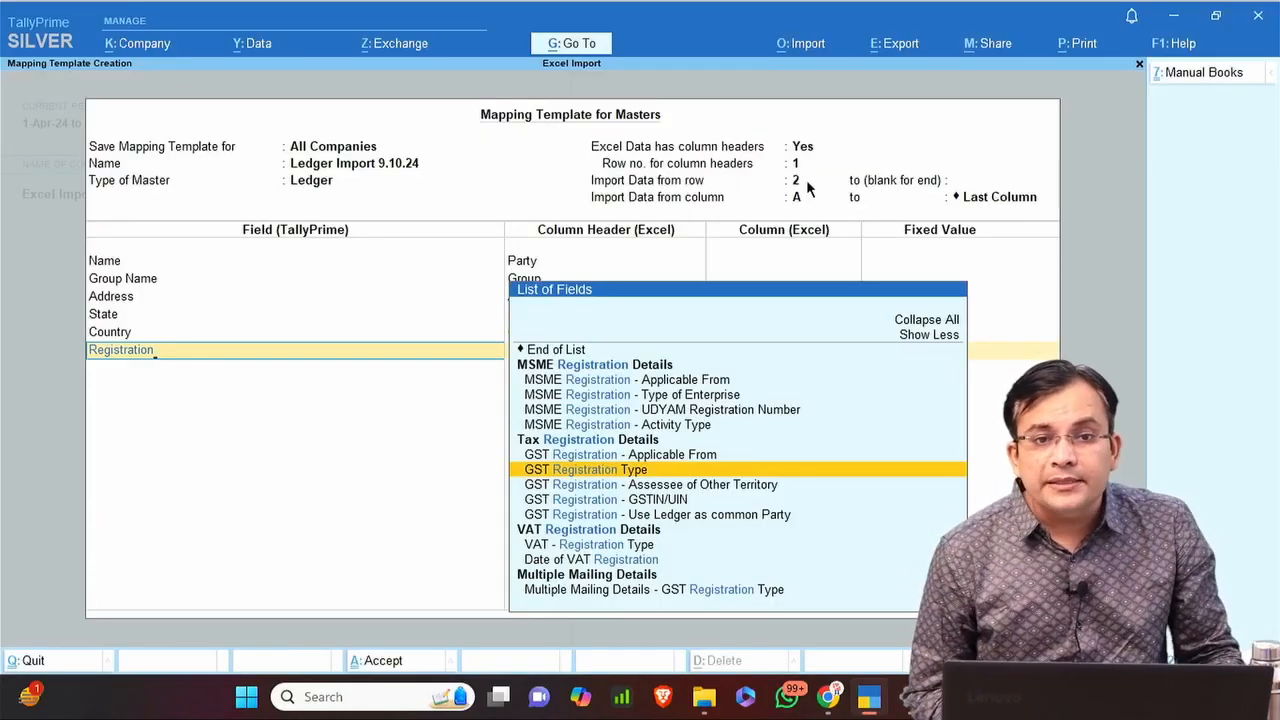
key(Return)
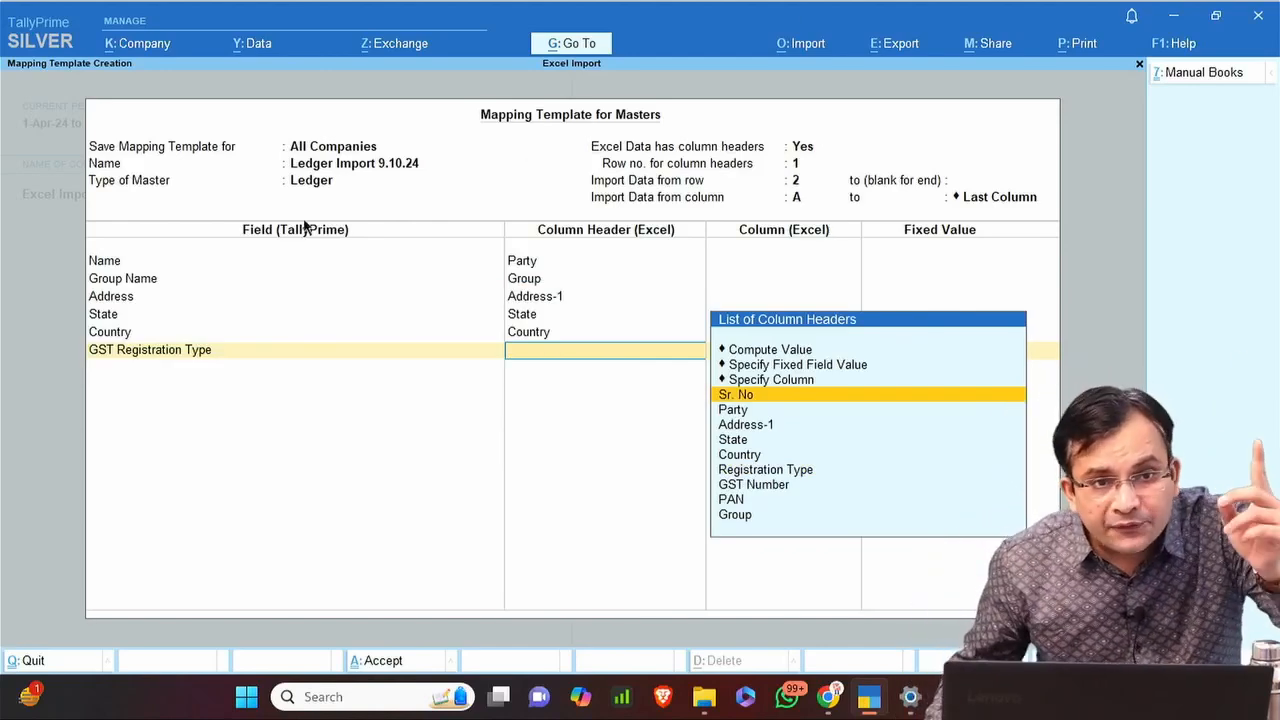
Map the GST Registration Type field to the Registration Type column header.
key(Down)
key(Down)
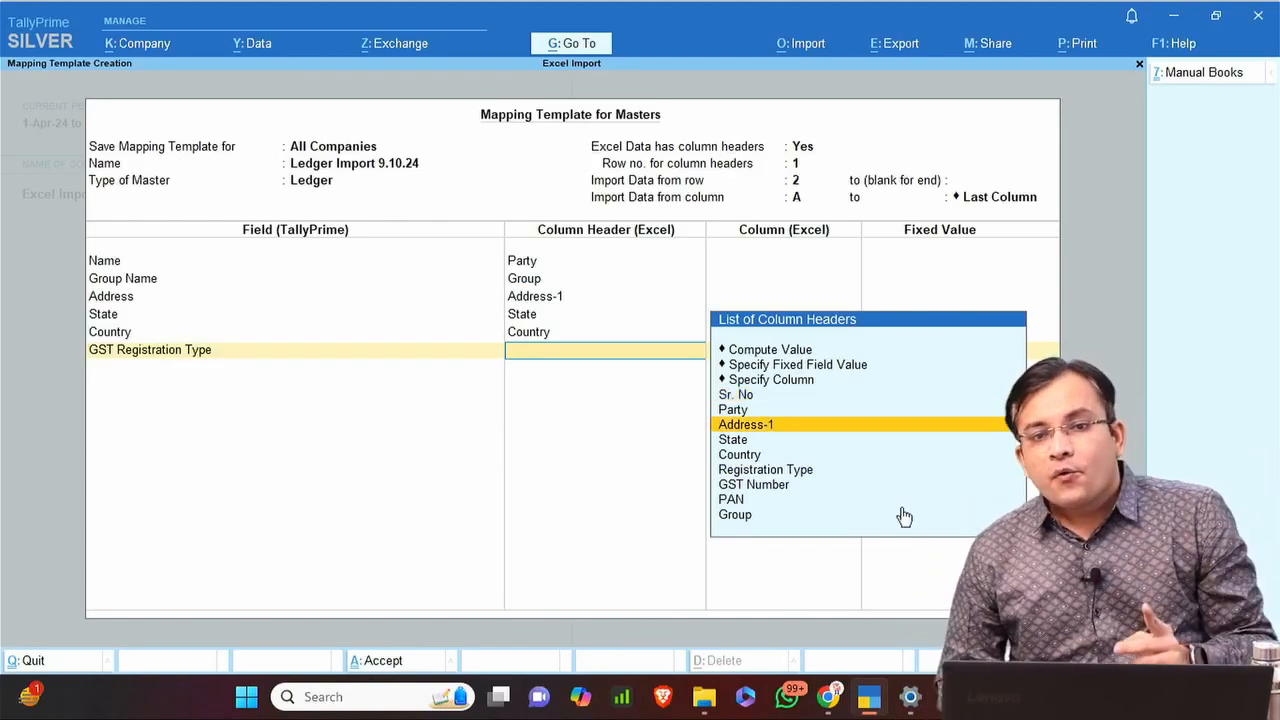
key(Down)
key(Down)
key(Down)
key(Return)
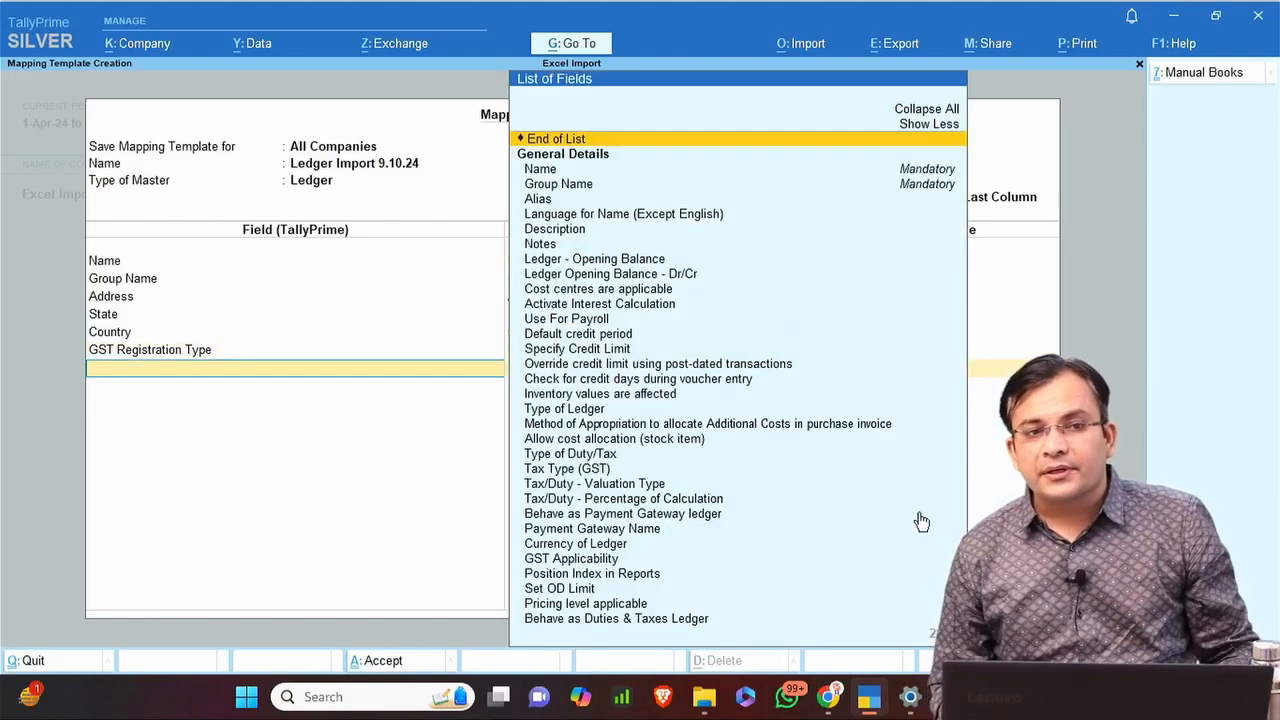
Add the GST Registration - GSTIN/UIN field and map it to the GST Number column header.
text(Gst)
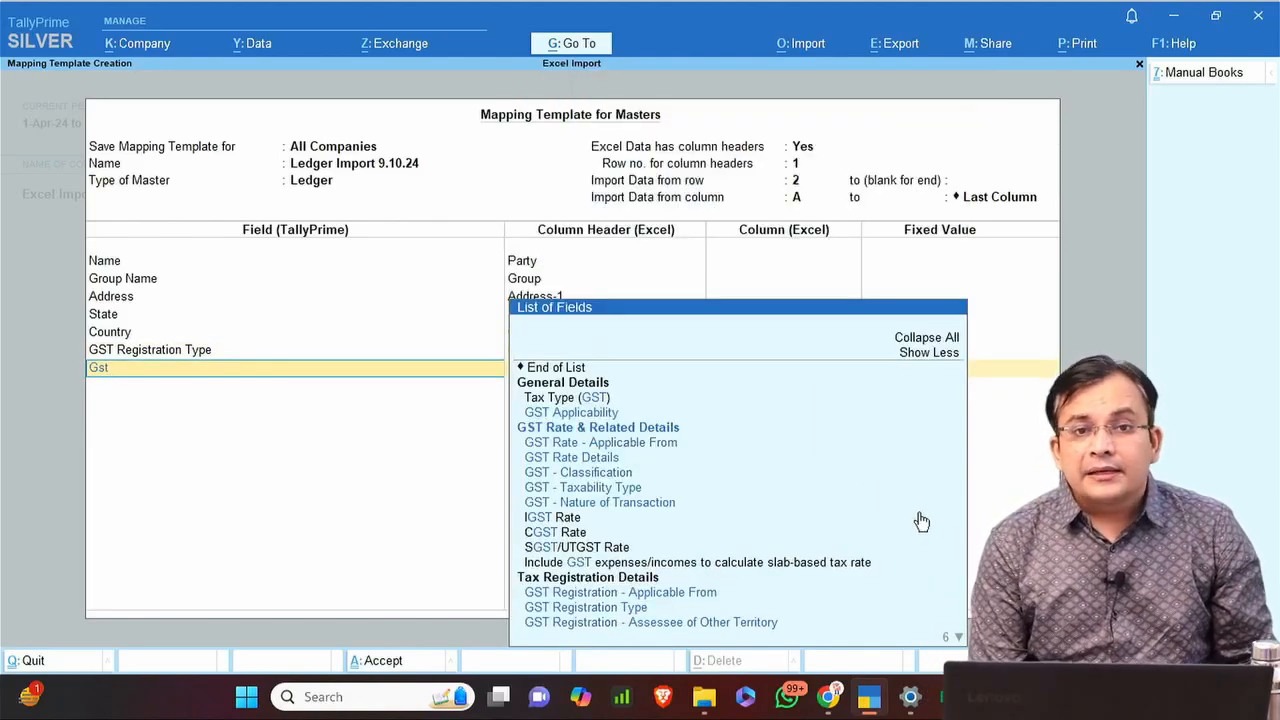
text(in)
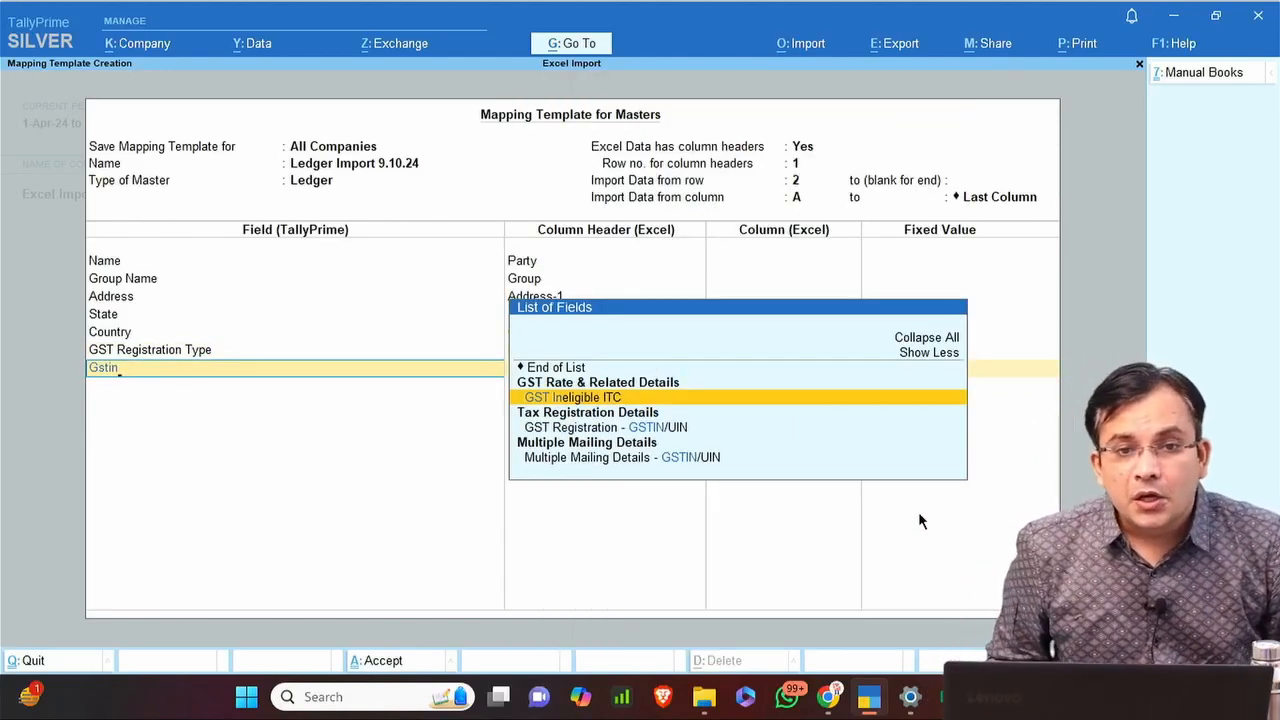
key(Down)
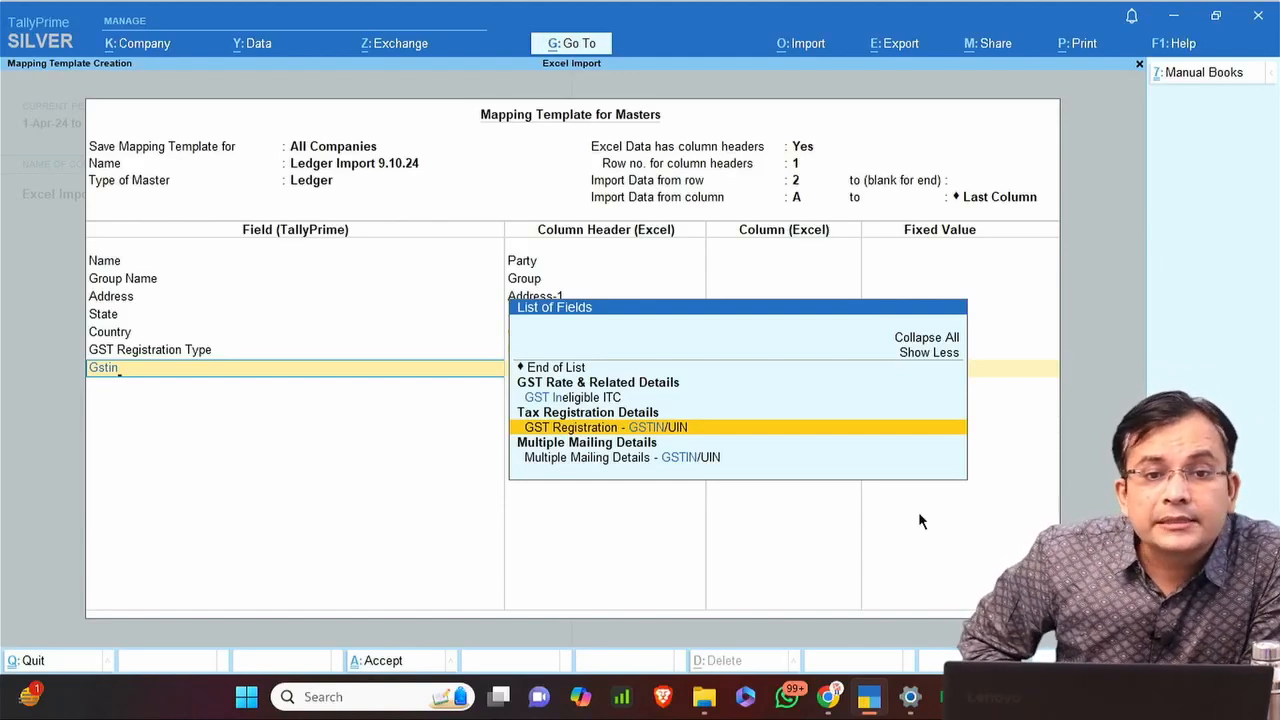
key(Return)
key(Down)
key(Down)
key(Down)
key(Down)
key(Down)
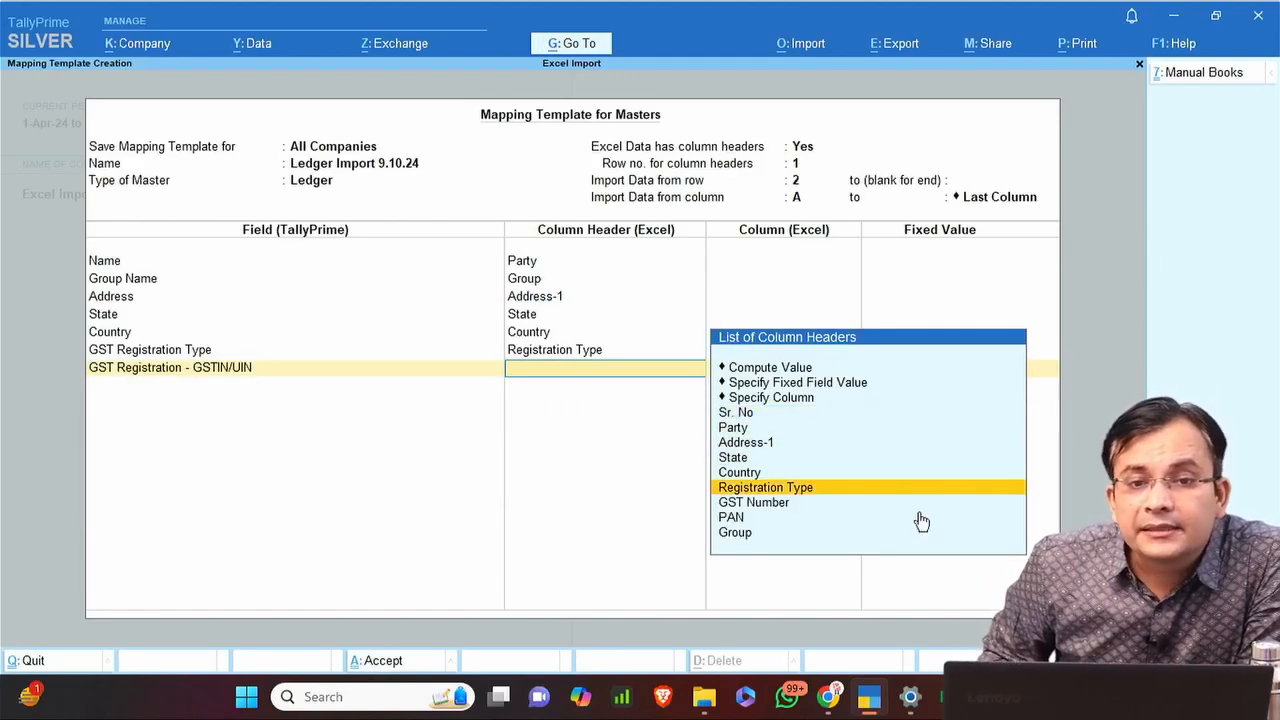
key(Down)
key(Return)
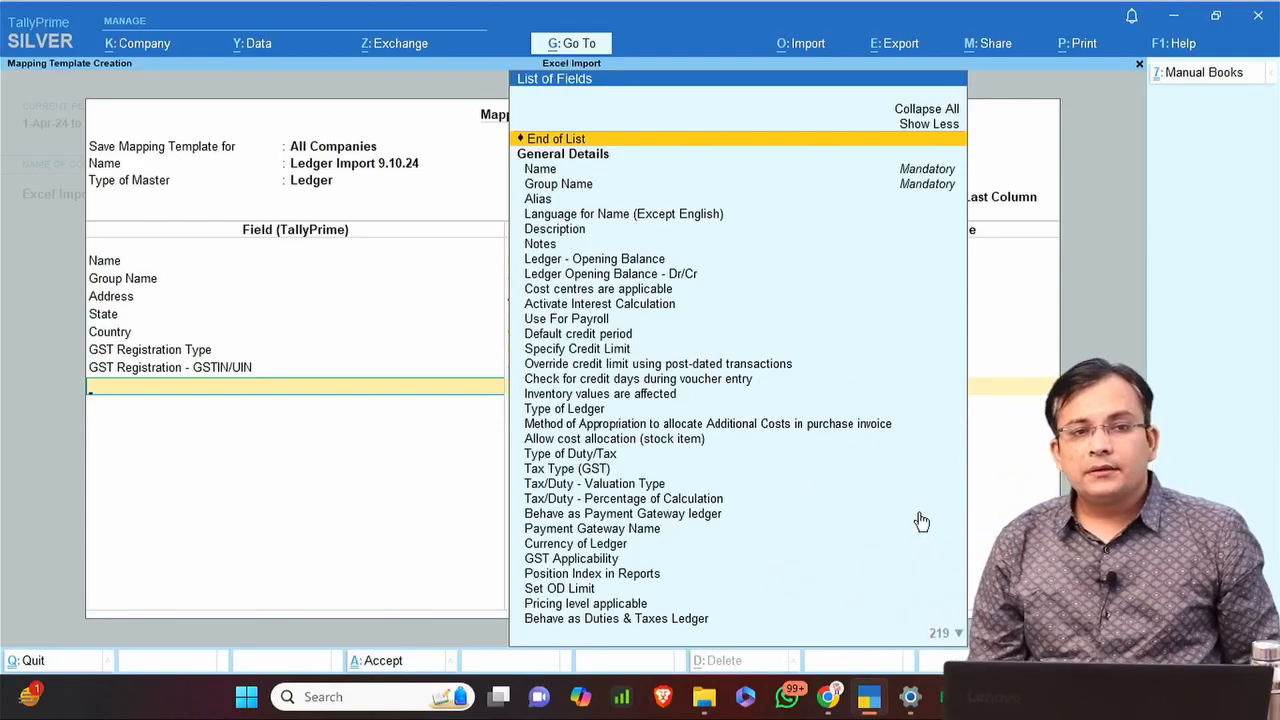
Check the PAN column header in Excel and add the PAN/IT No. field from Tax Registration Details to the TallyPrime mapping template.
key(alt+Tab)
key(Right)
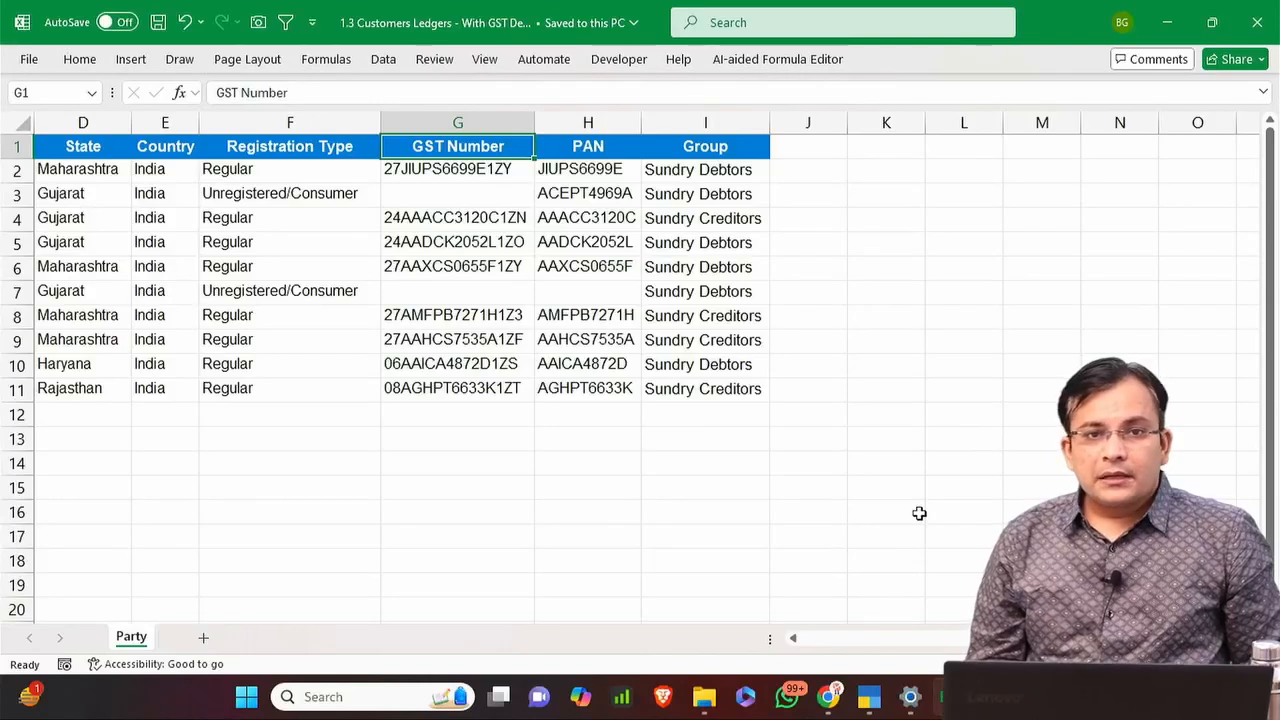
key(Right)
key(alt+Tab)
text(PAN)
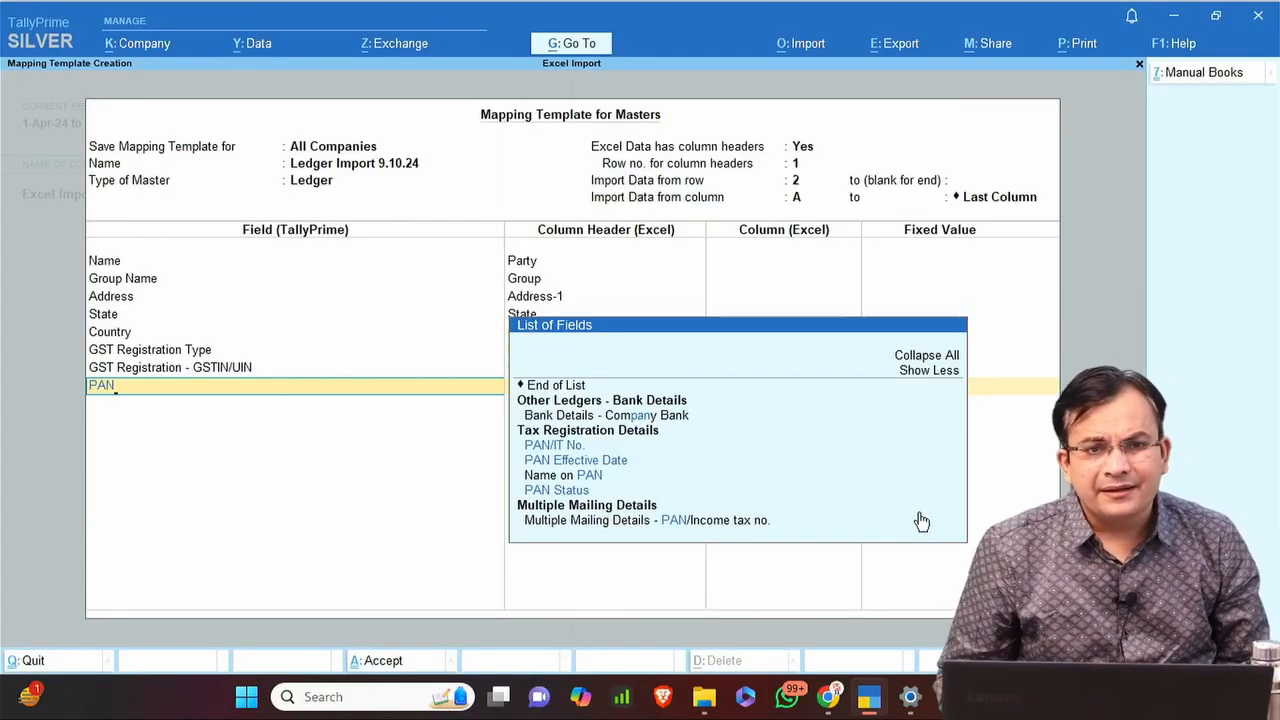
key(Down)
key(Up)
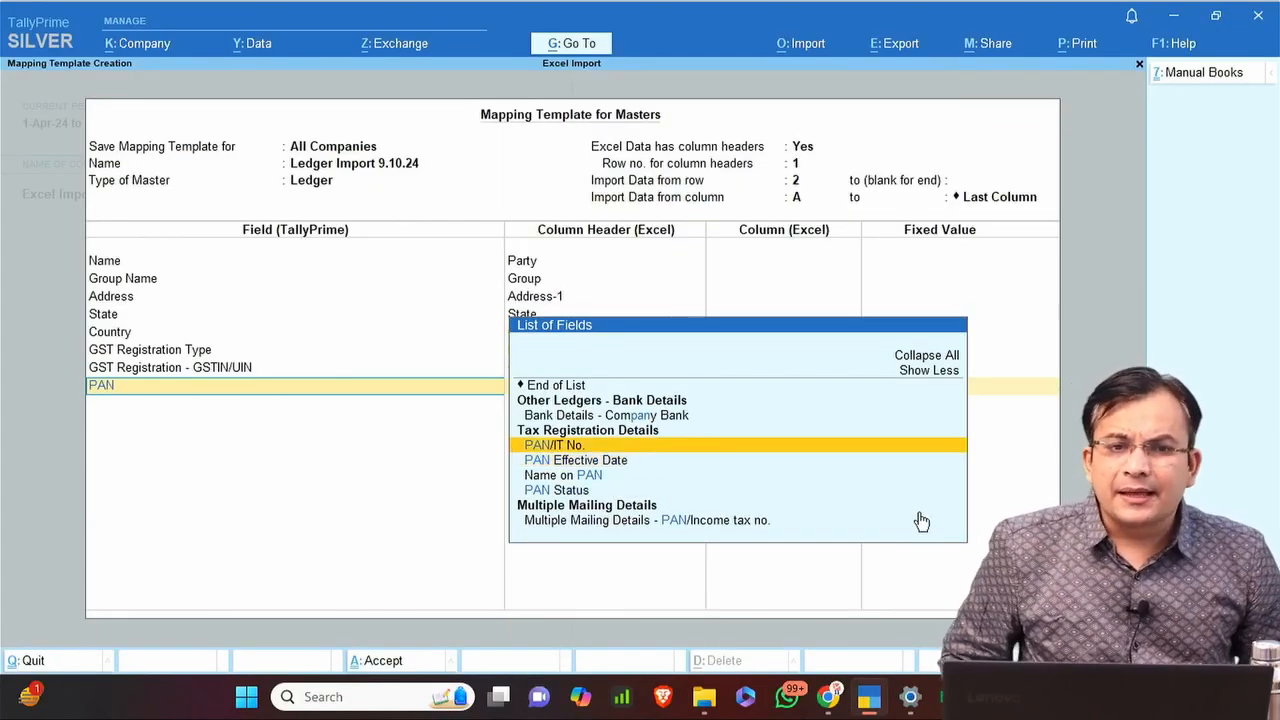
key(Return)
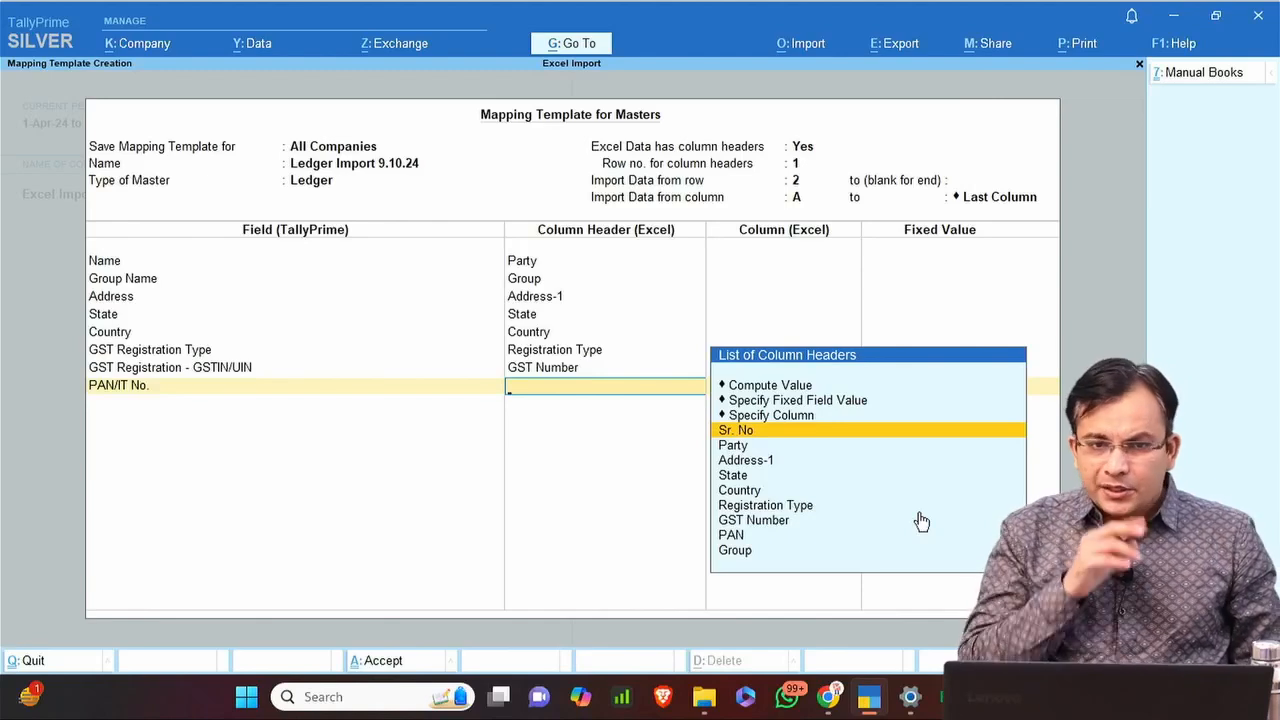
Map the PAN/IT No. field to the PAN column header.
key(Down)
key(Down)
key(Down)
key(Down)
key(Down)
key(Down)
key(Down)
key(Down)
key(Up)
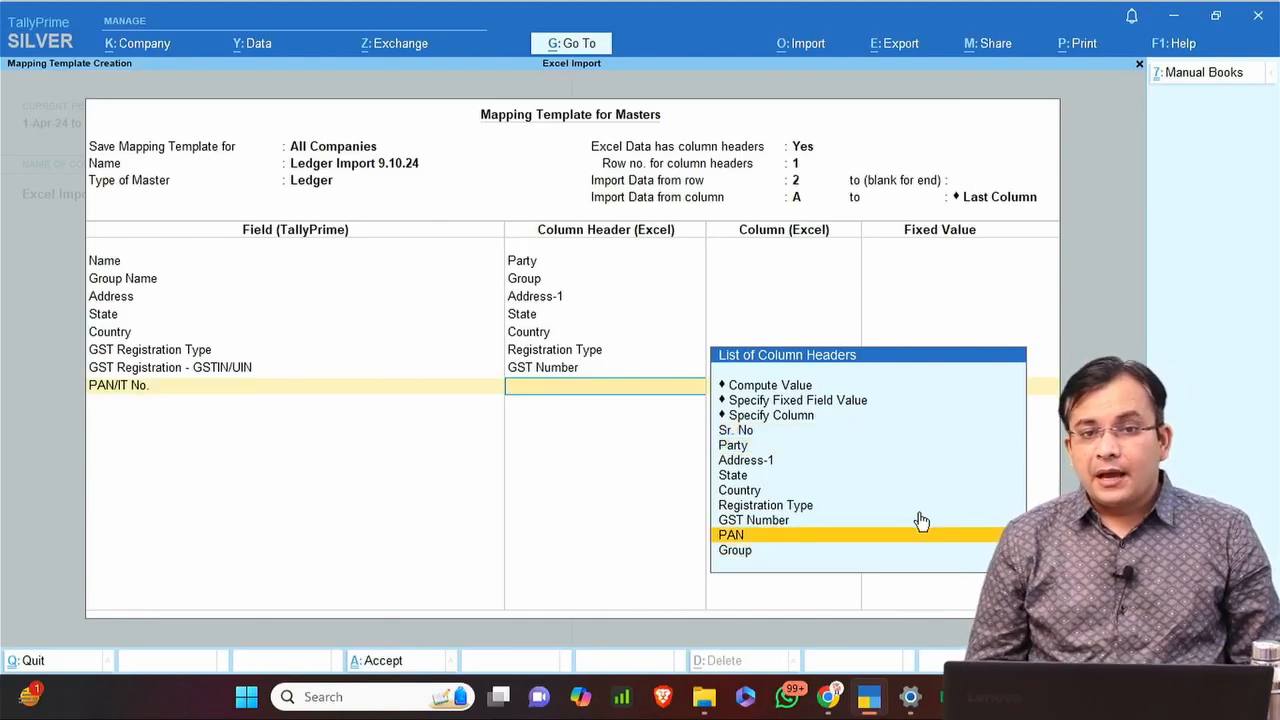
key(Return)
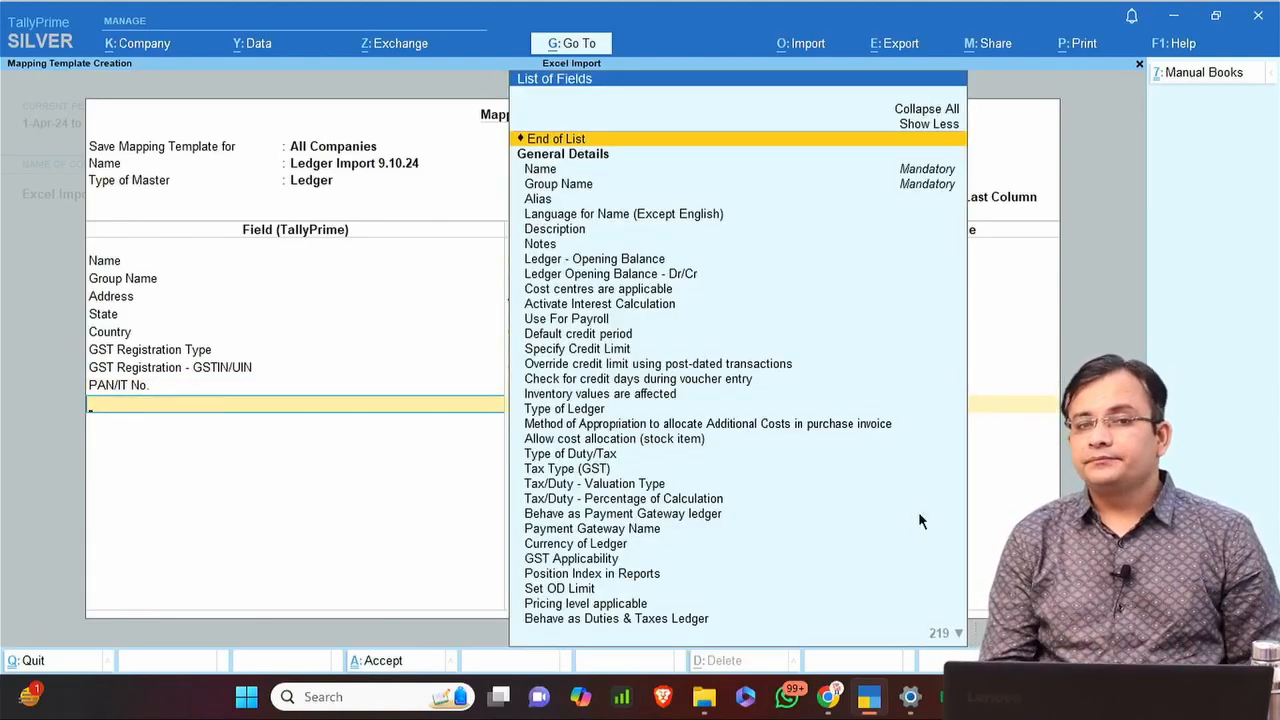
End the field list and save the Ledger Import 9.10.24 mapping template.
key(Return)
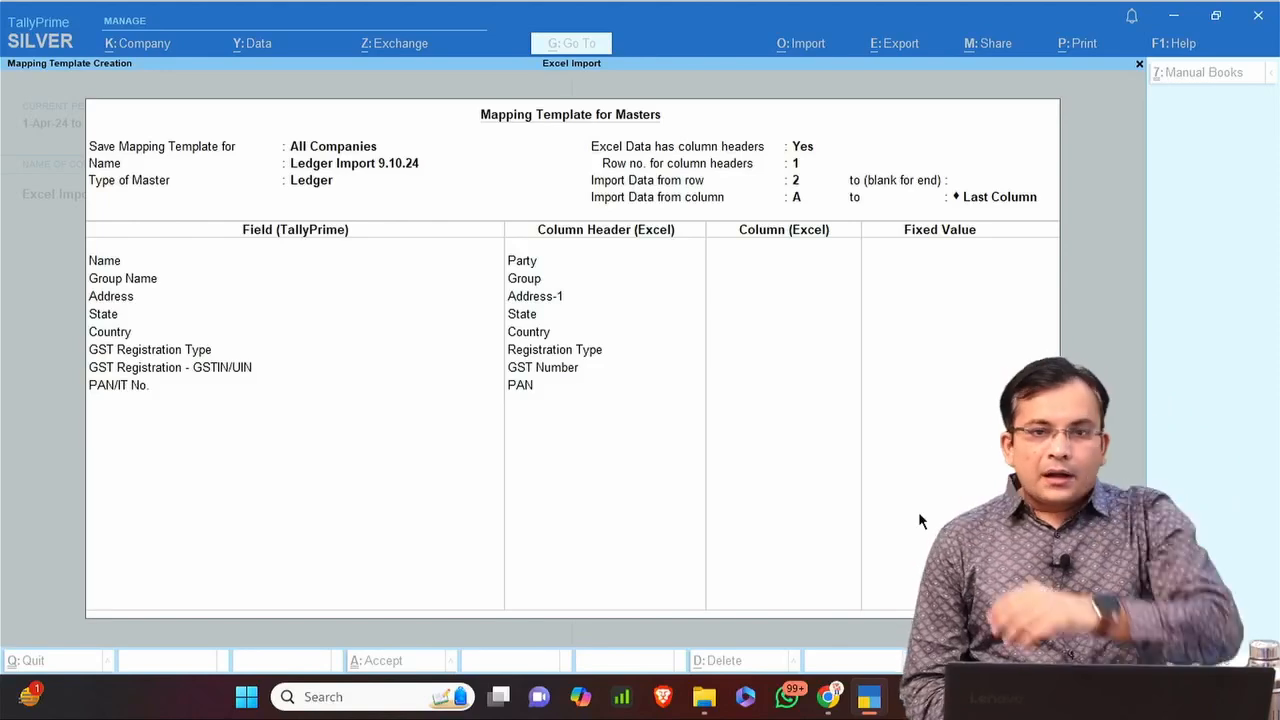
key(ctrl+a)
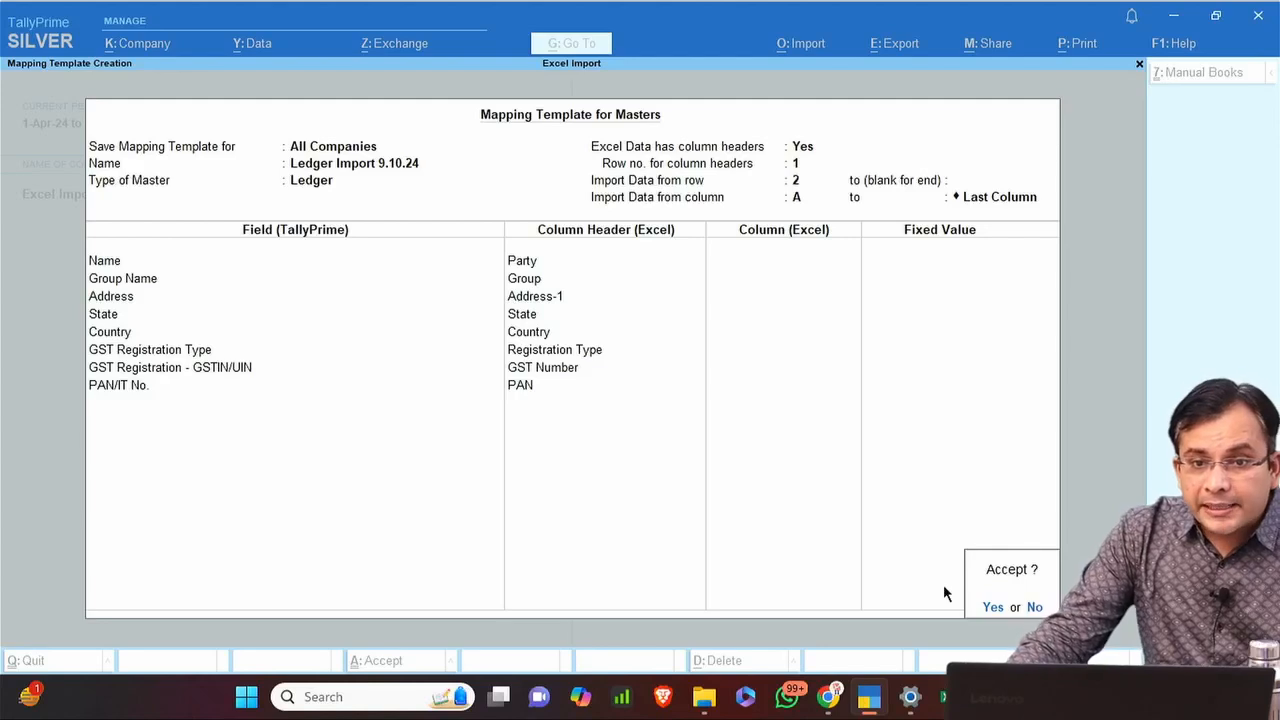
key(Return)
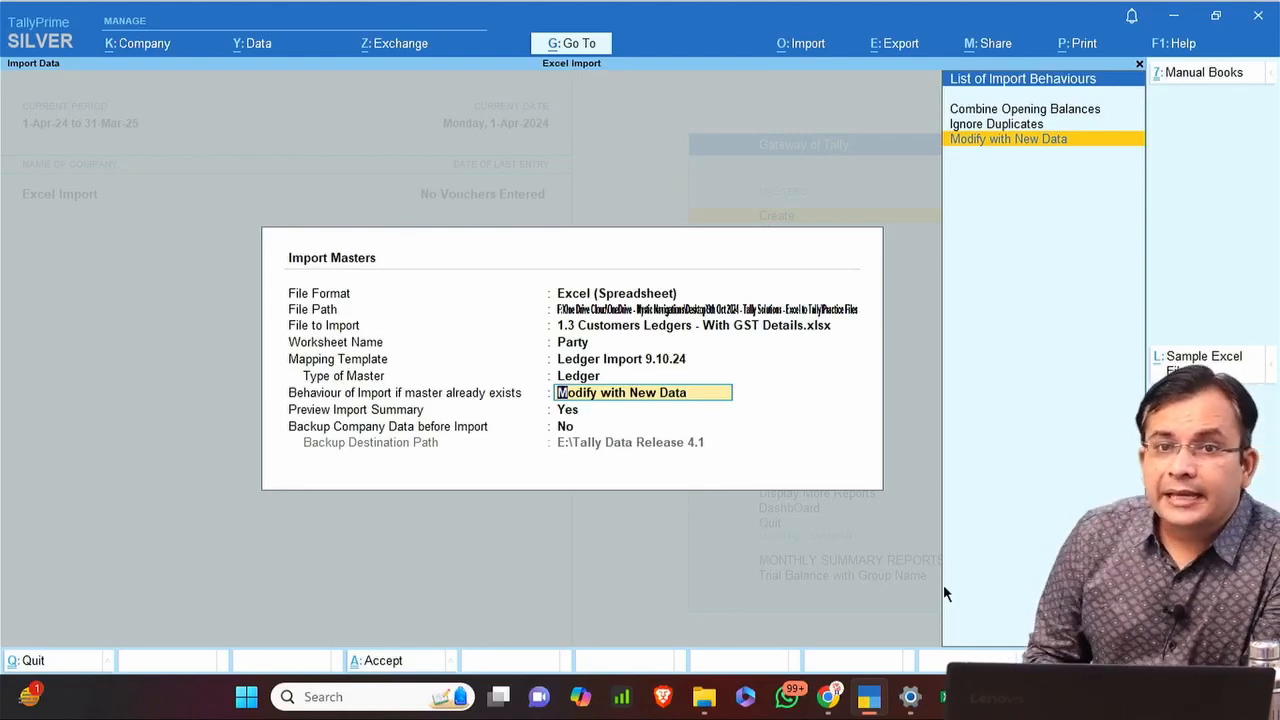
Use Modify with New Data for existing masters, keep the import preview on and backup off, and proceed to the import summary.
key(Up)
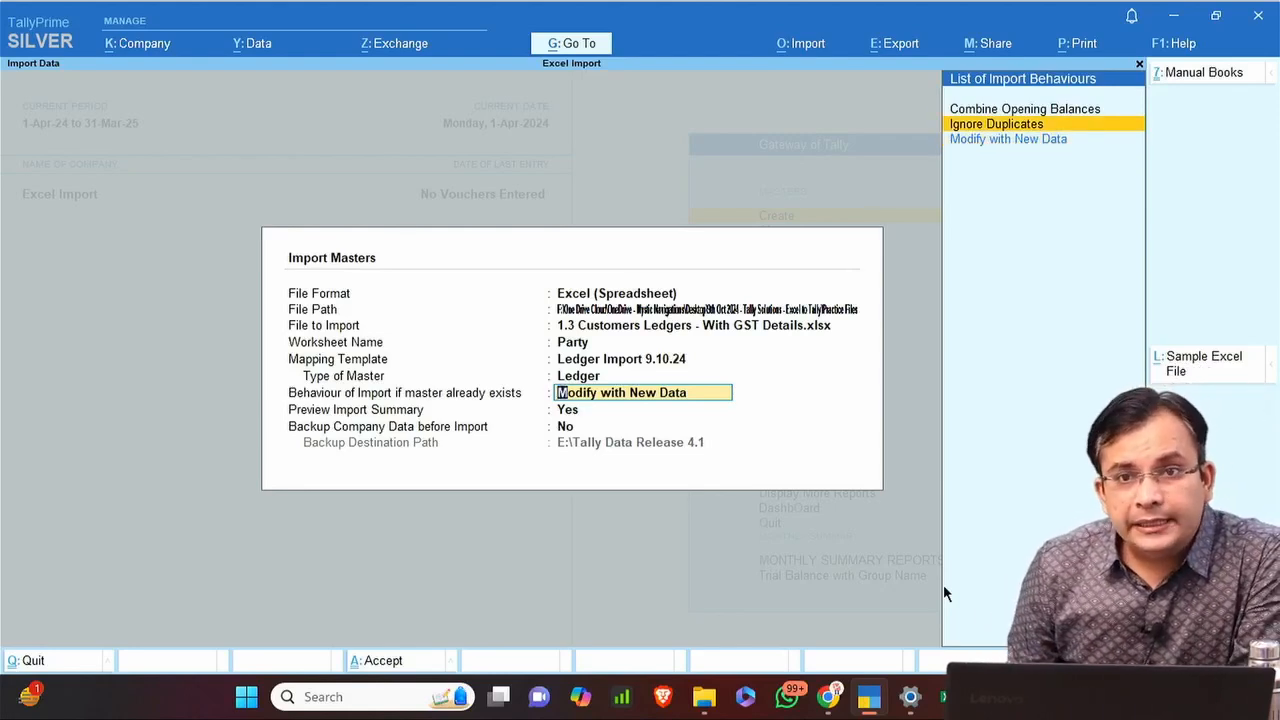
key(Up)
key(Up)
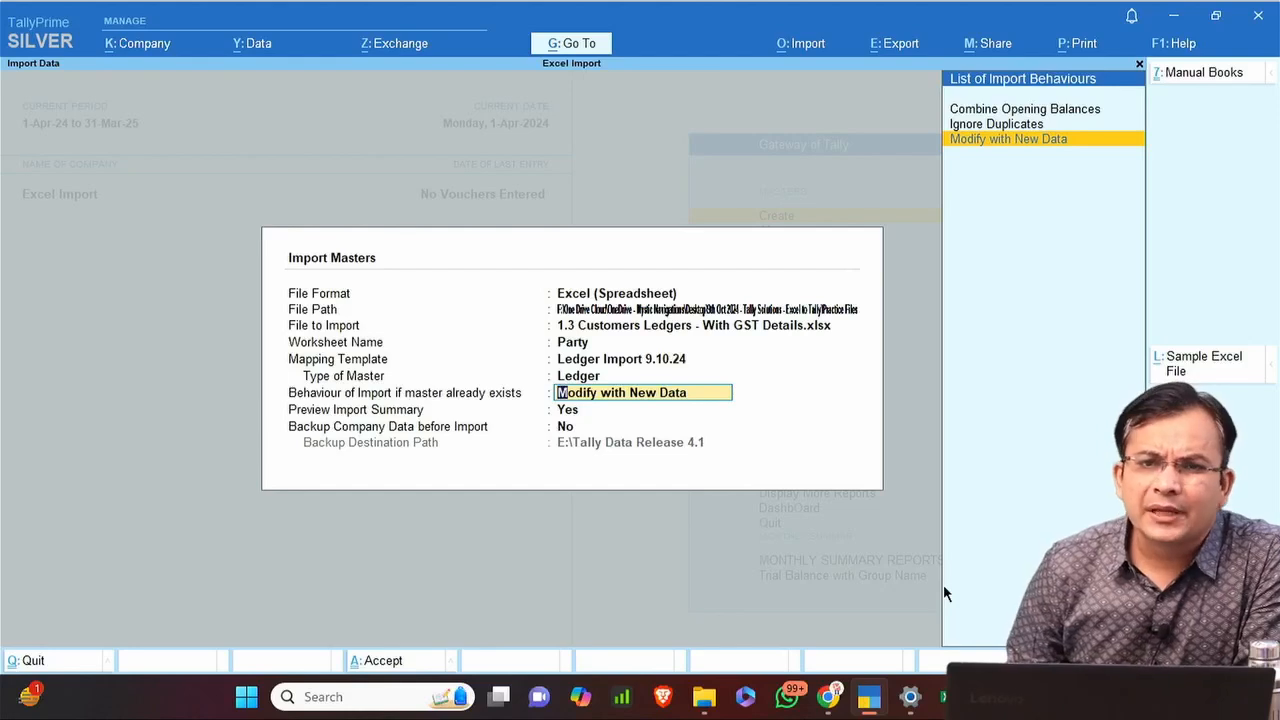
key(Return)
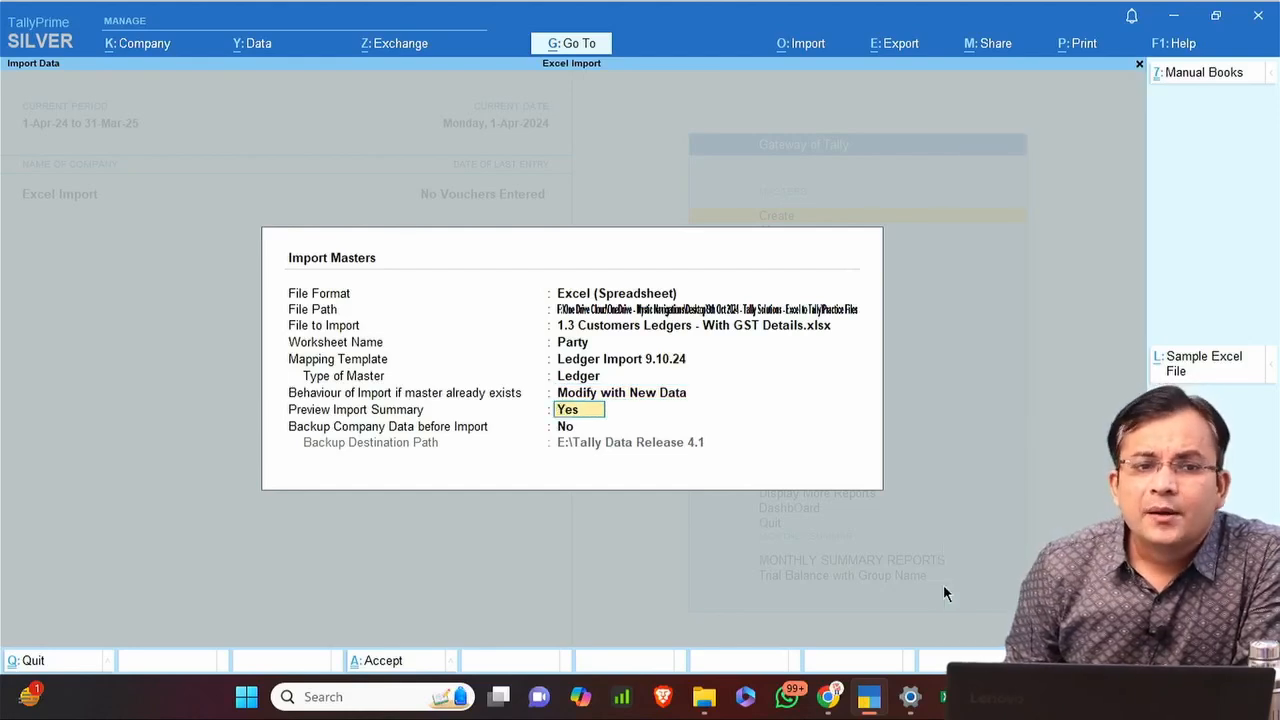
key(Return)
key(Return)
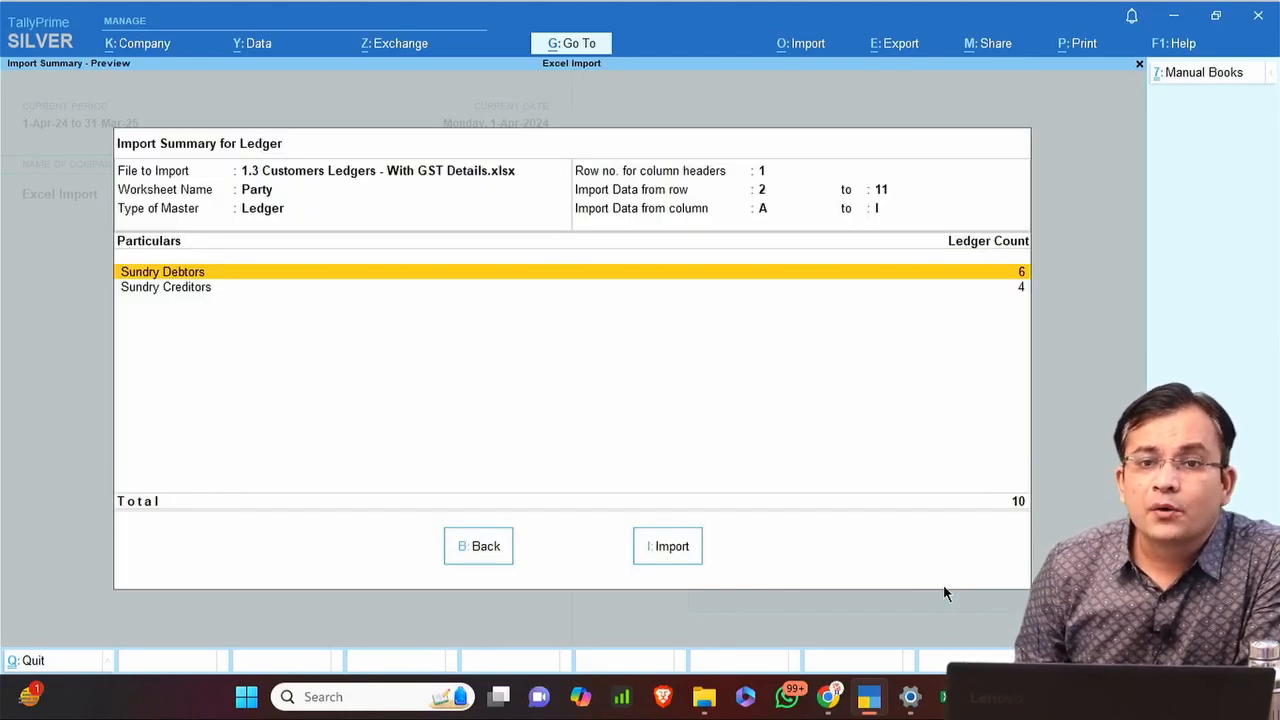
Review the Sundry Debtors and Sundry Creditors entries in the import summary and import the ledgers.
key(Down)
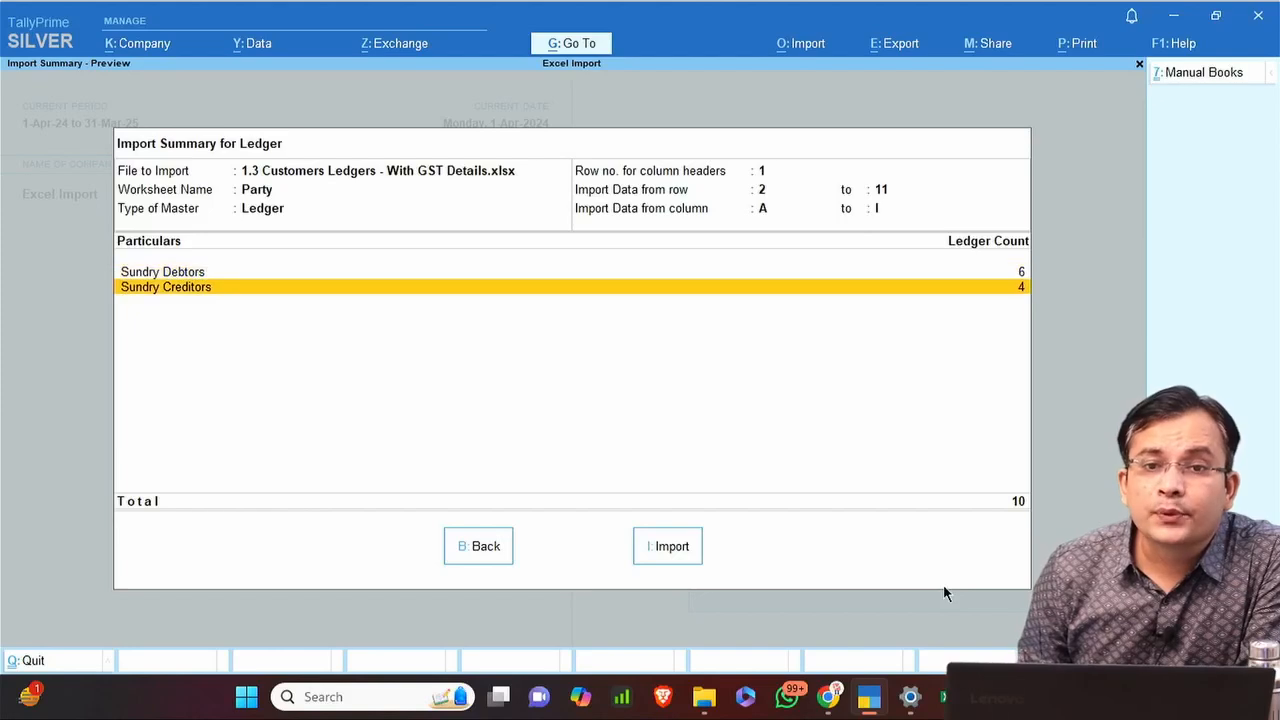
key(Up)
key(Down)
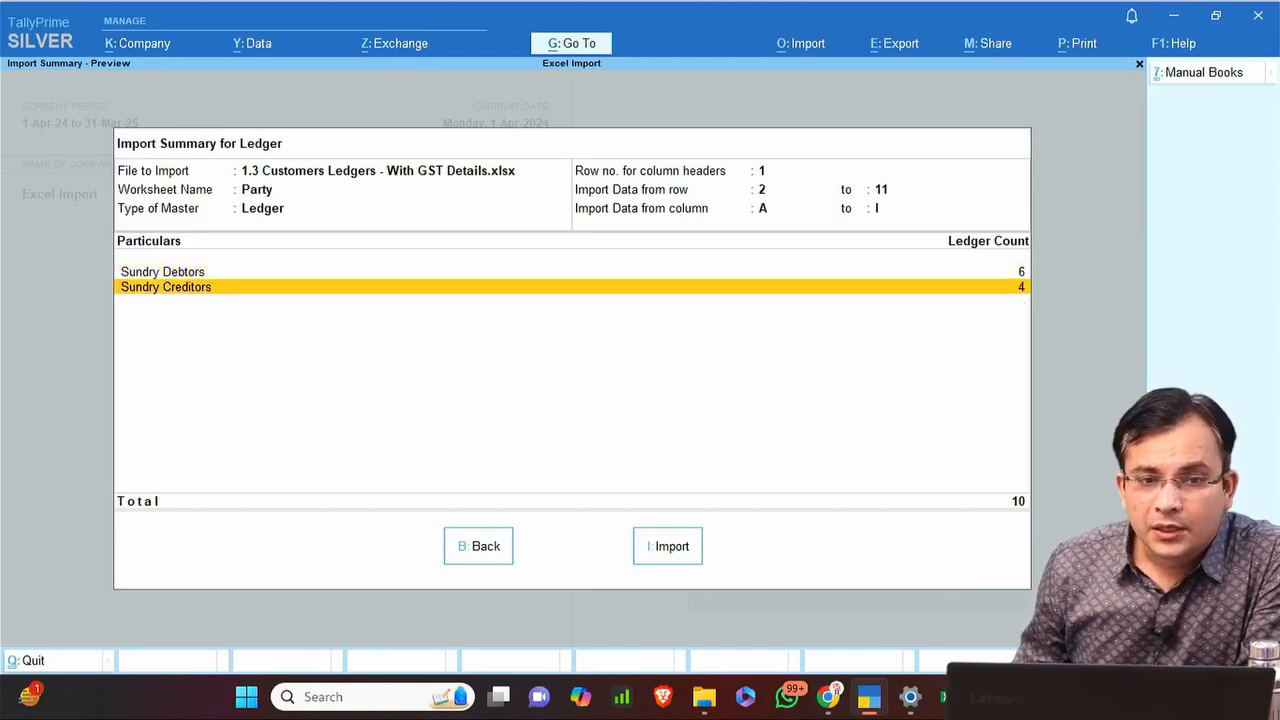
mouse_move(865, 660)
click(645, 548)
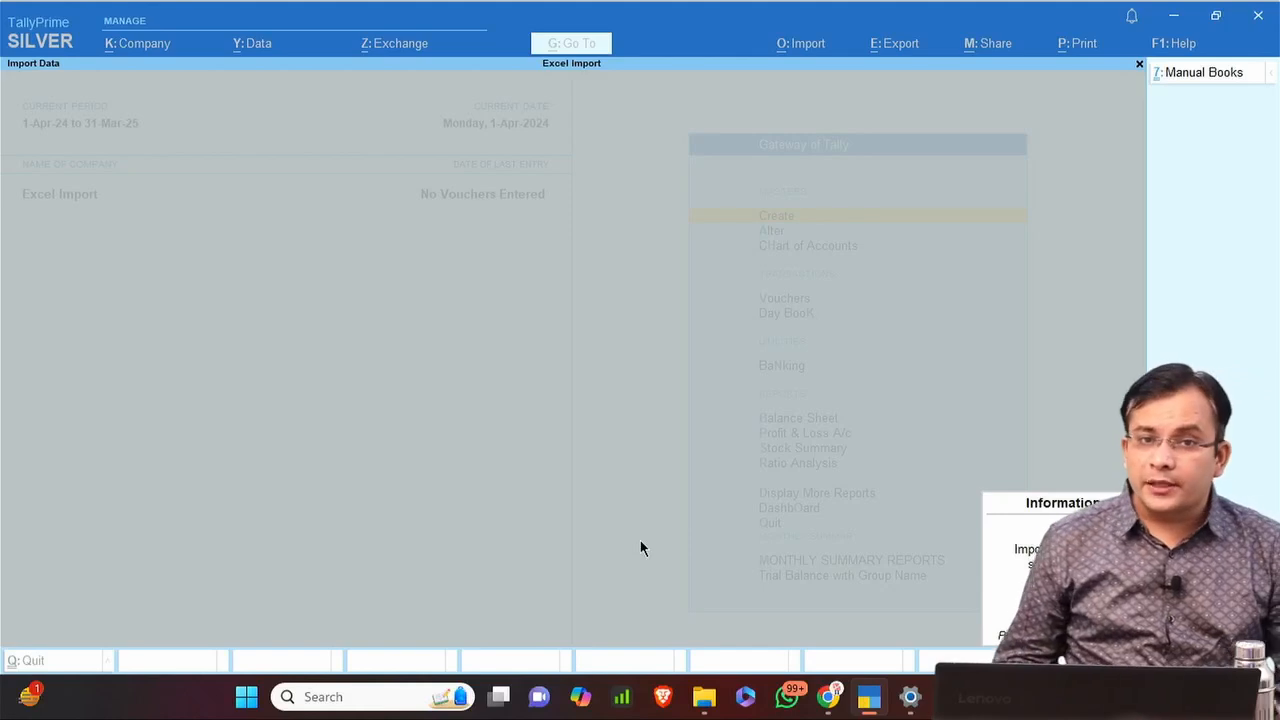
Dismiss the import information message and bring up the list of ledgers for alteration.
key(Return)
key(Down)
key(Return)
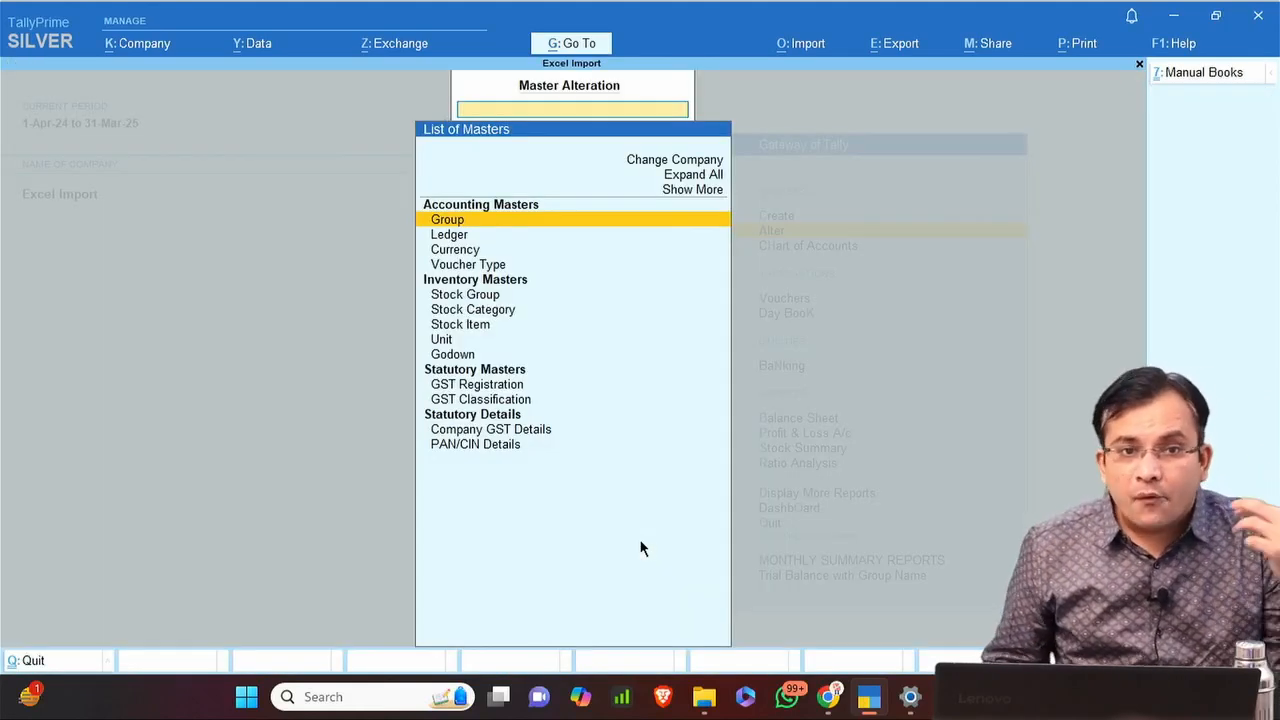
key(Down)
key(Return)
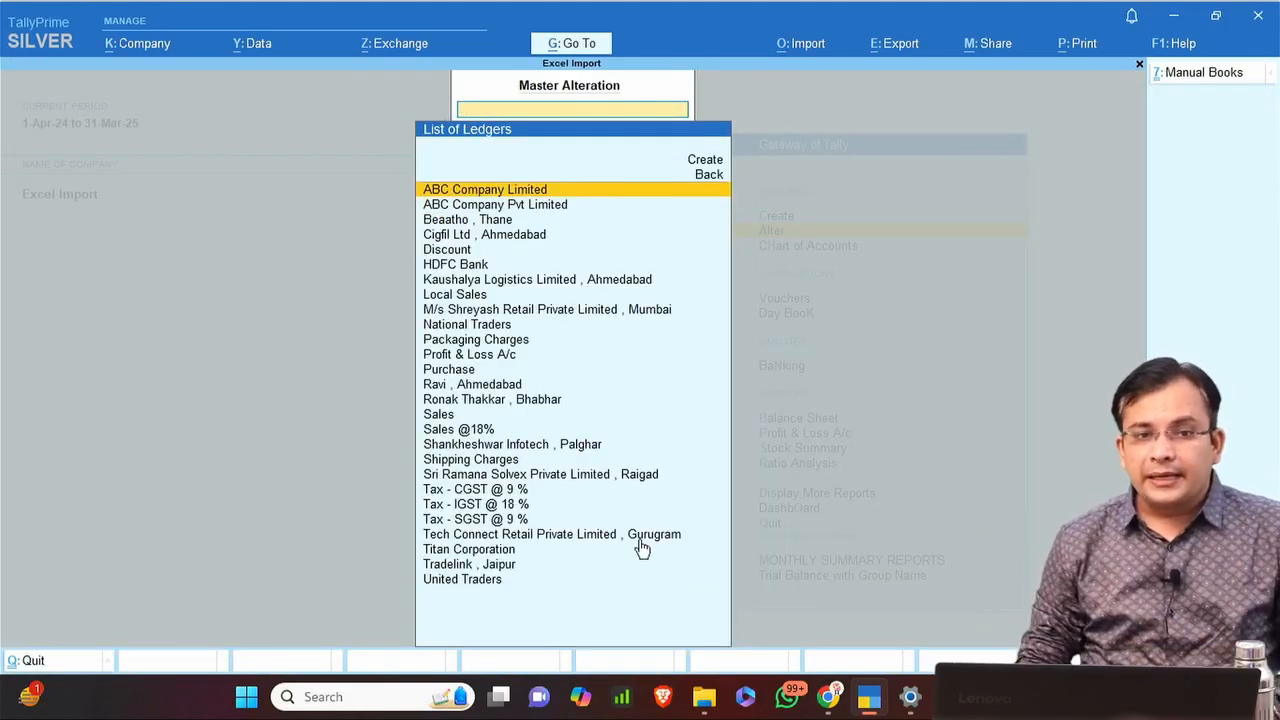
Look through the ledger list, open the Tax - CGST @ 9 % ledger and leave it without changes.
key(Down)
key(Down)
key(Down)
key(Down)
key(Down)
key(Down)
key(Down)
key(Down)
key(Down)
key(Down)
key(Down)
key(Down)
key(Down)
key(Down)
key(Down)
key(Down)
key(Down)
key(Down)
key(Down)
key(Down)
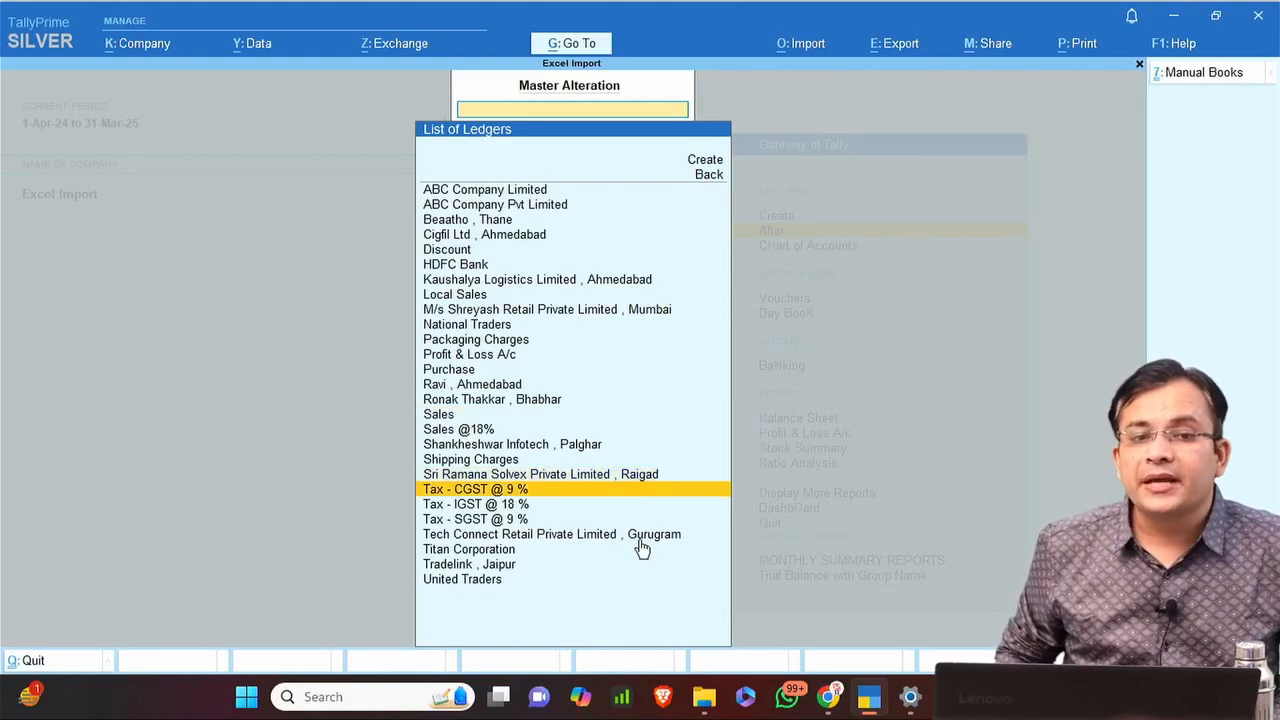
key(Return)
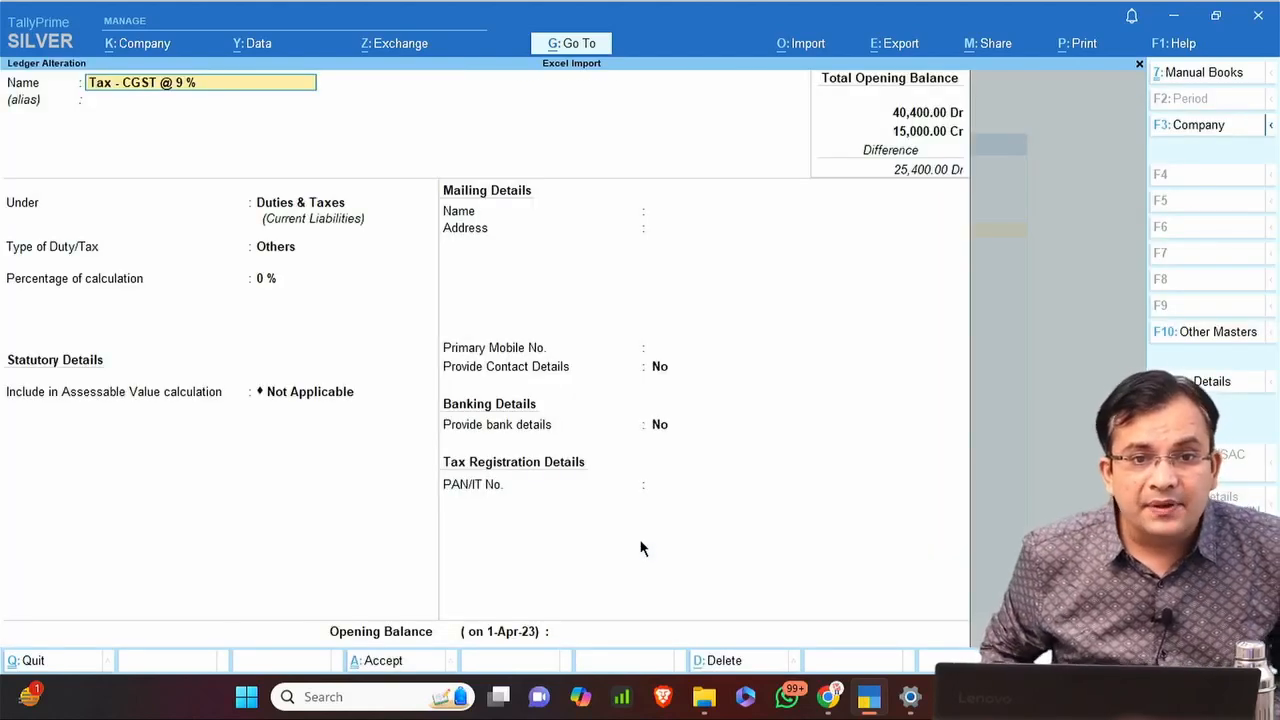
key(Escape)
Open the Tech Connect Retail Private Limited, Gurugram ledger to check its imported mailing and tax registration details.
key(Down)
key(Down)
key(Down)
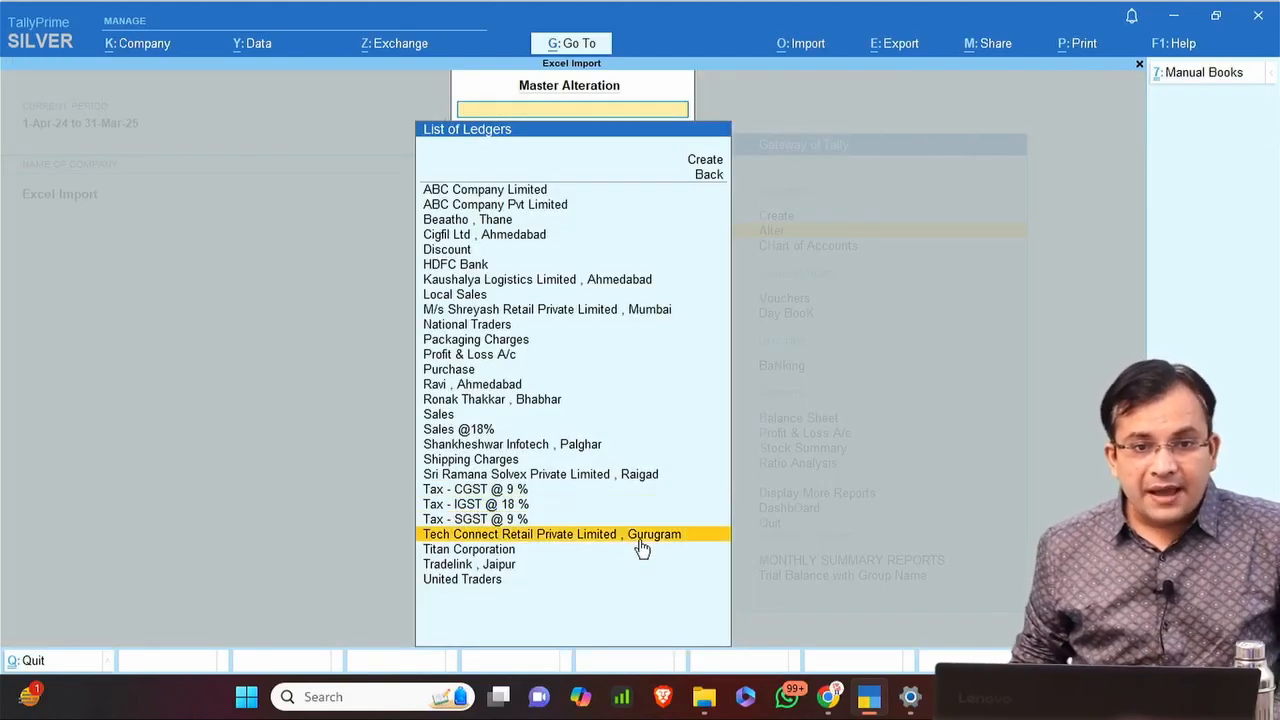
key(Return)
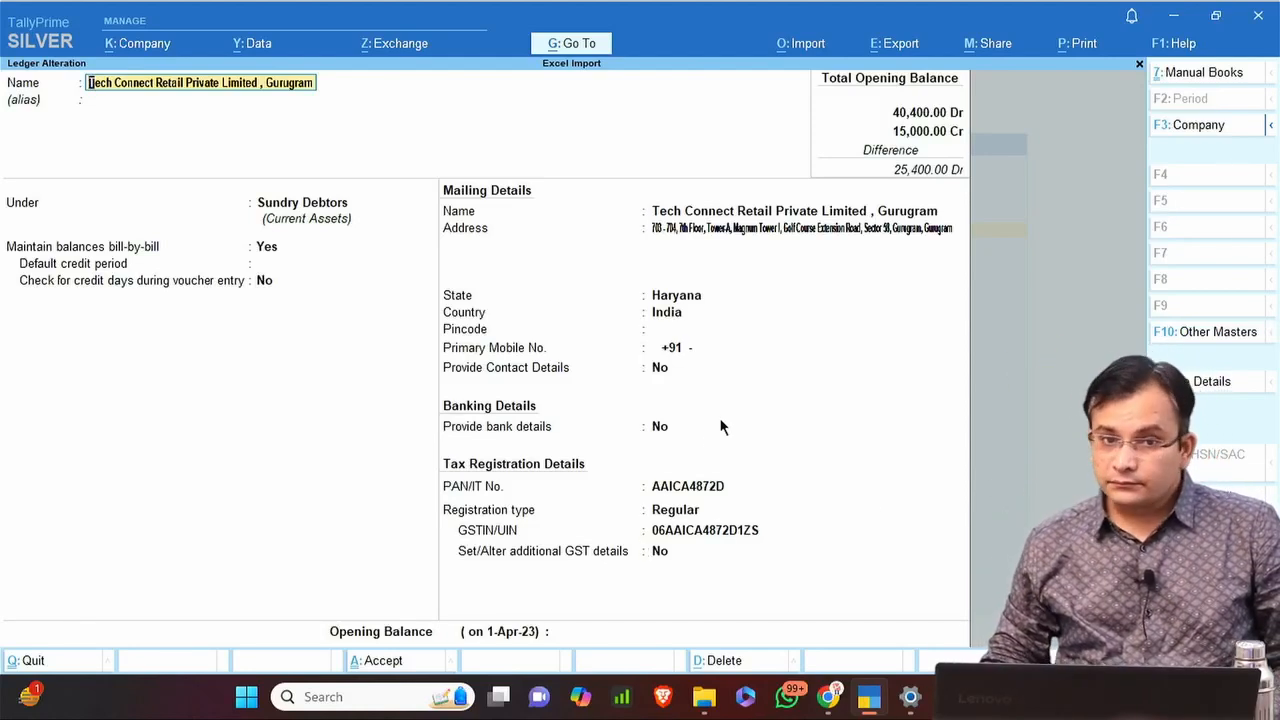
Leave the ledger and master alteration screens and return to the Gateway of Tally without quitting the program.
key(Escape)
key(Escape)
key(Return)
key(Escape)
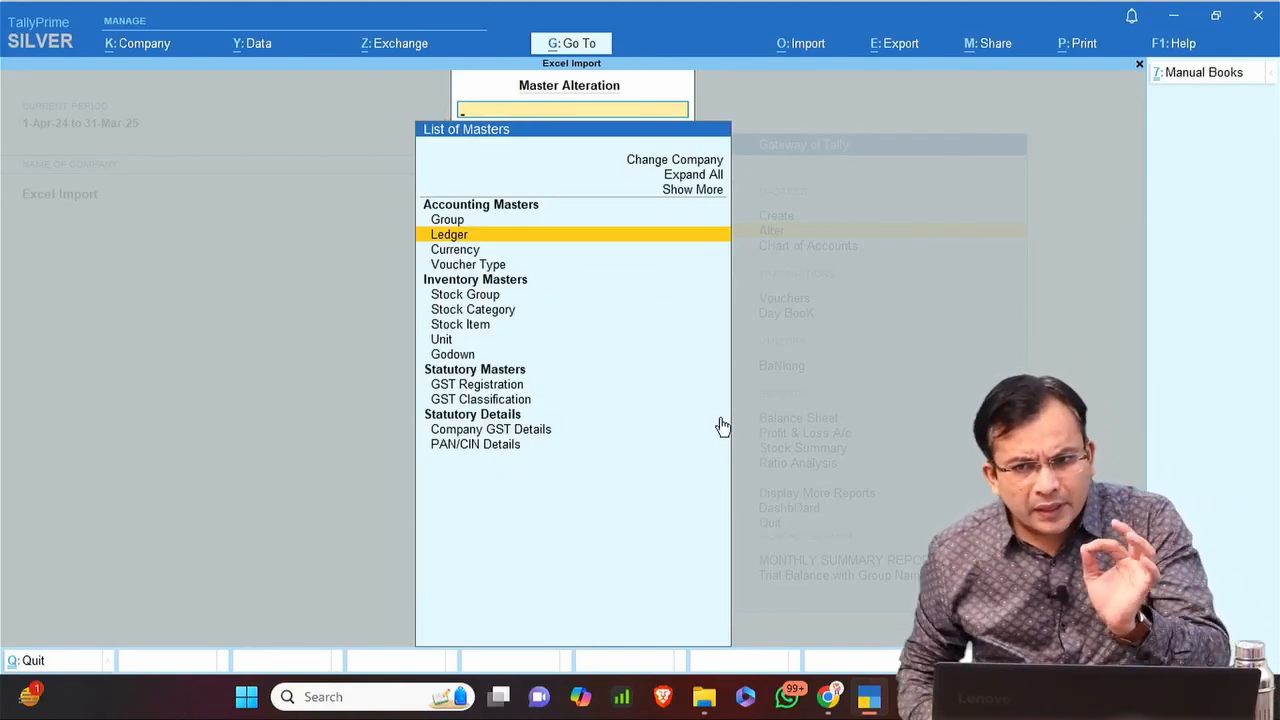
key(Escape)
key(Escape)
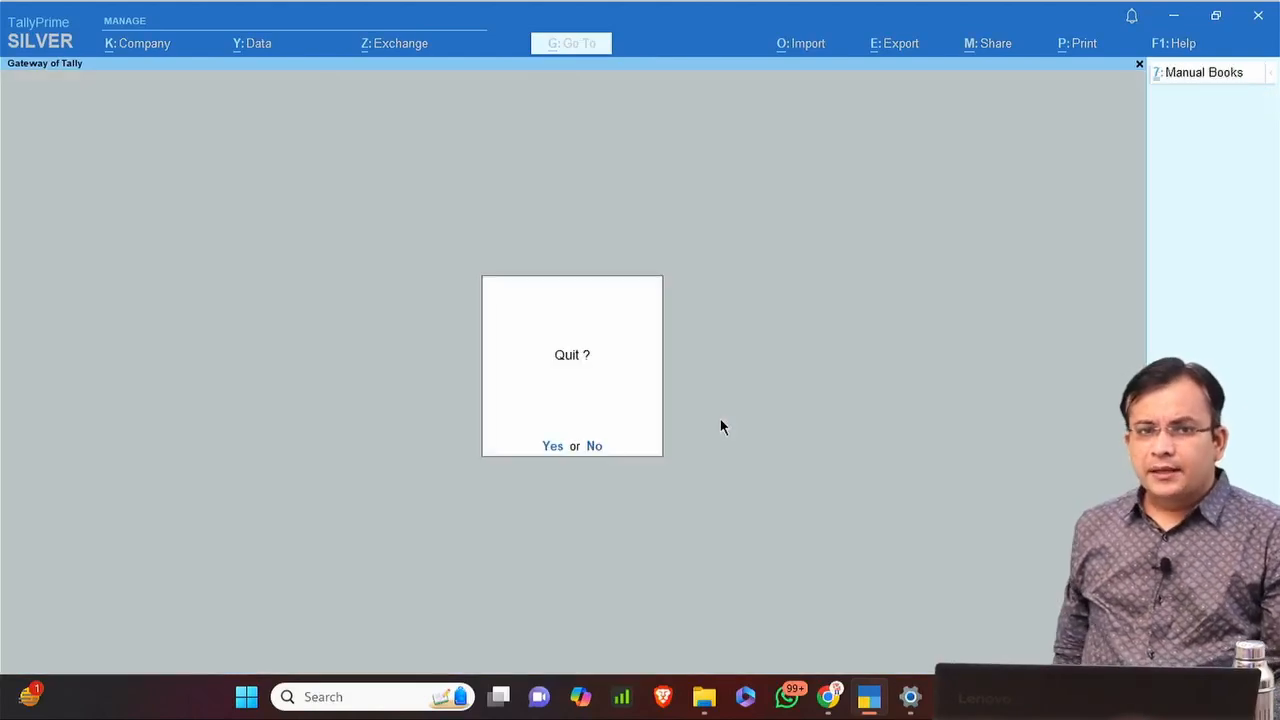
key(Escape)
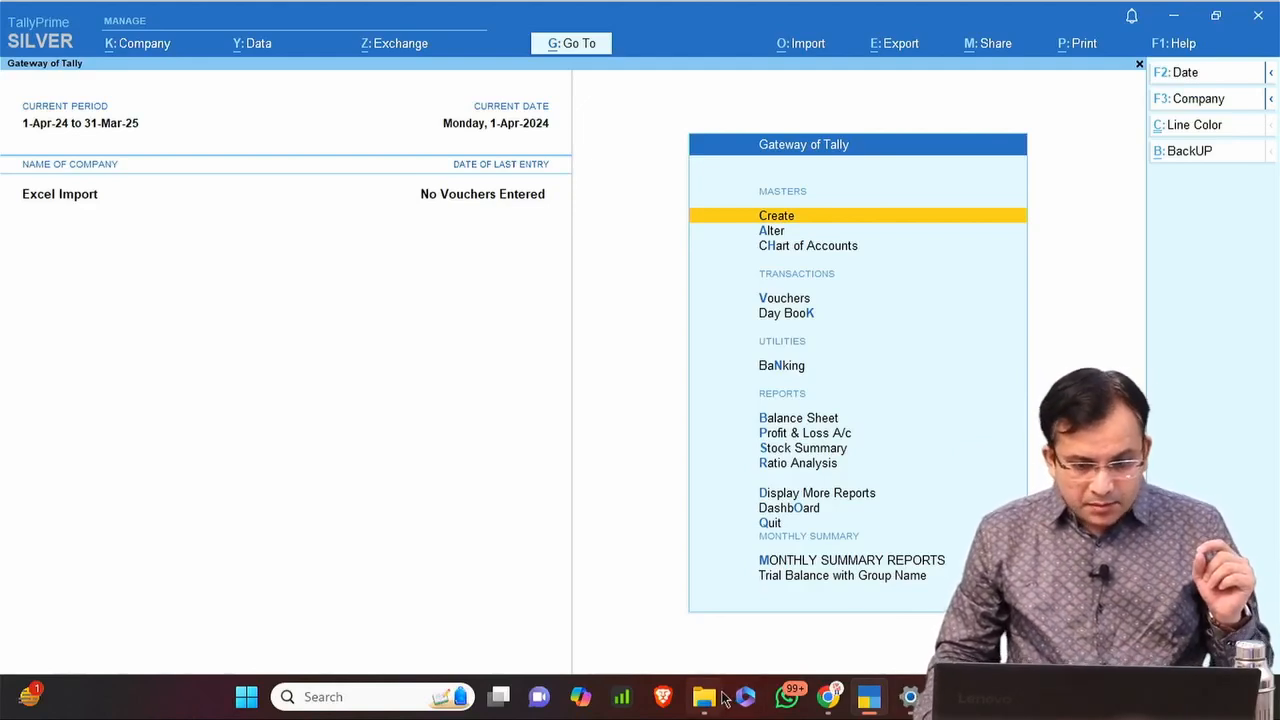
Switch to the Practice Files folder in File Explorer and select the 2. Inventory Masters workbook.
mouse_move(705, 697)
click(714, 594)
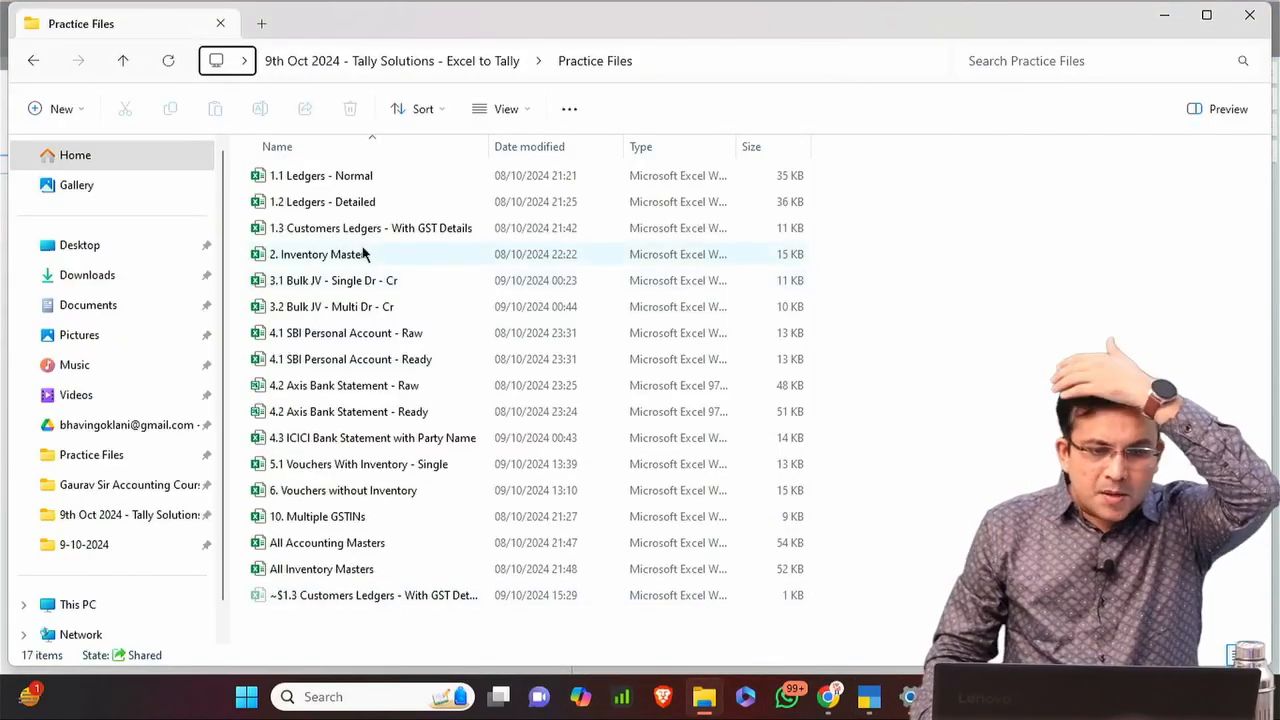
click(371, 255)
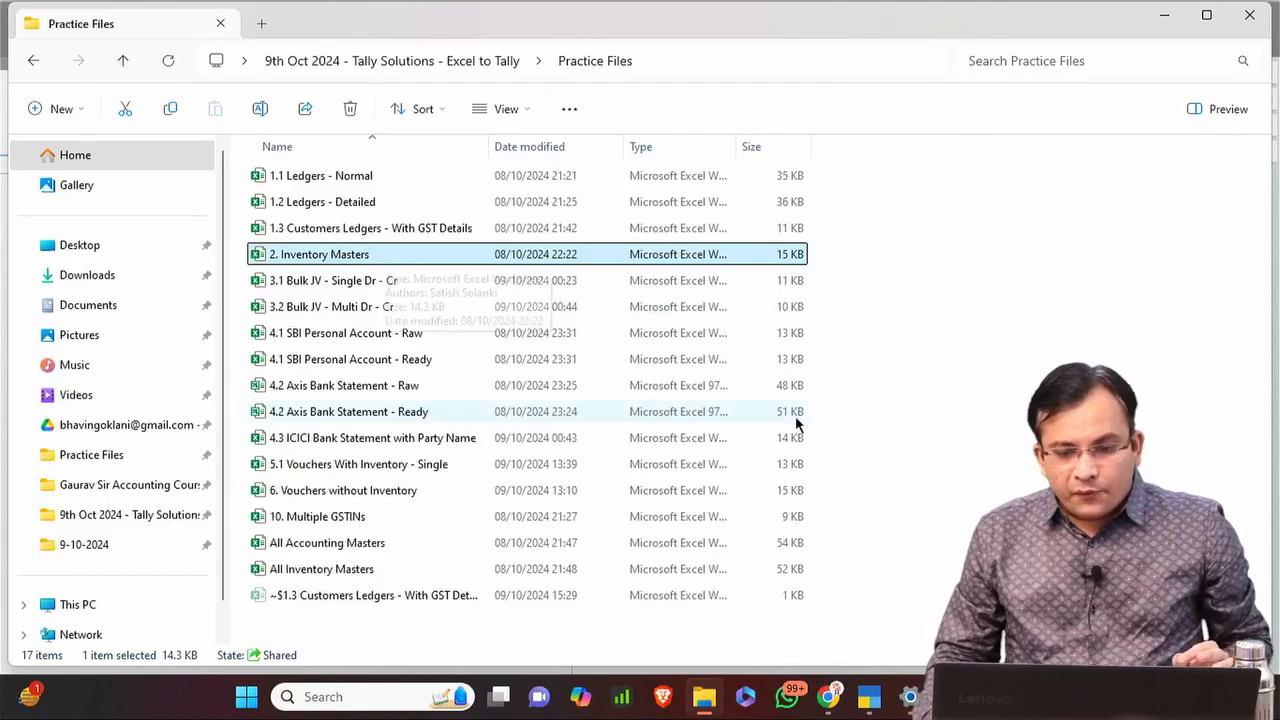
Switch to Excel and close the 1.3 Customers Ledgers - With GST Details workbook.
mouse_move(955, 697)
click(1060, 600)
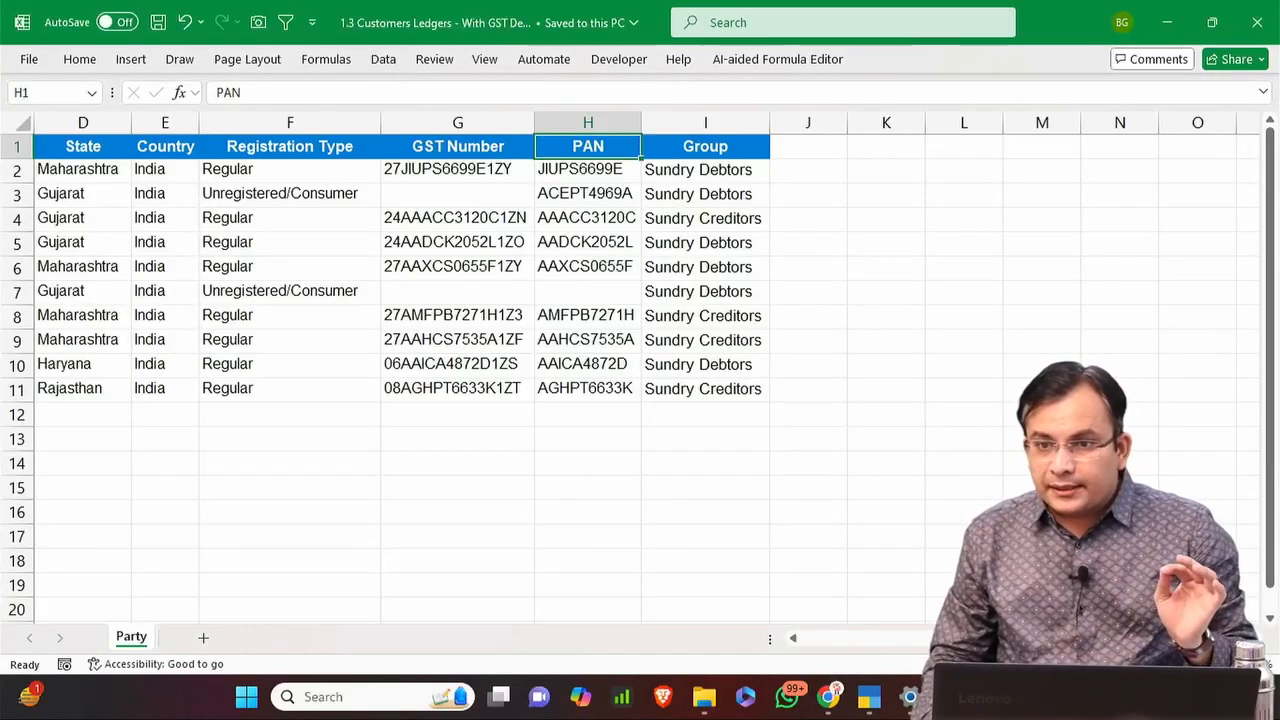
click(866, 363)
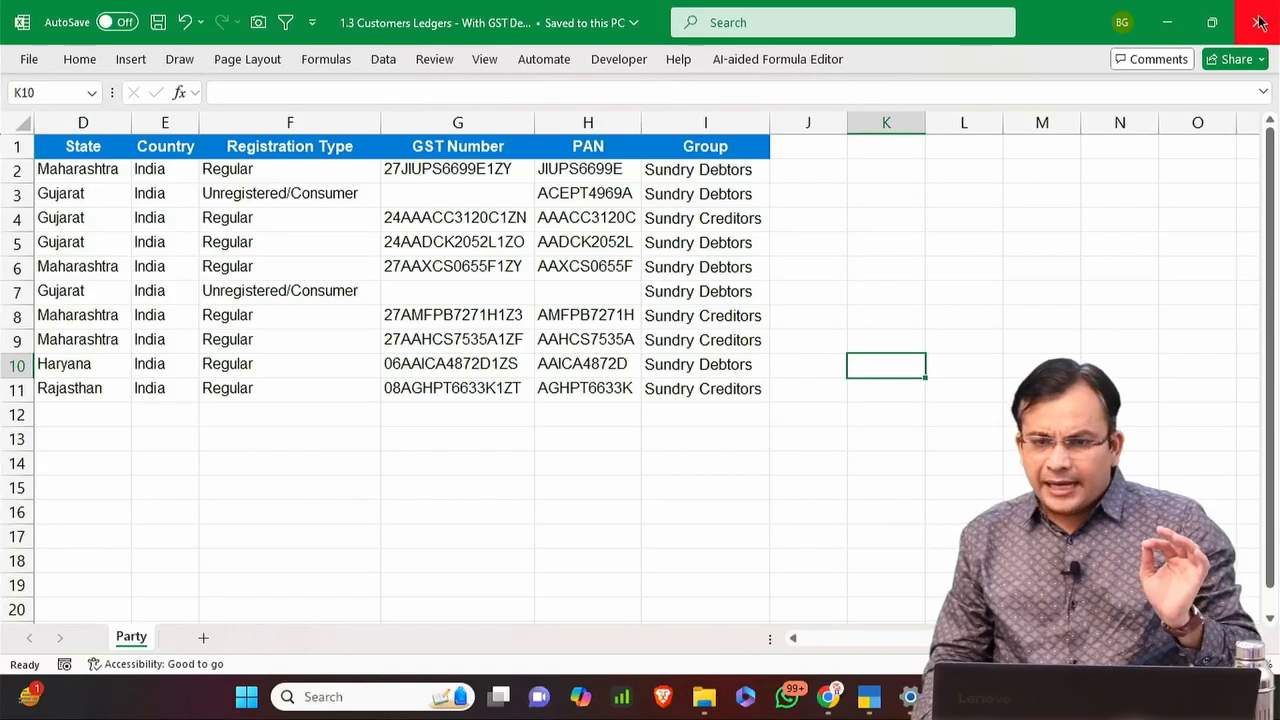
click(1178, 14)
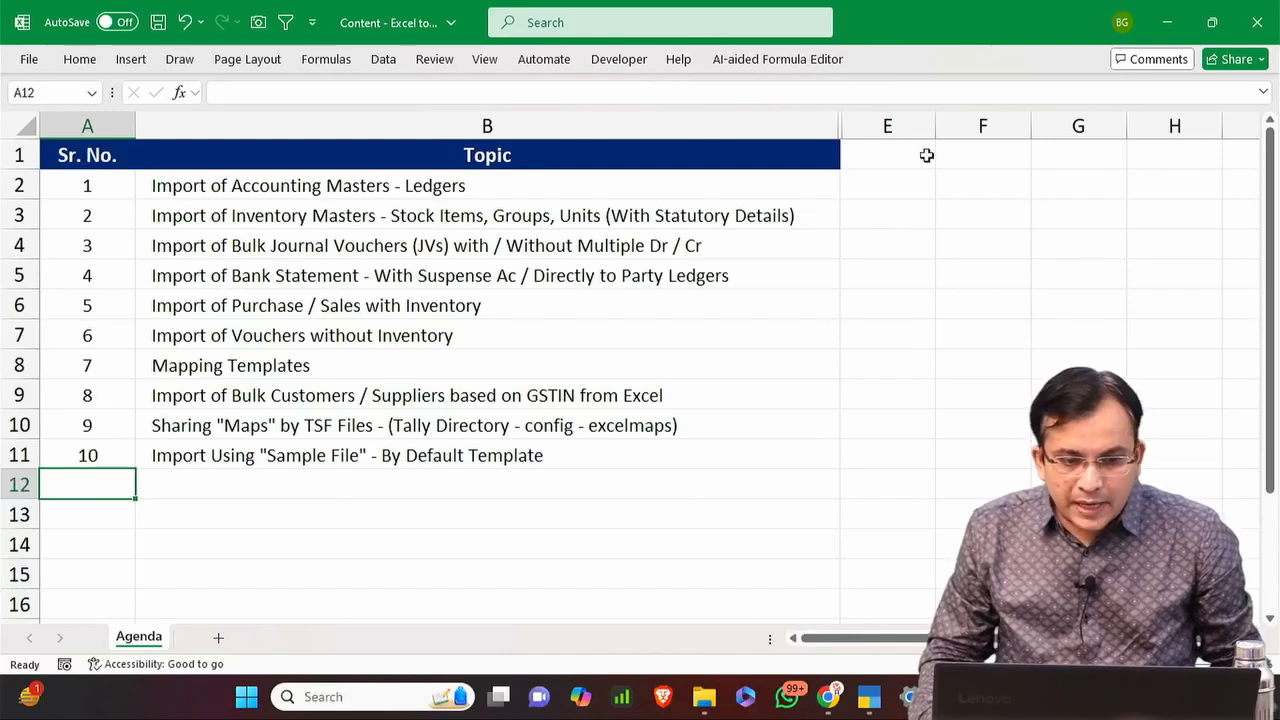
Minimize the agenda workbook and open the 2. Inventory Masters workbook from the Practice Files folder.
click(1166, 22)
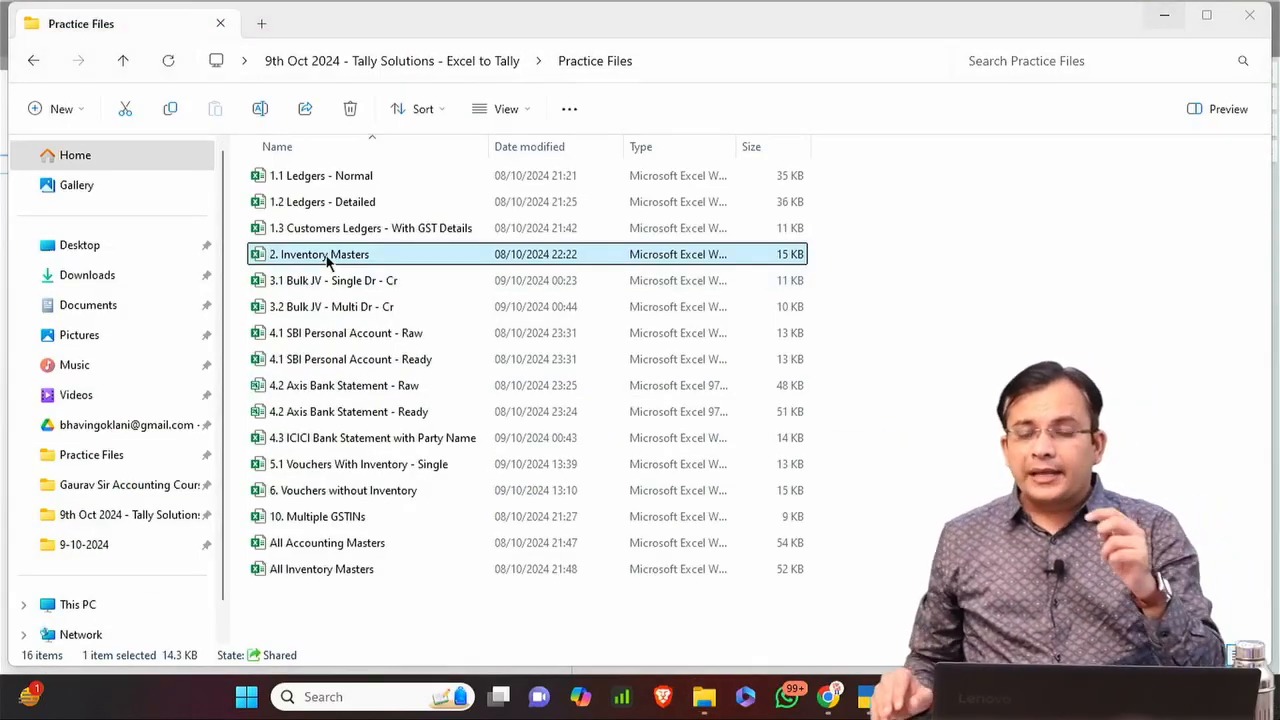
double_click(327, 257)
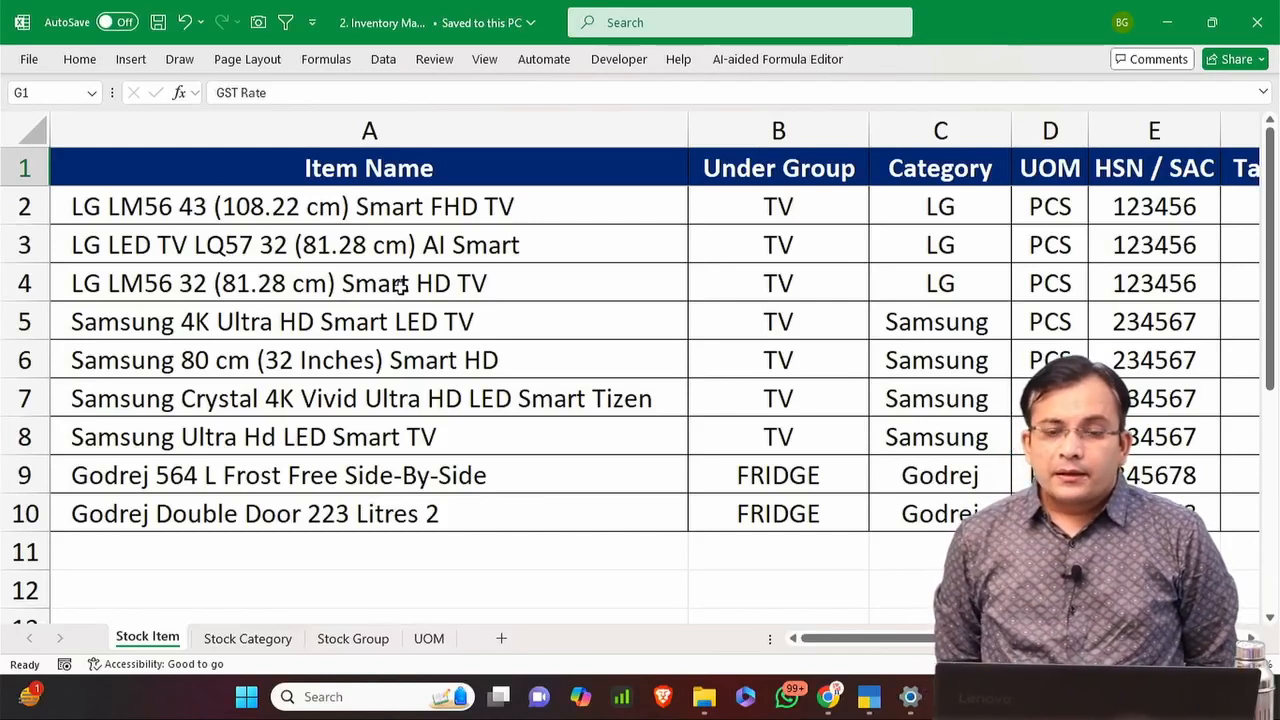
Minimize the open Excel, File Explorer and TallyPrime windows and launch TallyPrime 5.0 from the desktop.
click(1166, 22)
click(1166, 22)
click(1166, 22)
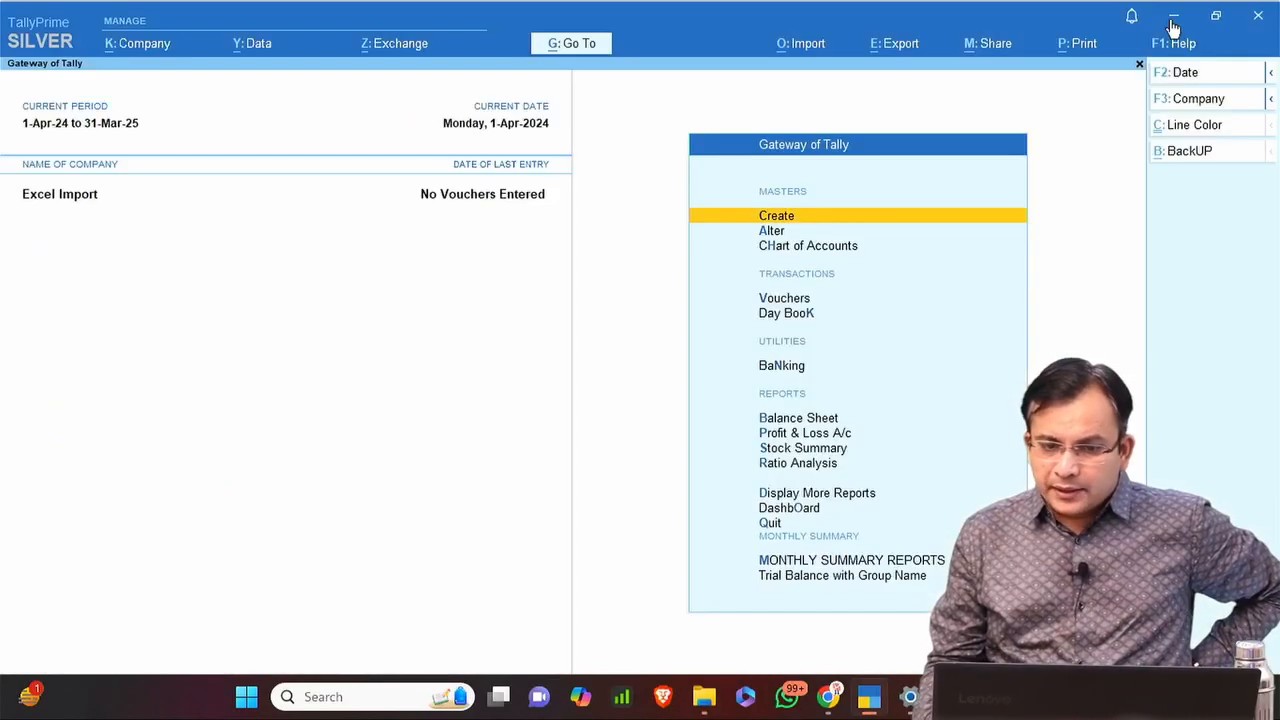
click(1173, 22)
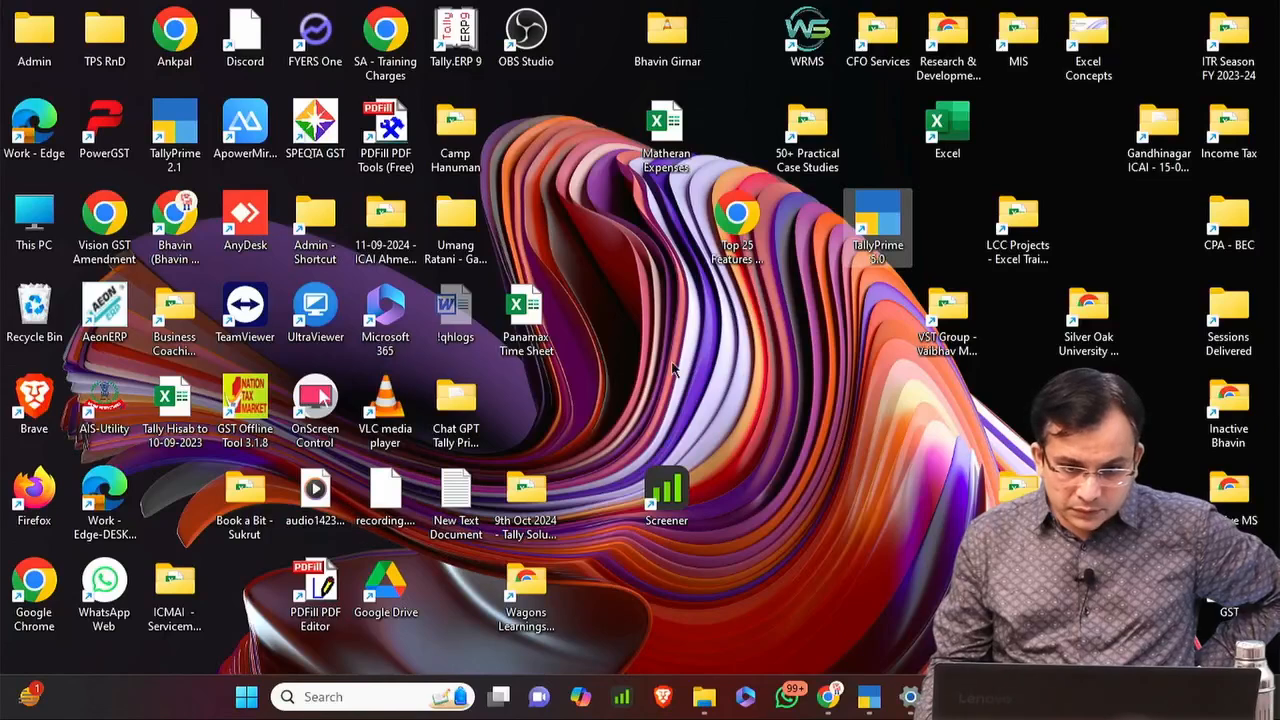
double_click(893, 233)
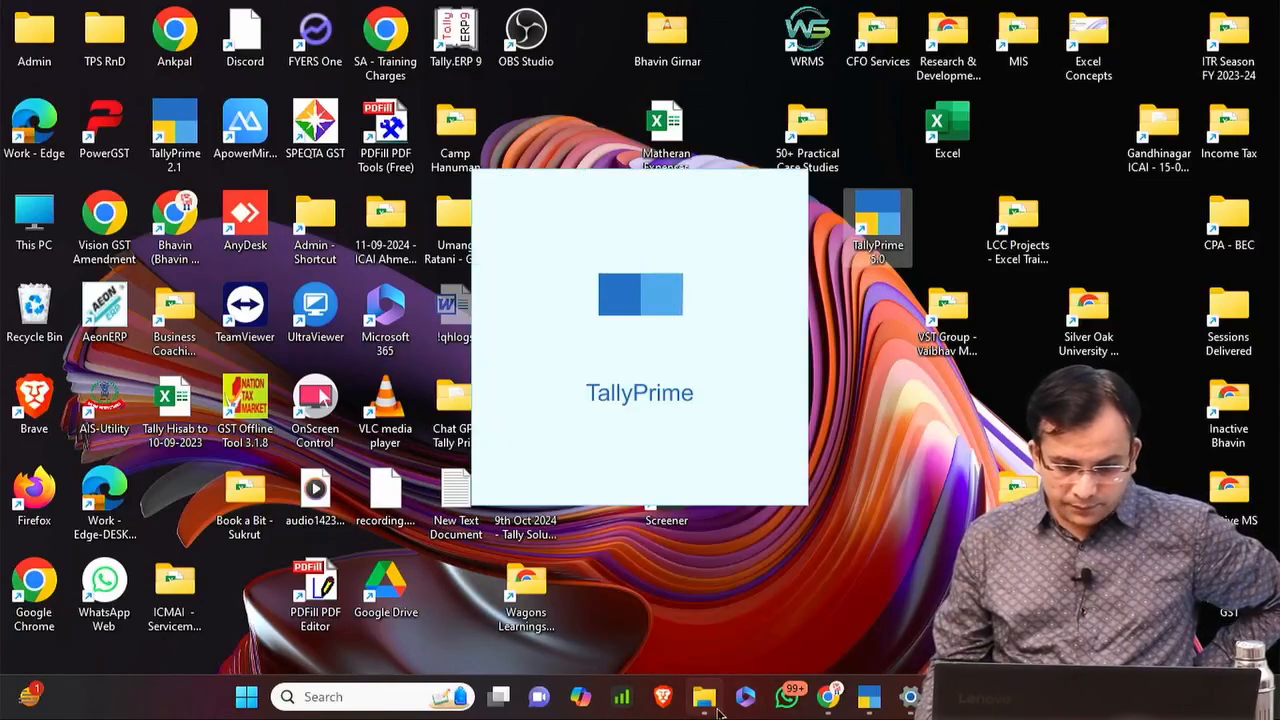
Switch to the open 2. Inventory Masters workbook in Excel.
click(704, 696)
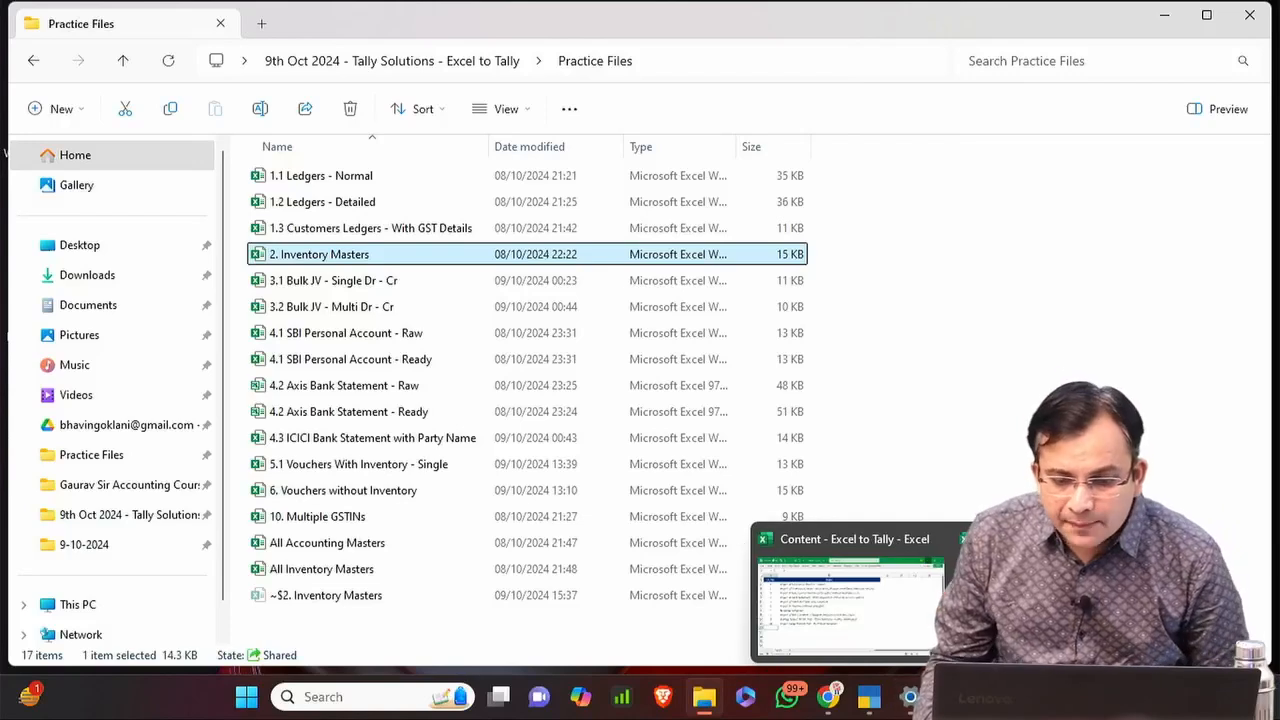
click(1048, 606)
click(398, 321)
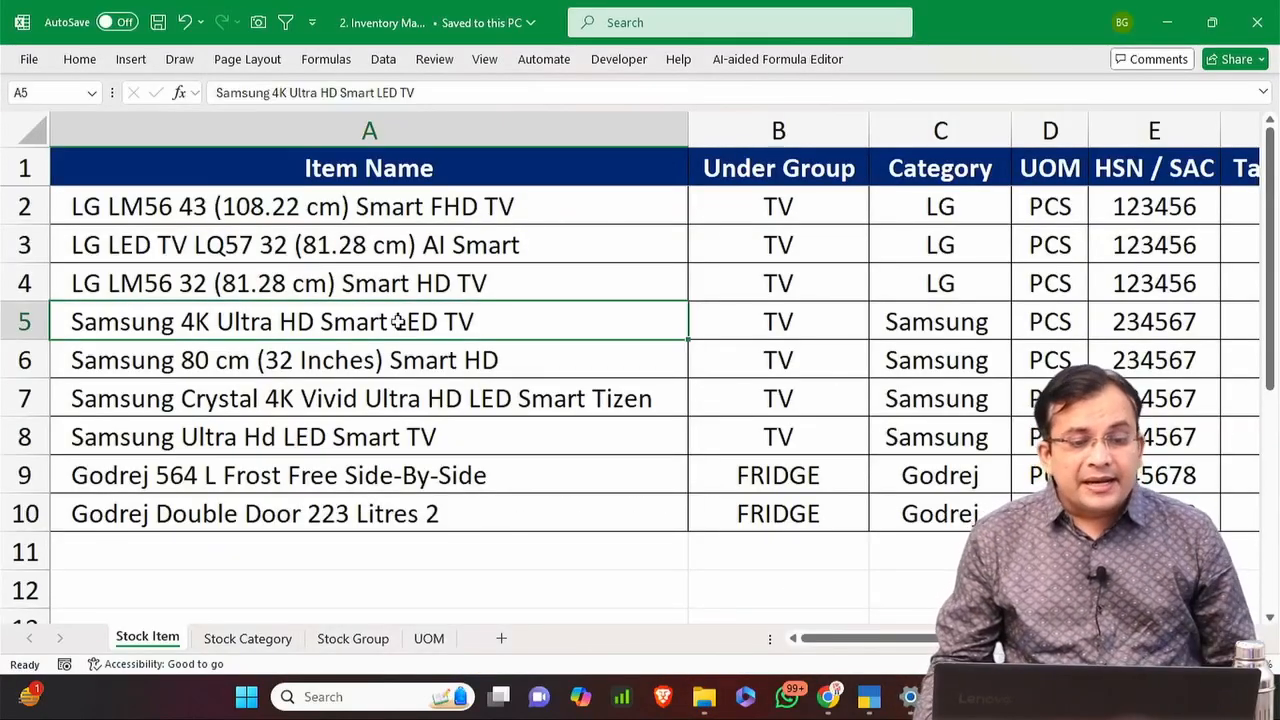
Examine the Stock Item sheet's columns, from Item Name, Under Group, Category and UOM through HSN / SAC, Taxability Type, GST Rate and Type of Supply.
ctrl+scroll(336, 274, down, 3)
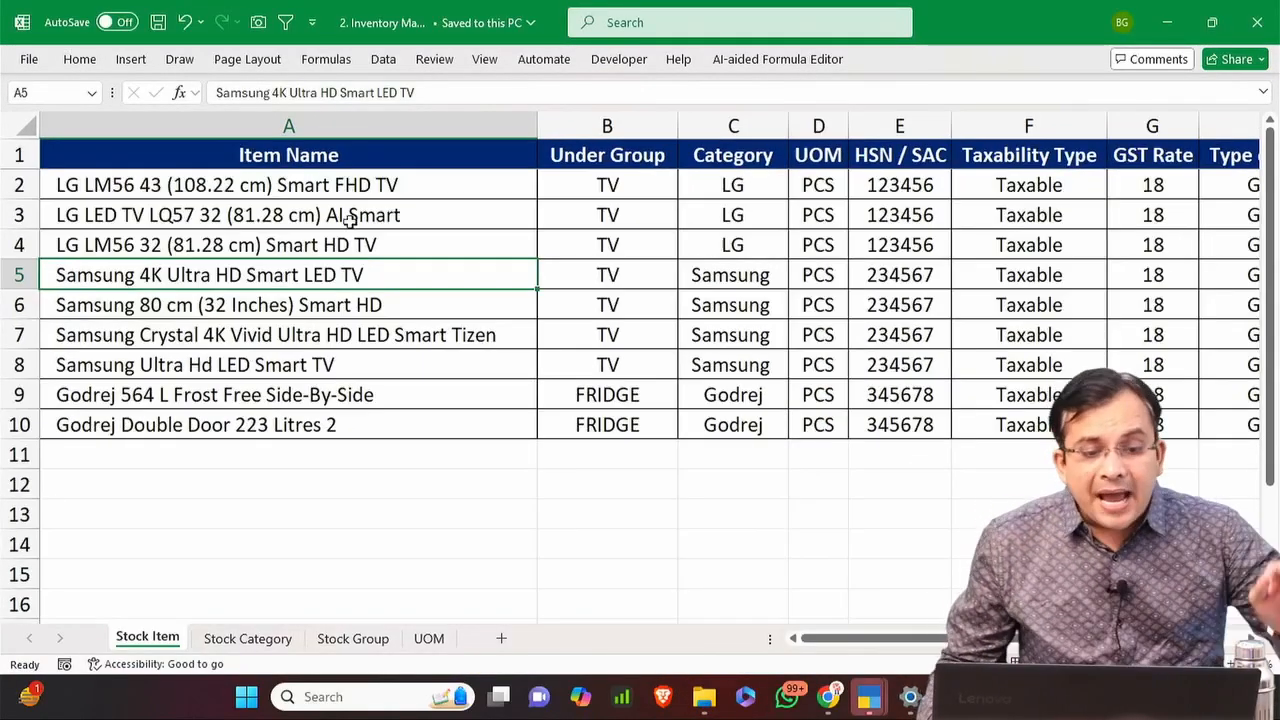
drag(362, 190, 381, 405)
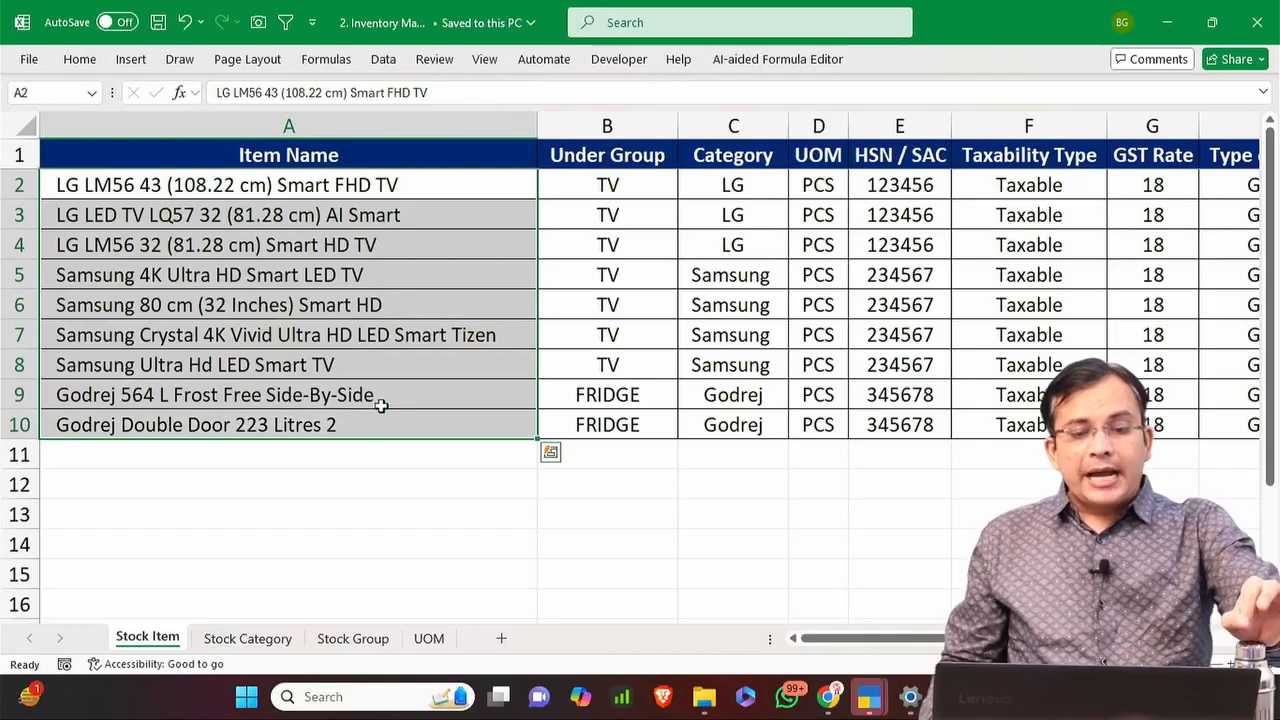
drag(590, 185, 590, 428)
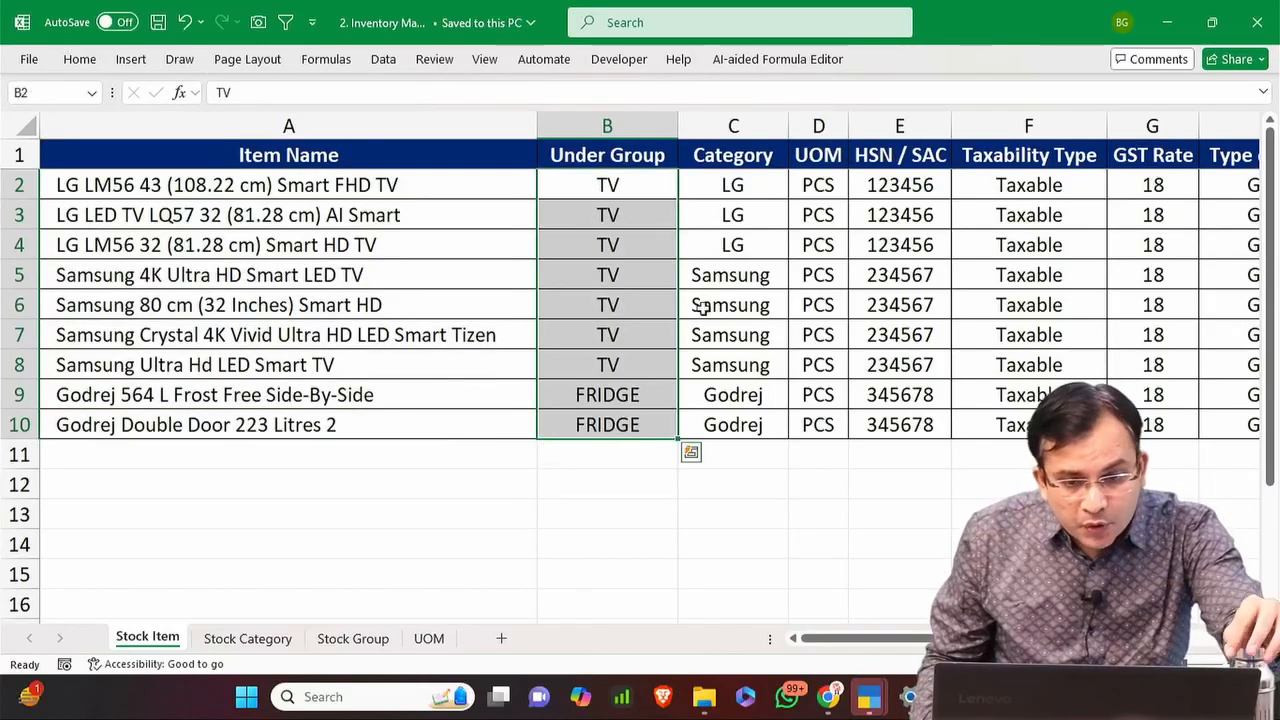
drag(733, 185, 760, 427)
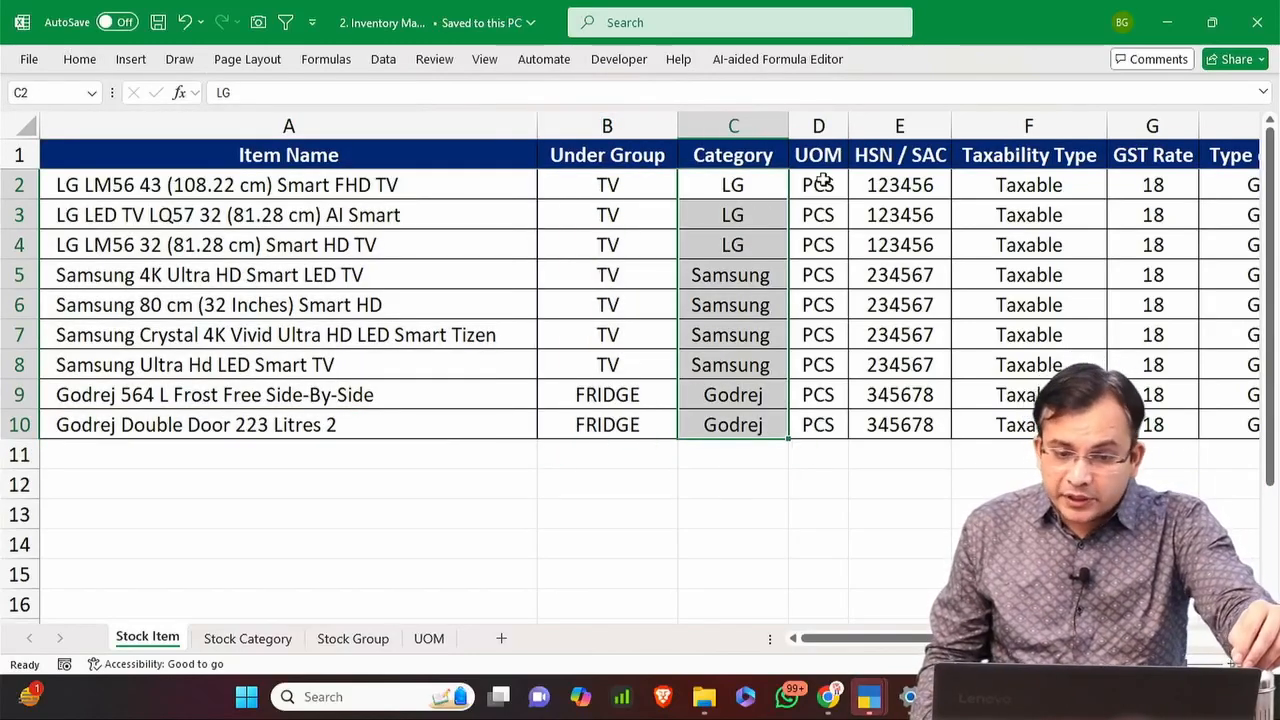
drag(820, 180, 822, 428)
drag(914, 183, 943, 350)
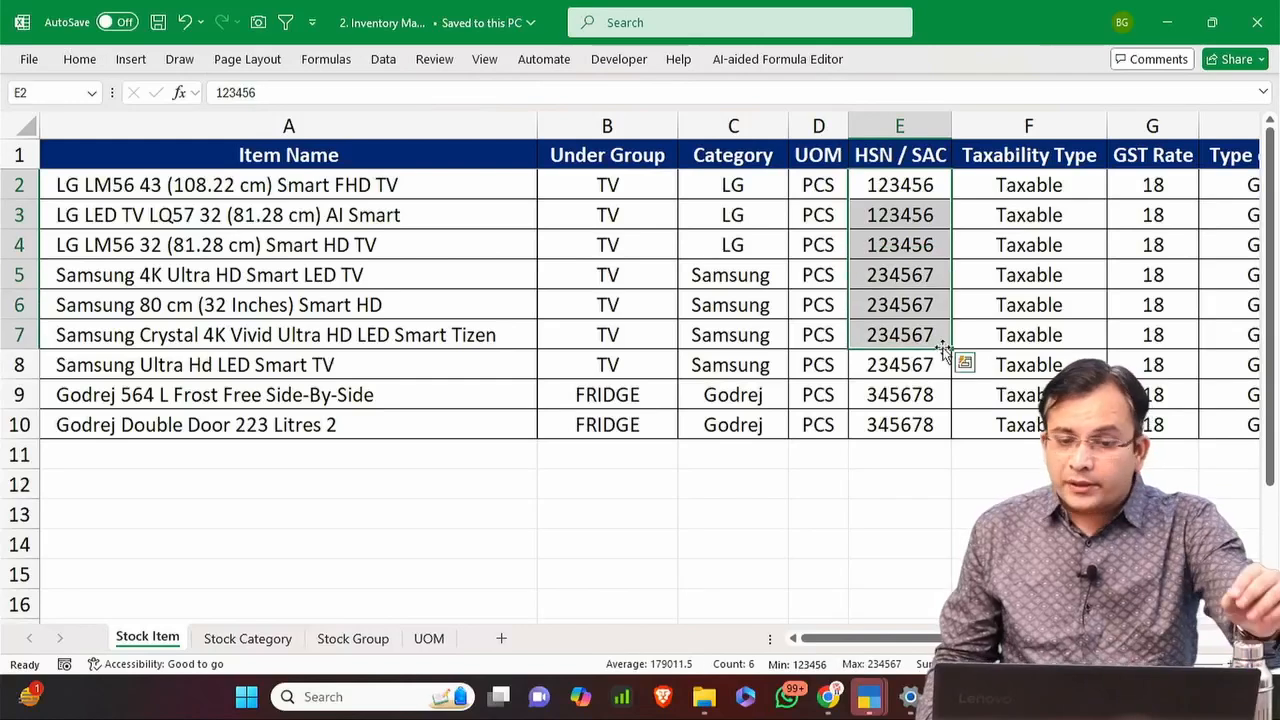
drag(1029, 185, 1029, 425)
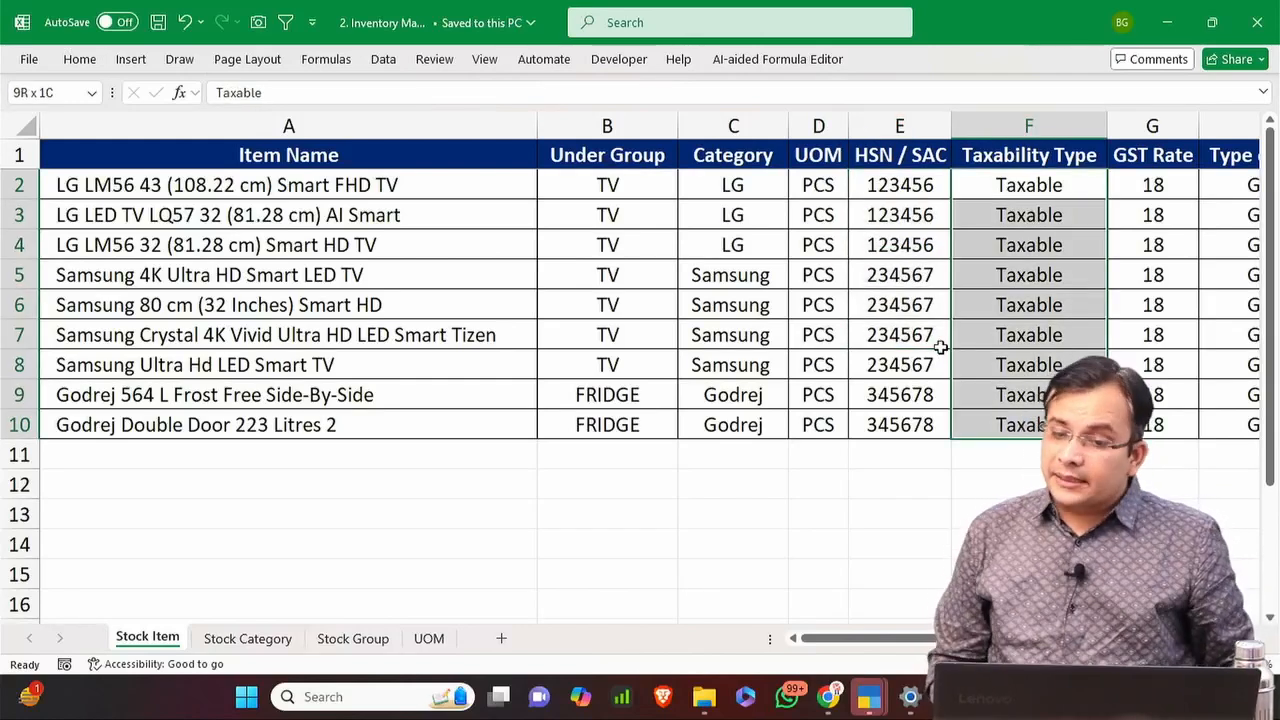
key(Right)
key(Right)
key(Left)
key(ctrl+shift+Down)
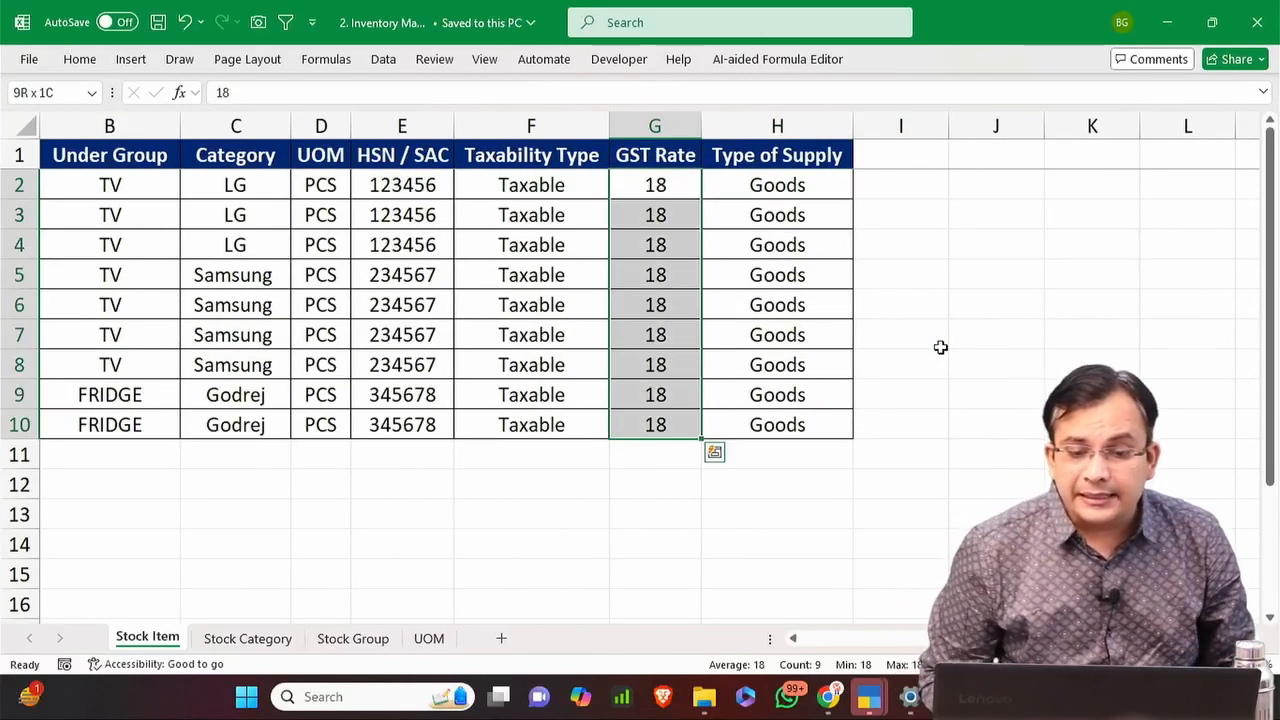
key(Right)
key(Up)
key(ctrl+Left)
scroll(955, 338, down, 1)
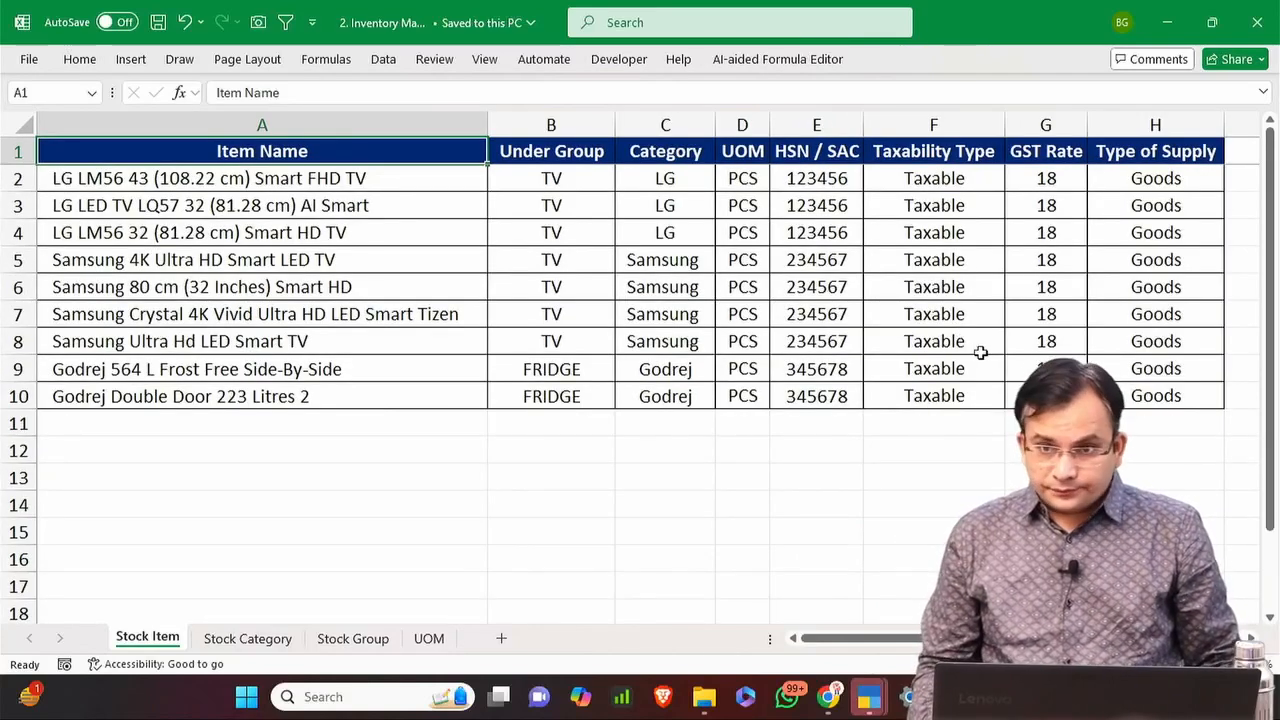
scroll(958, 360, down, 1)
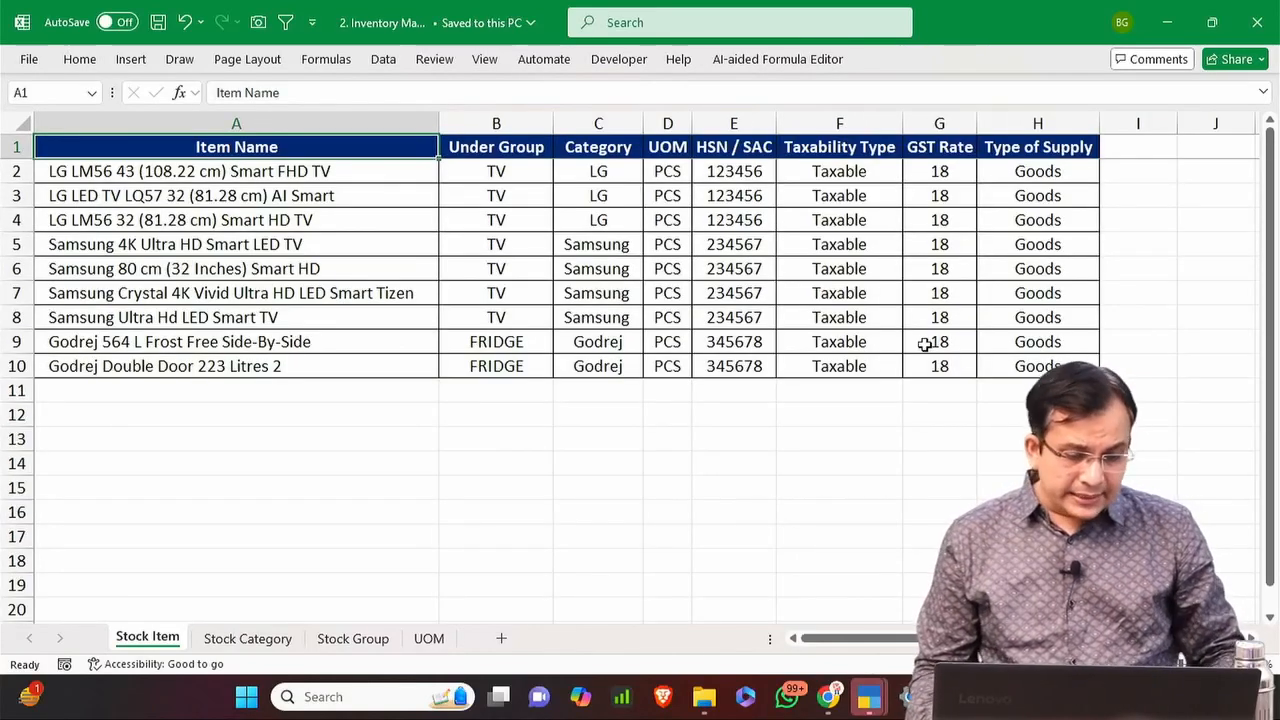
Save the 2. Inventory Masters workbook and look through its Stock Category, Stock Group and UOM sheets.
key(ctrl+s)
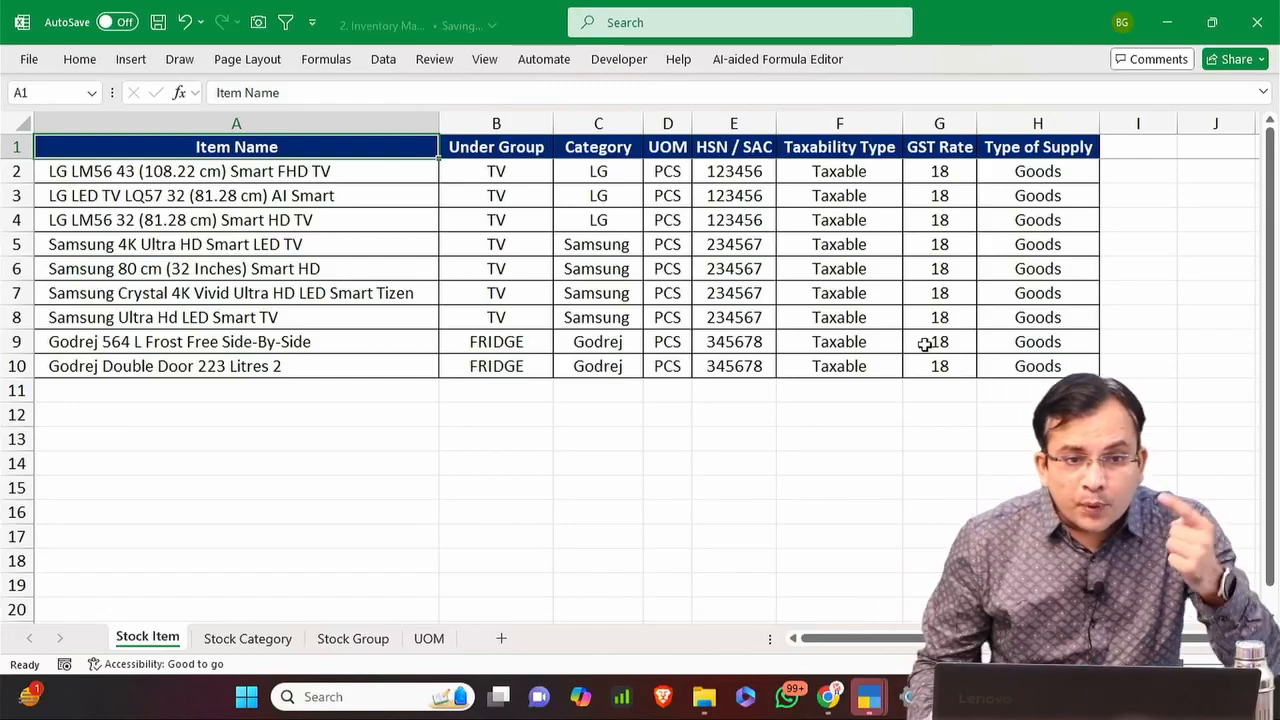
key(ctrl+Page_Down)
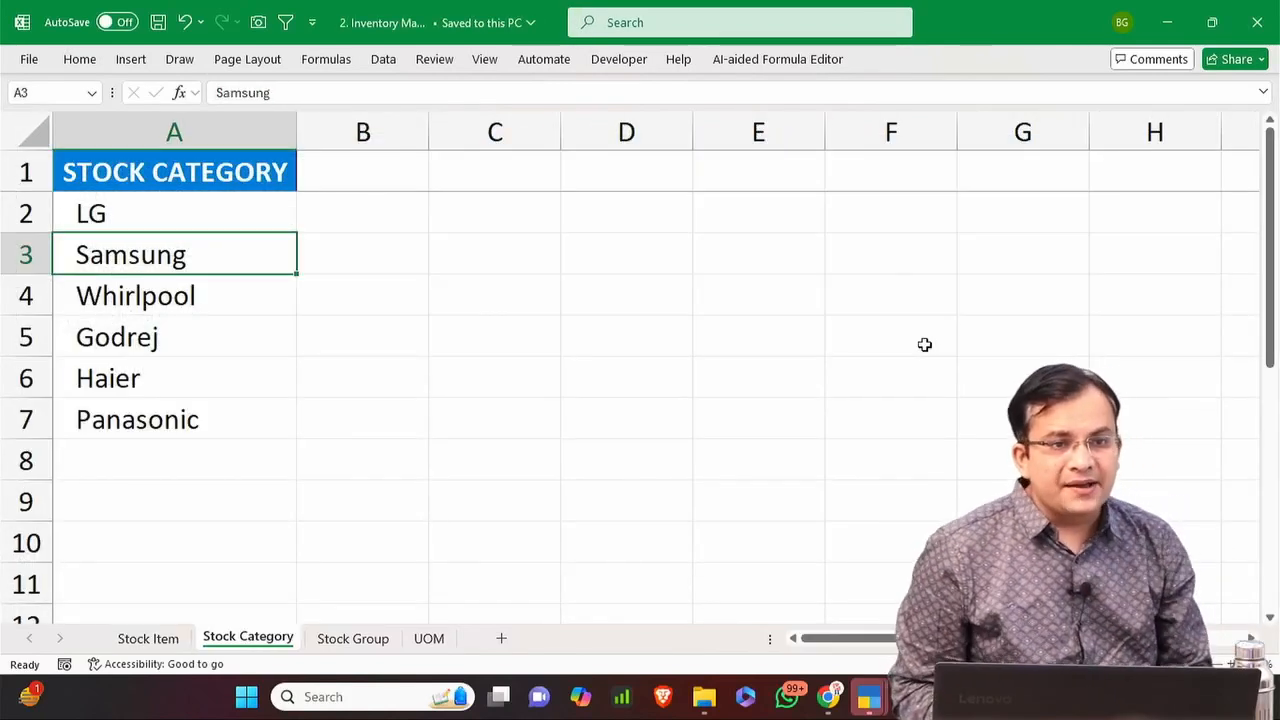
key(ctrl+Page_Down)
key(ctrl+Page_Down)
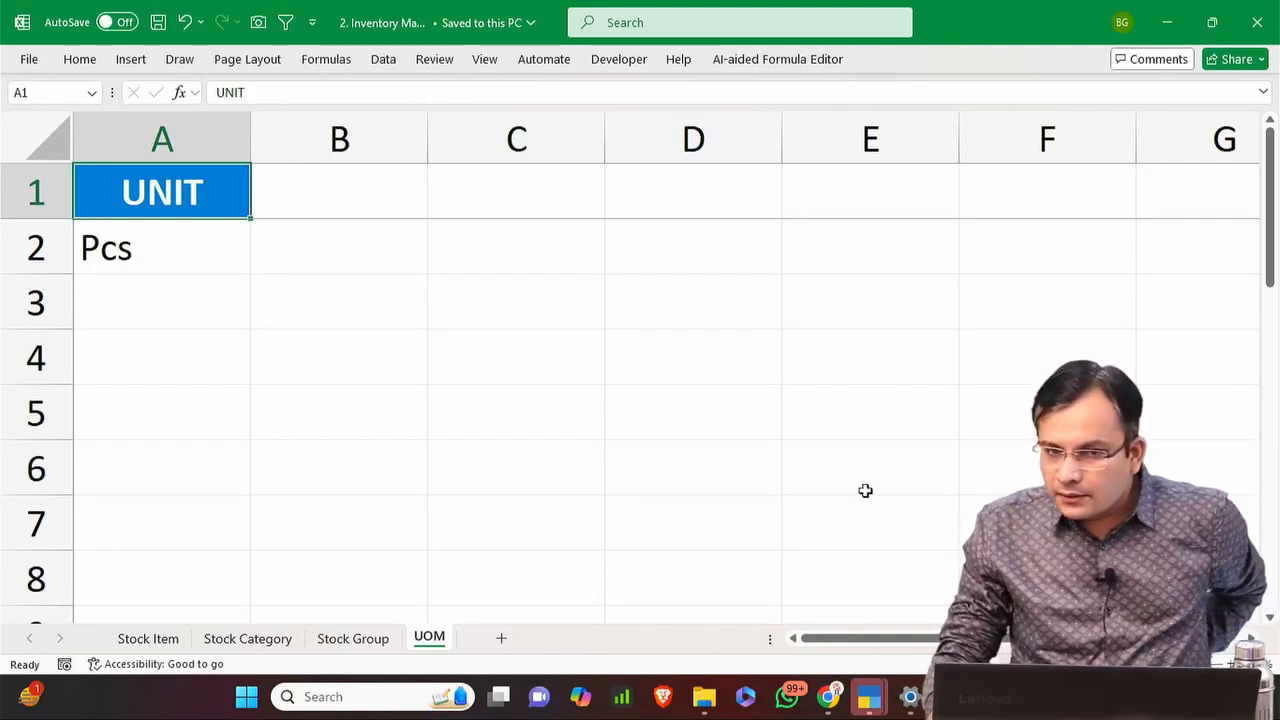
Switch to the newly launched TallyPrime window and choose to specify a folder path for selecting the company.
mouse_move(912, 694)
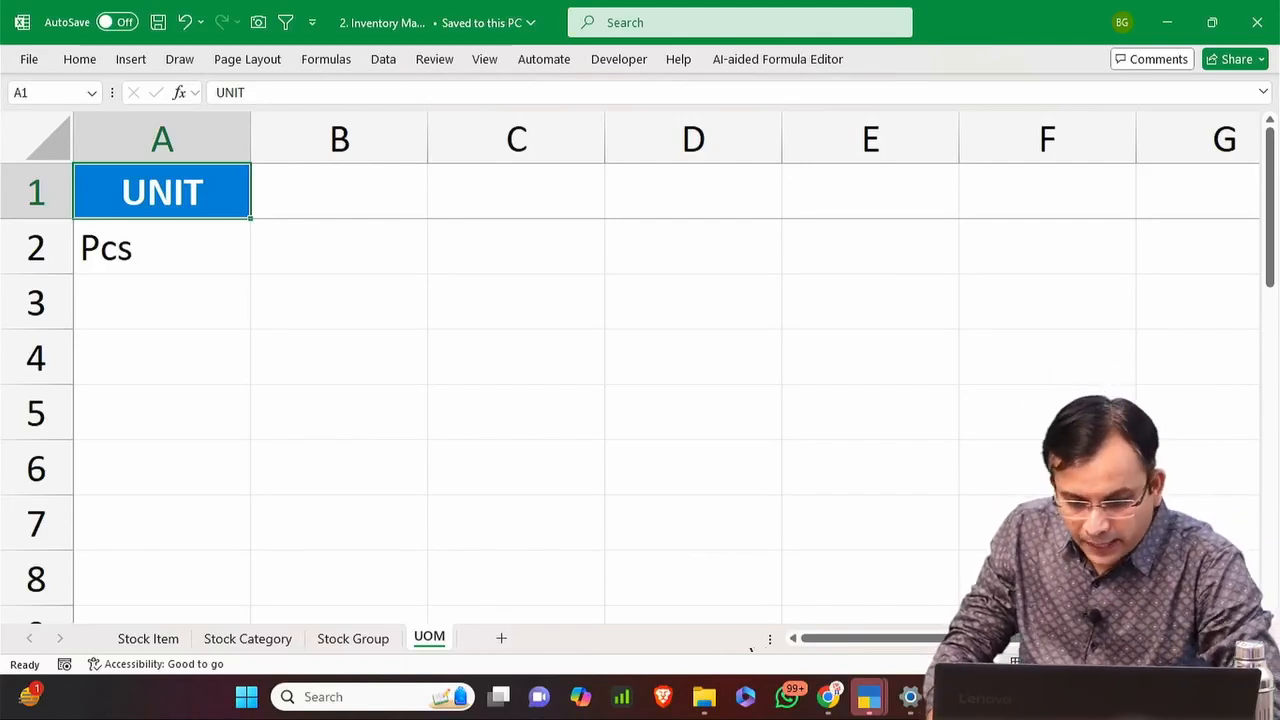
mouse_move(712, 697)
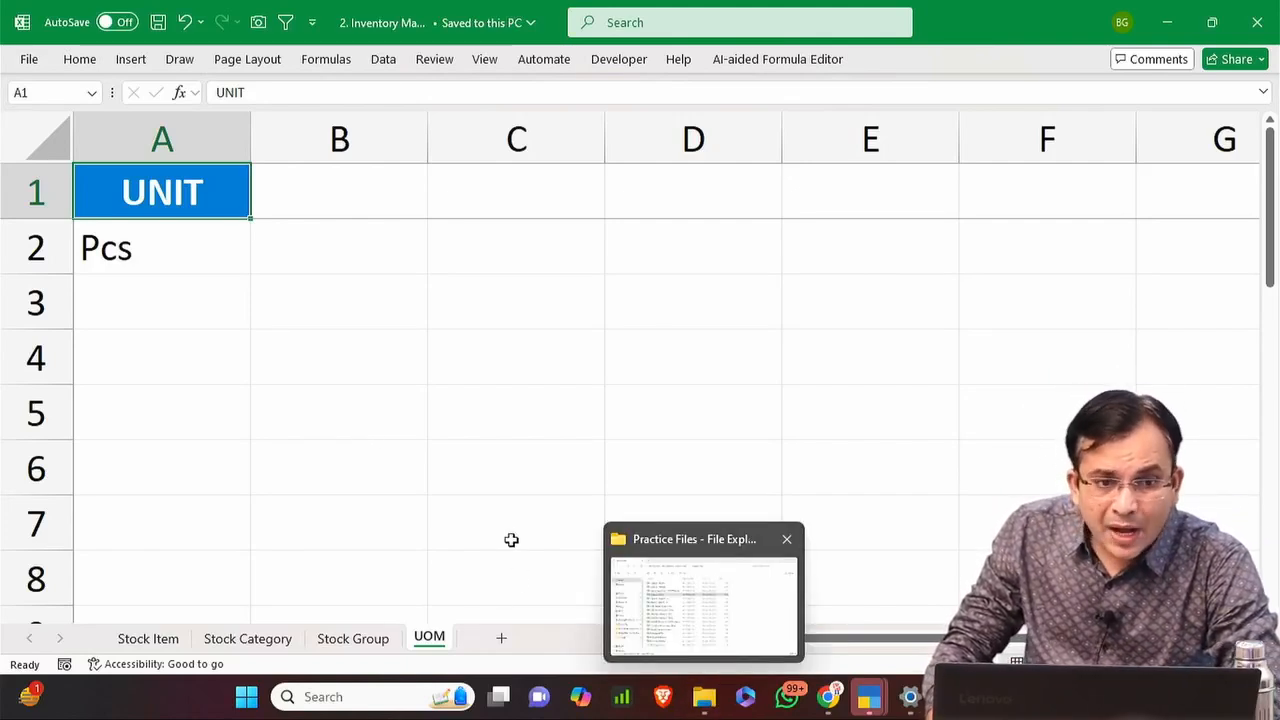
mouse_move(869, 697)
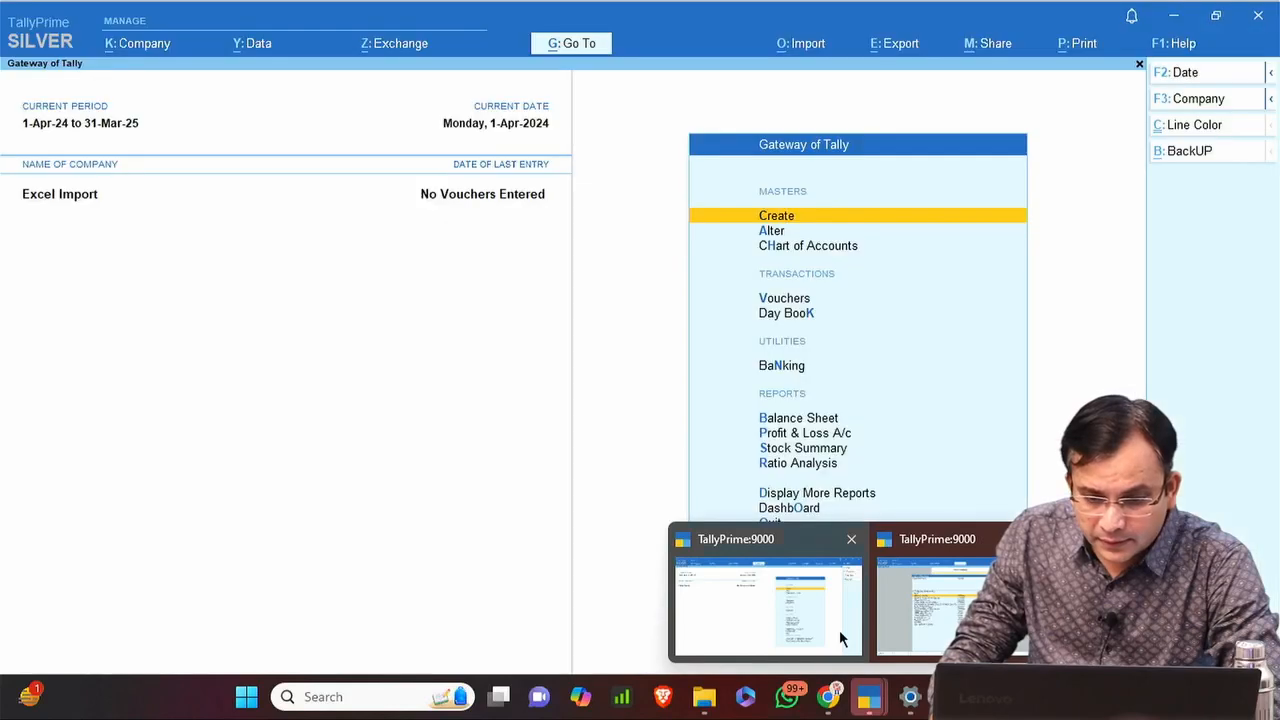
click(891, 589)
key(Up)
key(Up)
key(Up)
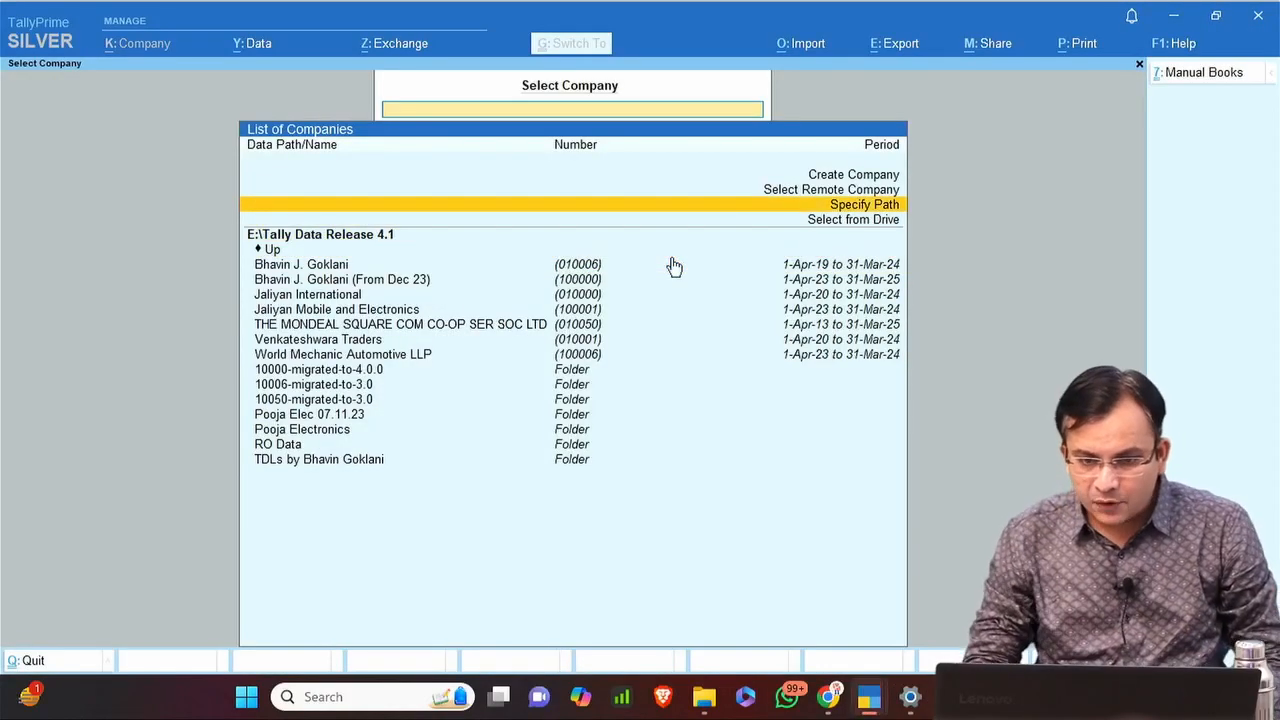
key(Return)
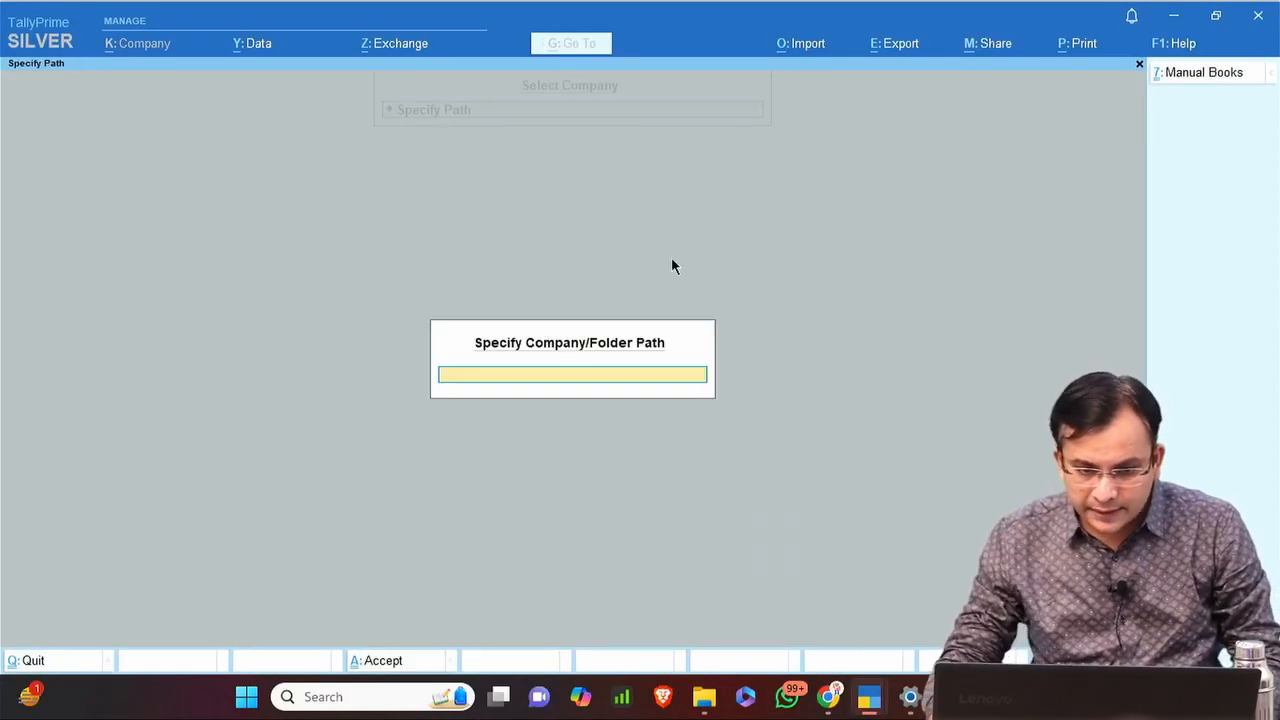
Copy the path of the Tally Data folder in File Explorer and use it as the company folder path in TallyPrime.
click(704, 697)
key(alt+Up)
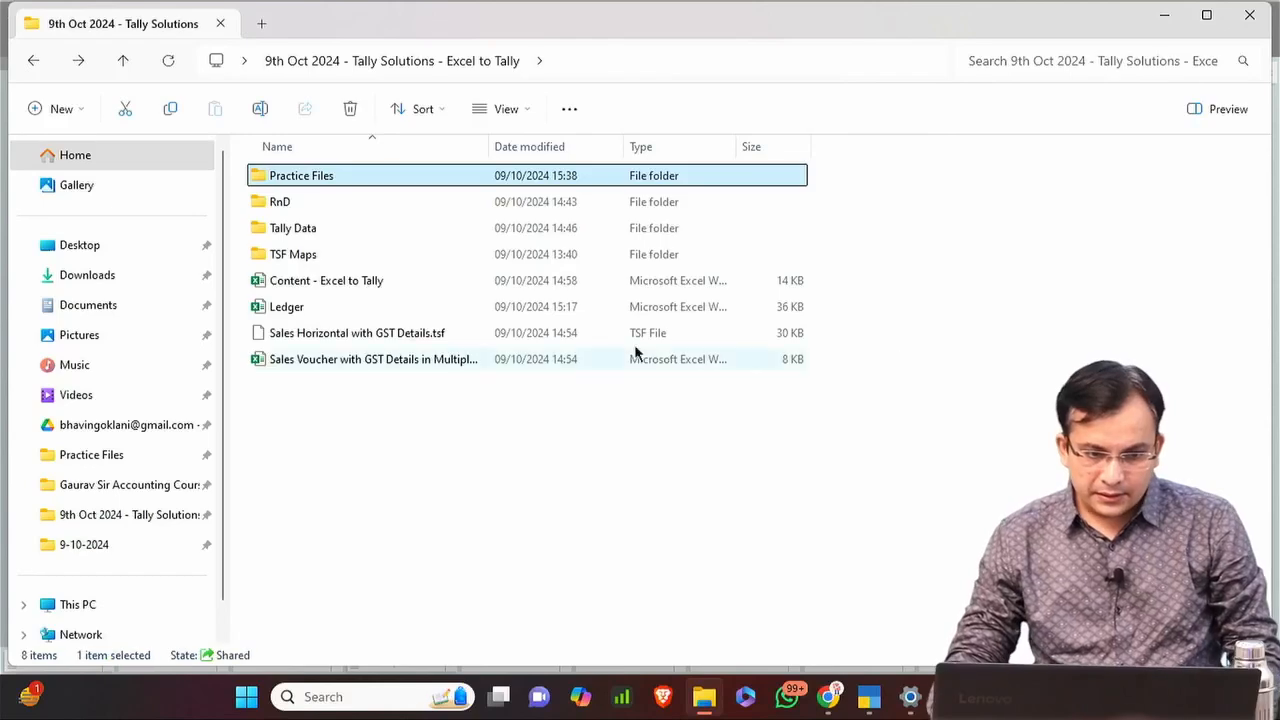
double_click(400, 232)
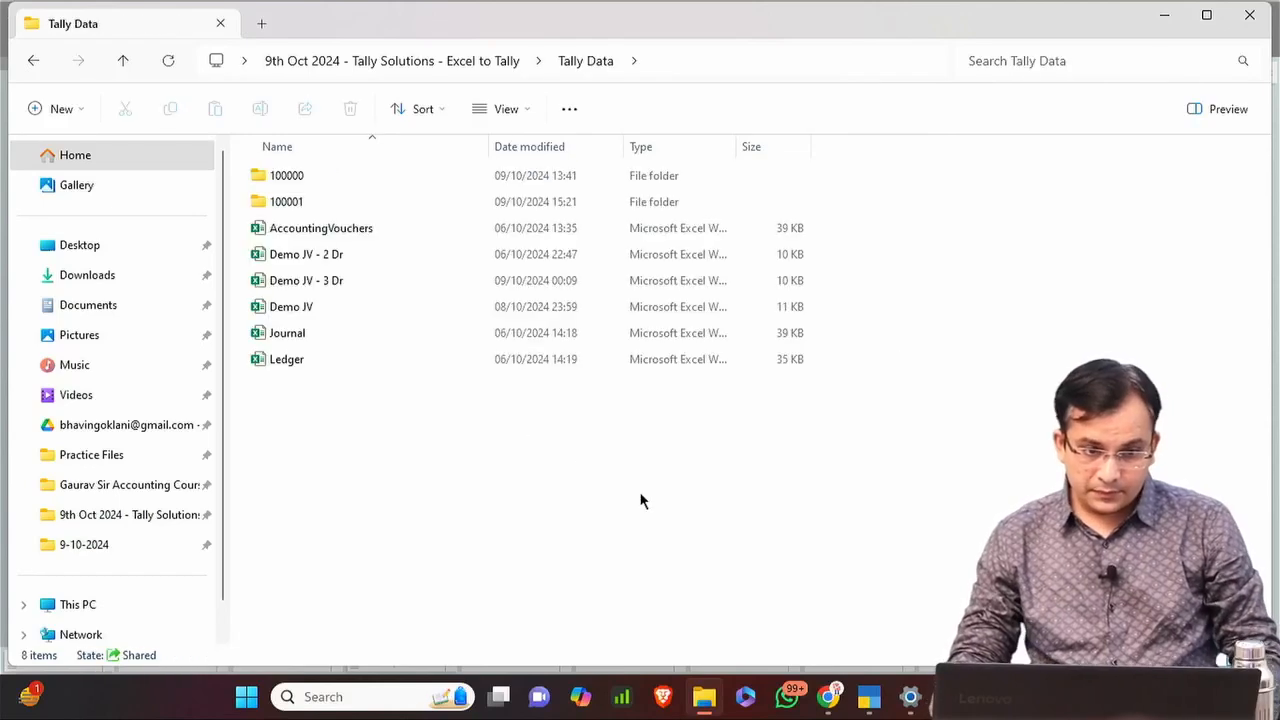
key(alt+d)
key(ctrl+c)
key(alt+Tab)
key(ctrl+v)
key(Return)
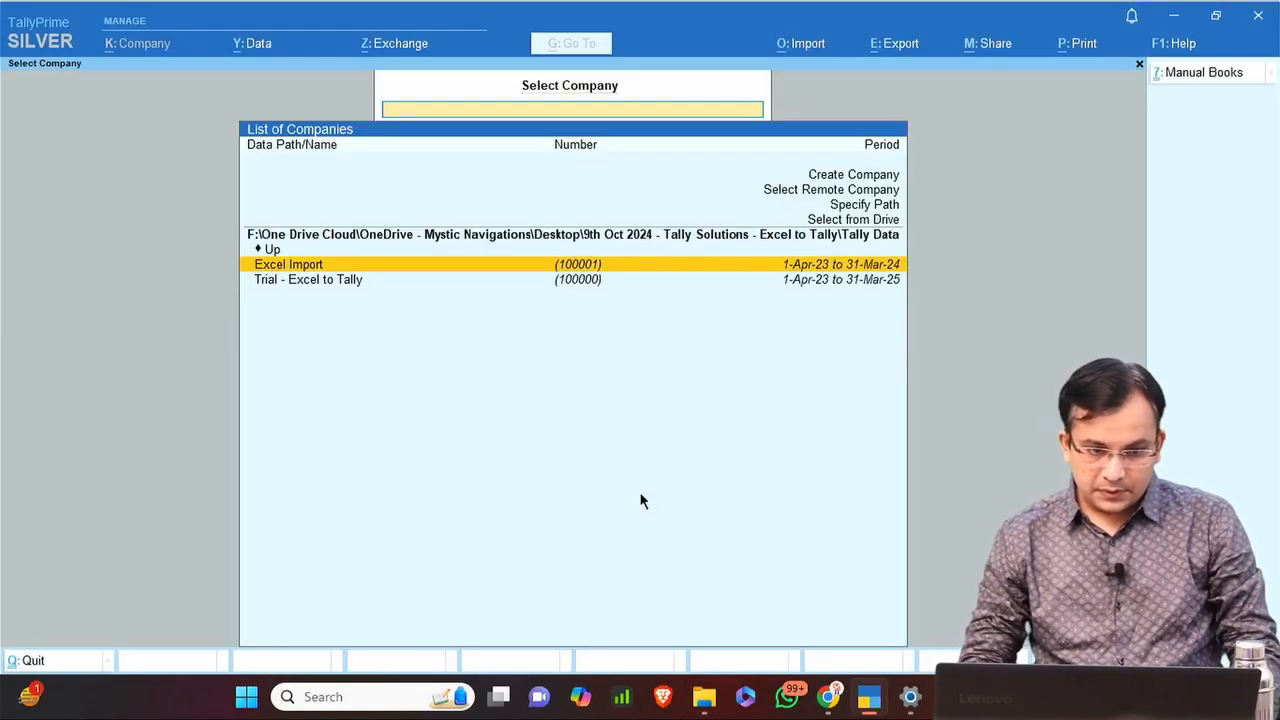
Load the Excel Import company numbered 100001, decline its backup and return to the Gateway of Tally.
key(Return)
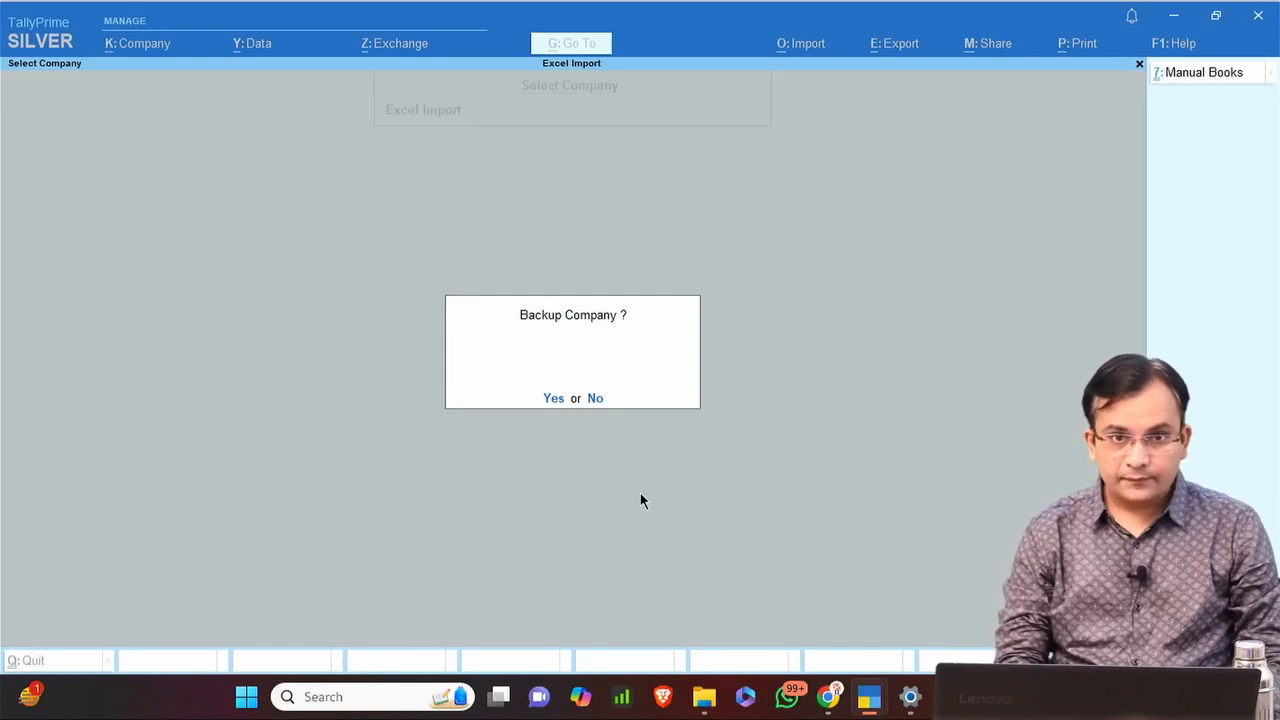
key(n)
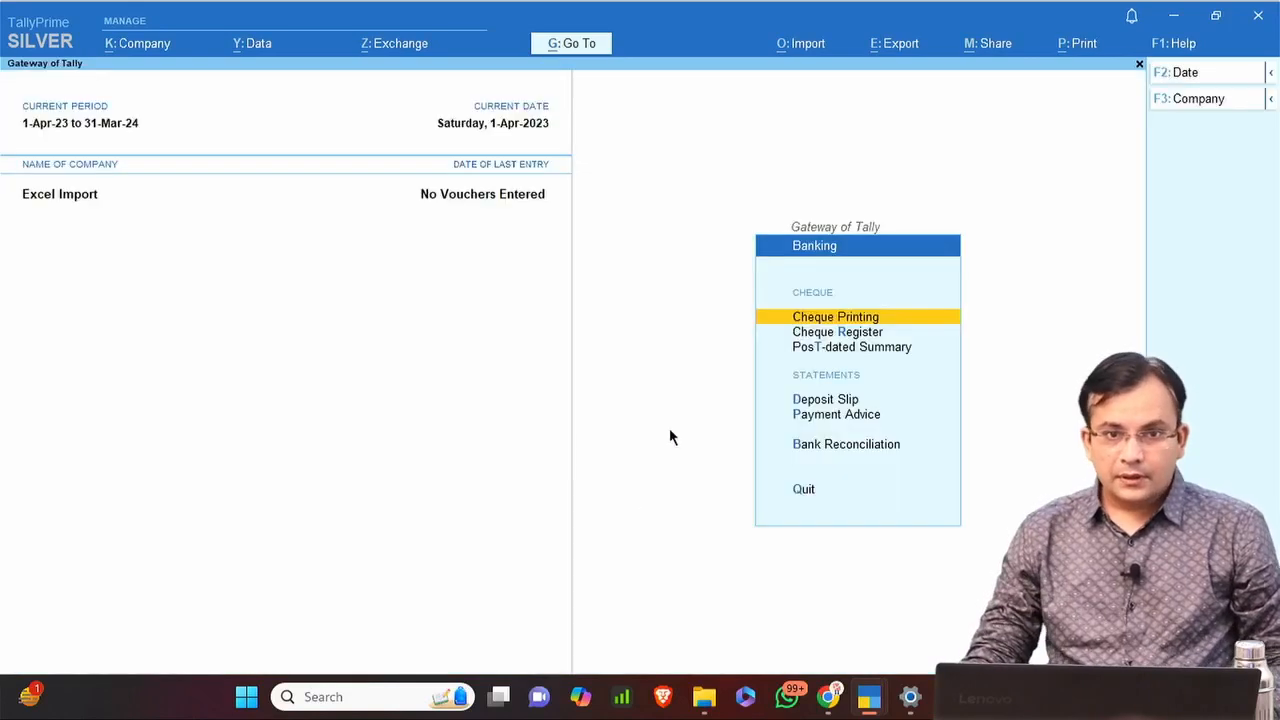
key(Escape)
key(Escape)
key(n)
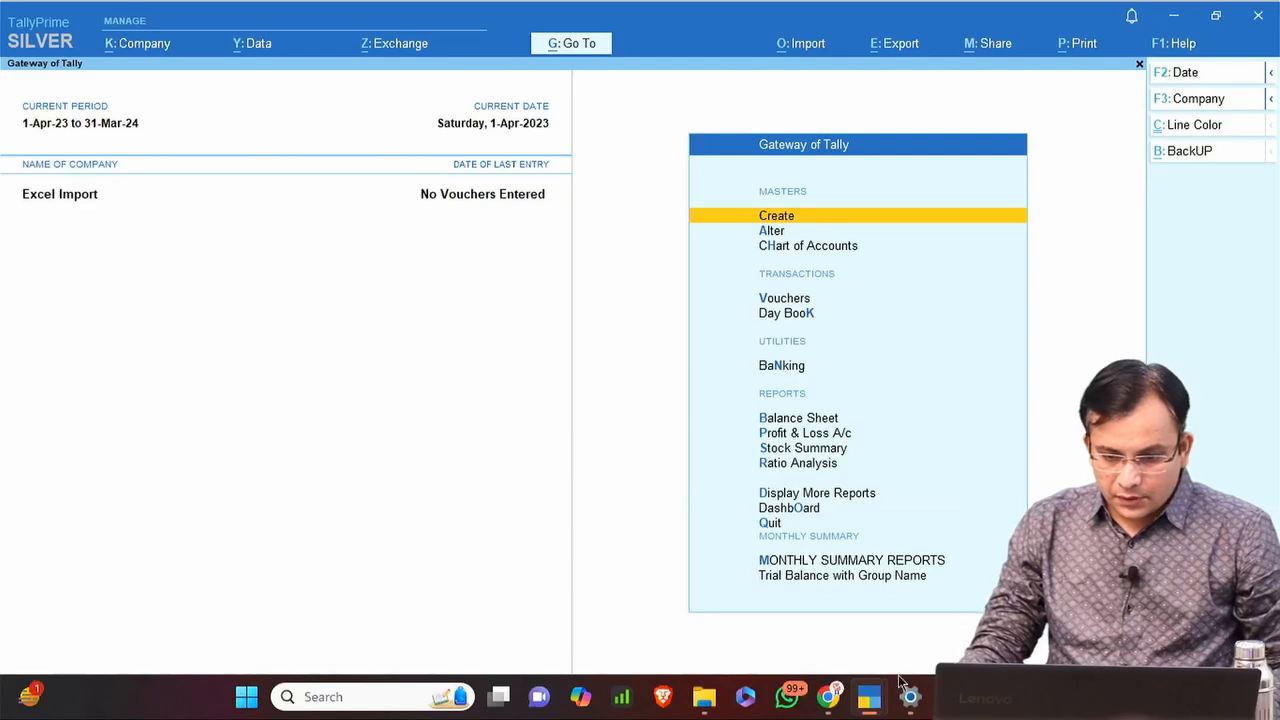
Switch to Excel, close the Content - Excel to Tally workbook and bring up the 2. Inventory Masters workbook.
mouse_move(868, 697)
click(916, 597)
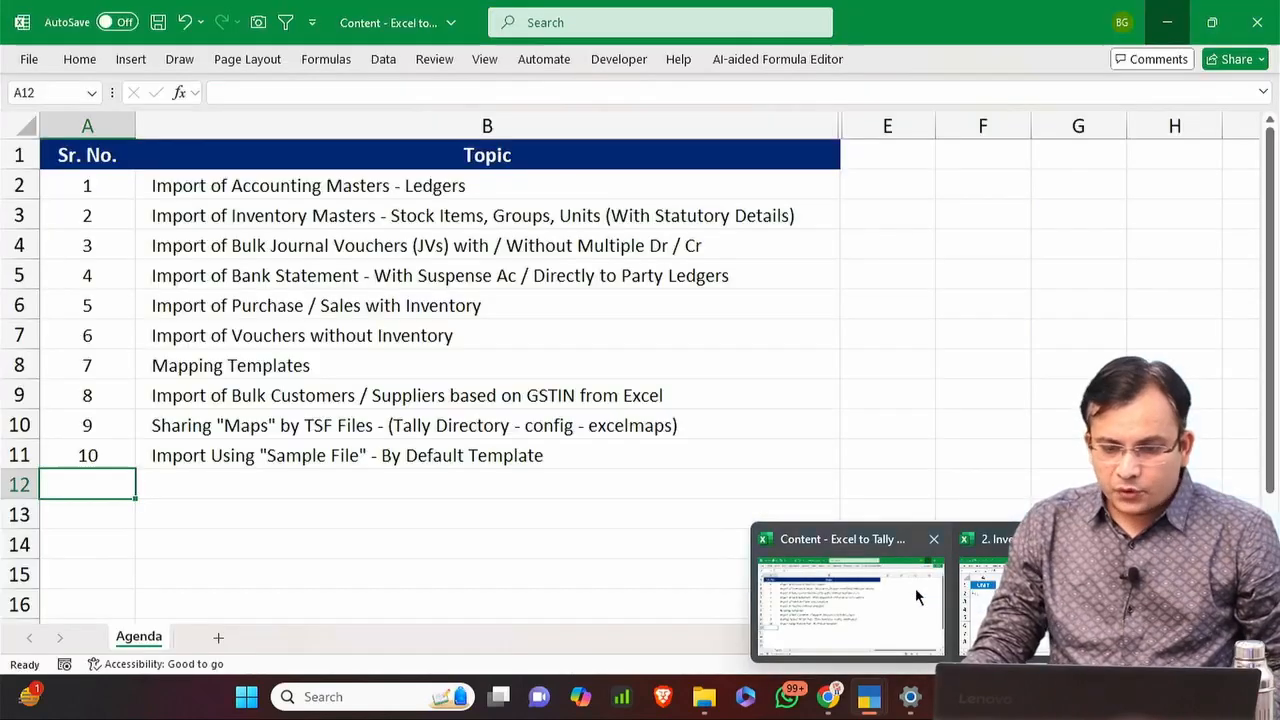
click(1257, 22)
click(662, 382)
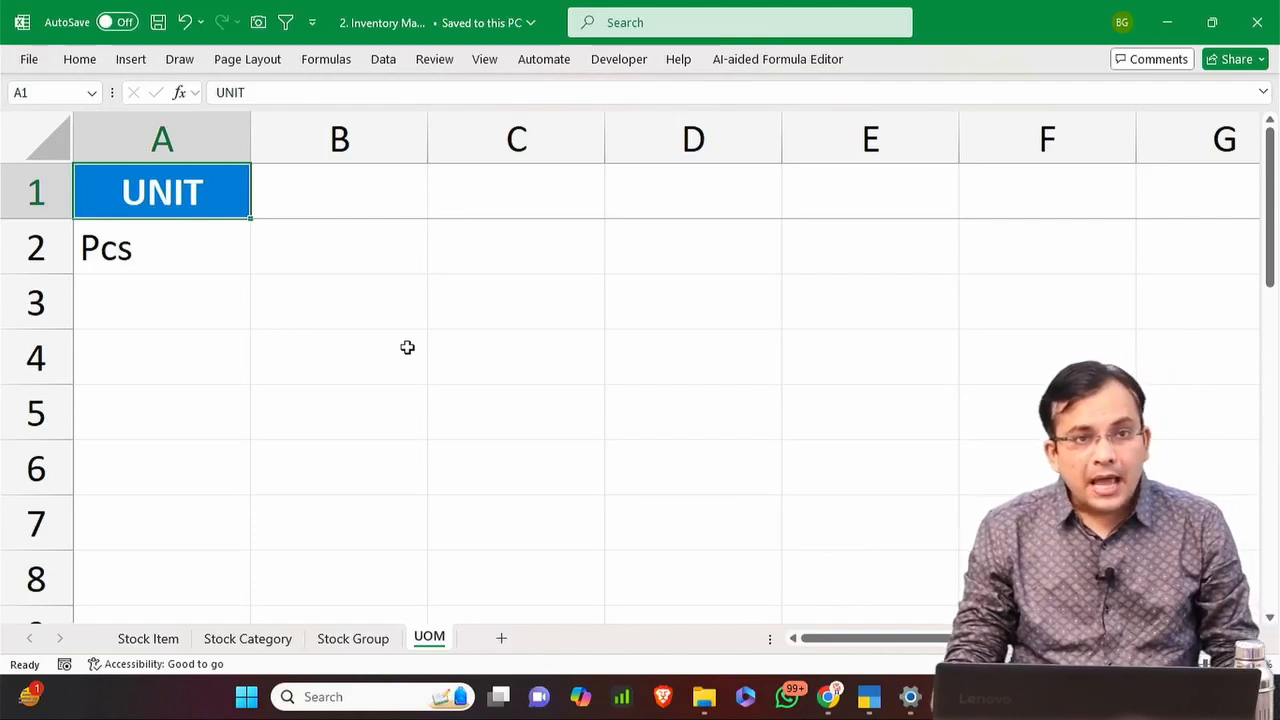
key(alt+Tab)
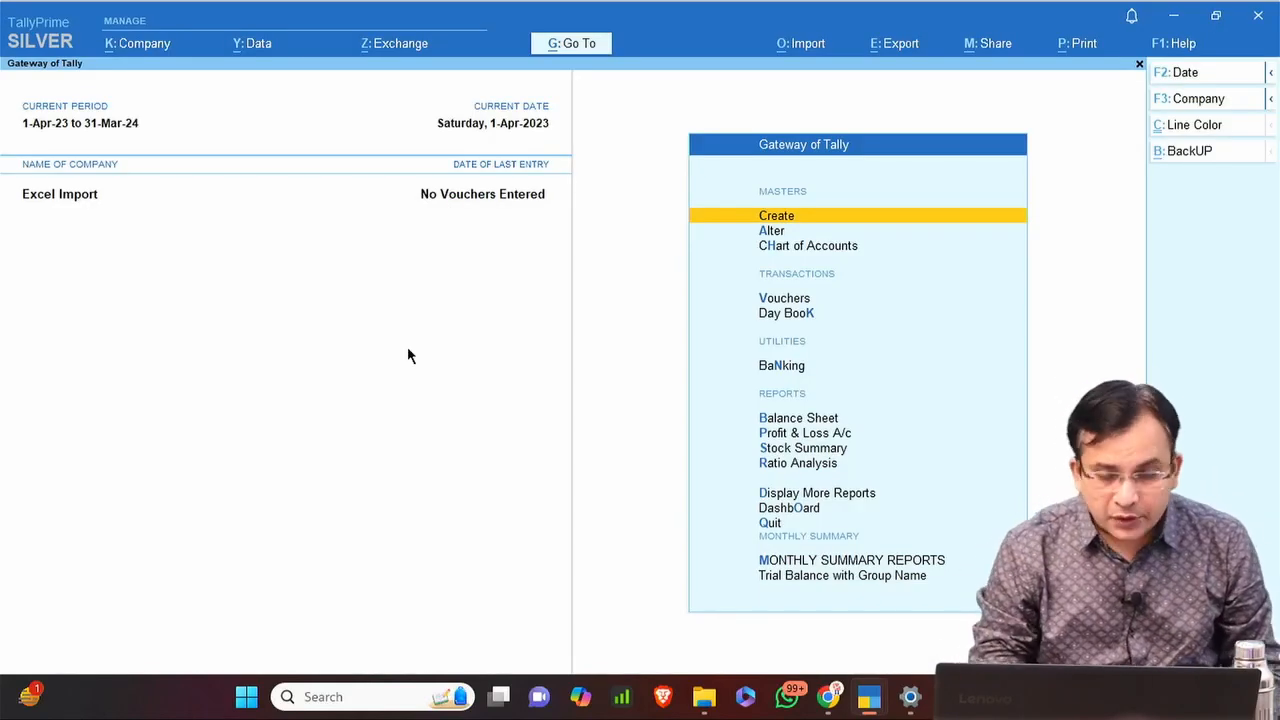
key(alt+o)
key(Return)
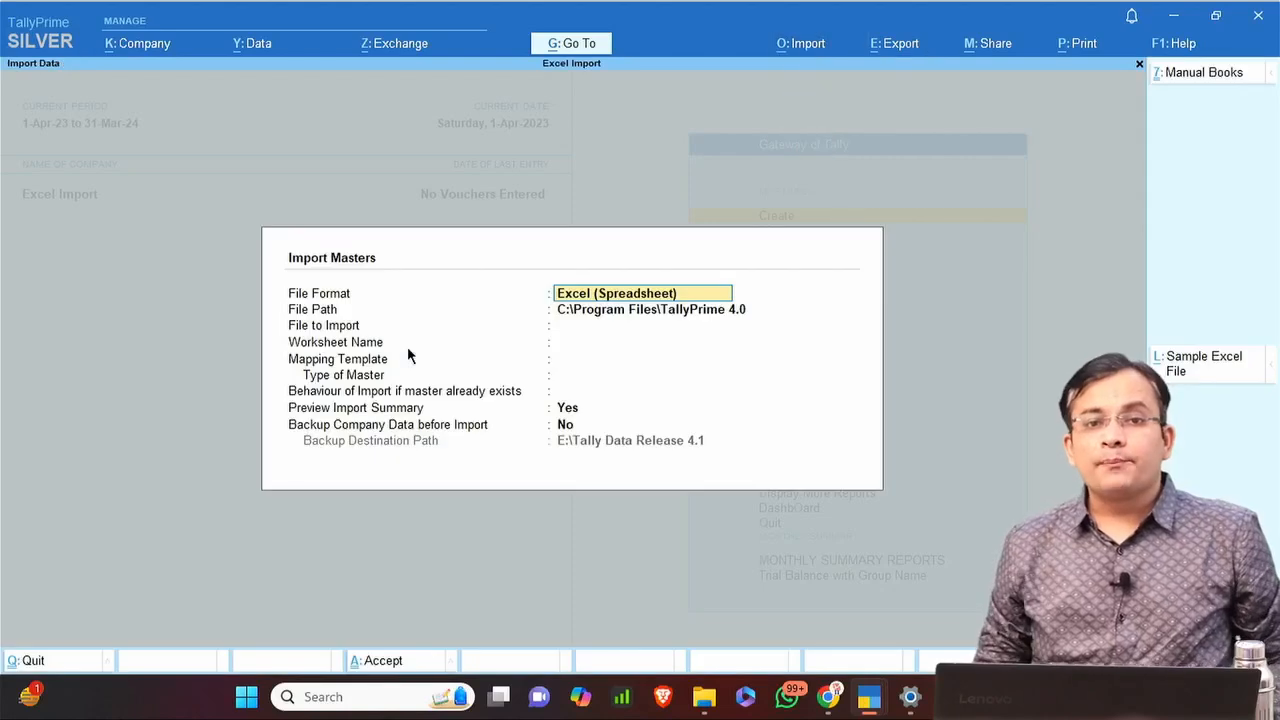
key(Return)
key(Return)
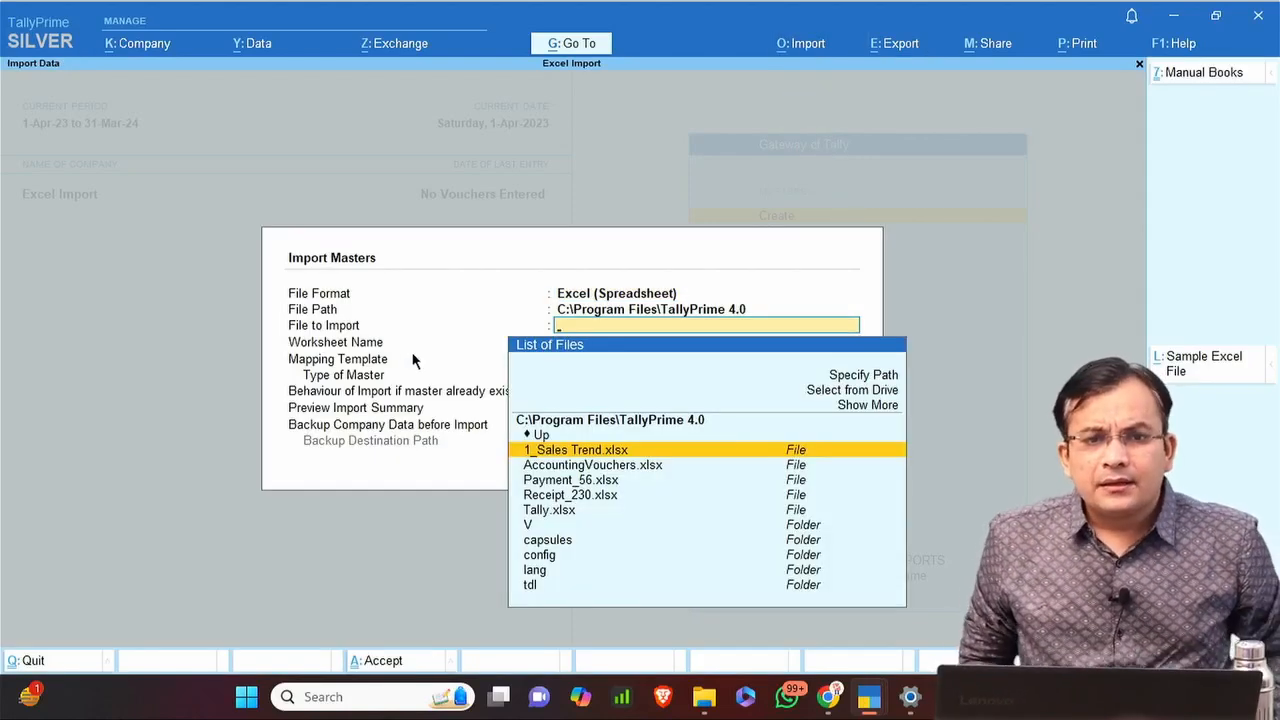
key(Up)
key(Up)
key(Up)
key(Up)
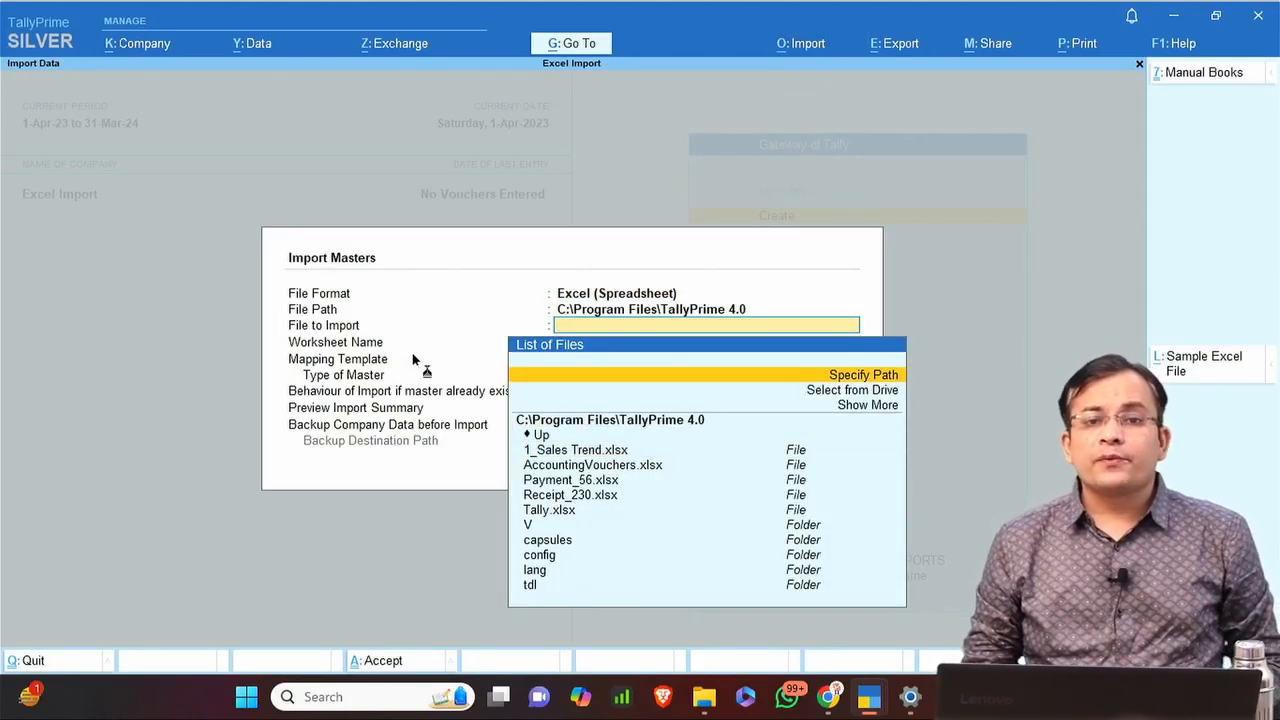
key(Return)
key(ctrl+v)
key(Return)
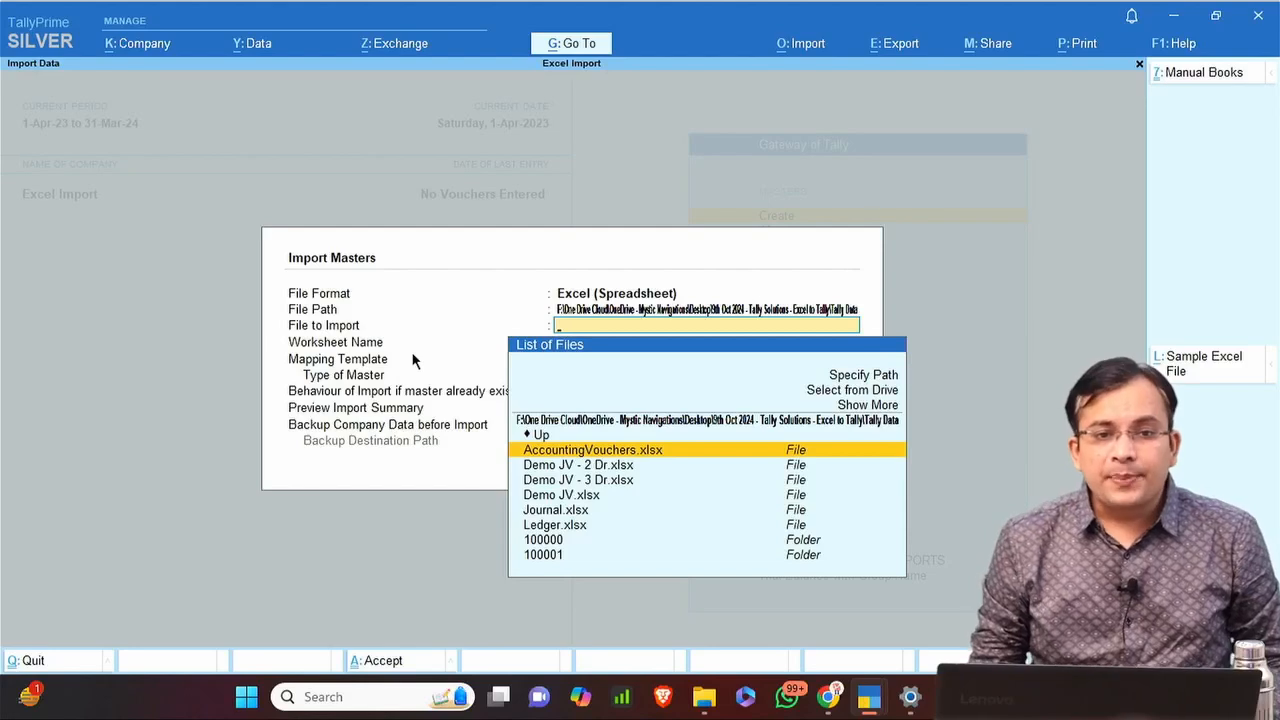
key(Escape)
key(Escape)
key(Escape)
Switch to the TallyPrime window with the 1-Apr-24 to 31-Mar-25 period and start a masters import.
key(alt+Tab)
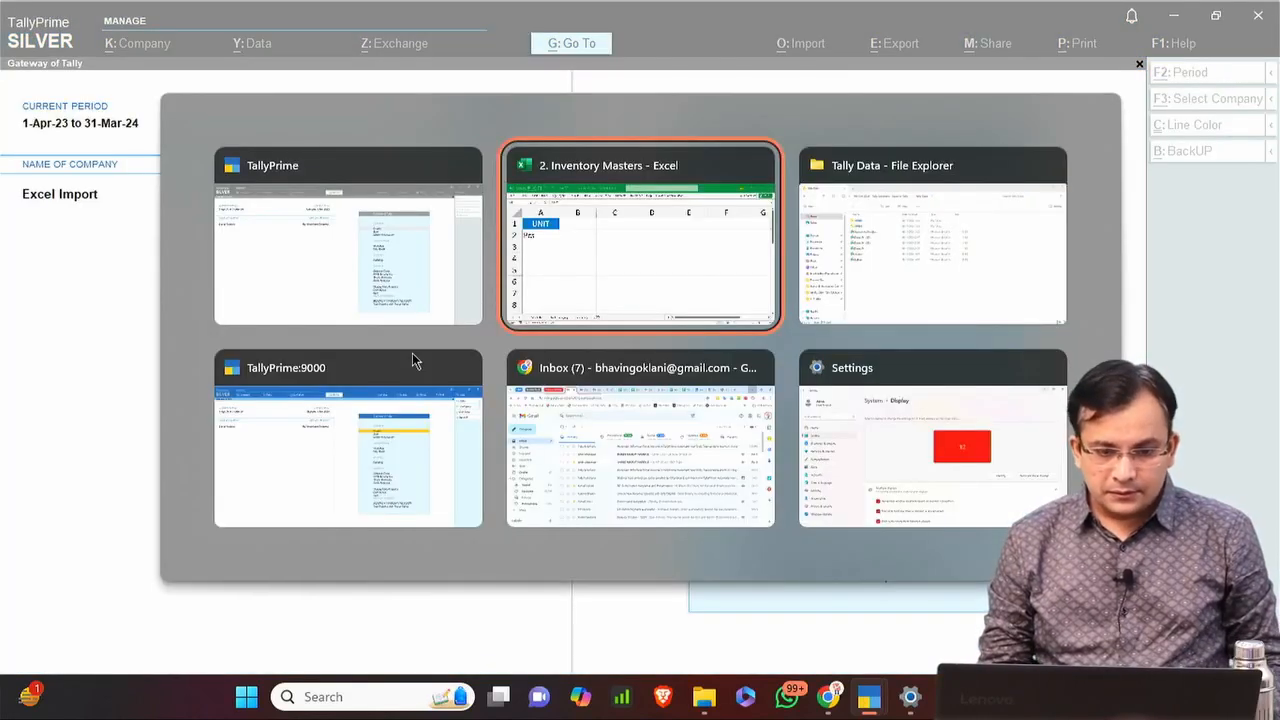
key(alt+Tab)
key(alt+Tab)
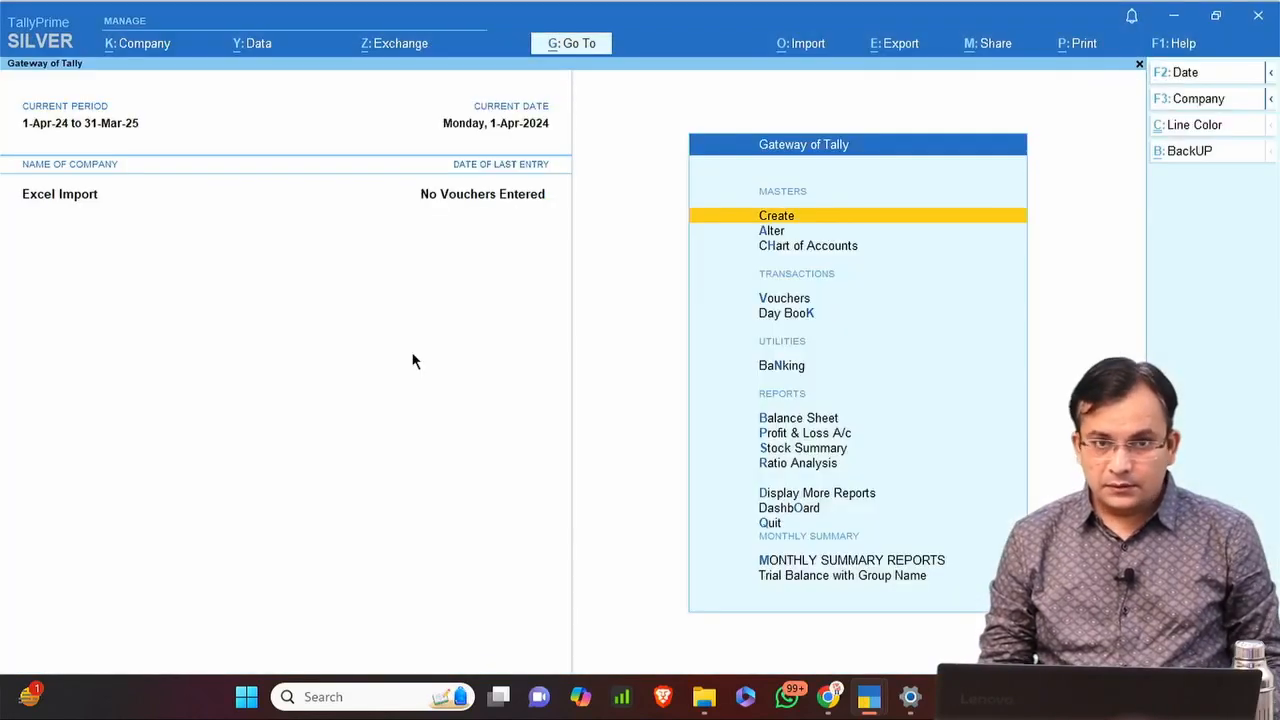
key(alt+o)
key(Return)
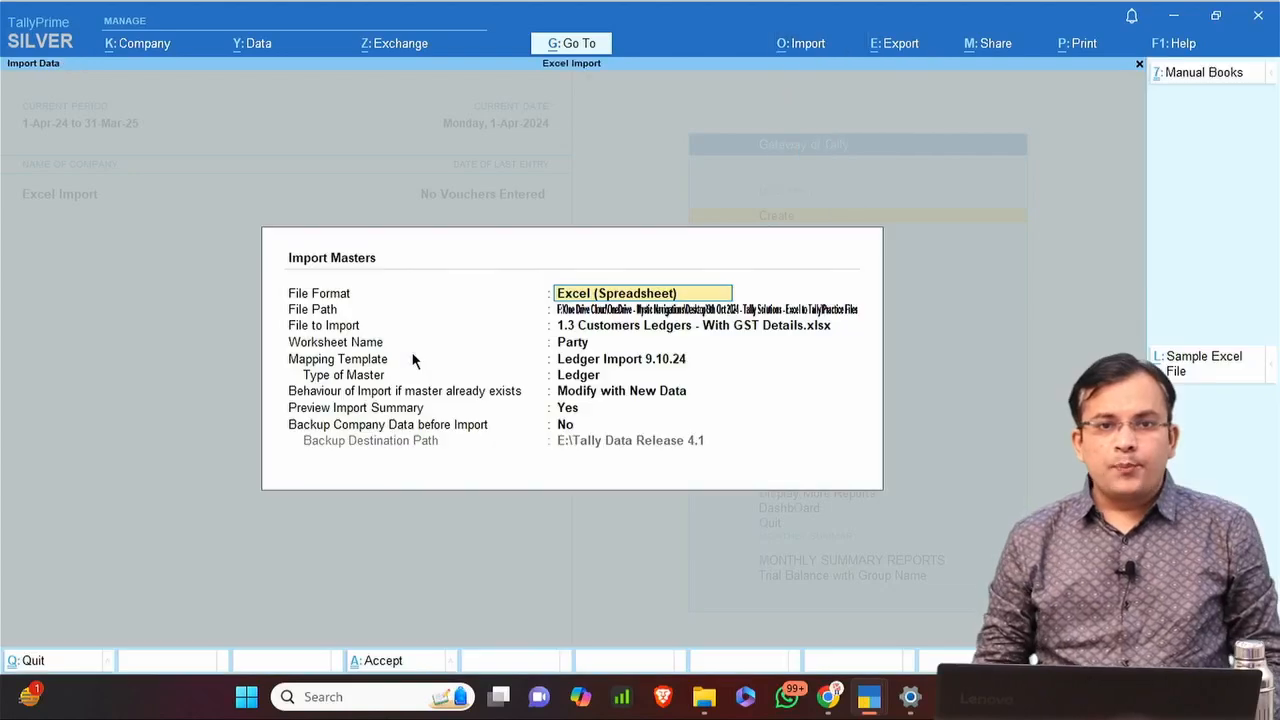
Set the masters import to use the 2. Inventory Masters.xlsx file and its UOM worksheet.
key(Return)
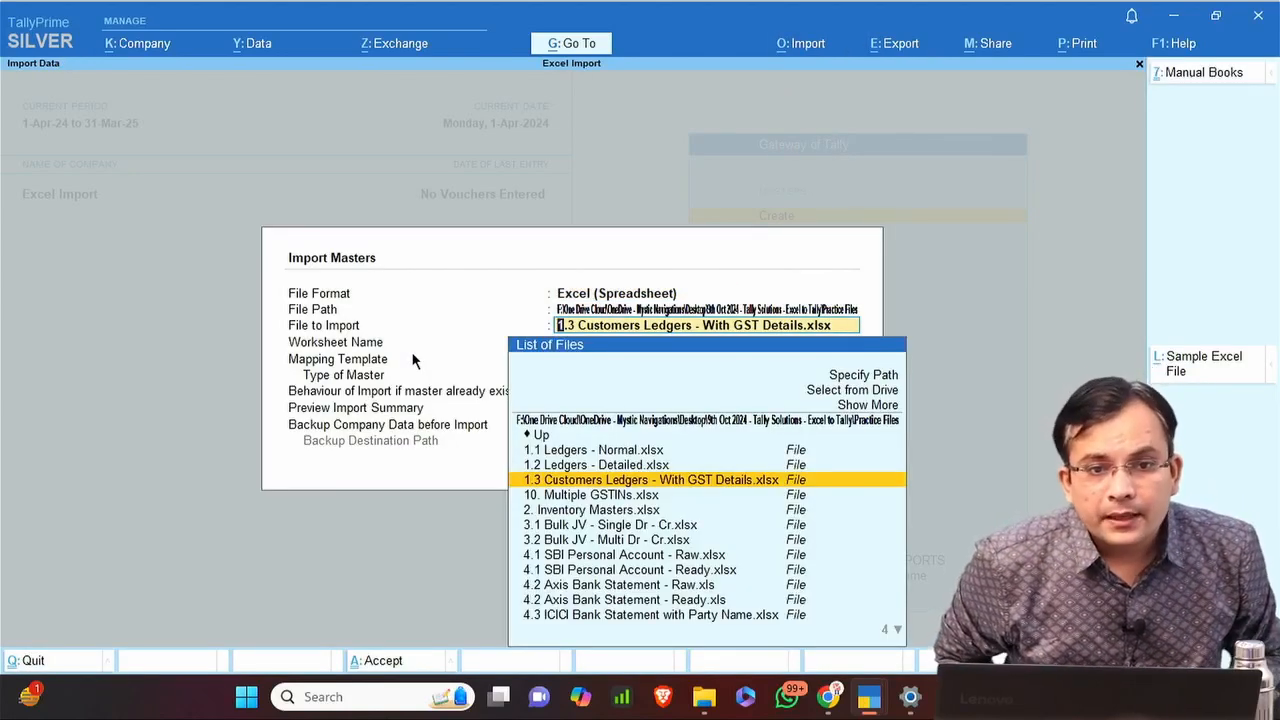
key(Down)
key(Down)
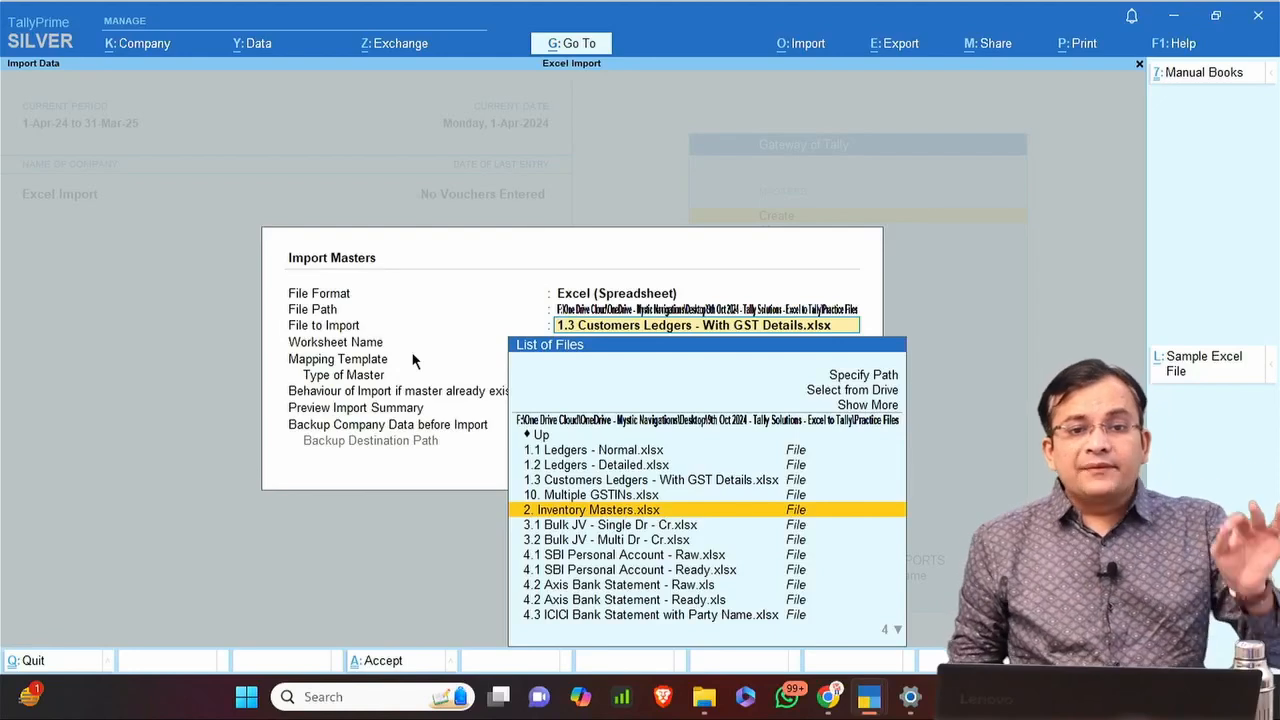
key(Return)
key(Down)
key(Down)
key(Down)
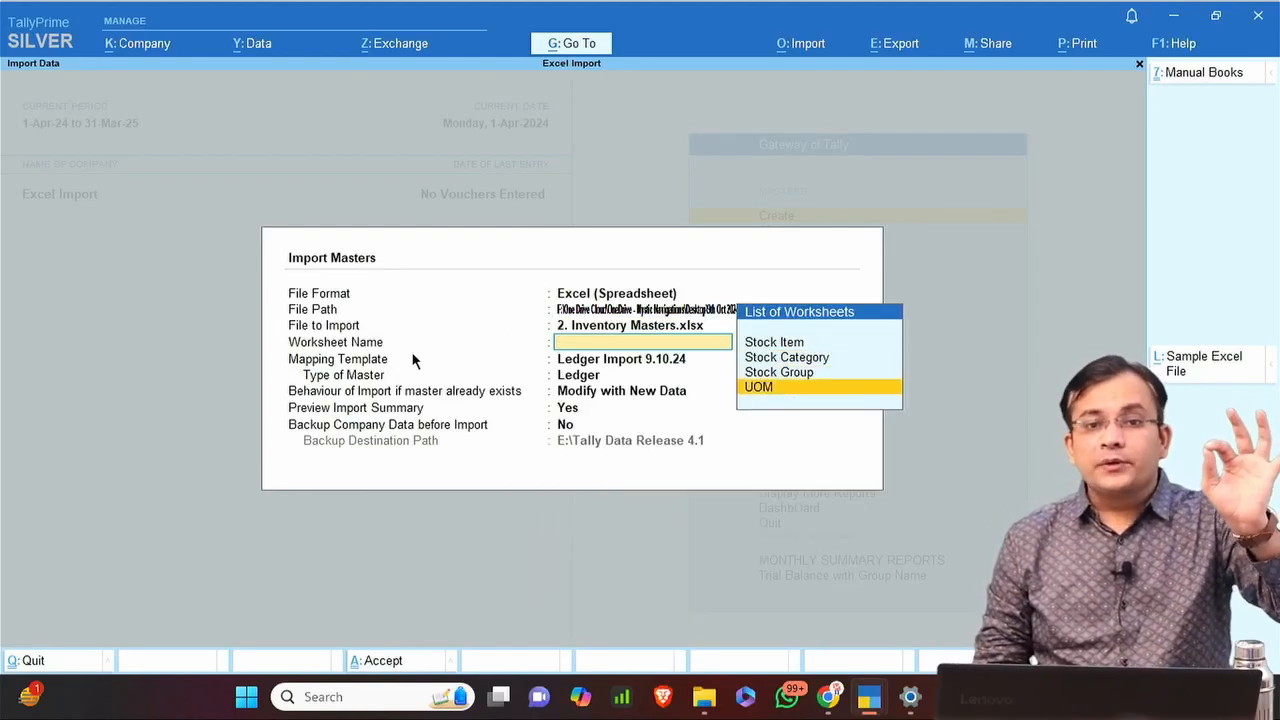
key(Return)
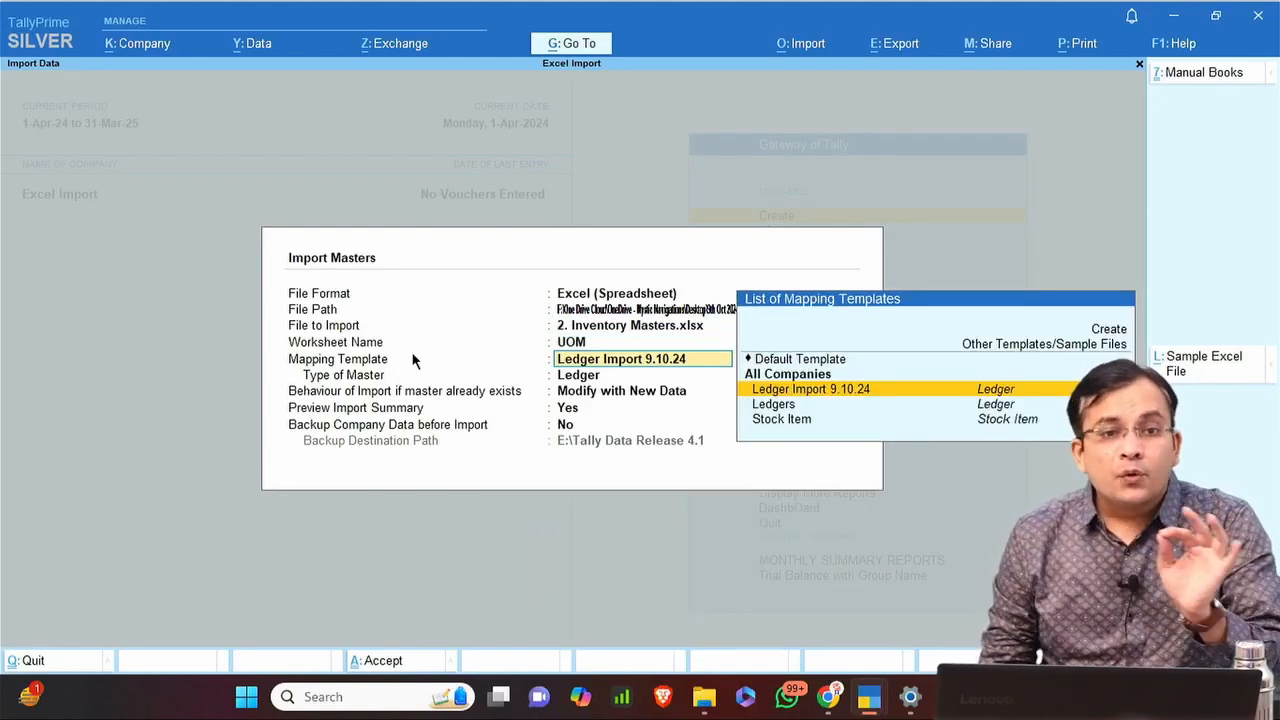
Create a new mapping template named UOM for all companies.
key(Up)
key(Up)
key(Up)
key(Up)
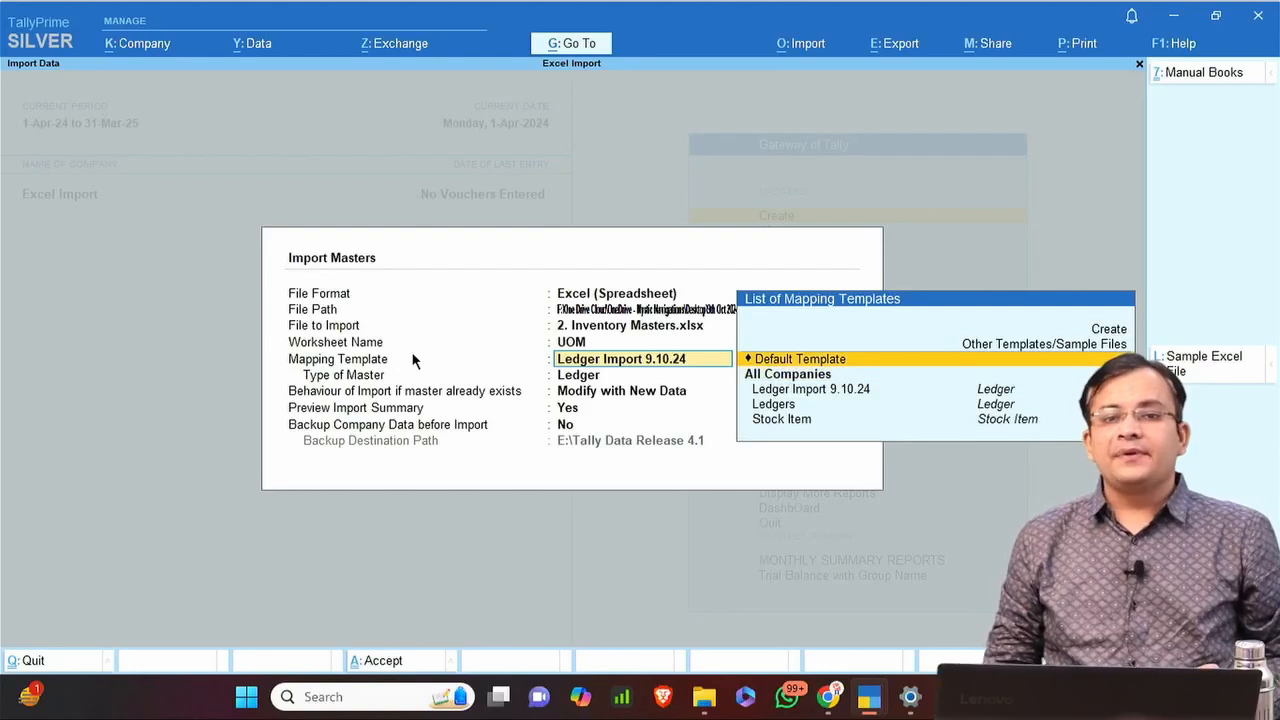
key(Return)
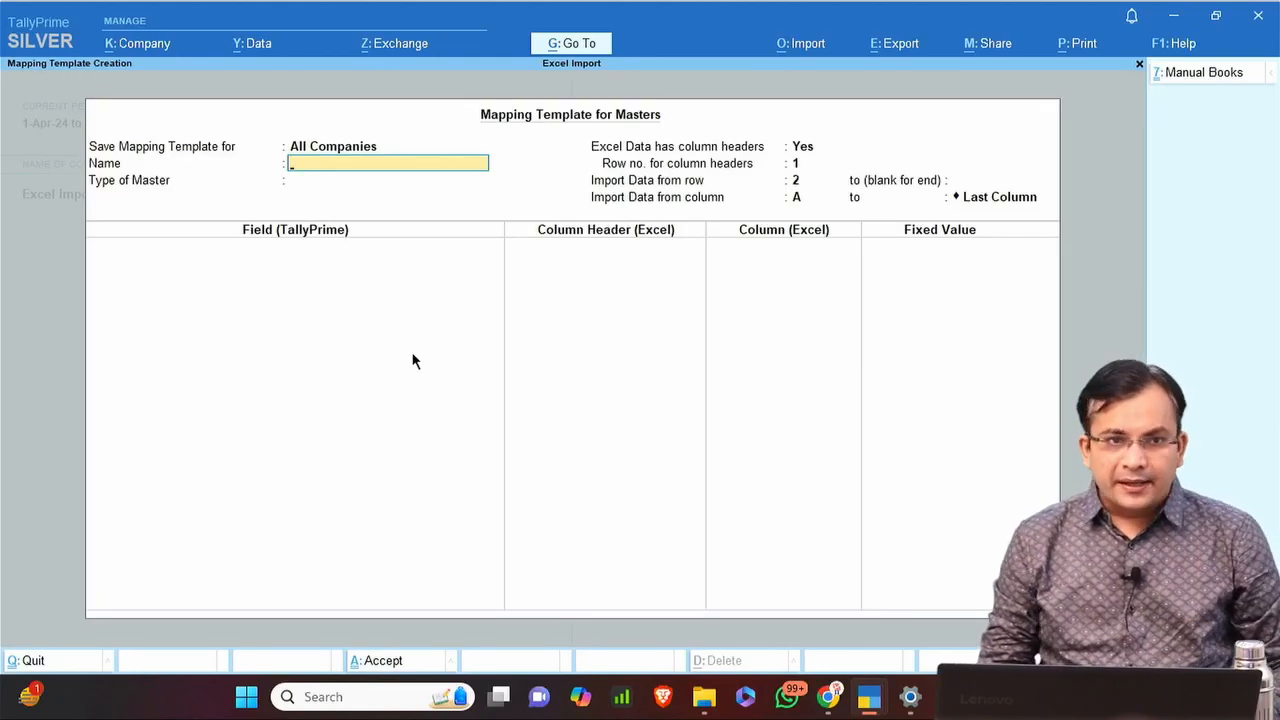
text(UOM)
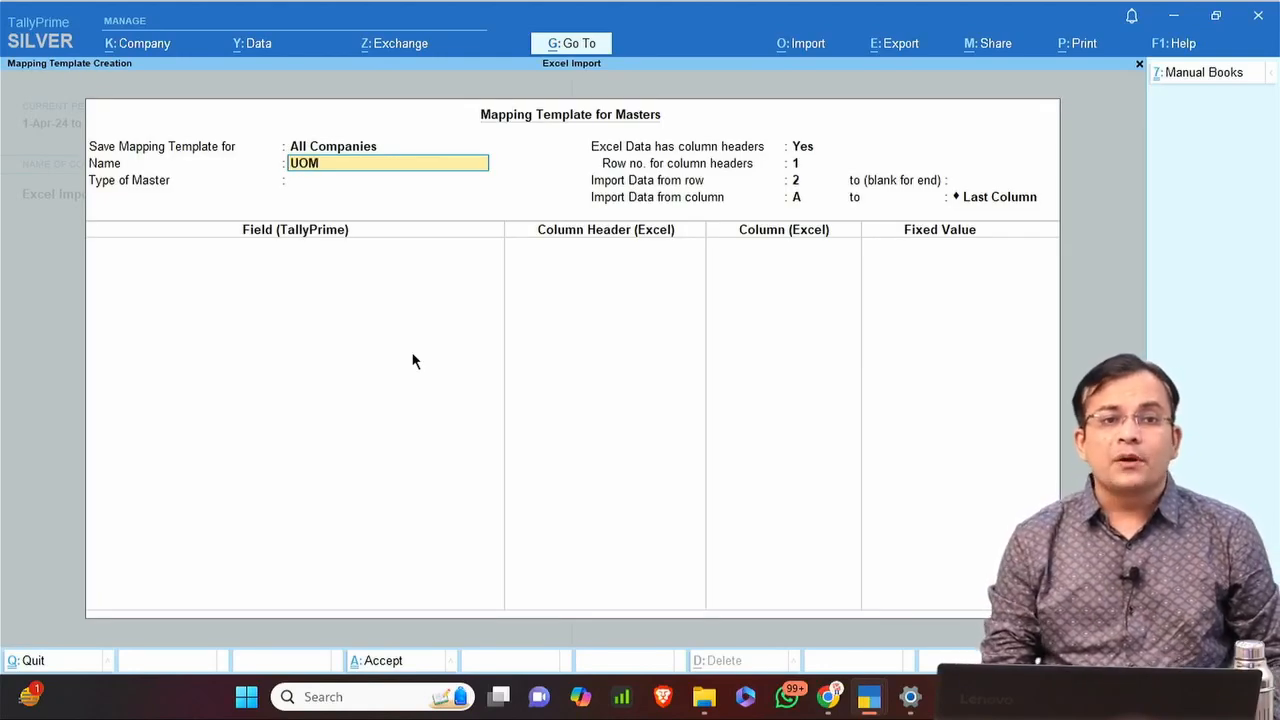
key(Return)
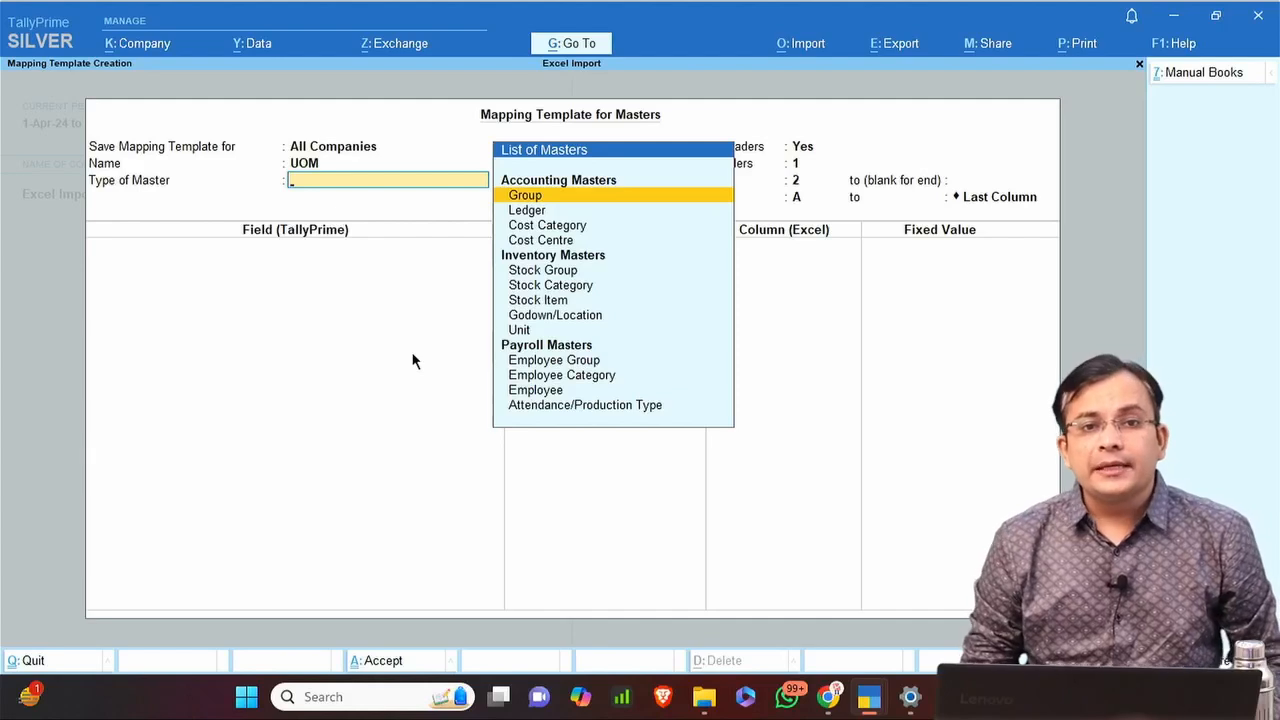
Set the mapping template's type of master to Unit and add Symbol as its first field.
key(Down)
key(Down)
key(Down)
key(Down)
key(Down)
key(Down)
key(Down)
key(Down)
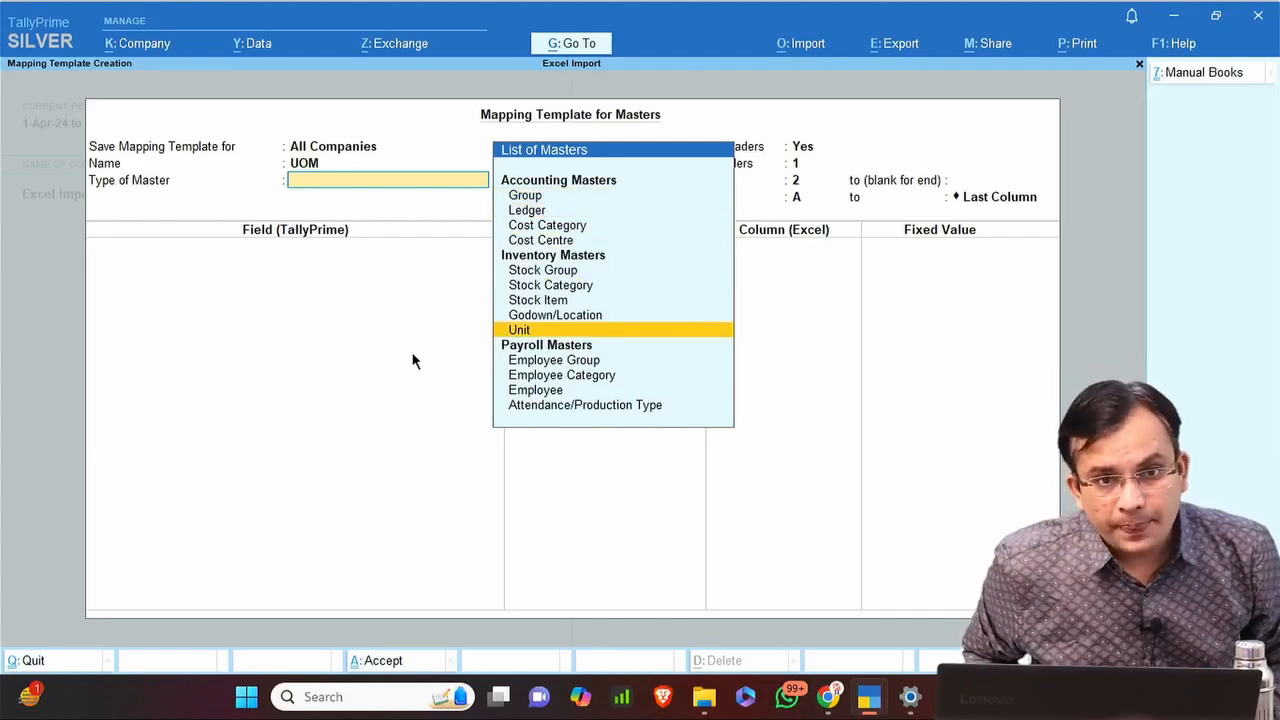
key(Return)
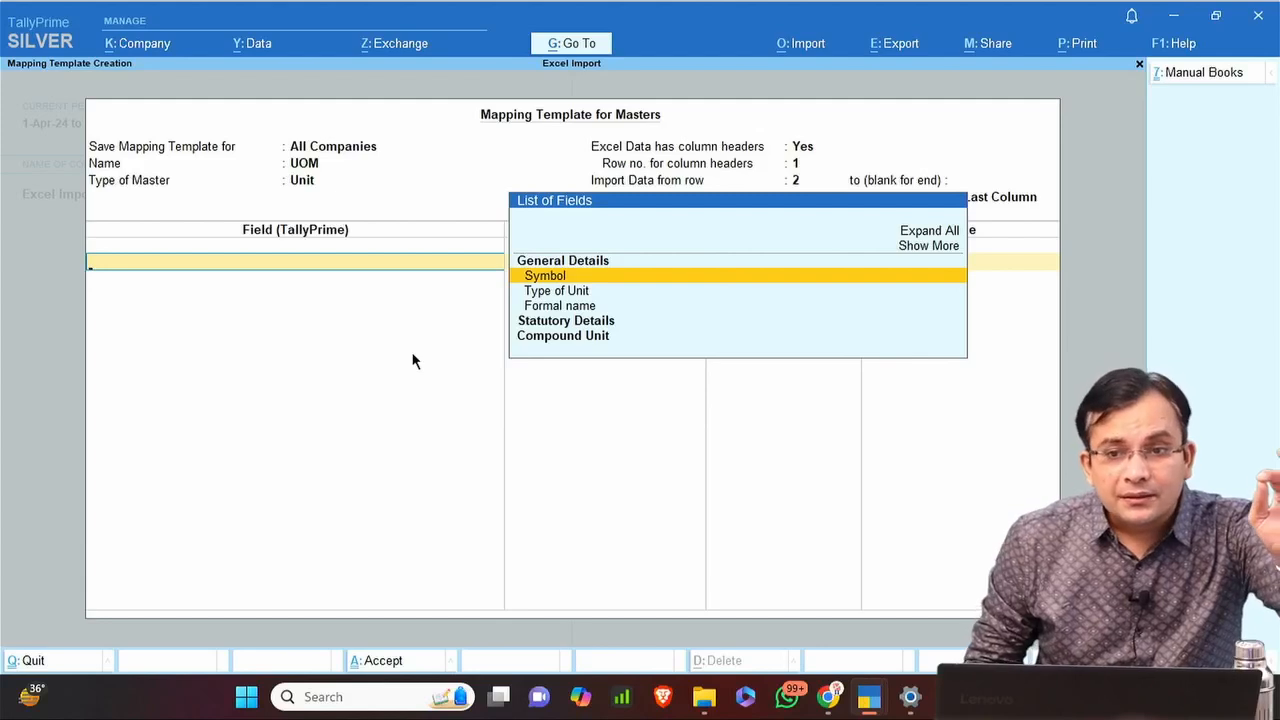
key(Return)
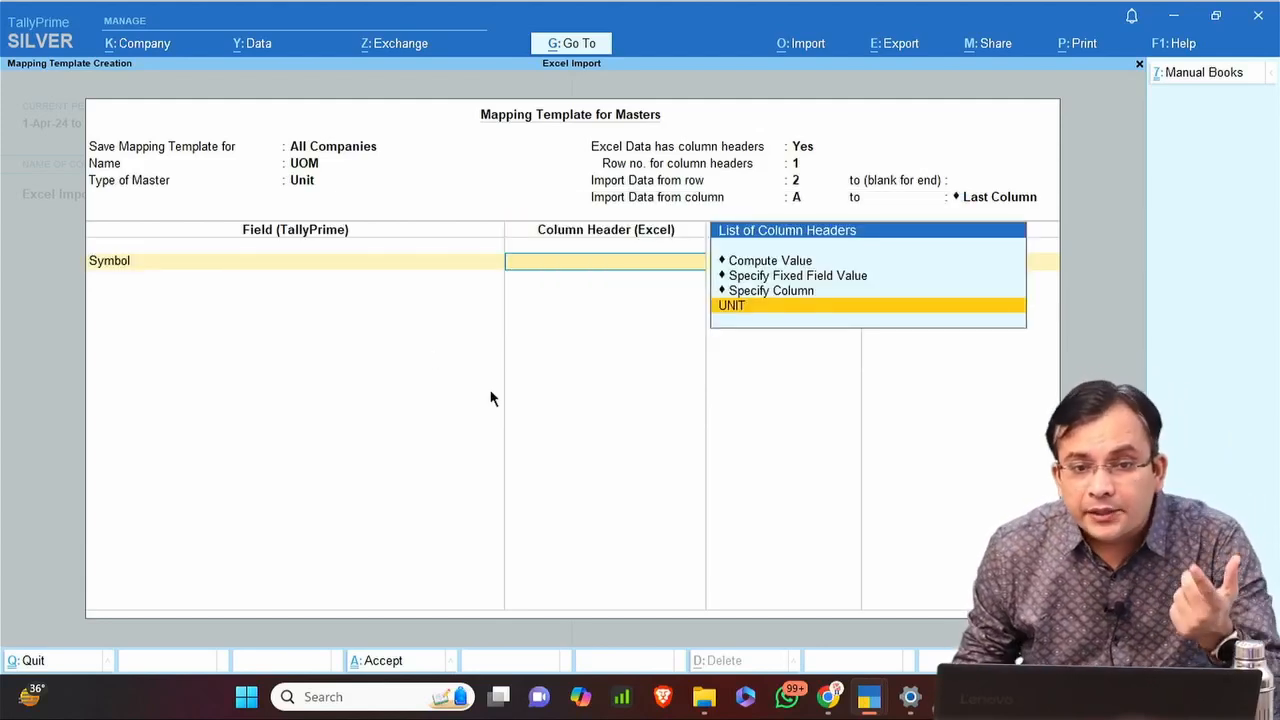
Switch to Excel to check the UNIT header and its entry on the UOM worksheet, and return to TallyPrime.
click(951, 697)
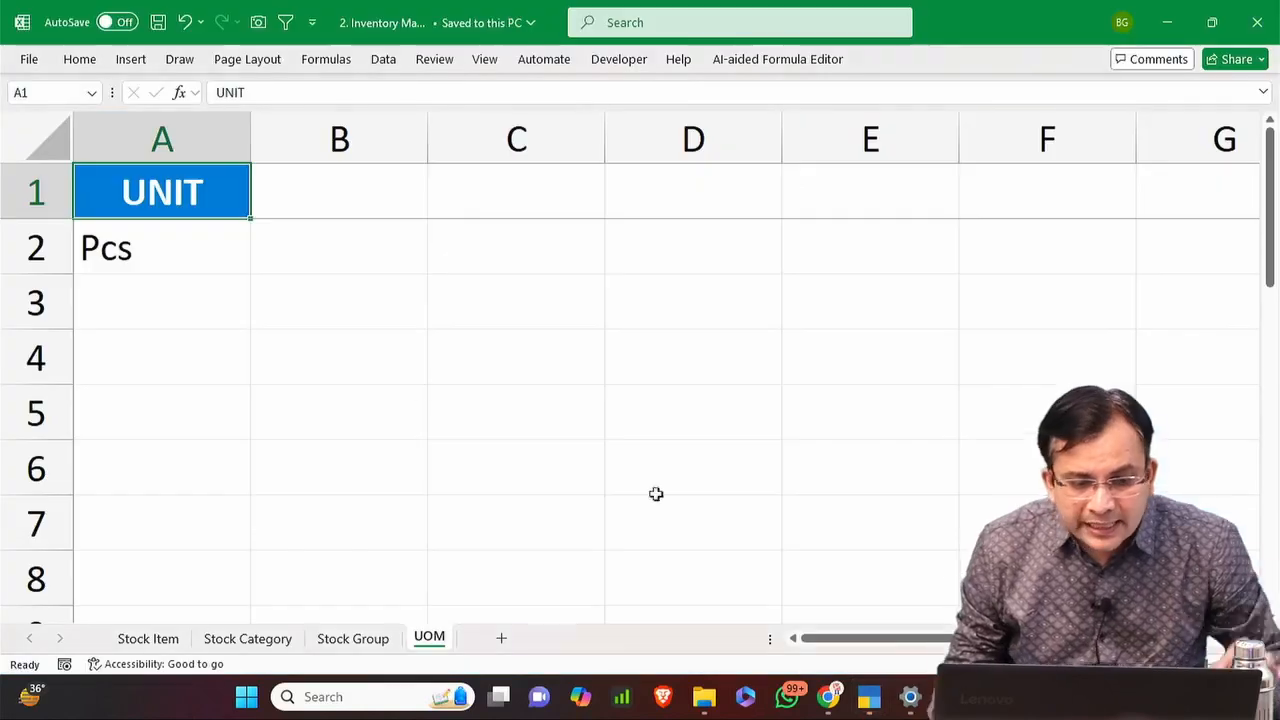
click(301, 321)
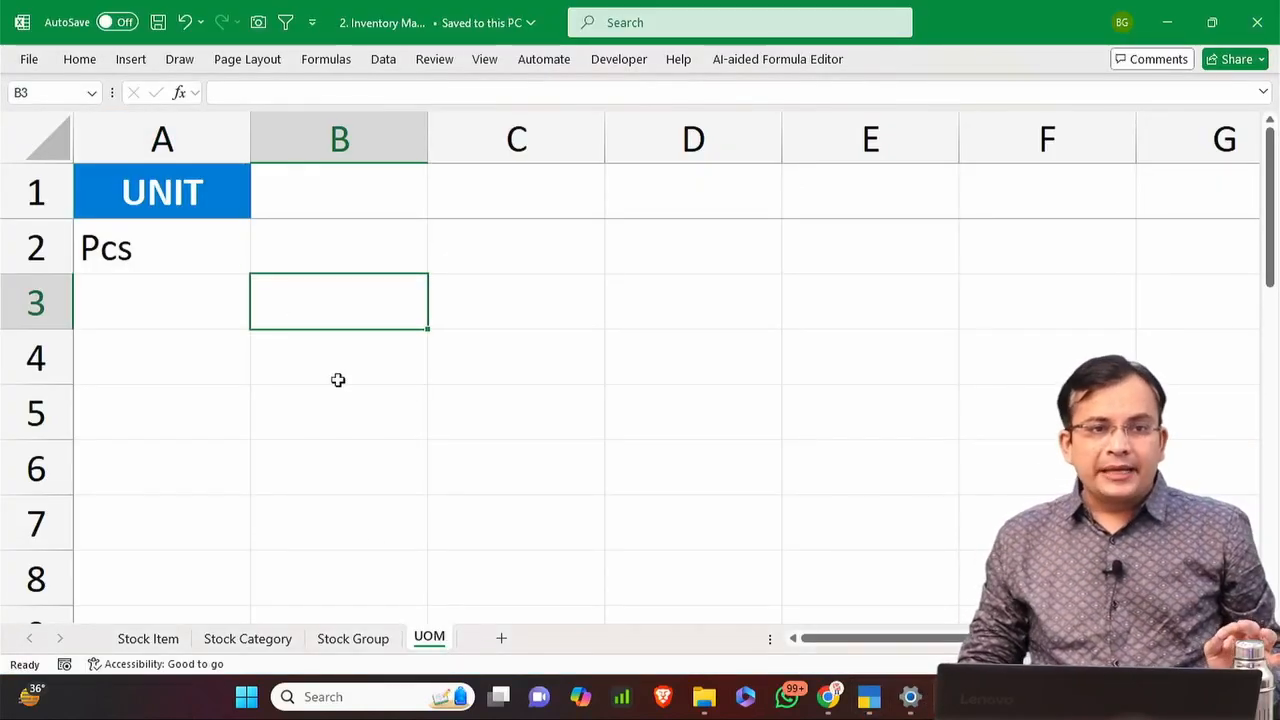
click(190, 195)
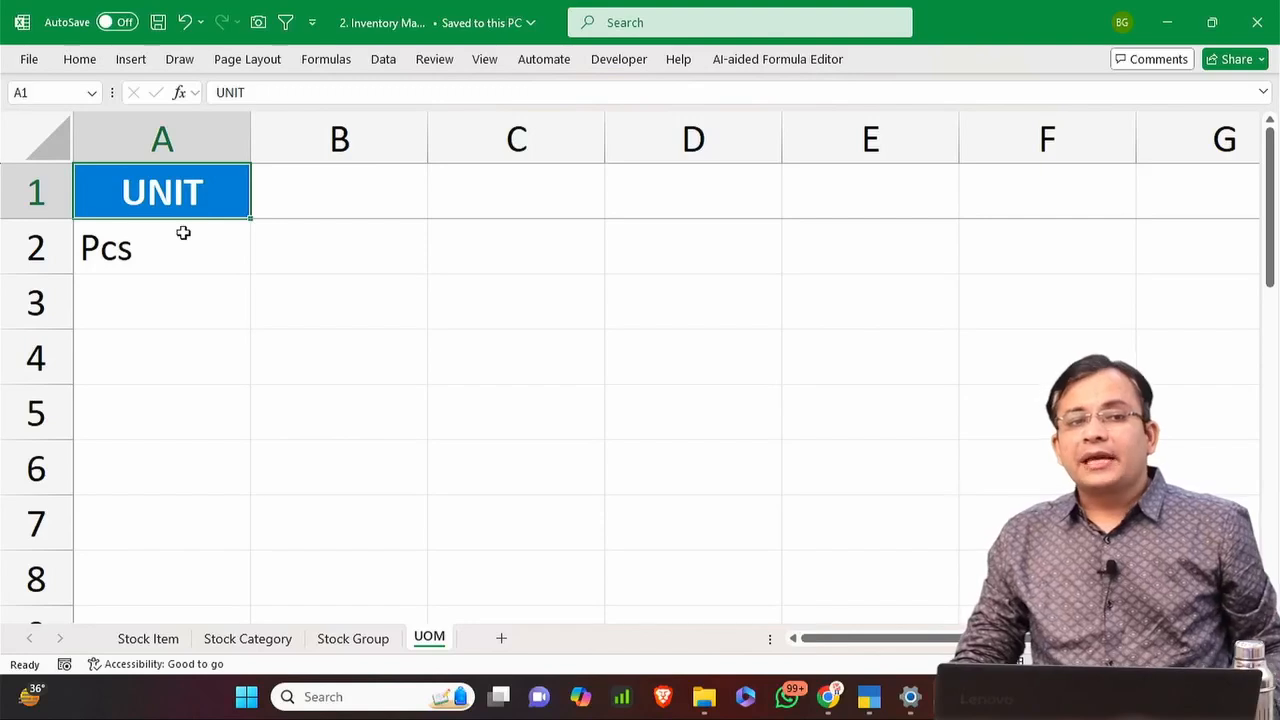
click(185, 236)
key(alt+Tab)
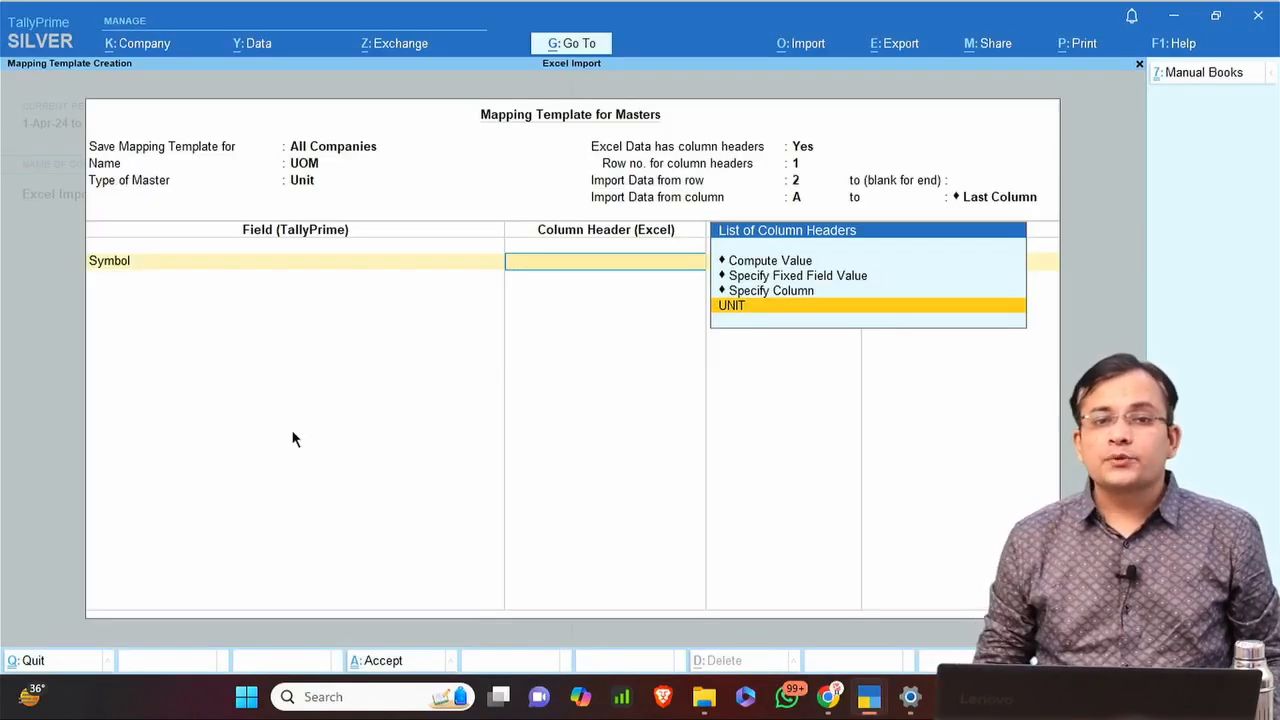
Map the Symbol field to the UNIT column header and save the mapping template.
key(Return)
key(Return)
key(Return)
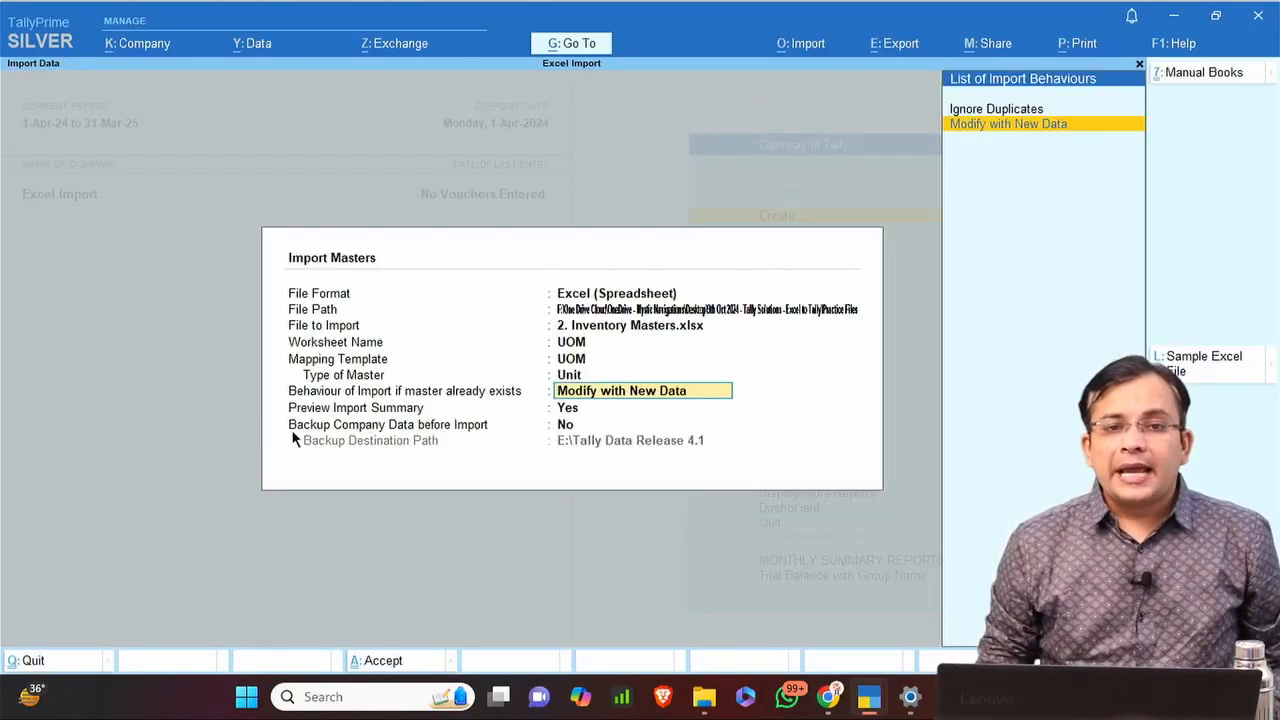
Keep the Modify with New Data behaviour, import the units from the summary preview and dismiss the completion message.
key(Return)
key(Return)
key(Return)
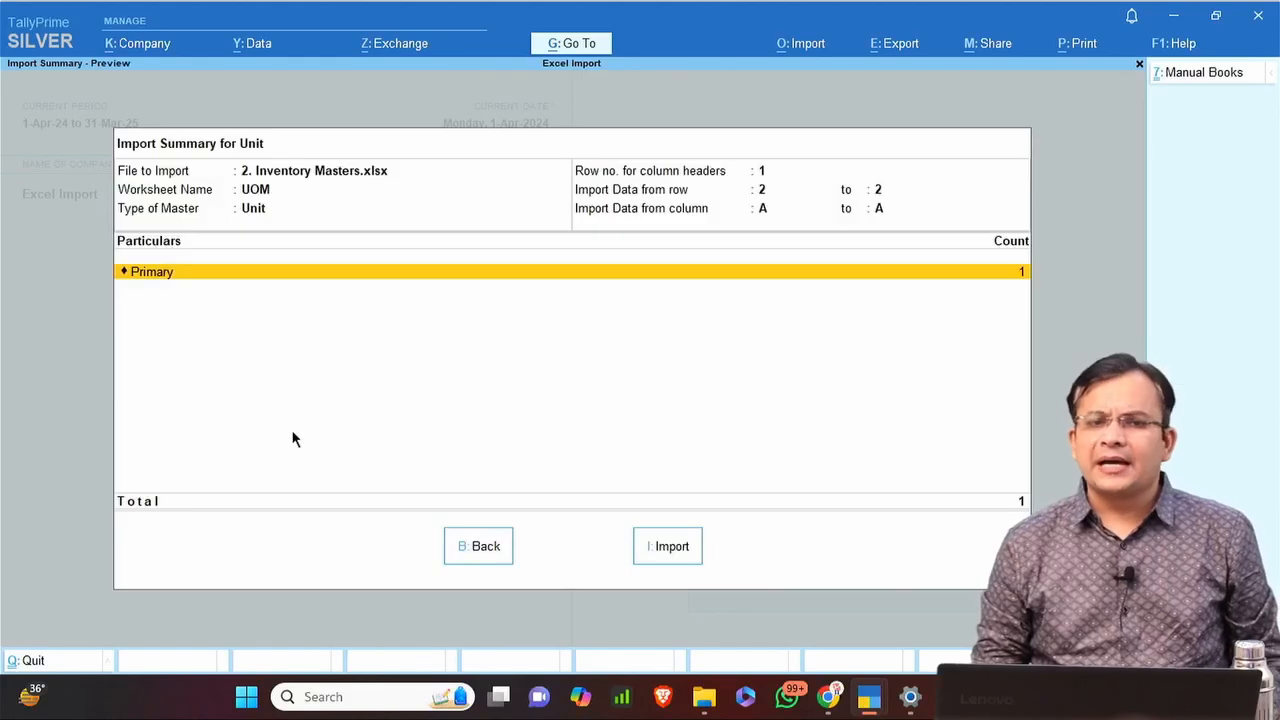
click(688, 552)
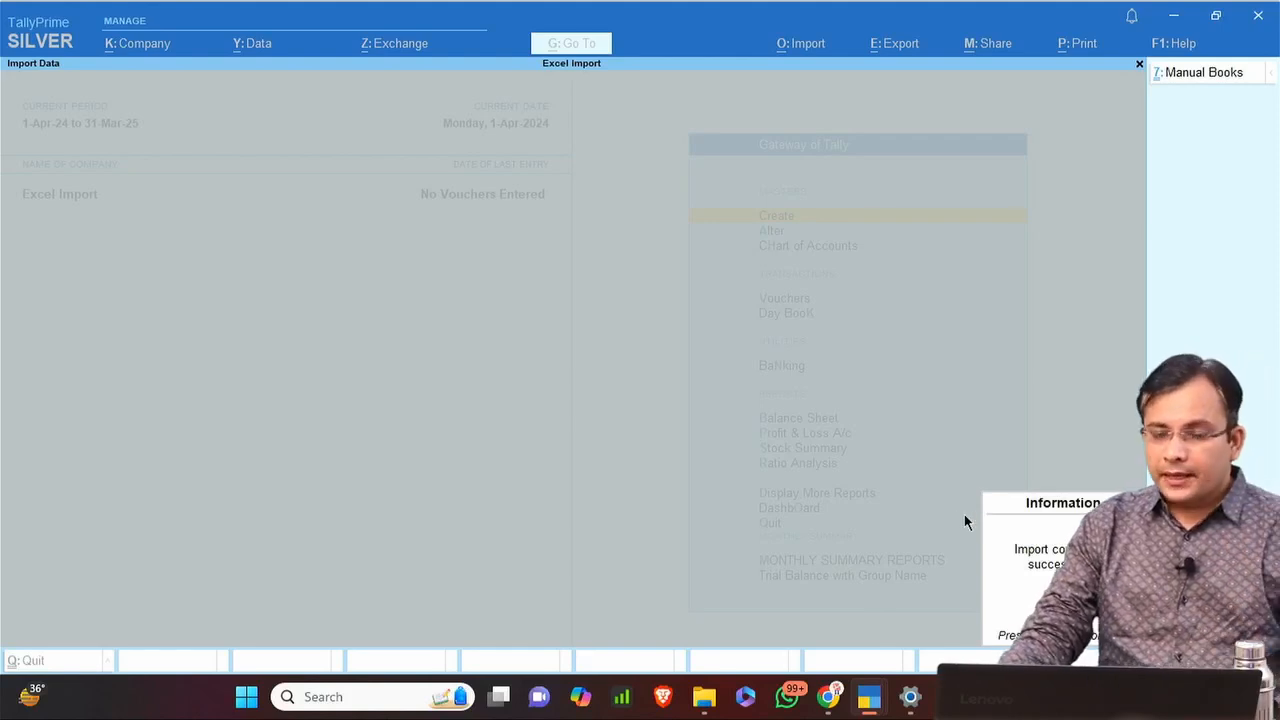
key(Return)
key(alt+o)
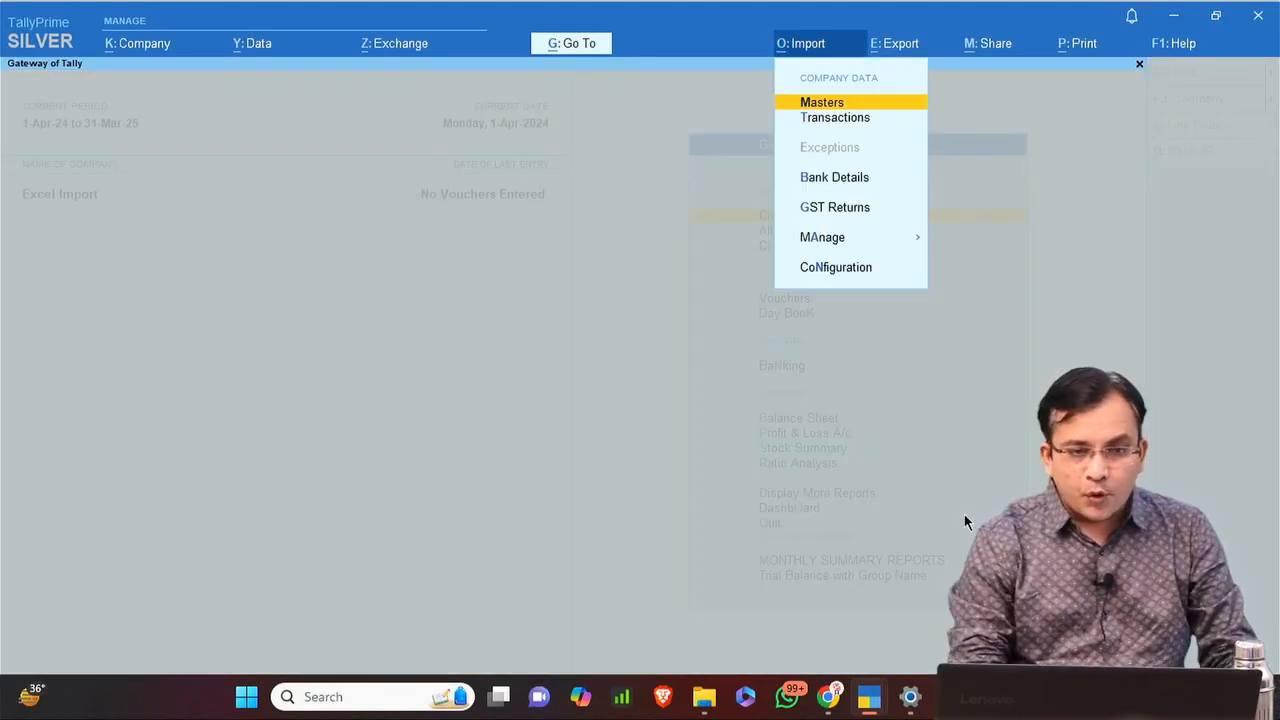
key(Down)
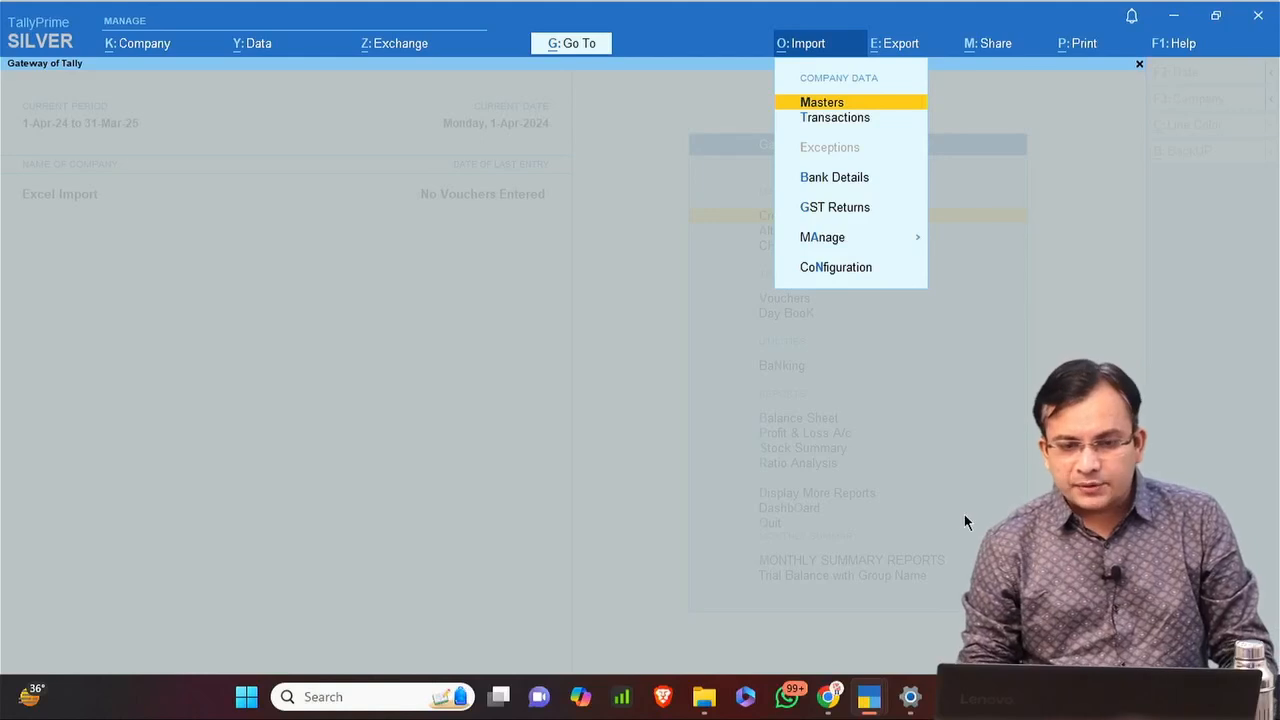
key(Return)
key(Return)
key(Return)
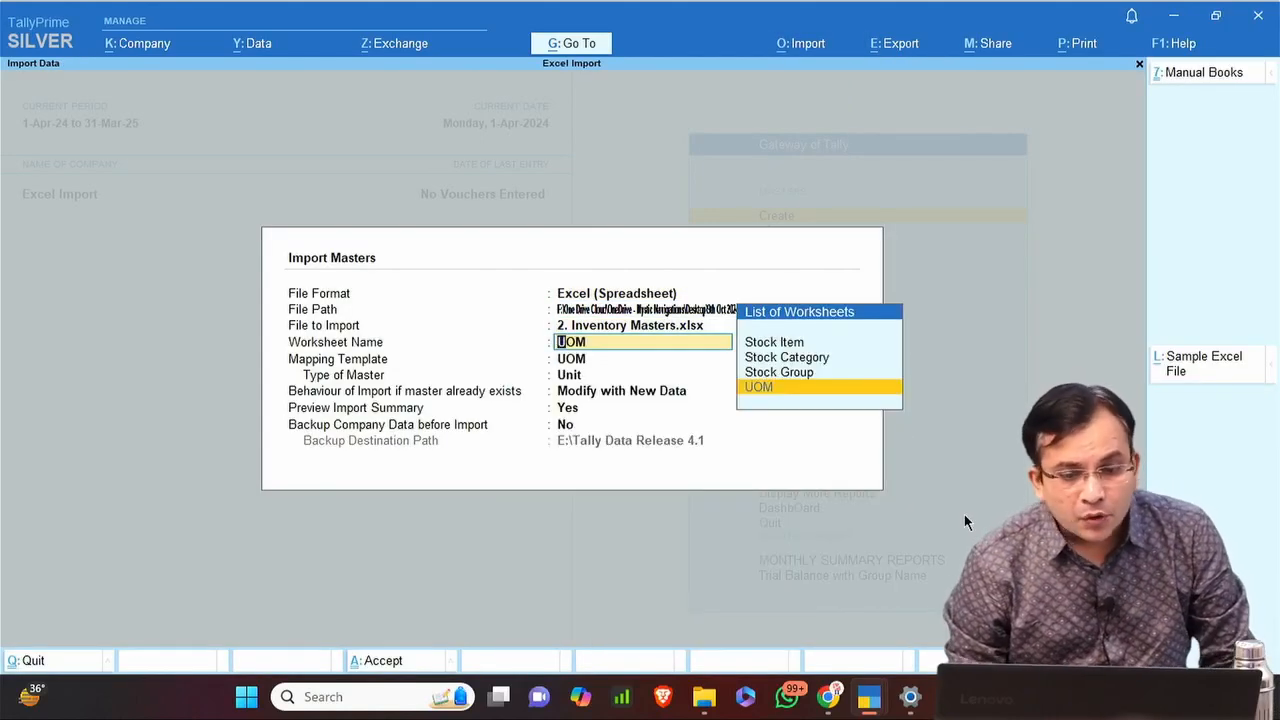
key(Up)
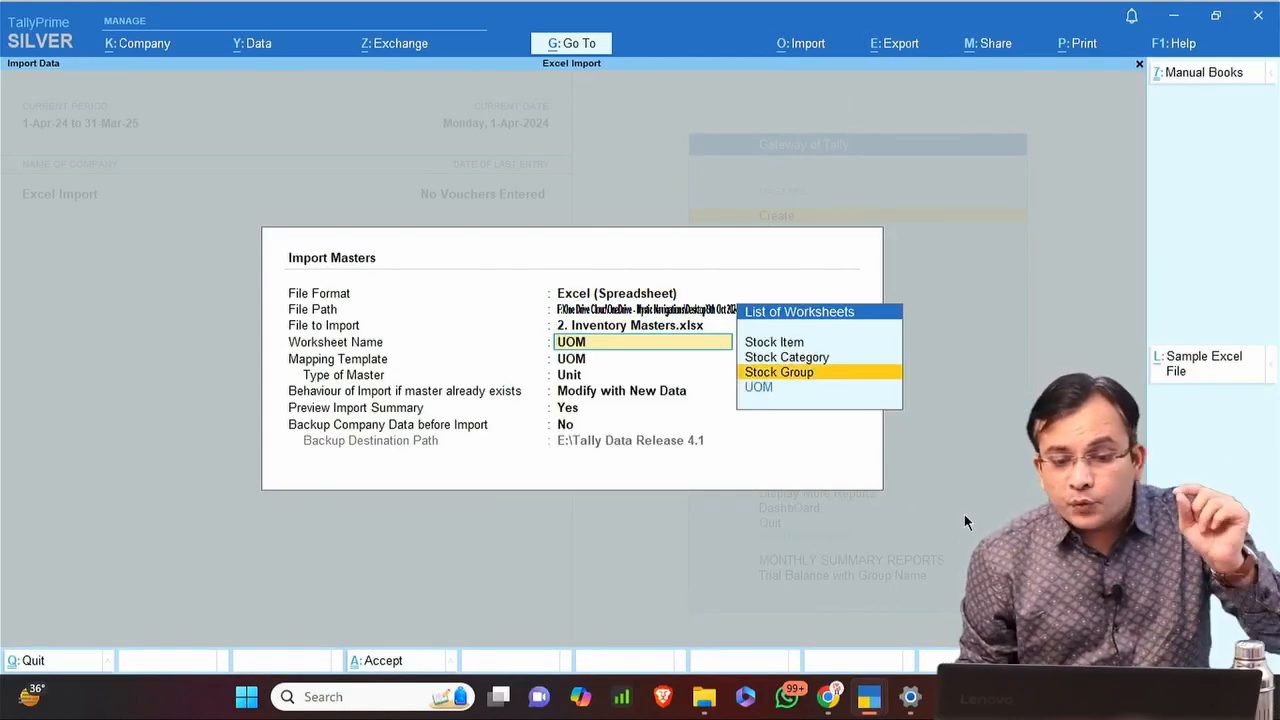
key(Up)
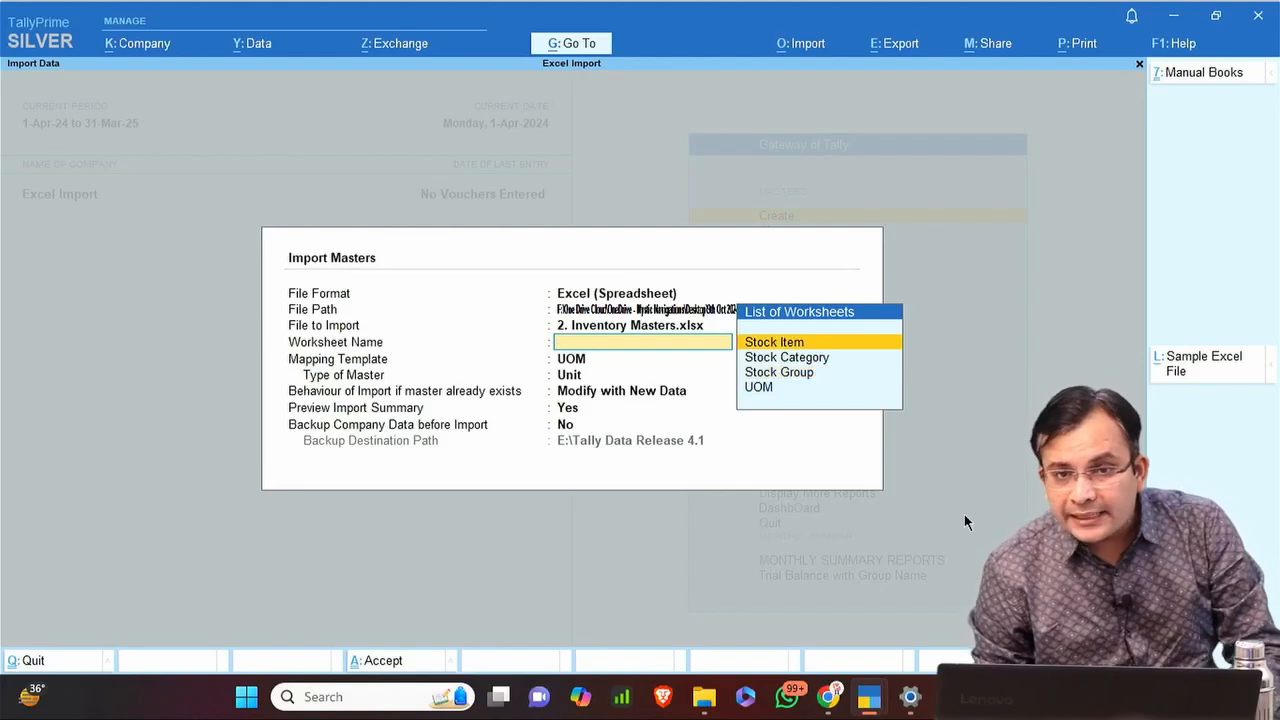
key(Escape)
key(Escape)
key(Escape)
key(Escape)
Check the stock group, stock item and unit entries in the Statistics report and return to the Gateway of Tally.
key(d)
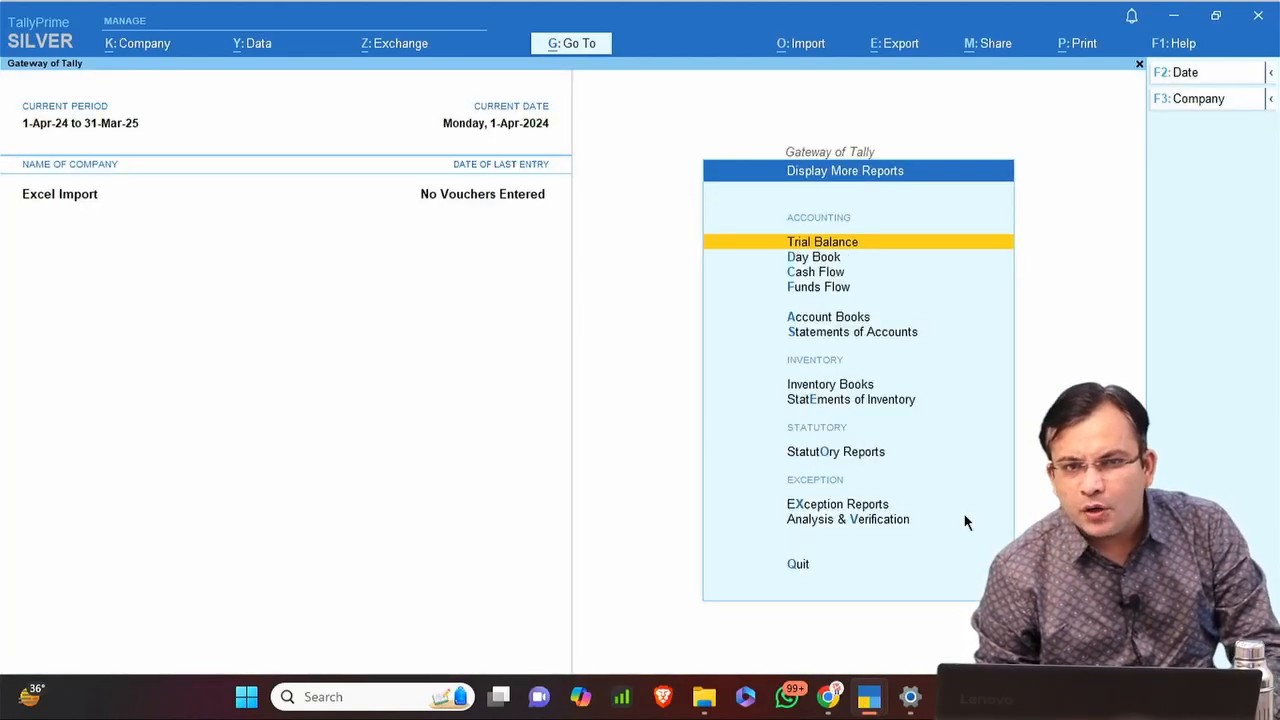
key(s)
key(s)
key(Right)
key(Down)
key(Down)
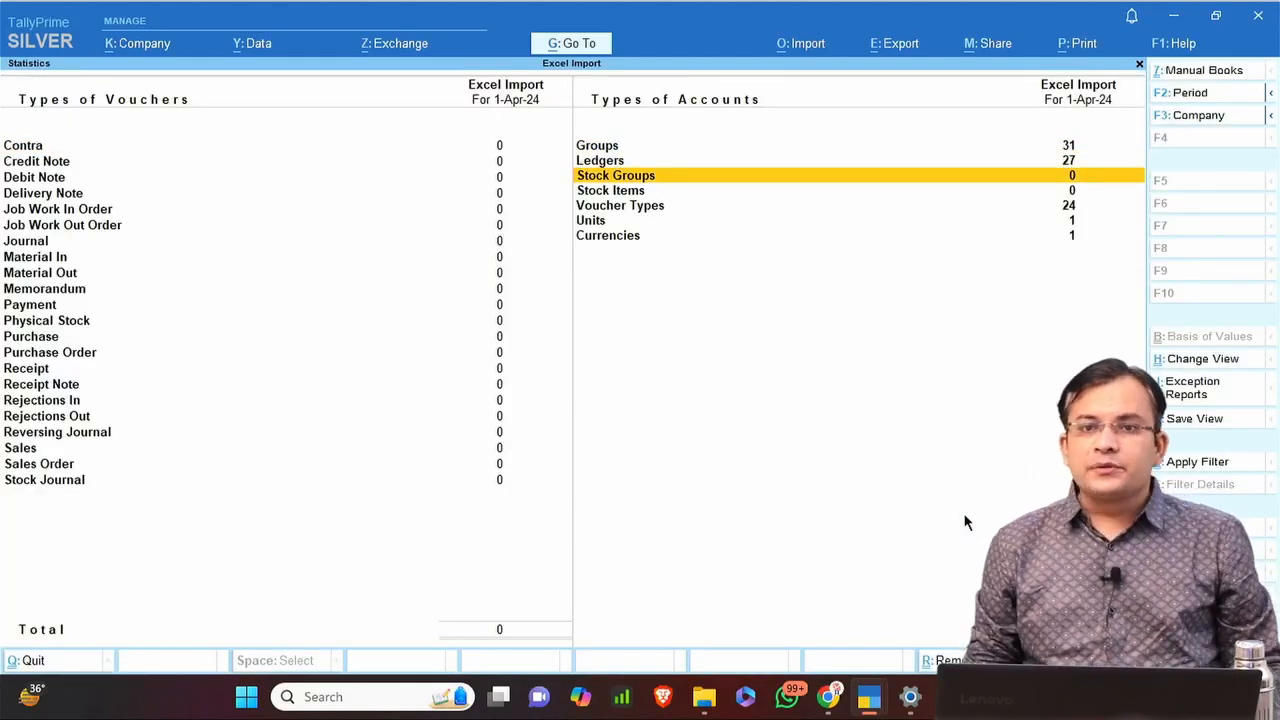
key(space)
key(space)
key(Down)
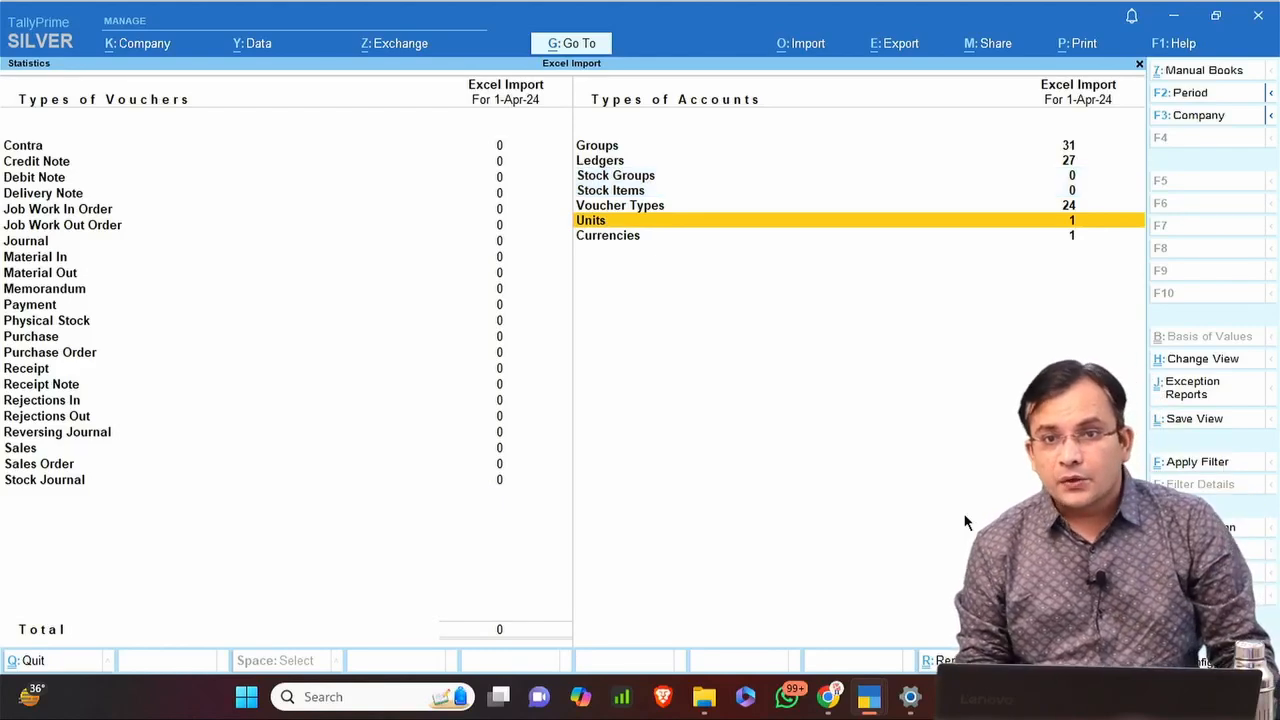
key(Escape)
key(Escape)
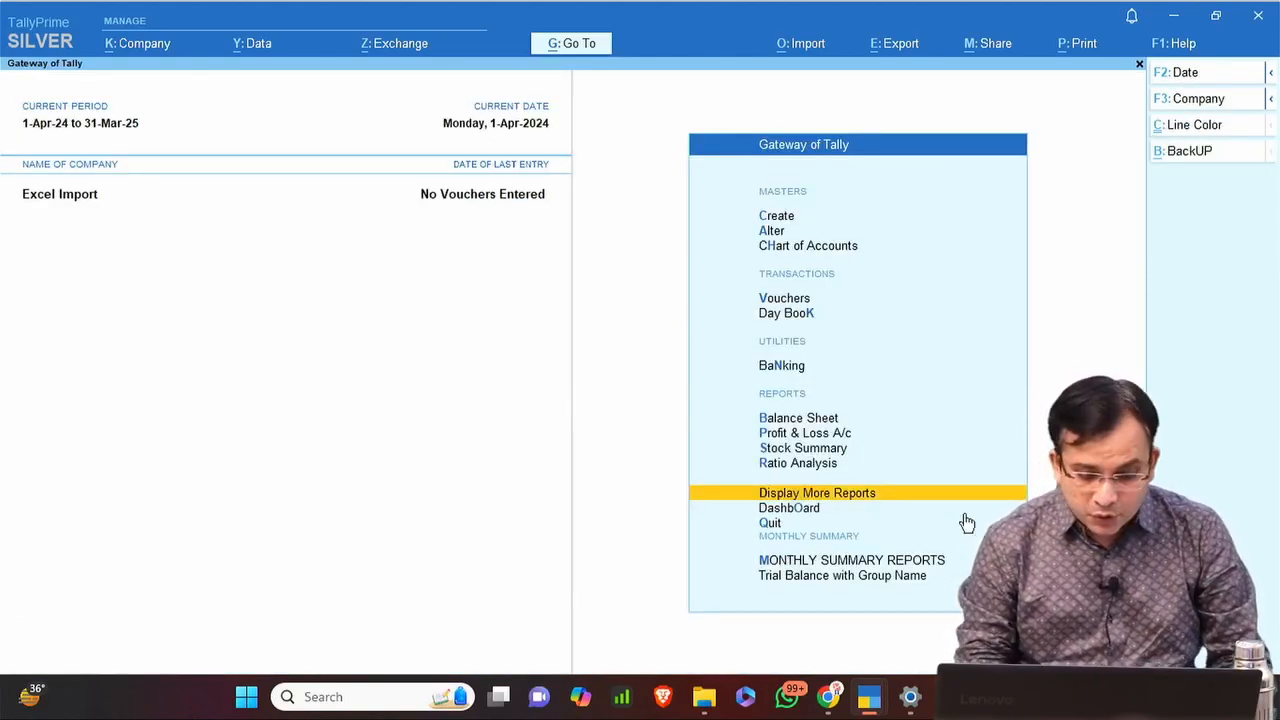
Switch to Excel to view the Stock Group worksheet from its header cell, and return to TallyPrime.
key(alt+Tab)
key(ctrl+Page_Up)
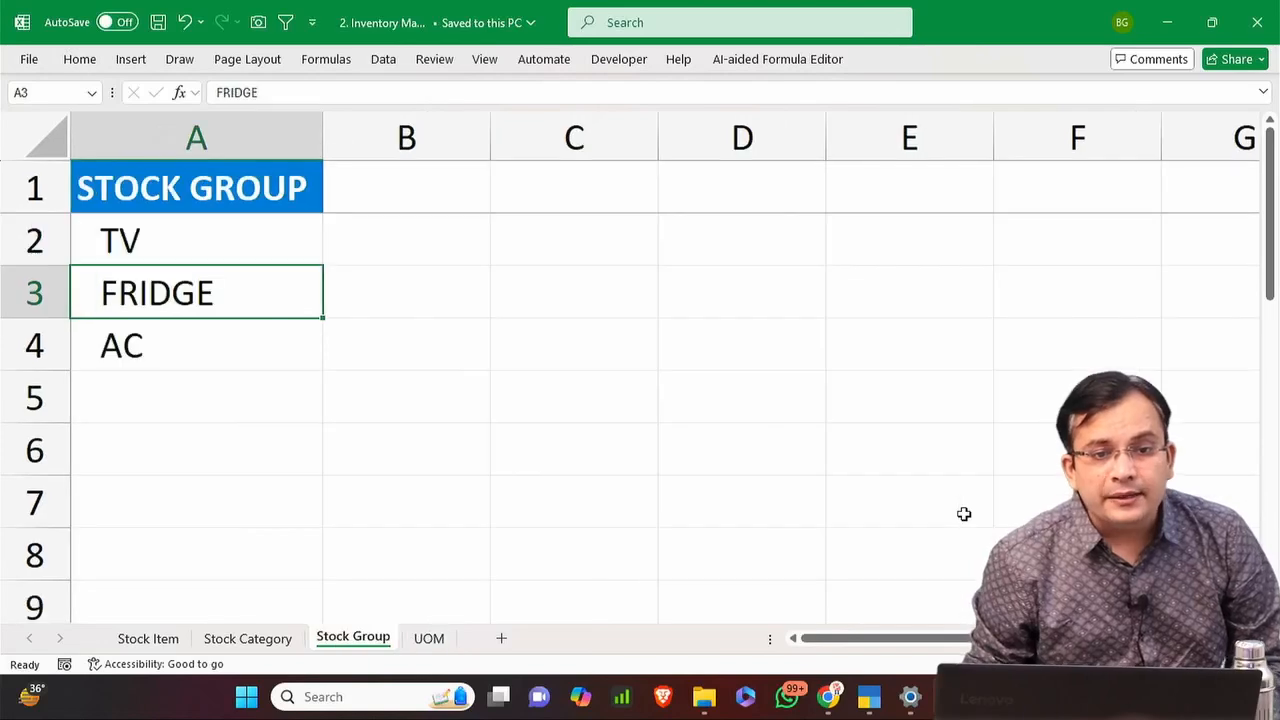
key(ctrl+Home)
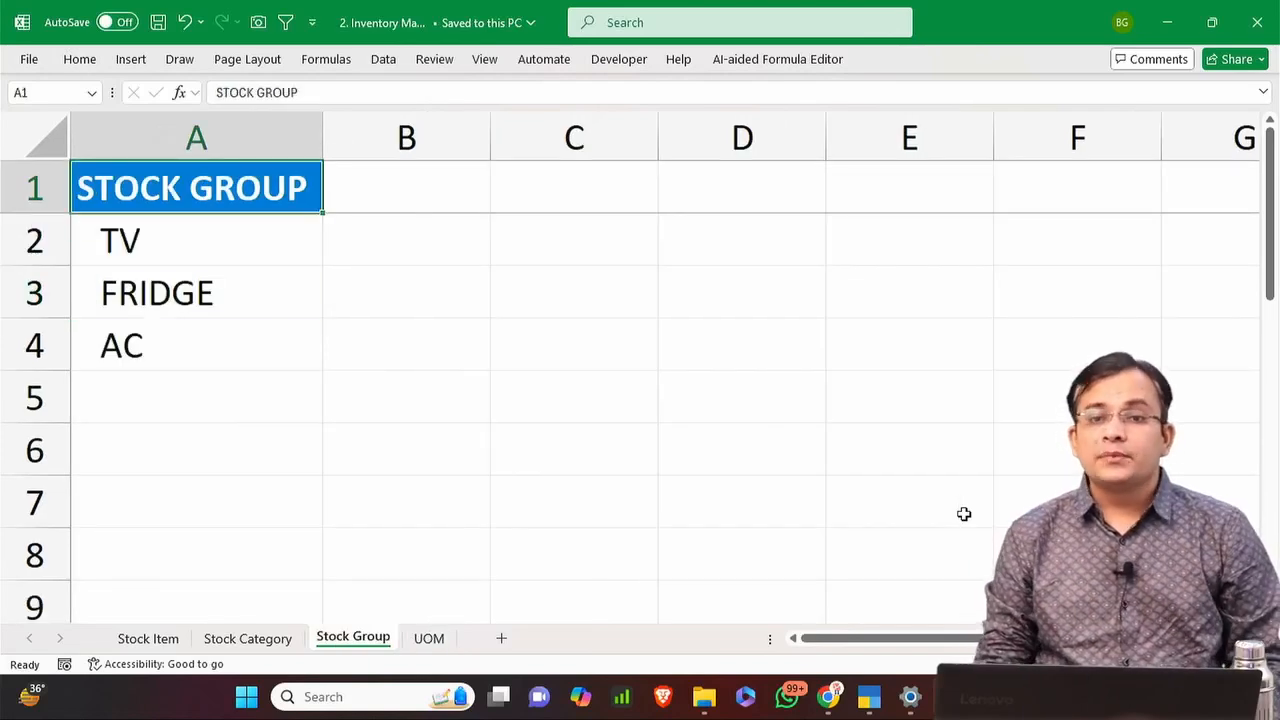
key(alt+Tab)
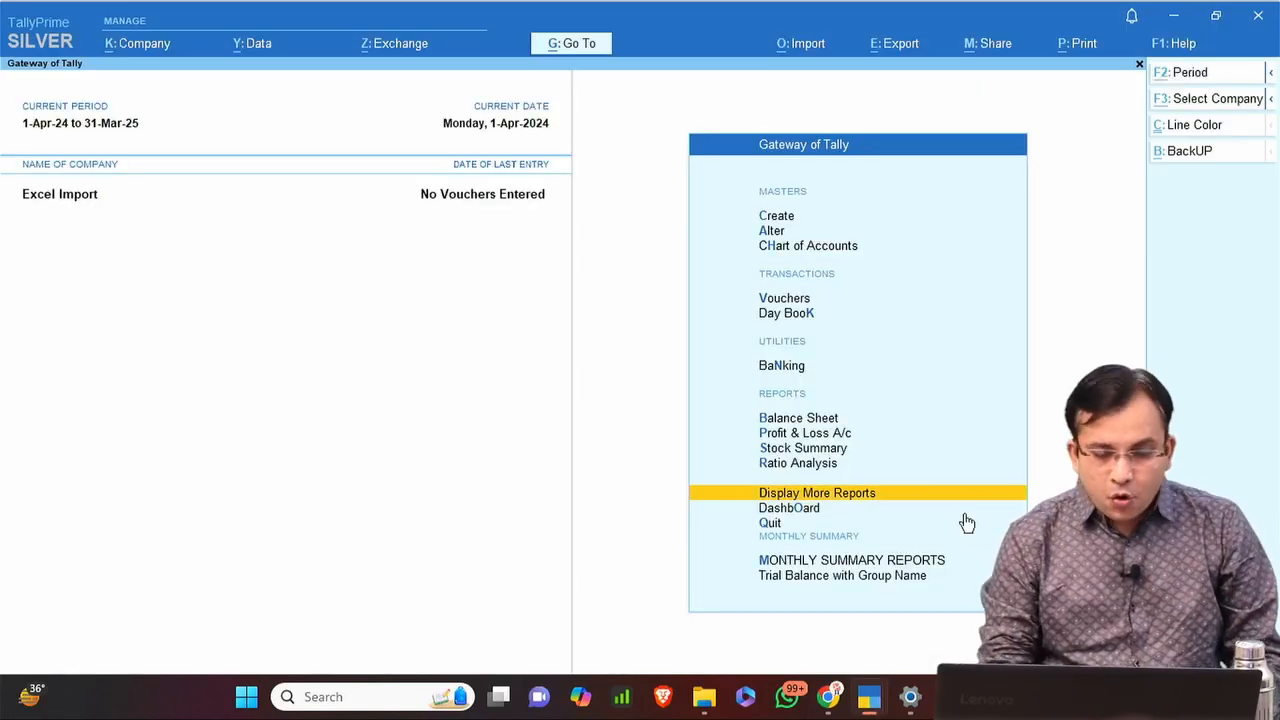
Start another masters import from 2. Inventory Masters.xlsx and select the Stock Group worksheet.
key(alt+o)
key(Return)
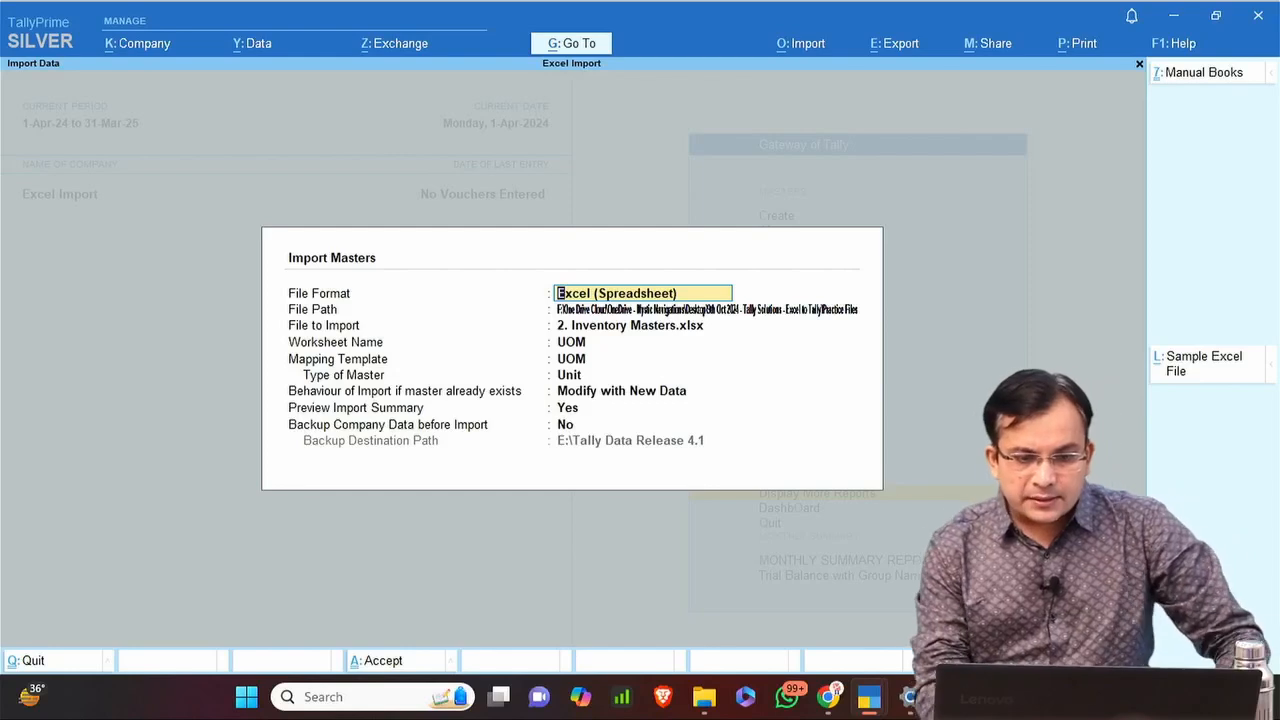
key(Return)
key(Return)
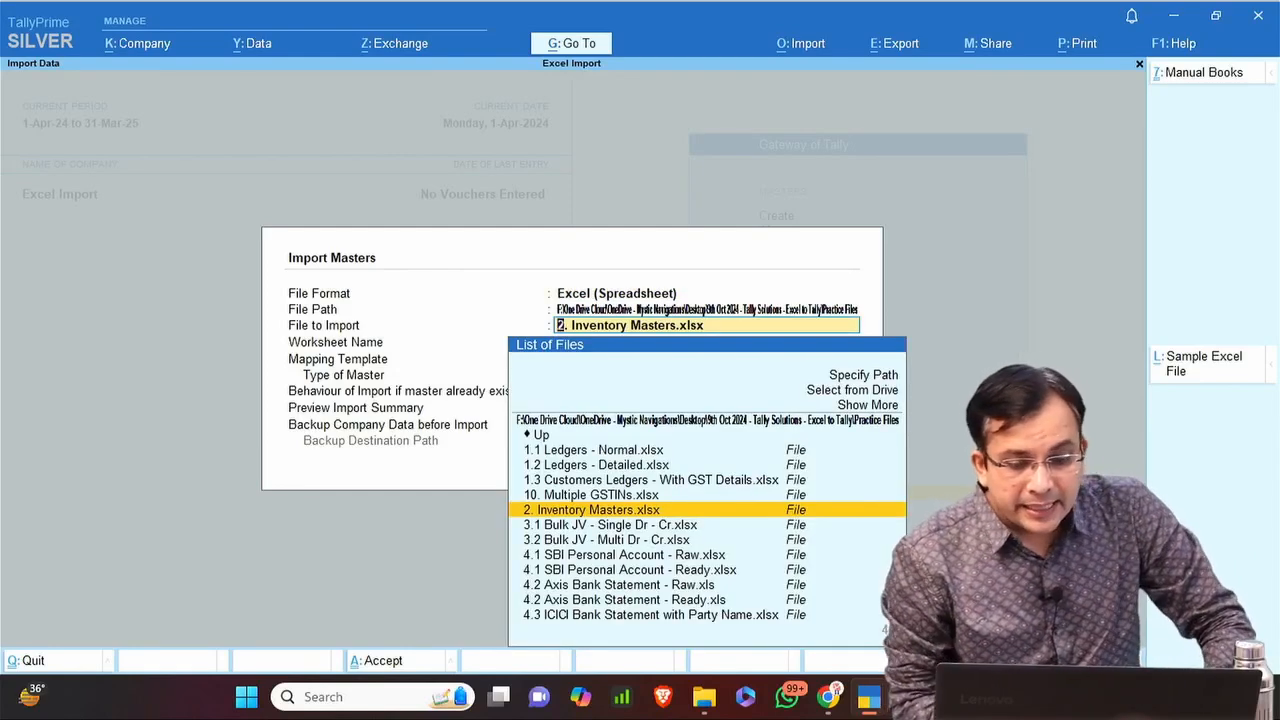
key(Return)
key(Up)
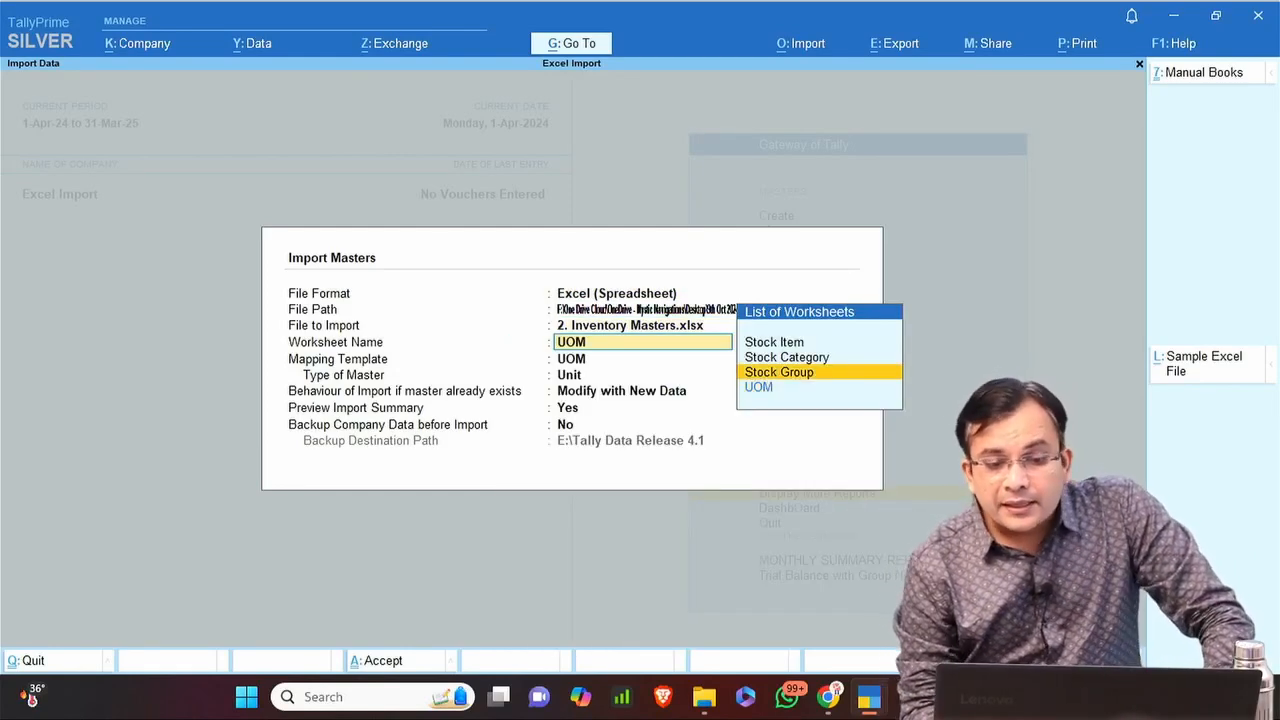
key(Return)
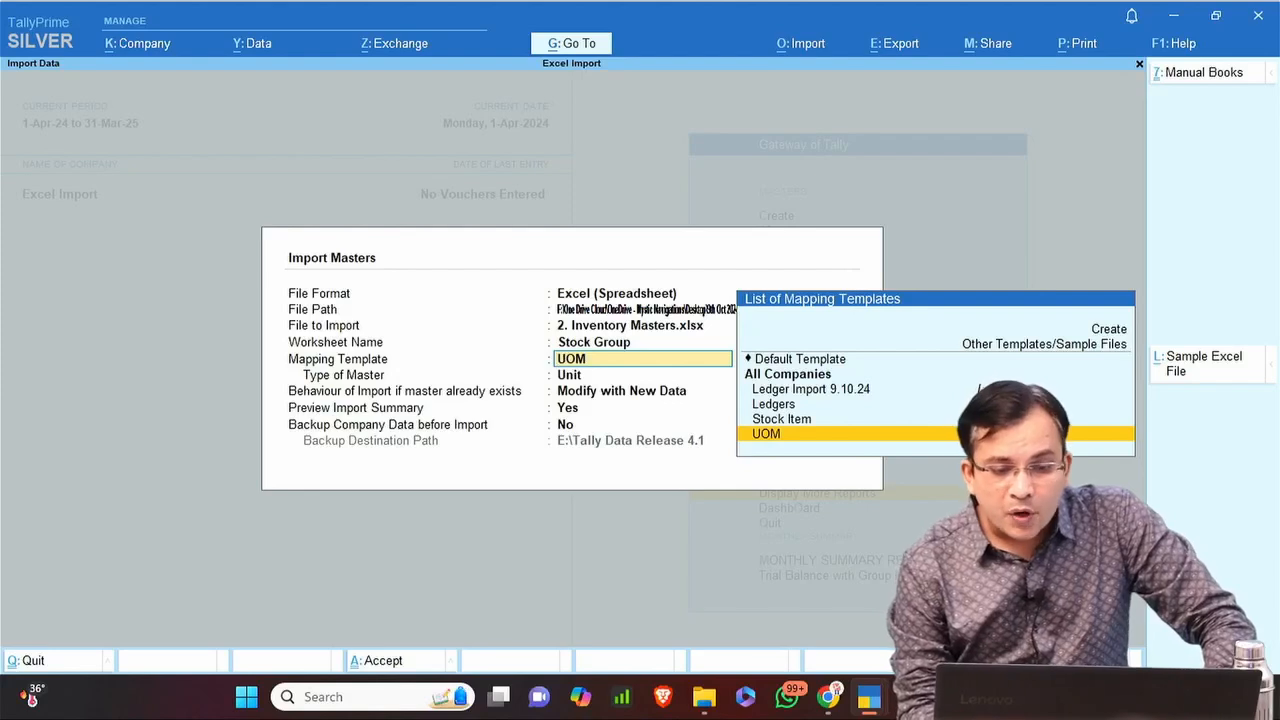
Create a new mapping template named StkGrp for the Stock Group worksheet.
key(Up)
key(Up)
key(Up)
key(Up)
key(Up)
key(Up)
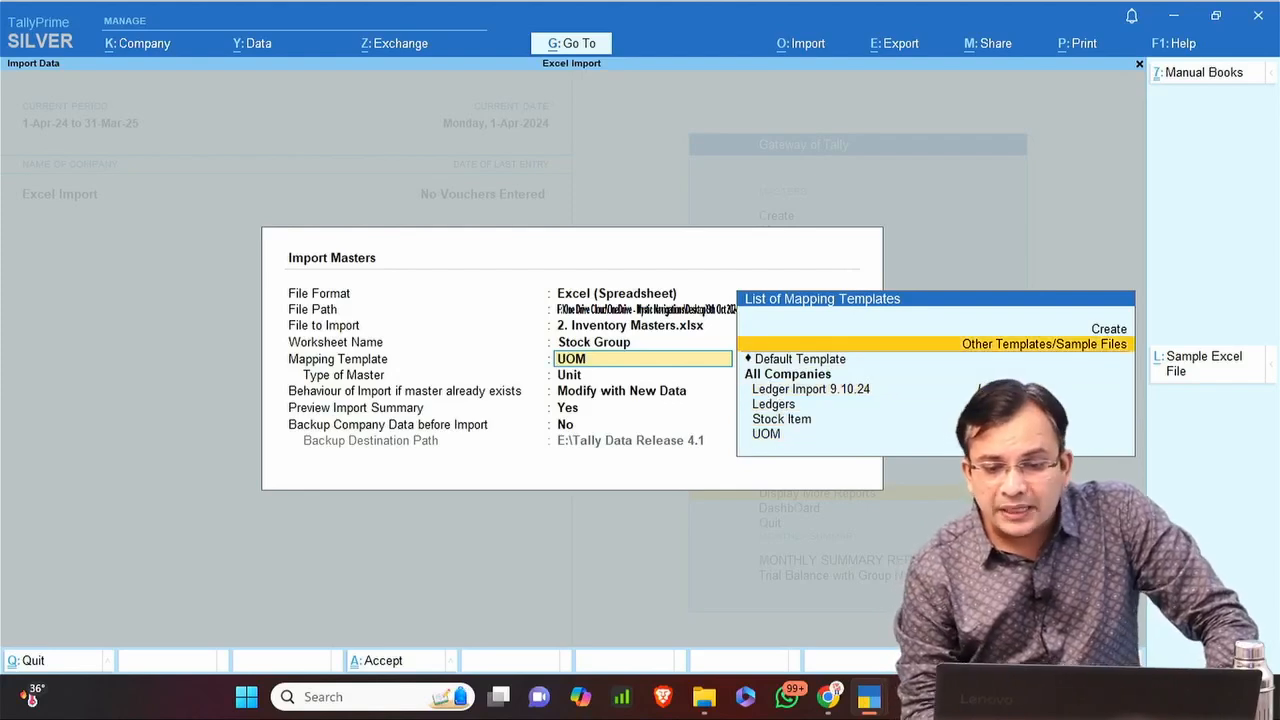
key(Return)
text(StkGrp)
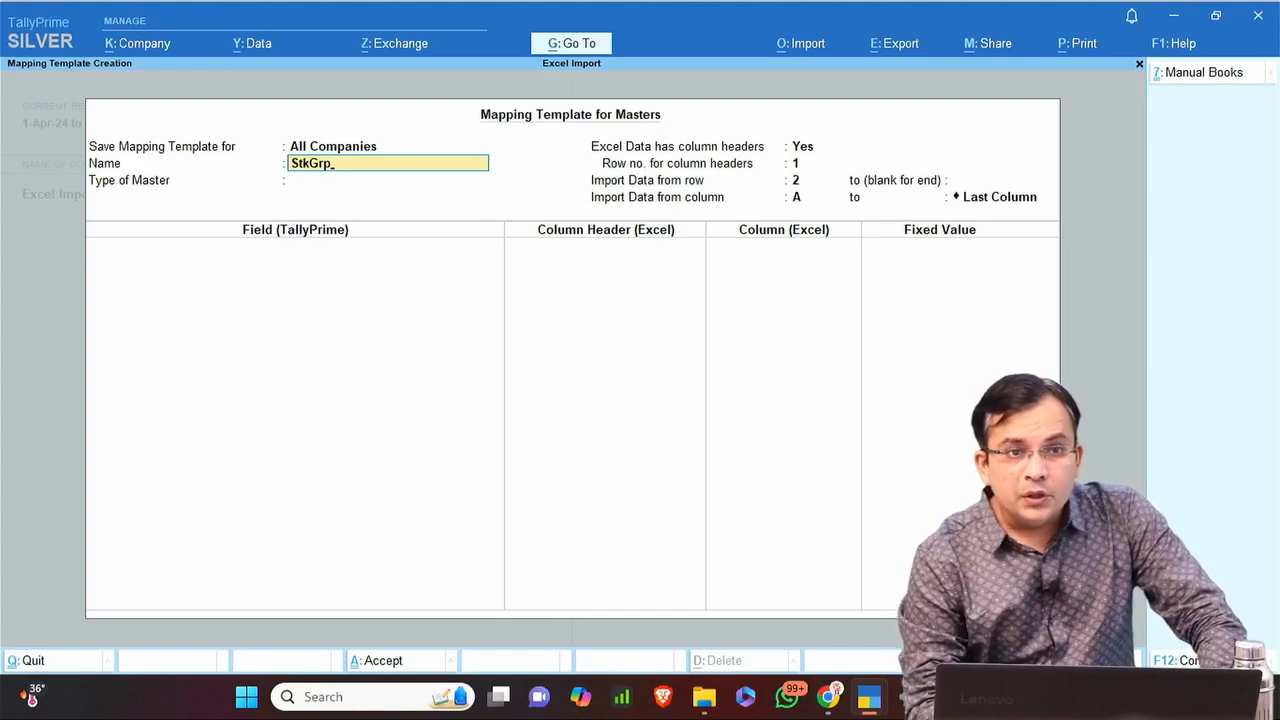
Set the template's type of master to Stock Group and map its Name field to the STOCK GROUP column header.
key(Return)
key(Down)
key(Down)
key(Down)
key(Down)
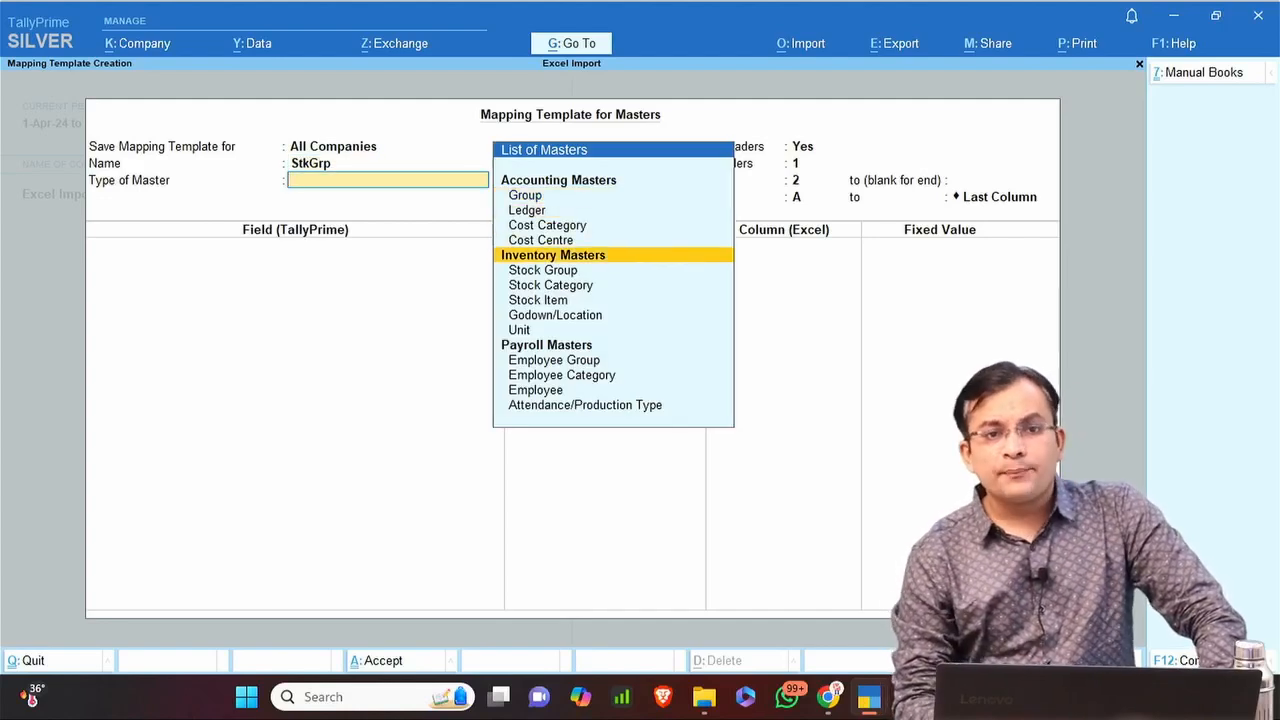
key(Return)
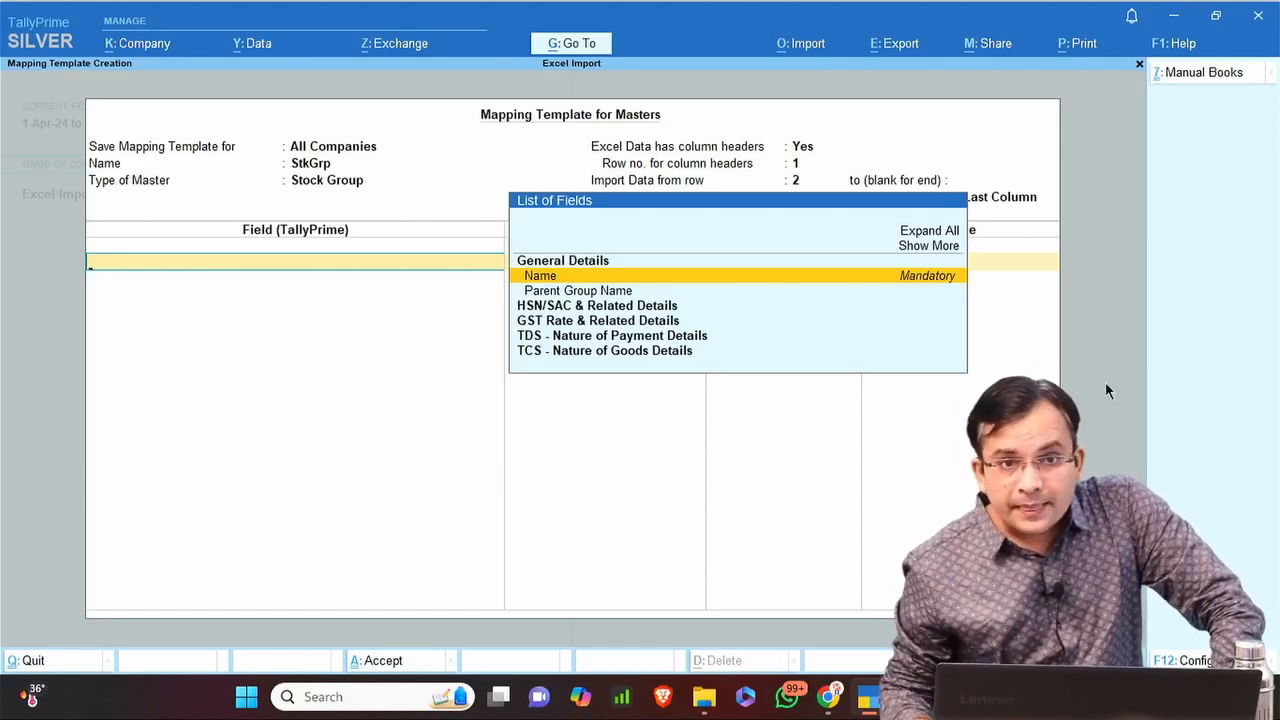
key(Return)
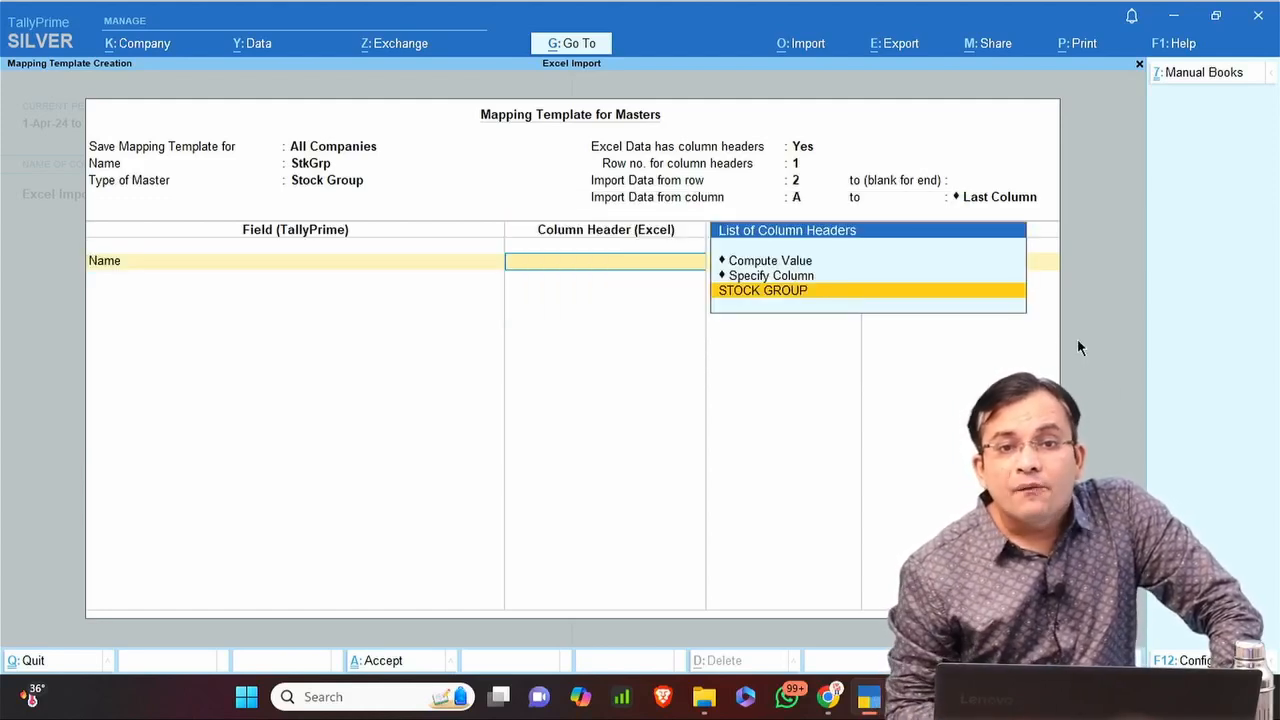
key(Return)
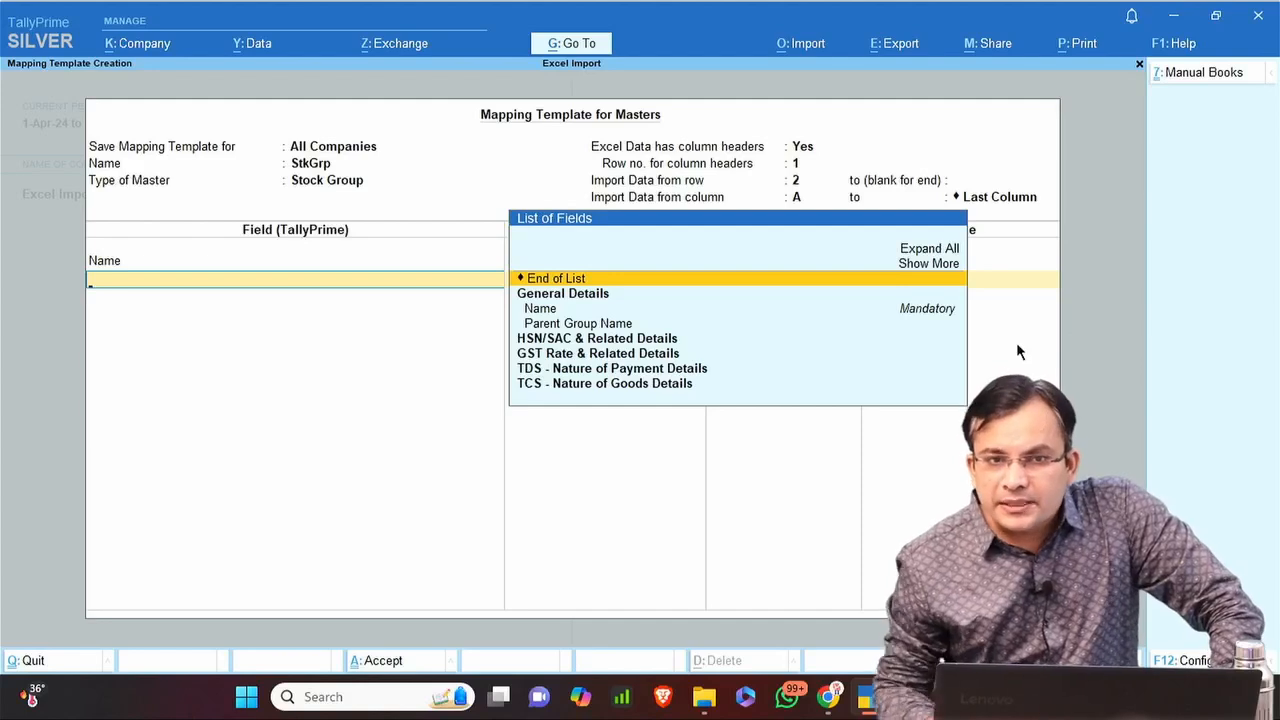
key(Return)
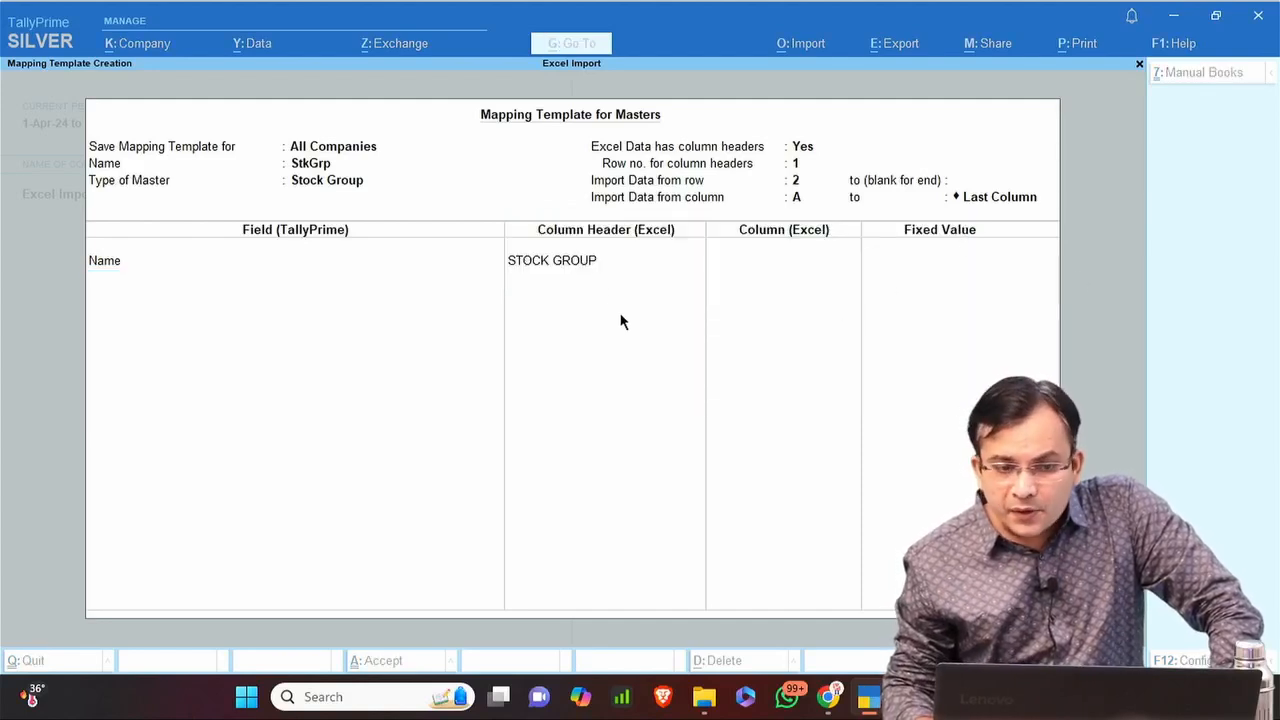
Switch to Excel to review the stock group list in A1:A4, and return to TallyPrime.
key(alt+Tab)
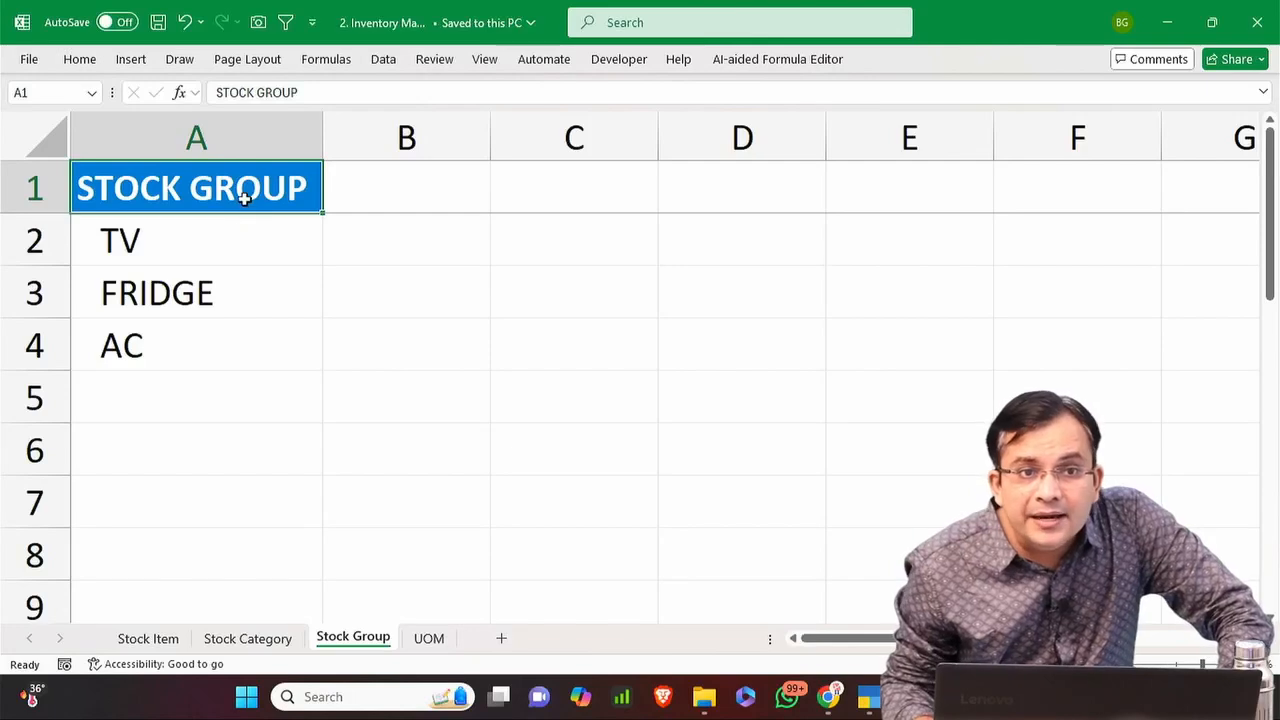
drag(243, 186, 234, 322)
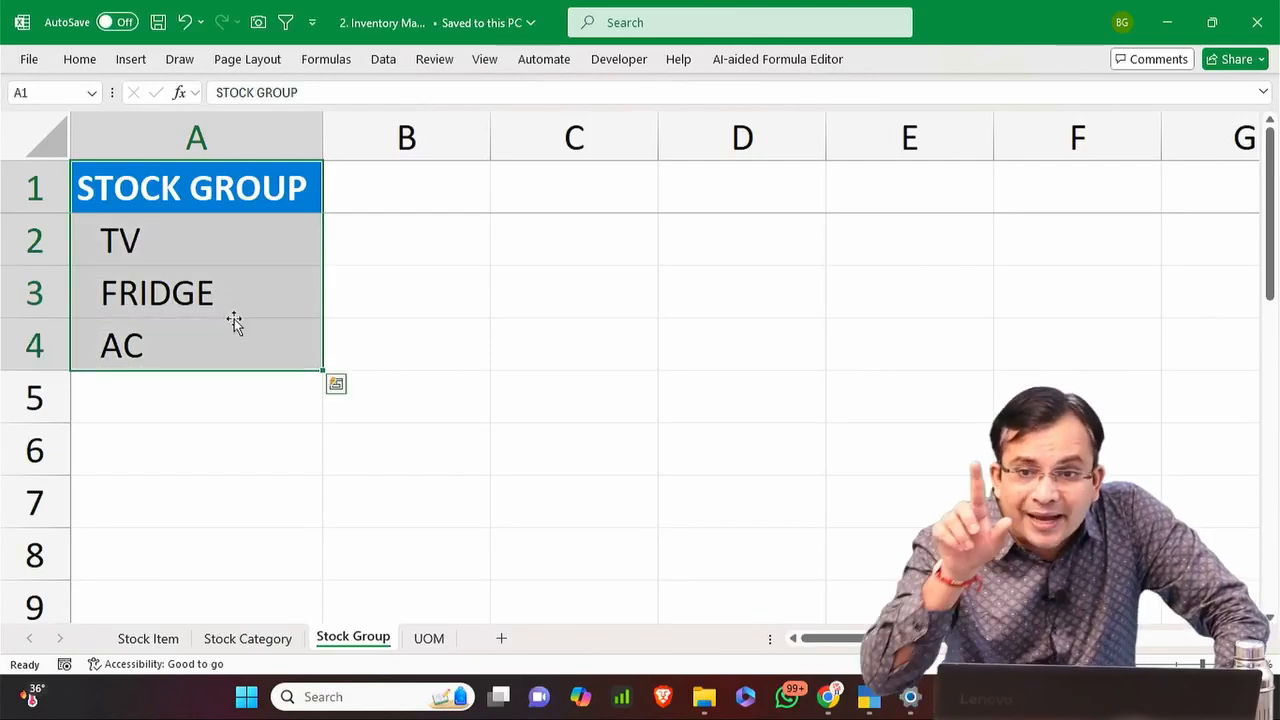
key(alt+Tab)
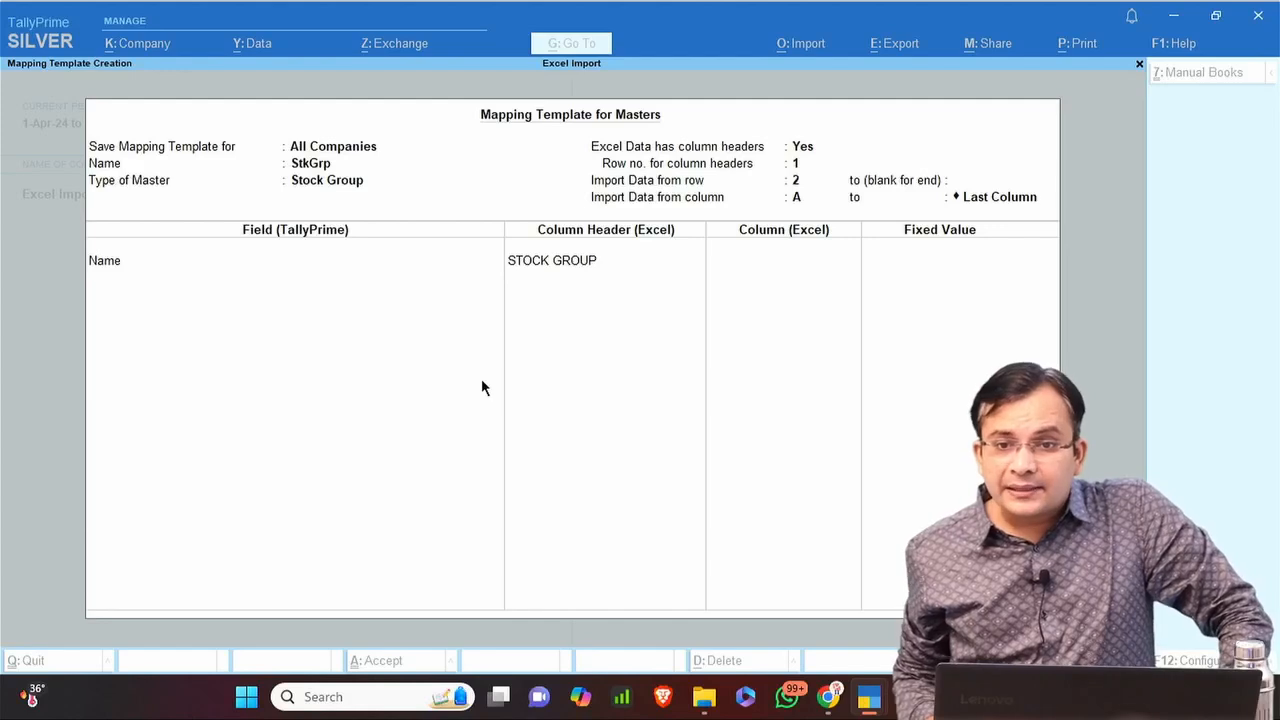
Save the StkGrp template and import the stock groups from the summary preview, keeping the Modify with New Data behaviour.
key(ctrl+a)
key(Return)
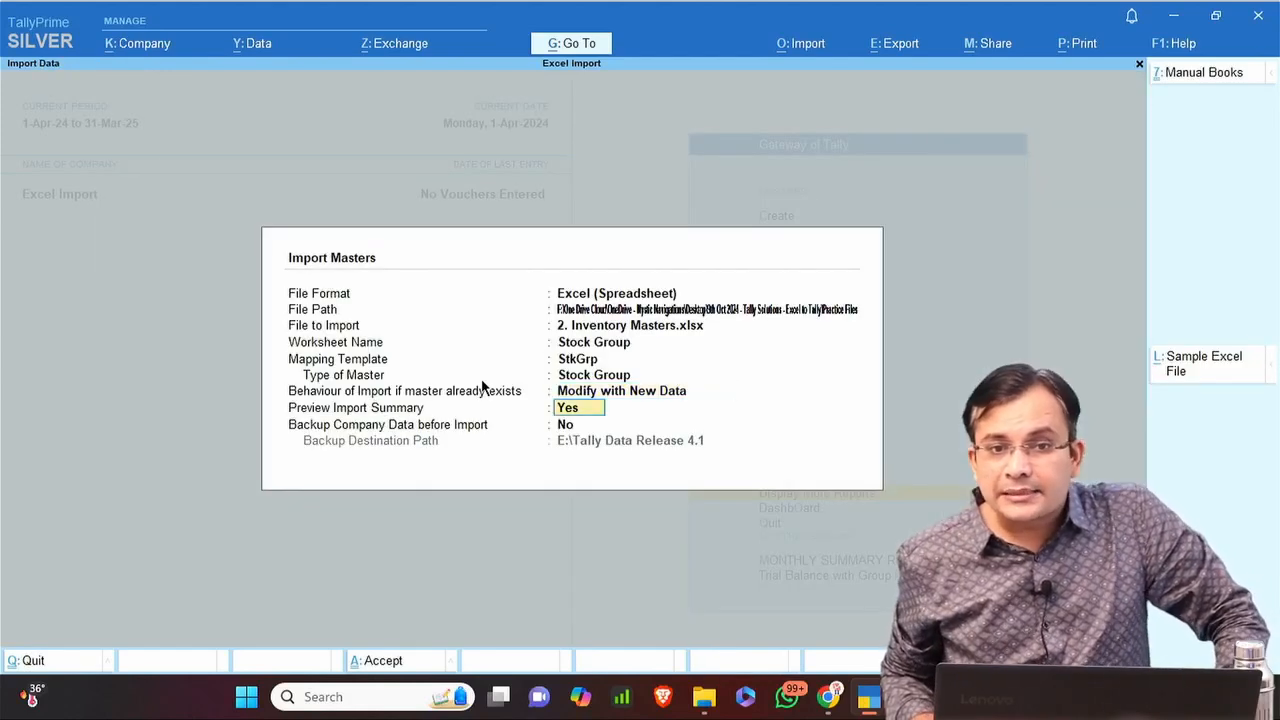
key(Return)
key(Return)
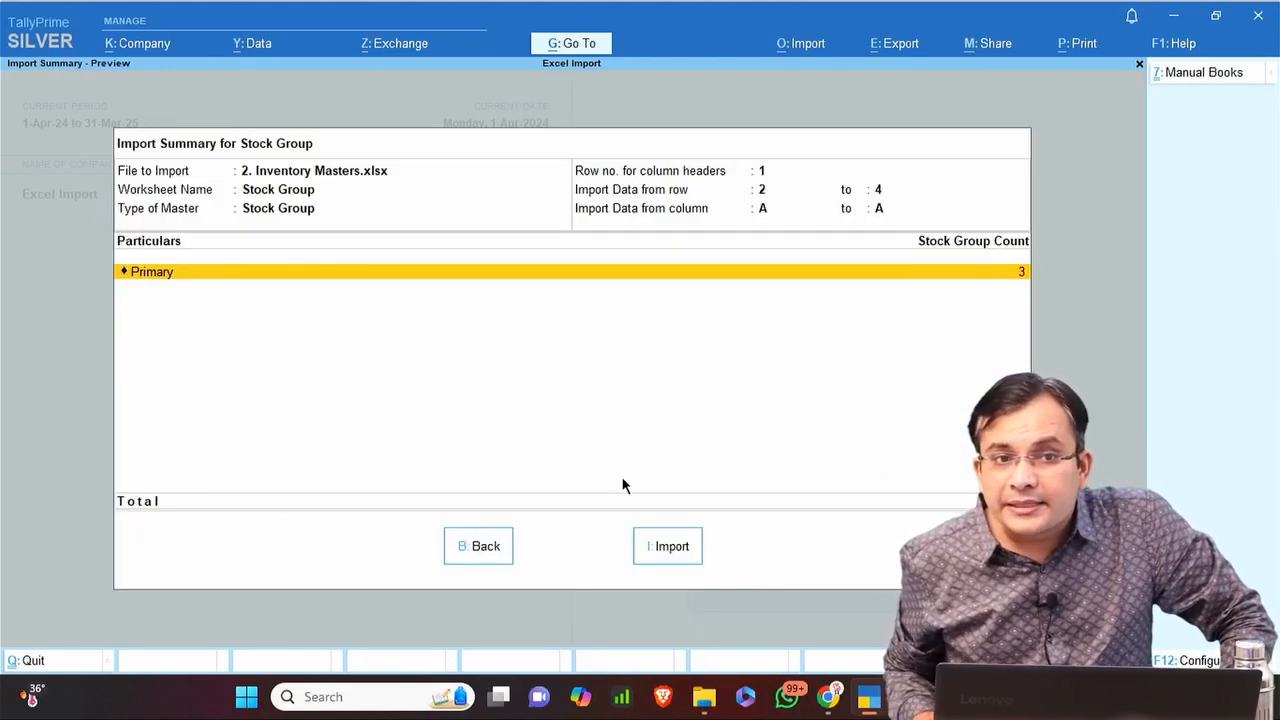
click(670, 546)
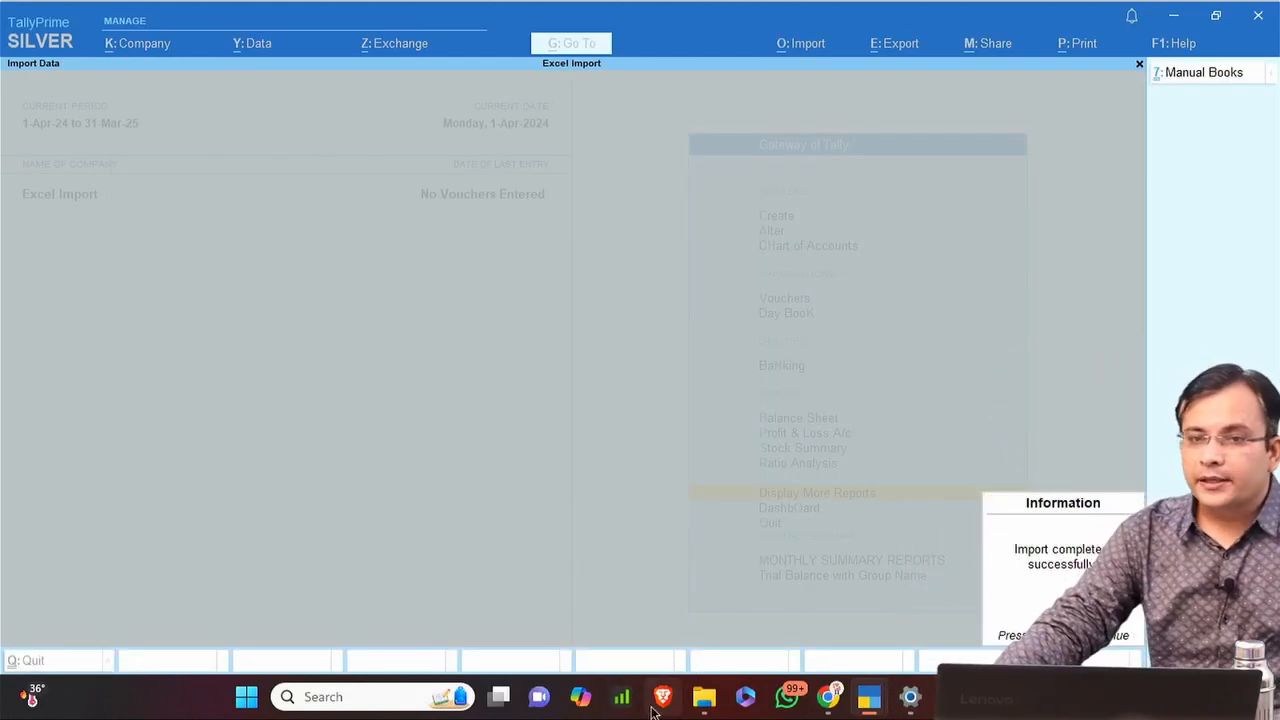
key(Return)
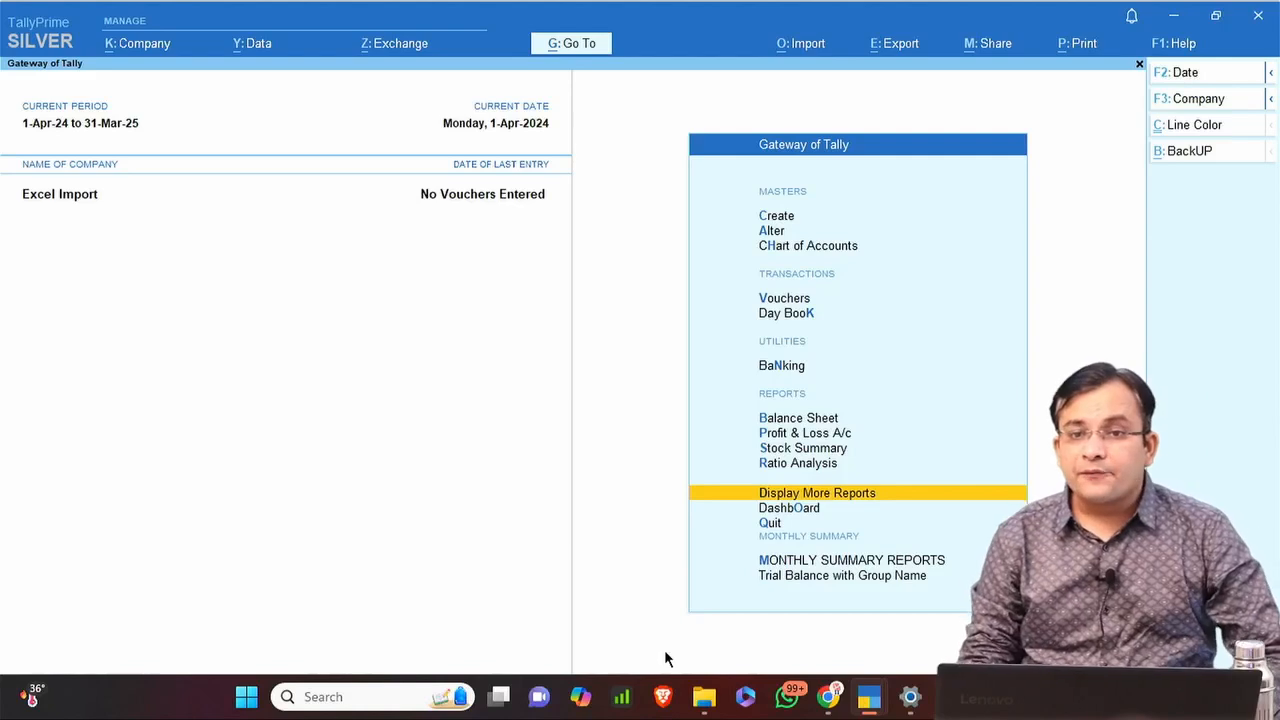
Open the Statistics report, check the list of stock groups and return to the report.
key(d)
key(s)
key(s)
key(Right)
key(Down)
key(Down)
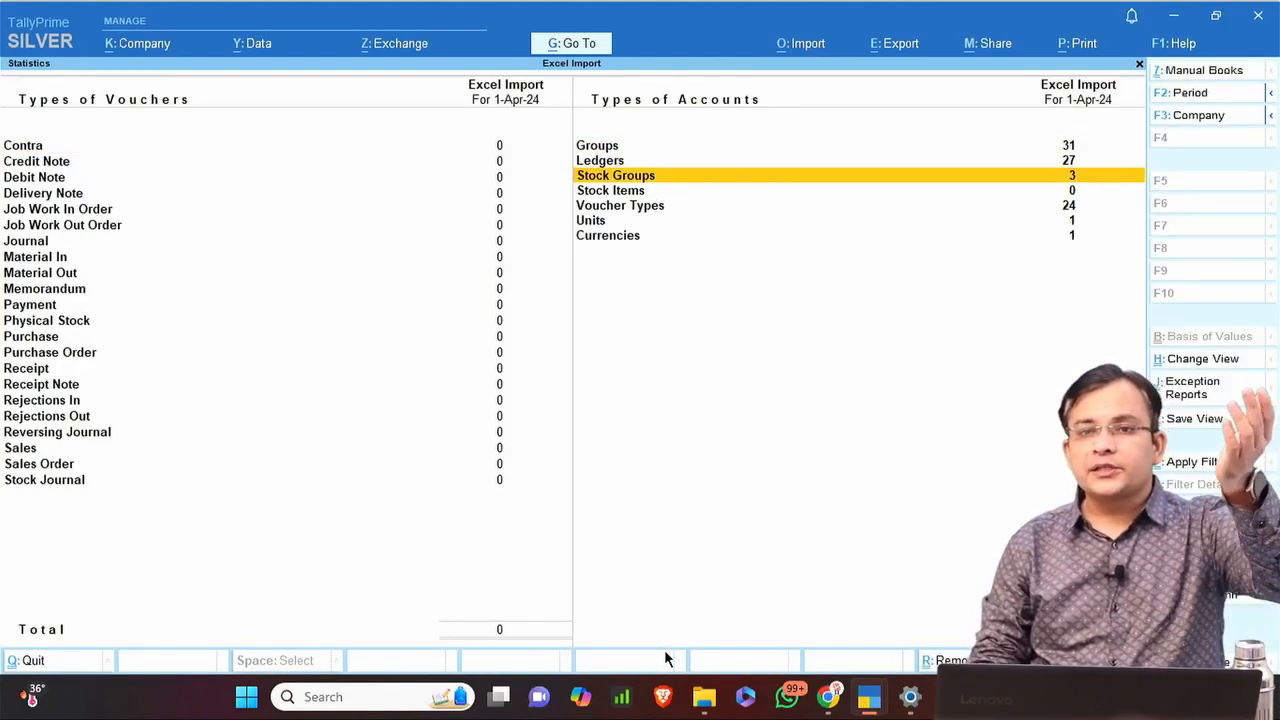
key(Return)
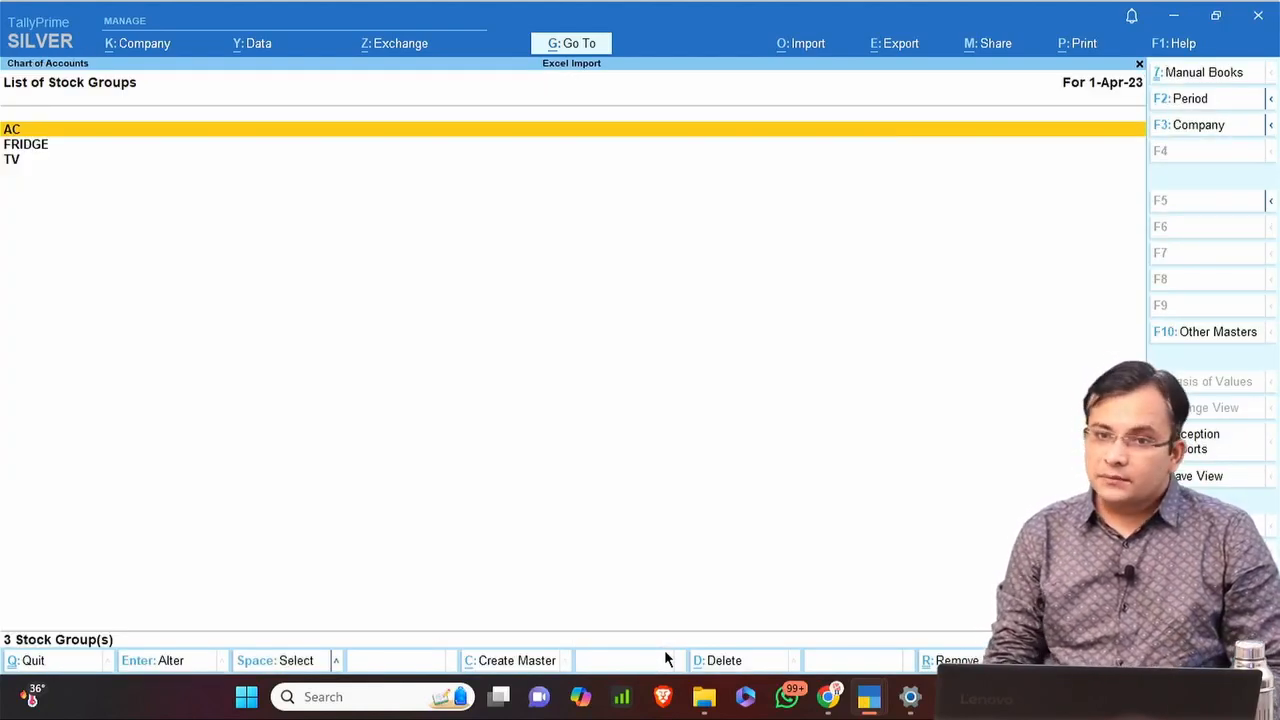
key(Escape)
Switch to Excel to compare the Stock Category and Stock Item worksheets, and return to TallyPrime from the Stock Category sheet.
key(alt+Tab)
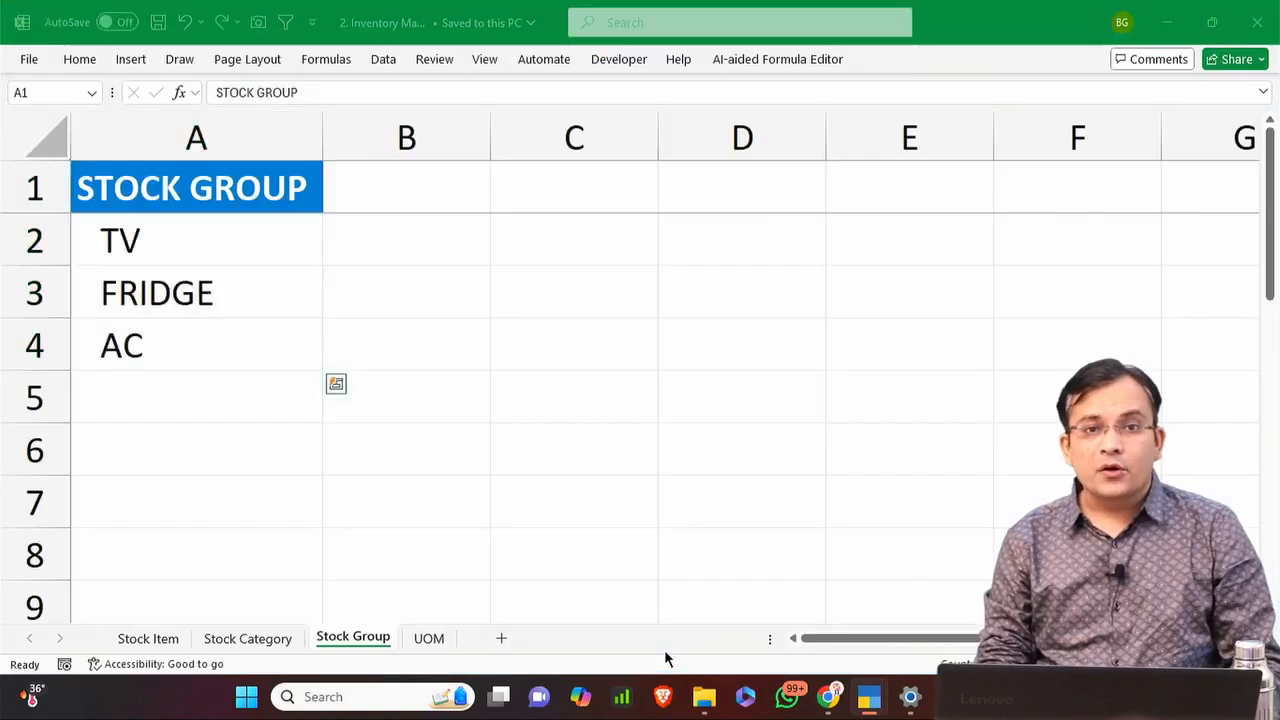
key(ctrl+shift+Down)
key(ctrl+Page_Up)
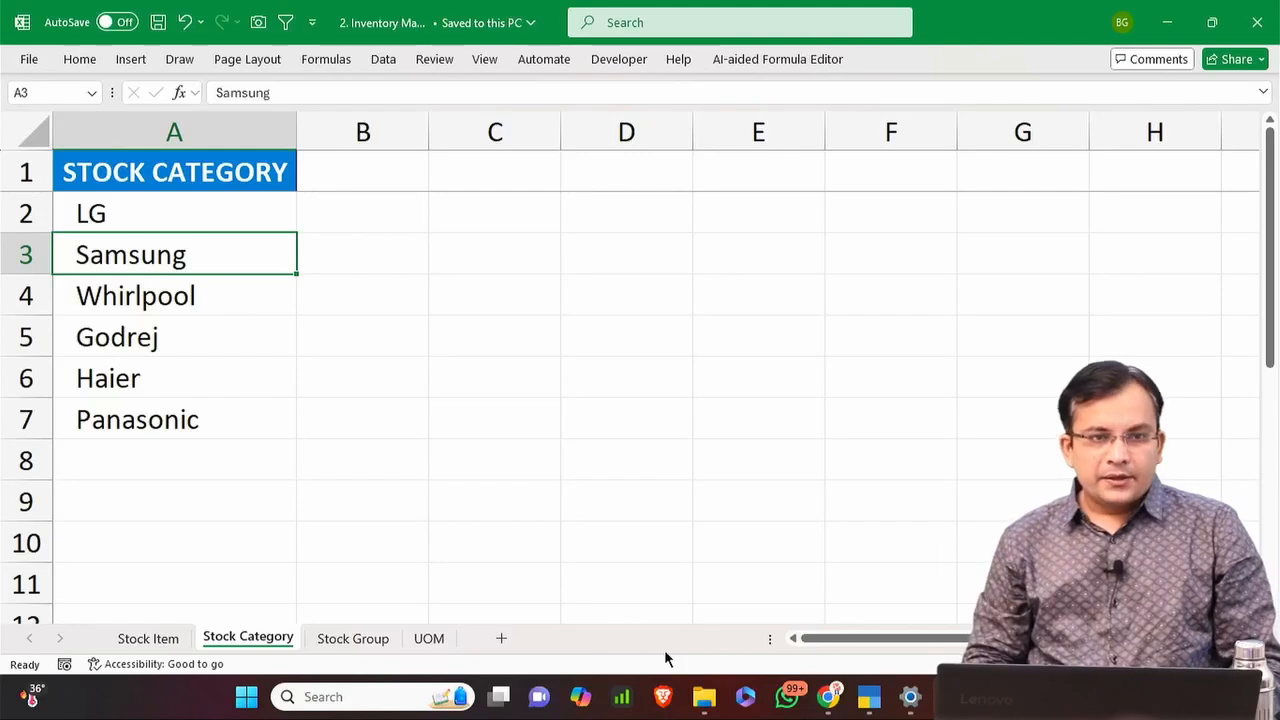
key(ctrl+Page_Up)
key(ctrl+Page_Down)
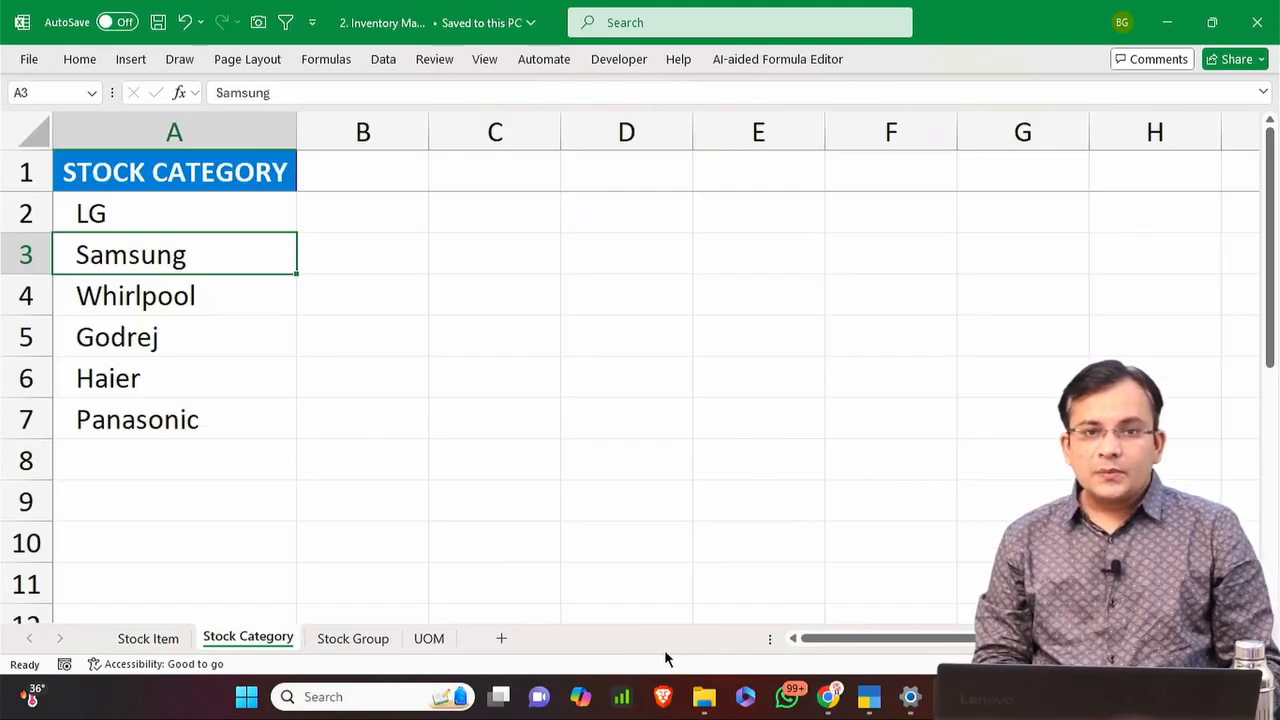
key(ctrl+Page_Up)
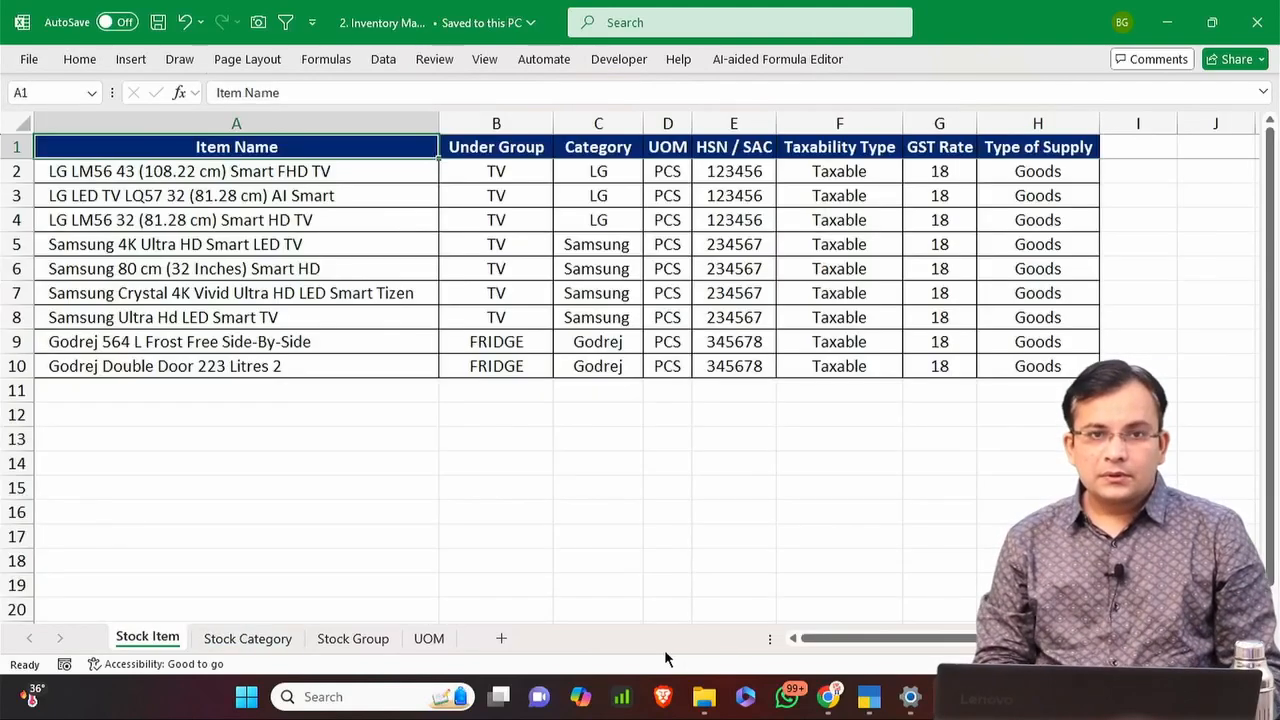
key(Down)
key(ctrl+Page_Down)
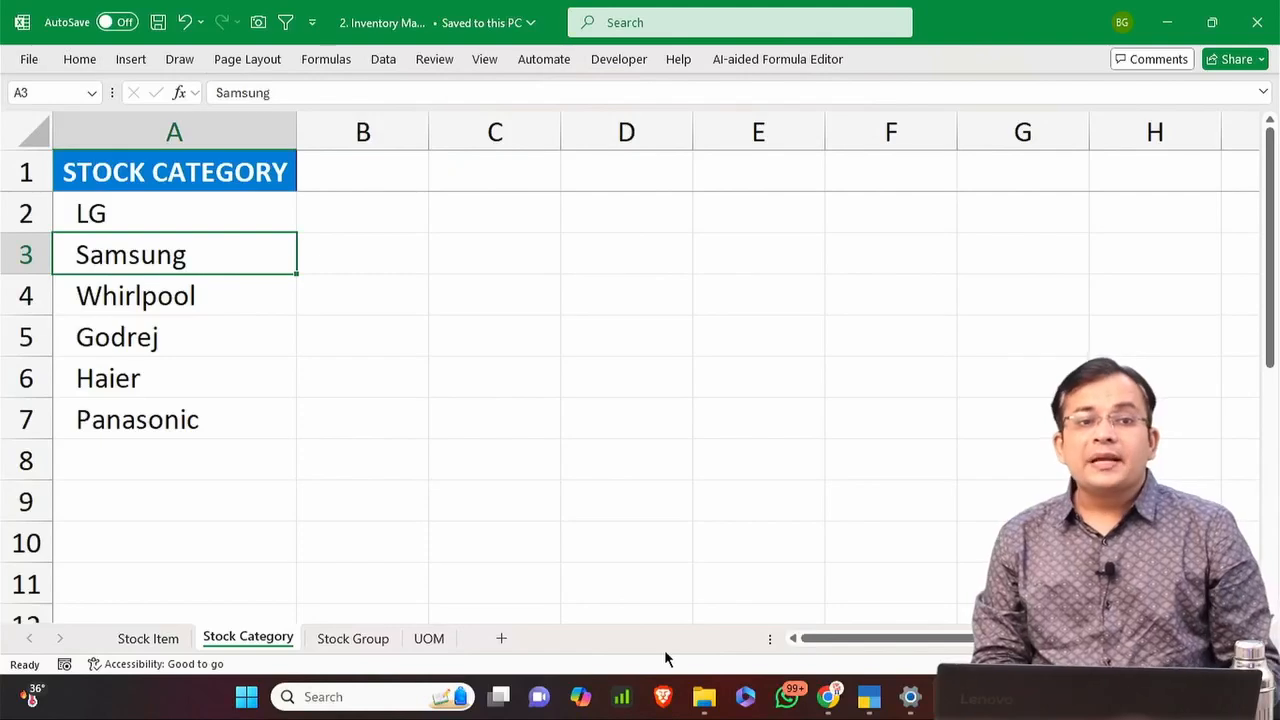
key(alt+Tab)
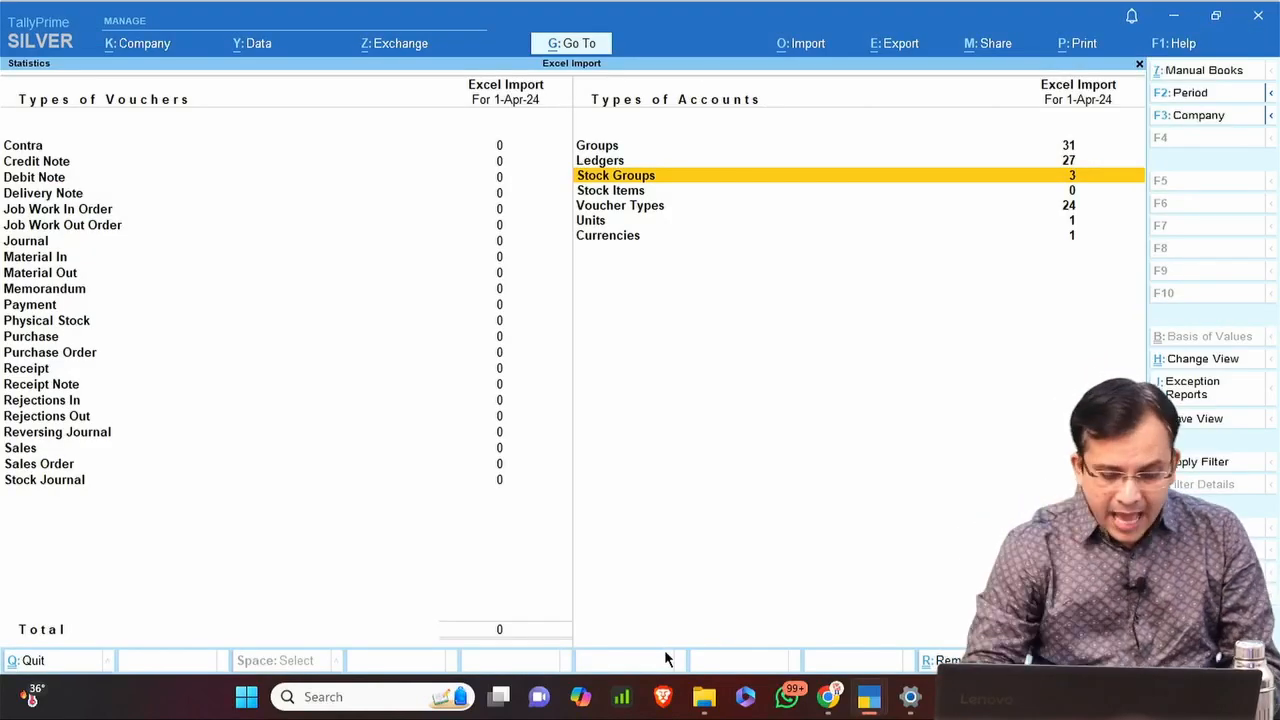
Start a masters import from 2. Inventory Masters.xlsx and select the Stock Category worksheet.
key(alt+o)
key(Return)
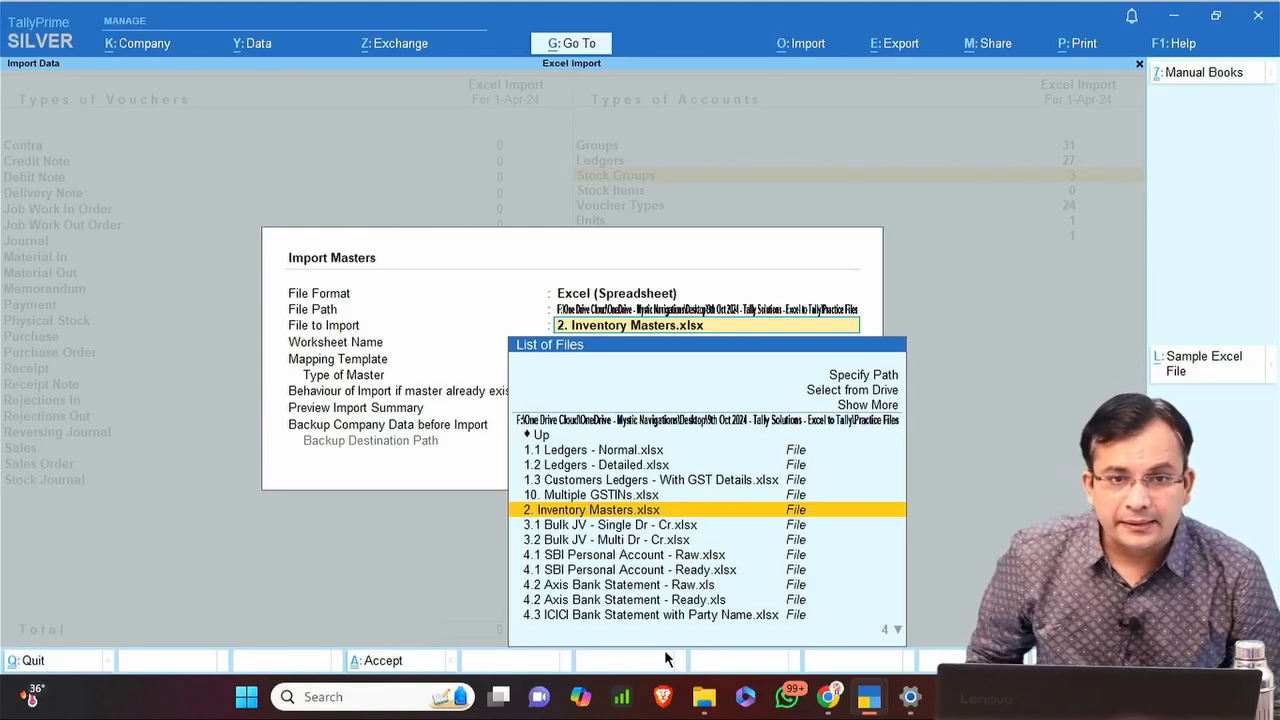
key(Return)
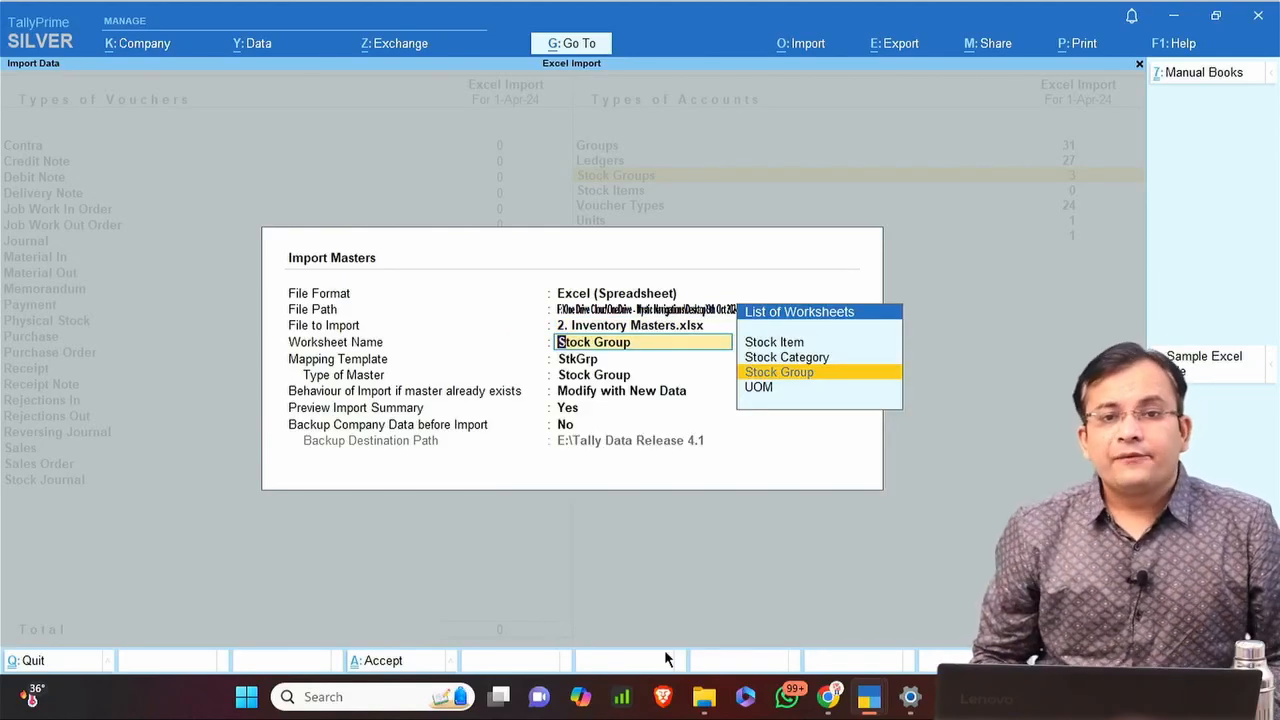
key(Up)
key(Return)
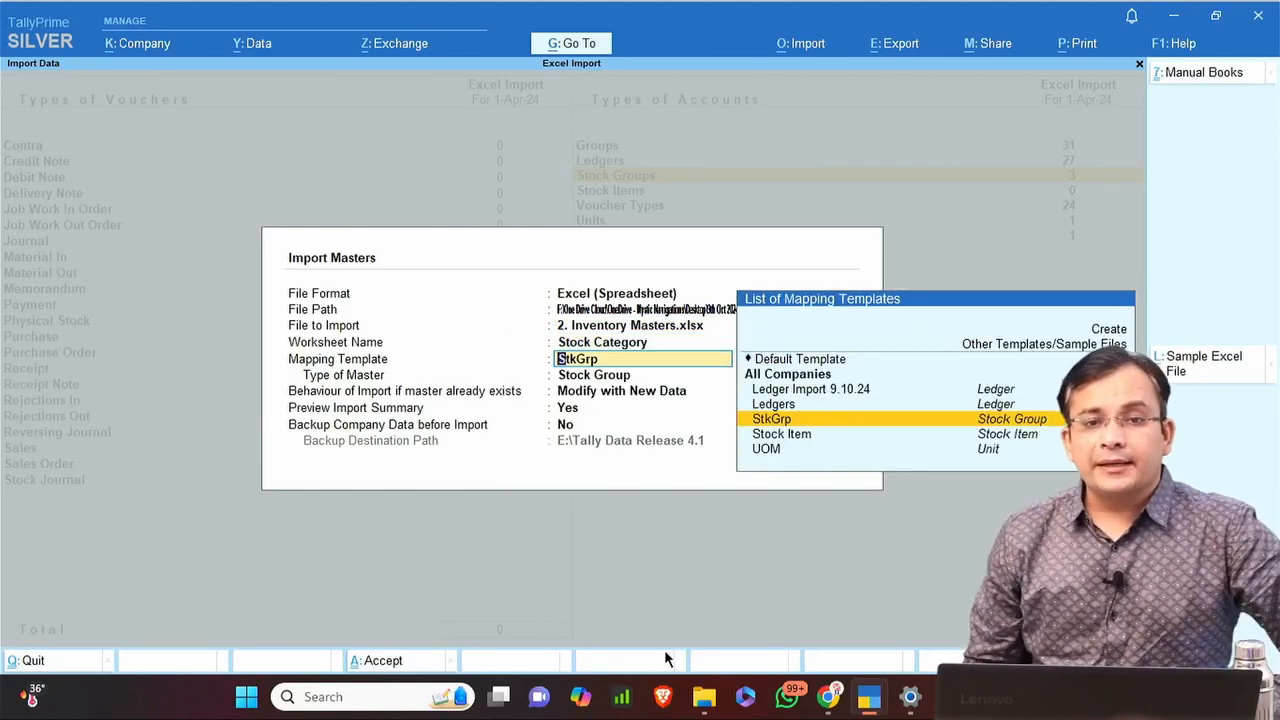
Create a new mapping template named SCt for the Stock Category worksheet.
key(Up)
key(Up)
key(Up)
key(Up)
key(Up)
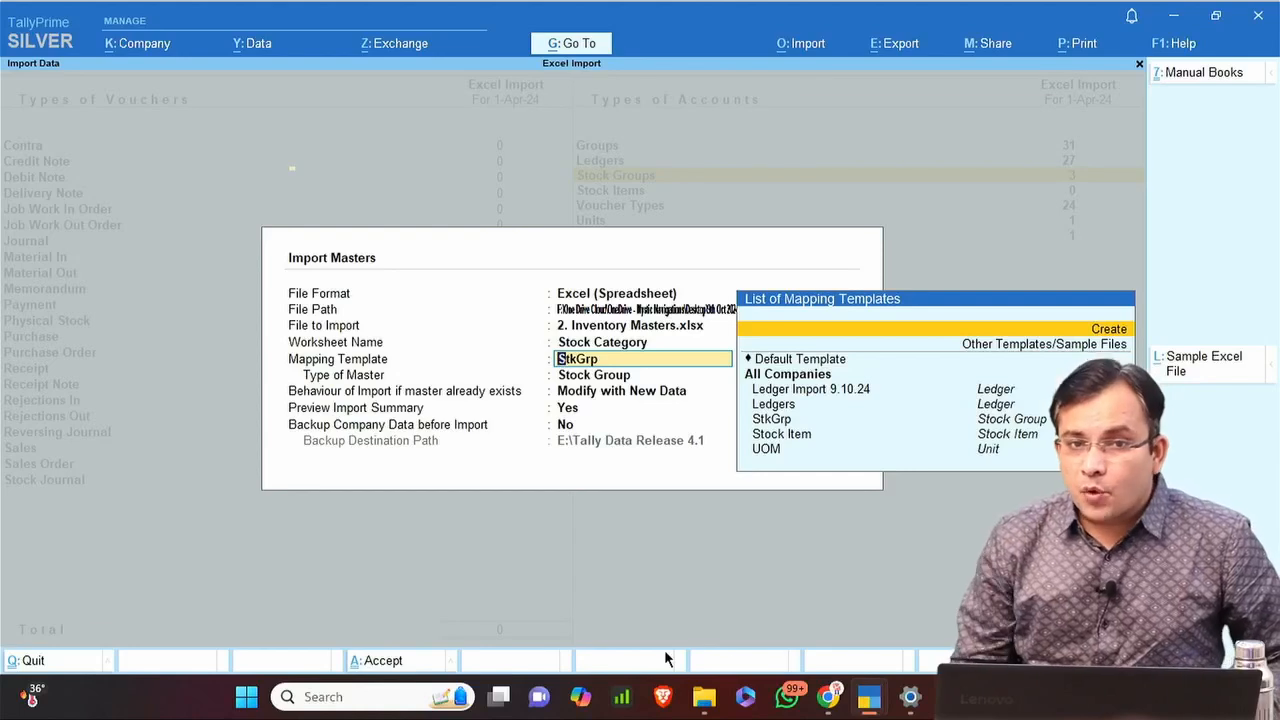
key(Return)
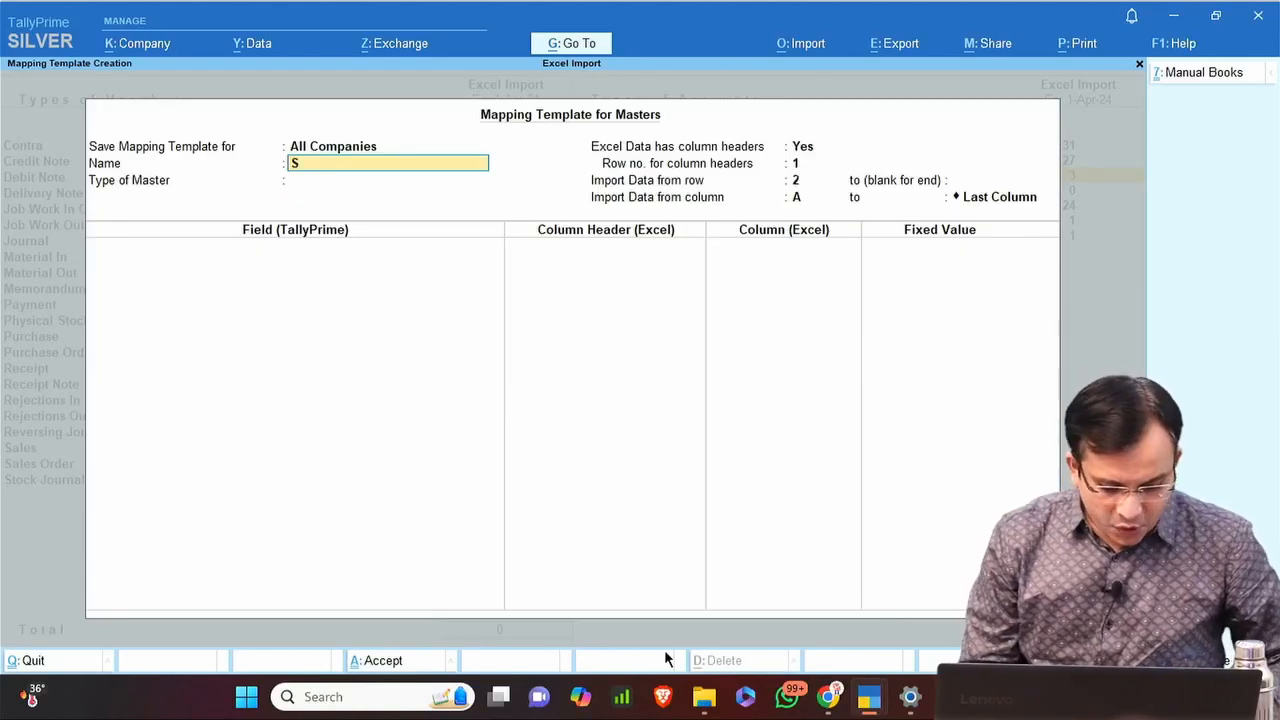
key(Return)
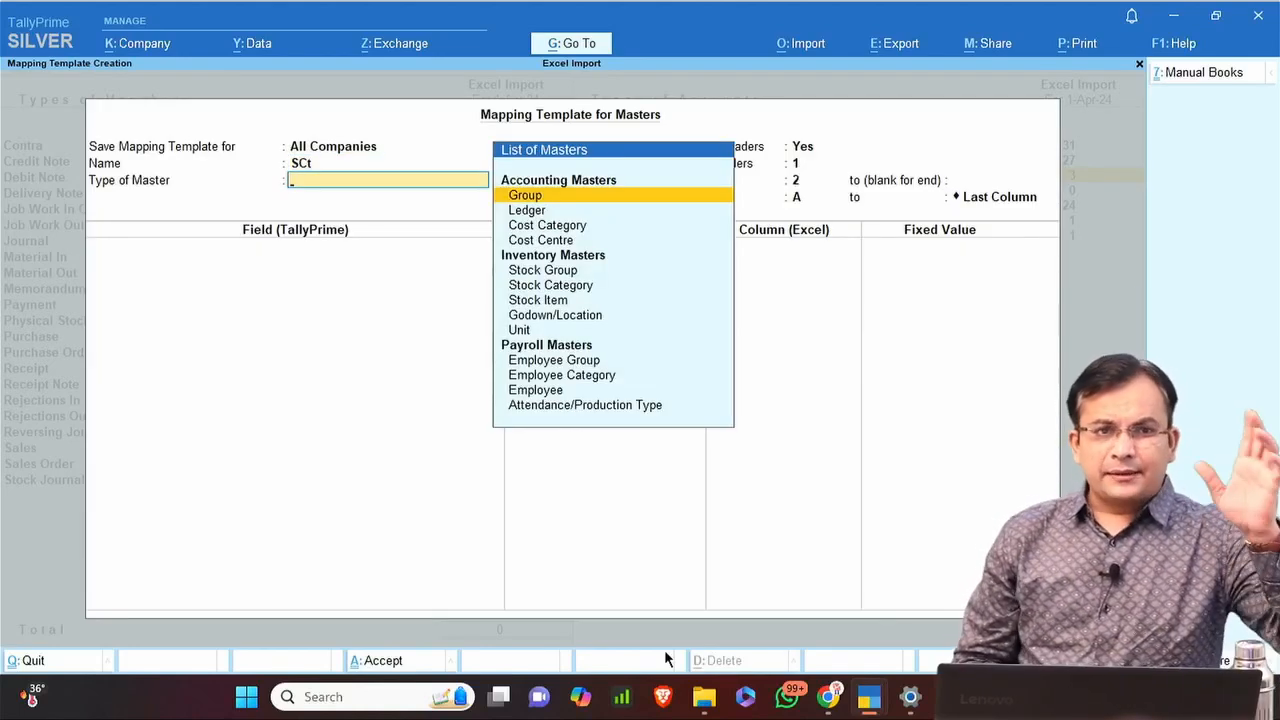
Set the template's type of master to Stock Category, map Name to the STOCK CATEGORY column header and save it.
key(Down)
key(Down)
key(Down)
key(Down)
key(Down)
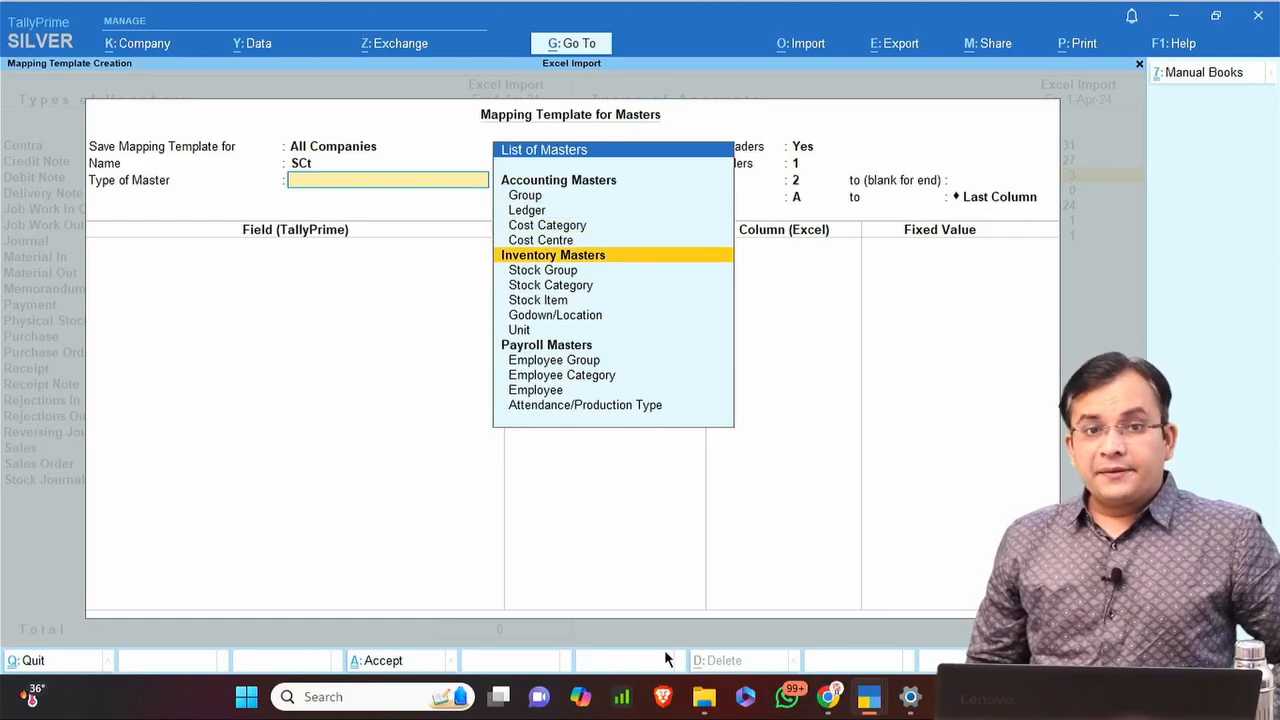
key(Return)
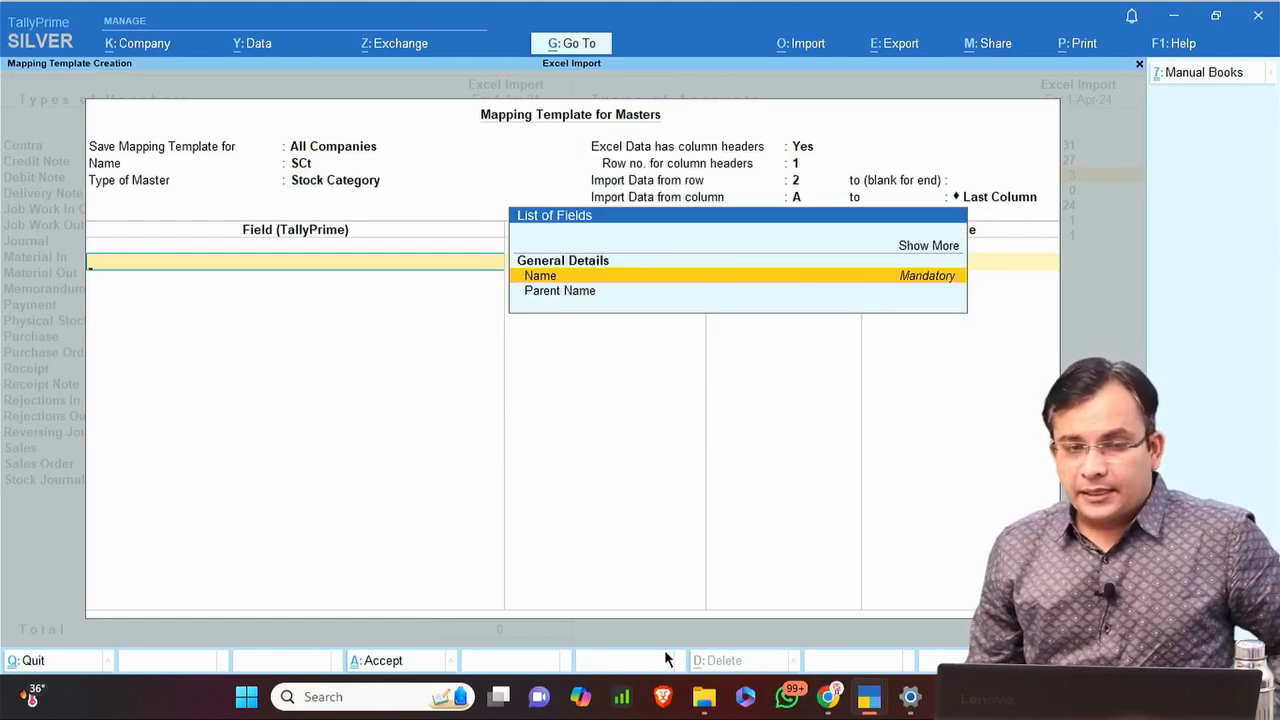
key(Return)
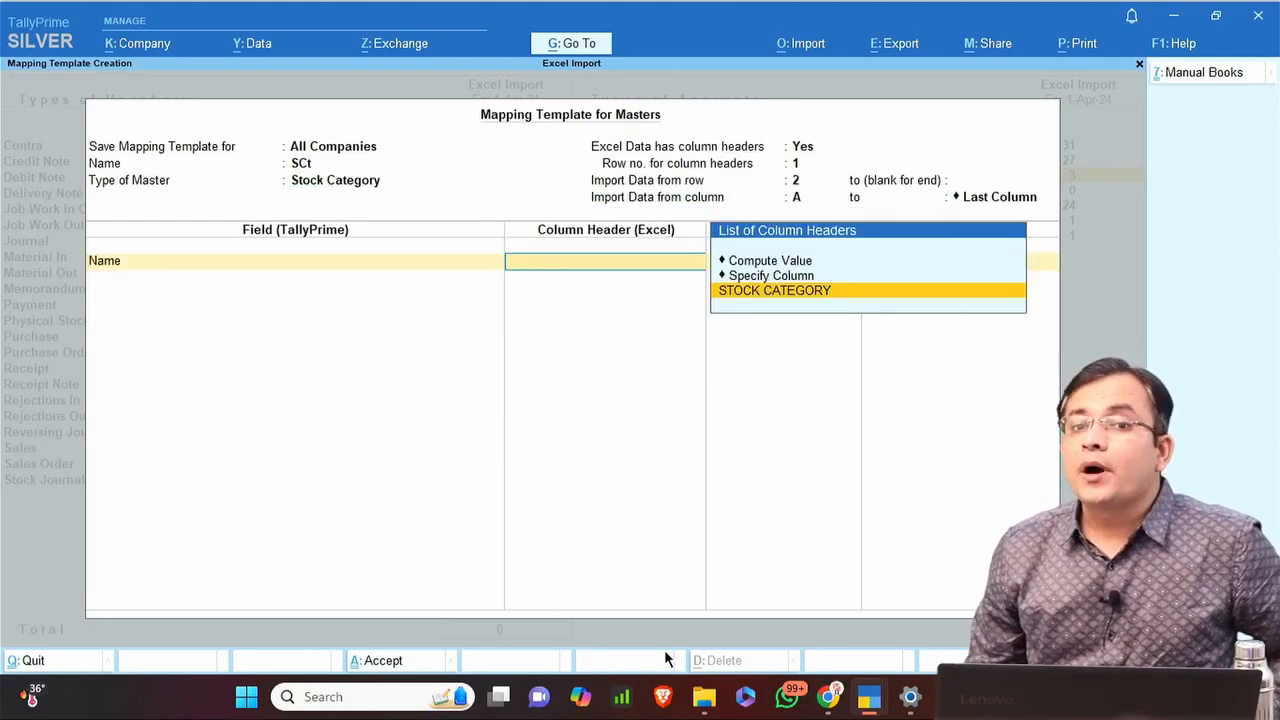
key(Return)
key(Return)
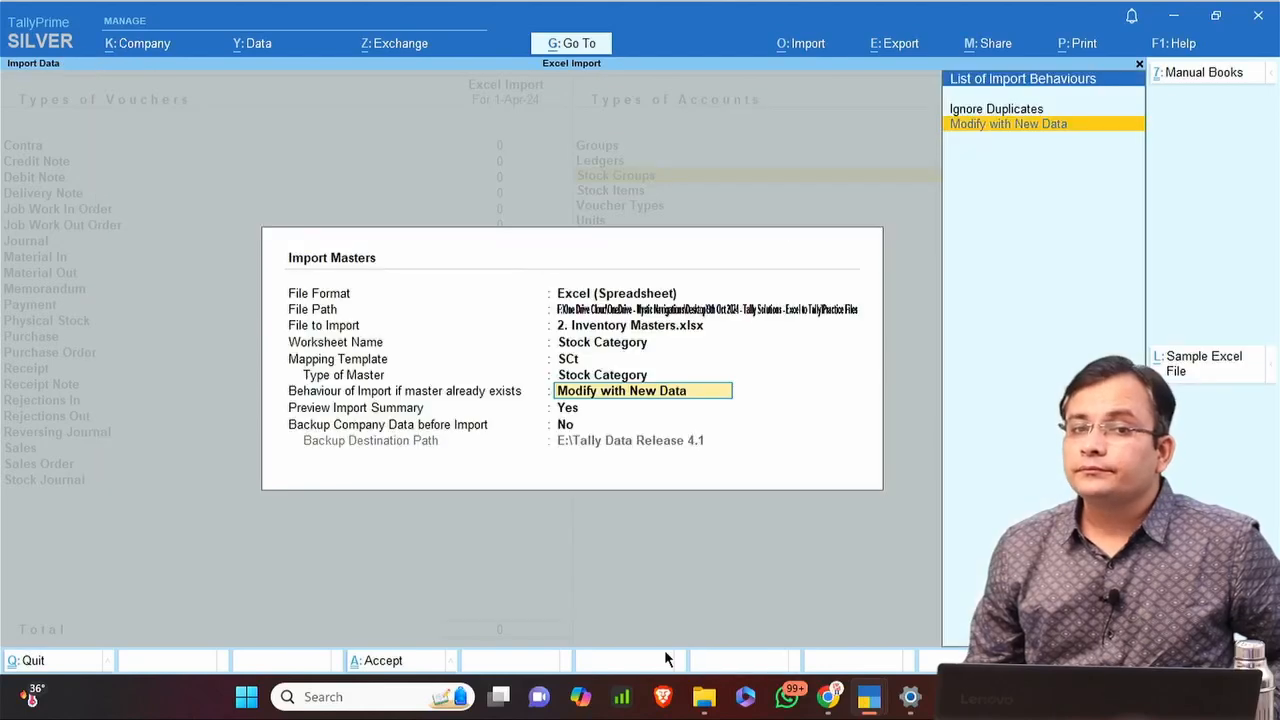
Keep Modify with New Data, import the stock categories from the summary preview and dismiss the completion message.
key(ctrl+a)
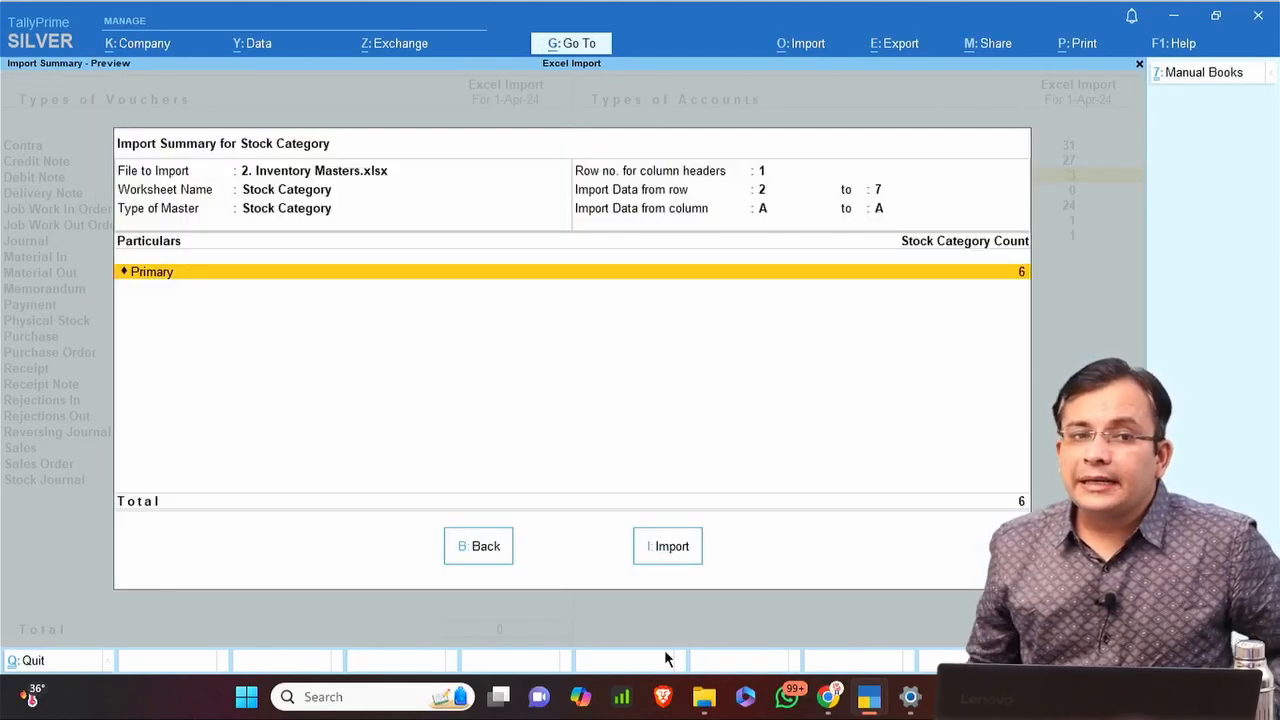
click(668, 546)
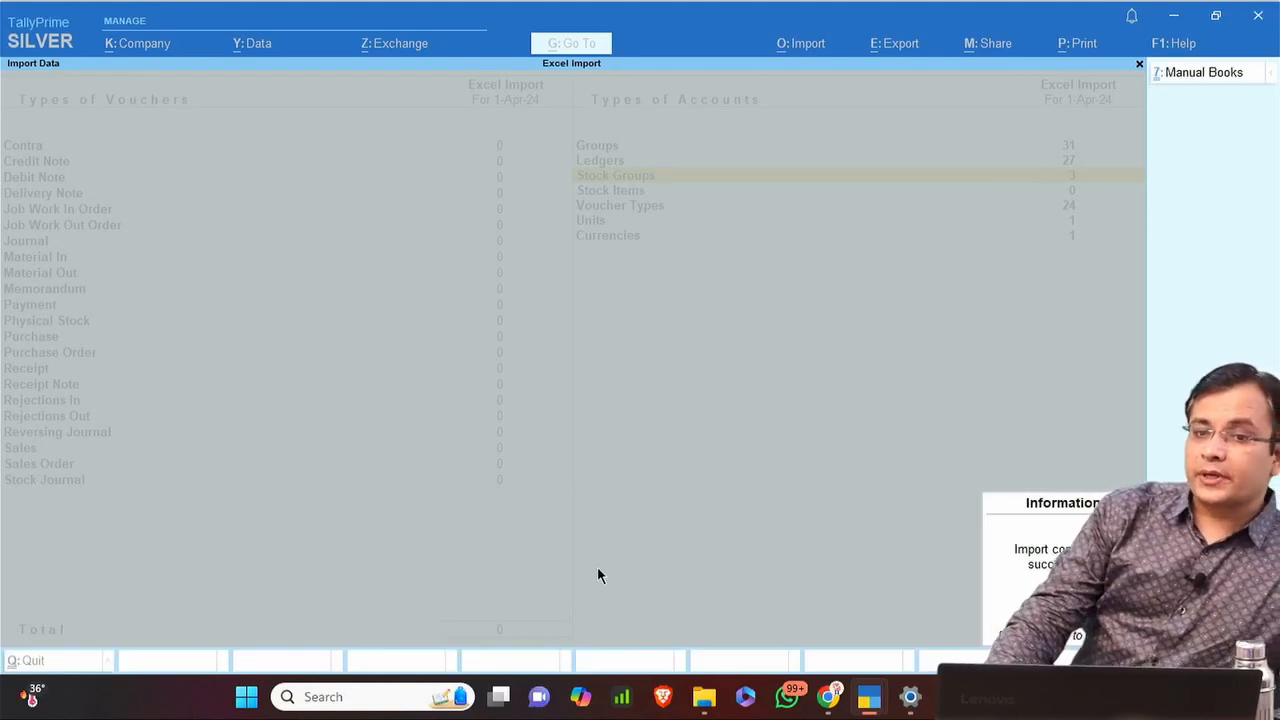
key(Return)
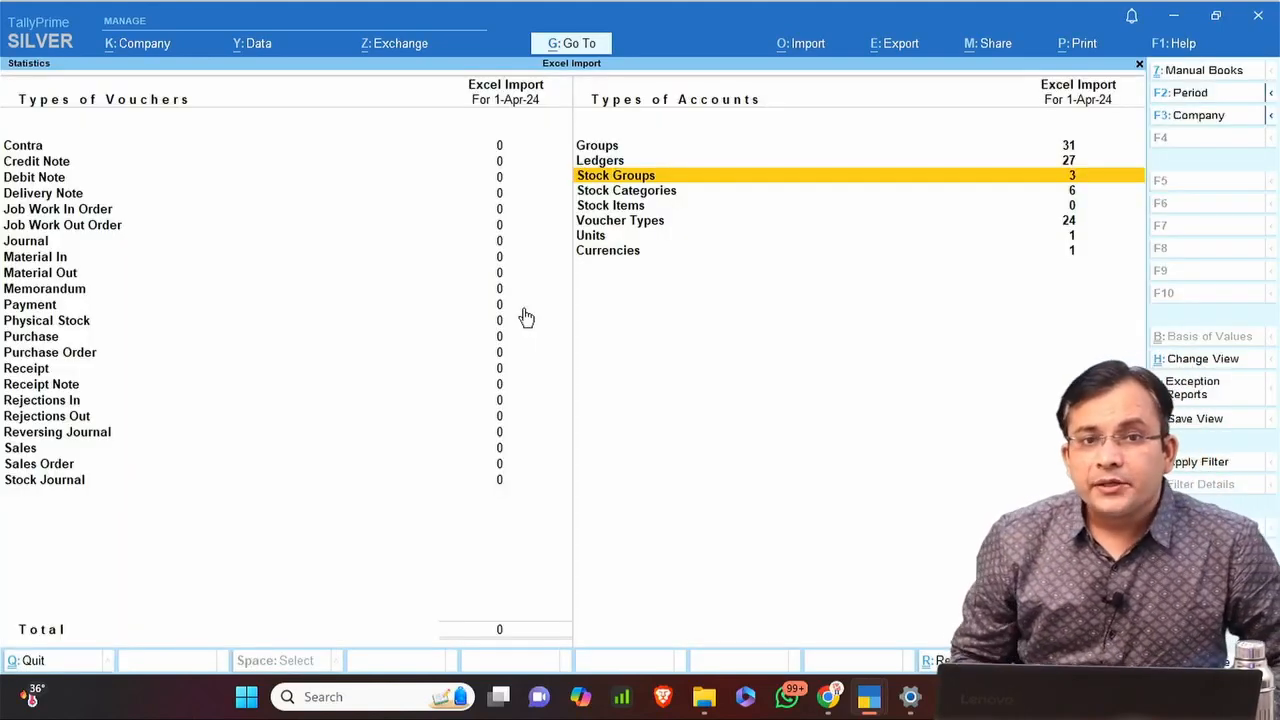
Review the imported stock categories from the company's Statistics report and leave the report.
key(Down)
key(Return)
key(Escape)
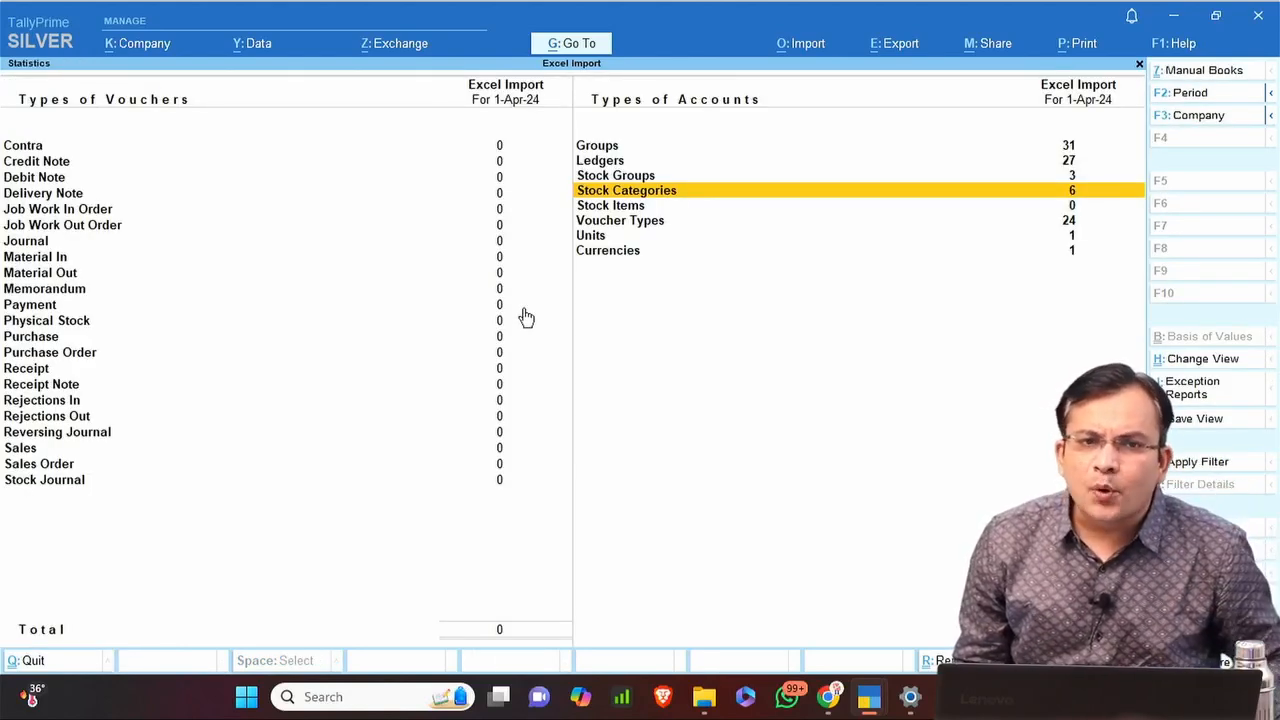
key(Escape)
Switch to the Excel workbook and examine the Stock Item sheet's columns from Item Name through Taxability Type.
key(alt+Tab)
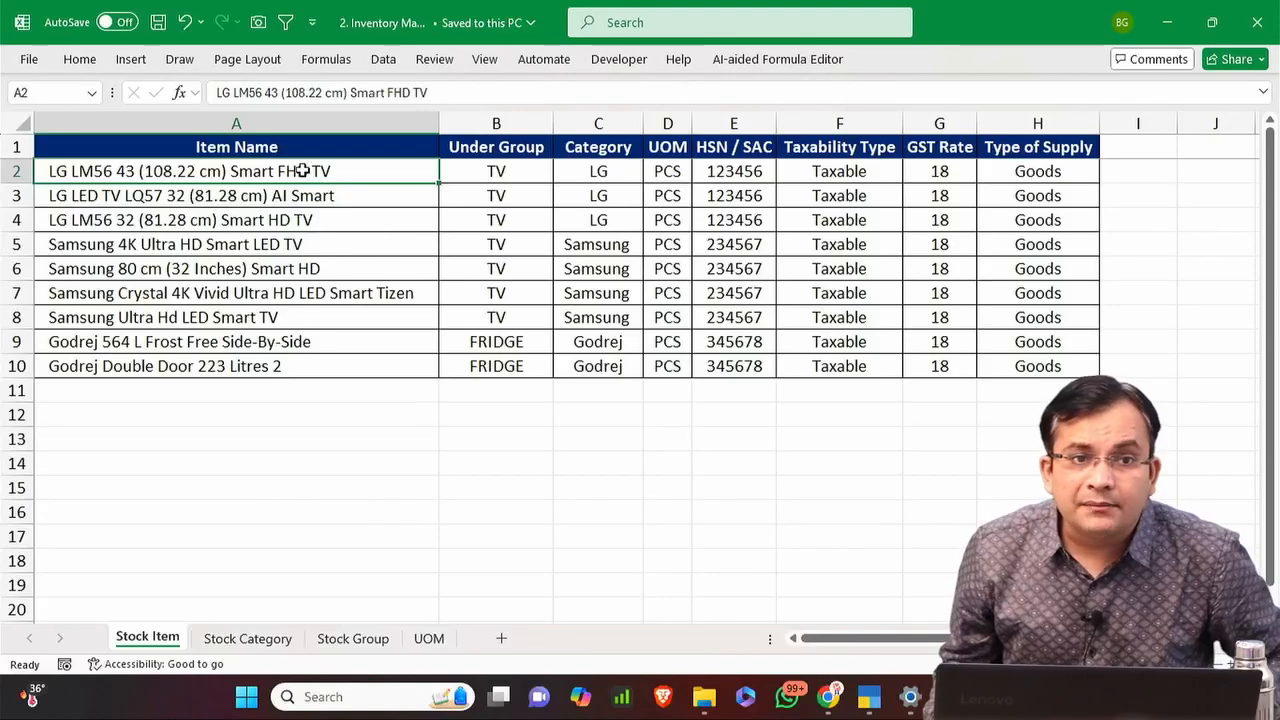
drag(302, 171, 258, 362)
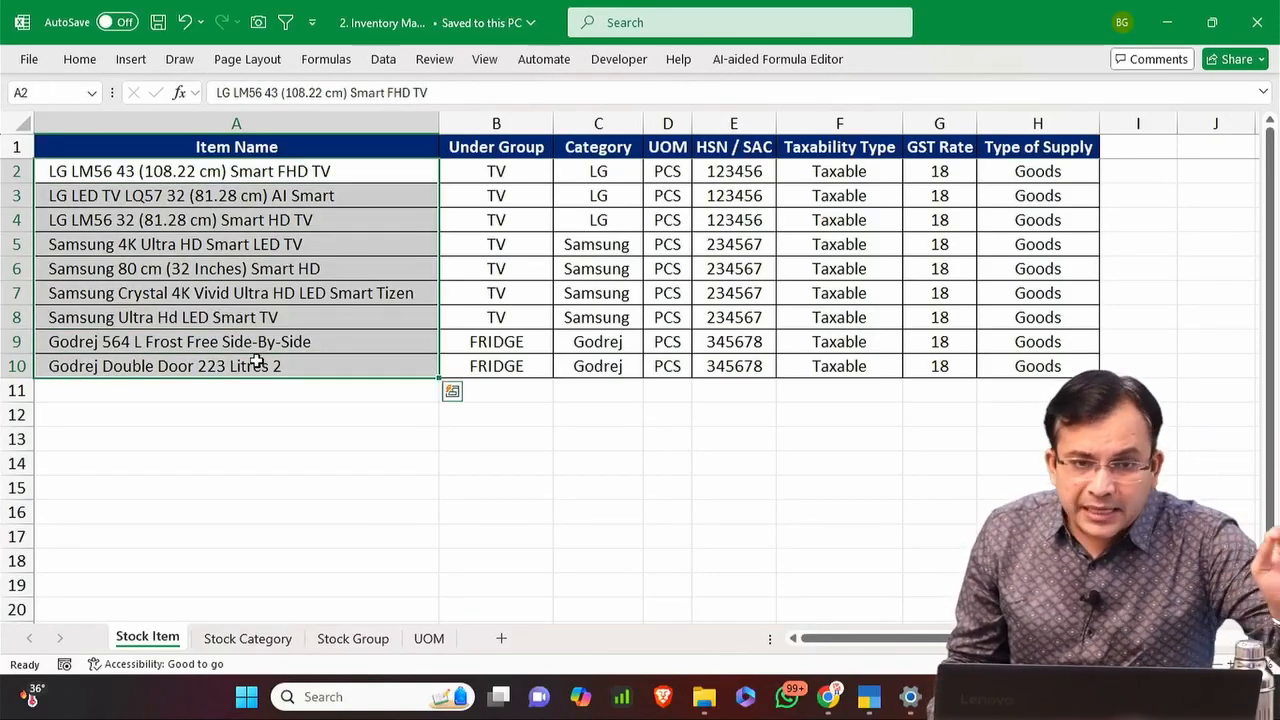
key(Right)
key(ctrl+shift+Down)
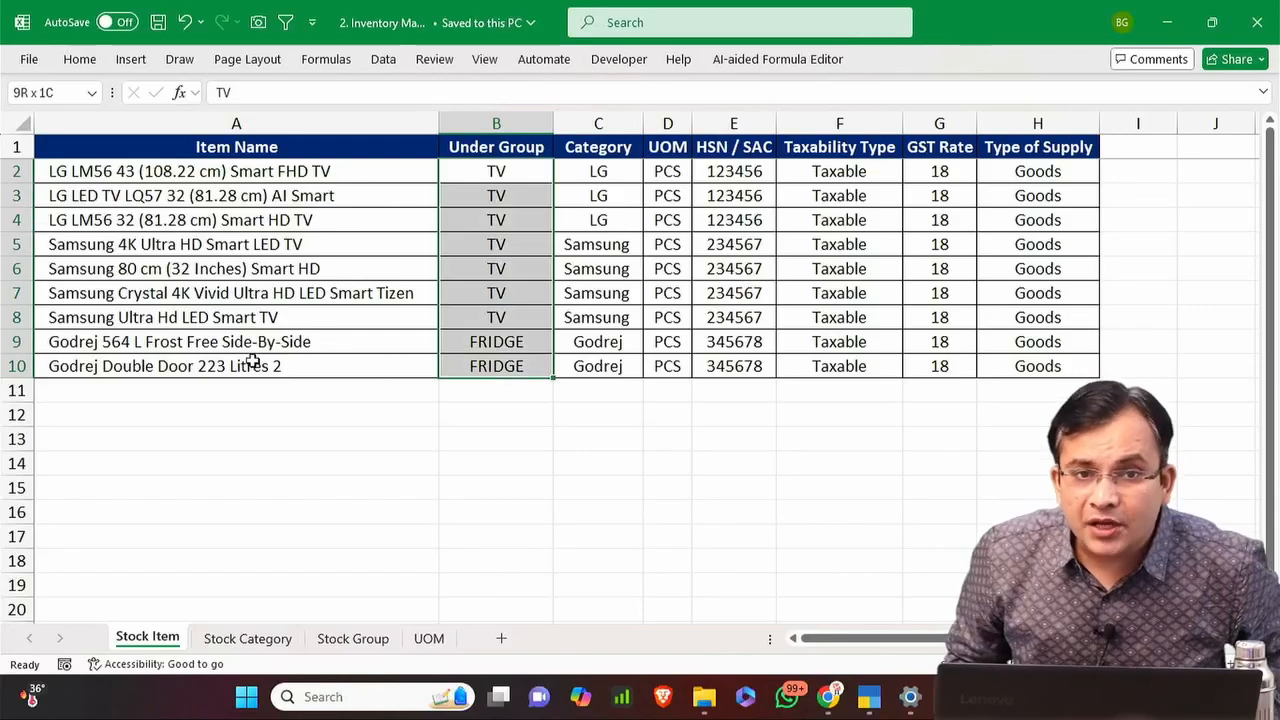
key(Right)
key(ctrl+shift+Down)
key(Right)
key(ctrl+shift+Down)
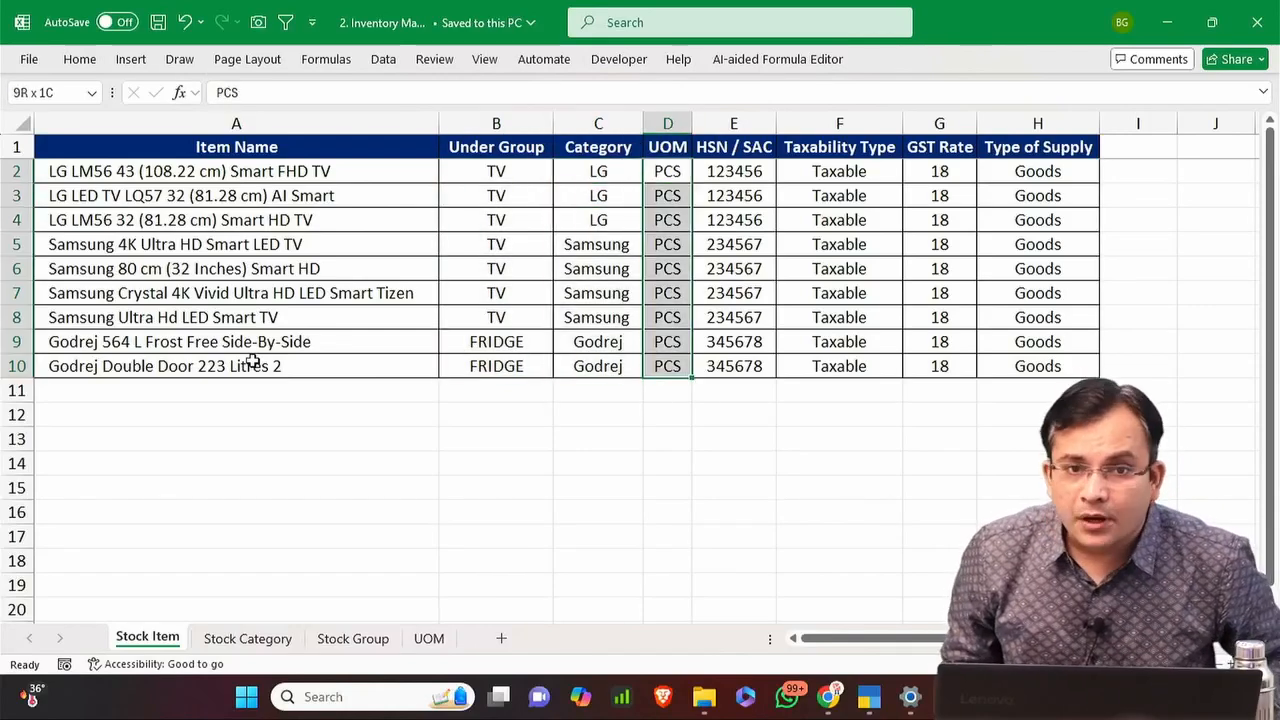
key(Right)
key(ctrl+shift+Down)
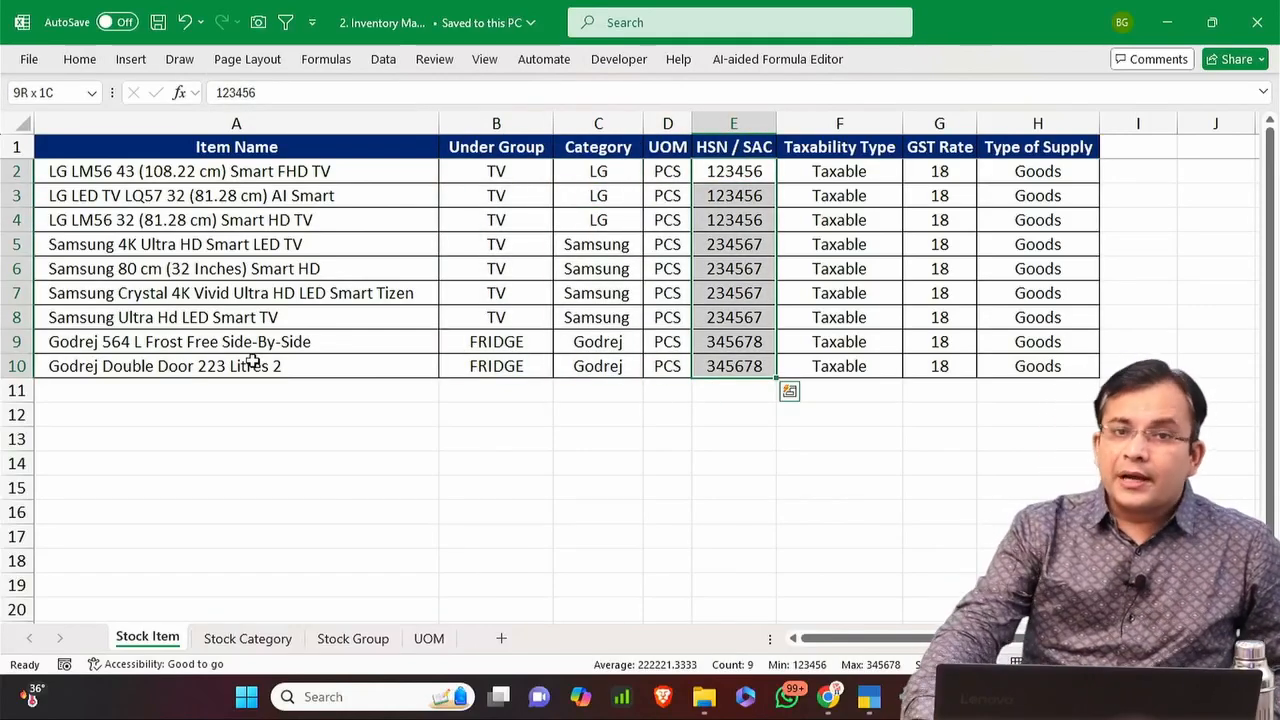
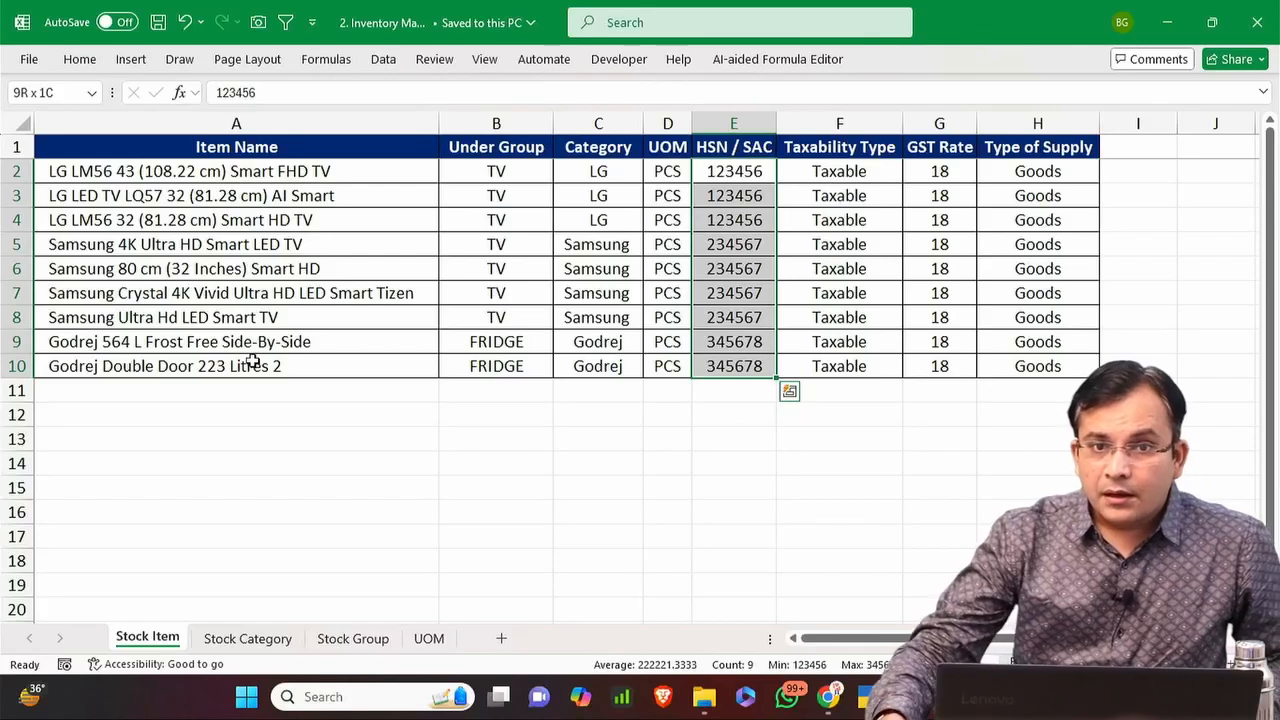
key(Right)
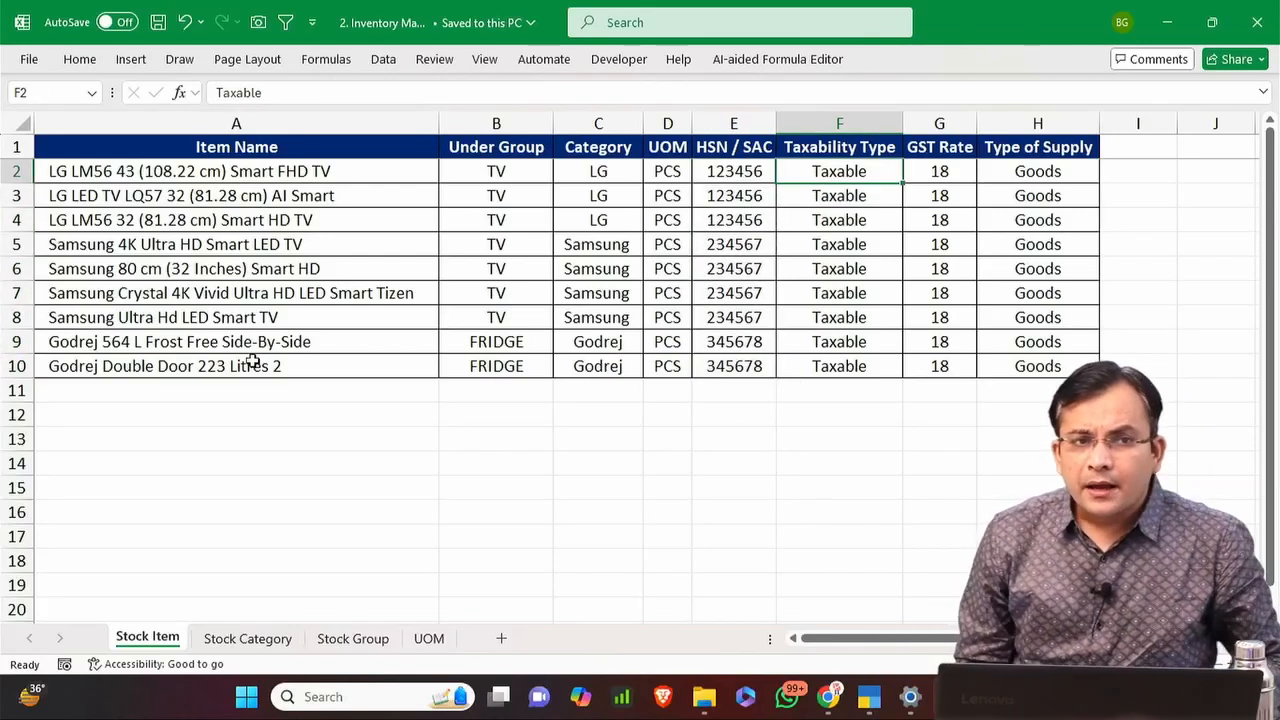
Switch to TallyPrime and start a masters import from 2. Inventory Masters.xlsx using the Stock Item worksheet.
key(alt+Tab)
key(Escape)
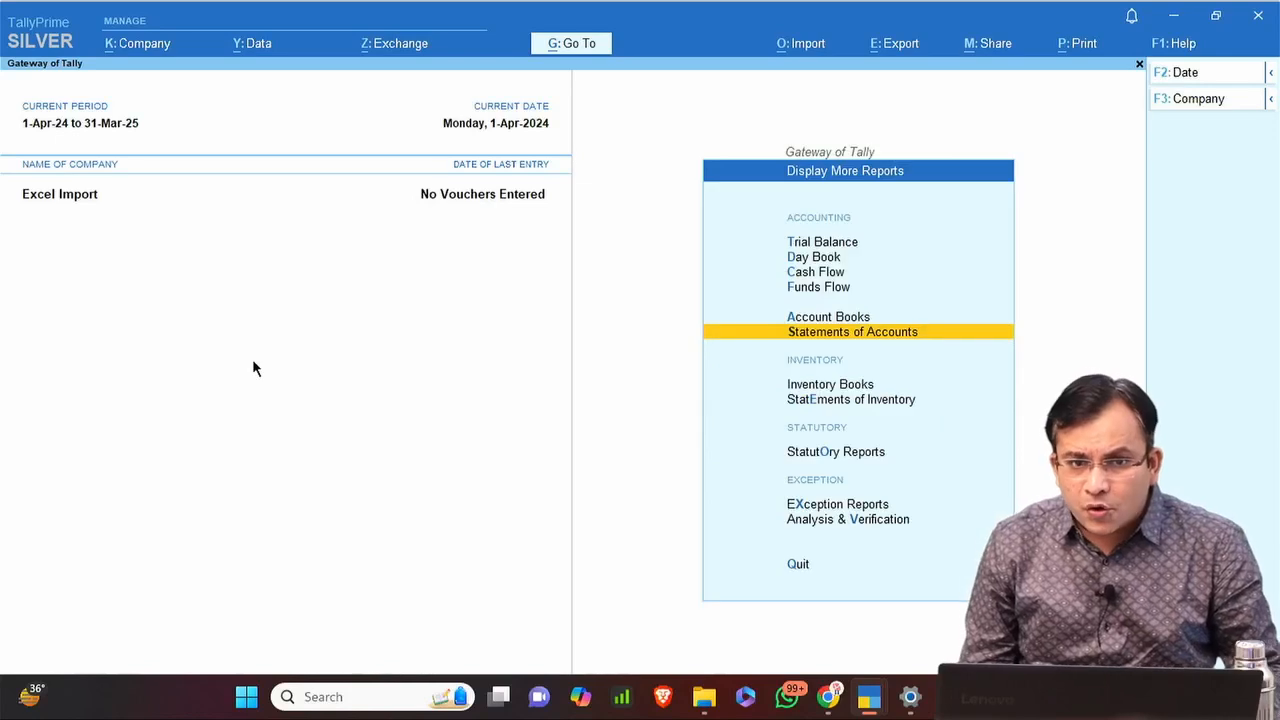
key(Escape)
key(Escape)
key(Escape)
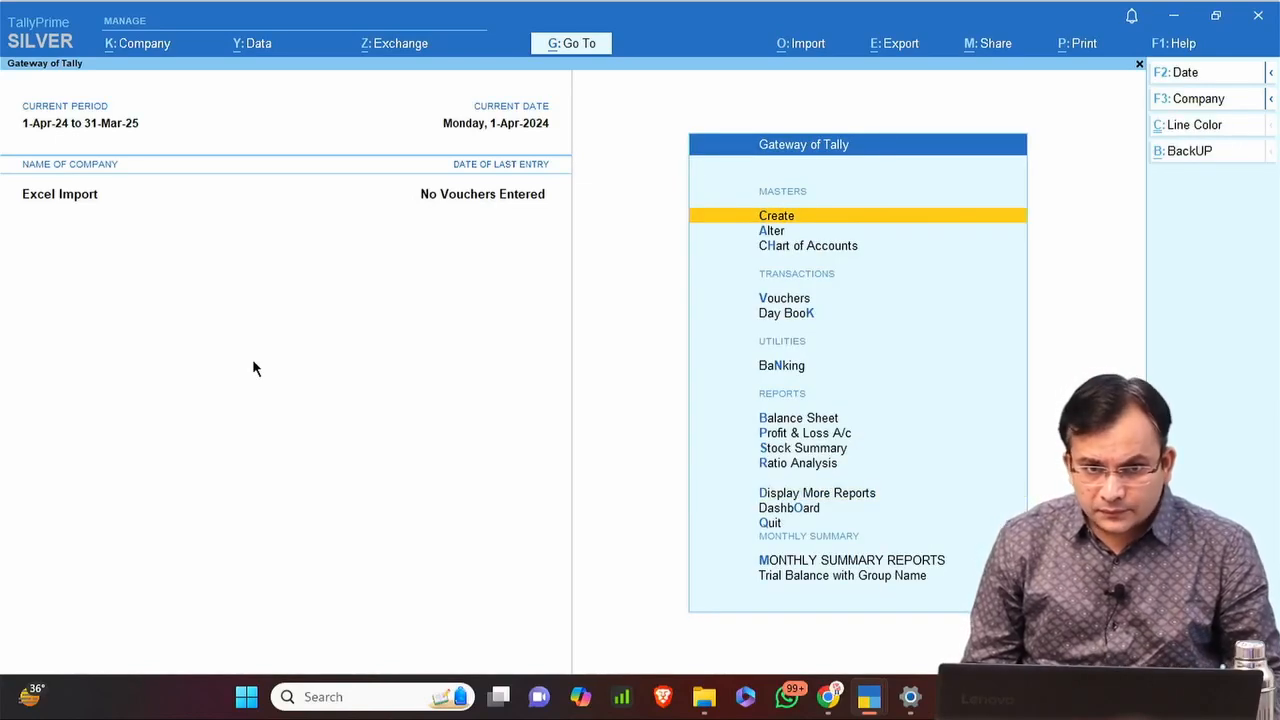
key(alt+o)
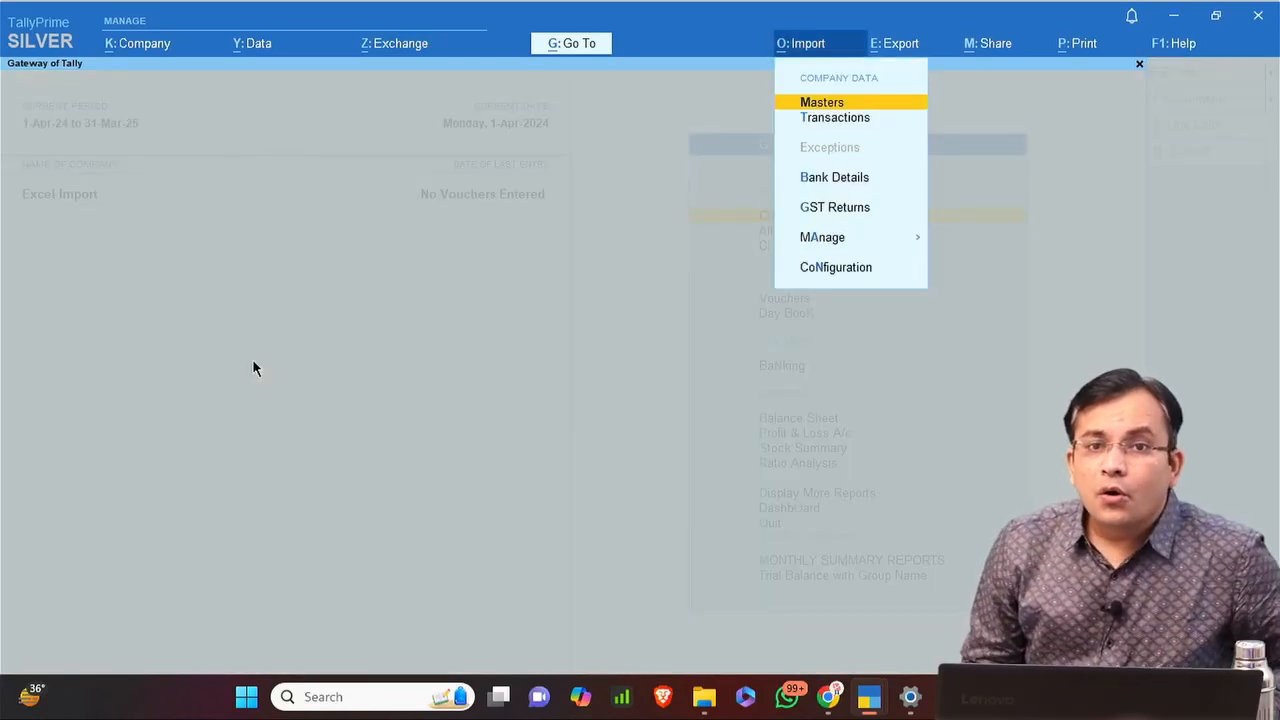
key(Return)
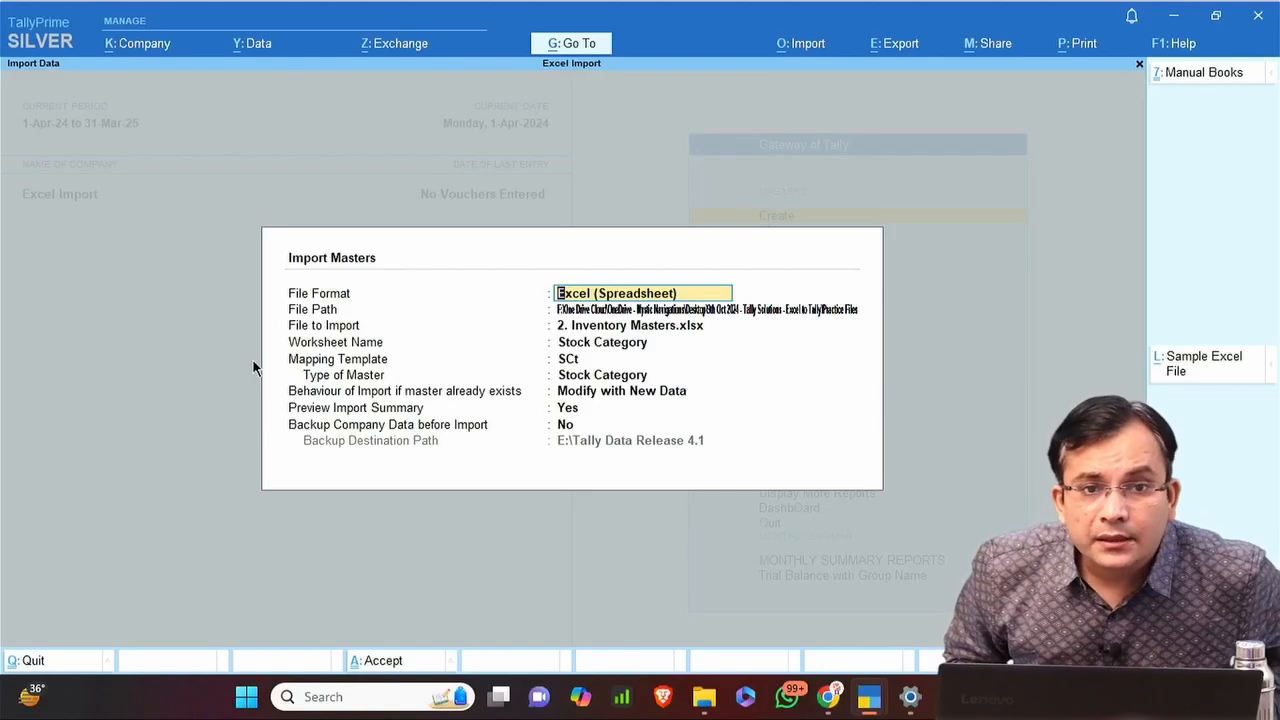
key(Return)
key(Return)
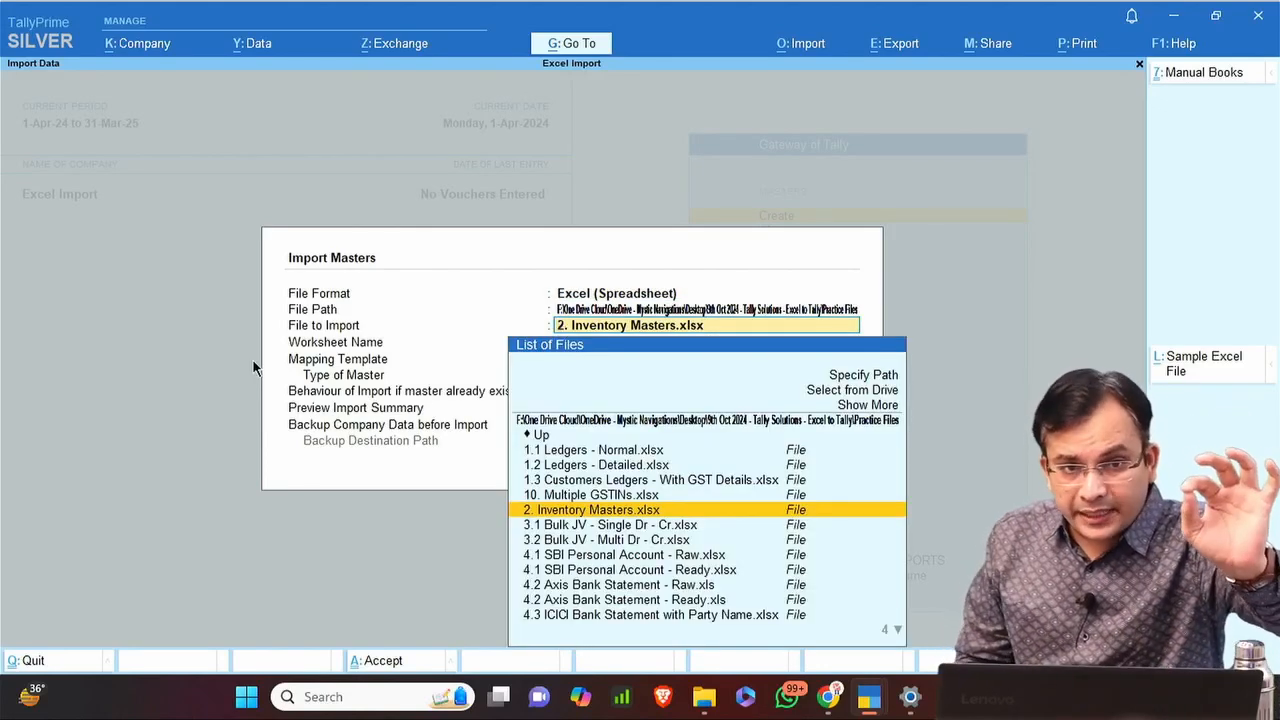
key(Return)
key(Up)
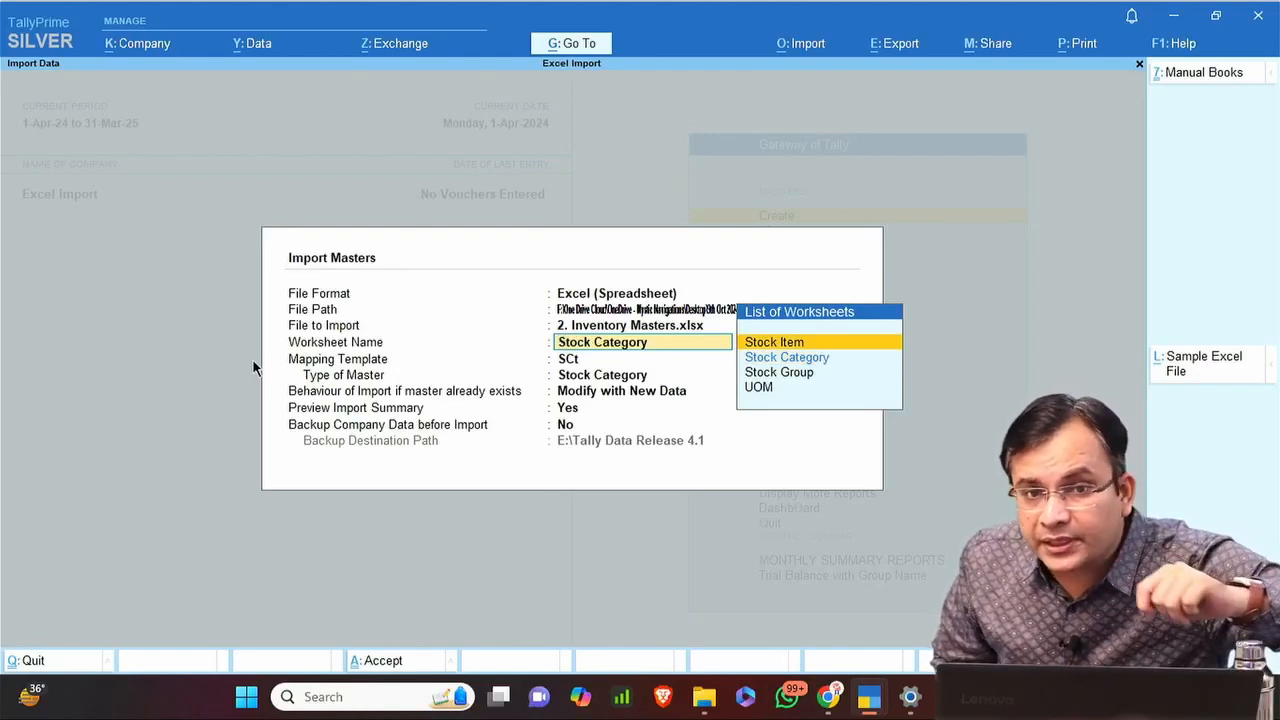
key(Return)
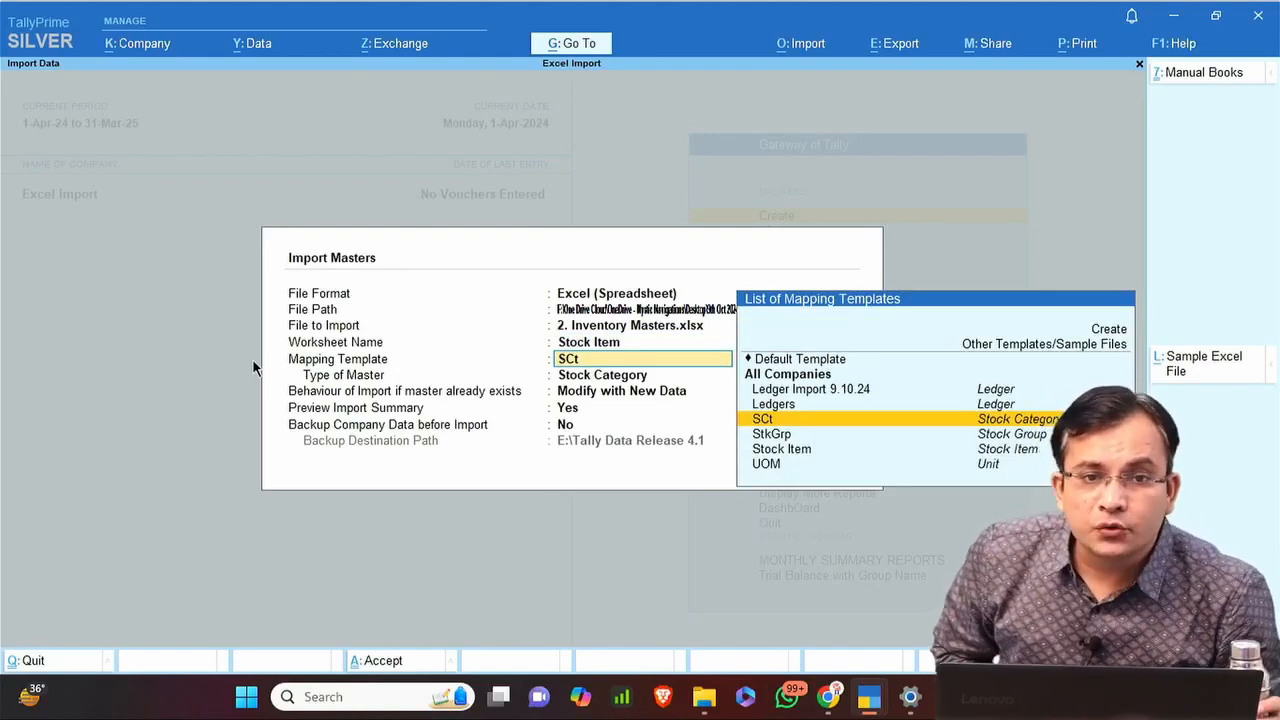
Create a new mapping template named Stk Item for the Stock Item worksheet.
key(Up)
key(Up)
key(Up)
key(Up)
key(Up)
key(Up)
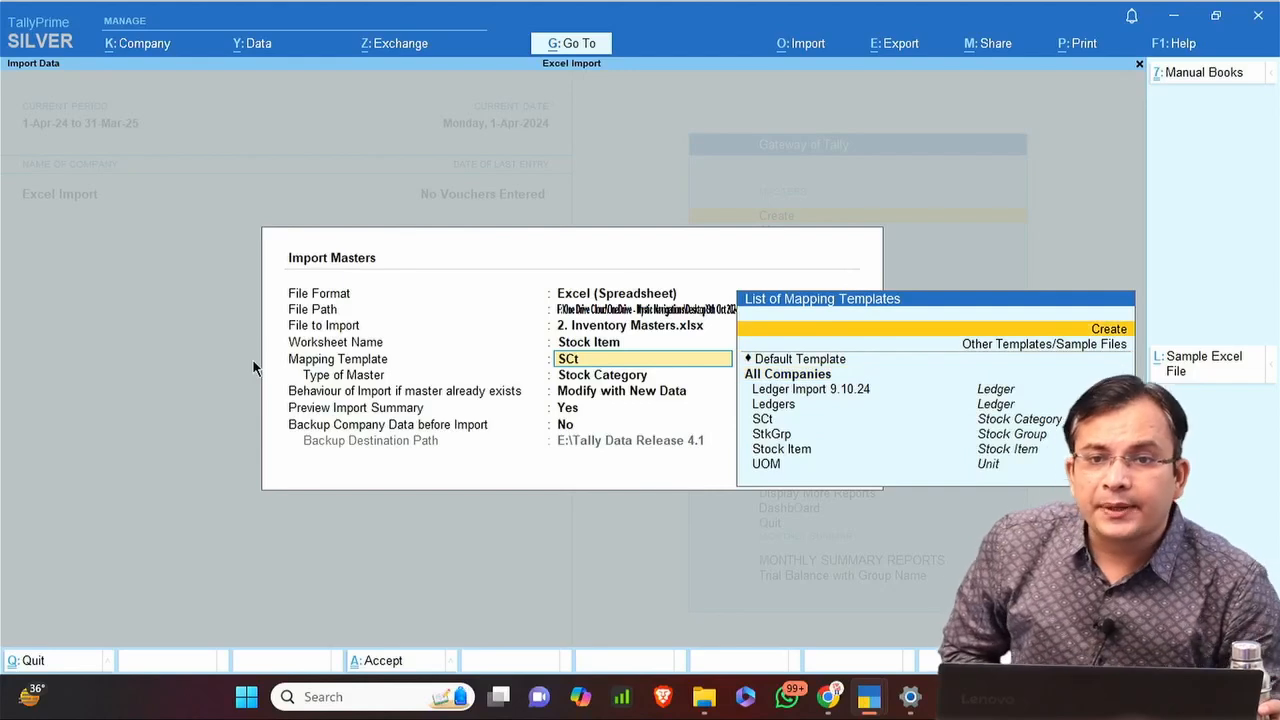
key(Return)
text(St)
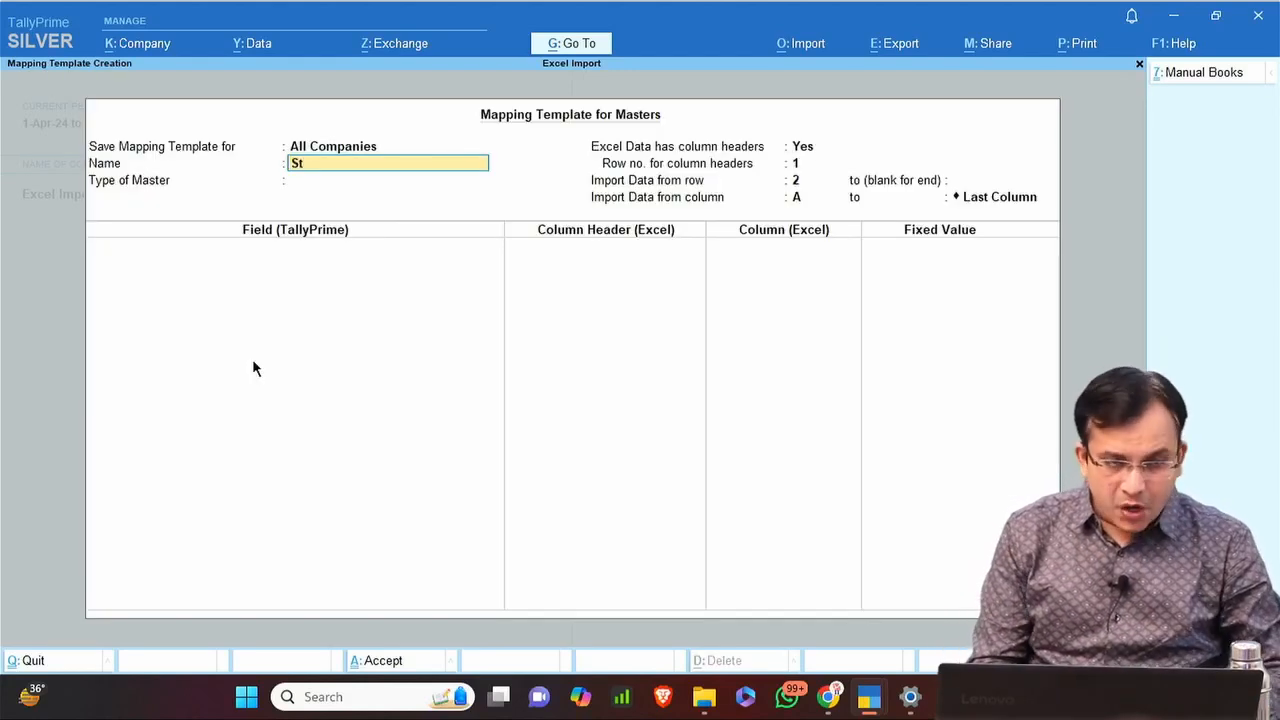
text(k Item)
key(BackSpace)
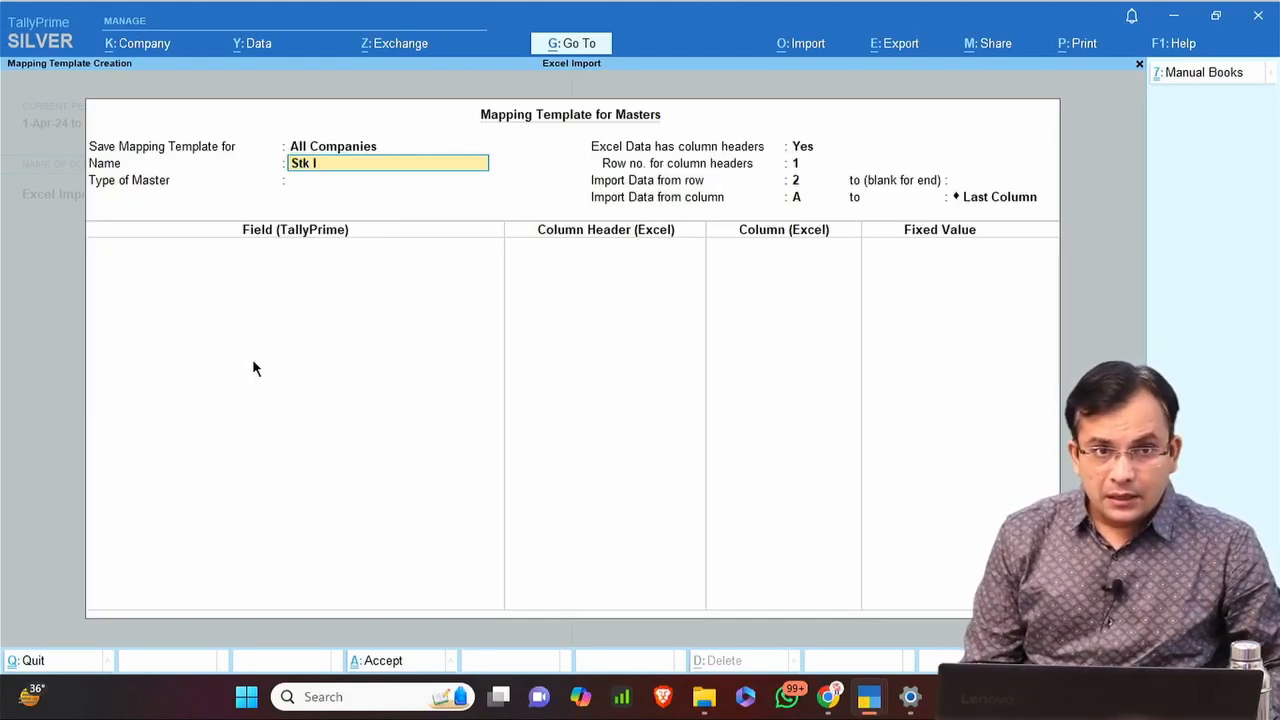
text(tem)
key(Return)
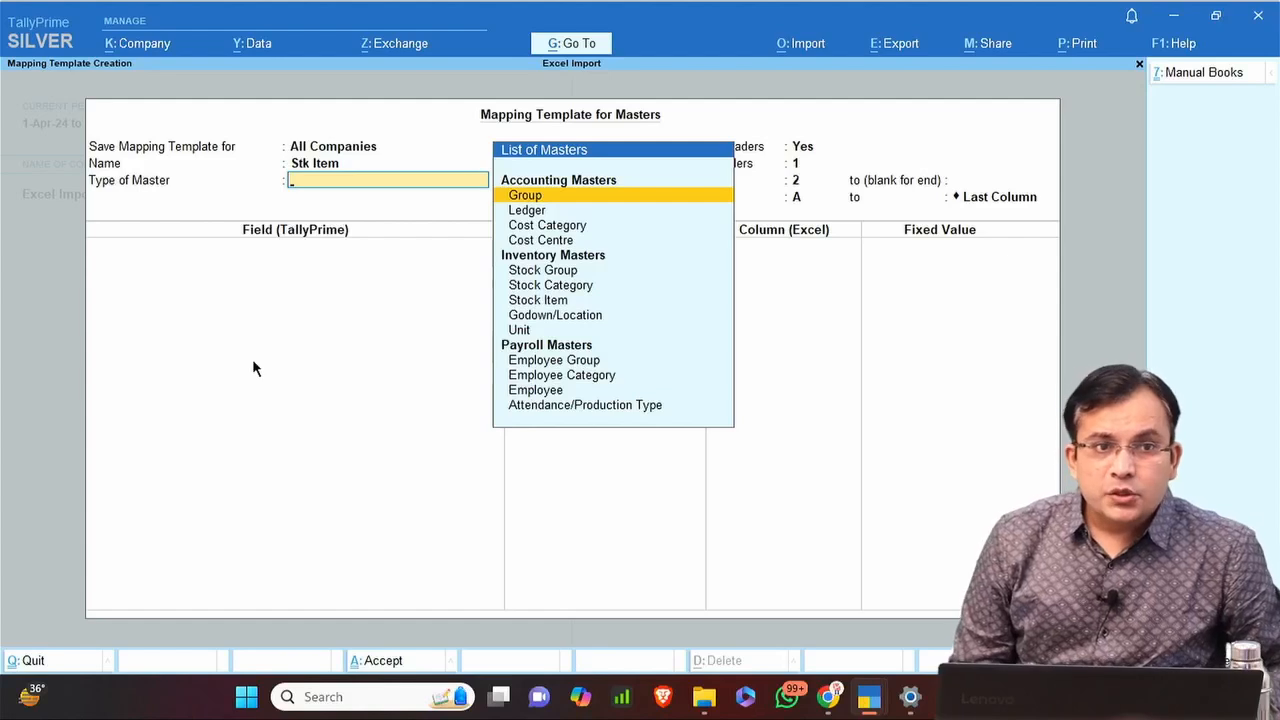
Set the mapping template's type of master to Stock Item, keeping its default column header and data range settings.
key(Down)
key(Down)
key(Down)
key(Down)
key(Down)
key(Down)
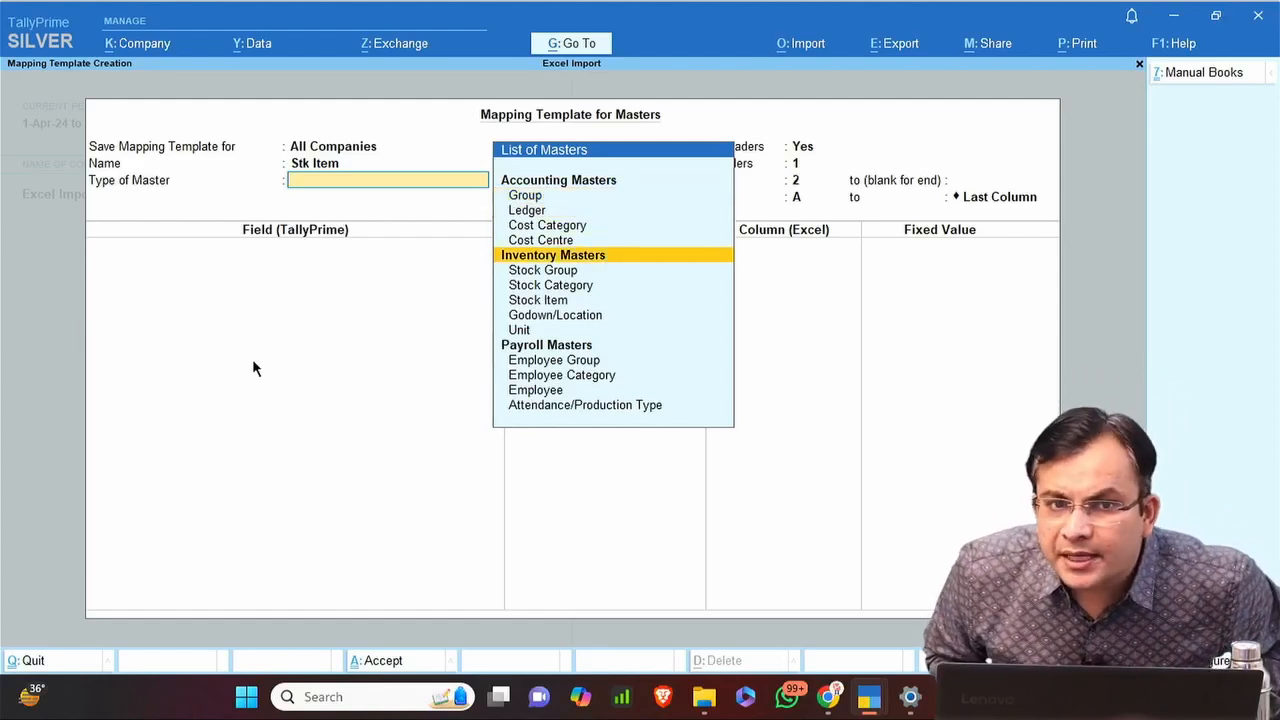
key(Return)
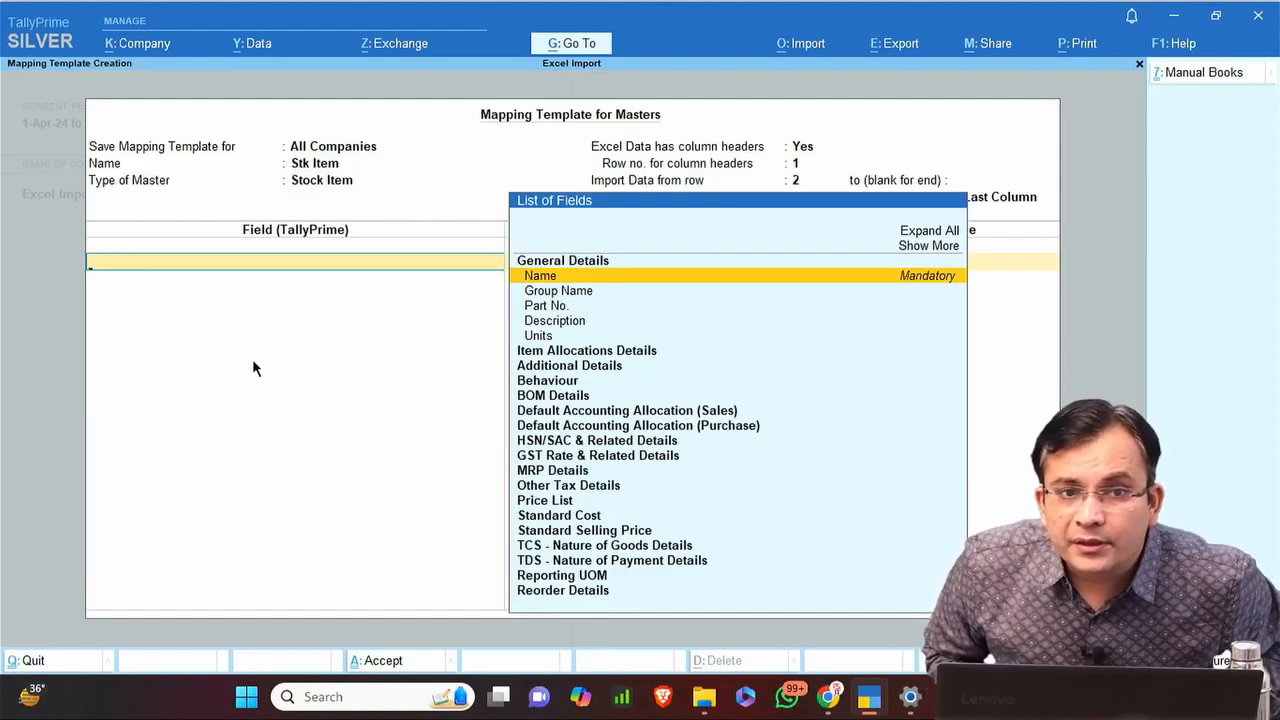
Map the Name field to the Item Name column header, checking the header in the Excel sheet.
key(Return)
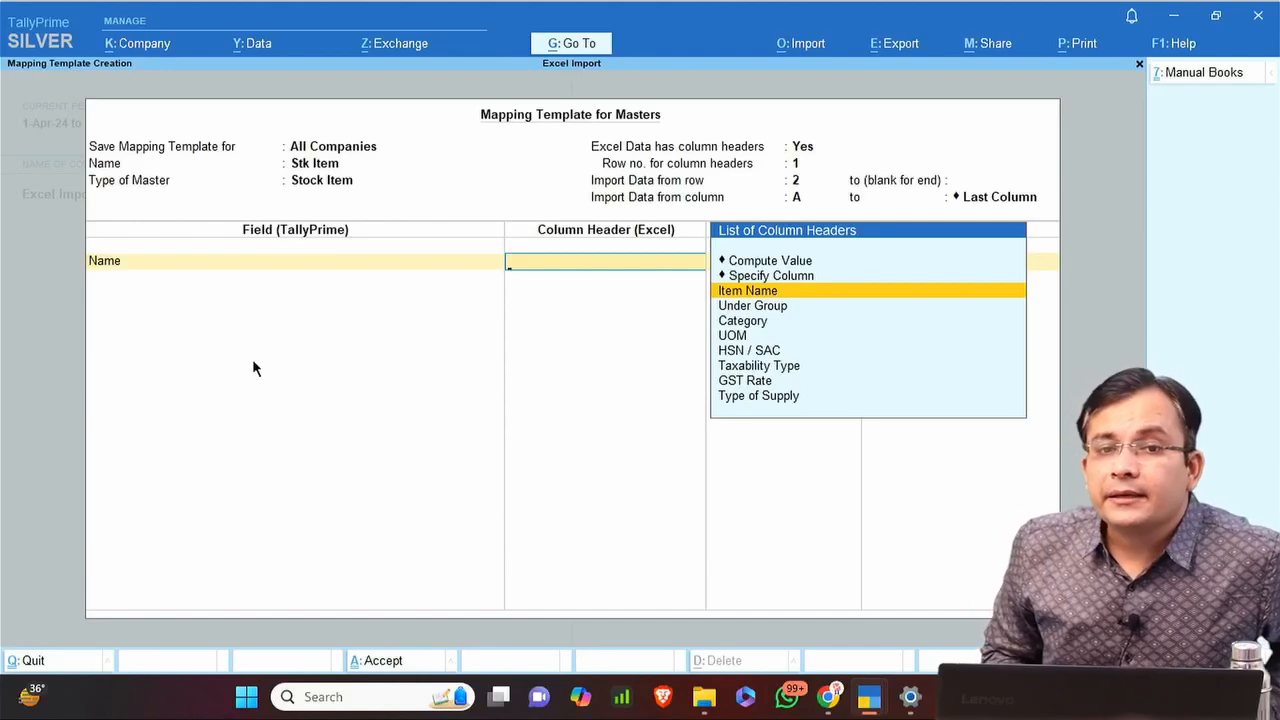
key(alt+Tab)
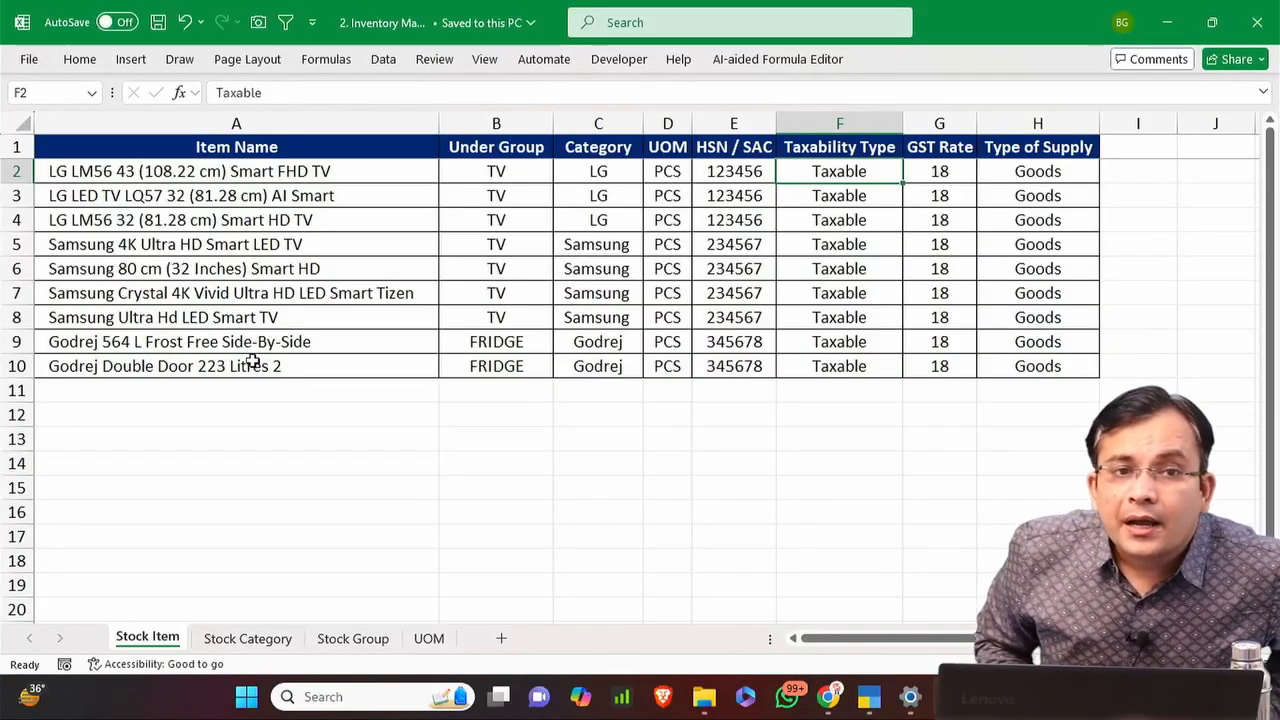
key(Up)
key(Home)
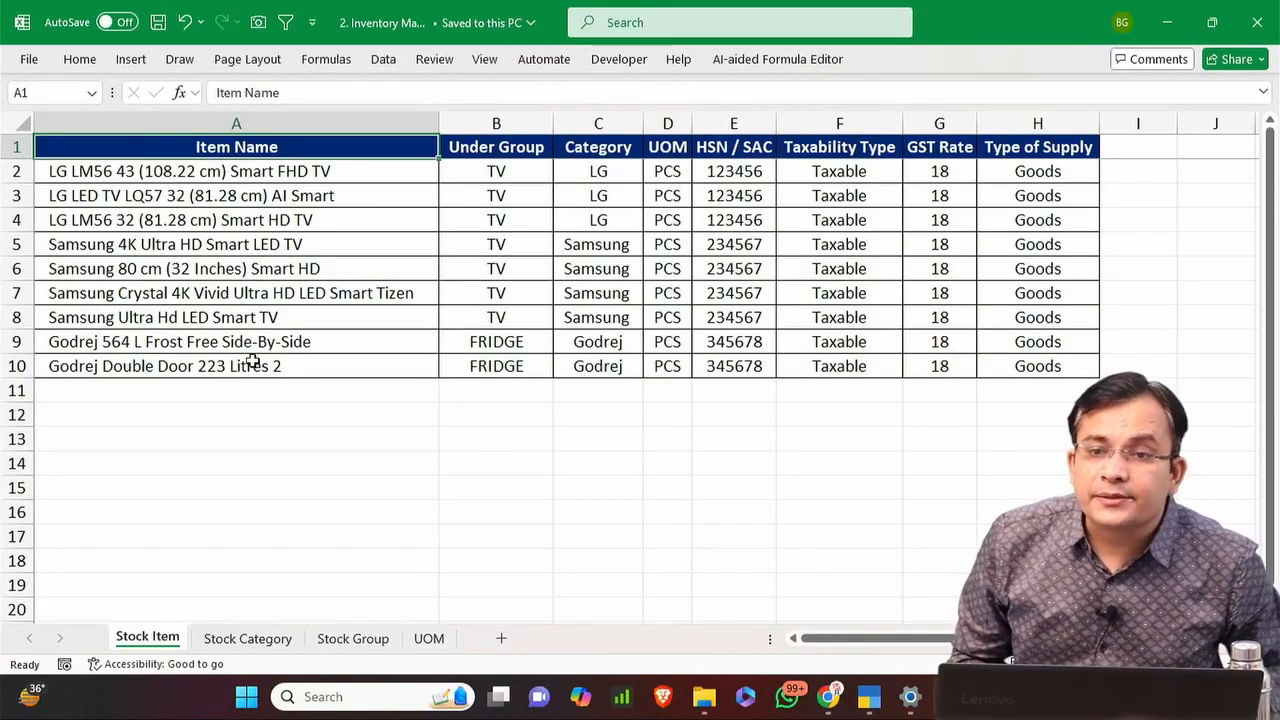
key(alt+Tab)
key(Return)
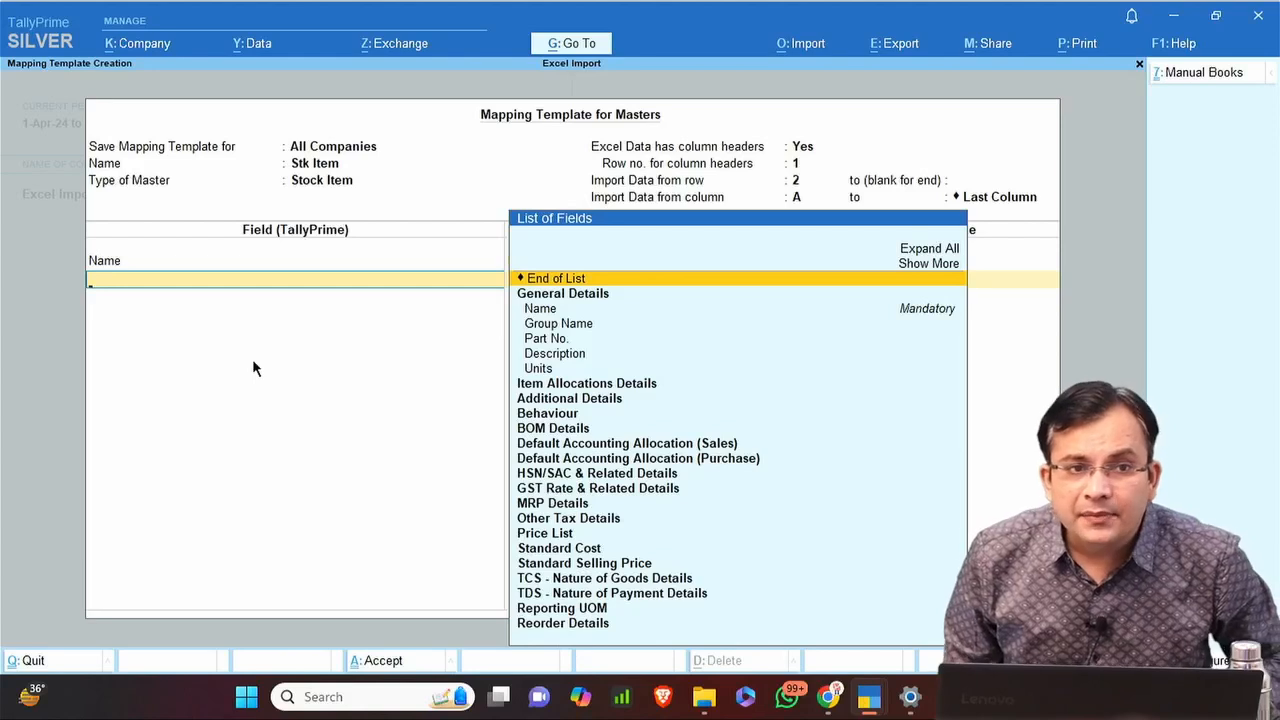
Map the Group Name field to the Under Group column header.
text(Grou)
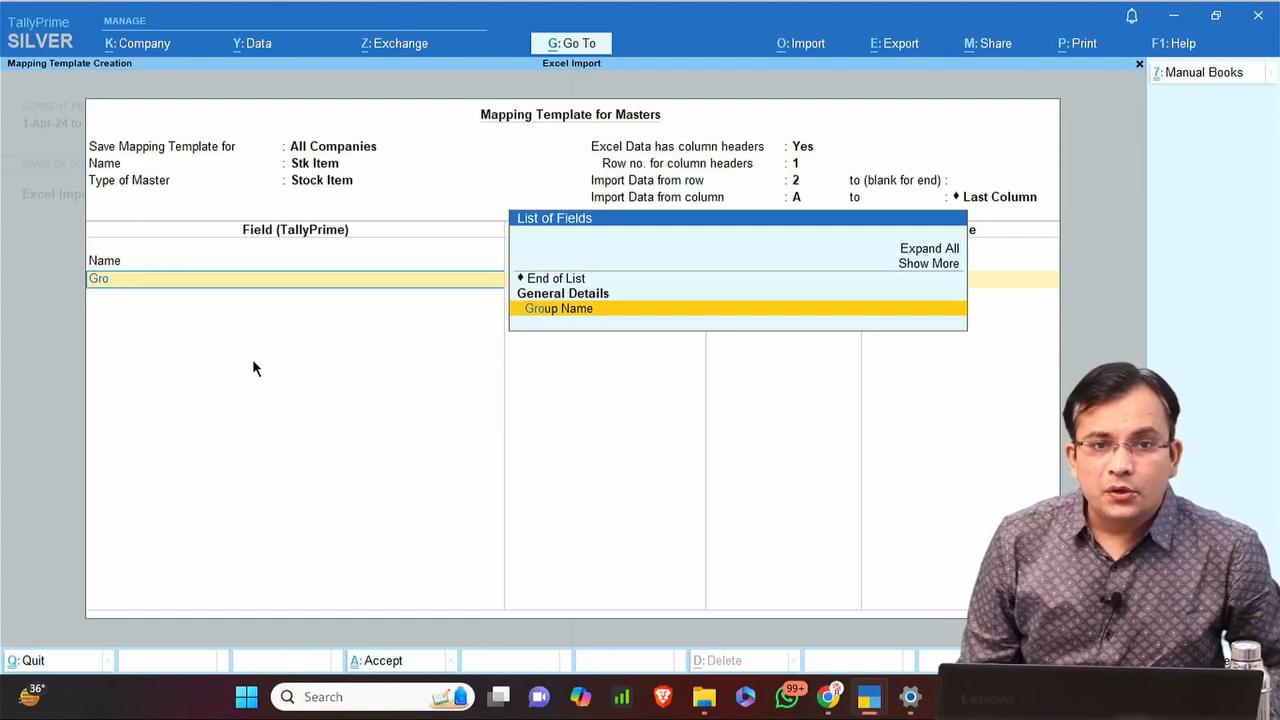
key(Return)
key(alt+Tab)
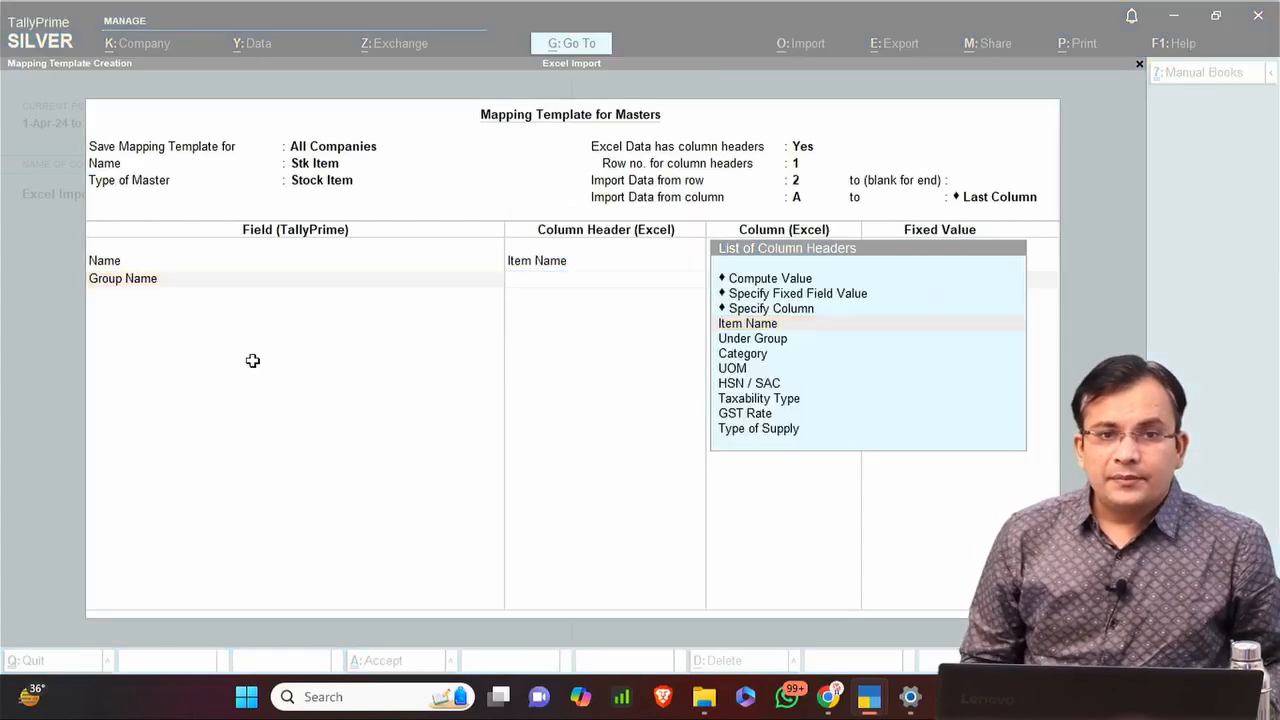
key(alt+Tab)
key(Down)
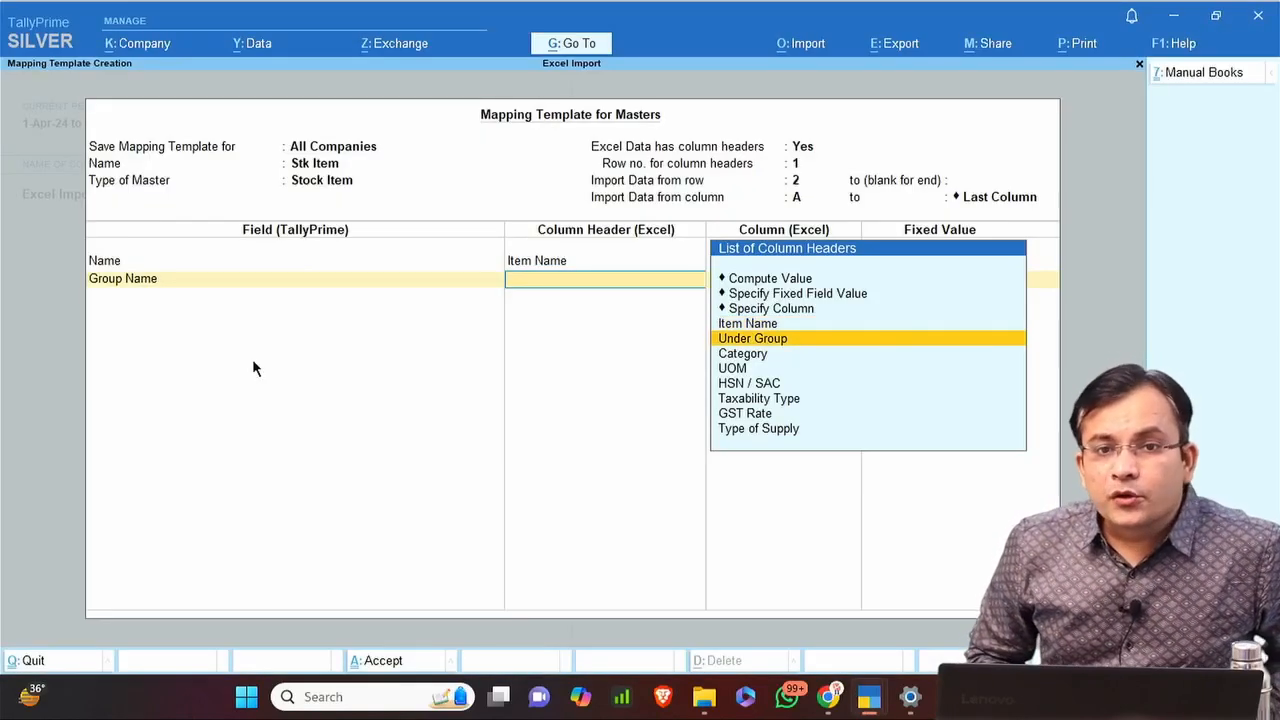
key(Return)
Map the Stock Category field to the Category column header.
text(Cate)
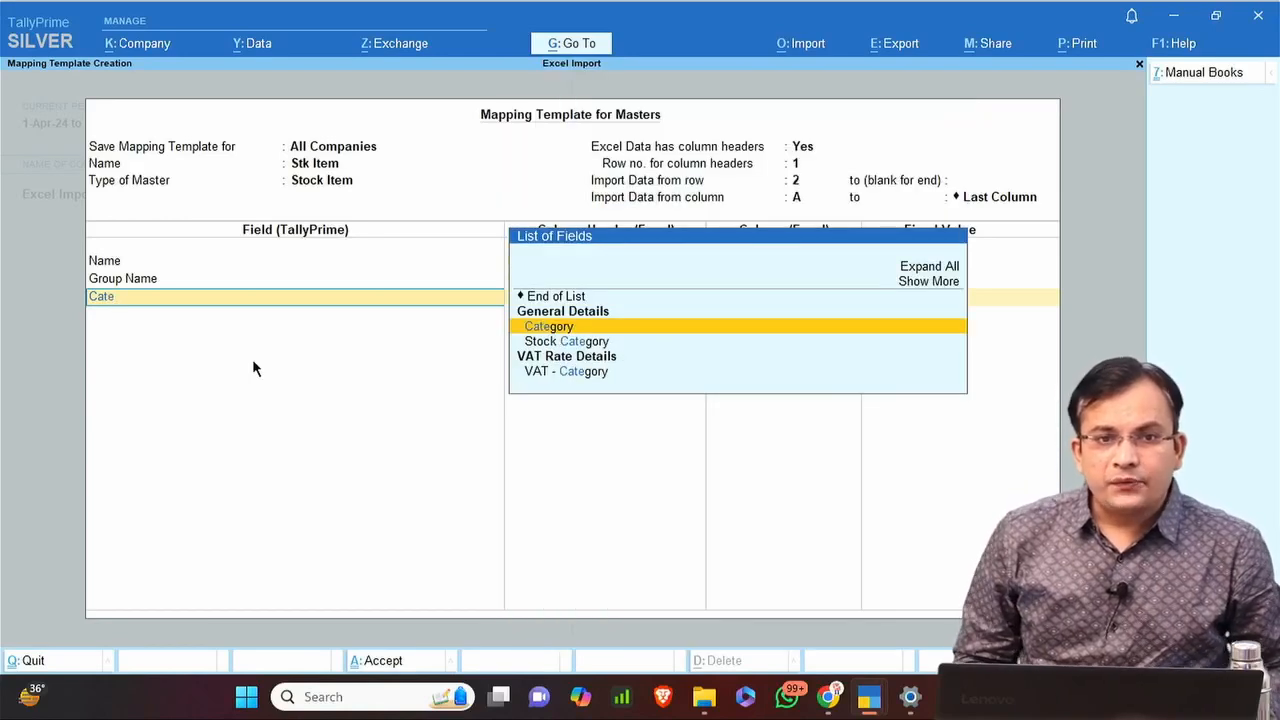
key(Down)
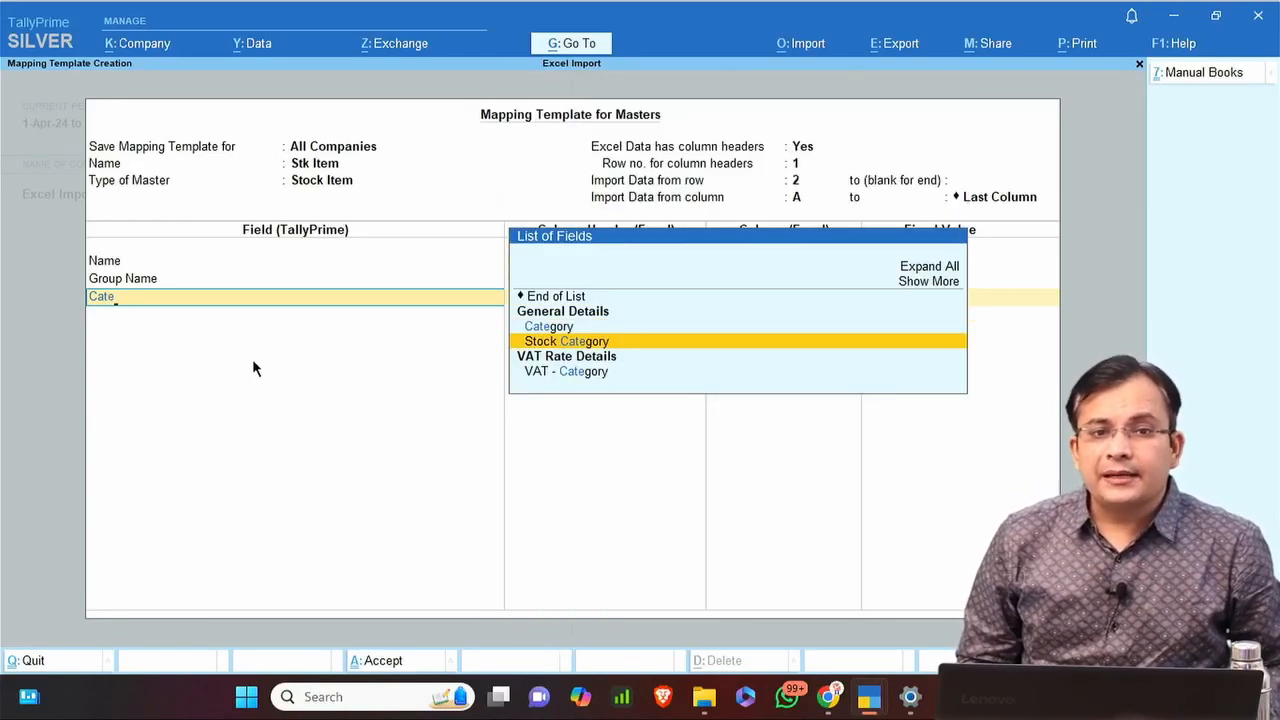
key(Return)
key(Down)
key(Down)
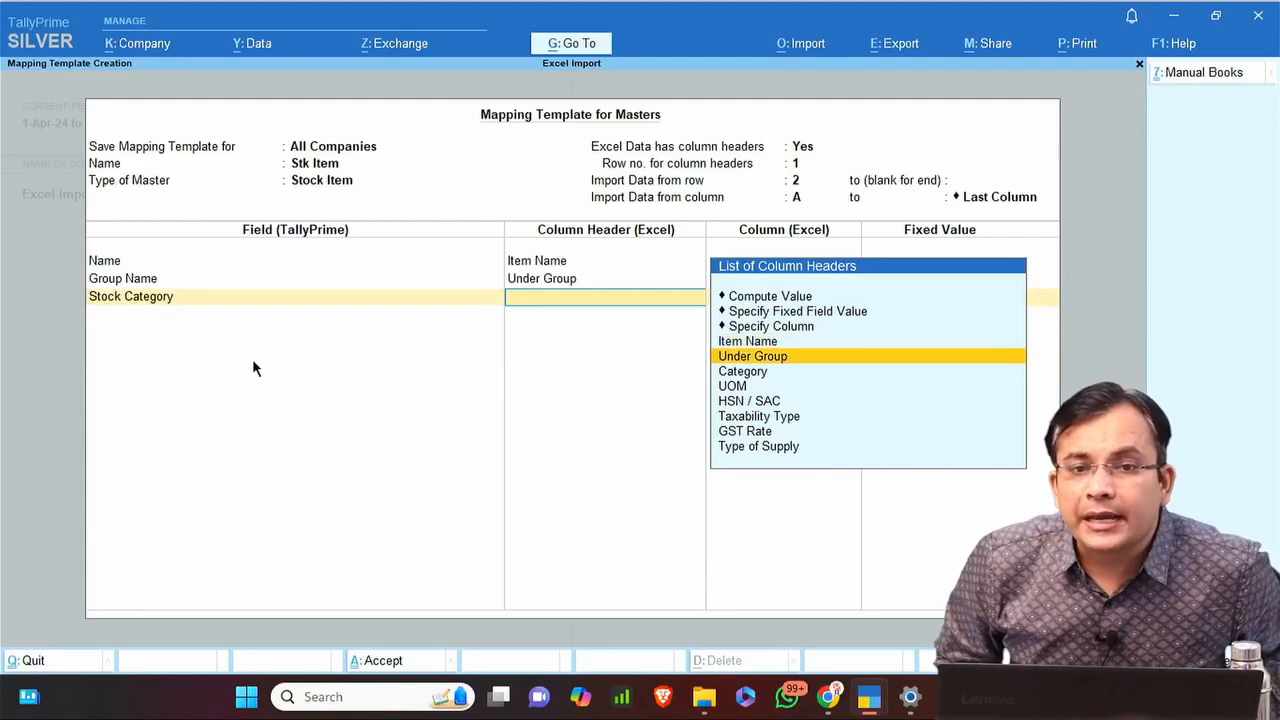
key(Return)
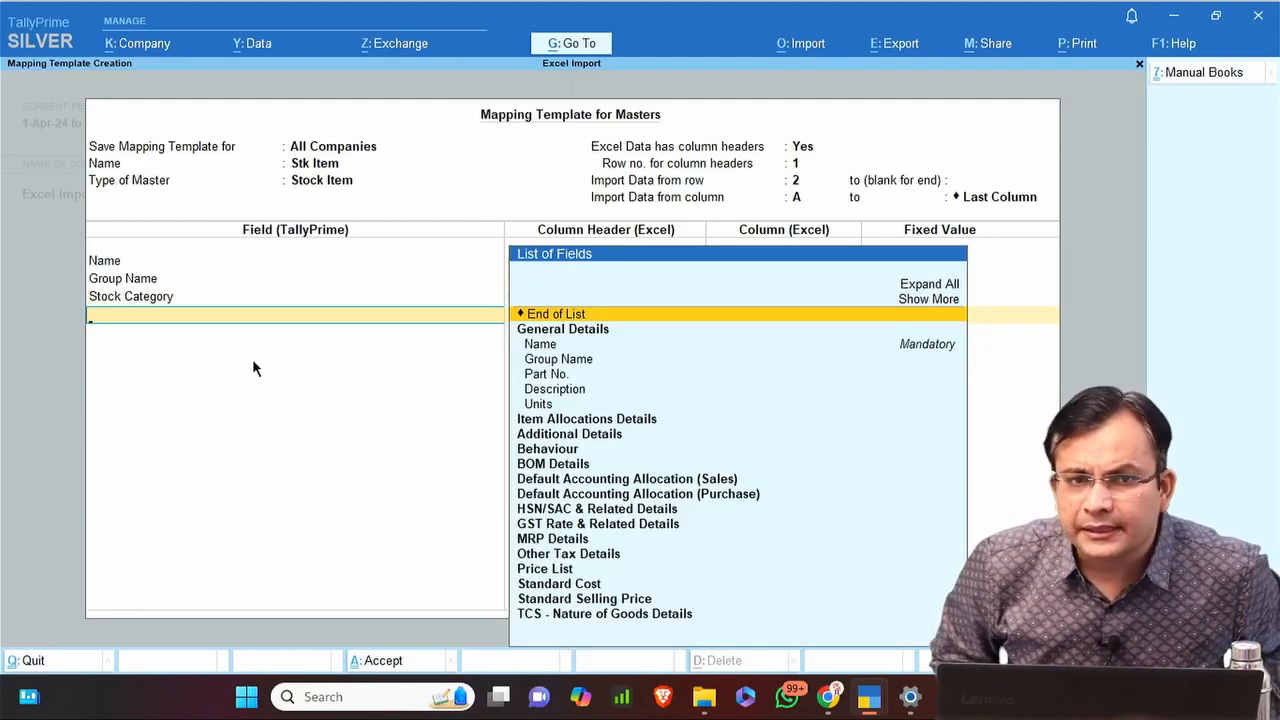
Map the Units field to the UOM column header, checking the Category column in the Excel sheet first.
key(alt+Tab)
key(Right)
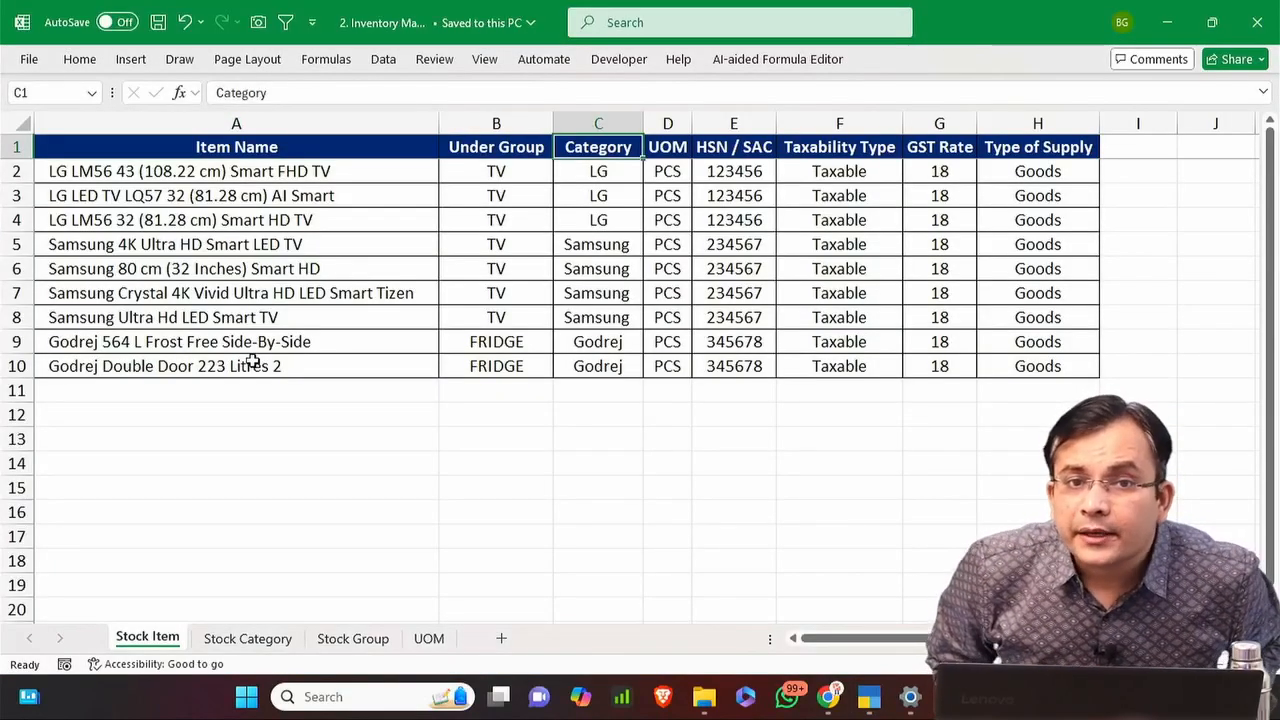
key(alt+Tab)
text(Unit)
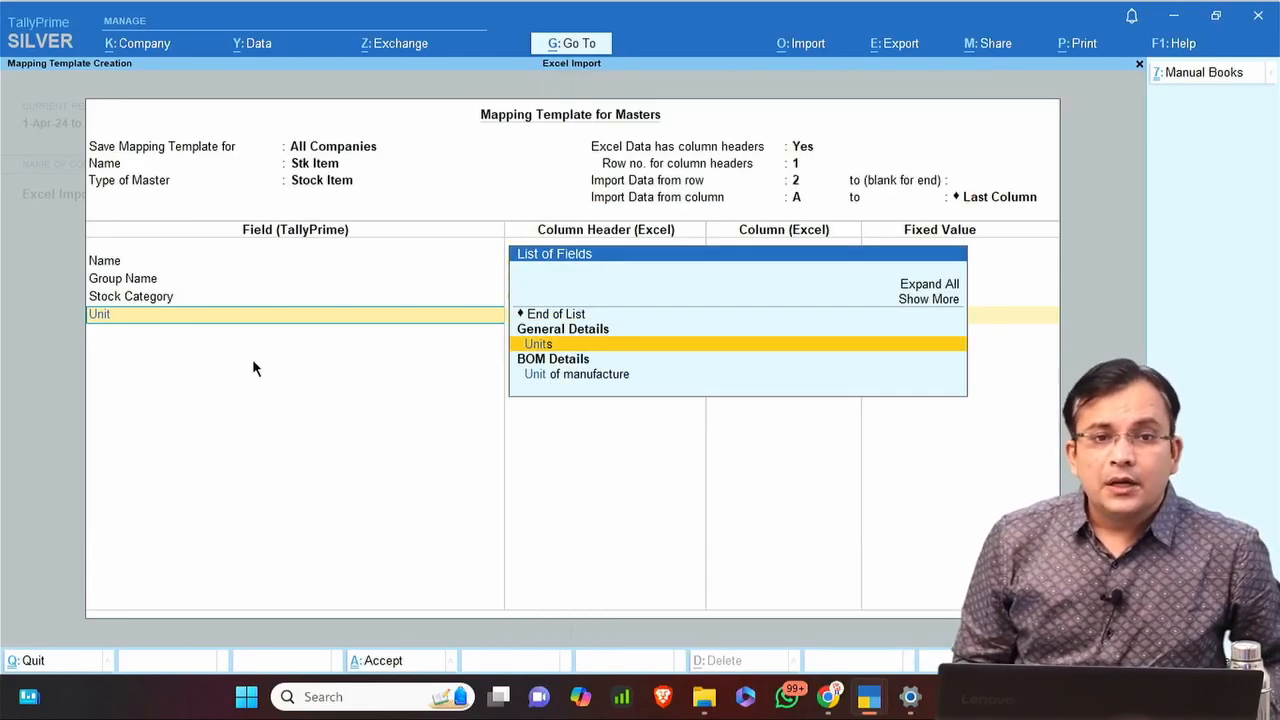
key(Return)
key(Down)
key(Down)
key(Down)
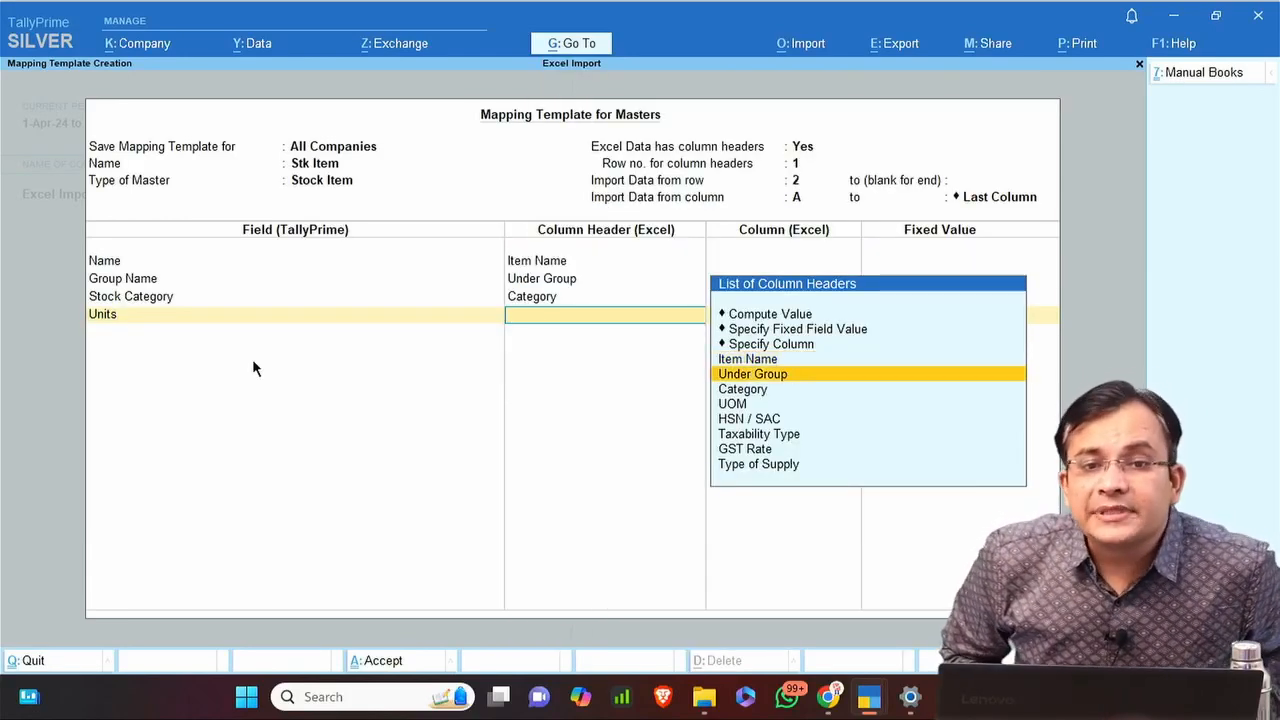
key(Return)
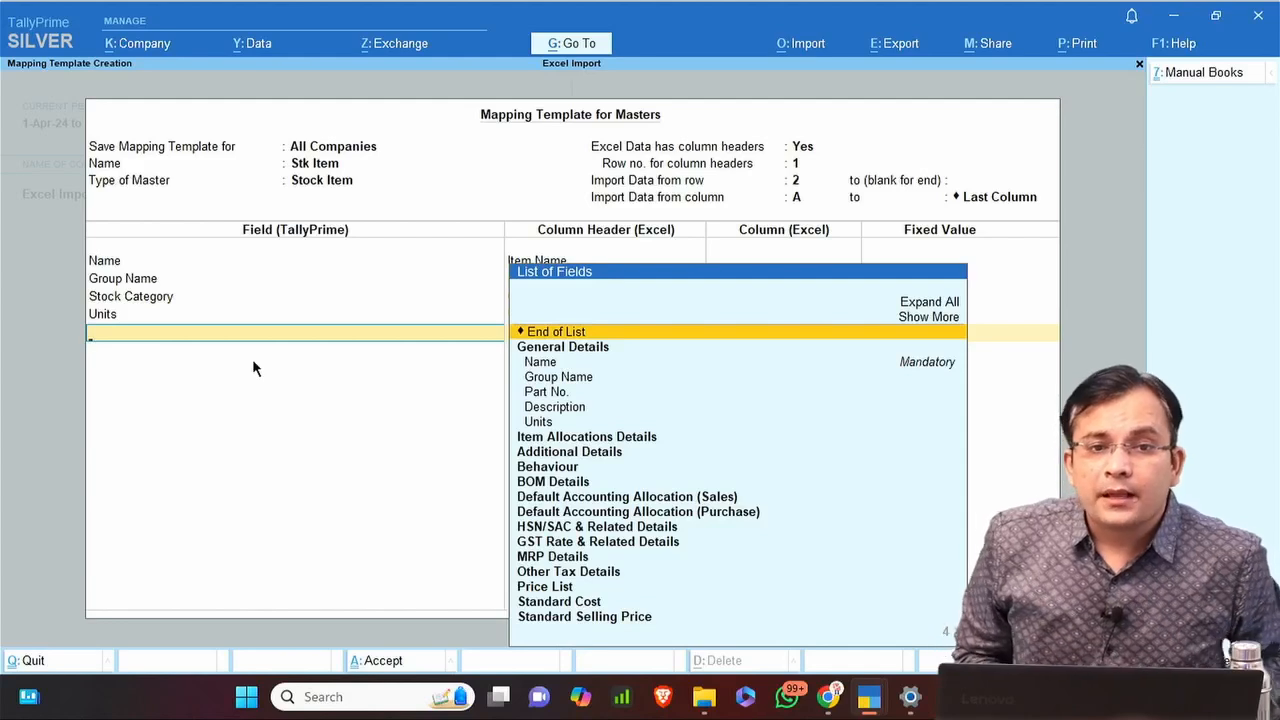
Examine the UOM header and the HSN / SAC column in the Stock Item sheet of the Excel workbook.
key(alt+Tab)
key(Right)
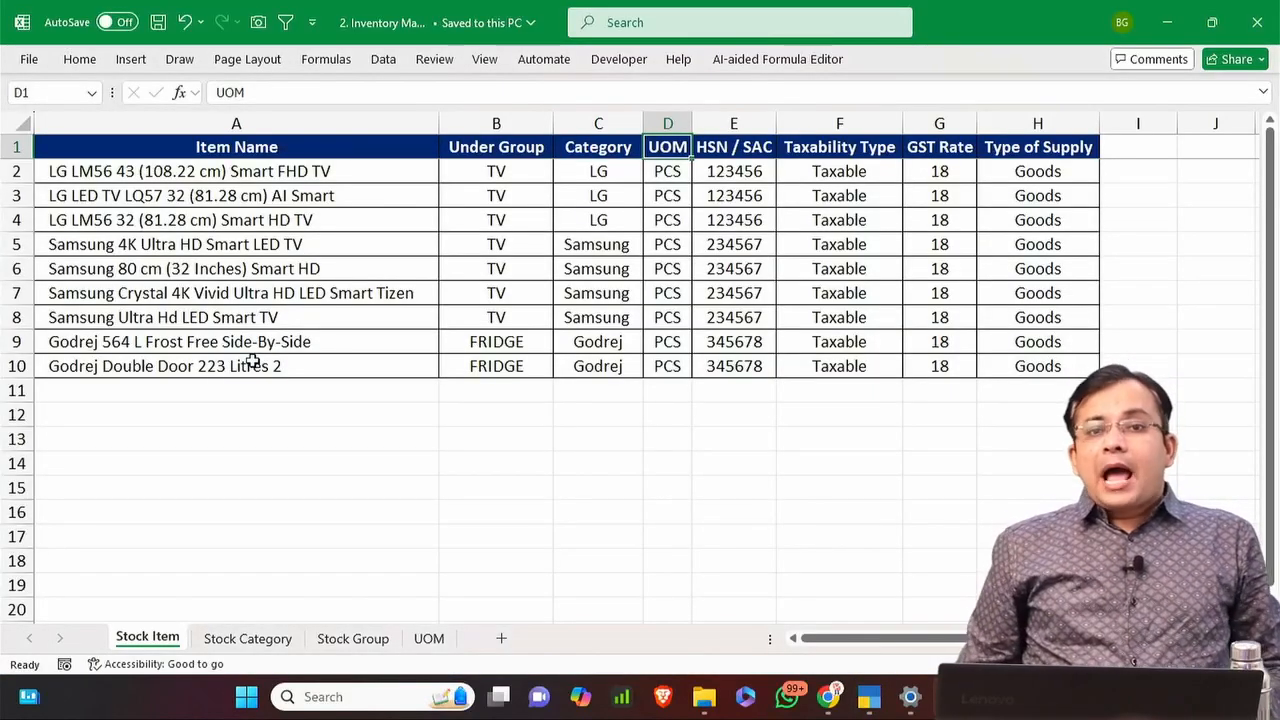
key(Right)
key(ctrl+shift+Down)
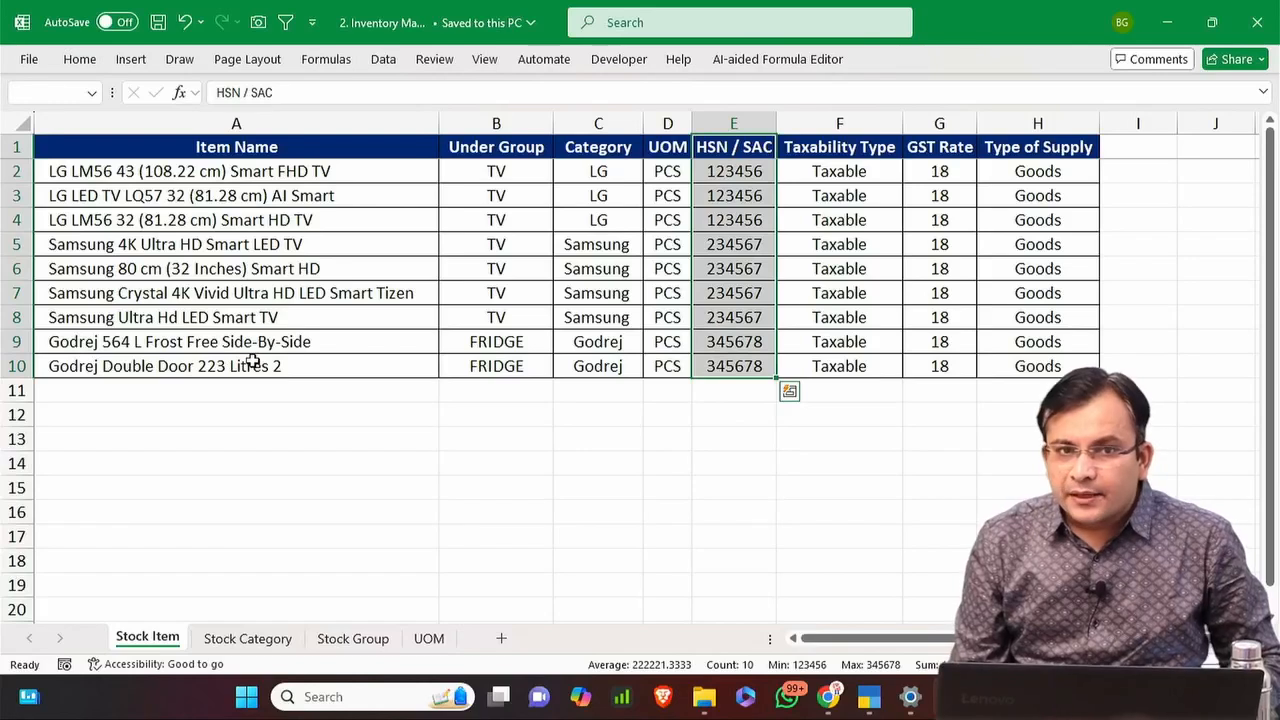
Start creating a new stock item in the other TallyPrime window of the Excel Import company.
key(alt+Tab)
key(alt+Tab)
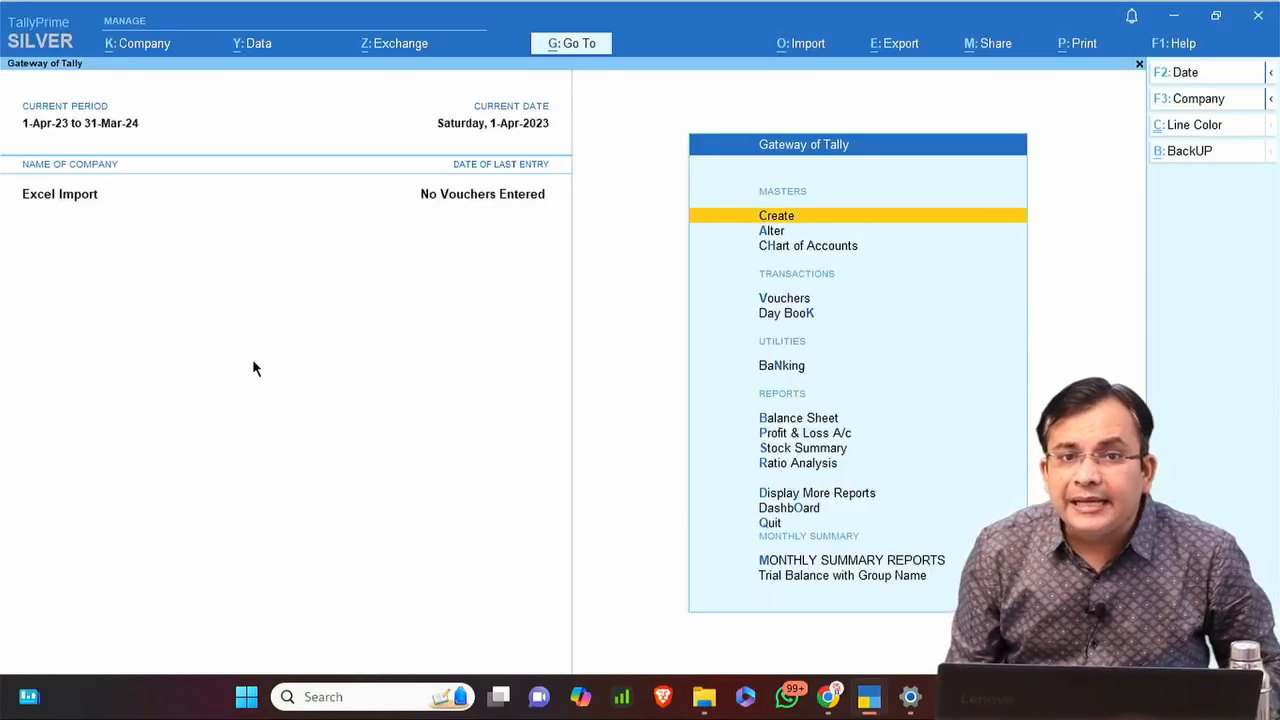
key(Return)
key(Down)
key(Down)
key(Down)
key(Down)
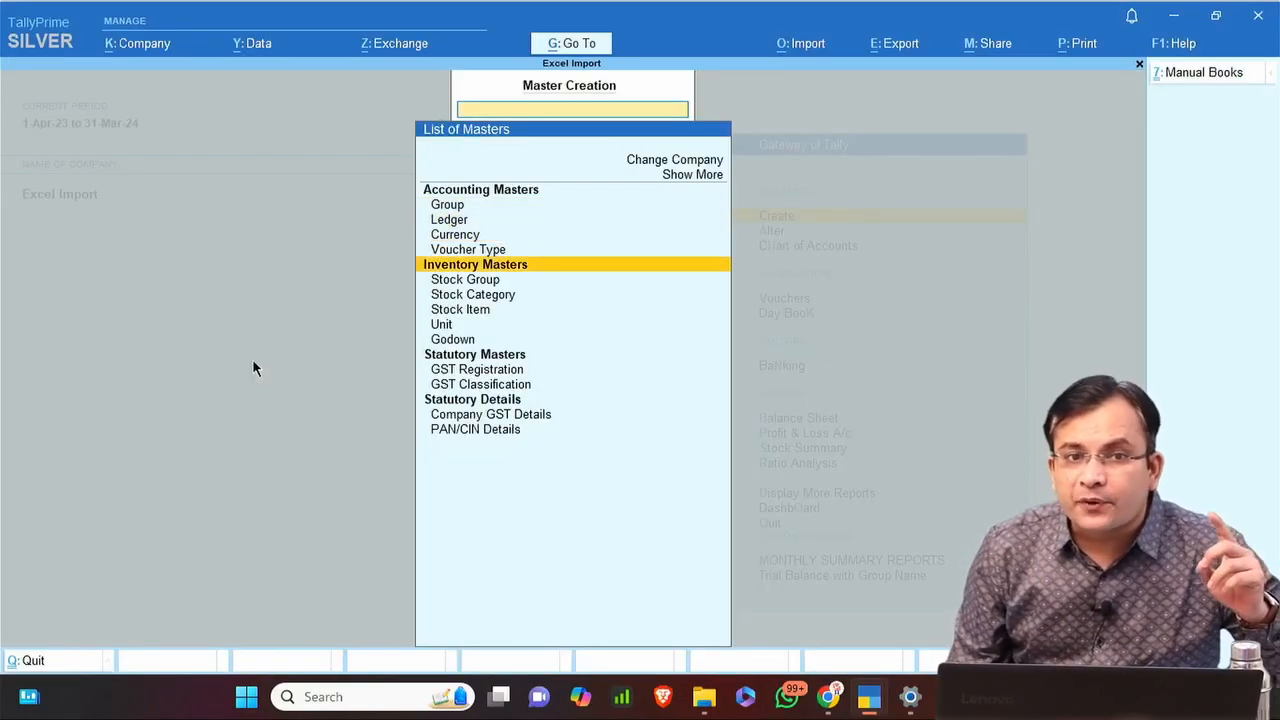
key(Down)
key(Down)
key(Down)
key(Return)
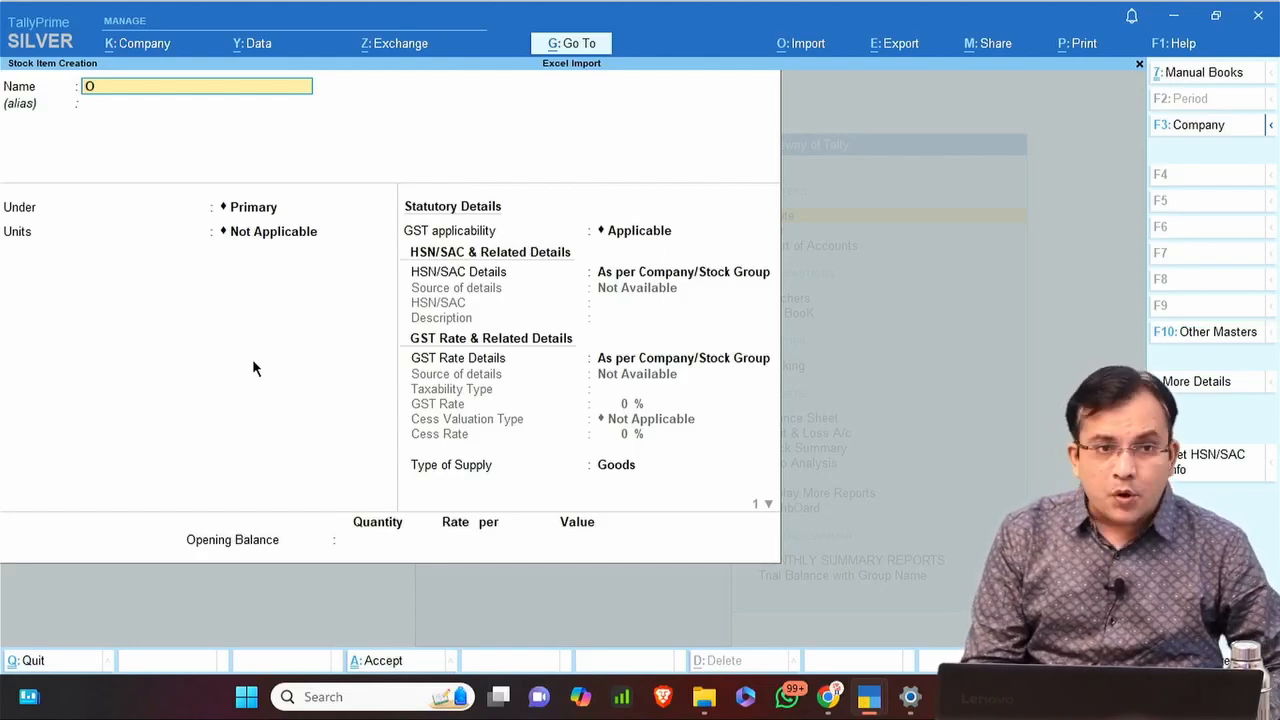
Name the stock item Mobile, keeping the Primary group, Not Applicable units and Applicable GST applicability.
text(Mo)
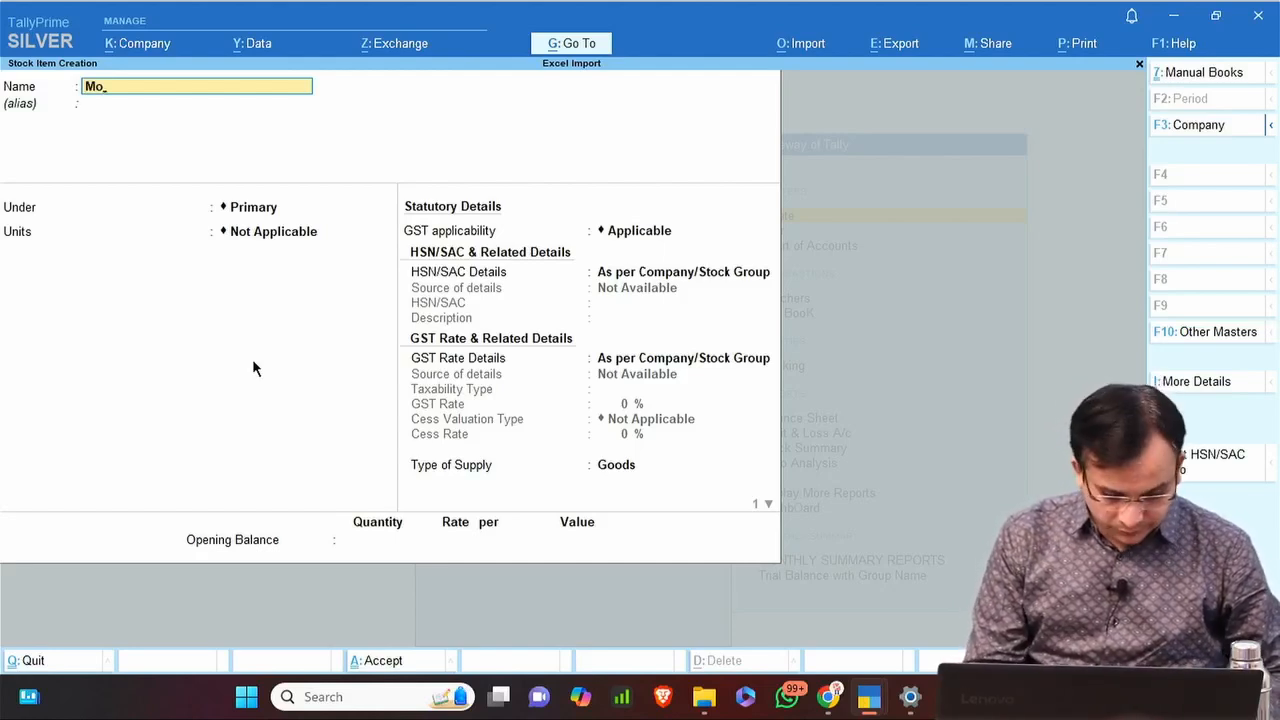
text(bile)
key(Return)
key(Return)
key(Return)
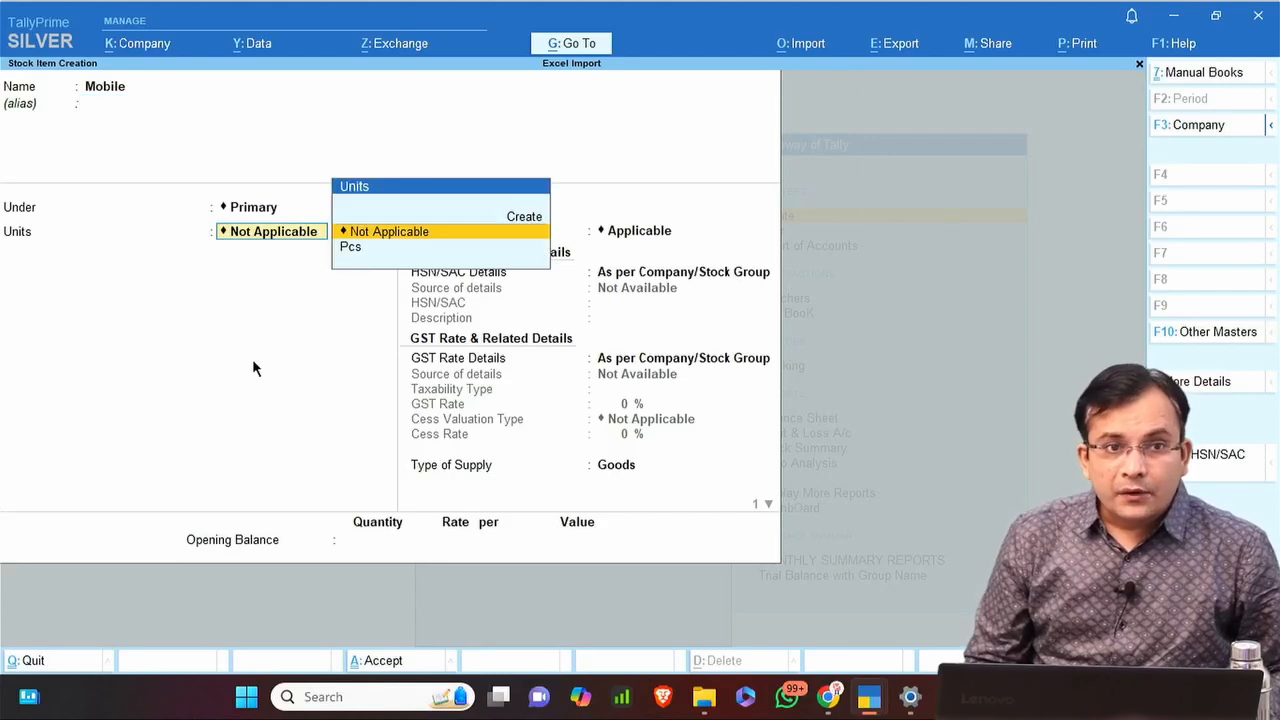
key(Return)
key(Return)
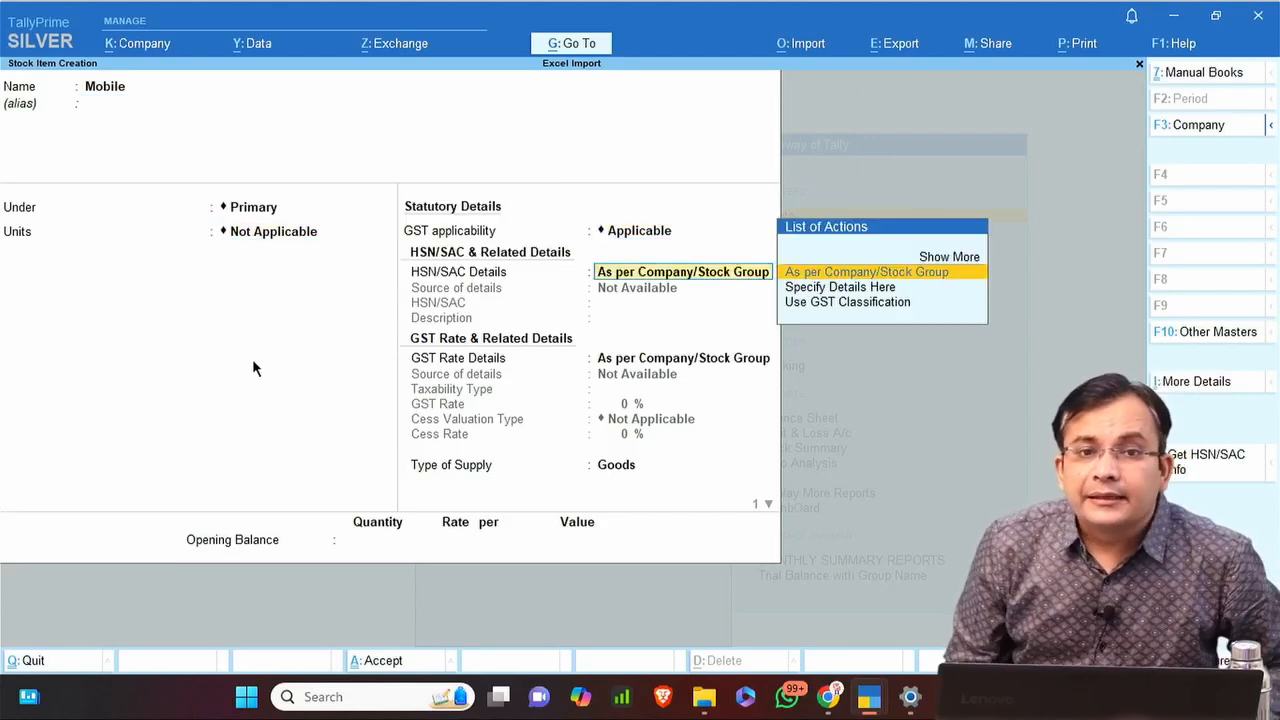
Set the stock item's HSN/SAC Details to Specify Details Here.
key(Down)
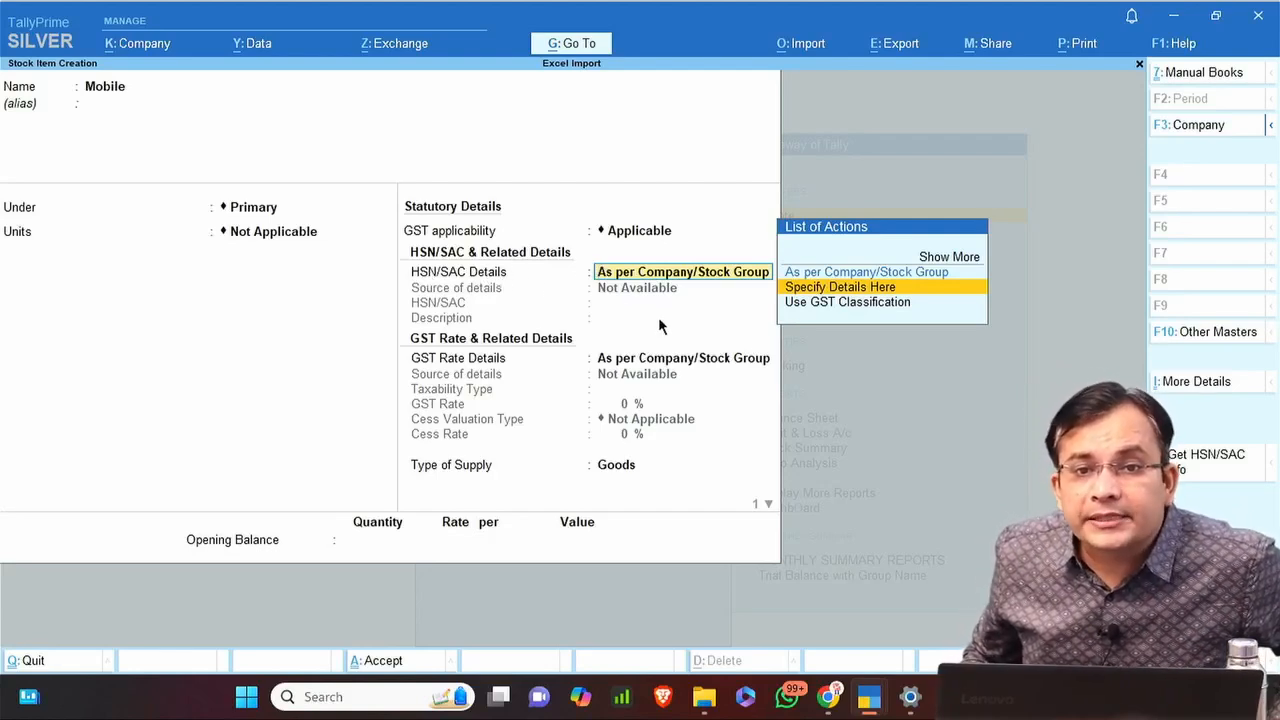
key(Return)
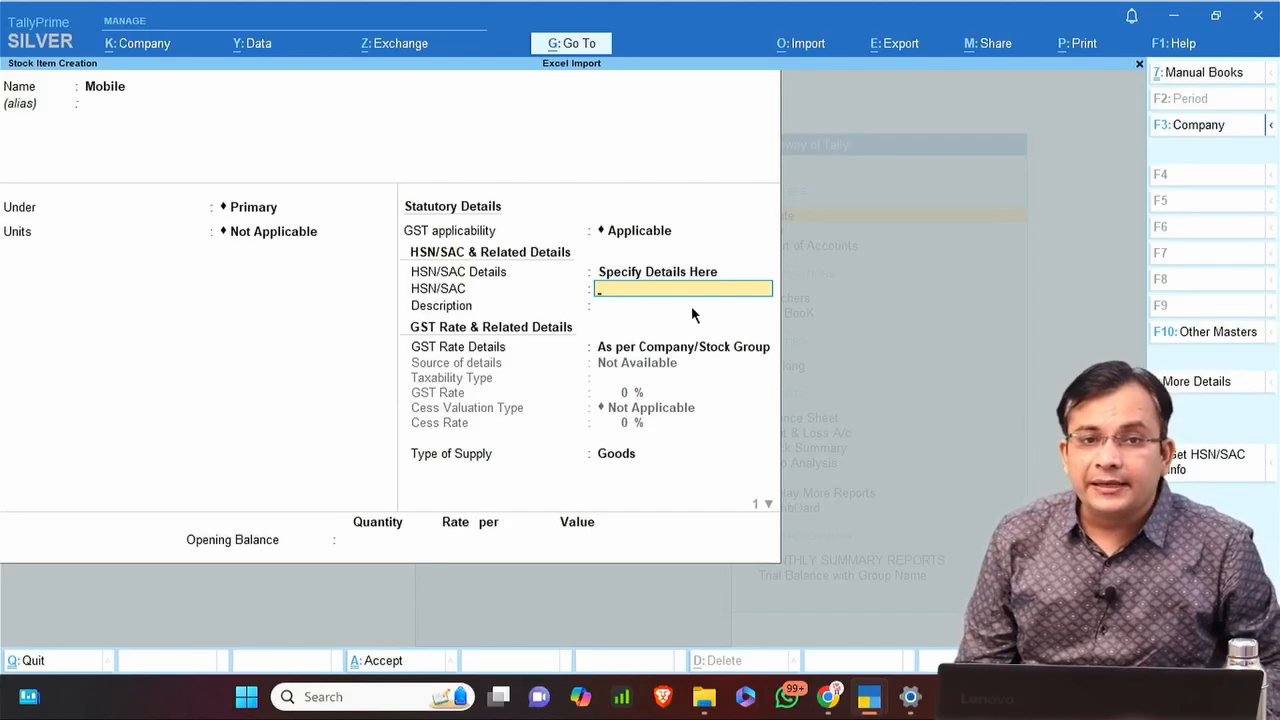
key(BackSpace)
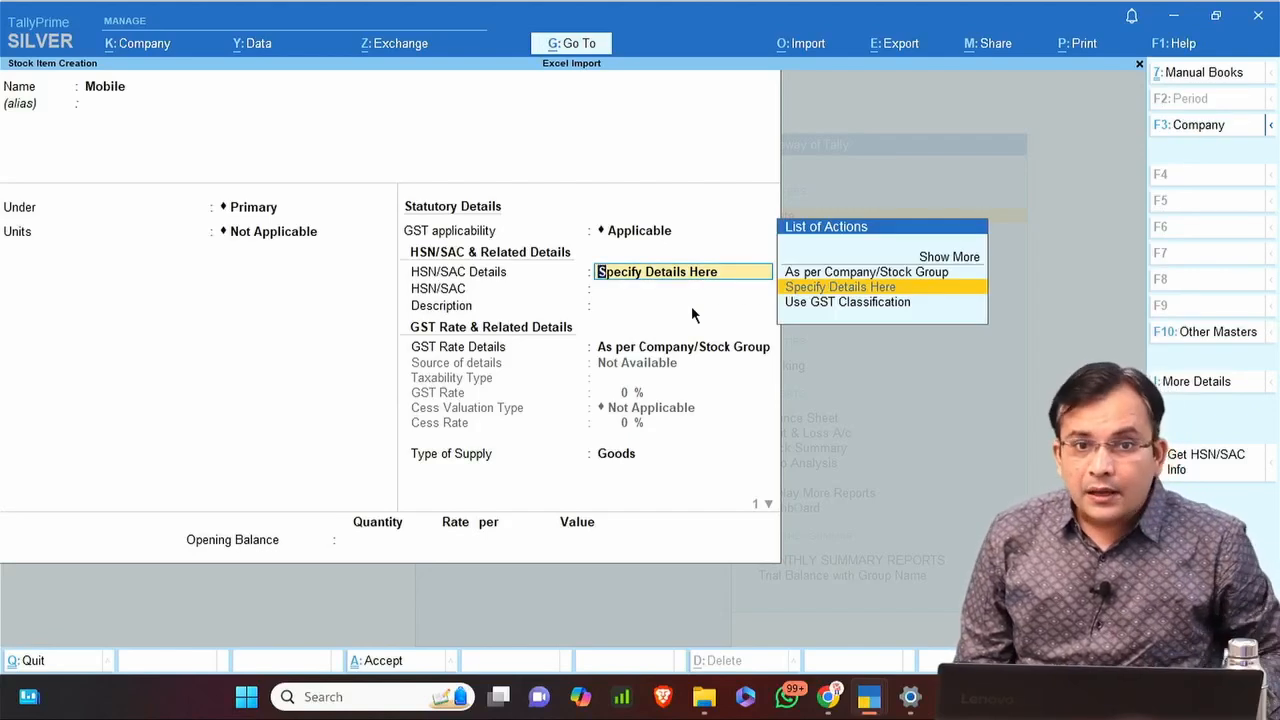
Return to the Stk Item mapping template and add the HSN/SAC Details field below Units.
key(F12)
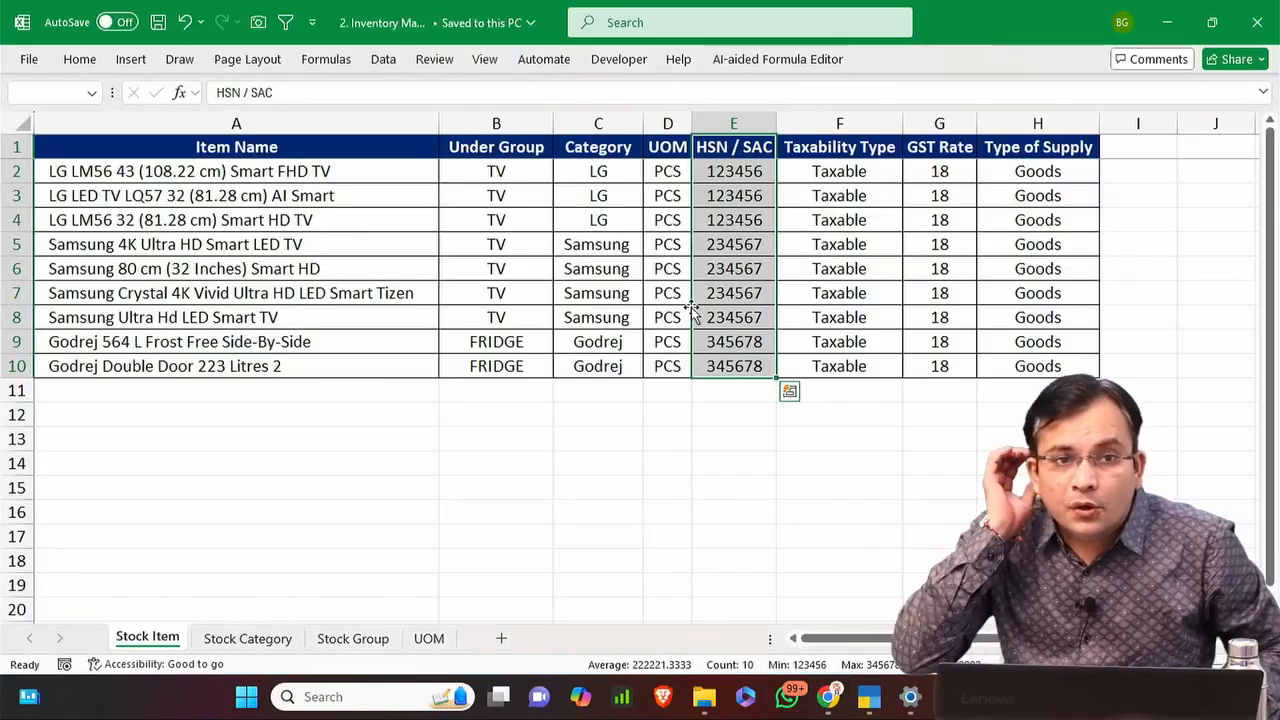
key(alt+Tab)
key(Tab)
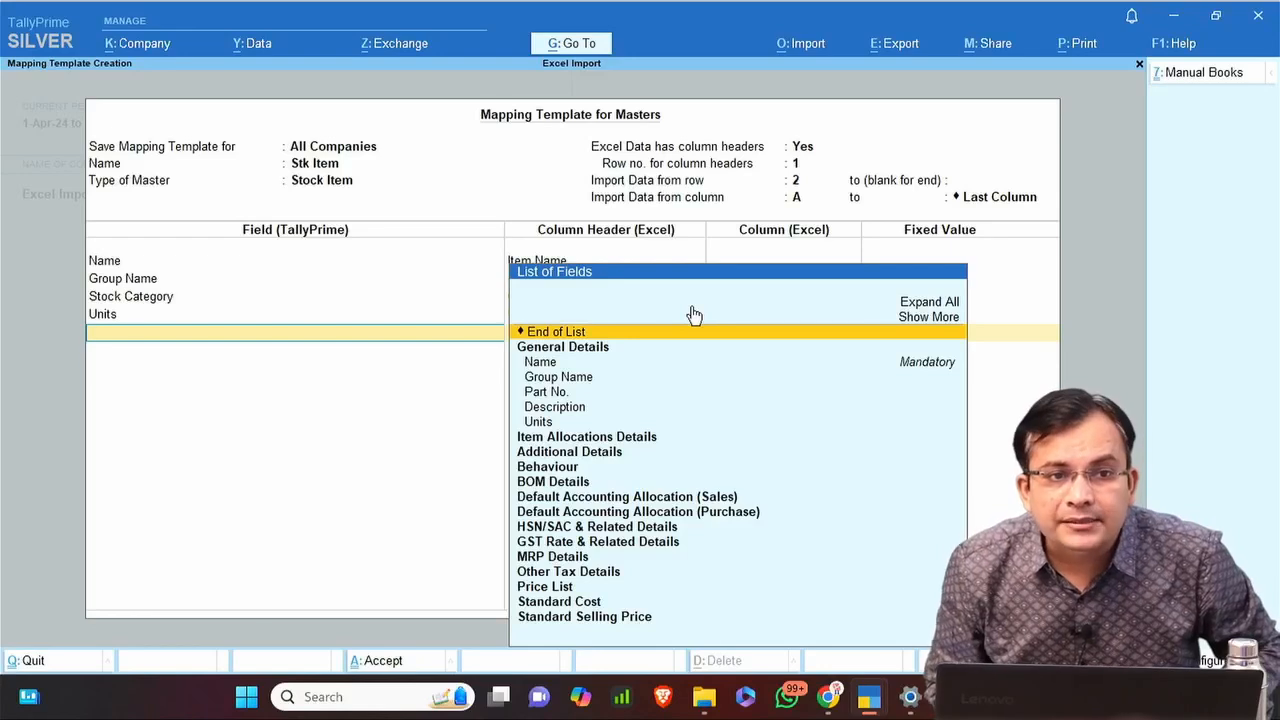
text(H)
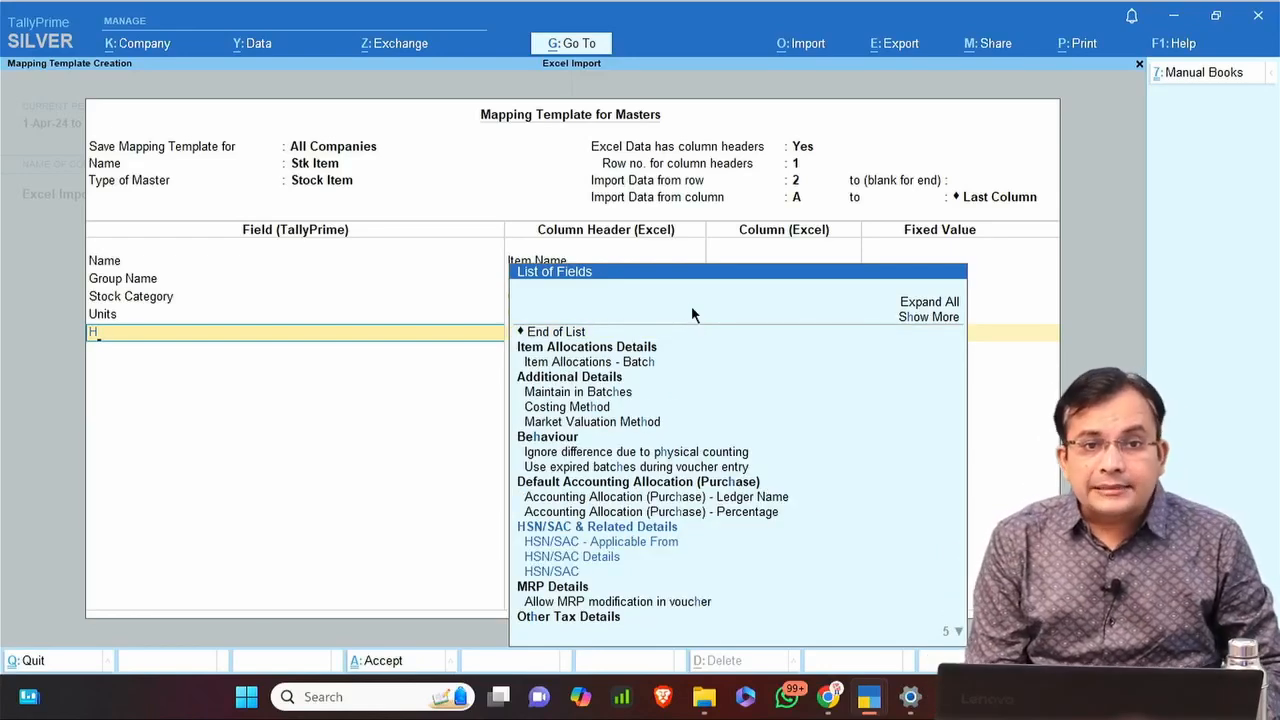
text(sn)
key(Down)
key(Down)
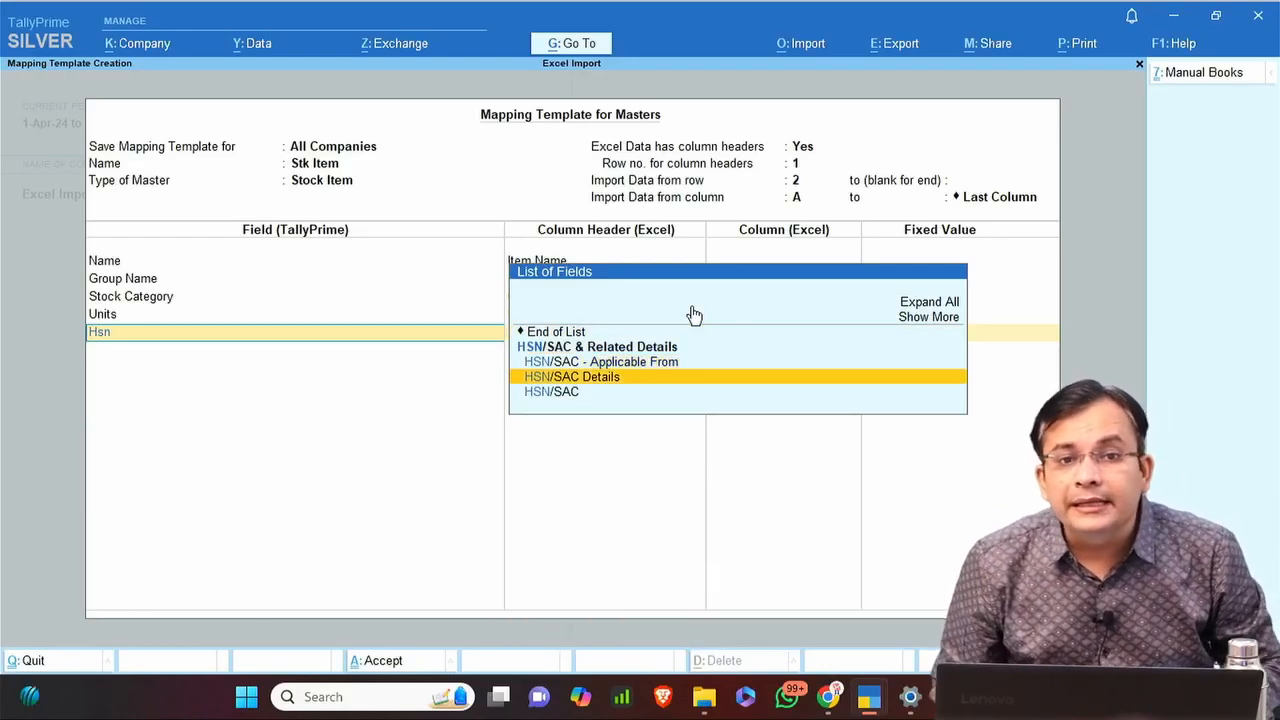
key(Return)
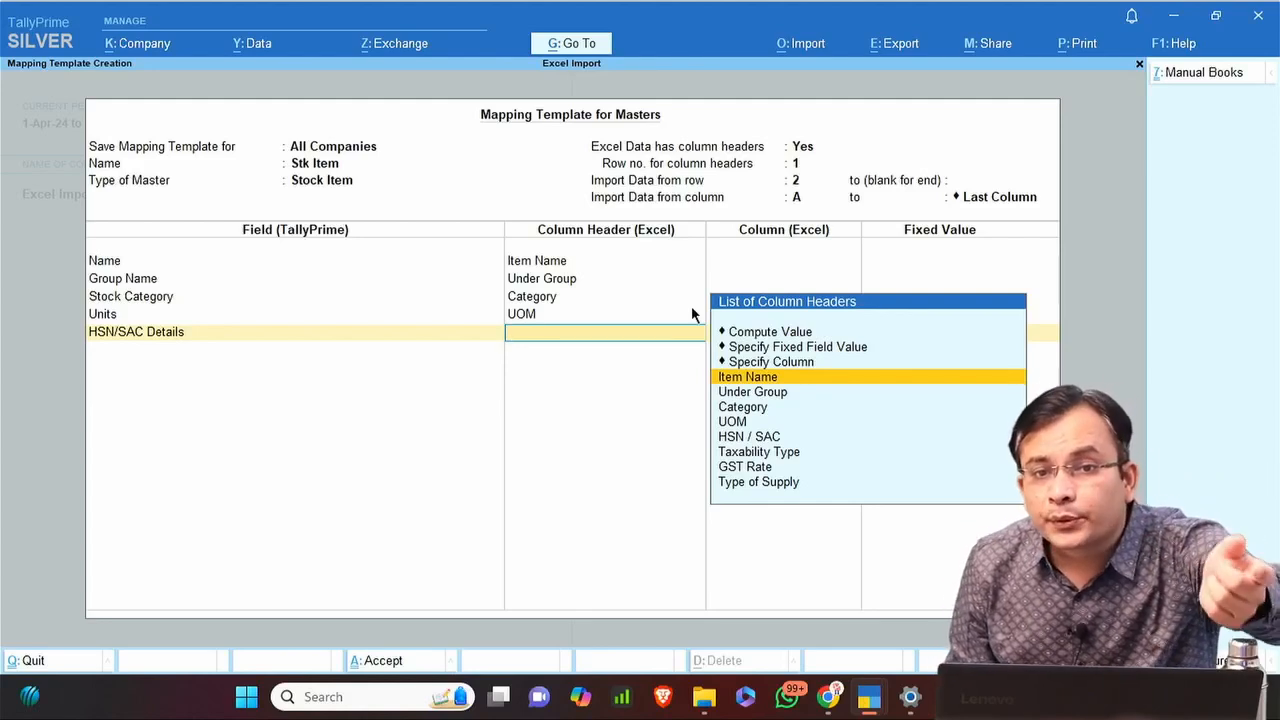
Give the HSN/SAC Details field the fixed field value Specify Details Here and recheck the entry.
key(Up)
key(Up)
key(Return)
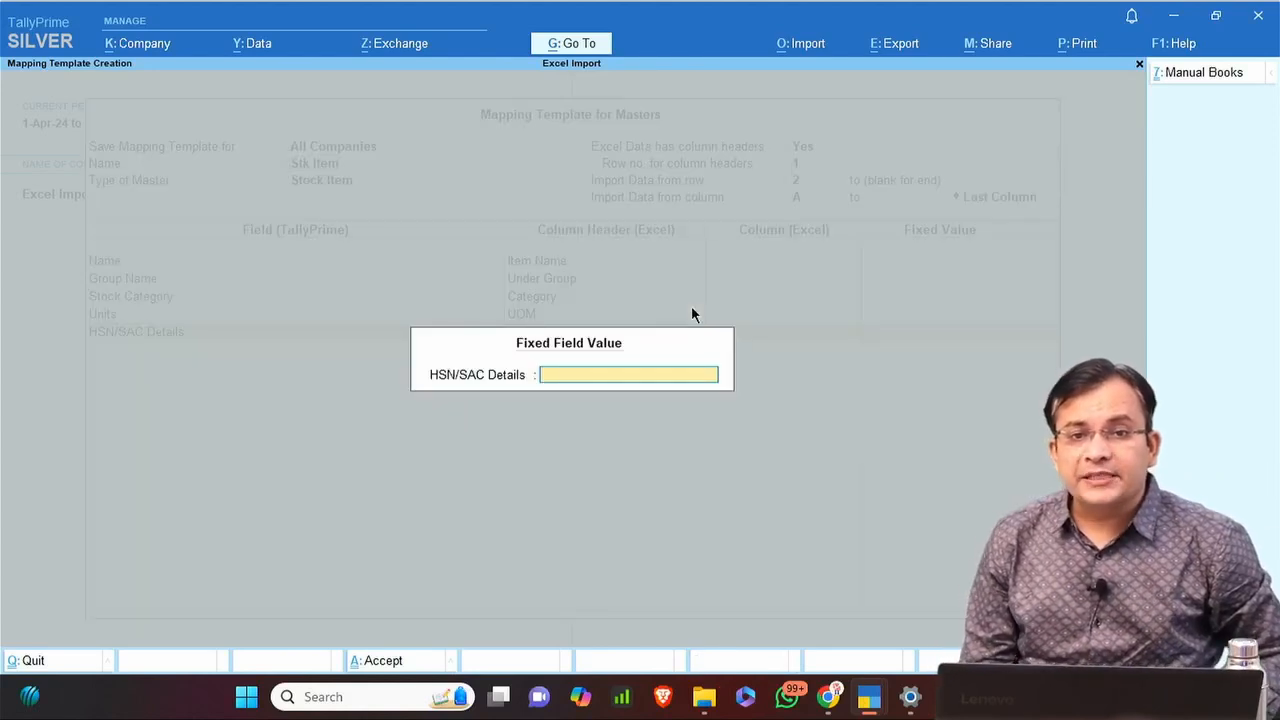
text(Specify Details Here)
key(Return)
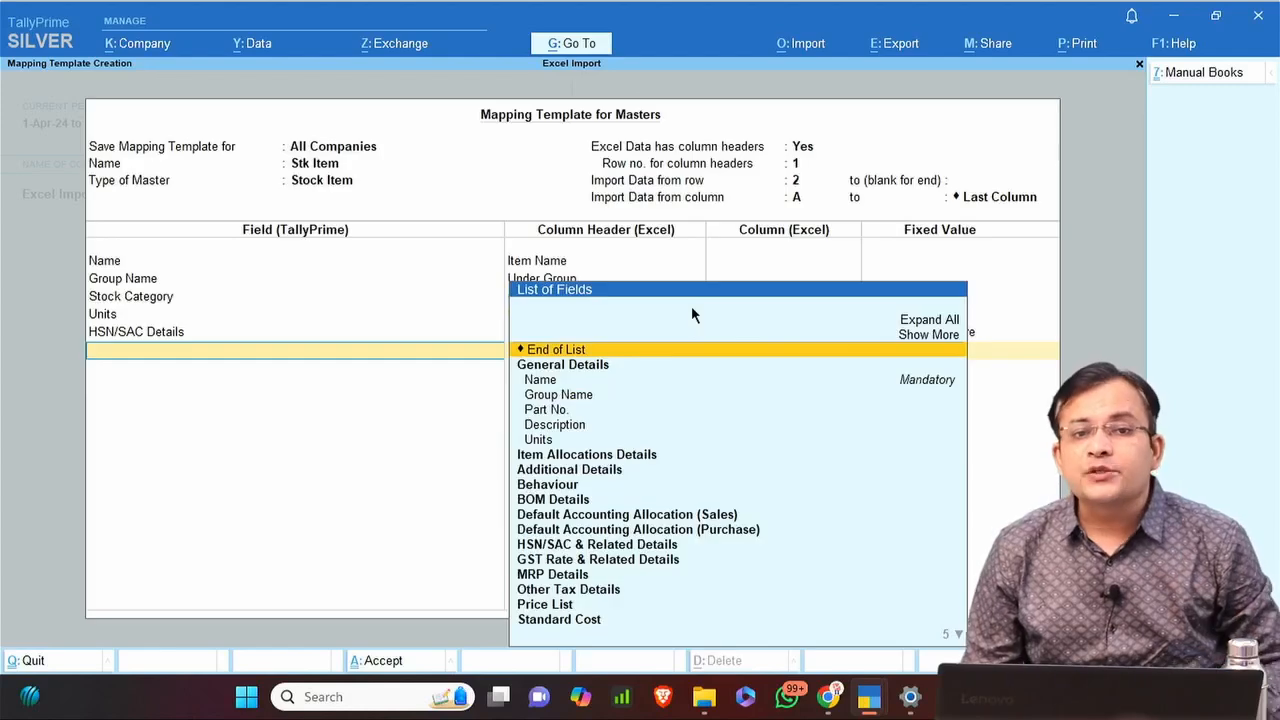
key(Return)
key(Escape)
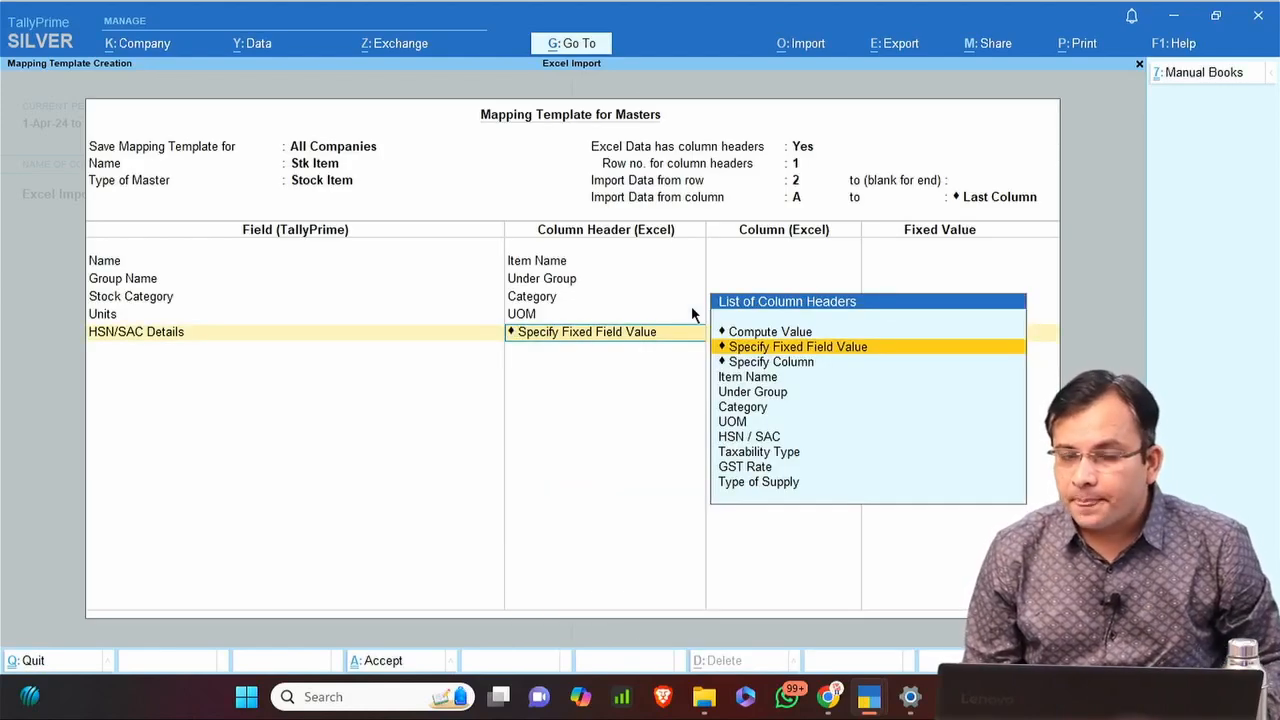
key(Return)
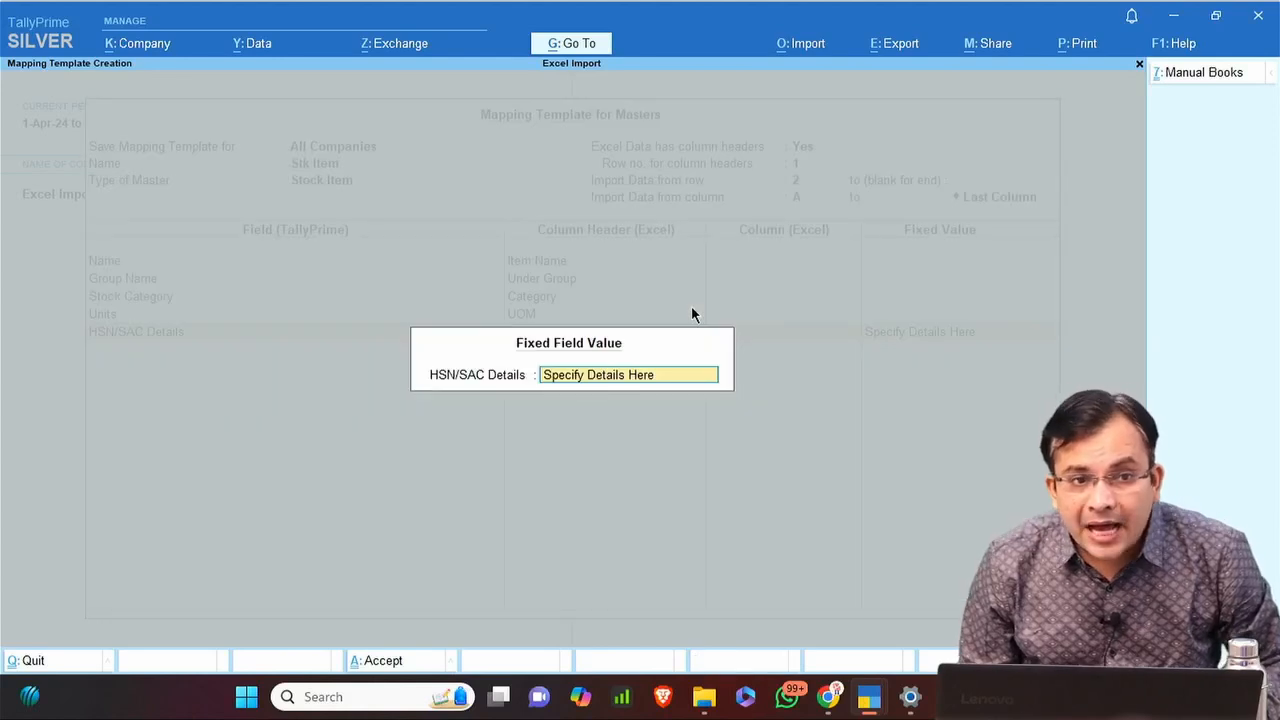
key(Return)
Add the HSN/SAC field and map it to the HSN / SAC column header.
text(Hsn)
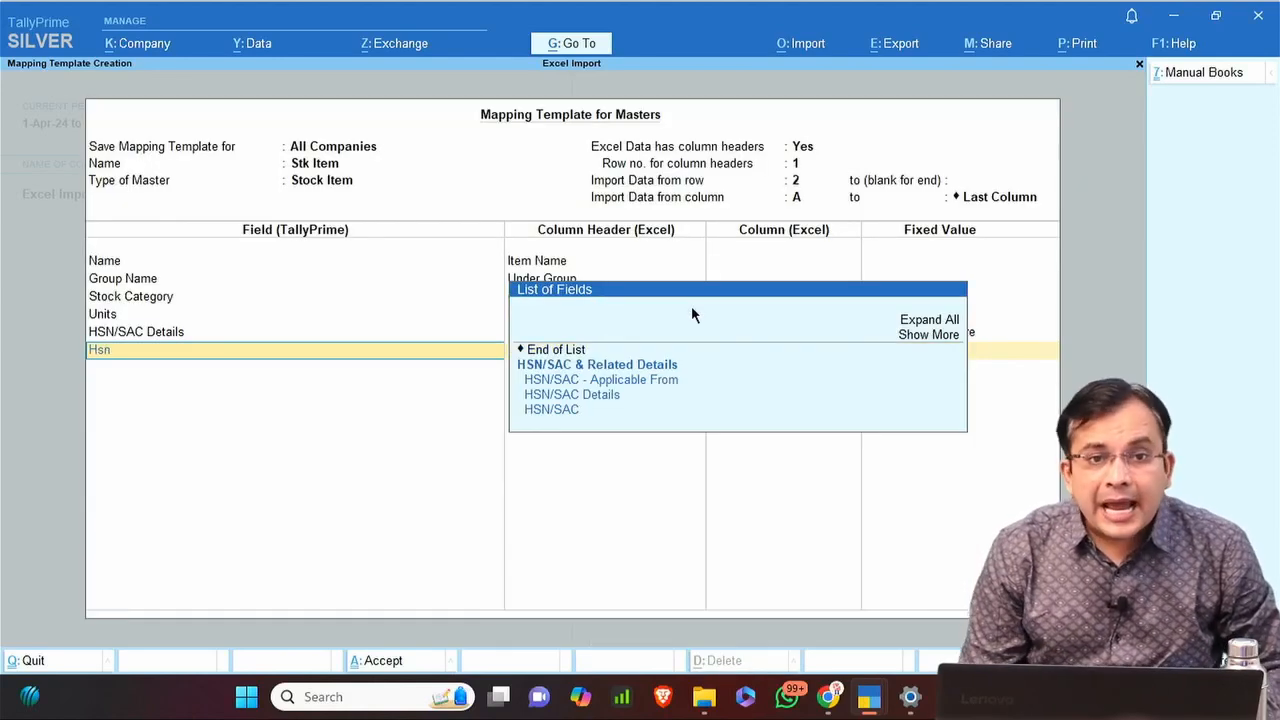
key(Down)
key(Down)
key(Down)
key(Down)
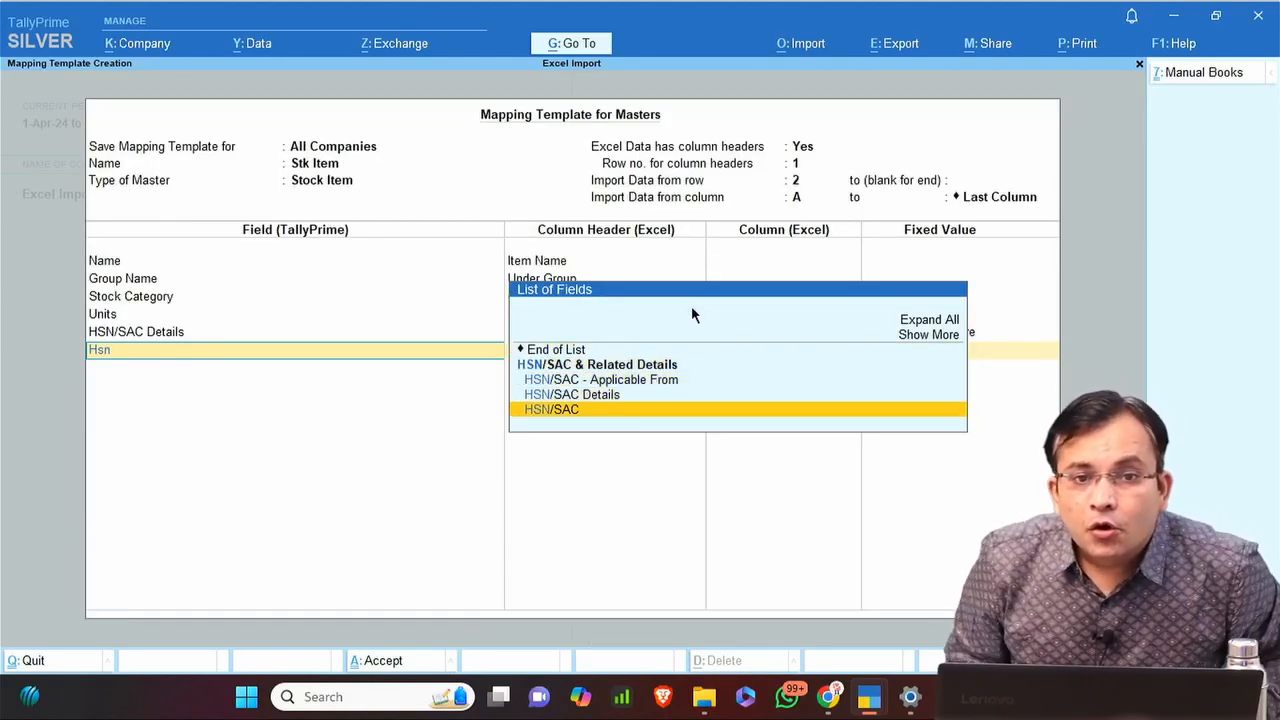
key(Return)
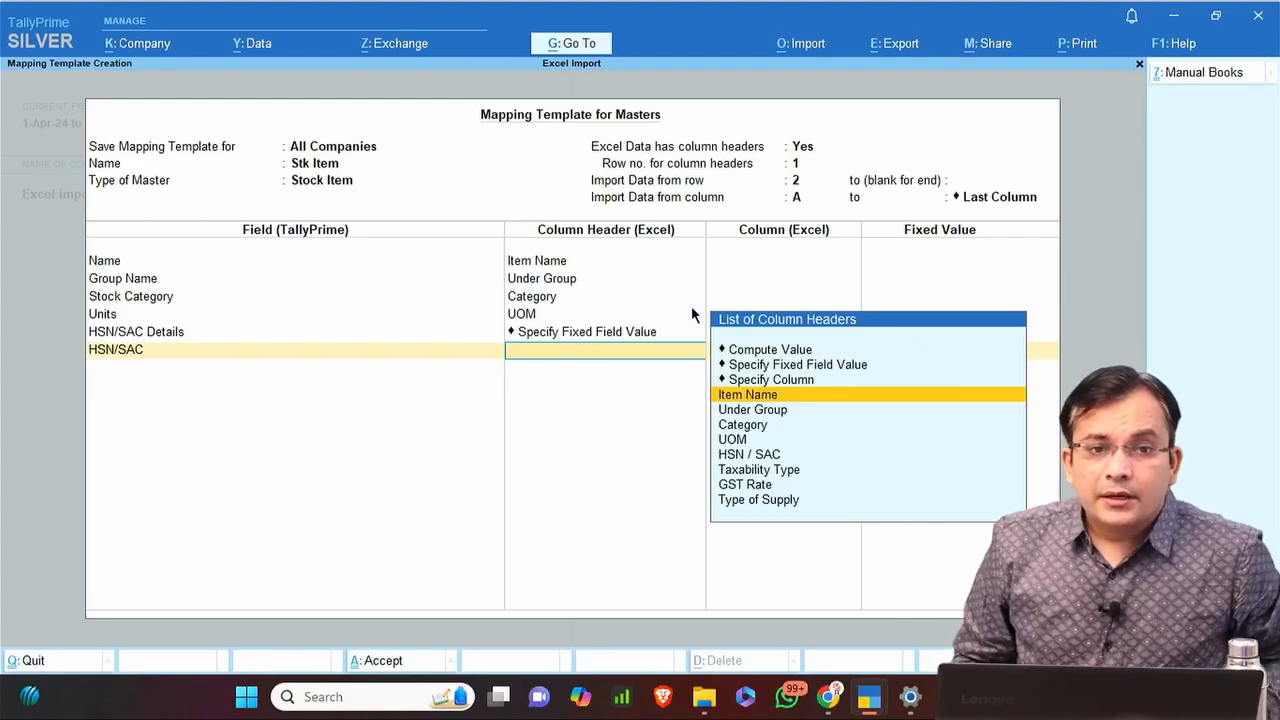
key(Down)
key(Down)
key(Down)
key(Down)
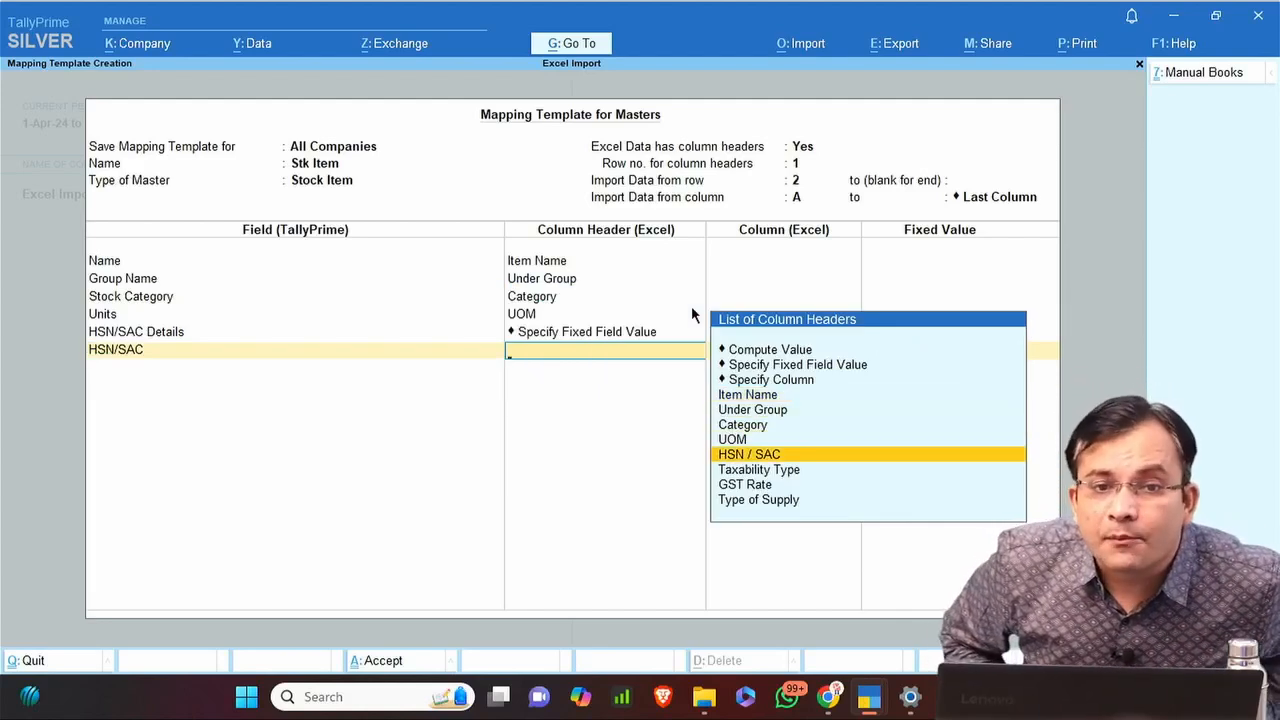
key(Return)
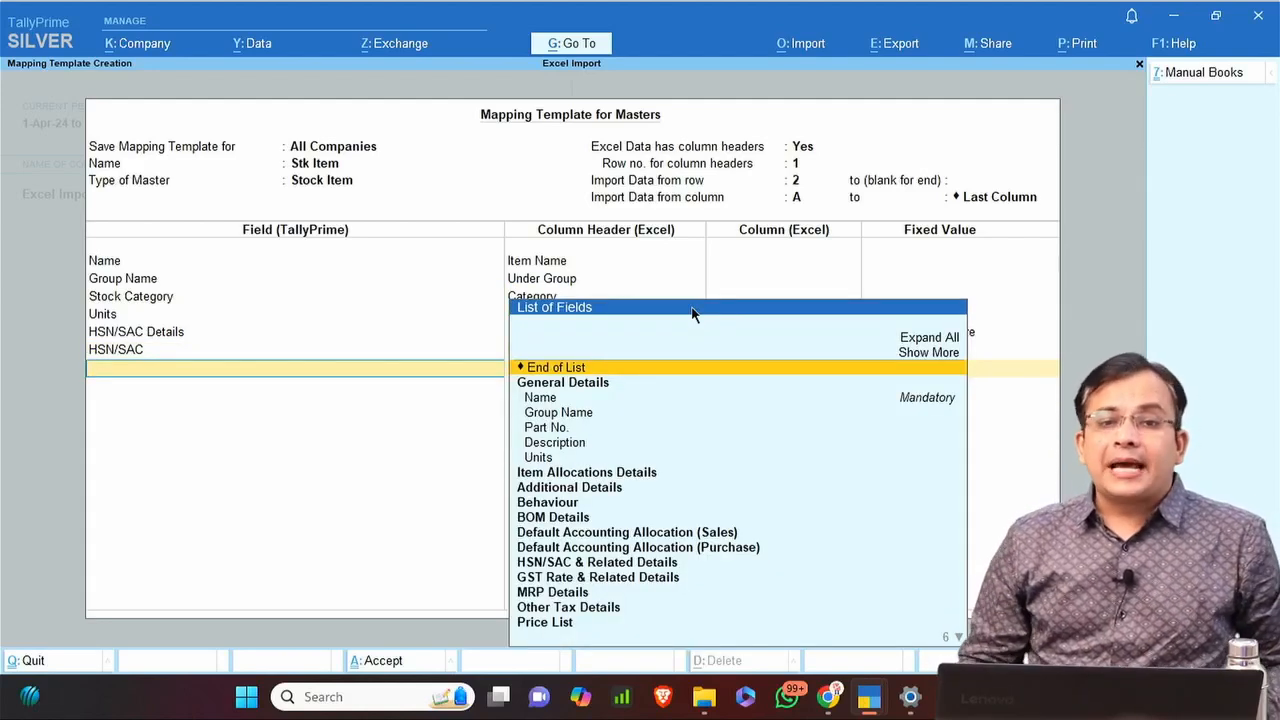
Compare the template's fixed value with the HSN/SAC Details option in the other window's stock item form.
key(Return)
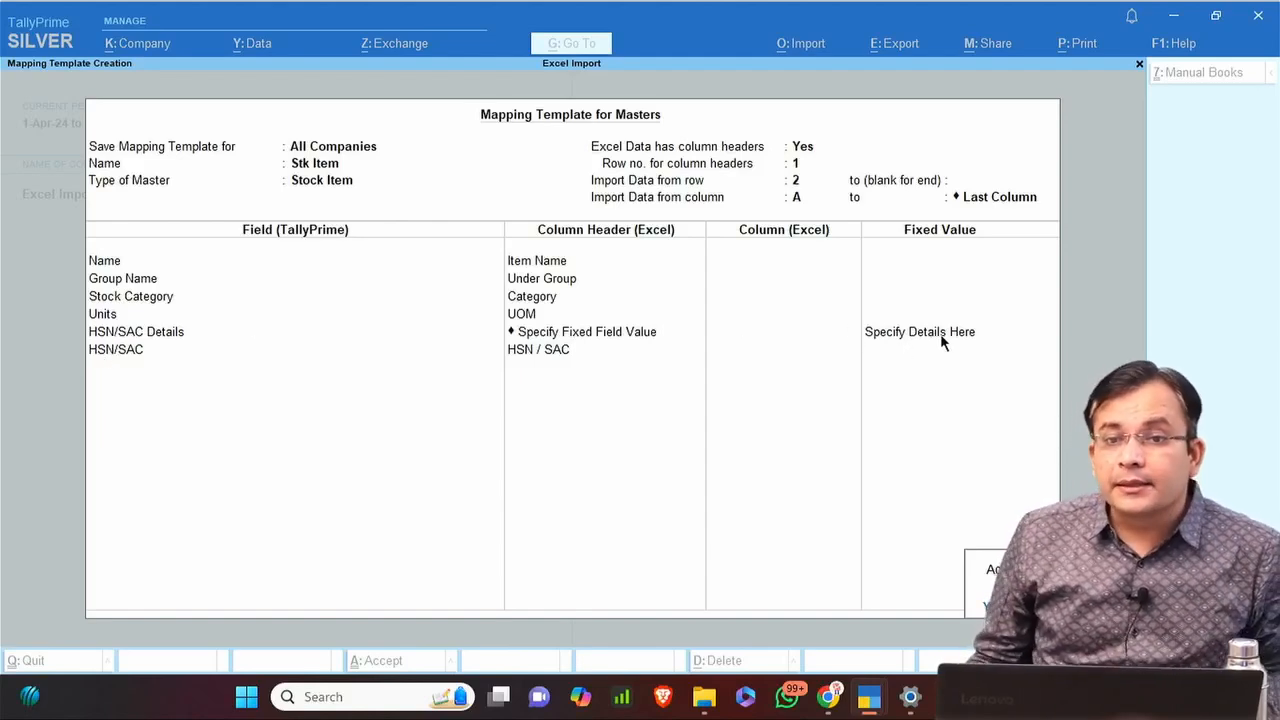
key(alt+Tab)
key(alt+Tab)
key(alt+Tab)
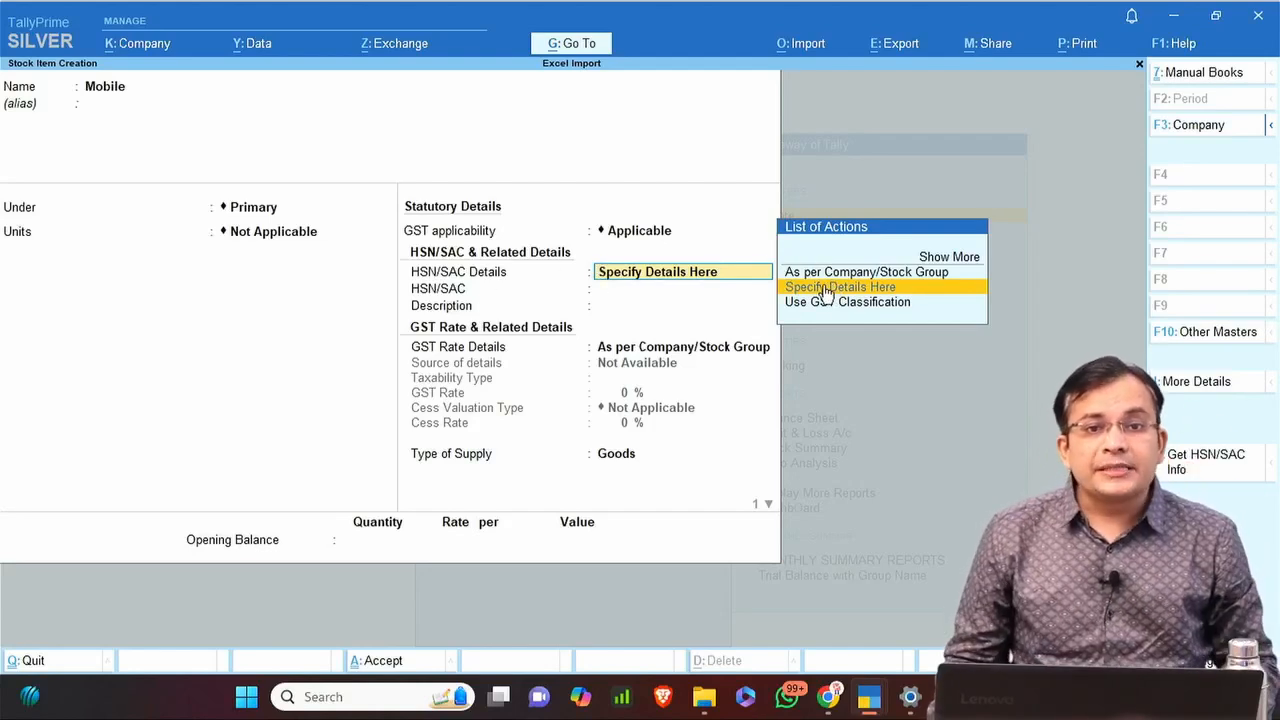
key(alt+Tab)
key(alt+Tab)
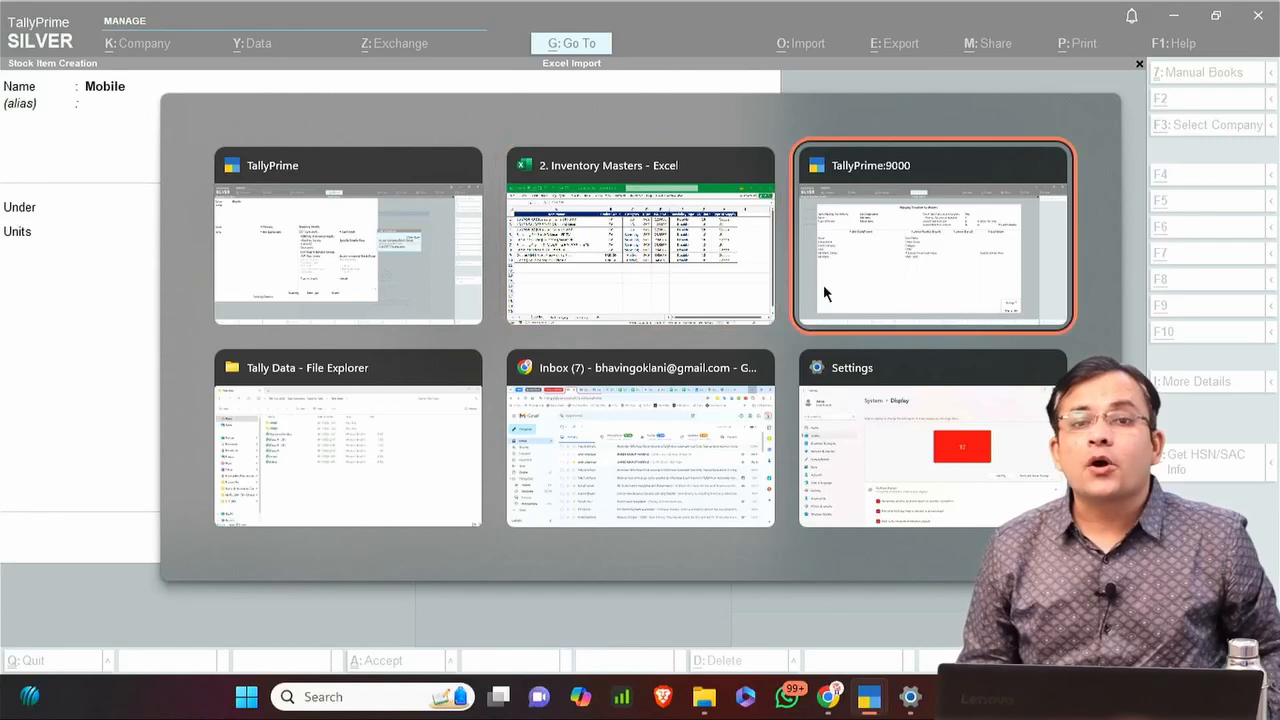
Go back into the template's field rows and recheck the HSN/SAC Details fixed value, keeping it as entered.
key(BackSpace)
key(BackSpace)
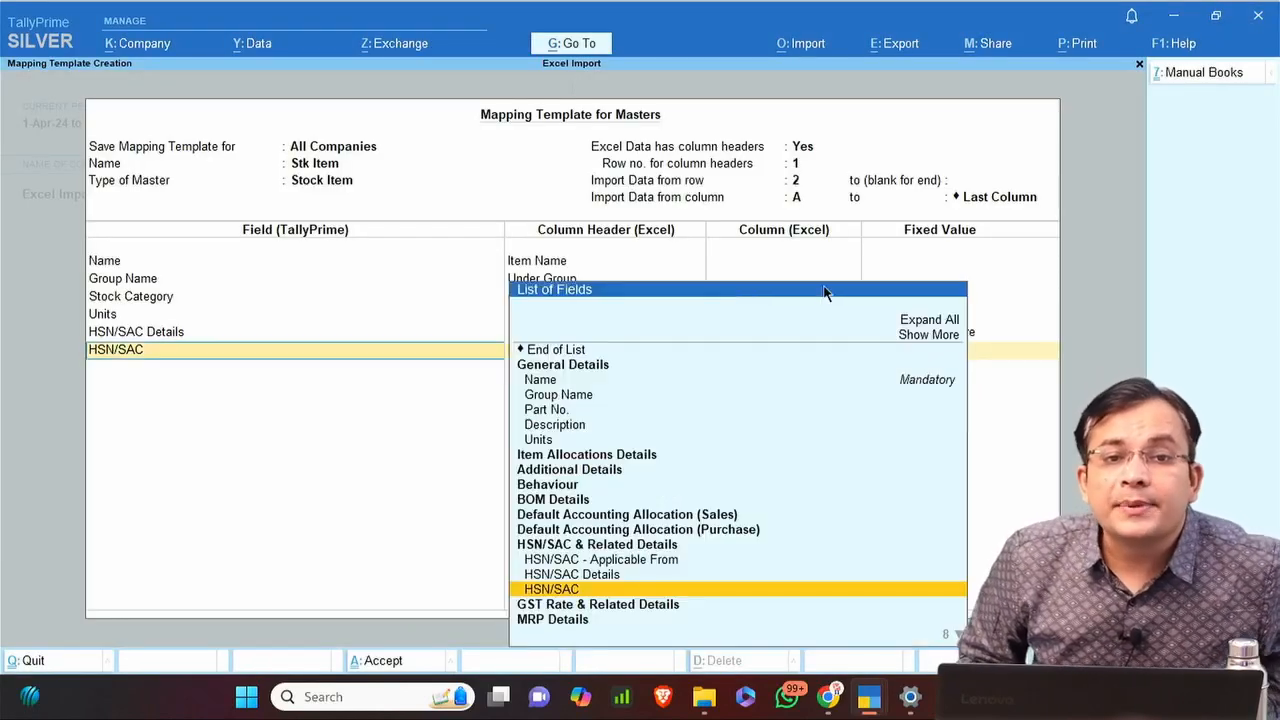
key(BackSpace)
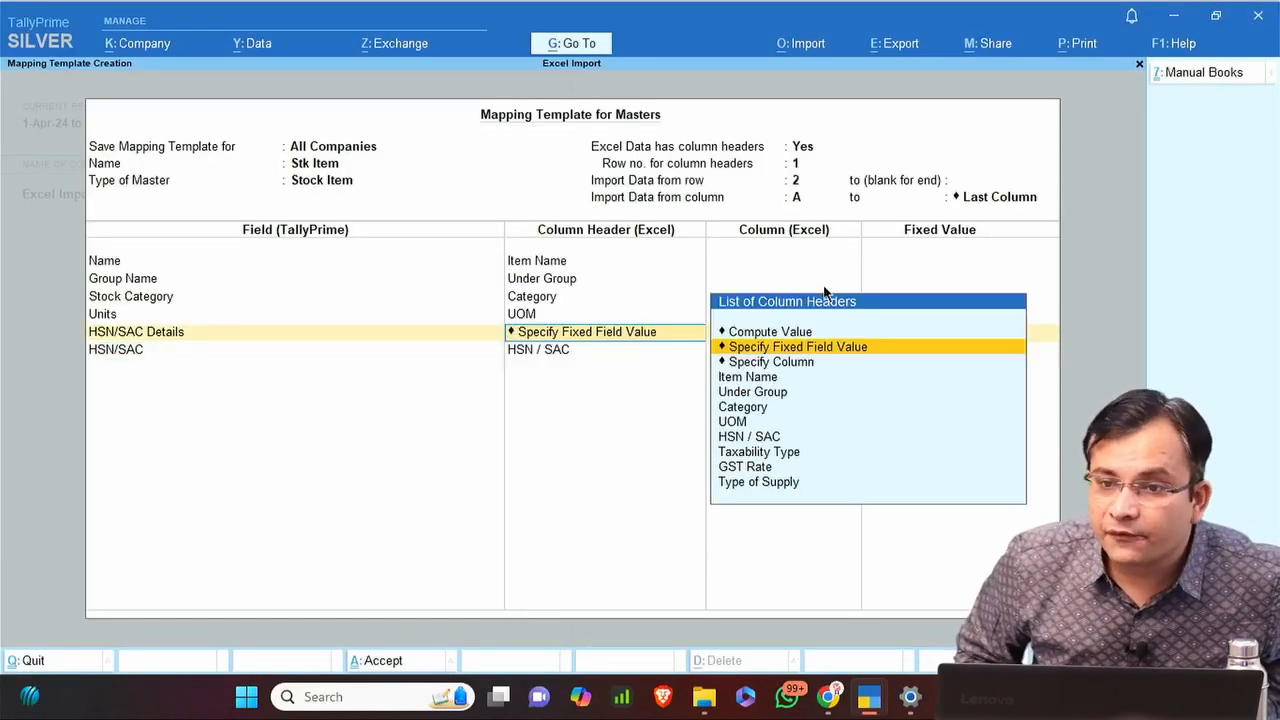
key(Return)
key(Return)
key(Return)
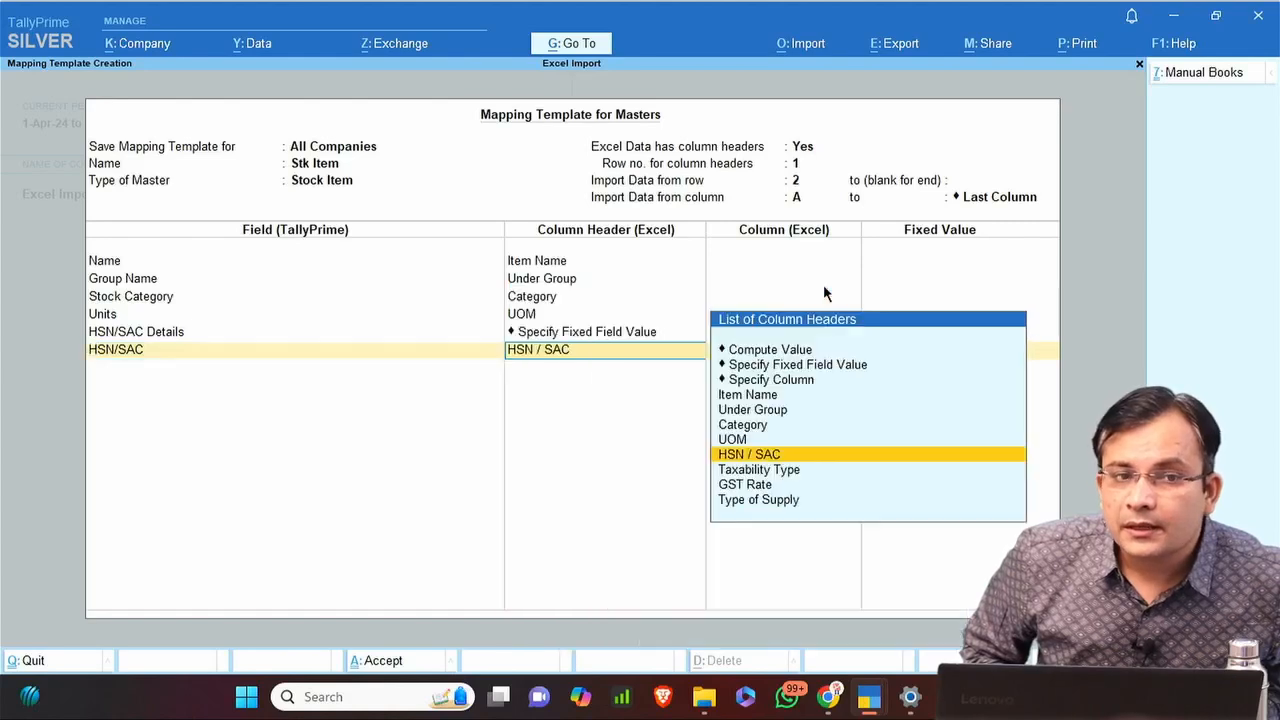
Add the GST Rate Details field to the template and give it the fixed field value Specify Details Here.
key(Return)
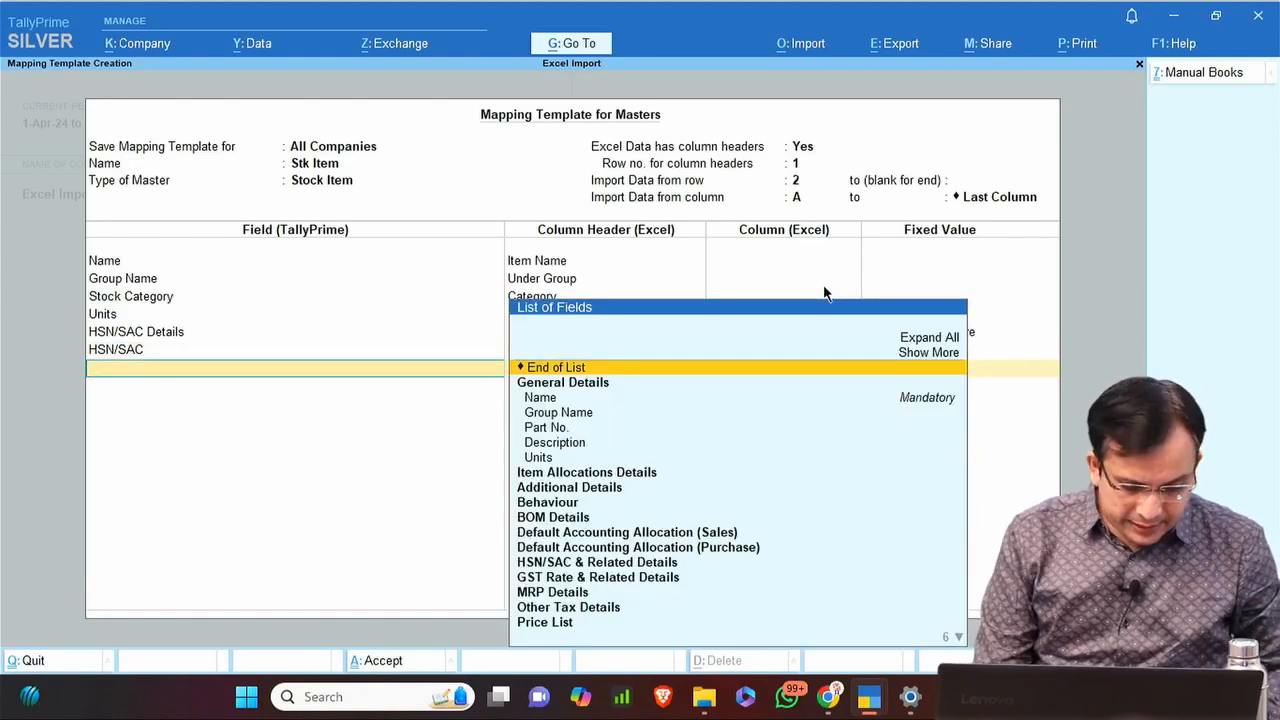
text(Gst)
key(Down)
key(Down)
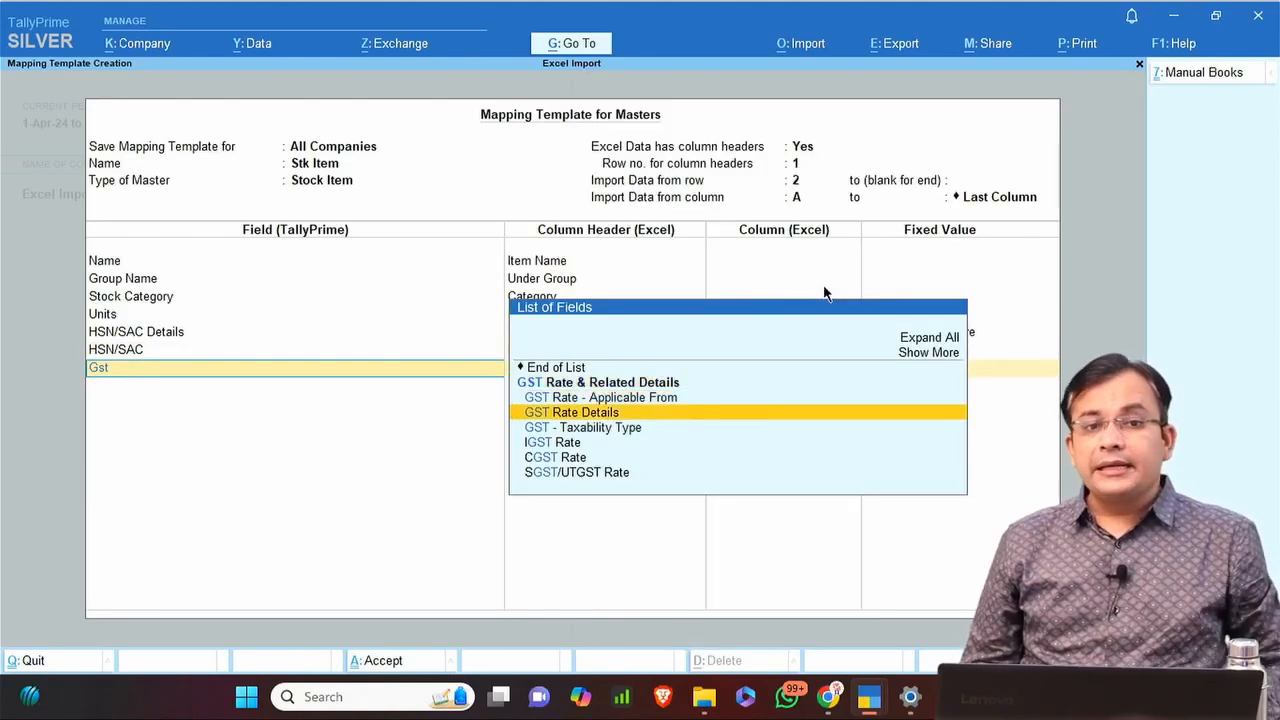
key(Down)
key(Up)
key(Return)
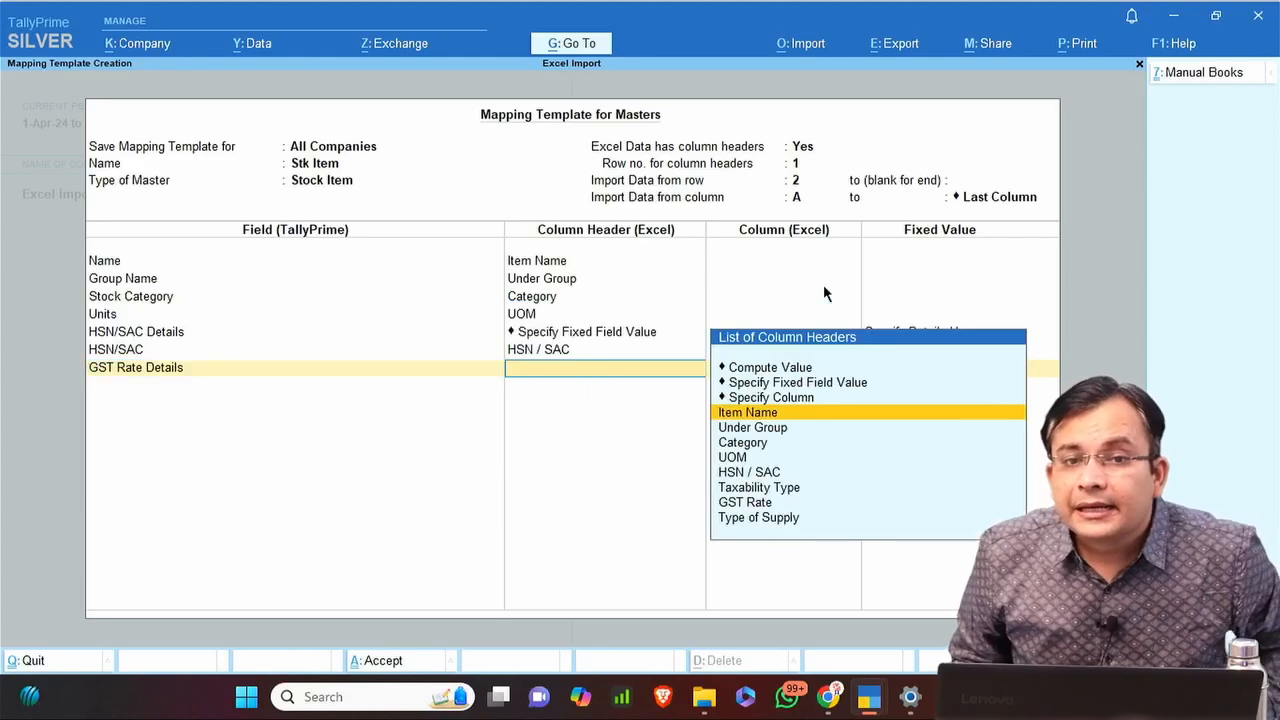
key(Up)
key(Up)
key(Return)
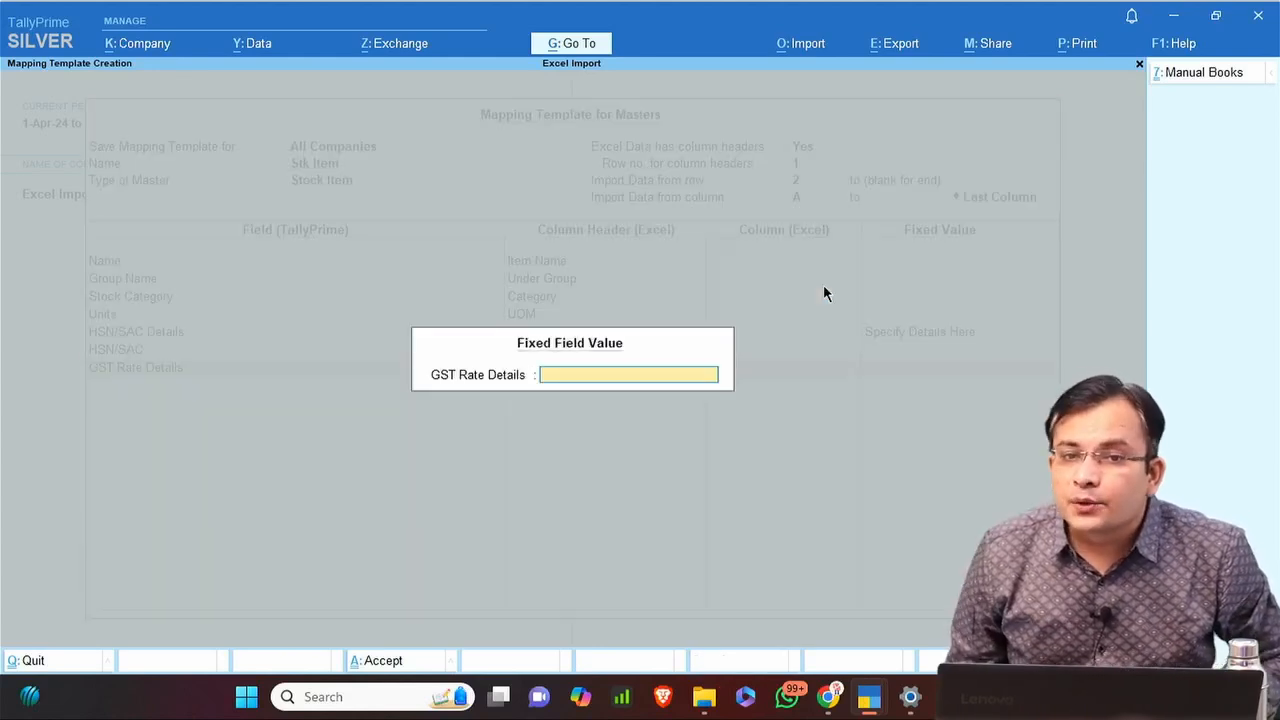
key(Return)
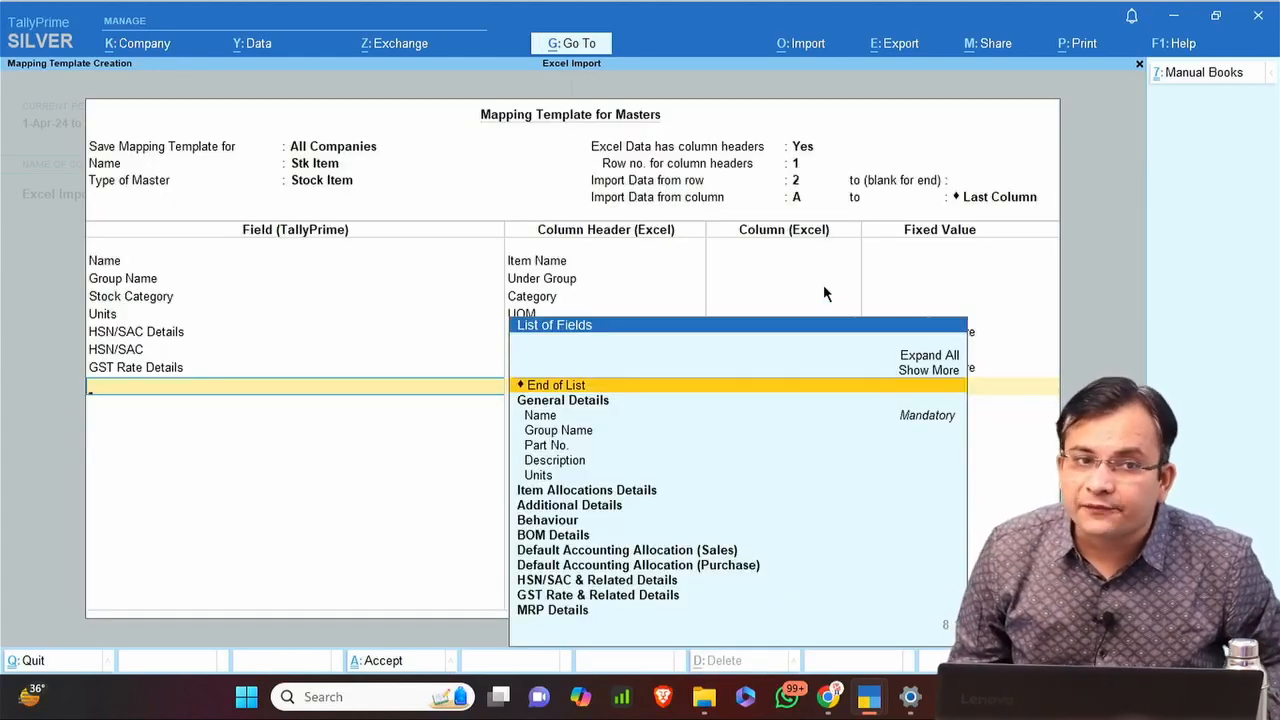
Add the IGST Rate field and map it to the GST Rate column header.
text(Gst)
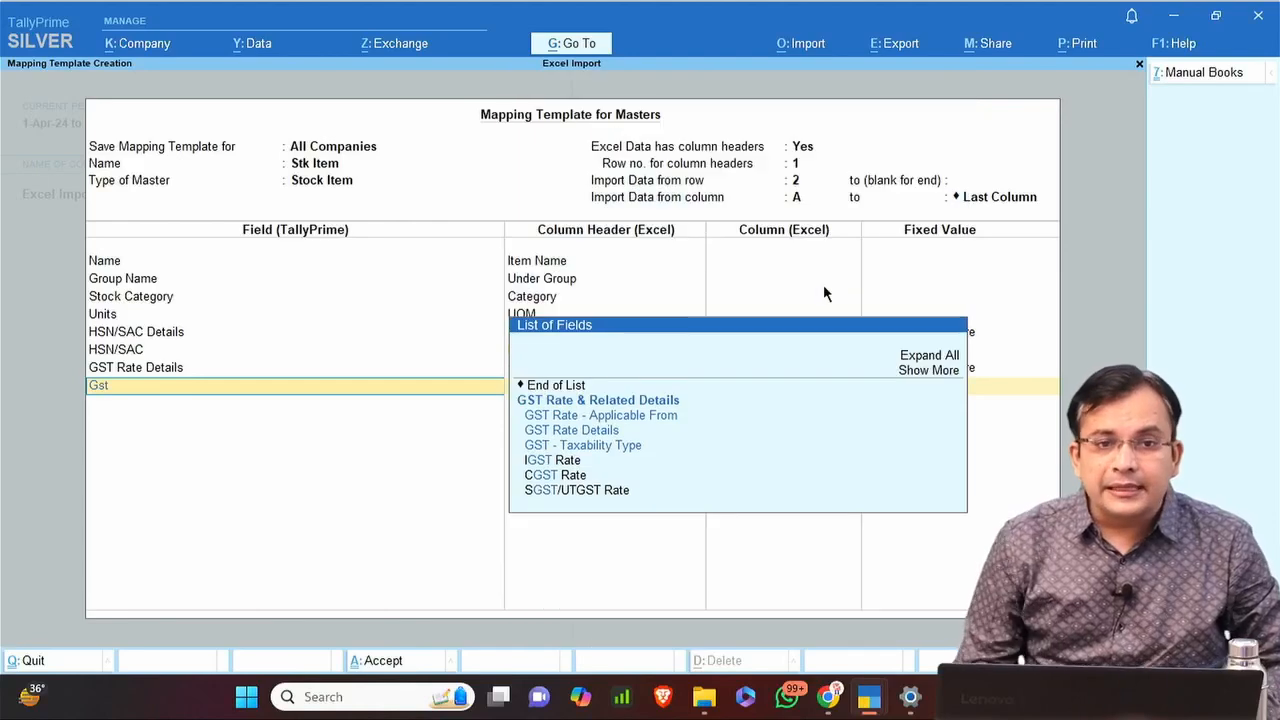
key(Down)
key(Down)
key(Down)
key(Down)
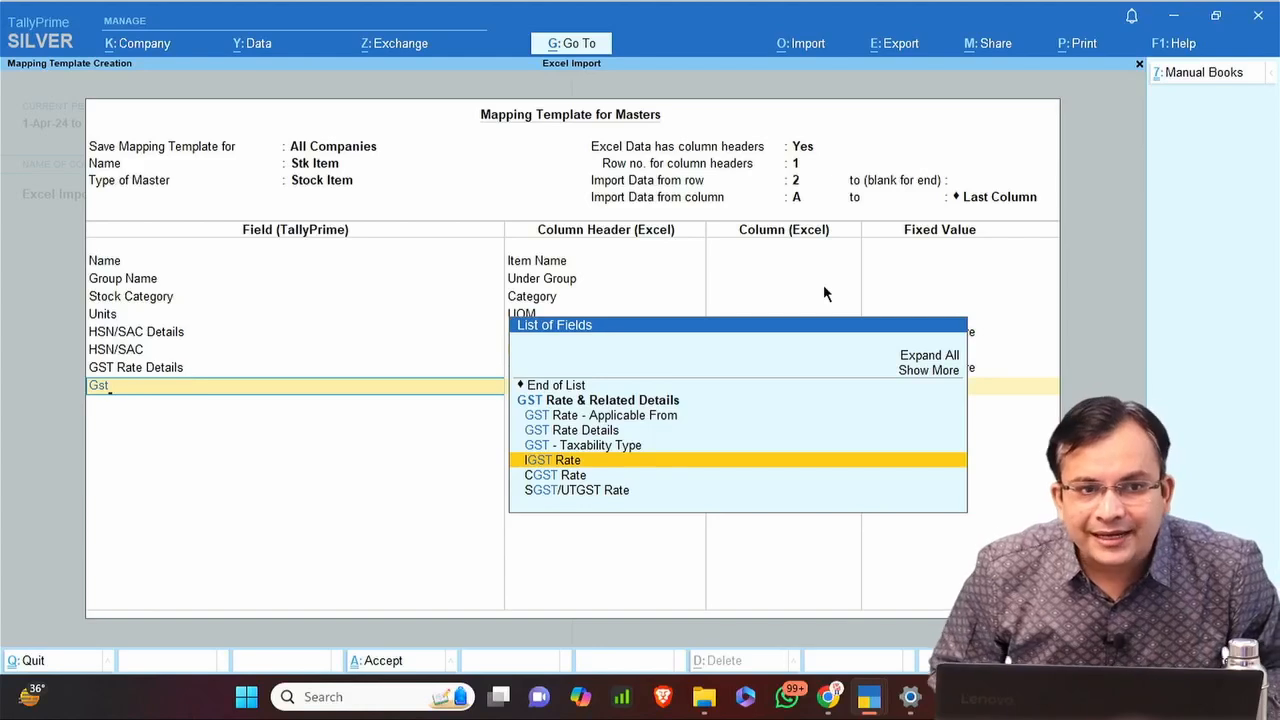
key(Return)
key(Down)
key(Down)
key(Down)
key(Down)
key(Down)
key(Down)
key(Down)
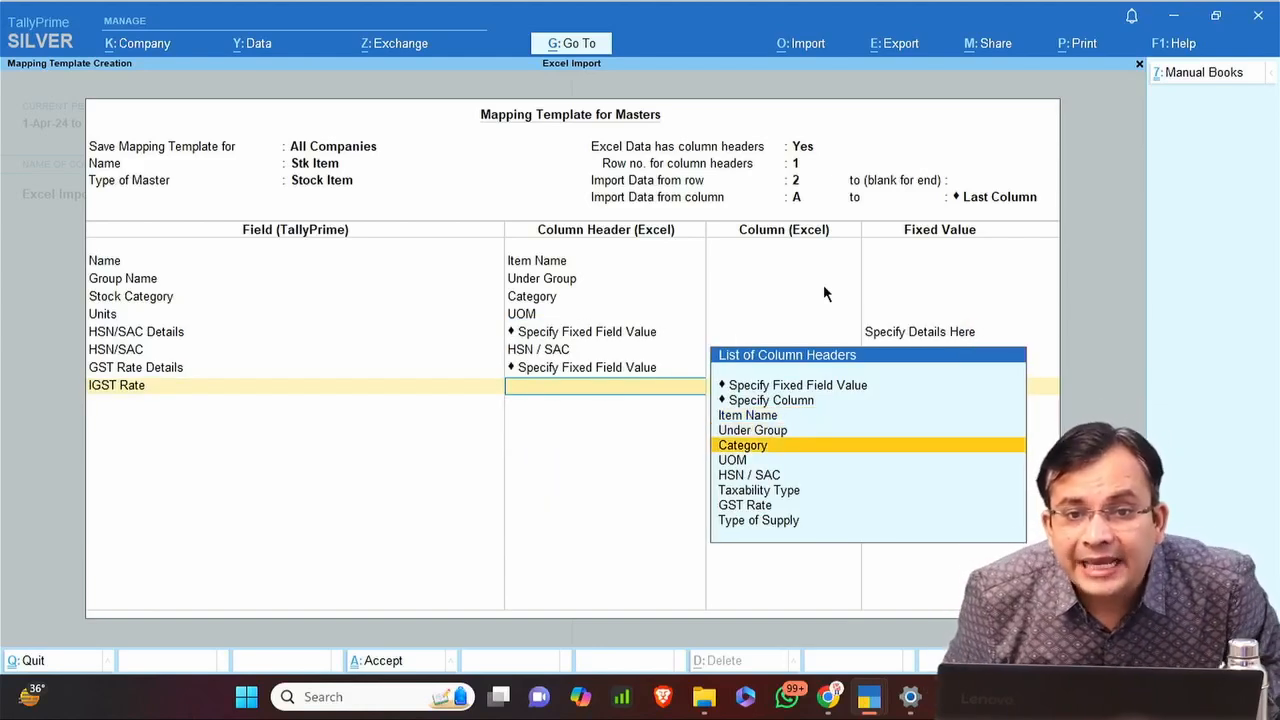
key(Up)
key(Return)
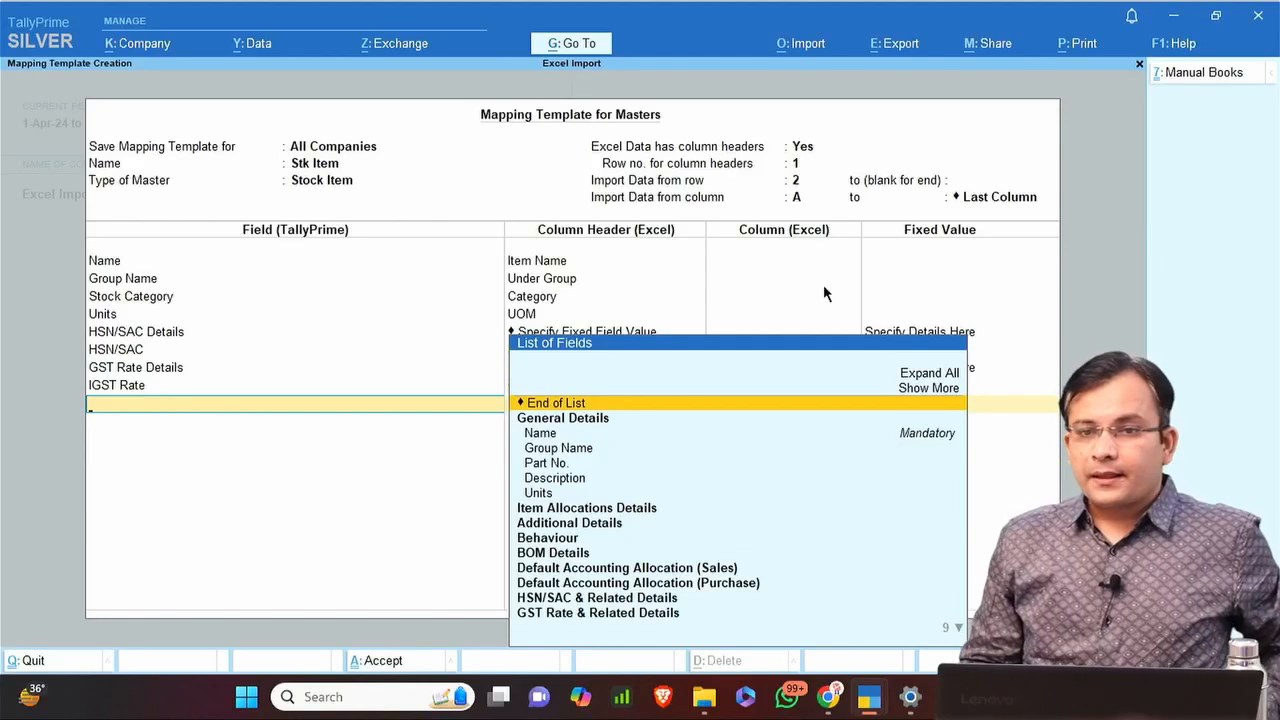
Check the remaining column headers in the Excel workbook and map the GST - Taxability Type field to the Taxability Type header.
key(alt+Tab)
key(alt+Tab)
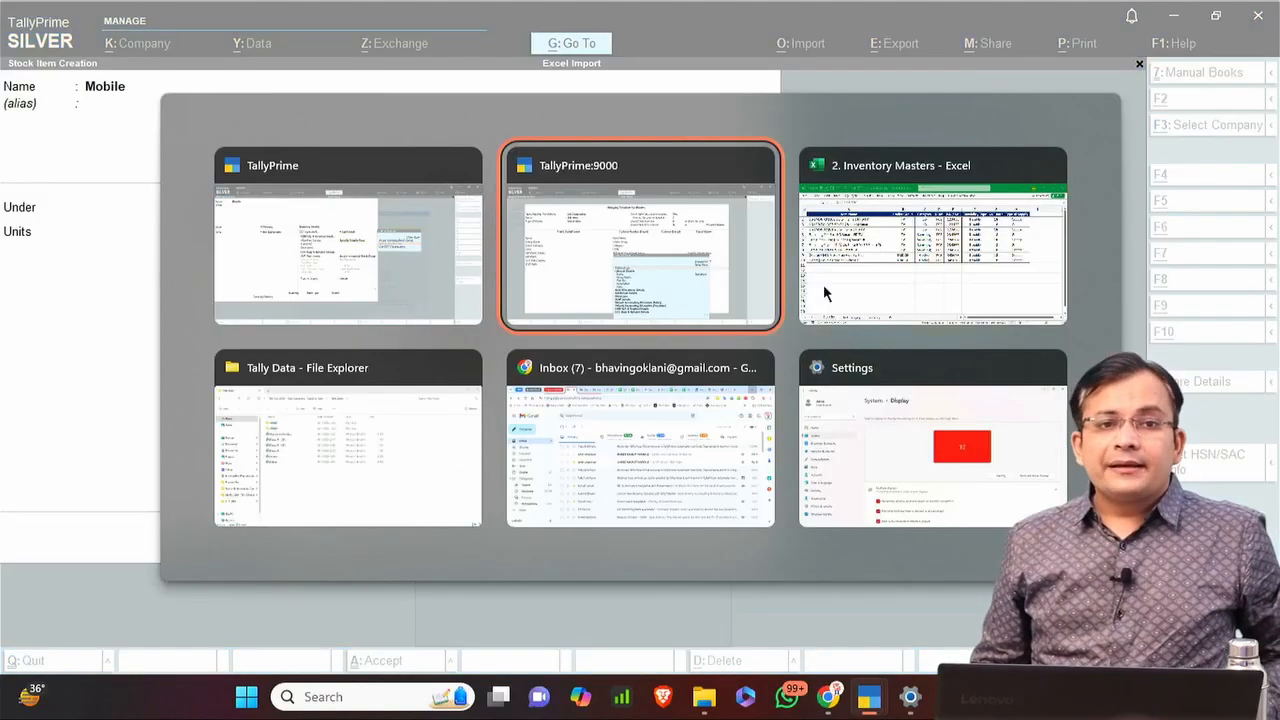
click(823, 284)
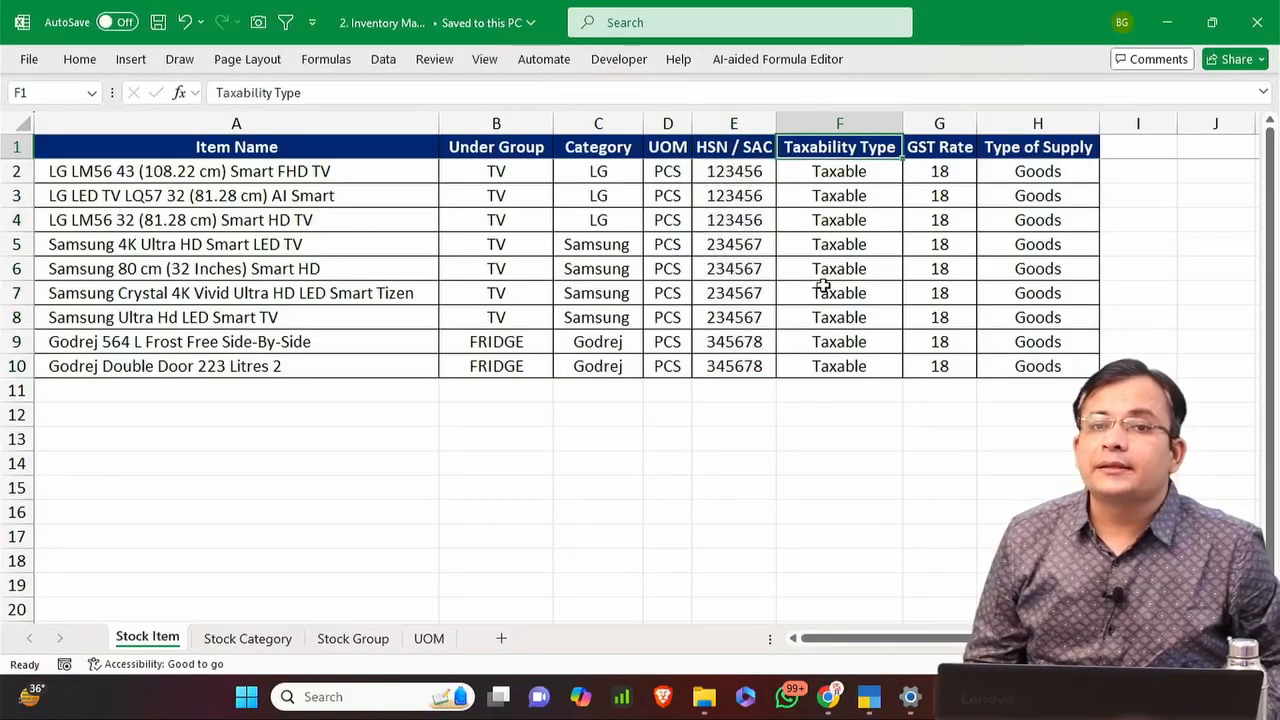
key(alt+Tab)
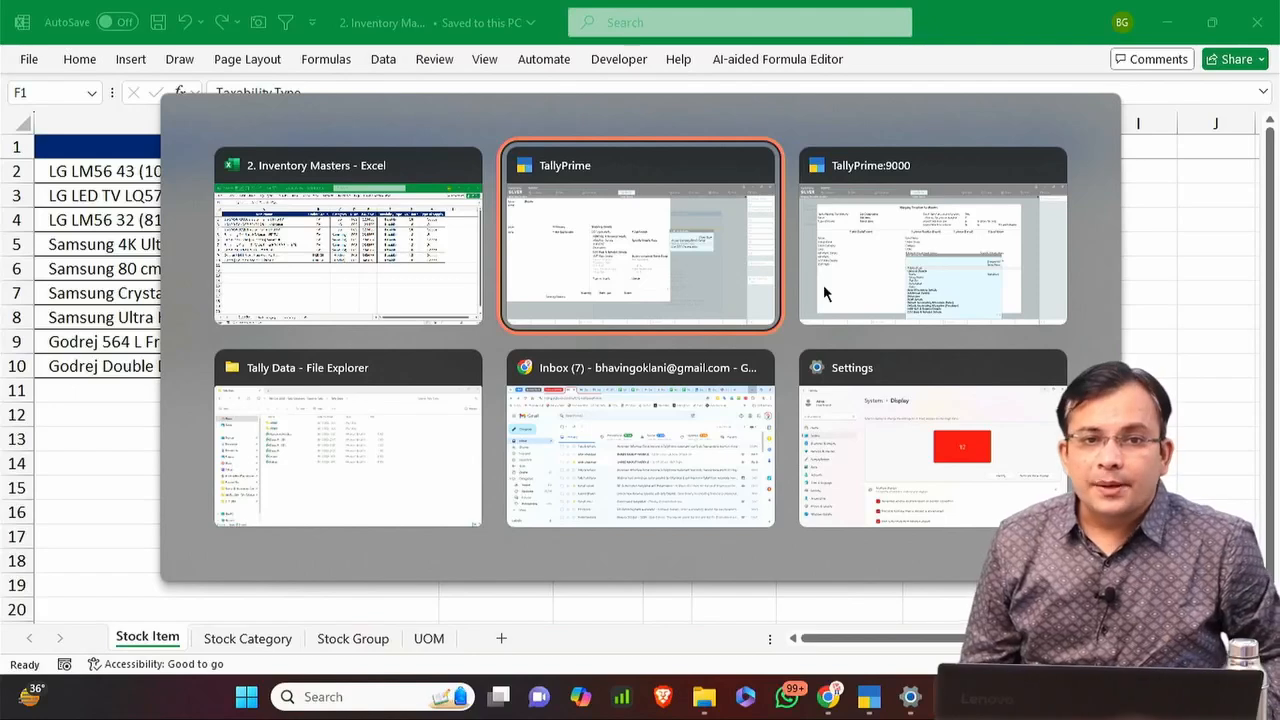
key(alt+Tab)
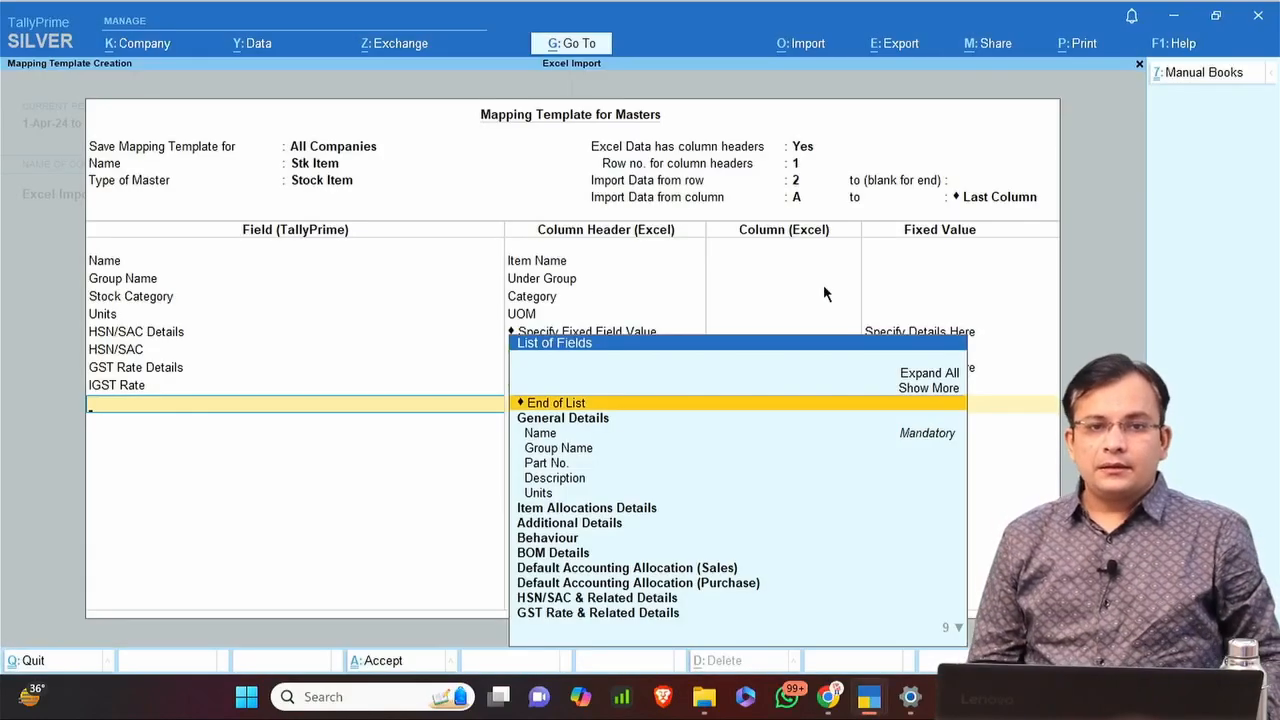
text(Taxab)
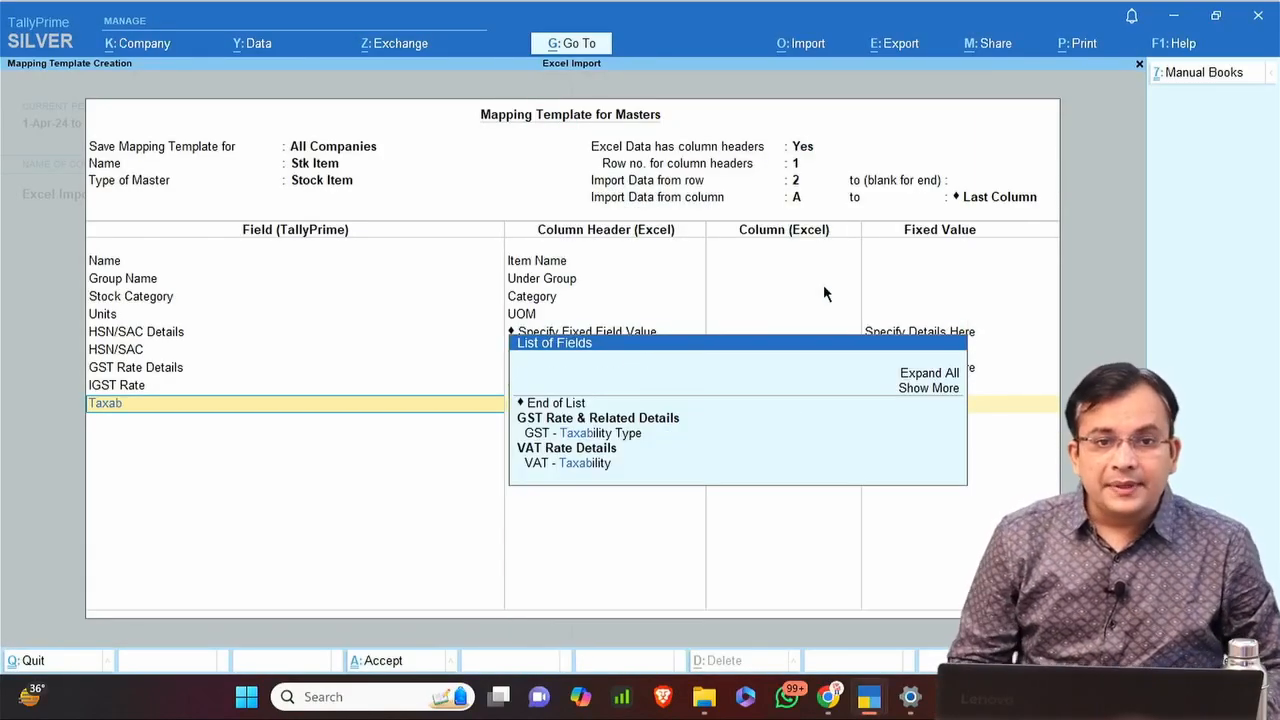
key(Return)
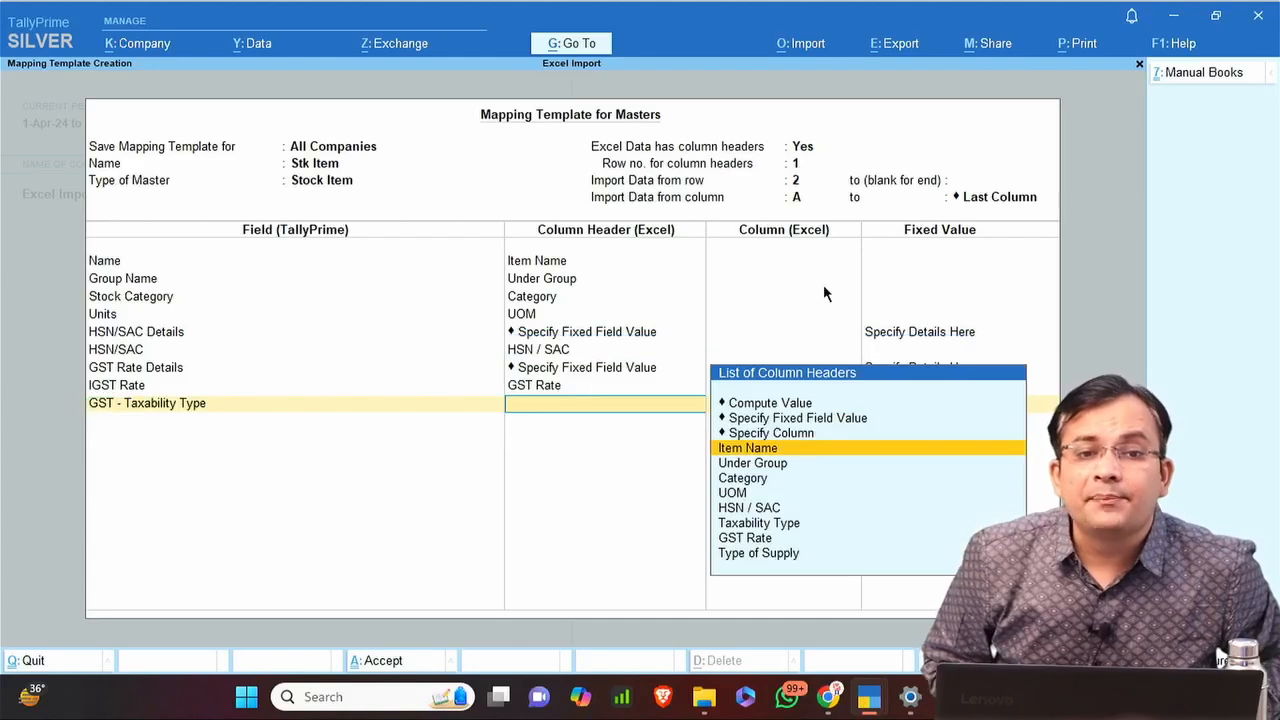
key(Down)
key(Down)
key(Down)
key(Down)
key(Down)
key(Down)
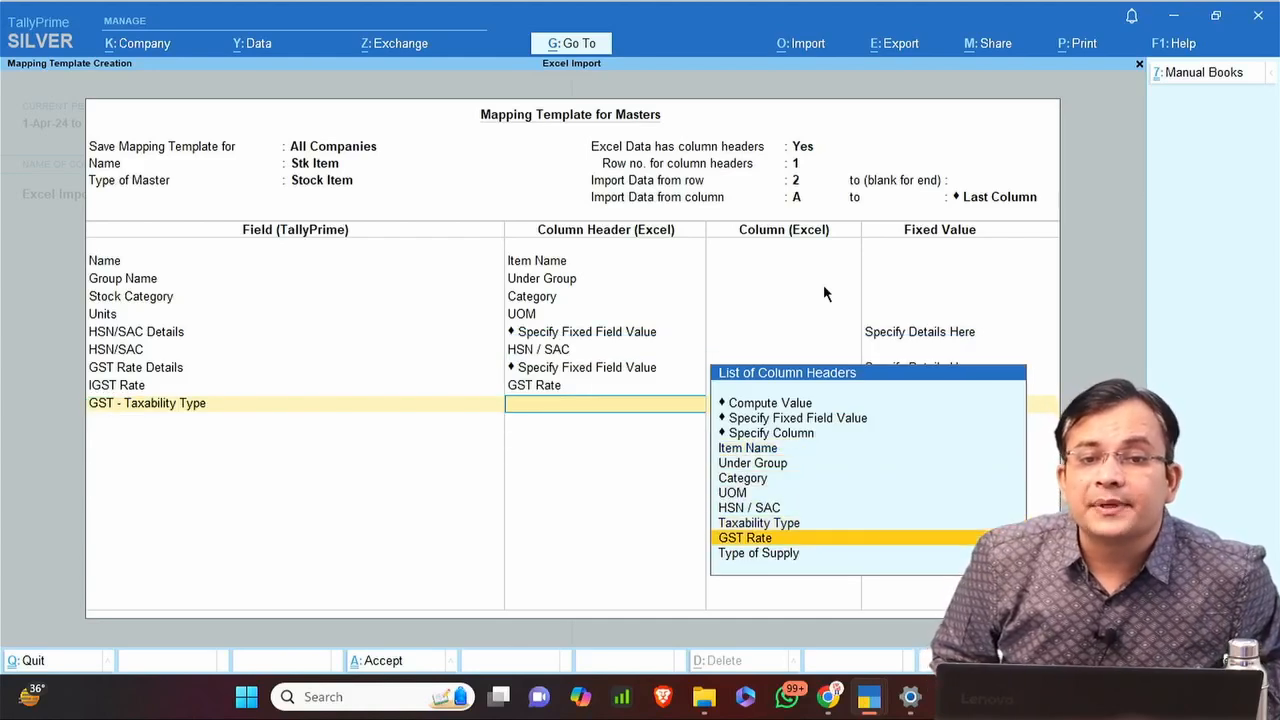
key(Up)
key(Return)
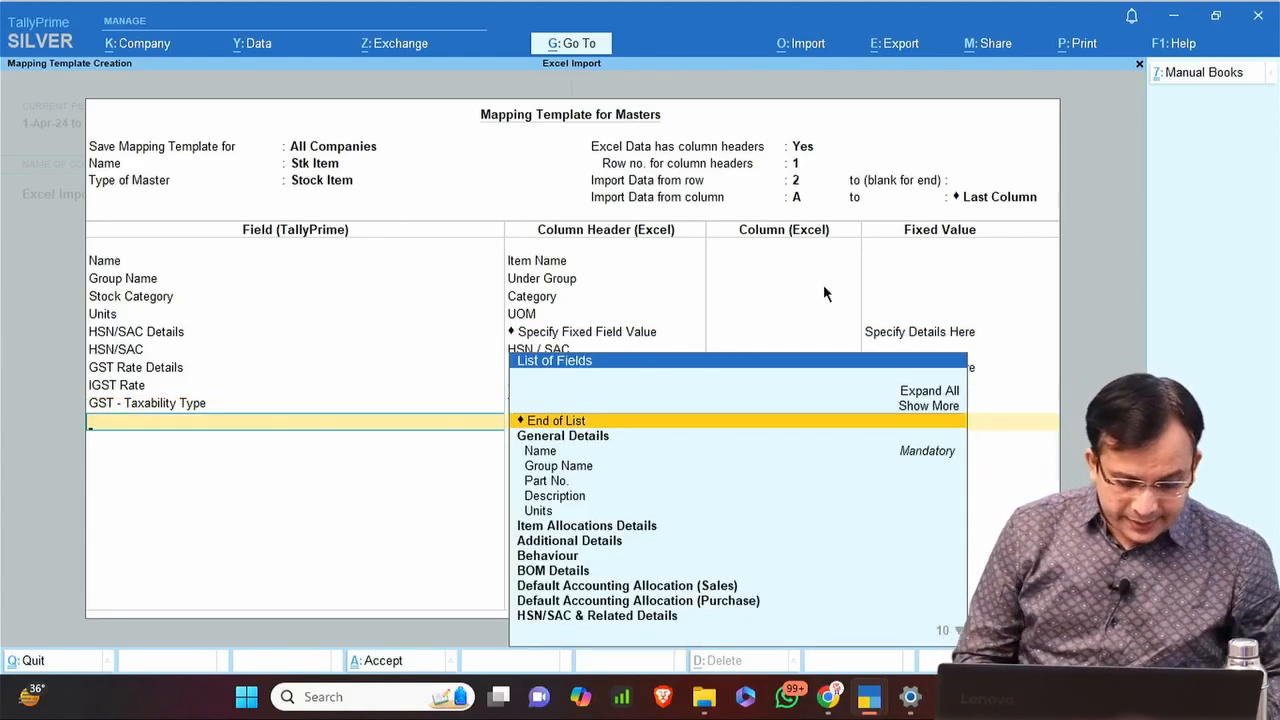
Add the Type of Supply field mapped to the Type of Supply column header and end the field list.
text(Type of)
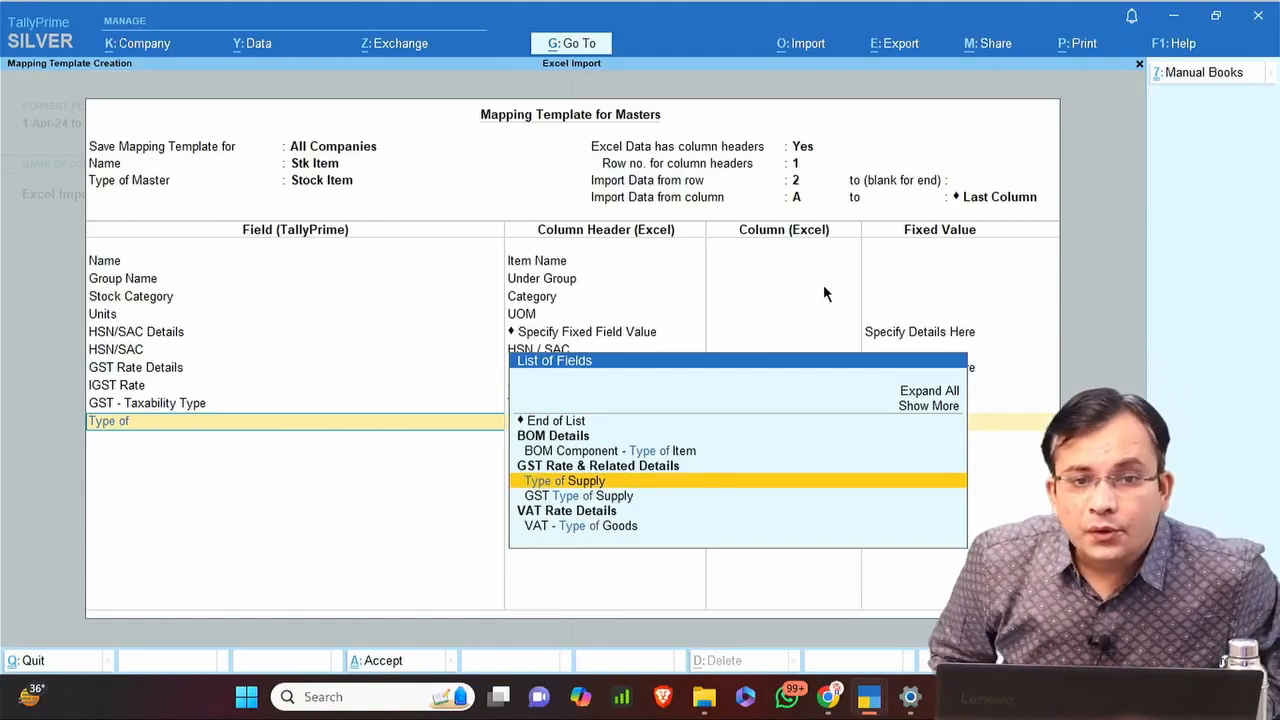
key(Down)
key(Up)
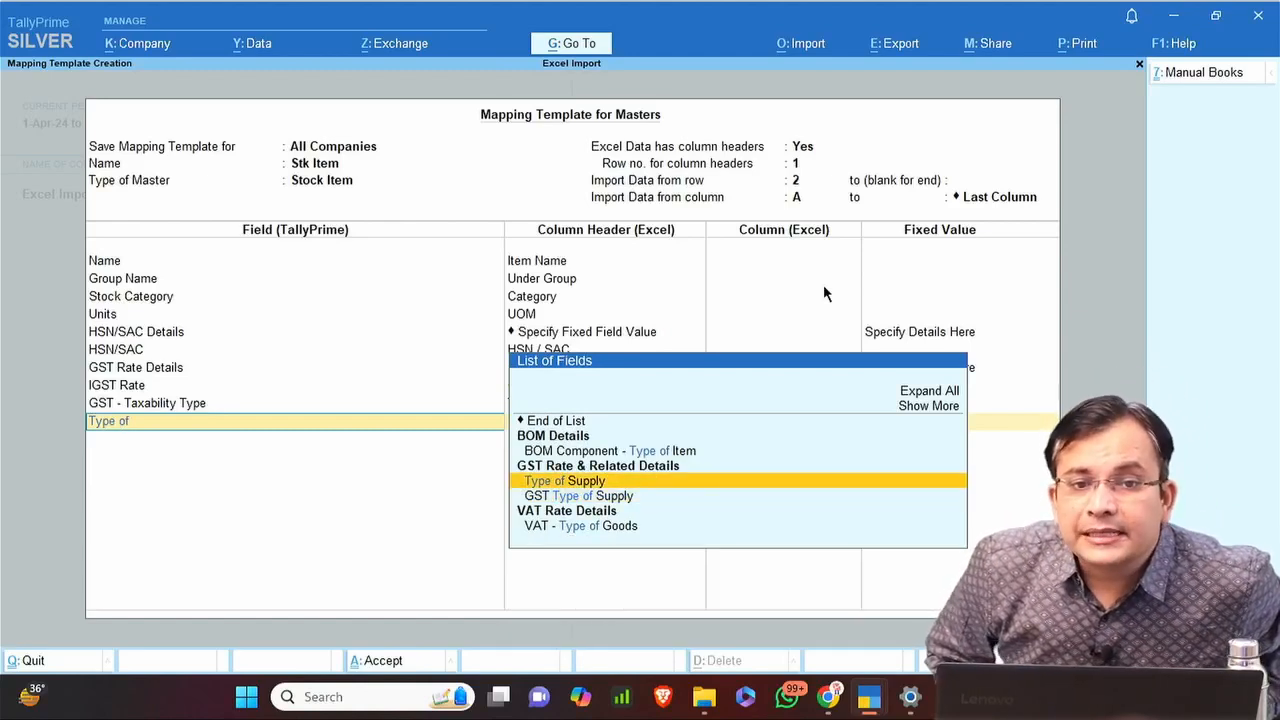
key(Return)
key(Down)
key(Down)
key(Down)
key(Down)
key(Down)
key(Down)
key(Down)
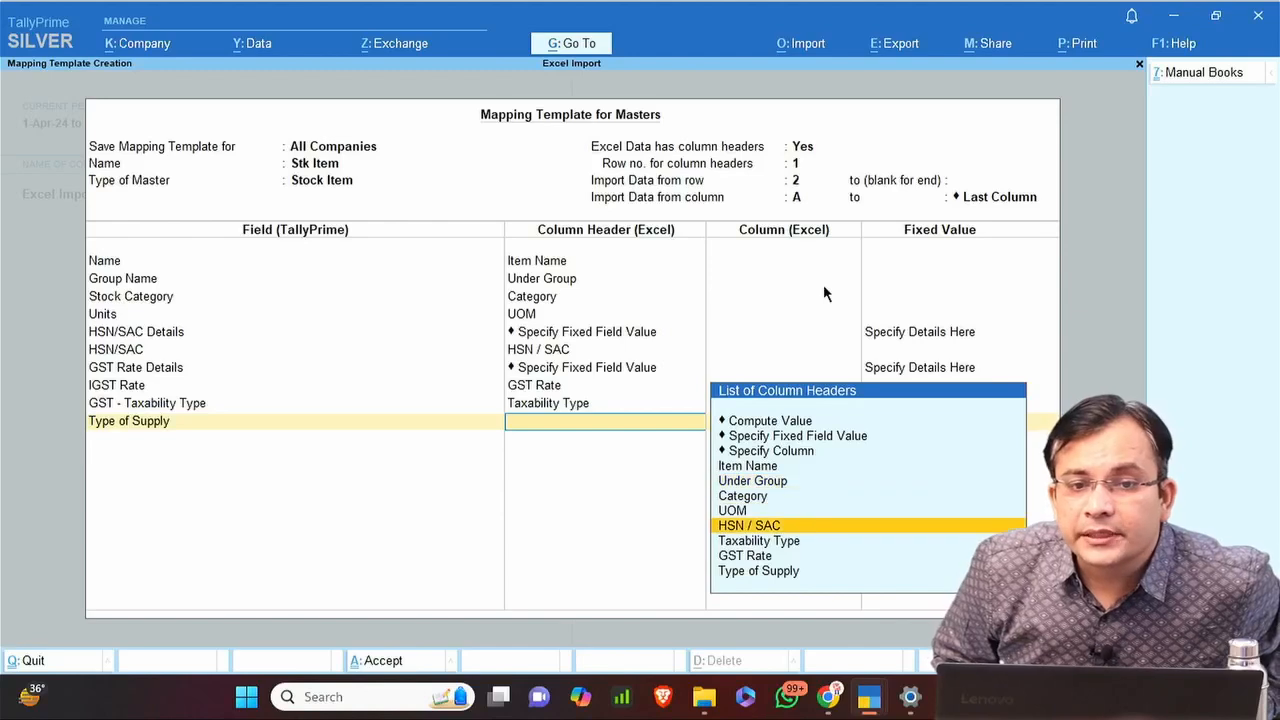
key(Return)
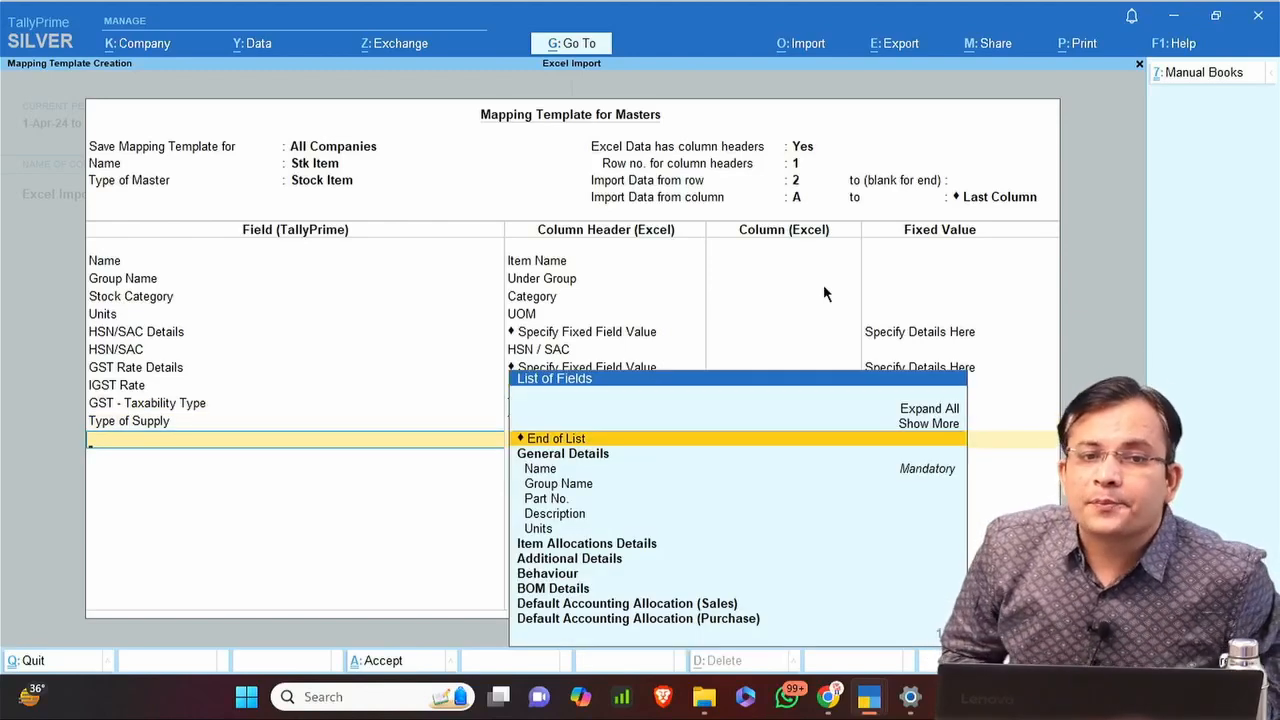
key(Return)
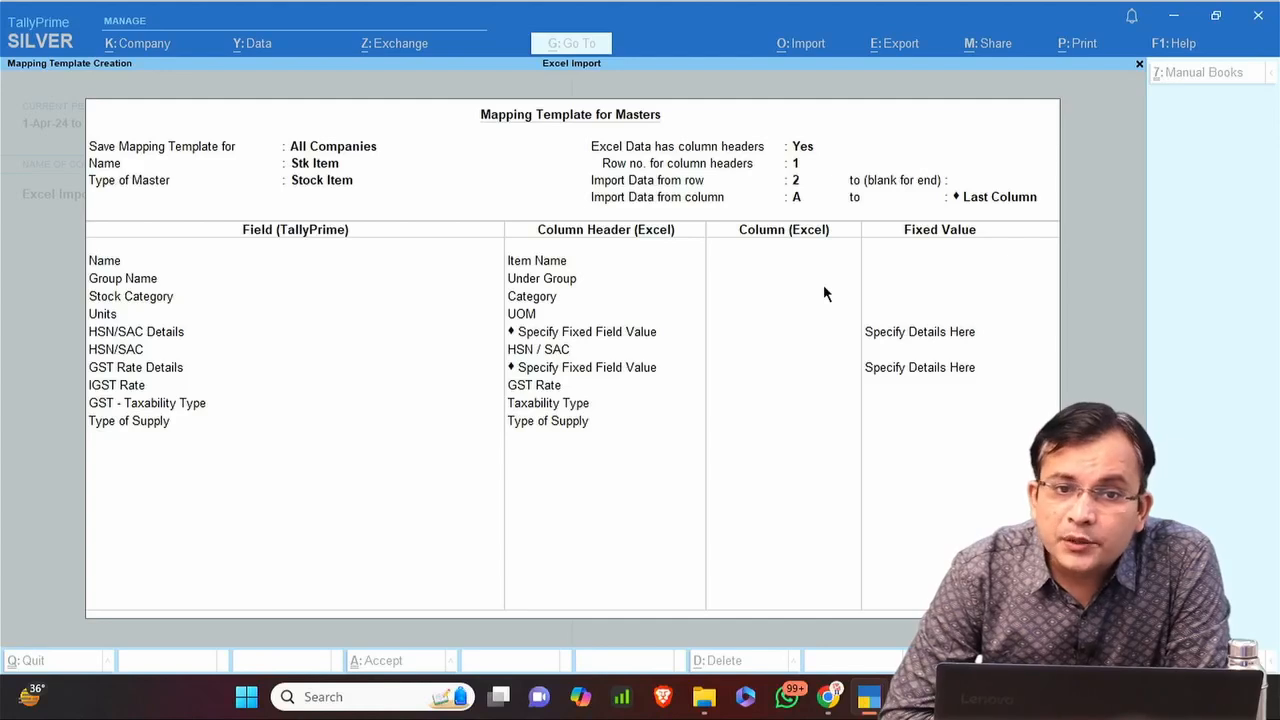
Switch to the 2. Inventory Masters workbook and select the whole stock item table with its headers for review.
key(alt+Tab)
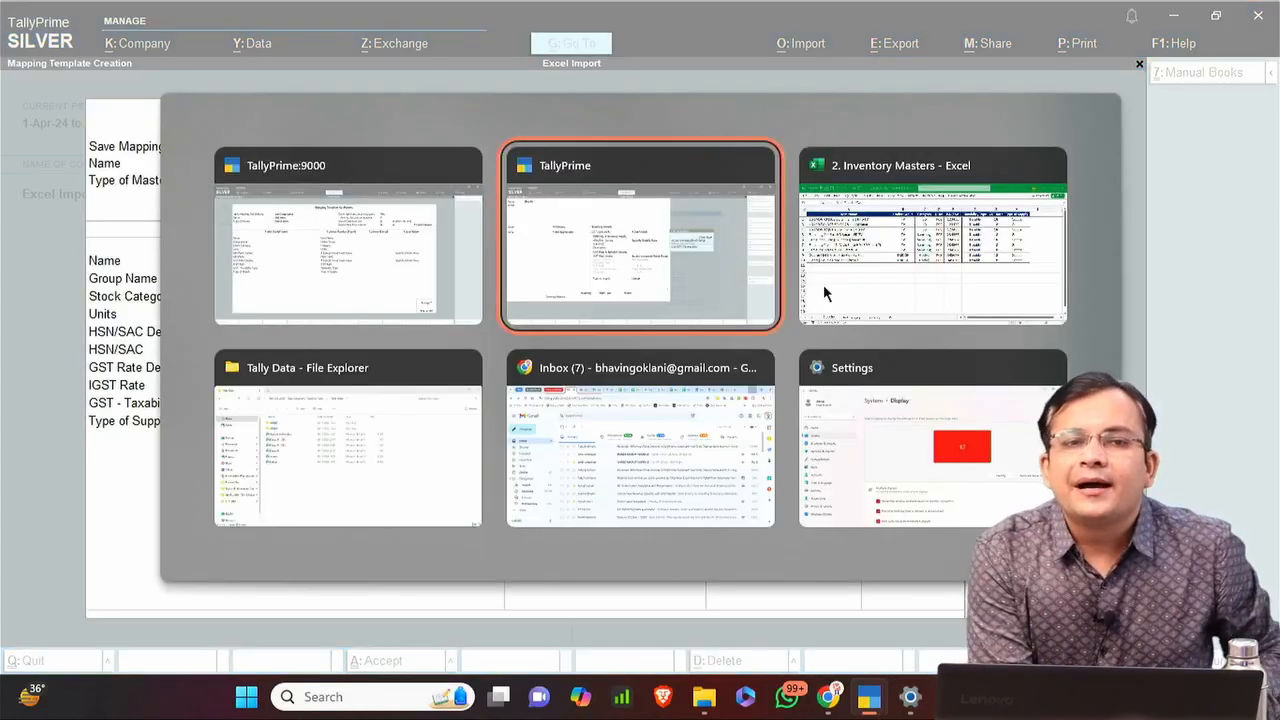
key(alt+Tab)
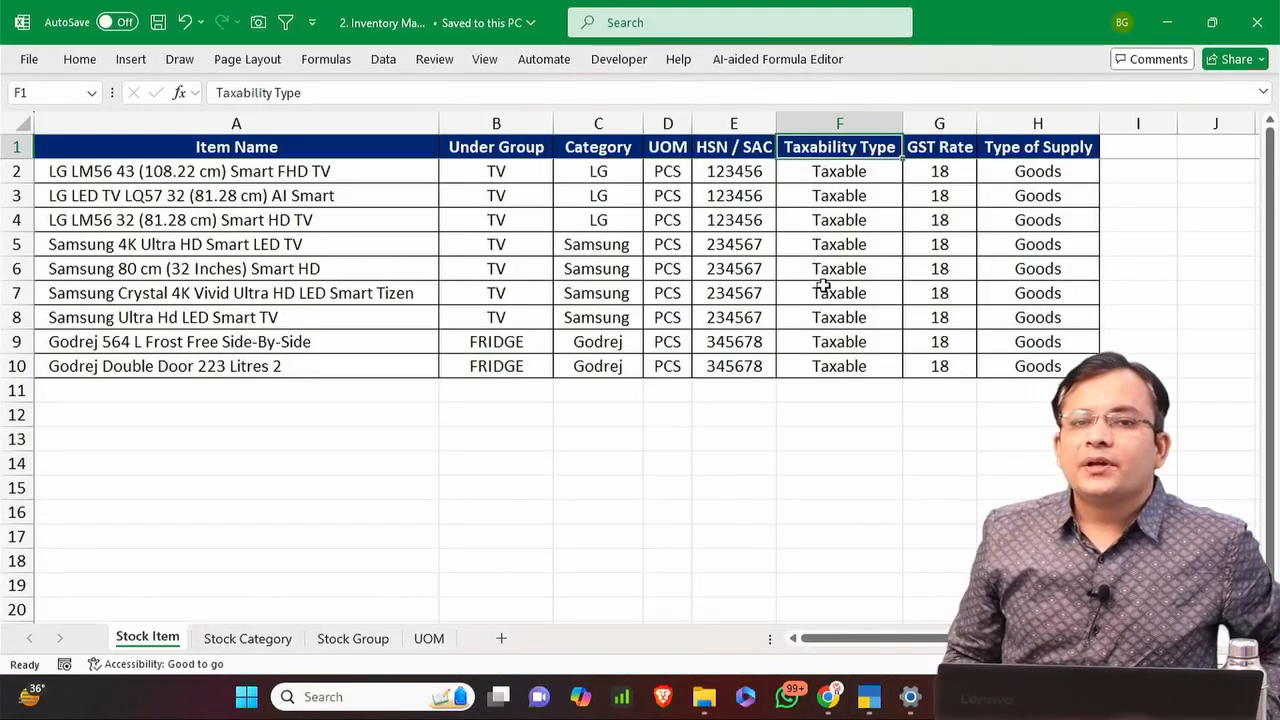
key(ctrl+Home)
key(ctrl+shift+Right)
key(ctrl+shift+Down)
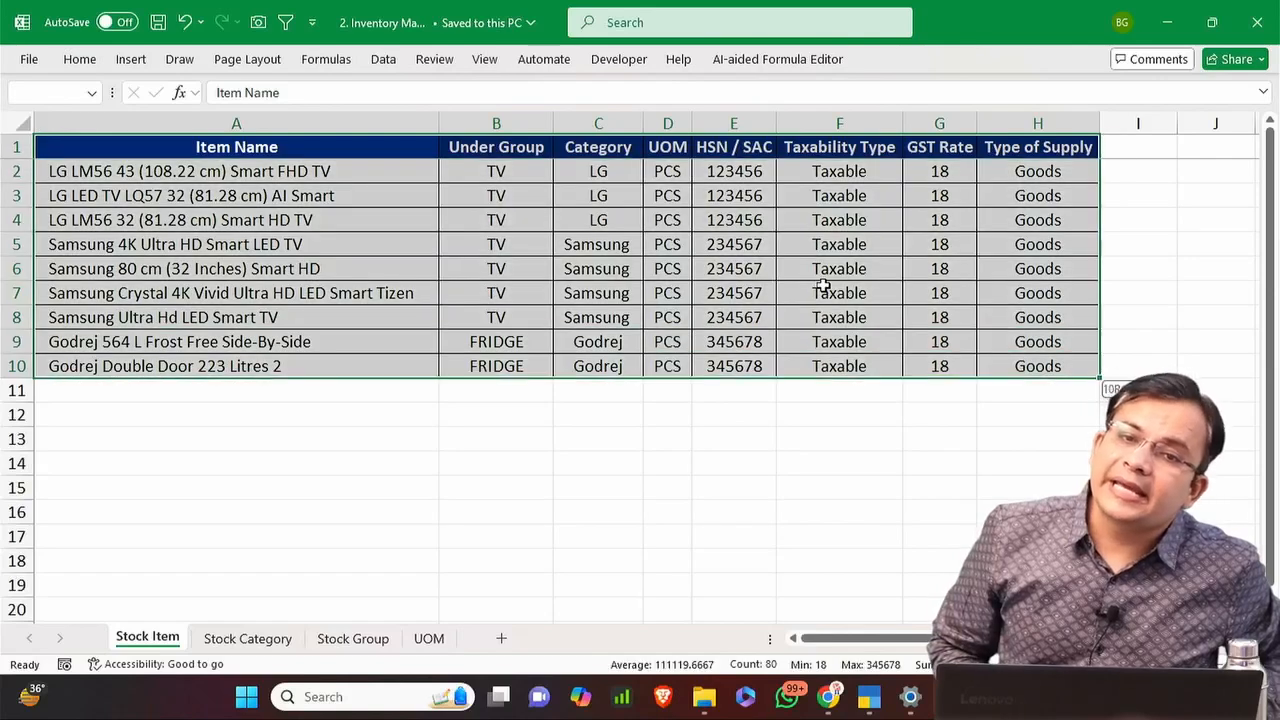
key(ctrl+c)
key(alt+Tab)
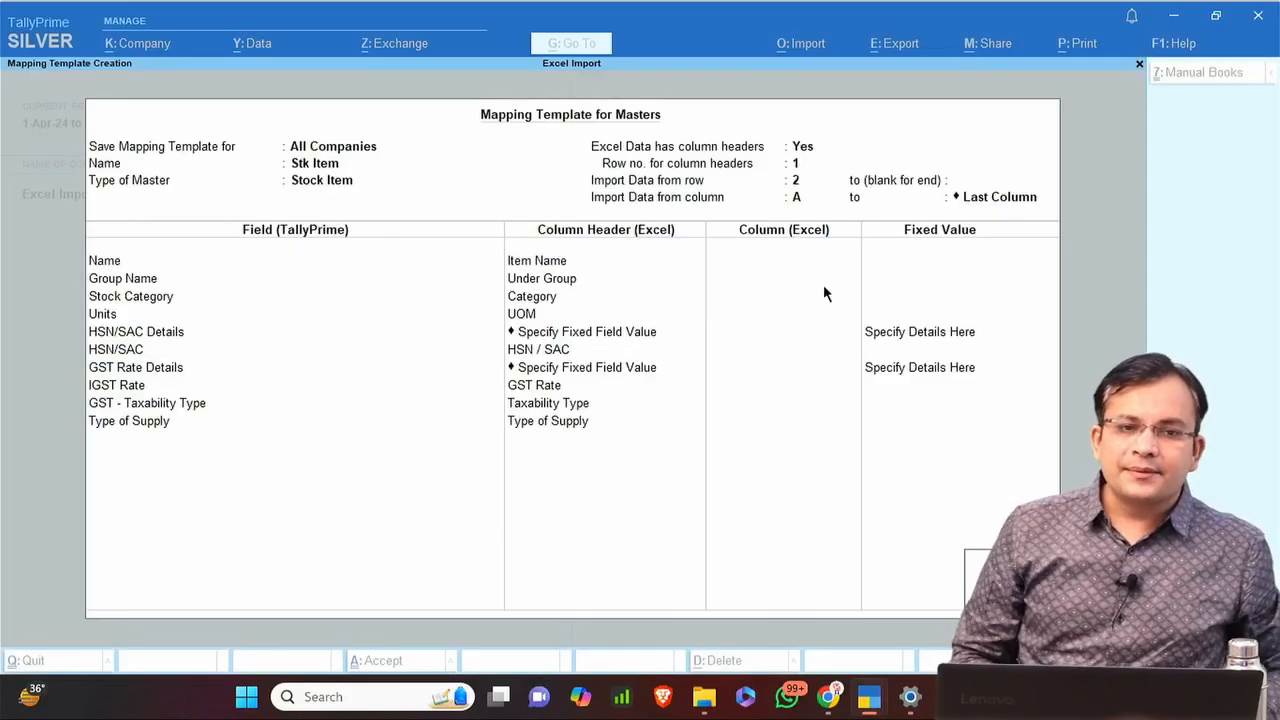
Save the Stk Item mapping template and keep Modify with New Data and the import summary preview in the import settings.
key(ctrl+a)
key(Return)
key(Return)
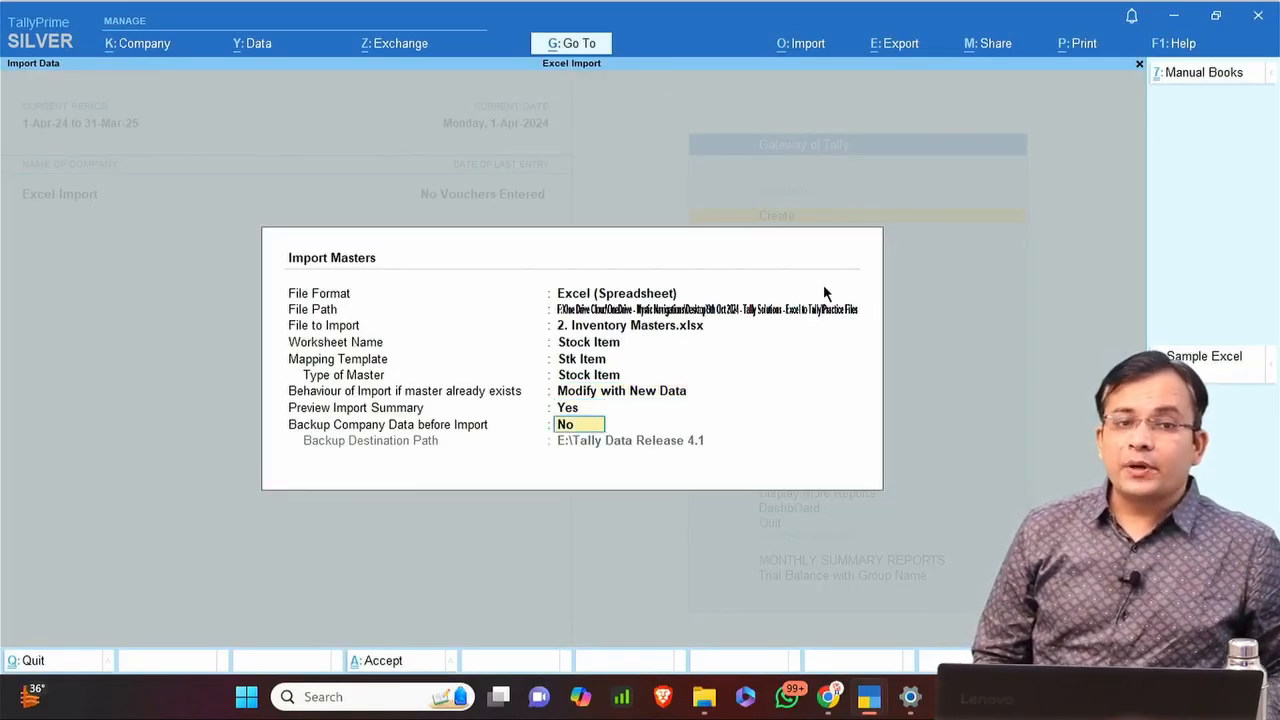
Switch to the other TallyPrime window and leave the unfinished Mobile stock item without saving it.
key(alt+Tab)
key(alt+Tab)
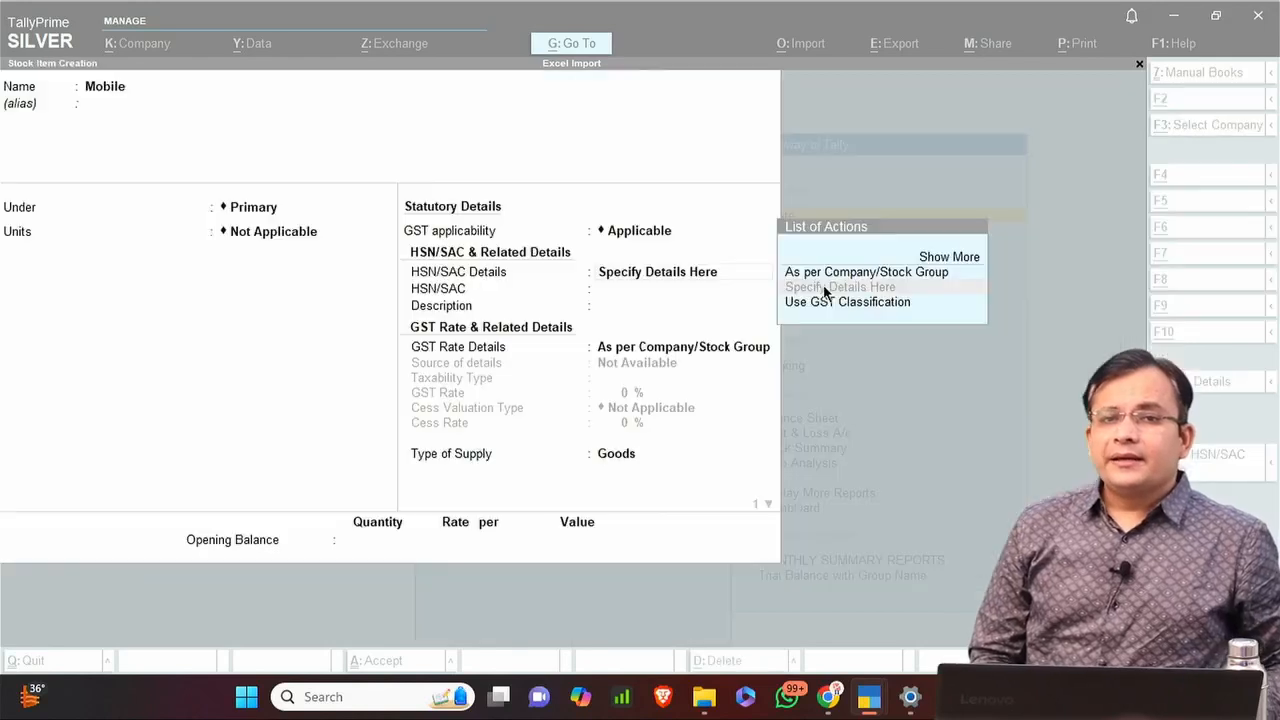
key(ctrl+q)
key(ctrl+q)
key(Escape)
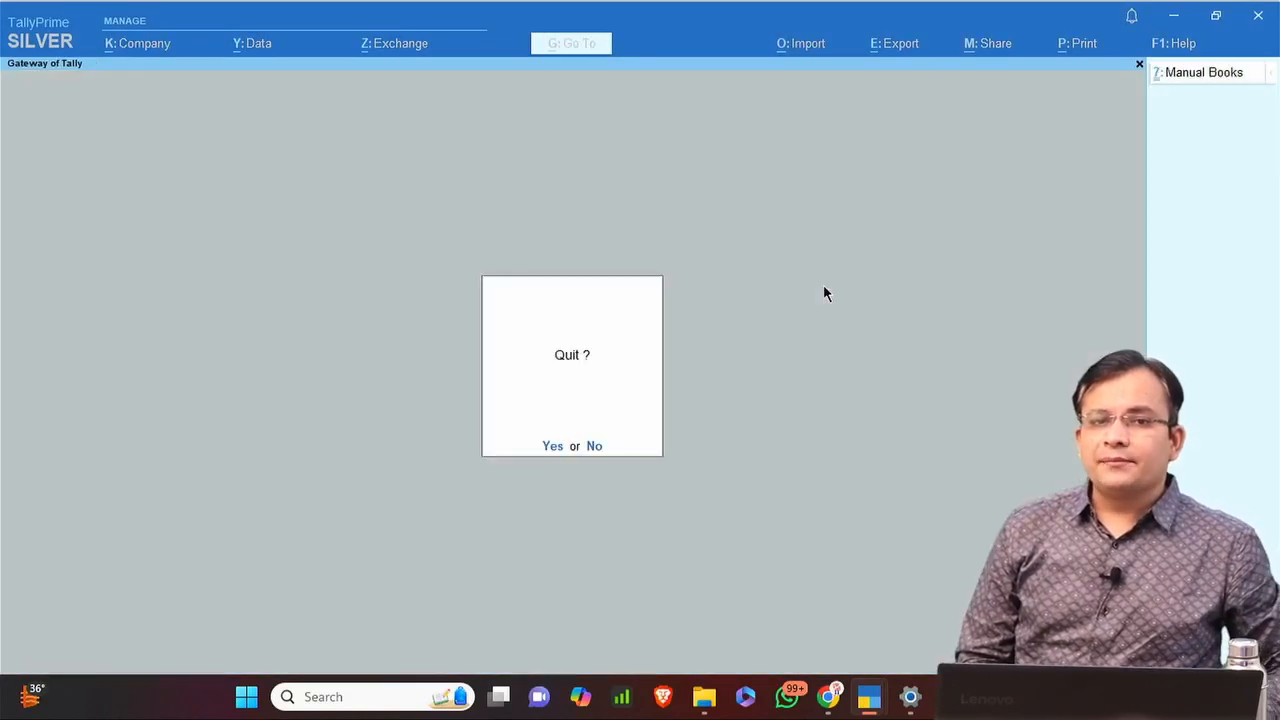
key(Escape)
Open the Statistics report and check the Stock Items count before the import.
key(d)
key(s)
key(s)
key(Right)
key(Down)
key(Down)
key(Down)
key(Down)
key(Down)
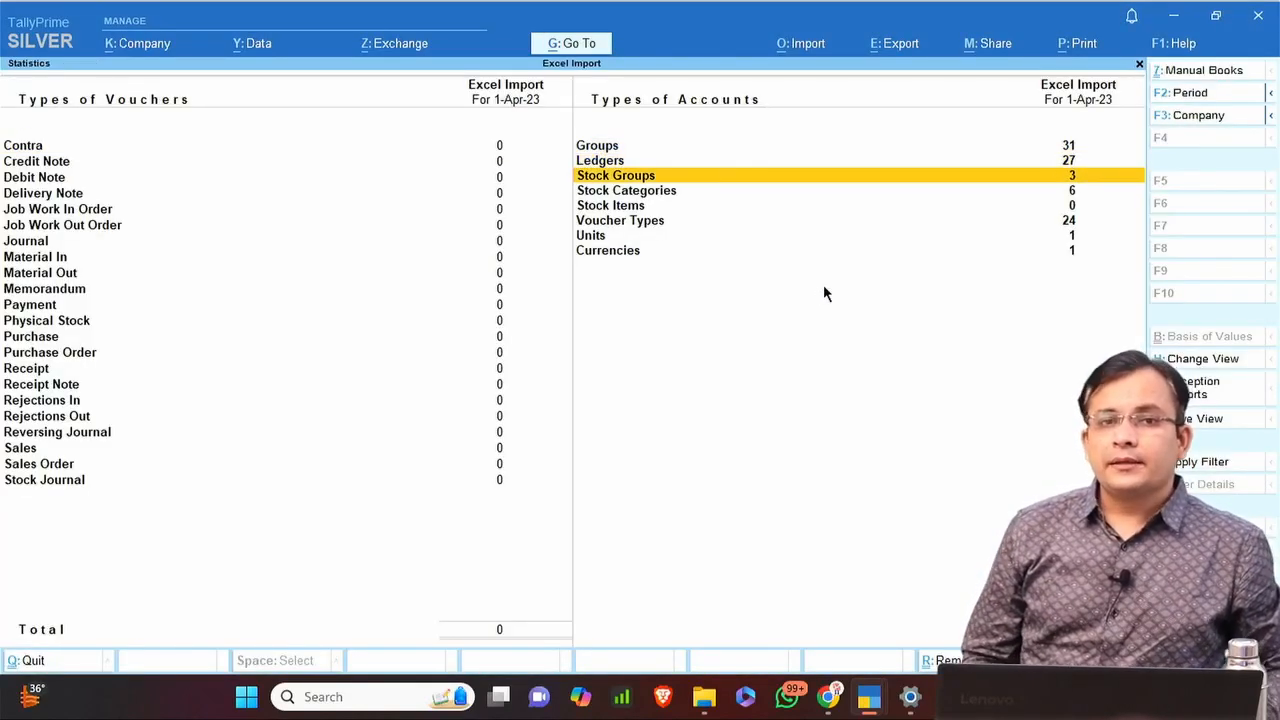
key(Up)
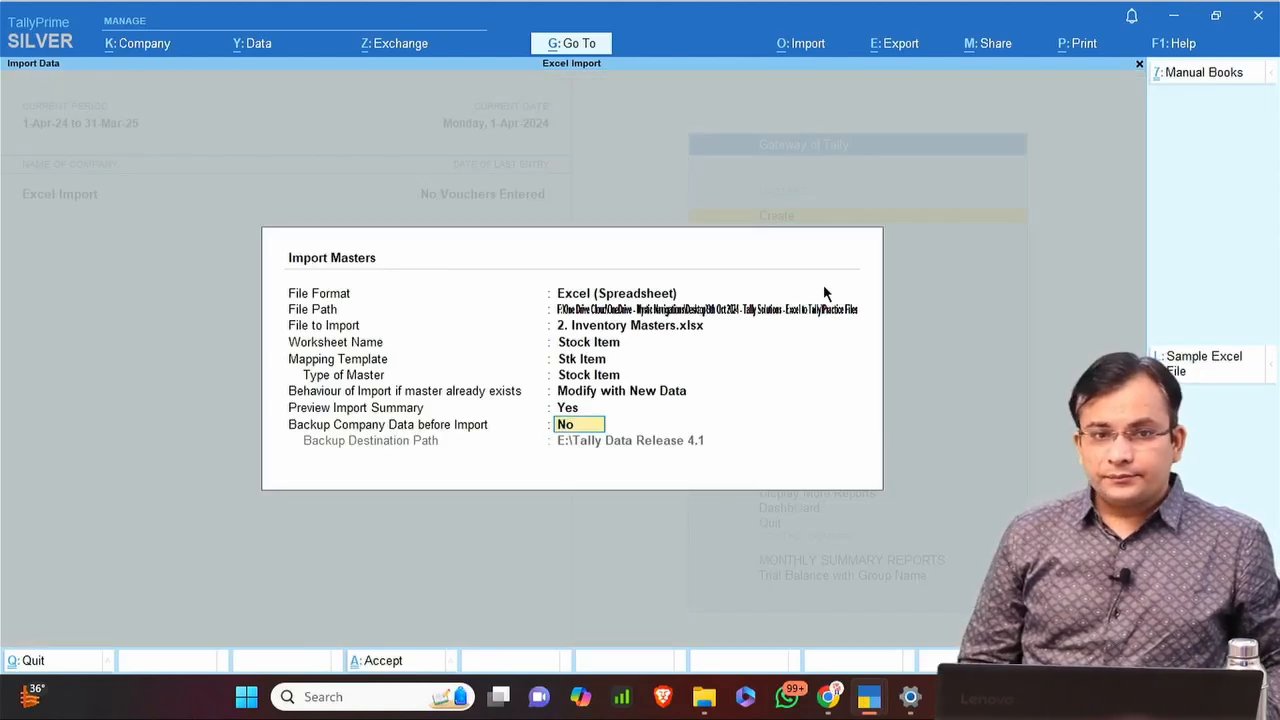
Accept the import settings without a company data backup and import the stock items from the summary preview.
key(Return)
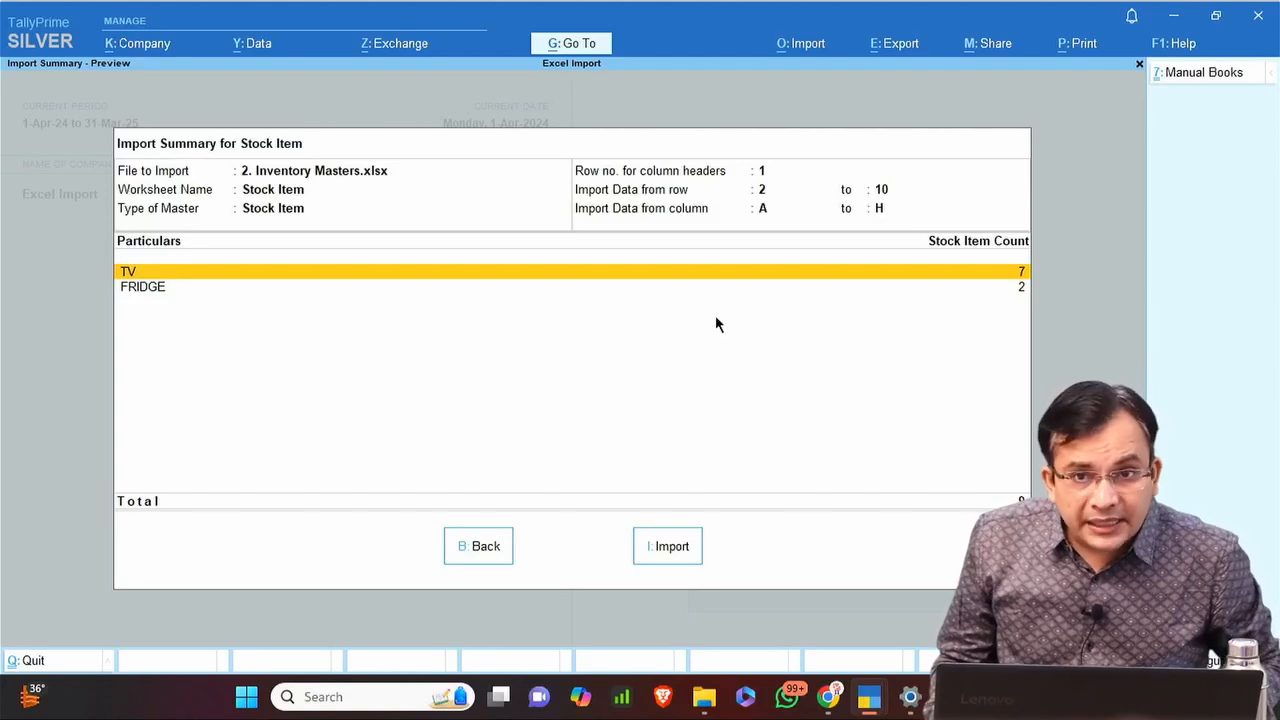
click(670, 558)
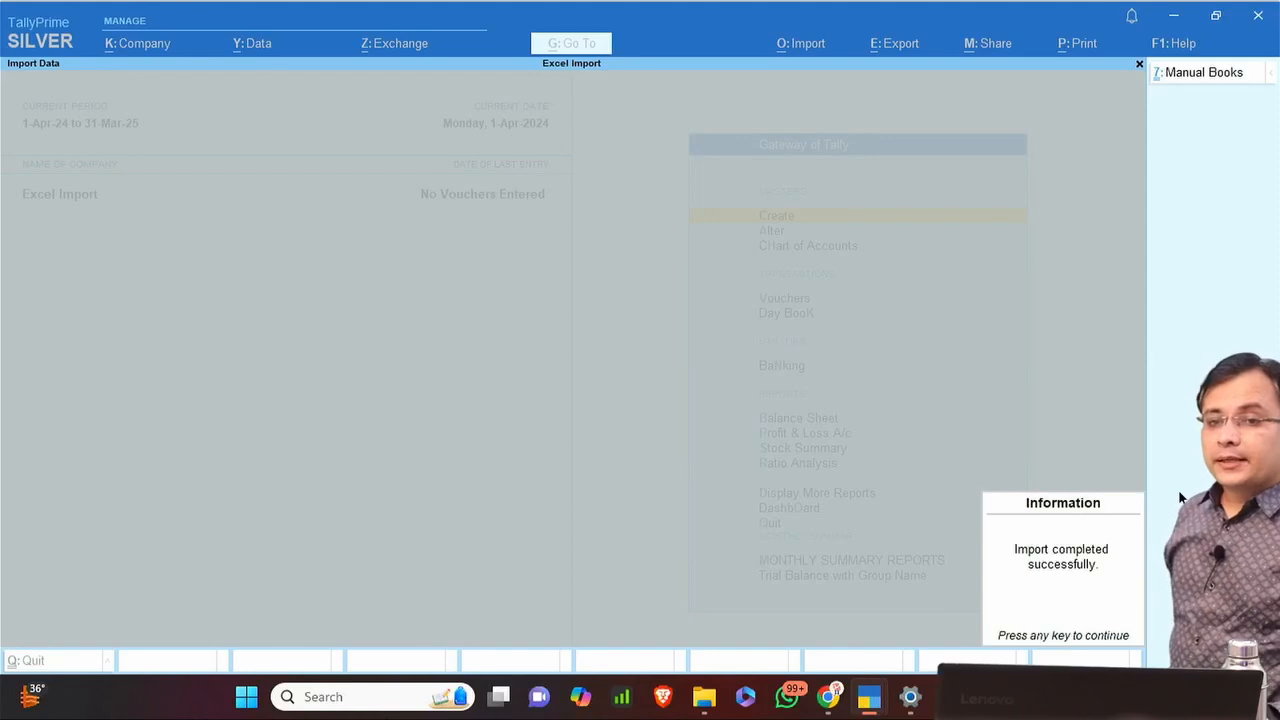
key(Return)
Open the Statistics report after the import and go to the Stock Items count.
key(d)
key(s)
key(s)
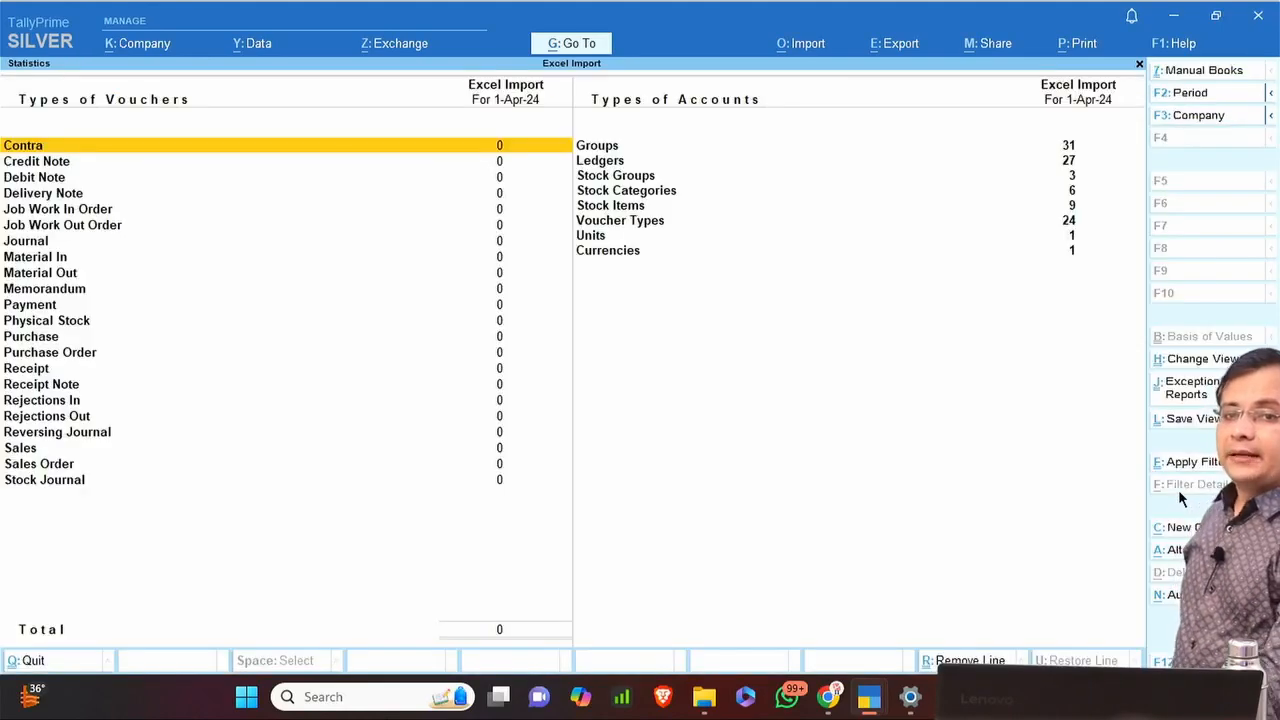
key(Right)
key(Down)
key(Down)
key(Down)
key(Down)
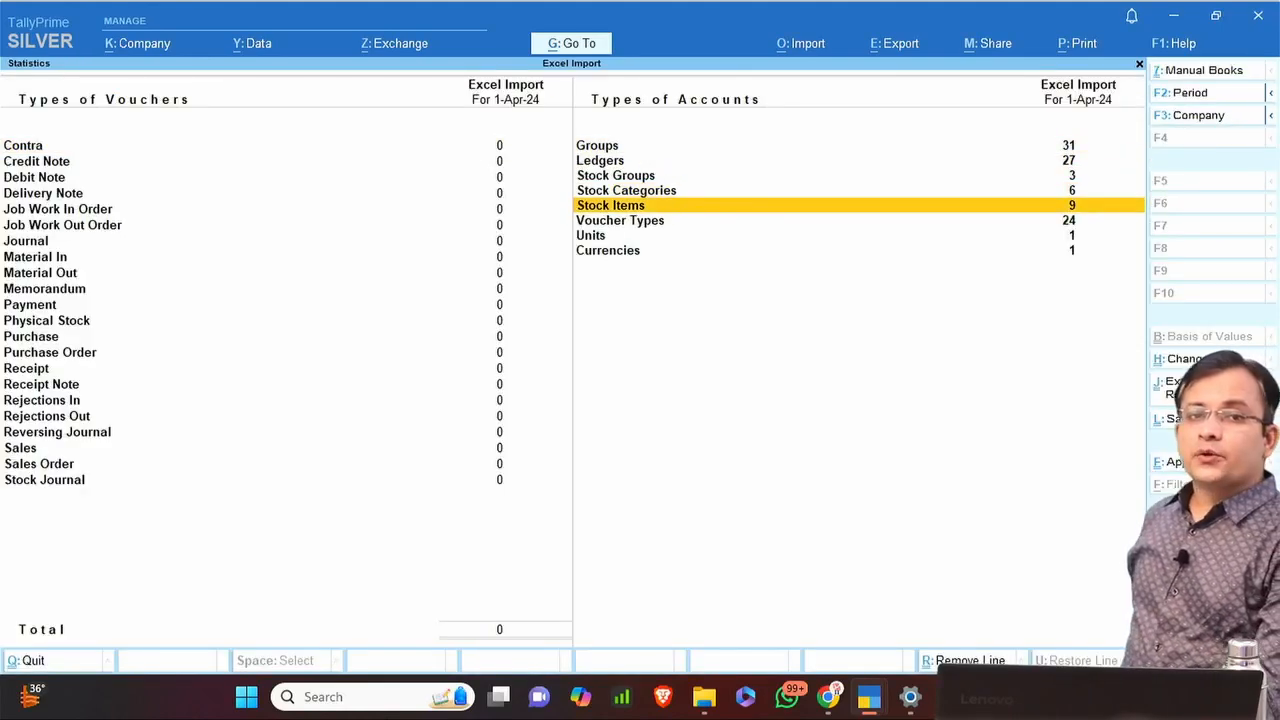
Open the Godrej 564 L Frost Free Side-By-Side stock item from the Stock Items entry in Statistics.
key(Return)
key(Down)
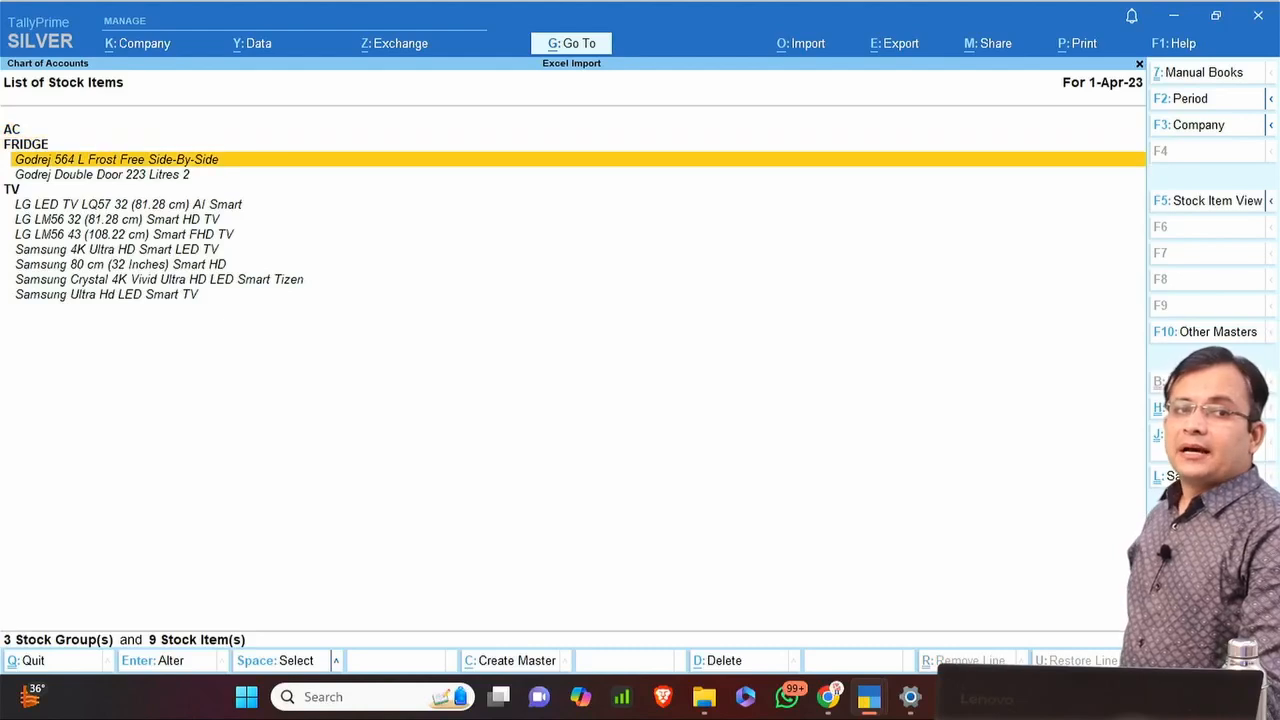
key(Return)
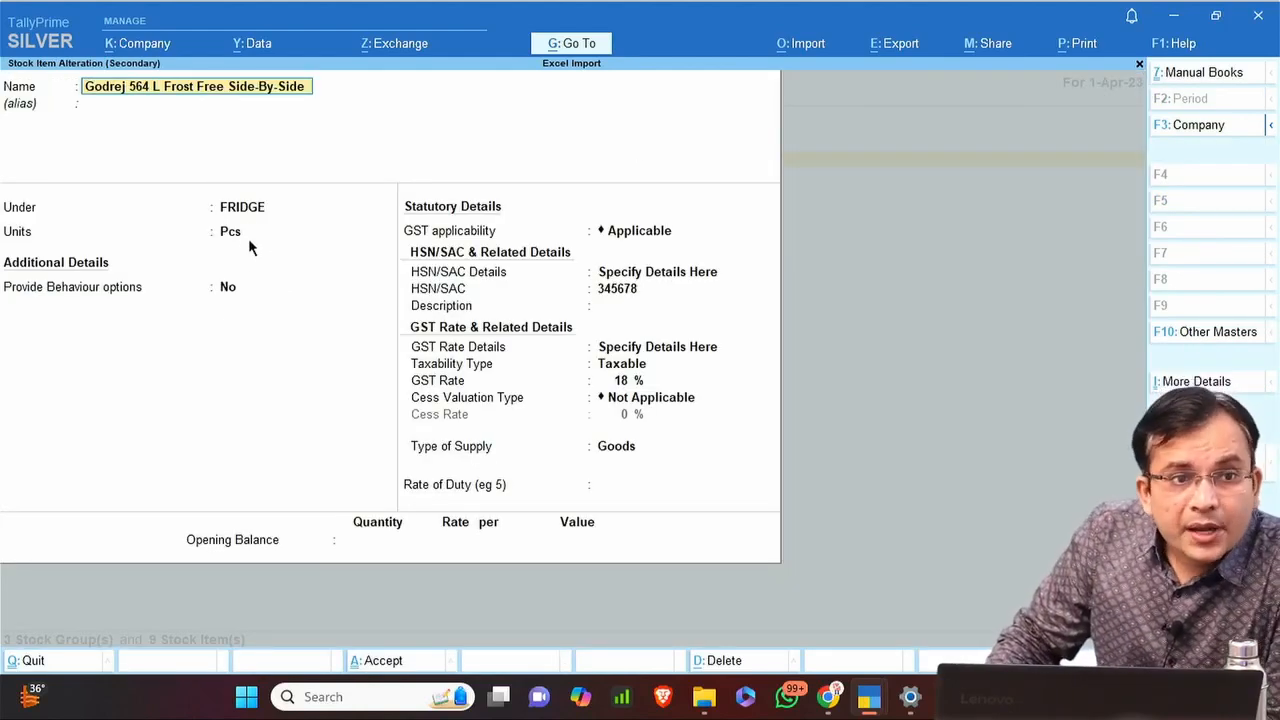
Review the item's HSN/SAC details, taxability type and GST rate, then accept it and return to Statistics.
click(668, 277)
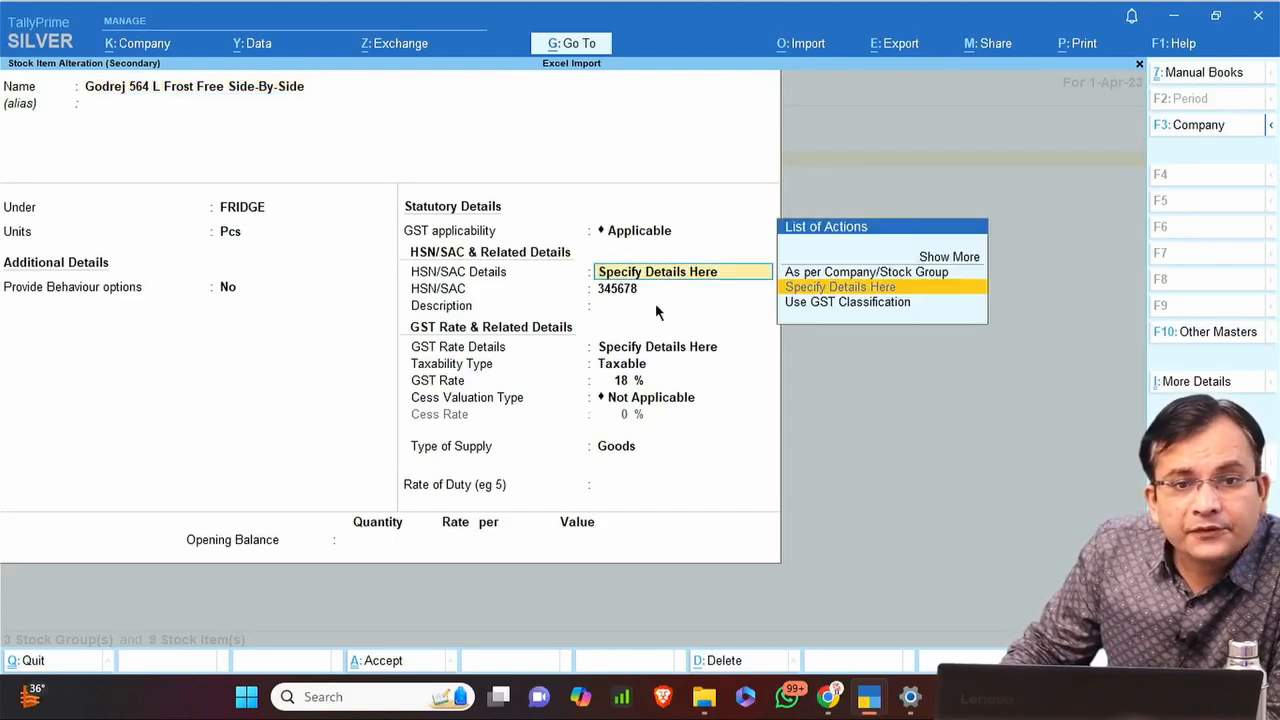
key(Return)
key(Return)
key(Return)
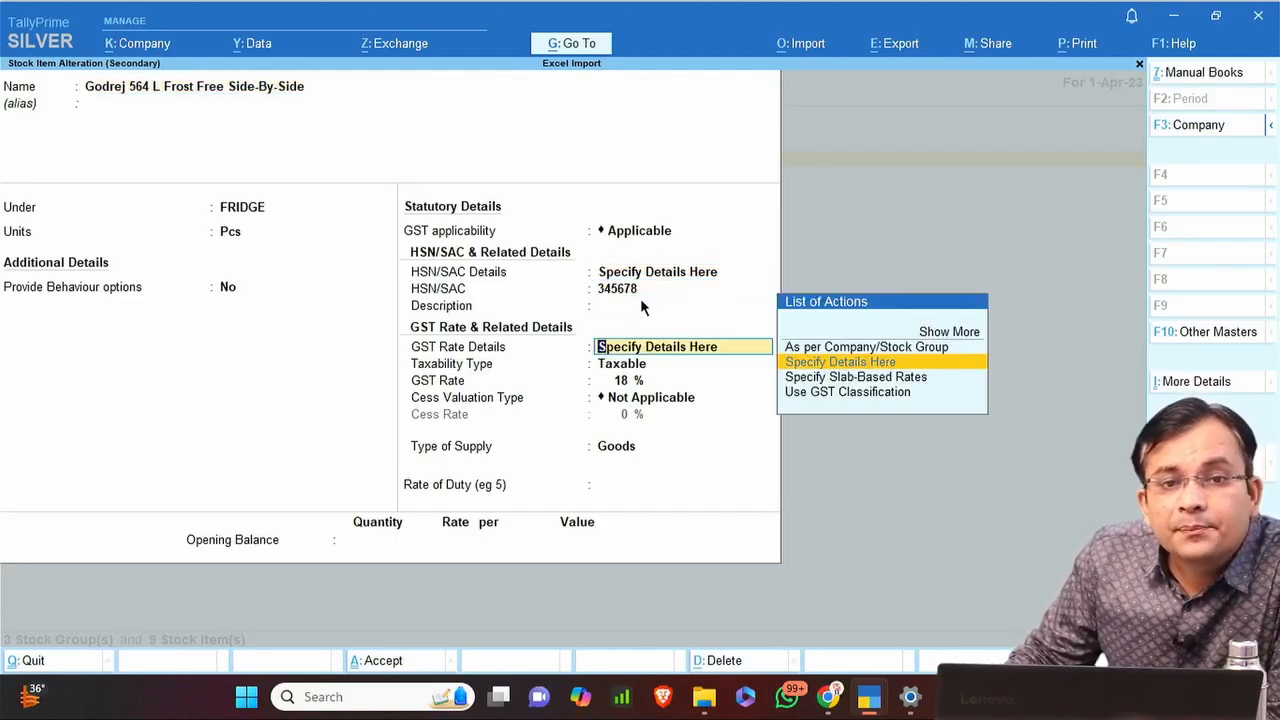
key(Return)
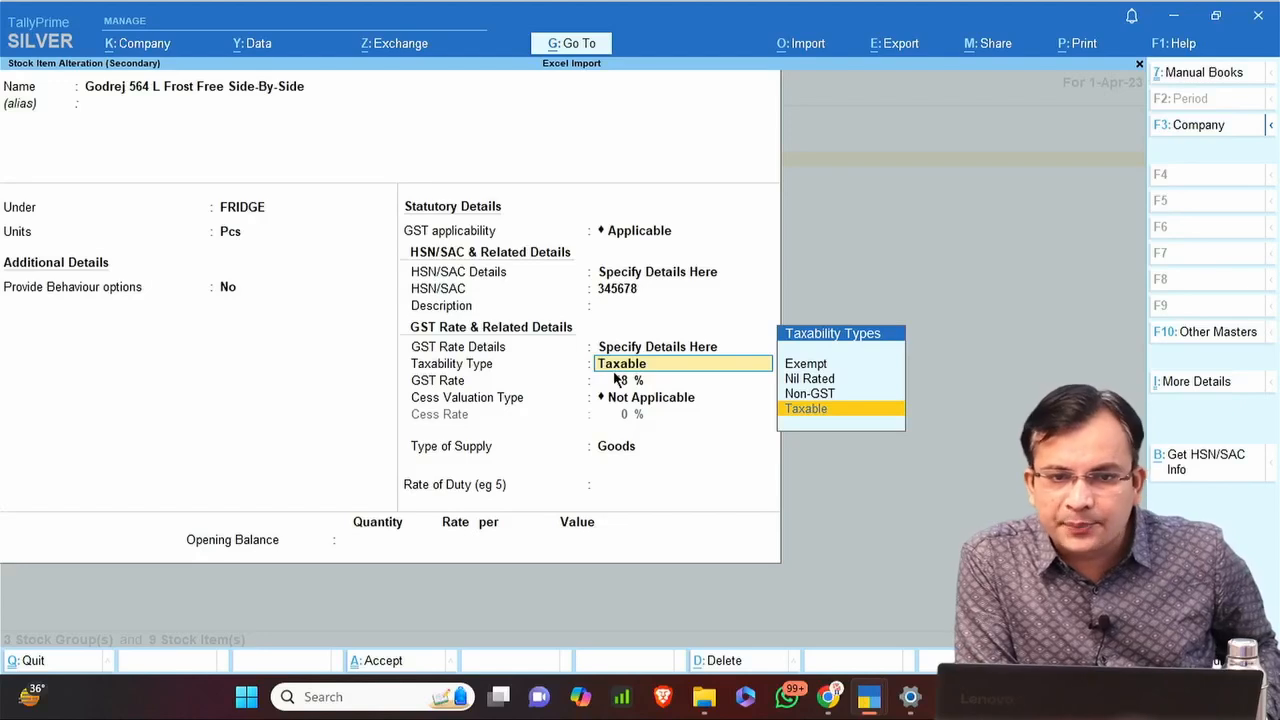
key(Return)
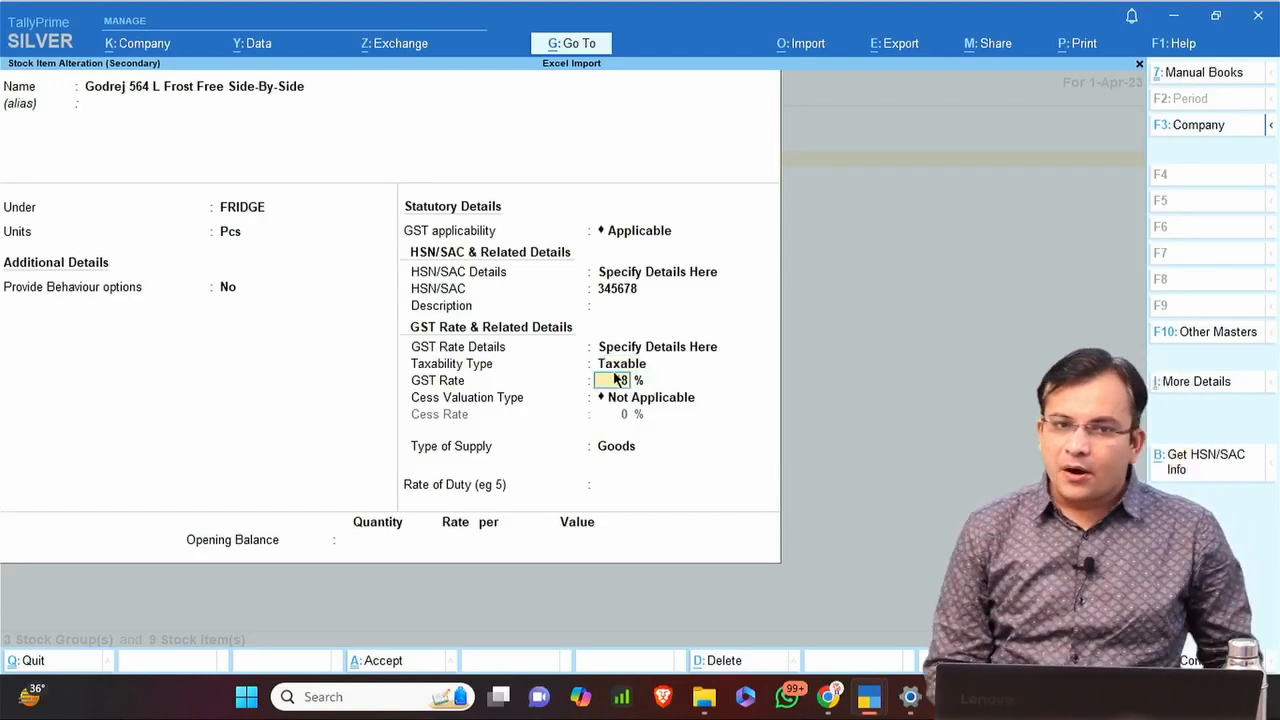
key(ctrl)
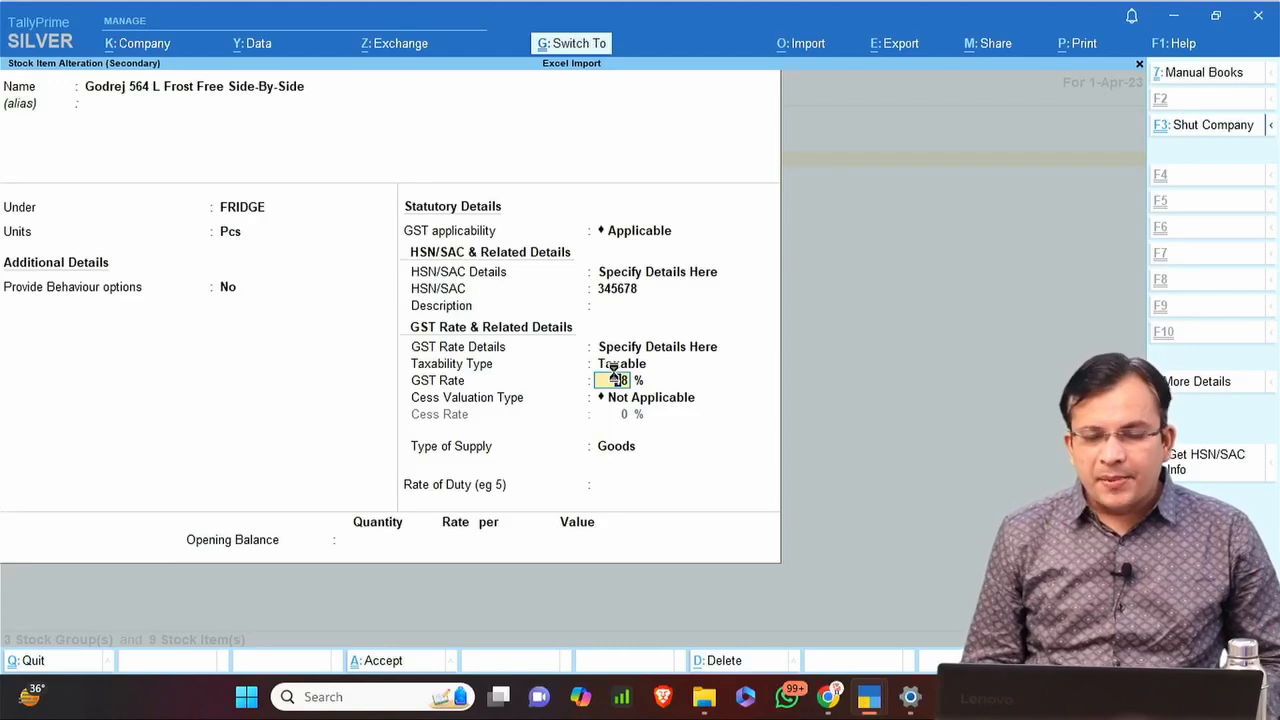
key(ctrl+a)
key(Escape)
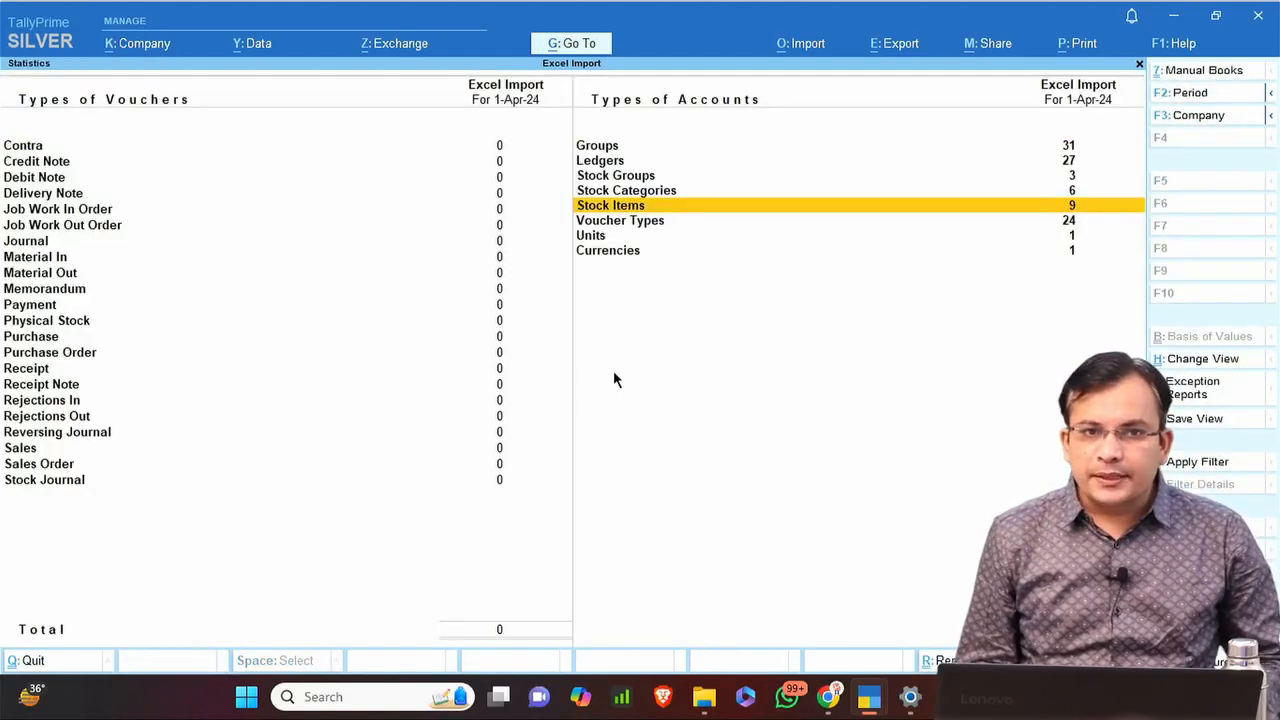
Check the Stock Item sheet of the 2. Inventory Masters workbook in Excel and return to the Statistics report in TallyPrime.
key(alt+Tab)
key(alt+Tab)
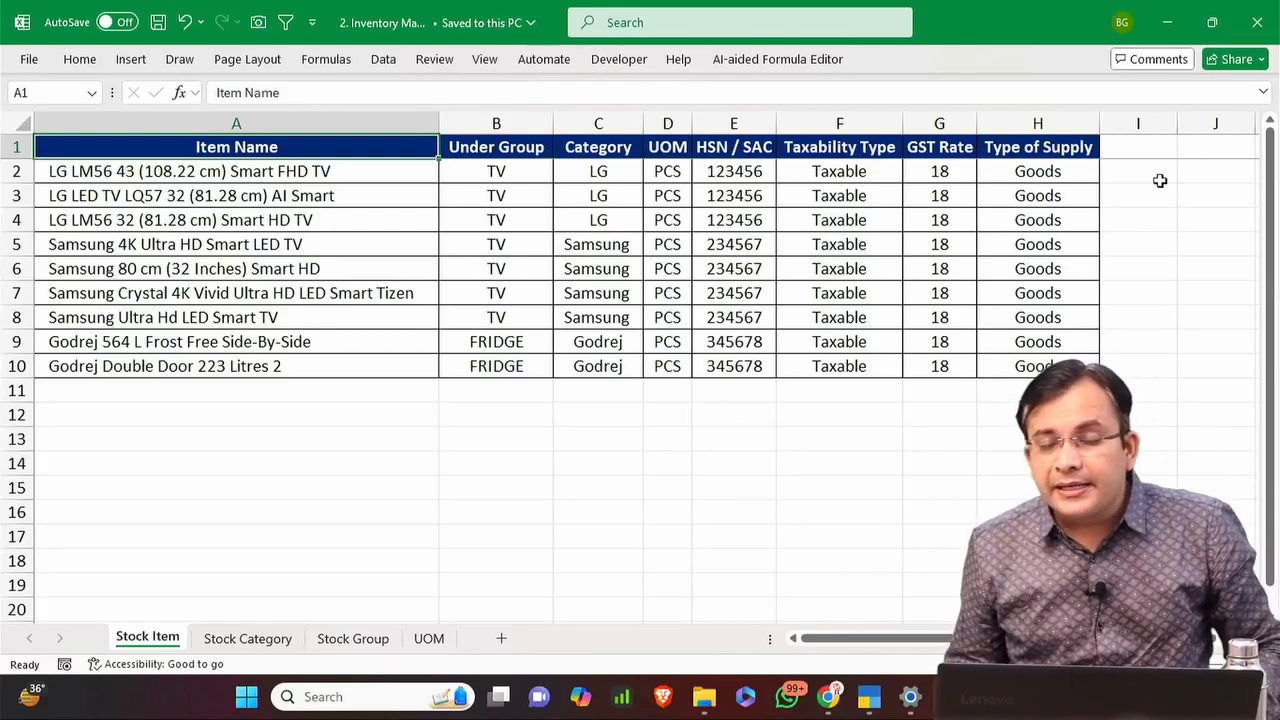
key(alt+Tab)
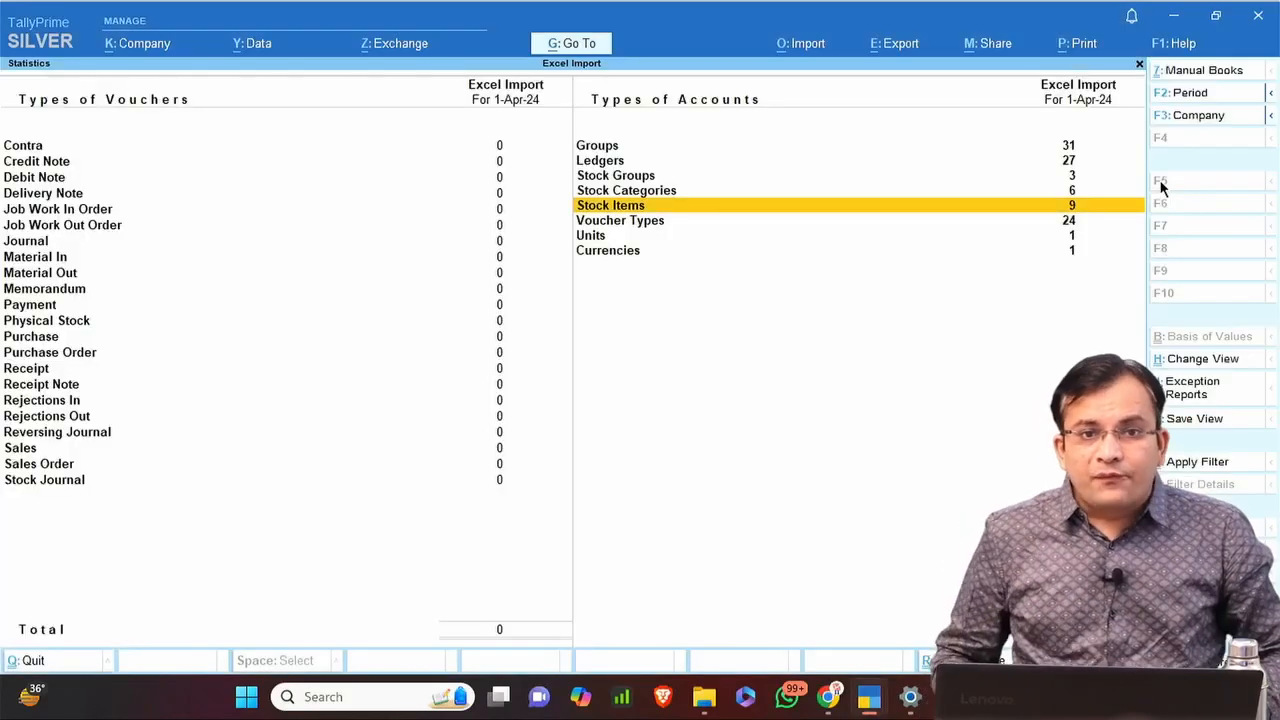
Switch to the other TallyPrime window and leave its Statistics report for the Gateway of Tally.
key(alt+o)
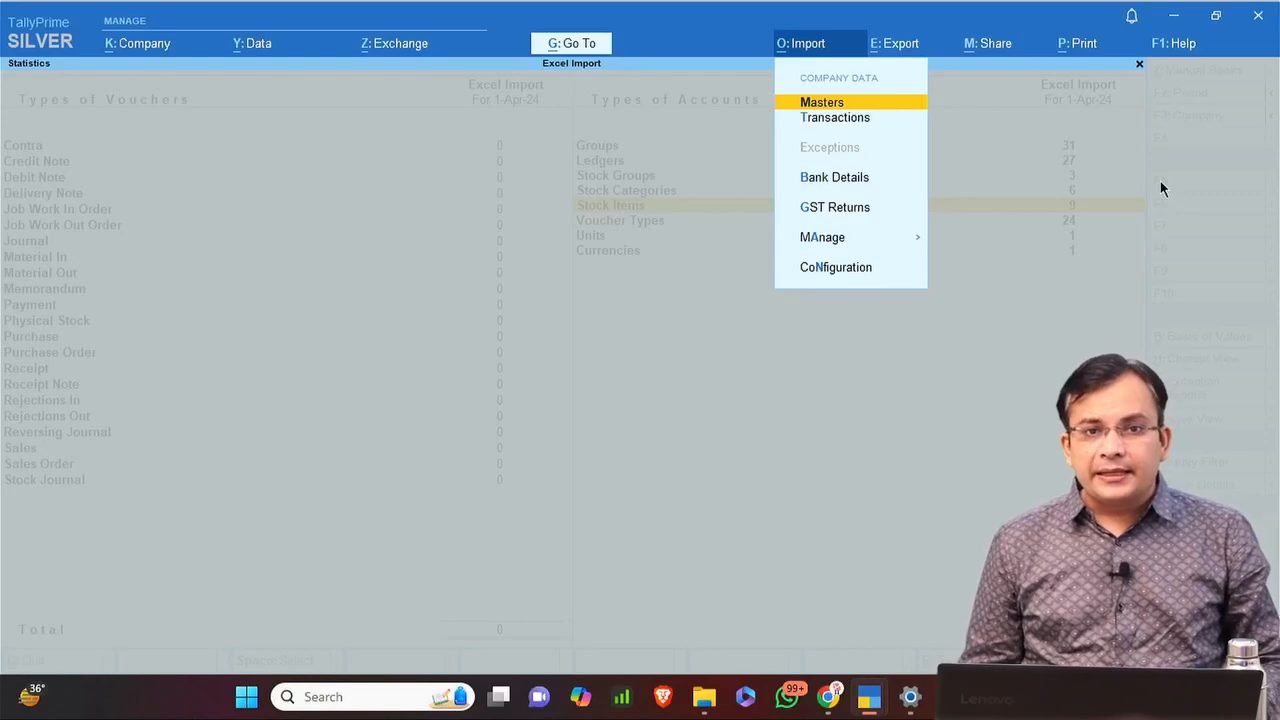
key(alt+Tab)
key(alt+Tab)
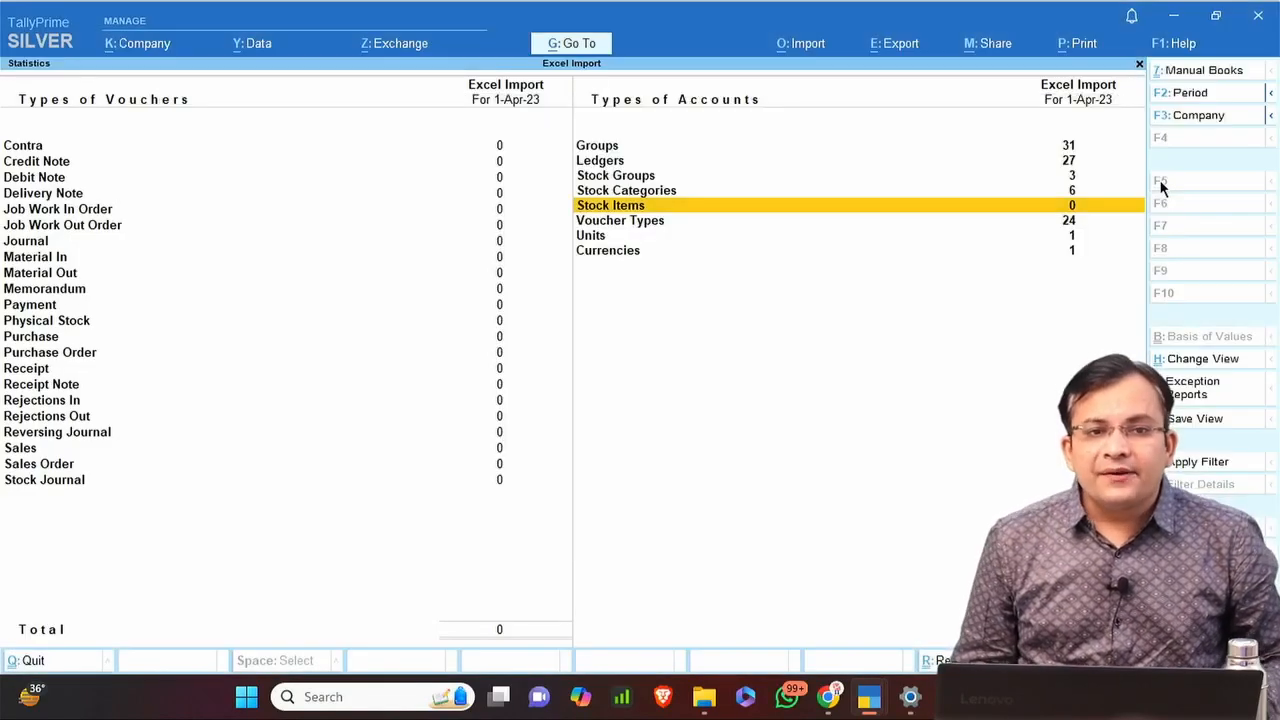
key(Escape)
key(Escape)
key(Escape)
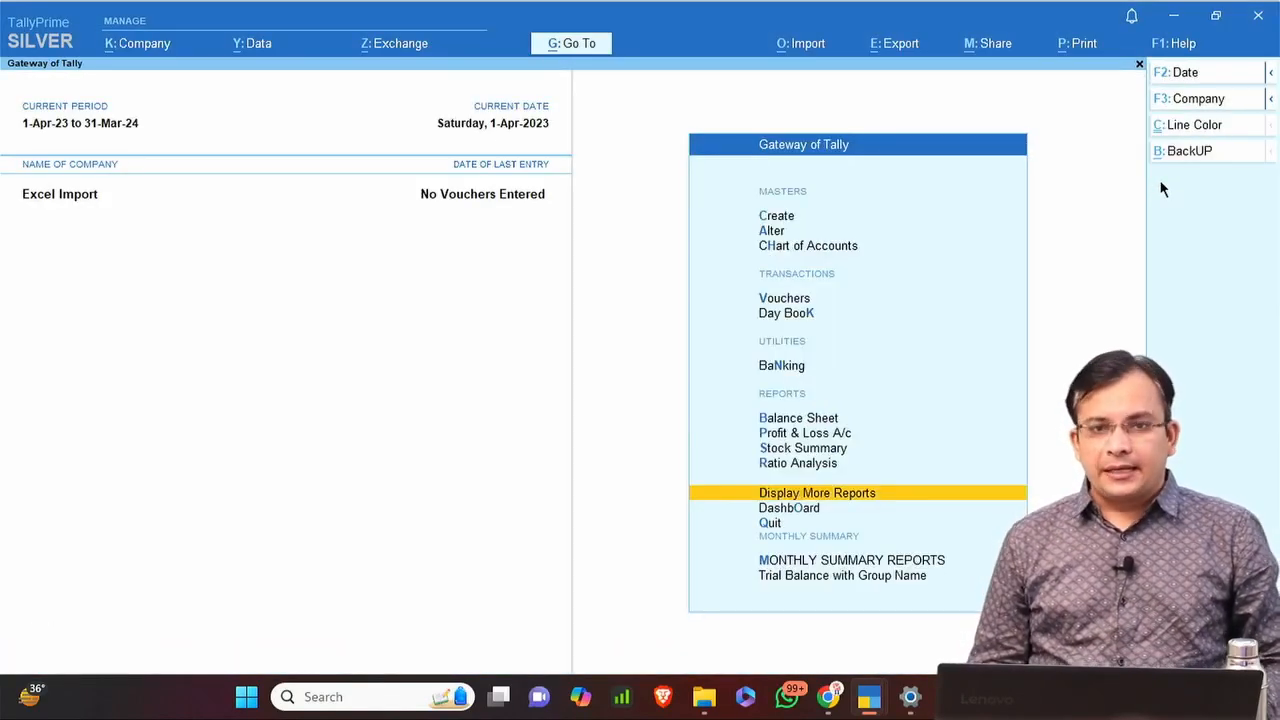
key(Down)
key(Down)
key(Return)
key(Escape)
Open the Godrej 564 L Frost Free Side-By-Side stock item for alteration and go to its HSN/SAC Details.
key(Down)
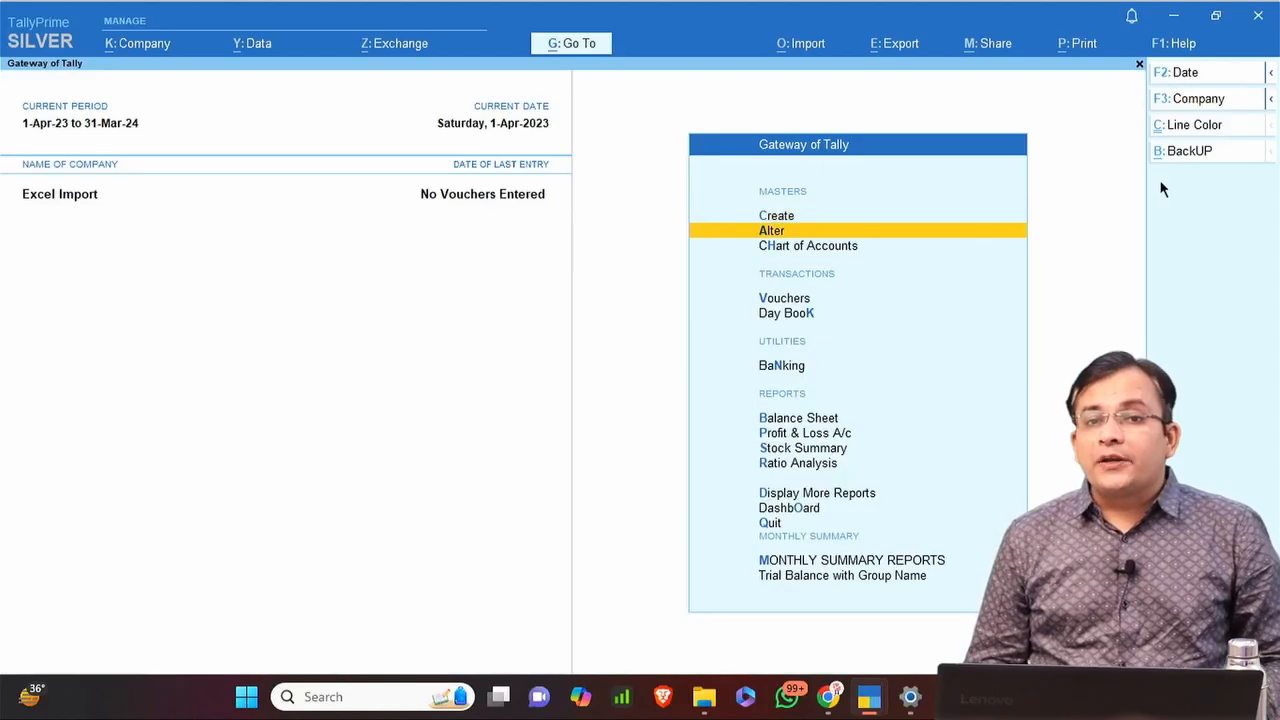
key(Return)
key(Down)
key(Down)
key(Down)
key(Down)
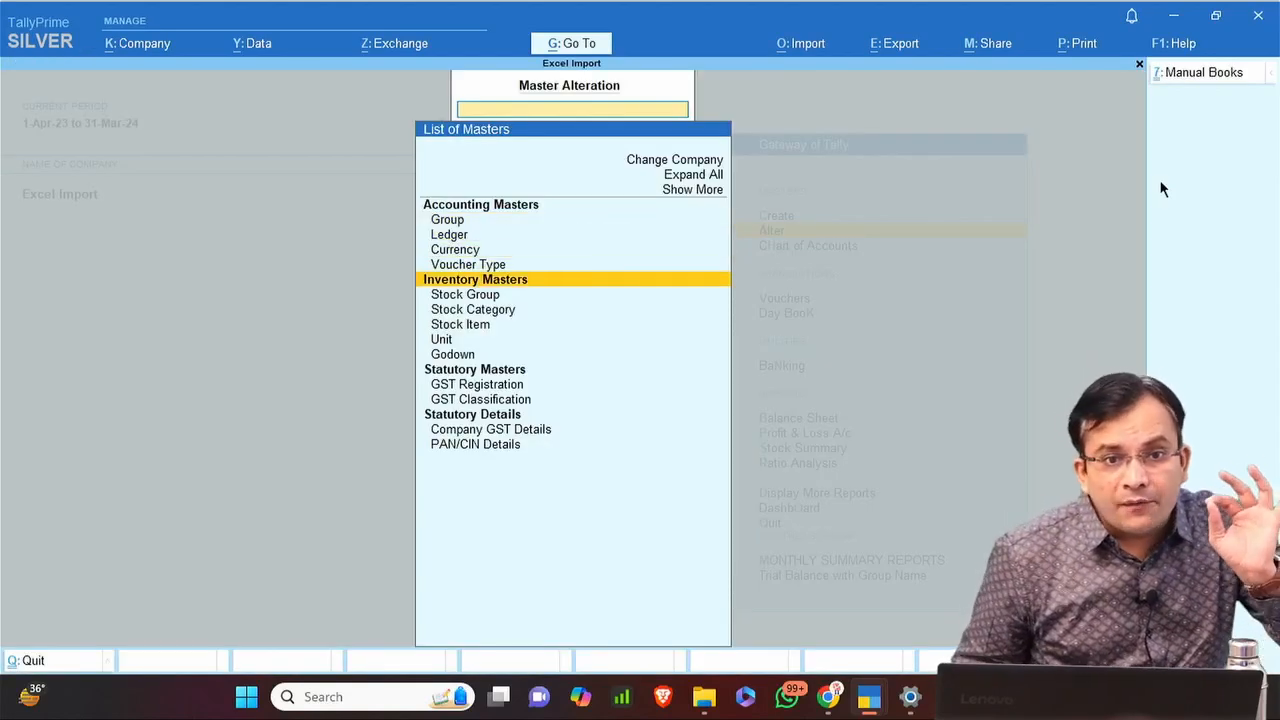
key(Down)
key(Down)
key(Return)
key(Return)
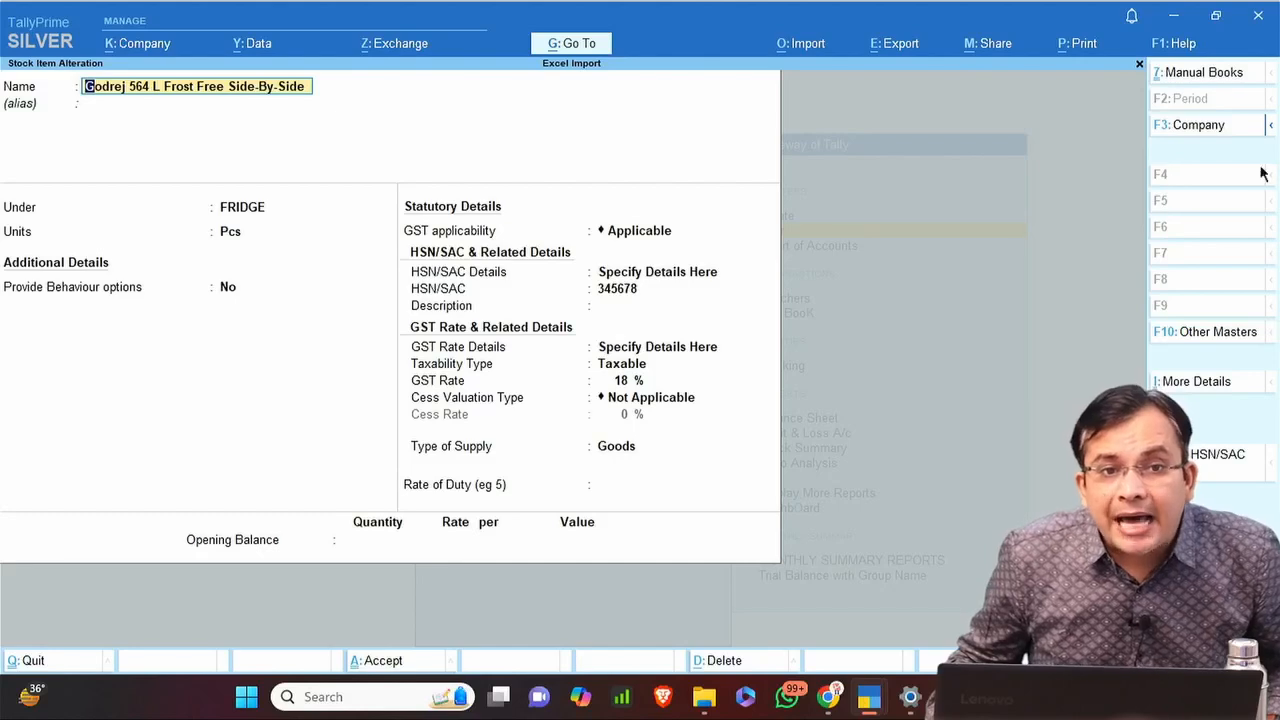
click(705, 278)
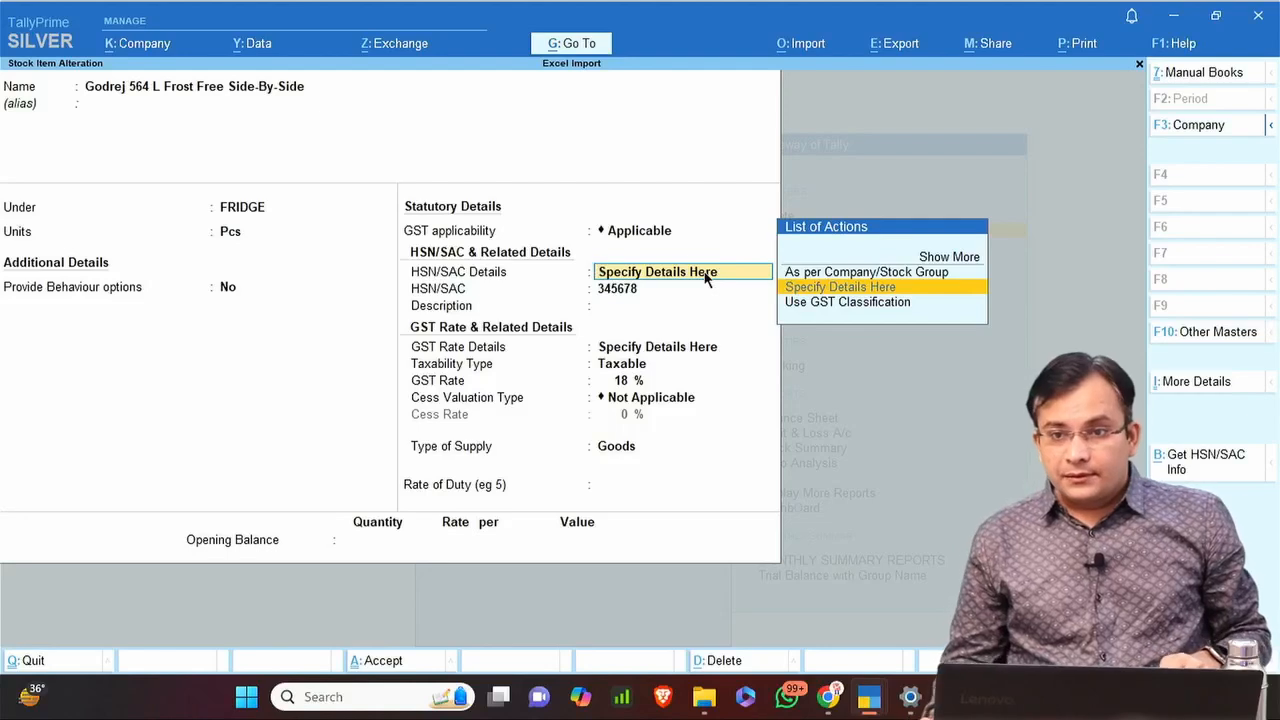
View the Stock Item sheet in Excel again and switch back to the TallyPrime window showing Statistics.
key(alt+Tab)
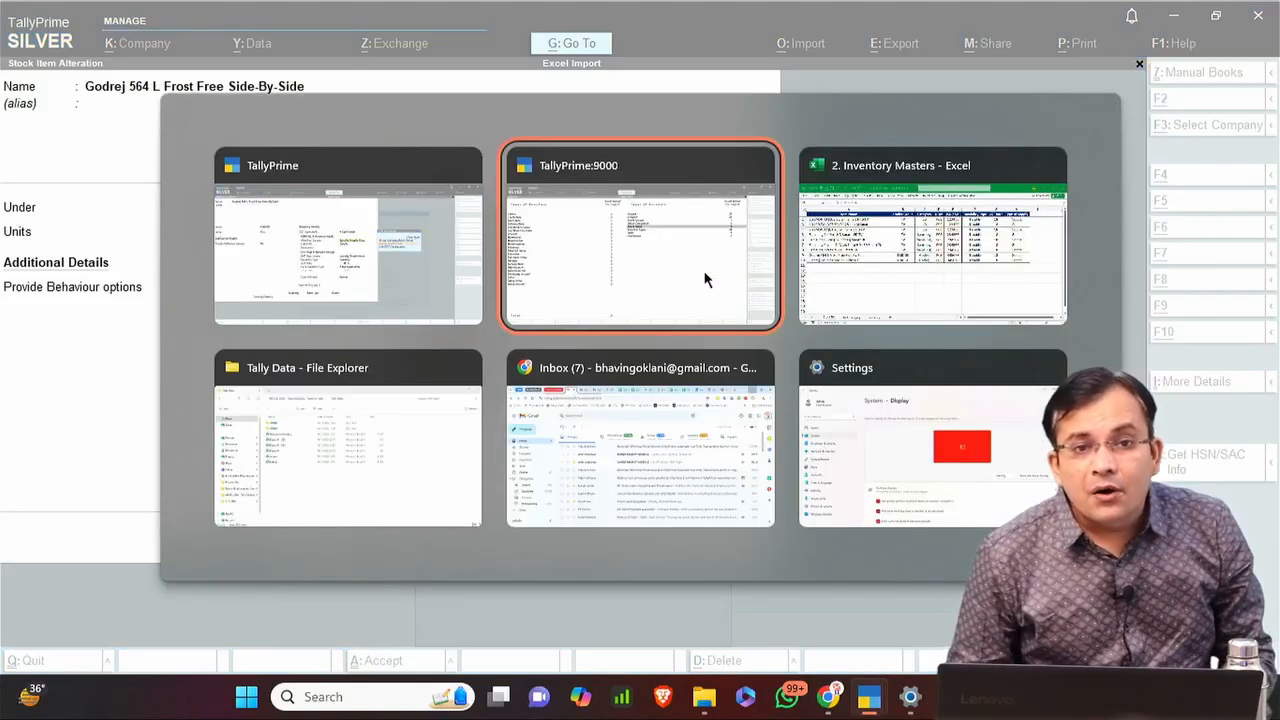
key(alt+Tab)
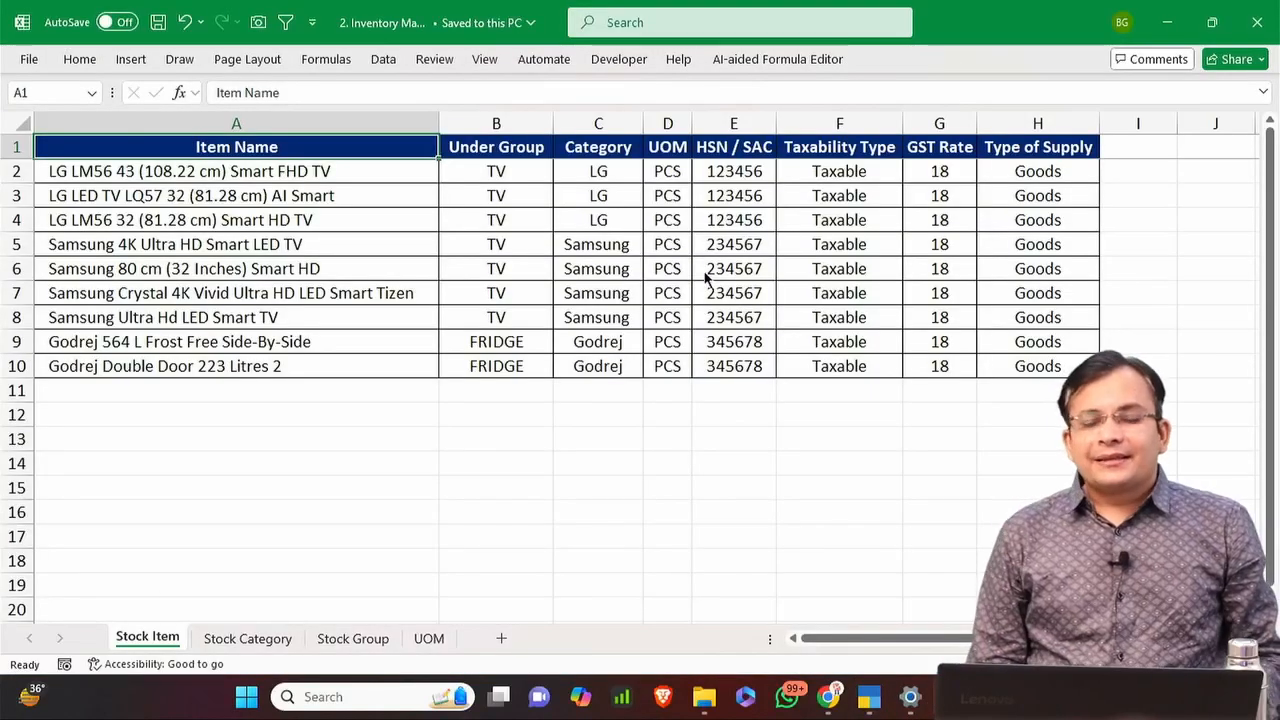
key(alt+Tab)
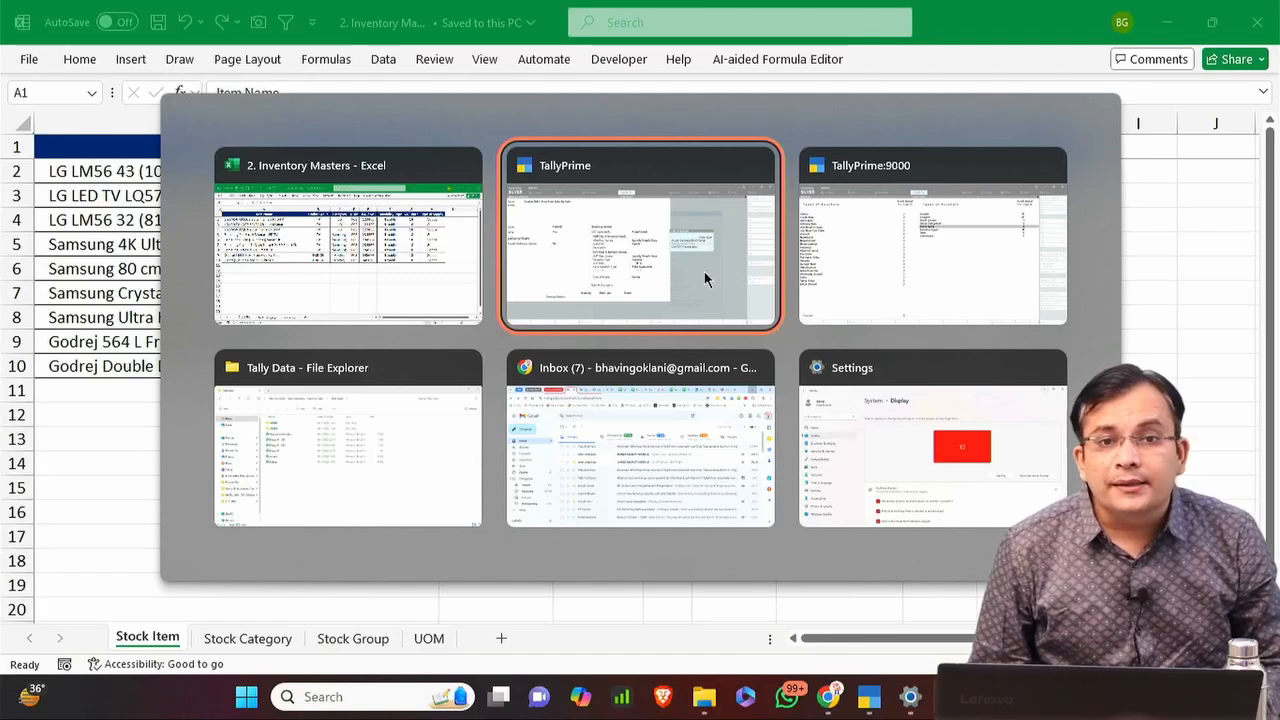
click(704, 271)
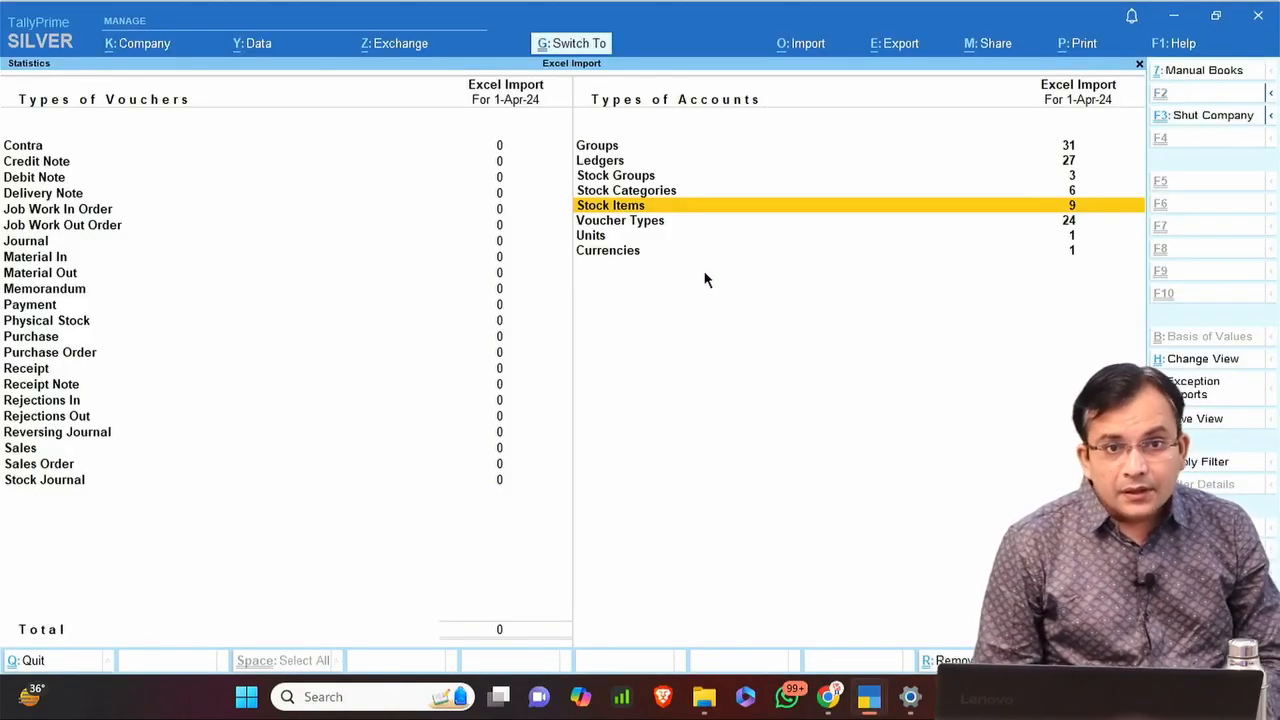
Open the Import Transactions settings from the Statistics report and leave them without importing.
key(alt+o)
key(Down)
key(Return)
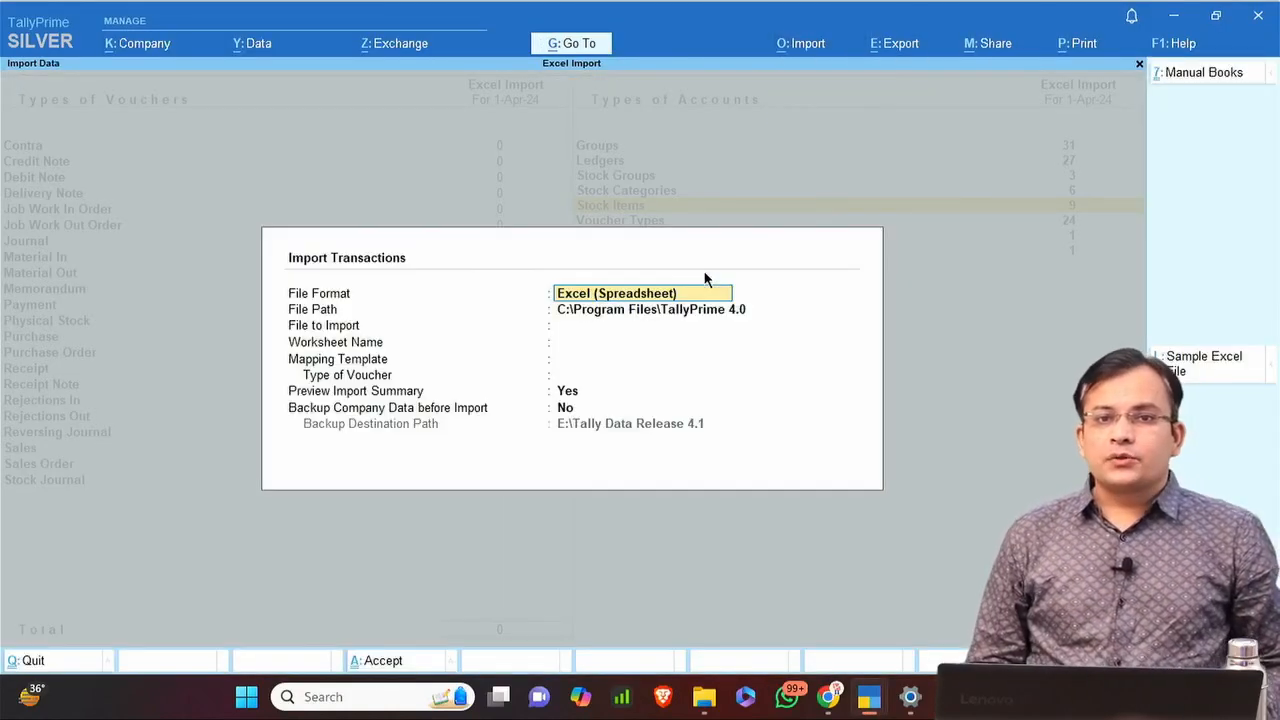
key(Escape)
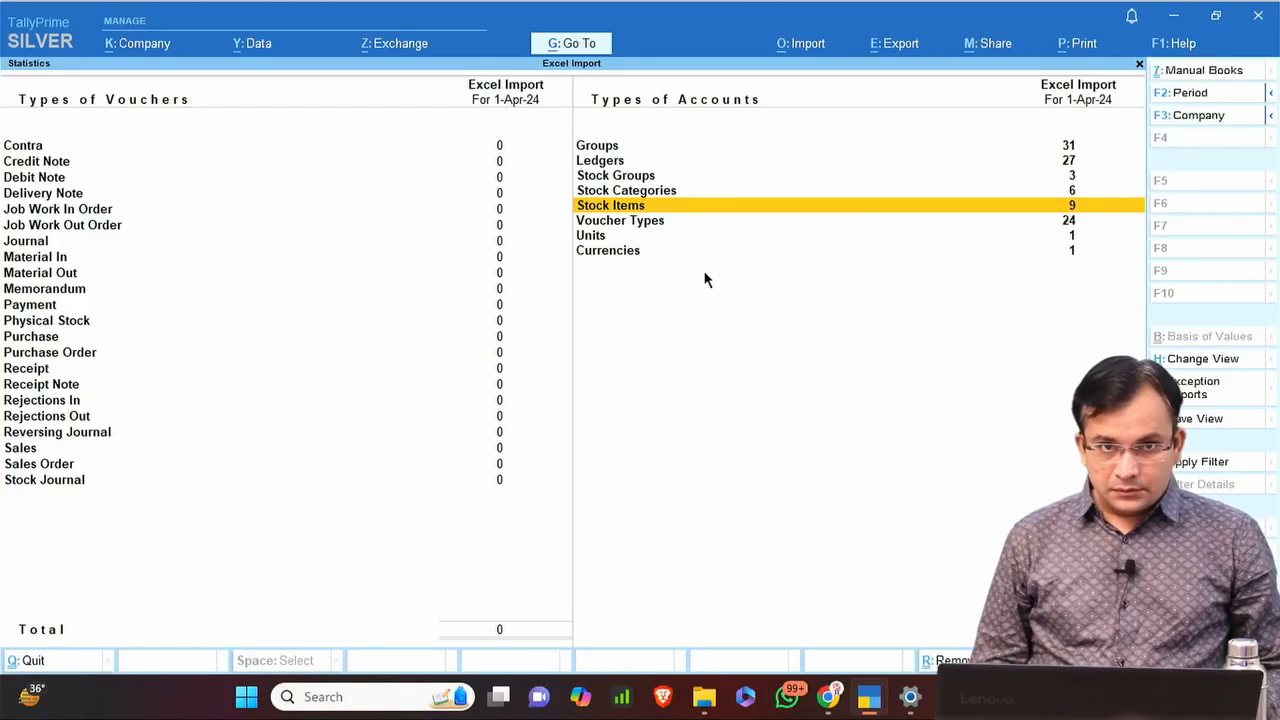
View the Import Masters settings in the other TallyPrime window alongside the Excel stock item sheet, then leave without importing.
key(Escape)
key(alt+Tab)
key(alt+Tab)
key(alt+Tab)
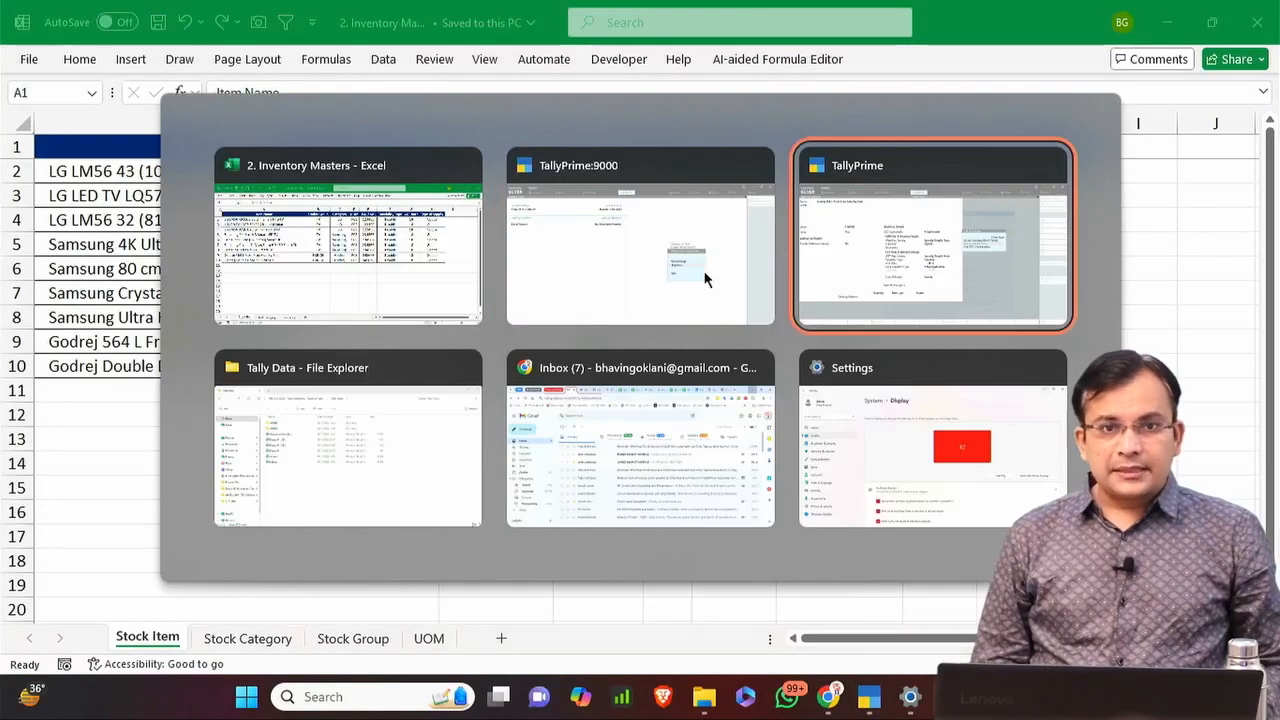
key(alt+o)
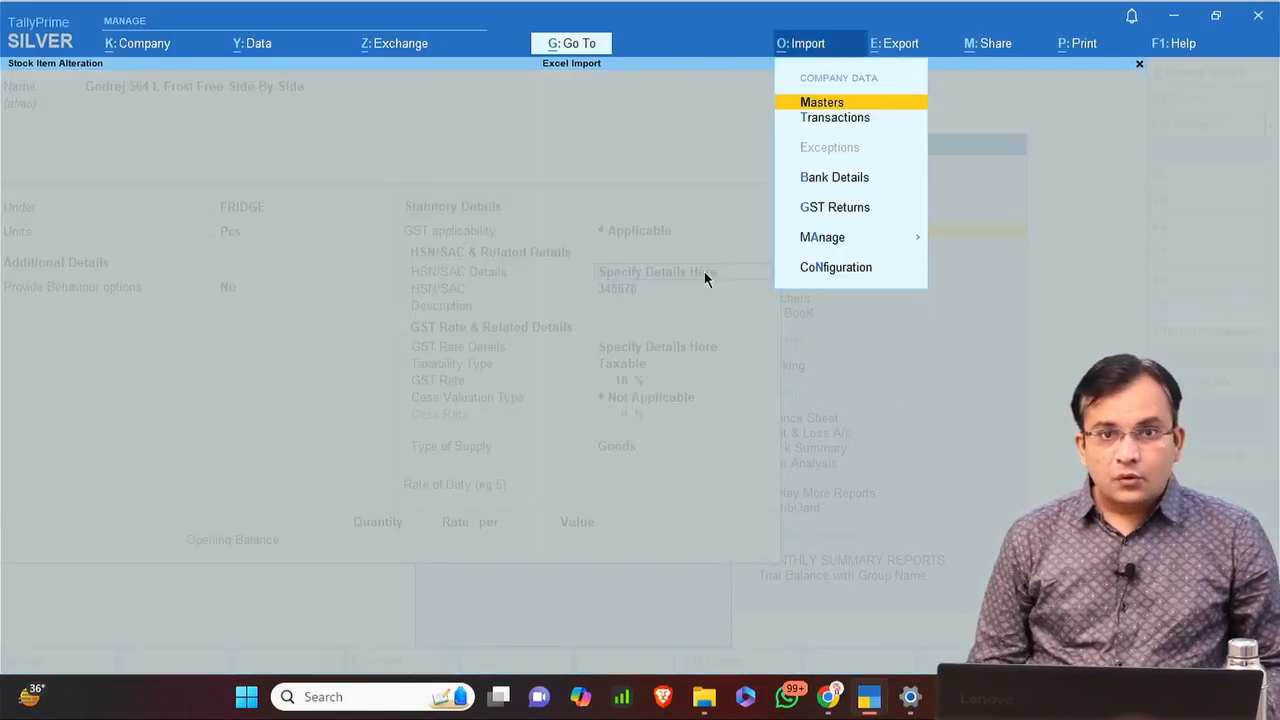
key(Return)
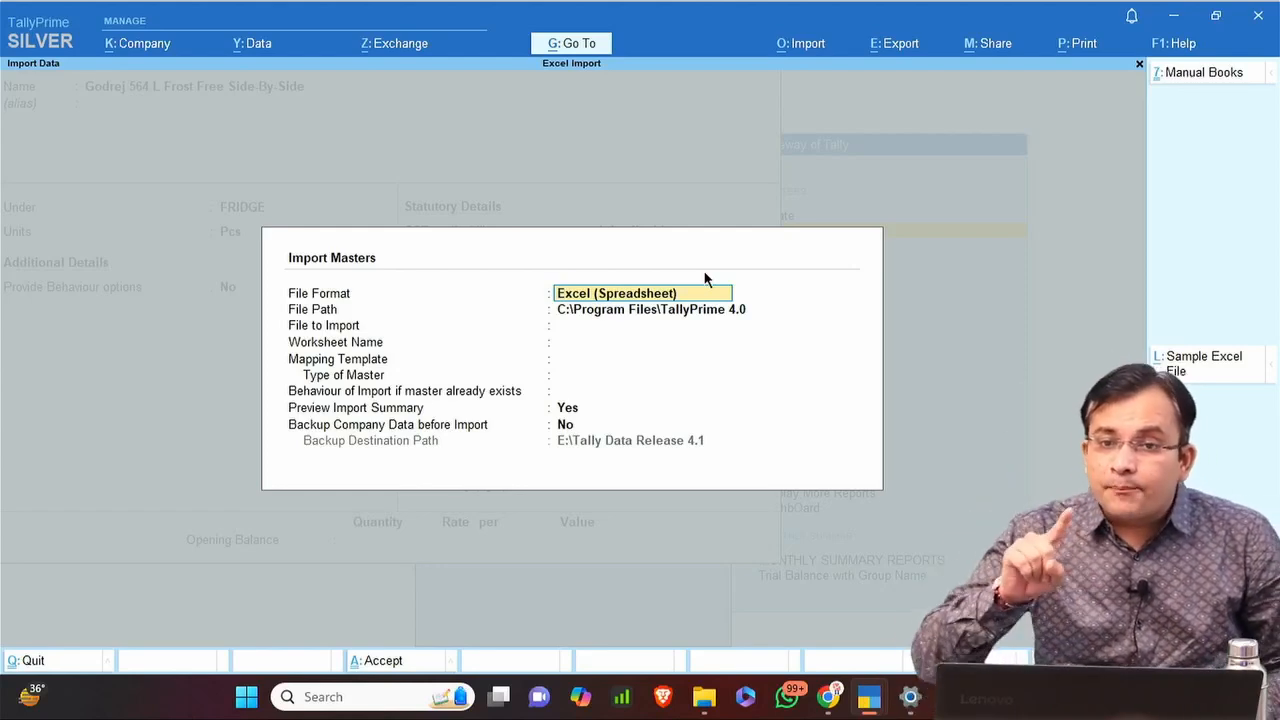
key(alt+Tab)
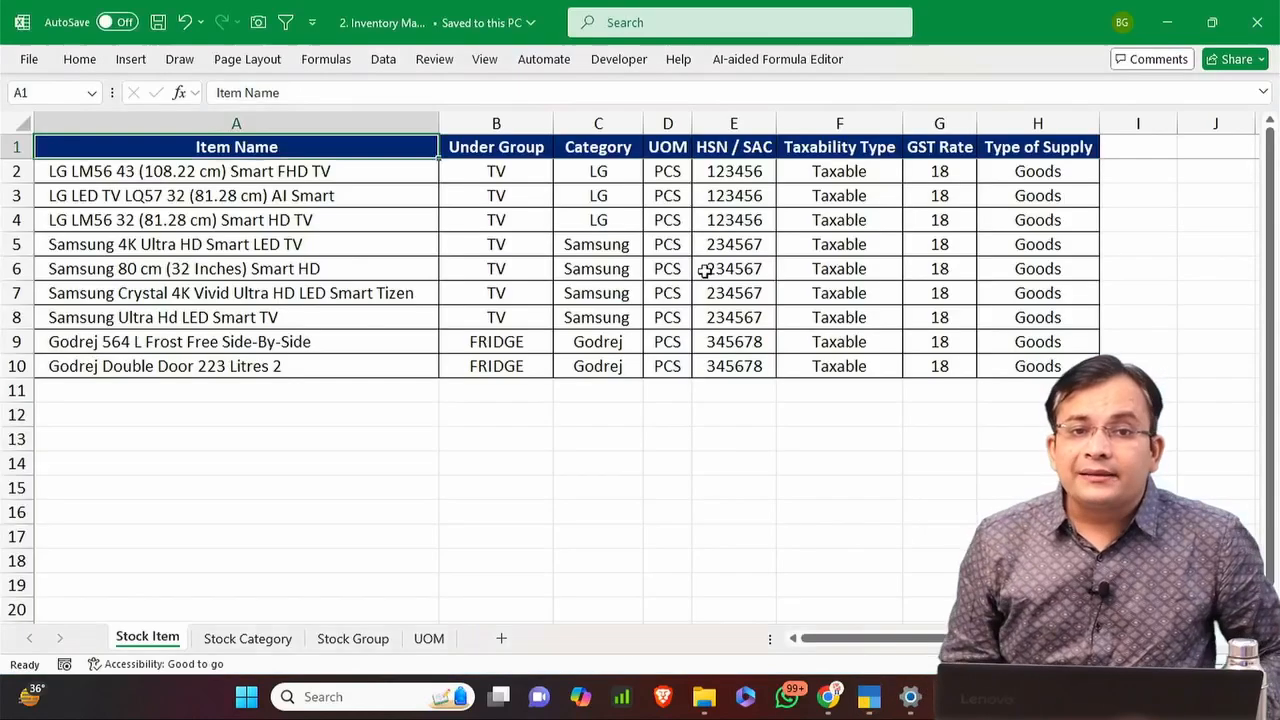
key(alt+Tab)
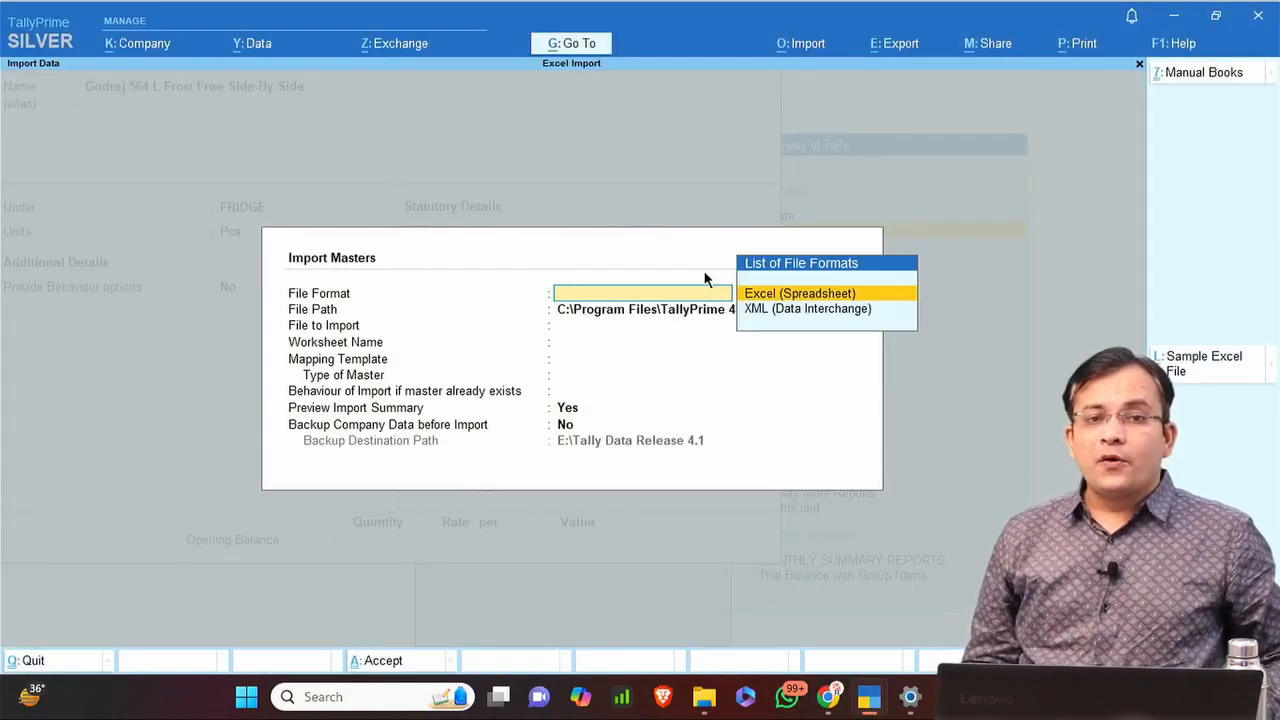
key(Escape)
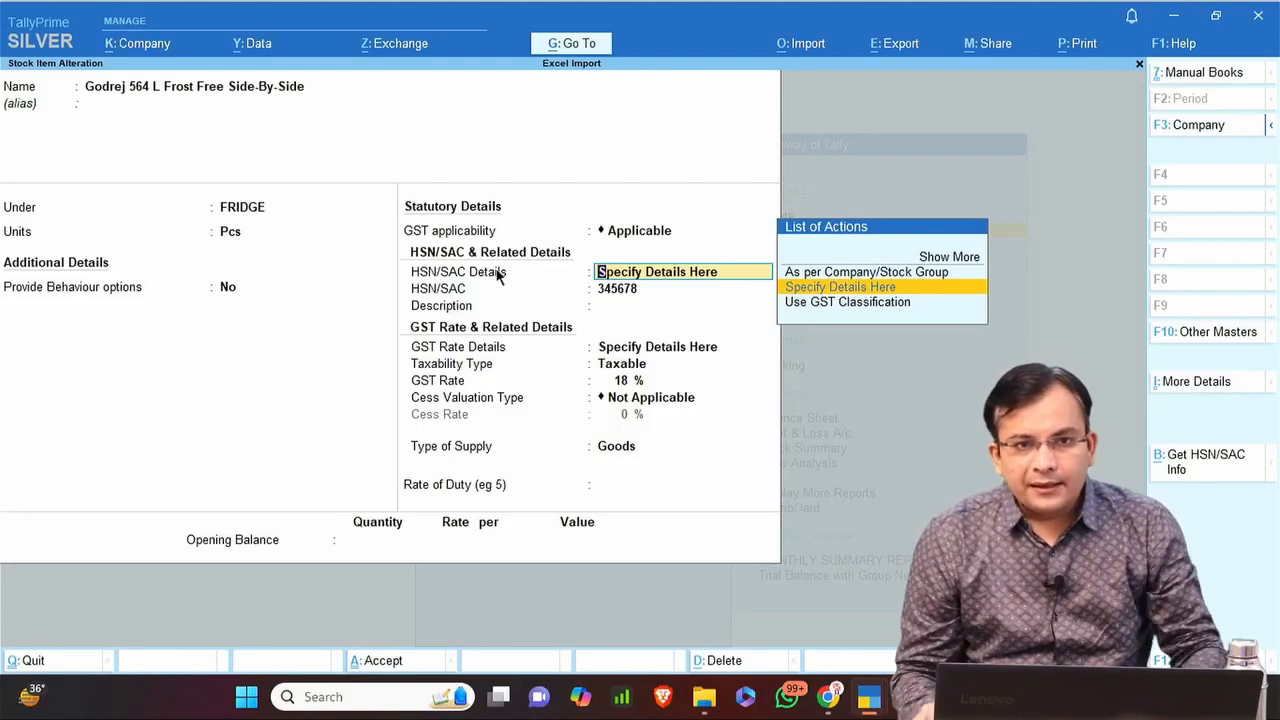
Accept the Godrej 564 L Frost Free Side-By-Side stock item and back out of Master Alteration to the Gateway of Tally.
key(ctrl+a)
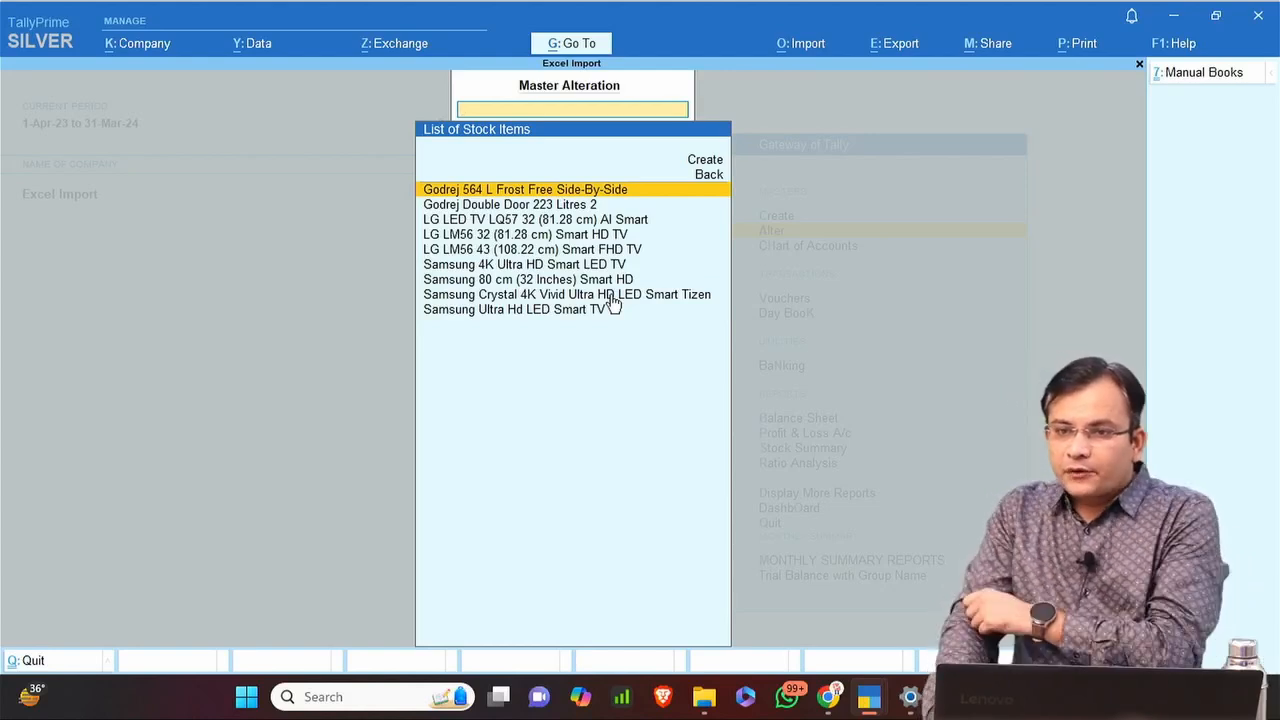
key(Escape)
key(Escape)
key(Escape)
key(Escape)
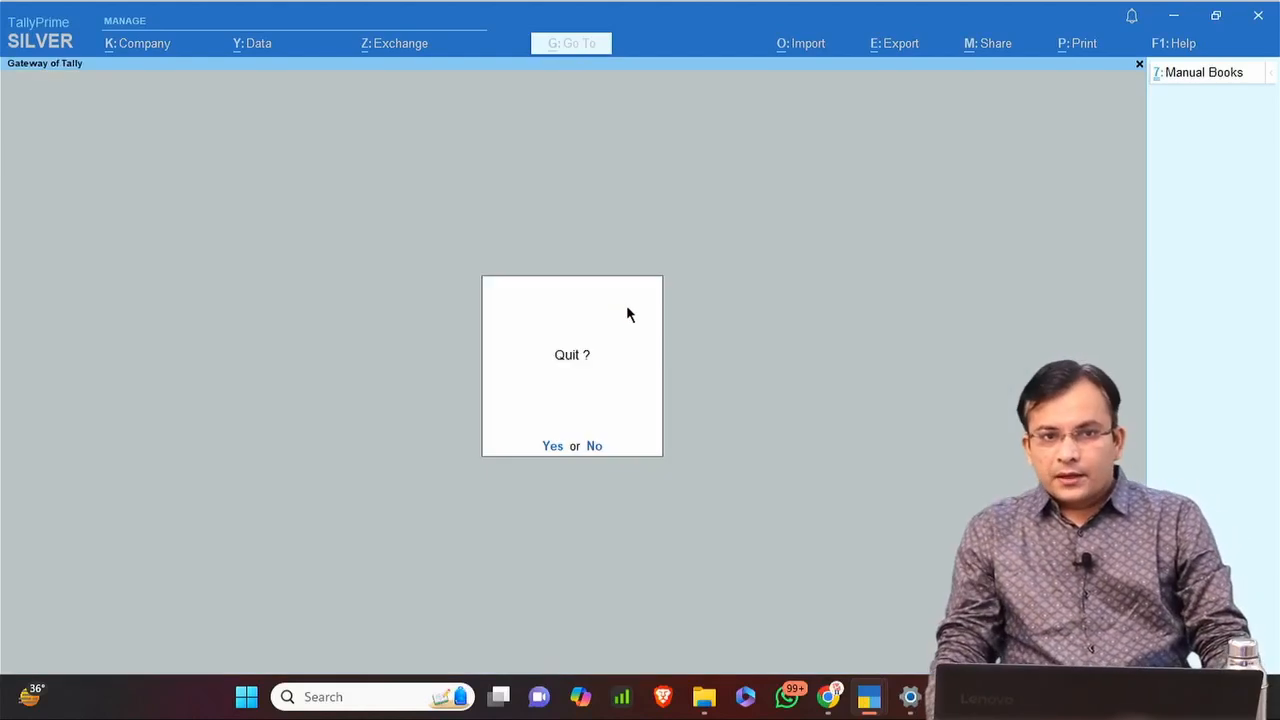
Close the 2. Inventory Masters workbook and leave the Statements of Accounts options in the other TallyPrime window.
key(alt+Tab)
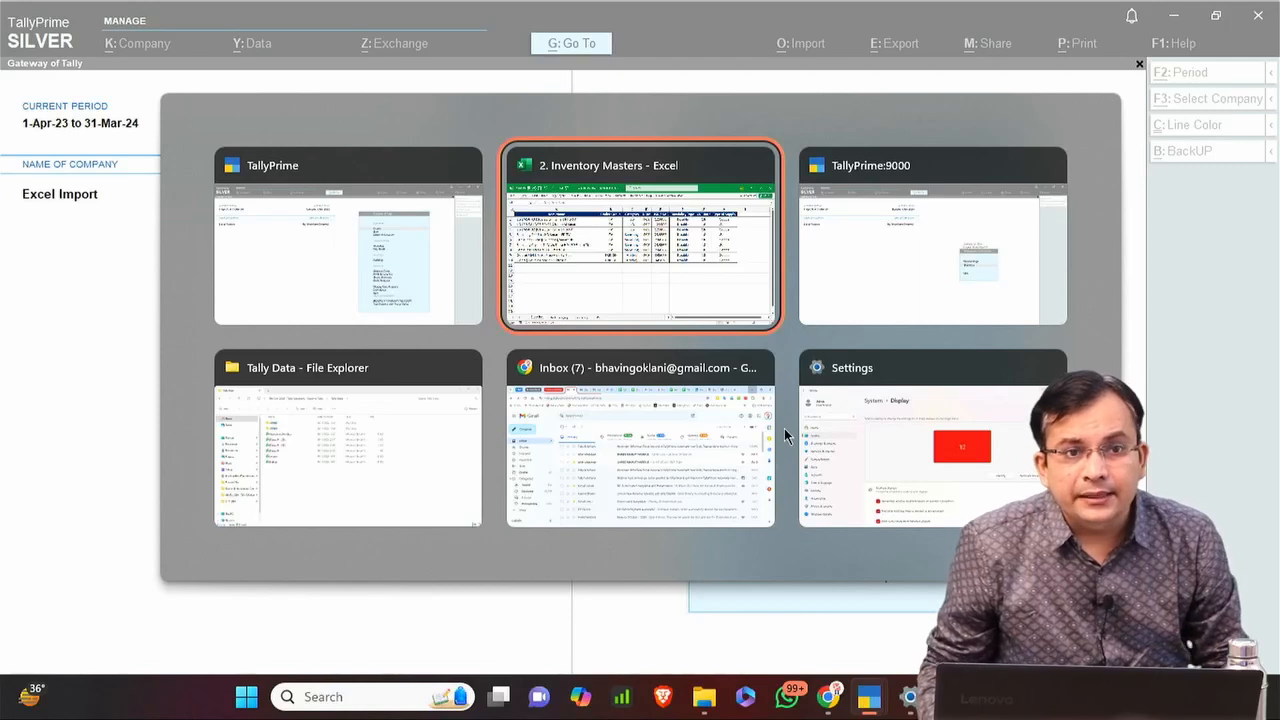
key(alt+space)
key(c)
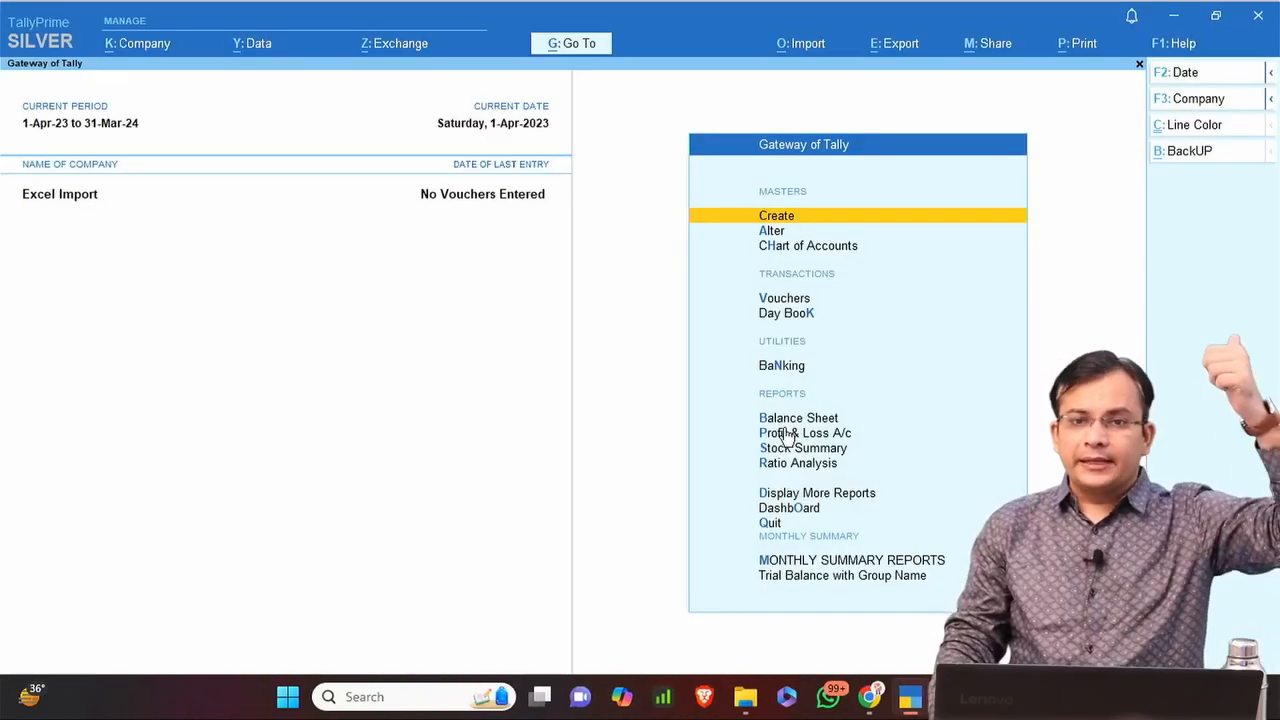
key(alt+Tab)
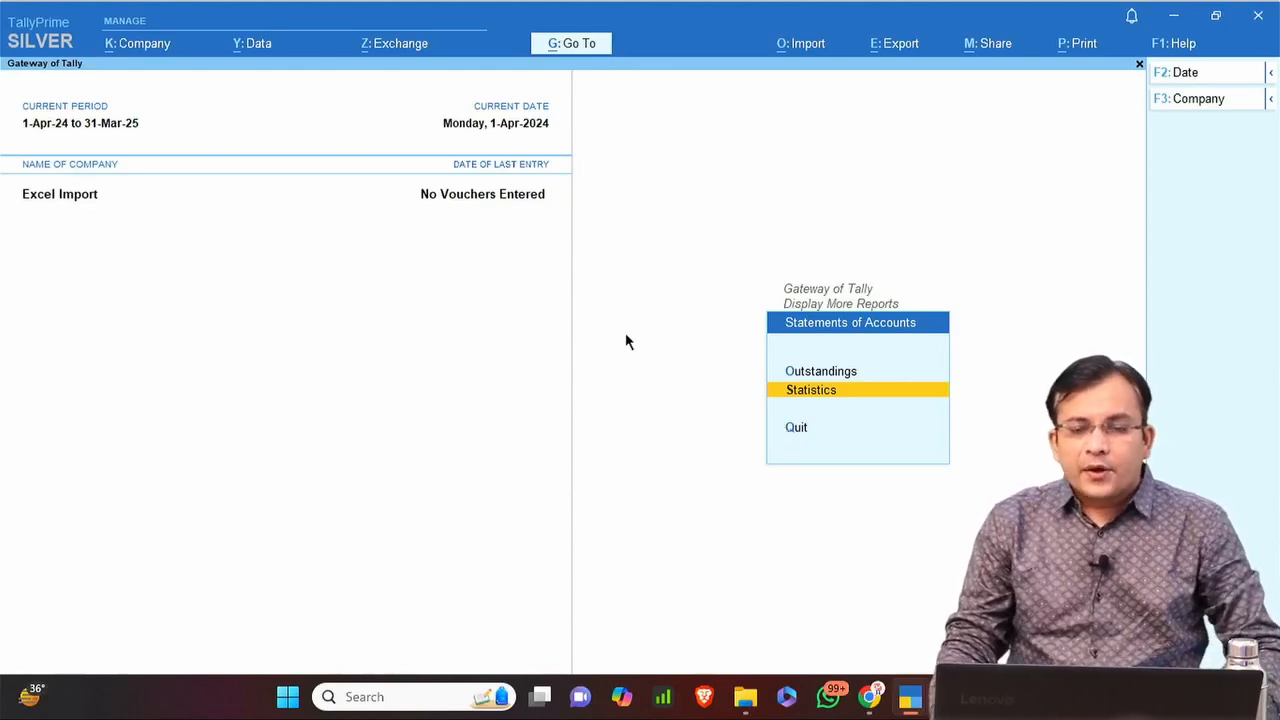
key(Escape)
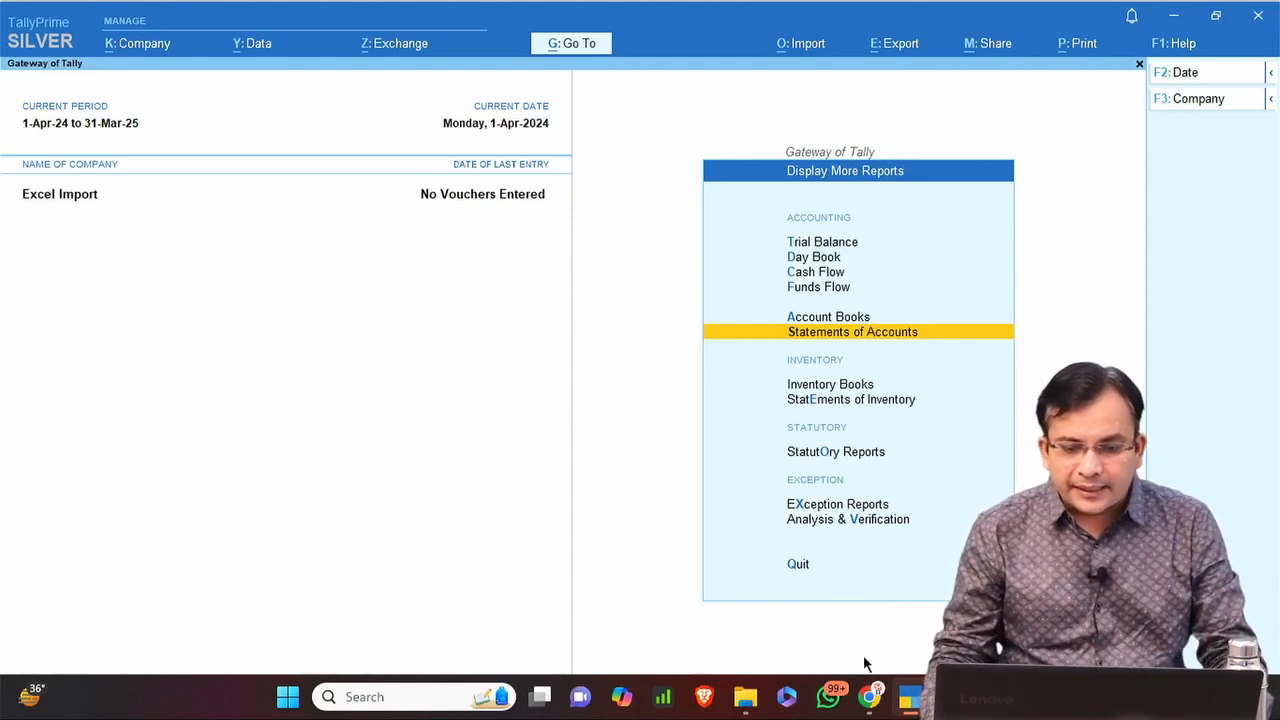
Switch to Chrome and open Tally Help's sample Excel files download page in full screen at 110% zoom.
click(870, 697)
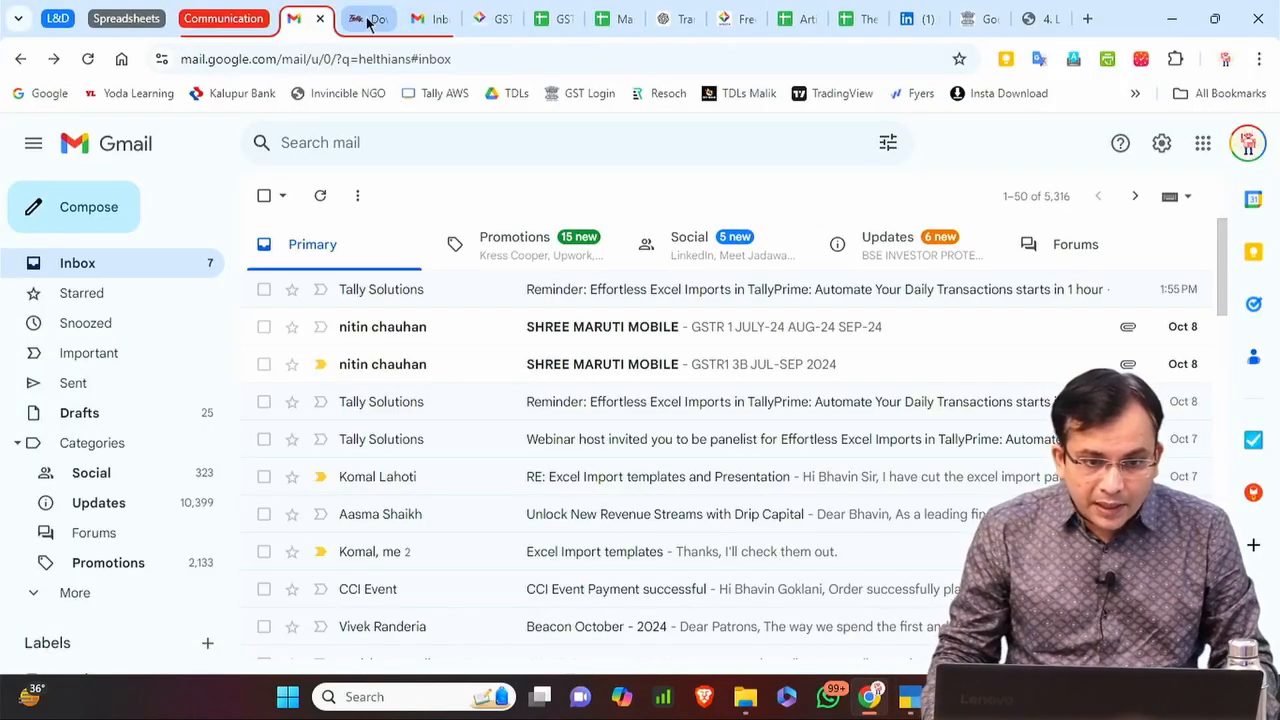
click(368, 18)
click(811, 424)
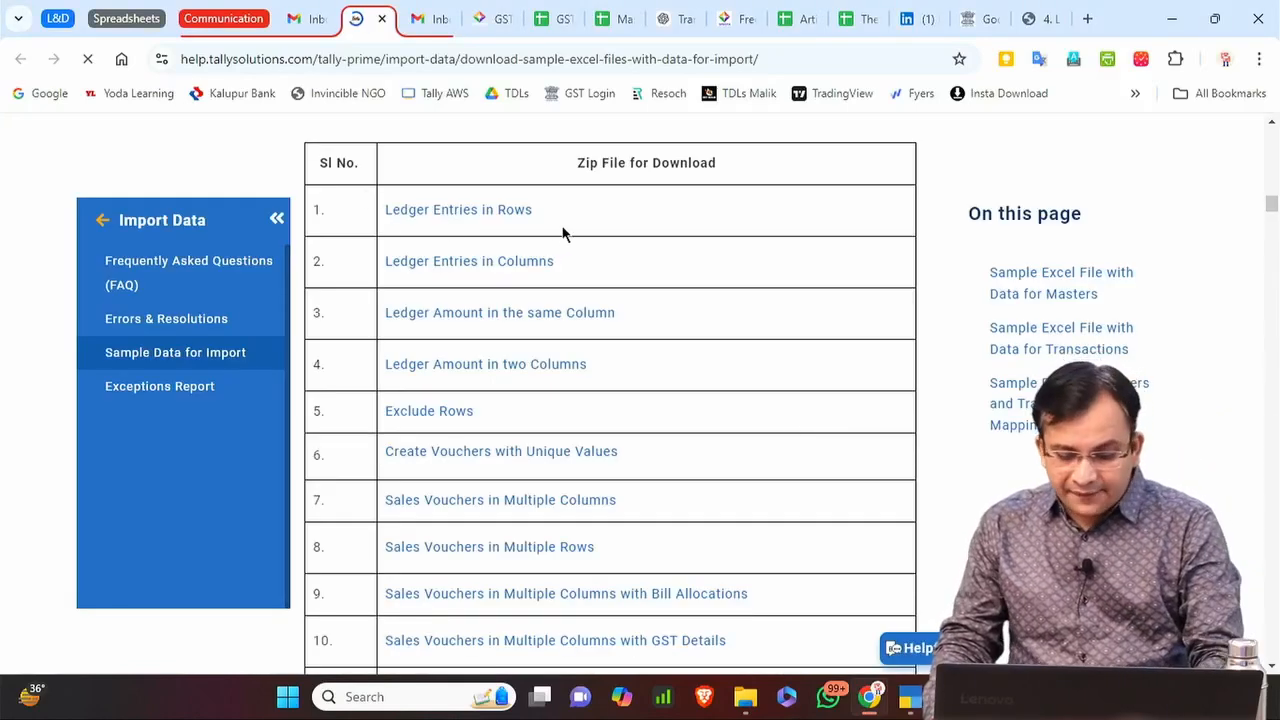
key(F11)
key(ctrl+plus)
Review the help page's downloadable sample file lists for accounting, inventory and payroll masters, vouchers, and data with mapping templates.
scroll(560, 250, up, 3)
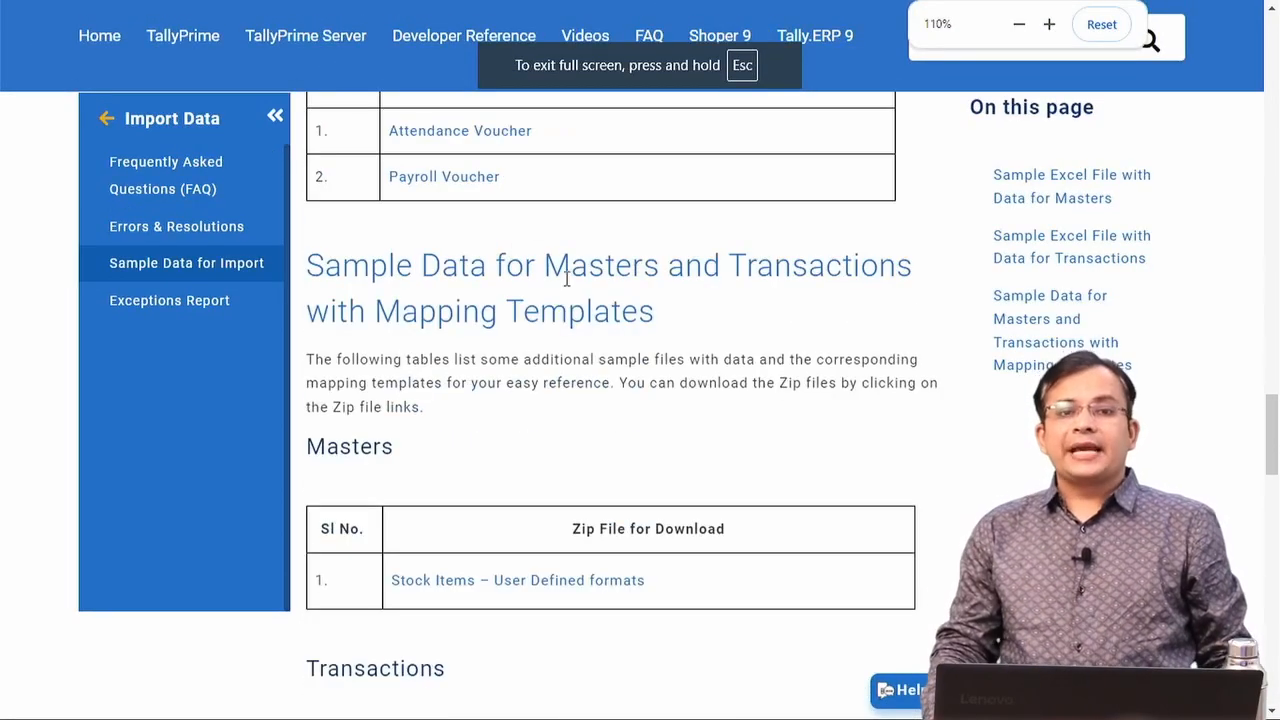
scroll(590, 312, down, 5)
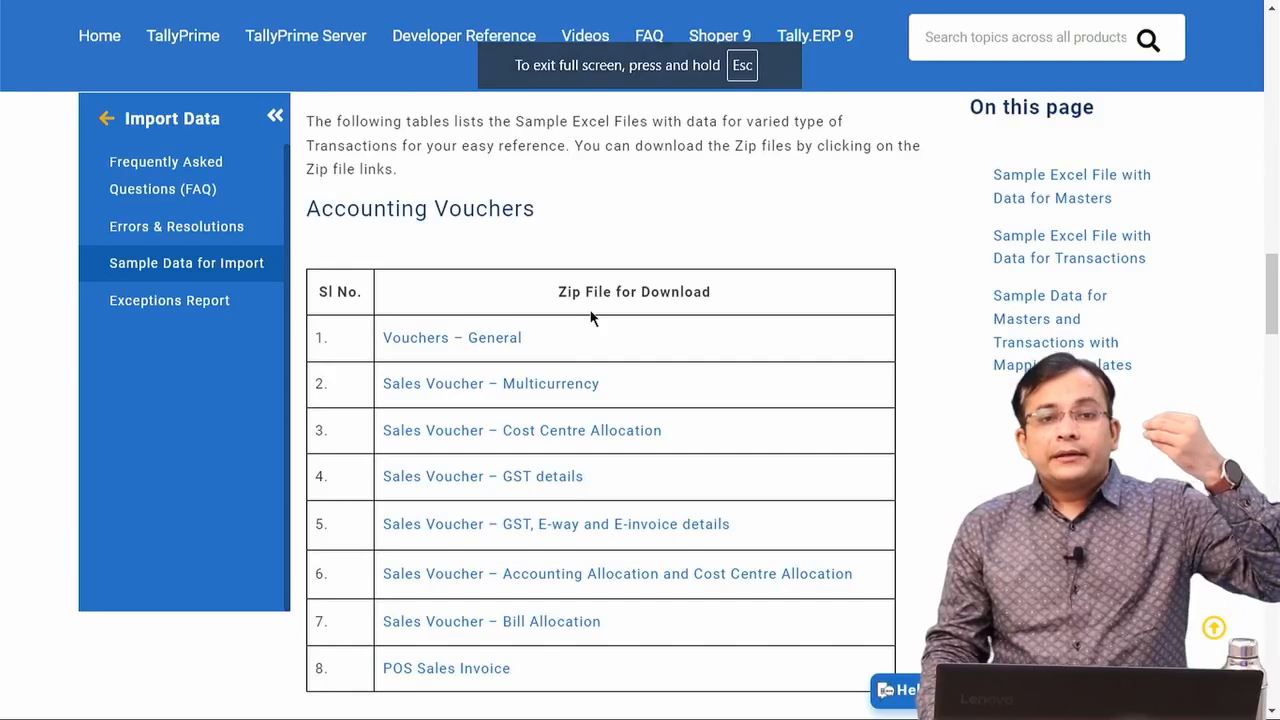
scroll(590, 316, up, 3)
scroll(590, 313, up, 10)
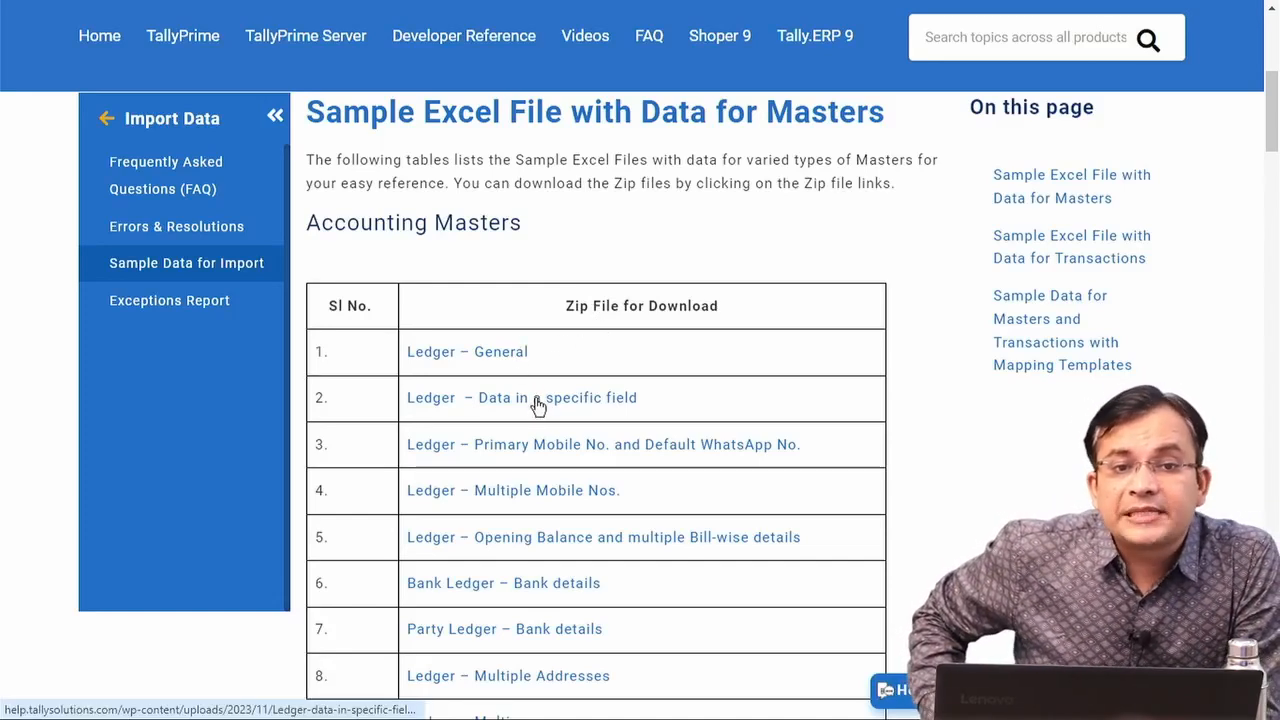
scroll(536, 398, down, 1)
scroll(551, 392, down, 1)
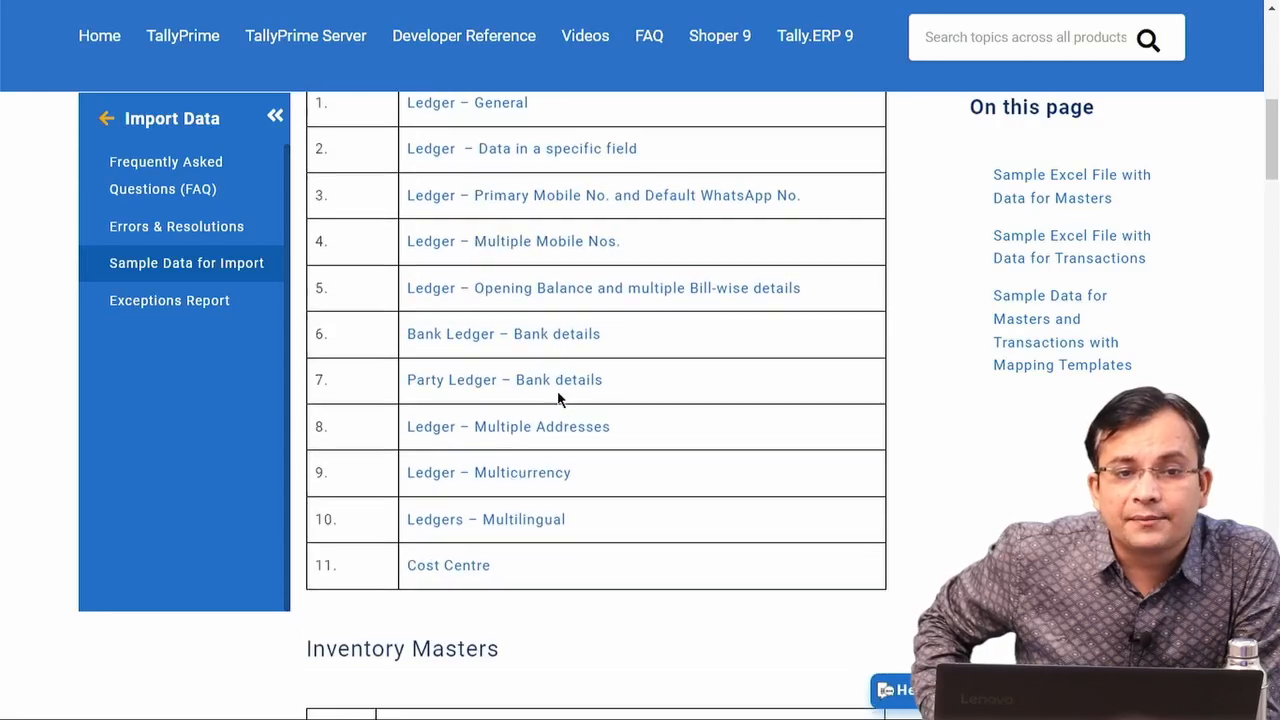
scroll(567, 403, down, 4)
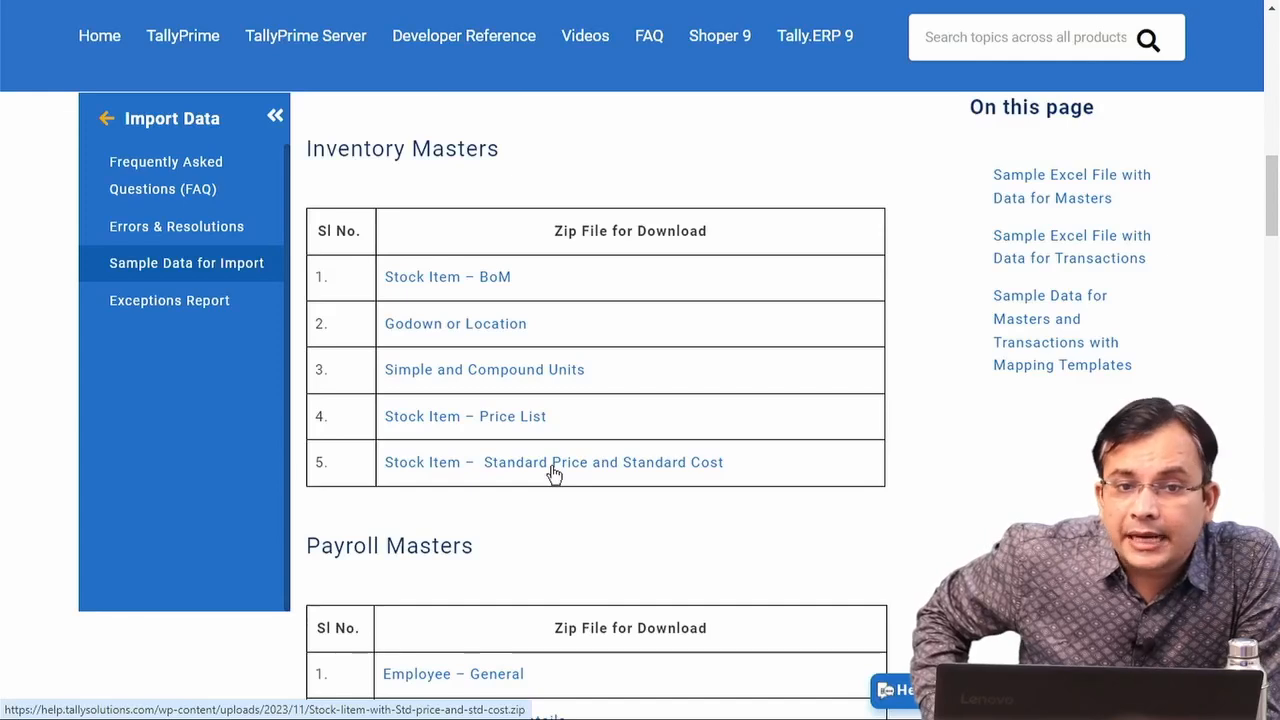
scroll(555, 476, down, 1)
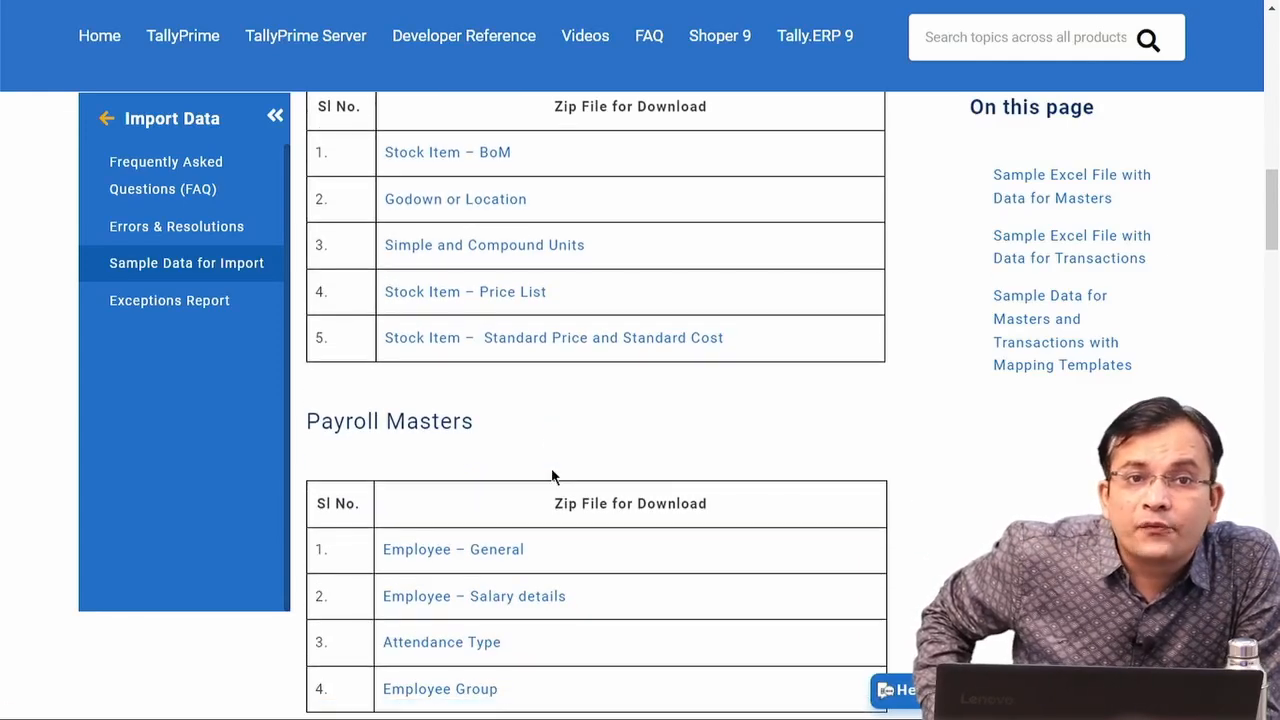
scroll(551, 468, down, 8)
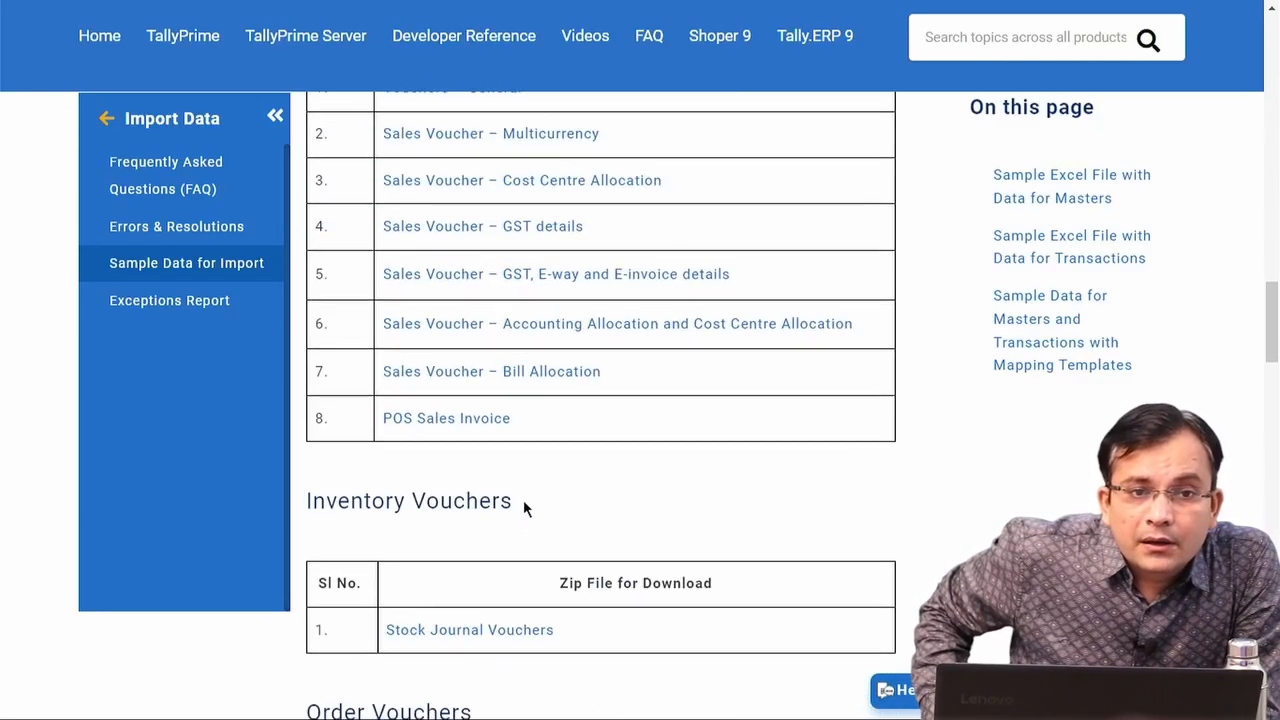
scroll(524, 508, down, 7)
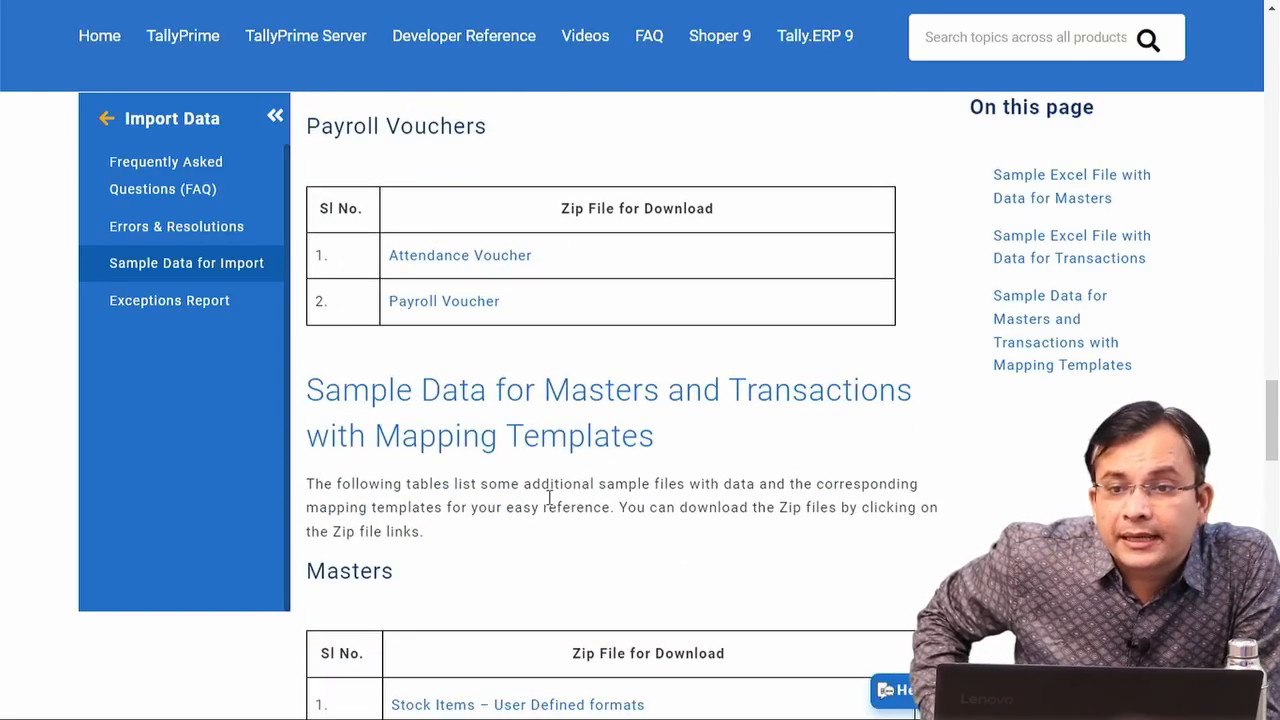
scroll(551, 496, down, 9)
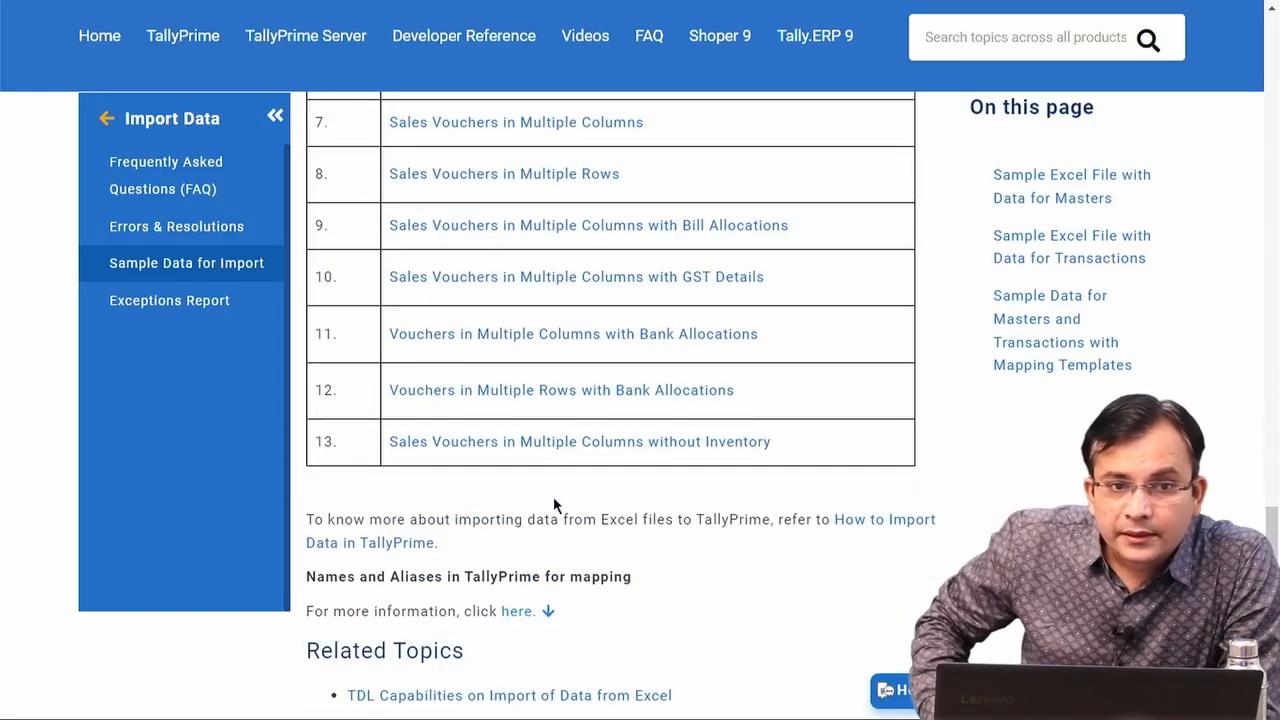
scroll(553, 496, up, 20)
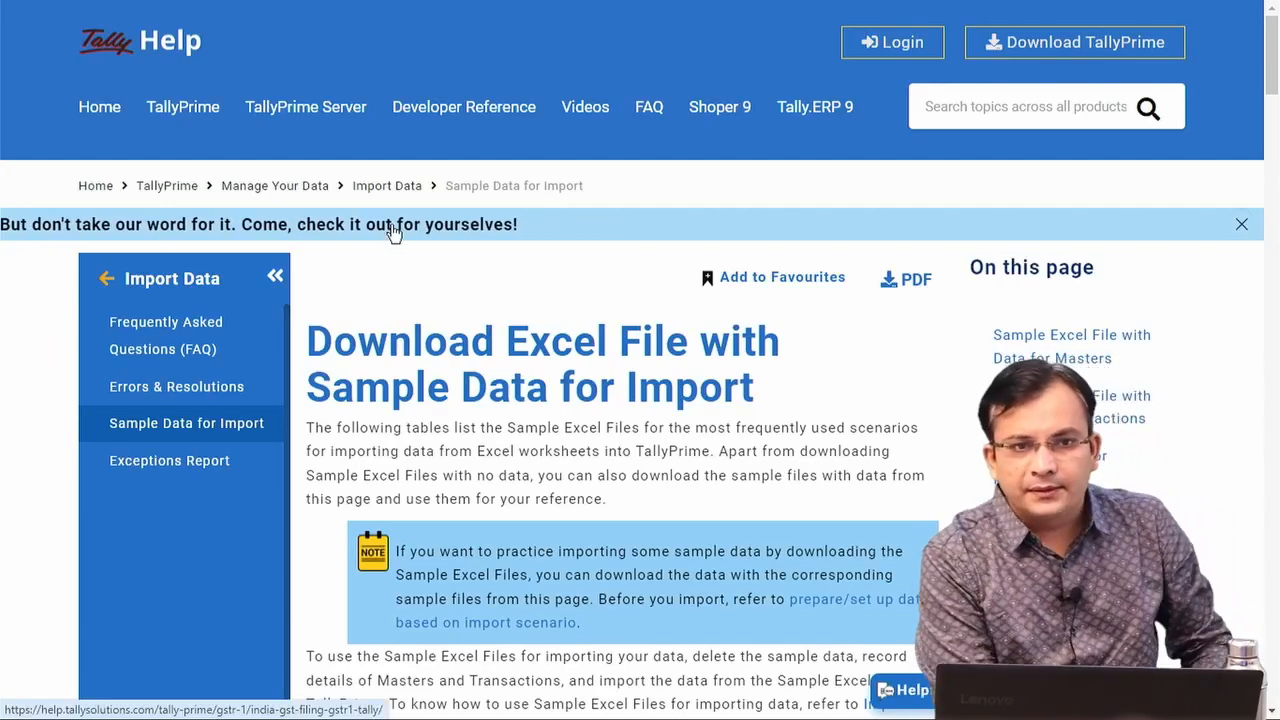
Switch from the sample data help page to the TallyPrime window with the Excel Import company.
key(alt+Tab)
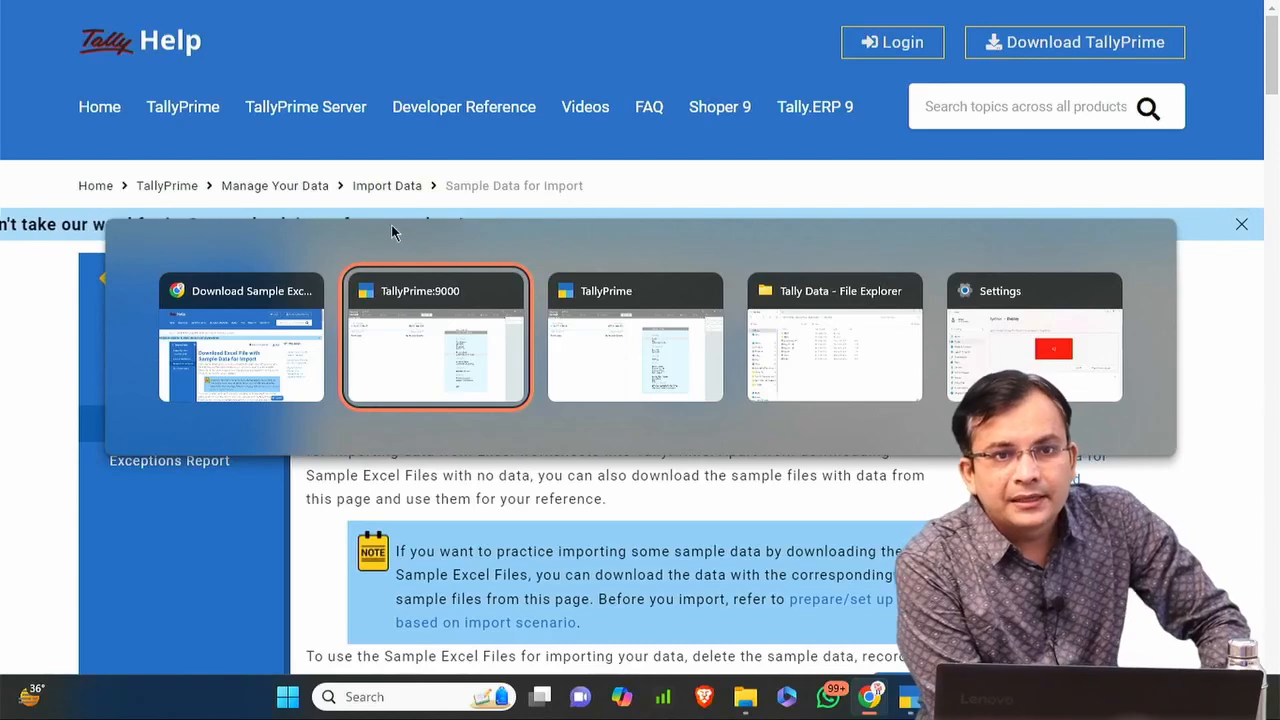
key(alt+Tab)
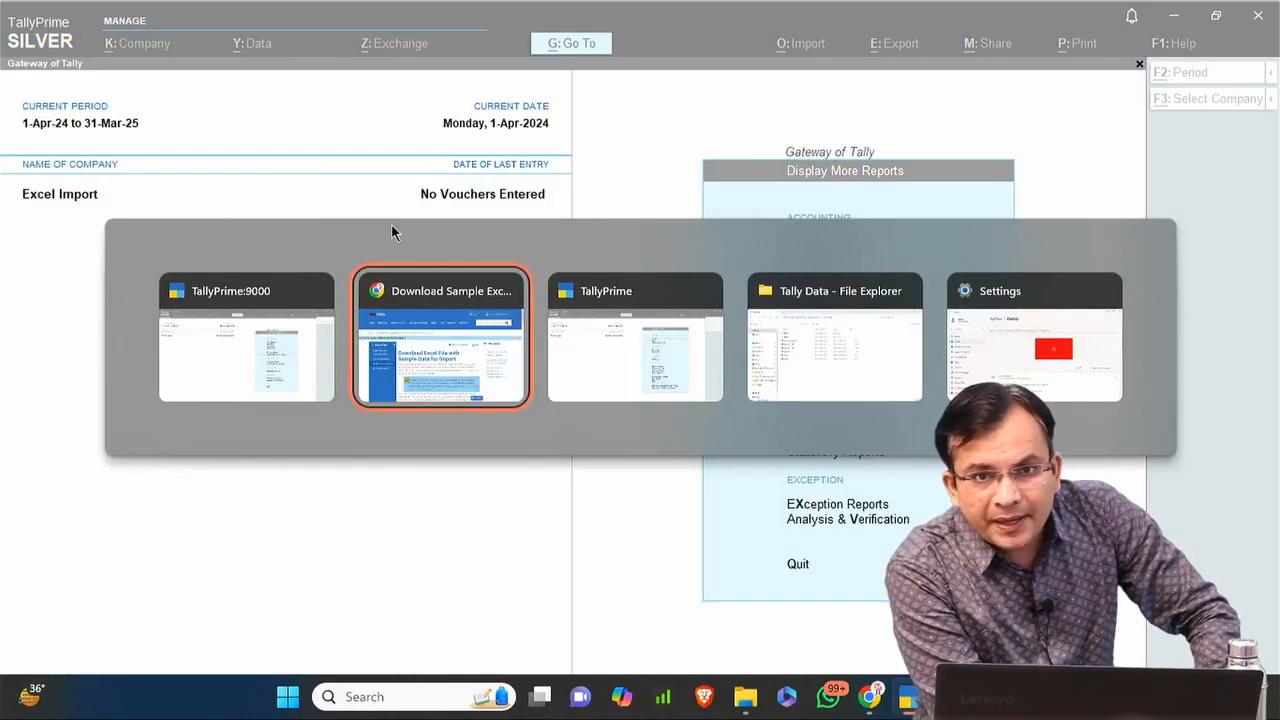
Switch to File Explorer and open the Practice Files folder inside the "9th Oct 2024 - Tally Solutions - Excel to Tally" folder.
key(alt+Tab)
key(alt+Tab)
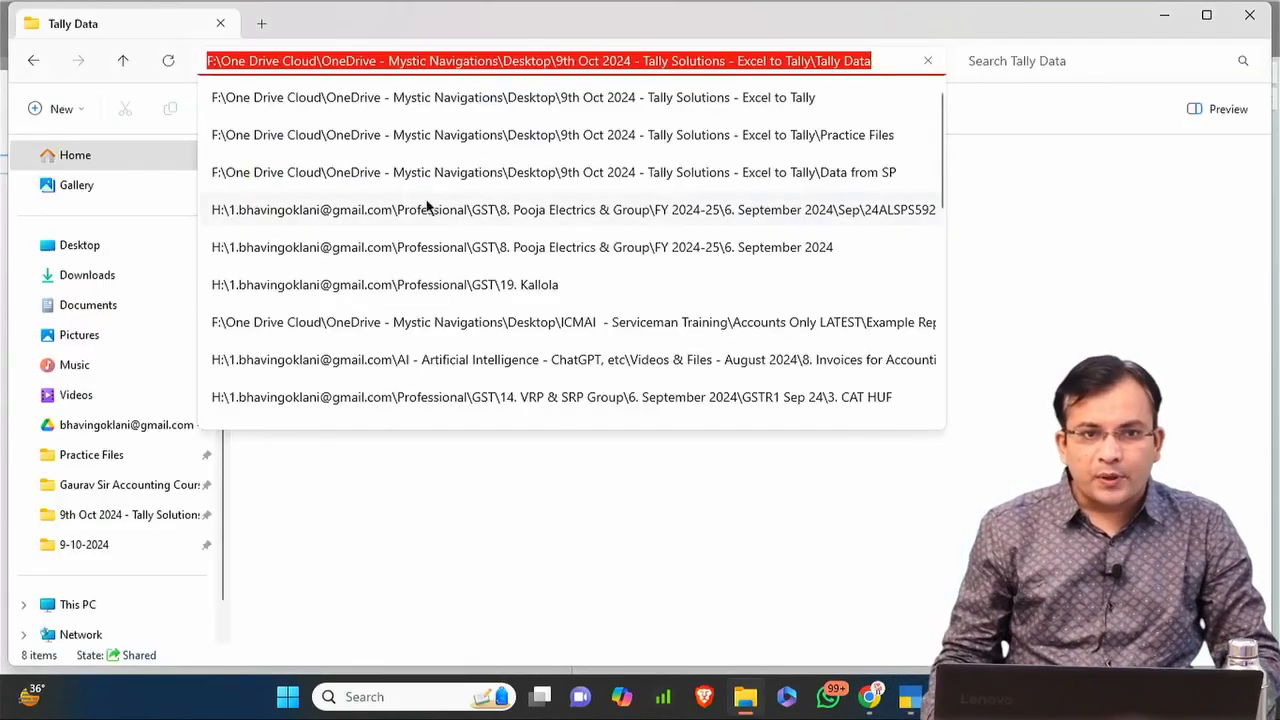
click(461, 517)
key(BackSpace)
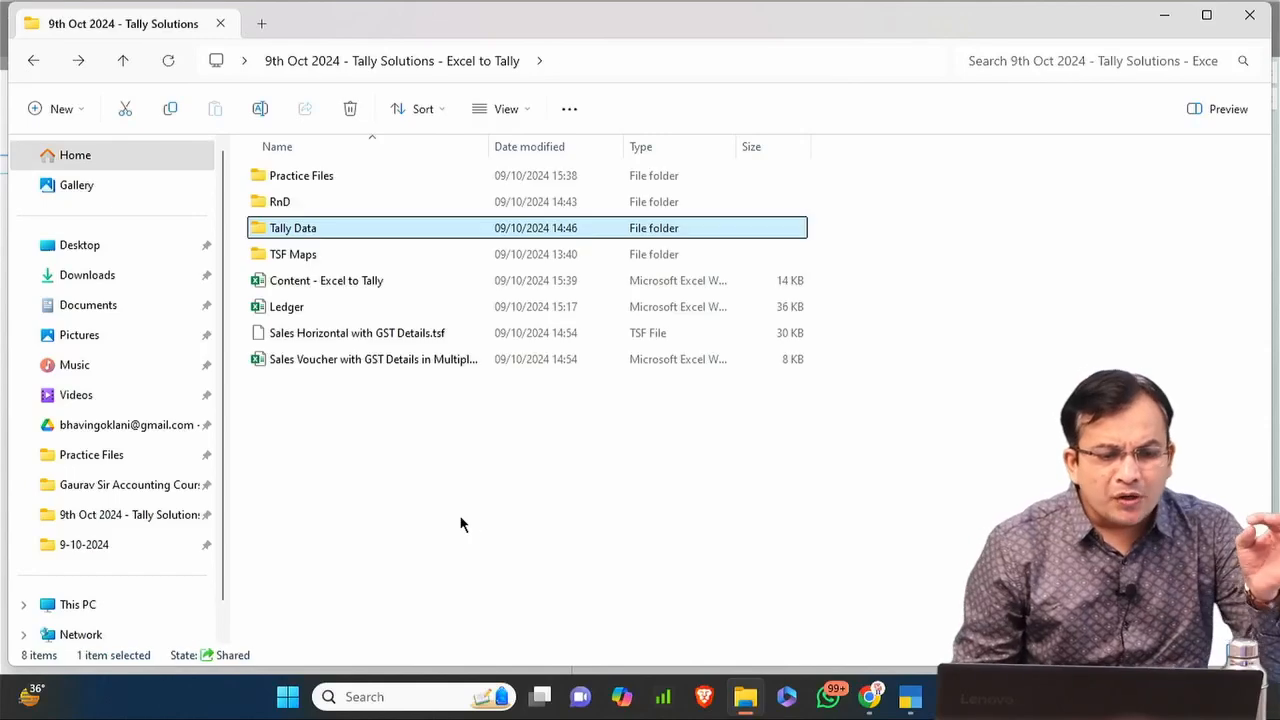
key(Up)
key(Up)
key(Return)
Open the workbook "4.1 SBI Personal Account - Raw" from the Practice Files folder.
key(Down)
key(Down)
key(Down)
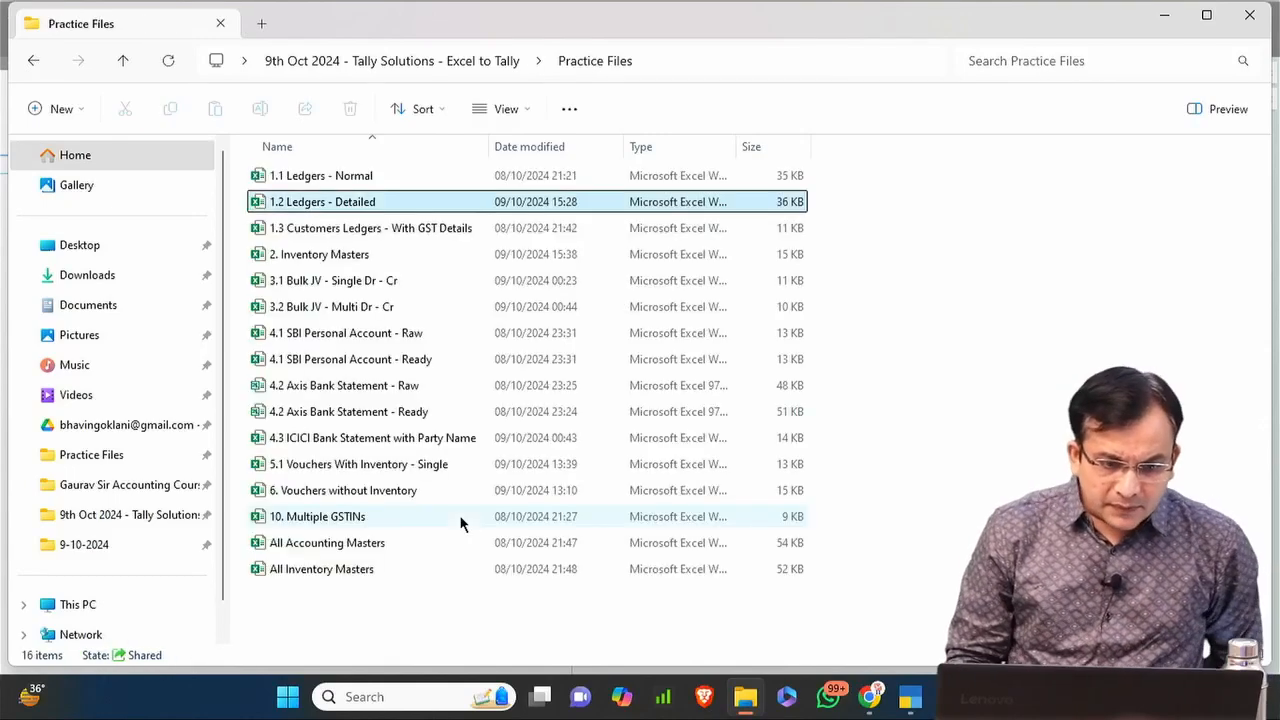
key(Down)
key(Down)
key(Down)
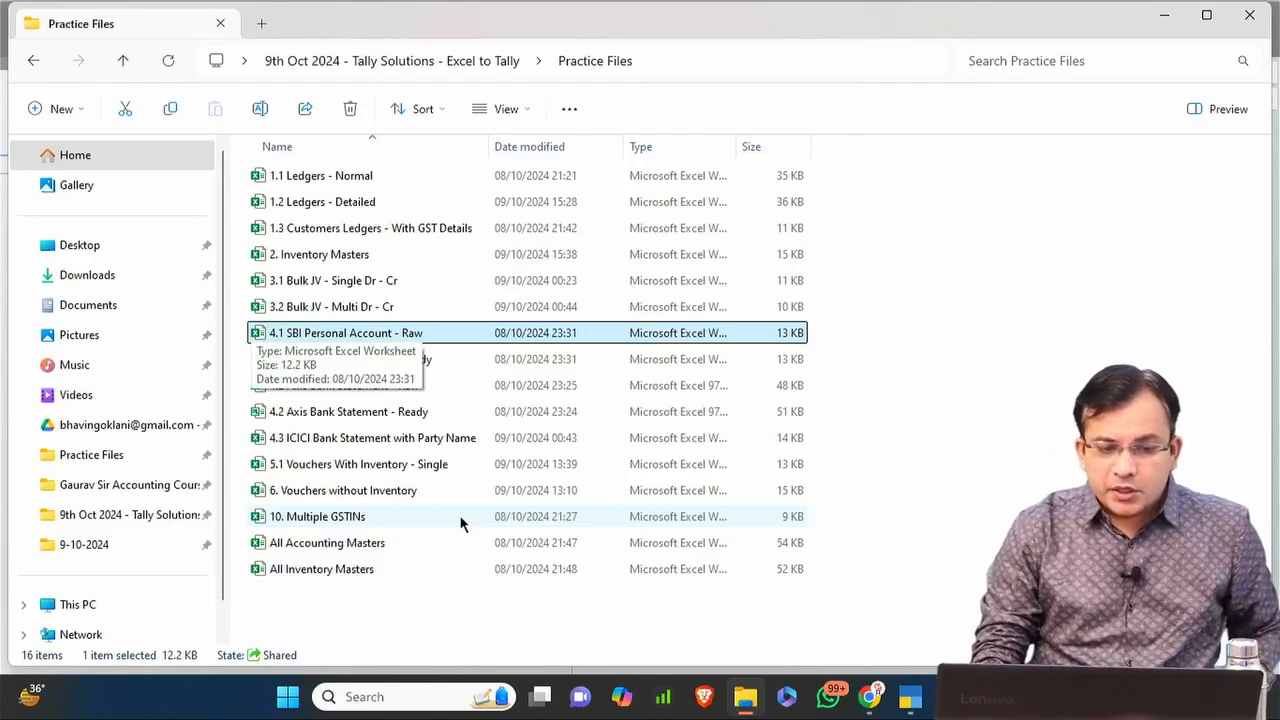
key(Return)
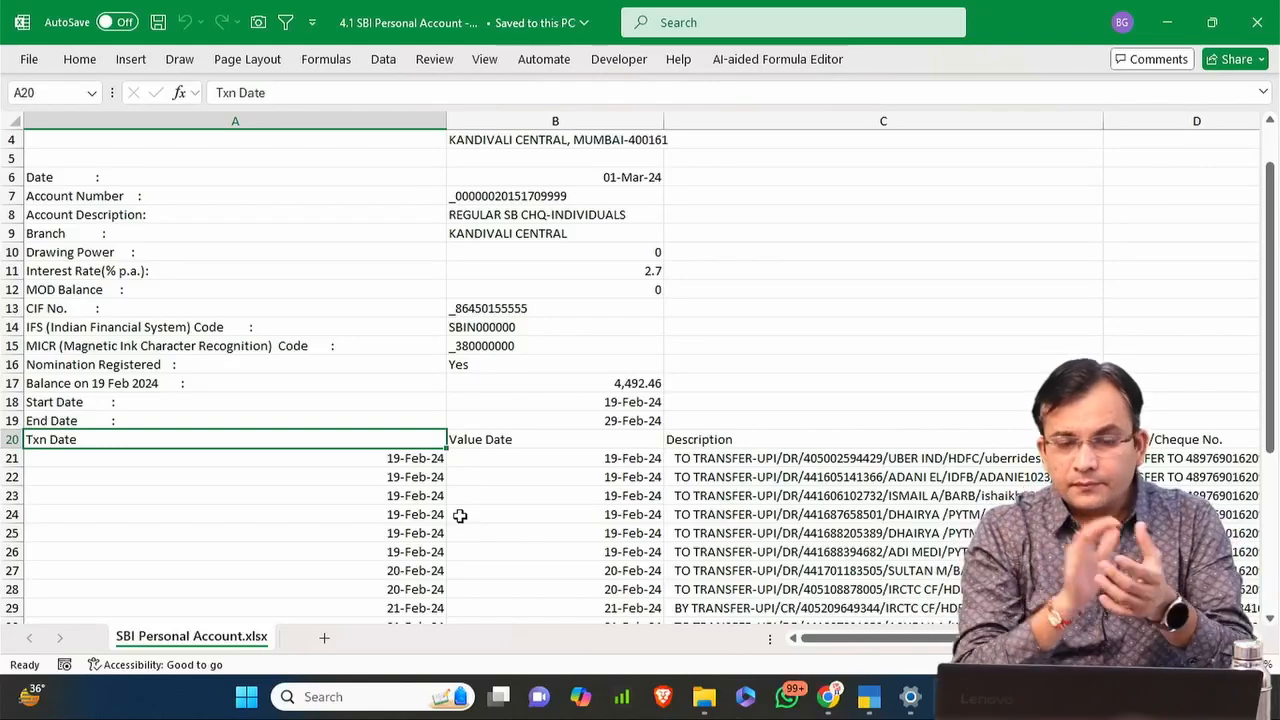
AutoFit the column widths of the whole bank statement so every date, description and amount is readable.
scroll(496, 465, down, 1)
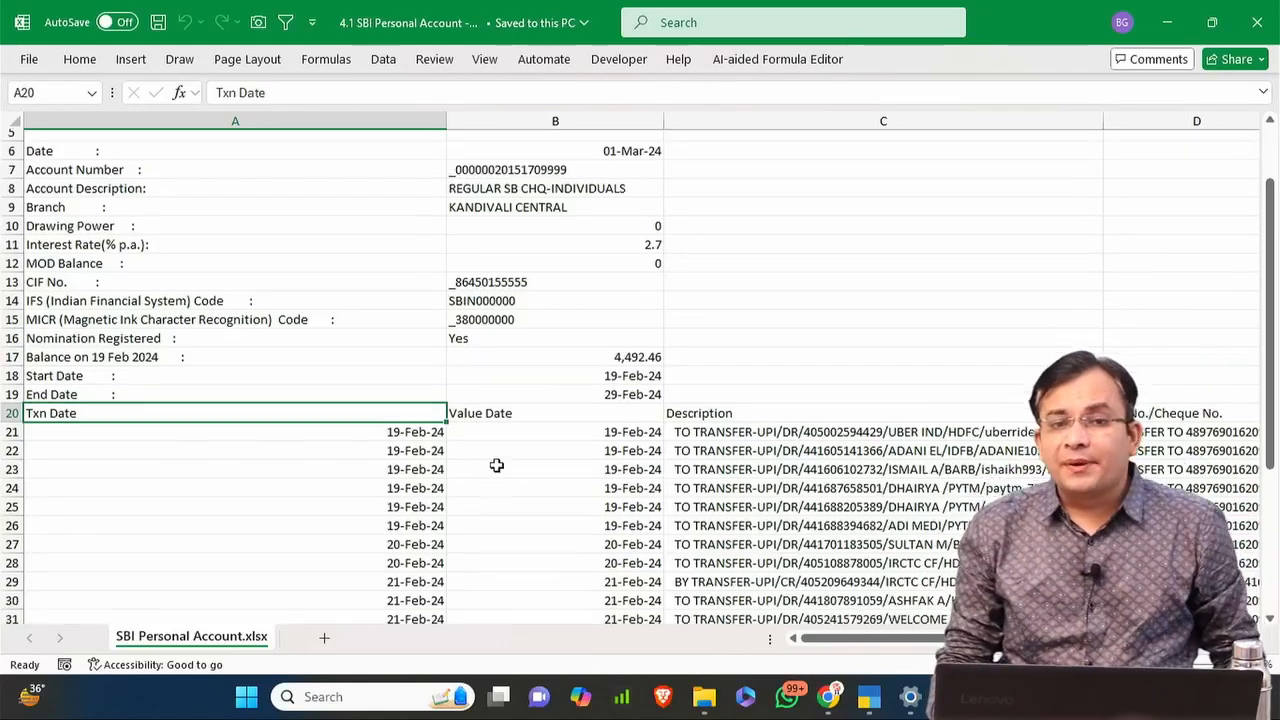
scroll(496, 465, down, 2)
ctrl+scroll(534, 423, down, 2)
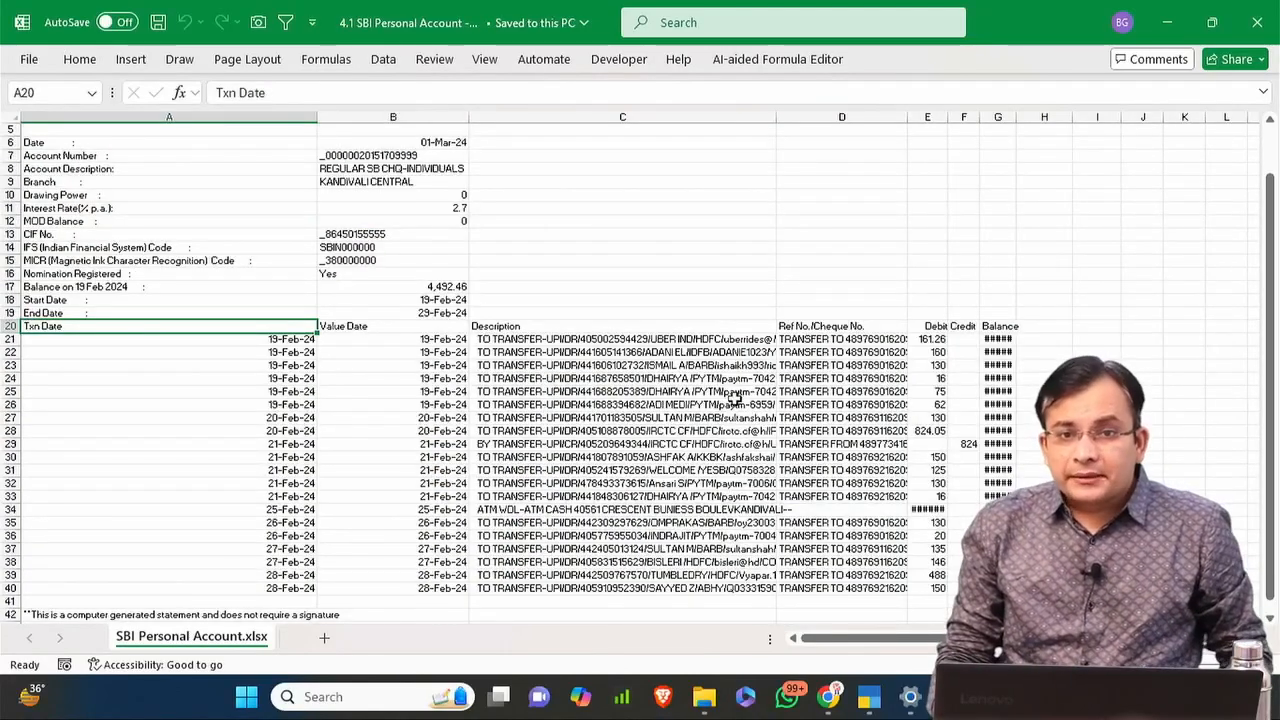
key(ctrl+a)
key(alt+h)
key(o)
key(i)
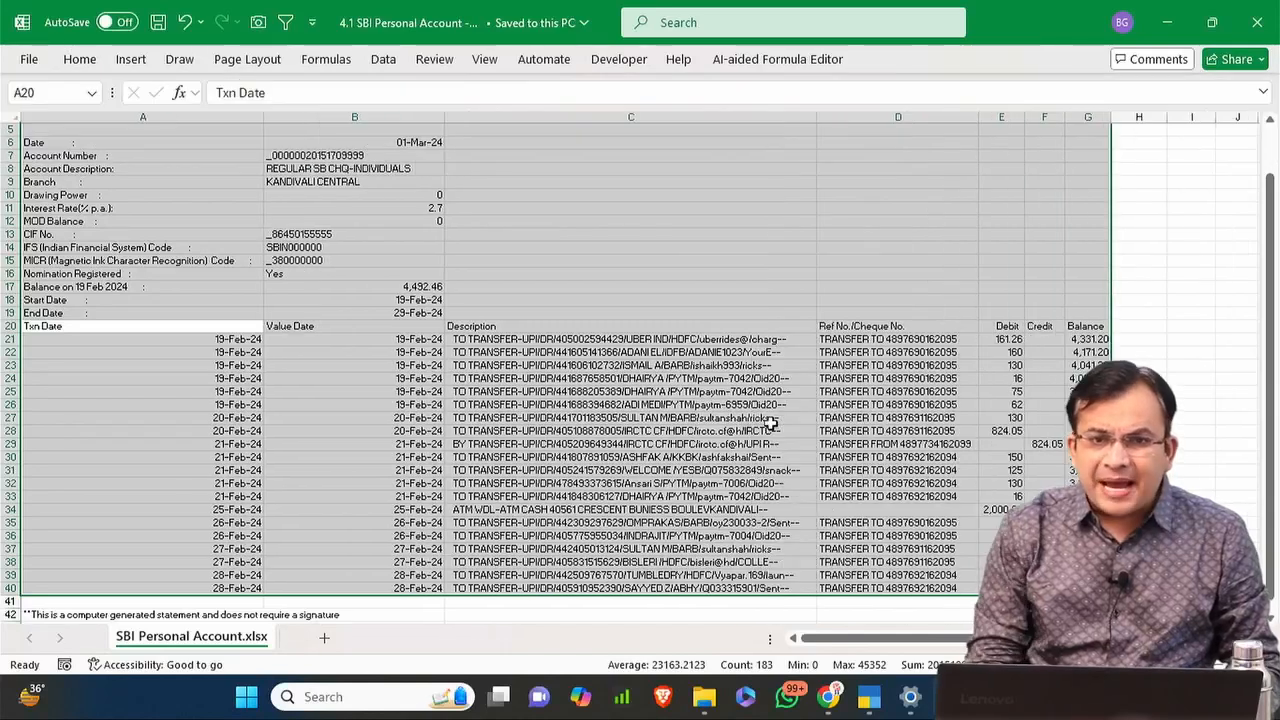
Examine the statement's Txn Date, Value Date, Description, Ref No./Cheque No., Debit and Credit columns.
scroll(829, 344, down, 3)
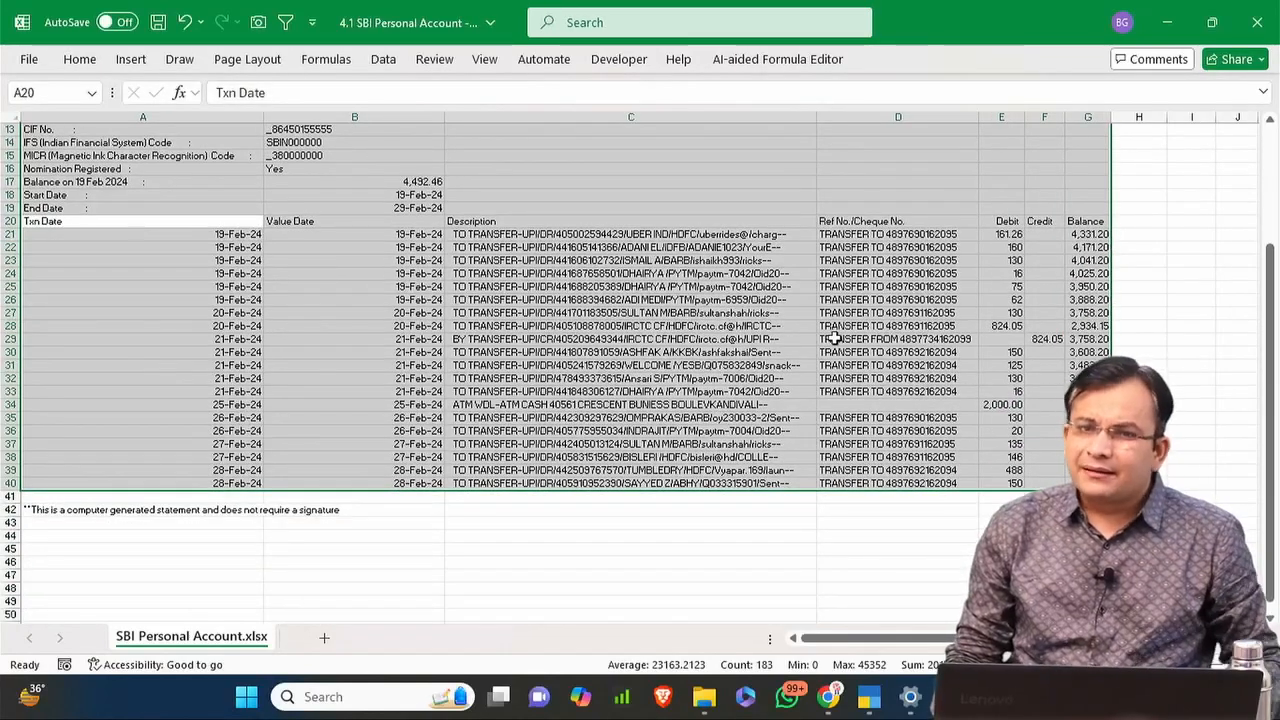
scroll(830, 342, down, 1)
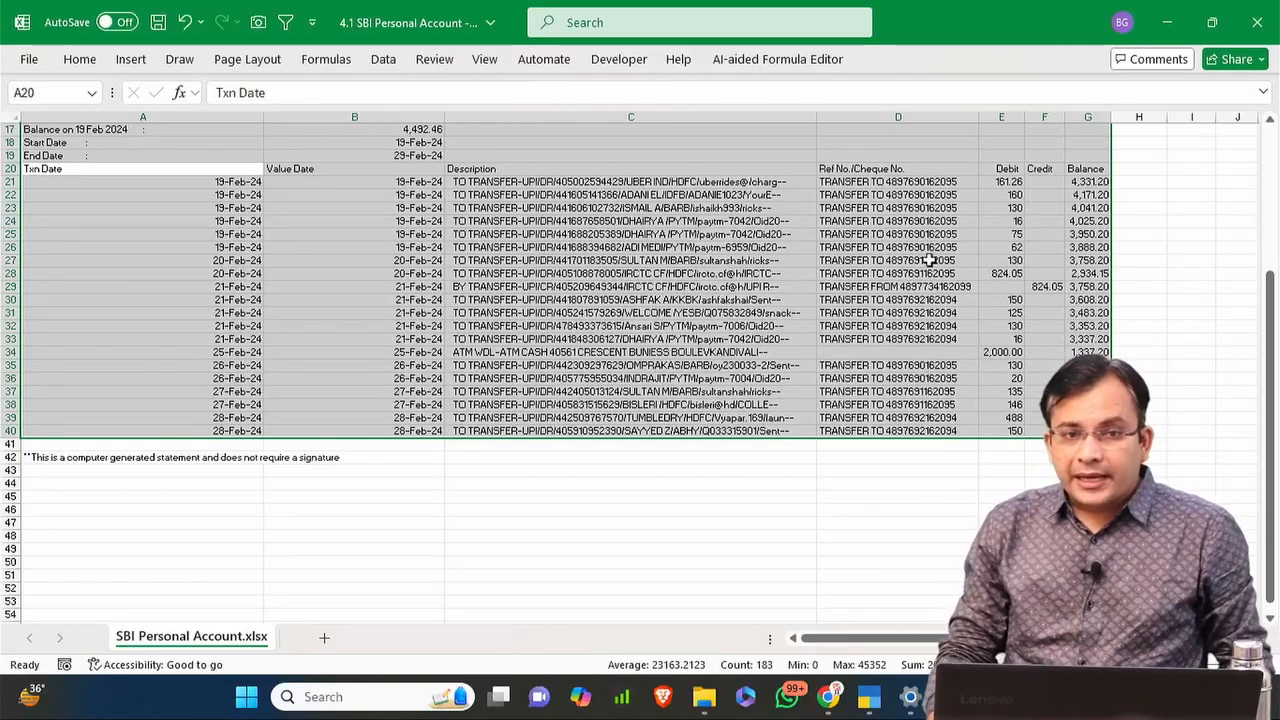
click(774, 200)
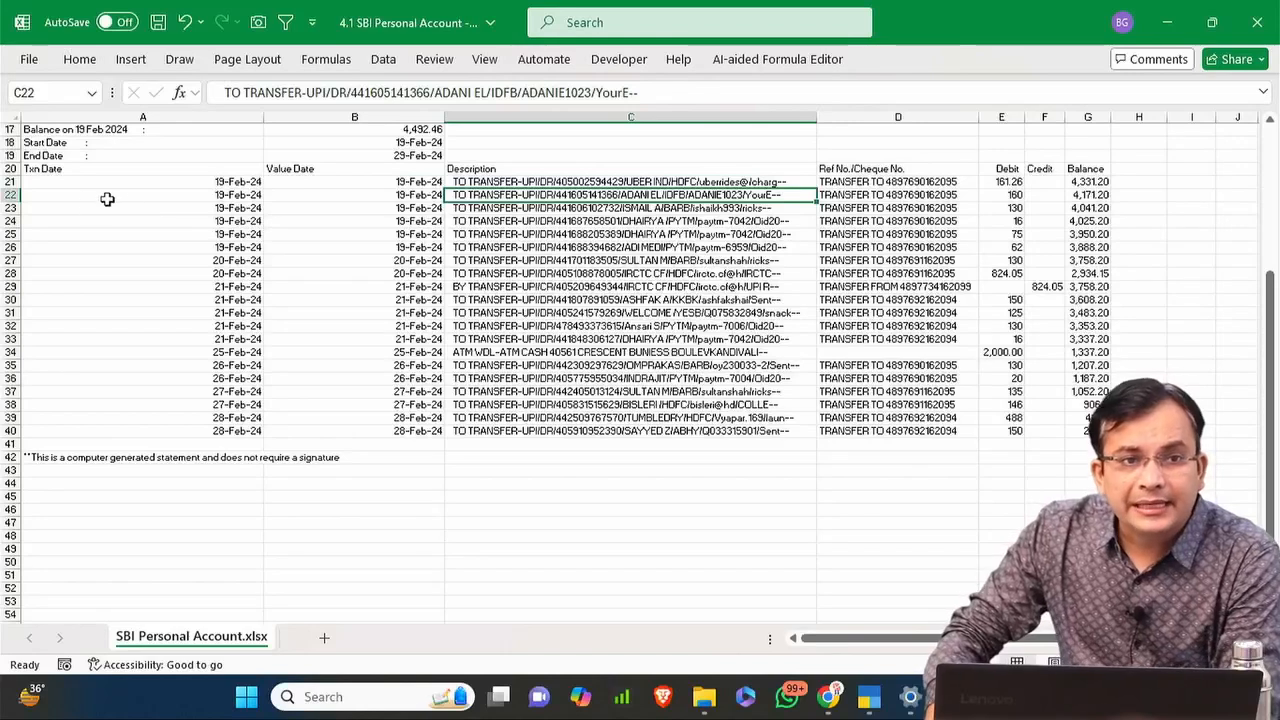
drag(140, 194, 155, 290)
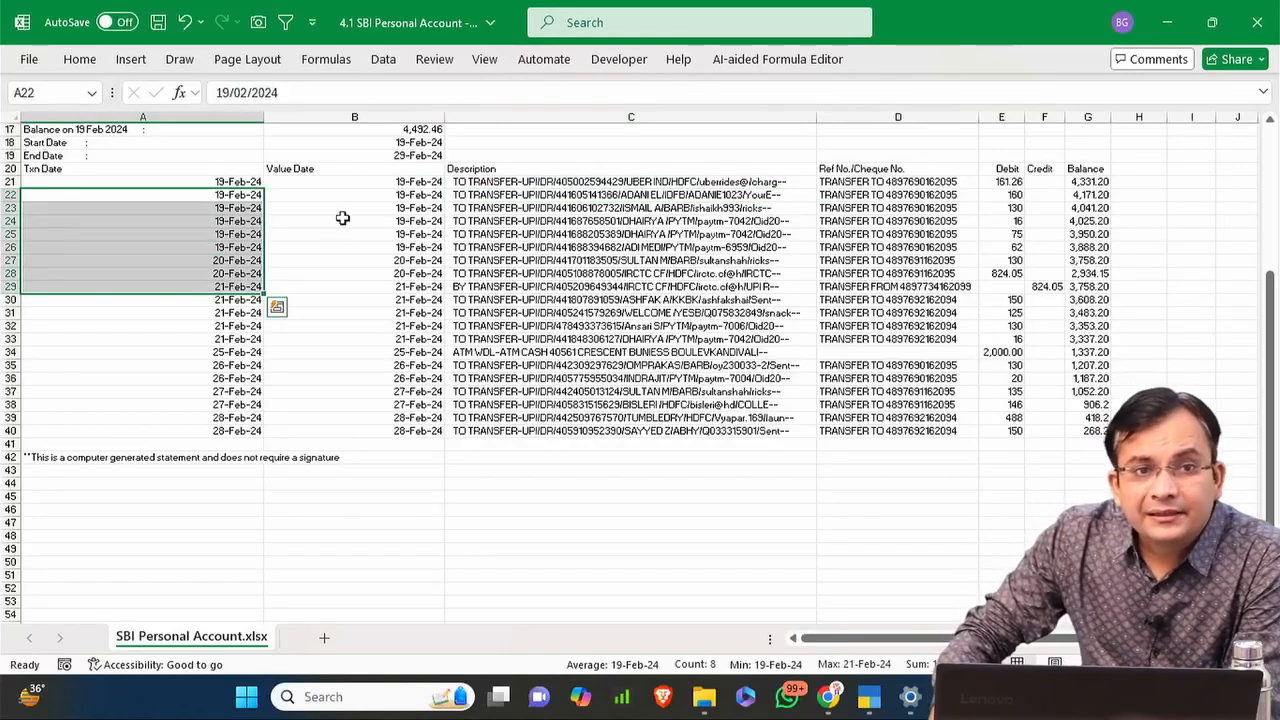
drag(350, 184, 358, 230)
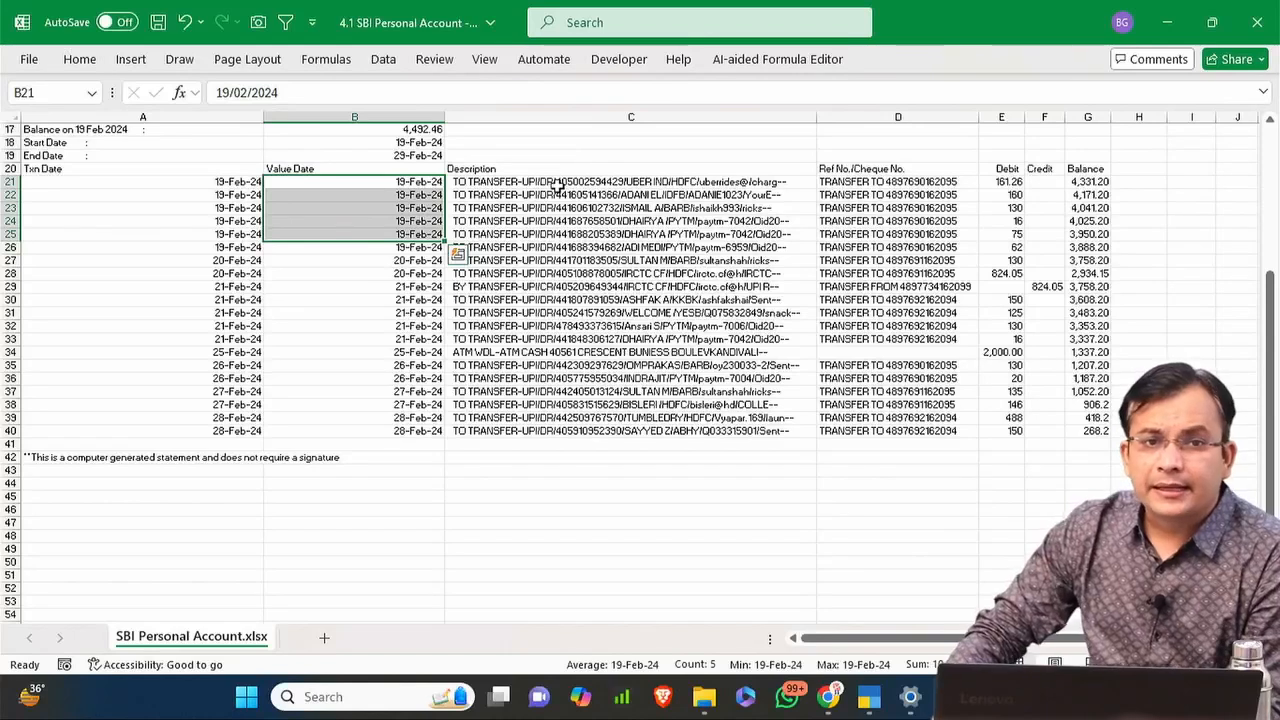
drag(556, 182, 552, 240)
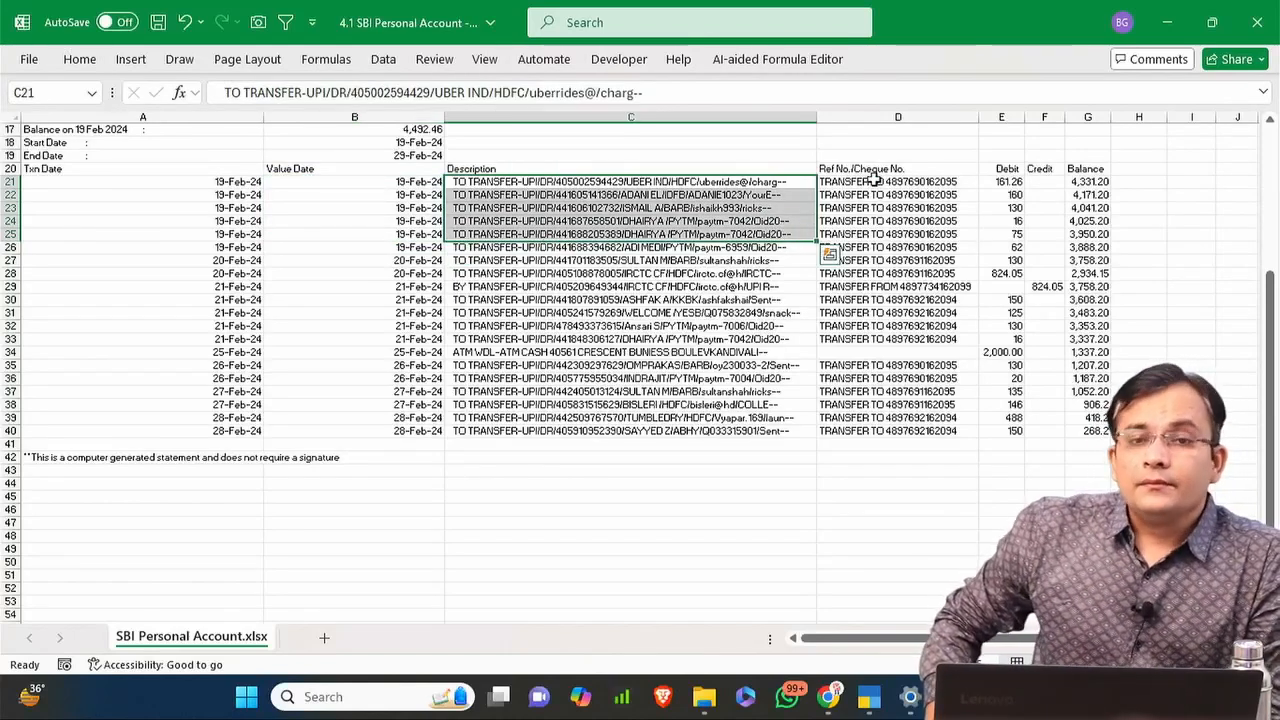
drag(870, 182, 869, 247)
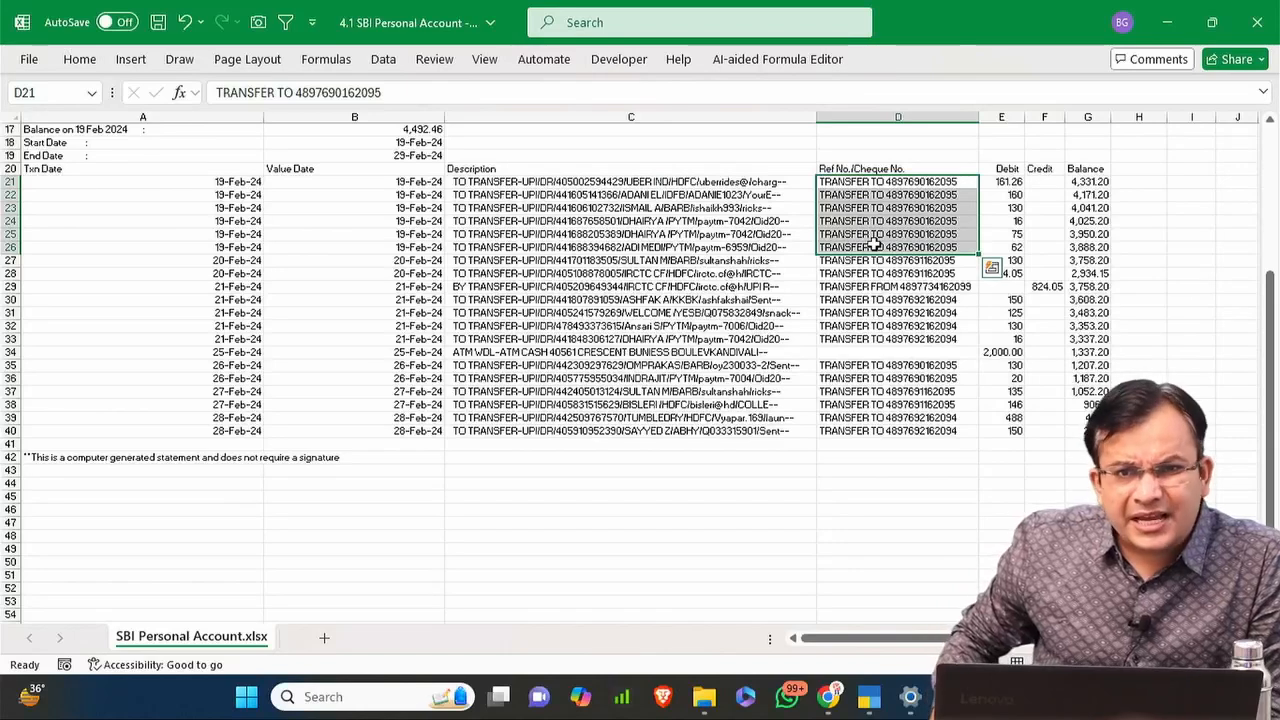
drag(1004, 182, 1001, 220)
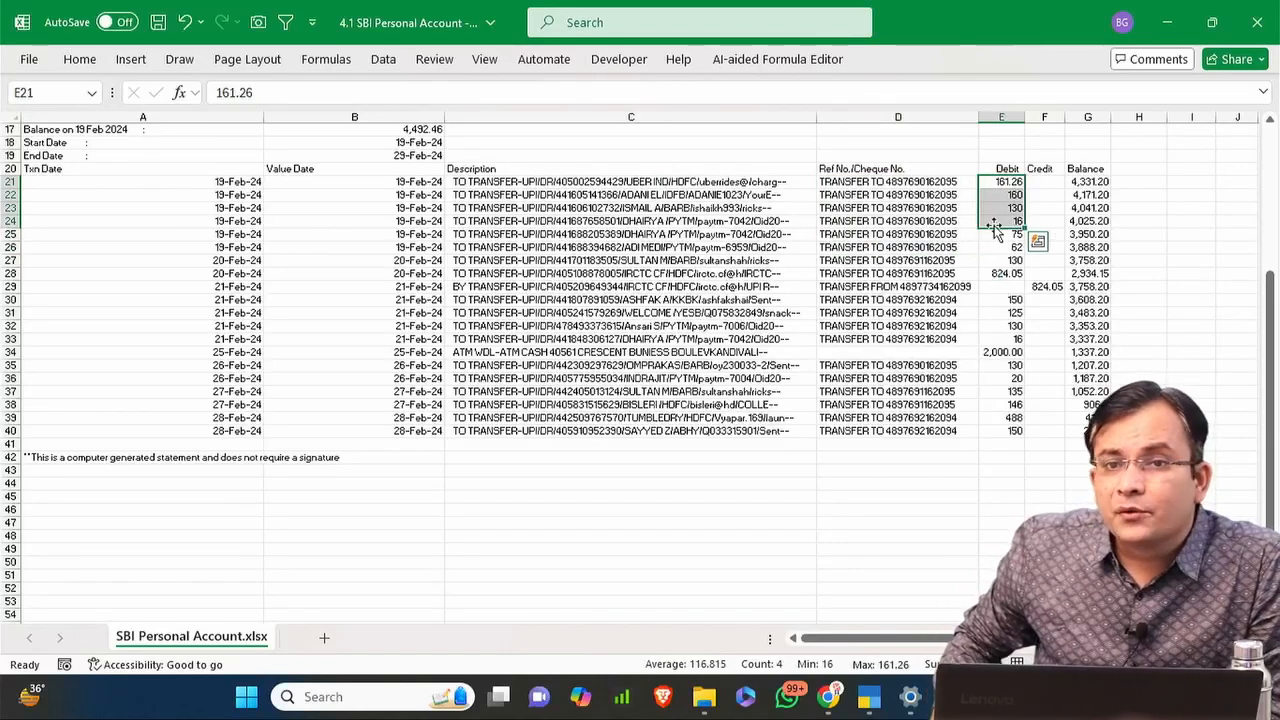
drag(1061, 184, 1055, 226)
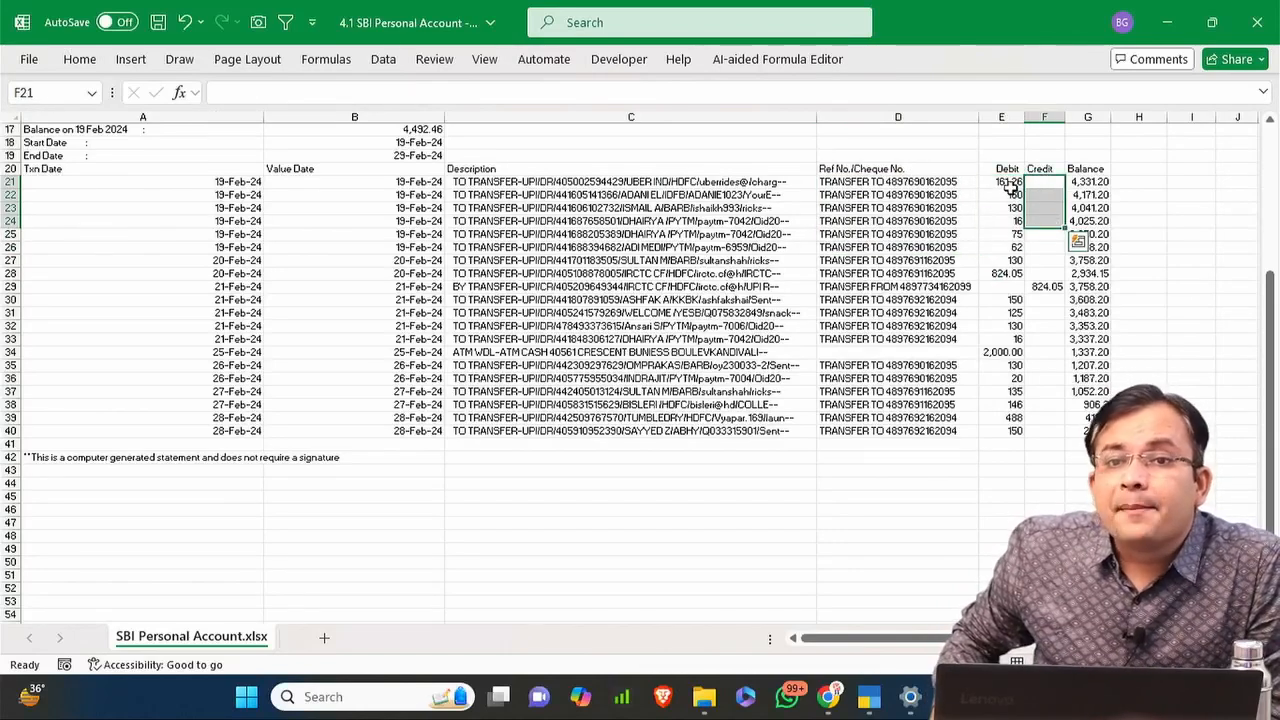
Review the Debit column and the first two transactions in rows 21 and 22.
click(989, 172)
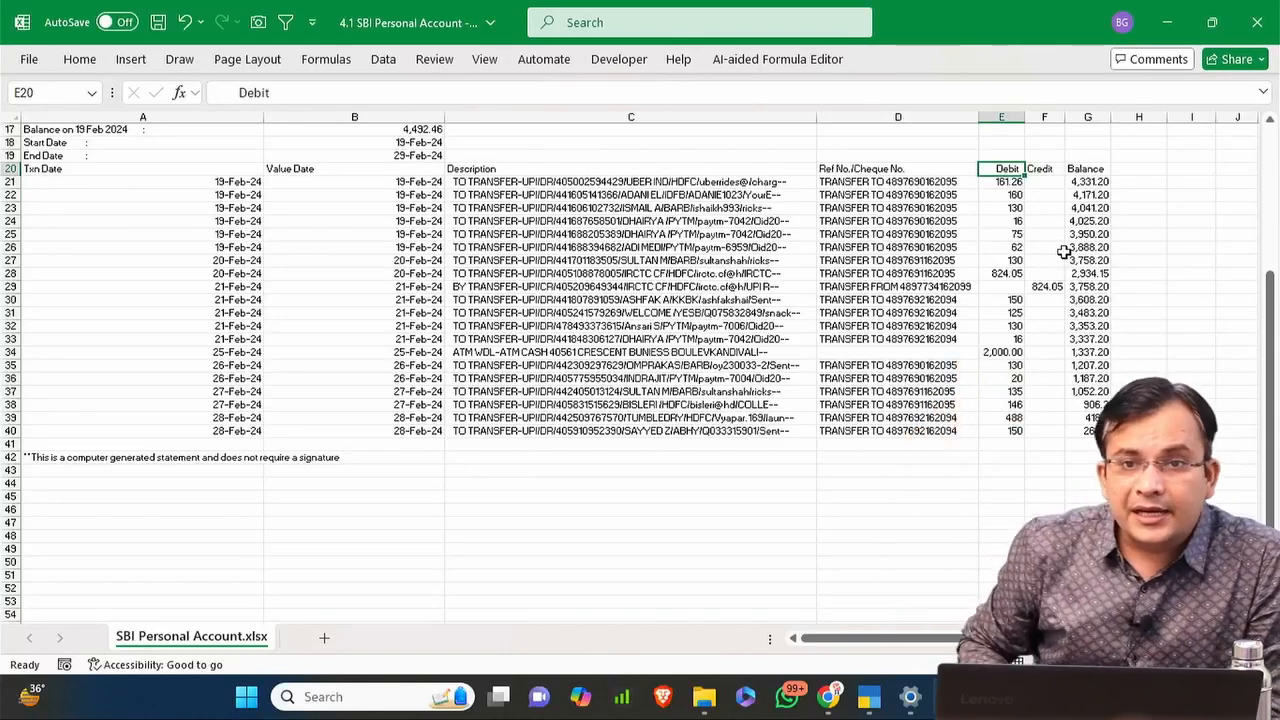
key(Down)
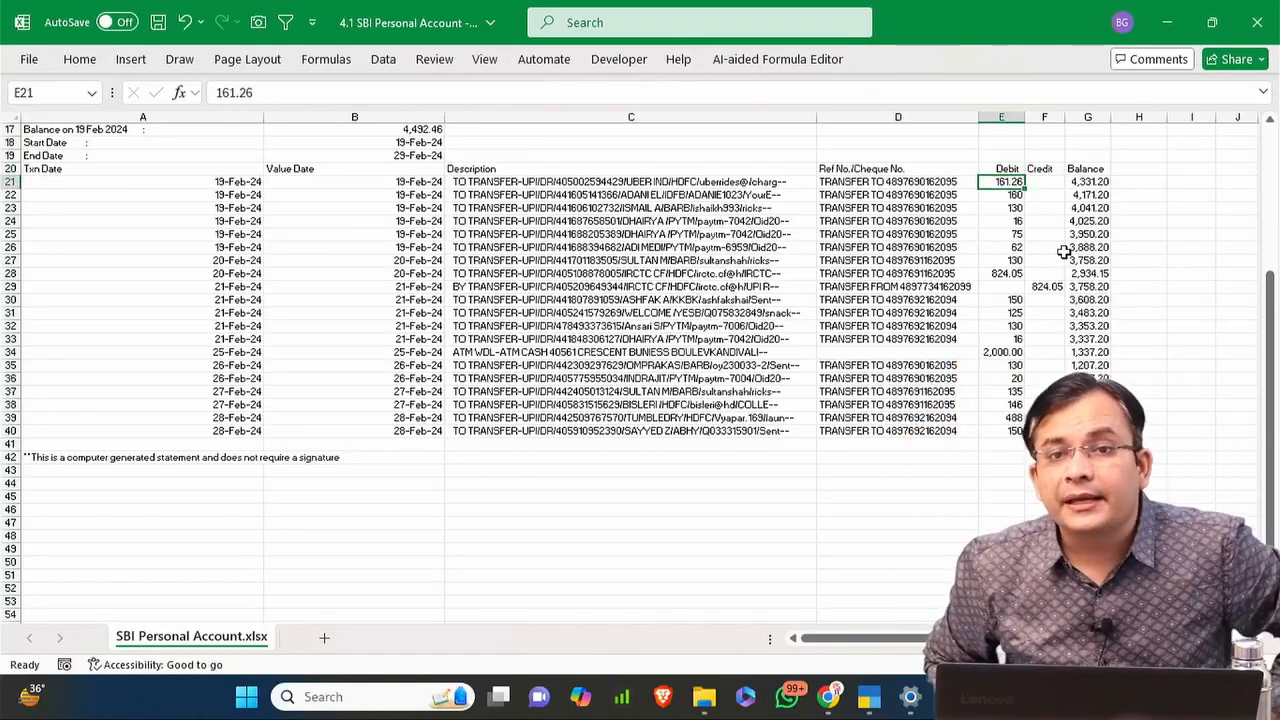
key(shift+space)
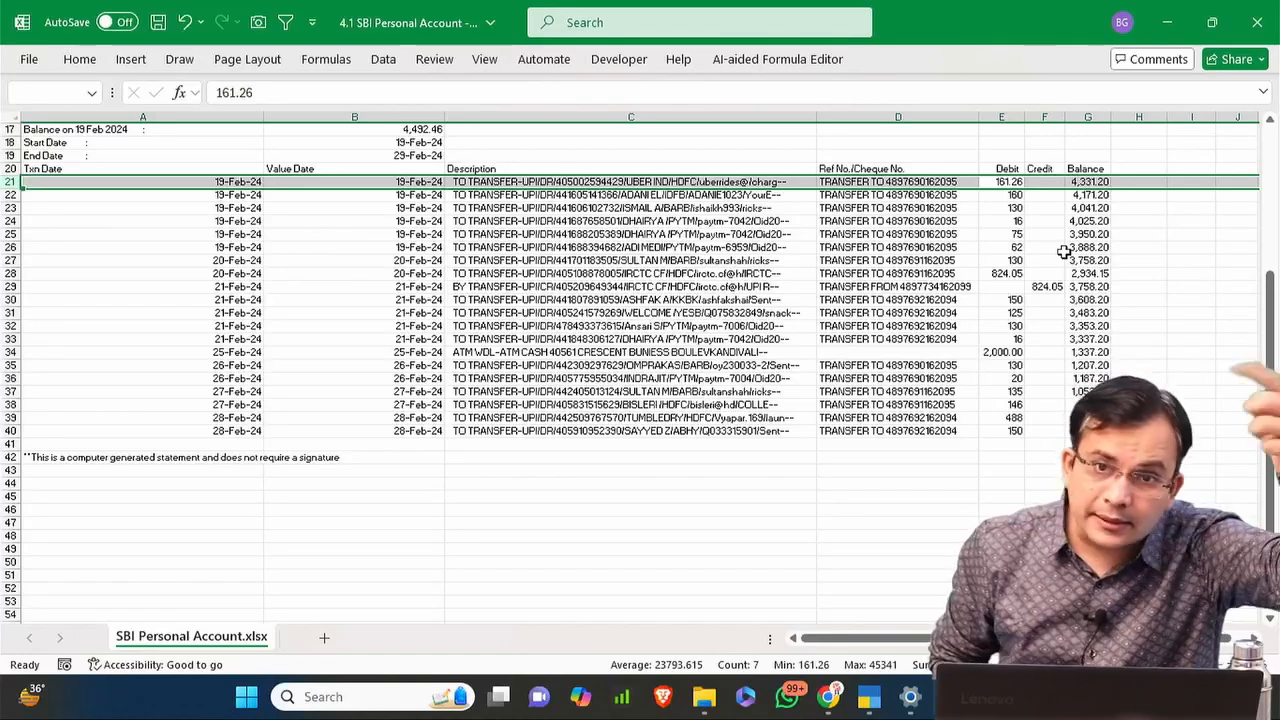
key(Down)
key(shift+space)
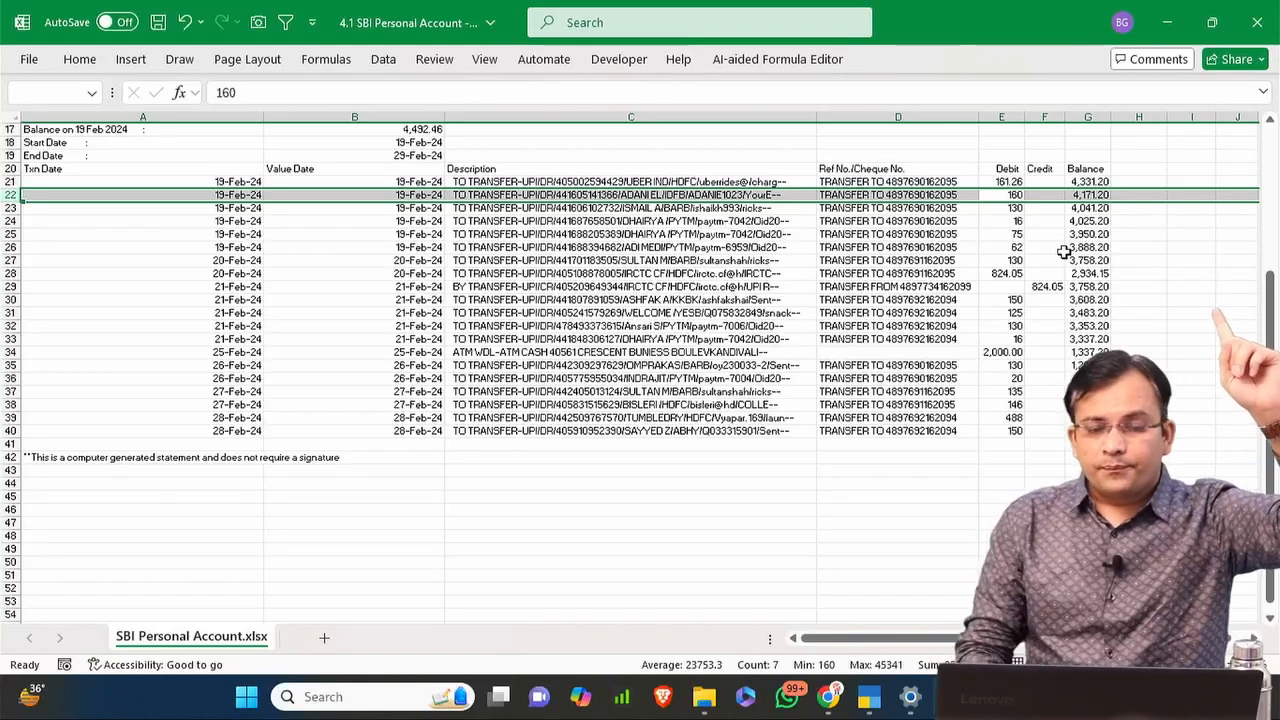
key(Down)
key(Down)
key(Right)
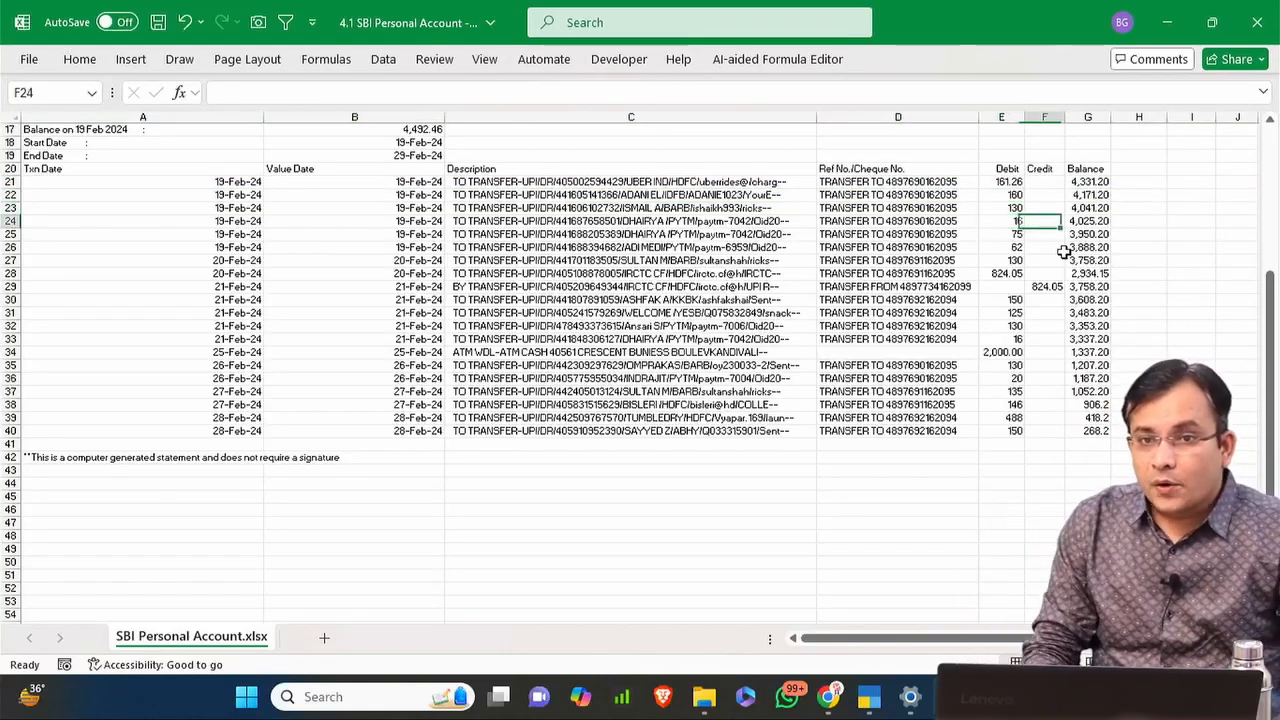
Go through the Credit column of the statement to check which transactions are receipts.
key(Down)
key(Down)
key(Down)
key(Down)
key(Down)
key(Down)
key(Down)
key(Down)
key(Down)
key(Down)
key(Down)
key(Down)
key(Down)
key(Down)
key(Down)
key(Down)
key(Up)
key(Up)
key(Up)
key(Up)
key(Up)
key(Up)
key(Up)
key(Up)
key(Up)
key(Up)
key(Up)
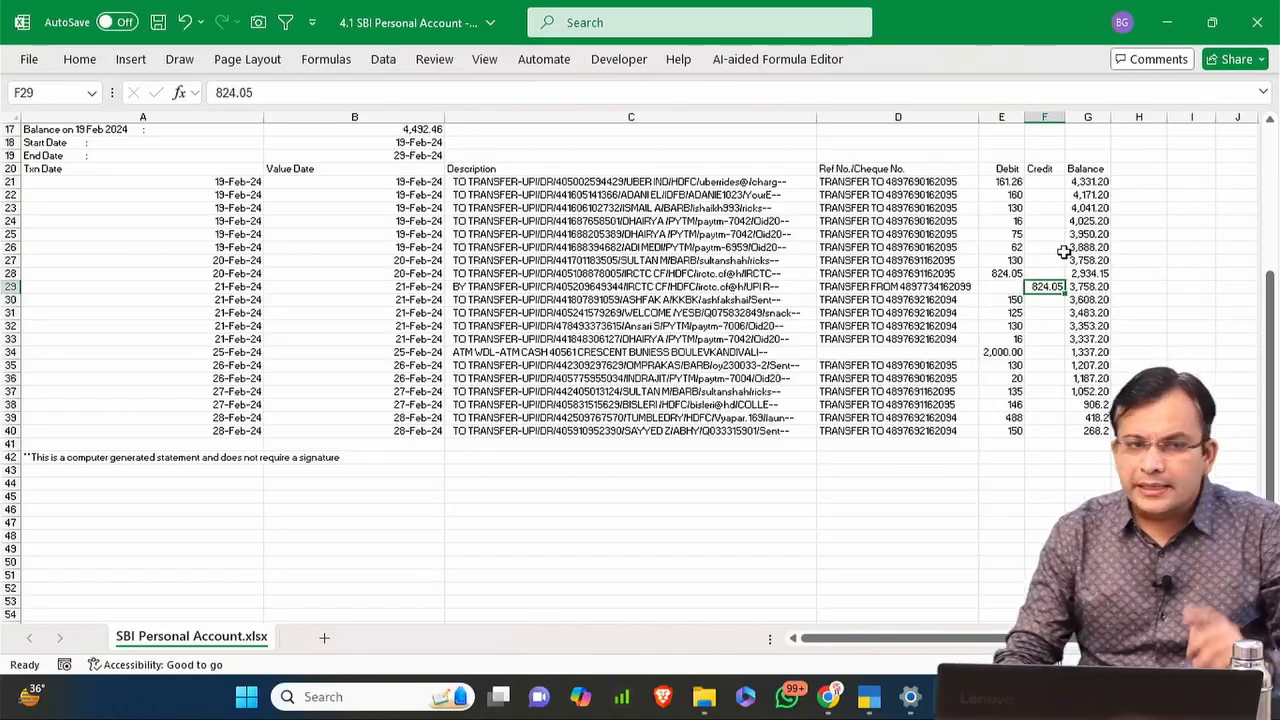
key(Up)
key(Up)
key(Up)
key(Up)
key(Up)
key(Up)
key(Up)
key(Up)
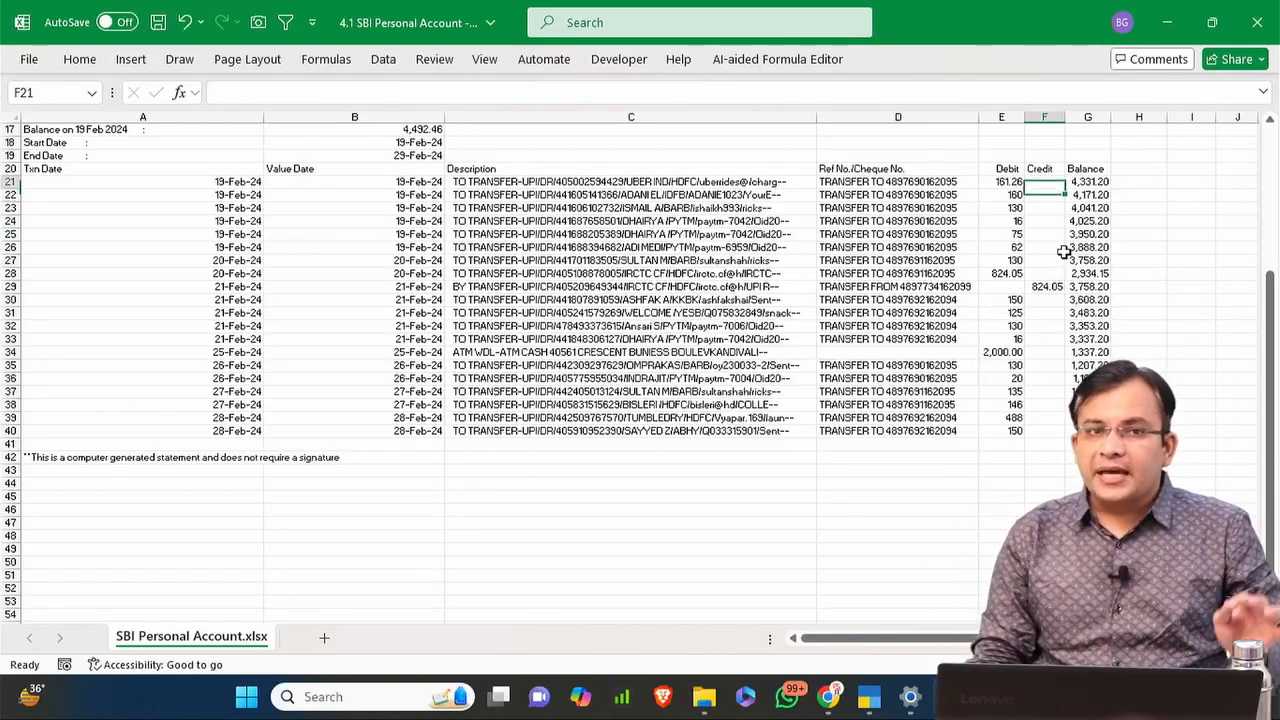
Check the empty columns beside Balance and go to header cell H20.
key(Right)
key(Right)
key(Right)
key(Right)
key(Right)
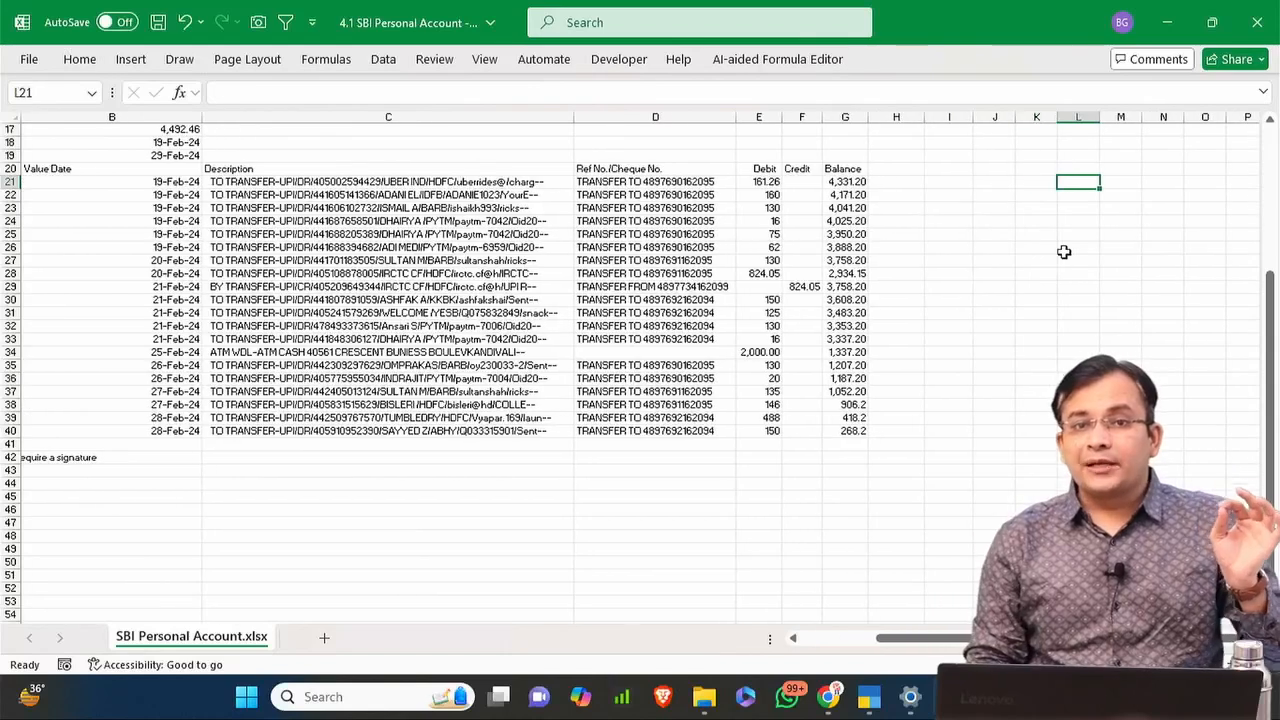
key(Left)
key(Left)
key(Left)
key(Left)
key(Up)
key(Right)
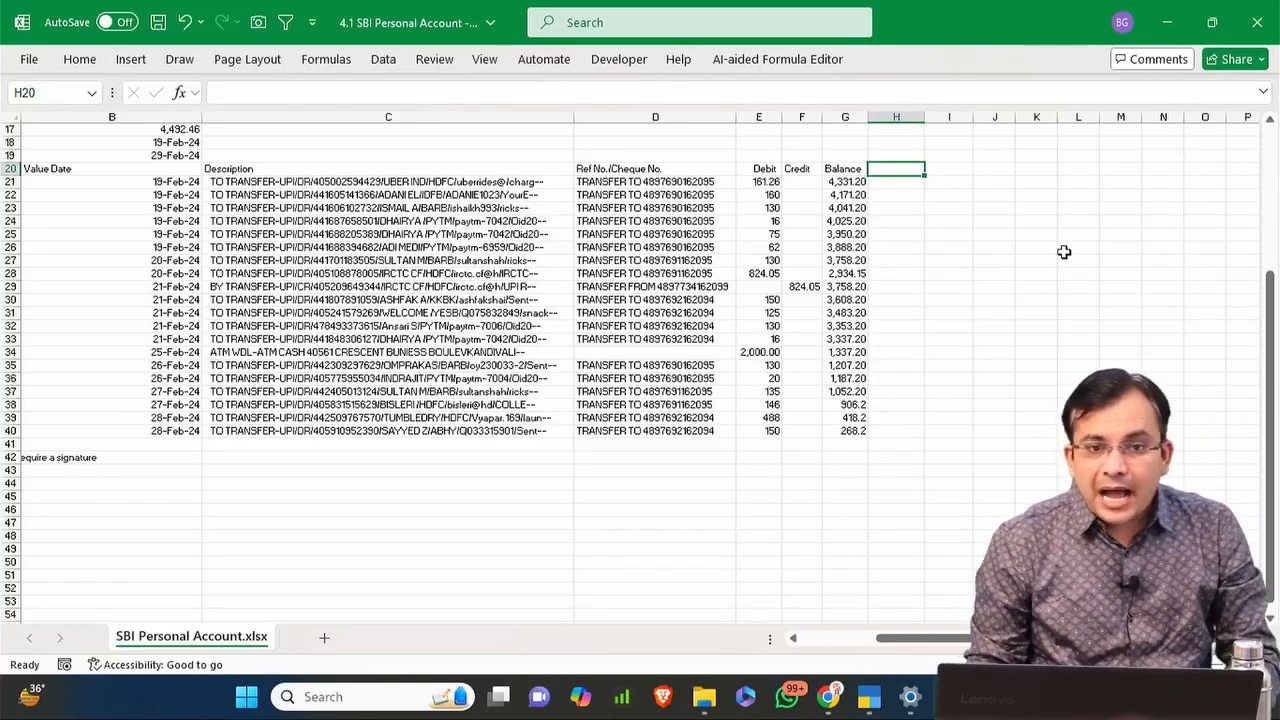
Switch to TallyPrime and check the ledger alteration list for ledgers matching "s", returning to the Gateway of Tally.
key(alt+Tab)
key(alt+Tab)
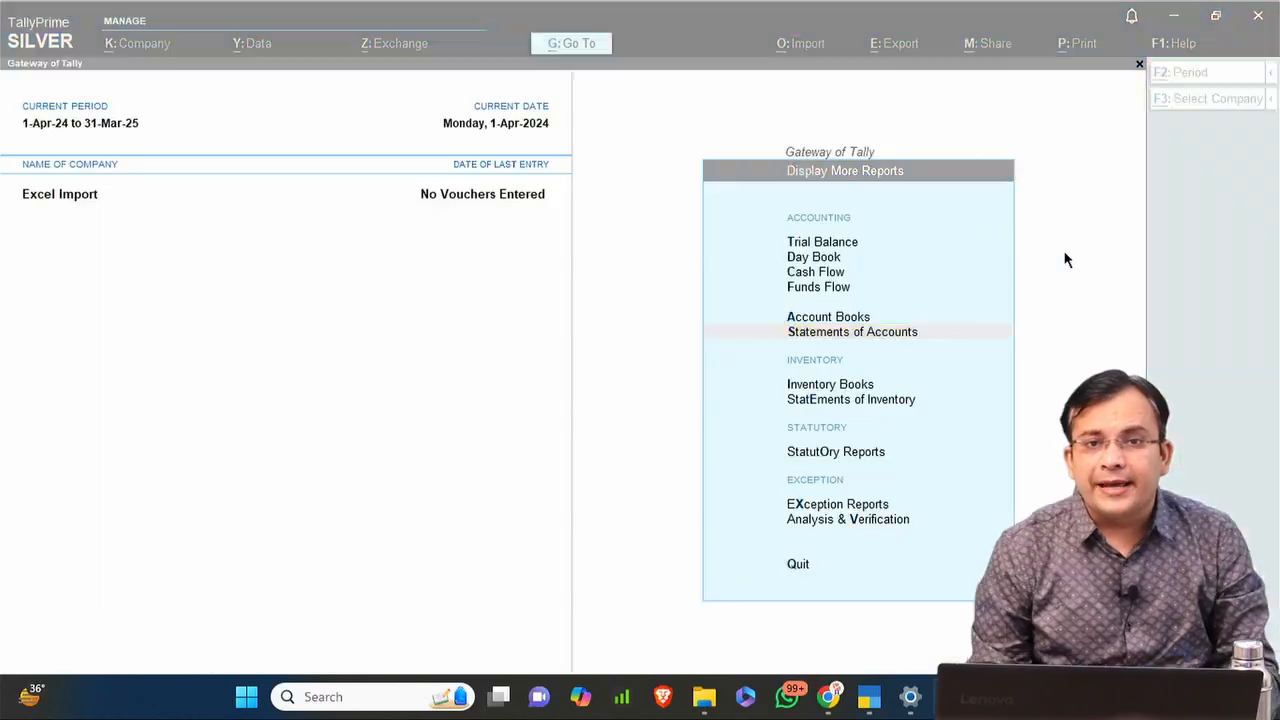
key(Escape)
key(Escape)
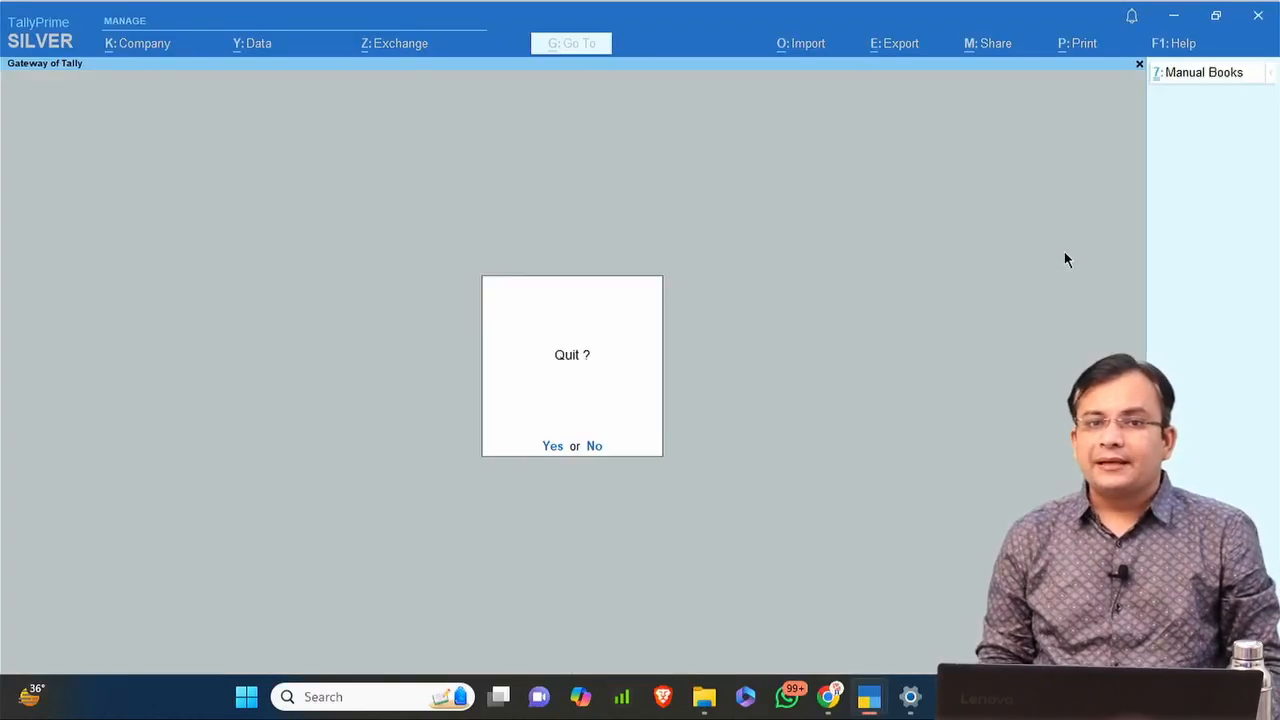
key(Escape)
key(a)
key(Down)
key(Return)
text(s)
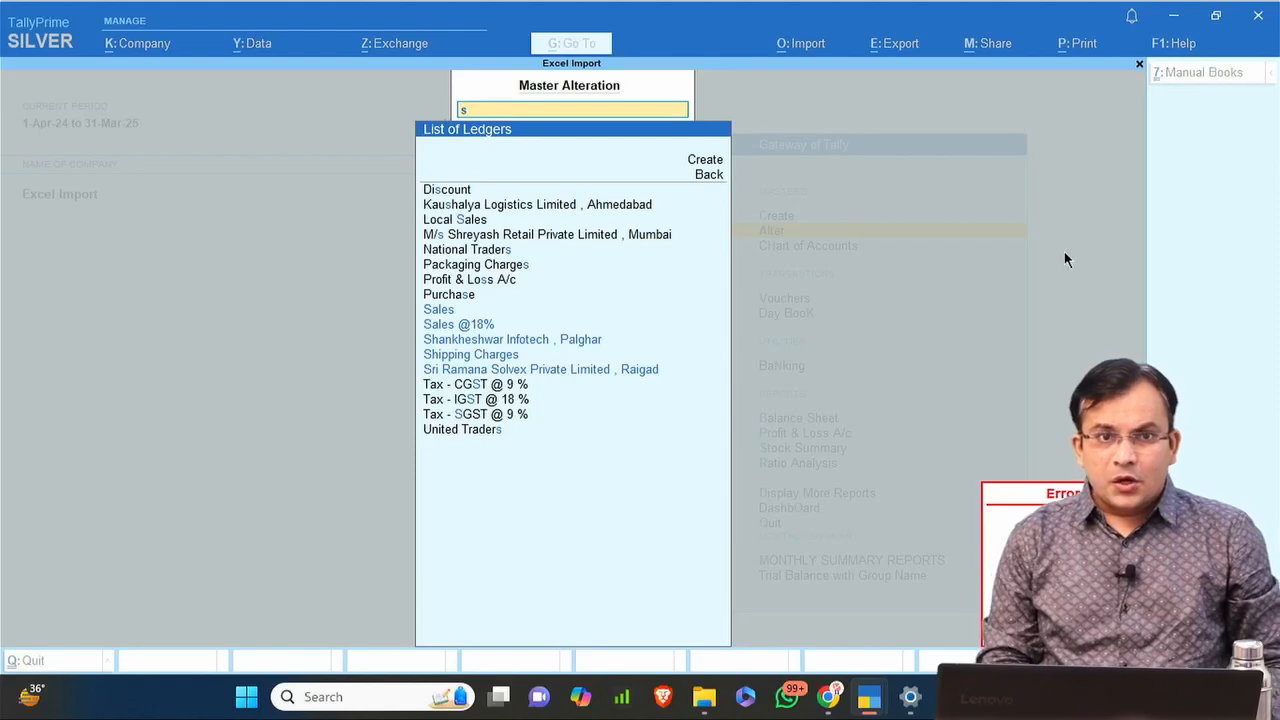
key(BackSpace)
key(BackSpace)
key(Escape)
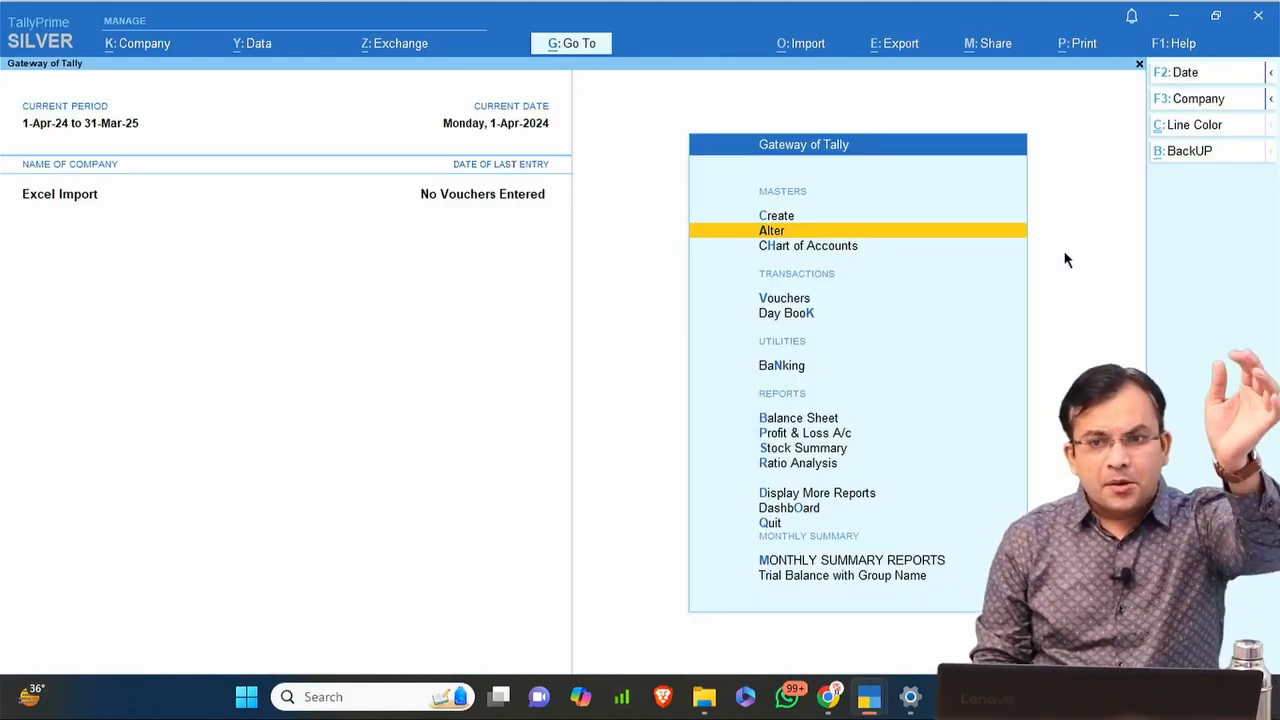
key(Escape)
key(Escape)
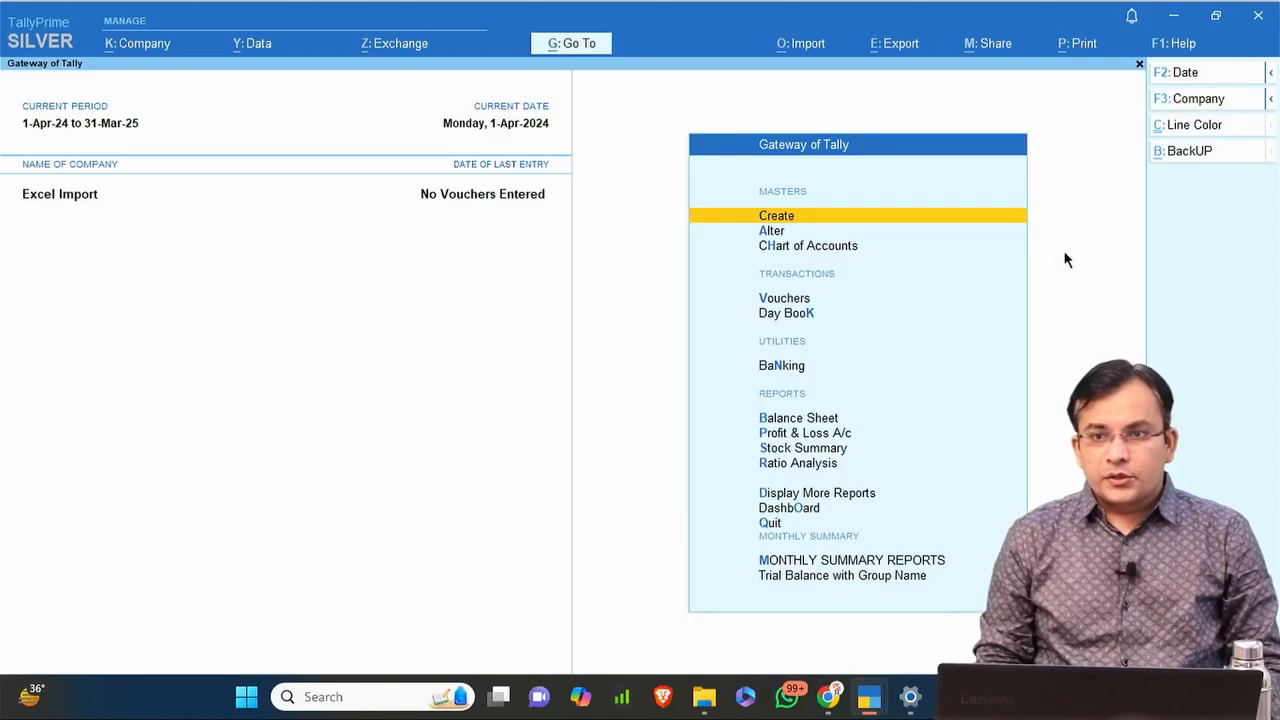
Create a ledger named SBI under the Bank Accounts group, save it, and leave ledger creation.
key(Return)
key(Down)
key(Return)
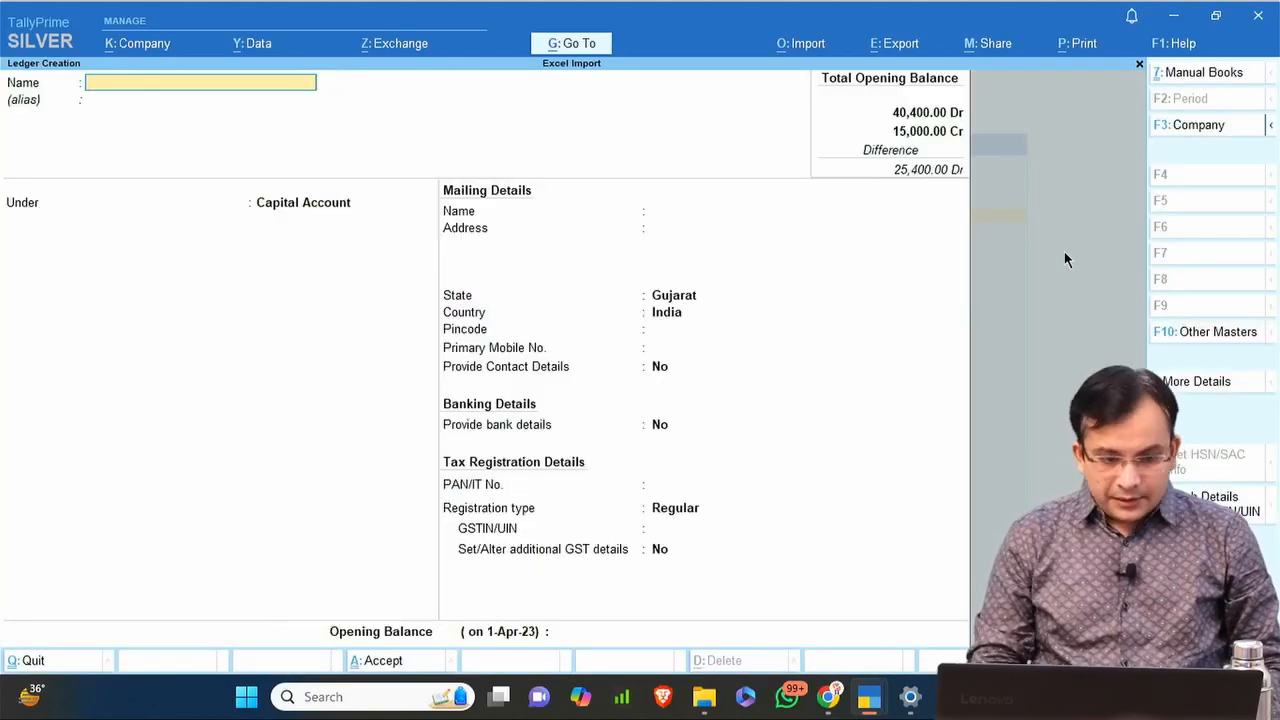
text(SBI)
key(Return)
key(Return)
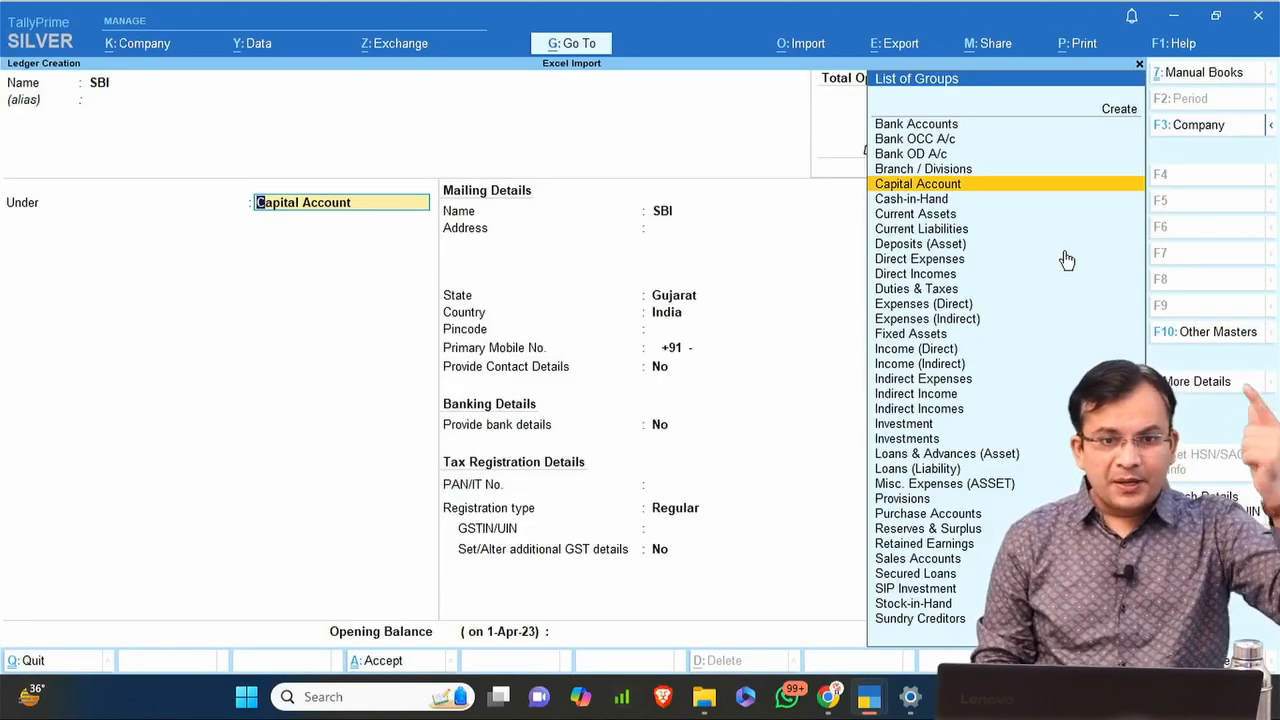
text(Bank)
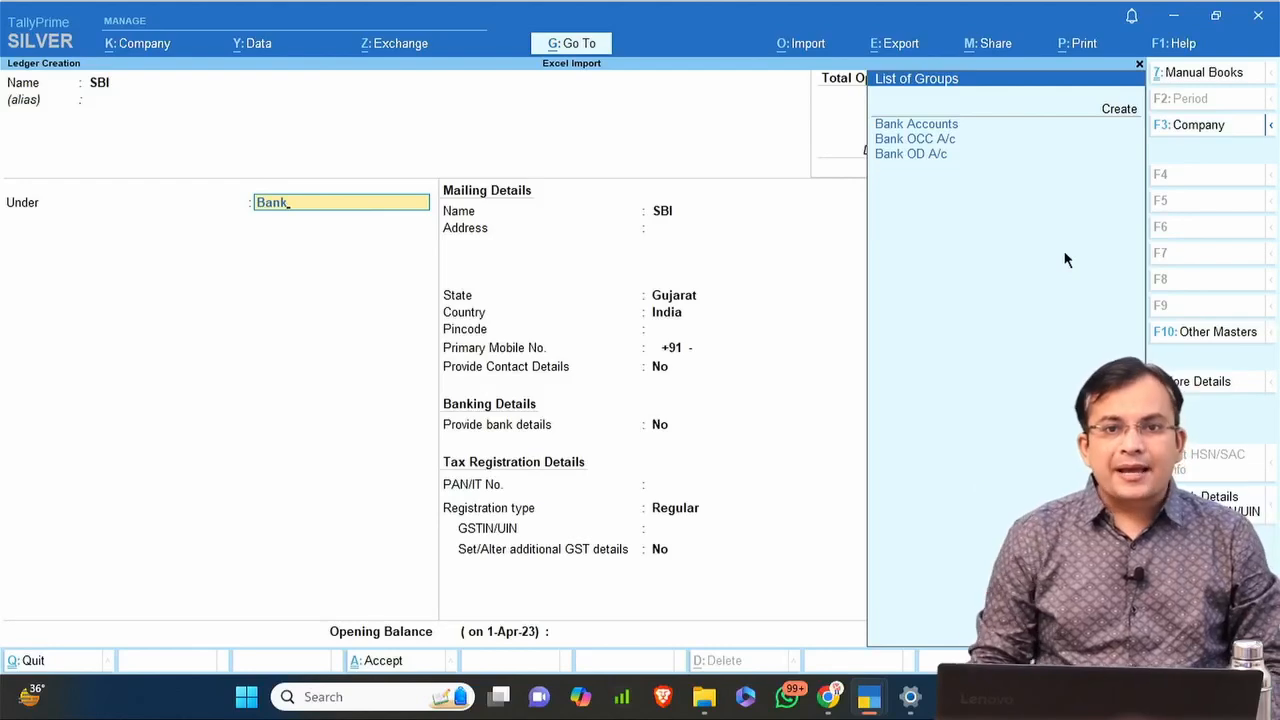
key(Return)
key(ctrl)
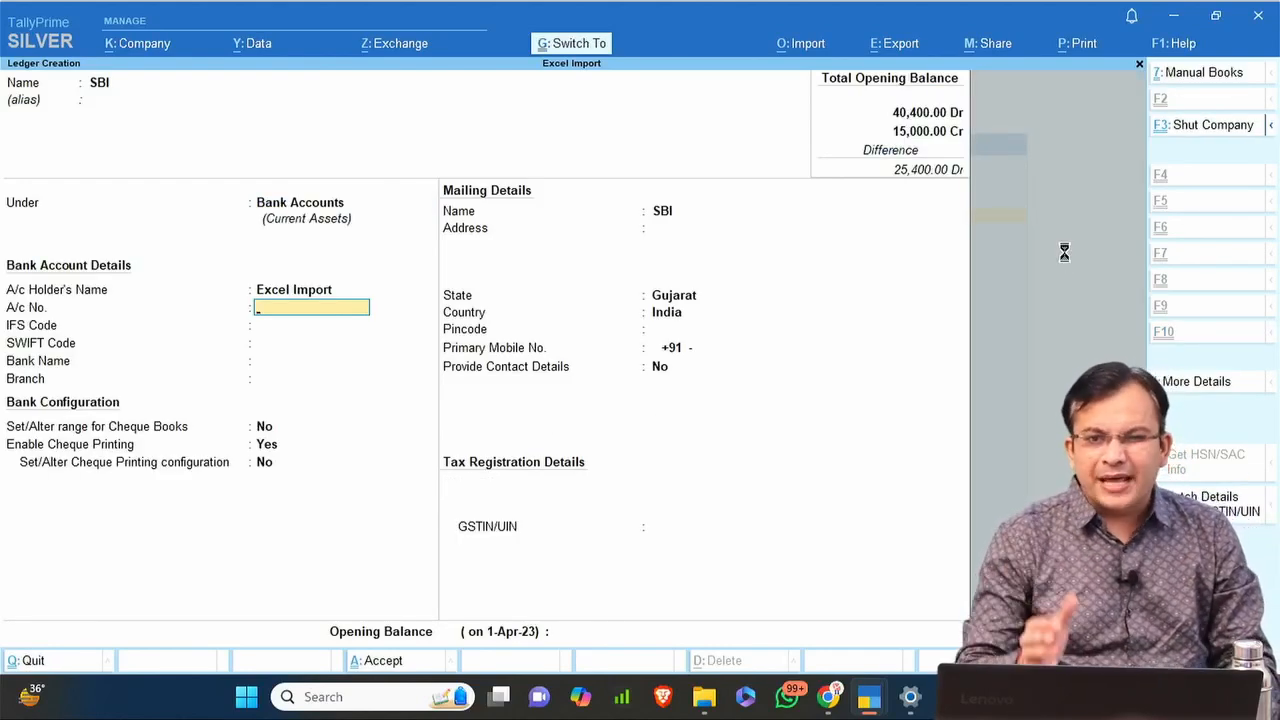
key(Escape)
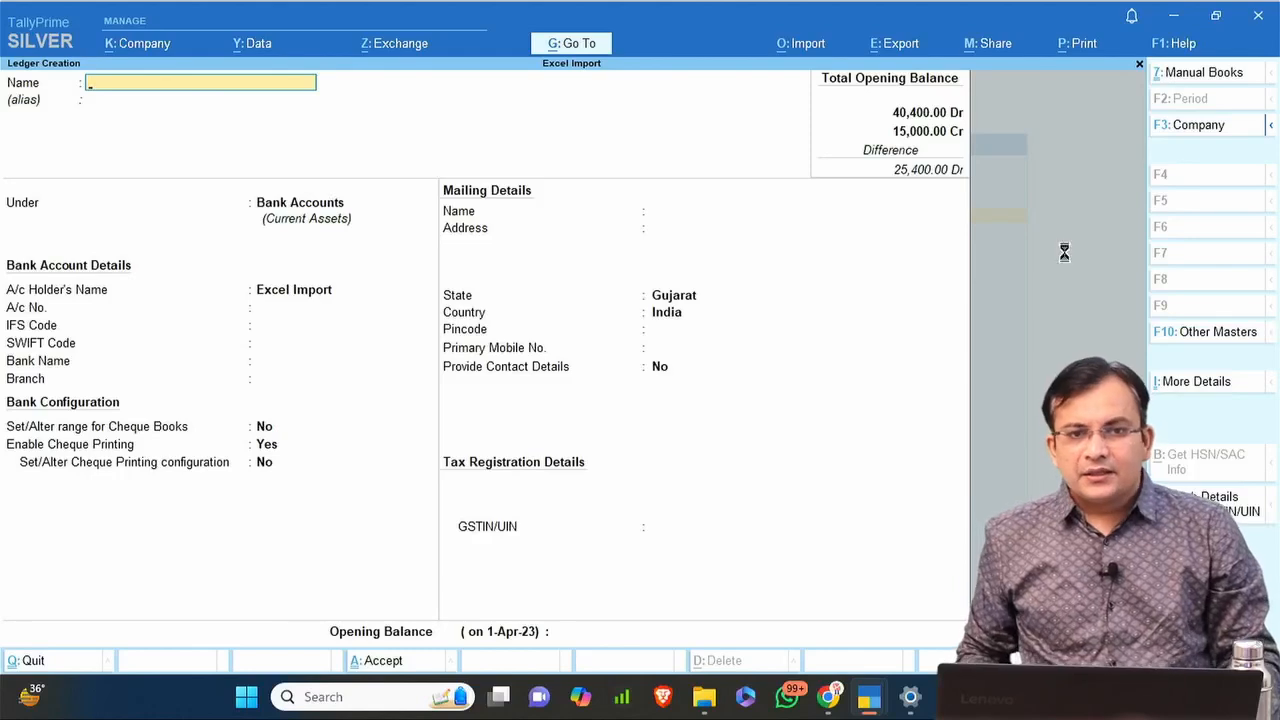
key(Escape)
Switch to the bank statement in Excel and enter the header "Voucher Type" in cell H20.
key(alt+Tab)
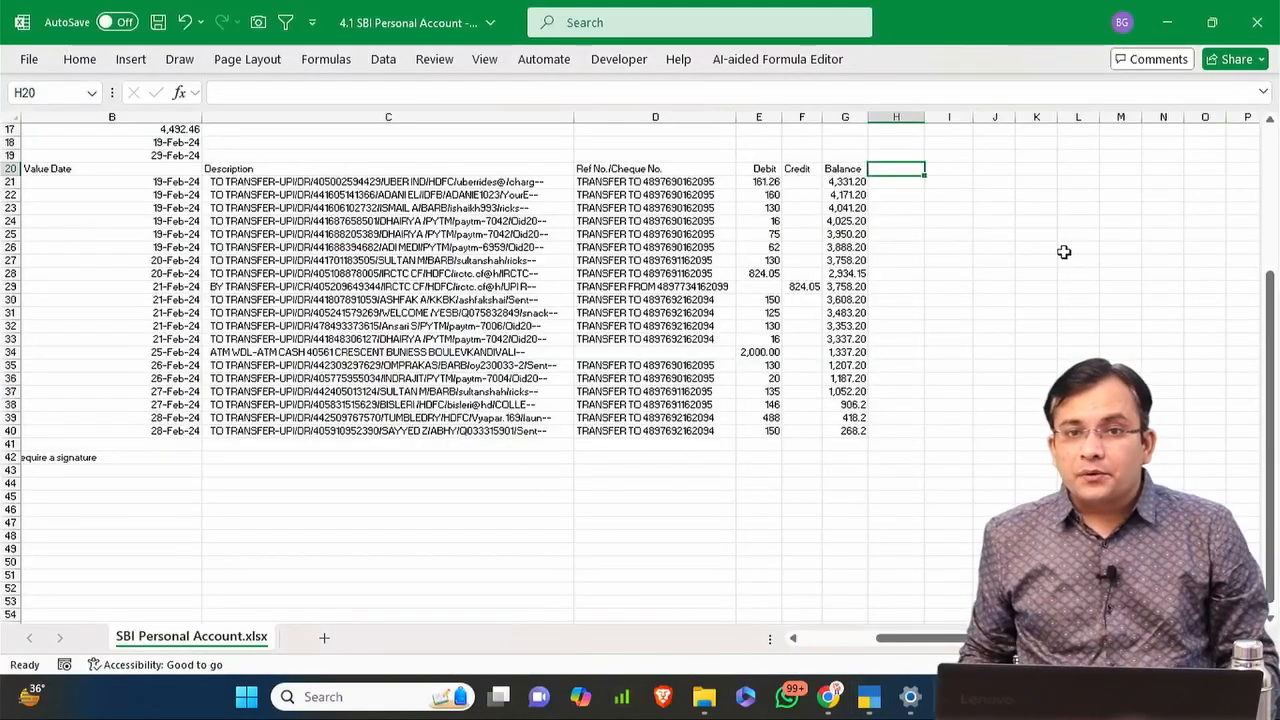
text(Type)
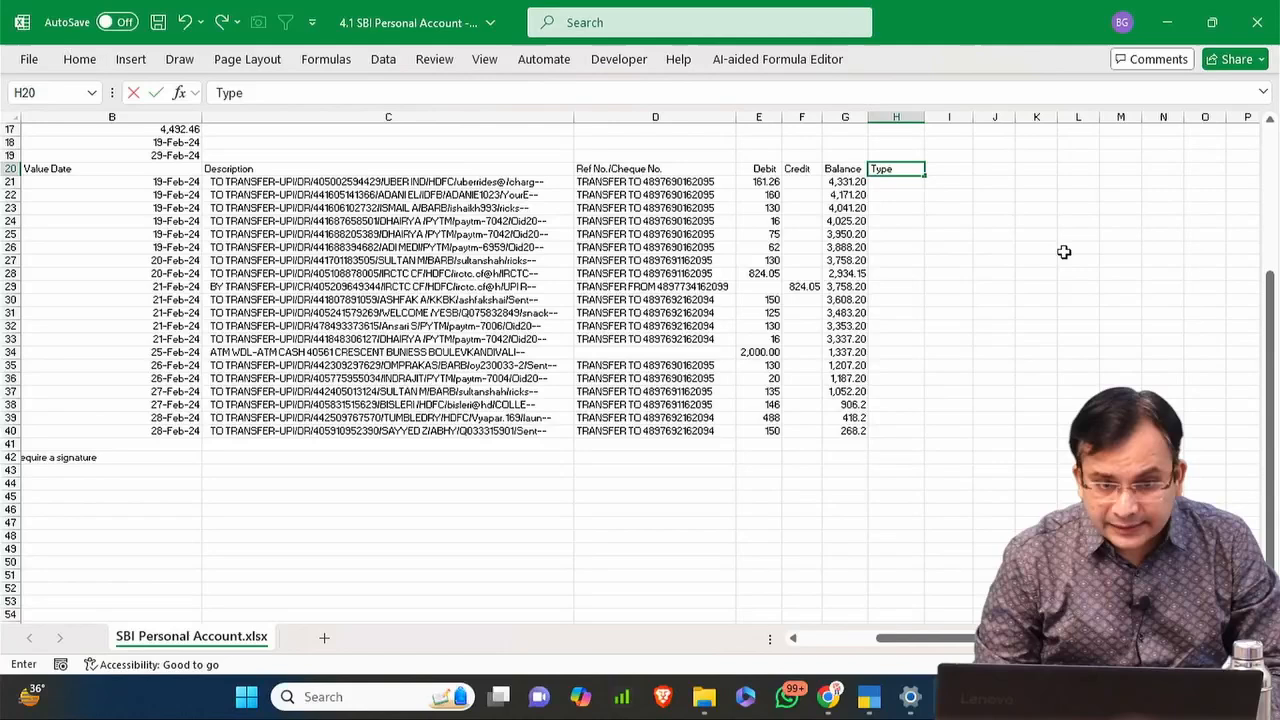
key(ctrl+Return)
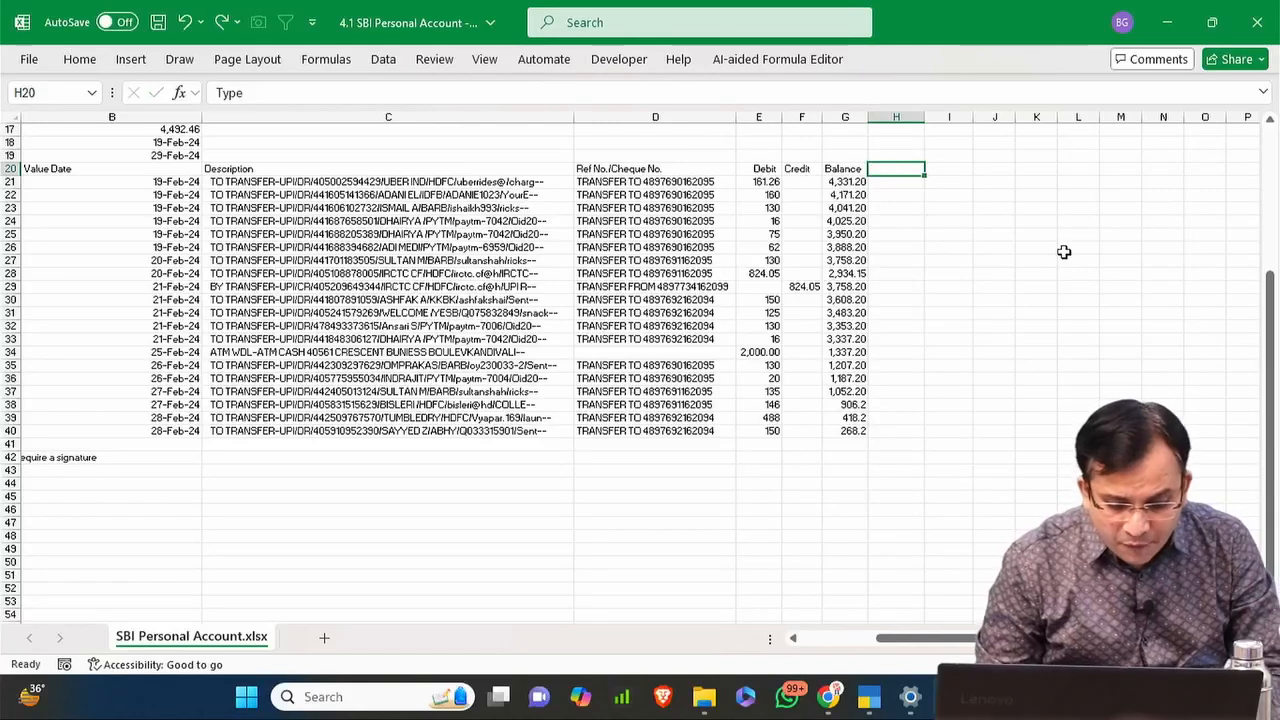
text(Voucher T)
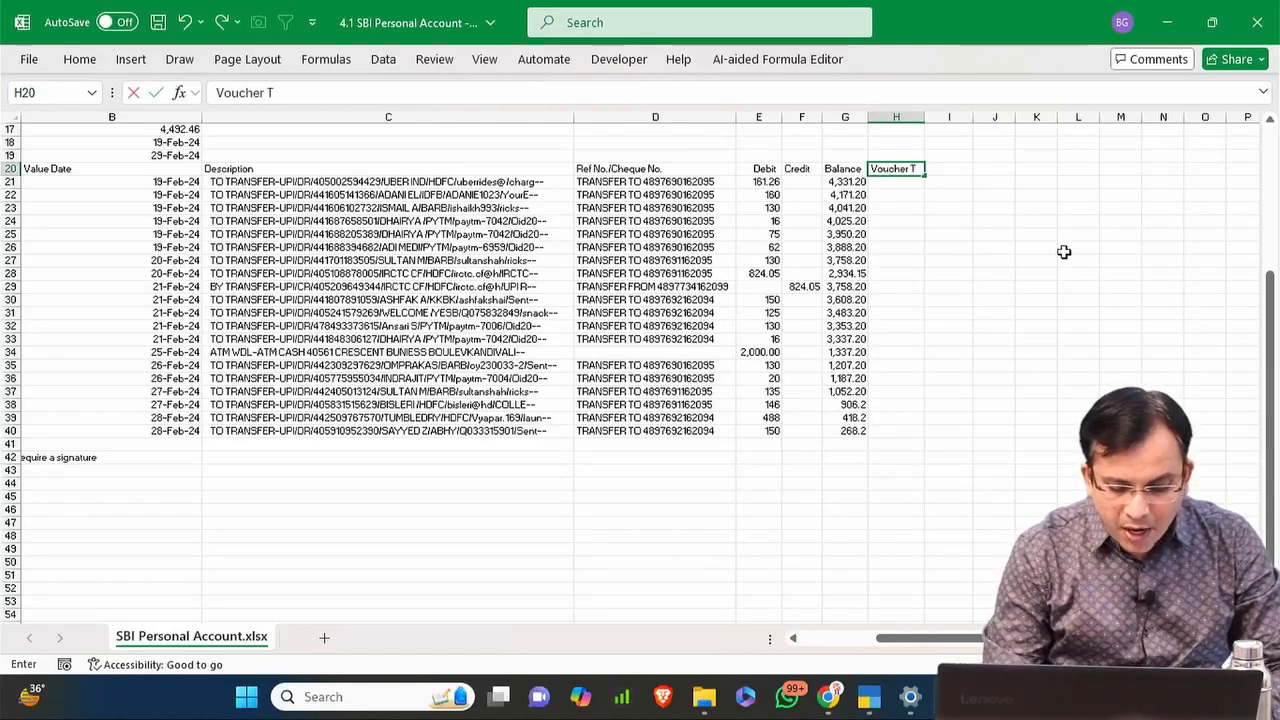
text(ype)
key(ctrl+Return)
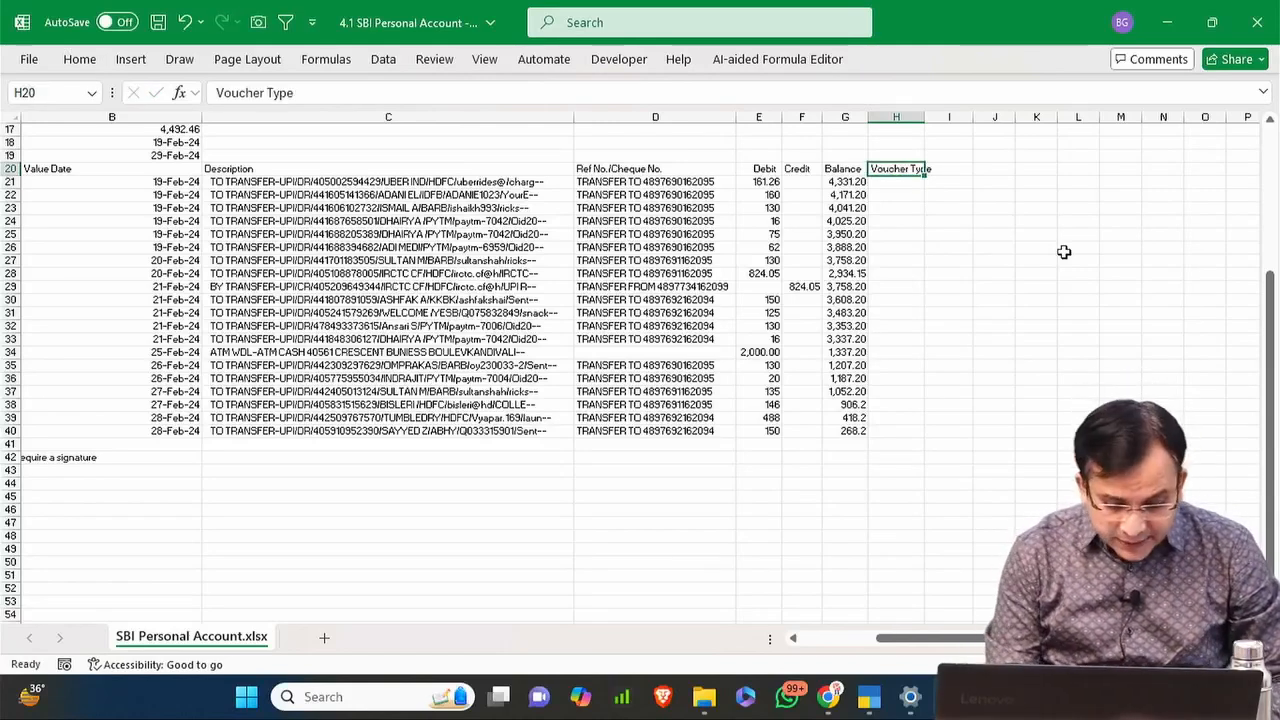
Make the Voucher Type header bold and auto-fit the width of column H to it.
key(alt+h)
key(o)
key(i)
key(ctrl+b)
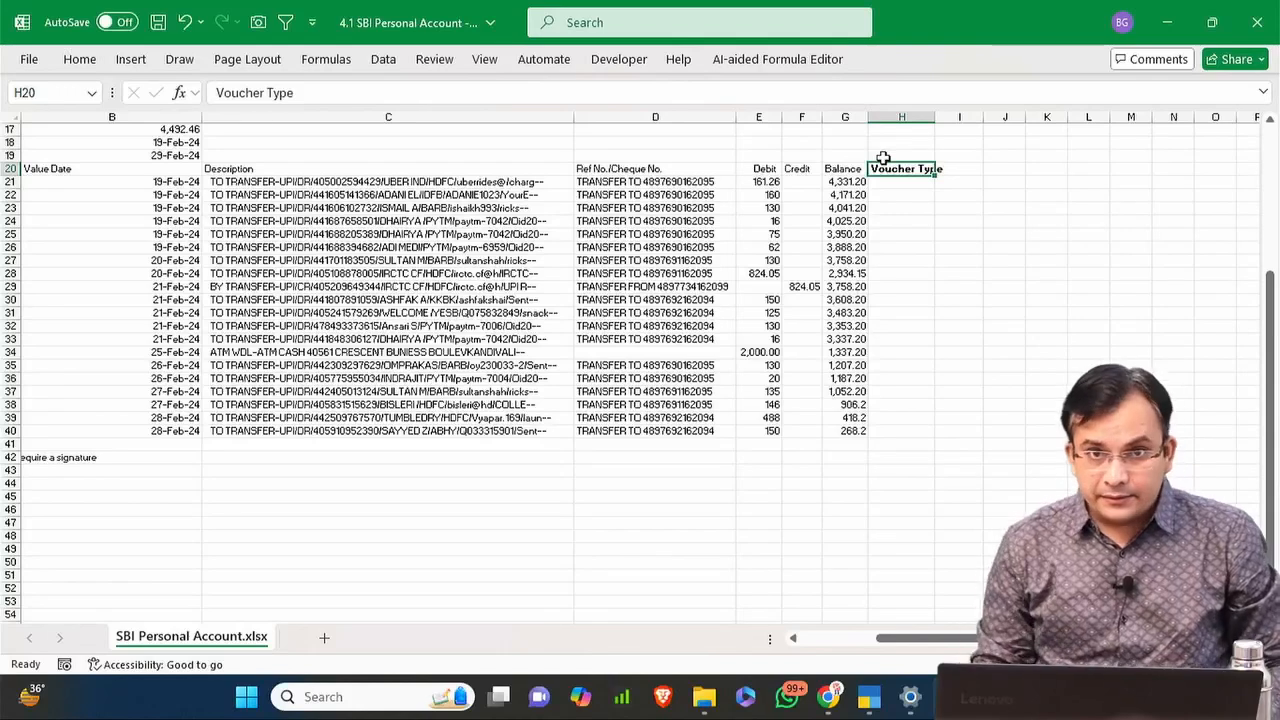
key(alt+o)
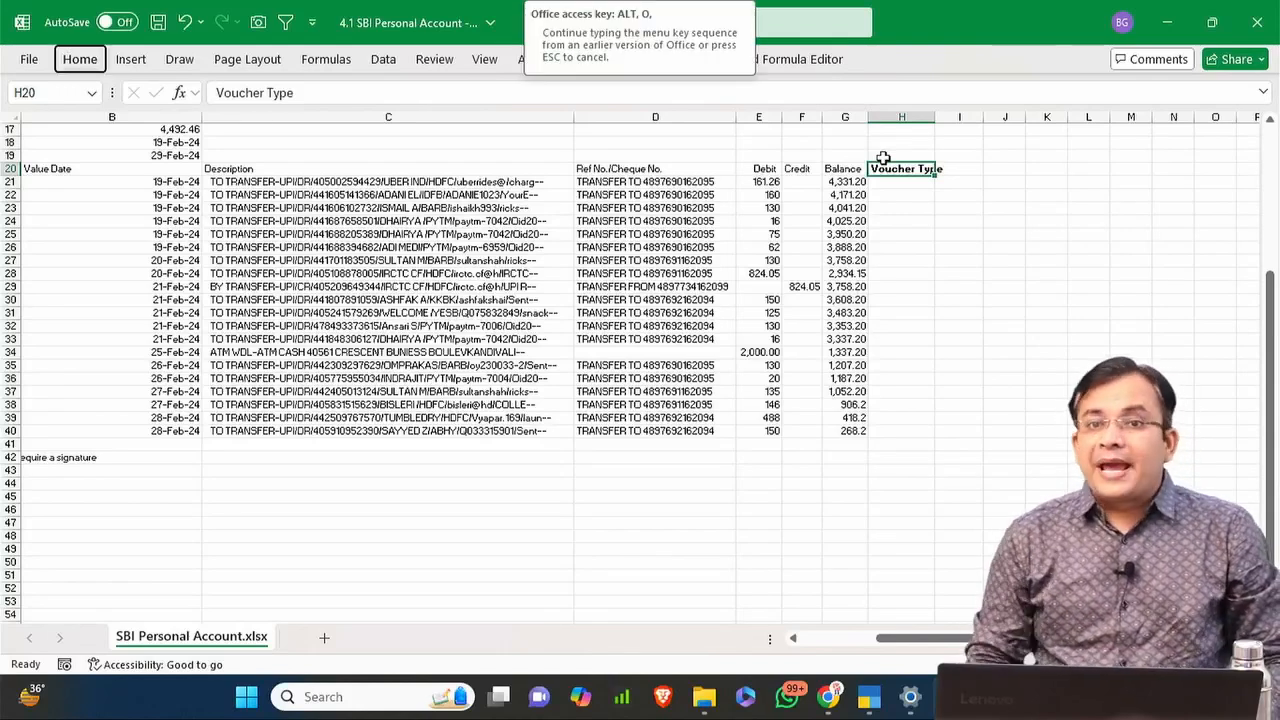
key(Escape)
key(alt+o)
key(c)
key(a)
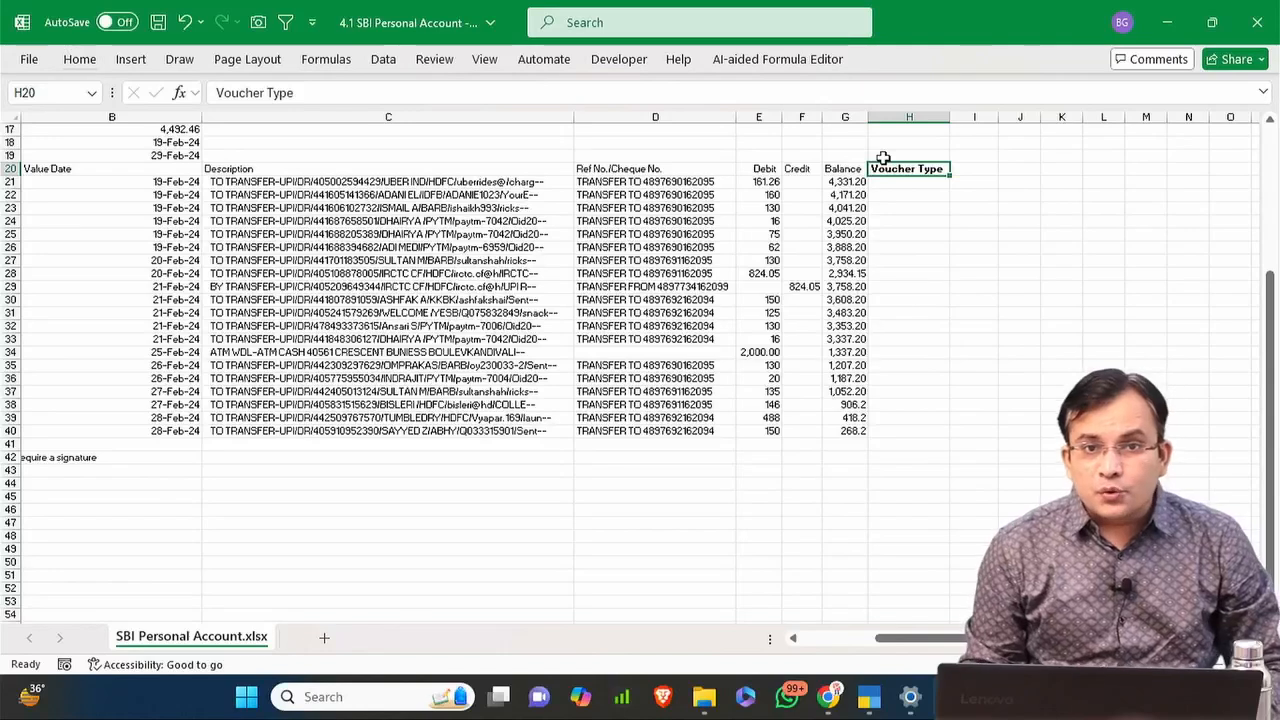
Apply a filter to the header row A20:H20 and go to the Debit header in E20.
key(shift+space)
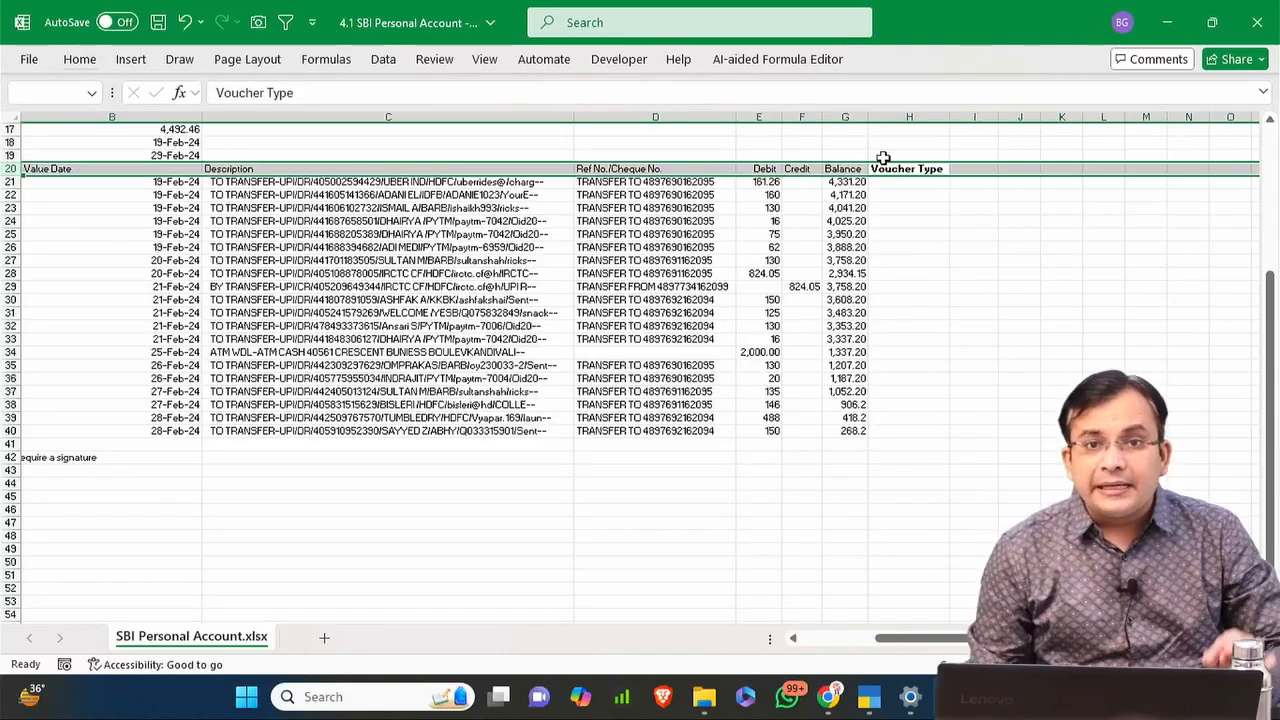
key(Left)
key(Right)
key(ctrl+shift+Left)
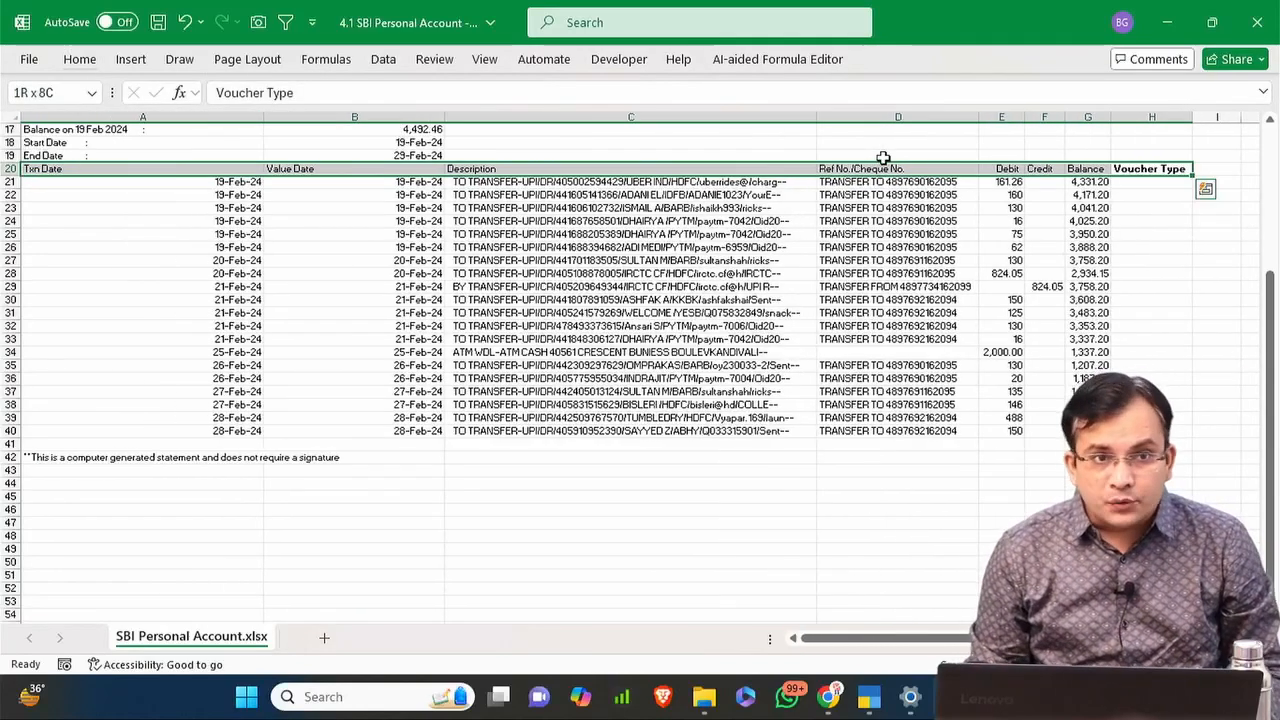
key(ctrl+shift+l)
key(Right)
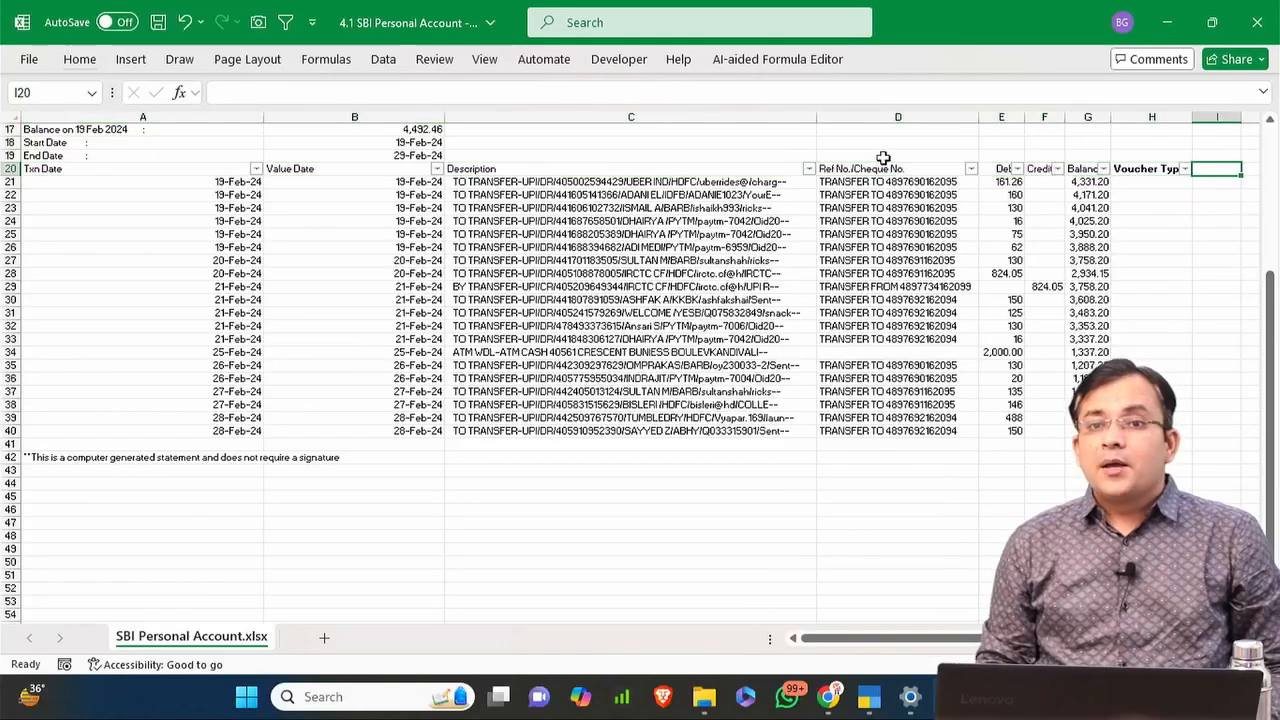
key(Left)
key(Left)
key(Left)
key(Left)
key(alt+Down)
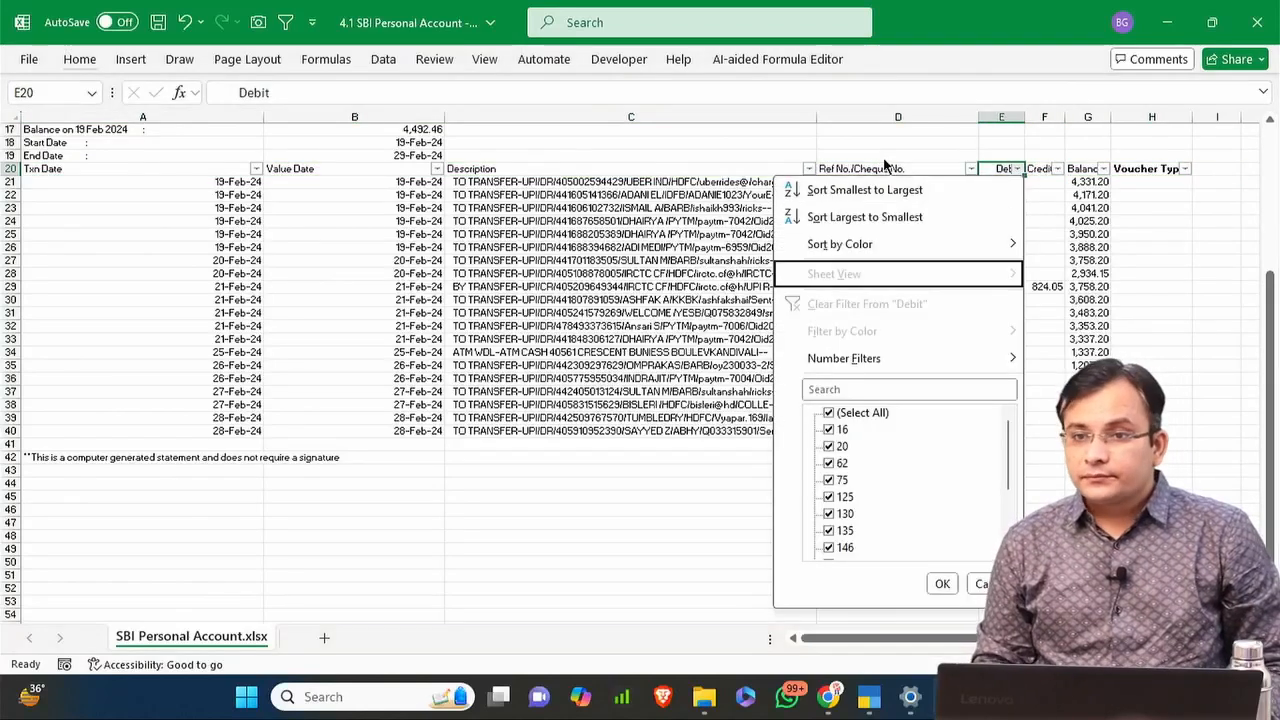
key(Up)
key(Up)
key(End)
key(Escape)
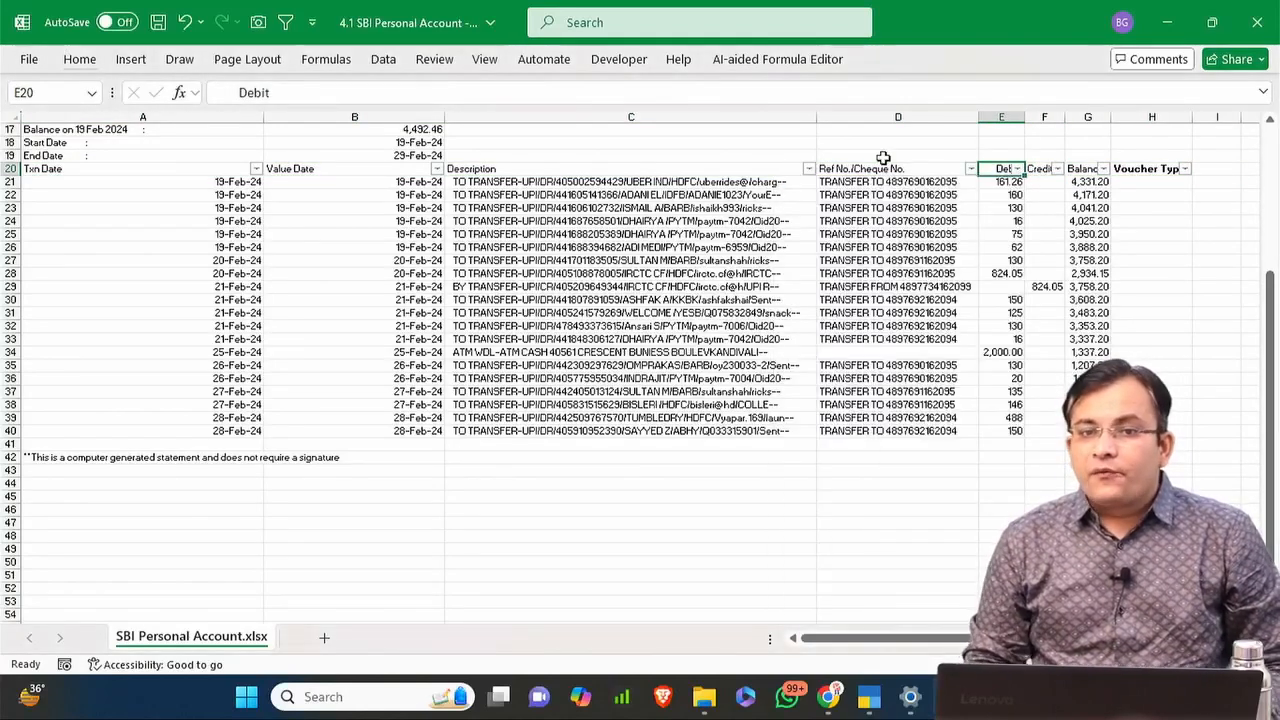
Filter the Debit column to exclude blank entries.
key(alt+Down)
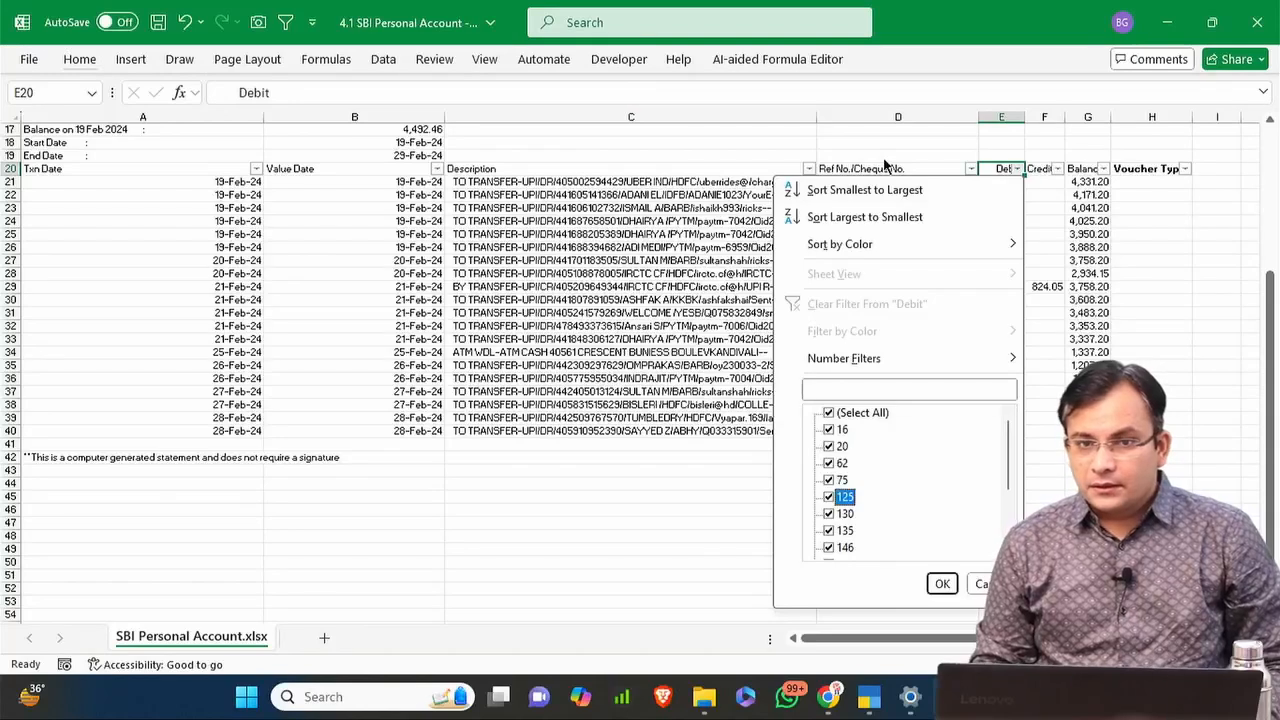
key(End)
key(space)
key(Return)
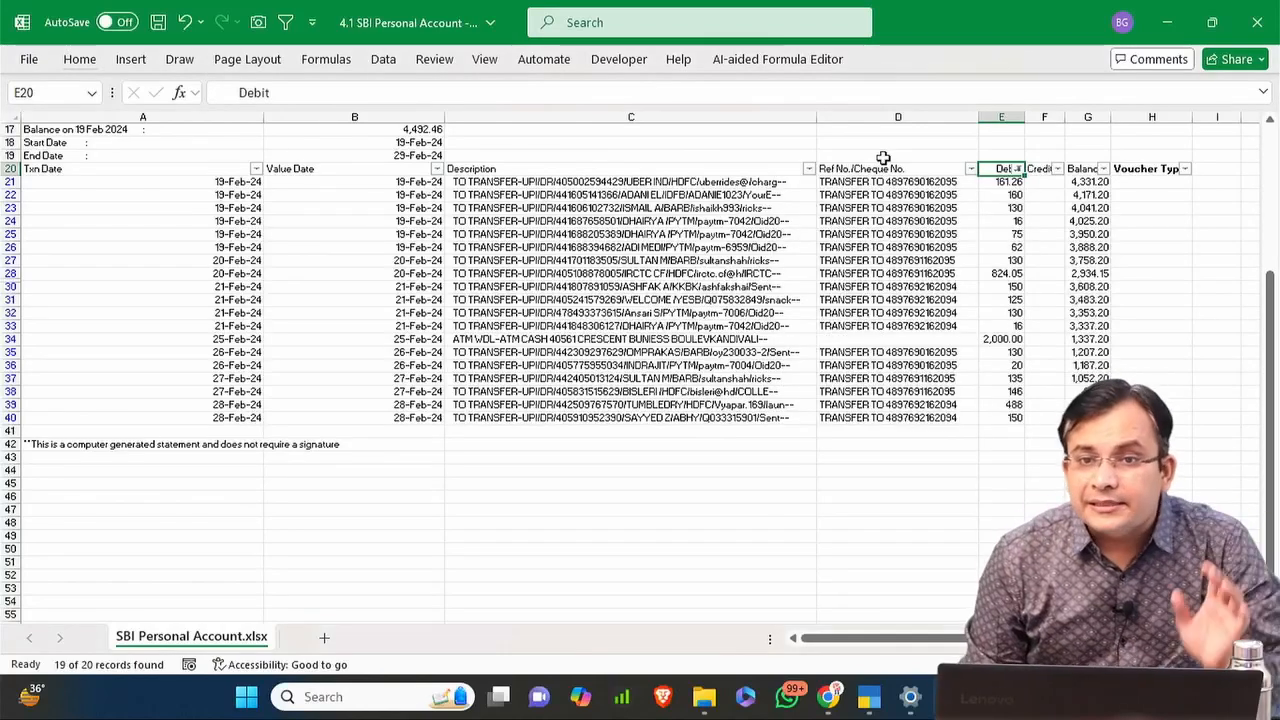
Fill the Voucher Type cells of all filtered debit transactions in H21:H40 with "Payment".
key(Right)
key(Down)
key(Right)
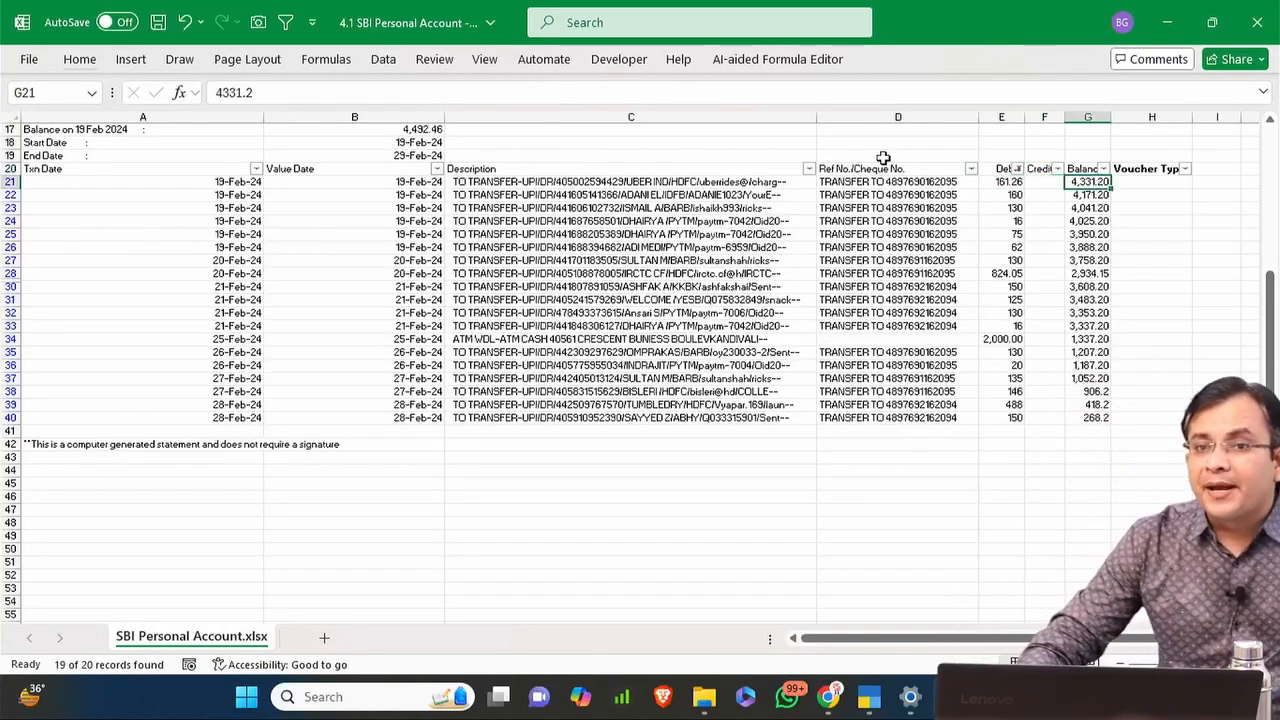
key(ctrl+Down)
key(Right)
key(ctrl+shift+Up)
key(shift+Down)
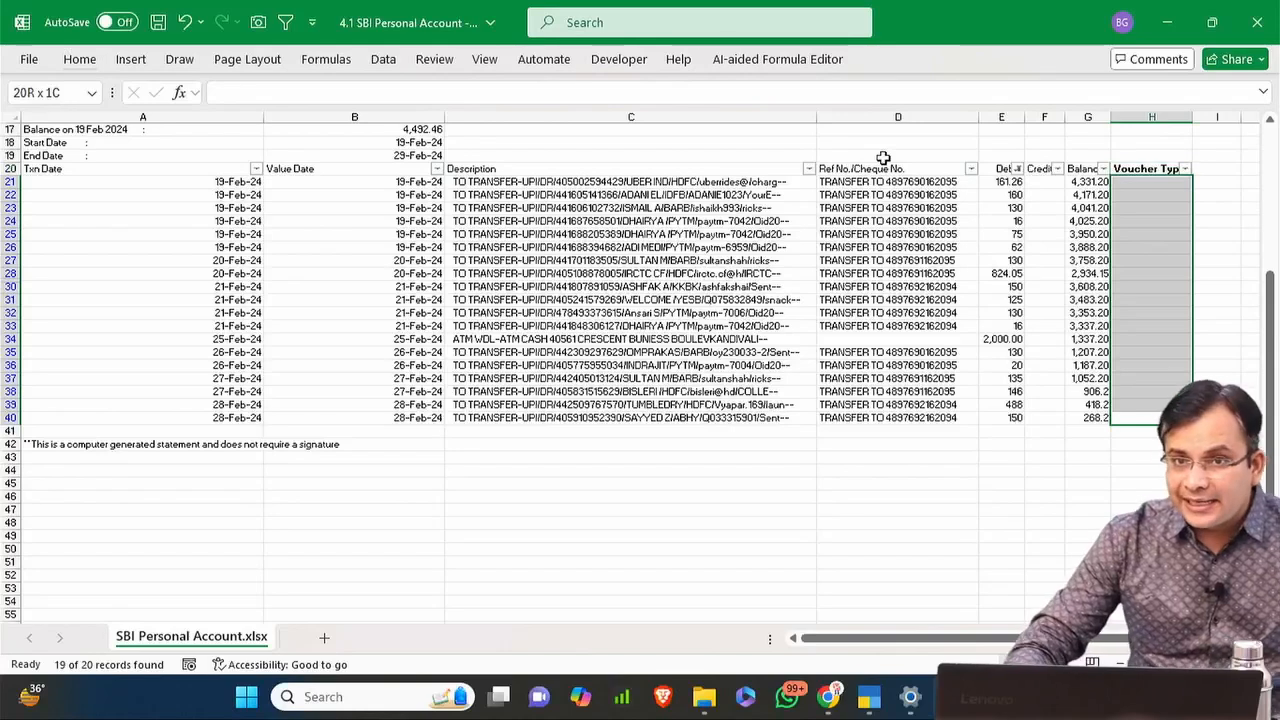
text(P)
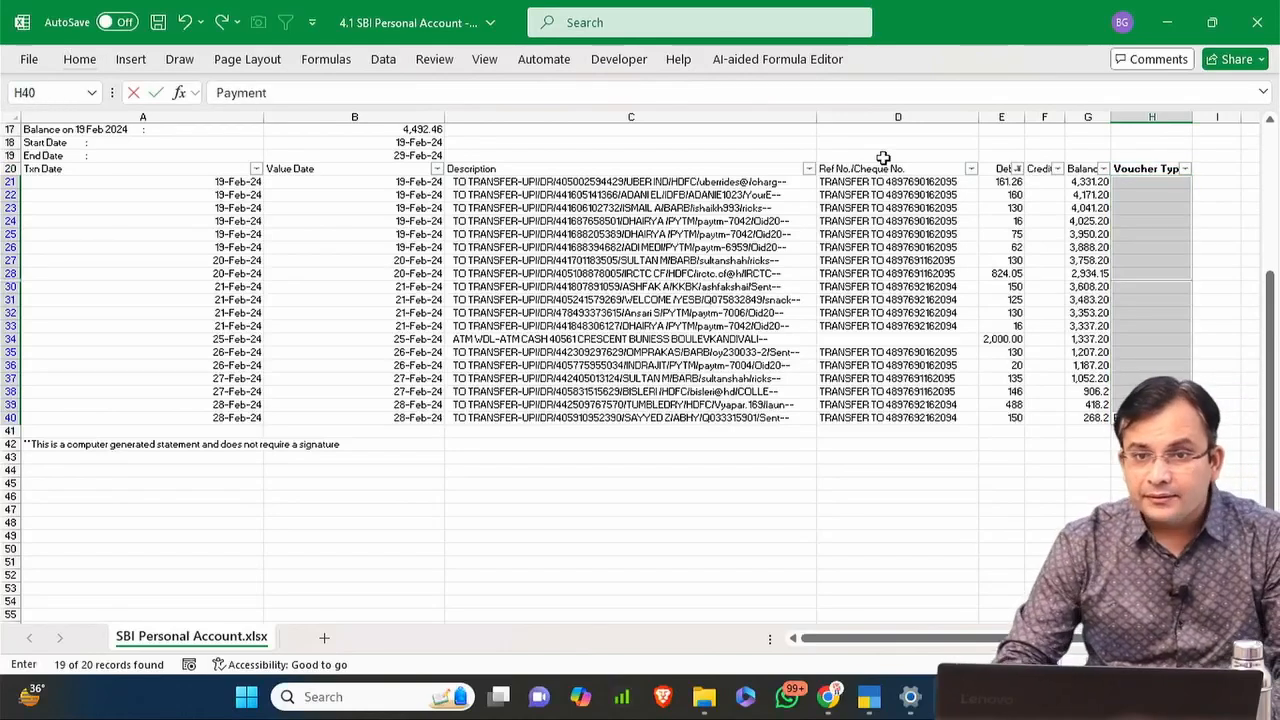
text(ayment)
key(ctrl+Return)
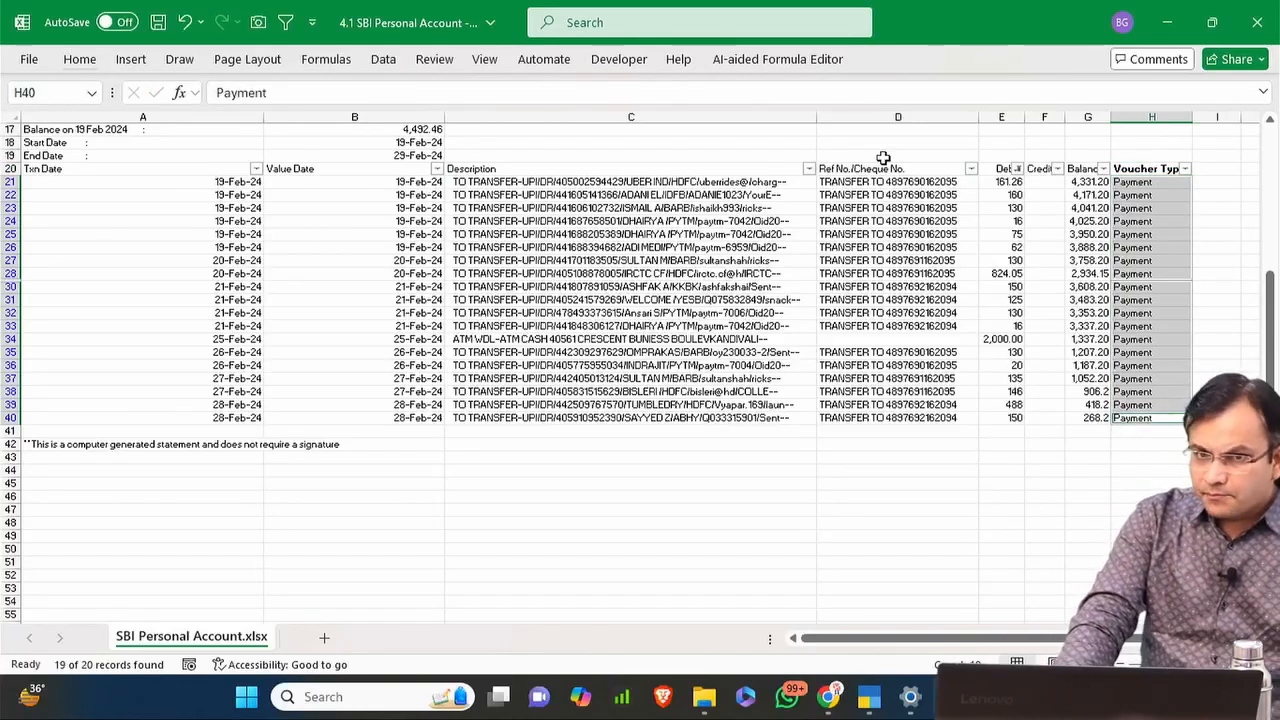
Remove the filter and enter "Receipt" as the voucher type of the credit transaction in H29.
key(ctrl+Up)
key(ctrl+shift+l)
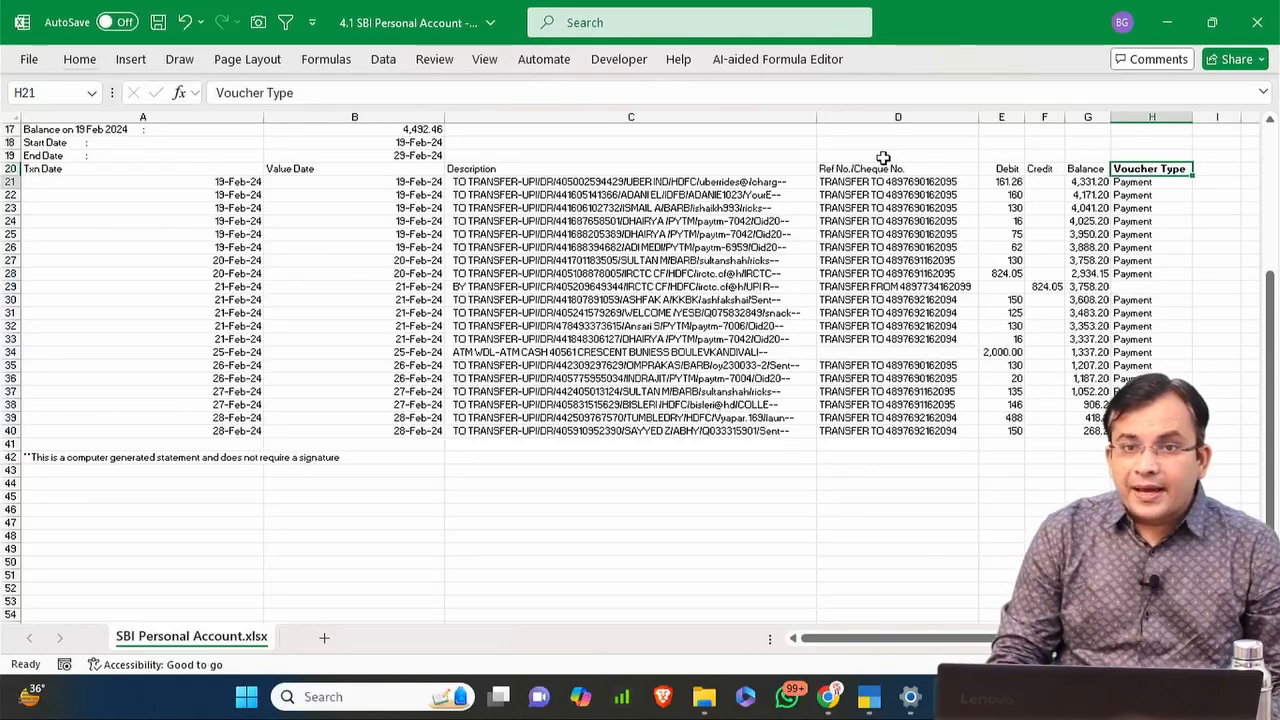
key(Down)
key(Down)
key(Down)
key(Down)
key(Down)
key(Down)
key(Down)
key(Down)
key(Down)
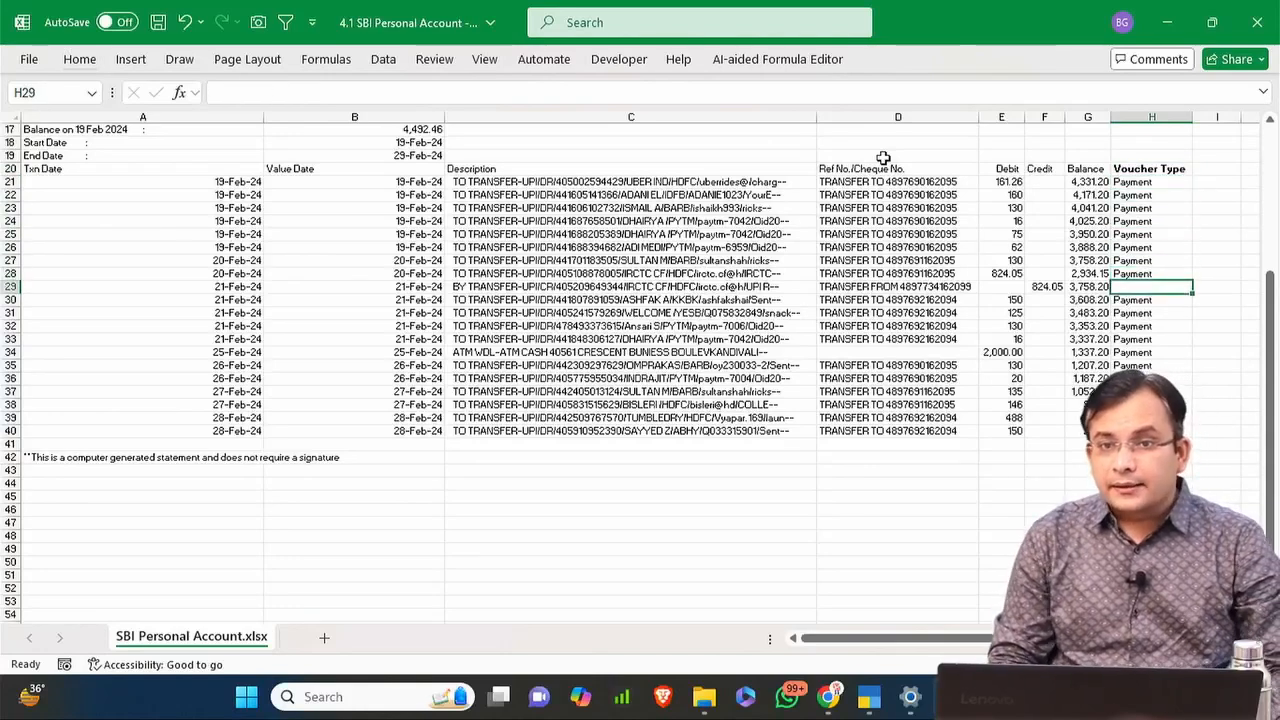
text(R)
key(BackSpace)
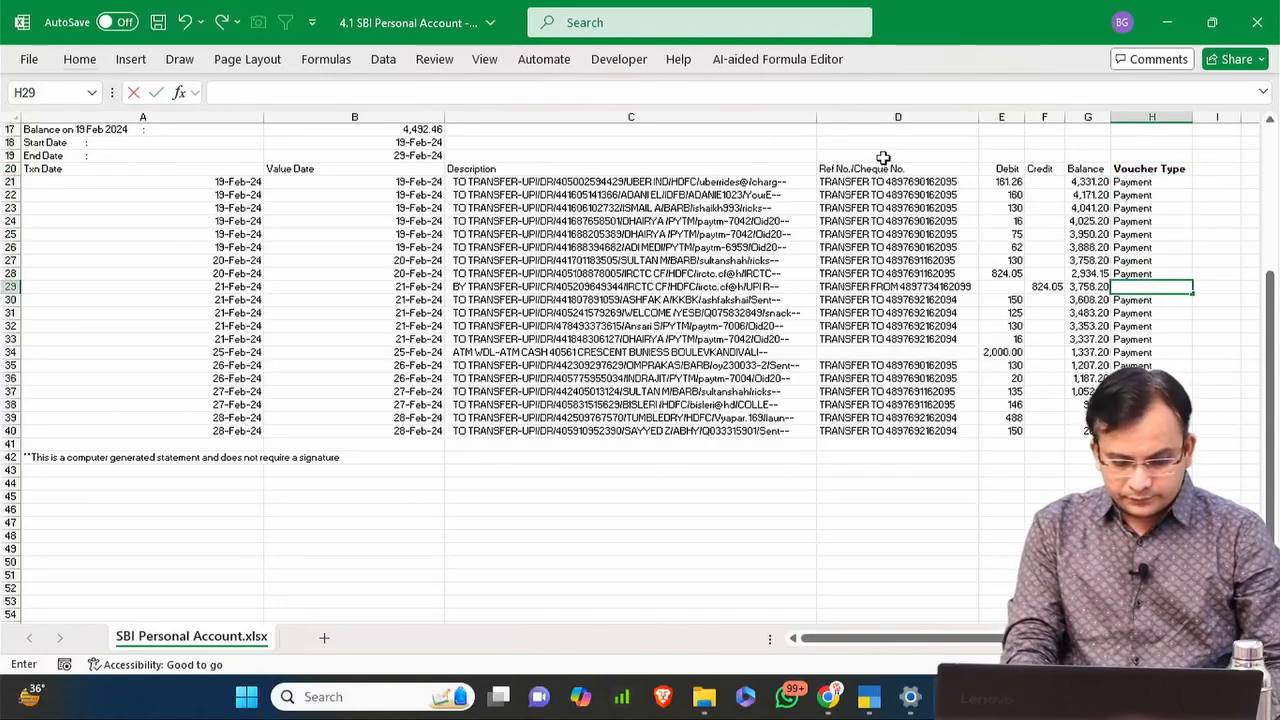
text(Receipt)
key(Return)
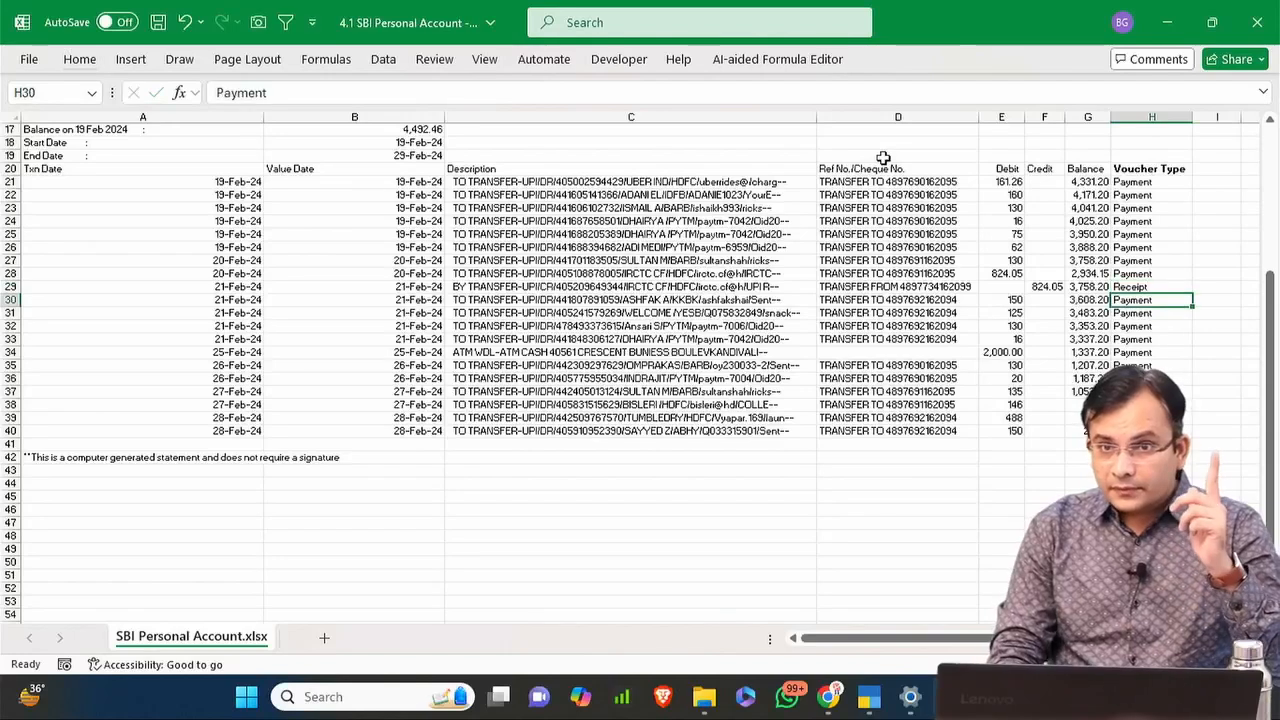
Add the header "Voucher No." in cell I20, beside Voucher Type.
key(Up)
key(Up)
key(Up)
key(Up)
key(Up)
key(Up)
key(Up)
key(Up)
key(Up)
key(Up)
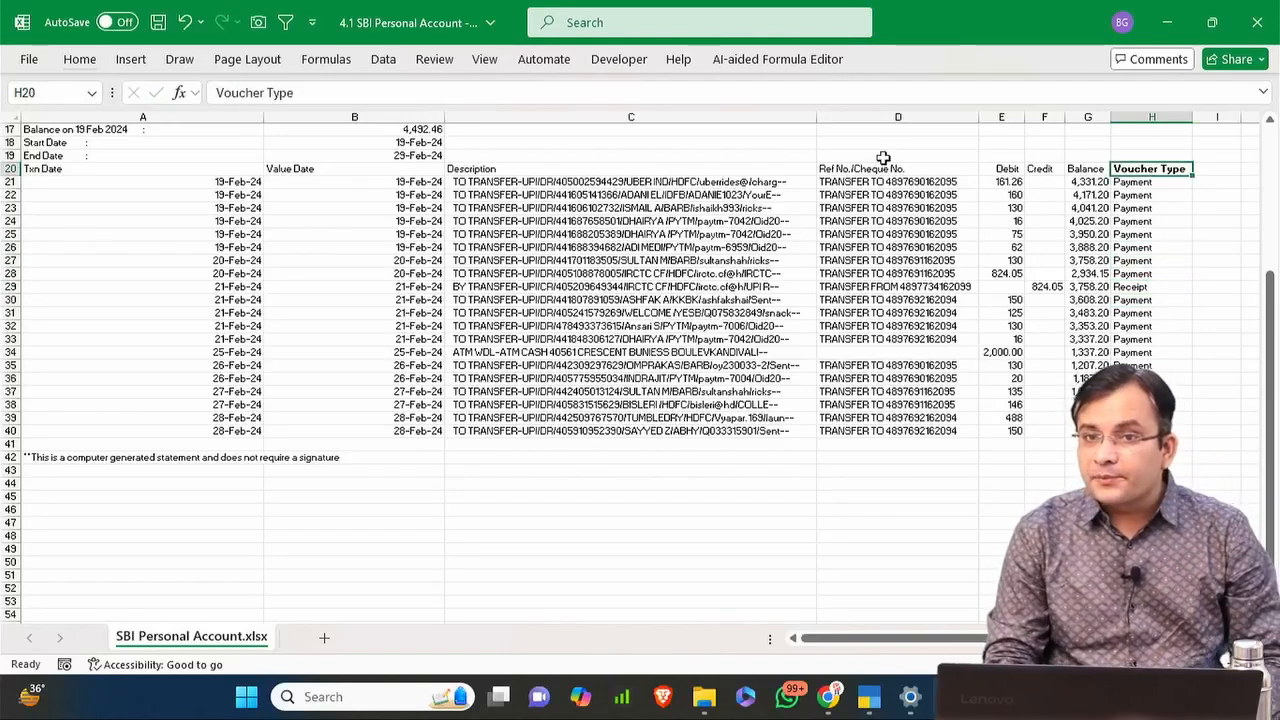
key(Right)
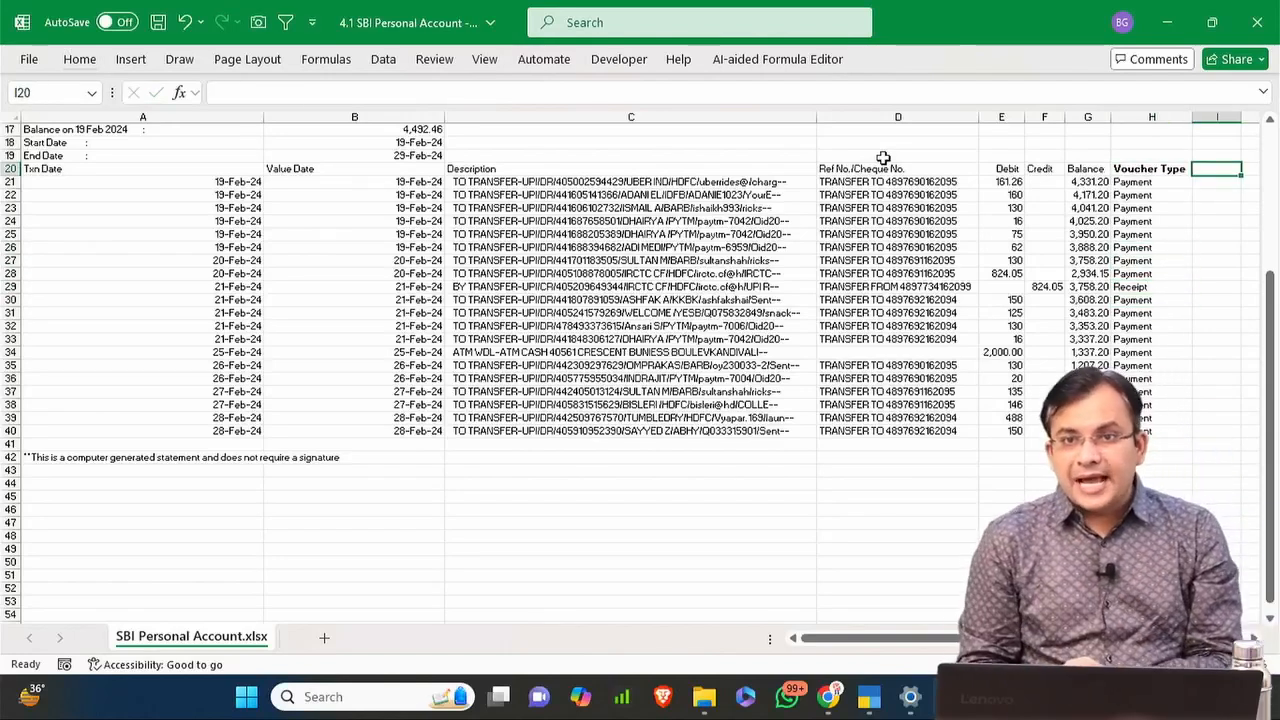
text(Vouch)
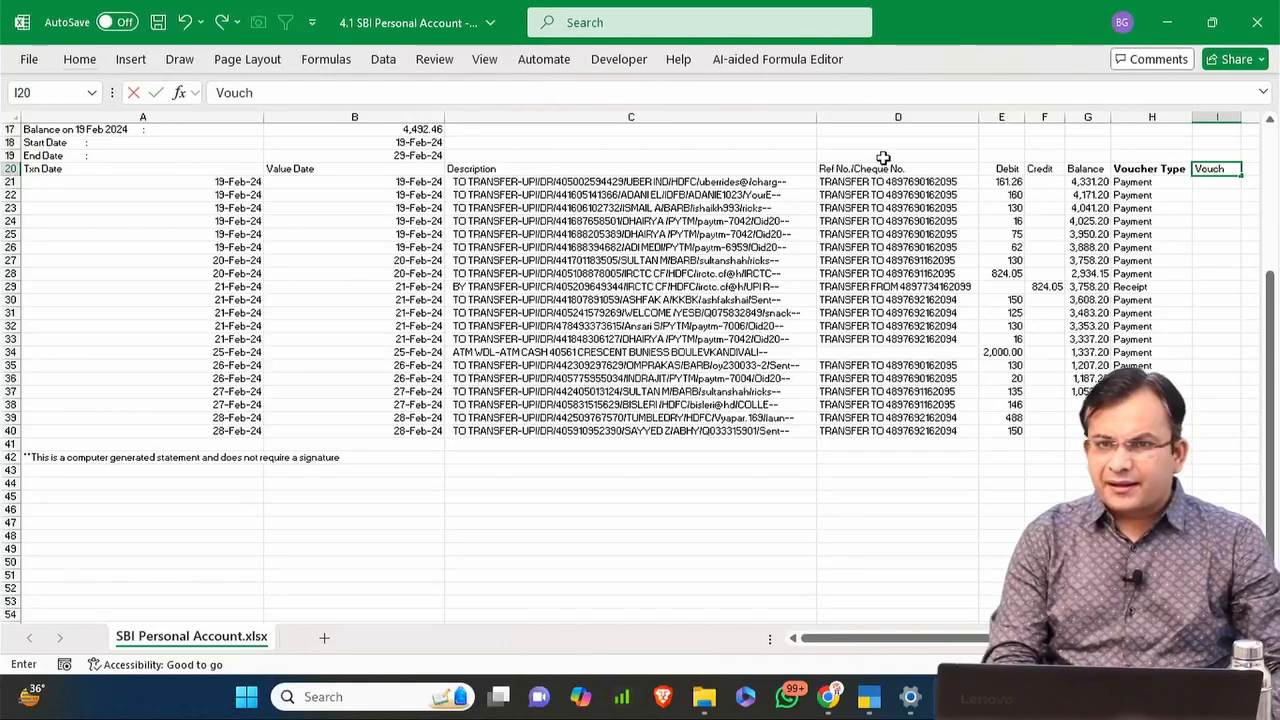
text(er)
key(Return)
key(Up)
key(F2)
text(No)
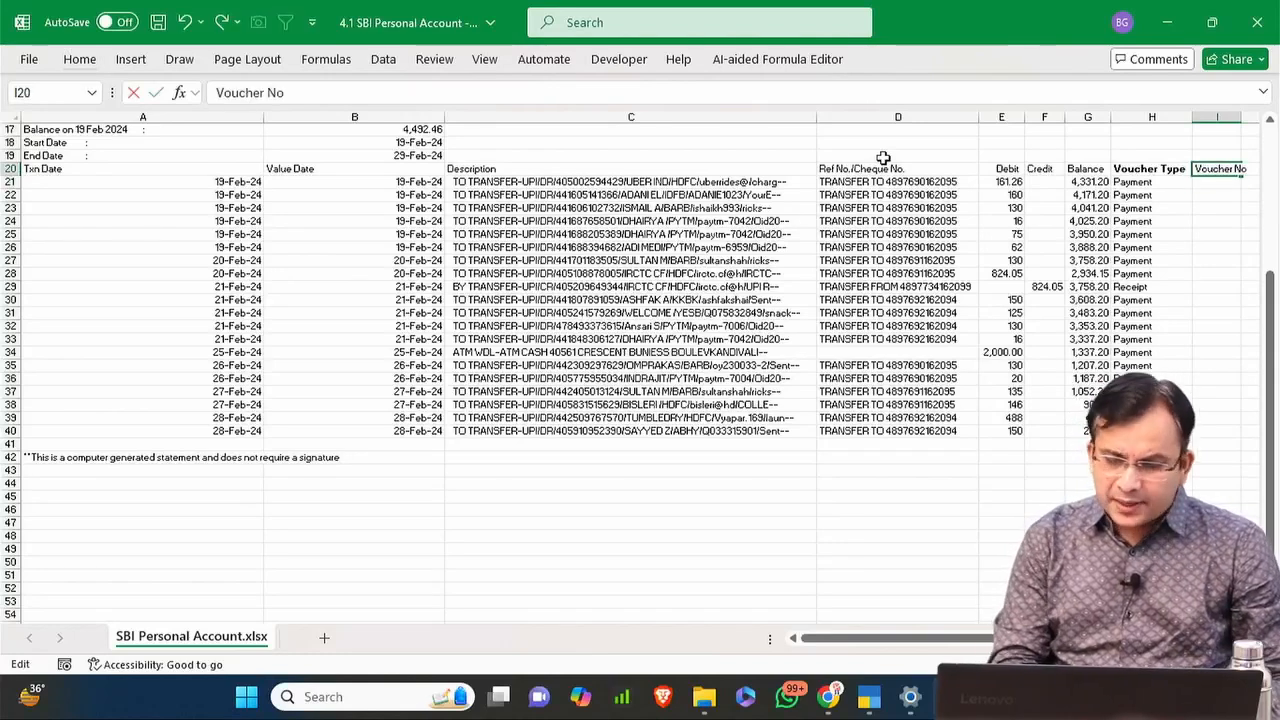
text(.)
key(Return)
Fill the Voucher No. column in I21:I40 with sequential numbers from 1 to 20.
text(1)
key(Return)
text(2)
key(Return)
text(3)
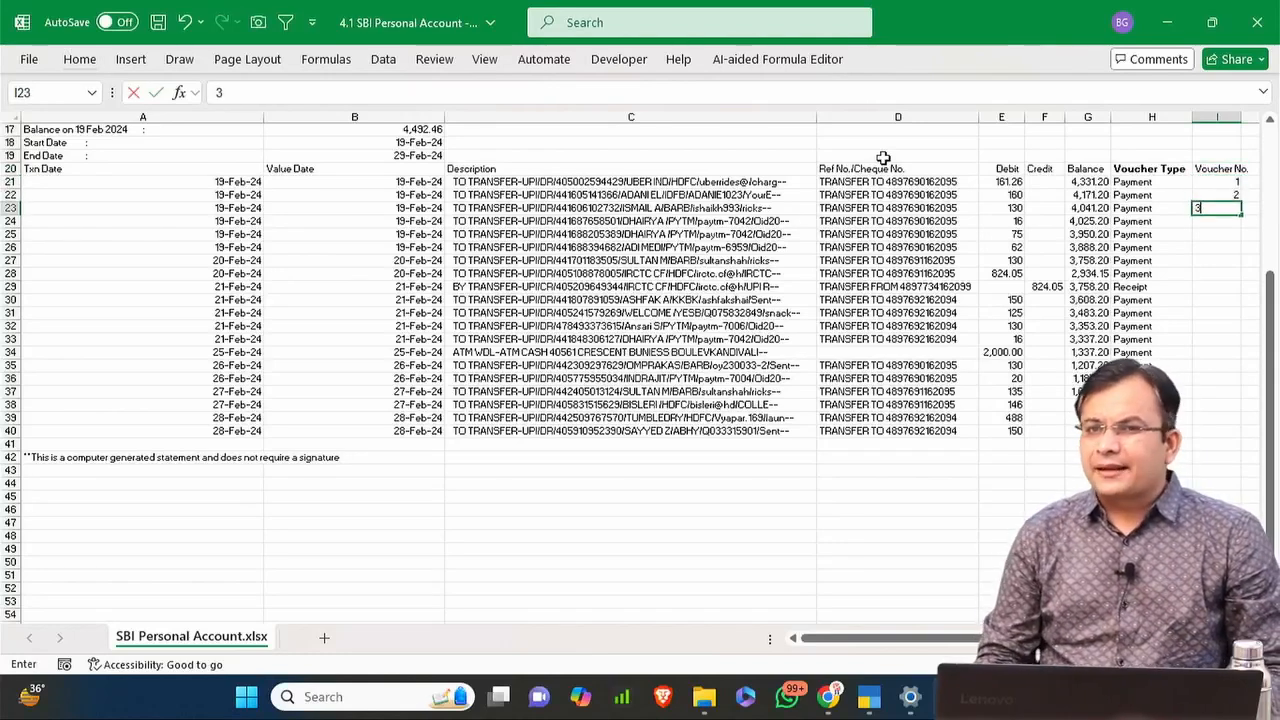
key(Return)
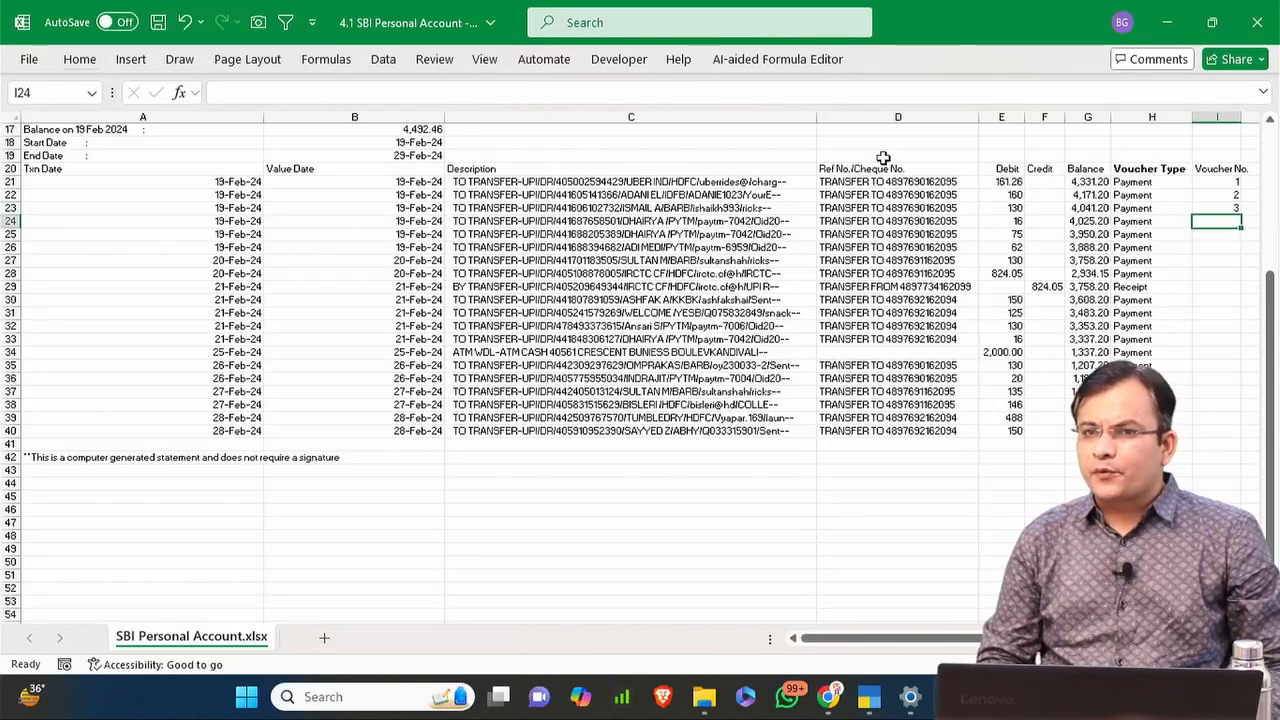
key(Up)
key(shift+Up)
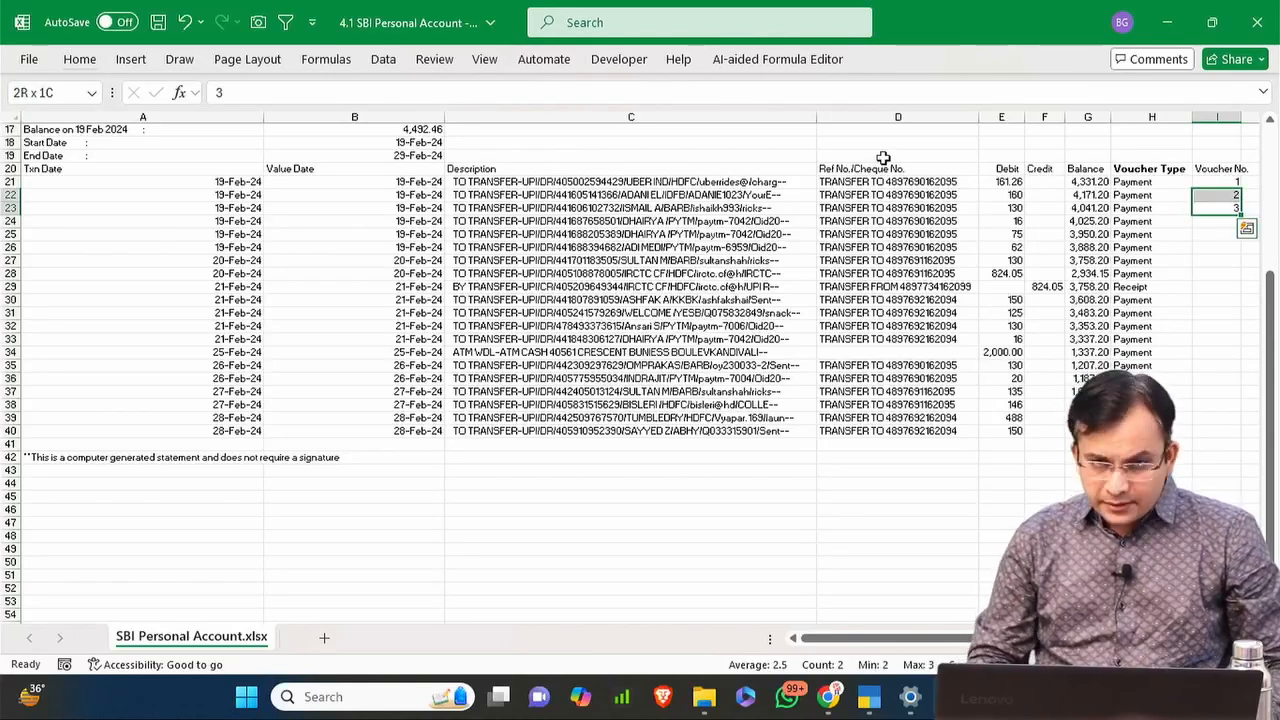
key(shift+Up)
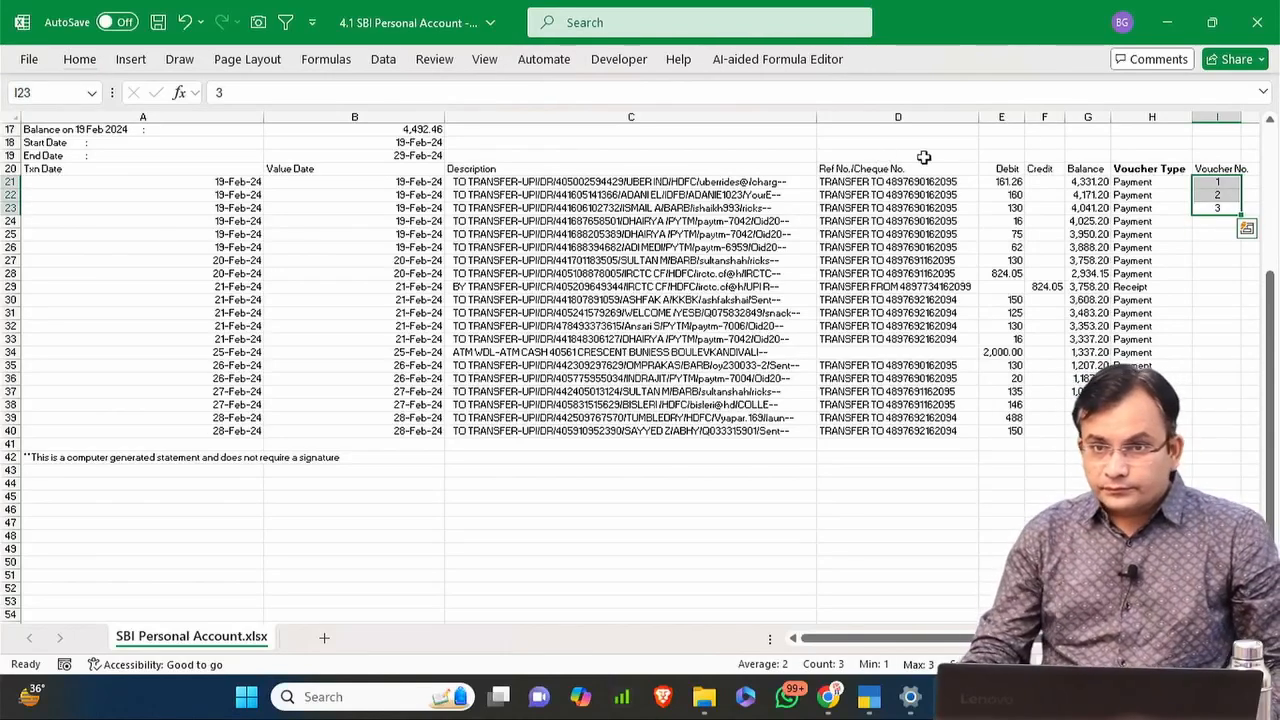
double_click(1240, 213)
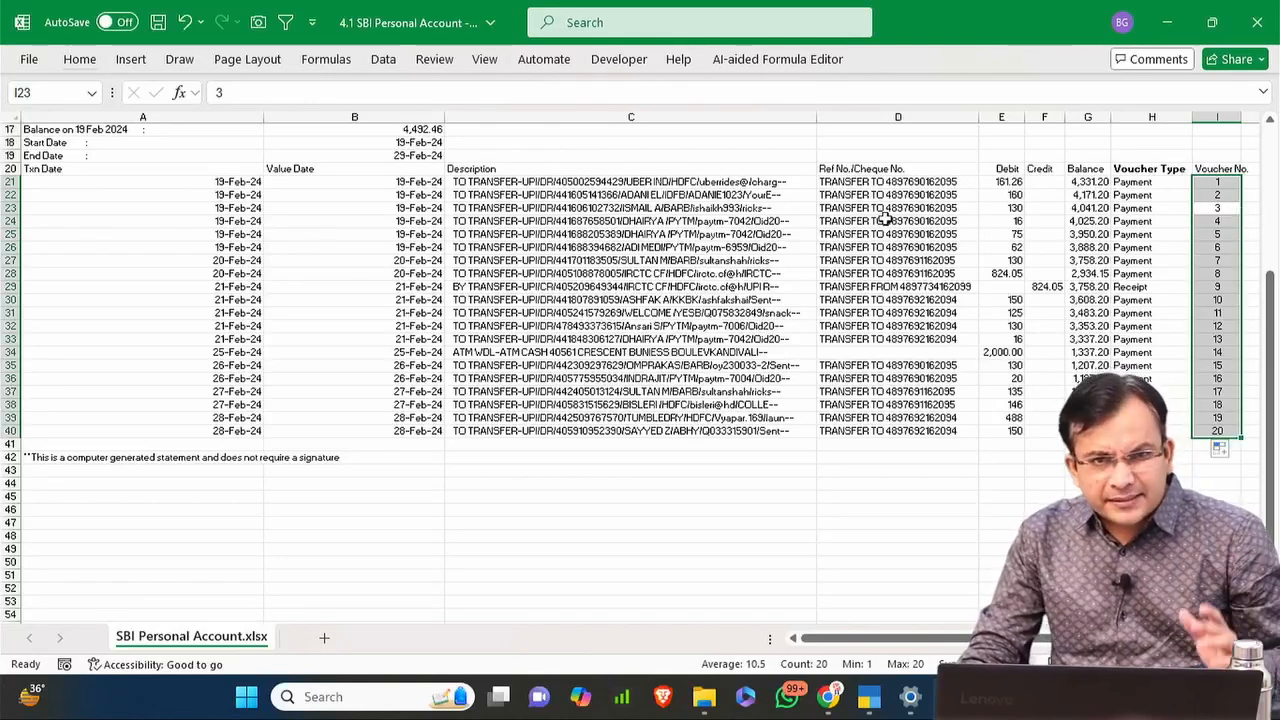
click(702, 233)
key(Up)
key(Up)
key(Up)
key(Up)
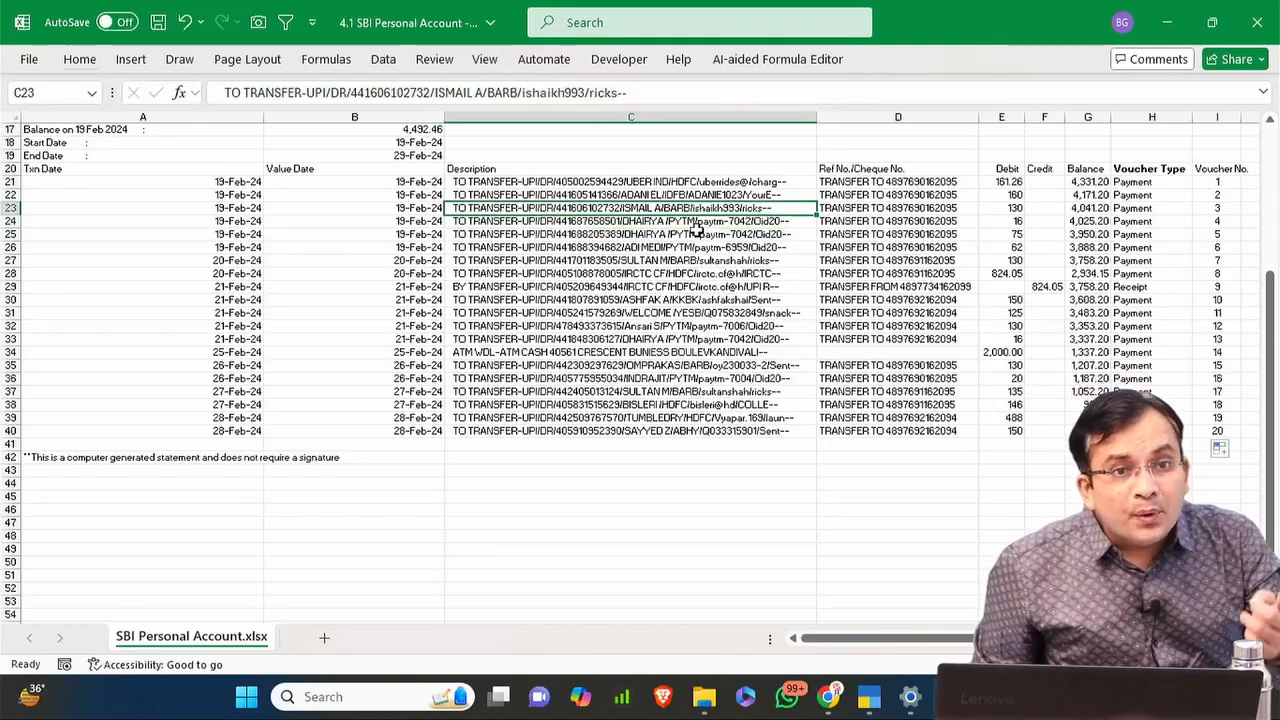
key(Up)
key(Left)
key(Left)
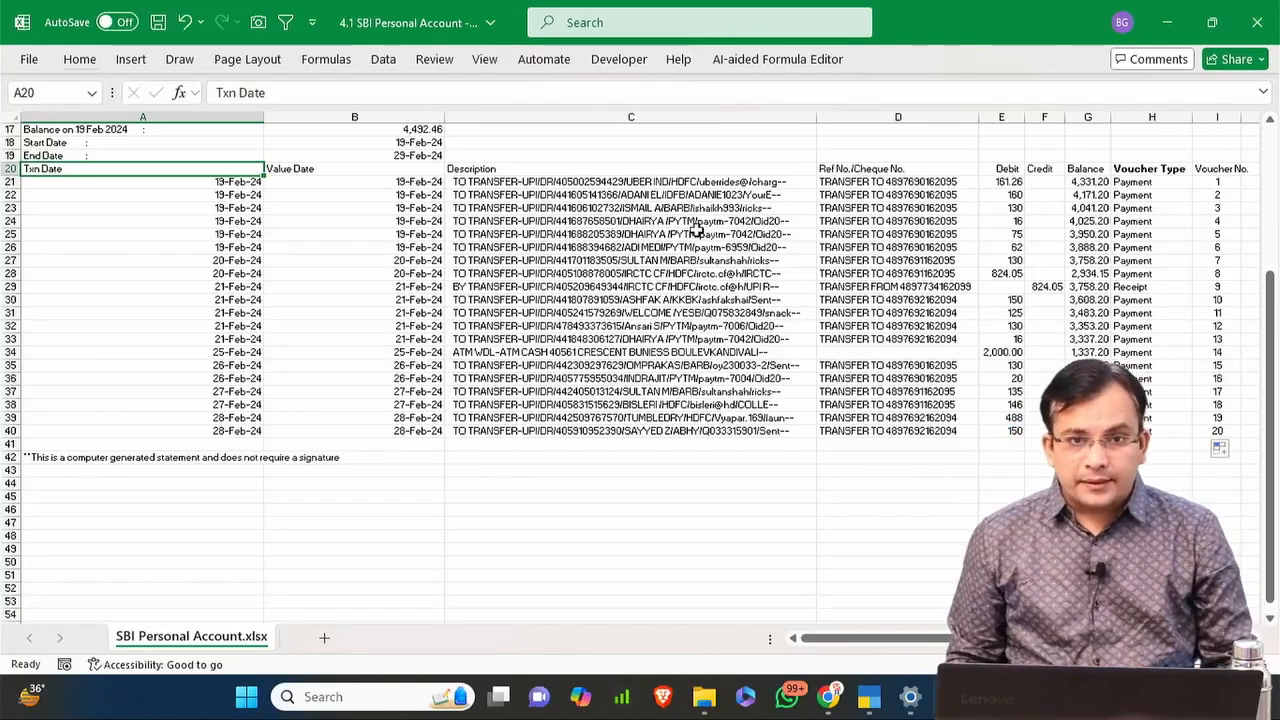
Auto-fit the width of the Voucher No. column and make its header in I20 bold.
key(ctrl+Right)
key(Down)
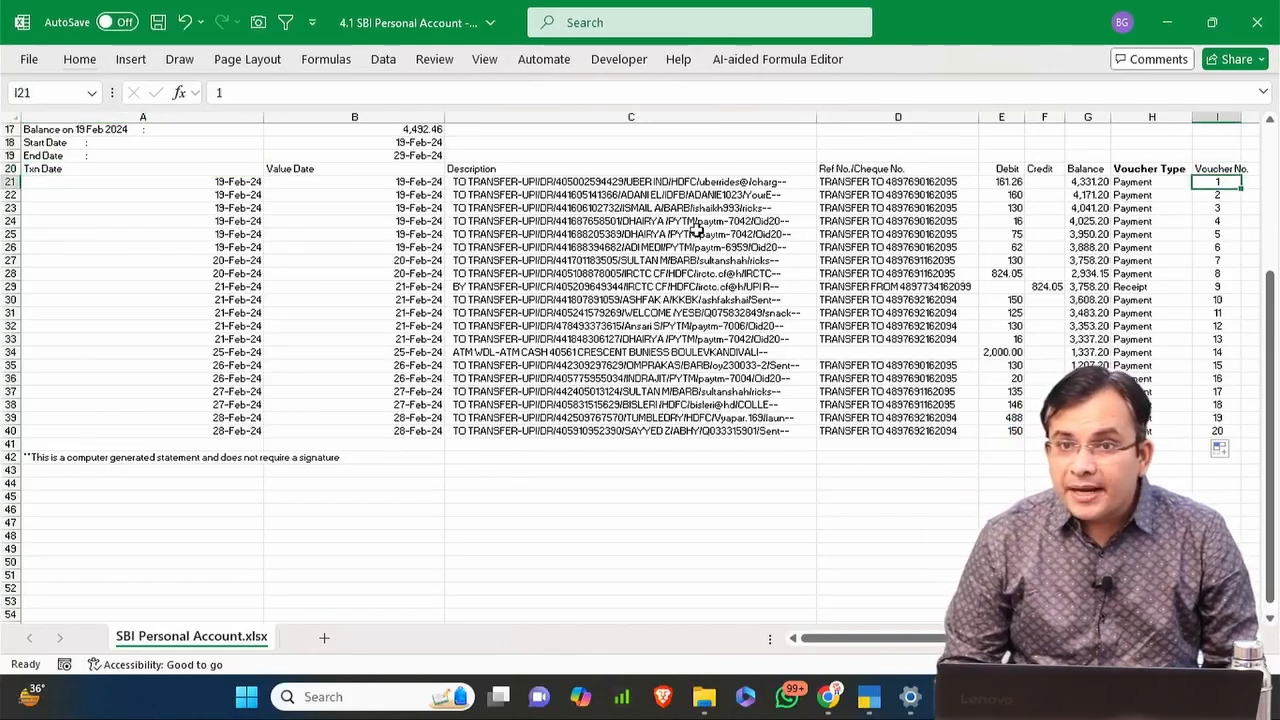
key(Up)
key(ctrl+shift+Down)
key(alt+h)
key(o)
key(i)
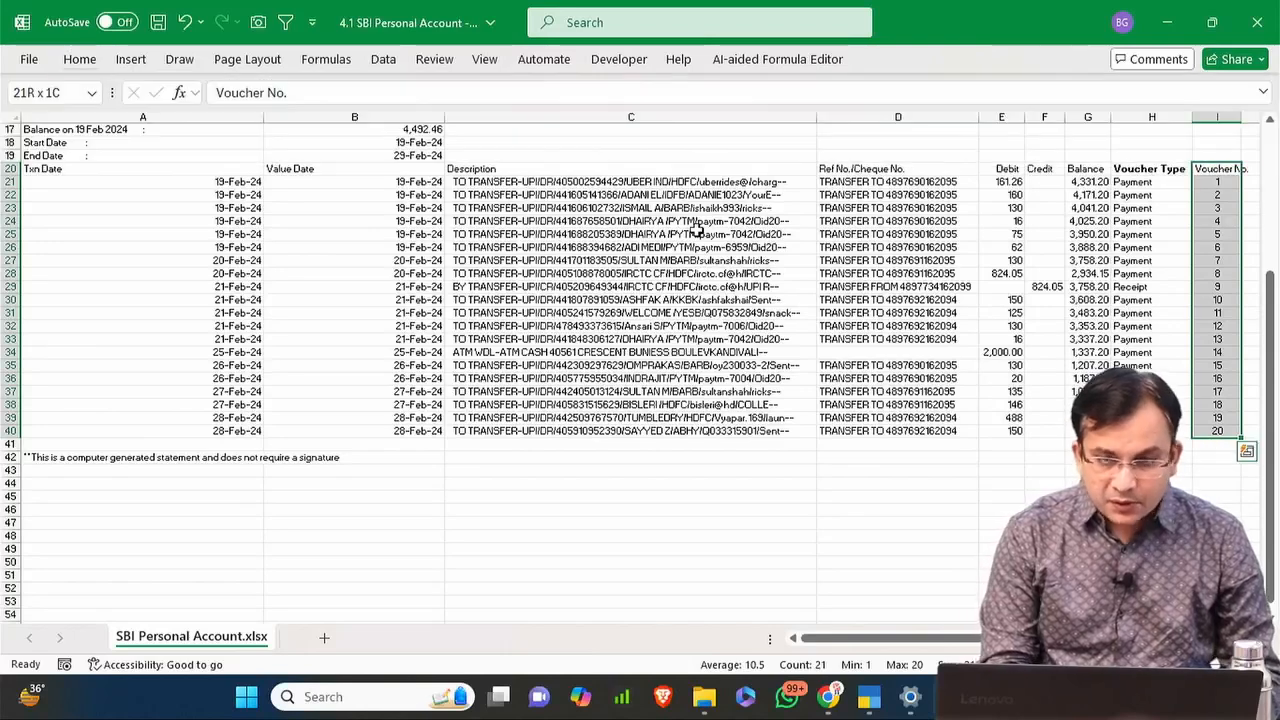
key(Up)
key(Down)
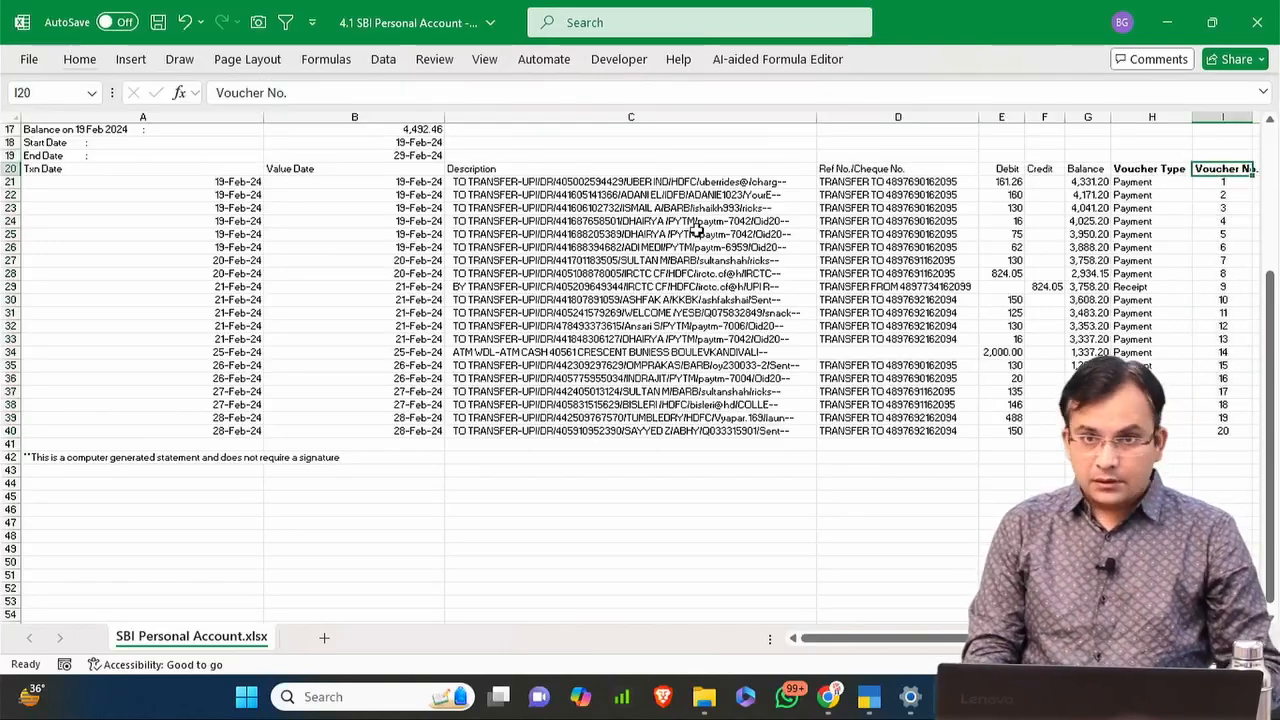
Highlight the Voucher Type and Voucher No. columns in H20:I40 with a yellow fill.
key(Left)
key(ctrl+shift+Down)
key(shift+Right)
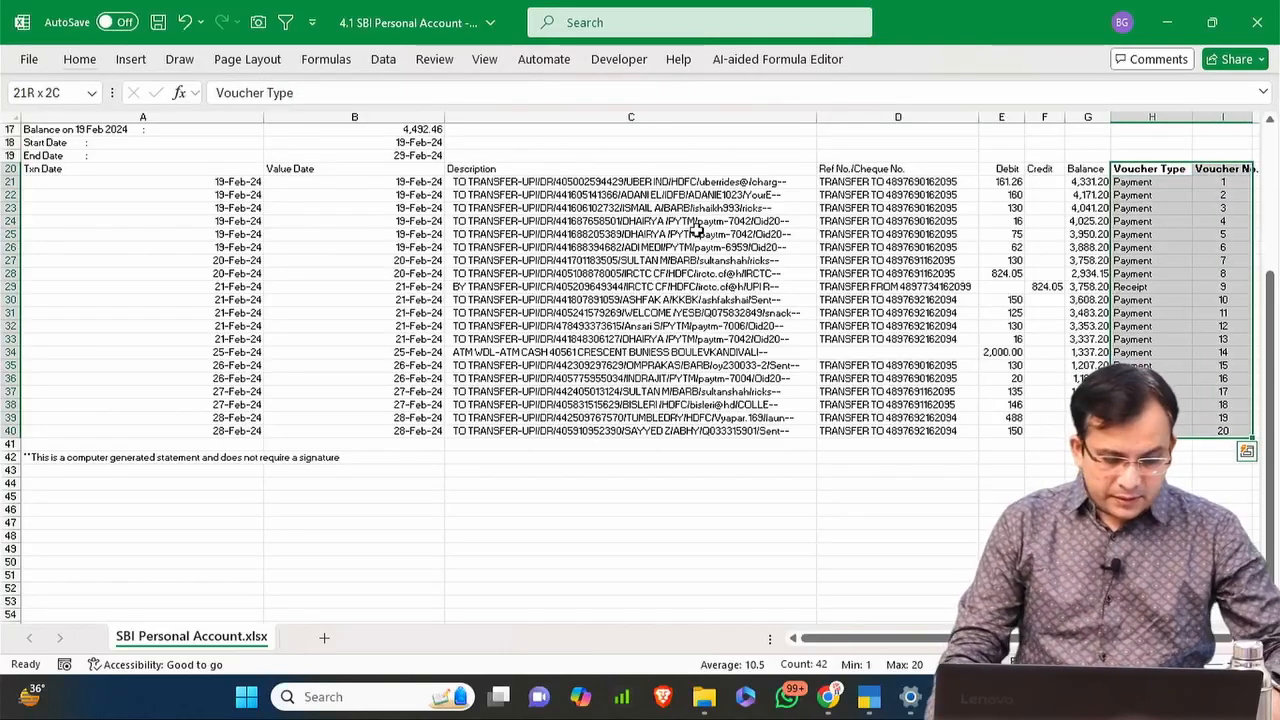
key(ctrl+F1)
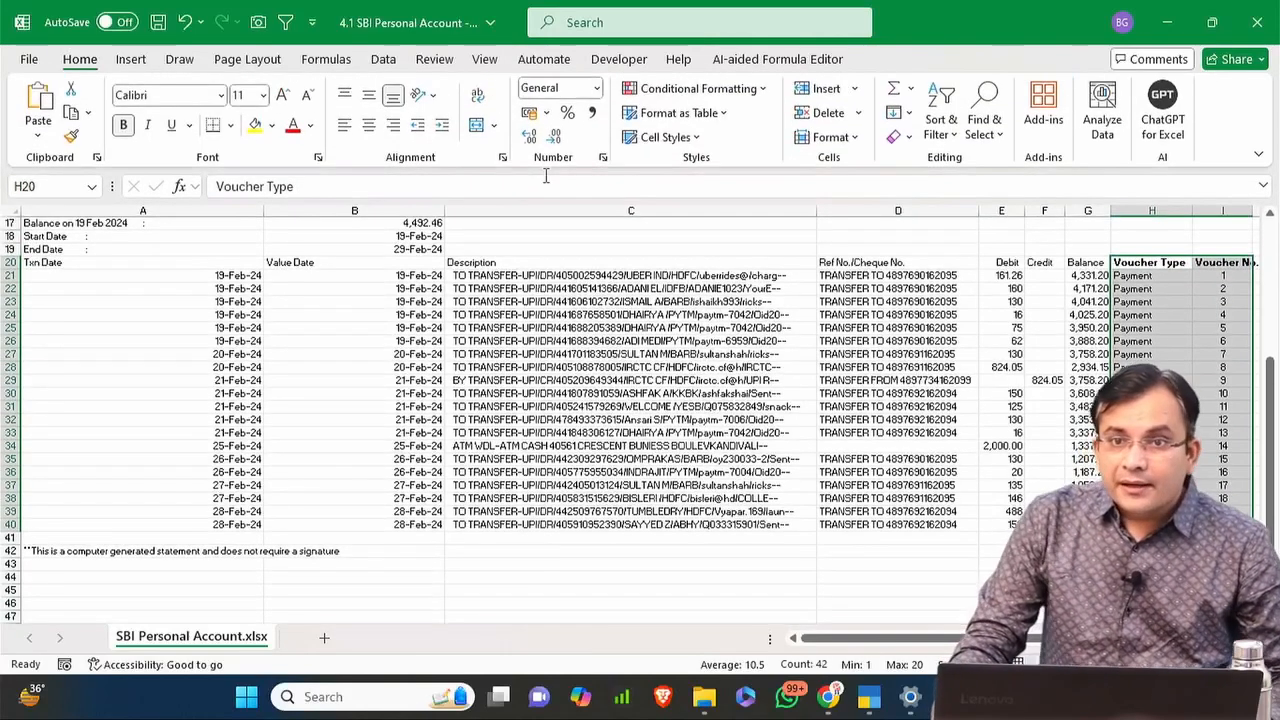
click(263, 127)
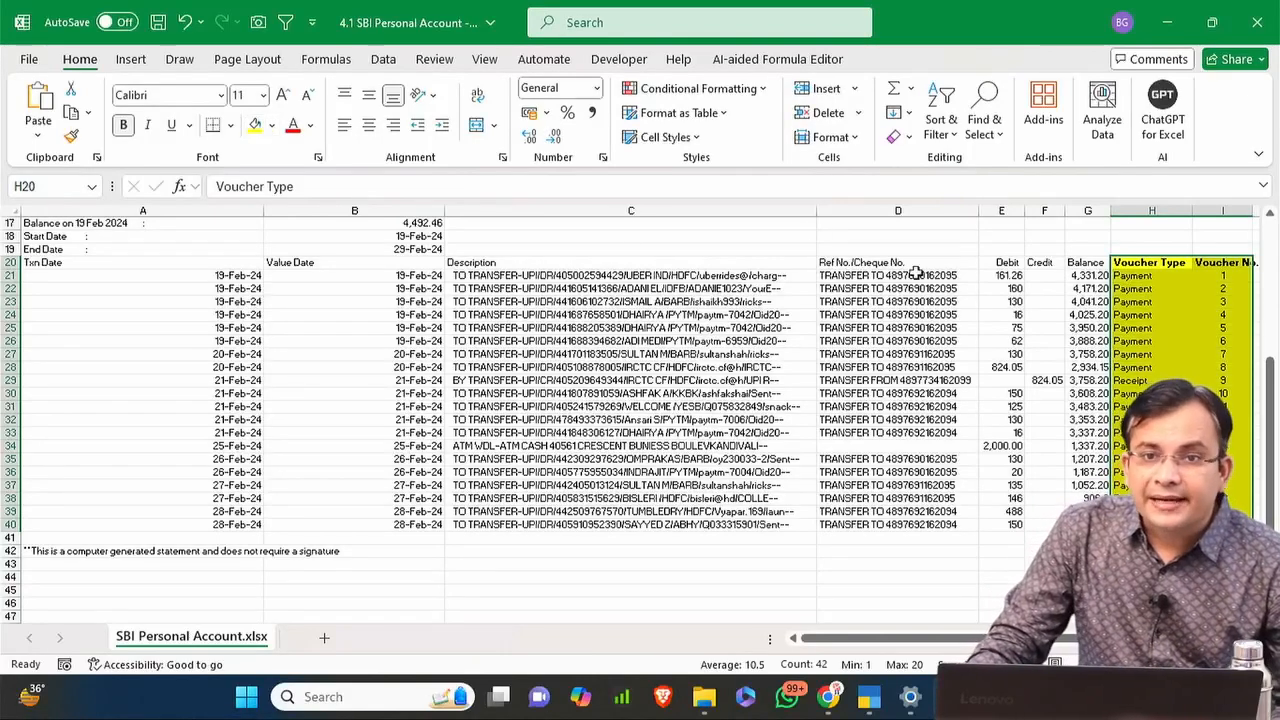
click(893, 279)
key(Up)
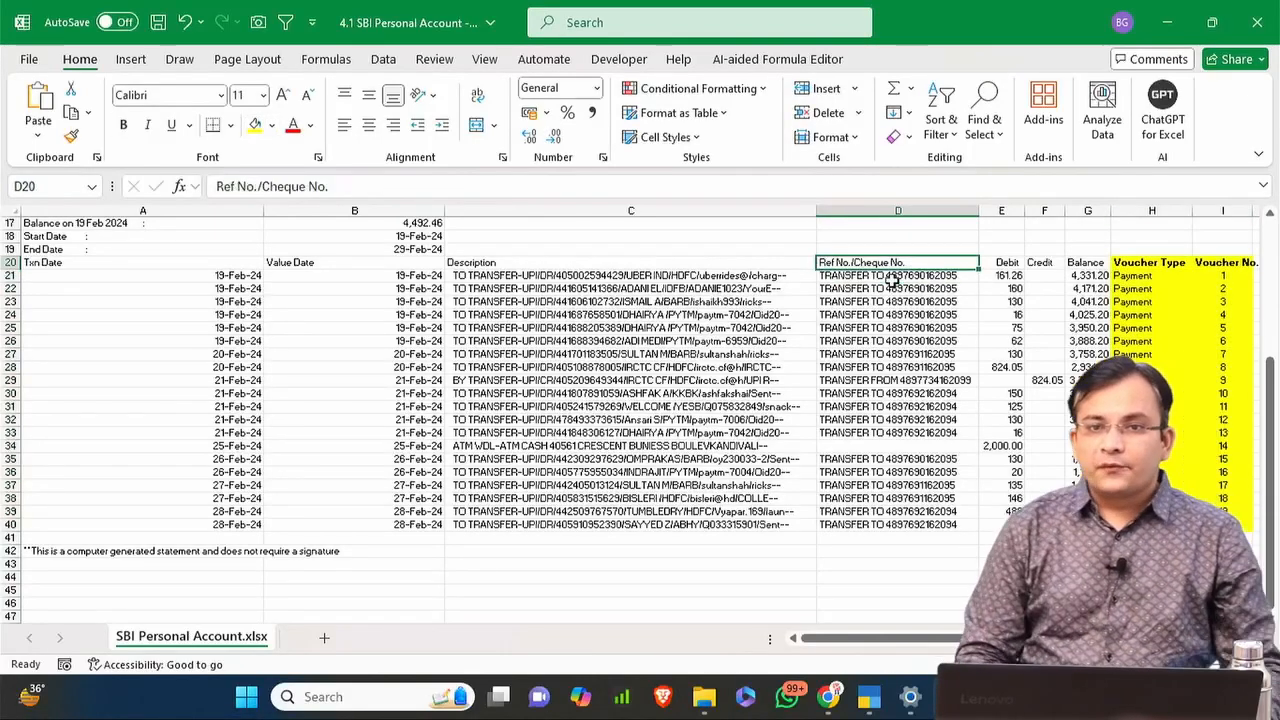
key(Right)
key(Left)
key(Left)
key(Left)
key(Left)
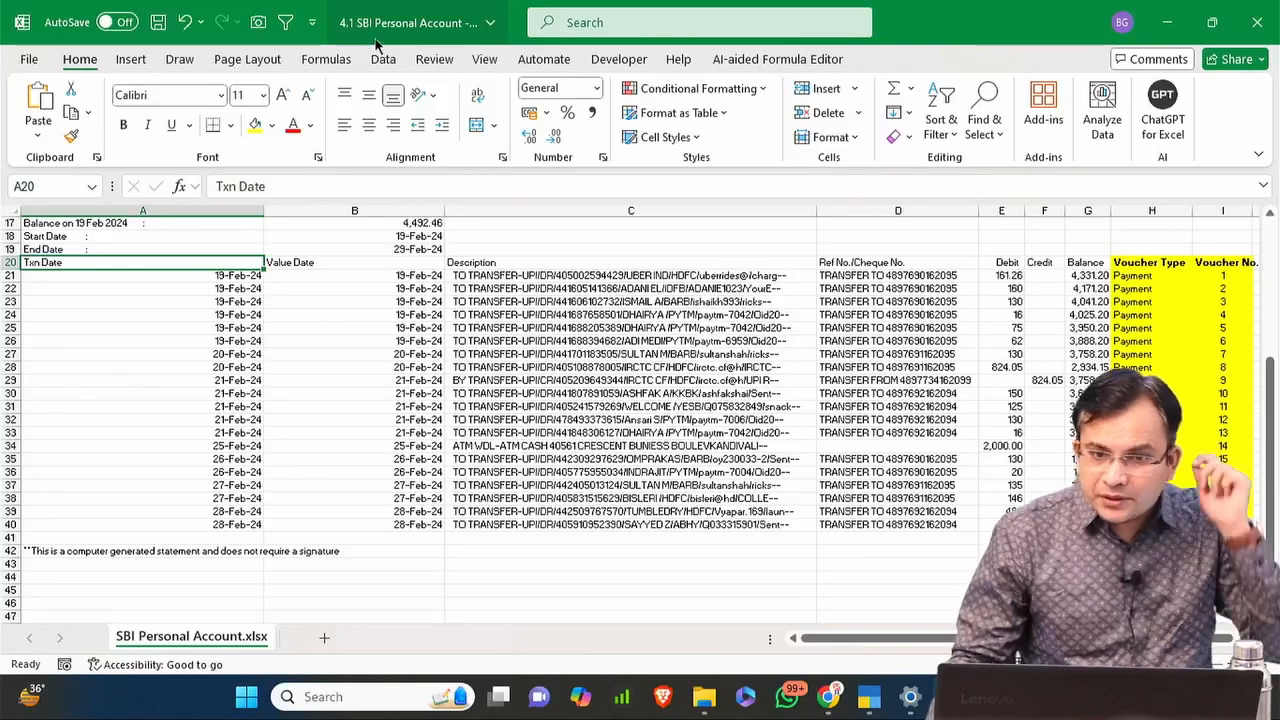
Switch to File Explorer and open the workbook "4.1 SBI Personal Account - Ready" from the Practice Files folder.
key(alt+Tab)
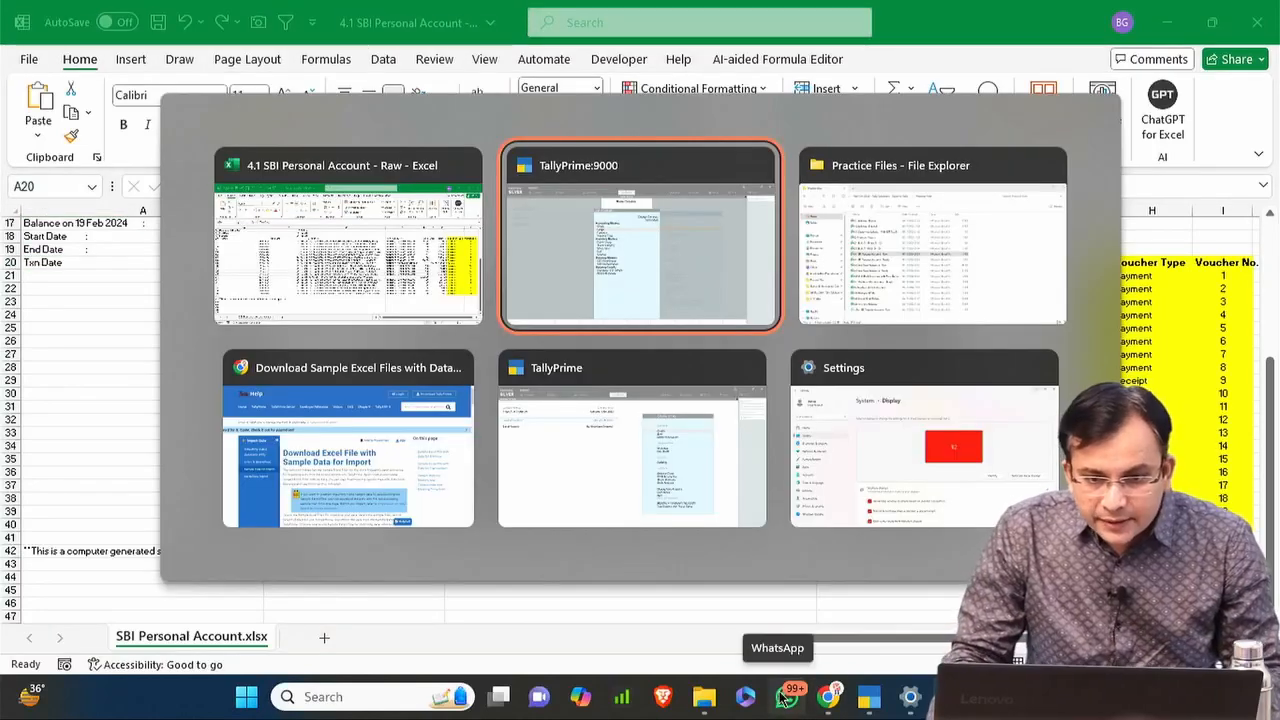
key(alt+Tab)
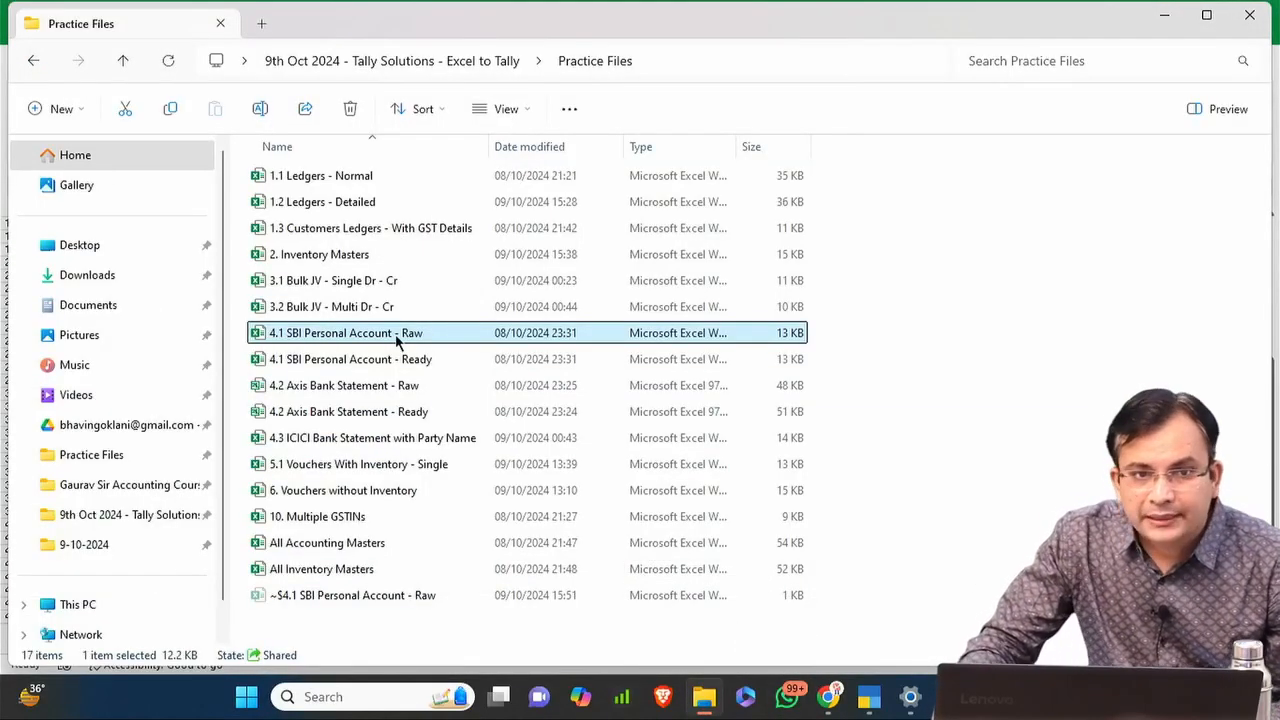
double_click(407, 369)
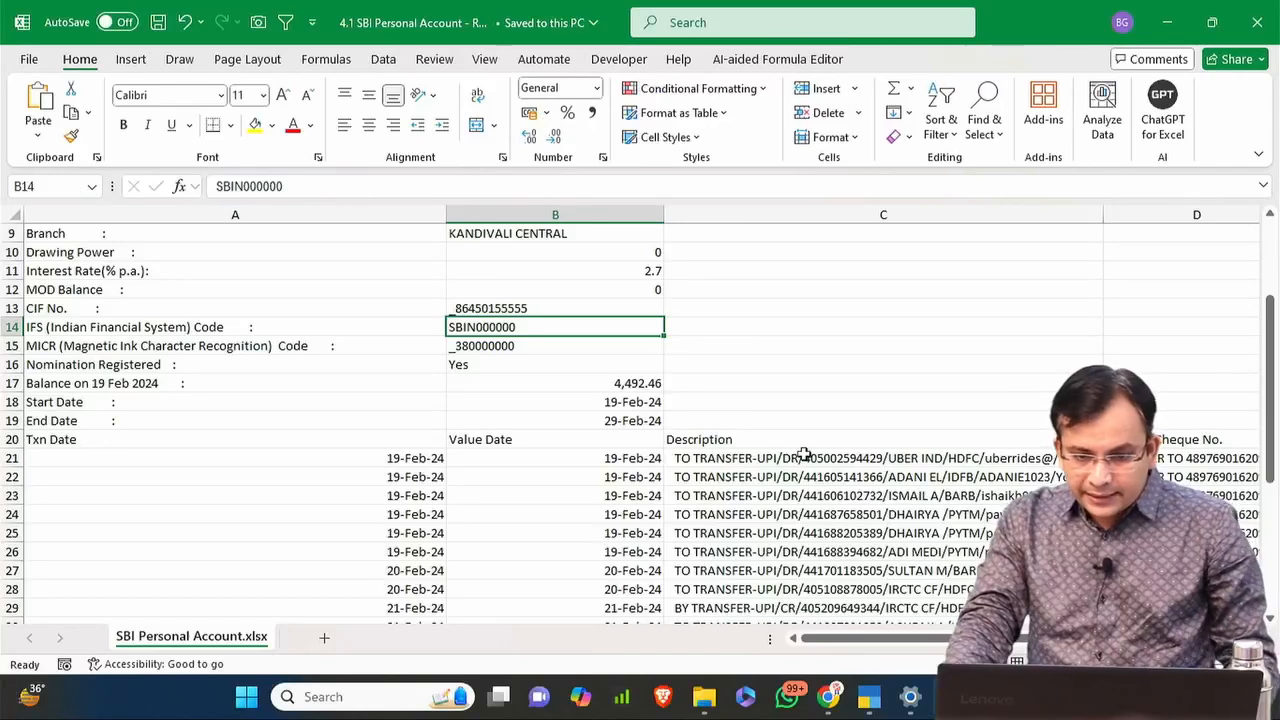
Examine the Voucher Type and Voucher No. columns in the Ready workbook, and return to the Raw statement.
click(804, 455)
key(Right)
key(Right)
key(Right)
key(Down)
key(Right)
key(Up)
key(Right)
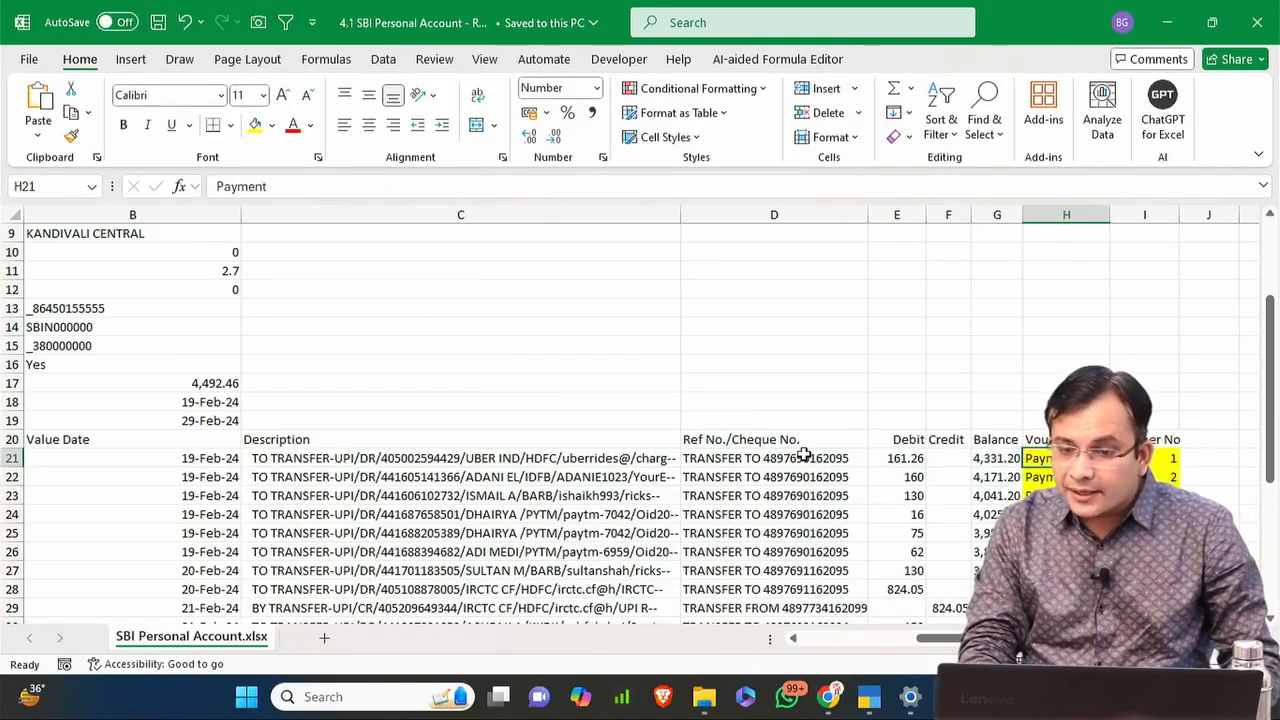
key(Up)
key(alt+space)
key(n)
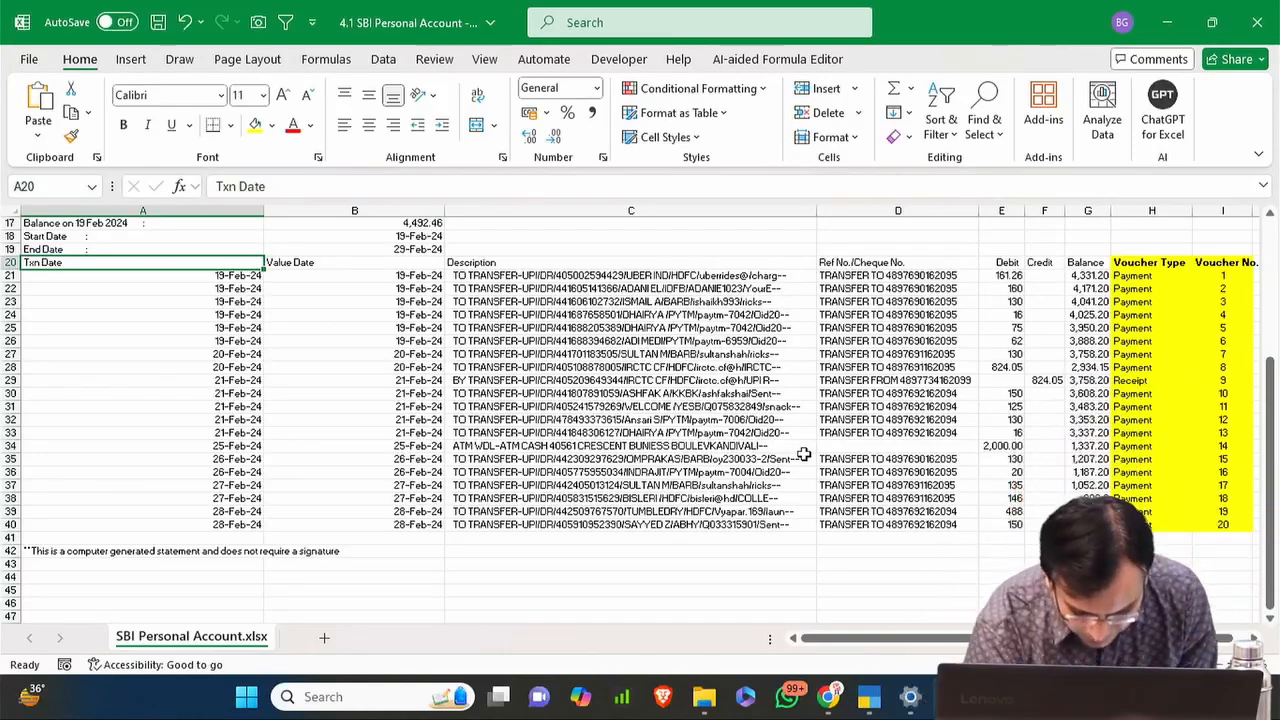
Switch to TallyPrime and open the transaction import for the Excel Import company.
key(alt+Tab)
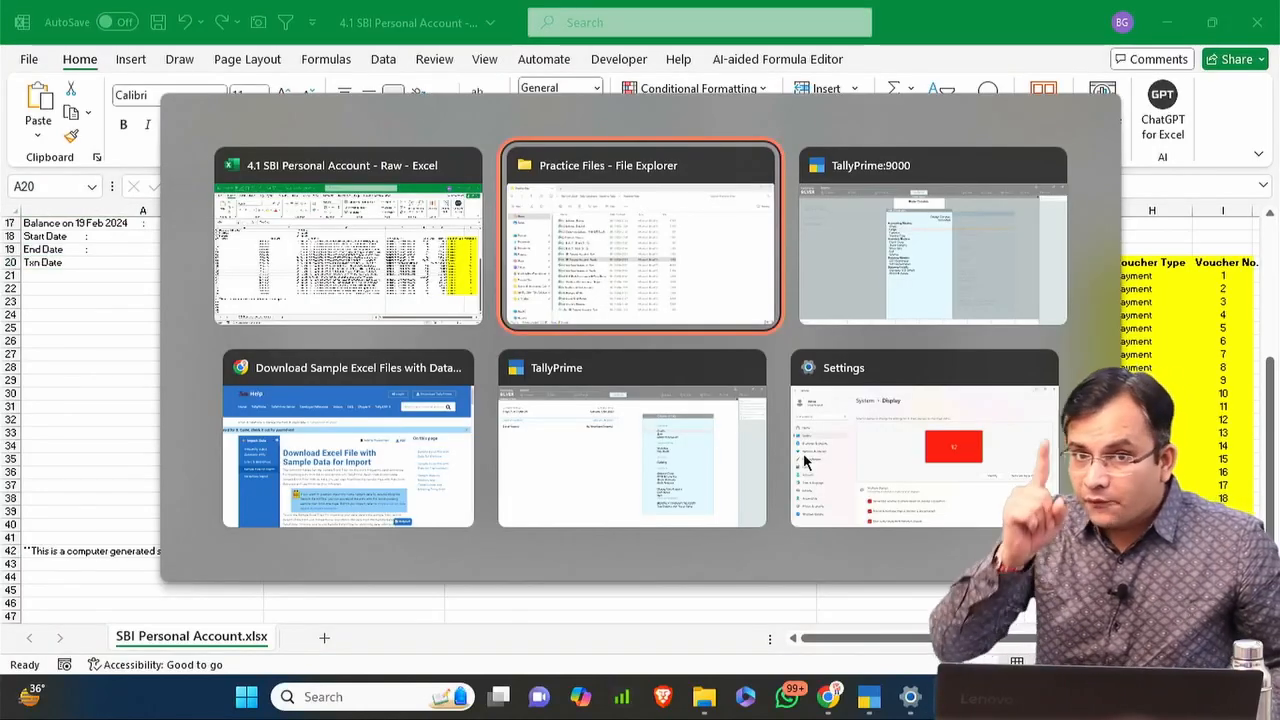
key(alt+Tab)
key(Escape)
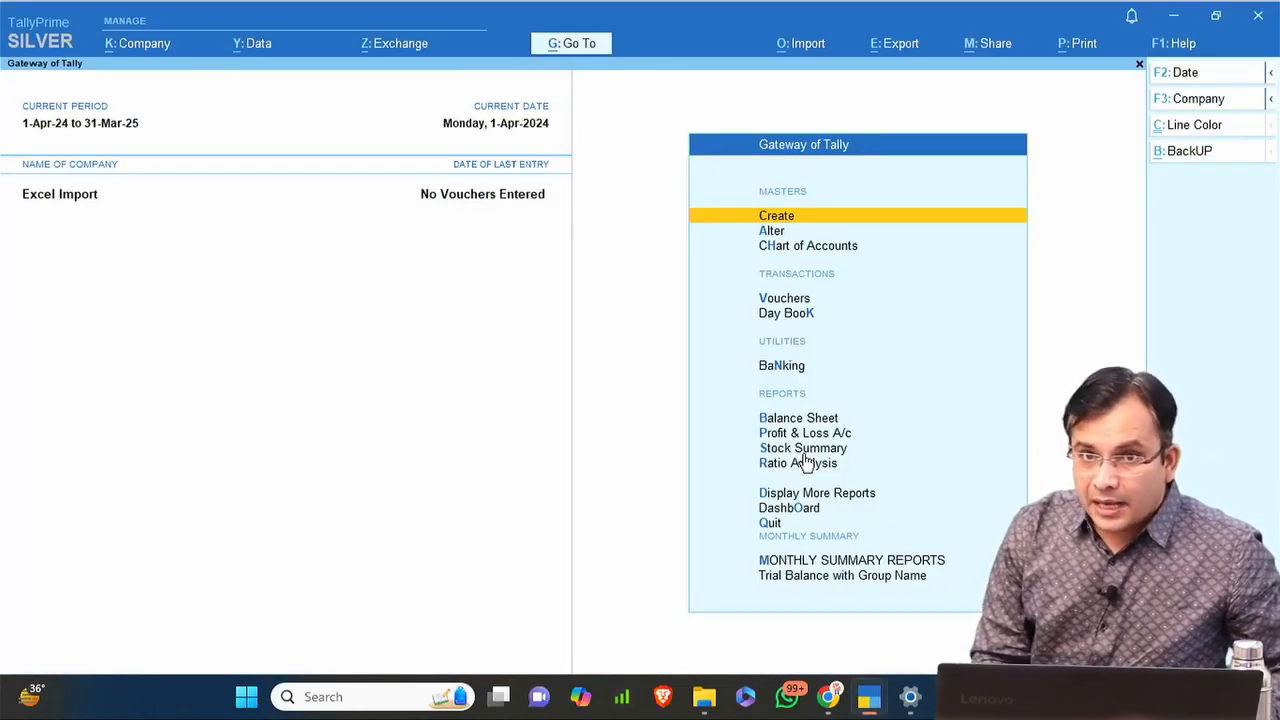
key(alt+o)
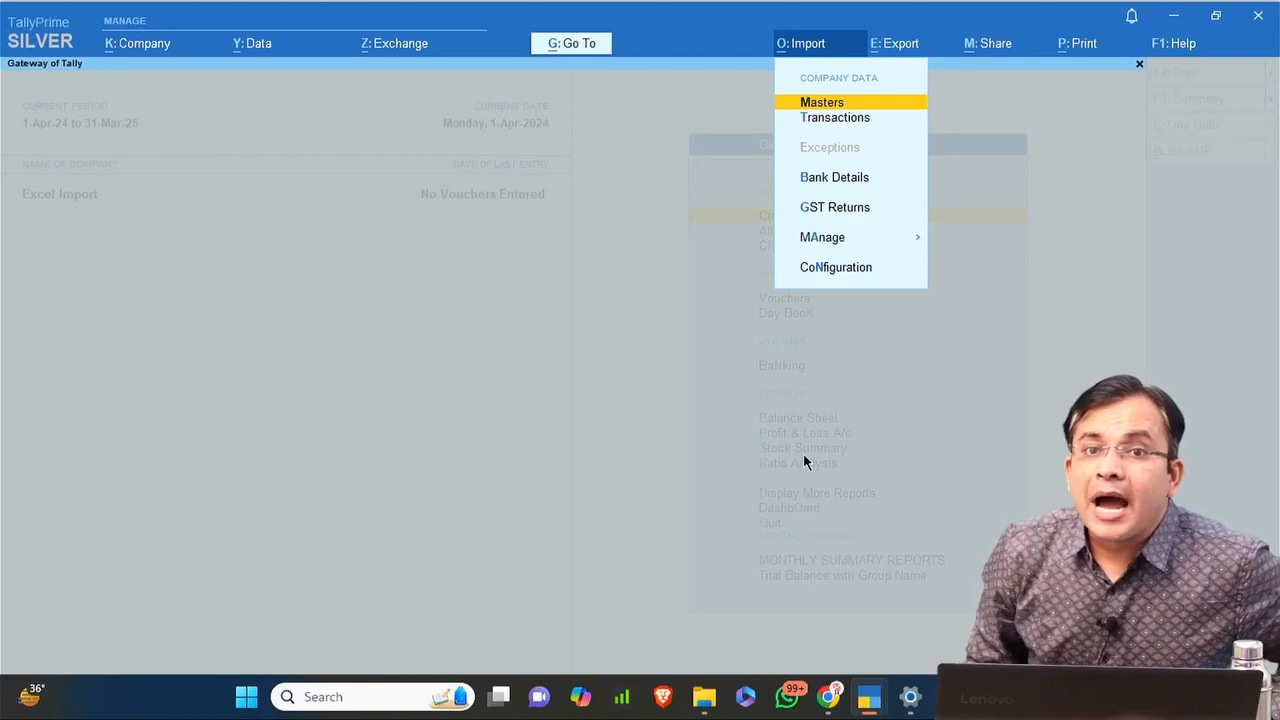
key(Down)
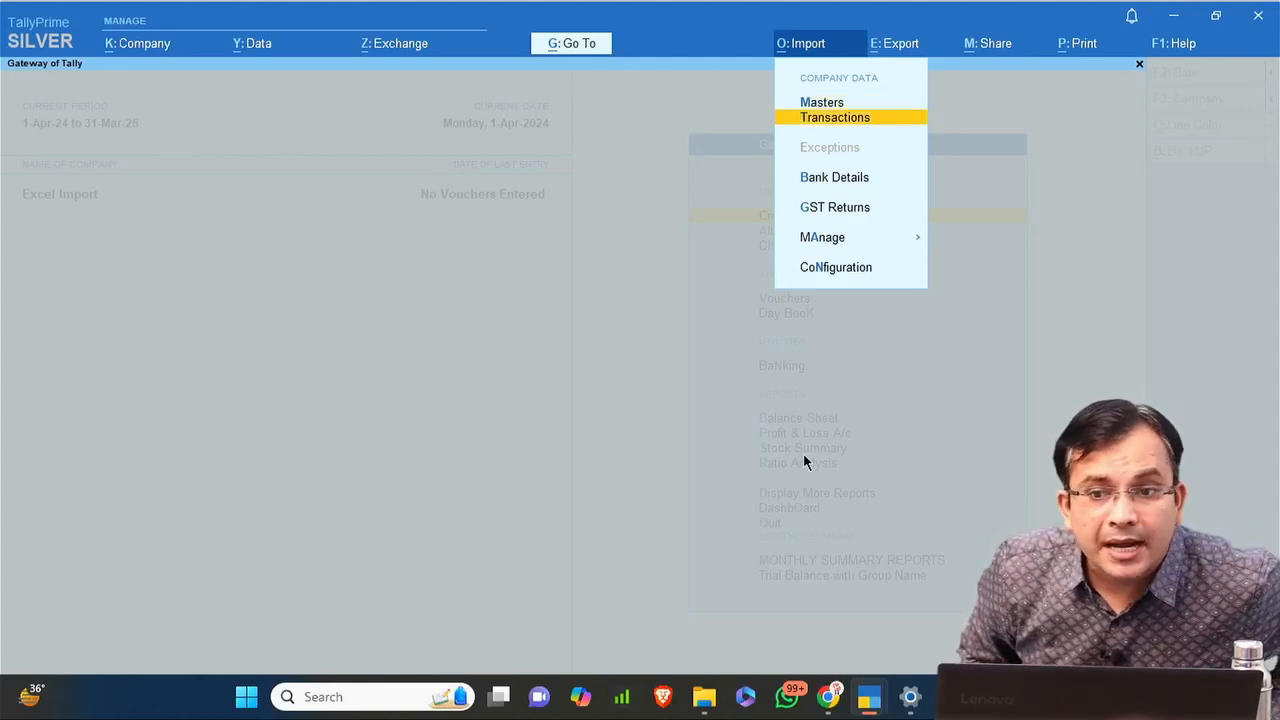
key(Return)
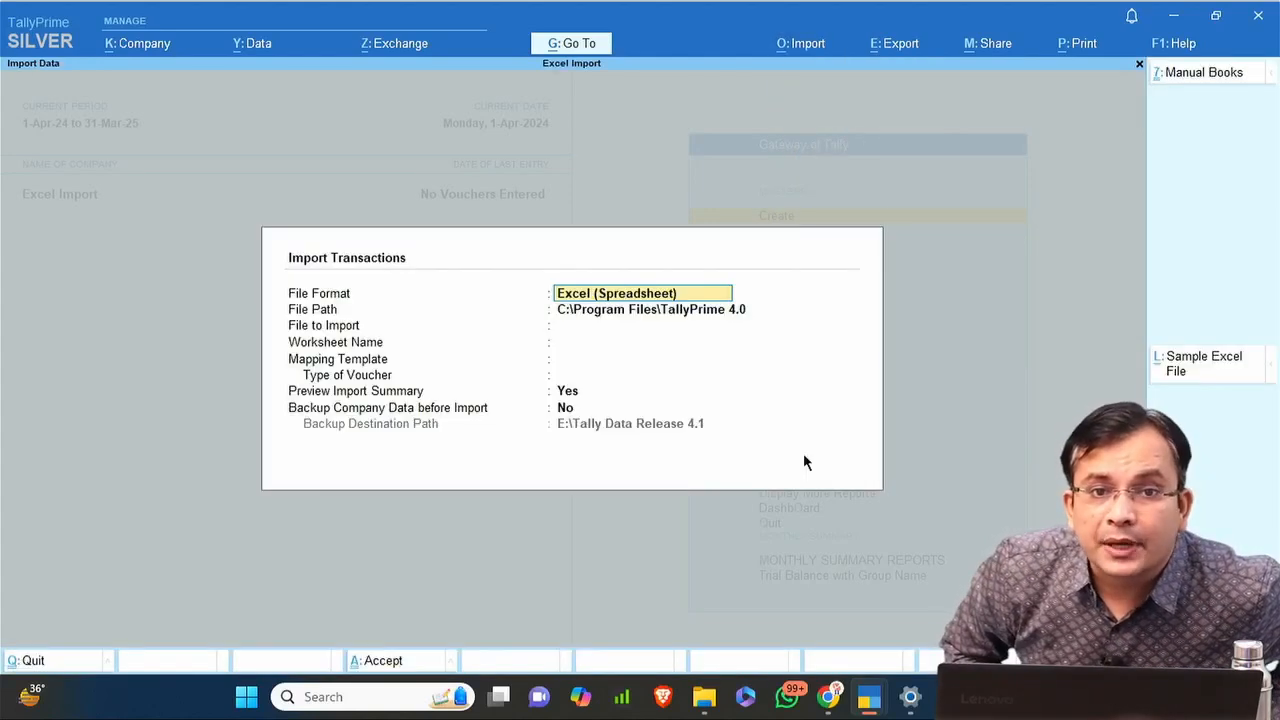
Keep Excel (Spreadsheet) as the file format and set the file path to the Practice Files folder path copied from File Explorer.
key(Return)
key(Return)
key(alt+Tab)
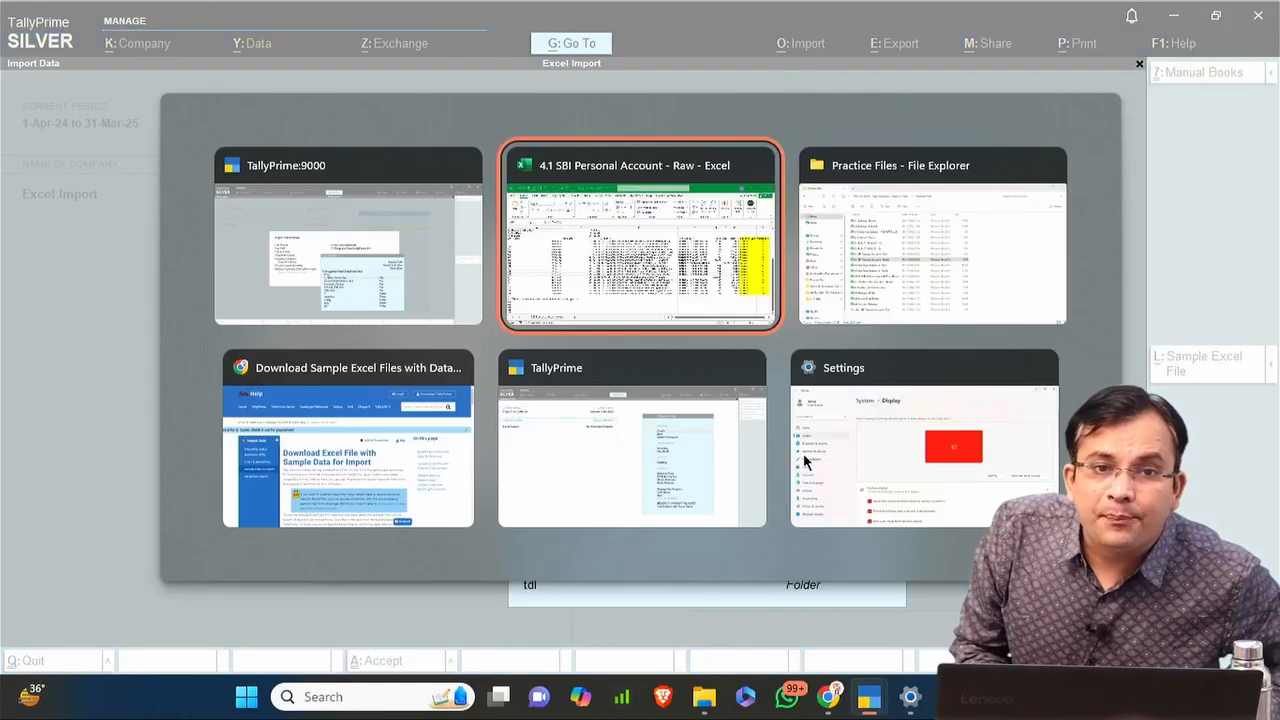
key(Tab)
key(alt+d)
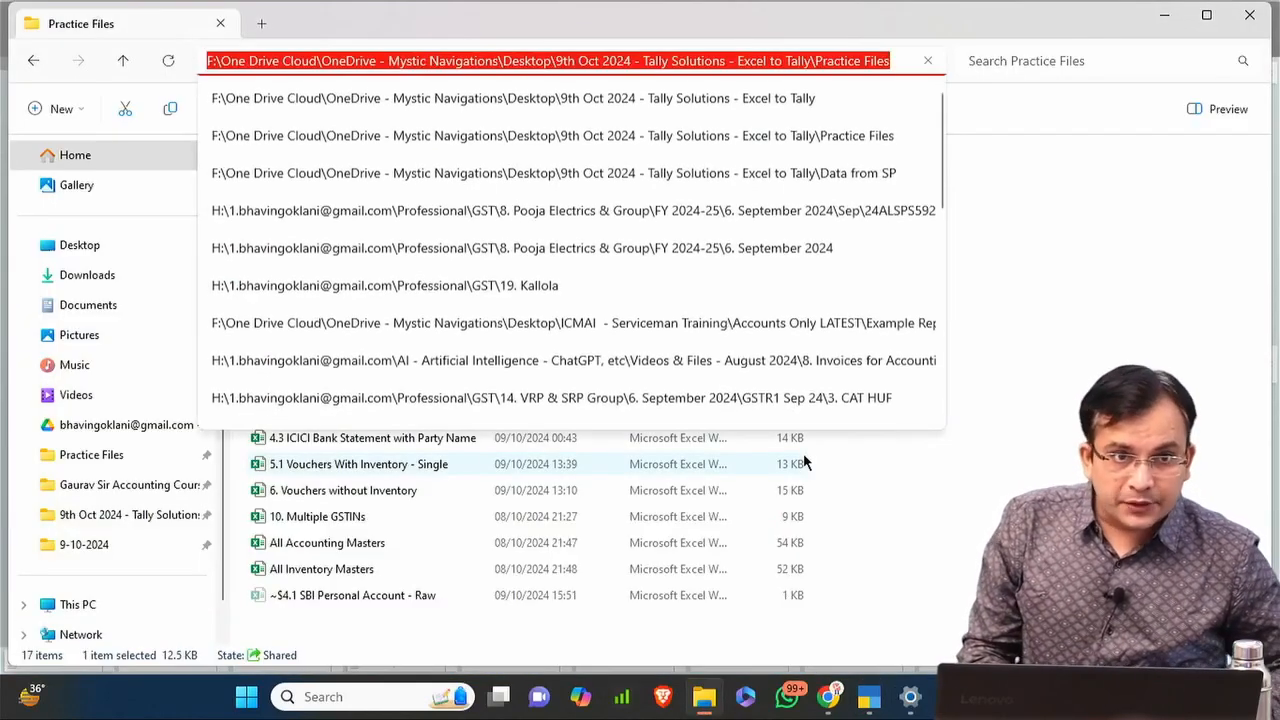
key(ctrl+c)
key(Escape)
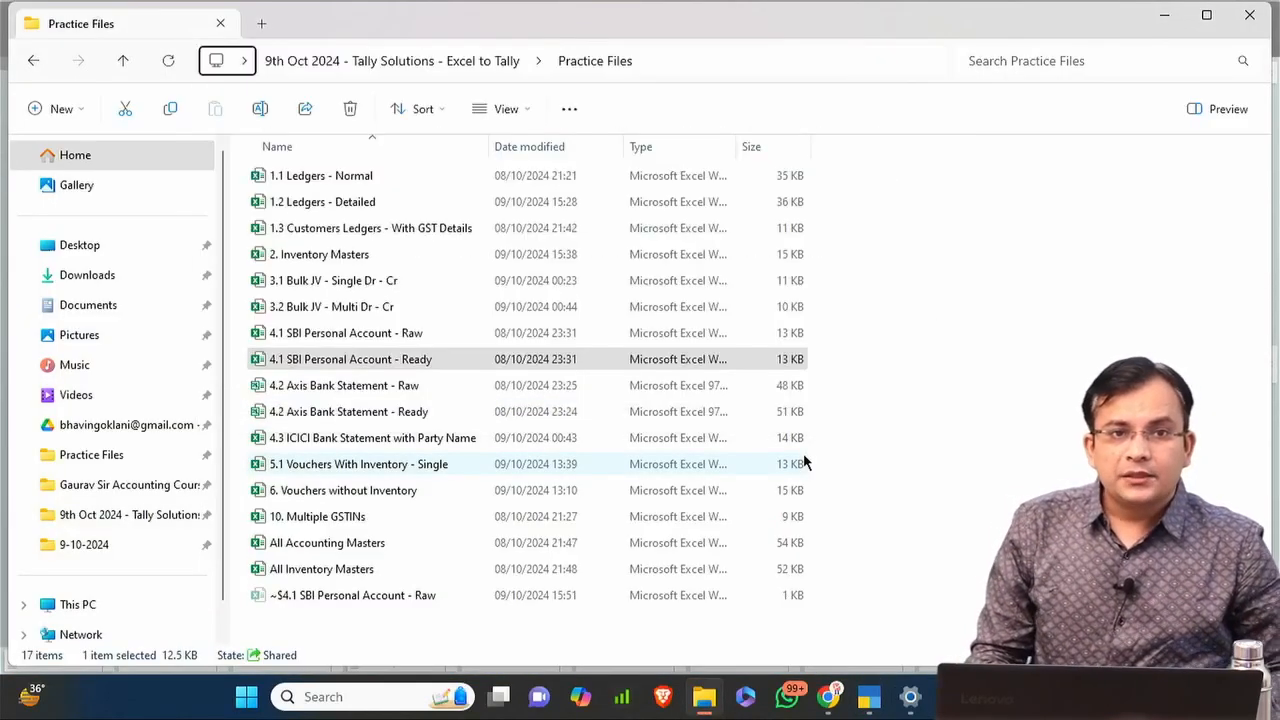
key(alt+Tab)
key(ctrl+alt+v)
key(Return)
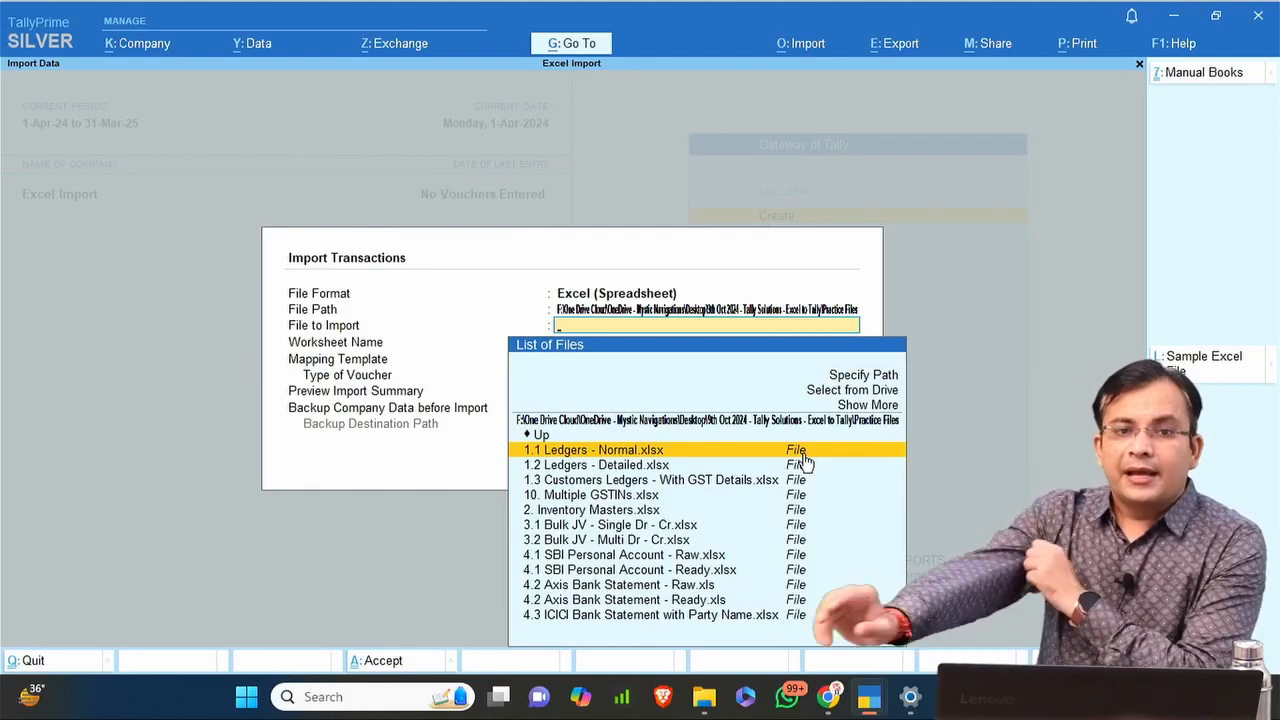
Choose "4.1 SBI Personal Account - Raw.xlsx" as the file to import.
key(Down)
key(Down)
key(Down)
key(Down)
key(Down)
key(Down)
key(Down)
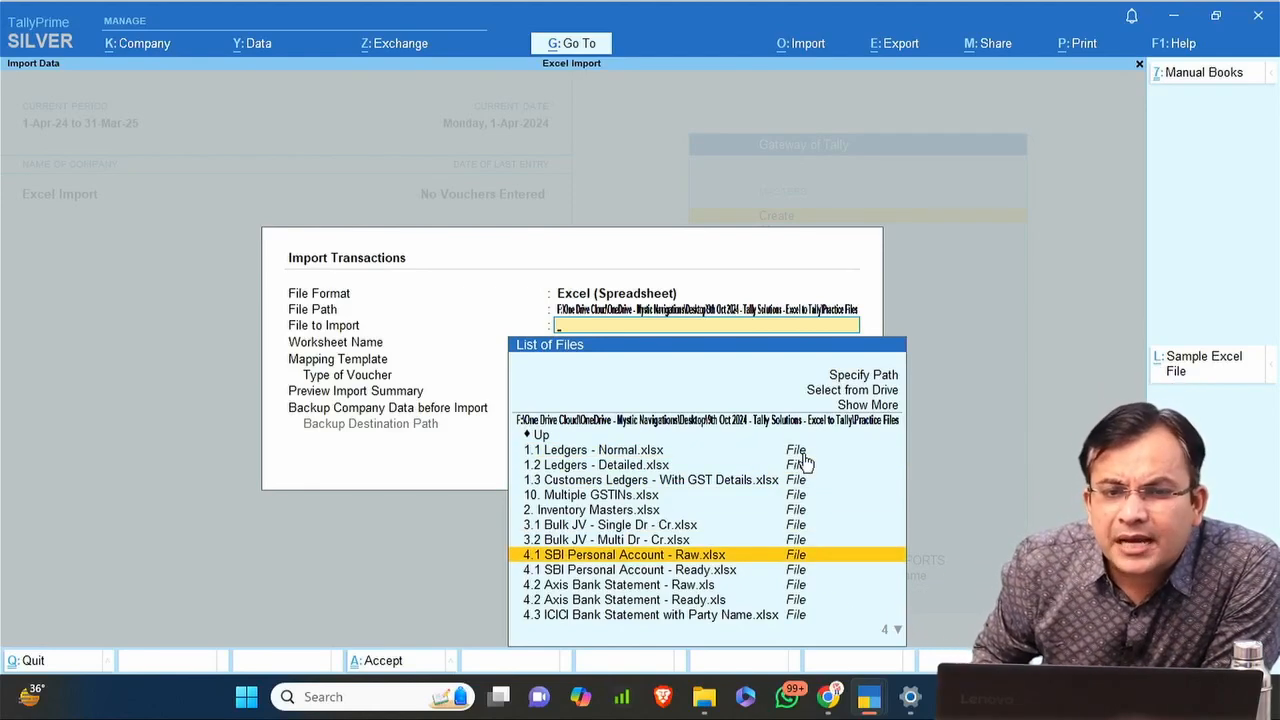
key(Return)
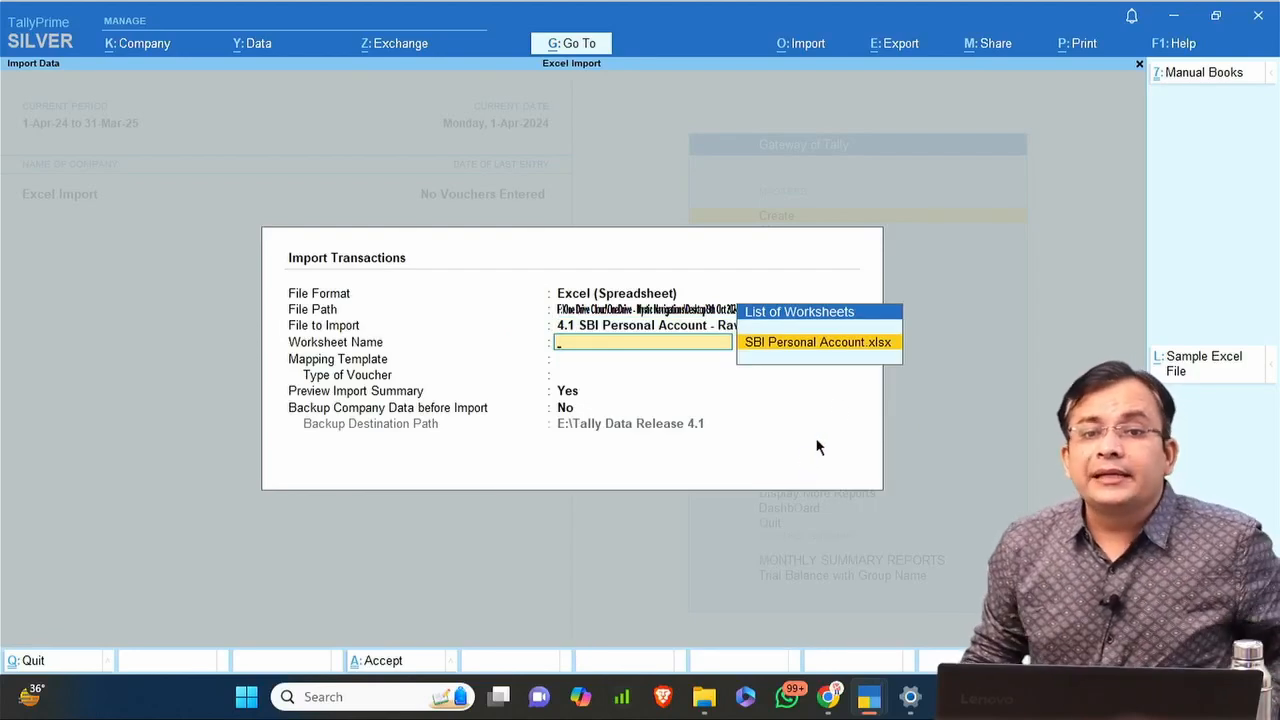
Check the sheet name in the Excel statement and choose "SBI Personal Account.xlsx" as the worksheet to import in TallyPrime.
key(alt+Tab)
key(alt+Tab)
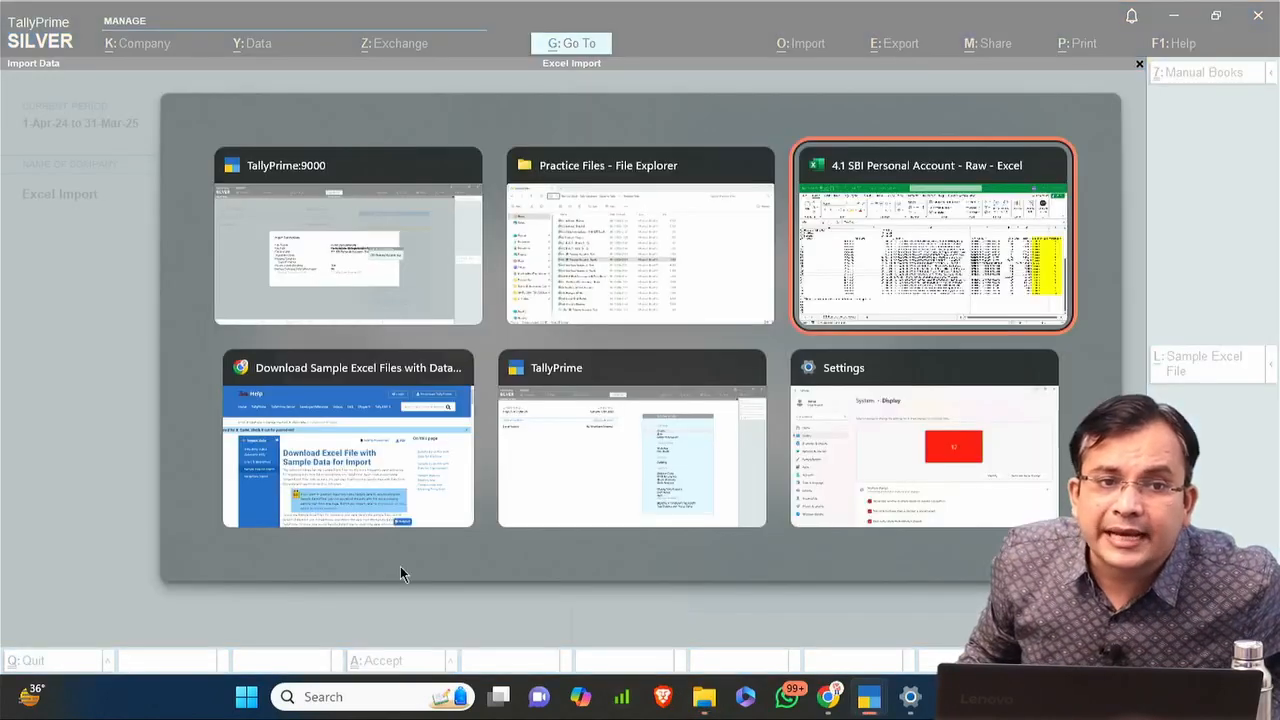
key(ctrl)
key(ctrl)
key(ctrl)
key(ctrl)
key(ctrl)
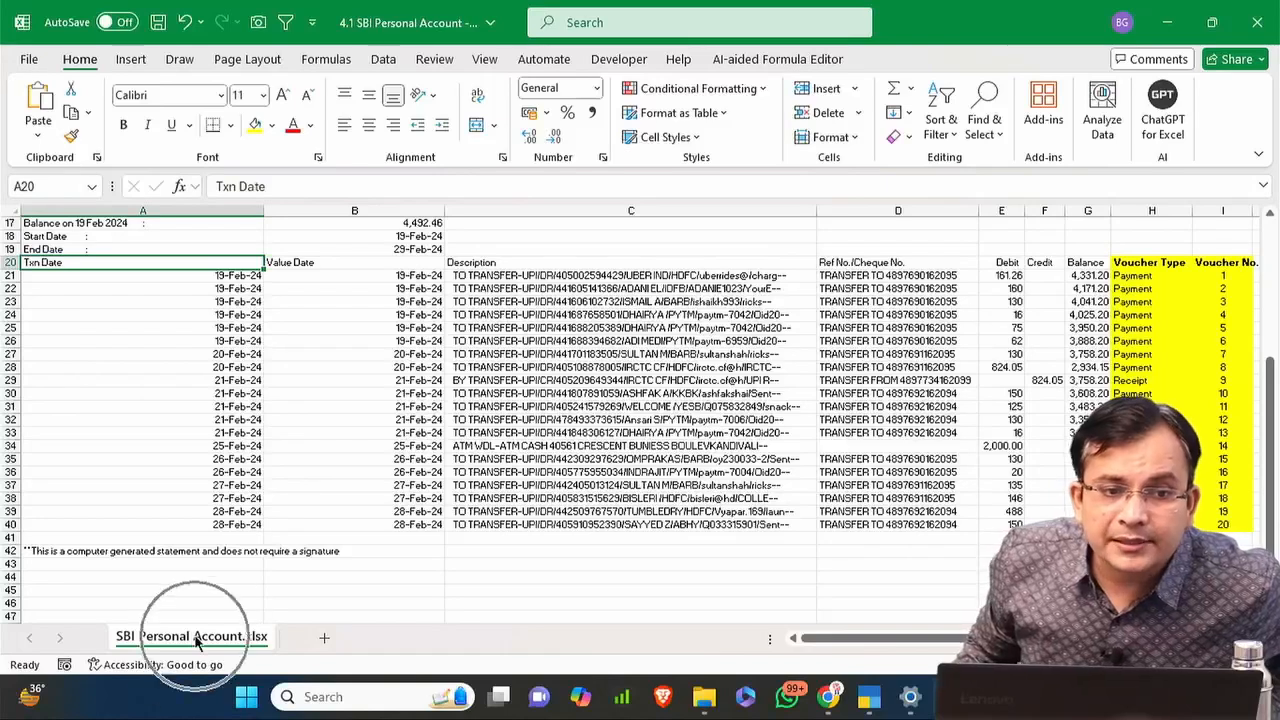
key(alt+Tab)
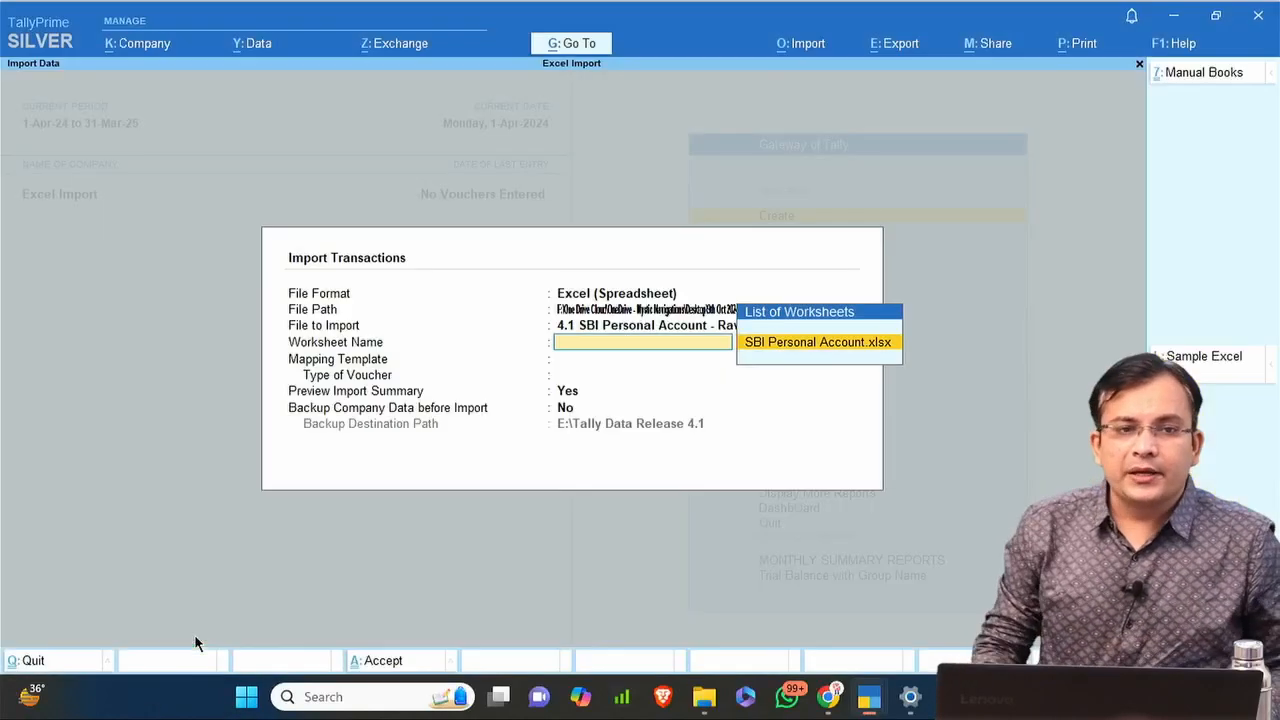
key(Return)
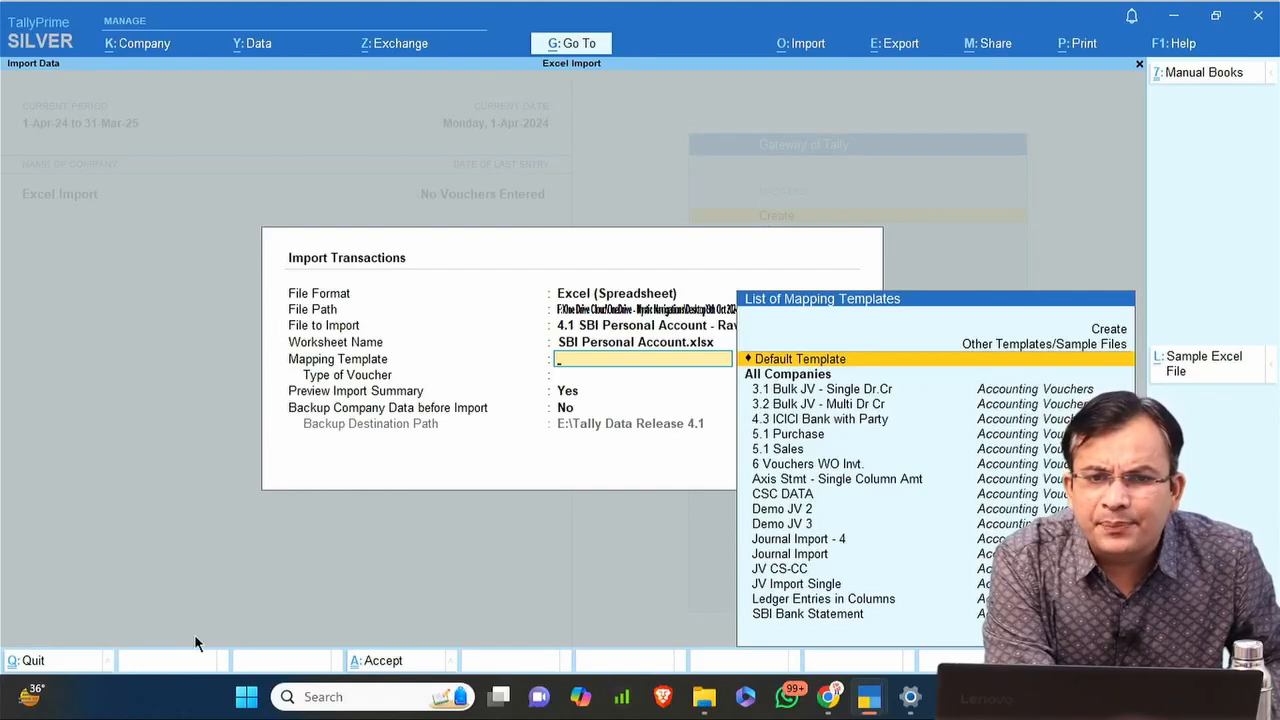
Start creating a new mapping template for all companies and name it "SBI_Personal_9thOct".
key(Up)
key(Up)
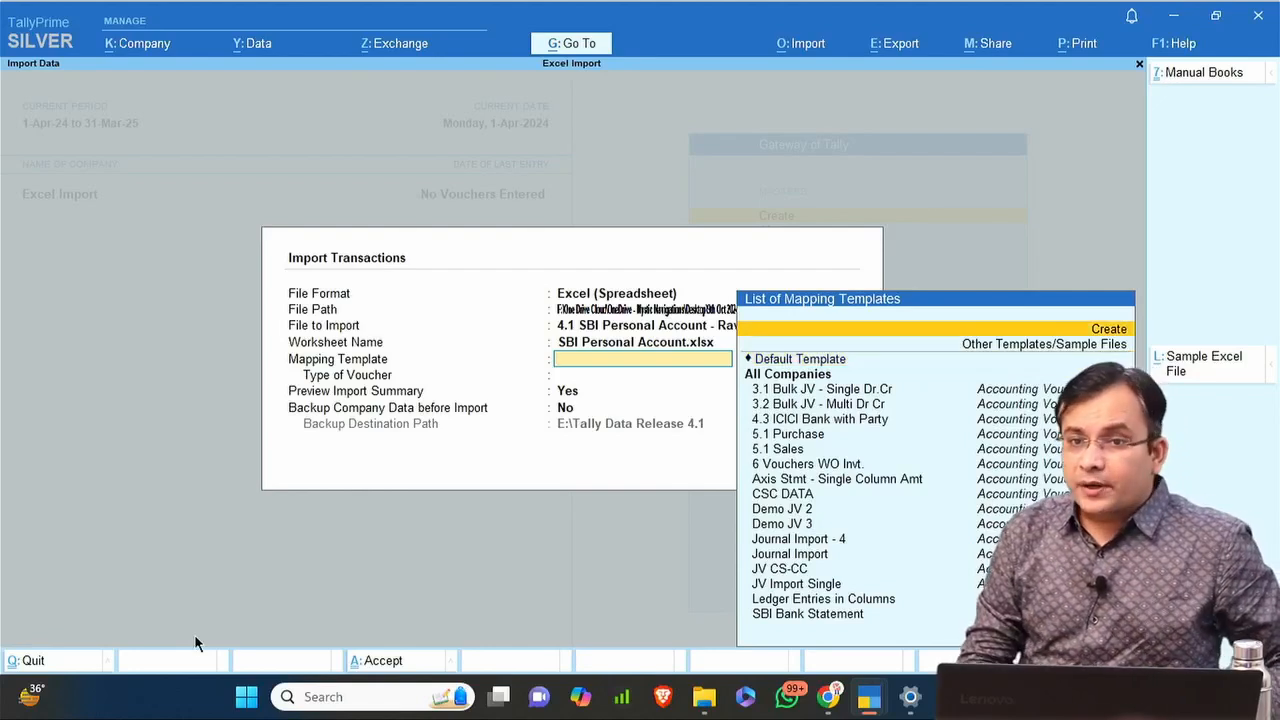
key(Return)
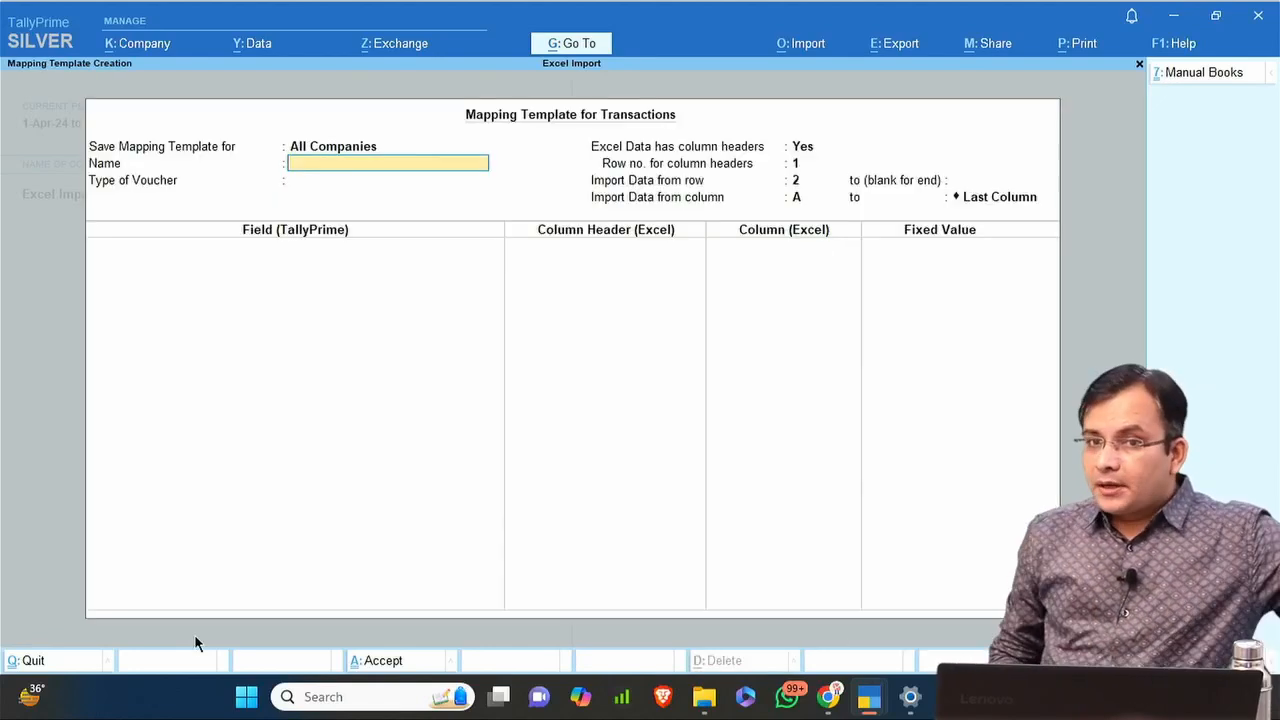
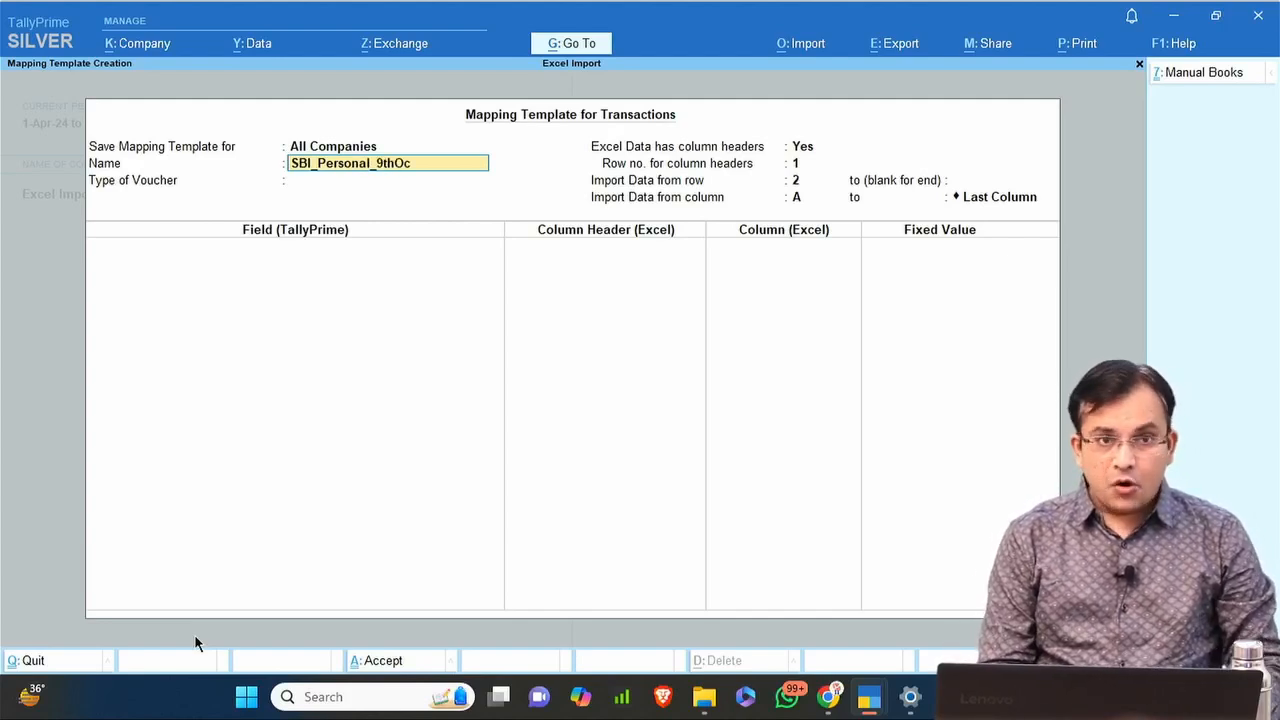
key(Return)
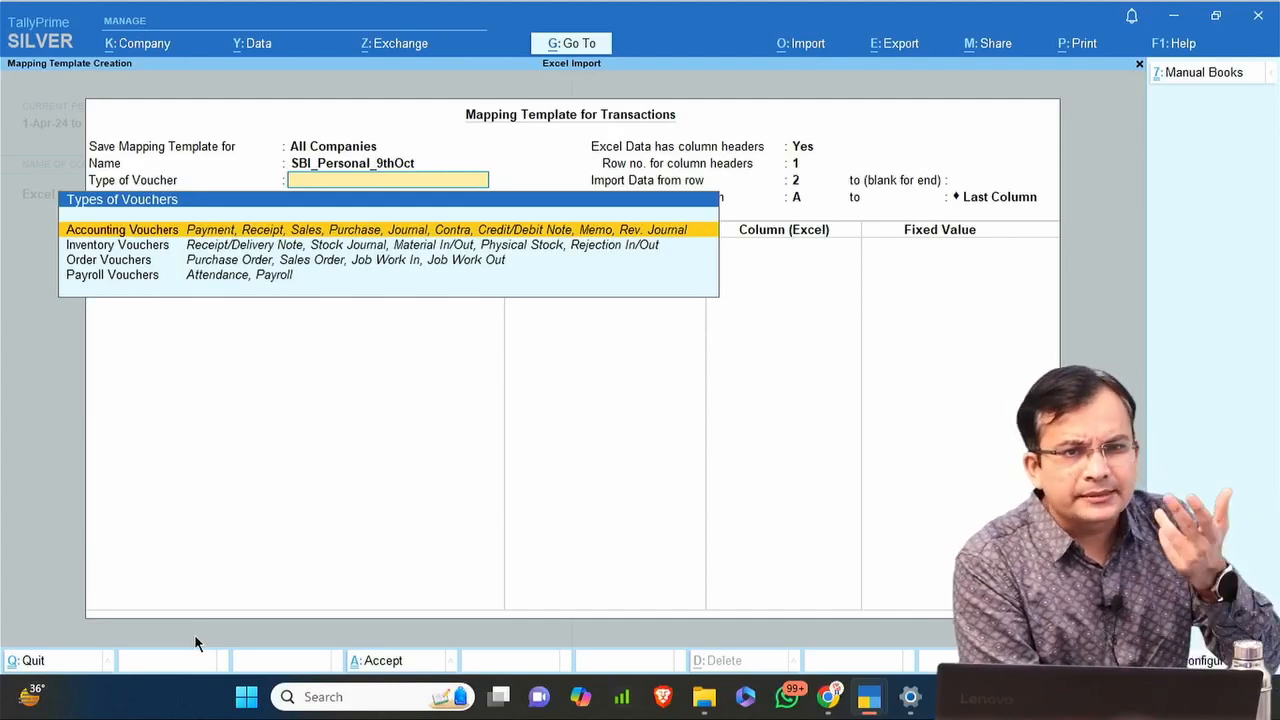
Look through the voucher categories and set the template's type of voucher to Accounting Vouchers.
key(Down)
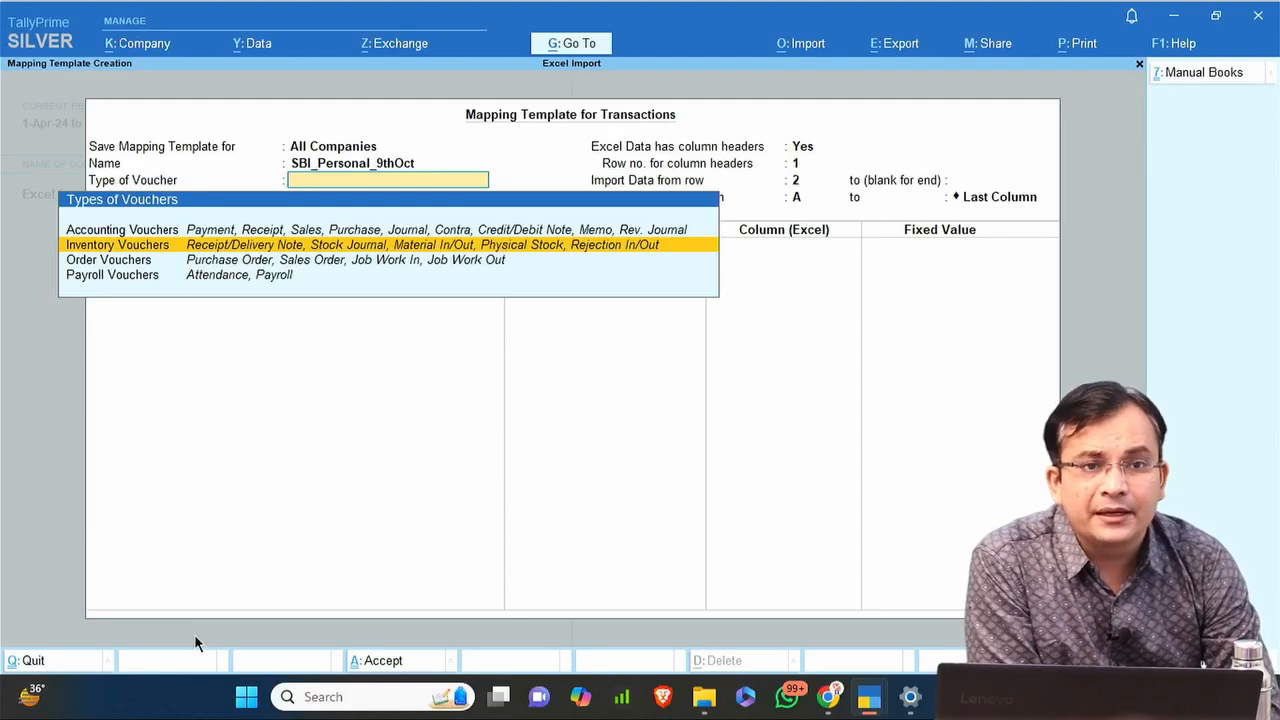
key(Down)
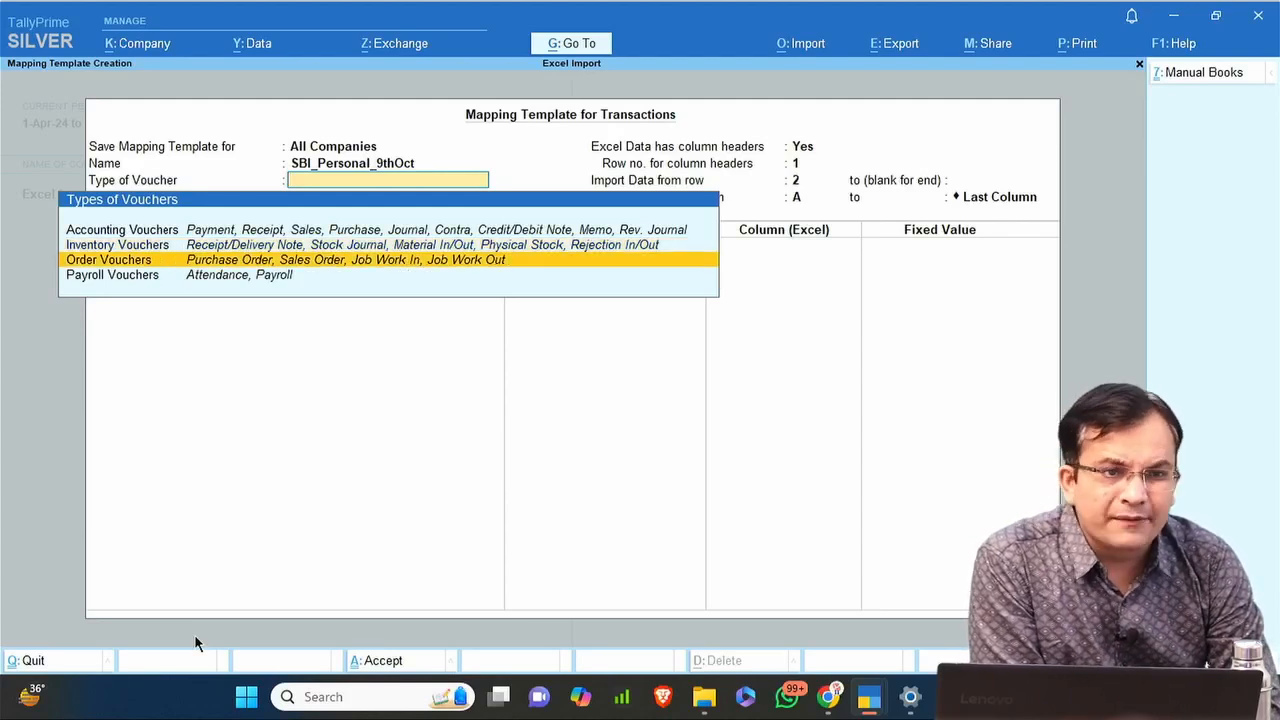
key(Up)
key(Up)
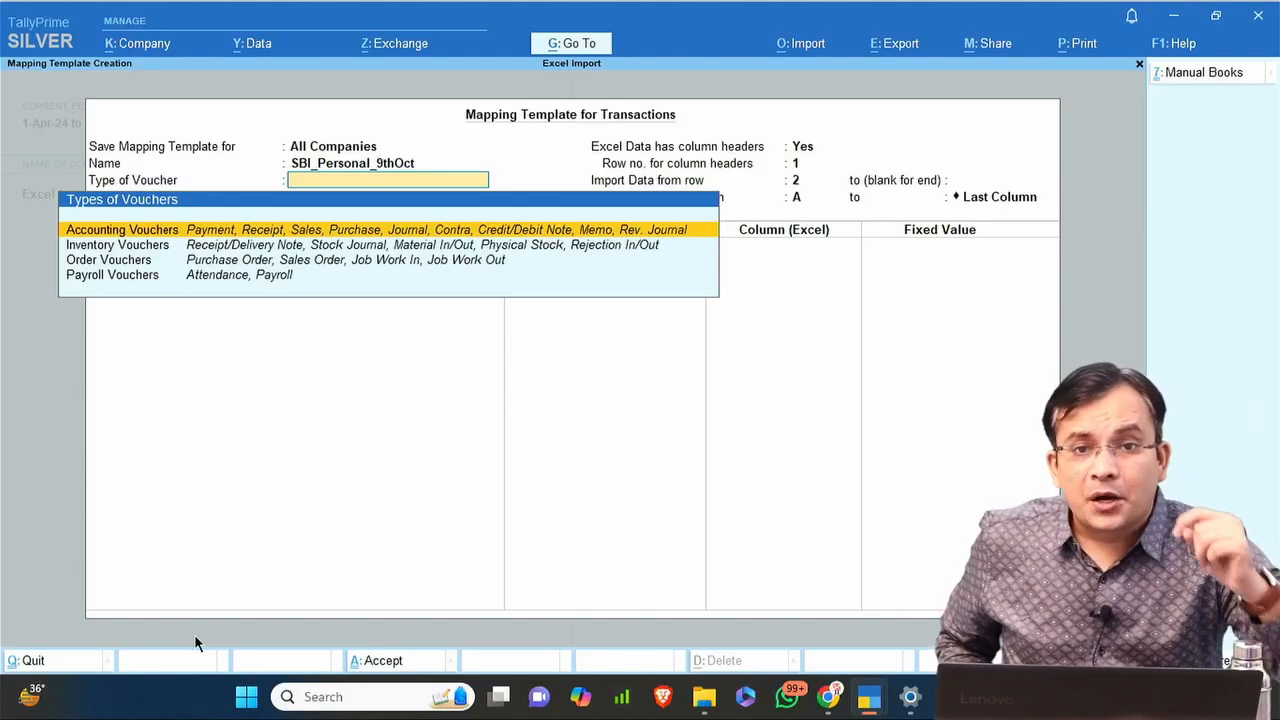
key(Return)
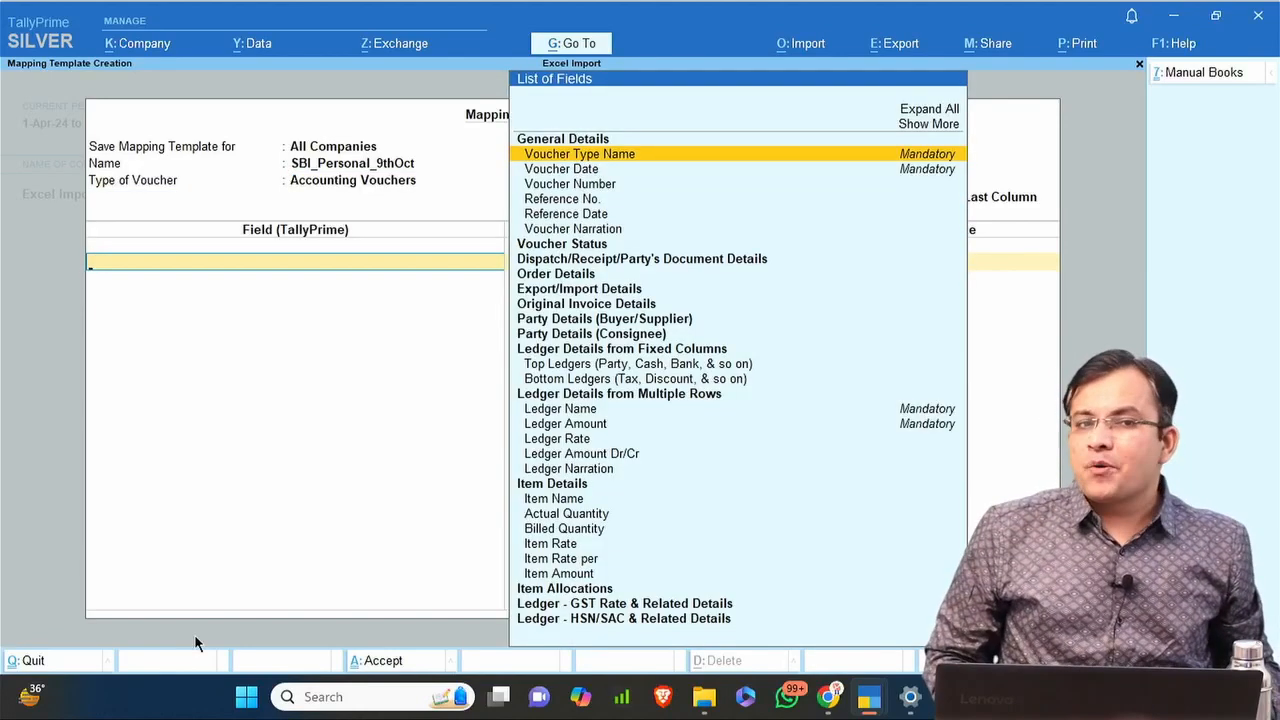
Leave the list of fields and go back to the template's row number for column headers.
key(BackSpace)
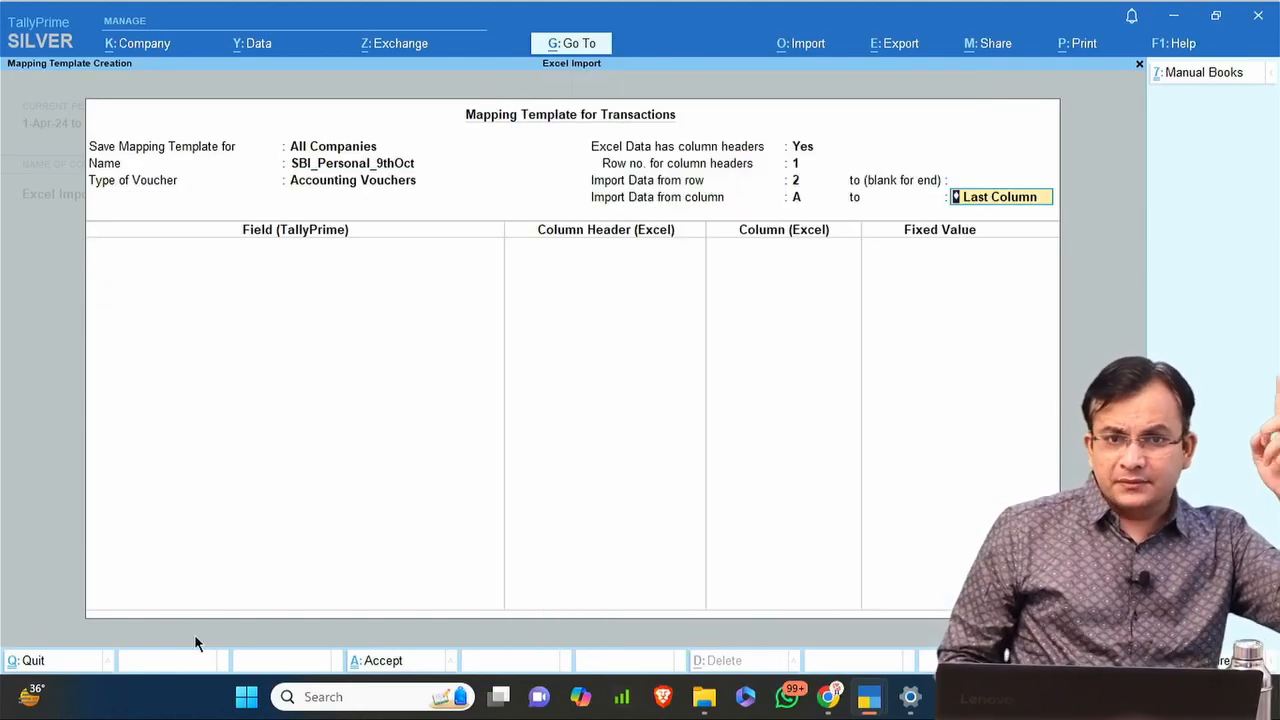
key(BackSpace)
key(BackSpace)
key(BackSpace)
key(BackSpace)
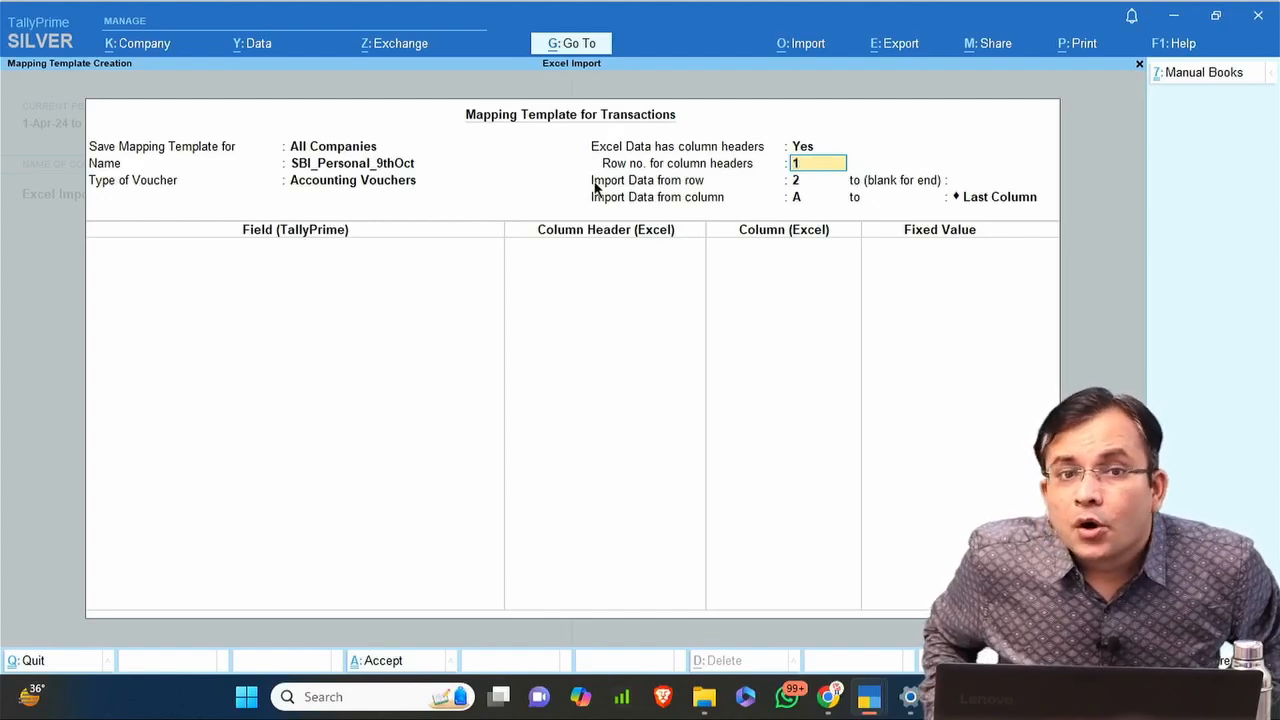
Switch to the Excel statement and highlight the header row A20:I20 with a light blue fill.
key(alt+Tab)
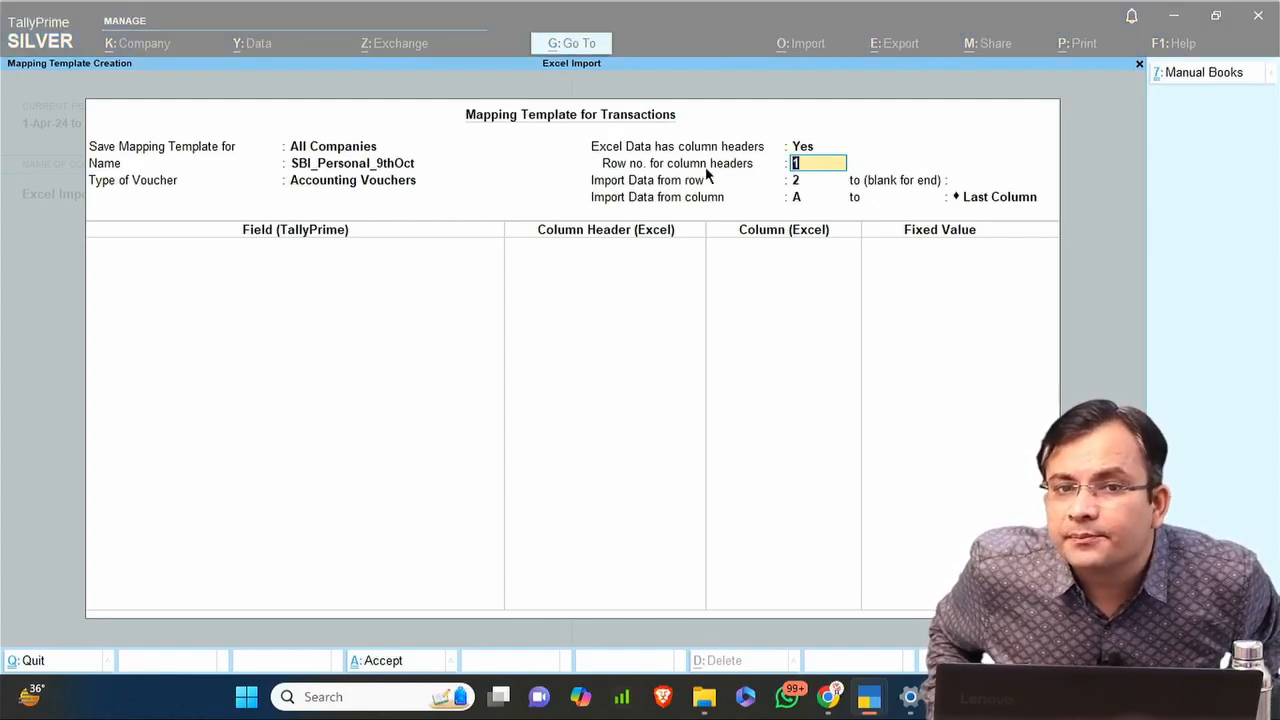
scroll(475, 312, up, 5)
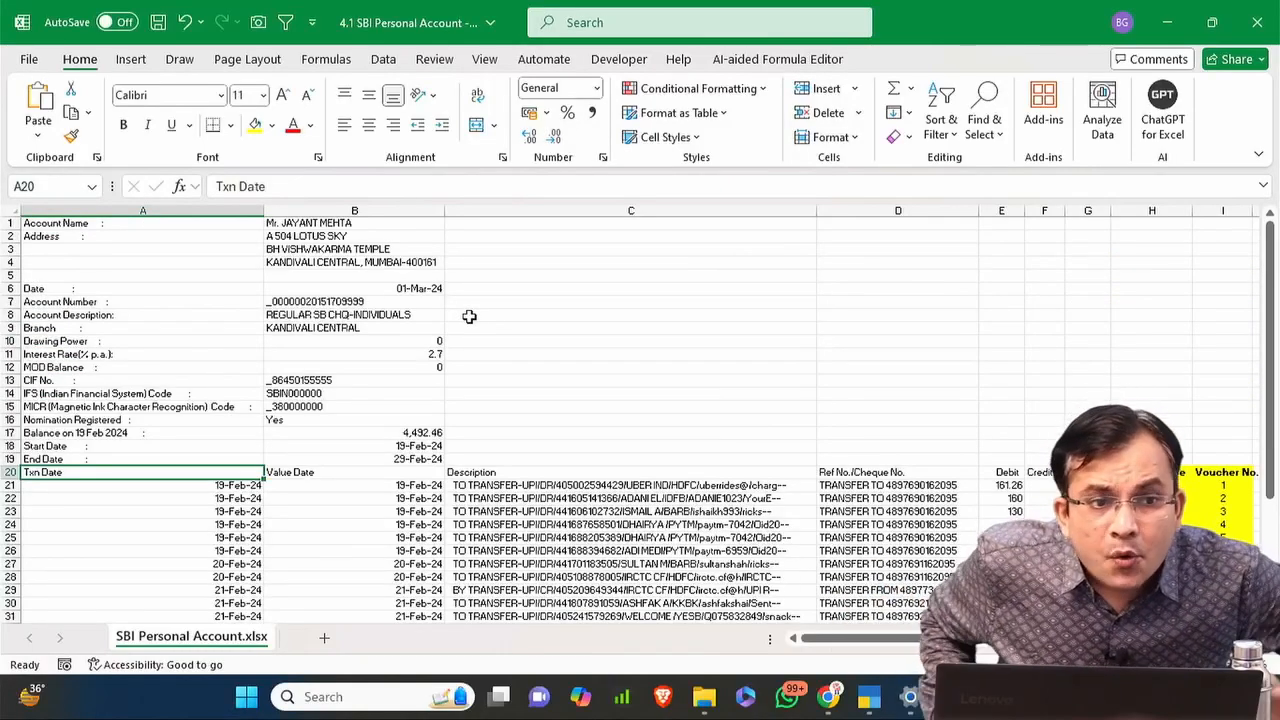
key(ctrl+shift+Right)
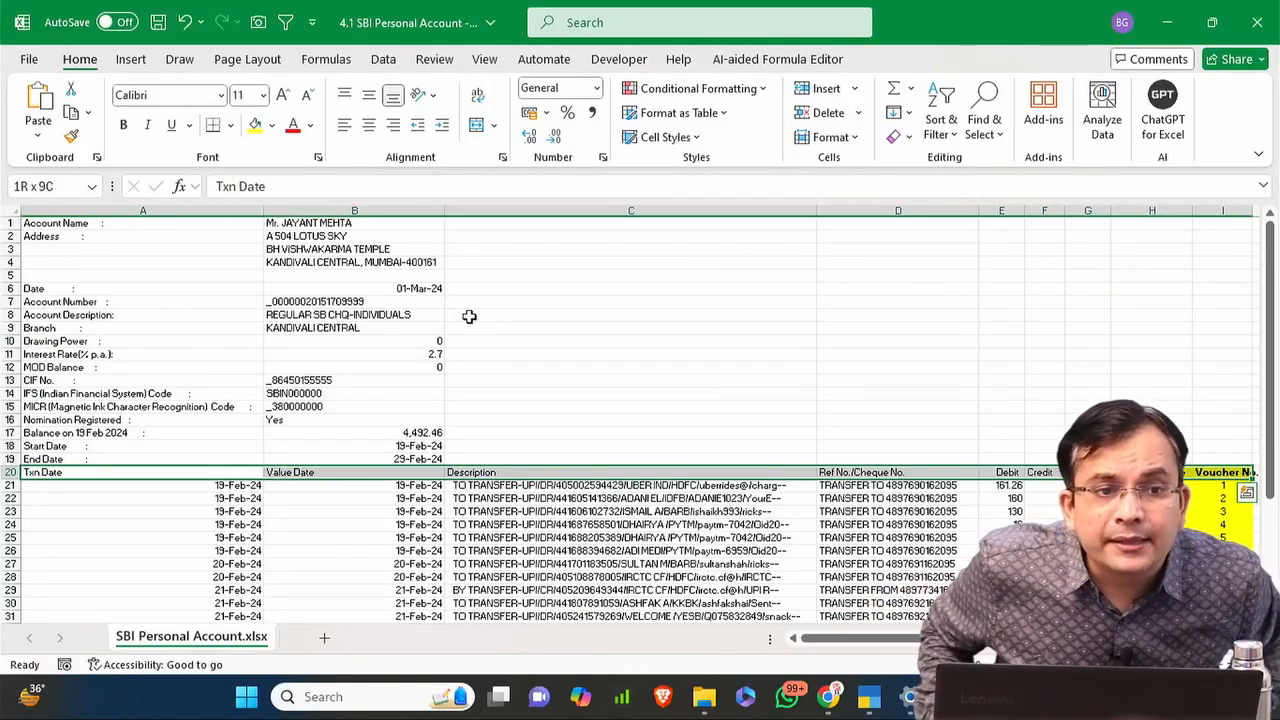
click(271, 125)
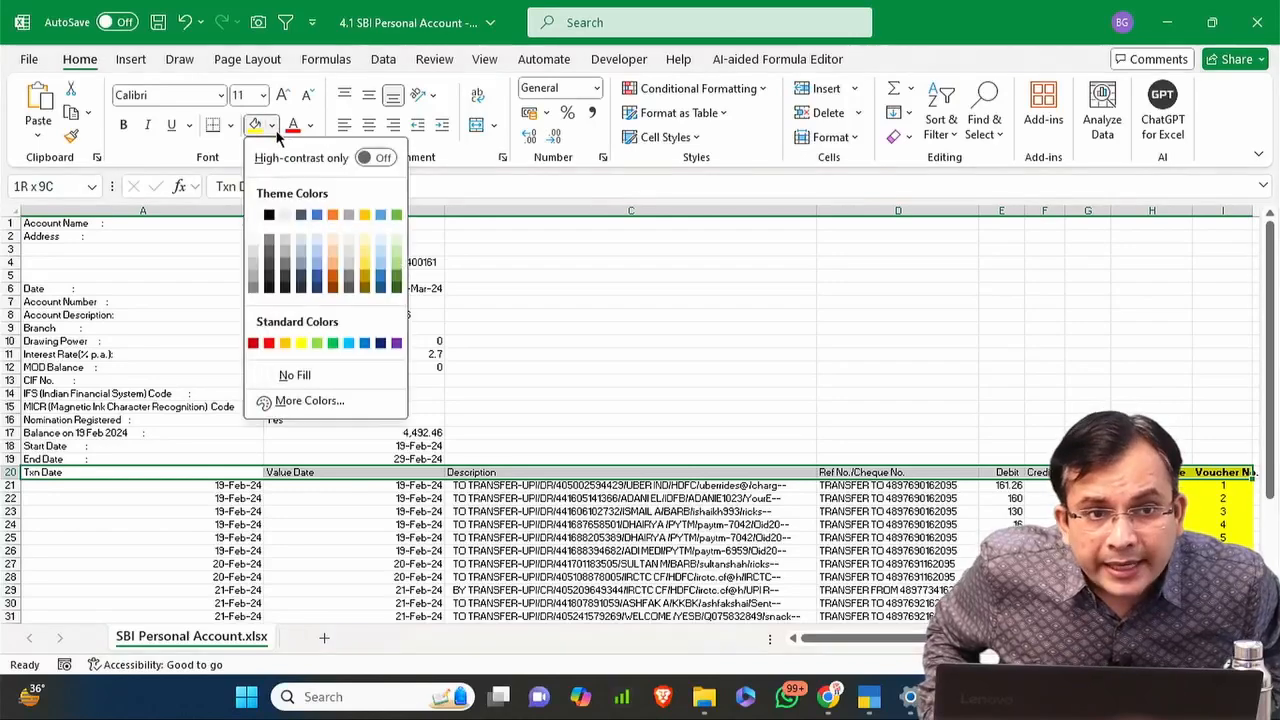
click(317, 242)
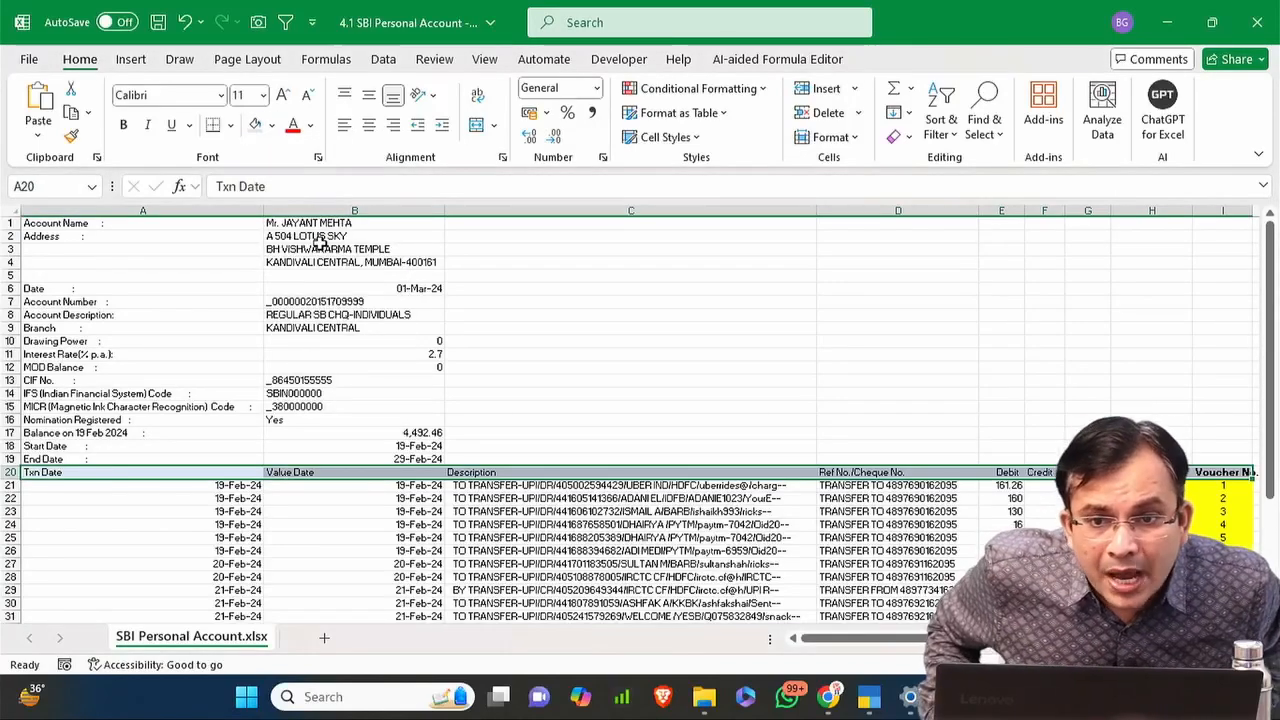
Set the TallyPrime template's column header row to 20 and its import start row to 21, checking the statement in Excel, and discard the template.
key(alt+Tab)
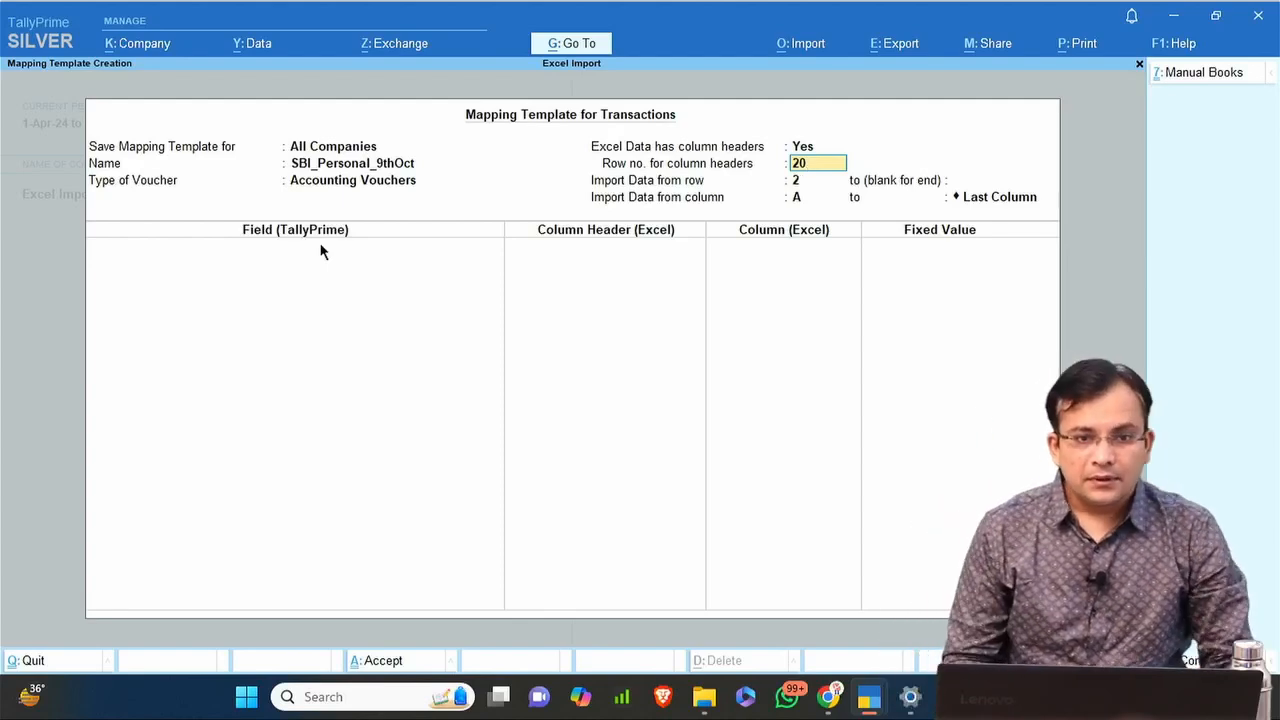
key(Return)
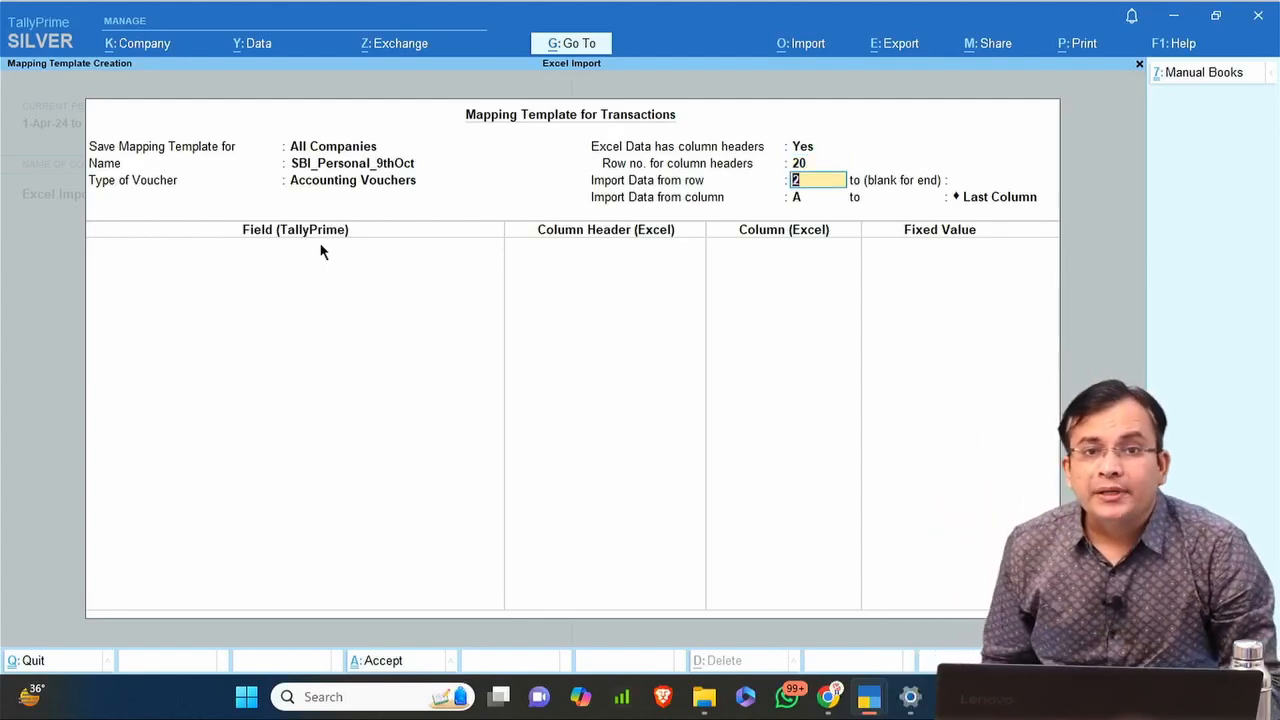
key(alt+Tab)
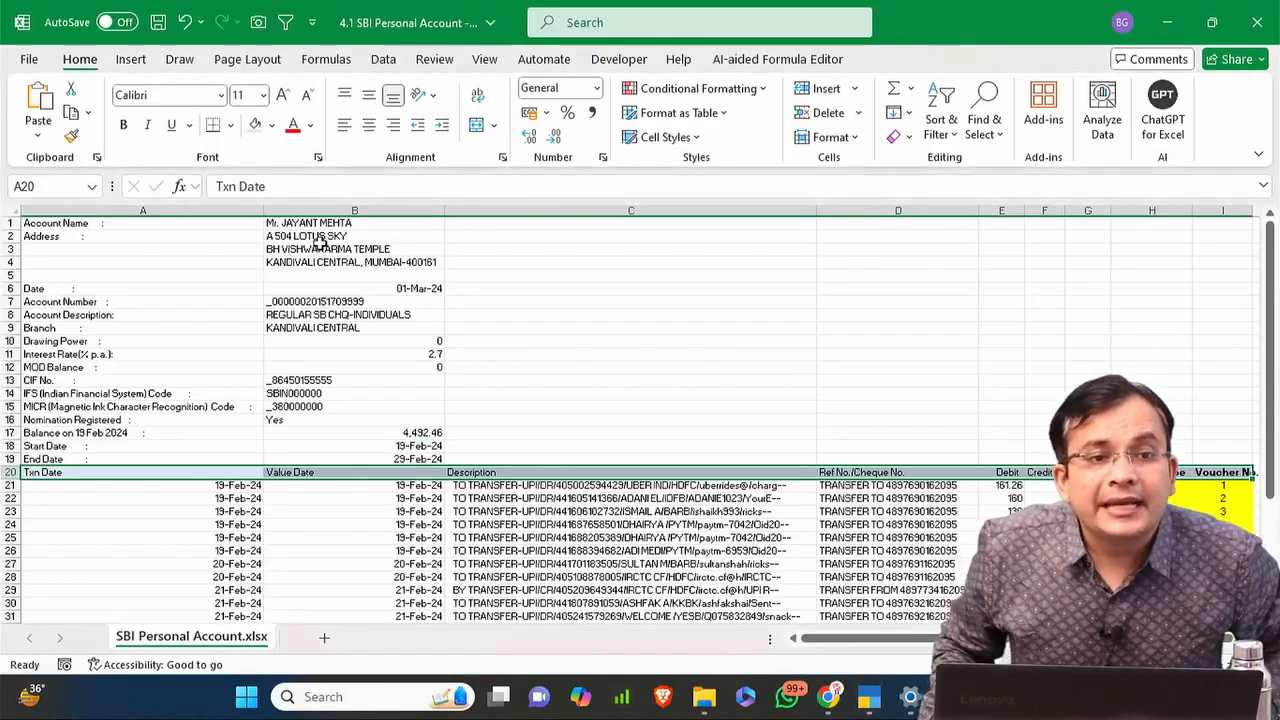
click(164, 449)
drag(164, 449, 120, 367)
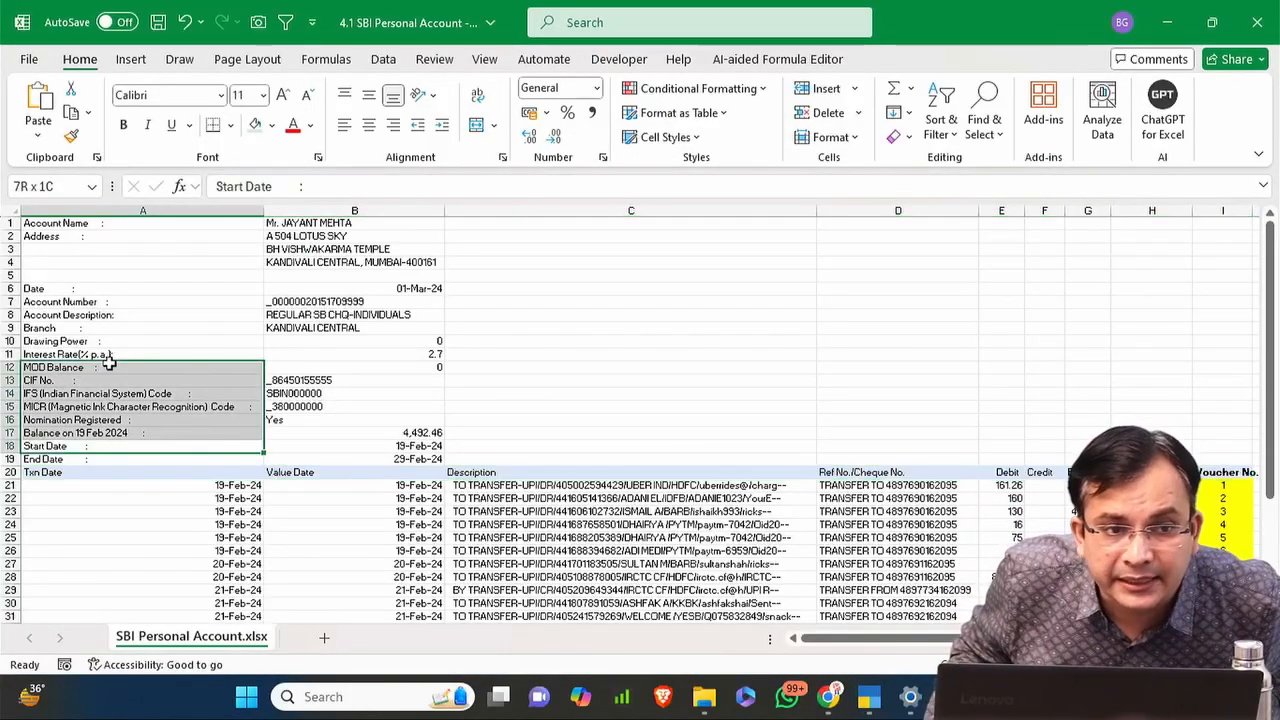
click(115, 469)
click(114, 490)
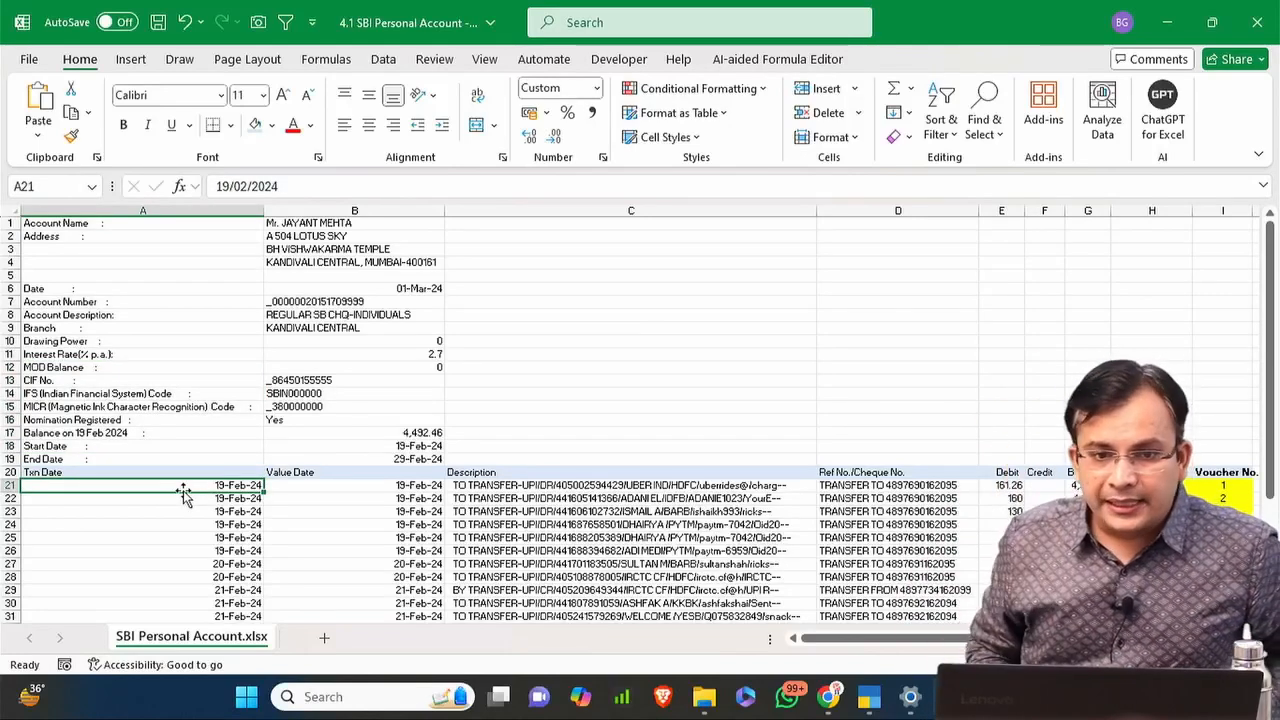
key(alt+Tab)
text(21)
key(Return)
key(Return)
key(Return)
key(Return)
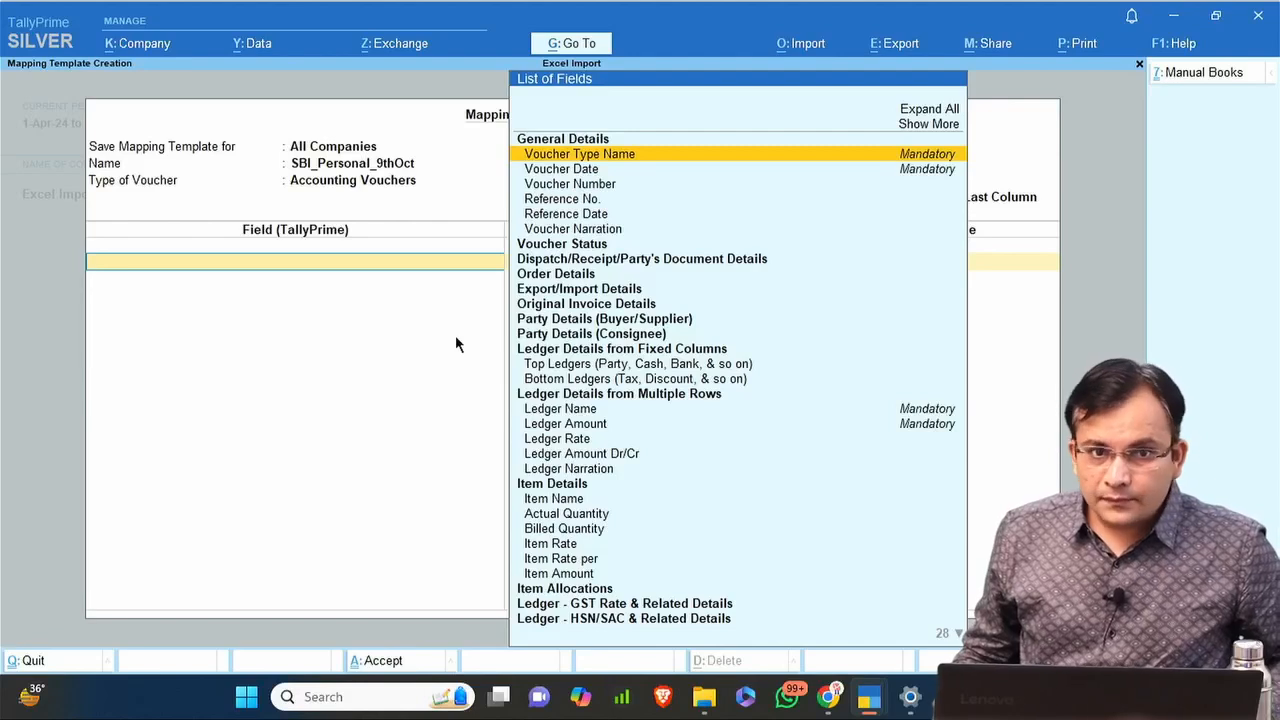
key(Escape)
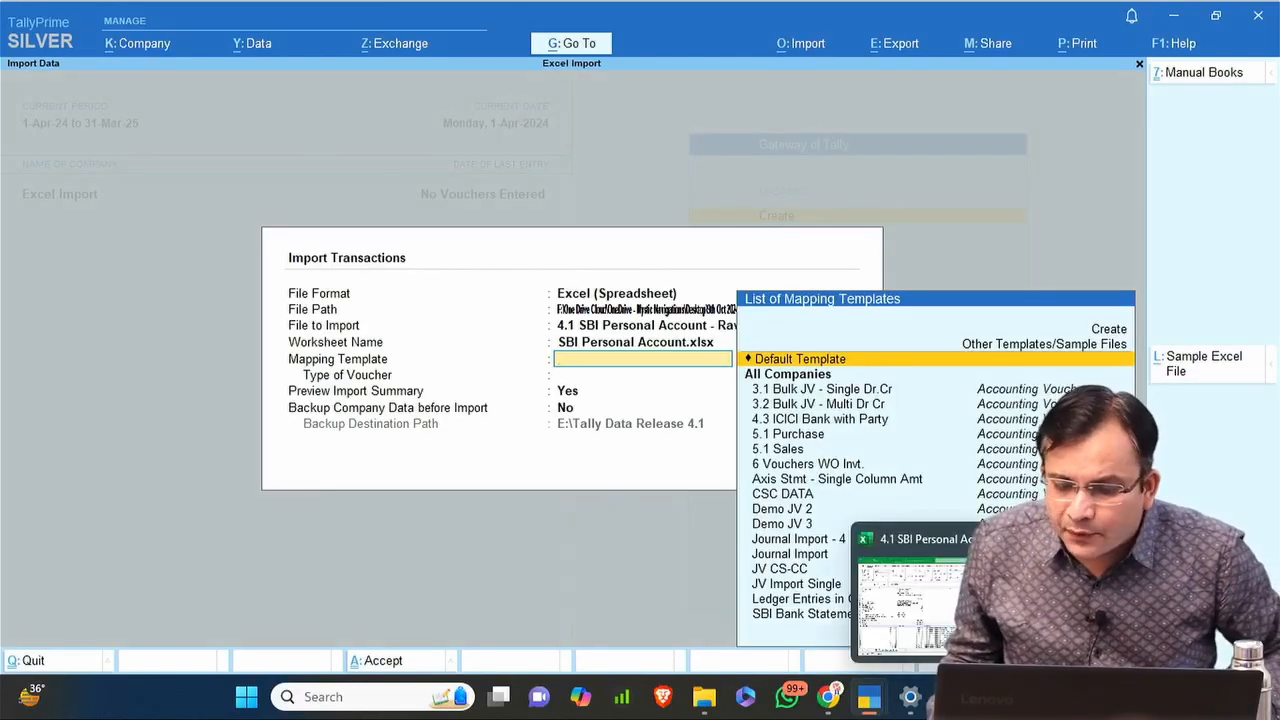
Switch to Excel and review the first transaction's columns from Description across to Voucher Type and Voucher No.
click(950, 697)
click(544, 496)
scroll(544, 497, down, 1)
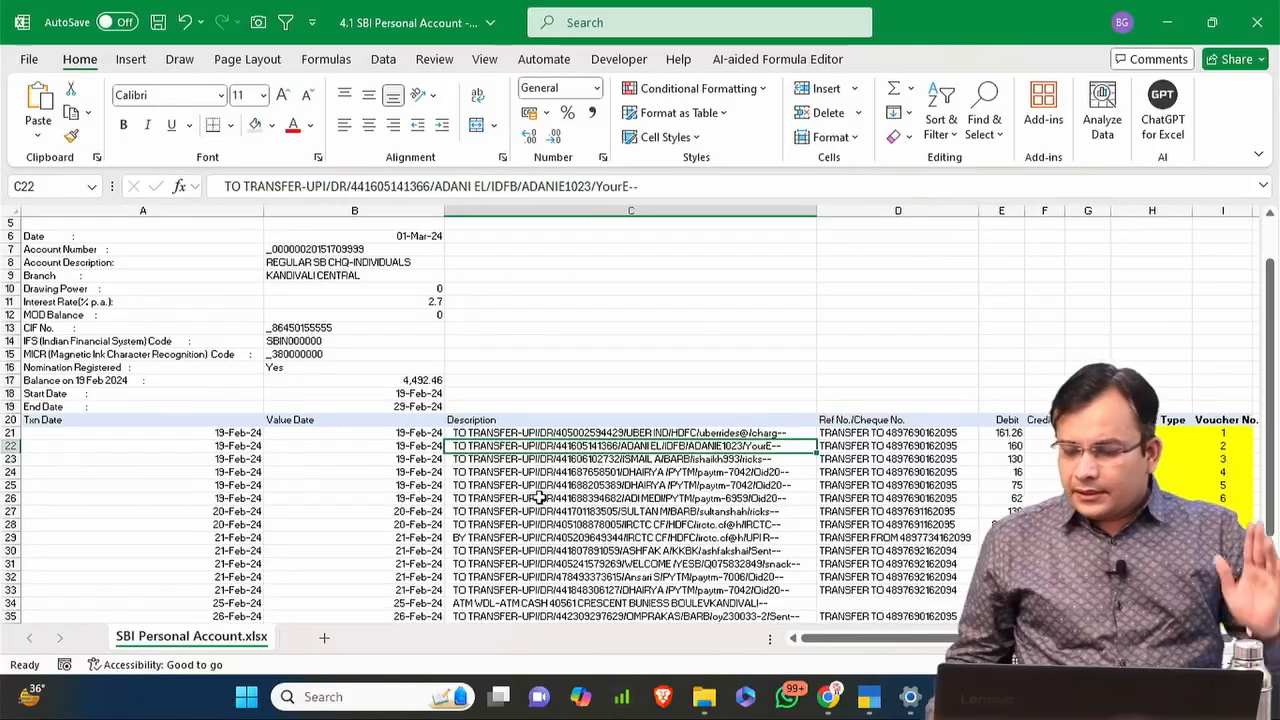
key(Up)
key(Right)
key(Right)
key(Right)
key(Right)
key(Right)
key(Right)
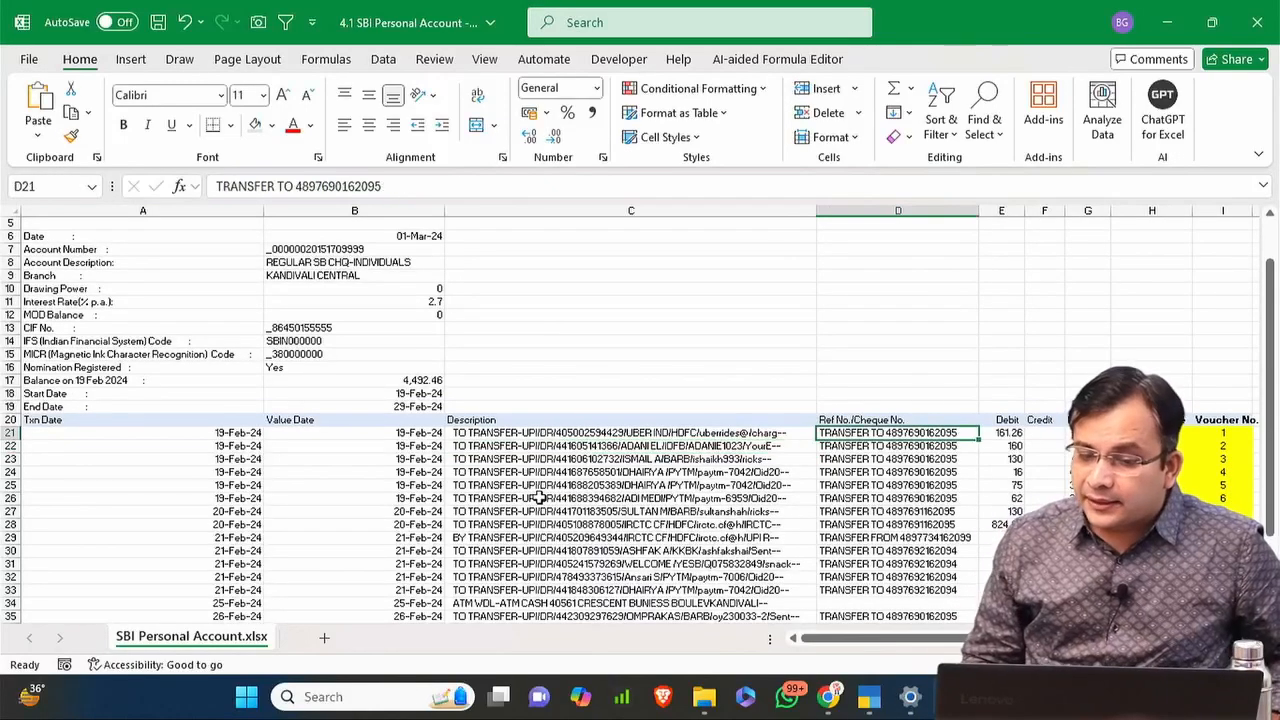
scroll(540, 497, right, 1)
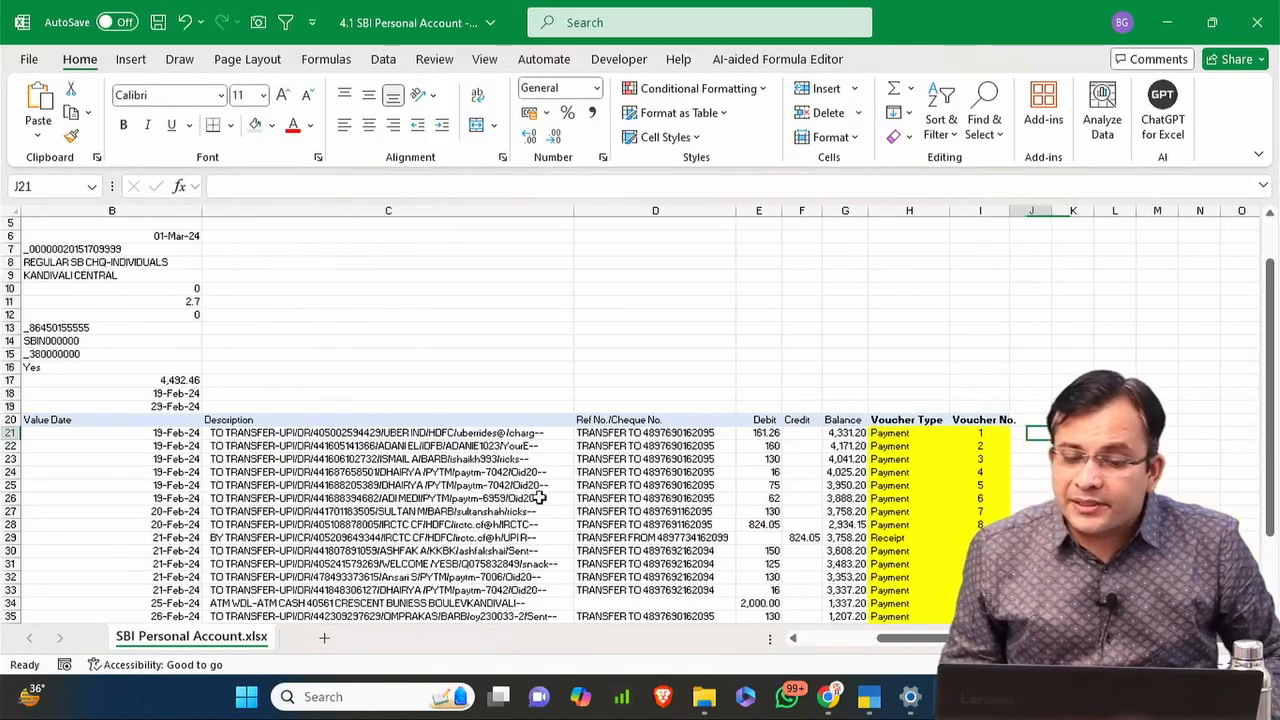
key(Left)
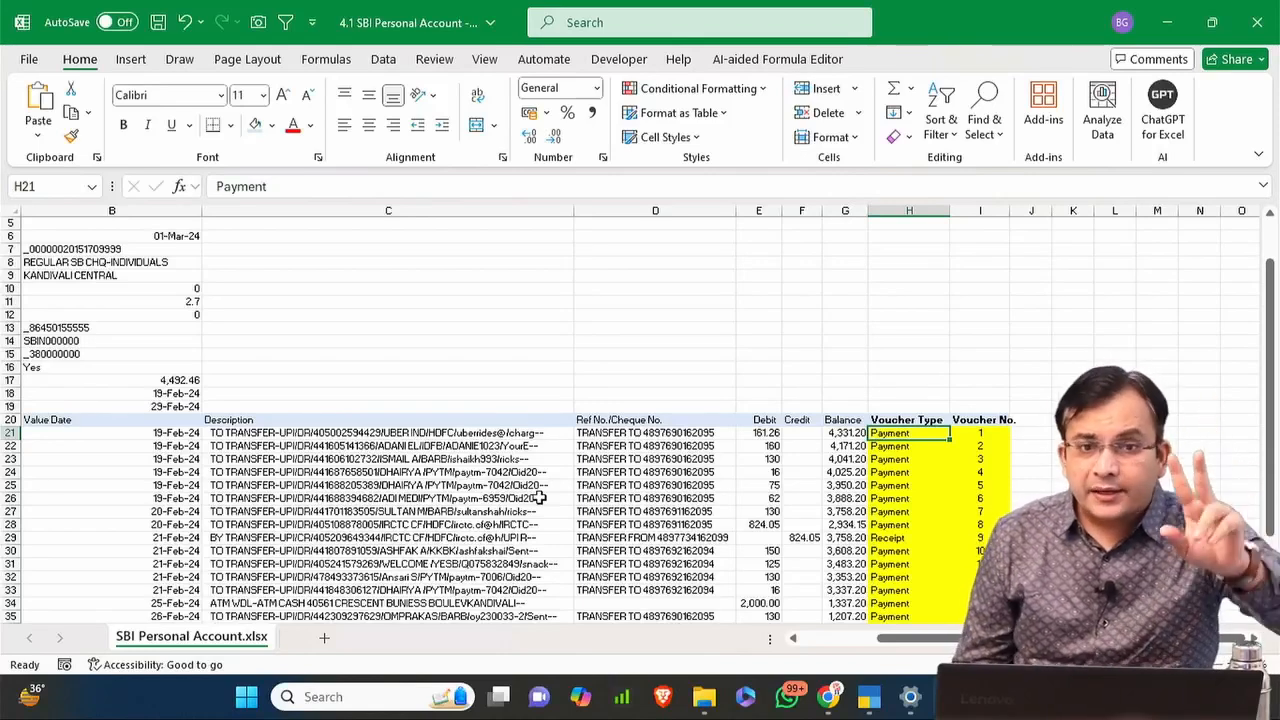
Examine the Debit and Credit amounts of the first transactions together with their voucher type and voucher number.
key(Left)
key(Left)
key(Left)
key(shift+Down)
key(shift+Right)
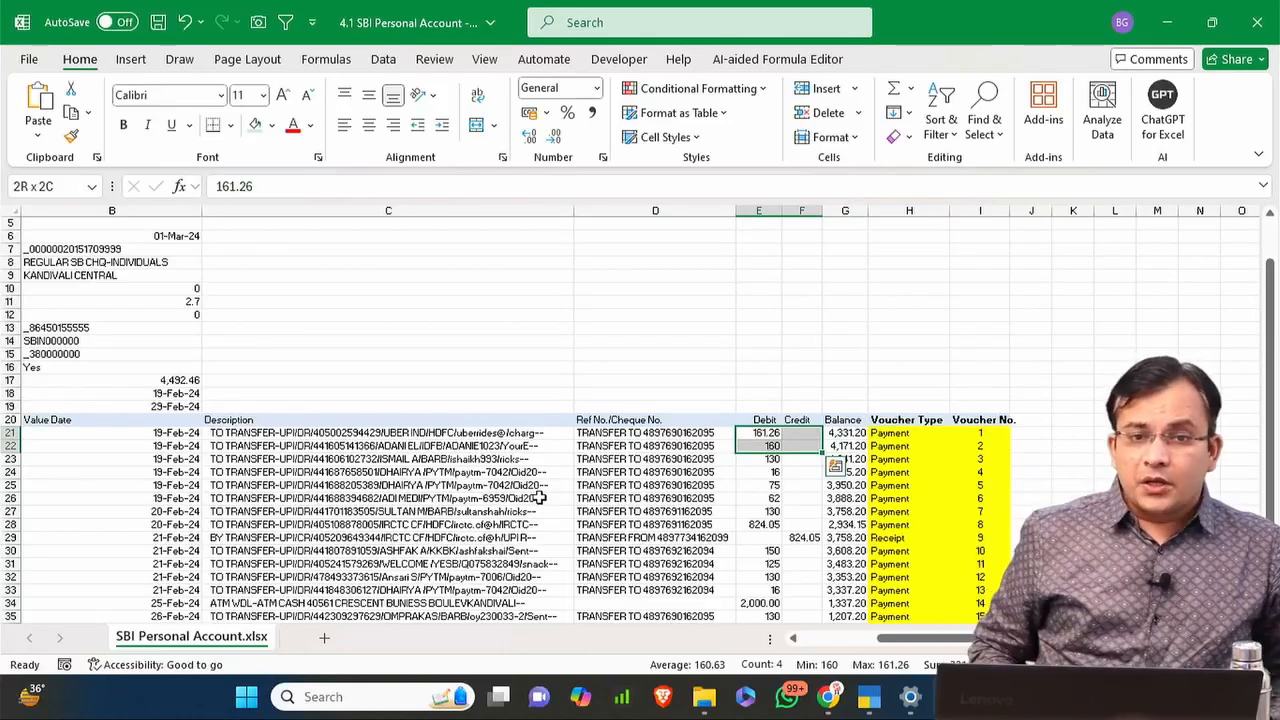
key(Right)
key(Right)
key(Right)
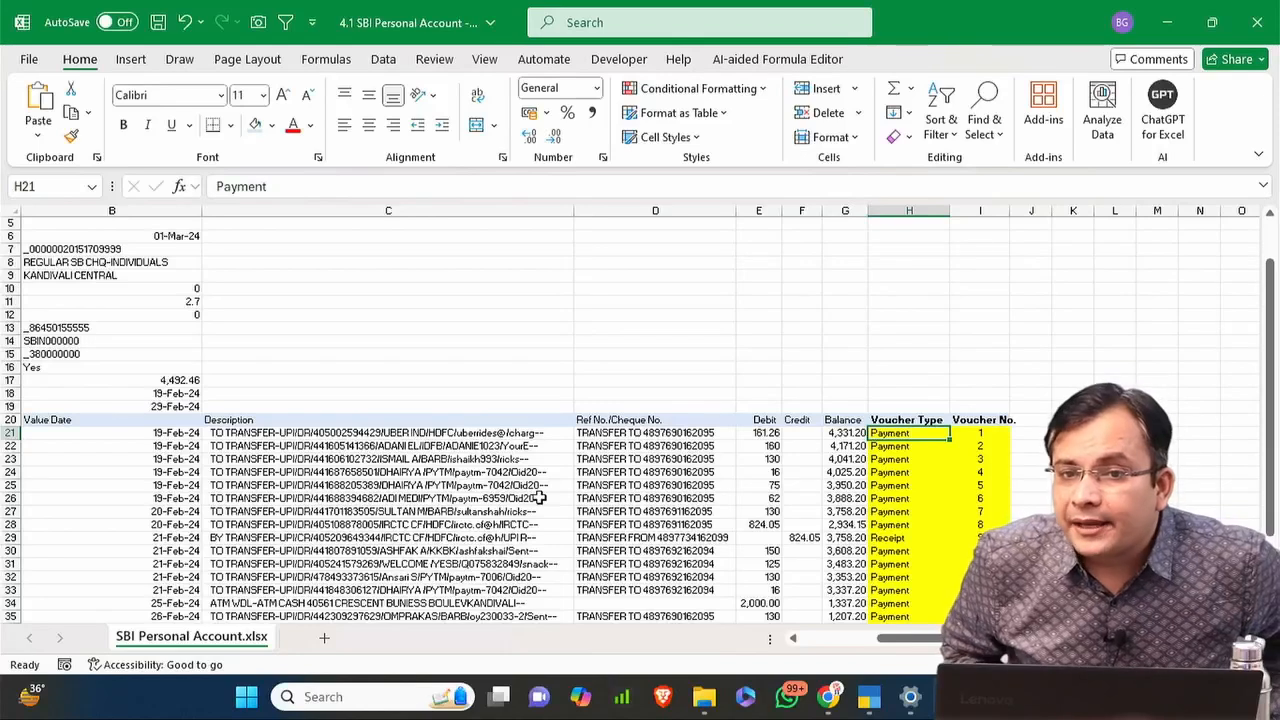
scroll(540, 497, down, 2)
key(Right)
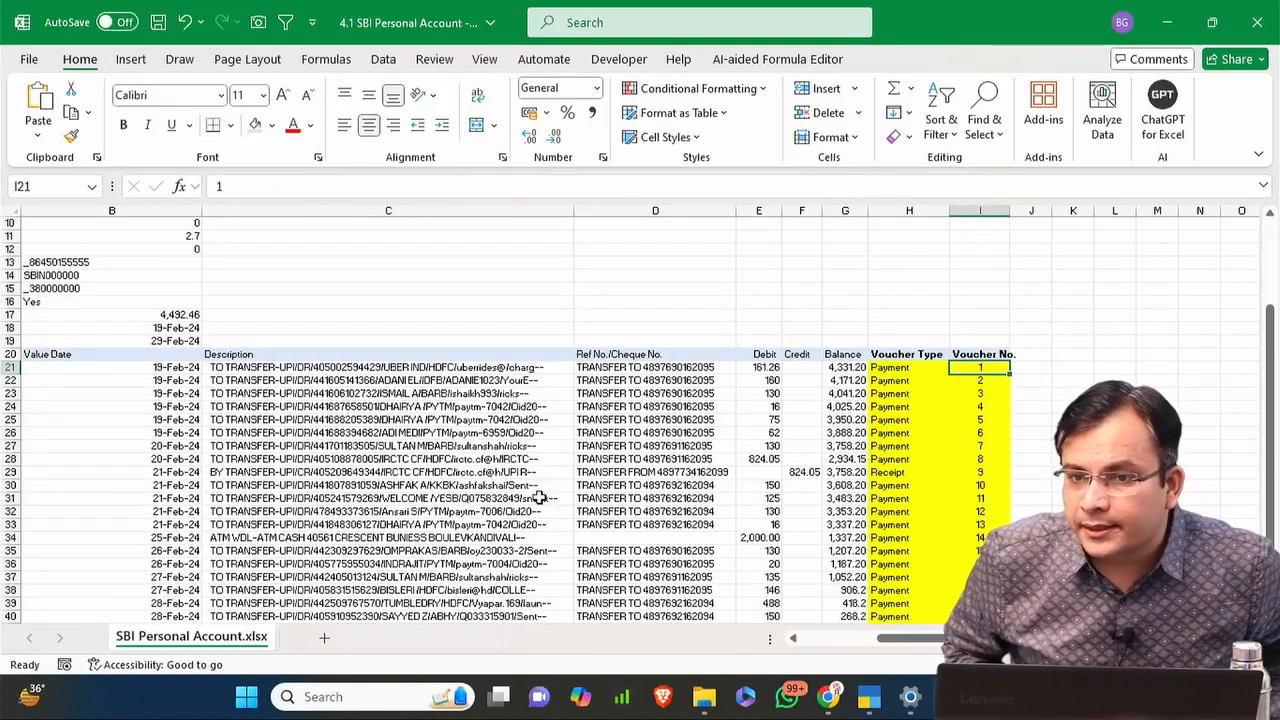
Switch to TallyPrime, exit the current import to the Gateway of Tally, and reopen the transaction import.
key(alt+Tab)
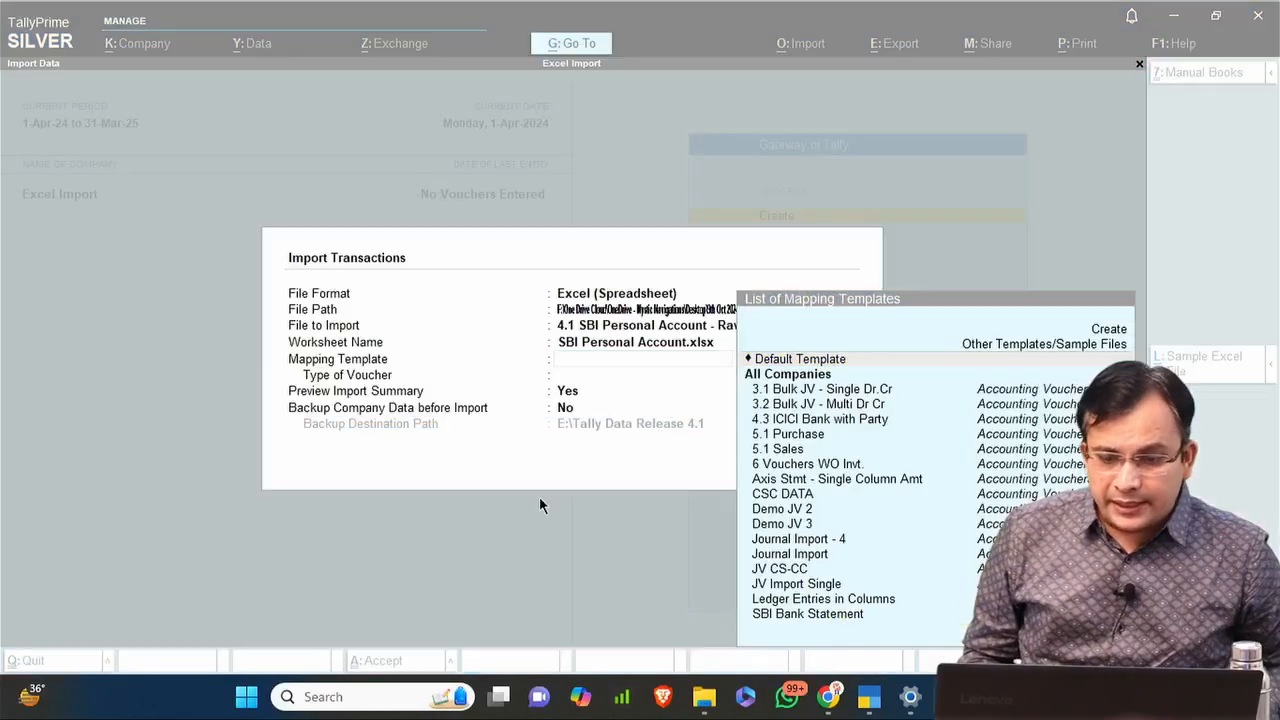
key(Escape)
key(Escape)
key(Escape)
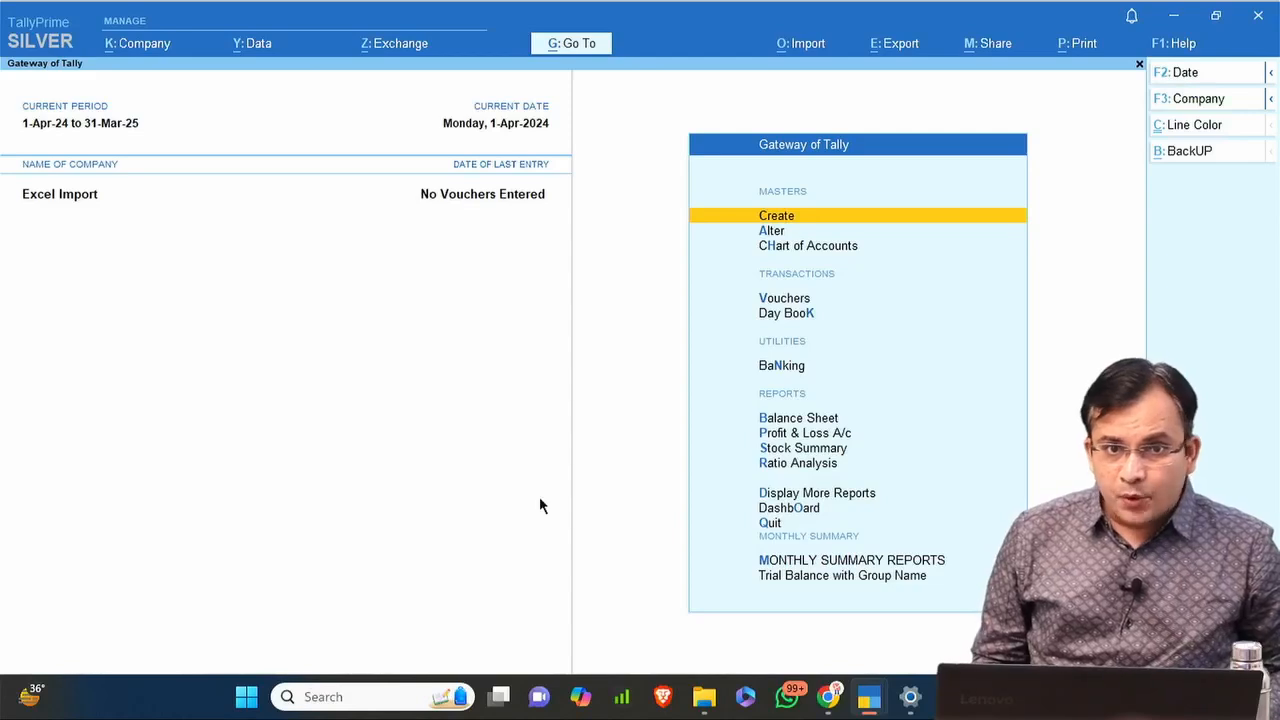
key(alt+o)
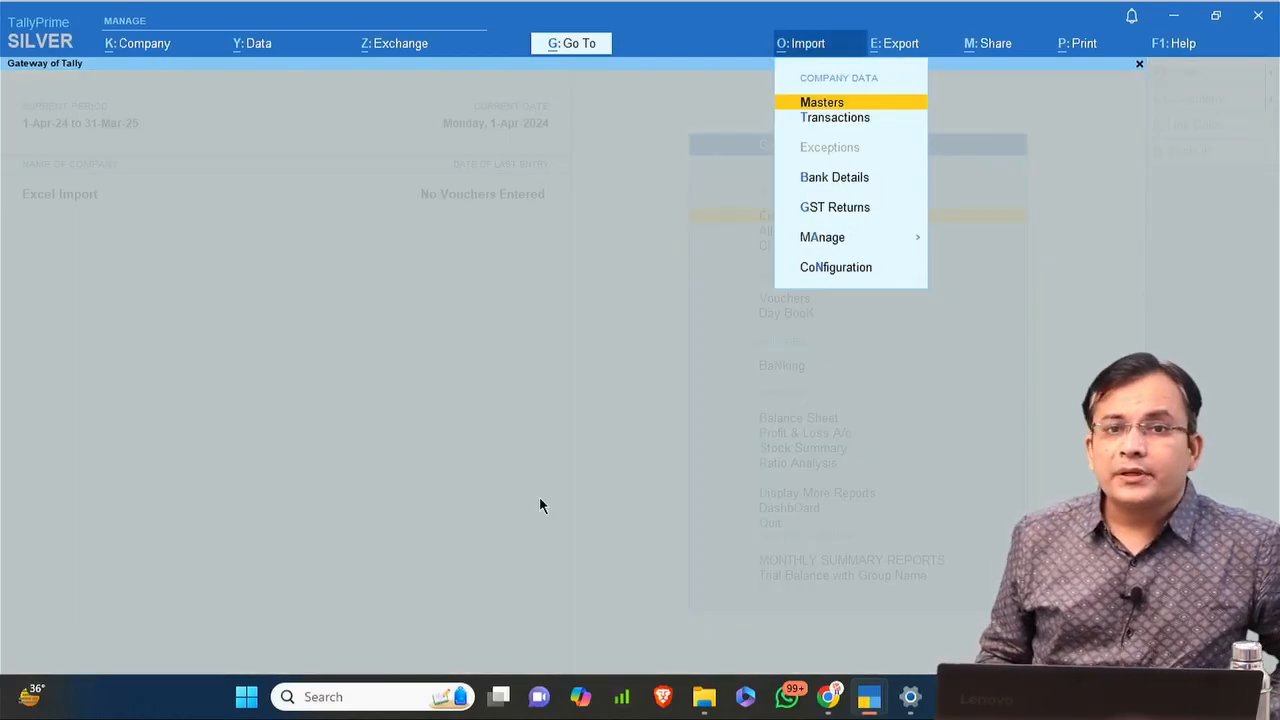
key(Down)
key(Return)
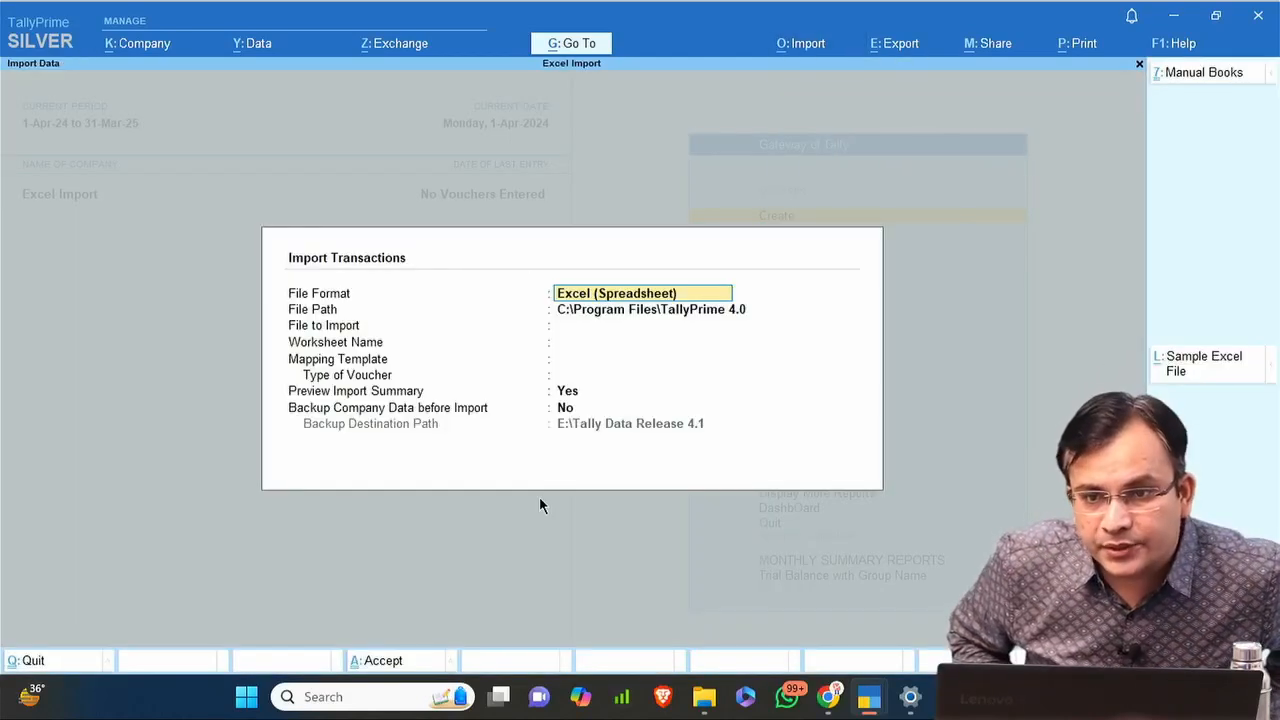
Set the transaction import's file path to the Practice Files folder, keeping the Excel (Spreadsheet) format.
key(Return)
key(Up)
key(Up)
key(Up)
key(Up)
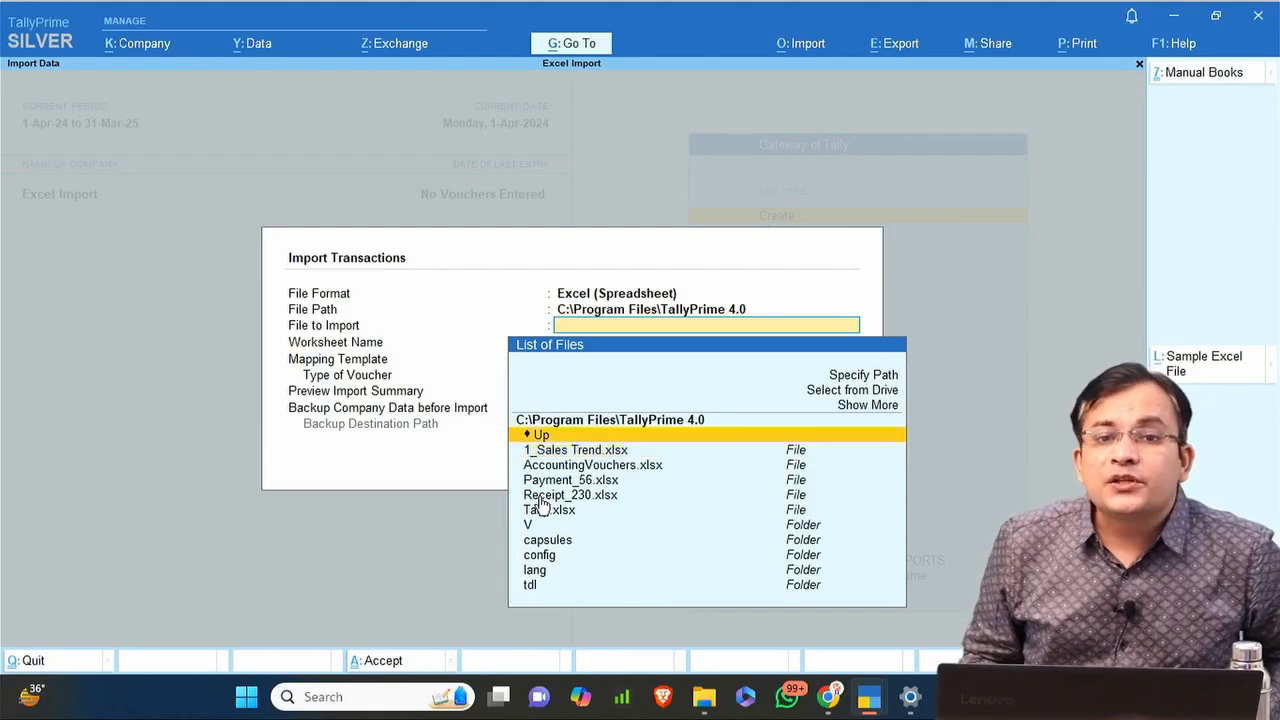
key(Return)
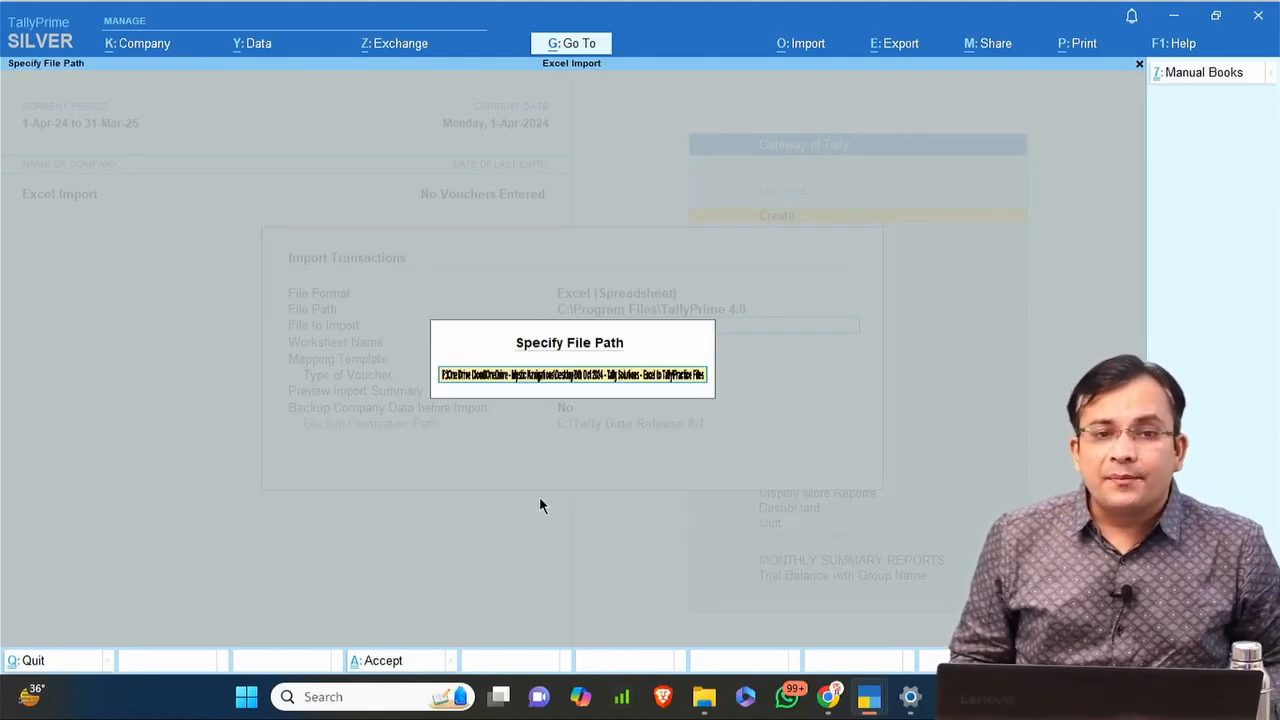
key(Return)
Choose 4.1 SBI Personal Account - Raw.xlsx as the file to import, with the worksheet SBI Personal Account.xlsx.
key(Down)
key(Down)
key(Down)
key(Down)
key(Down)
key(Down)
key(Down)
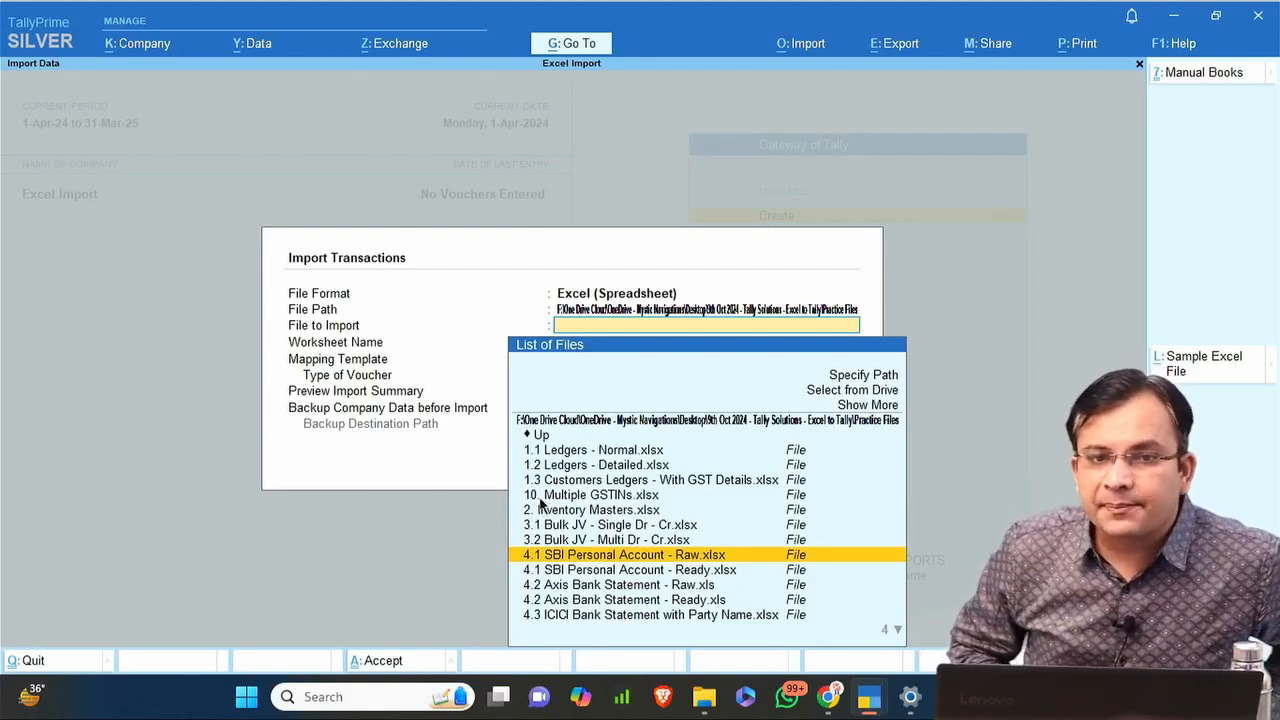
key(Return)
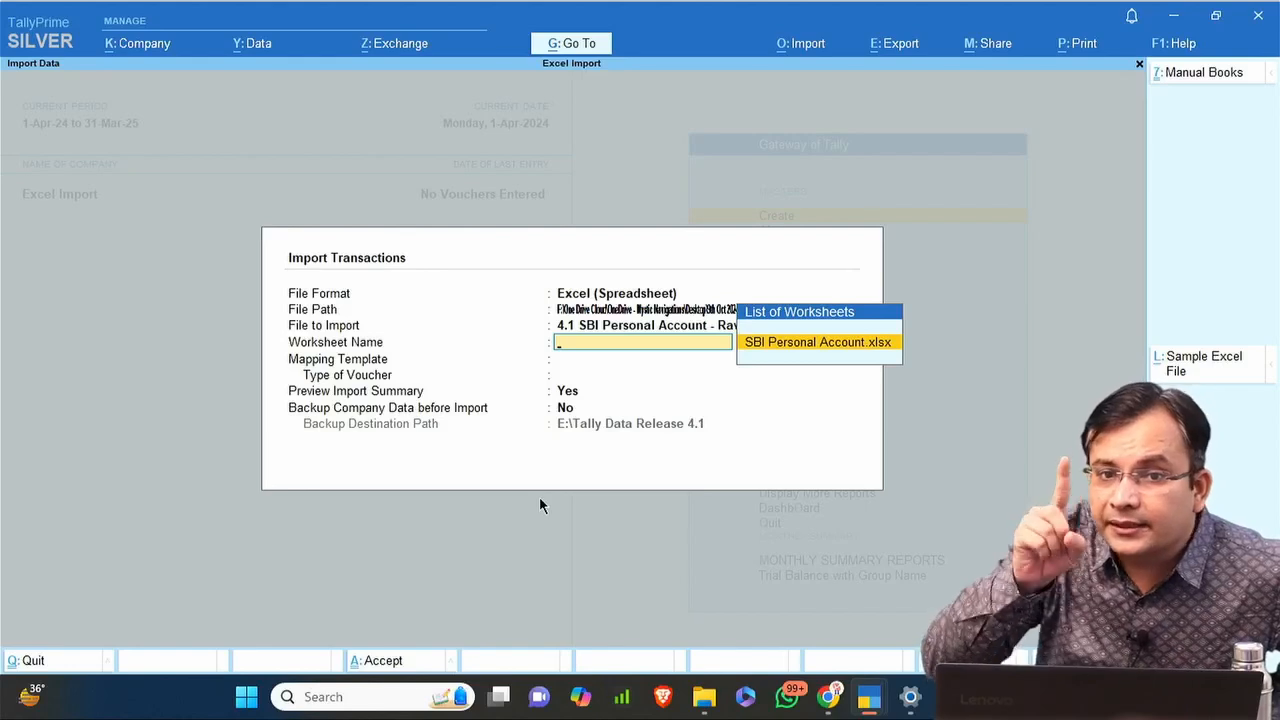
key(Return)
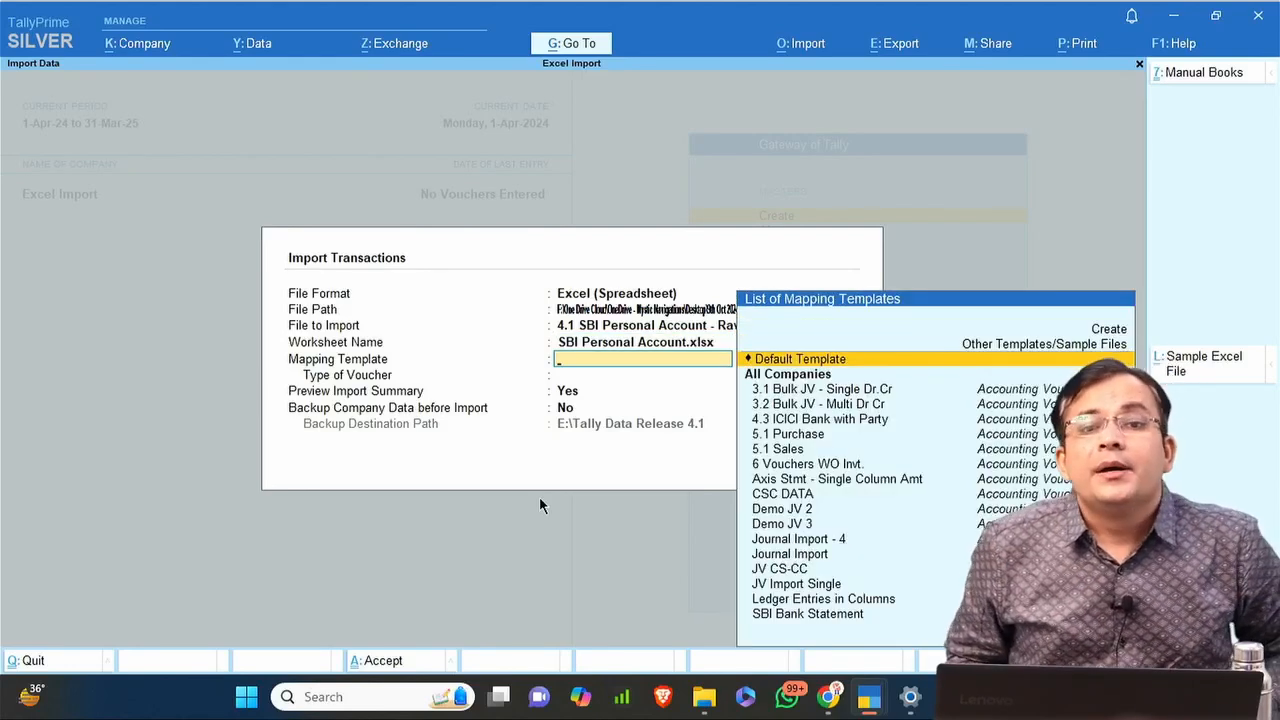
Create a new mapping template named SBI_Per_9thOct for Accounting Vouchers.
key(Up)
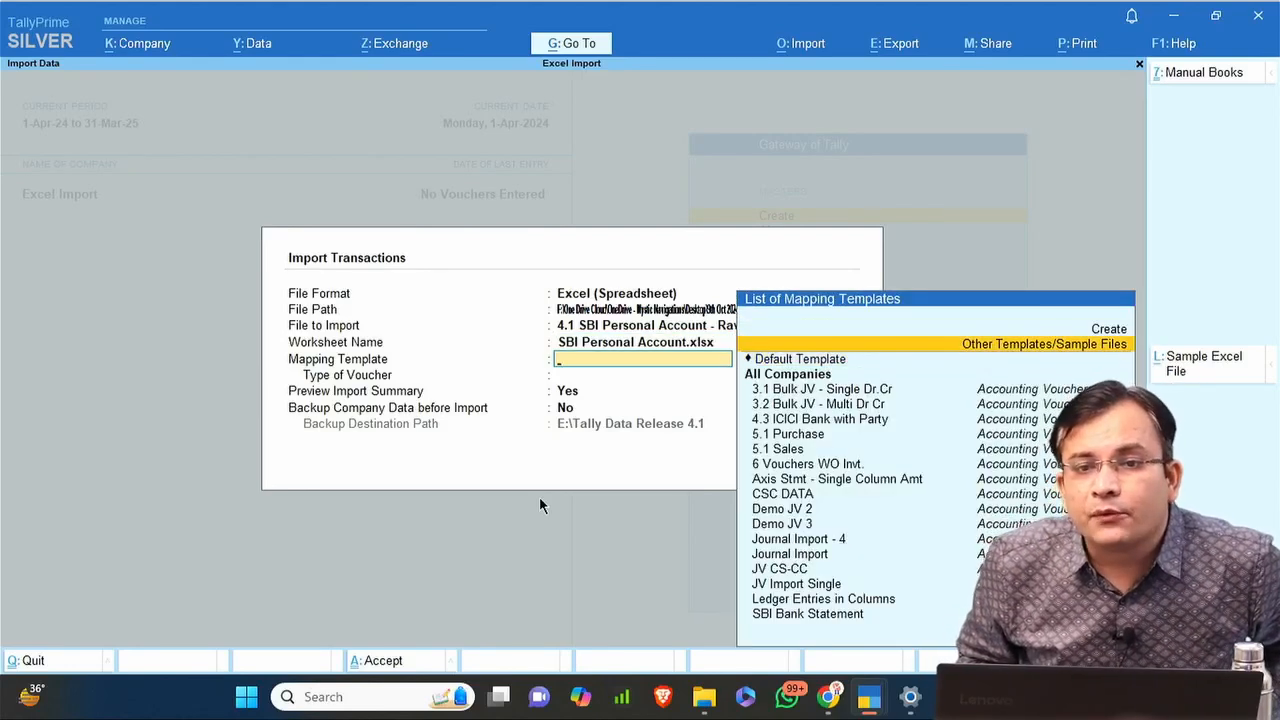
key(Up)
key(Return)
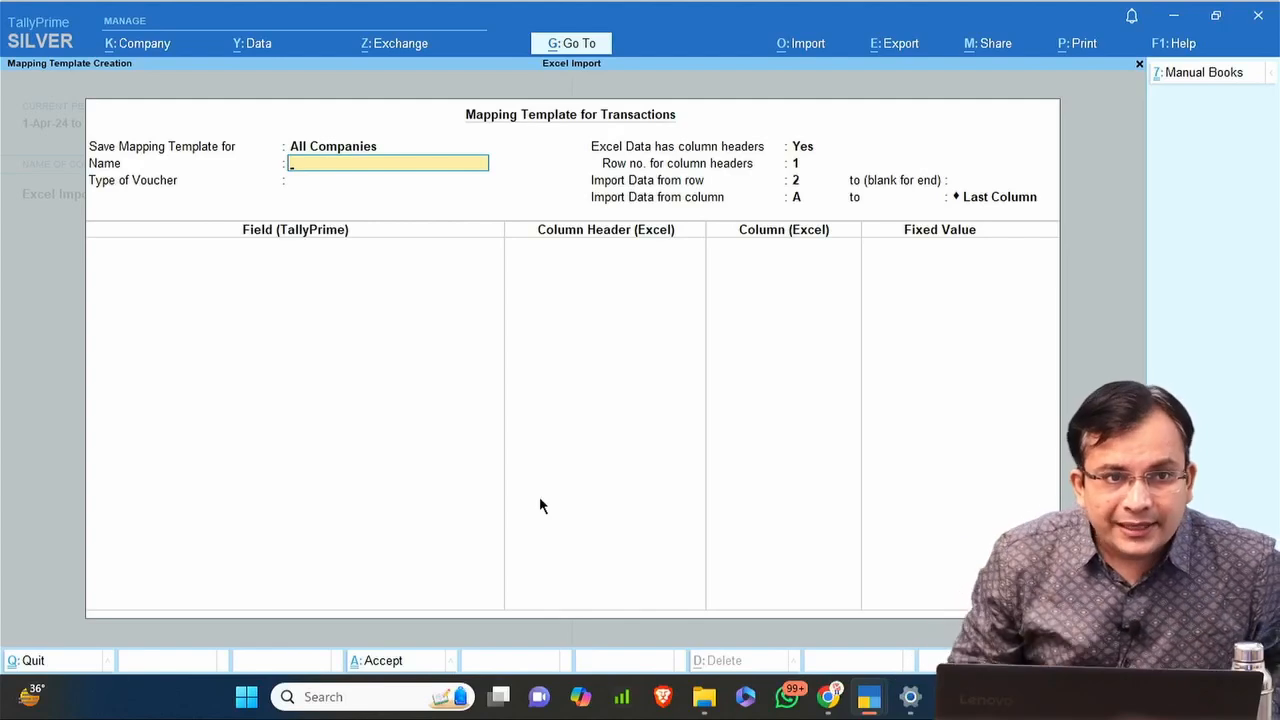
text(SBI_Per_)
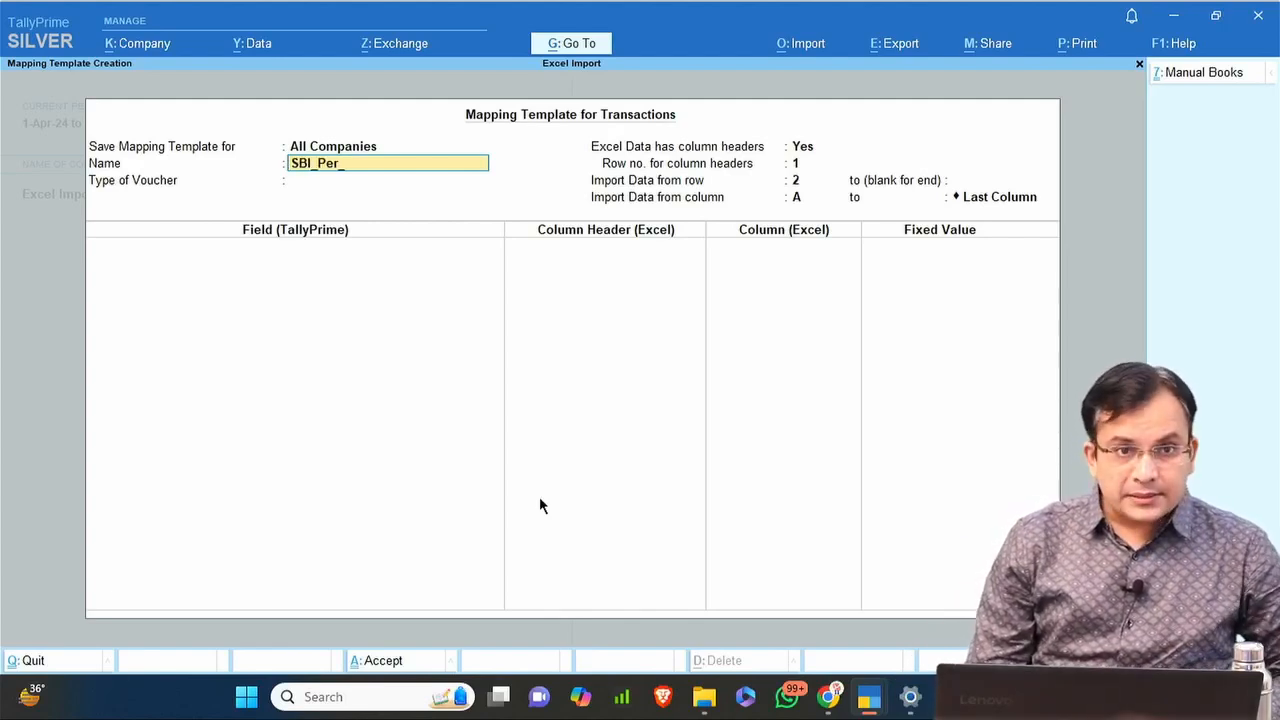
text(9th)
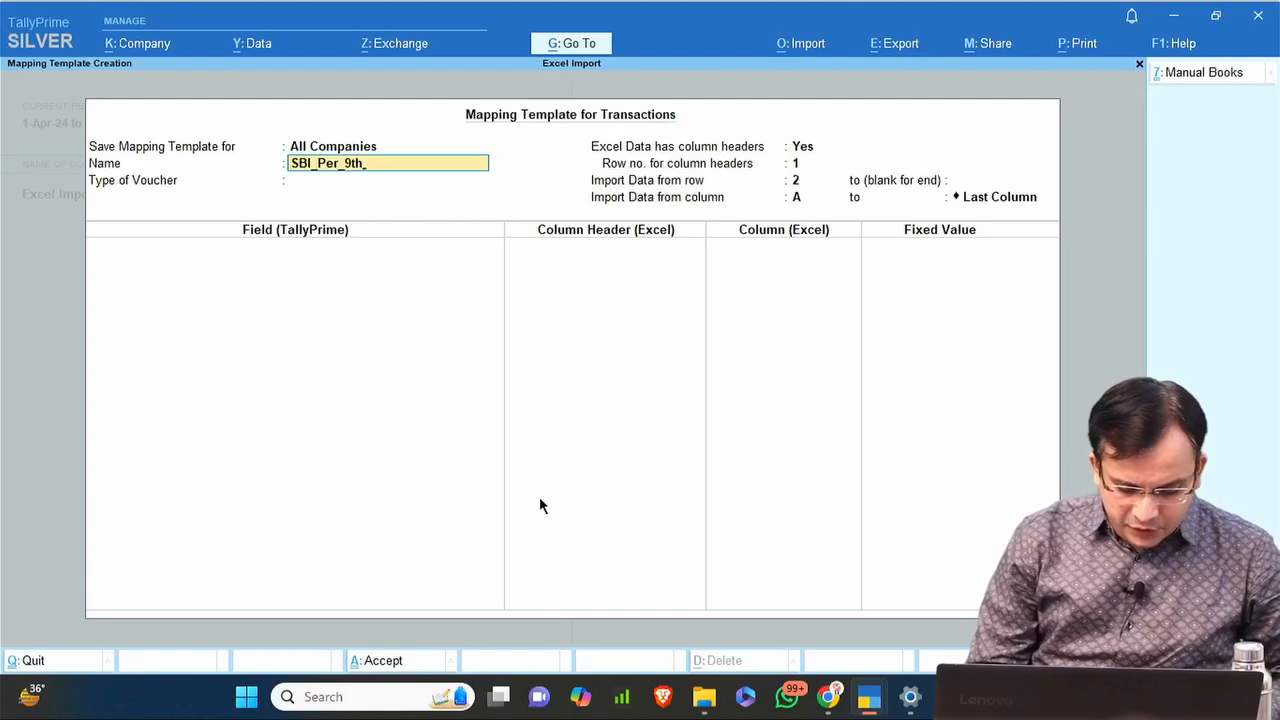
text(Oct)
key(Return)
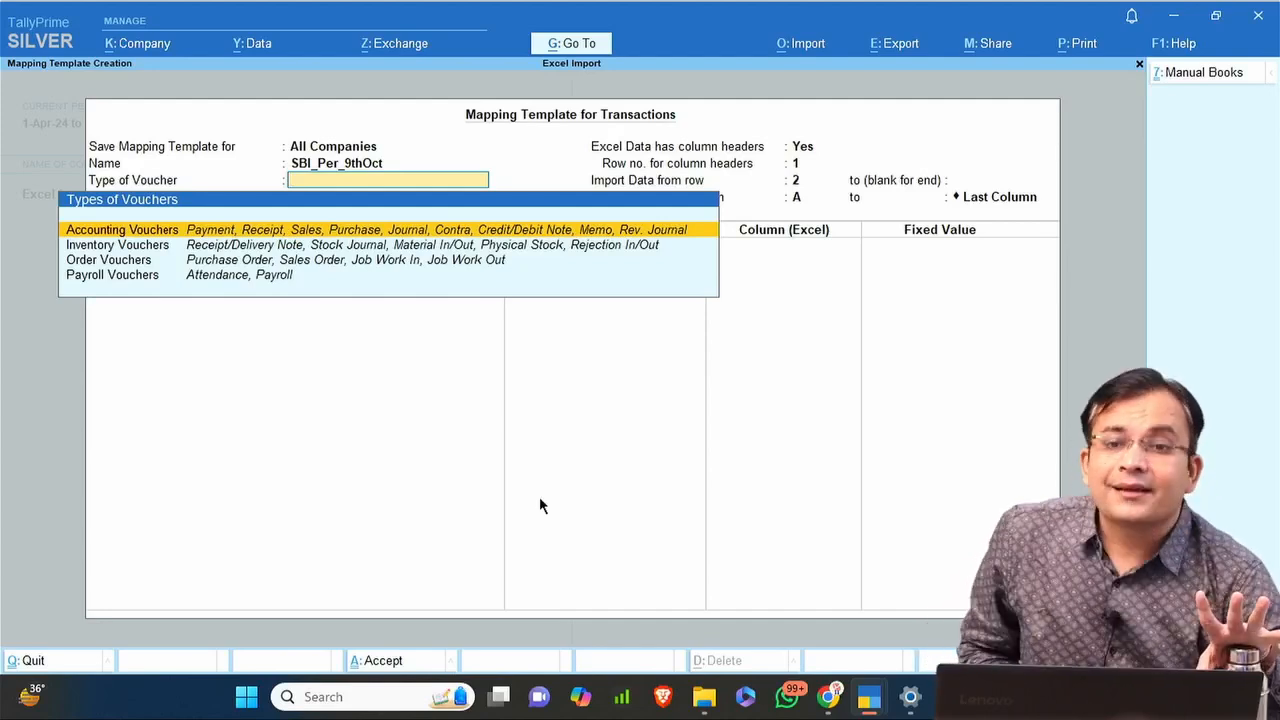
key(Return)
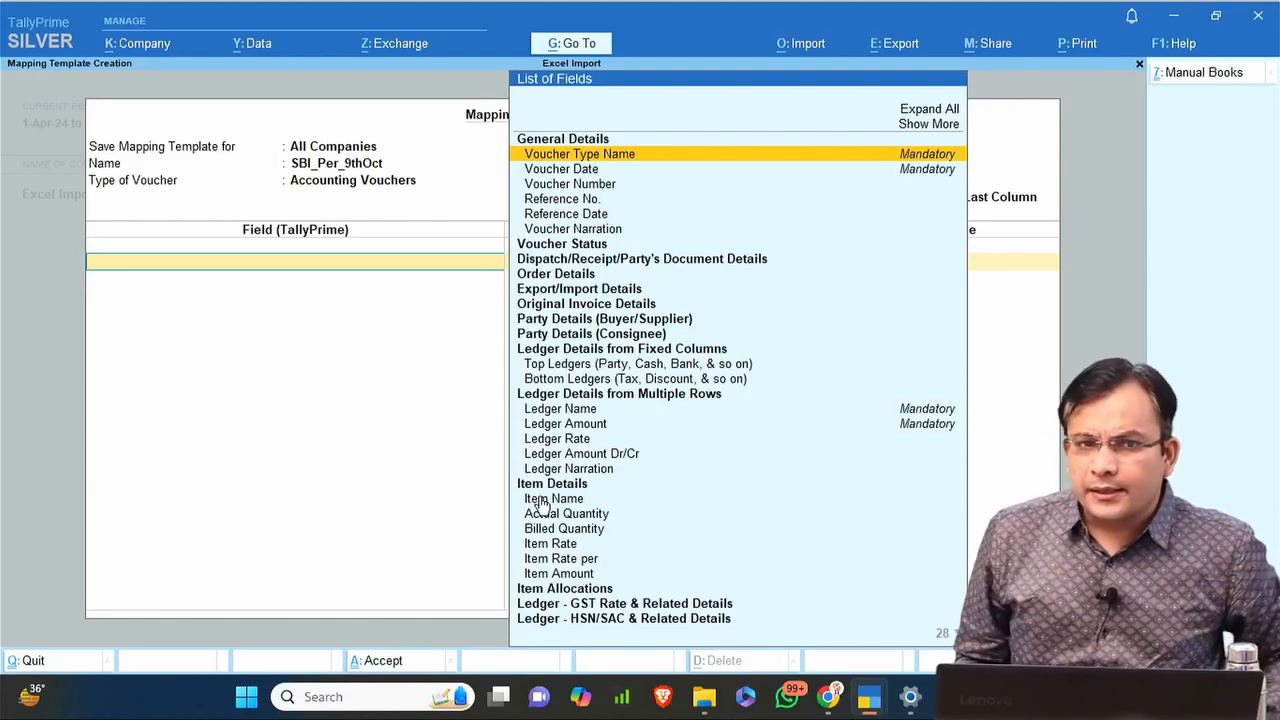
Check the header row of the statement in Excel and set the template's row number for column headers to 20.
key(Escape)
key(Up)
key(Up)
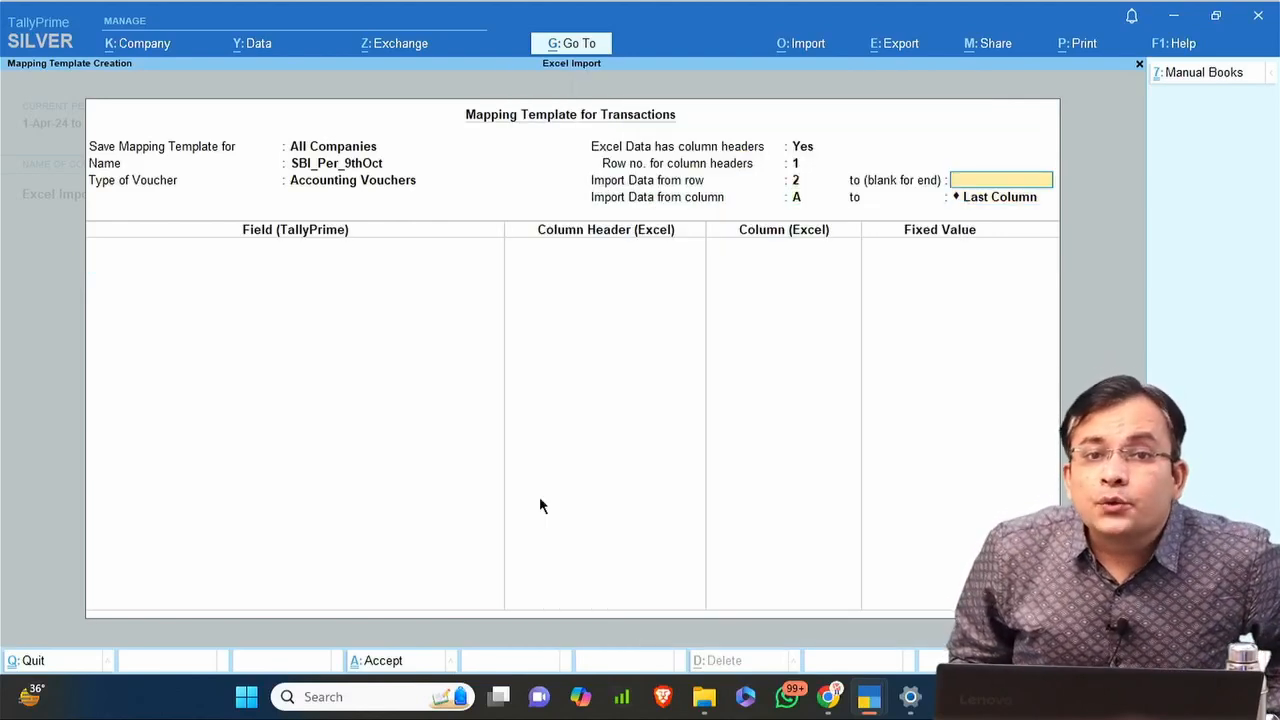
key(Up)
key(Up)
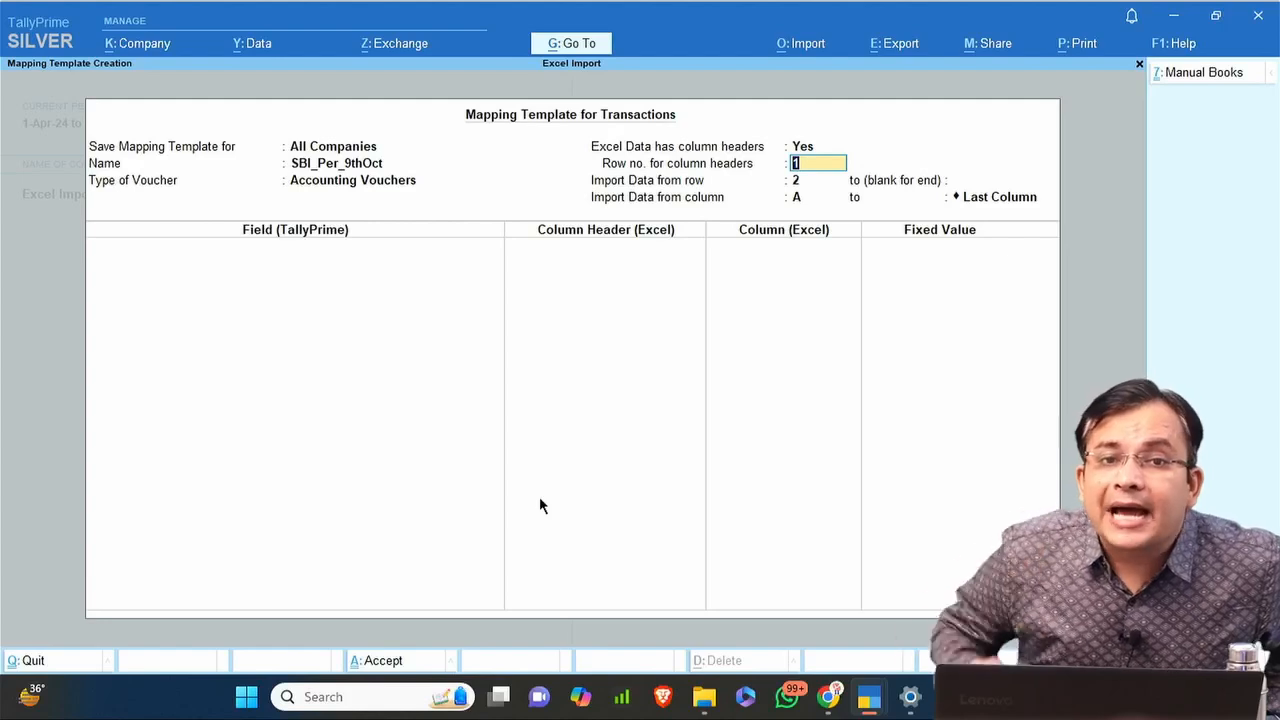
key(alt+Tab)
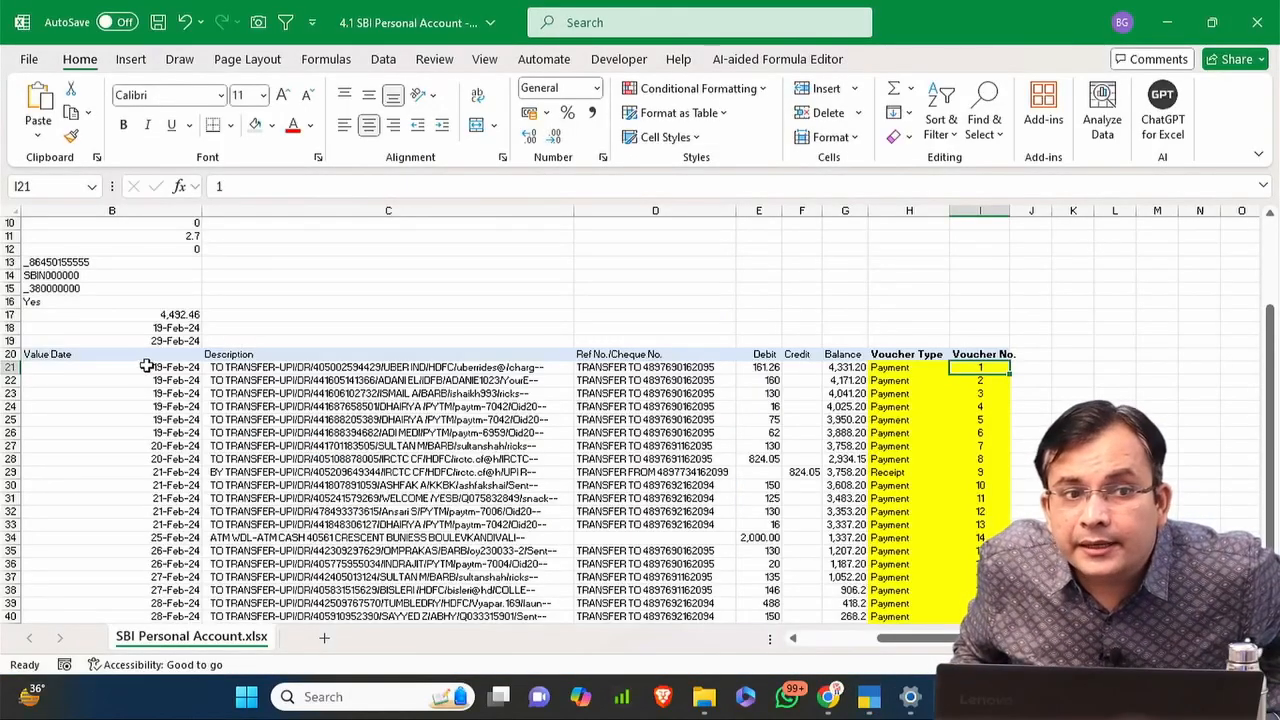
drag(135, 357, 231, 350)
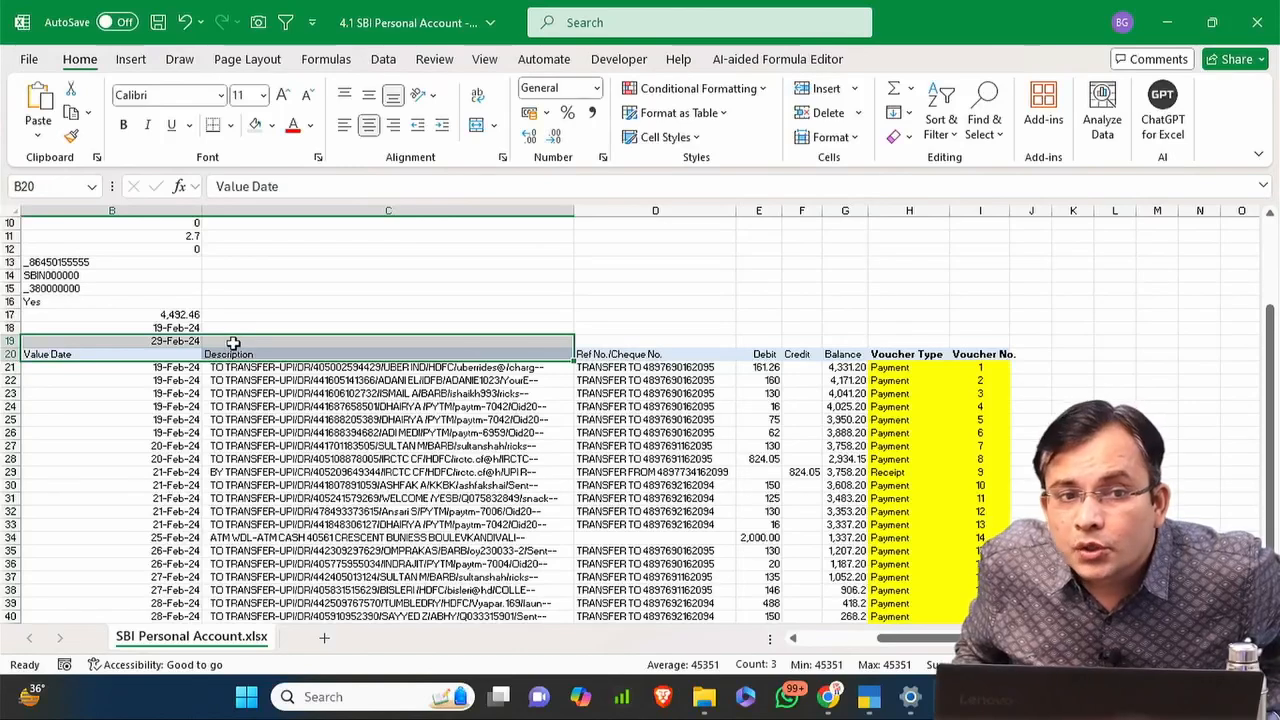
key(alt+Tab)
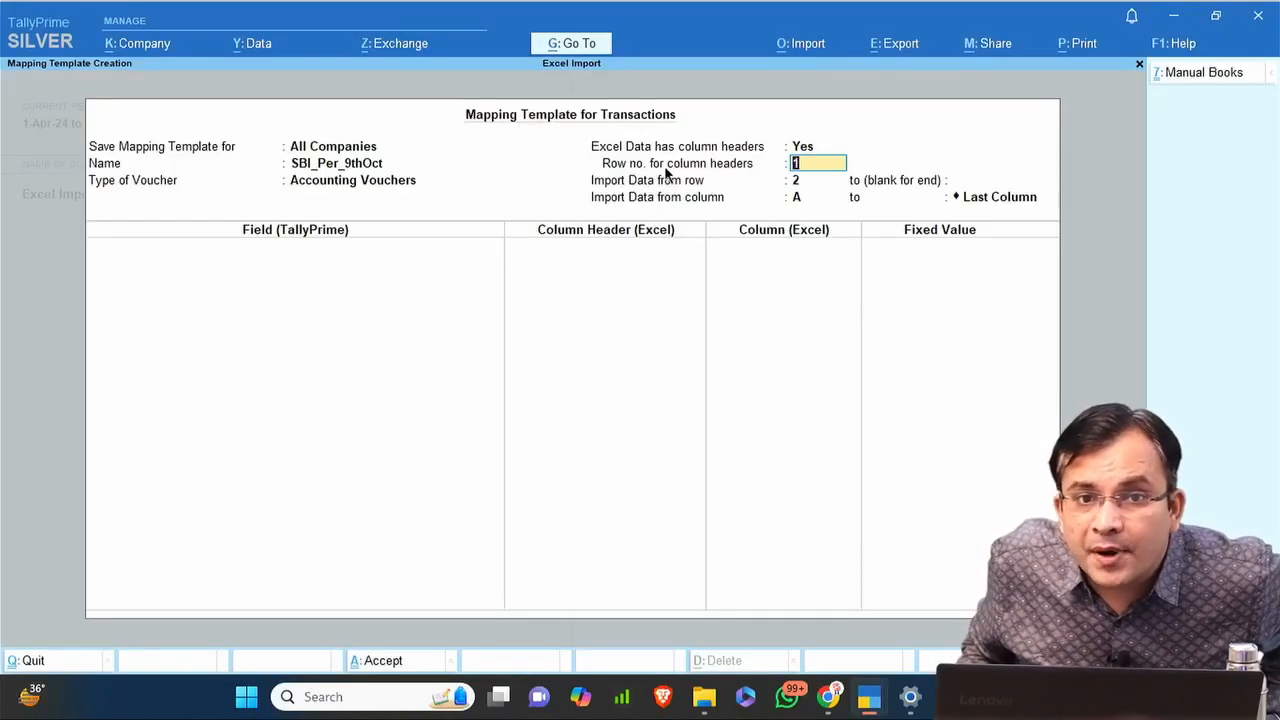
key(Return)
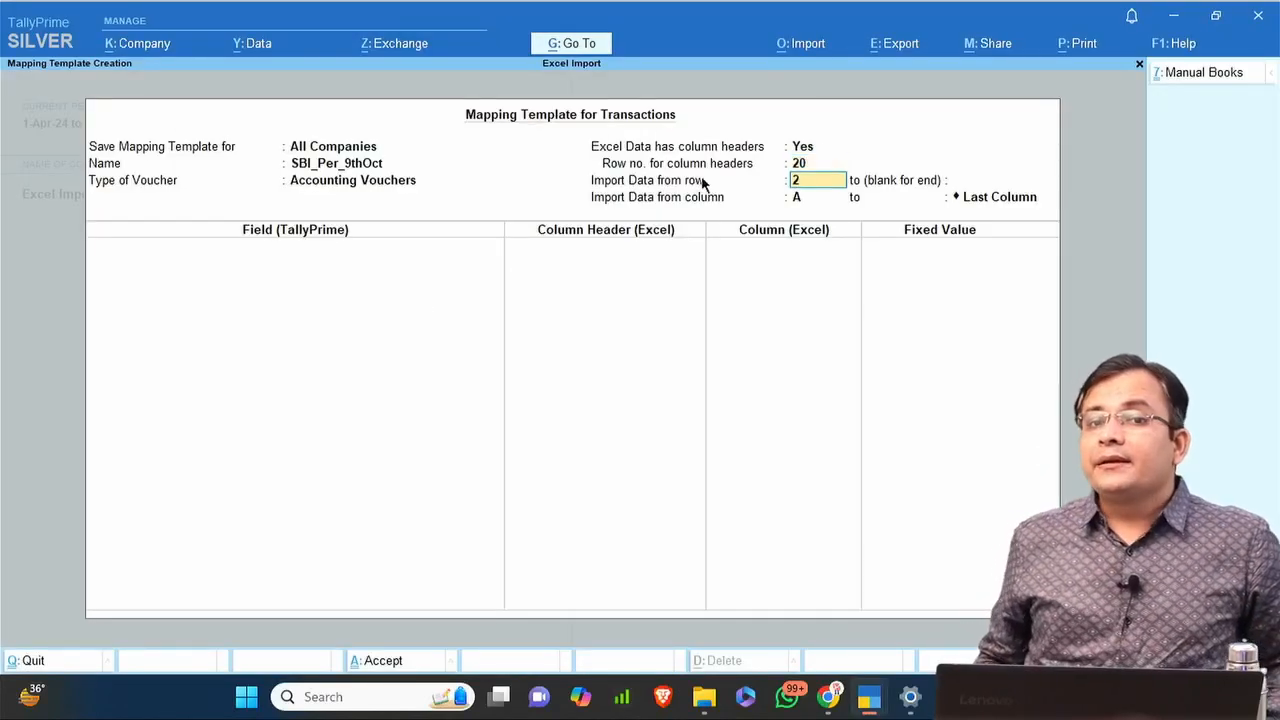
Set the template to import data from row 21, spanning column A to Last Column, checking the statement in Excel.
key(alt+Tab)
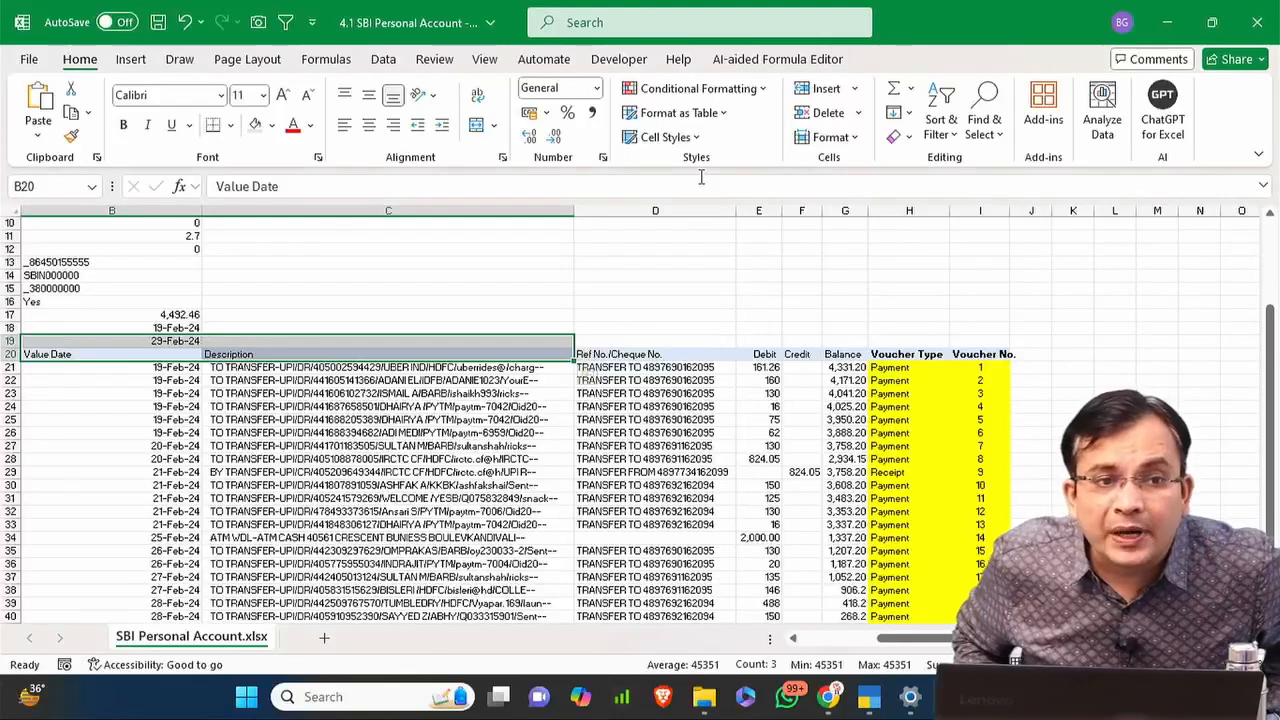
key(alt+Tab)
key(Return)
key(Return)
key(Return)
key(Return)
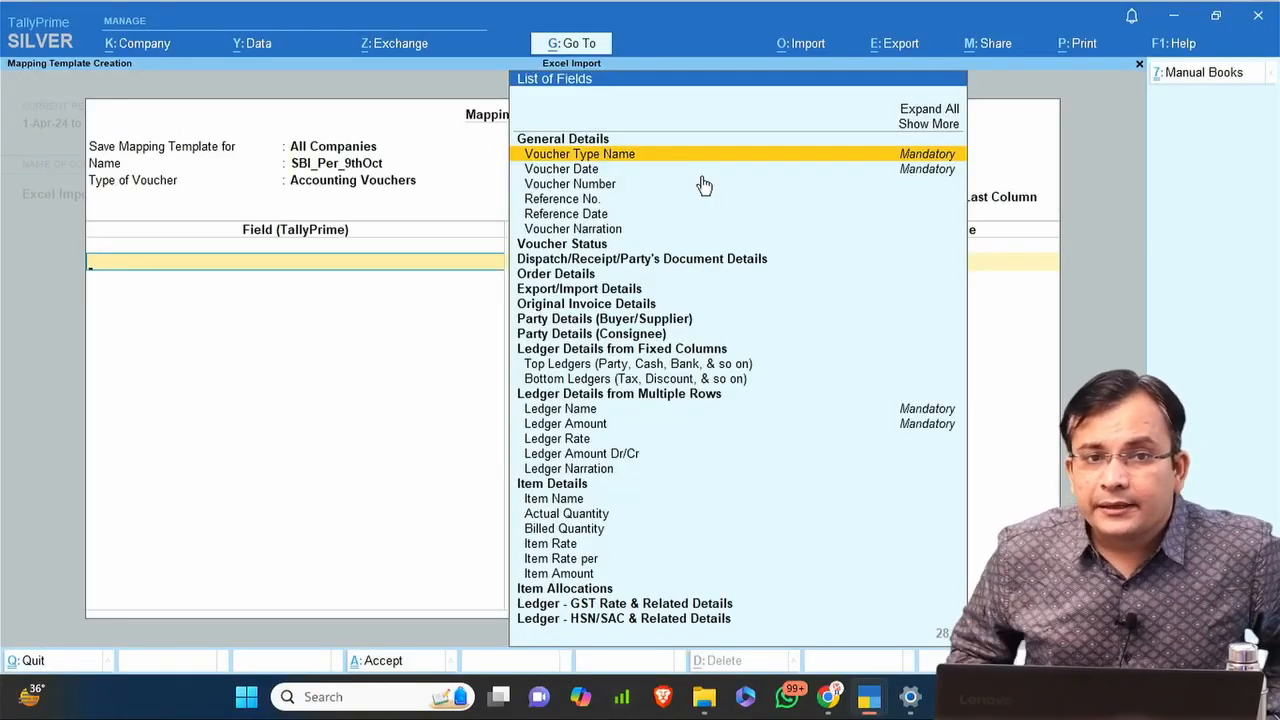
key(BackSpace)
key(BackSpace)
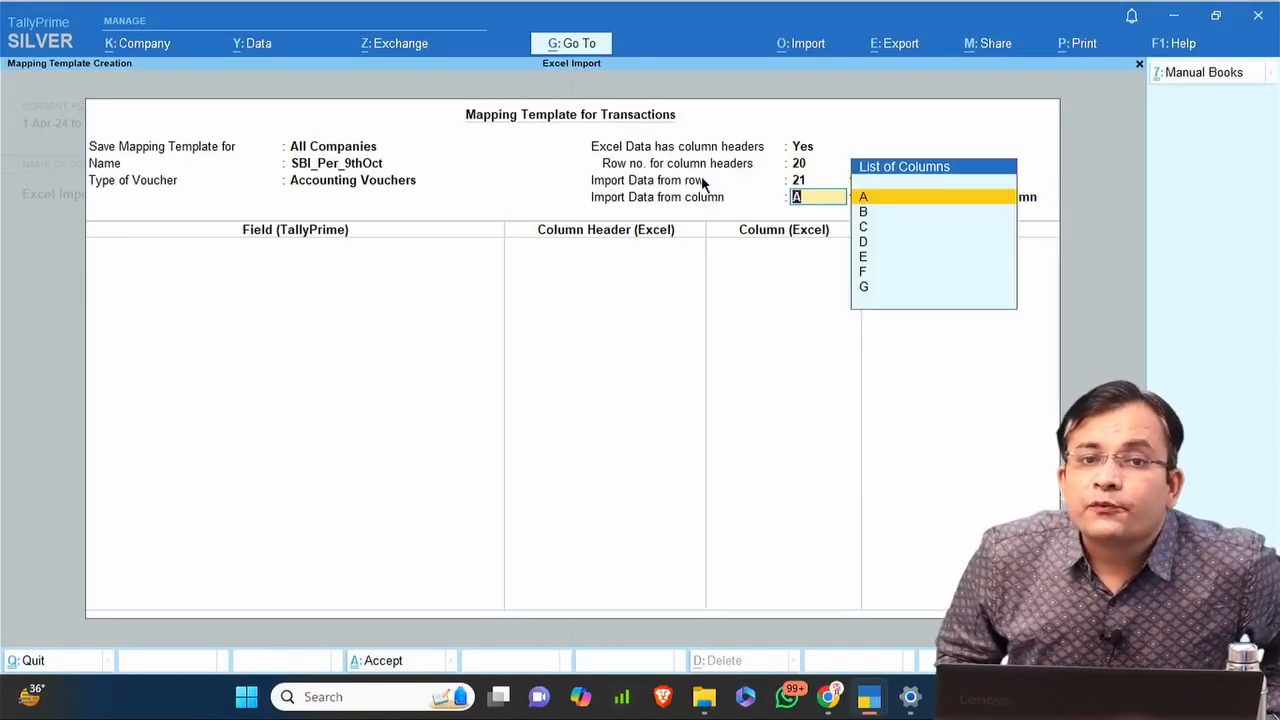
key(Return)
key(Return)
key(BackSpace)
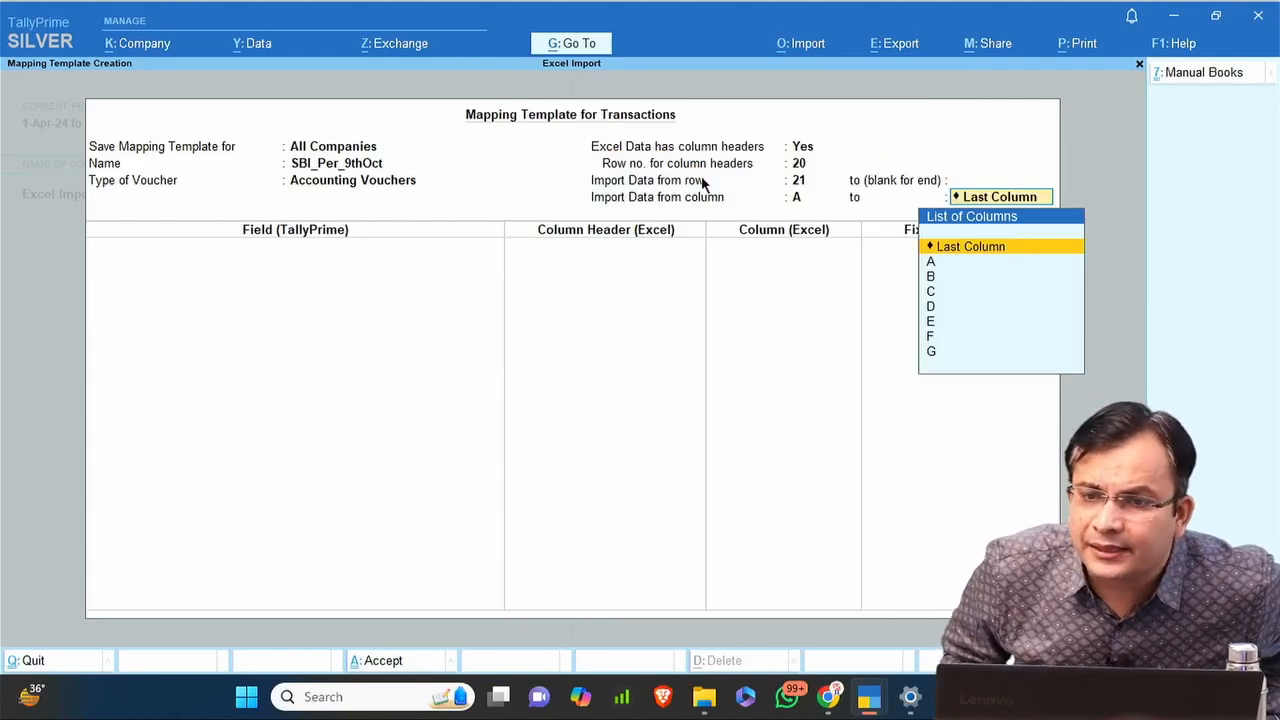
Locate the last transaction row of the statement in Excel and set the template's import end row to 40.
key(alt+Tab)
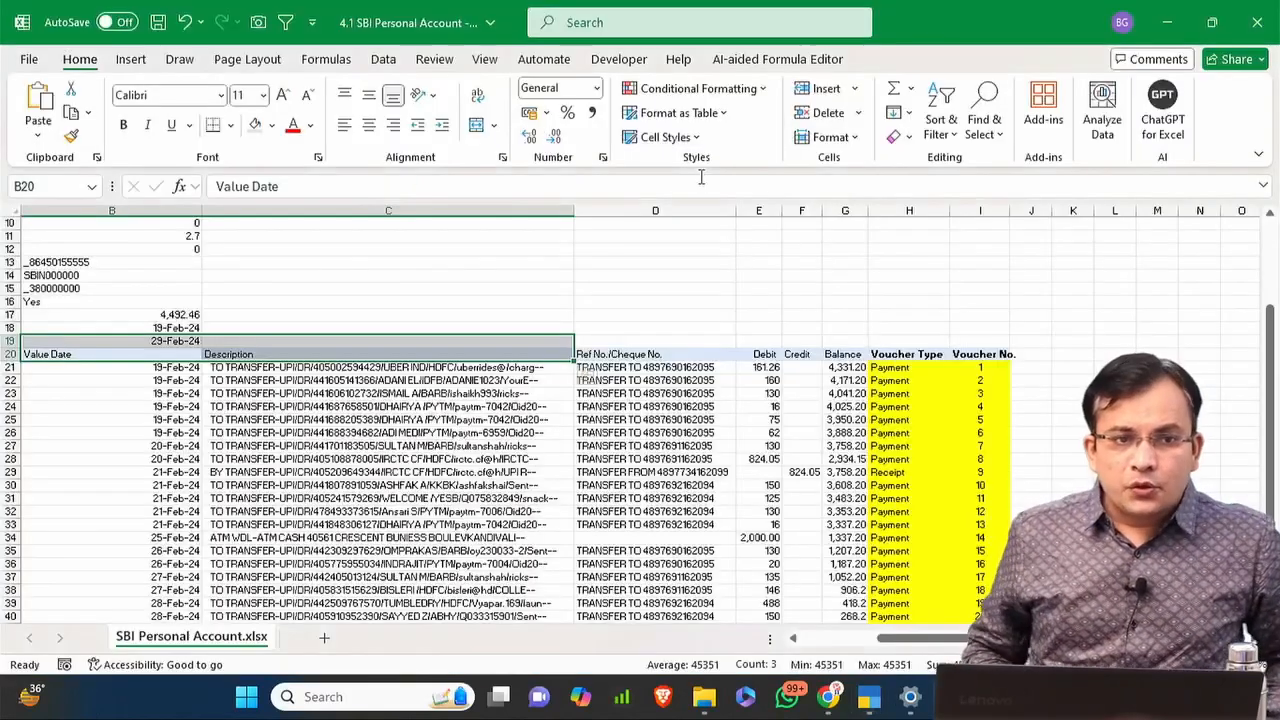
key(Down)
key(Down)
key(ctrl+Down)
key(ctrl+Down)
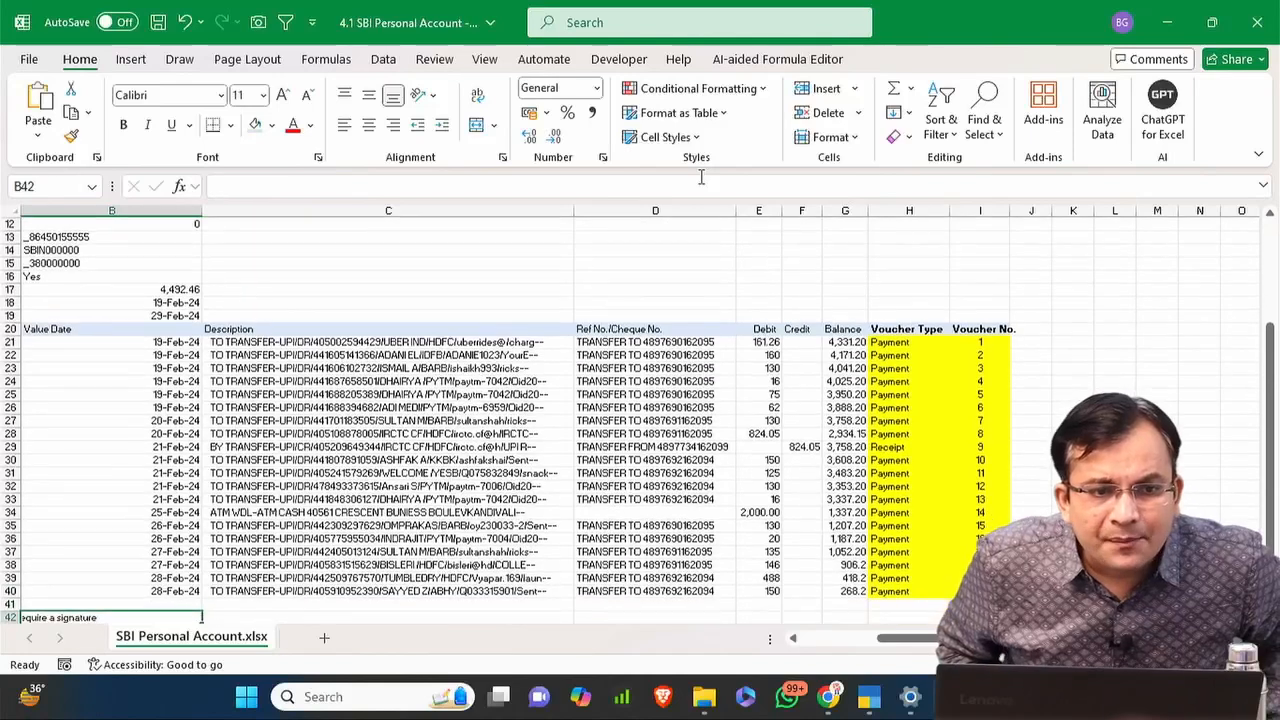
key(Down)
key(Down)
key(alt+Tab)
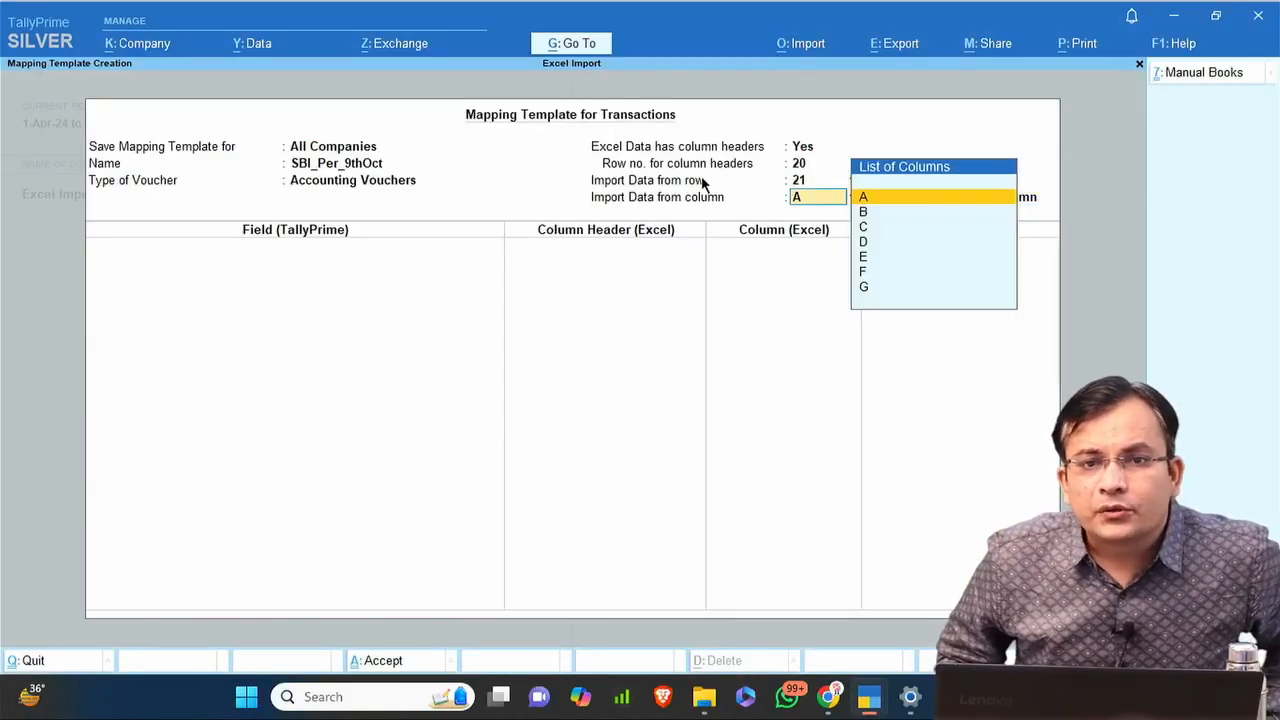
key(Return)
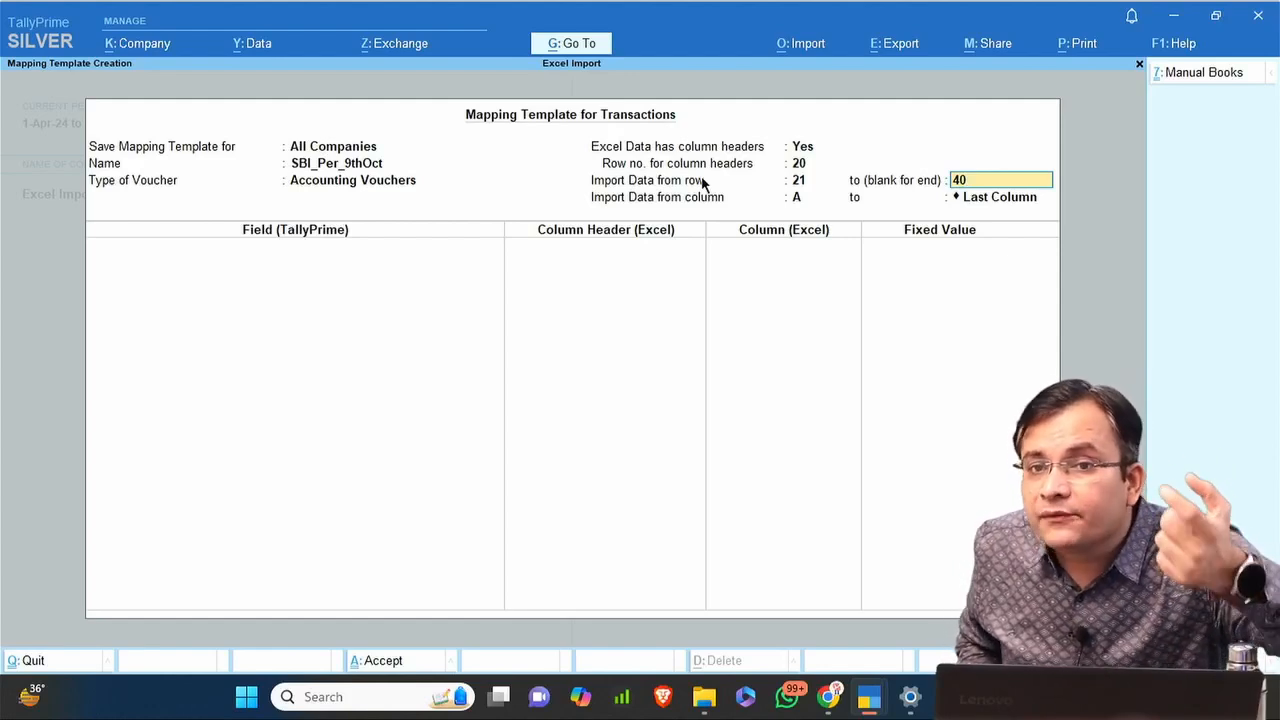
Review the whole statement layout in Excel and compare it with the template's header and import row settings in TallyPrime.
key(alt+Tab)
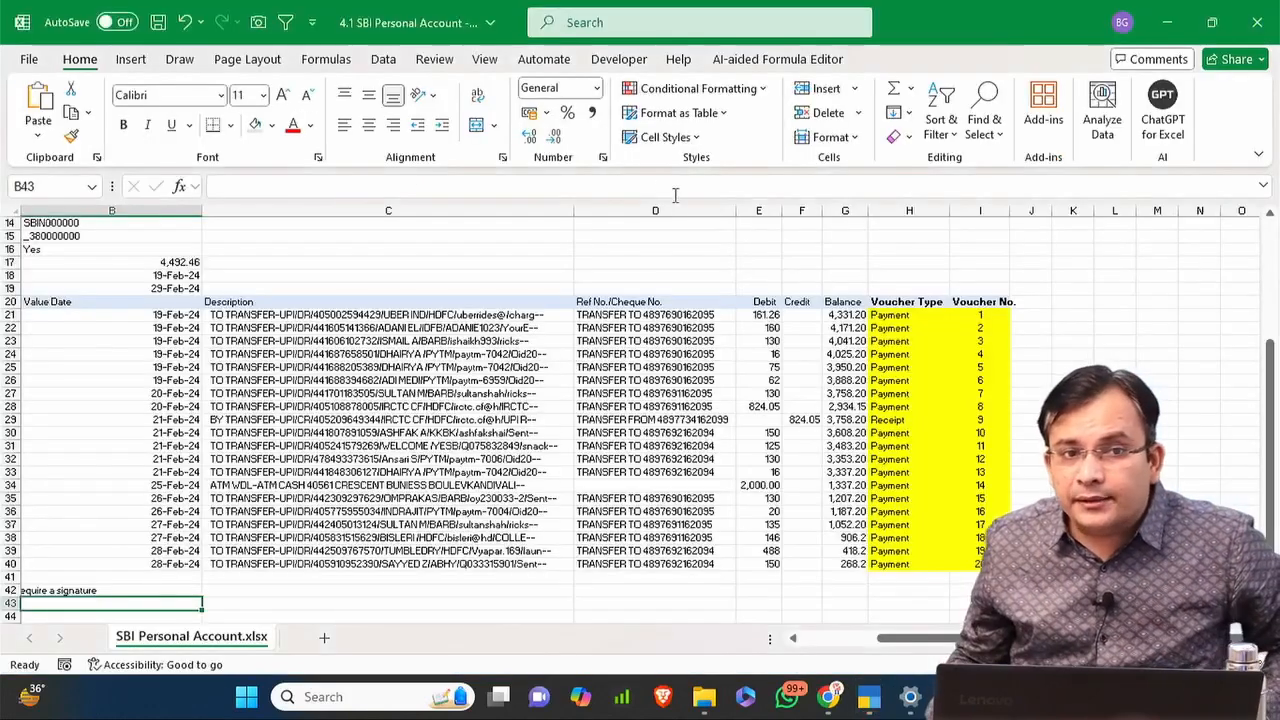
ctrl+scroll(624, 283, down, 3)
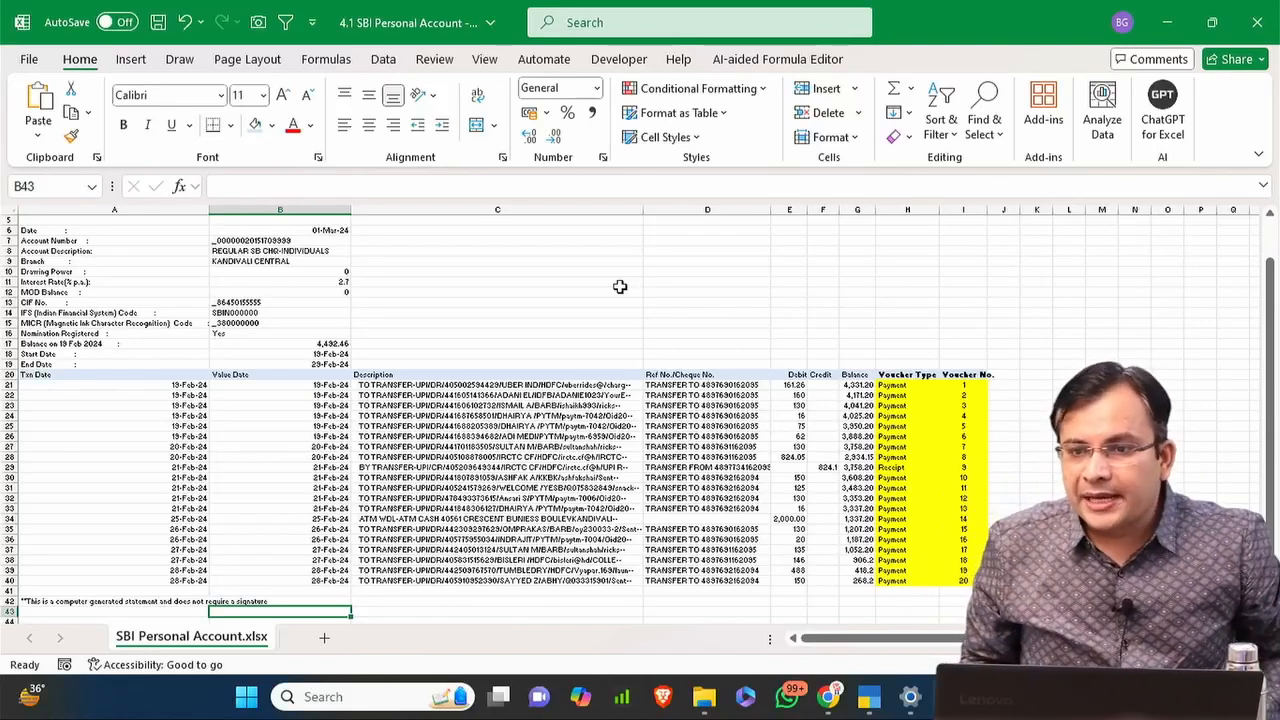
key(alt+Tab)
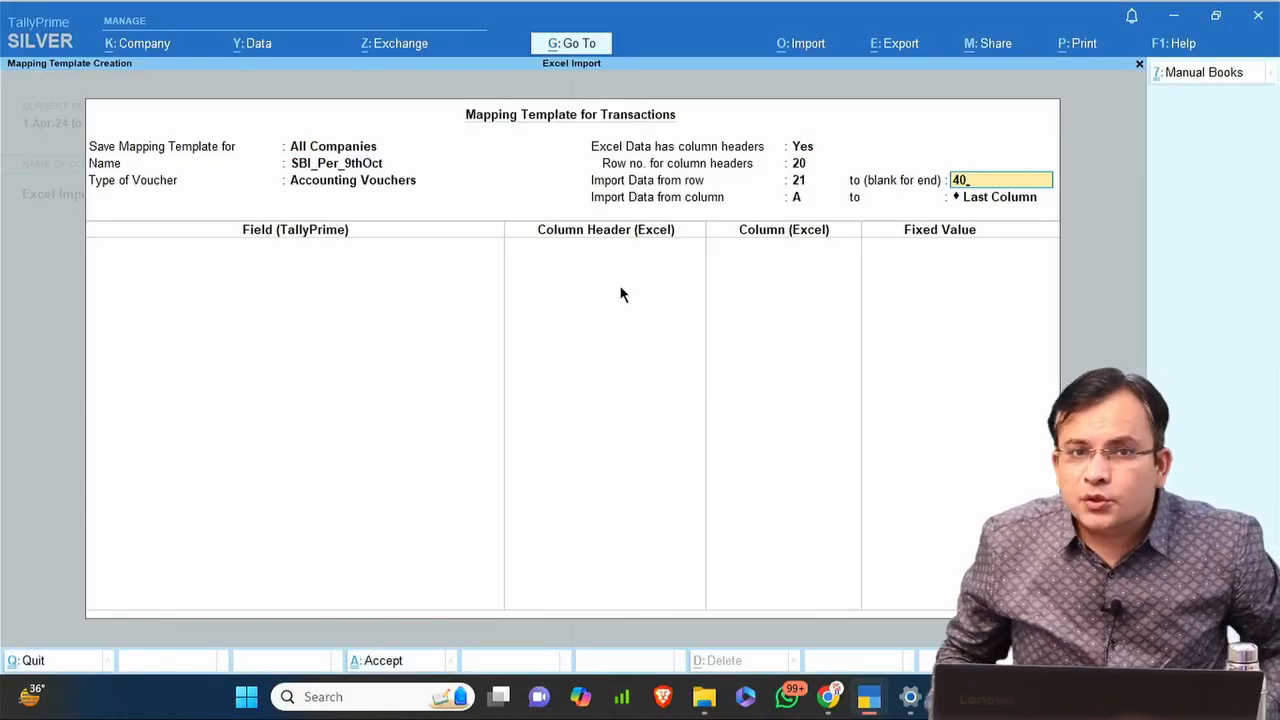
key(ctrl)
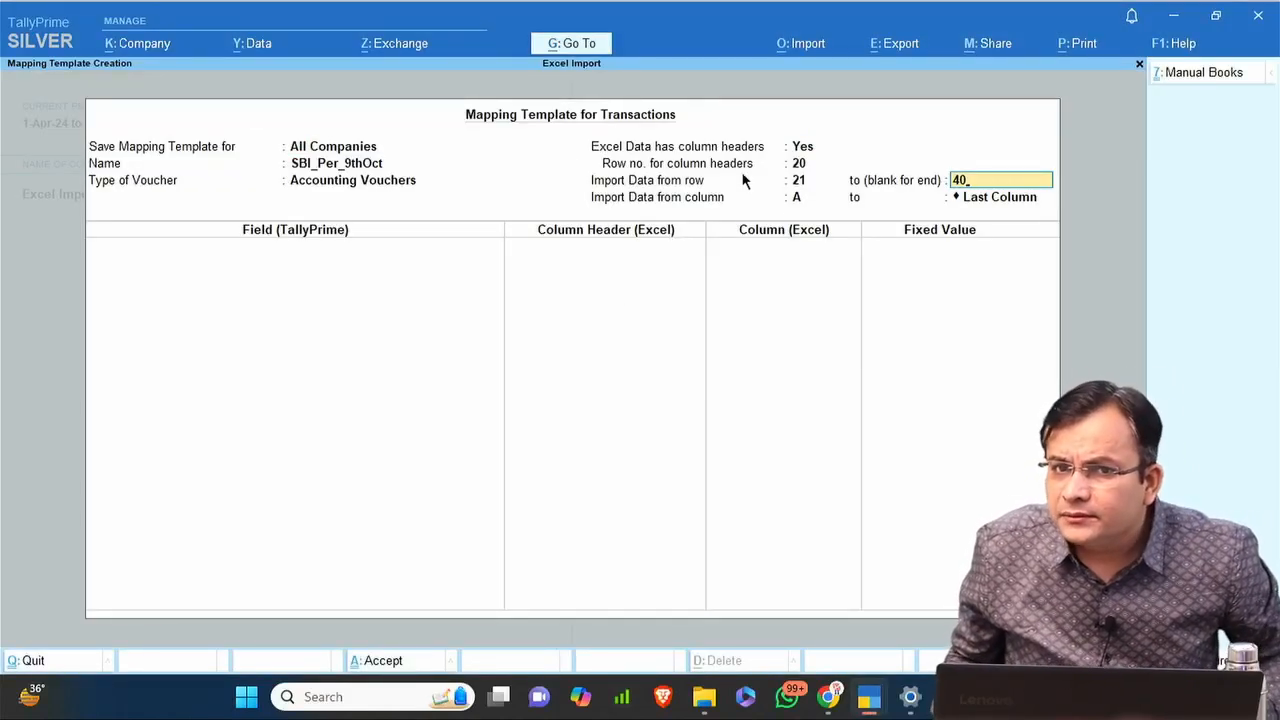
key(ctrl)
key(ctrl)
key(ctrl)
key(ctrl)
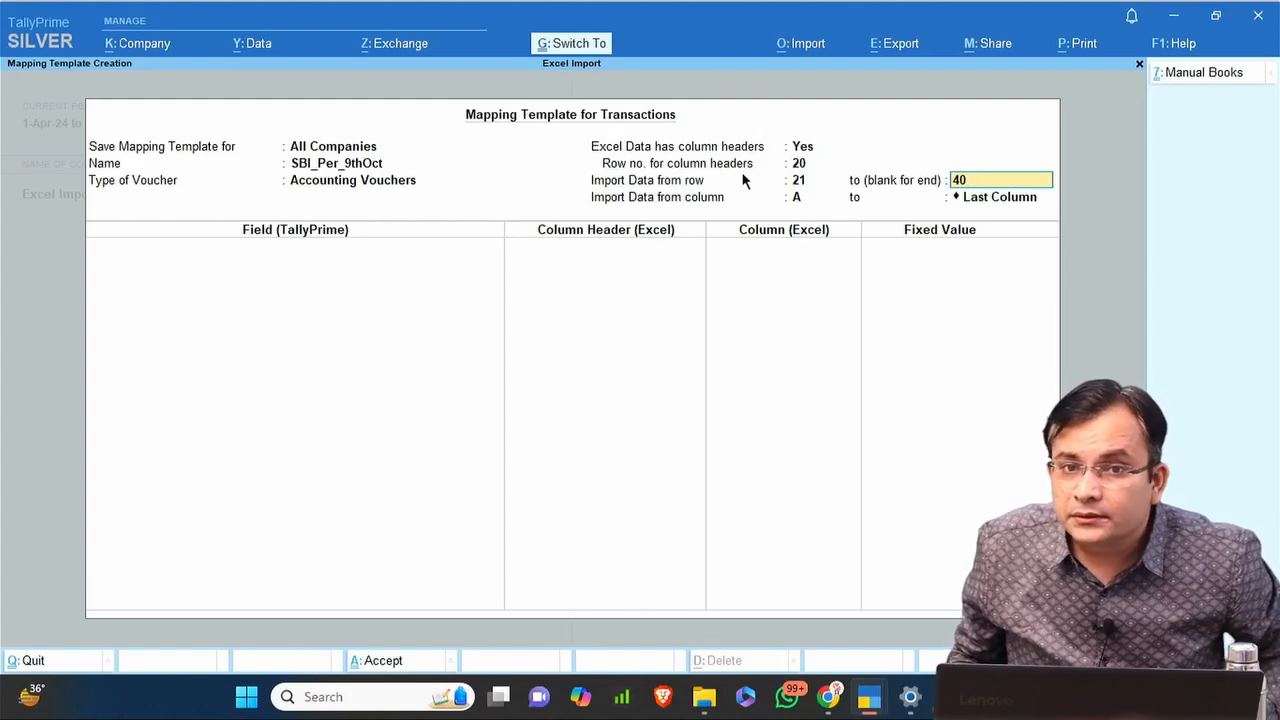
Add the Voucher Type Name field to the mapping and look through the Excel column headers for its matching column.
key(Return)
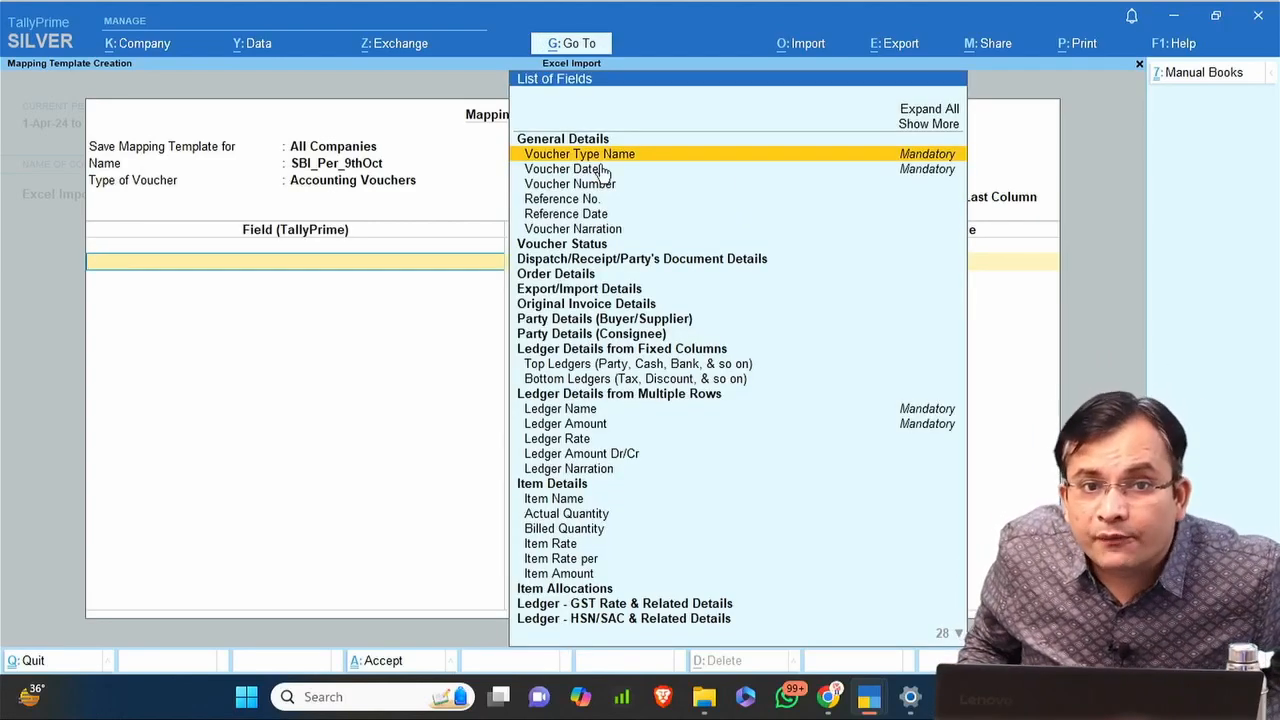
key(Return)
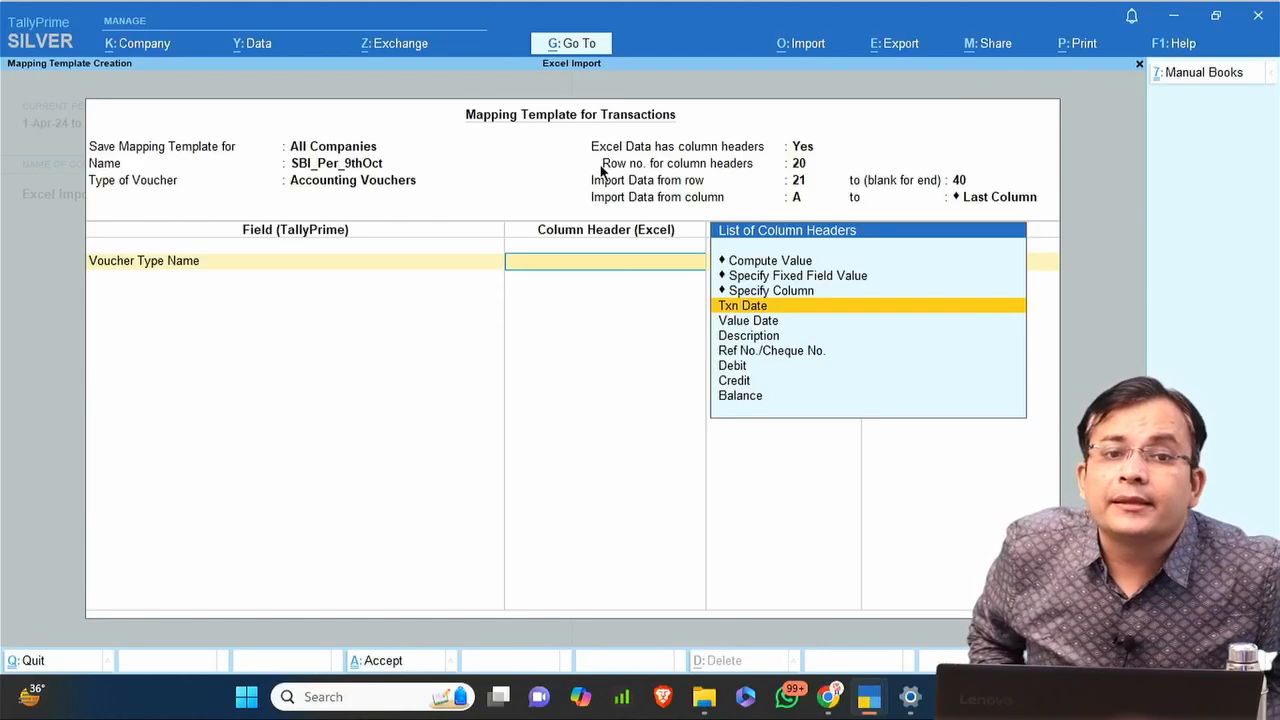
key(Down)
key(Down)
key(Down)
key(Down)
key(Down)
key(Down)
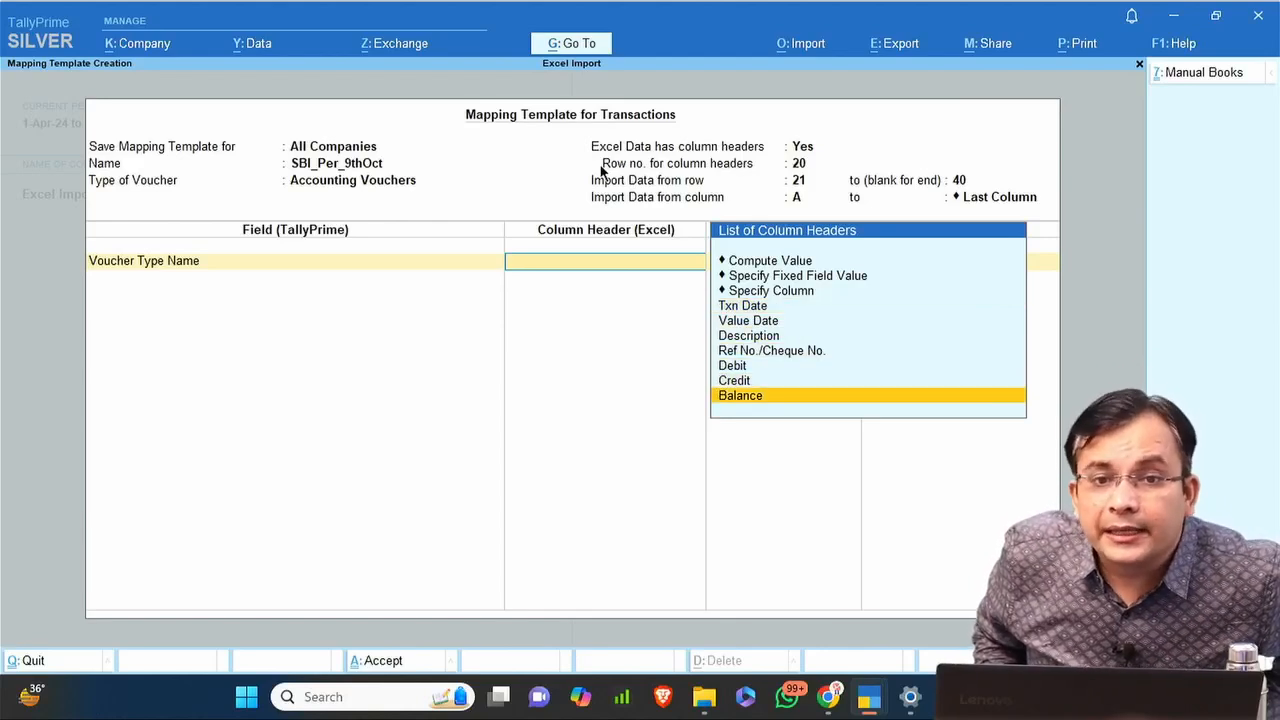
key(Up)
key(Up)
key(Up)
key(Up)
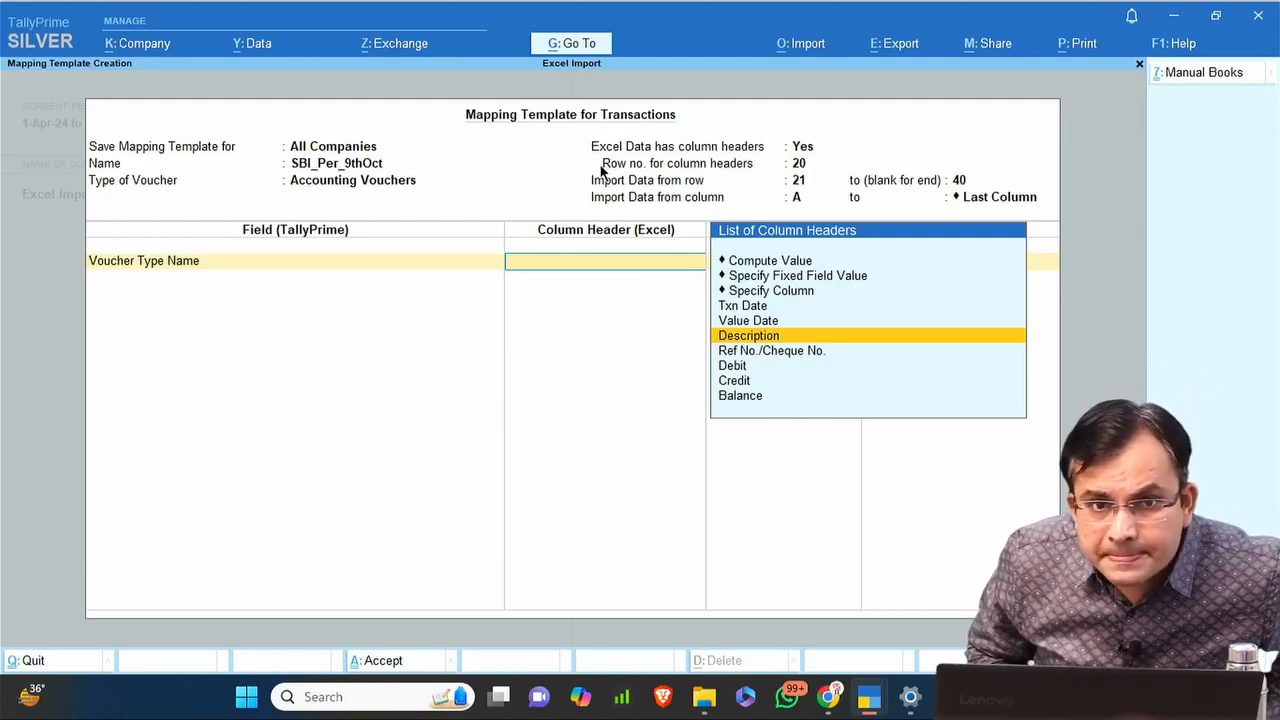
Switch to Excel and save the SBI statement workbook.
key(alt+Tab)
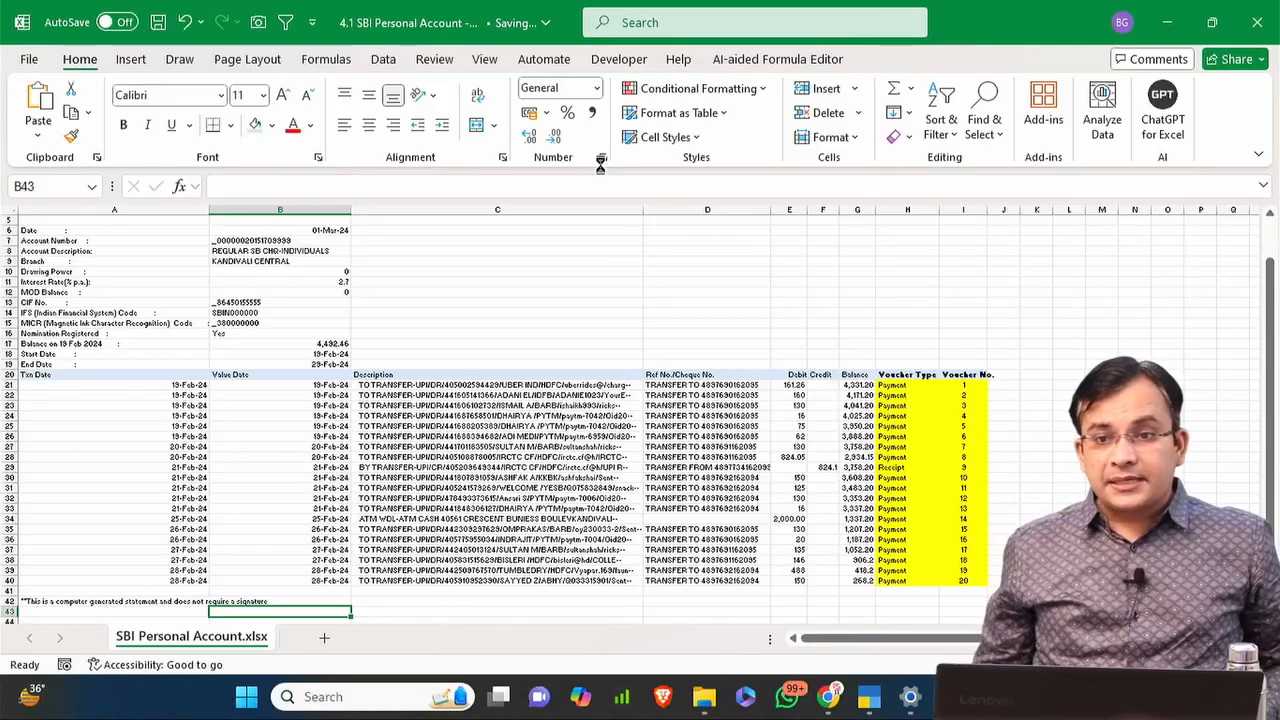
Switch to TallyPrime and create a mapping template named SBI_9th Oct24 for Accounting Vouchers.
key(alt+Tab)
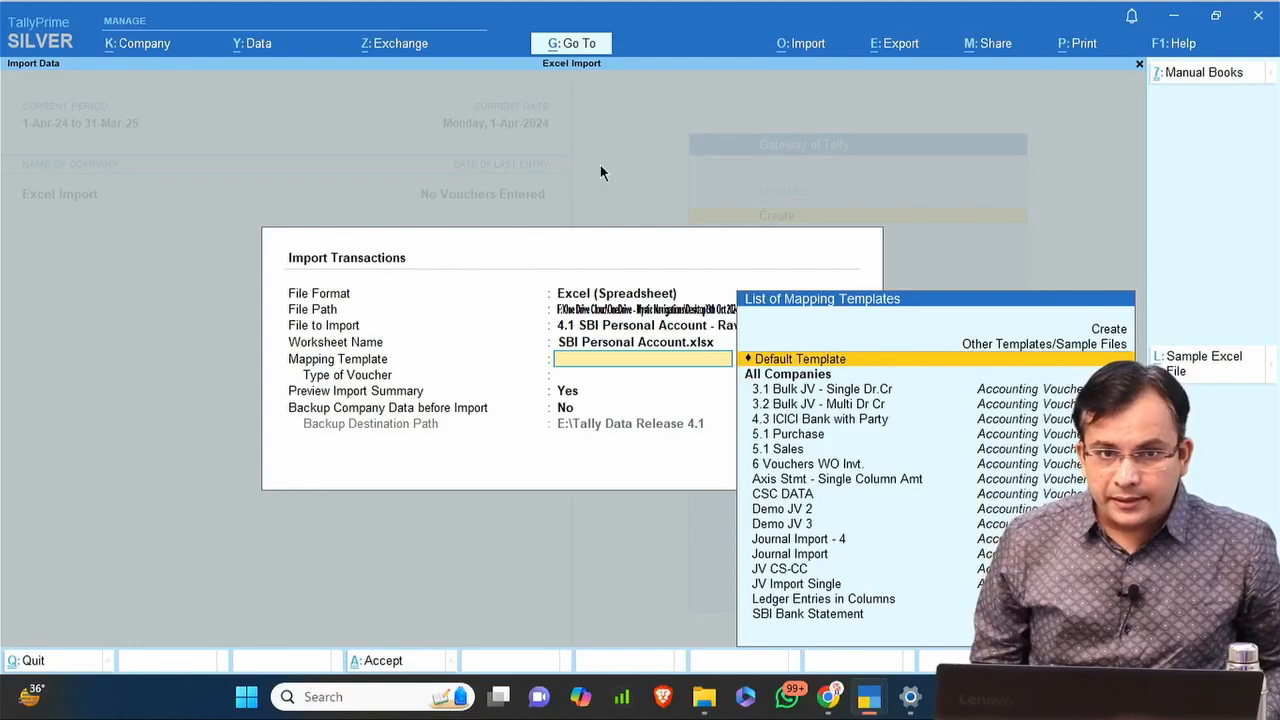
key(Up)
key(Up)
key(Return)
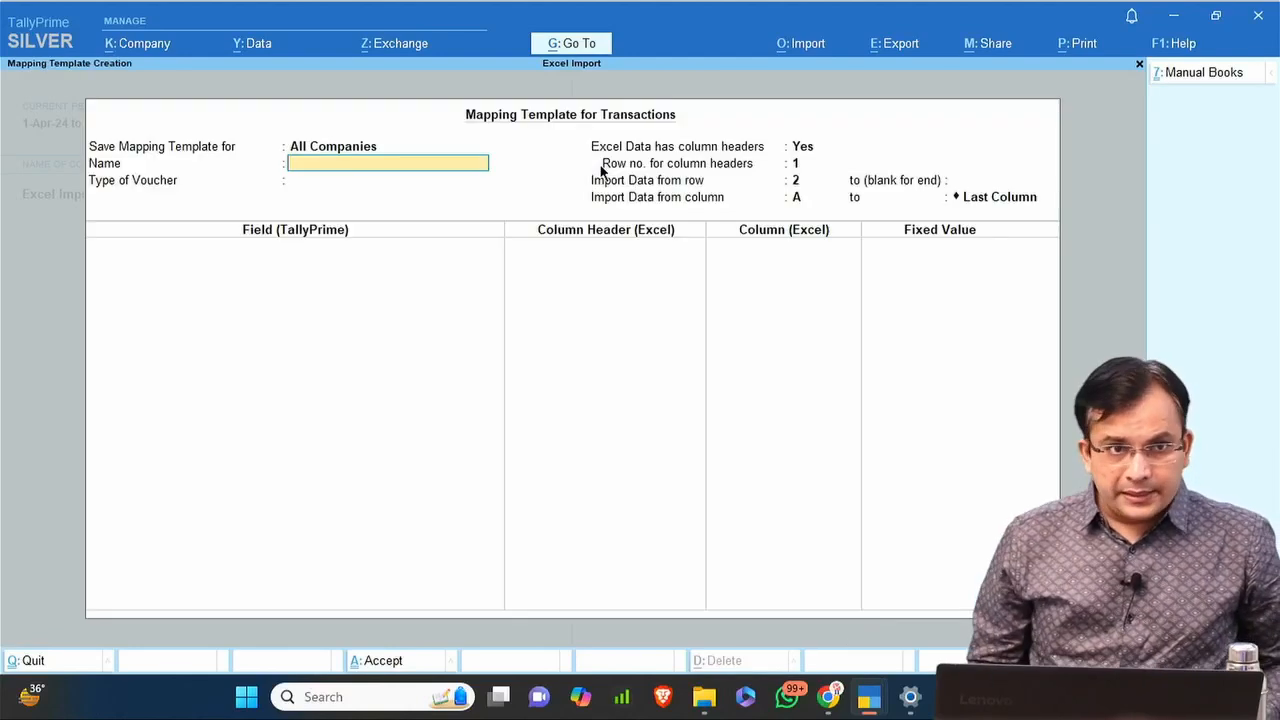
text(SBI)
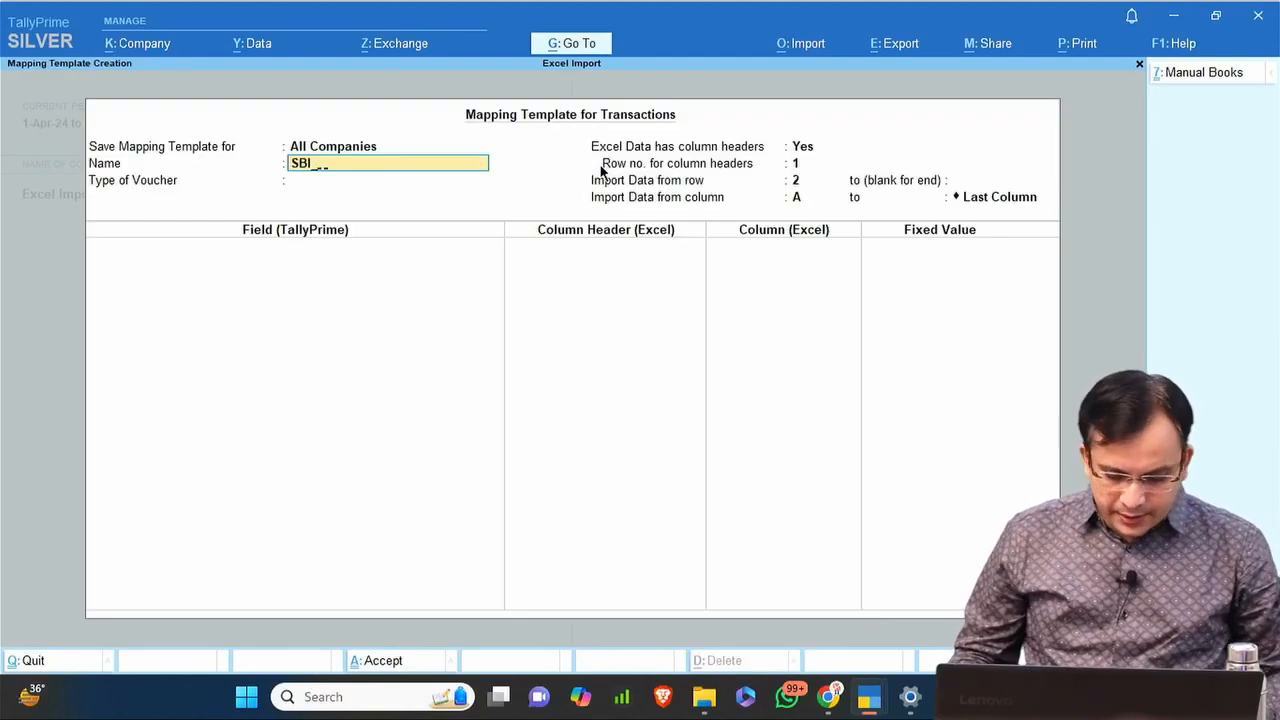
text(_9th Oct24)
key(Return)
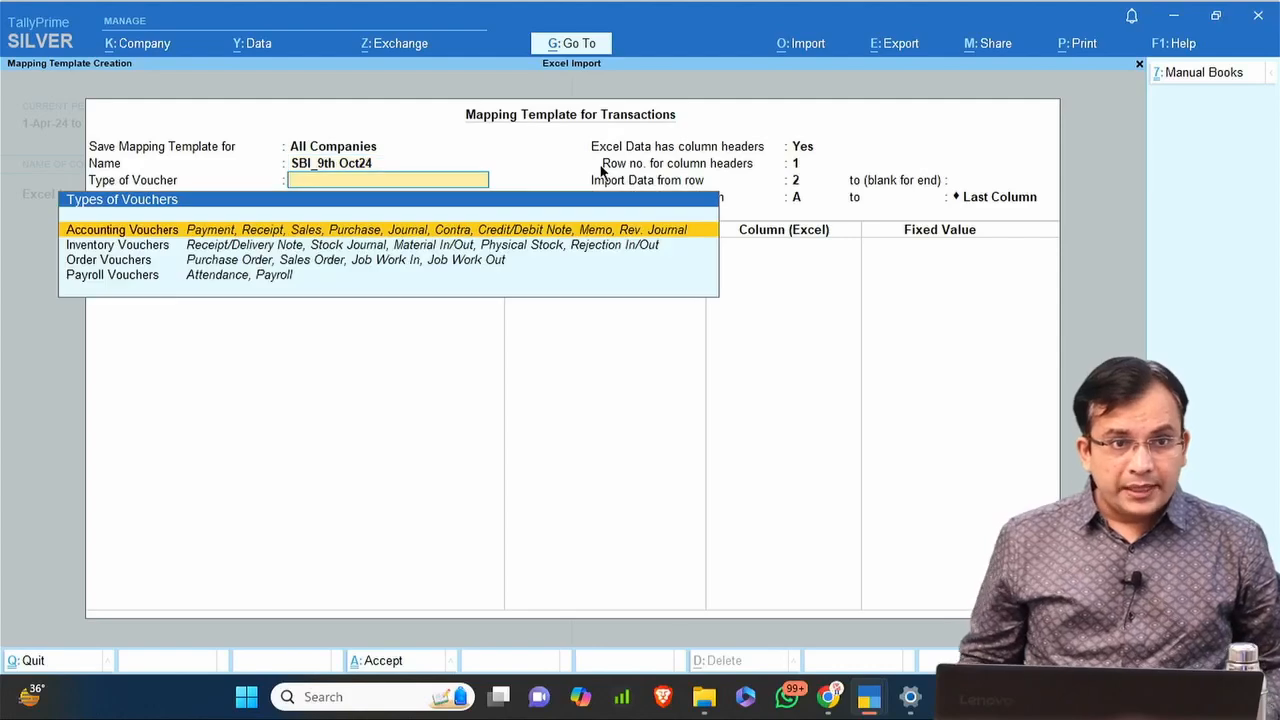
key(Return)
Set the template's row number for column headers to 20.
key(Escape)
key(BackSpace)
key(BackSpace)
key(BackSpace)
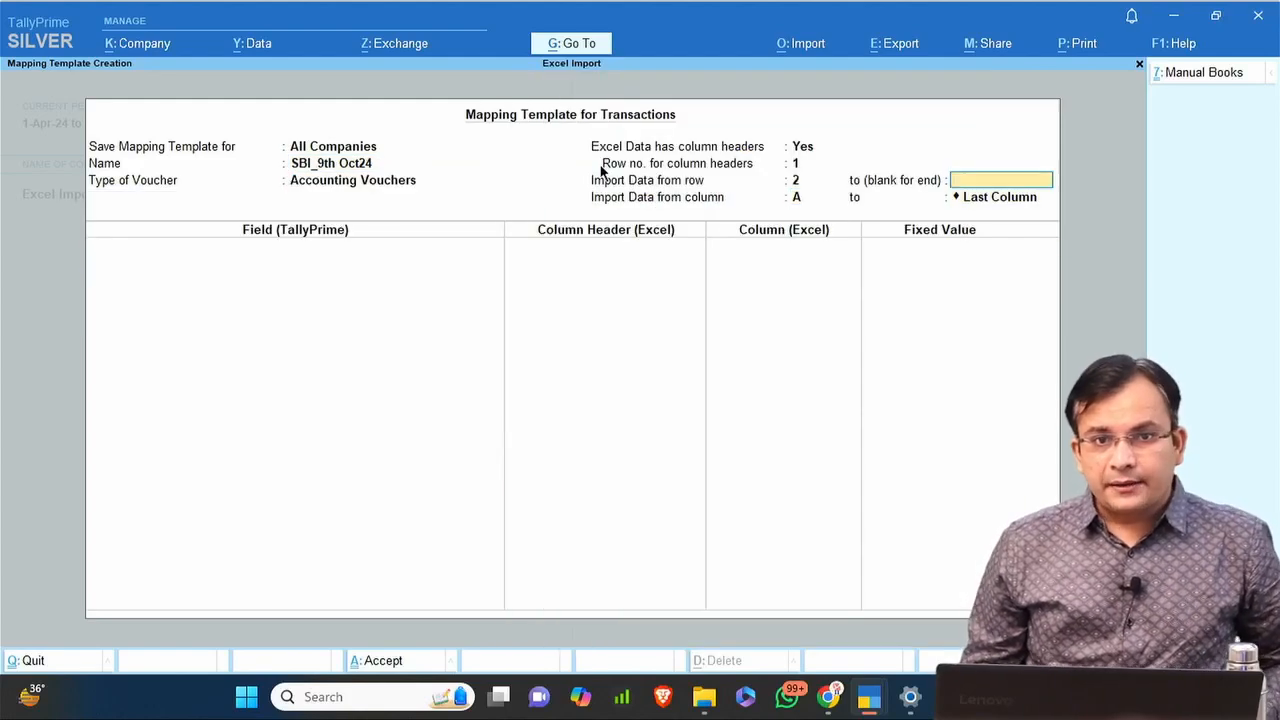
key(BackSpace)
text(20)
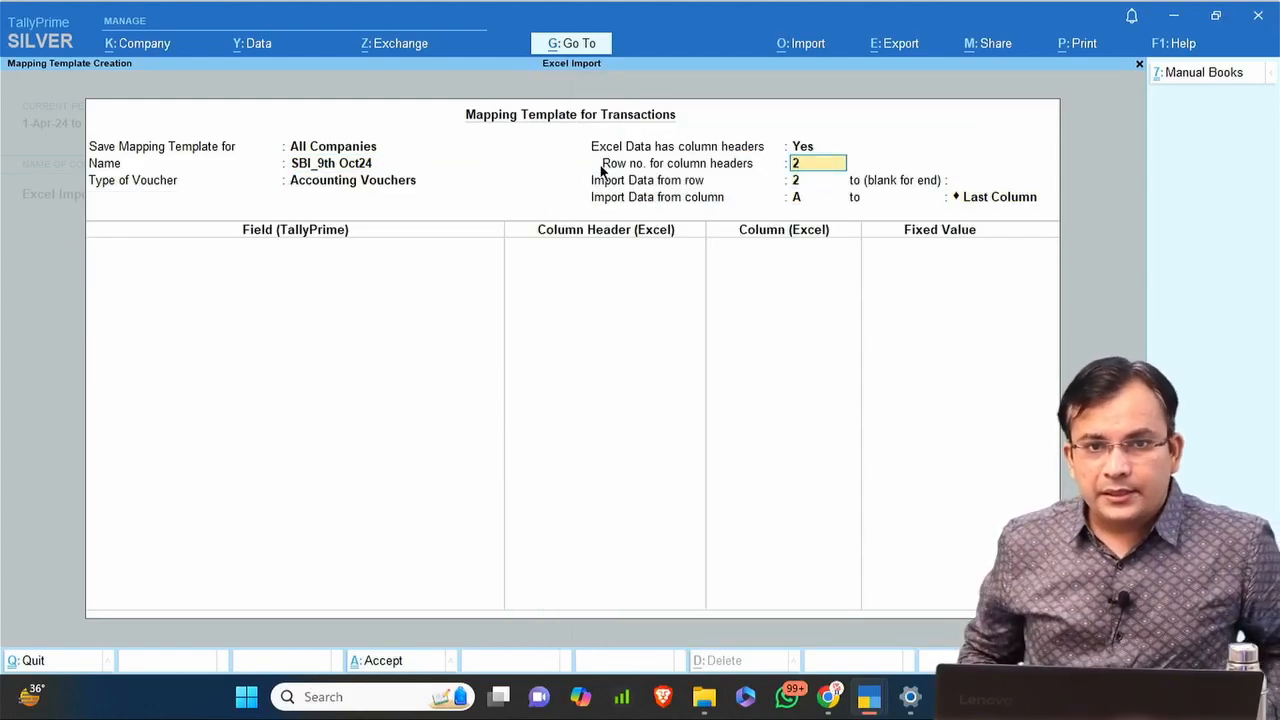
key(Return)
key(Return)
key(Return)
key(Return)
key(Return)
Clear the stray field entry and set the template's import end row to 40, keeping the column range from A to Last Column.
text(6)
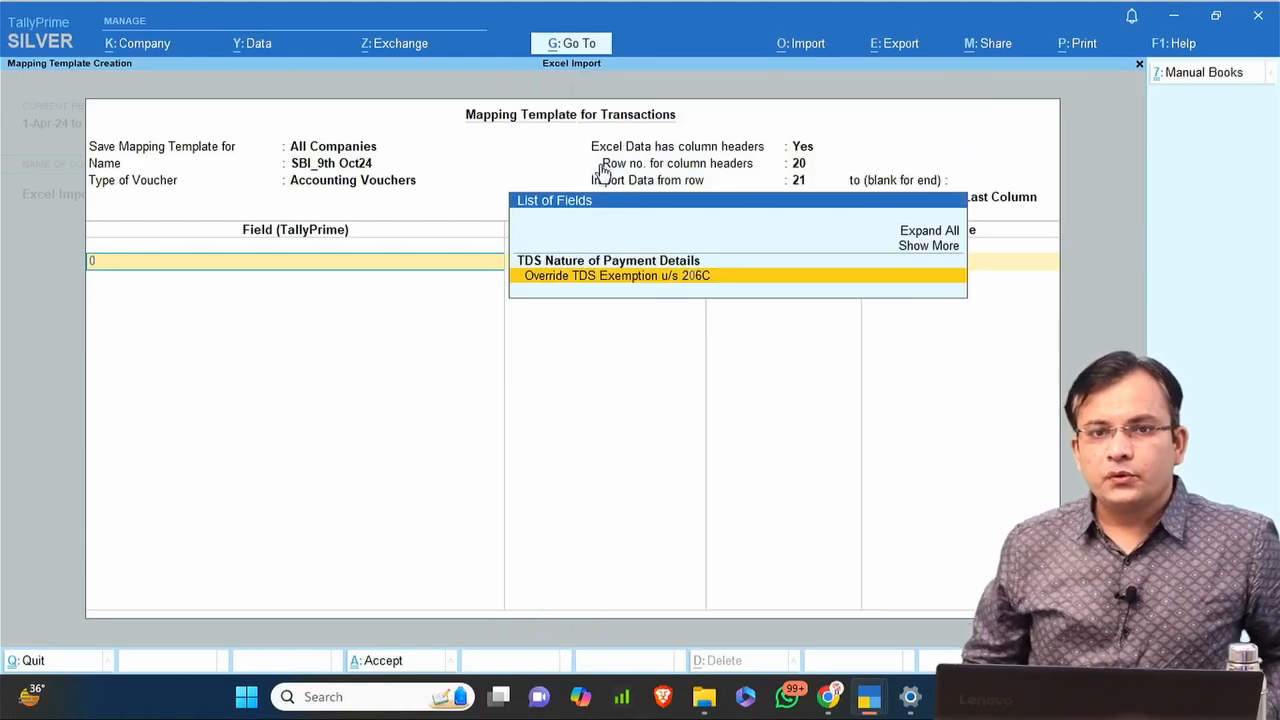
key(BackSpace)
key(BackSpace)
key(BackSpace)
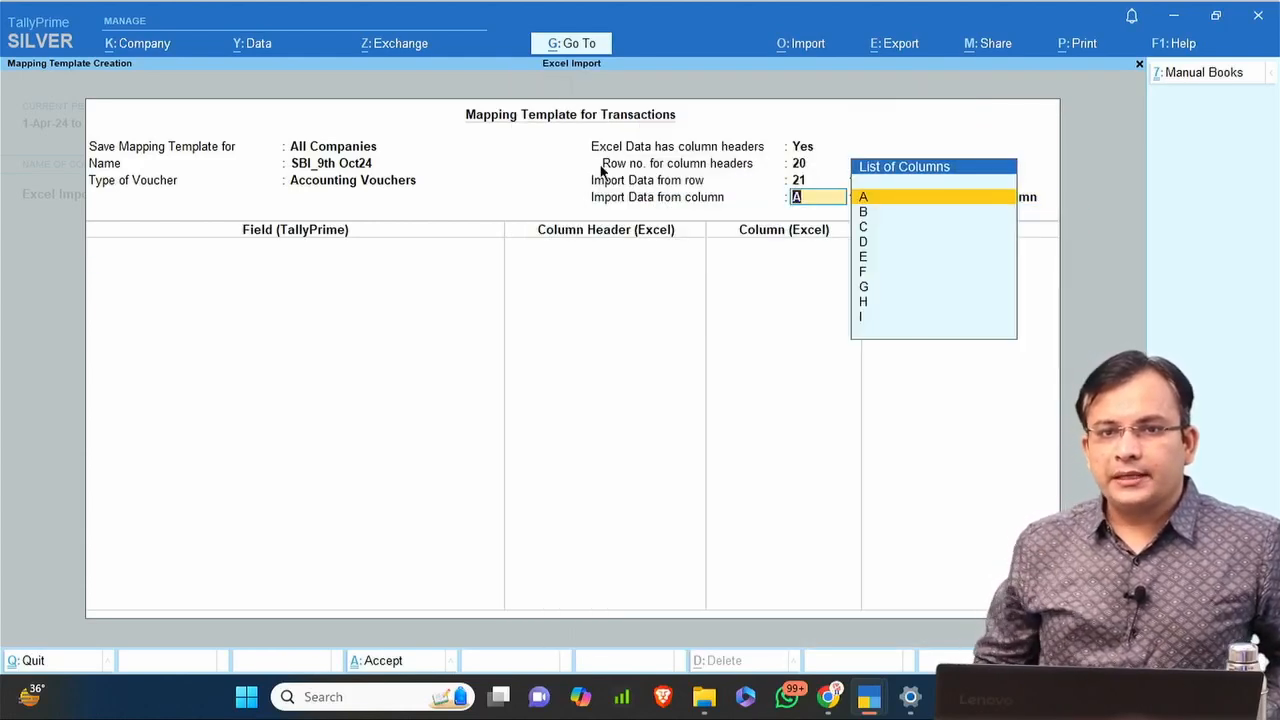
key(BackSpace)
text(40)
key(Return)
key(Return)
key(Return)
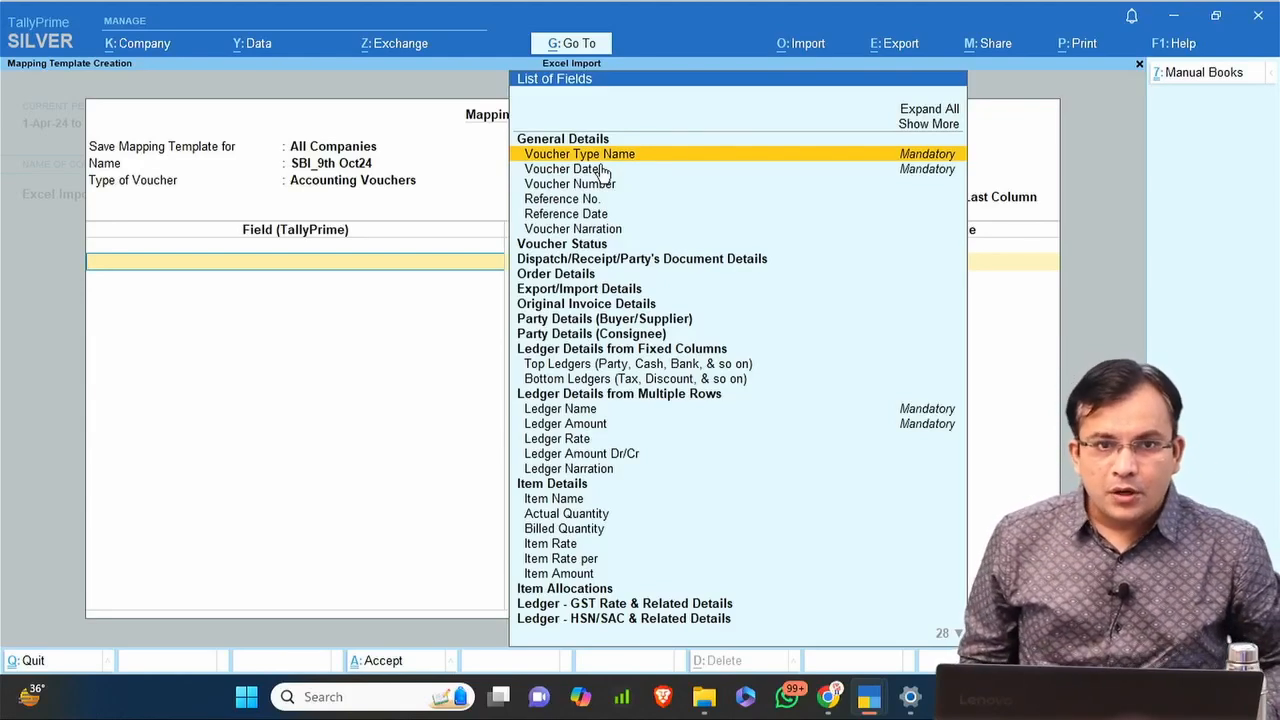
Map the Voucher Type Name field to the Voucher Type column, checking the statement's header row in Excel.
key(Return)
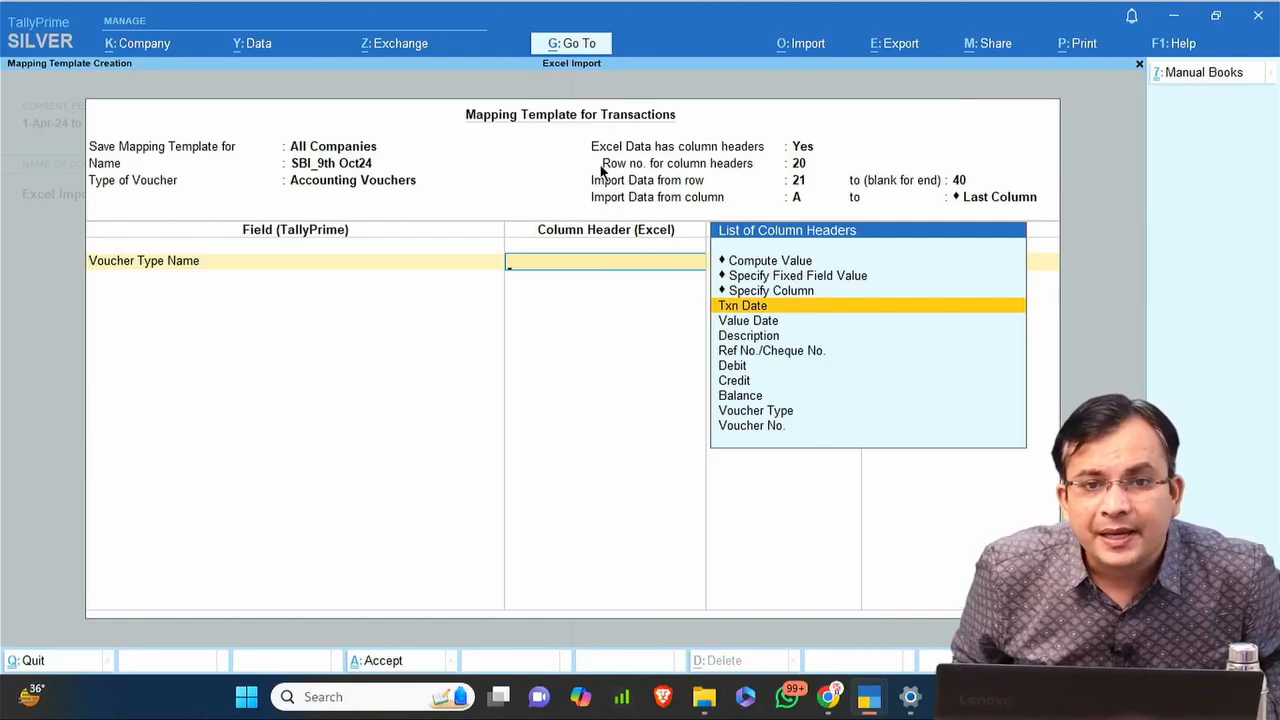
key(Down)
key(Down)
key(Down)
key(Down)
key(Down)
key(Down)
key(Down)
key(alt+Tab)
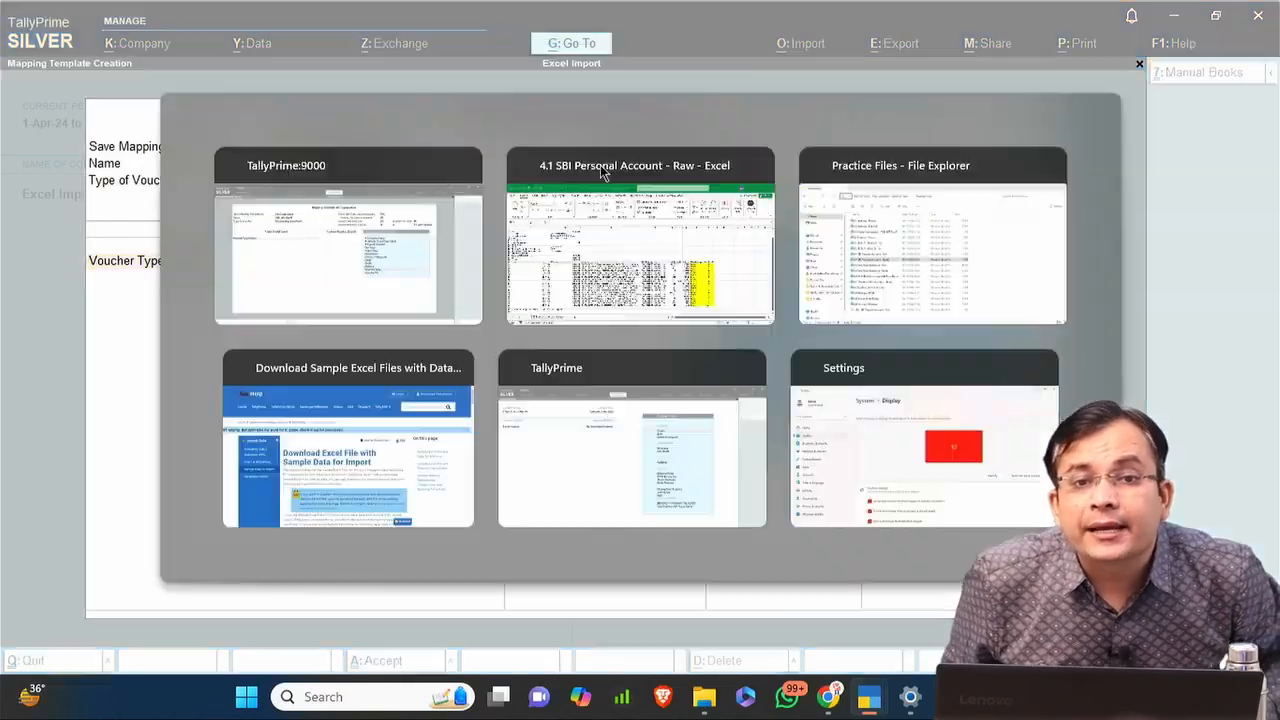
click(600, 168)
key(Up)
key(Up)
key(Up)
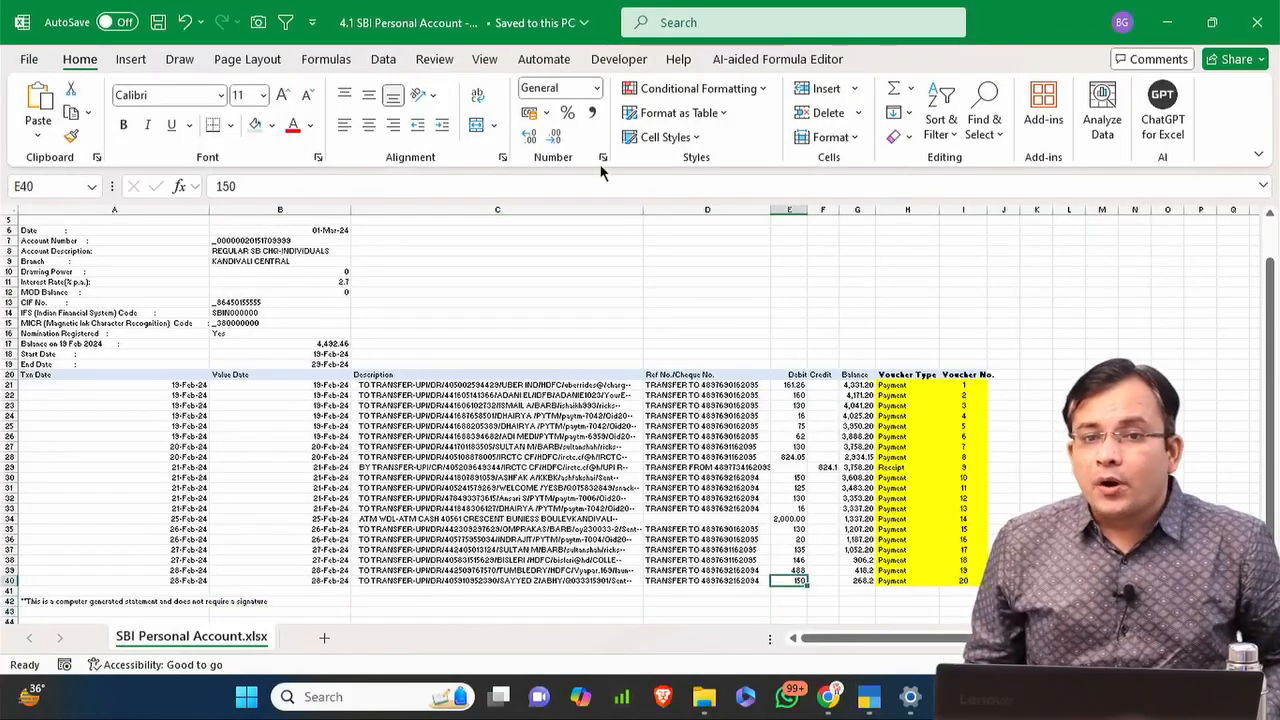
key(ctrl+Up)
key(alt+Tab)
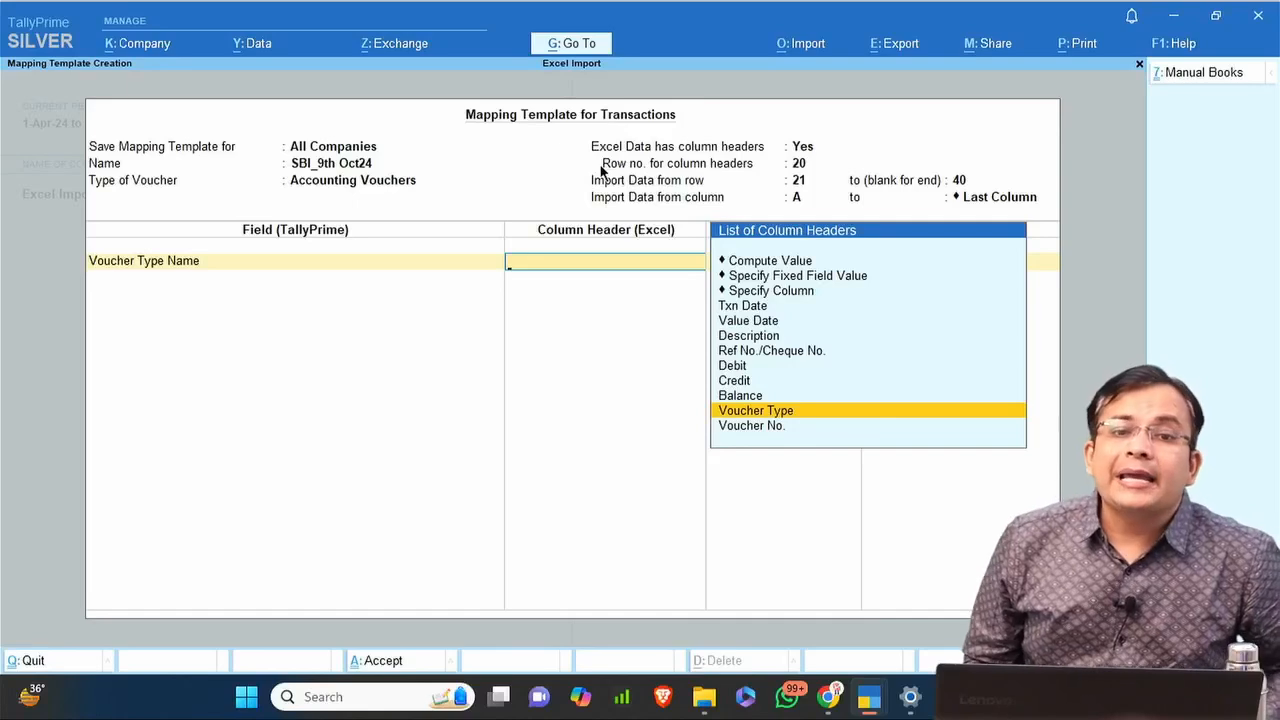
key(Return)
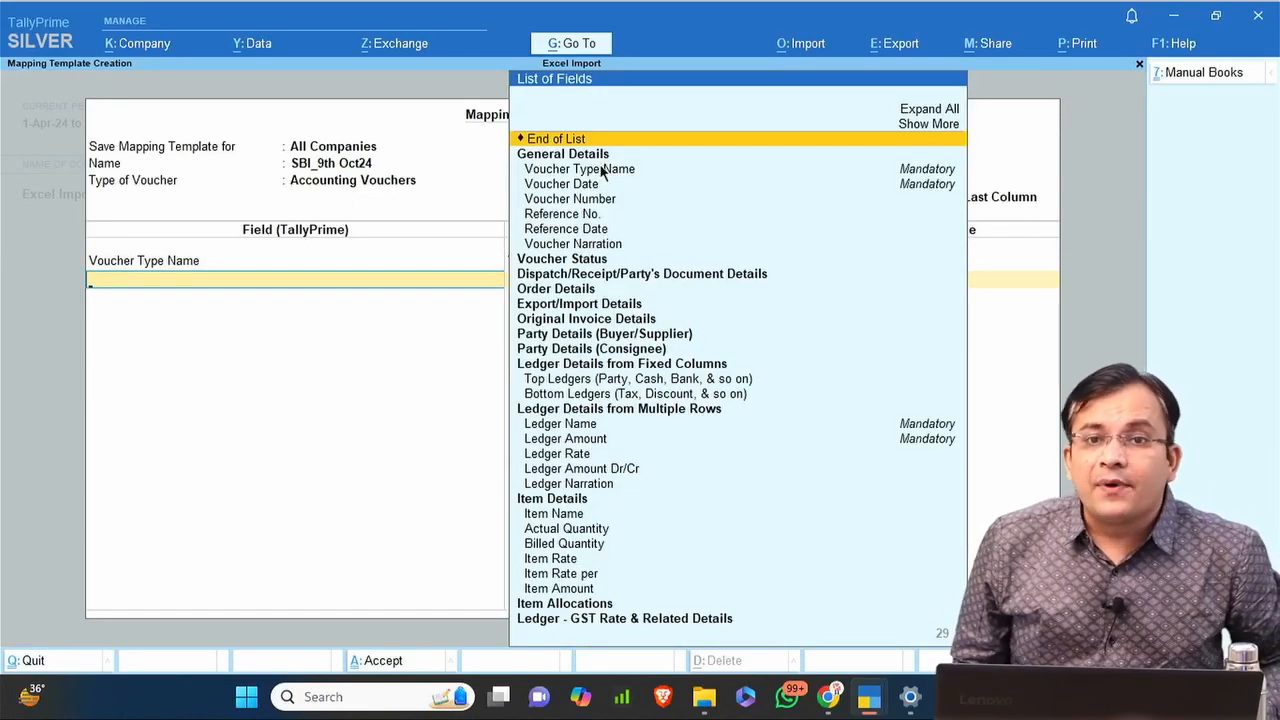
Map the Voucher Number field to the Voucher No. column.
key(Down)
key(Down)
key(Down)
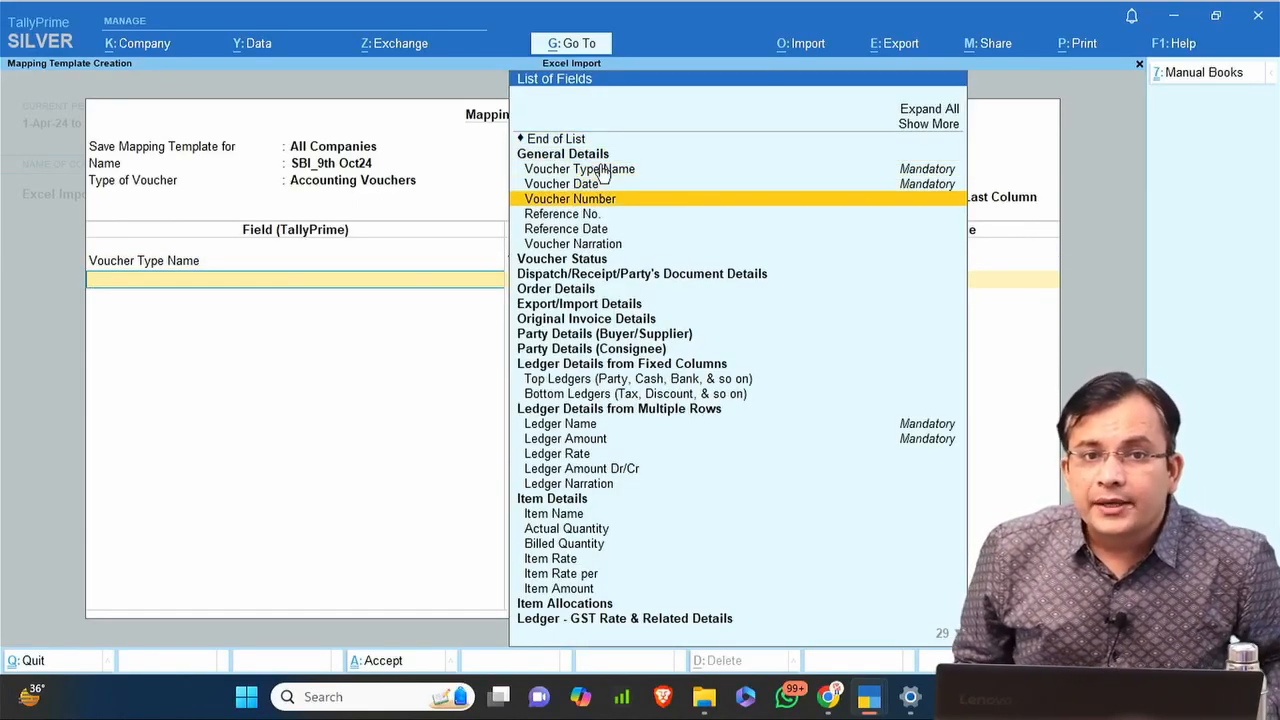
key(Return)
key(Down)
key(Down)
key(Down)
key(Down)
key(Down)
key(Down)
key(Down)
key(Down)
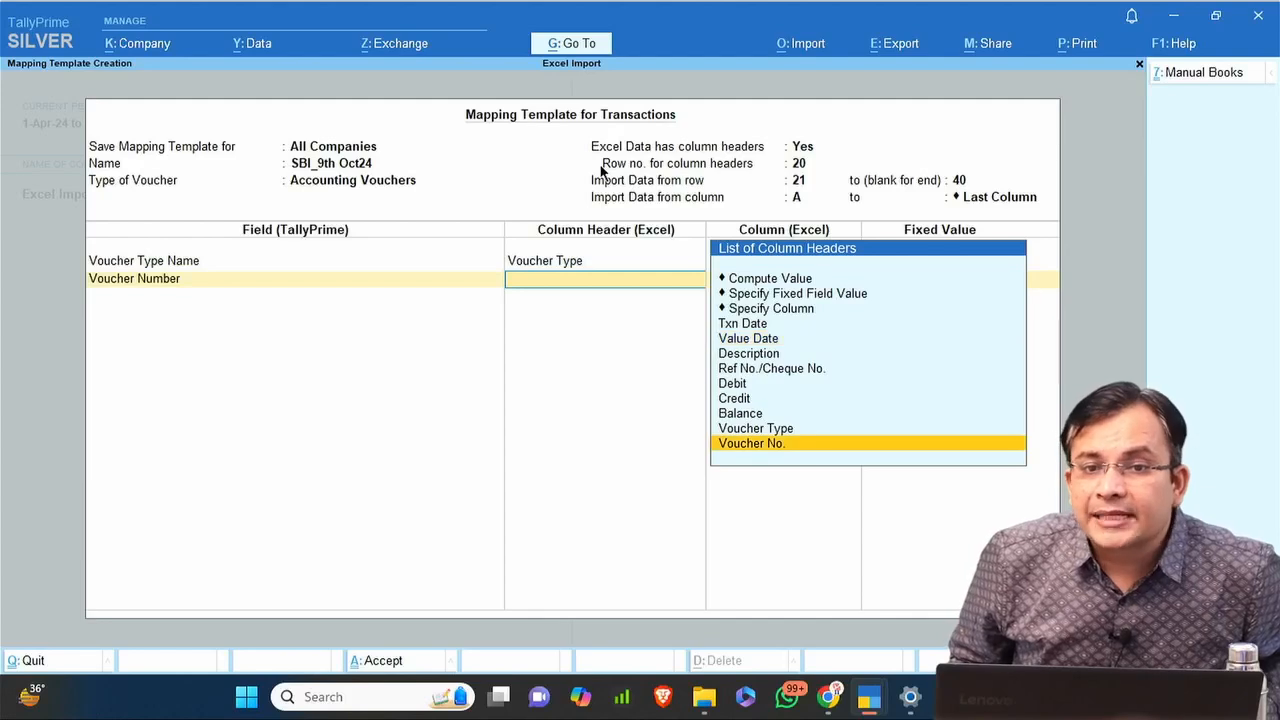
key(Return)
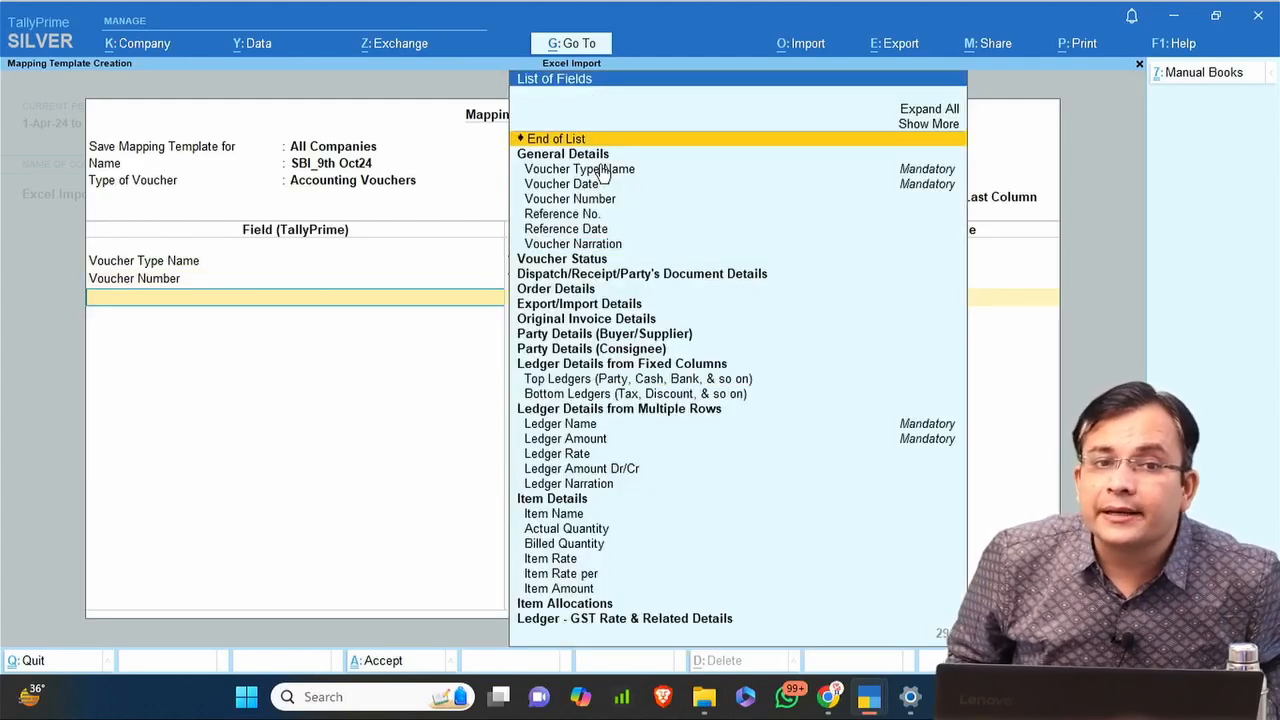
Map the Voucher Date field to the Txn Date column.
key(Down)
key(Down)
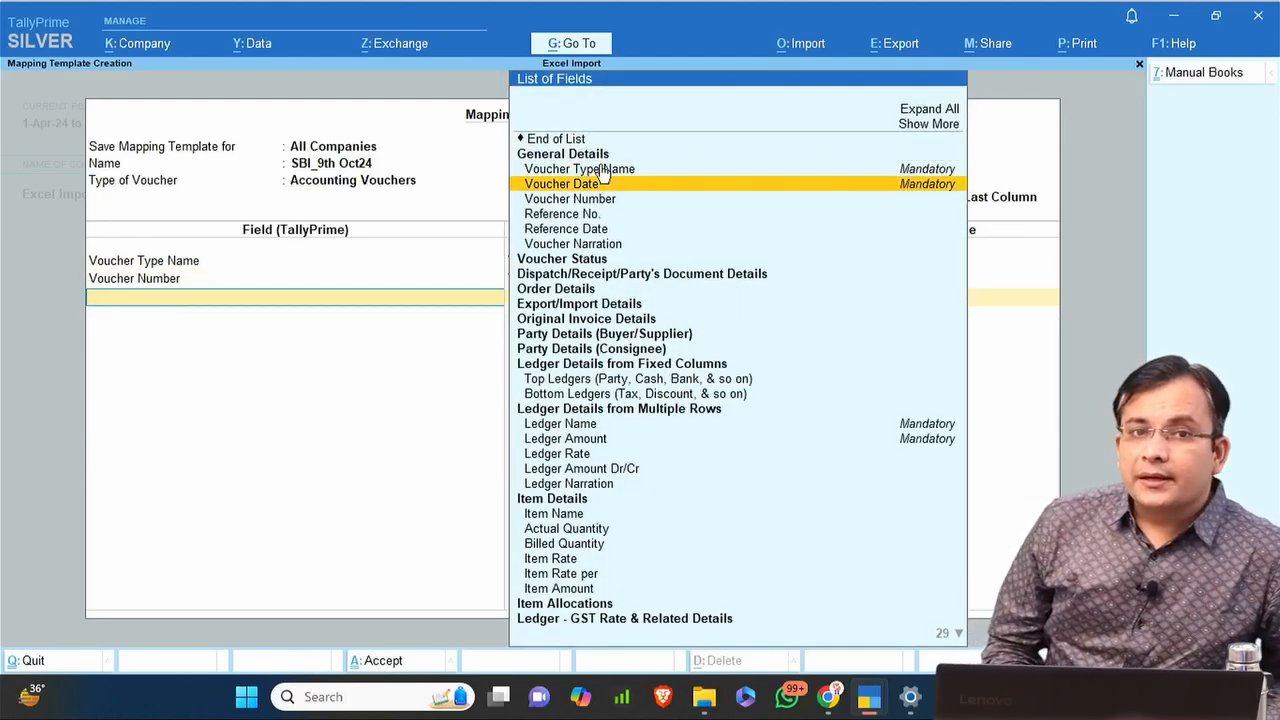
key(Return)
key(Down)
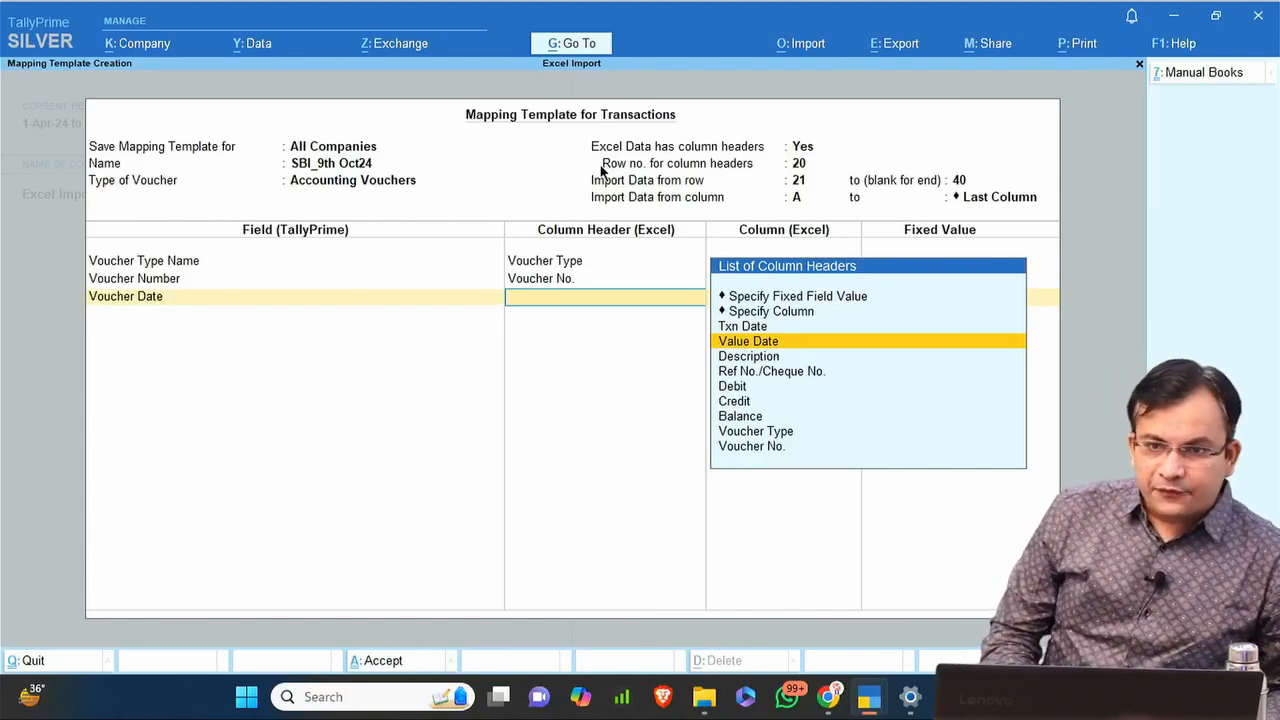
key(Up)
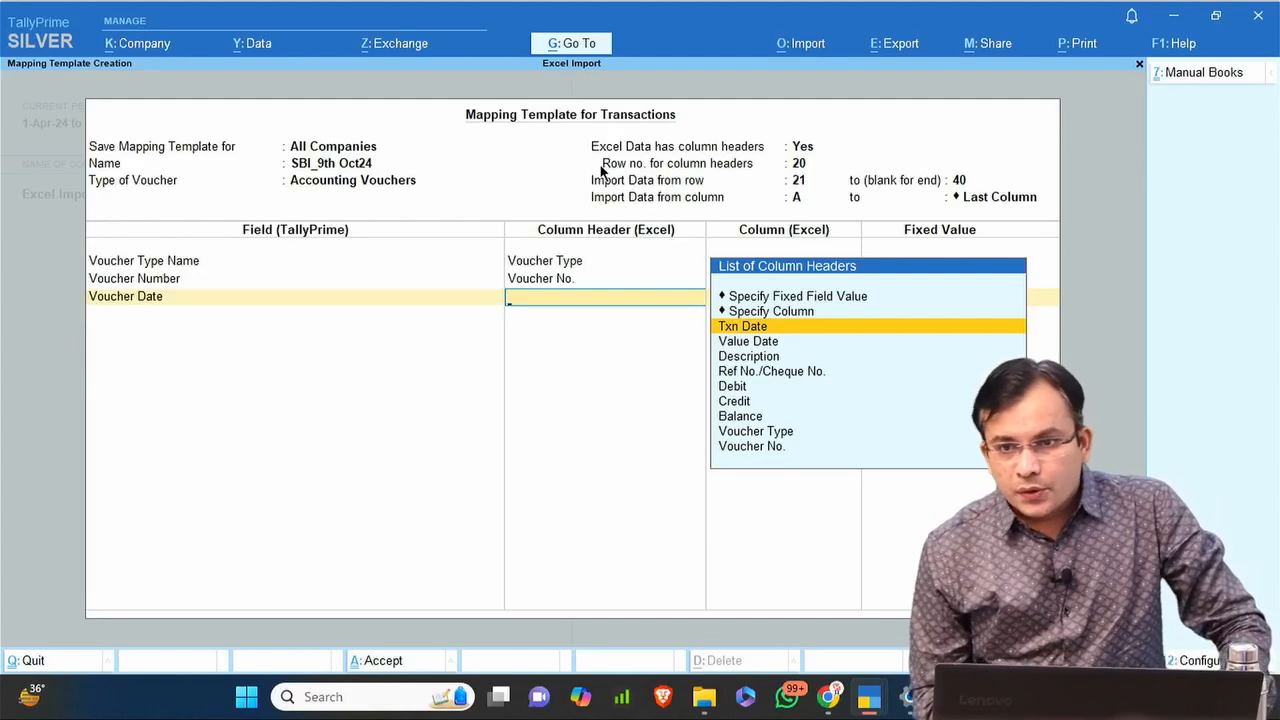
key(Return)
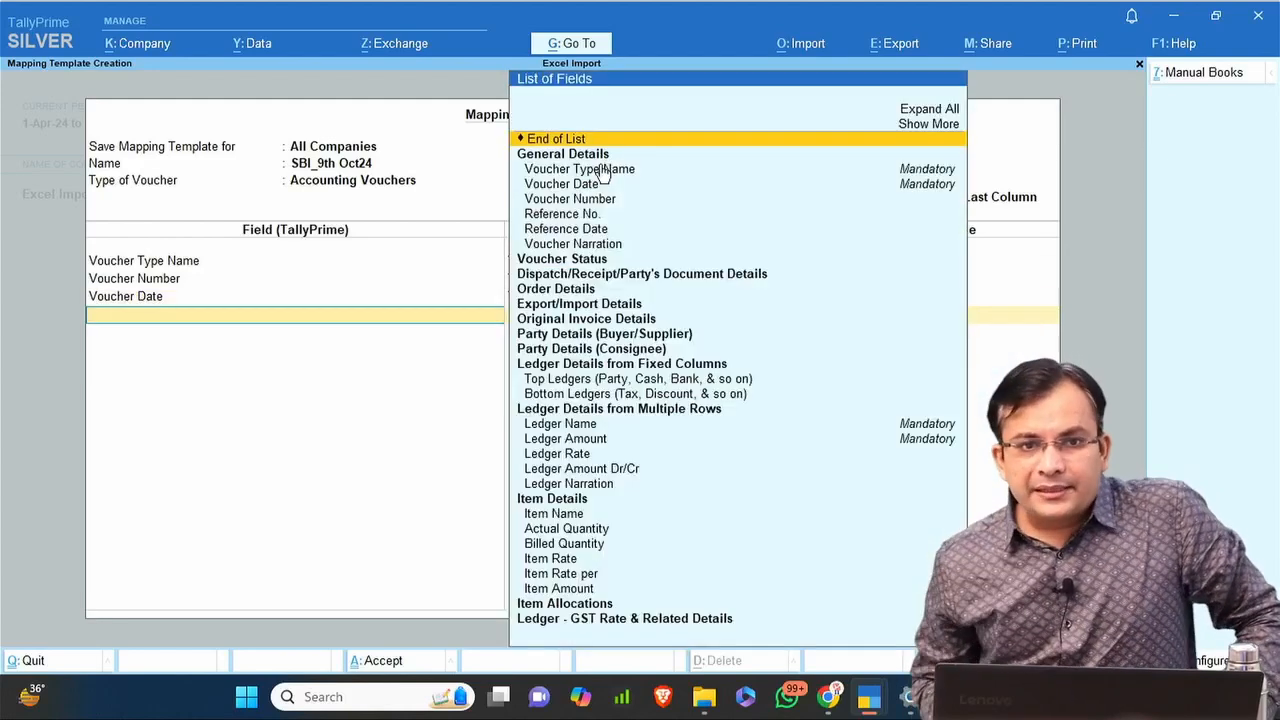
Switch to Excel and examine the statement's Description column from its header to the last transaction.
key(alt+Tab)
key(Left)
key(Left)
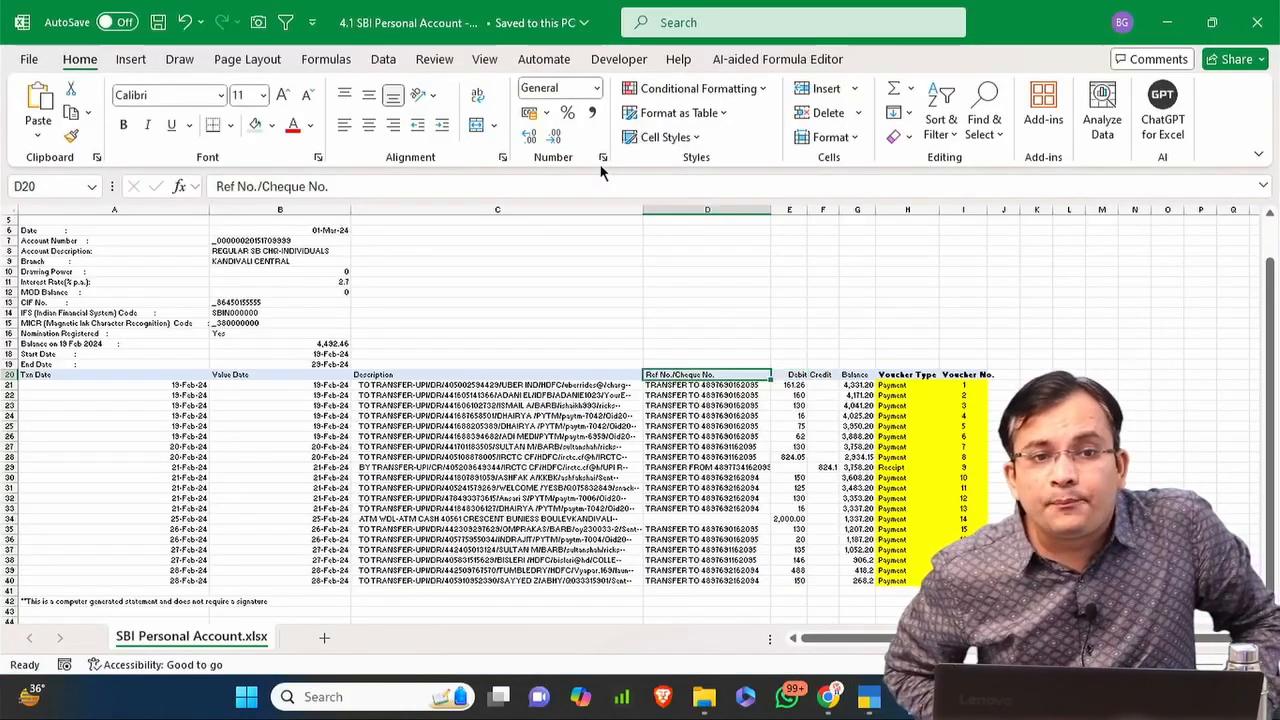
key(ctrl+shift+Down)
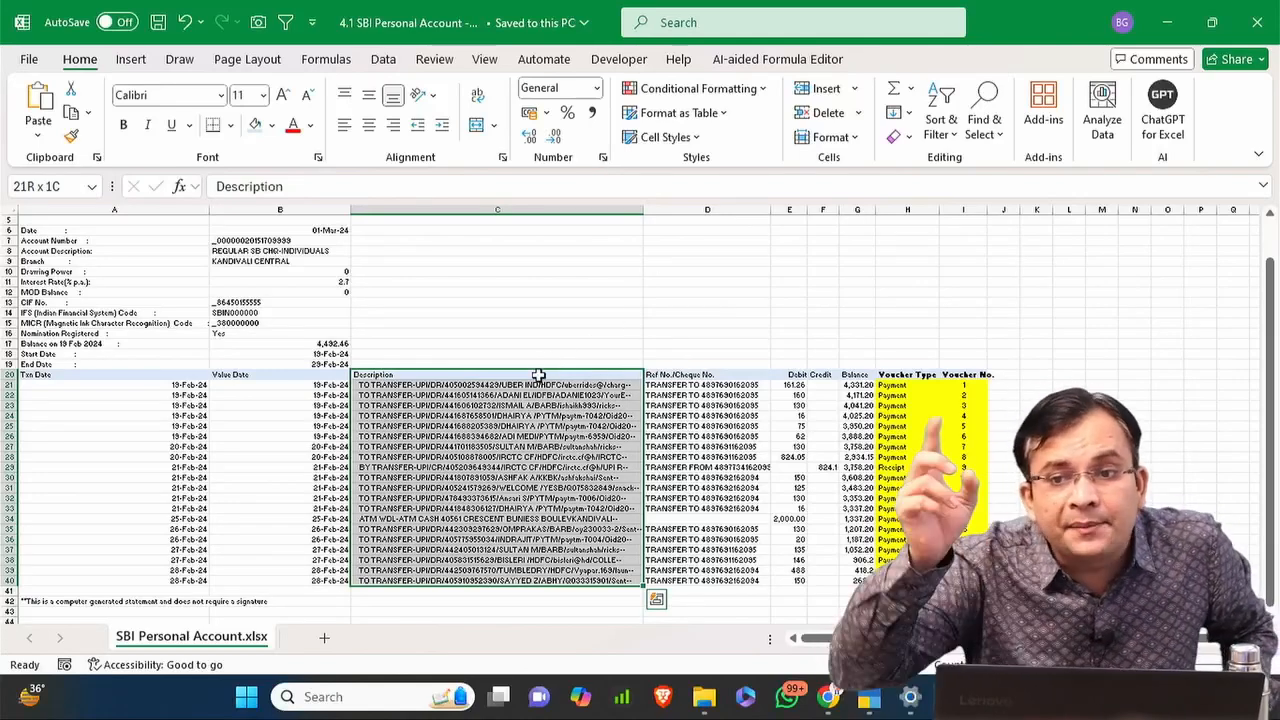
Return to the mapping template in TallyPrime and map the Voucher Narration field to the Description column.
key(alt+Tab)
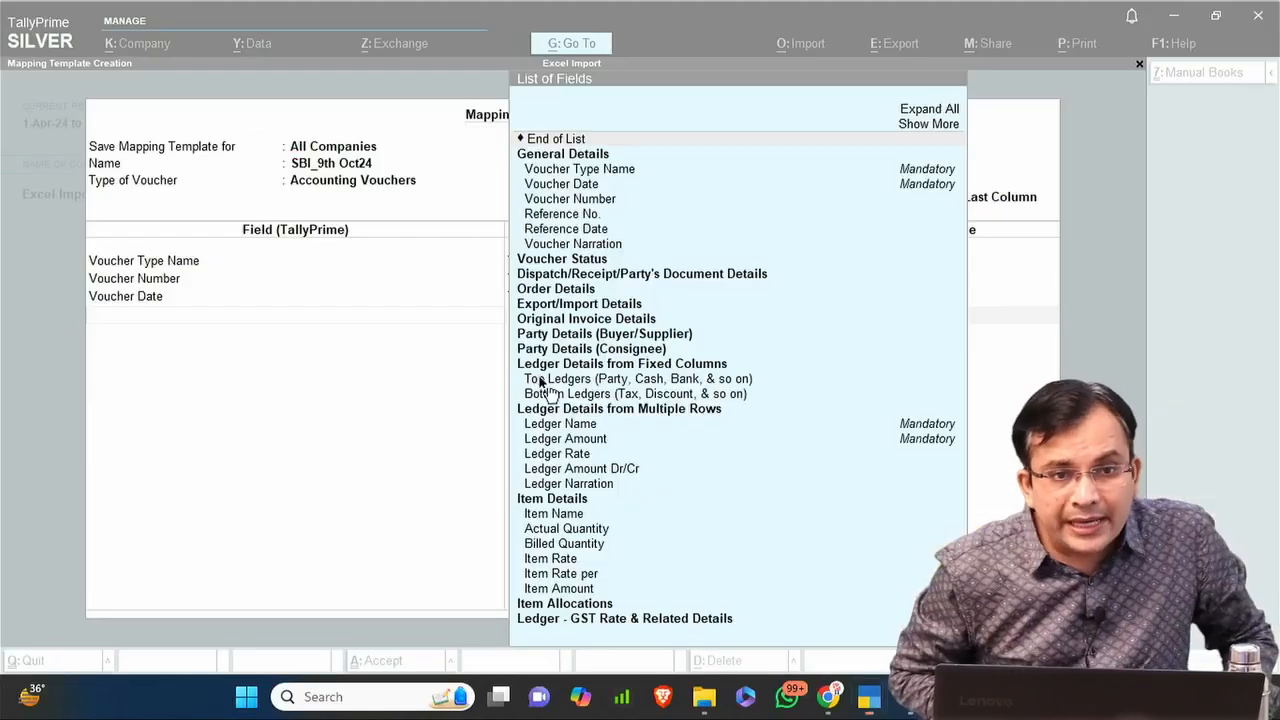
text(nar)
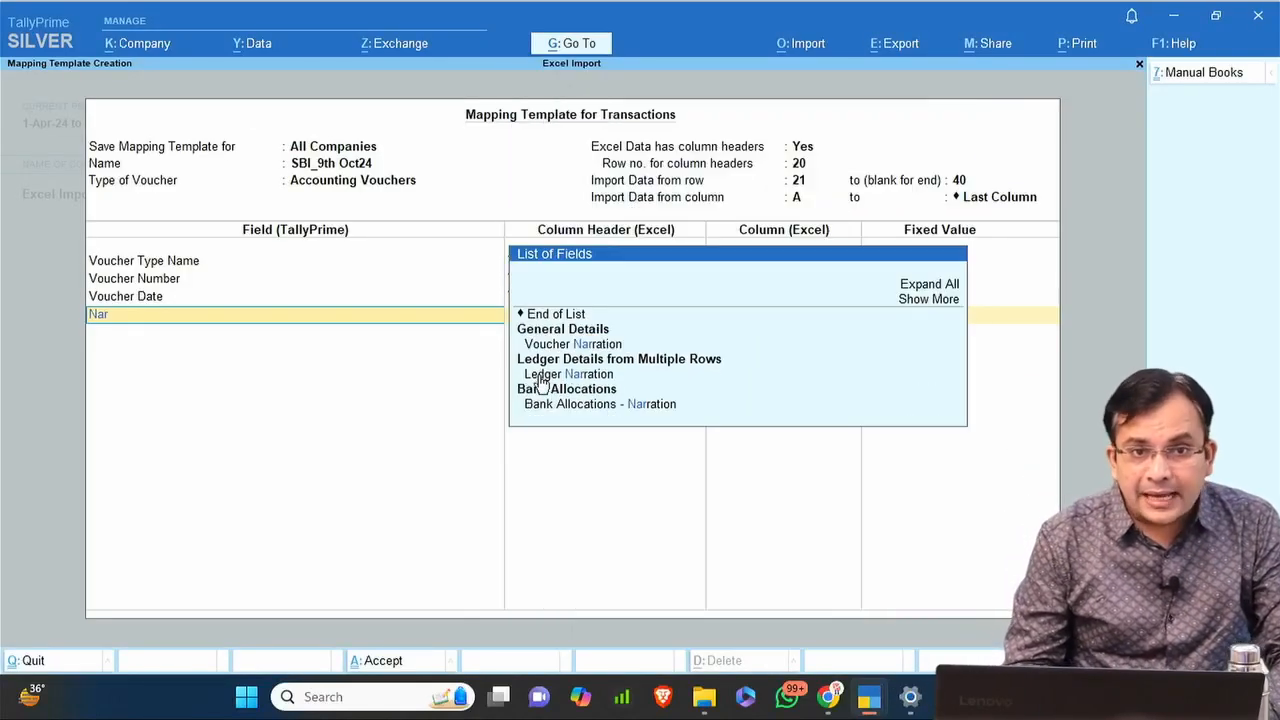
key(Escape)
key(Down)
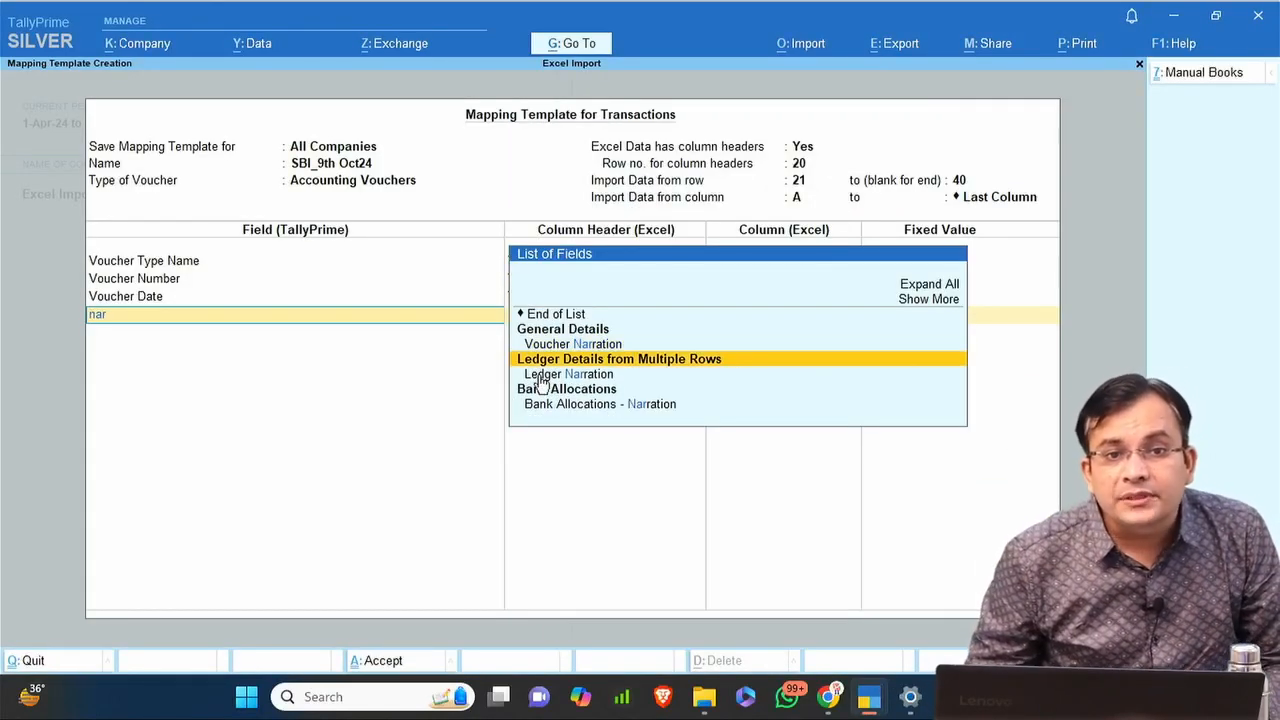
key(Up)
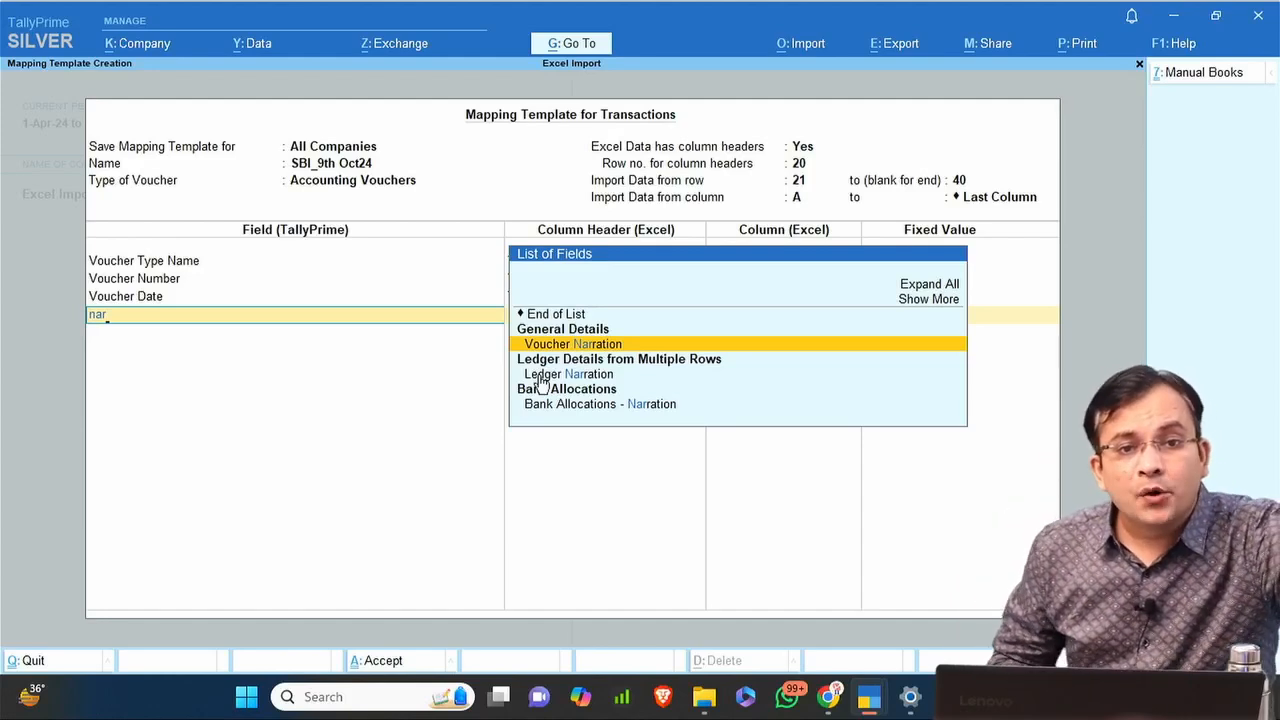
key(Return)
key(Down)
key(Down)
key(Down)
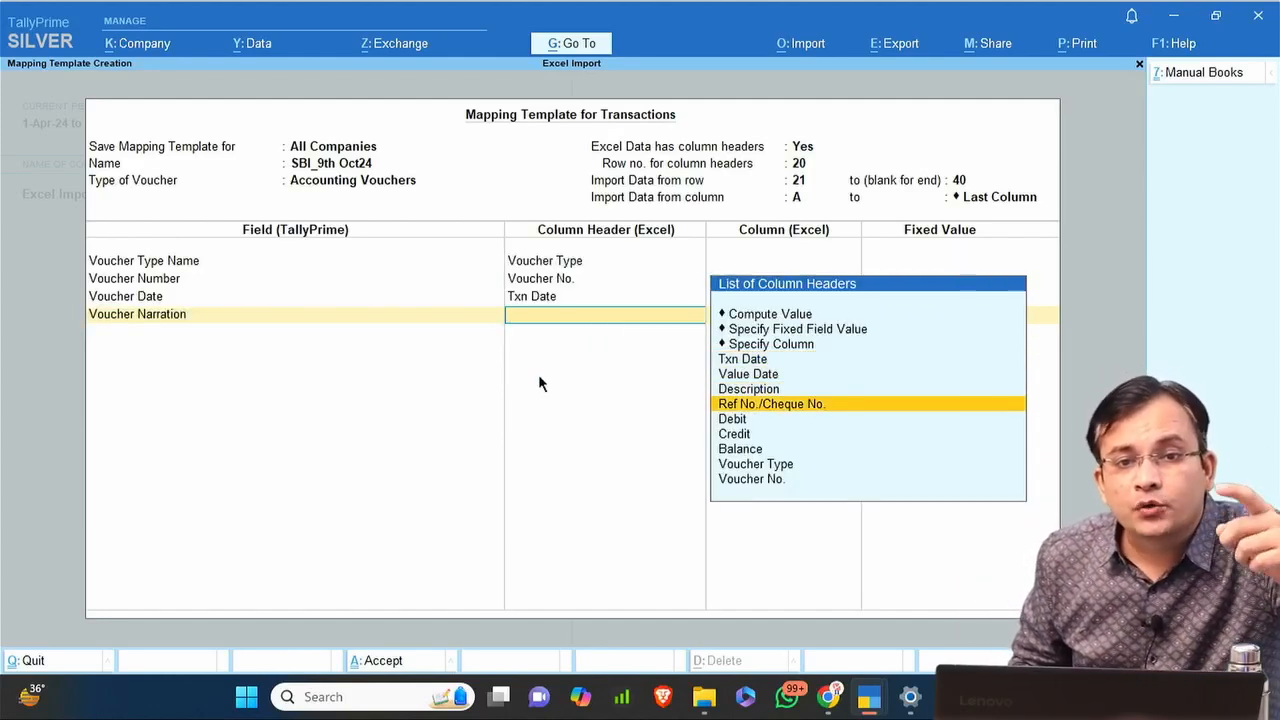
key(Up)
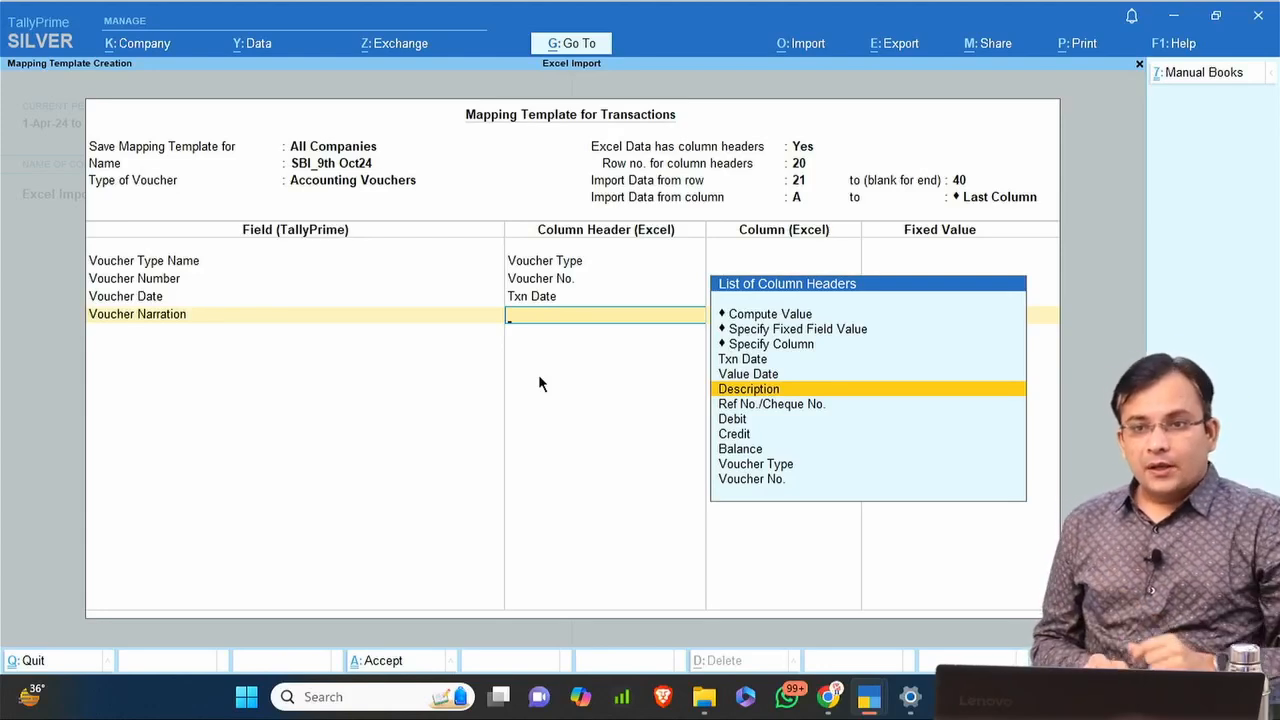
key(Return)
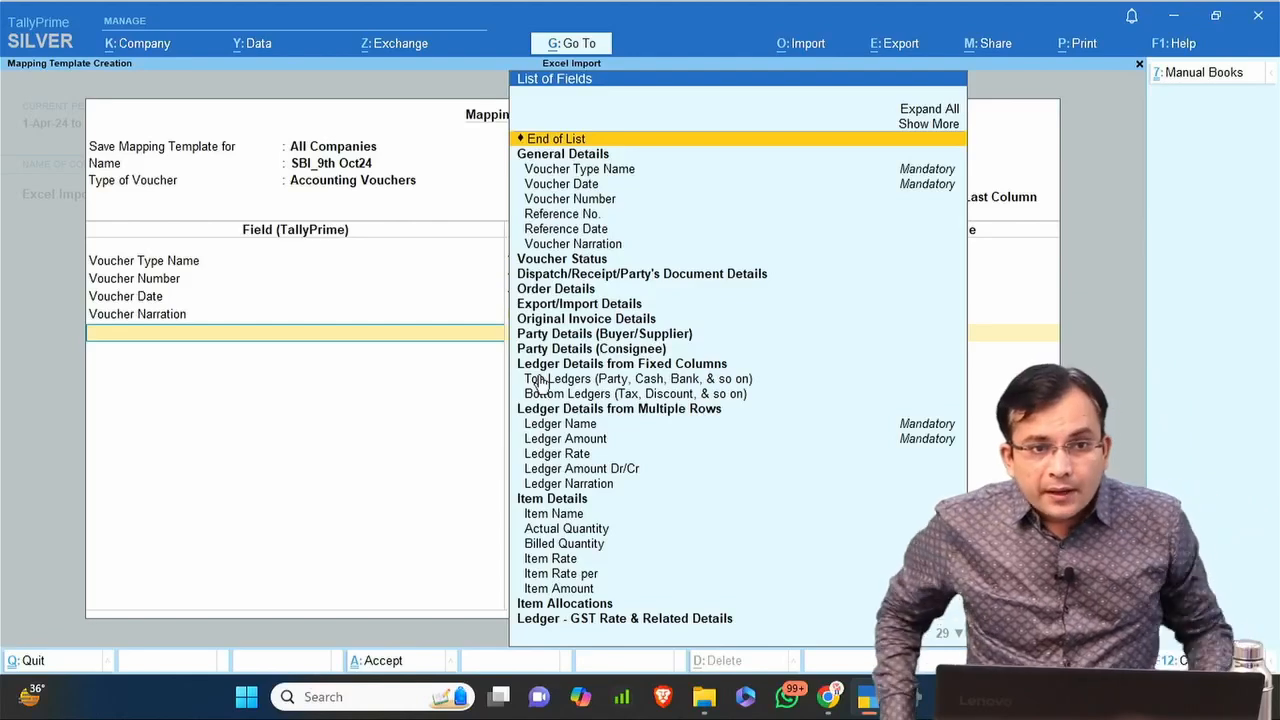
Switch to the other TallyPrime window and open a new Payment voucher in Single Entry mode.
key(alt+Tab)
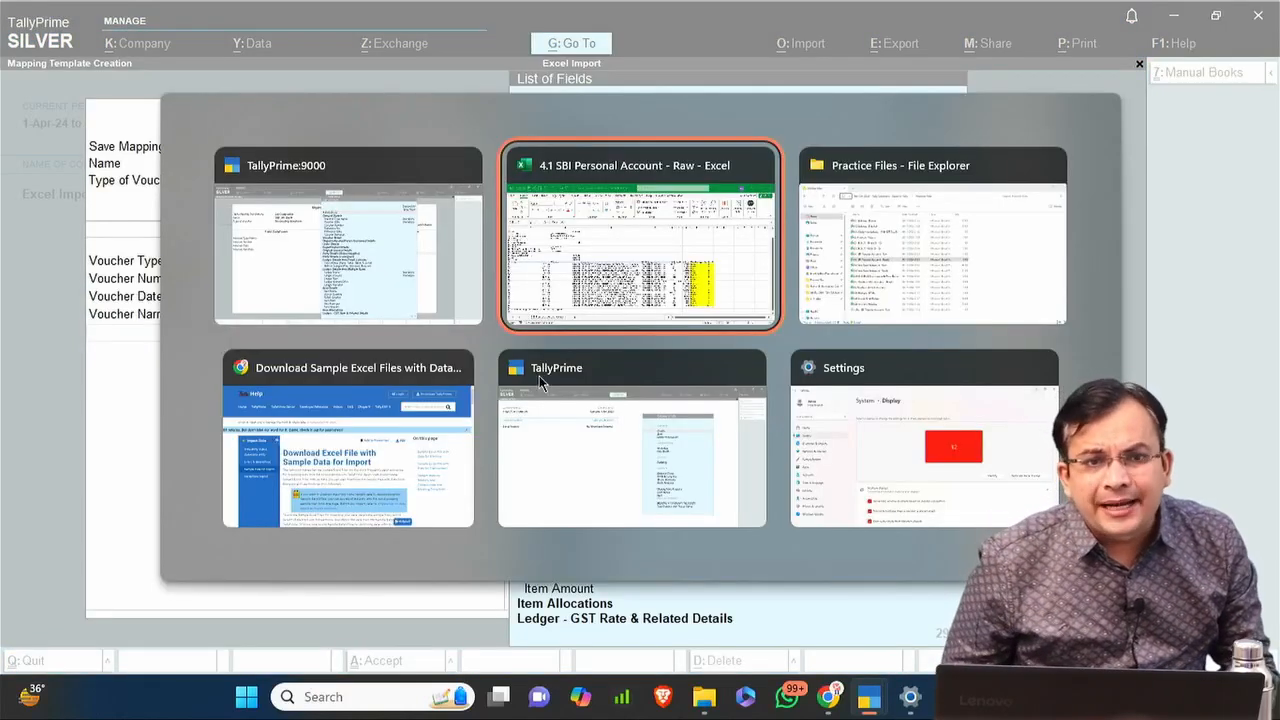
key(Tab)
key(Tab)
key(Tab)
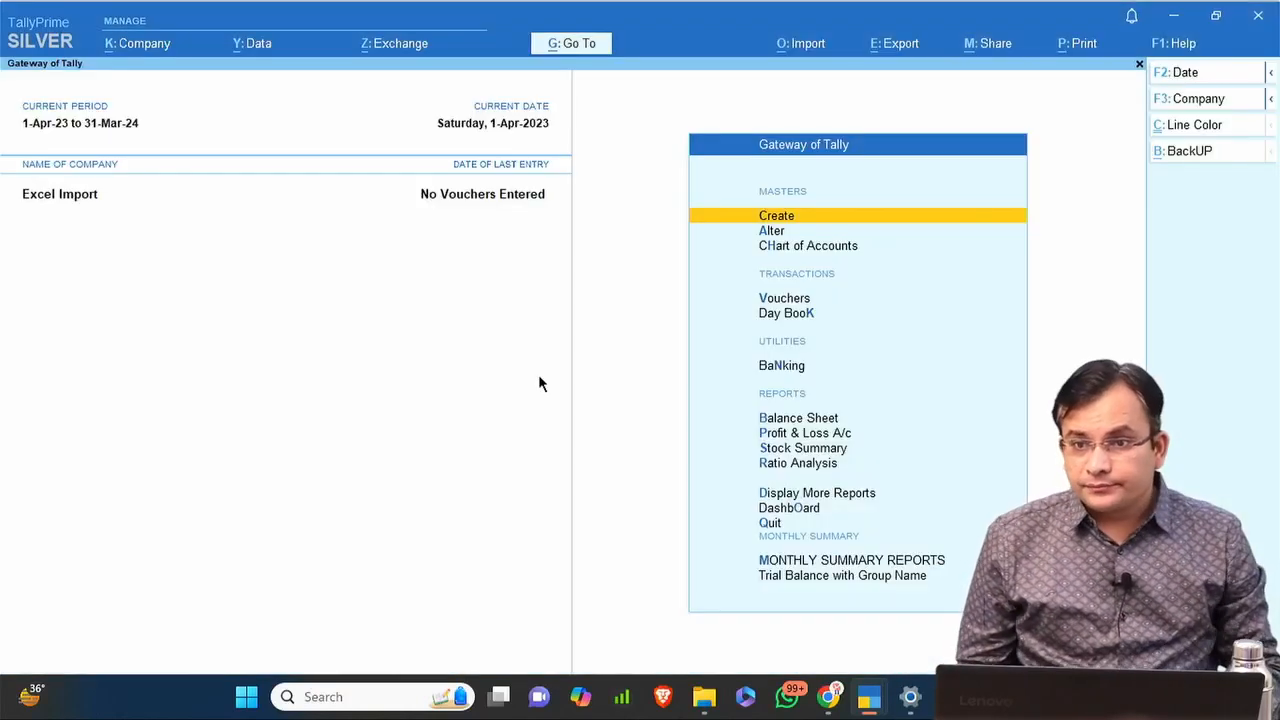
key(Down)
key(Down)
key(Down)
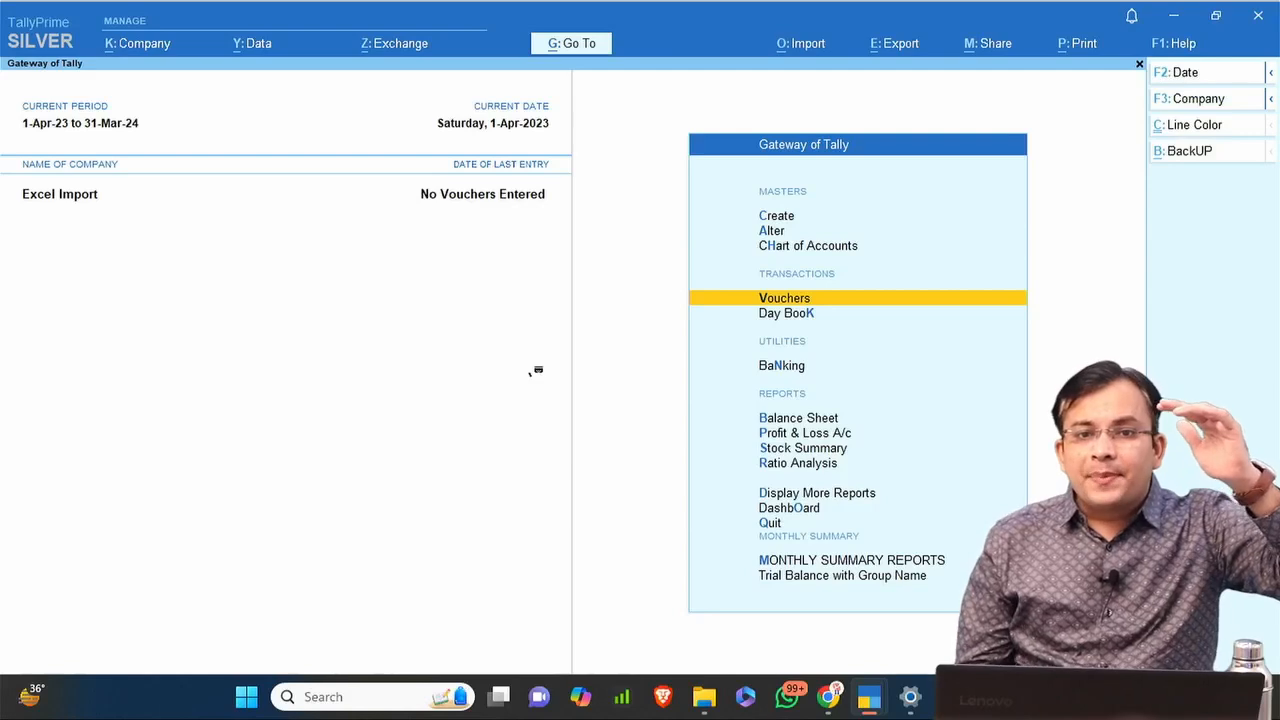
key(Return)
key(ctrl+h)
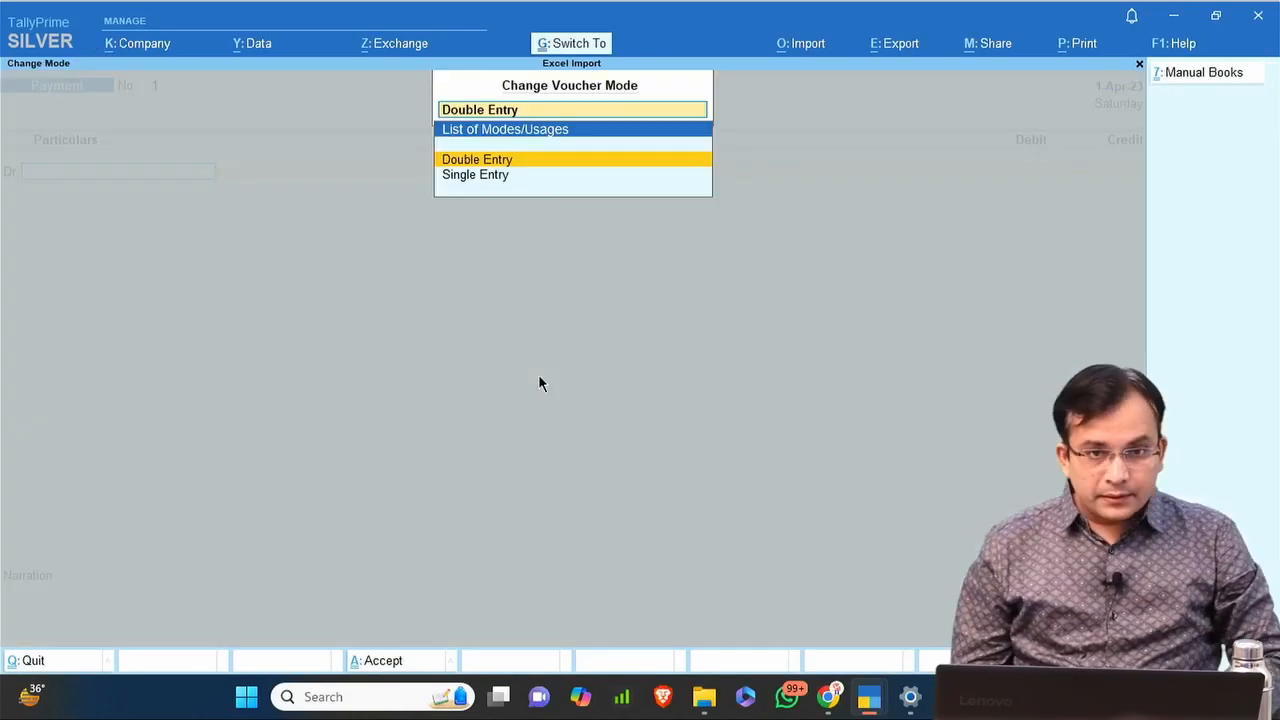
key(Down)
key(Return)
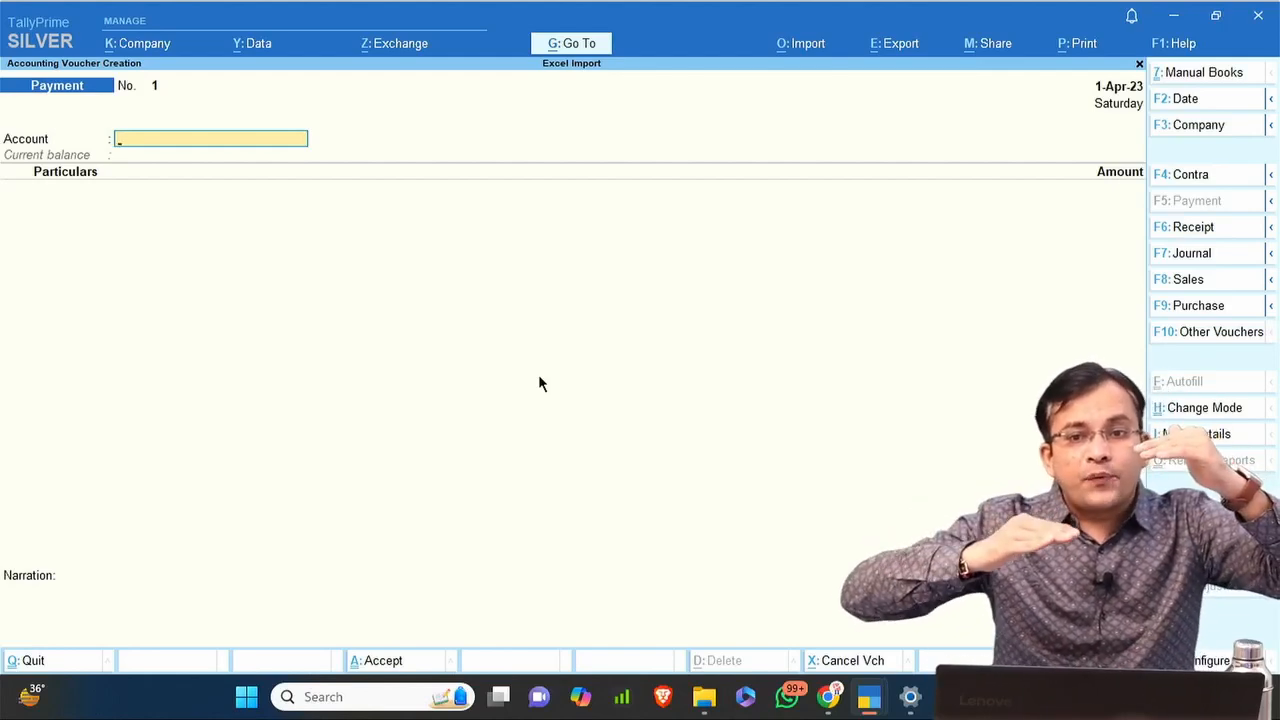
Change the voucher type to Receipt and select HDFC Bank as the voucher's account.
key(space)
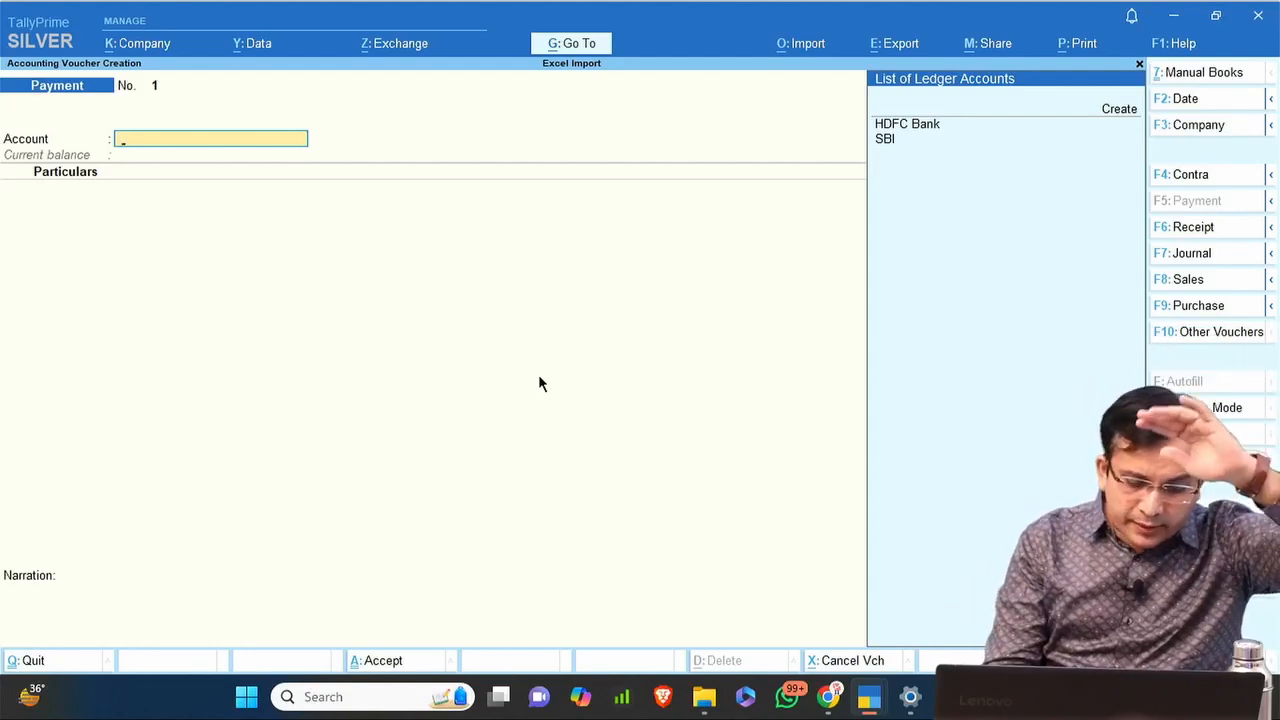
key(F6)
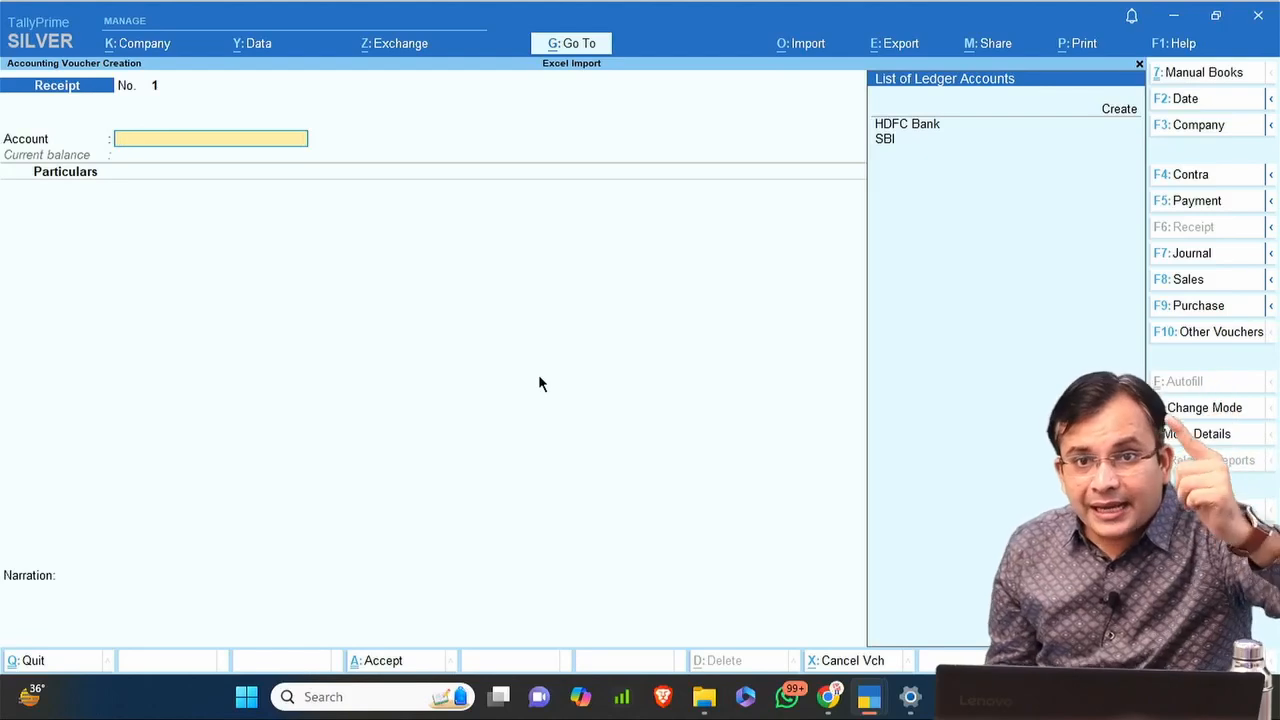
key(Down)
key(Down)
key(Return)
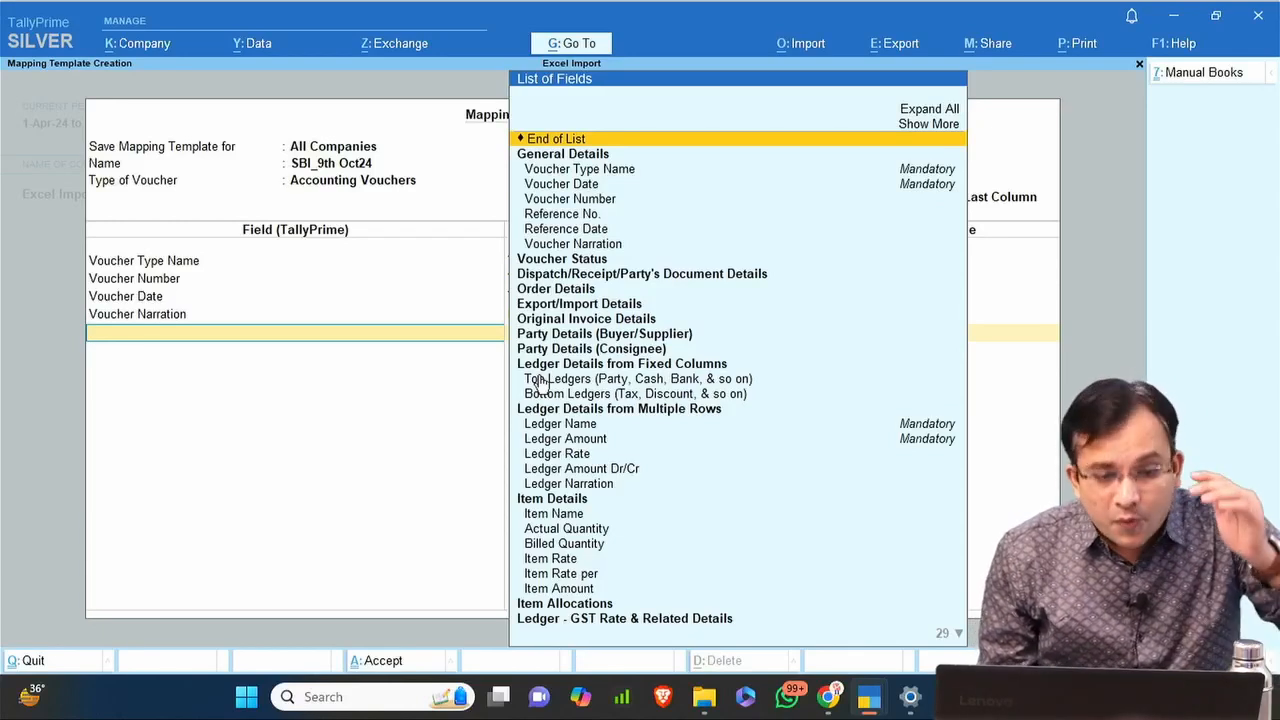
Return to the mapping template and filter the available fields for Top Ledgers.
text(Top)
key(BackSpace)
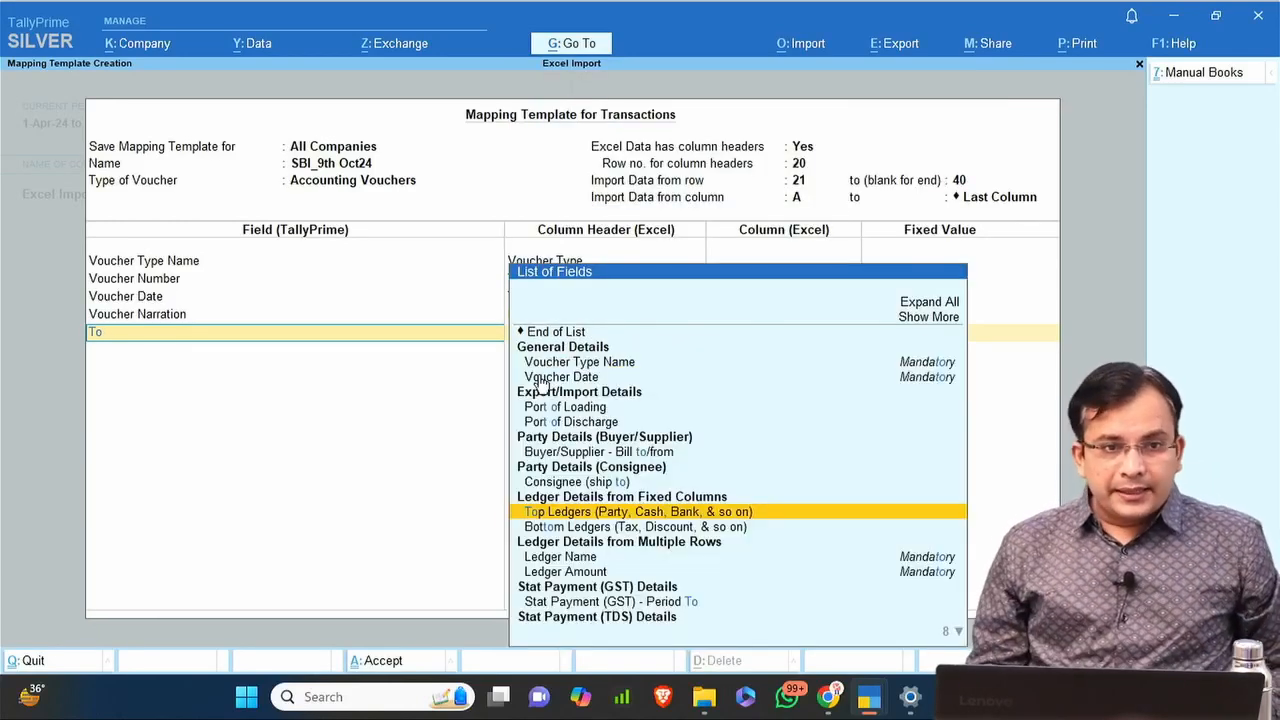
Switch to Excel and examine the statement's columns one by one, from Value Date across to Voucher No.
key(alt+Tab)
key(alt+Tab)
key(Left)
key(Left)
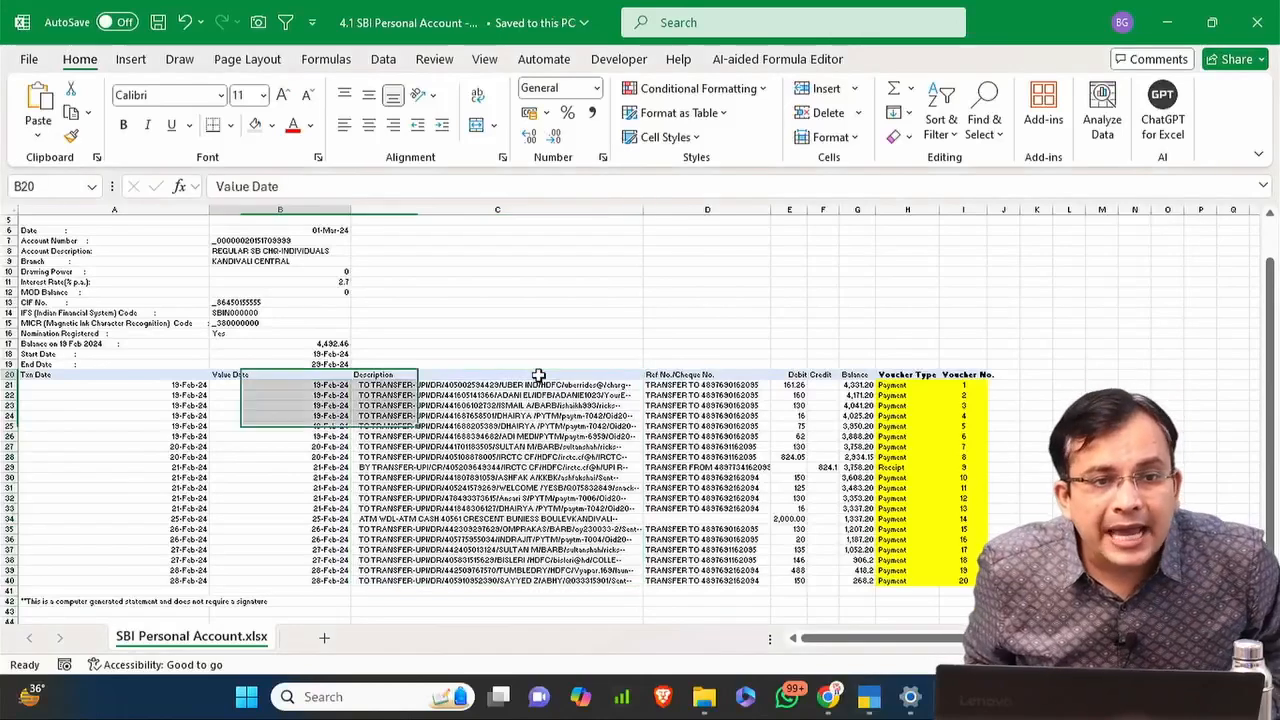
key(ctrl+shift+Down)
key(Right)
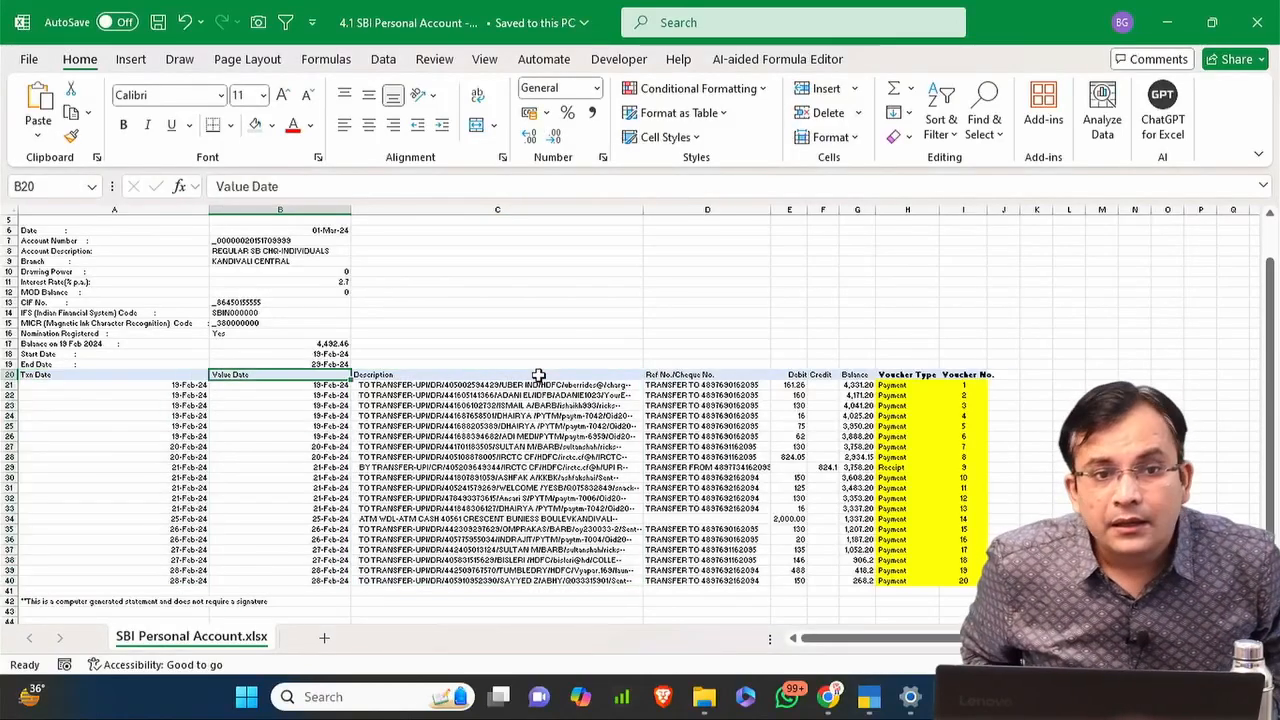
key(Right)
key(ctrl+shift+Down)
key(Right)
key(Right)
key(Right)
key(Right)
key(Right)
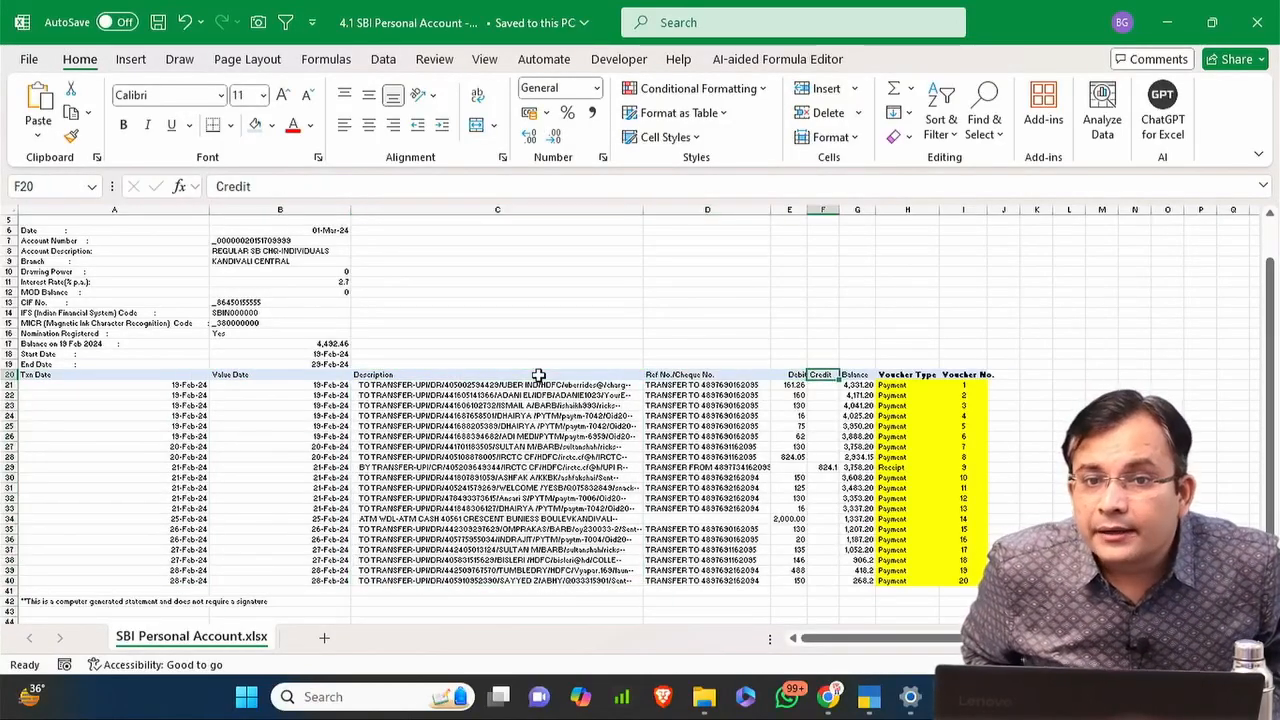
key(ctrl+shift+Down)
key(Right)
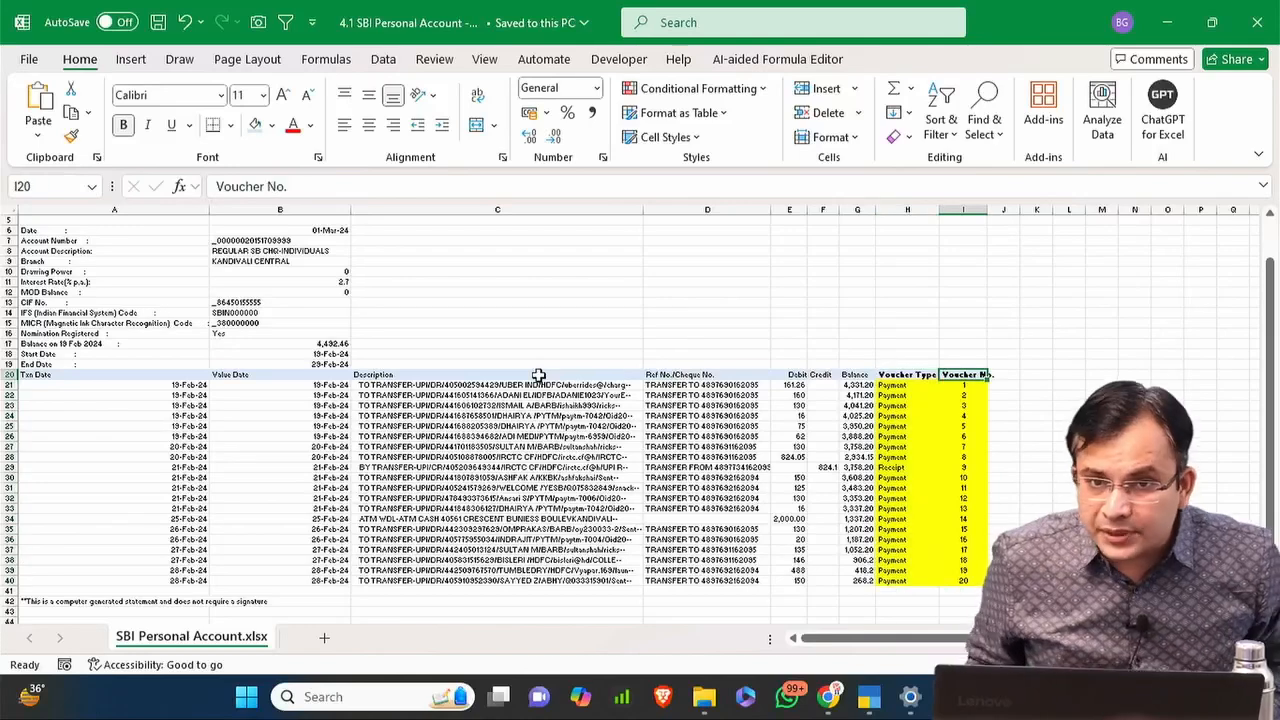
key(ctrl+shift+Down)
key(Left)
key(Left)
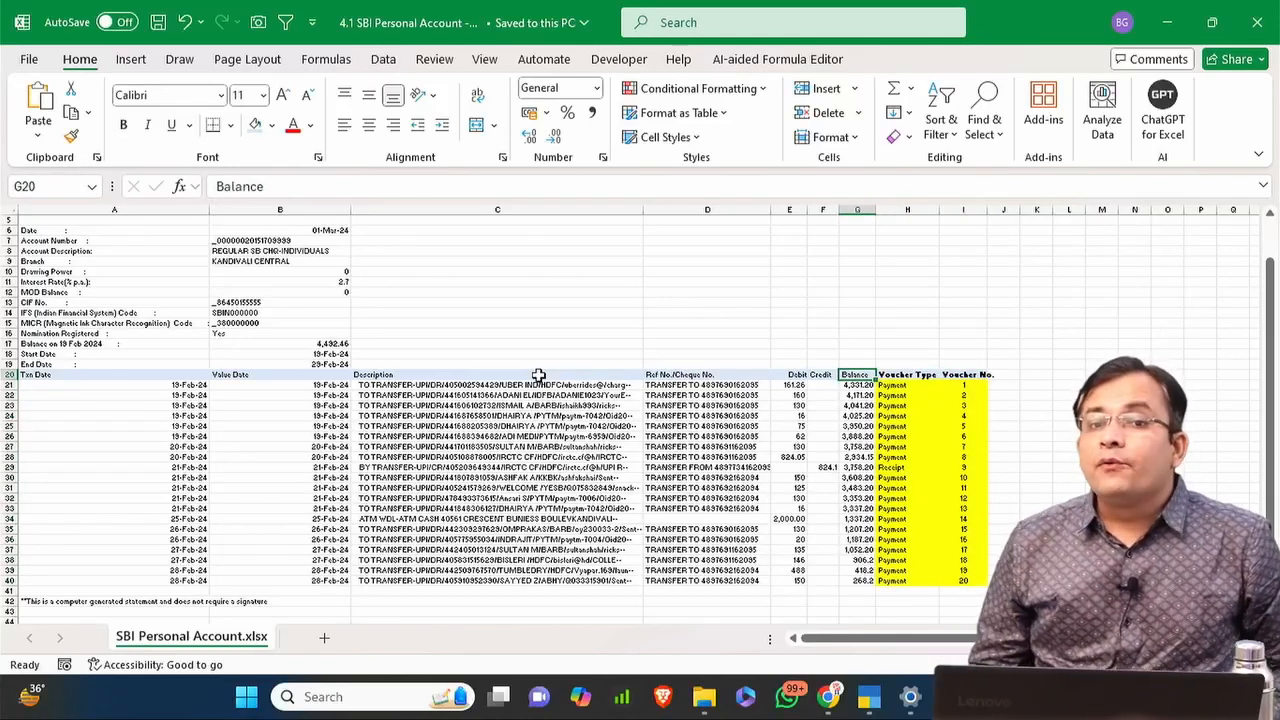
key(Left)
Return to the mapping template in TallyPrime and add the Top Ledgers (Party, Cash, Bank, & so on) field.
key(alt+Tab)
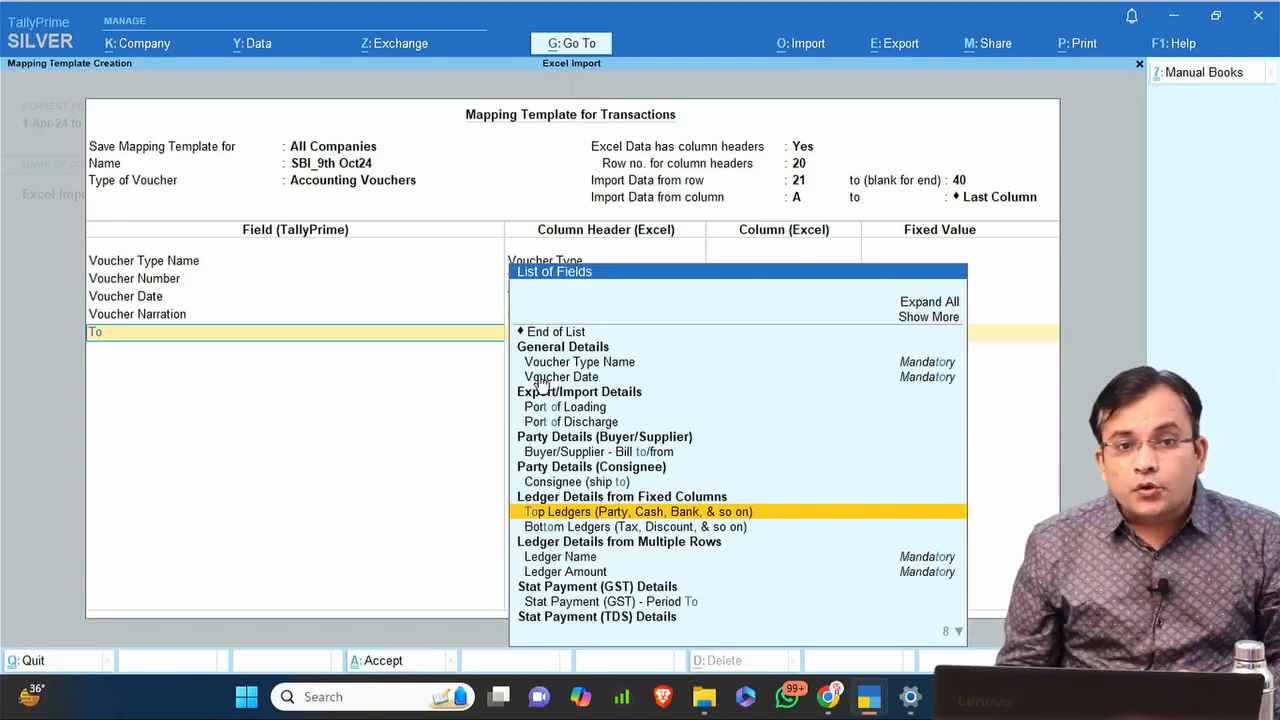
key(Return)
key(Up)
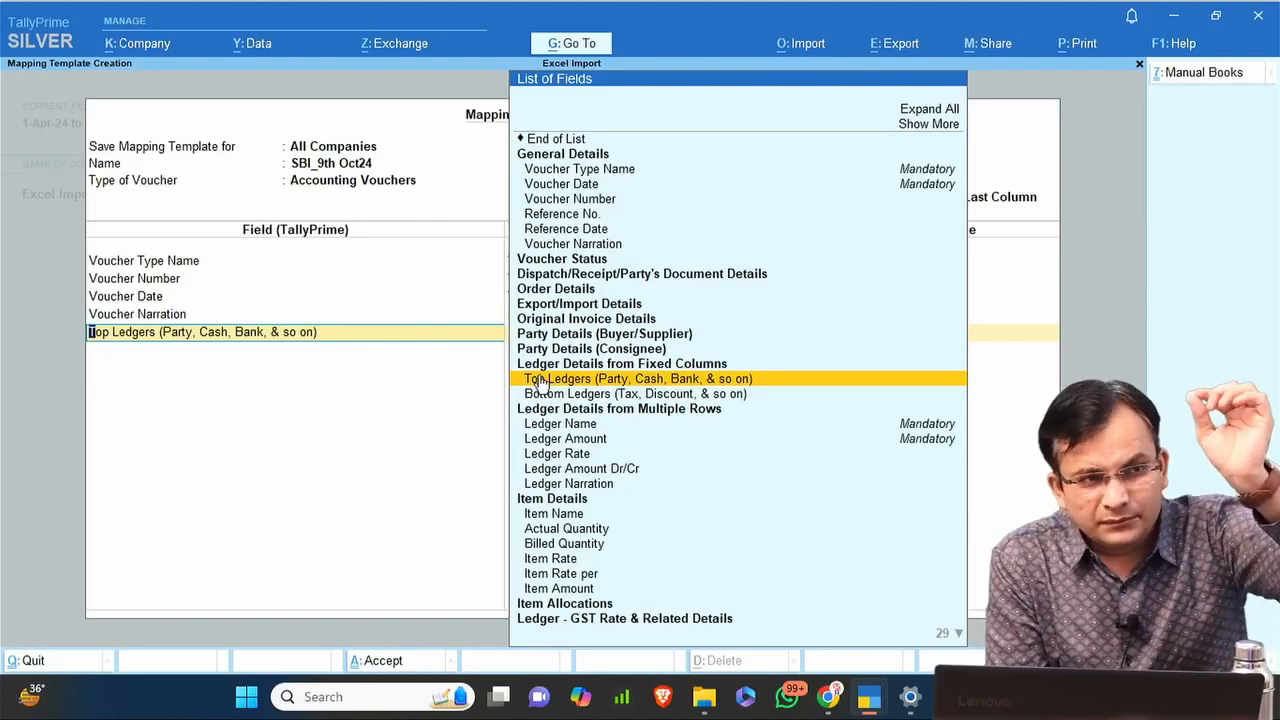
Switch to the other TallyPrime window and review the Receipt voucher's Account field.
key(alt+Tab)
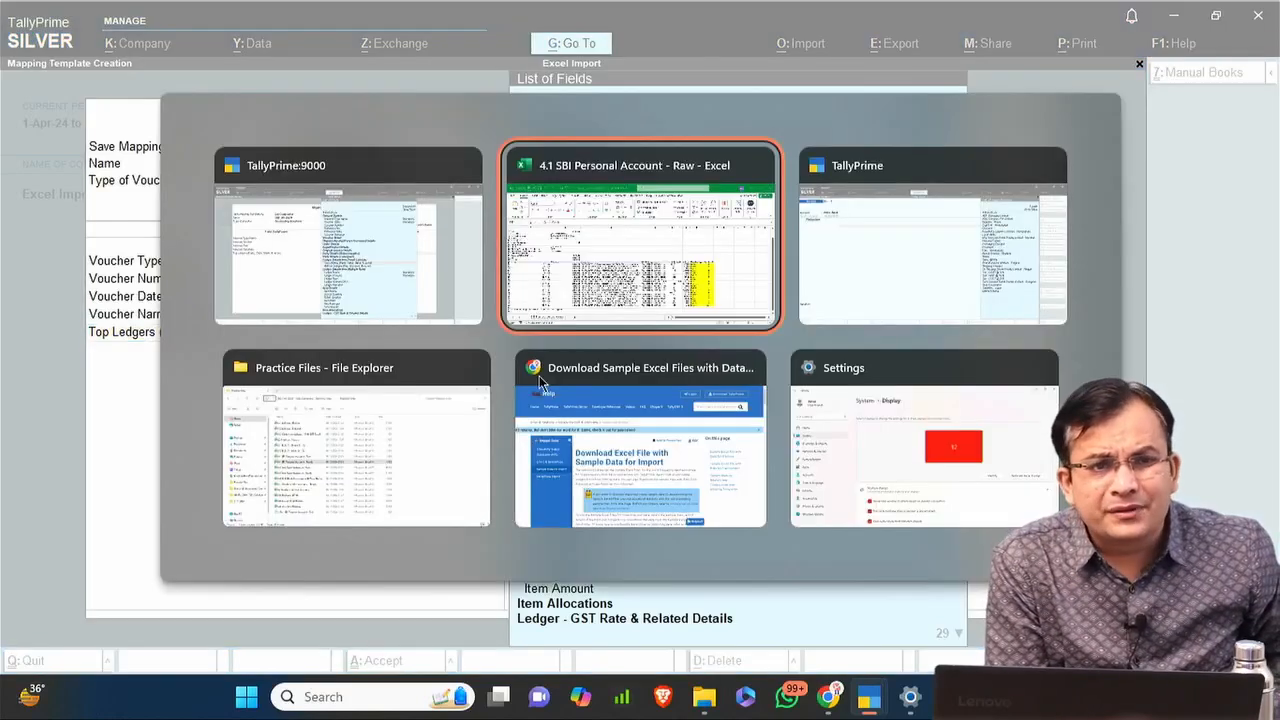
key(alt+Tab)
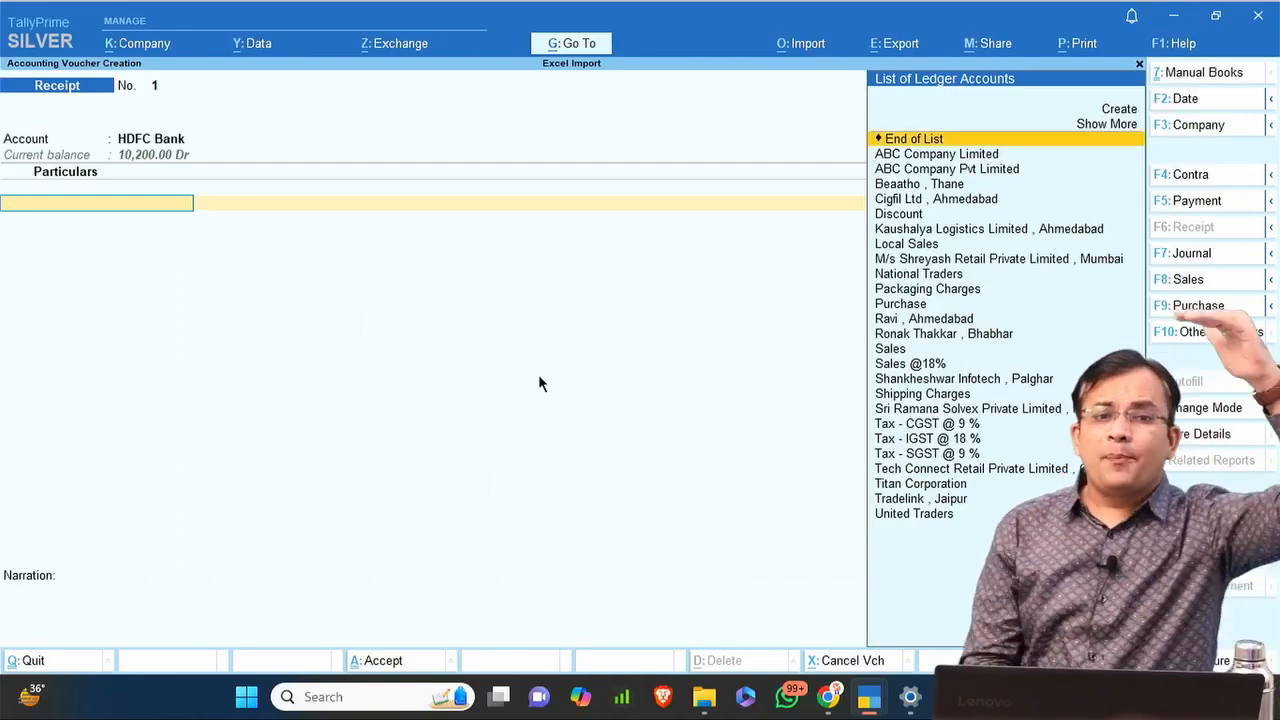
key(BackSpace)
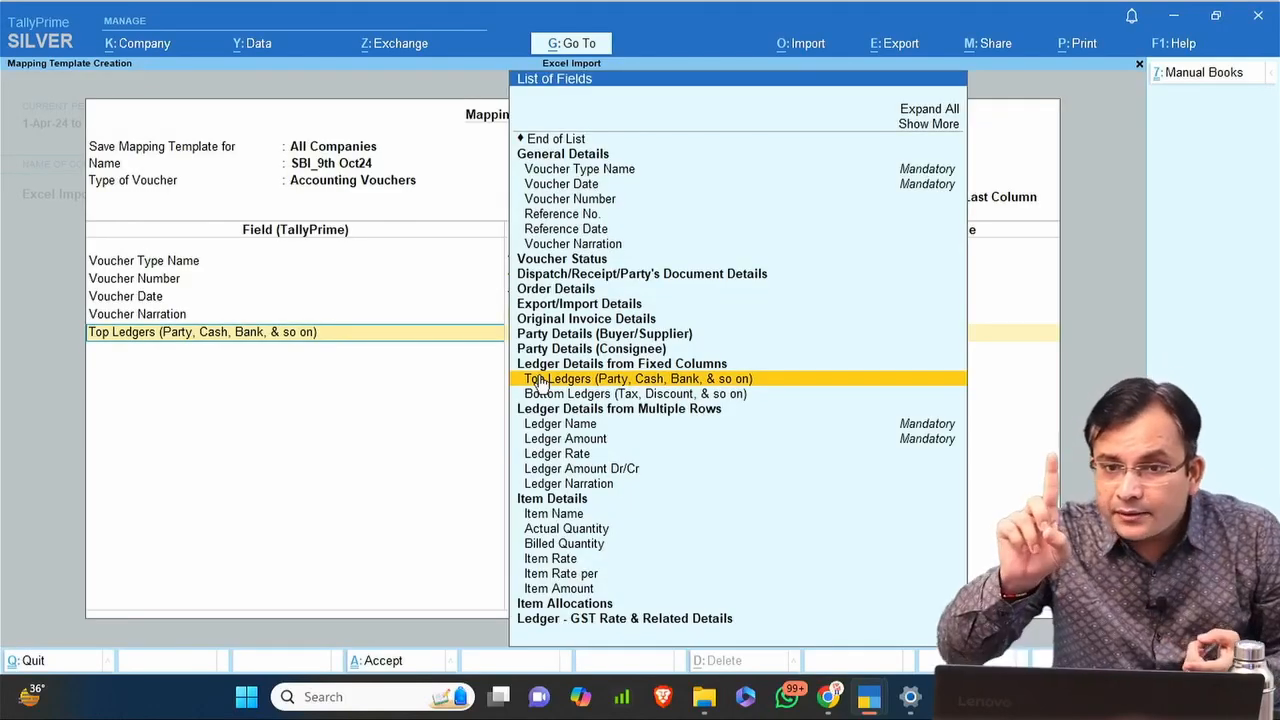
In the mapping template, confirm Top Ledgers and give its Ledger Name the fixed field value SBI.
click(538, 379)
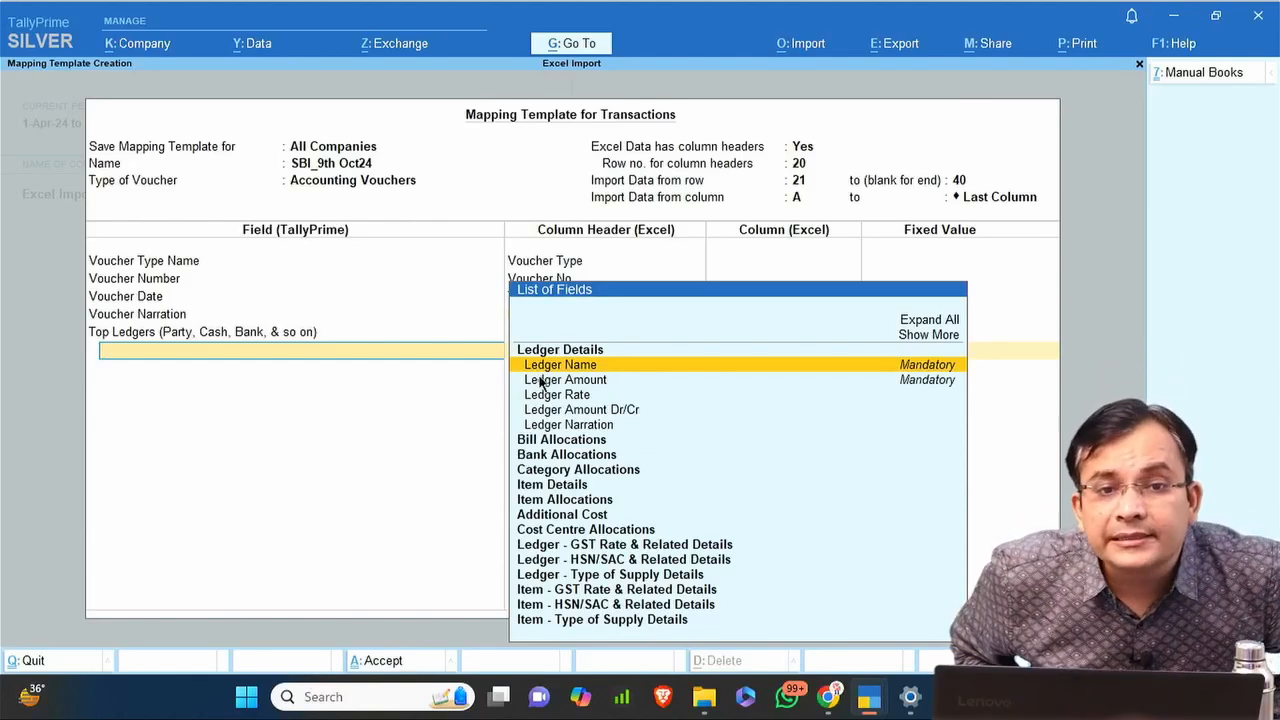
key(Return)
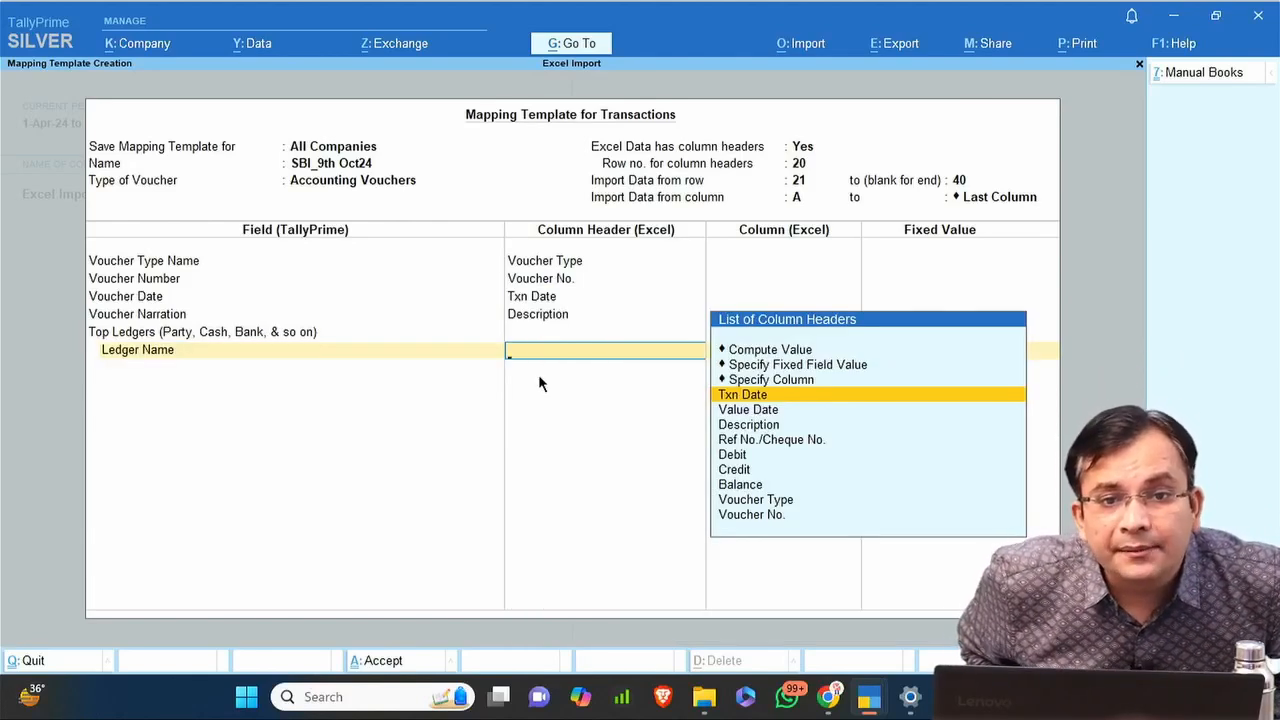
key(Up)
key(Up)
key(Return)
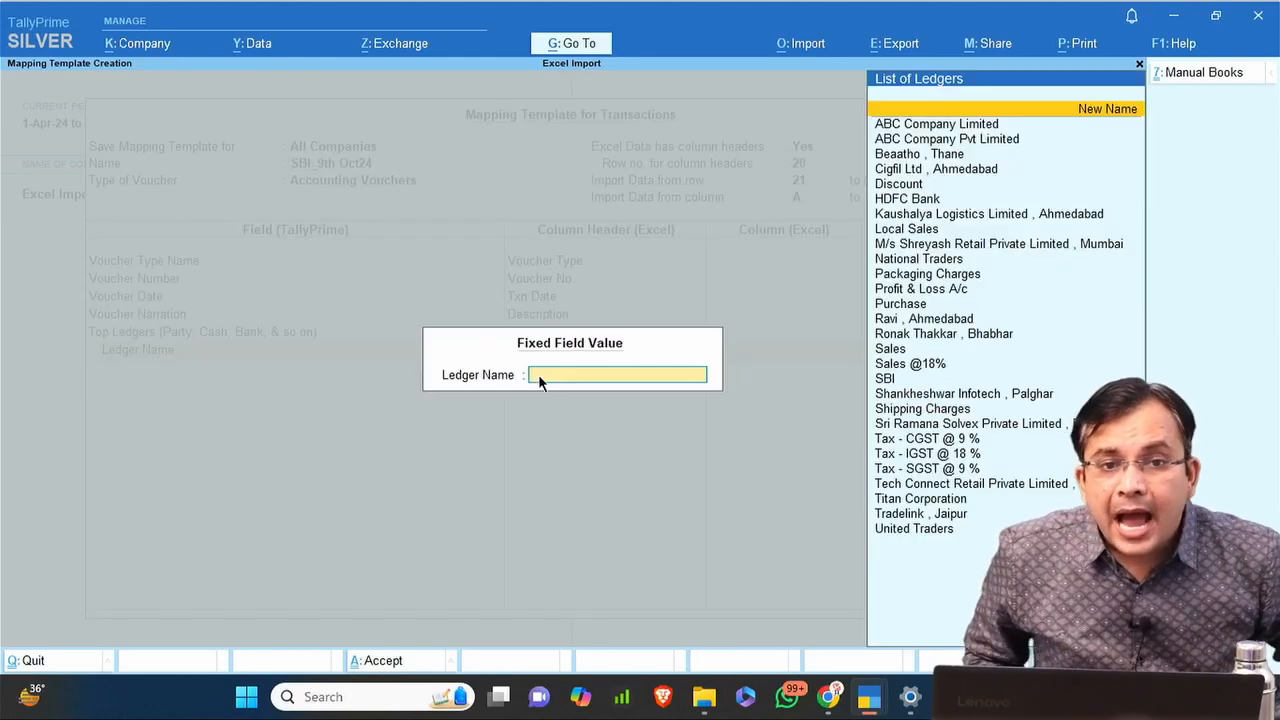
text(SBi)
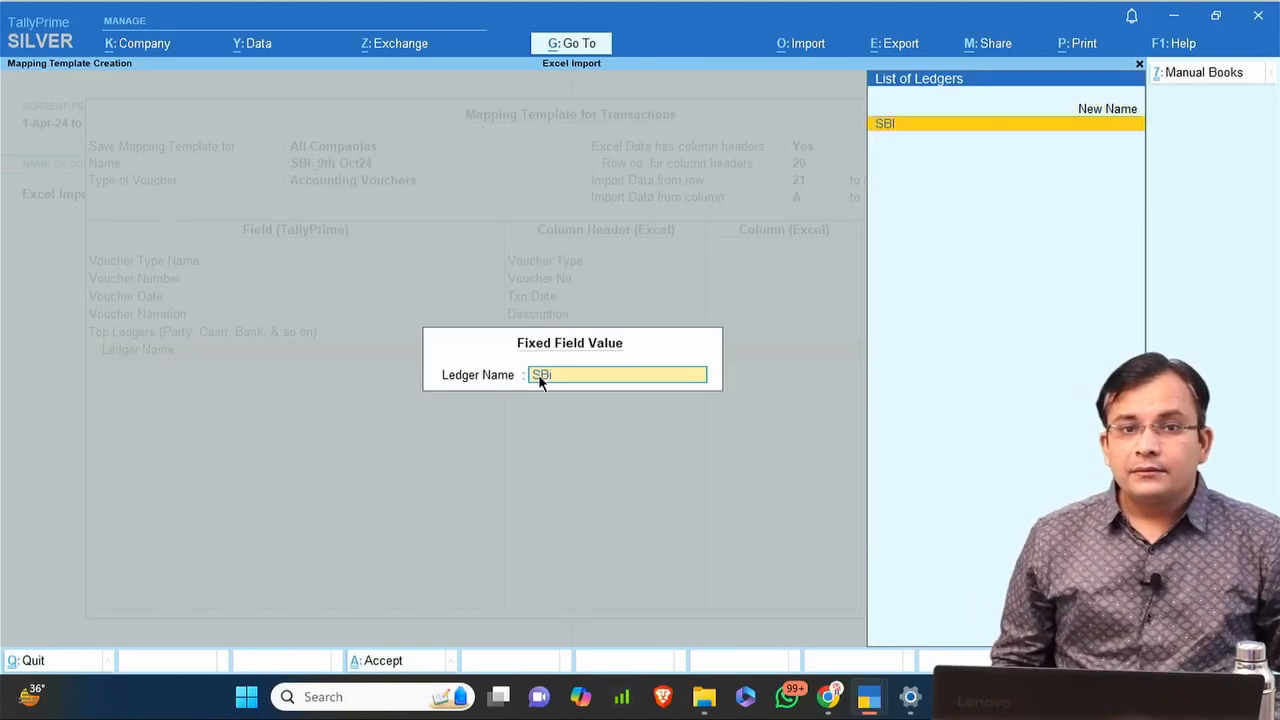
key(Return)
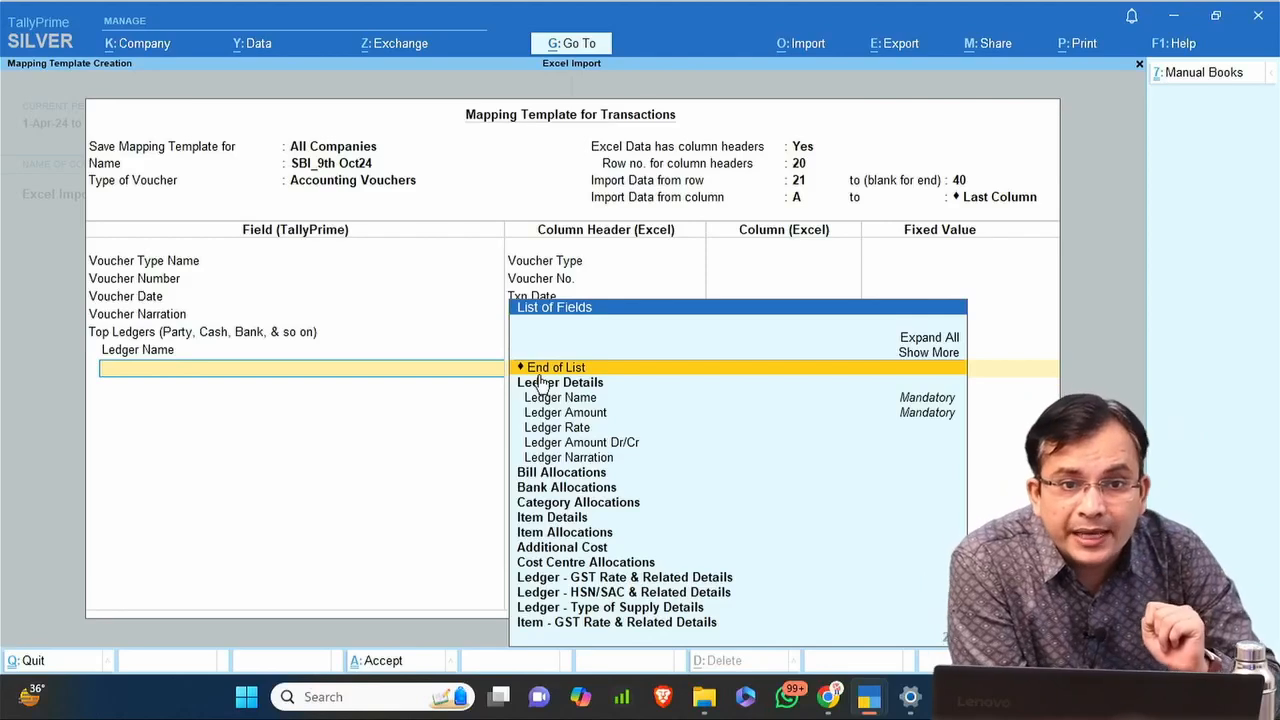
Add the Ledger Amount field under Top Ledgers and map it to Compute Value.
key(Down)
key(Down)
key(Down)
key(Down)
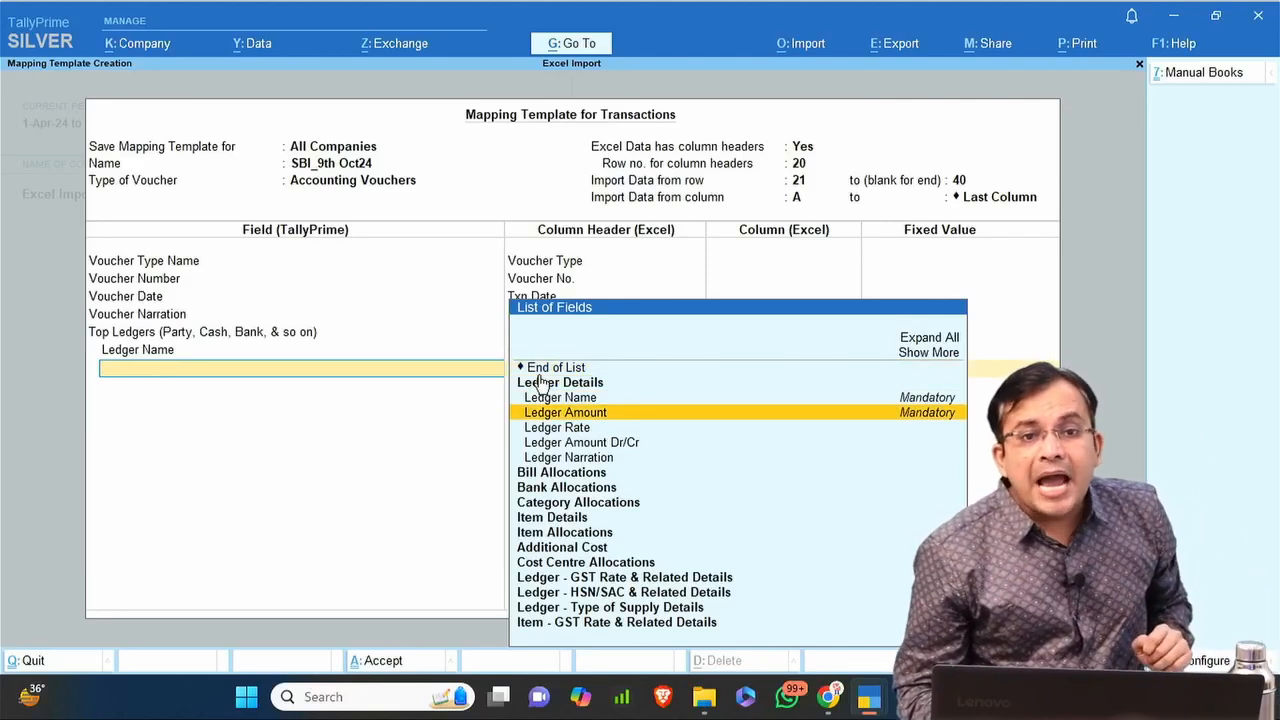
key(Up)
key(Return)
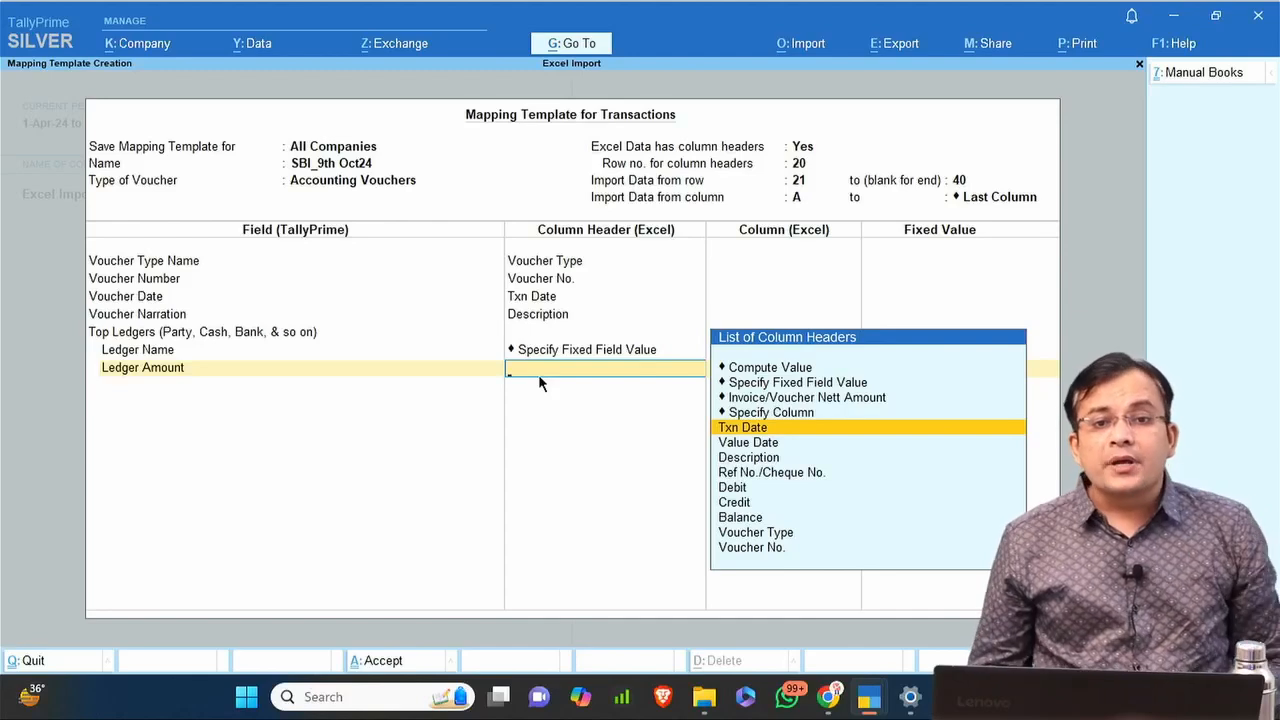
key(Up)
key(Up)
key(Up)
key(Up)
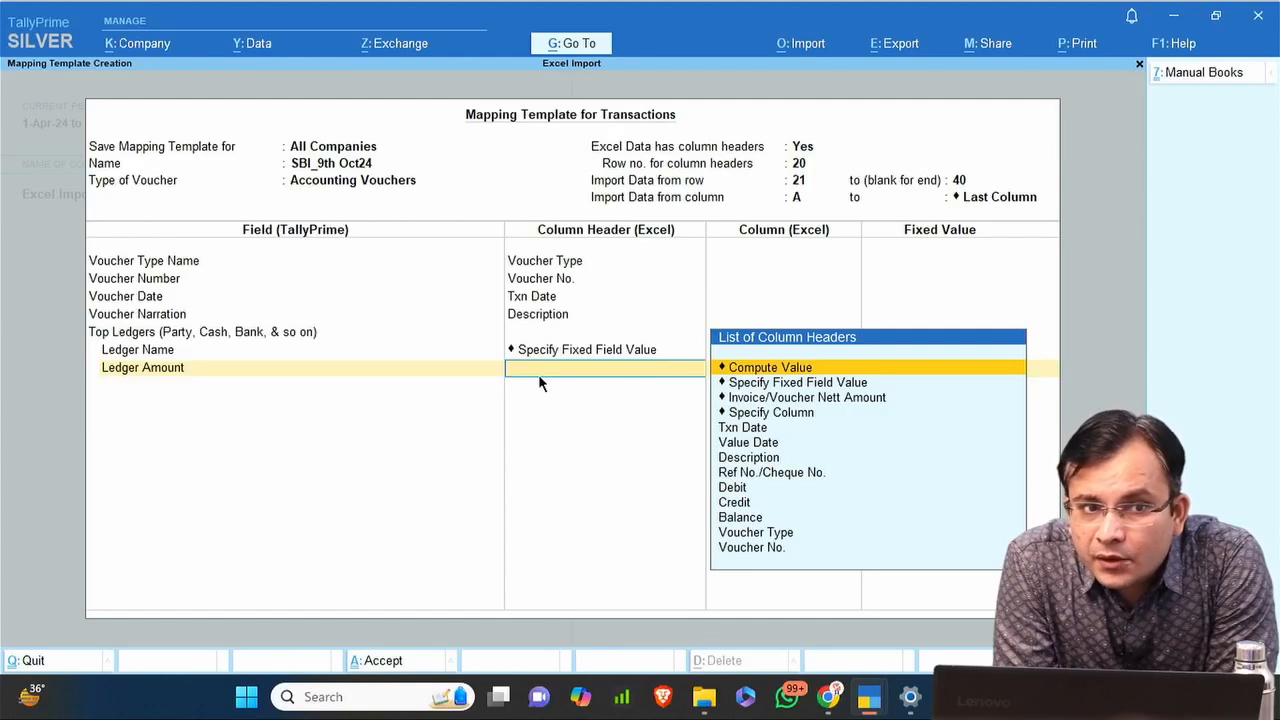
key(Return)
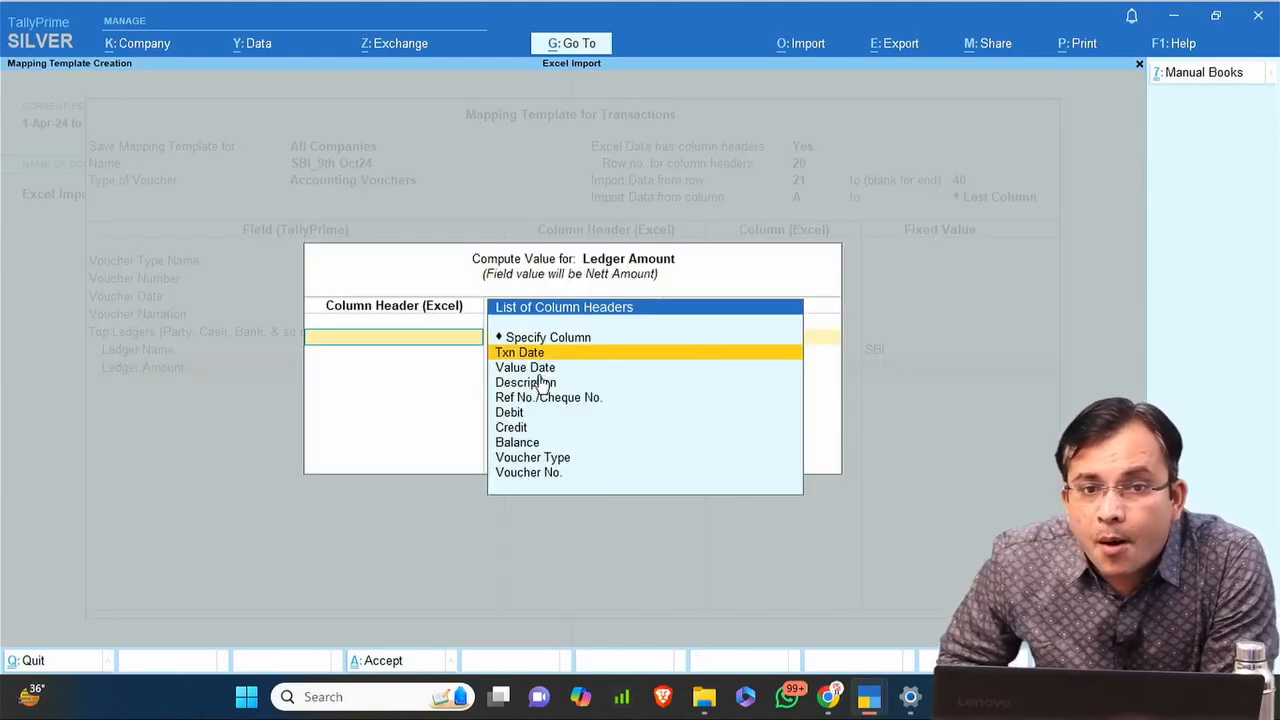
Choose Debit as the first Excel column header for computing the Ledger Amount.
key(Down)
key(Down)
key(Down)
key(Down)
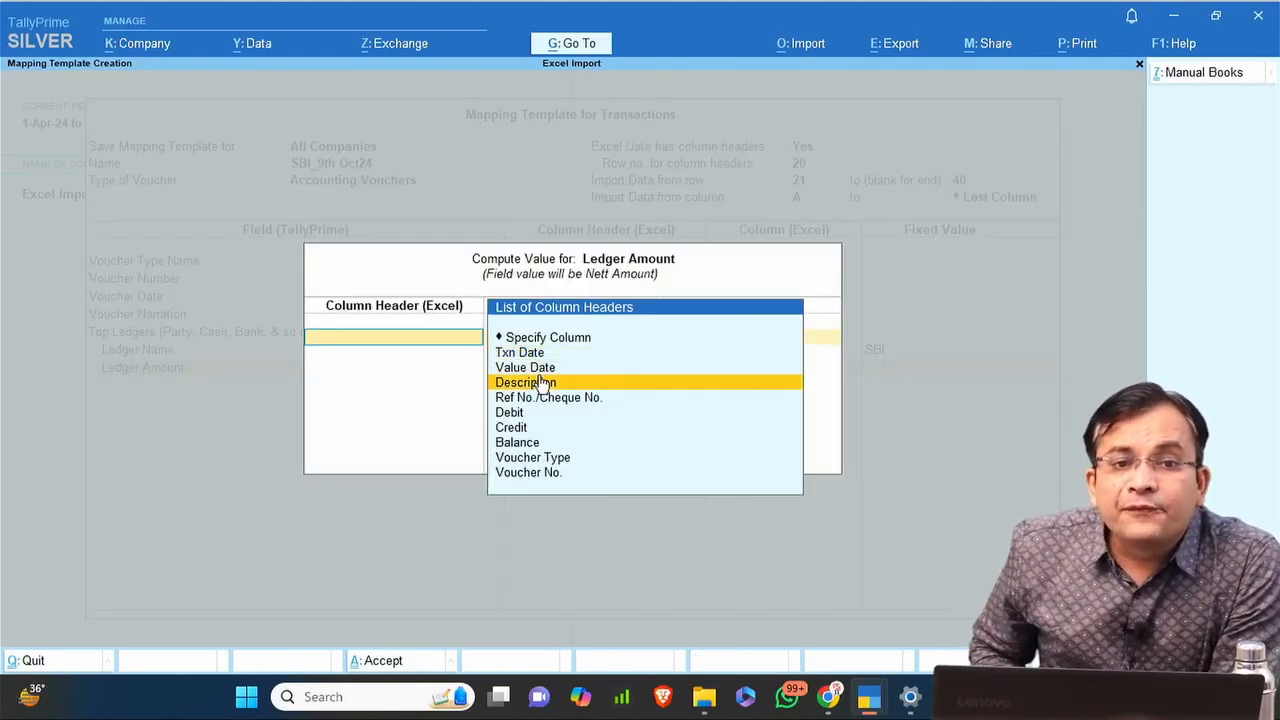
key(Return)
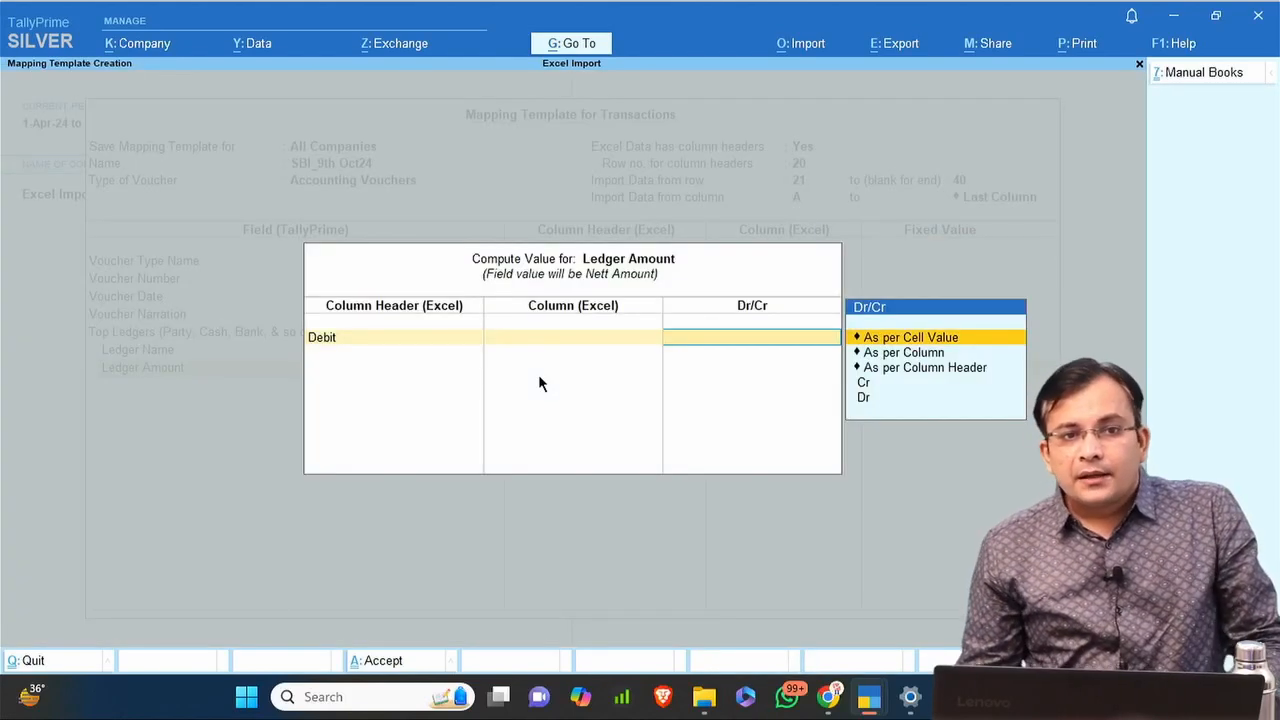
Switch to Excel and examine the first transaction in row 21, including its Debit amount and Voucher Type.
key(alt+Tab)
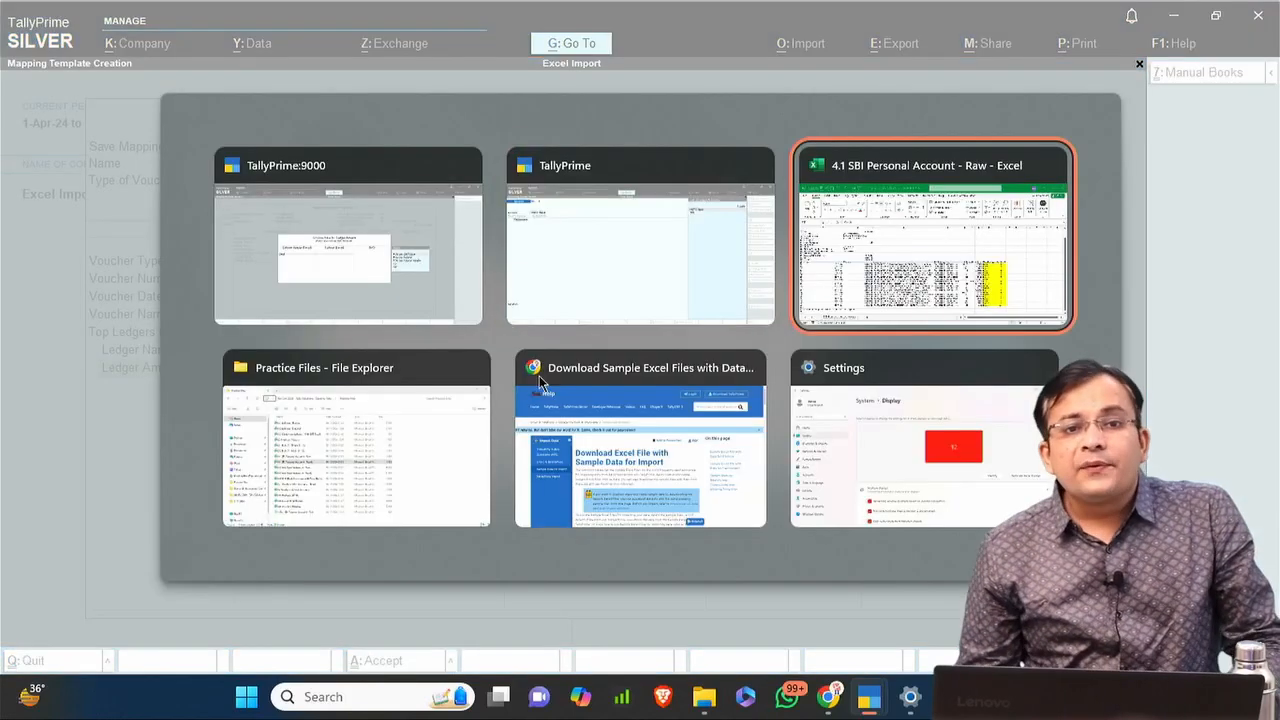
key(Left)
key(Left)
key(Left)
key(Left)
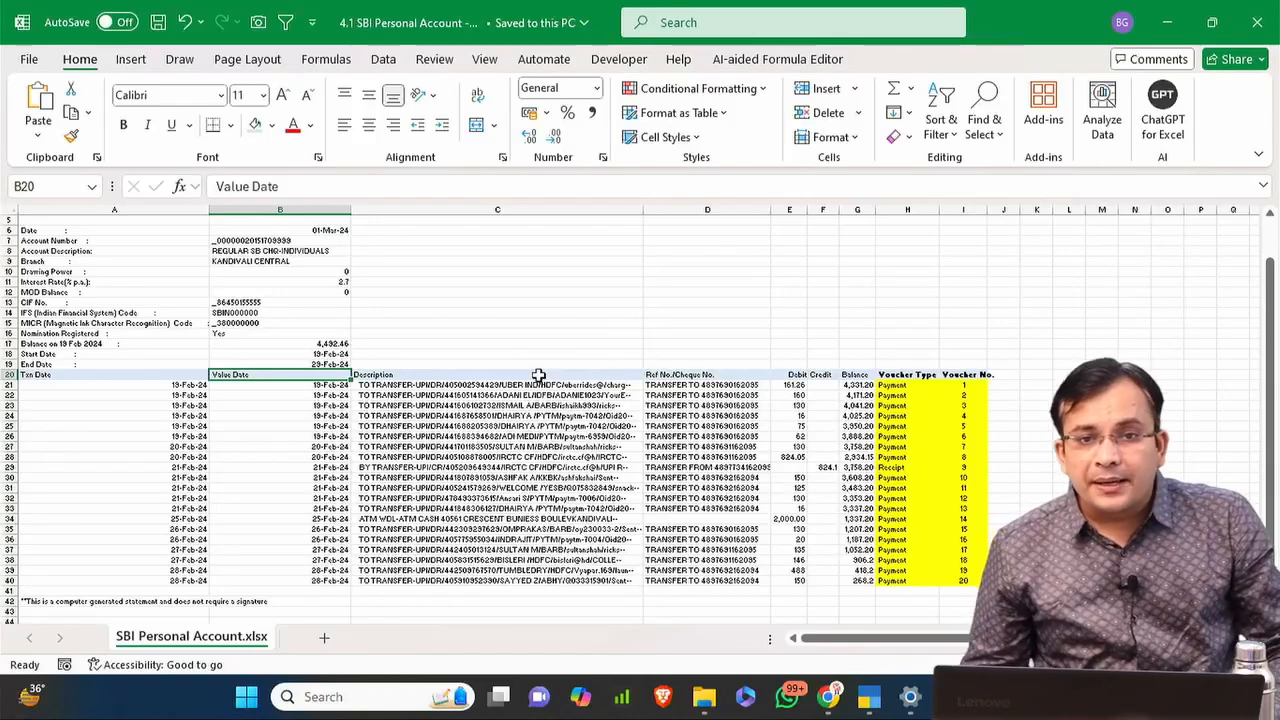
key(Down)
key(shift+space)
scroll(482, 376, up, 1)
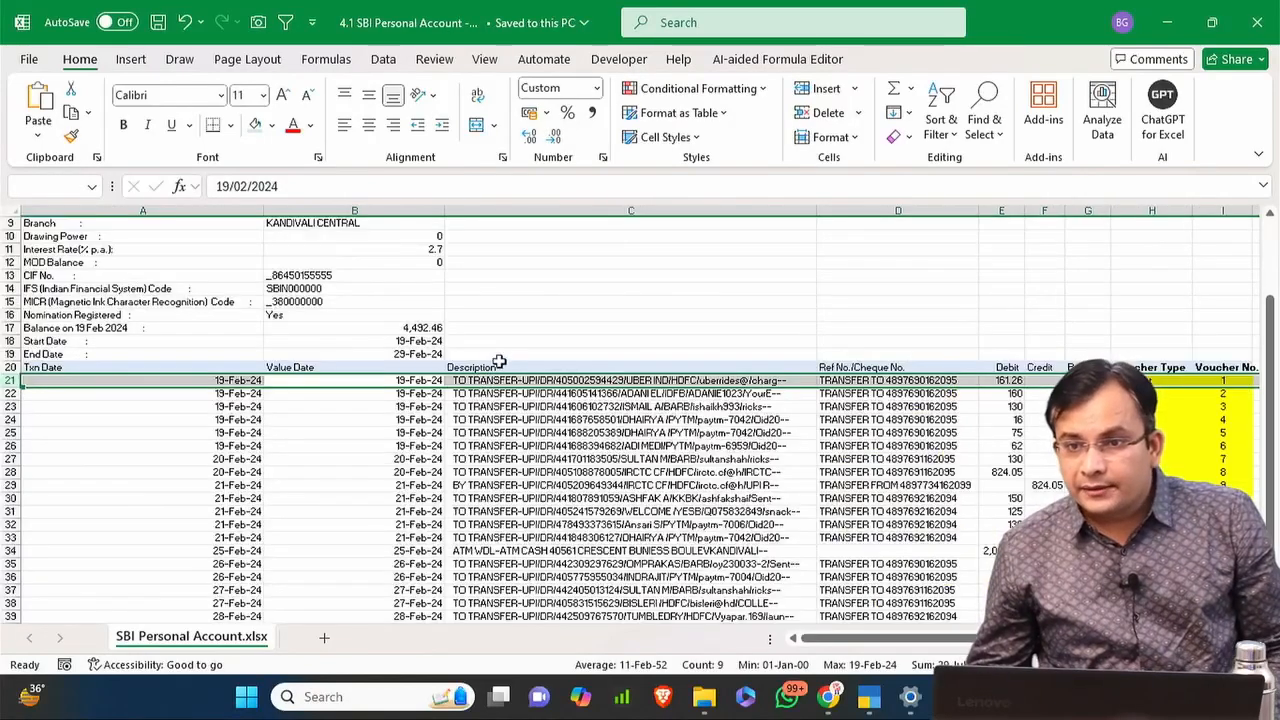
scroll(514, 348, up, 1)
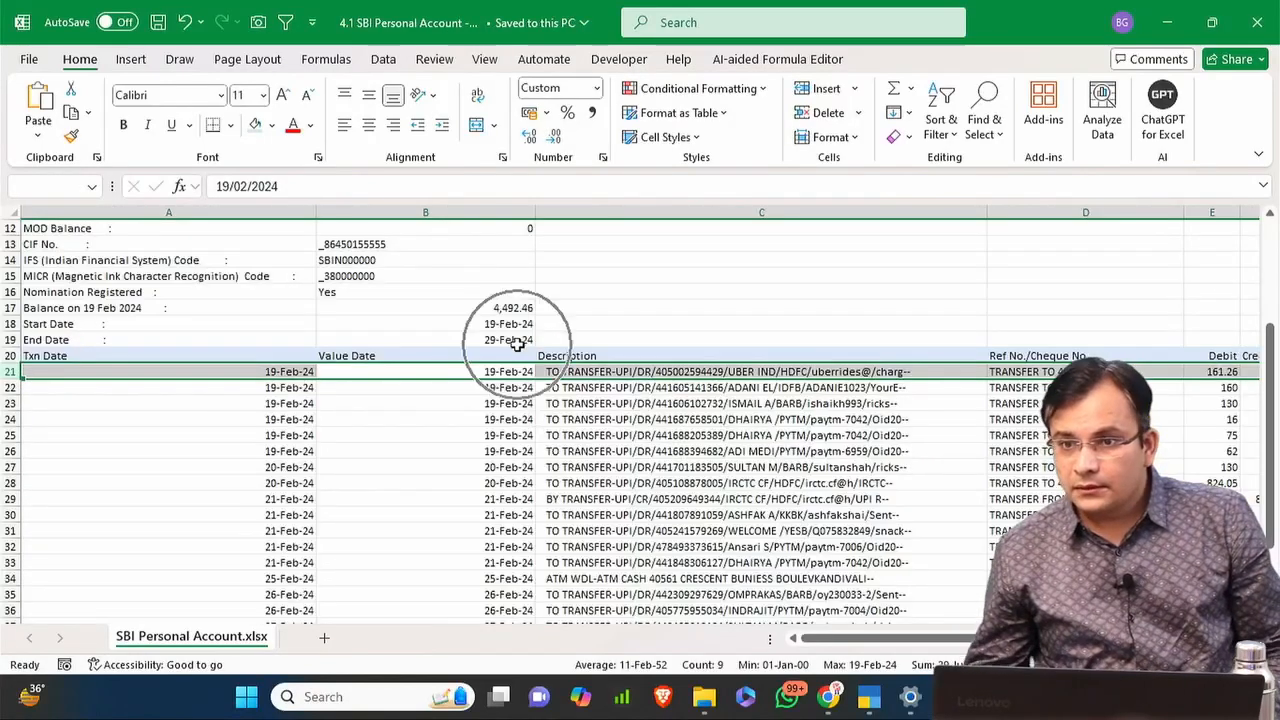
key(Left)
key(Up)
key(ctrl+Right)
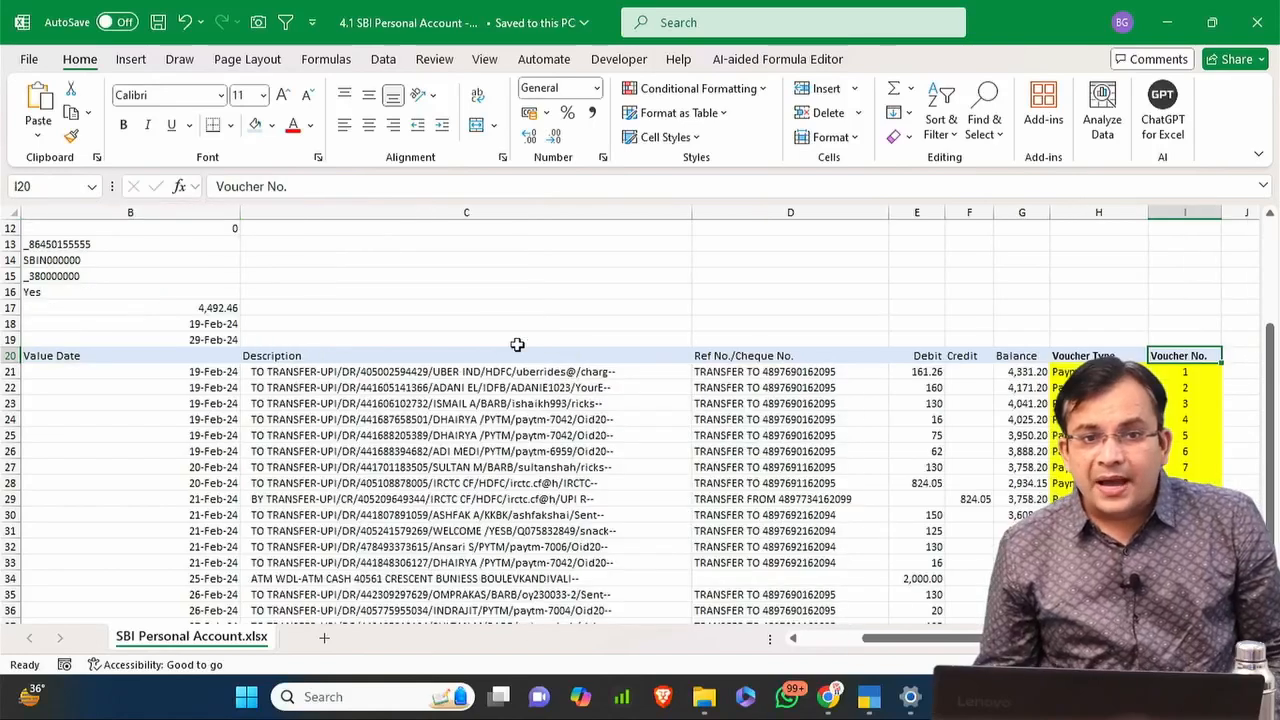
key(Down)
key(Left)
key(Left)
key(Left)
key(Left)
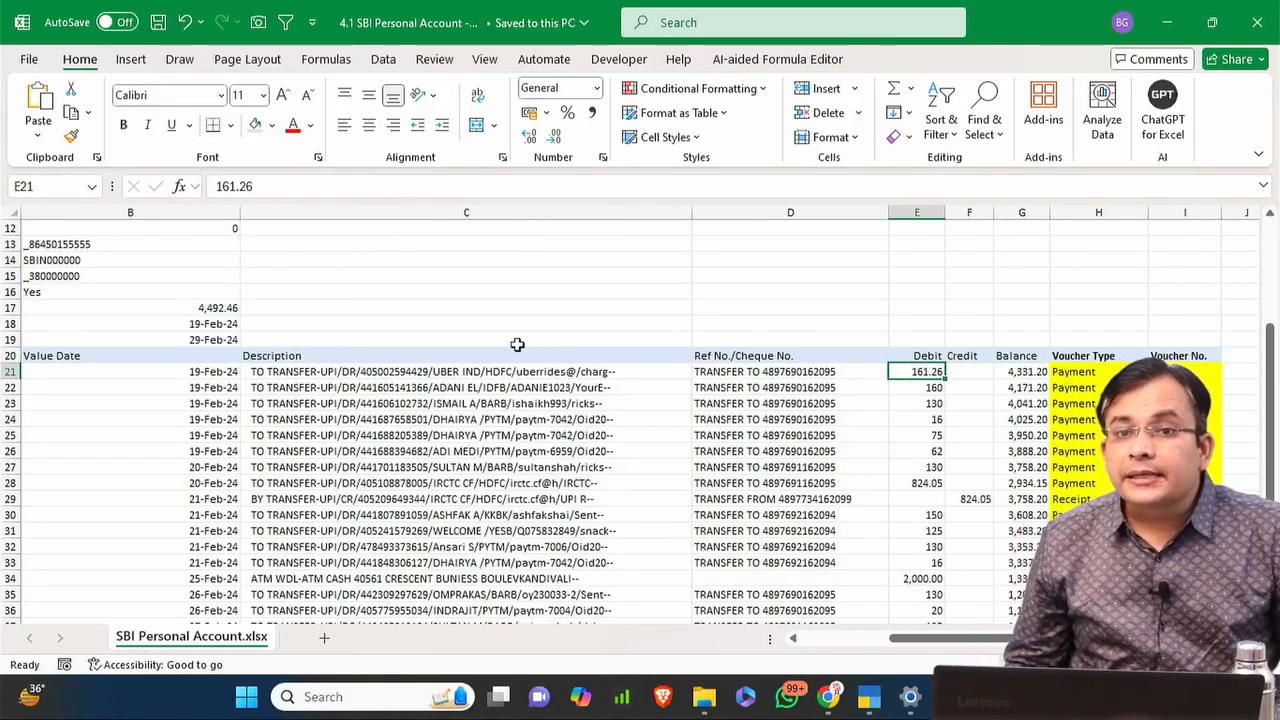
key(shift+space)
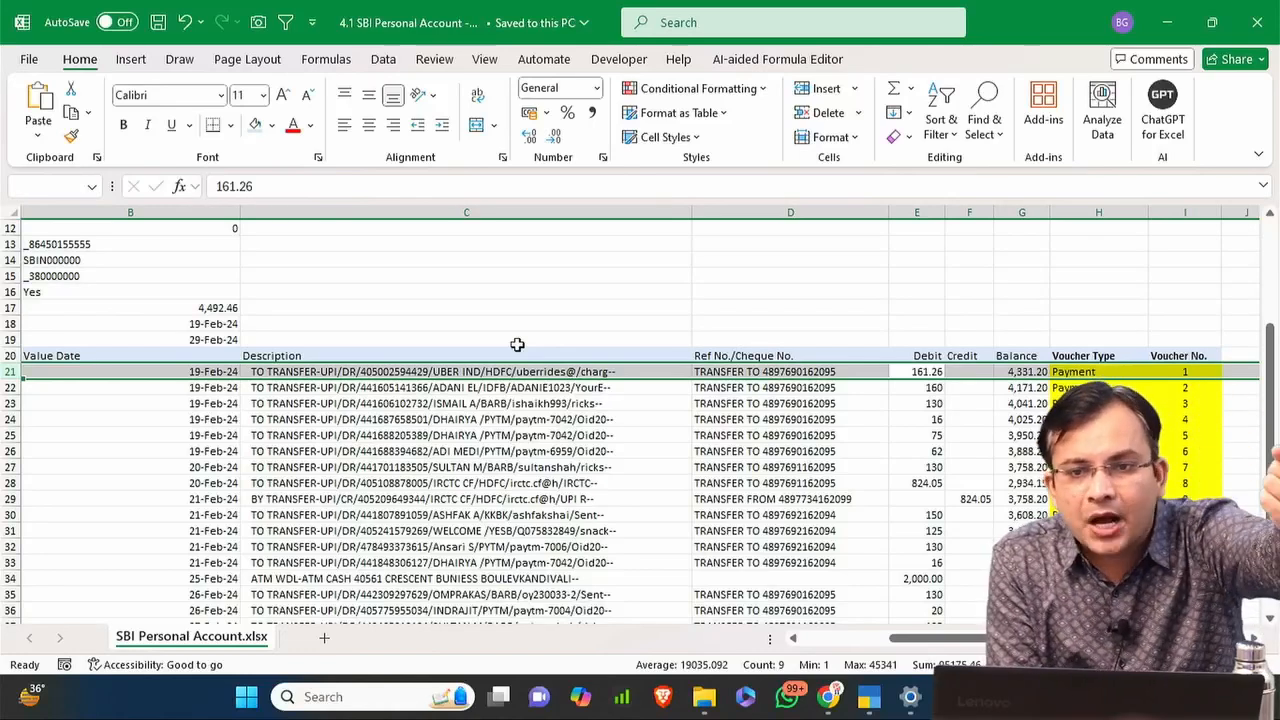
Switch back to TallyPrime and set the Debit column's Dr/Cr value to Cr in the Ledger Amount computation.
key(alt+Tab)
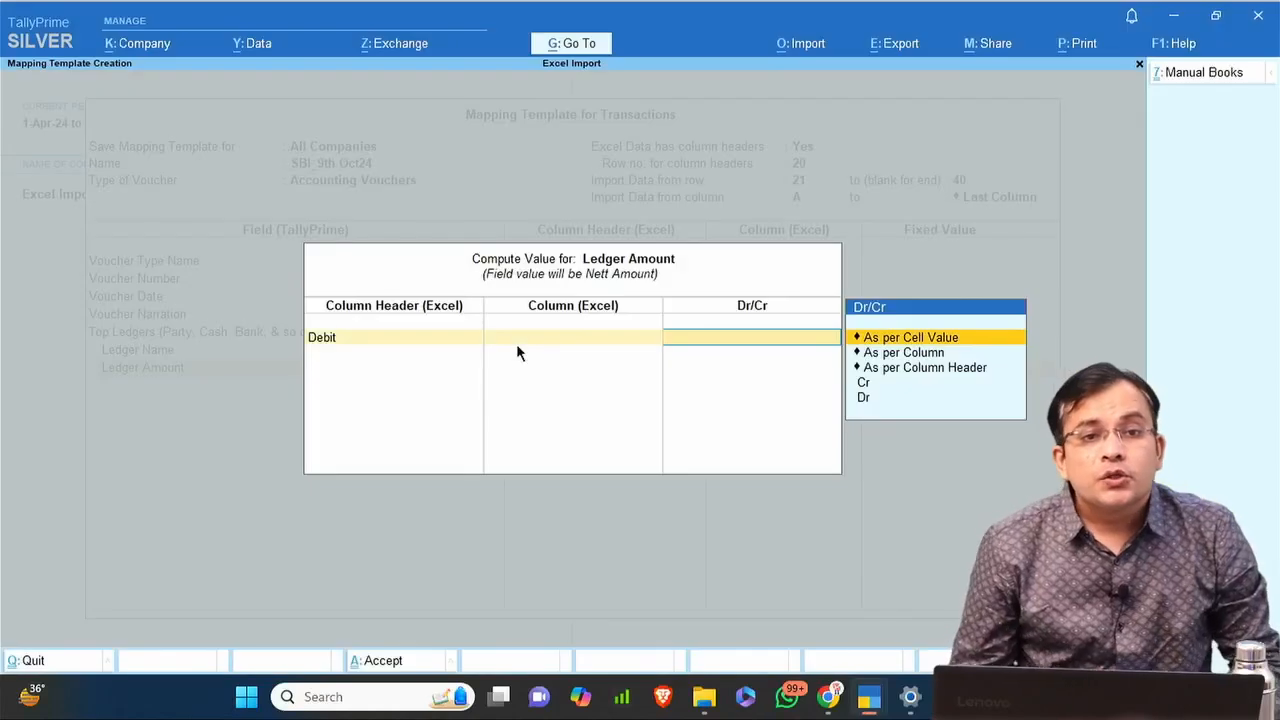
key(BackSpace)
key(BackSpace)
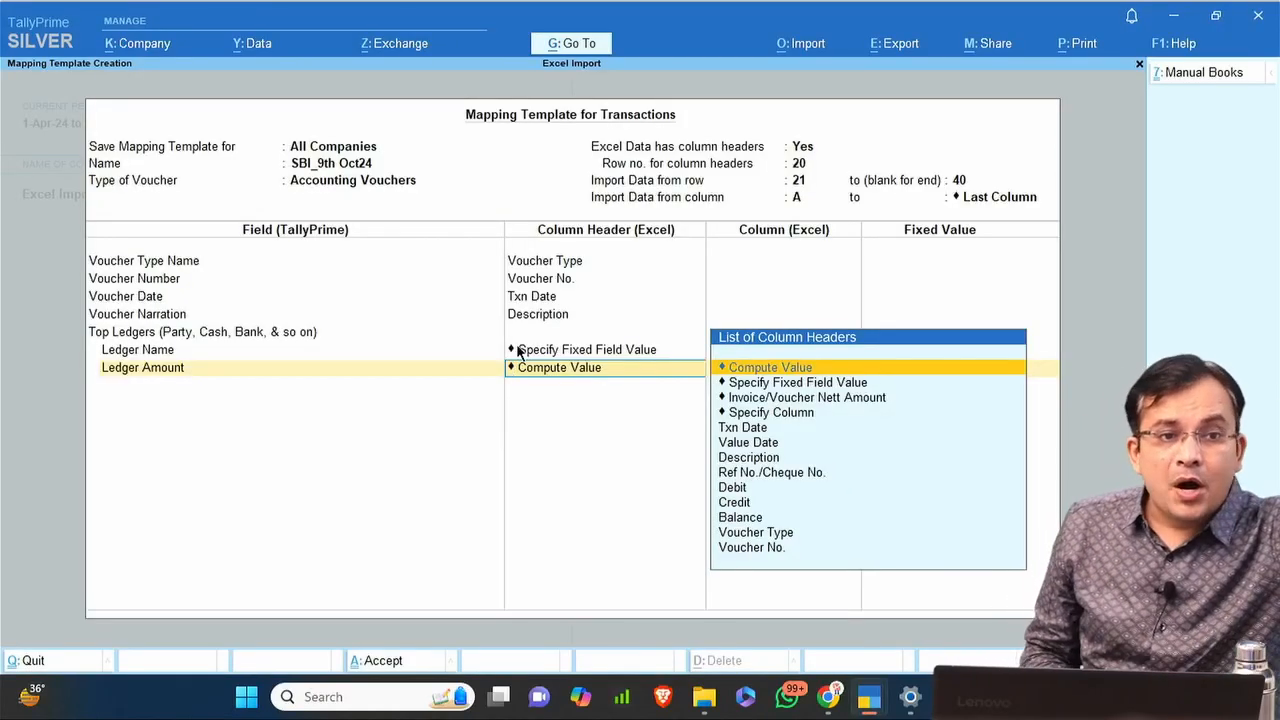
key(Return)
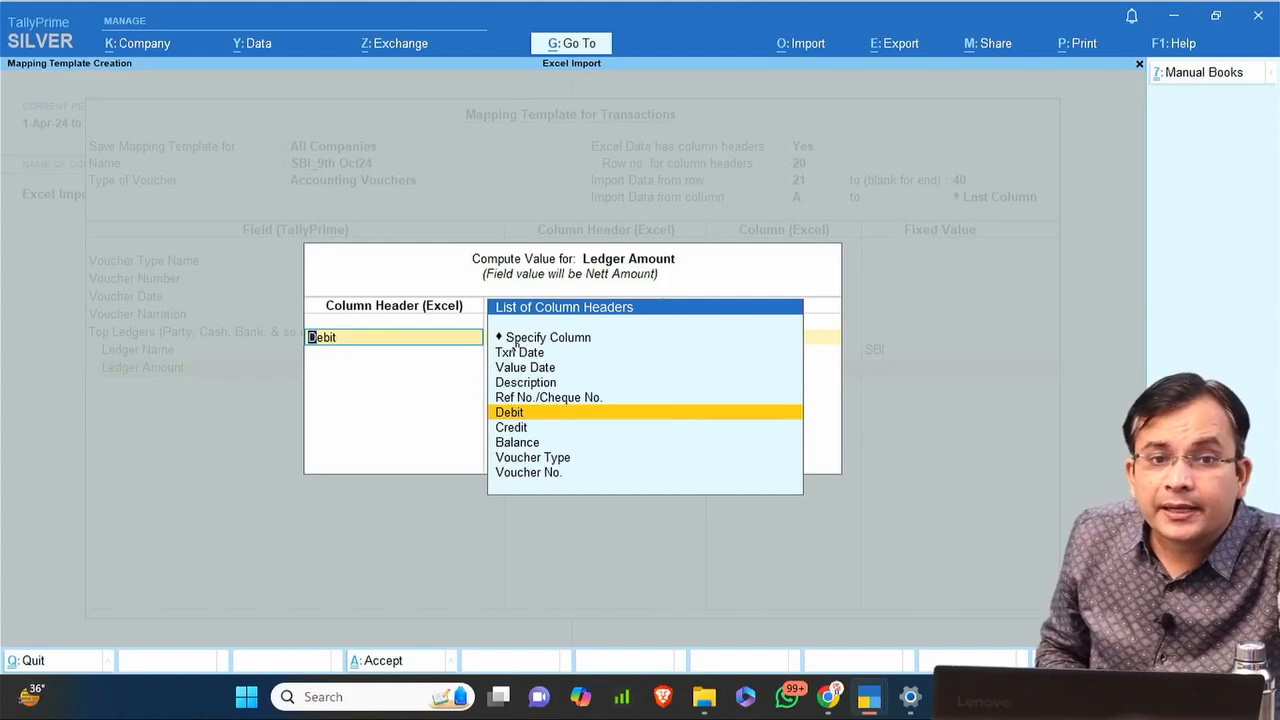
key(Return)
key(Down)
key(Down)
key(Down)
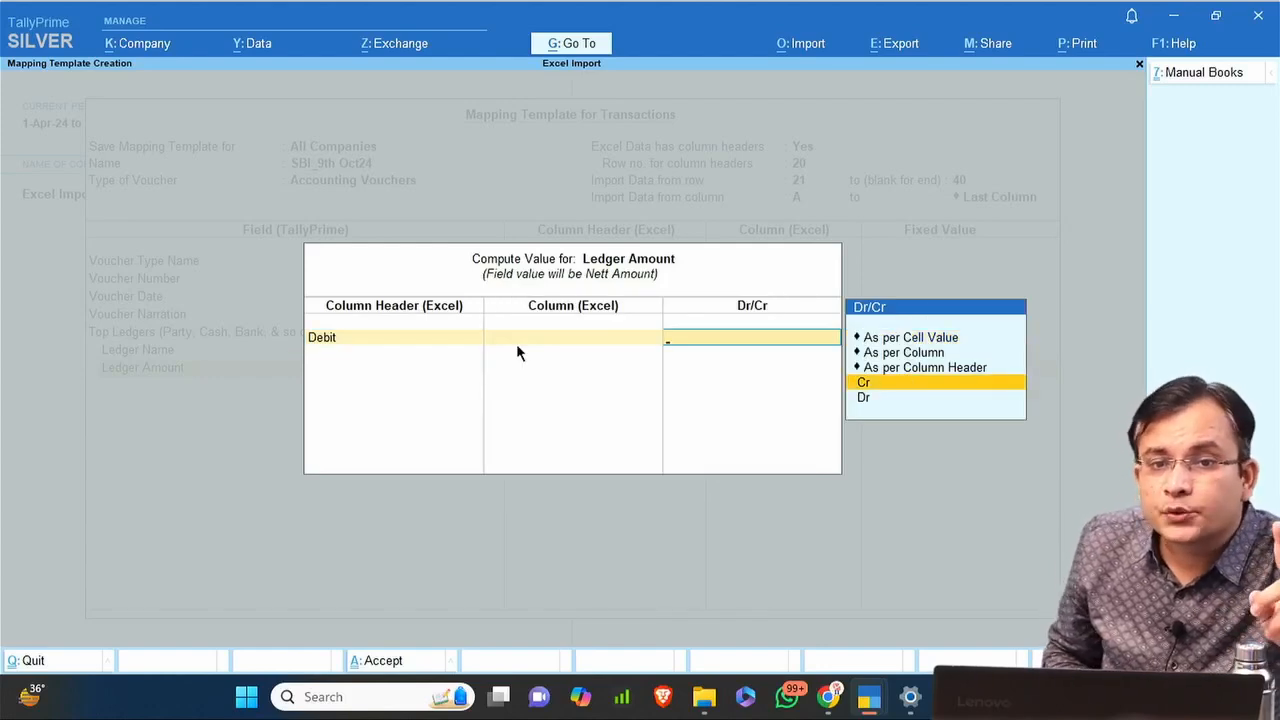
key(Return)
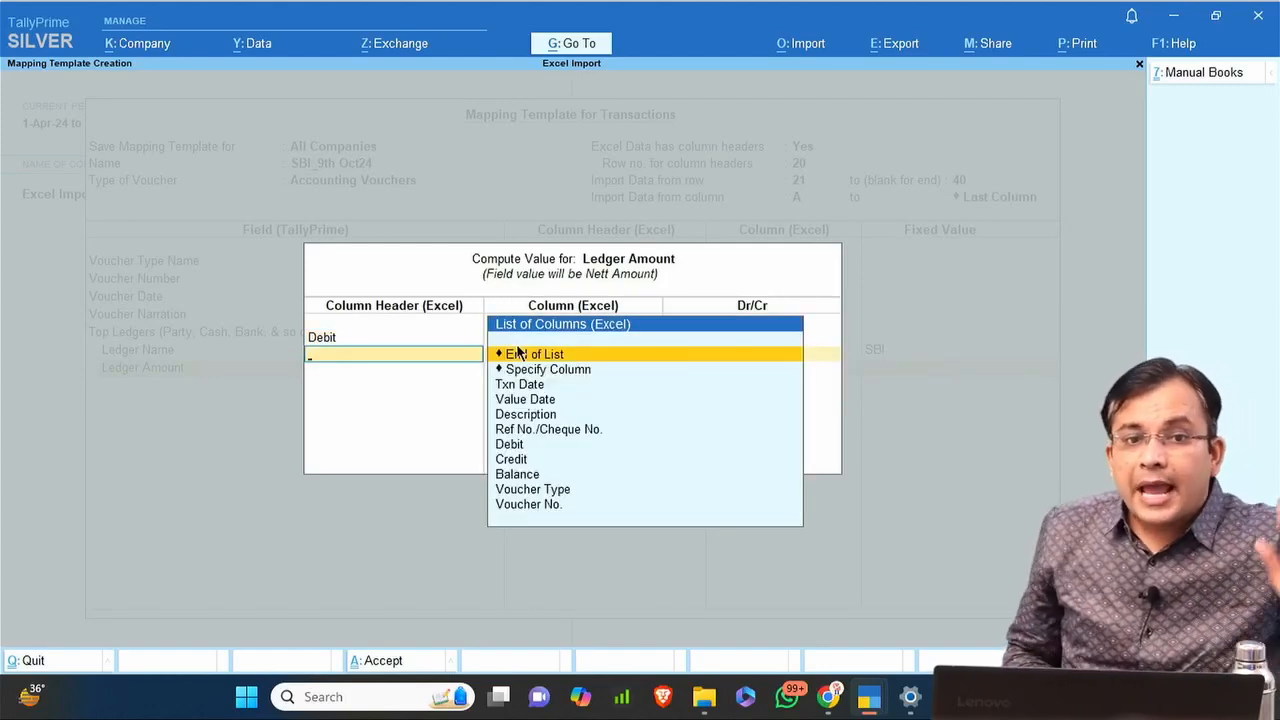
Add the Credit column to the Ledger Amount computation with Dr as its Dr/Cr value, and end the column list.
key(Down)
key(Down)
key(Down)
key(Down)
key(Down)
key(Down)
key(Down)
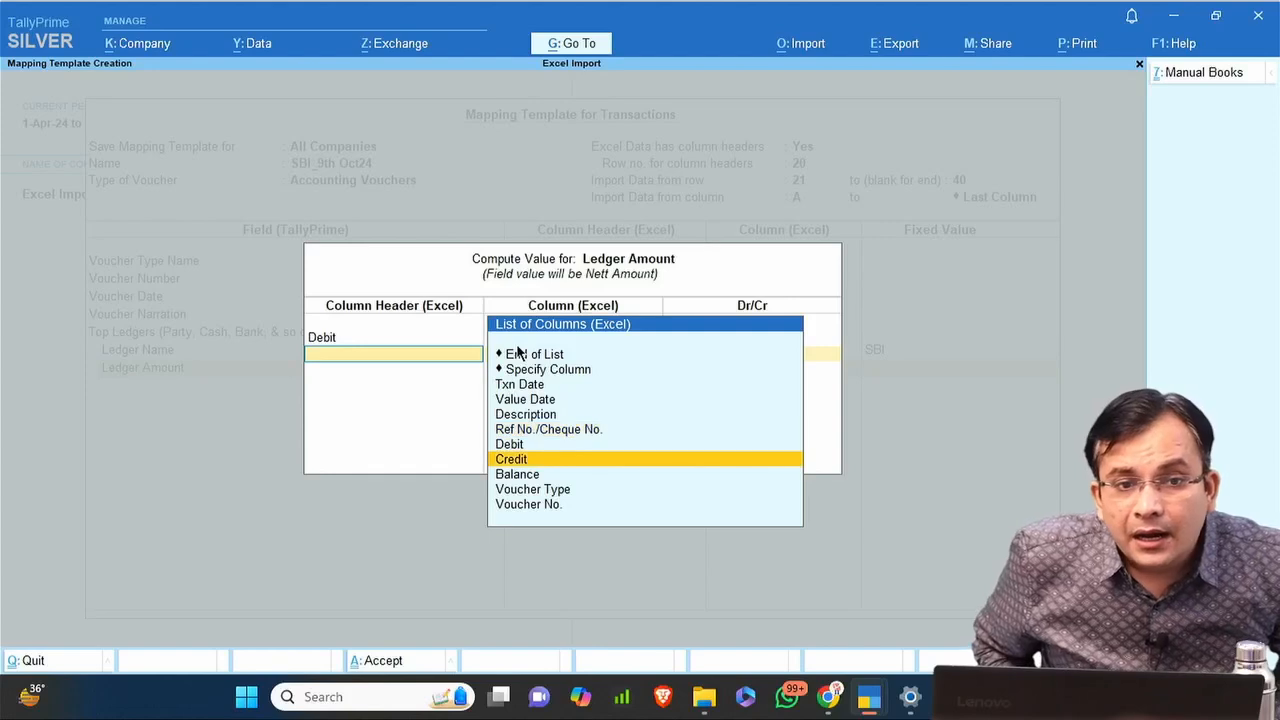
key(Return)
key(Down)
key(Down)
key(Down)
key(Down)
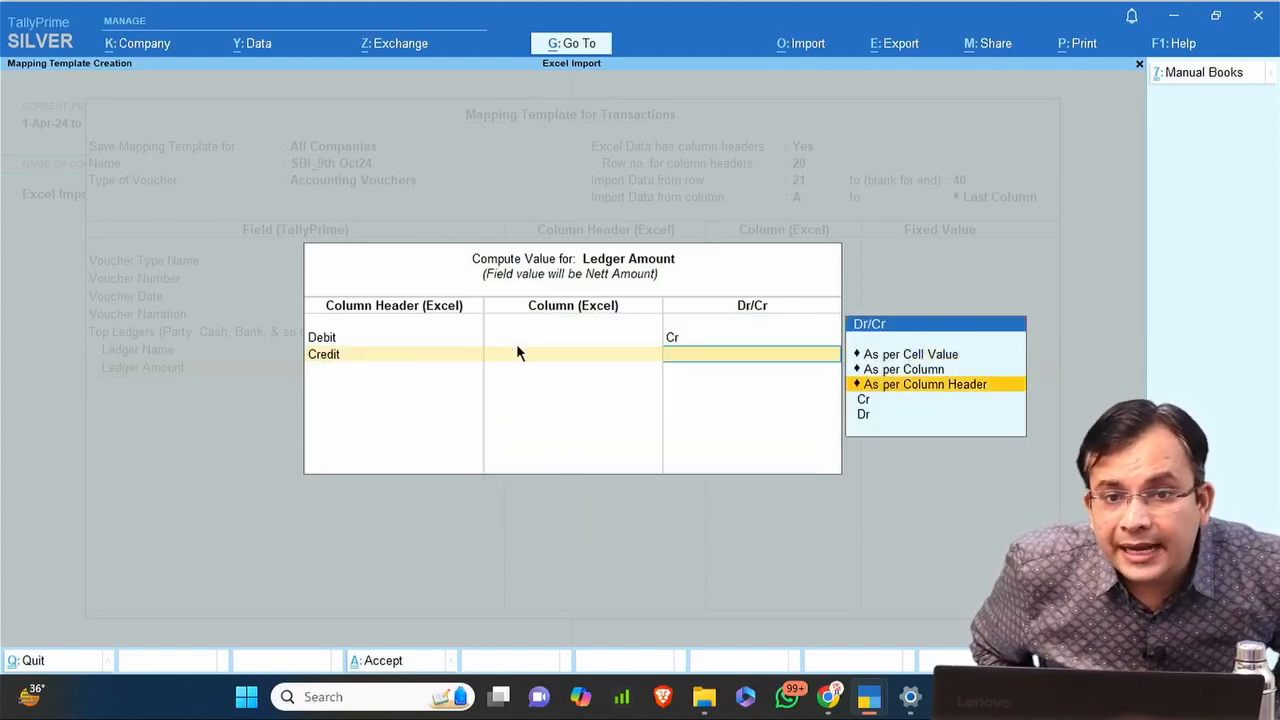
key(Return)
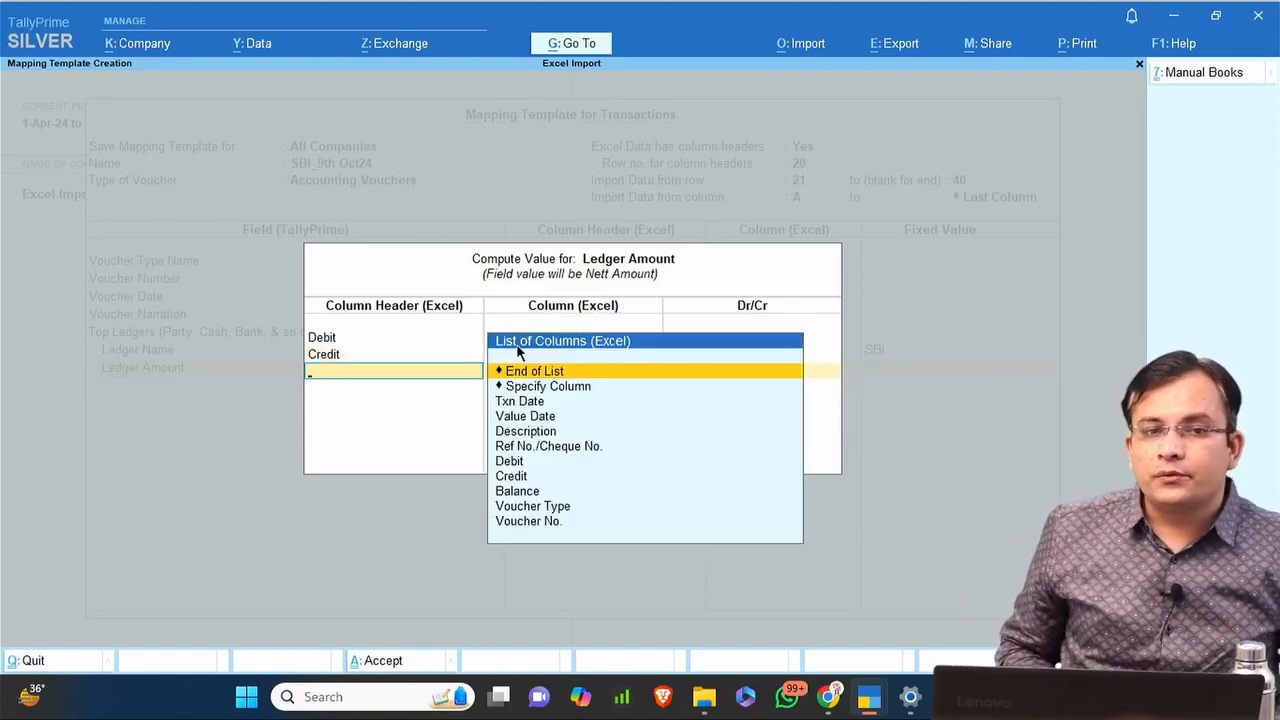
key(Return)
Review the Top Ledgers mapping: the fixed Ledger Name value and the Debit and Credit entries computing the Ledger Amount.
key(BackSpace)
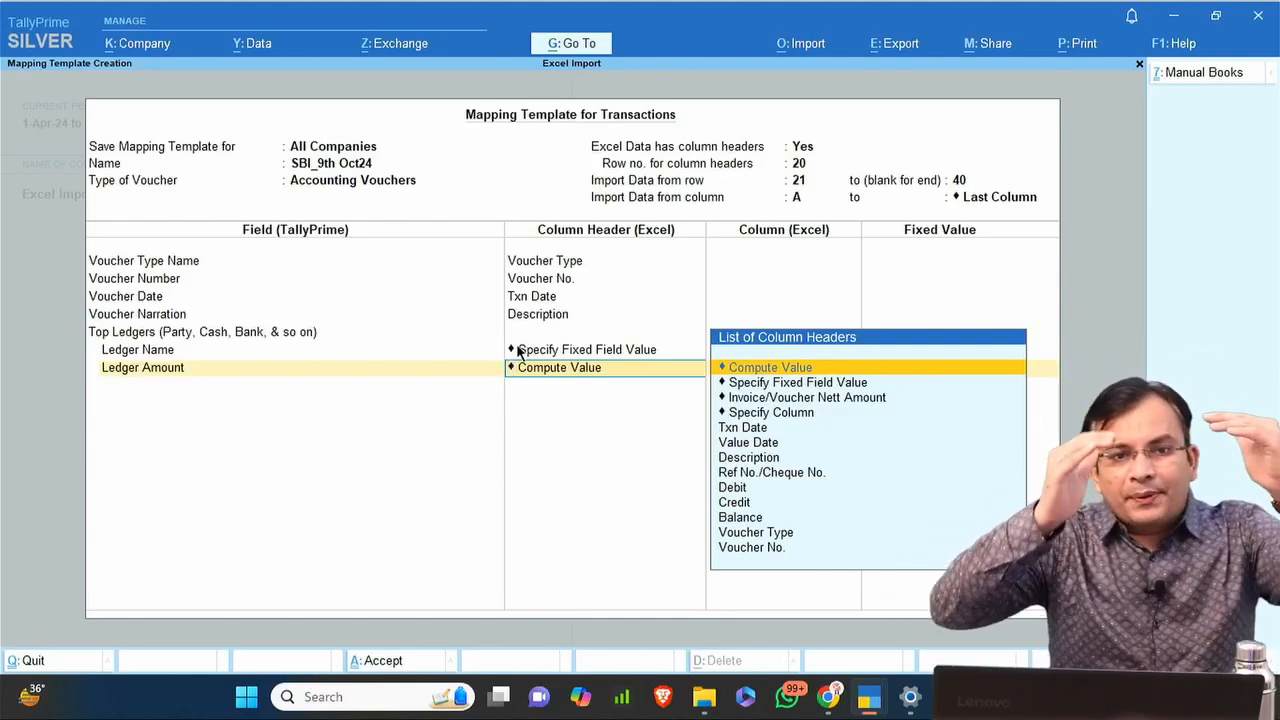
key(BackSpace)
key(BackSpace)
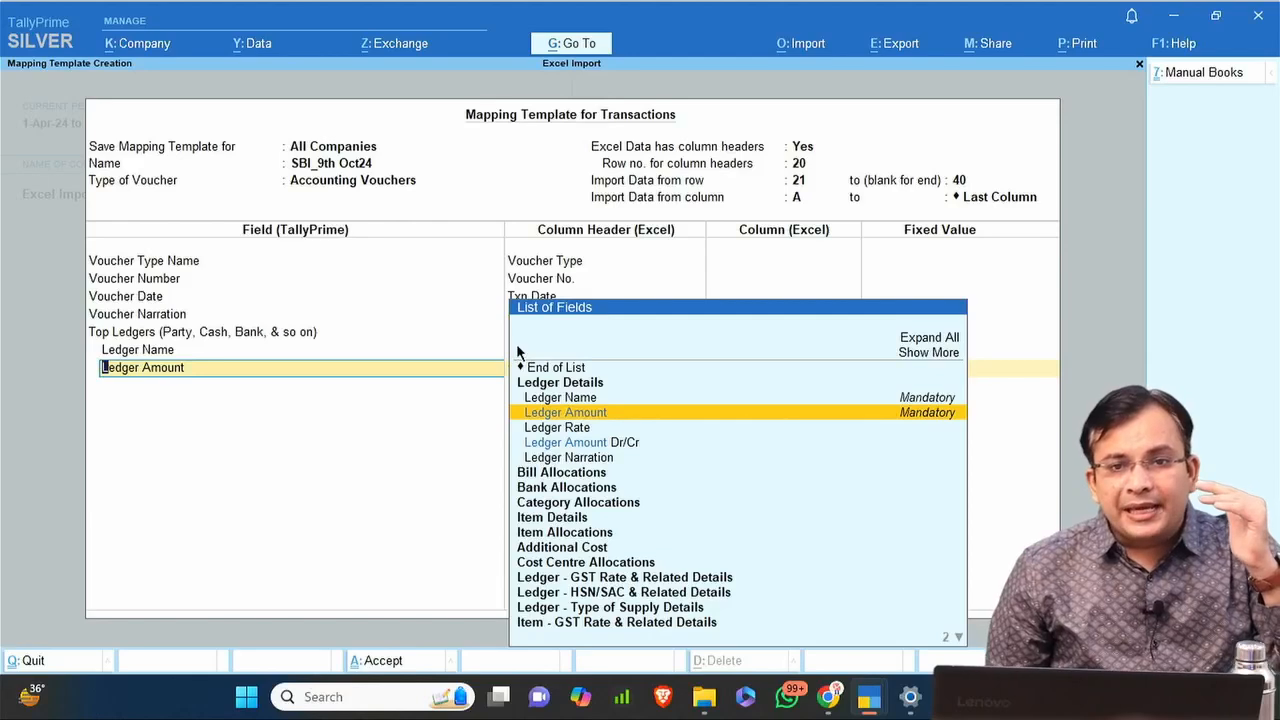
key(Return)
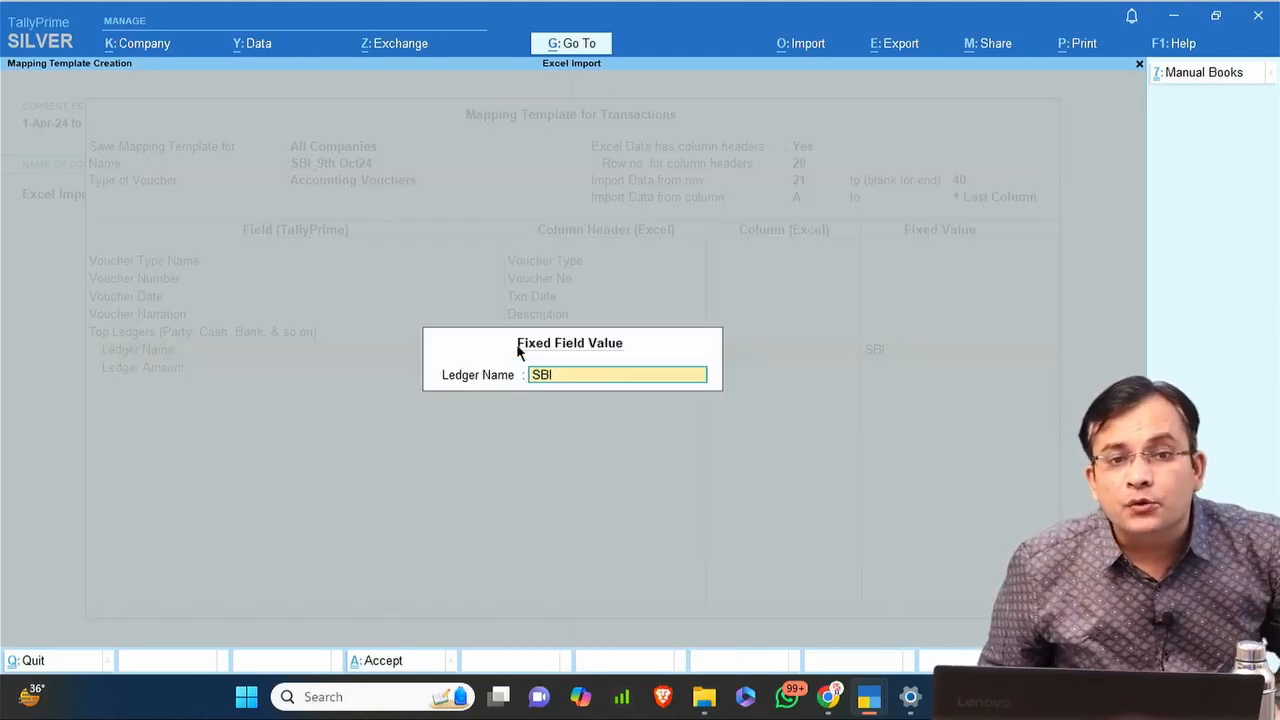
key(Return)
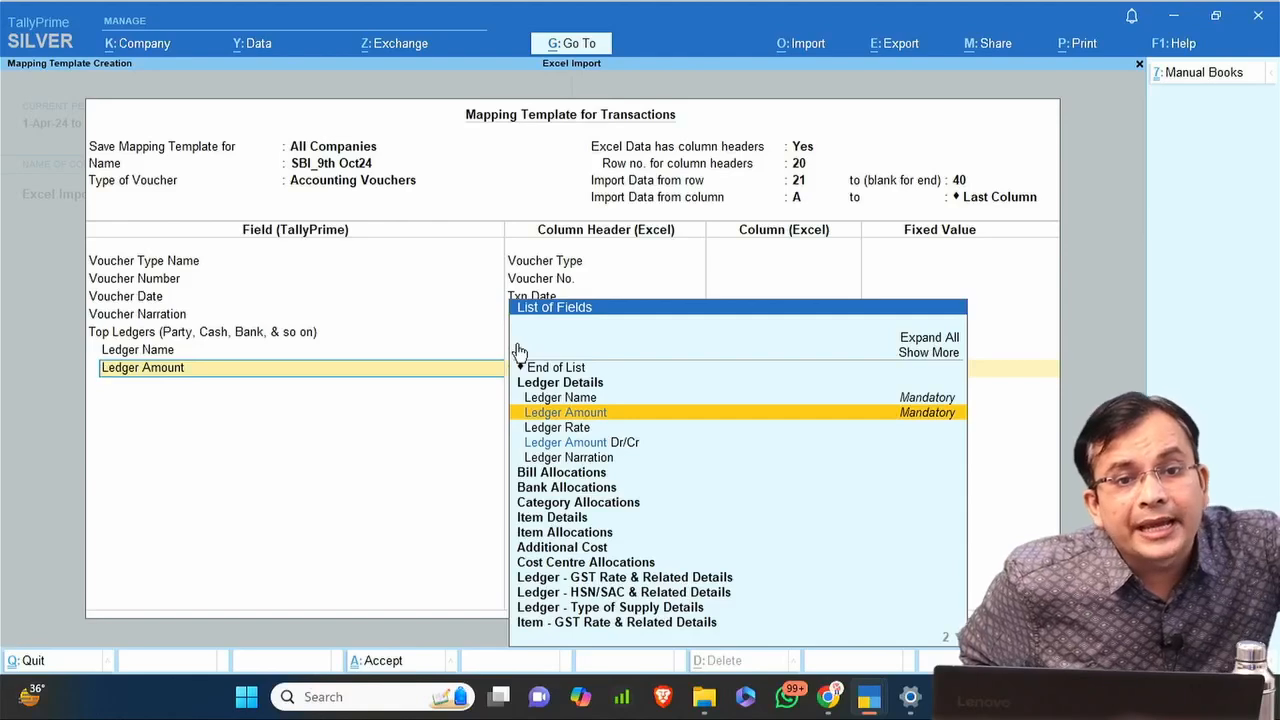
key(Return)
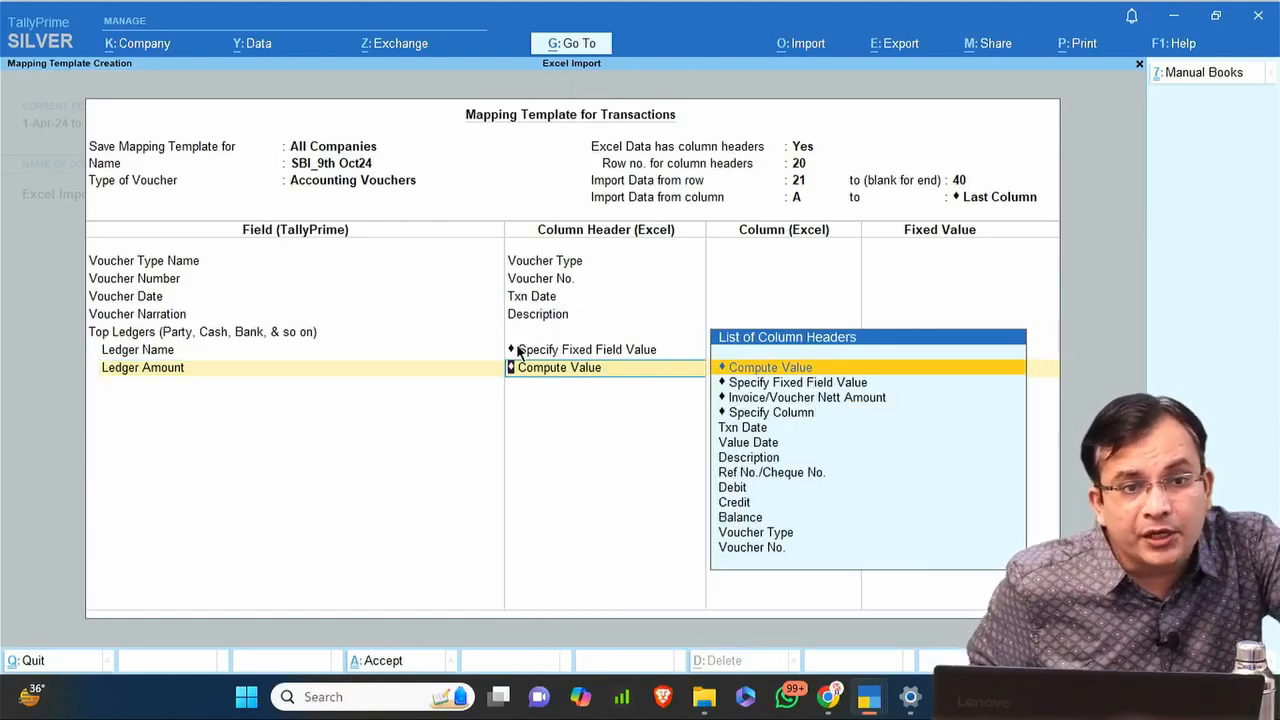
key(Return)
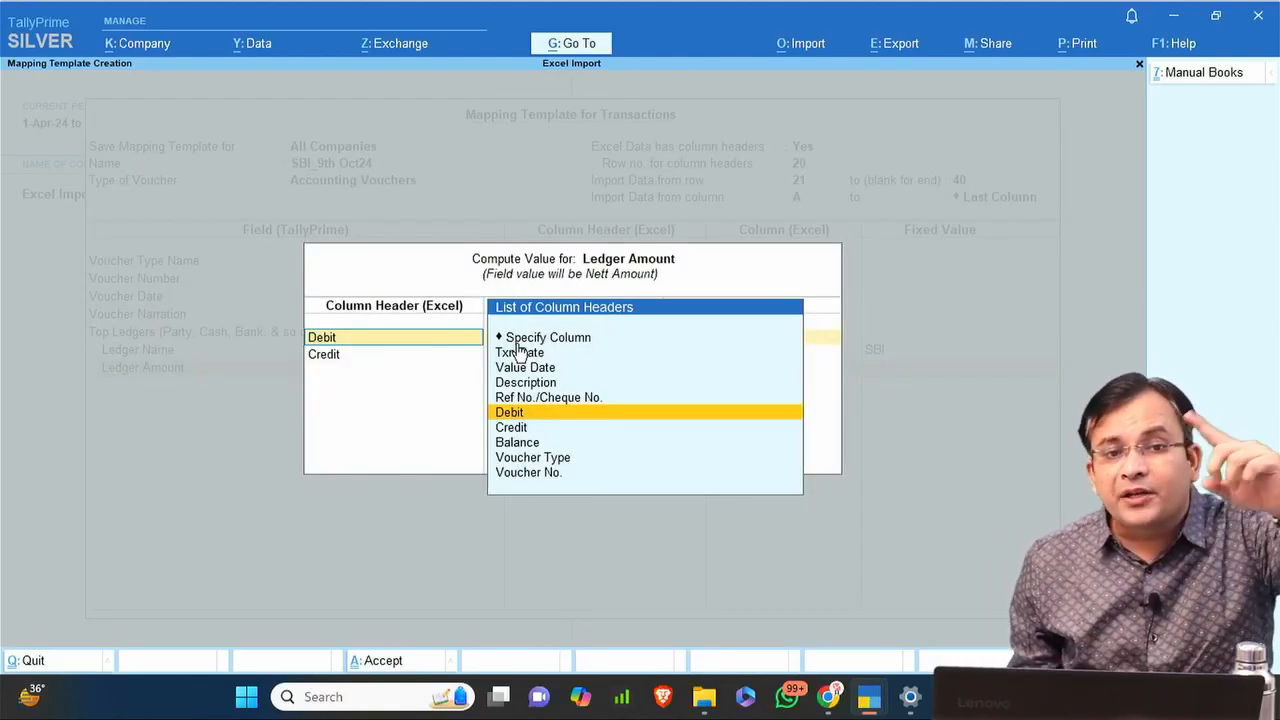
key(Return)
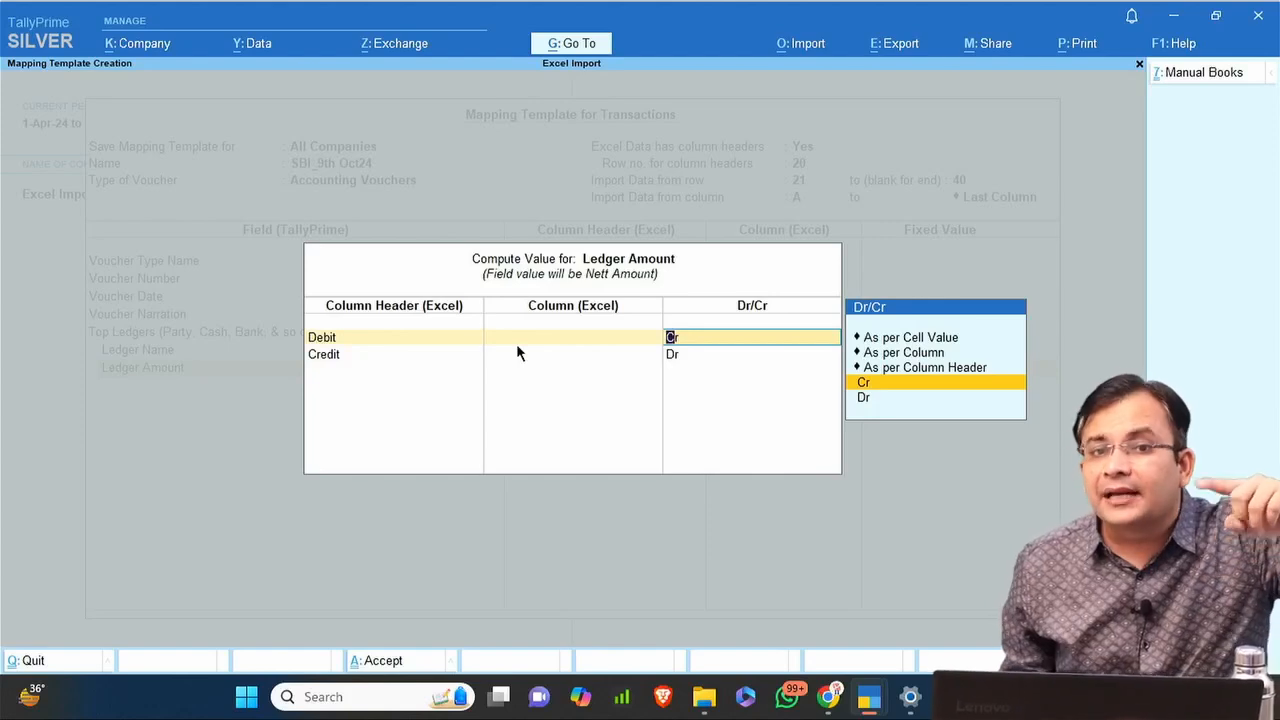
key(Return)
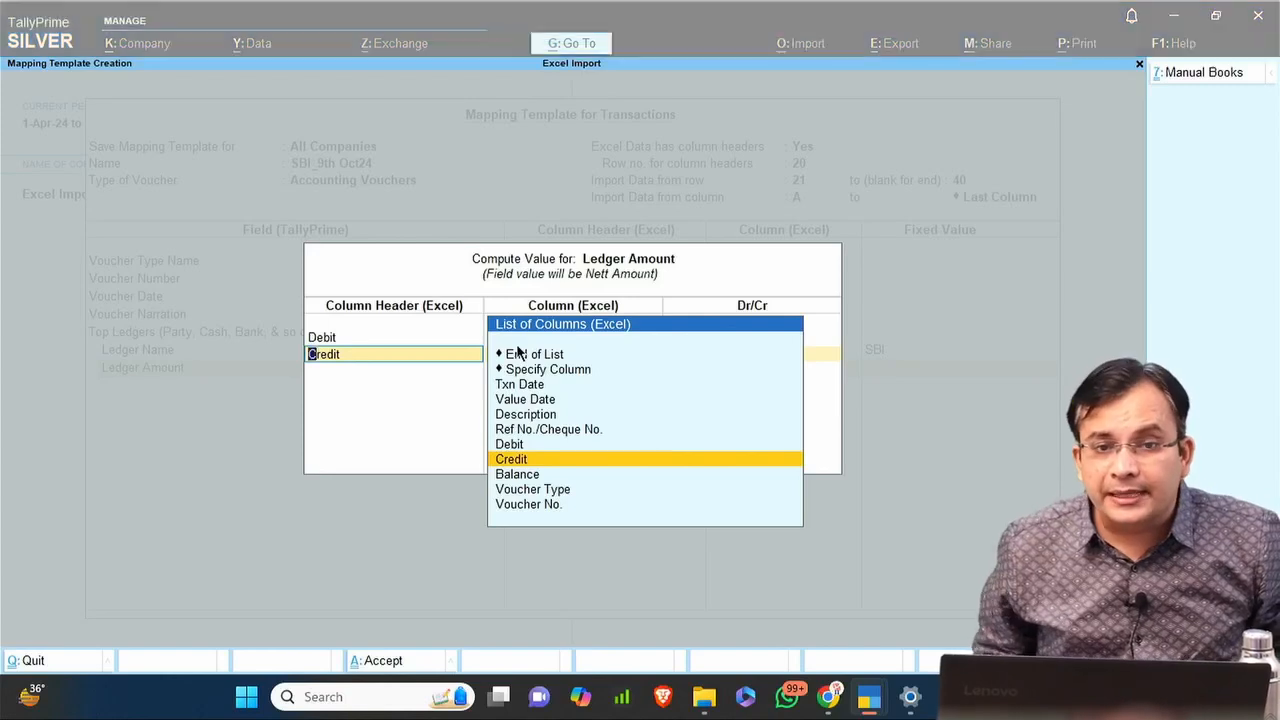
Switch to Excel and examine the transaction in row 29, including its Credit amount and Voucher Type.
key(alt+Tab)
key(Down)
key(Down)
key(Down)
key(Down)
key(Down)
key(Down)
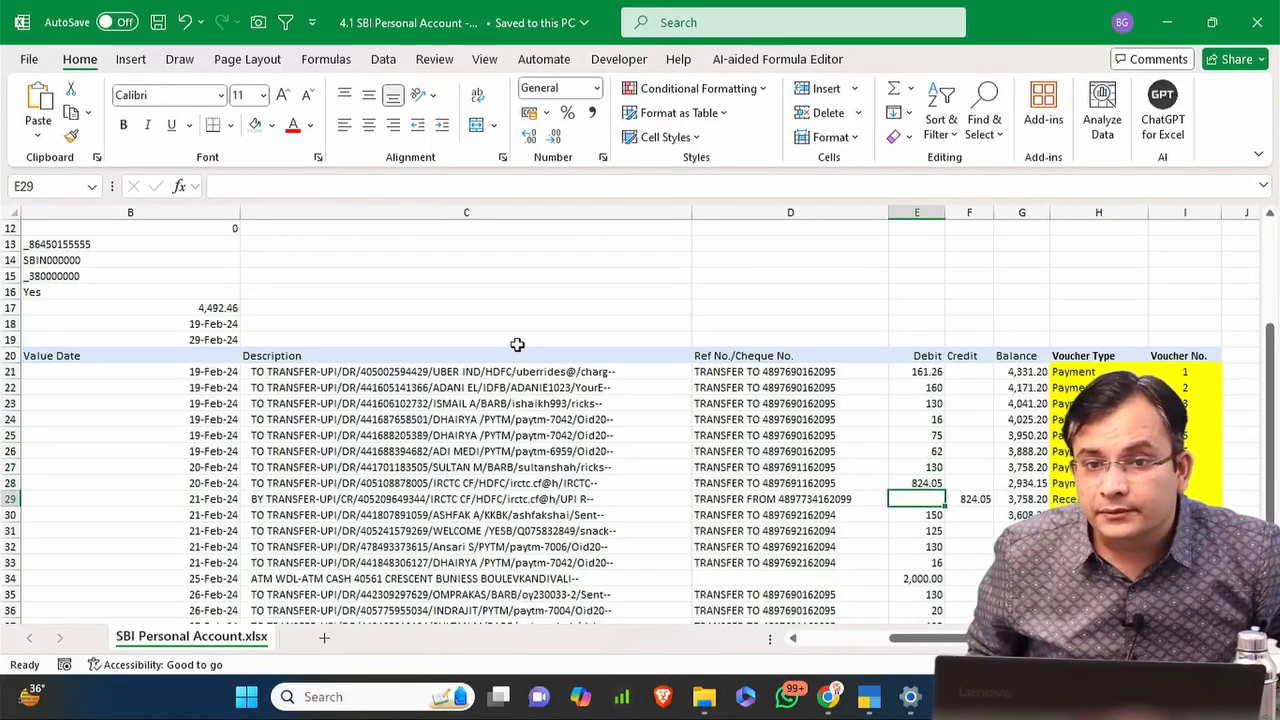
key(shift+space)
key(Up)
key(shift+space)
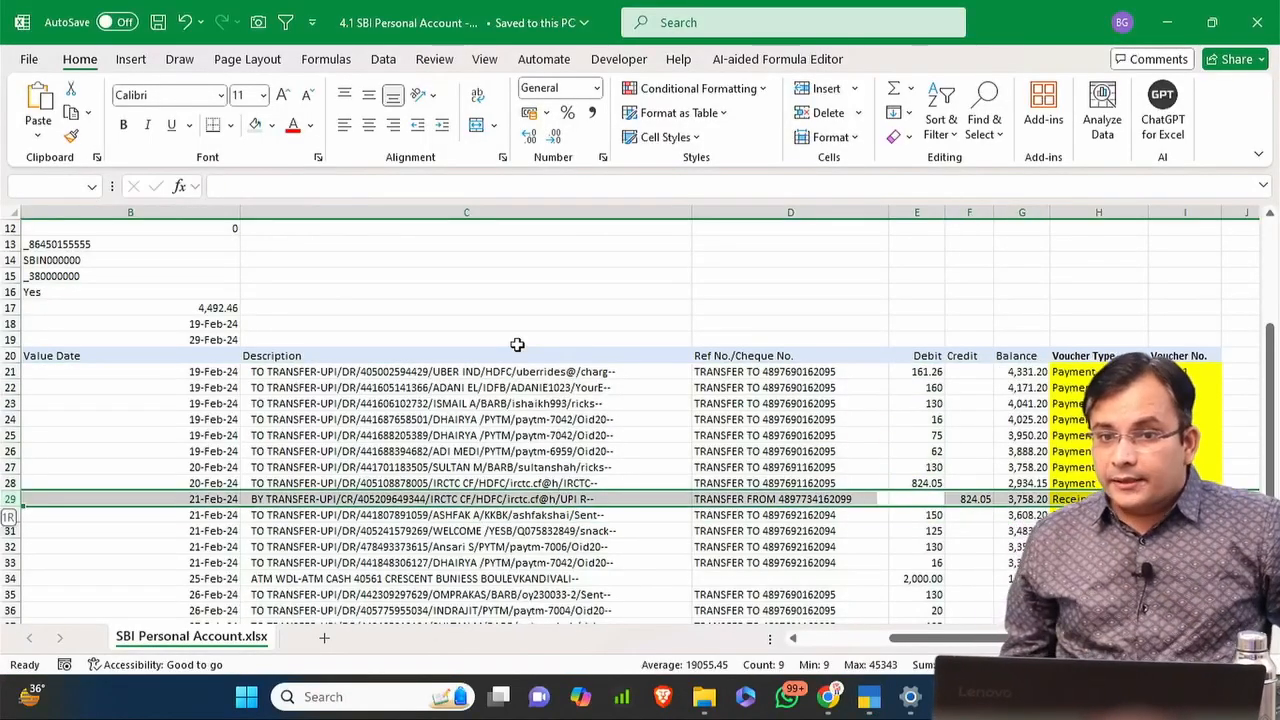
Return to TallyPrime, confirm Debit as Cr and Credit as Dr for Ledger Amount, and end the Top Ledgers field list.
key(alt+Tab)
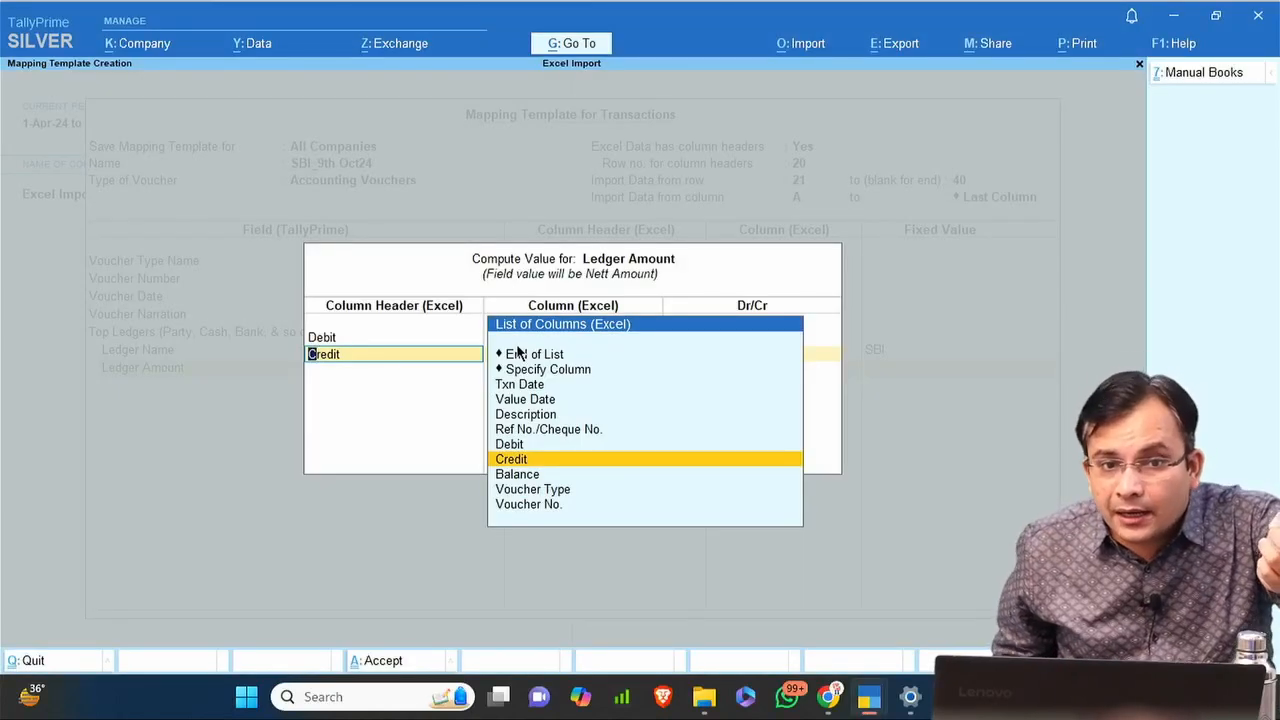
key(Return)
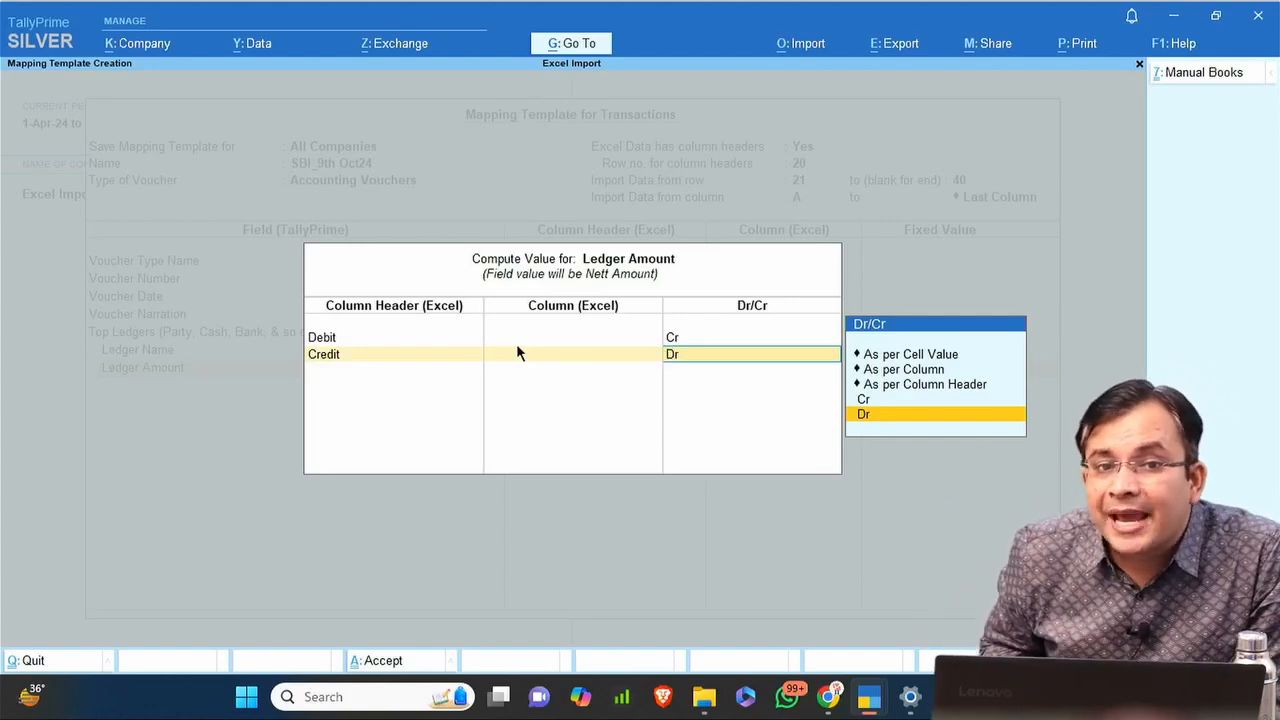
key(BackSpace)
key(BackSpace)
key(BackSpace)
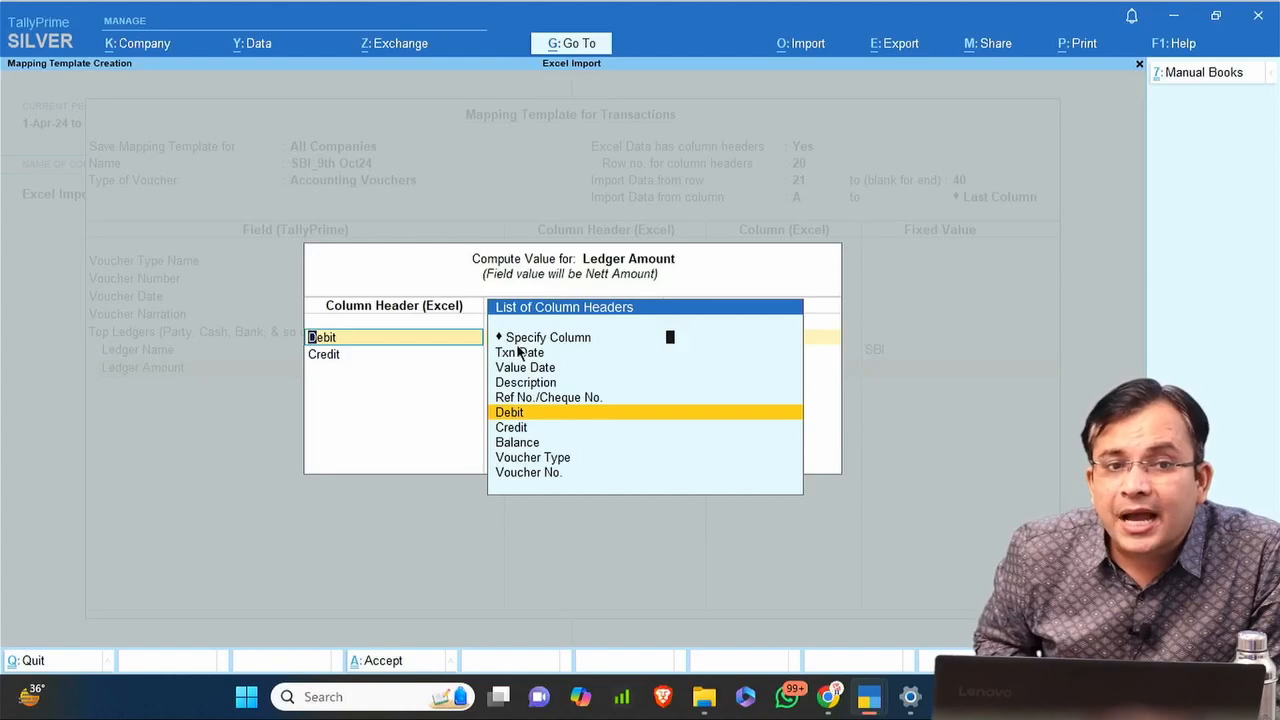
key(Return)
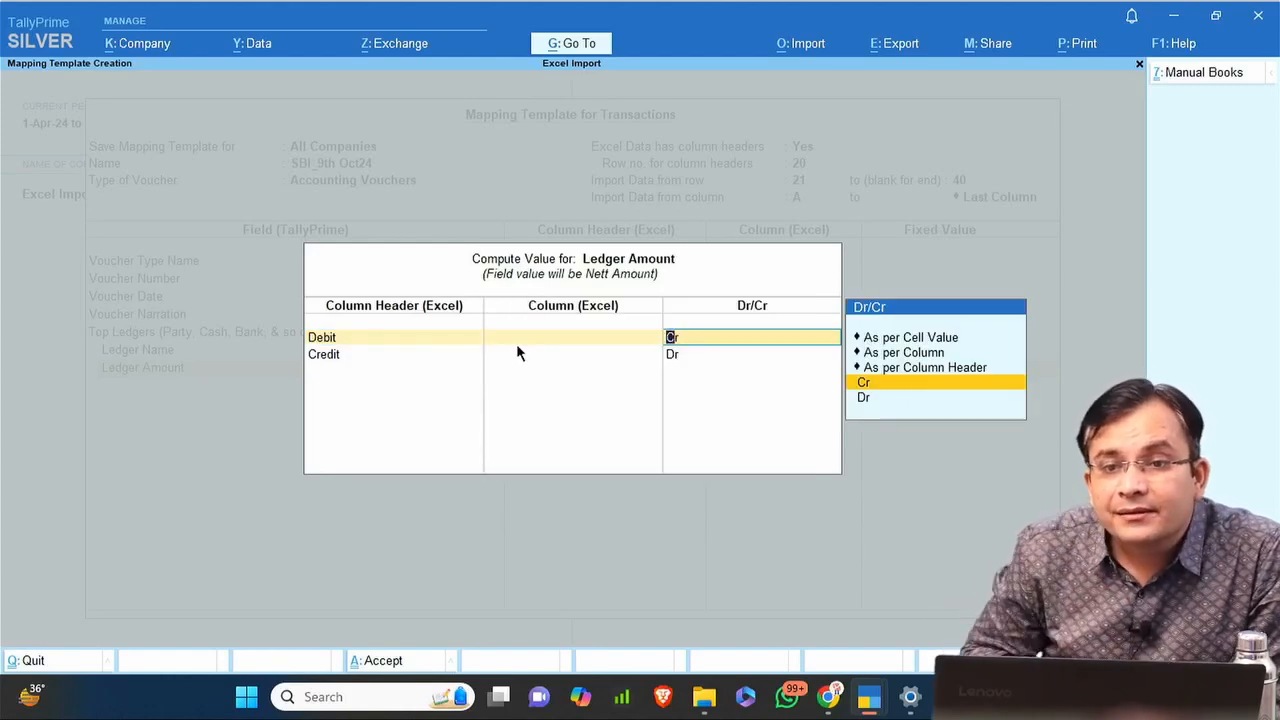
key(Return)
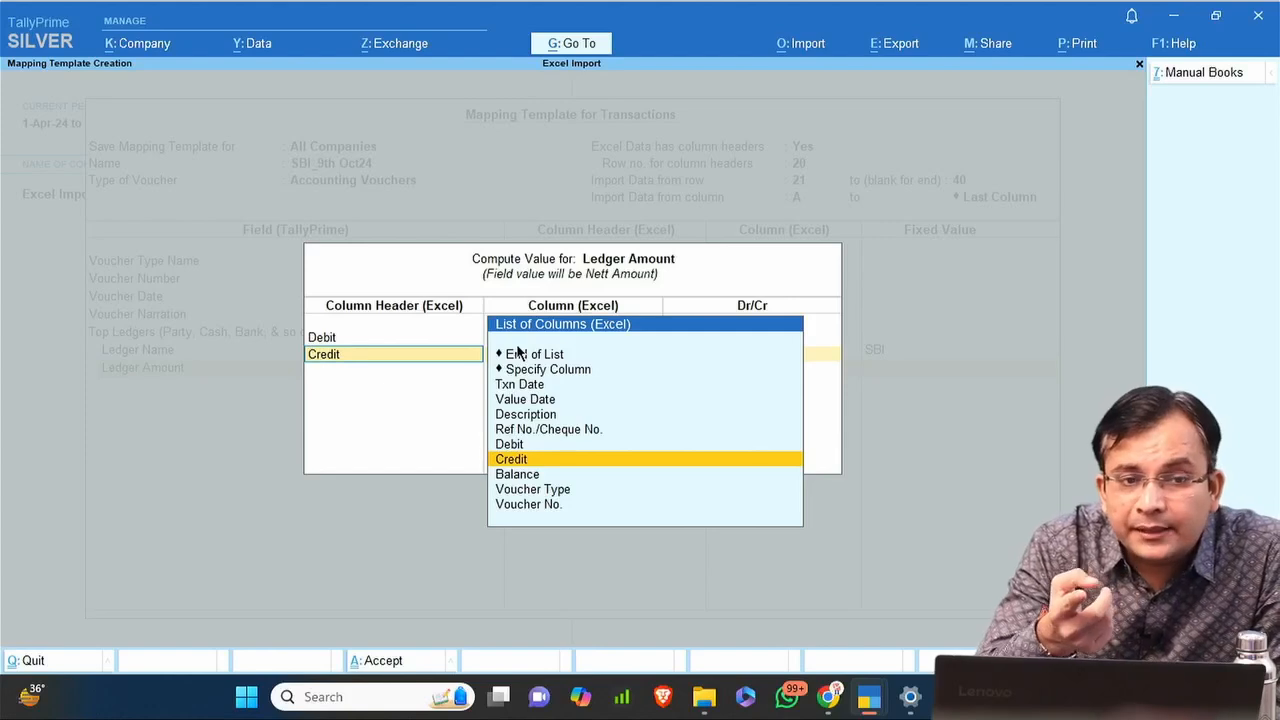
key(Return)
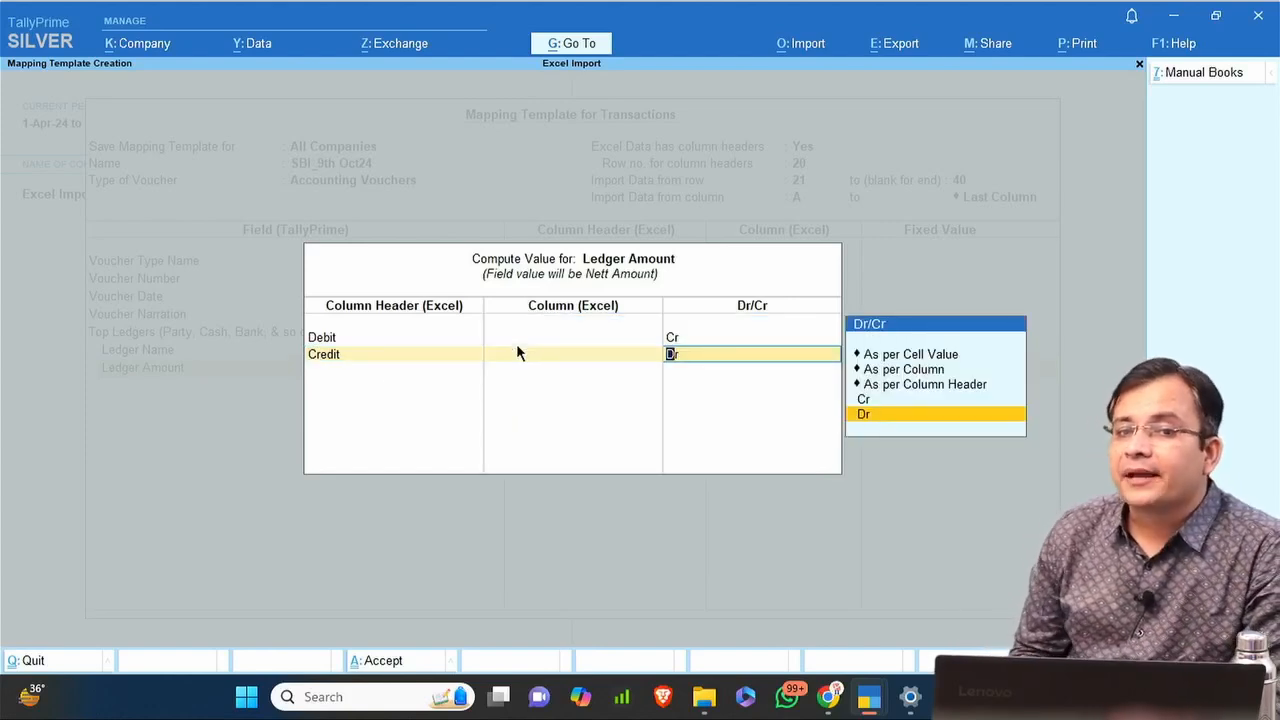
key(Return)
key(Return)
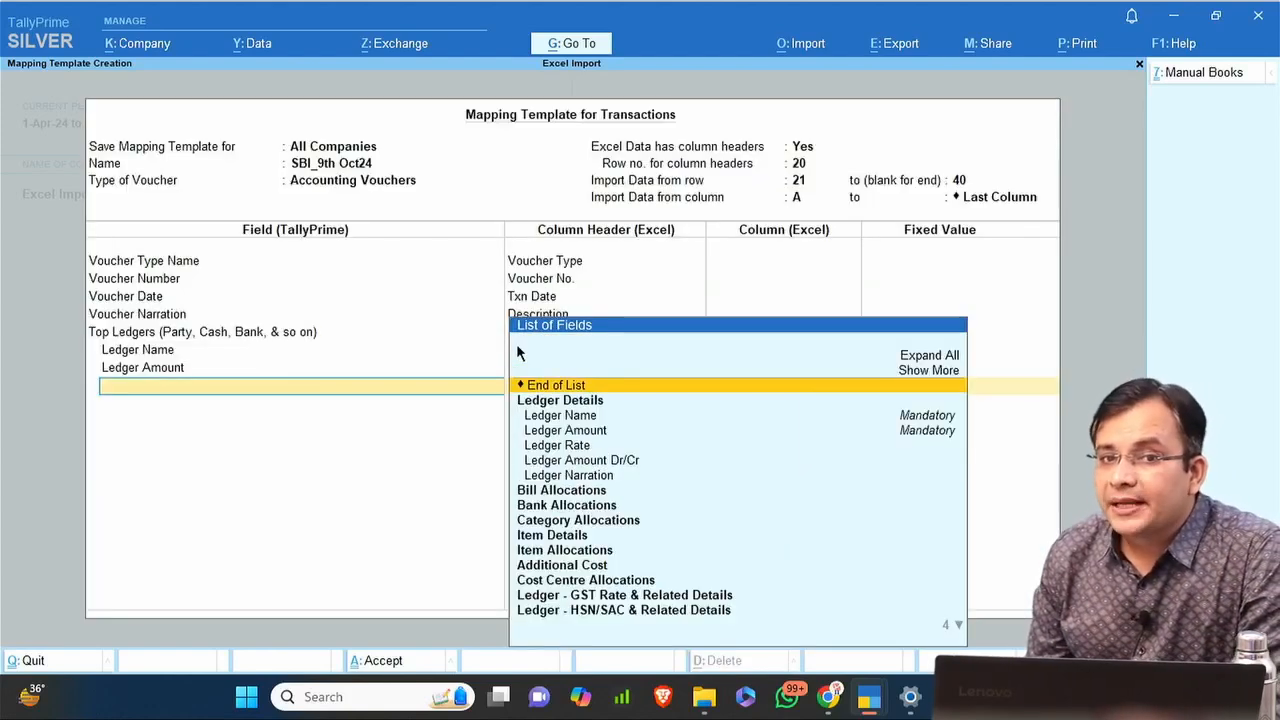
key(Return)
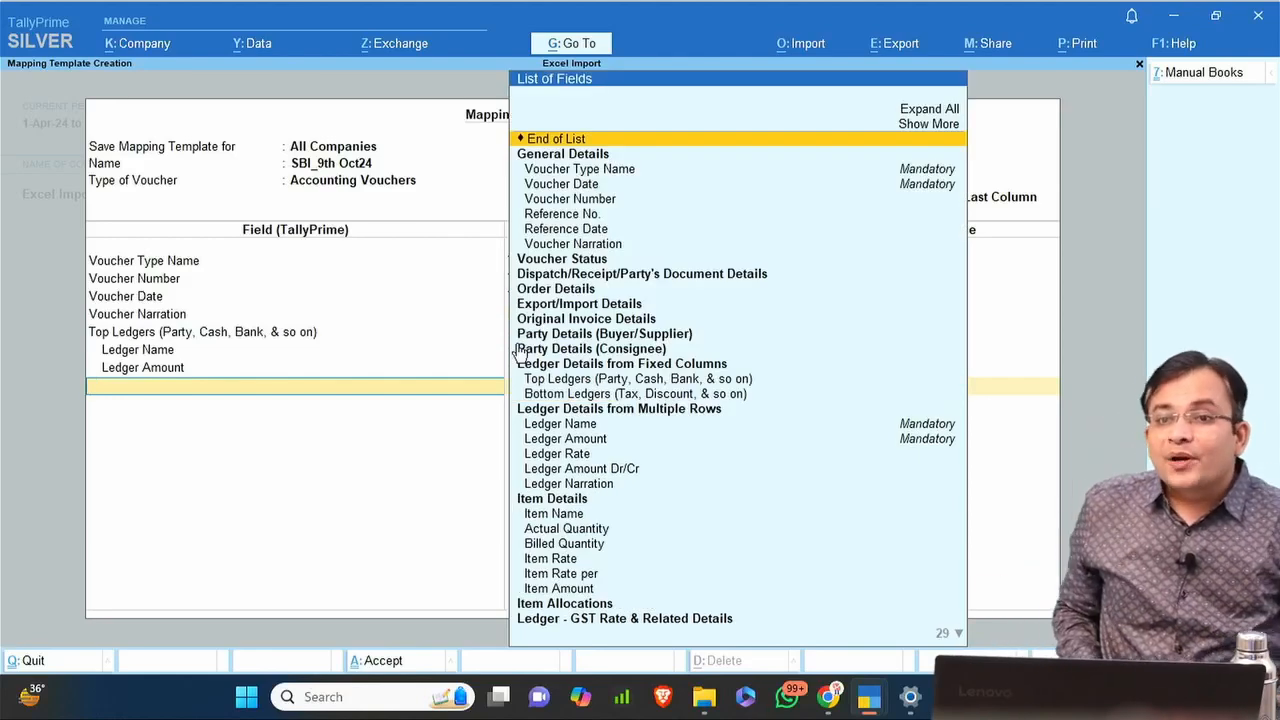
Switch to the other TallyPrime window and select HDFC Bank as account and ABC Company Pvt Limited under Particulars in the Receipt voucher.
key(alt+Tab)
key(alt+Tab)
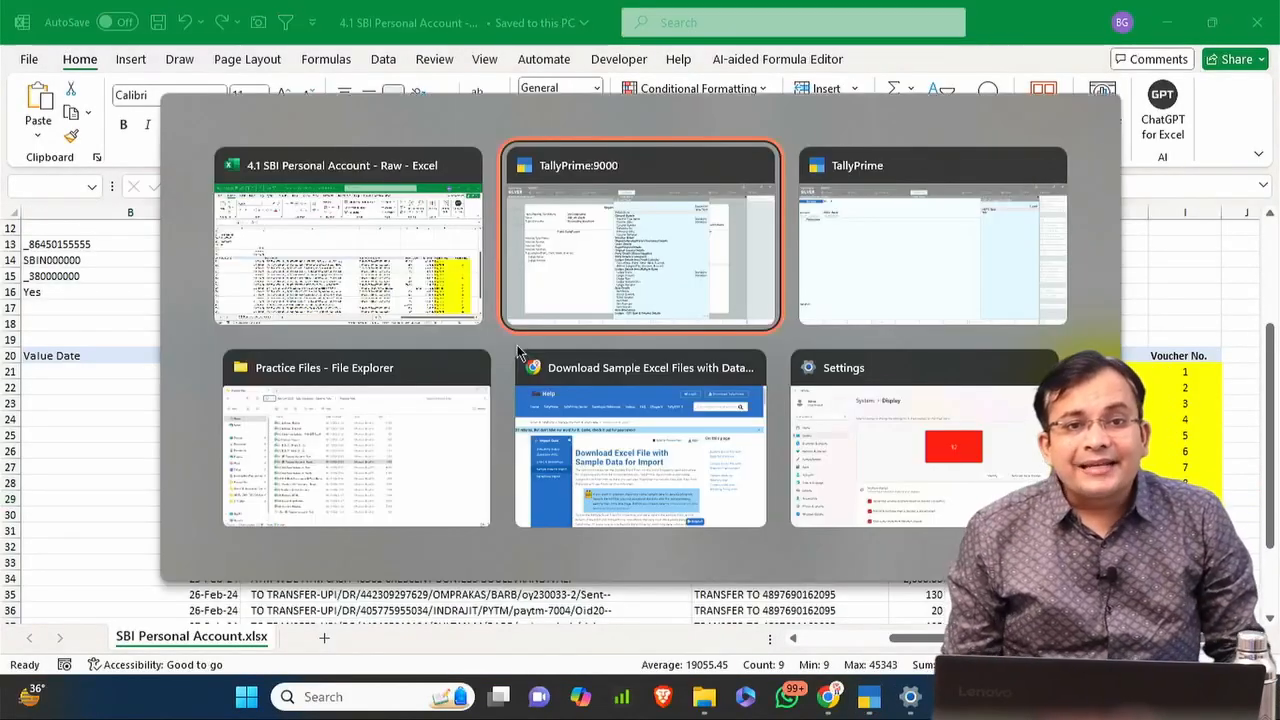
key(alt+Tab)
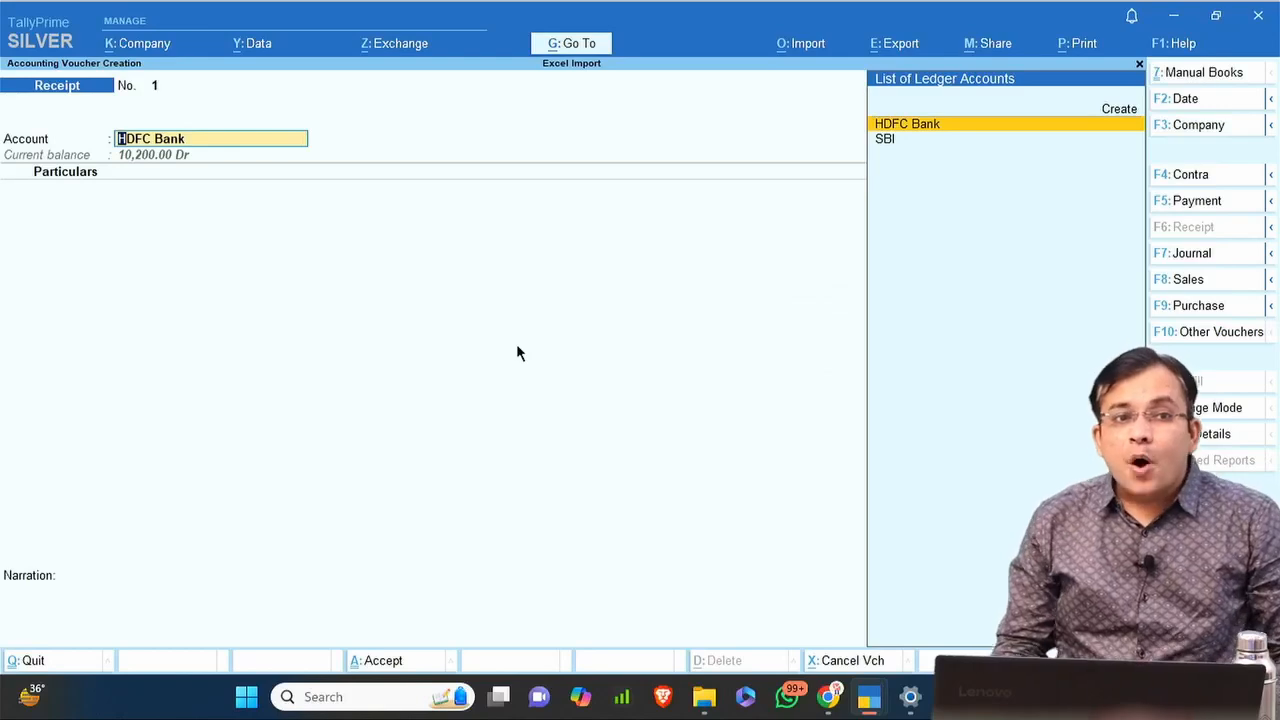
key(Return)
key(Up)
key(Down)
key(Down)
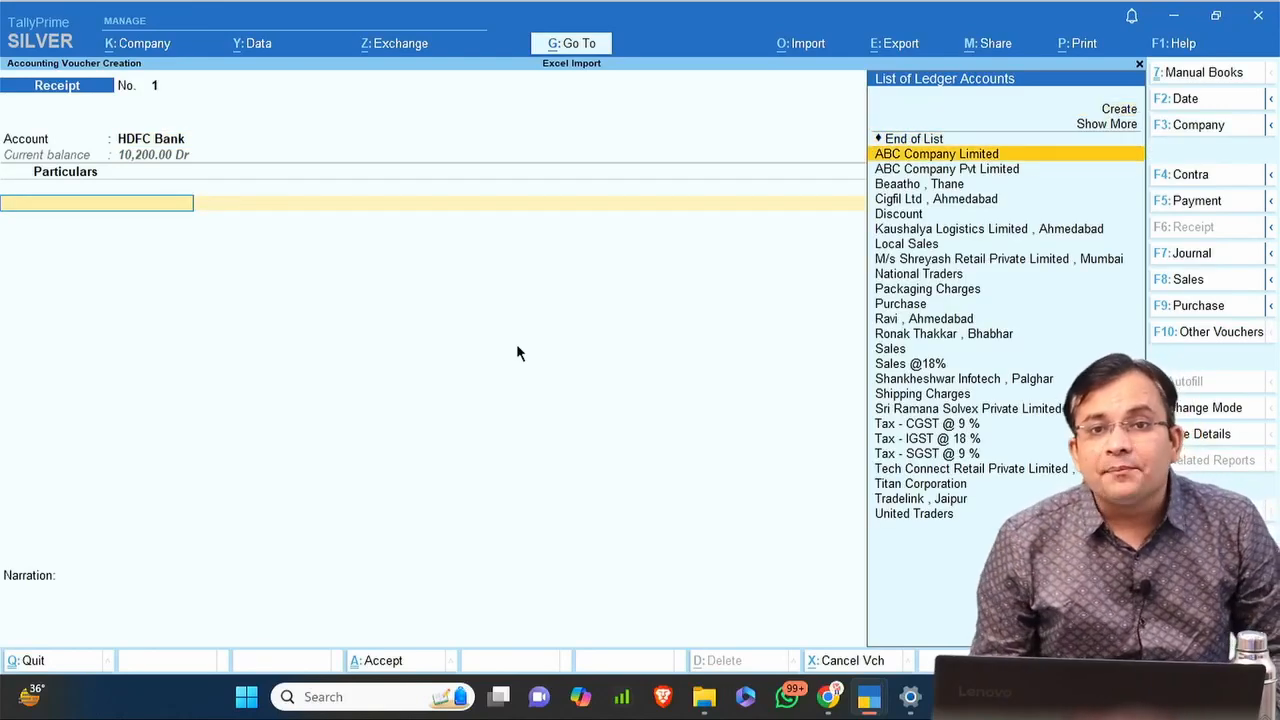
key(Down)
key(Return)
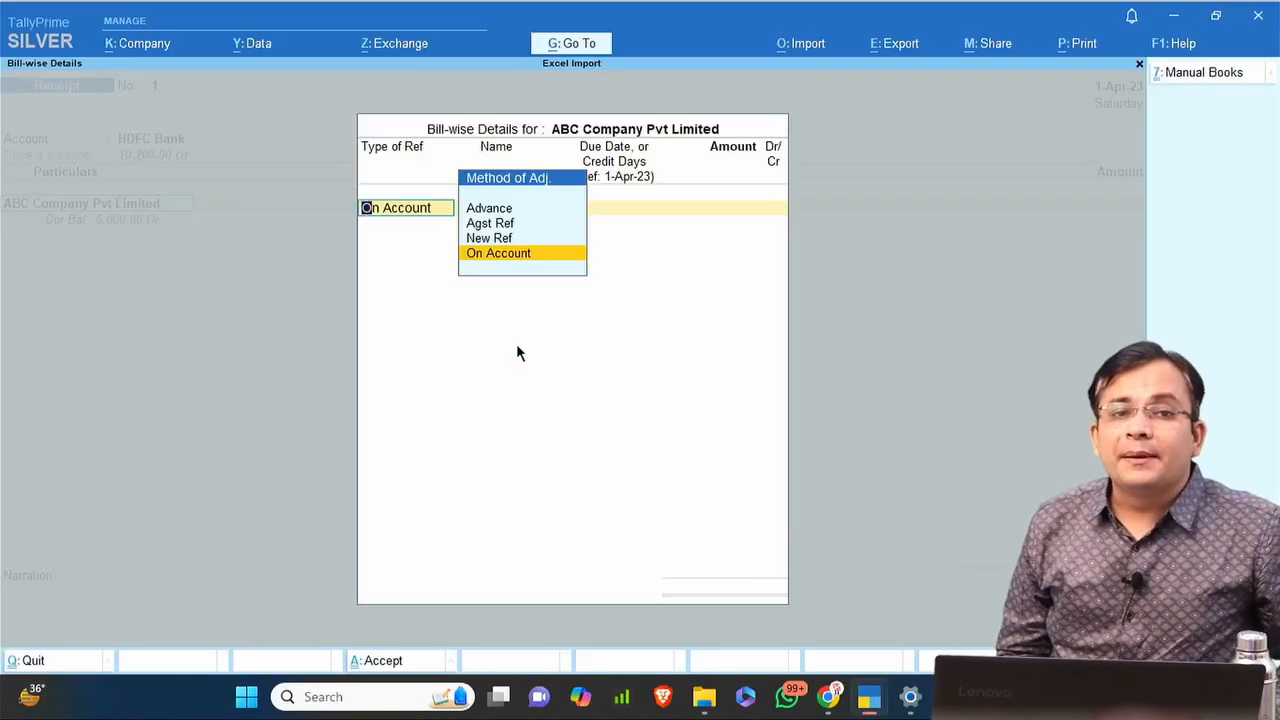
Return to the TallyPrime mapping template window and add Bottom Ledgers with its Ledger Name field.
key(alt+Tab)
key(alt+Tab)
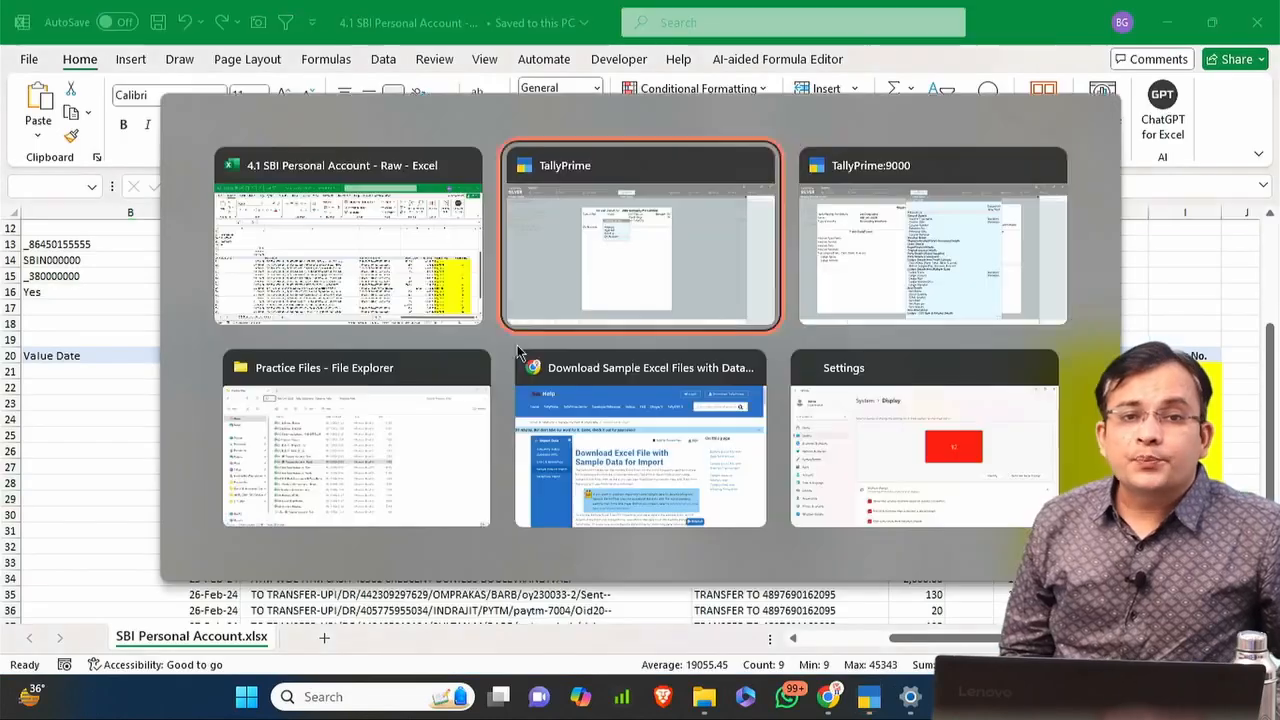
key(alt+Tab)
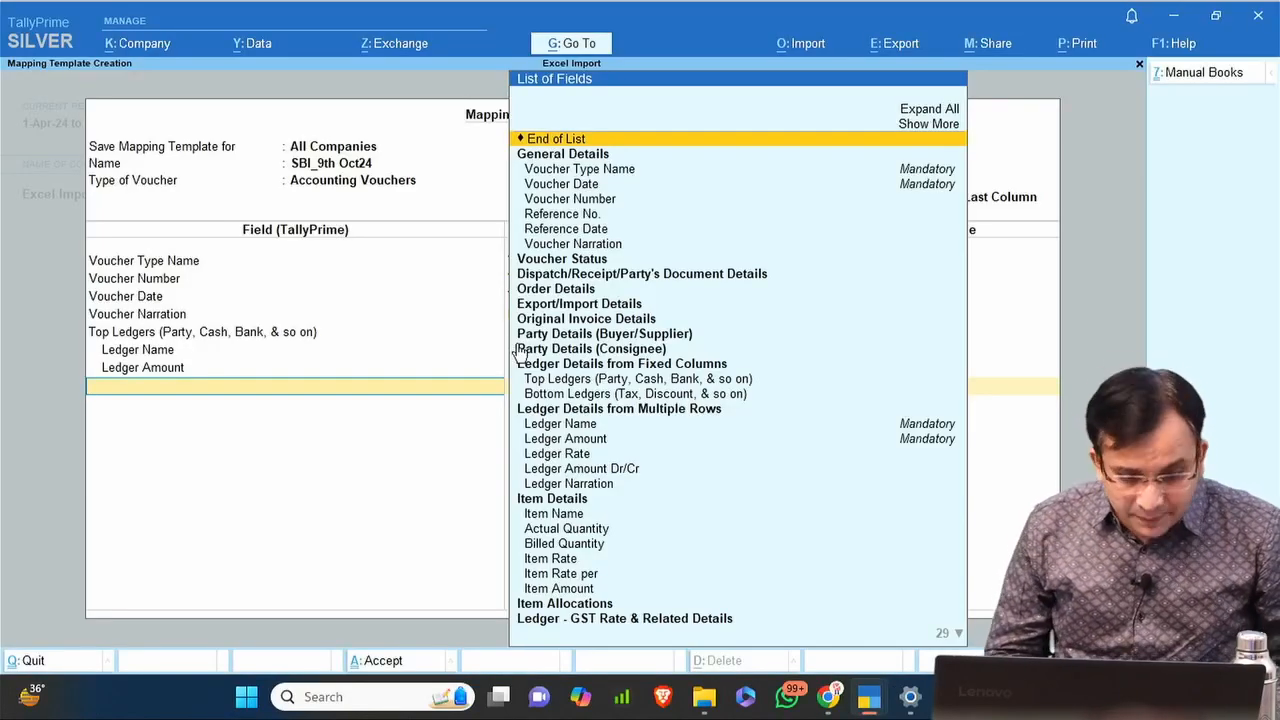
text(Bo)
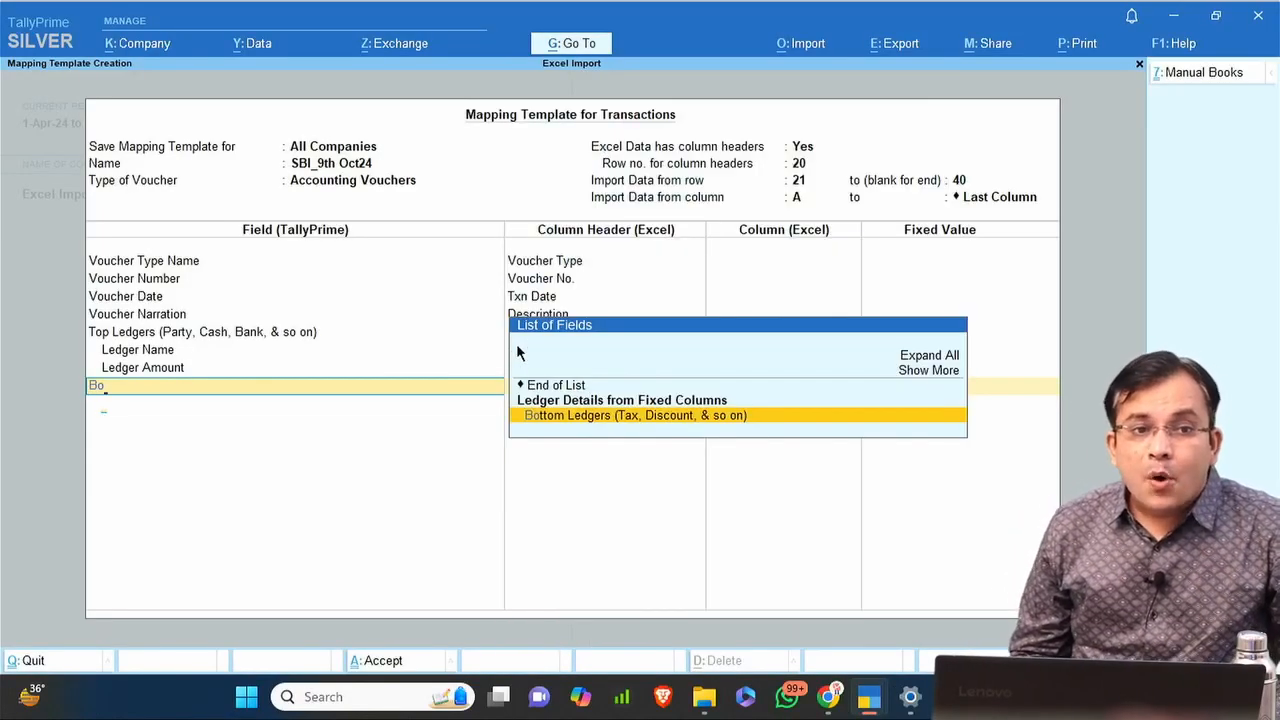
key(Return)
key(Return)
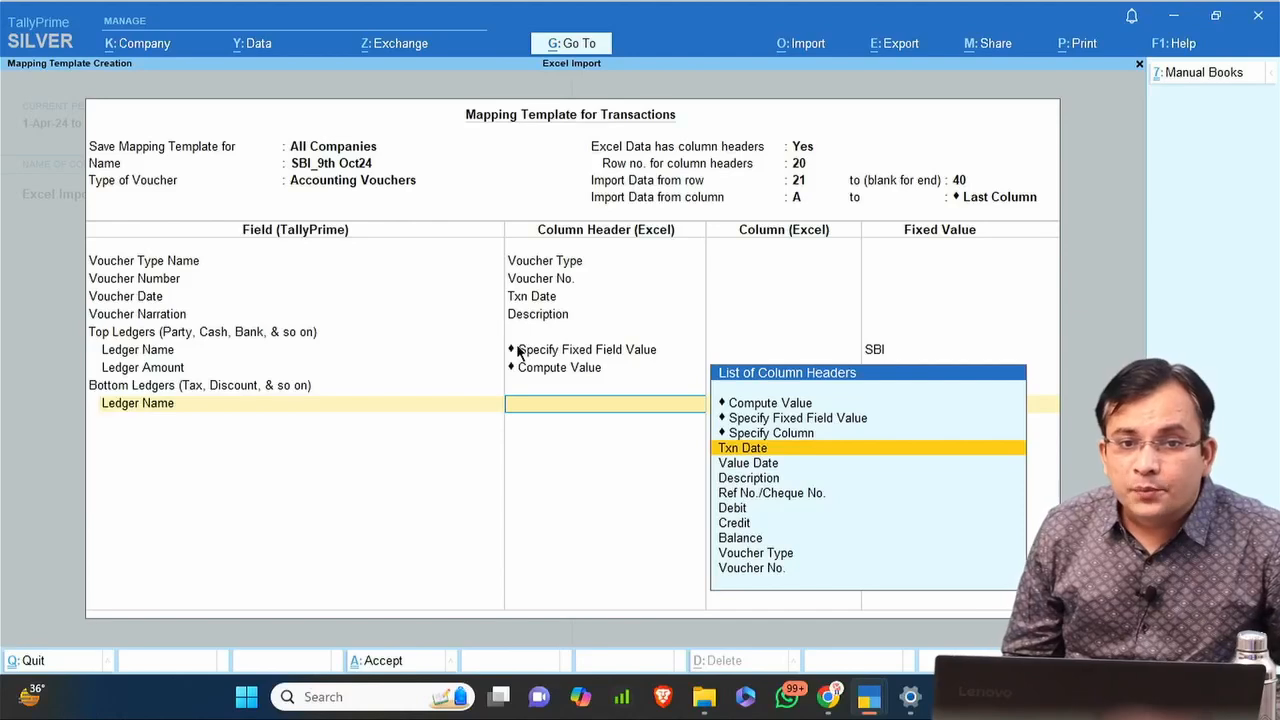
Map the Bottom Ledgers' Ledger Name to a fixed field value with the new ledger name Suspense.
key(Up)
key(Up)
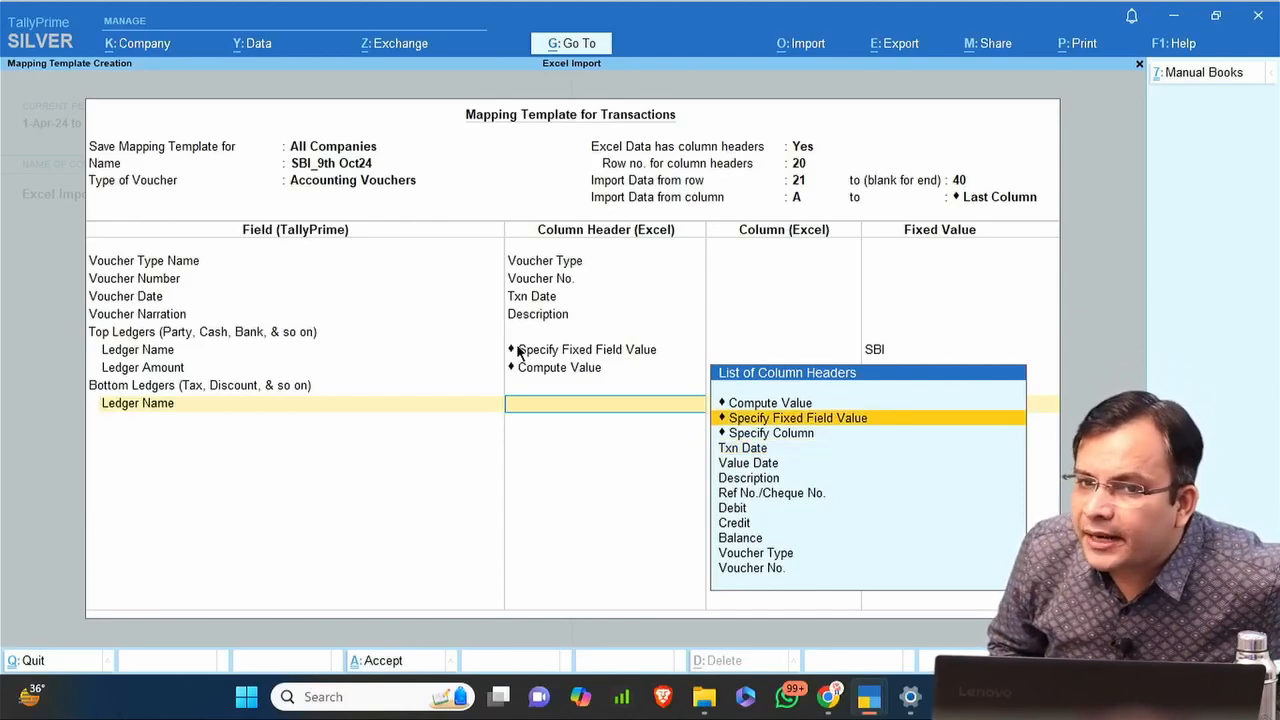
key(Return)
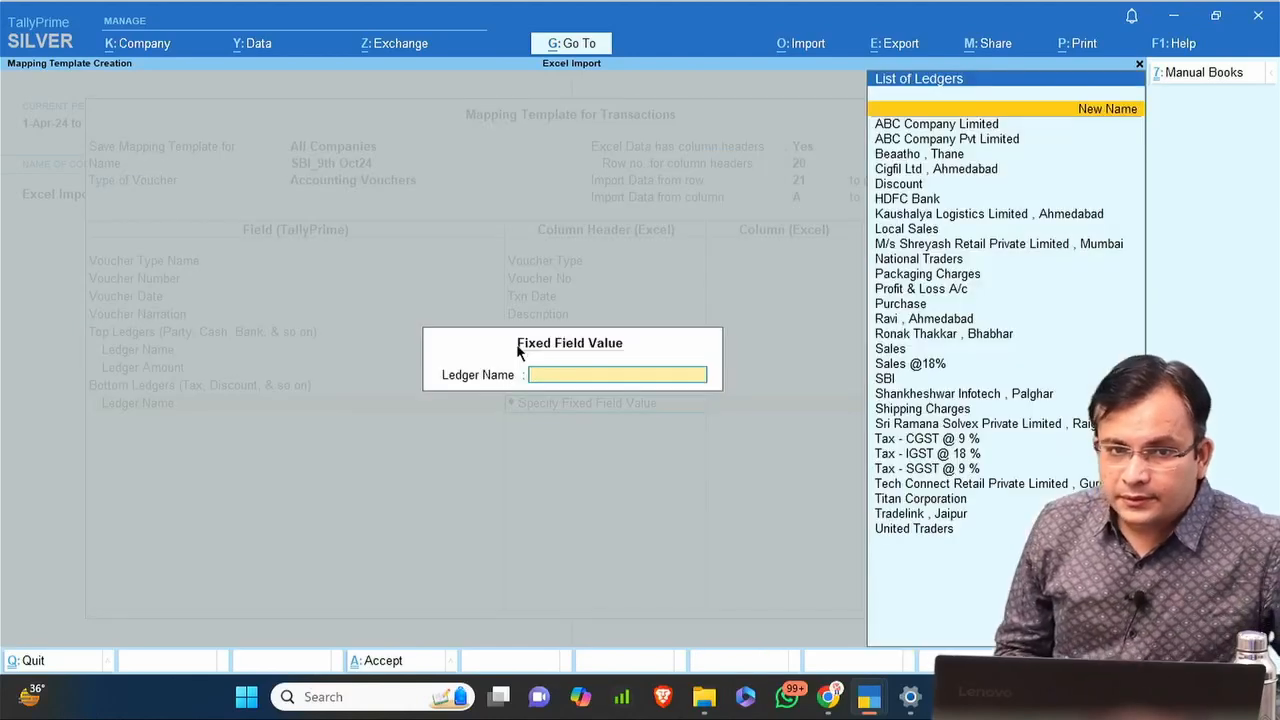
text(Susp)
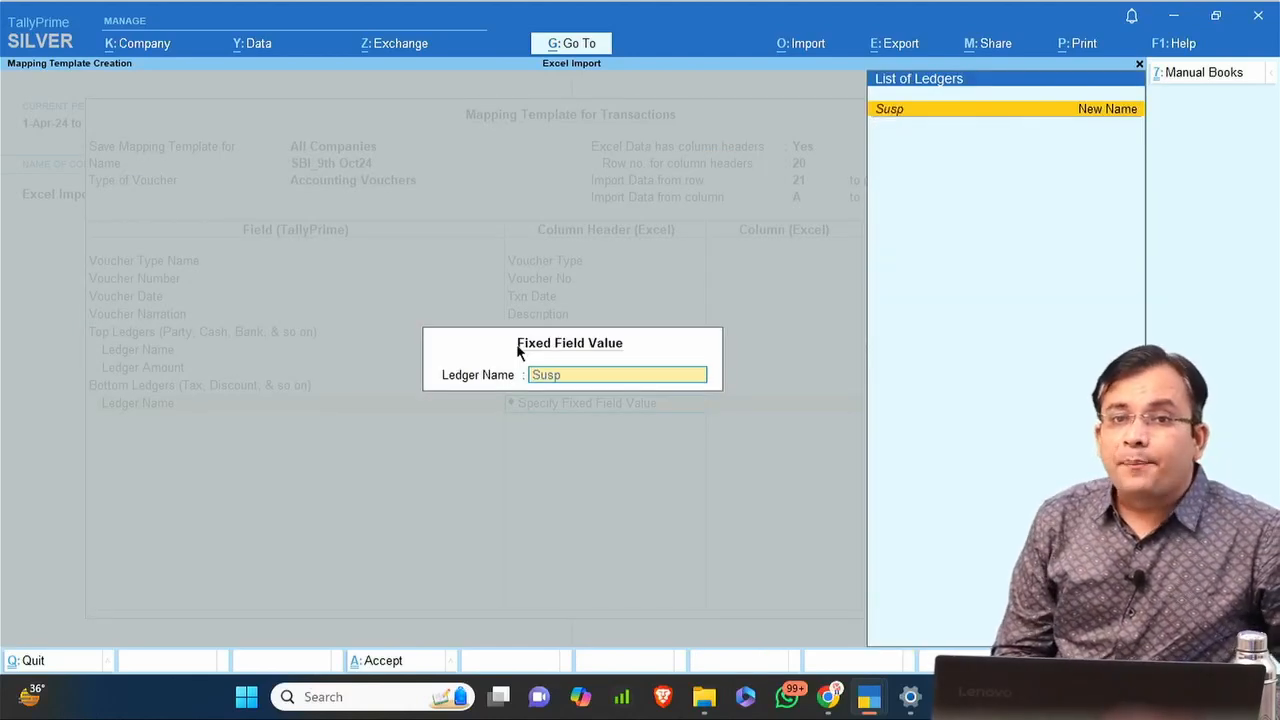
text(ense)
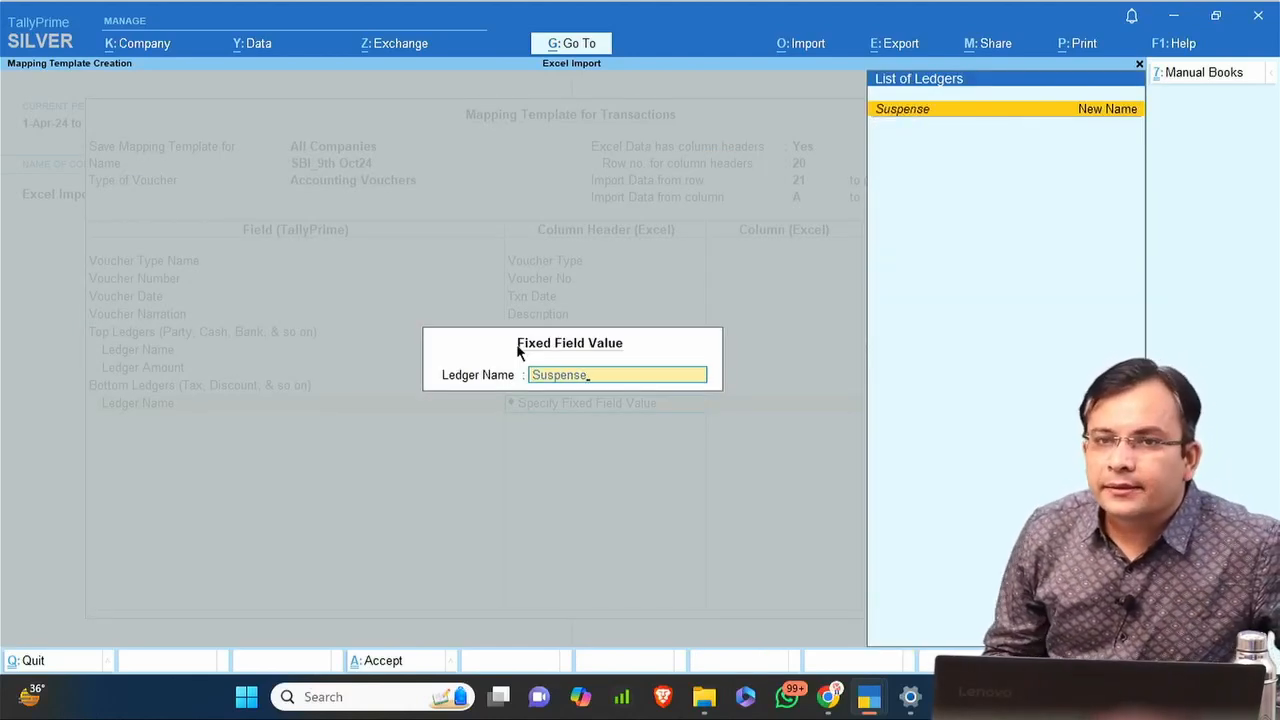
key(Return)
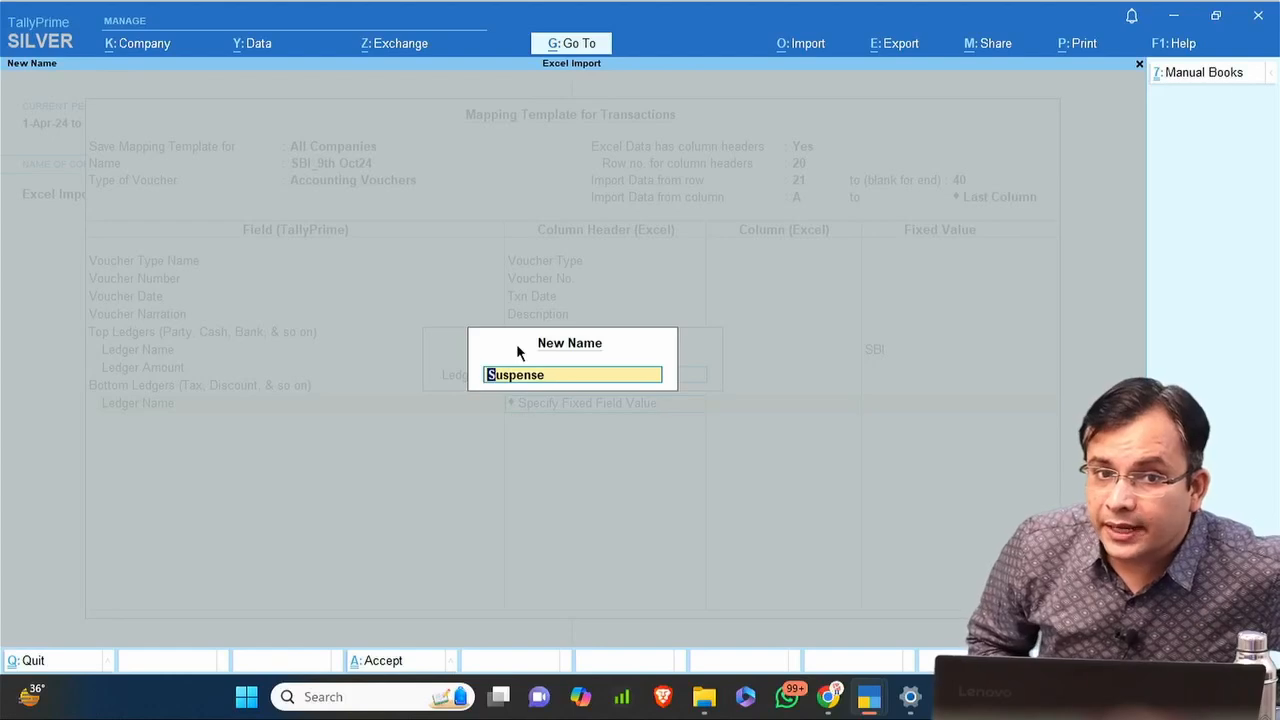
key(Return)
Add the Ledger Amount field under Bottom Ledgers.
key(Down)
key(Down)
key(Down)
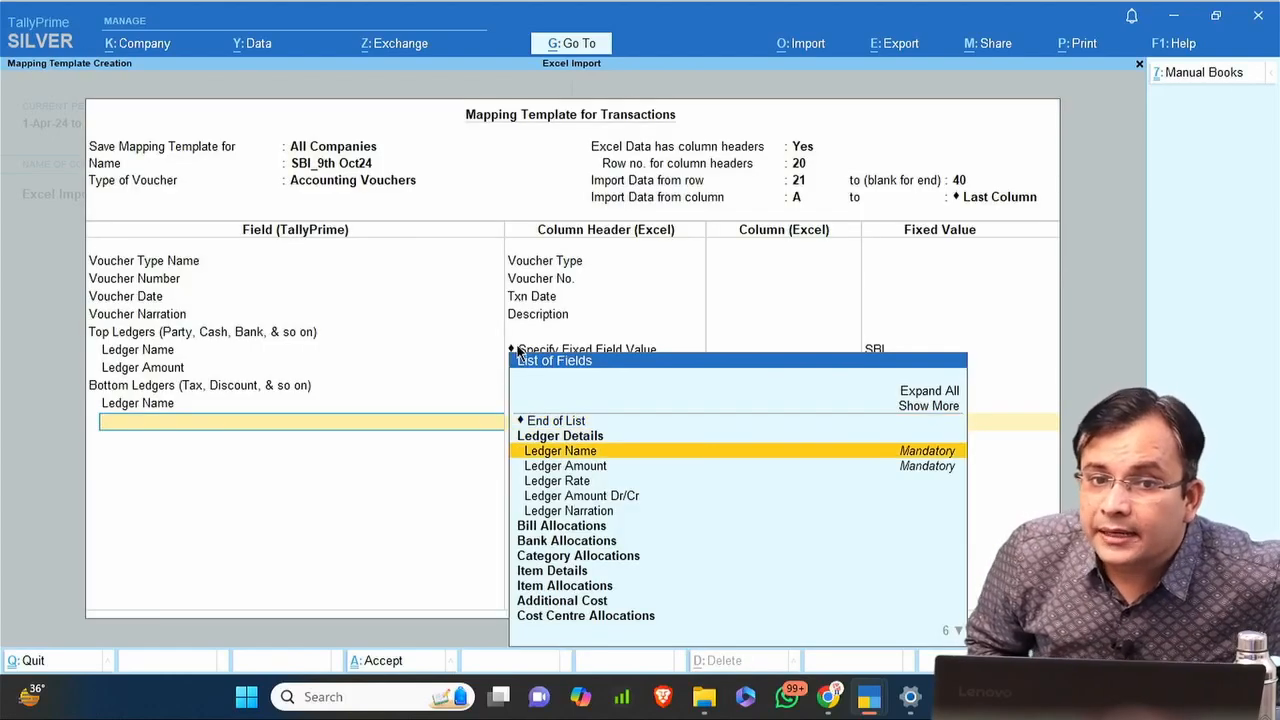
key(Return)
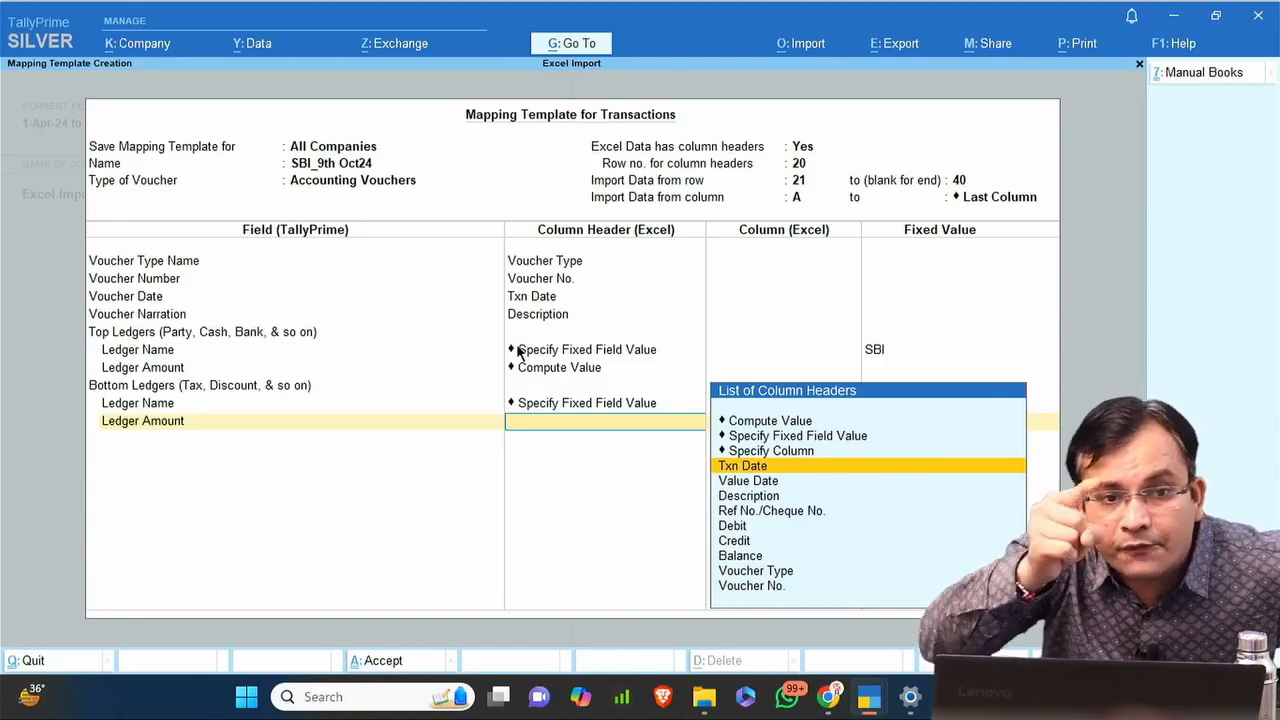
Switch to Excel and examine the first transaction in row 21, including its Debit amount and Voucher Type.
key(alt+Tab)
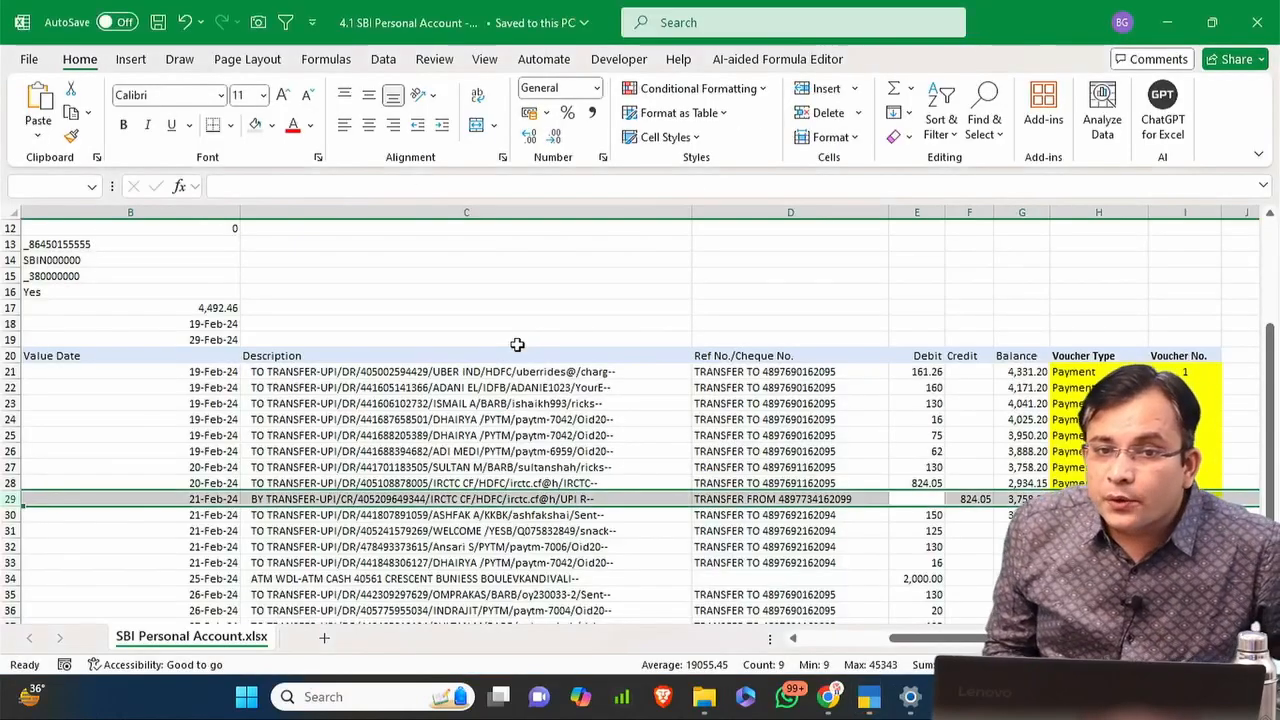
key(Up)
key(Up)
key(Up)
key(Up)
key(Up)
key(Up)
key(Up)
key(Up)
key(Up)
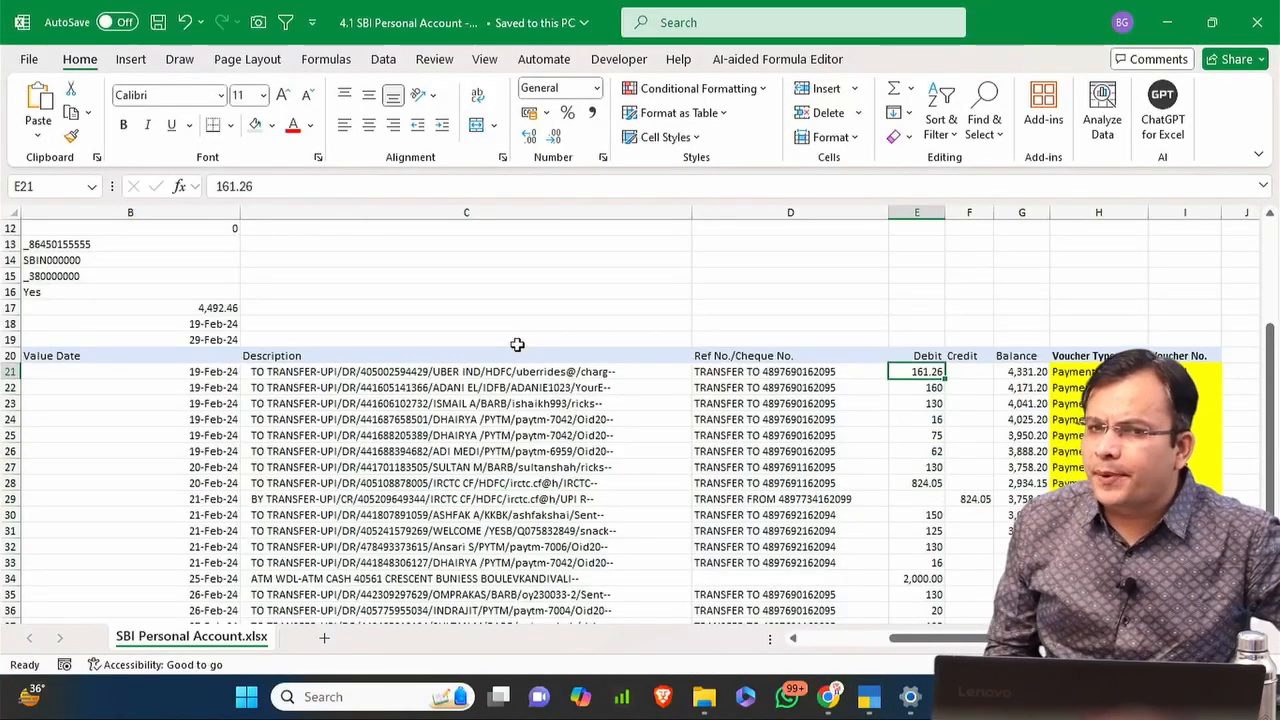
key(shift+space)
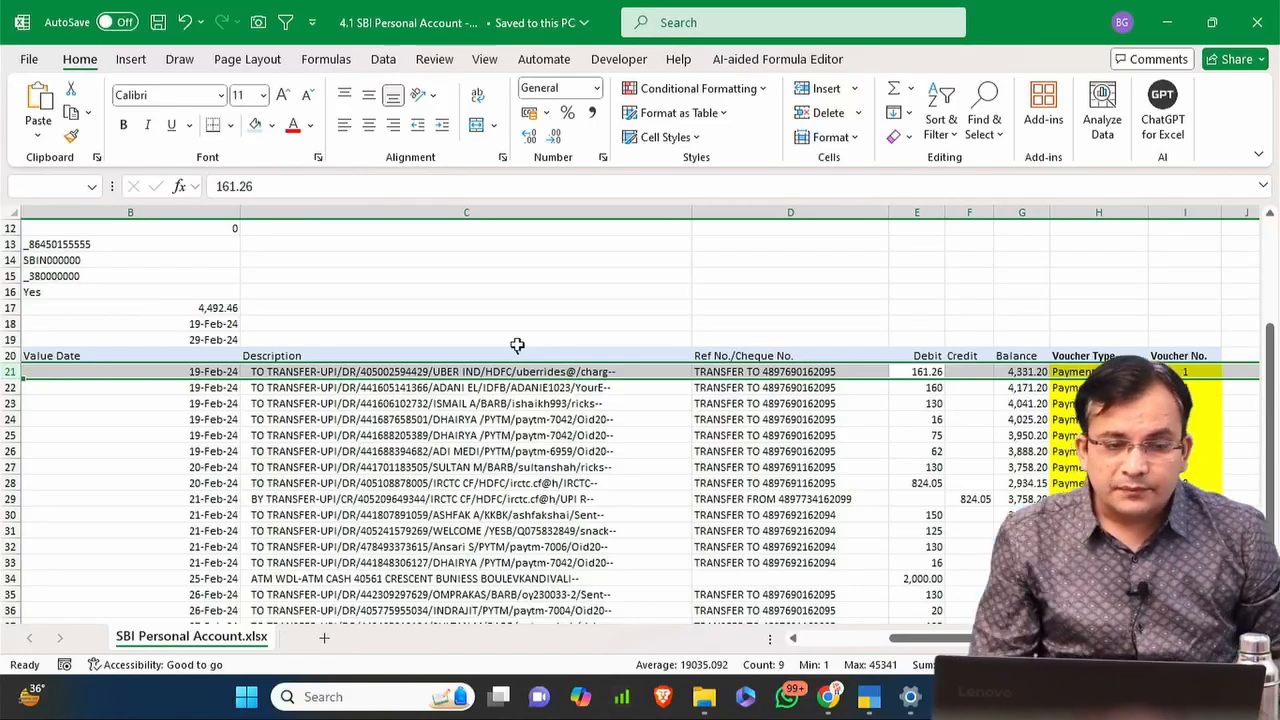
Return to TallyPrime and choose Compute Value for the Bottom Ledgers' Ledger Amount.
key(alt+Tab)
key(Down)
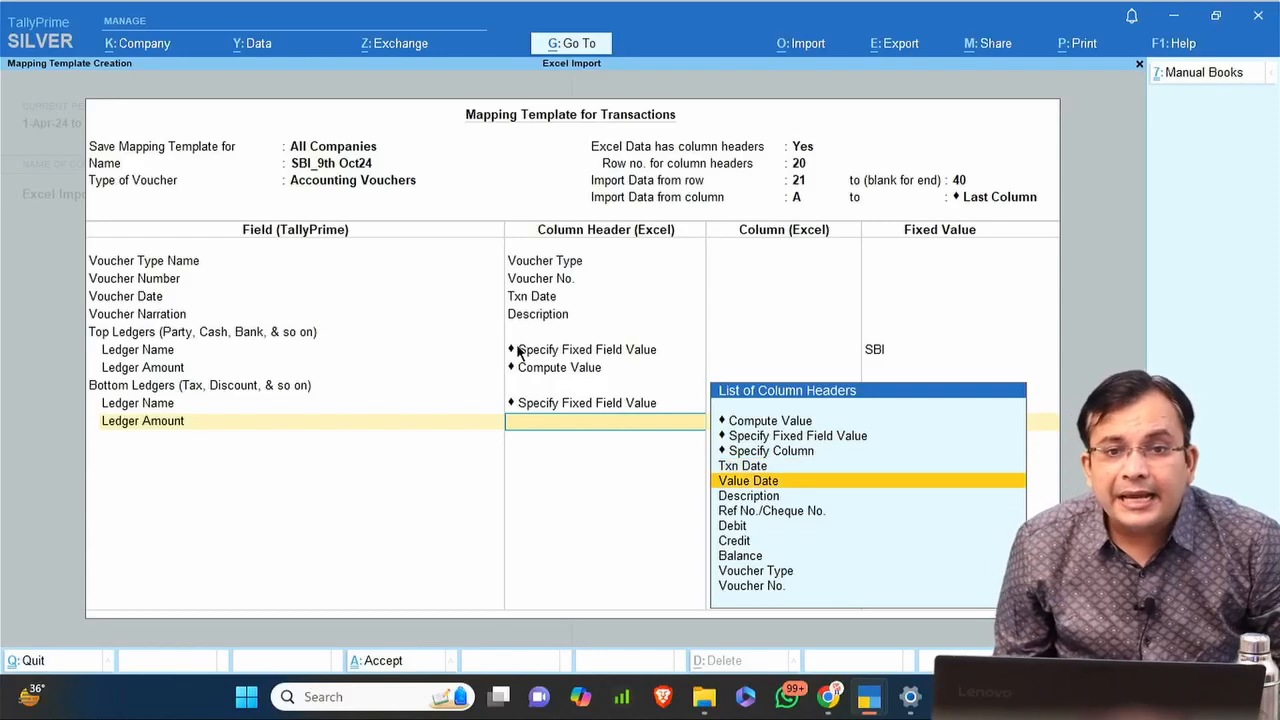
key(Up)
key(Up)
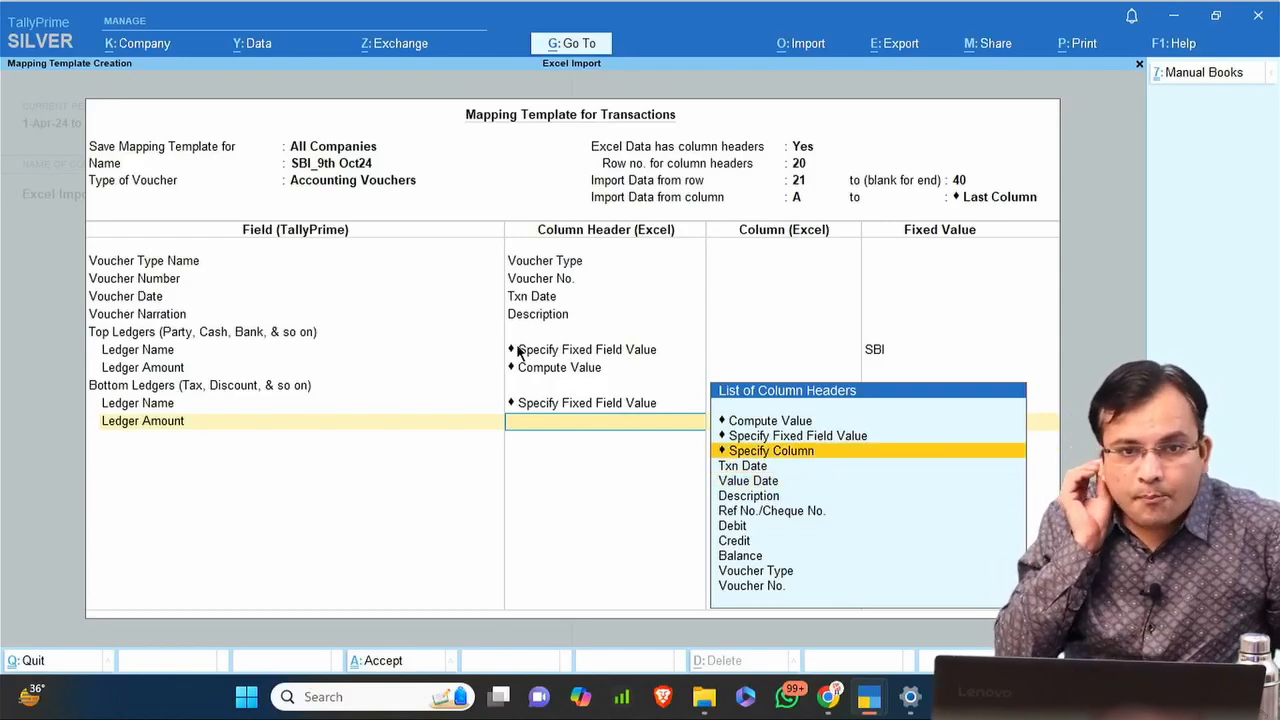
key(Down)
key(Up)
key(Up)
key(Up)
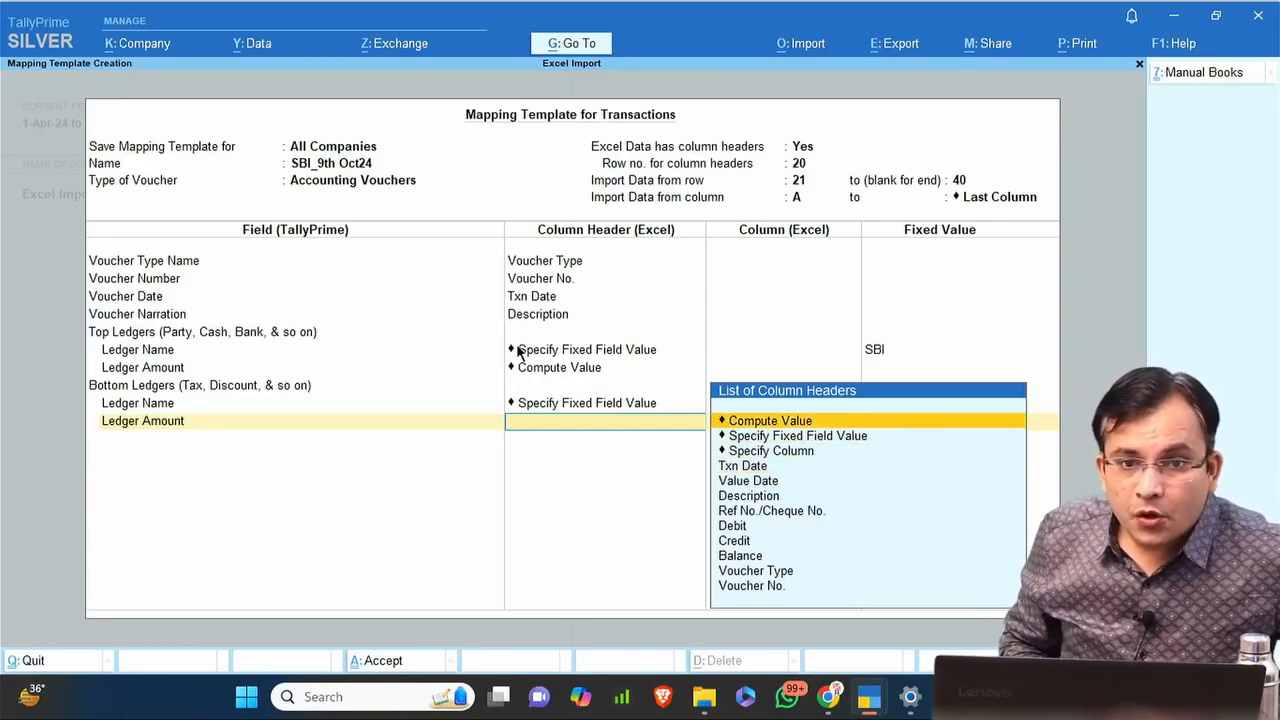
key(Return)
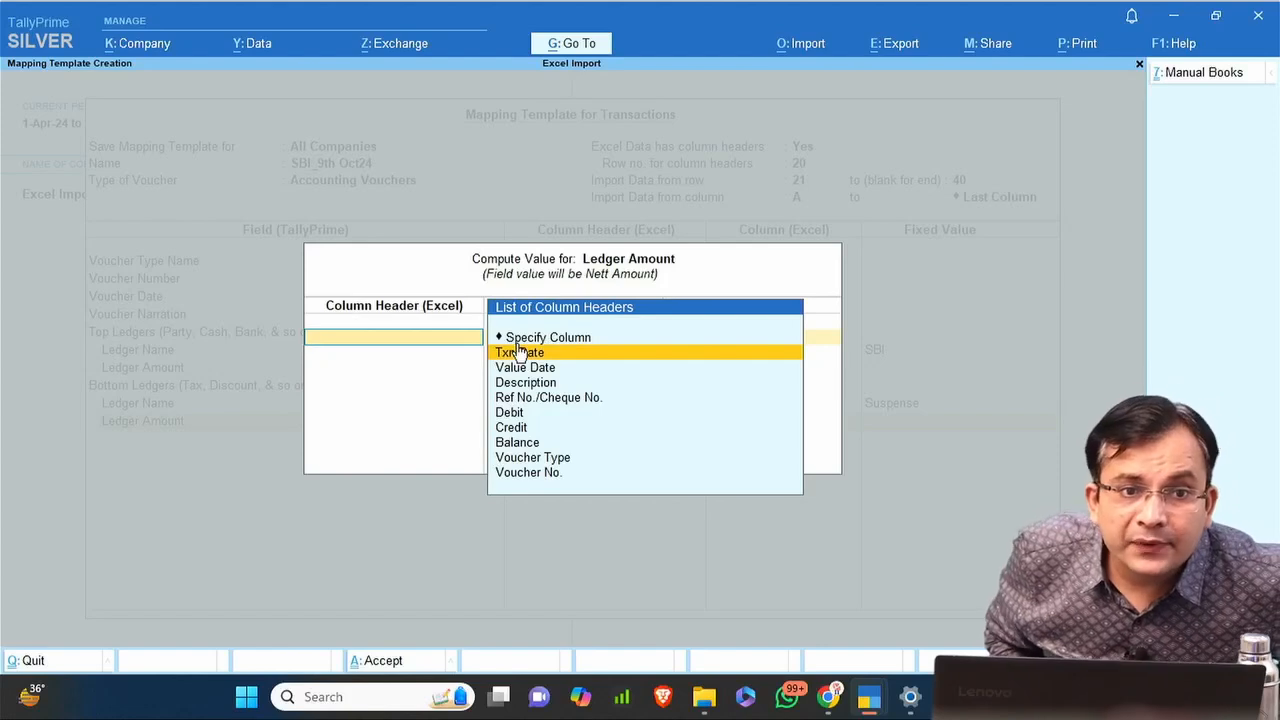
Add the Debit column to the computed Ledger Amount and set it as Dr.
key(Down)
key(Down)
key(Down)
key(Down)
key(Return)
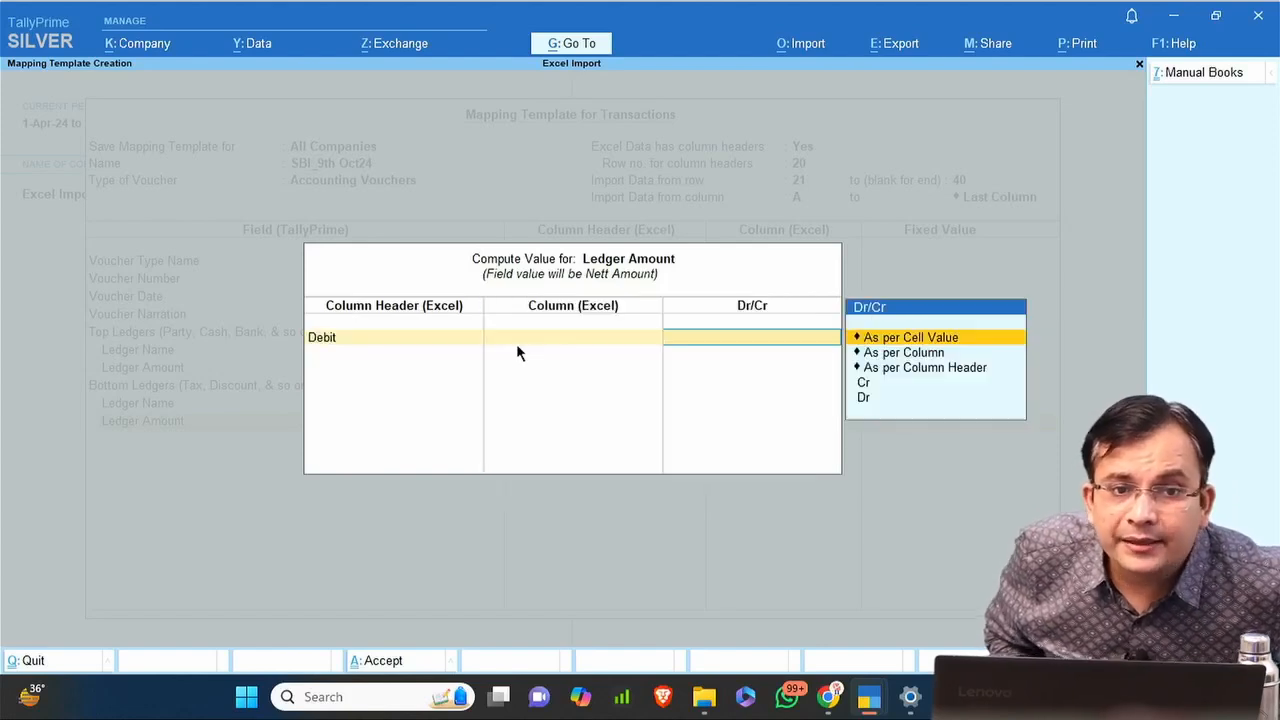
key(Down)
key(Down)
key(Down)
key(Down)
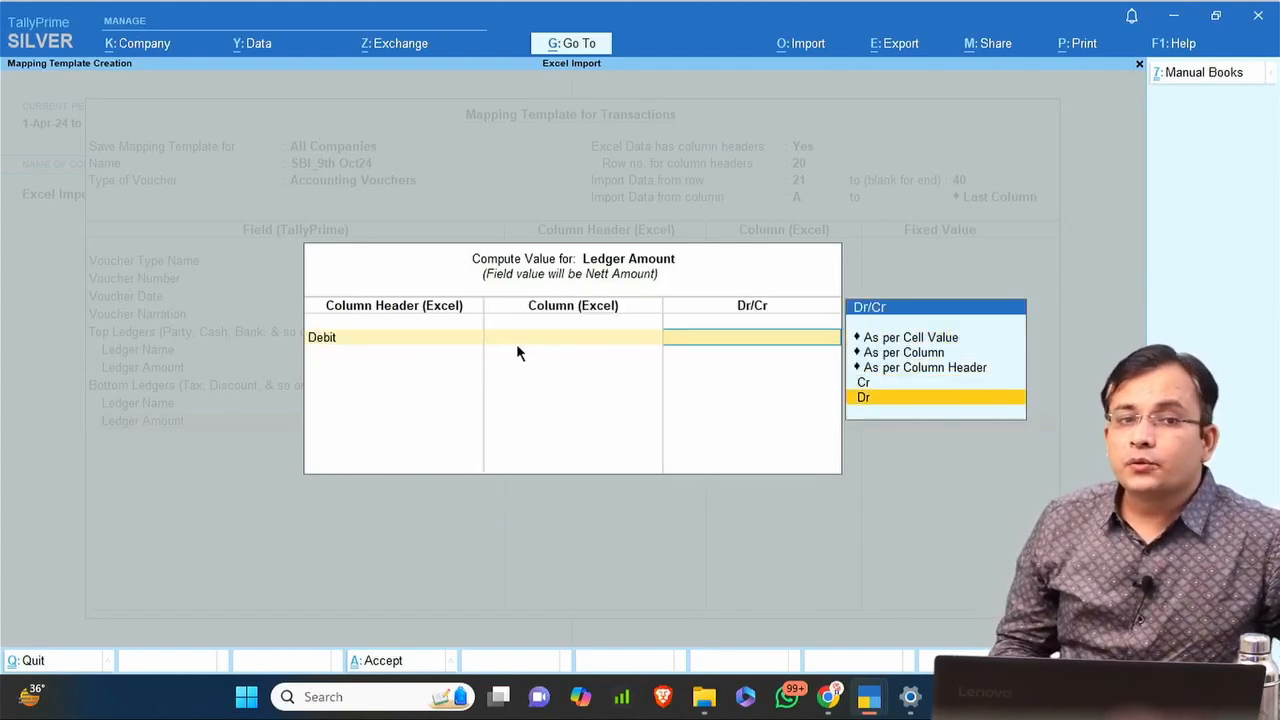
key(Return)
Add the Credit column to the computed Ledger Amount and set it as Cr.
key(Down)
key(Down)
key(Down)
key(Down)
key(Down)
key(Down)
key(Down)
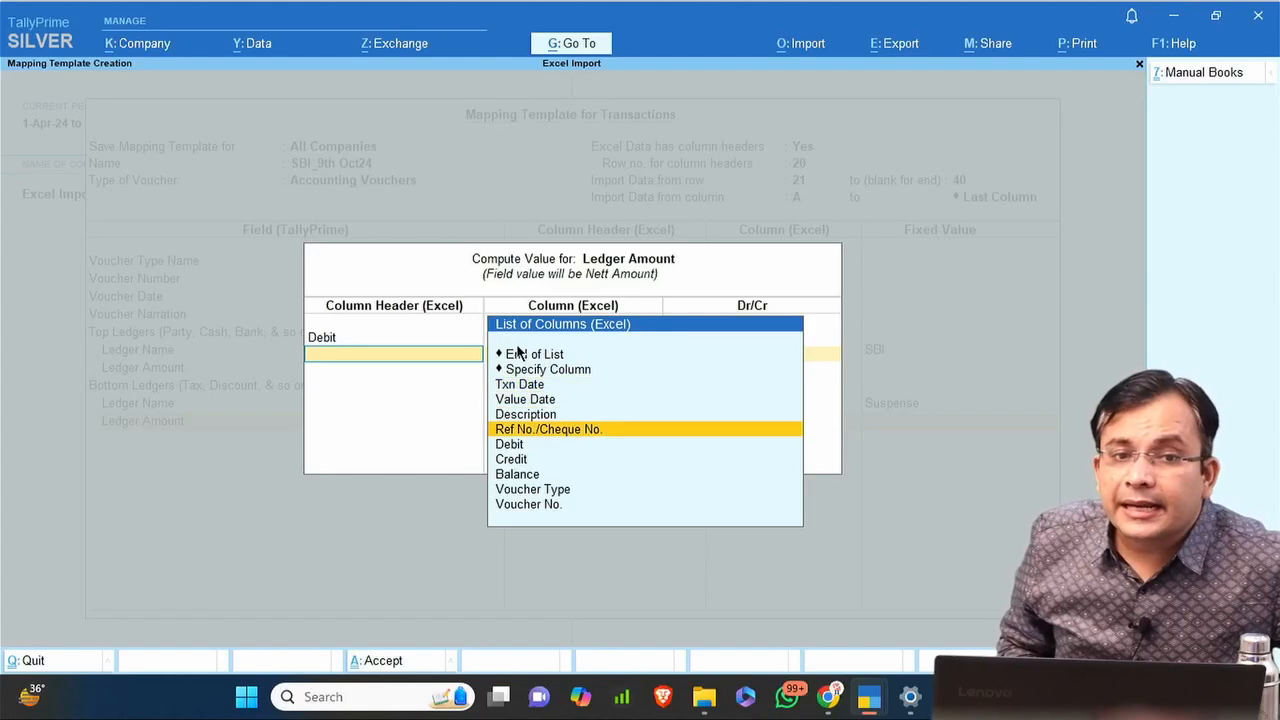
key(Return)
key(Down)
key(Down)
key(Down)
key(Down)
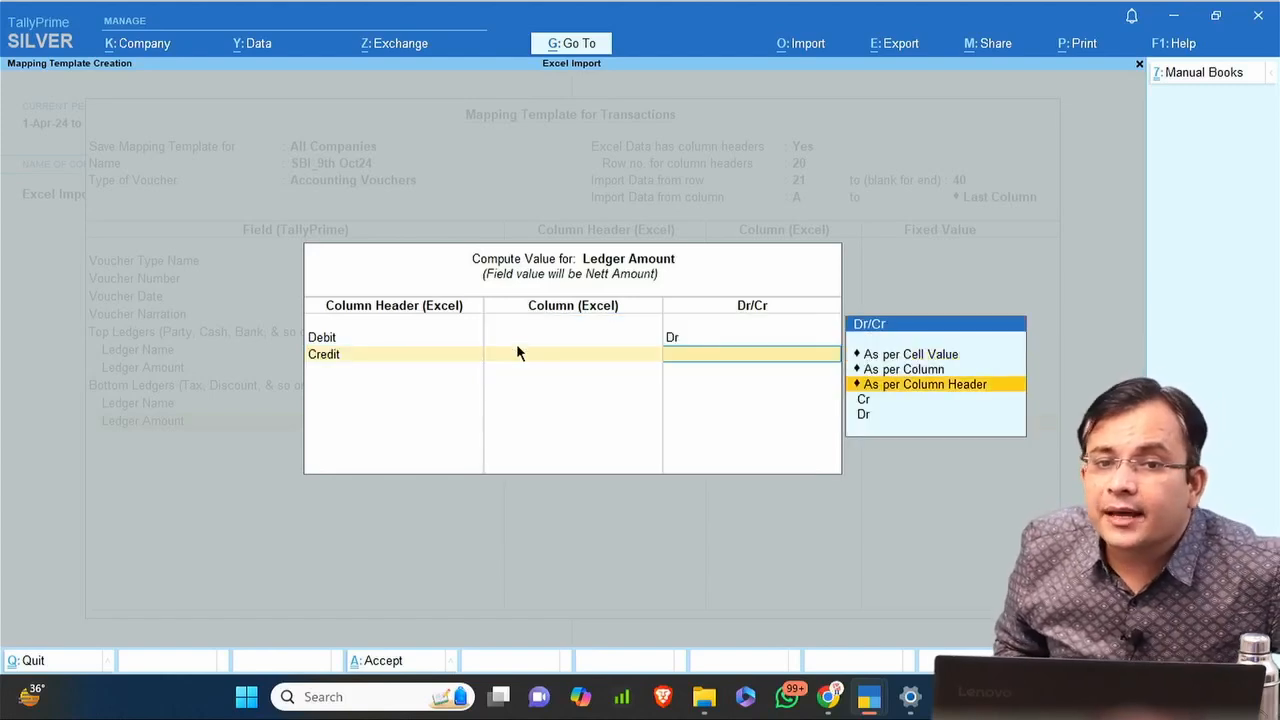
key(Up)
key(Return)
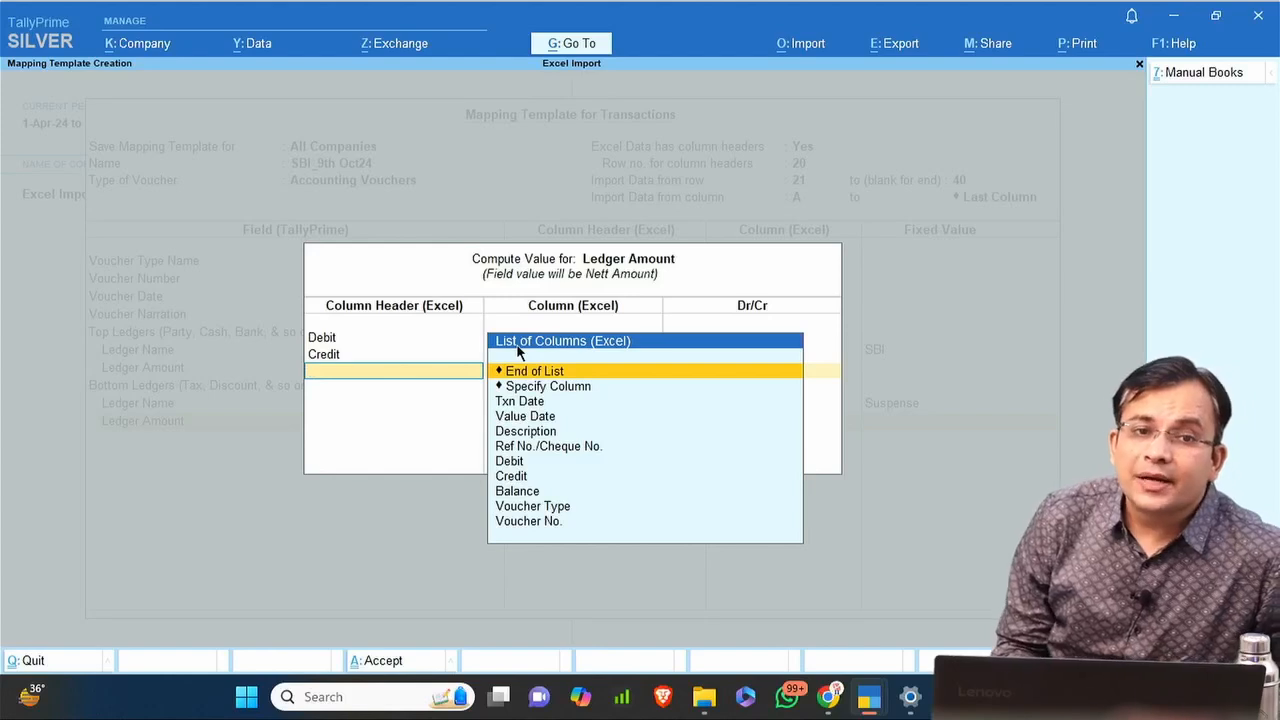
End the computed value's column list, the Bottom Ledgers field list and the template's field list.
key(Return)
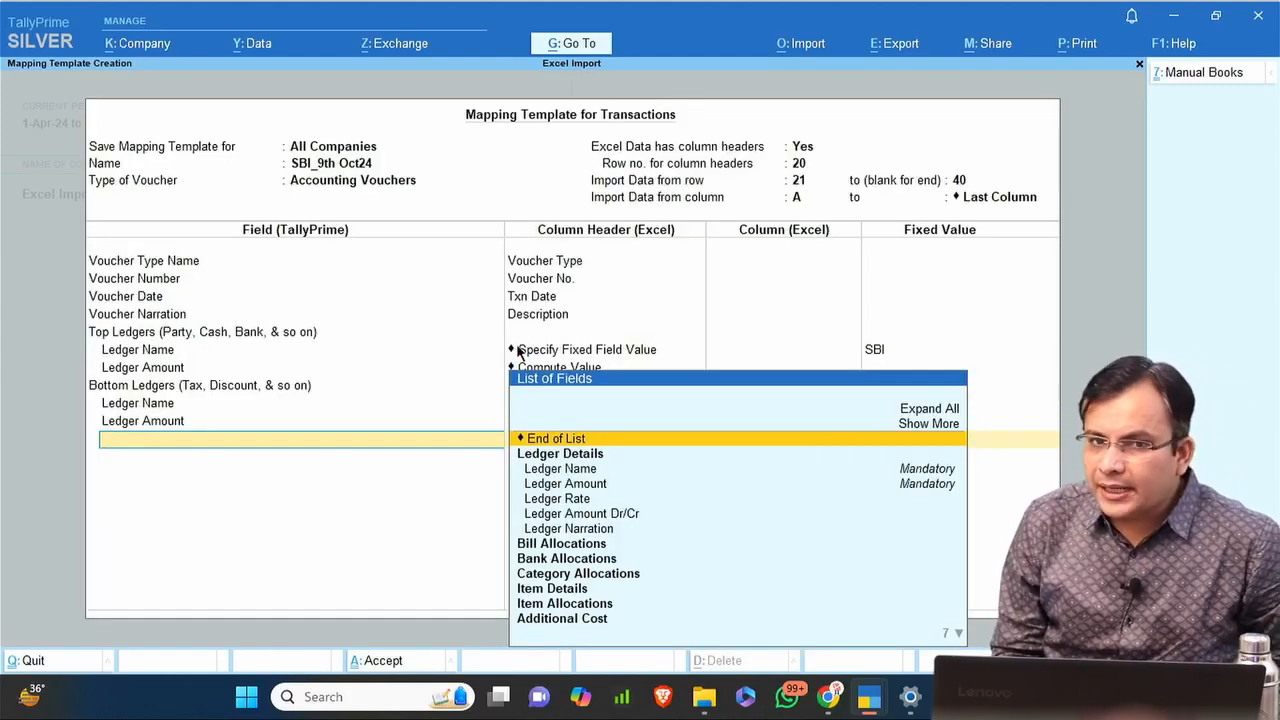
key(Return)
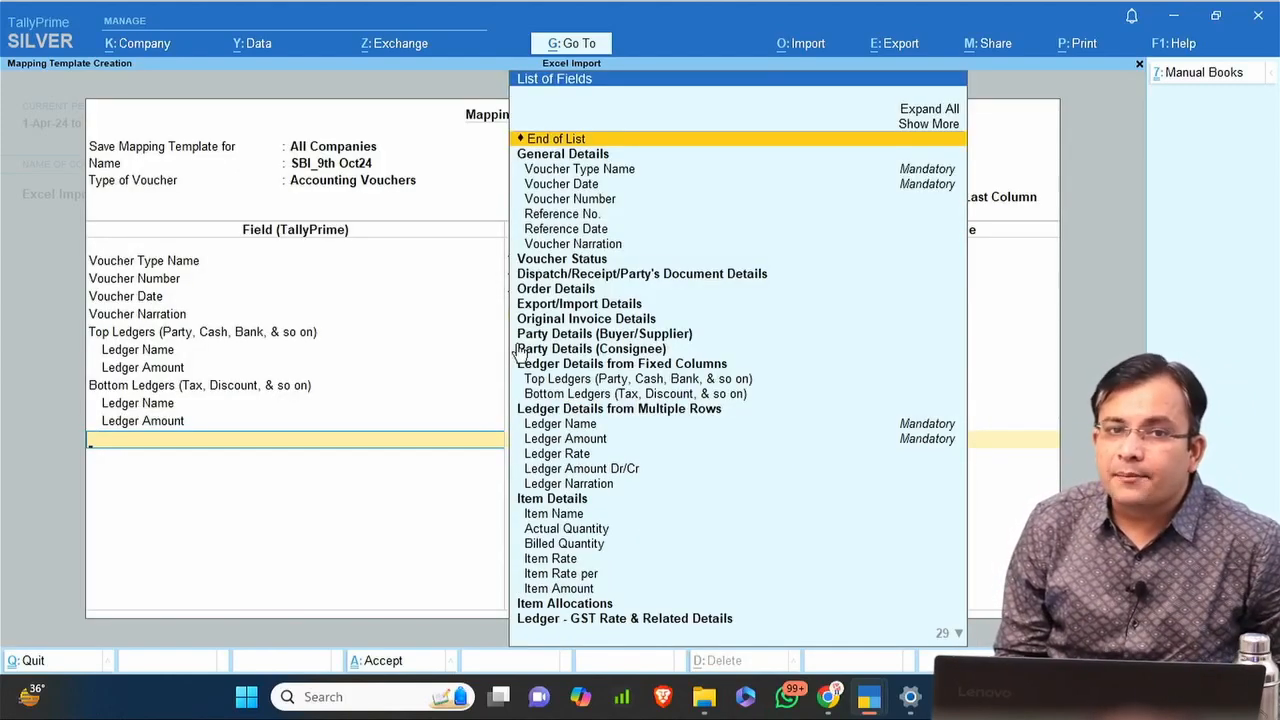
key(Return)
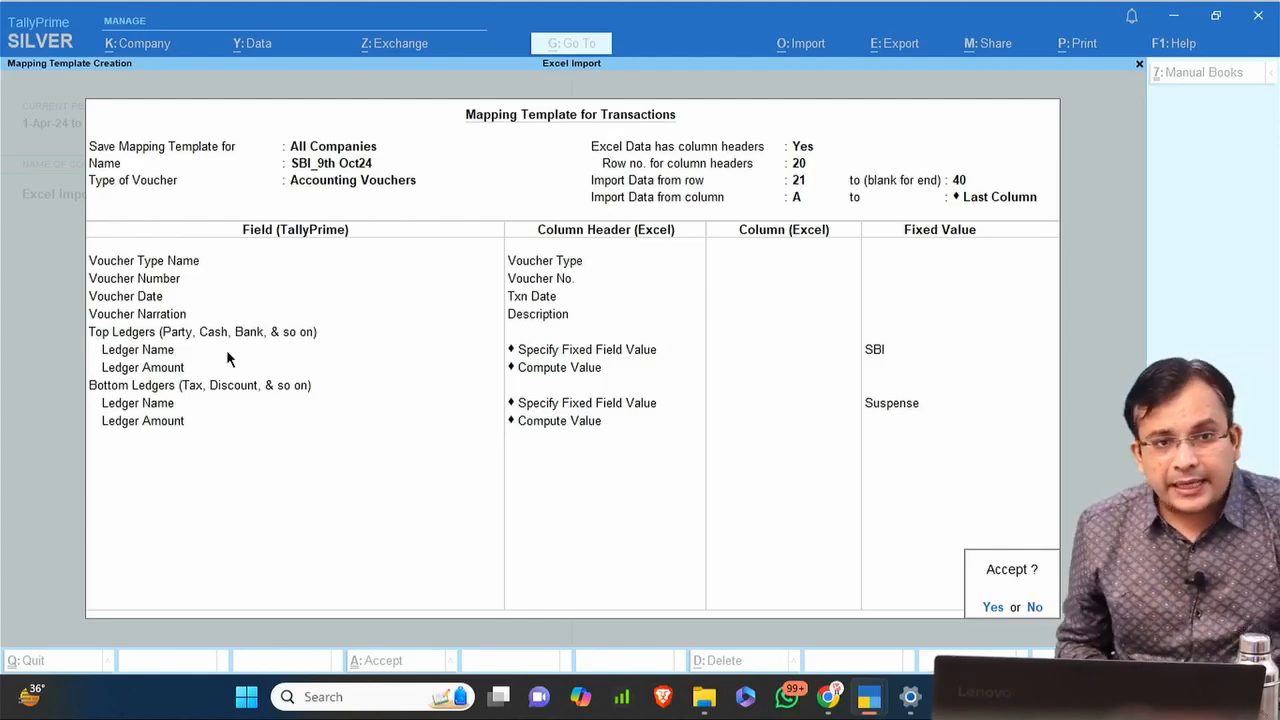
Switch to the other TallyPrime window and quit the Receipt voucher's Bill-wise Details for ABC Company Pvt Limited.
key(alt+Tab)
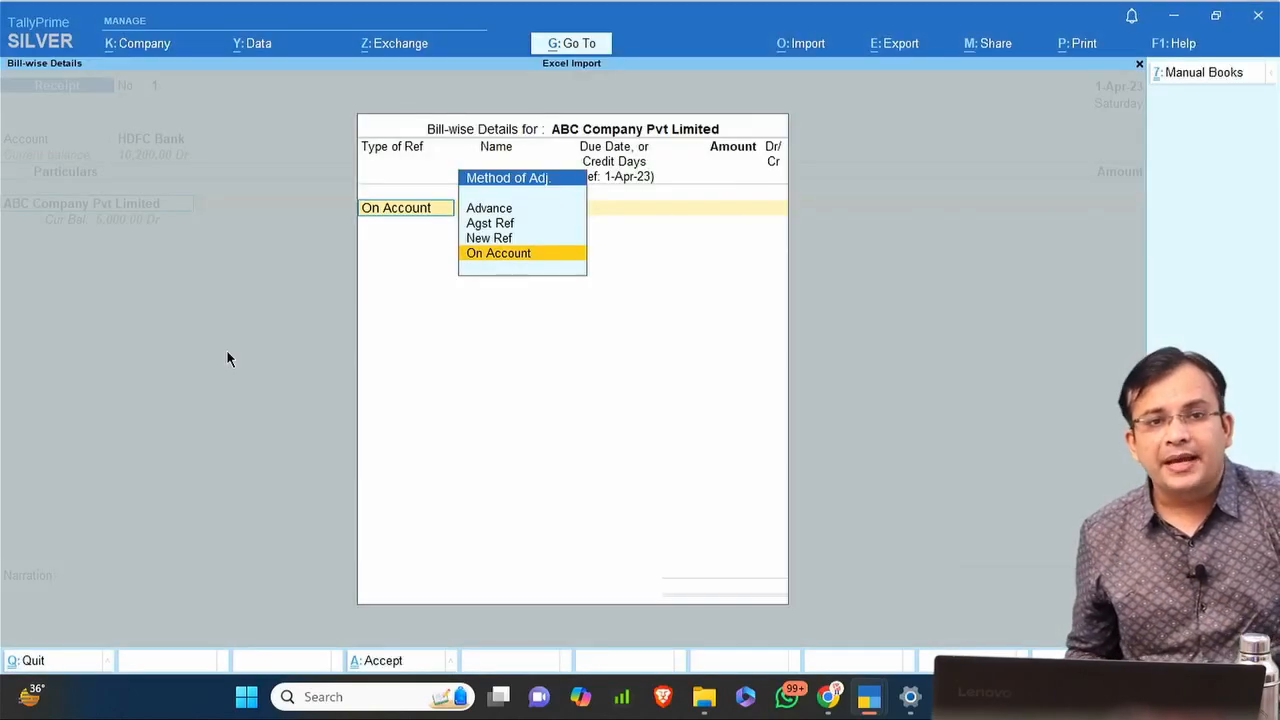
key(Escape)
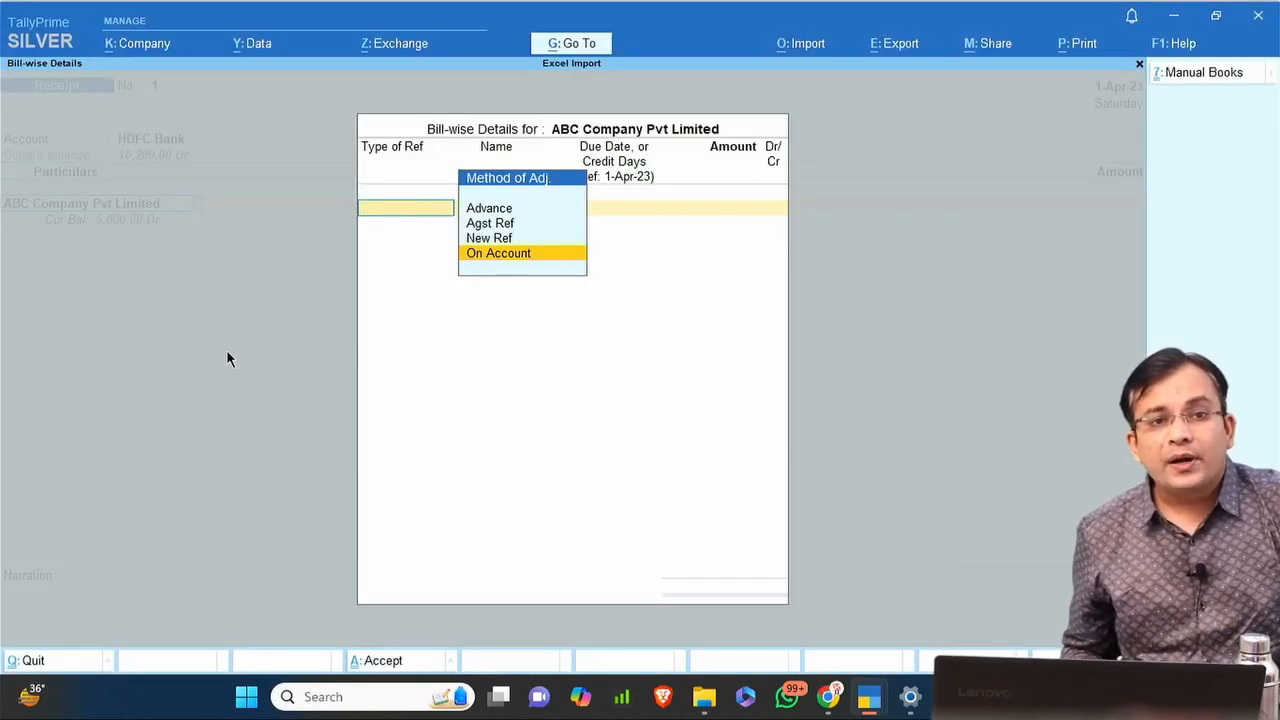
key(Escape)
key(y)
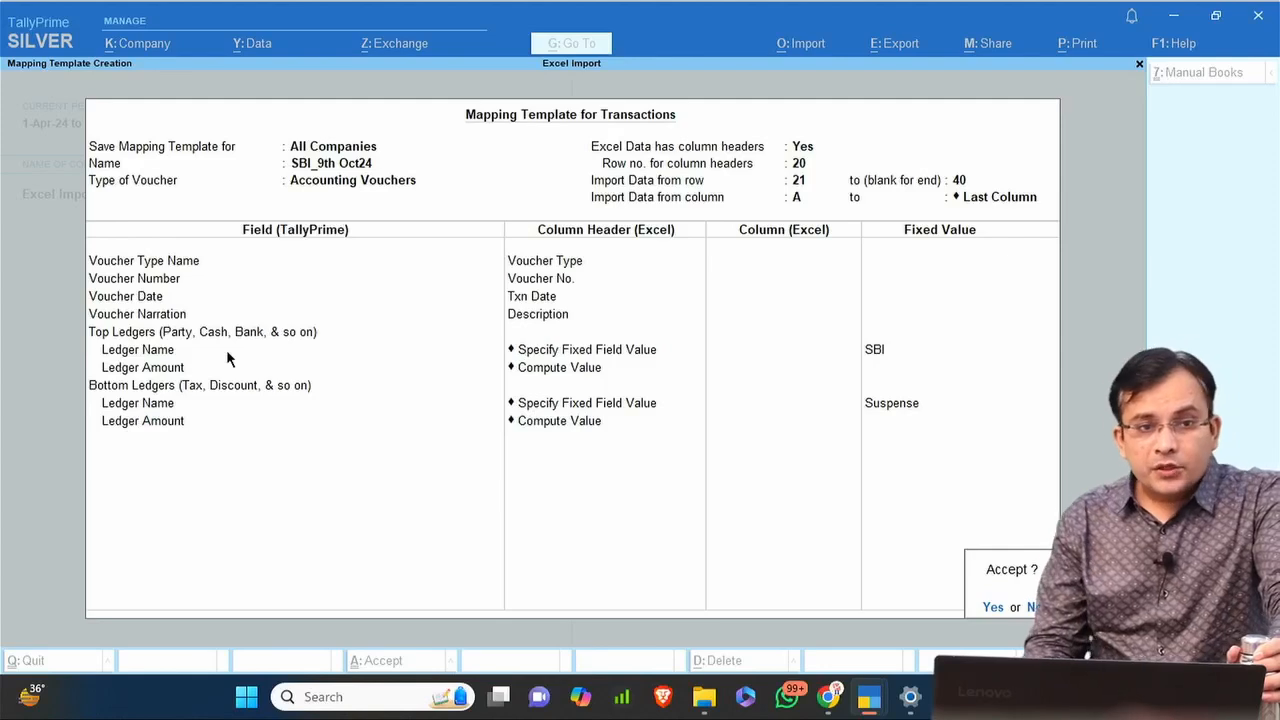
Accept the SBI_9th Oct24 mapping template and import the transactions with the import summary preview and no company data backup.
key(y)
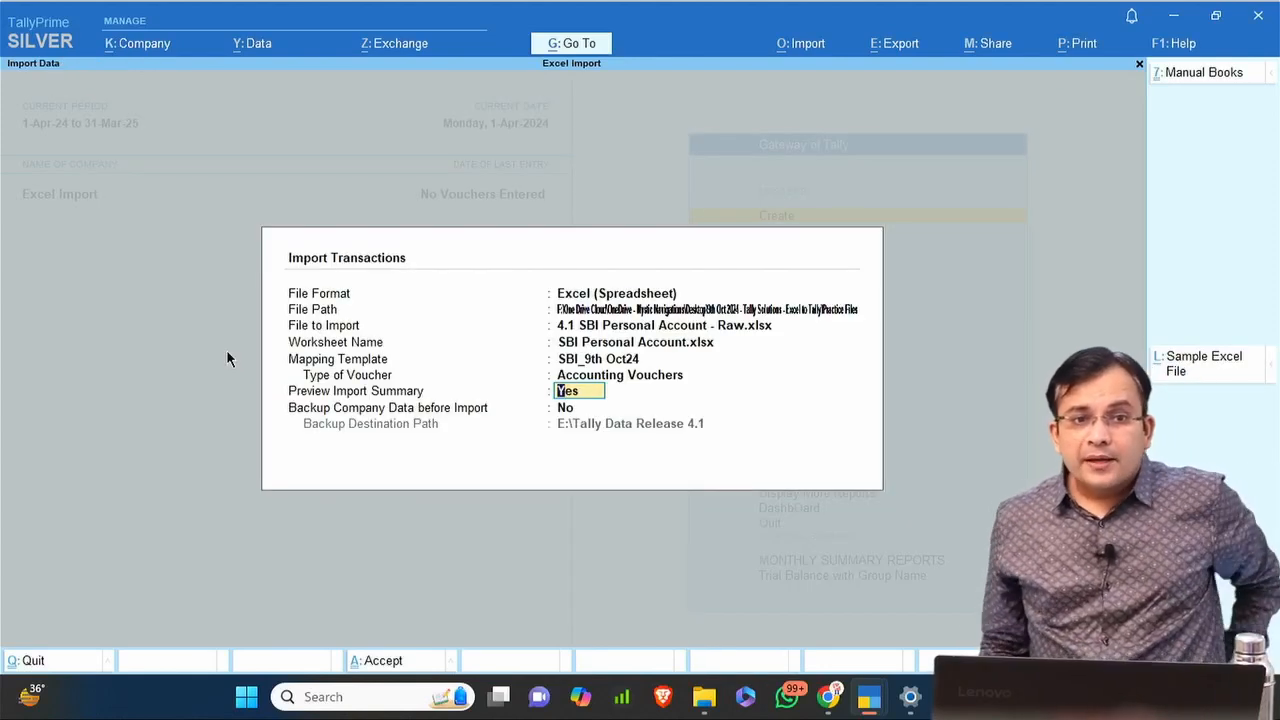
key(Return)
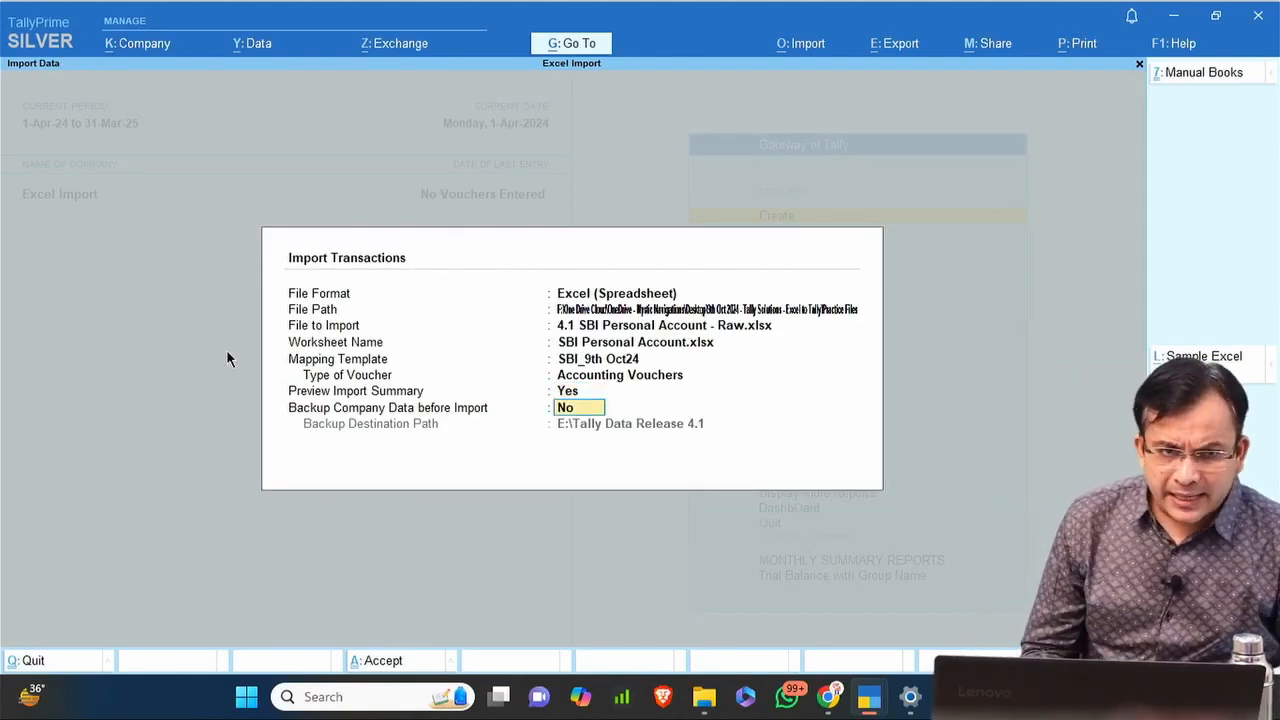
key(Return)
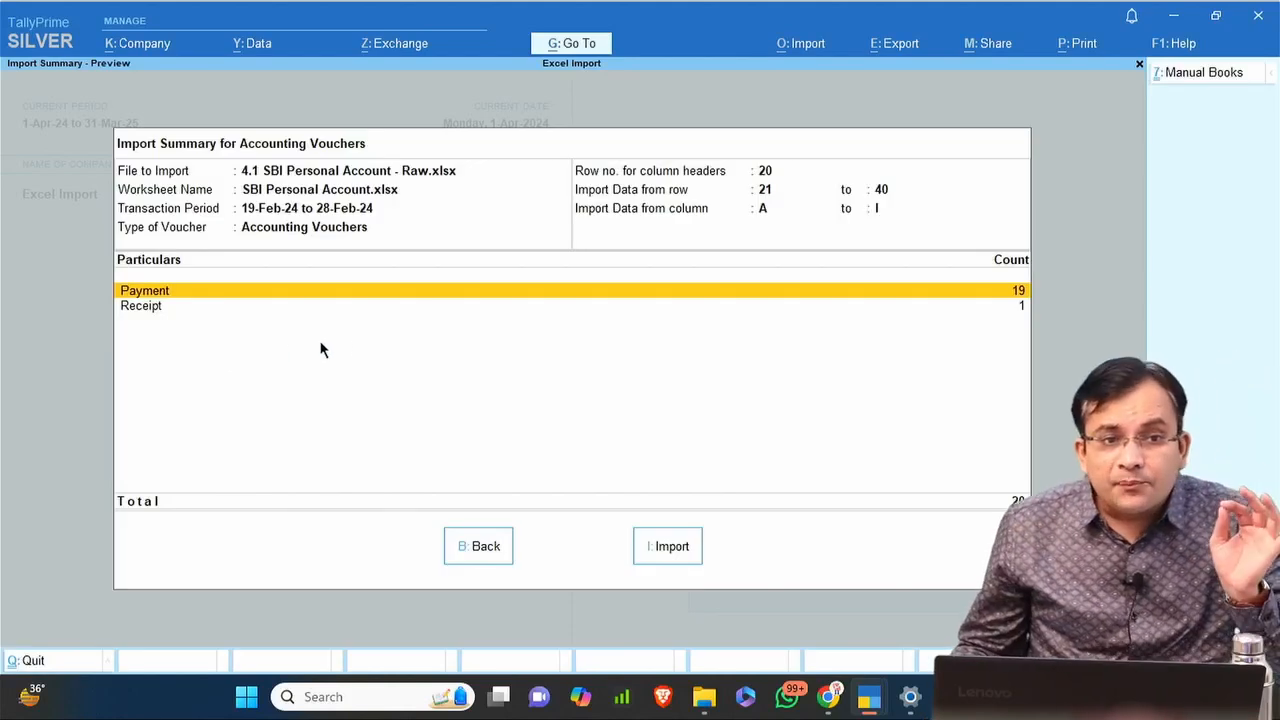
click(683, 556)
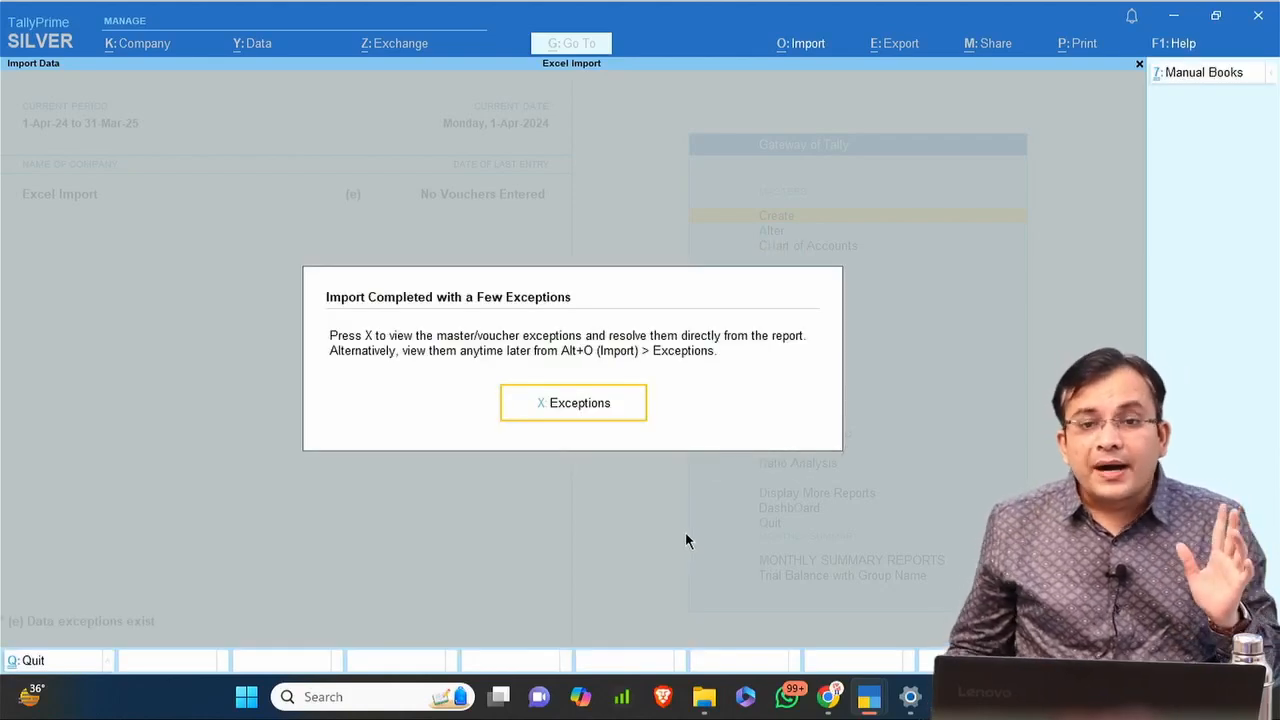
Open the import exceptions, drill into the missing referenced ledger and open the Ledger Creation form for Suspense.
click(574, 402)
key(Down)
key(Return)
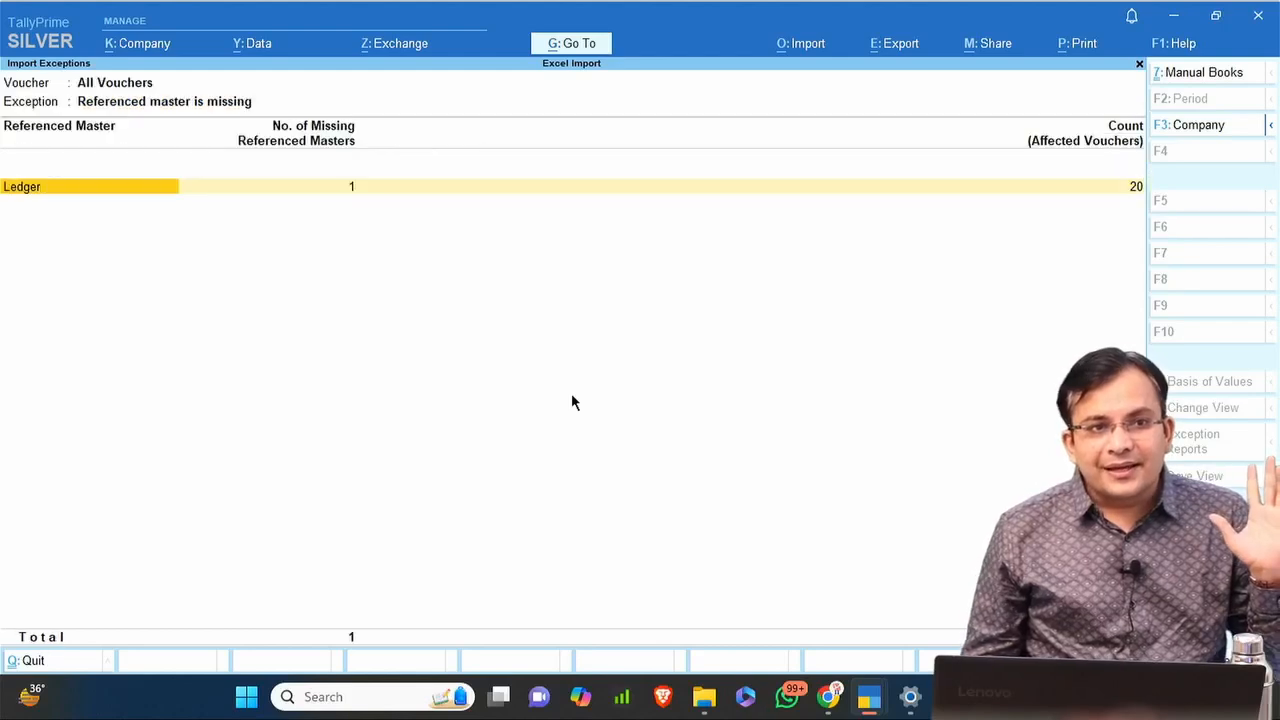
key(Return)
key(Return)
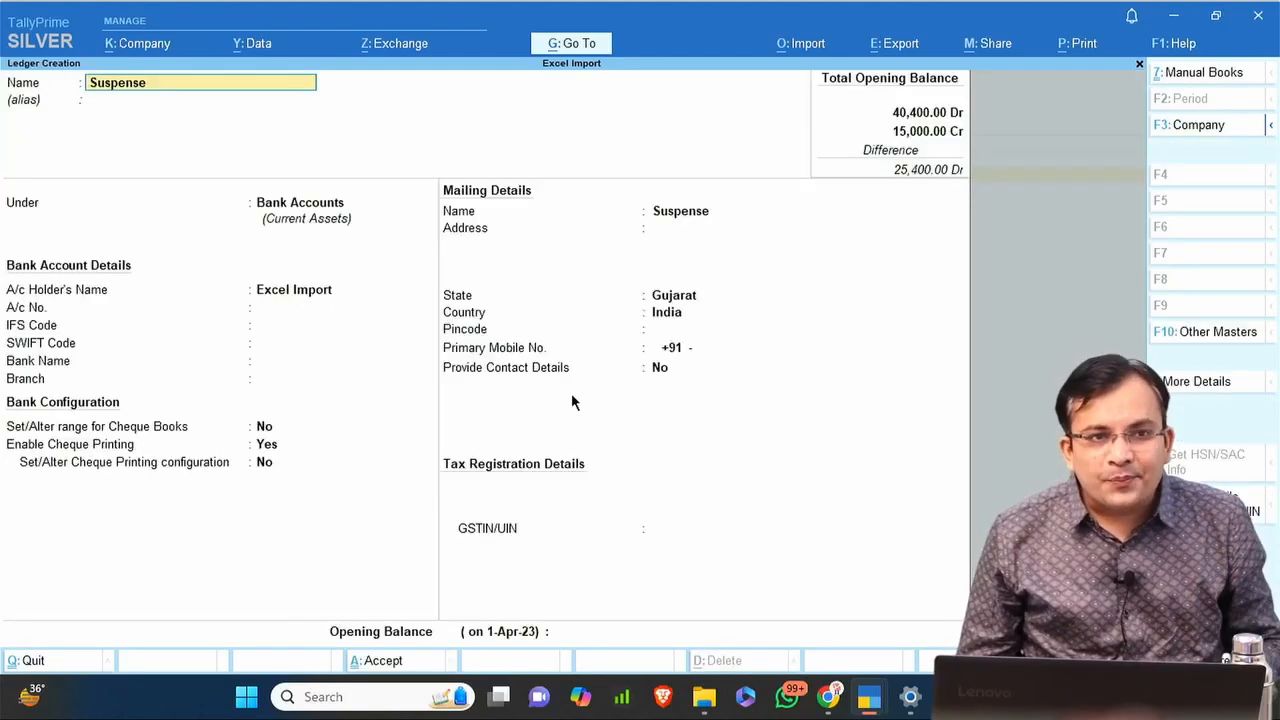
Place the Suspense ledger under the Suspense A/c group, save it and leave the import exceptions notice.
key(Return)
key(Return)
key(Return)
key(Return)
key(BackSpace)
key(BackSpace)
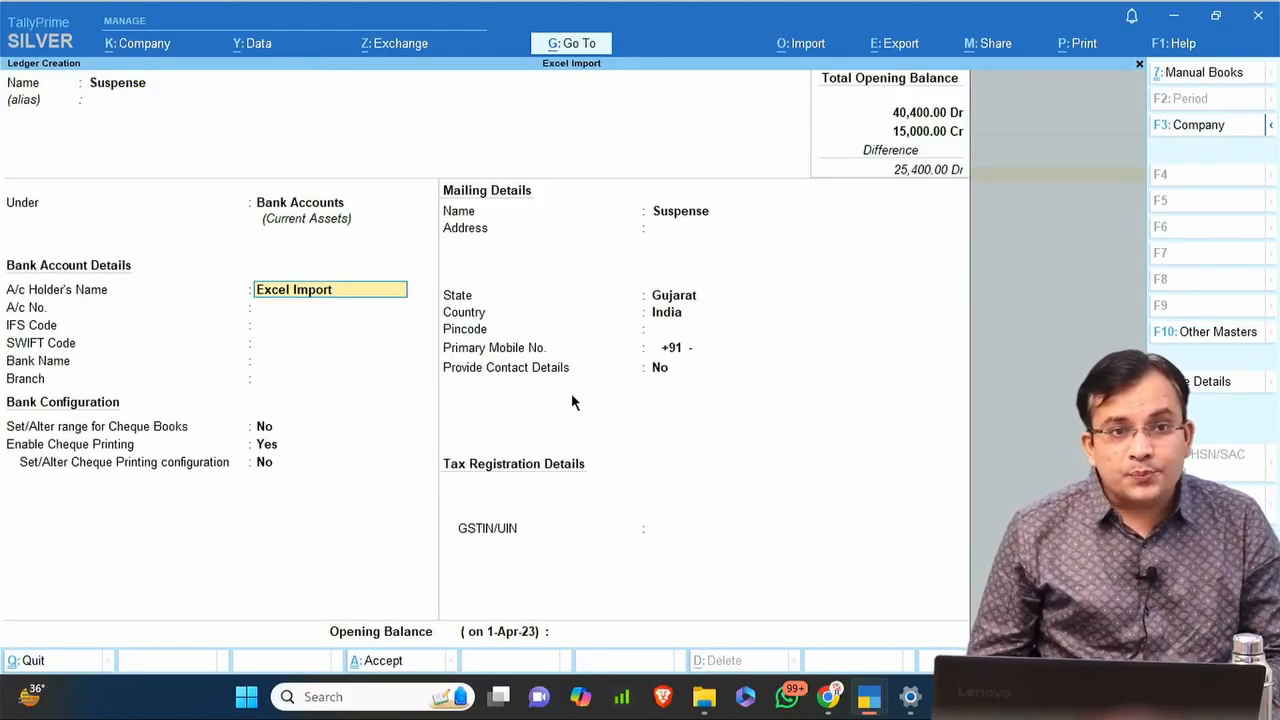
text(S)
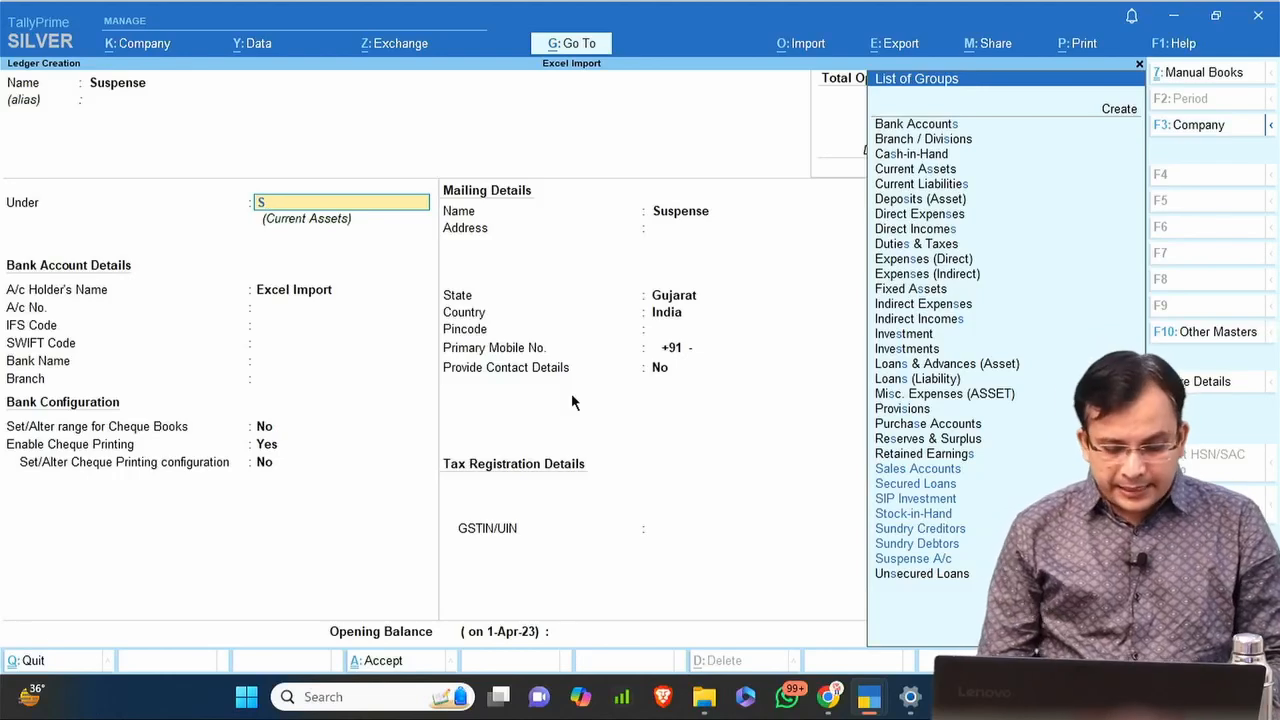
text(us)
key(Return)
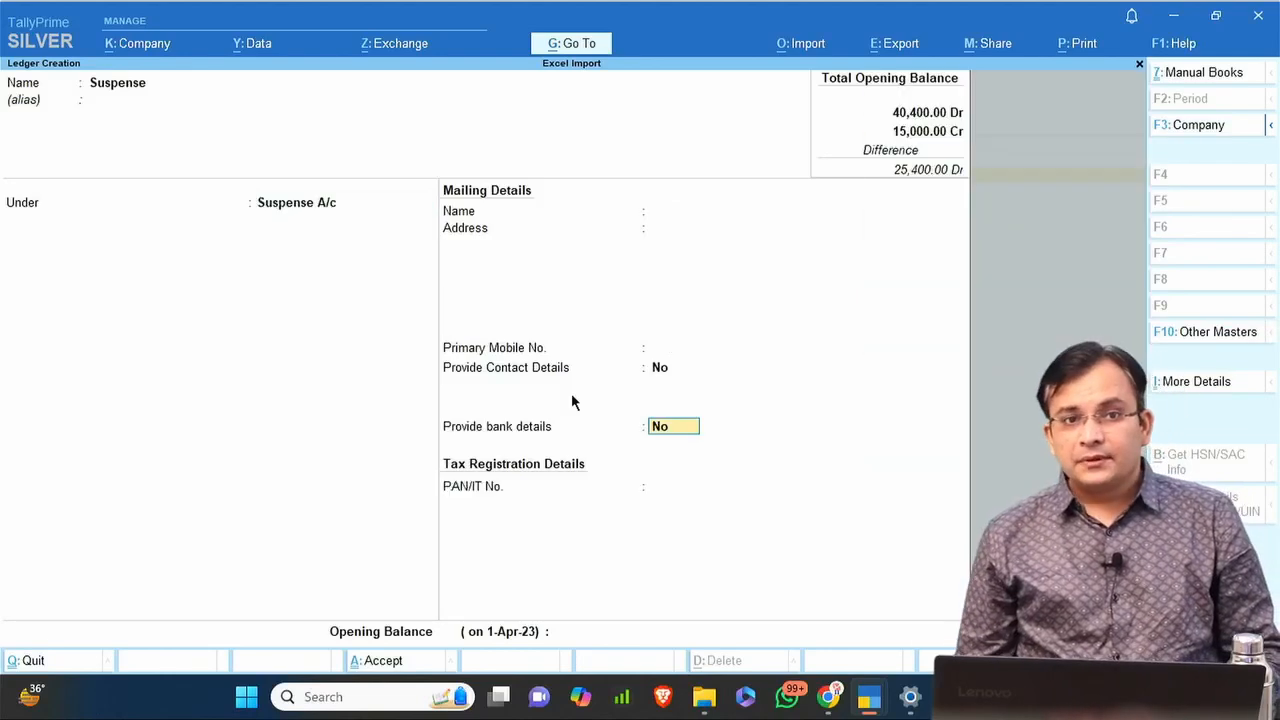
key(ctrl)
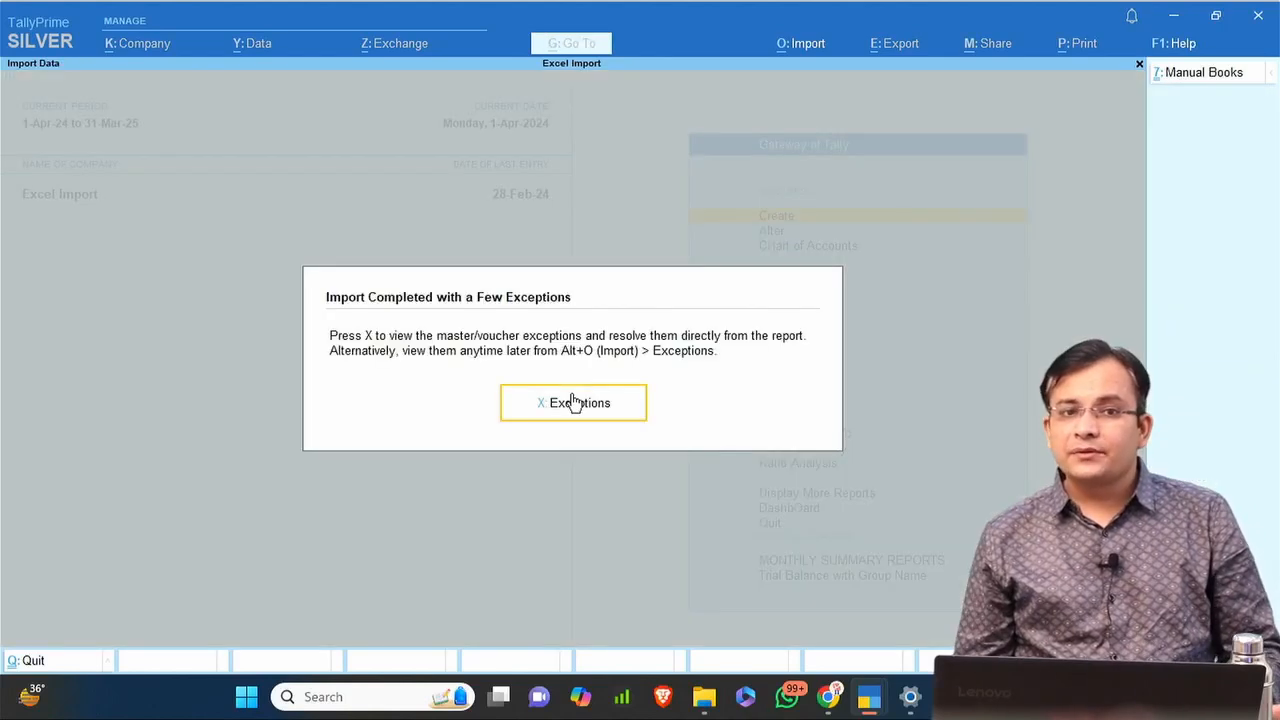
key(Escape)
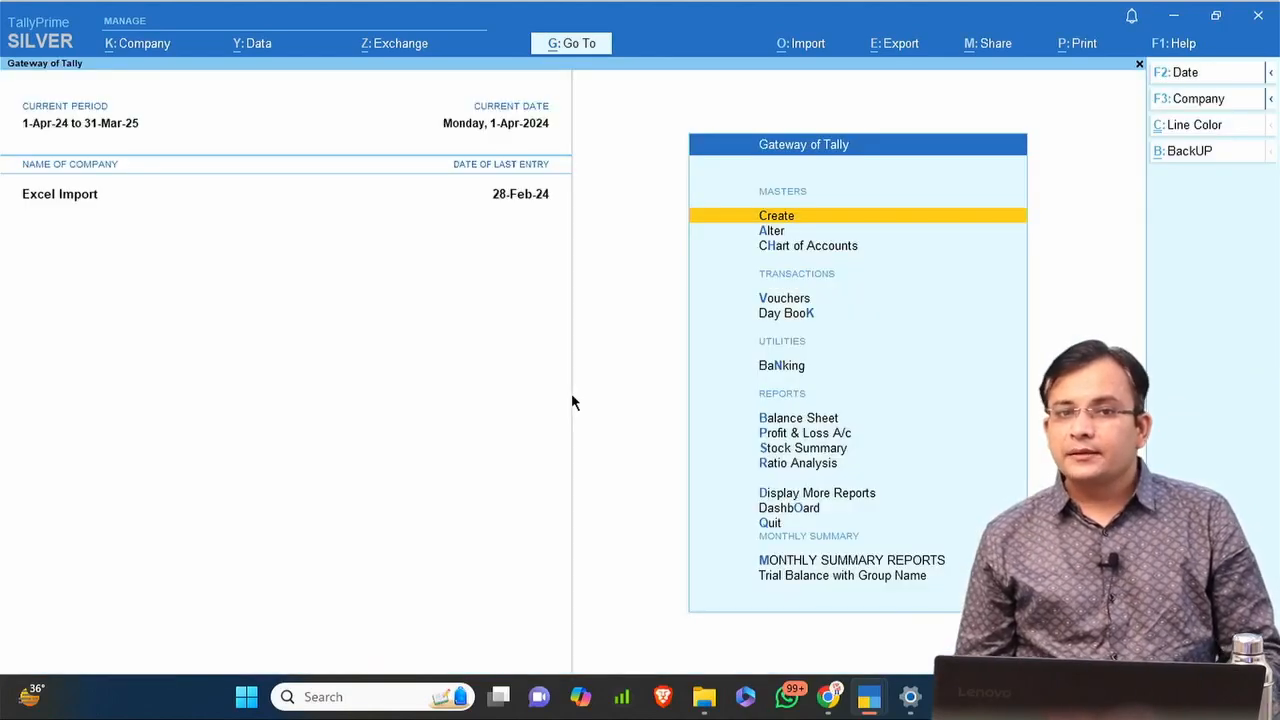
Open the ledger account report for the Suspense ledger.
key(Escape)
key(Escape)
text(dal)
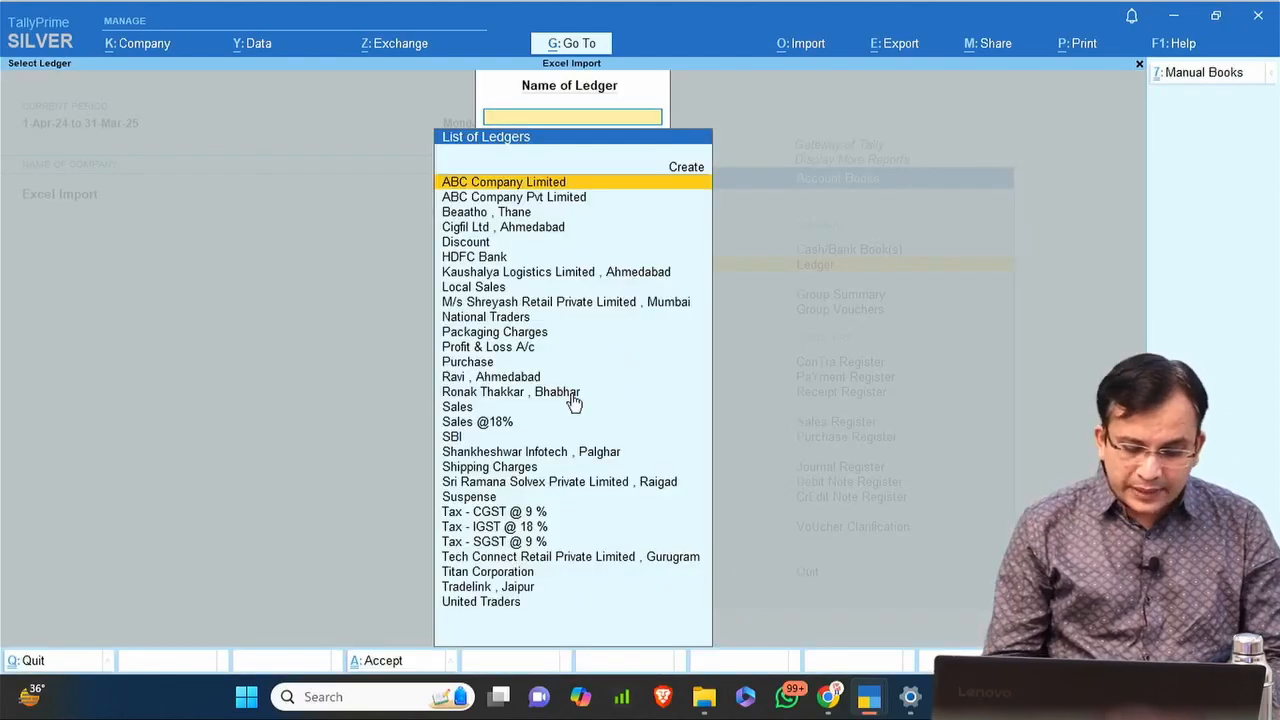
text(Sus)
key(Return)
Change the Suspense ledger report's period to start from April 2023.
key(alt+F2)
key(Return)
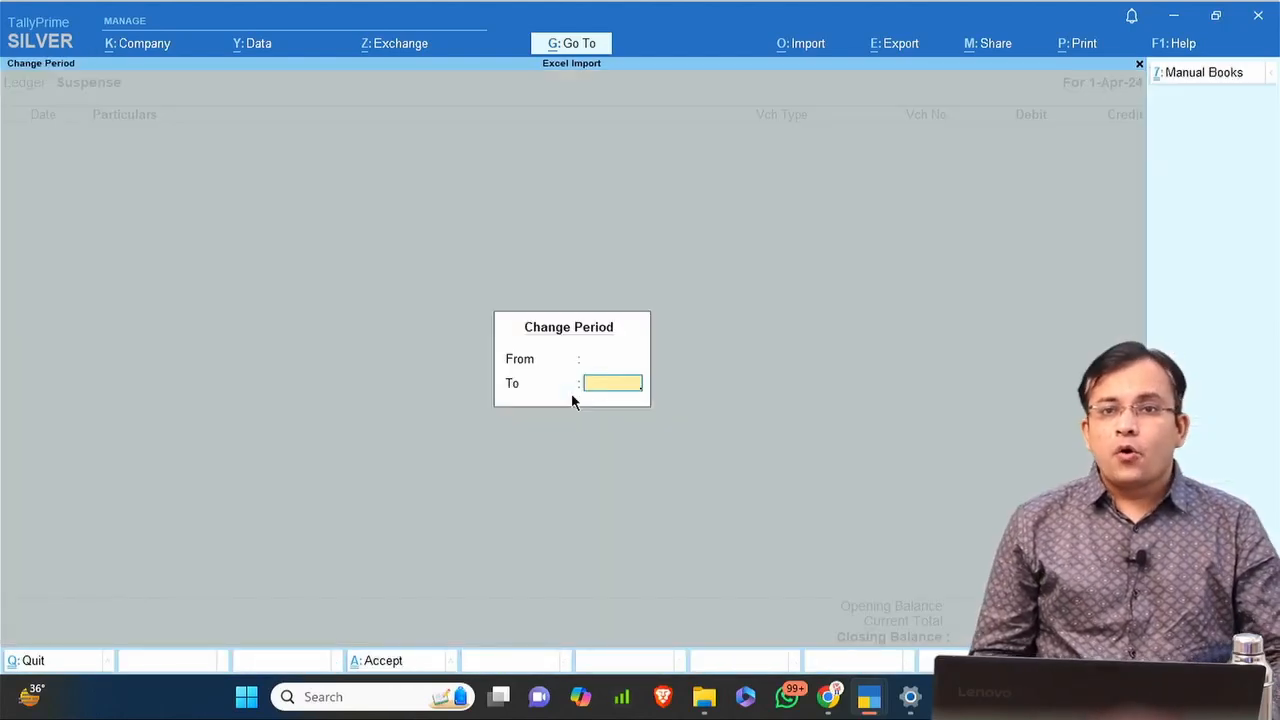
key(Return)
key(alt+F2)
text(a23)
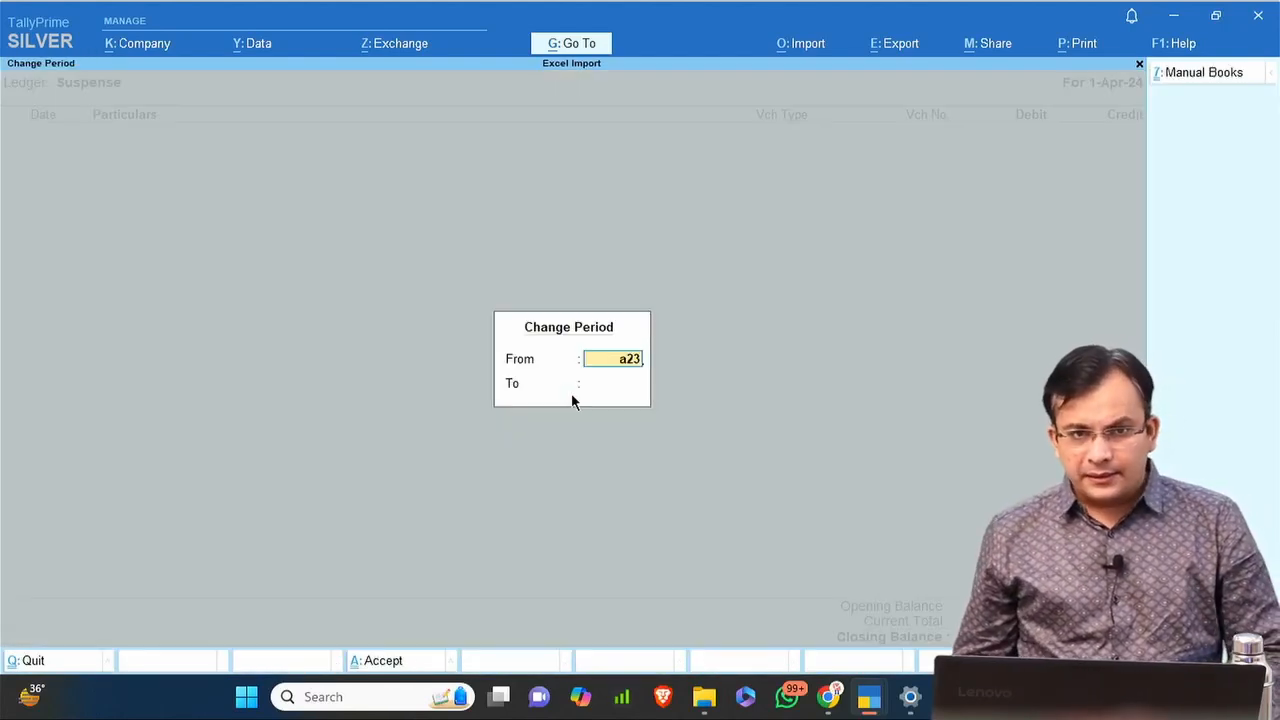
key(Return)
key(Return)
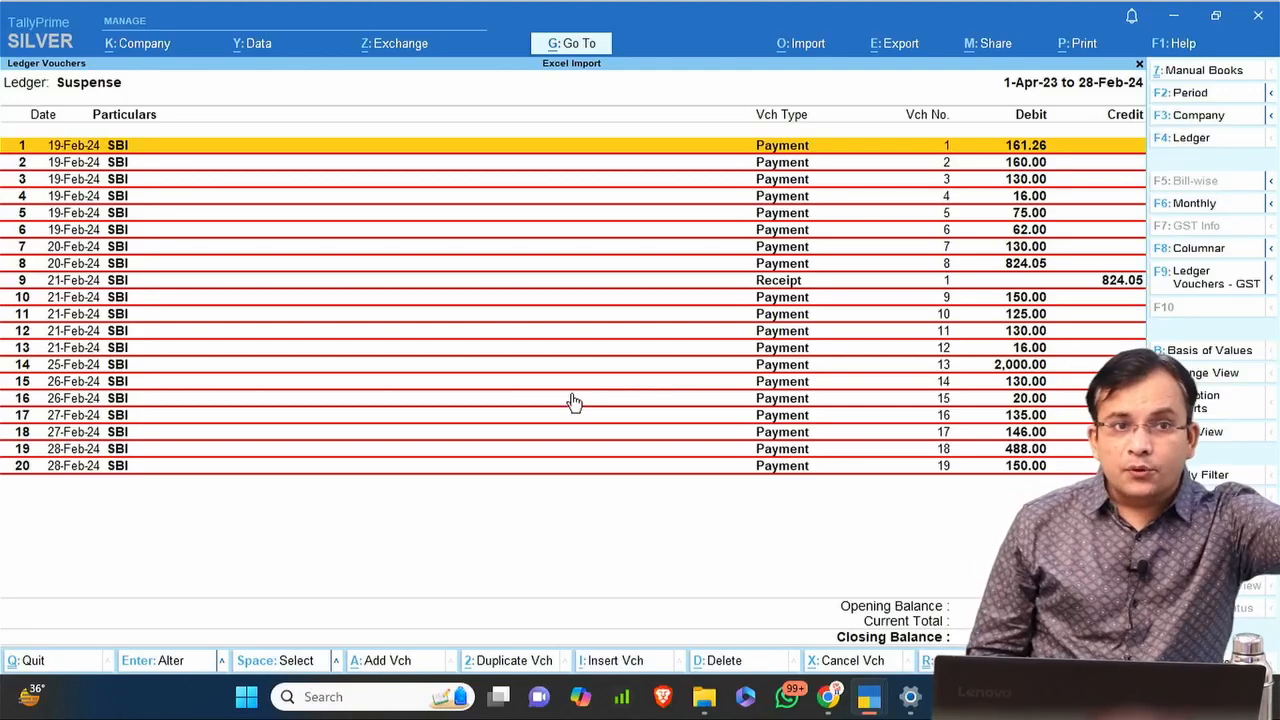
Open the first Payment voucher dated 19-Feb-24 in the Suspense ledger, check its entries and narration, and return to the ledger.
key(Return)
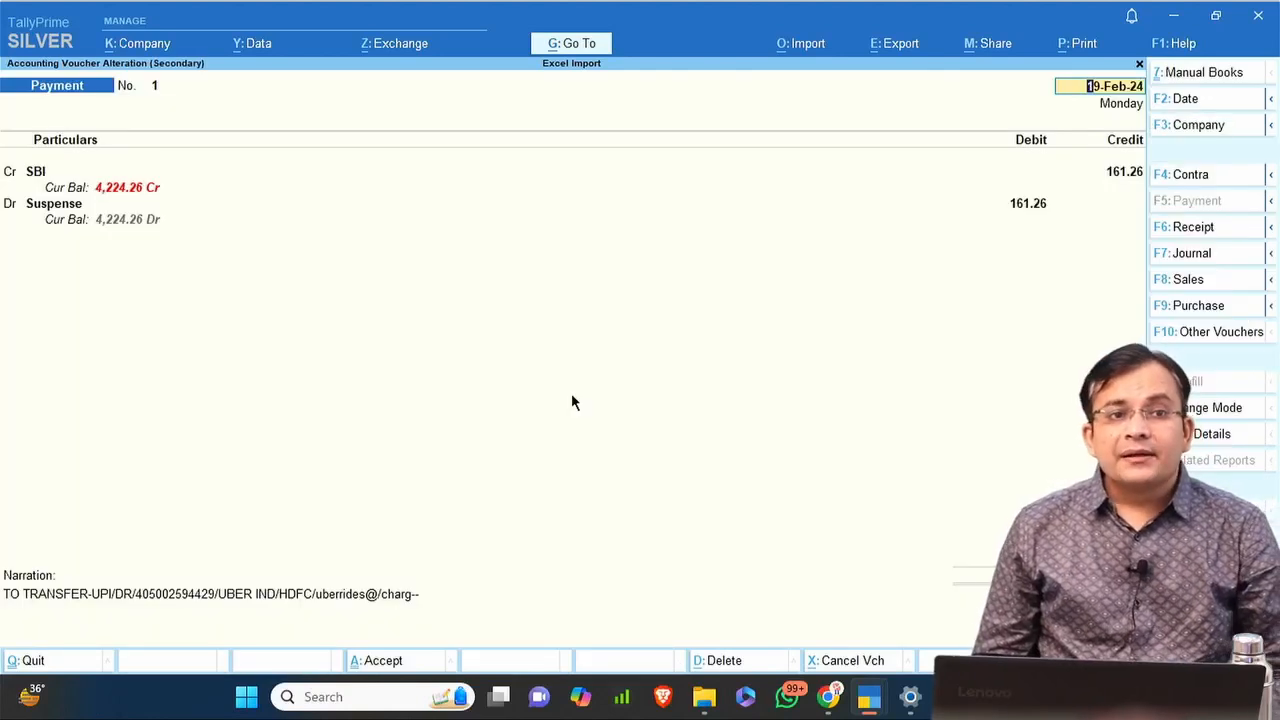
key(Return)
key(Return)
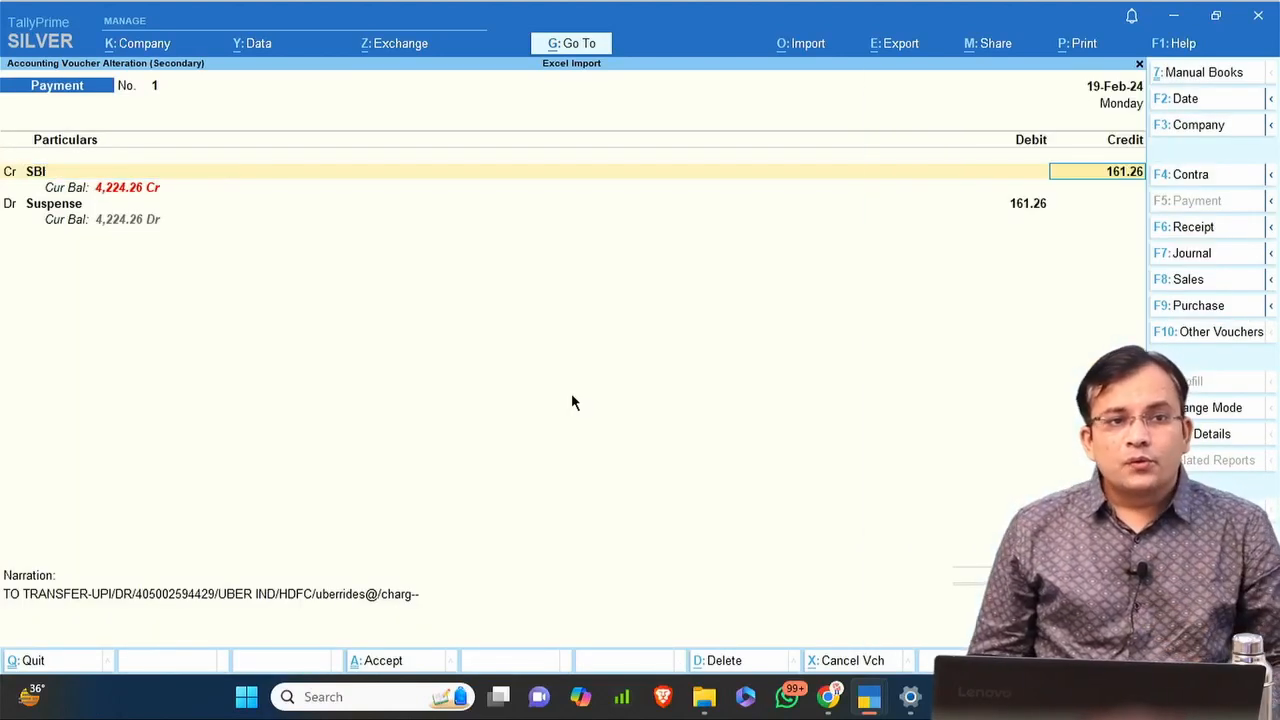
key(Return)
key(Escape)
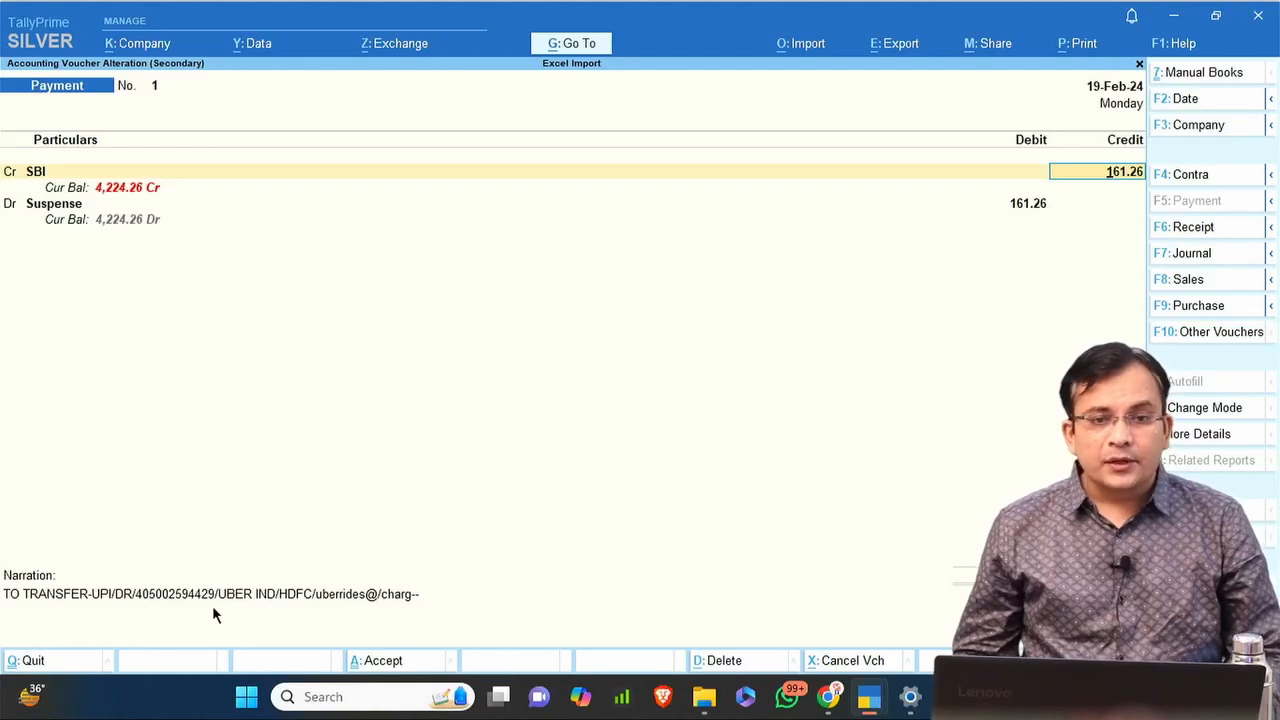
key(Return)
key(Return)
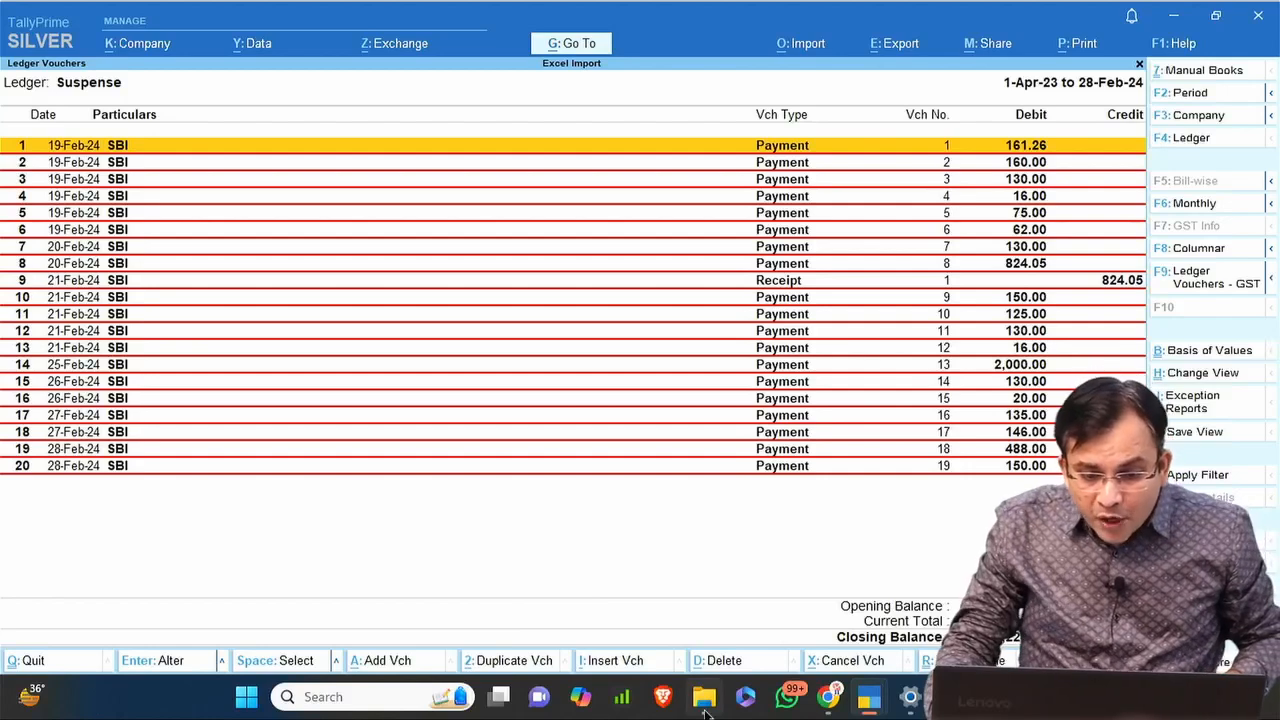
Minimise the open windows to reach the desktop and open the file location of the TallyPrime 5.0 shortcut.
mouse_move(706, 703)
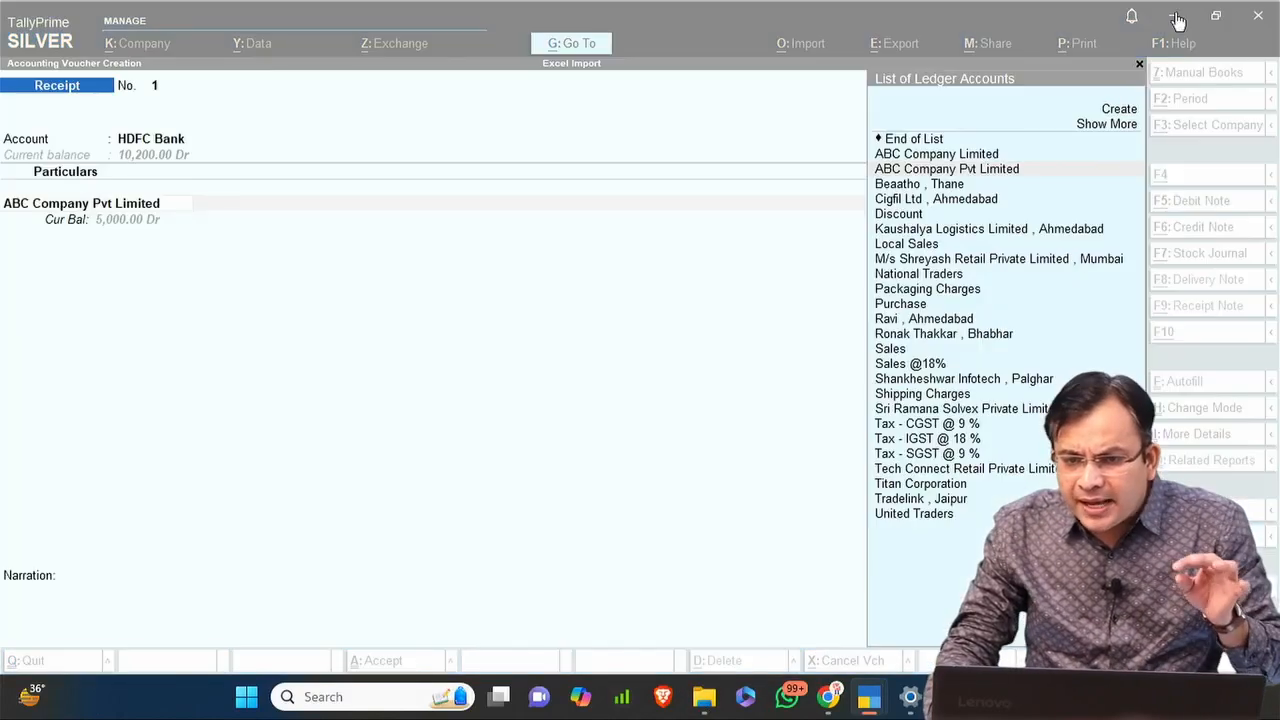
click(1177, 18)
click(1174, 18)
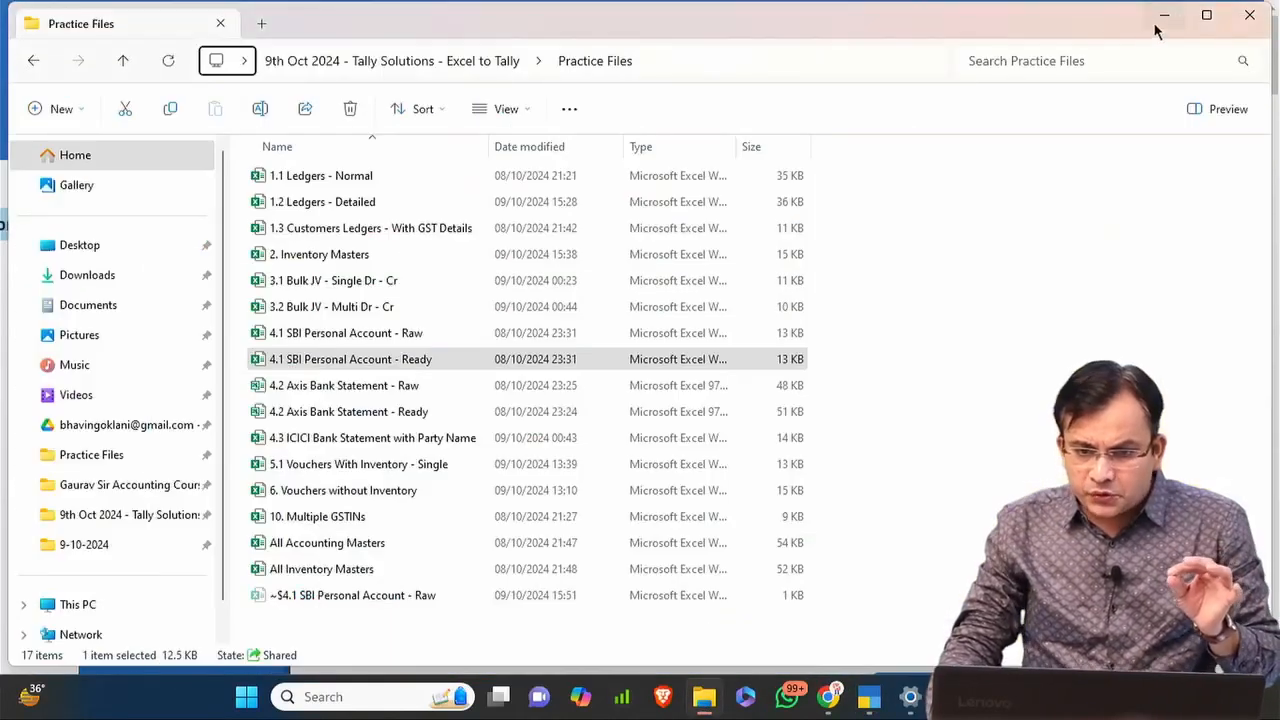
click(1170, 18)
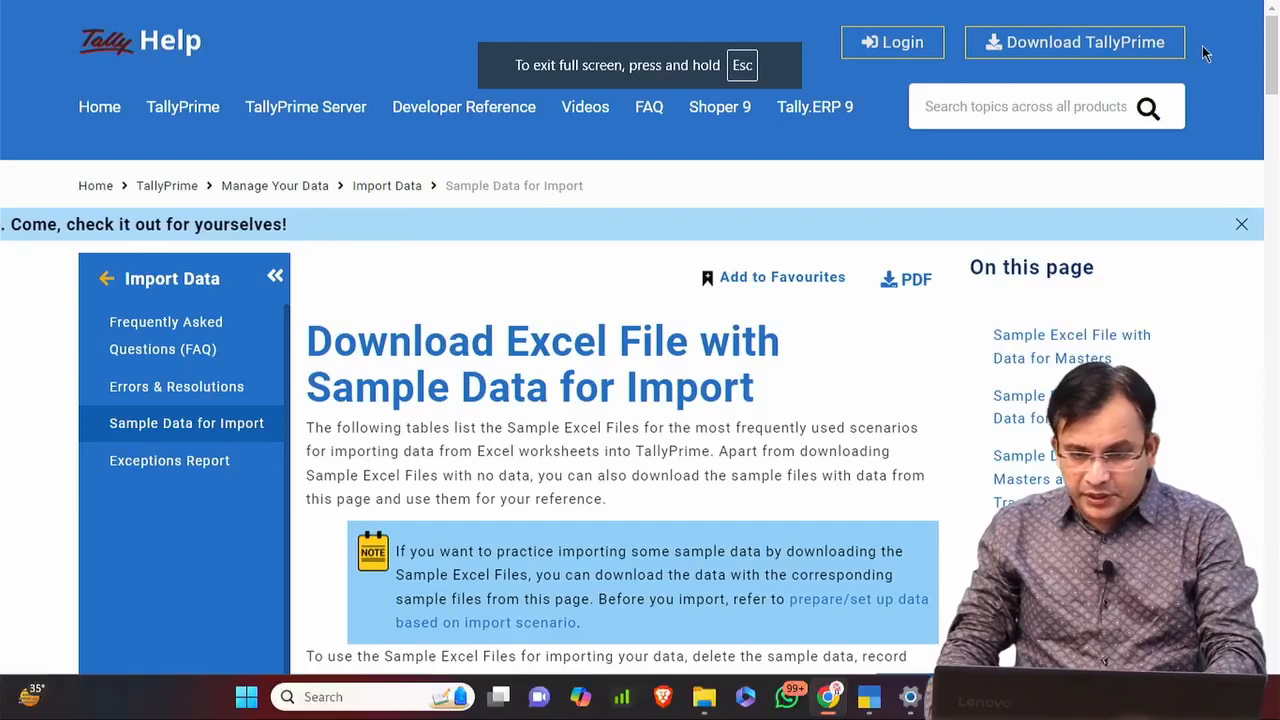
key(Escape)
click(1176, 22)
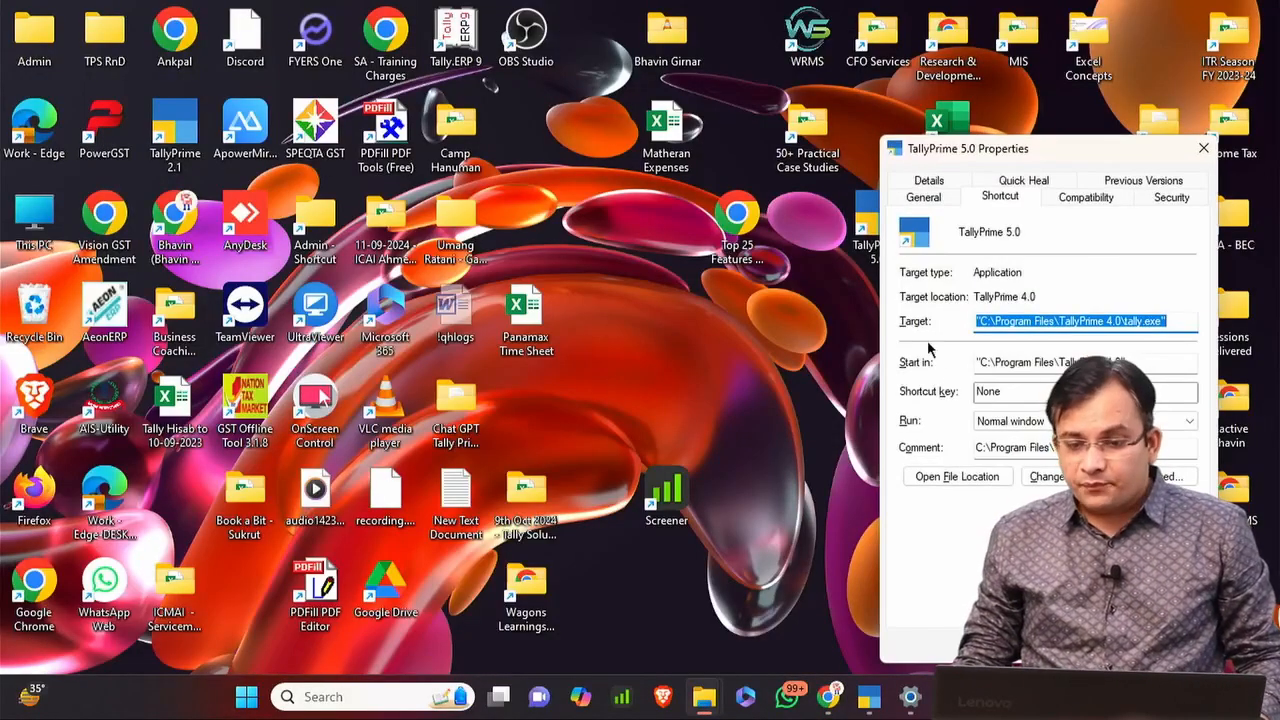
click(962, 477)
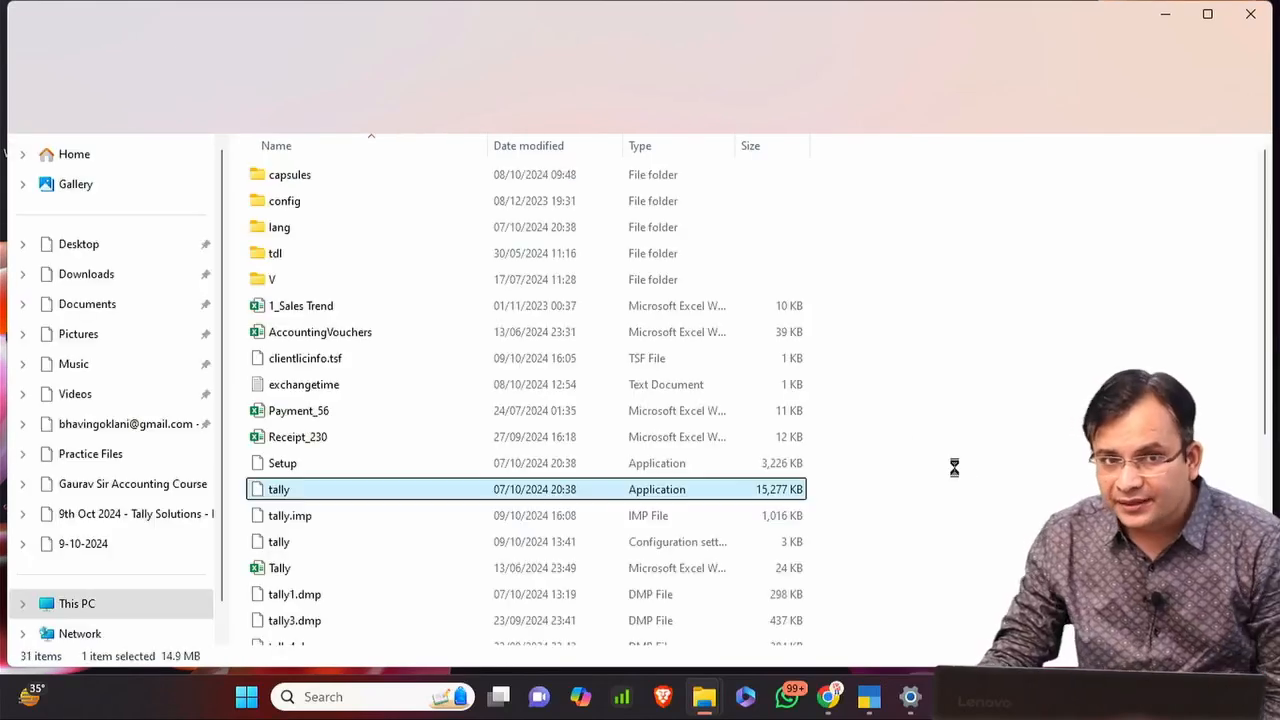
Open the excelmaps folder inside config and select the SBI_9th Oct24.tsf mapping template file.
double_click(283, 202)
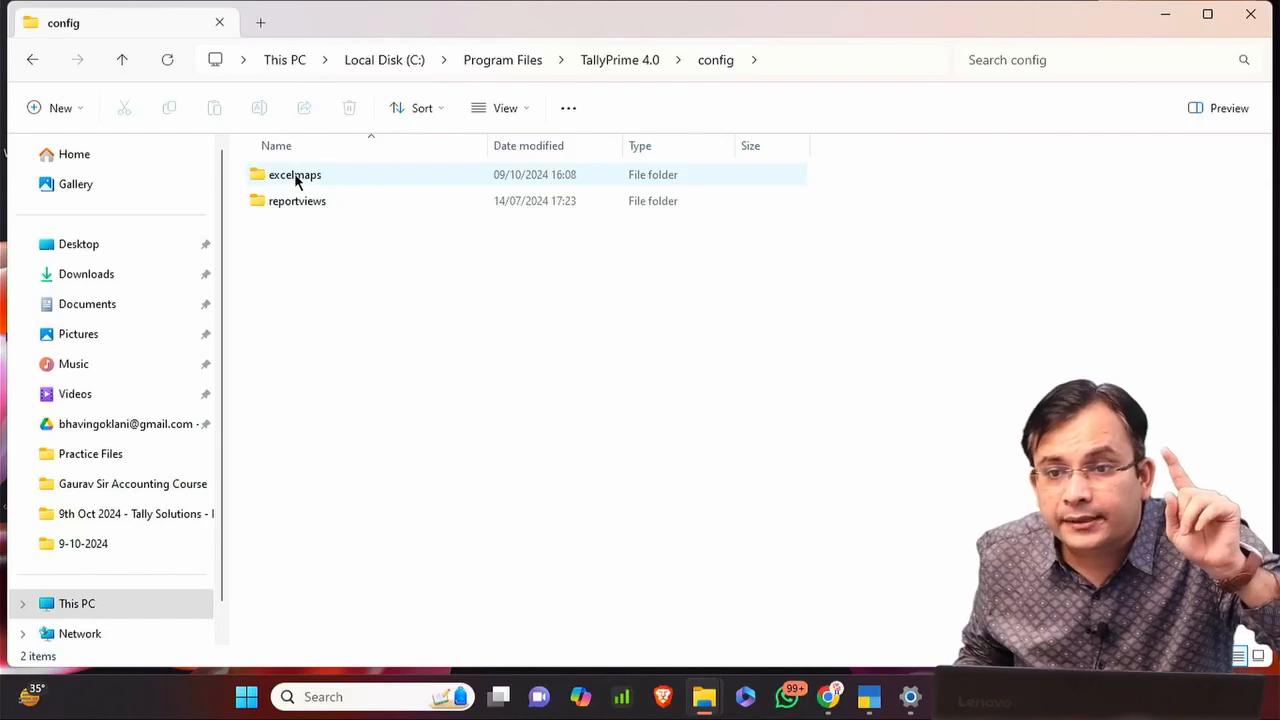
double_click(296, 176)
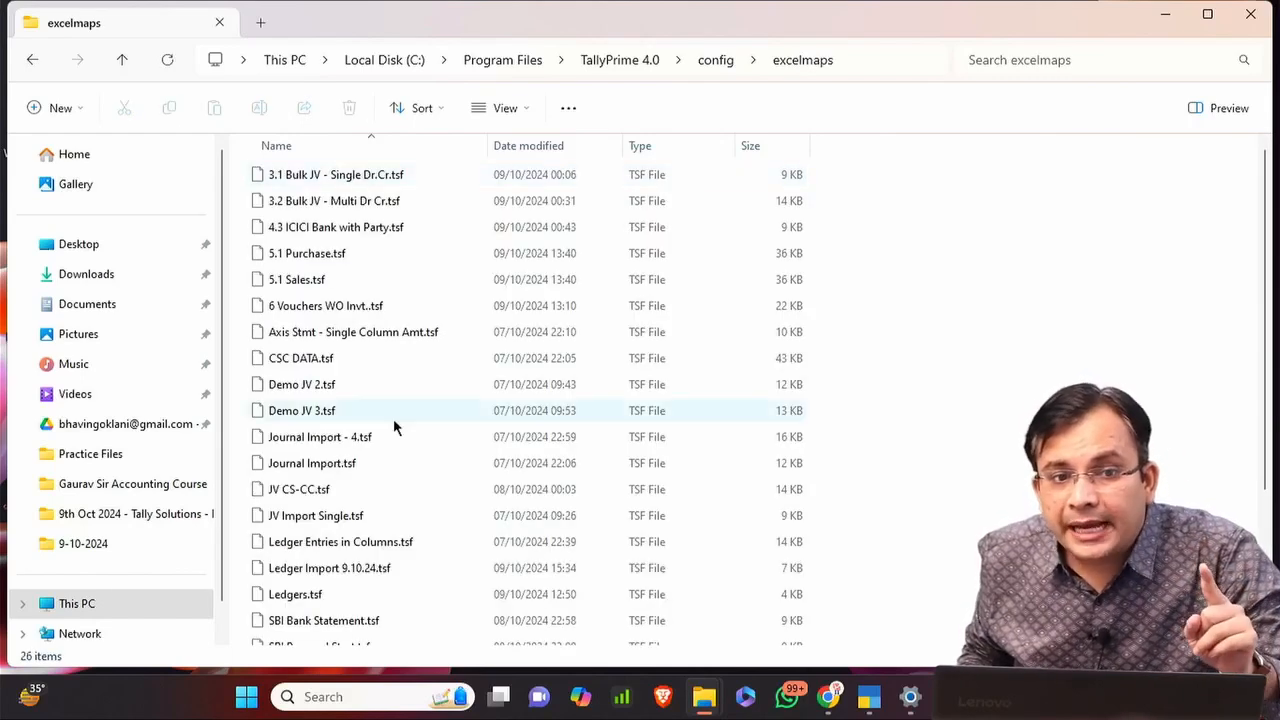
scroll(447, 377, down, 3)
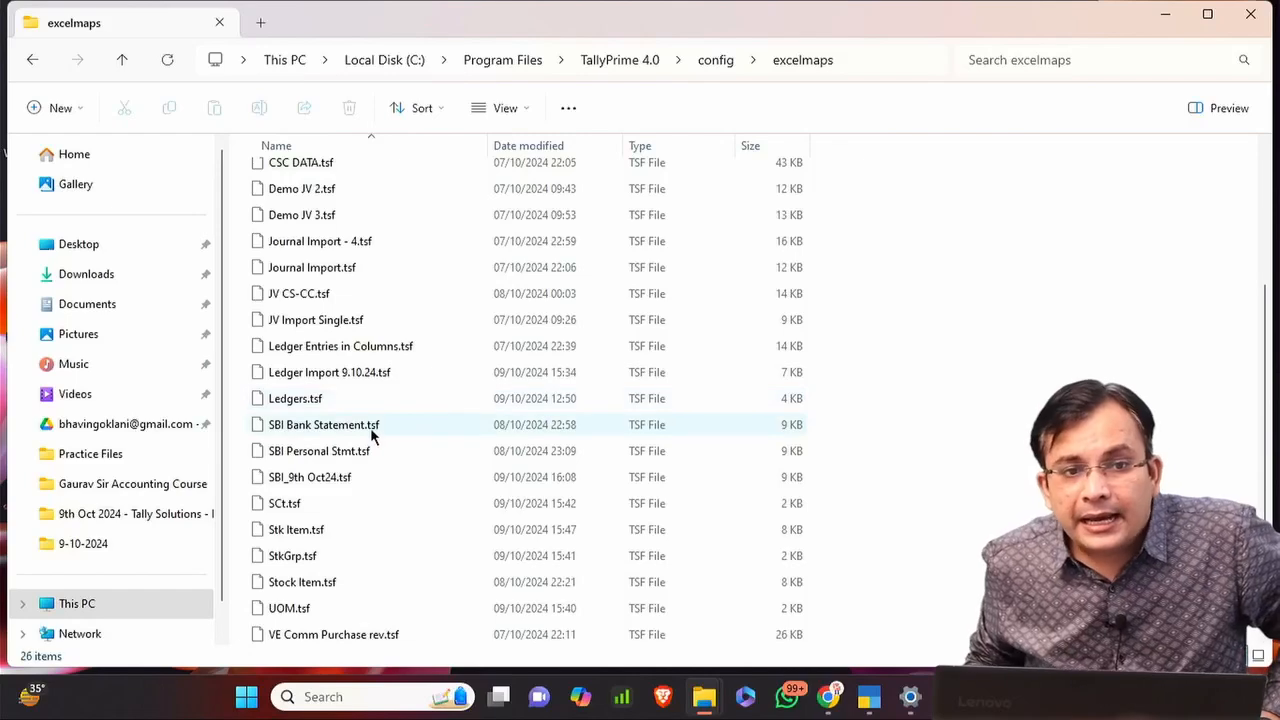
click(337, 479)
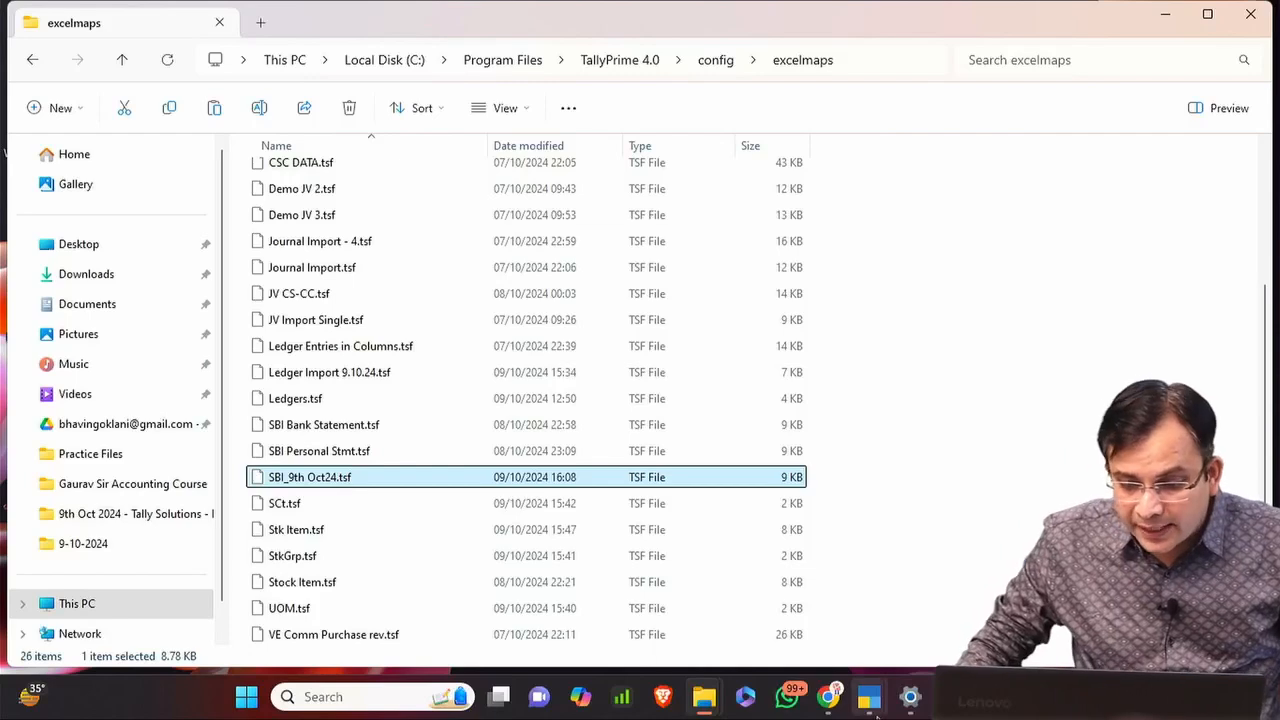
Switch to TallyPrime and start a transaction import from 4.1 SBI Personal Account - Raw.xlsx, proceeding to the mapping template list.
mouse_move(868, 697)
click(870, 642)
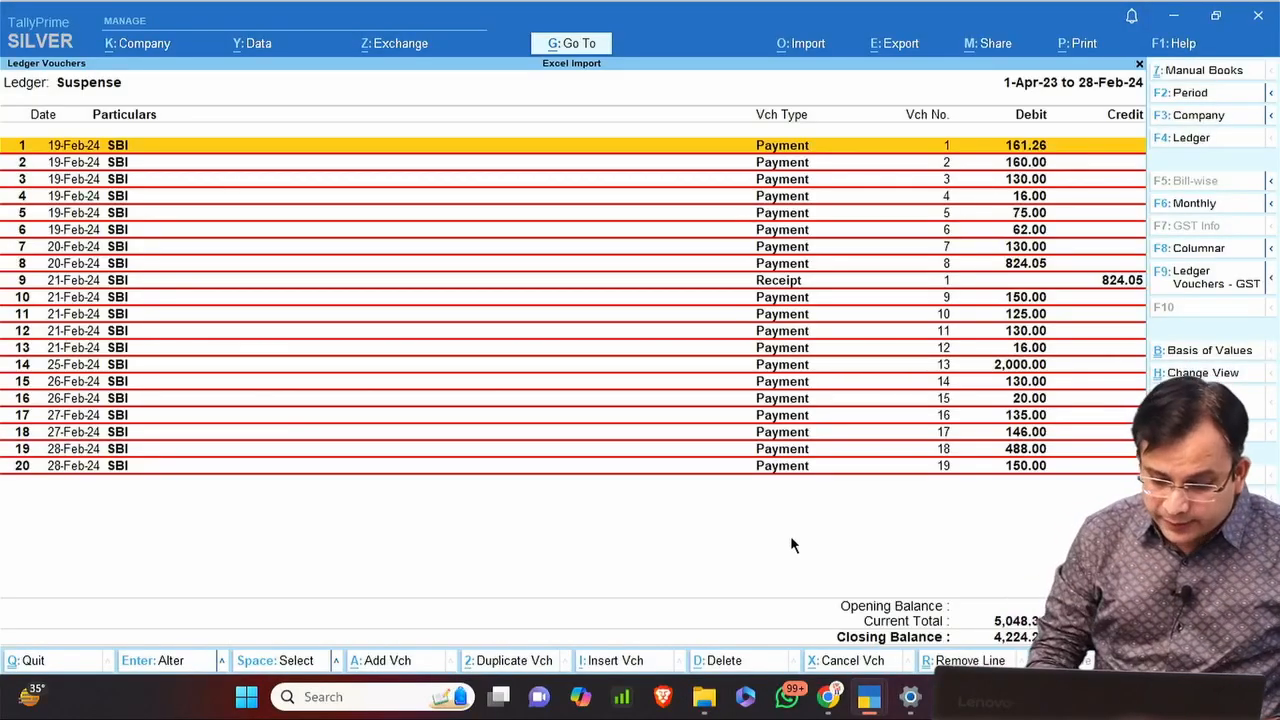
key(alt+o)
key(Down)
key(Return)
key(Return)
key(Return)
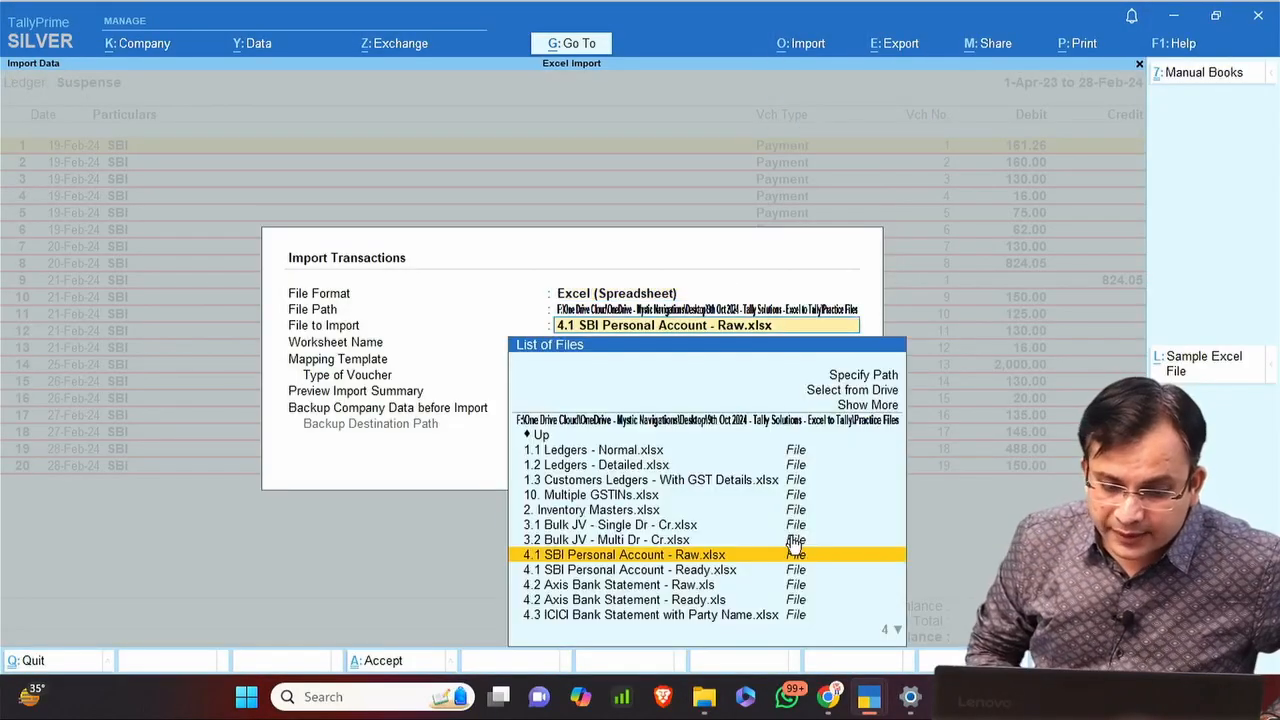
key(Return)
key(Return)
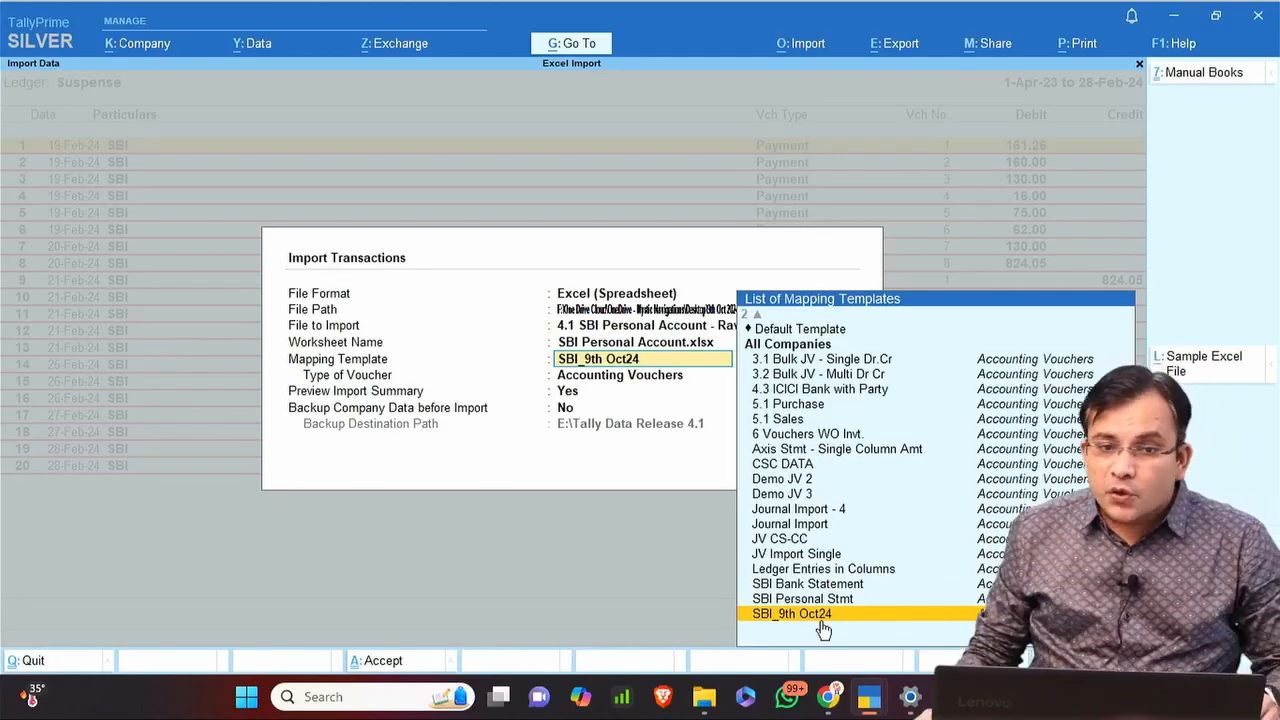
Switch to the SBI Personal Account workbook in Excel and examine the Debit and Credit amounts from row 21.
mouse_move(922, 706)
click(935, 630)
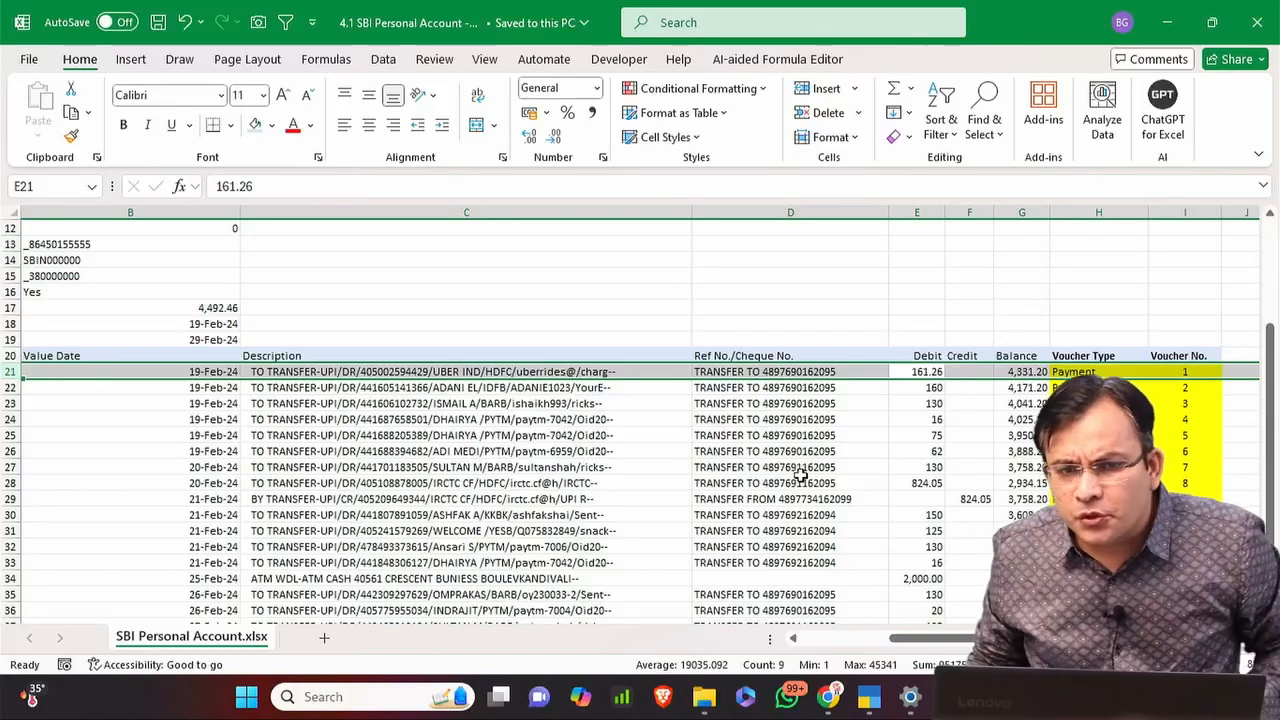
key(alt+Tab)
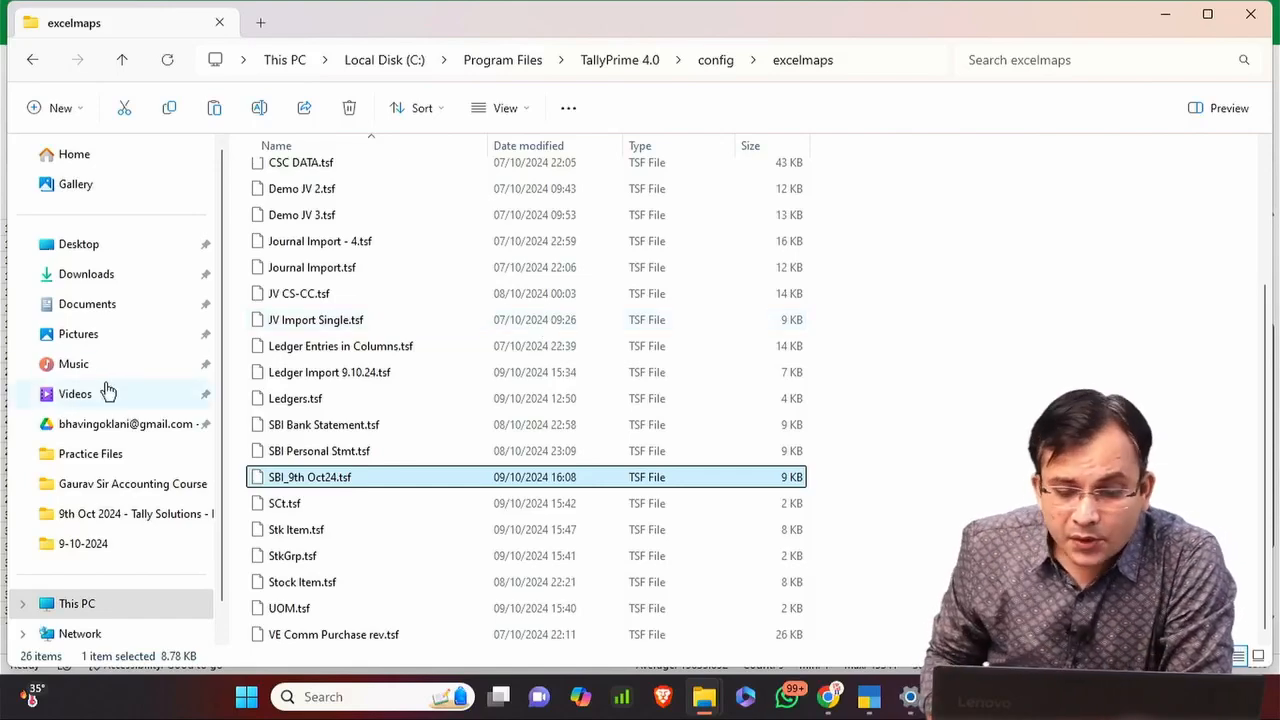
mouse_move(951, 697)
click(922, 632)
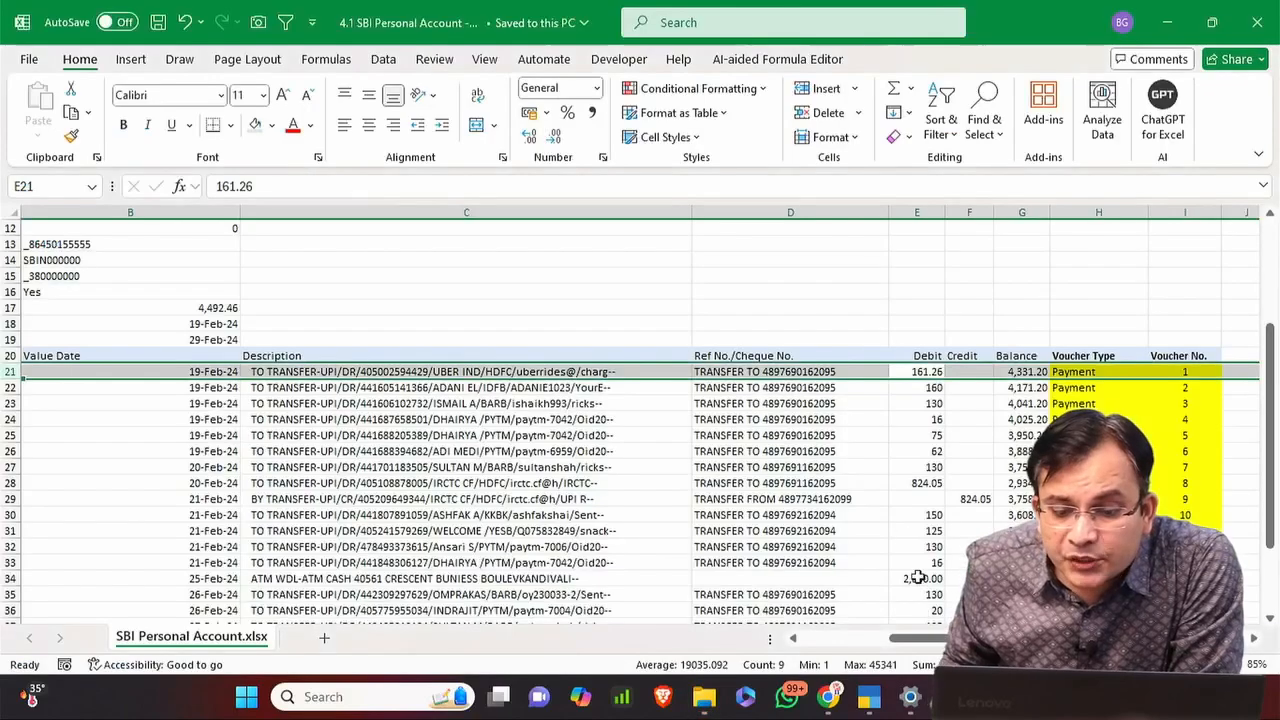
drag(910, 370, 940, 594)
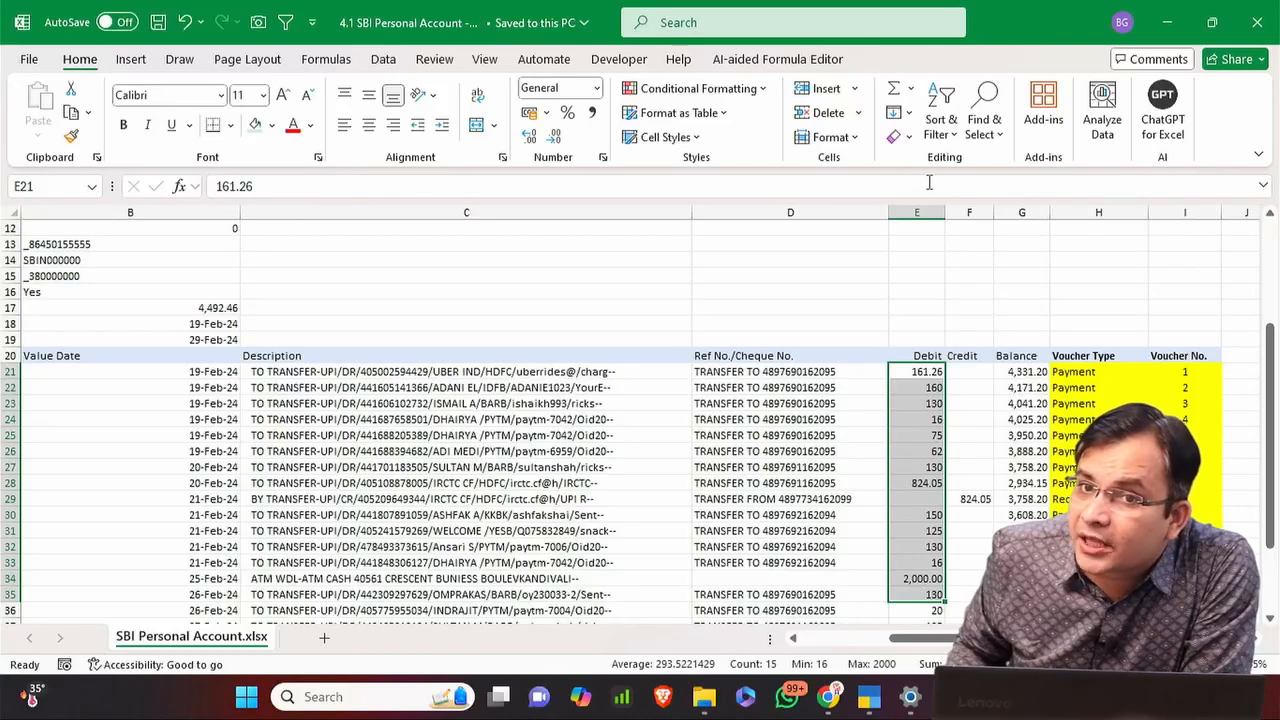
click(899, 213)
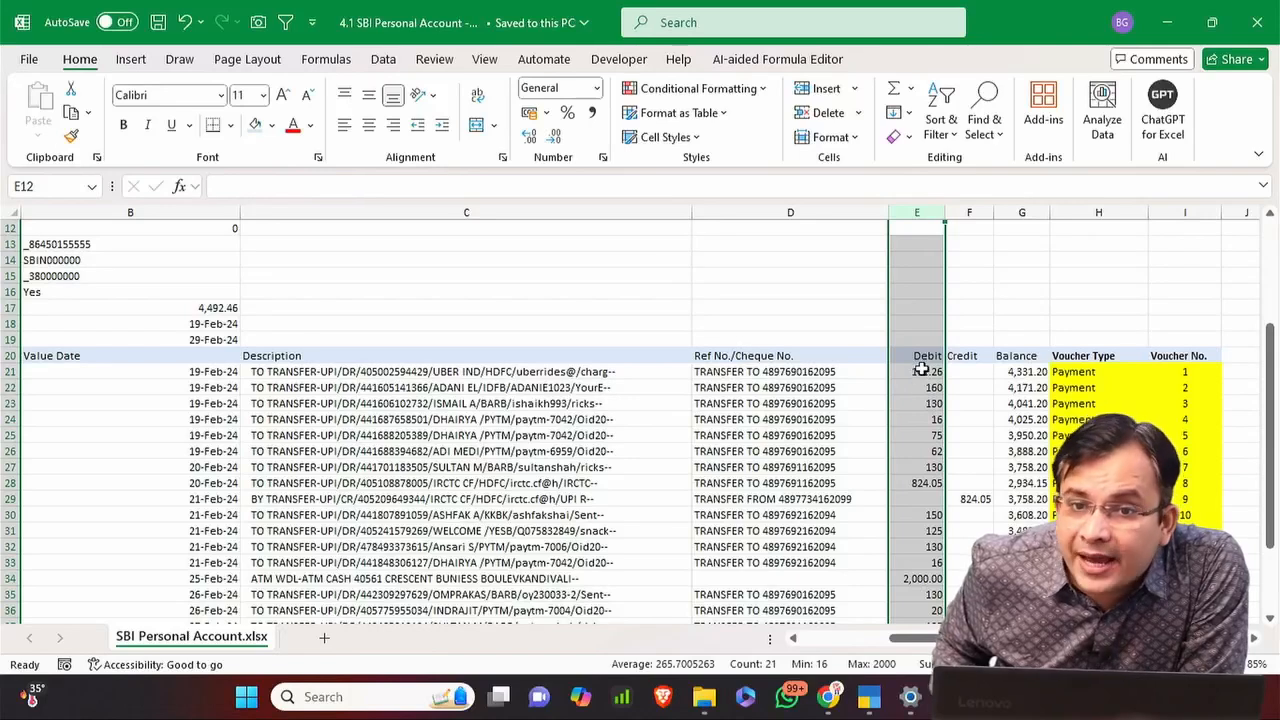
drag(918, 372, 946, 443)
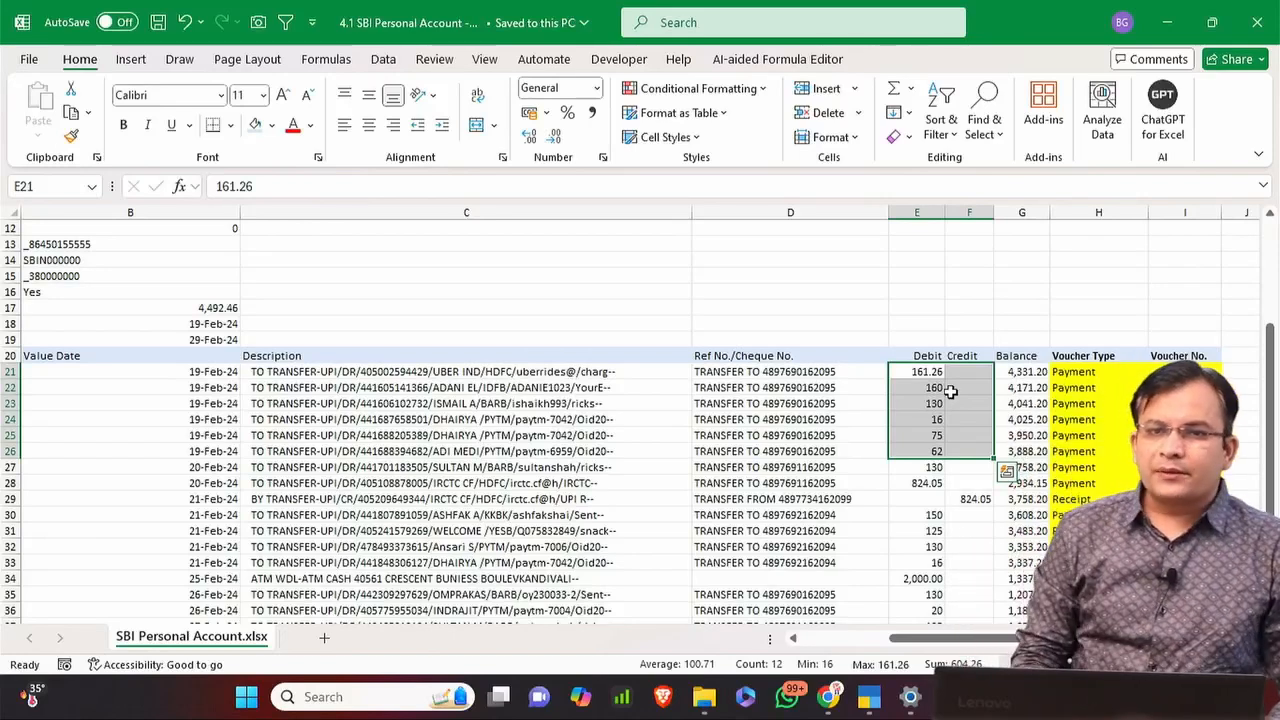
In the Voucher Type cell H21, enter the formula =IF(E21>0,"Payment","receipt") and save the workbook.
key(Right)
key(Right)
key(Left)
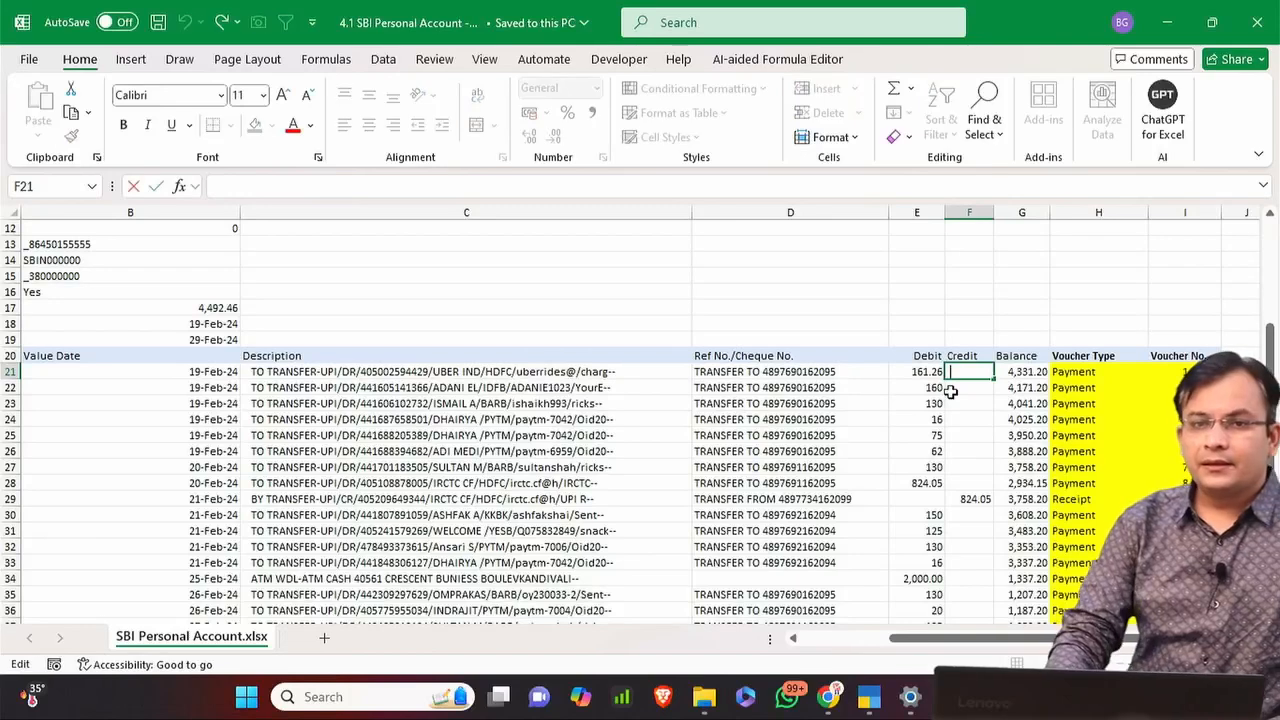
key(Right)
key(Right)
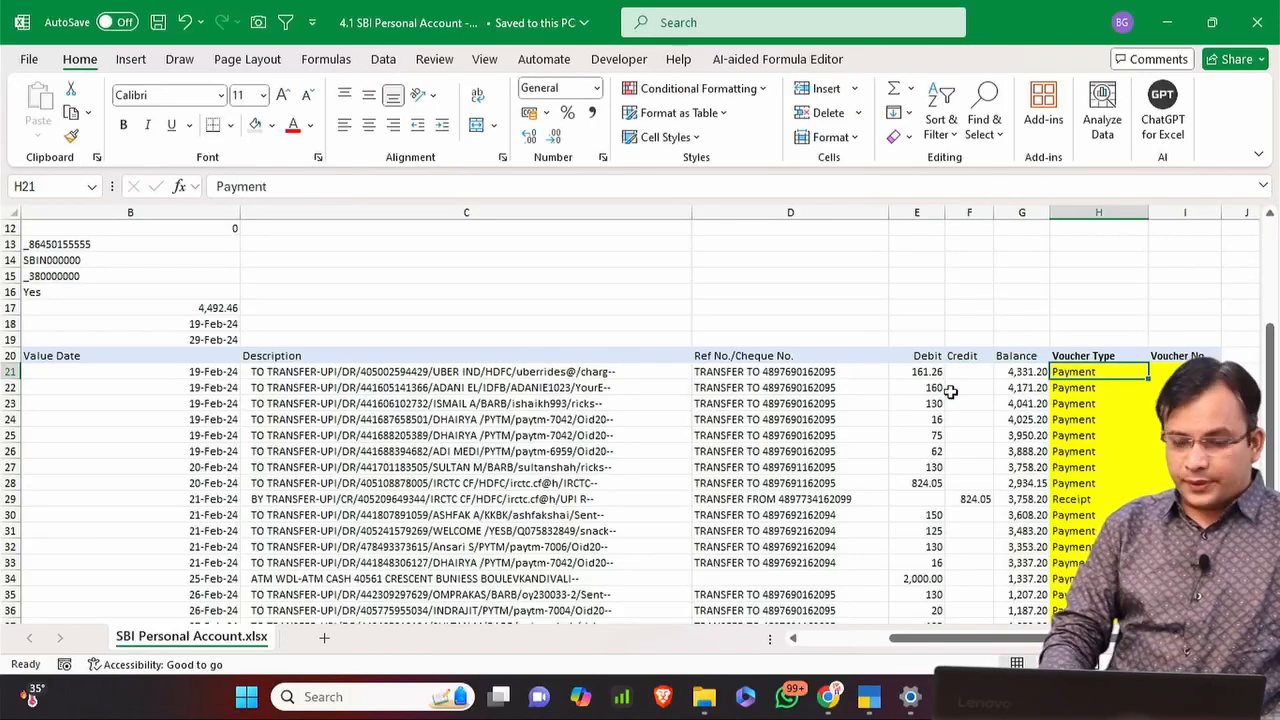
text(=i)
key(Tab)
key(Left)
key(Left)
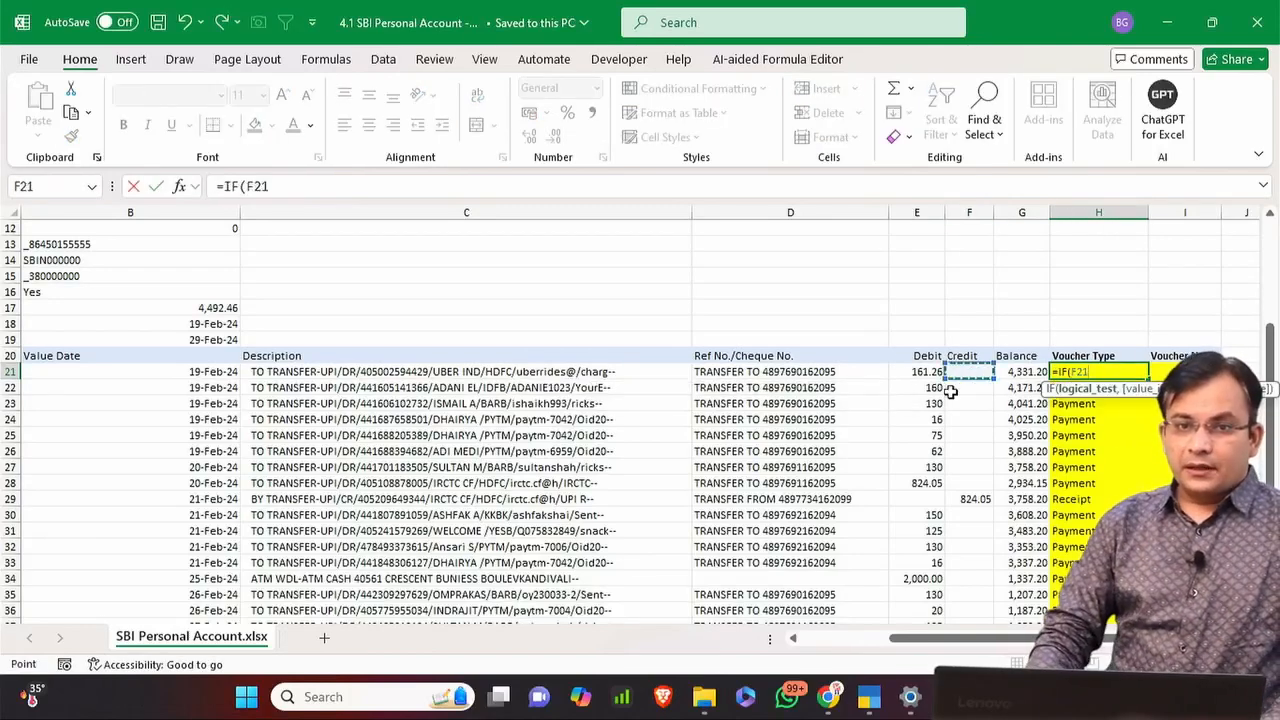
key(Left)
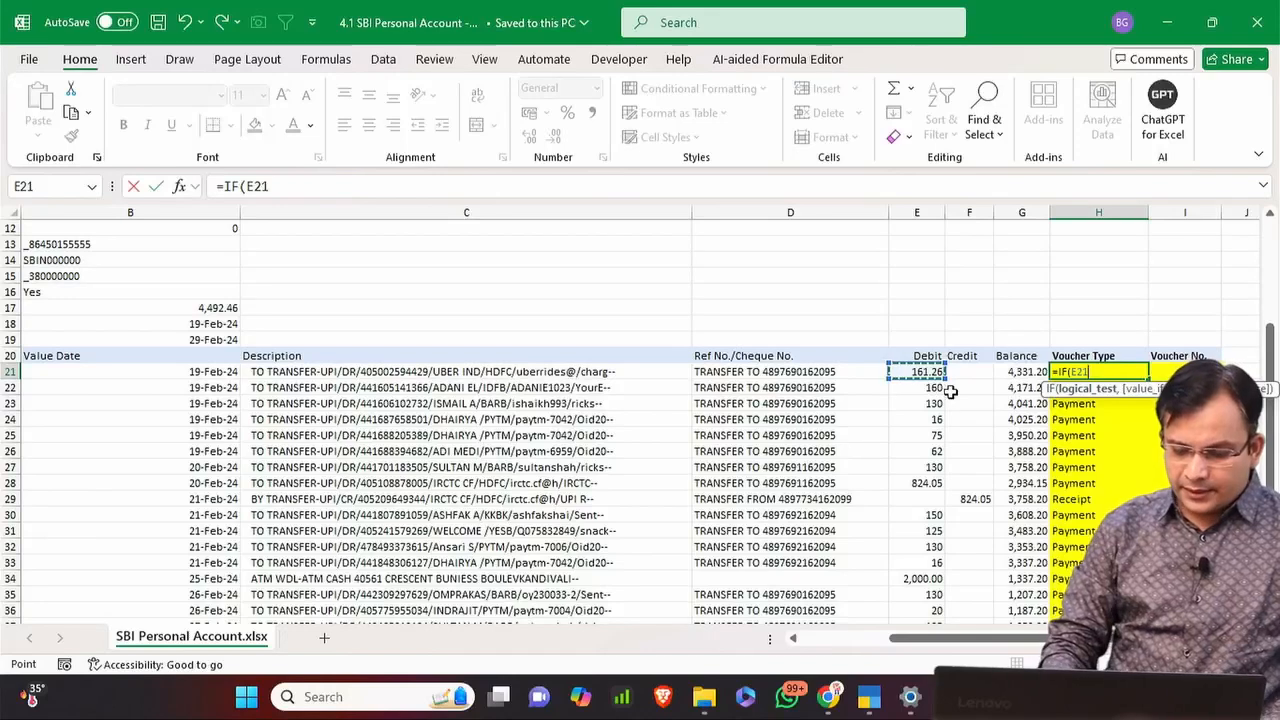
text(>0,")
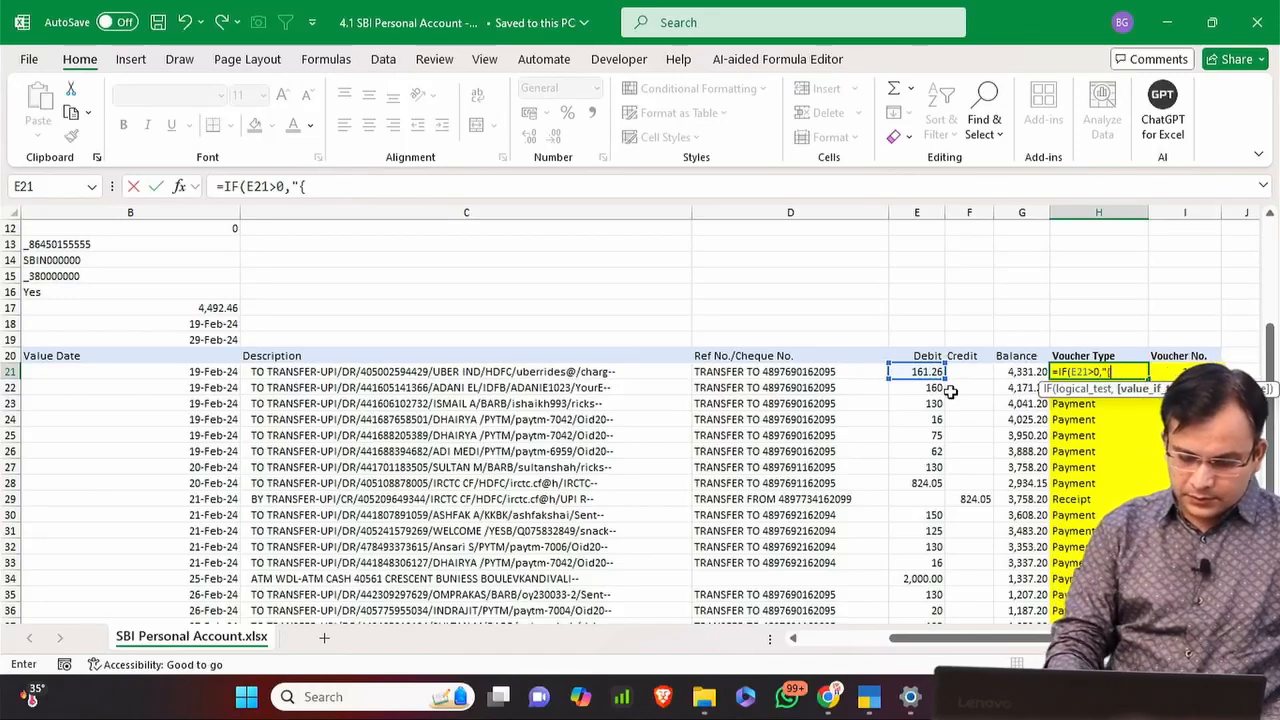
text(Payment")
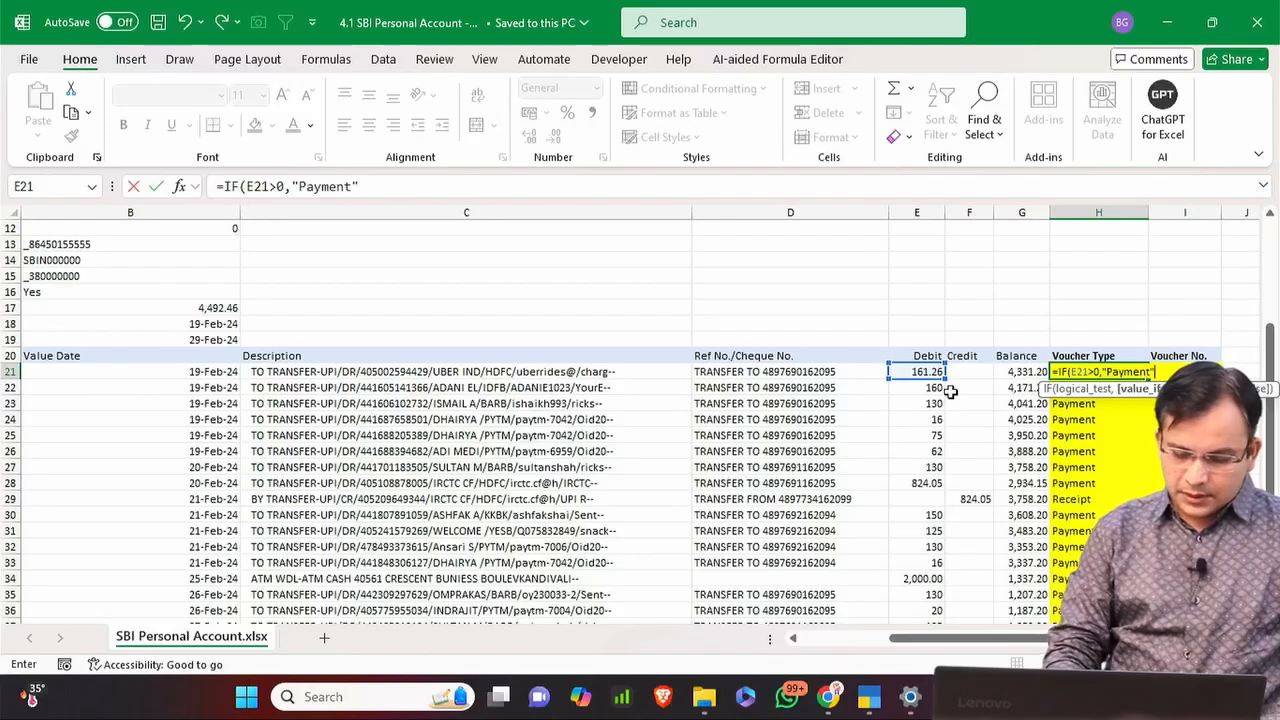
text(,"receipt)
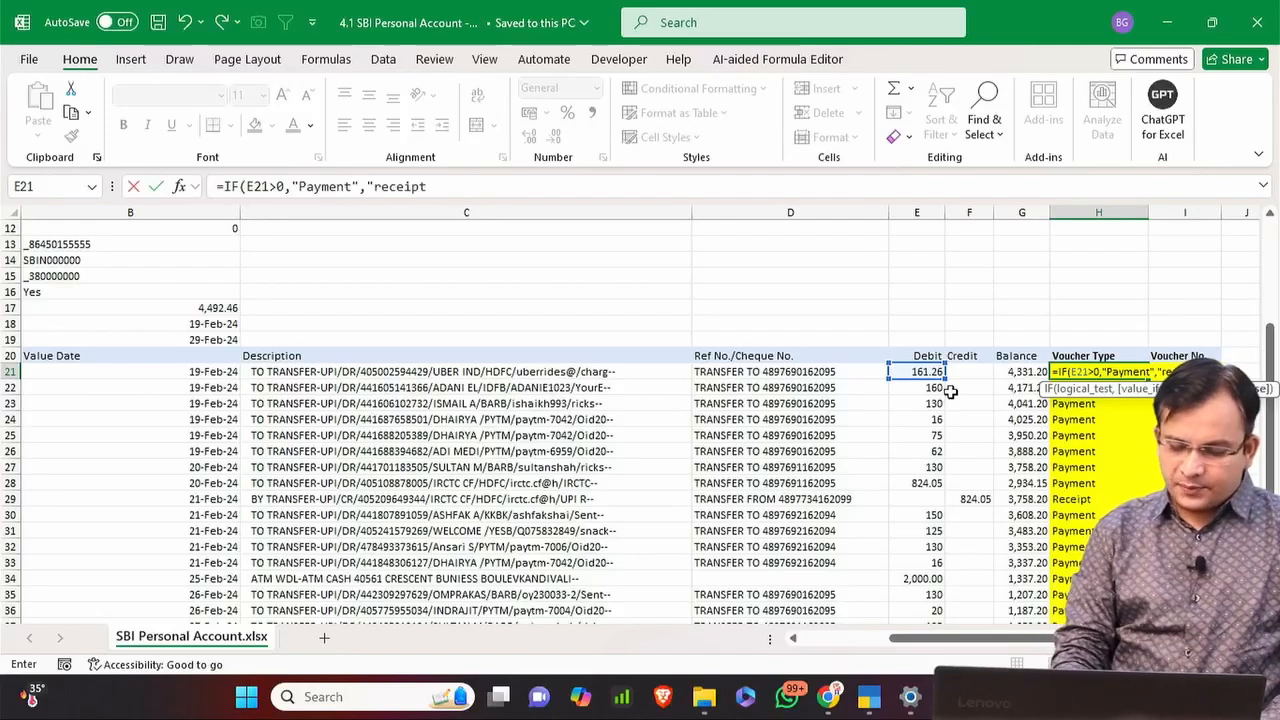
text("))
key(Return)
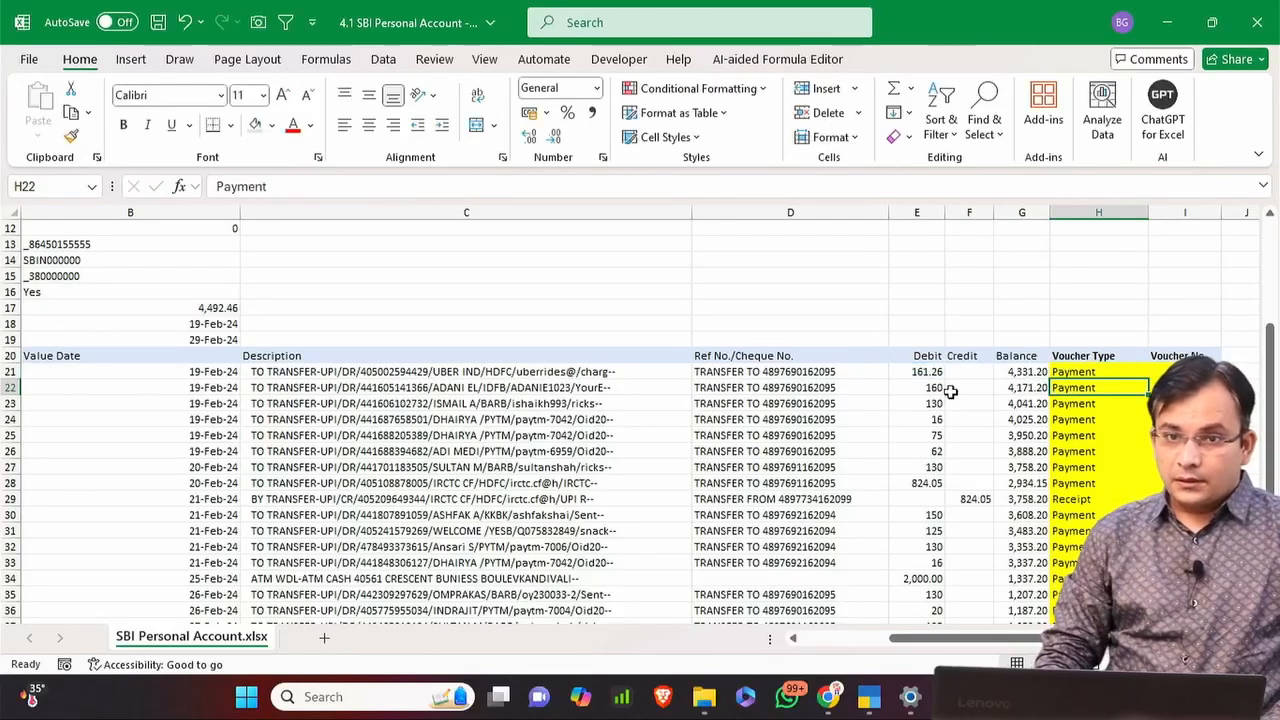
key(Up)
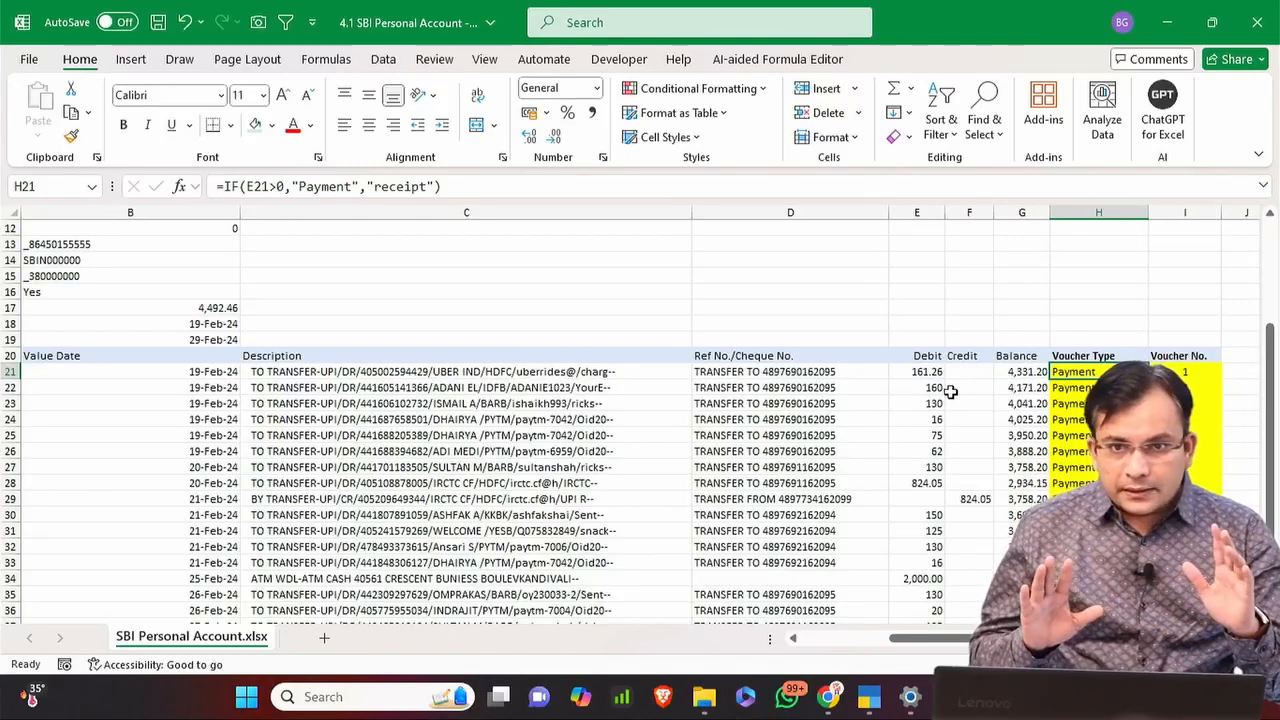
key(ctrl+s)
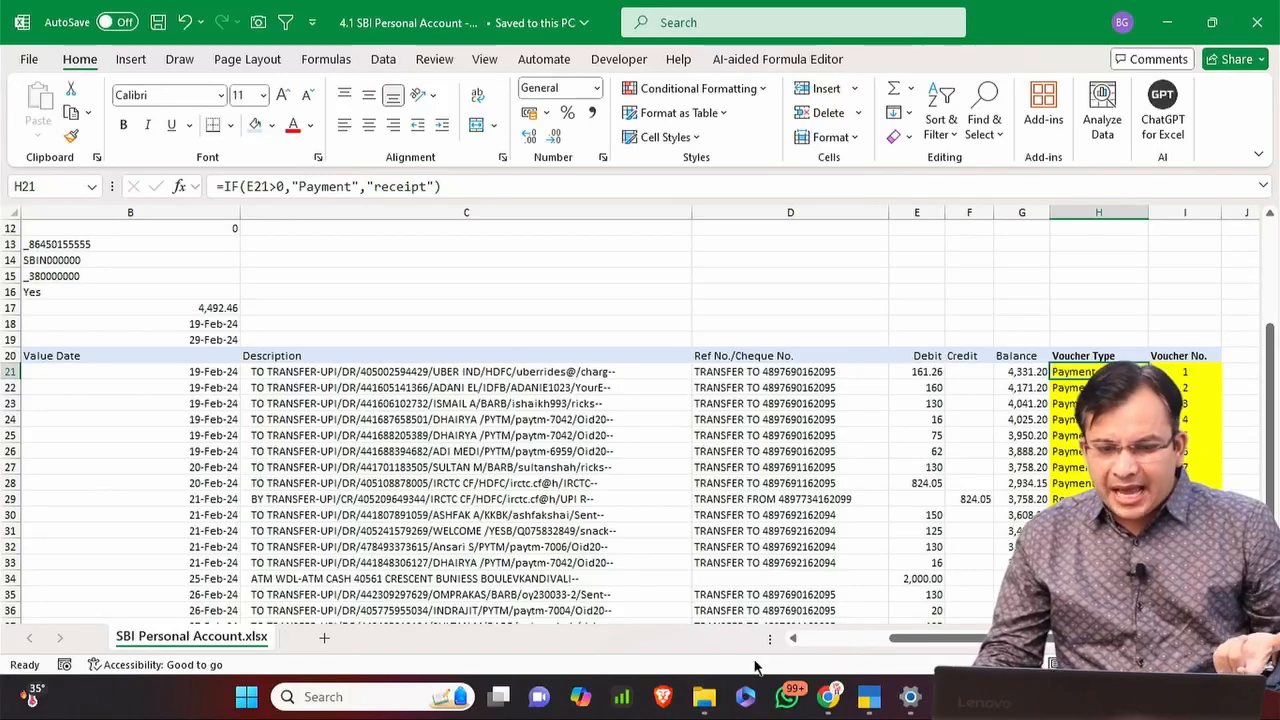
Switch to the Practice Files folder in File Explorer and select the 3.2 Bulk JV - Multi Dr - Cr file.
mouse_move(707, 705)
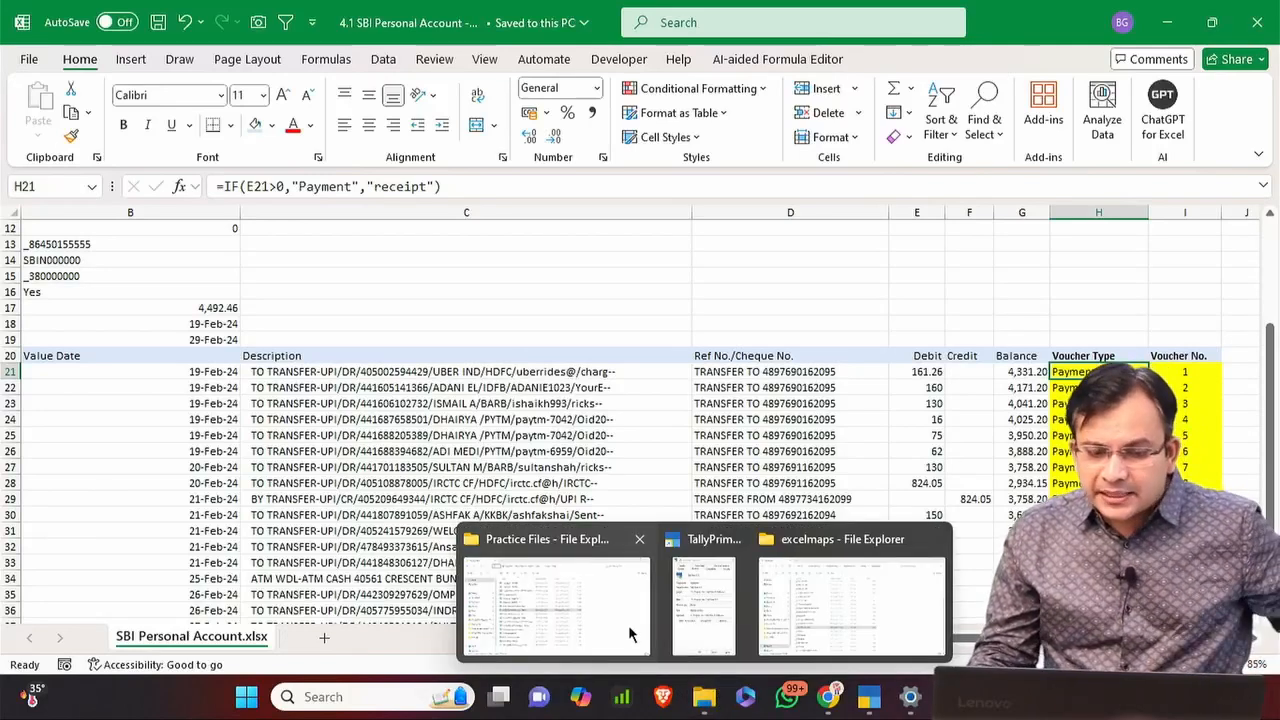
click(628, 625)
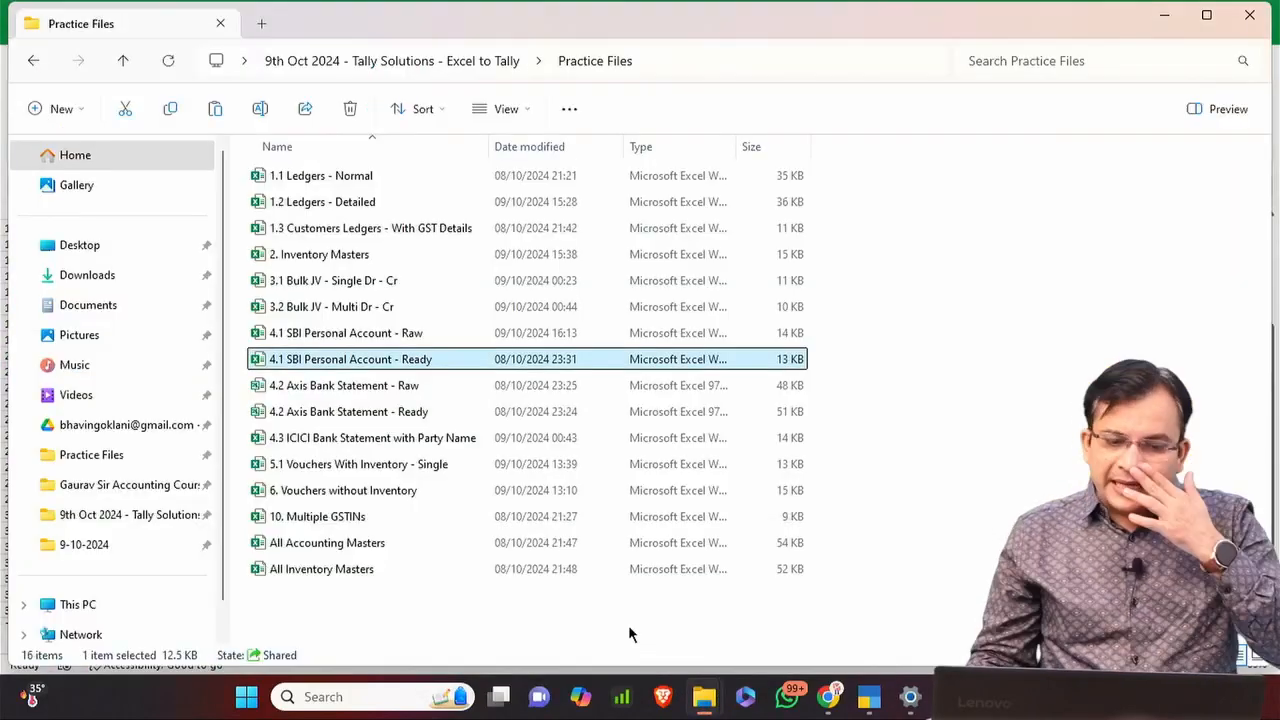
click(360, 284)
click(413, 310)
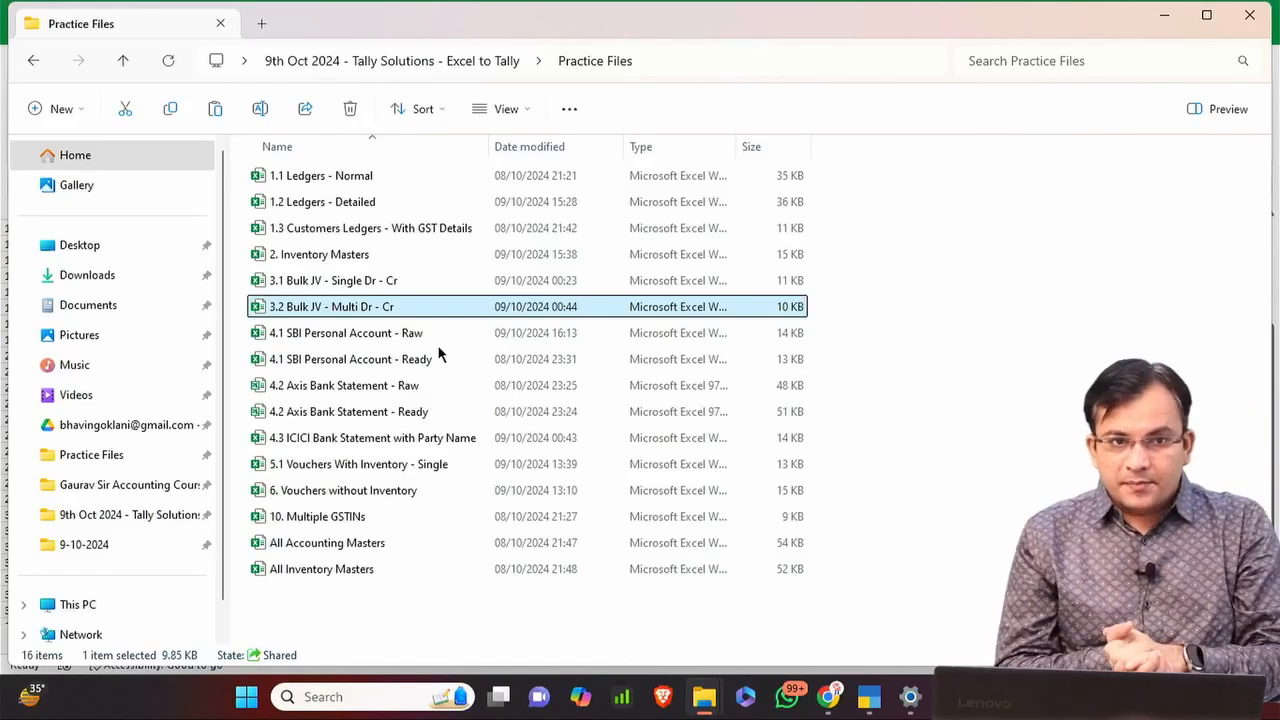
Switch back to the 4.1 SBI Personal Account workbook in Excel and close it.
mouse_move(951, 697)
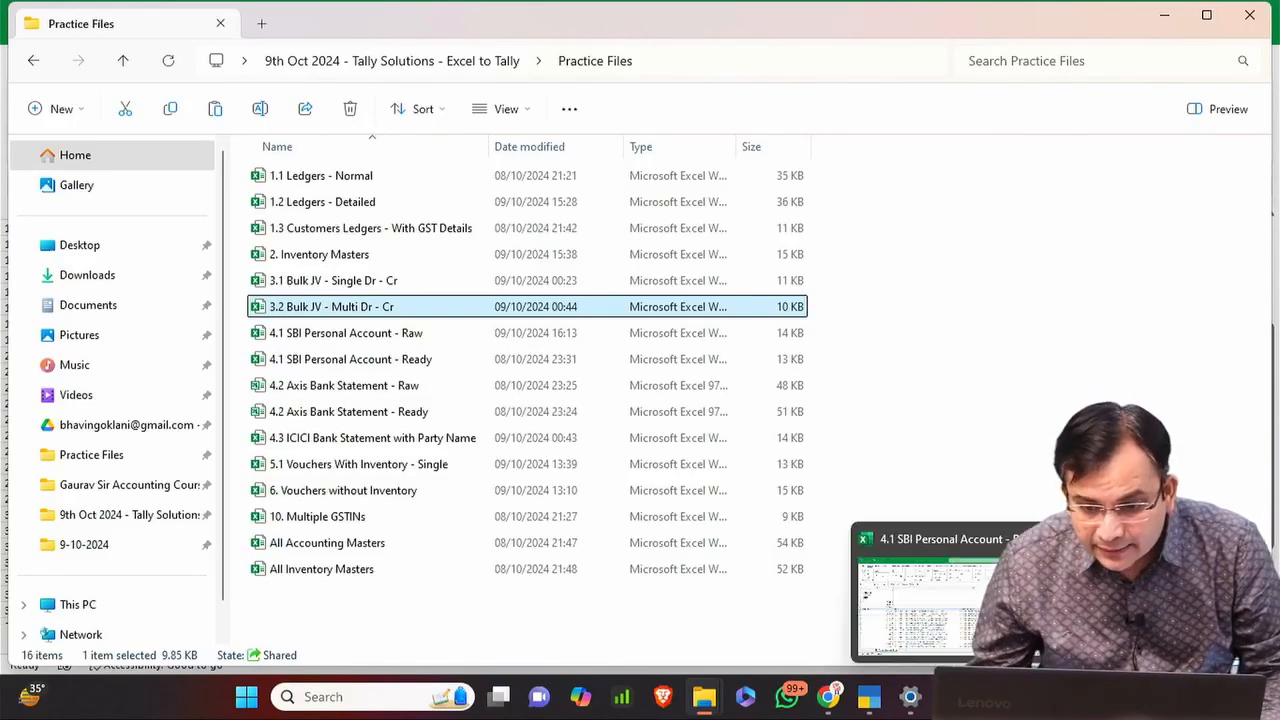
click(945, 605)
click(352, 431)
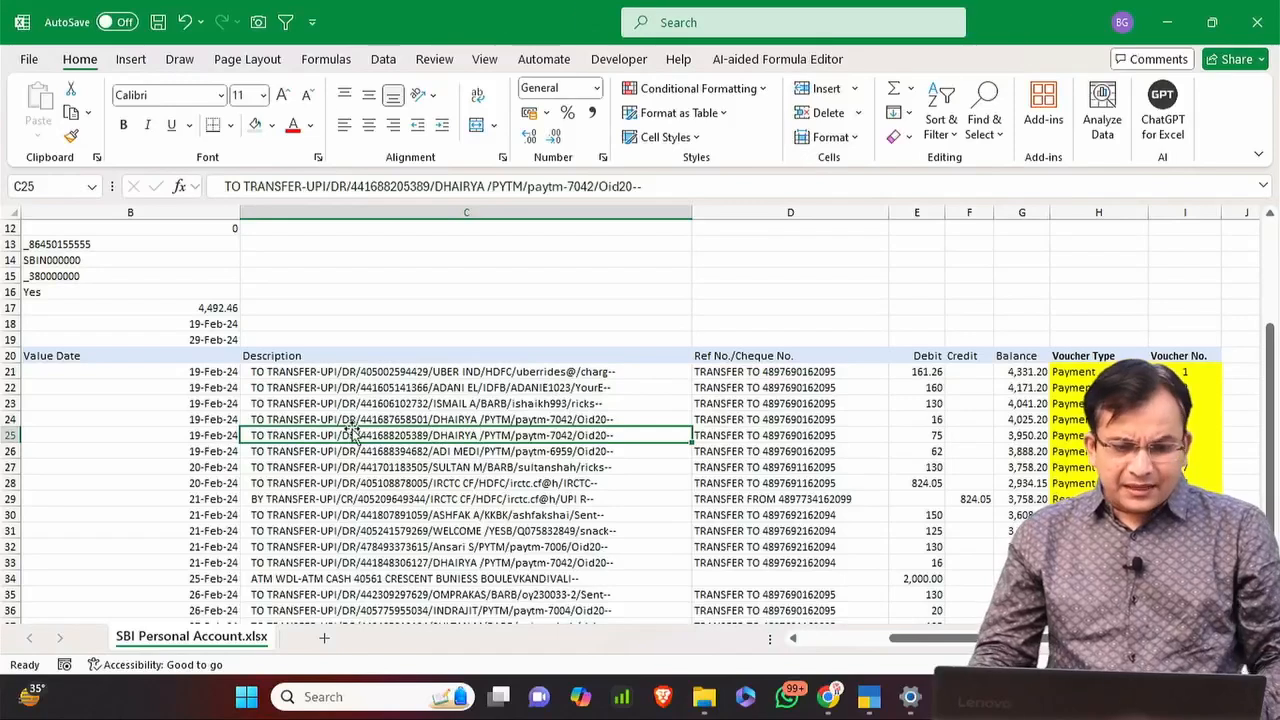
key(alt+space)
key(c)
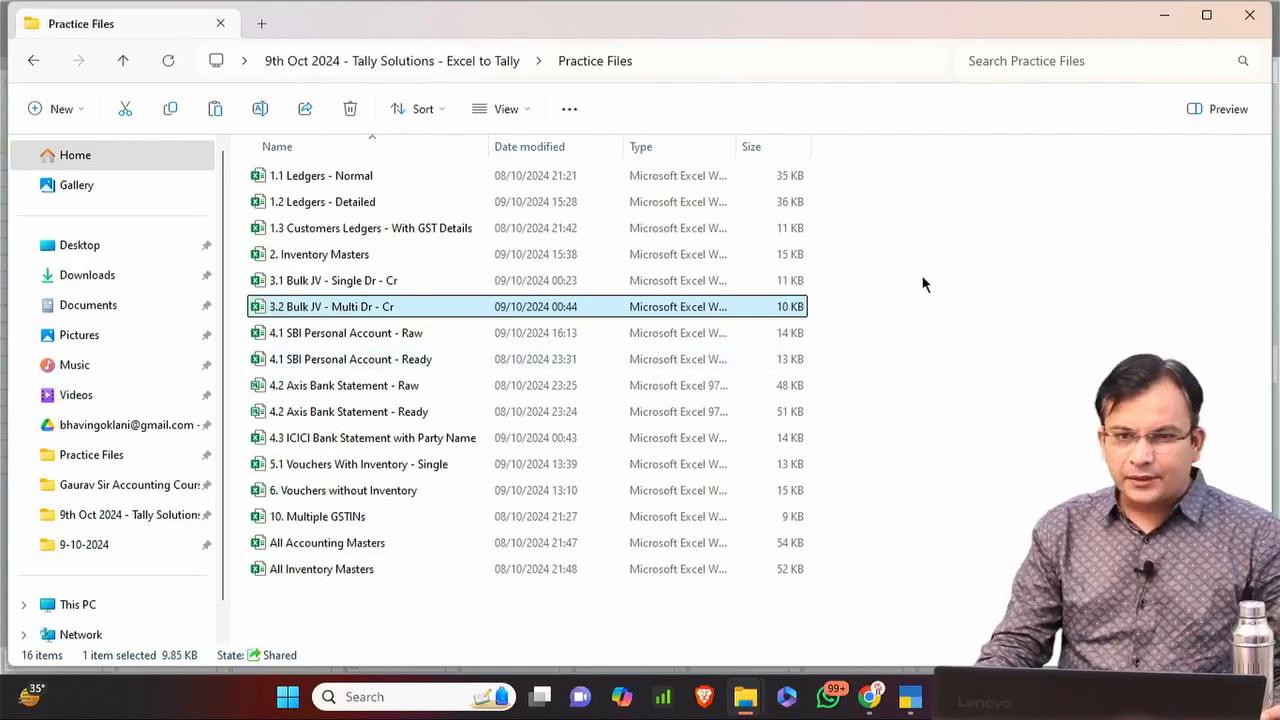
Open the 3.2 Bulk JV - Multi Dr - Cr workbook from Practice Files and go to the Ledger Name (Dr) header.
click(945, 299)
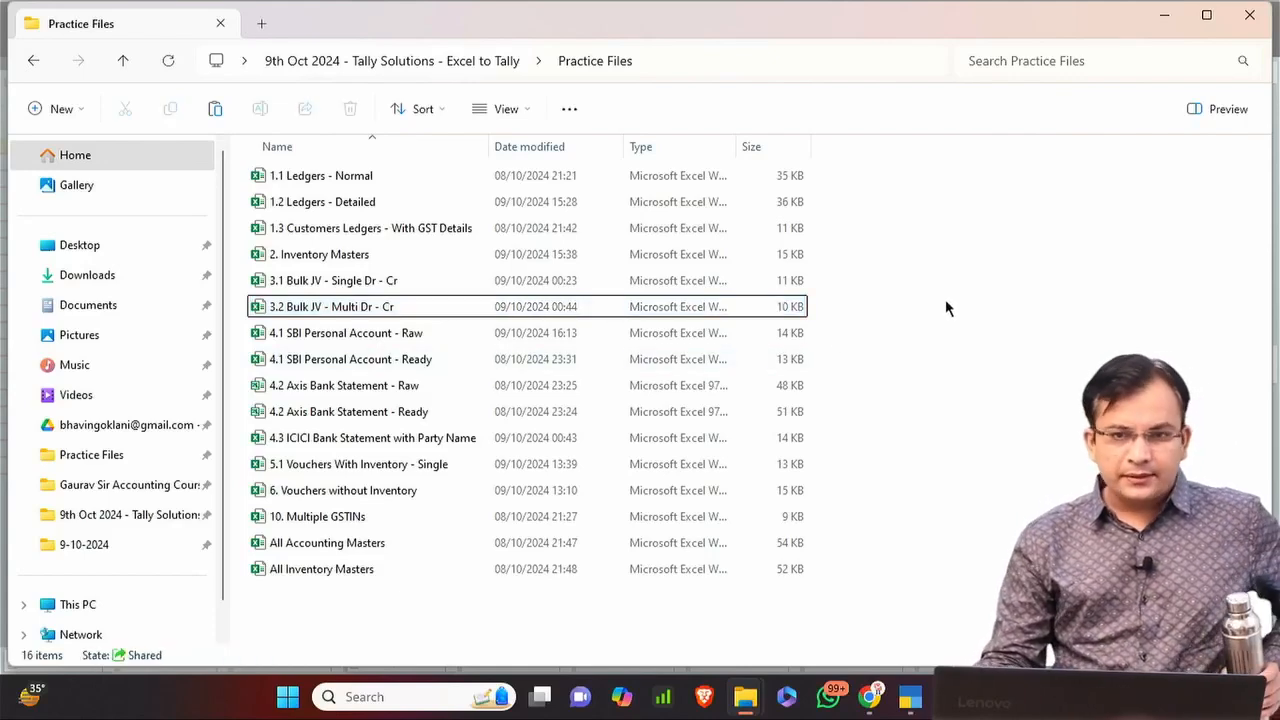
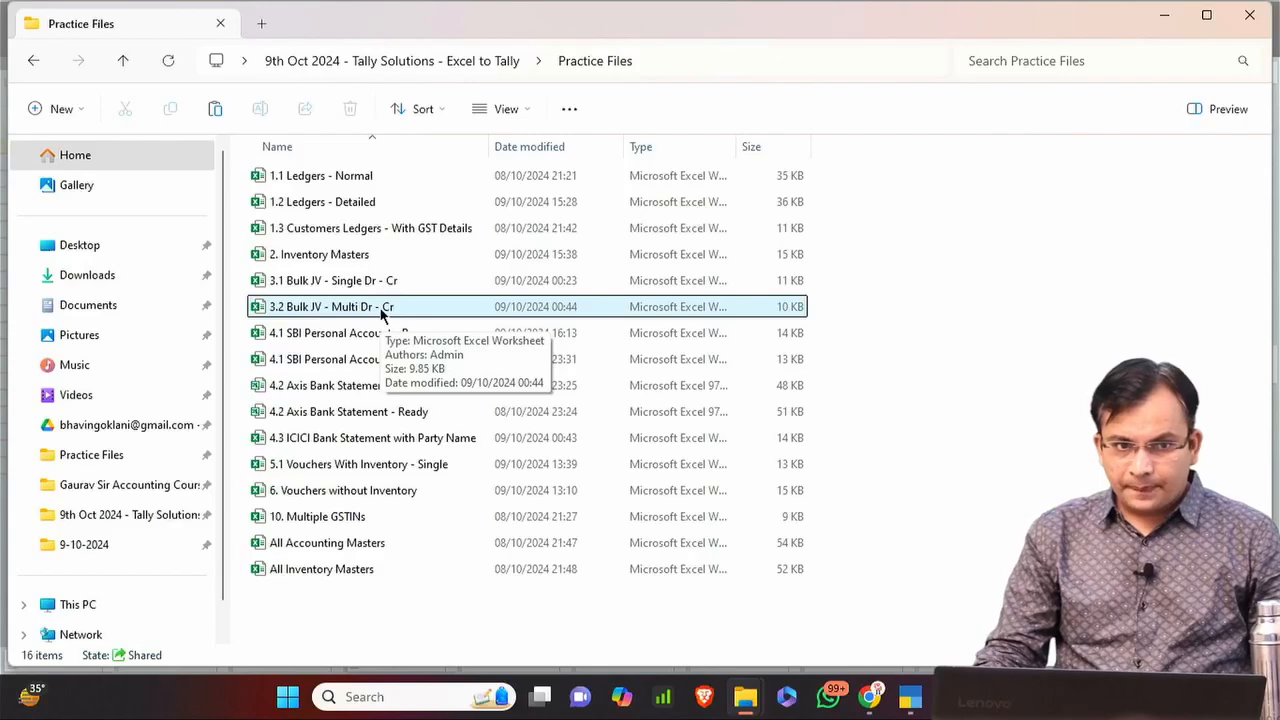
click(381, 313)
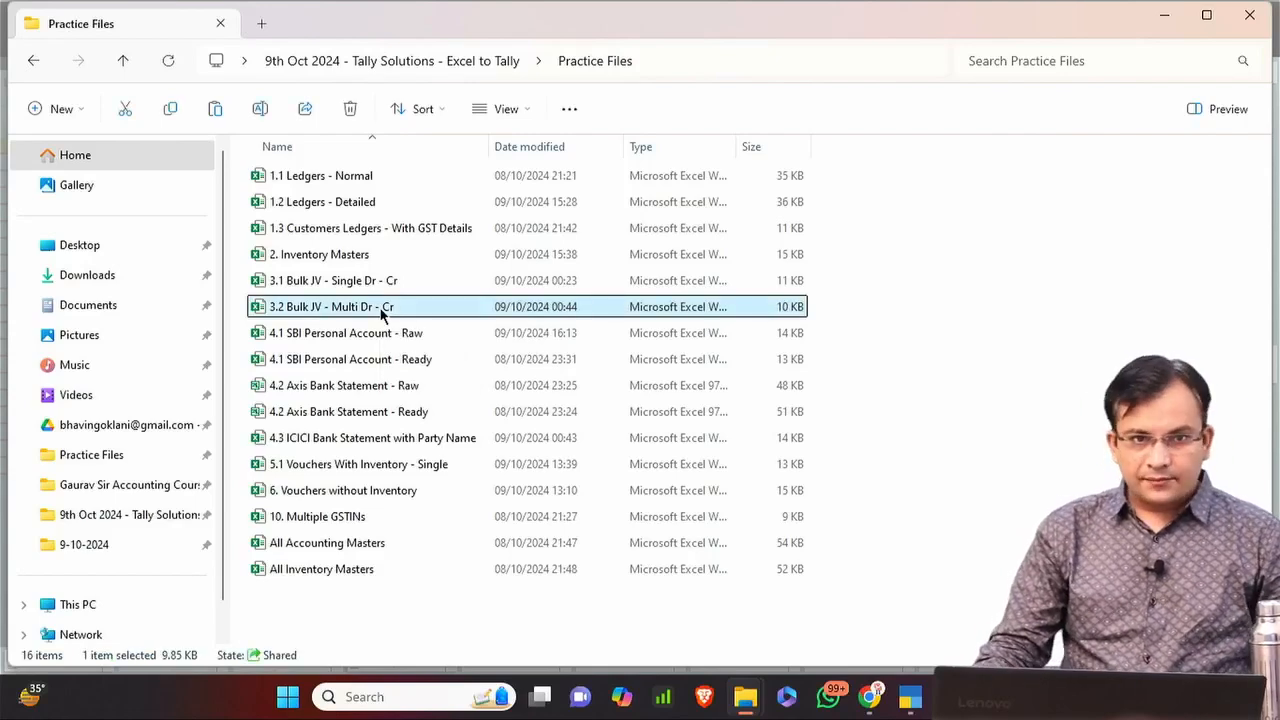
double_click(381, 313)
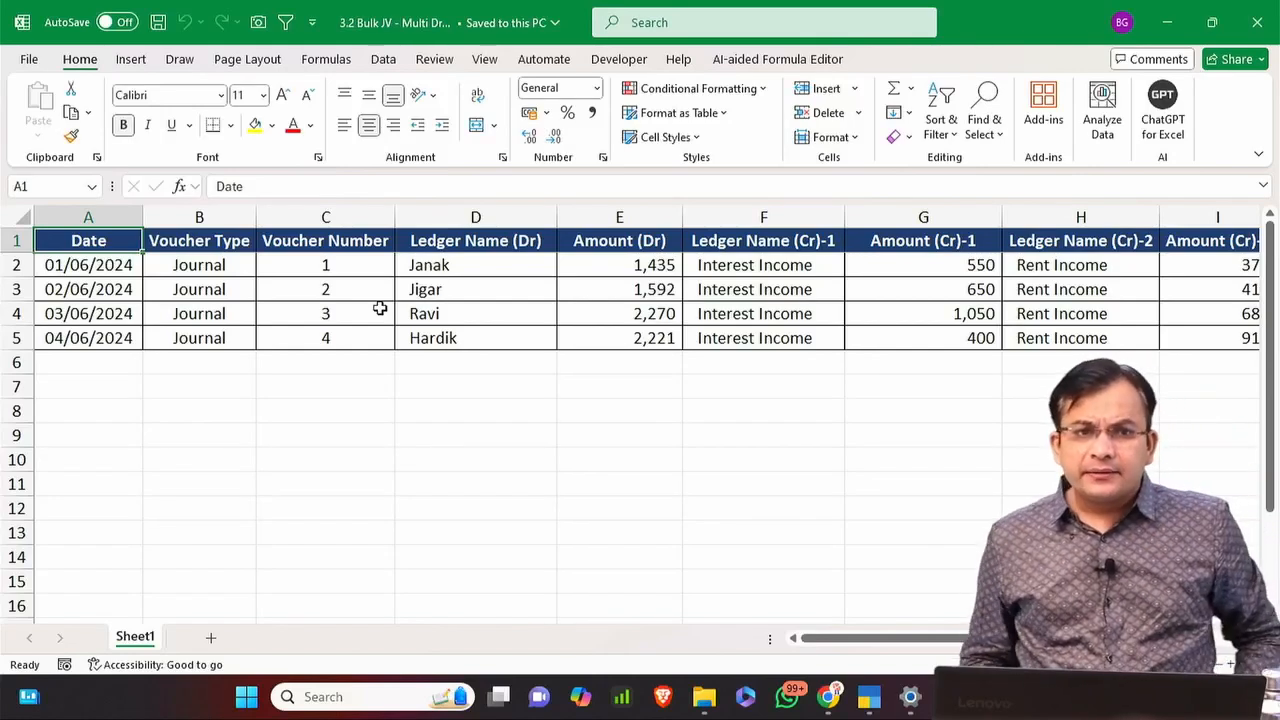
key(Right)
key(Right)
key(Right)
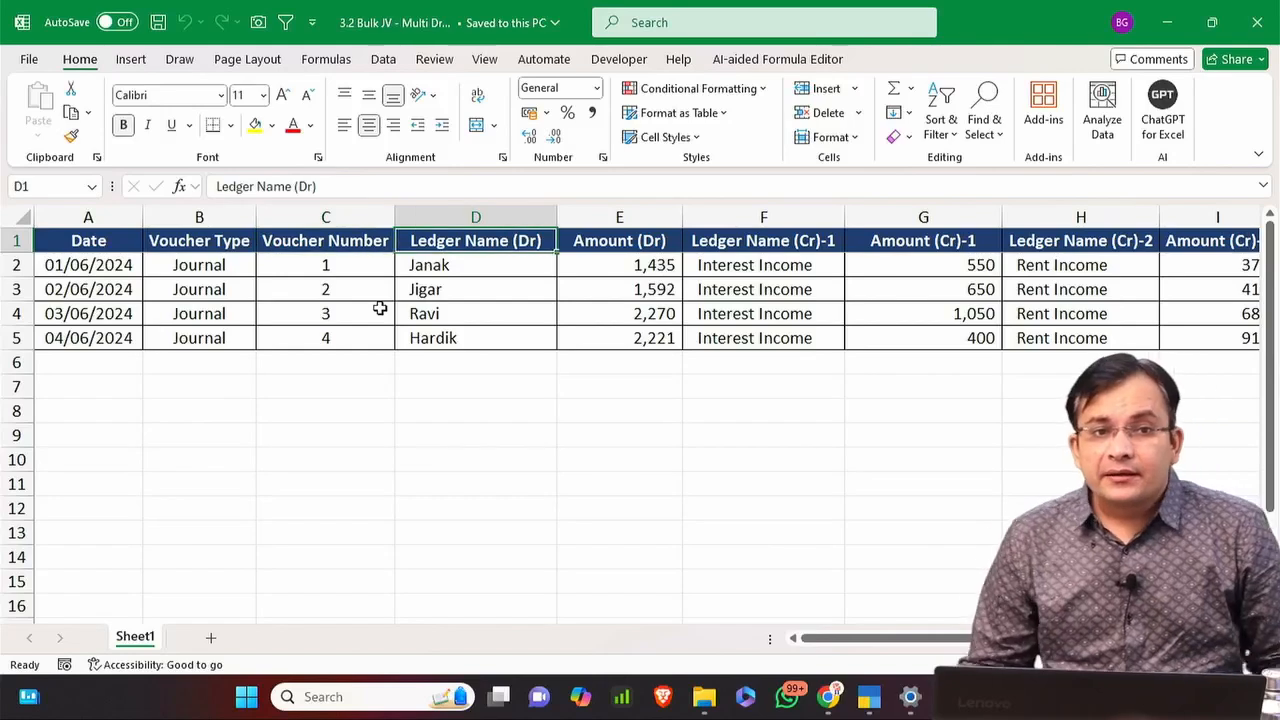
Examine the Date column entries and the debit ledger names in rows 2 to 5.
key(Down)
key(Left)
key(Left)
key(Left)
key(ctrl+shift+Down)
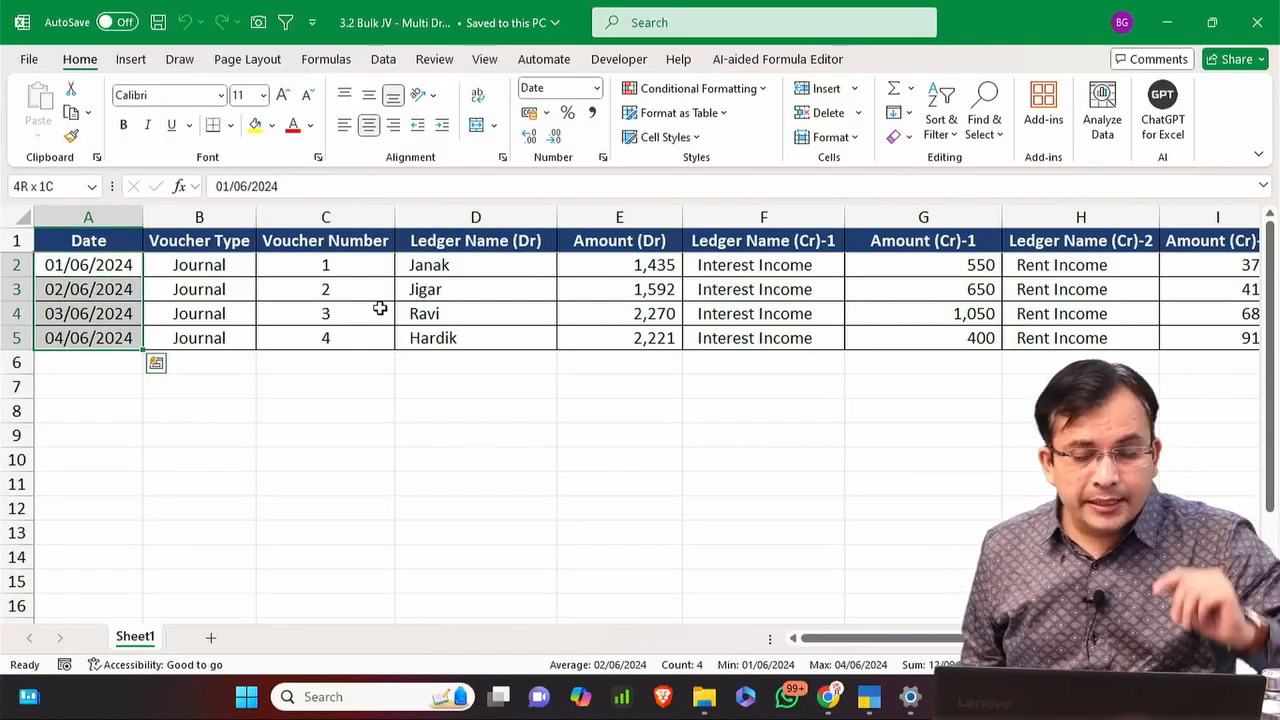
key(Right)
key(Right)
key(Right)
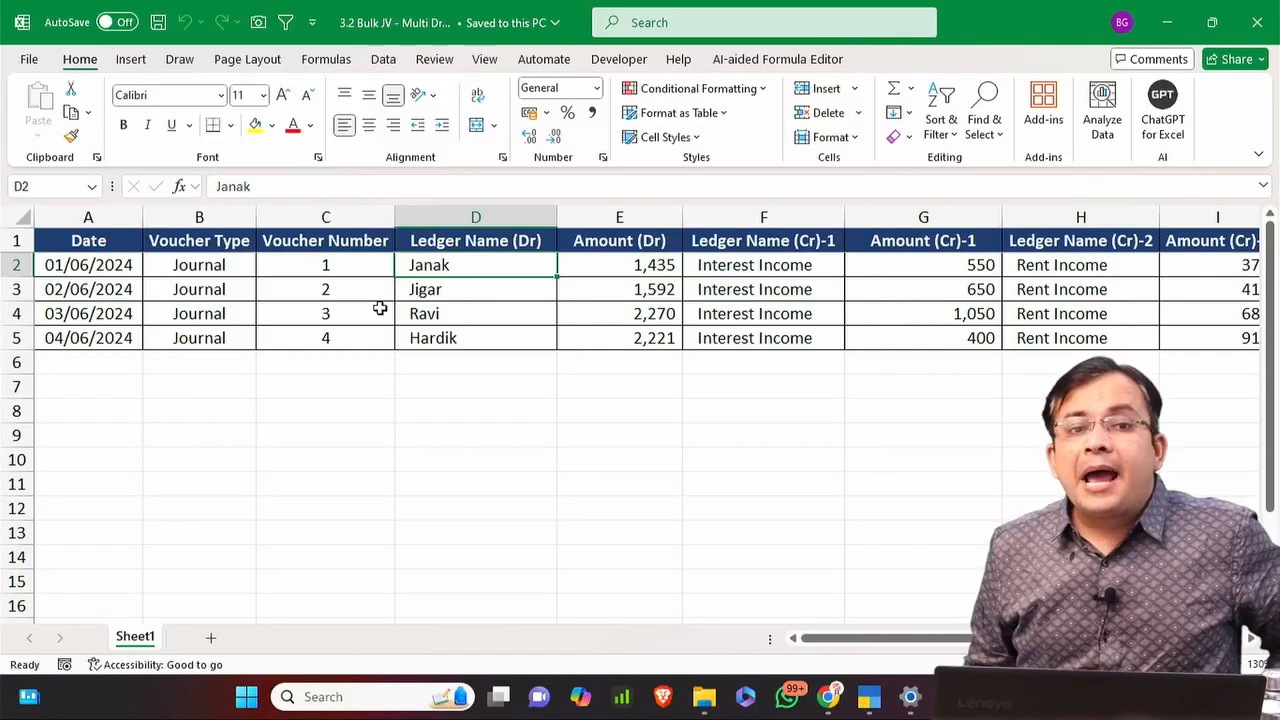
key(ctrl+shift+Down)
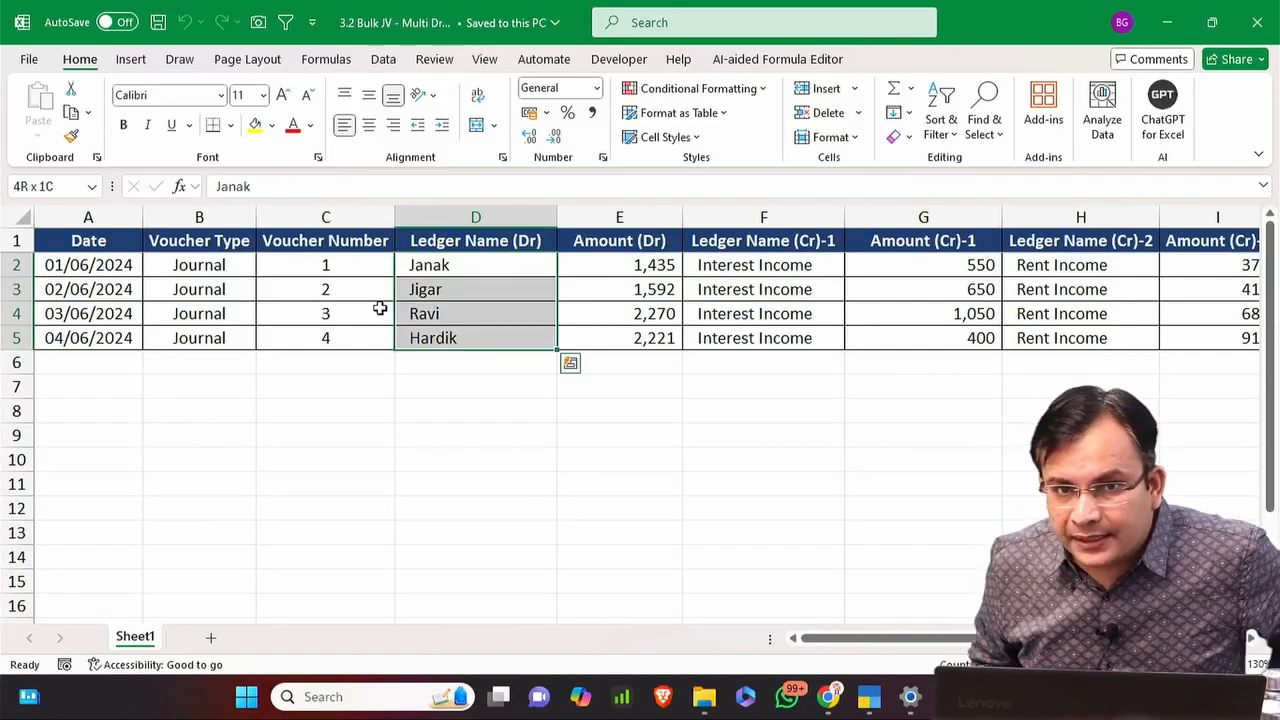
Examine the three credit ledger columns and their amounts, returning to the first debit ledger in D2.
key(Right)
key(Right)
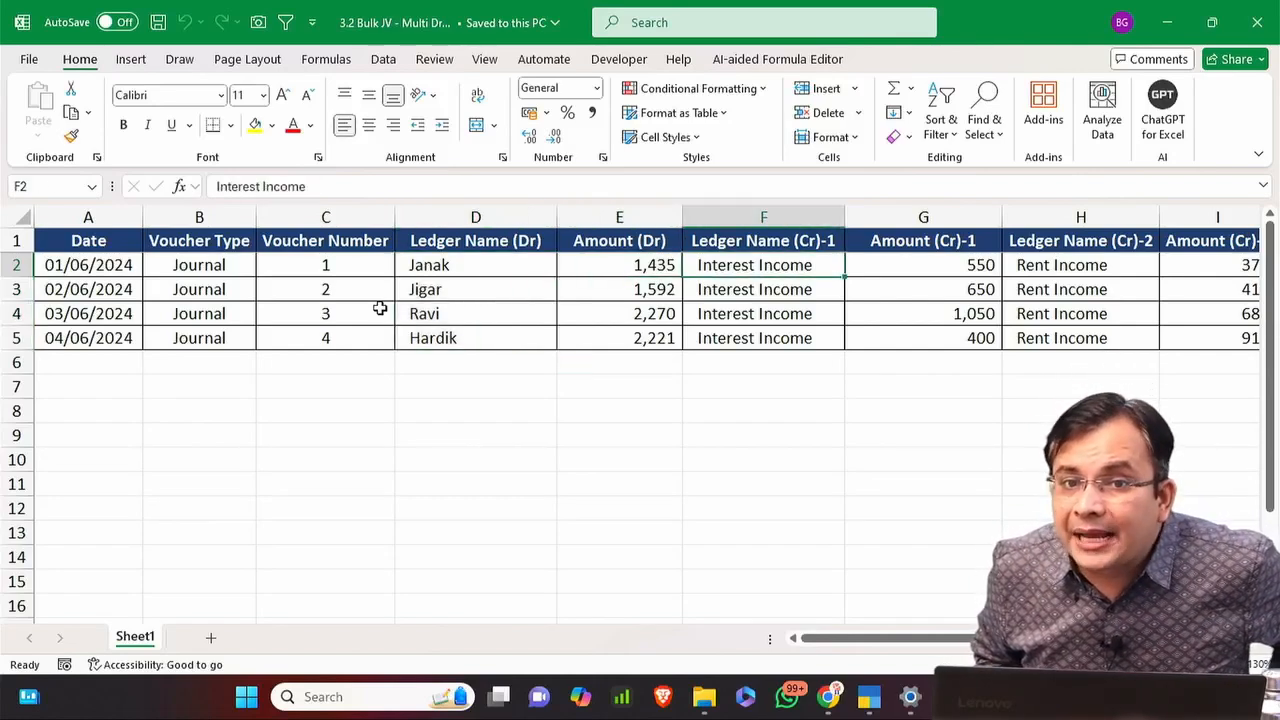
key(ctrl+shift+Down)
key(Right)
key(Right)
key(Right)
key(Right)
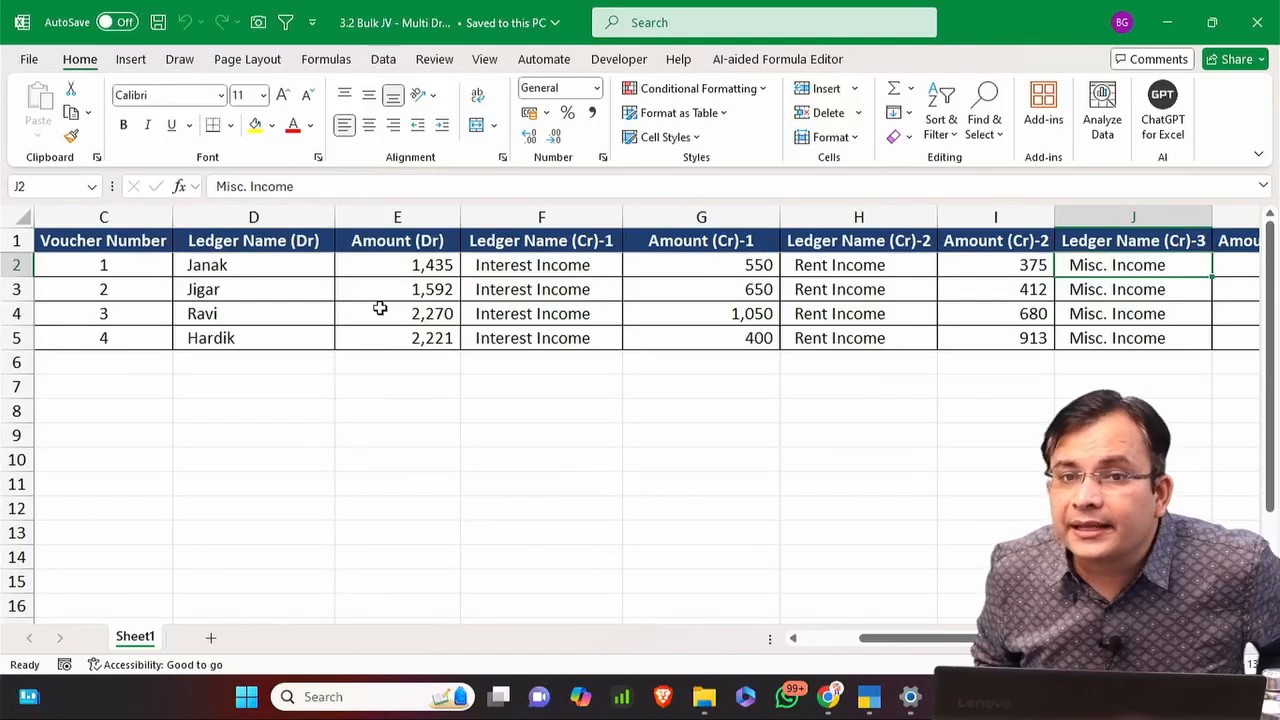
key(Left)
key(Left)
key(Left)
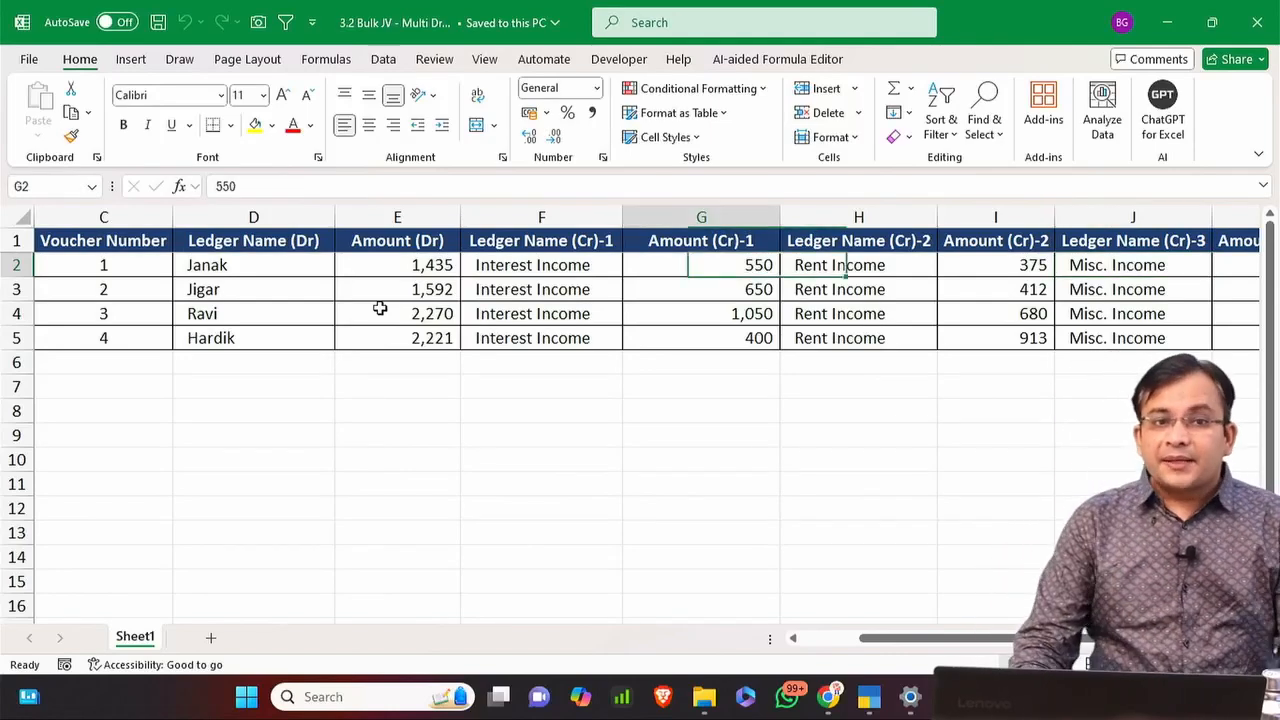
key(Left)
key(Left)
key(Left)
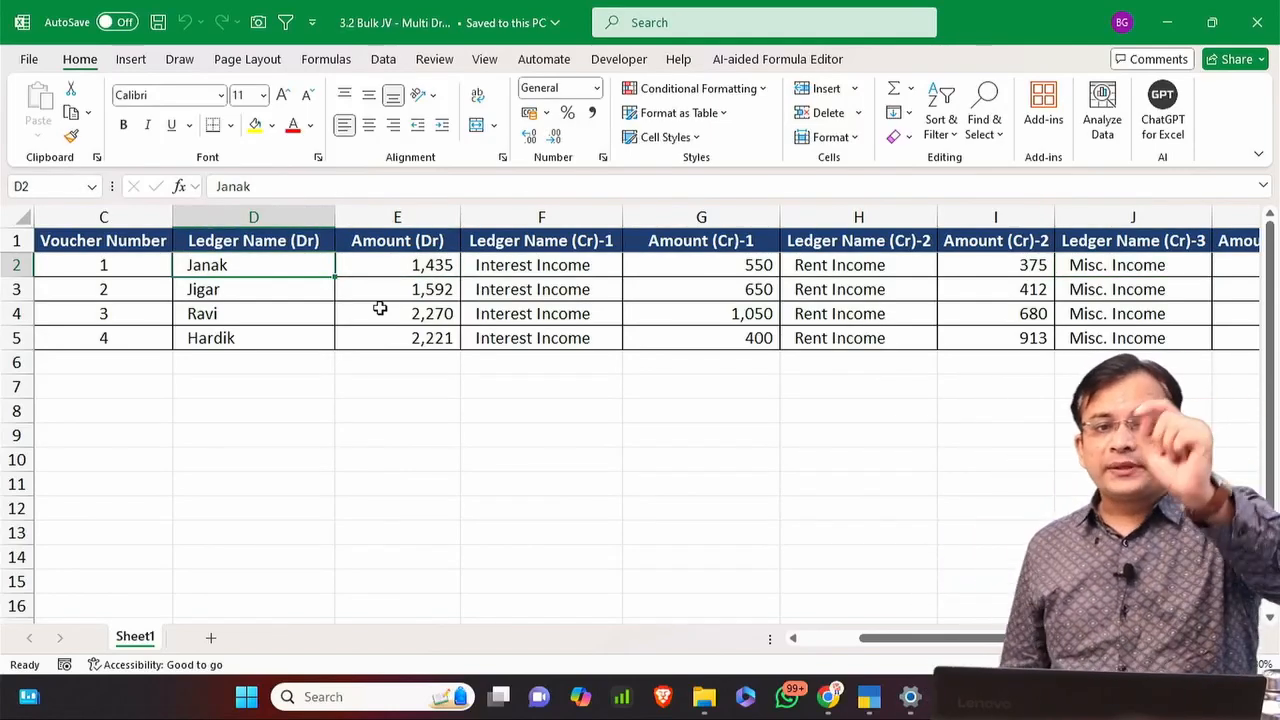
Review the debit ledger, three credit ledger and amount pairs, and narration columns of the journal sheet, and save the workbook.
key(Right)
key(Right)
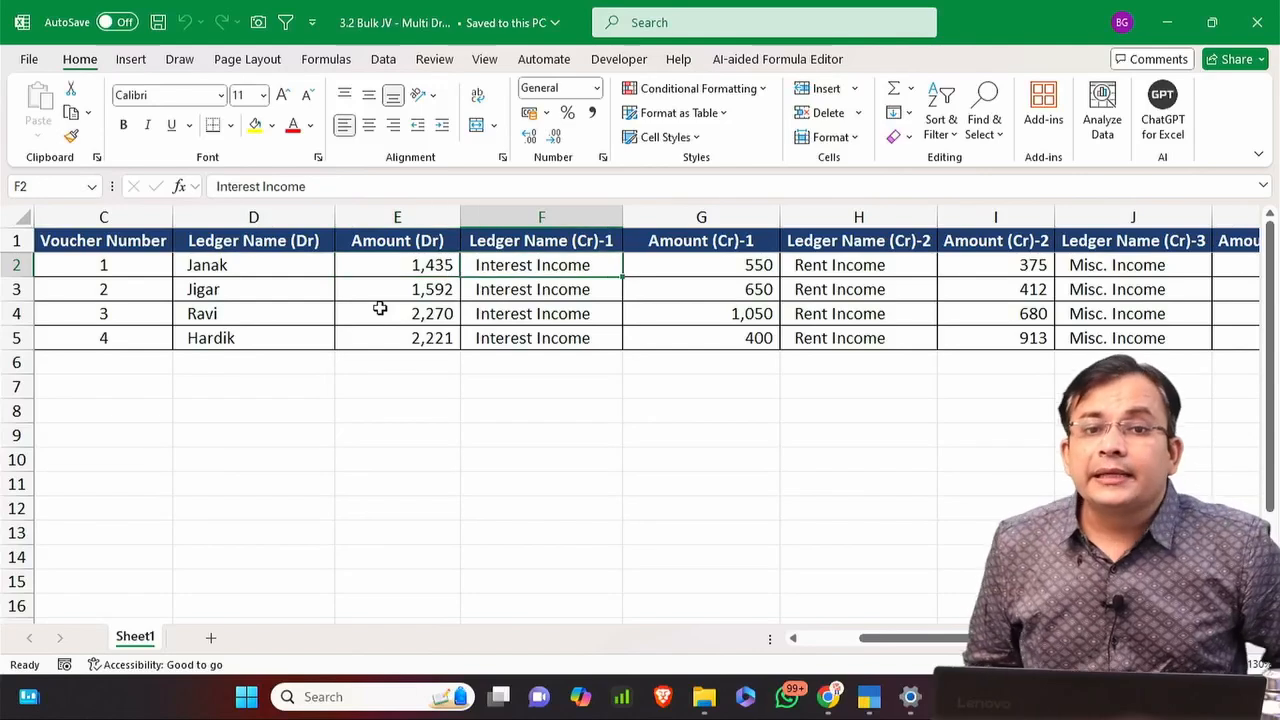
key(Right)
key(Right)
key(Right)
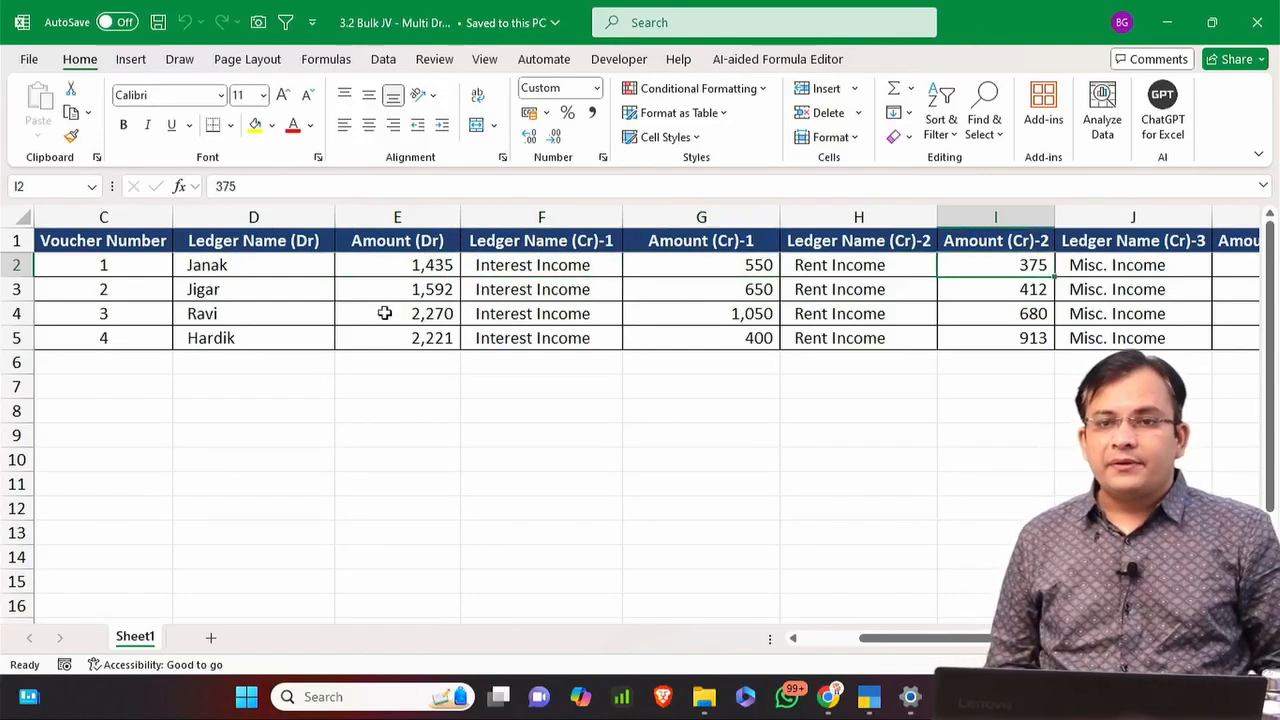
key(Right)
key(Right)
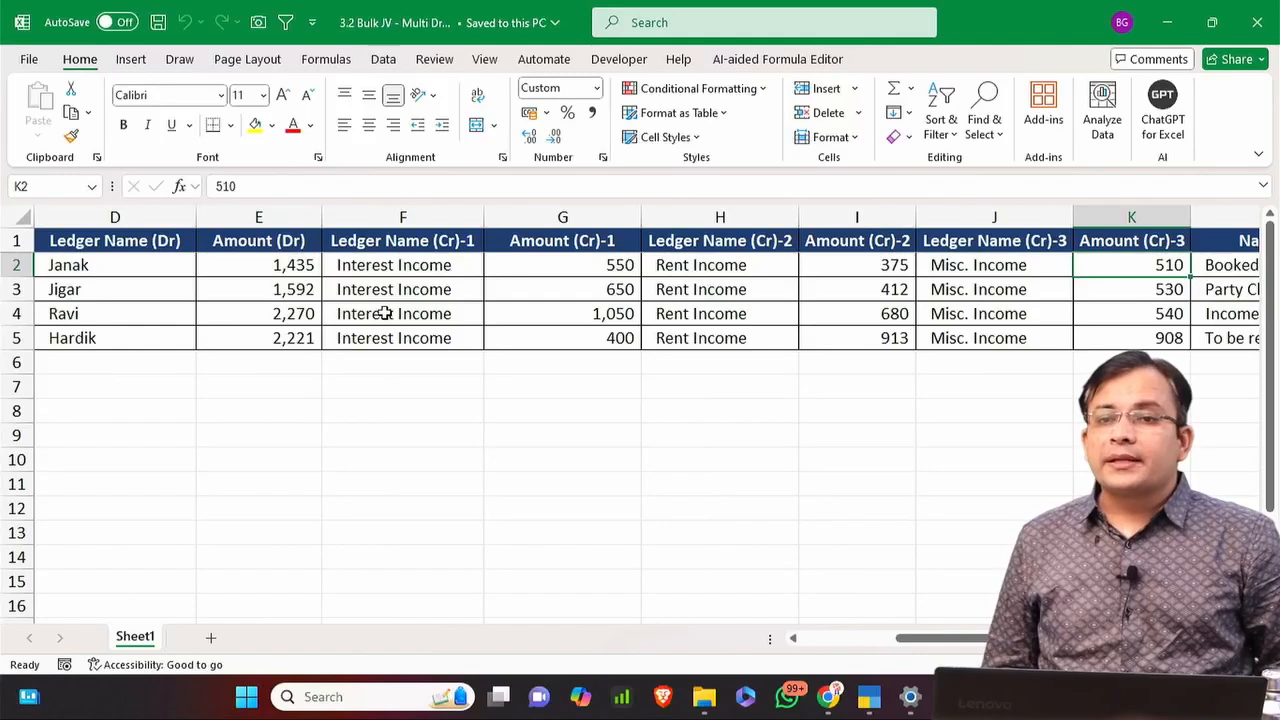
key(Right)
key(Up)
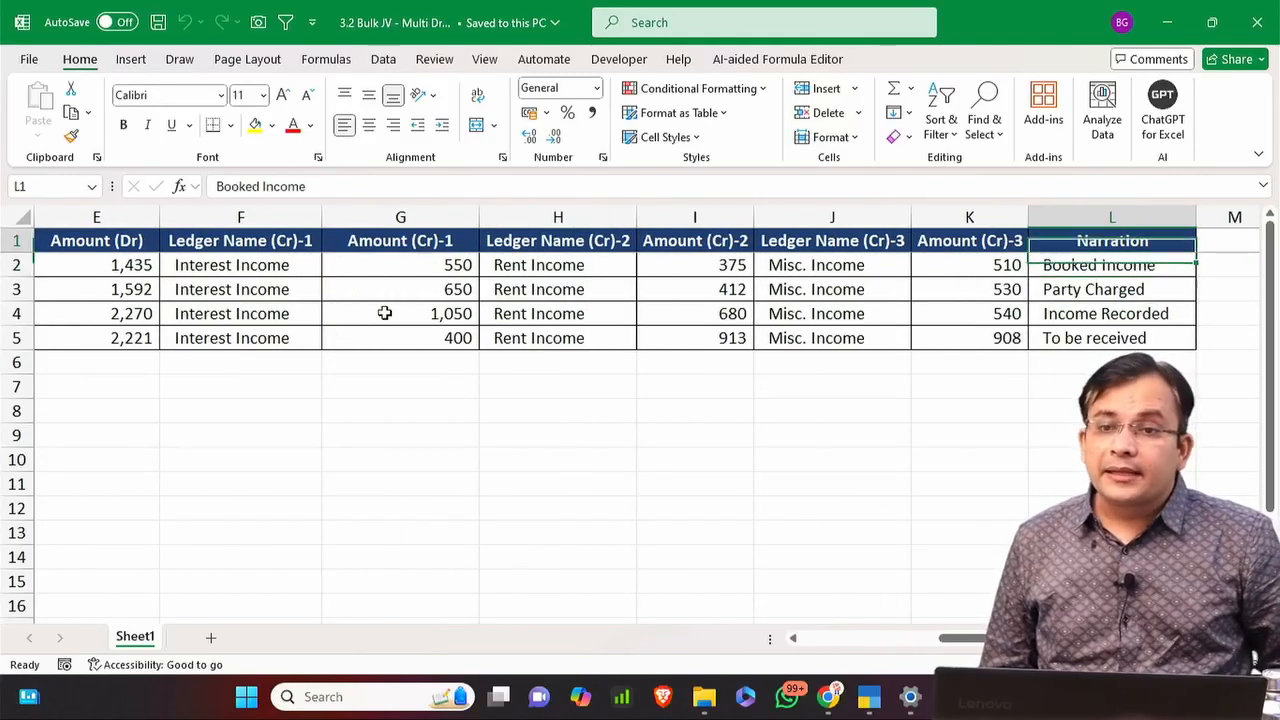
key(ctrl+Left)
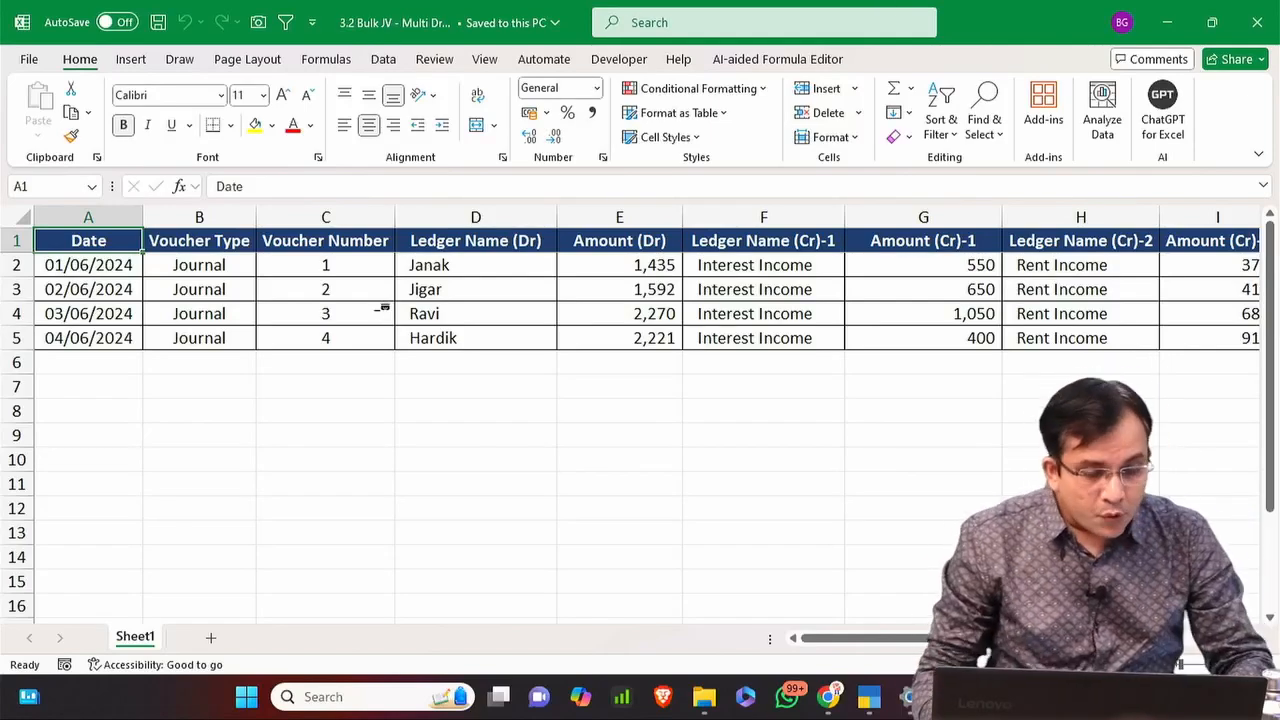
key(ctrl+s)
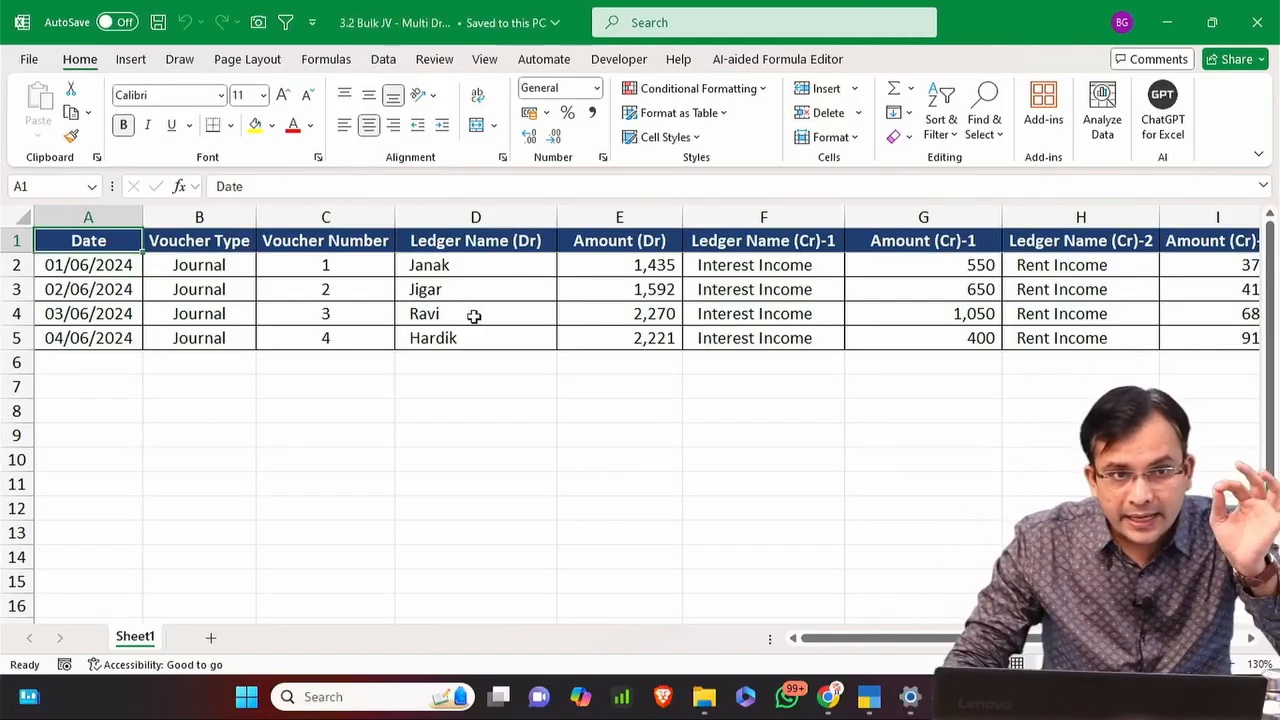
Switch to the TallyPrime window with the Excel Import company, leave the open import and ledger screens, and return to the Gateway of Tally.
mouse_move(869, 697)
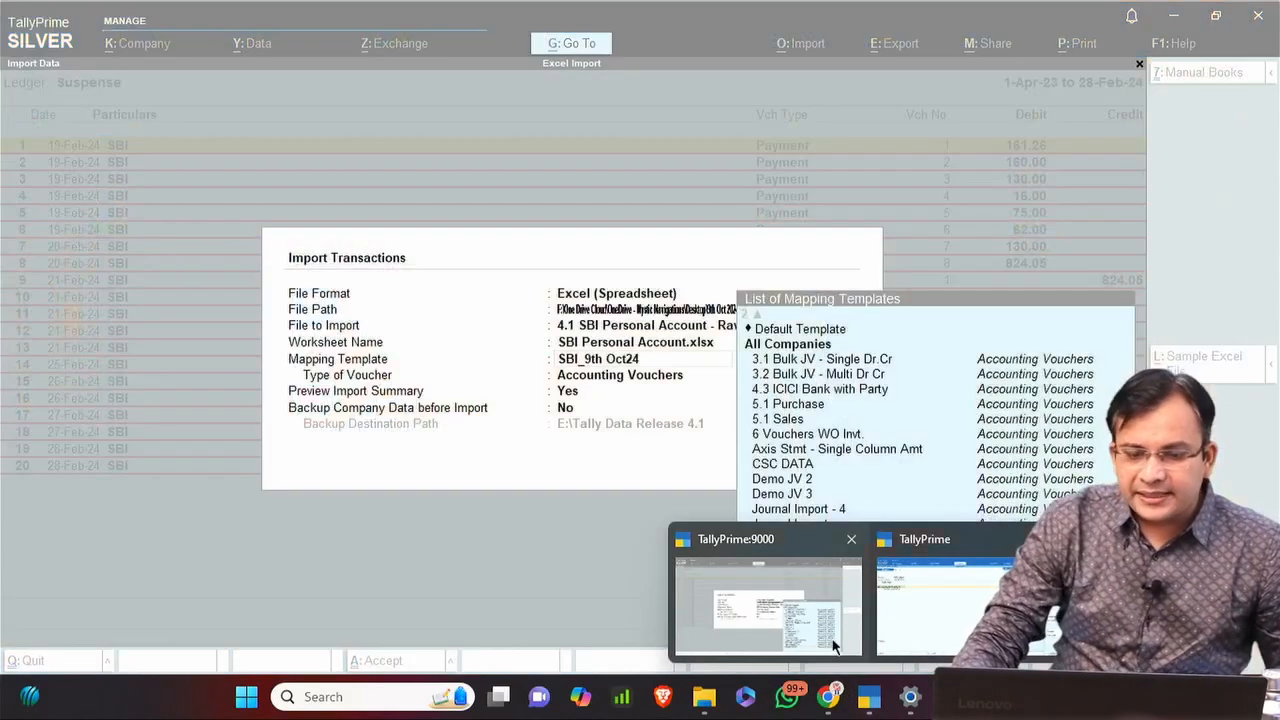
click(830, 640)
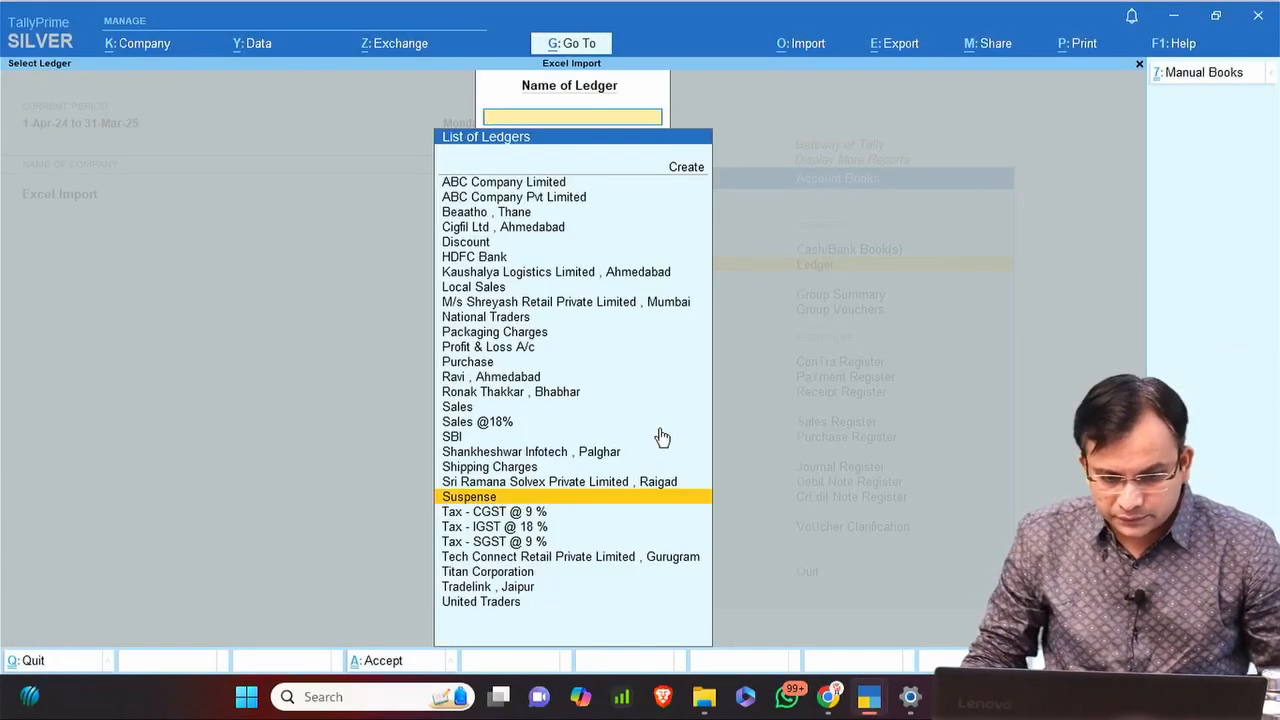
key(Escape)
key(Escape)
key(Escape)
Check the company's voucher and account counts in the Statistics report and return to the Gateway of Tally.
key(d)
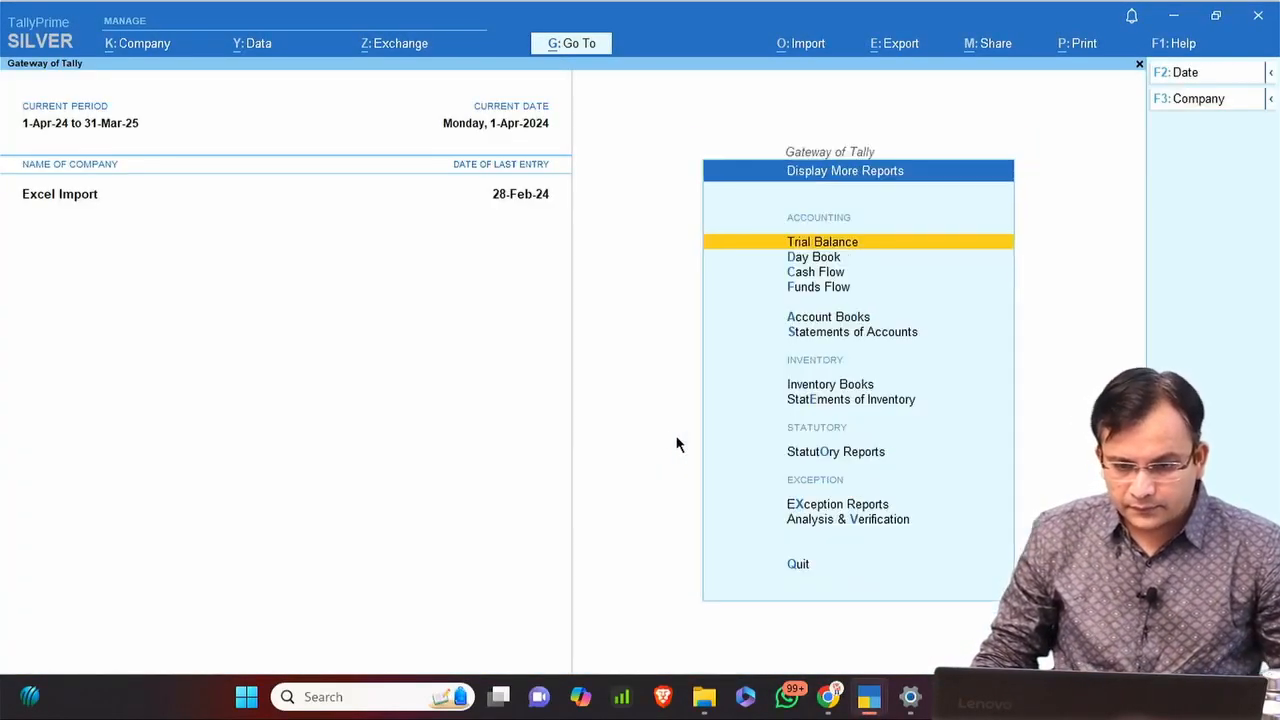
key(s)
key(s)
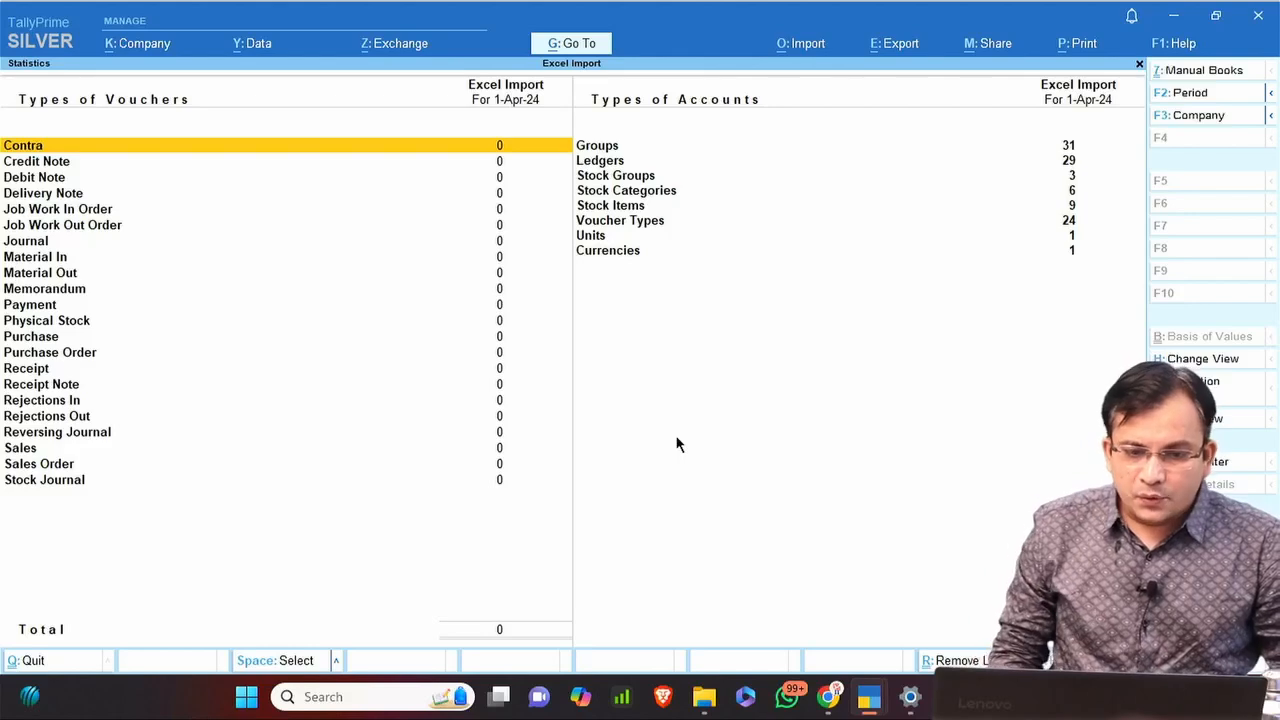
key(F2)
key(Escape)
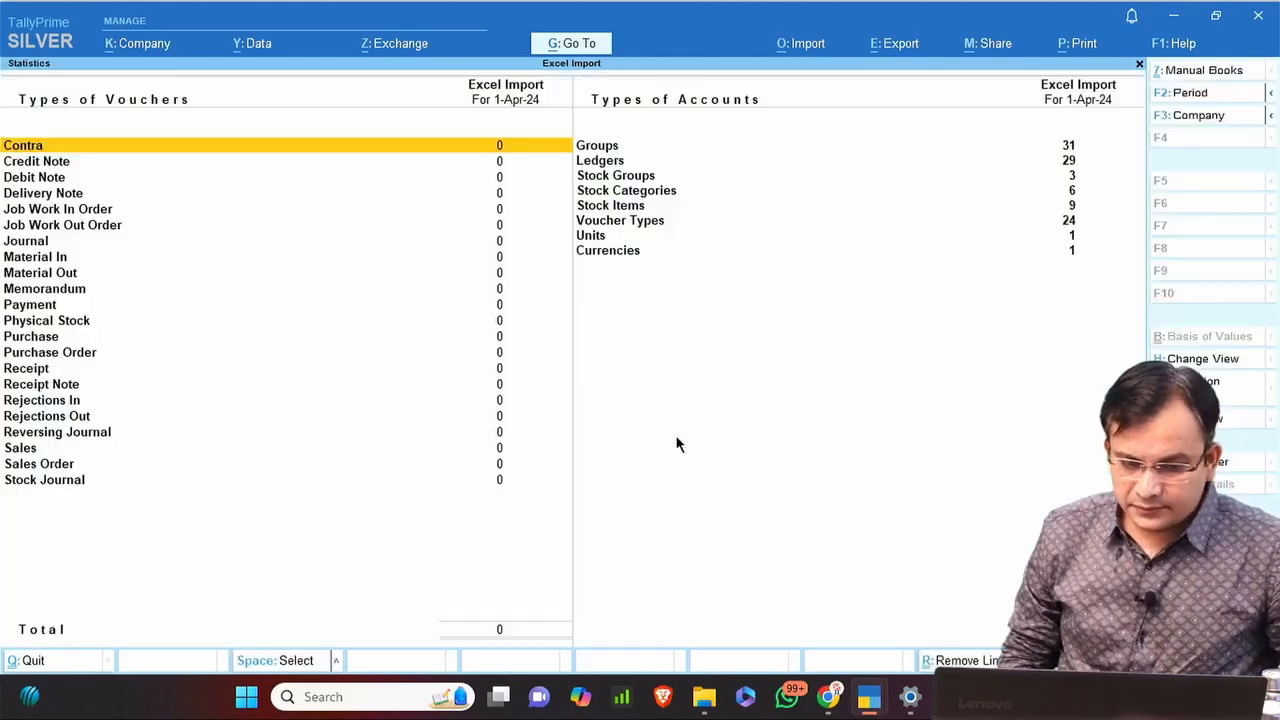
key(Escape)
key(Escape)
key(Escape)
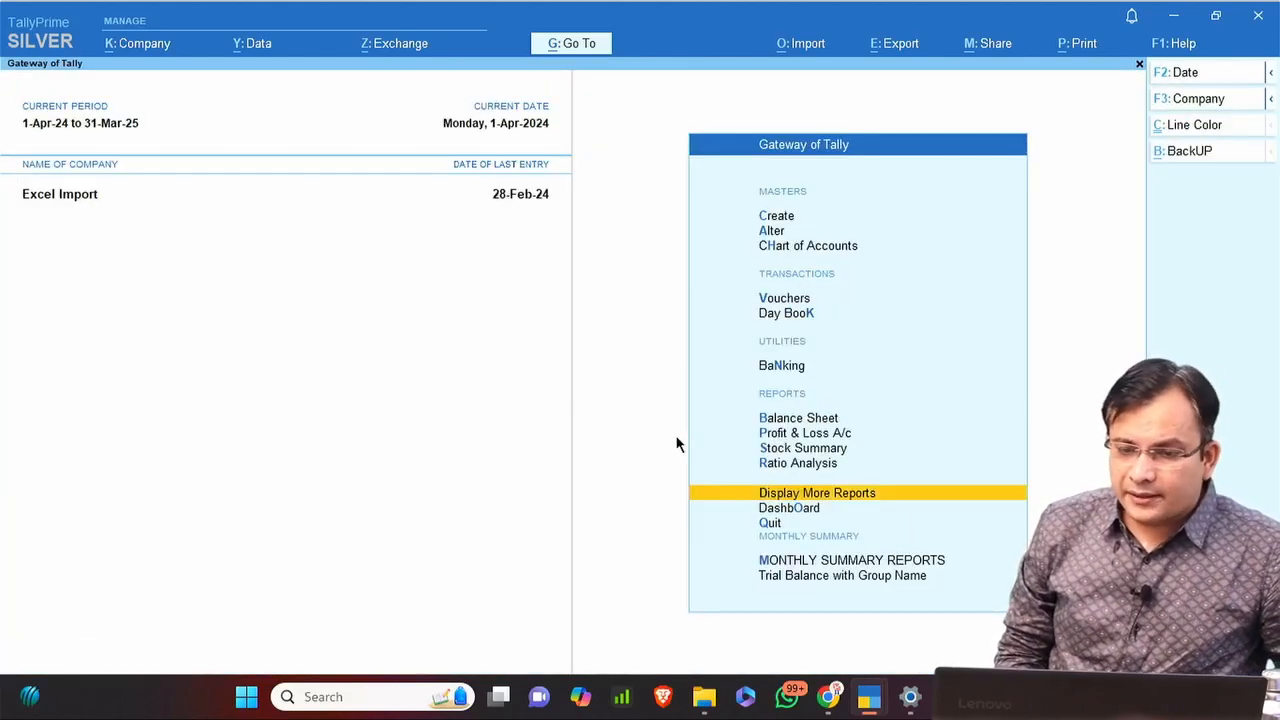
Start an Excel import of transactions, using the file 3.2 Bulk JV - Multi Dr - Cr.xlsx and its worksheet Sheet1.
key(alt+o)
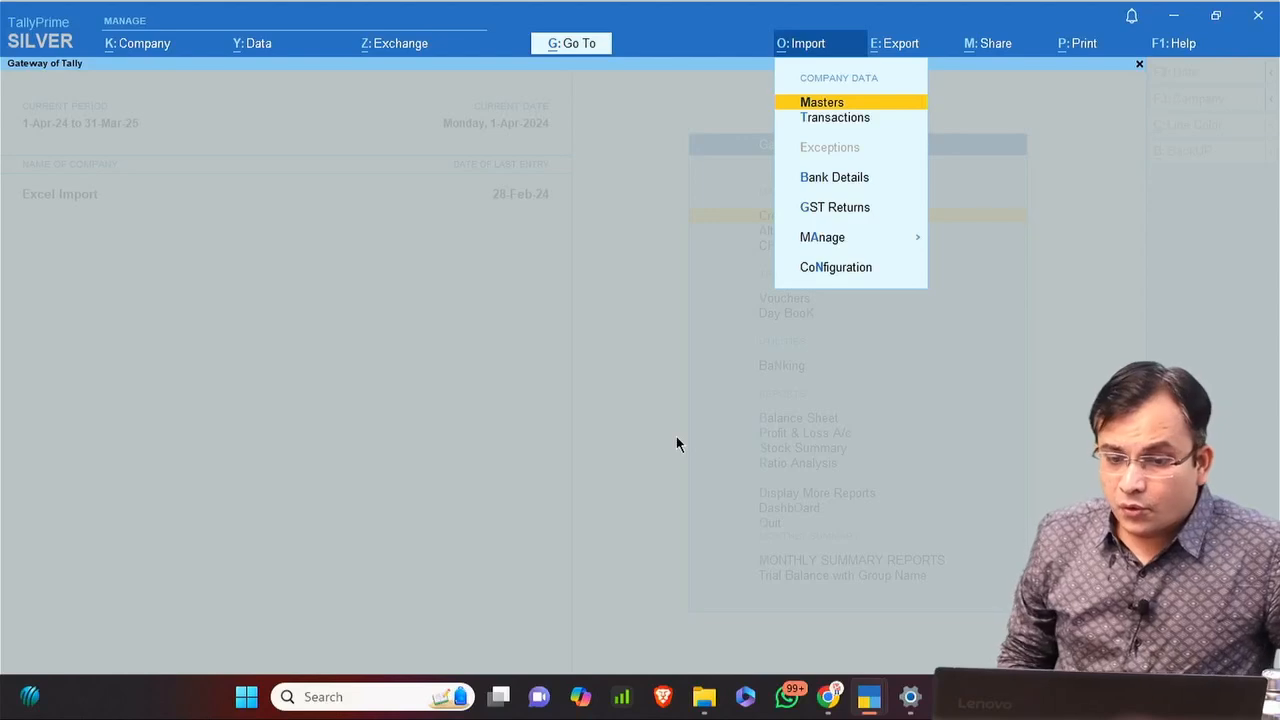
key(Down)
key(Return)
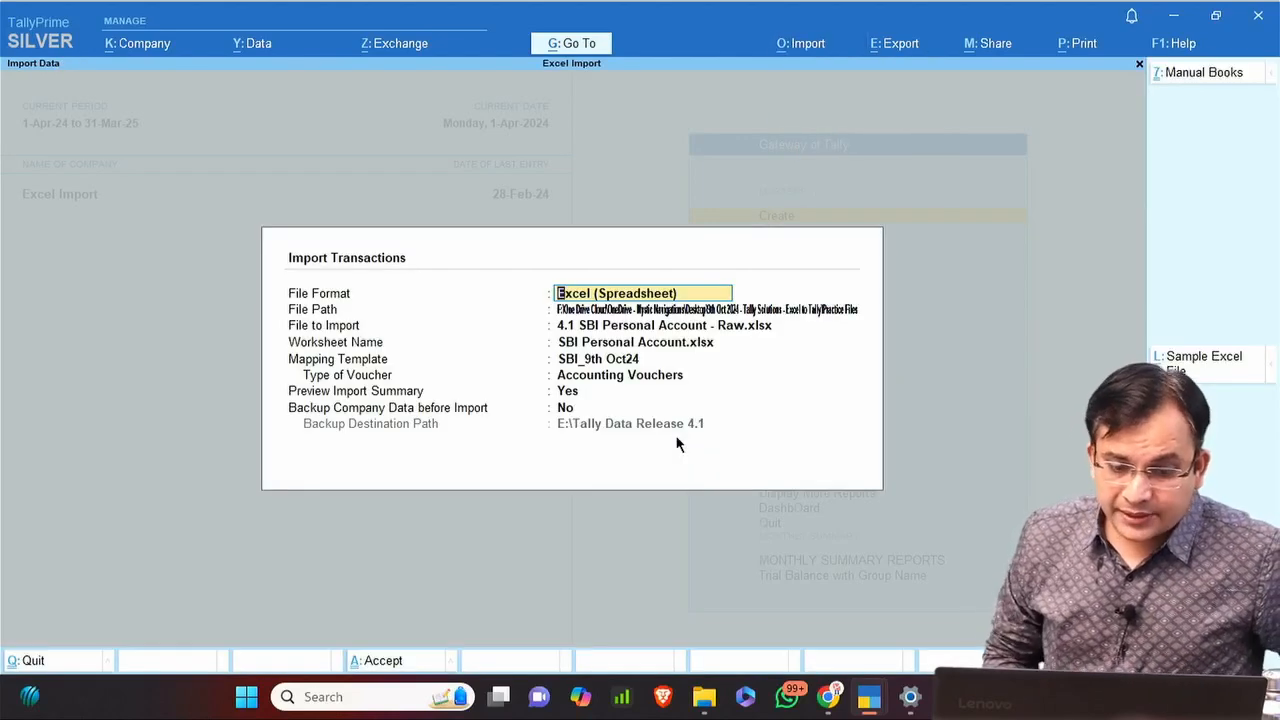
key(Return)
key(Return)
key(Up)
key(Up)
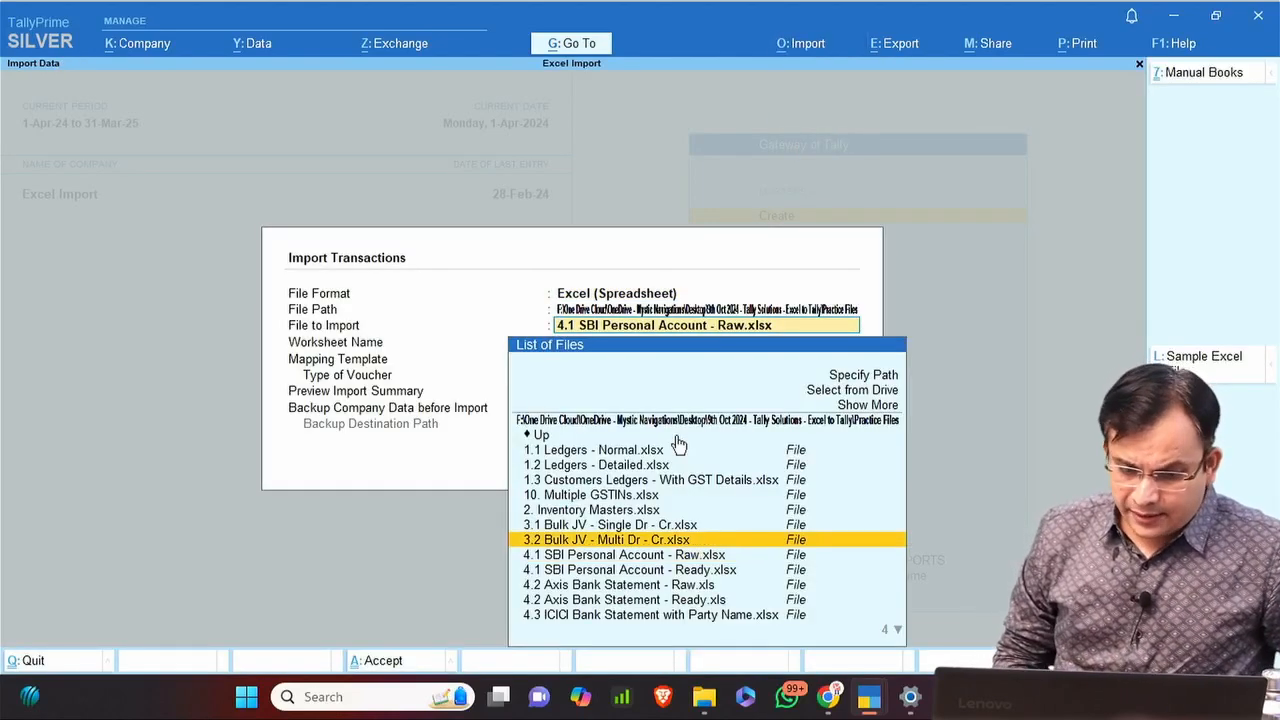
key(Down)
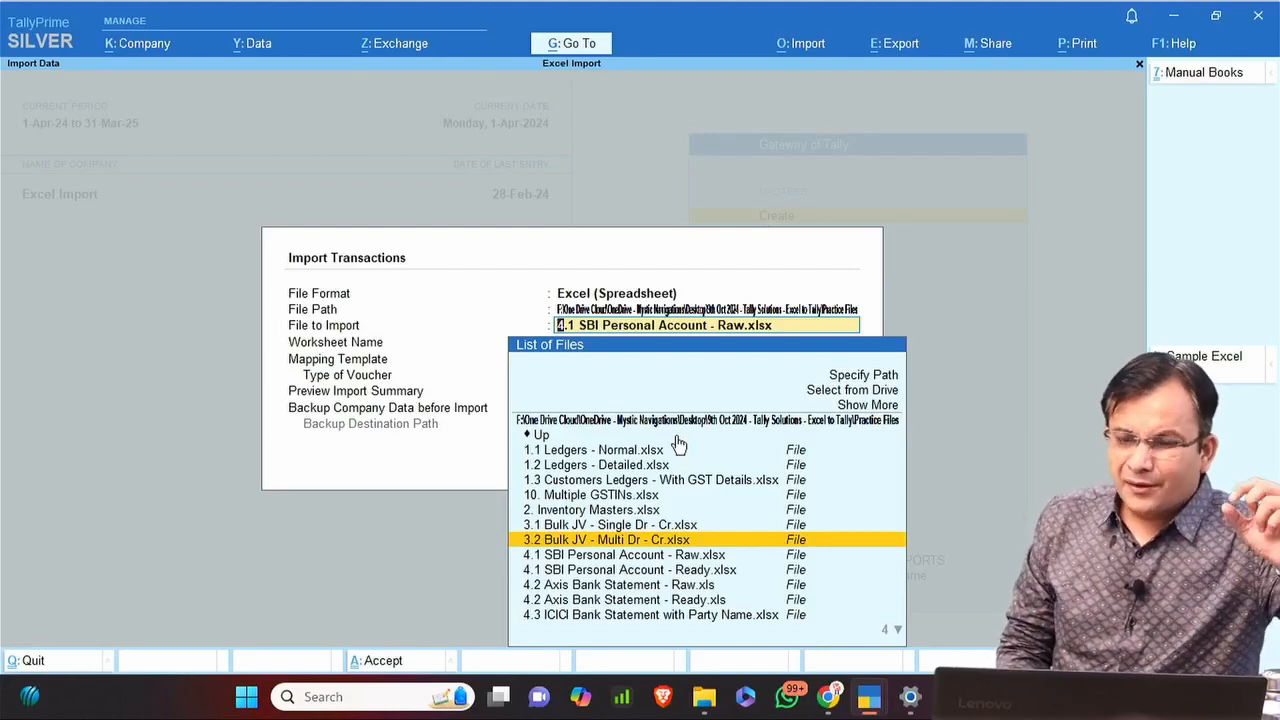
key(Up)
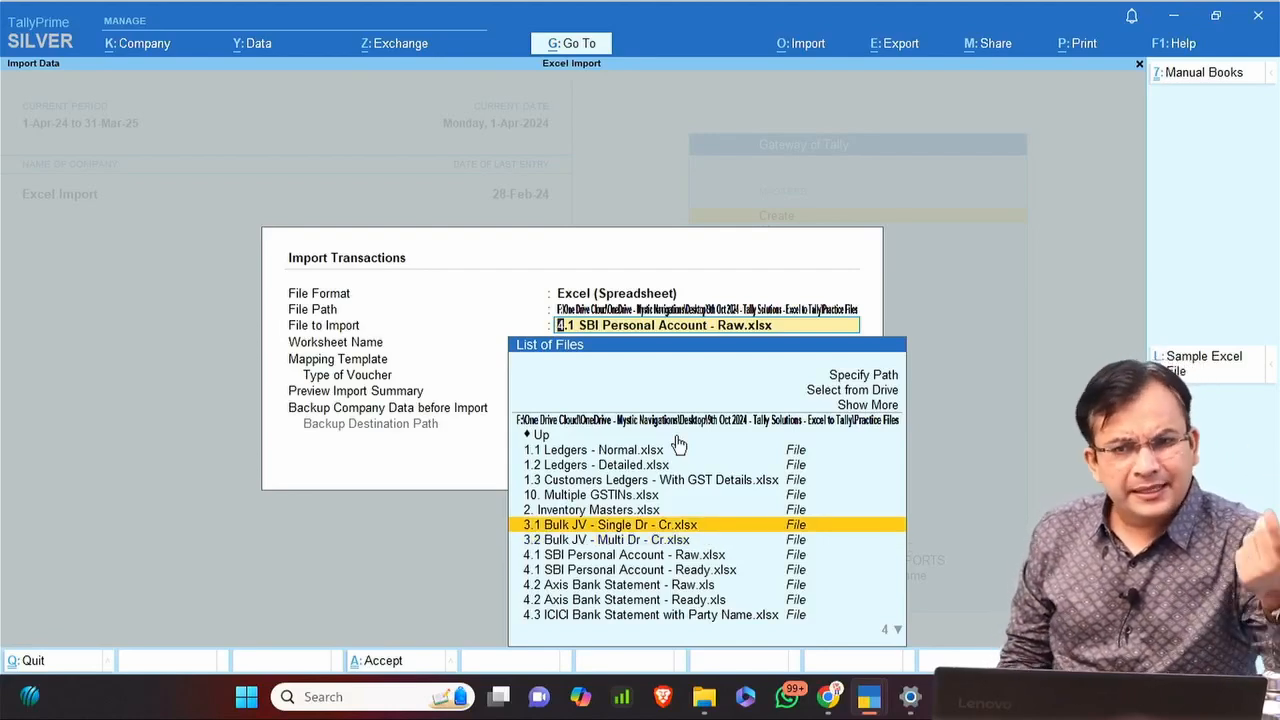
key(Down)
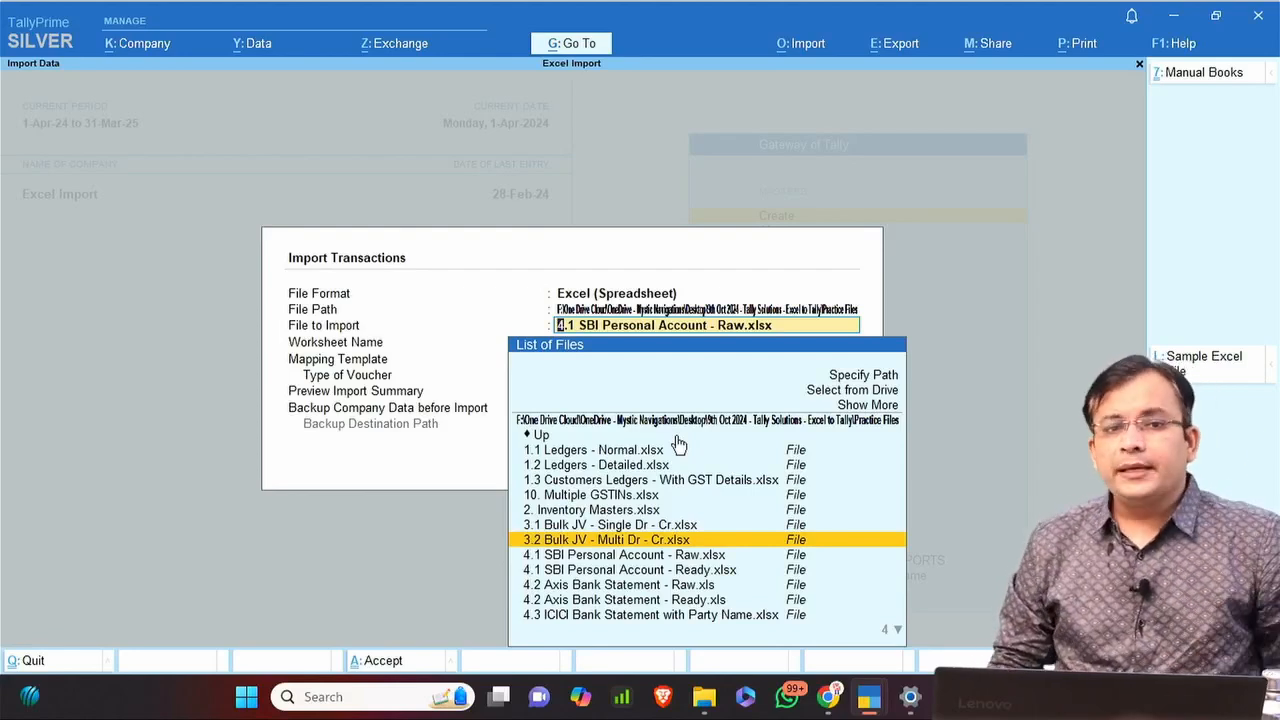
key(Return)
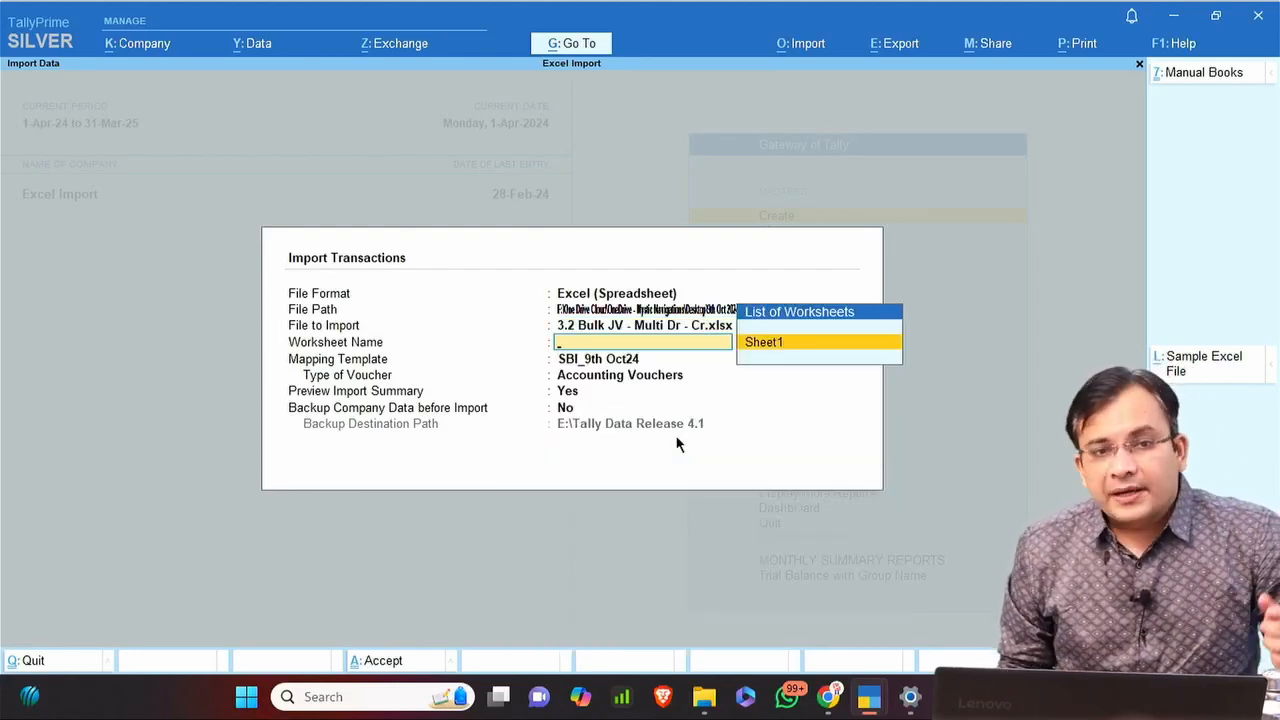
key(Return)
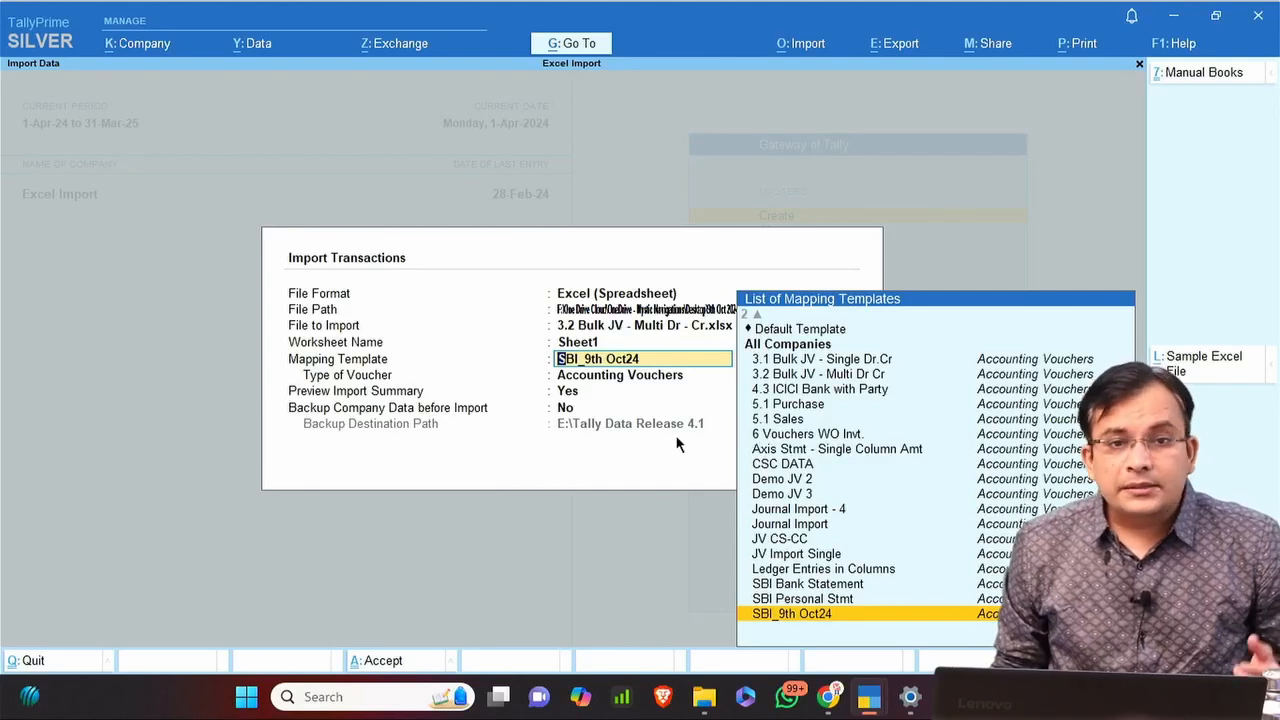
Create a new mapping template named Multi JV_9thOct for the Accounting Vouchers type.
key(ctrl+Up)
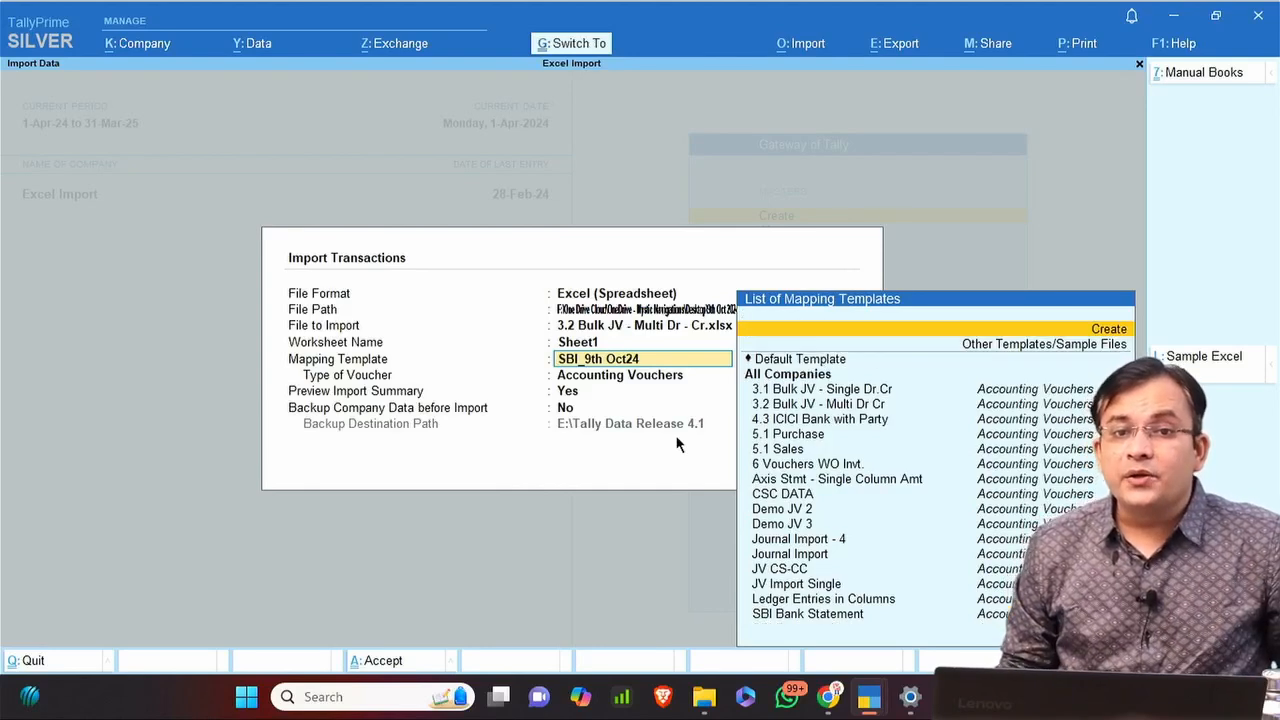
key(Return)
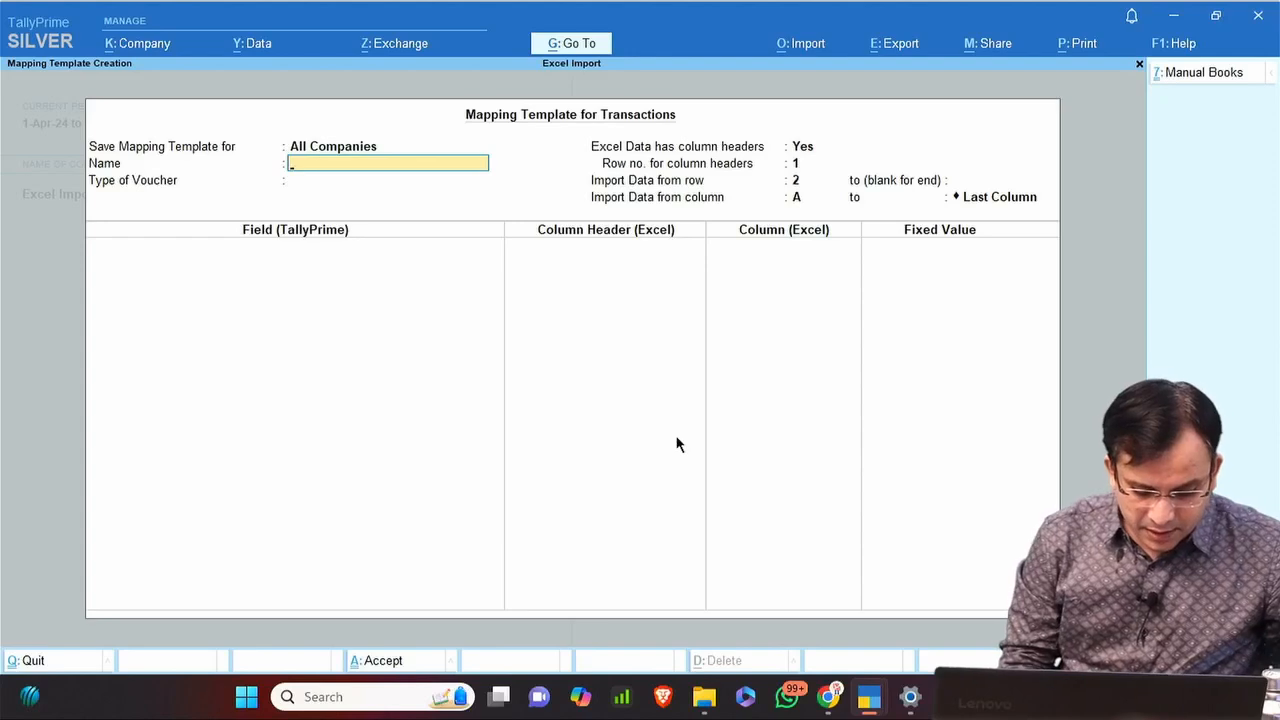
text(Multi JB)
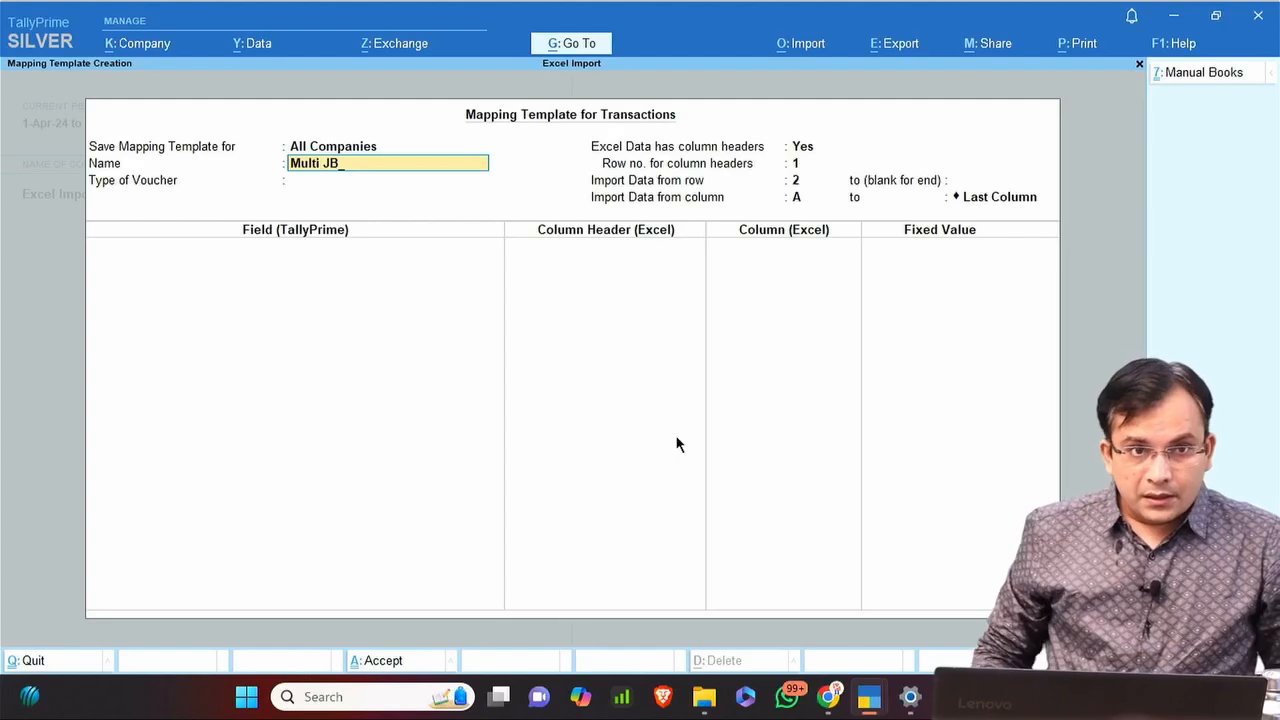
key(BackSpace)
key(BackSpace)
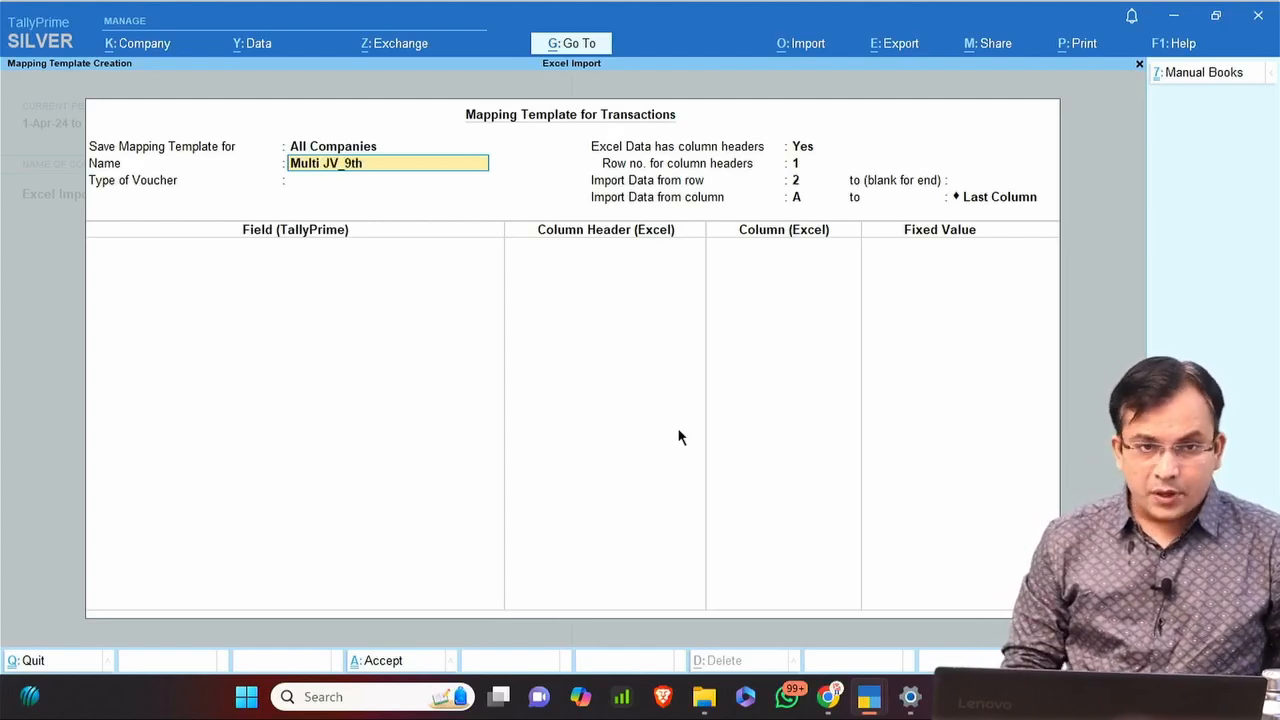
text(JV_9thOc)
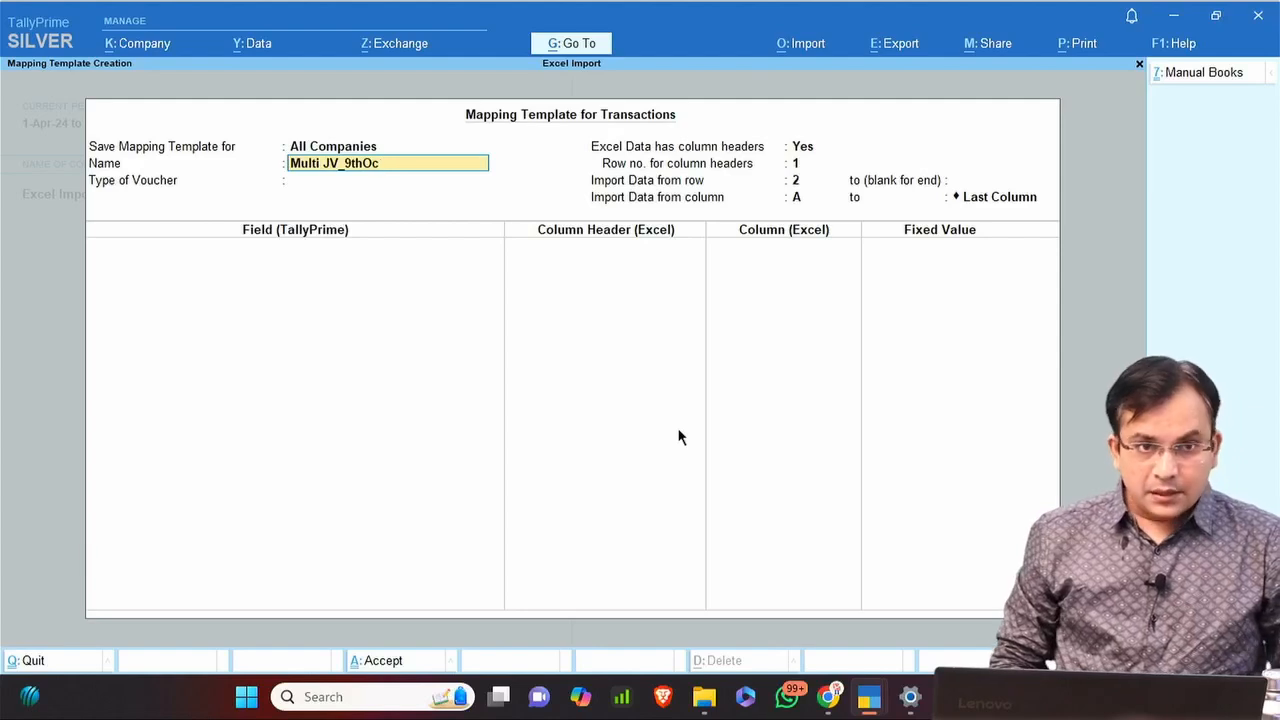
text(t)
key(Return)
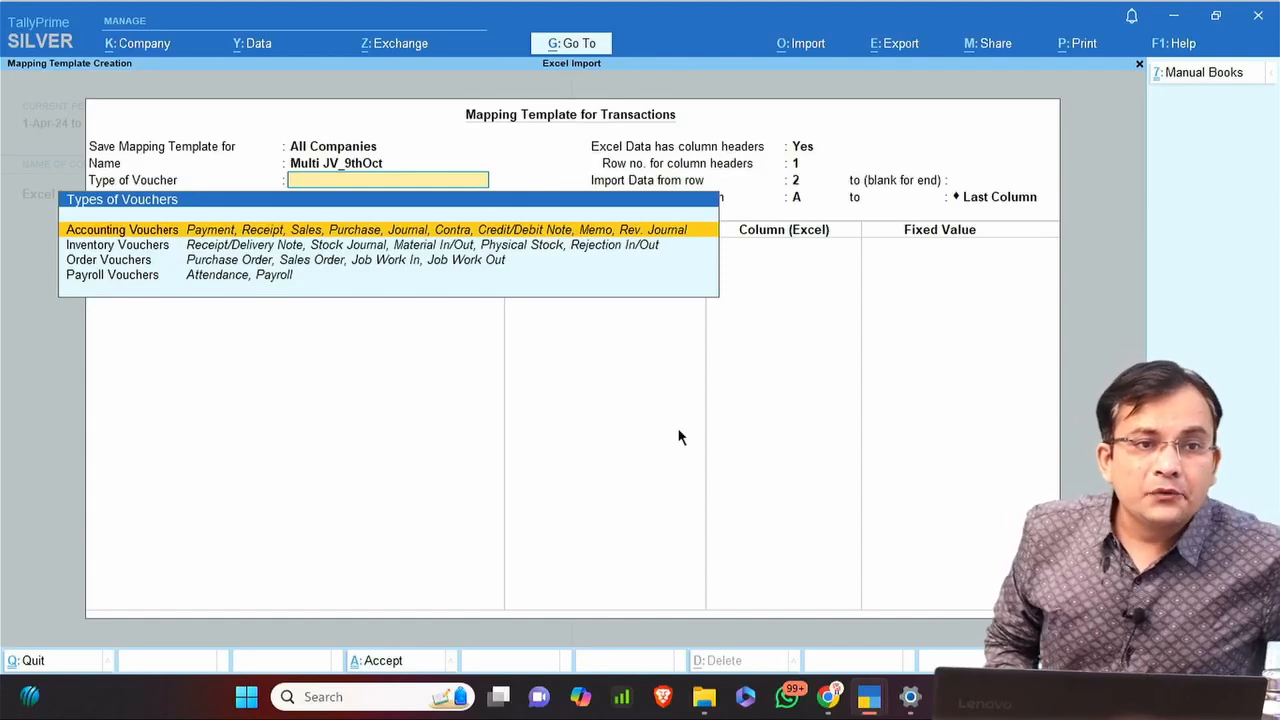
key(Return)
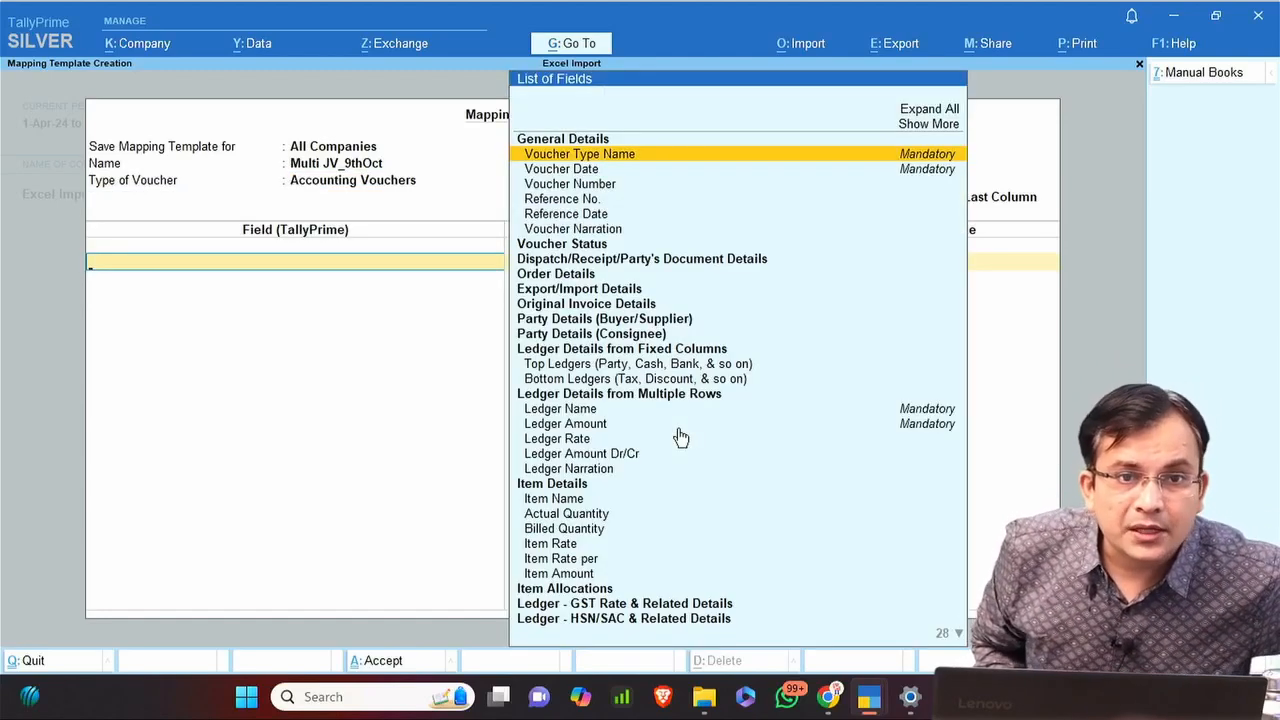
Map the Voucher Type Name field to the Voucher Type column header.
key(Return)
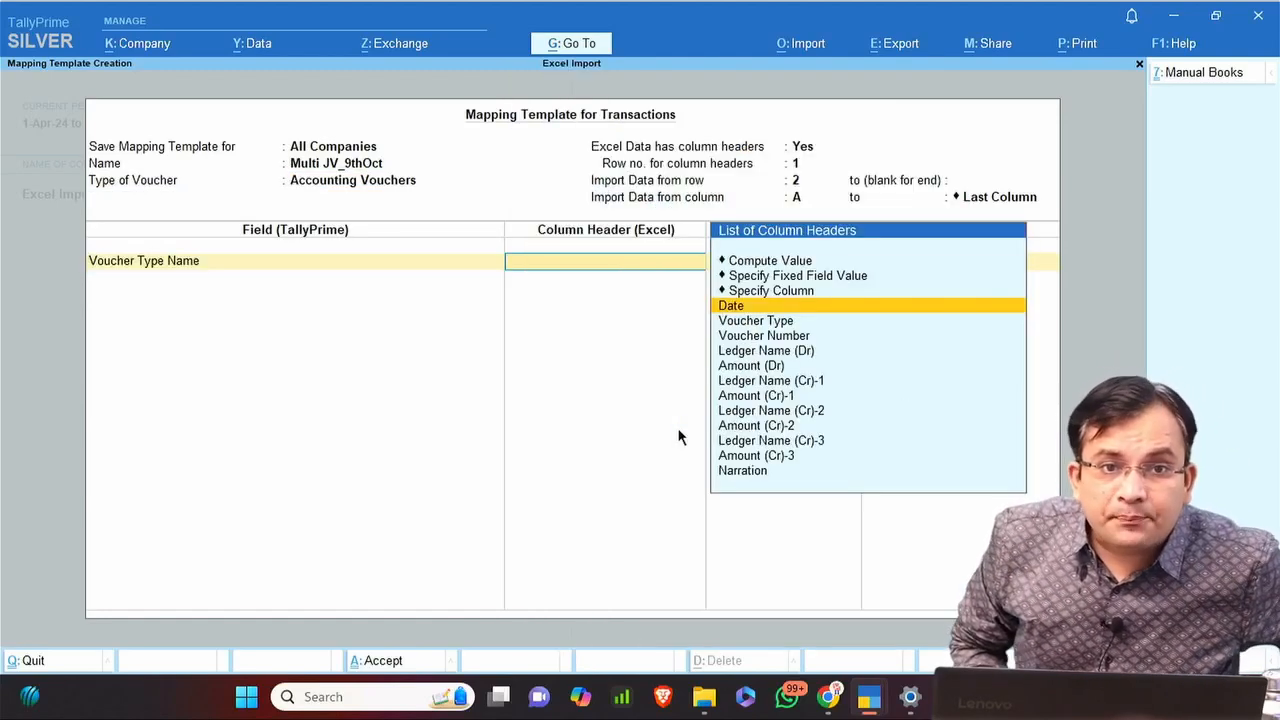
key(Down)
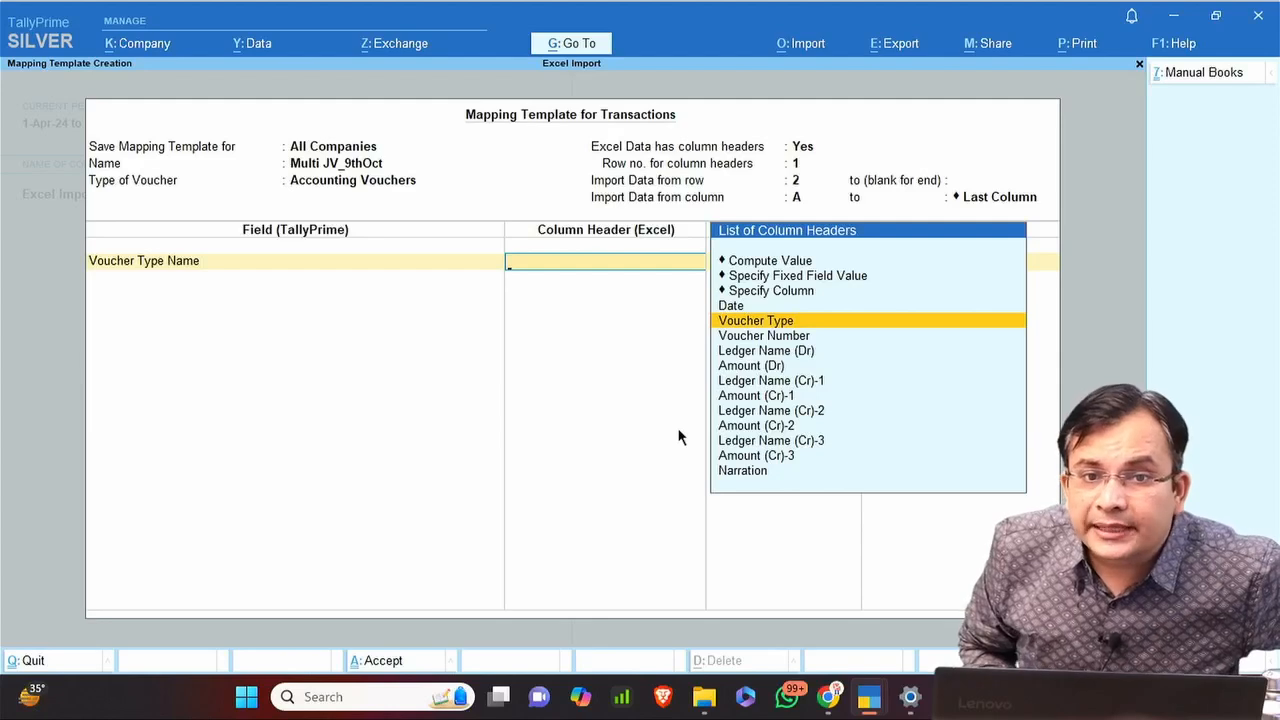
key(Return)
Add the Voucher Date field to the template and choose Date as its Excel column header.
key(Down)
key(Down)
key(Down)
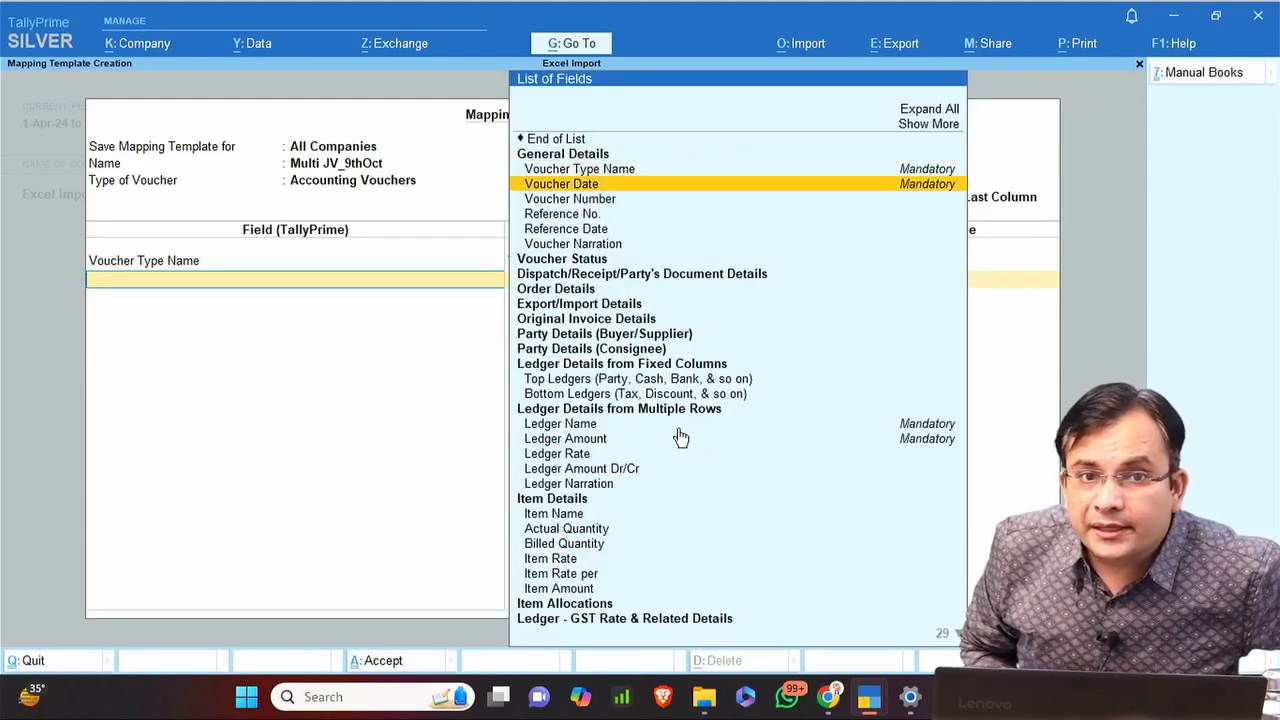
key(Return)
key(Down)
key(Up)
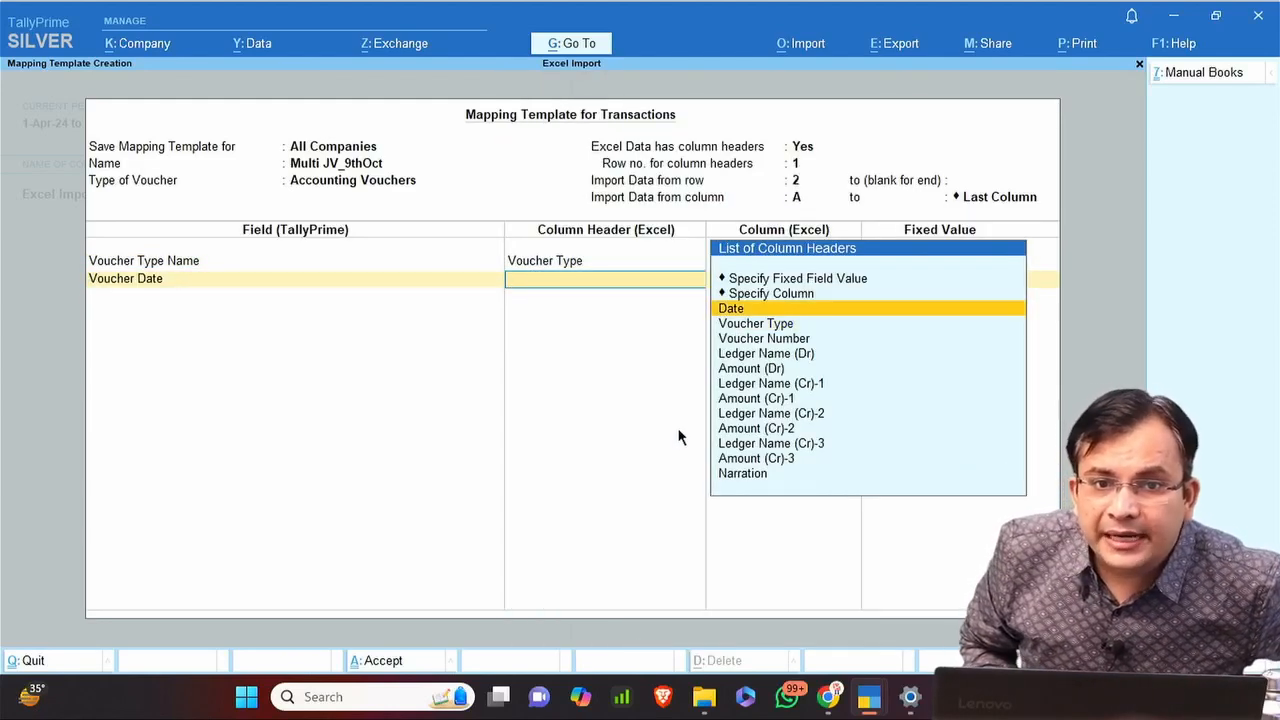
Switch to the 3.2 Bulk JV - Multi Dr - Cr workbook in Excel and examine the header row's debit and credit ledger and amount columns.
key(alt+Tab)
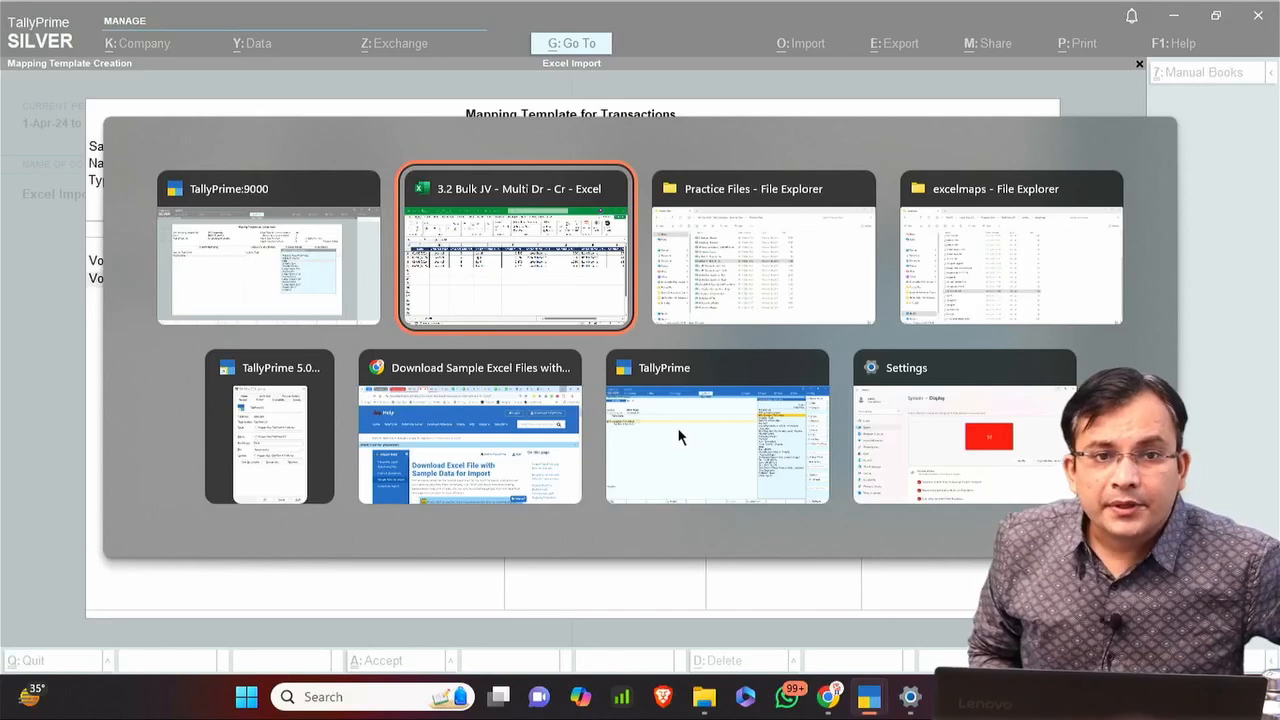
scroll(678, 428, right, 4)
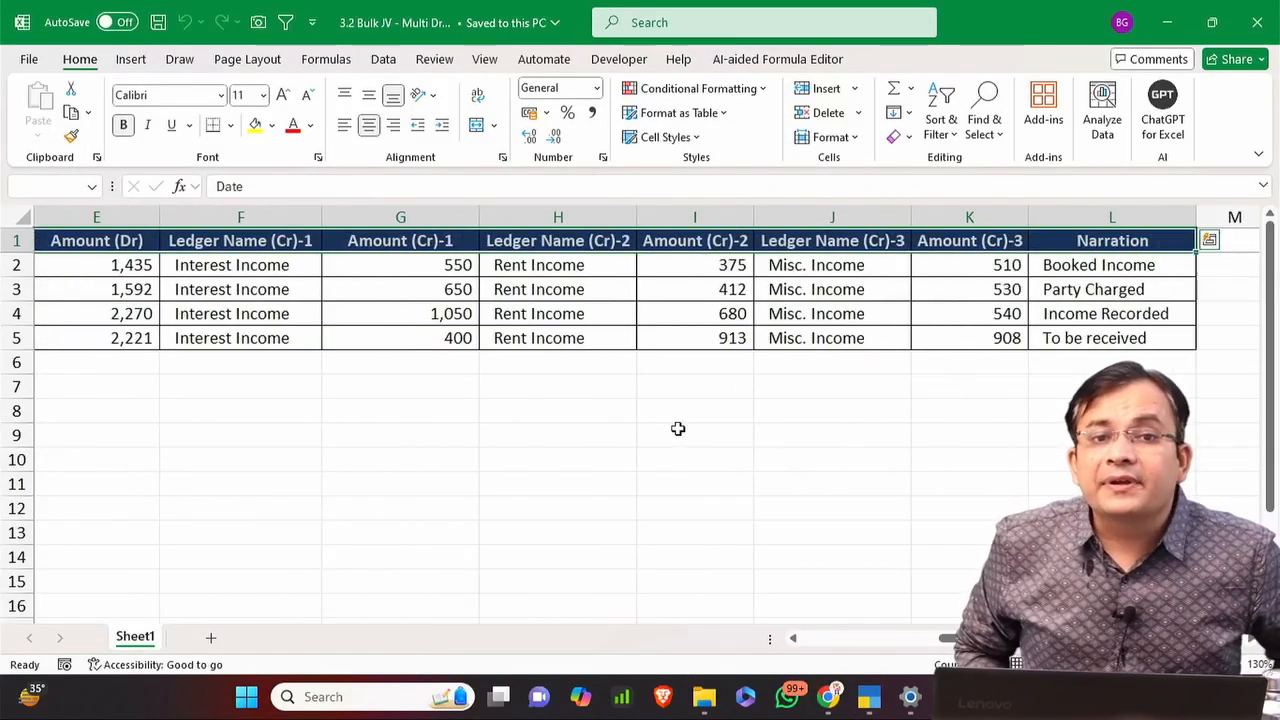
scroll(678, 428, left, 4)
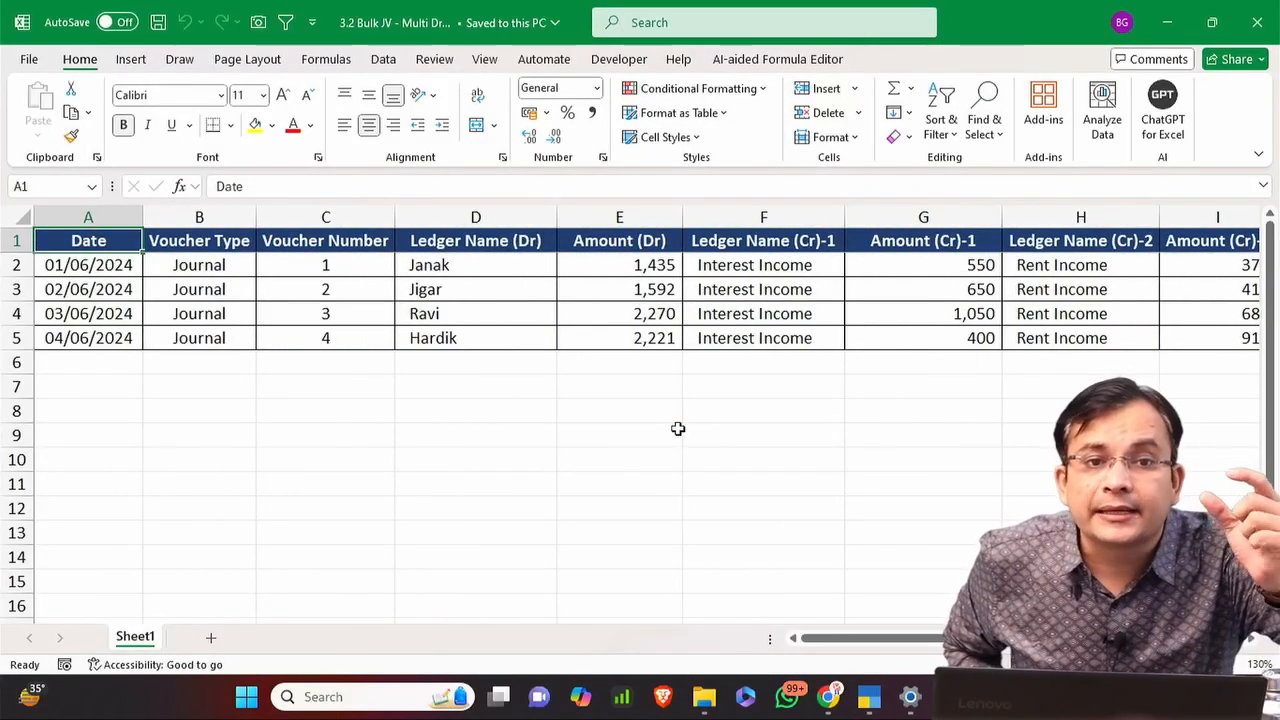
key(Right)
key(Right)
key(Right)
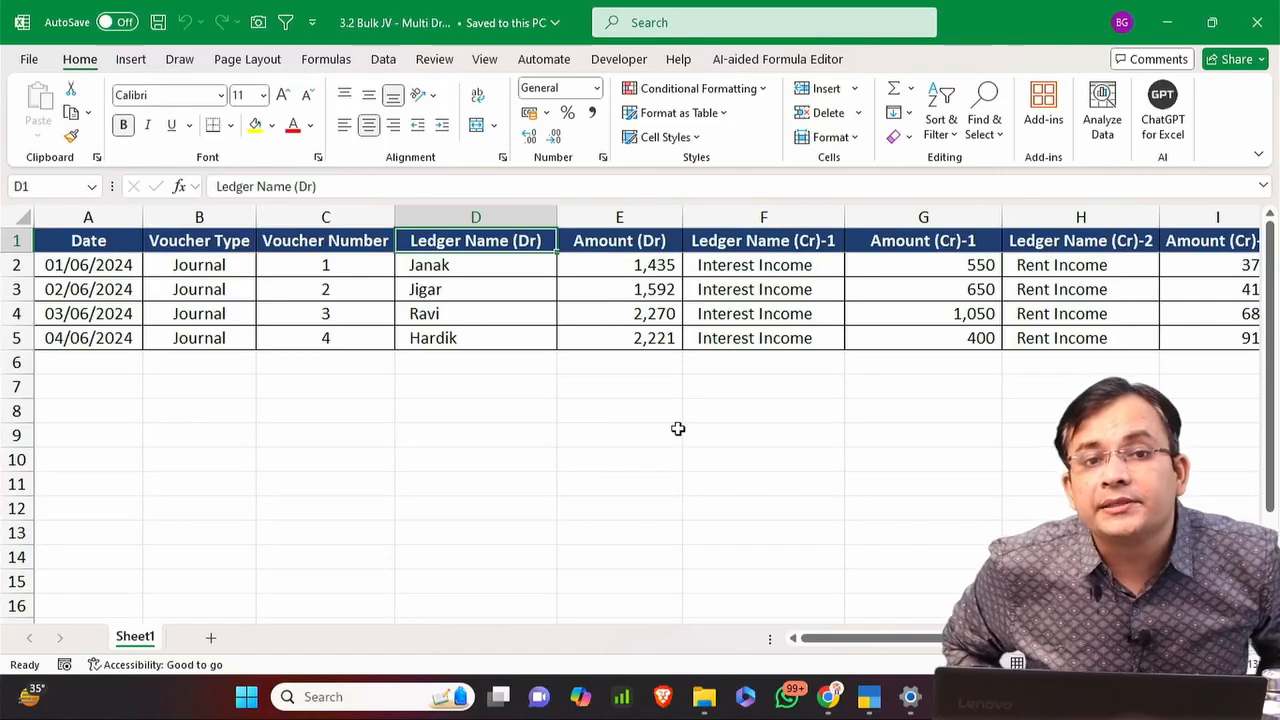
key(shift+Right)
key(Right)
key(Right)
key(Right)
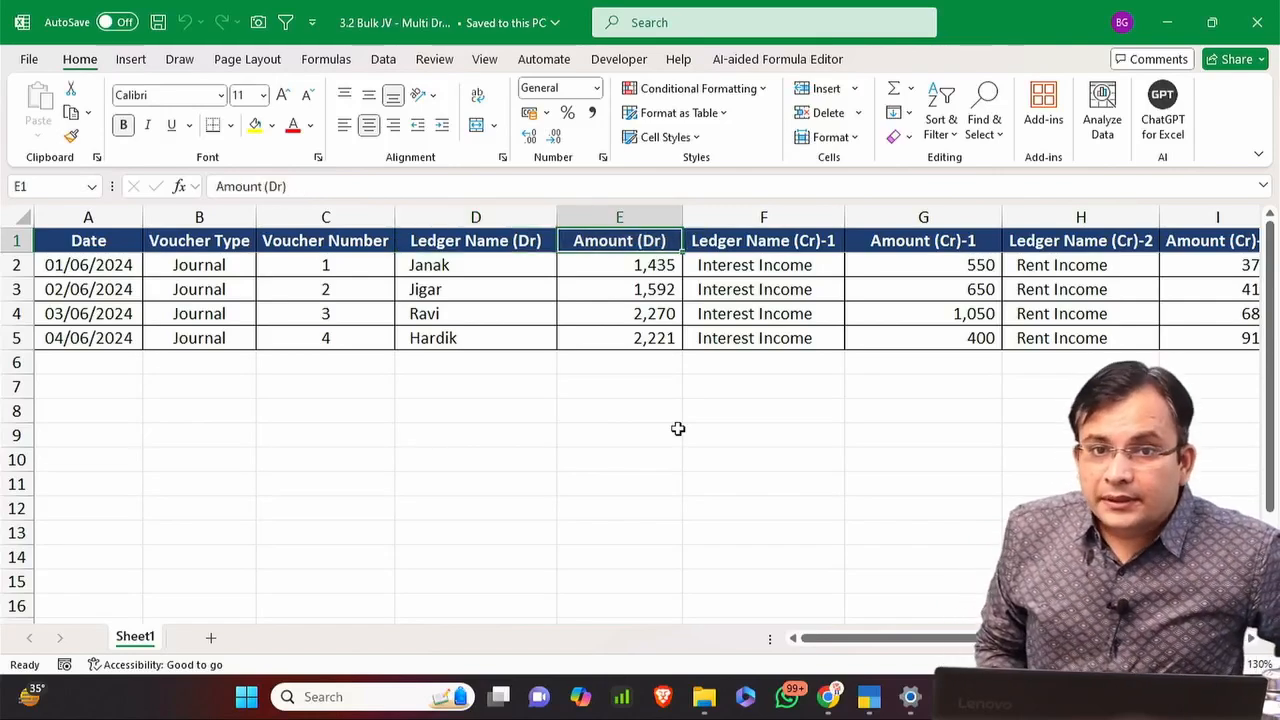
key(Left)
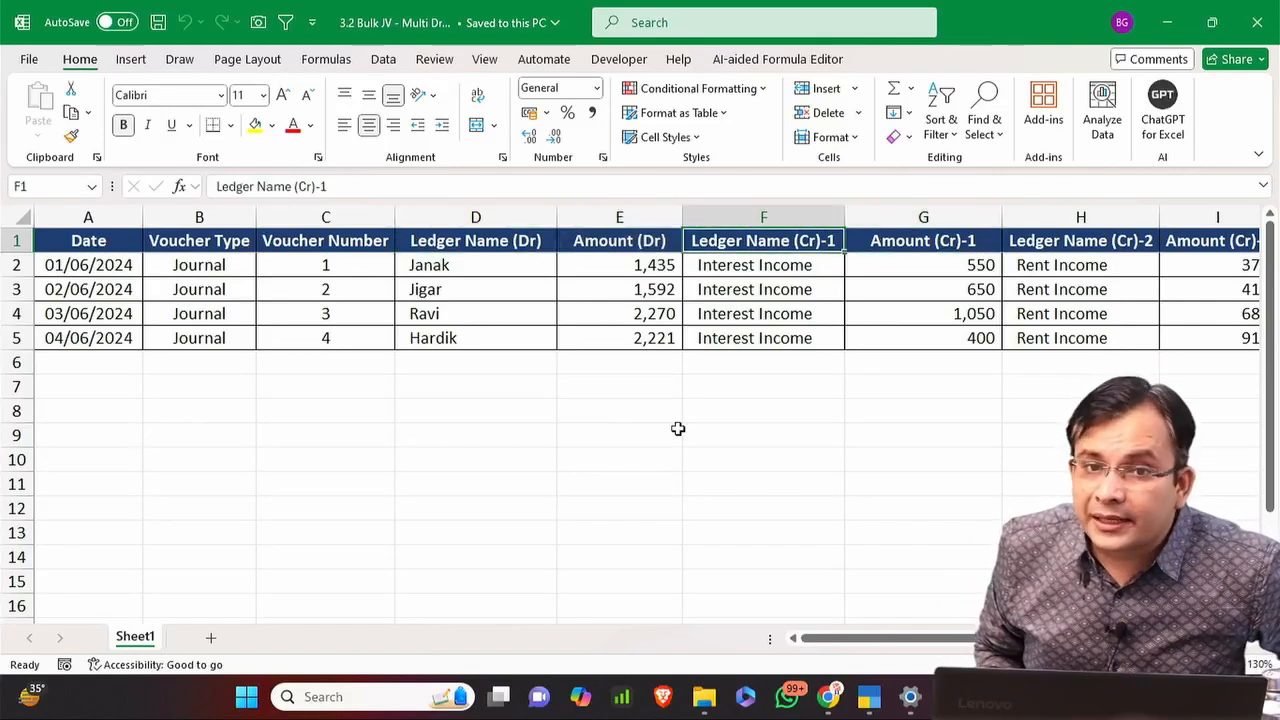
key(Right)
key(Right)
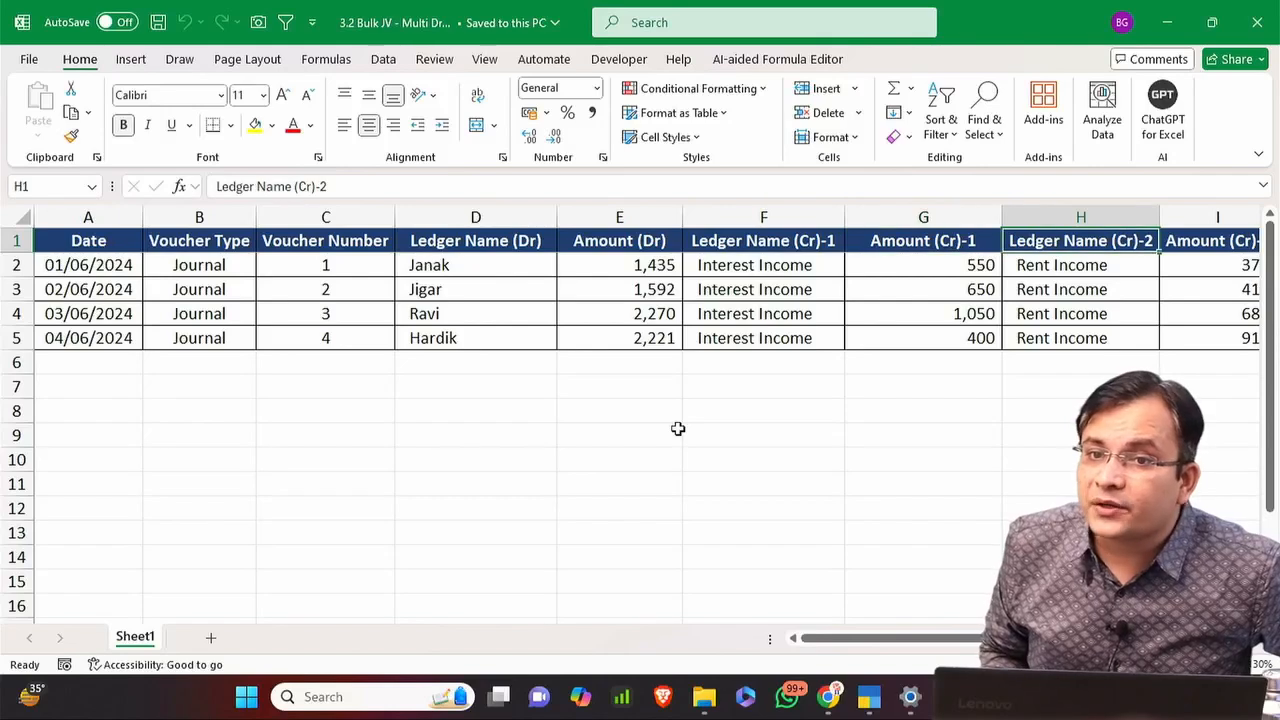
key(Right)
key(Right)
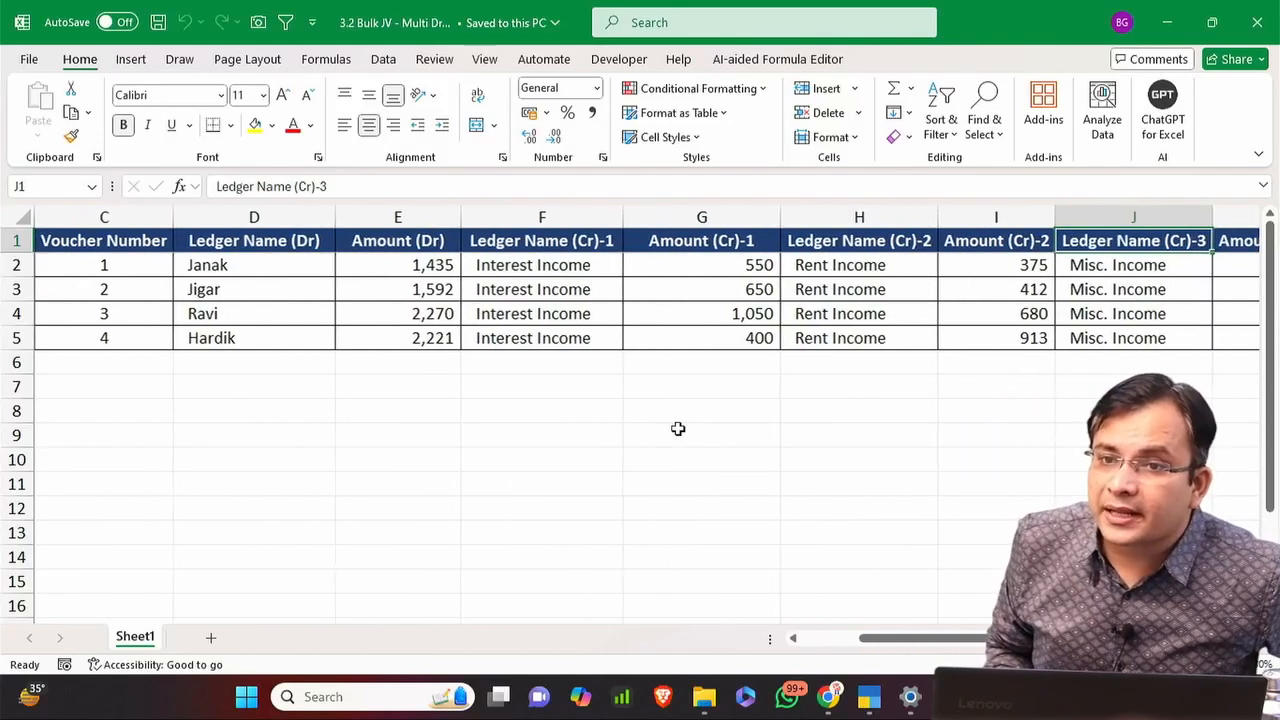
key(Right)
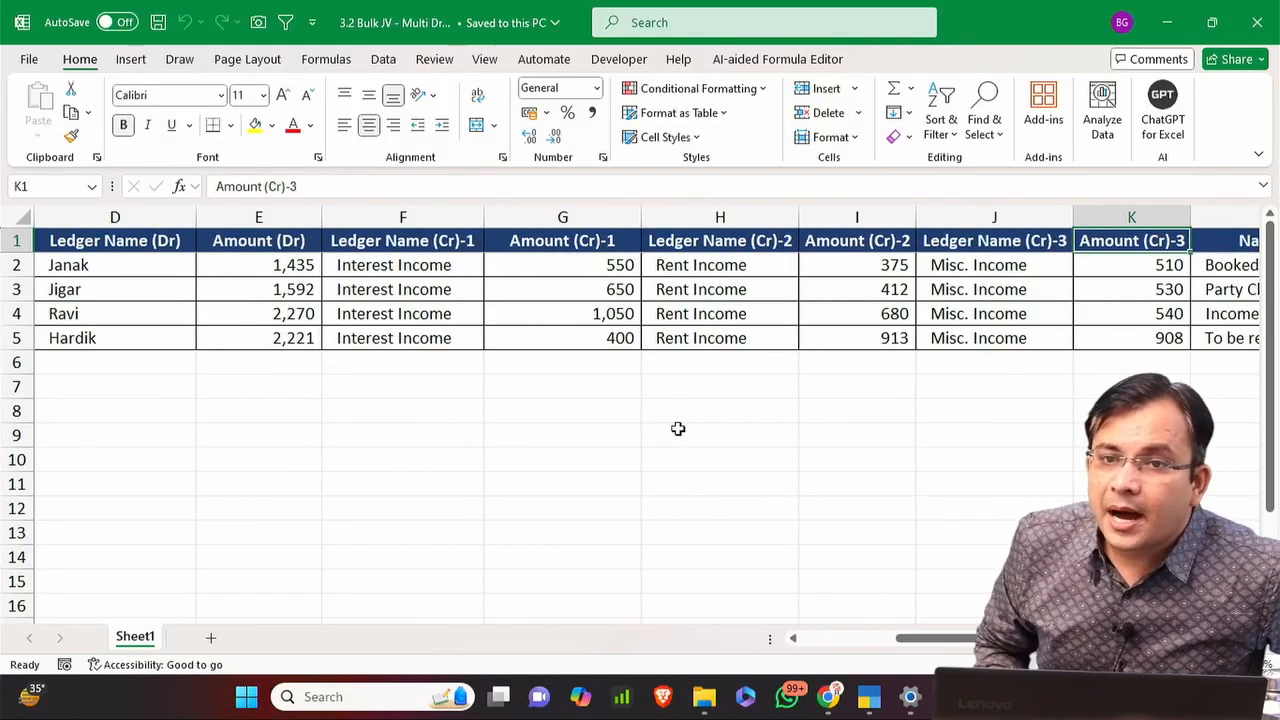
key(Right)
key(ctrl+Left)
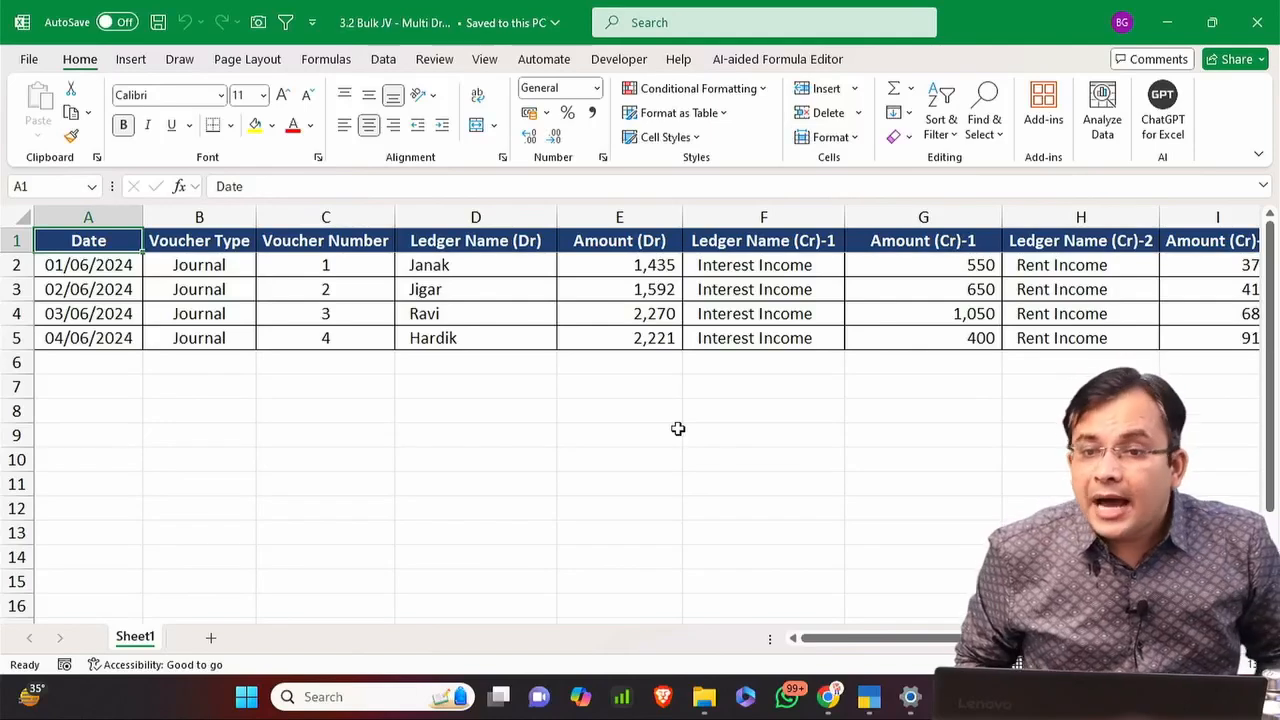
Switch back to TallyPrime, confirm Date as the Voucher Date header, and map the Voucher Number field to the Voucher Number column header.
key(alt)
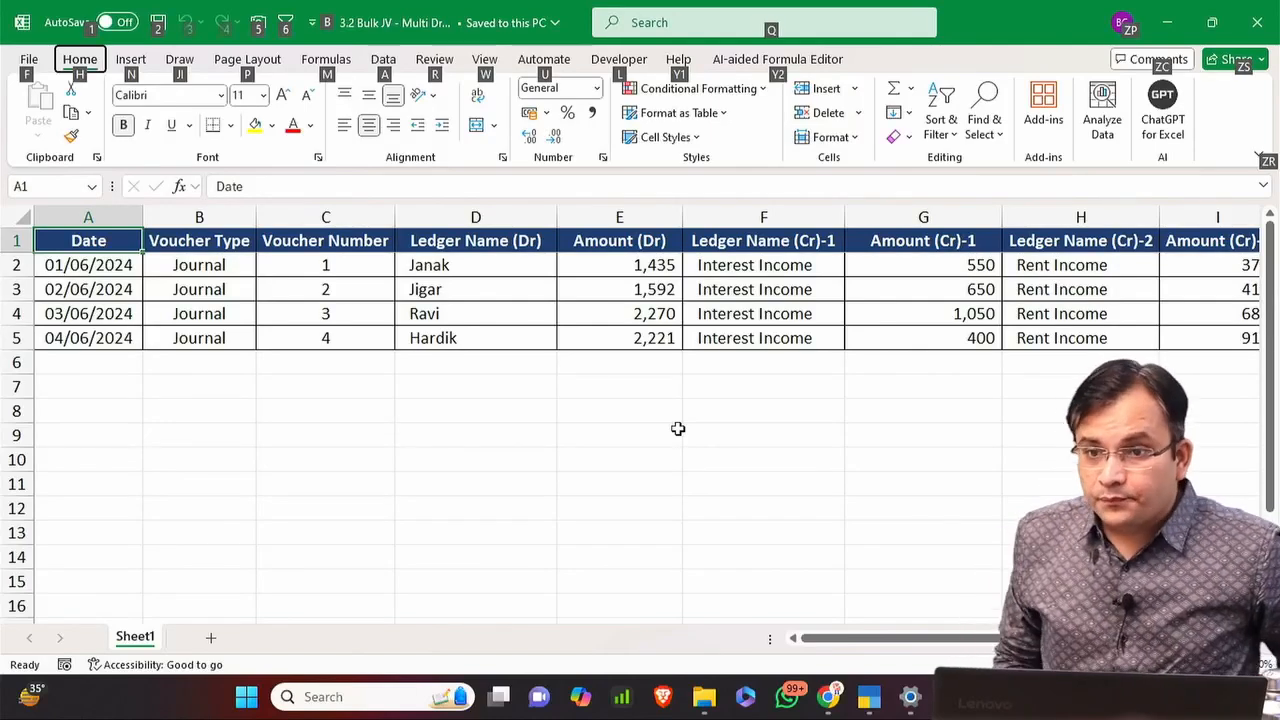
key(alt+Tab)
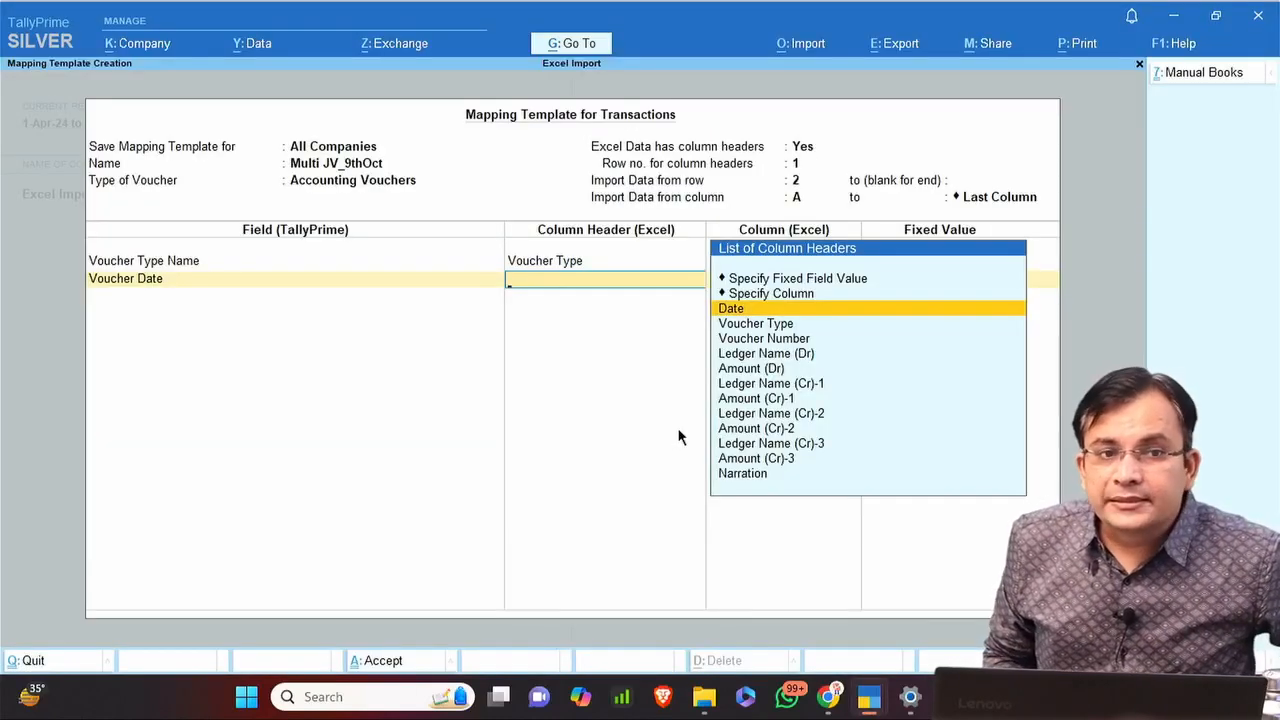
key(Return)
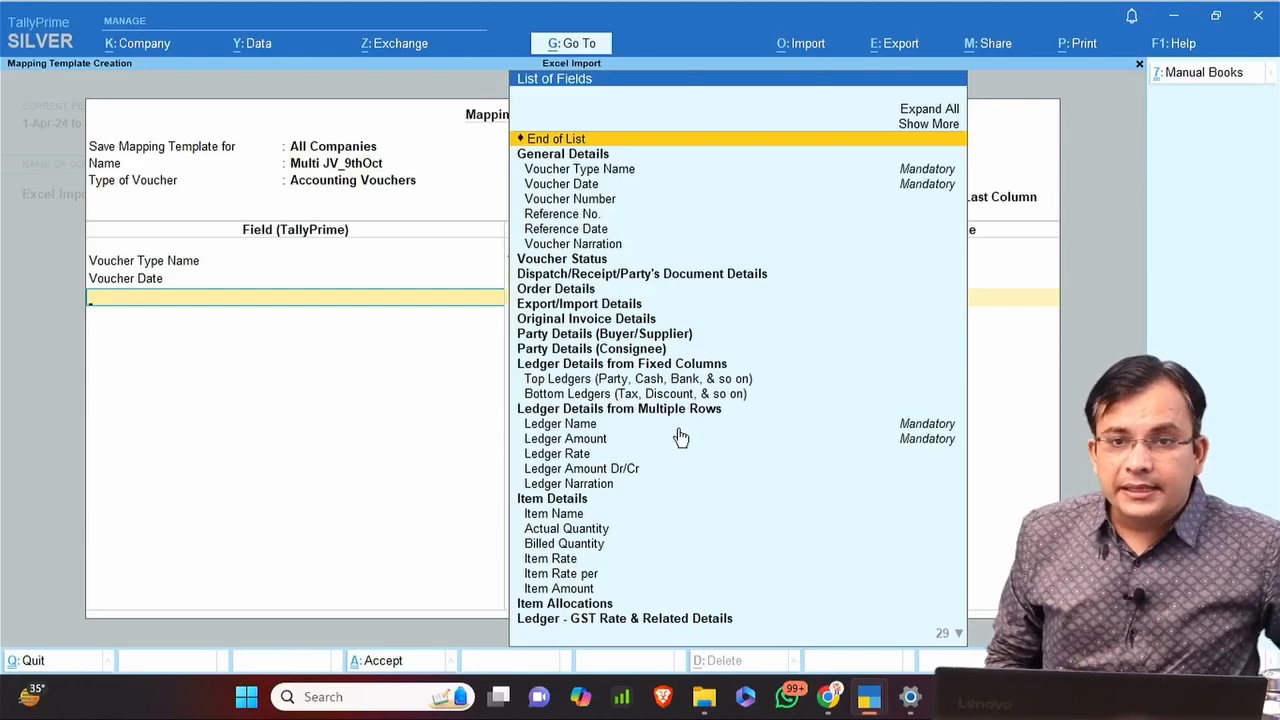
key(Down)
key(Down)
key(Down)
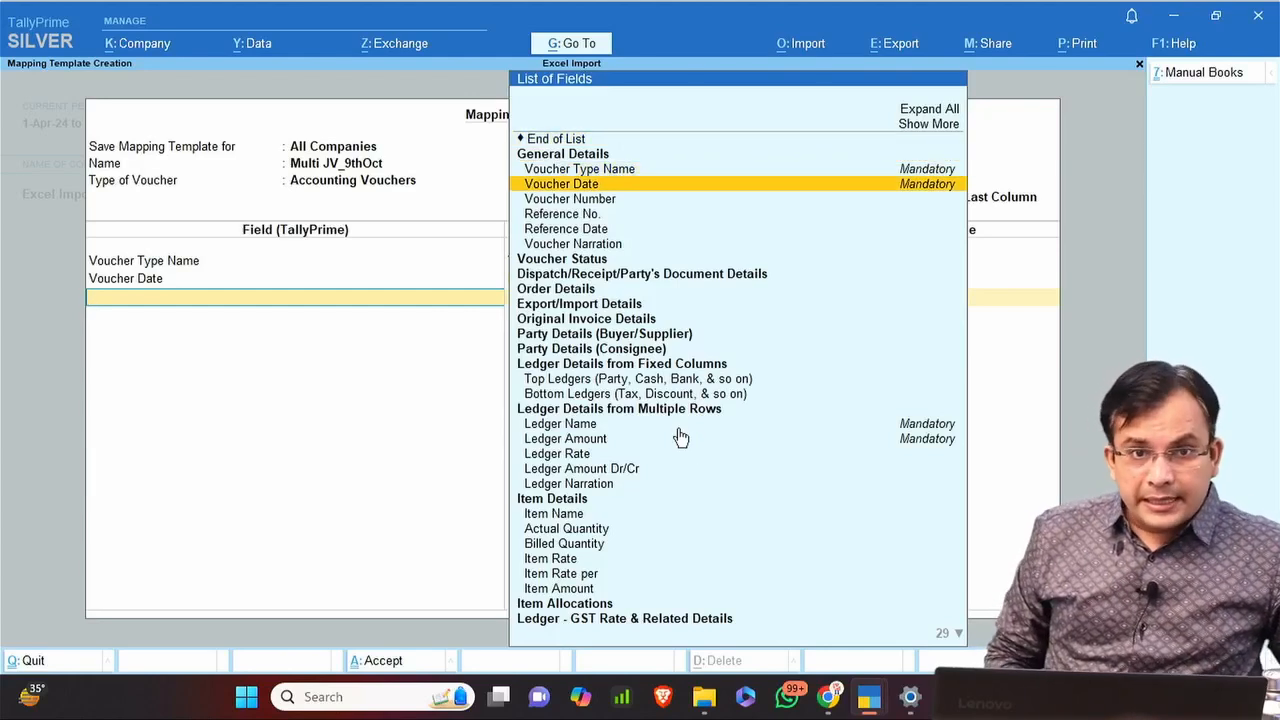
key(Return)
key(Down)
key(Down)
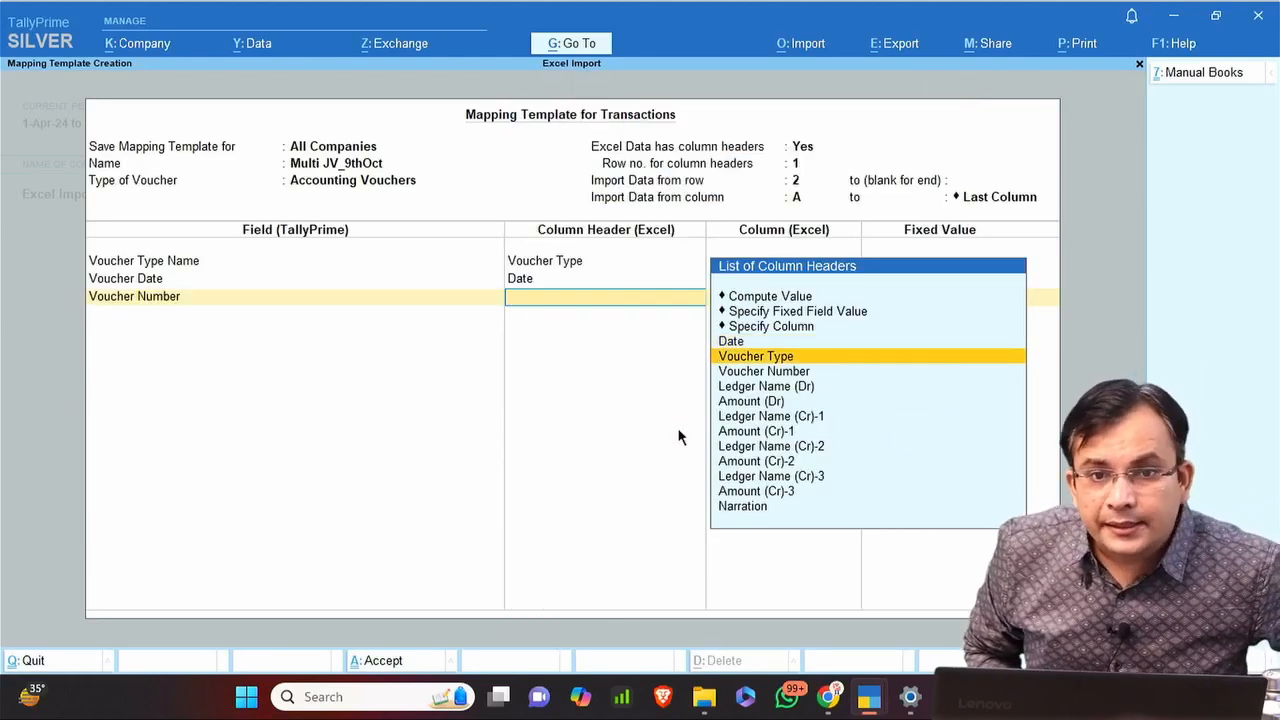
key(Return)
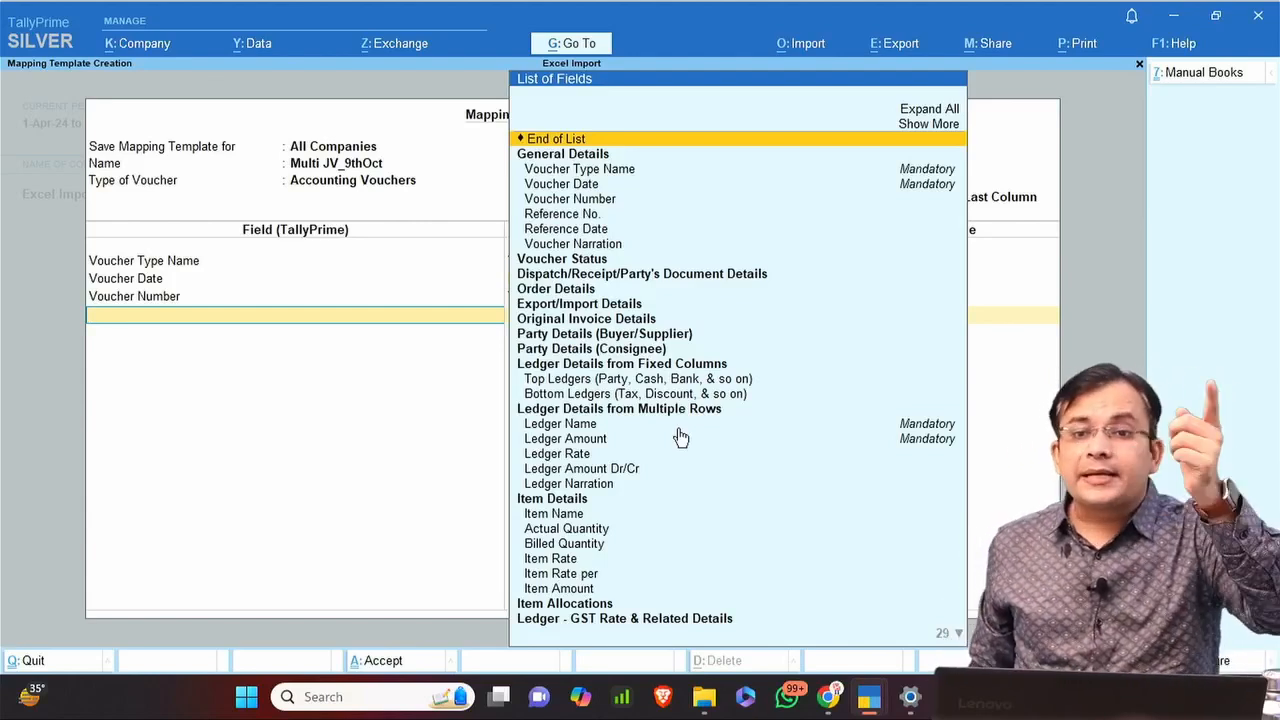
Add a Top Ledgers (Party, Cash, Bank, & so on) group and map its Ledger Name to the Ledger Name (Dr) column header.
text(top)
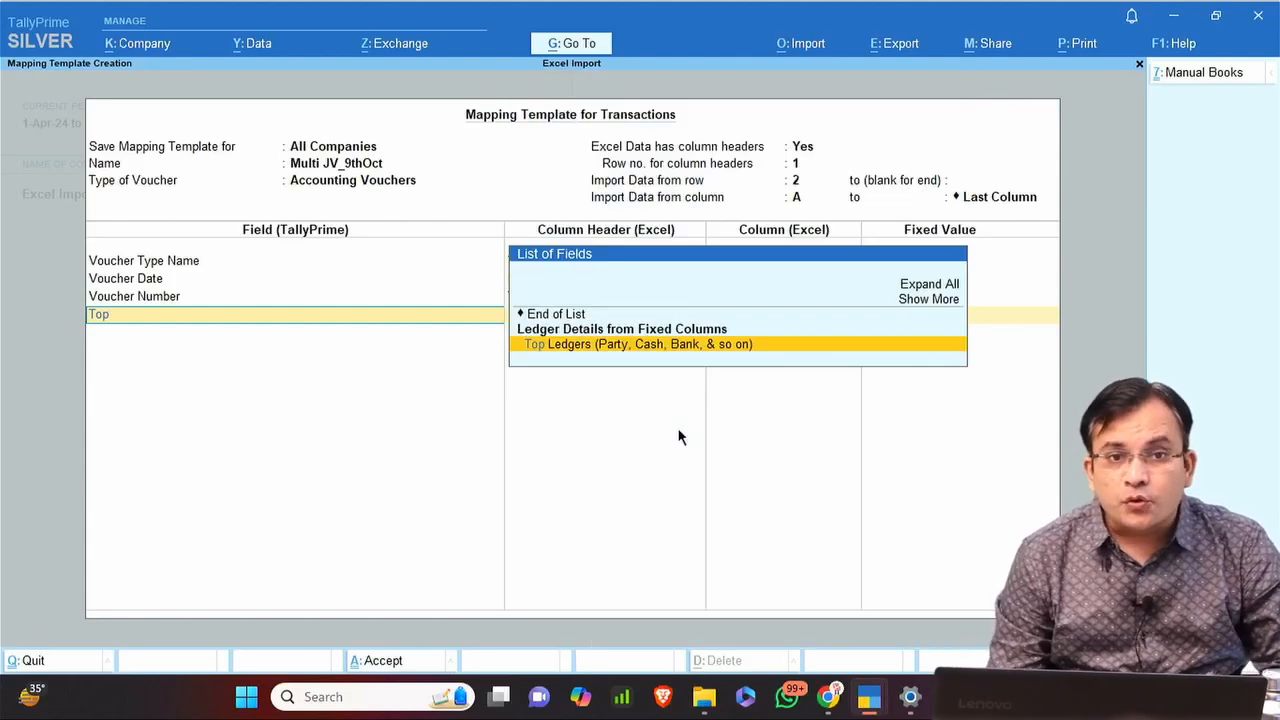
key(Return)
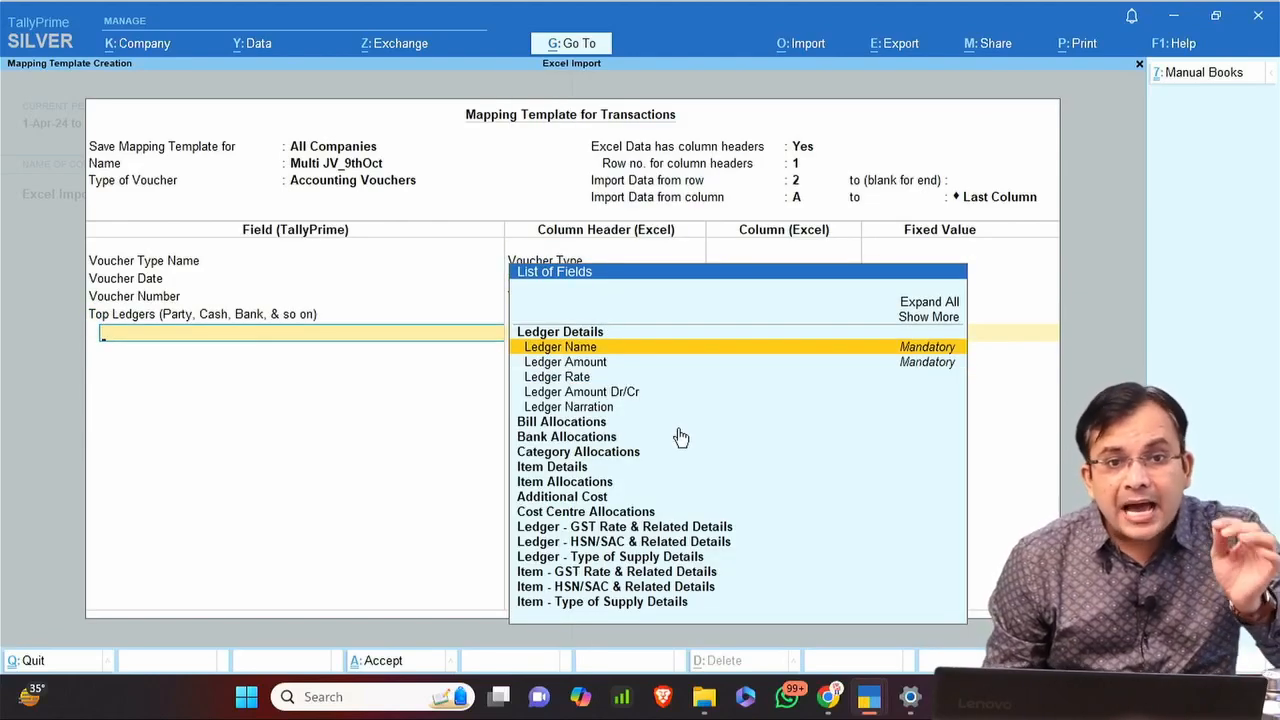
key(Return)
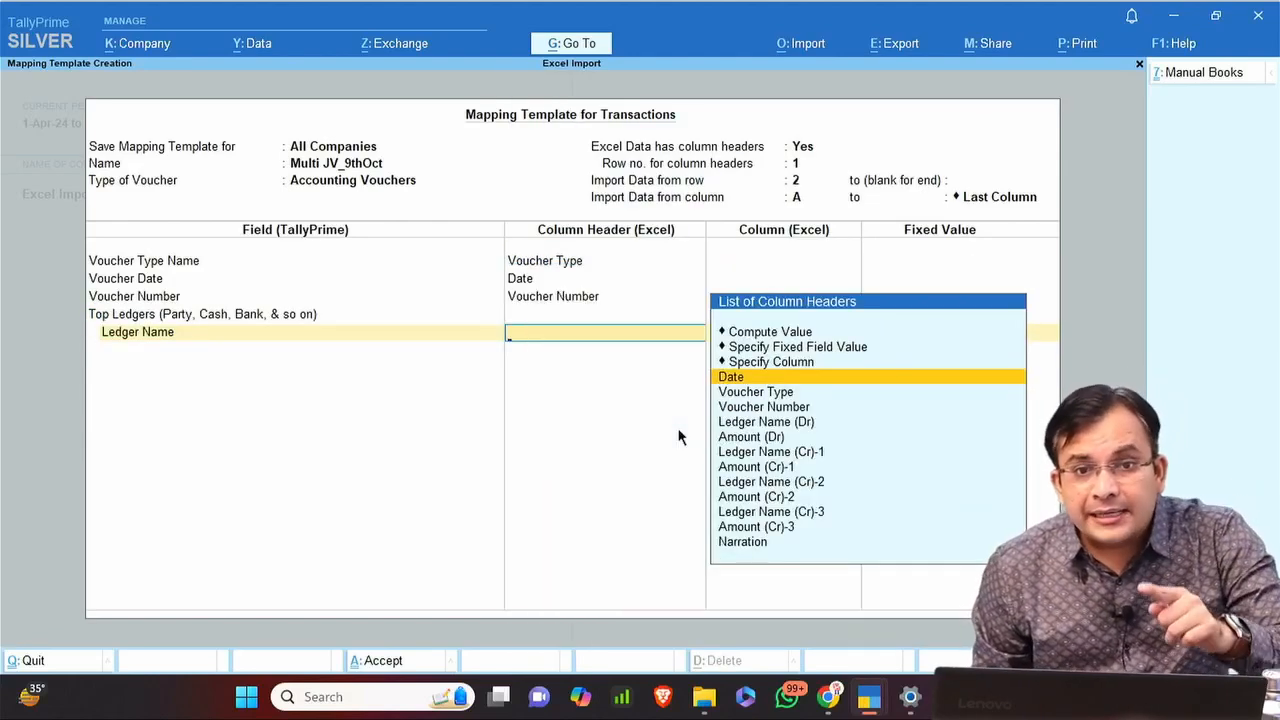
key(Down)
key(Down)
key(Down)
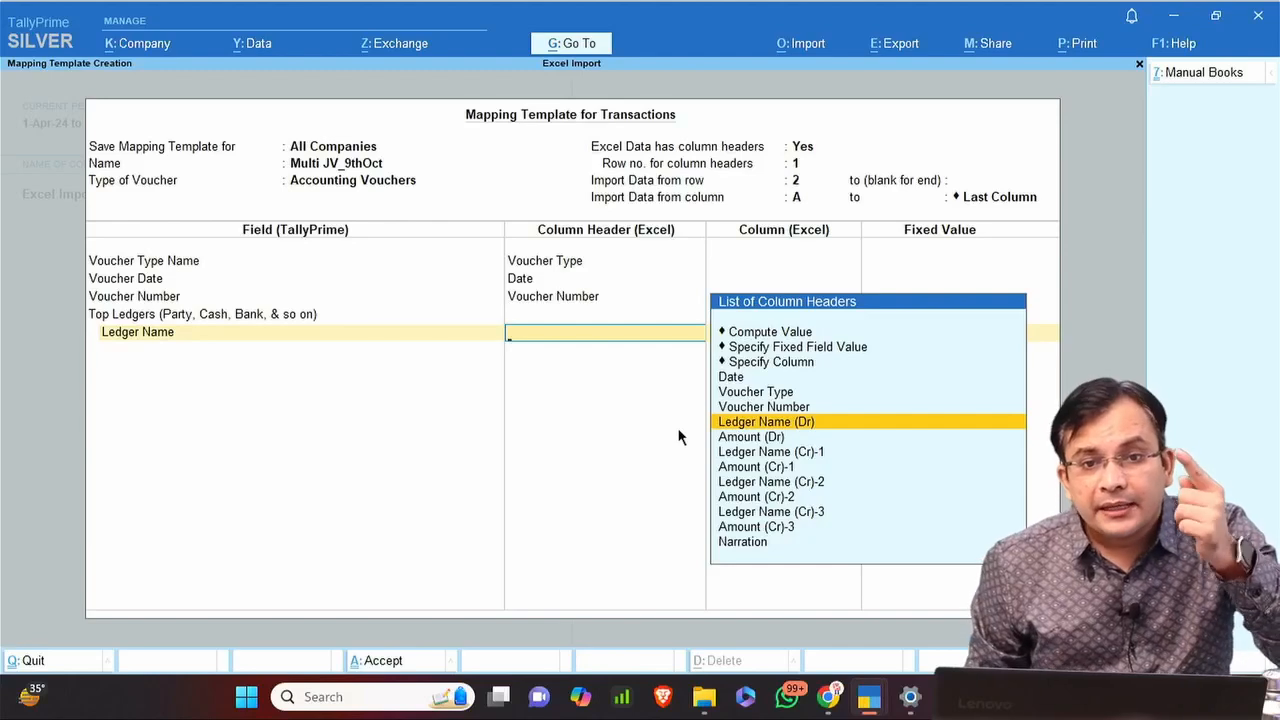
key(Return)
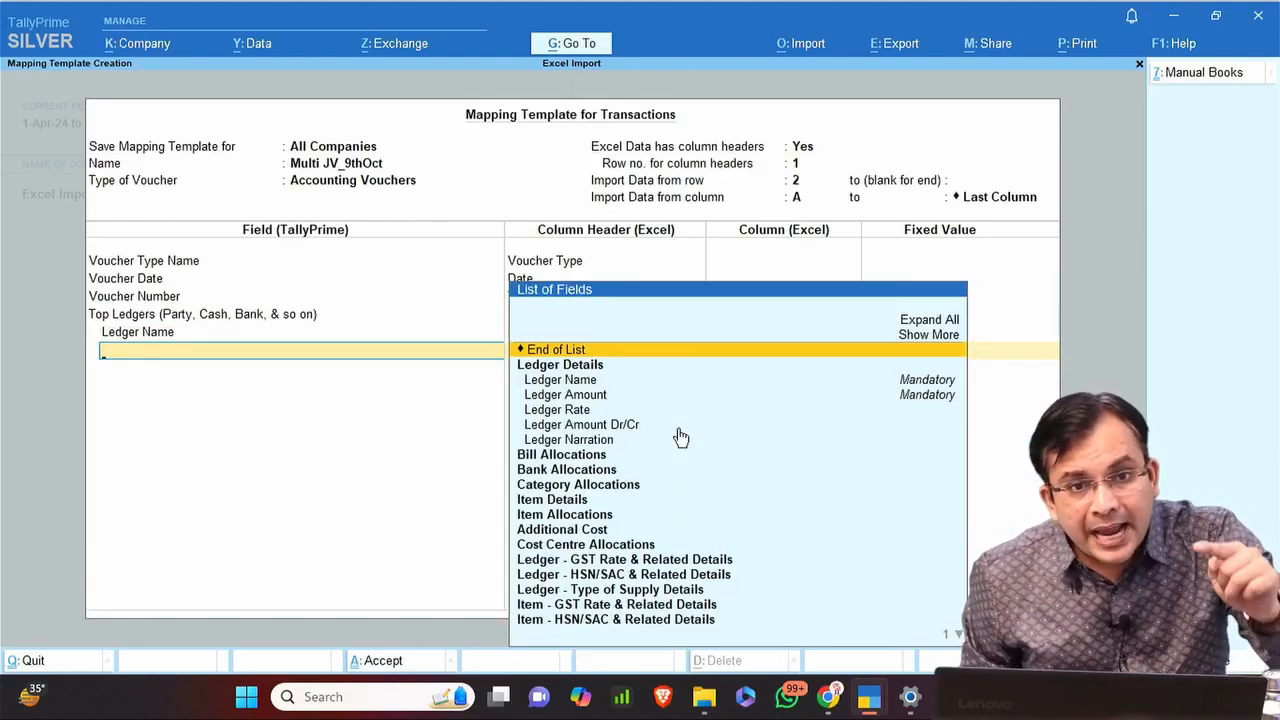
key(Down)
key(Down)
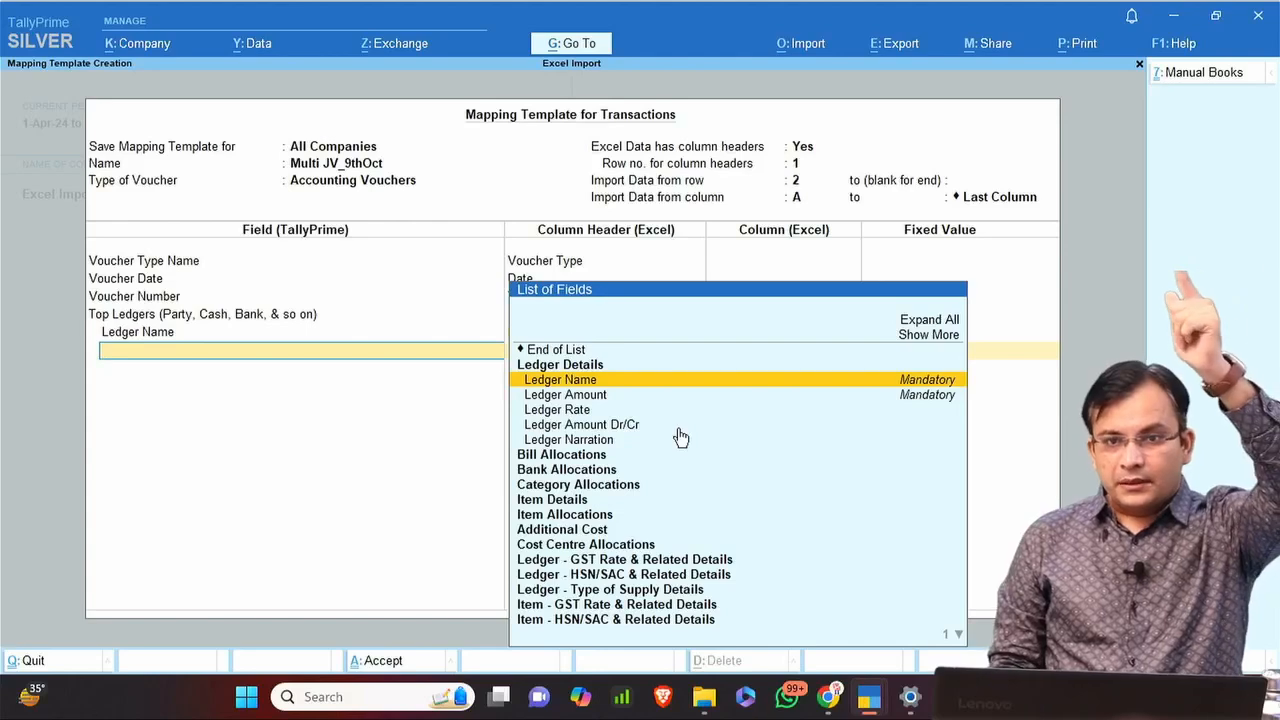
key(Return)
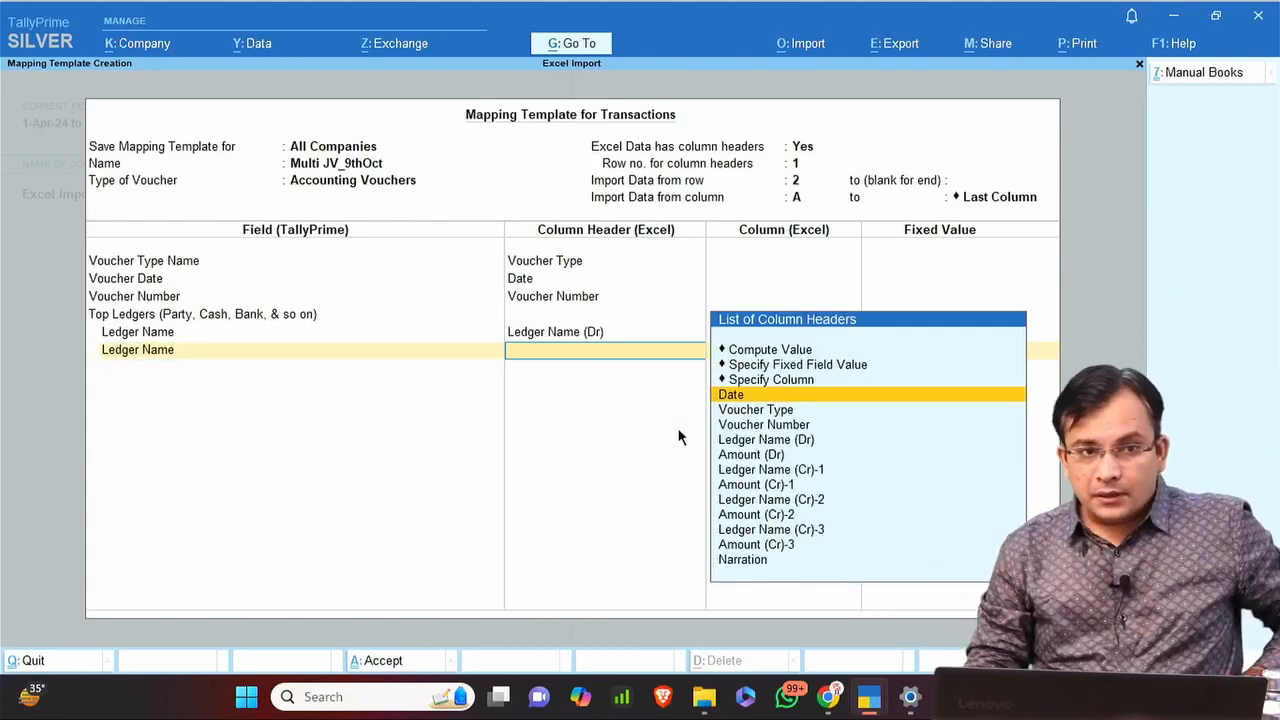
key(BackSpace)
Add the Ledger Amount field under the Top Ledgers group and map it to the Amount (Dr) column header.
key(Down)
key(Down)
key(Up)
key(Return)
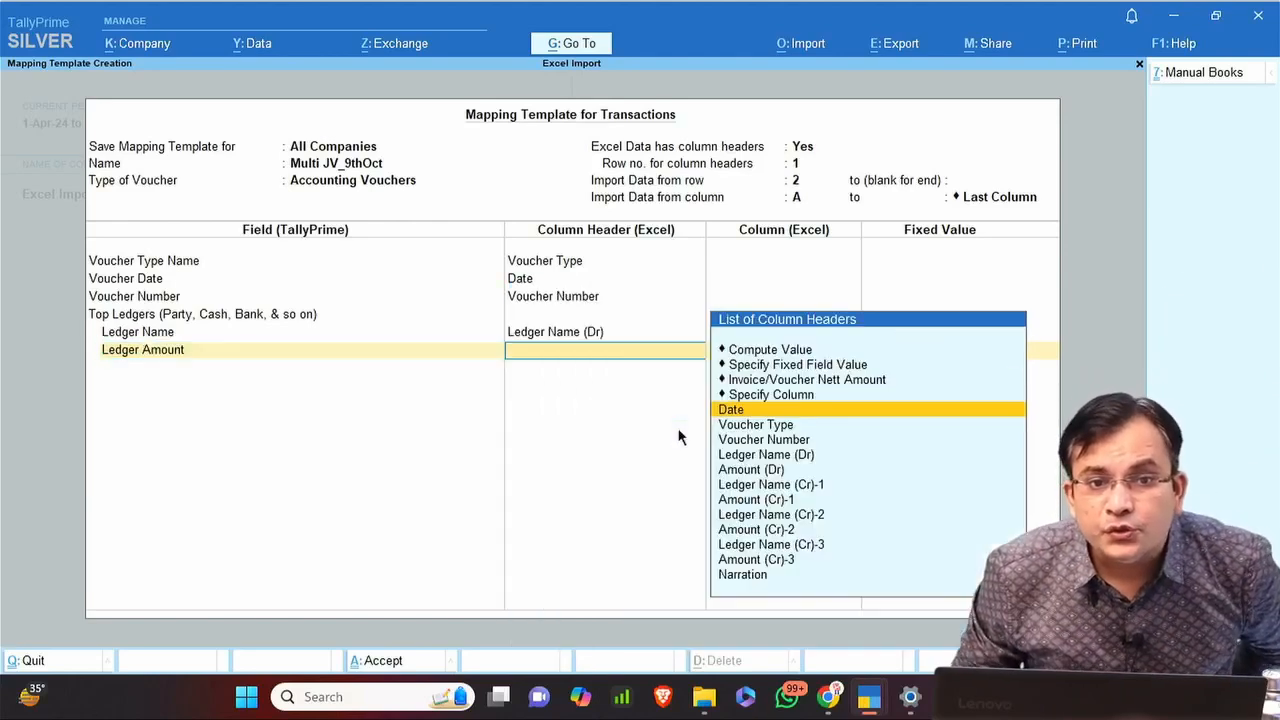
key(Down)
key(Down)
key(Down)
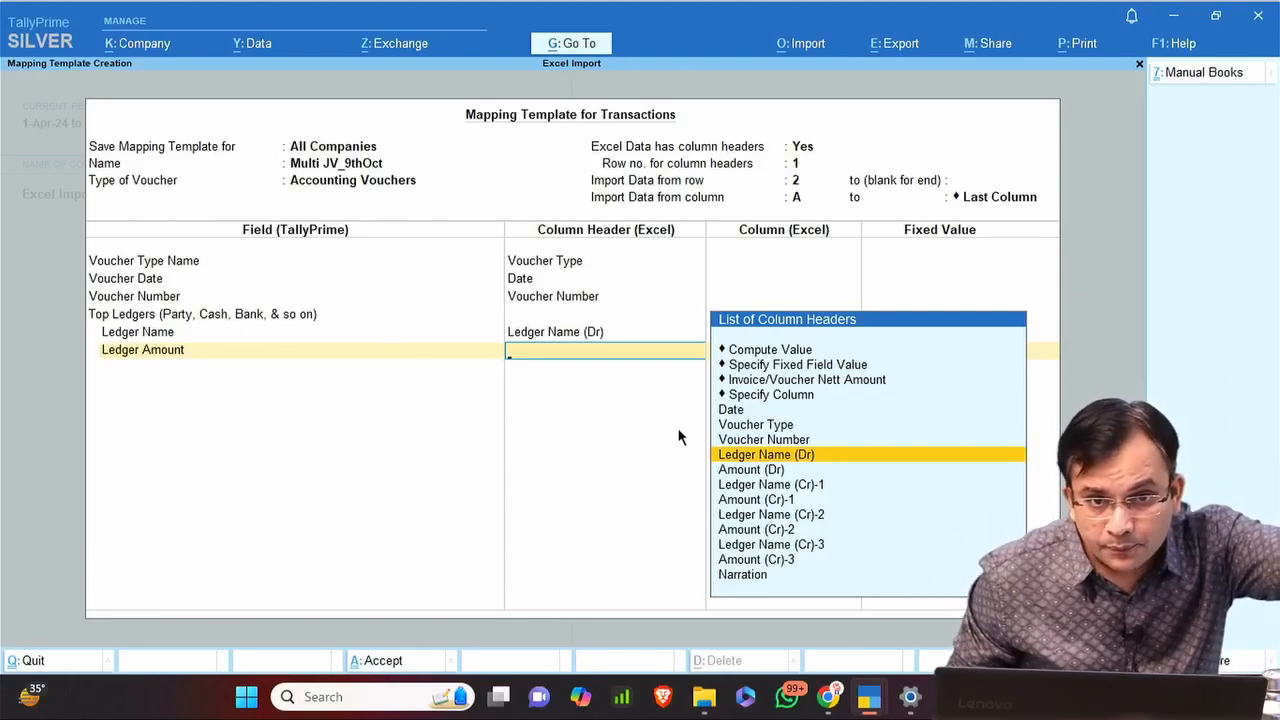
key(Return)
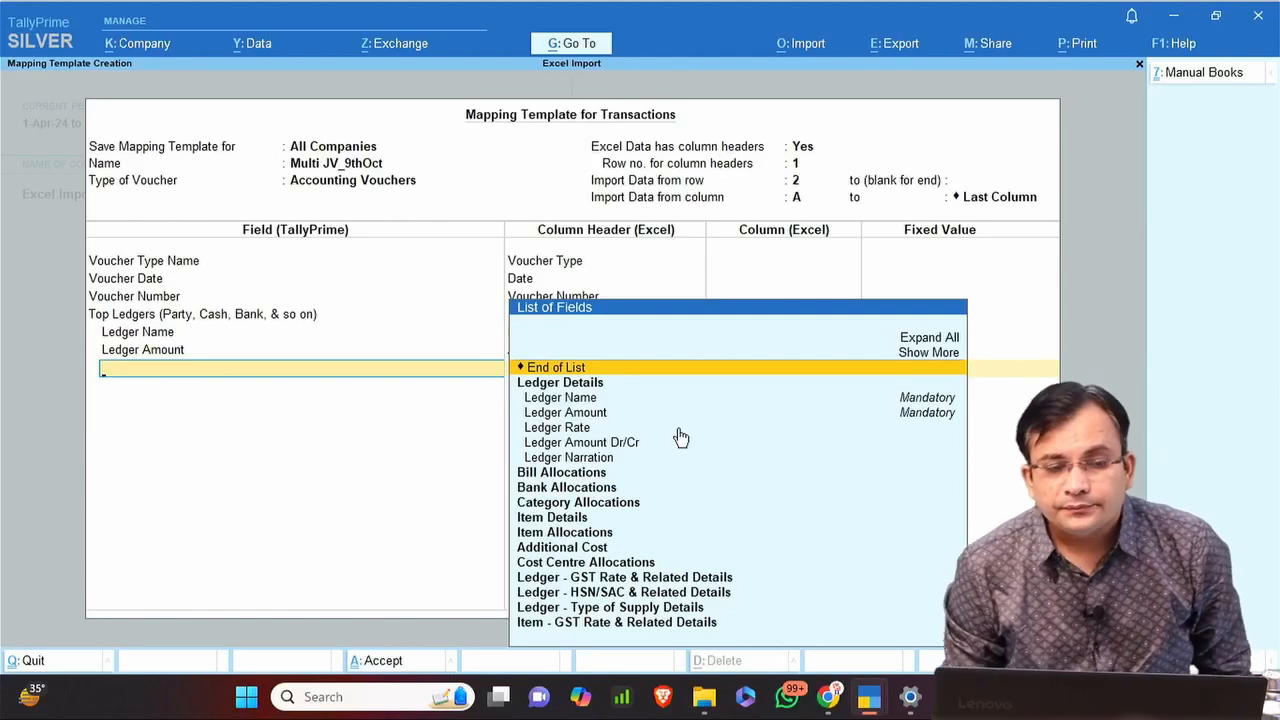
Add the Ledger Amount Dr/Cr field to the debit ledger group and give it the fixed field value Dr.
text(Ledge)
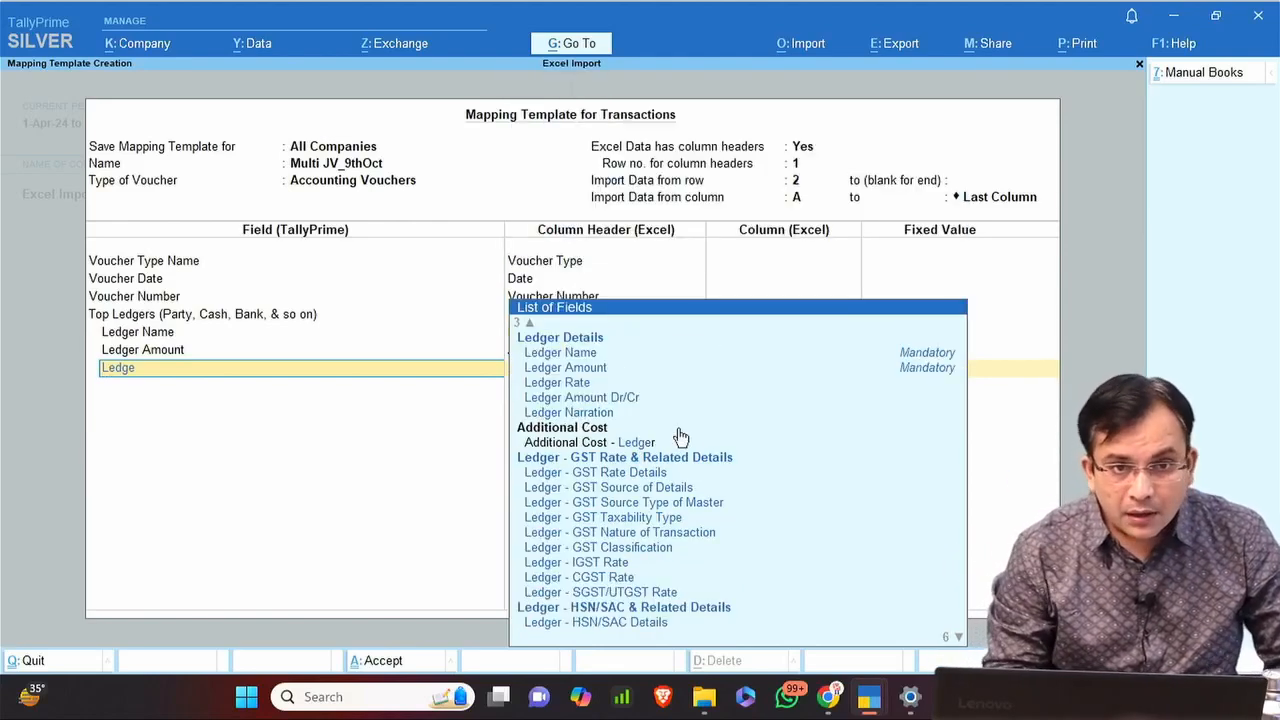
key(Down)
key(Down)
key(Down)
key(Down)
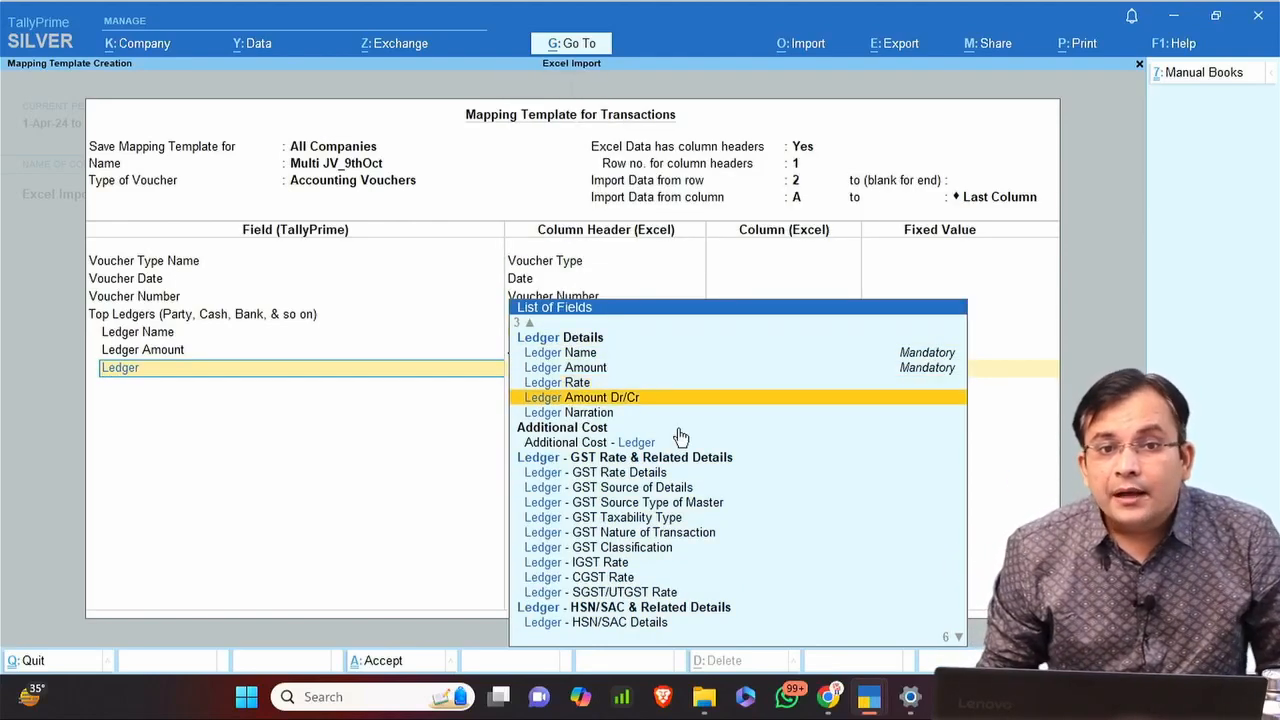
key(Return)
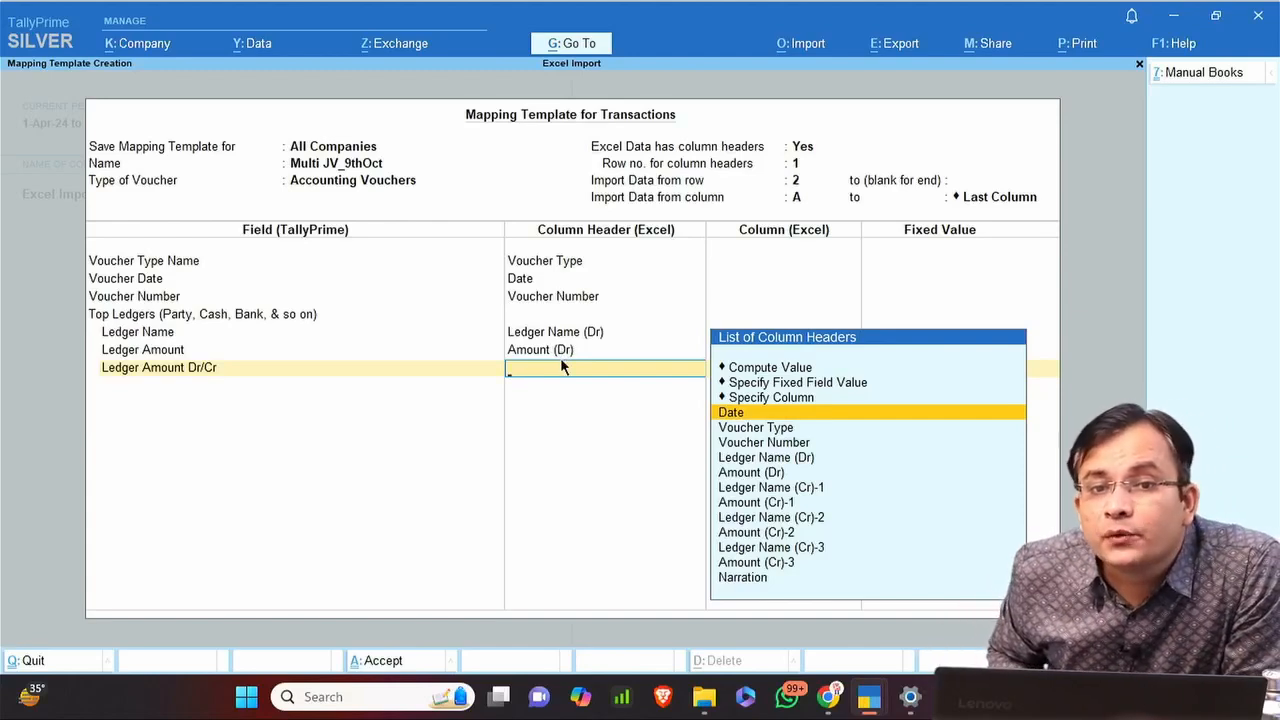
key(Up)
key(Up)
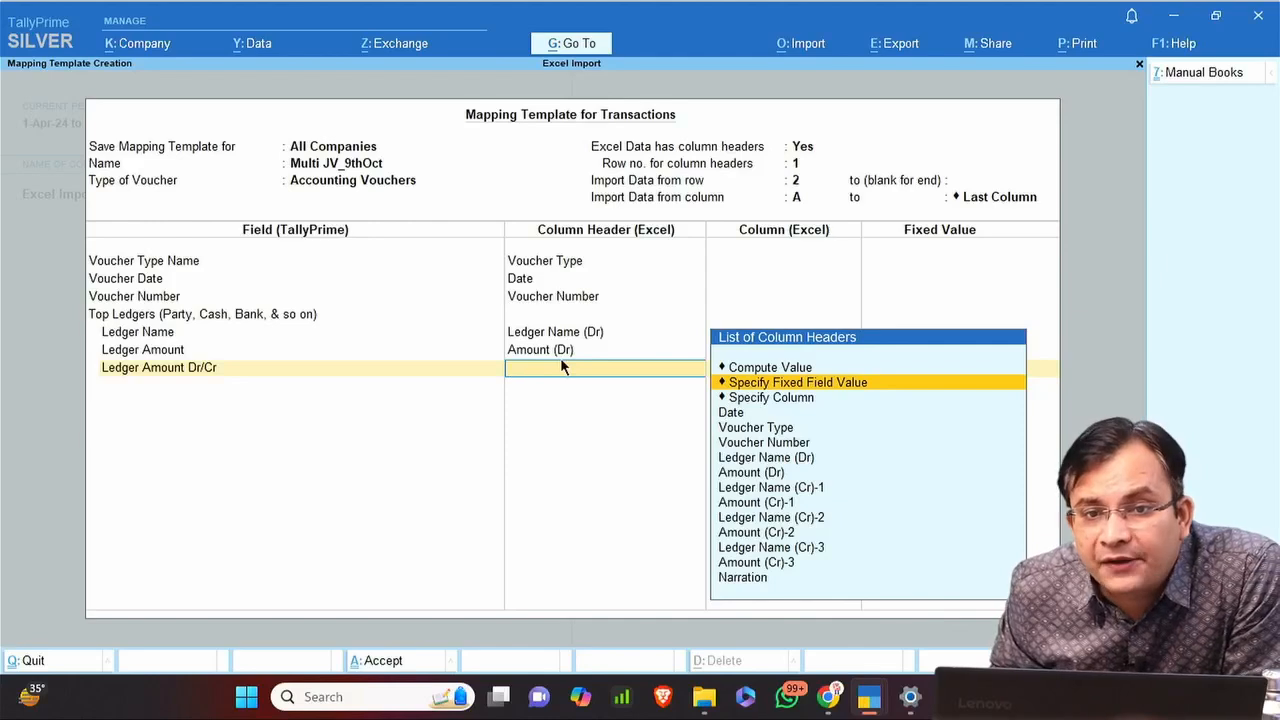
key(Return)
key(Down)
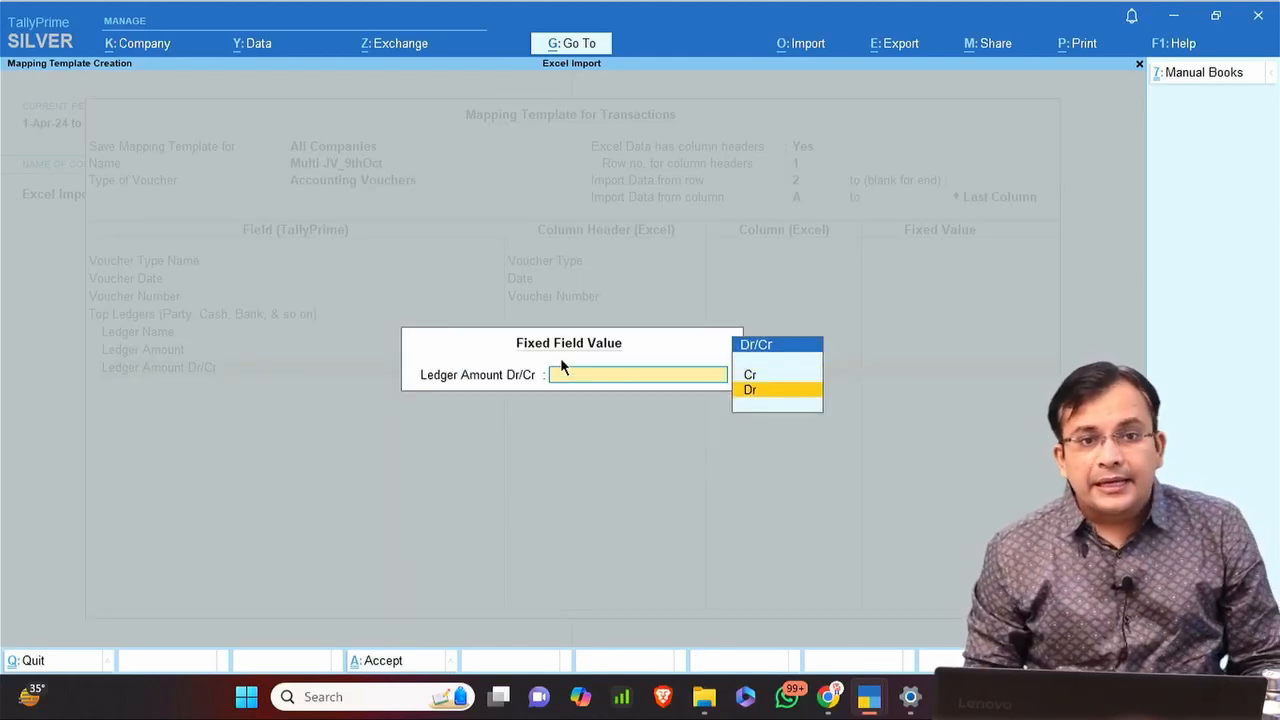
key(Return)
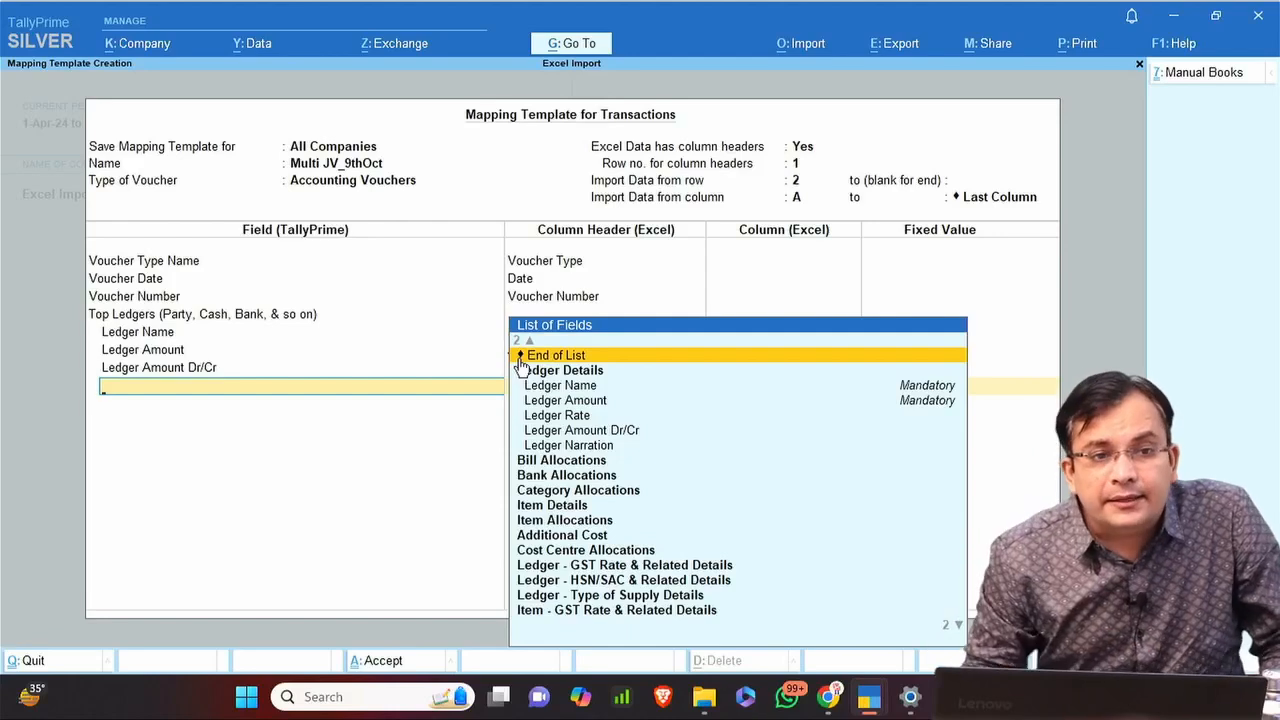
End the debit ledger's field list and add a second Top Ledgers (Party, Cash, Bank, & so on) group to the template.
click(520, 359)
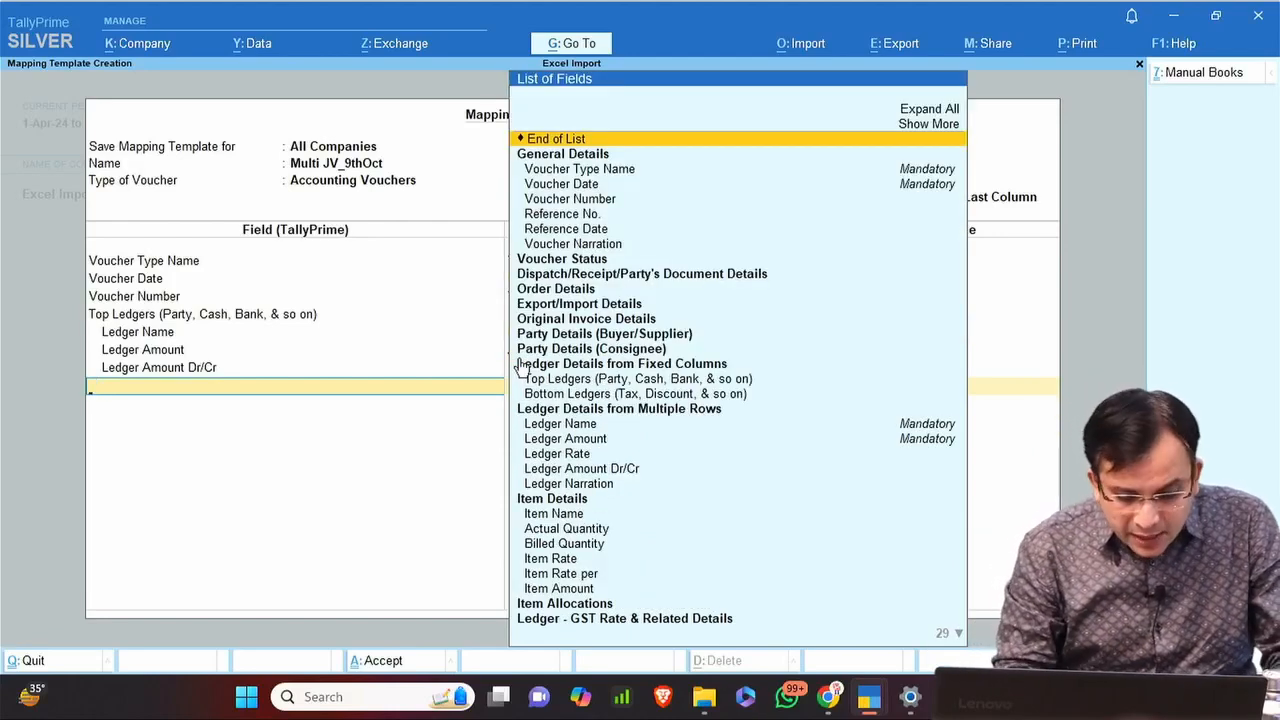
text(Top)
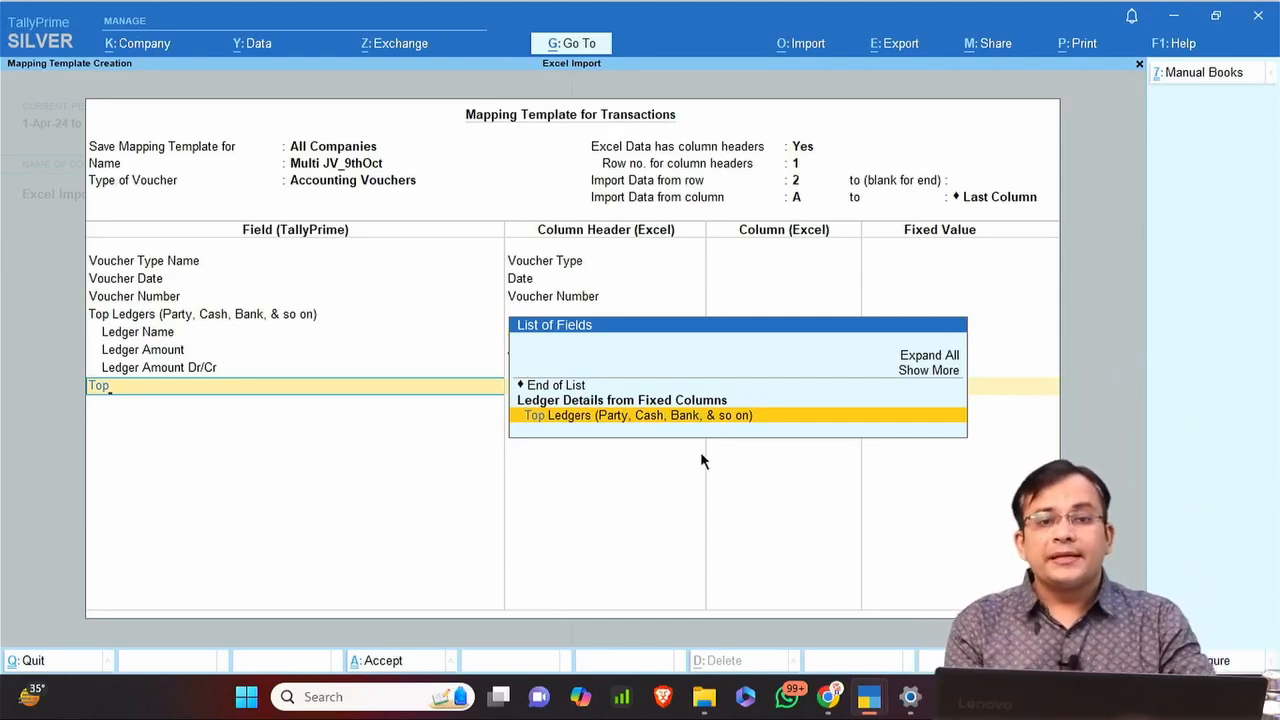
key(Return)
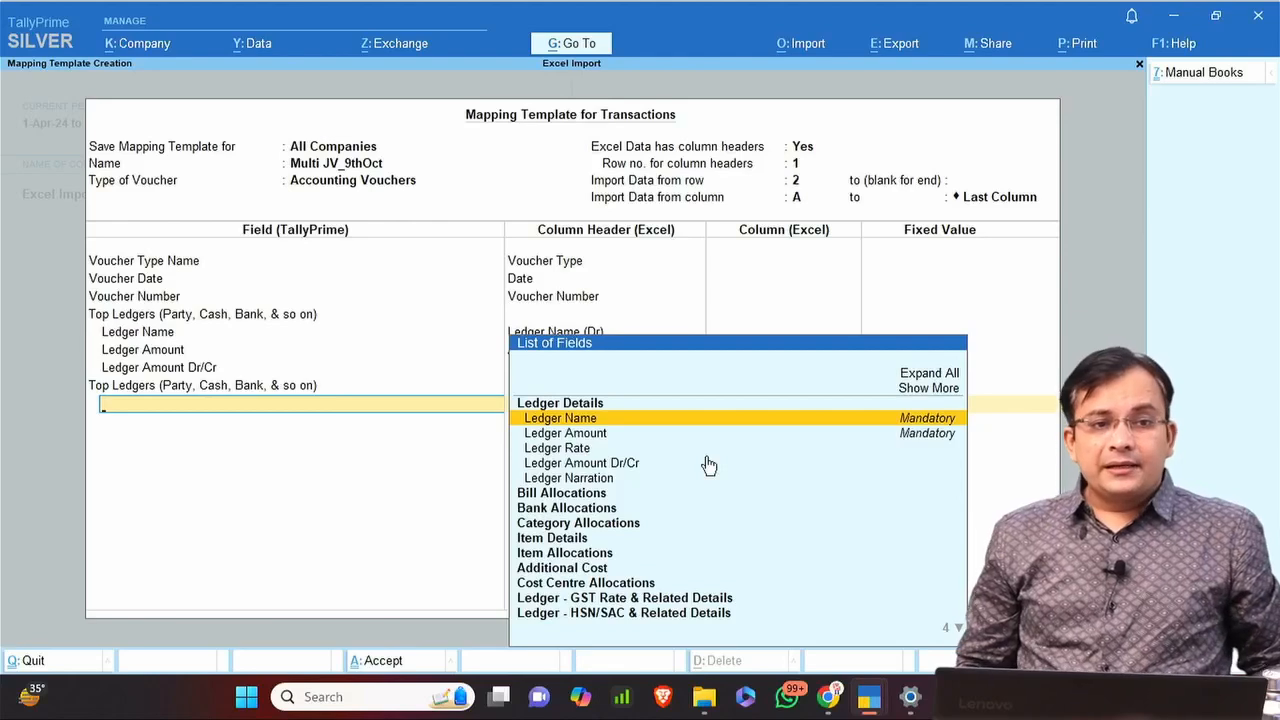
Add the Ledger Name field under the second Top Ledgers group and map it to the Ledger Name (Cr)-1 column header.
key(Down)
key(Up)
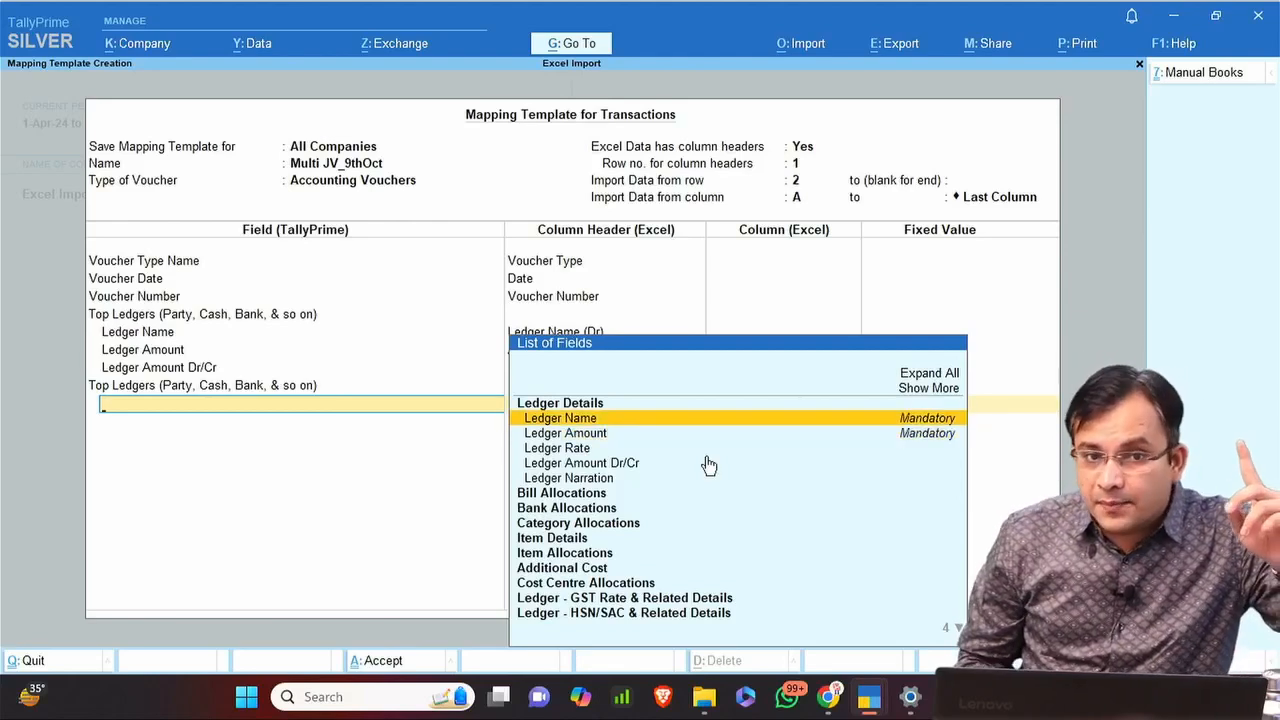
key(Return)
key(Down)
key(Down)
key(Down)
key(Down)
key(Down)
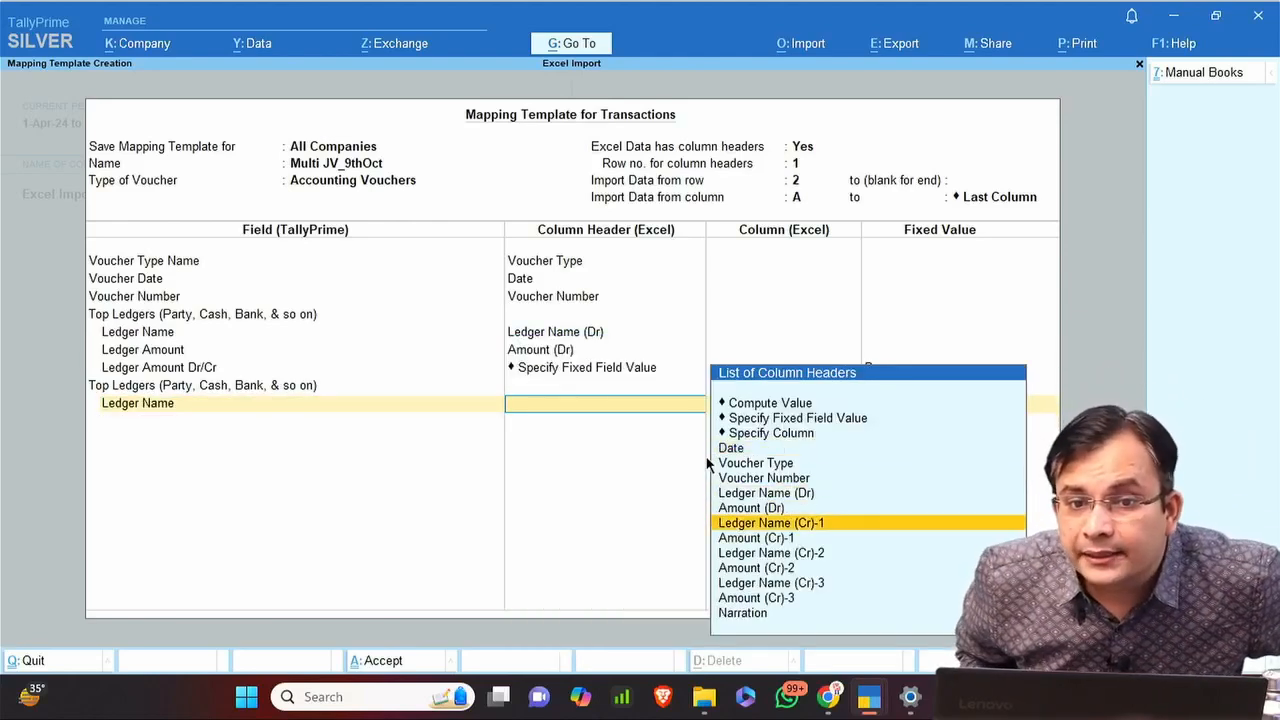
key(Return)
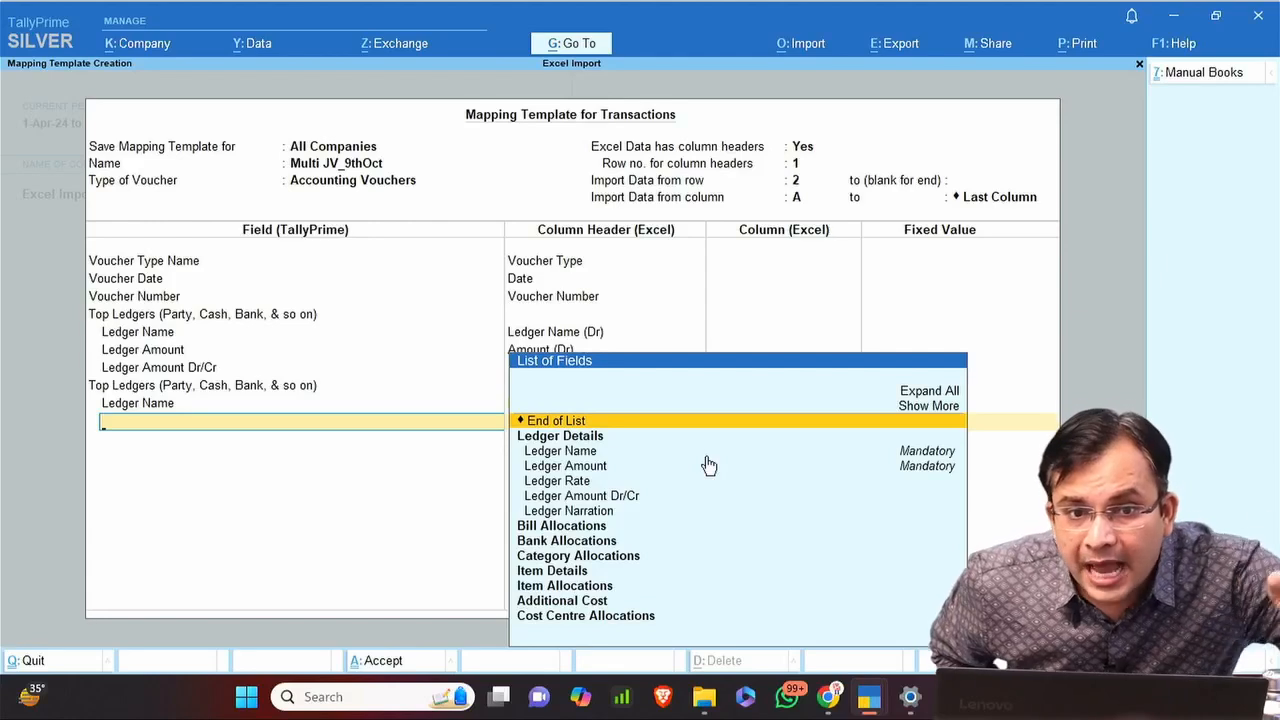
Add the Ledger Amount field to the first credit ledger group and map it to the Amount (Cr)-1 column header.
key(Down)
key(Down)
key(Down)
key(Down)
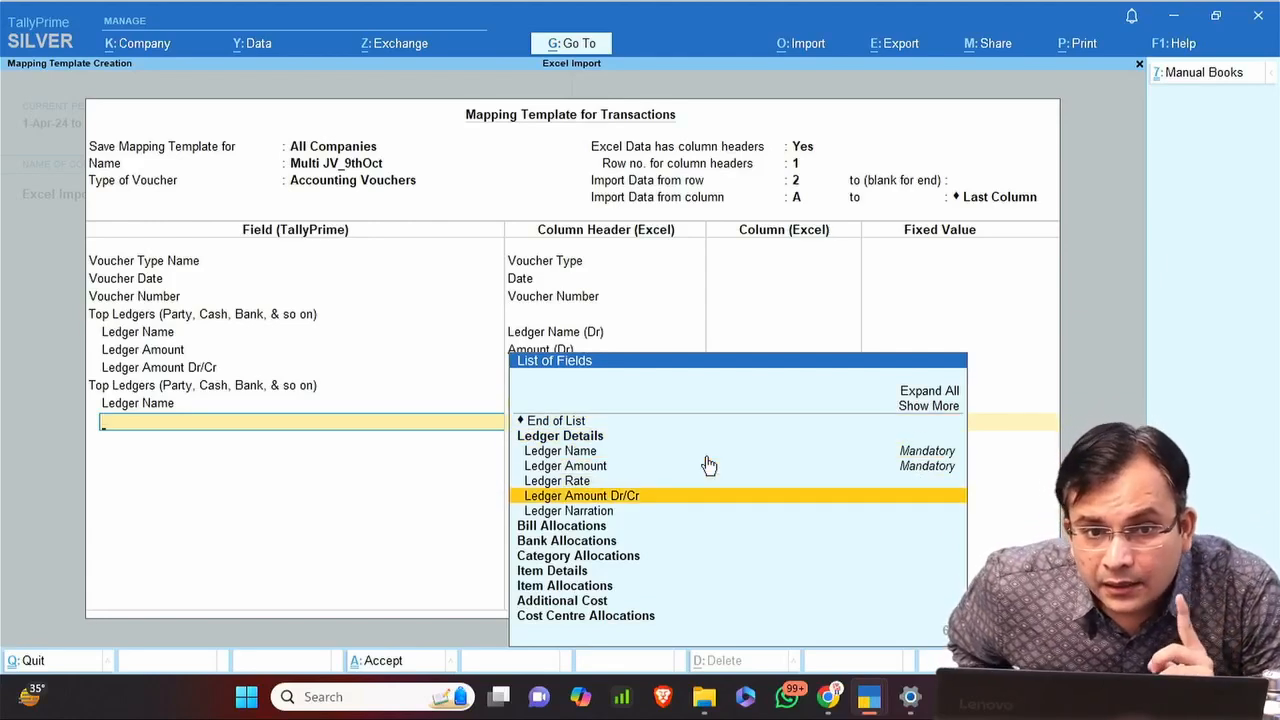
key(Up)
key(Up)
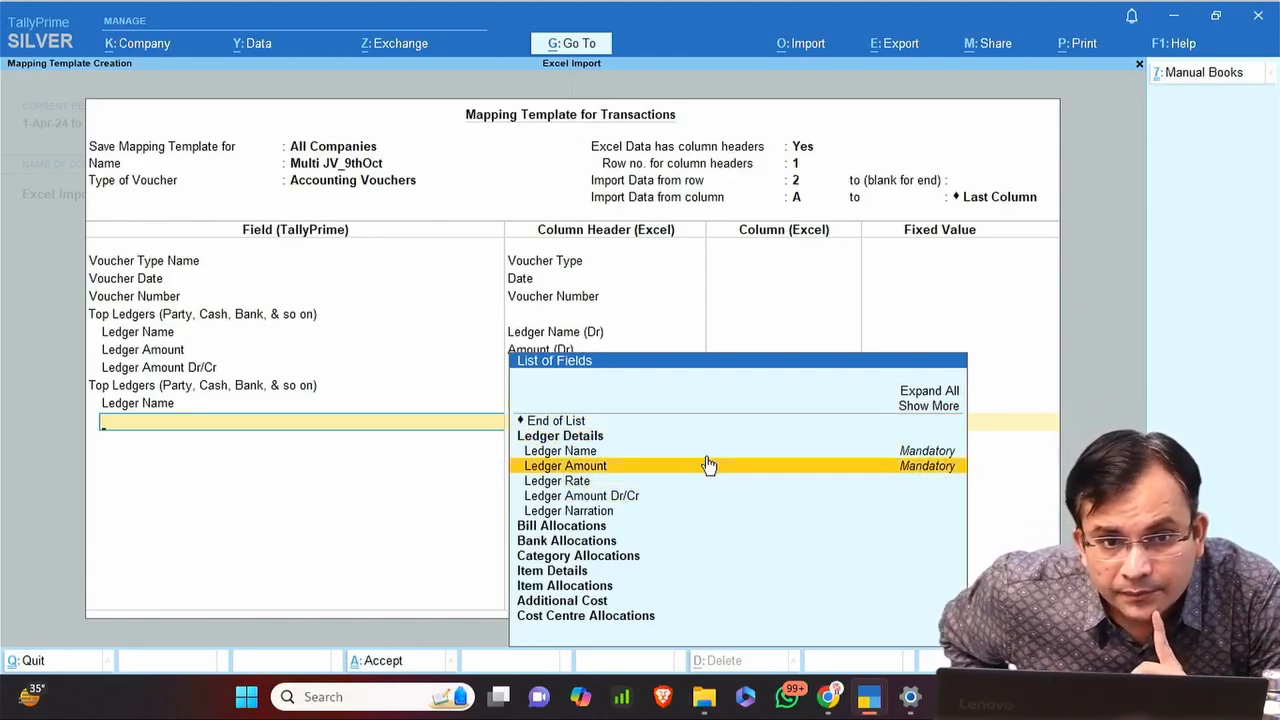
key(Return)
key(Down)
key(Down)
key(Down)
key(Down)
key(Down)
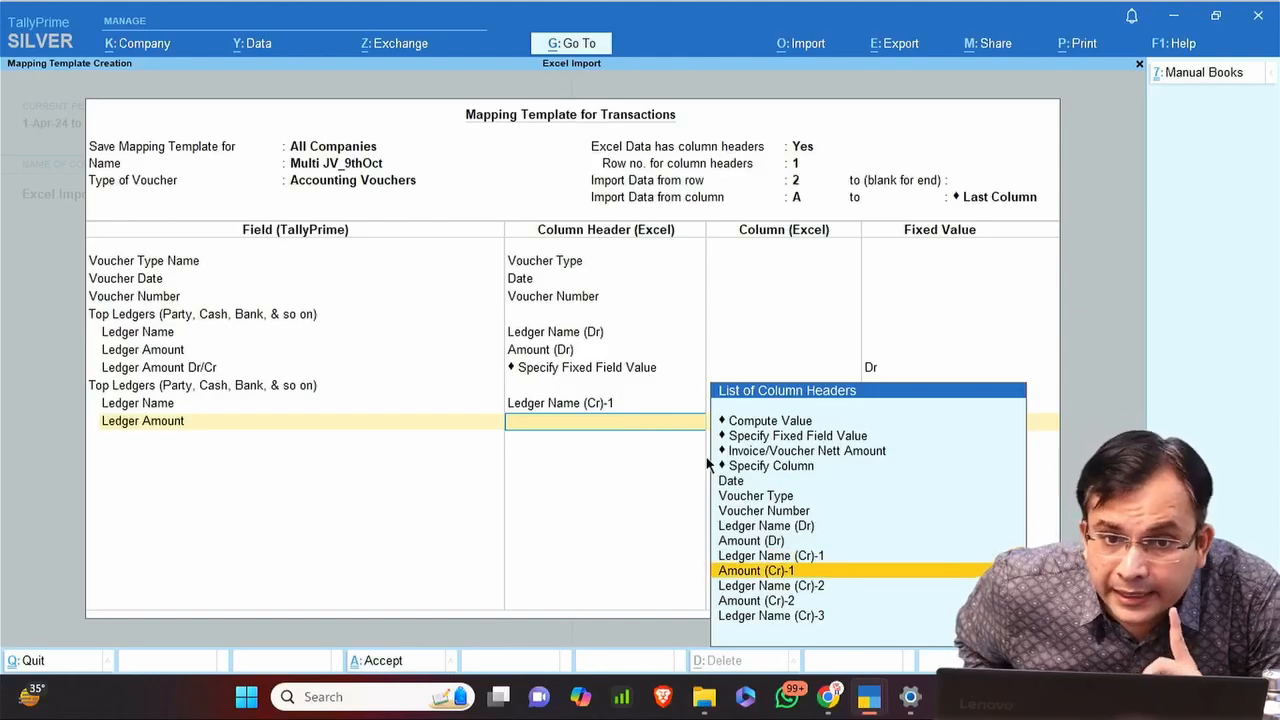
key(Return)
Add the Ledger Amount Dr/Cr field to the first credit ledger group and give it the fixed field value Cr.
key(Down)
key(Down)
key(Down)
key(Down)
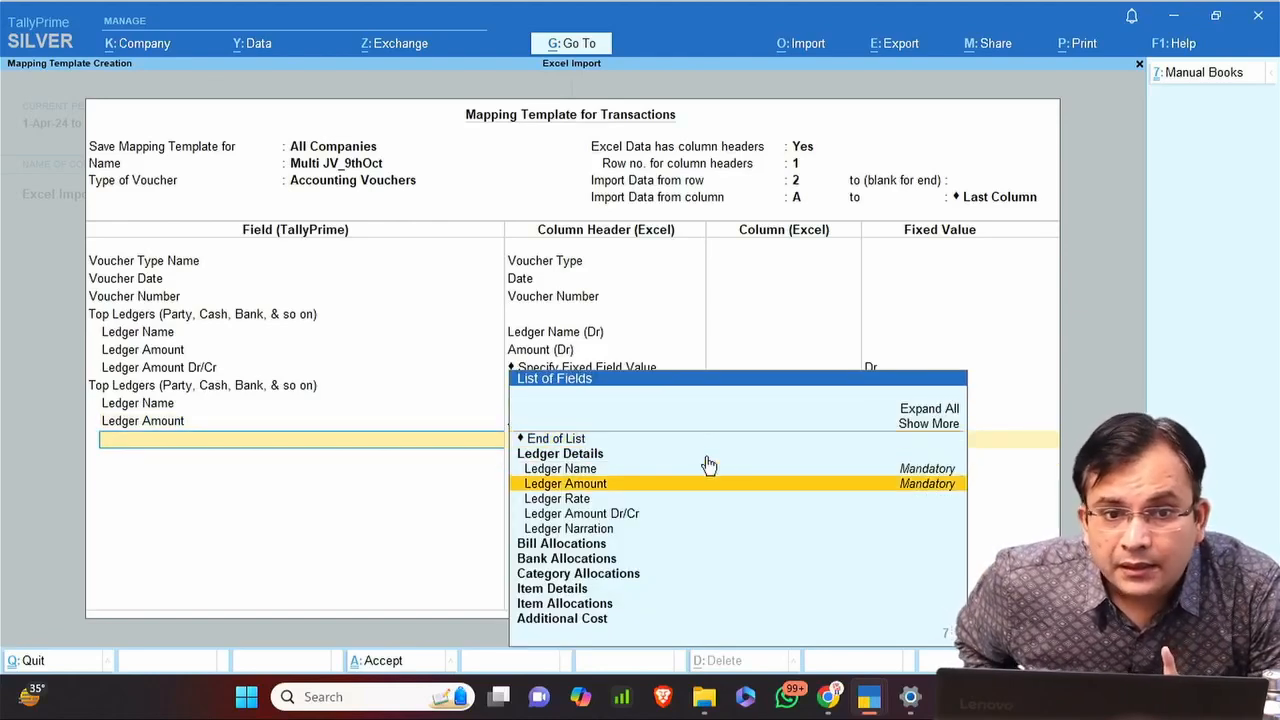
key(Return)
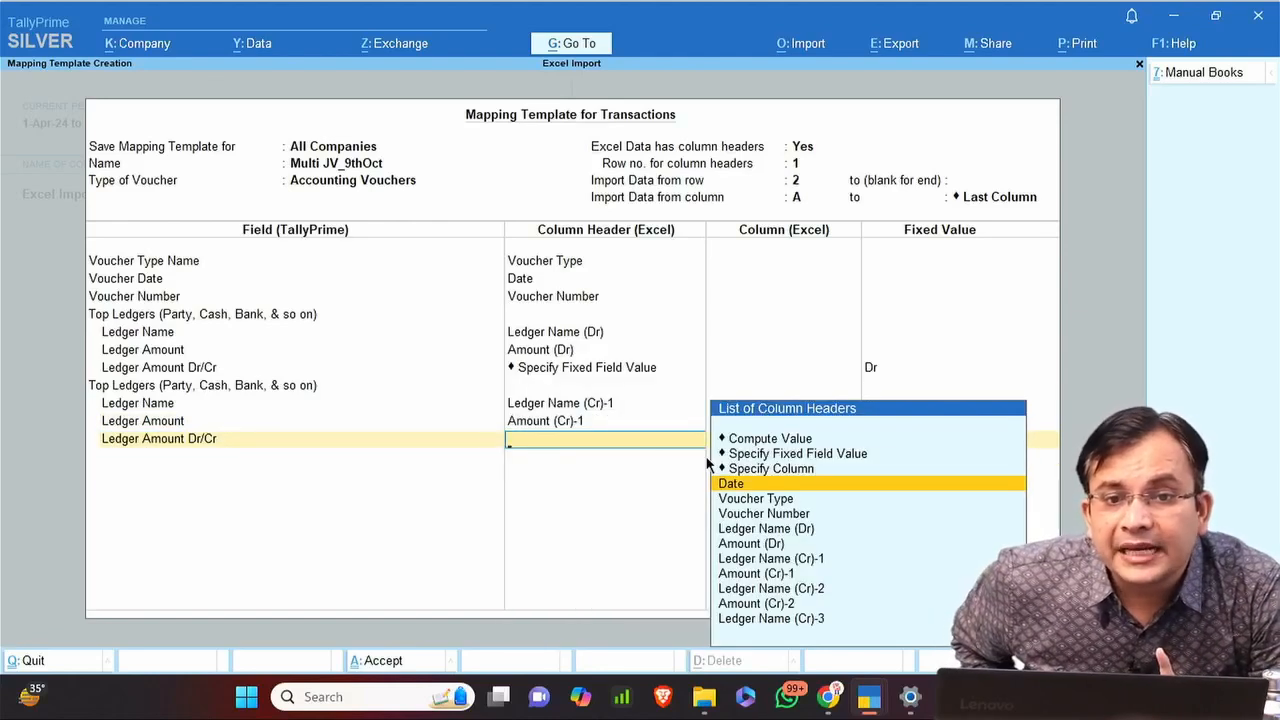
key(Up)
key(Up)
key(Return)
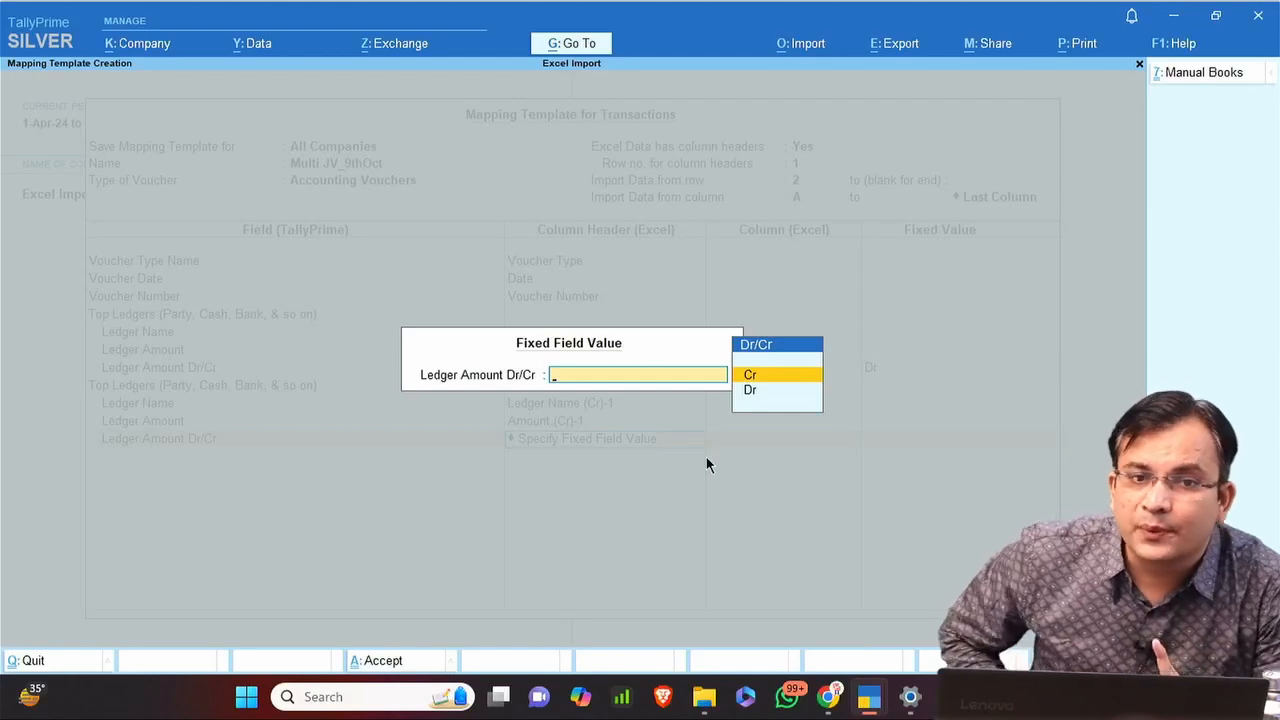
key(Return)
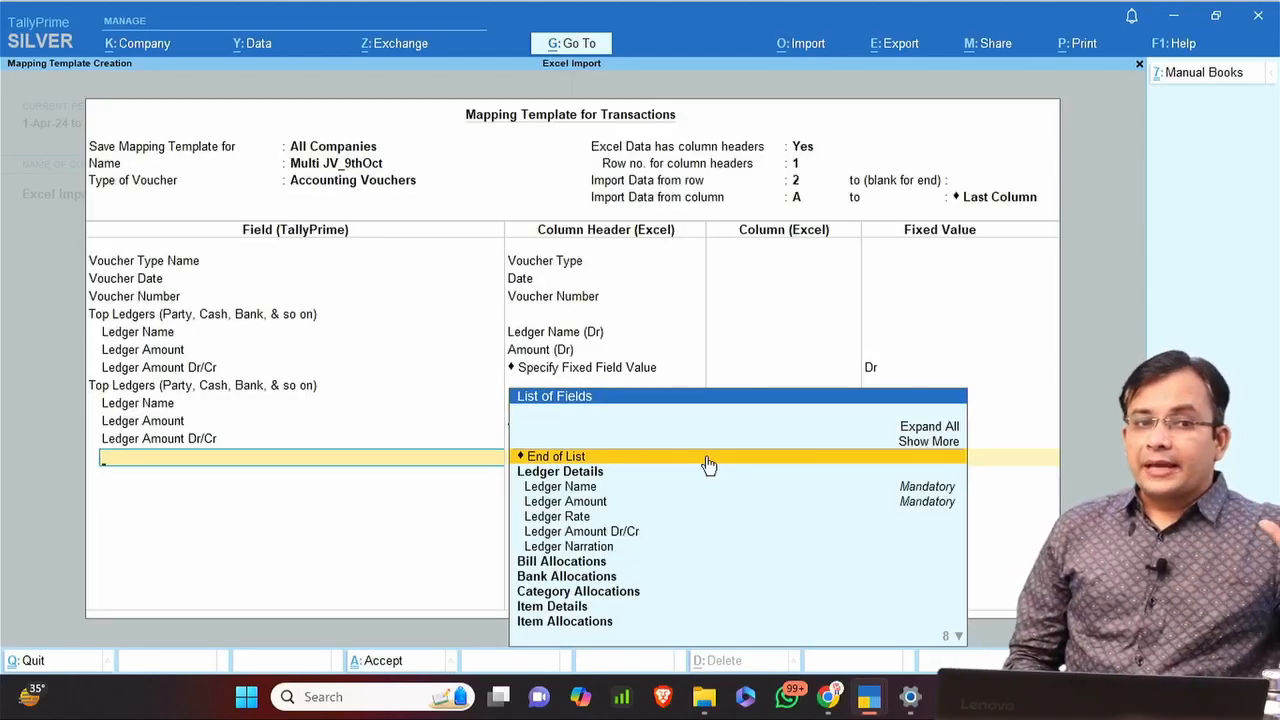
End the first credit ledger's field list and add a third Top Ledgers (Party, Cash, Bank, & so on) group.
key(Return)
text(top)
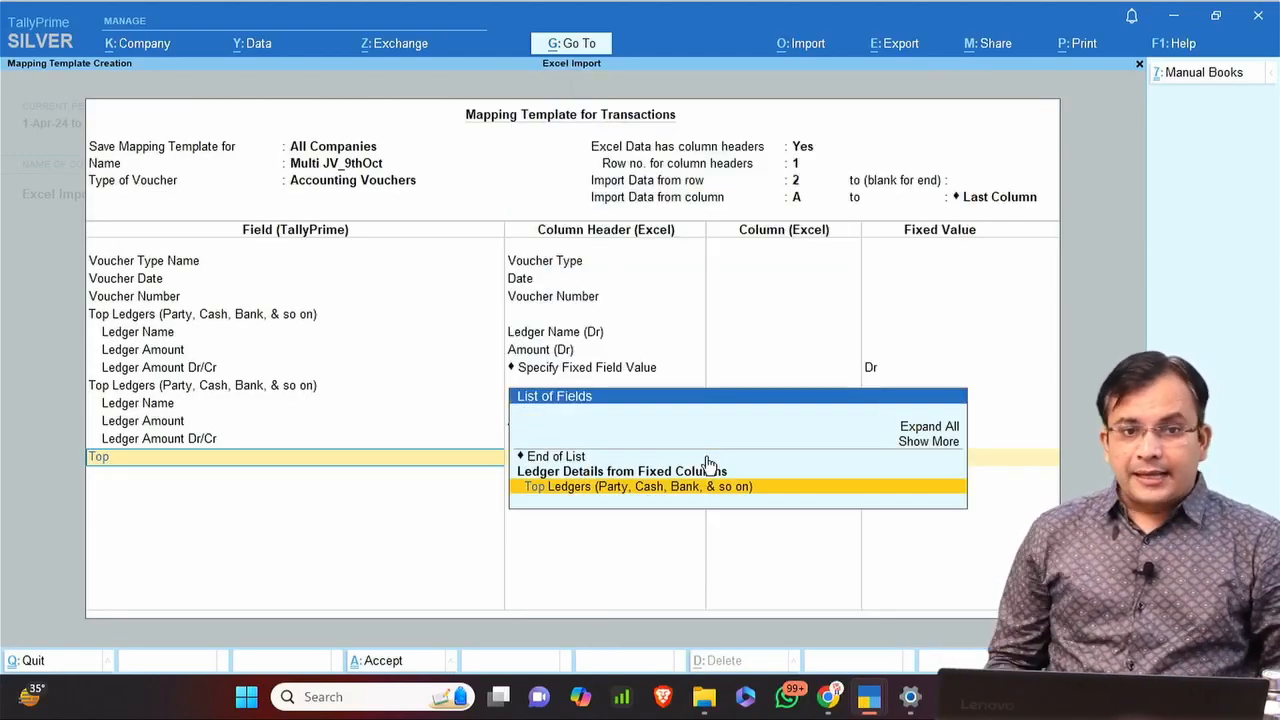
key(Return)
Add the Ledger Name field under the third Top Ledgers group and map it to the Ledger Name (Cr)-2 column header.
key(Down)
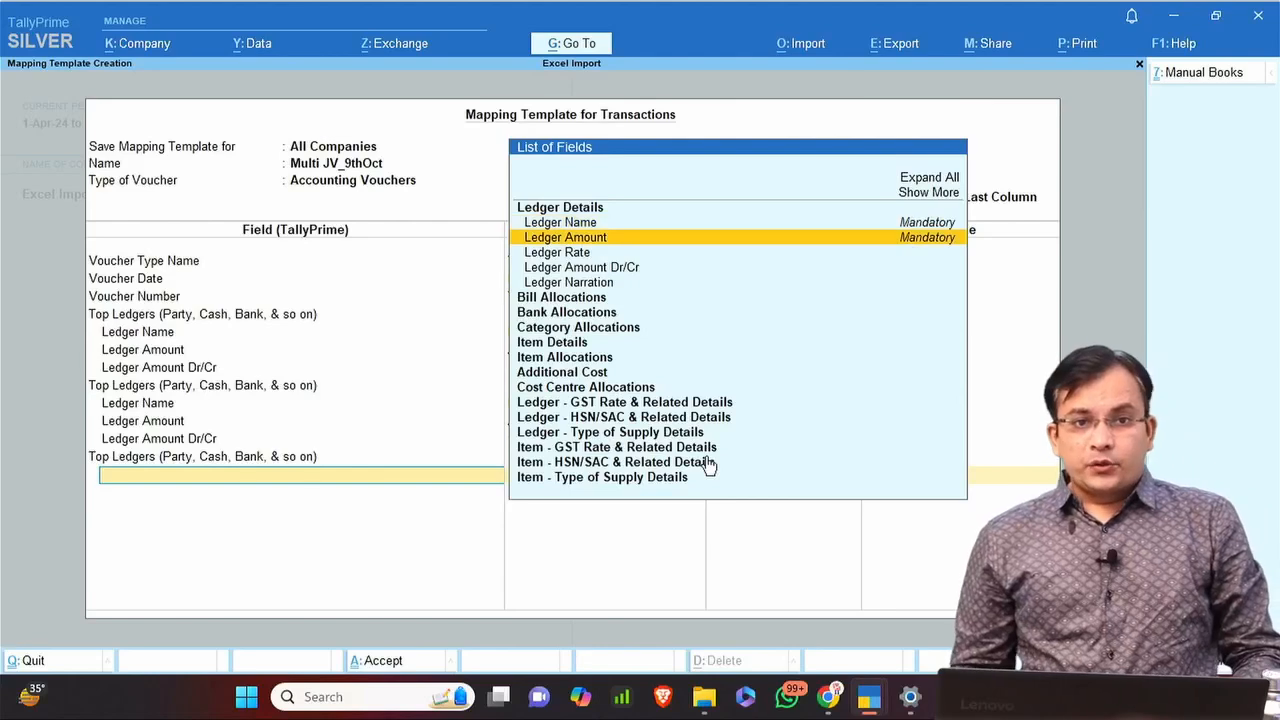
key(Up)
key(Return)
key(Down)
key(Down)
key(Down)
key(Down)
key(Down)
key(Down)
key(Down)
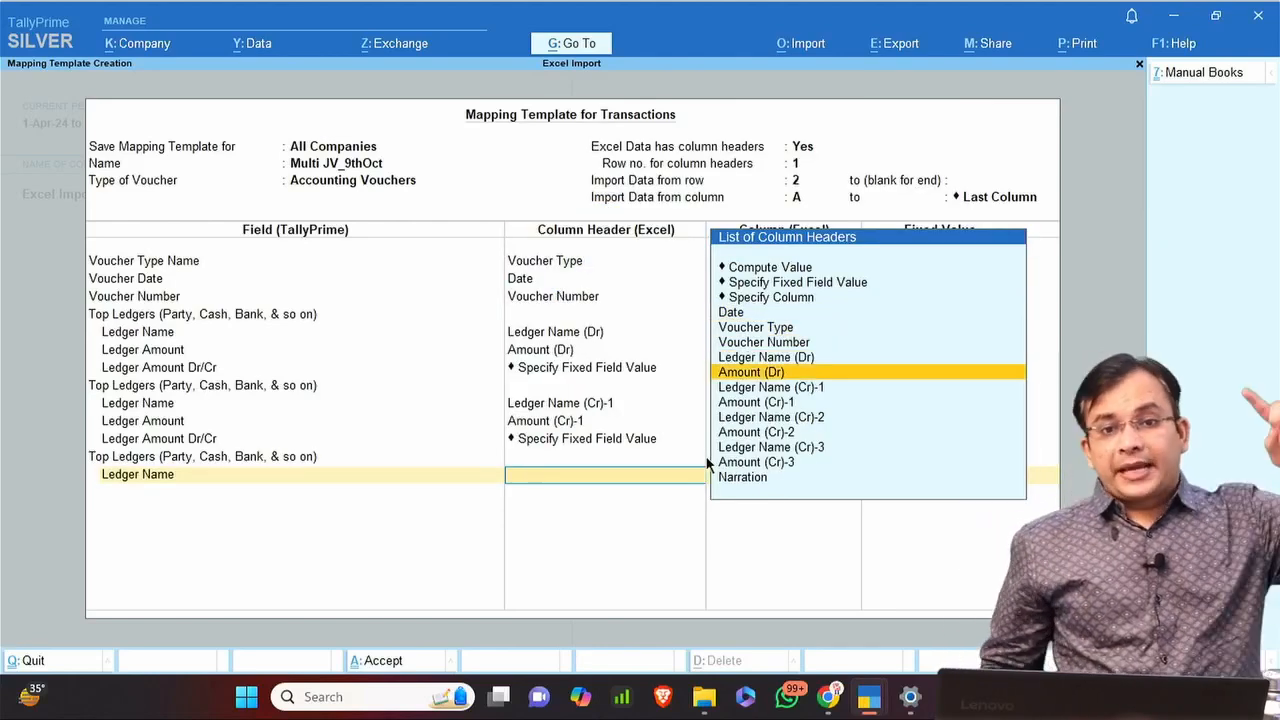
key(Return)
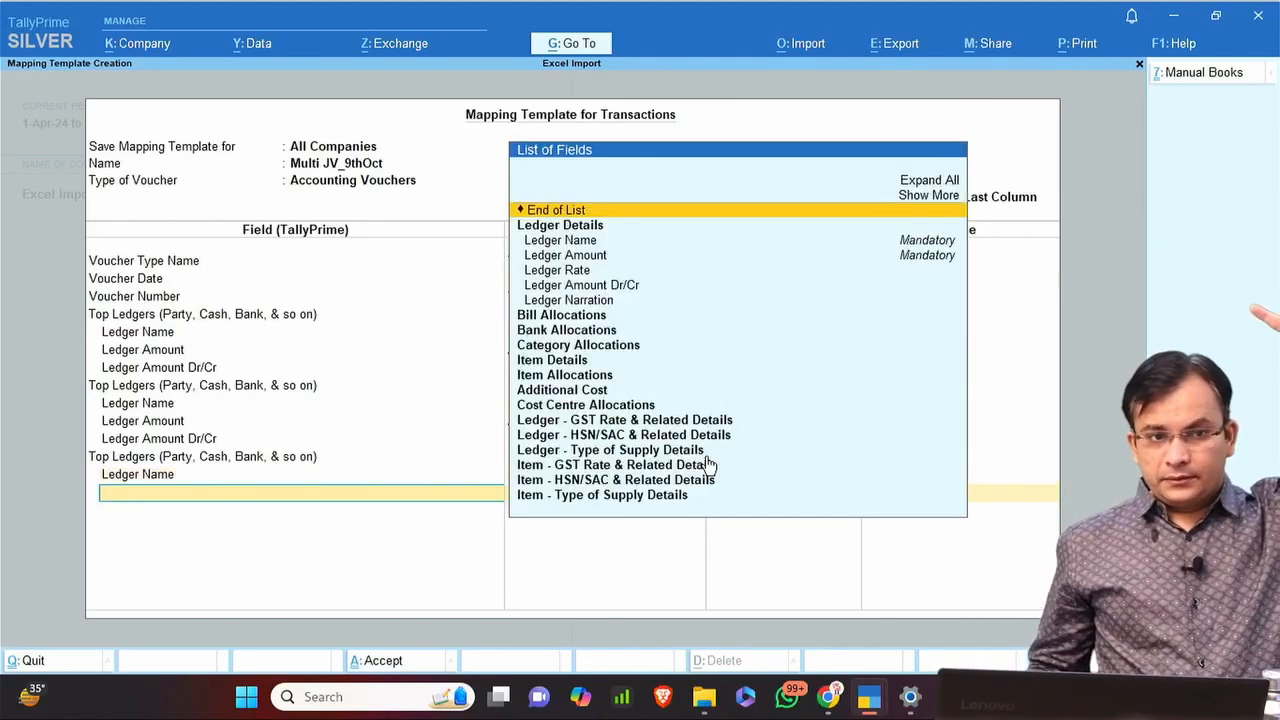
Add the Ledger Amount field to the second credit ledger group and map it to the Amount (Cr)-2 column header.
text(Ledger)
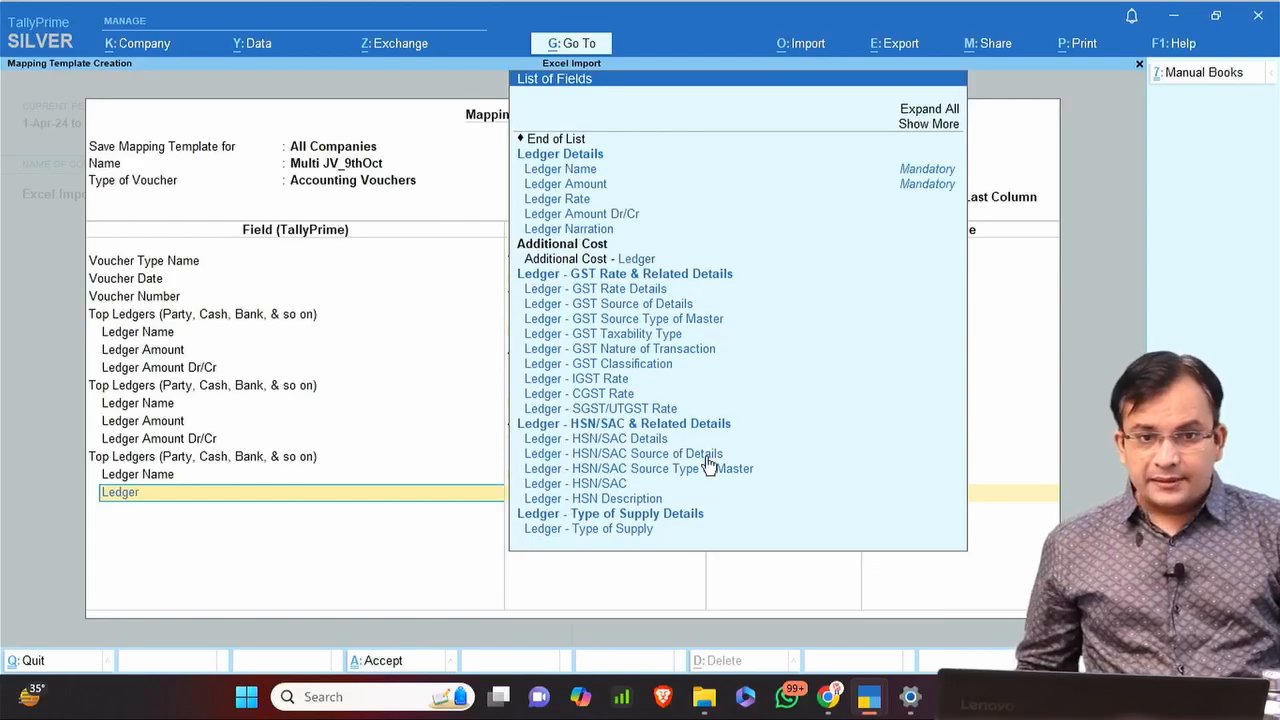
text( N)
key(BackSpace)
text(Am)
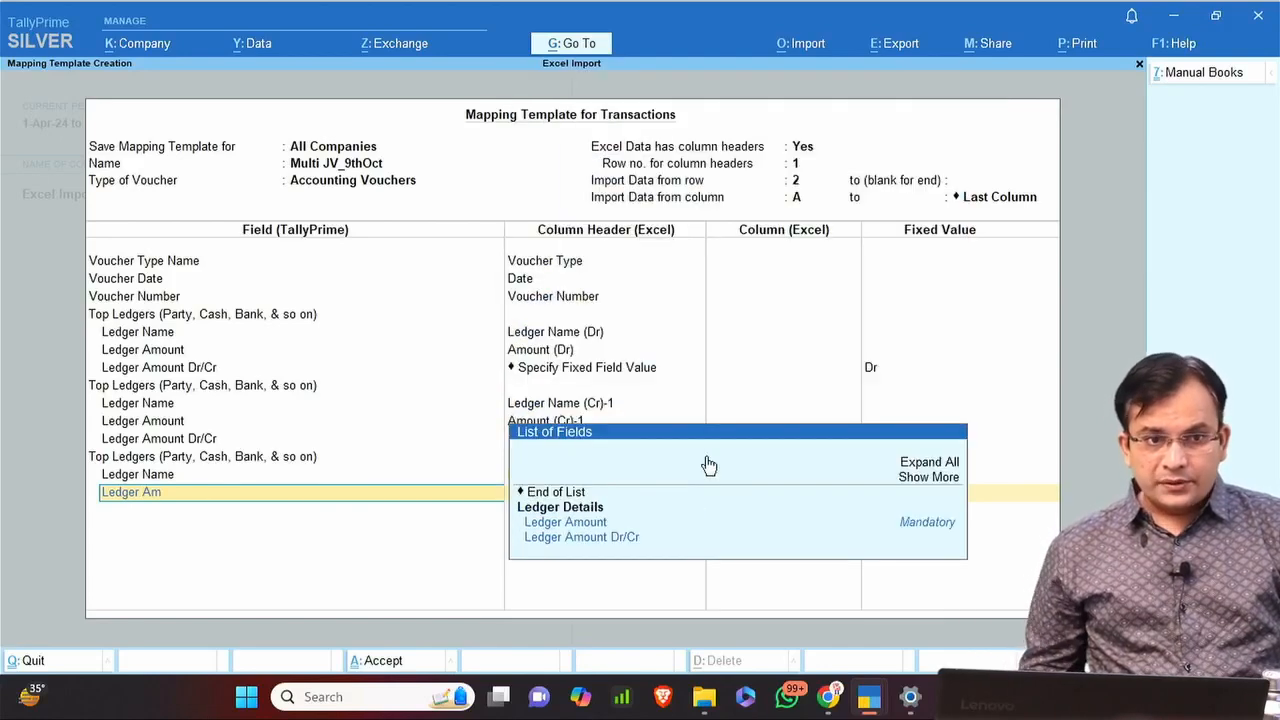
key(Down)
key(Down)
key(Up)
key(Return)
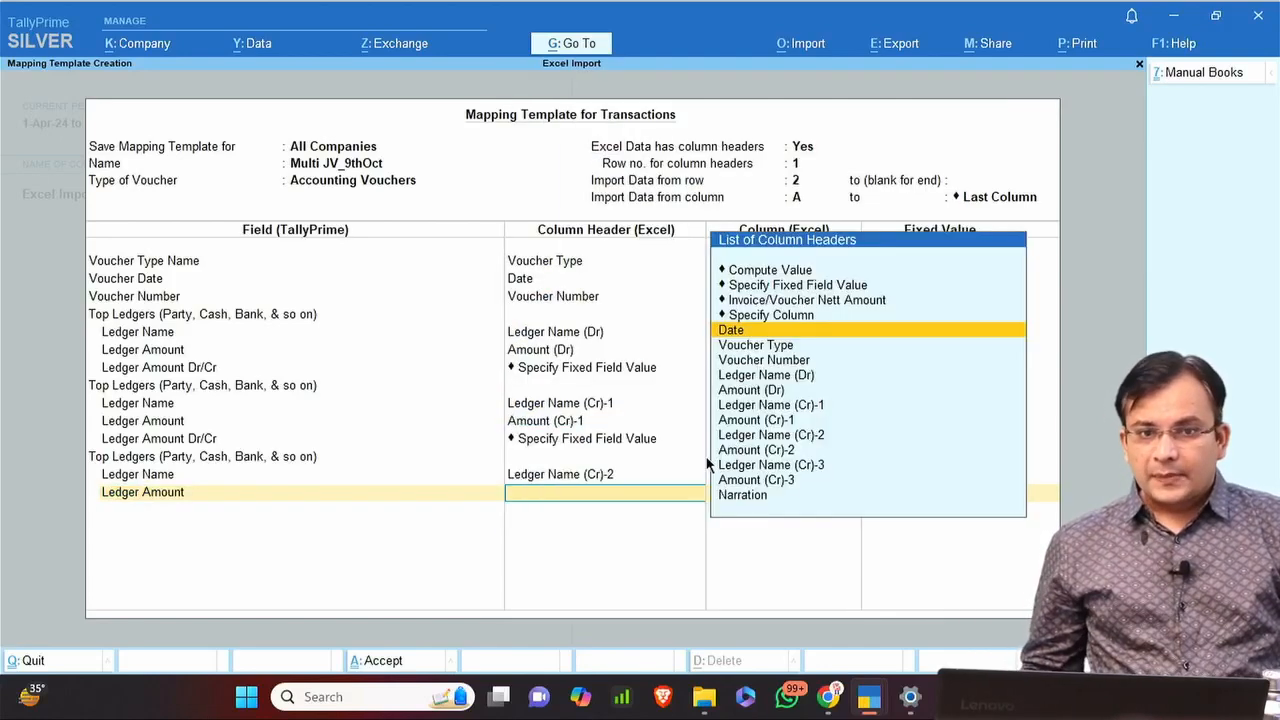
key(Down)
key(Down)
key(Down)
key(Down)
key(Down)
key(Down)
key(Down)
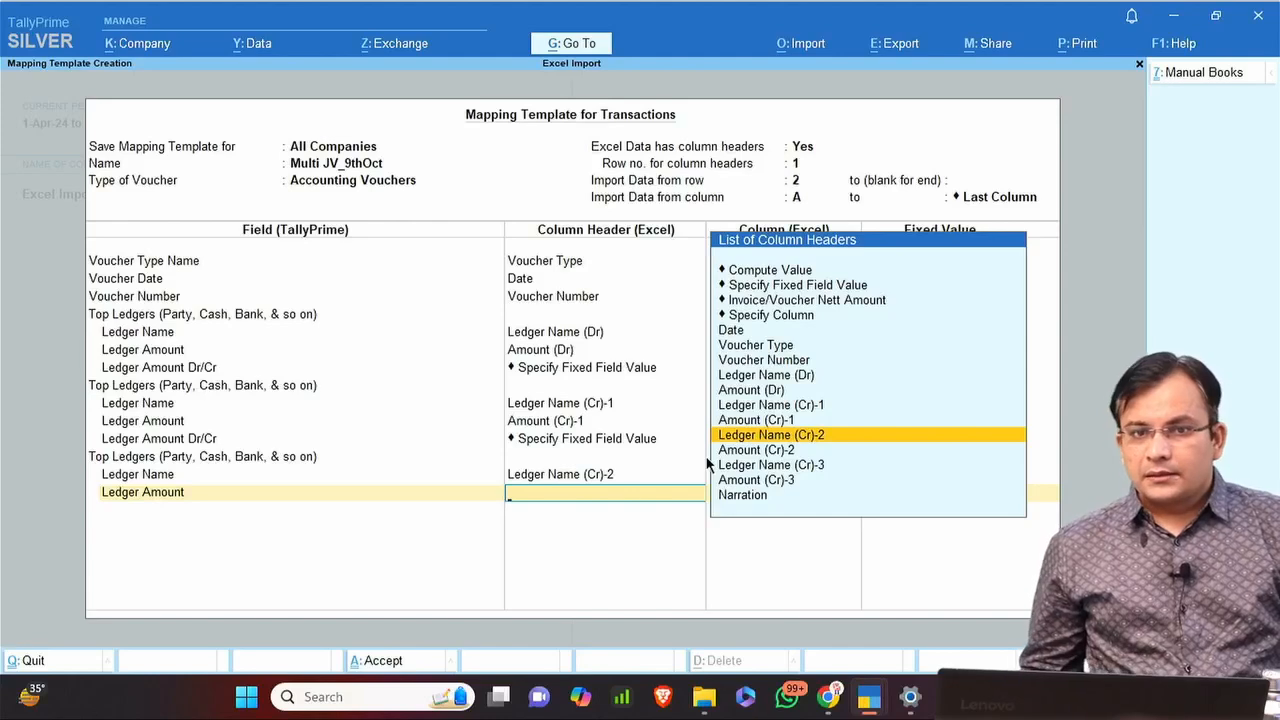
key(Down)
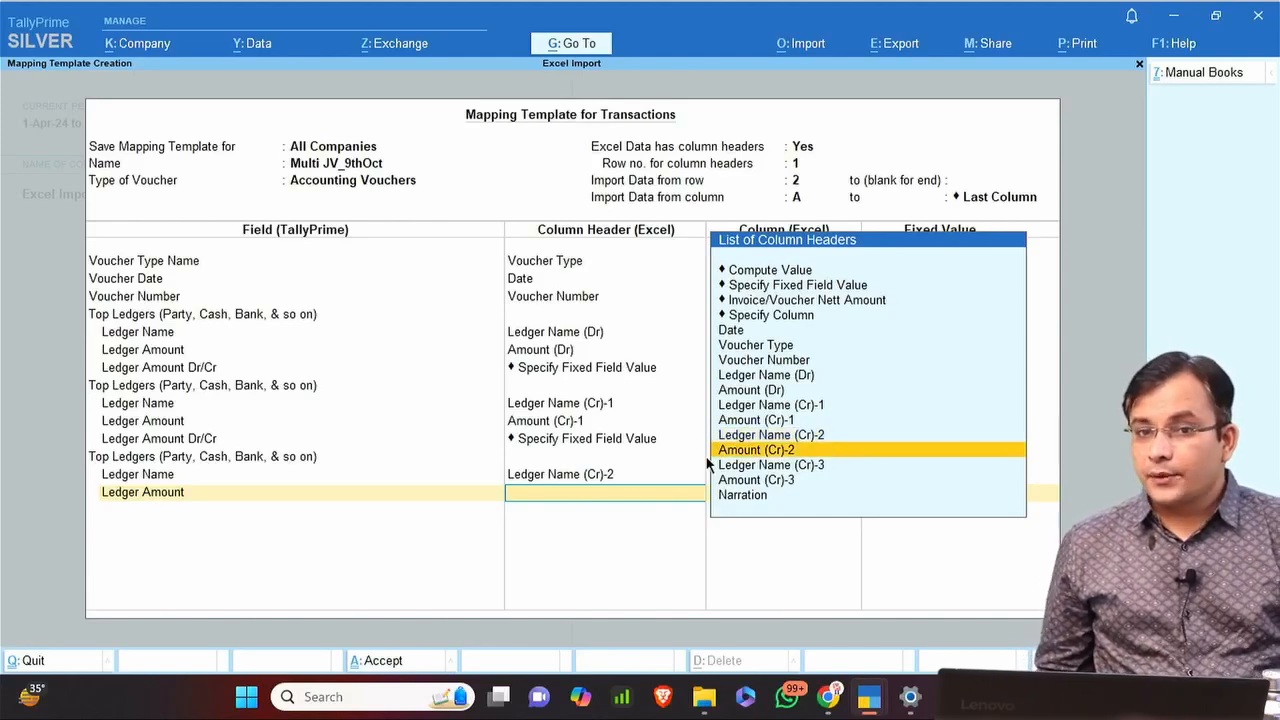
key(Return)
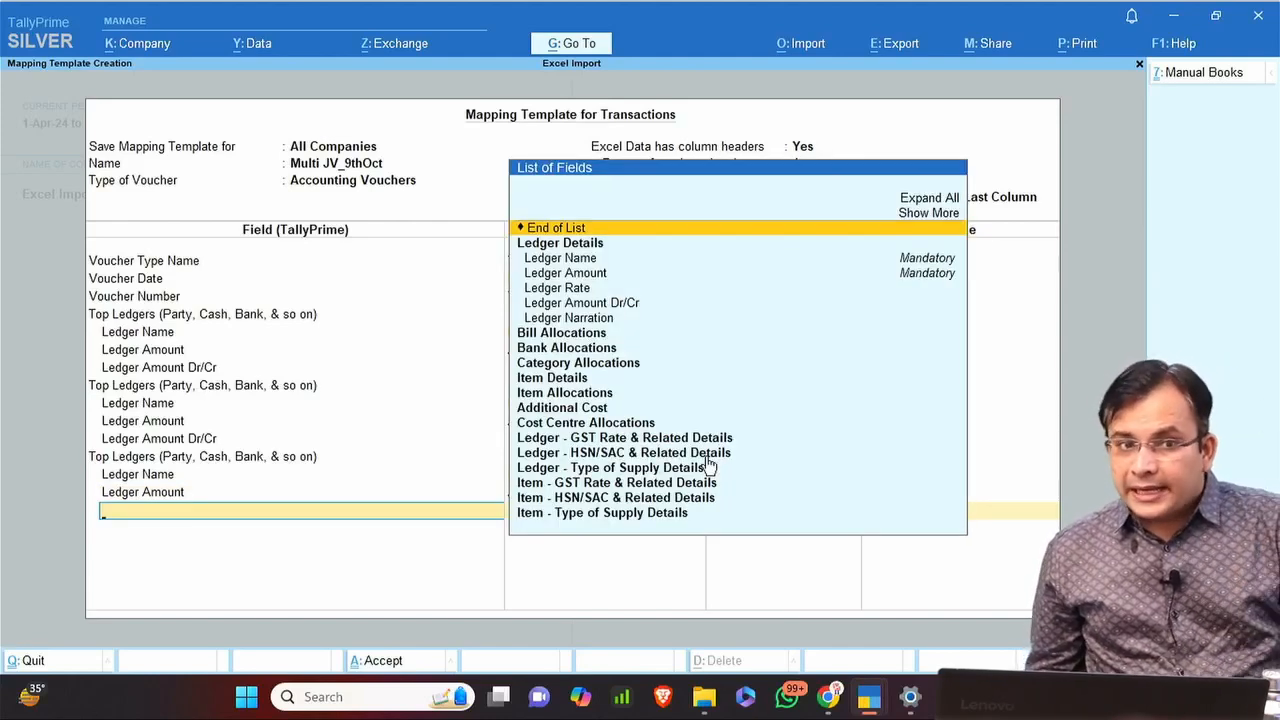
Add the Ledger Amount Dr/Cr field to the second credit ledger group and give it the fixed field value Cr.
text(Ledger)
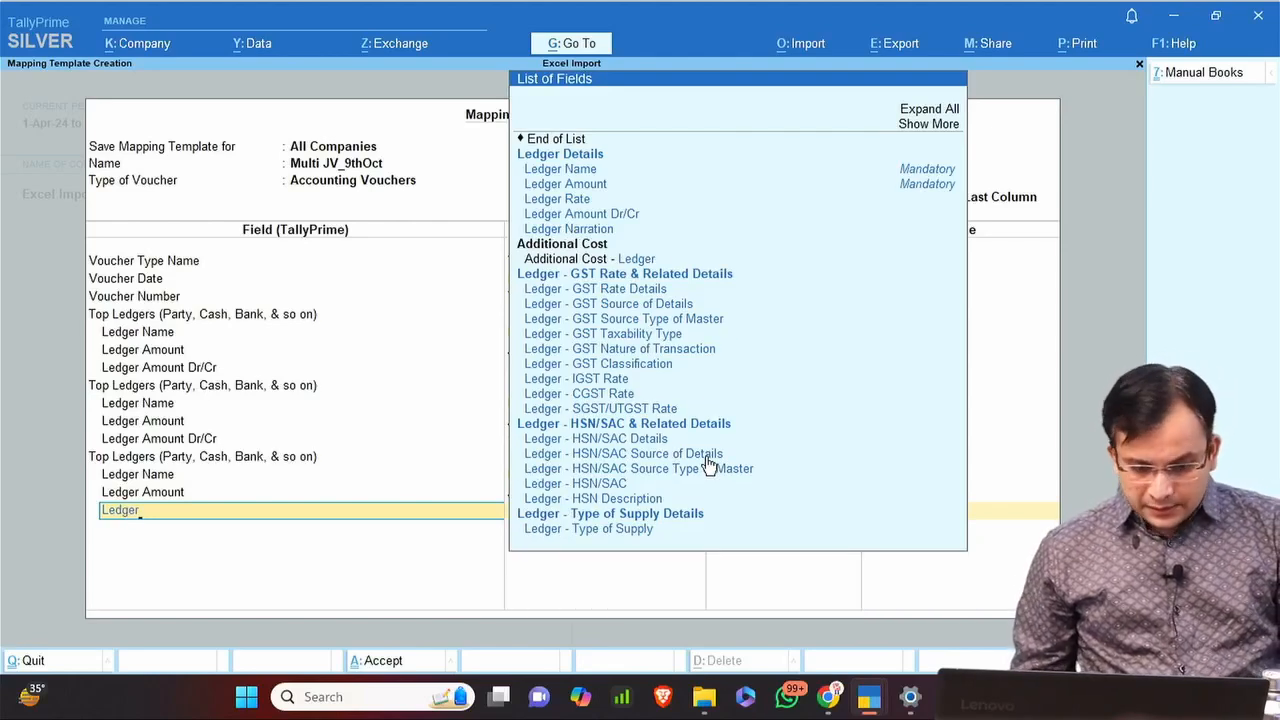
text( Amo)
key(Down)
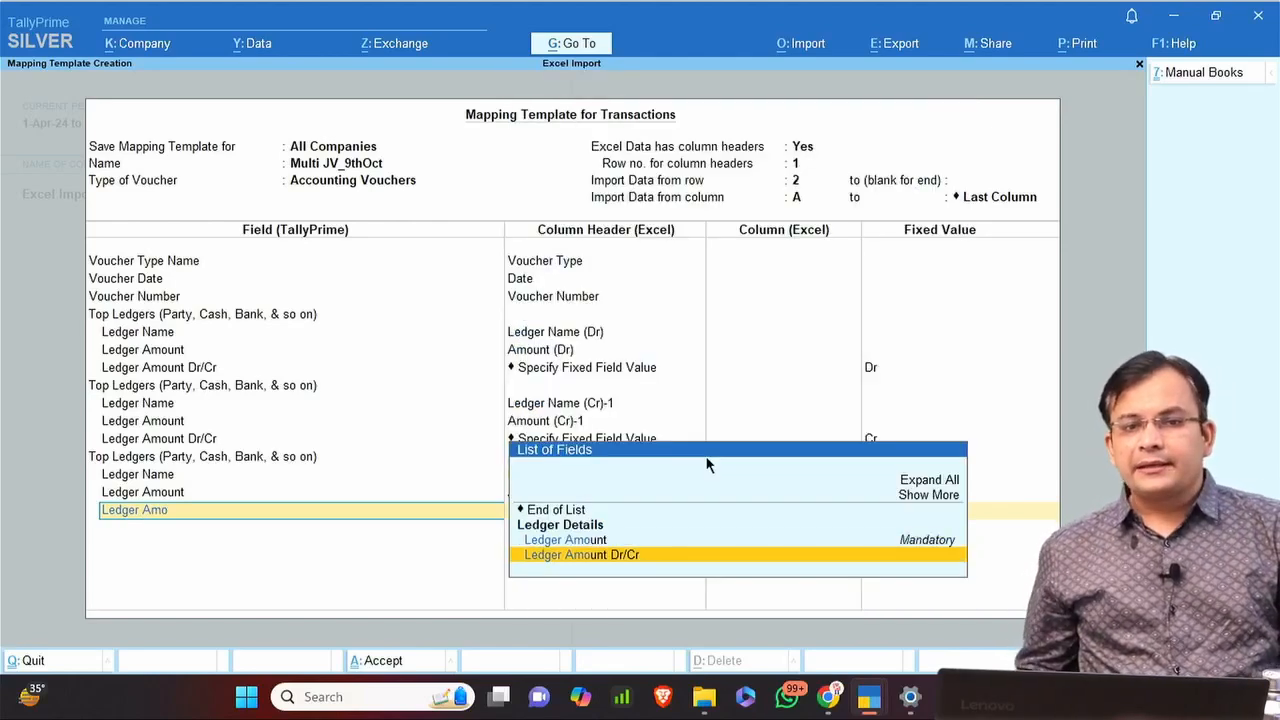
key(Return)
key(Down)
key(Up)
key(Up)
key(Up)
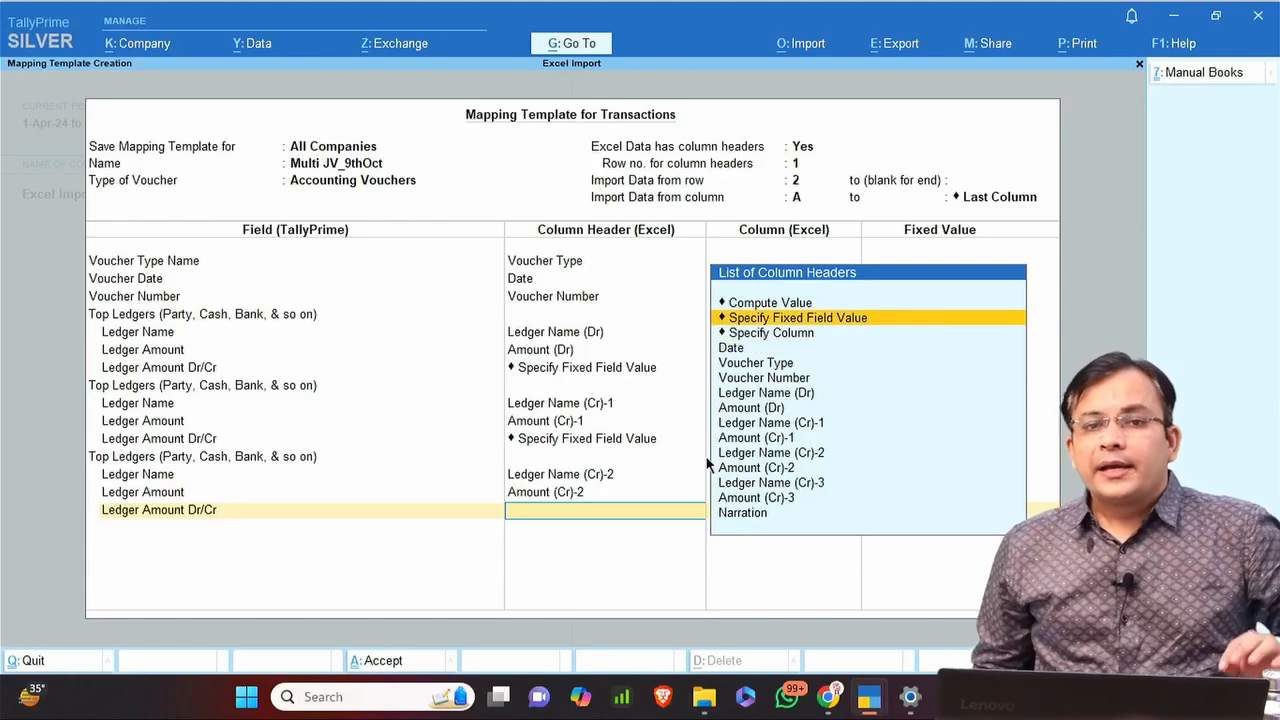
key(Up)
key(Down)
key(Return)
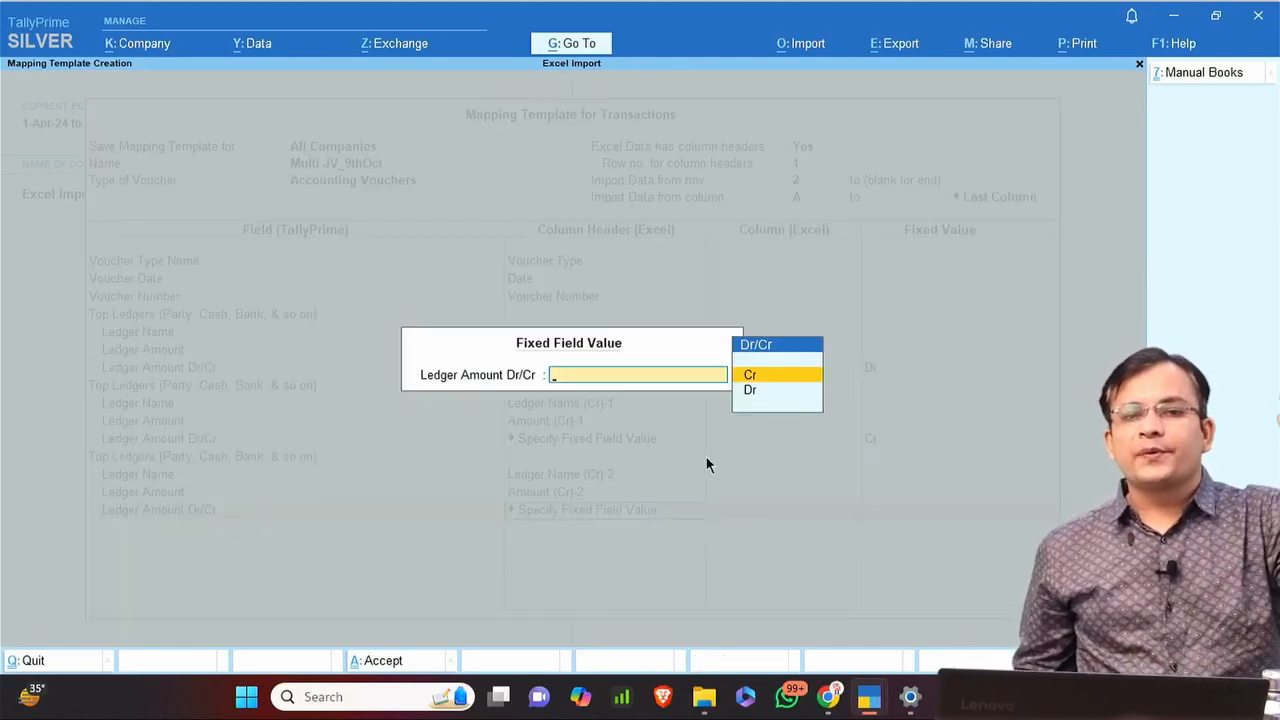
key(Return)
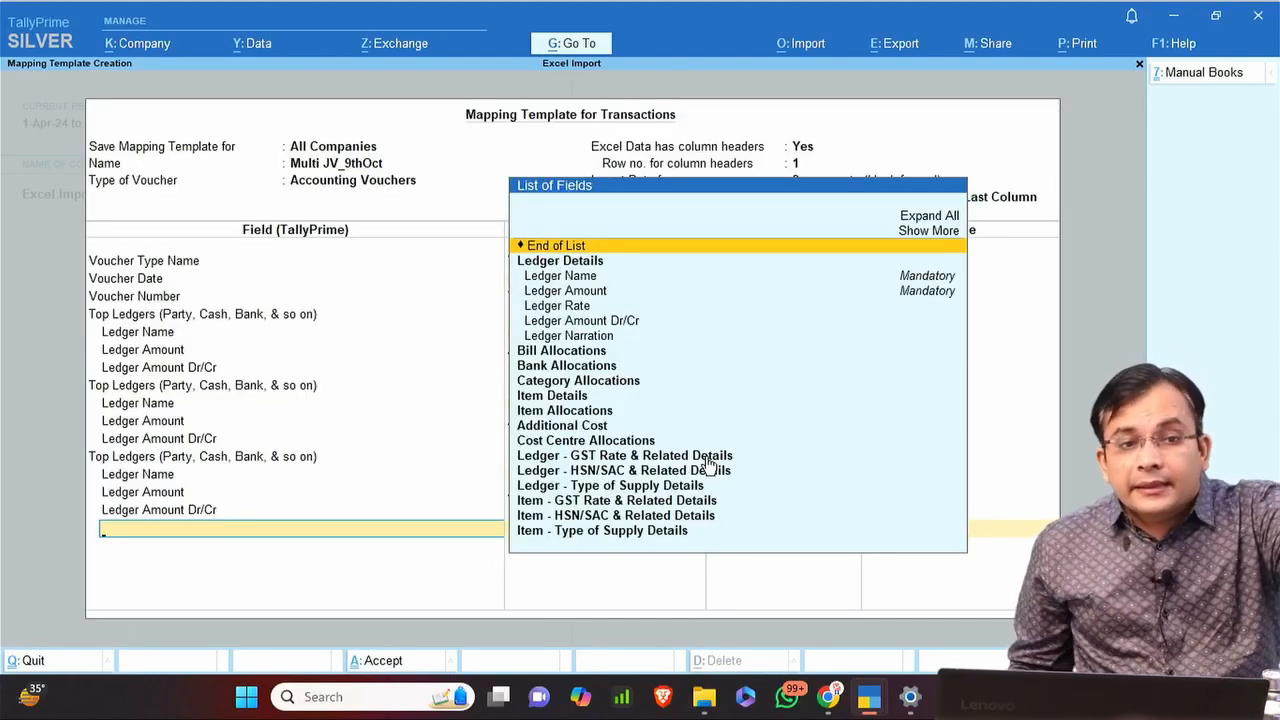
End the second credit ledger's field list and add a fourth Top Ledgers (Party, Cash, Bank, & so on) group.
key(Return)
text(Top)
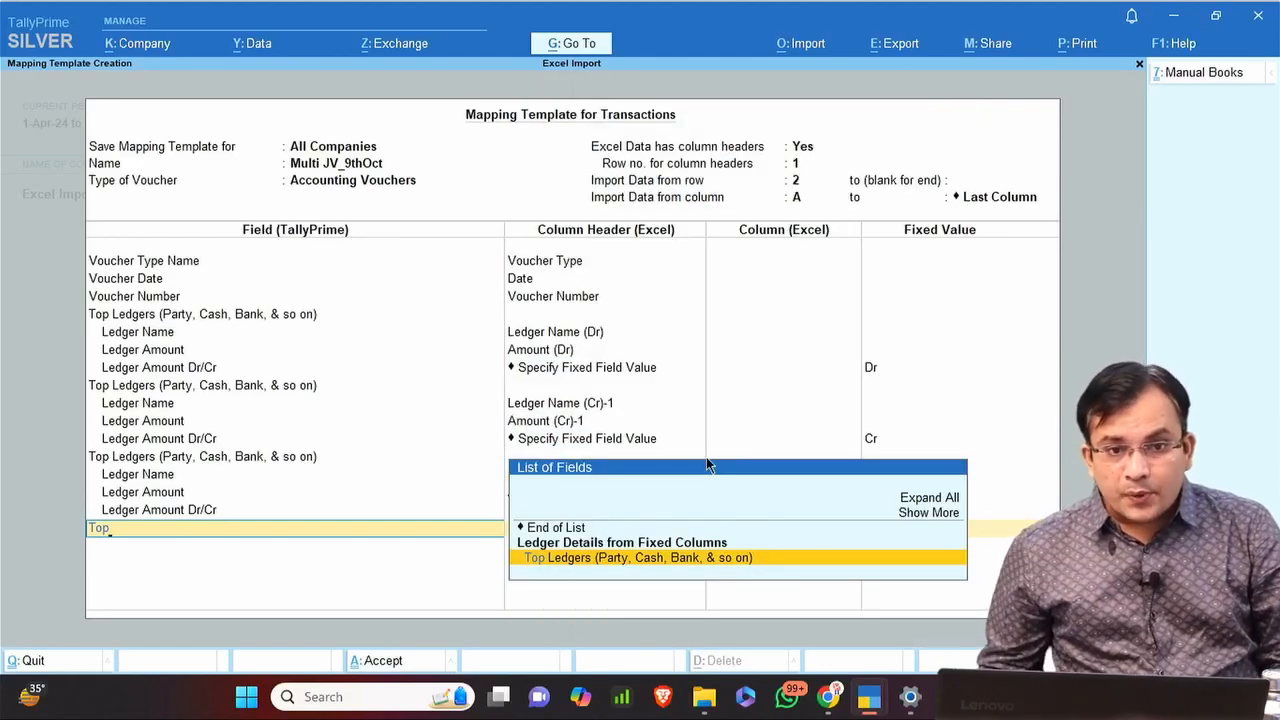
key(Return)
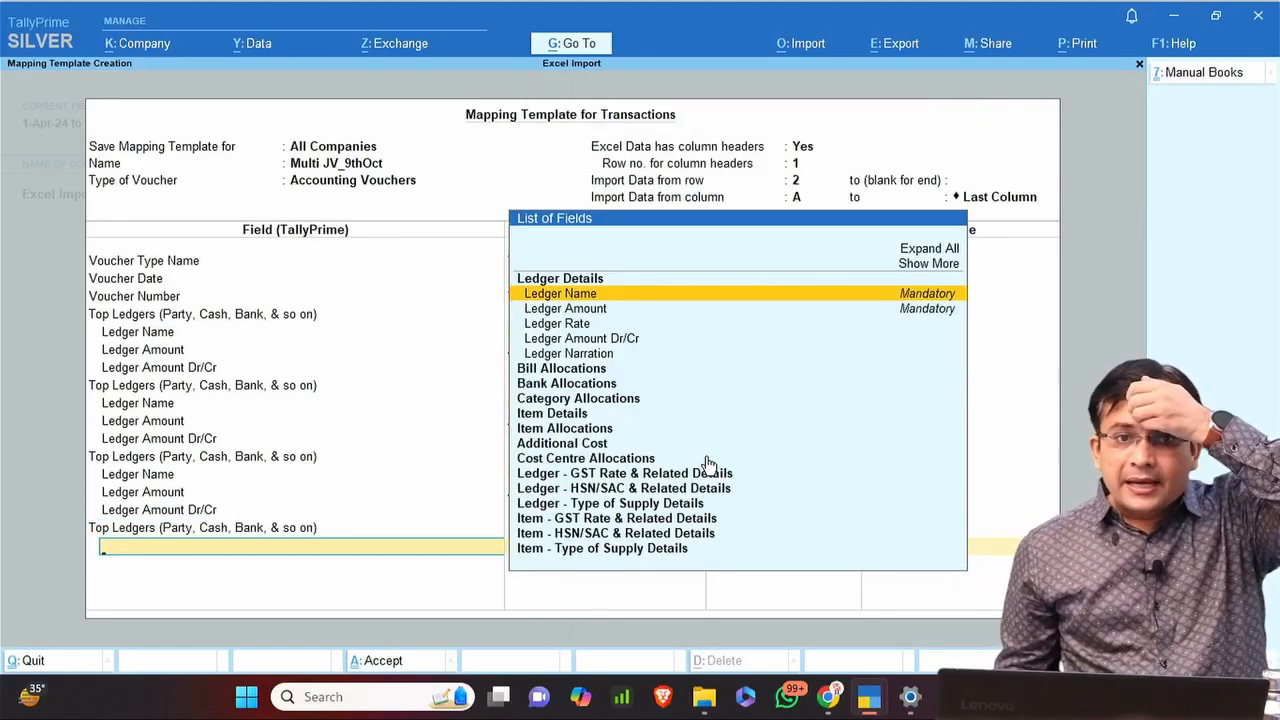
Add the Ledger Name field under the fourth Top Ledgers group and map it to the Ledger Name (Cr)-3 column header.
key(Return)
key(Down)
key(Down)
key(Down)
key(Down)
key(Down)
key(Down)
key(Down)
key(Down)
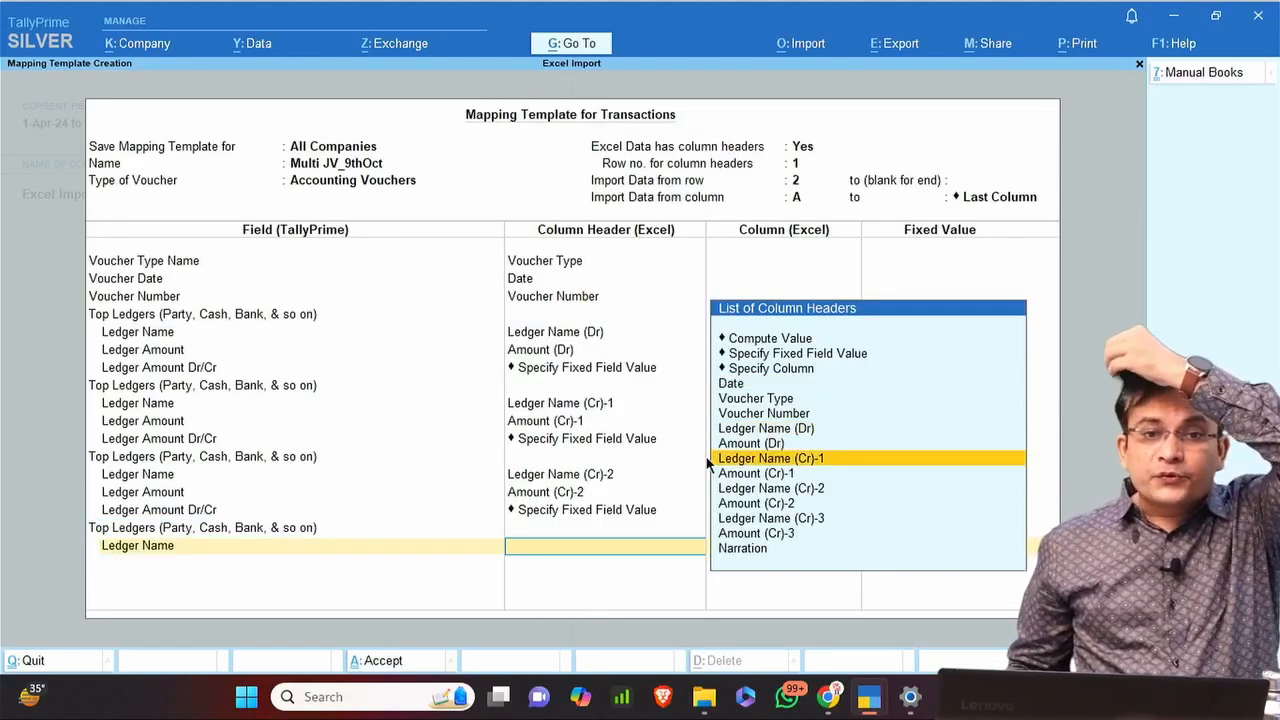
key(Down)
key(Return)
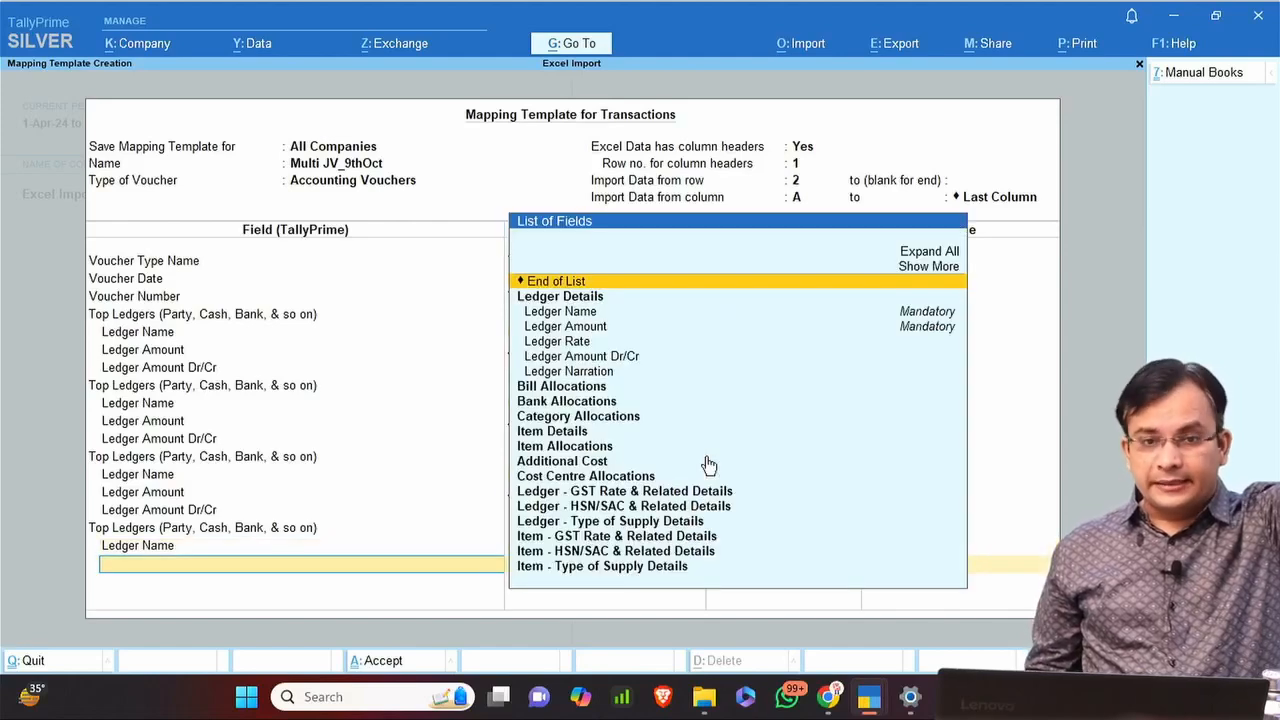
Add the Ledger Amount field to the third credit ledger group and map it to the Amount (Cr)-3 column header.
key(Down)
key(Down)
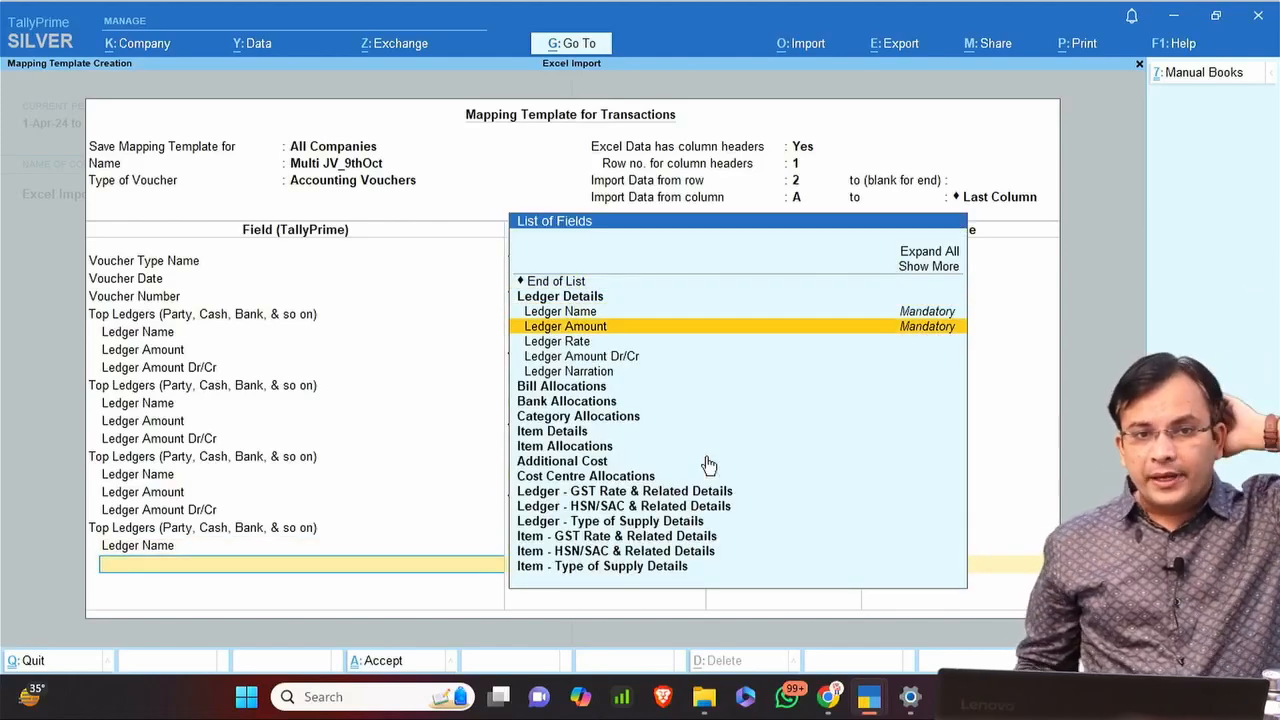
key(Return)
key(Down)
key(Down)
key(Down)
key(Down)
key(Down)
key(Down)
key(Down)
key(Down)
key(Down)
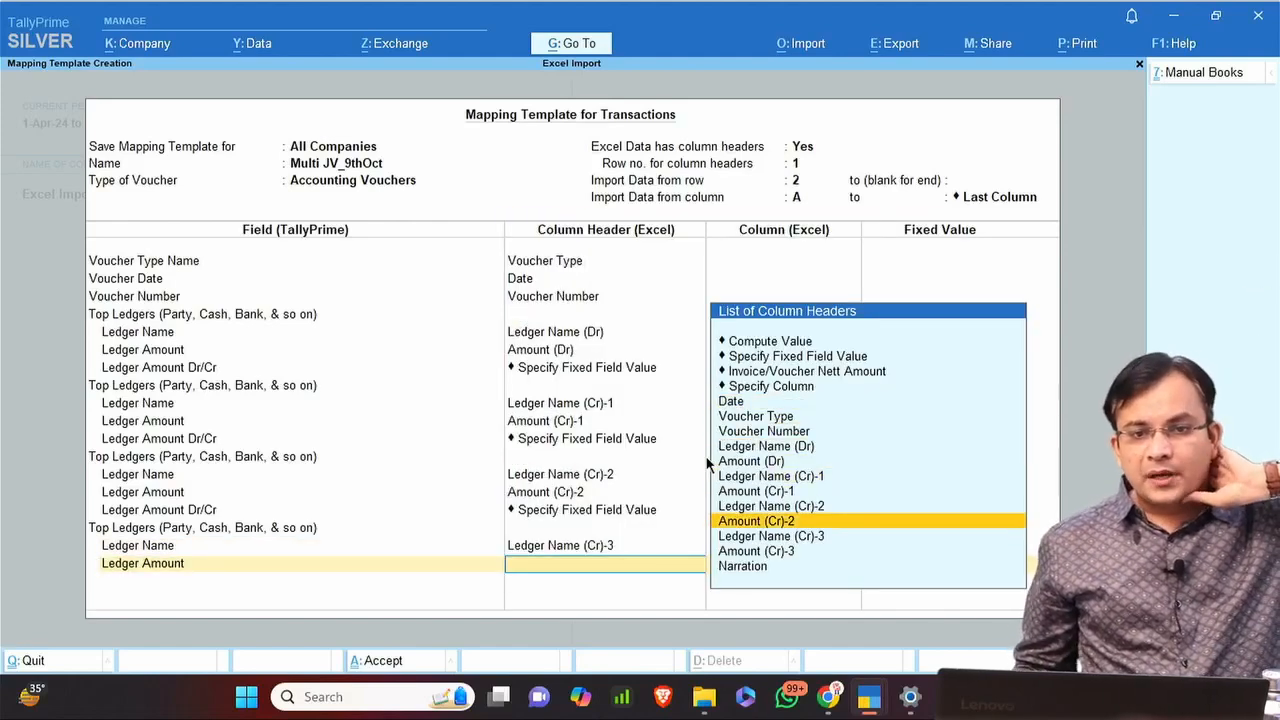
key(Down)
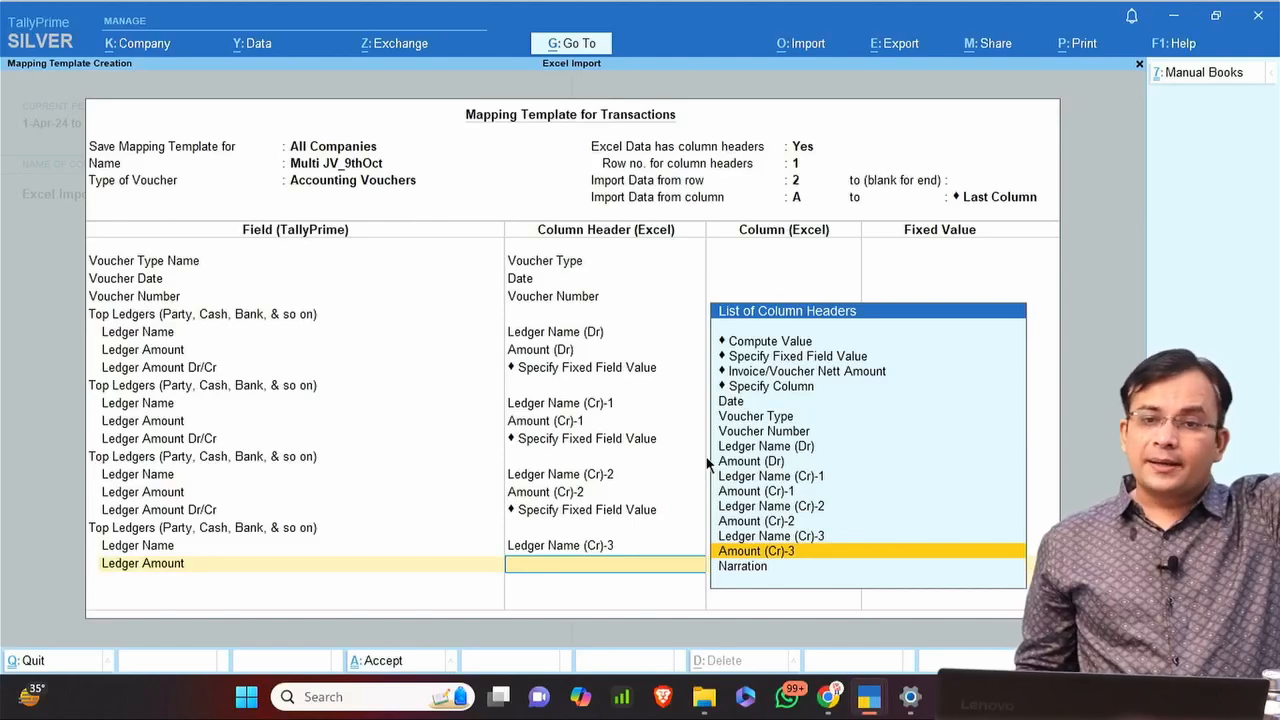
key(Return)
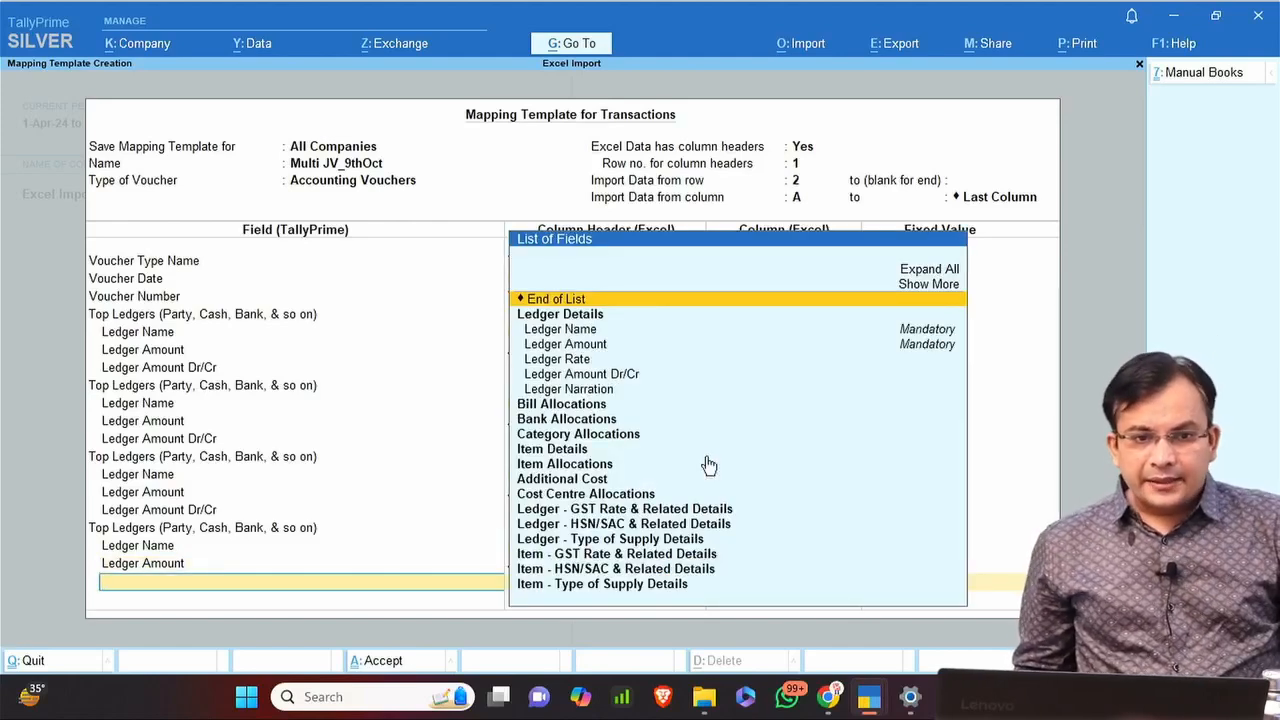
Add the Ledger Amount Dr/Cr field to the third credit ledger group.
key(Down)
key(Down)
key(Down)
key(Down)
key(Down)
key(Down)
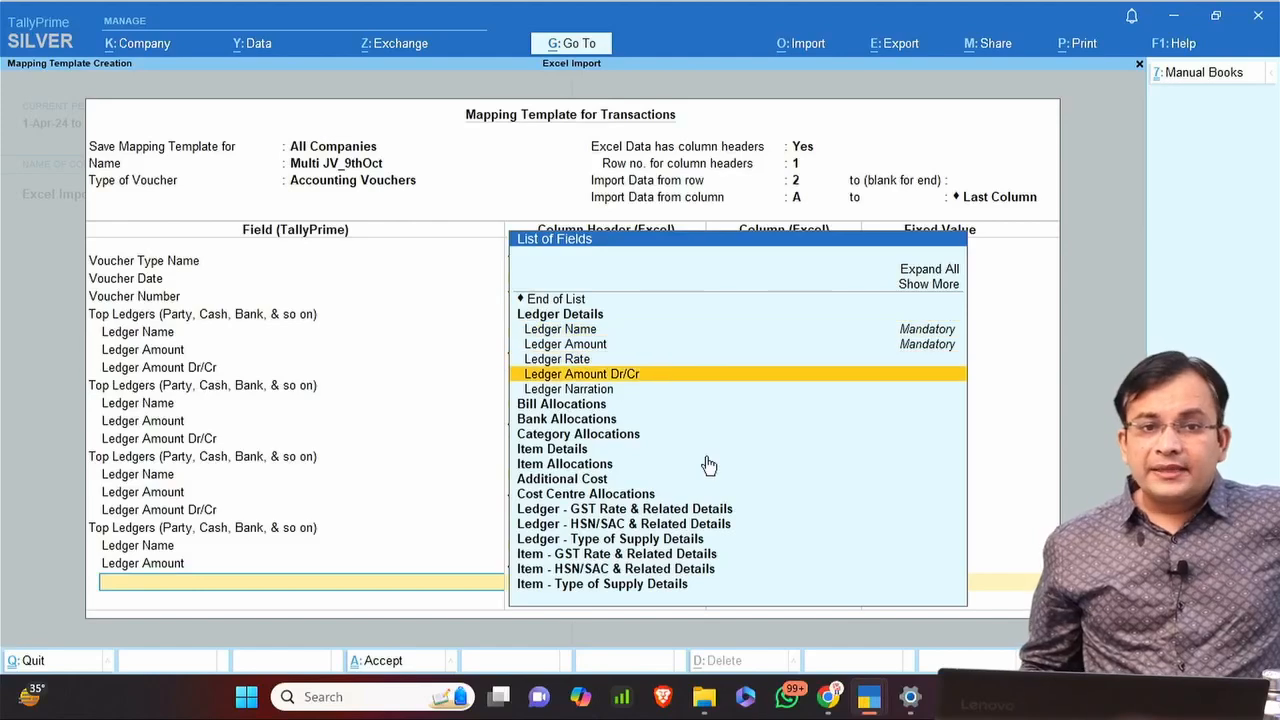
key(Up)
key(Return)
Give the third credit ledger's Ledger Amount Dr/Cr field the fixed field value Cr.
key(Down)
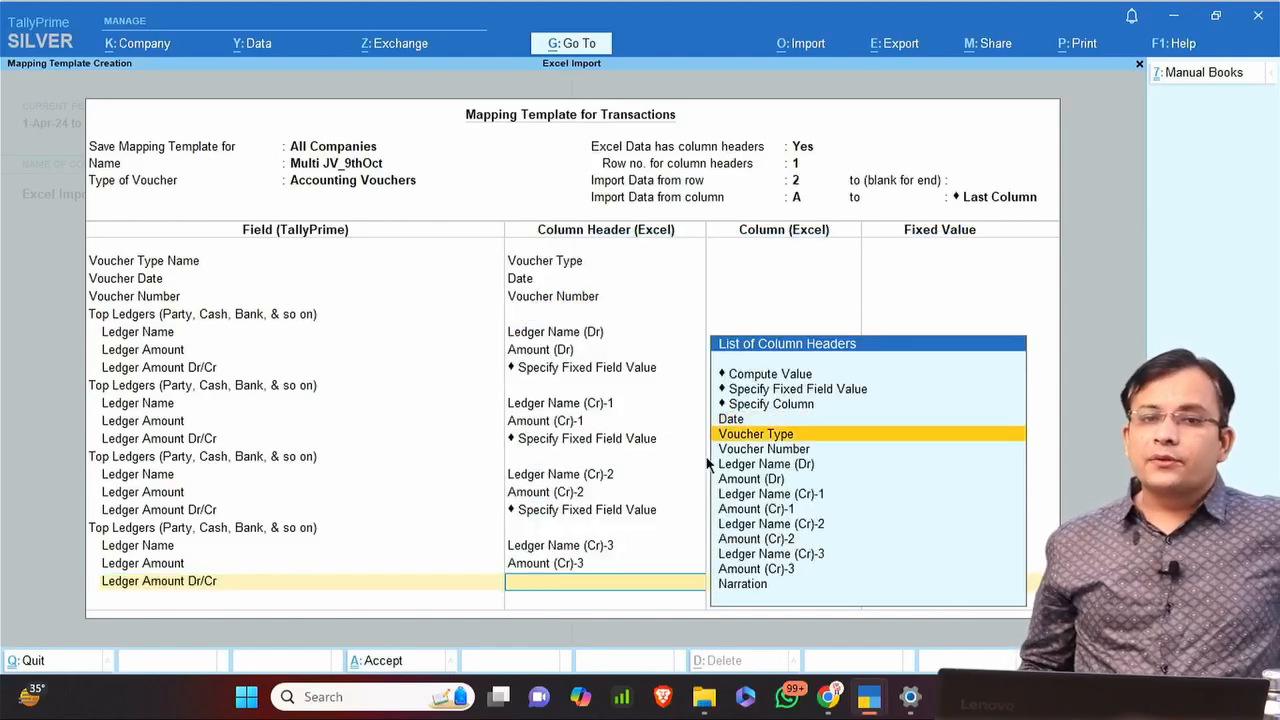
key(Up)
key(Up)
key(Up)
key(Return)
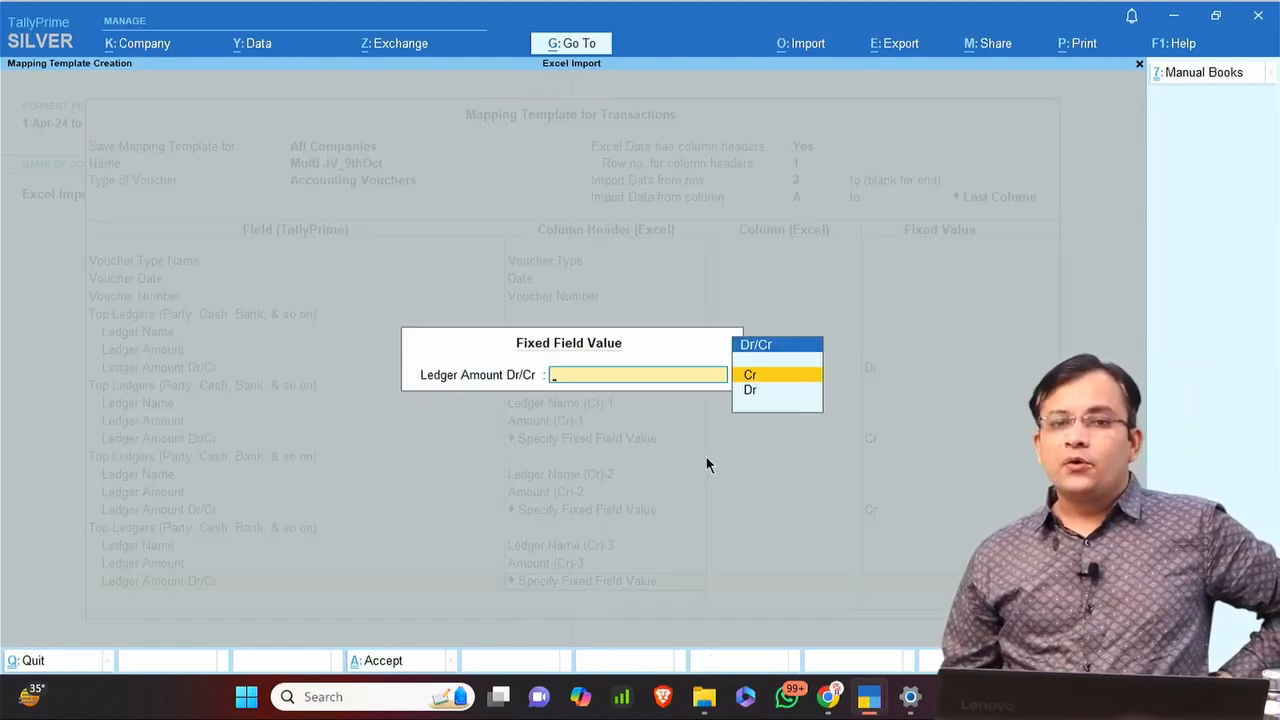
key(Return)
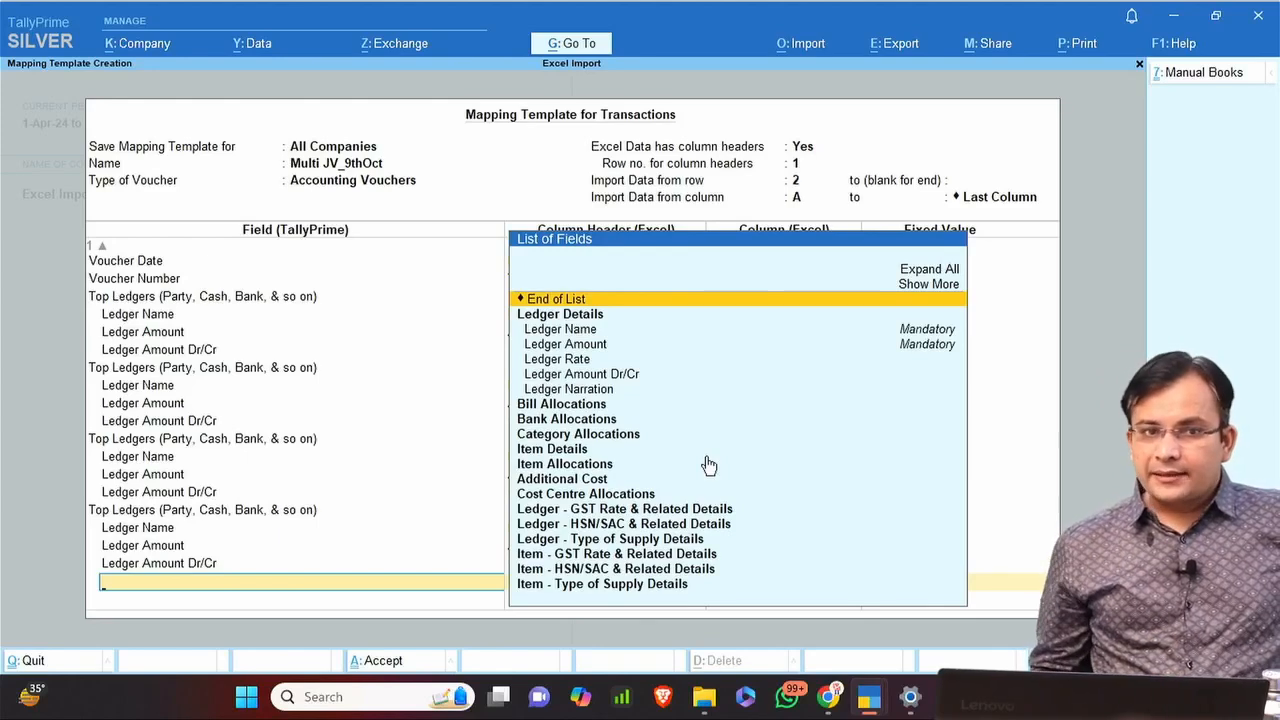
End the field list, save the Multi JV_9thOct mapping template and set Preview Import Summary to Yes.
key(Return)
key(Return)
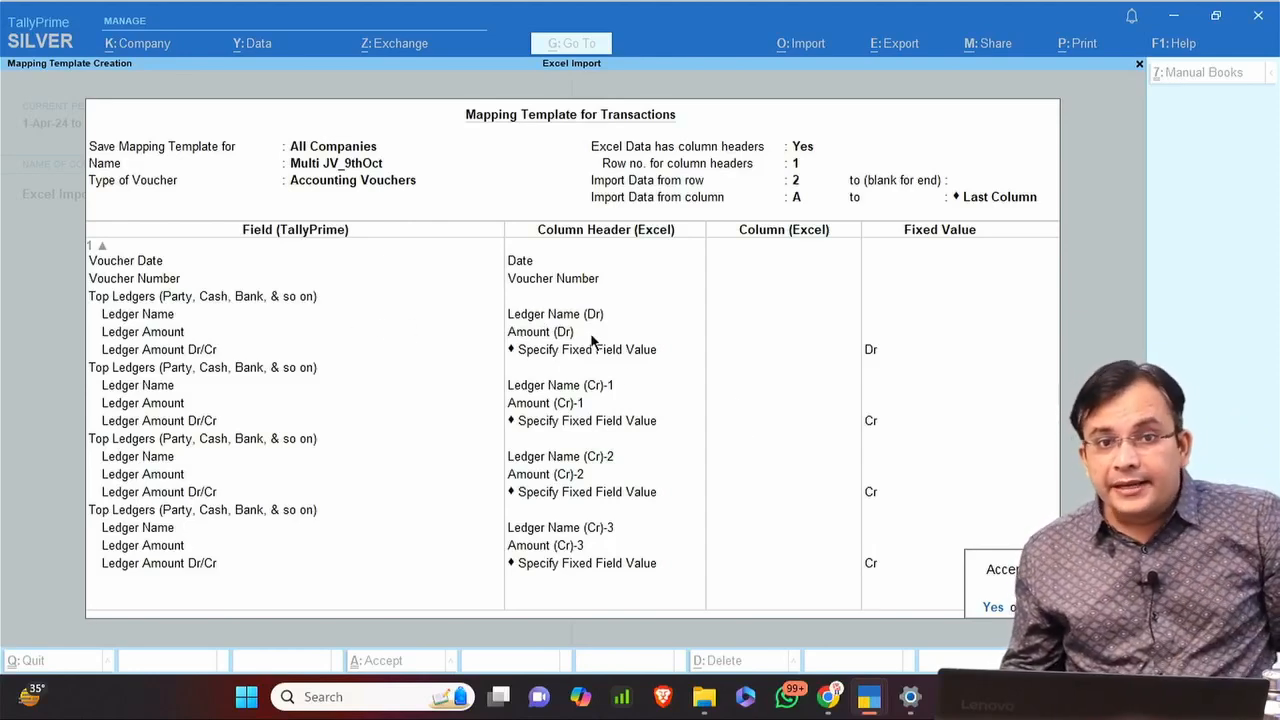
key(alt+Tab)
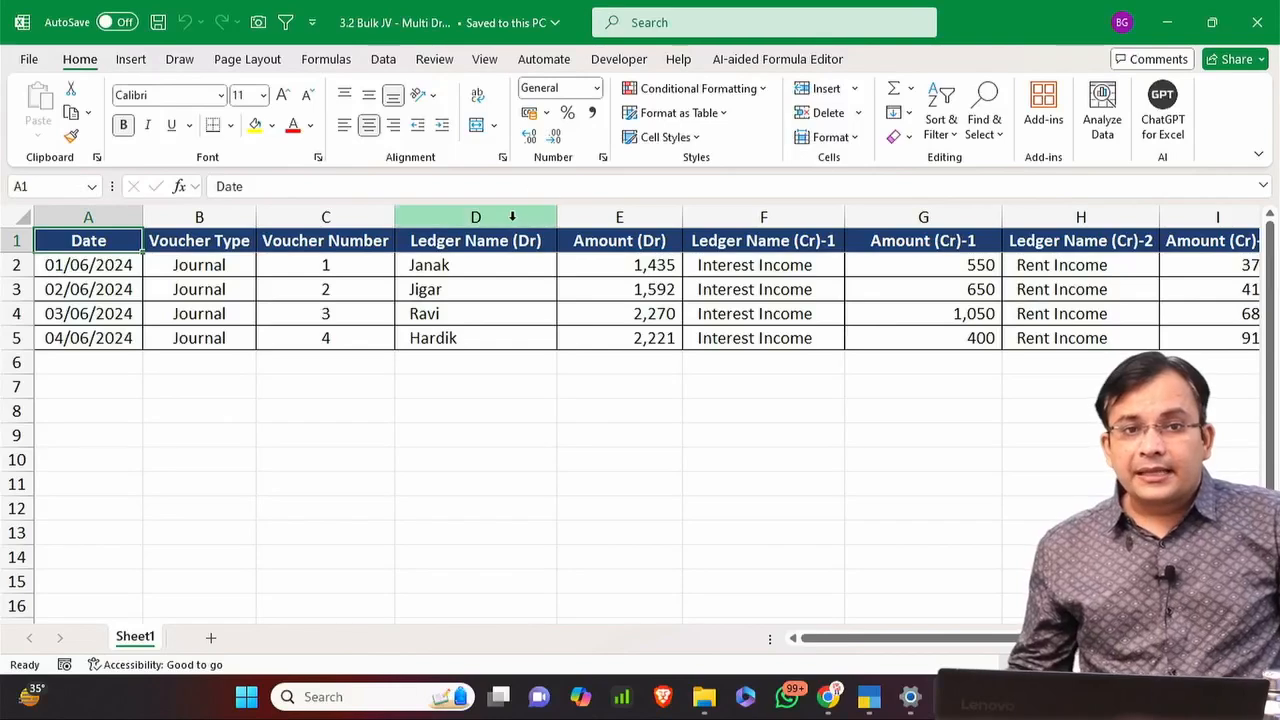
click(500, 262)
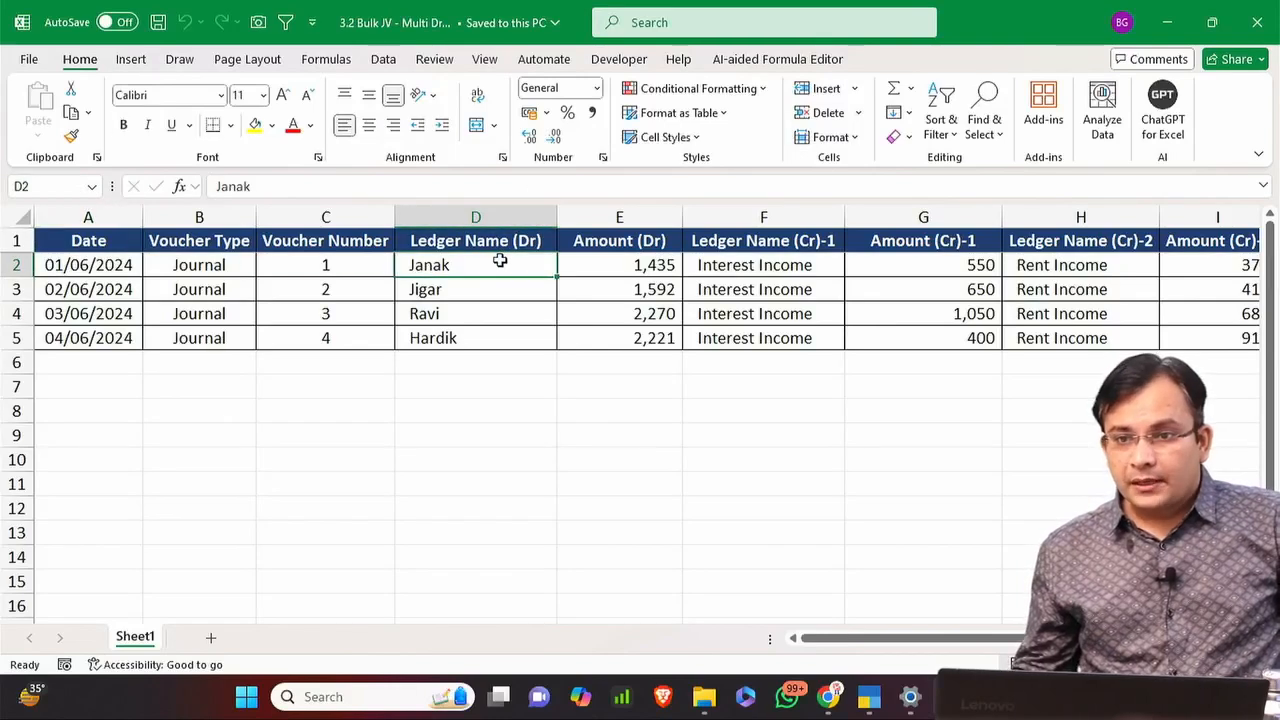
key(alt+Tab)
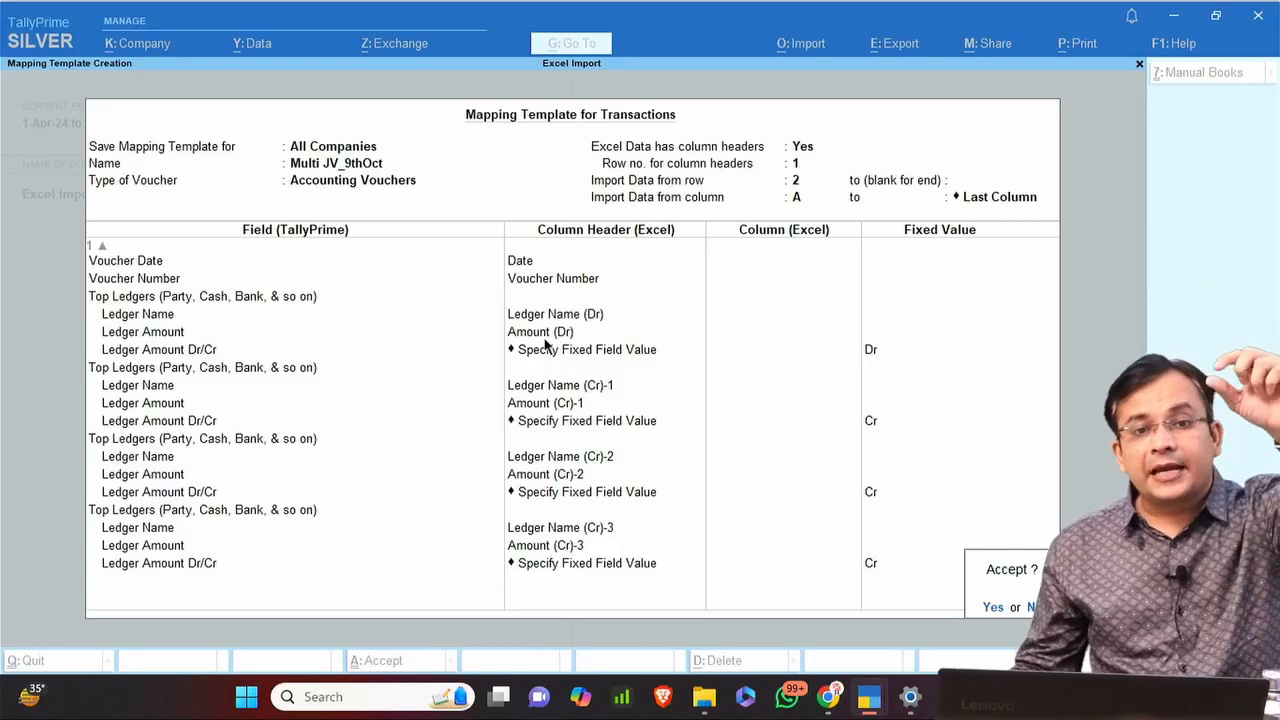
key(Return)
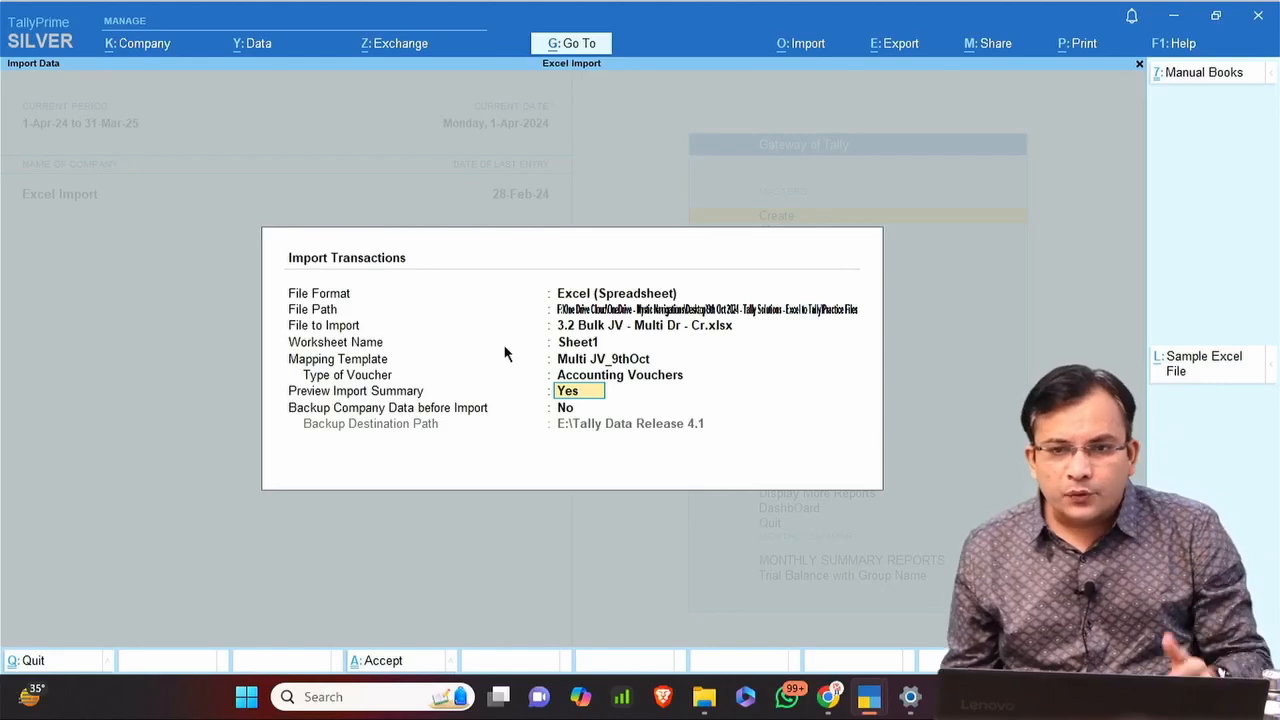
key(y)
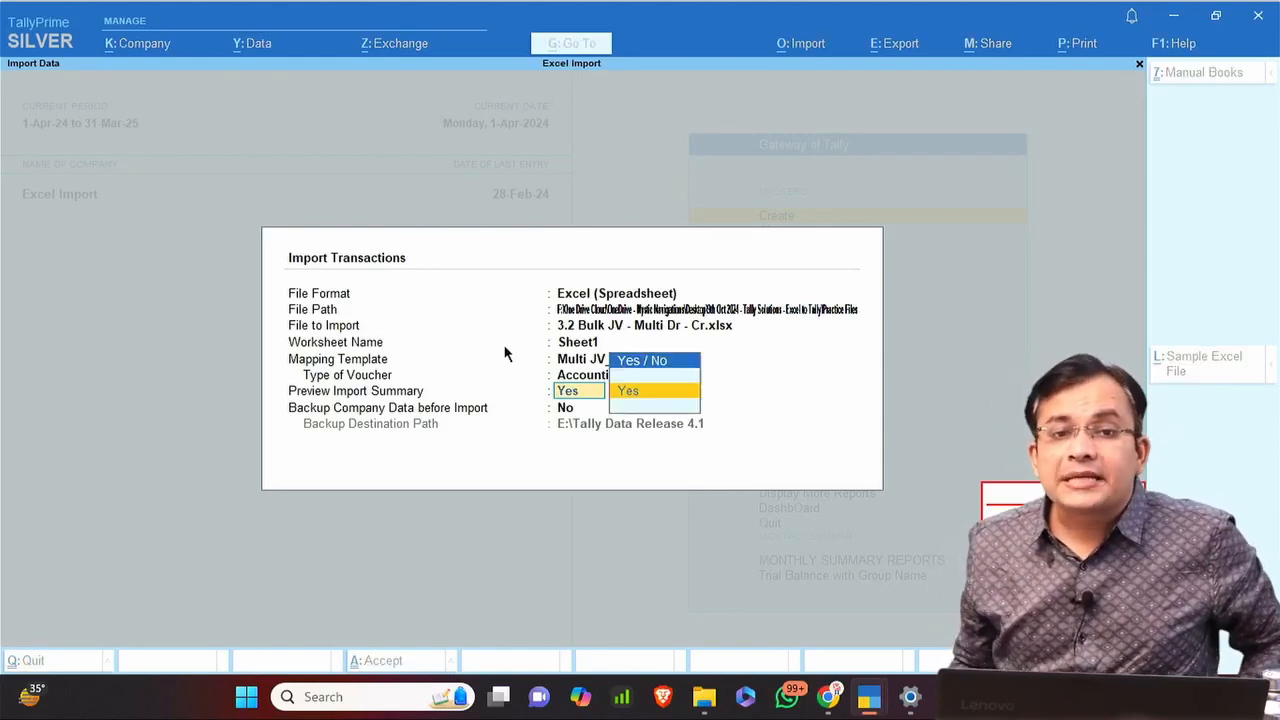
Switch to the Excel workbook and examine the ledger names in the debit and three credit ledger columns.
key(alt+Tab)
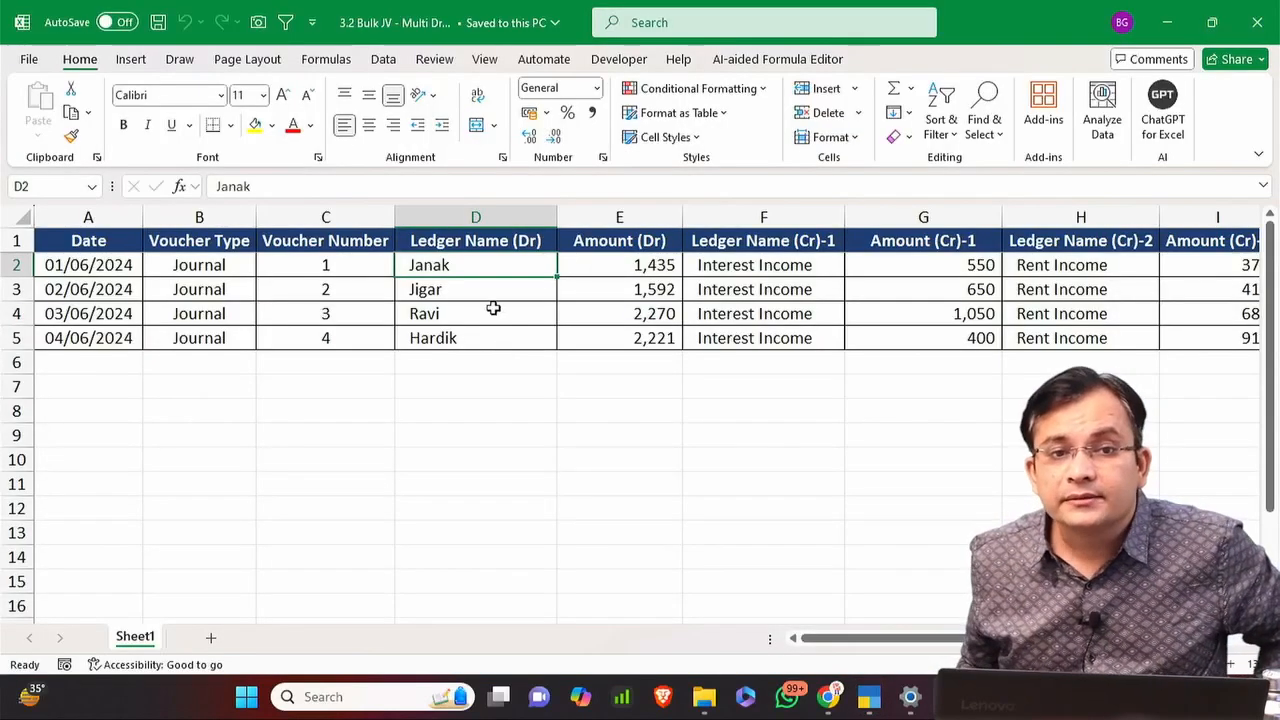
drag(494, 268, 490, 340)
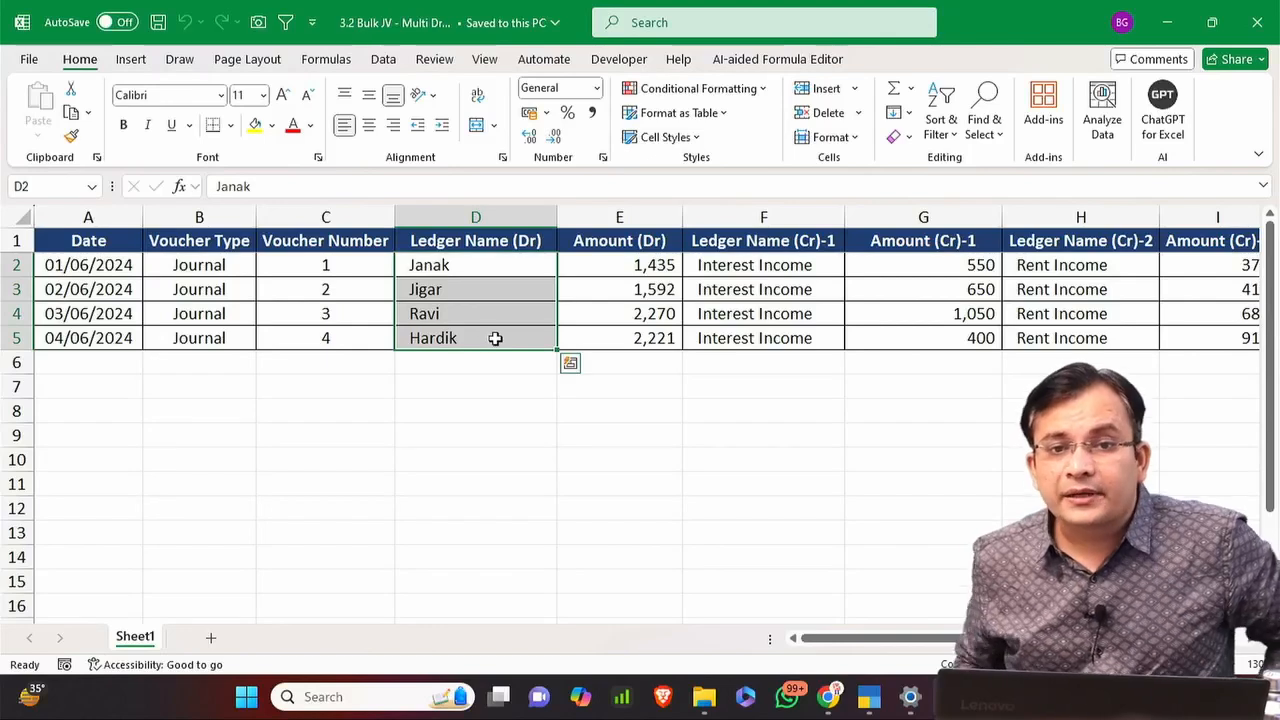
key(Right)
key(Right)
key(ctrl+shift+Down)
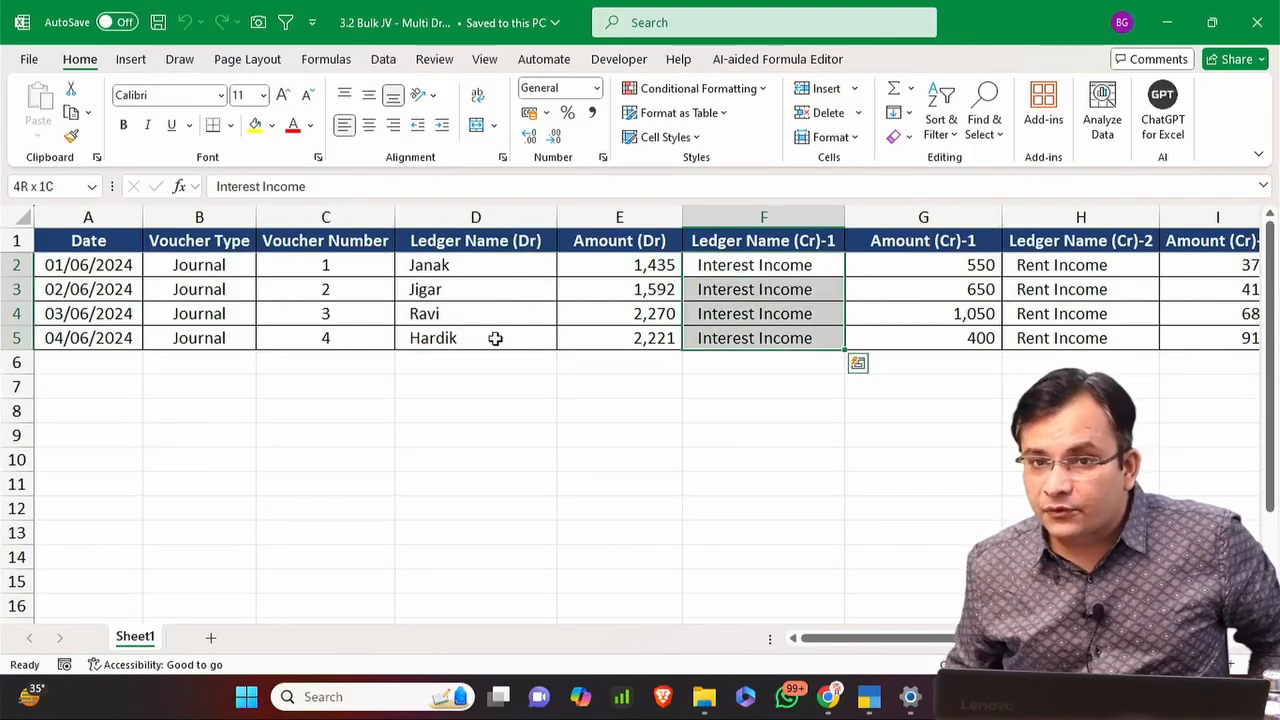
key(Right)
key(Right)
key(ctrl+shift+Down)
key(Right)
key(Right)
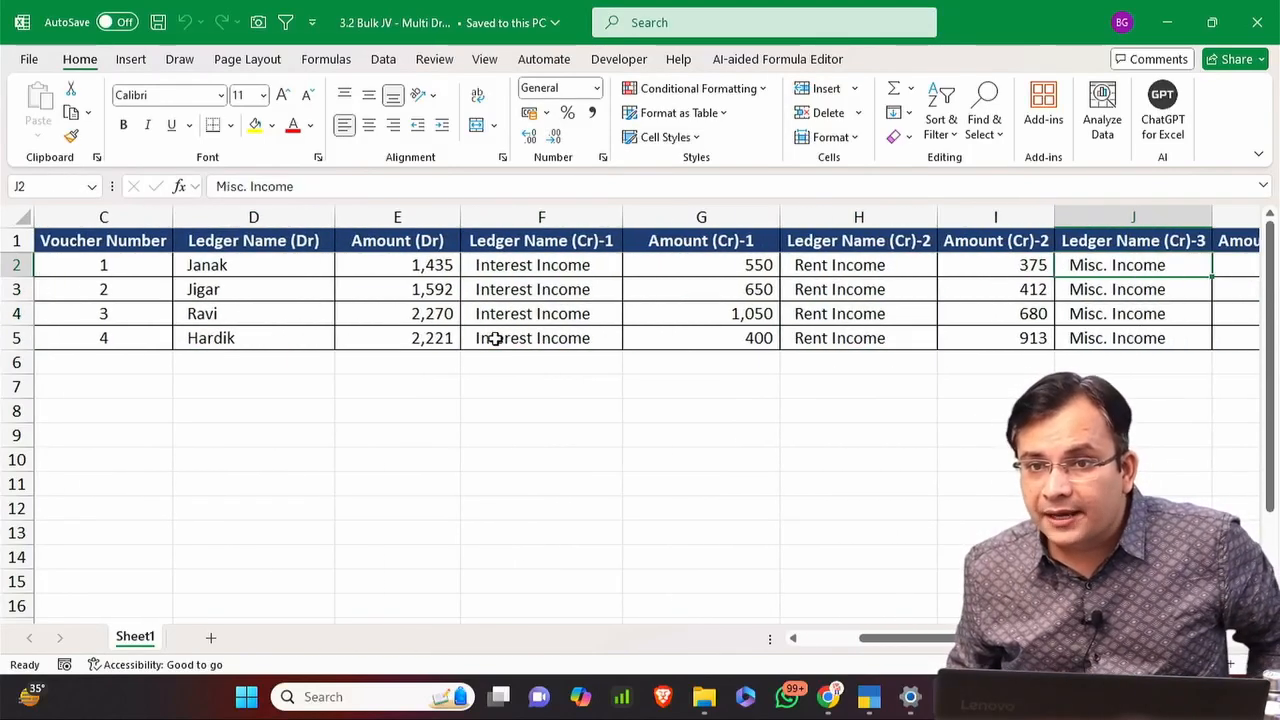
key(ctrl+shift+Down)
key(Up)
key(ctrl+Home)
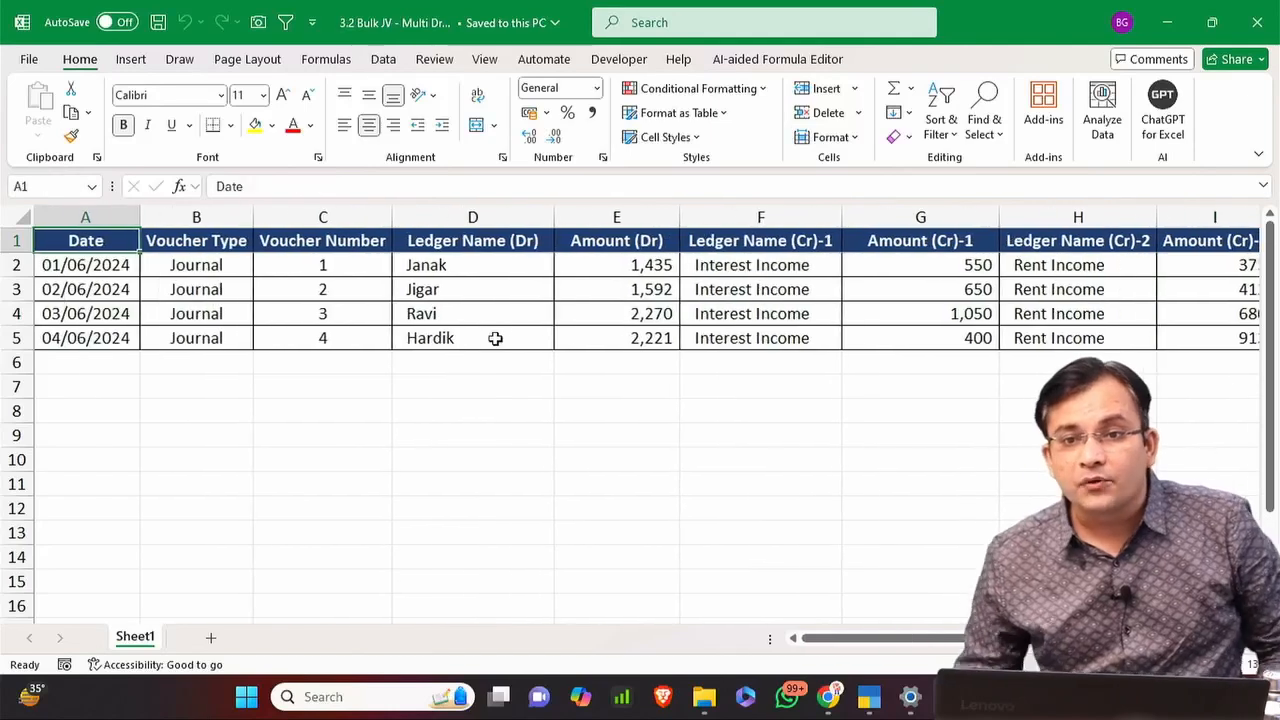
key(alt+Tab)
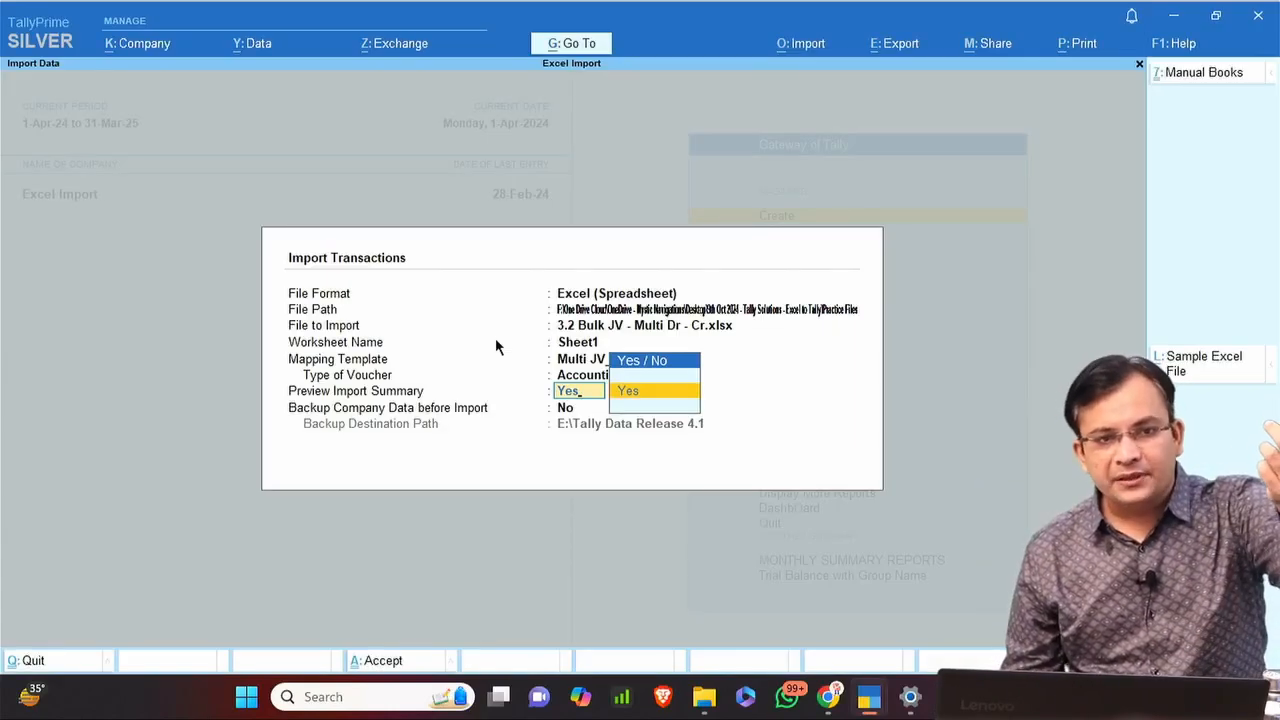
Import the journal vouchers from the preview summary, leaving Backup Company Data before Import at No.
key(Return)
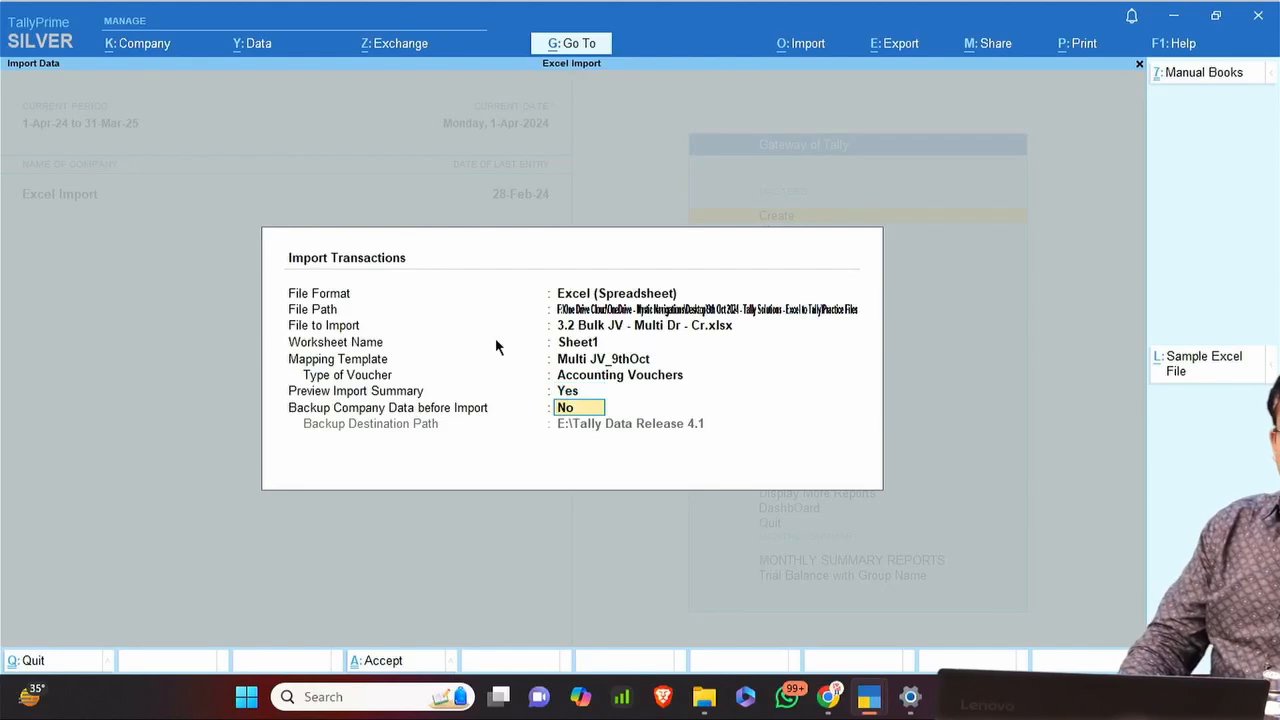
key(Return)
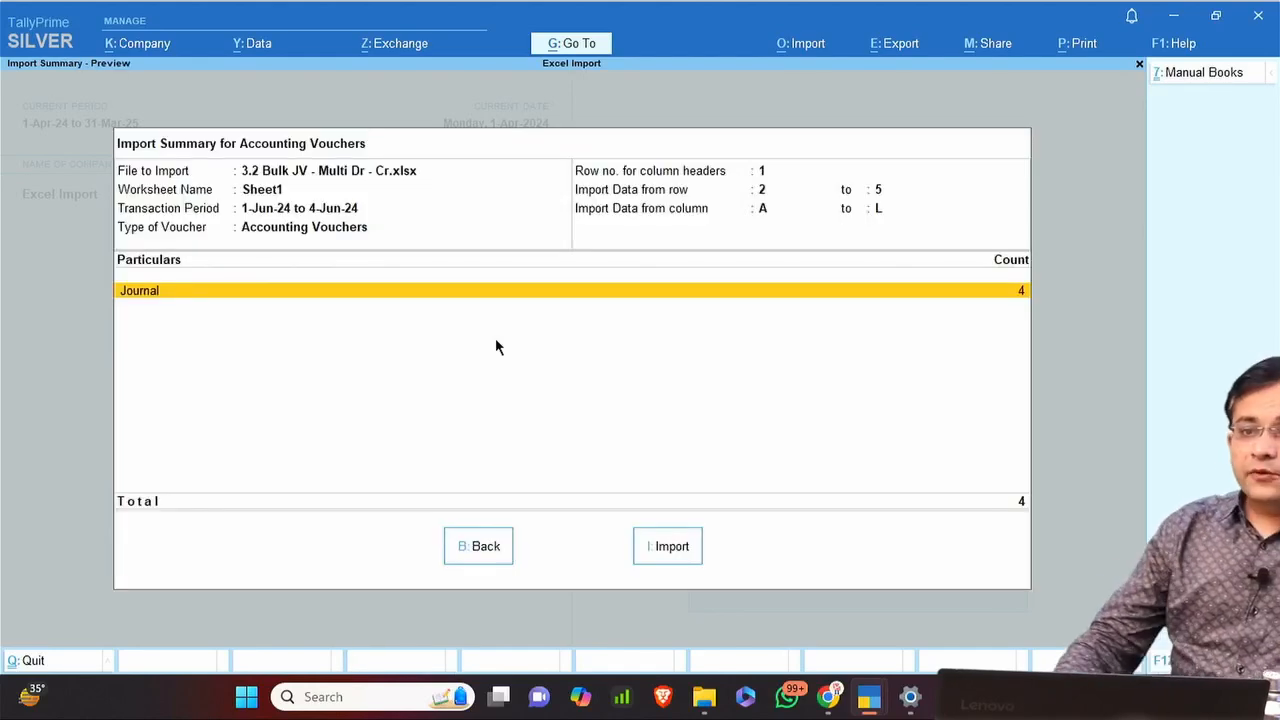
click(687, 557)
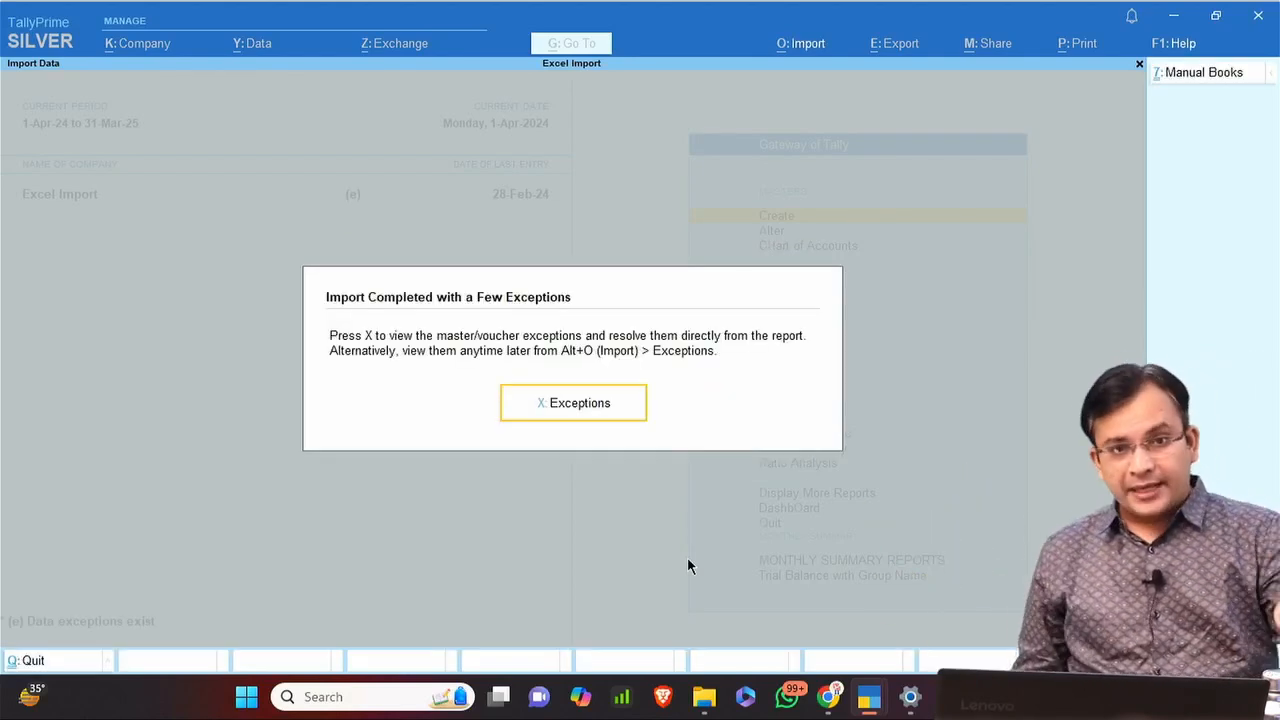
Open the import exceptions for missing ledger masters and start creating the first missing party ledger.
key(x)
key(Down)
key(Return)
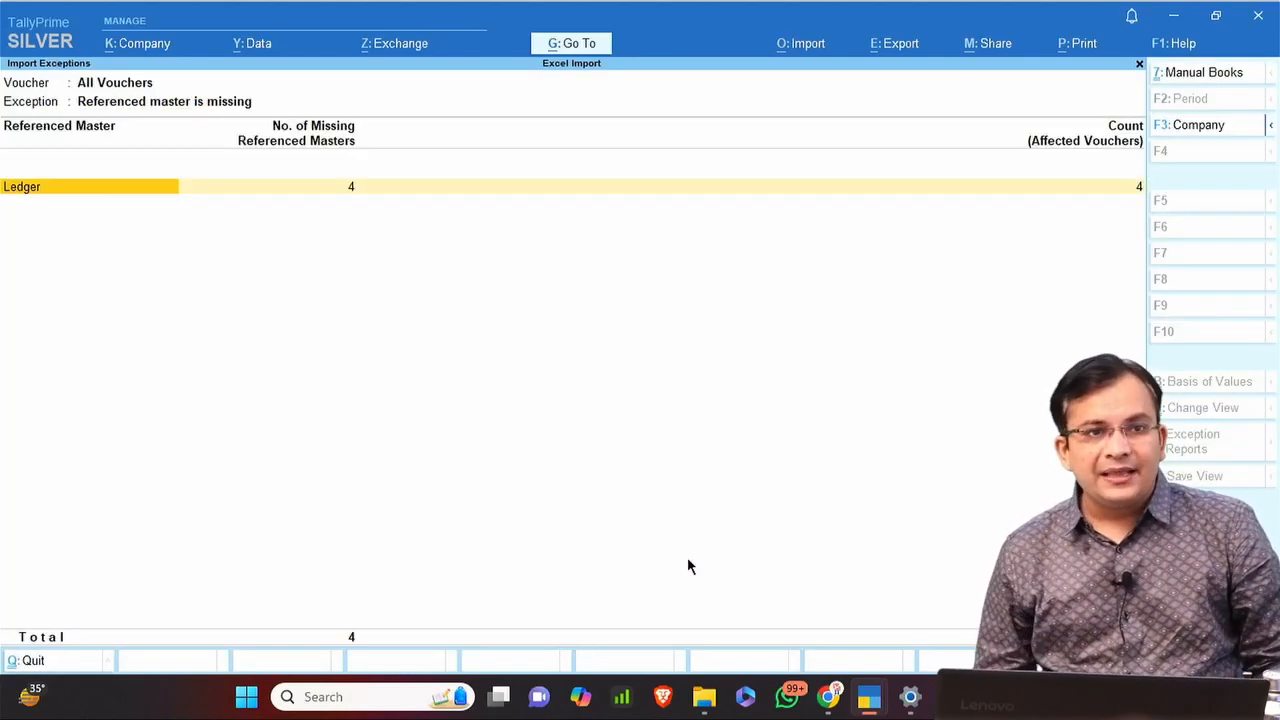
key(Return)
key(Return)
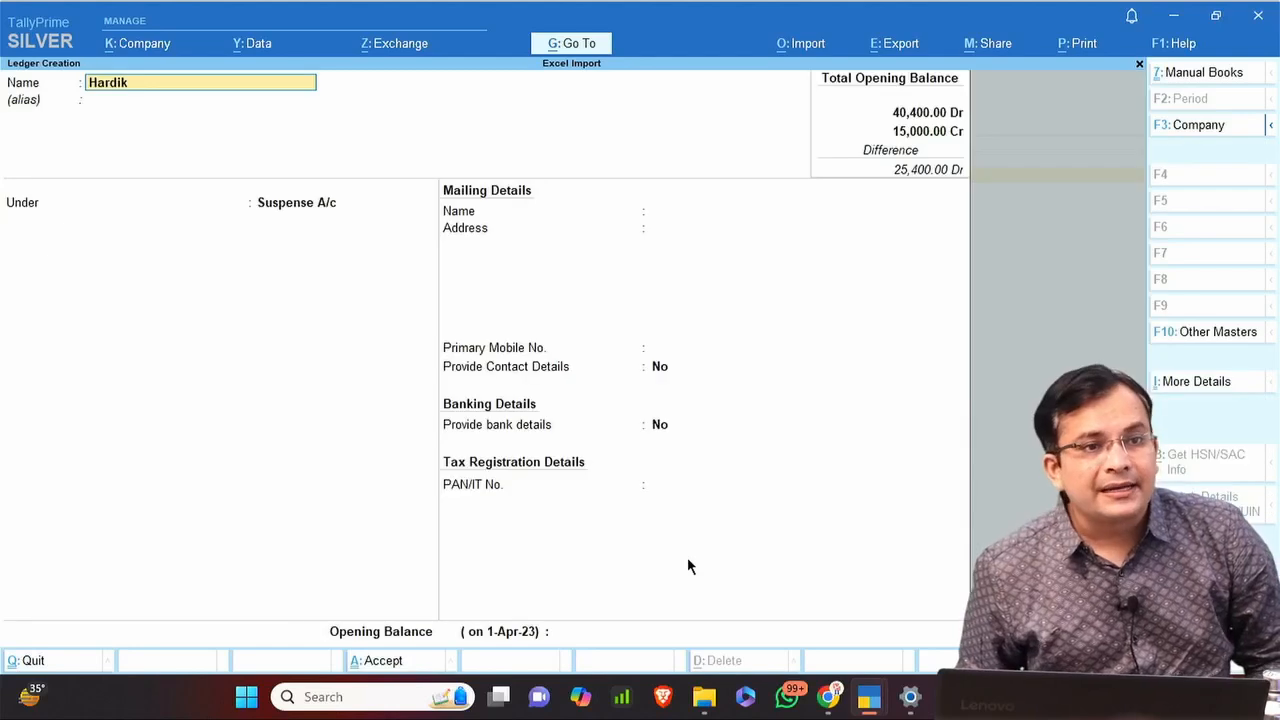
text(Q)
key(BackSpace)
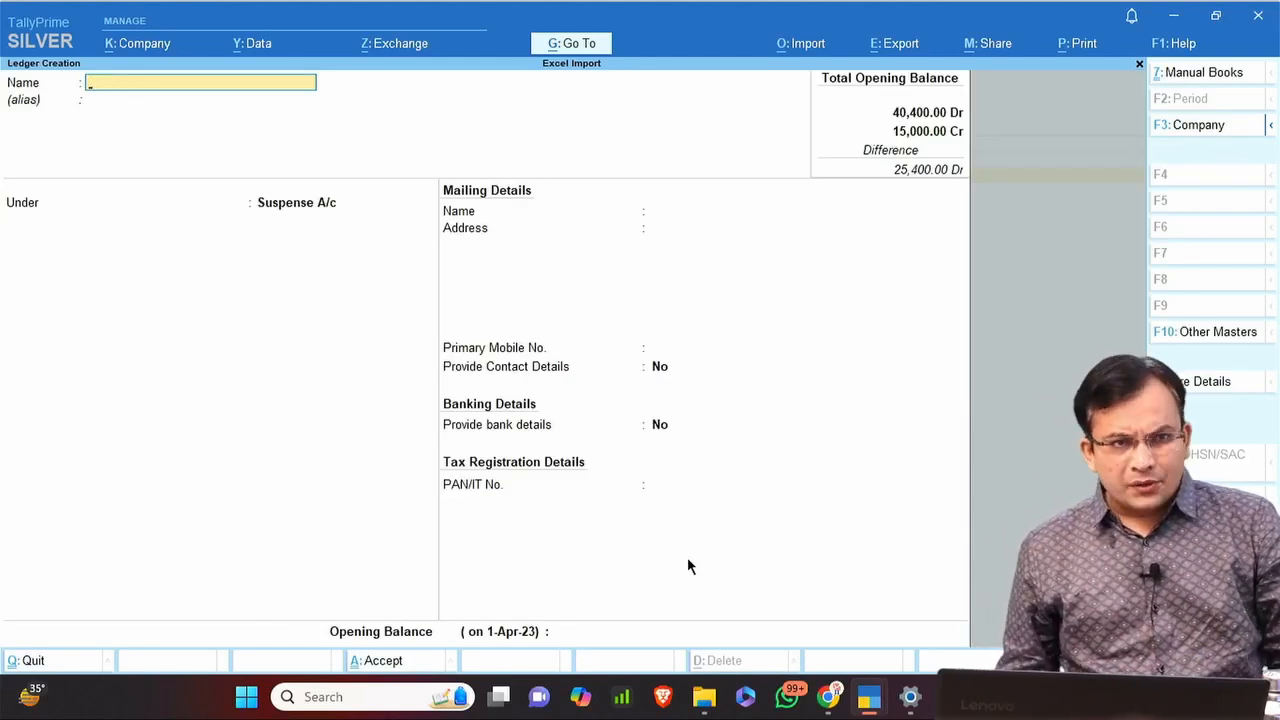
key(Escape)
key(Return)
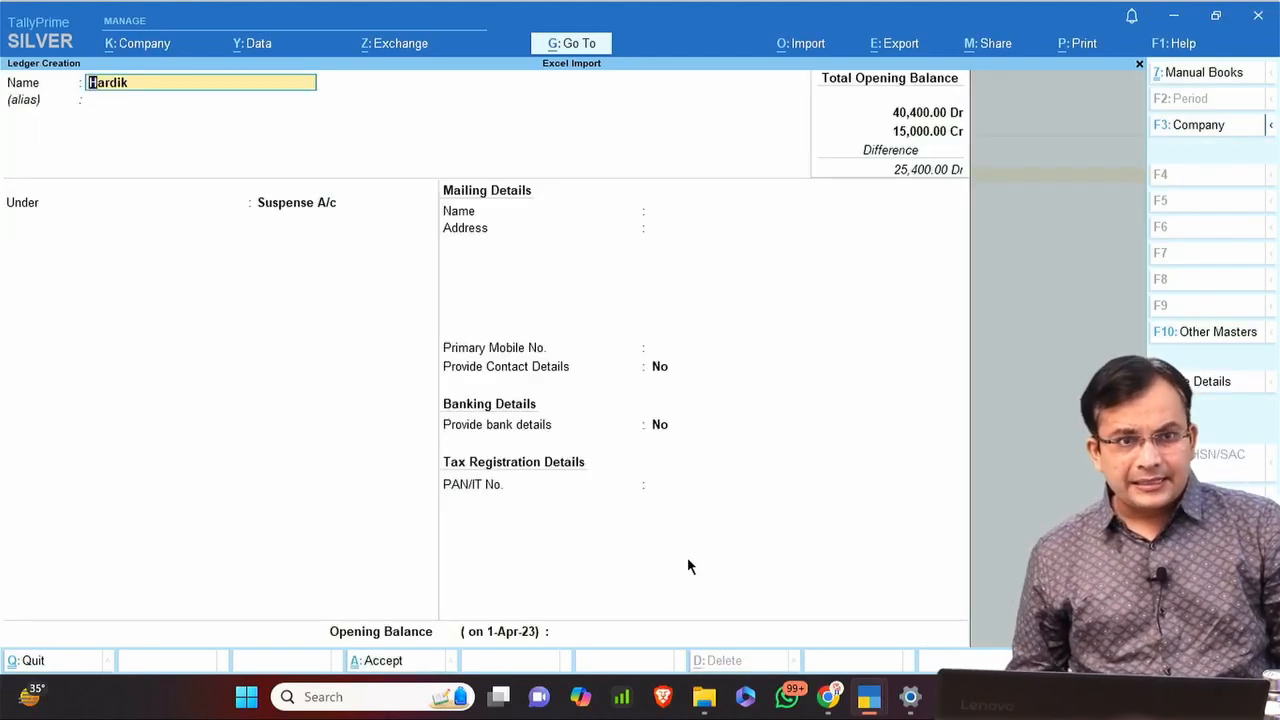
Create the first missing party ledger under the Sundry Debtors group, keeping its imported name.
key(Return)
text(Sun)
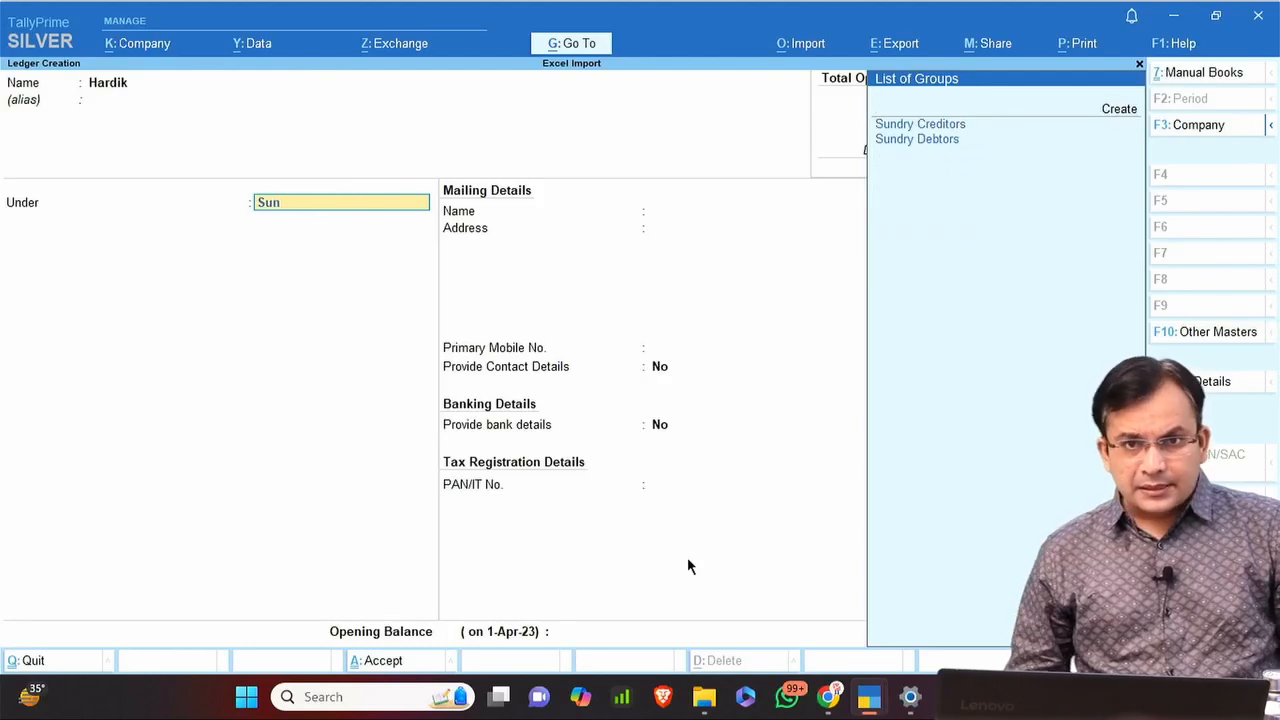
key(Down)
key(Return)
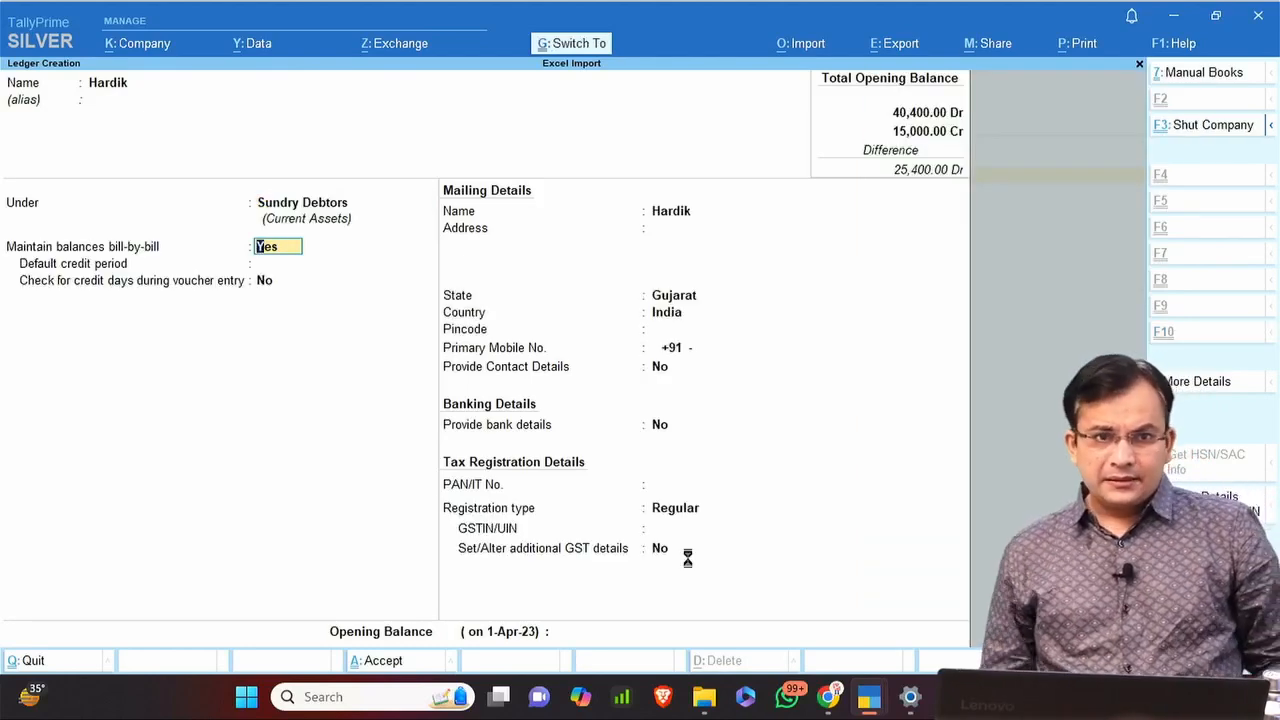
key(ctrl+a)
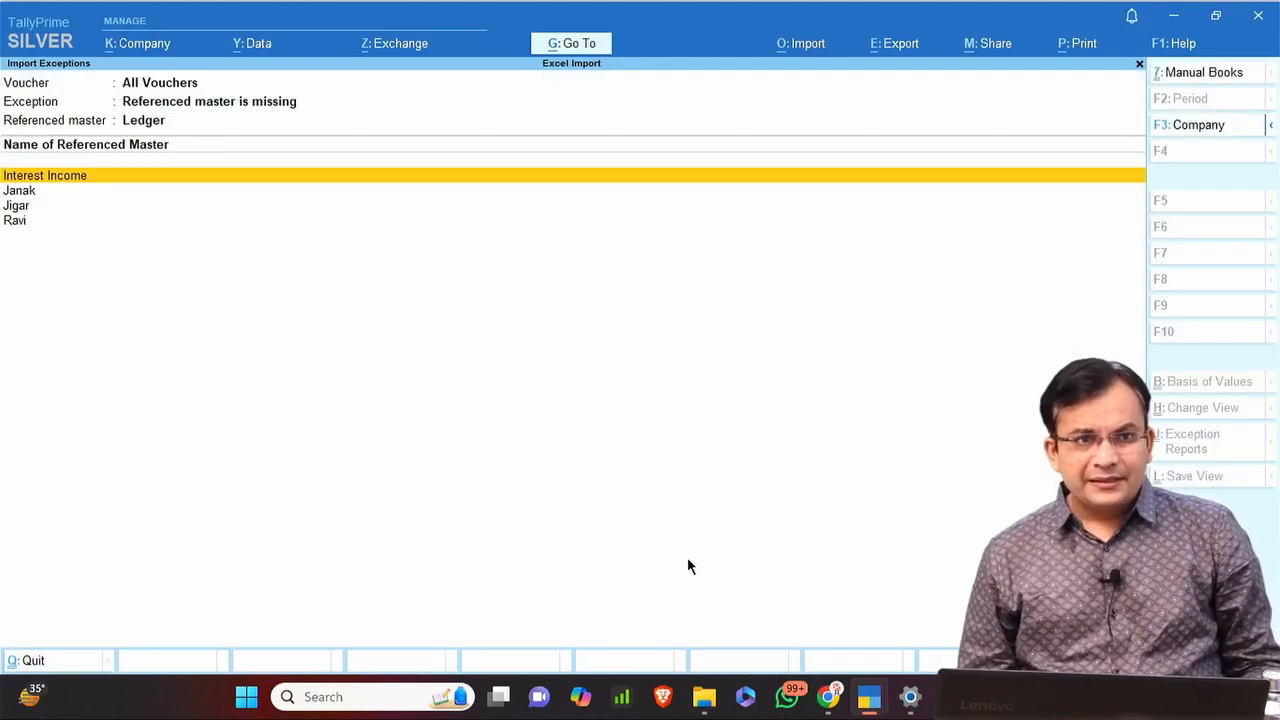
Create the missing Interest Income ledger under the Indirect Income group.
key(Return)
key(Return)
key(Return)
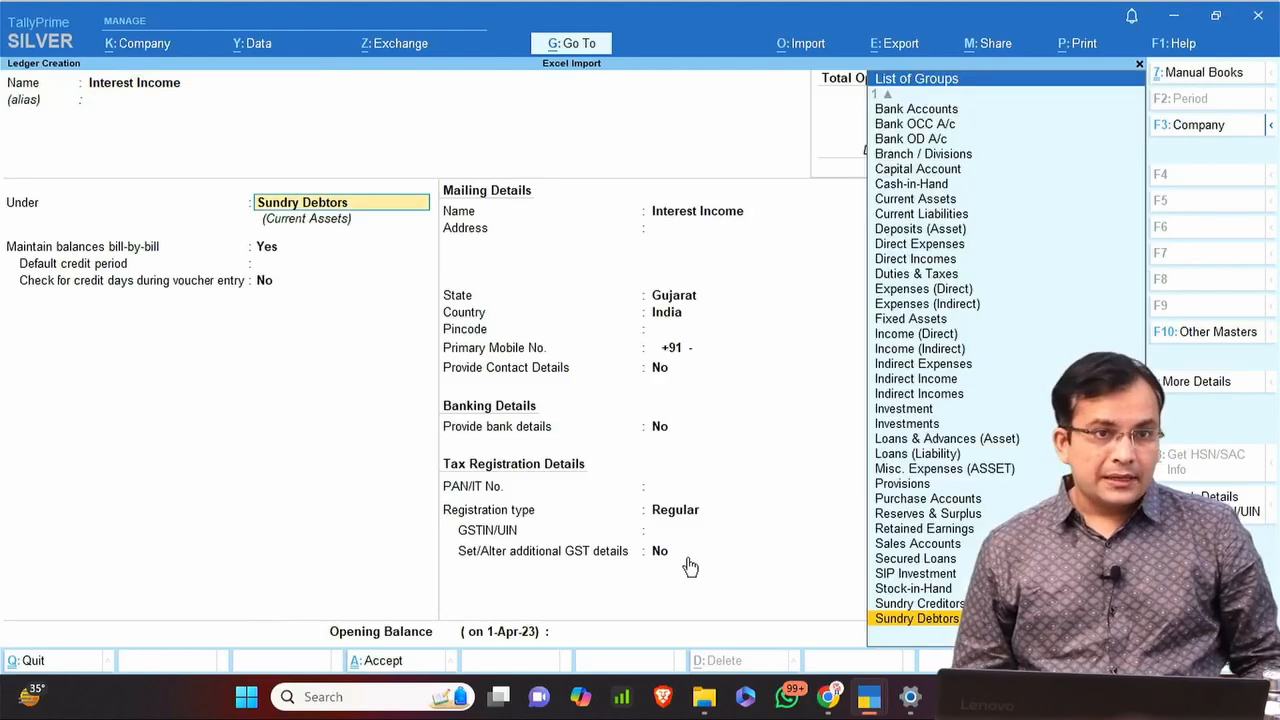
text(Ind)
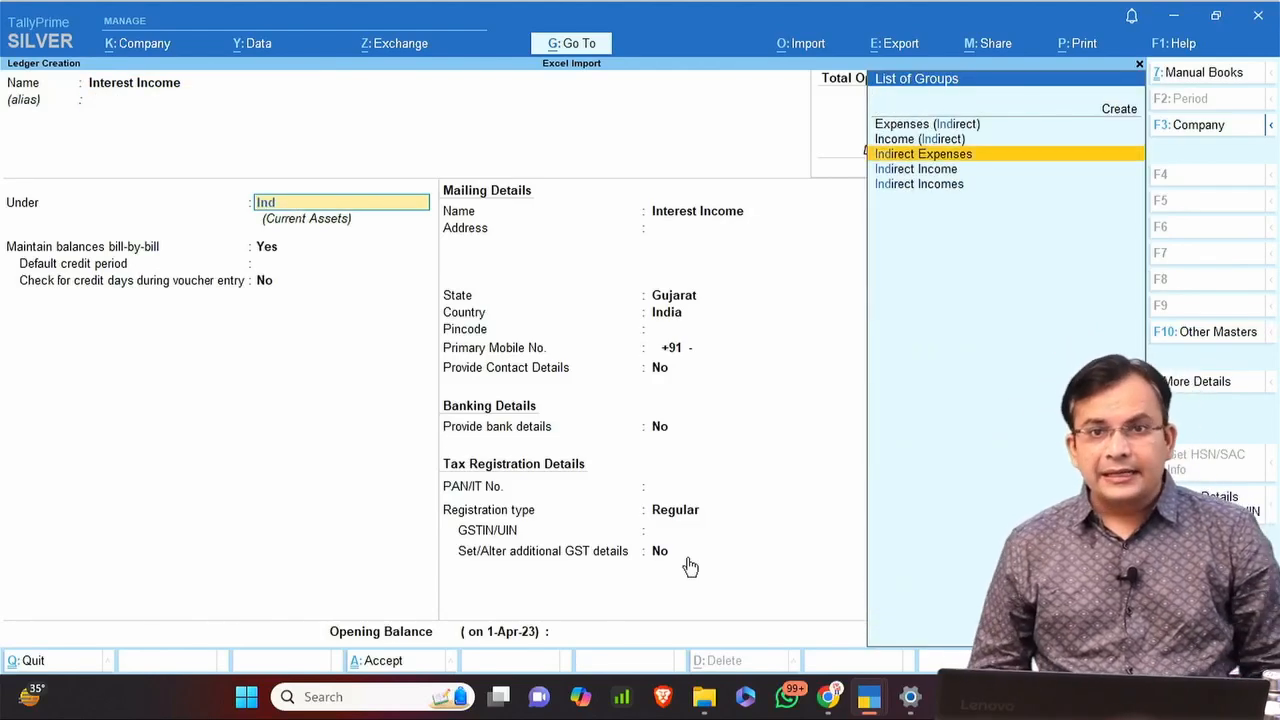
key(Down)
key(Return)
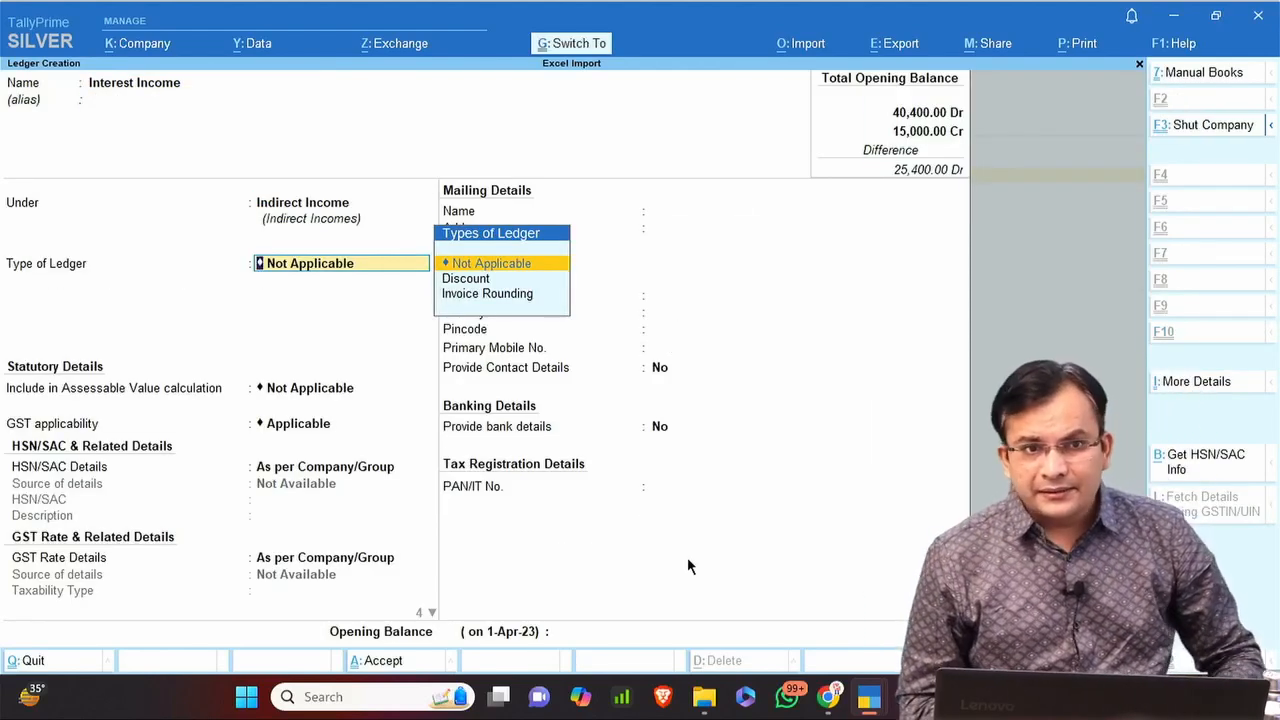
key(ctrl+a)
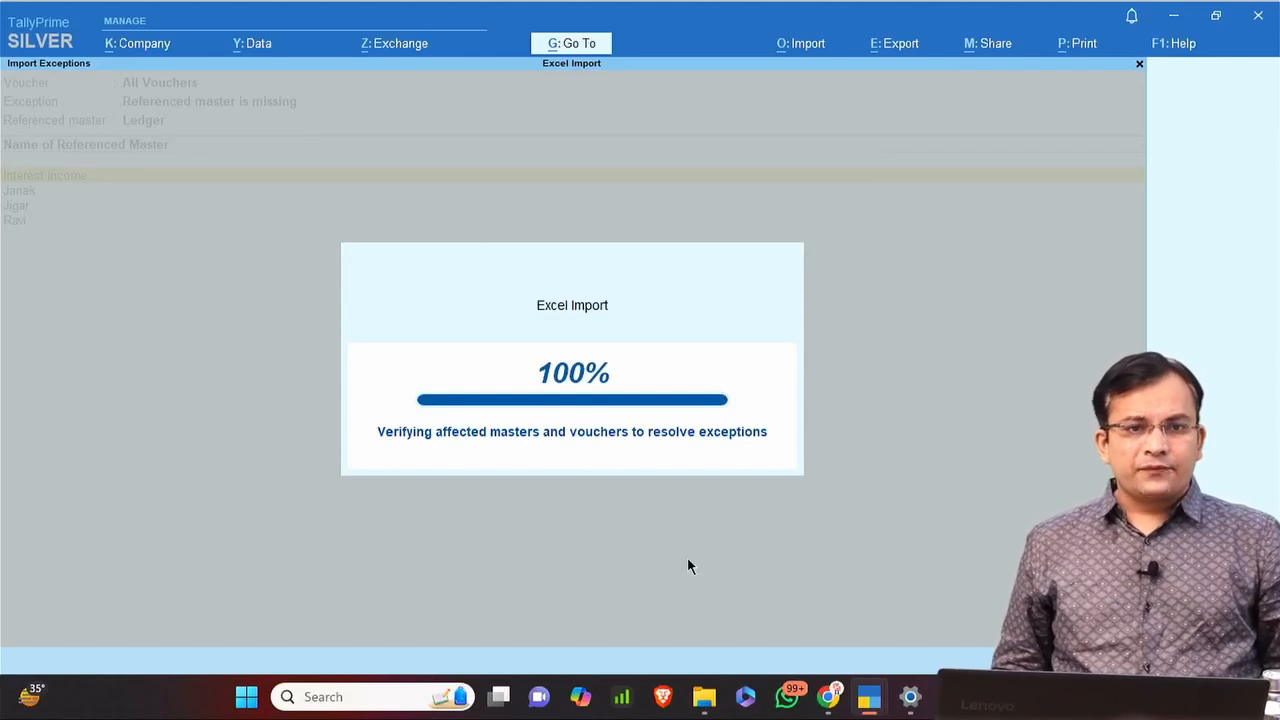
Create the missing Rent Income ledger under the Indirect Income group.
key(Return)
key(Return)
key(Return)
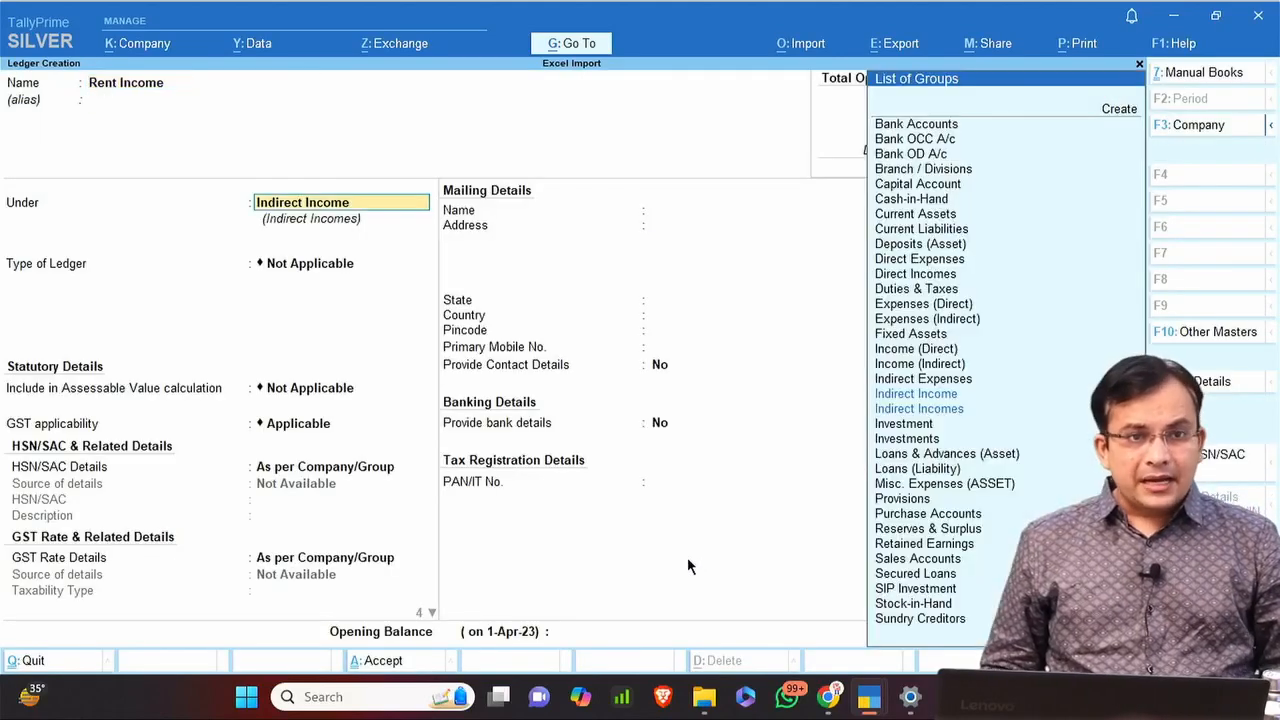
key(ctrl+a)
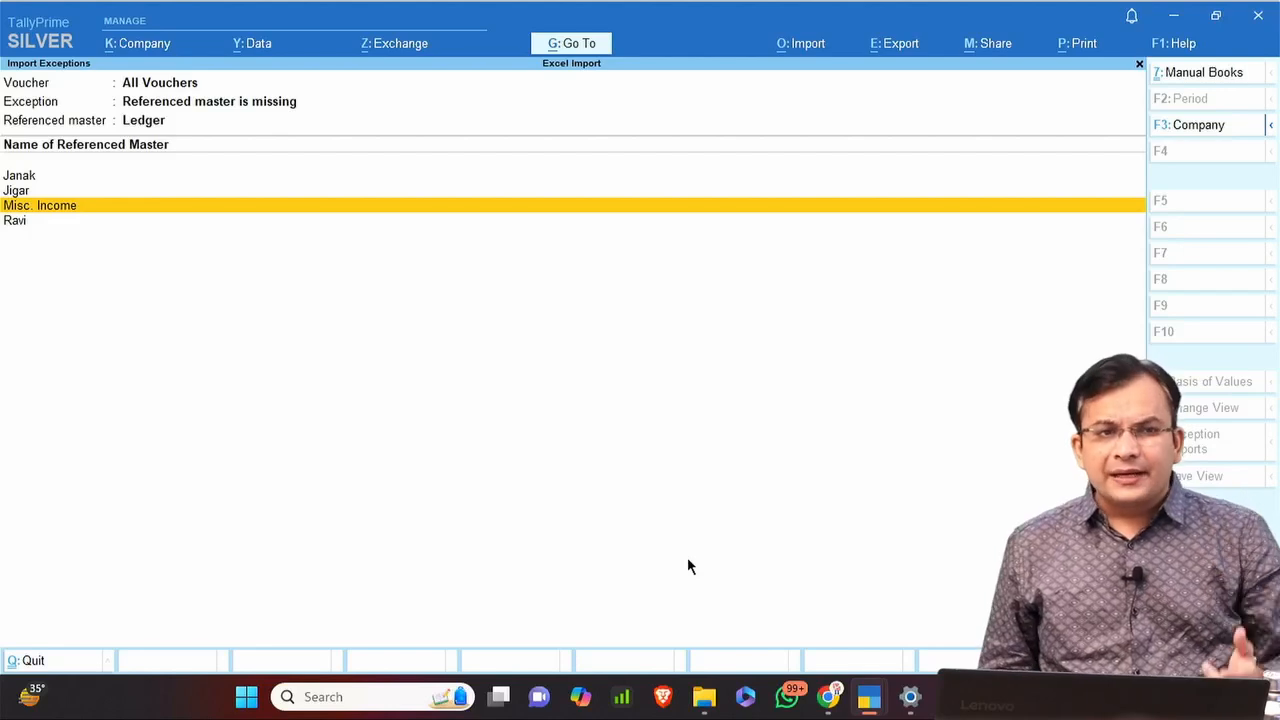
Create the missing Misc. Income ledger under the Indirect Income group.
key(Return)
key(Return)
key(Return)
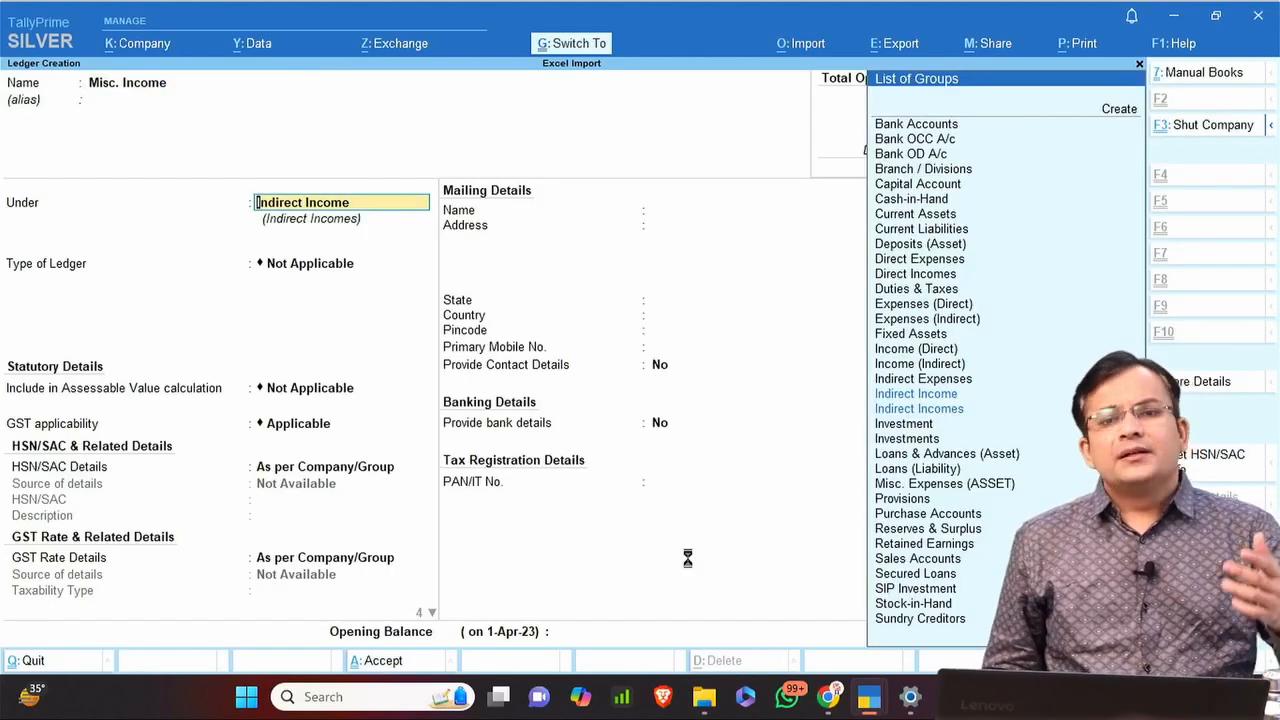
key(ctrl+a)
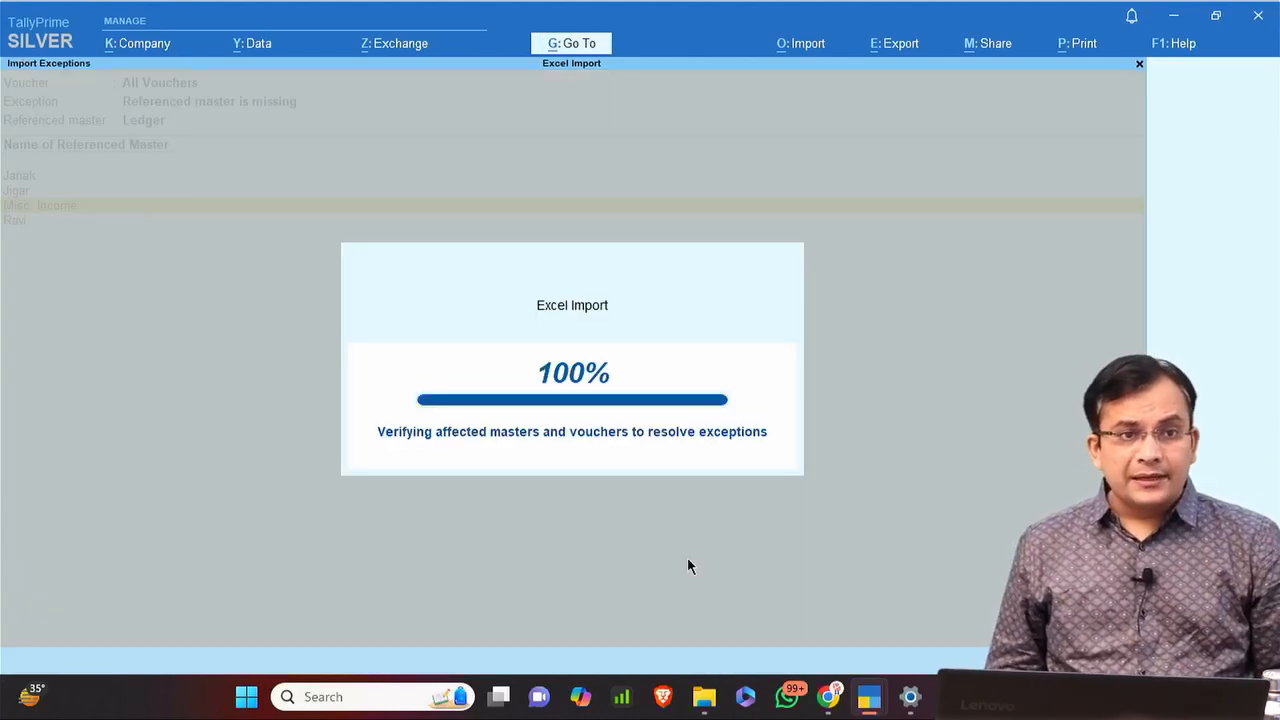
Create the next missing party ledger with its imported name under the Sundry Debtors group.
key(Return)
key(Return)
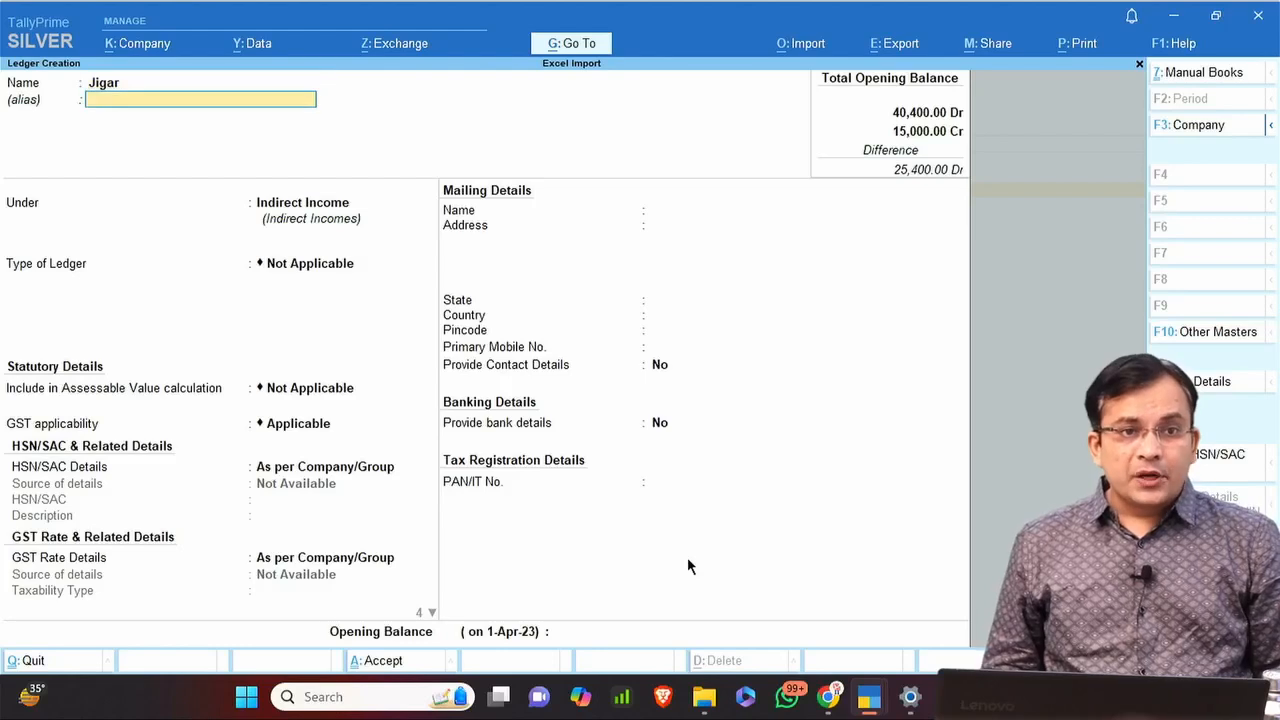
key(Return)
text(Sun)
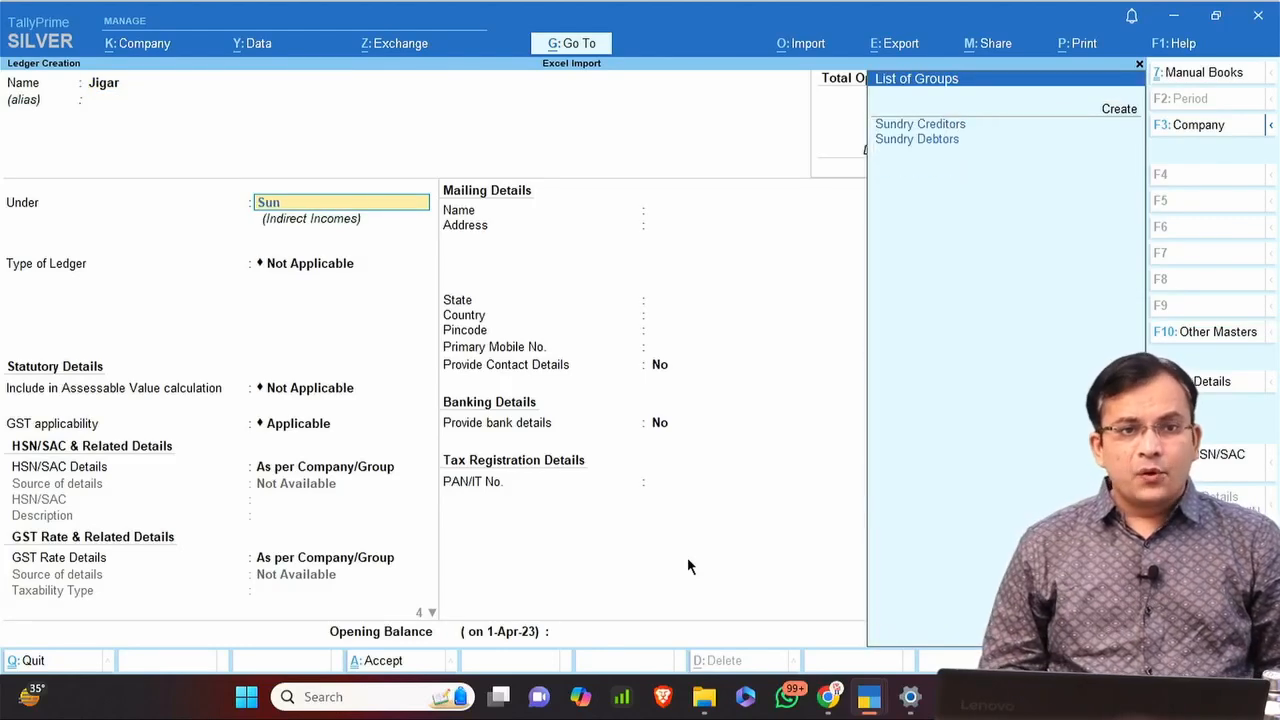
key(Down)
key(Return)
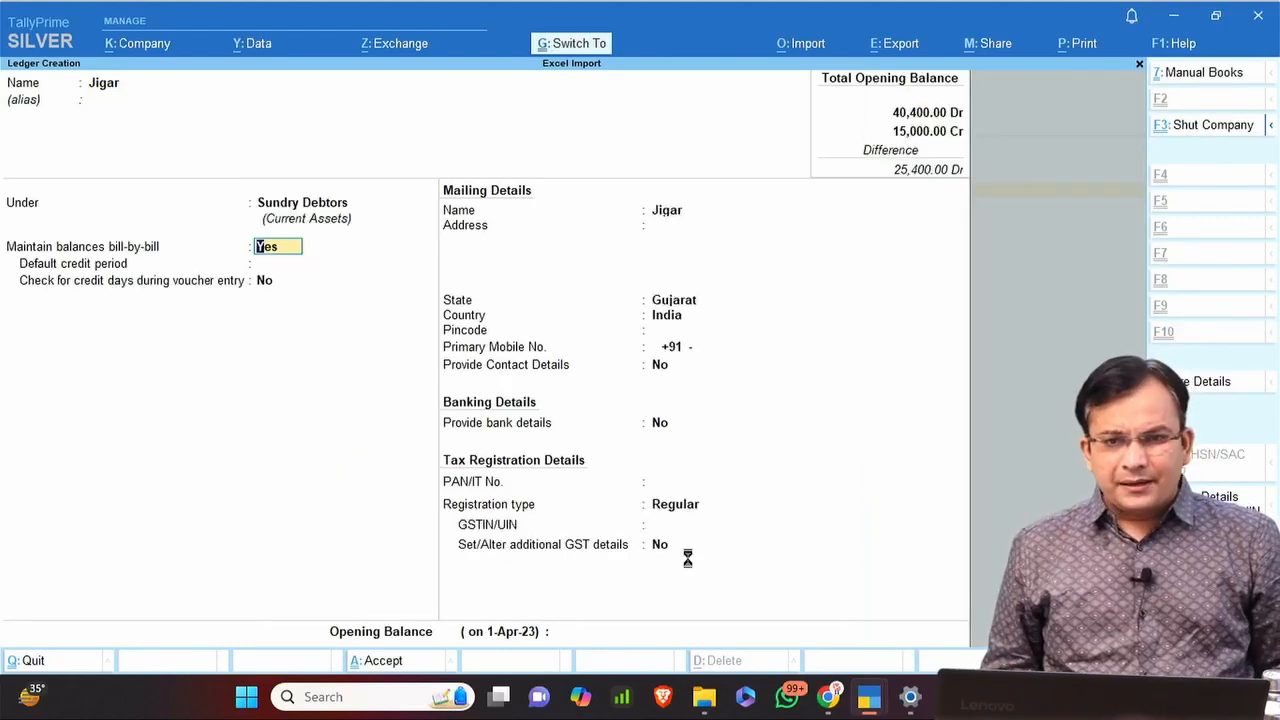
key(ctrl+a)
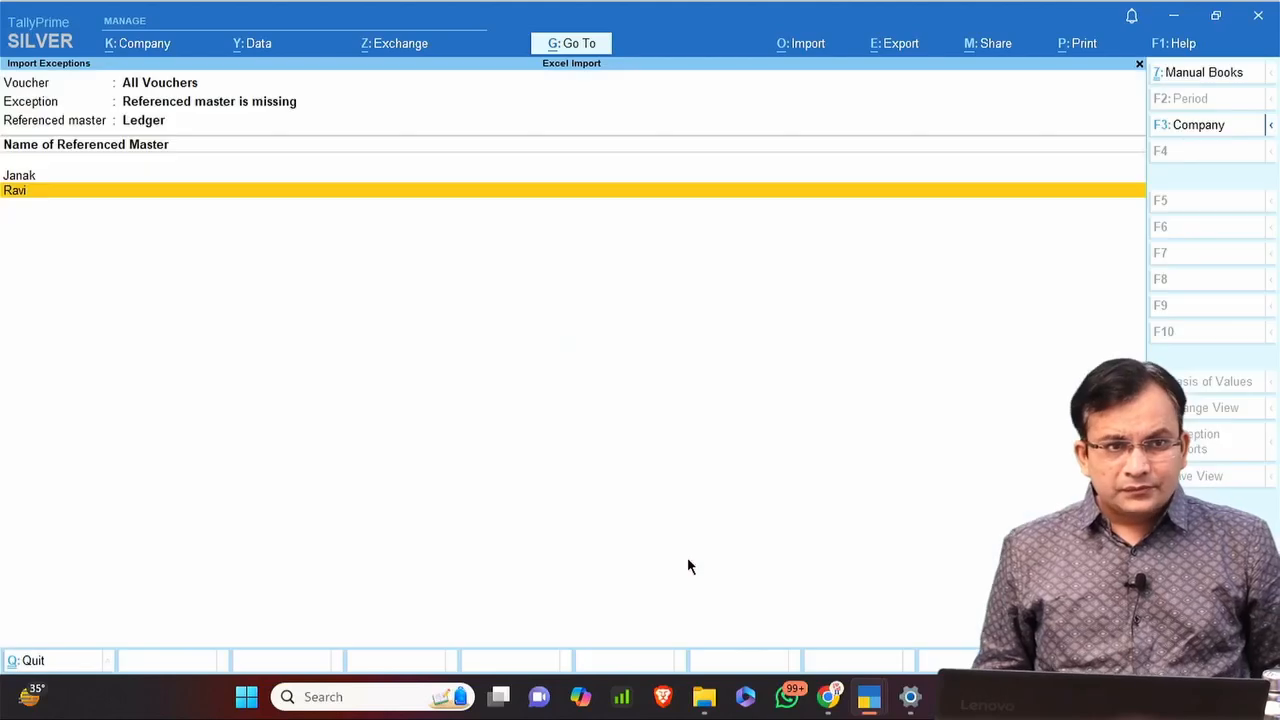
Create the two remaining missing party ledgers under Sundry Debtors, keeping their imported names and default details.
key(Return)
key(Return)
key(Return)
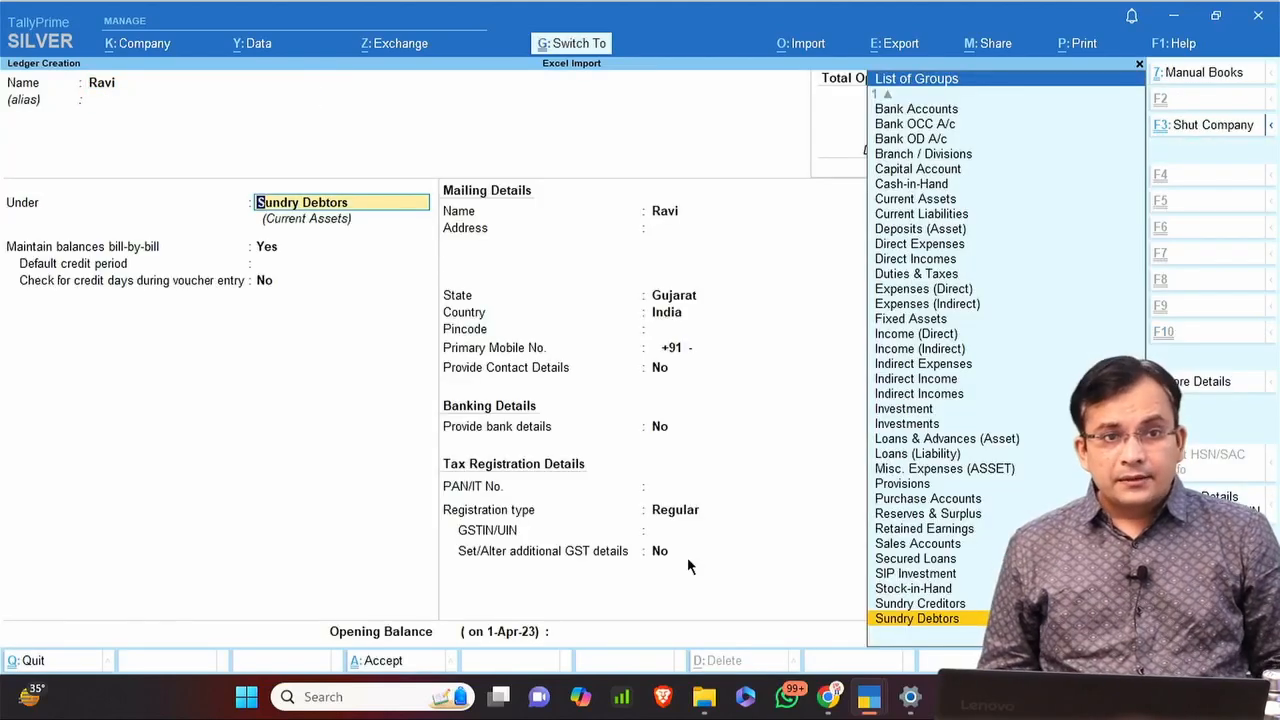
key(ctrl+a)
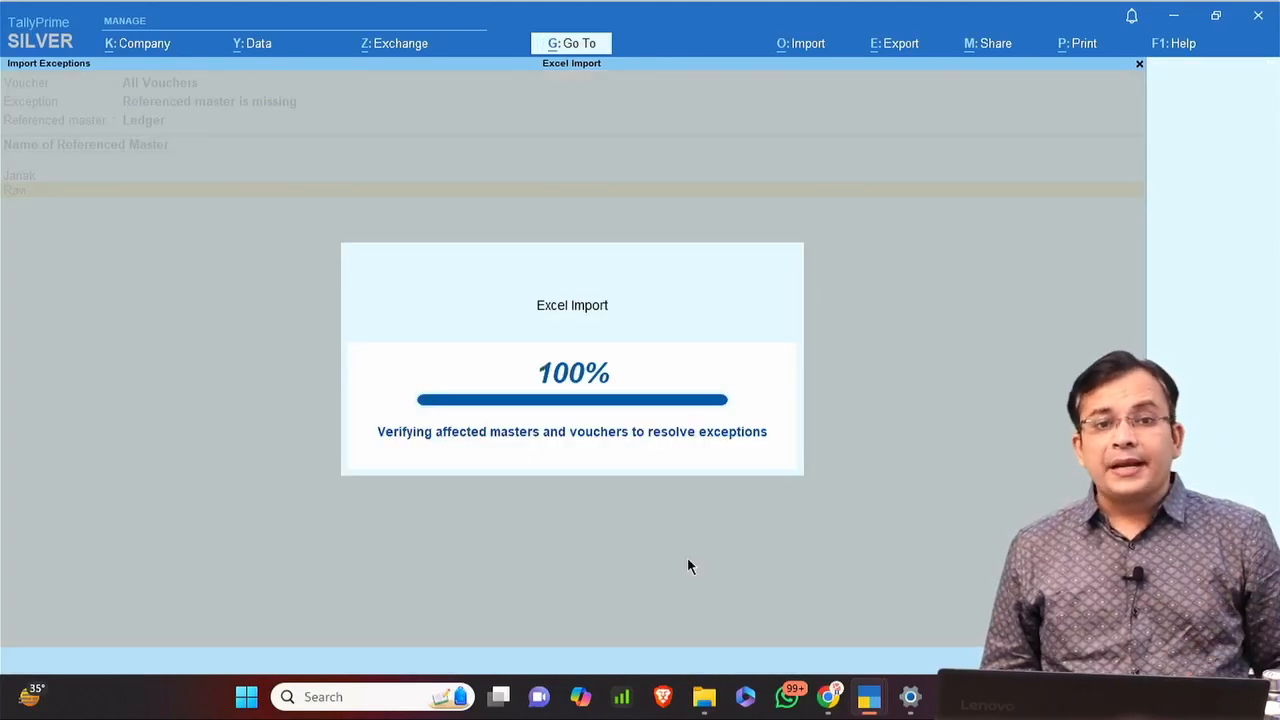
key(Return)
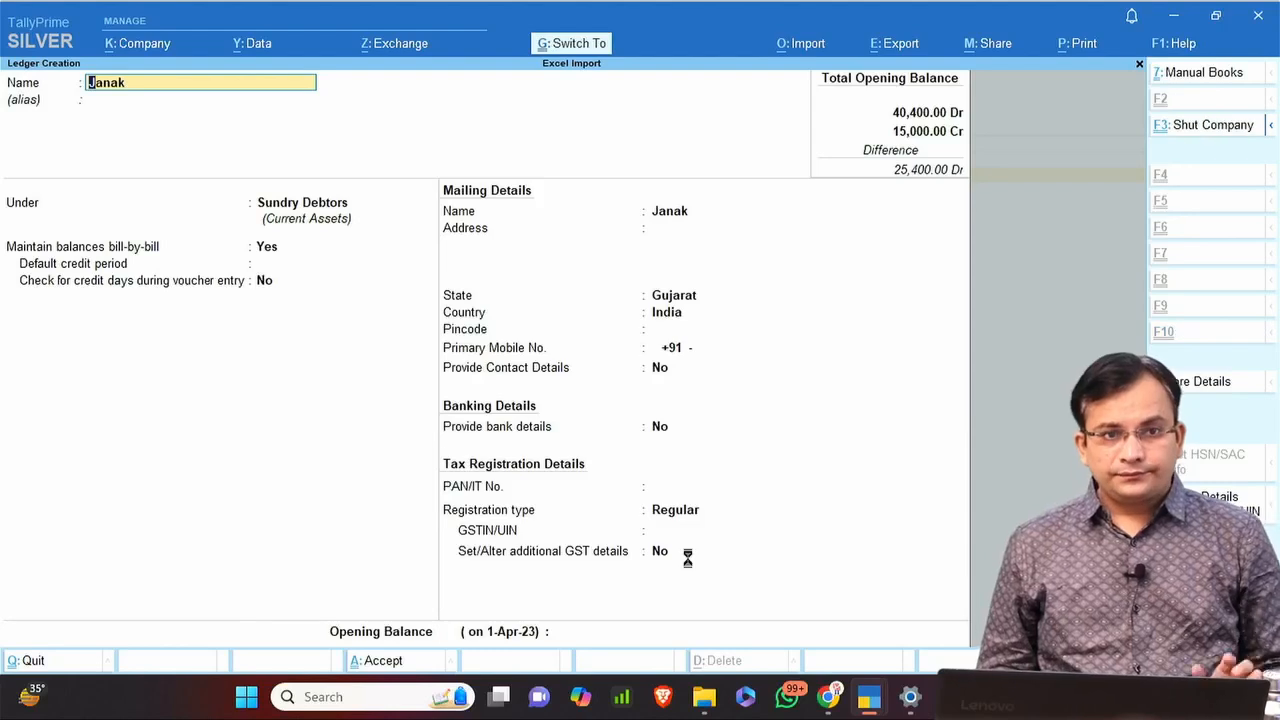
key(ctrl+a)
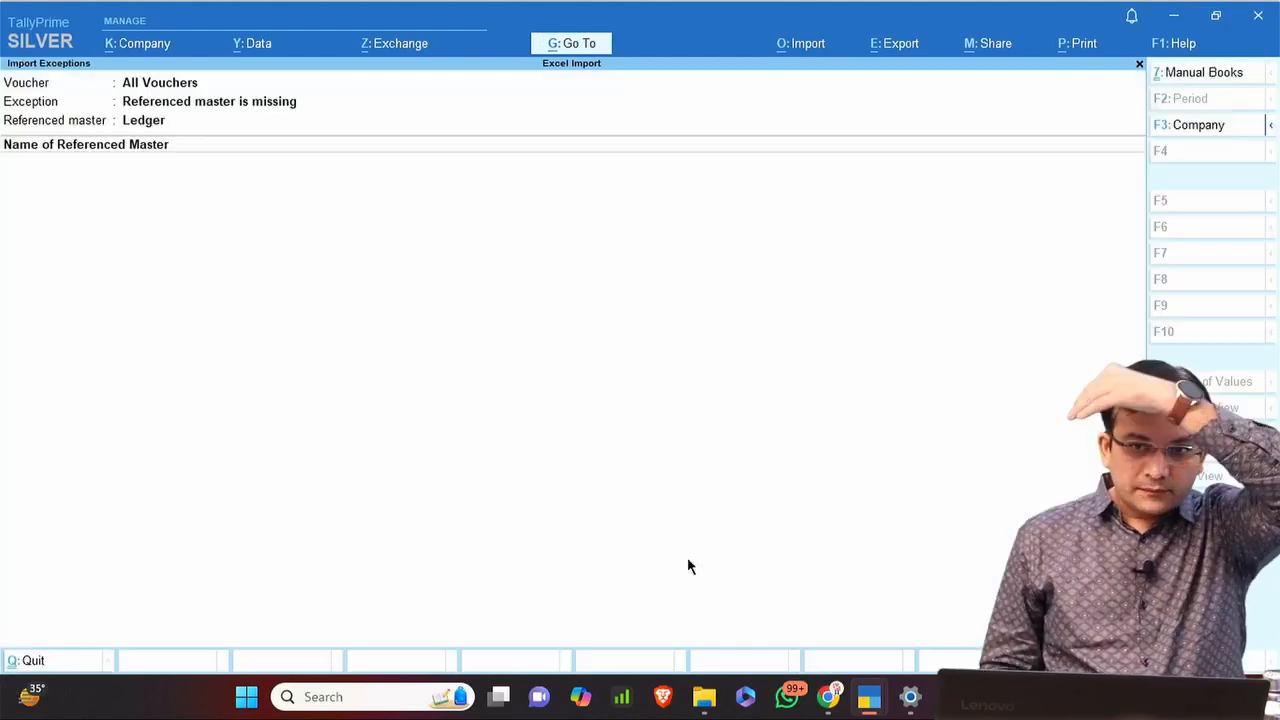
Leave the import exceptions and open the ledger vouchers report for Interest Income.
key(Escape)
key(Escape)
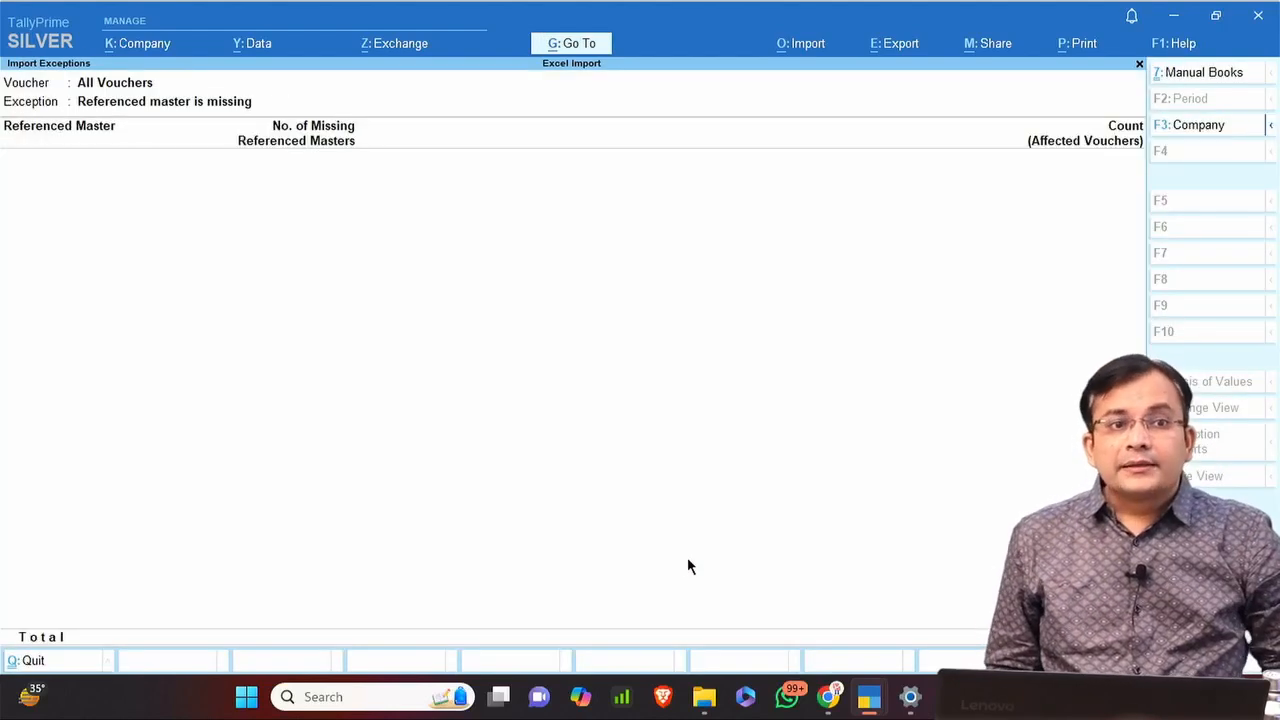
key(Escape)
key(Escape)
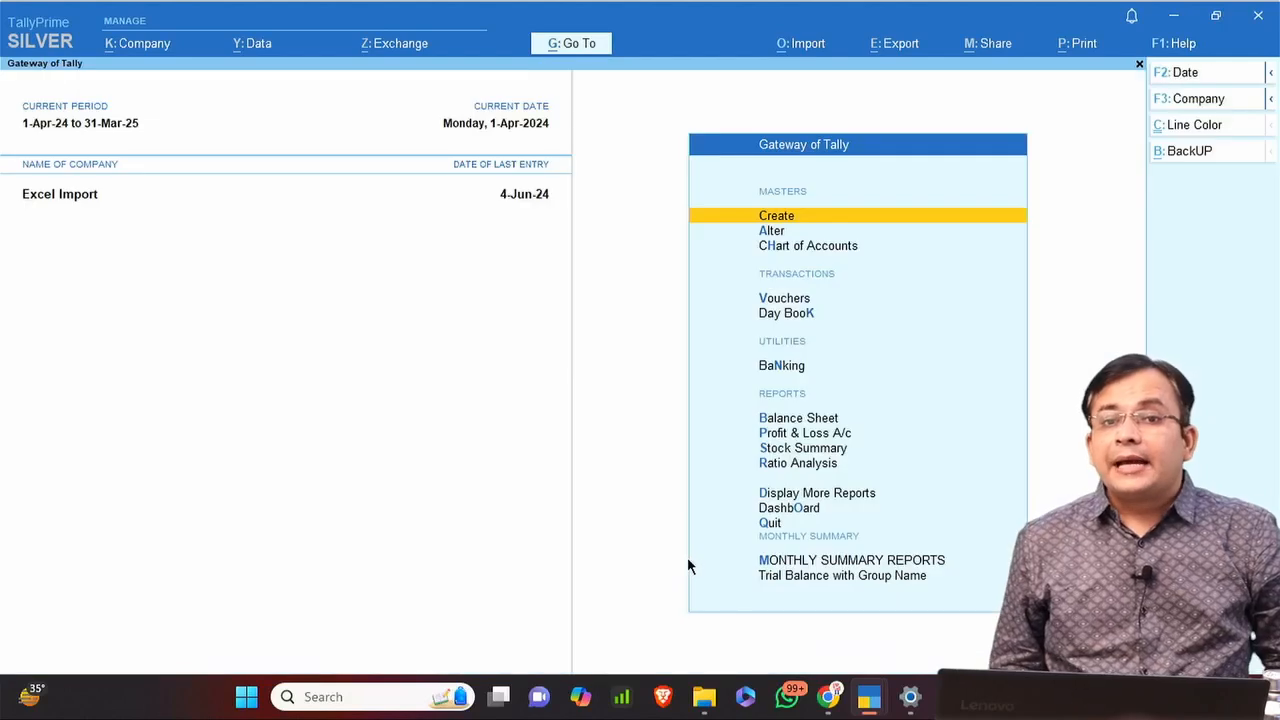
text(dal)
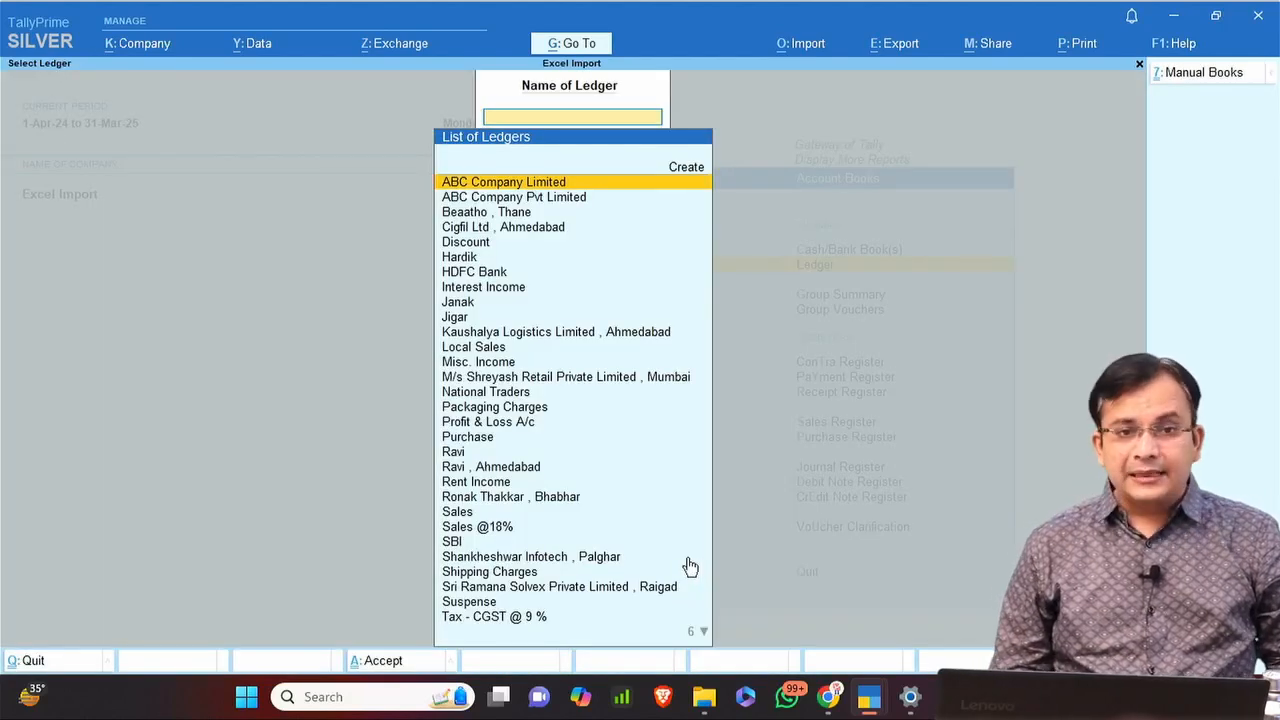
text(oth)
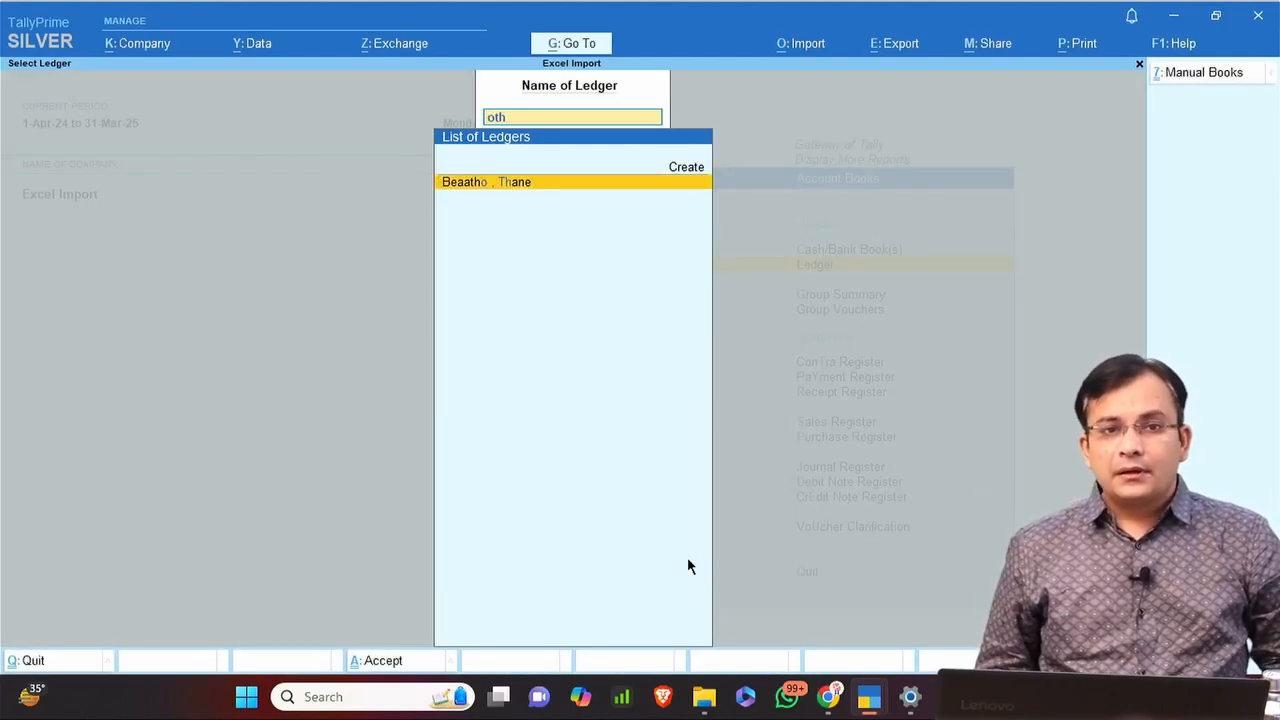
key(BackSpace)
key(BackSpace)
key(BackSpace)
text(inter)
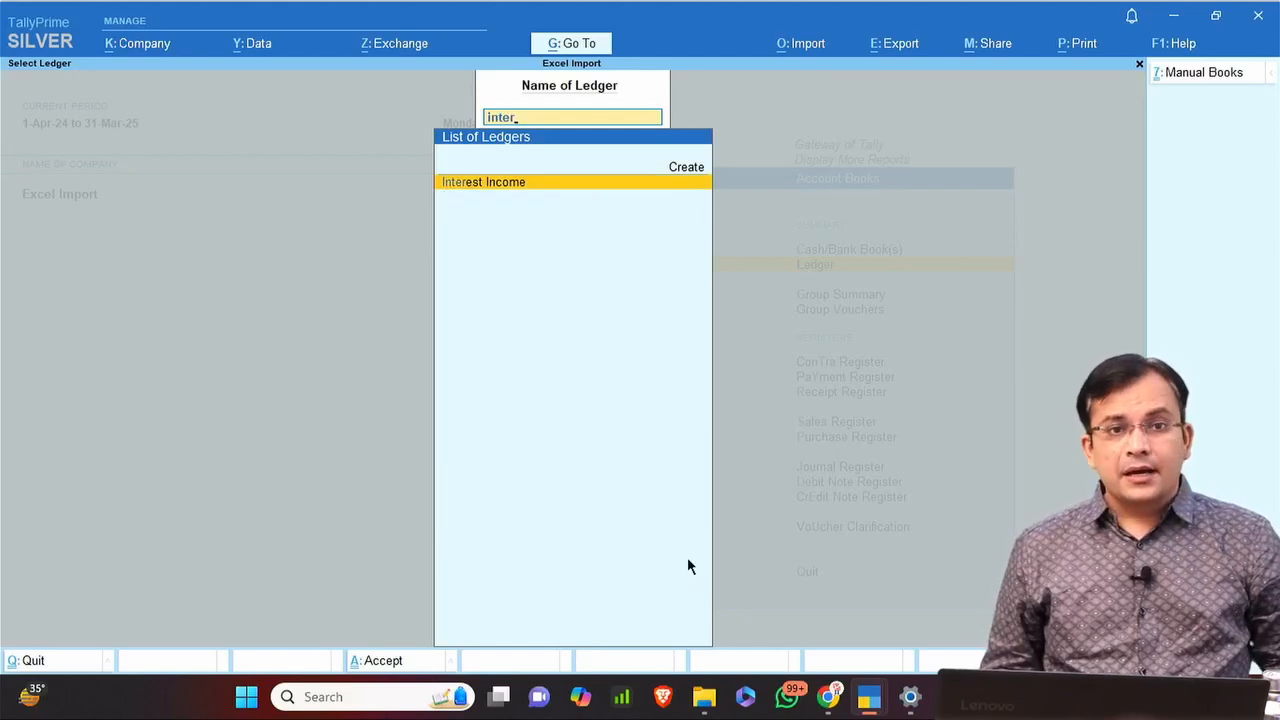
key(Return)
key(F2)
key(Escape)
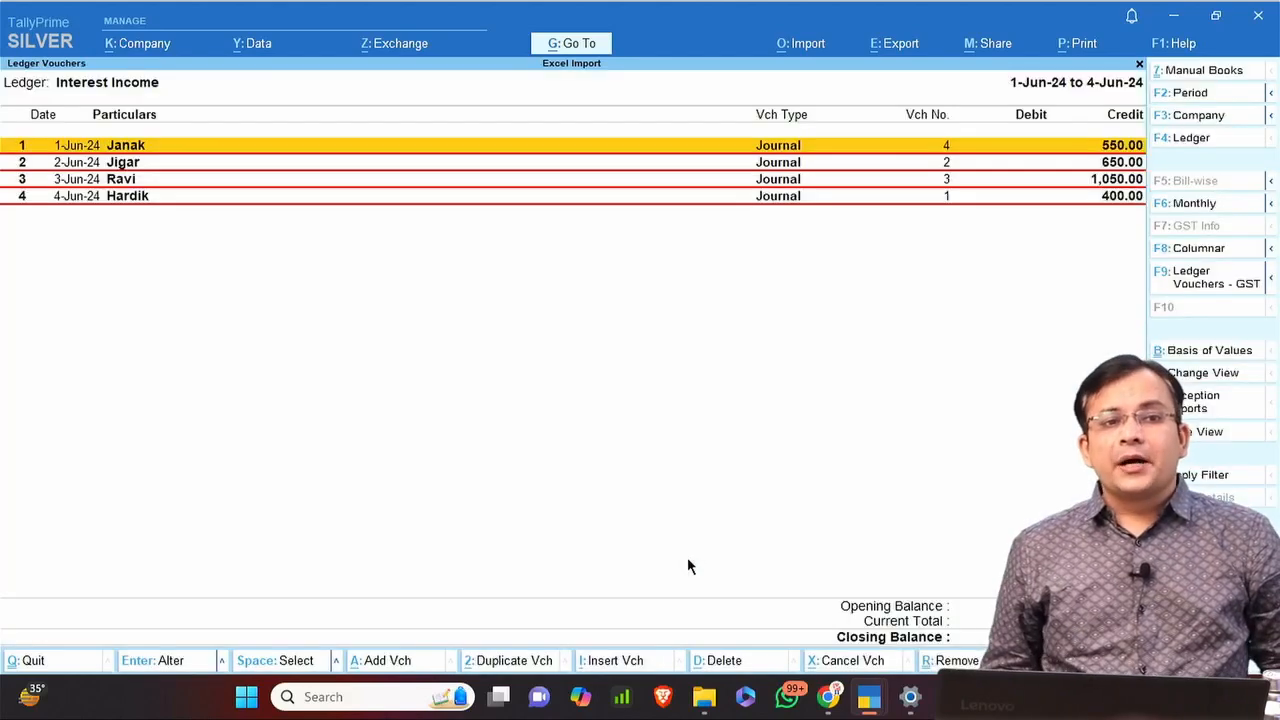
Open the 1-Jun-24 journal voucher and compare its debit and credit entries with the source rows in Excel.
key(Return)
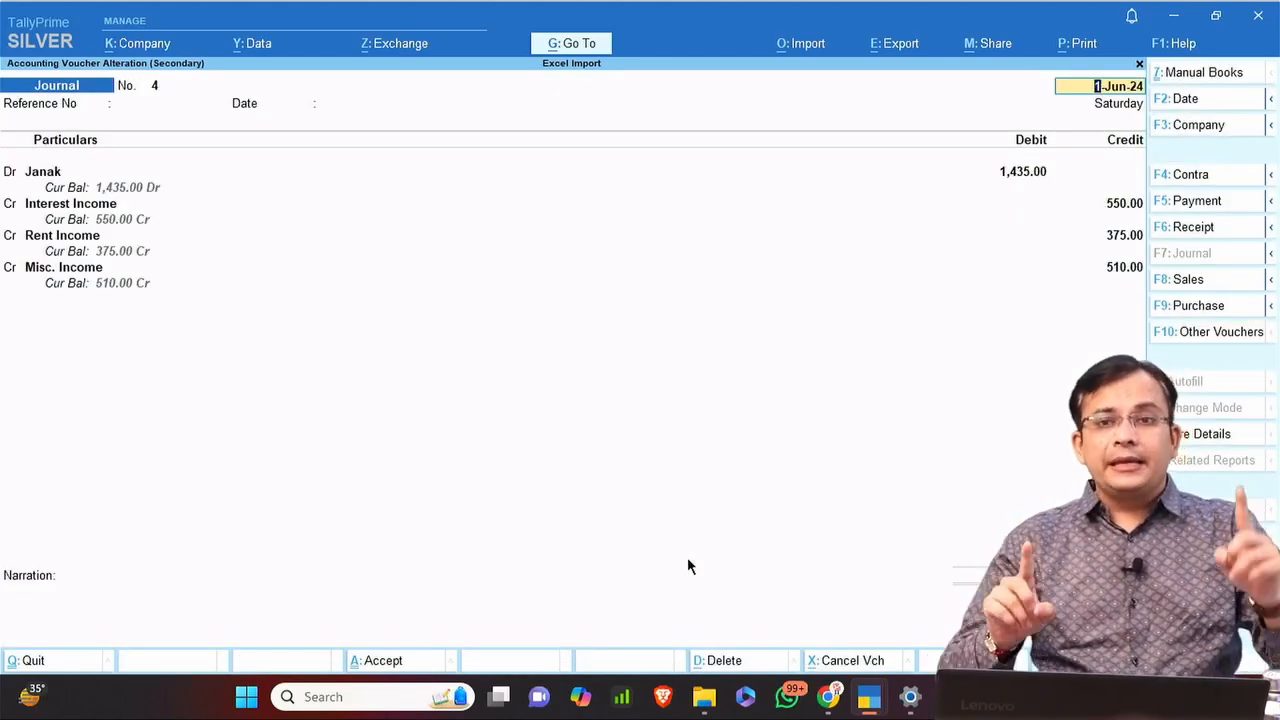
key(alt+Tab)
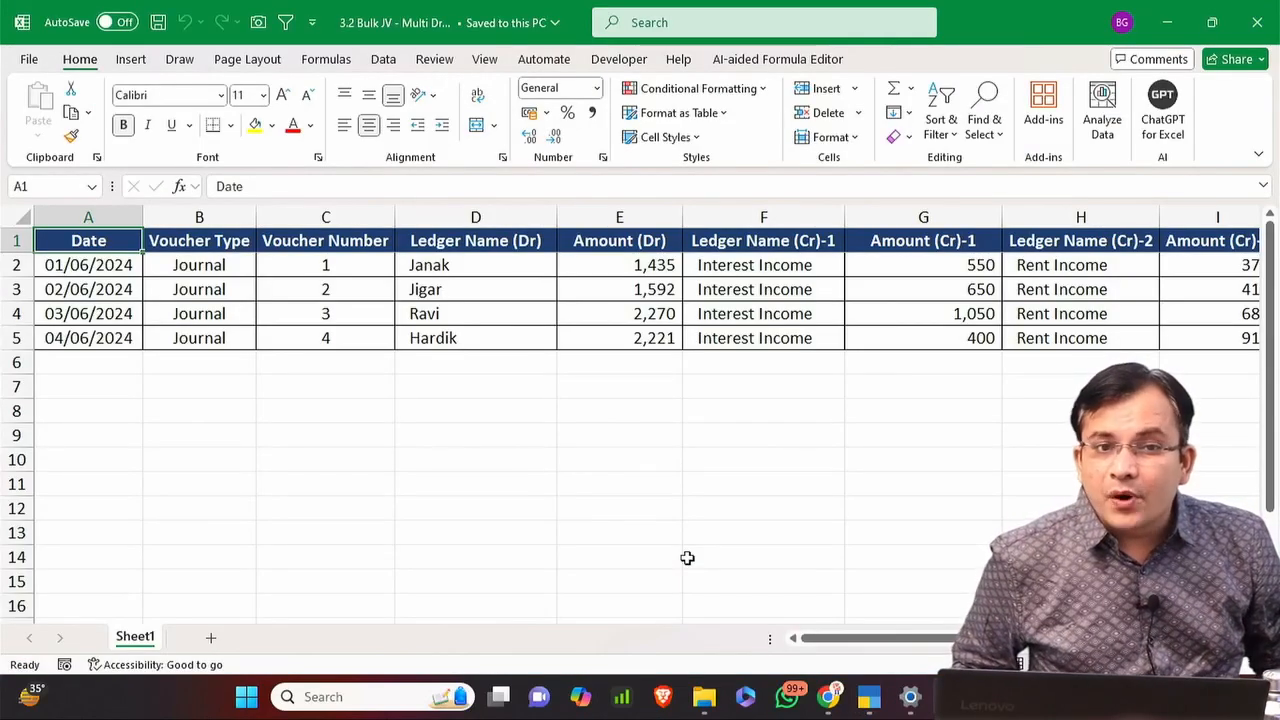
key(alt+Tab)
key(alt+Tab)
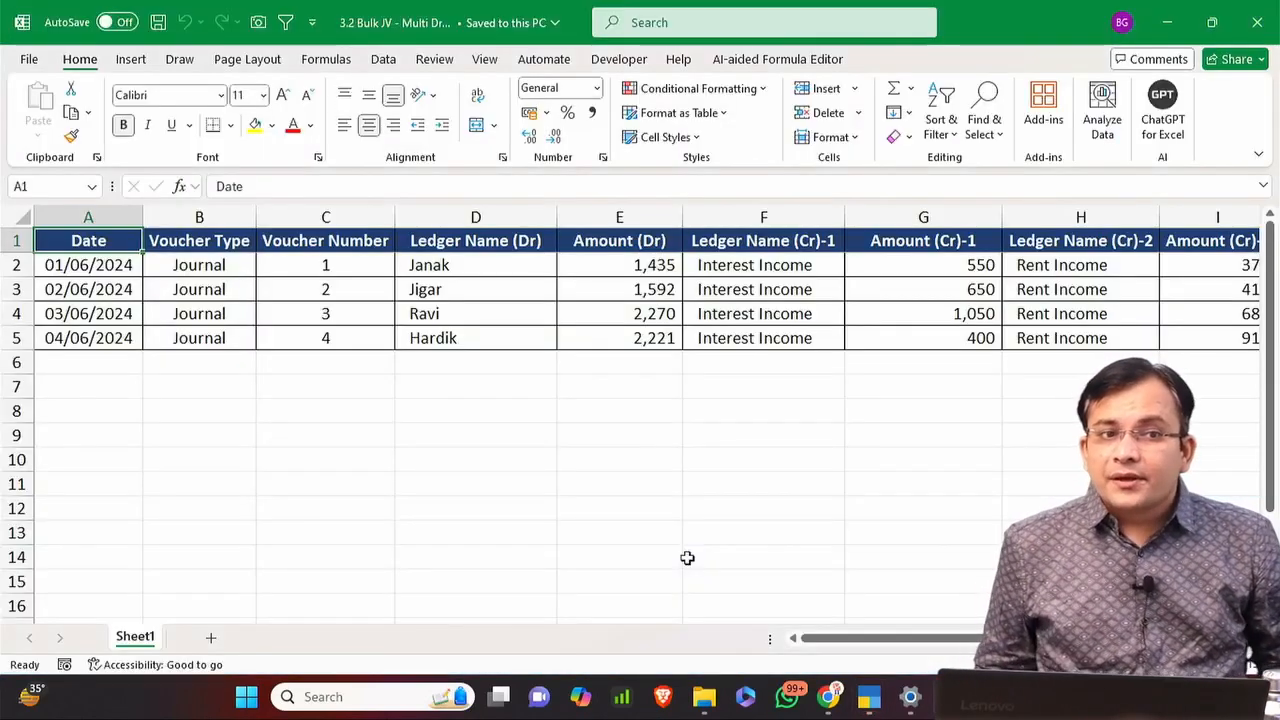
key(ctrl+Right)
key(alt+Tab)
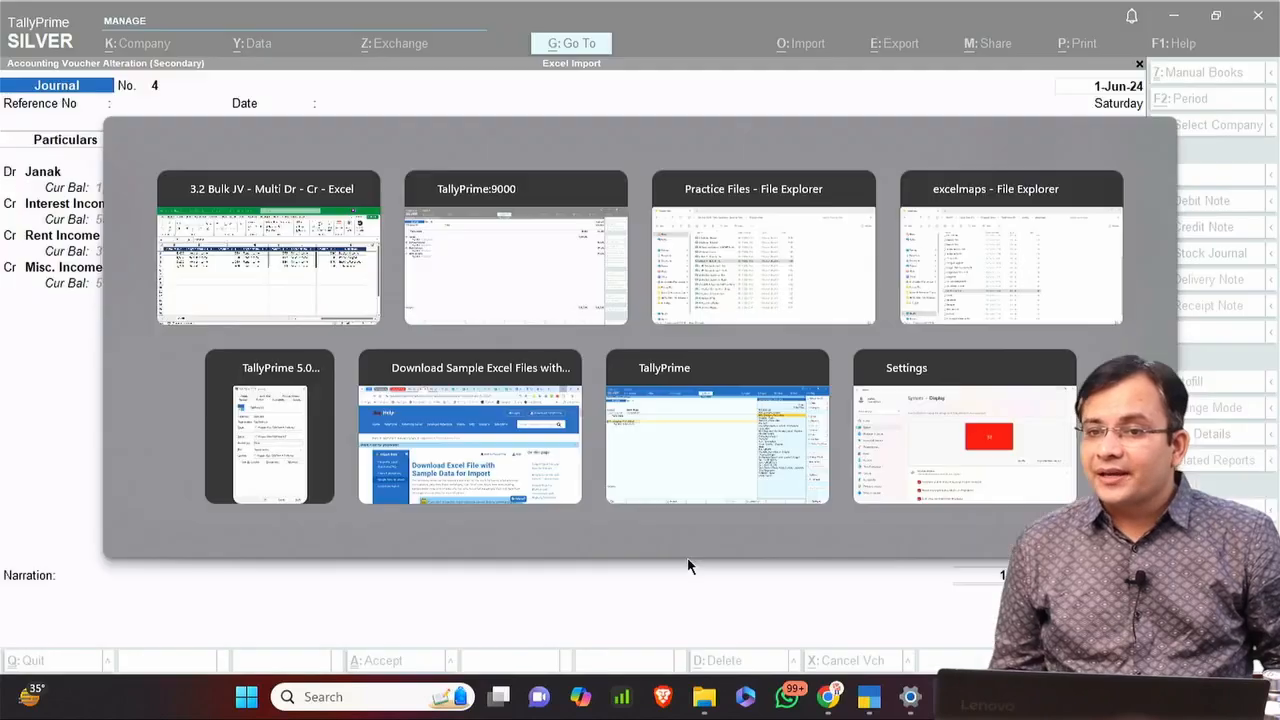
Select all journal vouchers listed in the Interest Income ledger and delete them.
key(Escape)
key(ctrl+space)
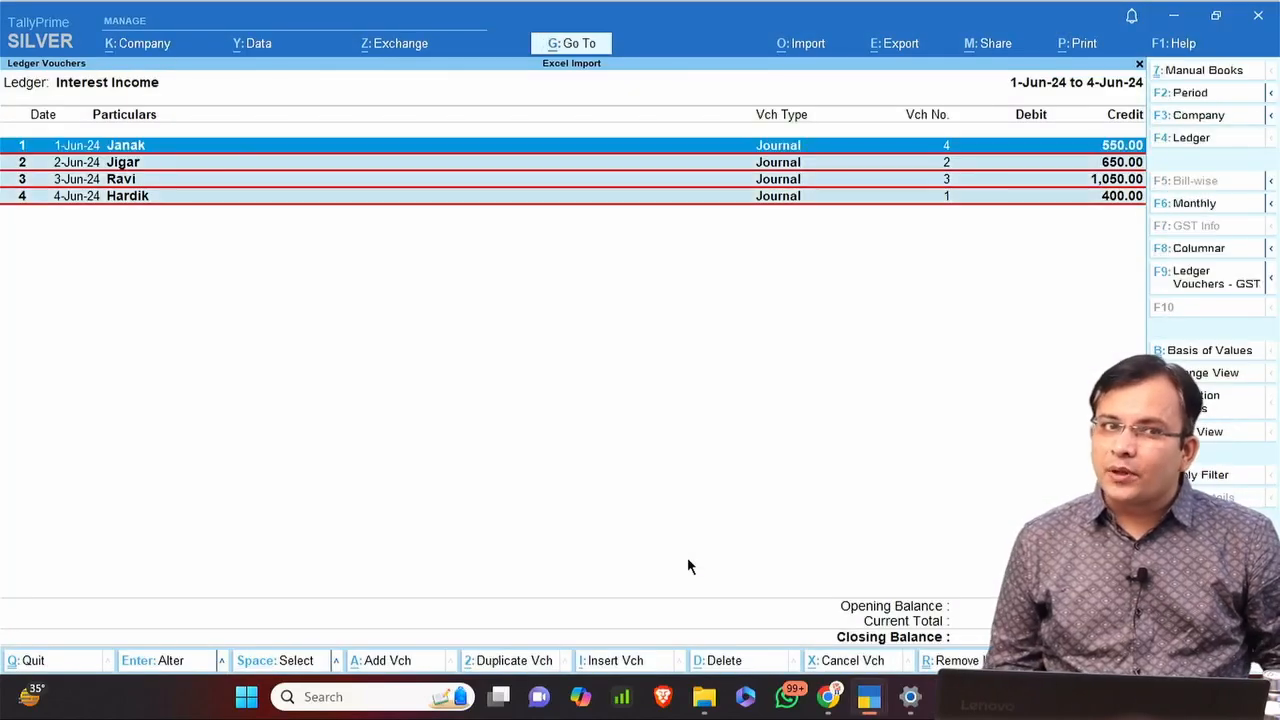
key(alt+d)
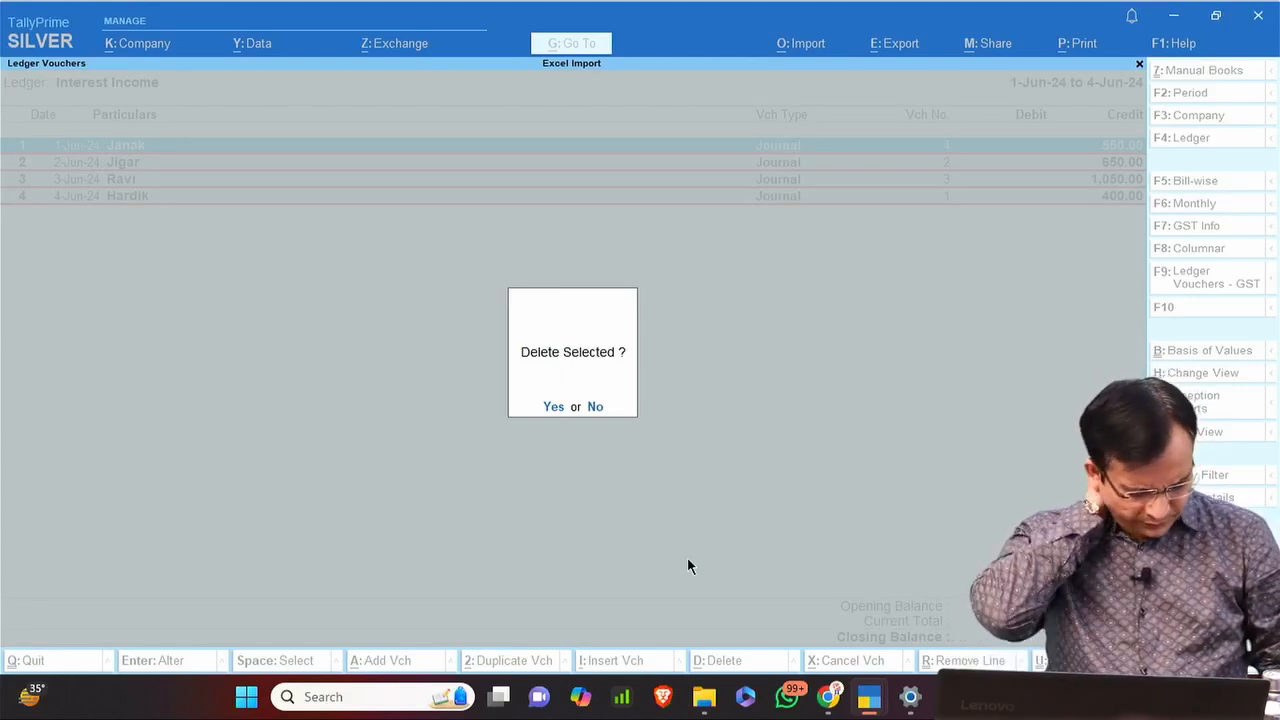
key(y)
Start a transaction import of 3.2 Bulk JV - Multi Dr - Cr.xlsx and open the Multi JV_9thOct mapping template for alteration.
key(alt+o)
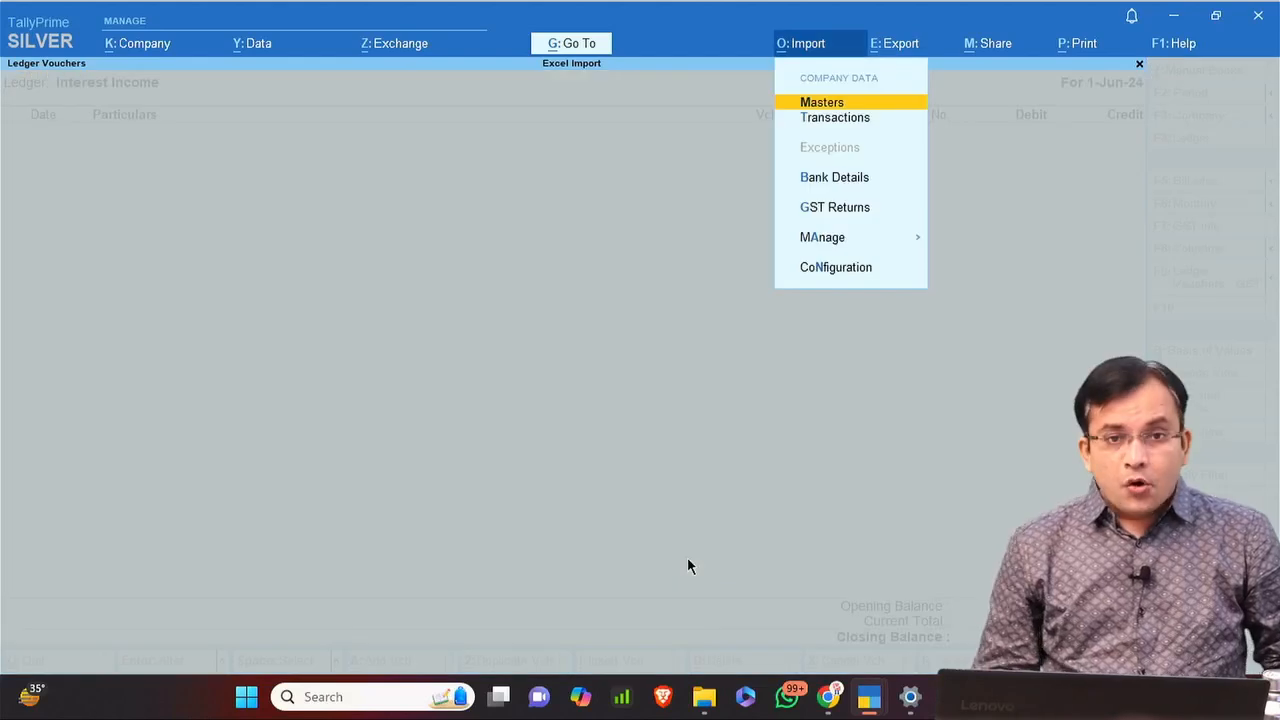
key(Down)
key(Return)
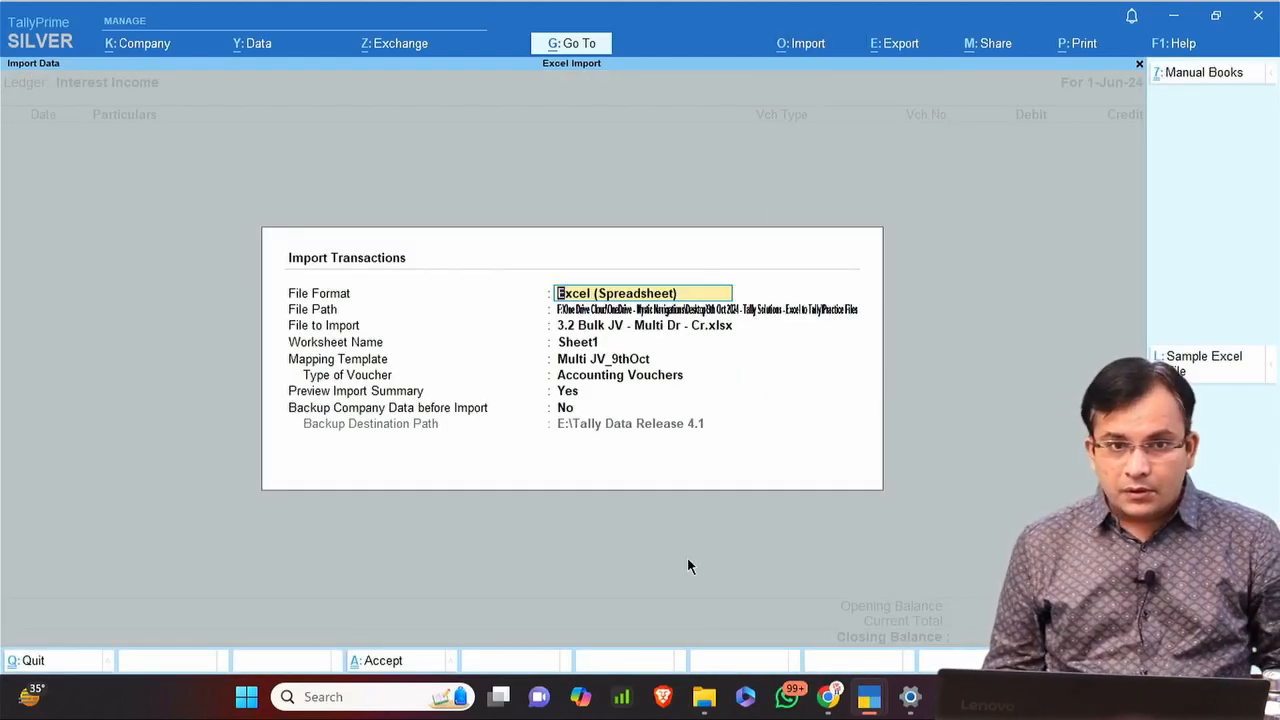
key(Return)
key(Return)
key(Return)
key(Return)
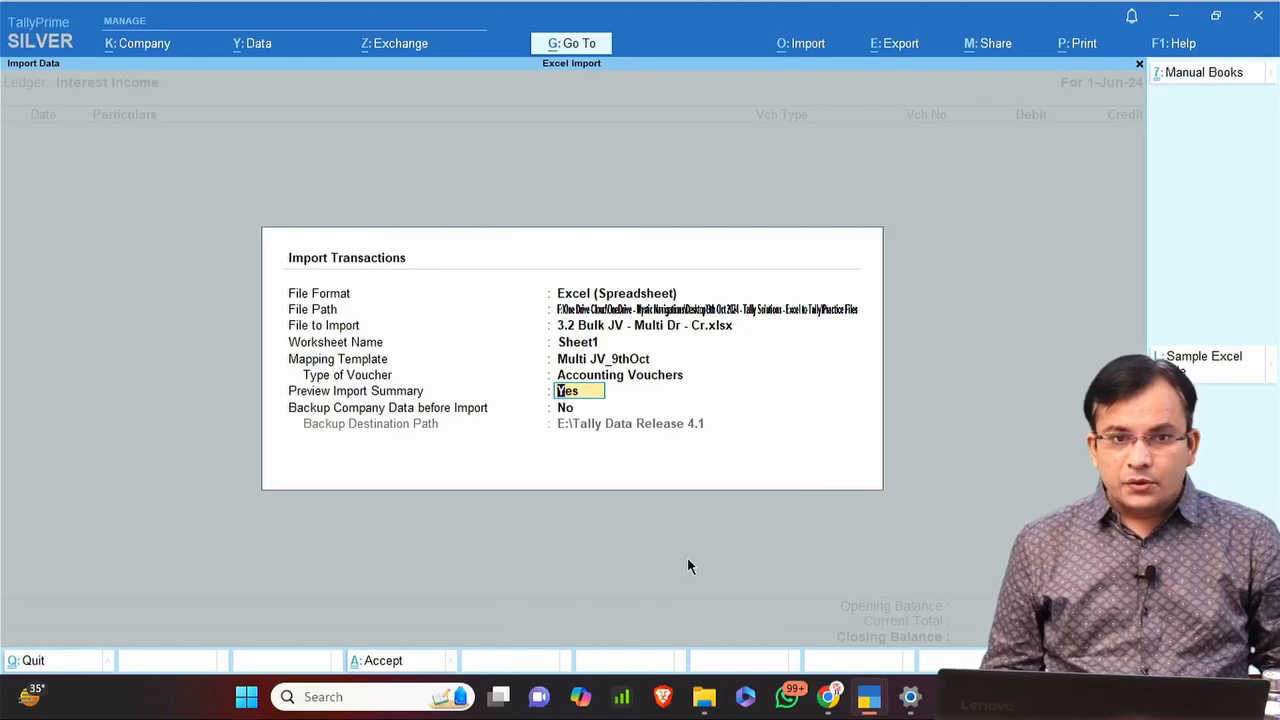
key(BackSpace)
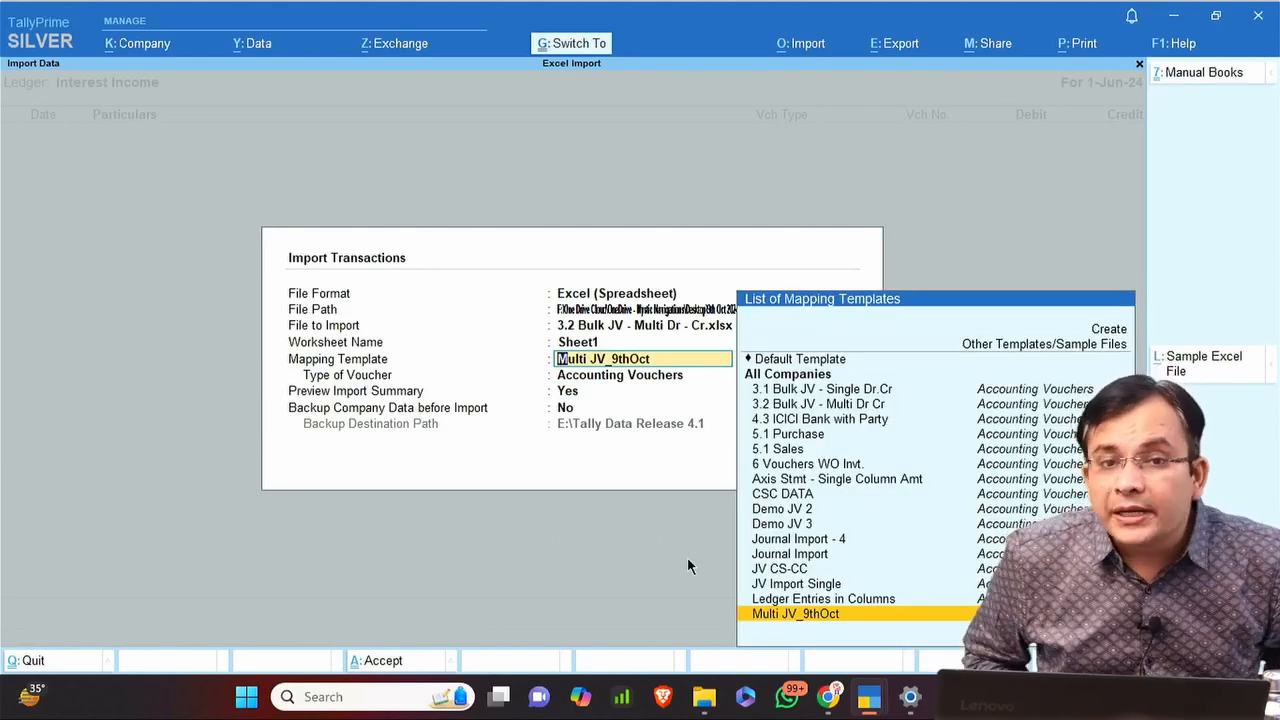
key(ctrl+Return)
key(Return)
key(Return)
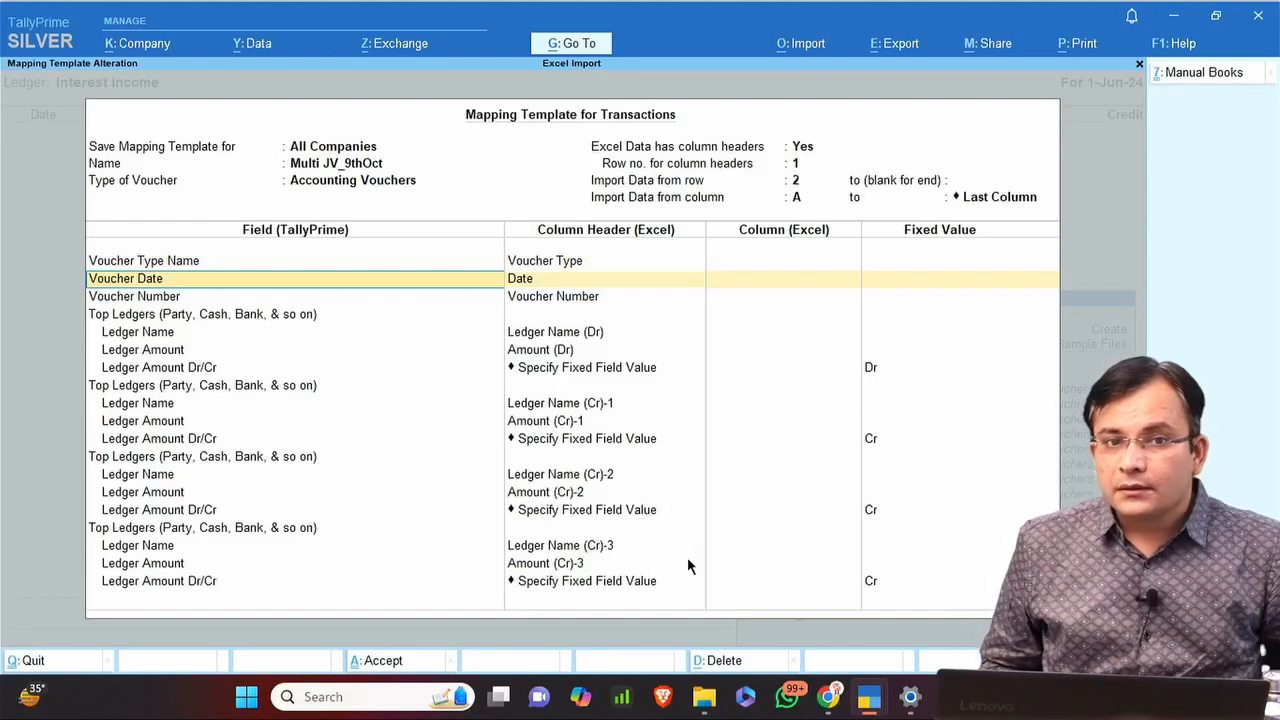
Keep the template's existing field mappings and start a new field row after the third credit ledger block.
key(Return)
key(Return)
key(Down)
key(Down)
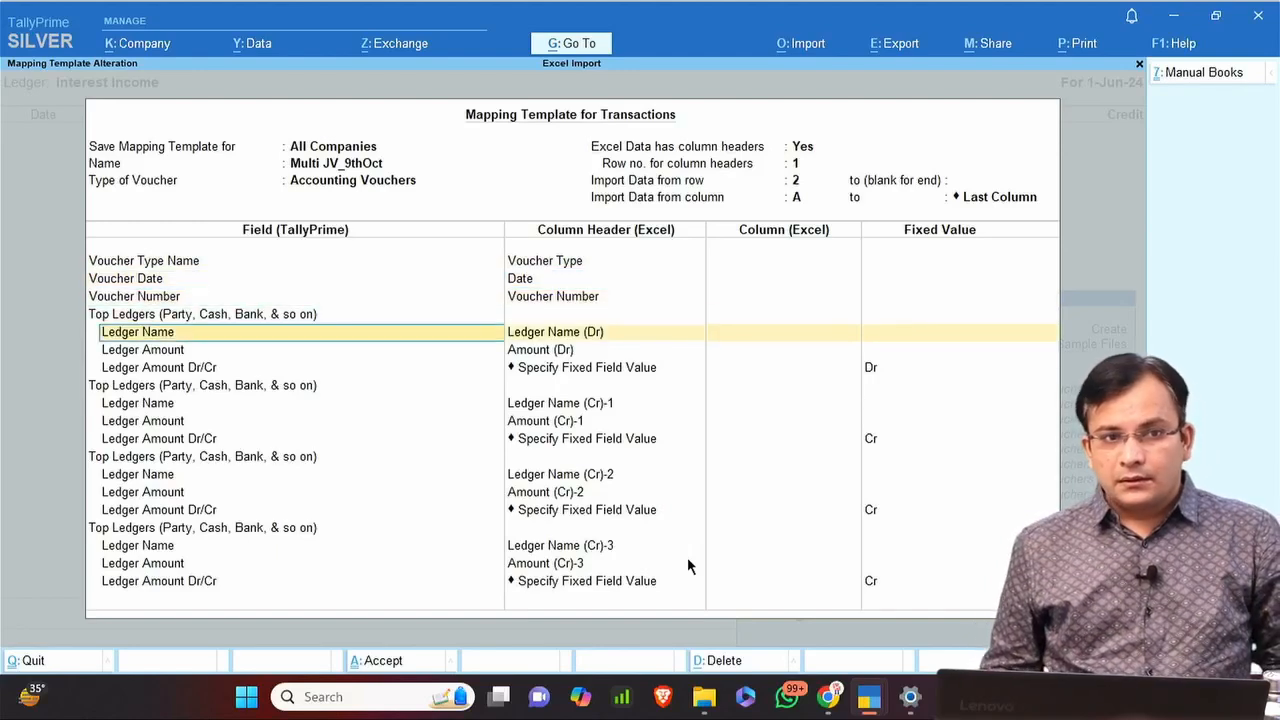
key(Down)
key(Down)
key(Down)
key(Down)
key(Down)
key(Up)
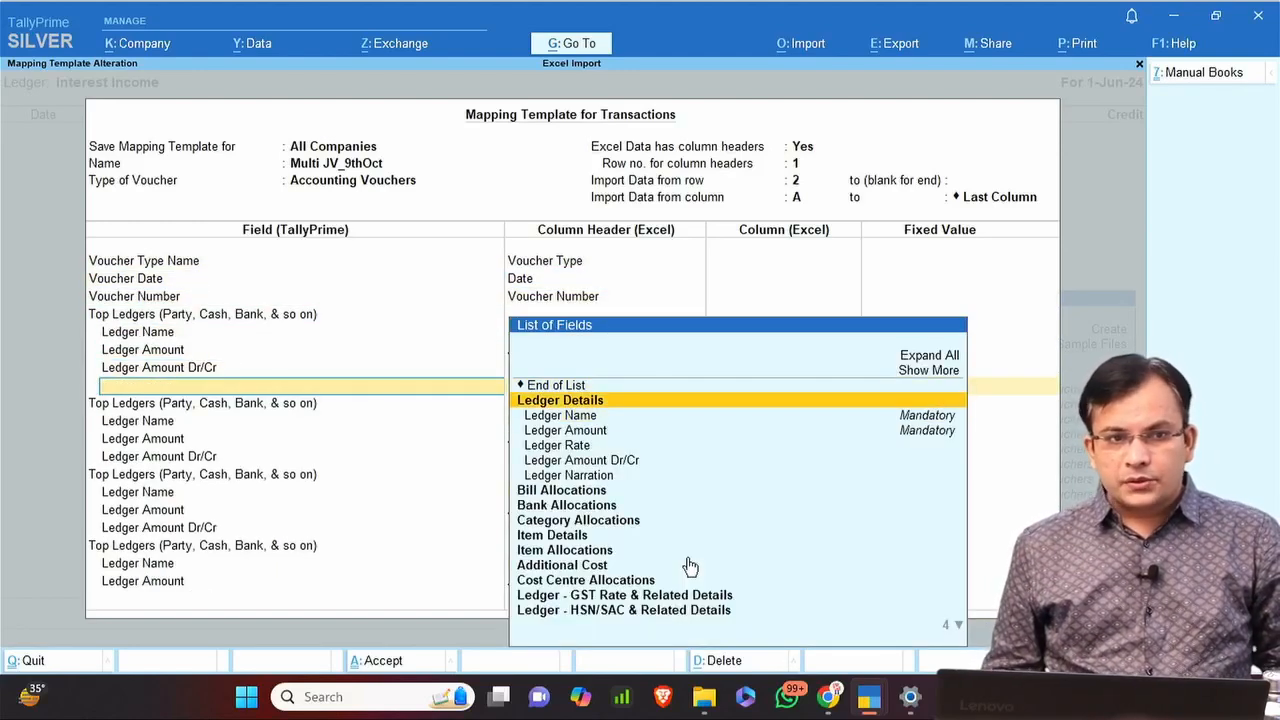
key(Up)
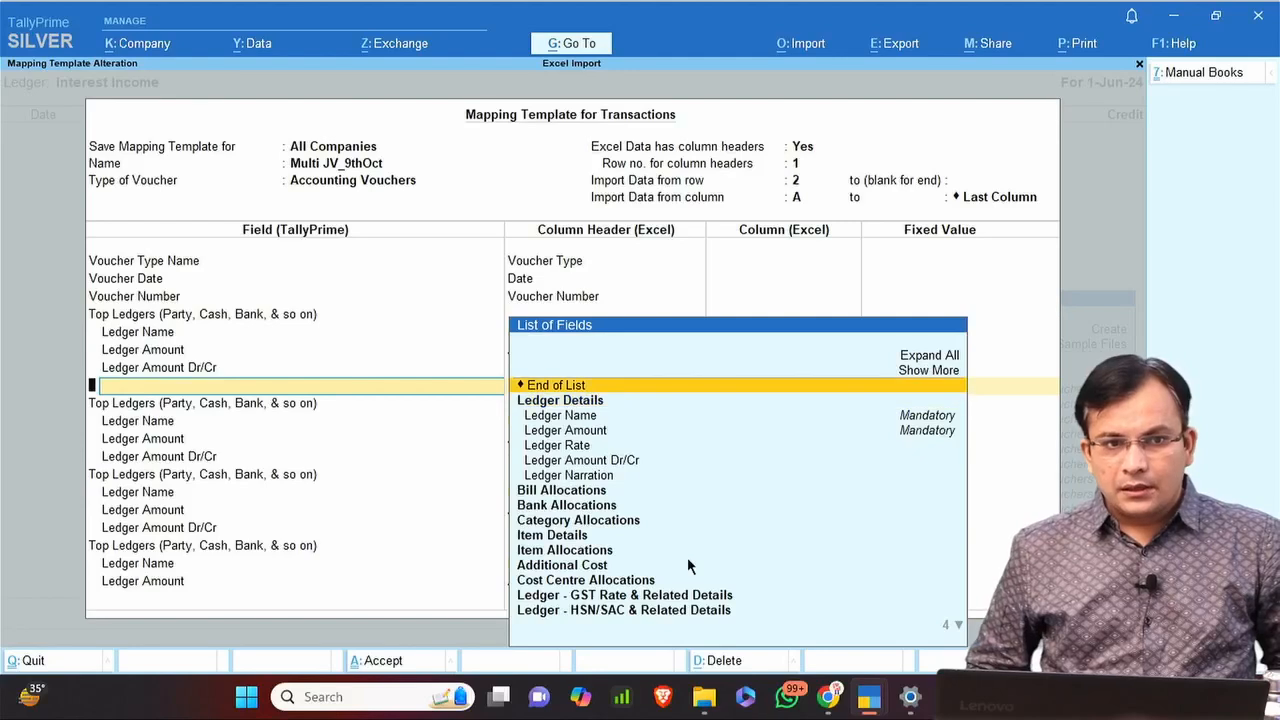
key(Return)
key(Down)
key(Down)
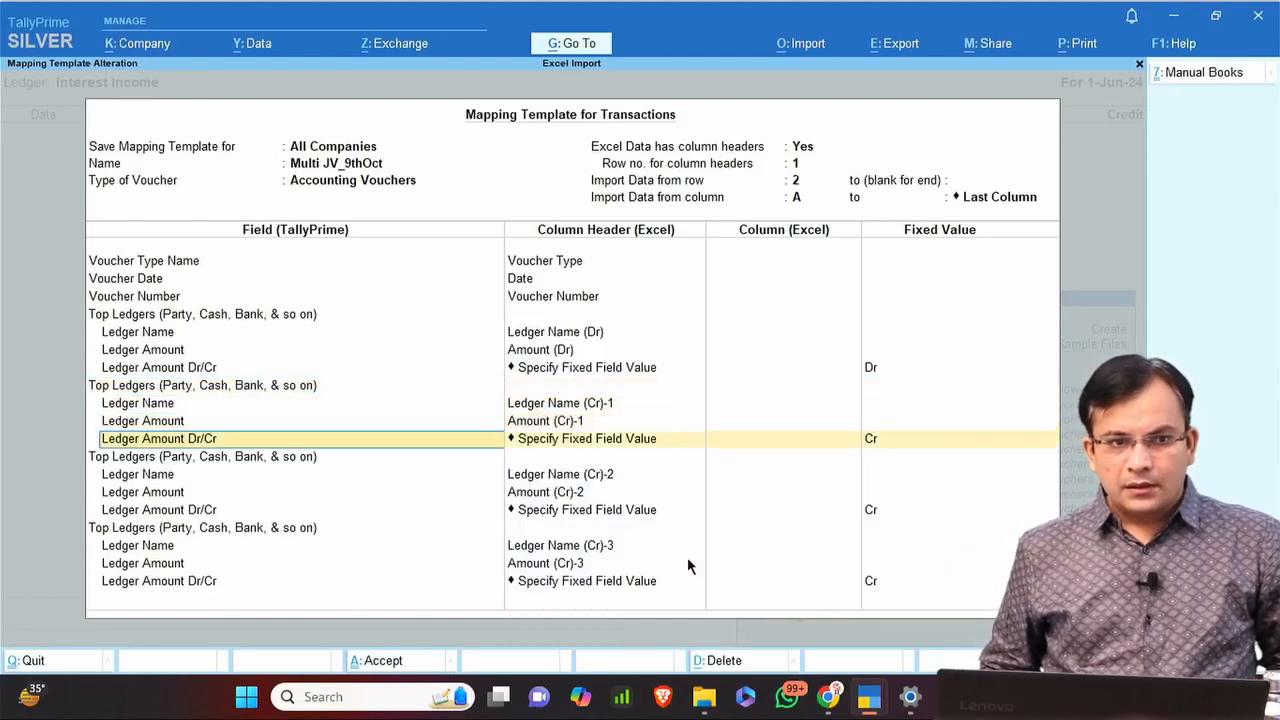
key(Down)
key(Return)
key(Down)
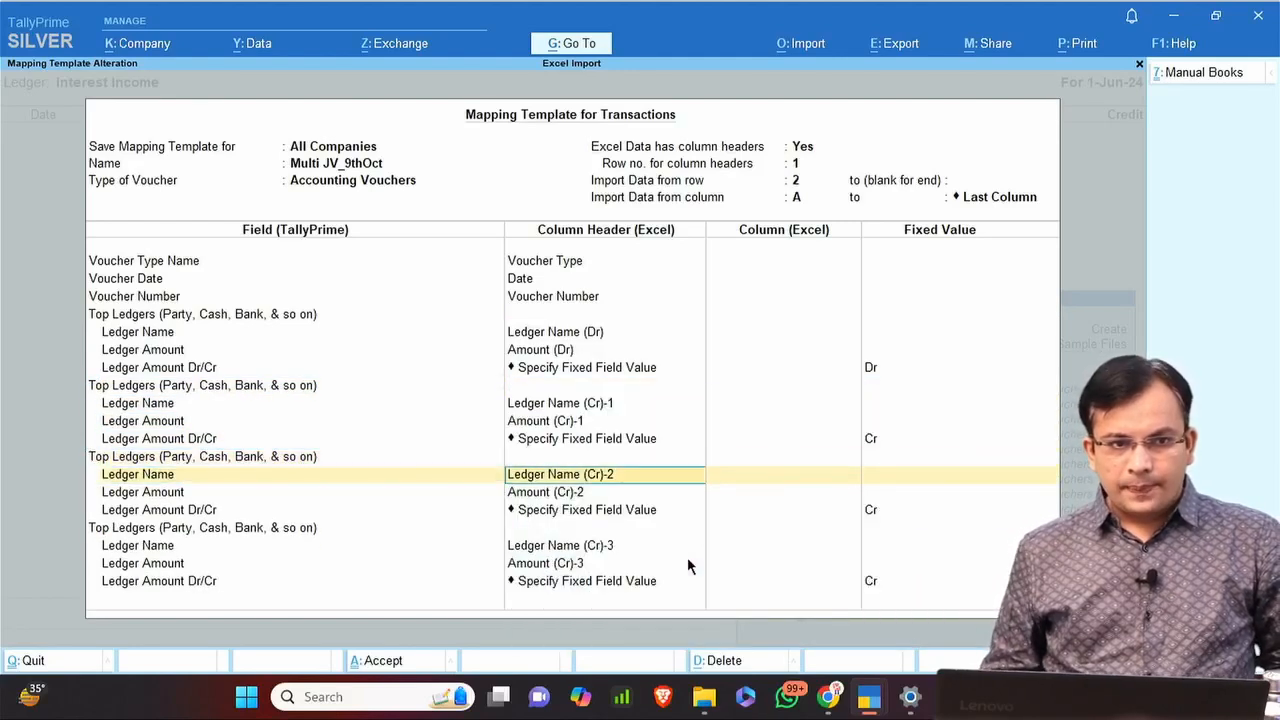
key(Down)
key(Down)
key(Return)
key(Return)
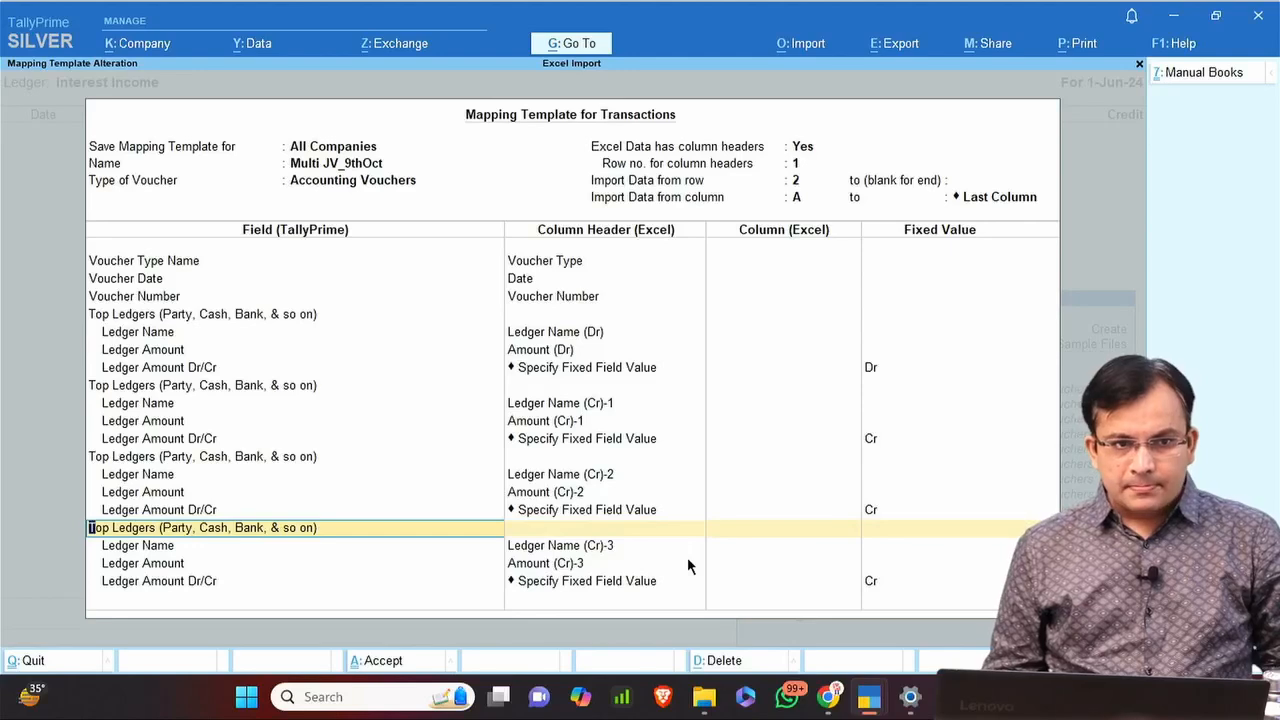
key(Down)
key(Down)
key(Down)
key(Return)
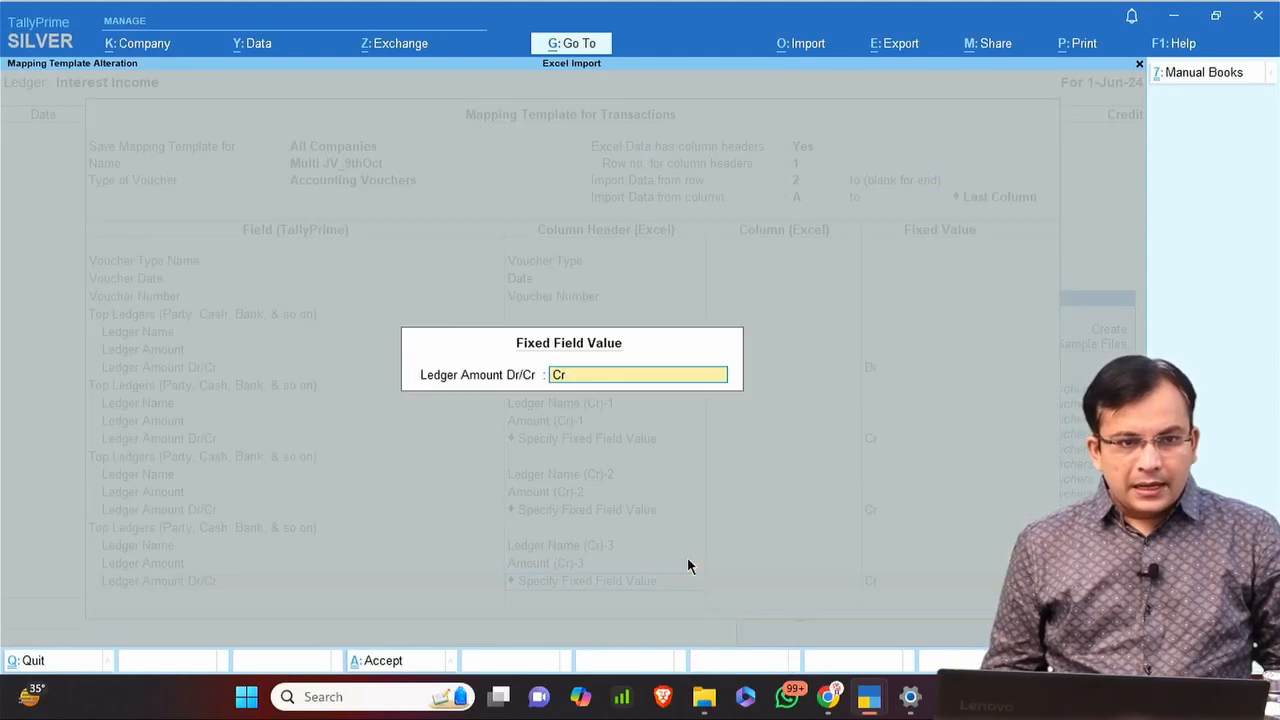
key(Return)
key(Down)
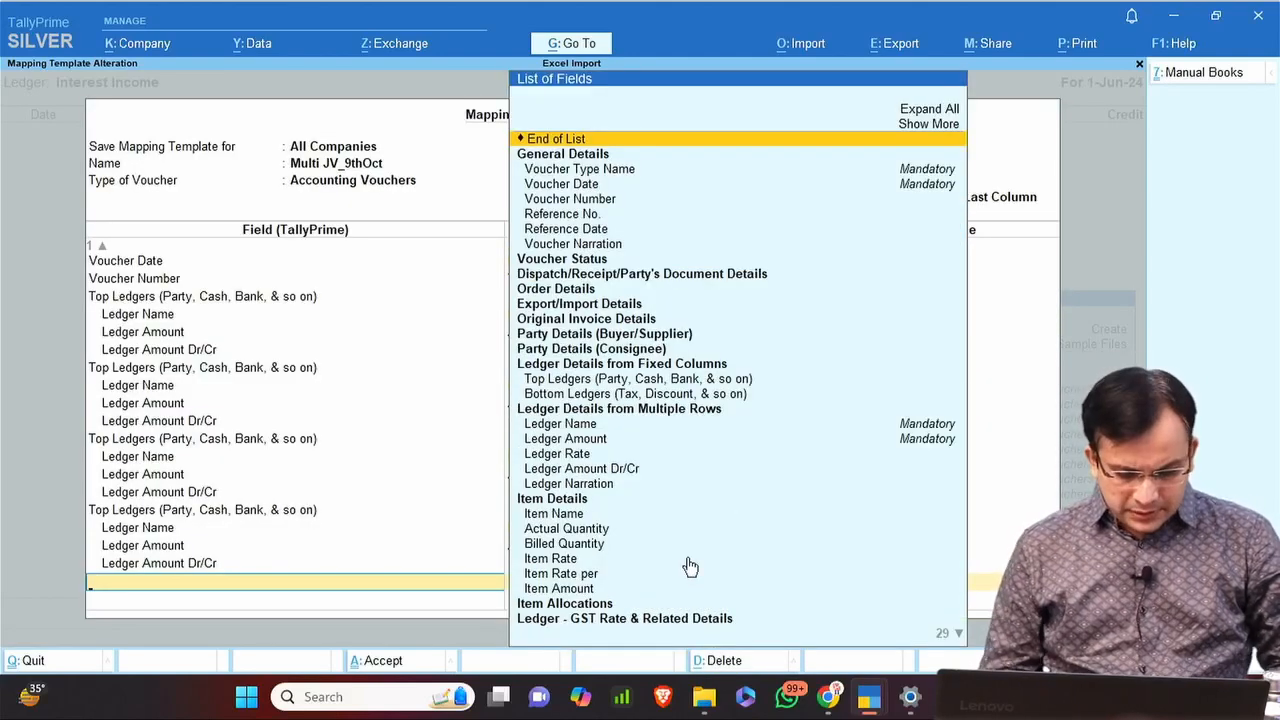
Add a Voucher Narration field mapped to the Narration column and save the Multi JV_9thOct mapping template.
text(nat)
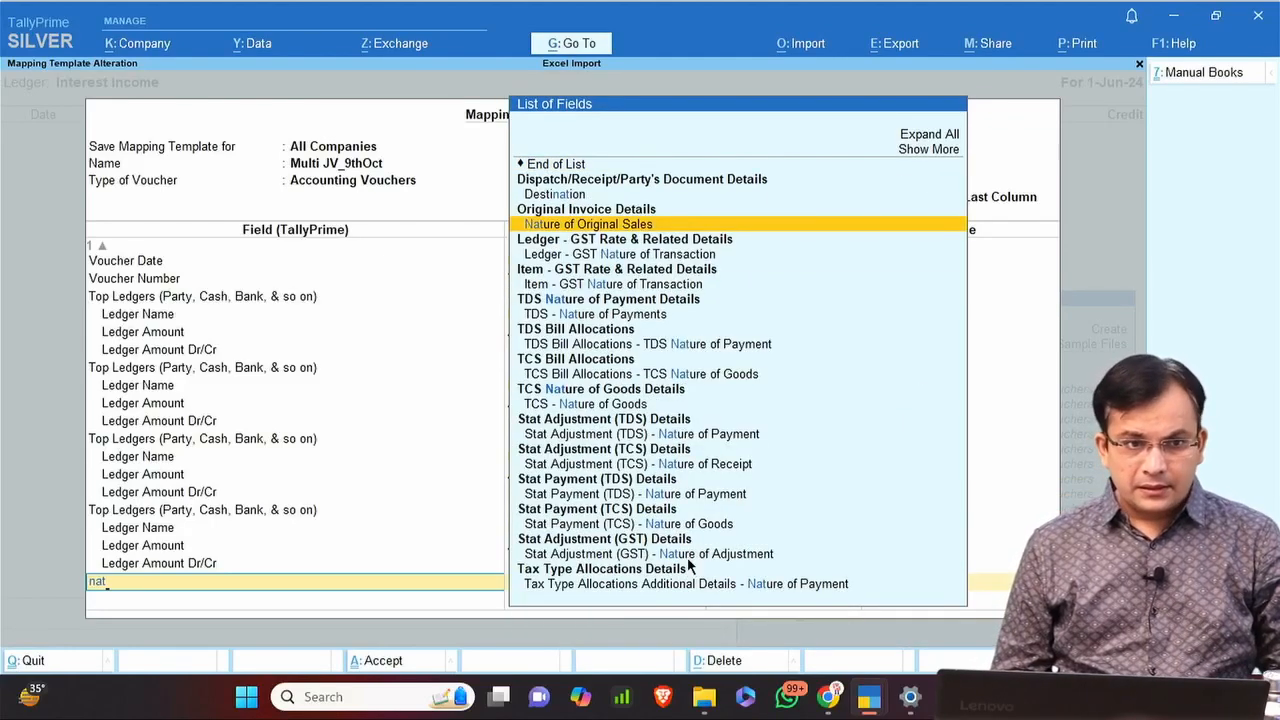
key(BackSpace)
text(rr)
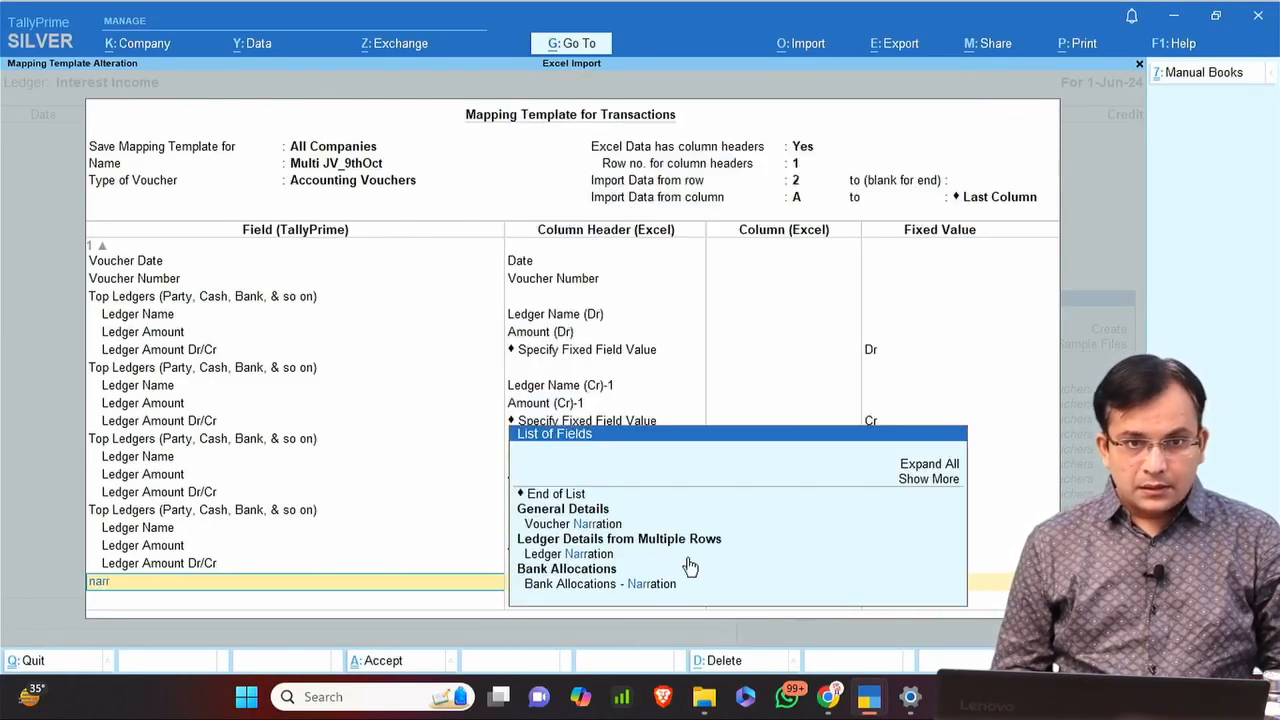
key(Return)
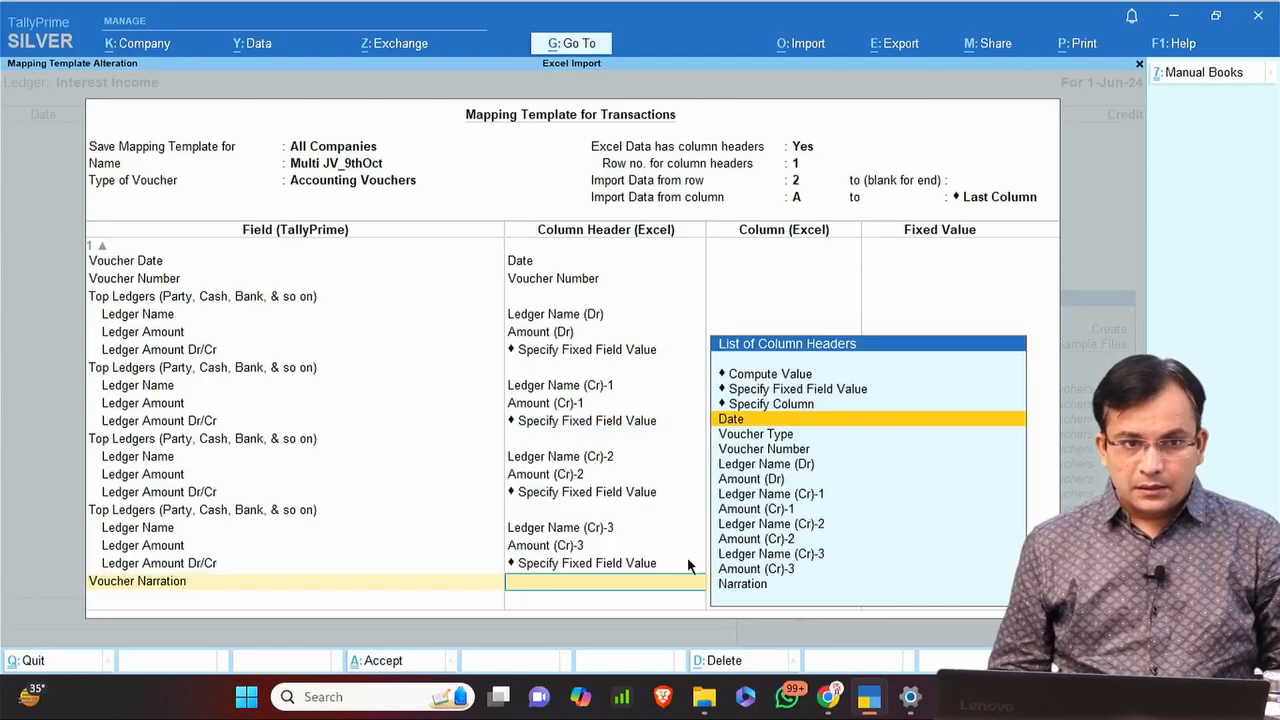
key(End)
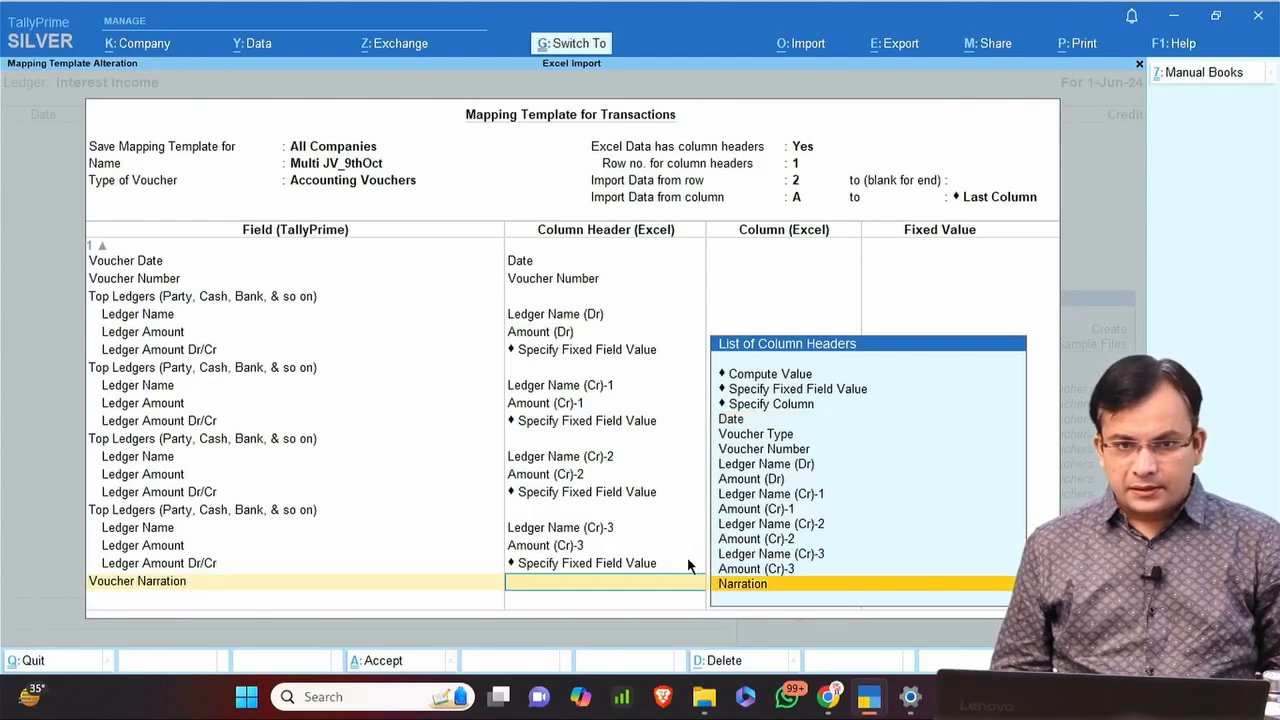
key(Return)
key(Return)
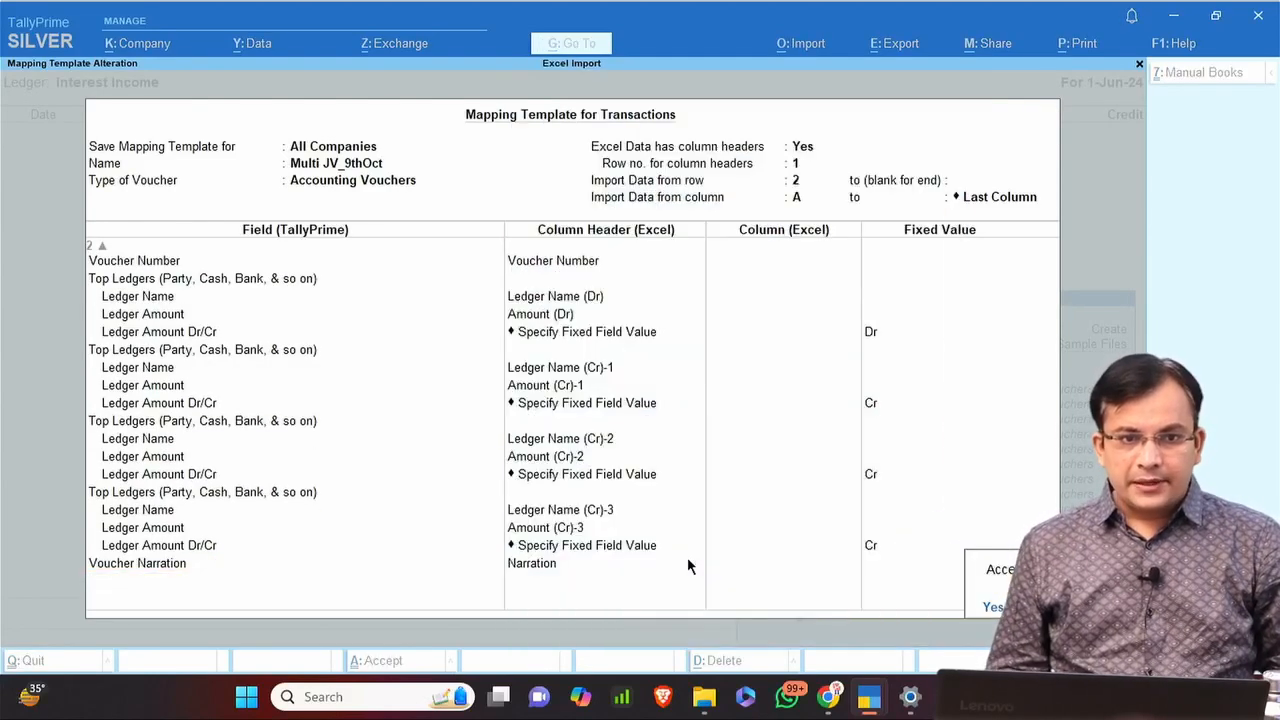
key(Return)
Import the journal vouchers from Sheet1 of 3.2 Bulk JV - Multi Dr - Cr.xlsx using the updated template.
key(Return)
key(ctrl+a)
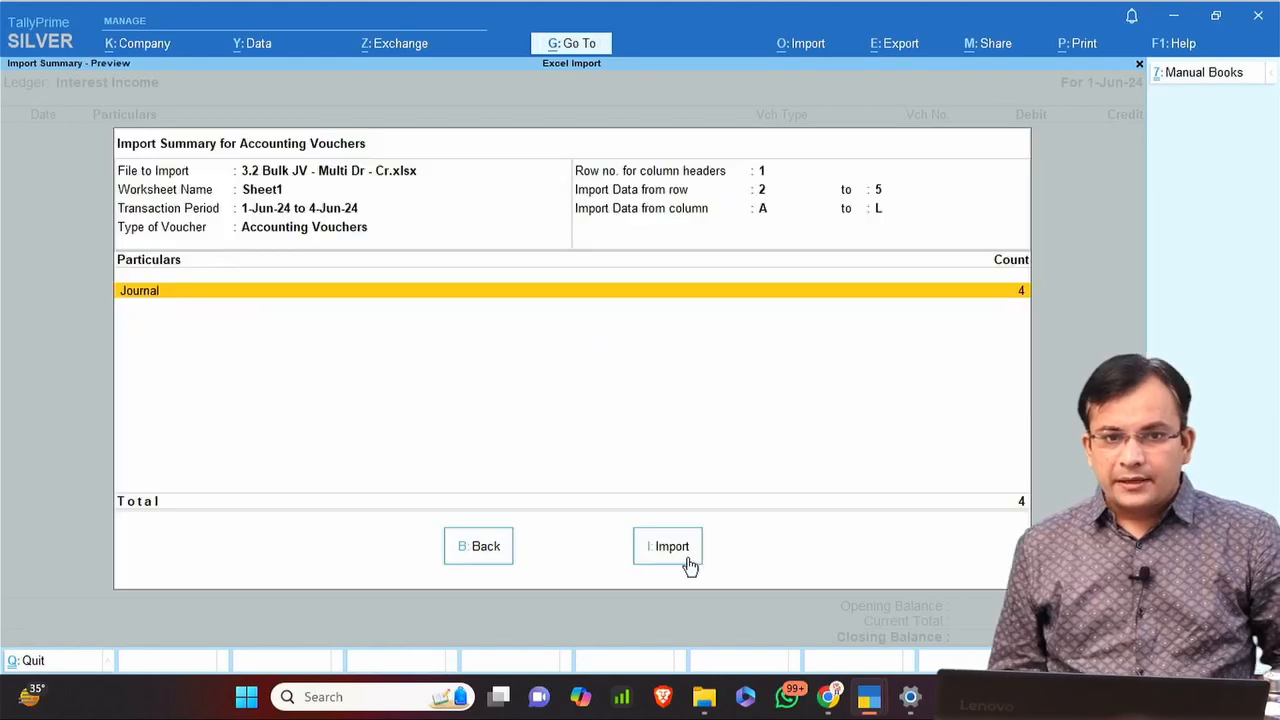
click(688, 562)
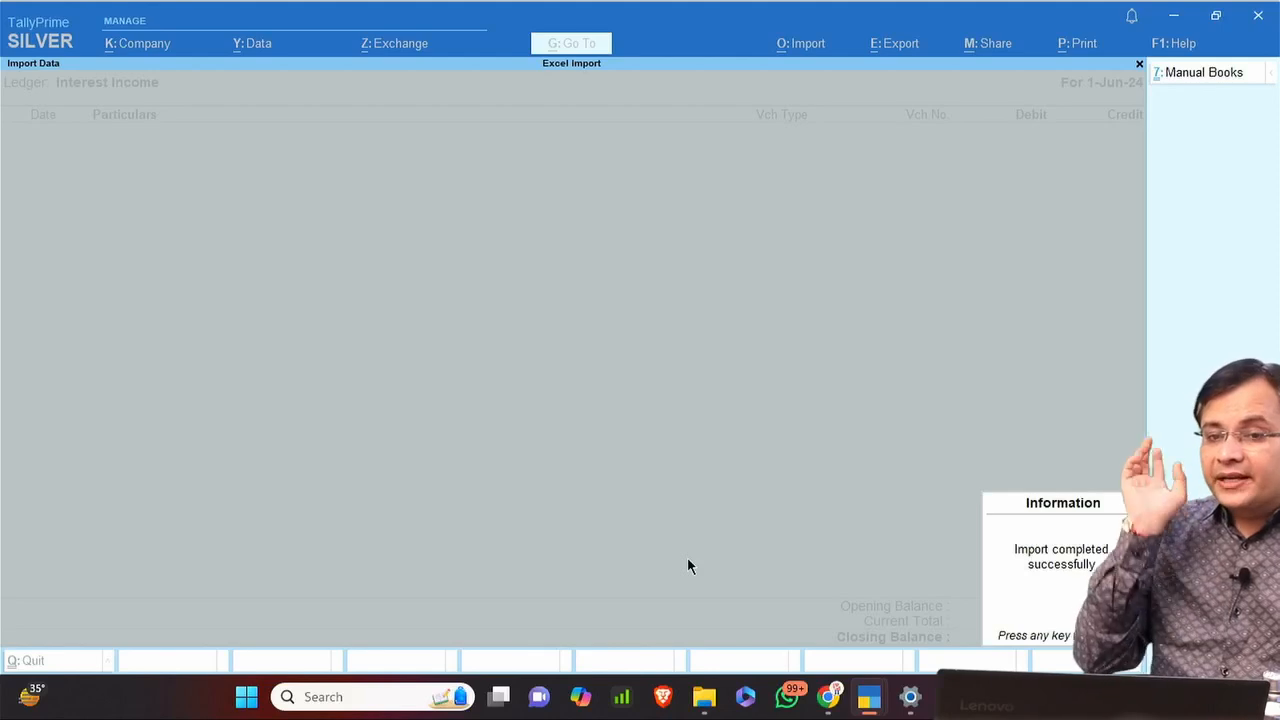
key(Return)
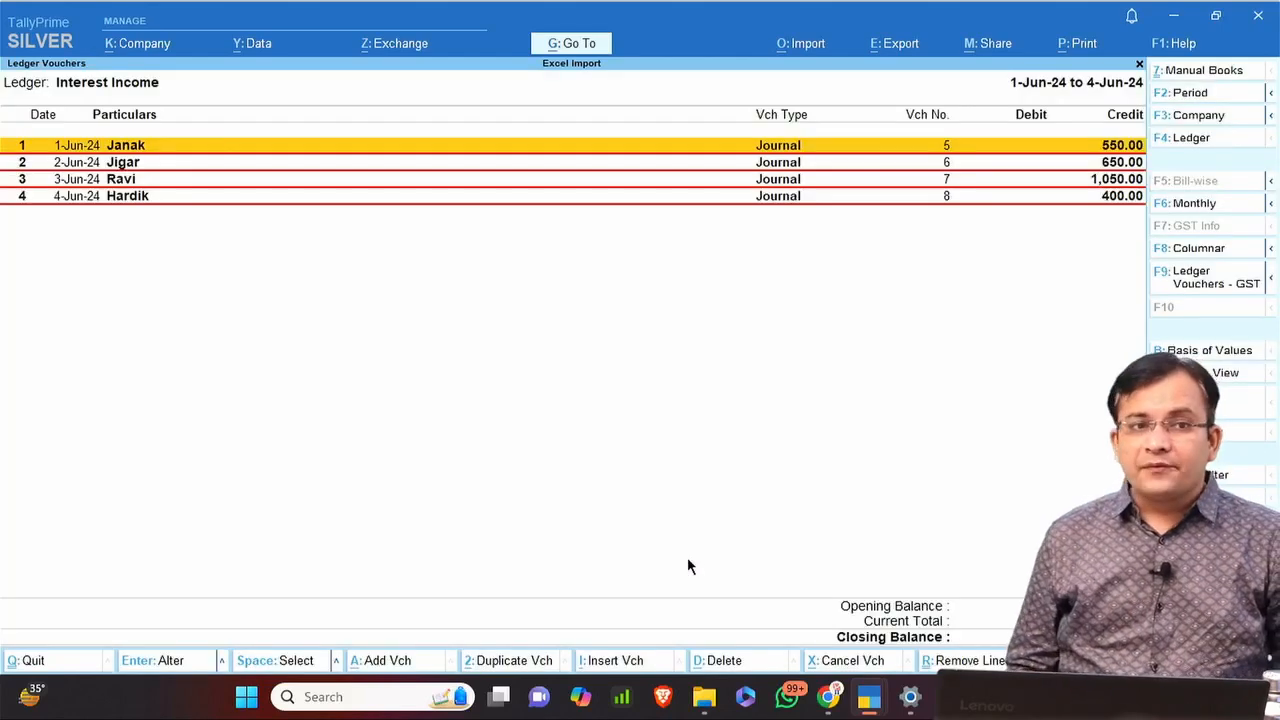
Check the narration in the 1-Jun-24 journal voucher, then leave the Interest Income ledger report.
key(Return)
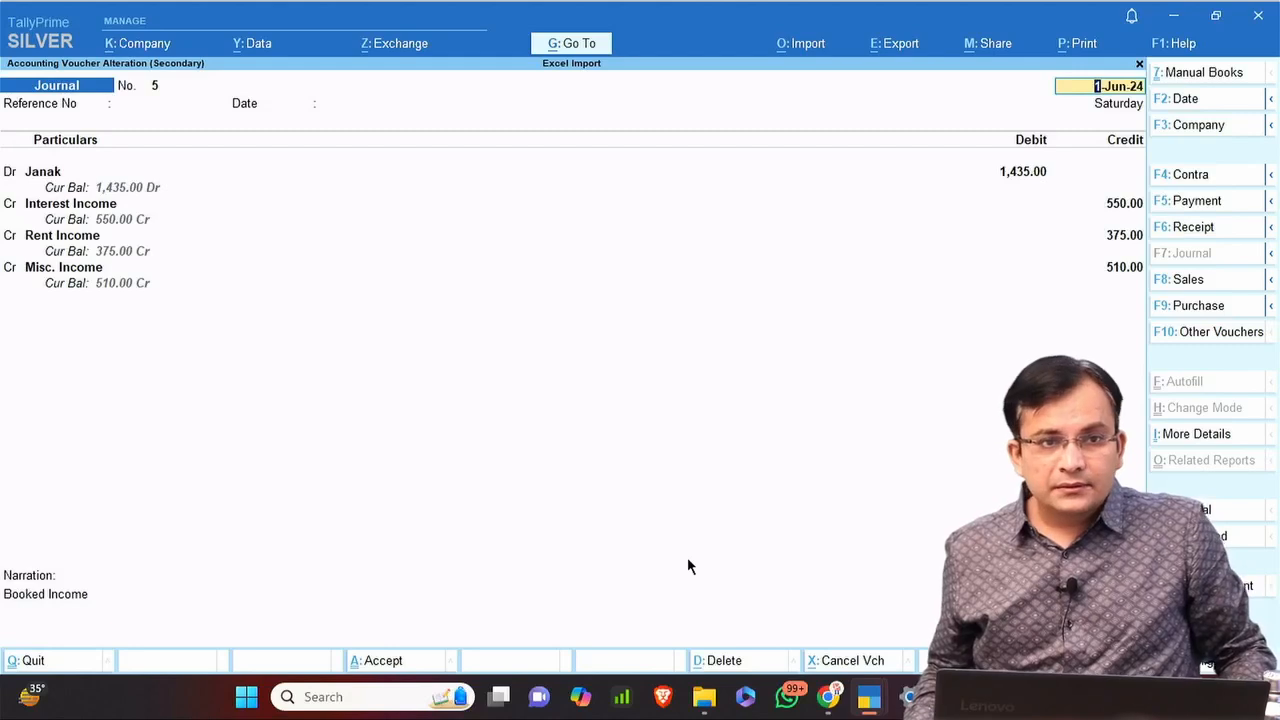
key(Escape)
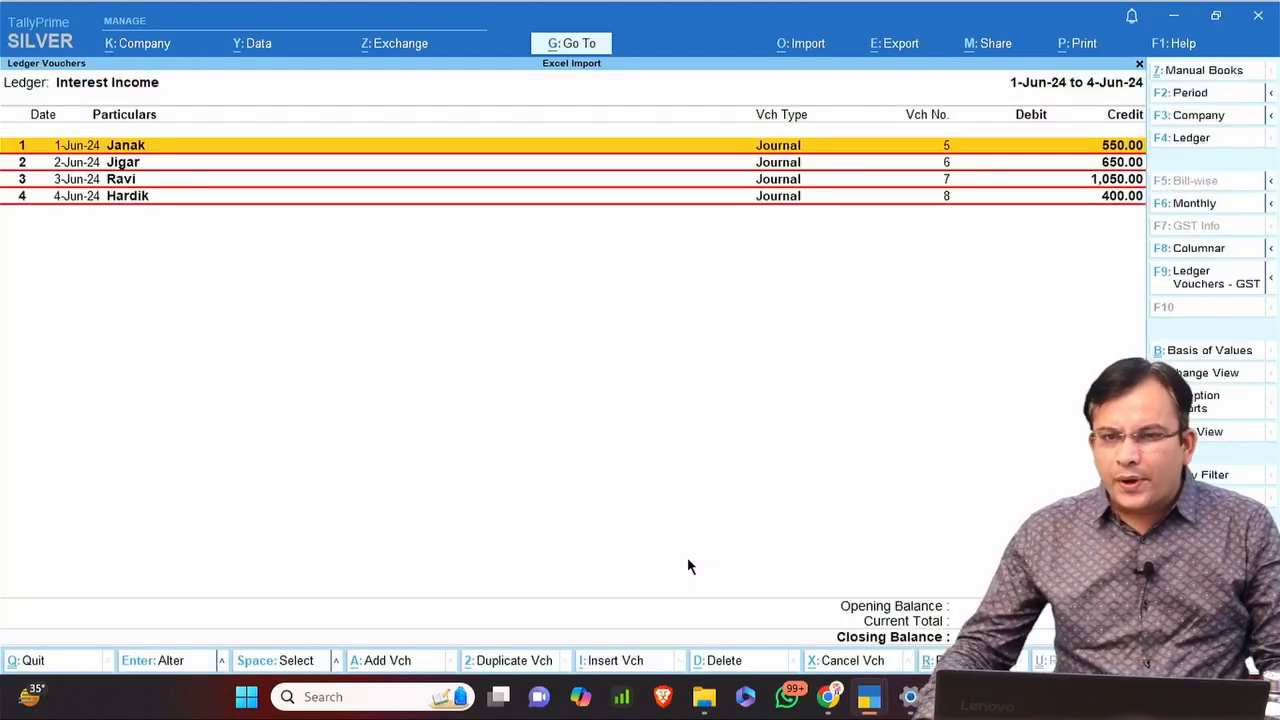
key(Escape)
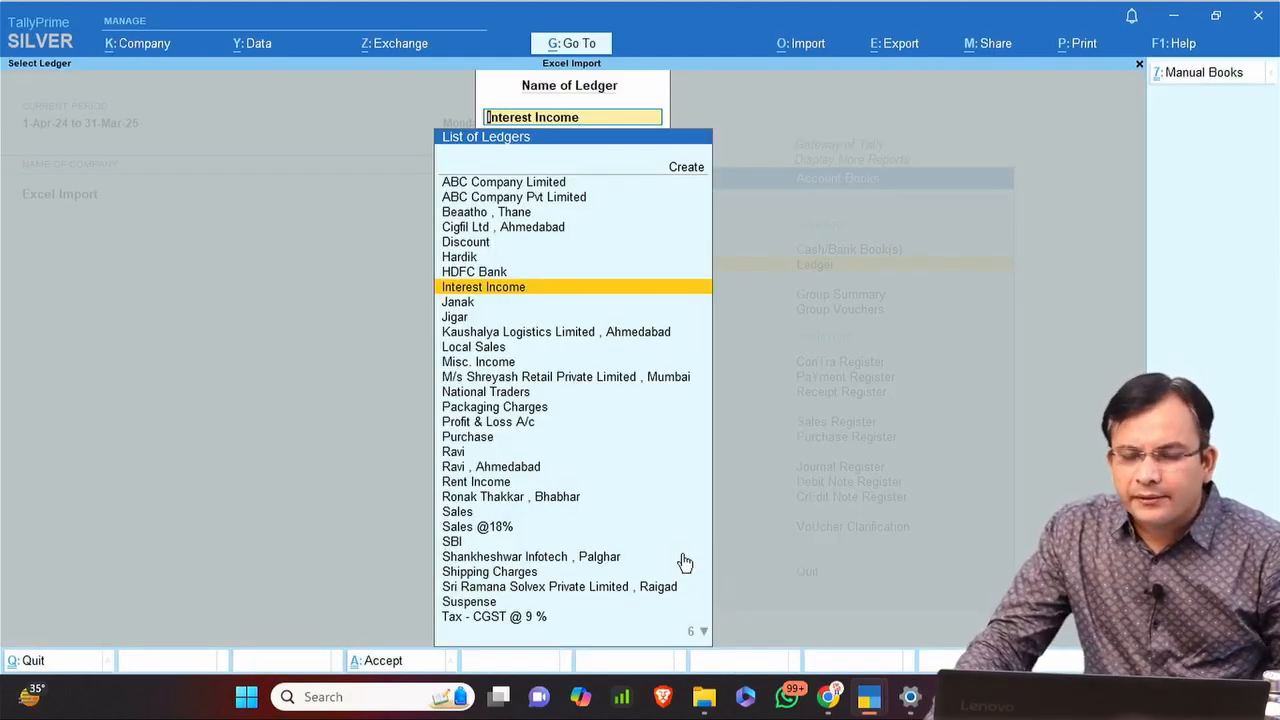
Open the 10. Multiple GSTINs workbook from the Practice Files folder and review its GSTIN list in column A.
key(alt+Tab)
key(alt+Tab)
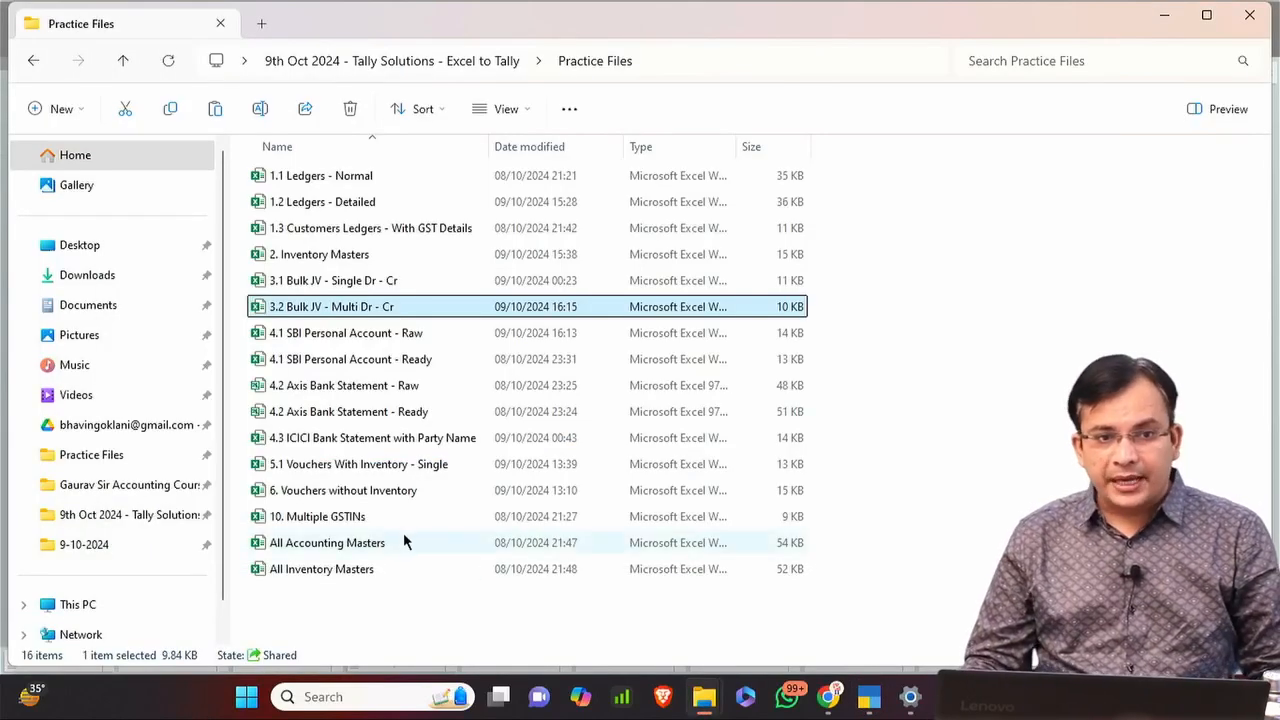
double_click(362, 517)
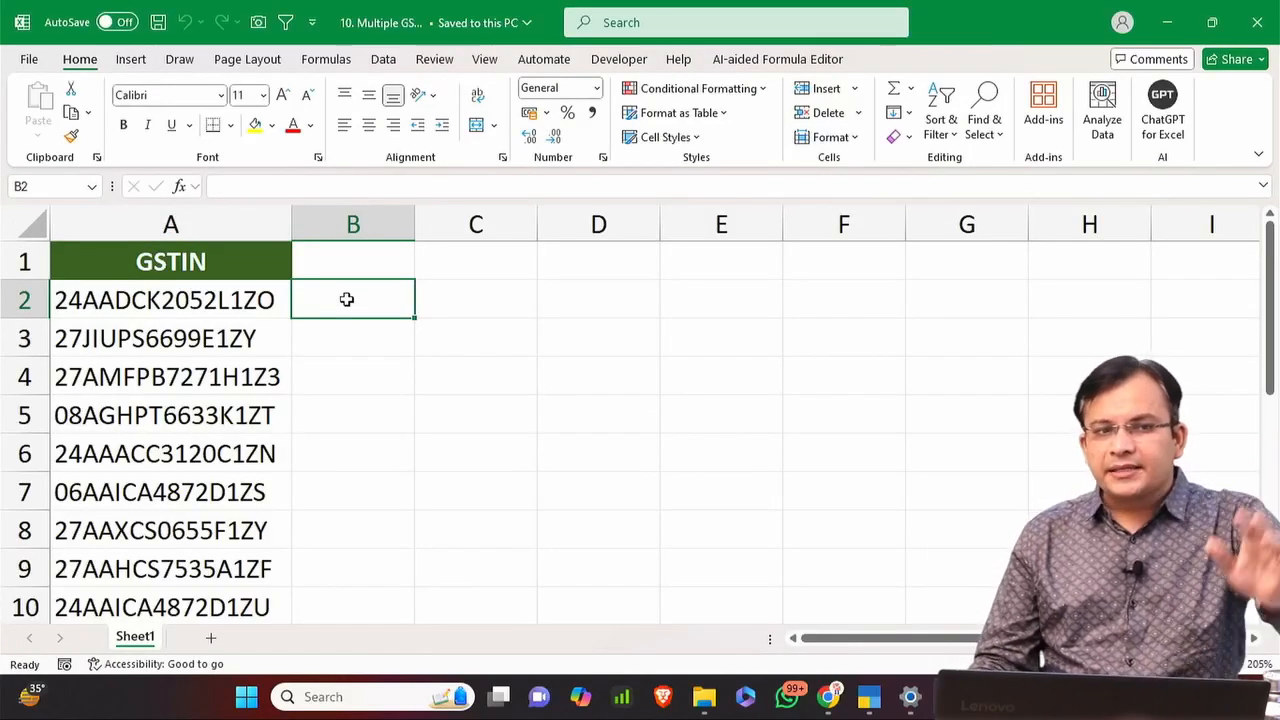
scroll(373, 293, down, 1)
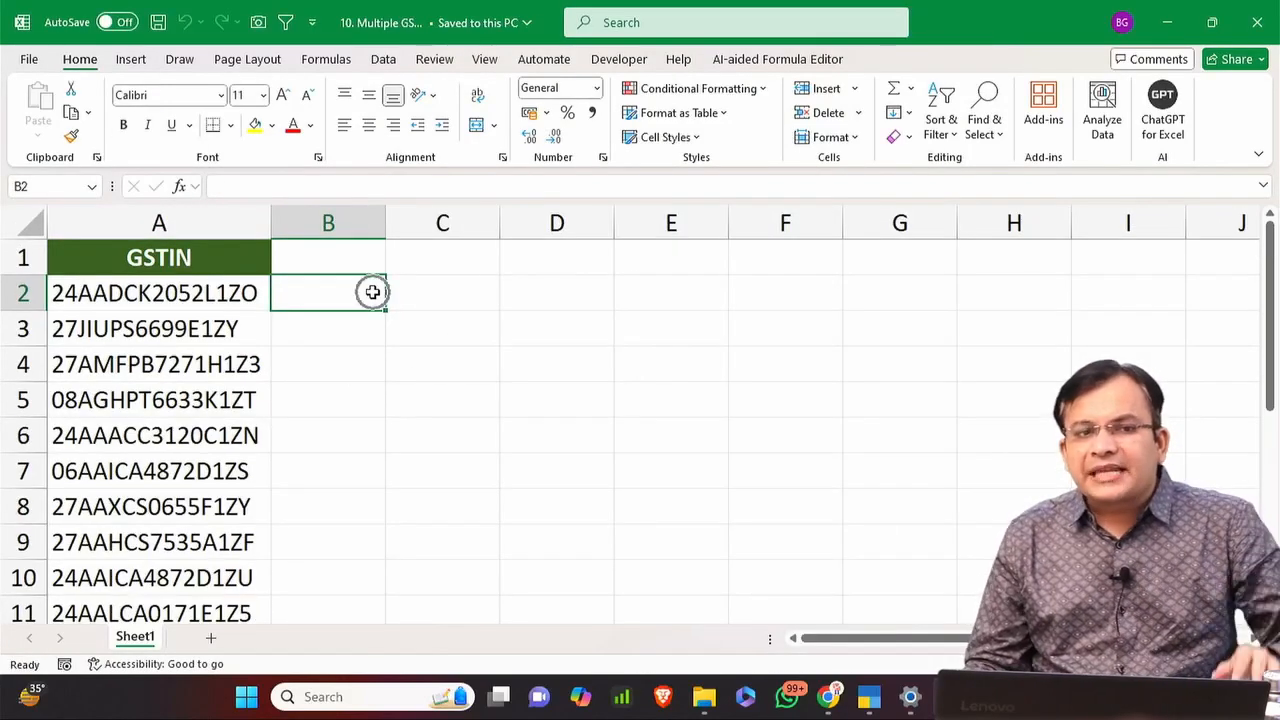
scroll(376, 292, down, 1)
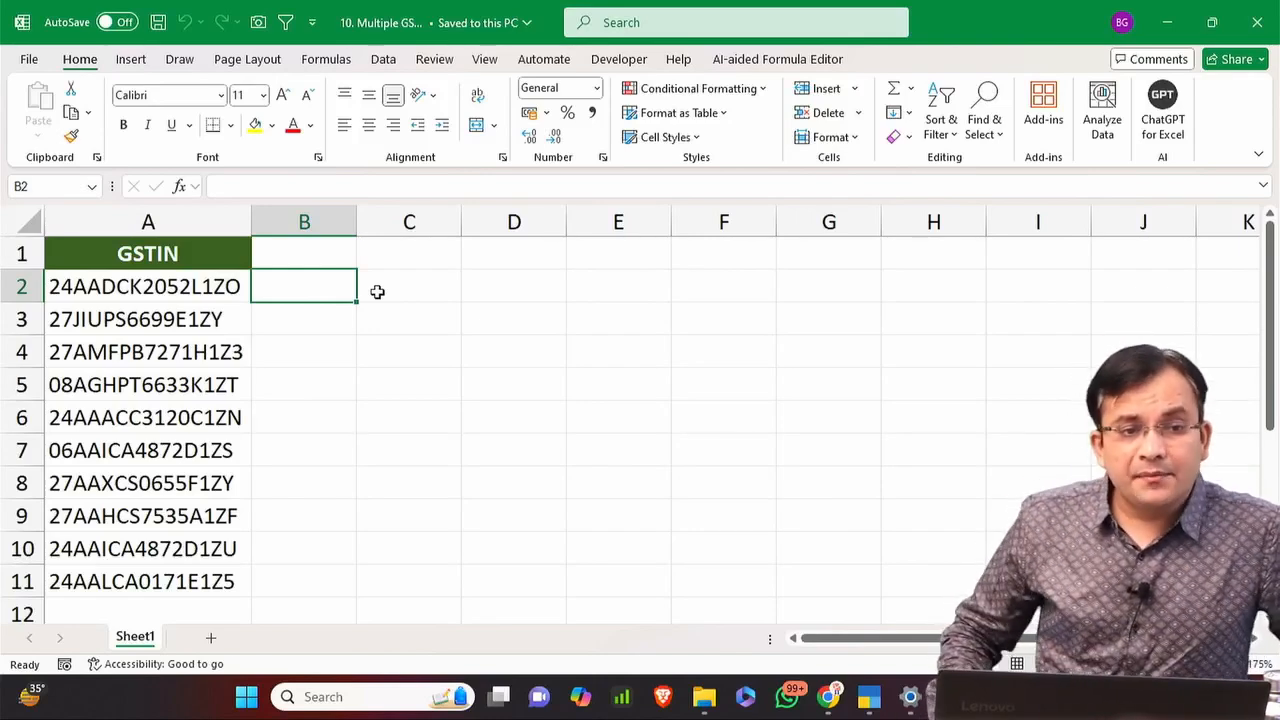
key(Left)
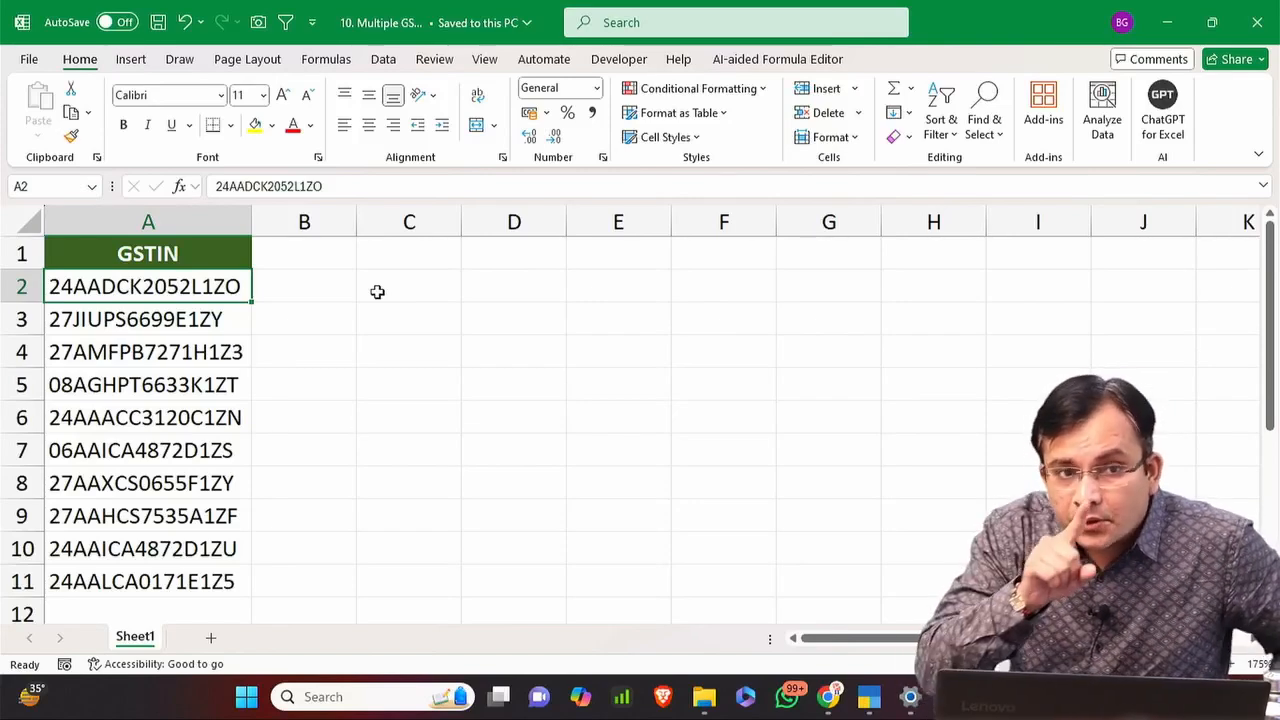
Switch back to TallyPrime and return from ledger selection to the Gateway of Tally.
key(alt+Tab)
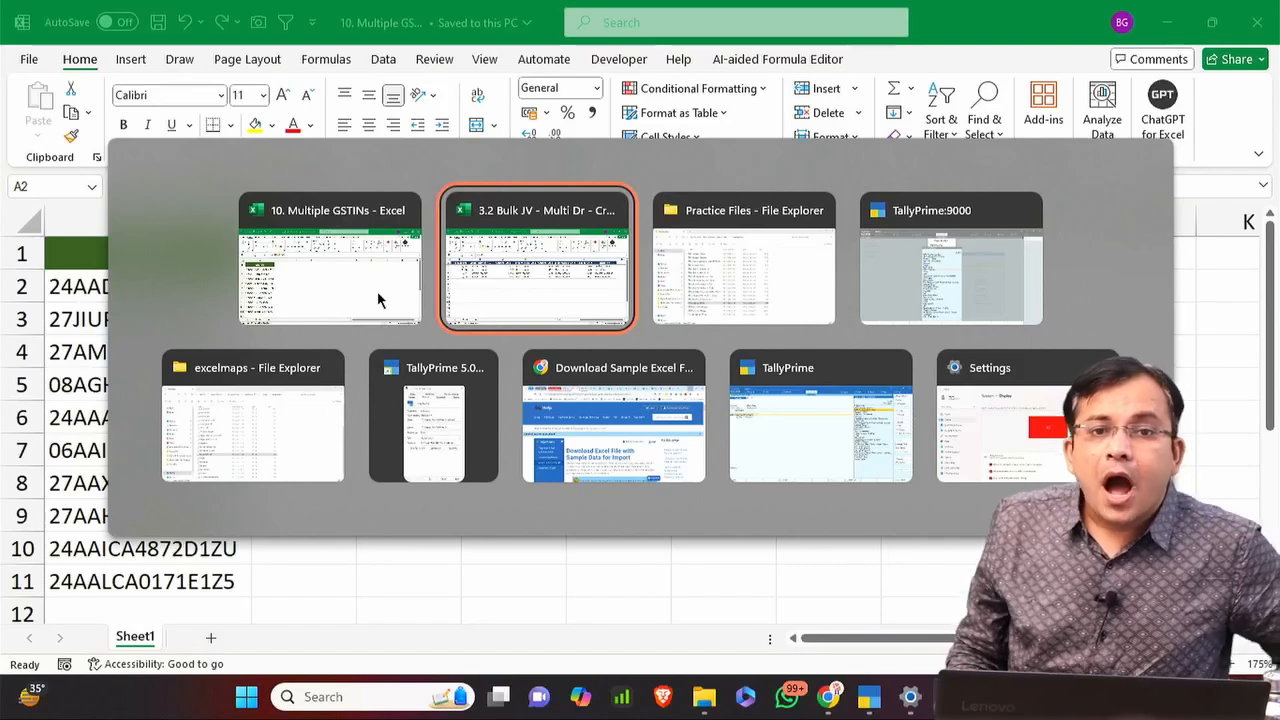
key(alt+Tab)
key(alt+Tab)
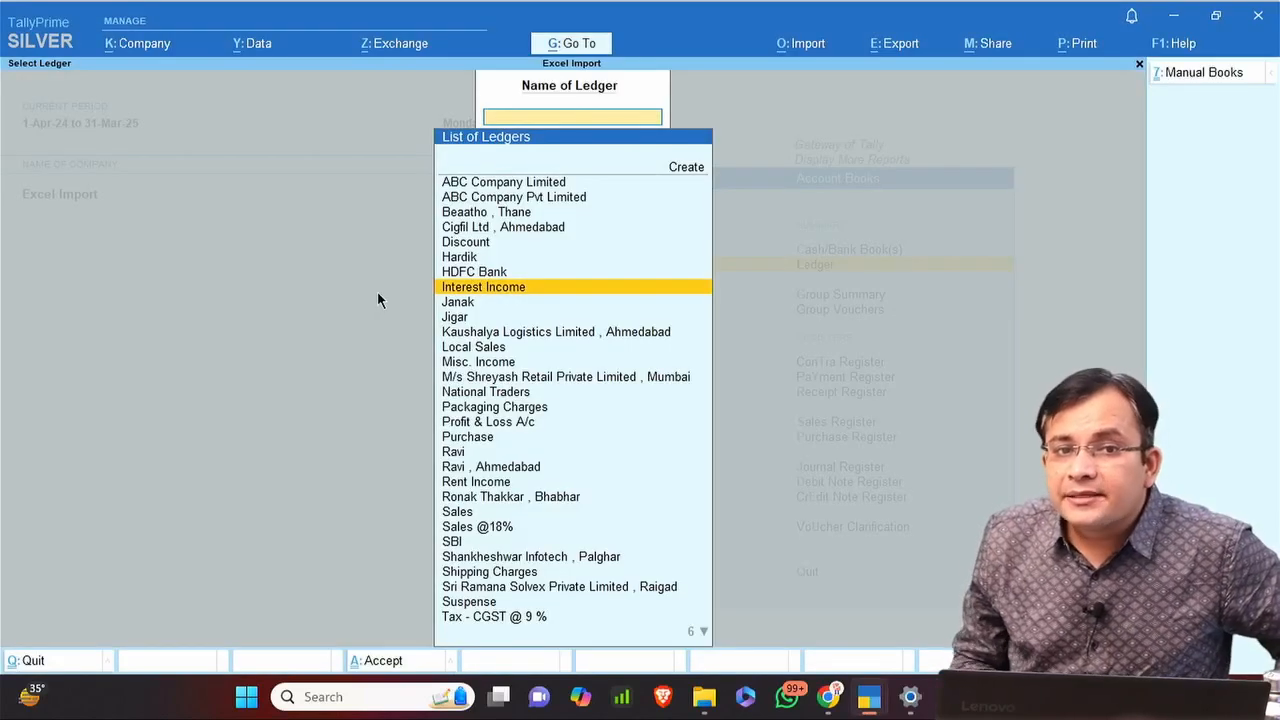
key(Escape)
key(Escape)
key(Escape)
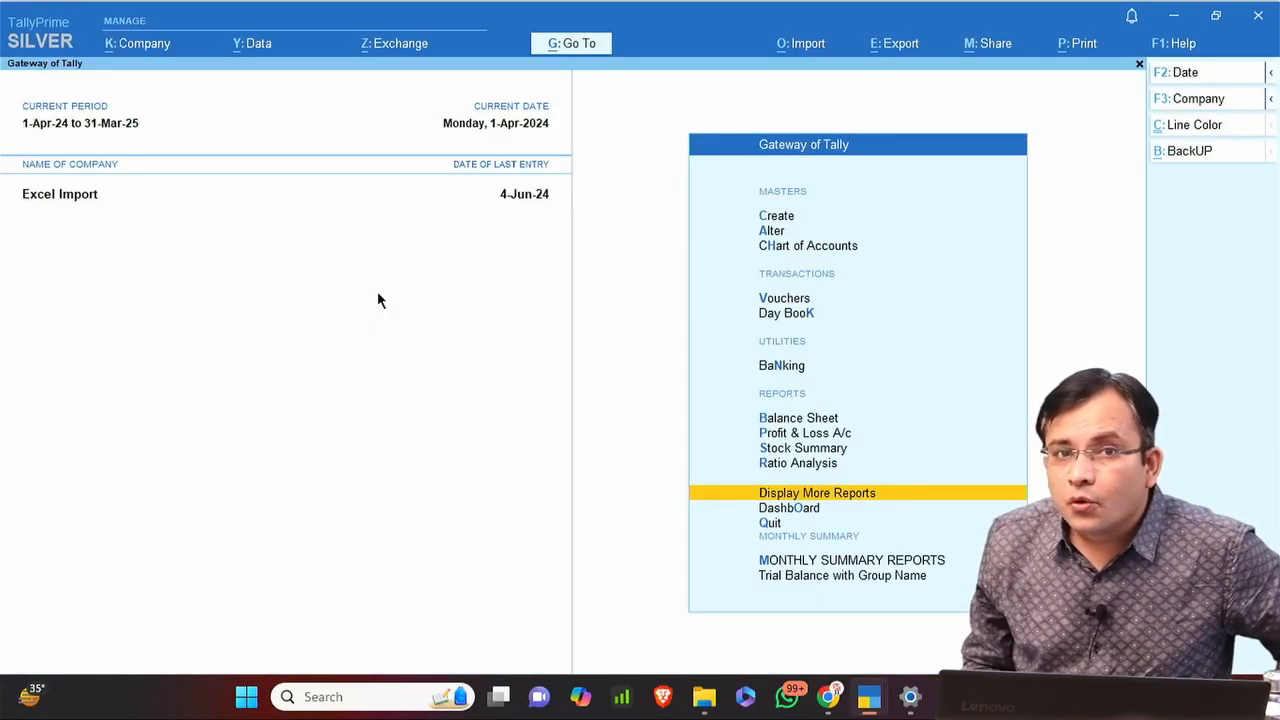
key(Escape)
key(Escape)
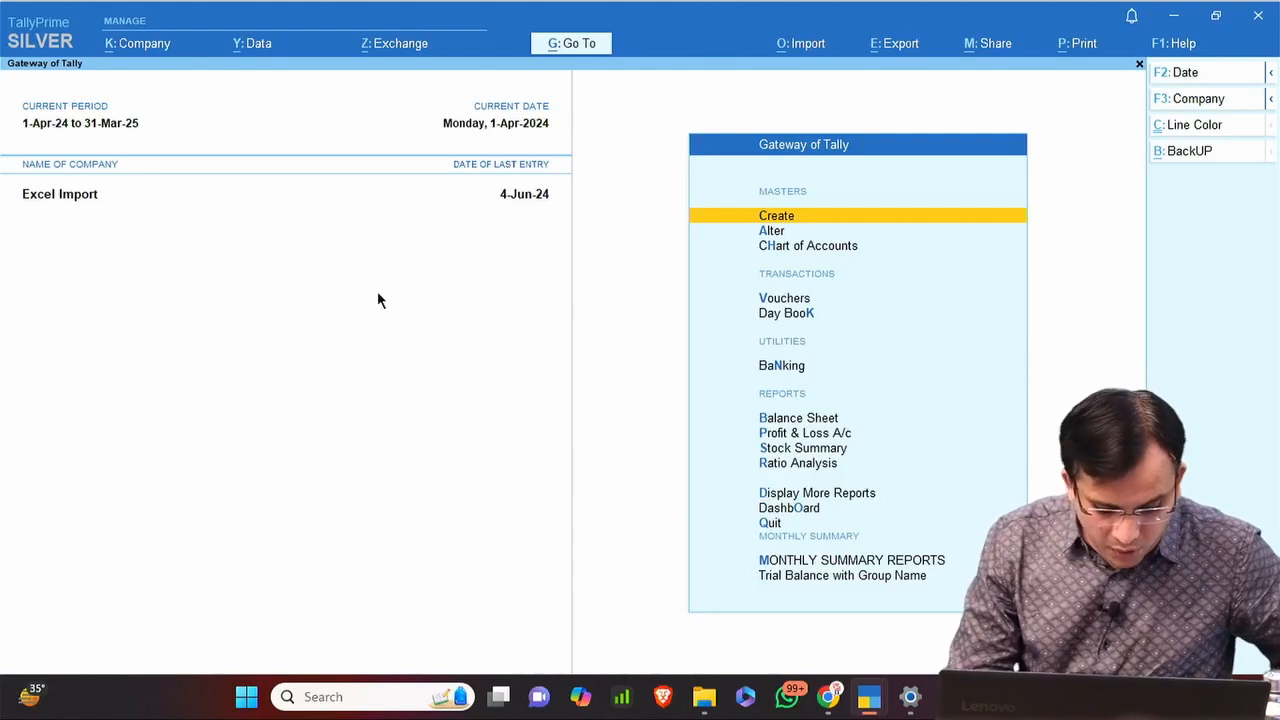
Open the Create Party Using GSTIN/UIN report and start importing GSTINs from Excel.
key(alt+g)
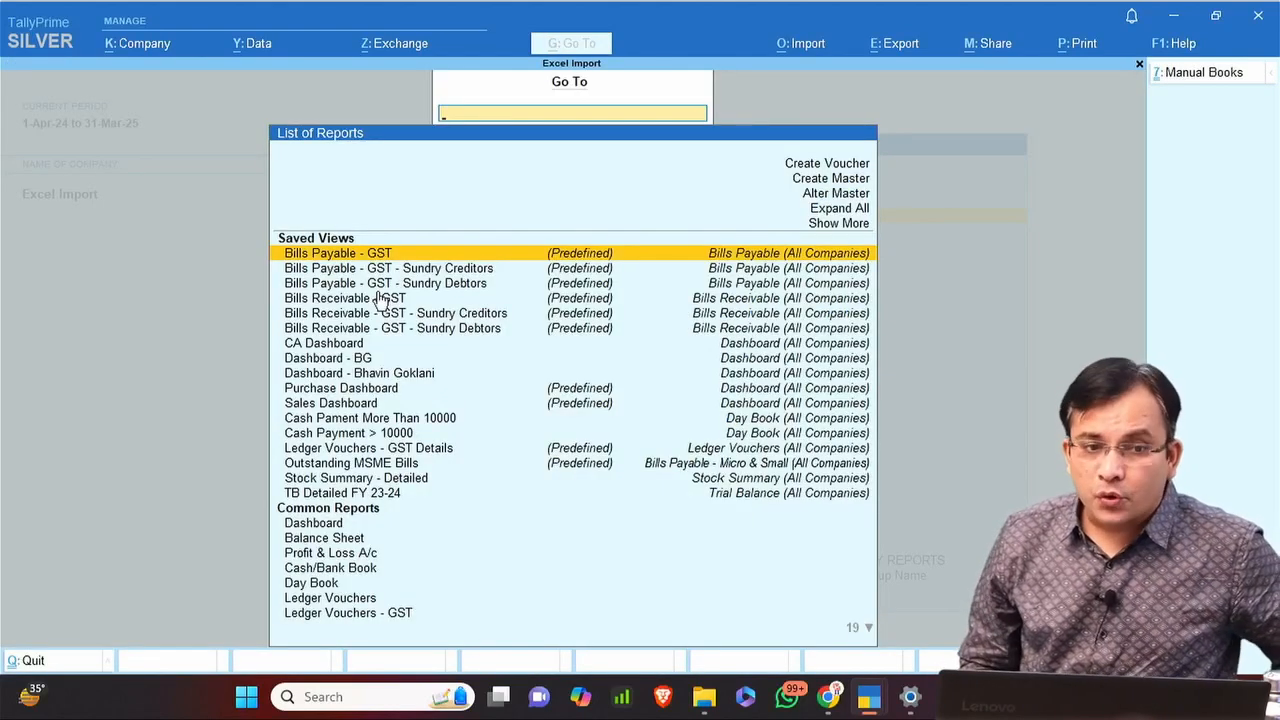
text(Crea)
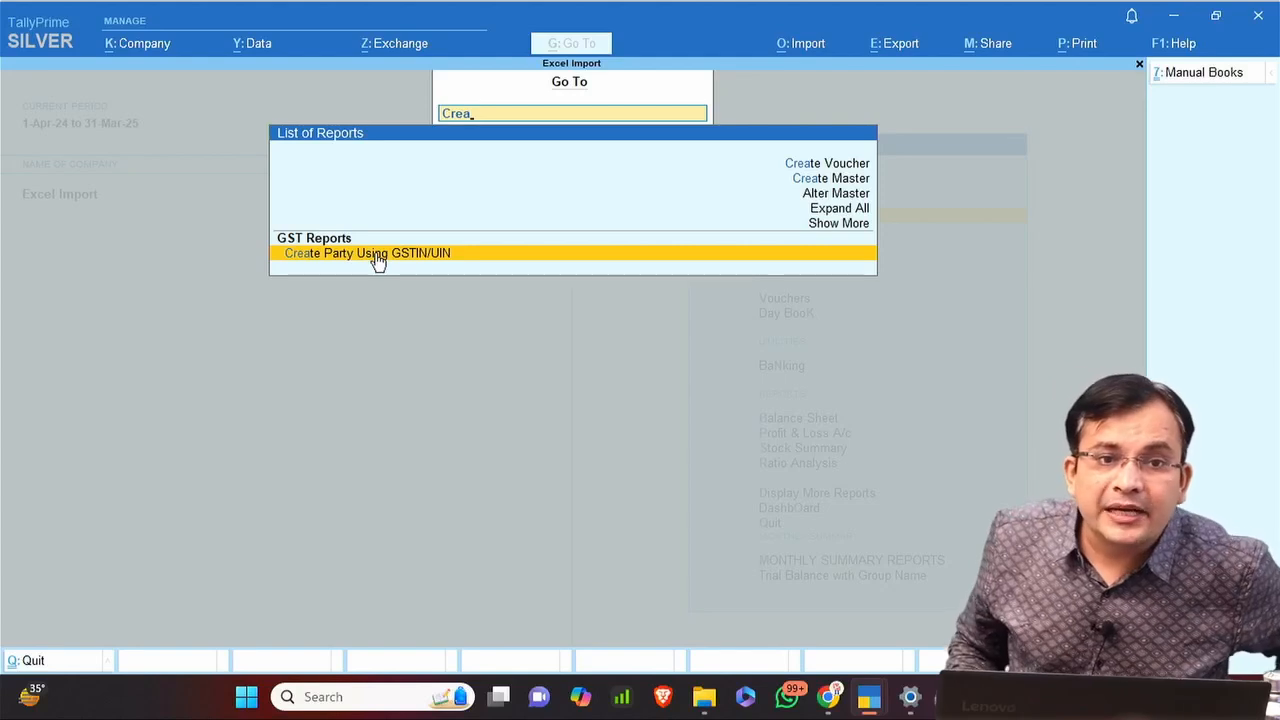
click(378, 258)
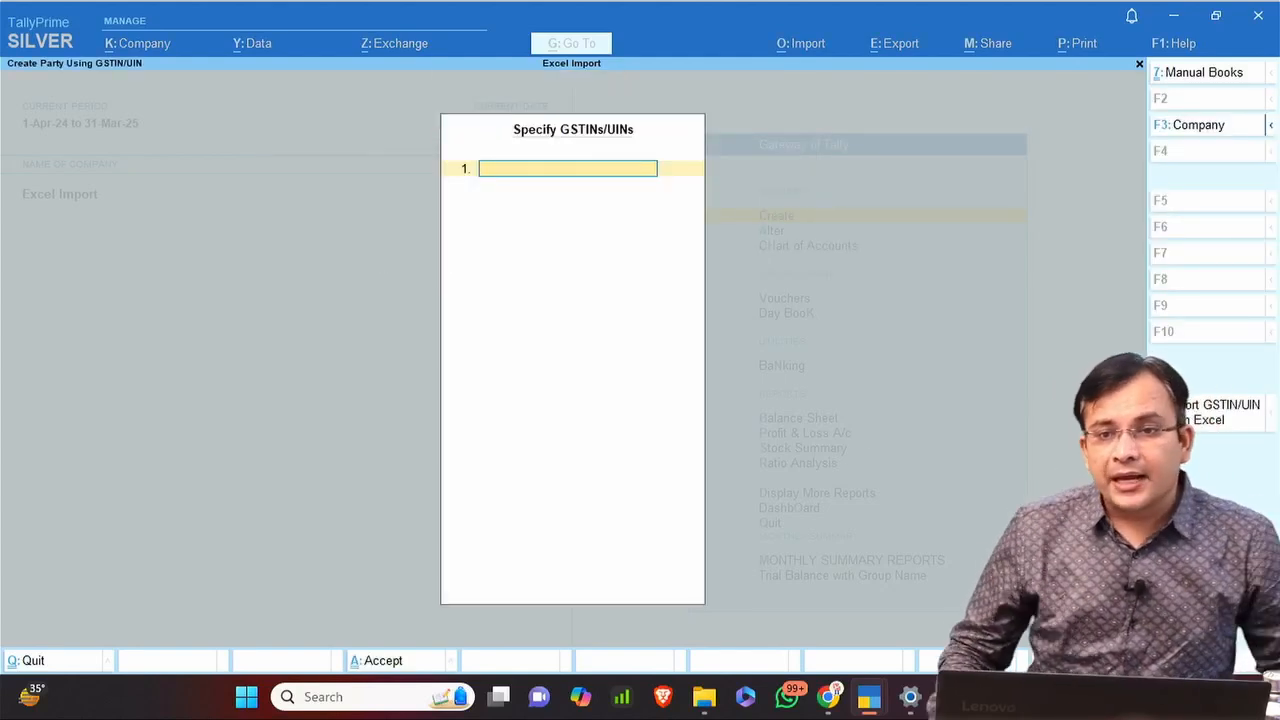
click(1198, 420)
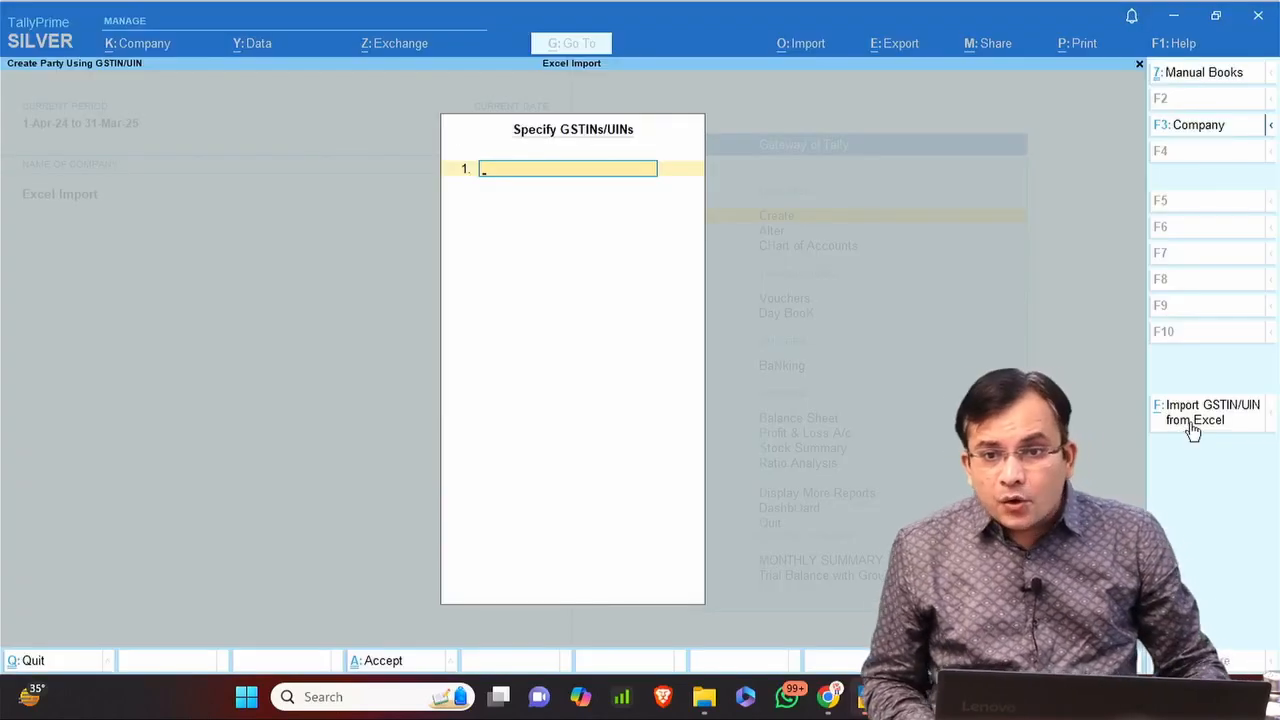
click(1190, 427)
Copy the Practice Files folder path from File Explorer and return to the GSTIN import in TallyPrime.
key(alt+Tab)
key(alt+Tab)
key(alt+Tab)
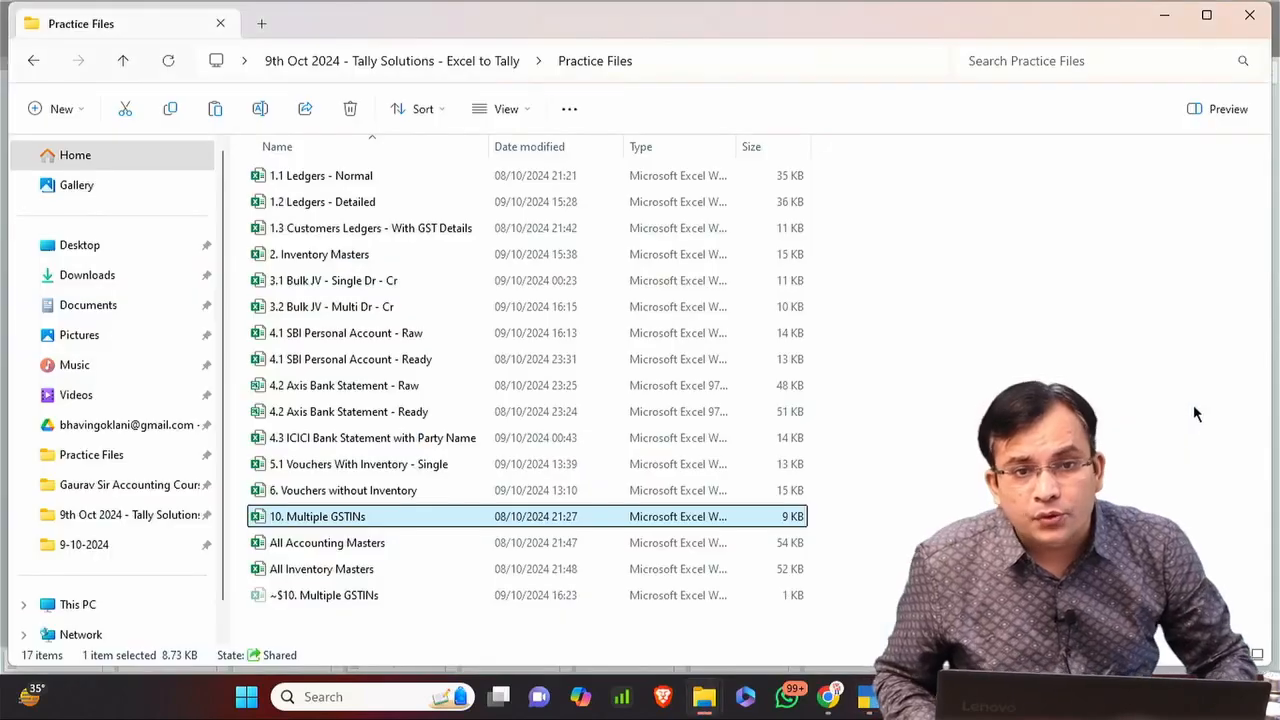
key(alt+d)
key(ctrl+c)
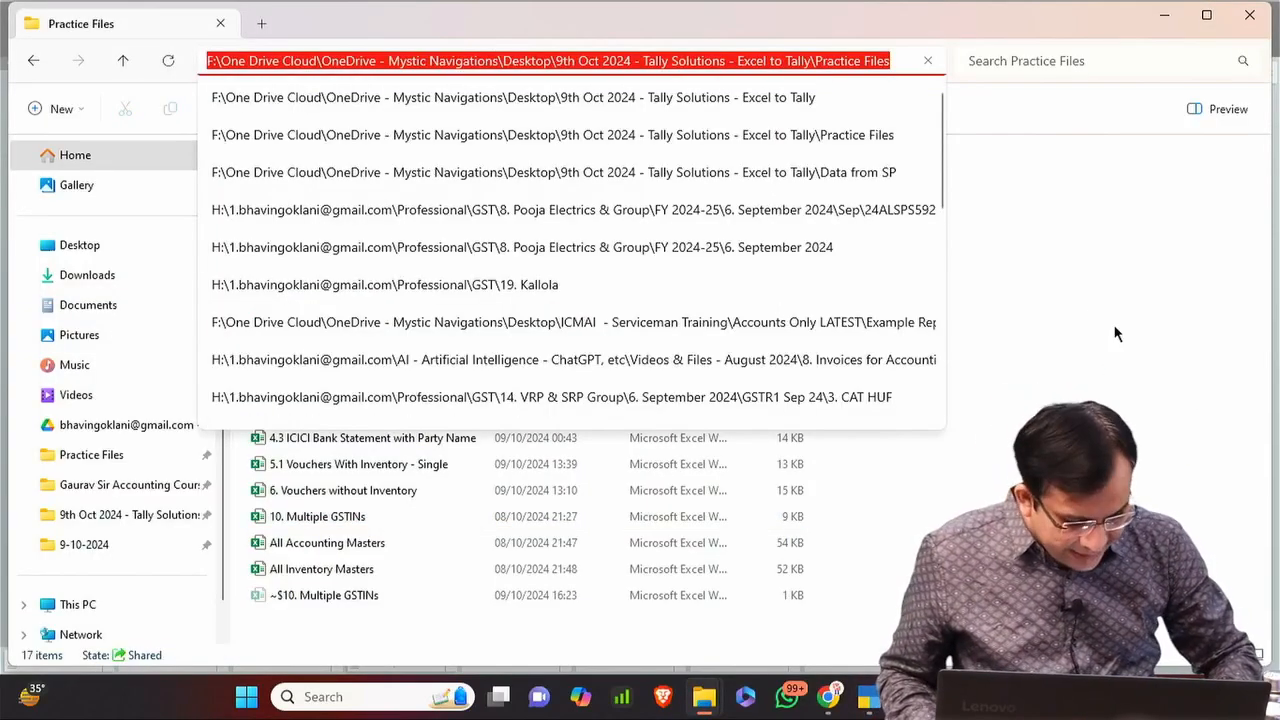
key(Escape)
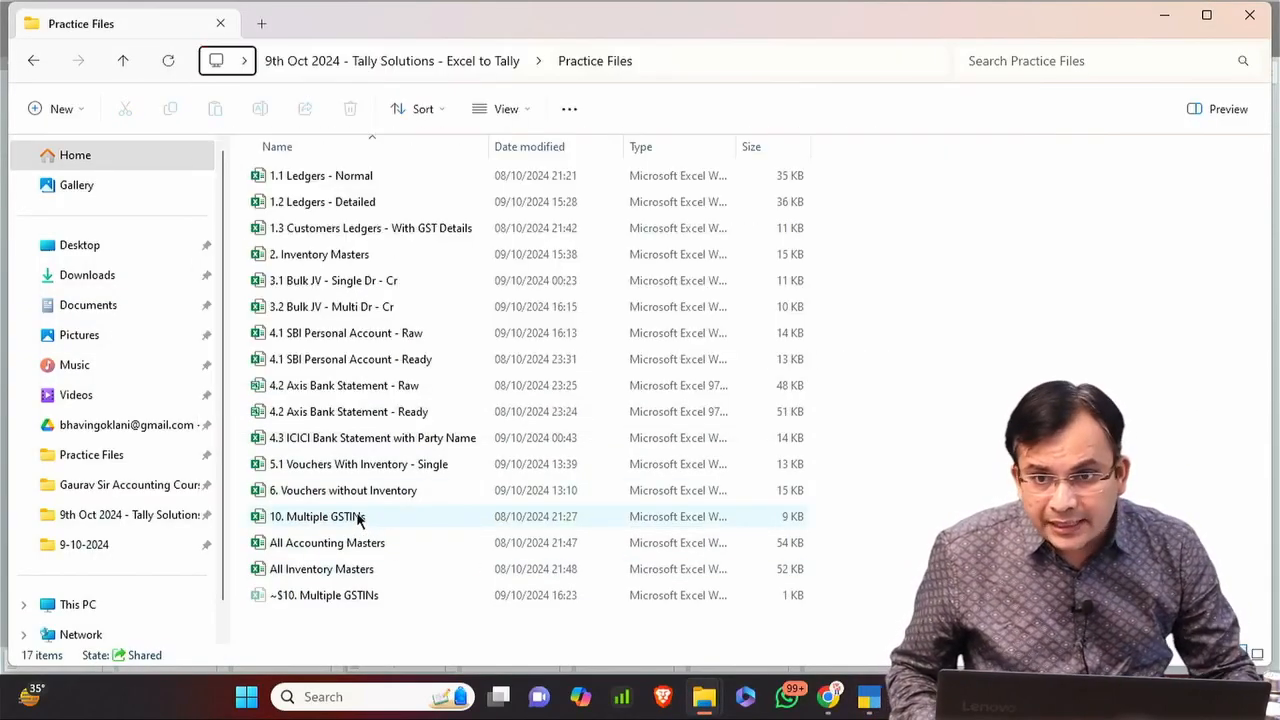
key(alt+Tab)
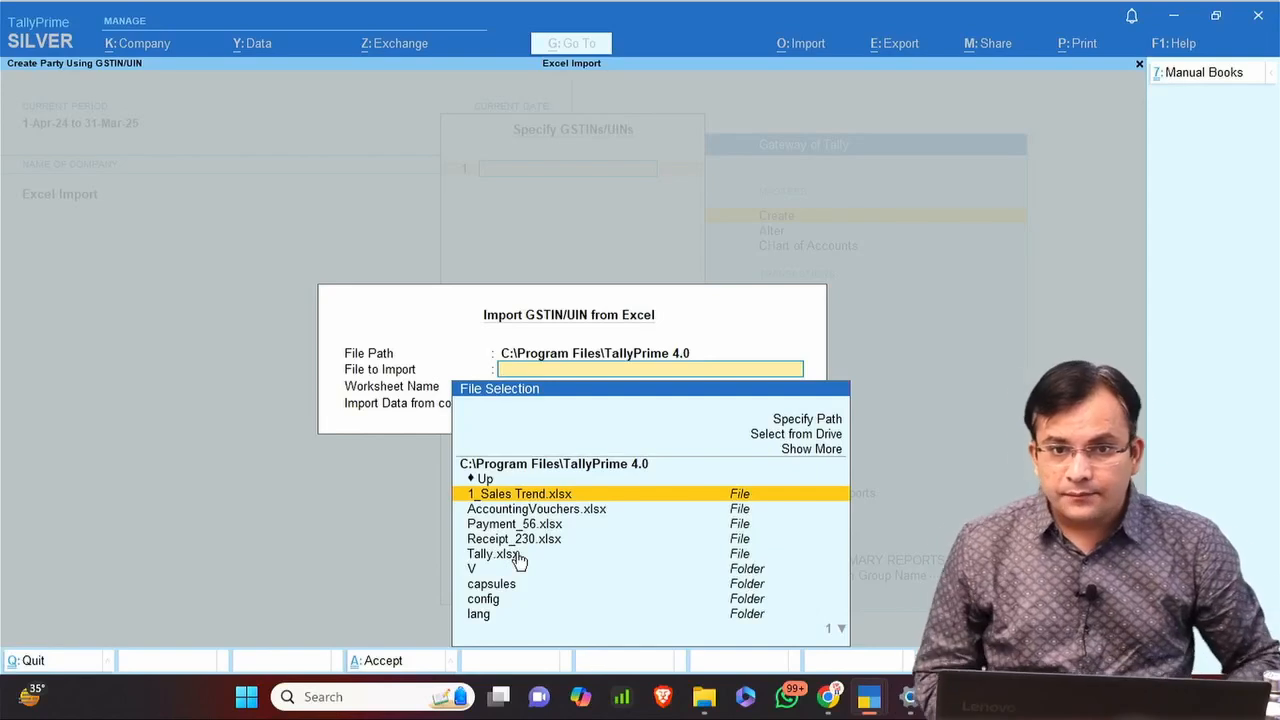
Set the GSTIN import's file path to the copied Practice Files folder path.
key(Up)
key(Up)
key(Up)
key(Up)
key(Return)
key(ctrl+v)
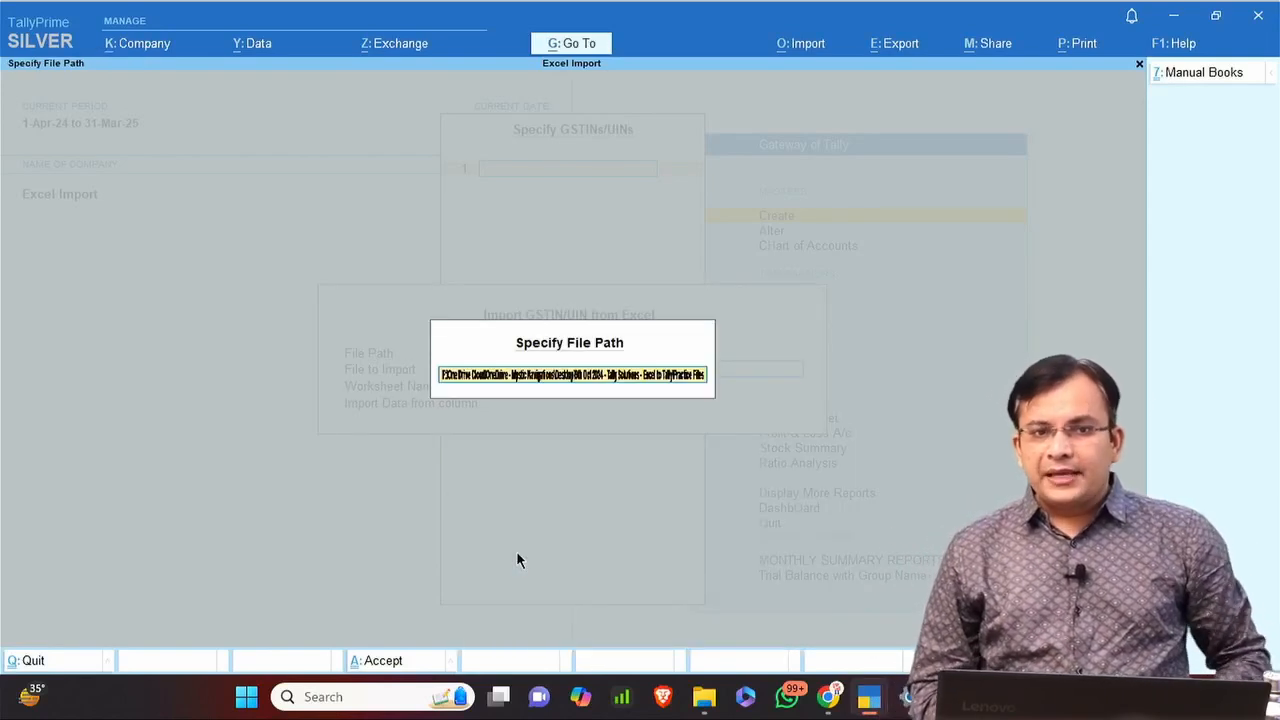
key(Return)
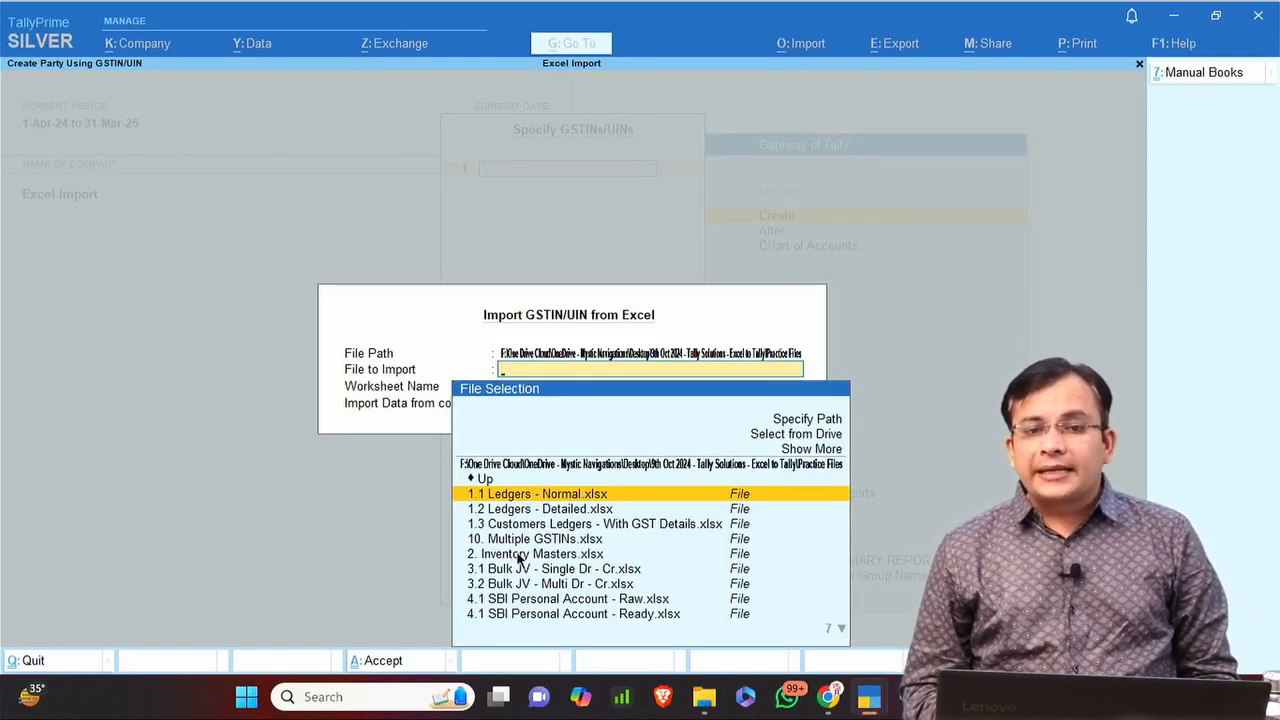
key(Escape)
key(Return)
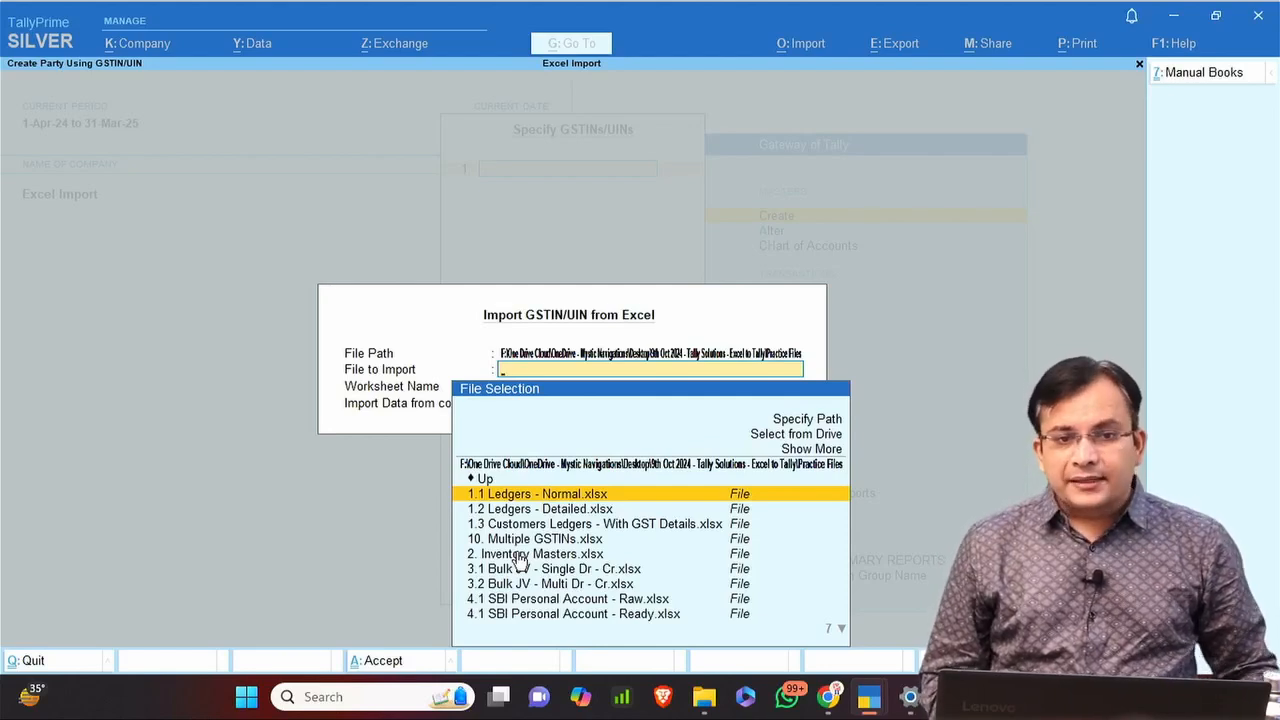
Choose 10. Multiple GSTINs.xlsx as the file to import and switch to the Practice Files window.
key(End)
key(Up)
key(Up)
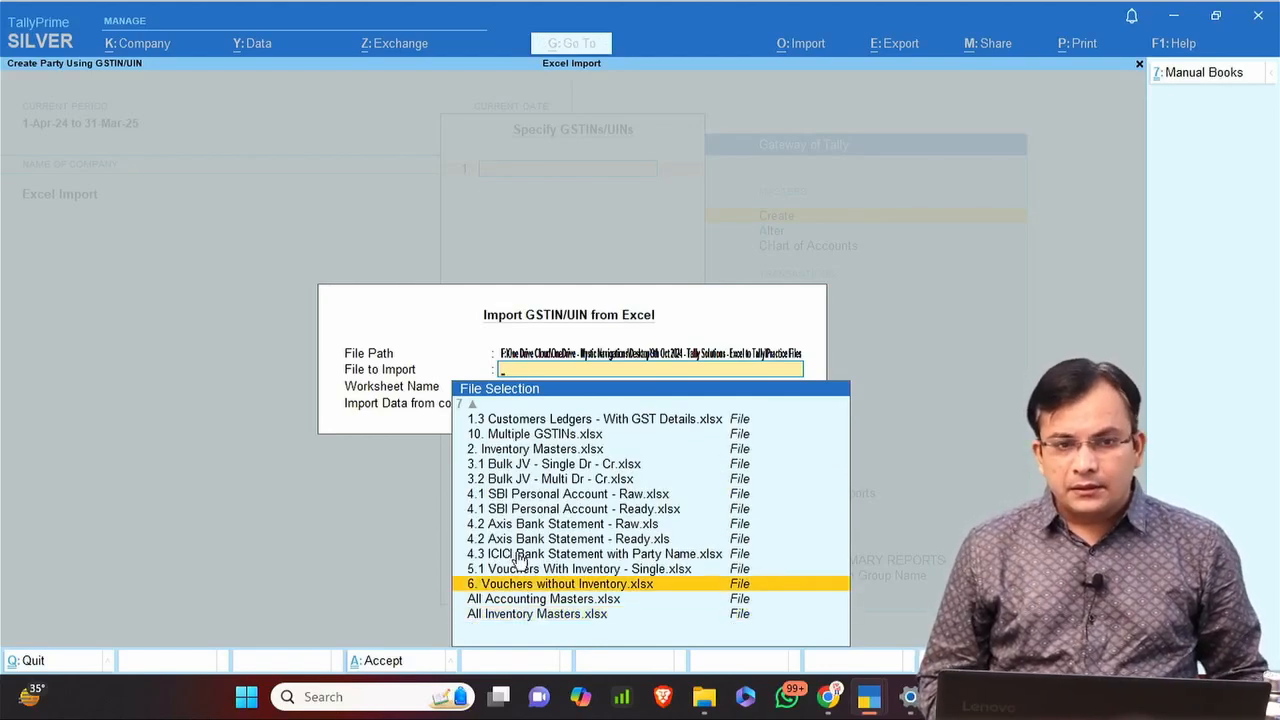
key(Up)
key(Up)
key(Up)
key(Up)
key(Up)
key(Up)
key(Up)
key(Up)
key(Up)
key(Up)
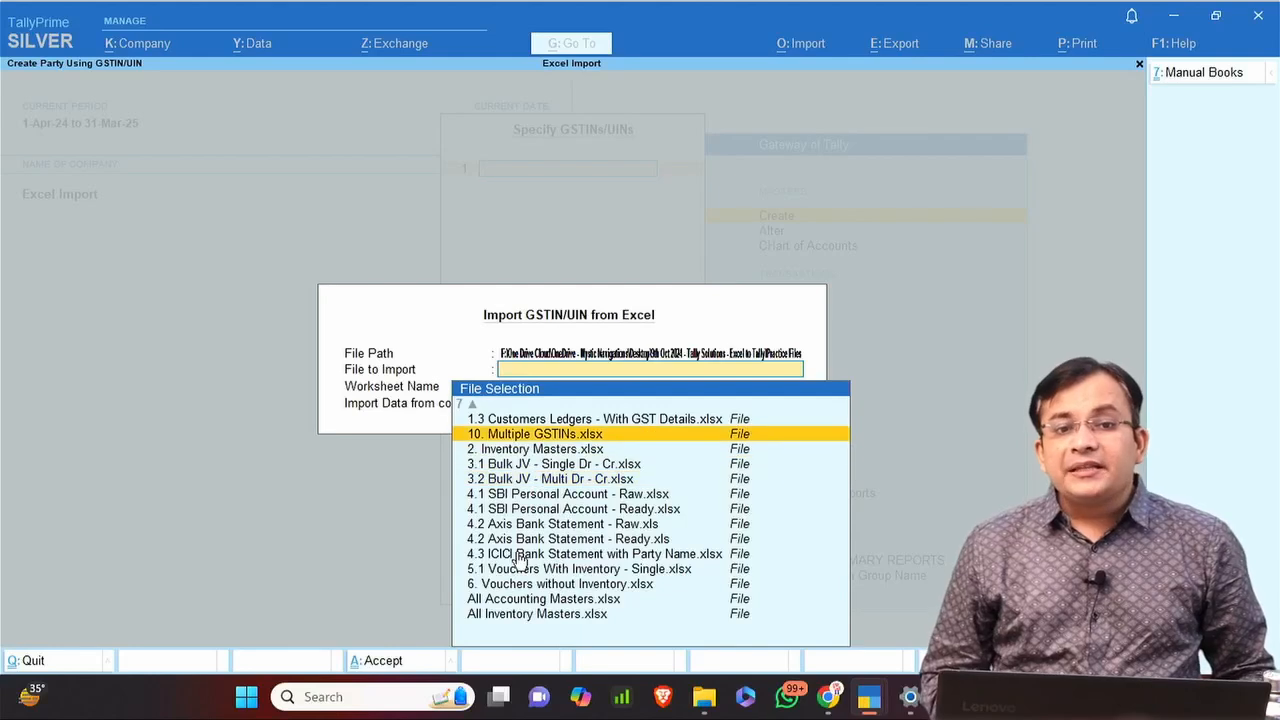
key(Return)
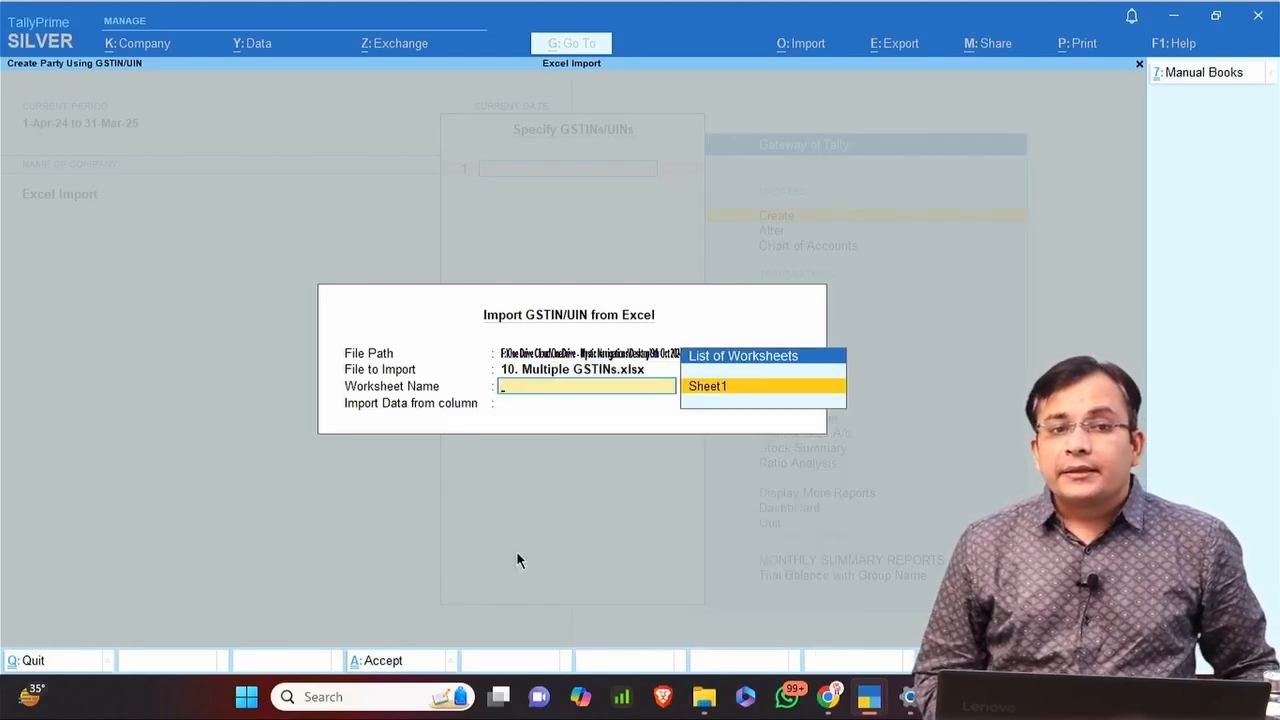
key(alt+Tab)
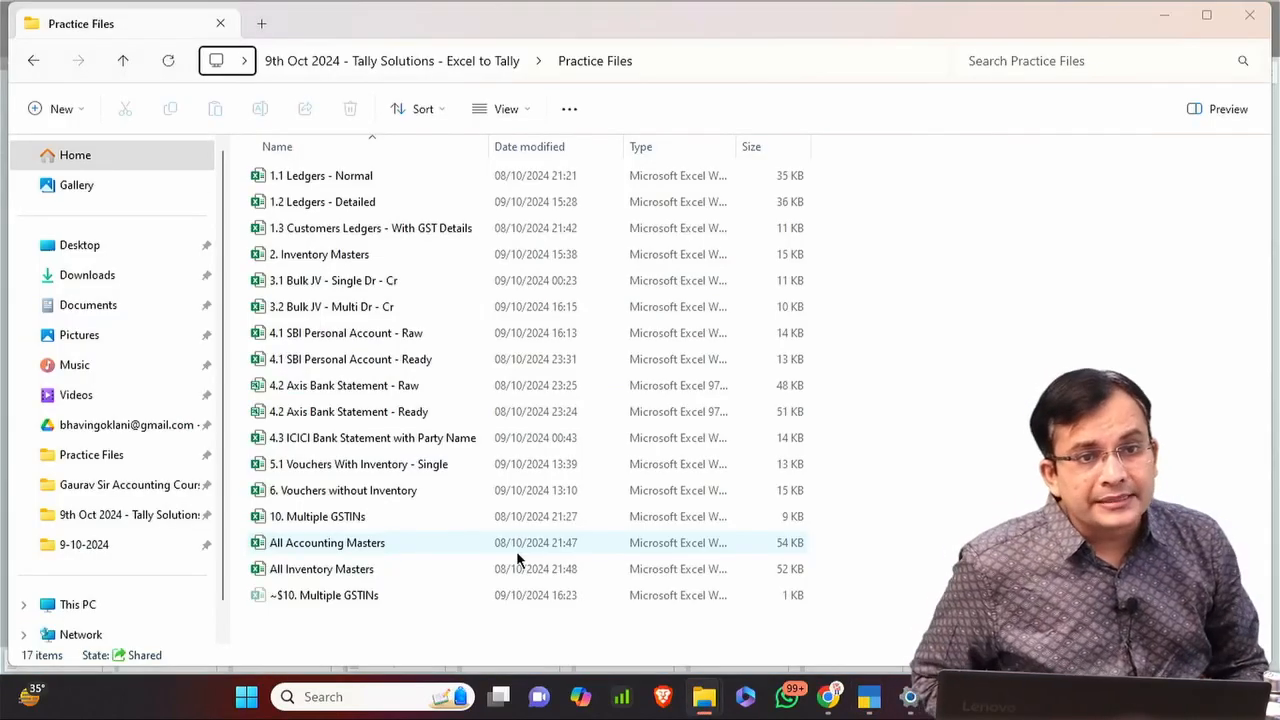
Check the GSTIN workbook in Excel and choose Sheet1 as the worksheet for the GSTIN import in TallyPrime.
key(alt+Tab)
key(alt+Tab)
key(alt+Tab)
key(alt+Tab)
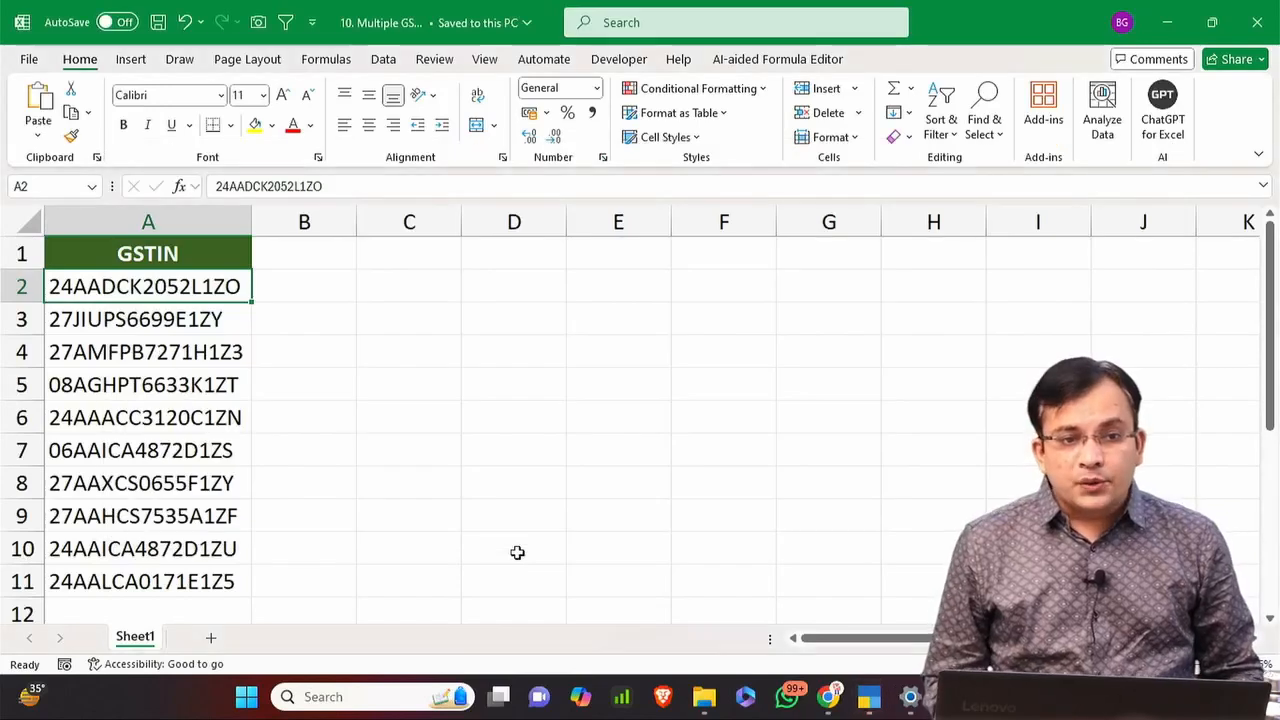
key(alt+Tab)
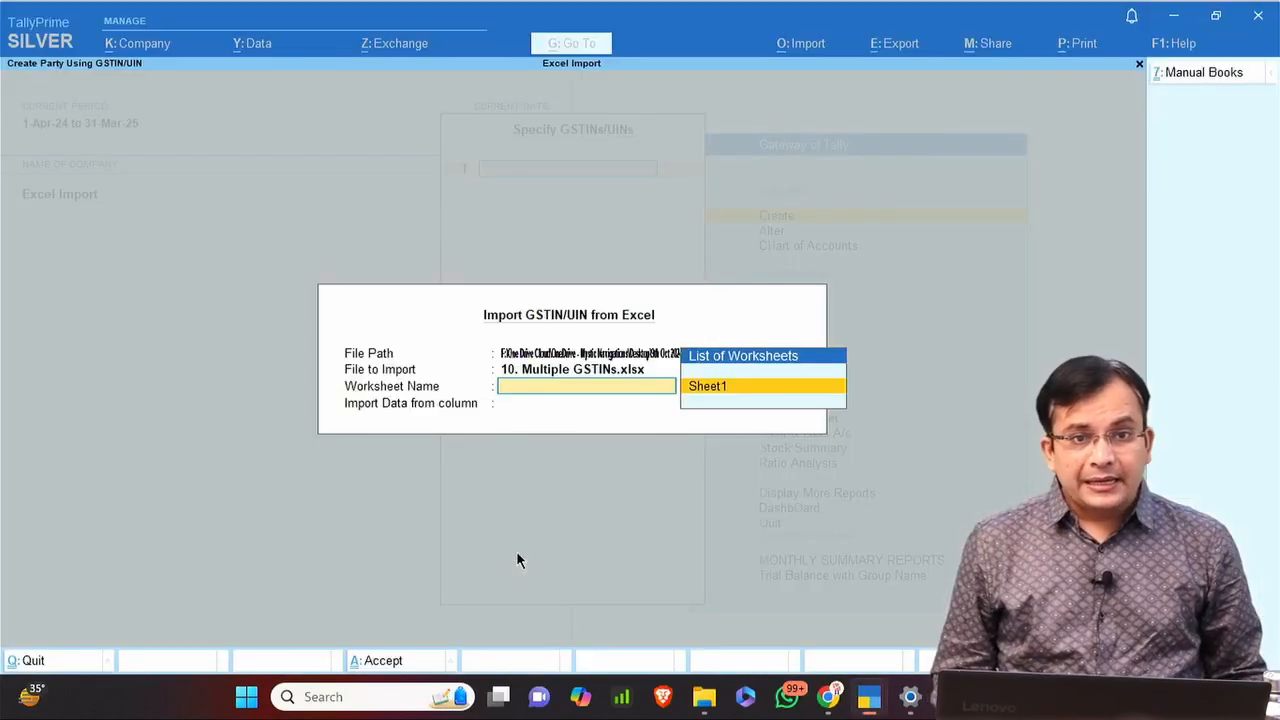
key(Return)
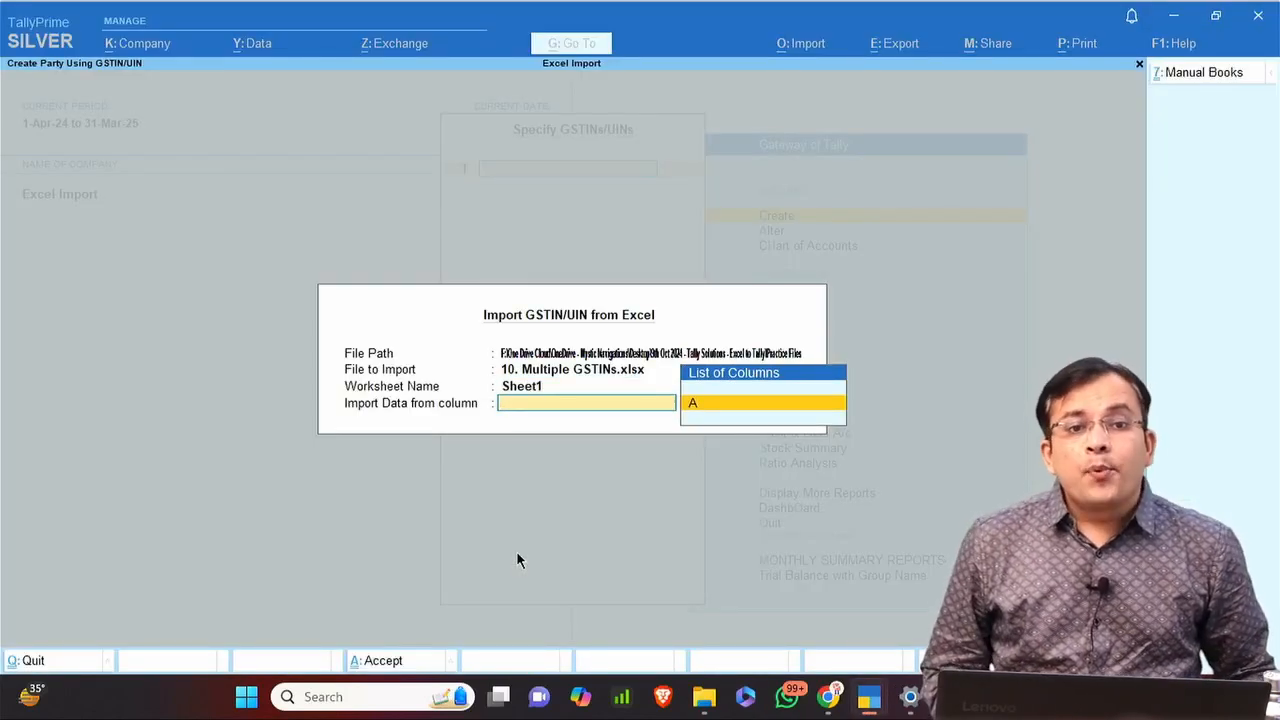
Check the GSTIN column in the Excel workbook and import the GSTINs from column A into TallyPrime.
key(alt+Tab)
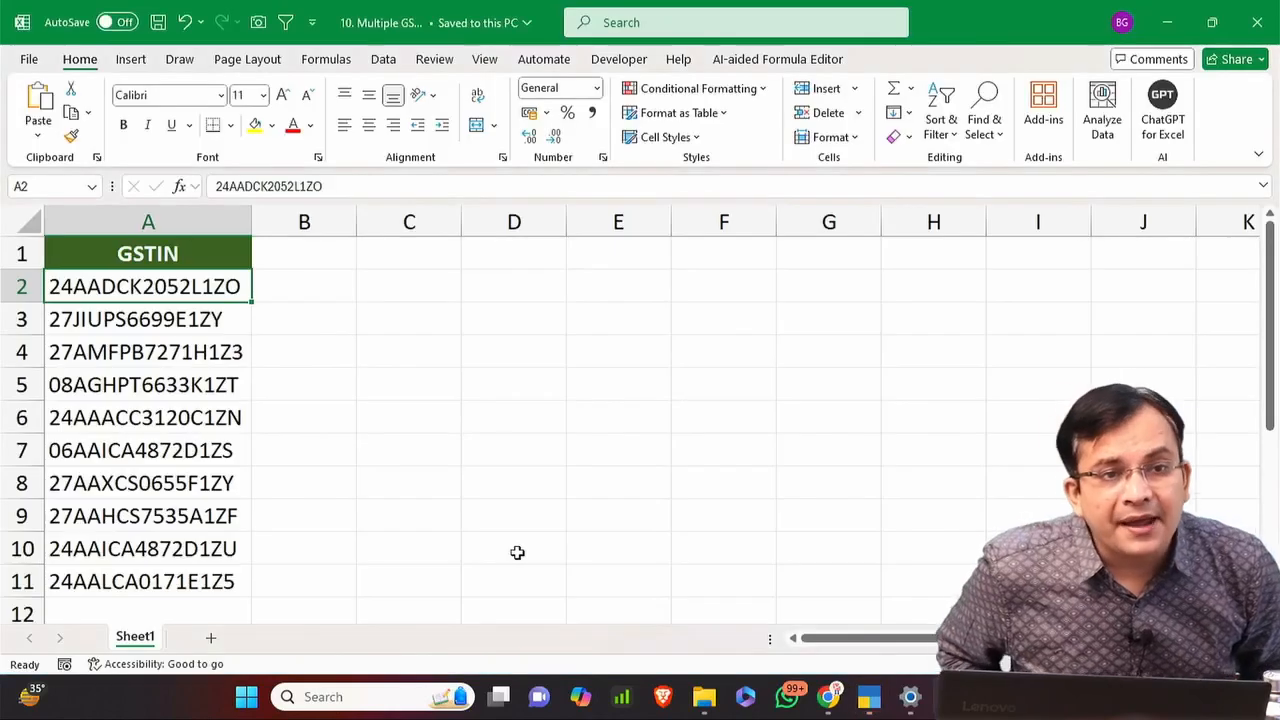
key(ctrl+shift+Down)
key(ctrl+Up)
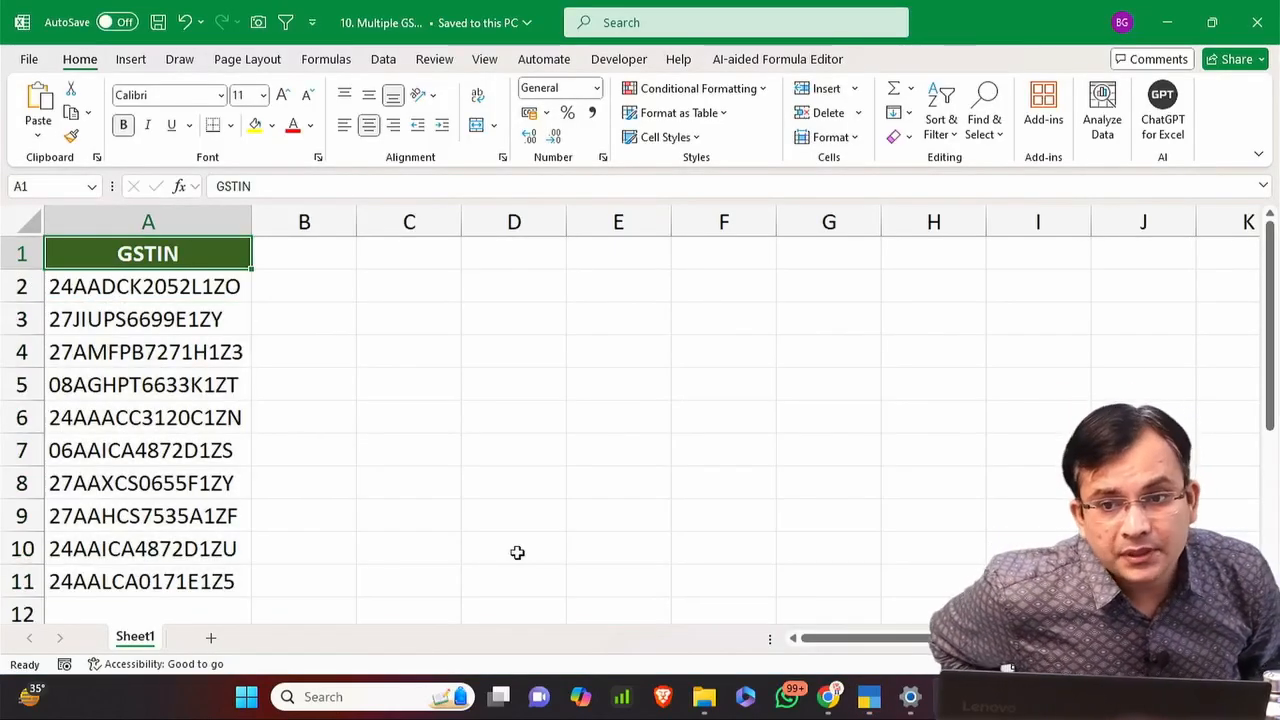
key(alt+Tab)
key(Return)
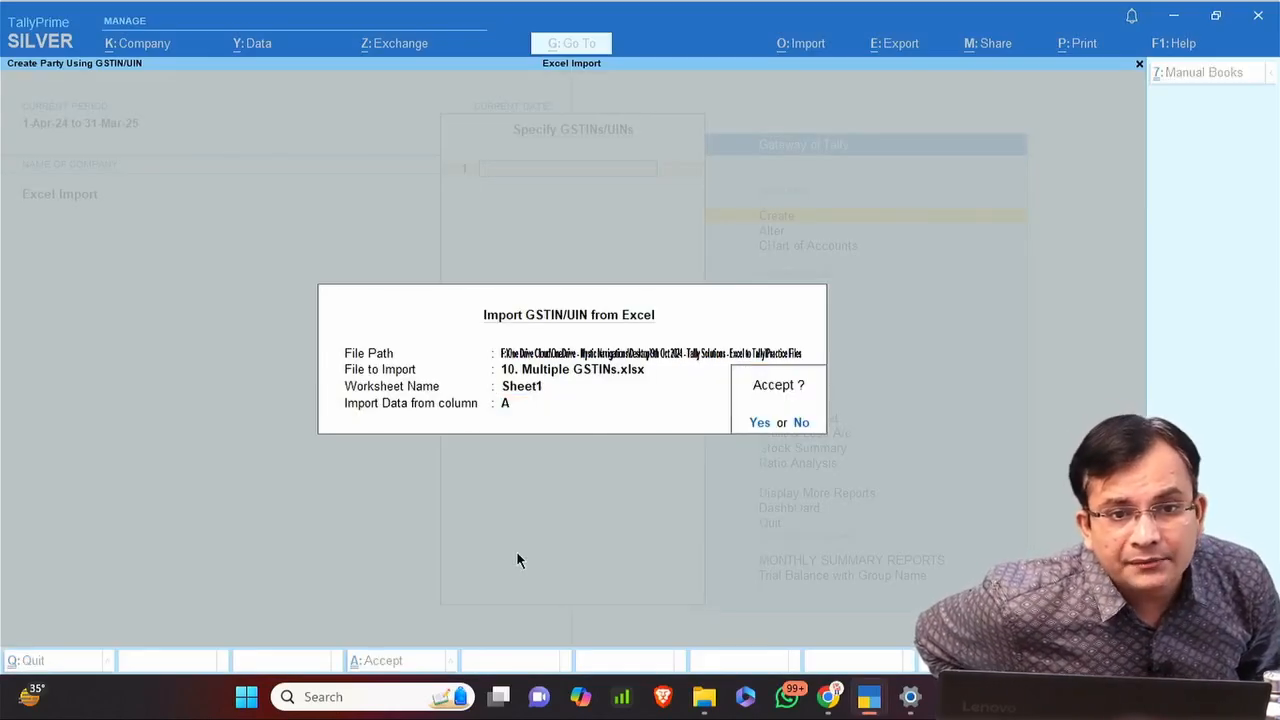
key(Return)
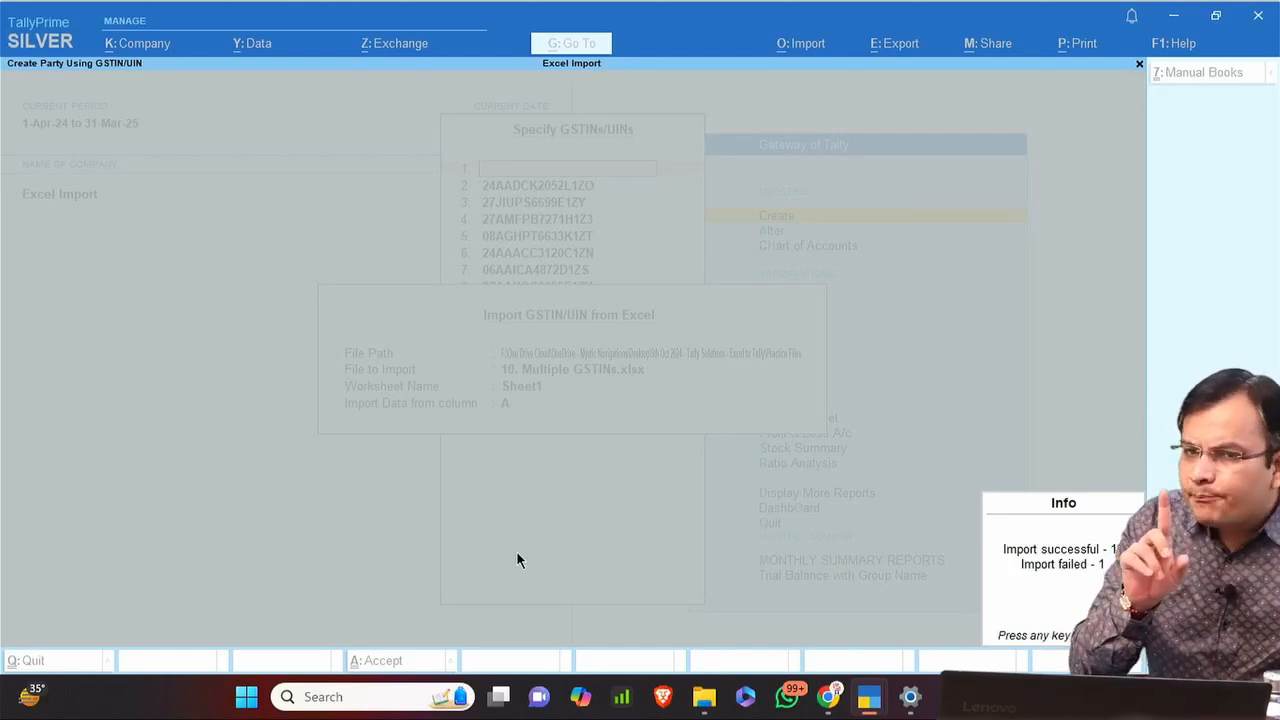
Compare the import summary with the Excel workbook and accept the imported GSTIN list to fetch the party details.
key(alt+Tab)
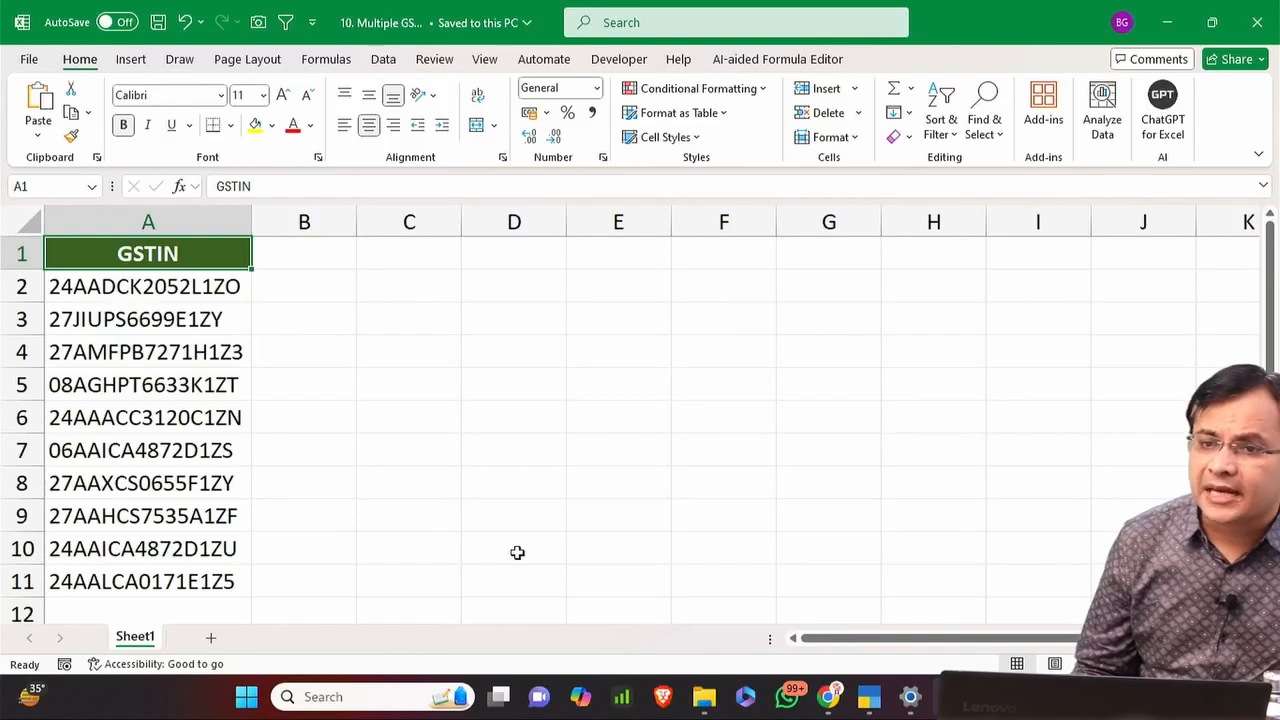
key(alt+Tab)
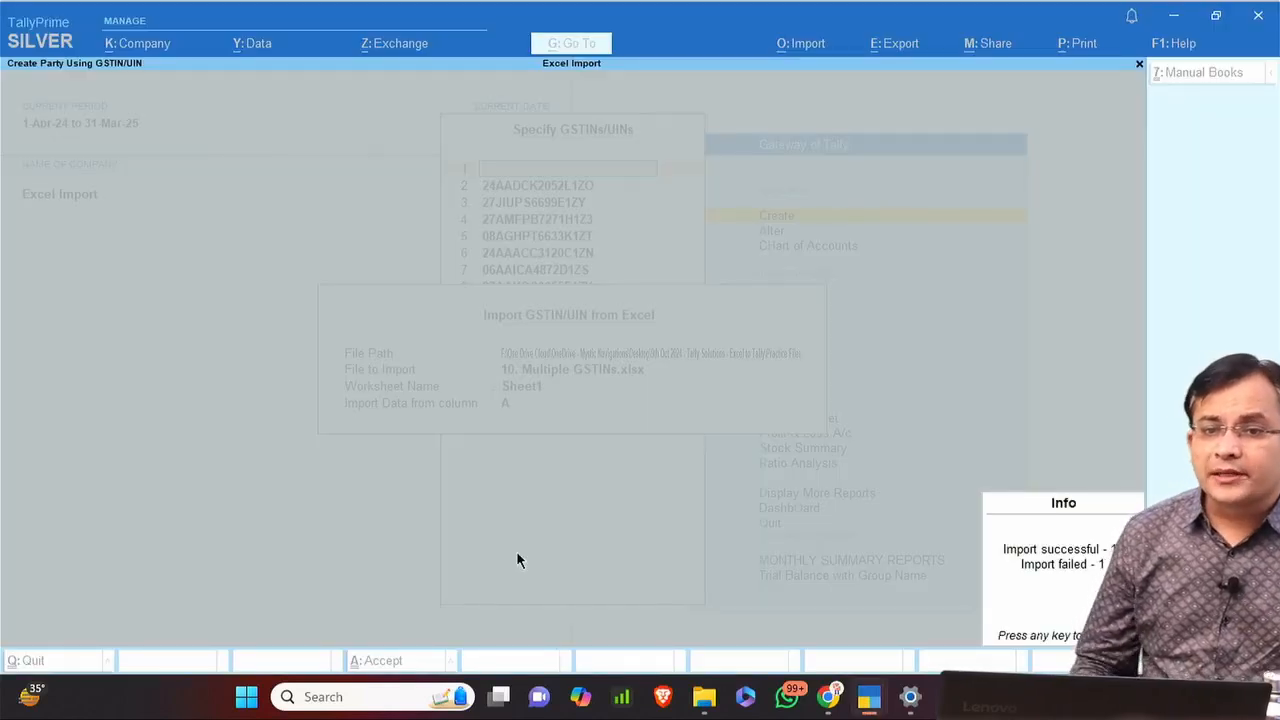
key(Return)
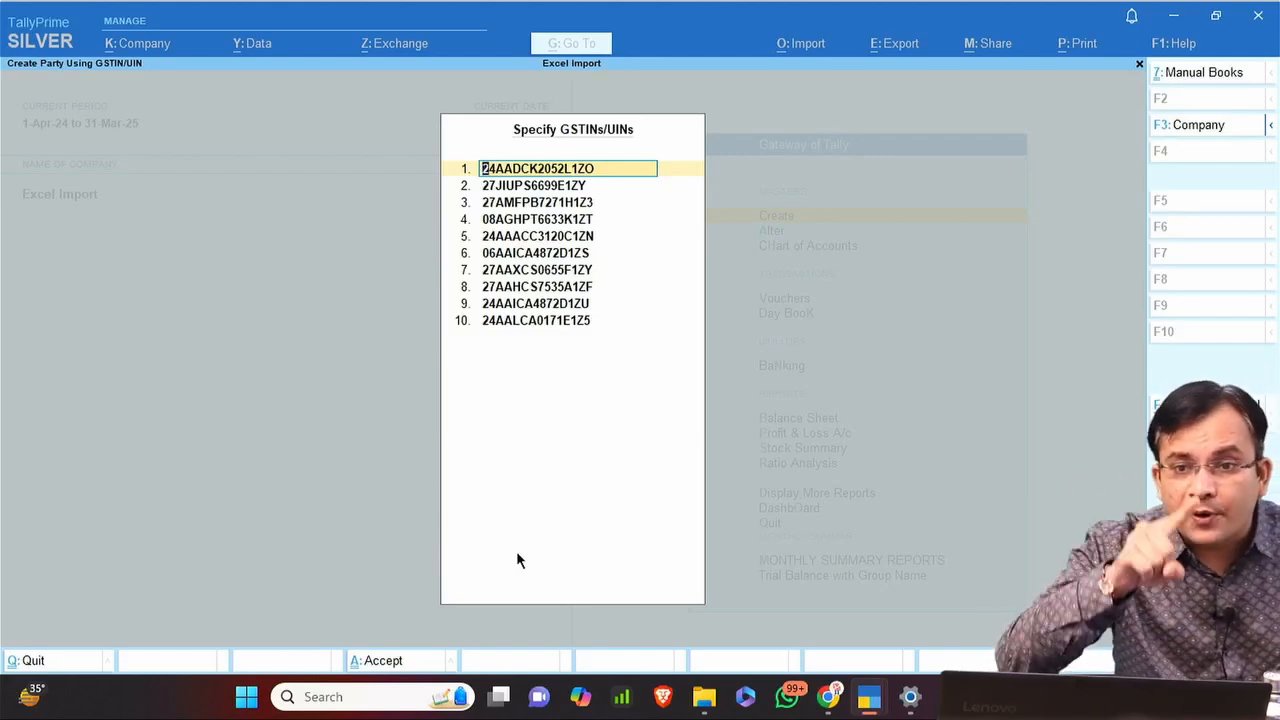
key(Down)
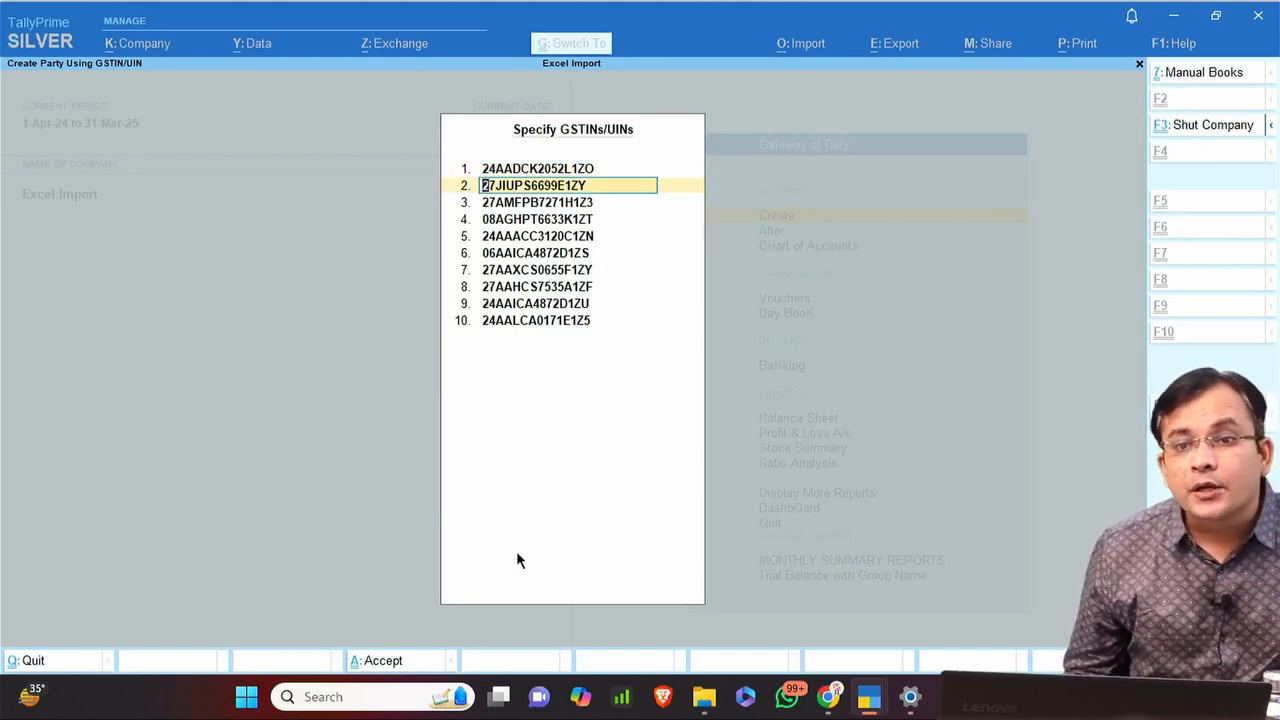
key(ctrl+a)
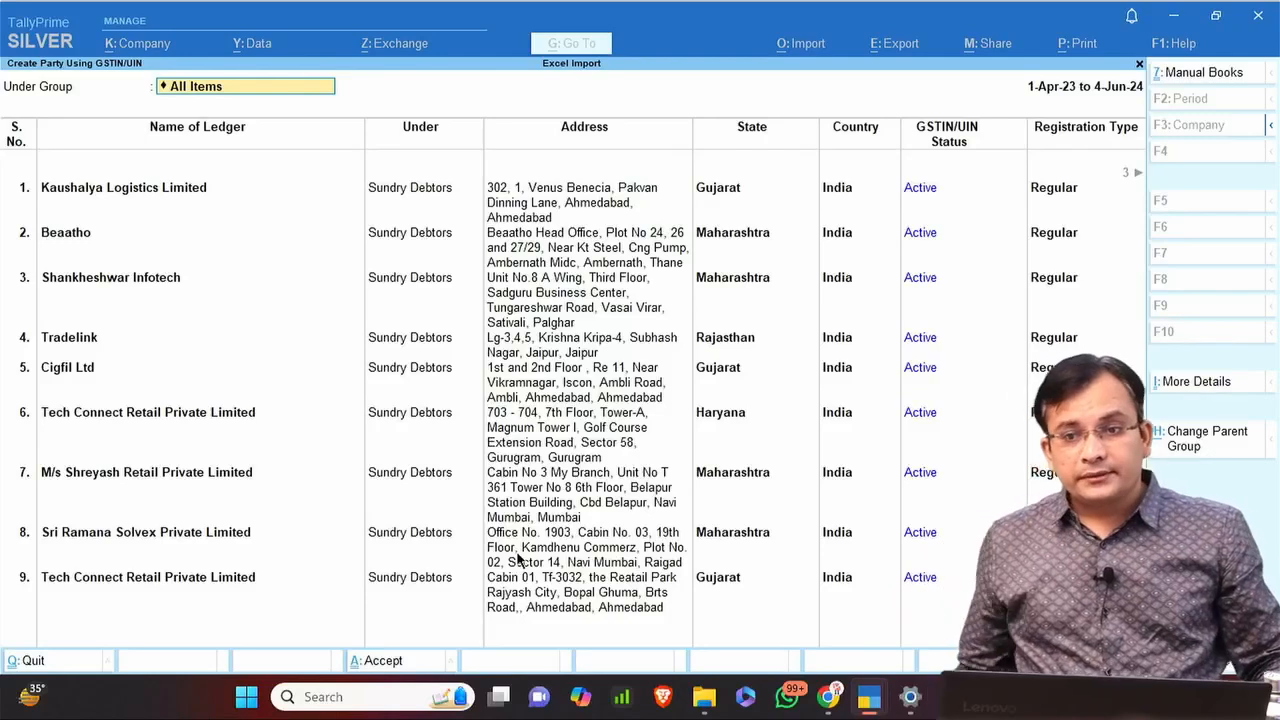
Review the available parent groups for Kaushalya Logistics Limited and keep it under Sundry Debtors.
key(alt+Tab)
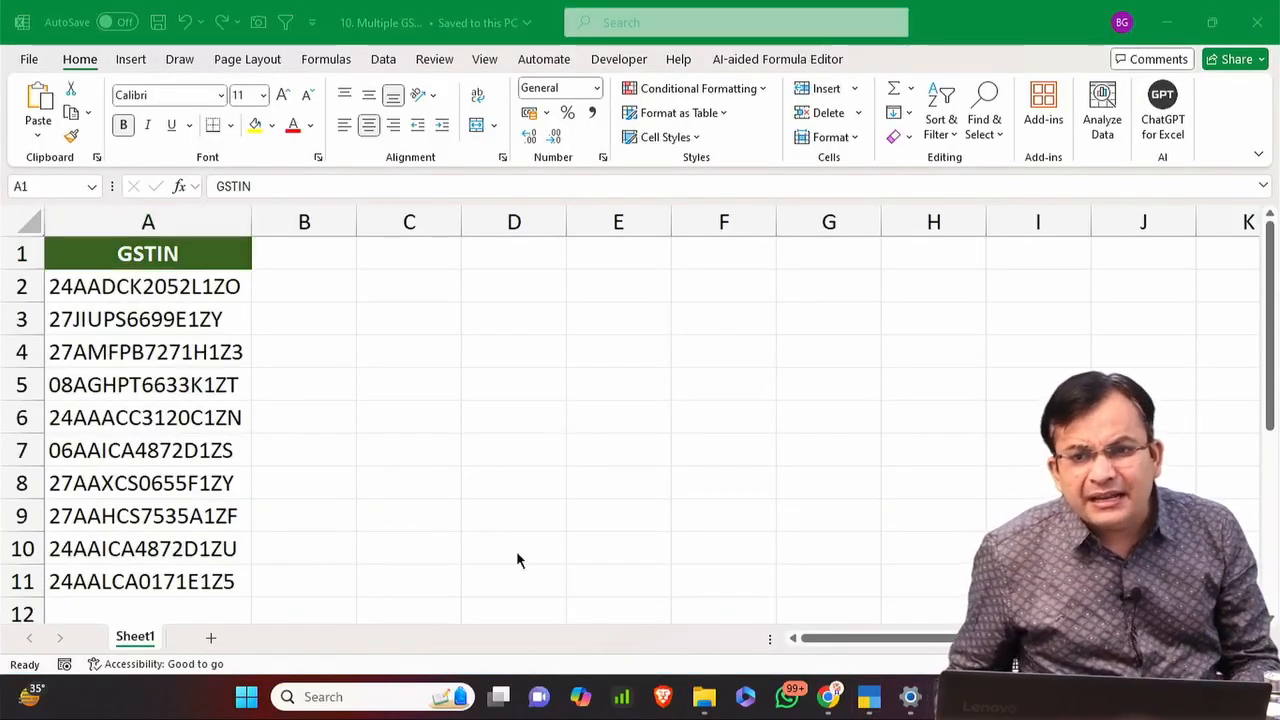
key(alt+Tab)
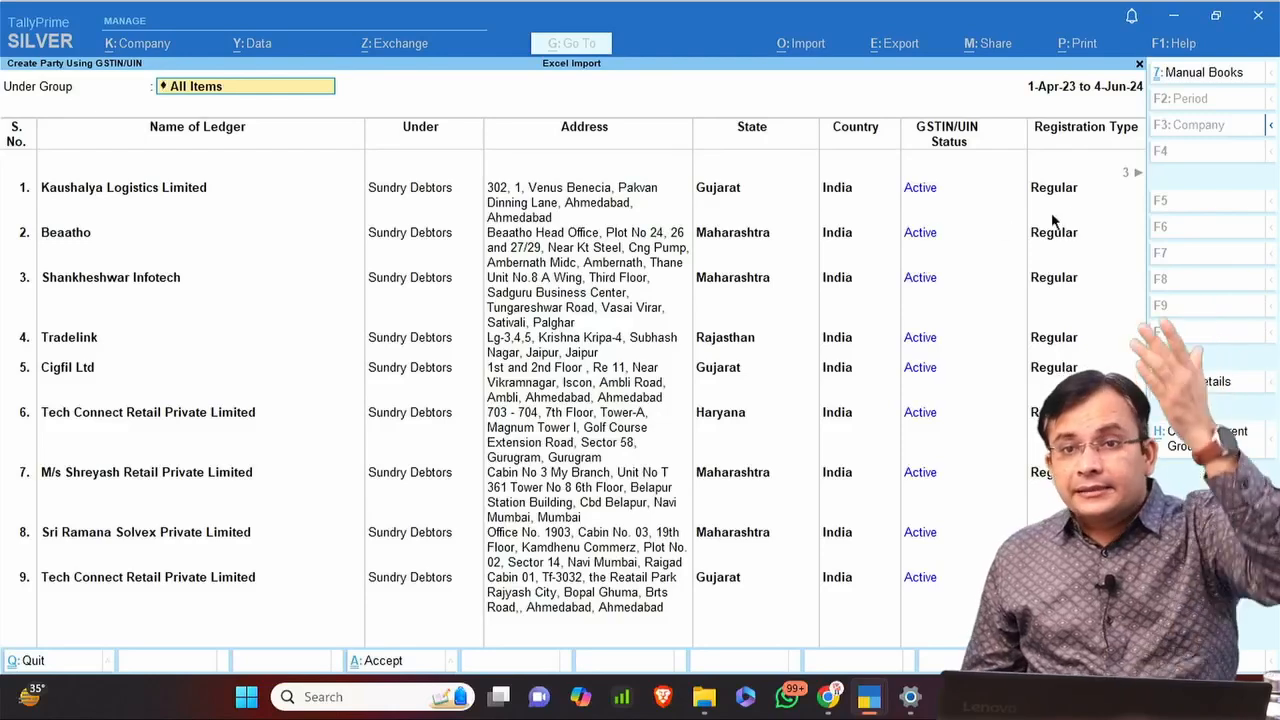
click(1136, 179)
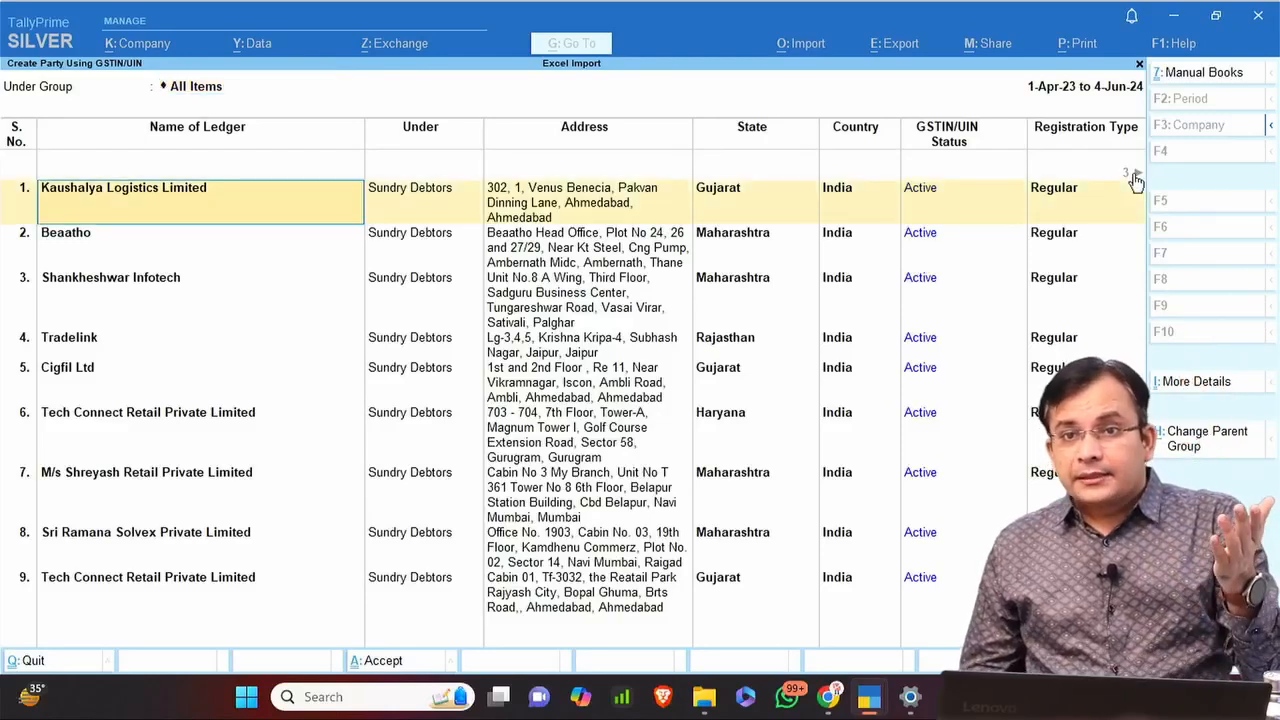
key(Return)
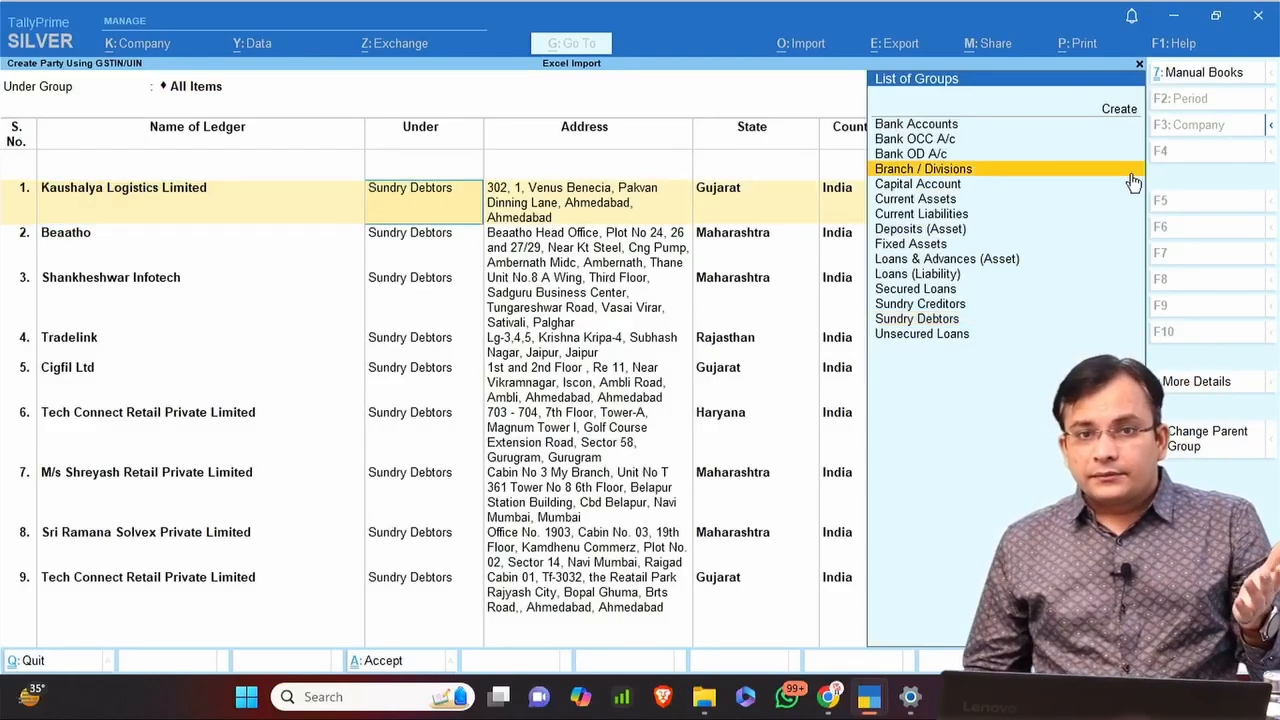
key(Down)
key(Down)
key(Down)
key(Down)
key(Down)
key(Down)
key(Down)
key(Down)
key(Down)
key(Down)
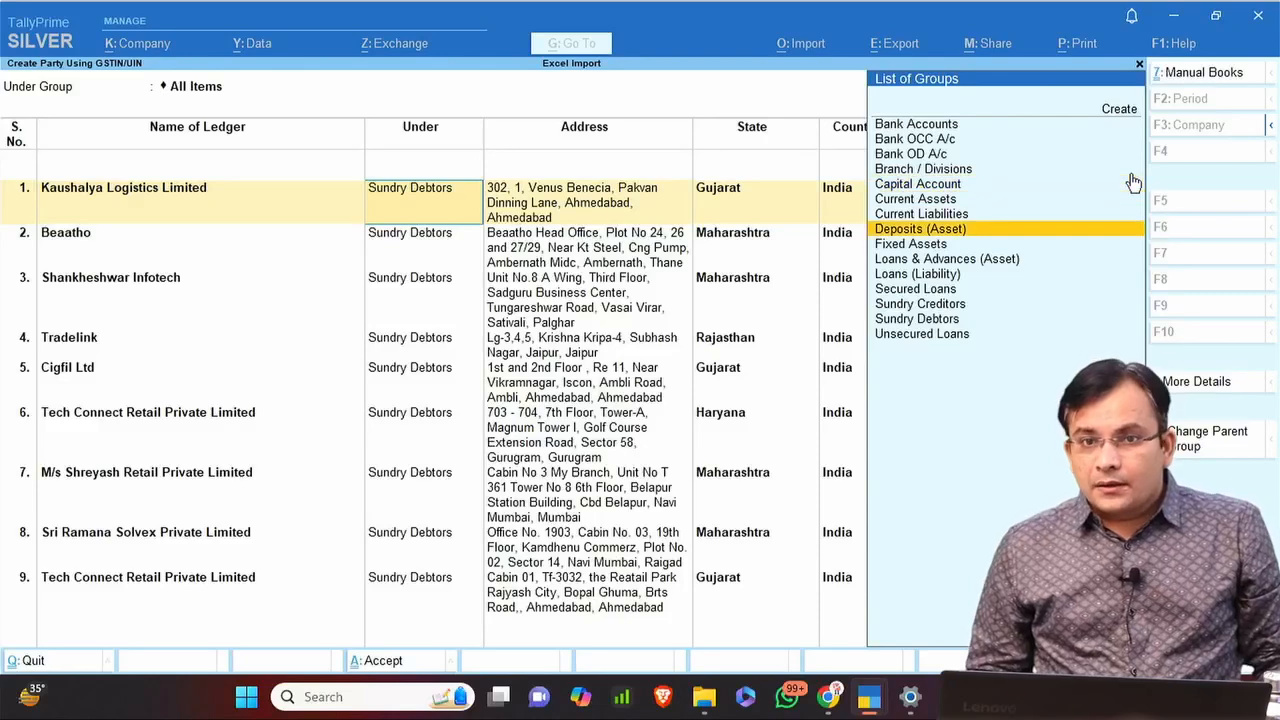
key(Return)
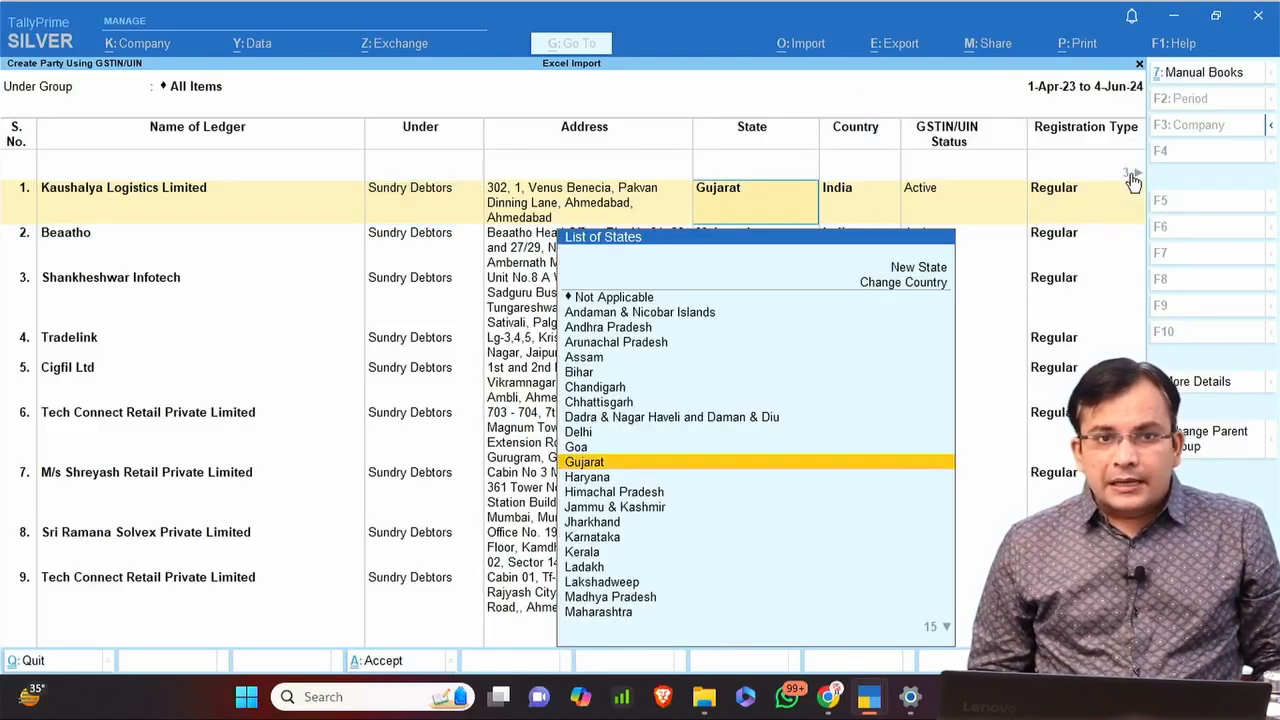
Keep the fetched state and tax details of Kaushalya Logistics Limited and set Additional Info to Yes to open its party comparison.
key(Return)
key(Return)
key(Return)
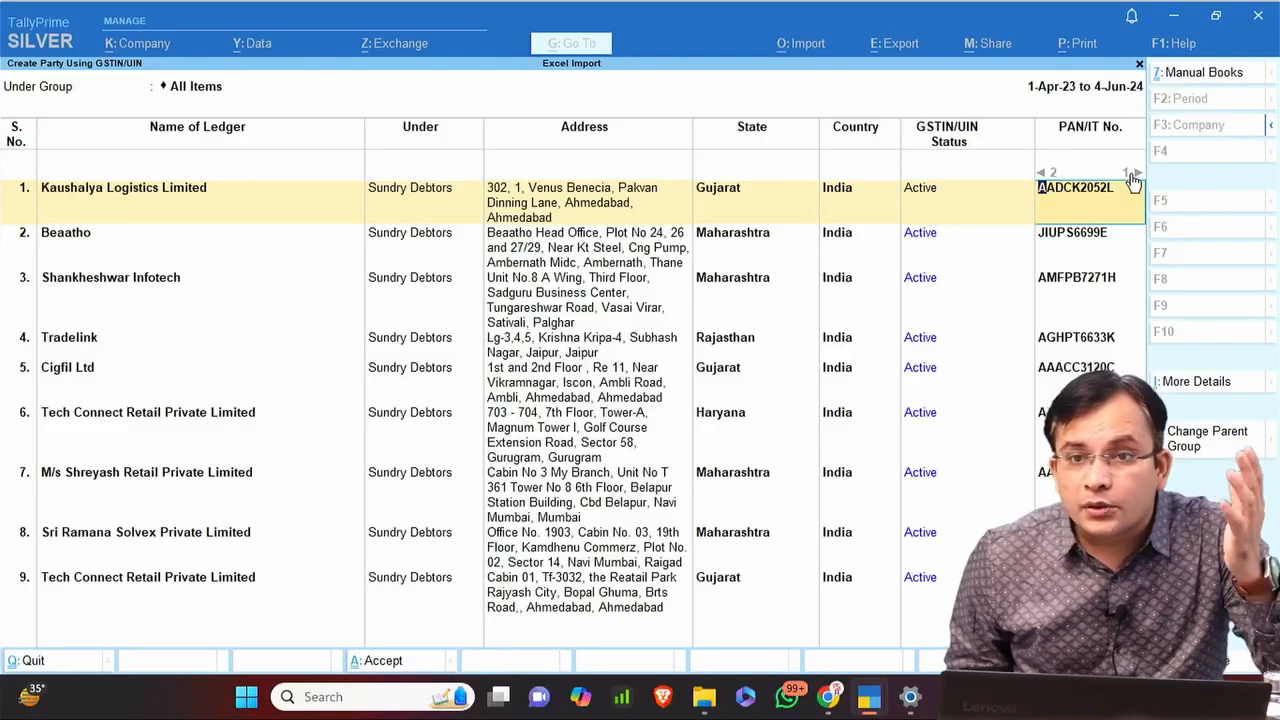
key(Return)
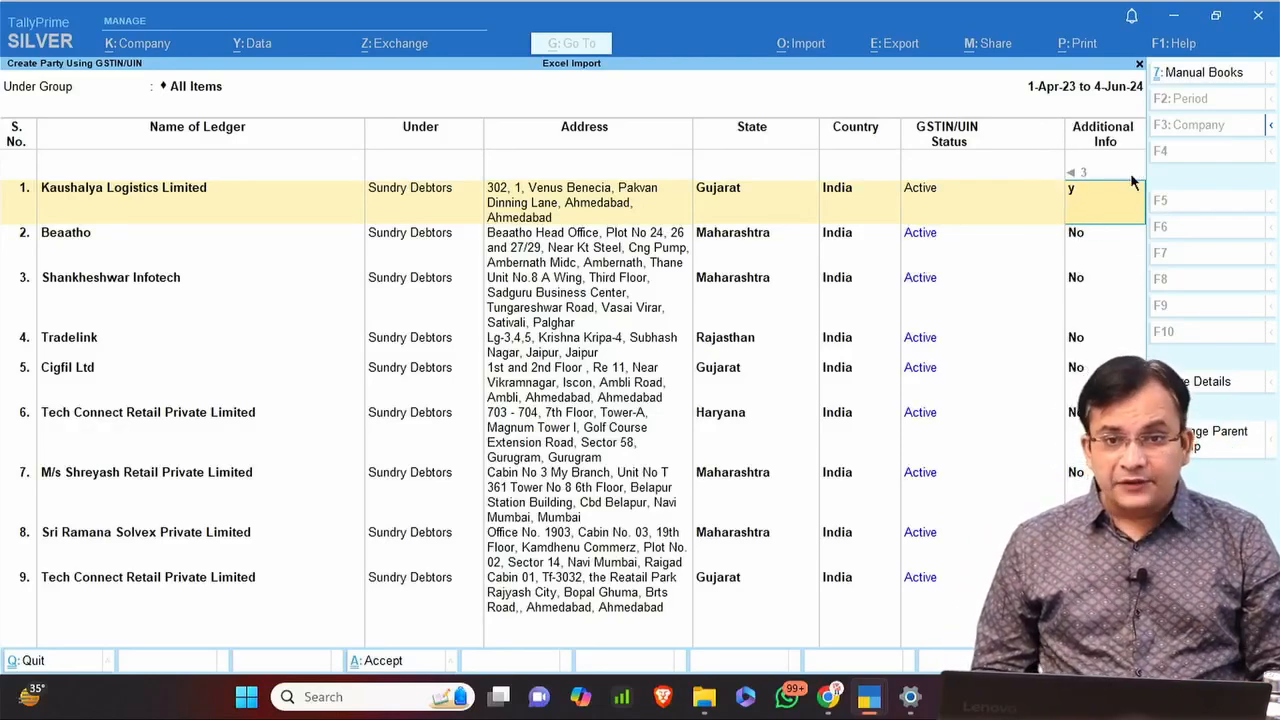
key(Return)
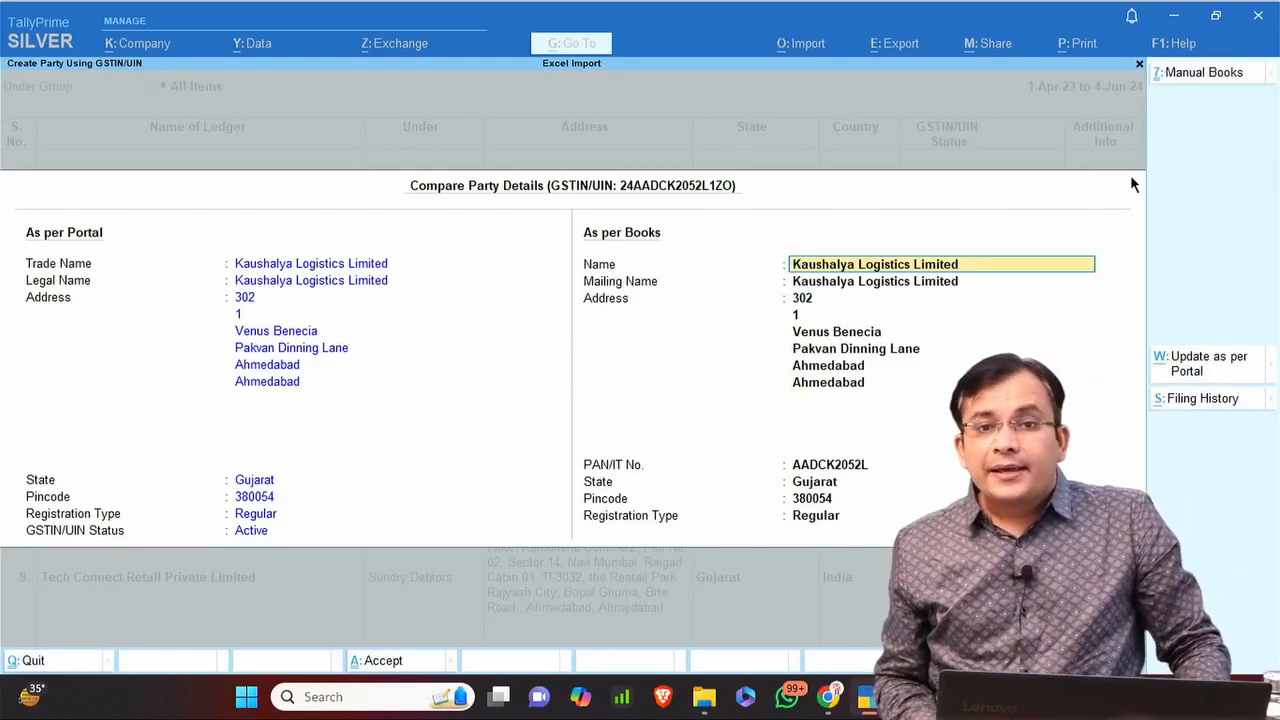
View the GST filing history of Kaushalya Logistics Limited and recheck the GSTIN list in the Excel workbook.
click(1190, 405)
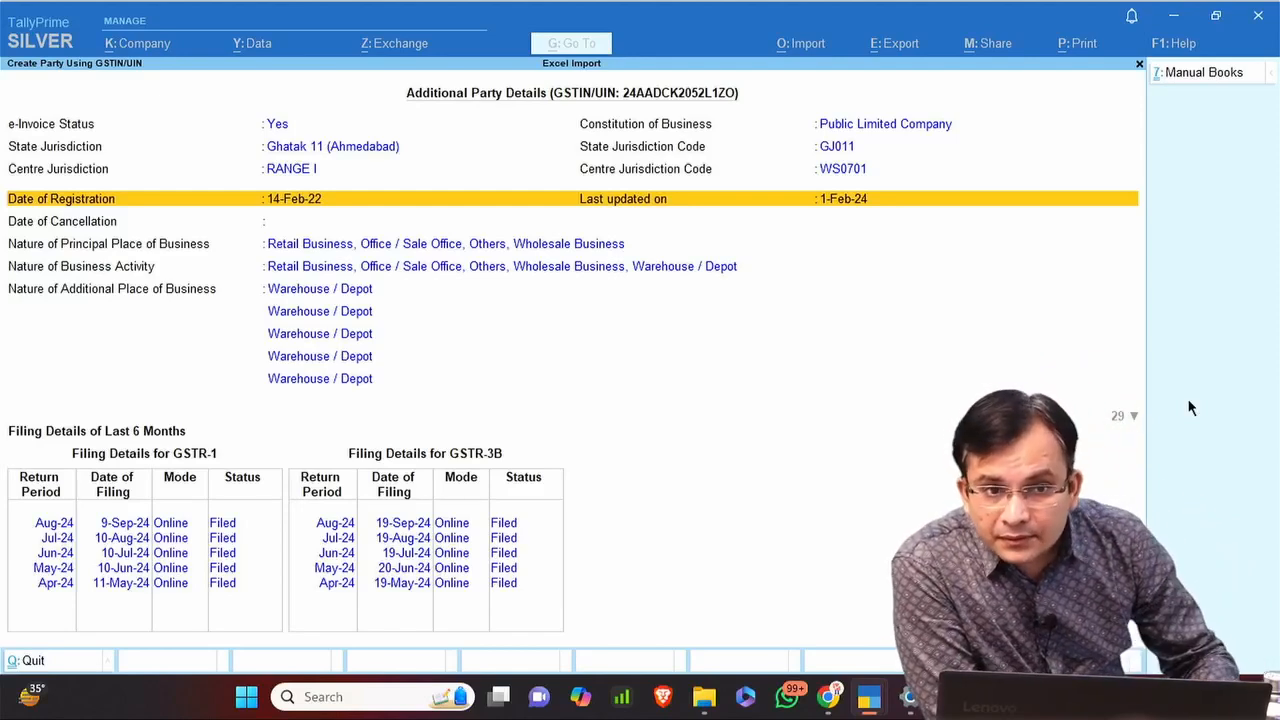
key(Escape)
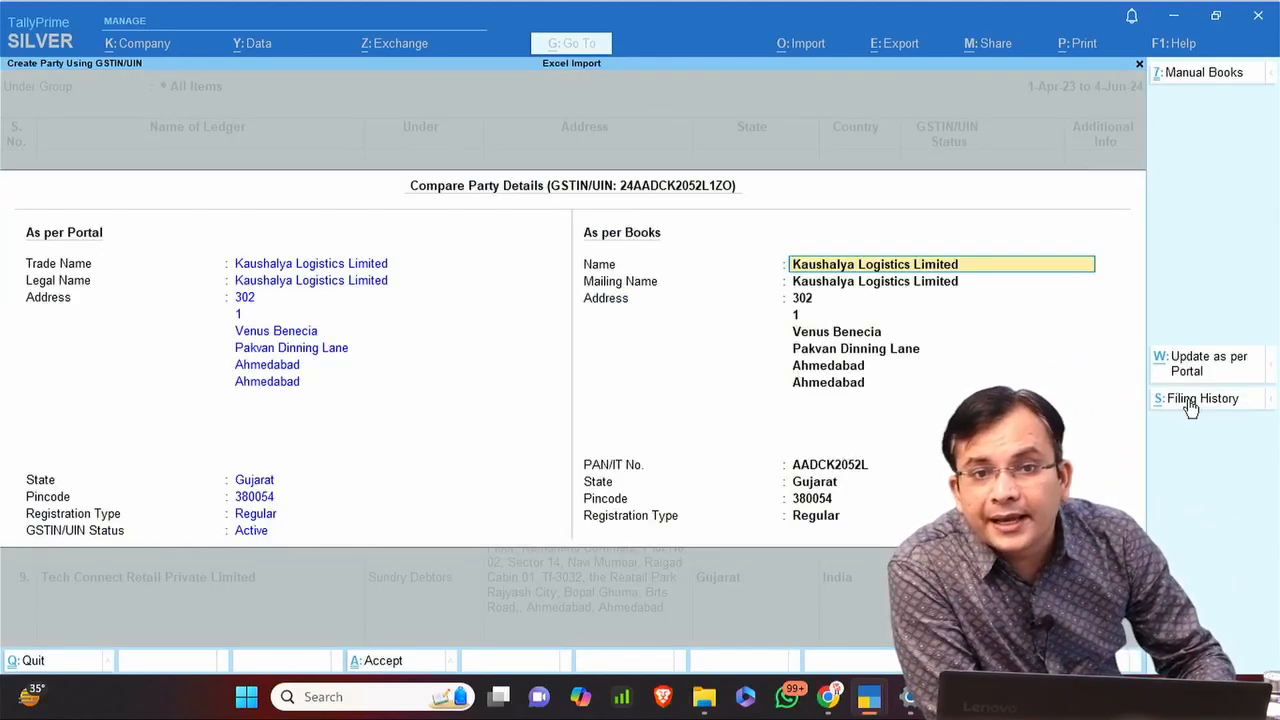
key(alt+Tab)
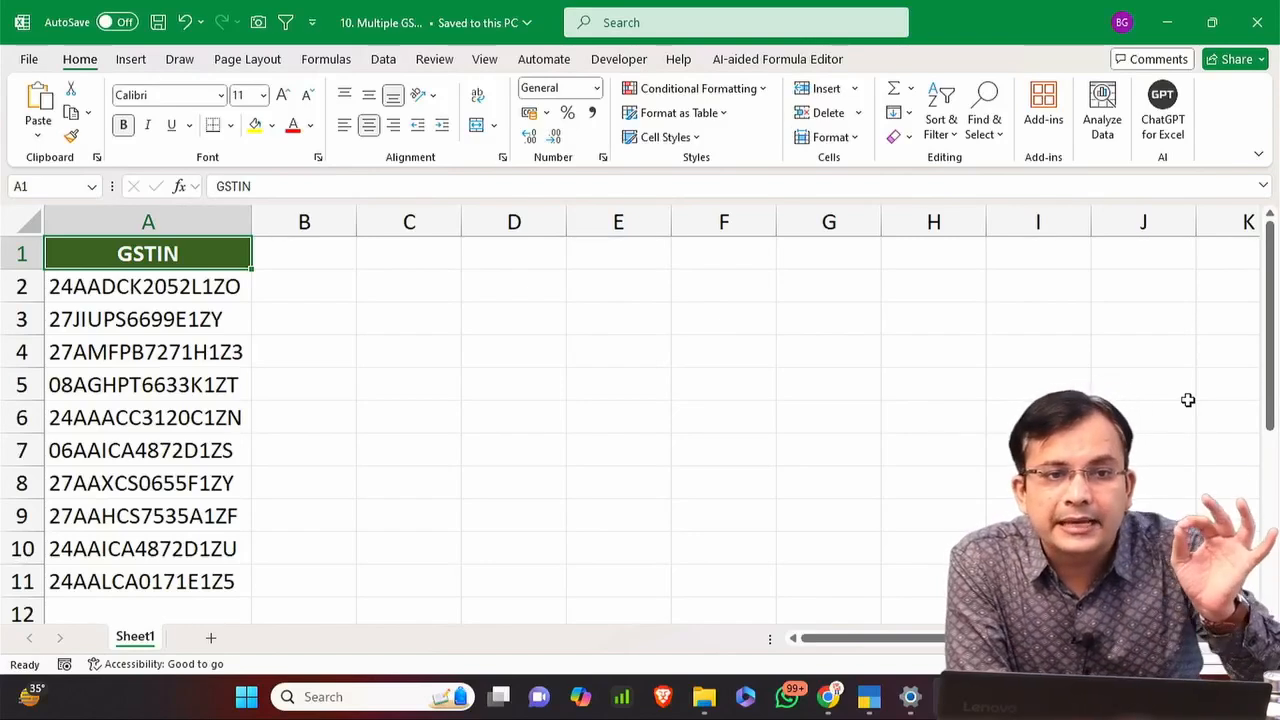
key(alt+Tab)
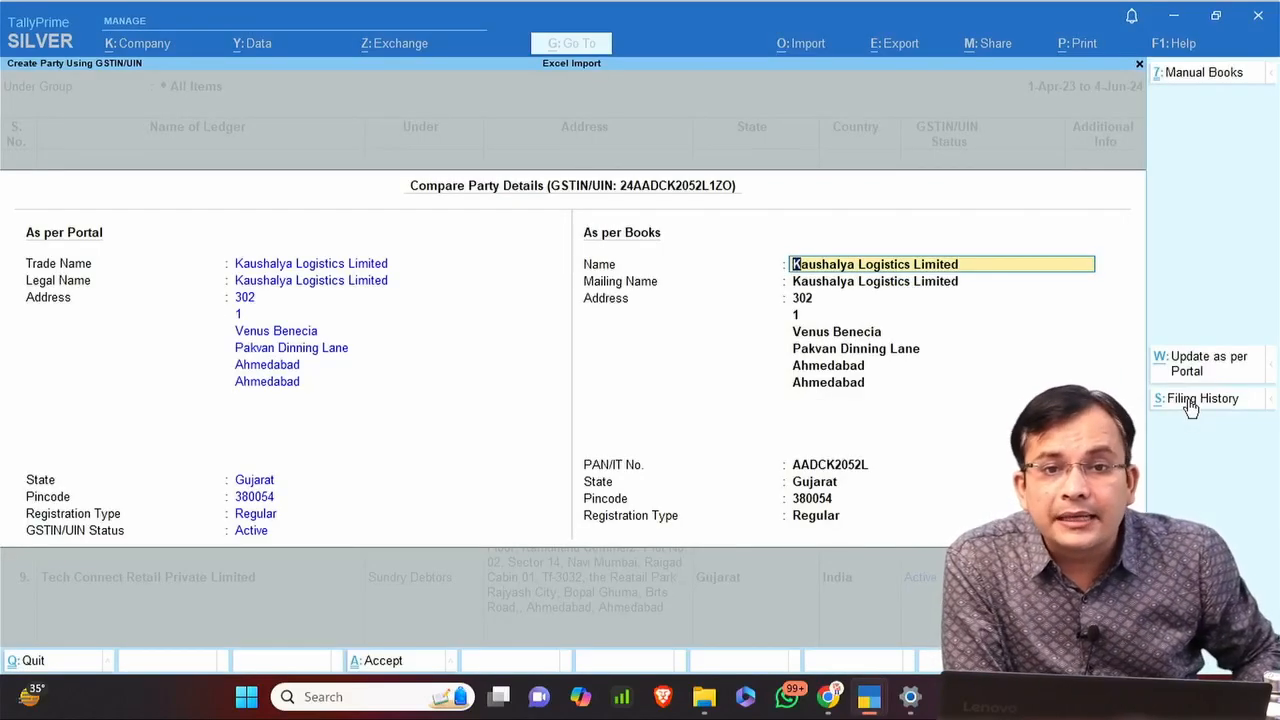
Accept the compared party details and save the report to create ledgers for all fetched parties.
key(BackSpace)
key(ctrl+a)
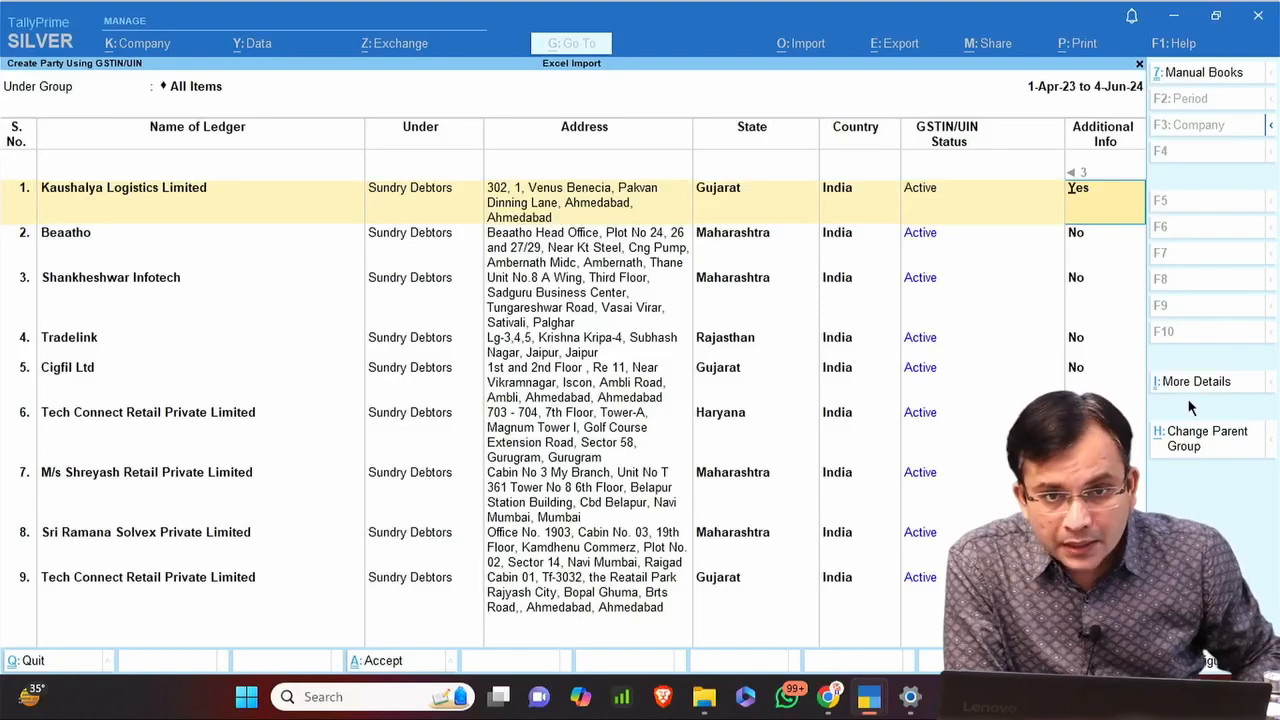
key(ctrl+a)
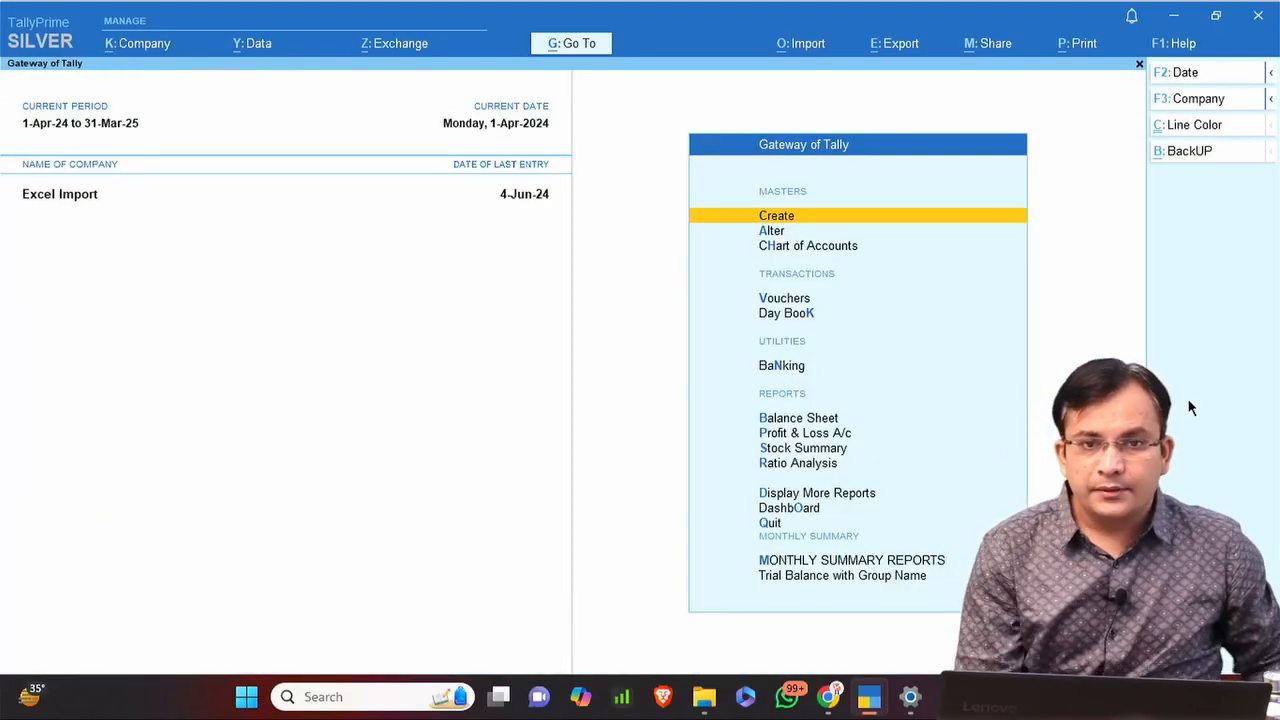
Check the list of ledgers available for alteration for the newly created parties and return to the Gateway of Tally.
key(a)
key(Down)
key(Return)
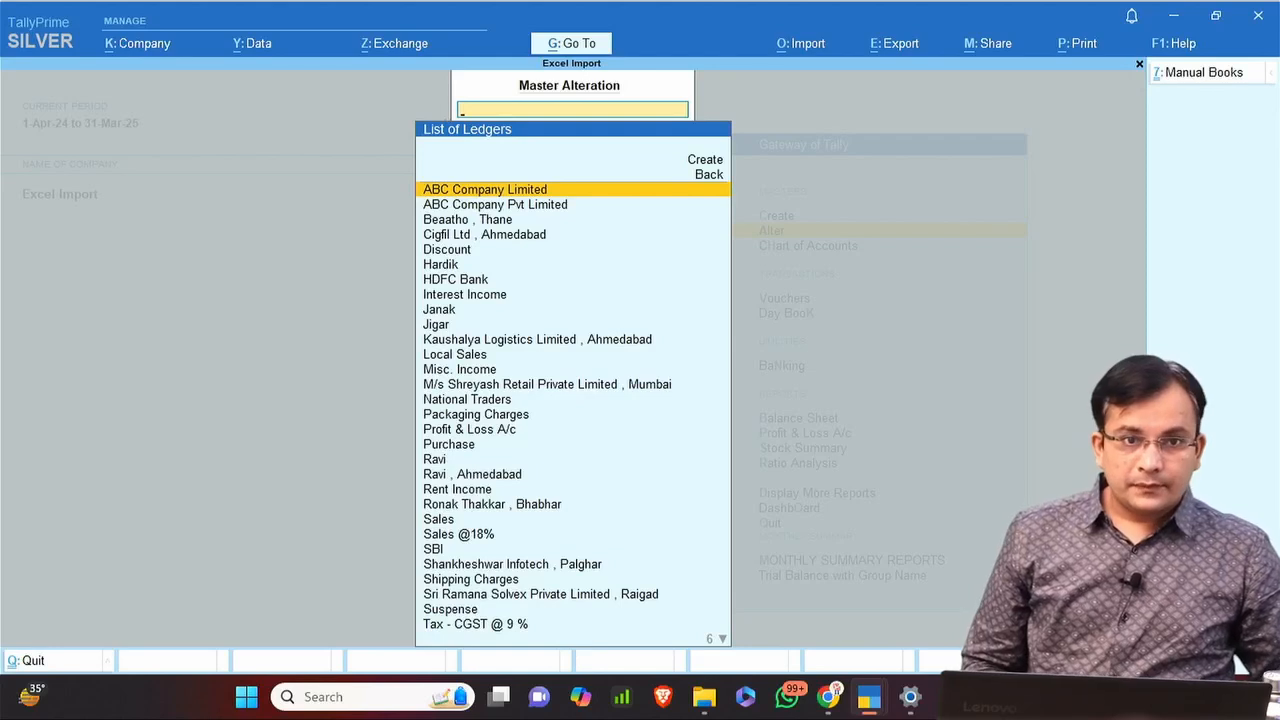
key(Escape)
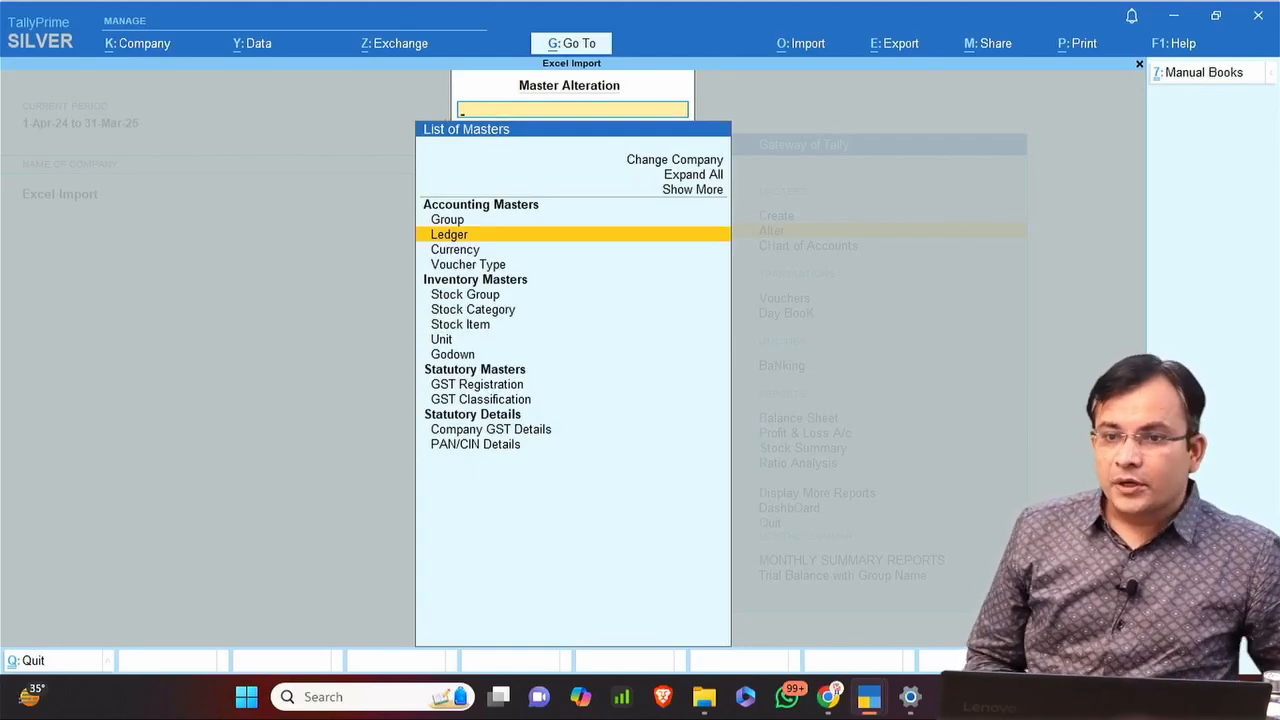
key(Escape)
Review the GSTIN entries in the Excel workbook, save it and return to TallyPrime.
key(alt+Tab)
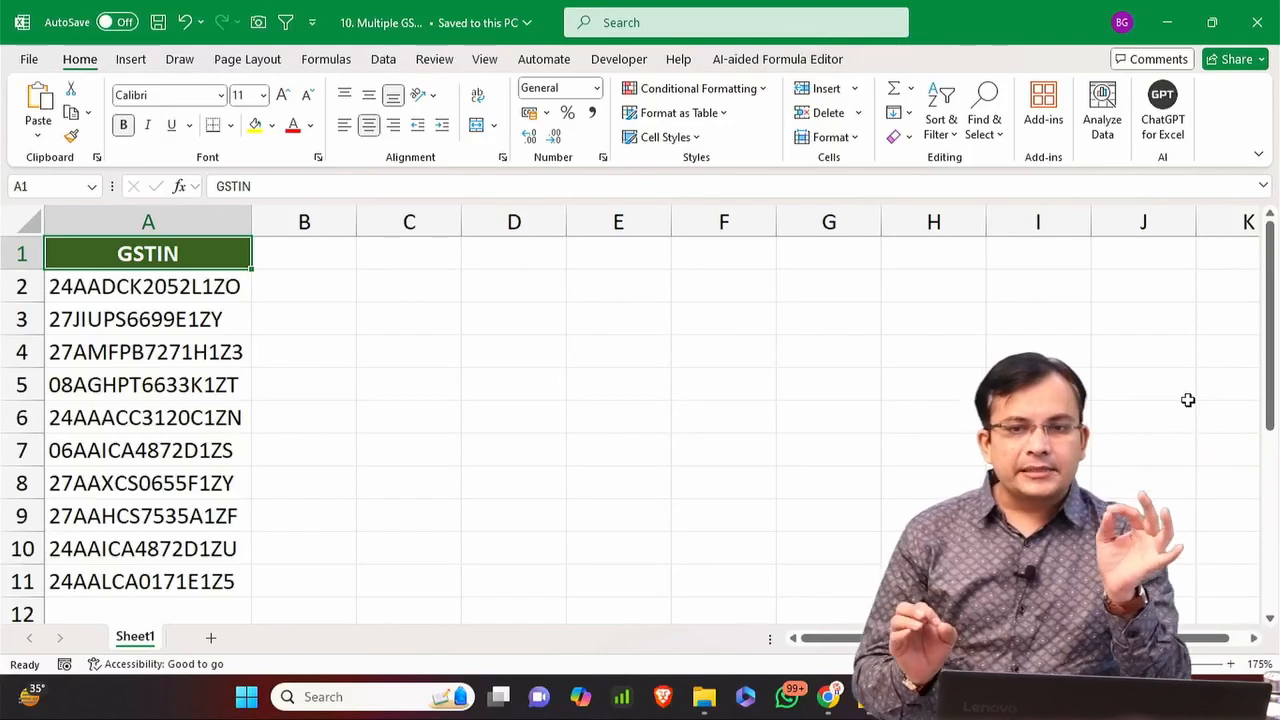
scroll(694, 351, down, 1)
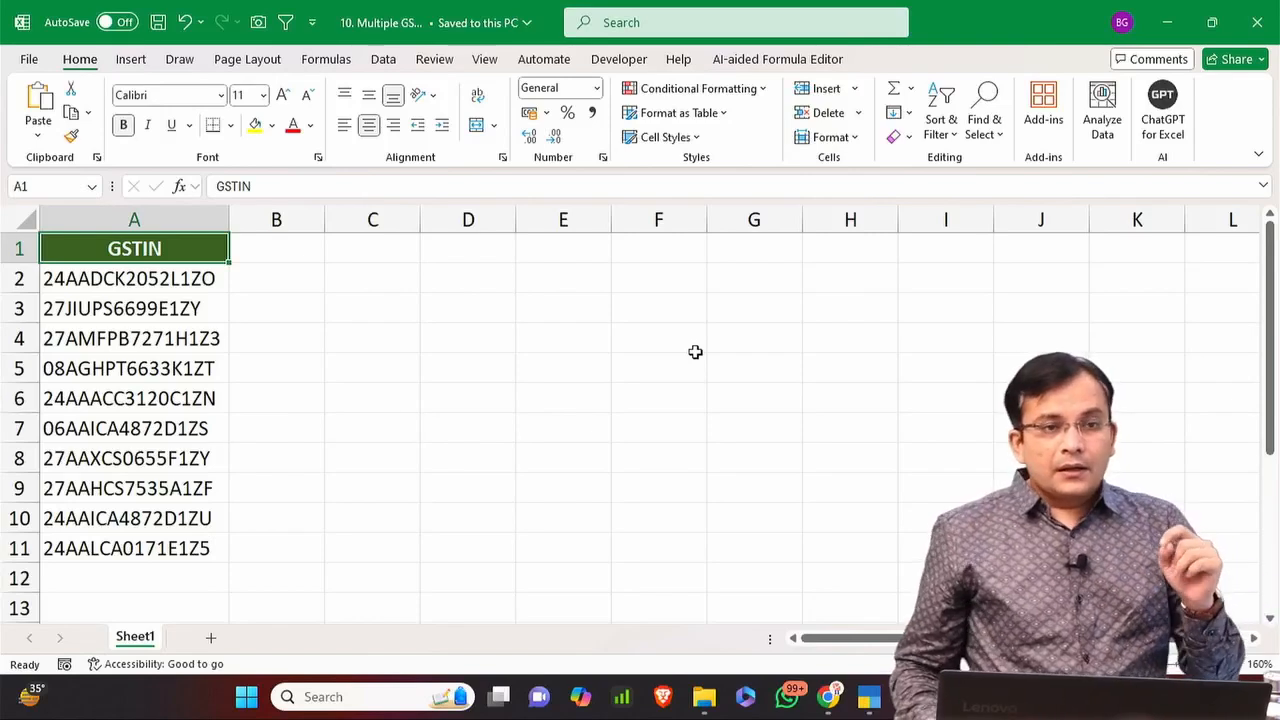
key(Down)
key(ctrl+shift+Down)
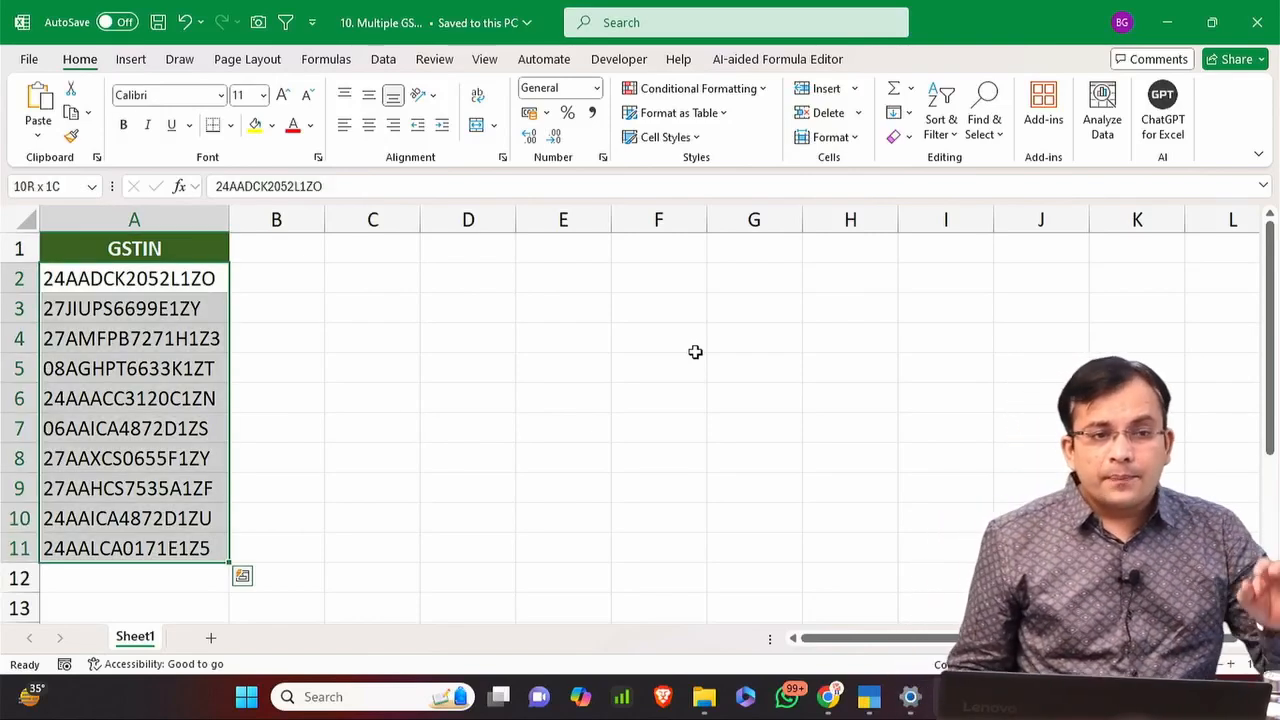
key(ctrl+Home)
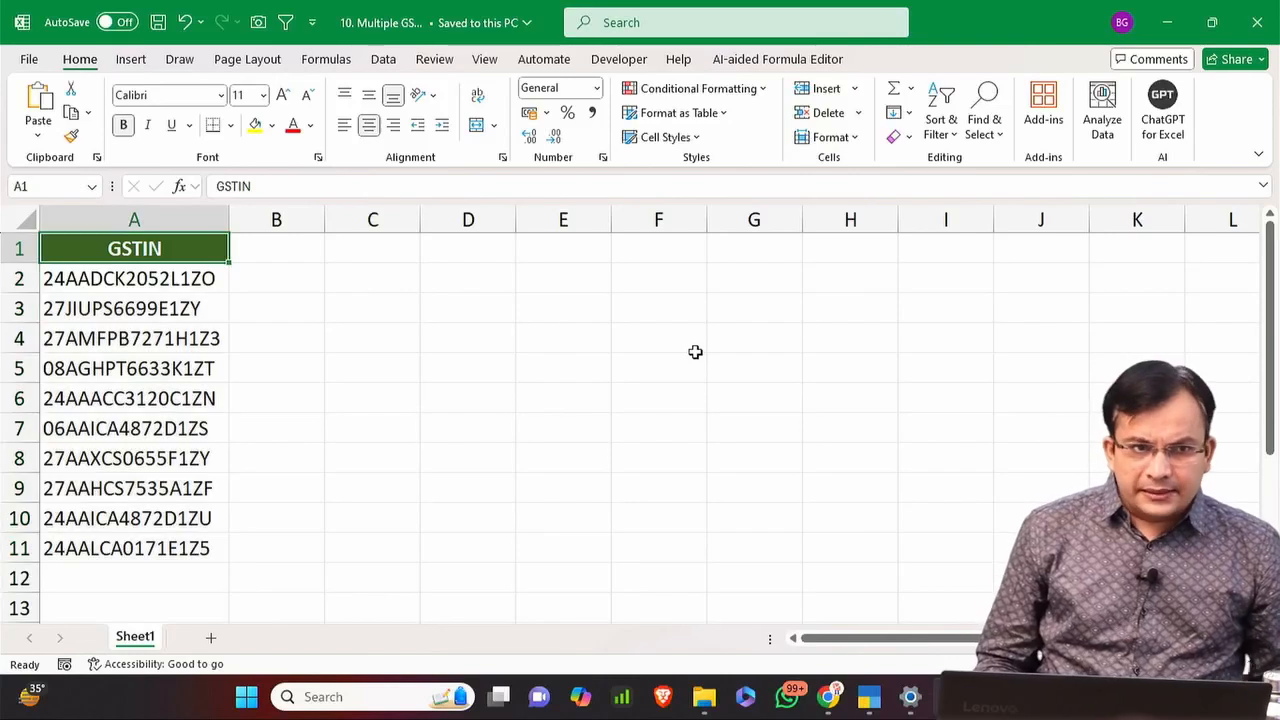
key(ctrl+s)
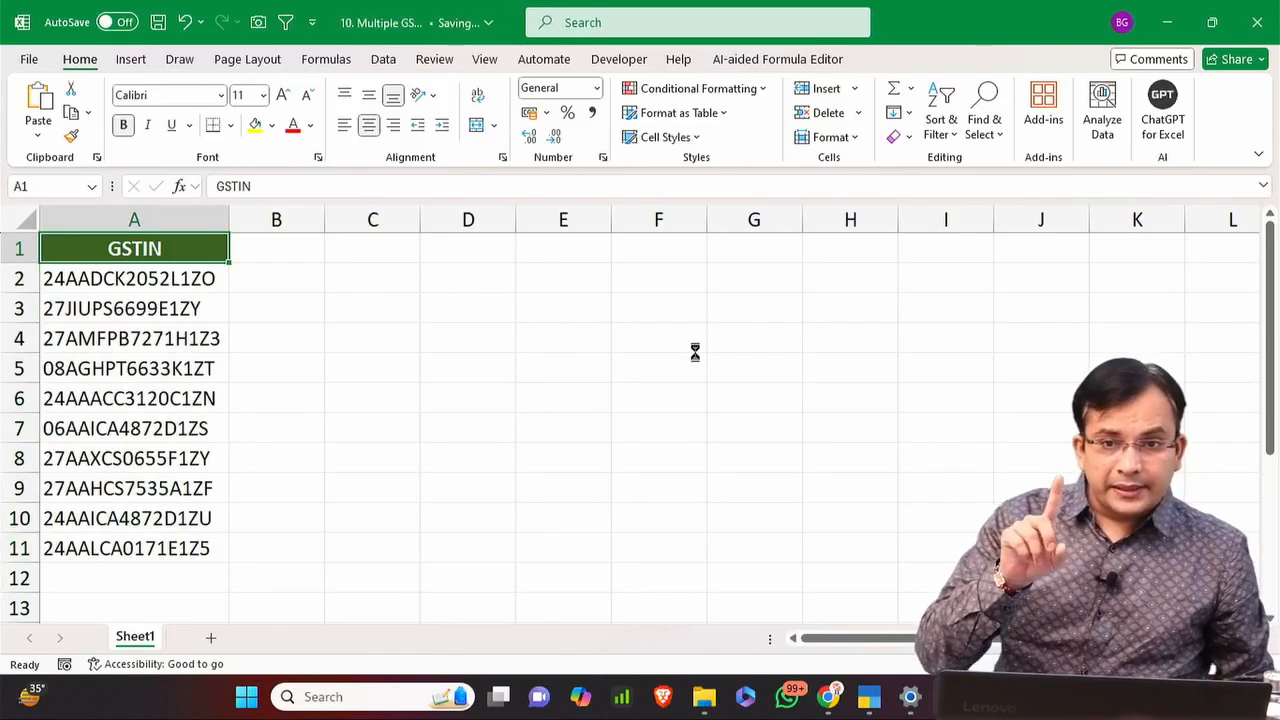
key(alt+Tab)
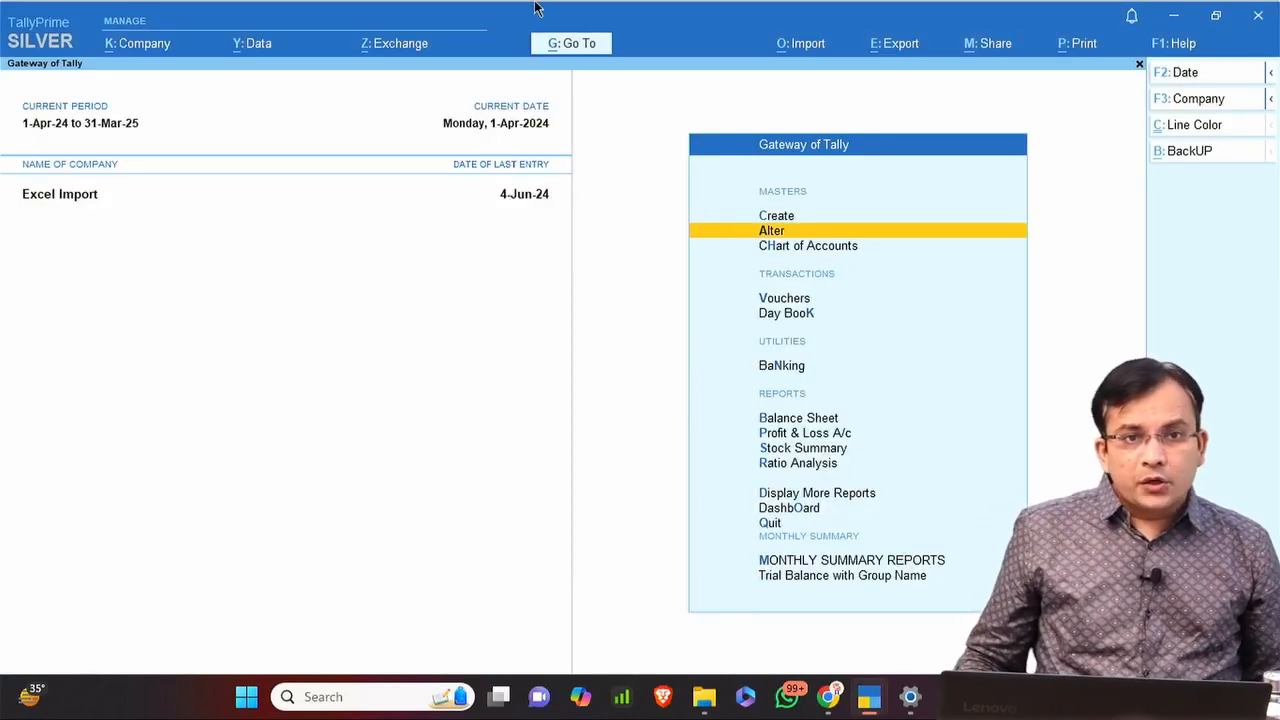
Open the Create Party Using GSTIN/UIN report and start importing GSTINs from Excel.
click(571, 52)
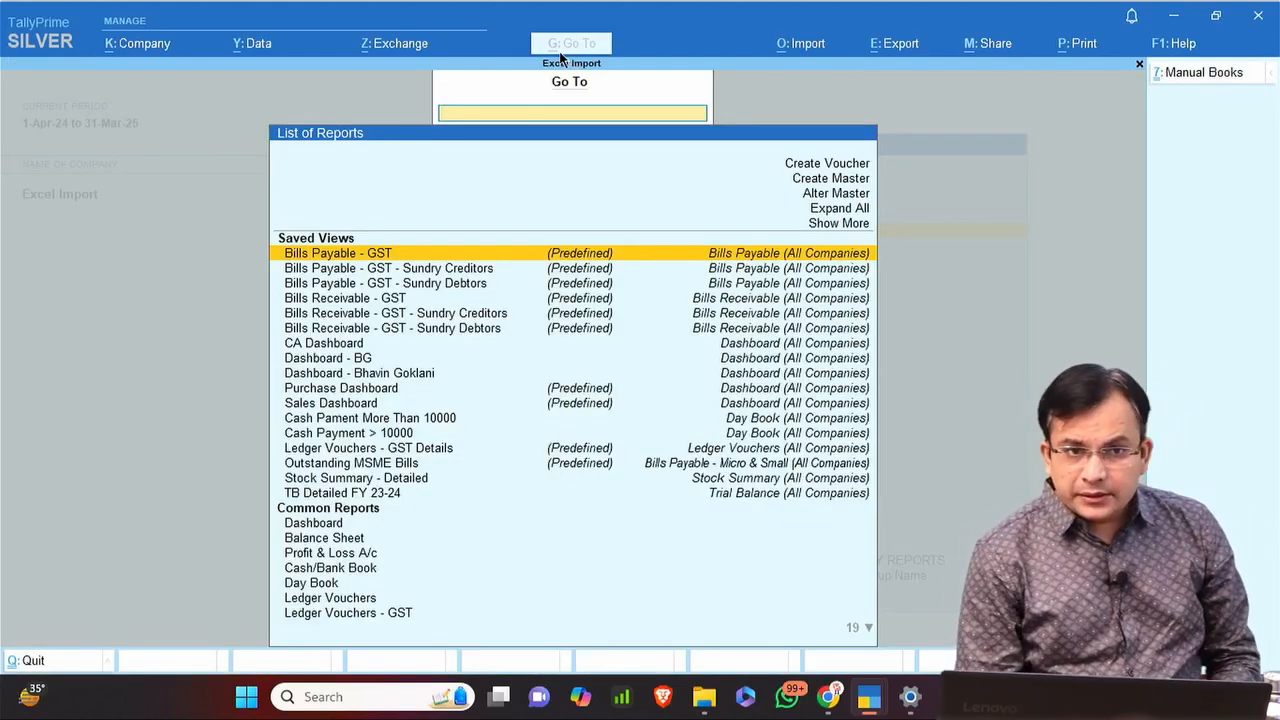
text(ea)
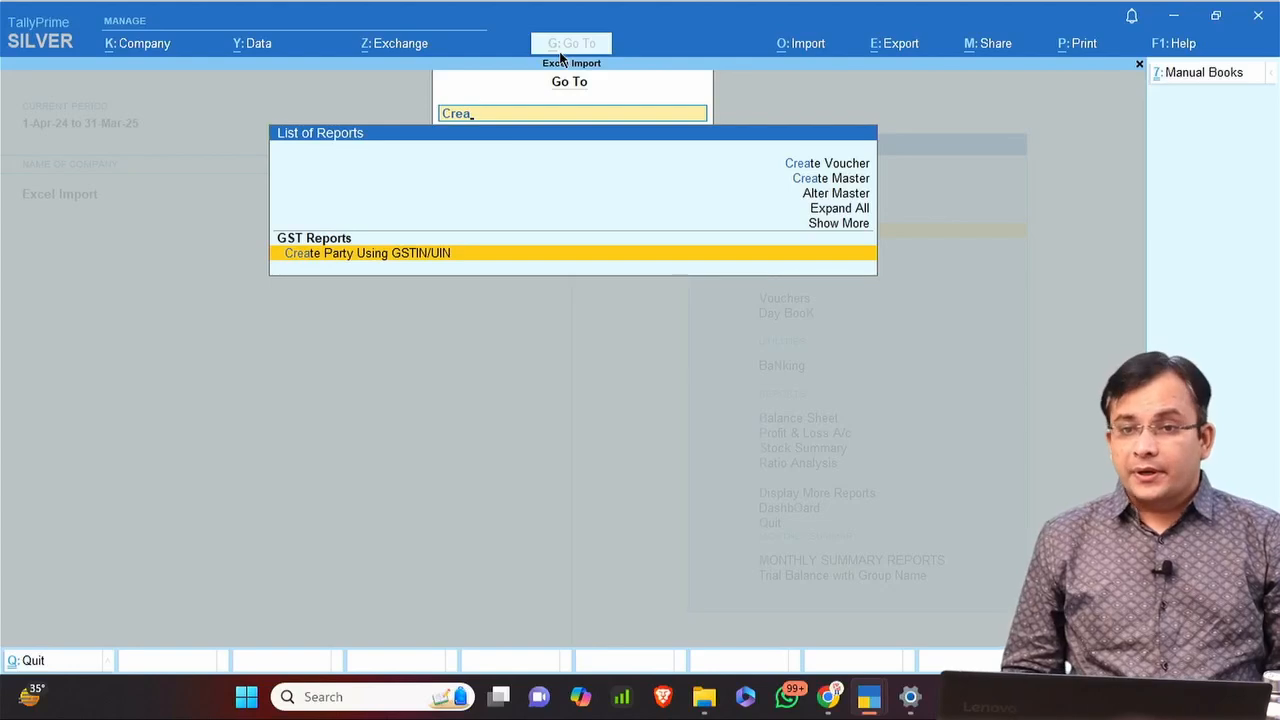
key(Return)
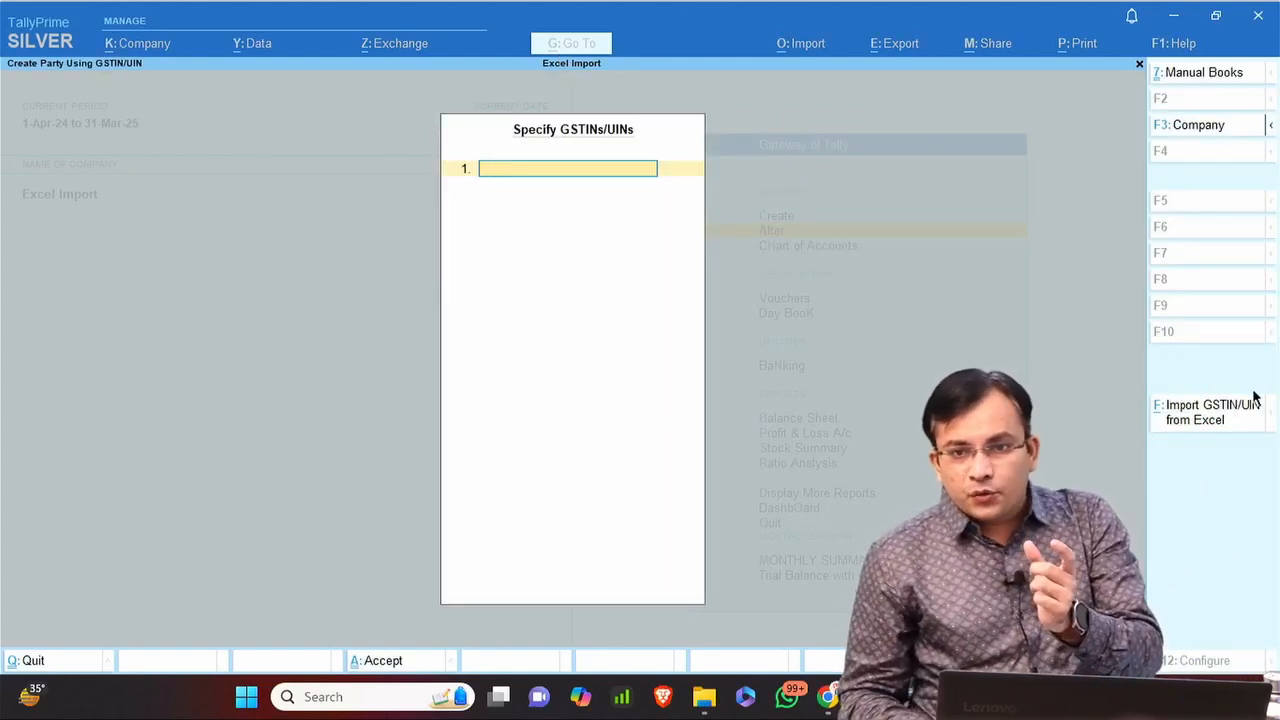
key(ctrl)
key(ctrl)
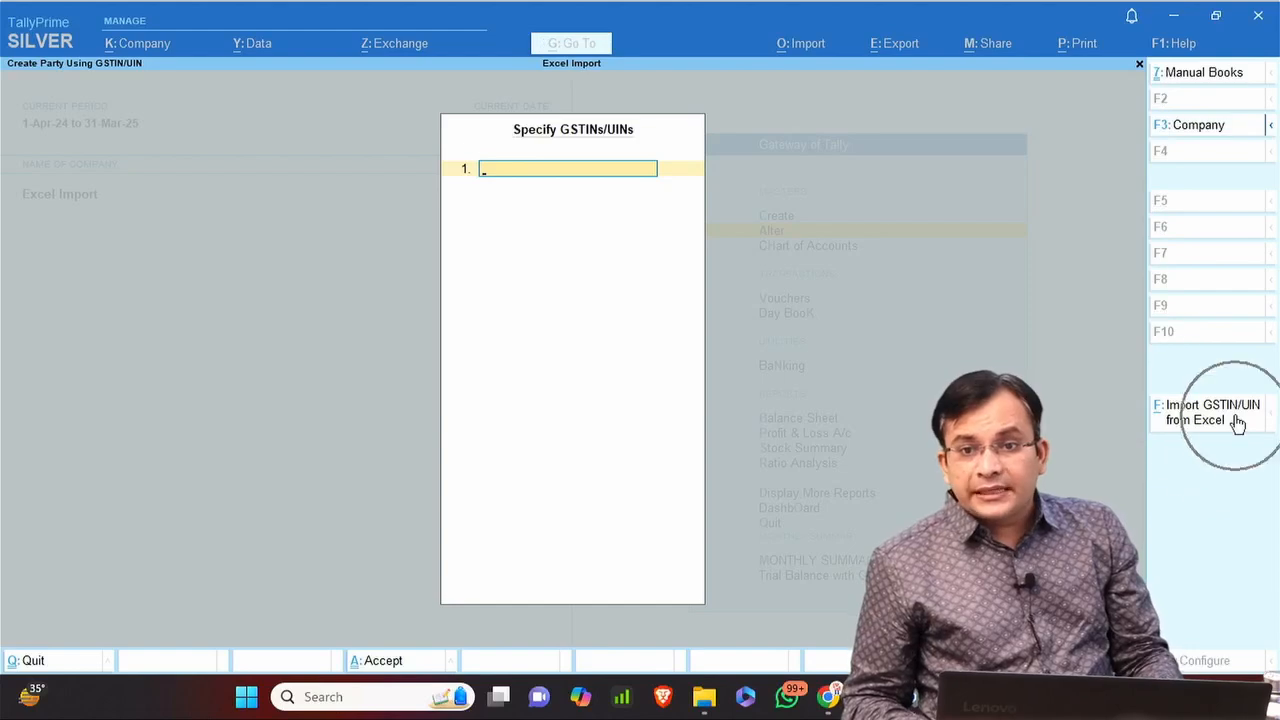
key(ctrl)
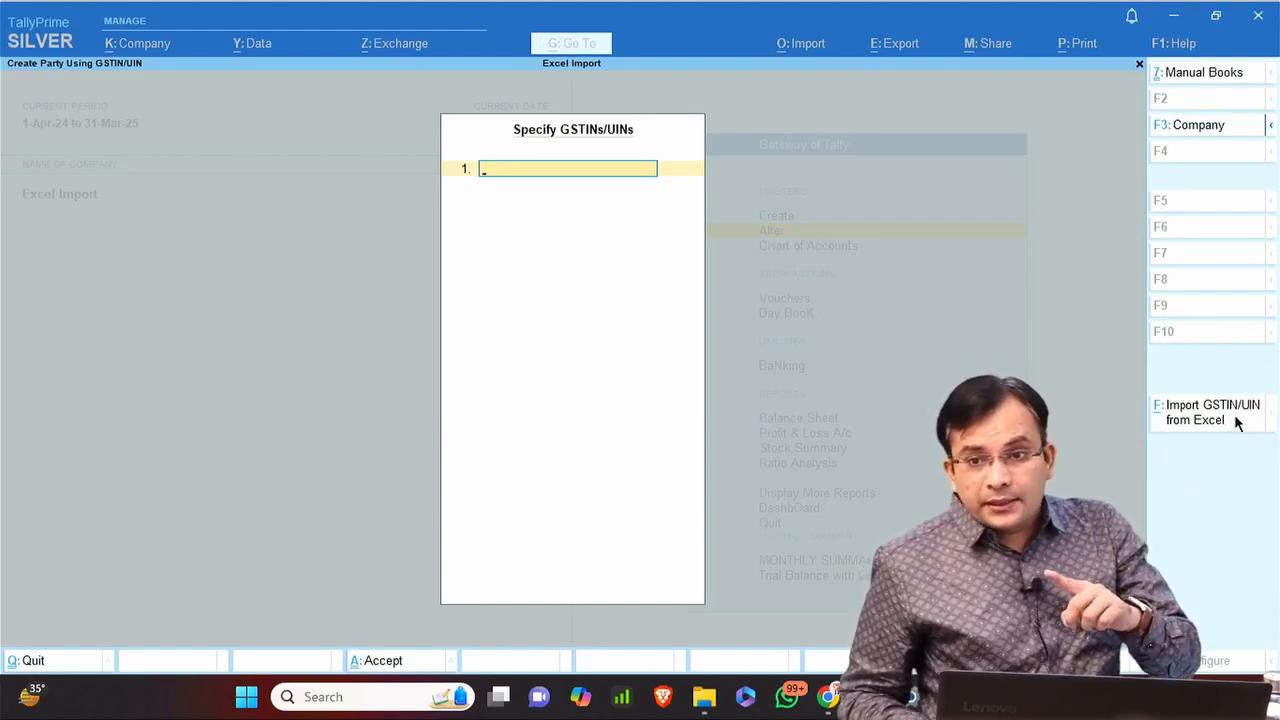
click(1237, 420)
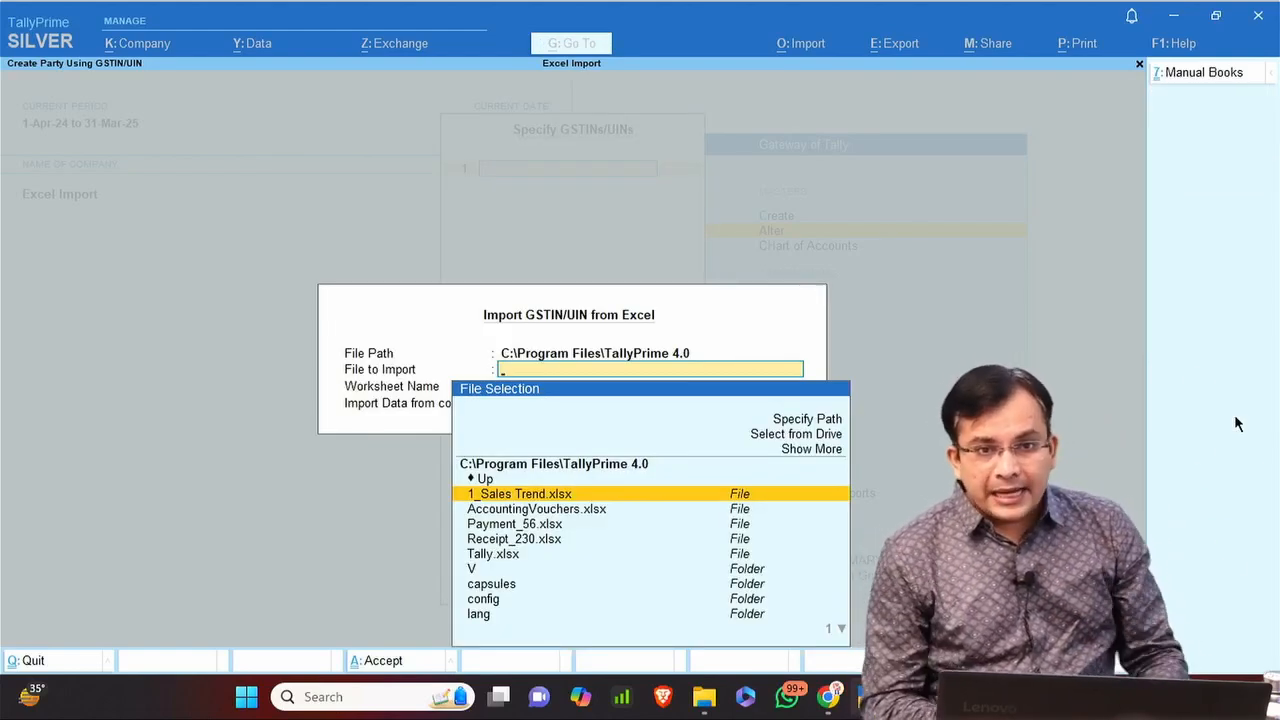
Copy the Practice Files folder path in File Explorer and set it as the GSTIN import's file path in TallyPrime.
key(alt+Tab)
key(alt+Tab)
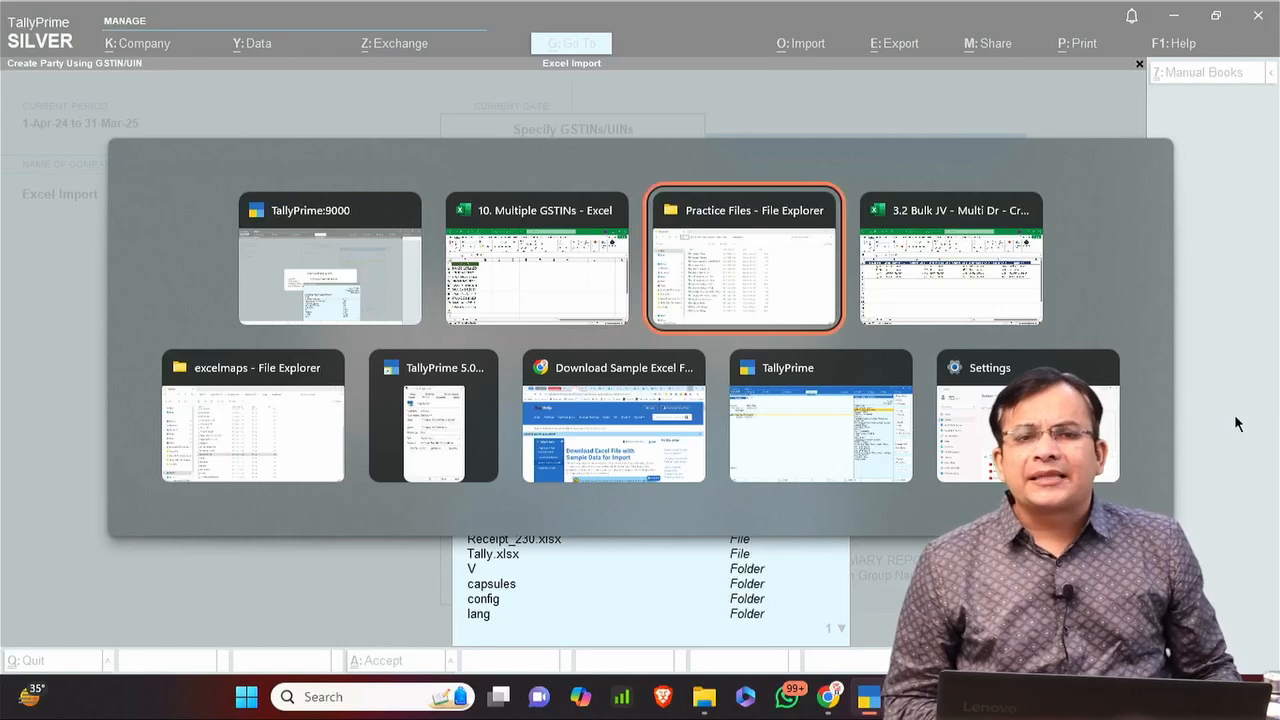
key(F4)
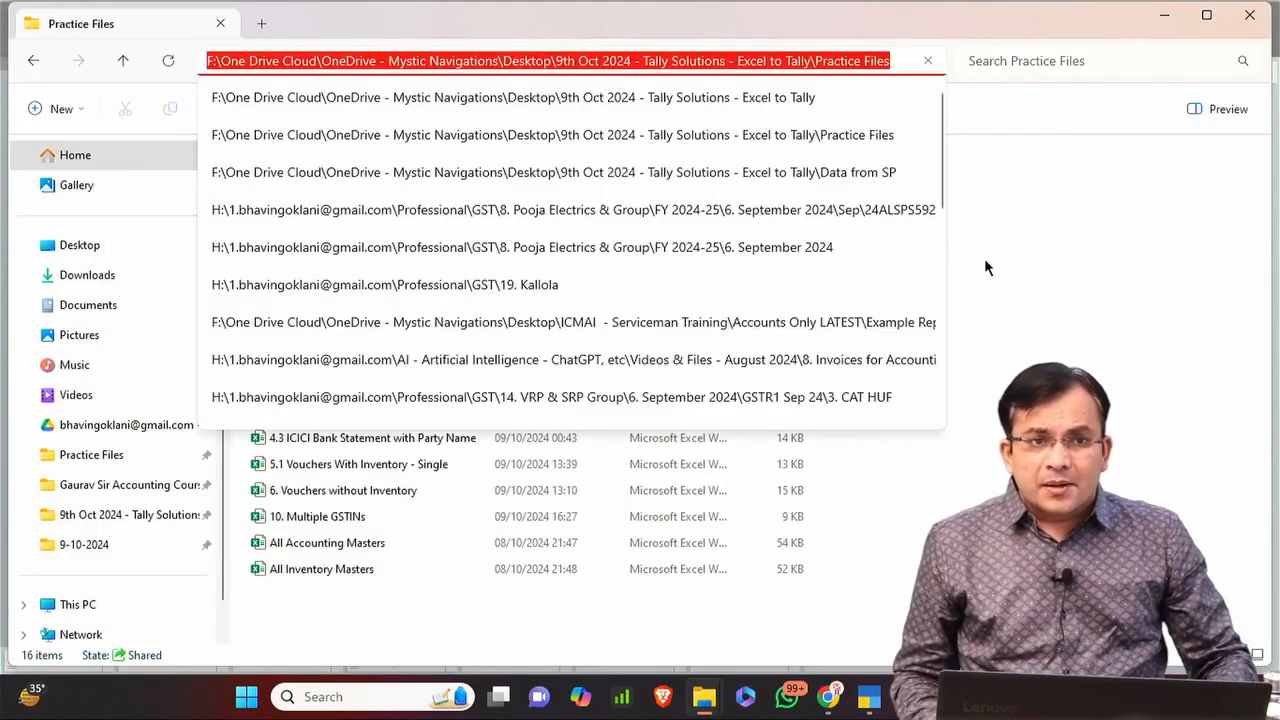
key(Escape)
key(alt+Tab)
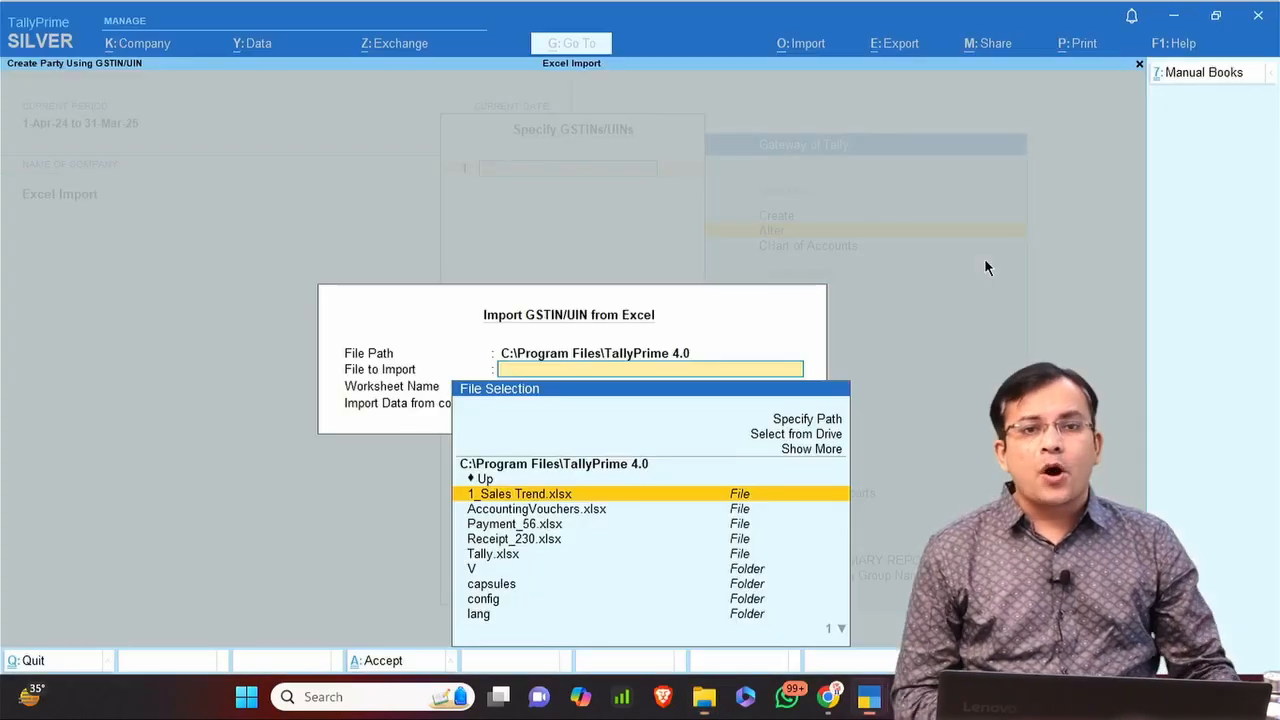
key(Up)
key(Up)
key(Up)
key(Up)
key(Return)
key(ctrl+alt+v)
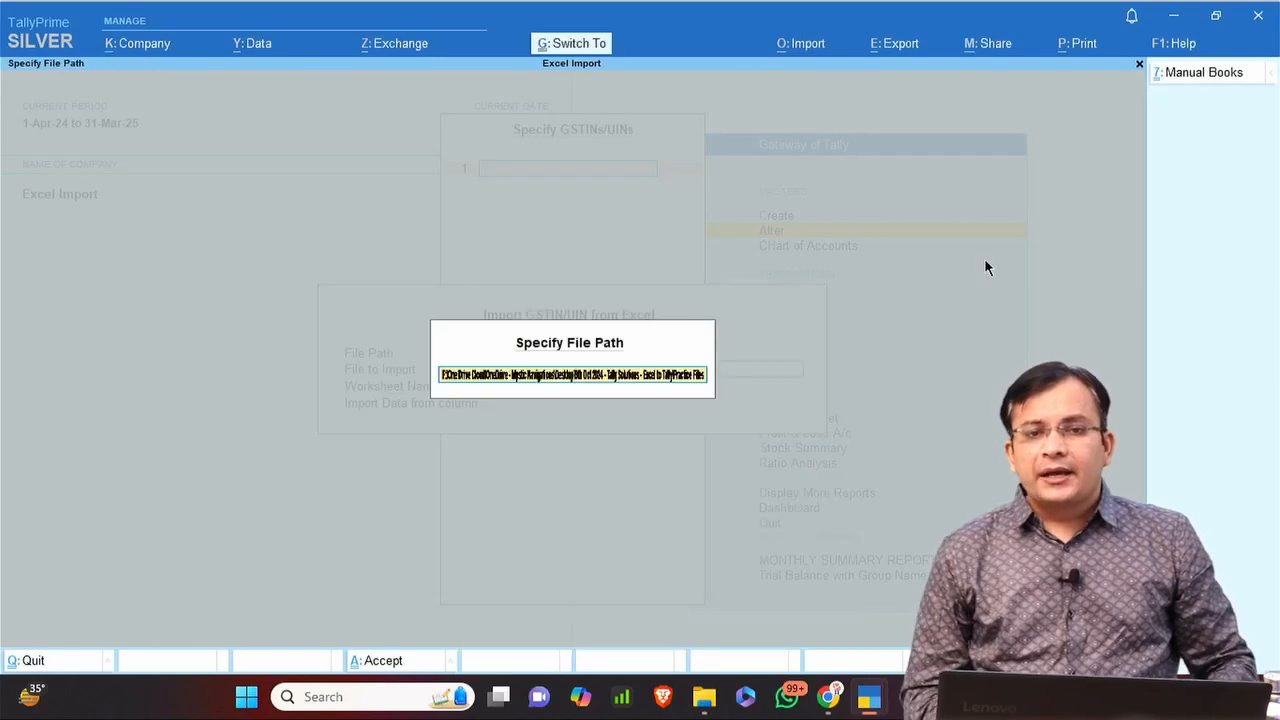
key(Return)
Import the GSTINs from column A of Sheet1 in 10. Multiple GSTINs.xlsx.
key(Down)
key(Down)
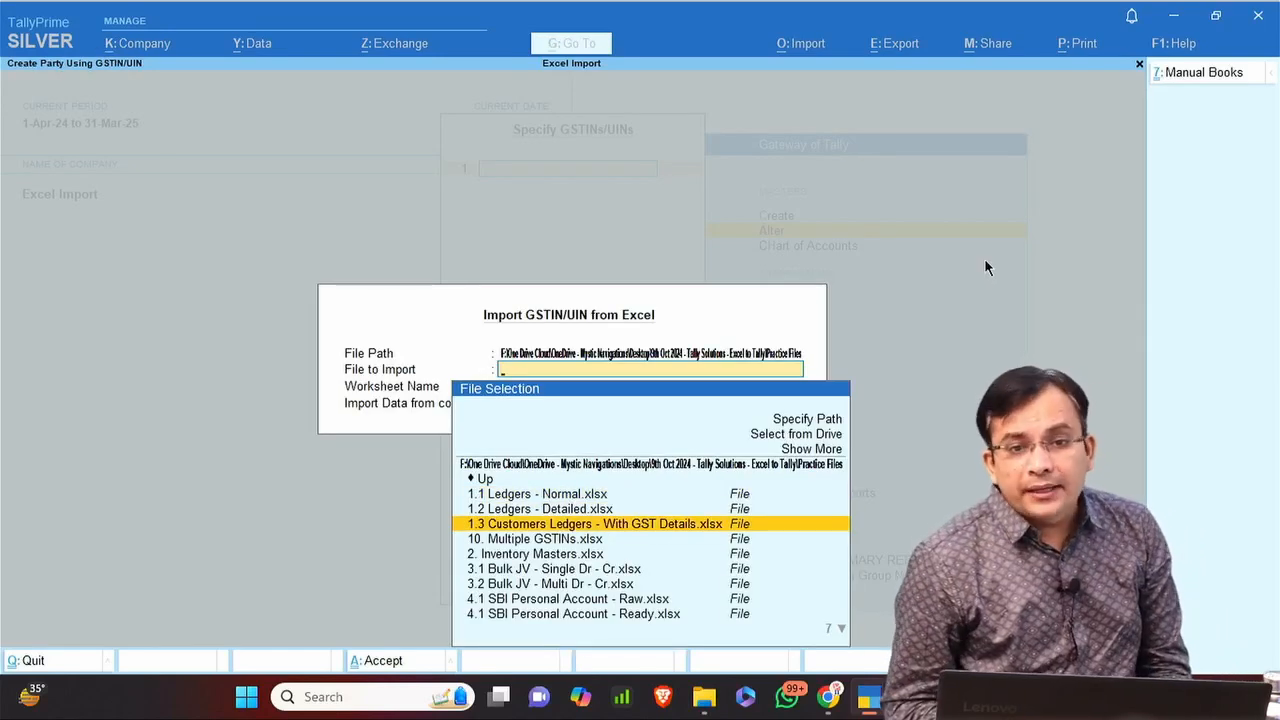
key(Down)
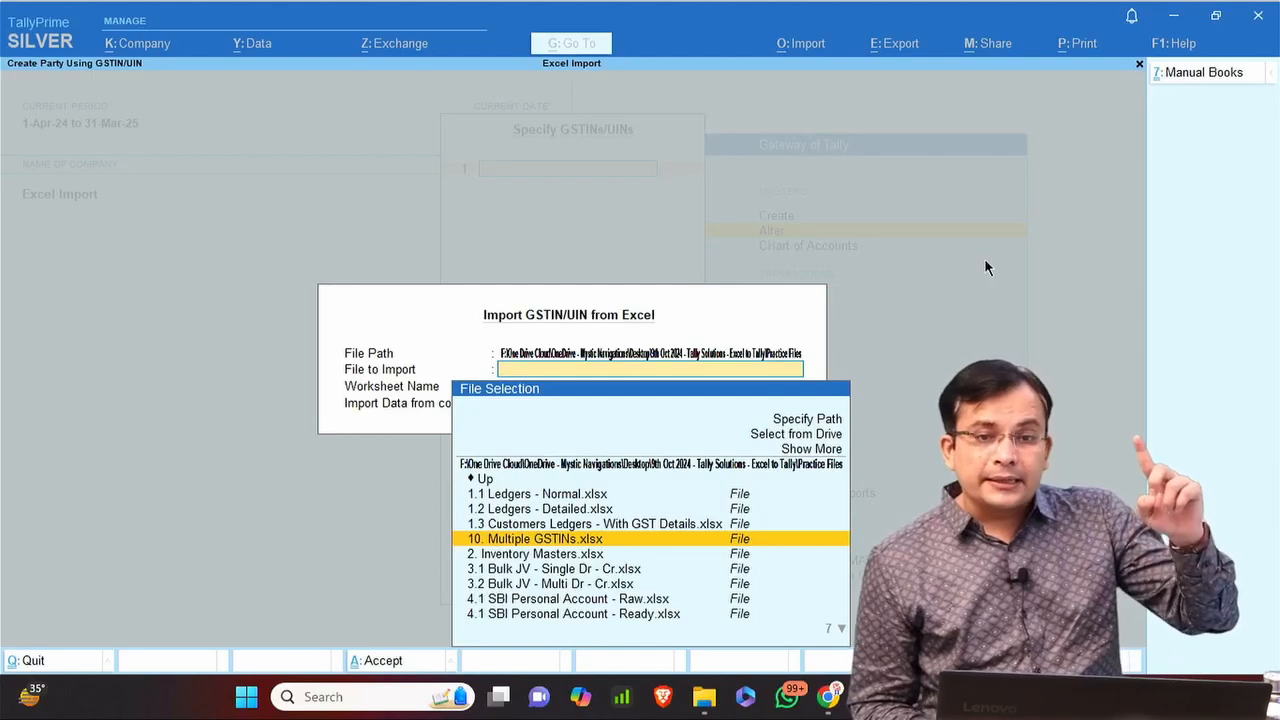
key(Return)
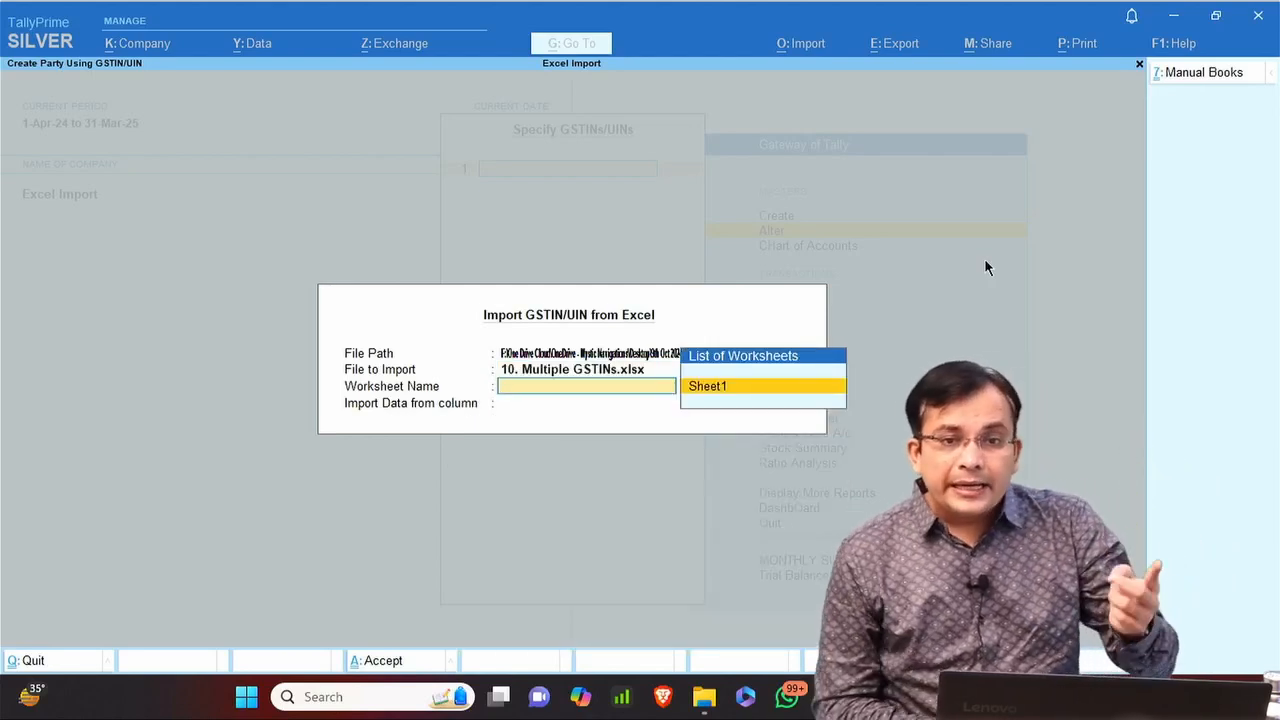
key(Return)
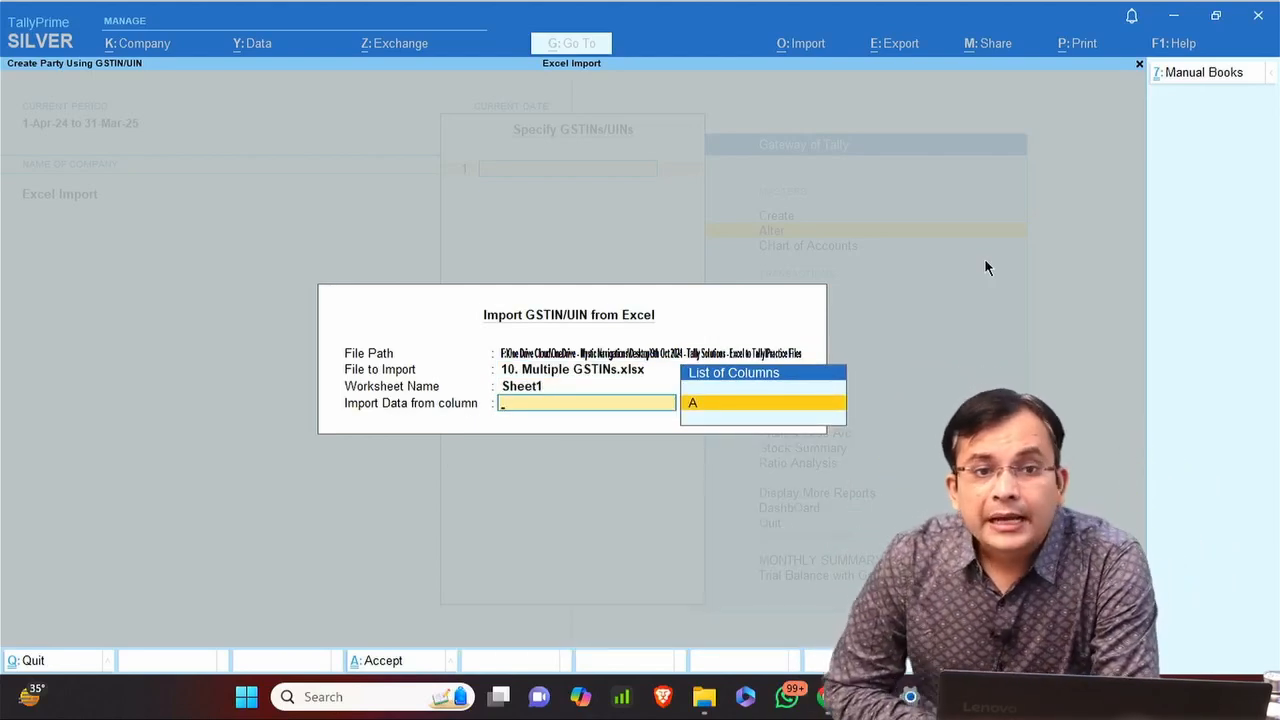
key(Return)
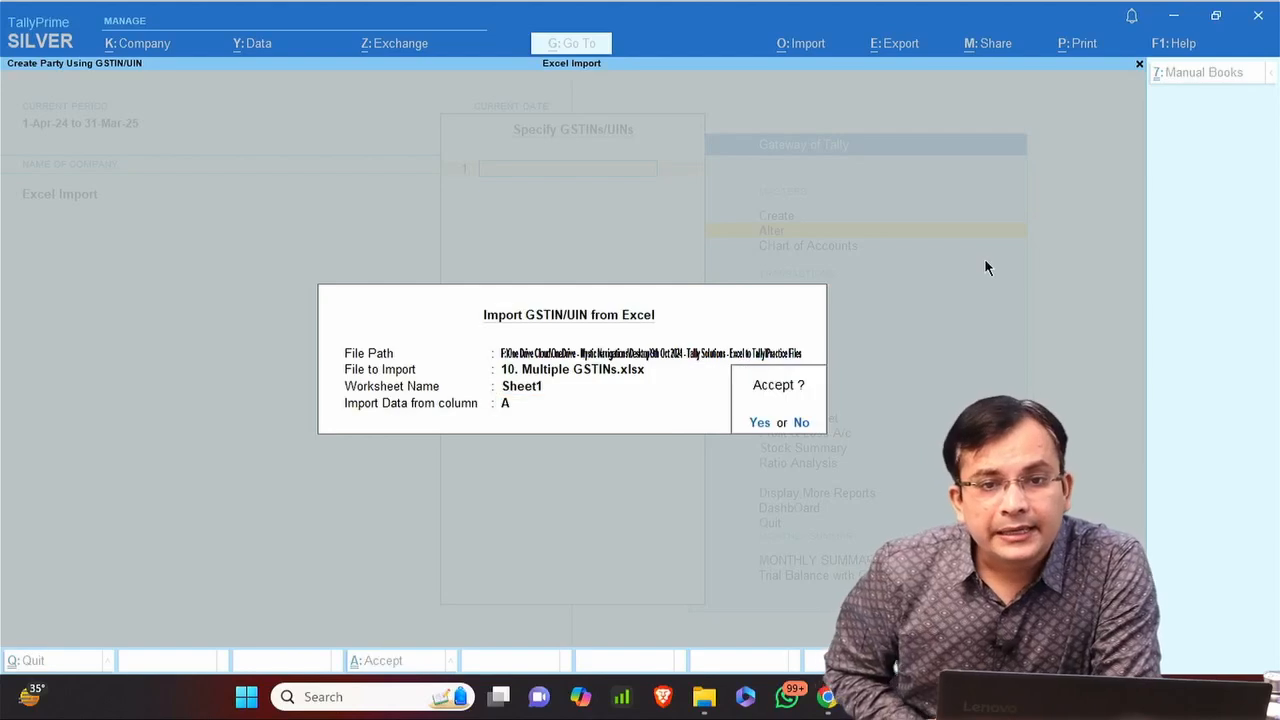
key(Return)
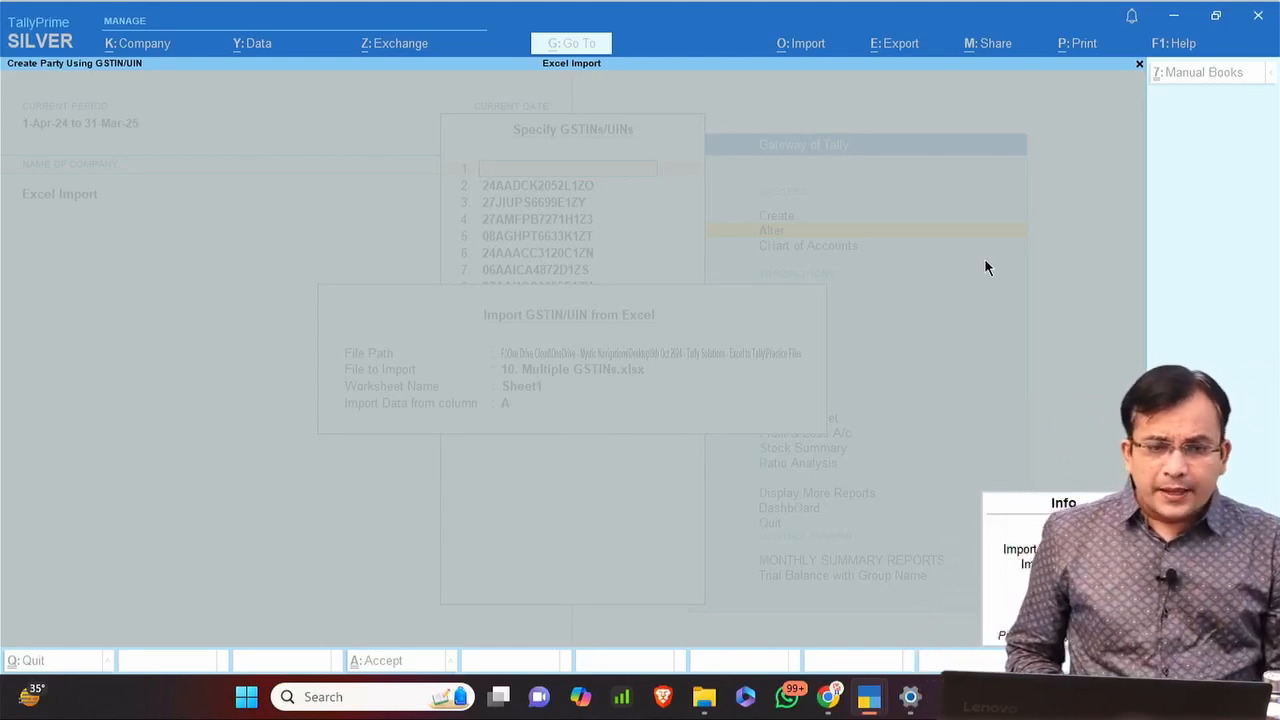
Compare the import with the GSTIN list in the Excel workbook, and accept the imported list to fetch the party details.
key(alt+Tab)
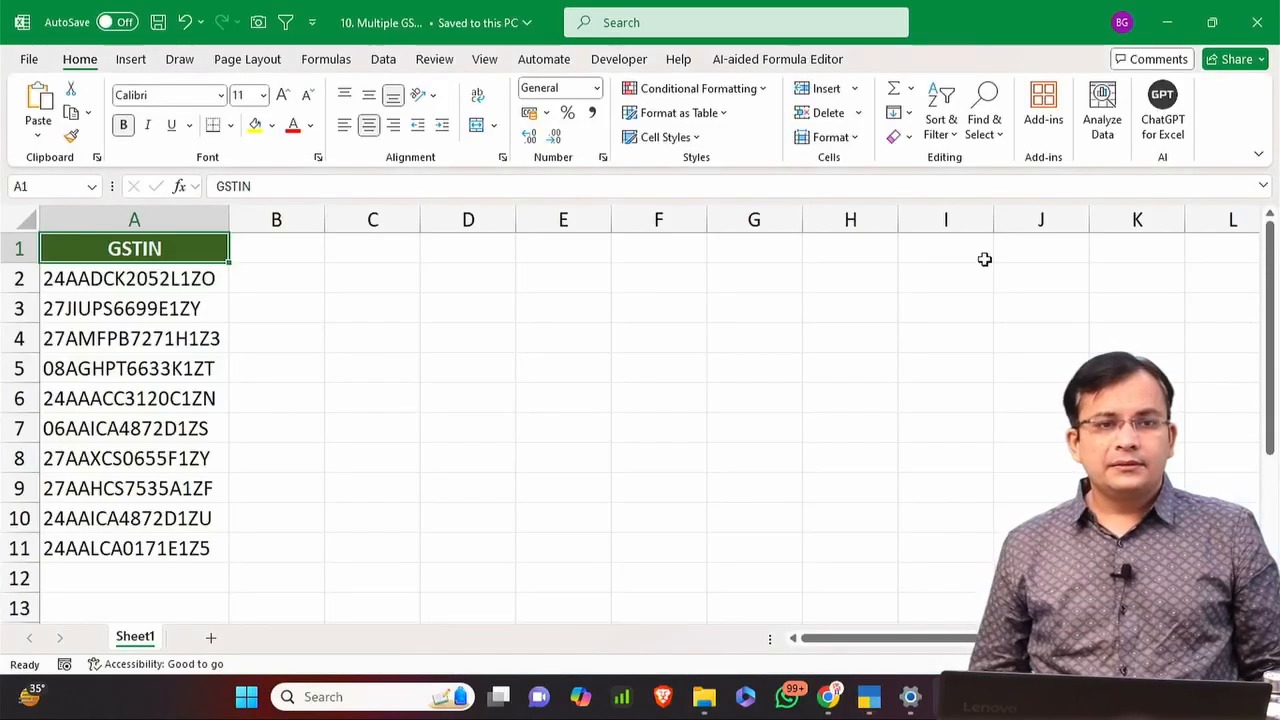
key(alt+Tab)
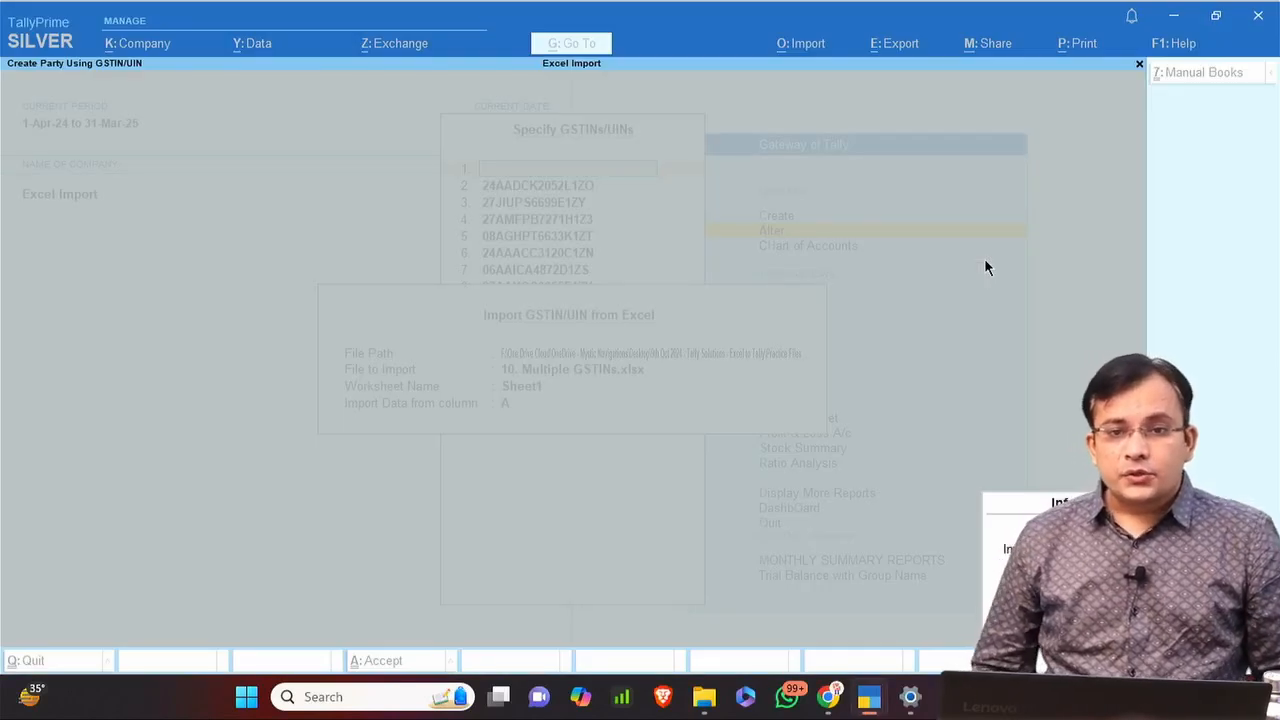
key(Return)
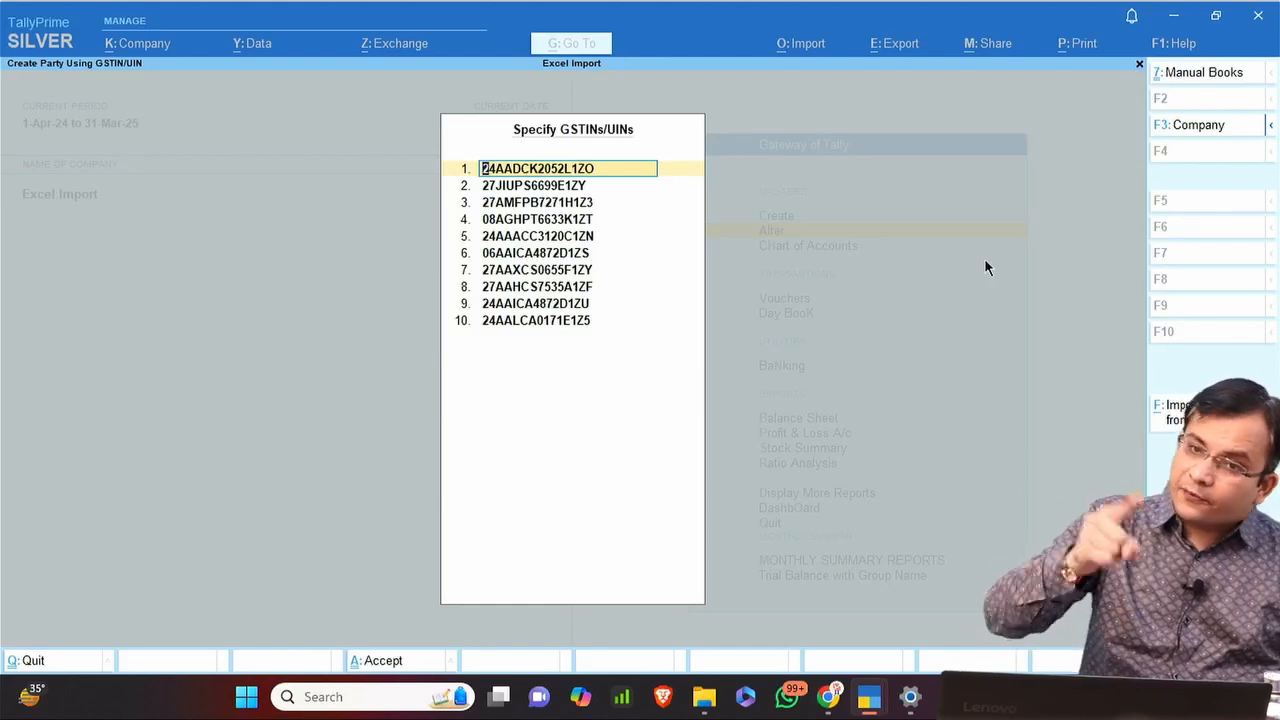
key(ctrl+a)
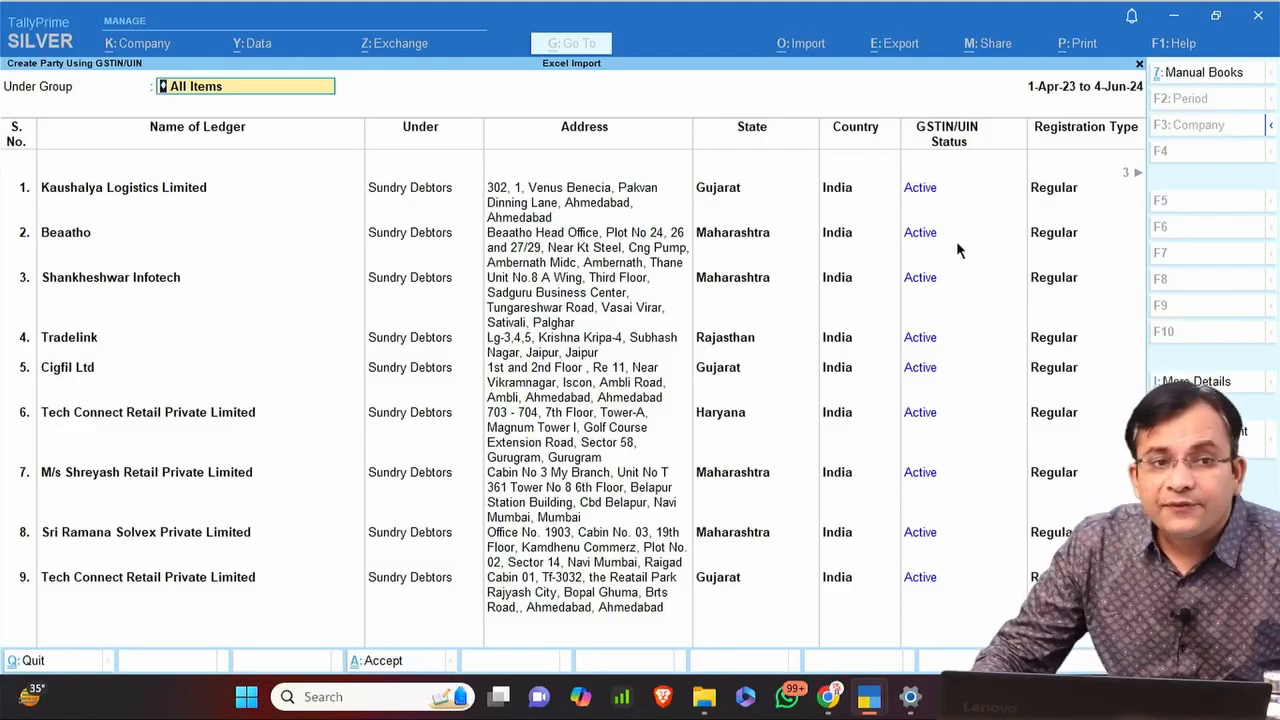
View Beaatho's additional info, including the compared party details and filing history, and return to the fetched party list.
click(1035, 236)
key(Return)
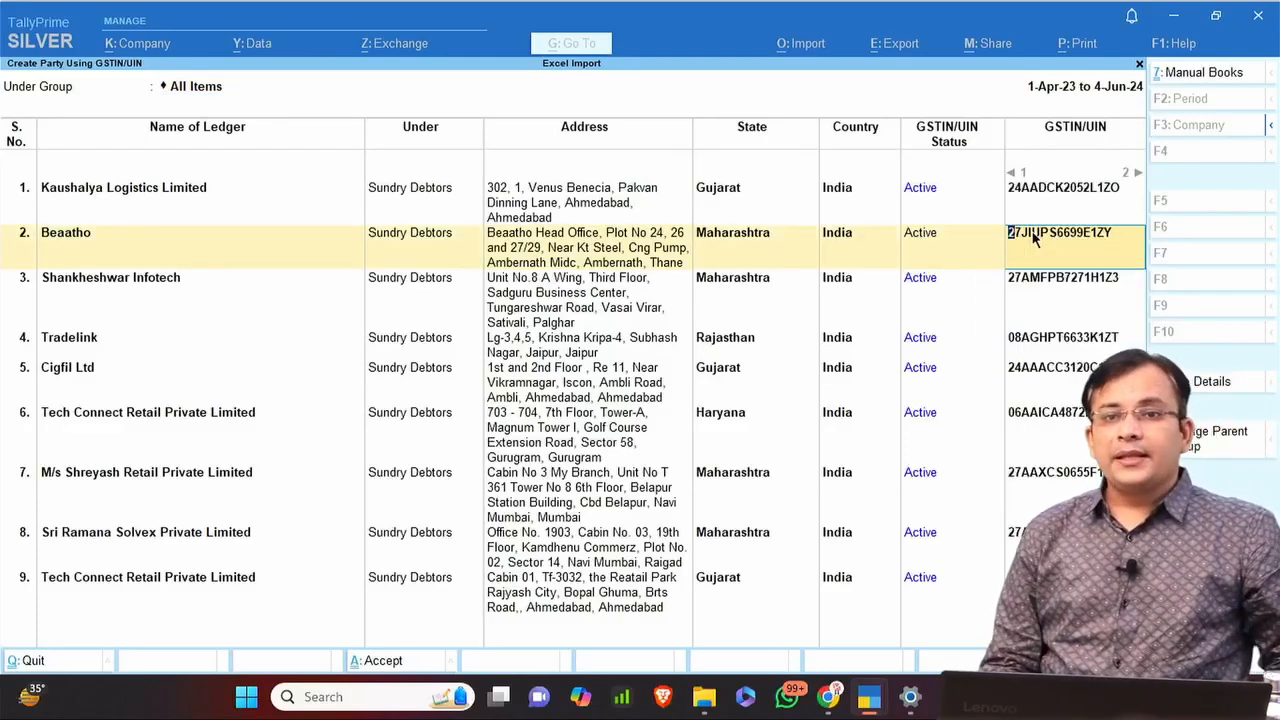
key(Return)
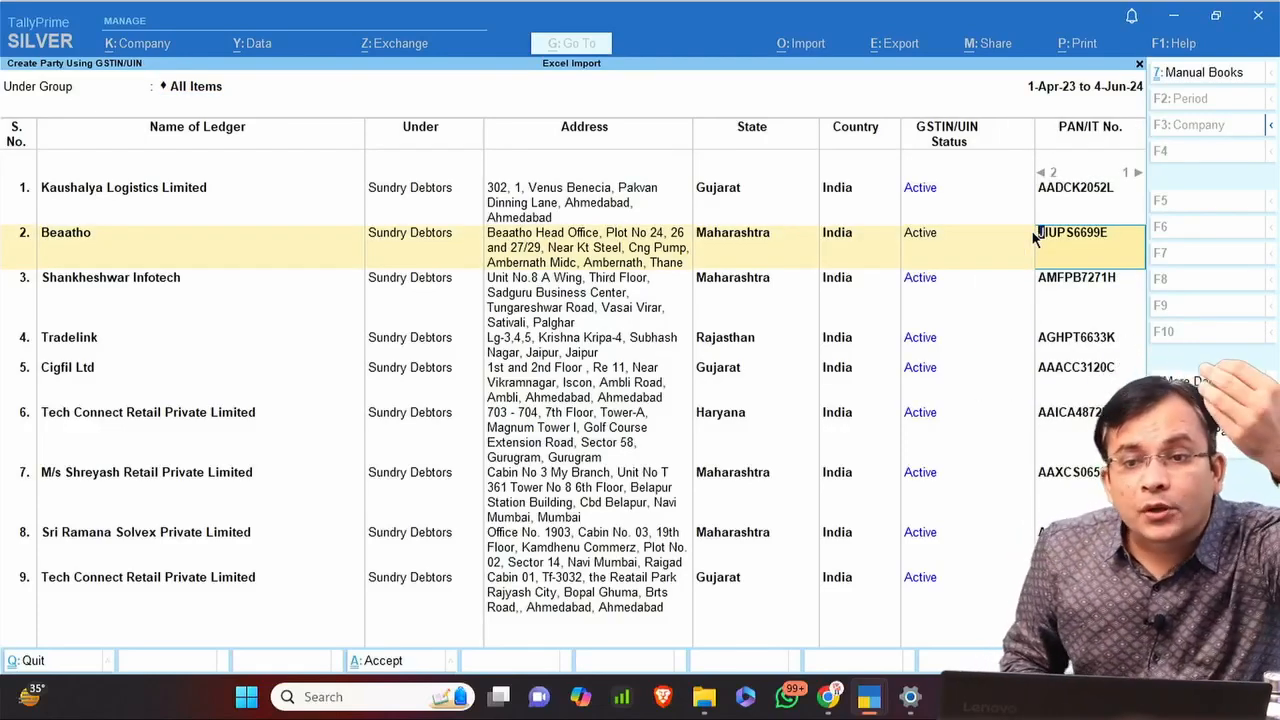
key(Return)
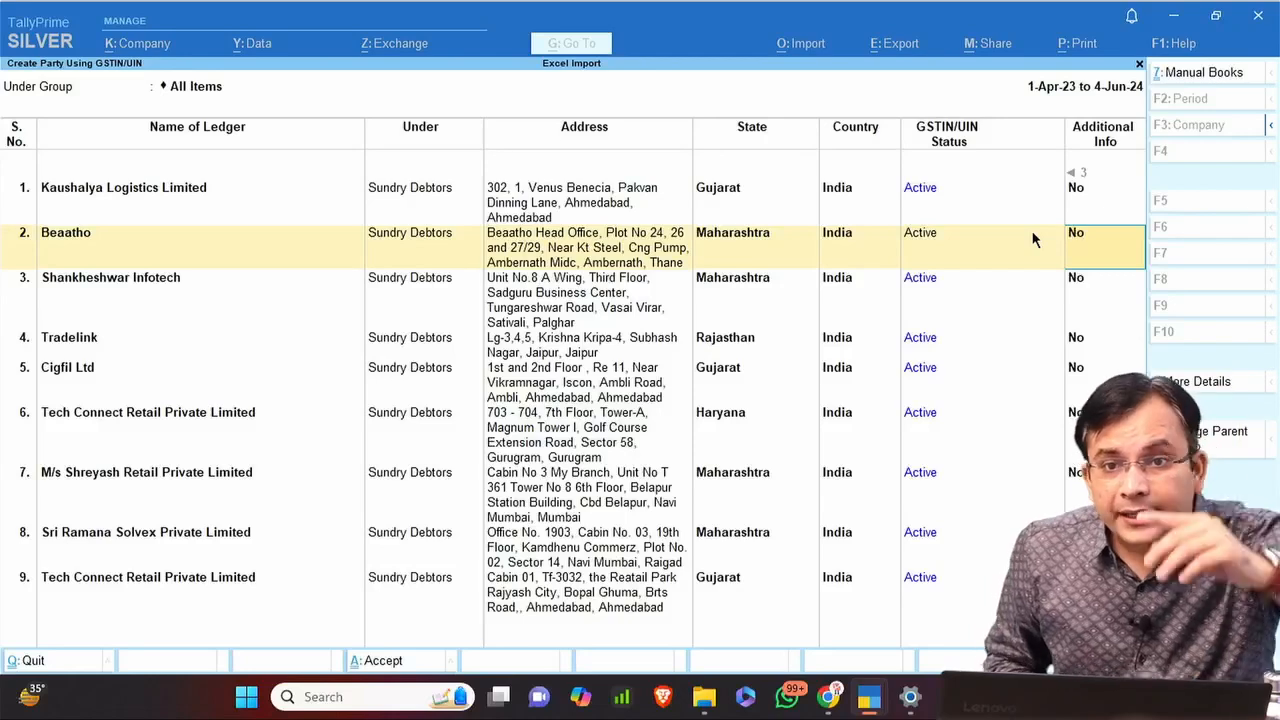
key(y)
key(Return)
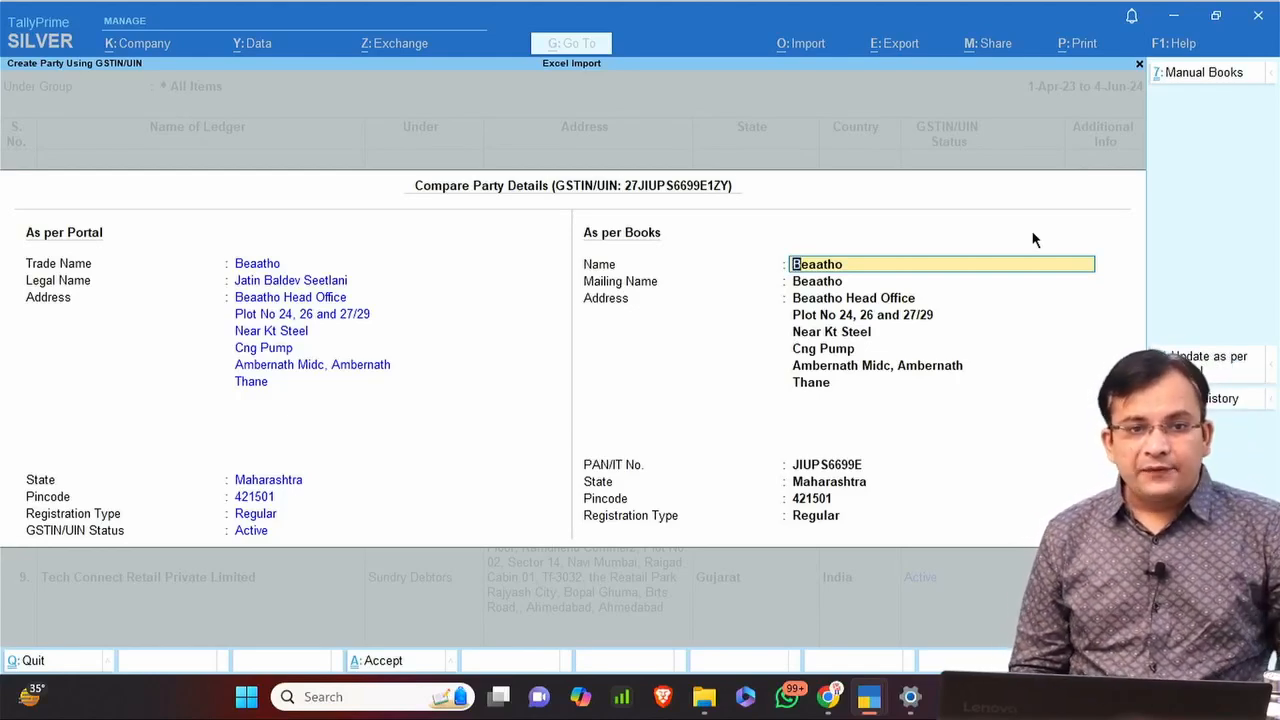
click(1222, 398)
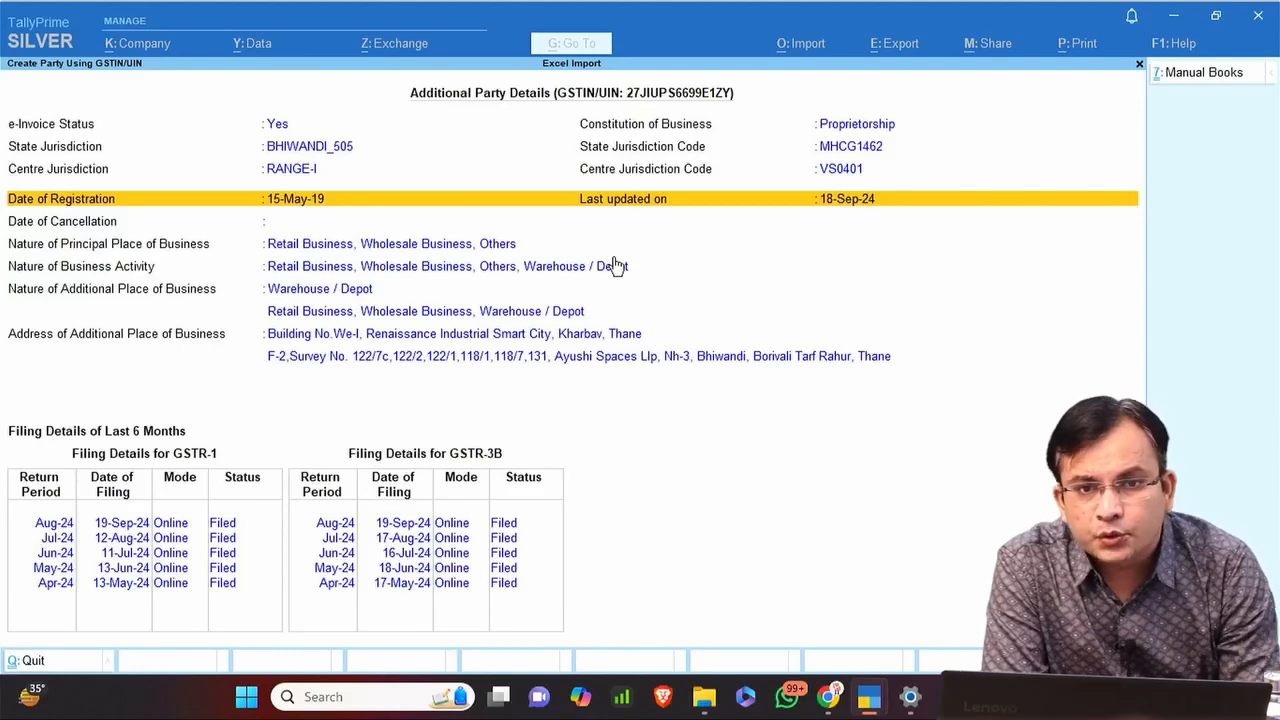
key(Escape)
key(Escape)
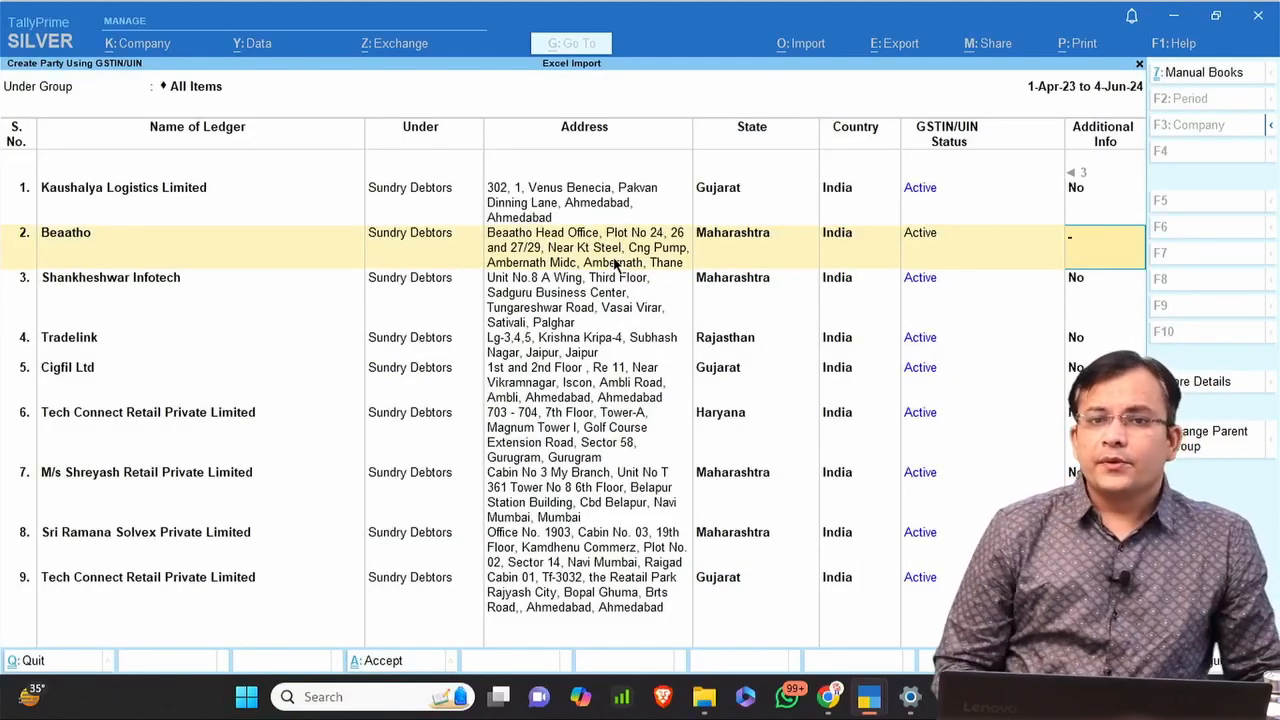
Go back to Beaatho's parent group in the fetched party list and review the available groups.
key(BackSpace)
key(BackSpace)
key(BackSpace)
key(BackSpace)
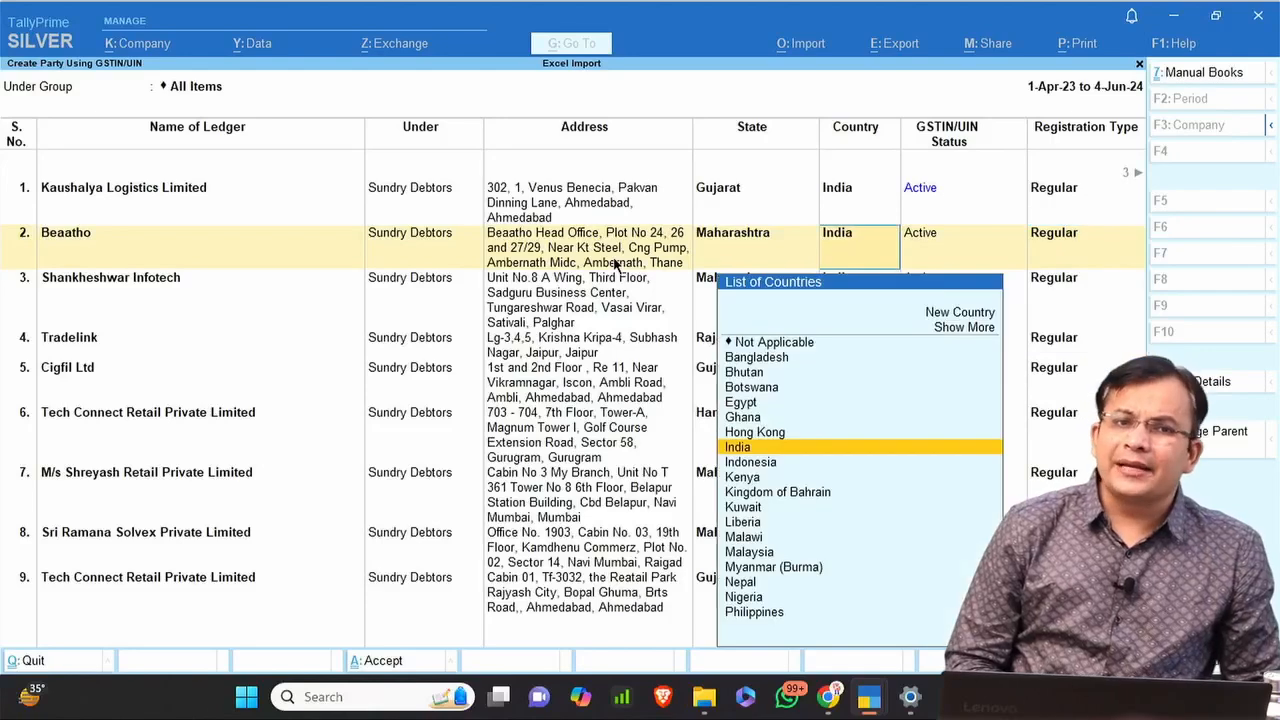
key(BackSpace)
key(BackSpace)
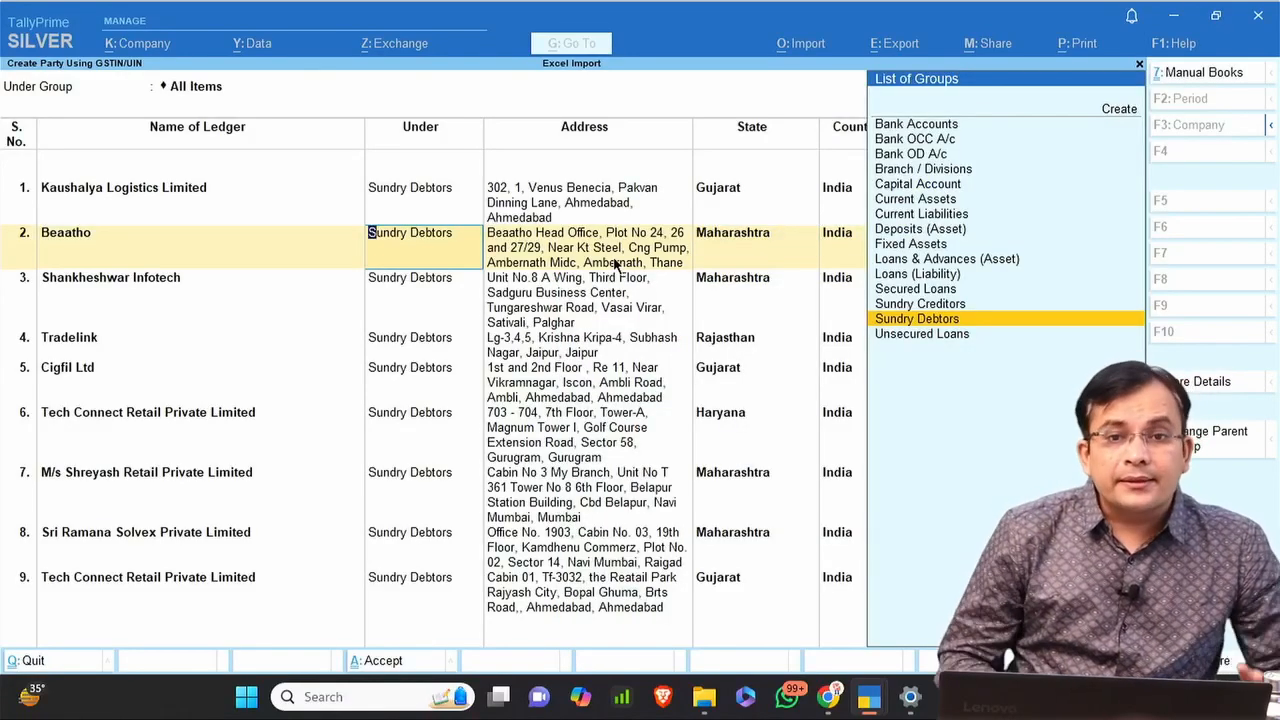
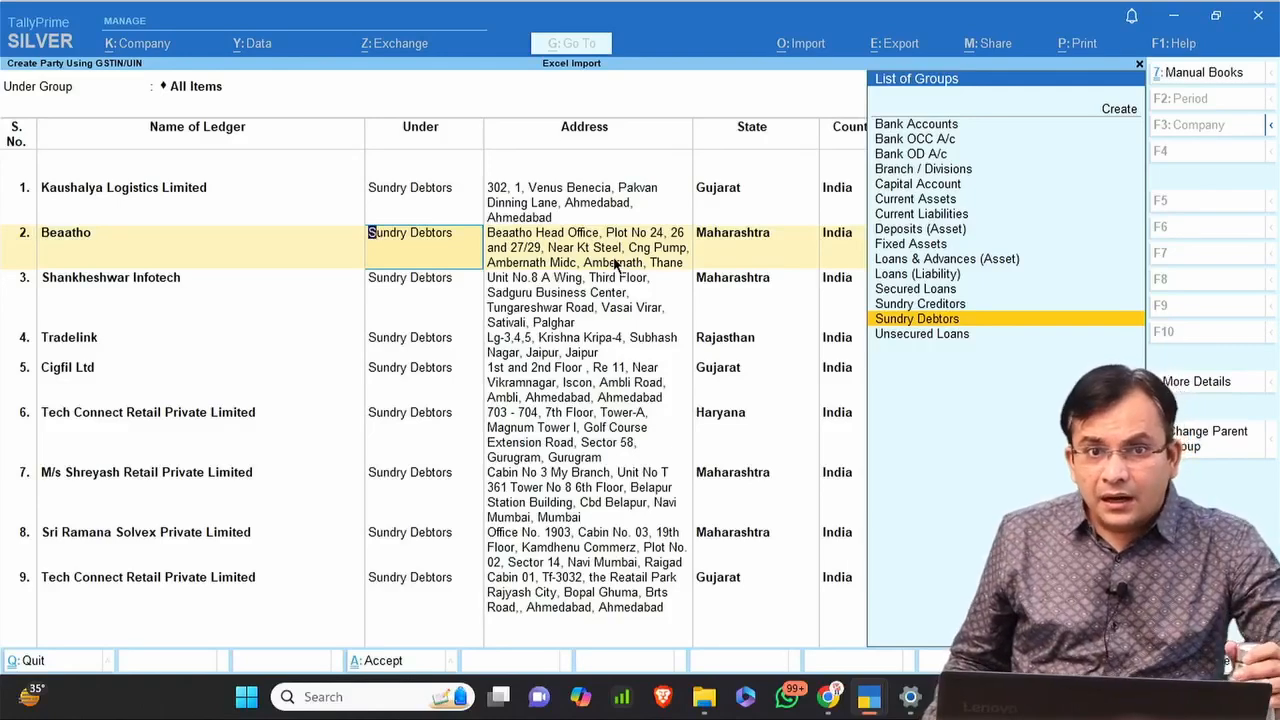
key(BackSpace)
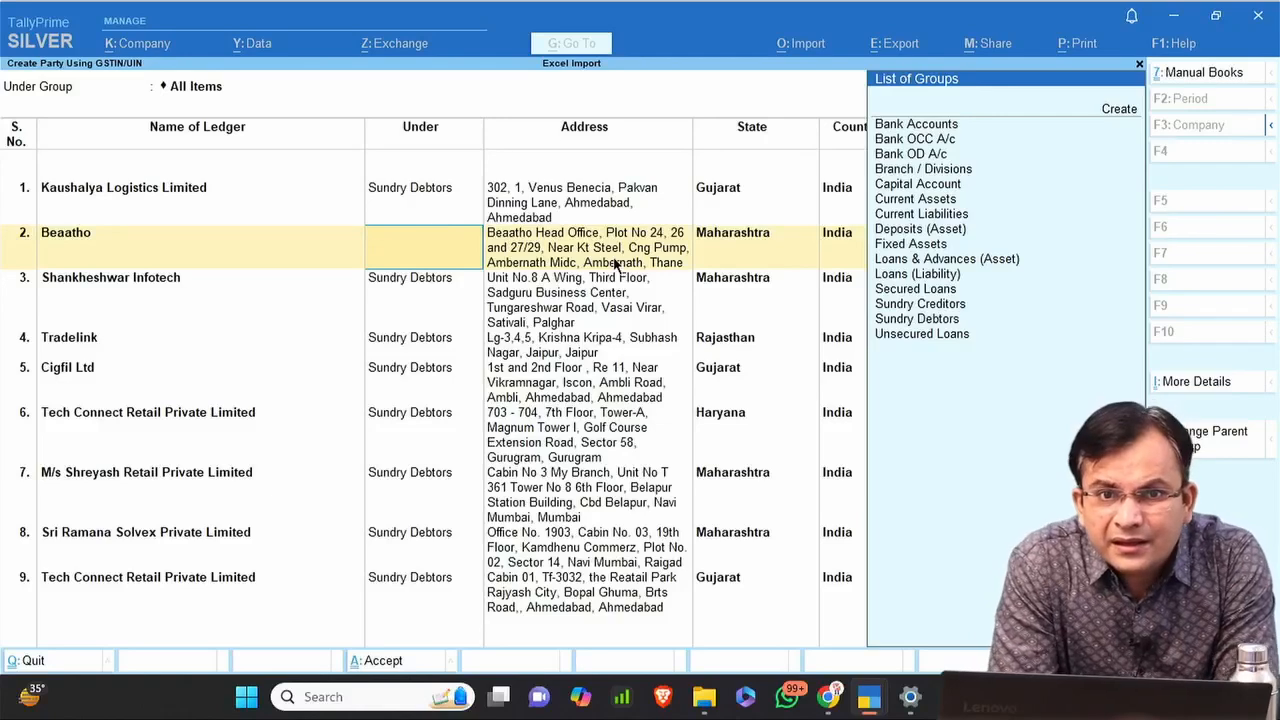
key(super)
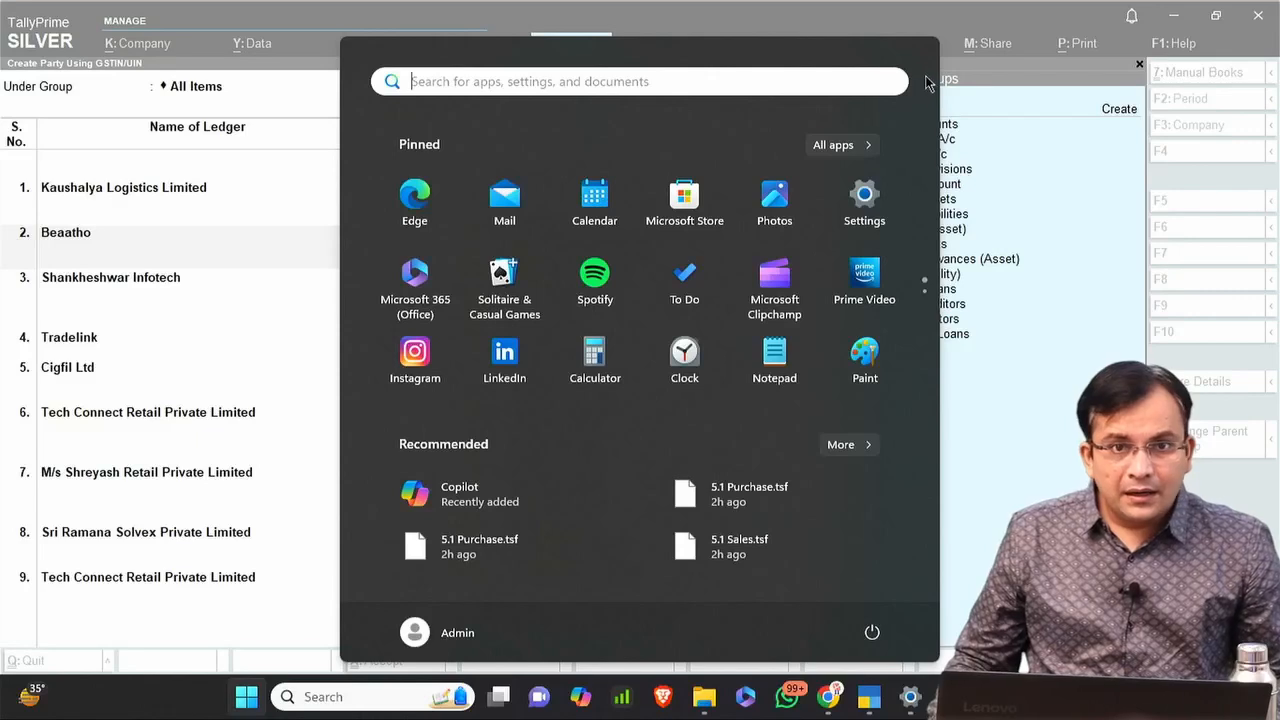
click(980, 145)
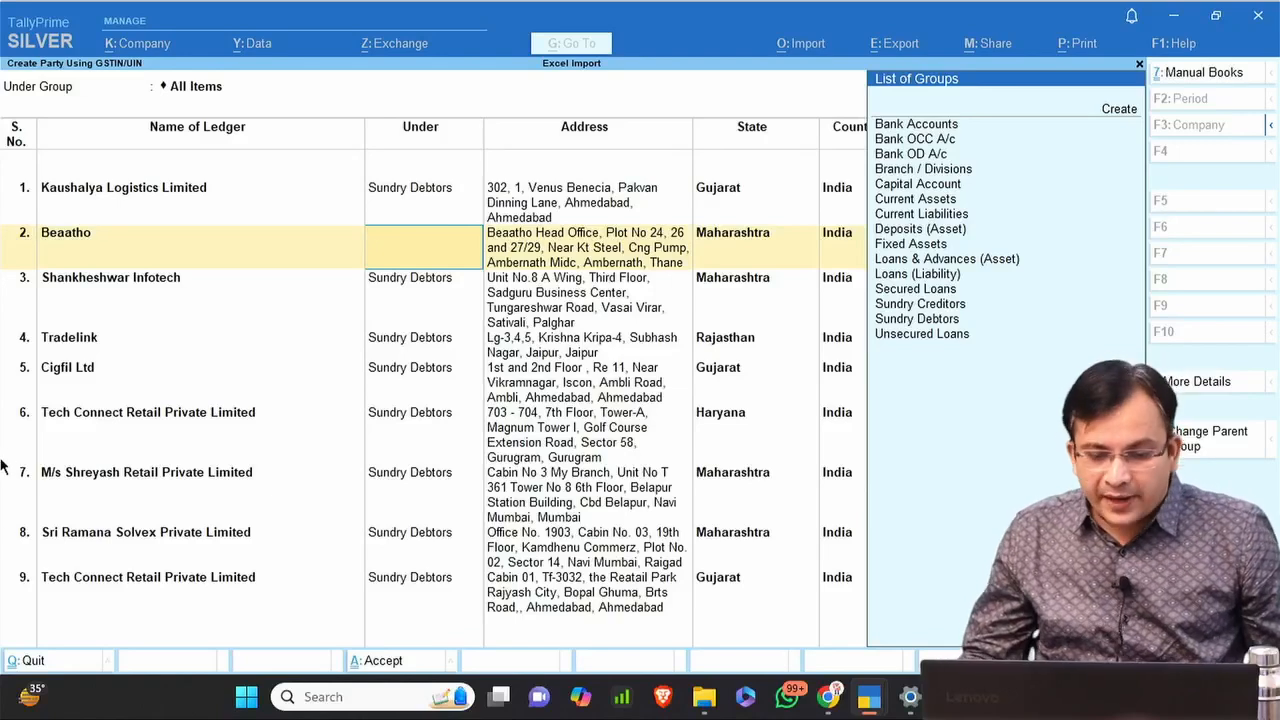
Leave the party creation report without saving and return to the Gateway of Tally.
key(Escape)
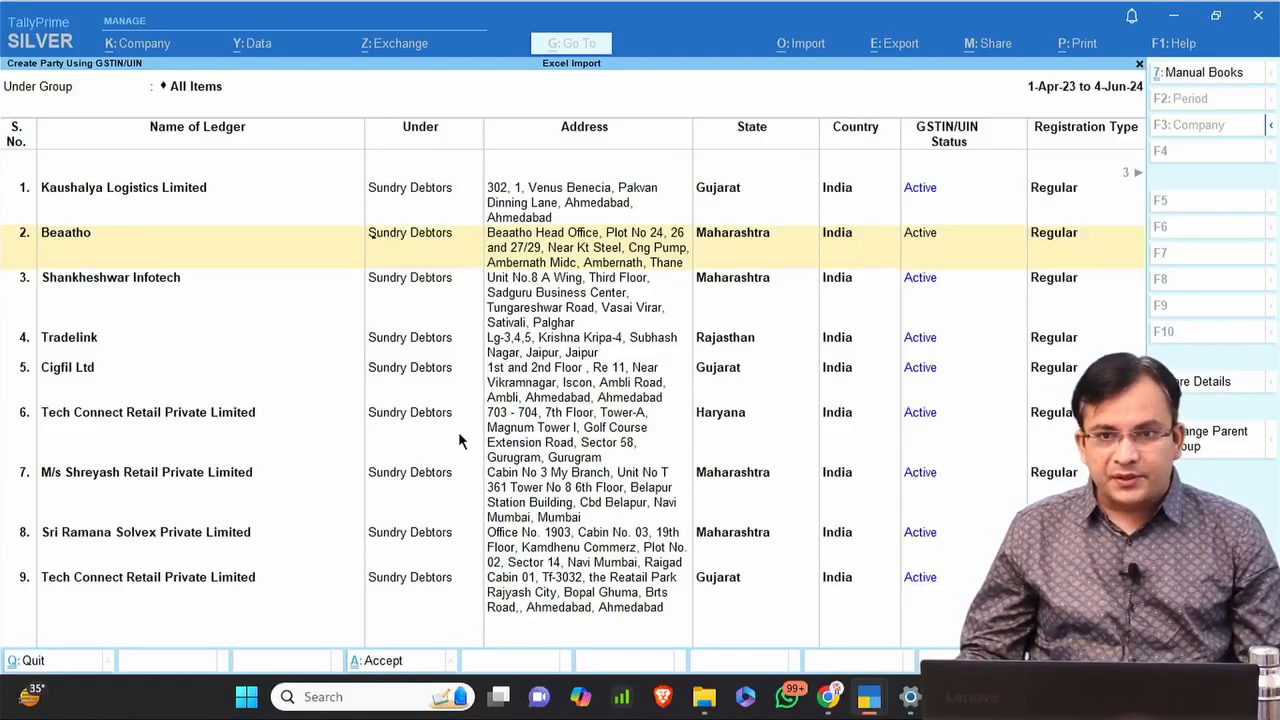
key(Escape)
key(Escape)
key(Escape)
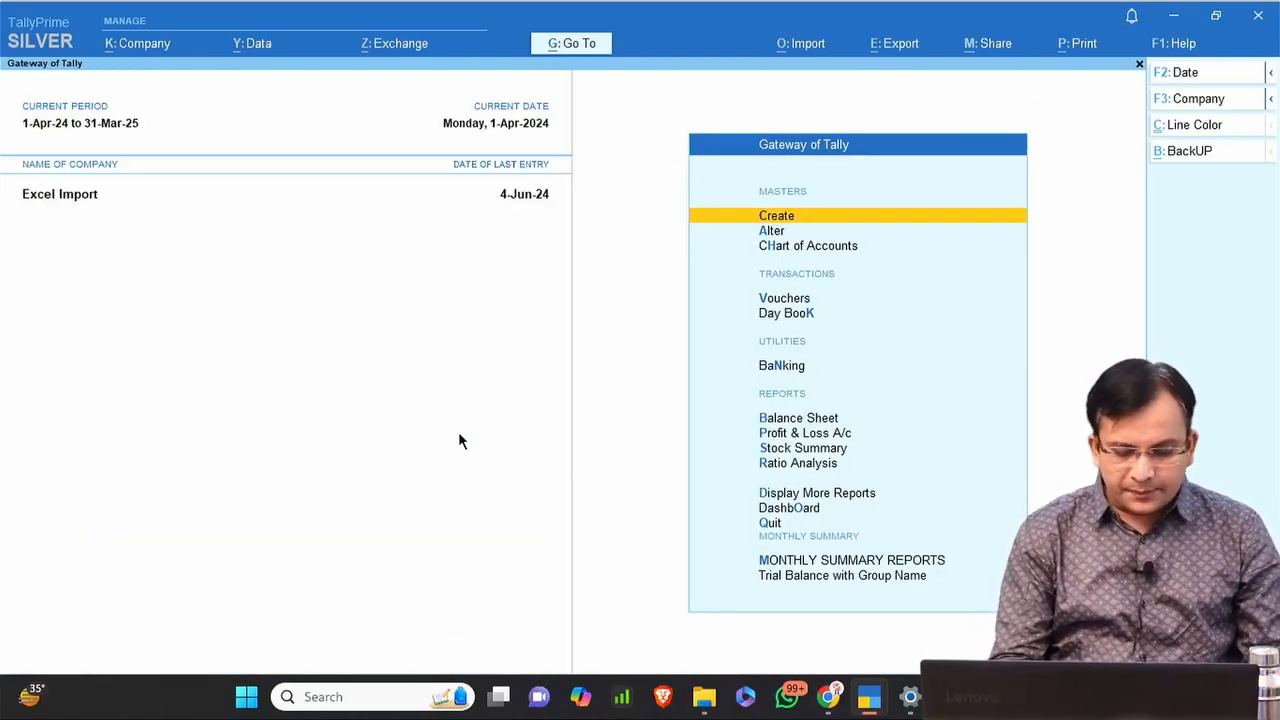
Open the import screen for transactions.
key(alt+o)
key(Down)
key(Return)
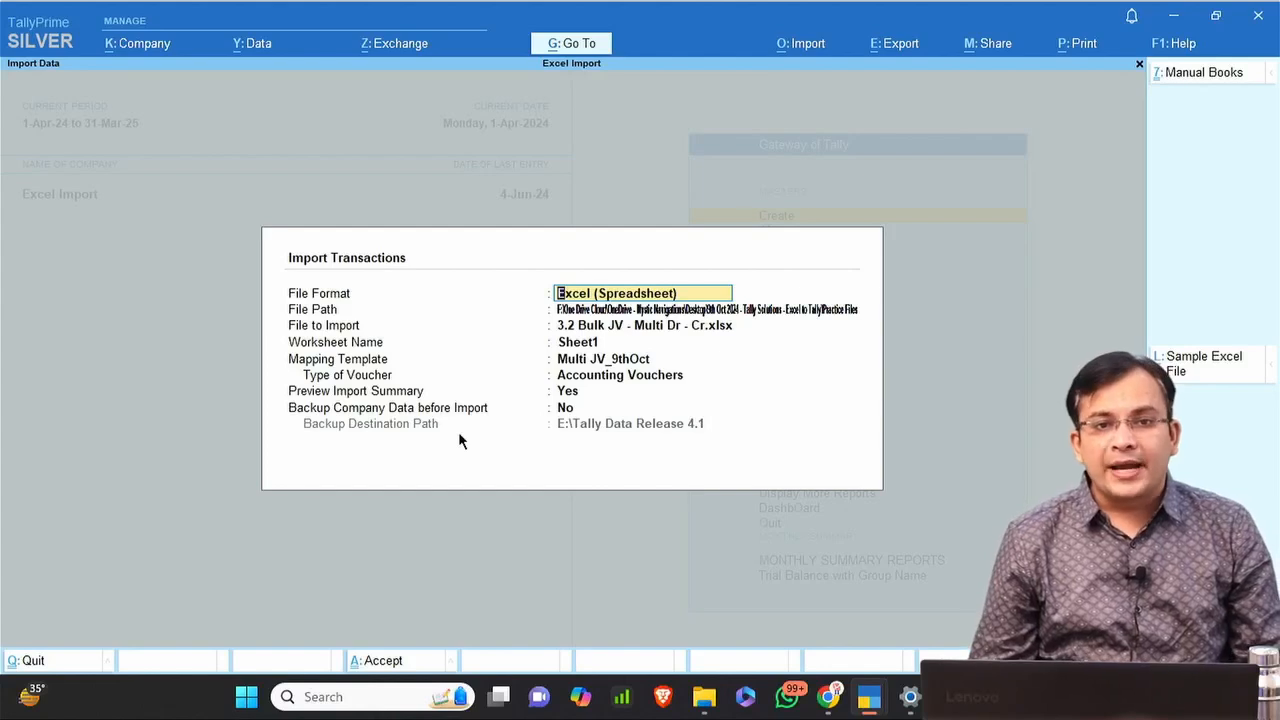
Keep 3.2 Bulk JV - Multi Dr - Cr.xlsx as the import file and open the Multi JV_9thOct mapping template for alteration.
key(Return)
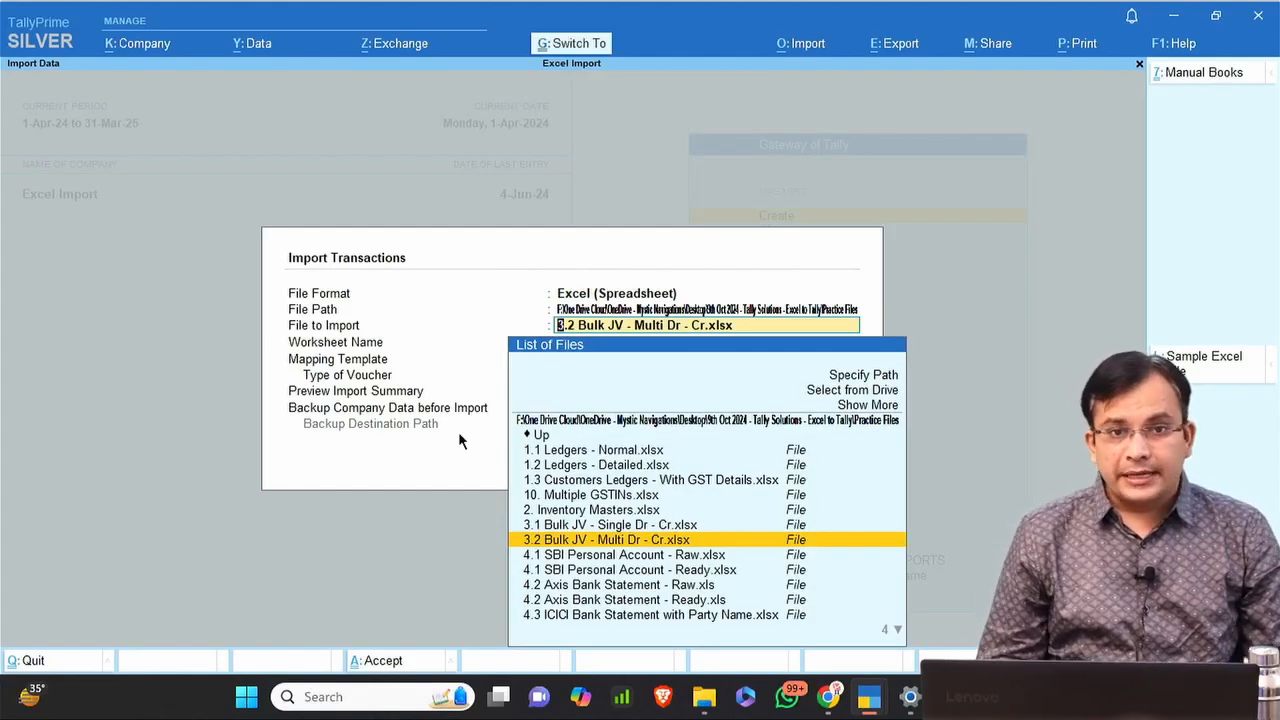
key(Return)
key(Return)
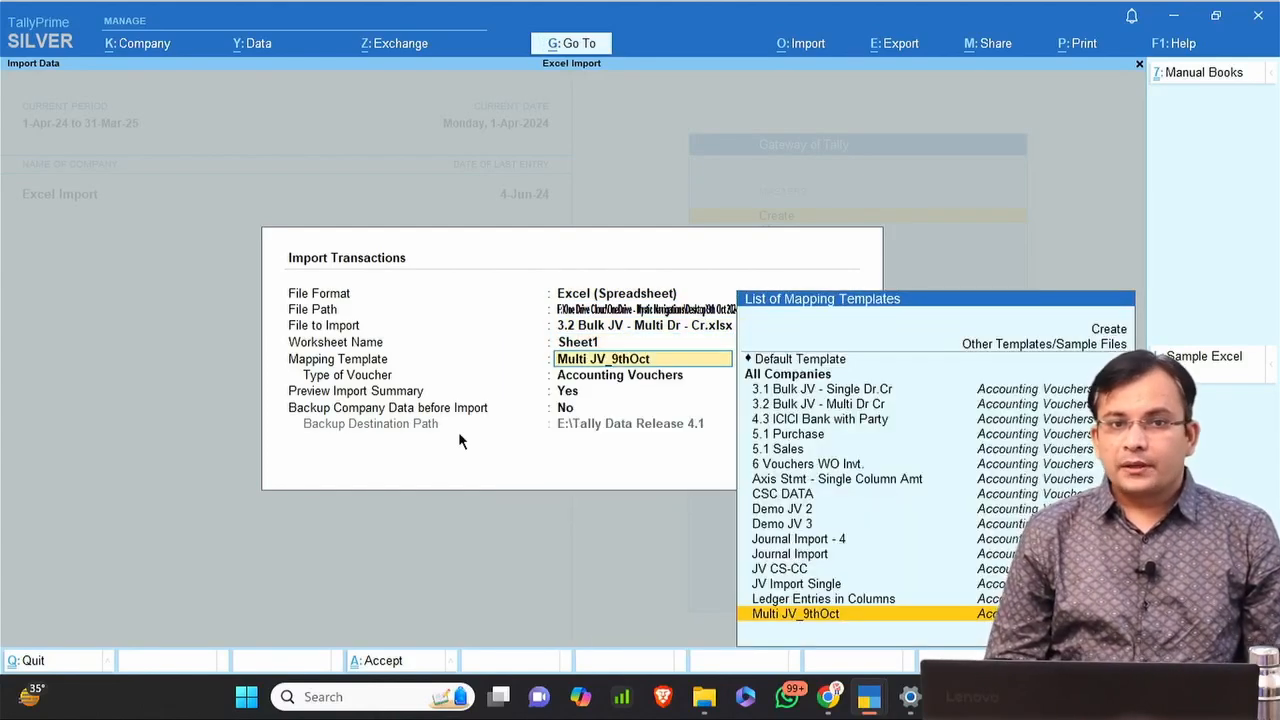
key(ctrl+Return)
key(Return)
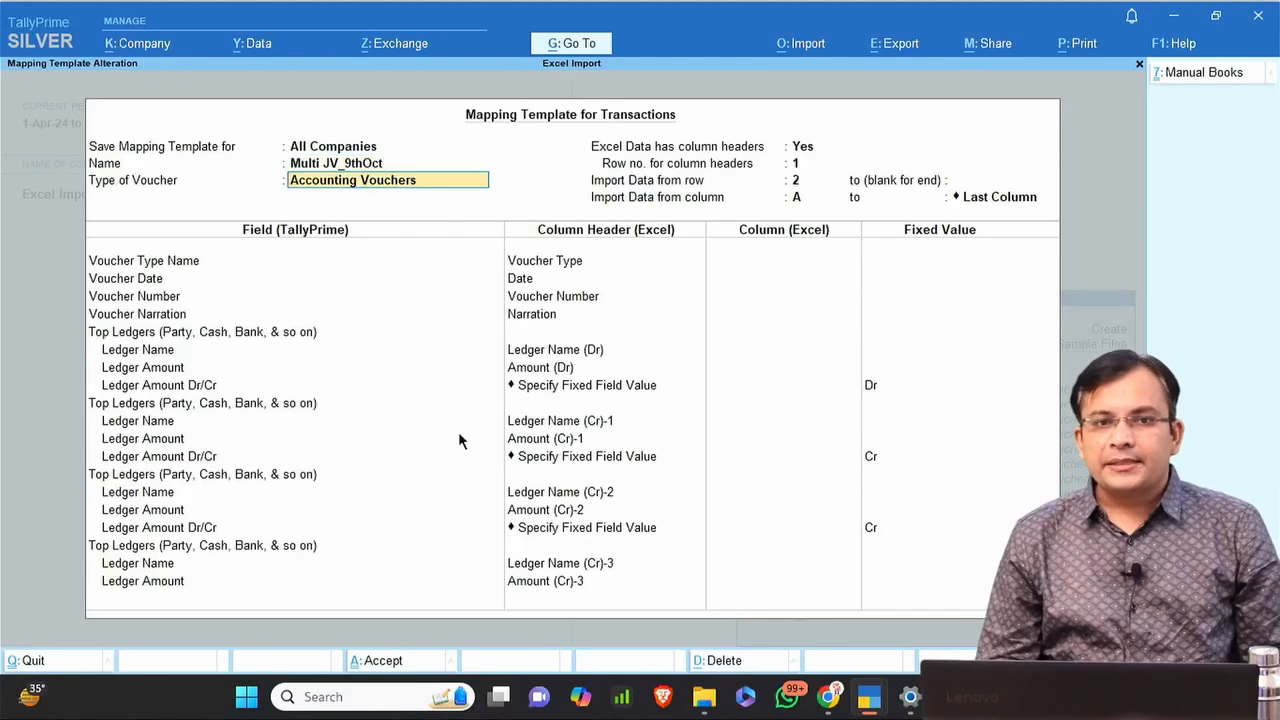
Try mapping the debit ledger name to a fixed field value, view the available ledgers, and leave the list without choosing one.
key(Return)
key(Return)
key(Return)
key(Return)
key(Return)
key(Return)
key(Return)
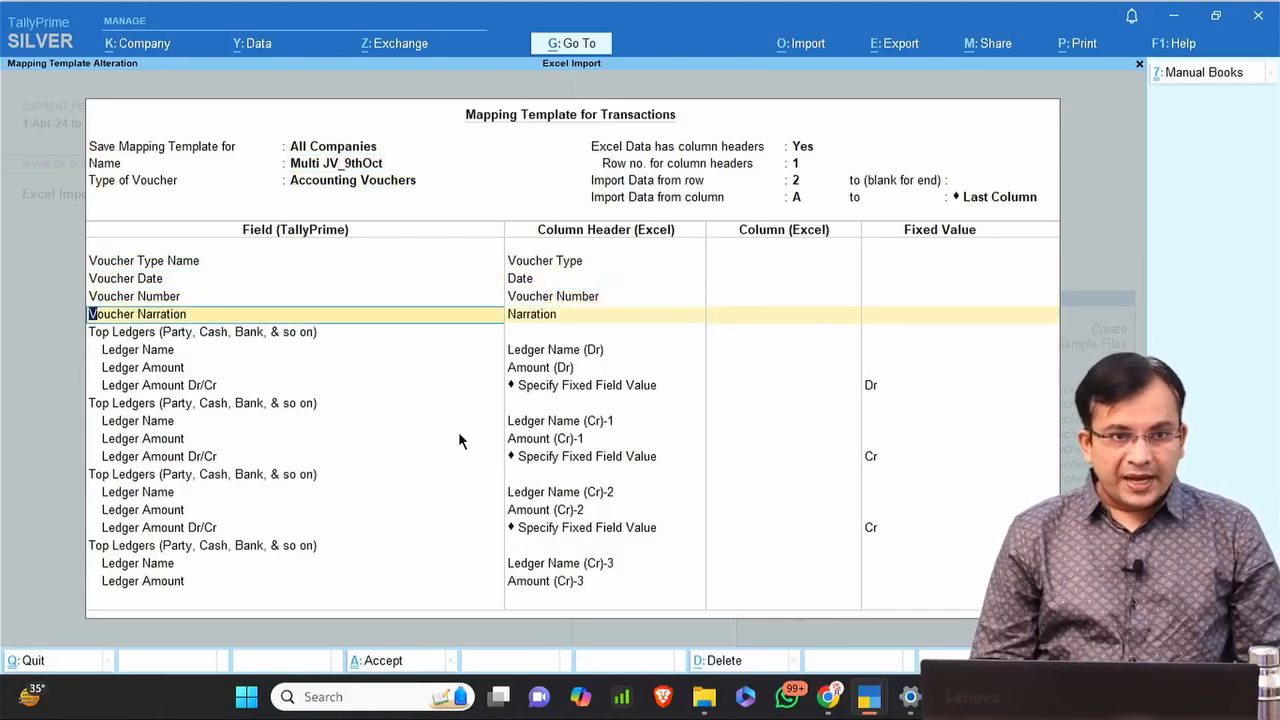
key(Return)
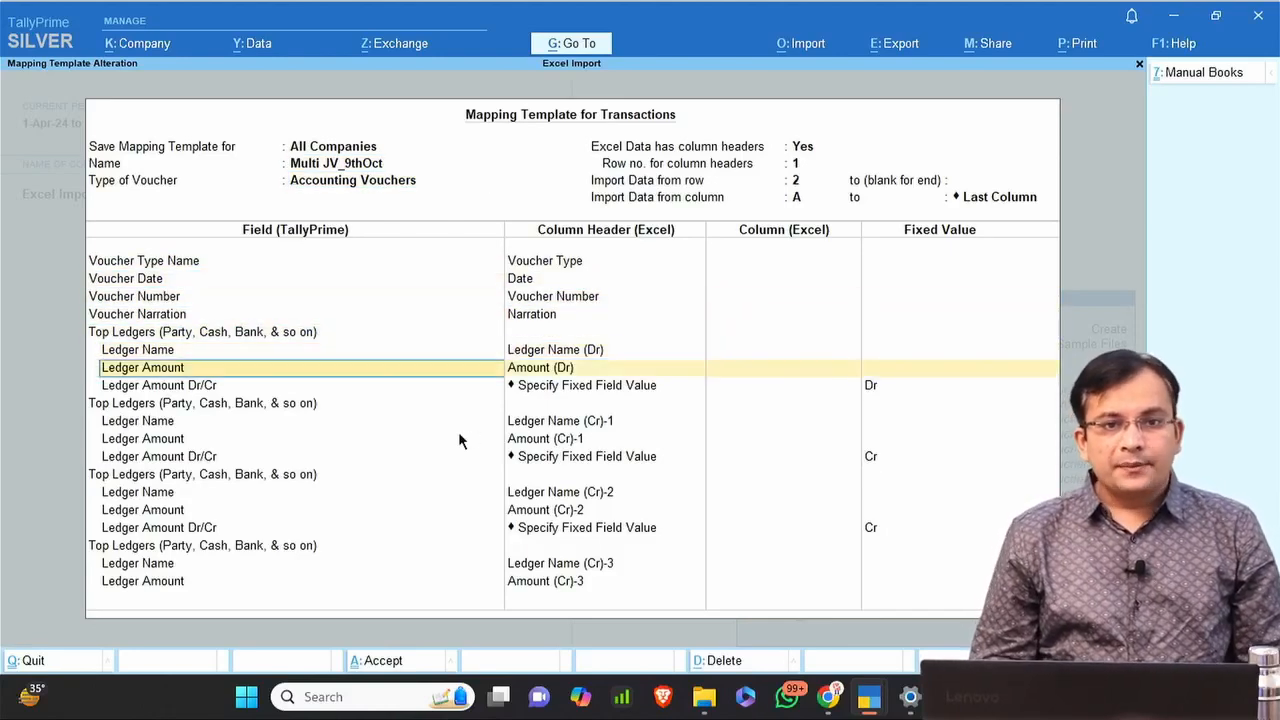
key(Return)
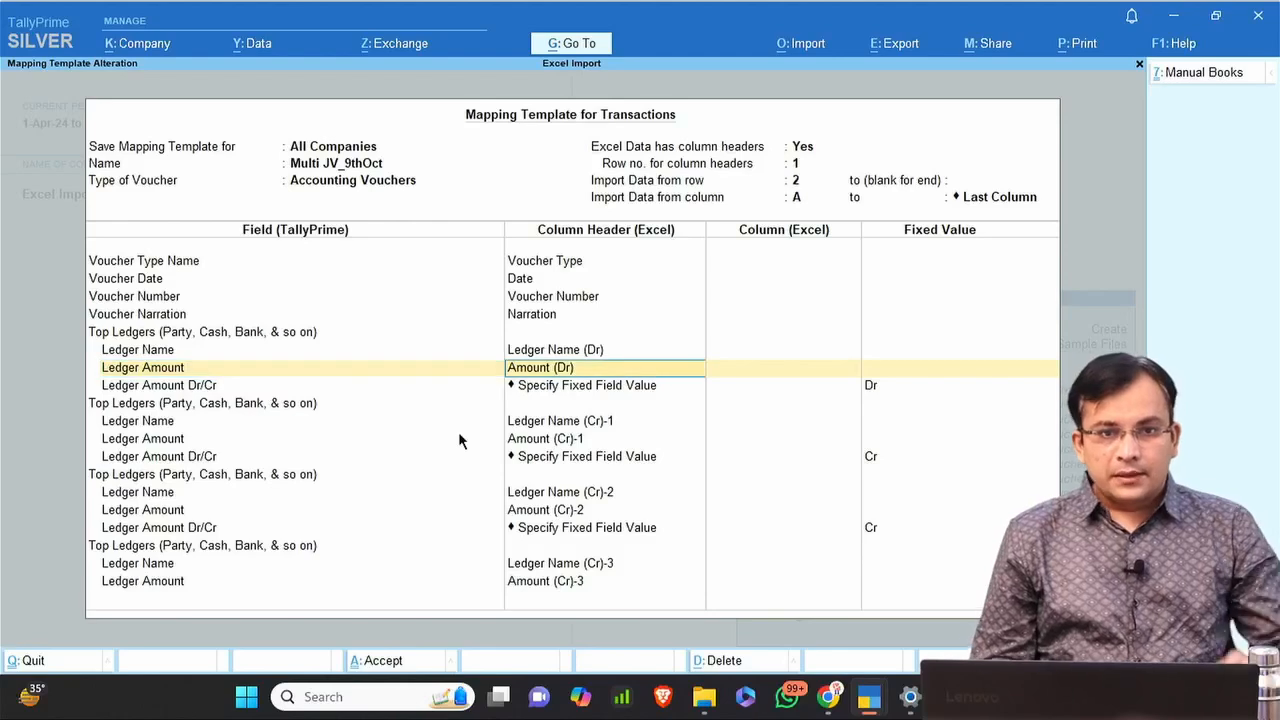
key(BackSpace)
key(BackSpace)
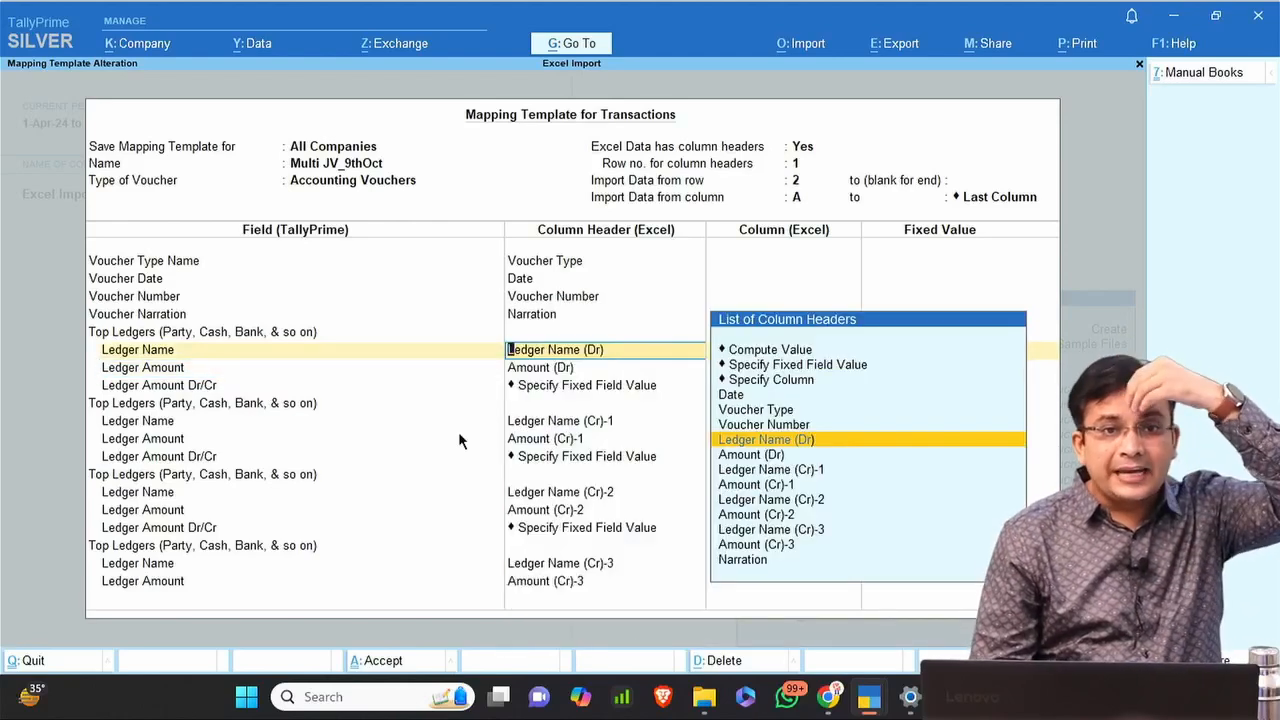
key(Up)
key(Up)
key(Up)
key(Up)
key(Up)
key(Return)
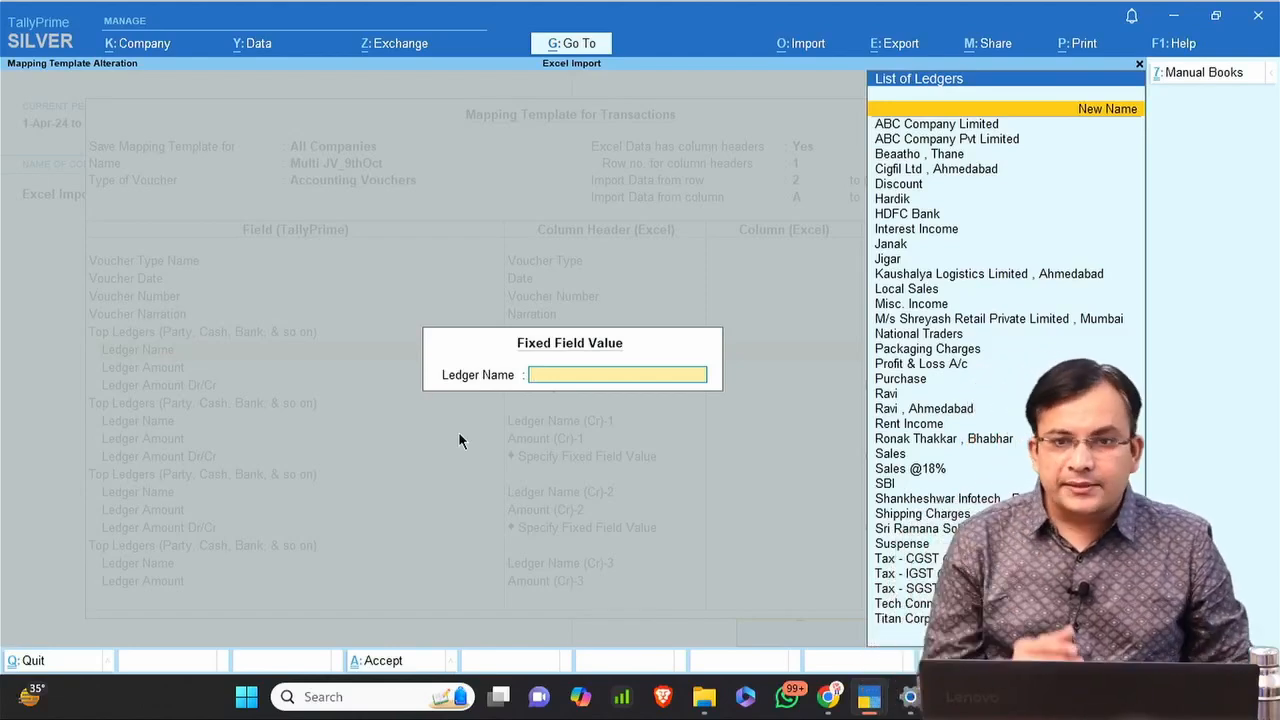
key(Escape)
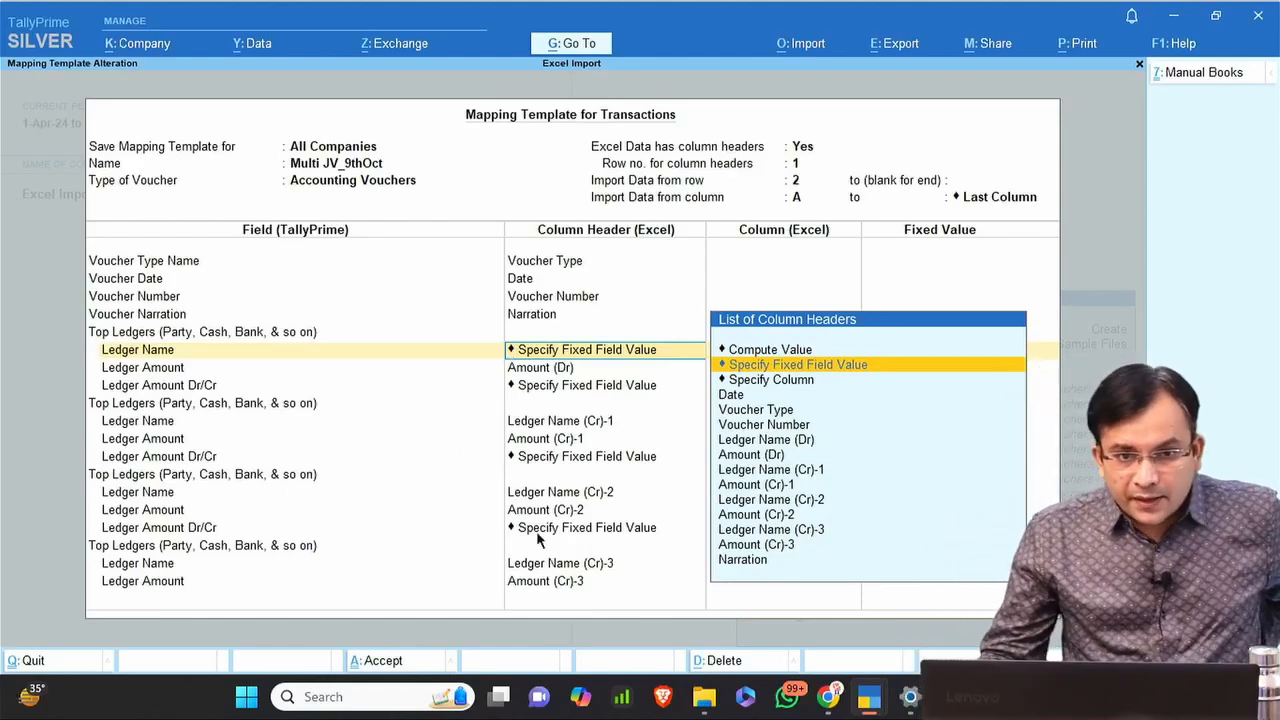
Switch to File Explorer and open the workbook 4.3 ICICI Bank Statement with Party Name from the Practice Files folder.
mouse_move(705, 697)
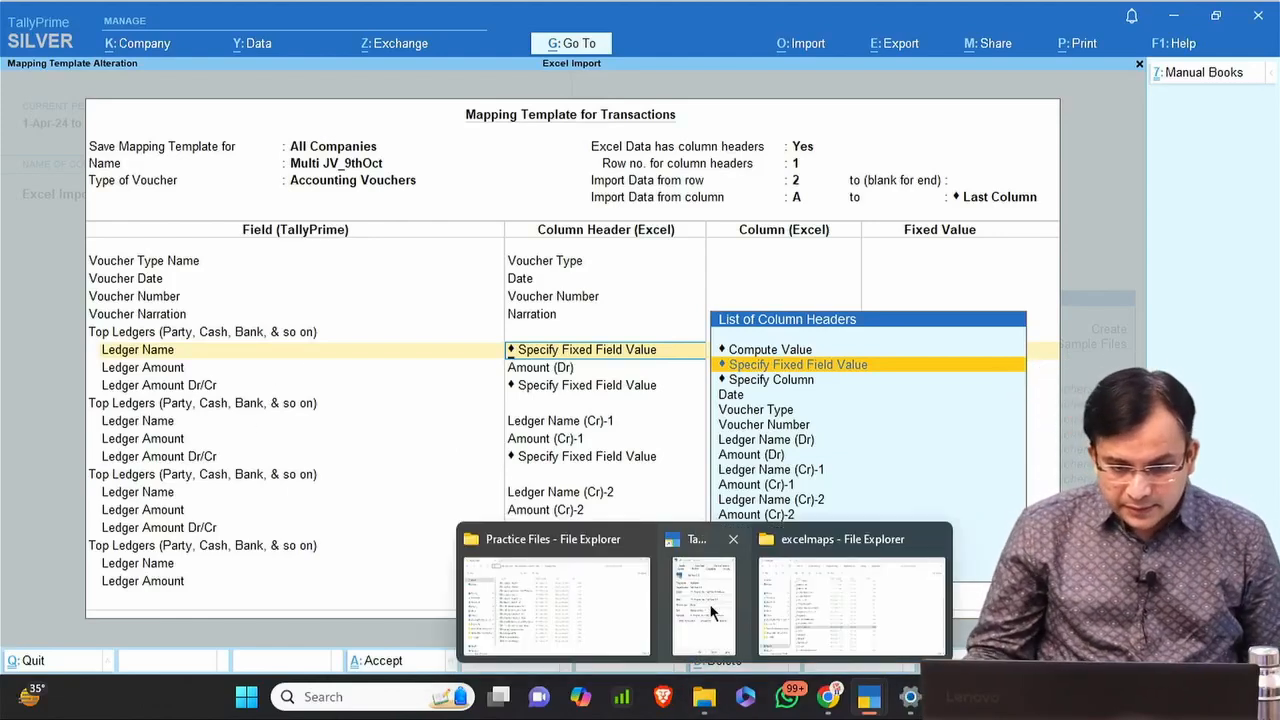
click(615, 603)
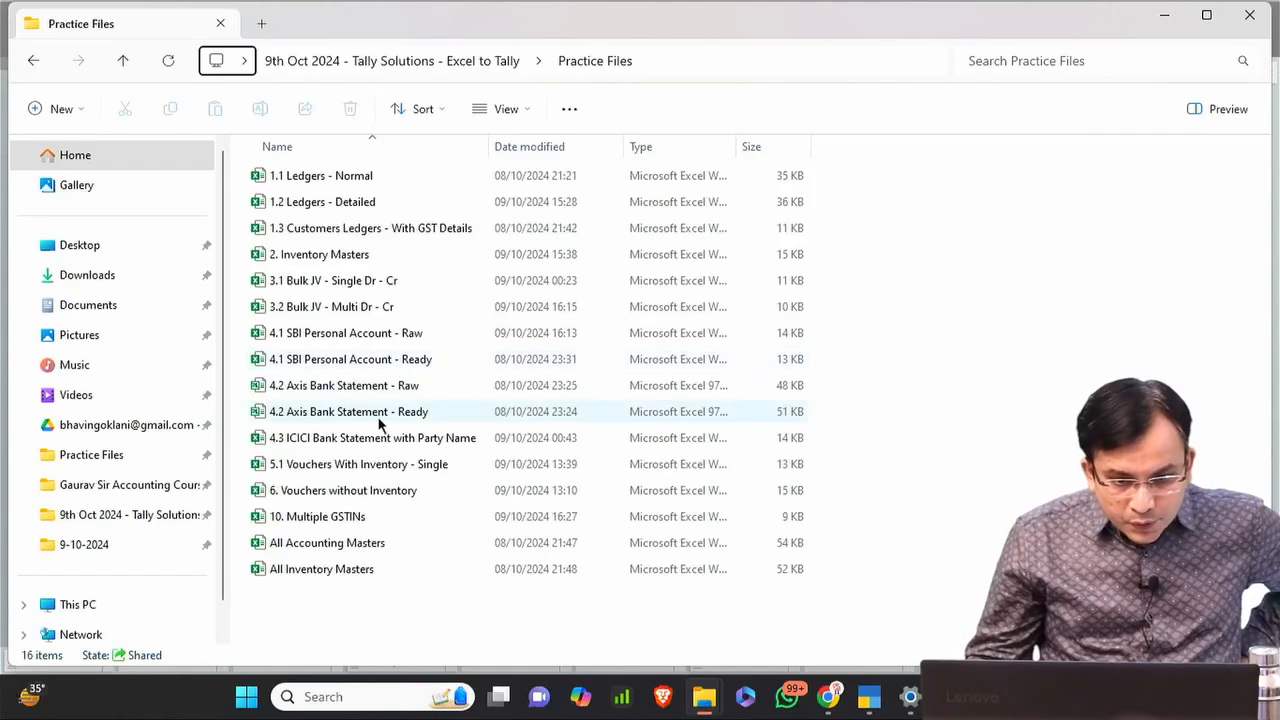
click(419, 446)
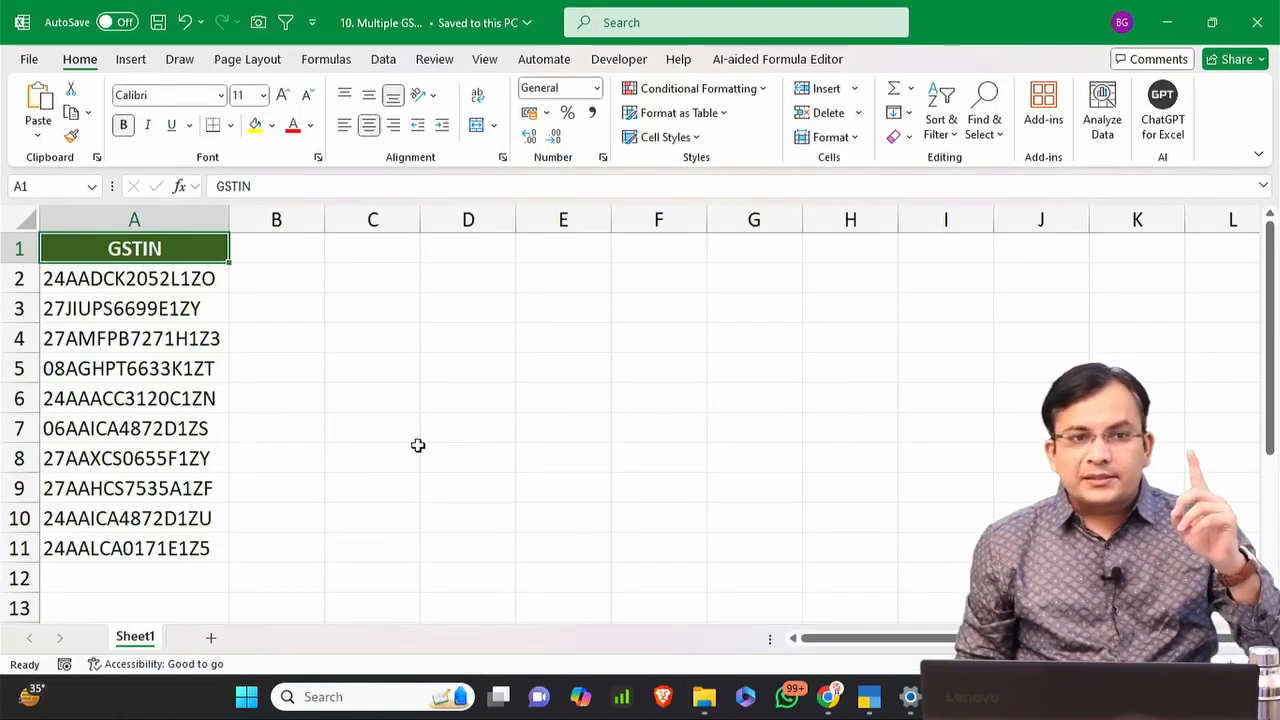
click(481, 342)
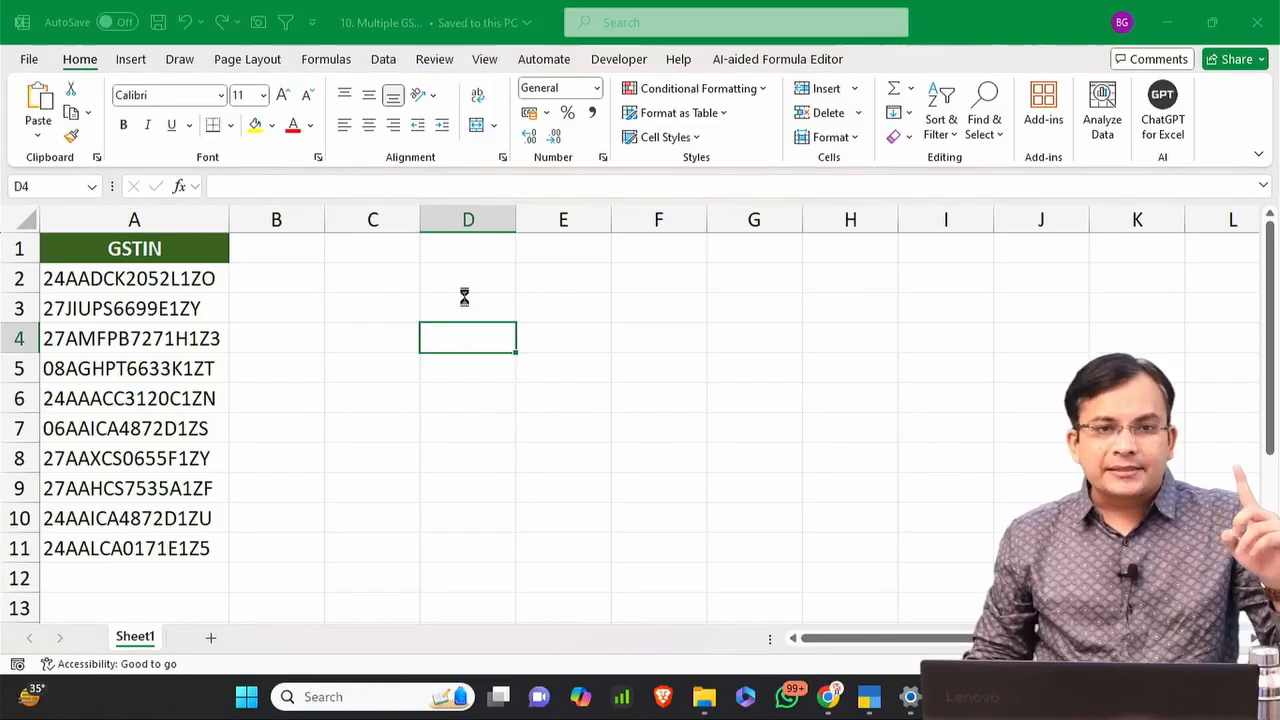
key(Right)
key(Right)
key(Right)
key(Right)
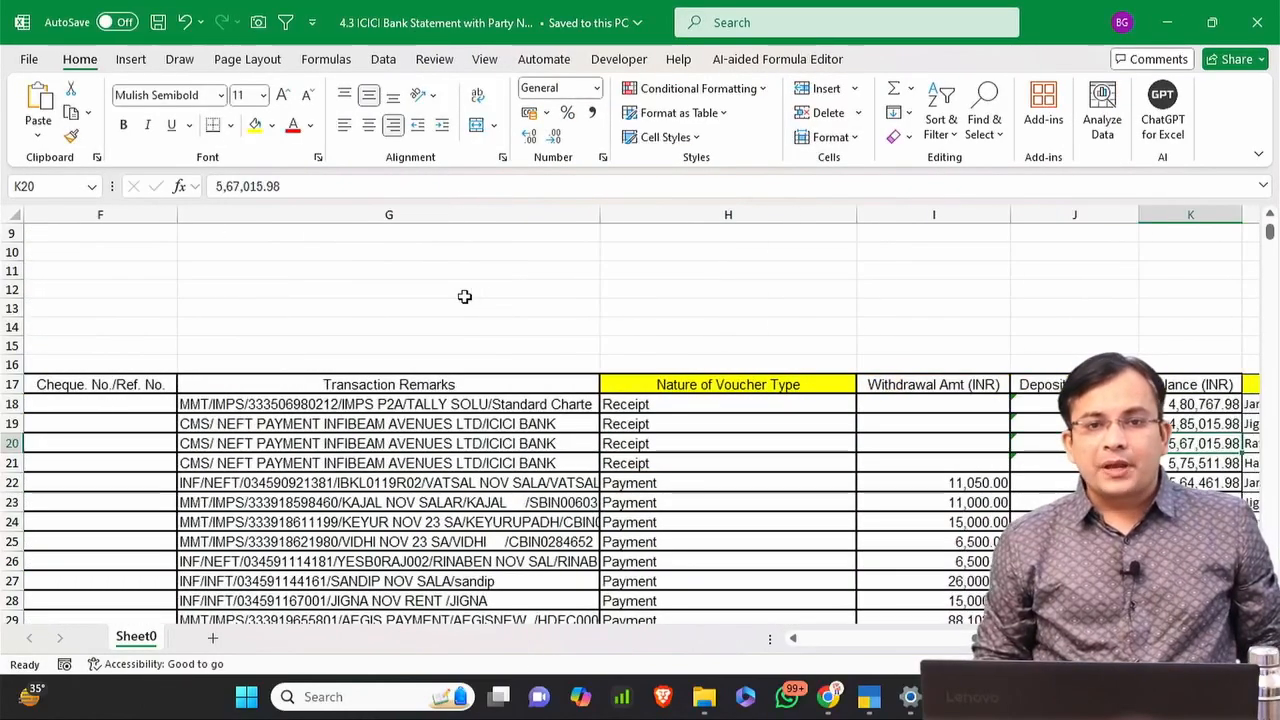
Examine the bank statement's voucher type, amount and Party columns, checking the party entries down to the last row.
key(Left)
key(Right)
key(Right)
key(Right)
key(Right)
key(Right)
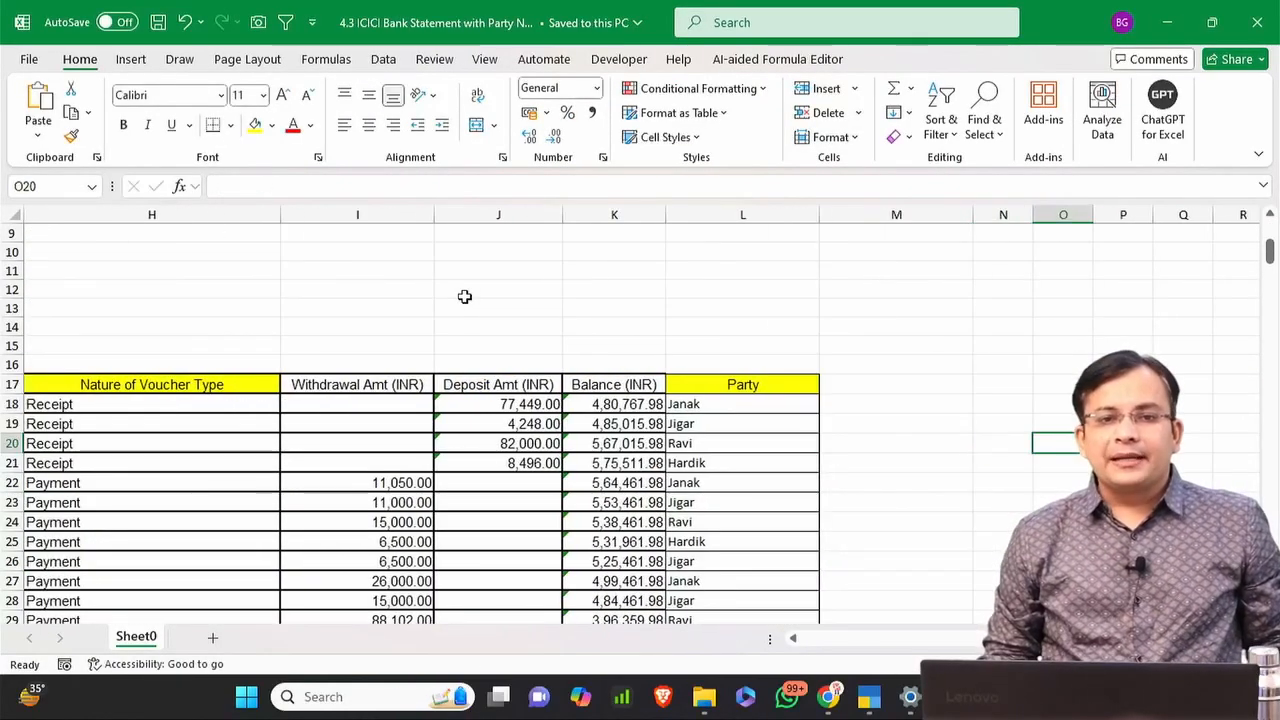
key(Left)
key(Left)
key(Left)
key(Up)
key(Up)
key(ctrl+shift+Down)
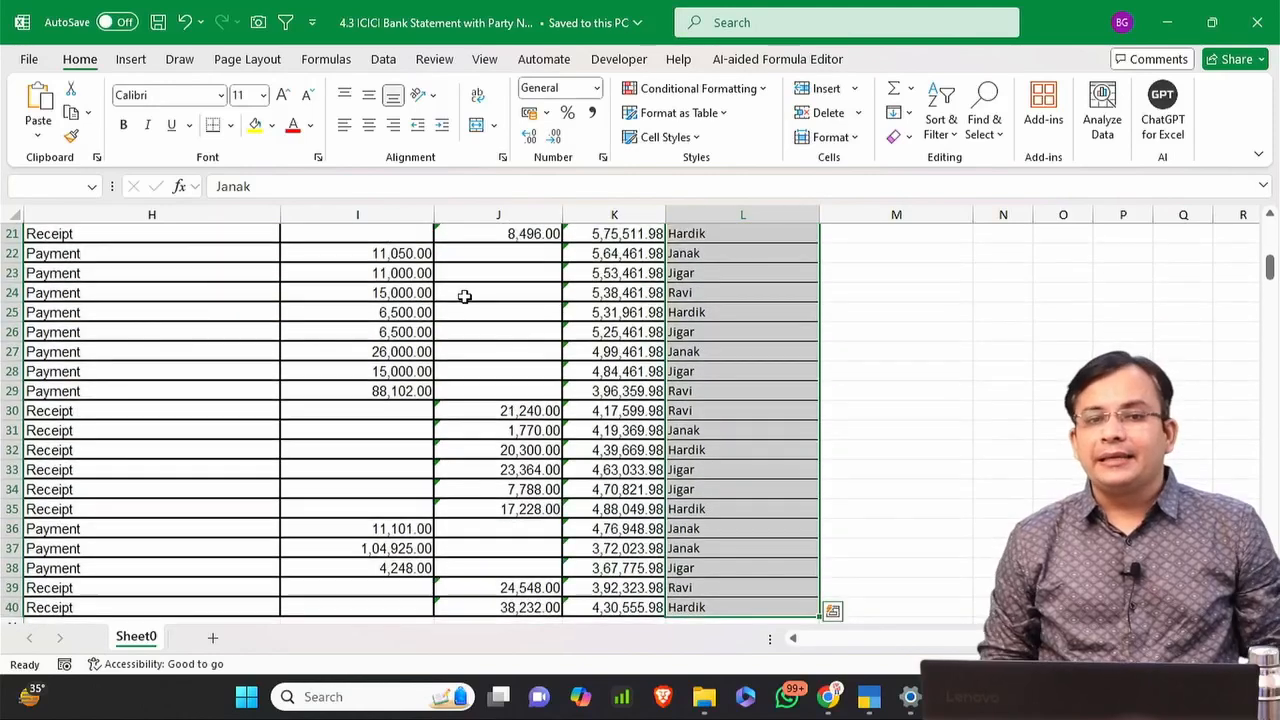
key(Up)
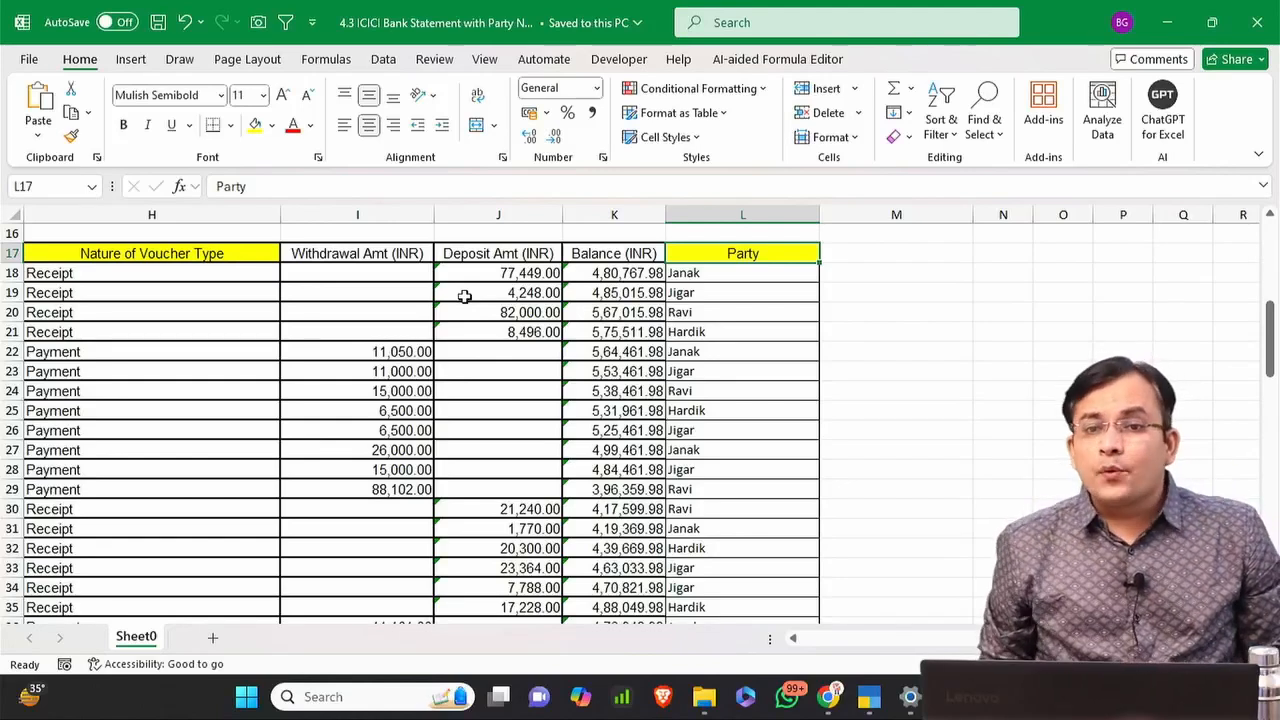
Return to TallyPrime and leave the Multi JV_9thOct mapping template without saving its changes.
key(alt+Tab)
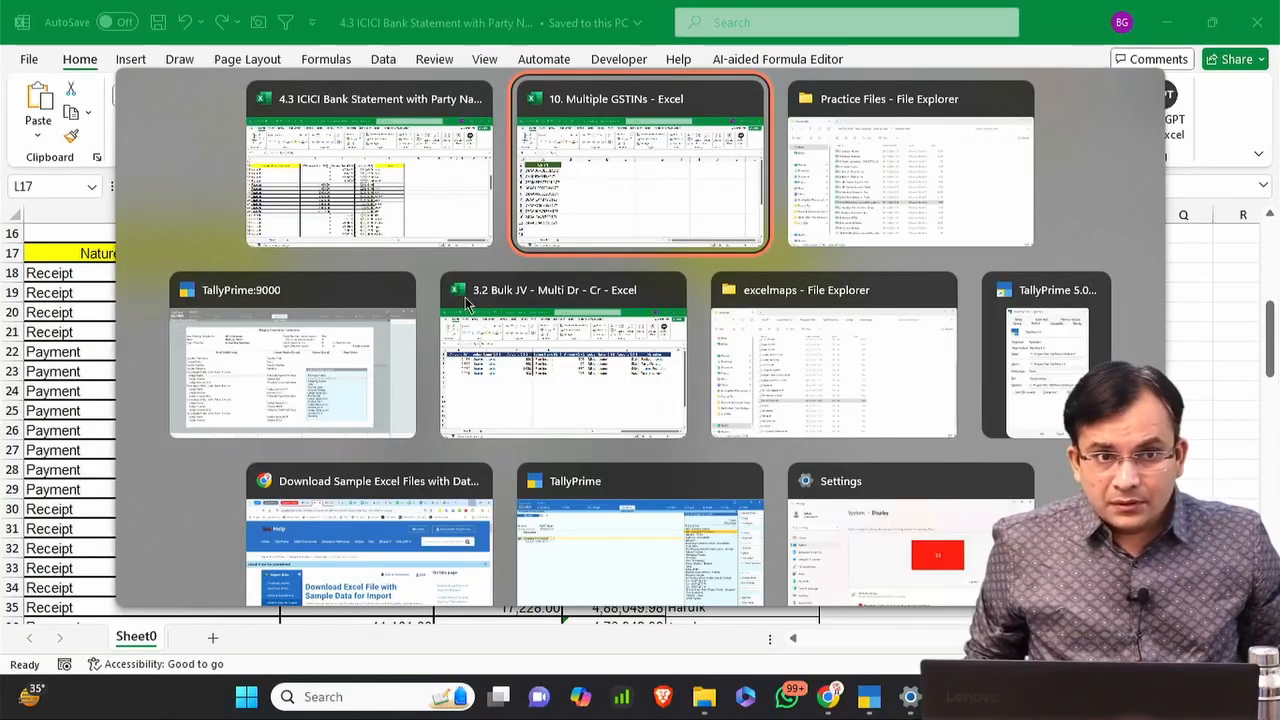
key(alt+Tab)
key(alt+Tab)
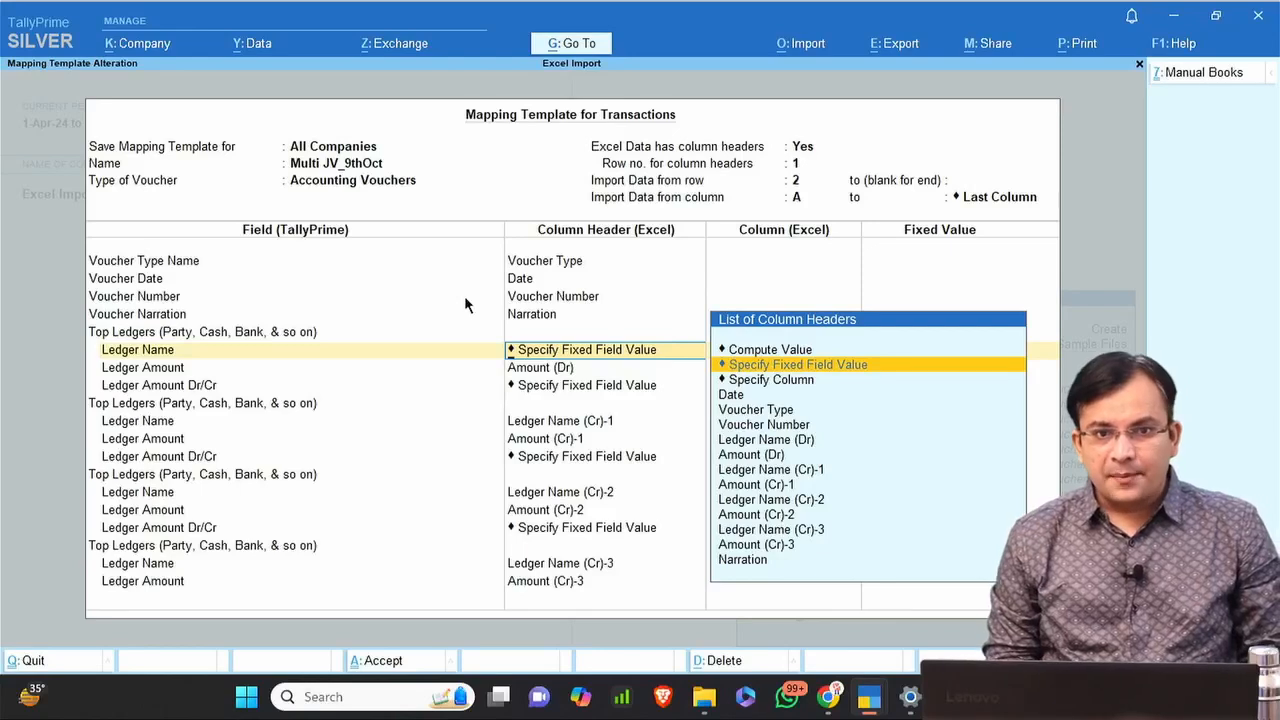
key(Escape)
key(Escape)
key(y)
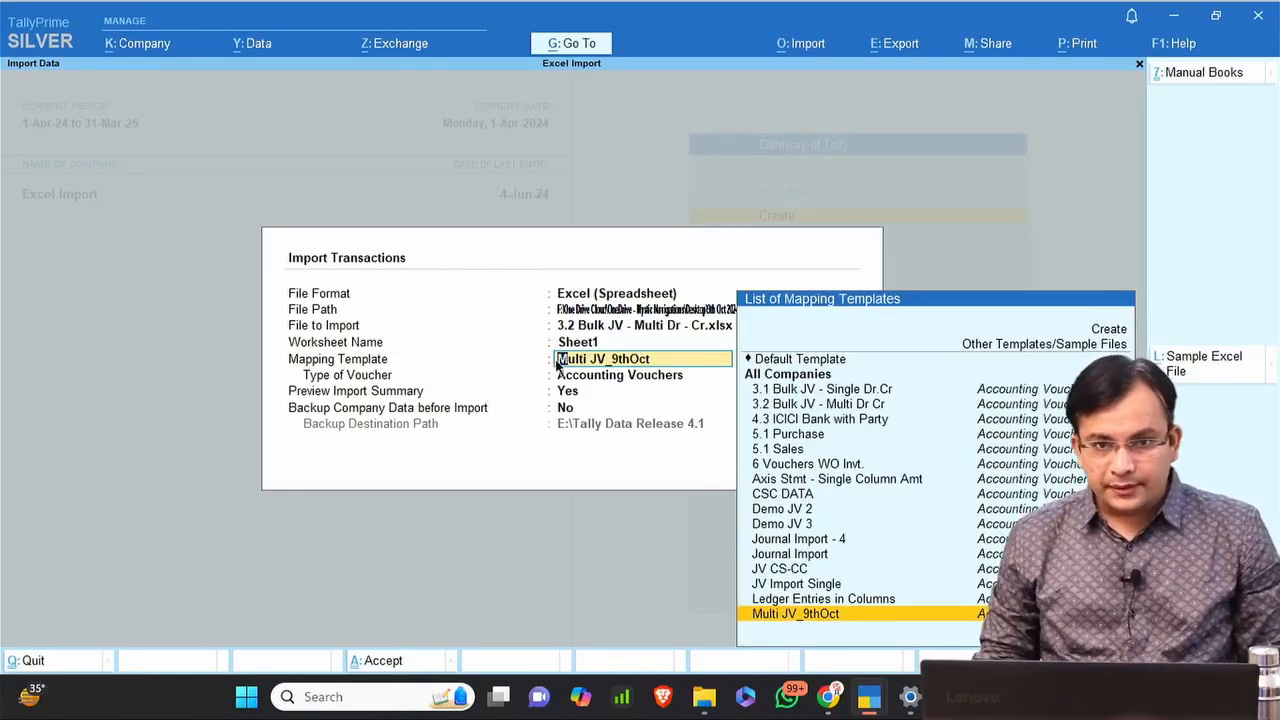
Switch to File Explorer and copy 4.3 ICICI Bank with Party.tsf from the TSF Maps folder.
key(alt+Tab)
key(alt+Tab)
key(alt+Tab)
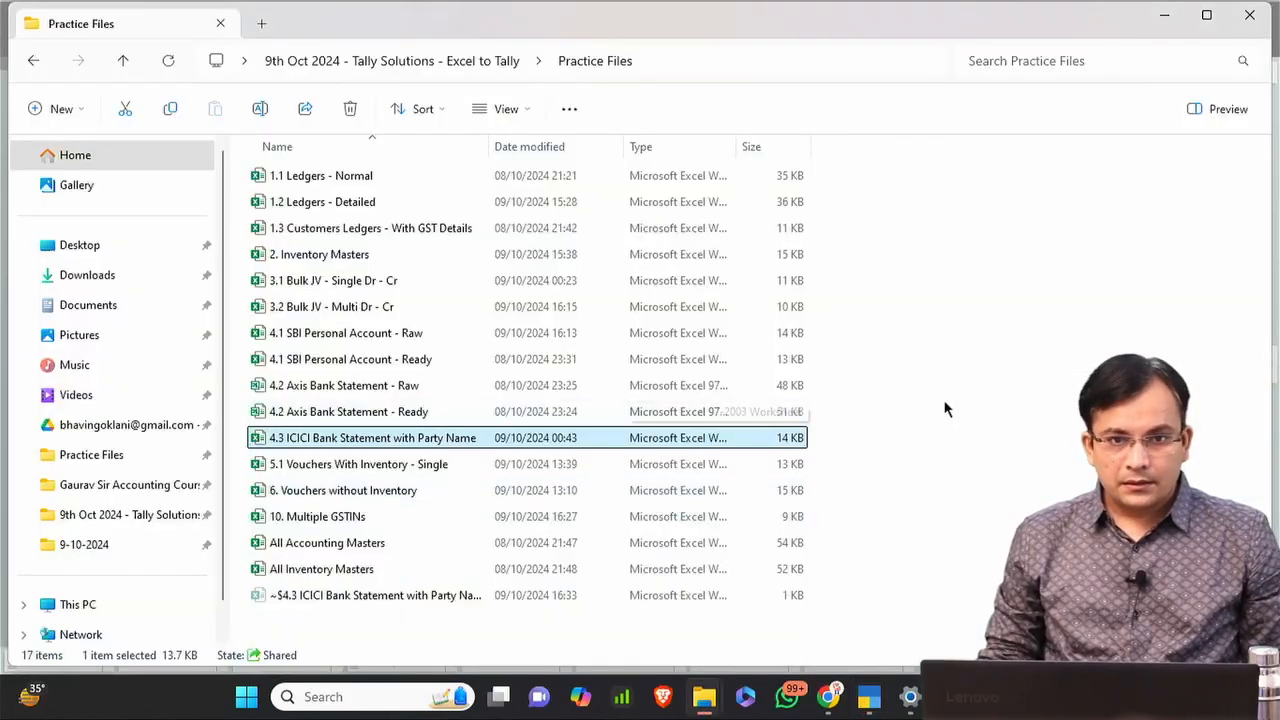
click(953, 406)
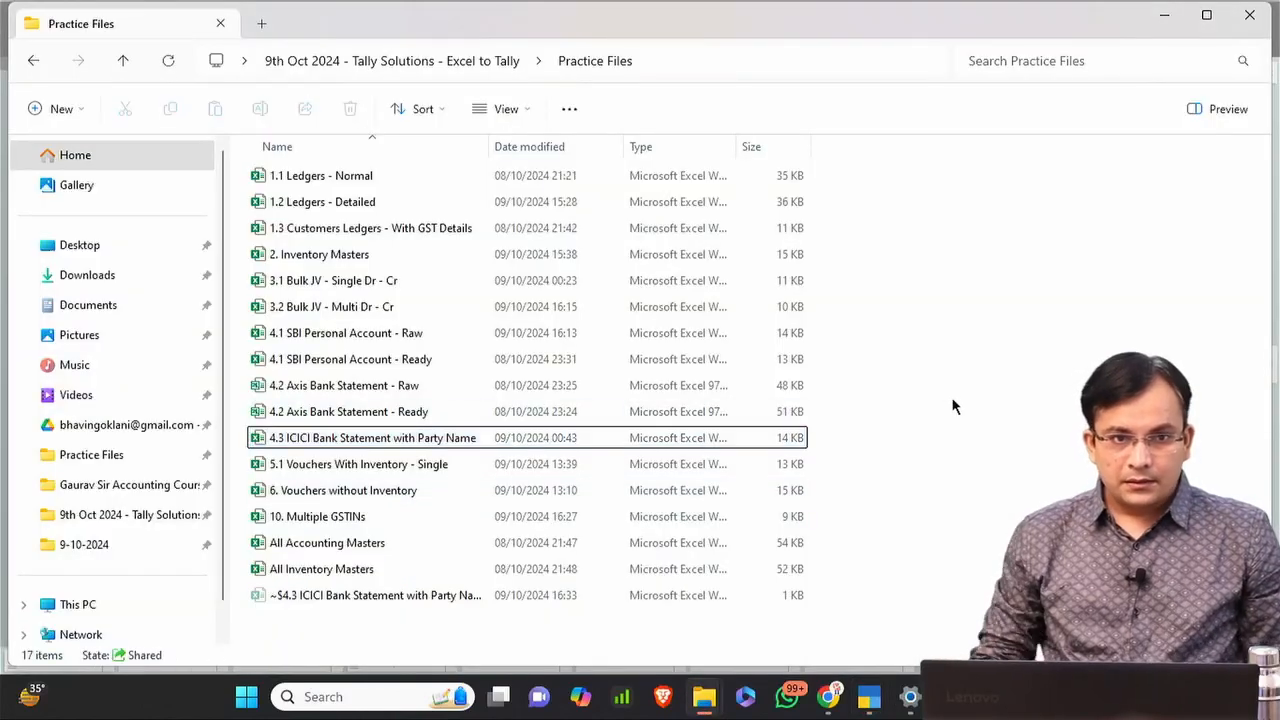
key(alt+Up)
key(Down)
key(Down)
key(Down)
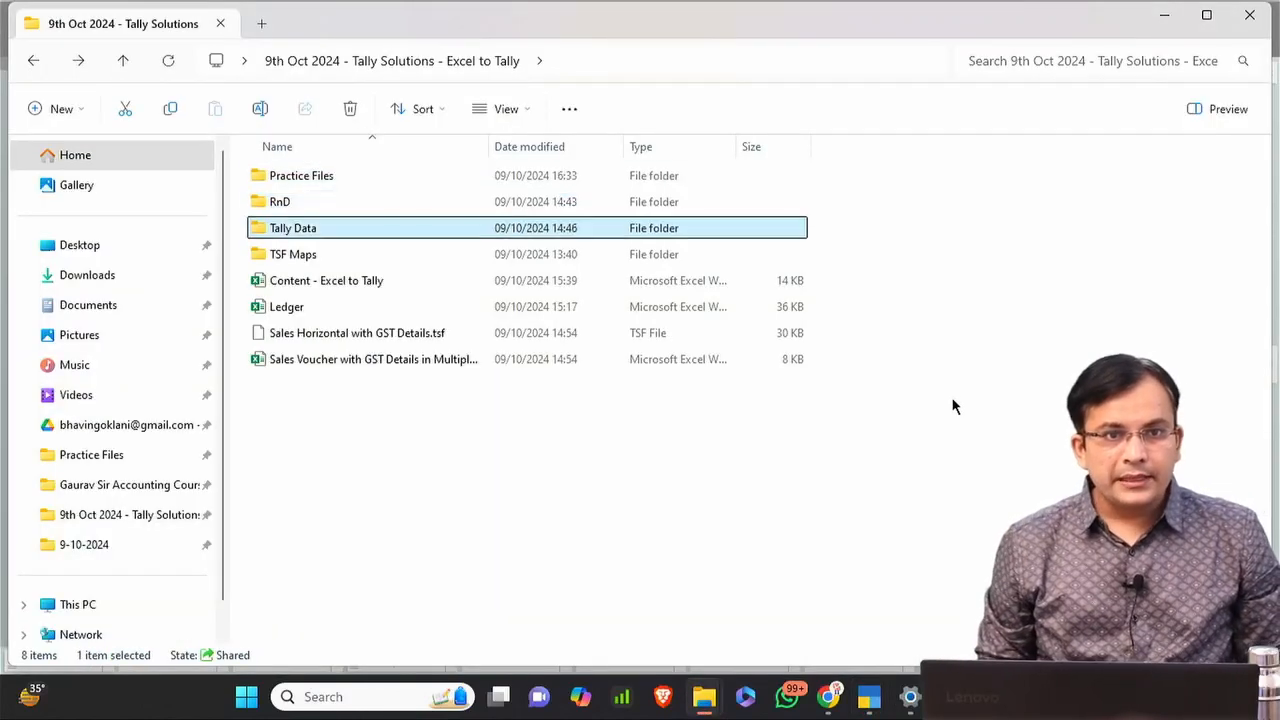
key(Return)
key(4)
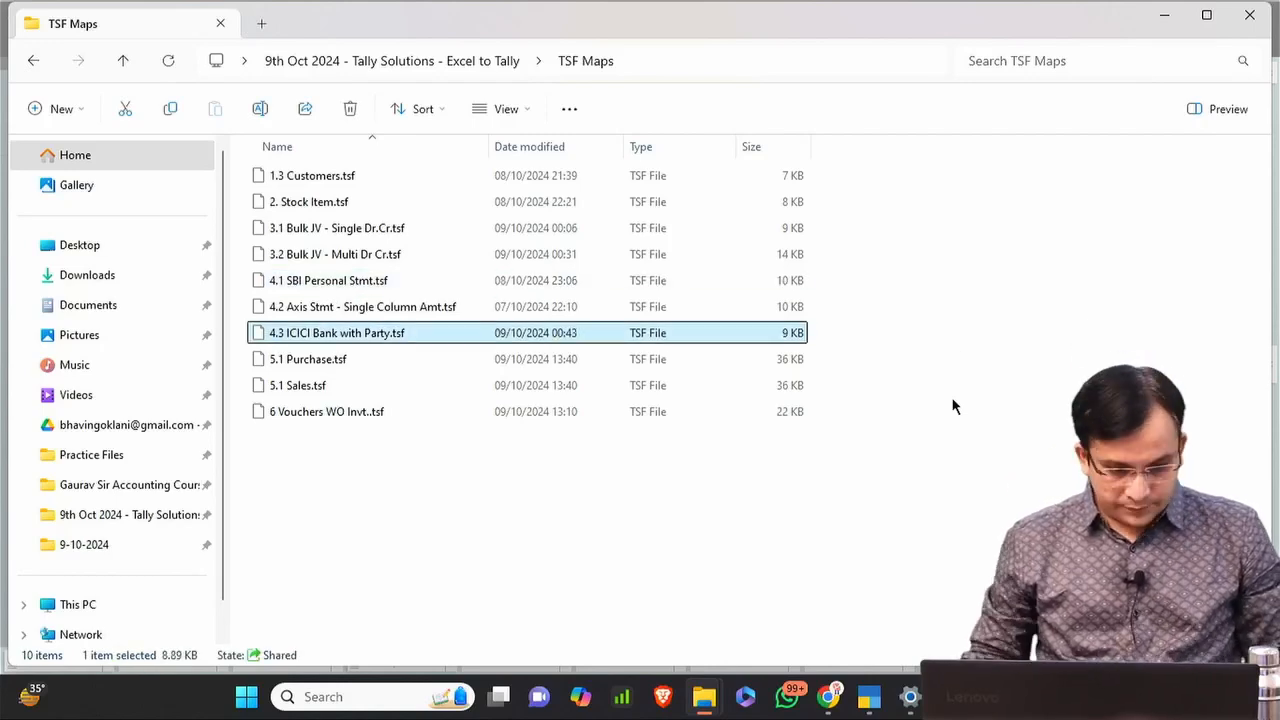
key(ctrl+c)
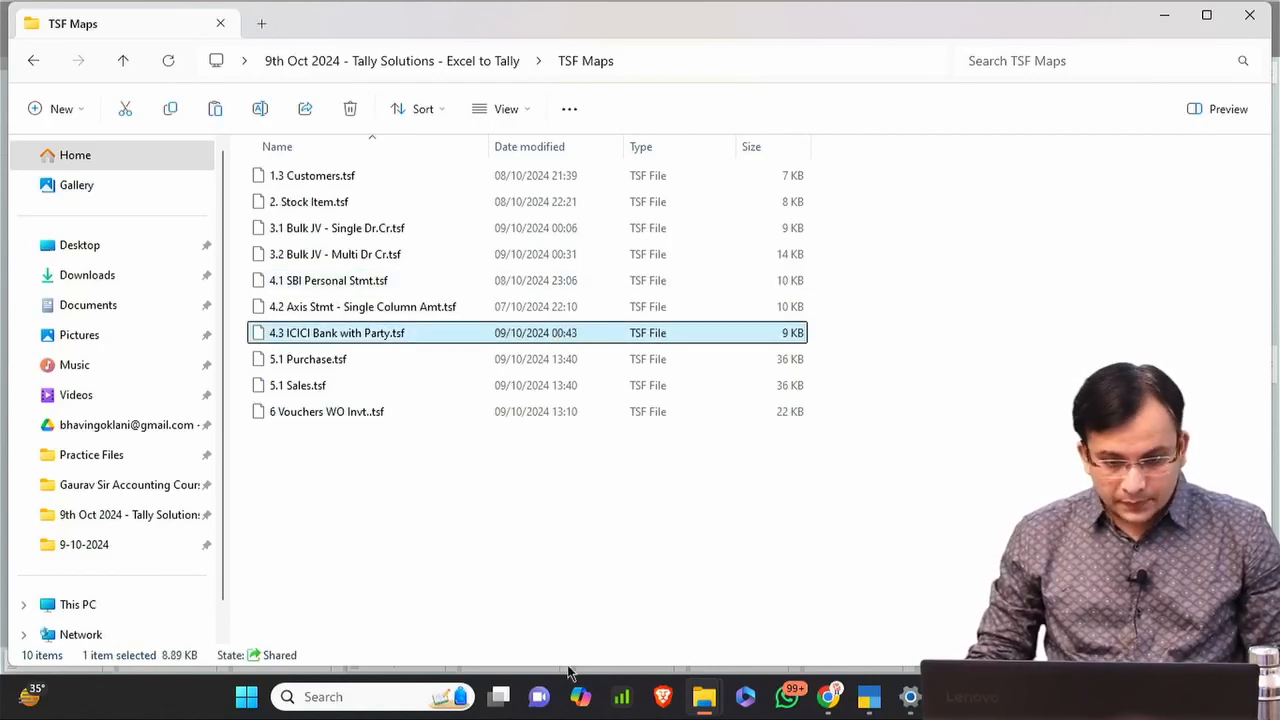
Paste the copied ICICI template file into TallyPrime's excelmaps folder, replacing the existing file.
mouse_move(703, 682)
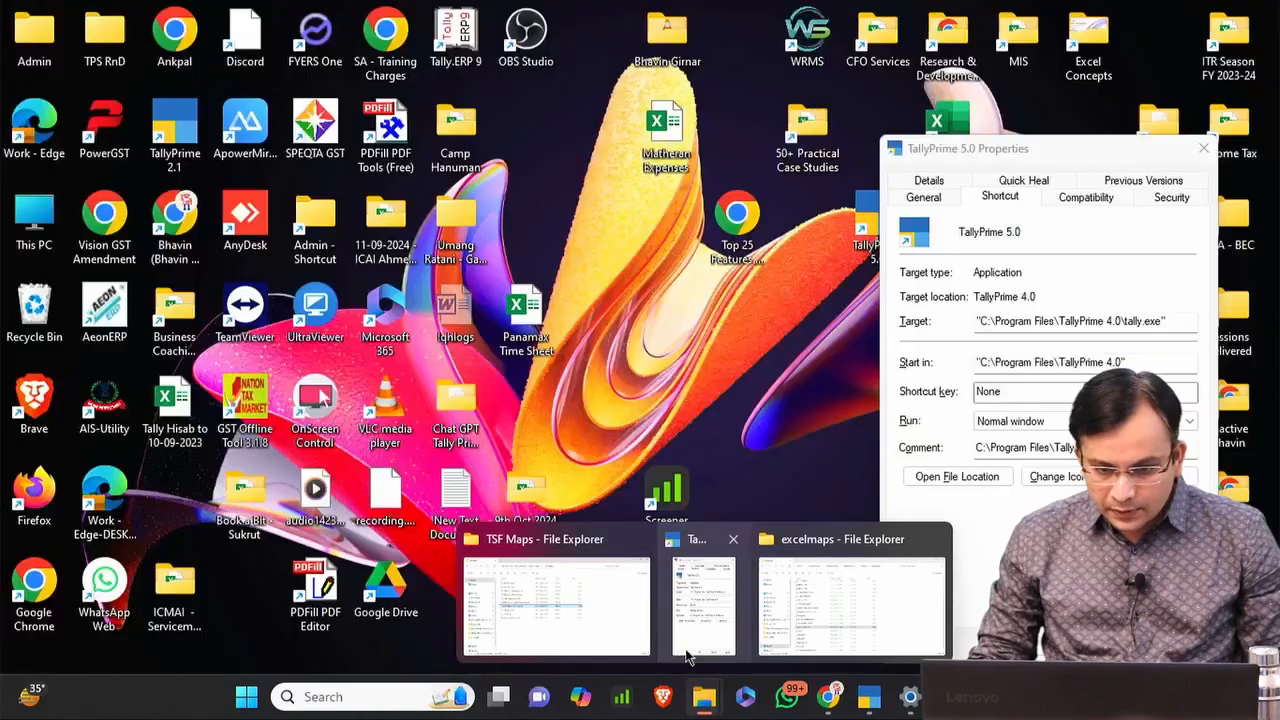
click(850, 600)
key(ctrl+v)
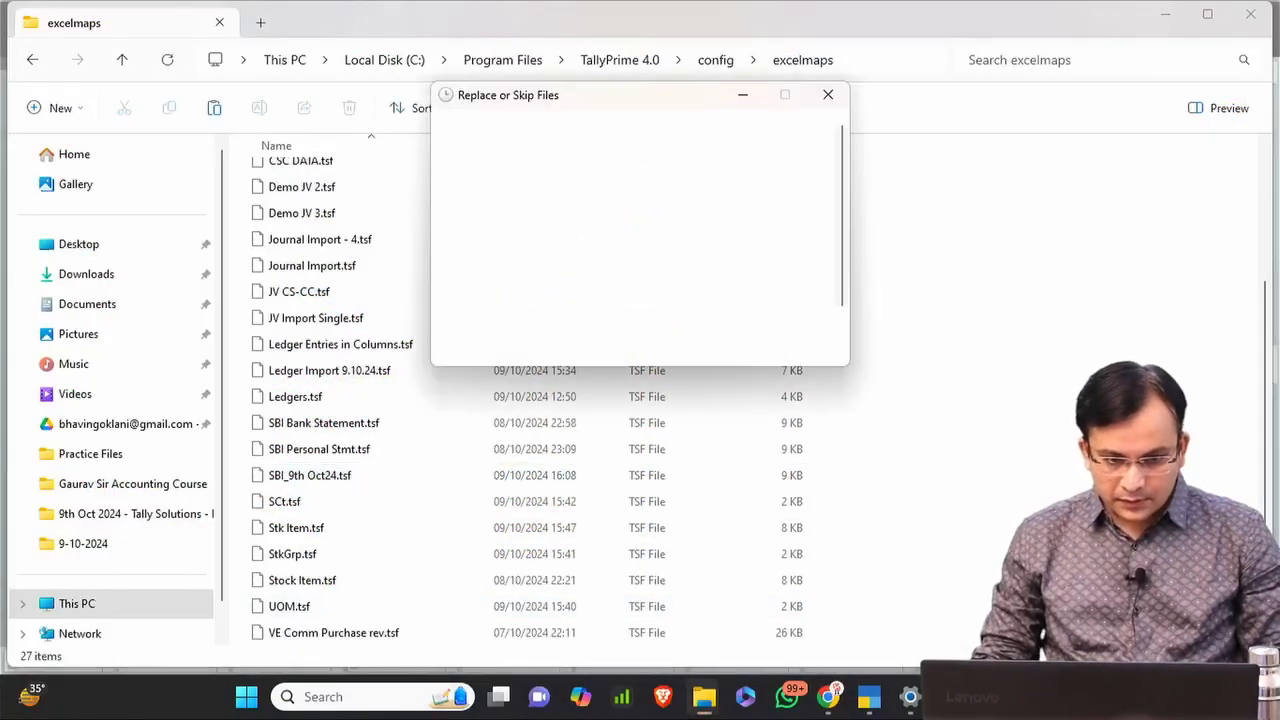
key(Return)
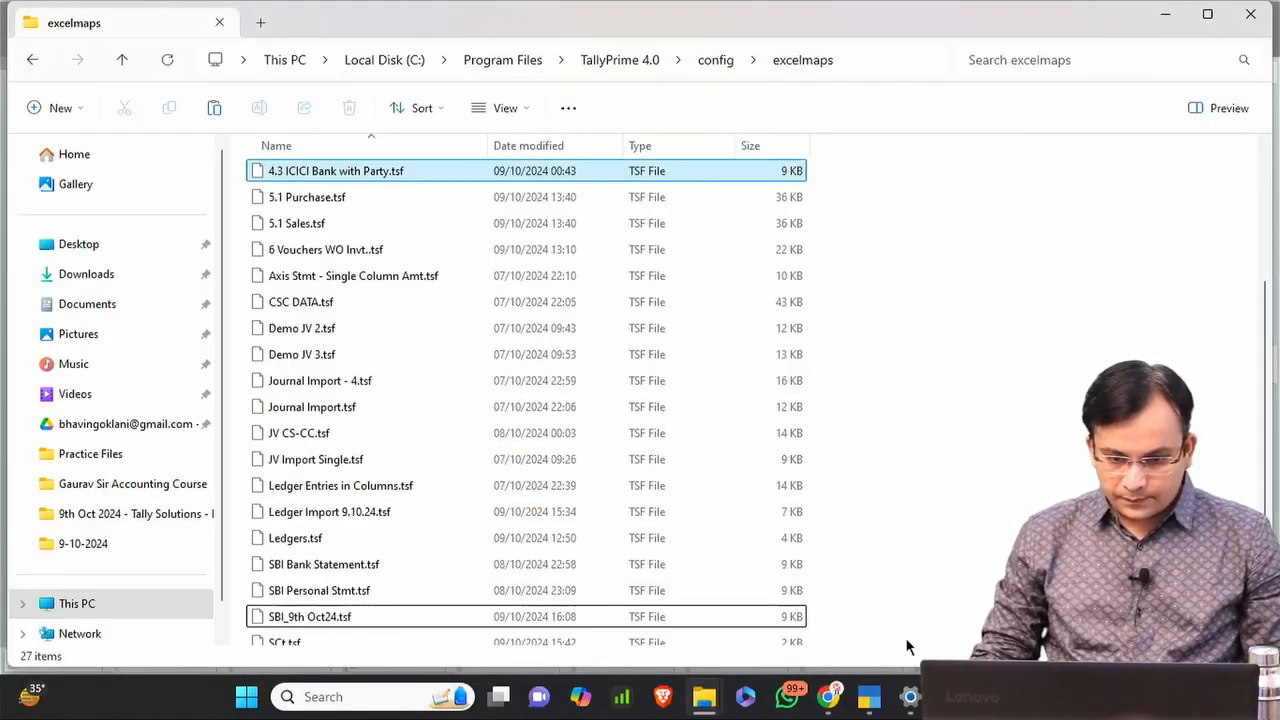
Switch to TallyPrime, select 4.3 ICICI Bank with Party as the mapping template, and open it for alteration.
mouse_move(869, 697)
click(812, 603)
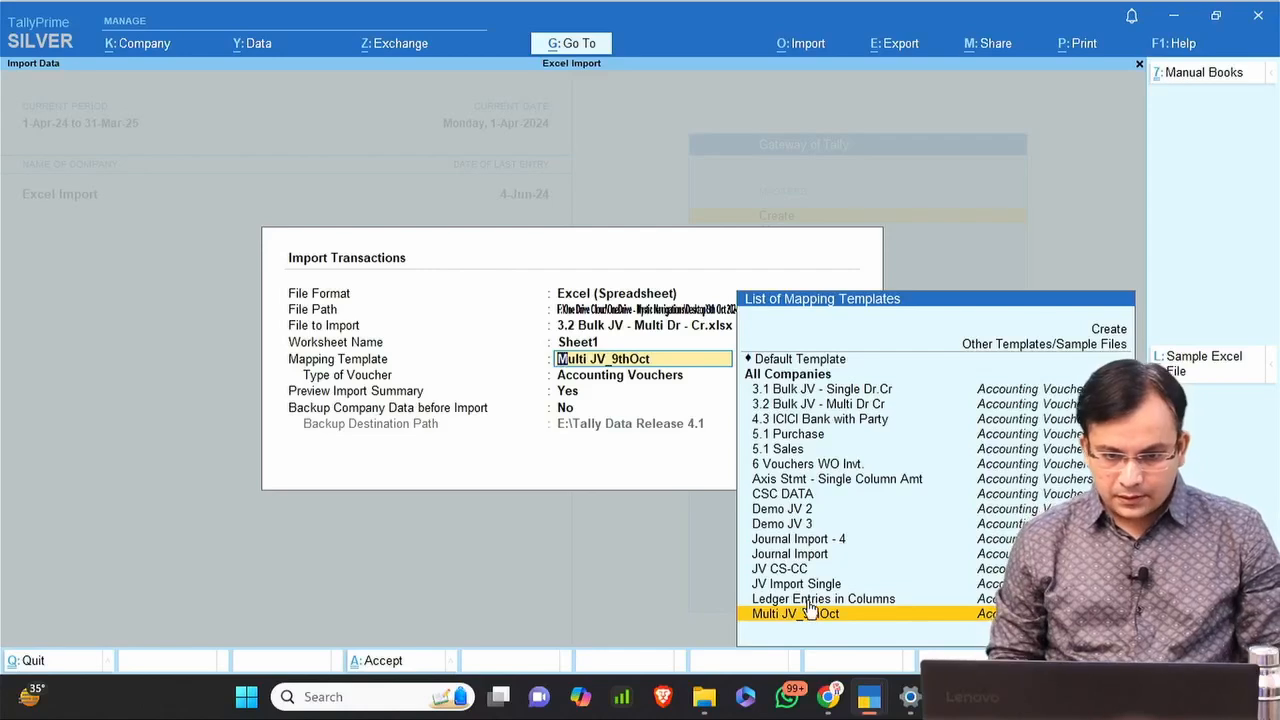
key(Up)
key(Up)
key(Up)
key(Up)
key(Up)
key(Up)
key(Up)
key(Up)
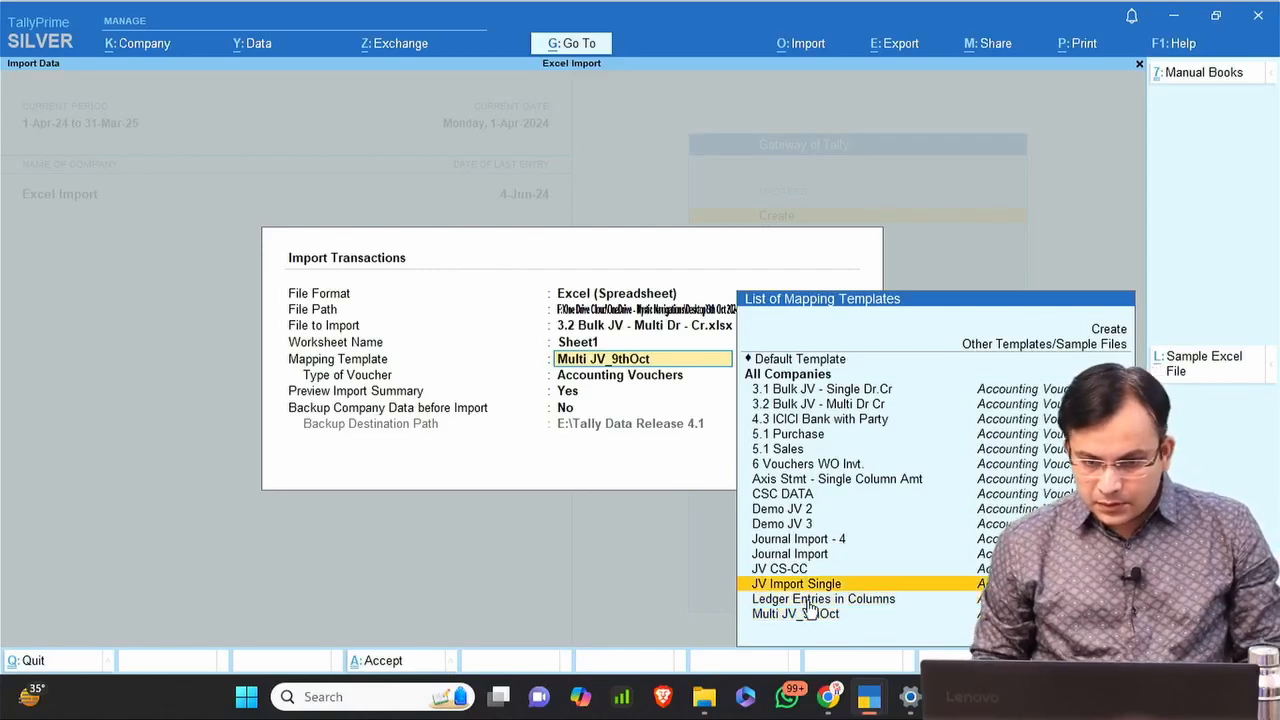
key(Up)
key(Up)
key(Up)
key(Up)
key(Up)
key(Return)
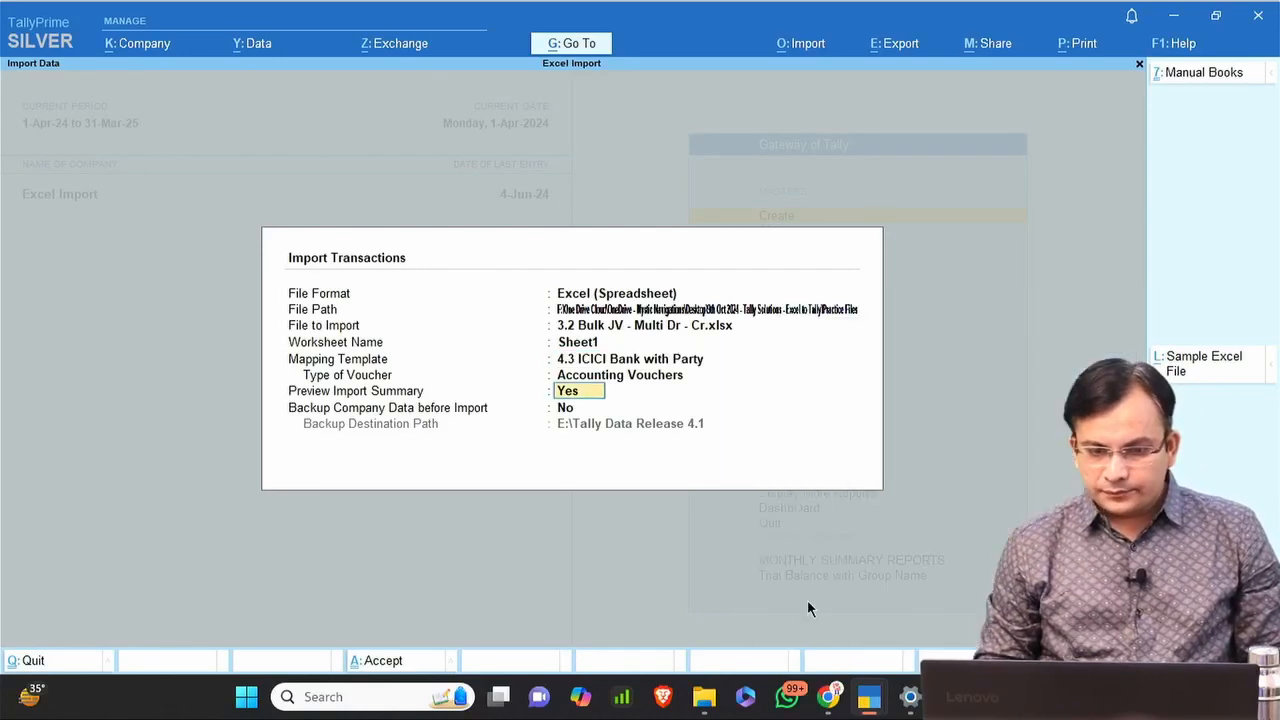
key(BackSpace)
key(ctrl+Return)
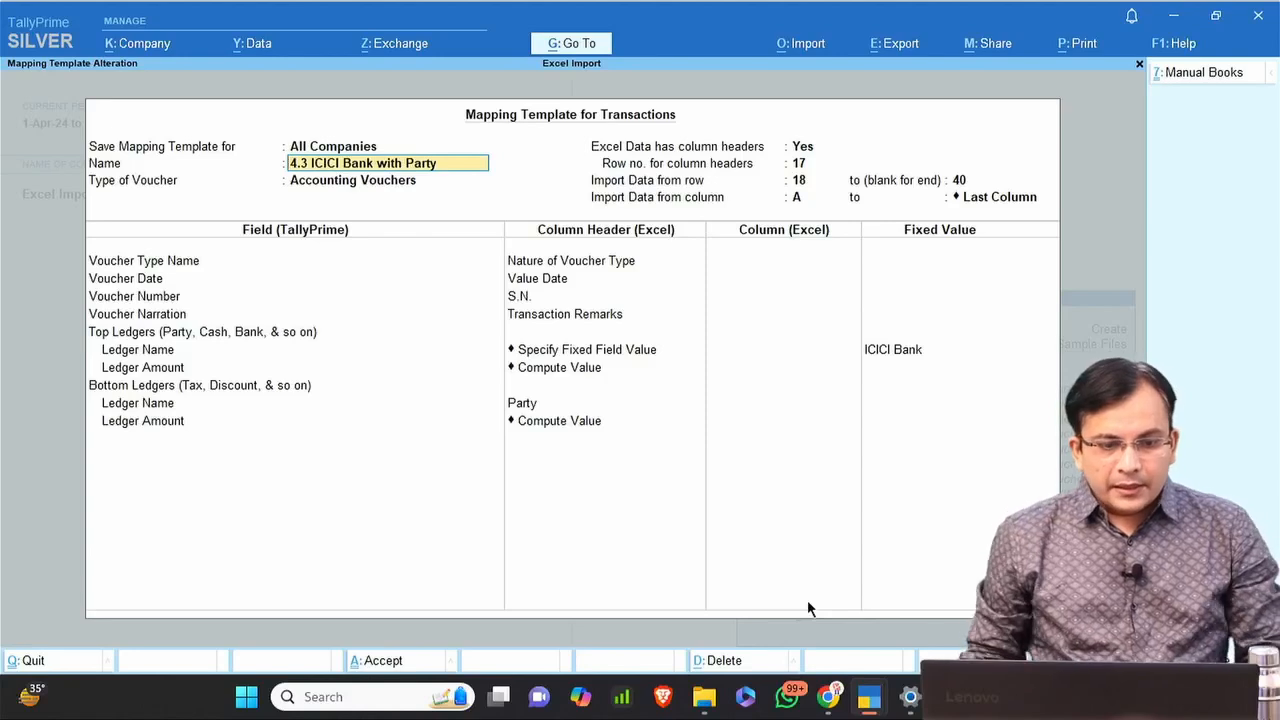
Compare the bottom ledger name mapping in the template with the Party column of the ICICI bank statement in Excel.
click(559, 348)
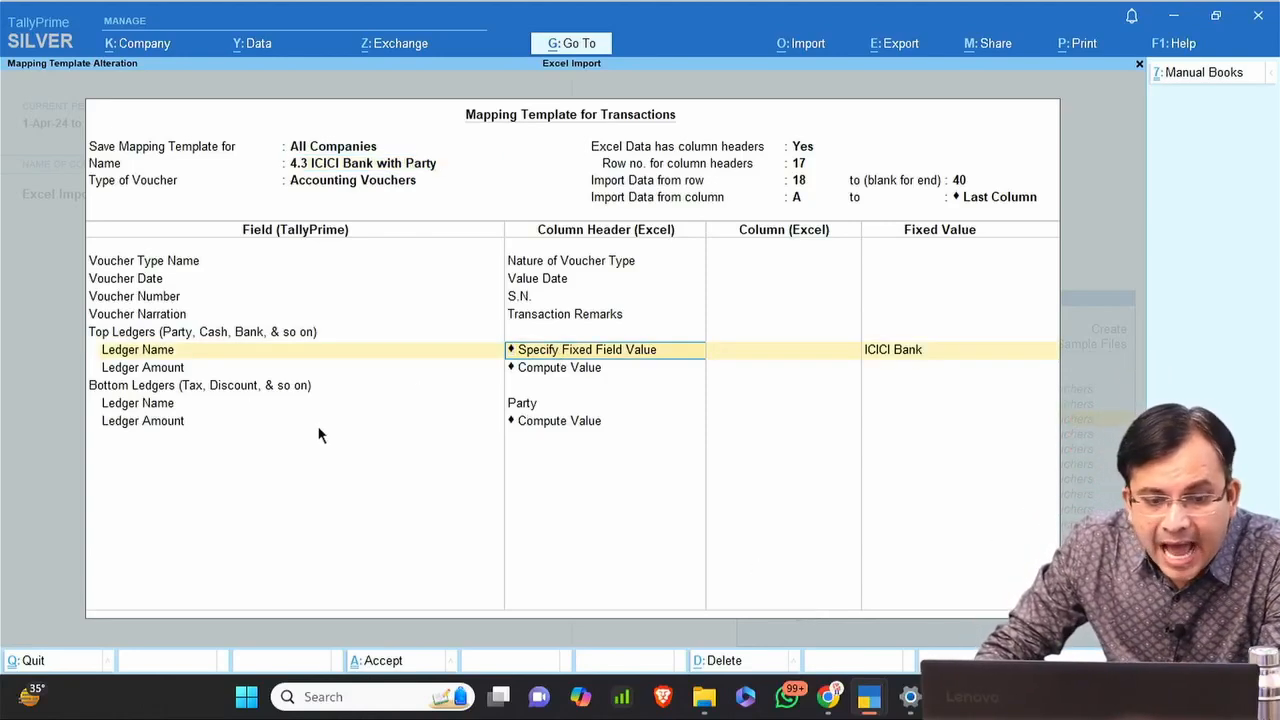
click(215, 400)
key(BackSpace)
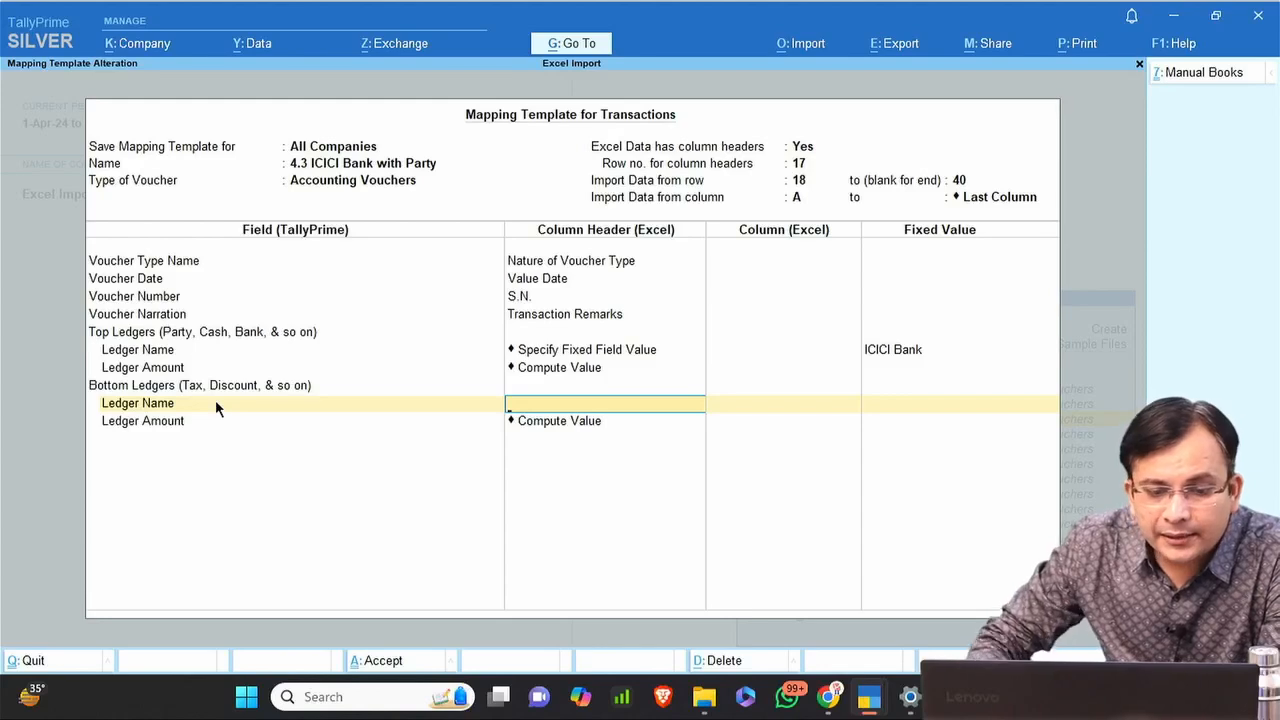
key(alt+Tab)
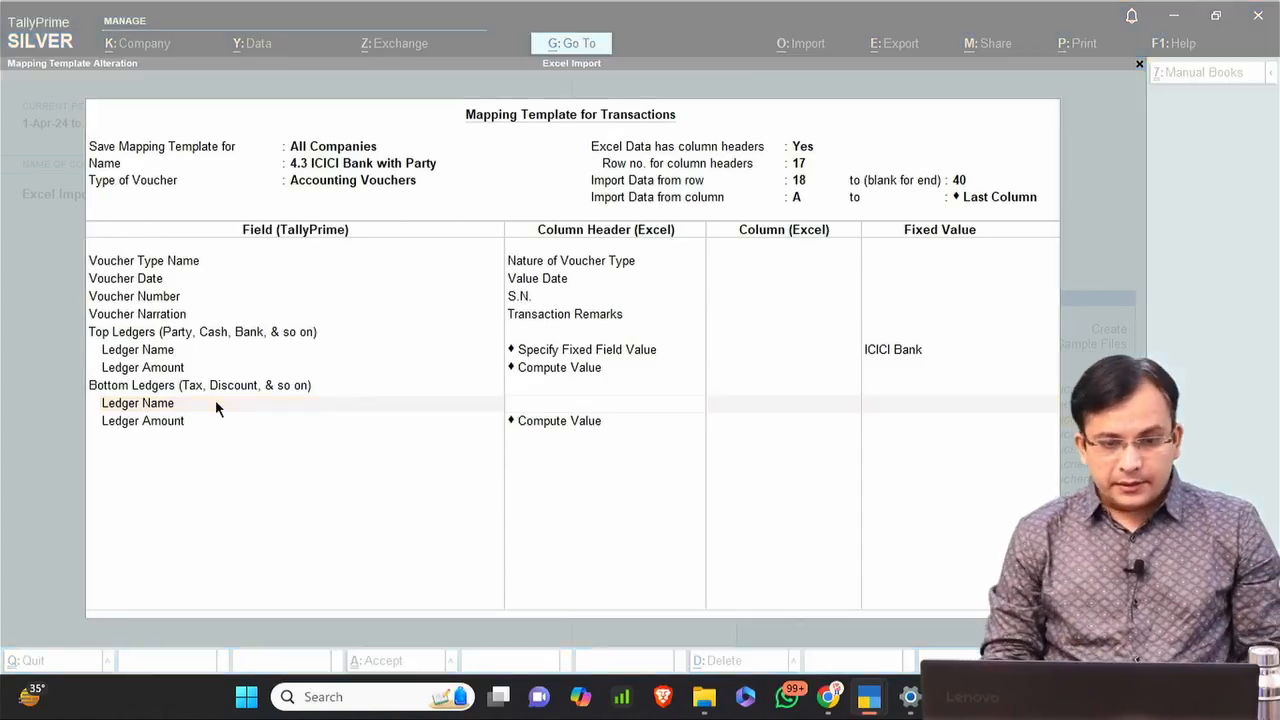
key(Tab)
key(Tab)
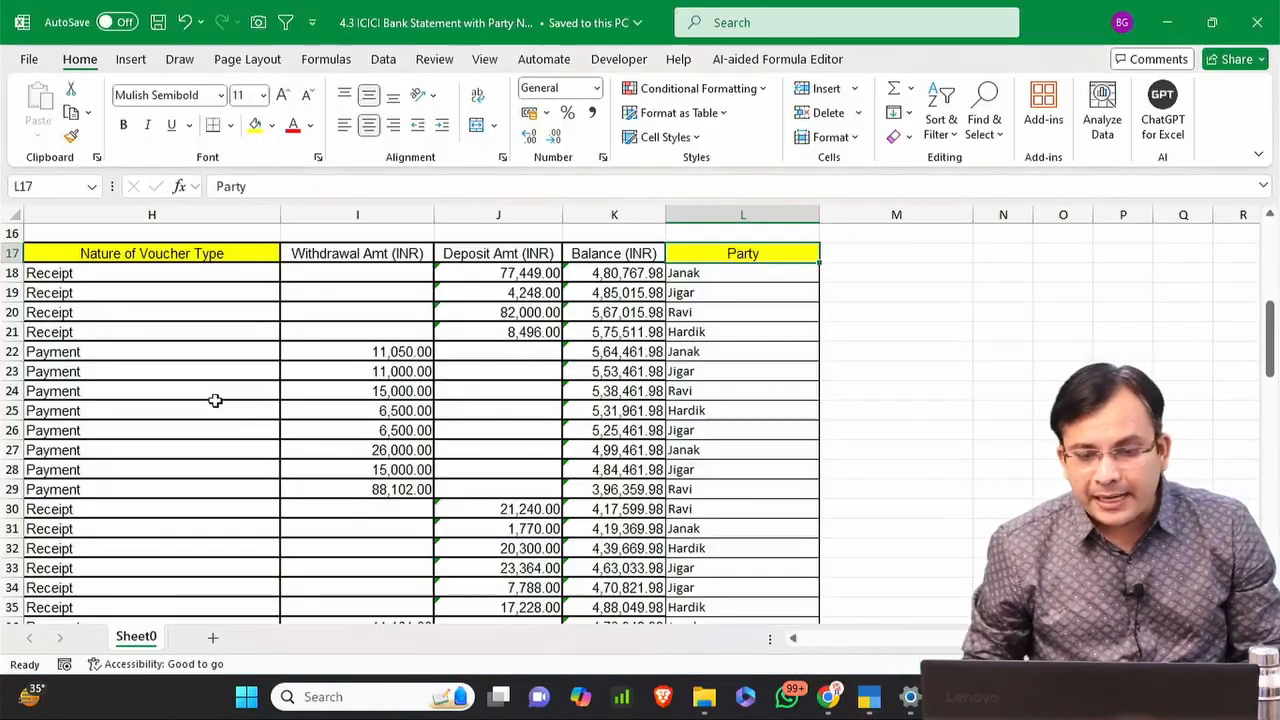
drag(683, 292, 685, 376)
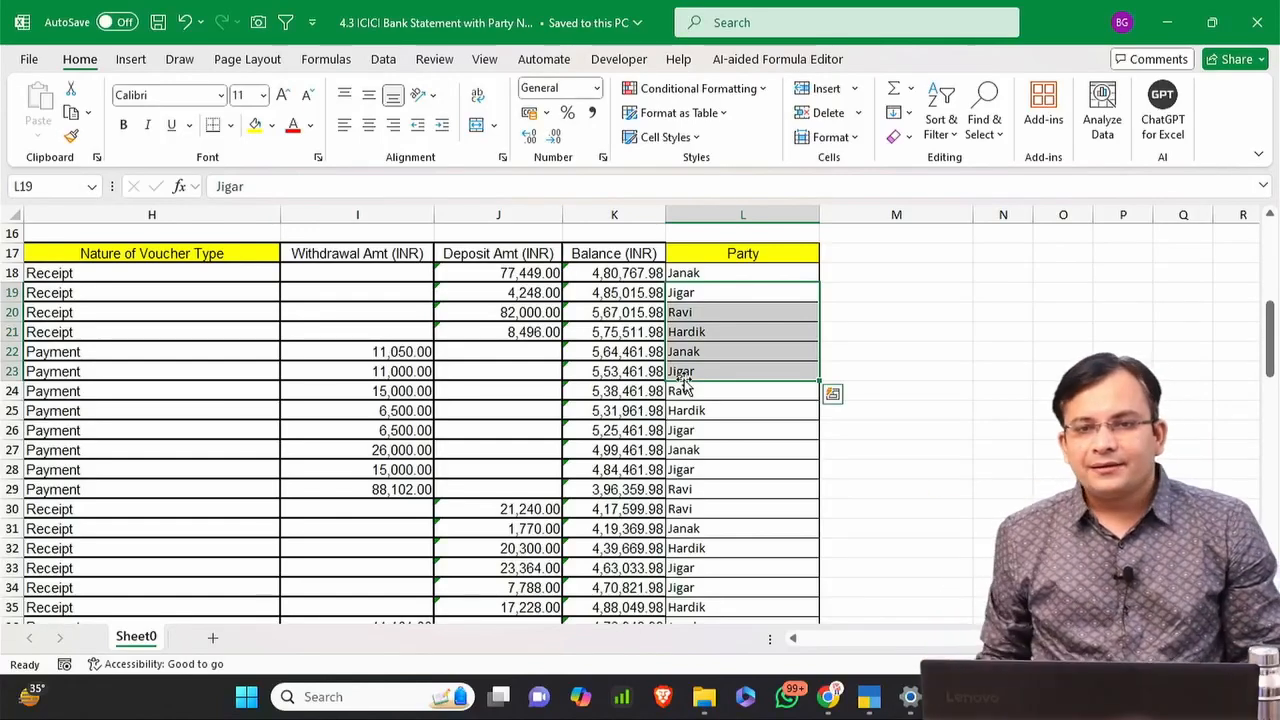
Return to TallyPrime and review the top ledger's fixed value ICICI Bank and the column headers used to compute its amount.
key(alt+Tab)
key(Up)
key(Up)
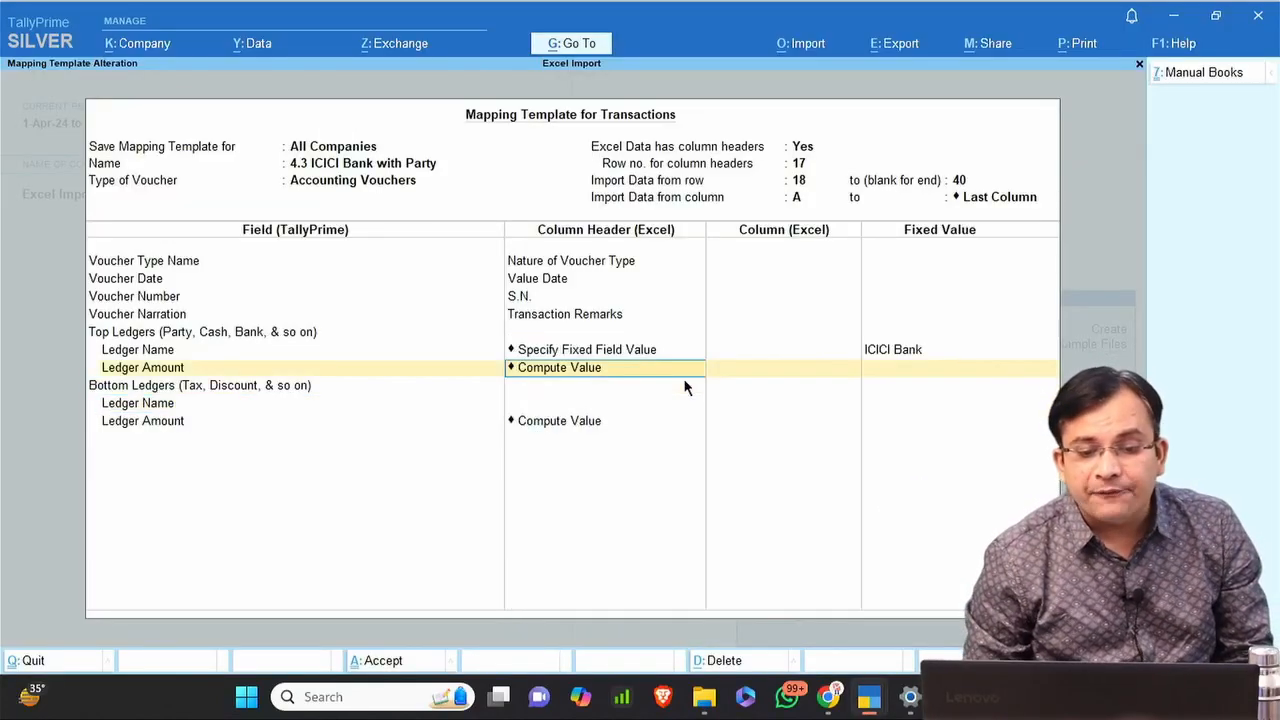
key(Return)
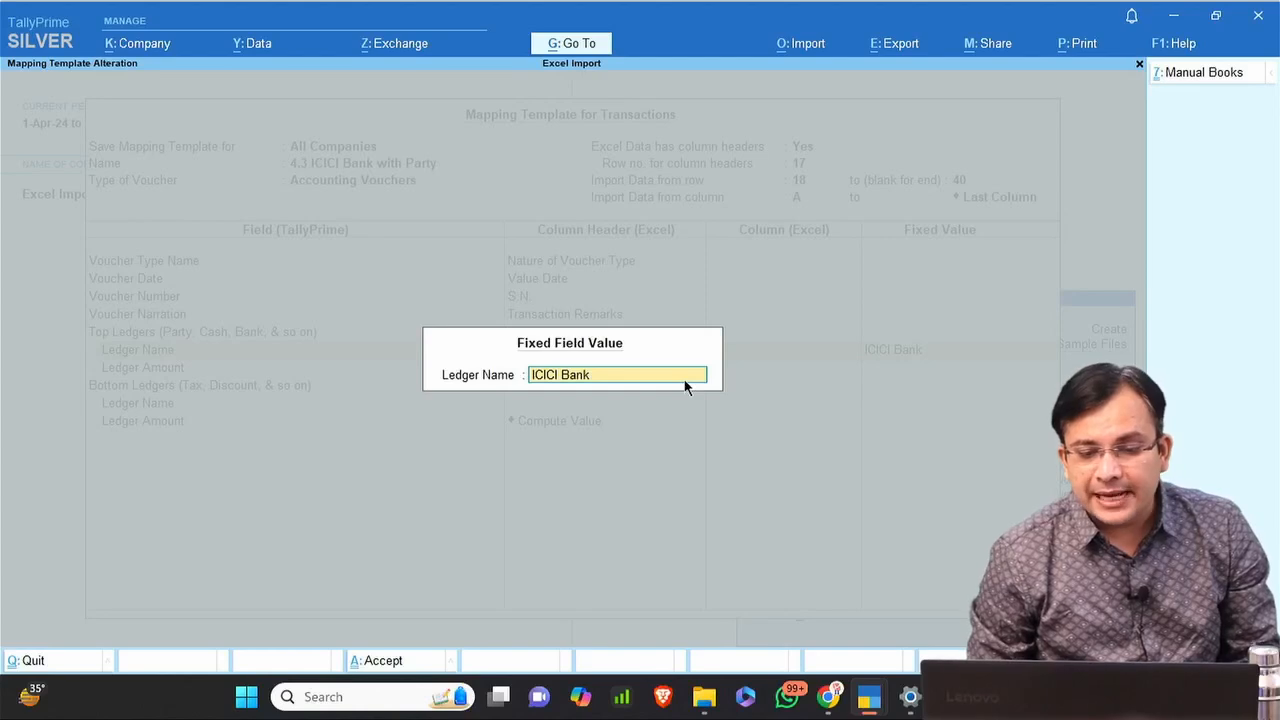
key(Return)
key(Return)
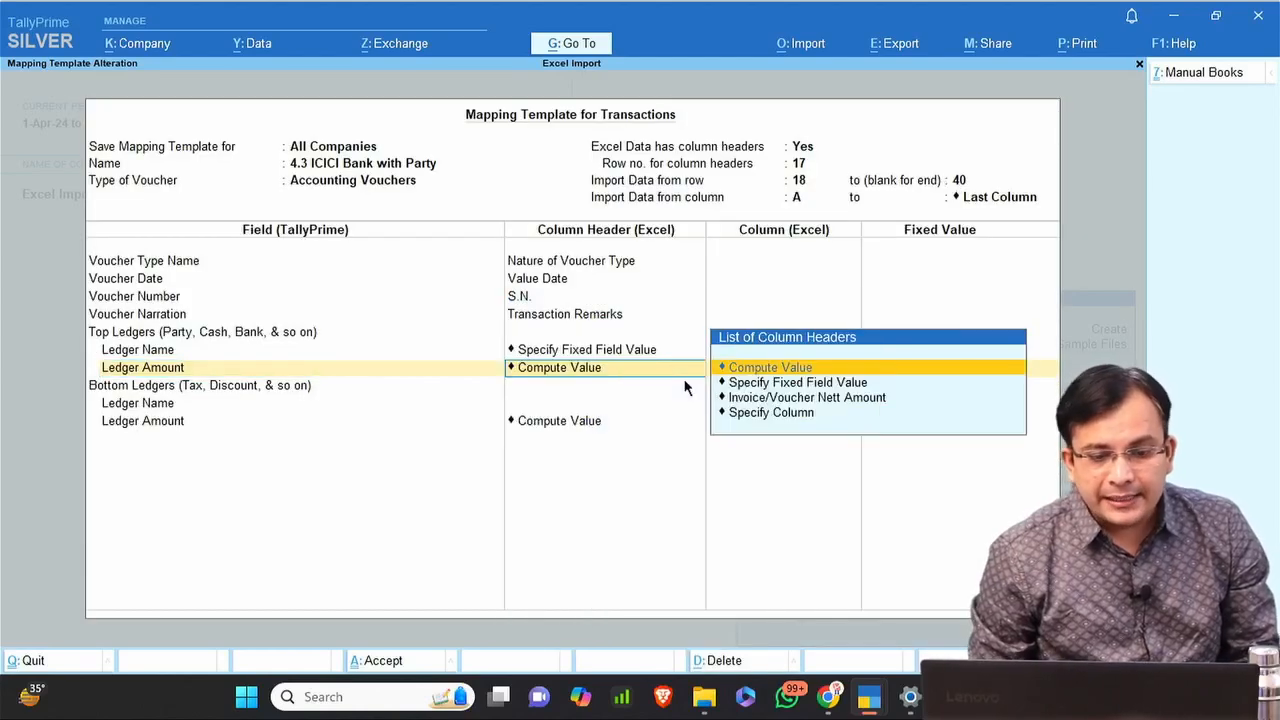
key(Return)
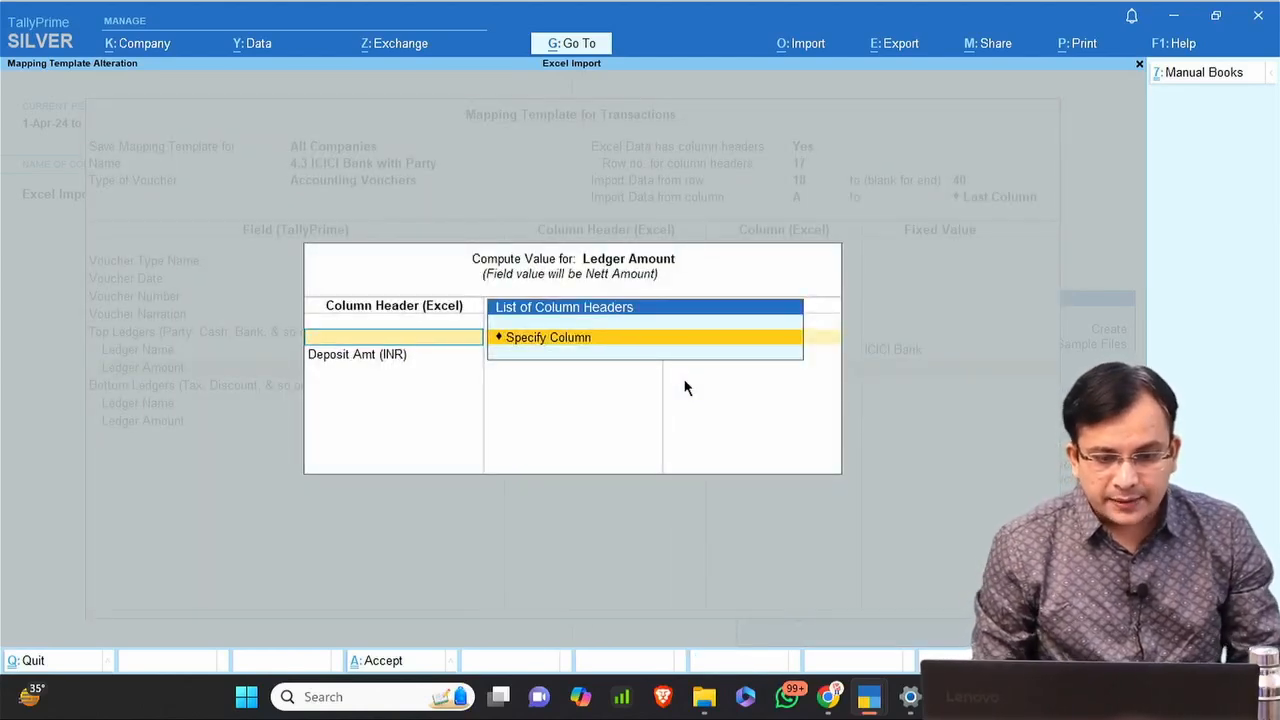
key(Return)
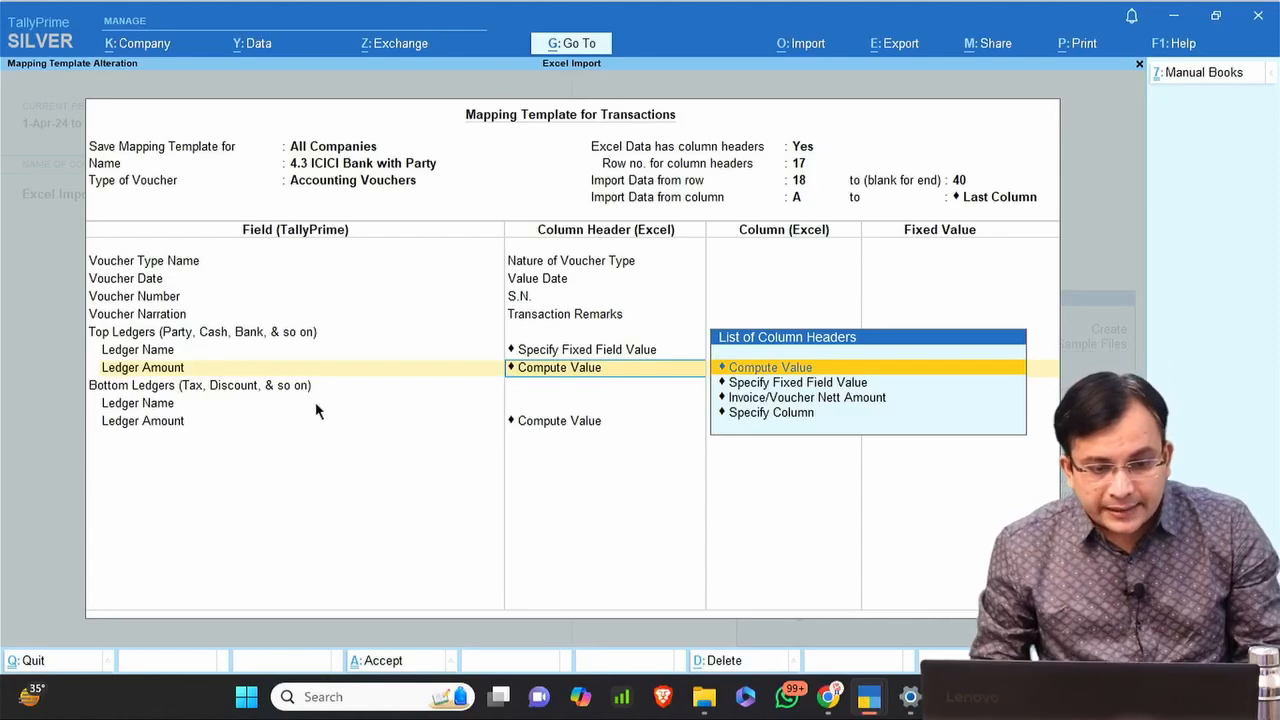
Leave the 4.3 ICICI Bank with Party mapping template without saving its changes.
click(151, 405)
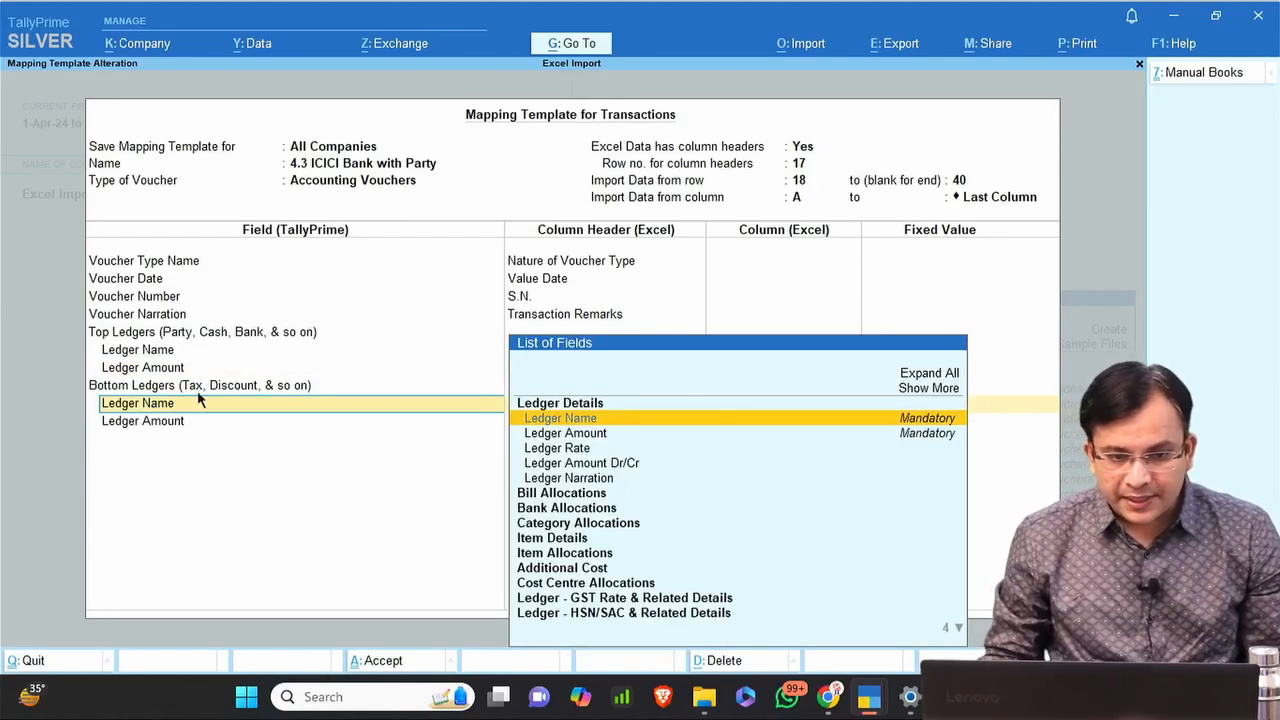
key(Escape)
key(Escape)
key(y)
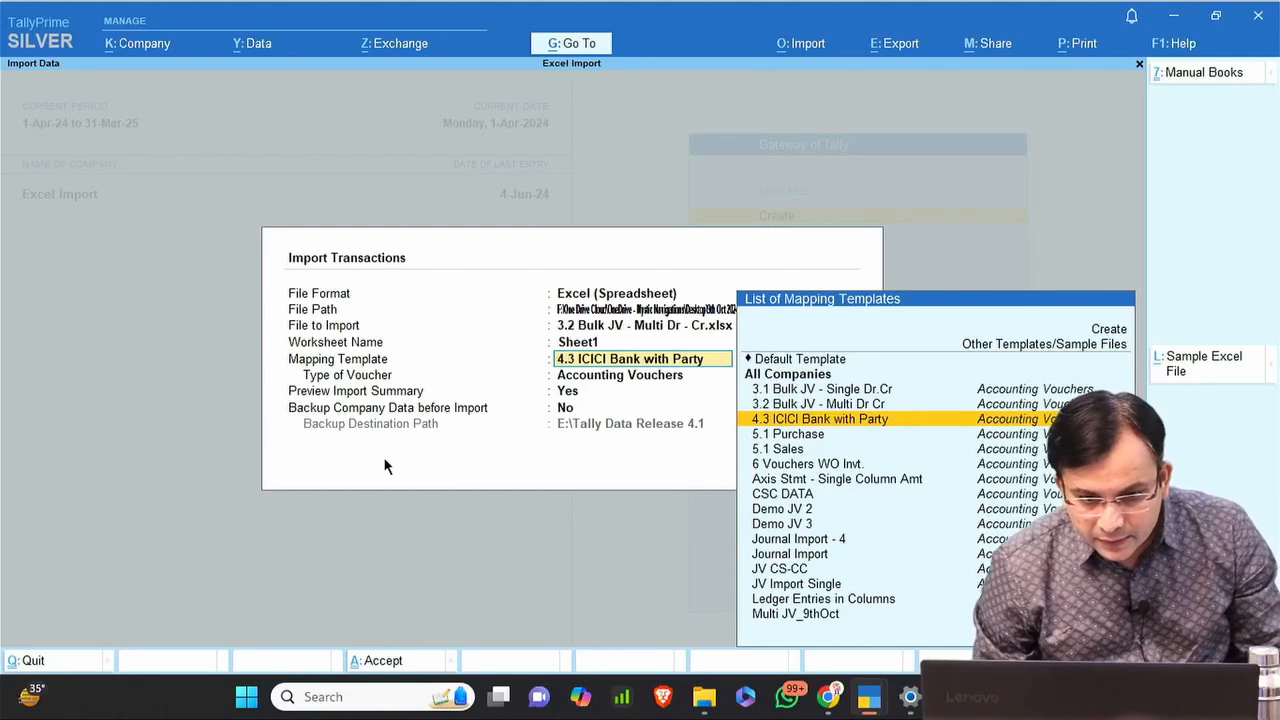
Set the file to import to 4.3 ICICI Bank Statement with Party Name.xlsx, using worksheet Sheet0.
key(BackSpace)
key(BackSpace)
key(Down)
key(Down)
key(Down)
key(Down)
key(Down)
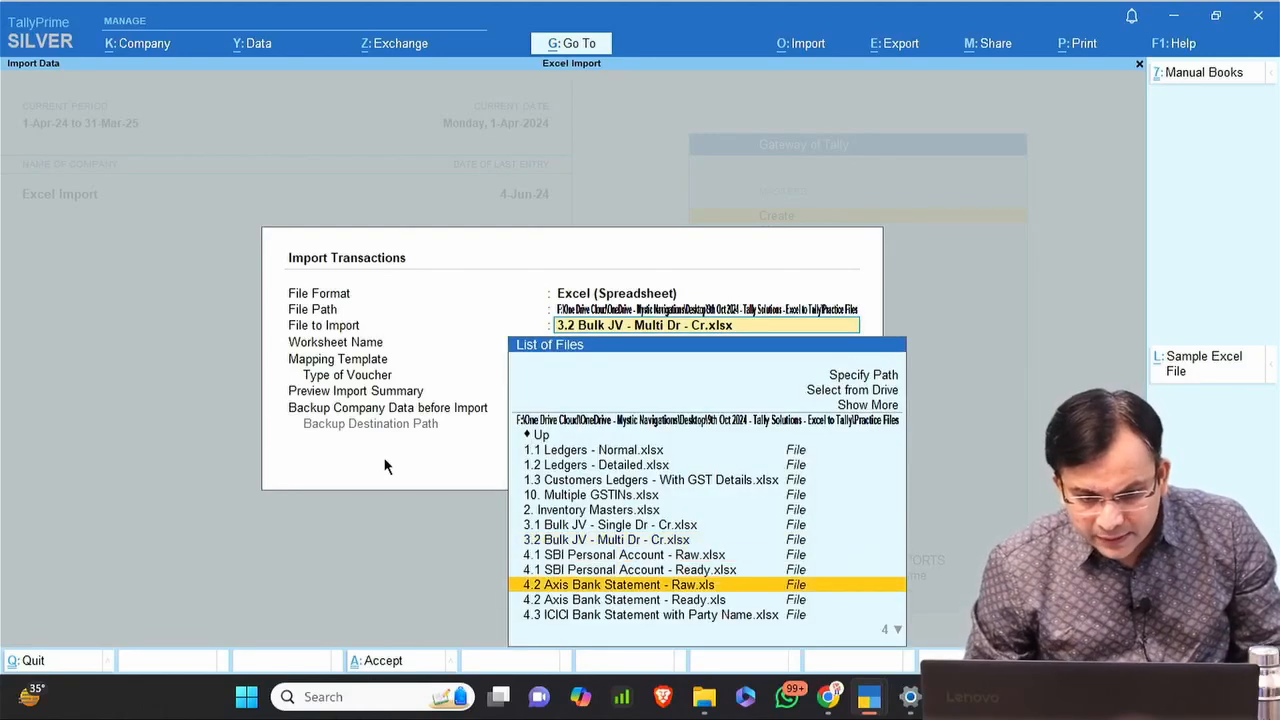
key(Return)
key(Return)
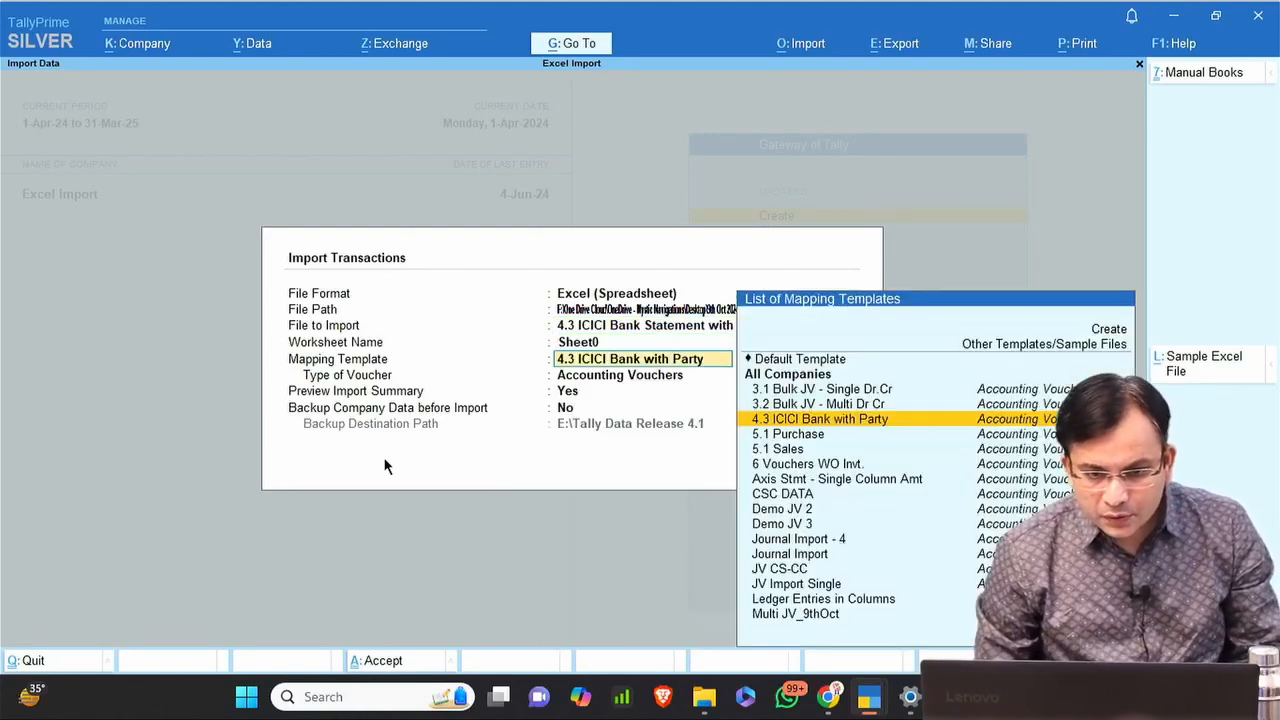
Reopen the 4.3 ICICI Bank with Party template for alteration, keeping its voucher and top ledger mappings.
key(Return)
key(BackSpace)
key(ctrl+Return)
key(Return)
key(Return)
key(Return)
key(Return)
key(Return)
key(Return)
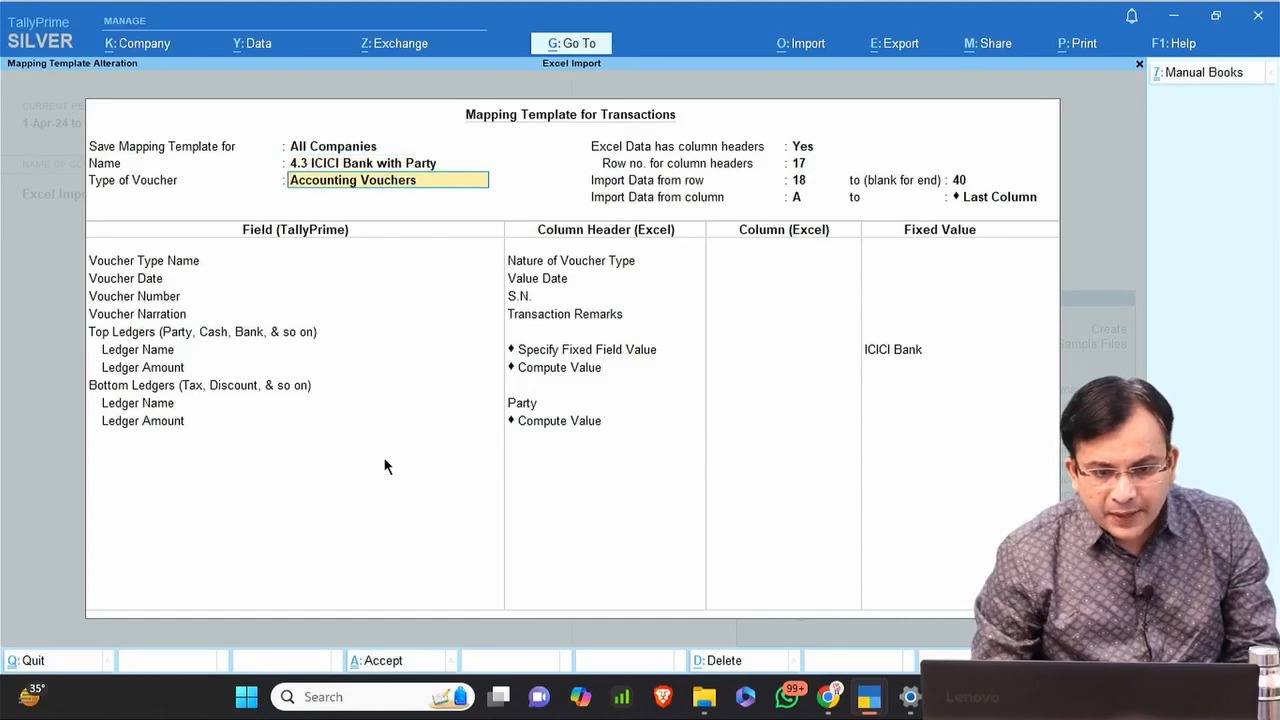
key(Return)
key(Return)
key(Return)
key(Return)
key(Return)
key(Return)
key(Return)
key(Return)
key(Return)
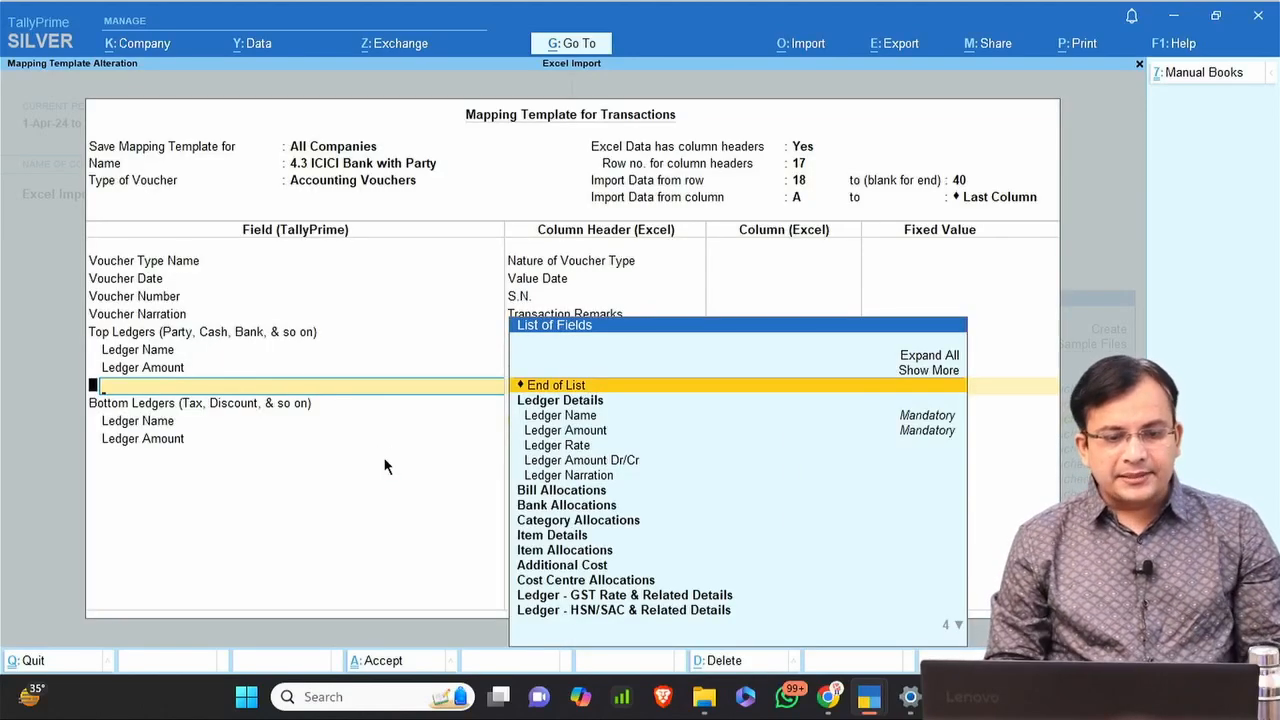
key(Return)
key(Return)
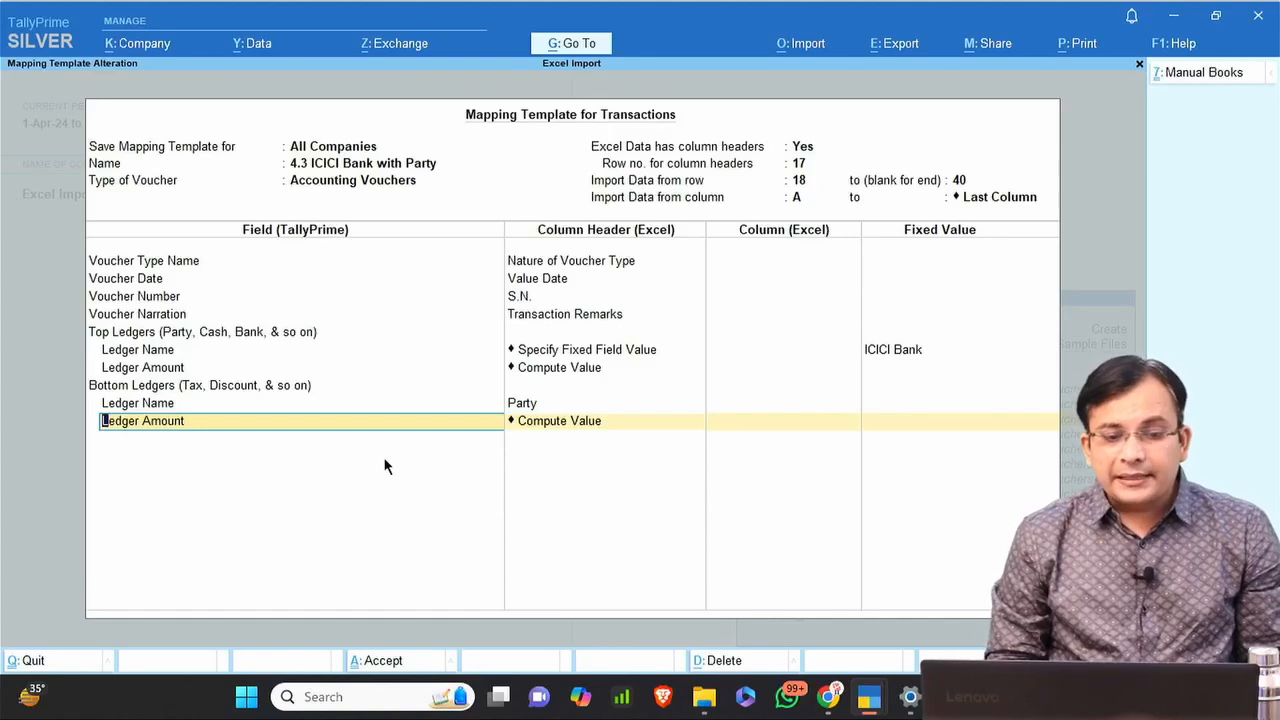
Choose Party as the Excel column header for the bottom ledger name.
key(BackSpace)
key(Up)
key(Up)
key(Up)
key(Up)
key(Up)
key(Up)
key(Up)
key(Up)
key(Up)
key(Up)
key(Up)
key(Up)
key(Up)
key(Up)
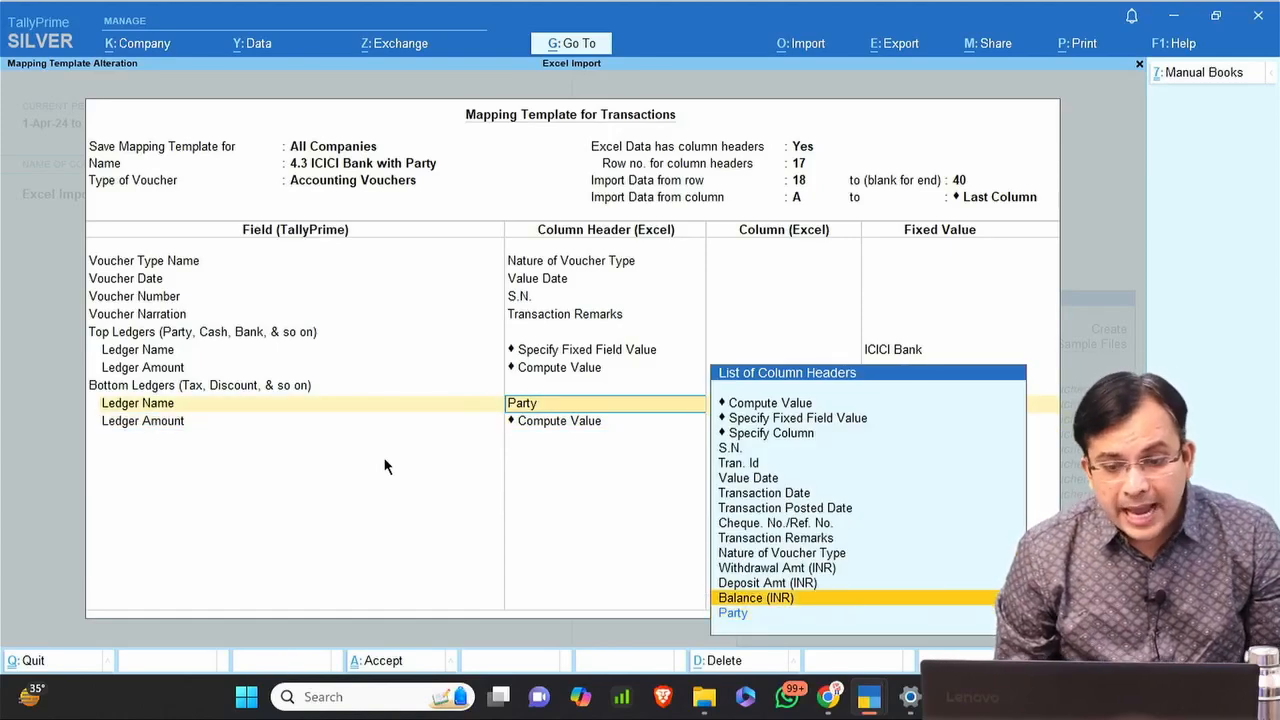
key(Down)
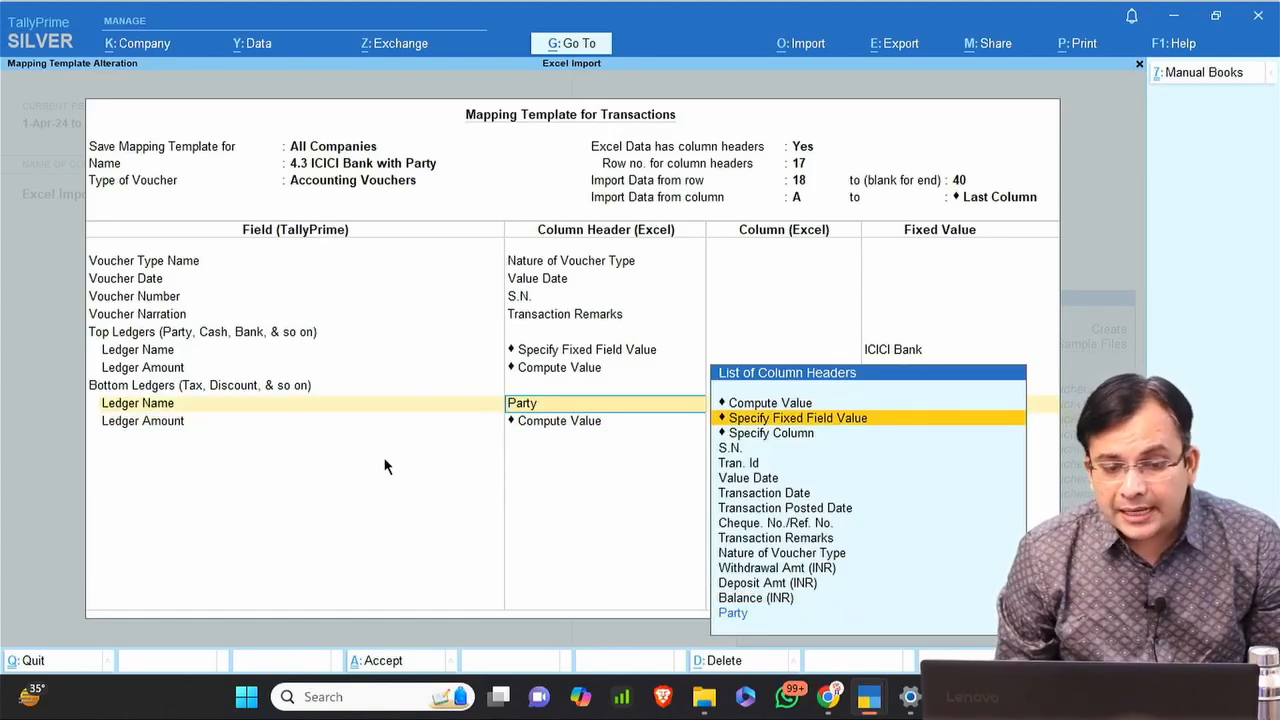
key(Down)
key(Down)
key(Down)
key(Down)
key(Down)
key(Down)
key(Down)
key(Down)
key(Down)
key(Down)
key(Down)
key(Down)
key(Down)
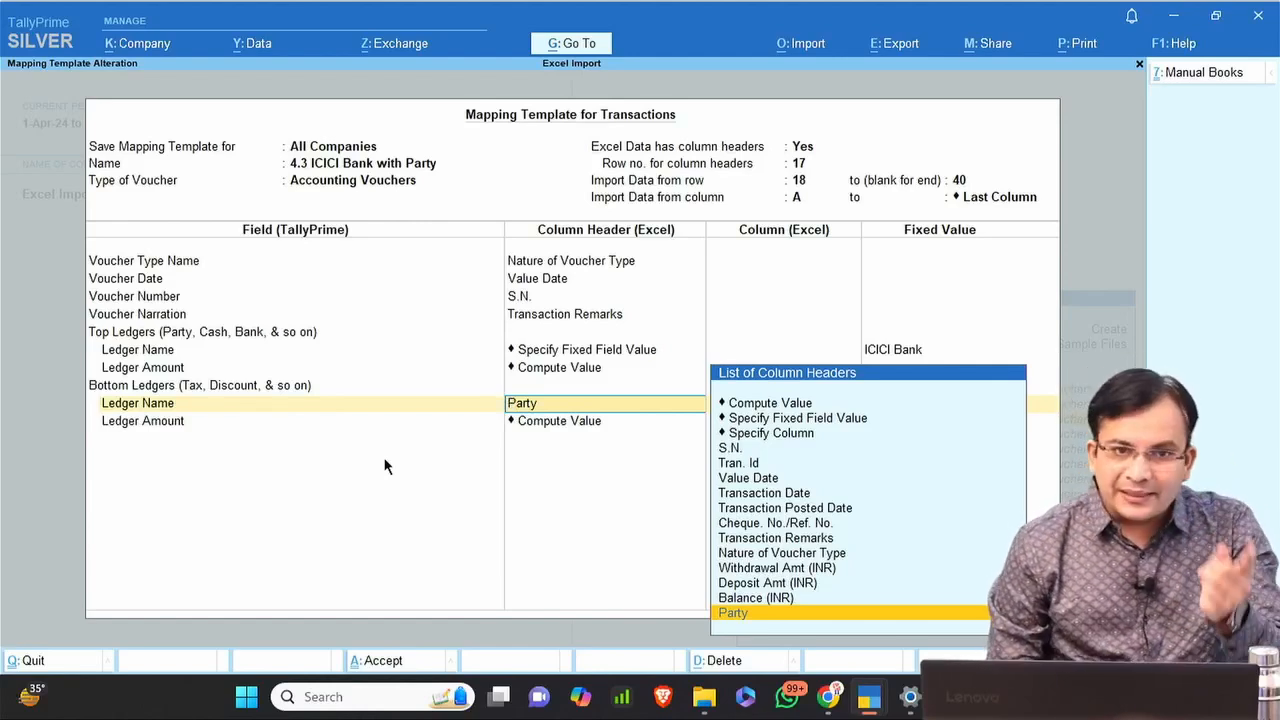
Keep the bottom ledger amount computed from Withdrawal Amt (INR) and Deposit Amt (INR), then end the field list and accept the template.
key(Return)
key(Return)
key(Return)
key(Return)
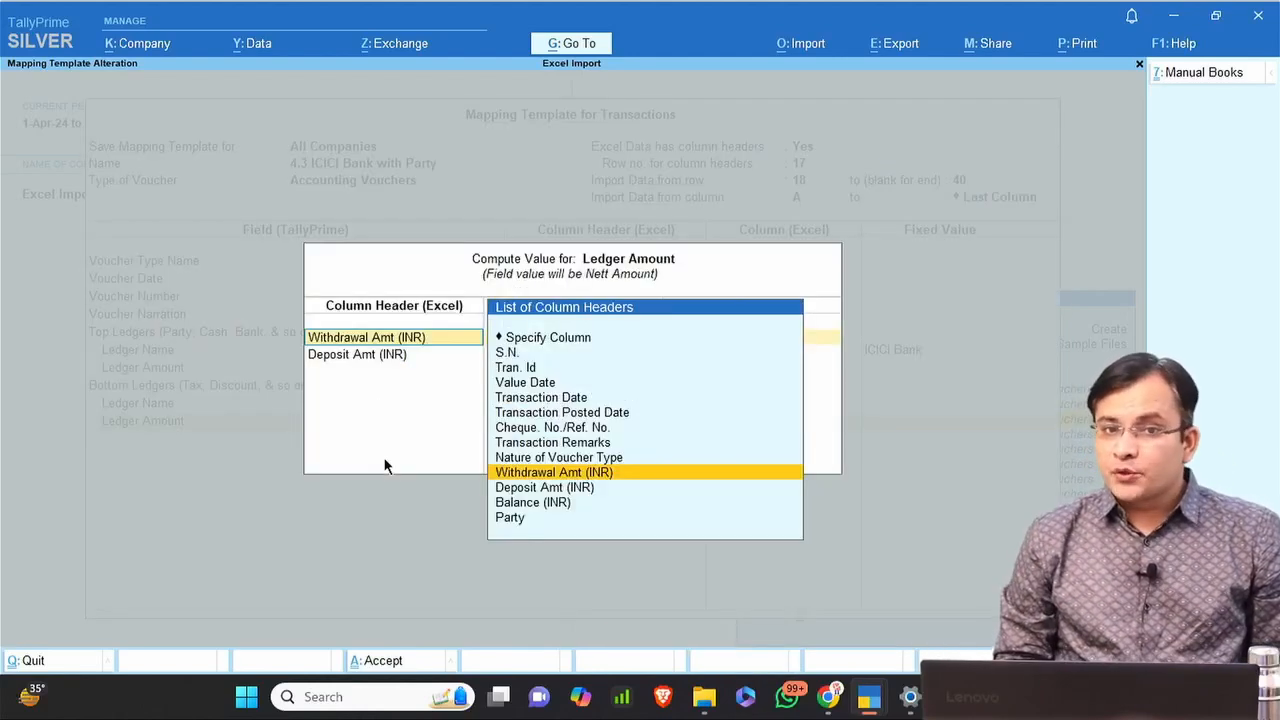
key(Return)
key(Return)
key(Return)
key(Return)
key(Return)
key(Return)
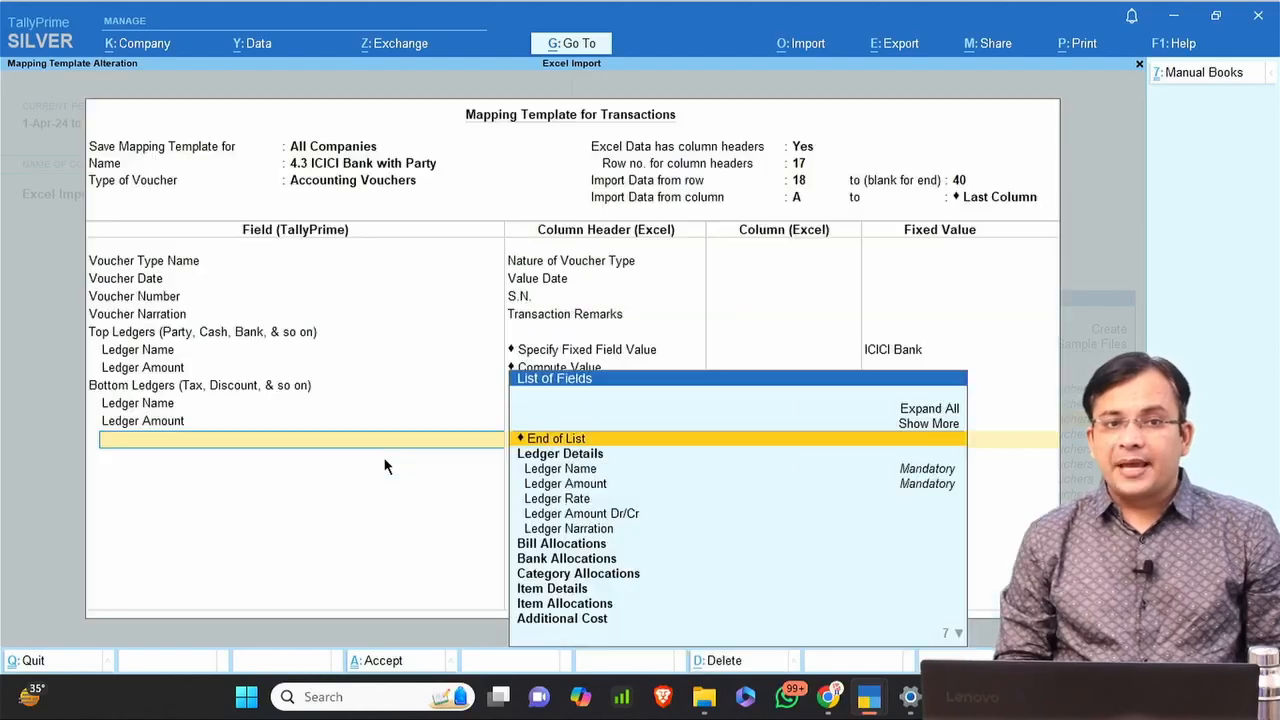
key(Return)
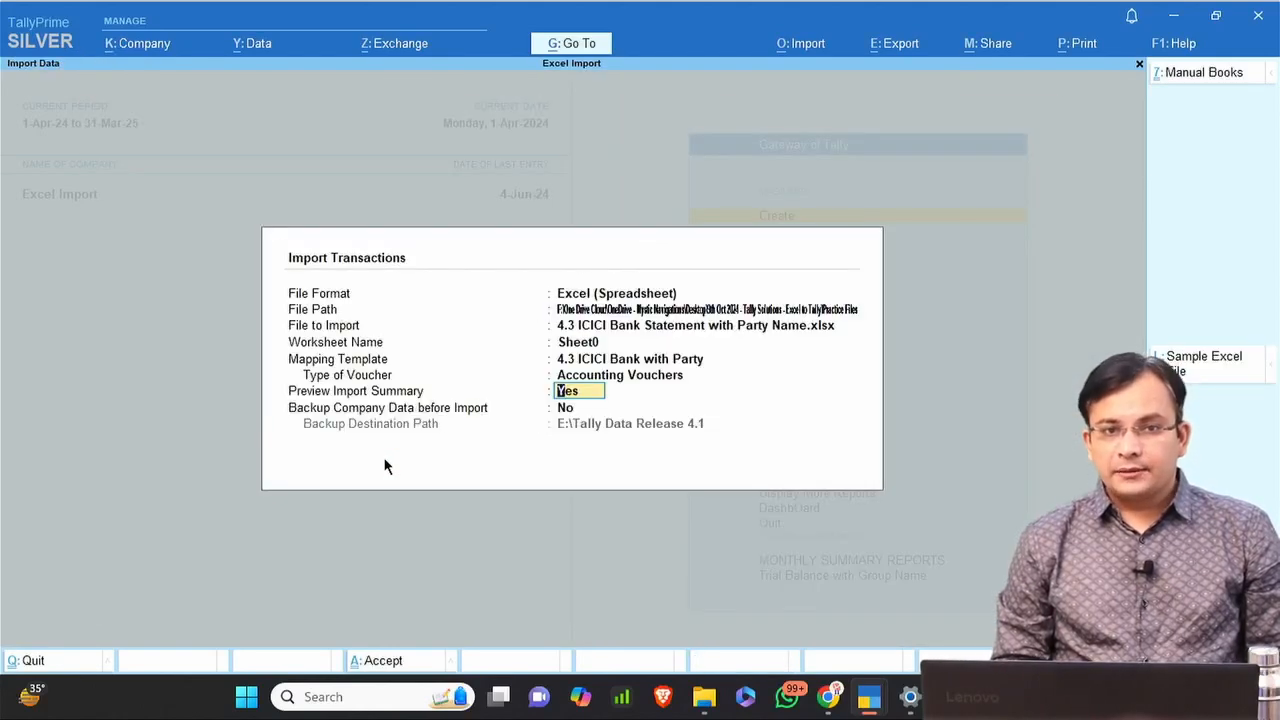
Preview the import summary without a company backup and import the ICICI statement's receipt and payment vouchers.
key(Return)
key(Return)
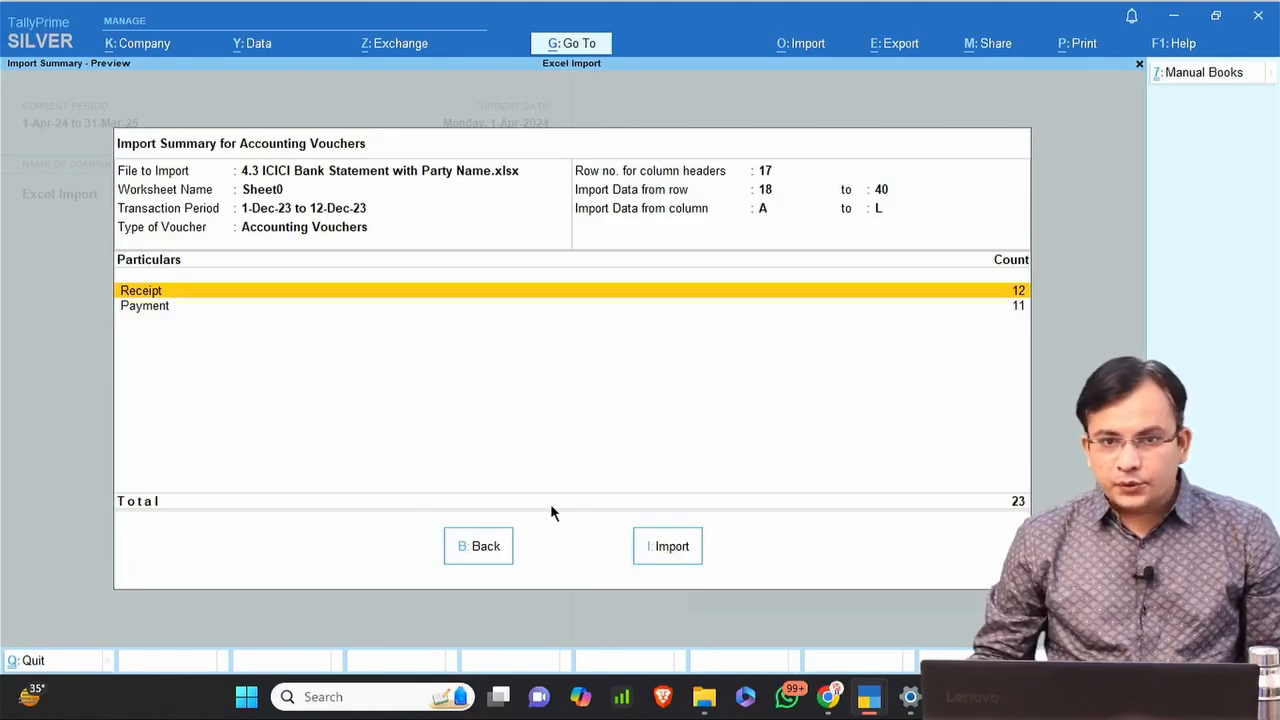
click(699, 552)
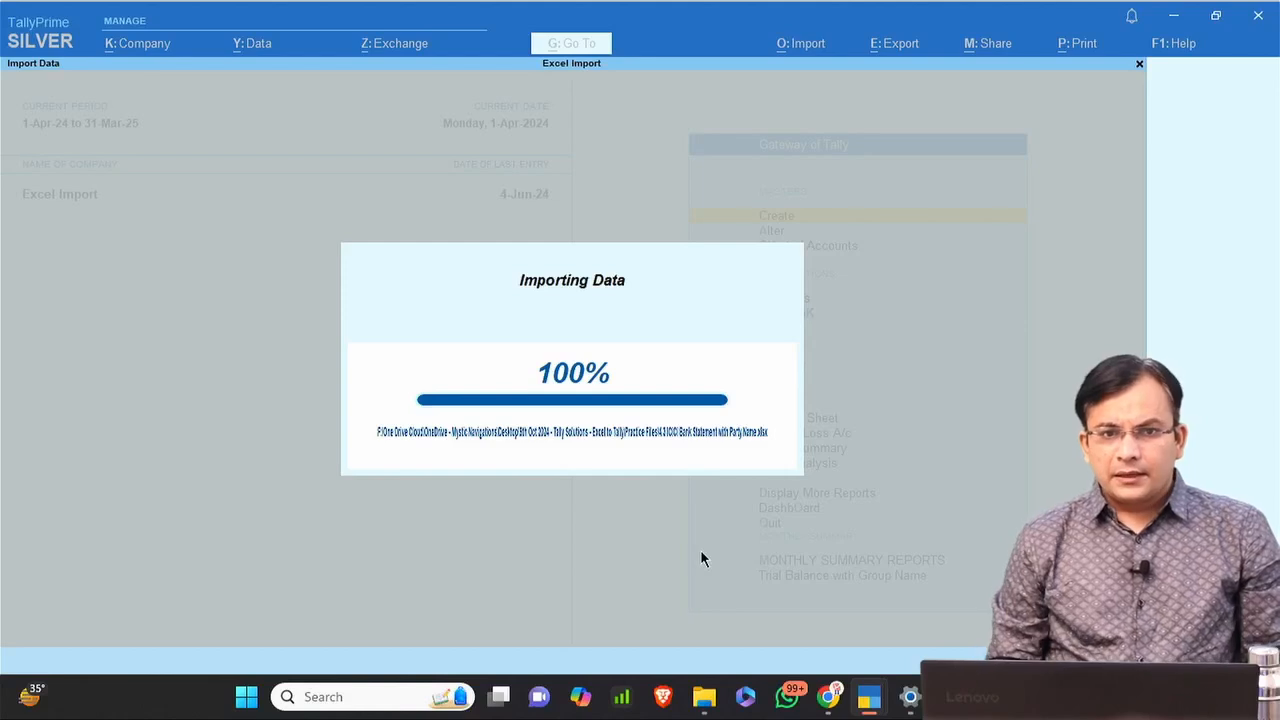
key(Return)
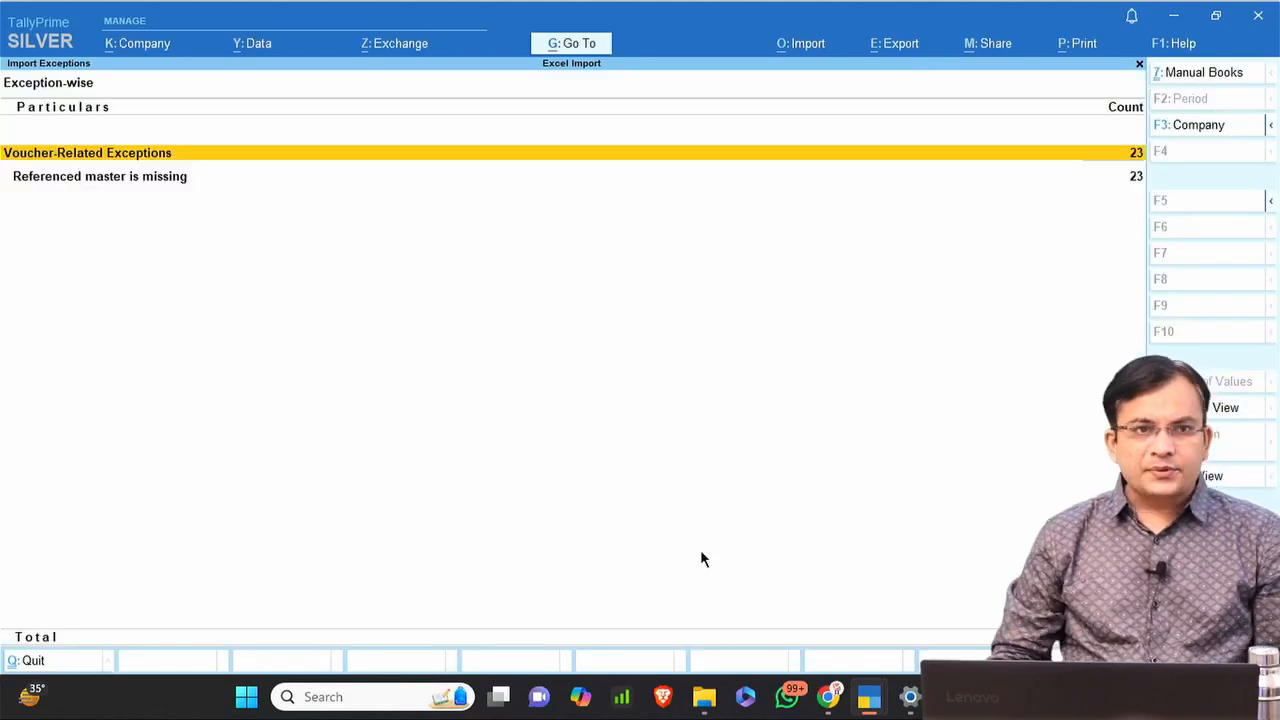
Open the missing-master exception, create the ICICI Bank ledger with its default details, and leave the import exceptions.
key(Down)
key(Return)
key(Return)
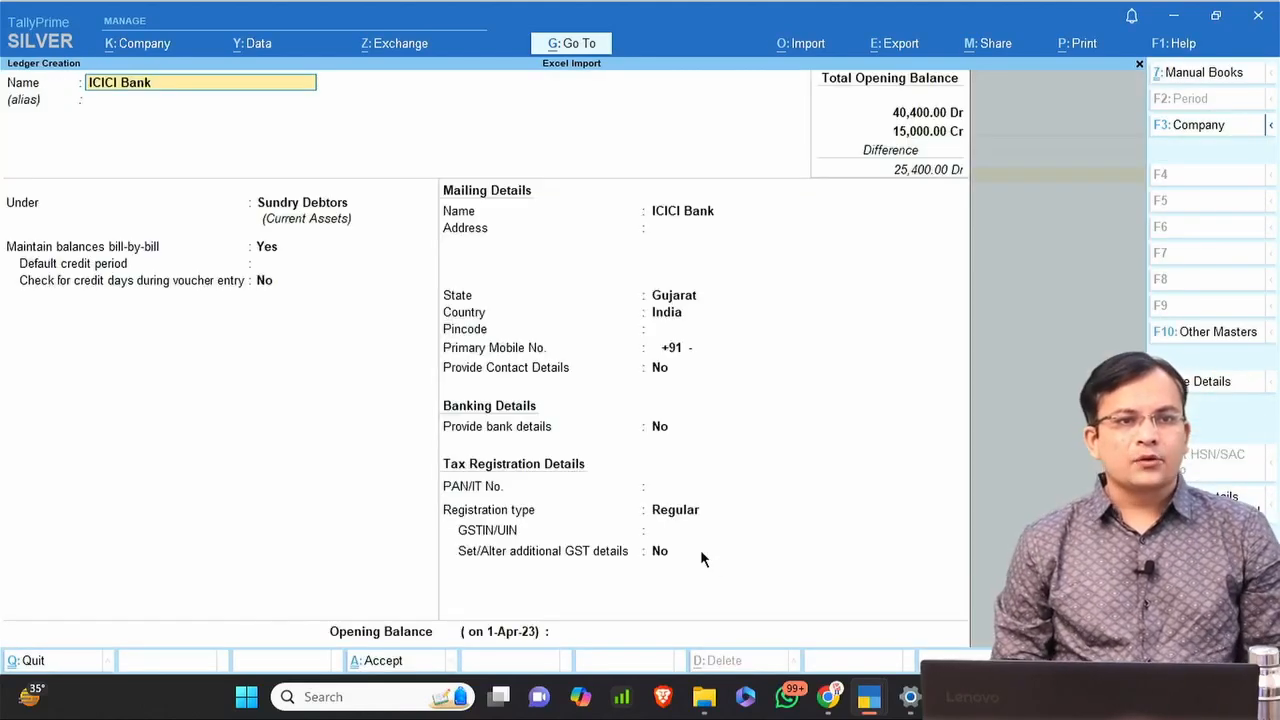
key(ctrl+a)
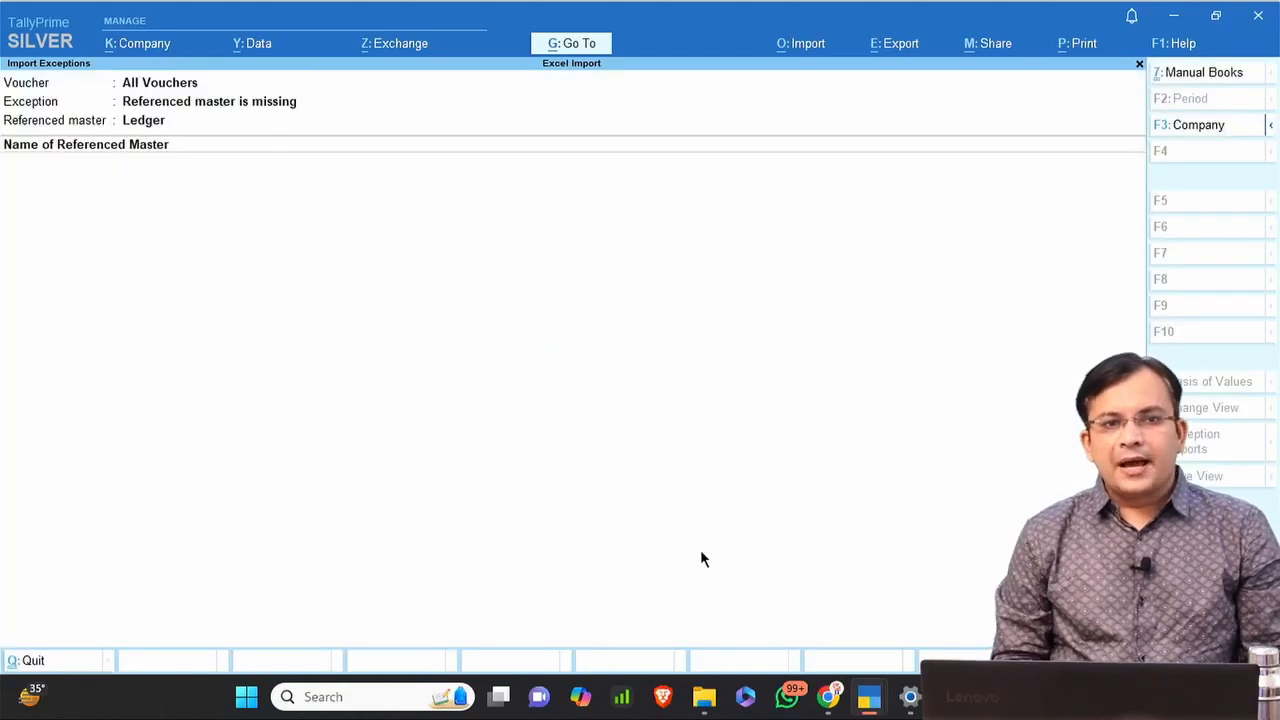
key(Escape)
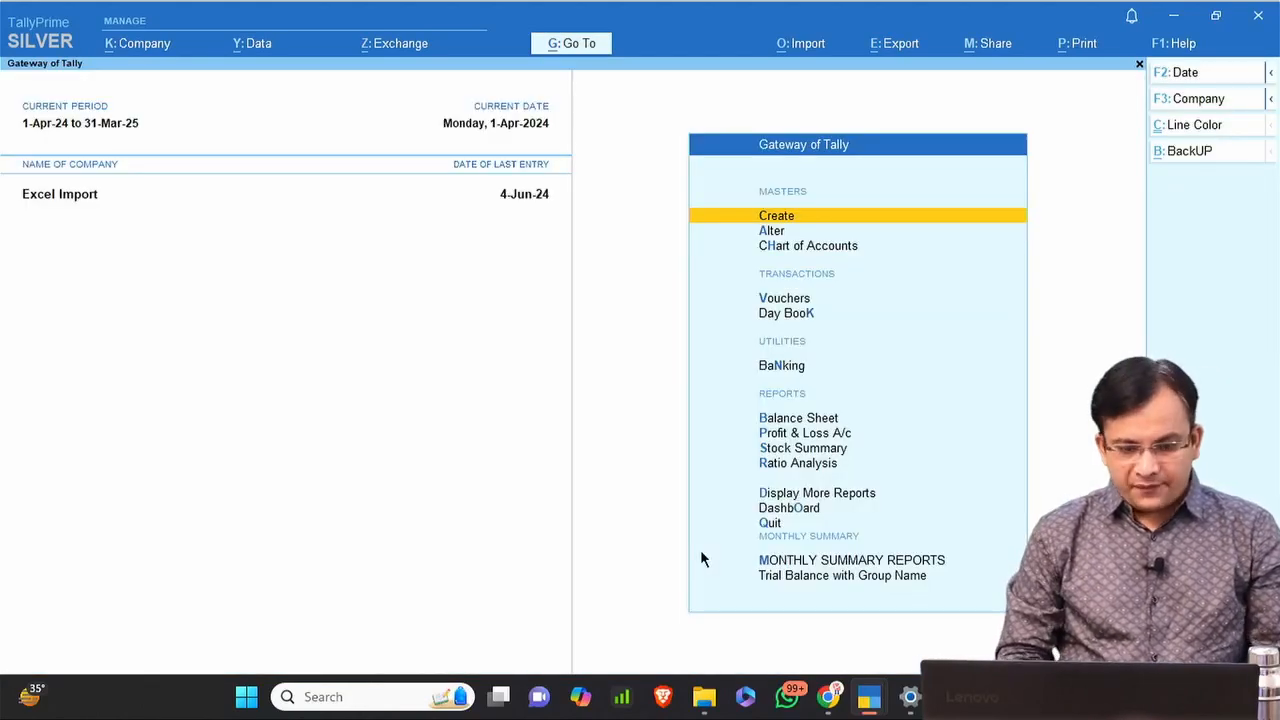
Display the ICICI Bank ledger's vouchers and set the report period from 1-4-2023 to 31-3-24.
text(dalIci)
key(Return)
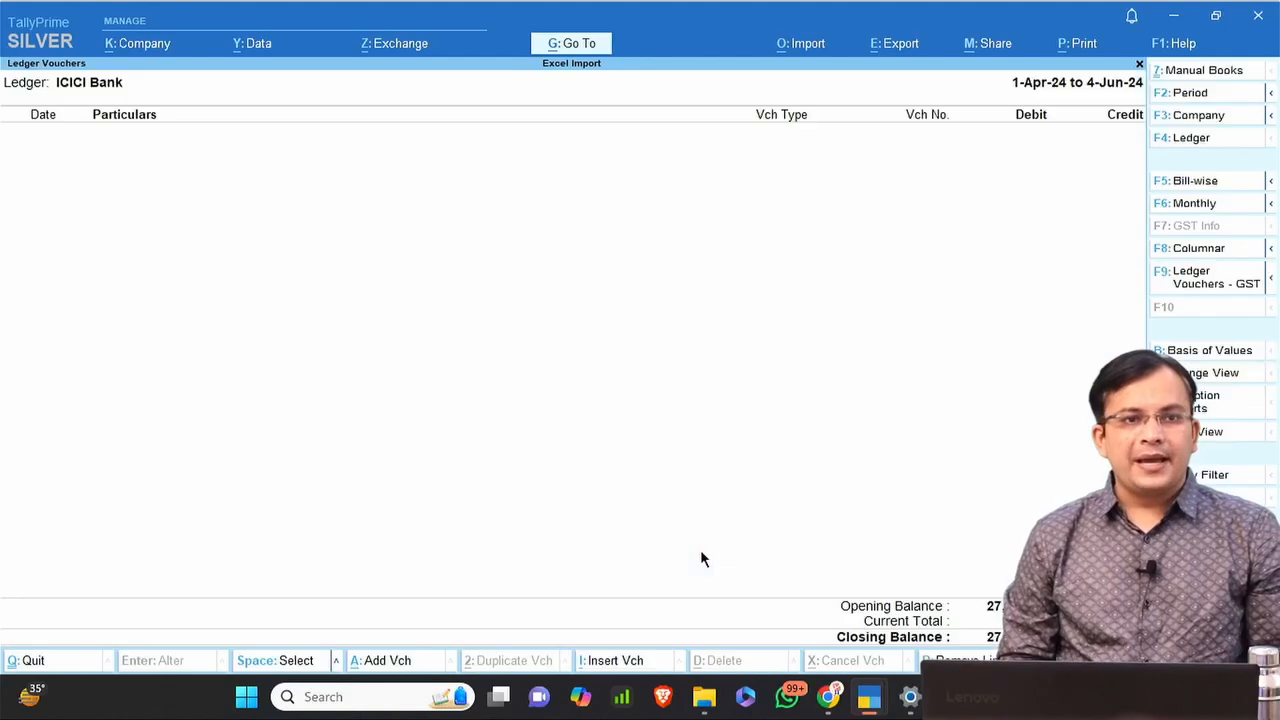
key(F2)
key(Escape)
key(F2)
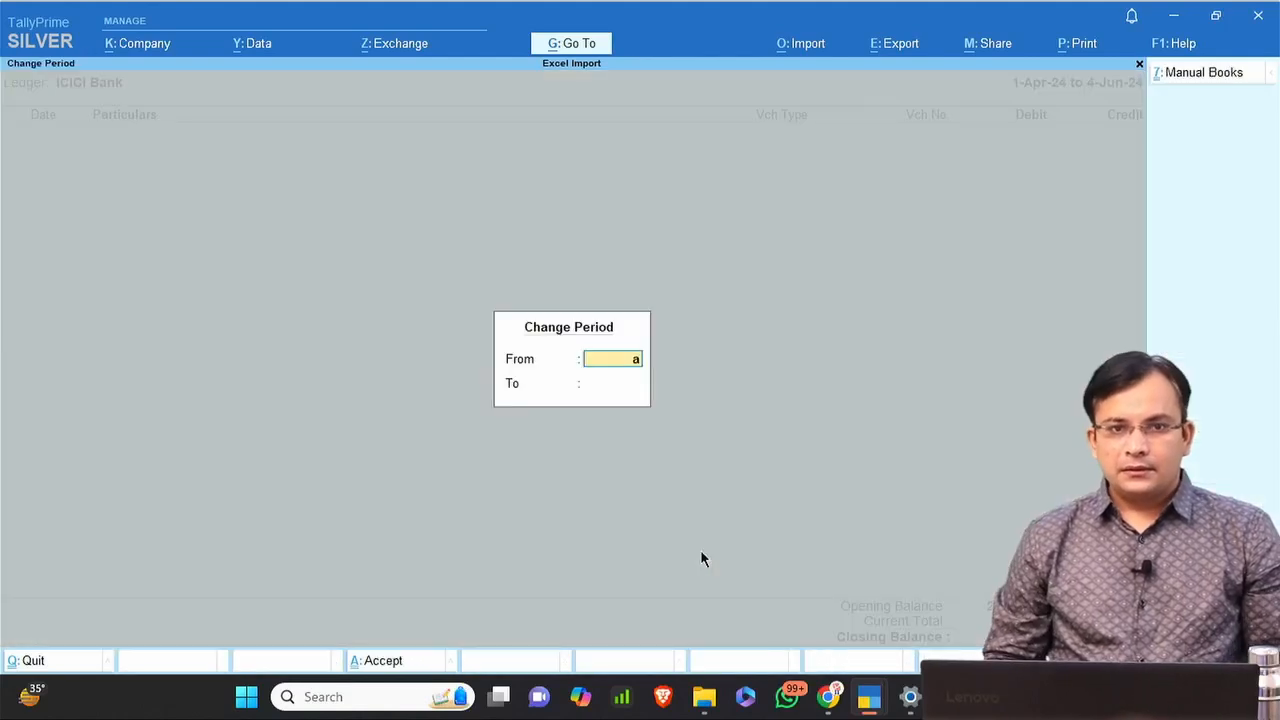
text(1-4-2023)
key(Return)
text(31-3-24)
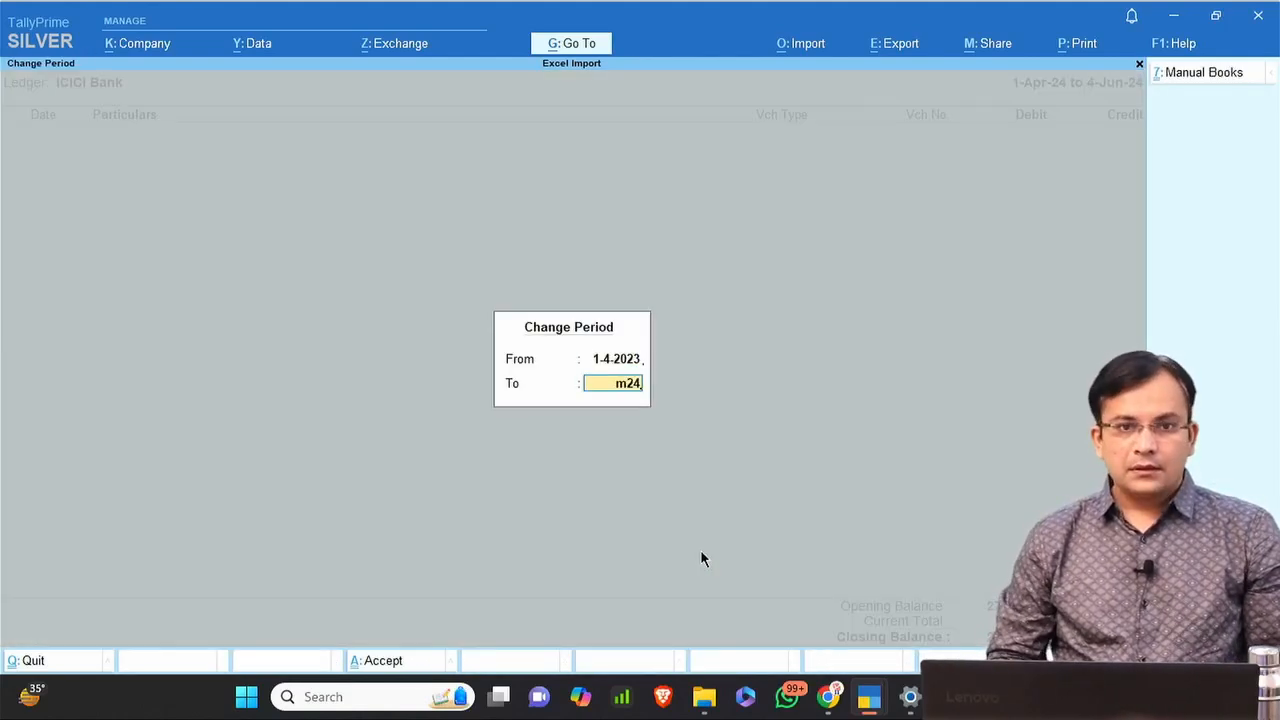
key(Return)
Examine the first imported receipt voucher, then go back and look through the ICICI Bank ledger's entries.
key(Return)
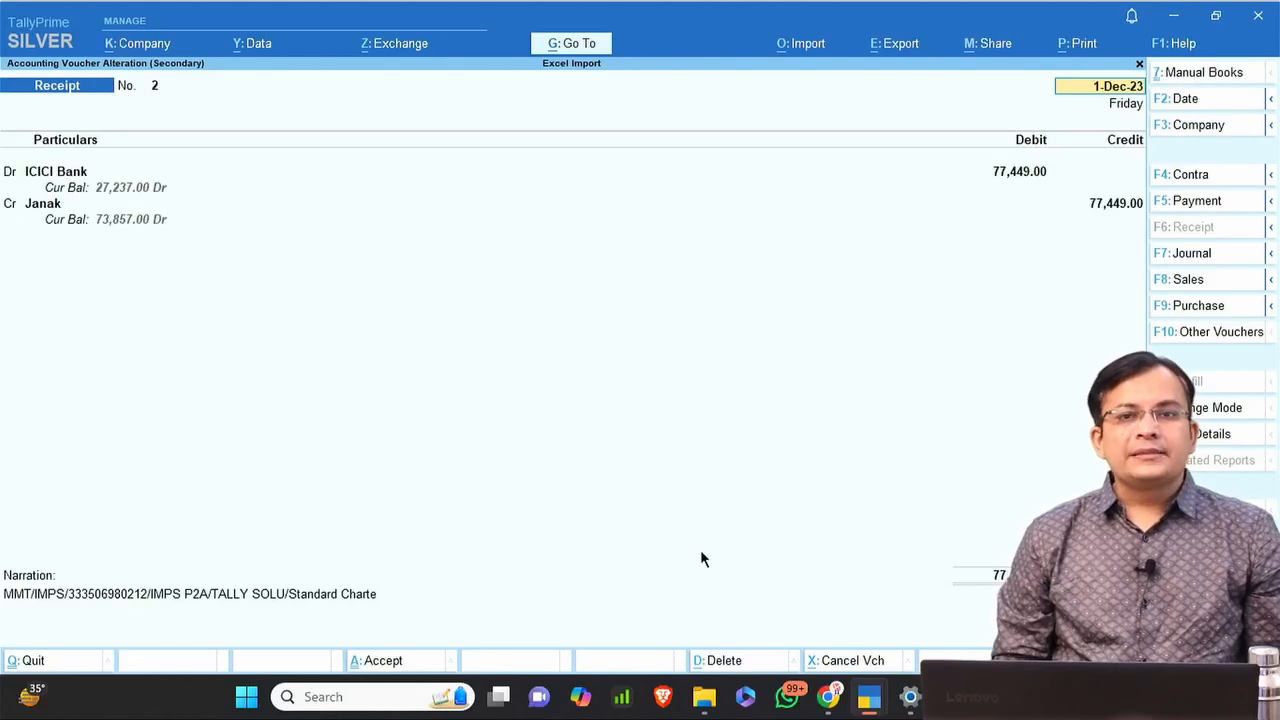
key(Escape)
key(Down)
key(Down)
key(Down)
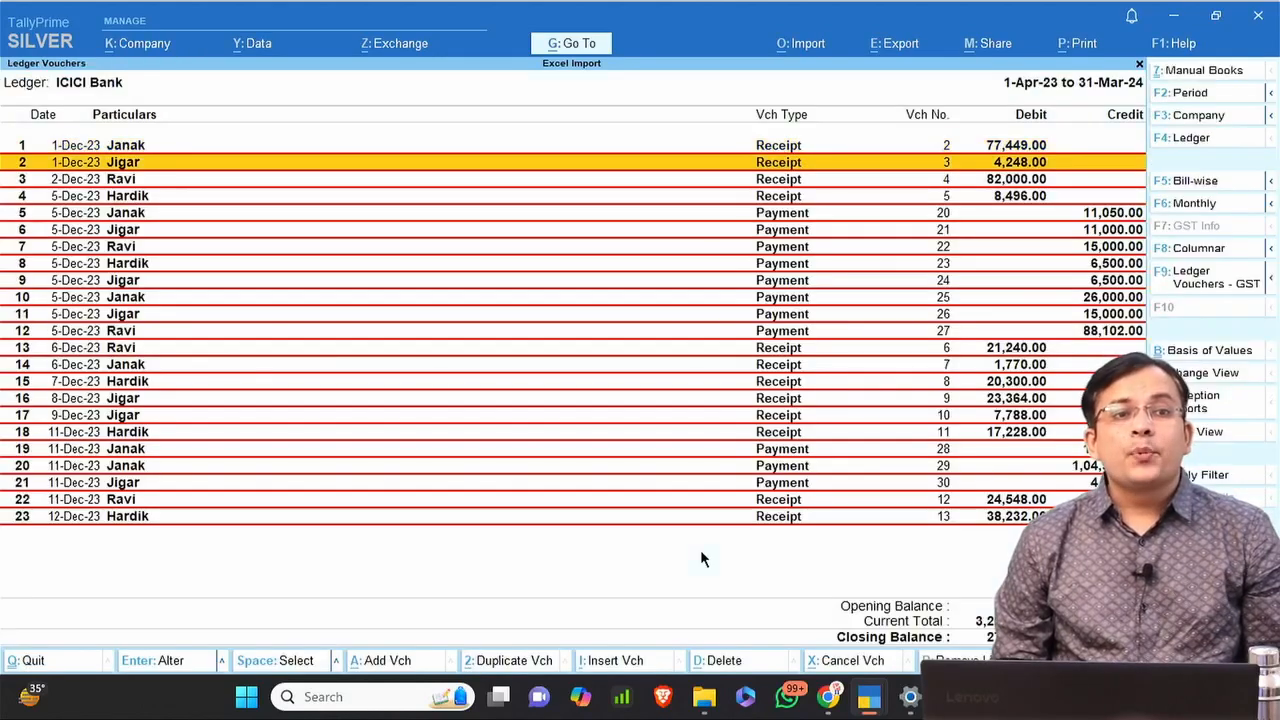
key(Down)
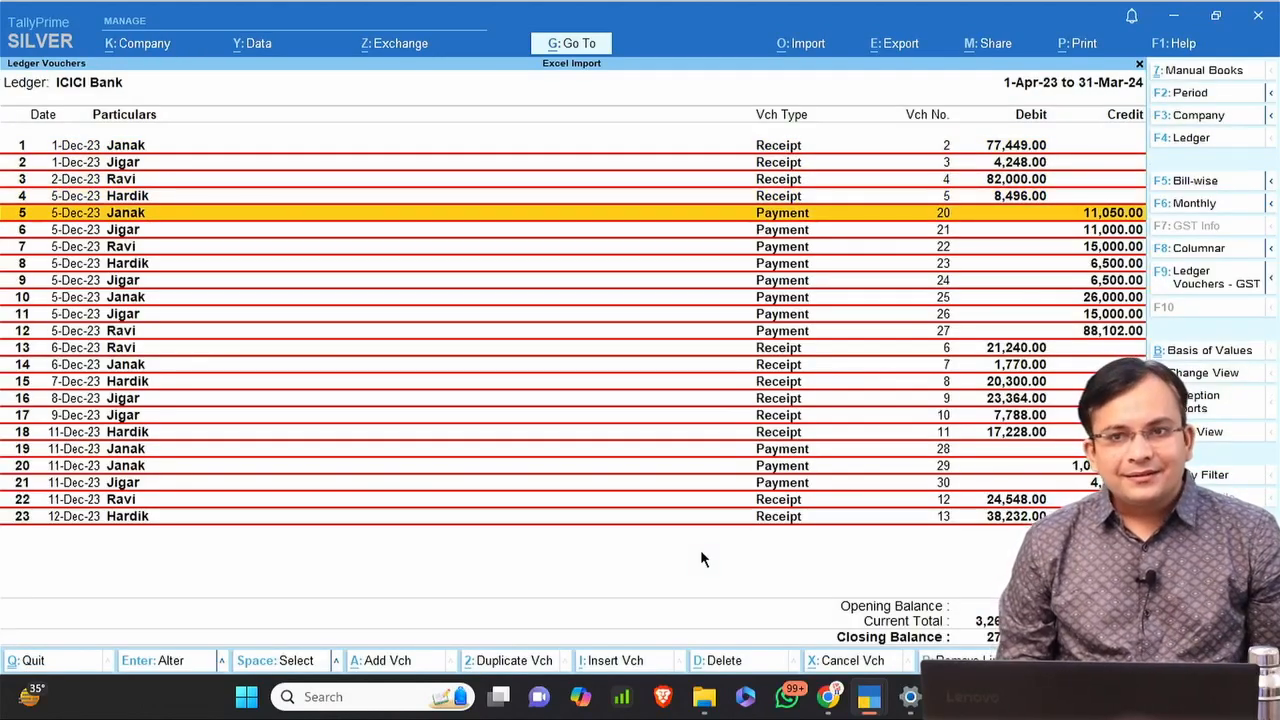
Switch to the ICICI bank statement workbook in Excel and review the Party column entries in L18:L27.
key(alt+Tab)
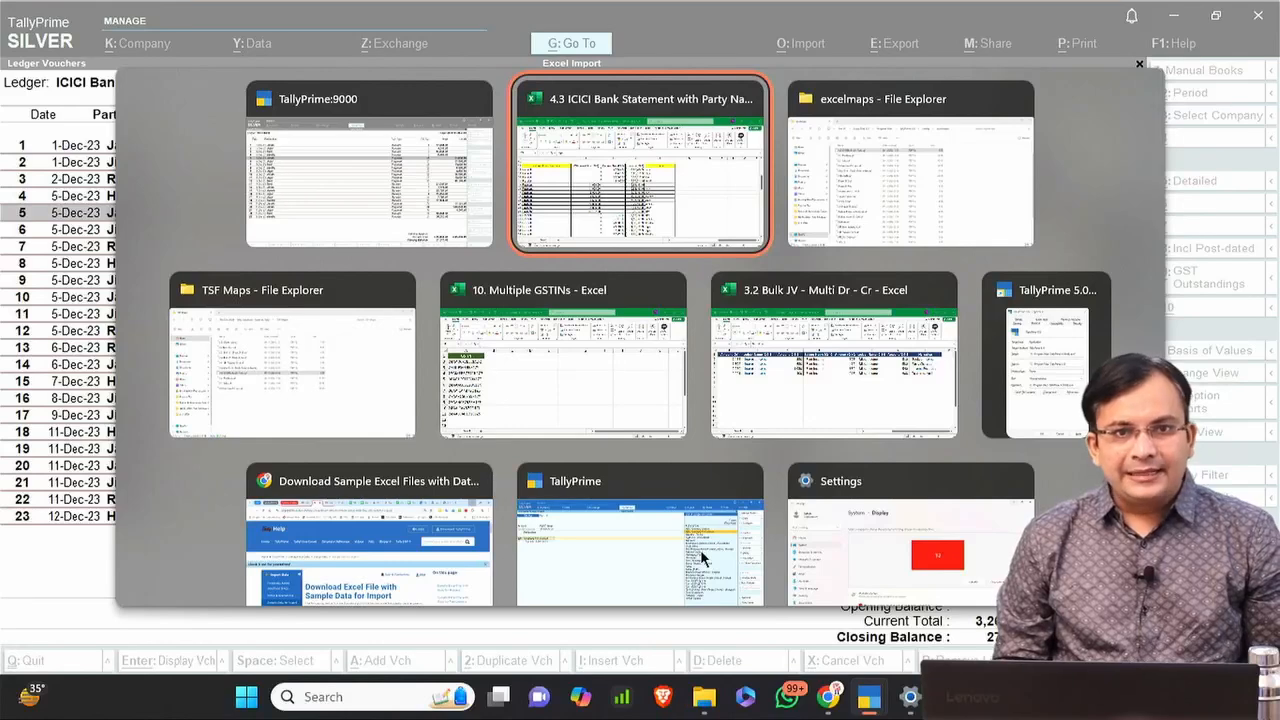
key(Up)
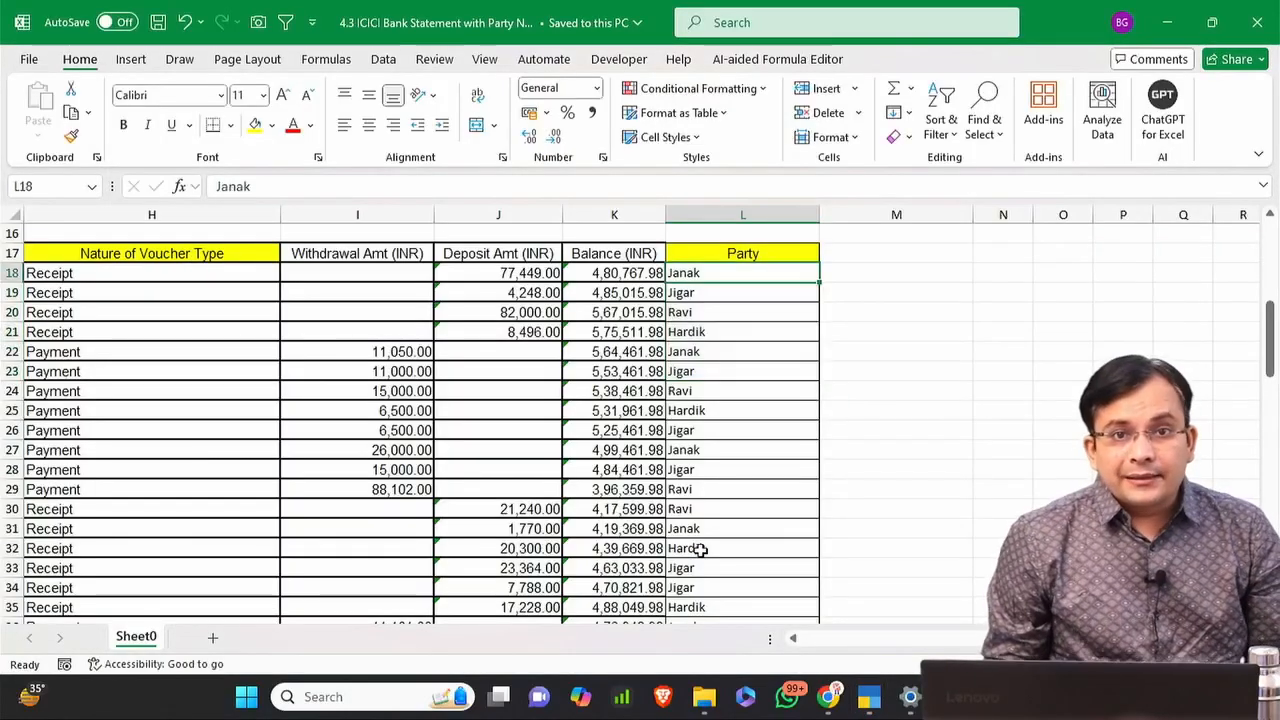
key(Down)
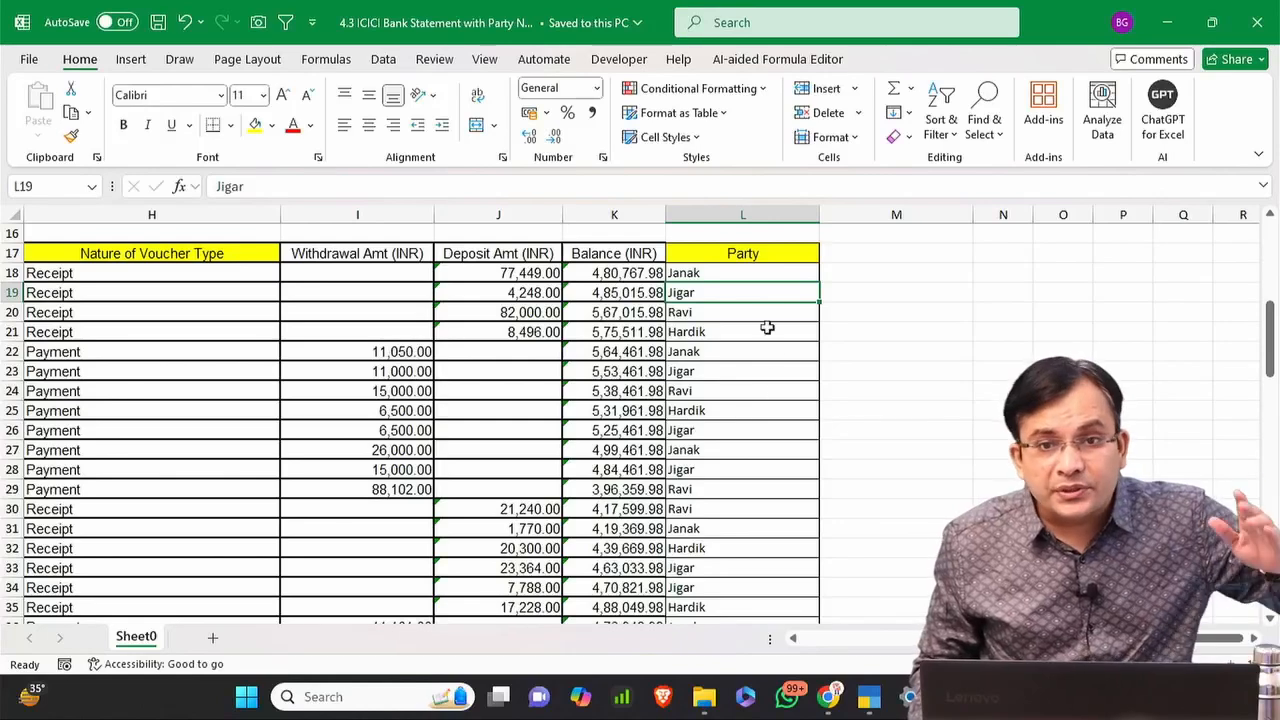
drag(747, 275, 734, 443)
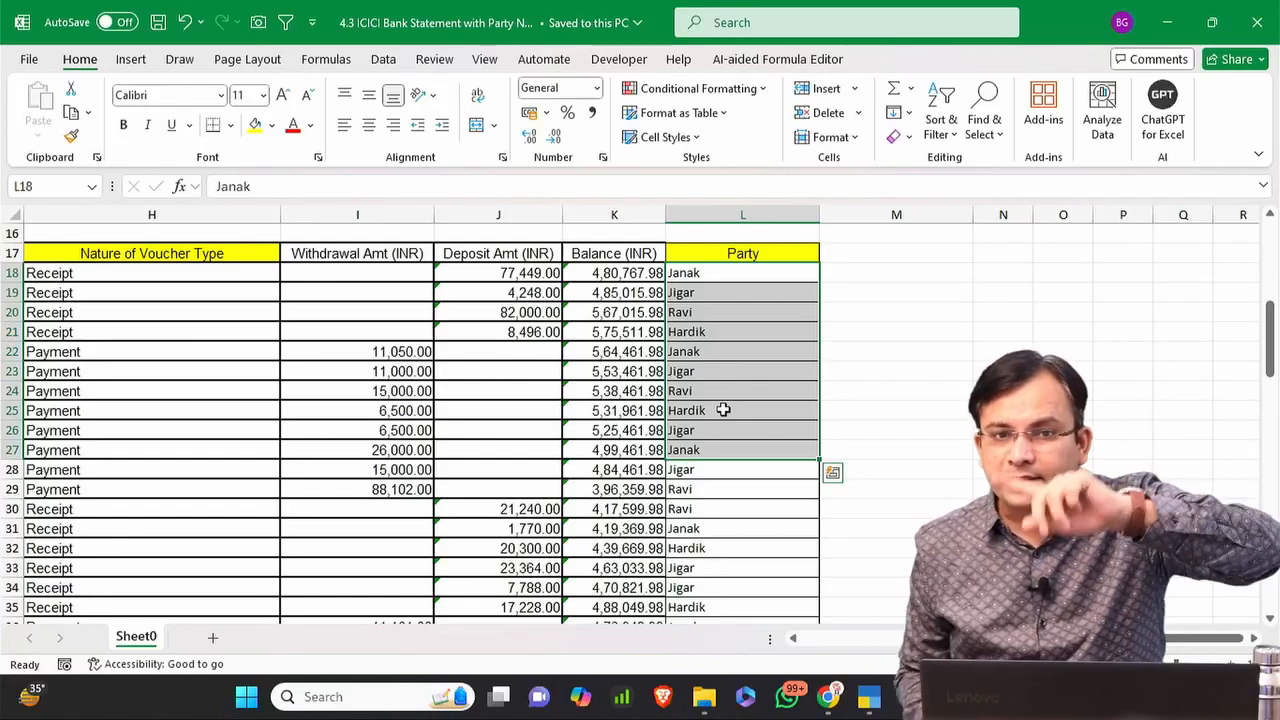
Add the column heading "Narration" in cell M17, beside the Party column.
click(880, 253)
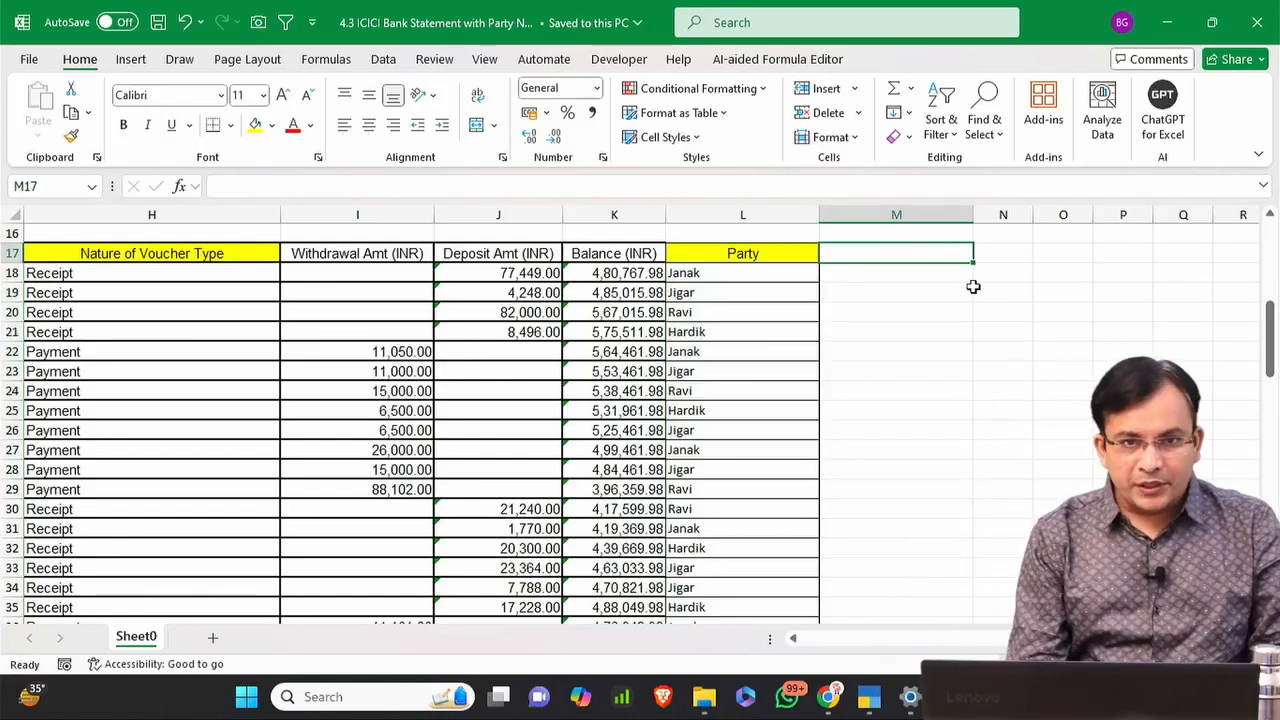
text(Narration)
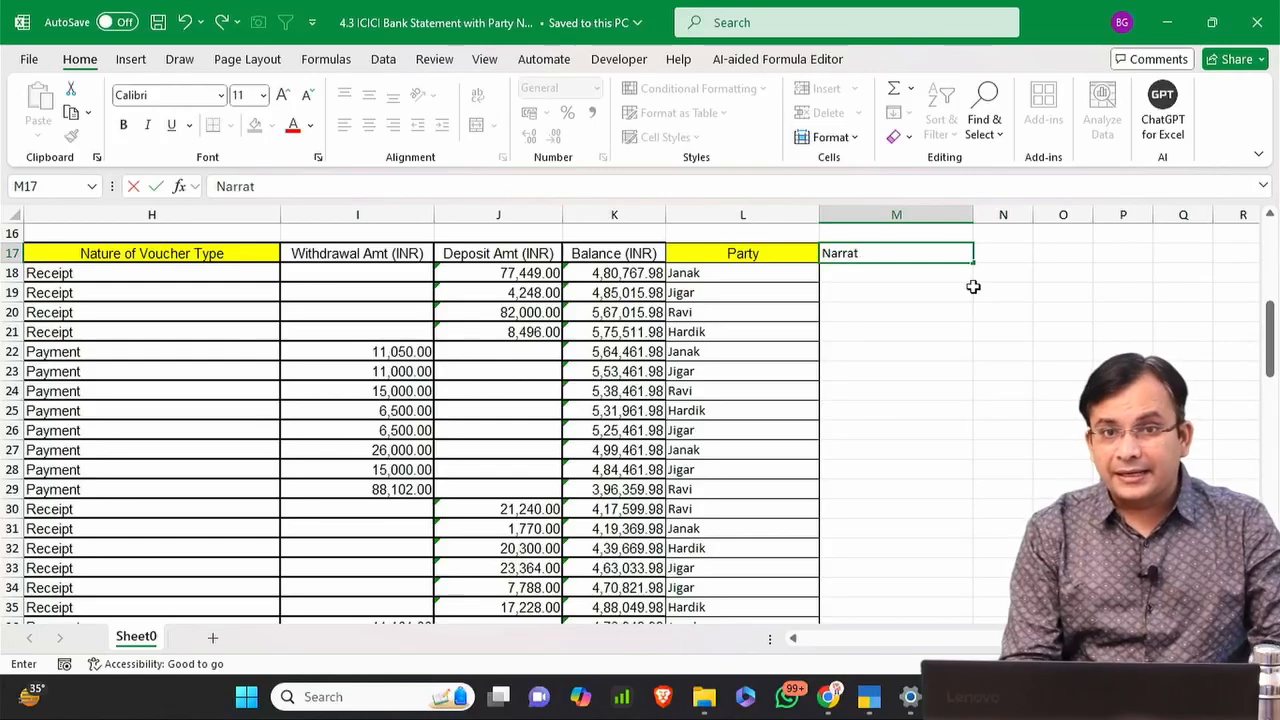
key(Return)
text(=)
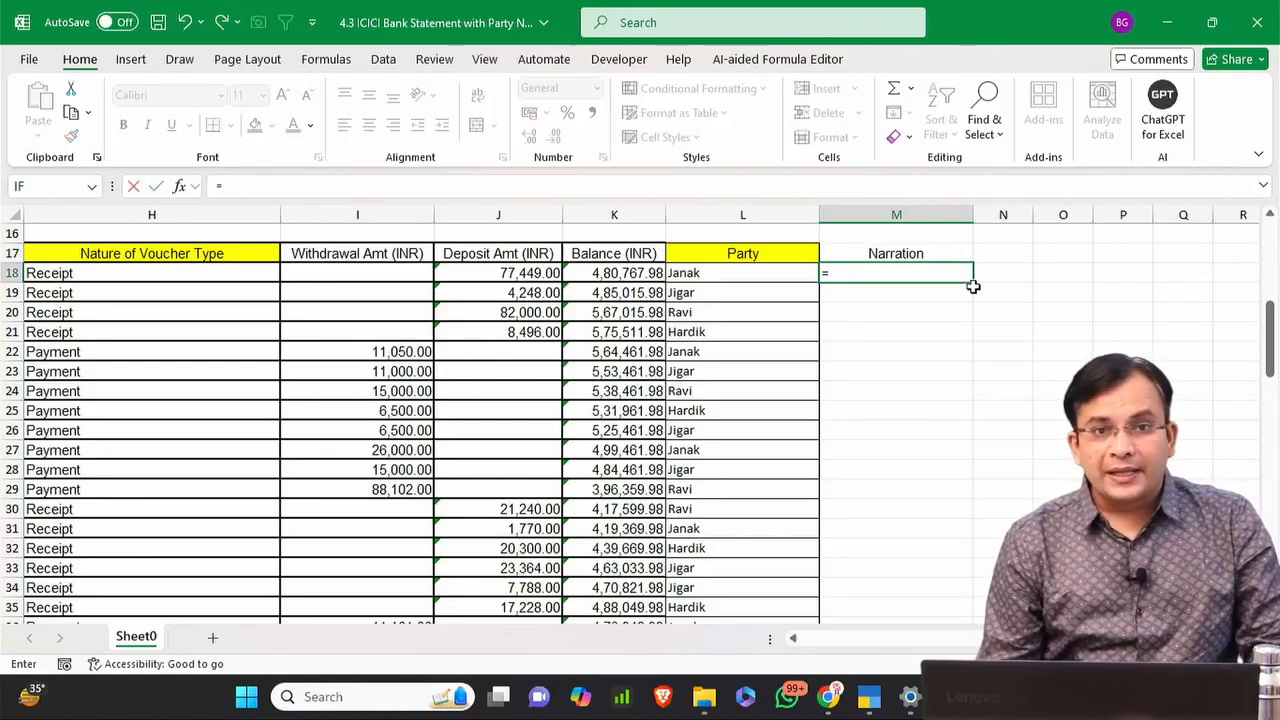
key(Left)
key(Left)
key(Right)
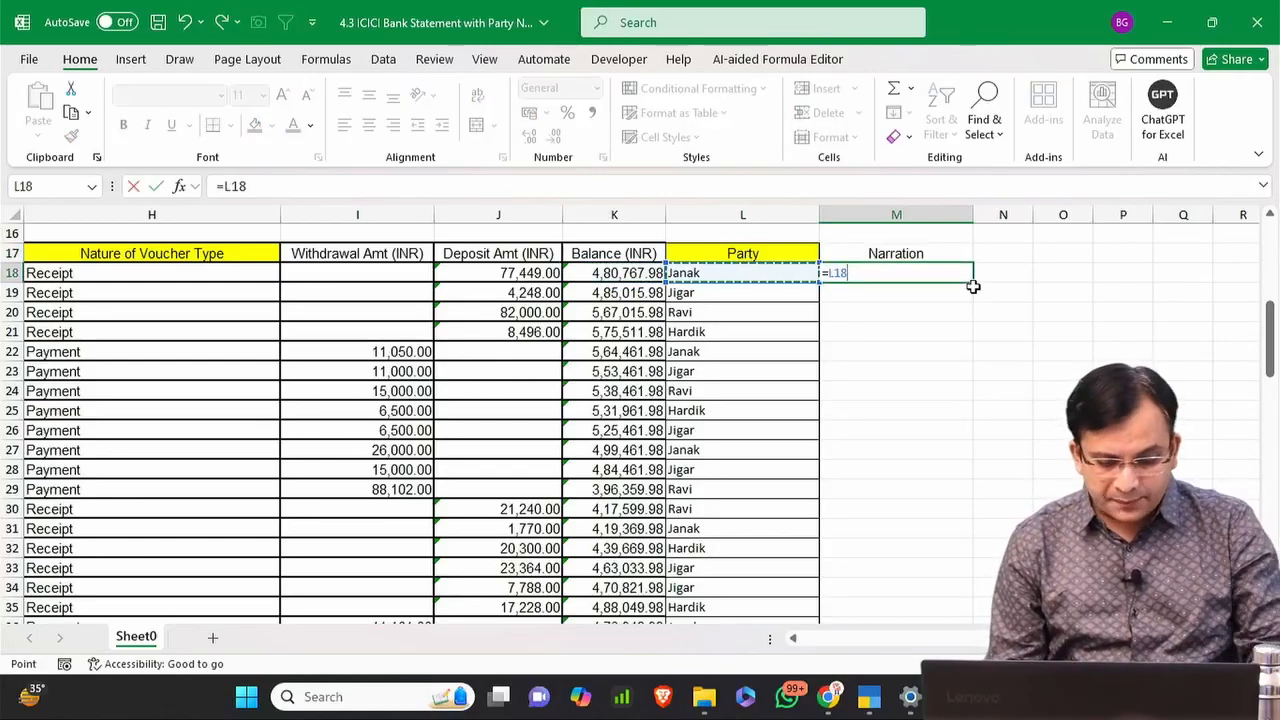
key(Escape)
Enter =CONCATENATE(L18," -",G18) in M18 to join the party name with the transaction remarks.
text(=con)
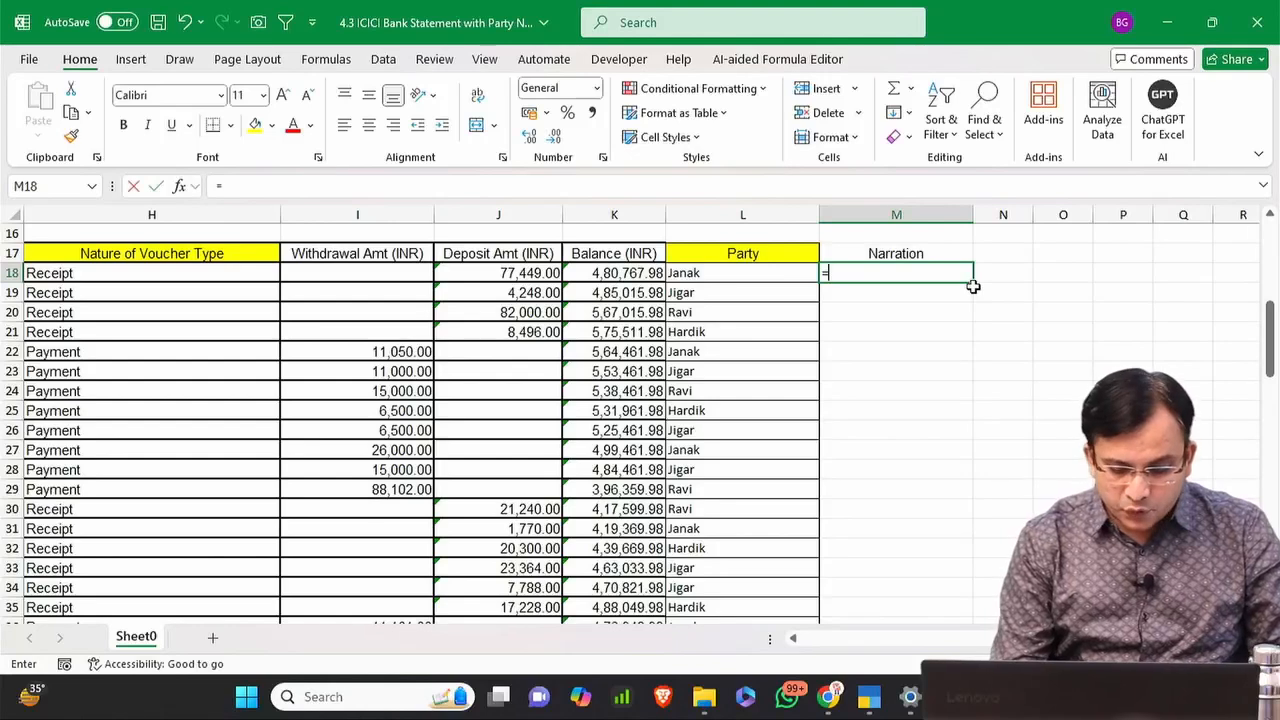
key(Down)
key(Down)
key(Down)
key(Down)
key(Down)
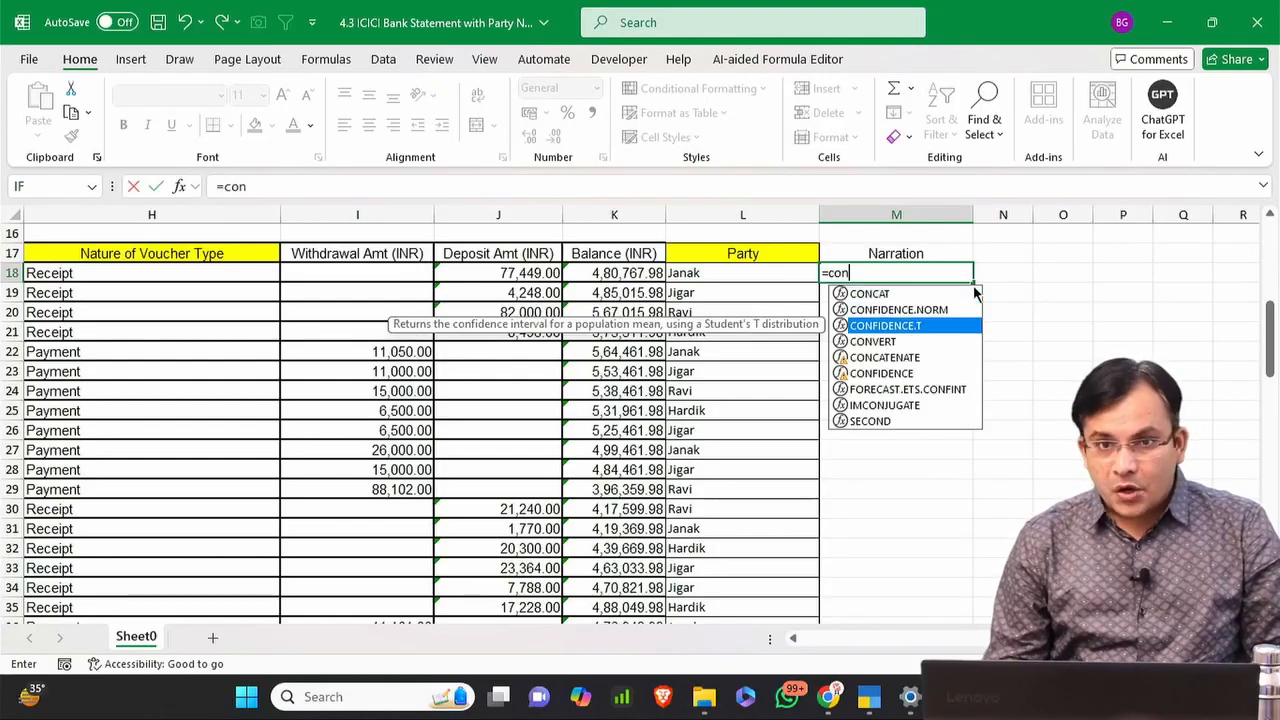
key(Up)
key(Tab)
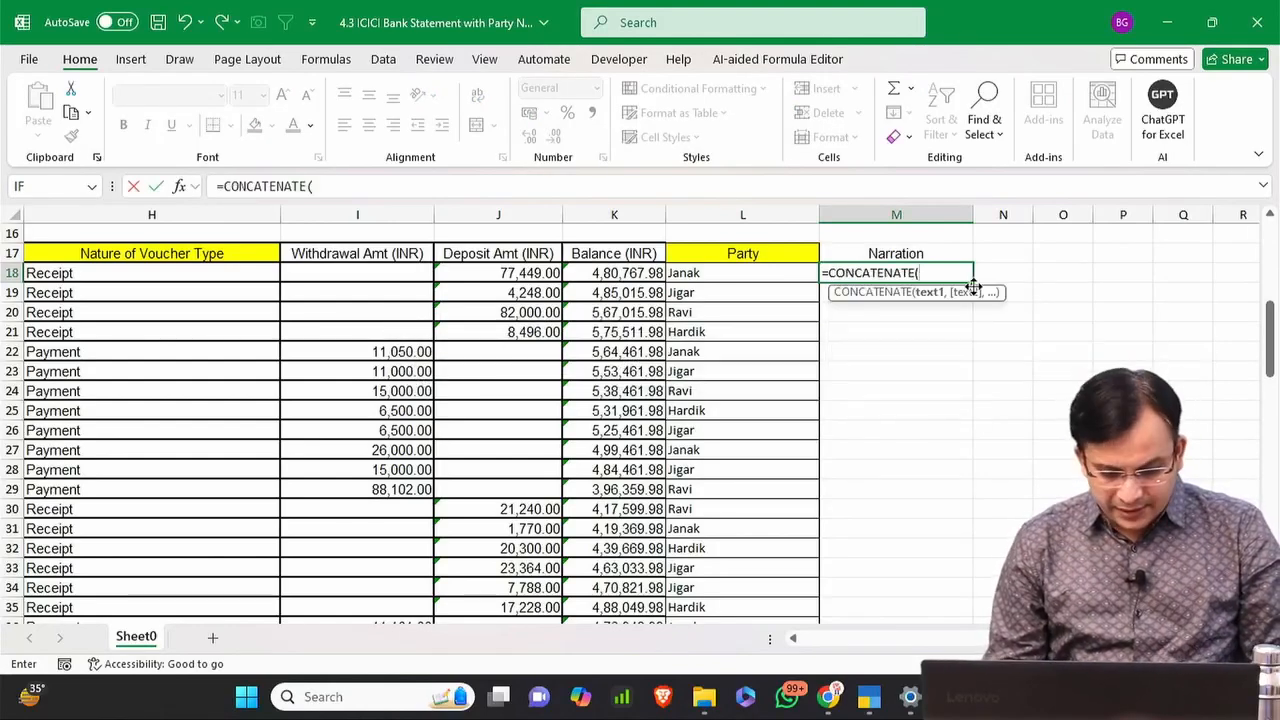
key(Left)
key(Left)
key(Right)
text(,)
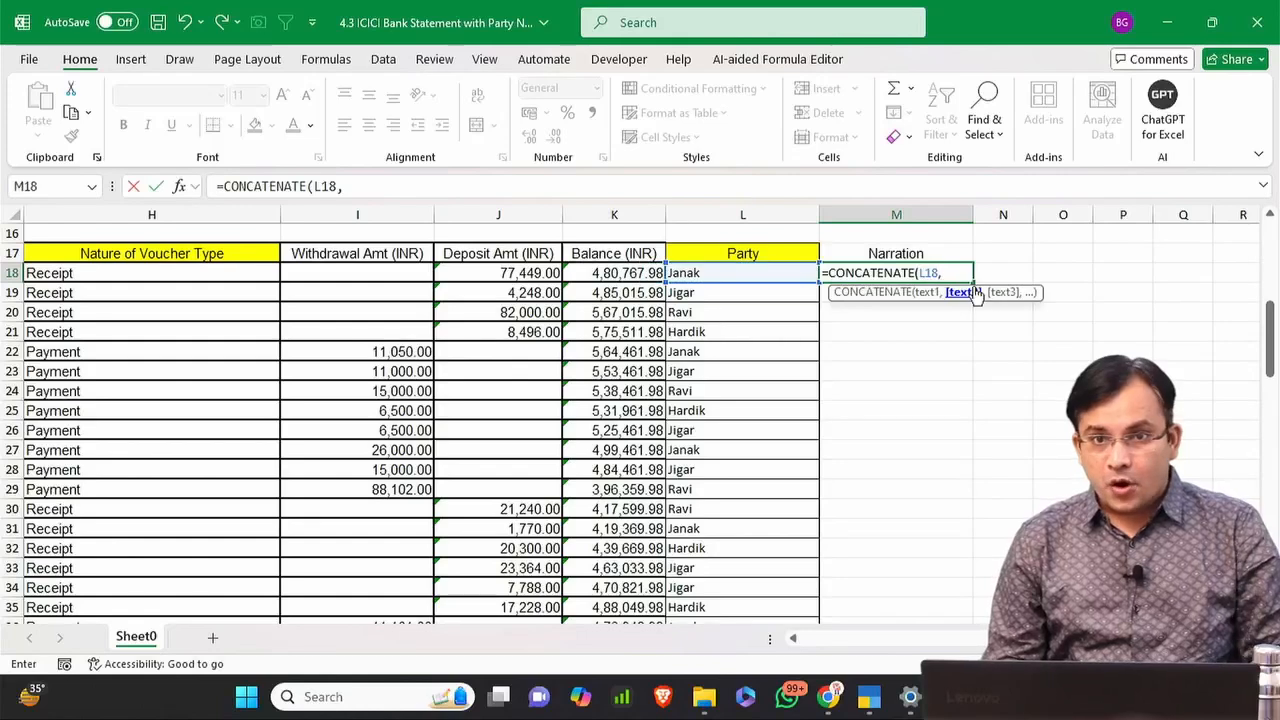
text(" -",)
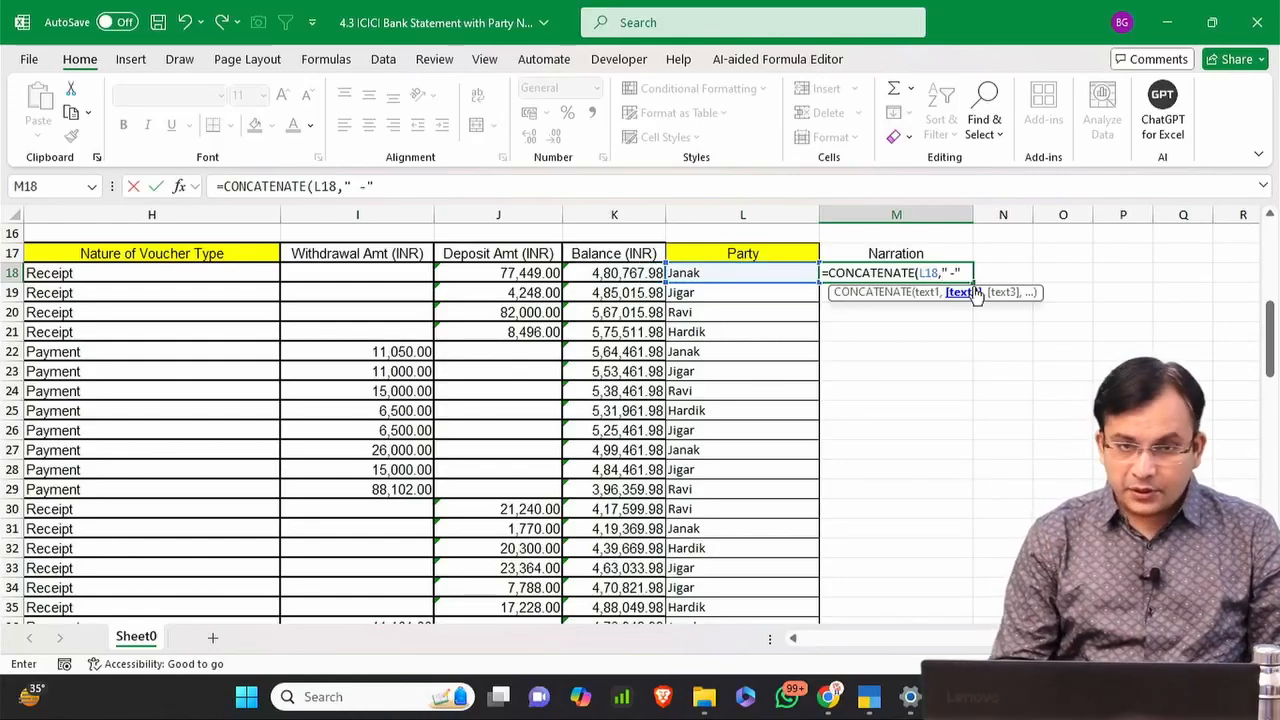
key(Left)
key(Left)
key(Left)
key(Left)
key(Left)
key(Left)
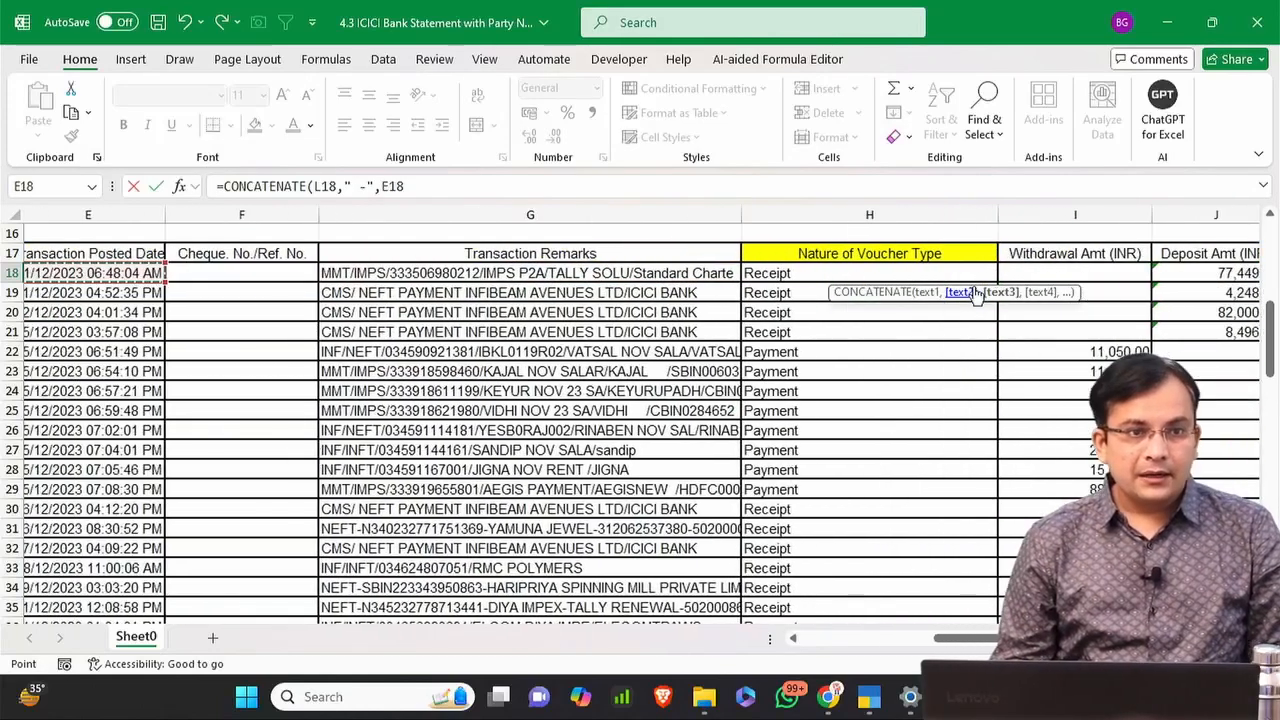
key(Return)
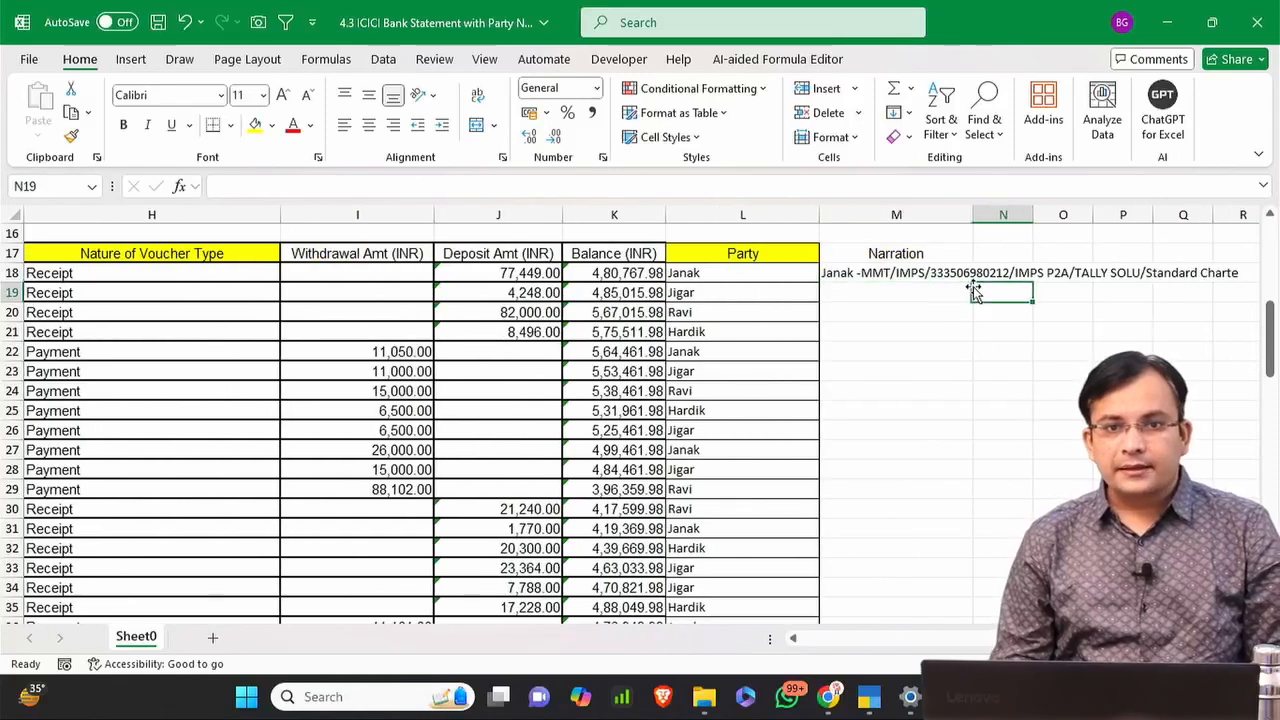
Fill the narration formula down column M through row 40, return to M18, and dismiss the antivirus notification.
key(Left)
key(ctrl+Down)
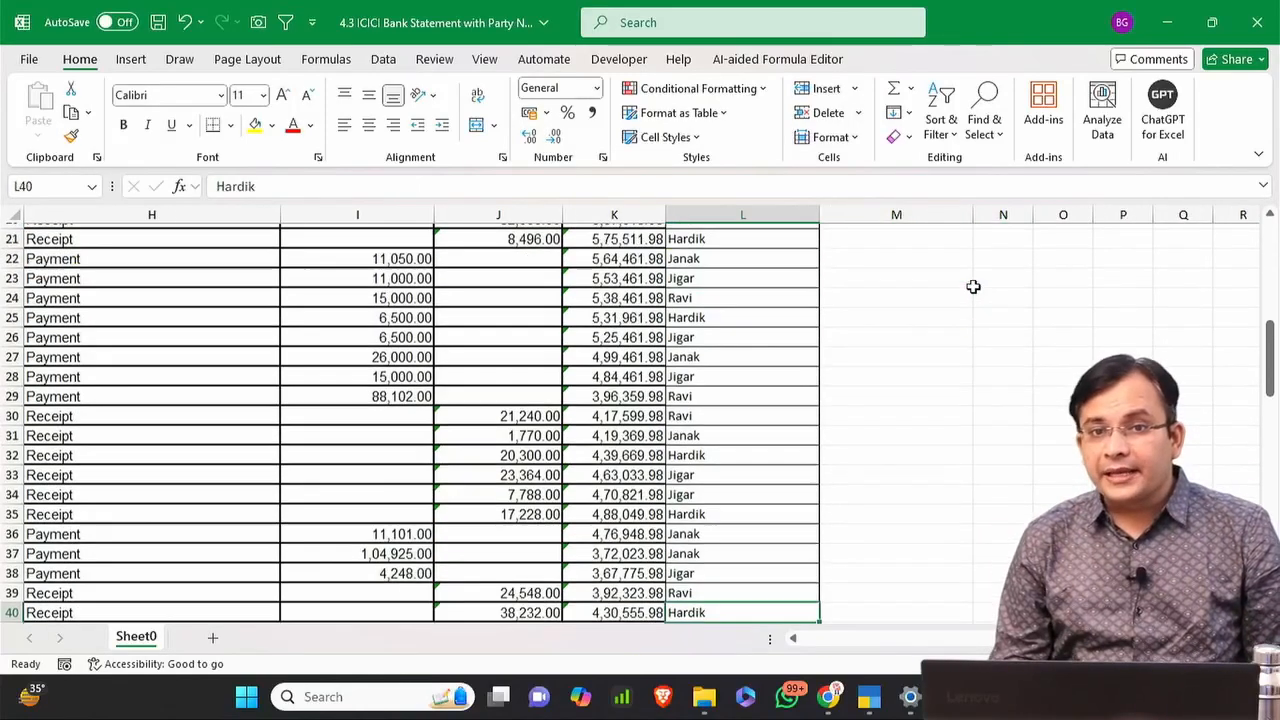
key(Right)
key(ctrl+shift+Up)
key(ctrl+d)
key(ctrl+Up)
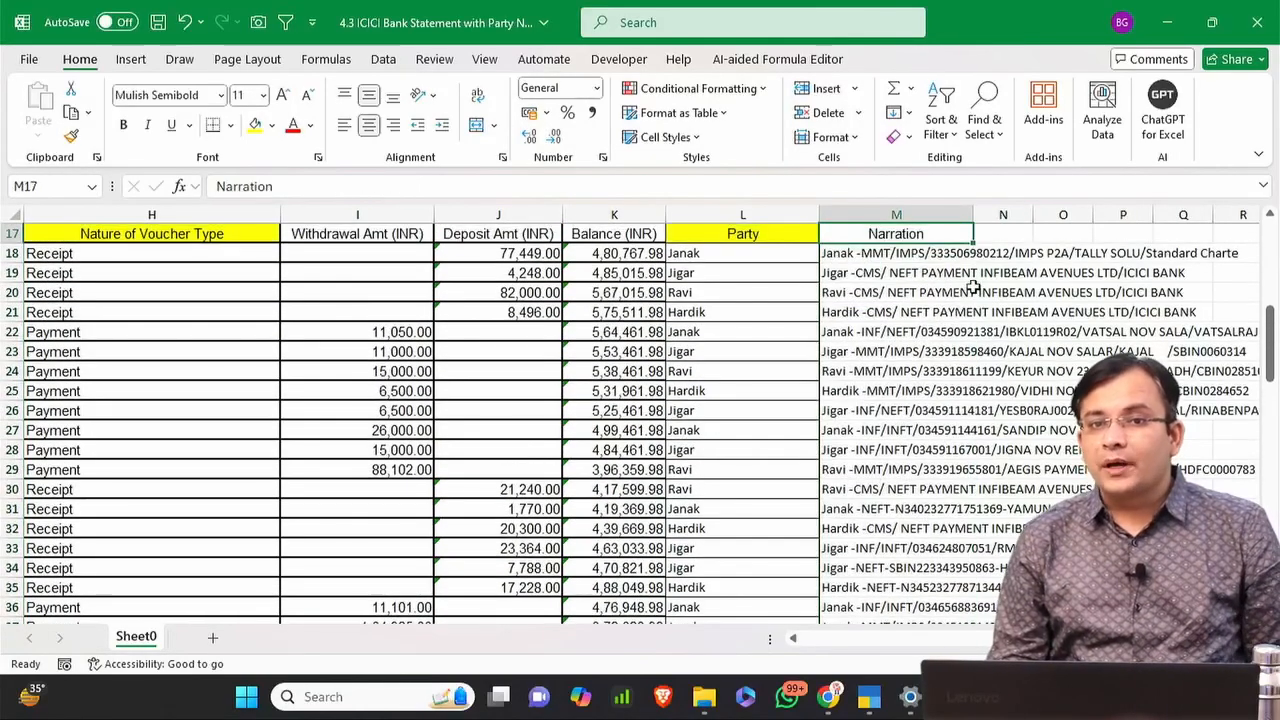
key(Down)
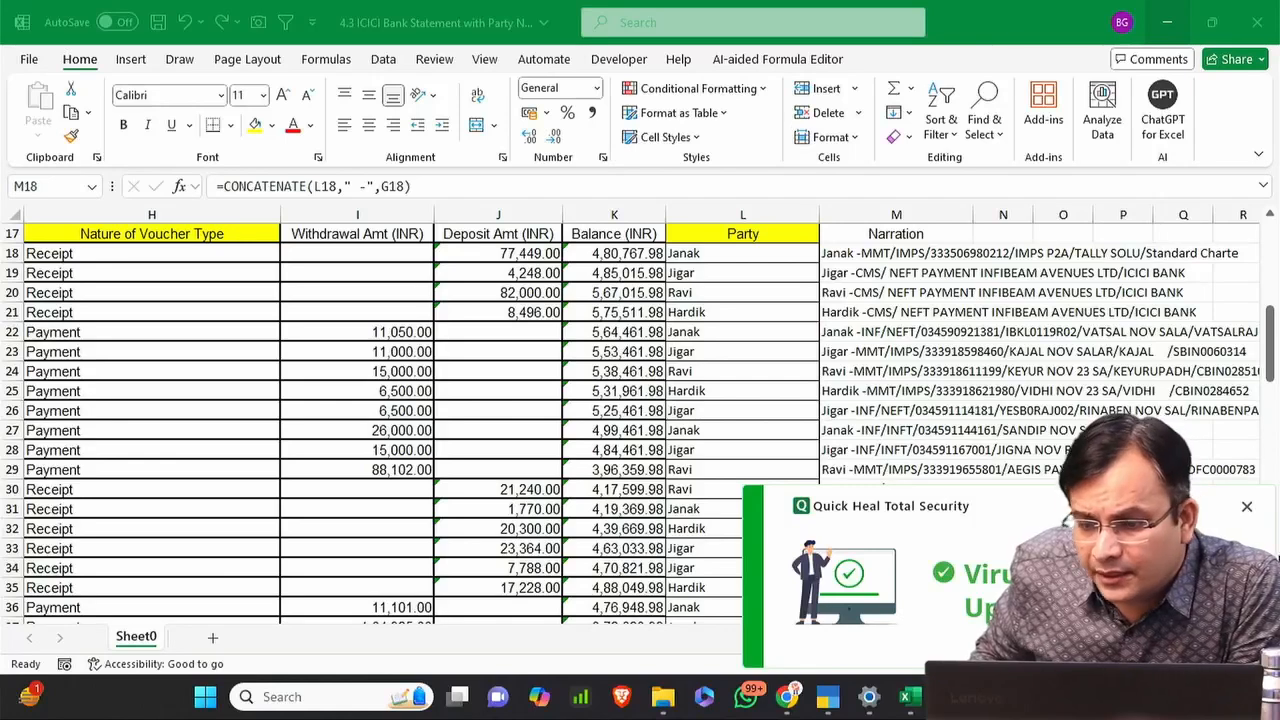
click(1247, 512)
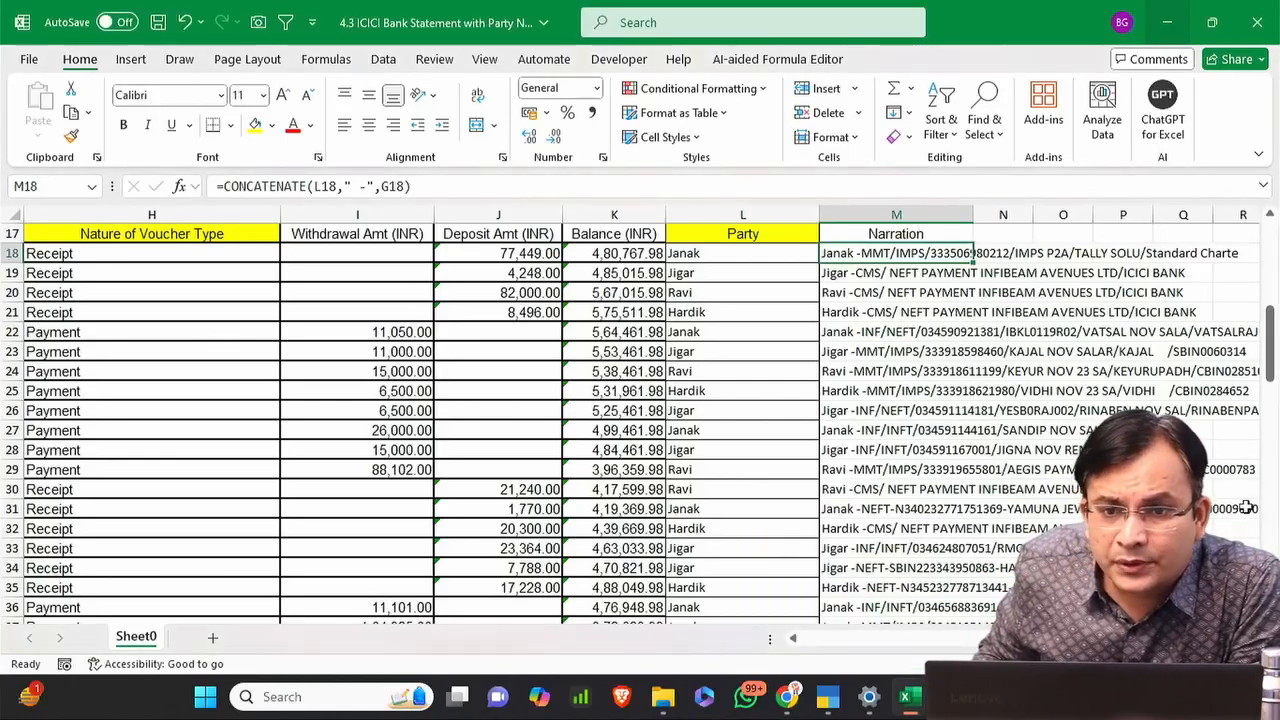